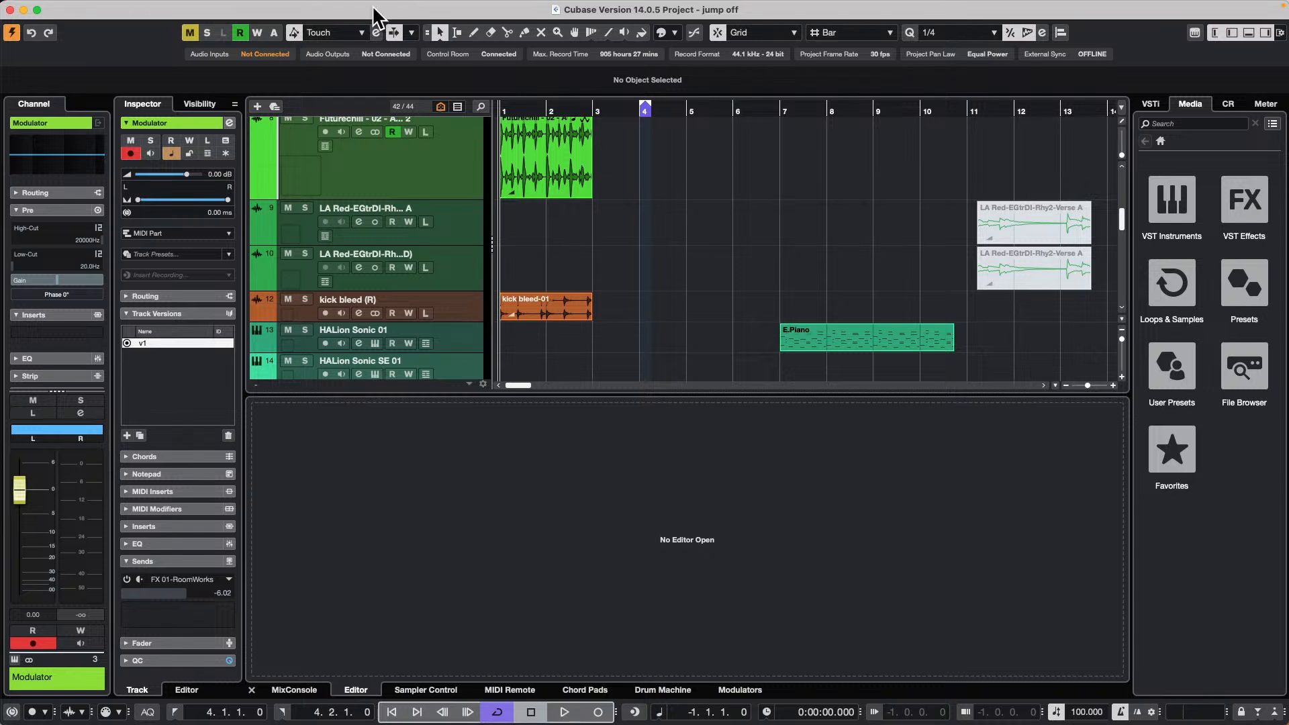
Switch the ASIO driver in Studio Setup to Steinberg UR24C DAW and accept the change
mouse_move(657, 2)
click(549, 8)
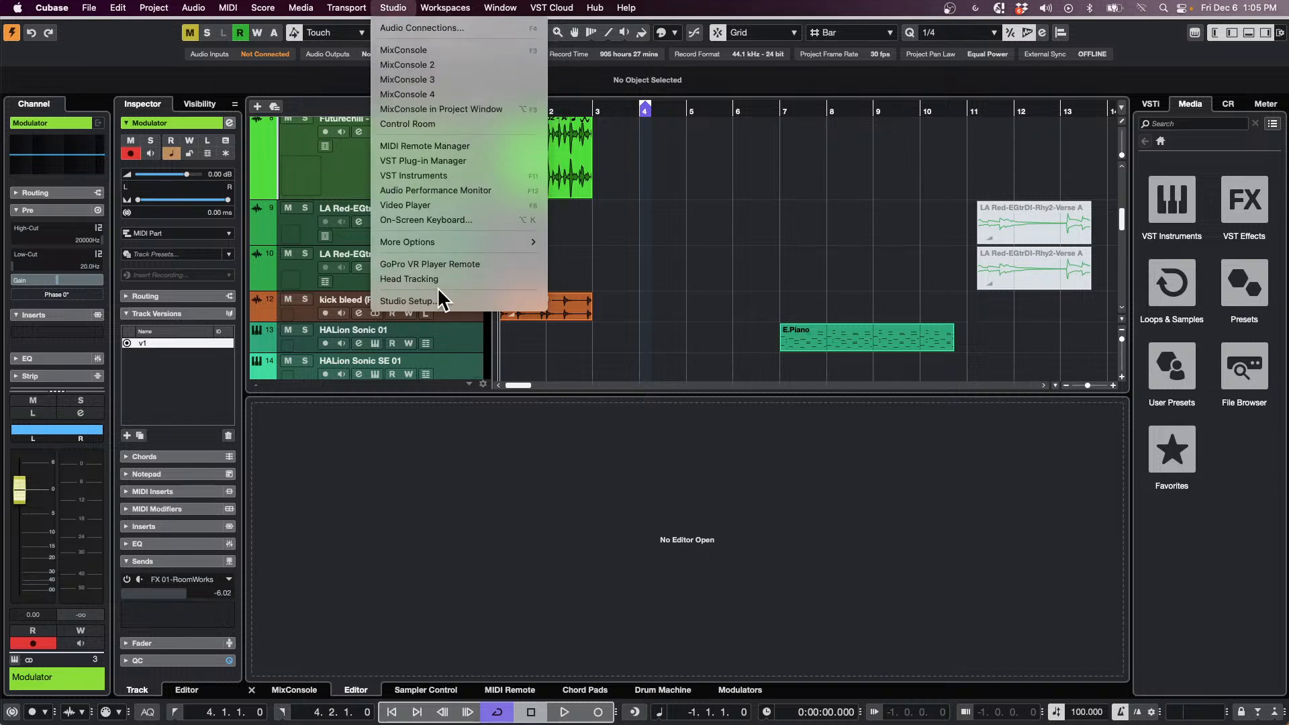
click(480, 300)
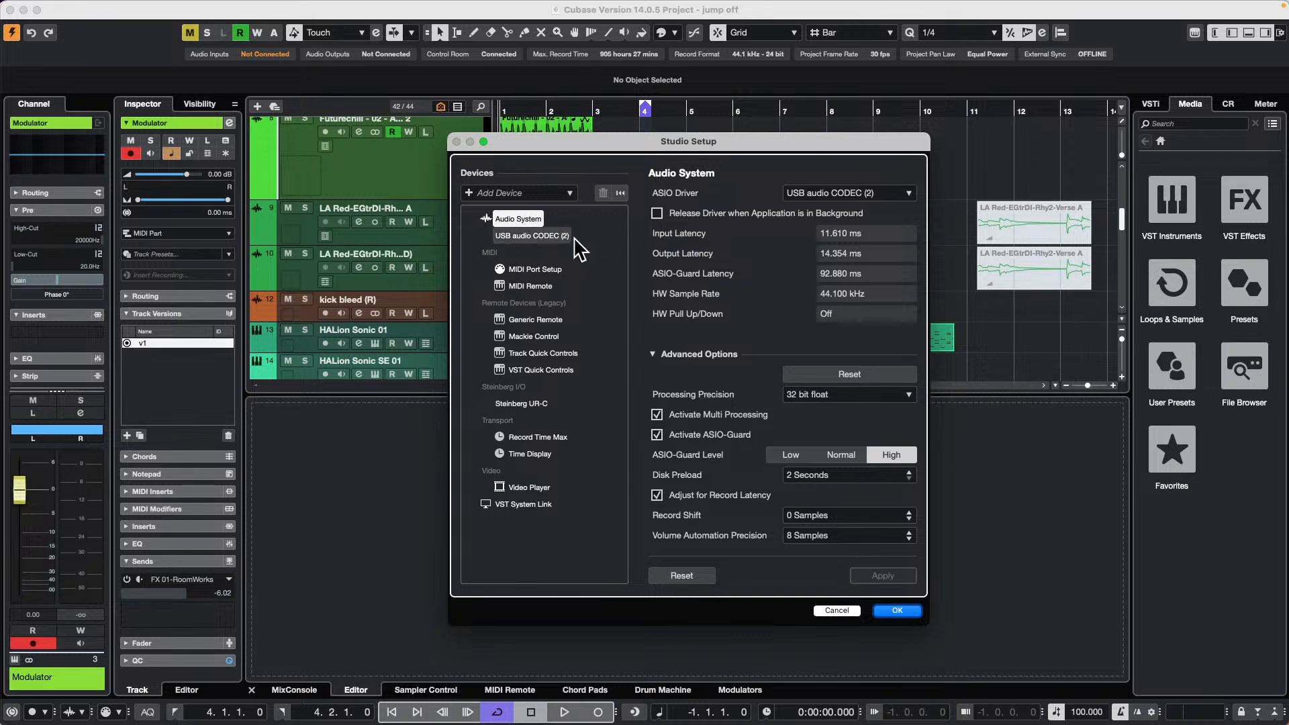
click(856, 192)
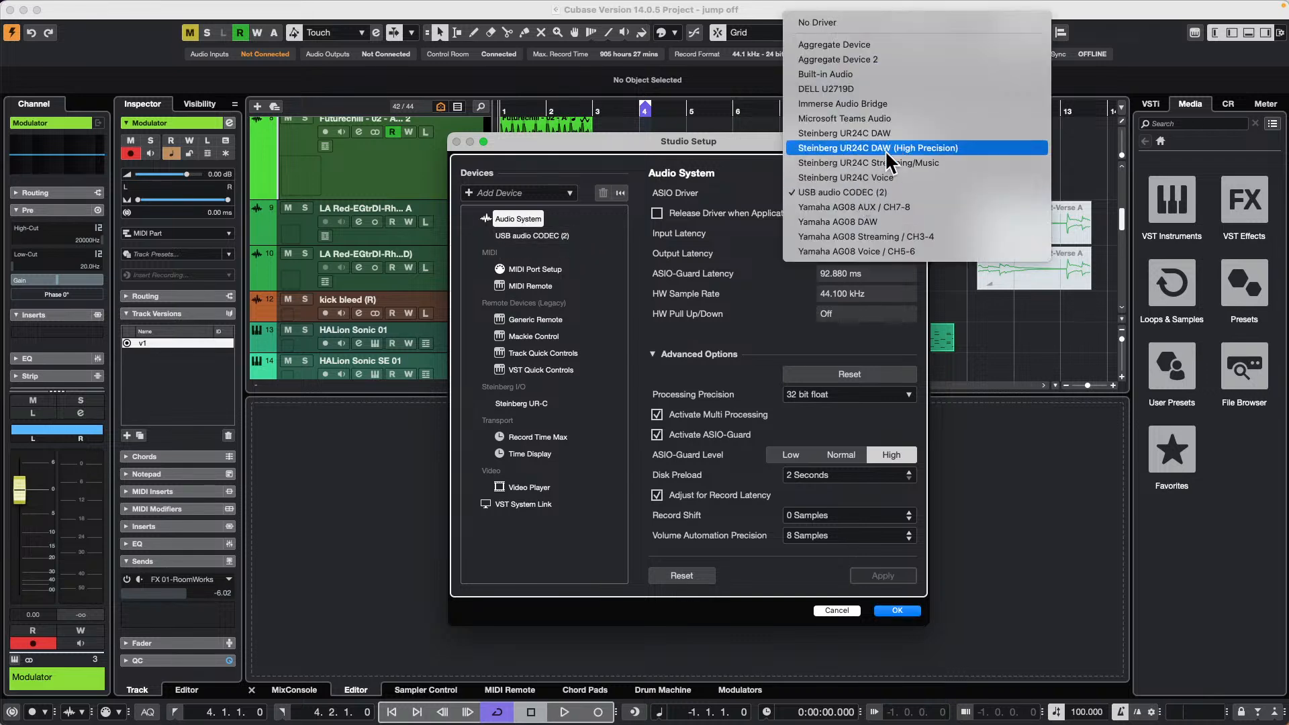
click(877, 132)
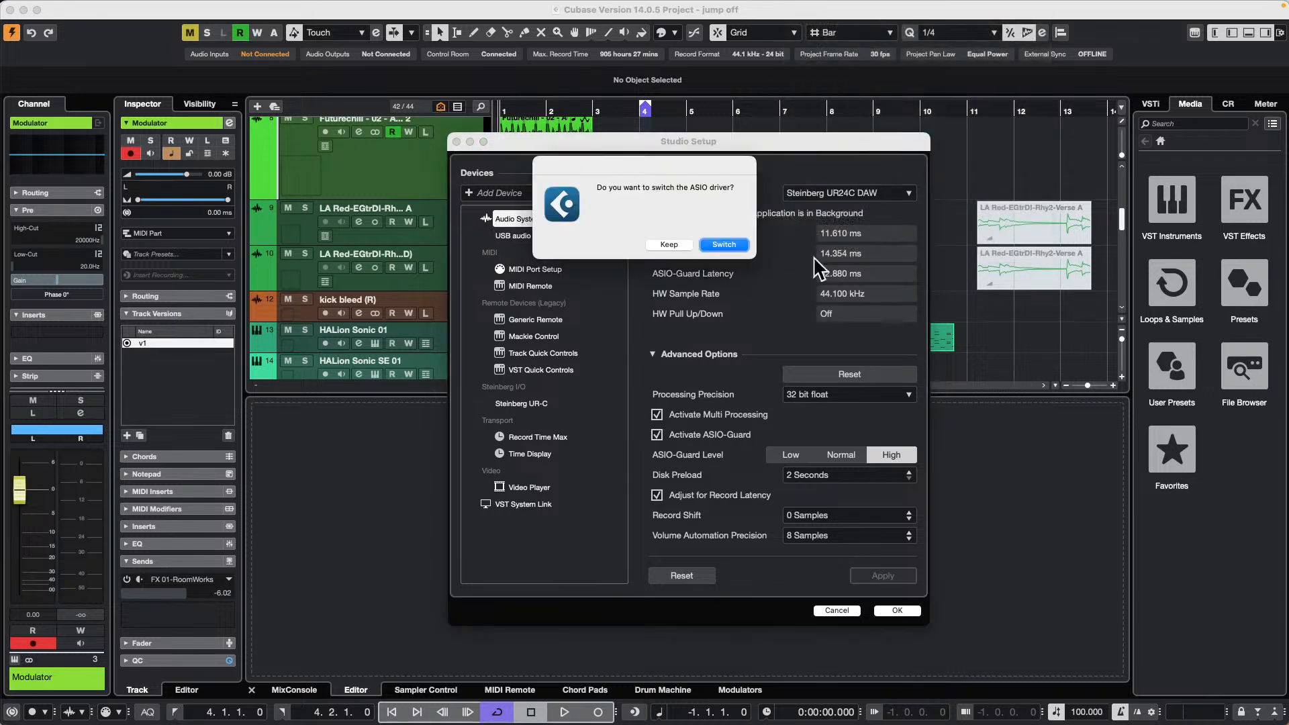
click(731, 244)
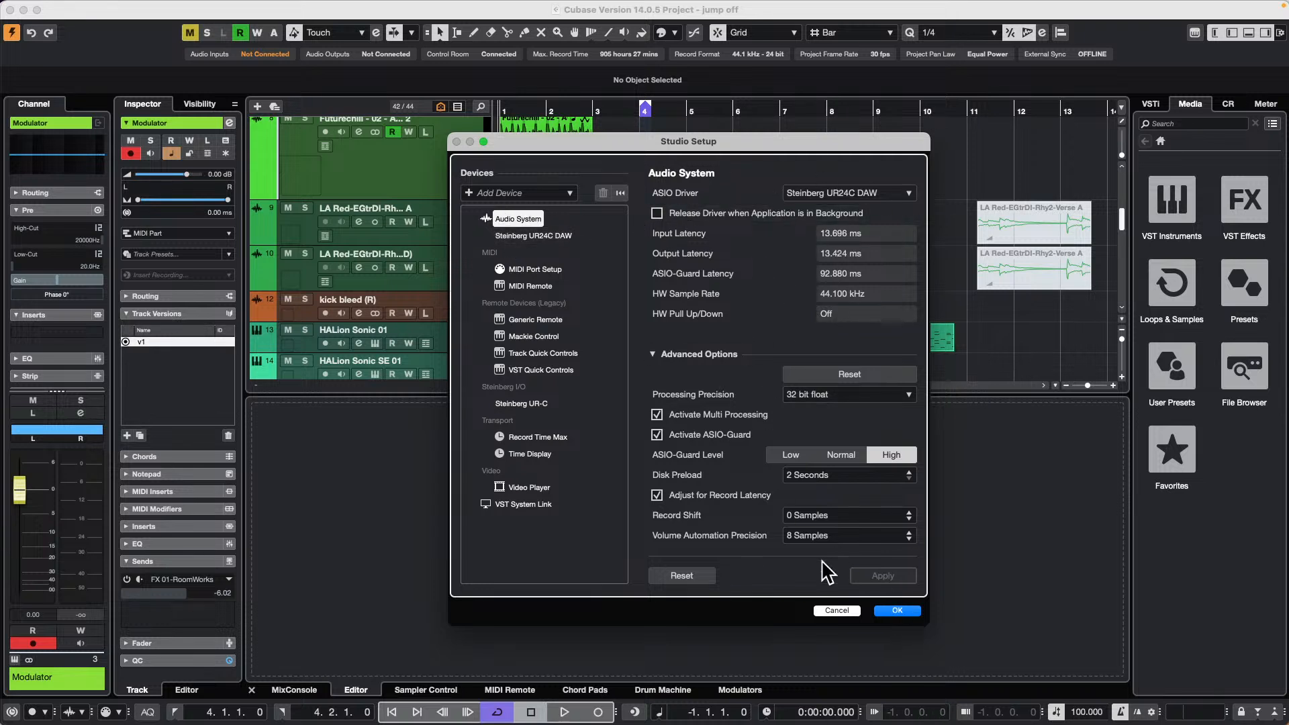
click(905, 610)
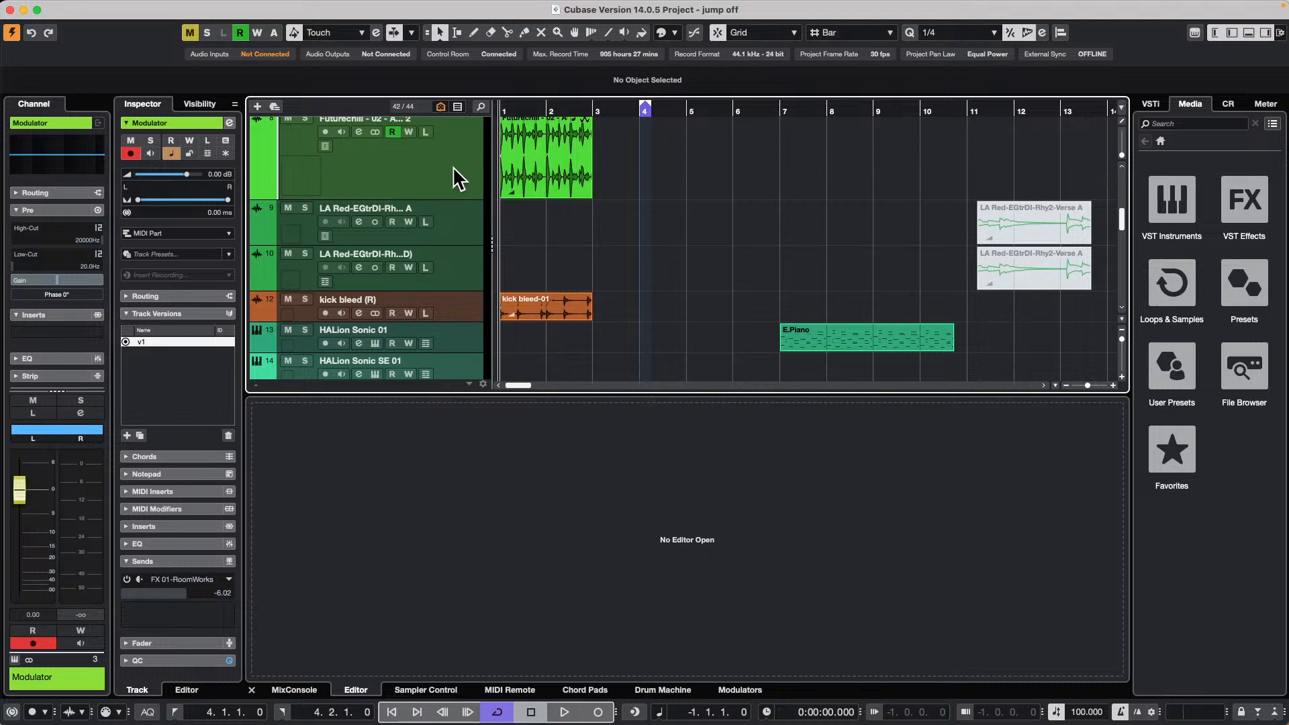
Review the Steinberg UR24C DAW device's ports and latency settings in Studio Setup, closing the dialog when done
click(363, 7)
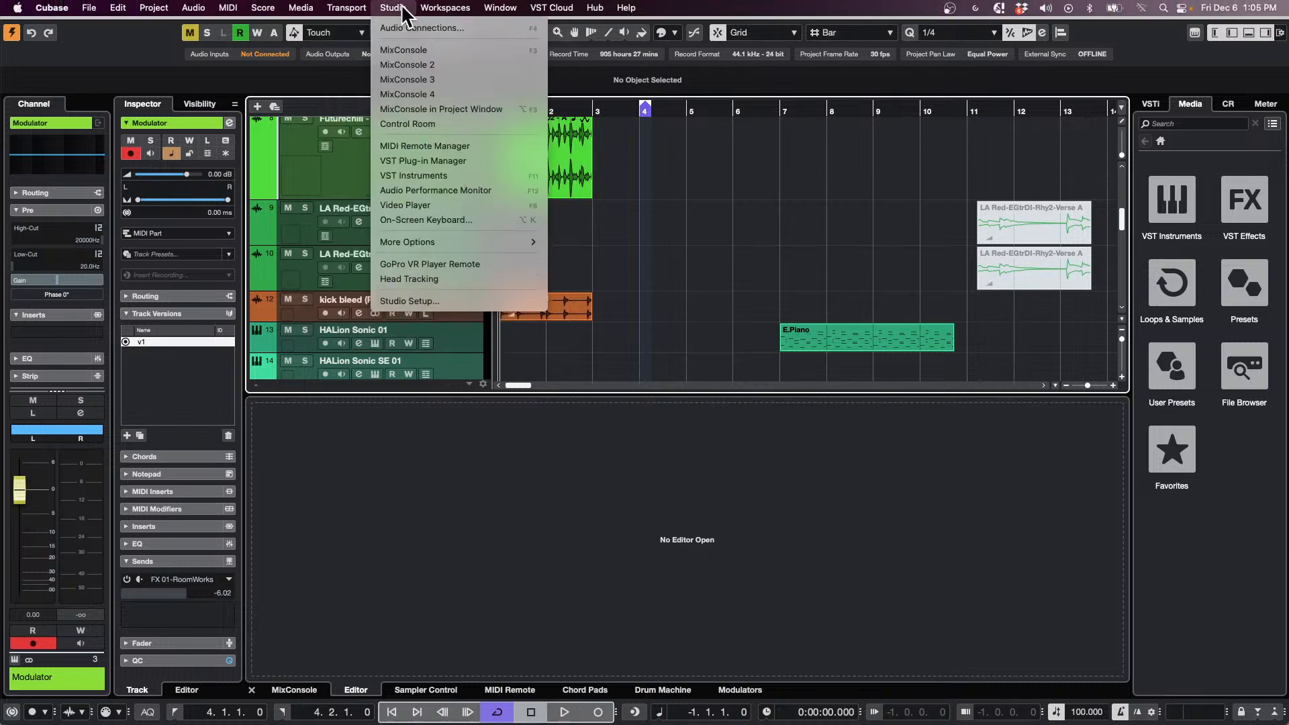
click(403, 302)
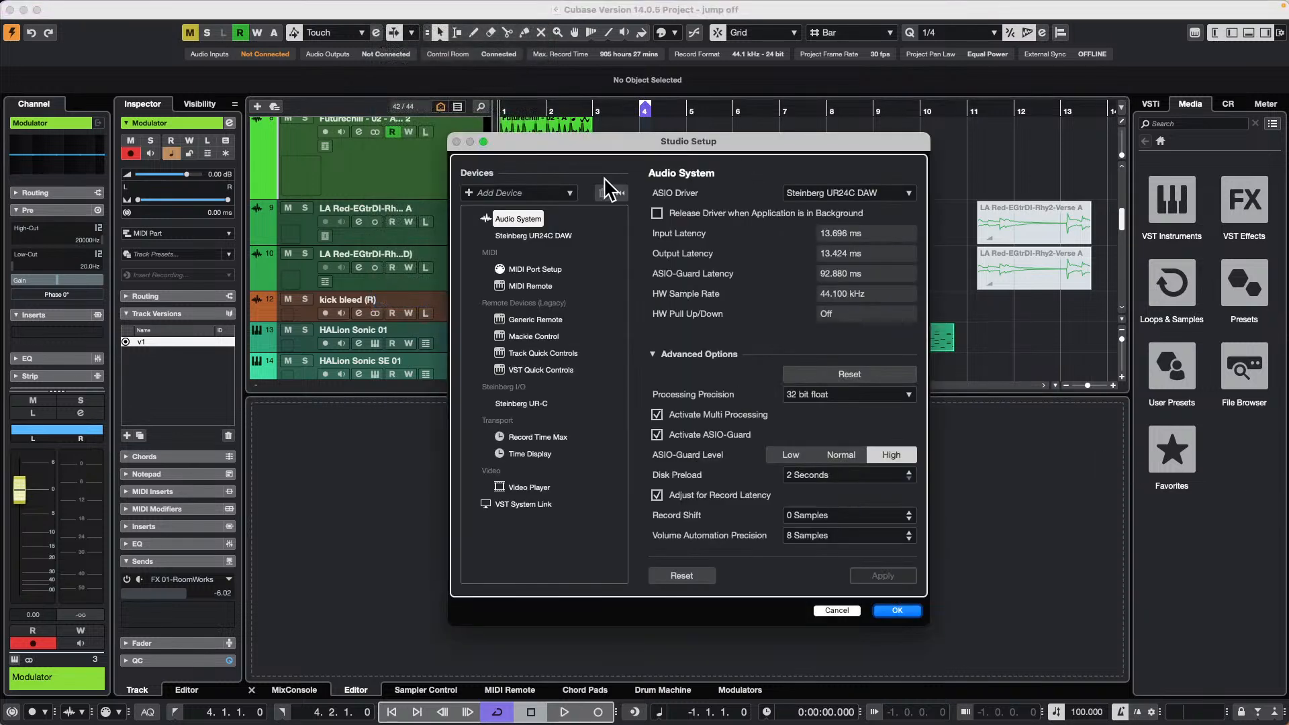
click(506, 237)
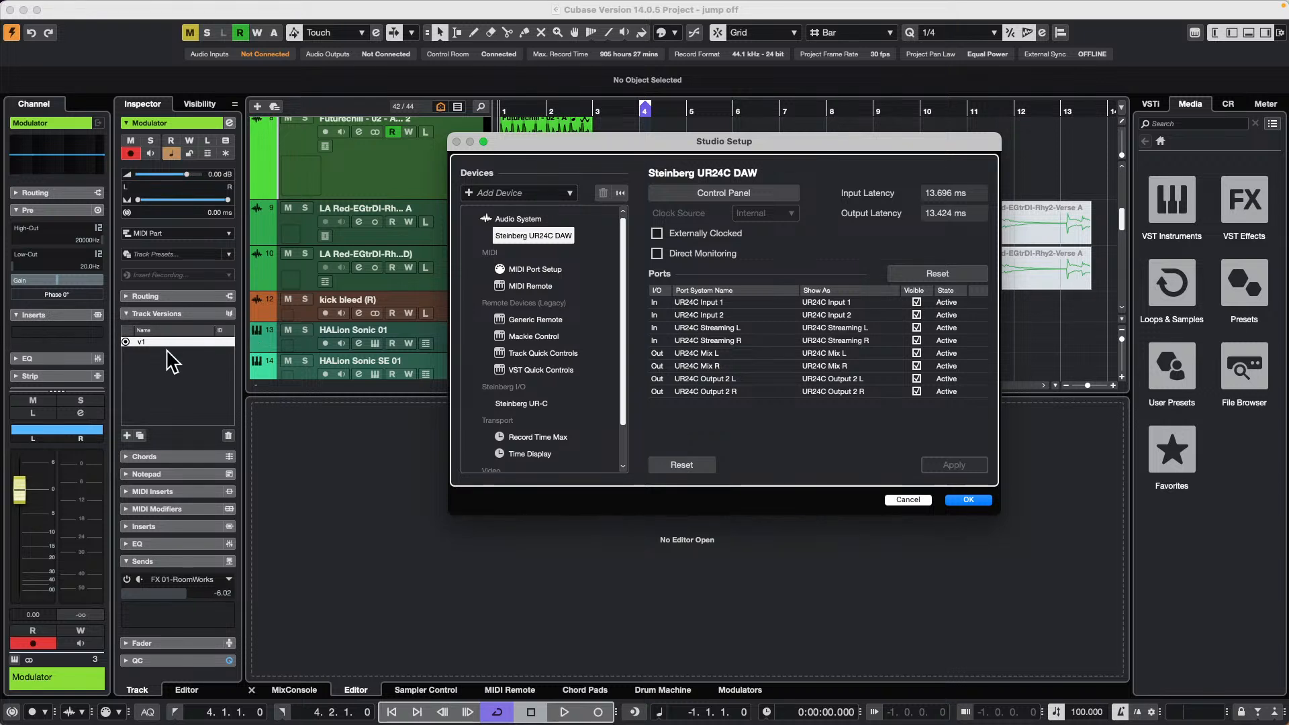
click(969, 500)
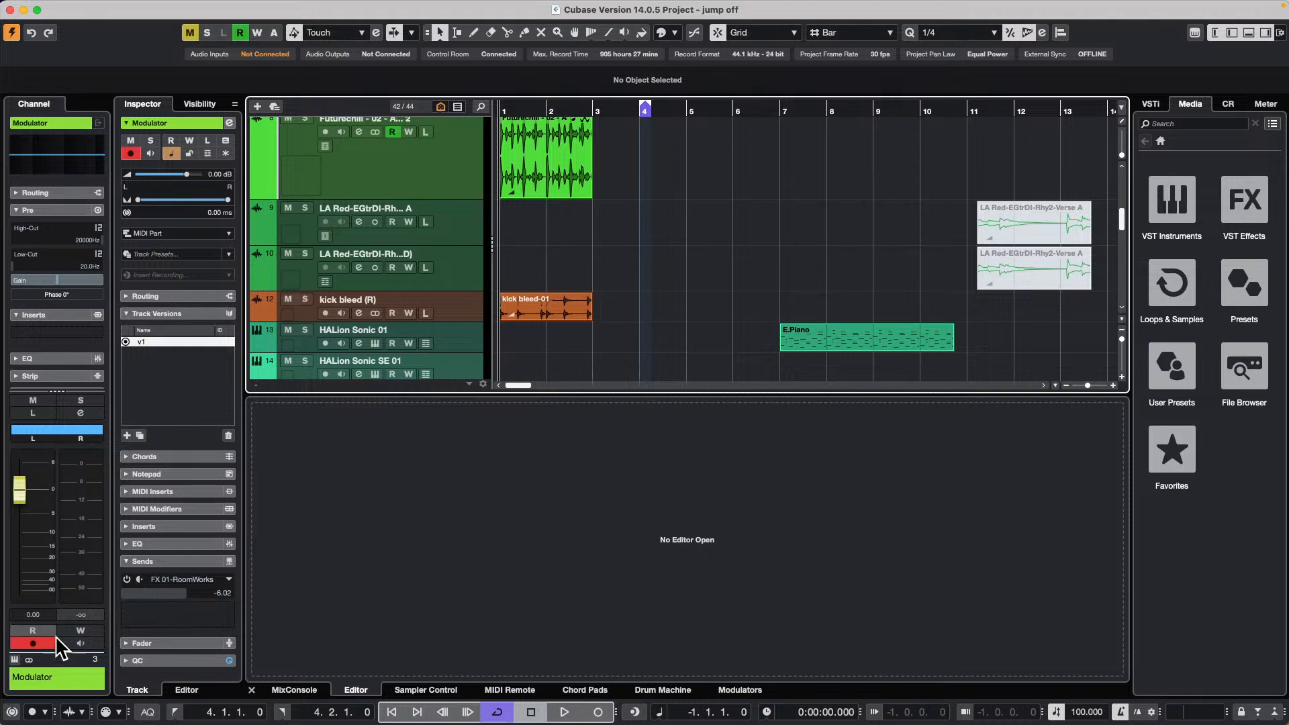
click(12, 713)
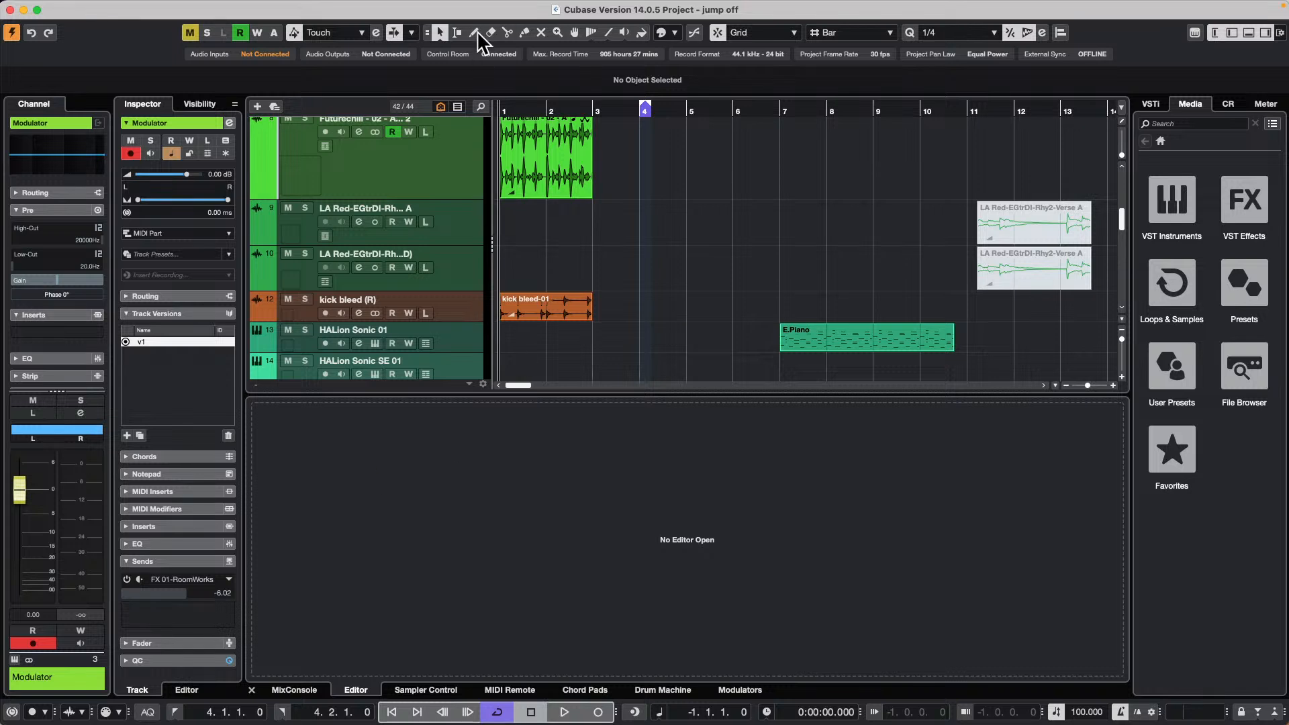
Examine the buffer size options in the Steinberg UR24C DAW's device settings without changing them, and close Studio Setup
click(445, 7)
mouse_move(393, 8)
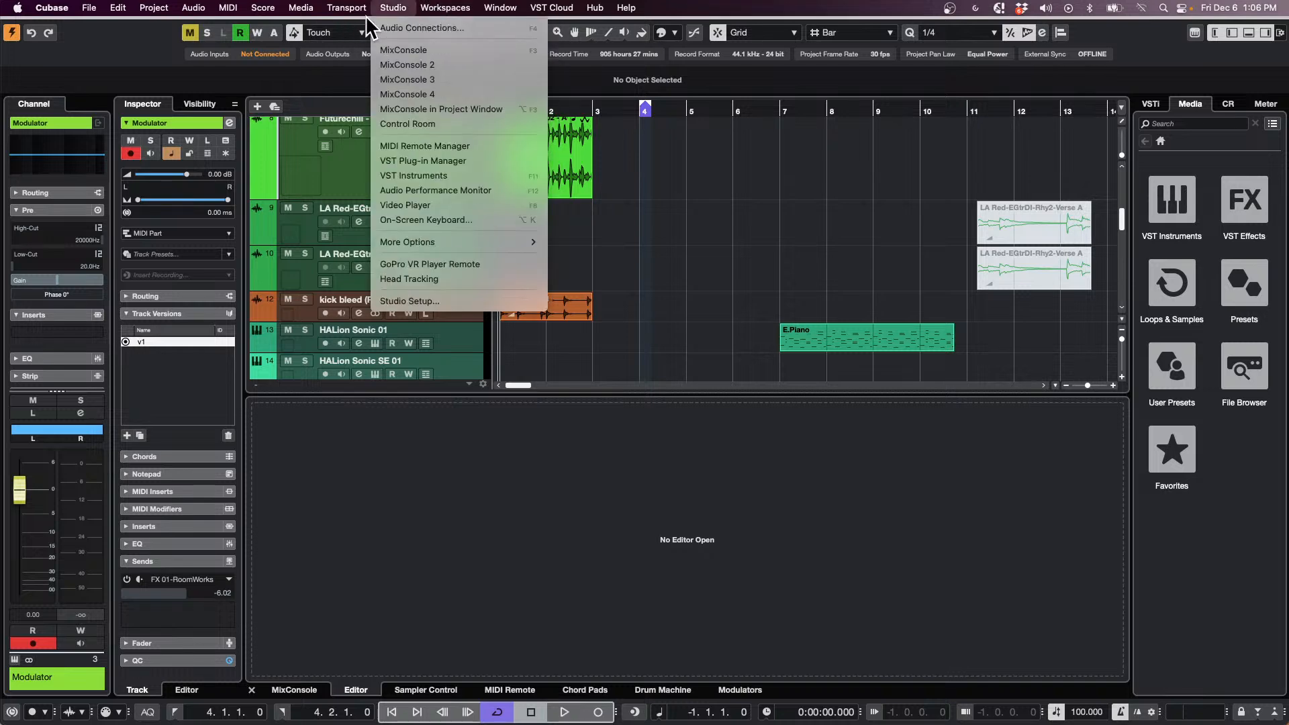
click(406, 302)
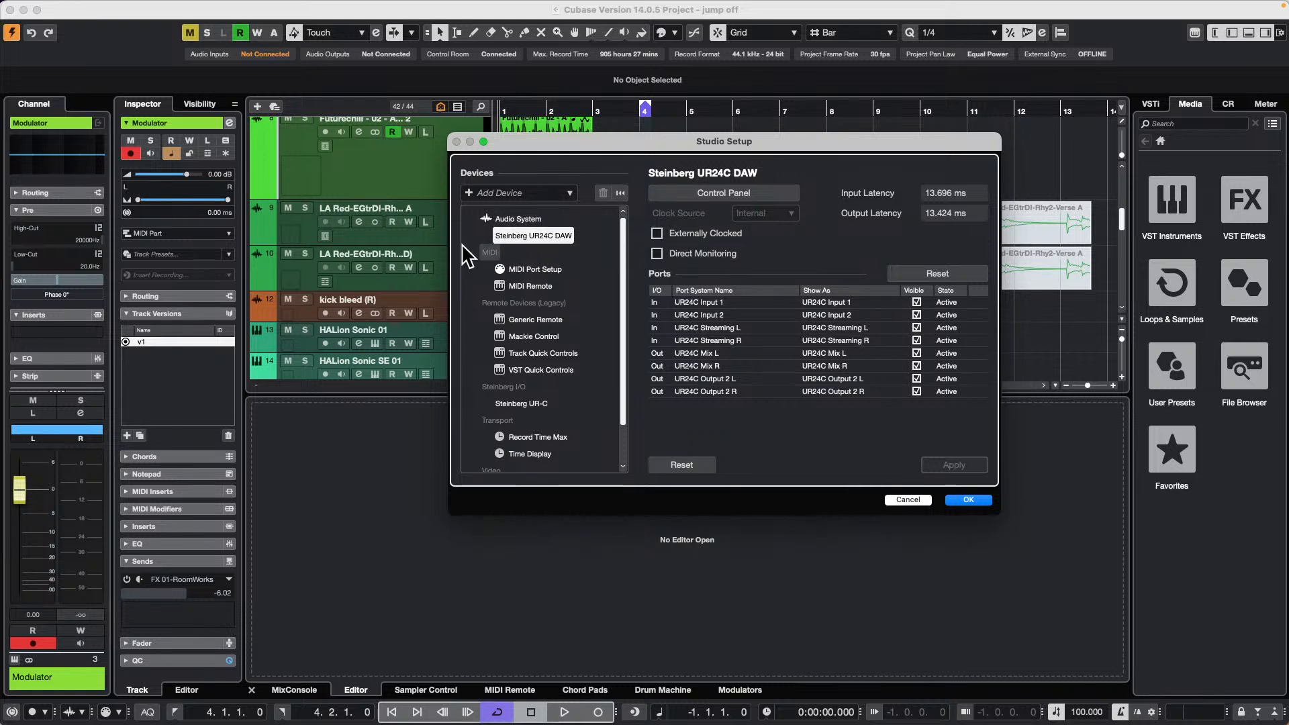
click(734, 192)
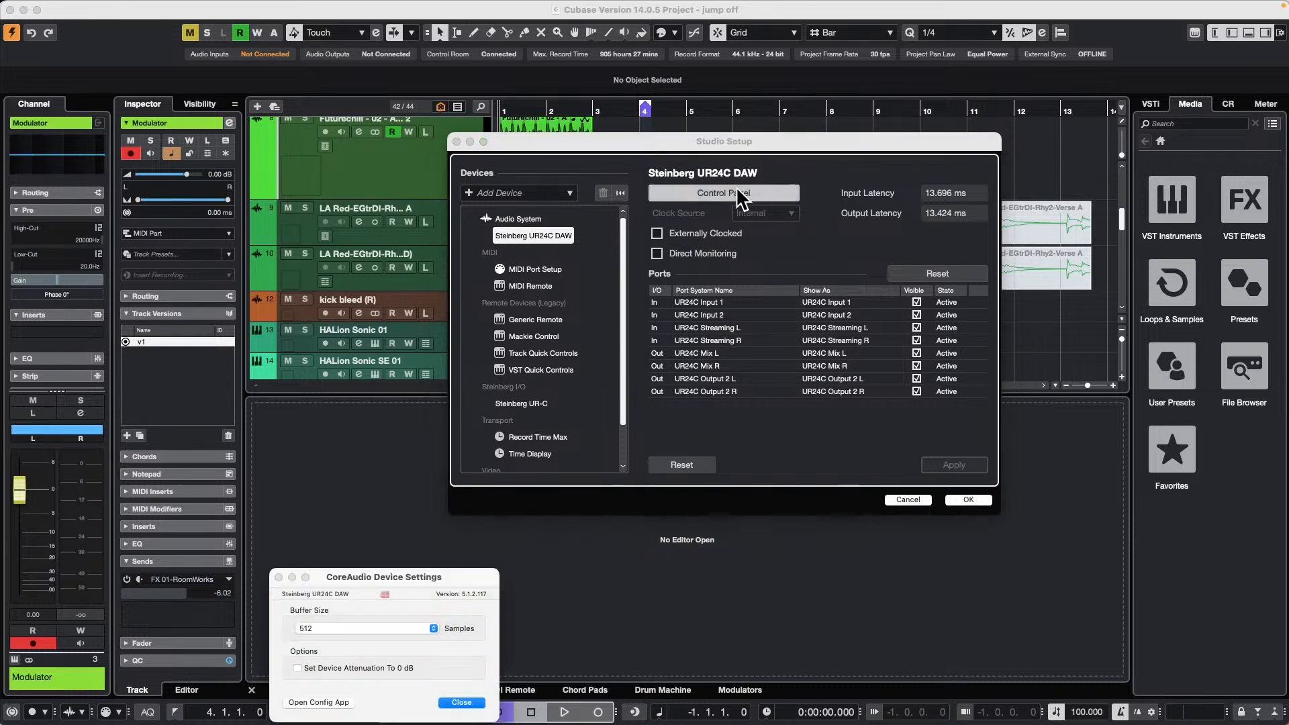
click(339, 628)
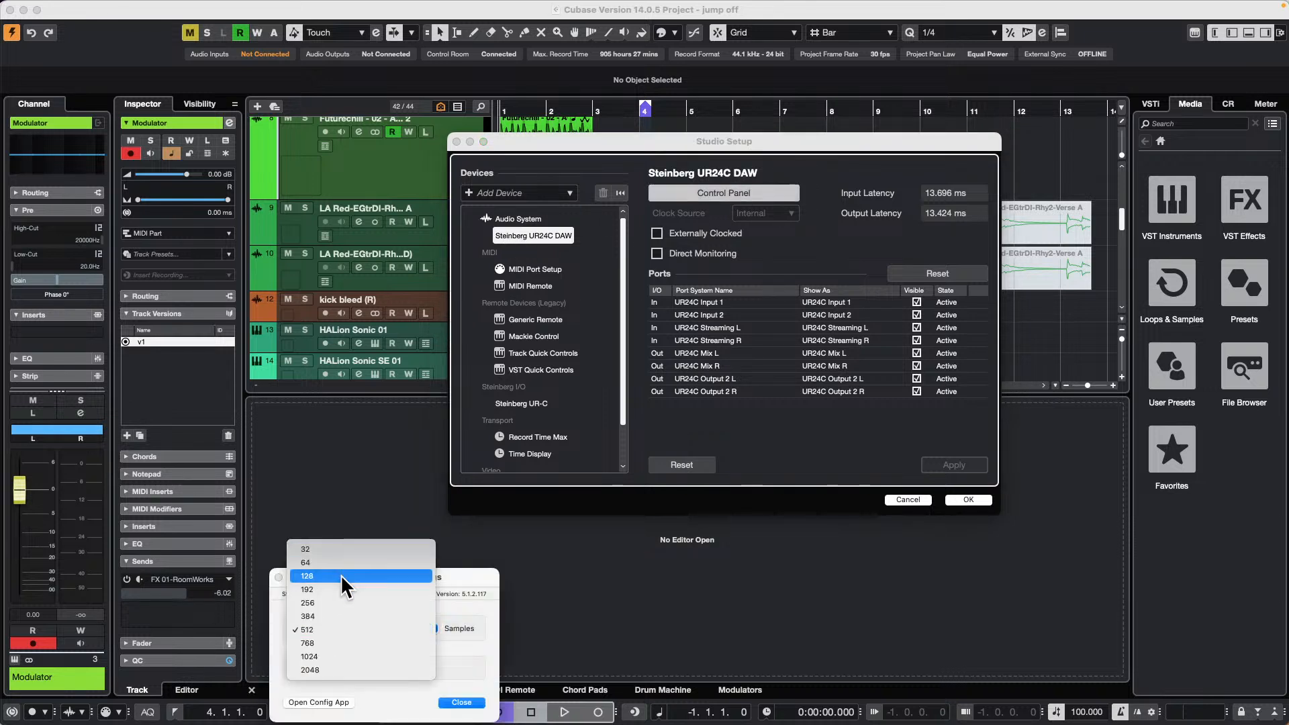
click(609, 577)
drag(463, 576, 459, 446)
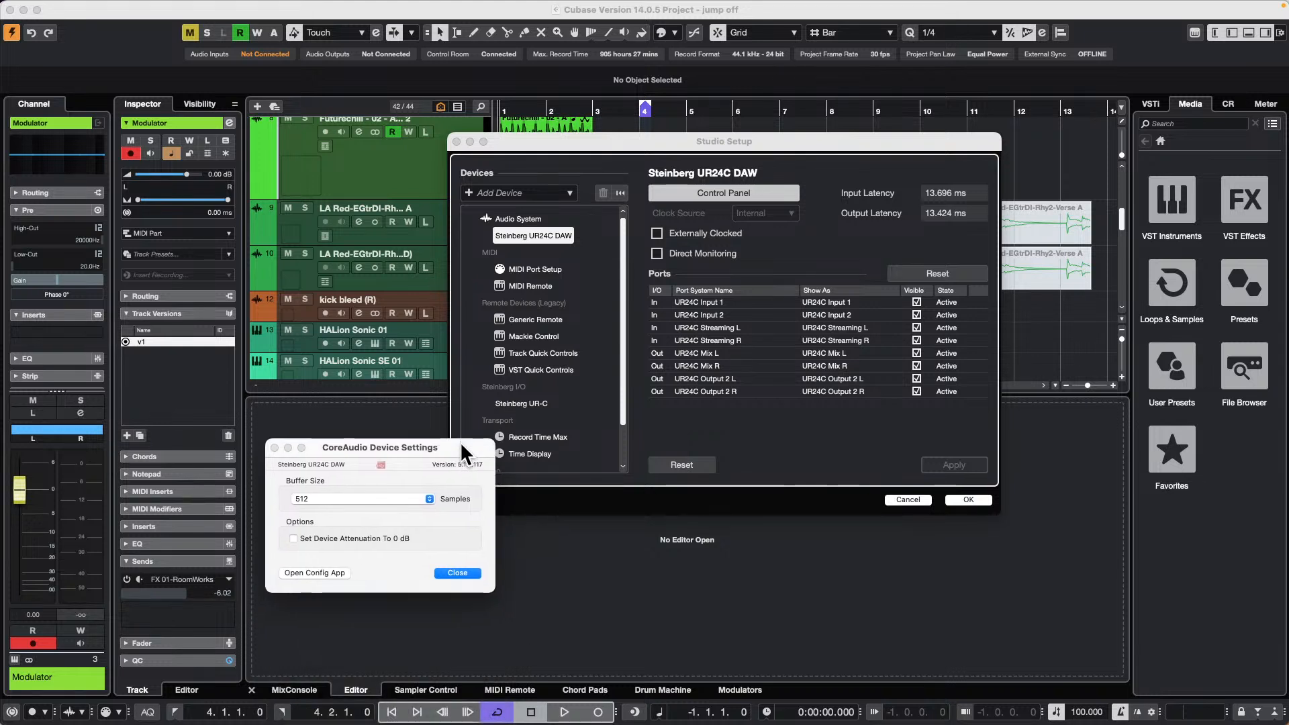
click(457, 570)
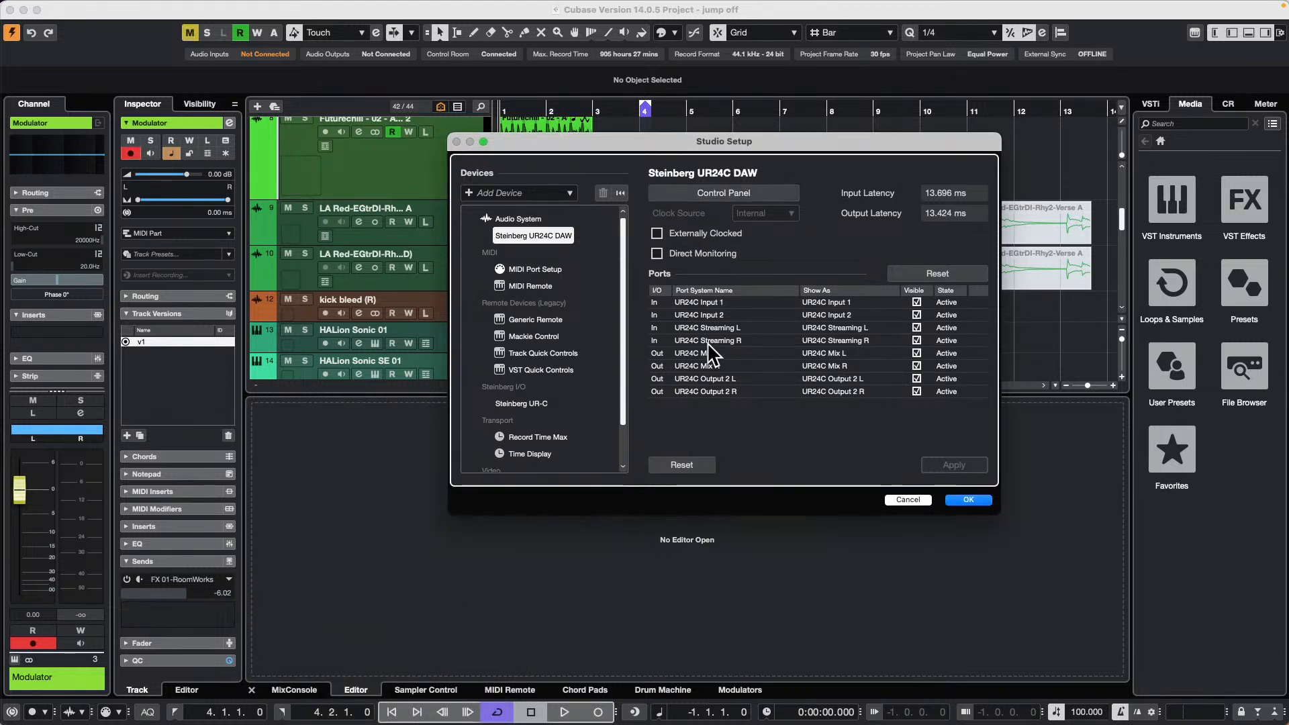
click(970, 500)
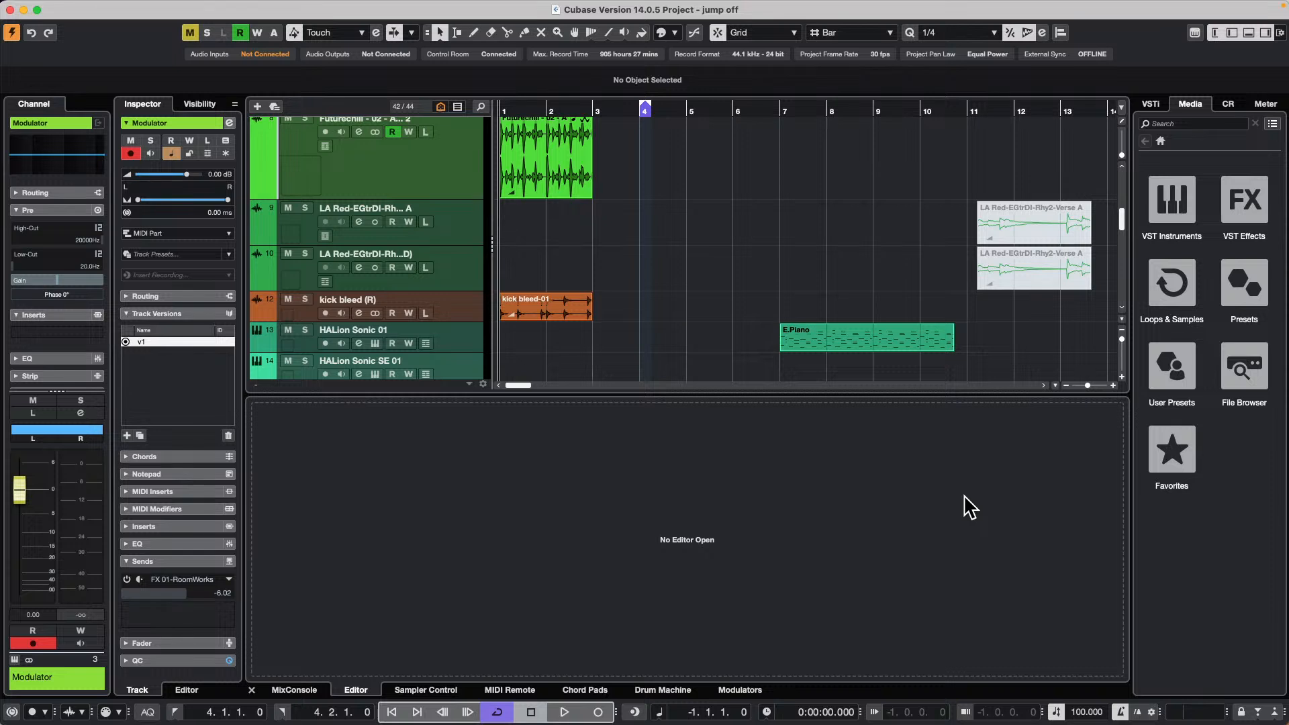
Create a new empty project in the December 6 2024 folder
click(83, 9)
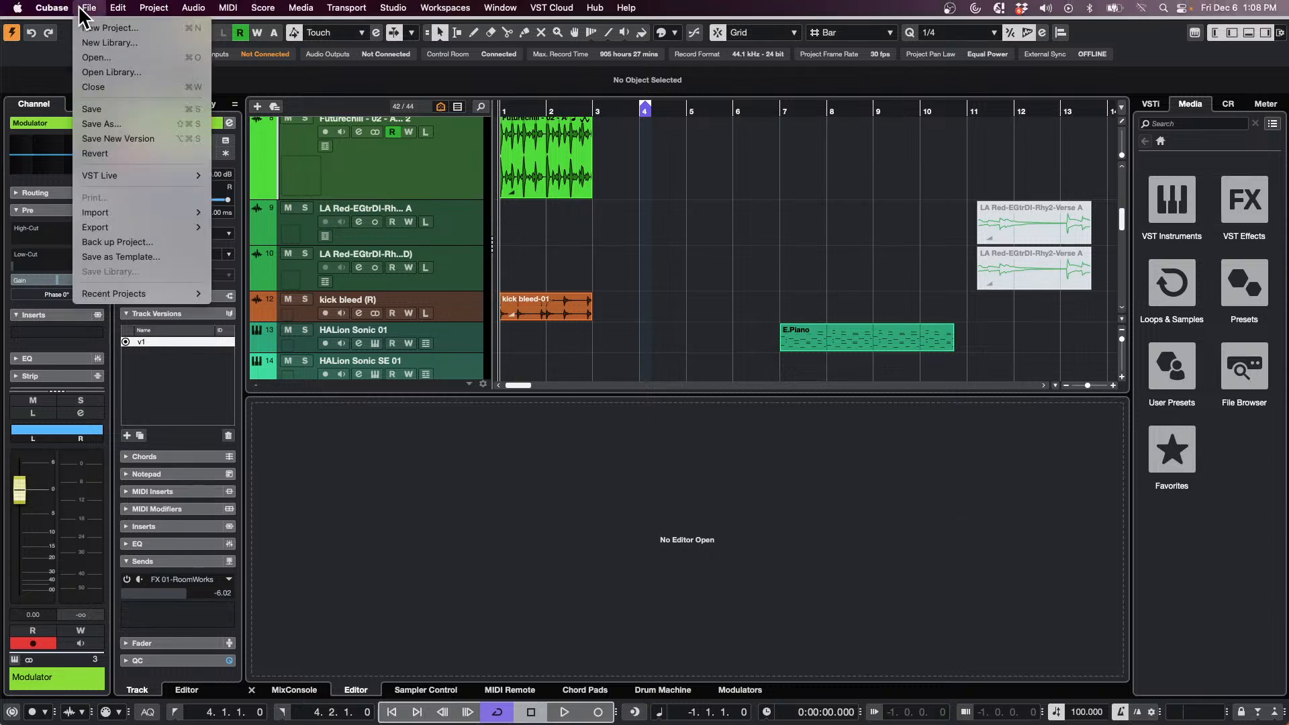
click(100, 27)
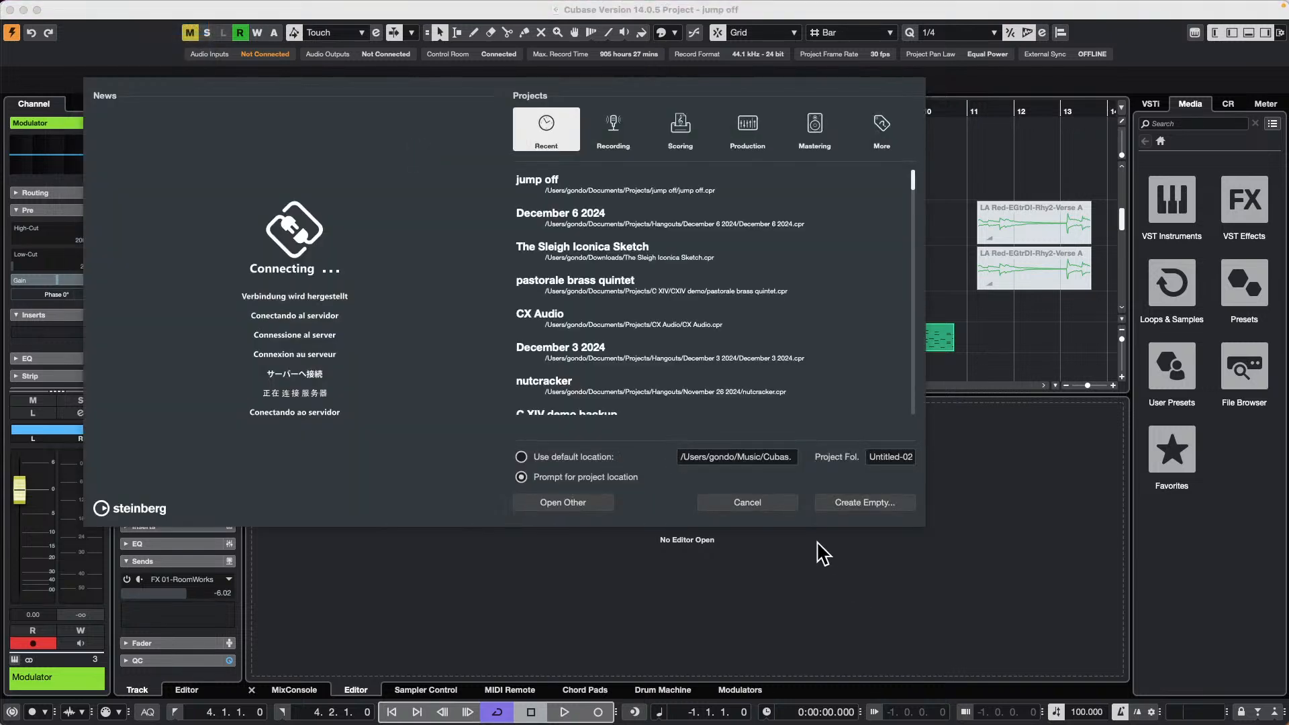
click(874, 505)
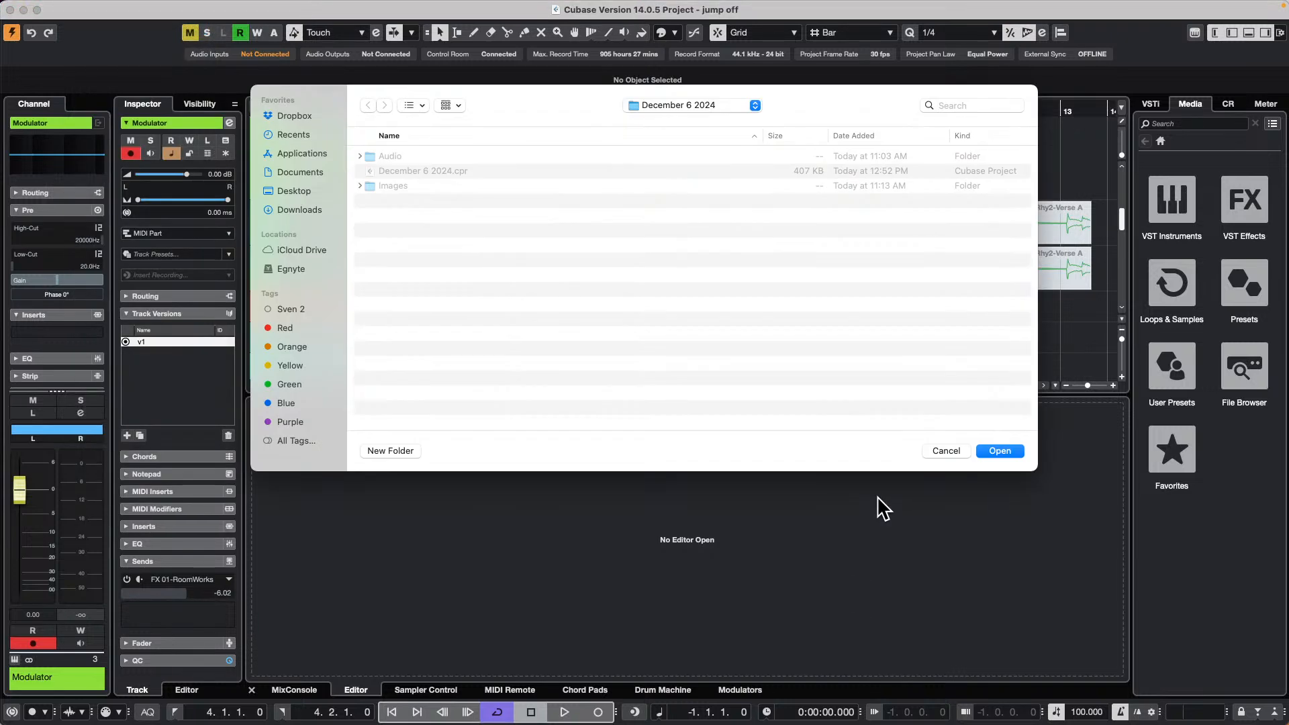
click(1007, 450)
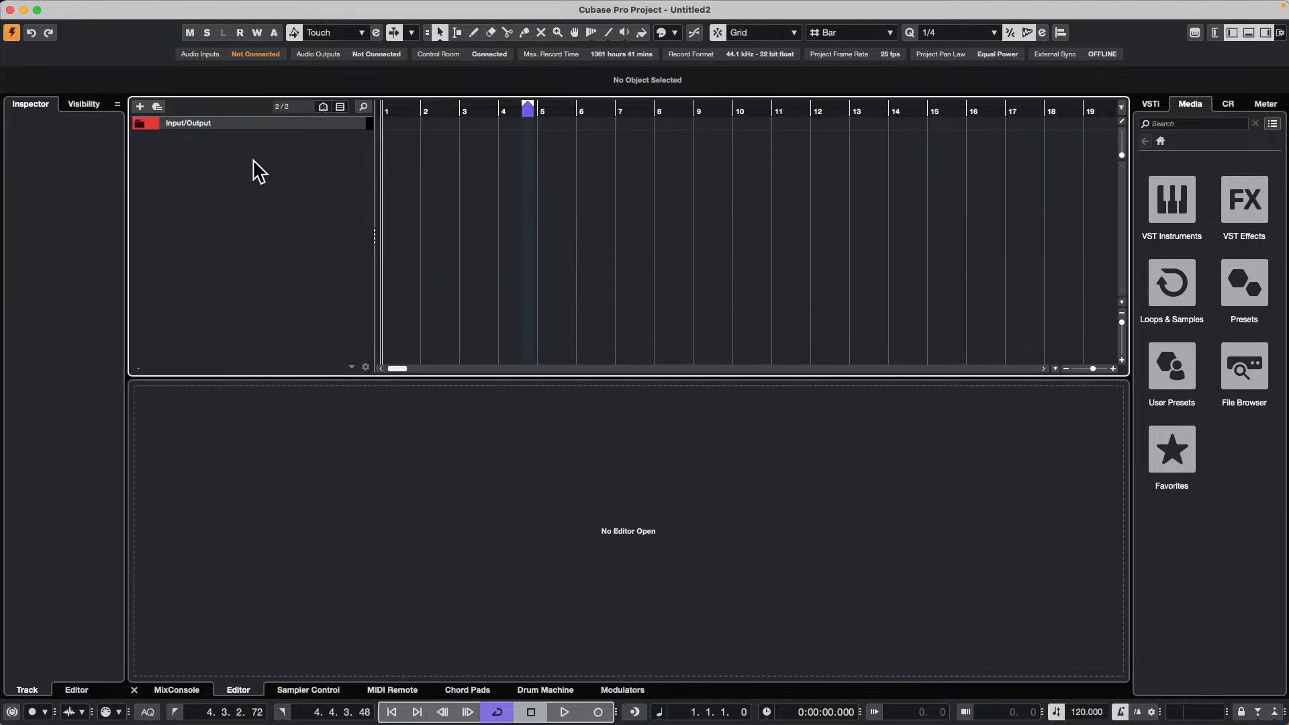
Browse the loops and samples to the DancefloorTechHouse set and audition the Tech_House_Swoossh_03 sample
right_click(253, 159)
click(1166, 294)
click(1196, 547)
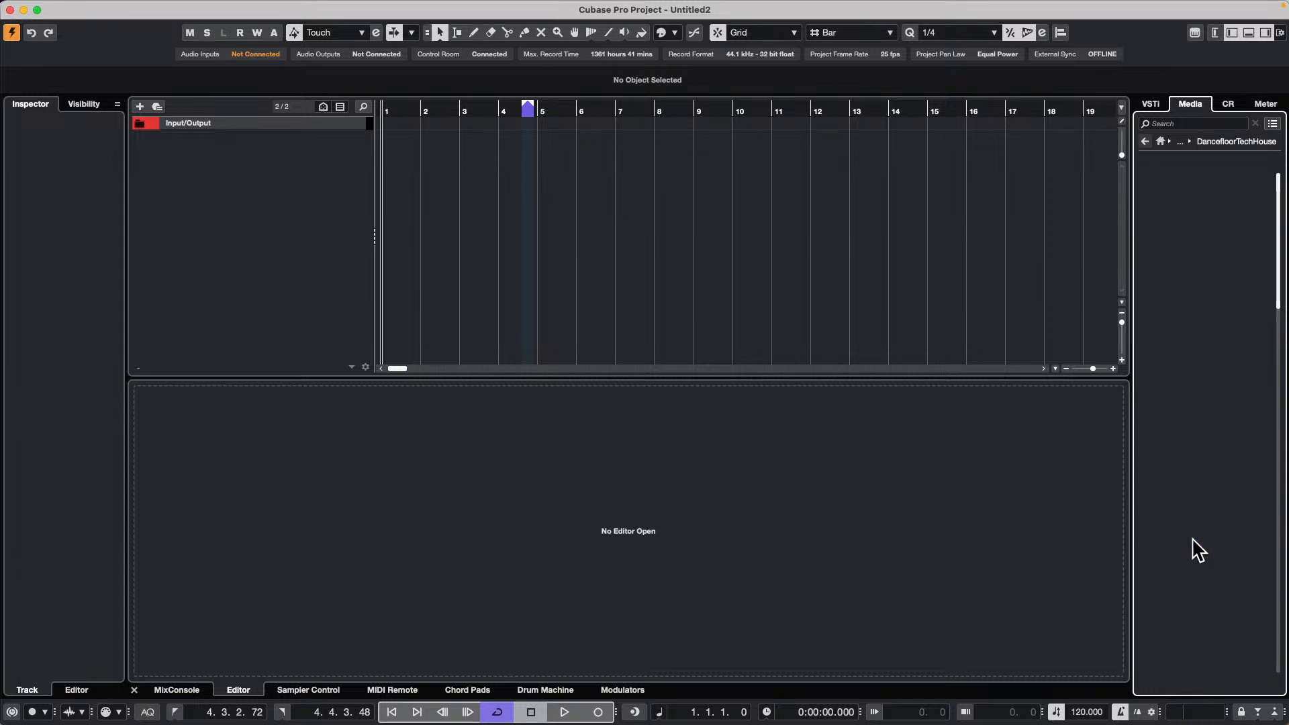
click(1204, 493)
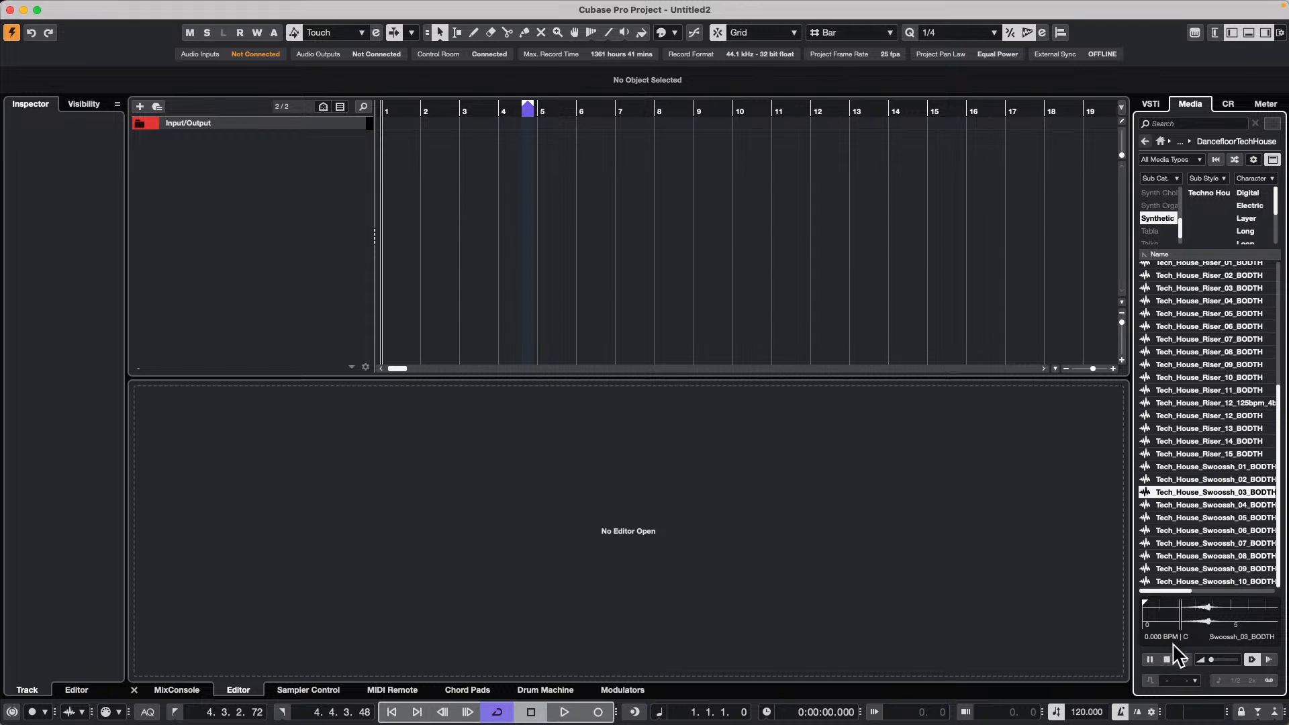
mouse_move(480, 9)
key(F4)
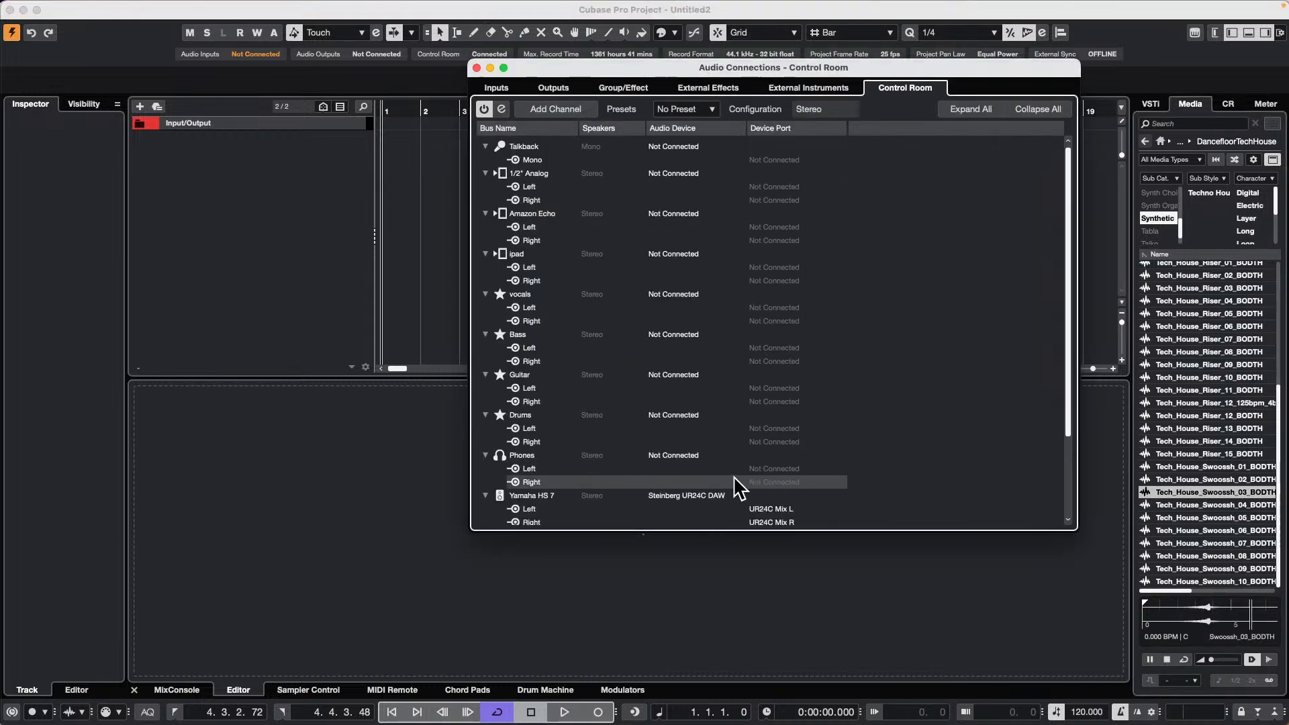
click(476, 68)
Raise the sample preview volume slightly and audition Tech_House_Swoossh_07
drag(1218, 660, 1226, 660)
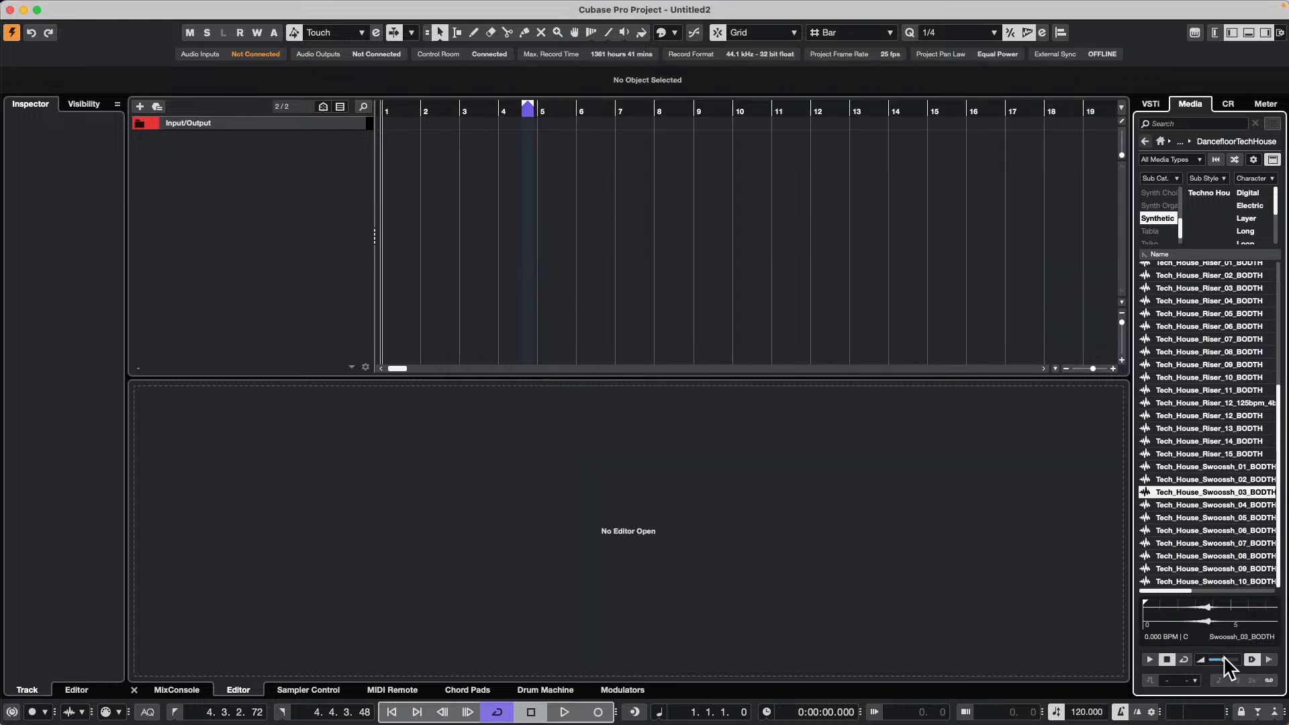
click(1207, 543)
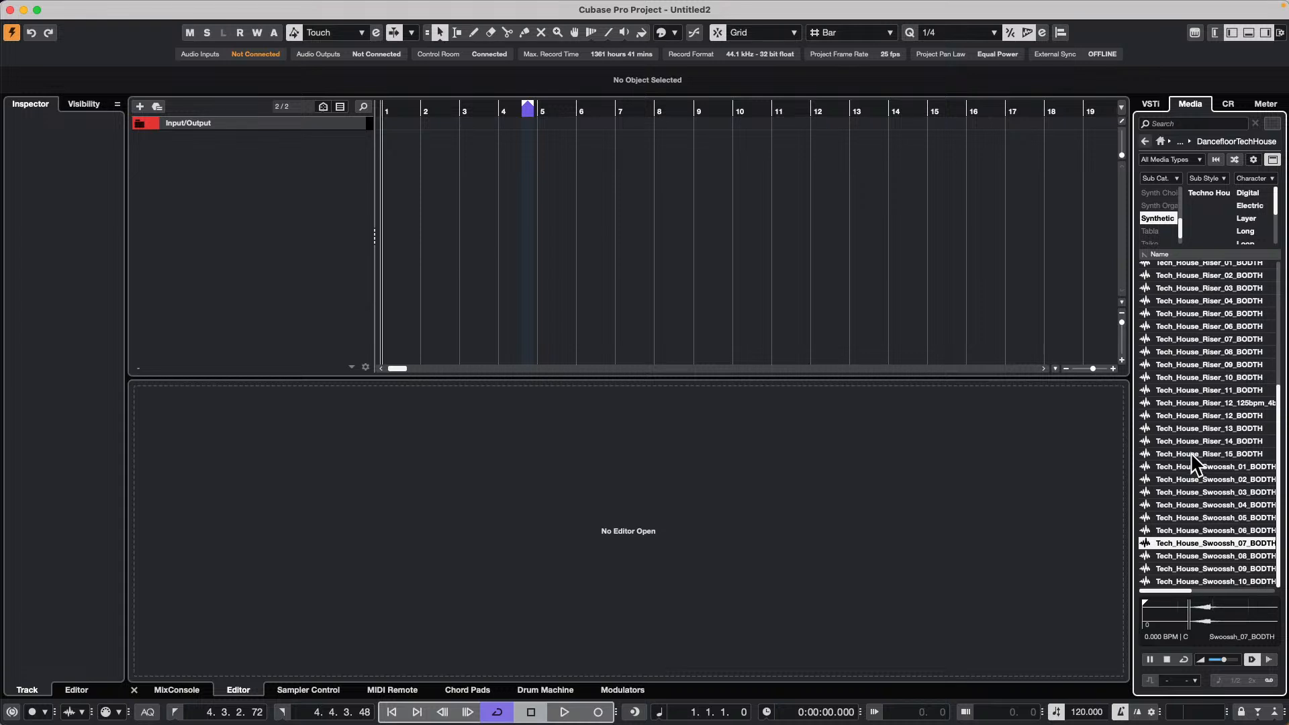
Clear the Synthetic subcategory filter and audition Tech_House_Synth_Loop samples 08, 57 and 47
click(1157, 216)
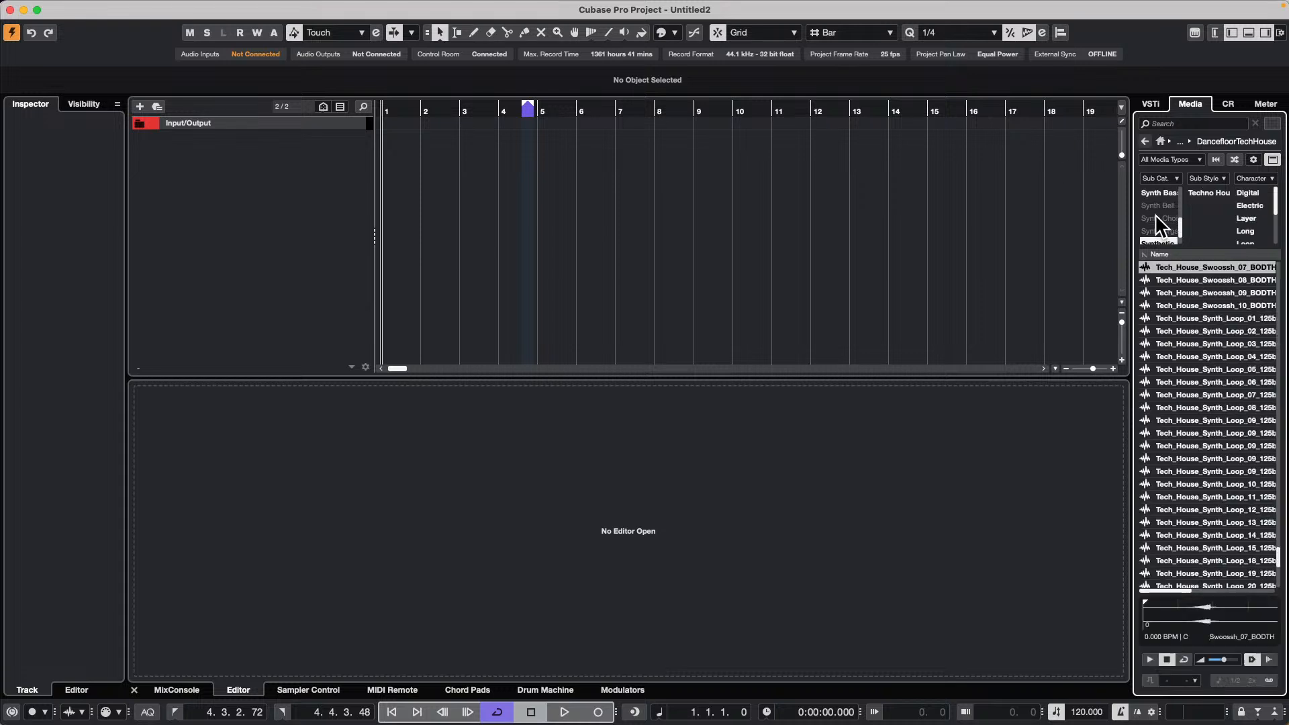
scroll(1155, 213, up, 5)
scroll(1154, 220, up, 3)
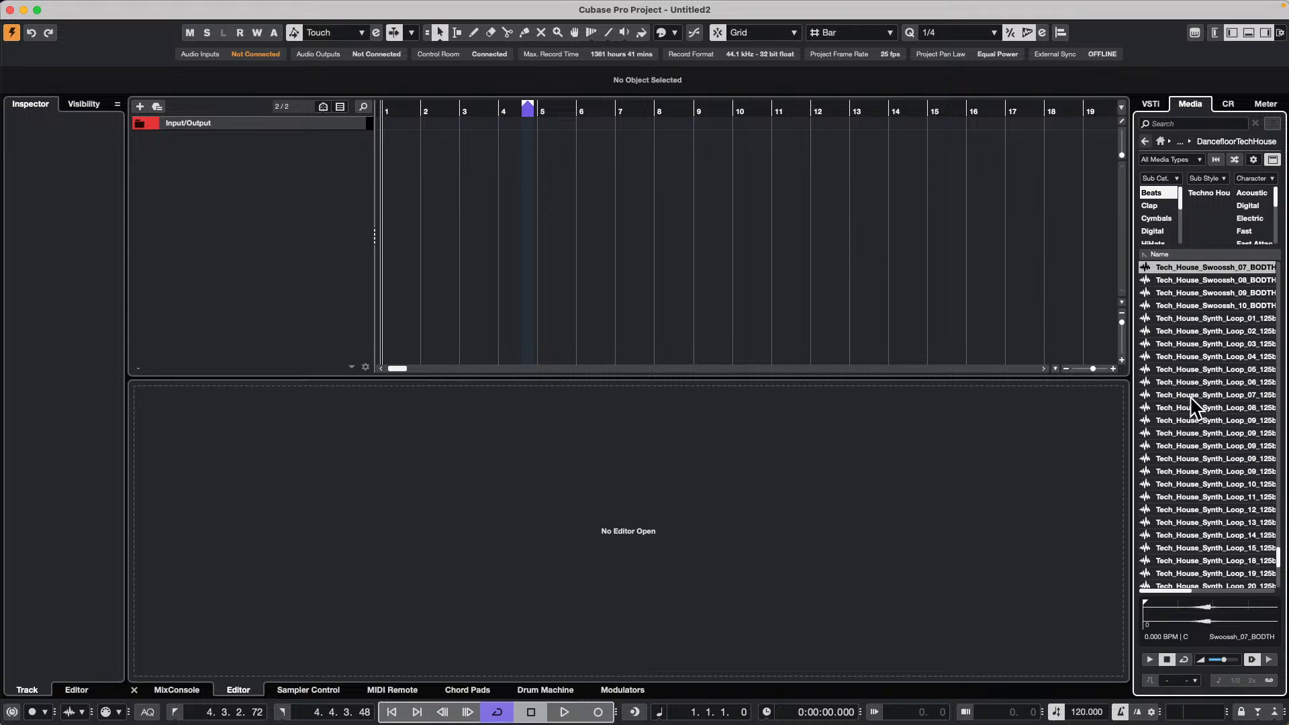
click(1181, 408)
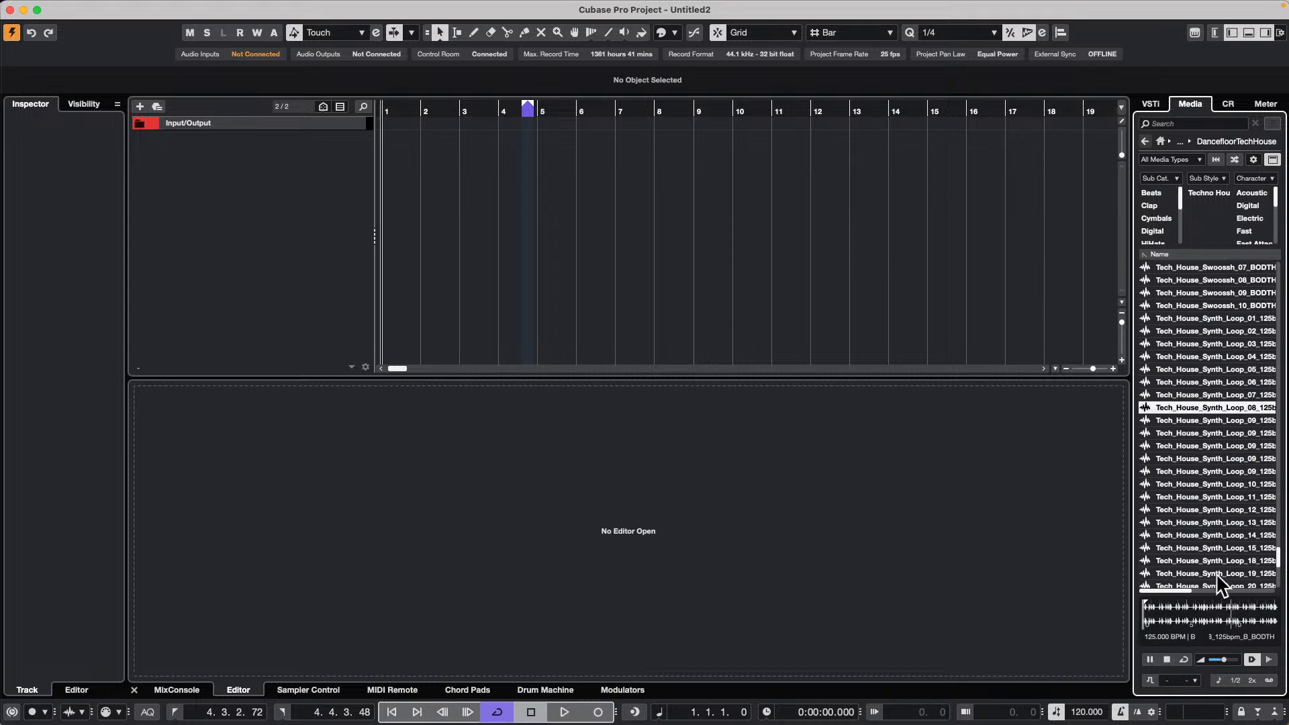
scroll(1191, 541, down, 10)
click(1192, 543)
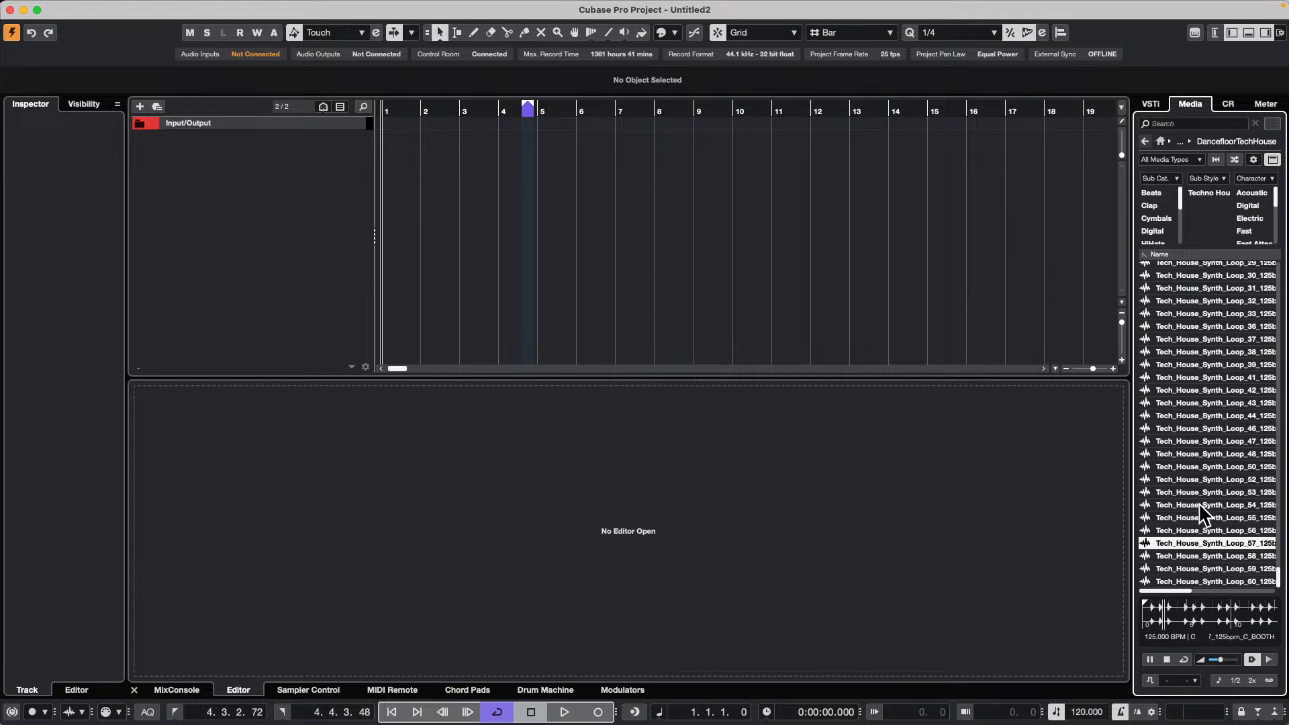
click(1186, 441)
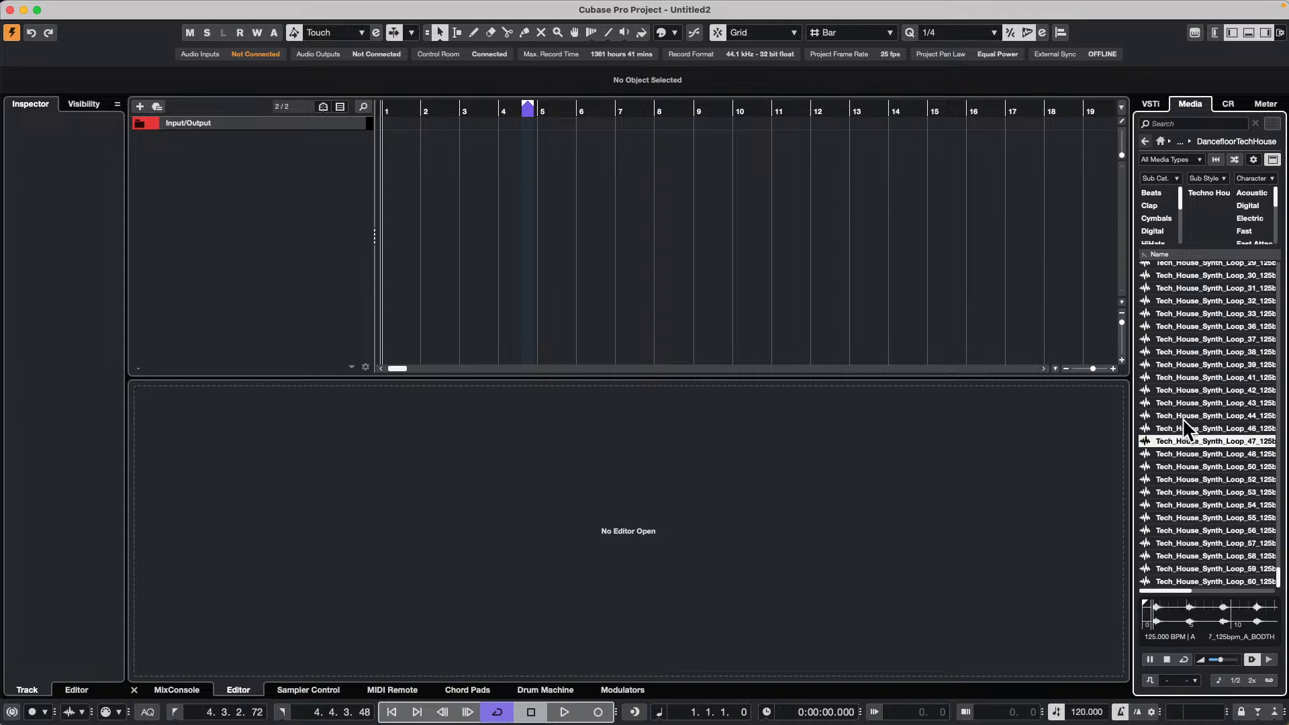
Filter the DancefloorTechHouse samples by the Beats subcategory and audition a Tech_House_Drum_Loop_11 sample
click(1160, 178)
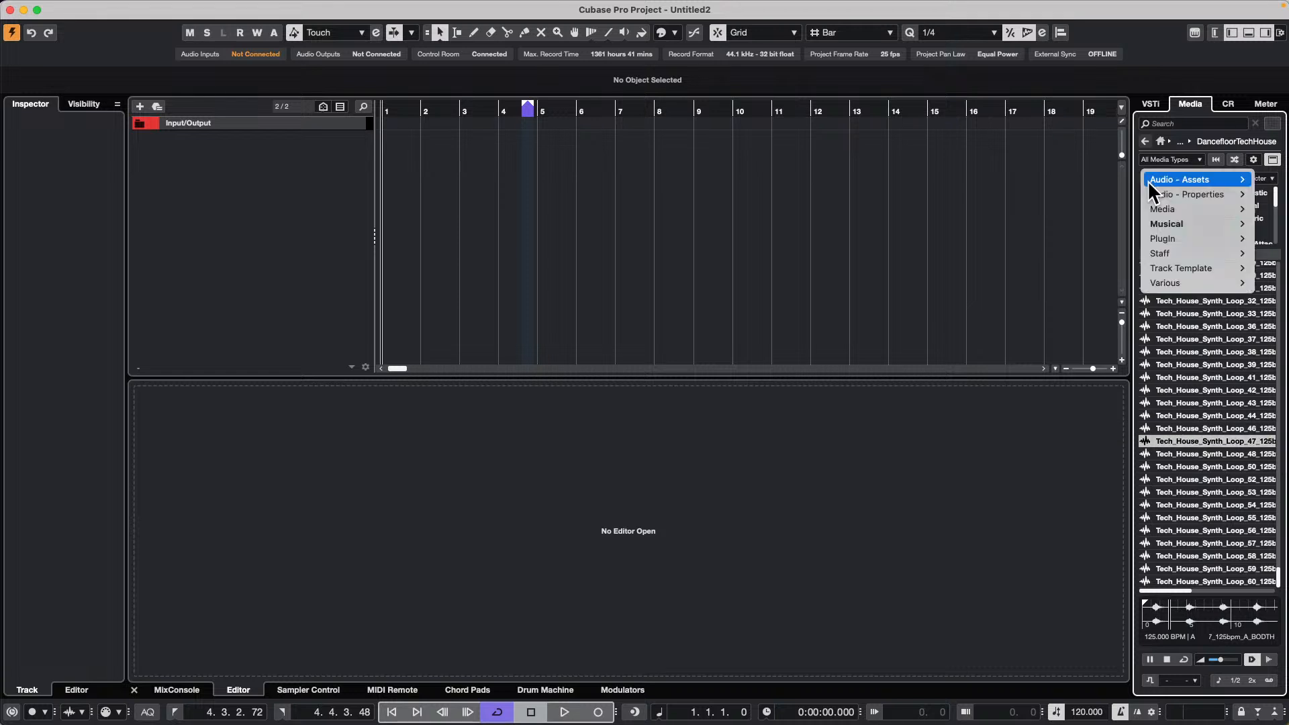
click(1019, 219)
click(1158, 194)
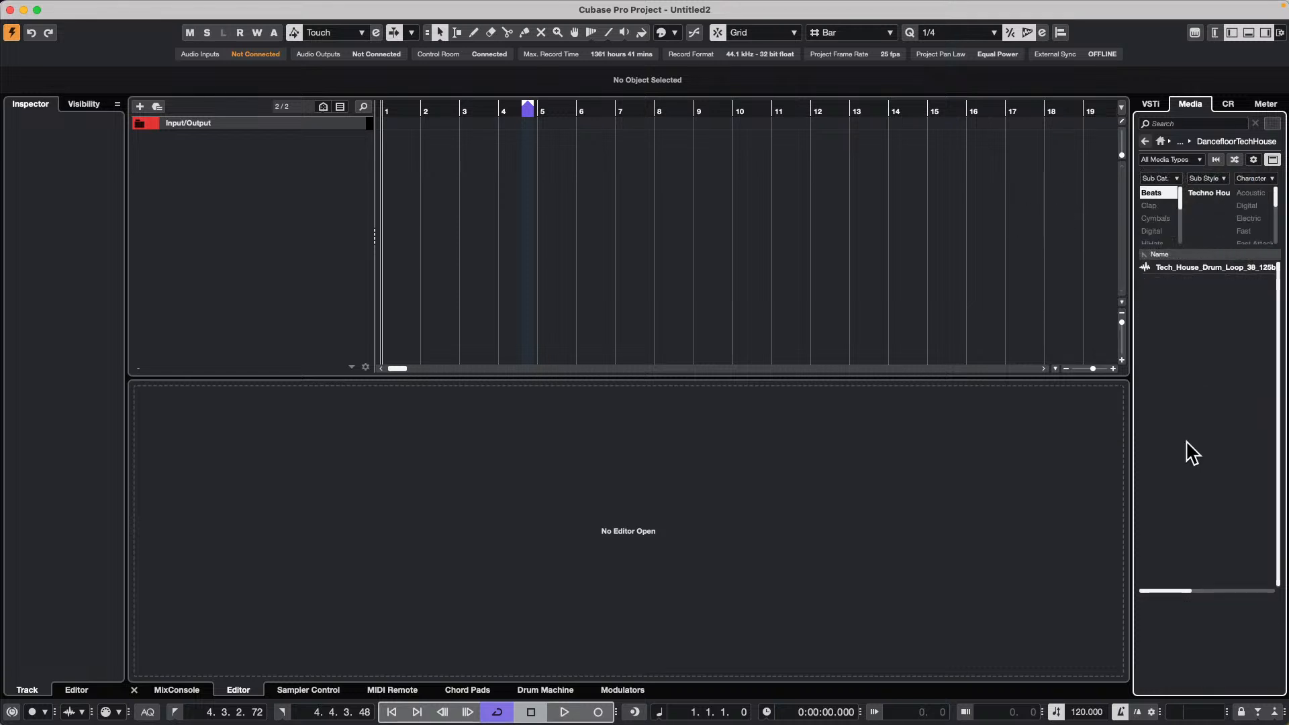
click(1216, 484)
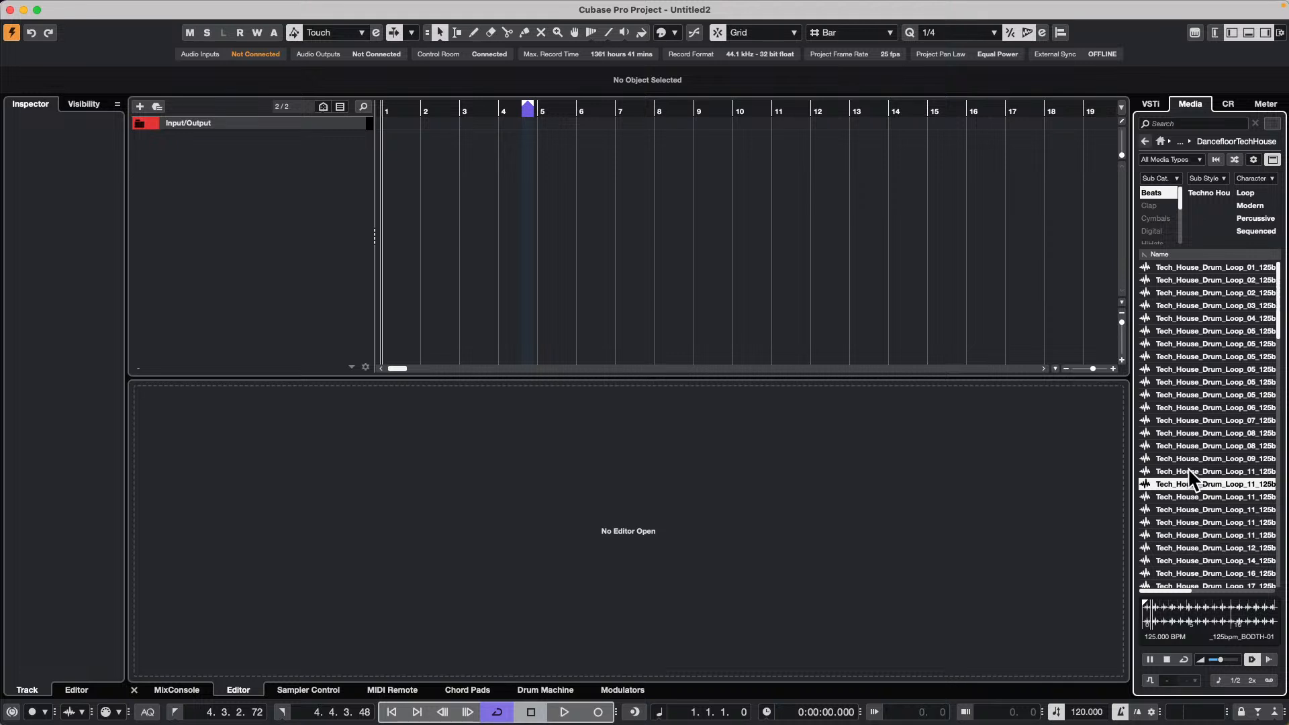
Place the selected Tech_House_Drum_Loop_11_125bpm sample at bar 1 on a new audio track, and add a tempo track with increased height below it
drag(1182, 485, 155, 182)
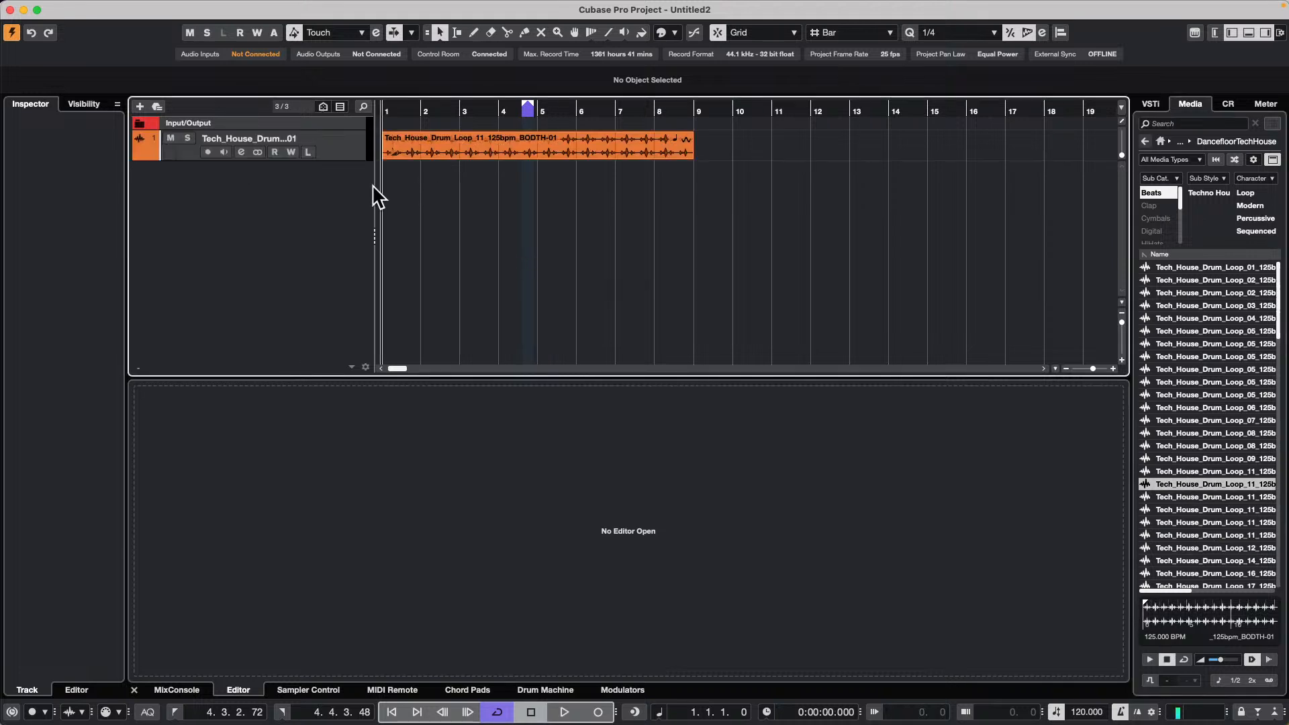
right_click(225, 191)
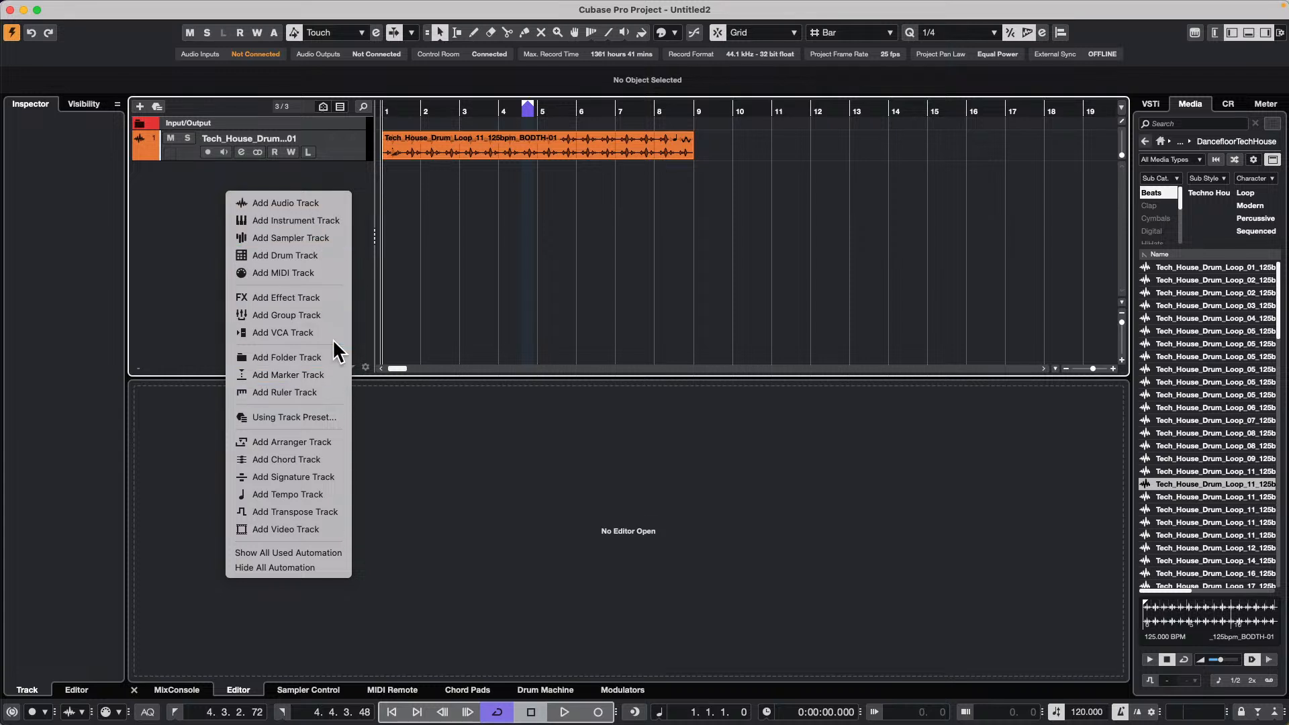
click(313, 492)
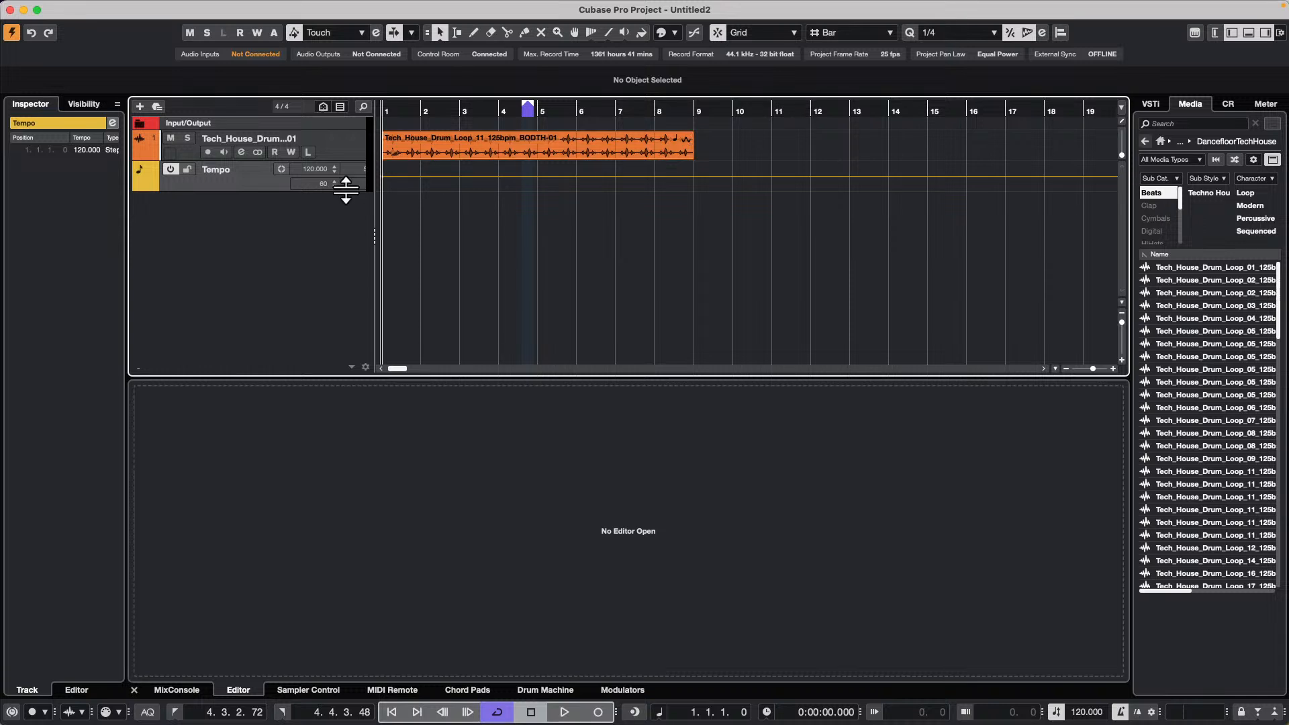
drag(344, 191, 341, 230)
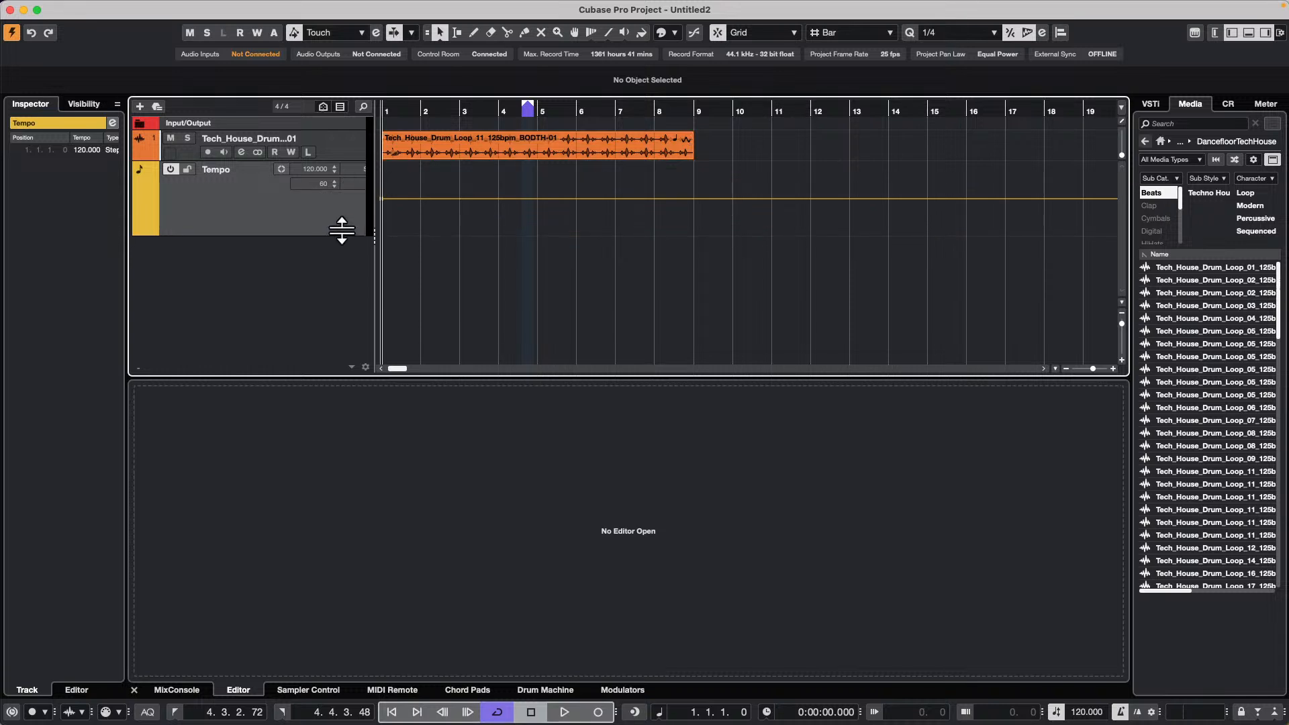
Add ramped tempo points of 125 BPM at bar 5 and 80 BPM at bar 8 on the tempo track, and audition the project
click(361, 170)
click(384, 182)
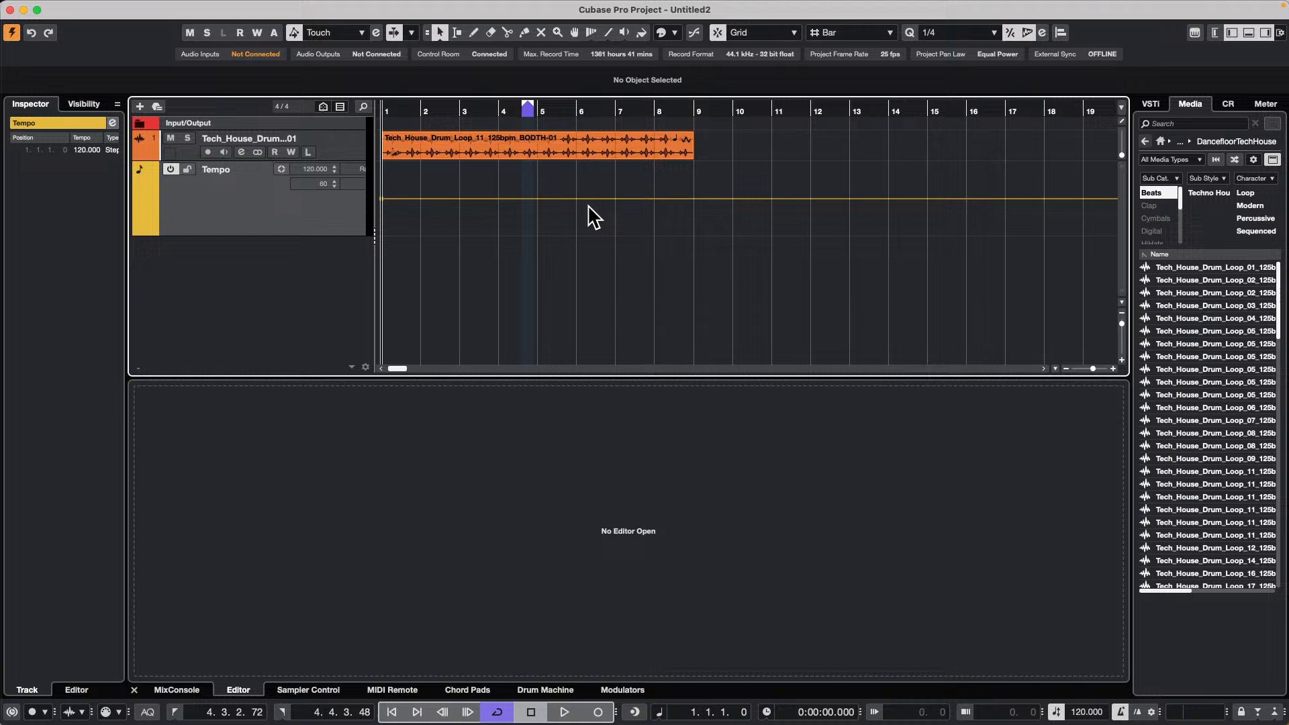
click(539, 197)
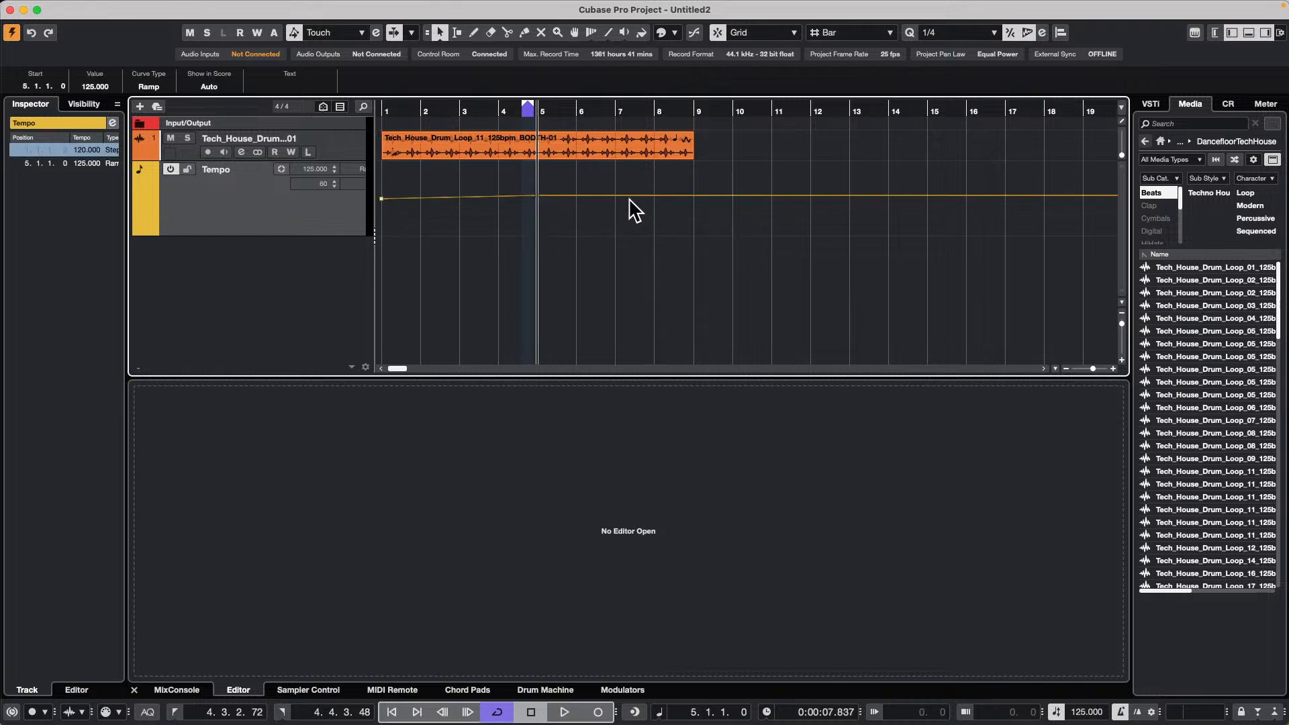
drag(634, 197, 662, 228)
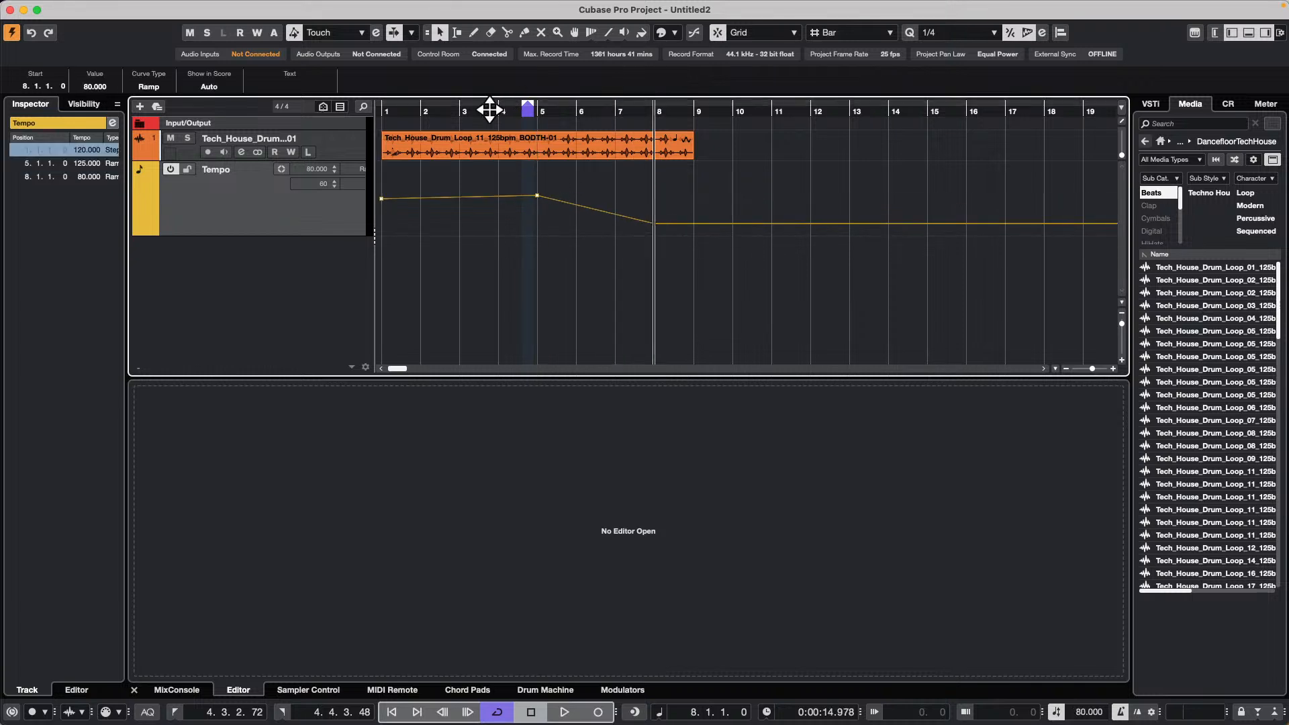
drag(489, 110, 441, 111)
key(space)
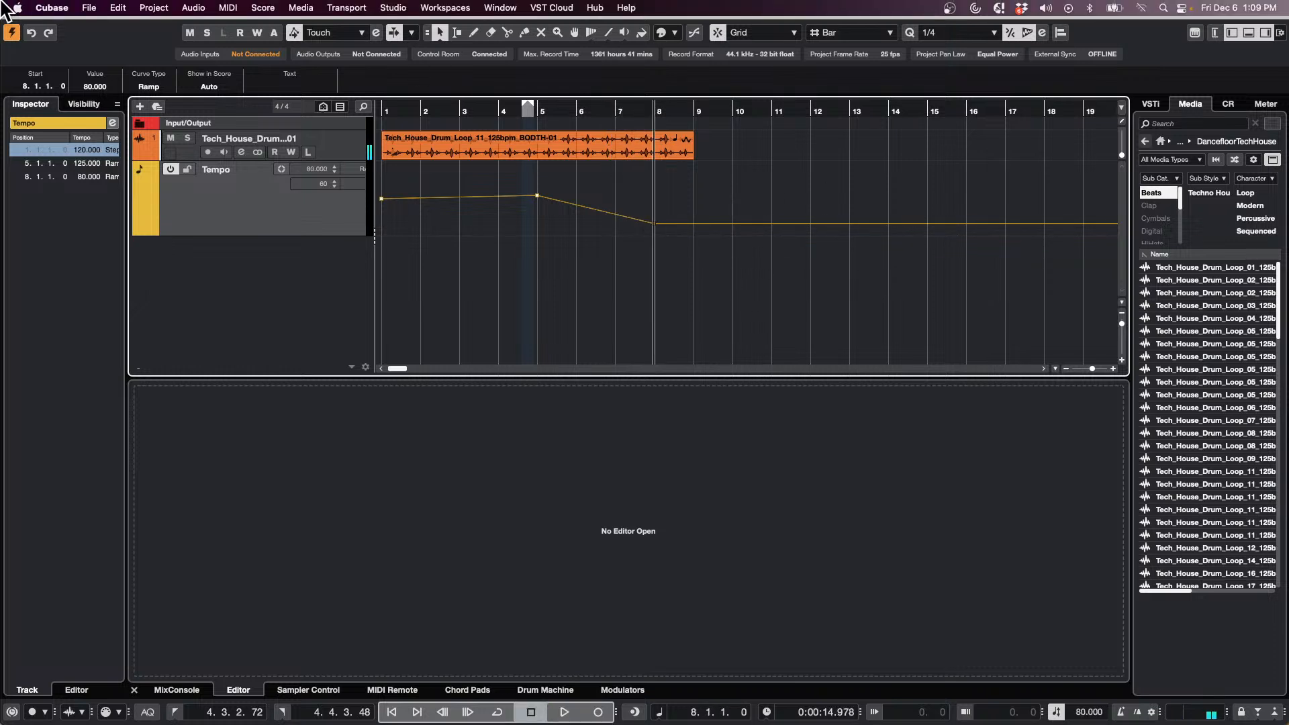
Save the project as December tempo.cpr in the December 6 2024 folder and close it
click(85, 8)
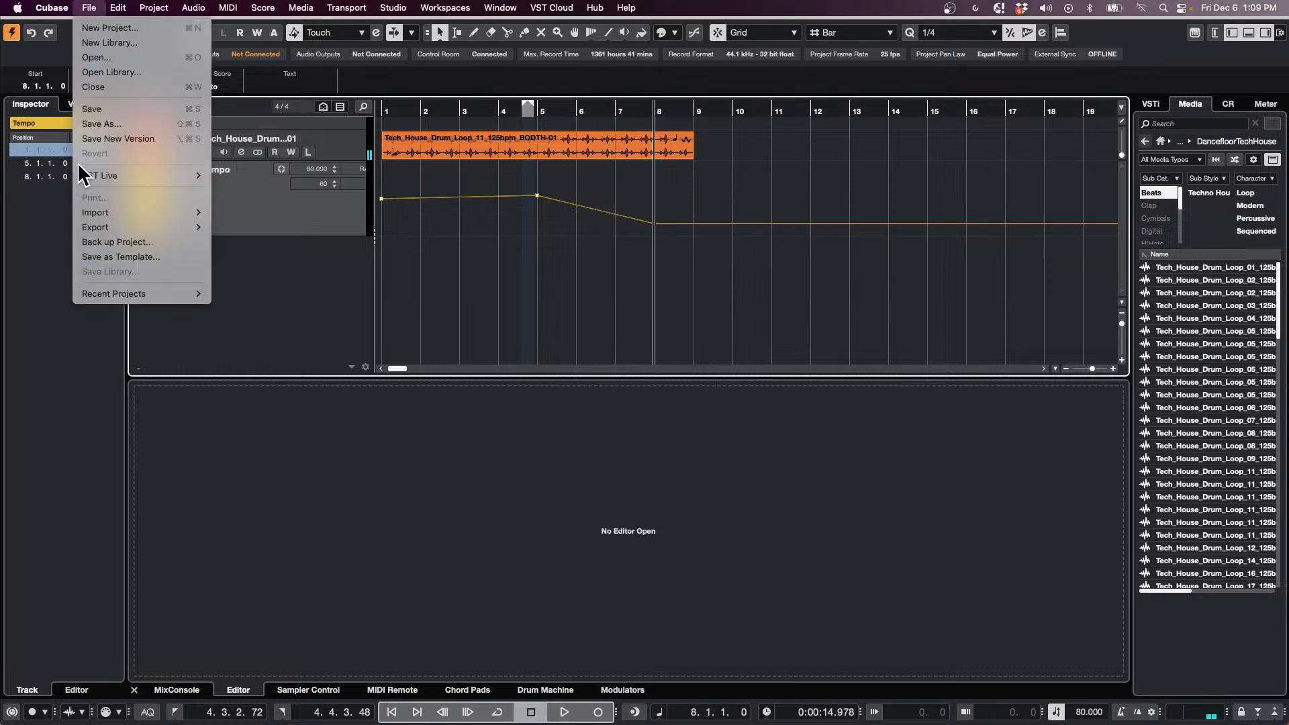
click(113, 109)
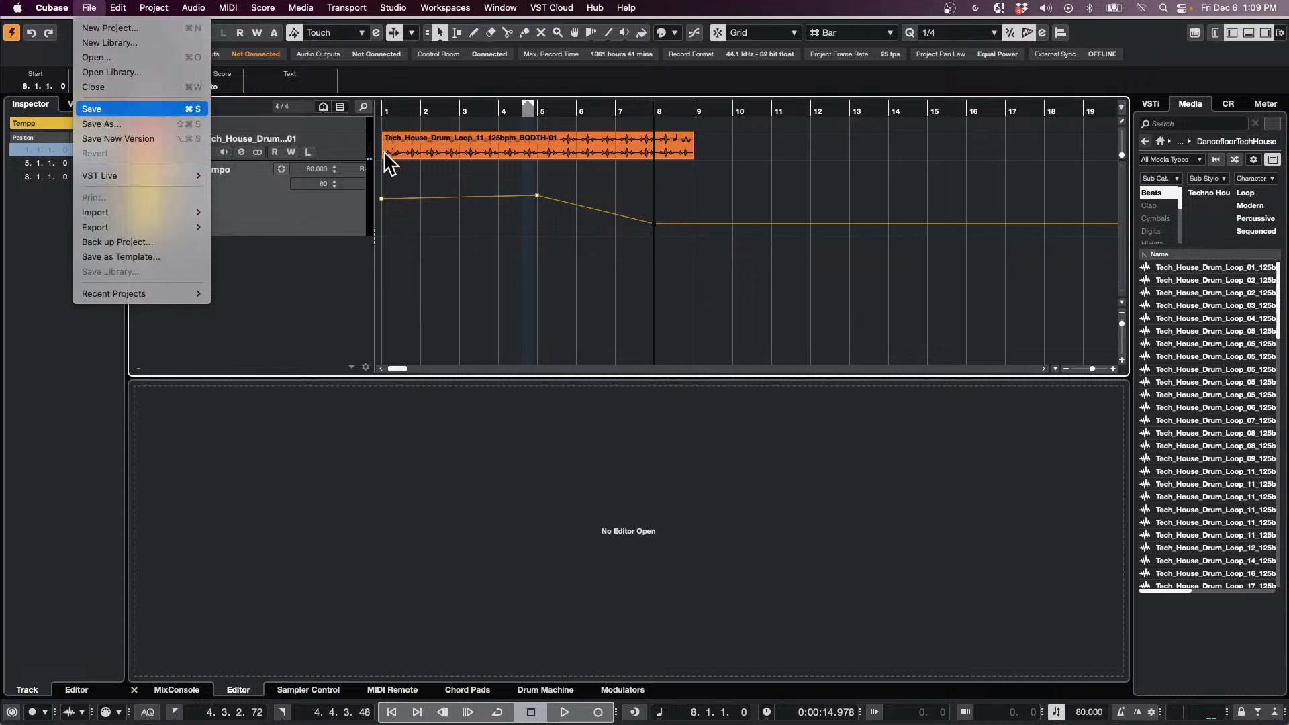
text(December tempo.cpr)
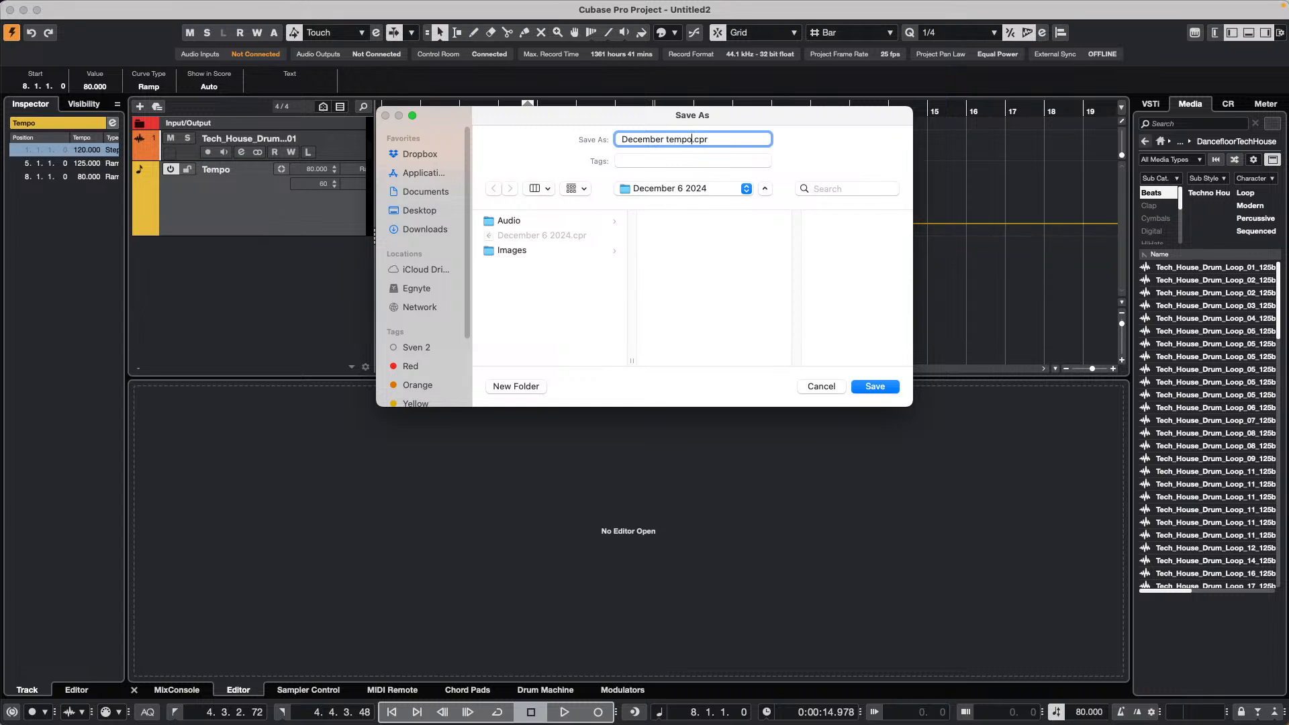
key(Return)
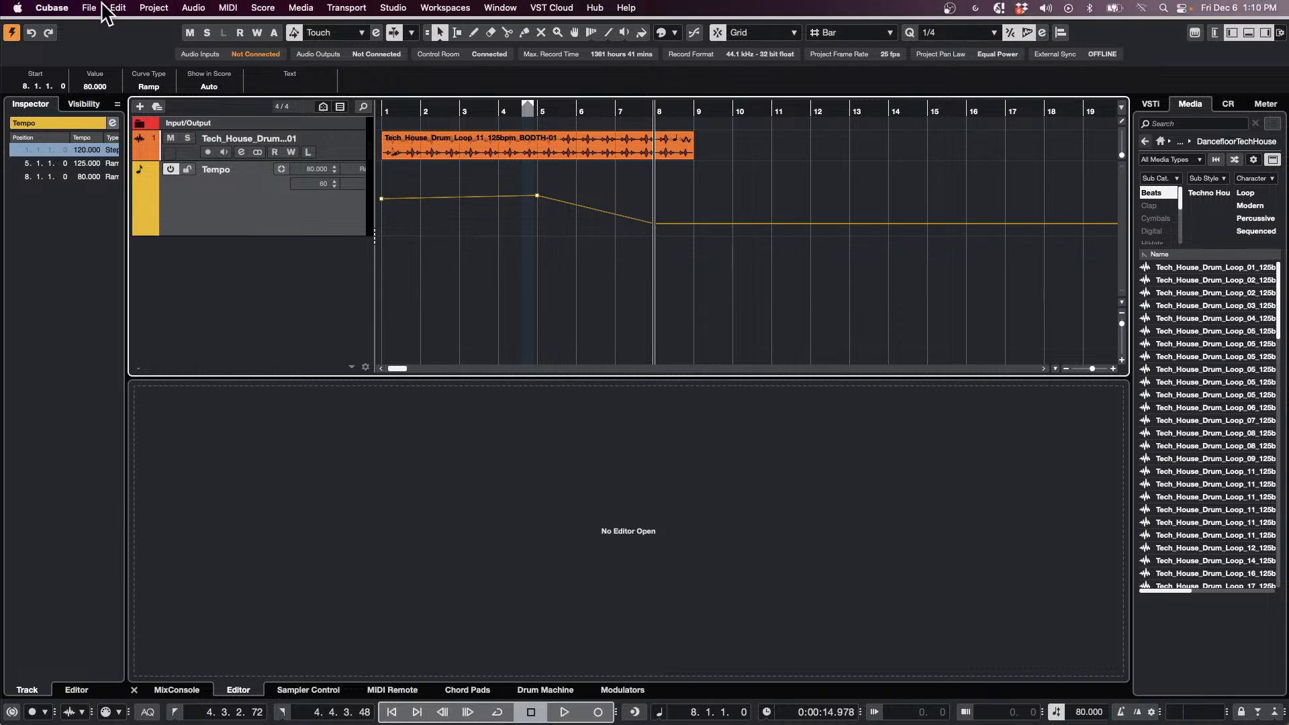
click(89, 7)
mouse_move(137, 211)
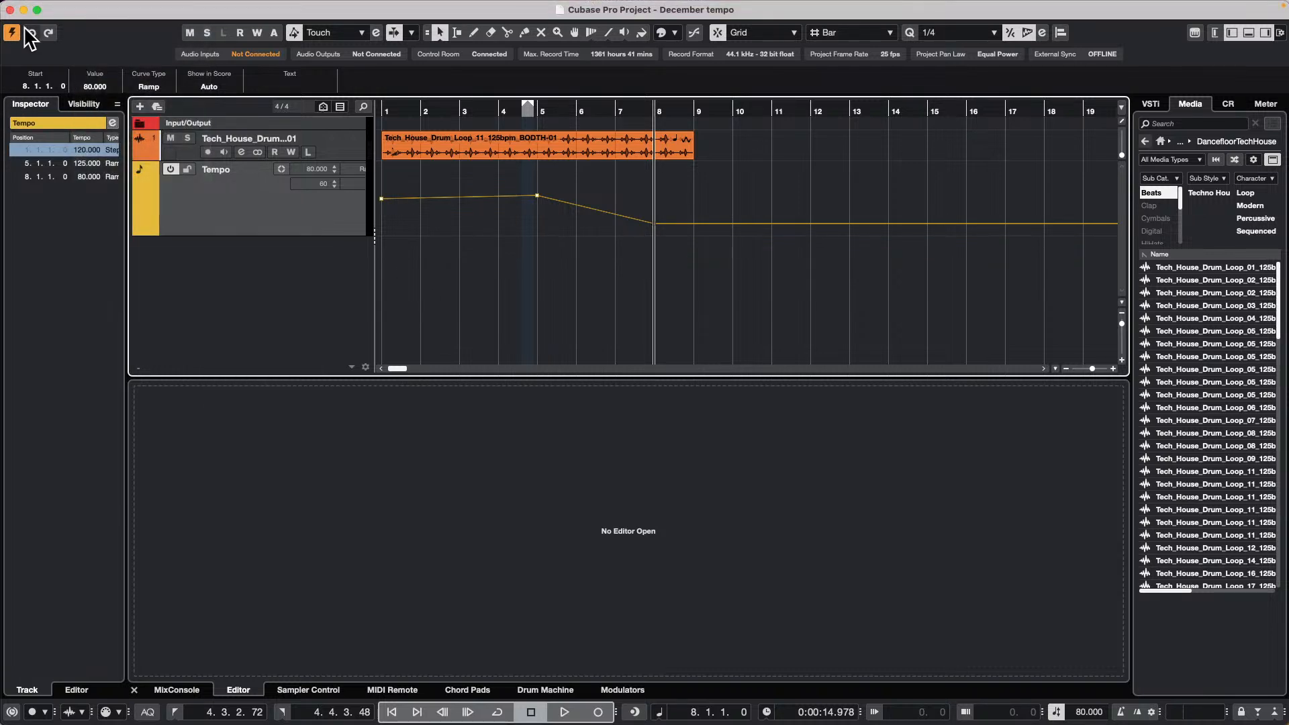
click(10, 10)
Reopen December tempo.cpr from the recent projects, activate it, and close it again
click(52, 8)
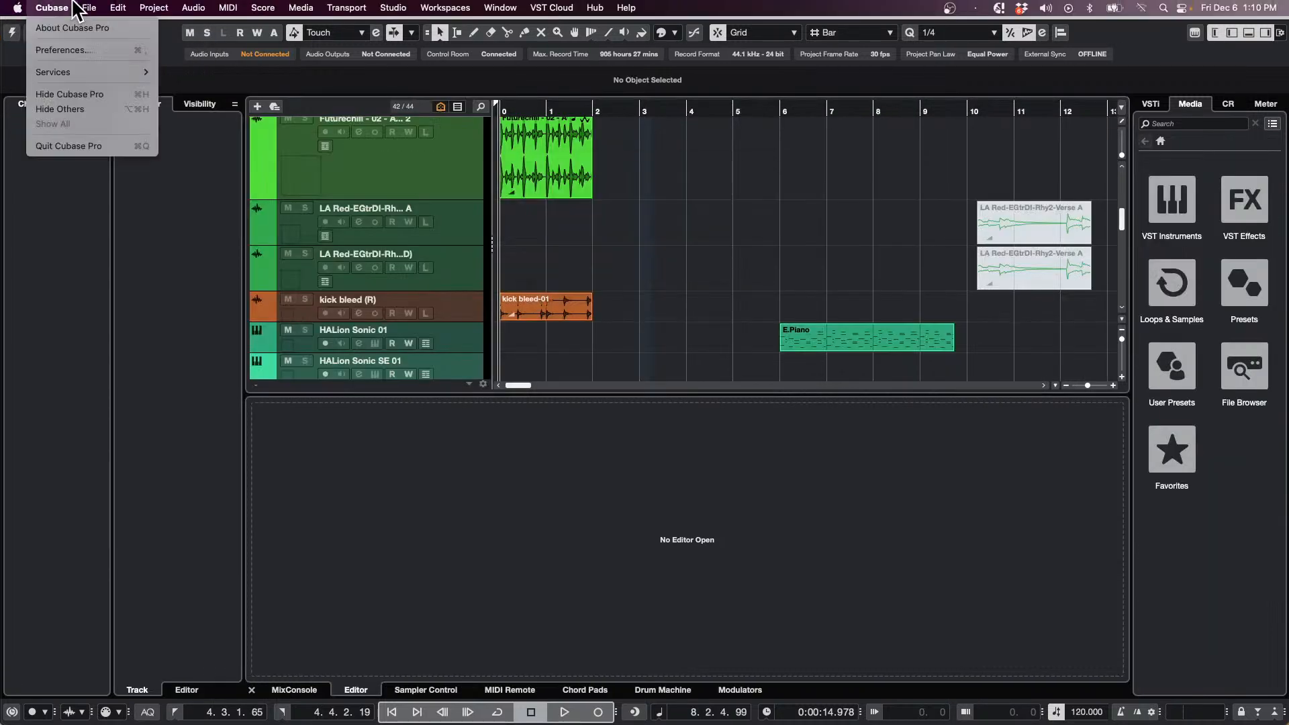
mouse_move(89, 7)
mouse_move(114, 296)
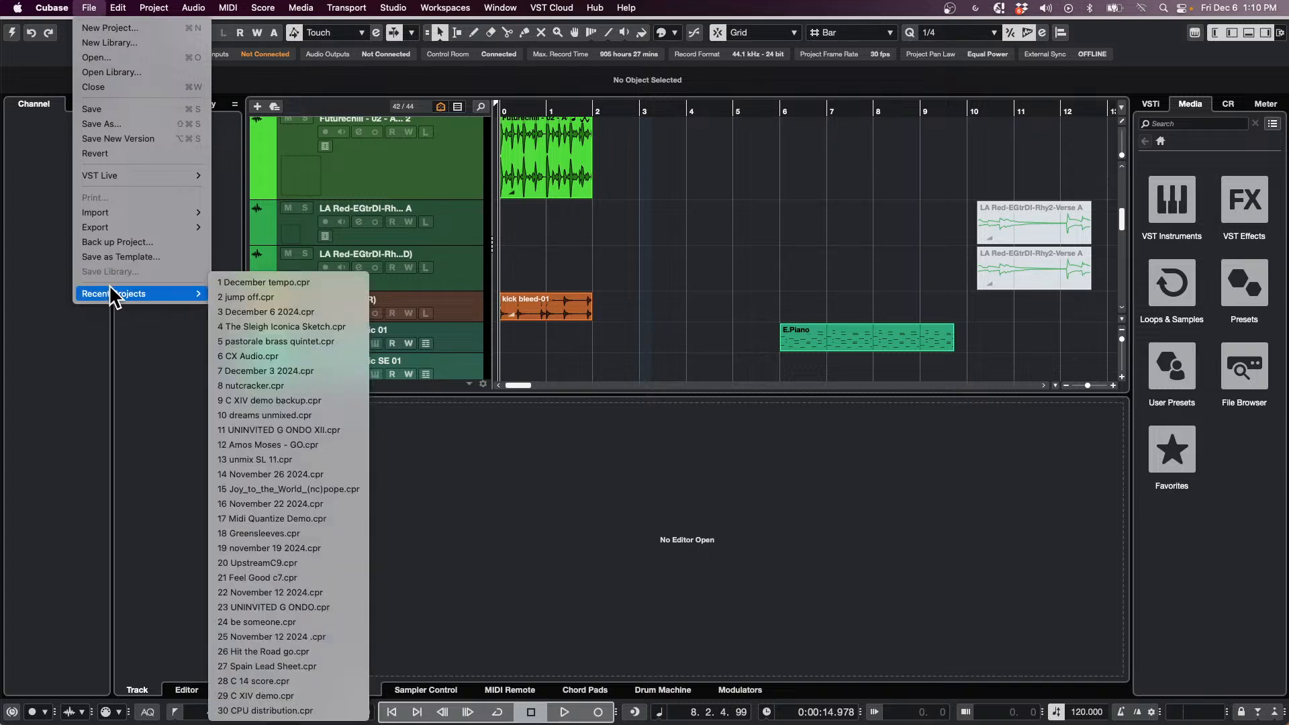
click(305, 280)
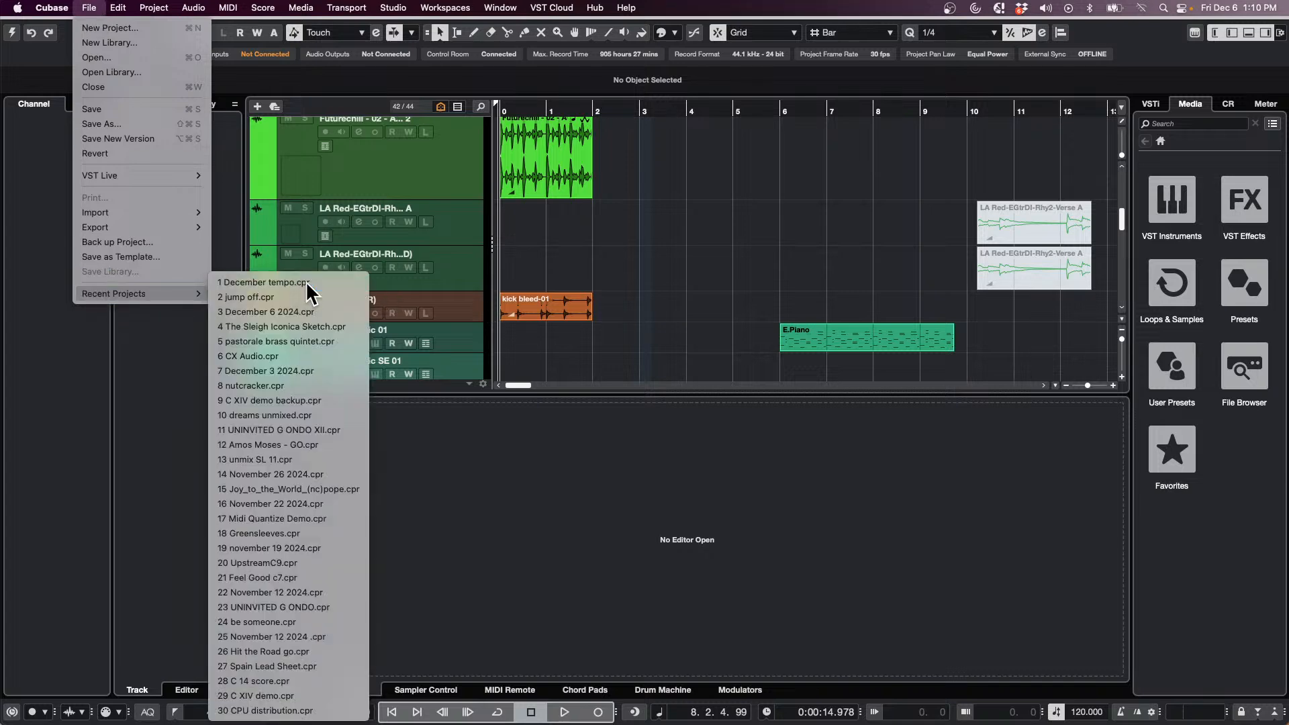
click(721, 244)
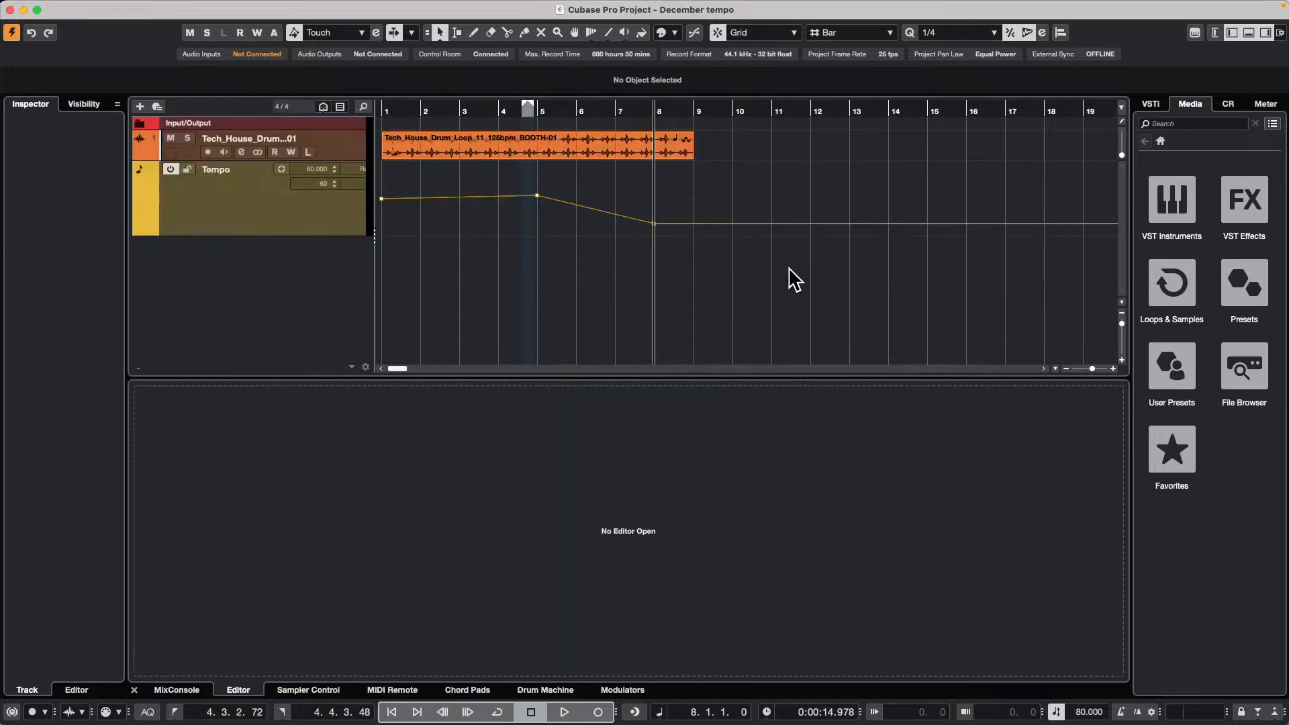
click(10, 10)
Create a new empty project in the December 6 2024 folder
click(89, 8)
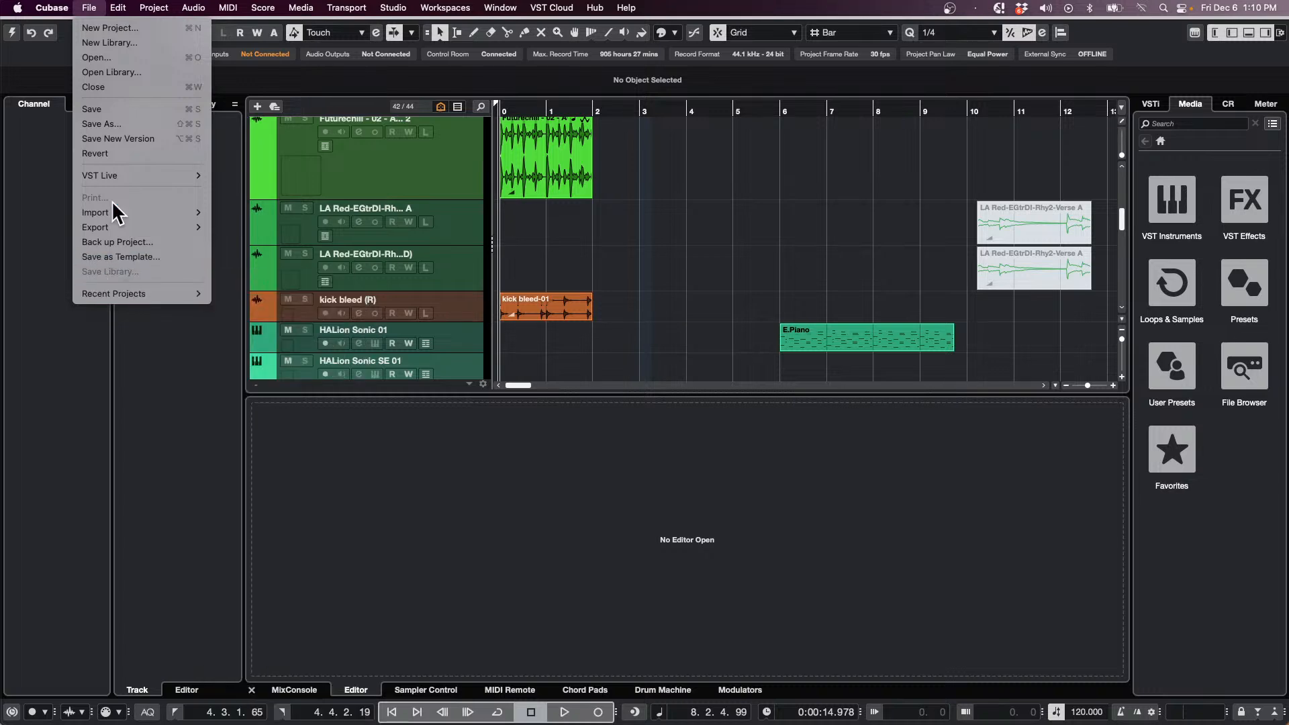
mouse_move(102, 221)
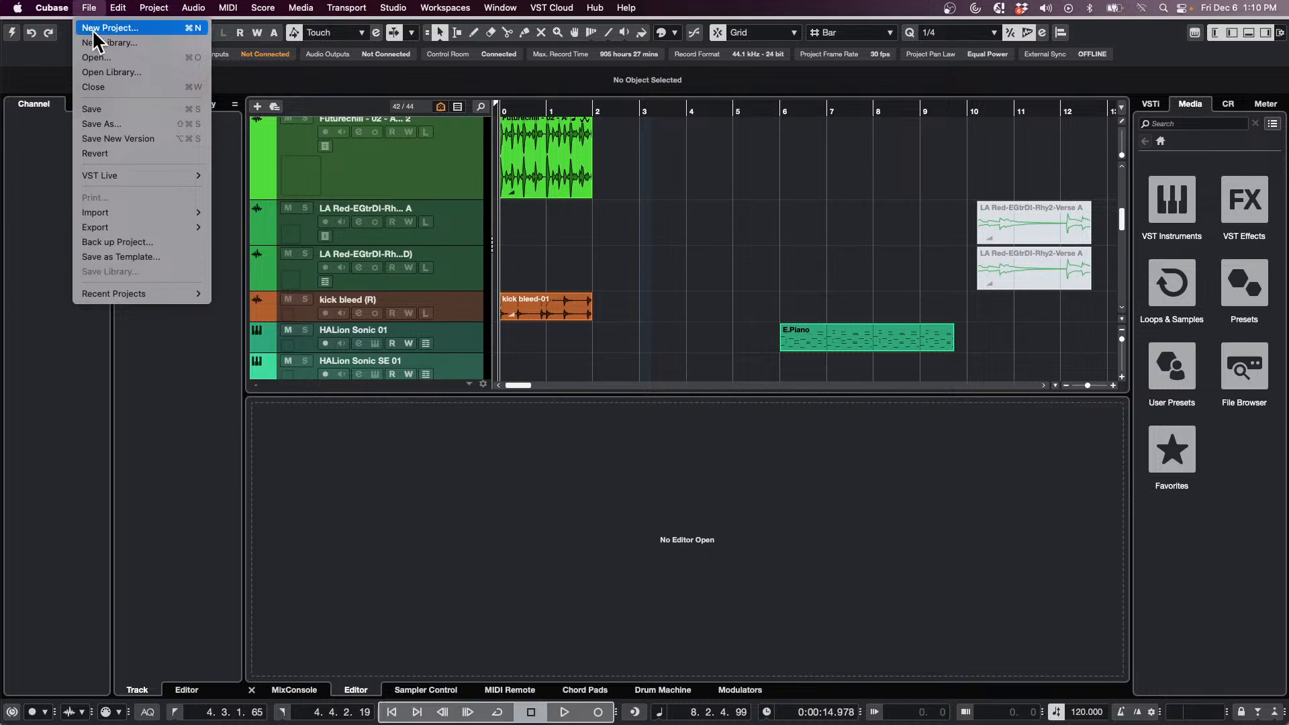
click(100, 27)
click(873, 507)
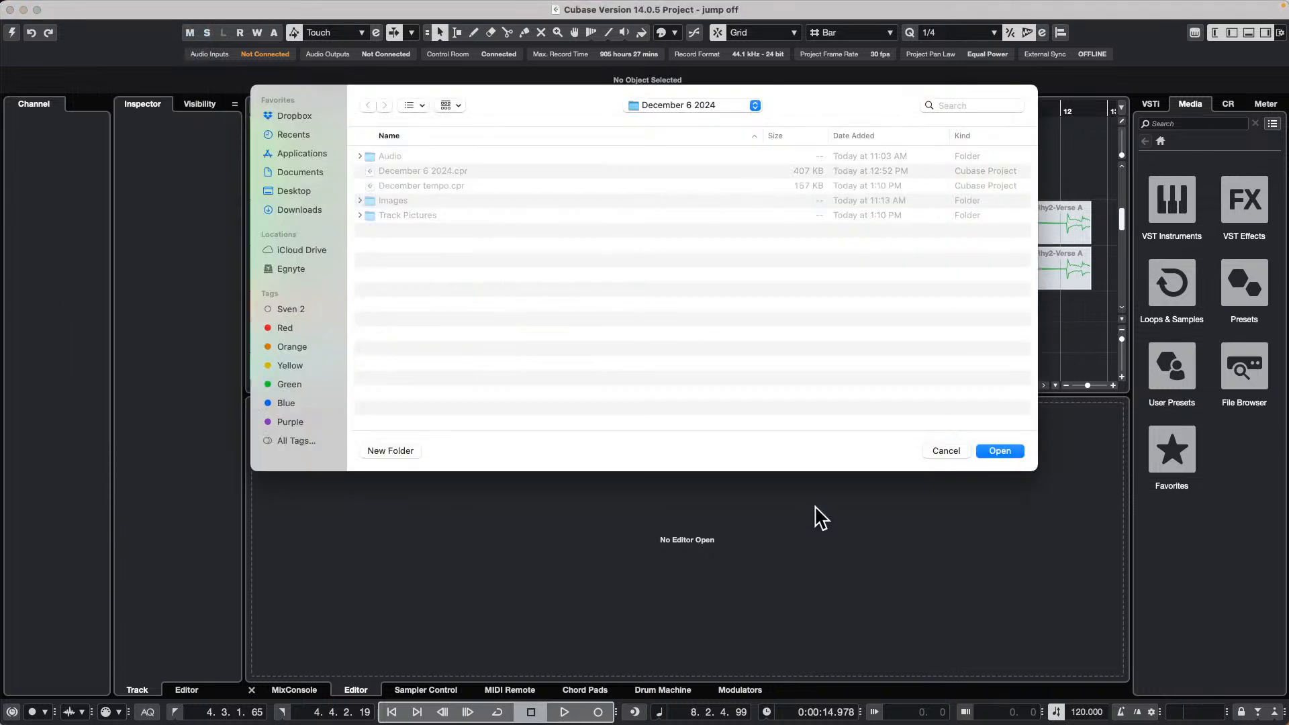
key(Return)
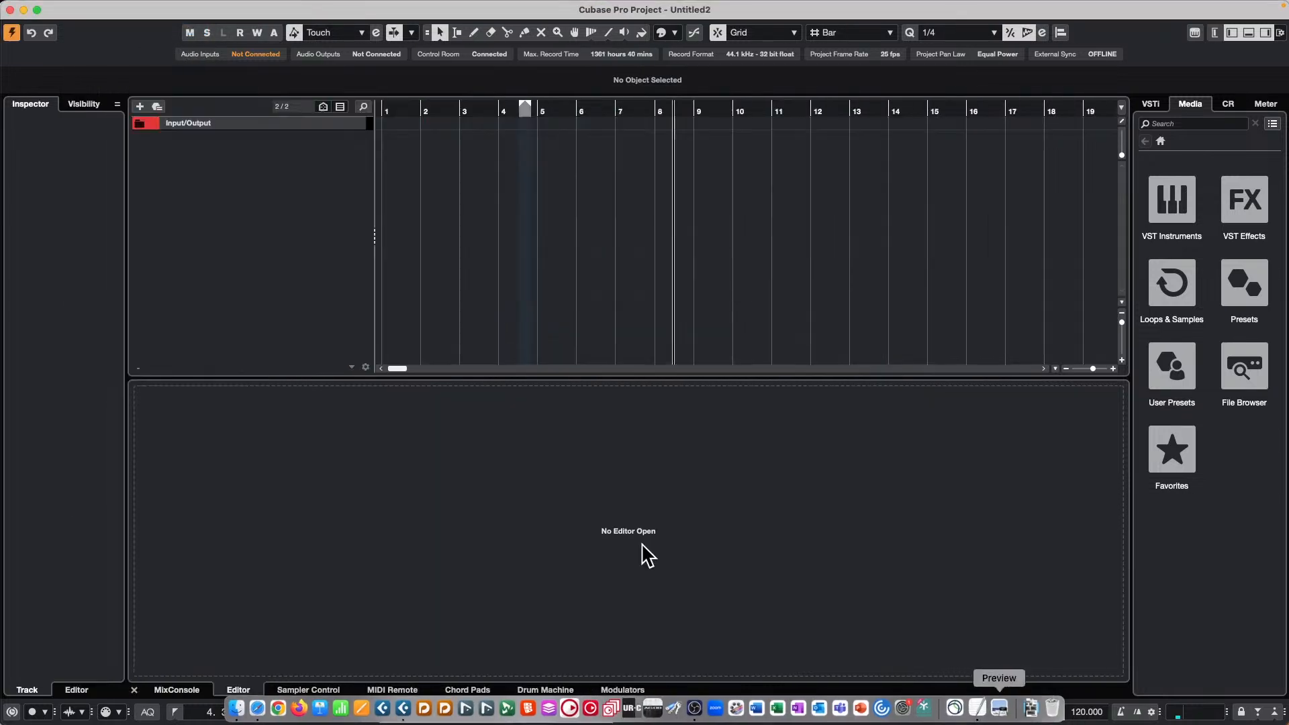
Start importing tracks from another project and browse to the Projects folder inside Documents
click(89, 8)
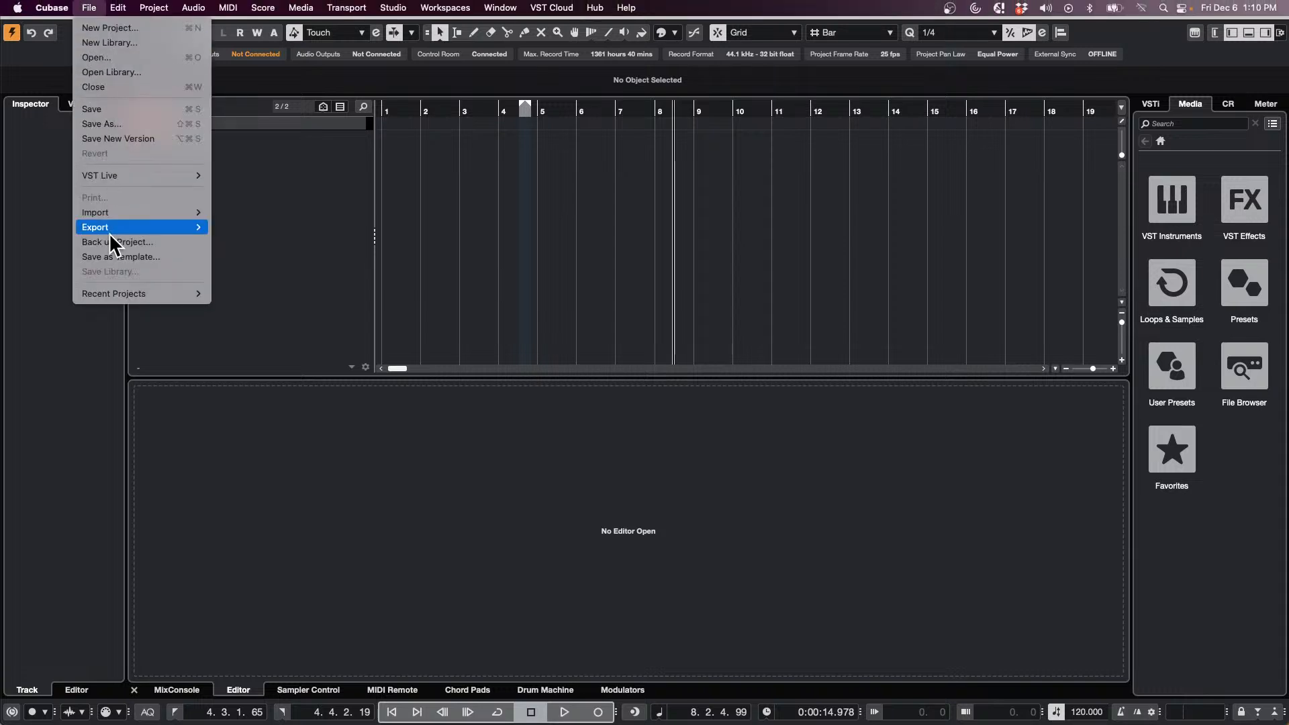
mouse_move(119, 232)
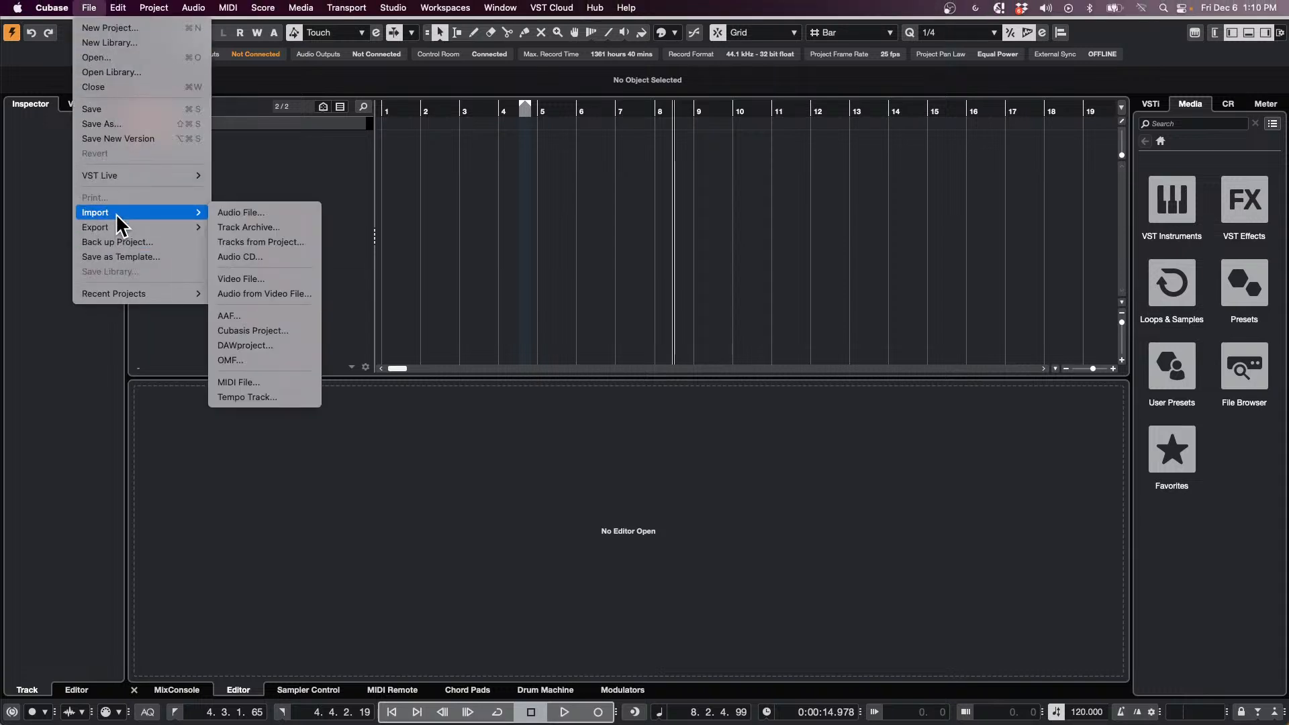
click(319, 244)
click(682, 106)
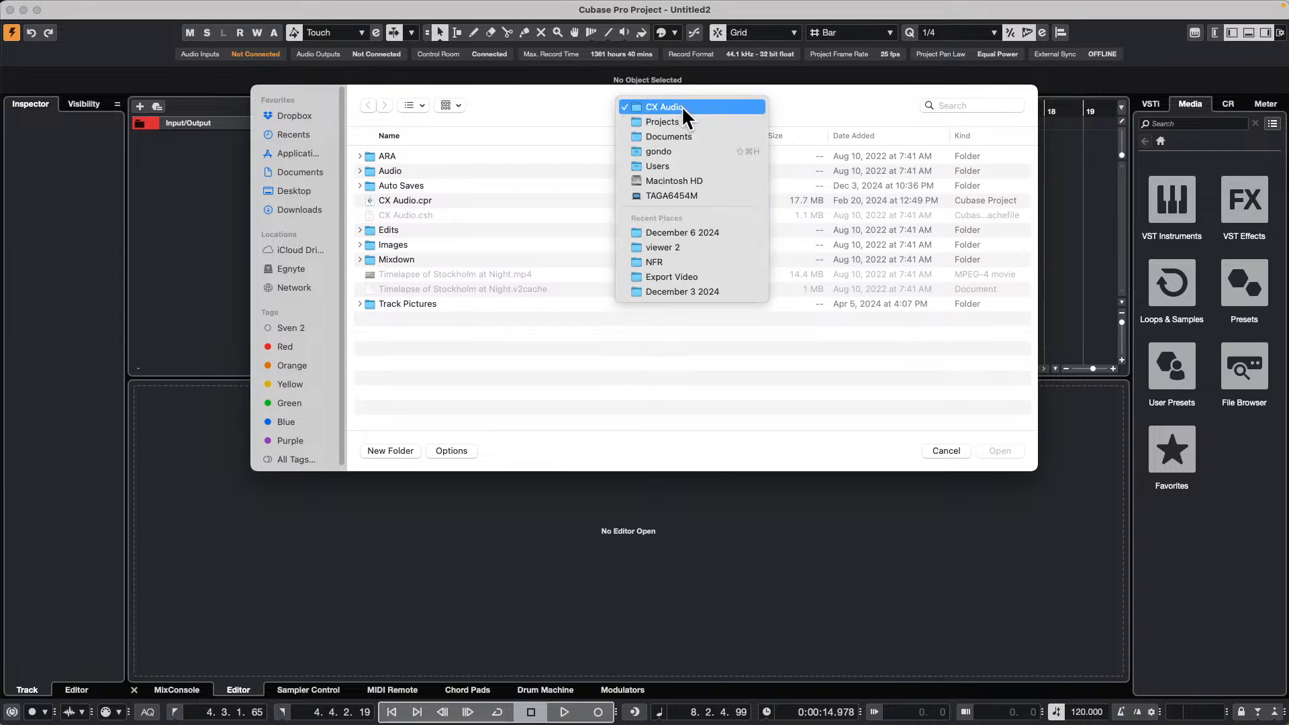
click(694, 134)
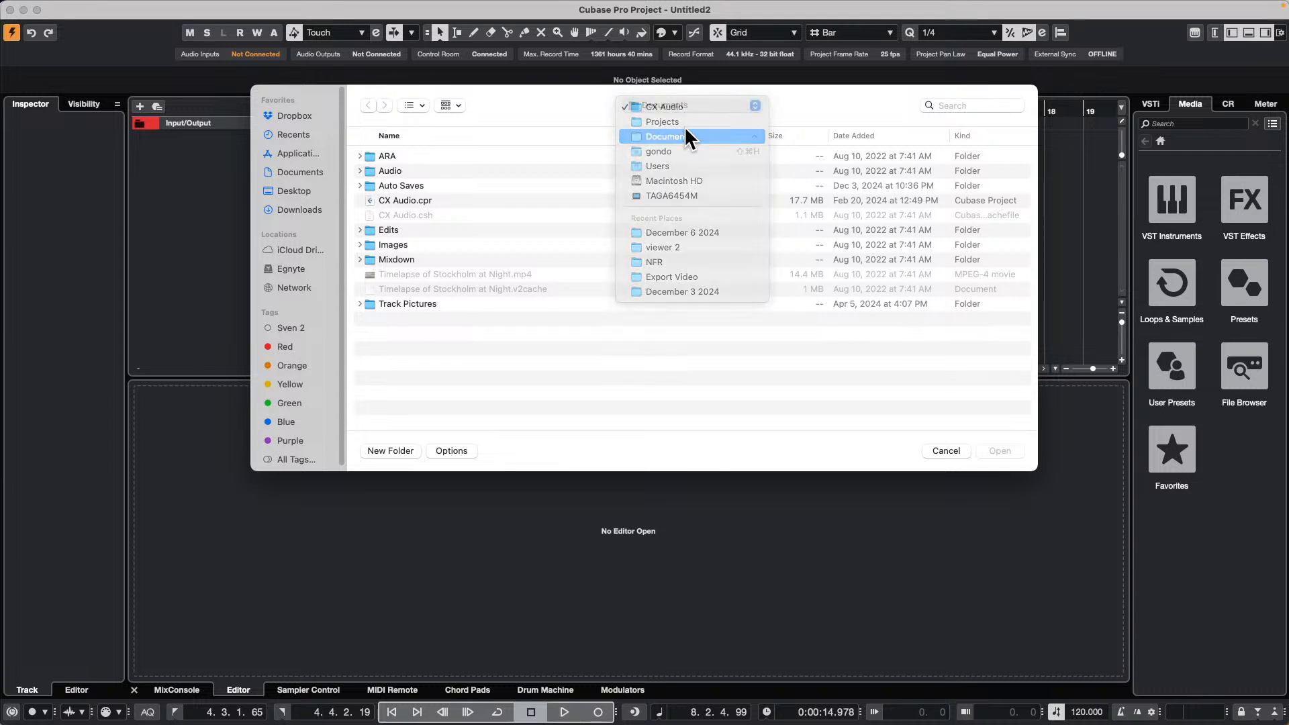
click(685, 99)
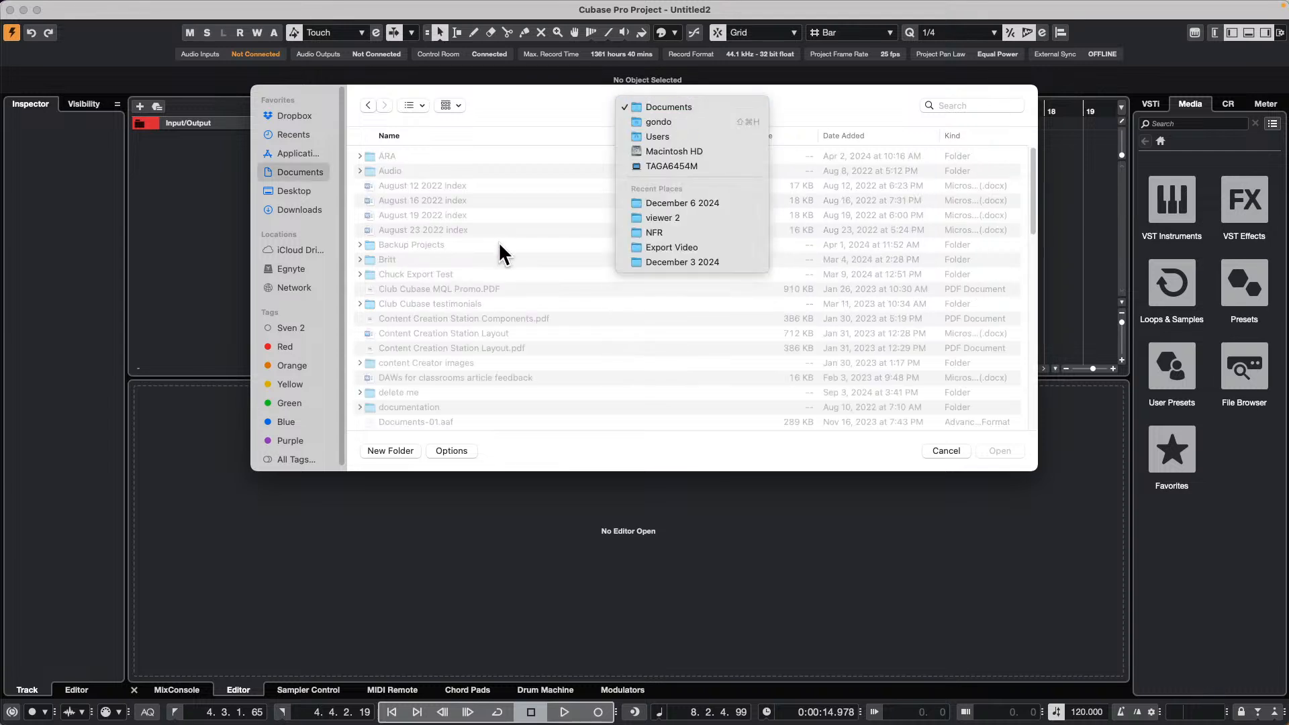
click(520, 283)
scroll(519, 282, down, 20)
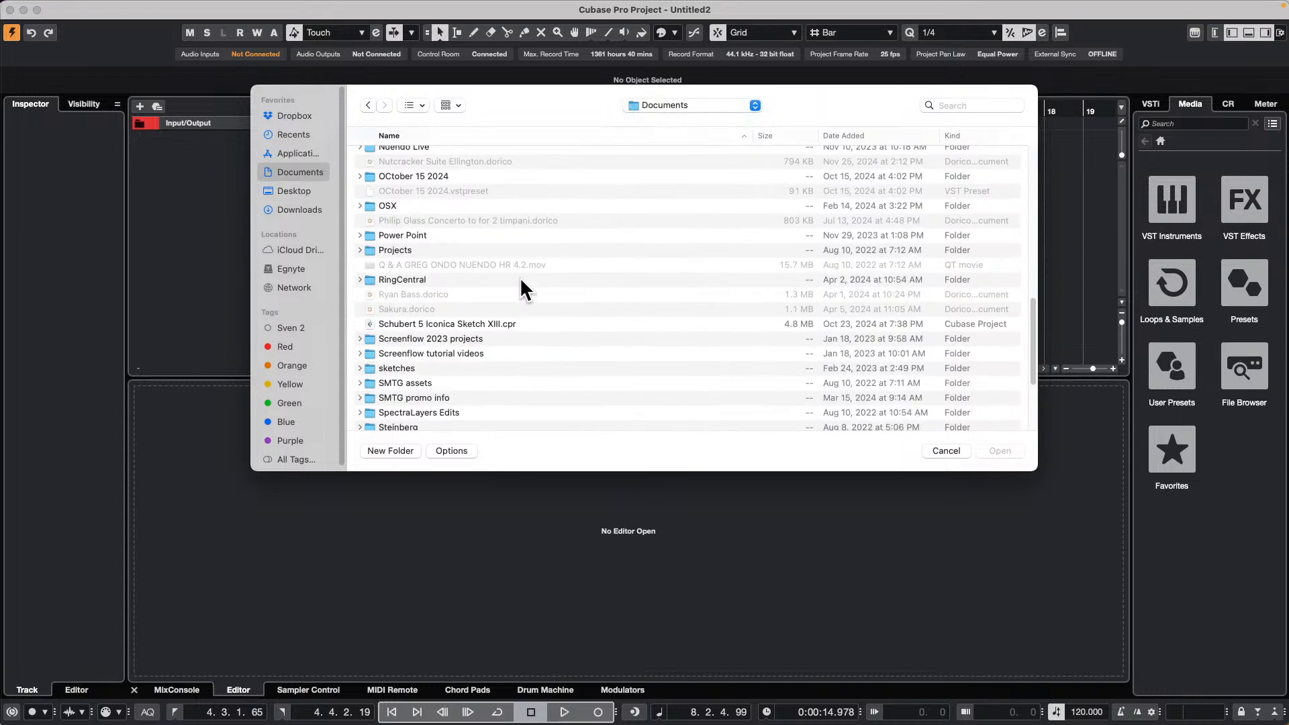
double_click(397, 247)
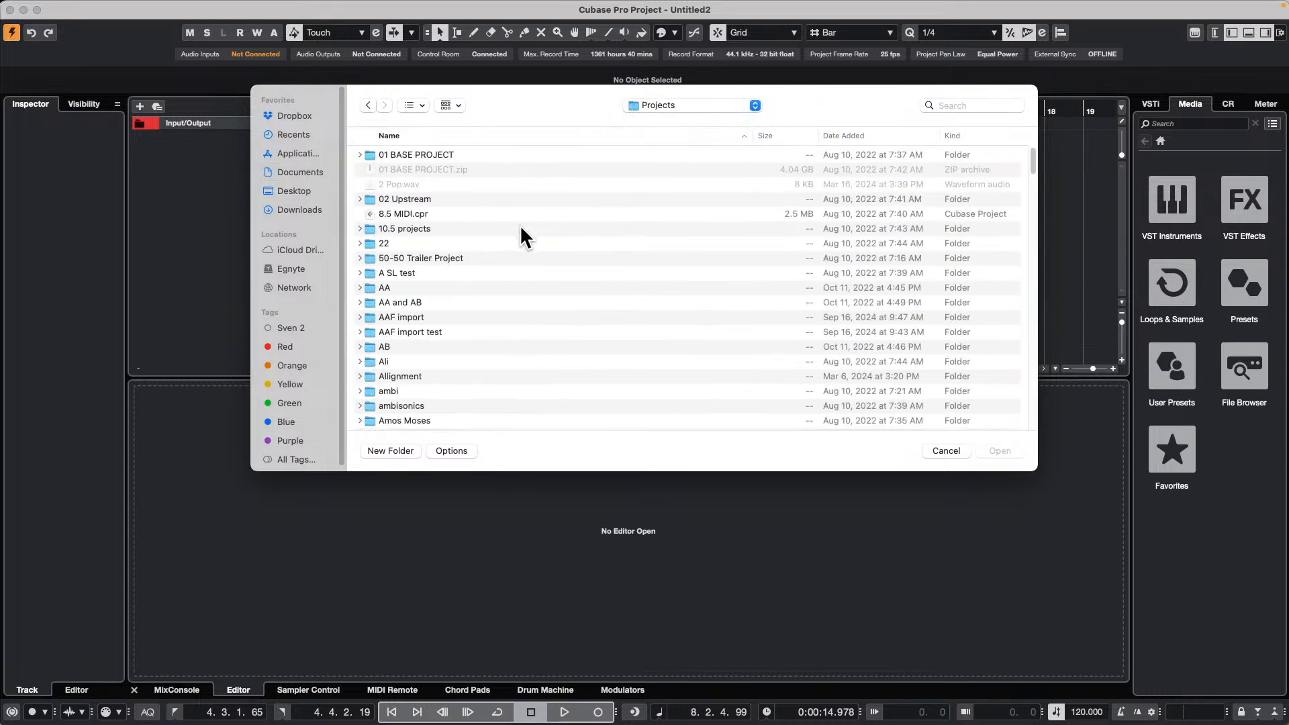
Browse from Projects through the Hangouts folder to the December 6 2024 folder
scroll(520, 227, down, 10)
scroll(521, 230, down, 10)
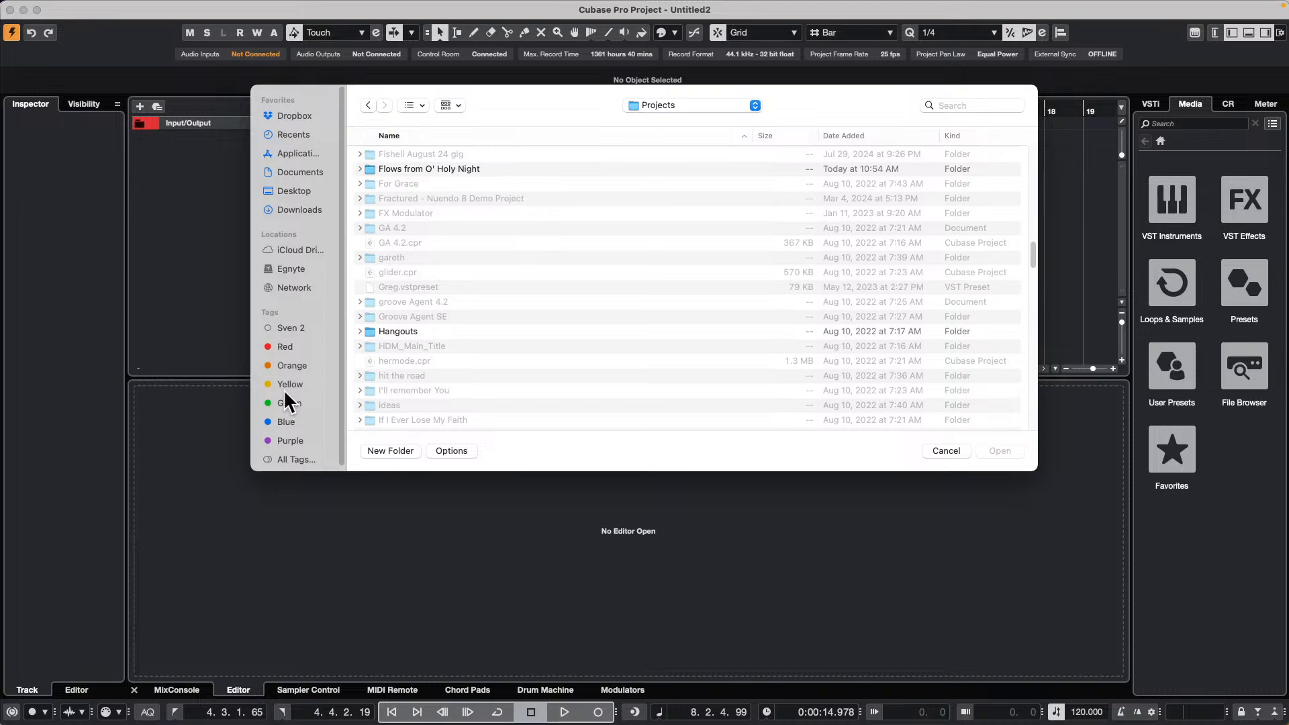
double_click(415, 329)
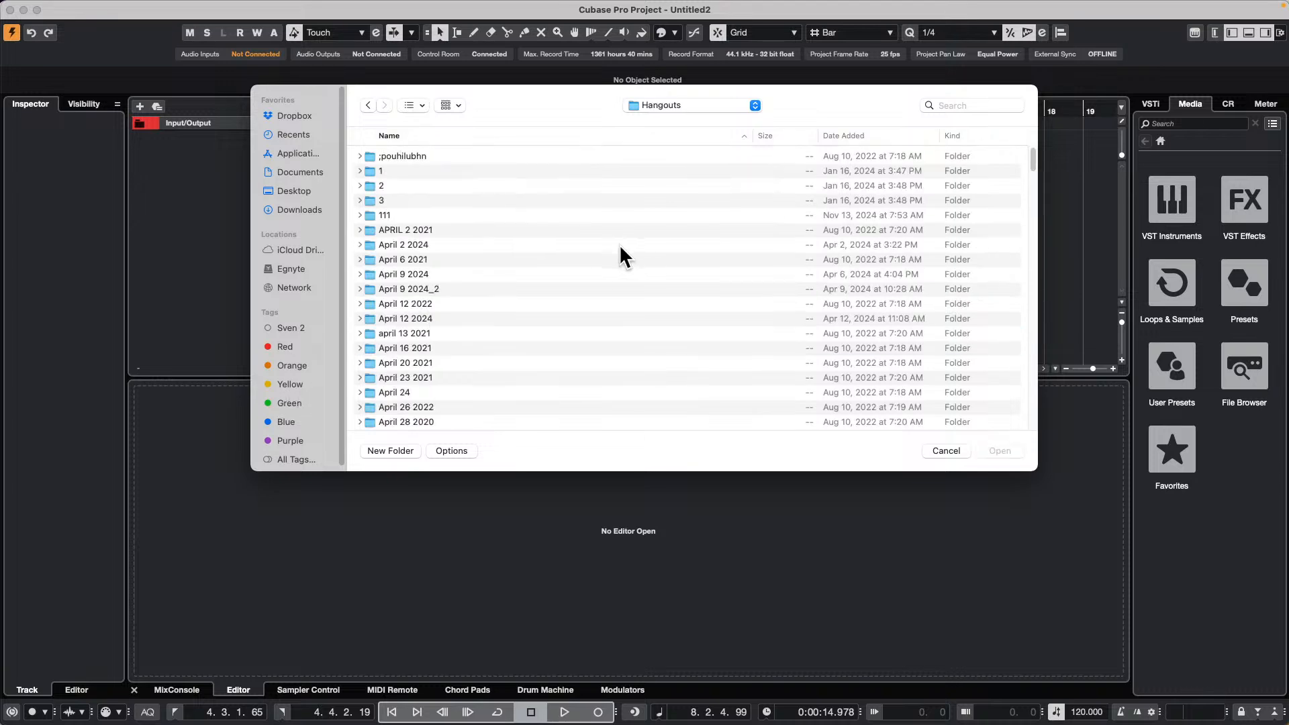
scroll(534, 251, down, 10)
scroll(534, 250, up, 5)
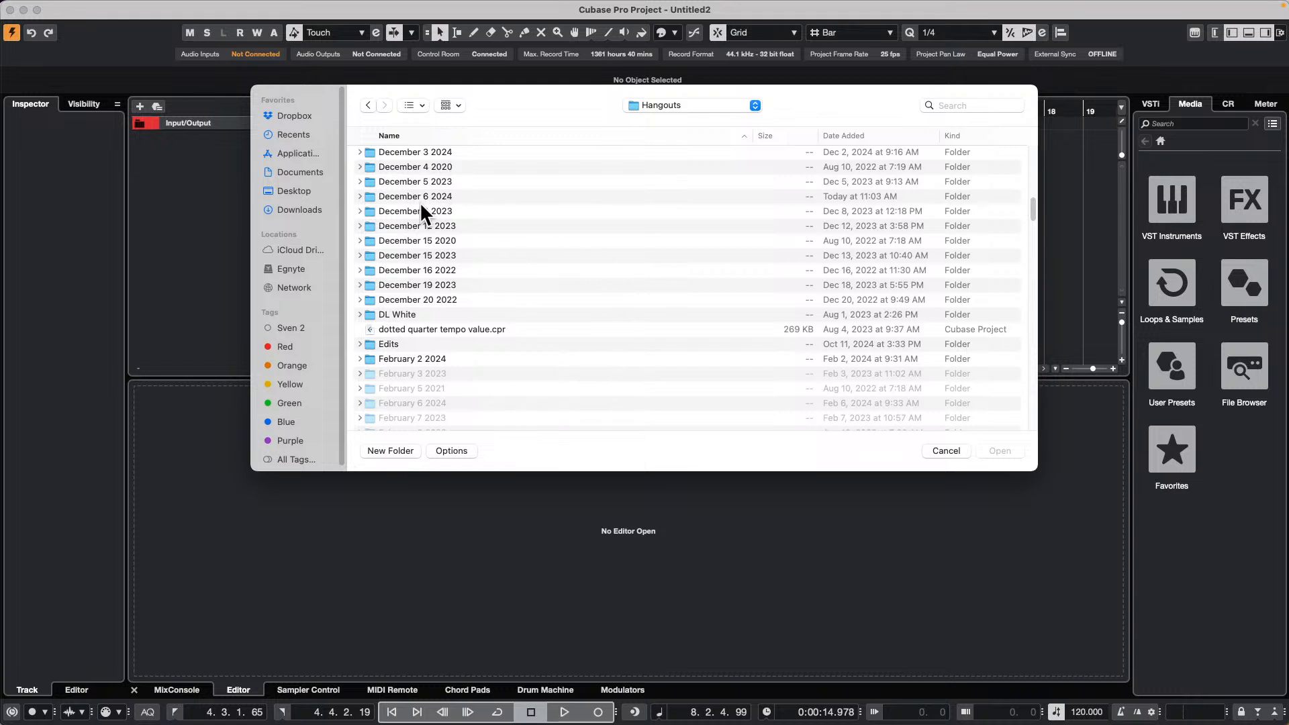
double_click(404, 196)
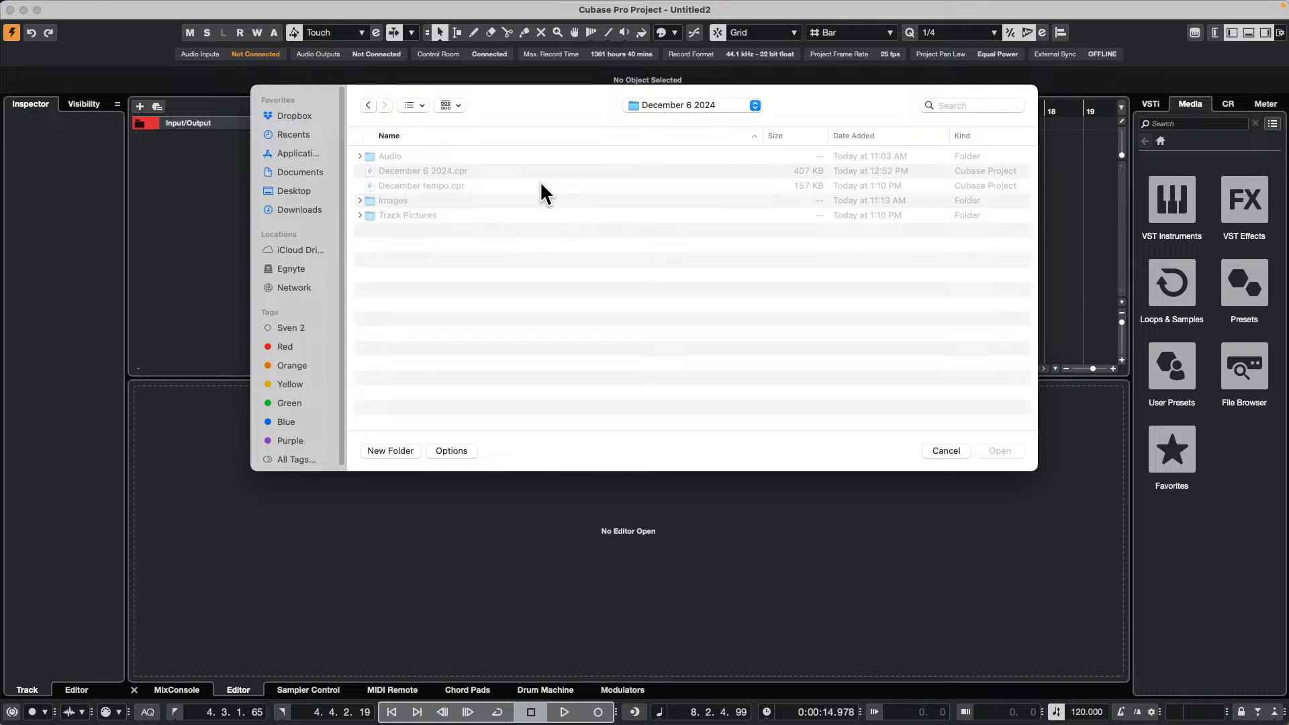
Import the Signature, Input/Output, Tech House drum loop and Tempo tracks from December tempo.cpr at the cursor position
click(449, 186)
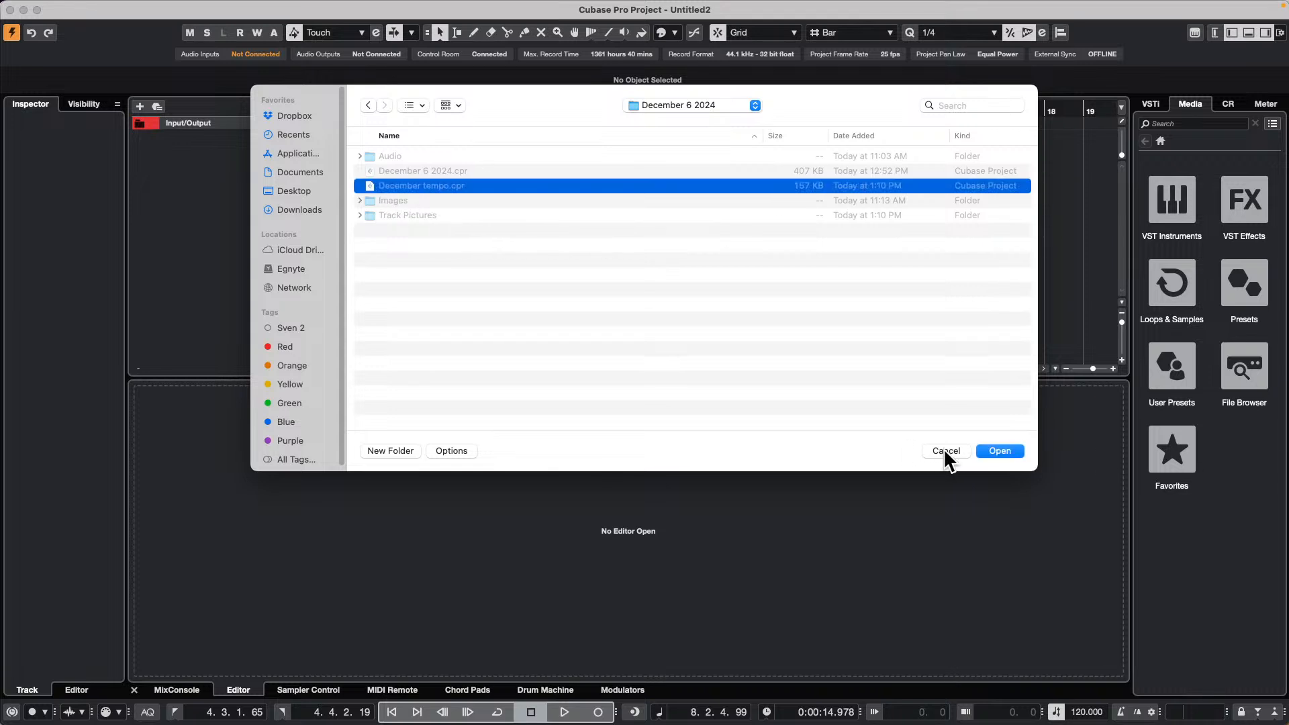
click(1010, 449)
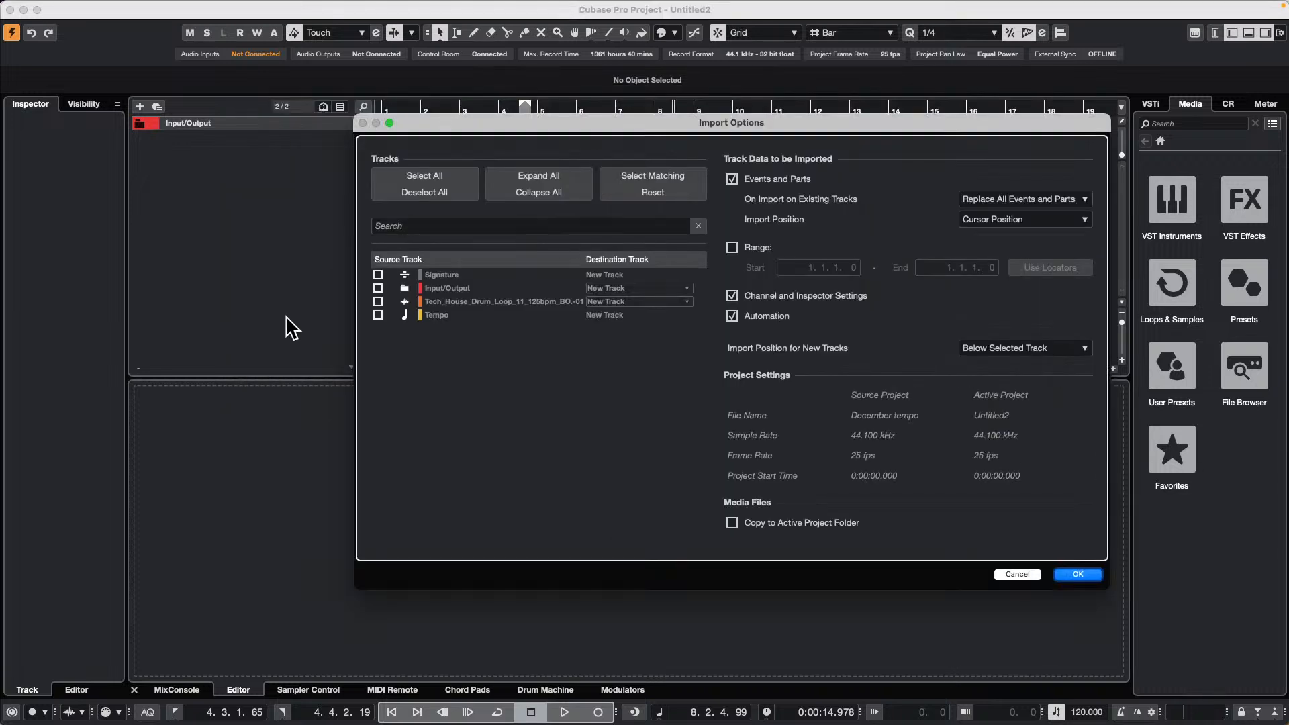
click(377, 315)
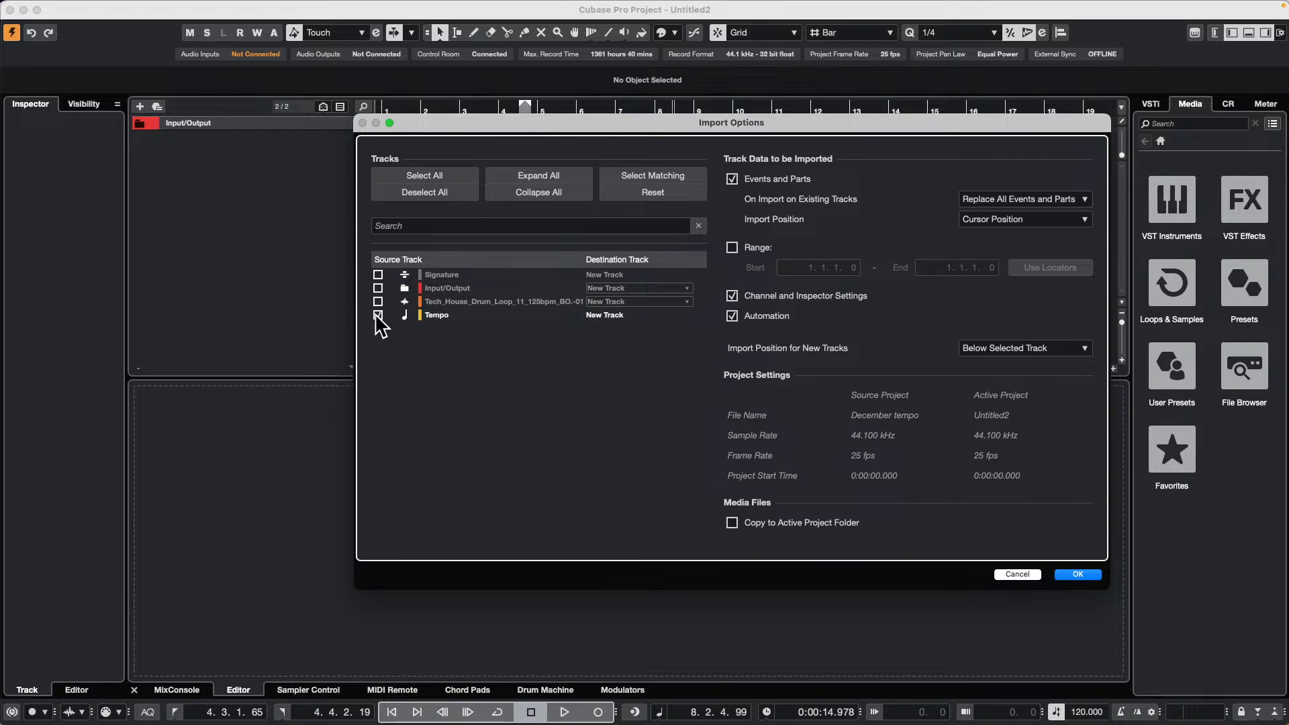
click(378, 301)
click(378, 288)
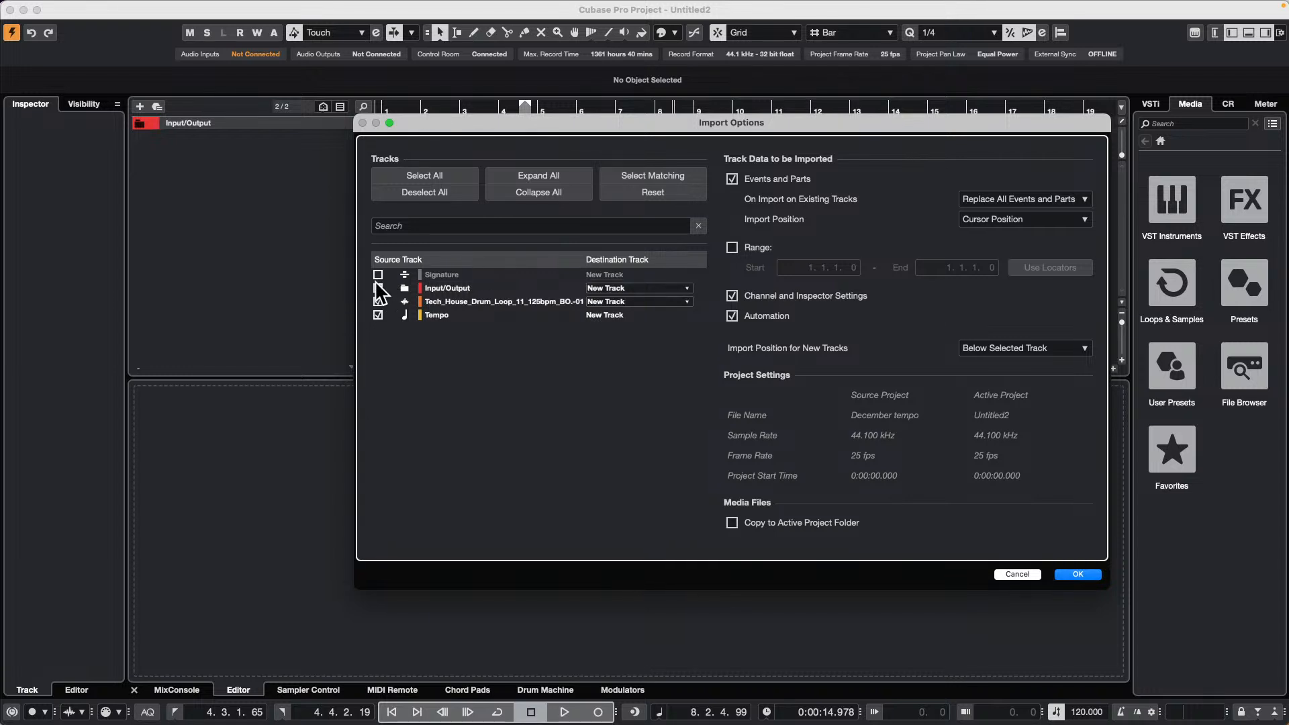
click(378, 274)
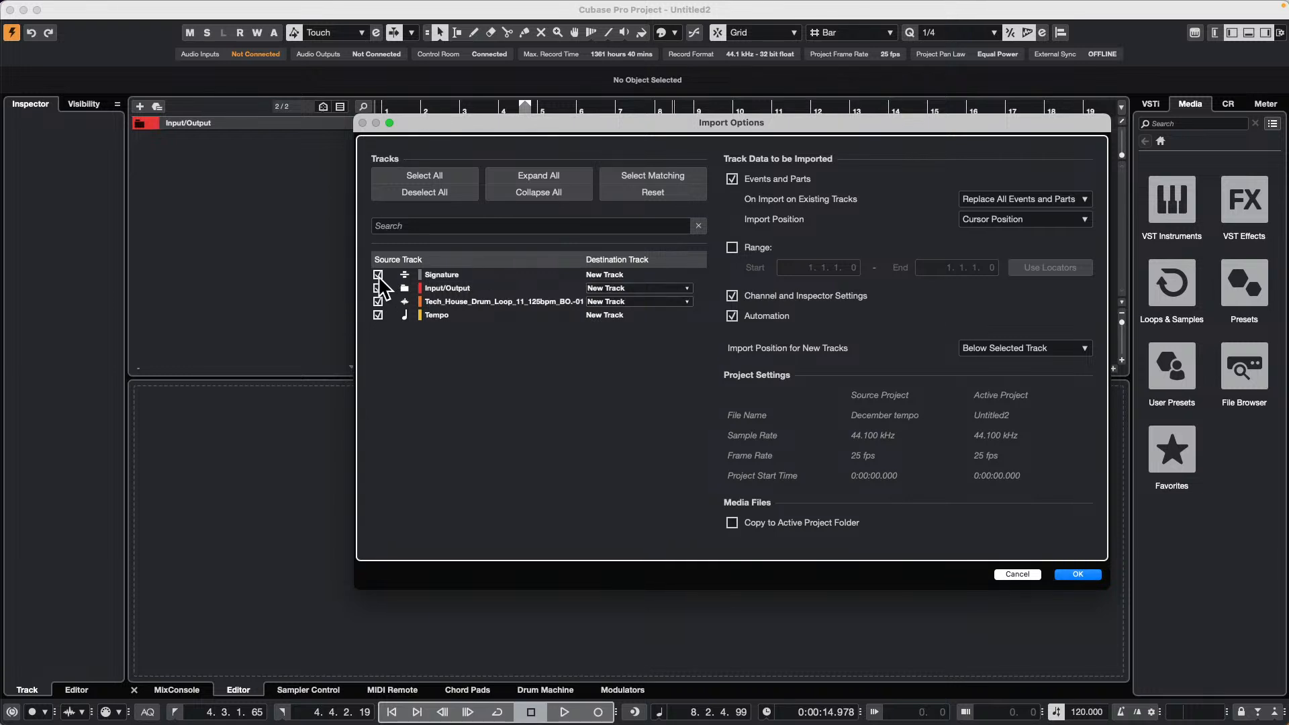
click(1077, 575)
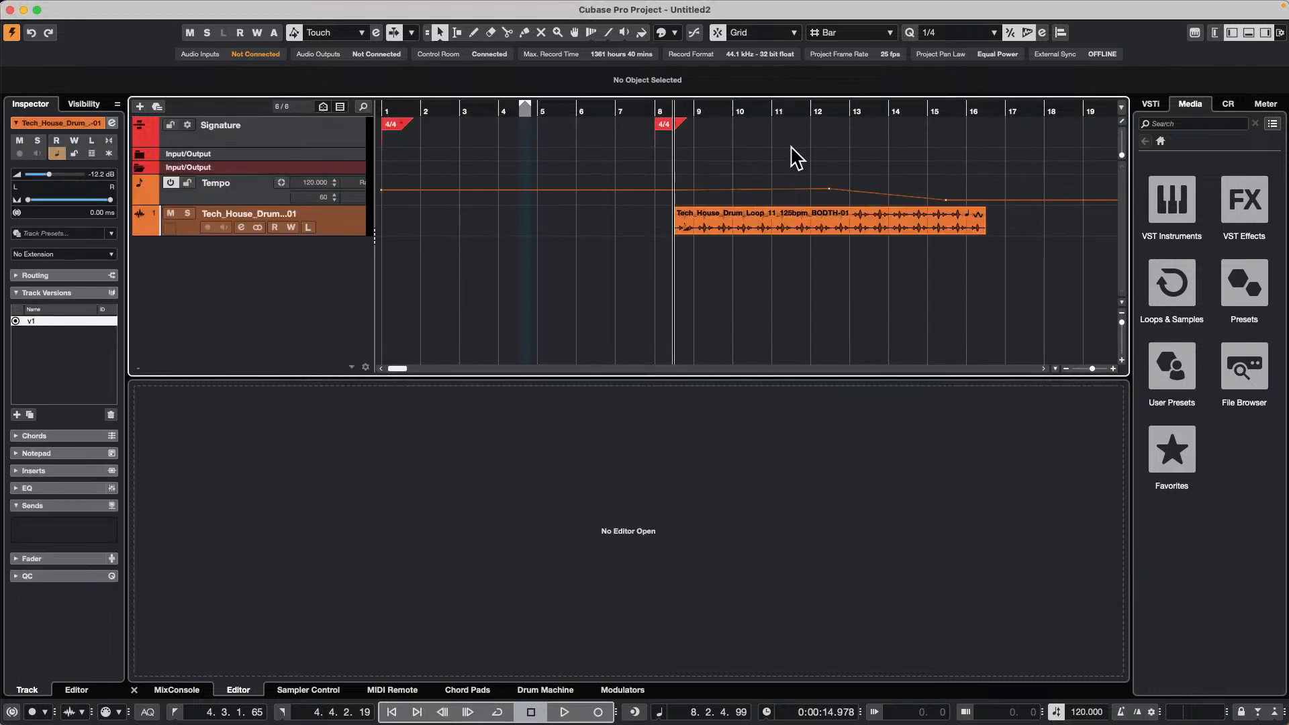
Place the drum loop track above the Tempo track and enlarge the Tempo track's height to inspect its curve
drag(331, 225, 334, 184)
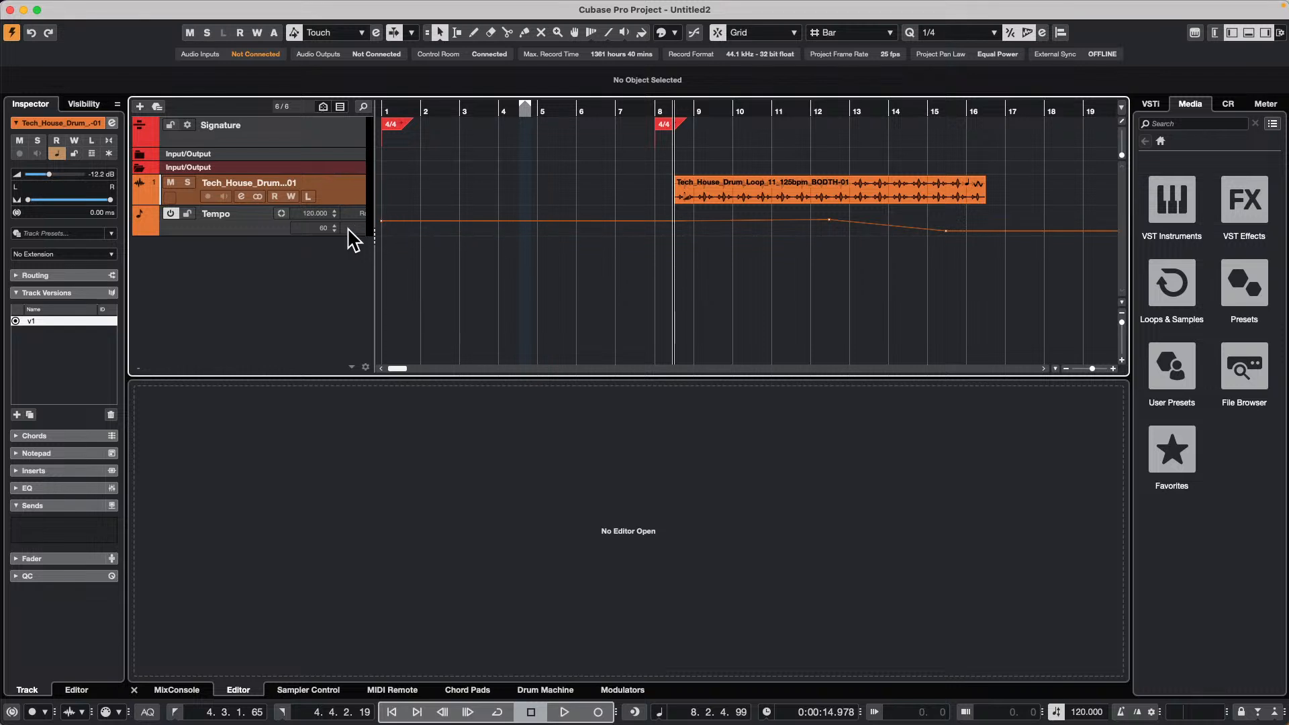
drag(346, 235, 334, 294)
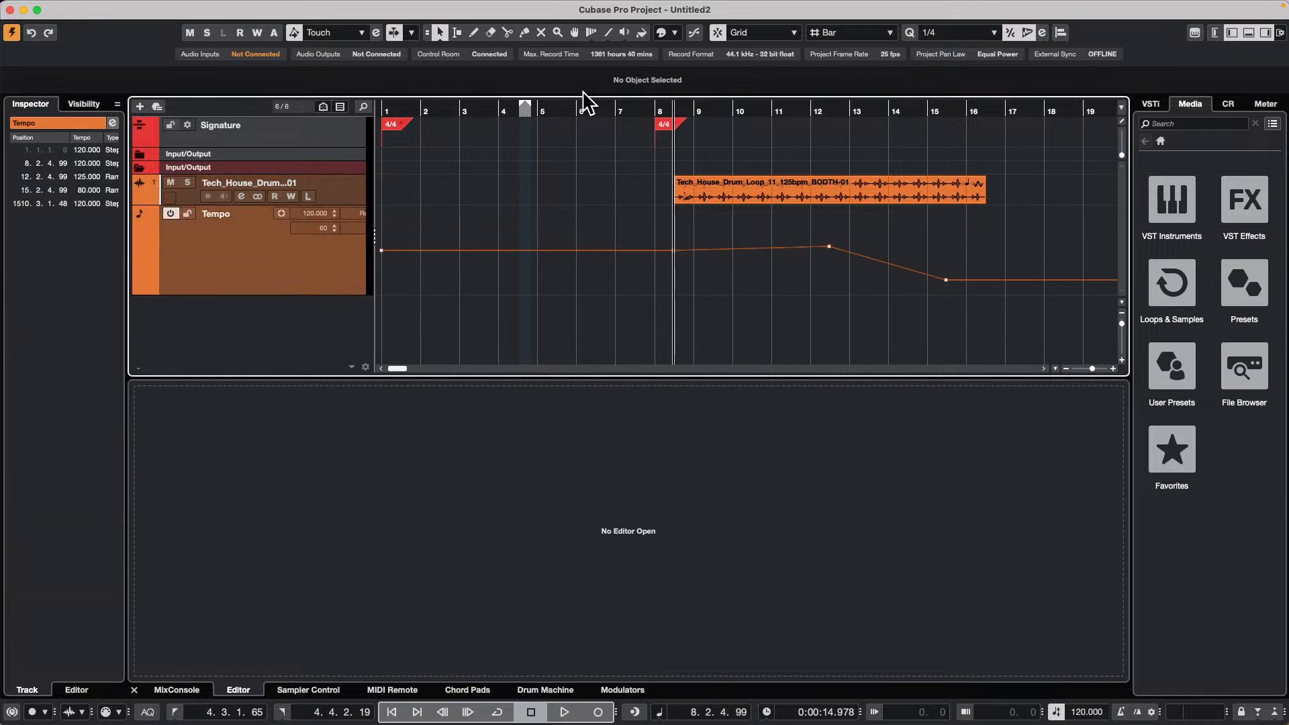
drag(566, 106, 657, 96)
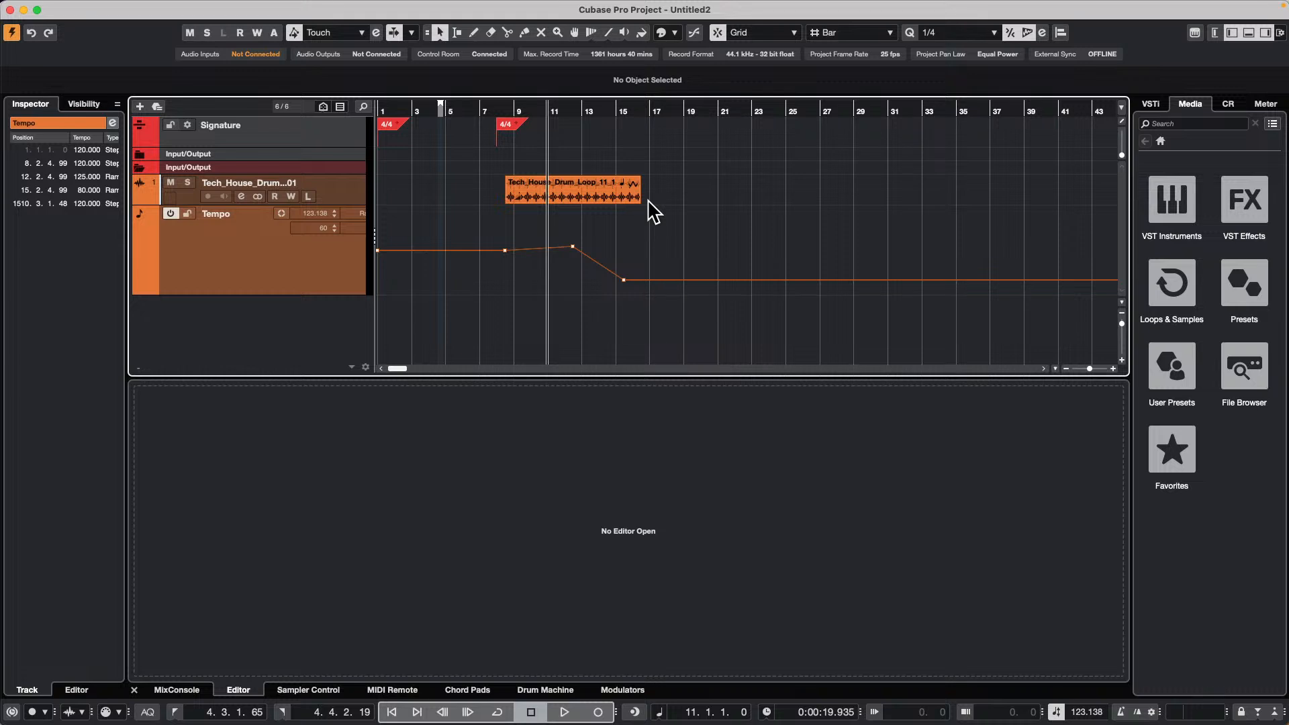
Undo the track import and the track reordering so the project is empty again
key(super+z)
key(super+z)
key(super+z)
Import all tracks from December tempo.cpr at the project start and place the drum loop track above the Tempo track
key(Home)
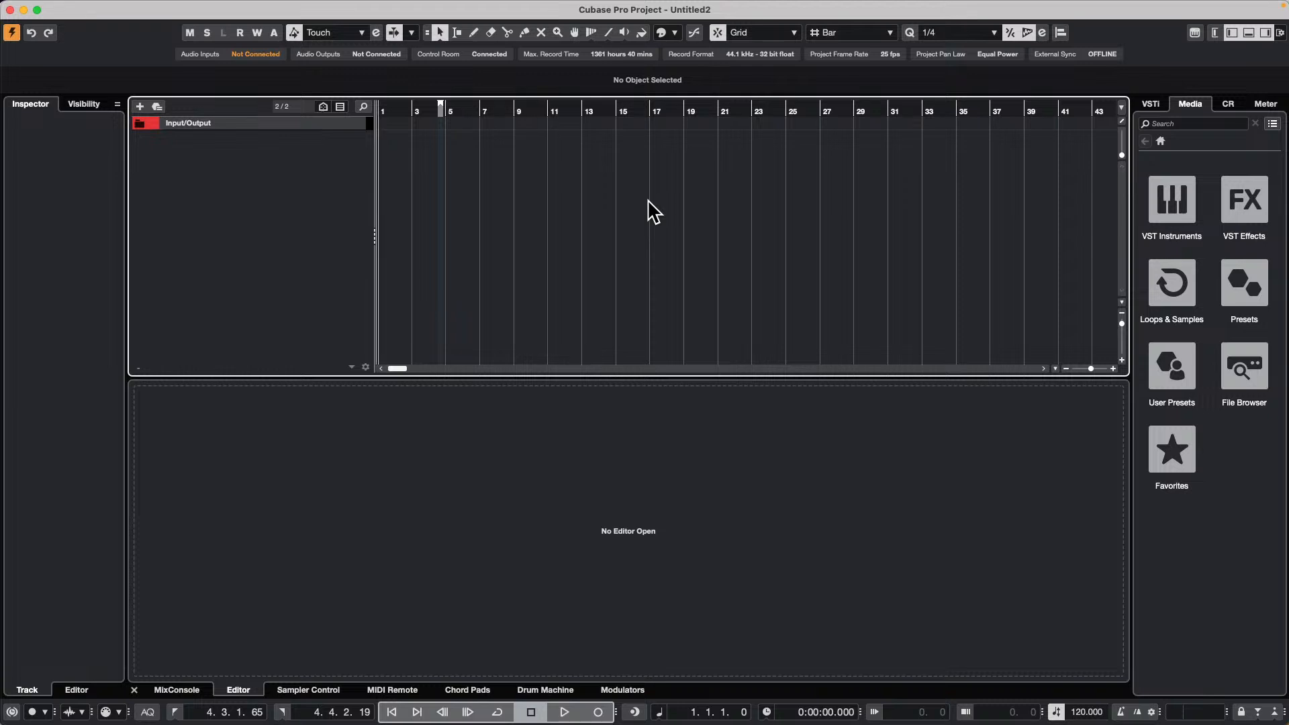
click(89, 8)
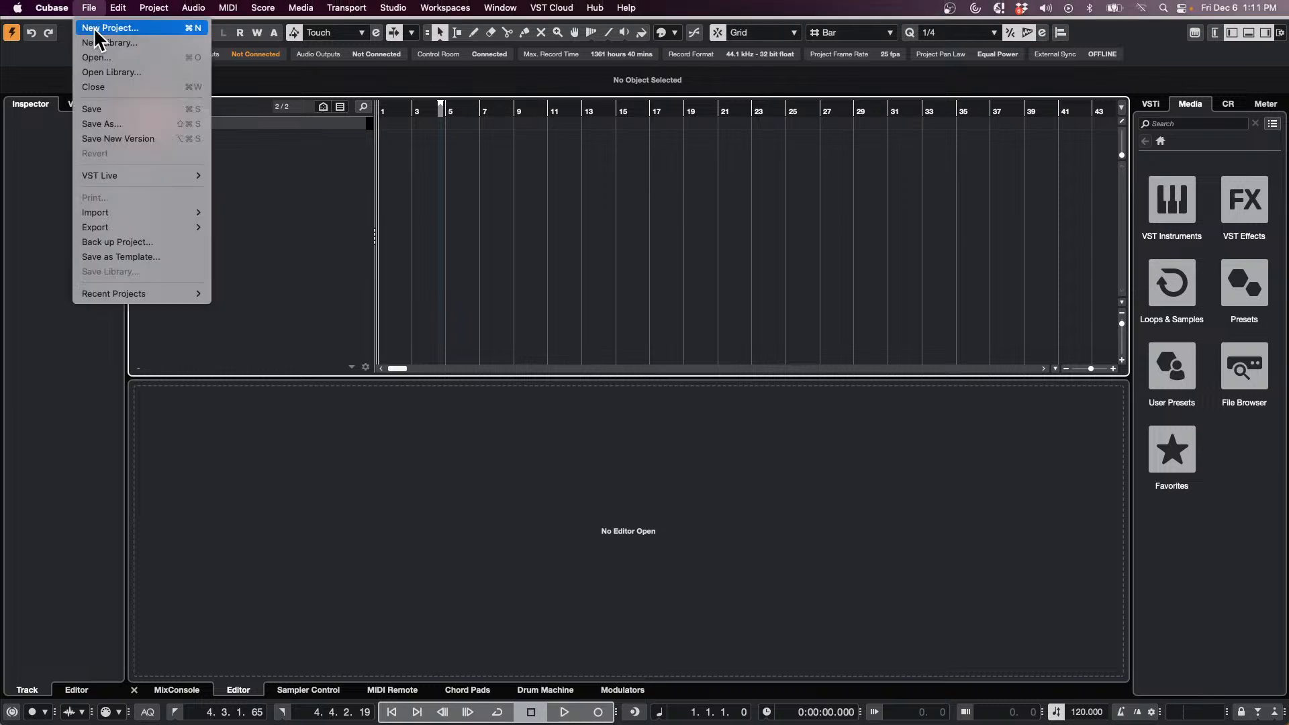
mouse_move(139, 215)
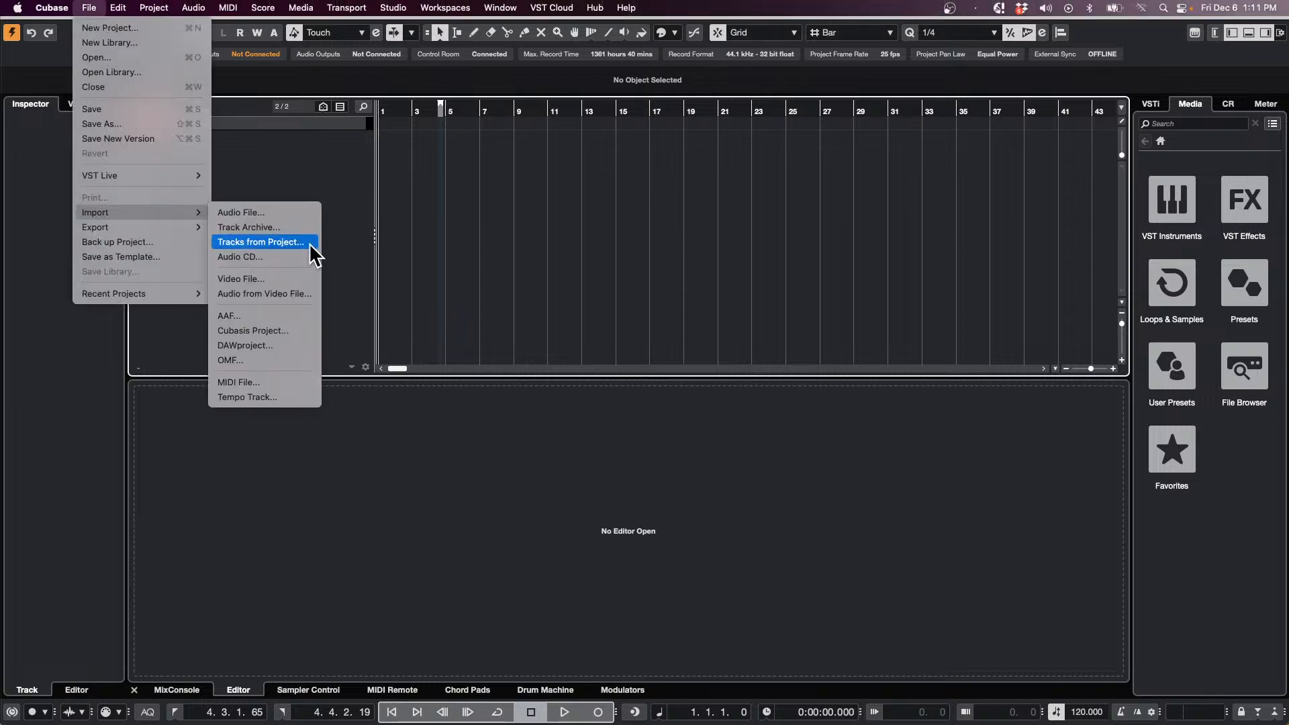
click(300, 242)
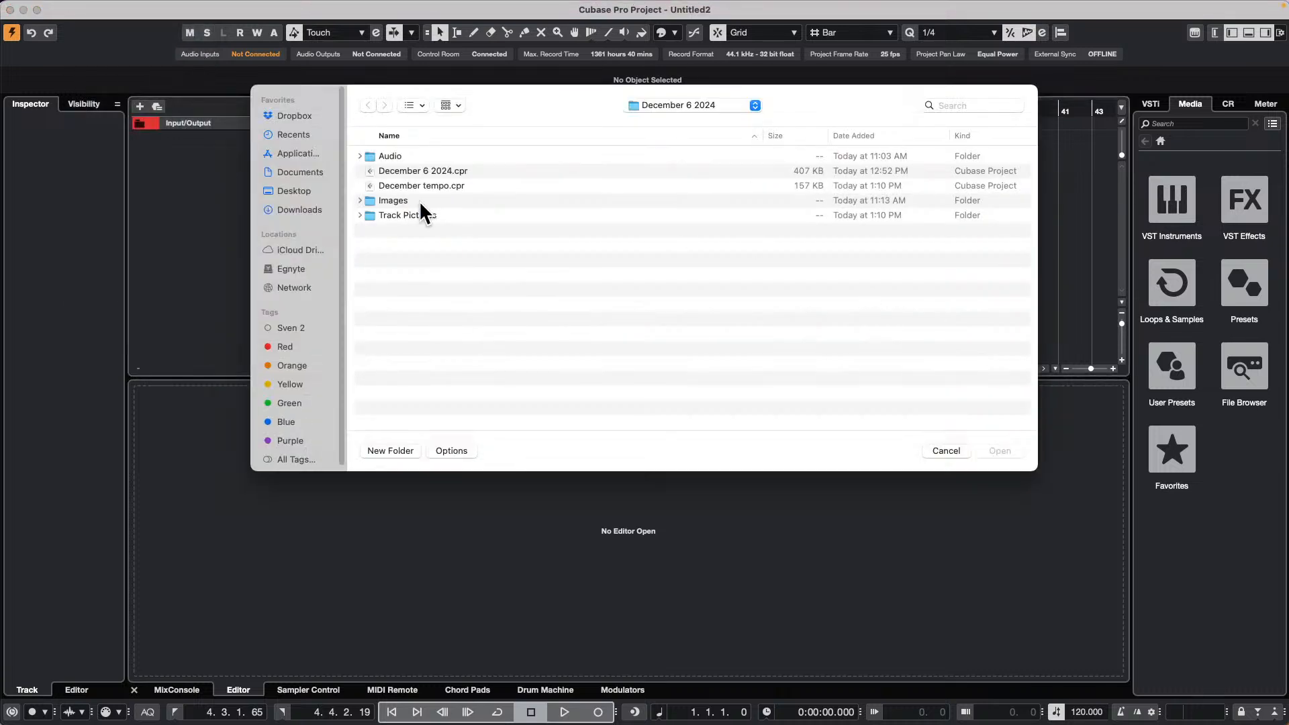
click(405, 185)
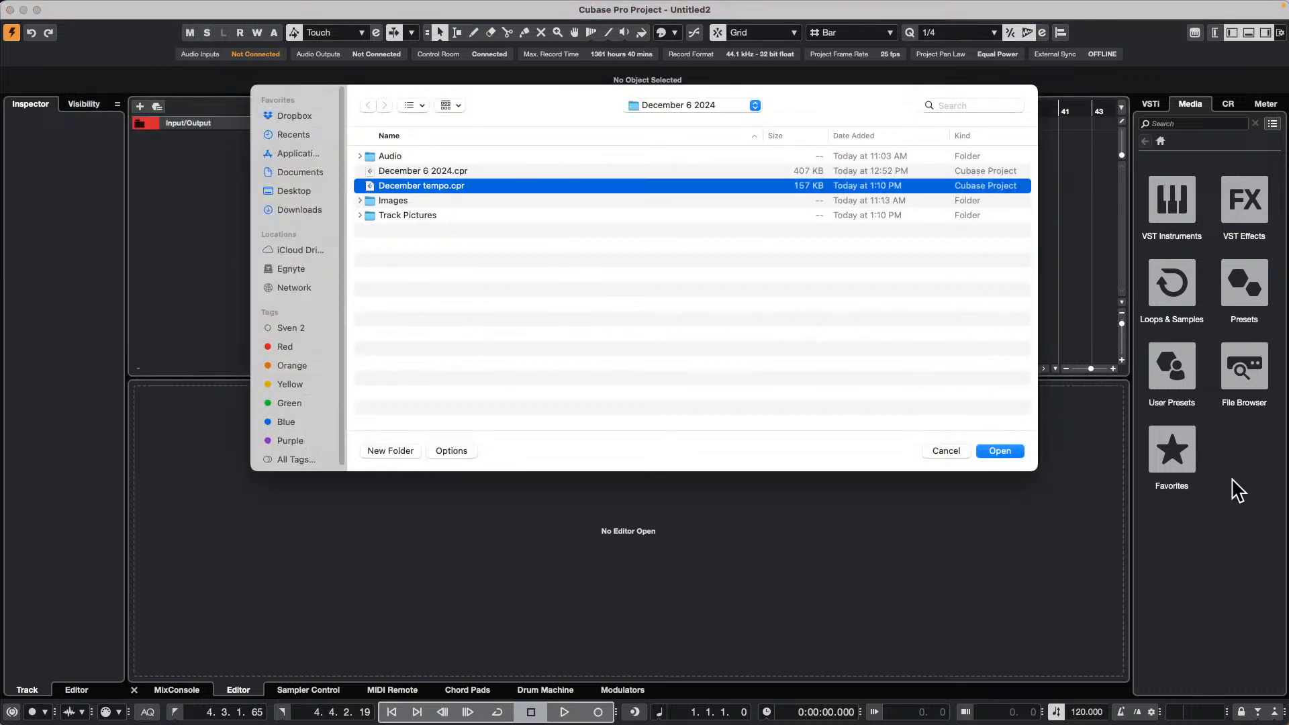
click(1015, 448)
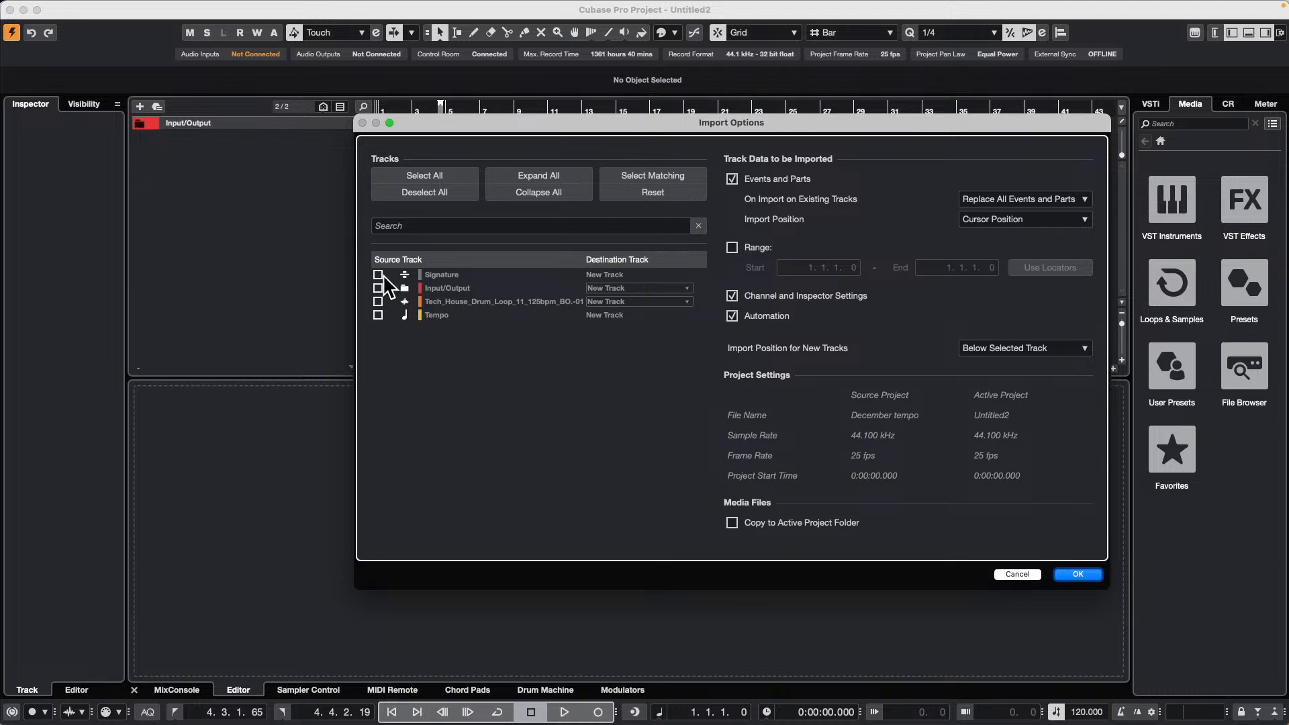
click(424, 175)
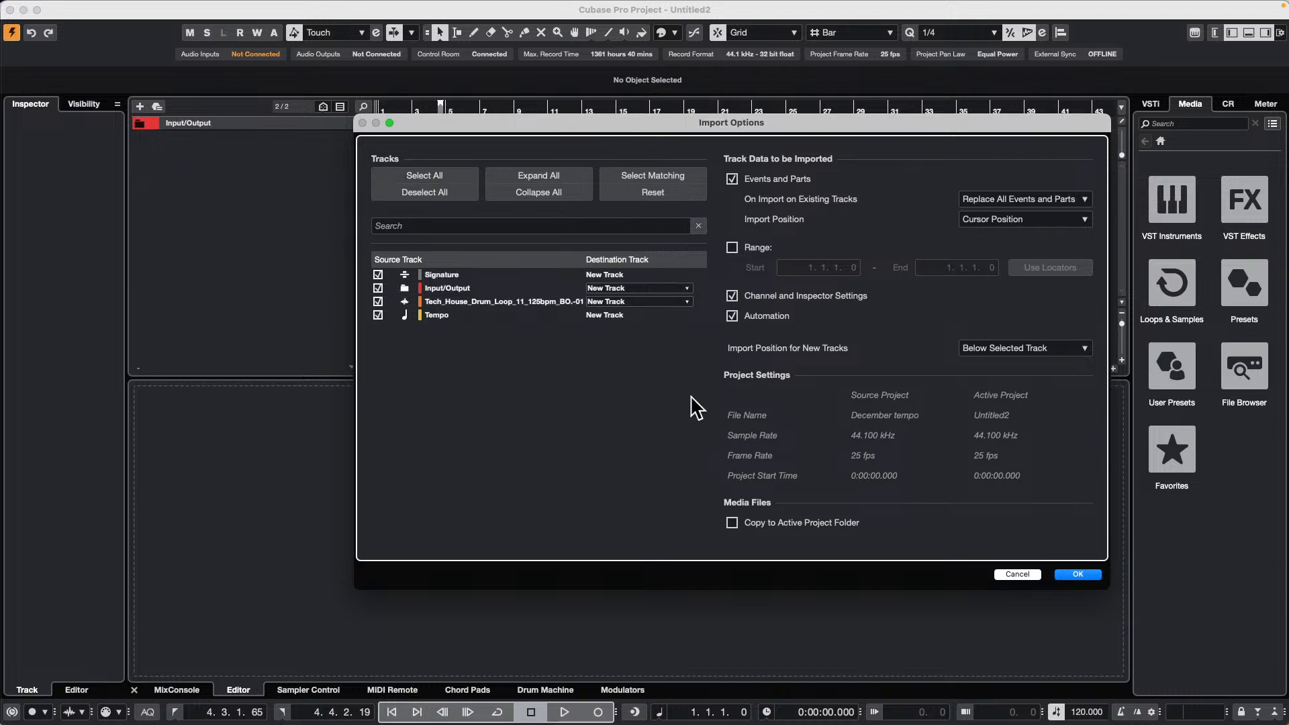
click(1079, 574)
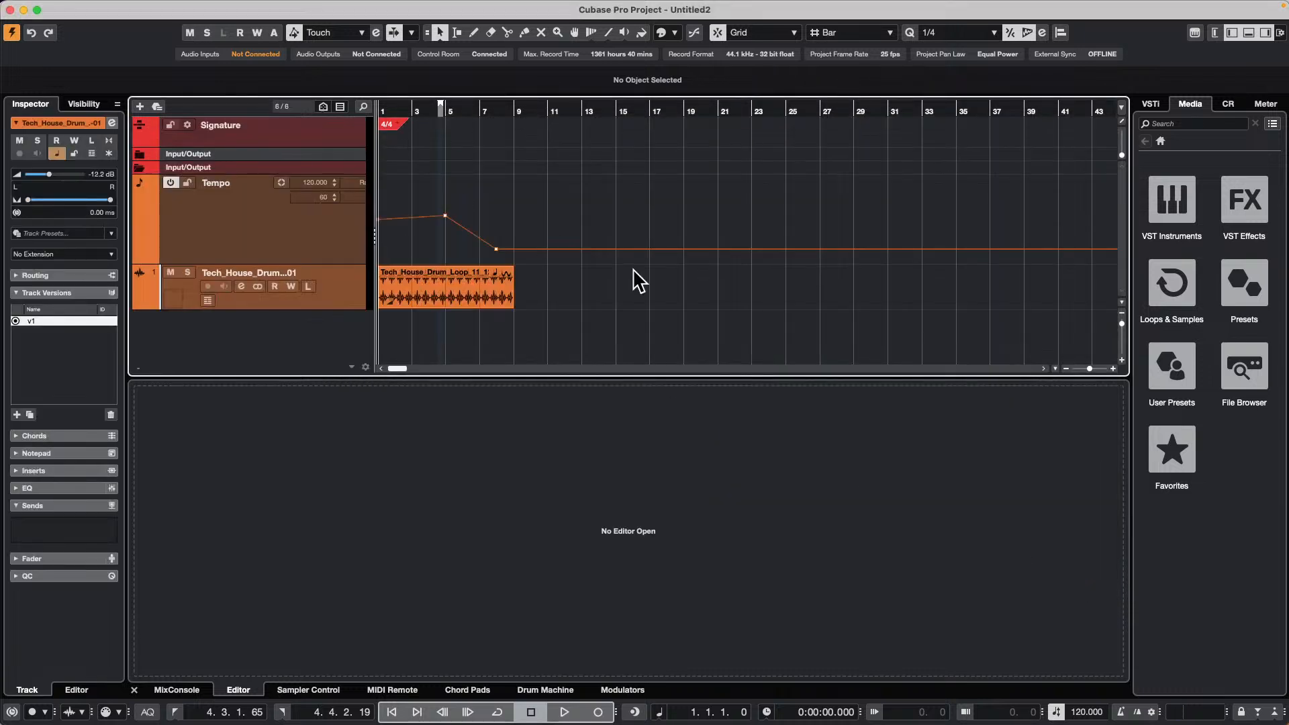
drag(330, 288, 345, 219)
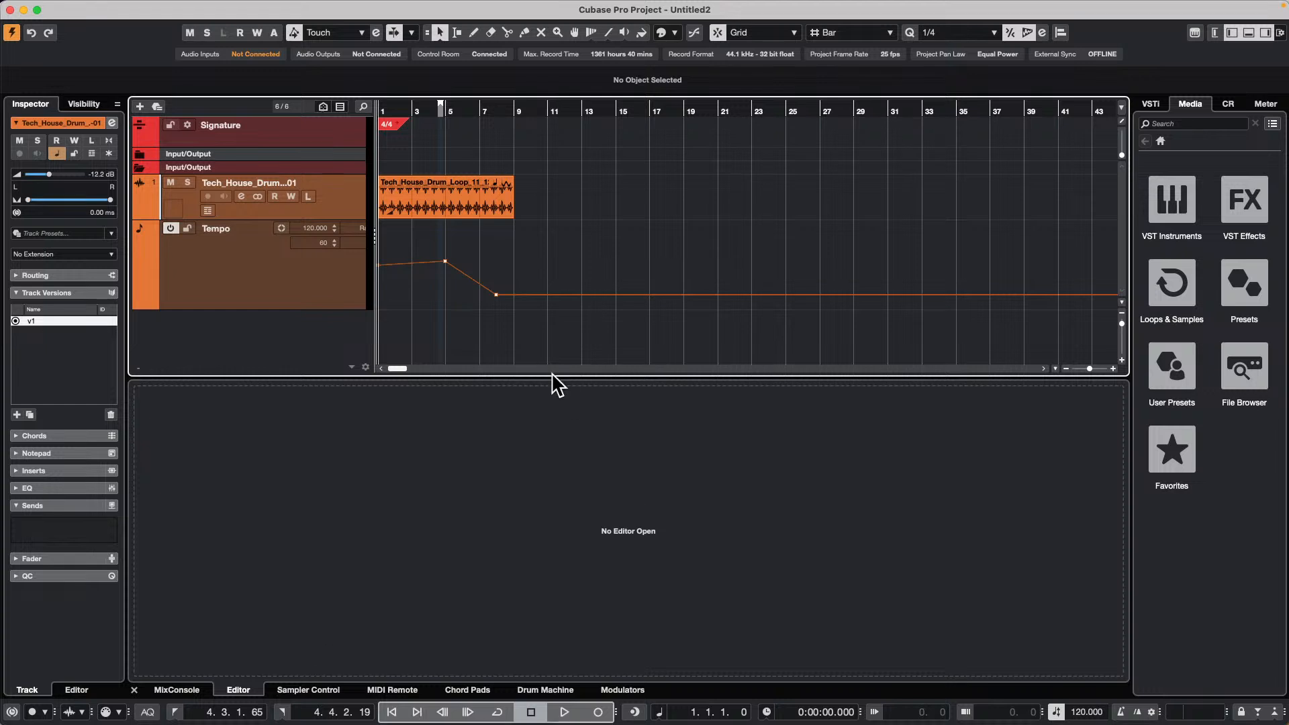
Switch to the December 6 2024 project and activate it
mouse_move(208, 6)
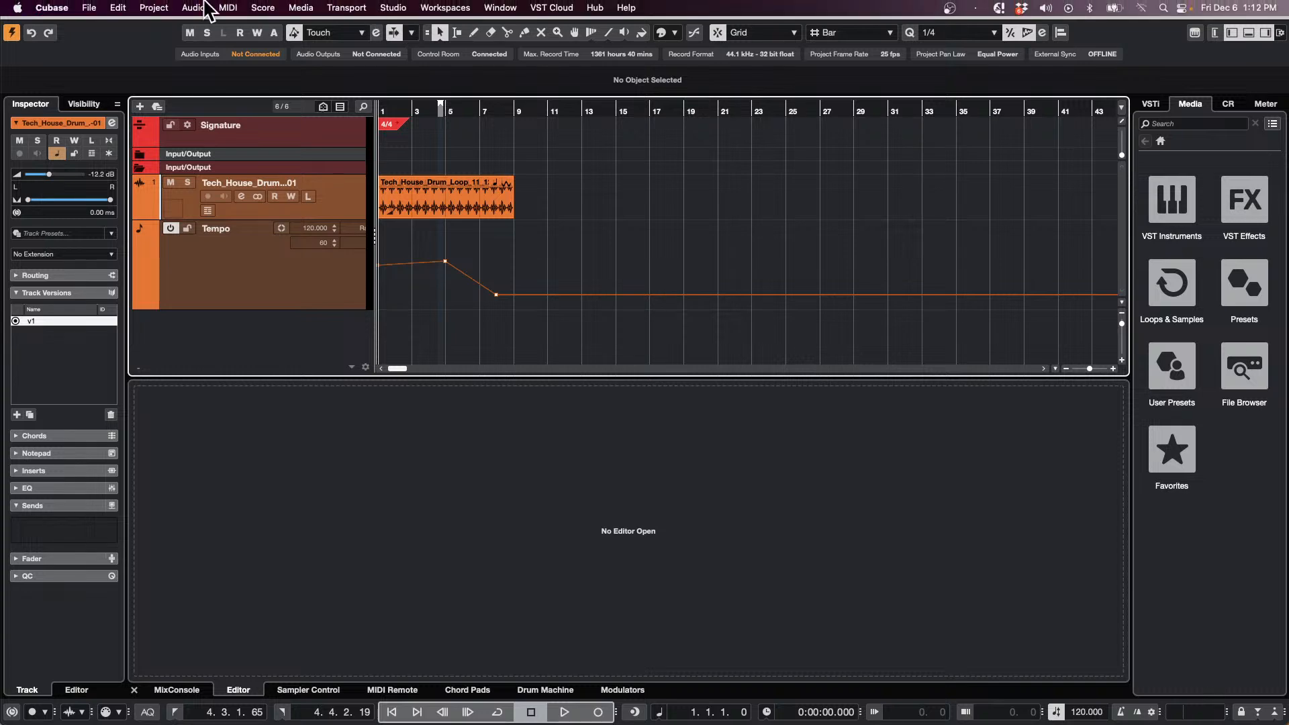
click(500, 7)
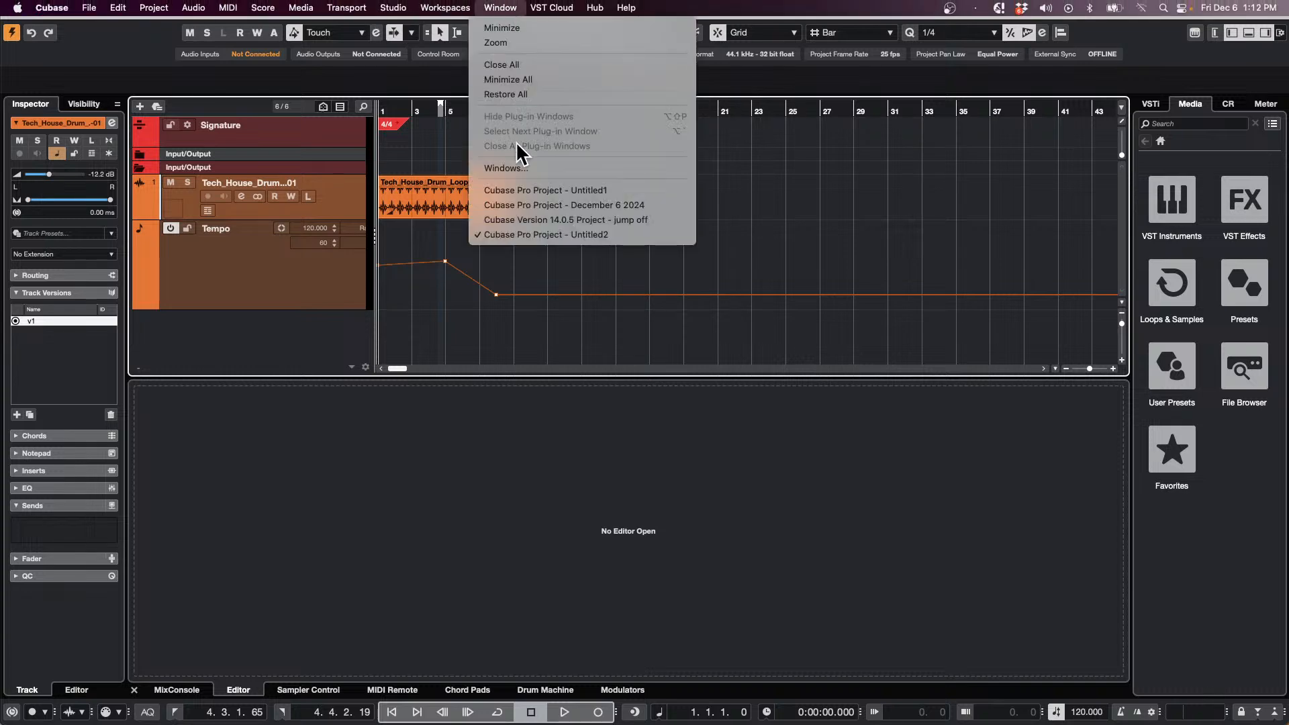
click(557, 206)
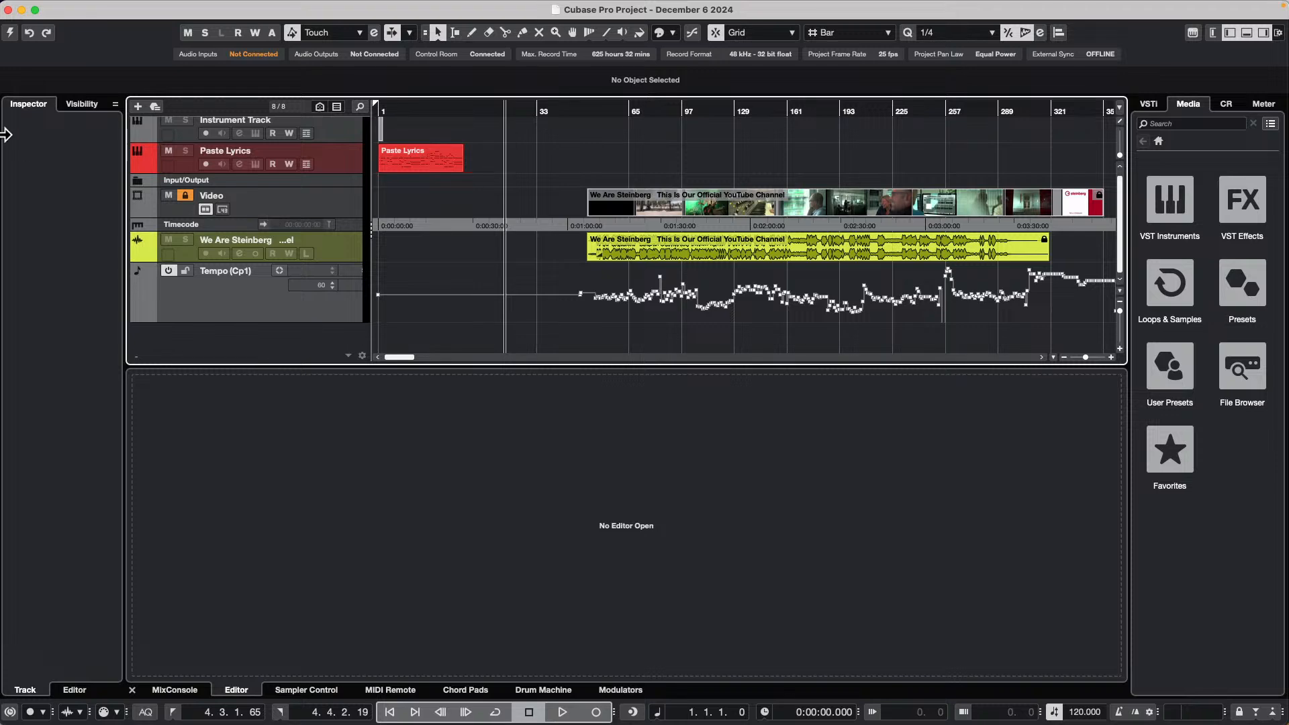
click(9, 33)
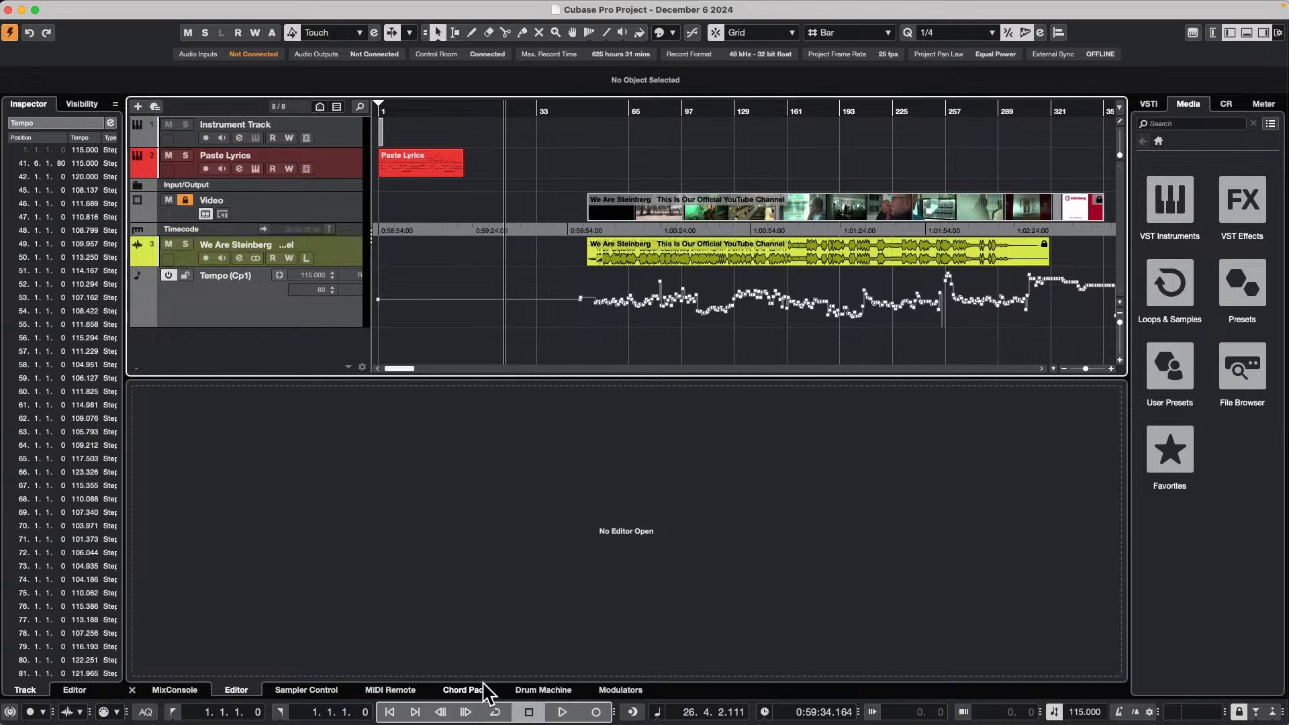
Show the MIDI Remote and remove the inactive second Korg nanoKONTROL2 controller surface
click(386, 691)
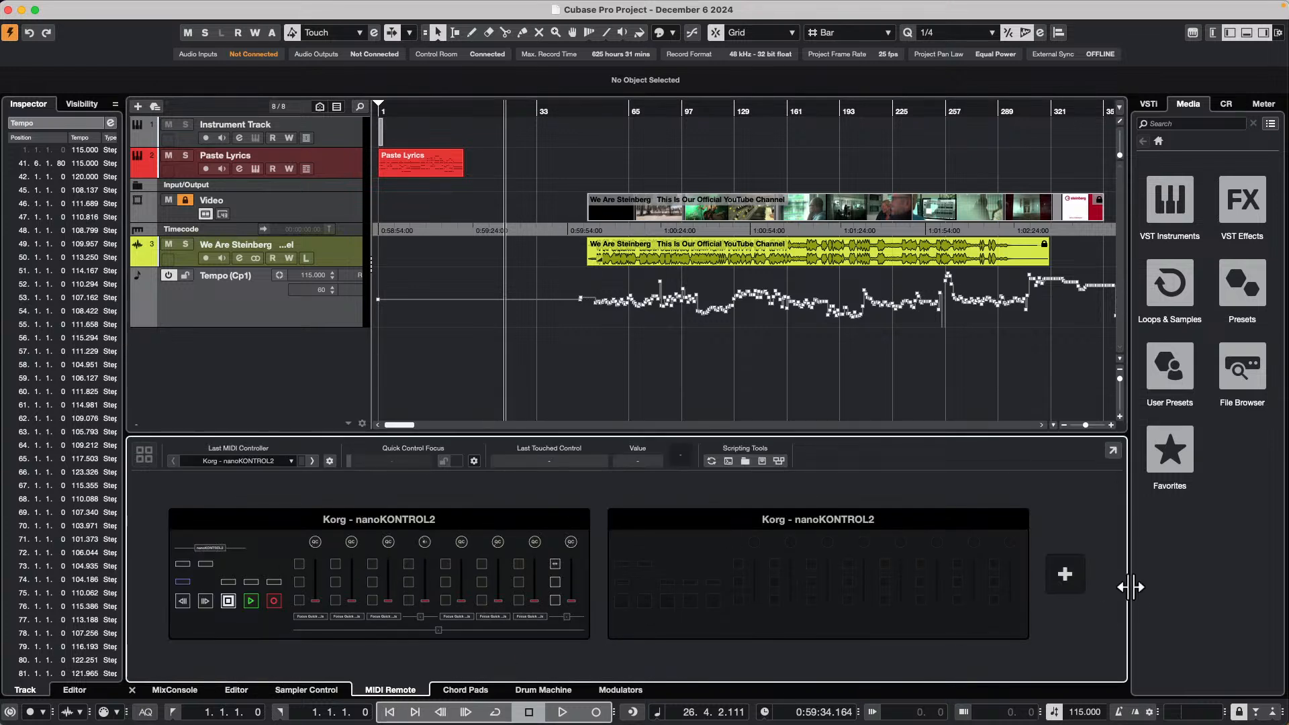
click(1016, 520)
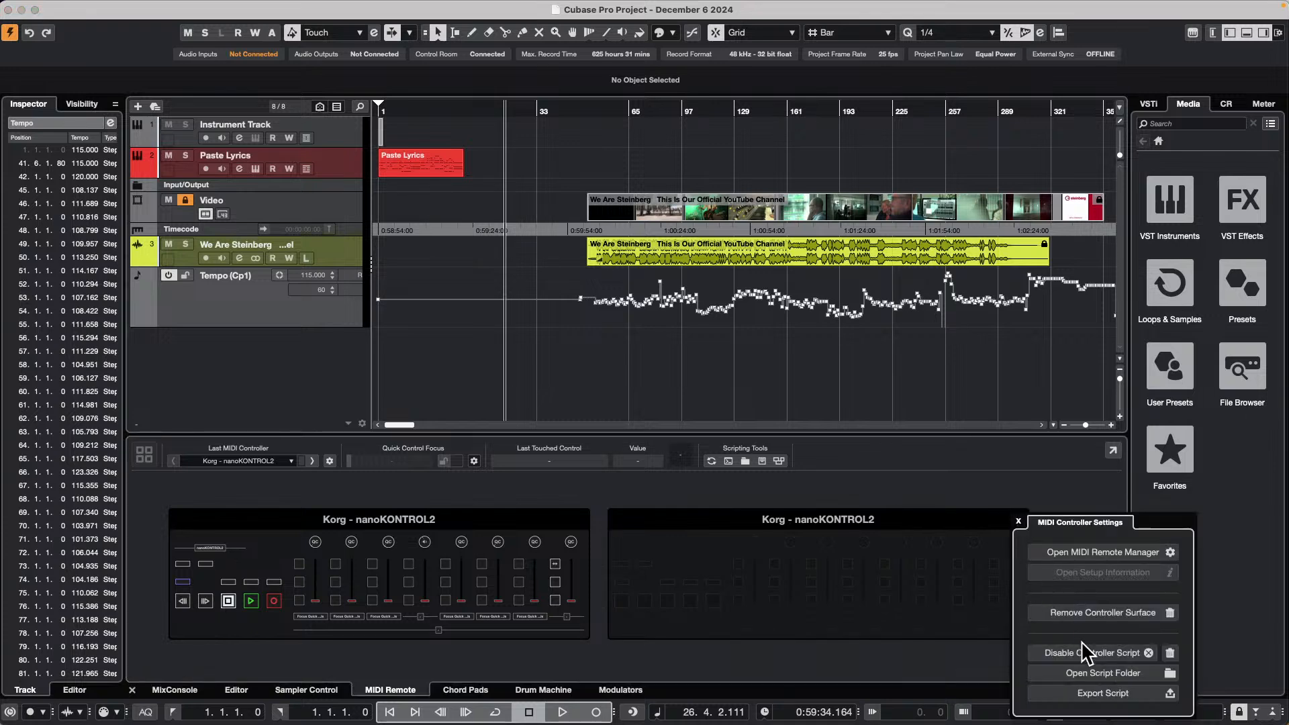
click(1094, 613)
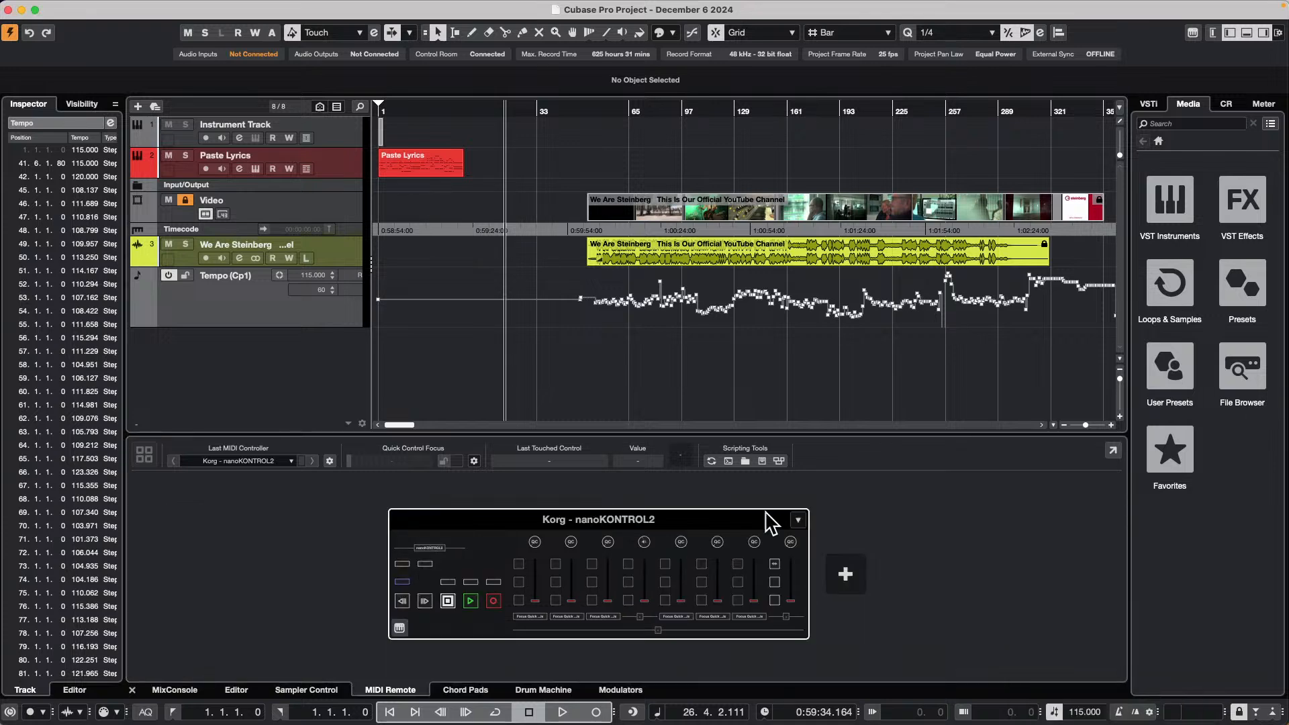
Open the remaining nanoKONTROL2 surface and review its controller and script details in the MIDI Remote Manager
click(691, 531)
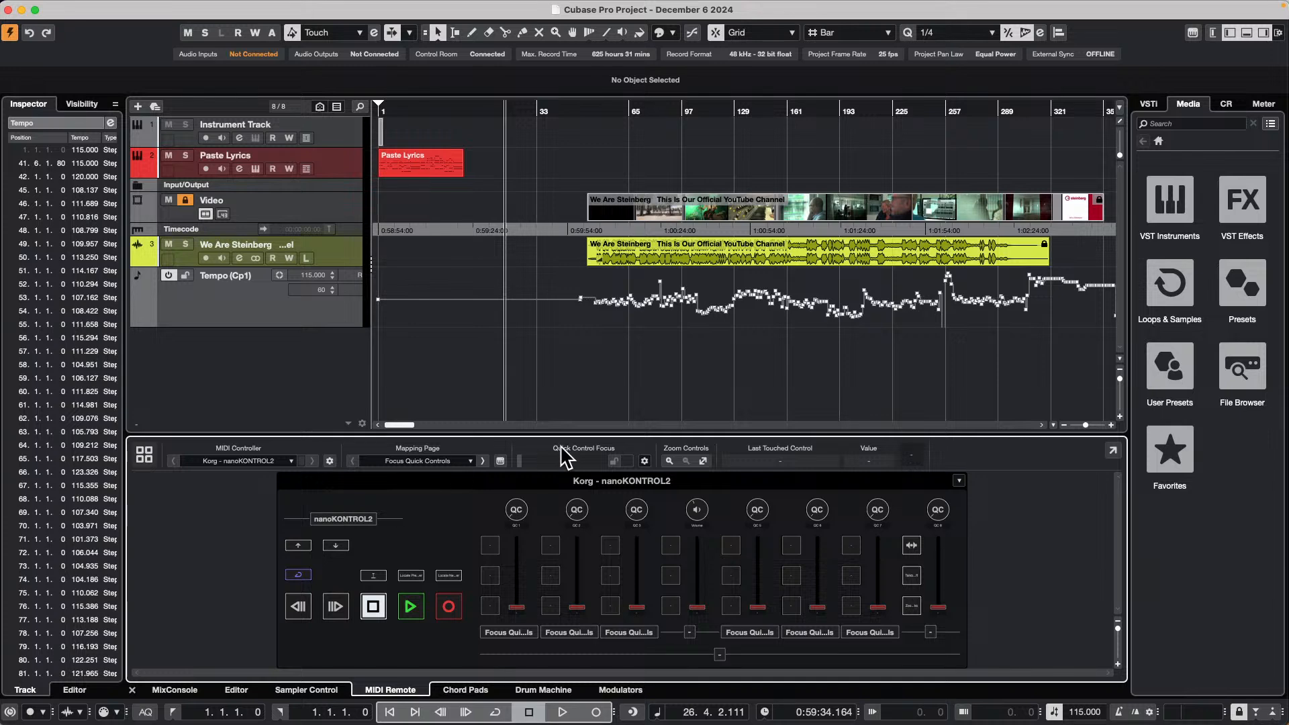
click(329, 461)
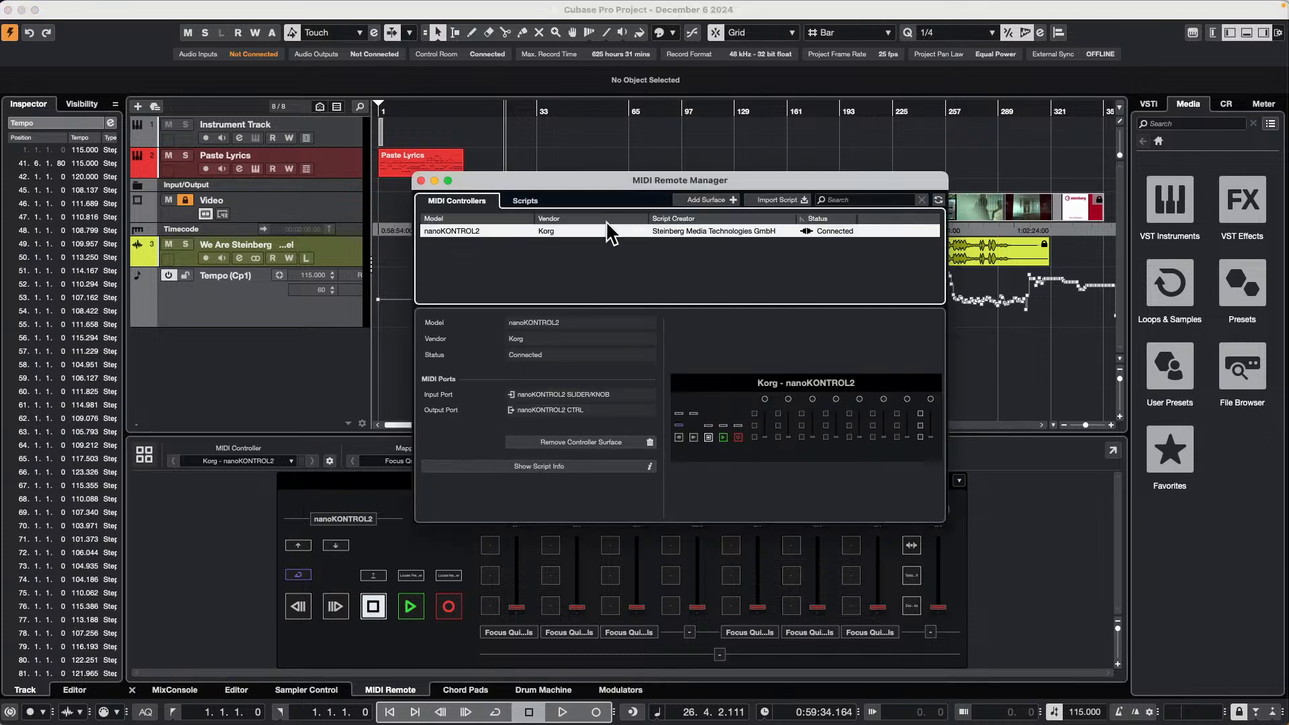
click(525, 201)
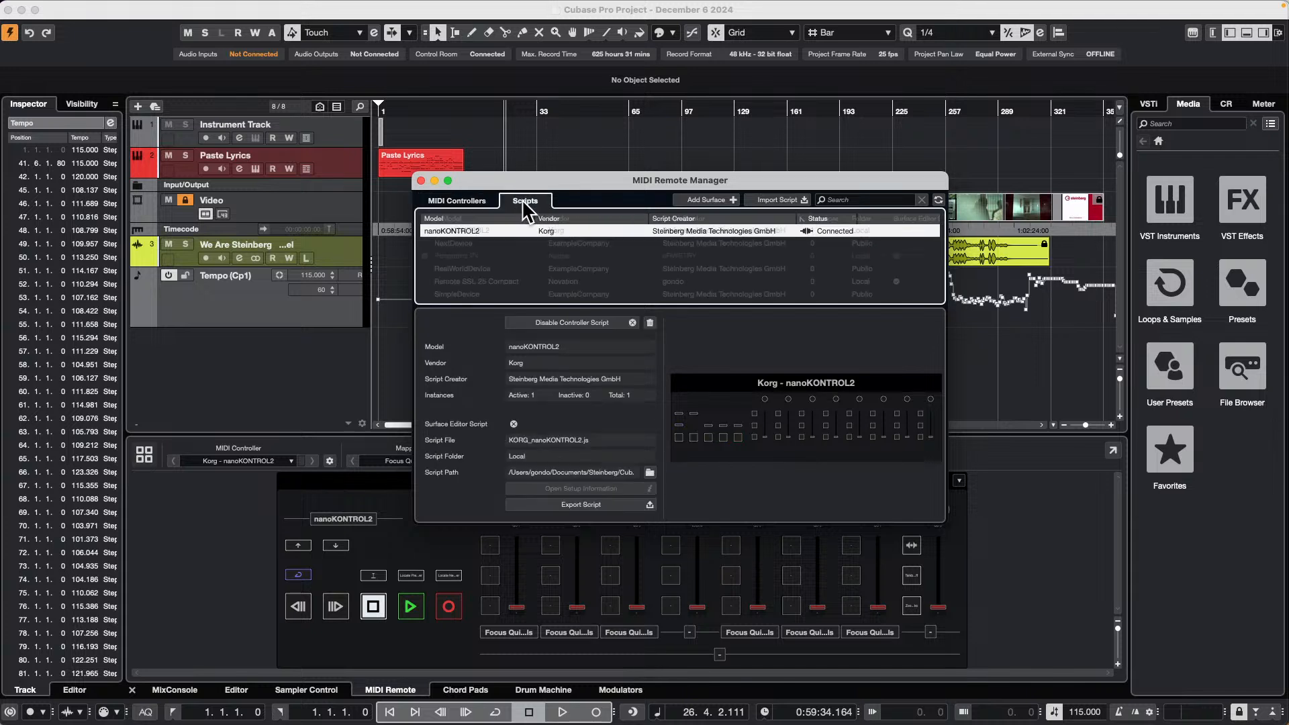
click(421, 181)
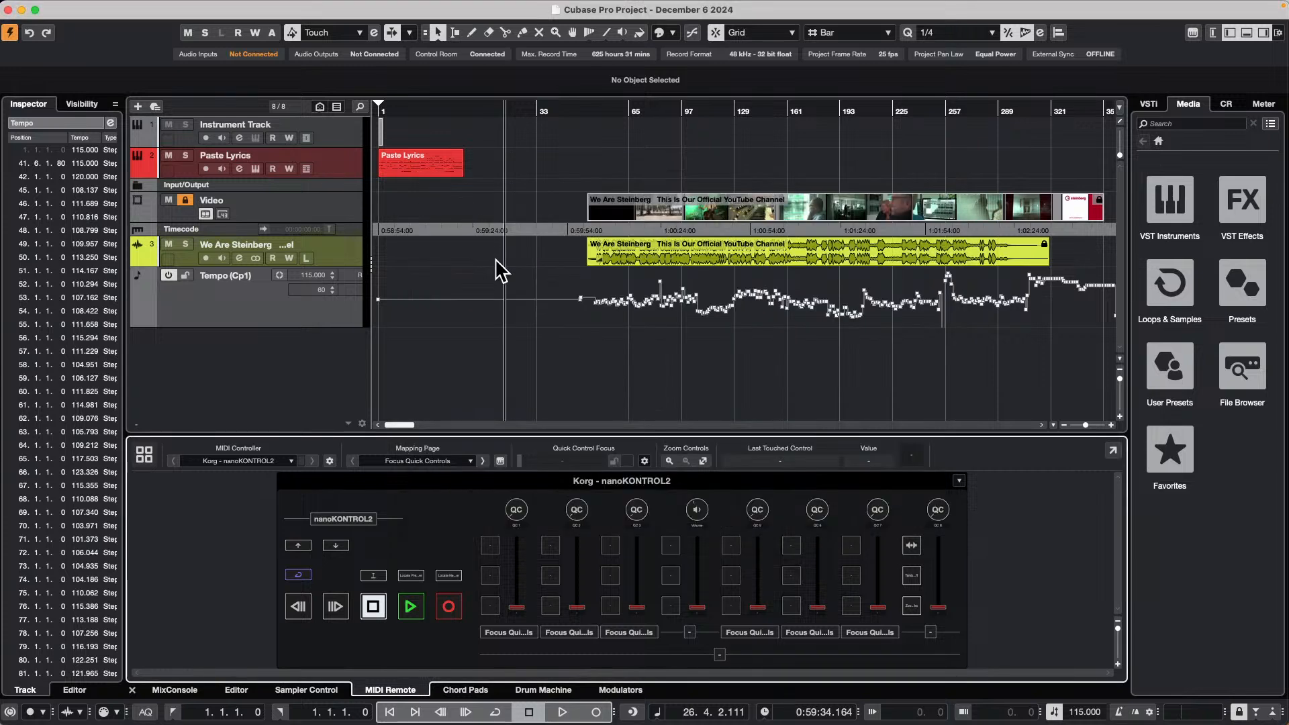
Open jump off.cpr from the recent projects and activate it
mouse_move(629, 479)
mouse_move(159, 6)
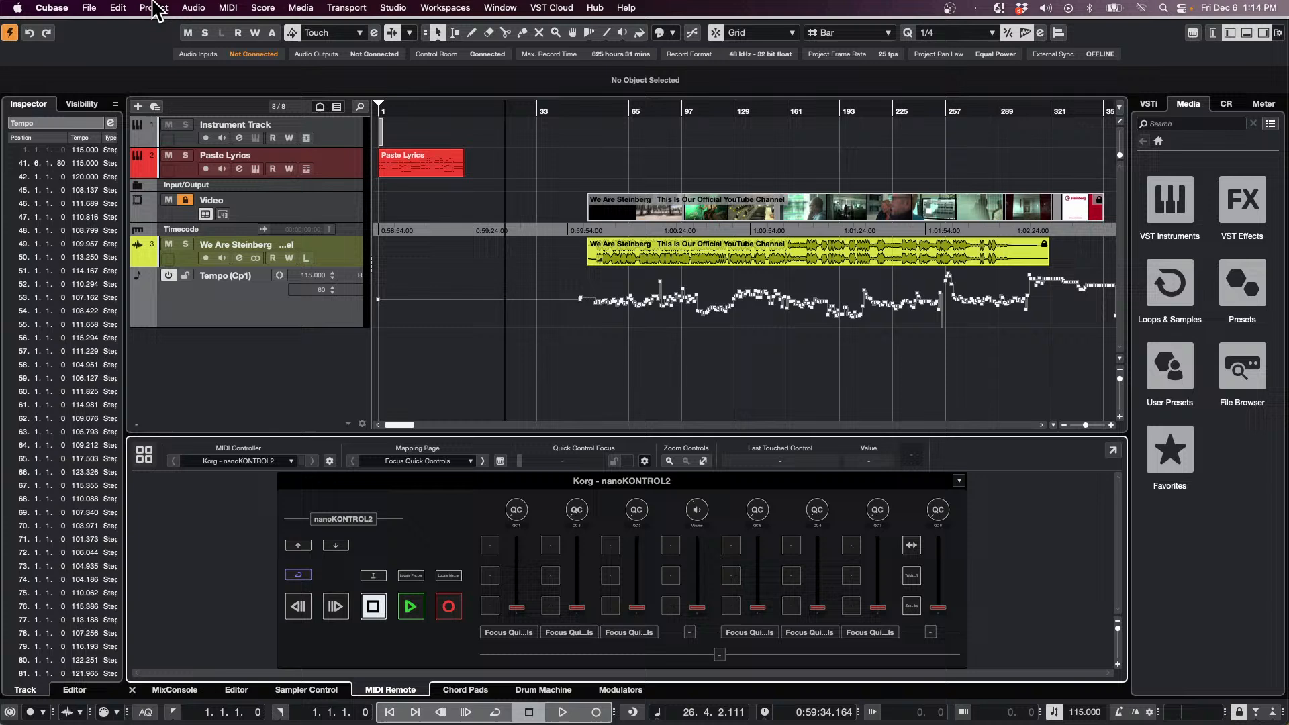
click(91, 7)
mouse_move(130, 293)
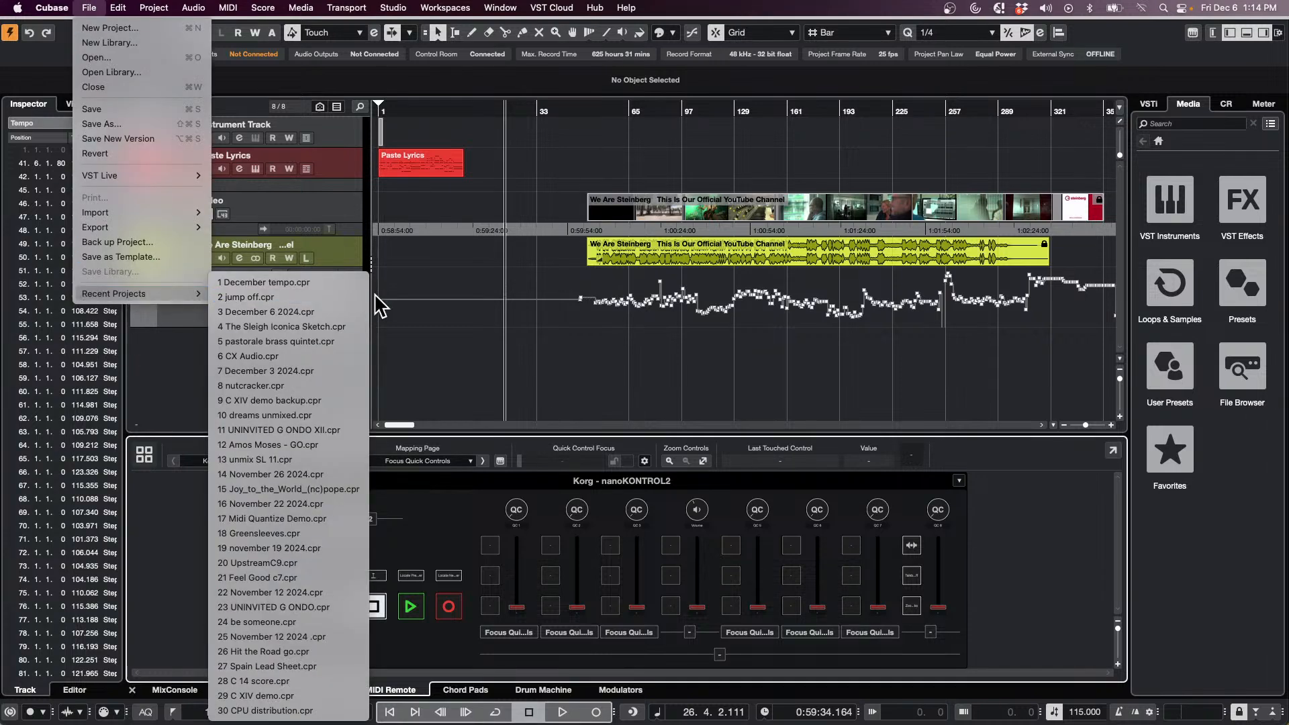
click(302, 298)
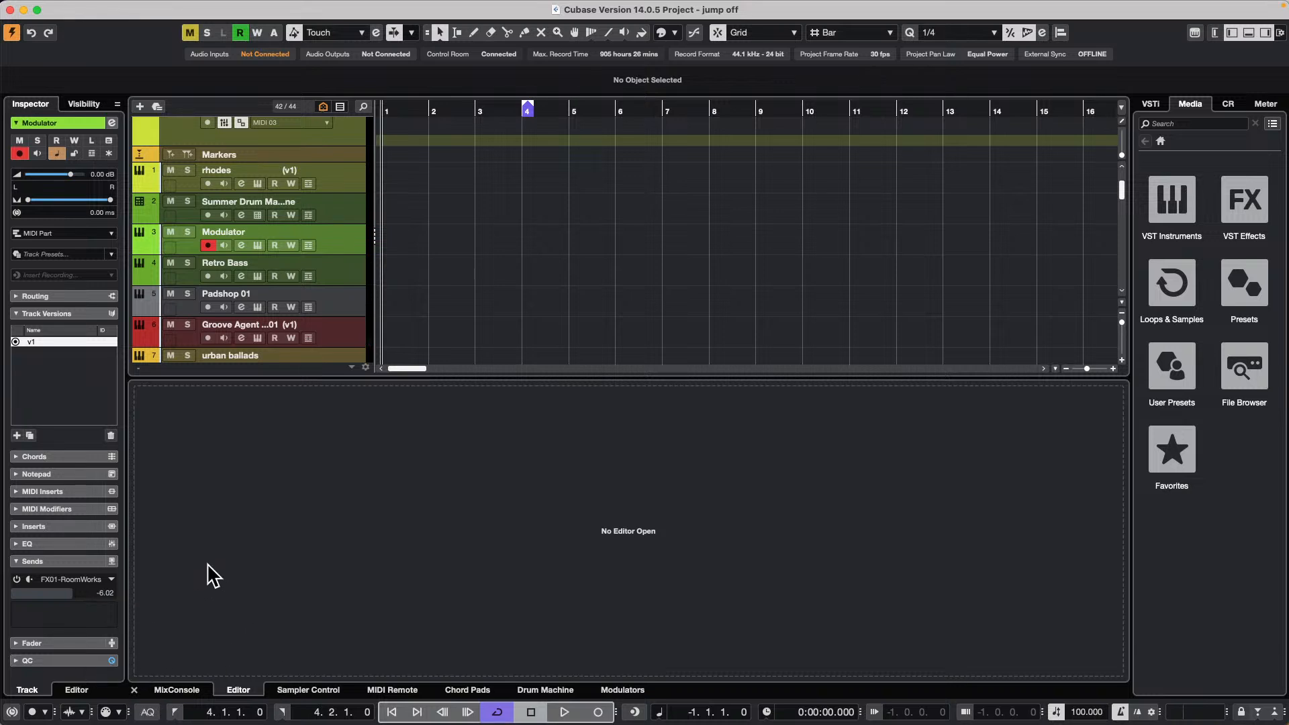
Show the MixConsole for the jump off project and review its Project Setup, including sample rate and record format
click(512, 199)
click(180, 689)
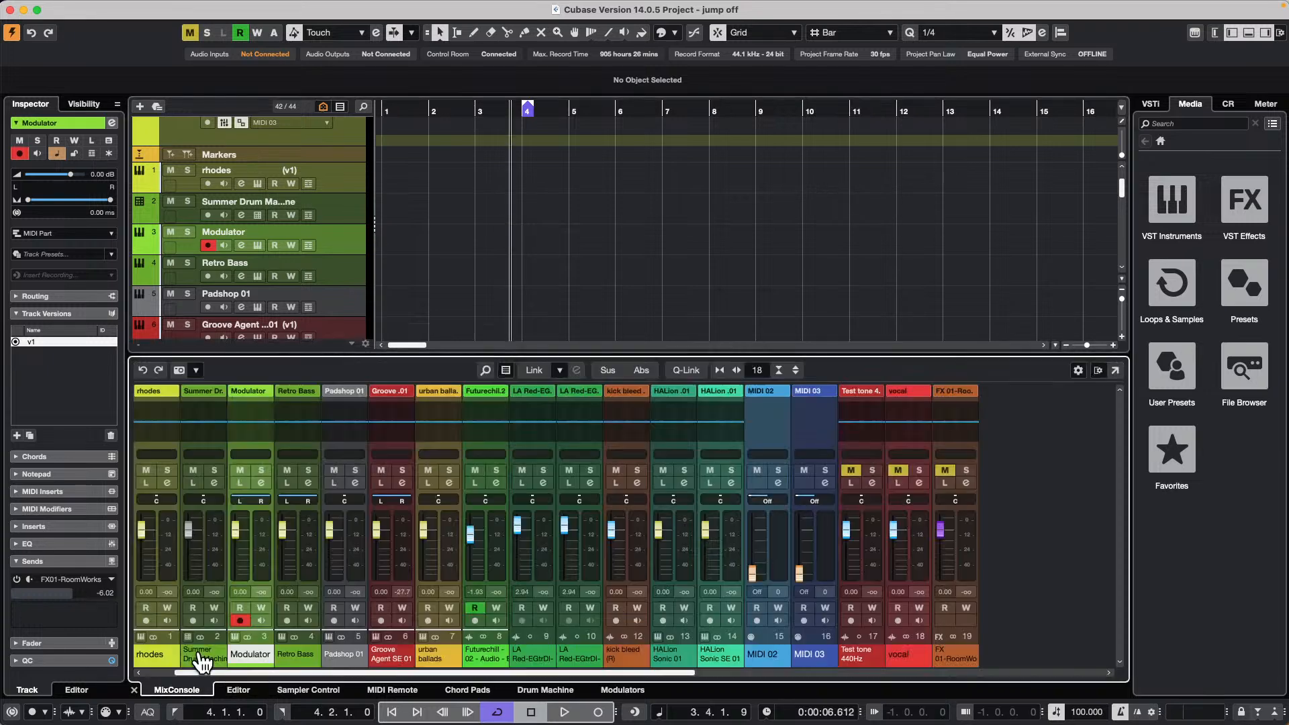
click(154, 8)
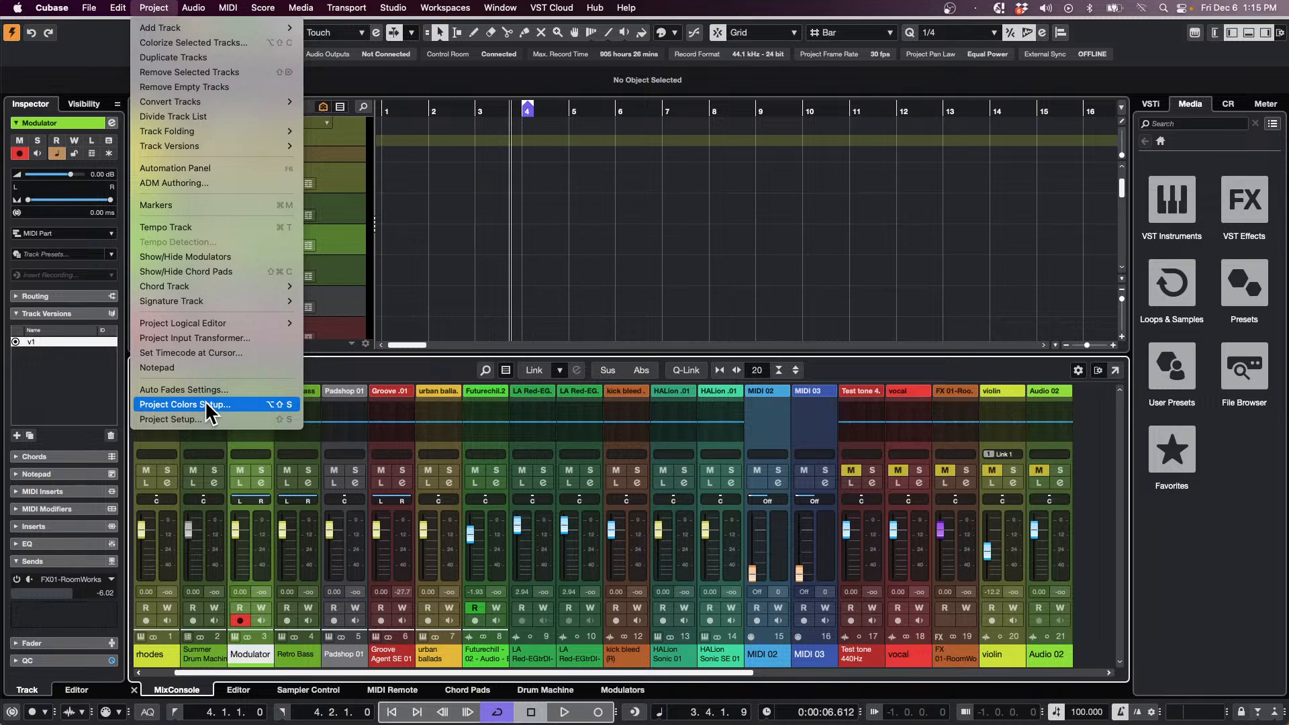
click(205, 418)
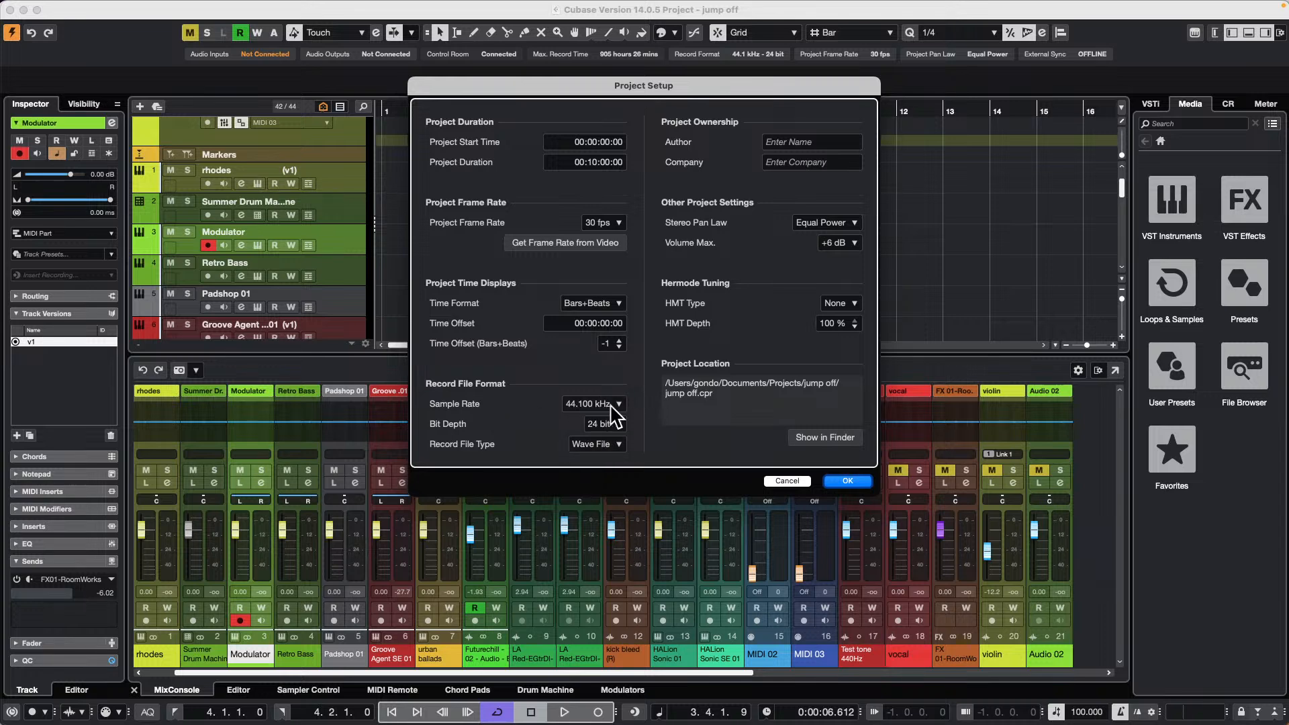
click(847, 480)
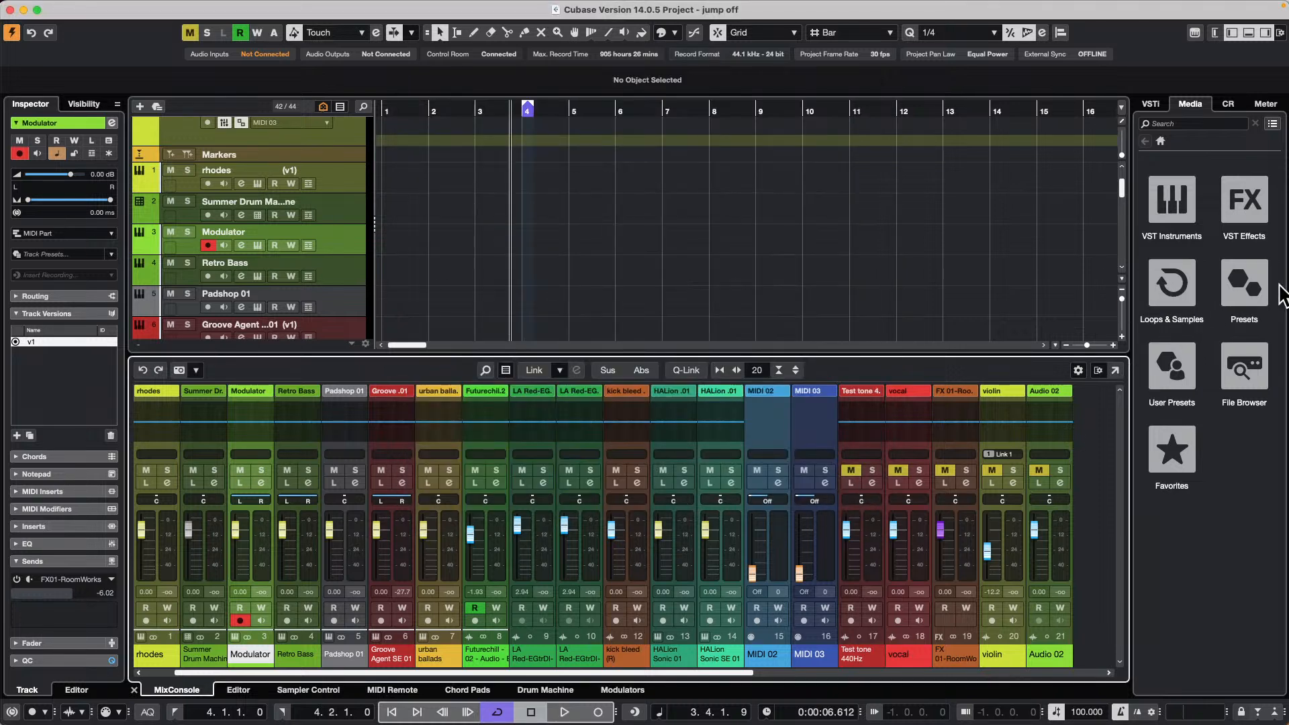
Browse Loops & Samples to the Bloom set, preview a Vocals_108_G#m_Adlibs_07 sample, and select the vocal event near bar 4
click(1187, 287)
click(1219, 360)
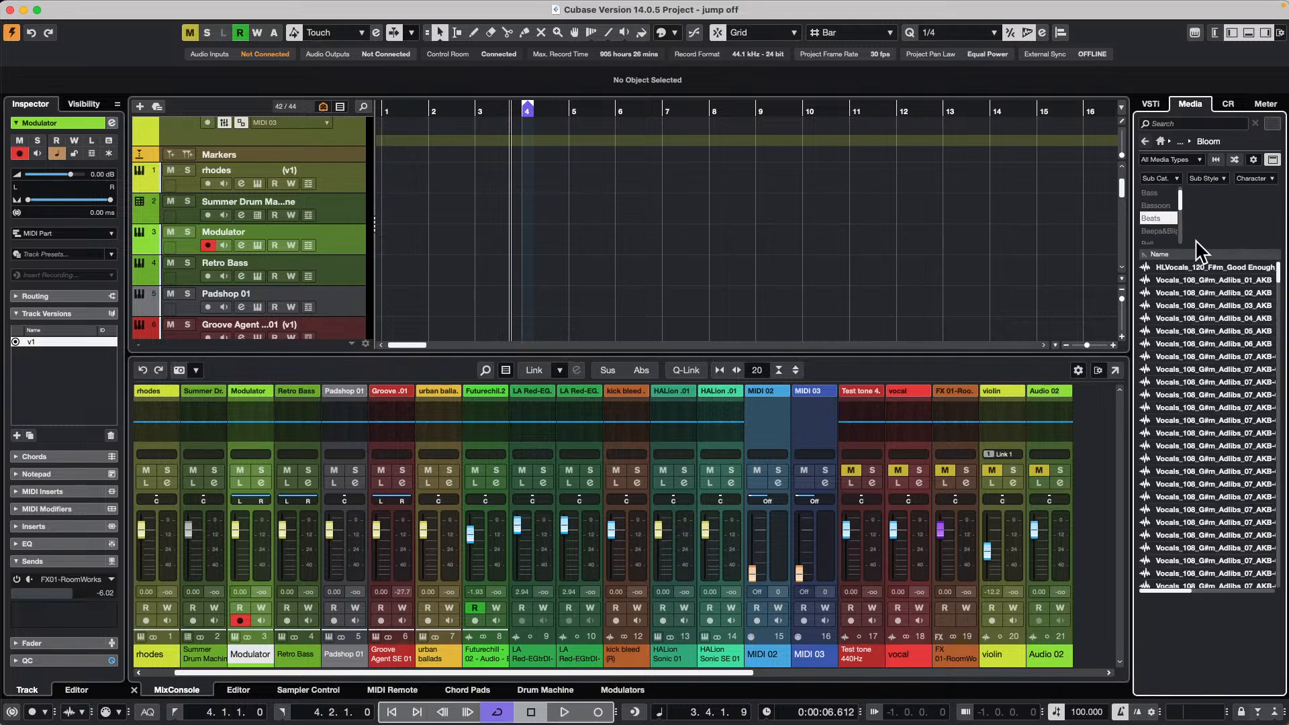
click(1196, 398)
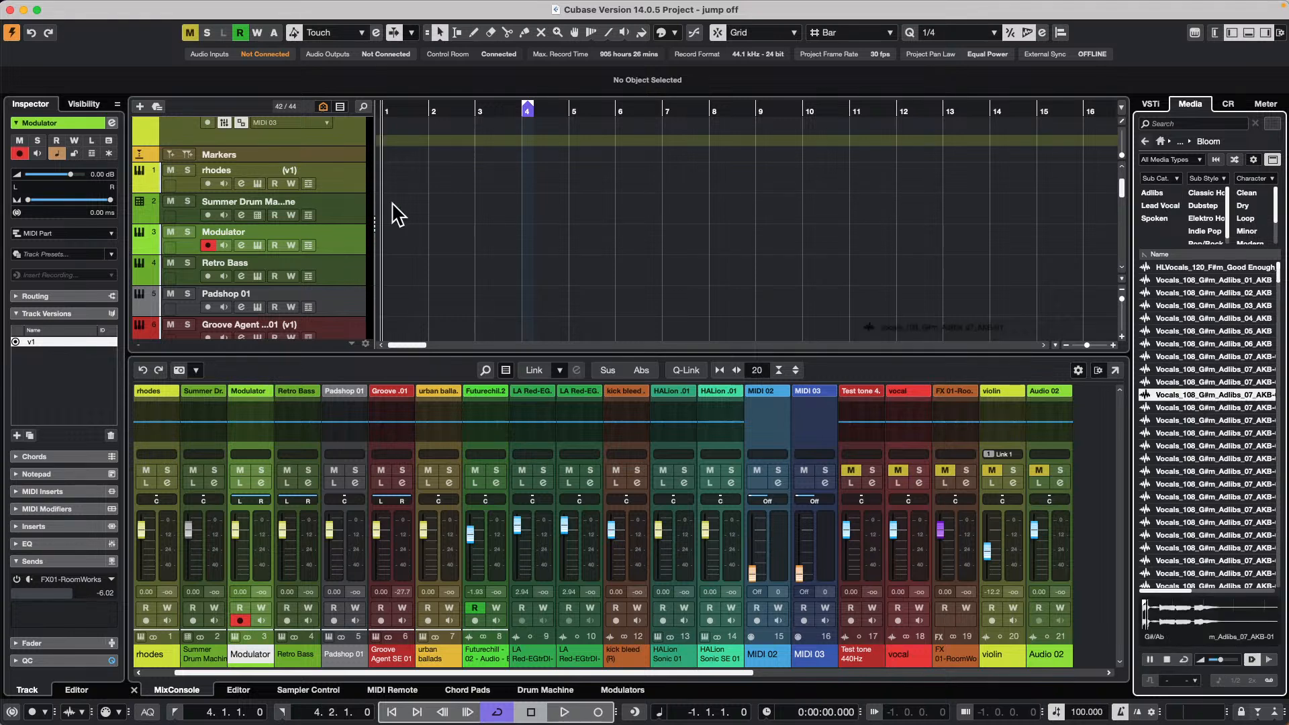
scroll(530, 206, down, 15)
scroll(530, 206, up, 10)
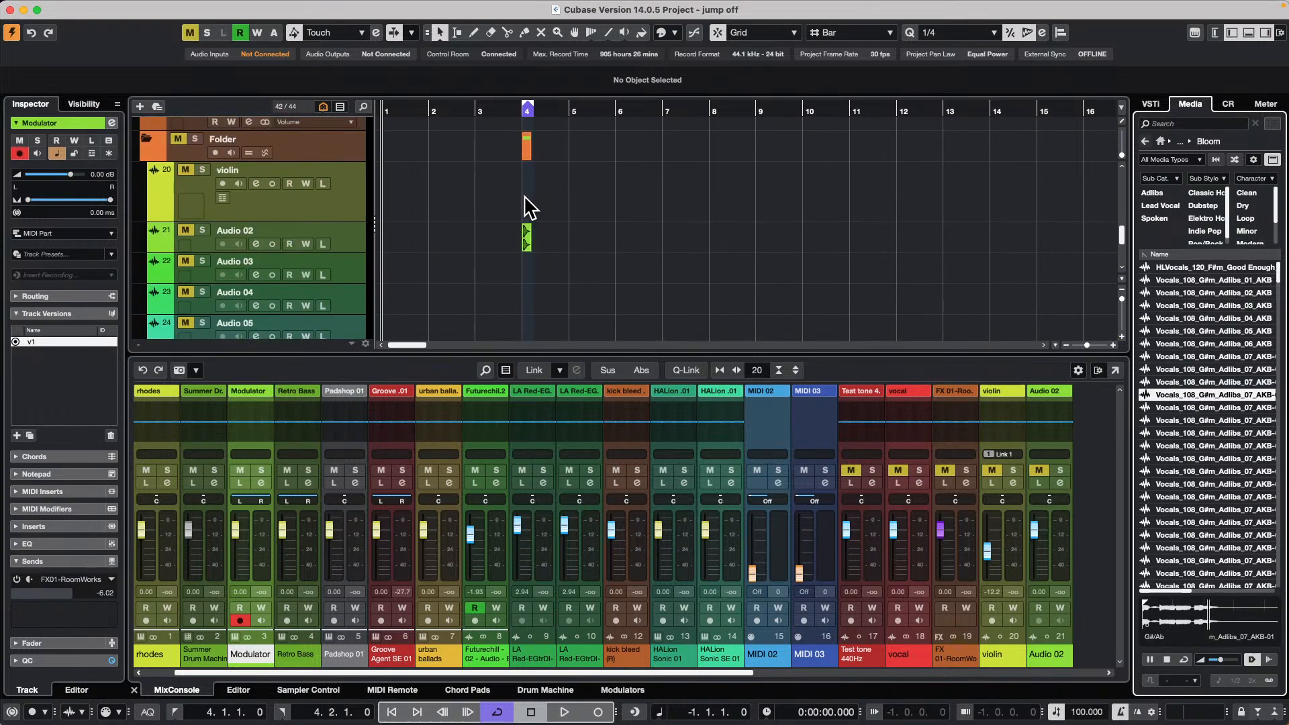
click(526, 207)
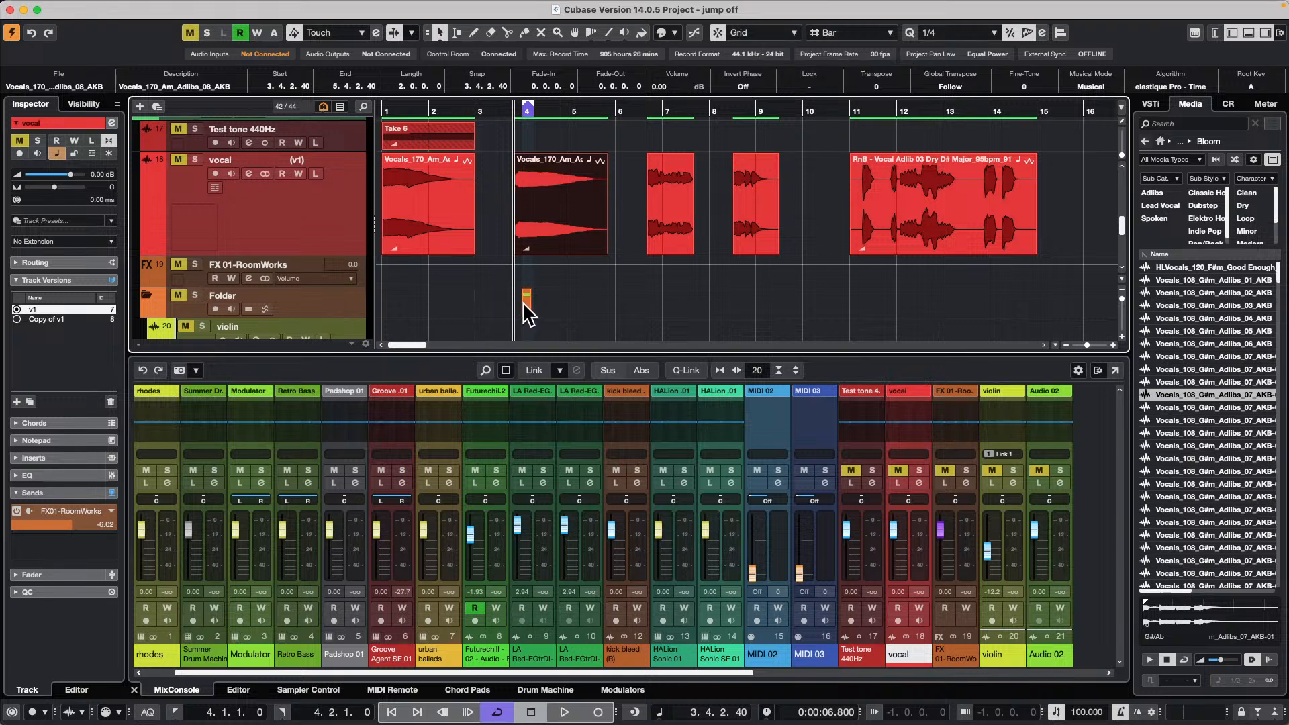
Review the Editing and Editing-Audio preferences, including the options for importing audio files
click(59, 8)
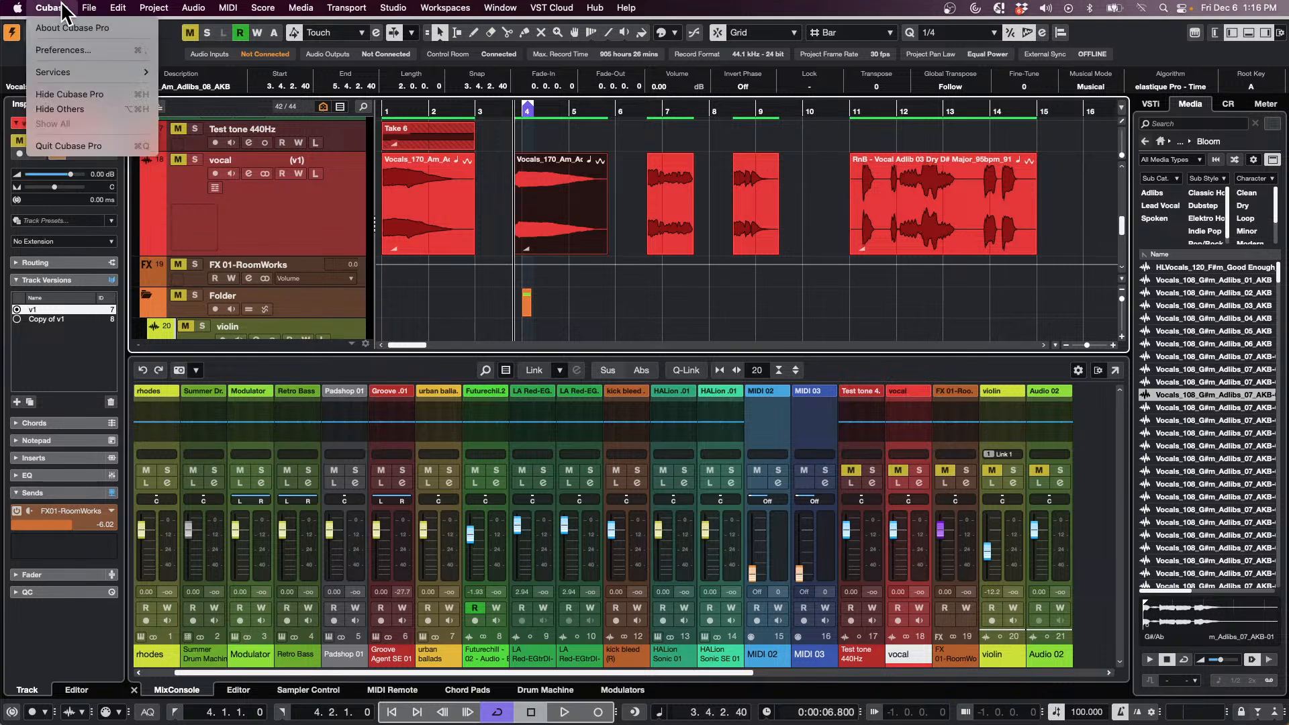
click(73, 50)
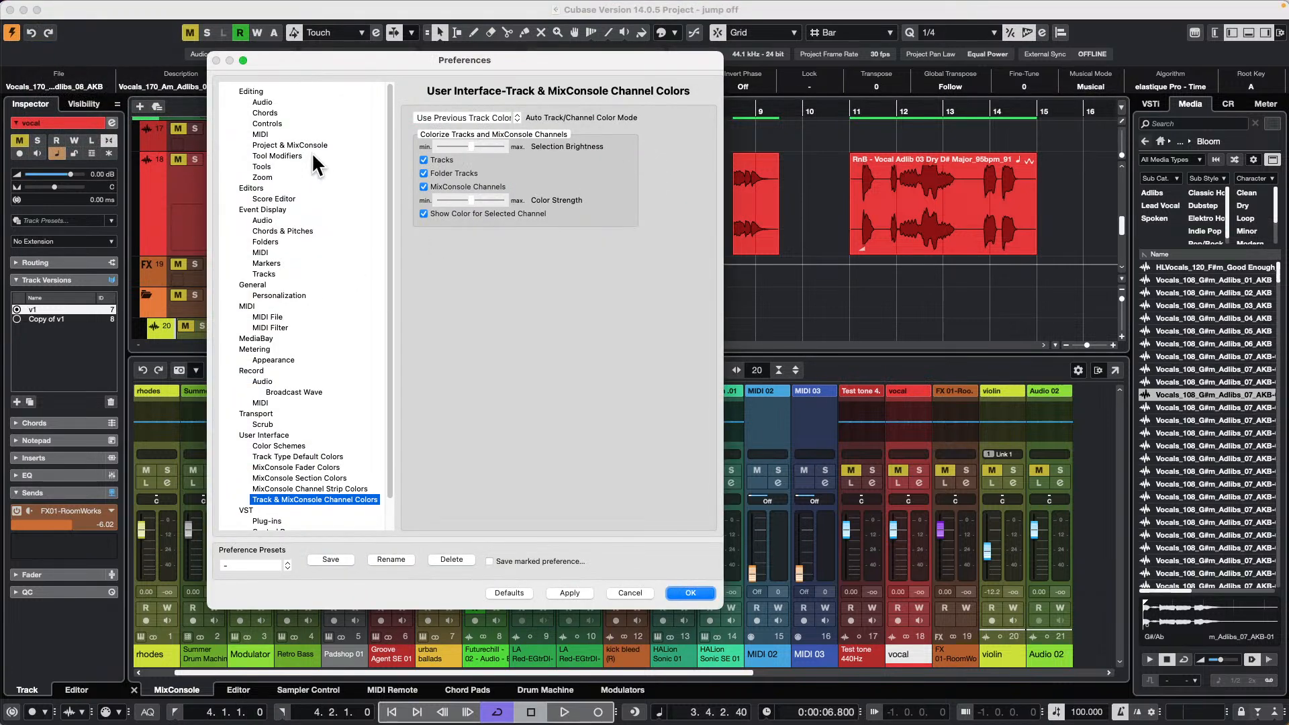
click(249, 92)
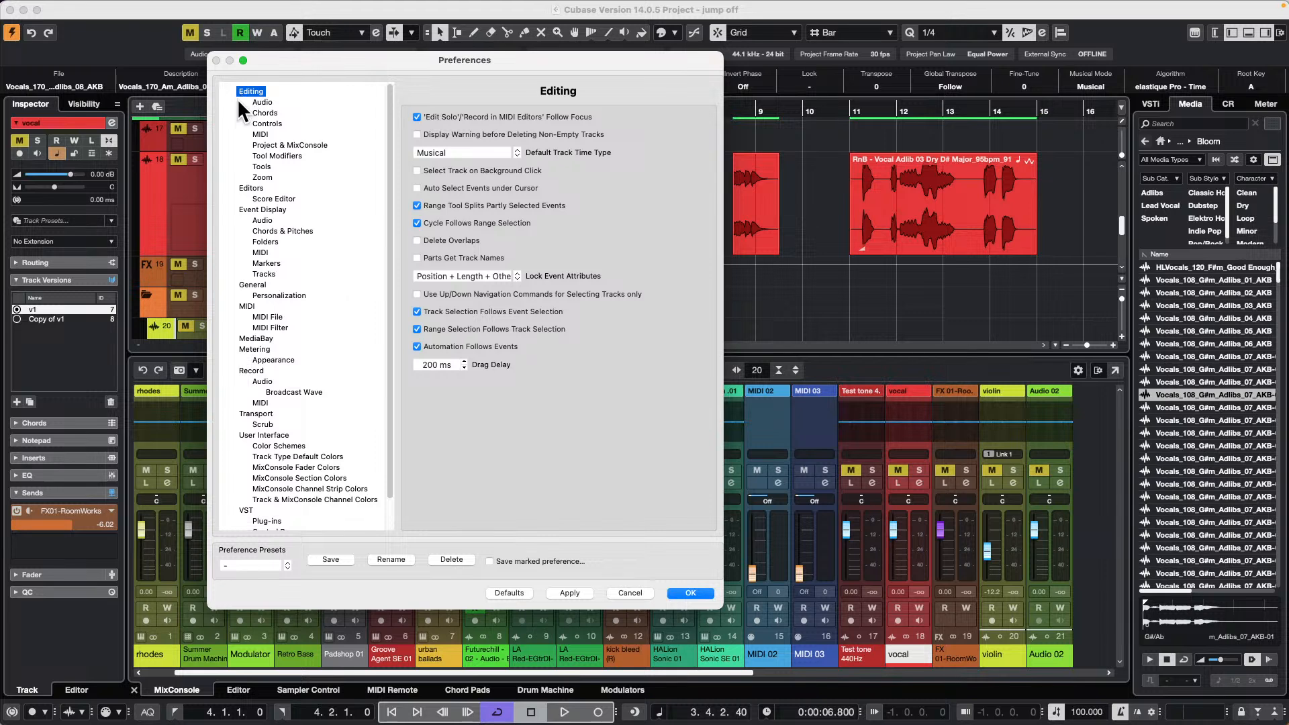
click(262, 102)
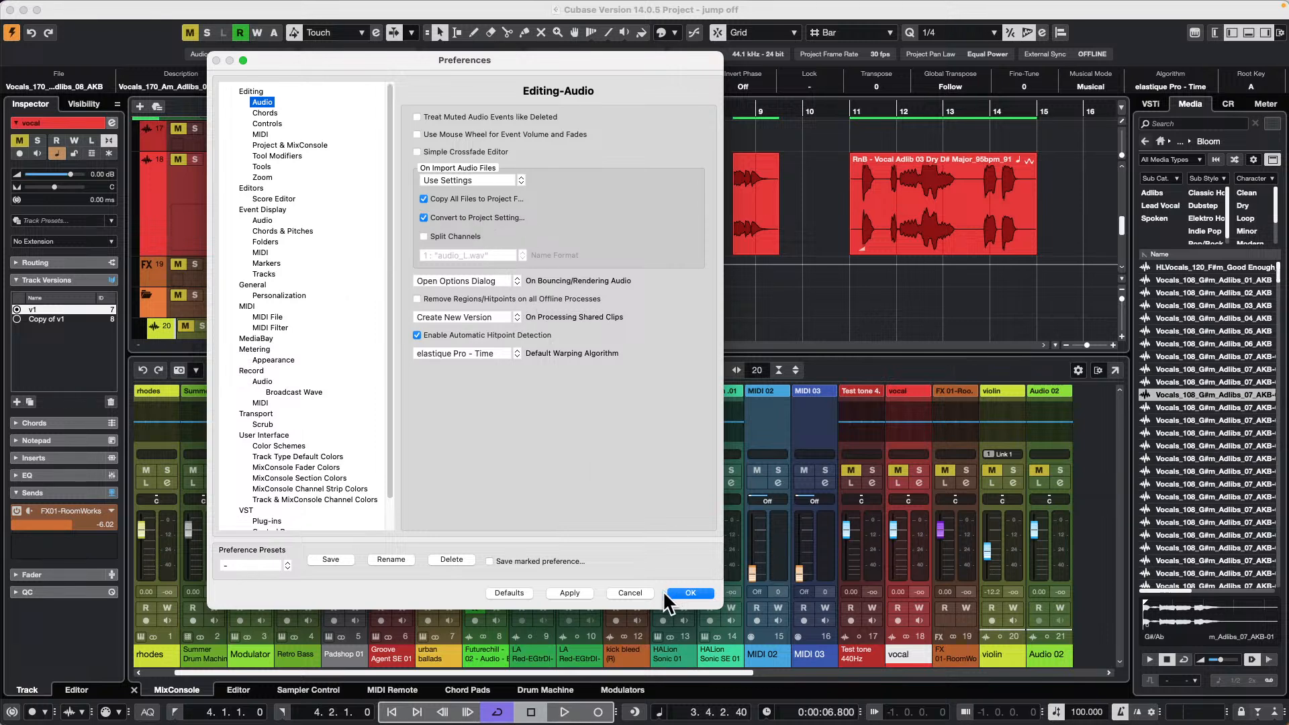
click(695, 592)
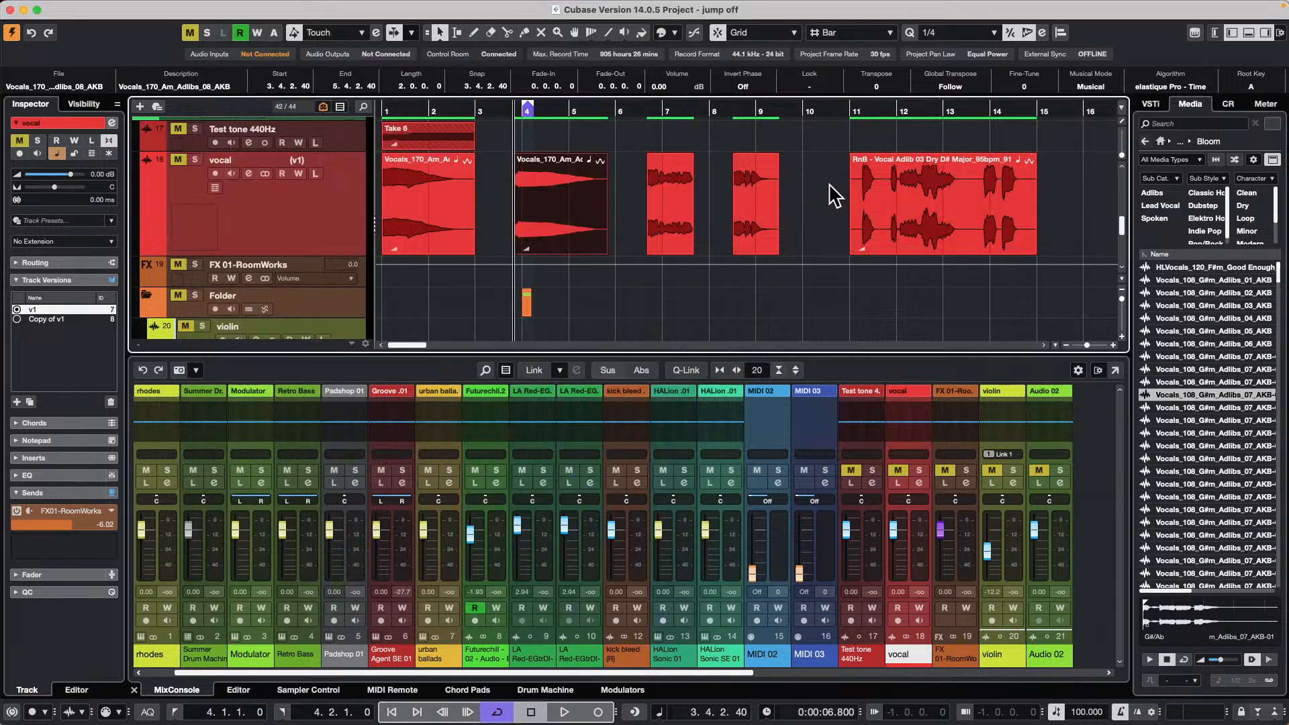
Set the transpose of the vocal track's event near bar 7 to 2
click(698, 219)
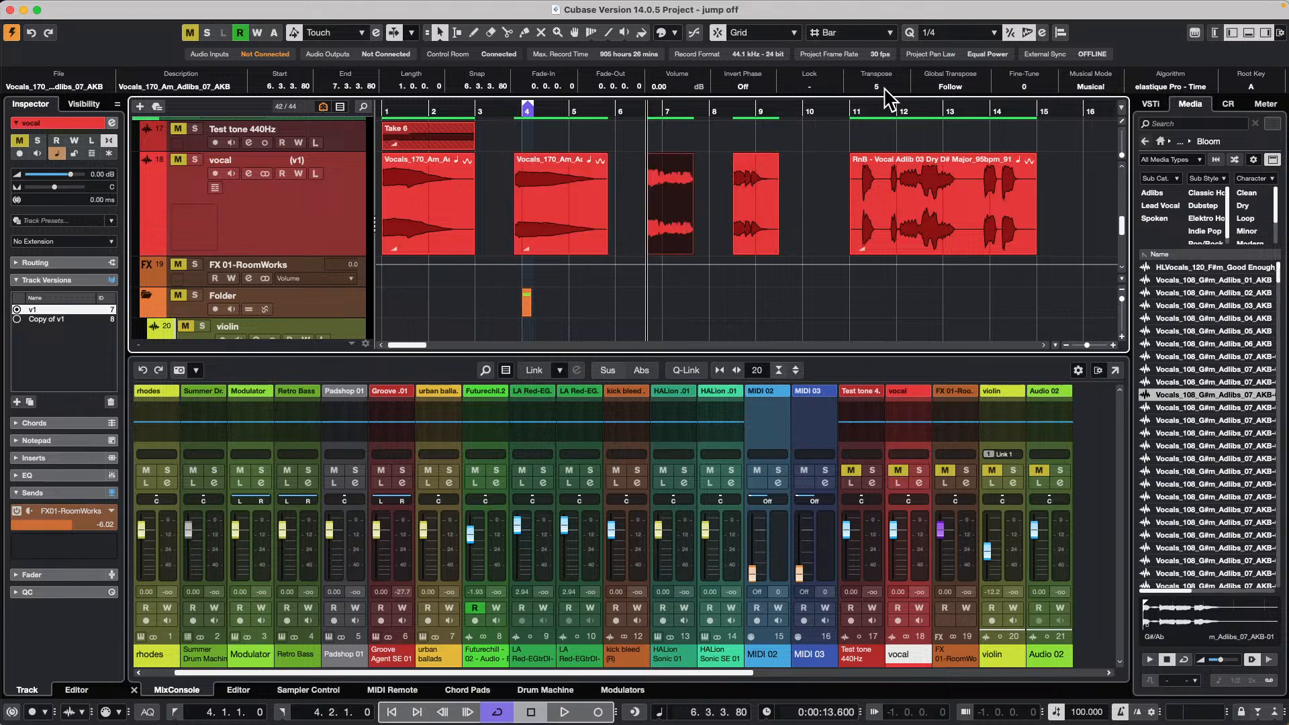
scroll(885, 88, down, 3)
scroll(885, 88, down, 1)
click(1023, 86)
click(892, 87)
text(2)
click(1067, 144)
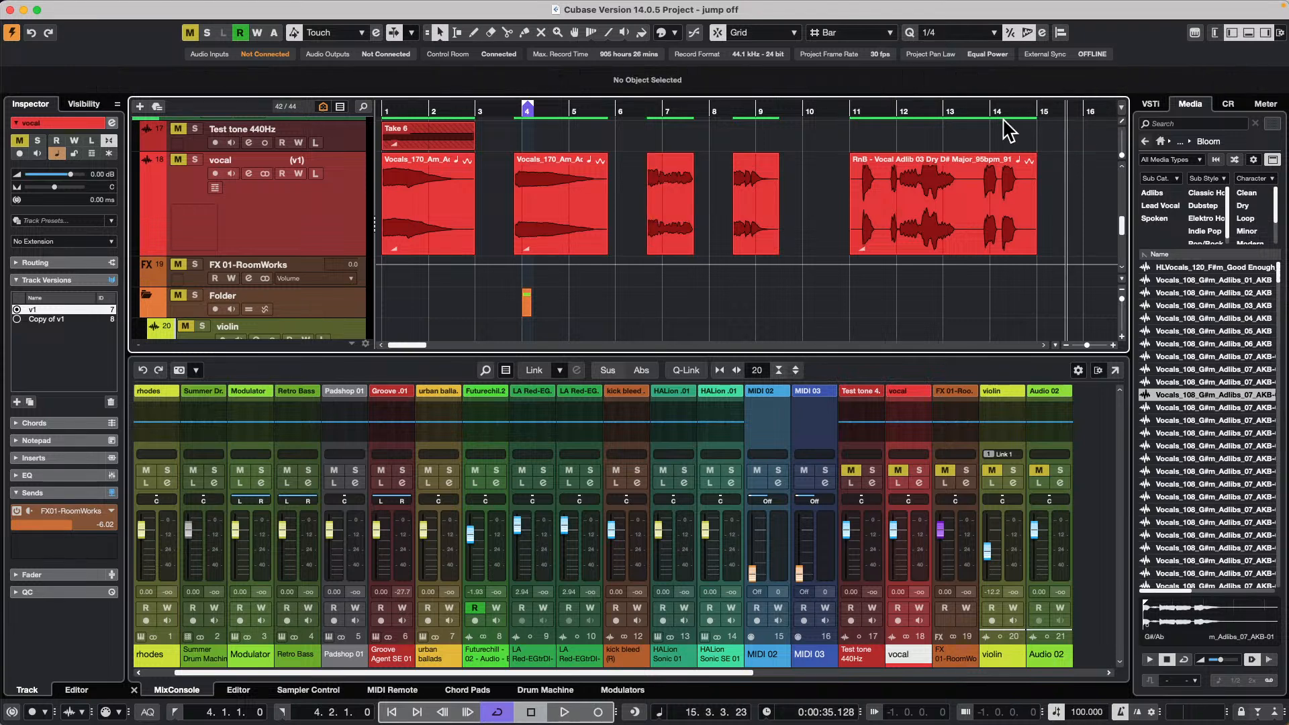
Adjust the fine-tune value of the vocal track's event near bar 7, and deselect the event
click(660, 229)
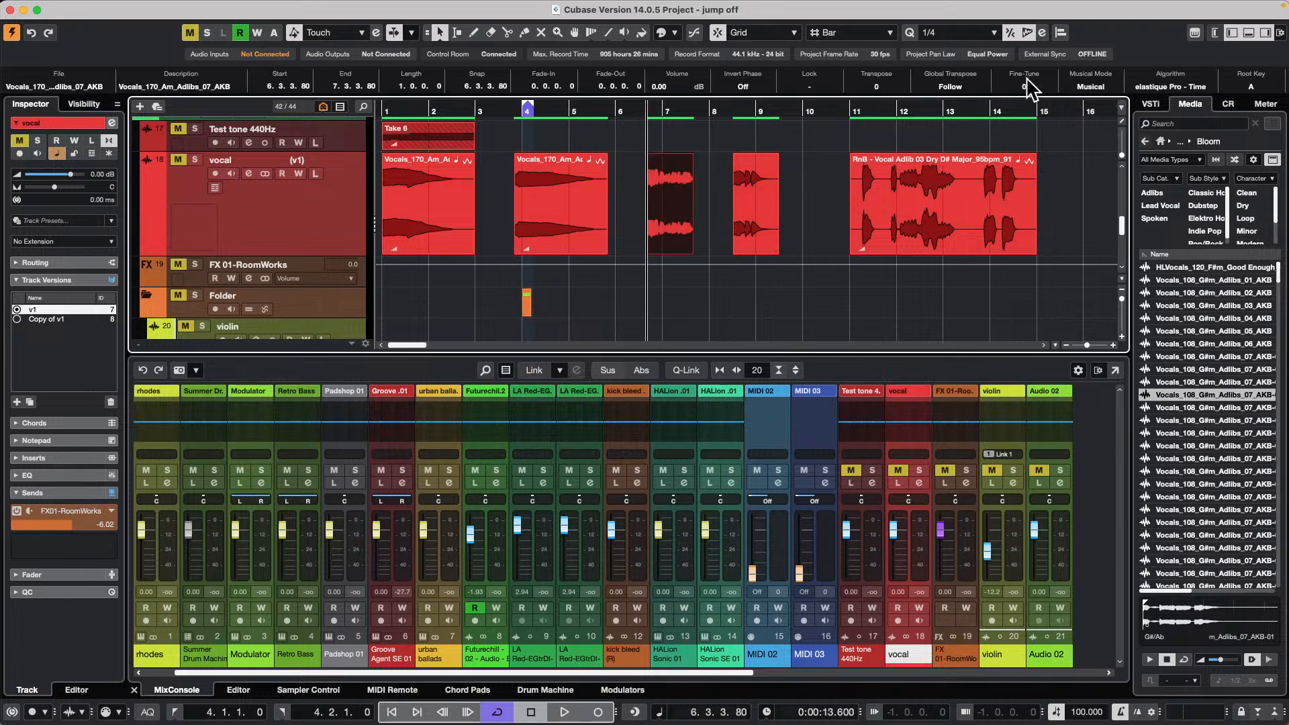
scroll(1026, 80, up, 4)
scroll(1031, 89, up, 1)
scroll(1042, 96, down, 1)
scroll(1037, 96, up, 1)
click(806, 188)
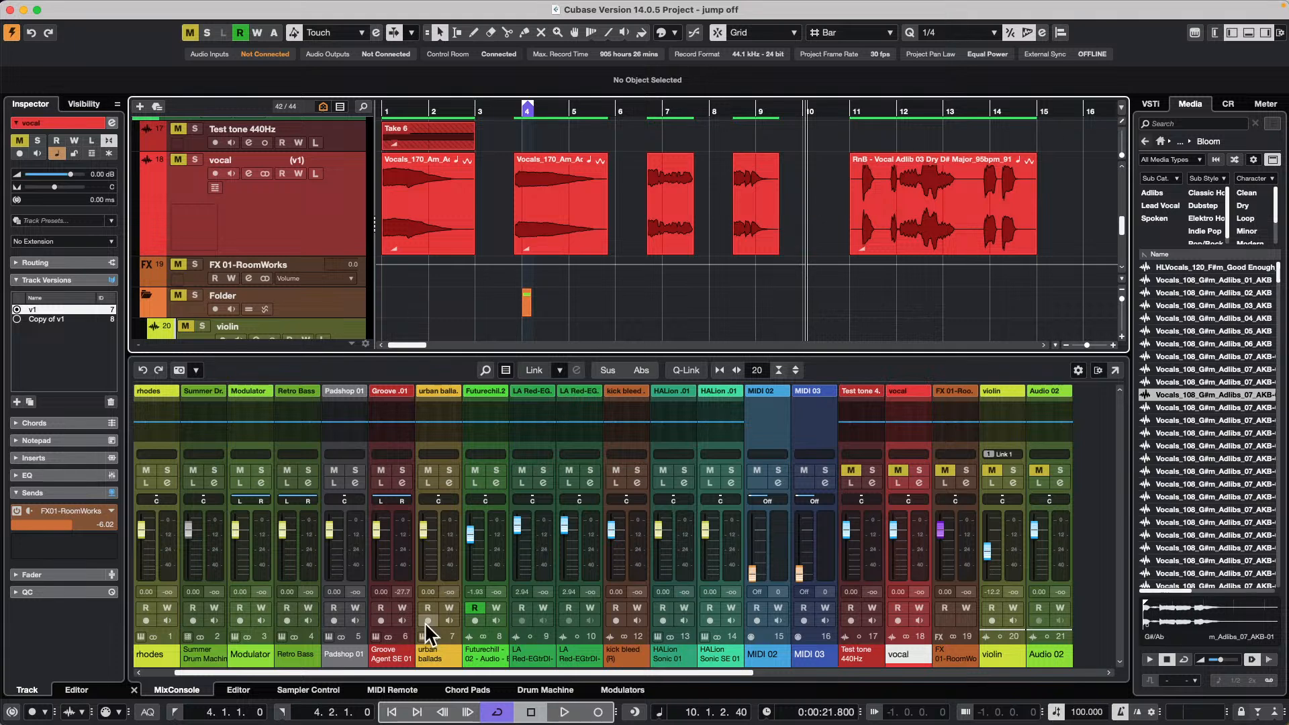
Show the Drum Machine and open the Summer Drum Machine track's bar 1 pattern event in the editor
click(543, 690)
scroll(326, 269, up, 10)
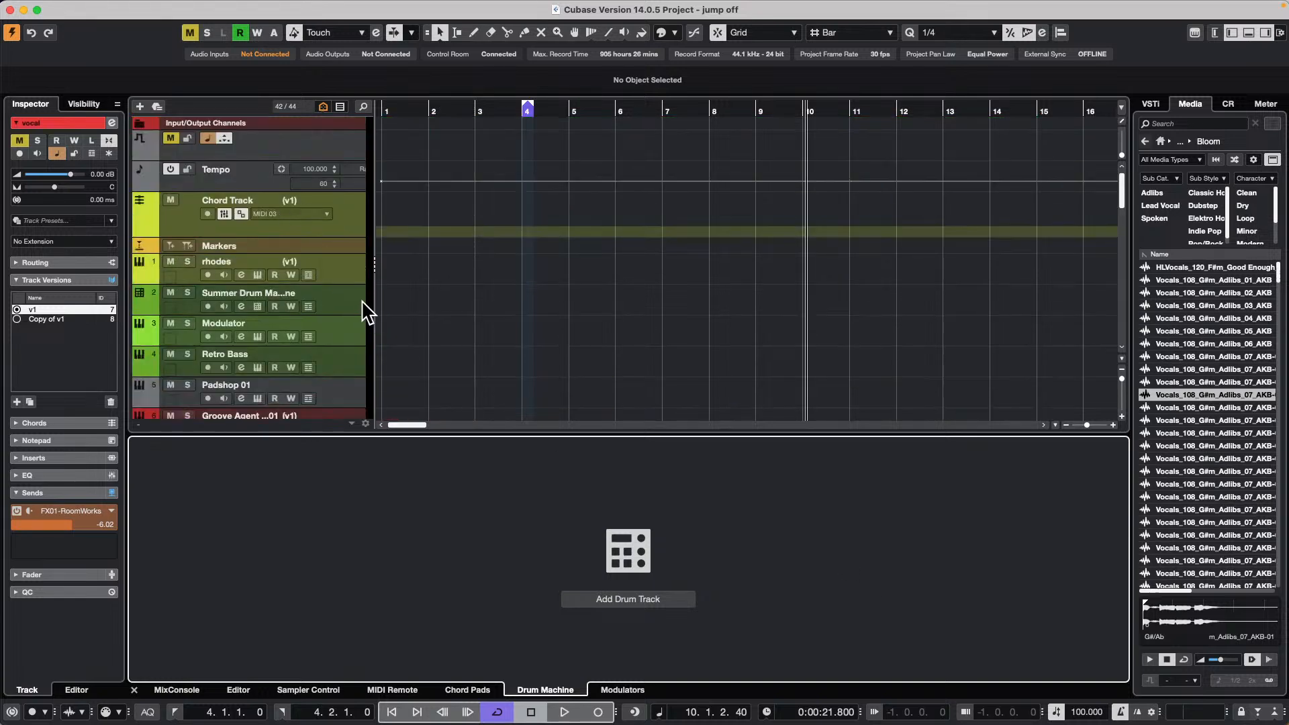
click(404, 299)
double_click(406, 299)
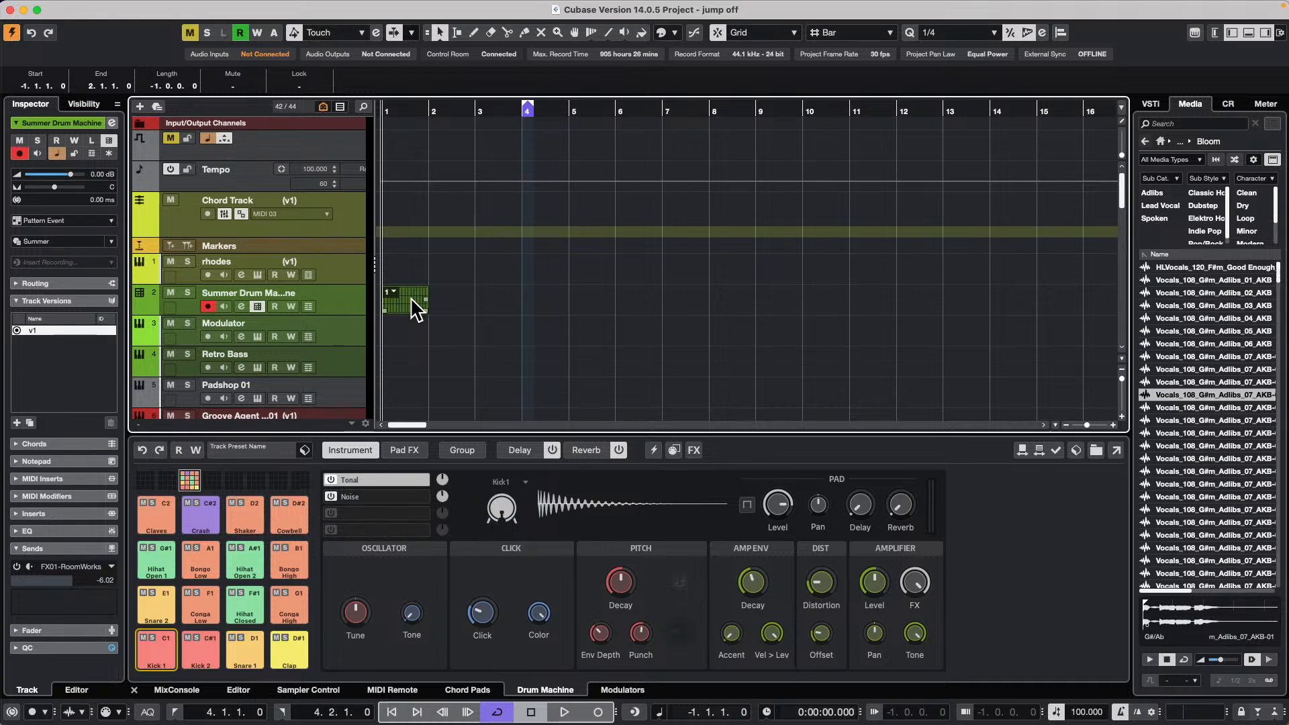
double_click(409, 299)
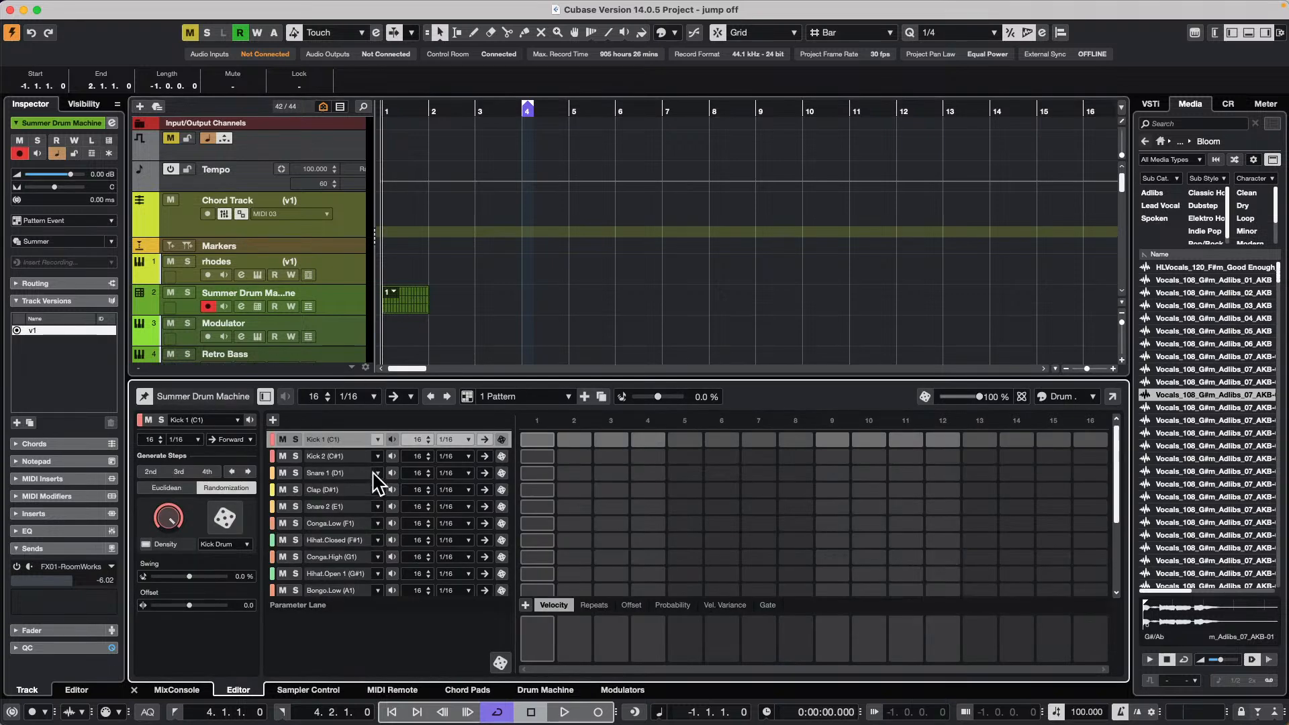
Set the Shaker (D2) lane's step count to 1 and add two new lanes to the drum pattern
scroll(376, 485, down, 3)
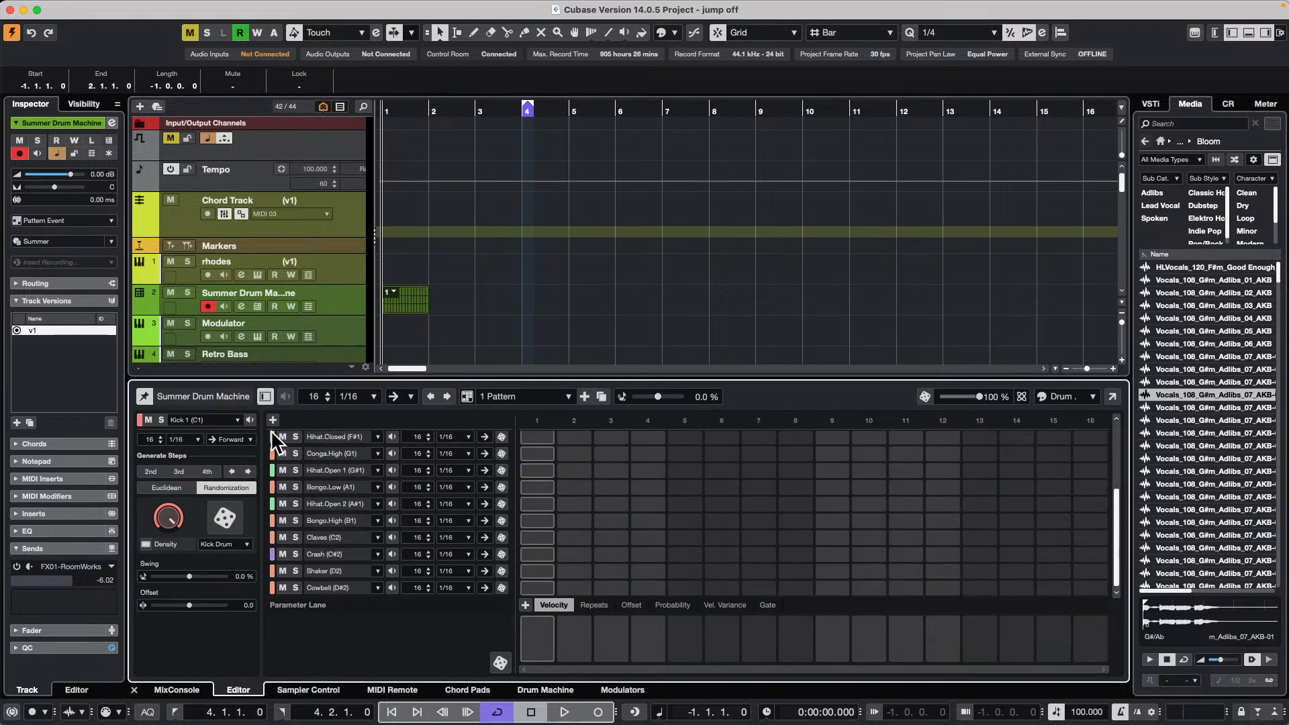
drag(422, 572, 399, 567)
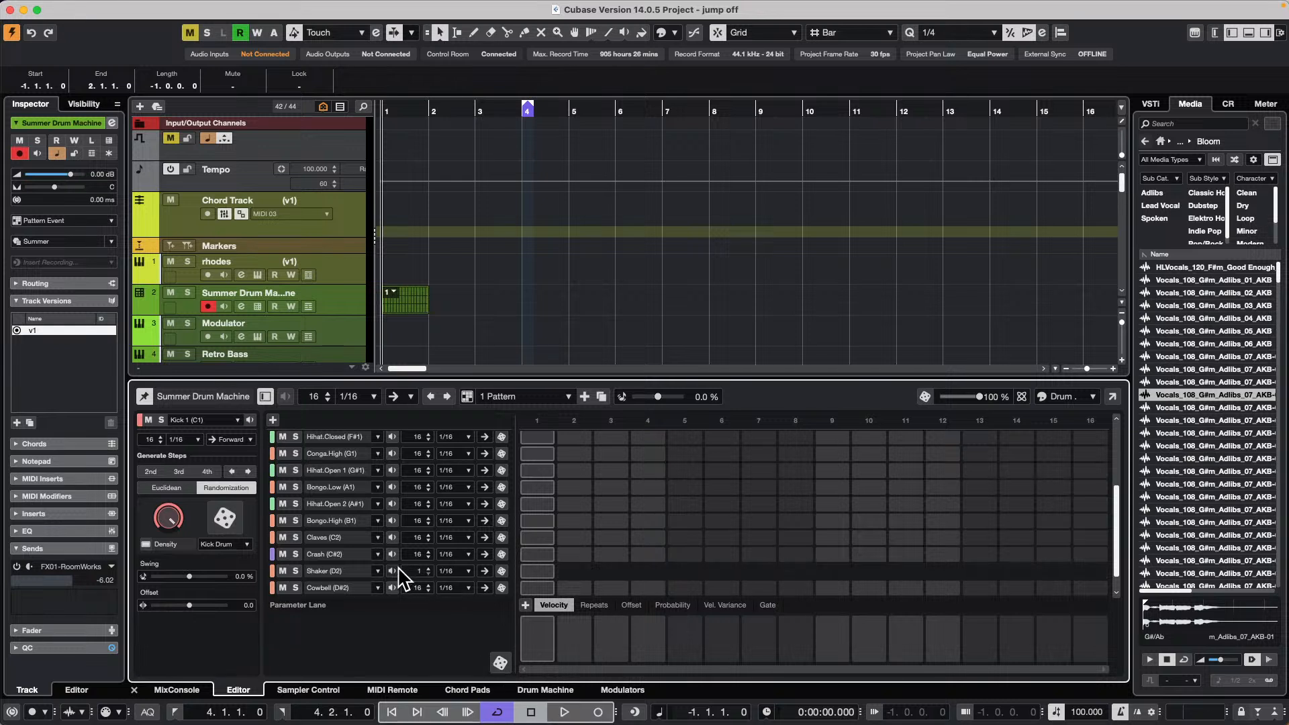
click(272, 420)
scroll(316, 483, down, 2)
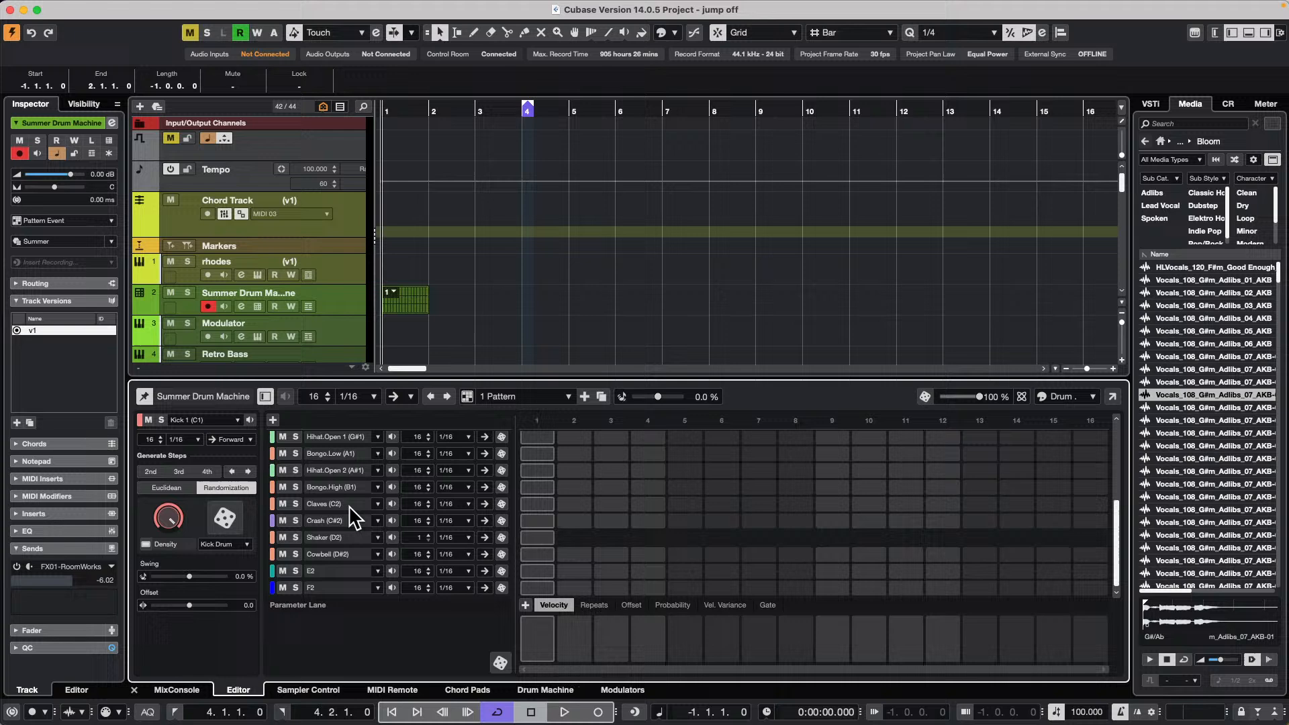
Look through the sound and pitch assignment list for the new E2 lane, leaving its assignment as it is
click(377, 570)
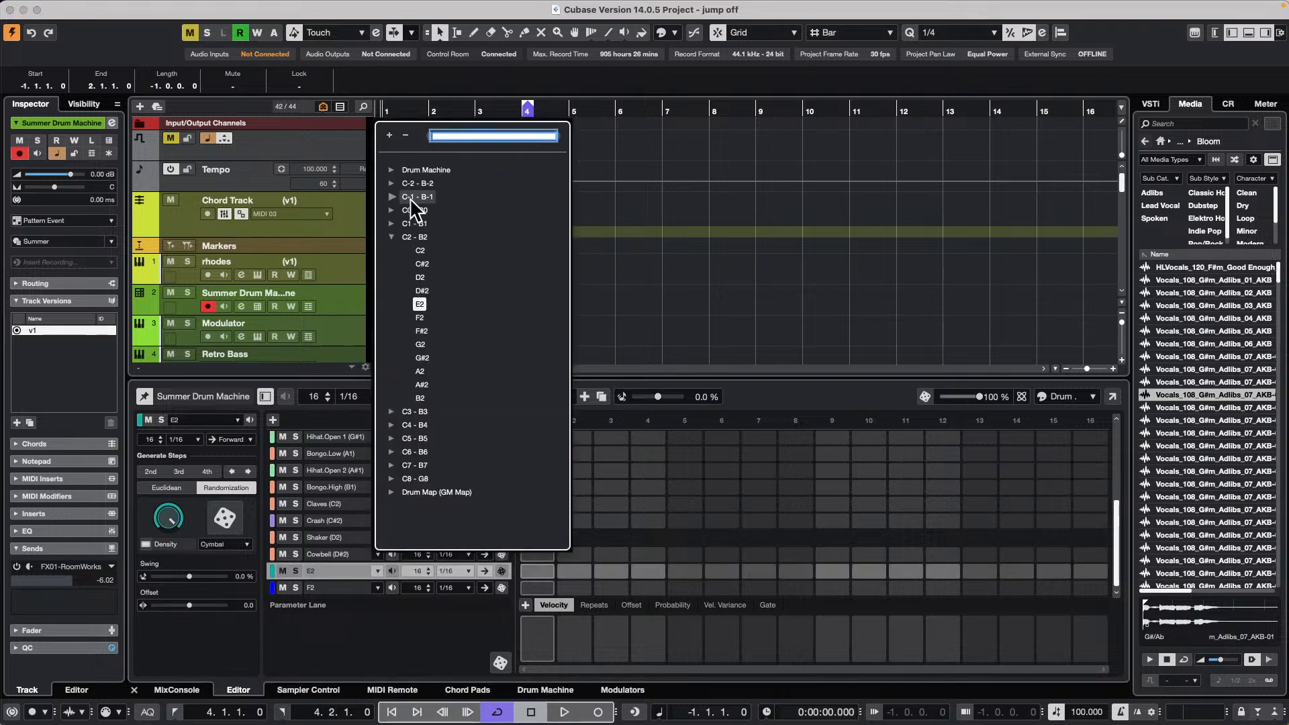
click(394, 235)
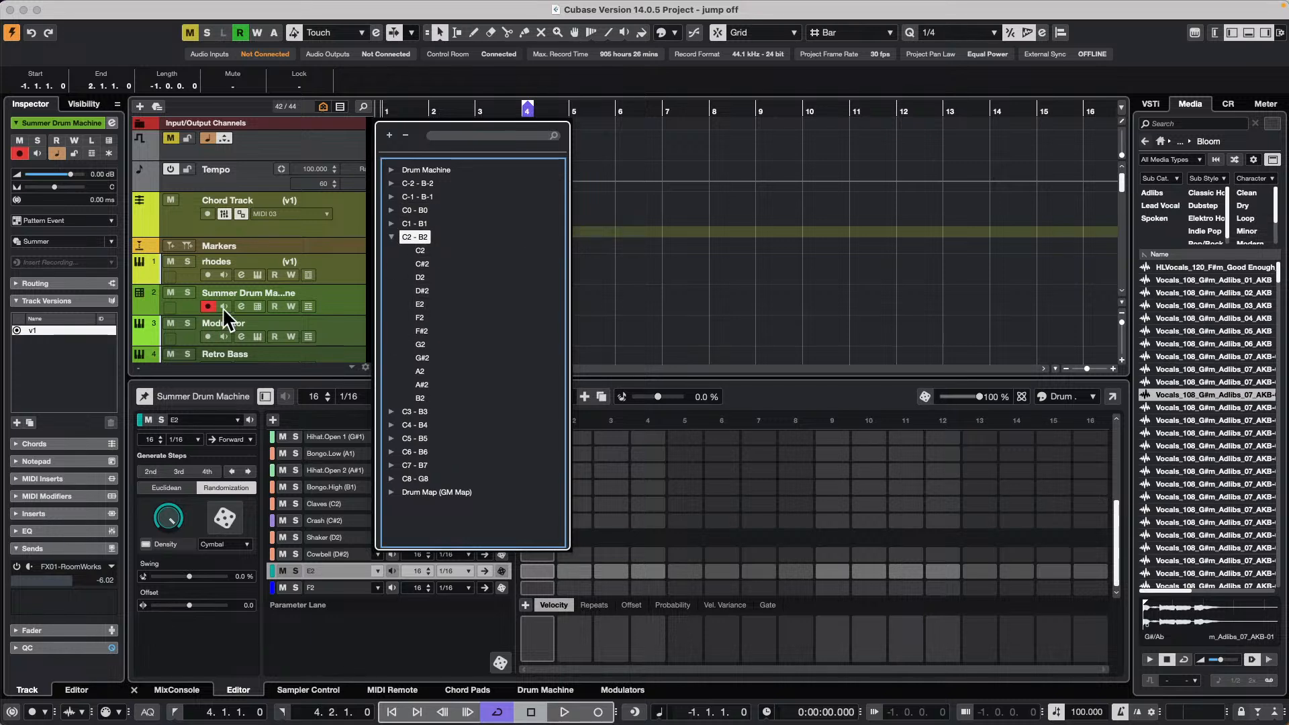
click(698, 338)
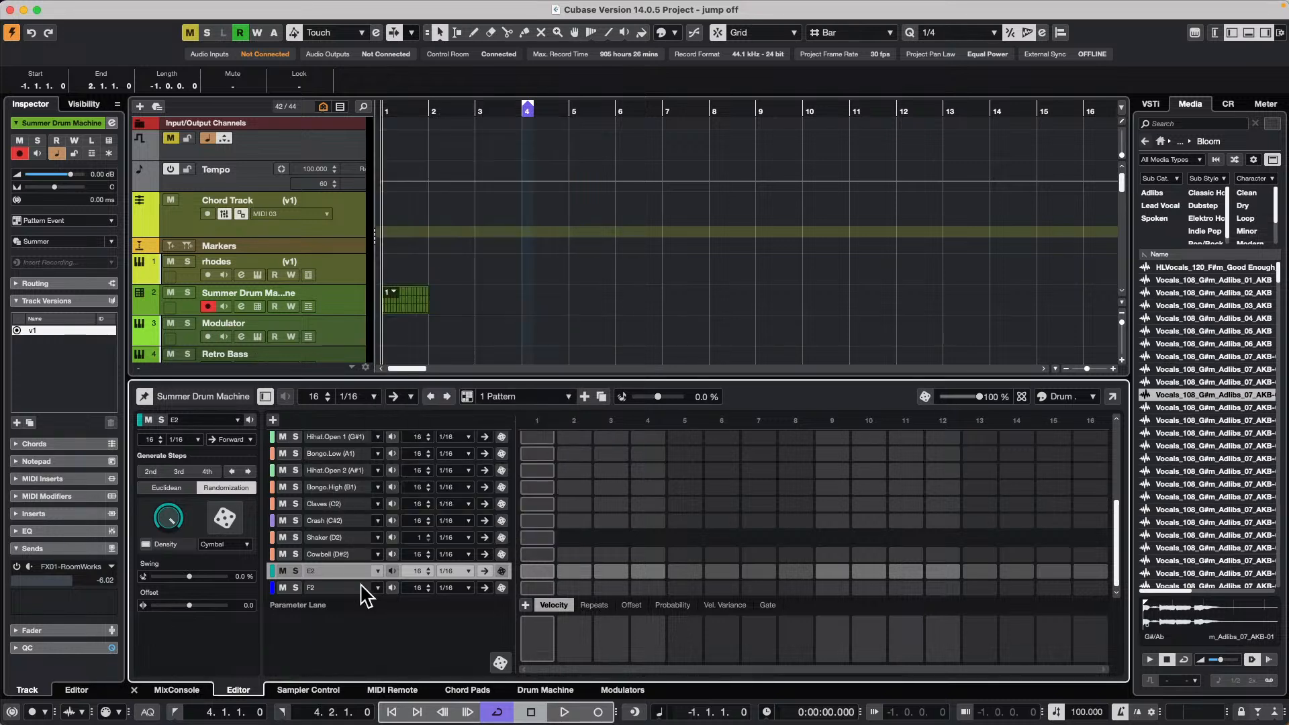
Select the vocal event near bar 4 together with all the events after it on the vocal track
scroll(339, 575, up, 2)
scroll(340, 575, down, 2)
scroll(500, 173, down, 5)
scroll(500, 176, down, 8)
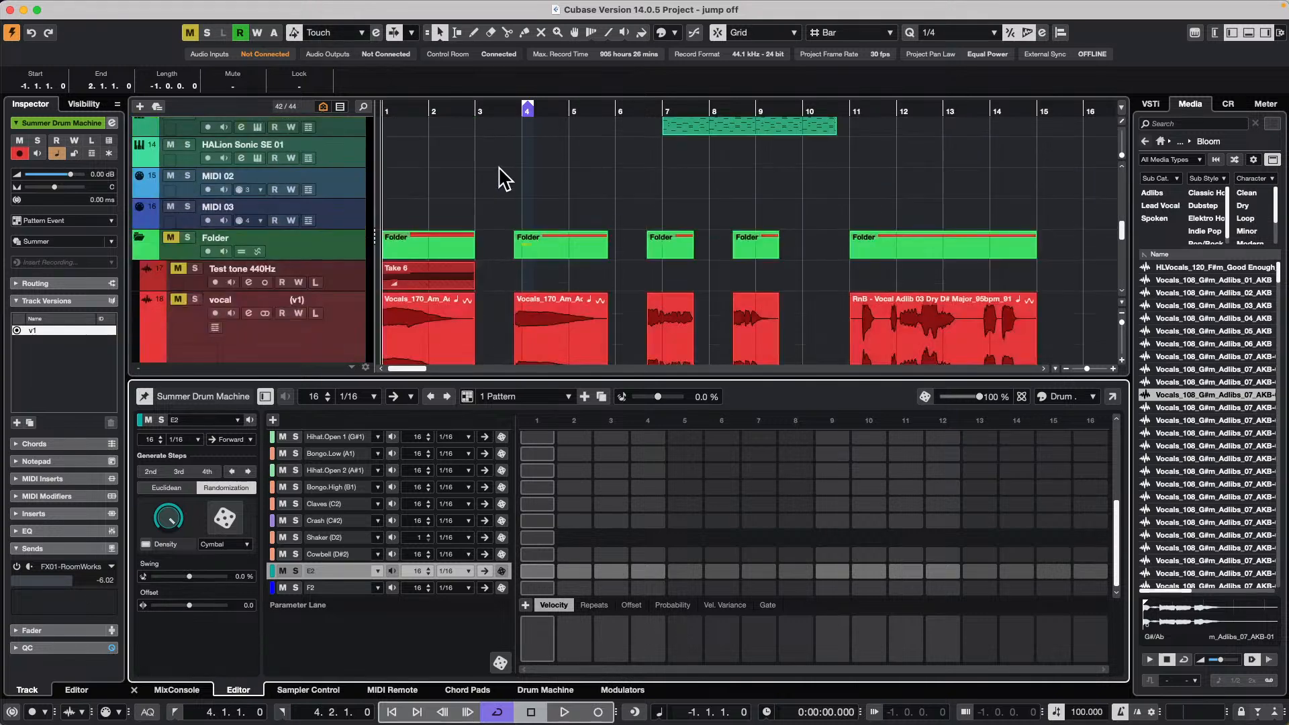
click(523, 266)
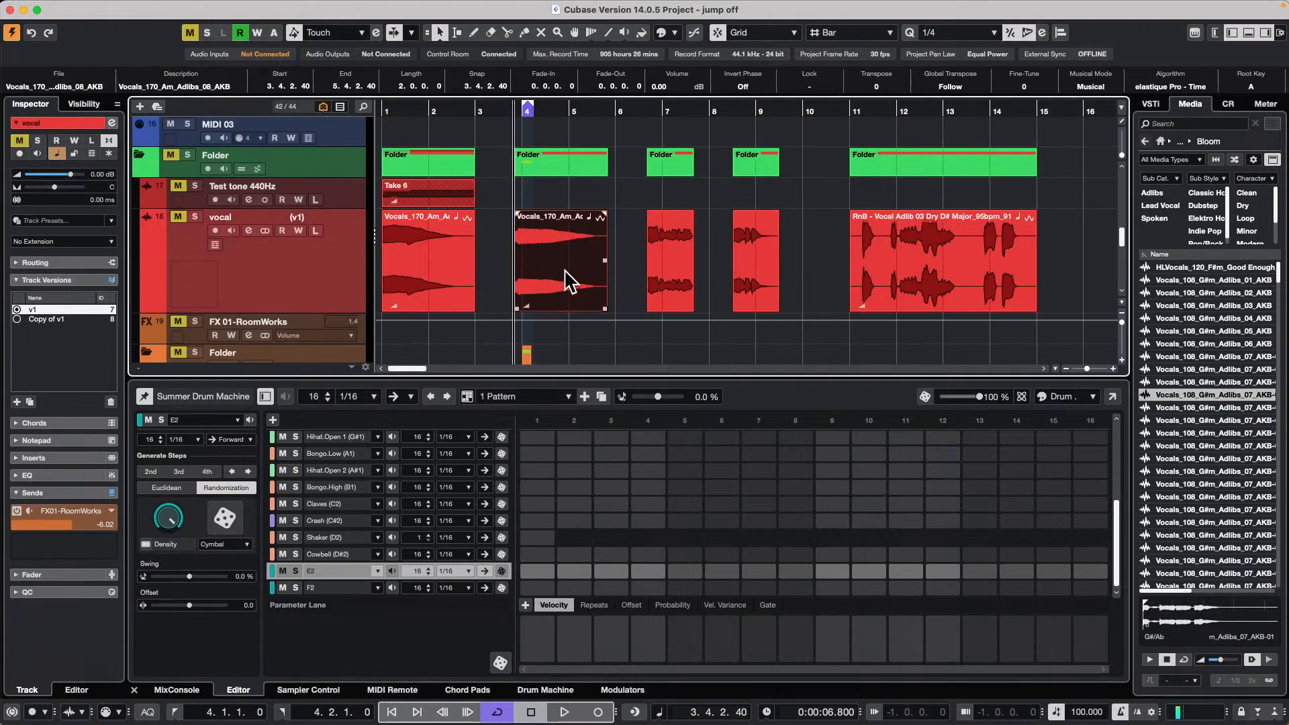
key(shift+Right)
key(shift+Right)
key(shift+Right)
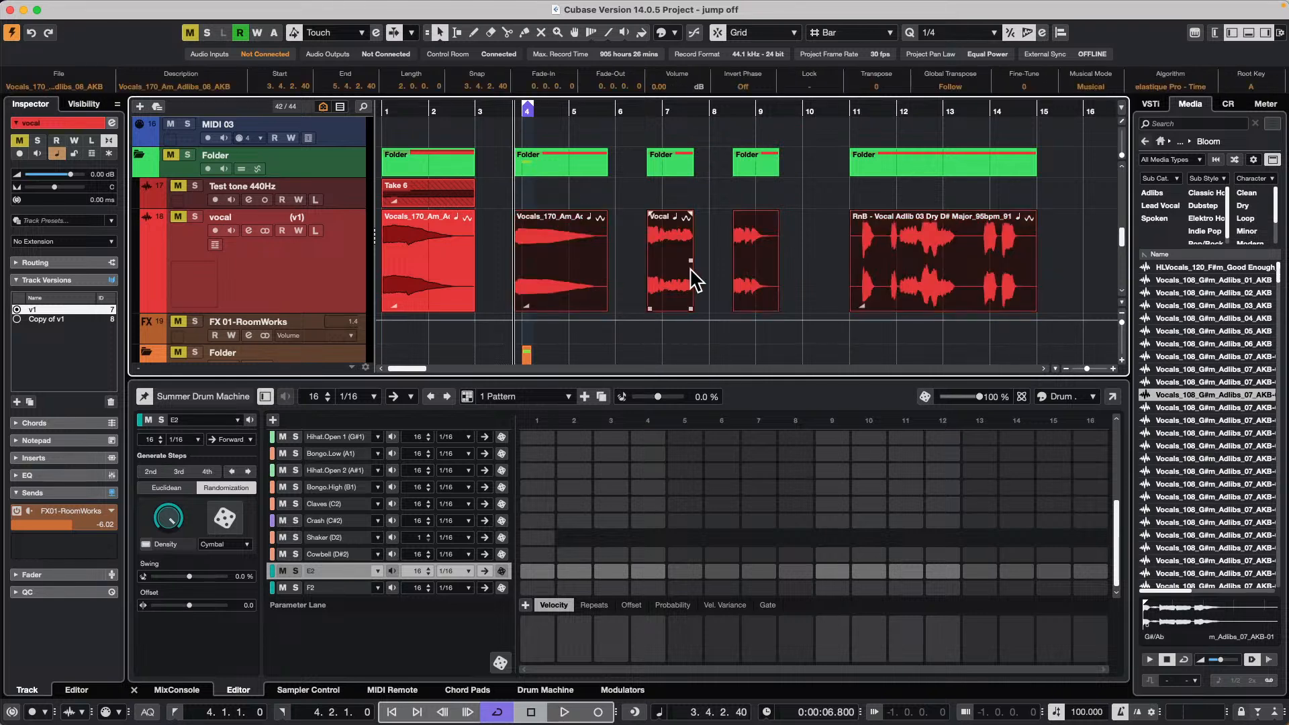
Select the vocal event near bar 7 along with every event after it on the track
click(728, 274)
click(665, 265)
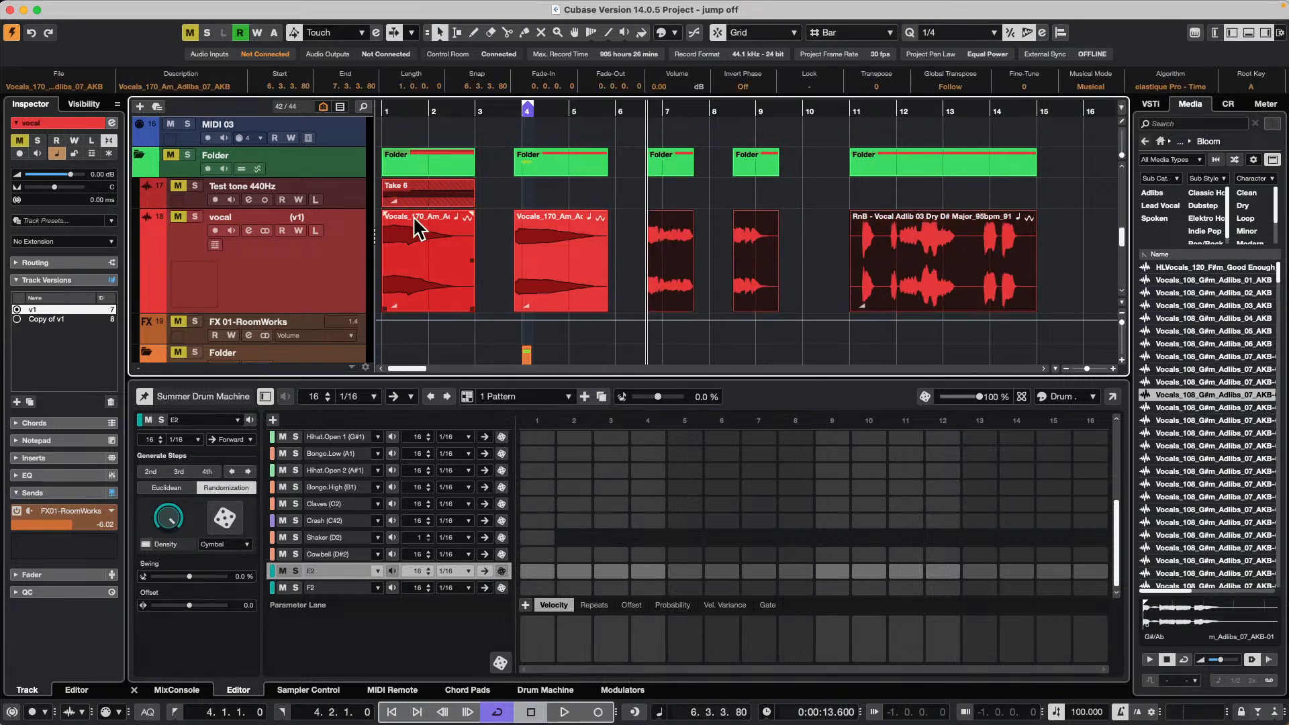
scroll(465, 234, down, 5)
scroll(466, 231, up, 5)
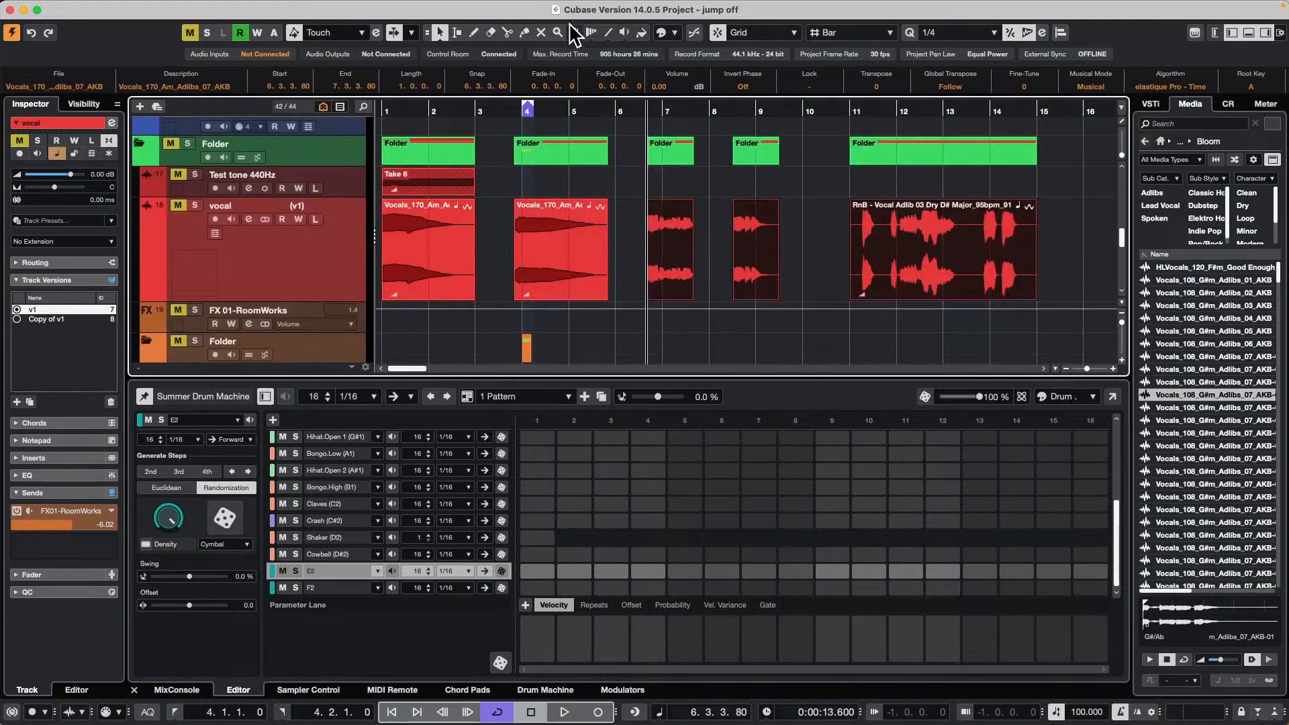
drag(492, 109, 501, 67)
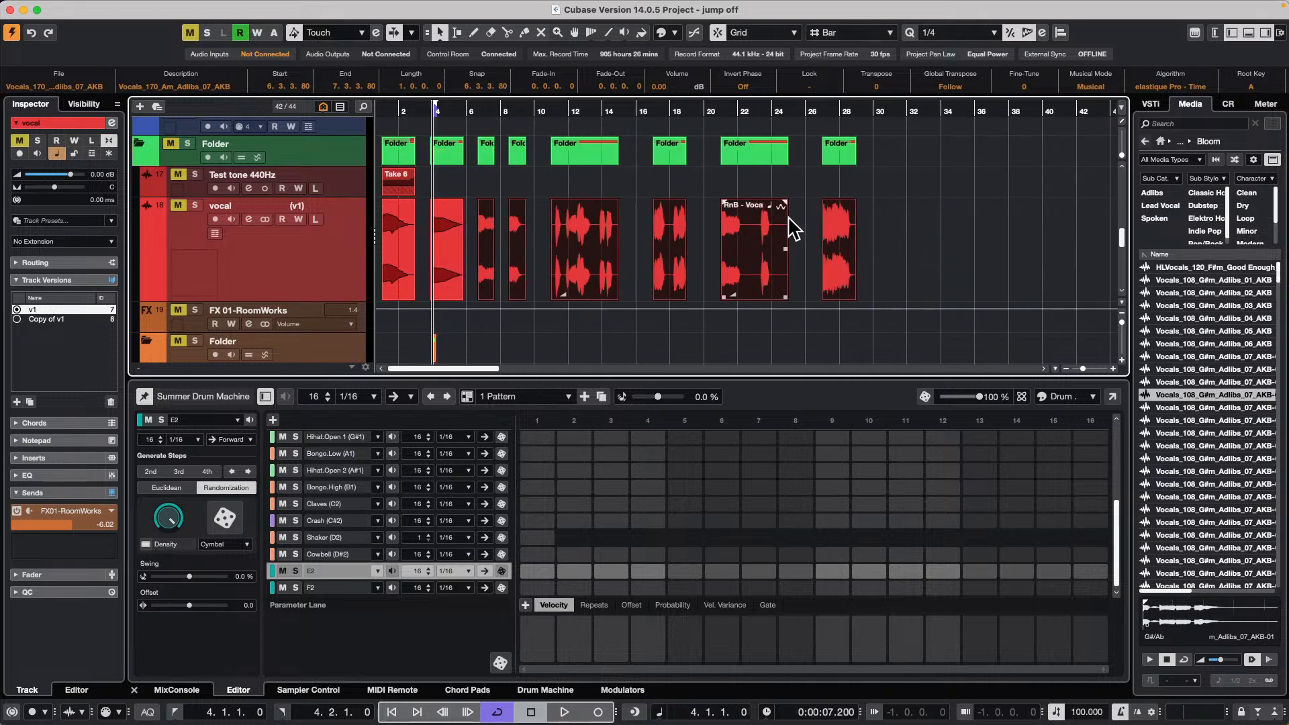
Select the vocal events from bar 11 to the end of the track, and clear the selection
click(635, 235)
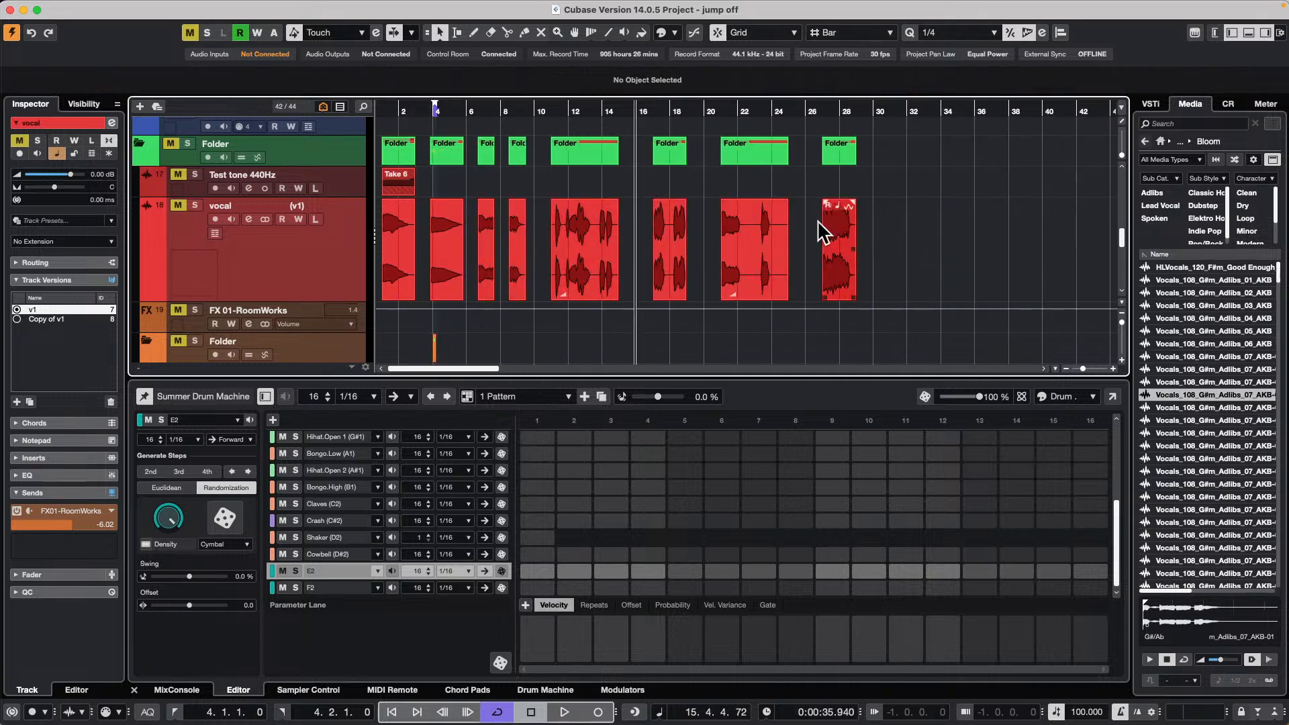
click(582, 251)
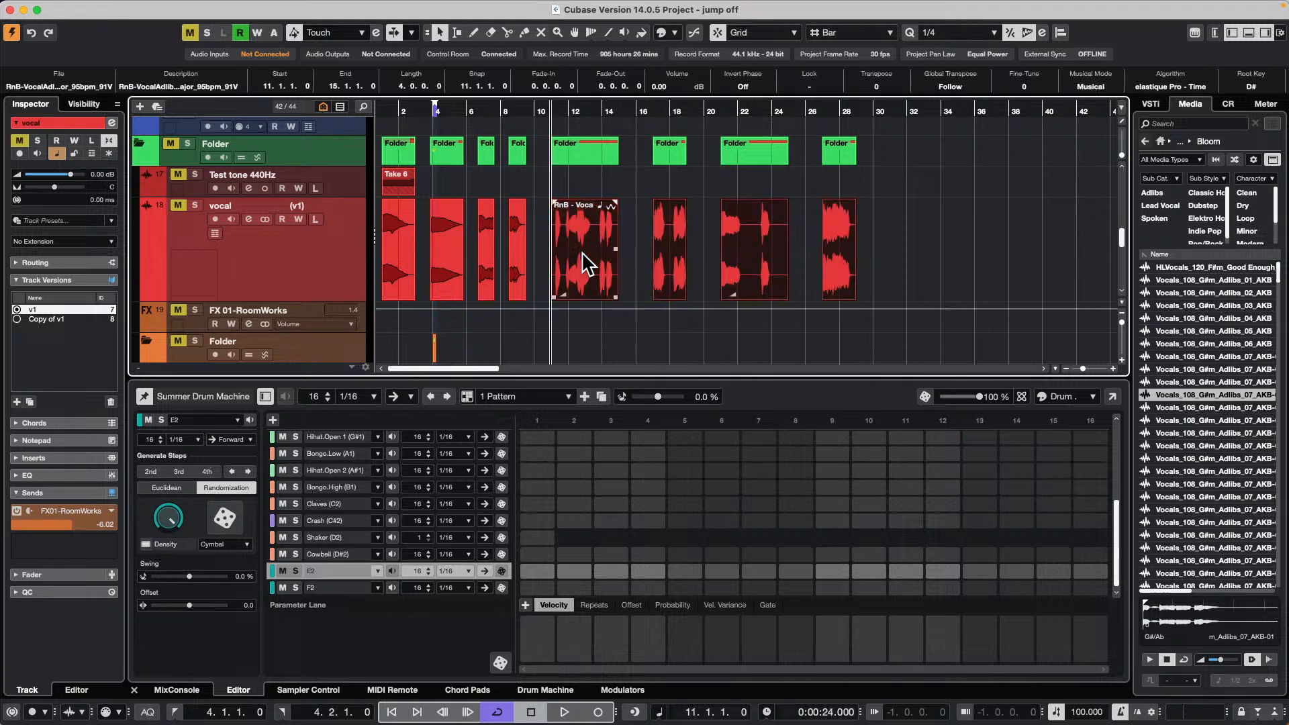
click(997, 239)
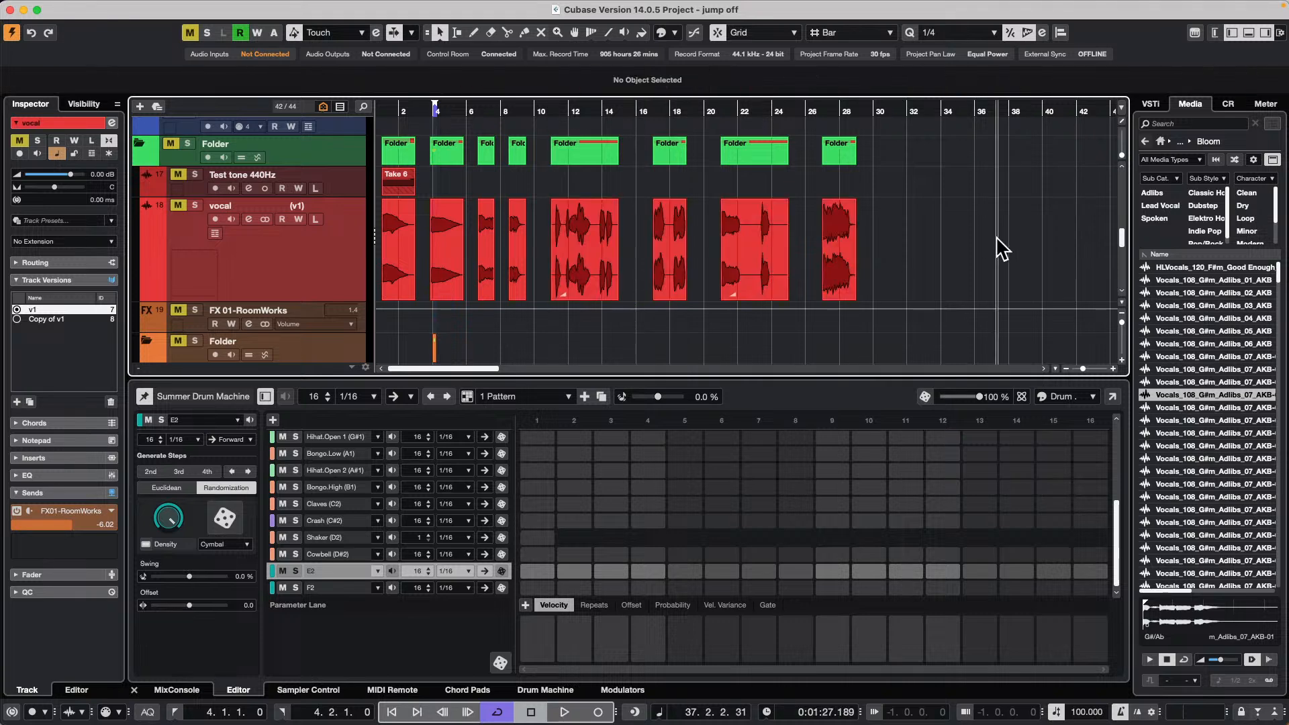
Place the project cursor at bar 11 and examine the available event selection commands without applying one
click(545, 106)
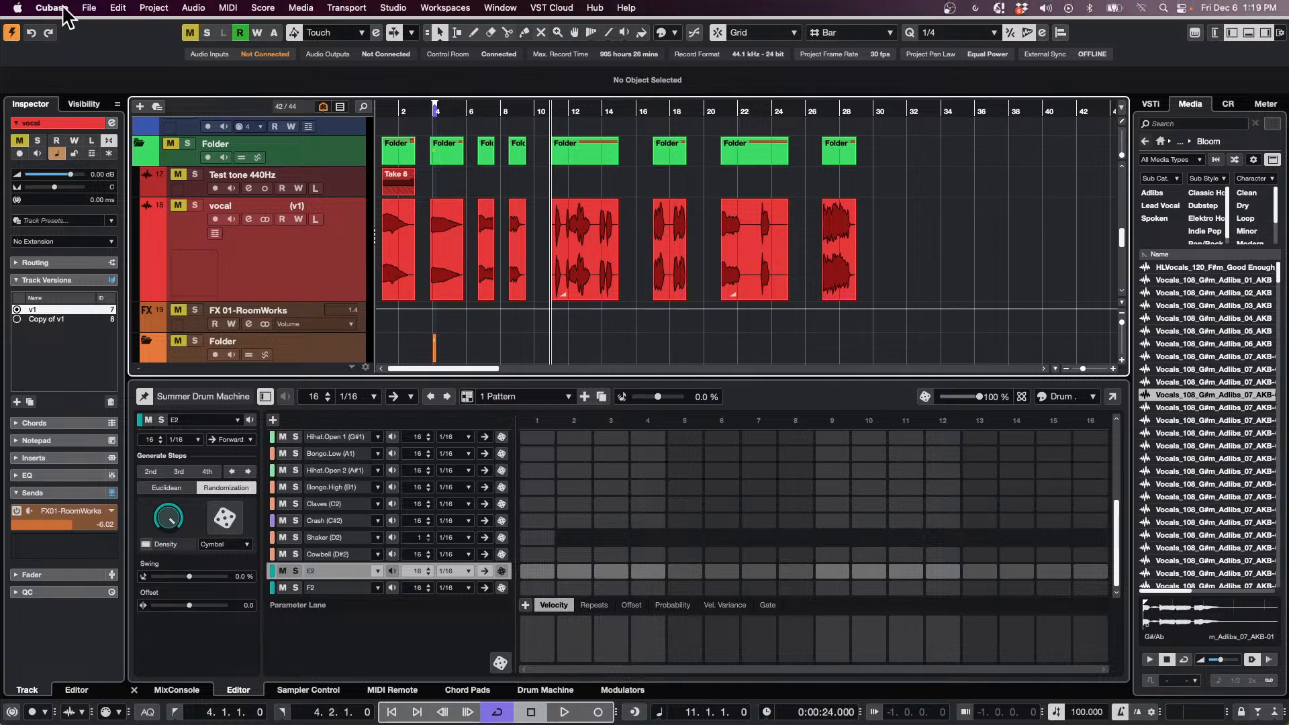
click(120, 8)
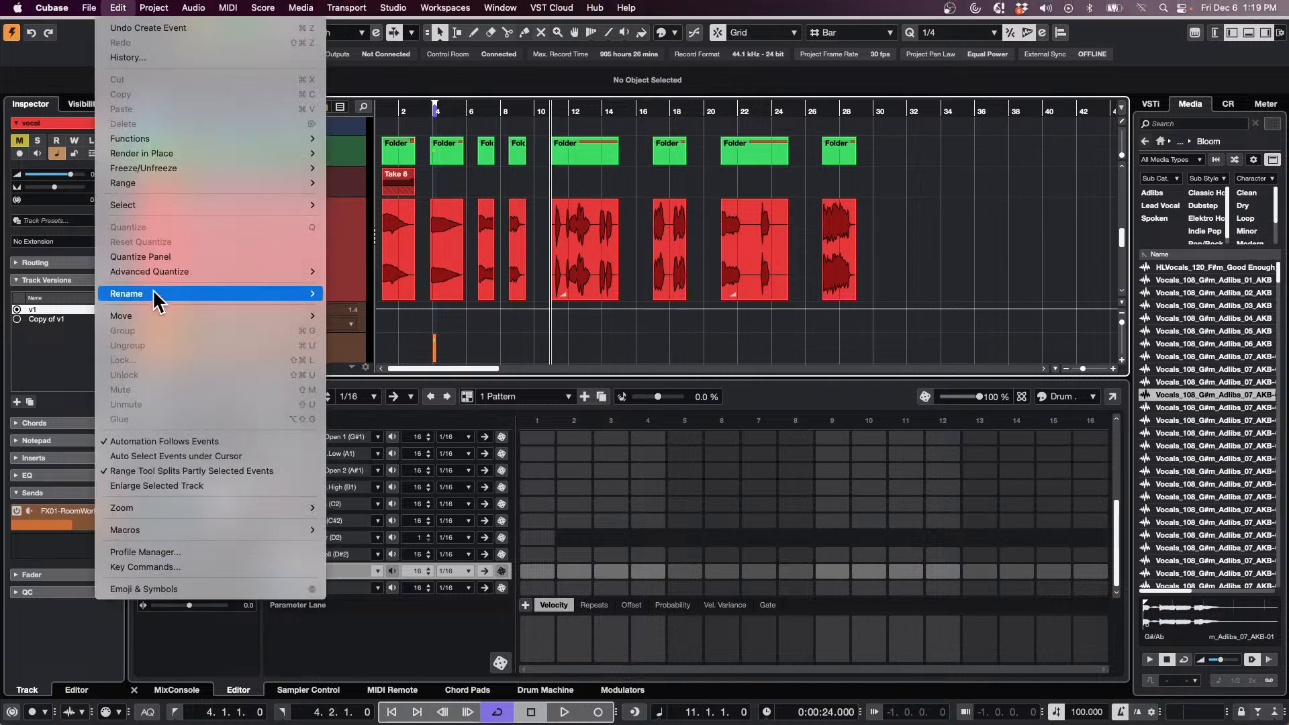
mouse_move(166, 201)
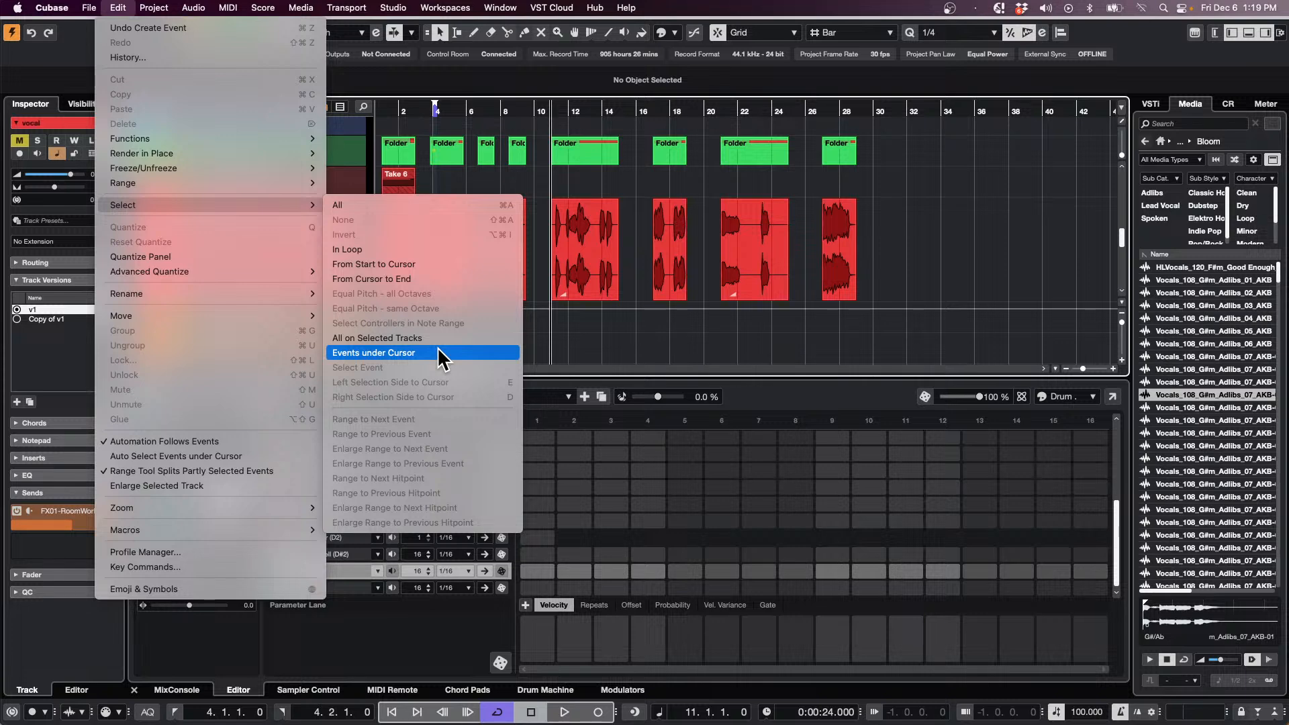
click(554, 120)
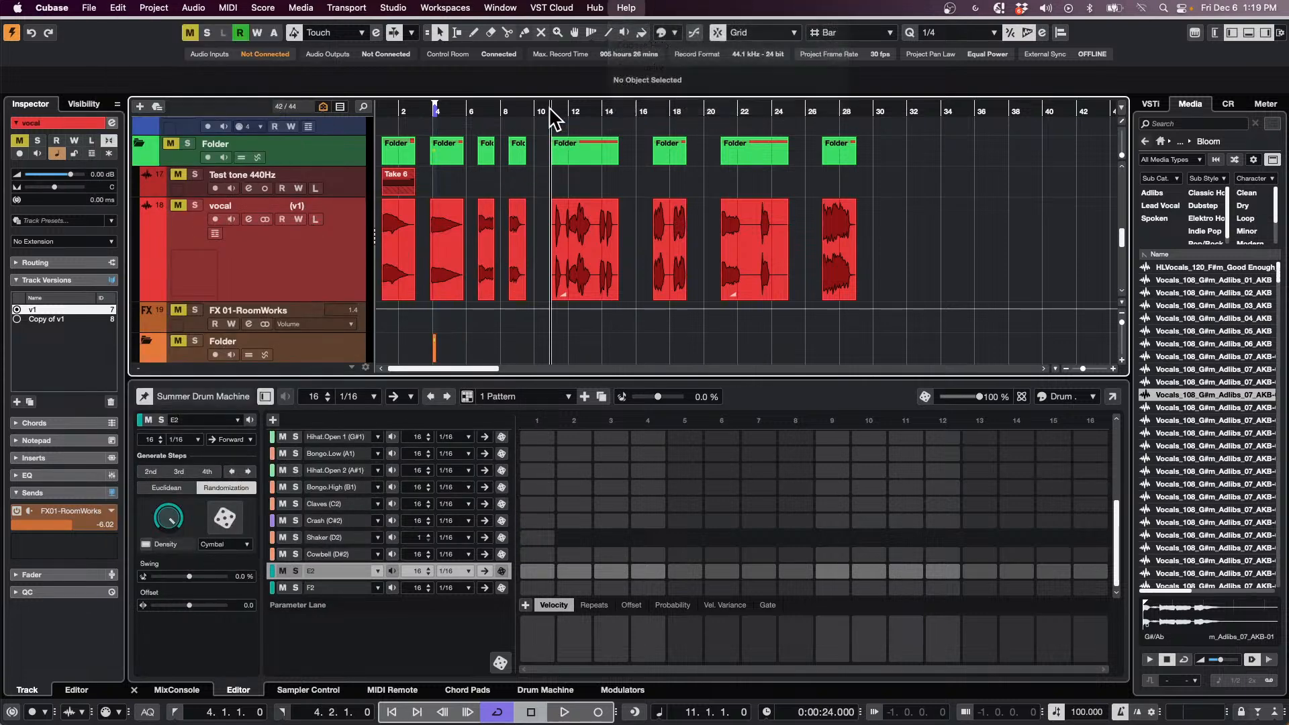
Place the project cursor at bar 10, select all events from the cursor to the end, and clear the selection
click(540, 107)
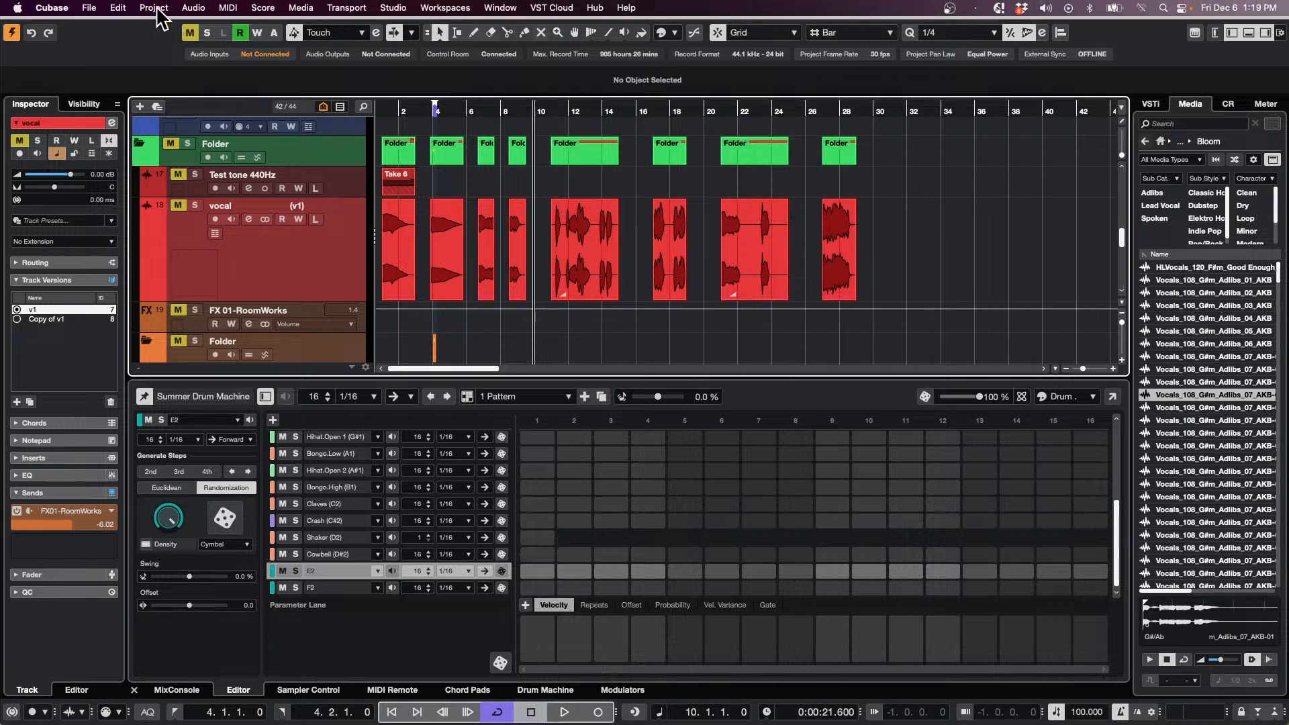
click(144, 8)
mouse_move(117, 8)
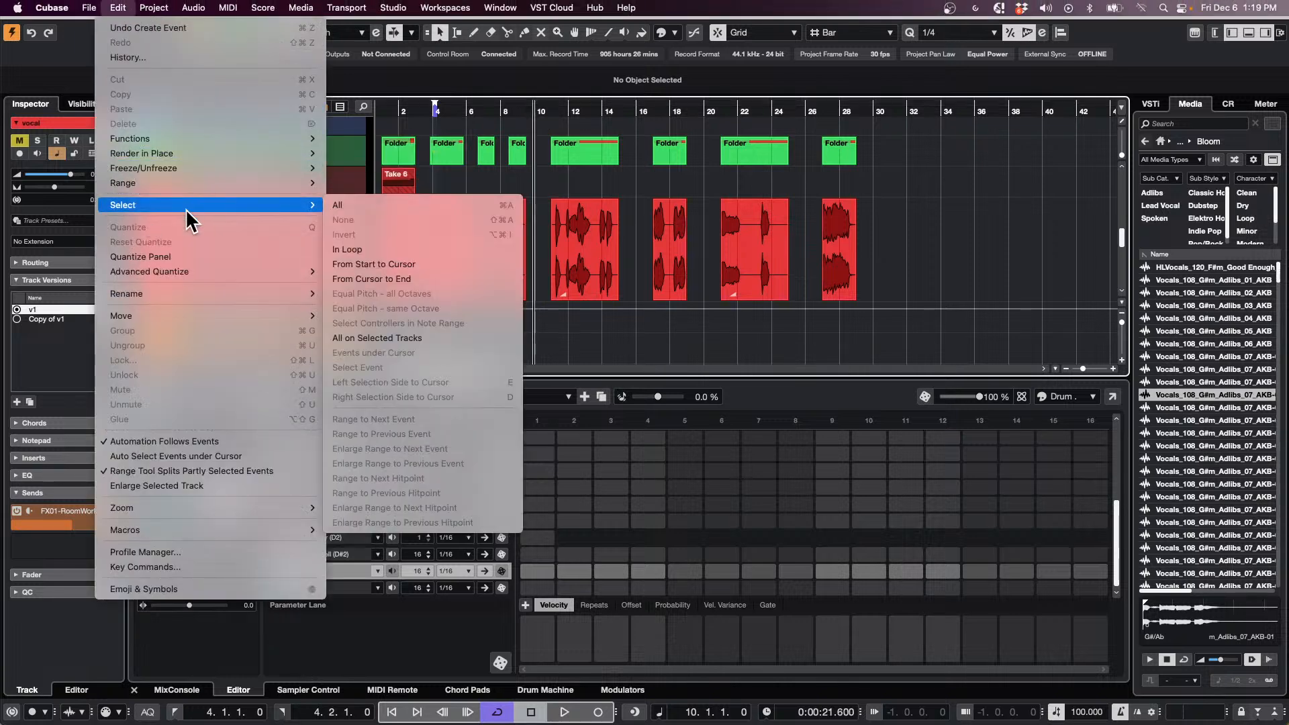
click(414, 280)
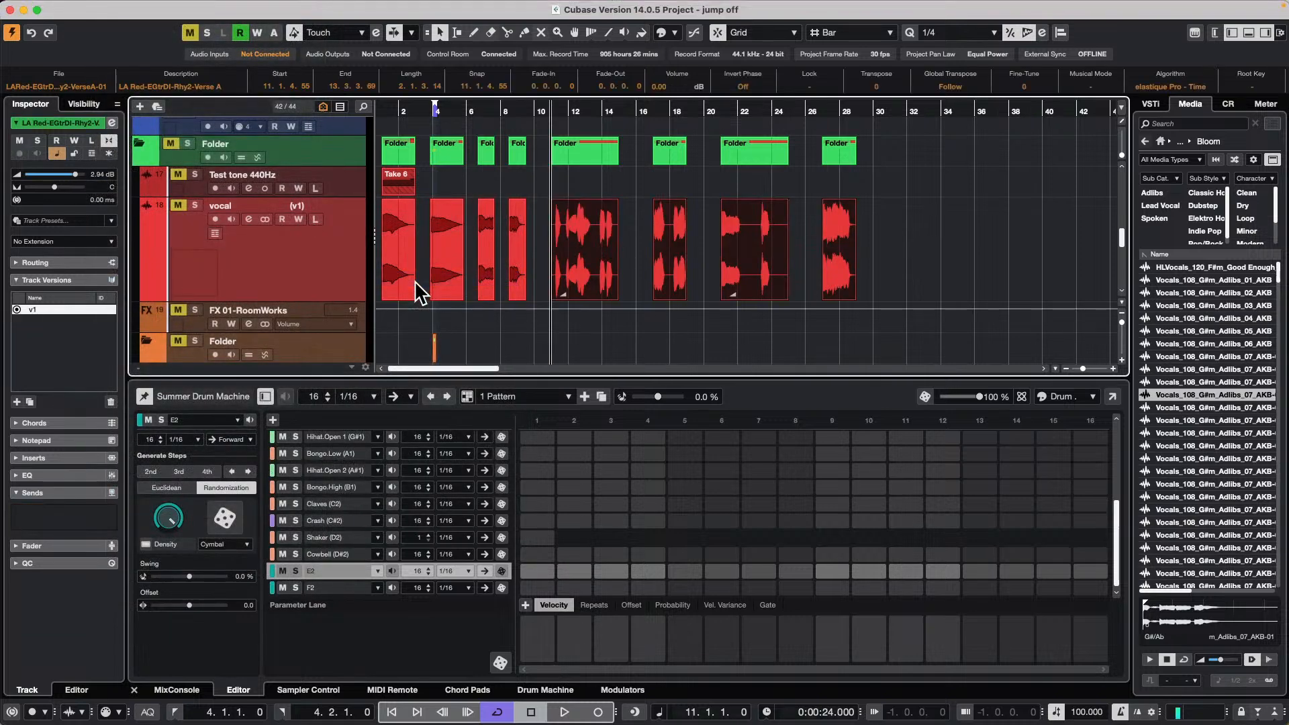
click(563, 180)
Look over the project's tracks around bar 11, checking the Test tone 440Hz, vocal and Folder tracks and the instrument tracks above them
scroll(527, 177, up, 3)
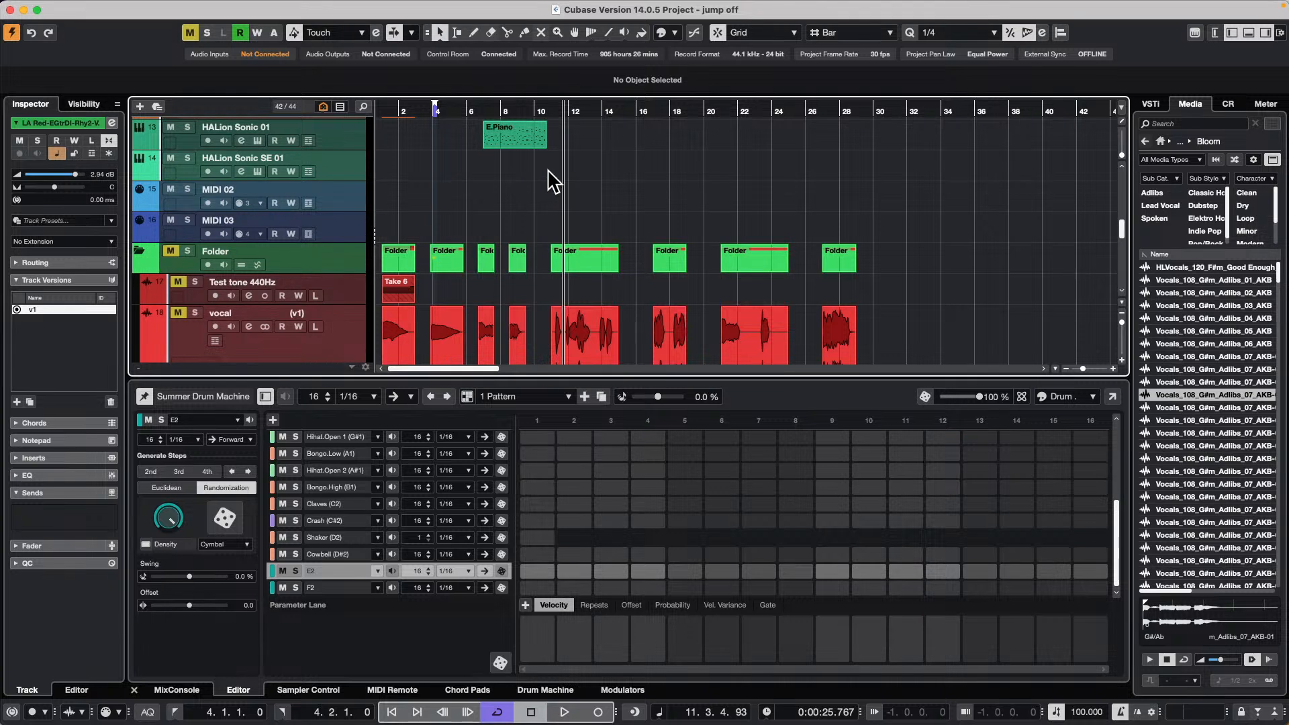
click(551, 113)
scroll(554, 242, down, 1)
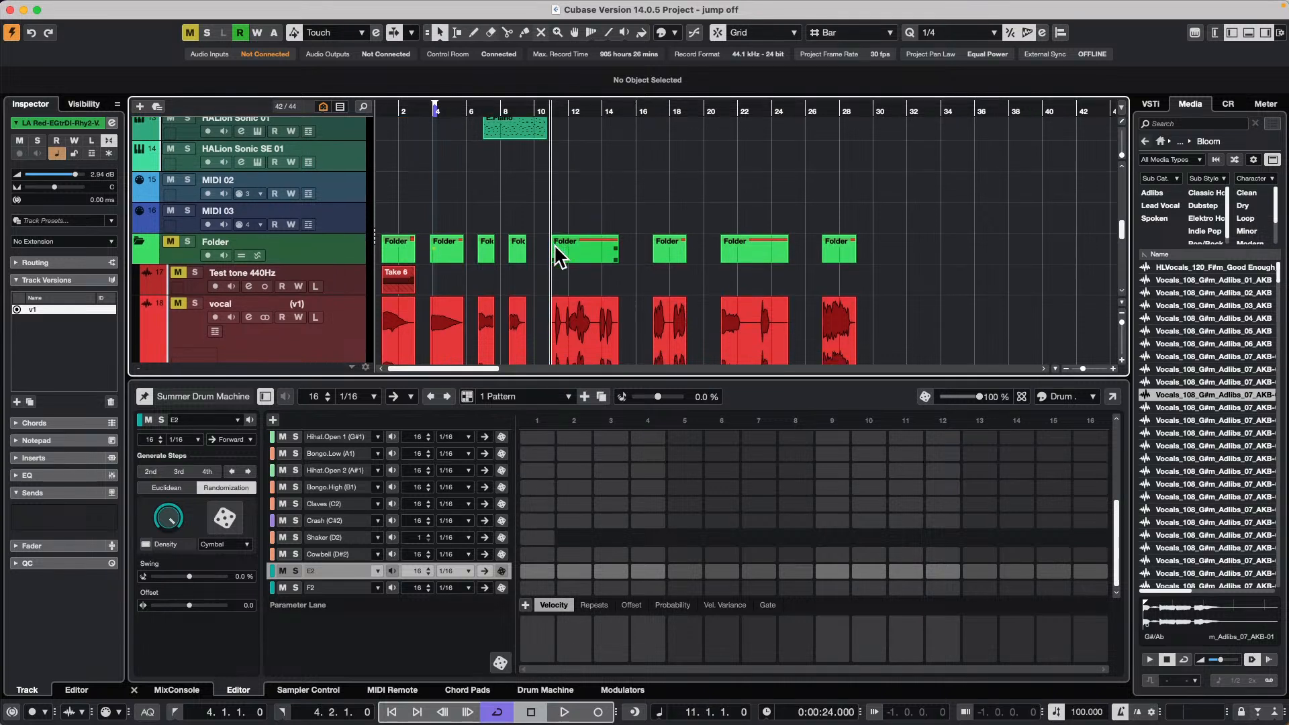
scroll(553, 247, down, 1)
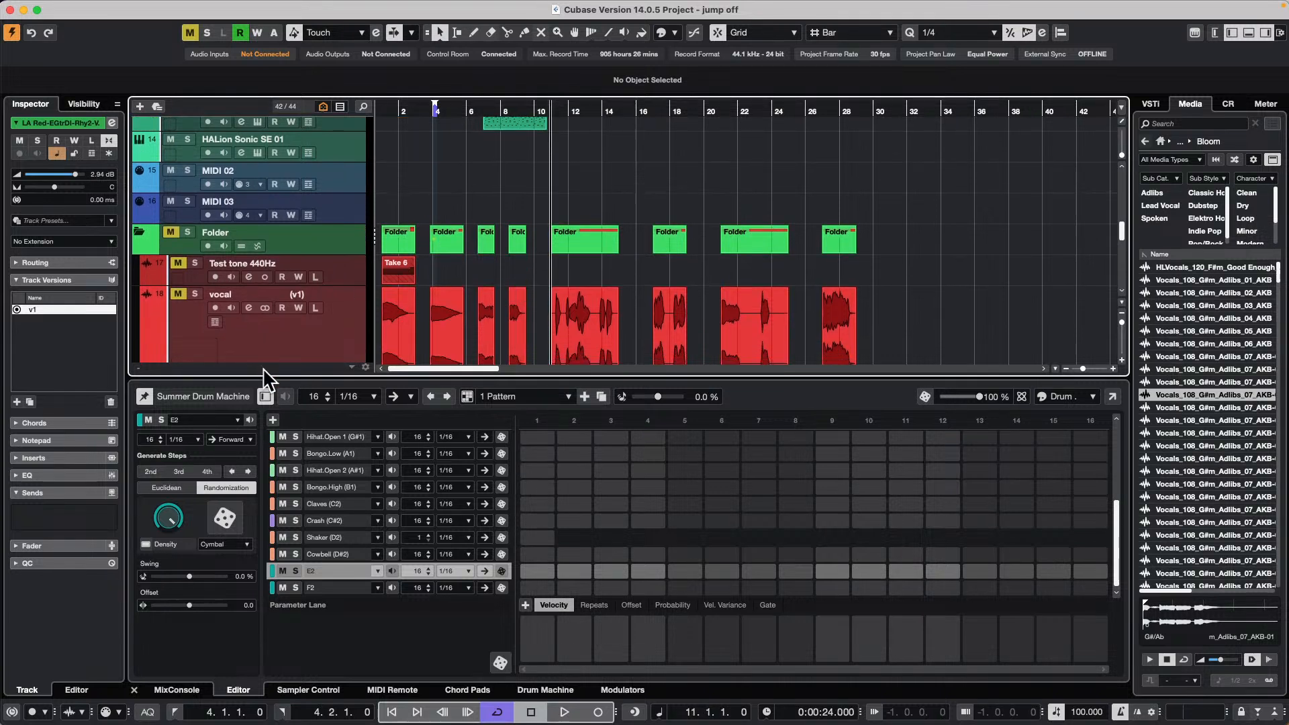
click(334, 270)
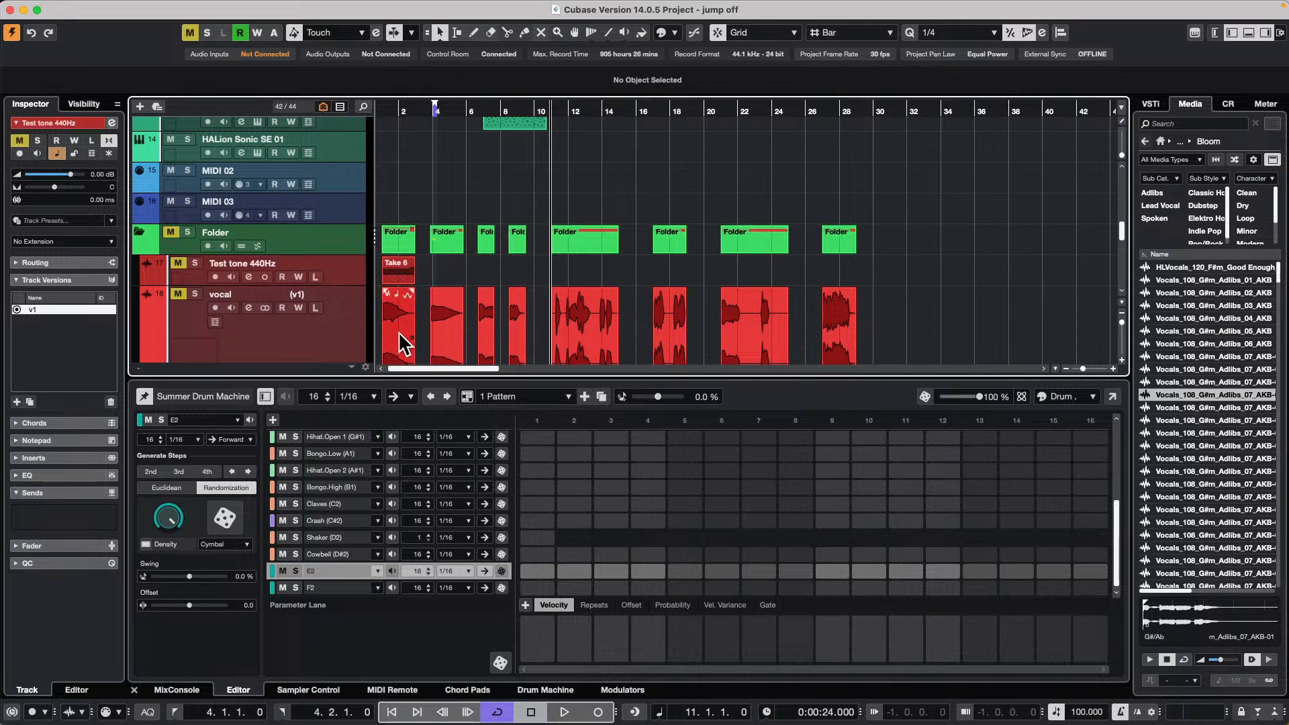
click(332, 325)
click(338, 243)
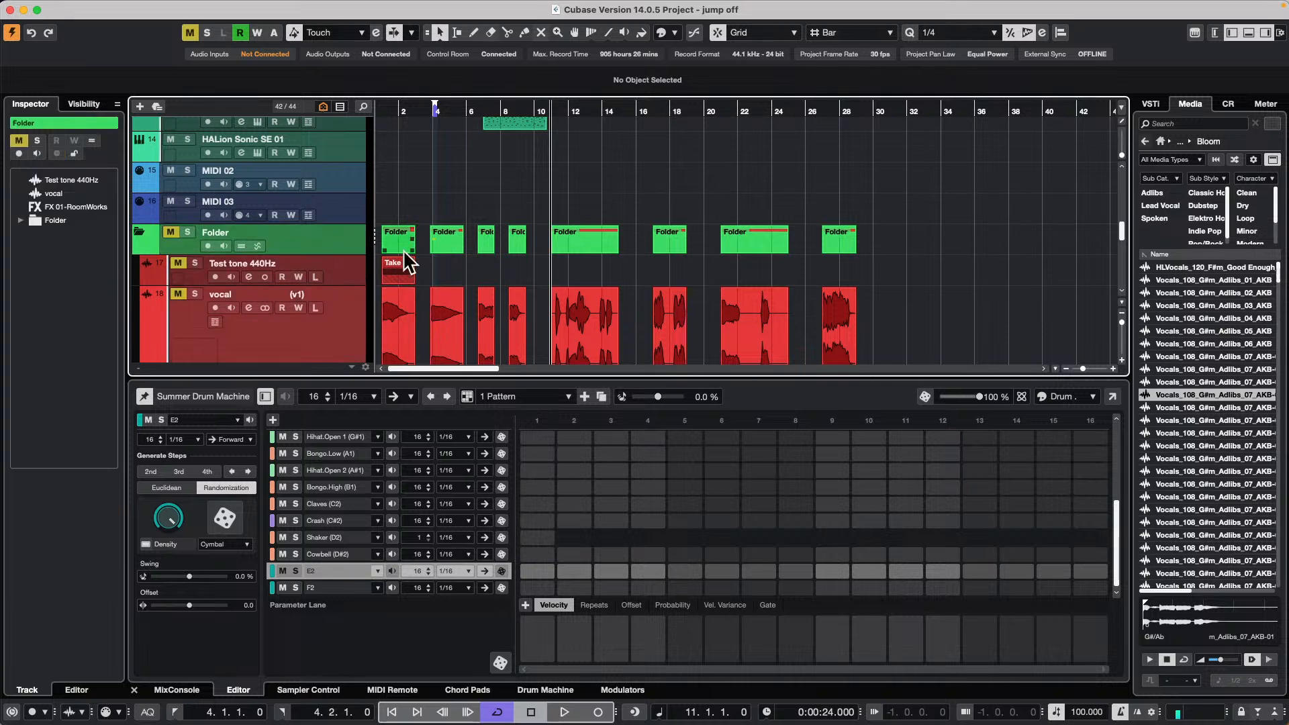
scroll(410, 254, up, 10)
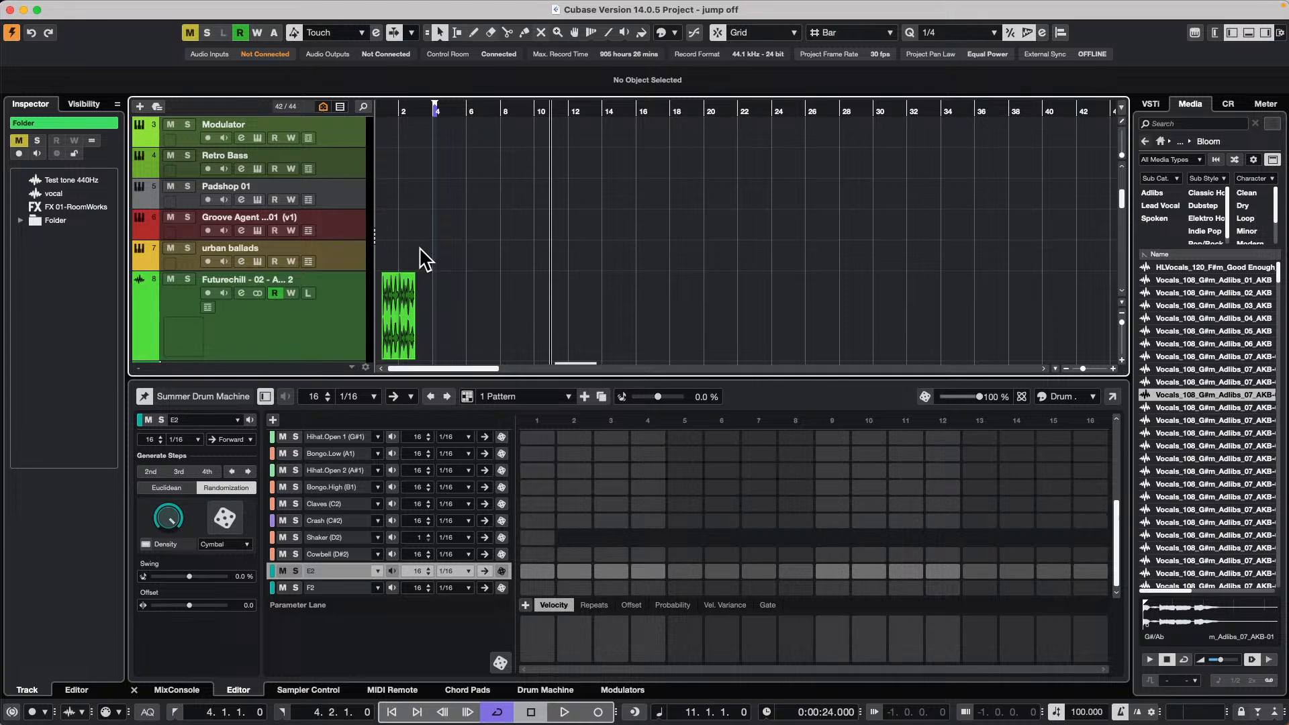
scroll(421, 257, down, 5)
scroll(507, 230, up, 5)
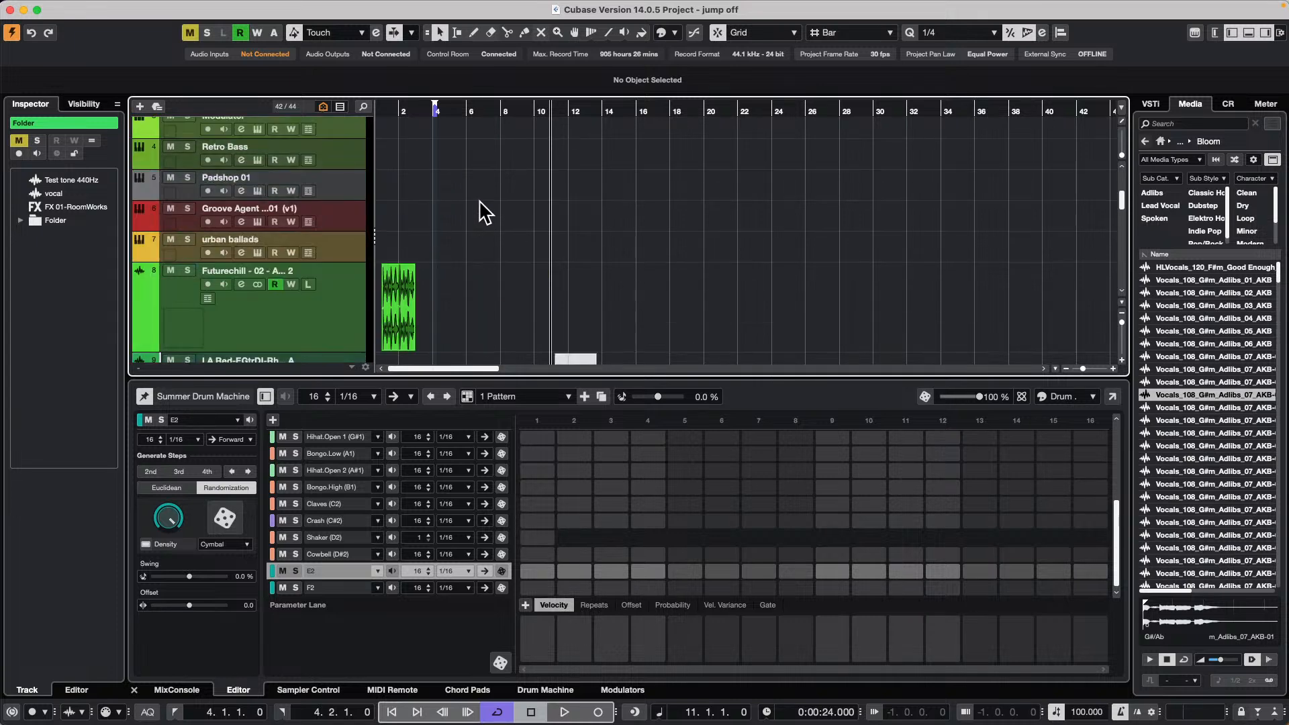
Copy the Futurechill event to bar 6, duplicate the range ending at bar 11 twice, and clear the range selection
click(399, 307)
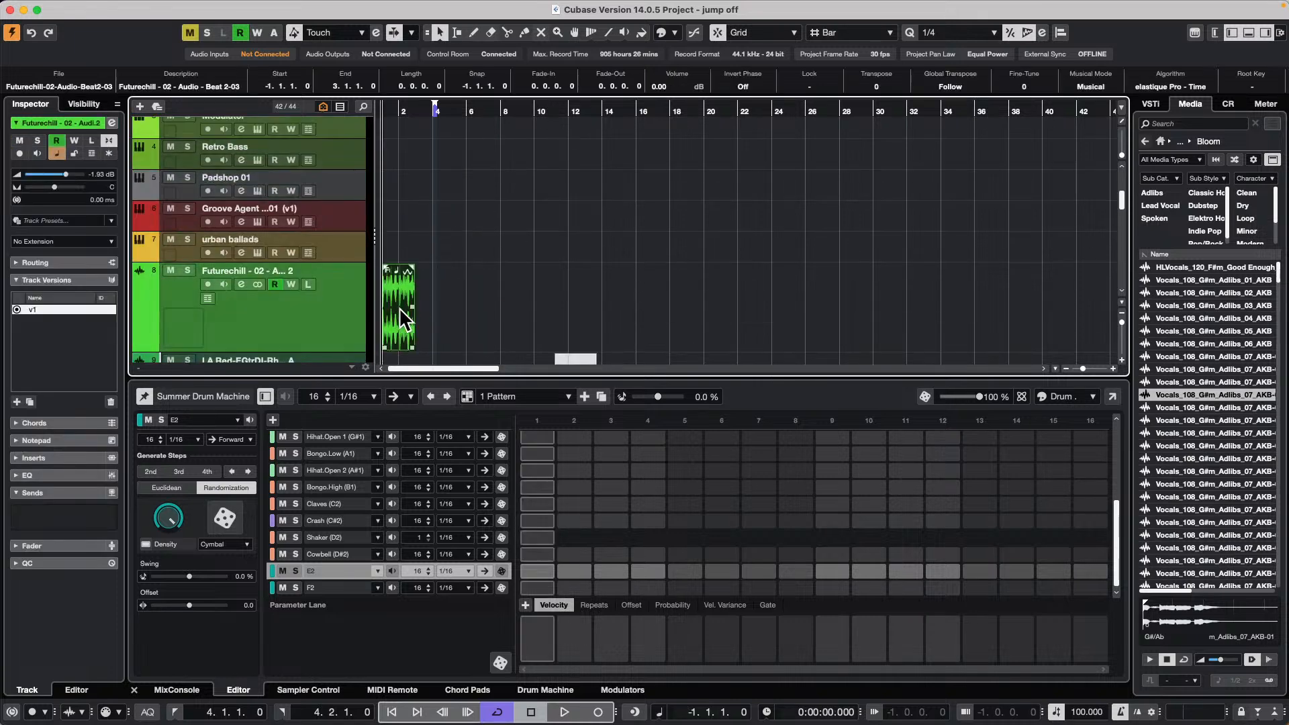
drag(403, 319, 376, 307)
right_click(539, 310)
click(557, 306)
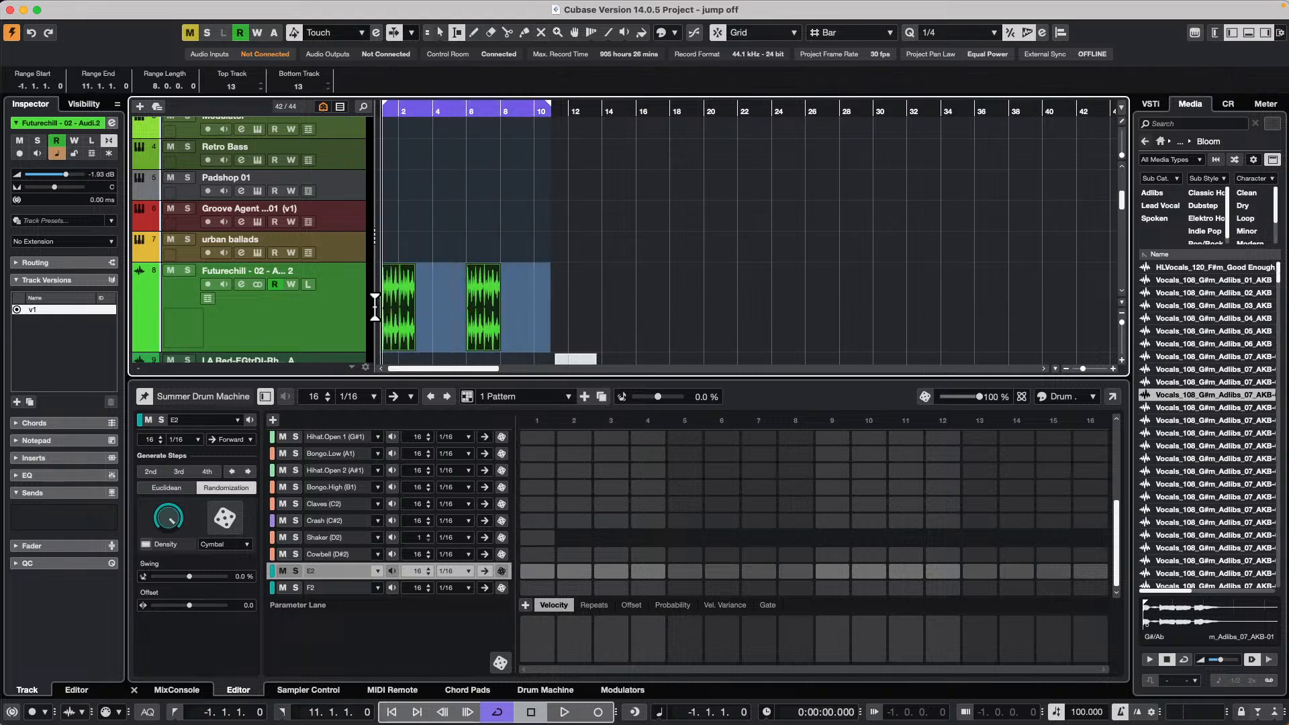
key(super+d)
key(super+d)
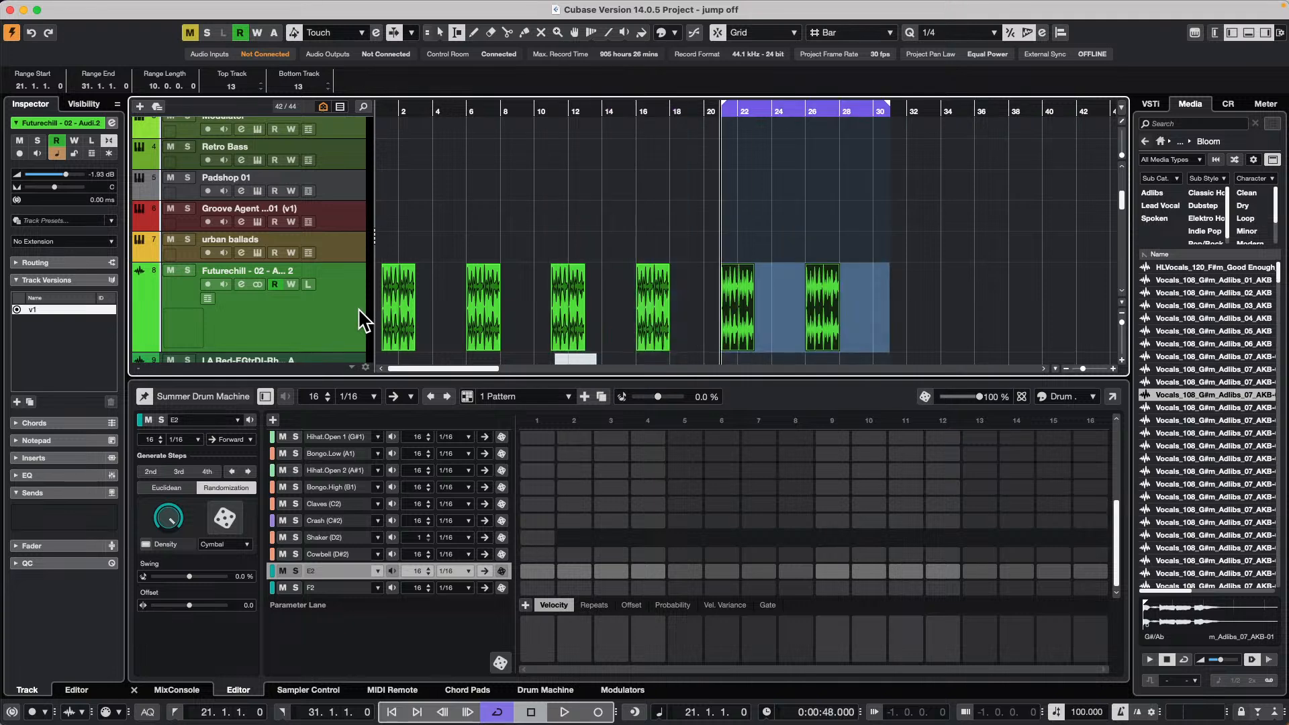
key(1)
click(465, 221)
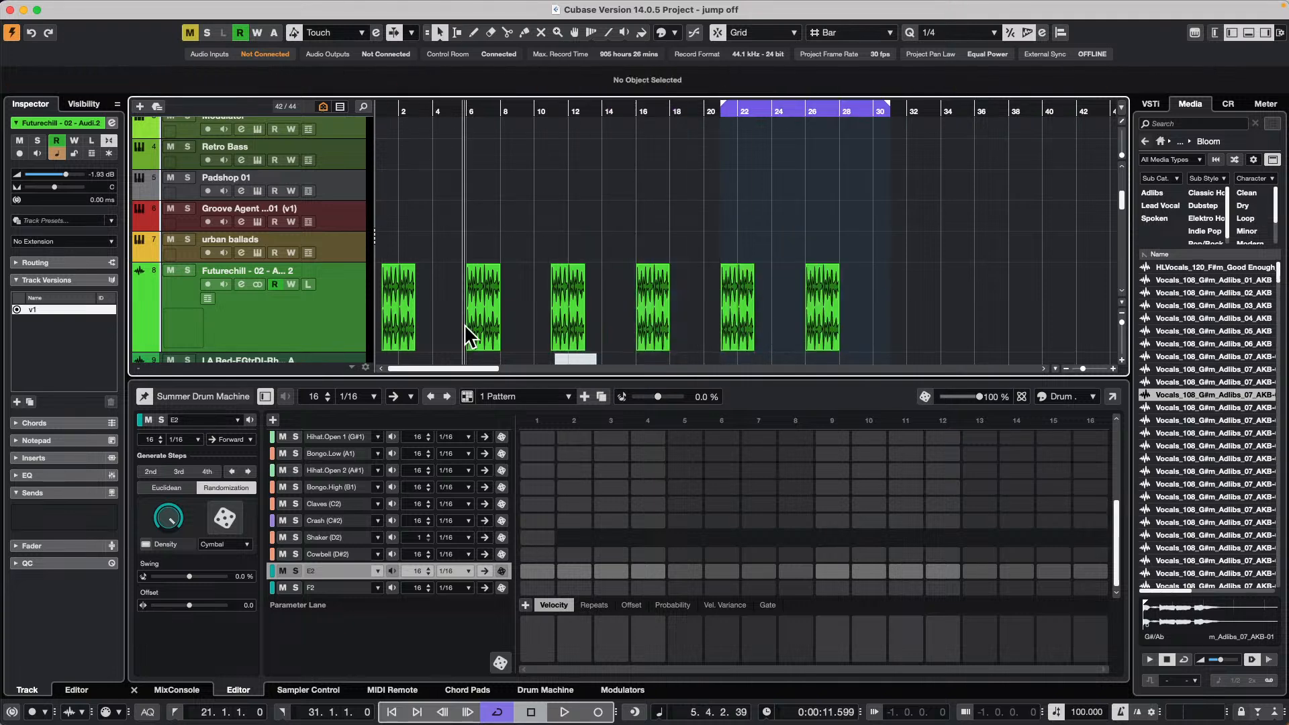
Place the project cursor at bar 4, select all events from the cursor to the end, and check the selection across the tracks
scroll(465, 203, down, 1)
scroll(465, 203, down, 3)
scroll(460, 202, up, 6)
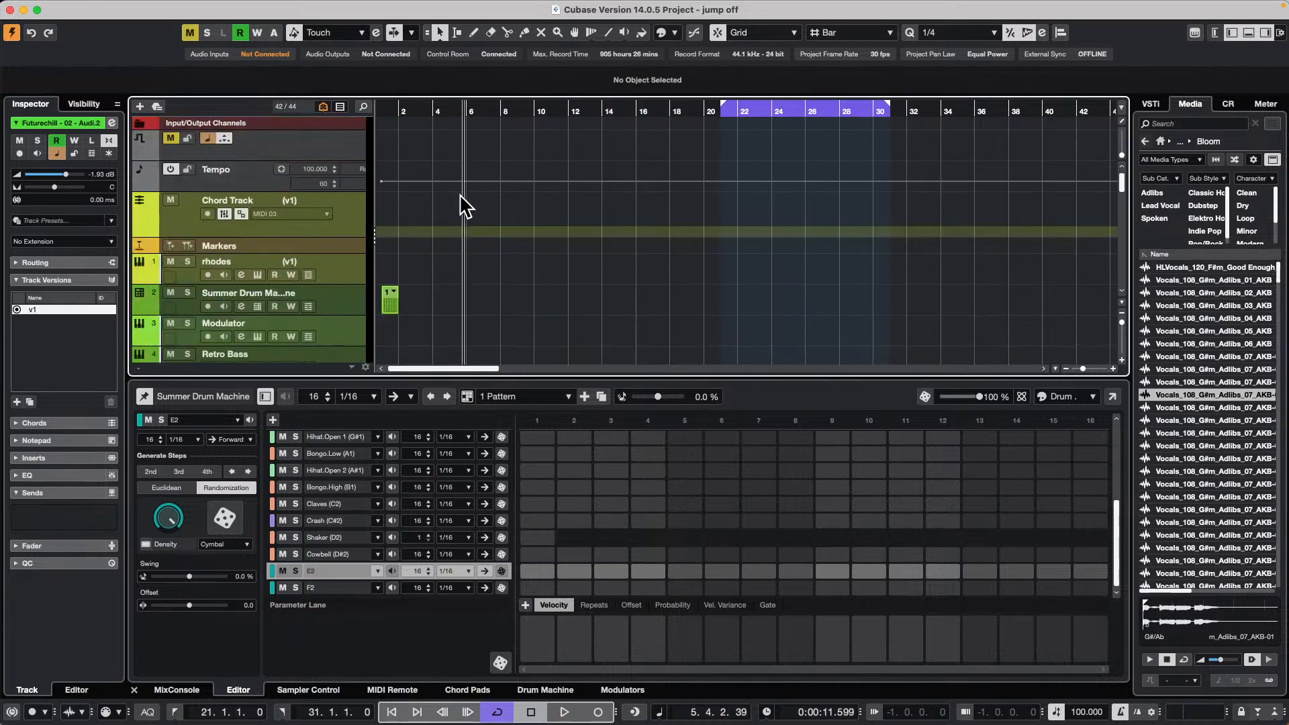
scroll(460, 201, down, 3)
scroll(460, 213, down, 3)
click(436, 107)
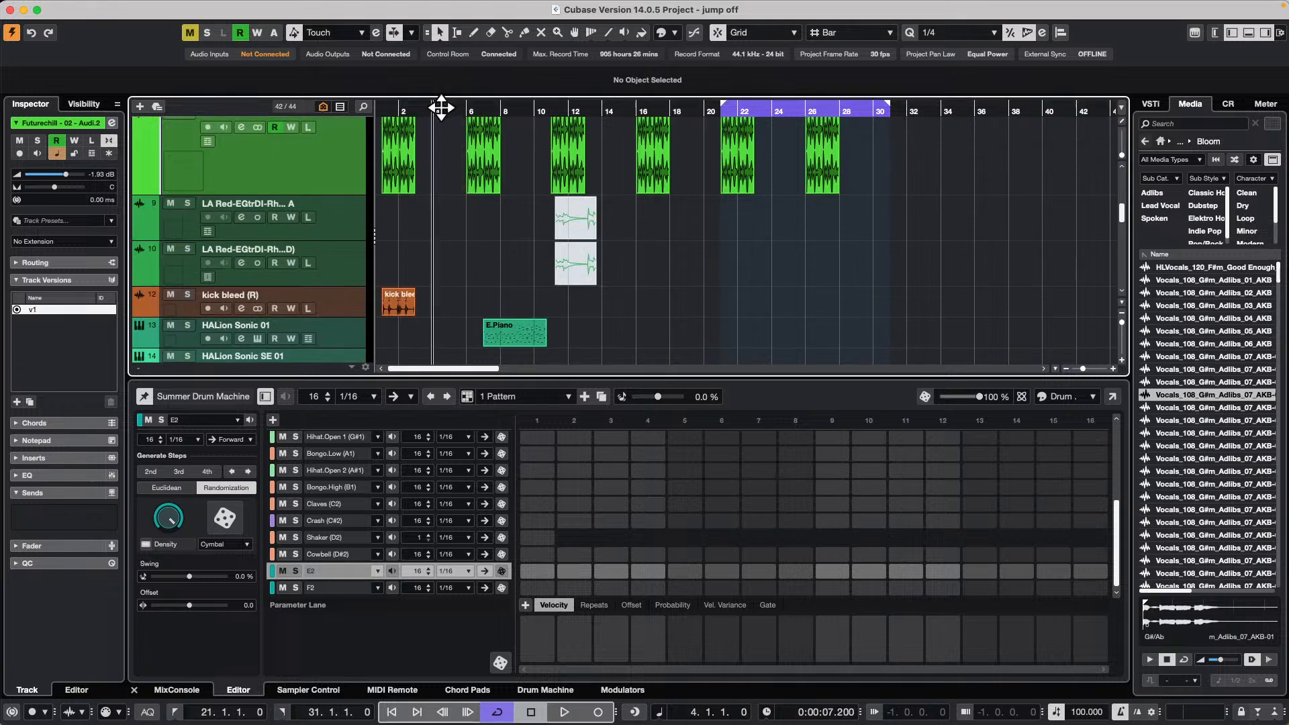
click(147, 8)
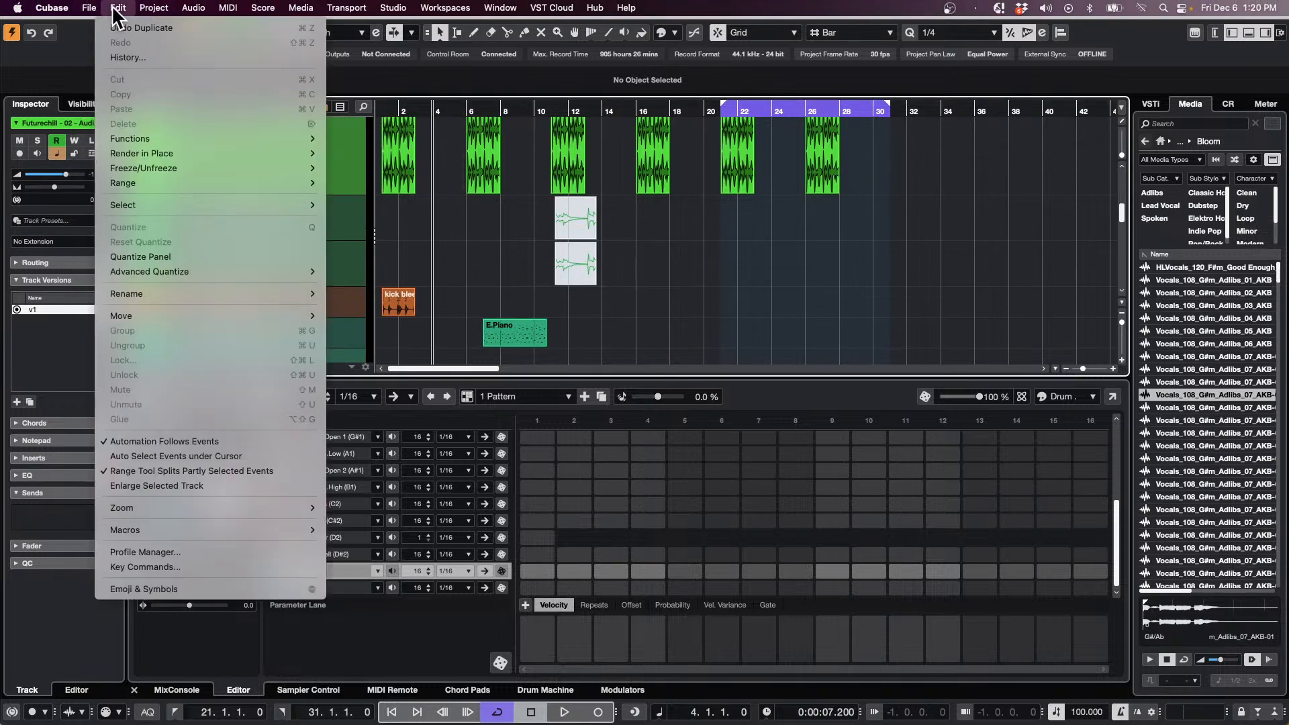
mouse_move(159, 203)
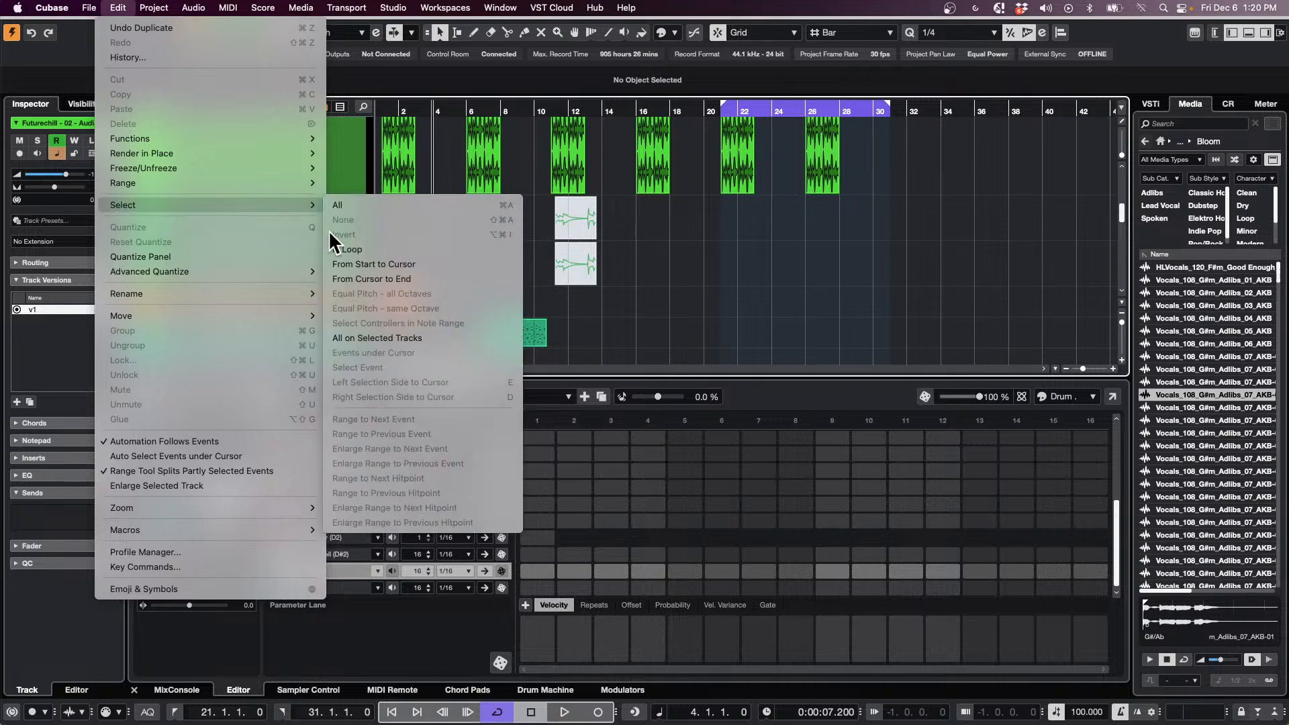
click(424, 278)
scroll(740, 310, down, 3)
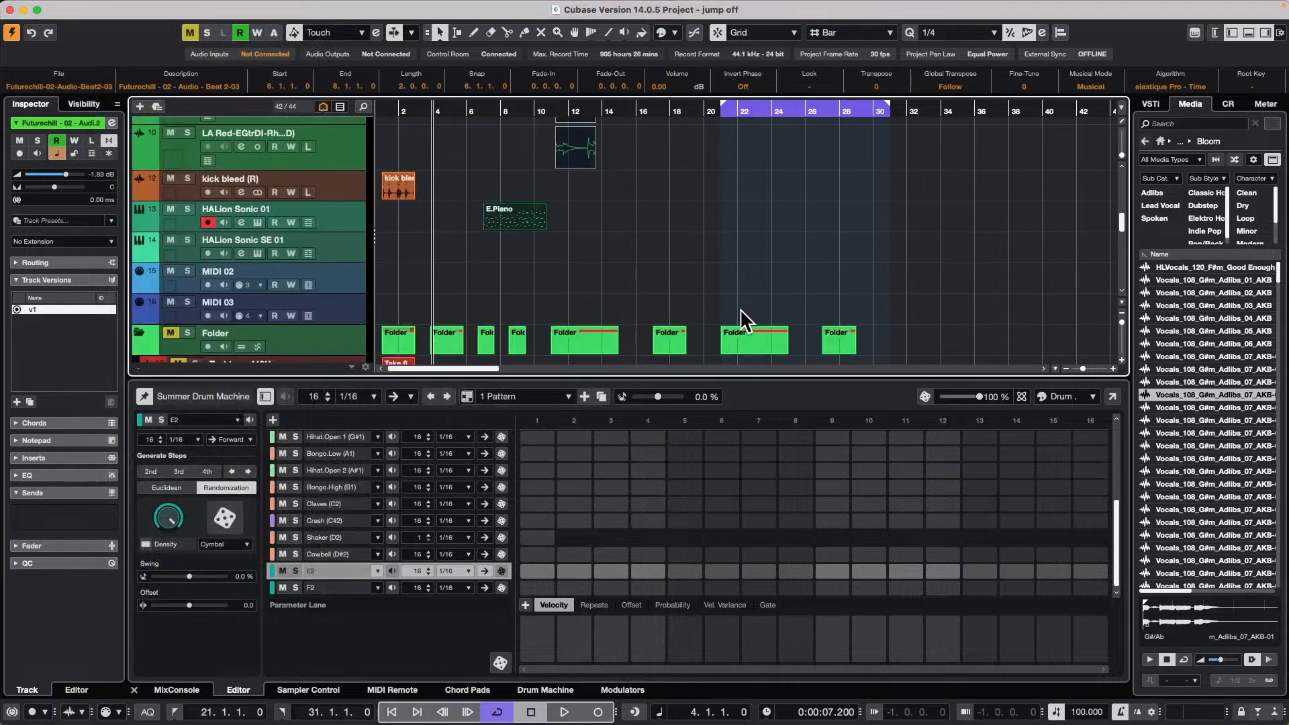
scroll(739, 308, up, 5)
scroll(740, 309, down, 7)
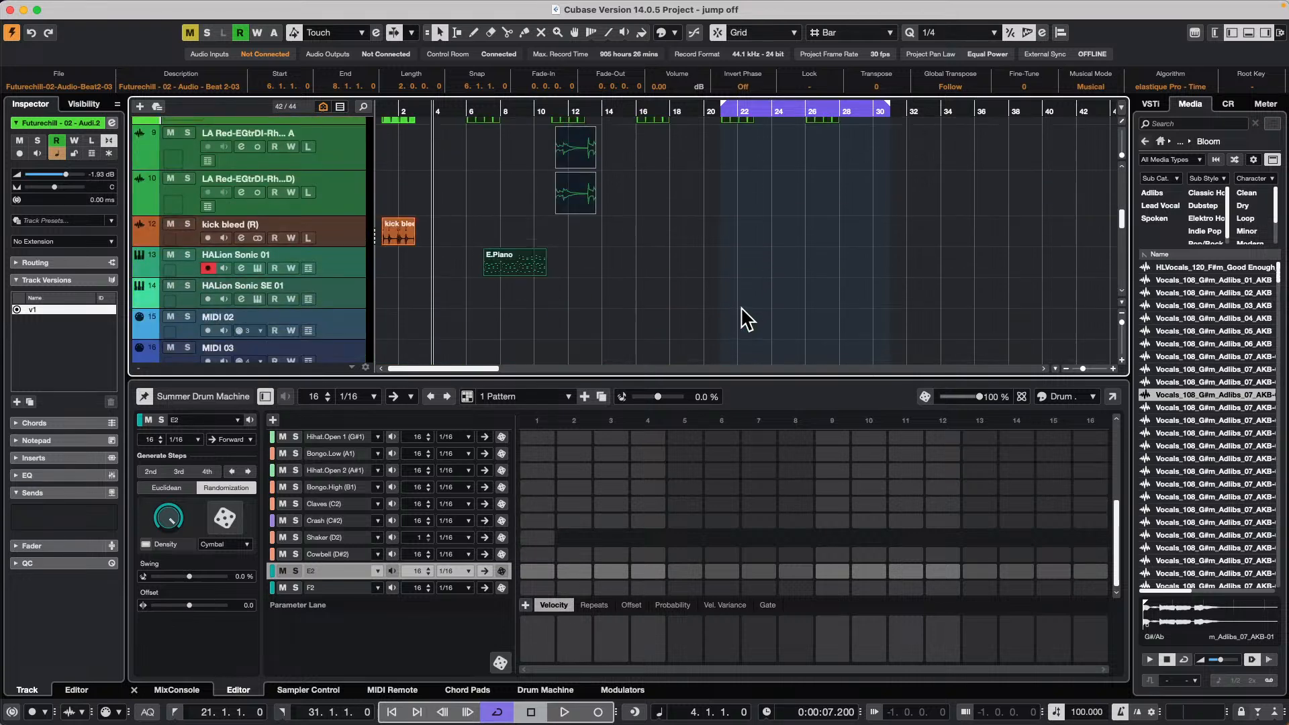
scroll(745, 317, down, 8)
scroll(745, 317, up, 20)
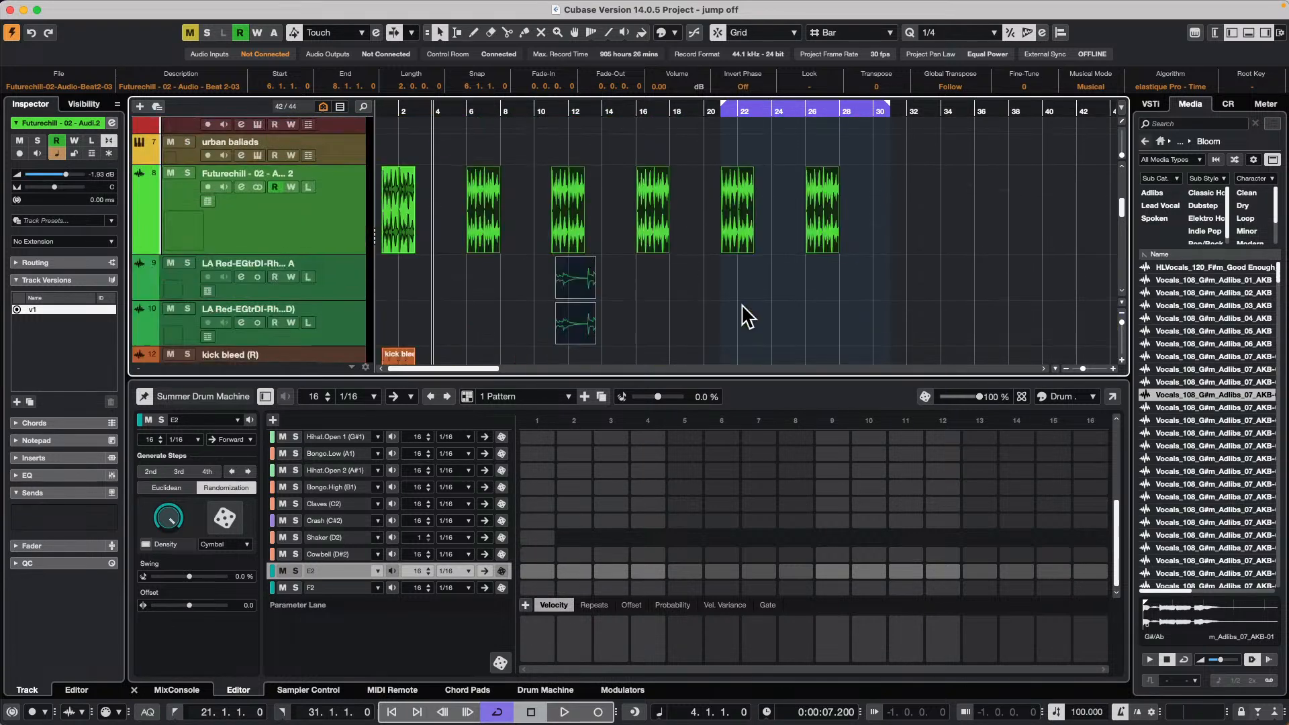
click(94, 8)
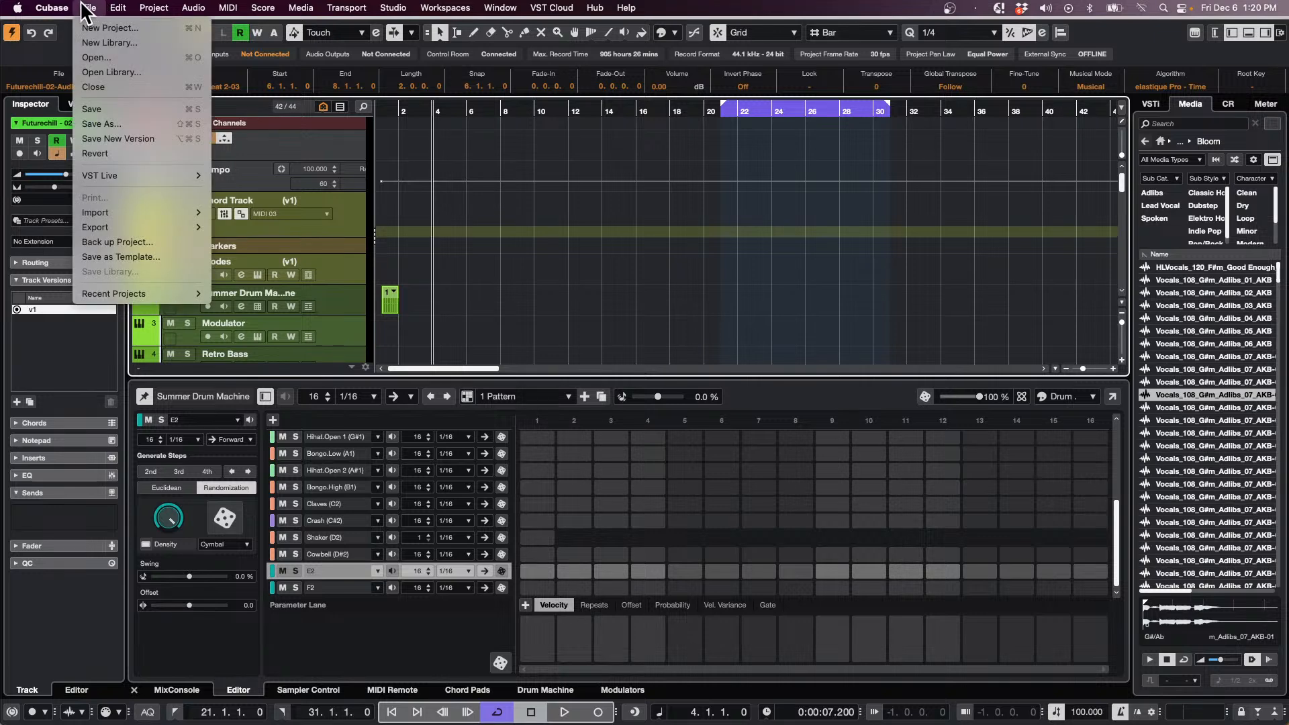
mouse_move(67, 10)
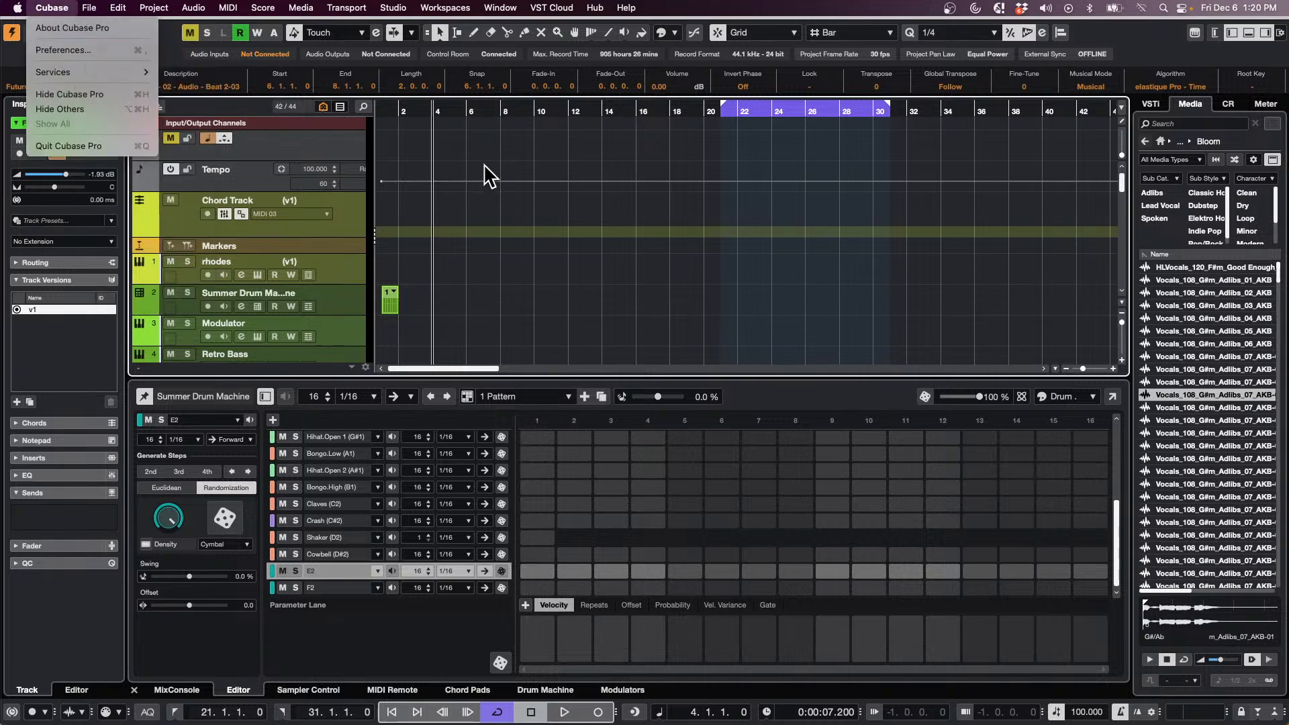
click(970, 581)
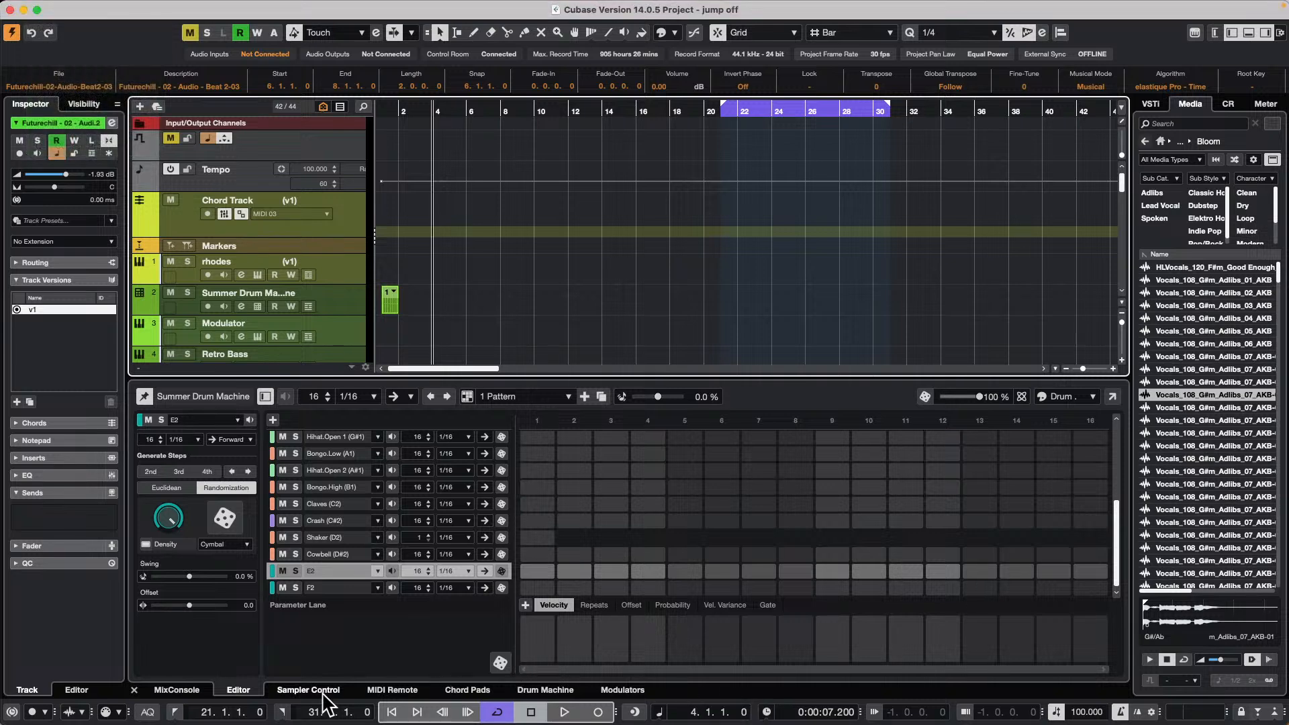
Show the MIDI Remote for the Korg nanoKONTROL2 and switch its mapping page to Untitled Page
click(396, 691)
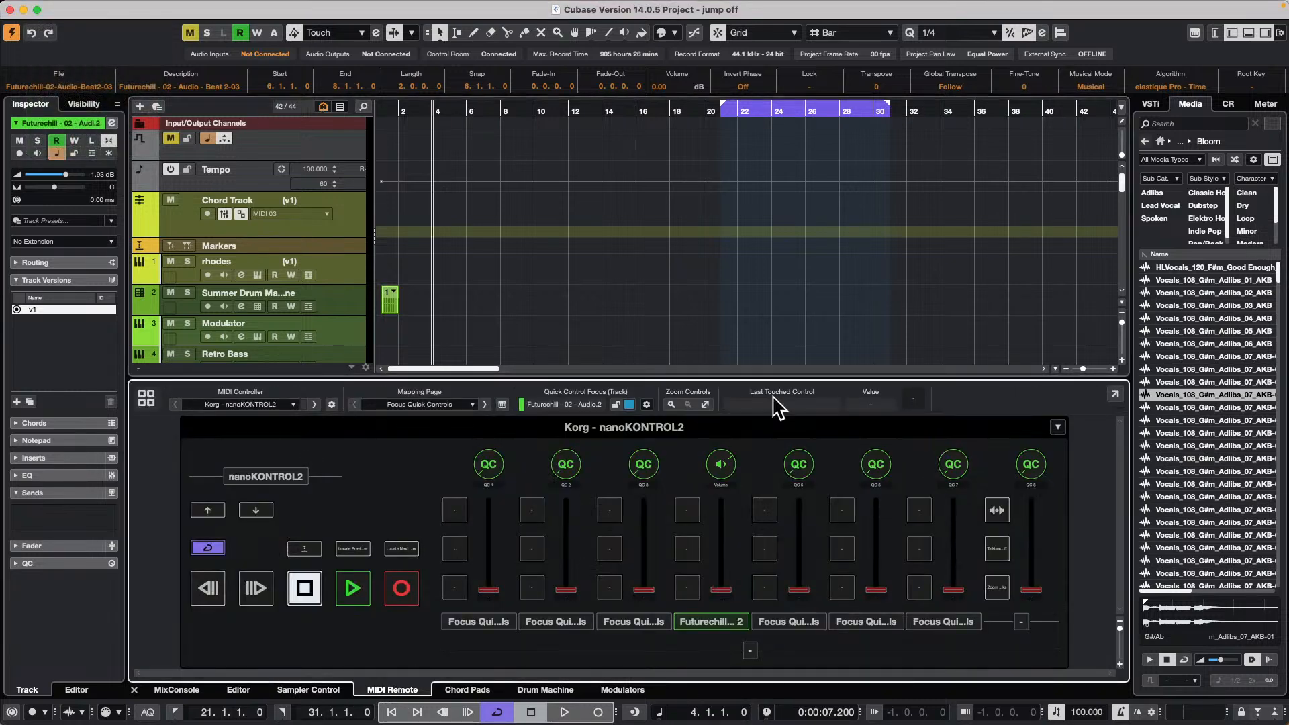
click(460, 407)
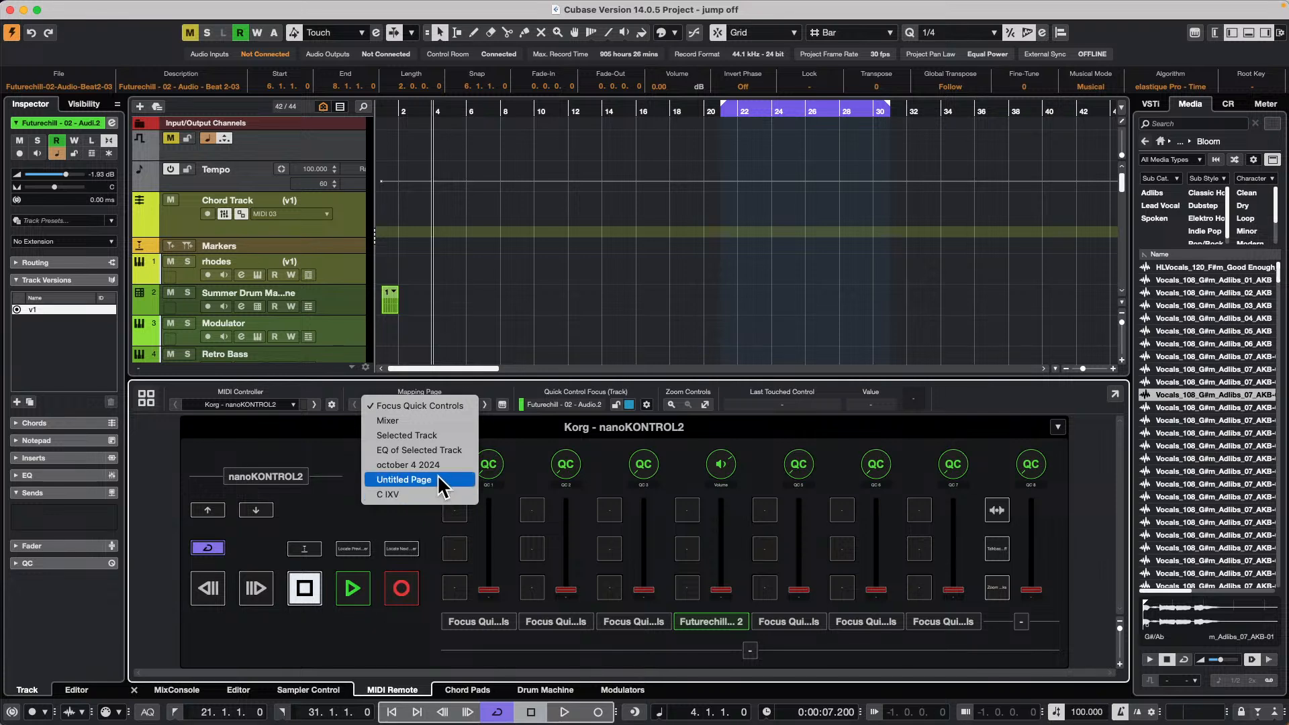
click(435, 480)
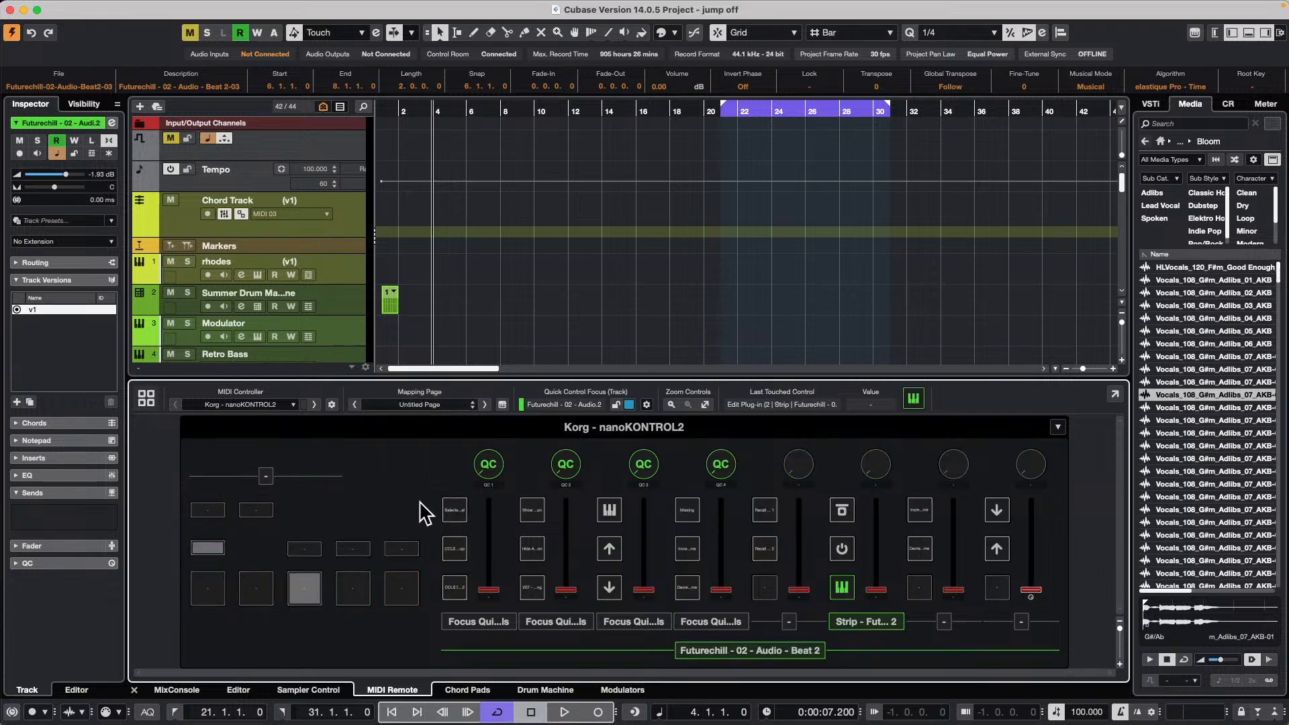
Open the Mapping Assistant for the nanoKONTROL2's first upper channel button and look through the Edit key commands in the Functions Browser
double_click(454, 512)
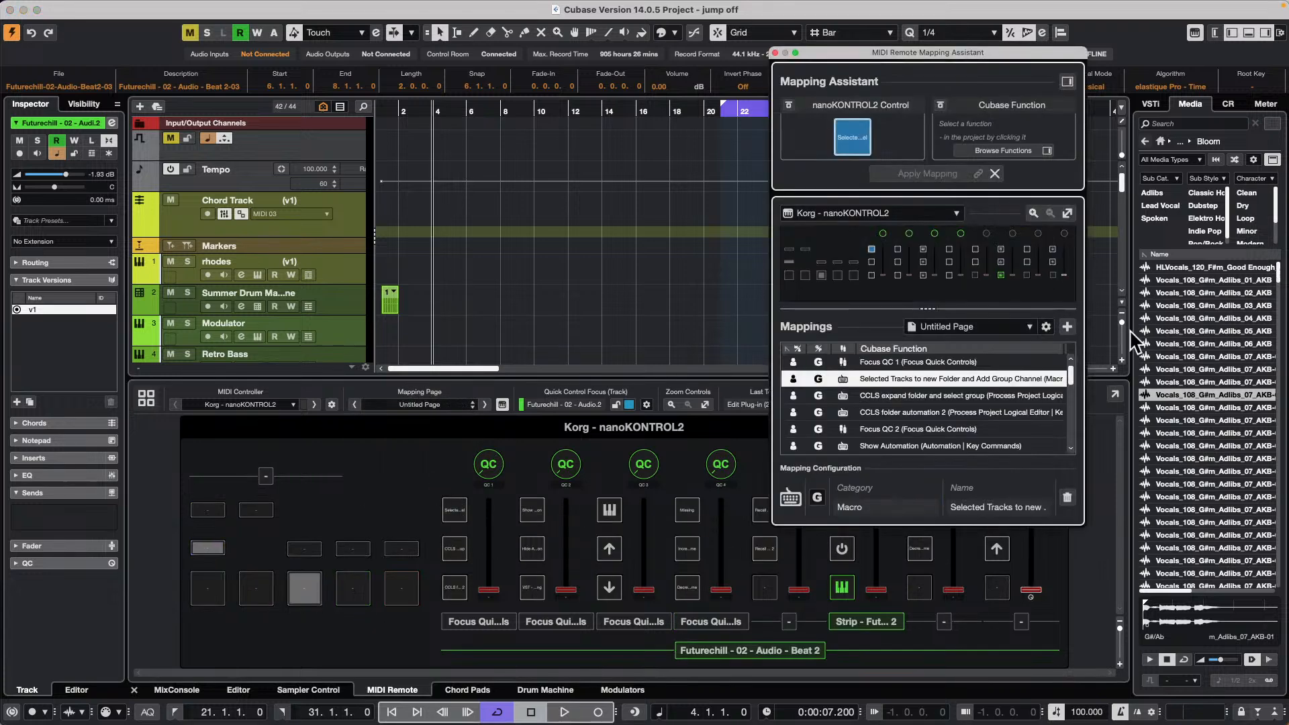
click(1021, 152)
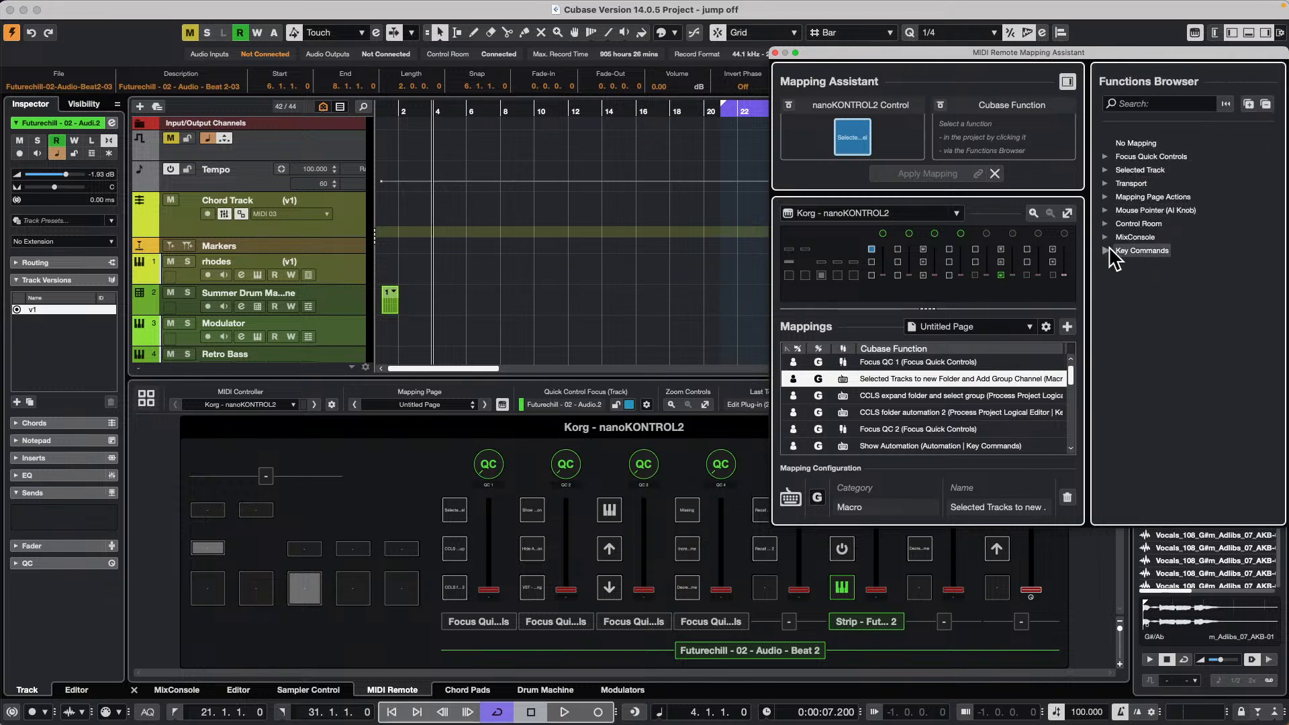
click(1107, 250)
scroll(1132, 329, down, 10)
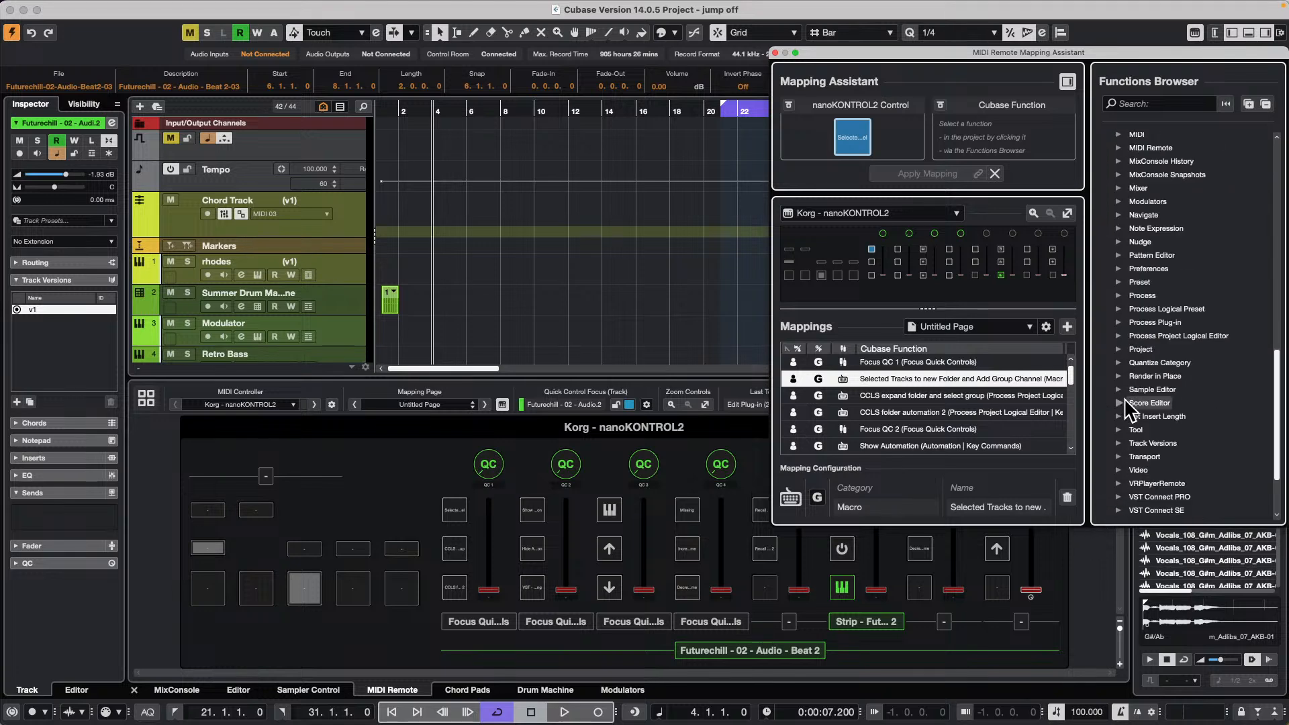
scroll(1208, 330, up, 10)
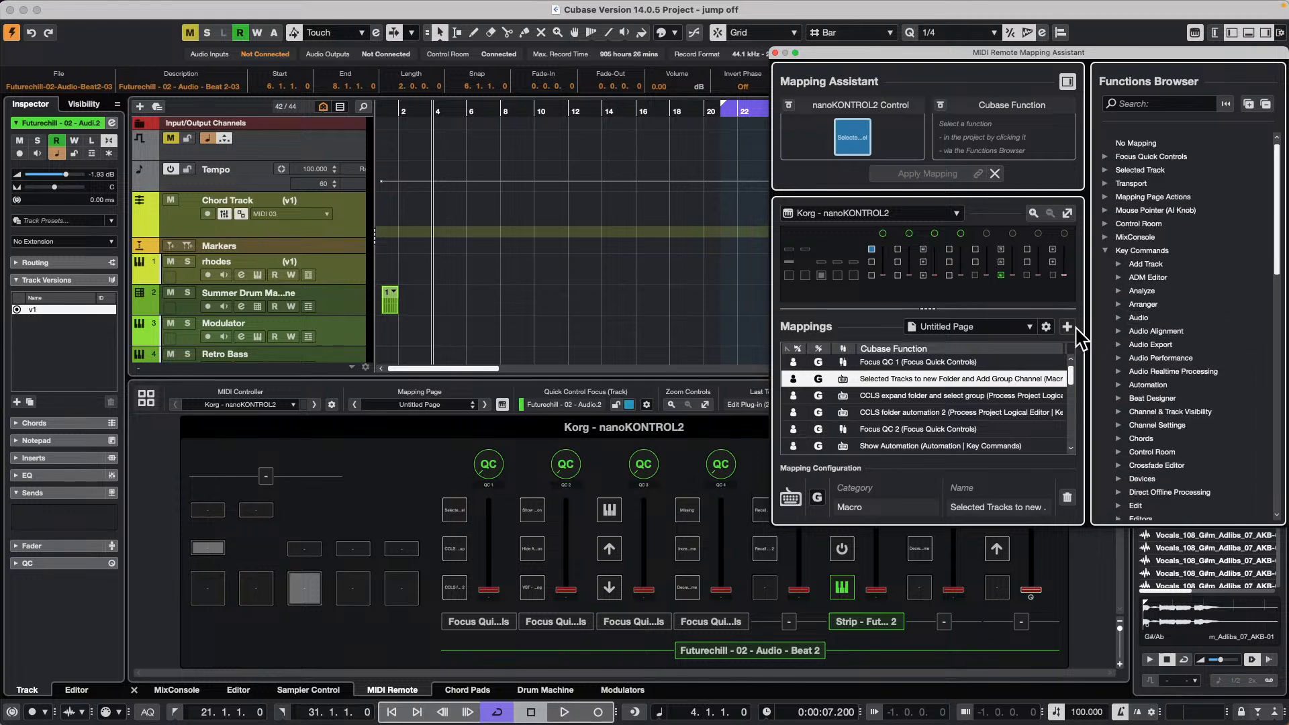
scroll(1134, 437, down, 5)
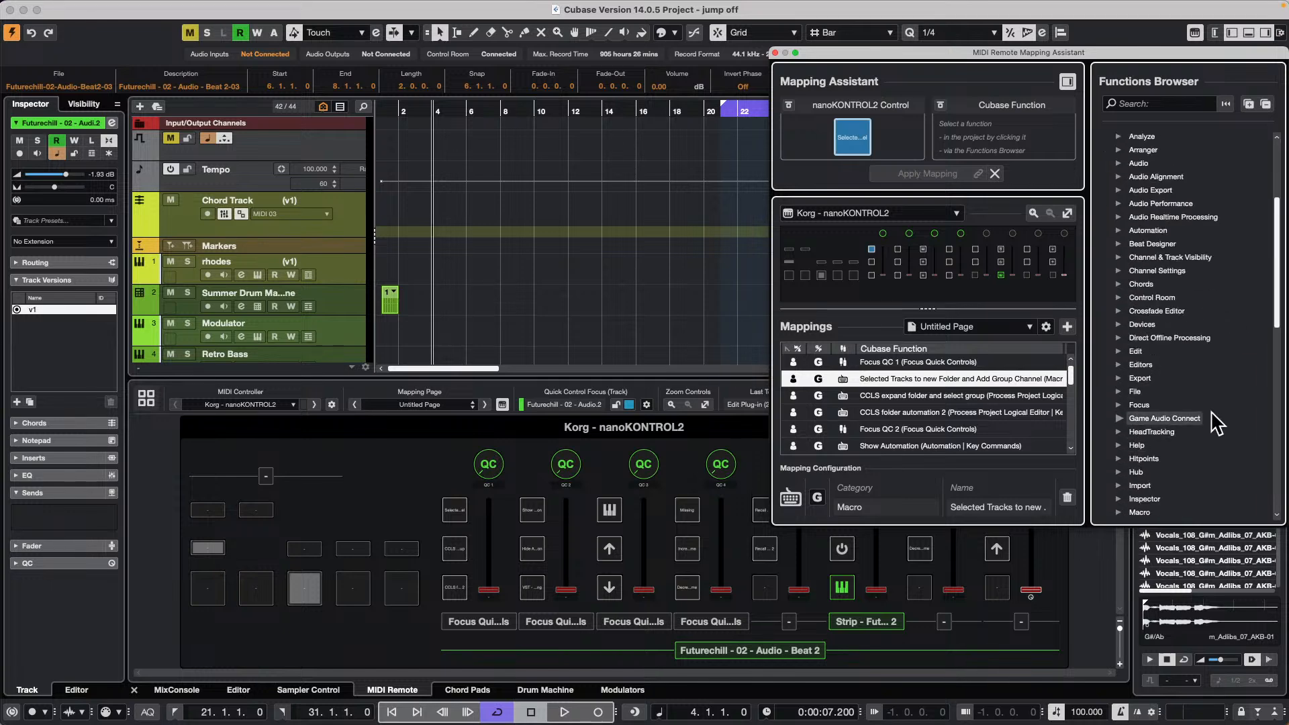
click(1118, 349)
scroll(1174, 413, down, 10)
scroll(1187, 420, down, 15)
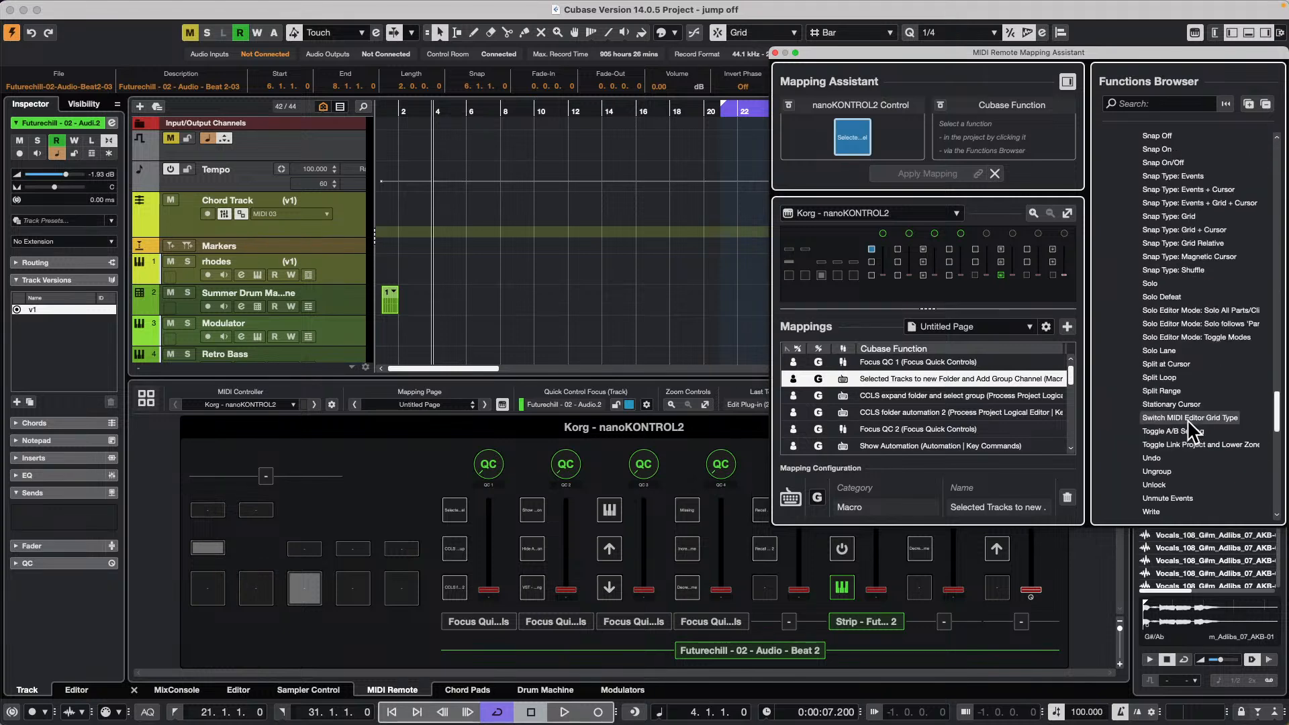
scroll(1186, 403, up, 12)
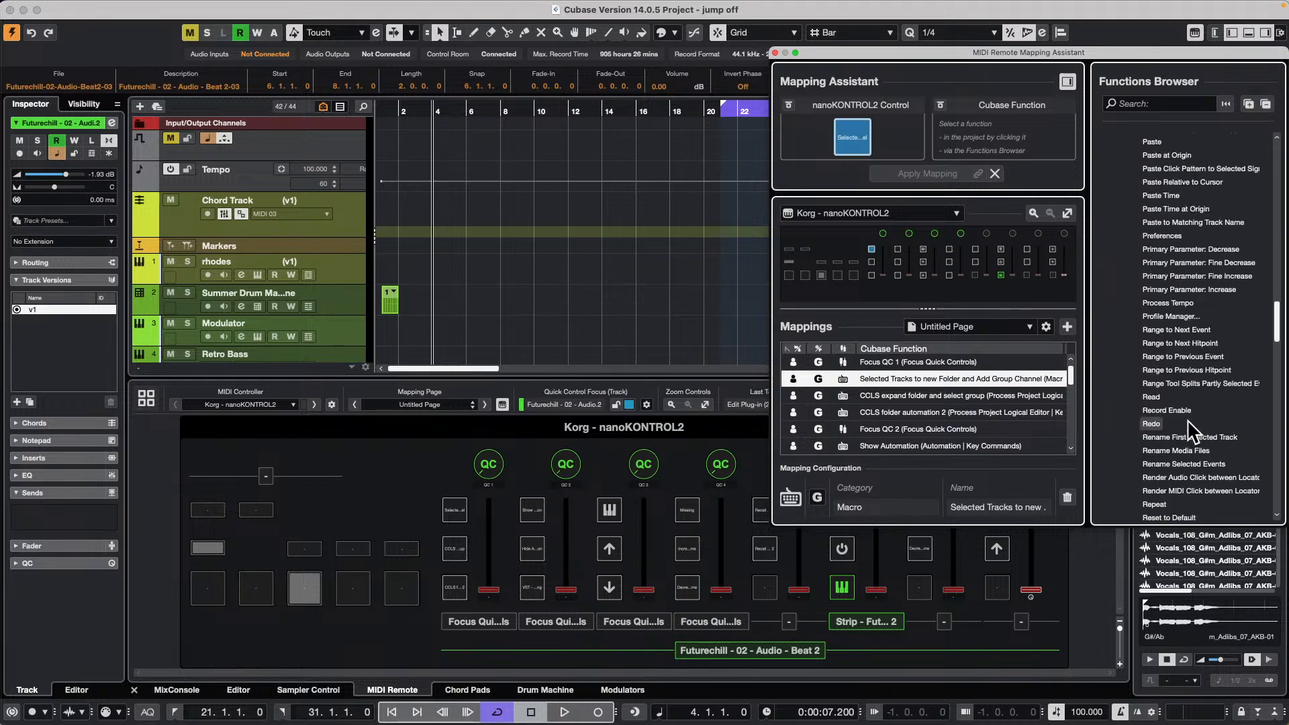
Search the functions for "select from", map Select from Cursor to End to the chosen button, and close the Mapping Assistant
click(1155, 103)
text(s)
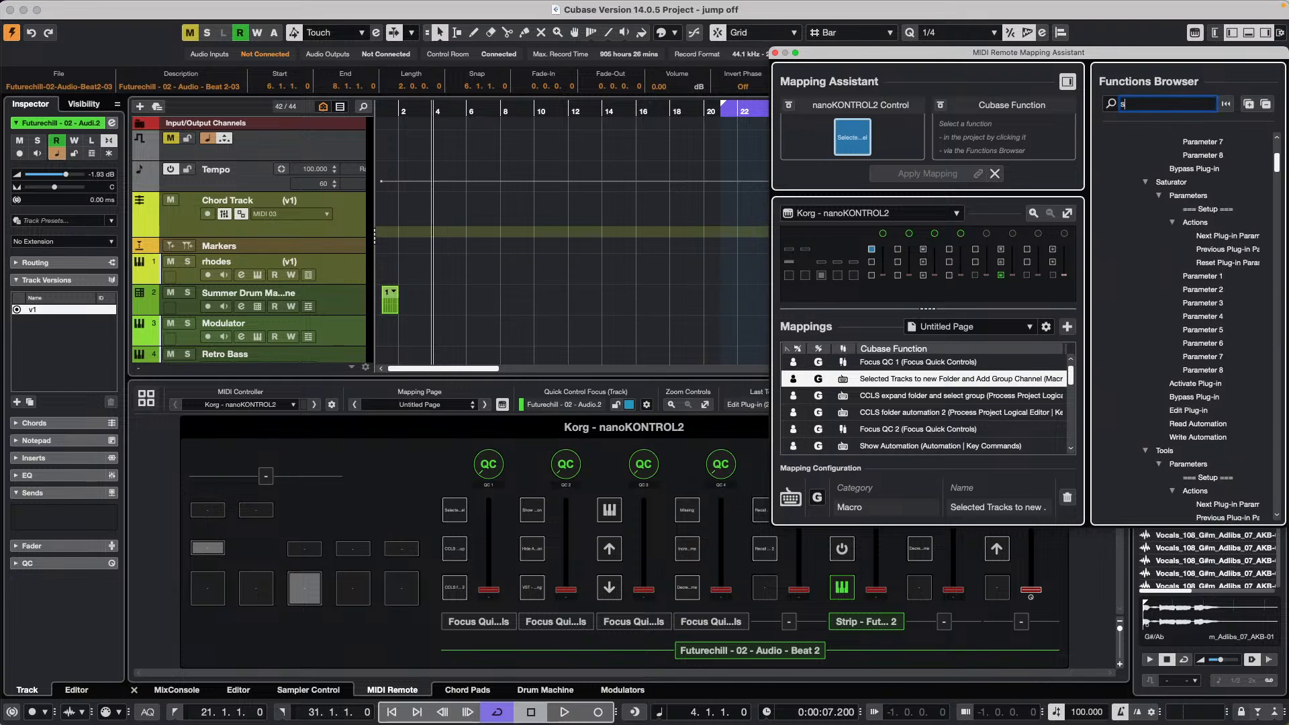
text(elect from)
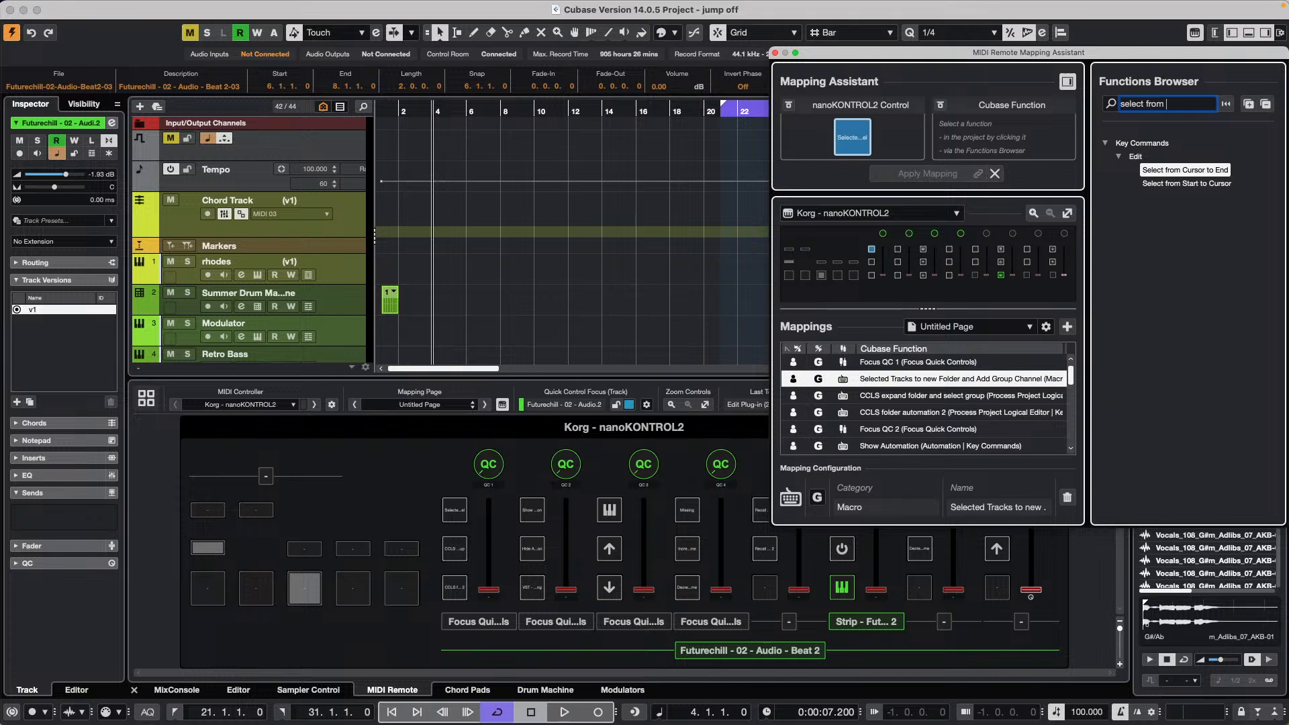
double_click(1169, 172)
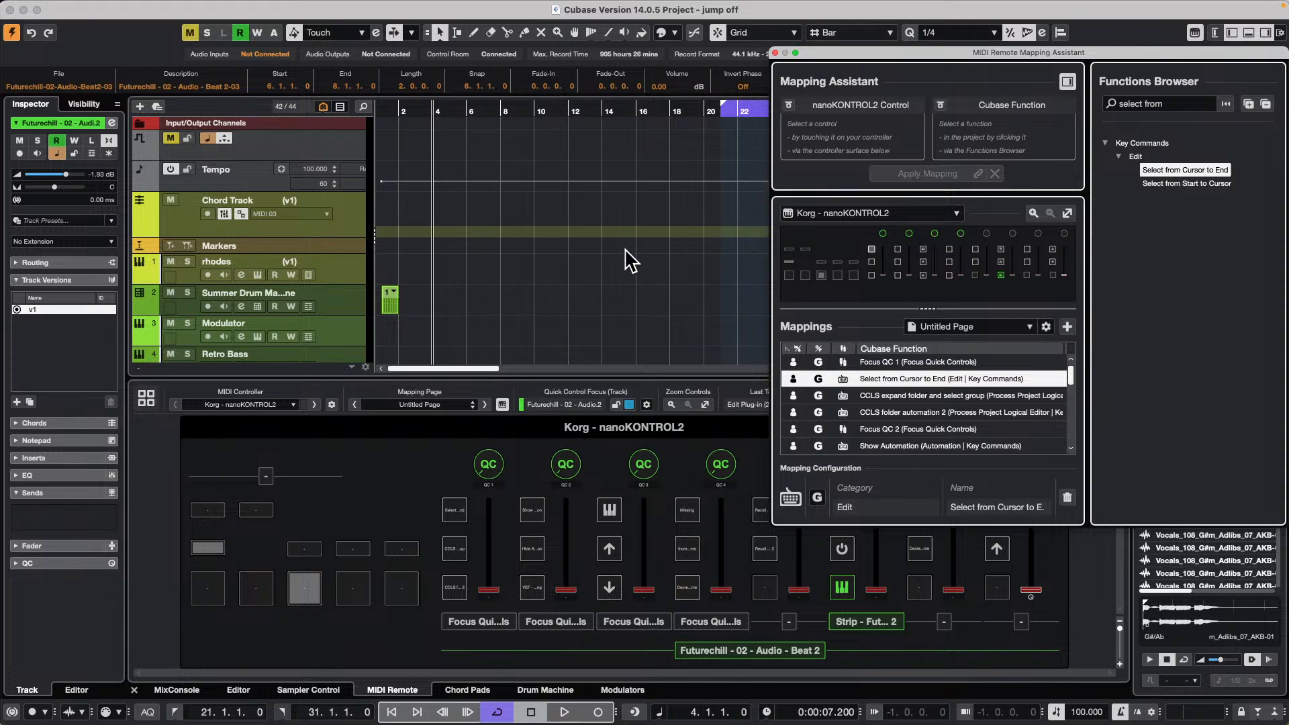
click(613, 279)
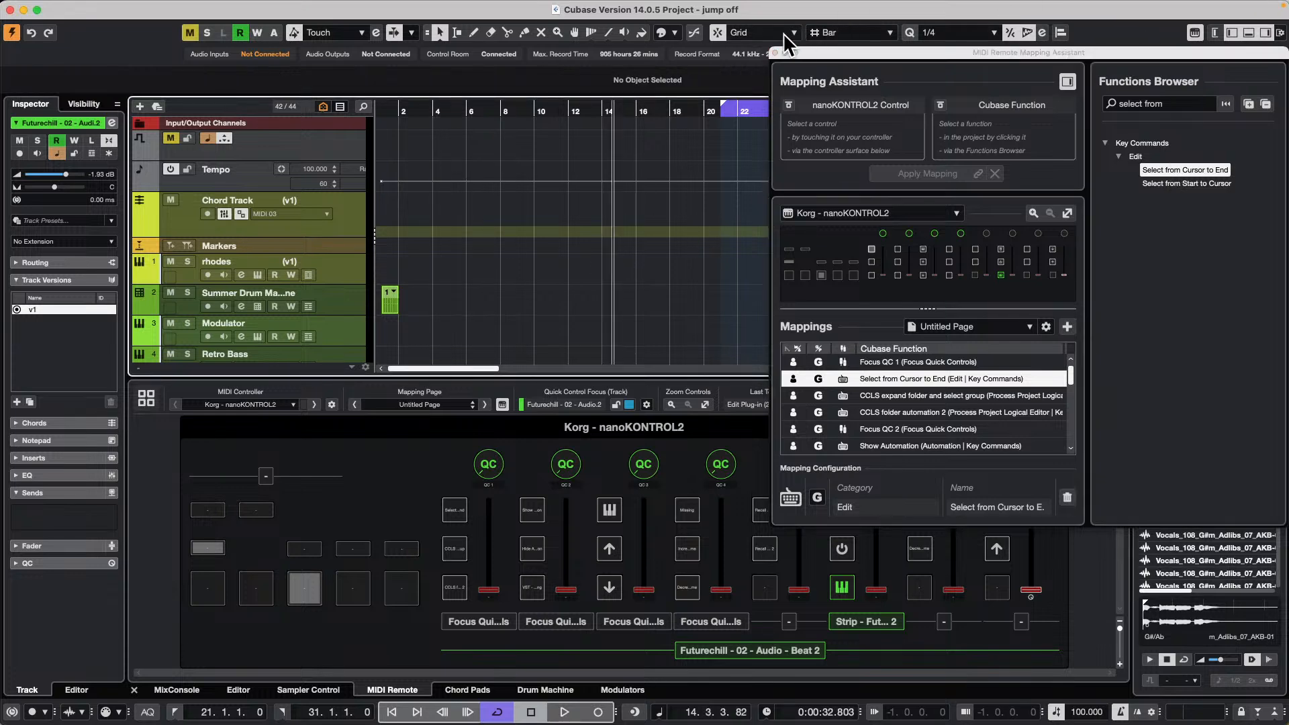
click(775, 52)
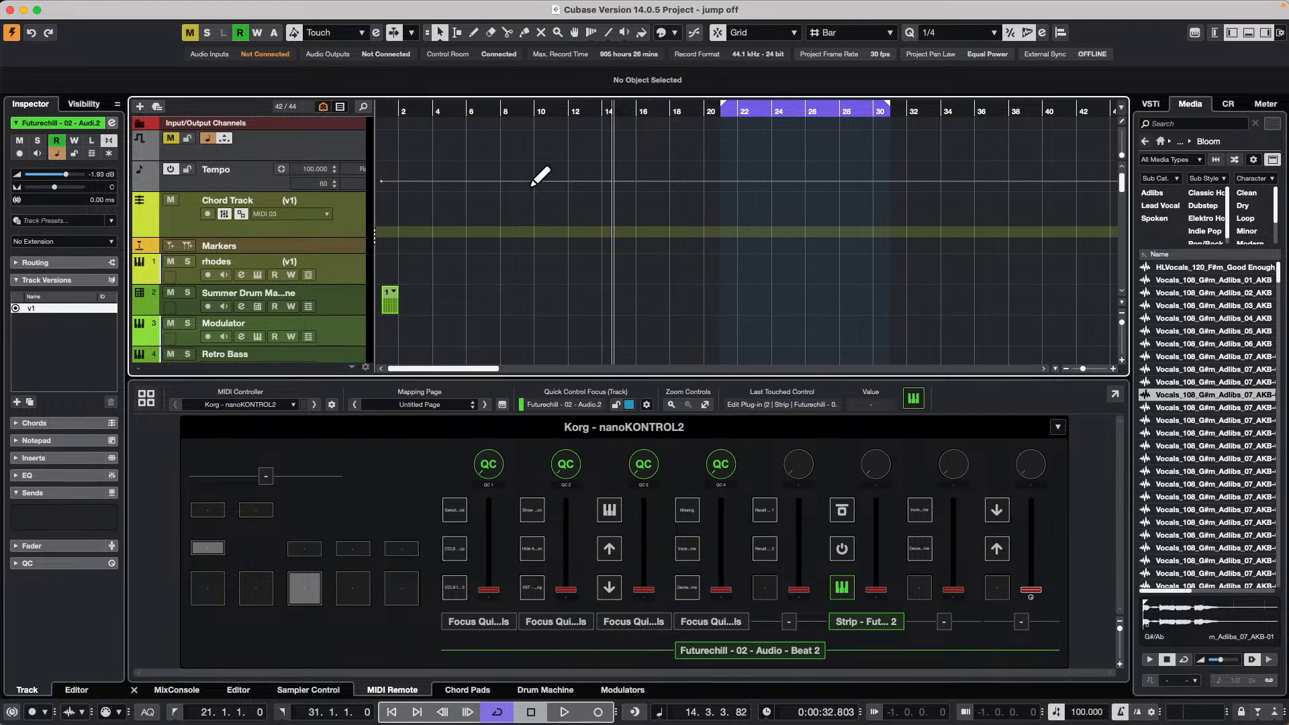
Place the project cursor at bar 4, select all events from the cursor to the end, and check the selection across the tracks
scroll(532, 185, down, 10)
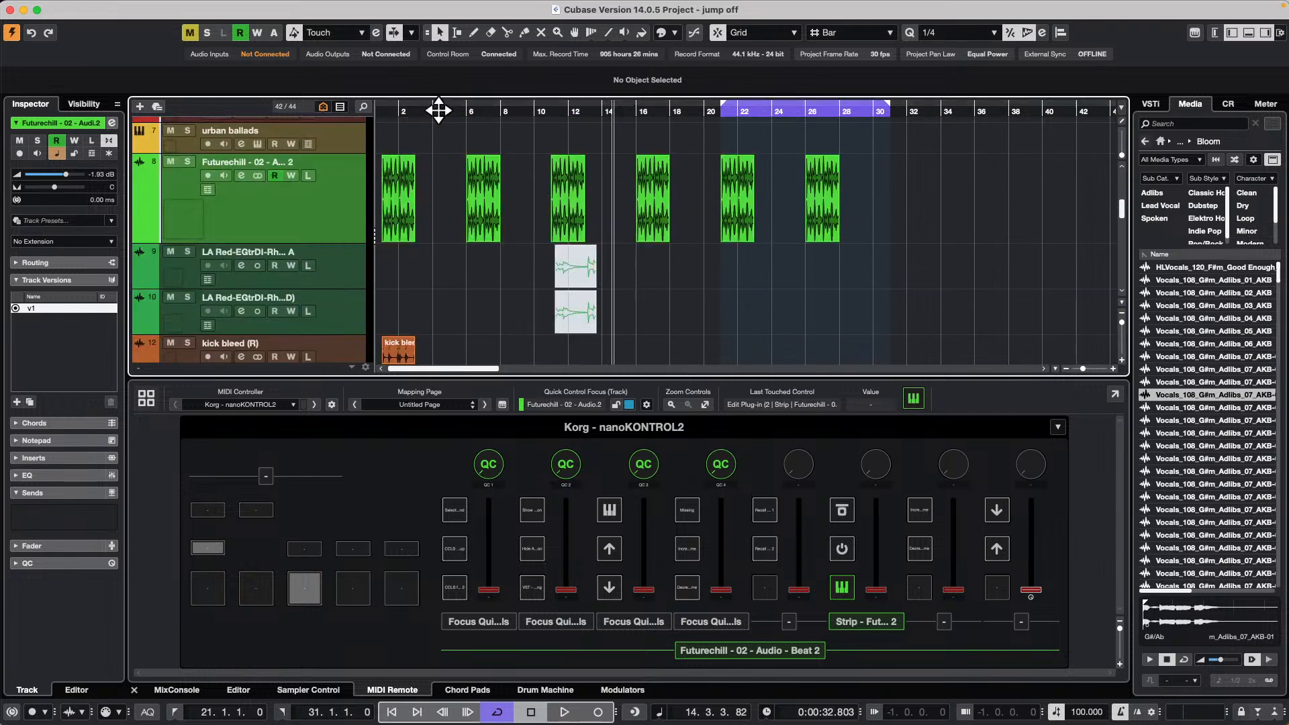
click(438, 110)
scroll(501, 141, up, 10)
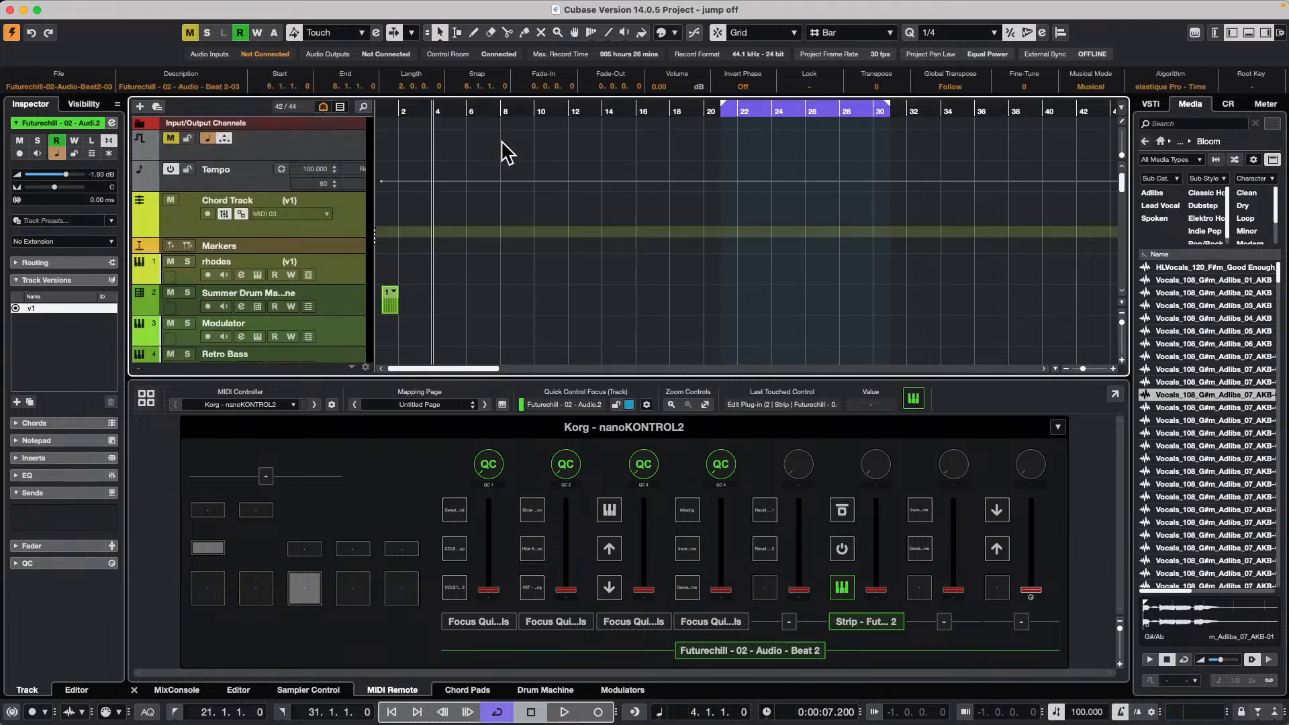
scroll(501, 140, down, 15)
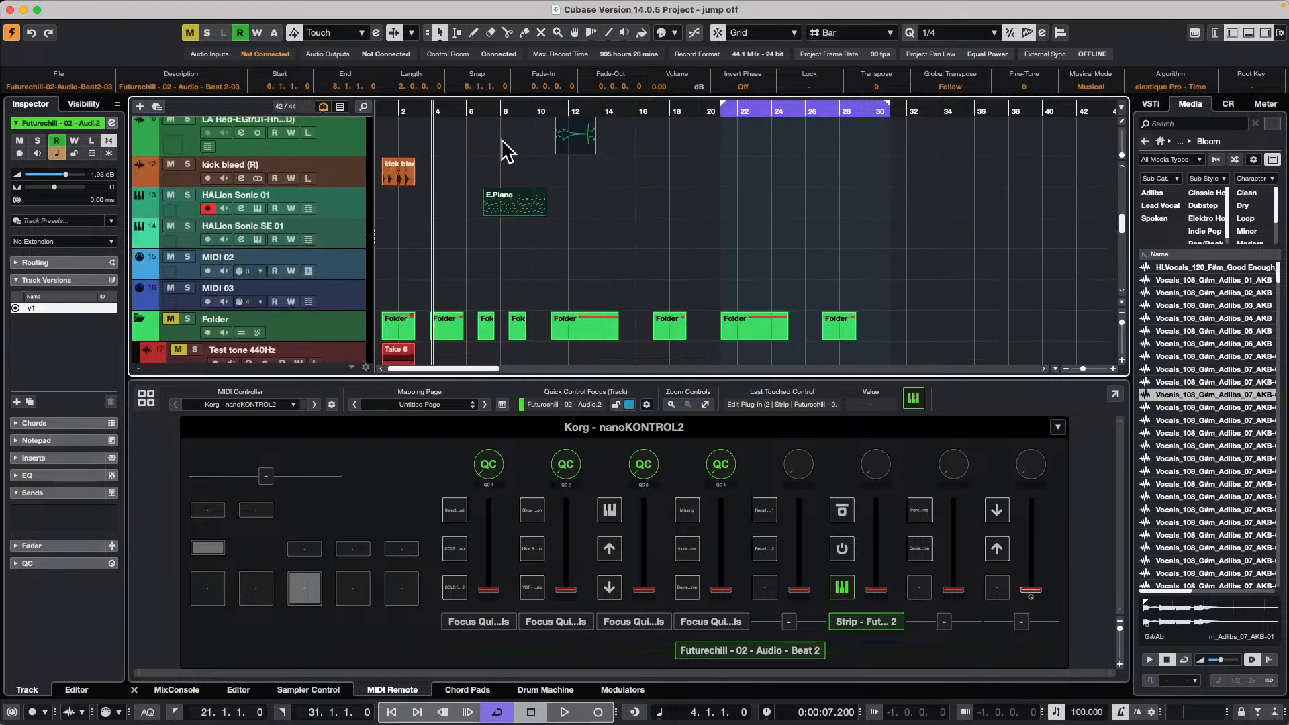
scroll(502, 143, down, 5)
scroll(502, 142, up, 20)
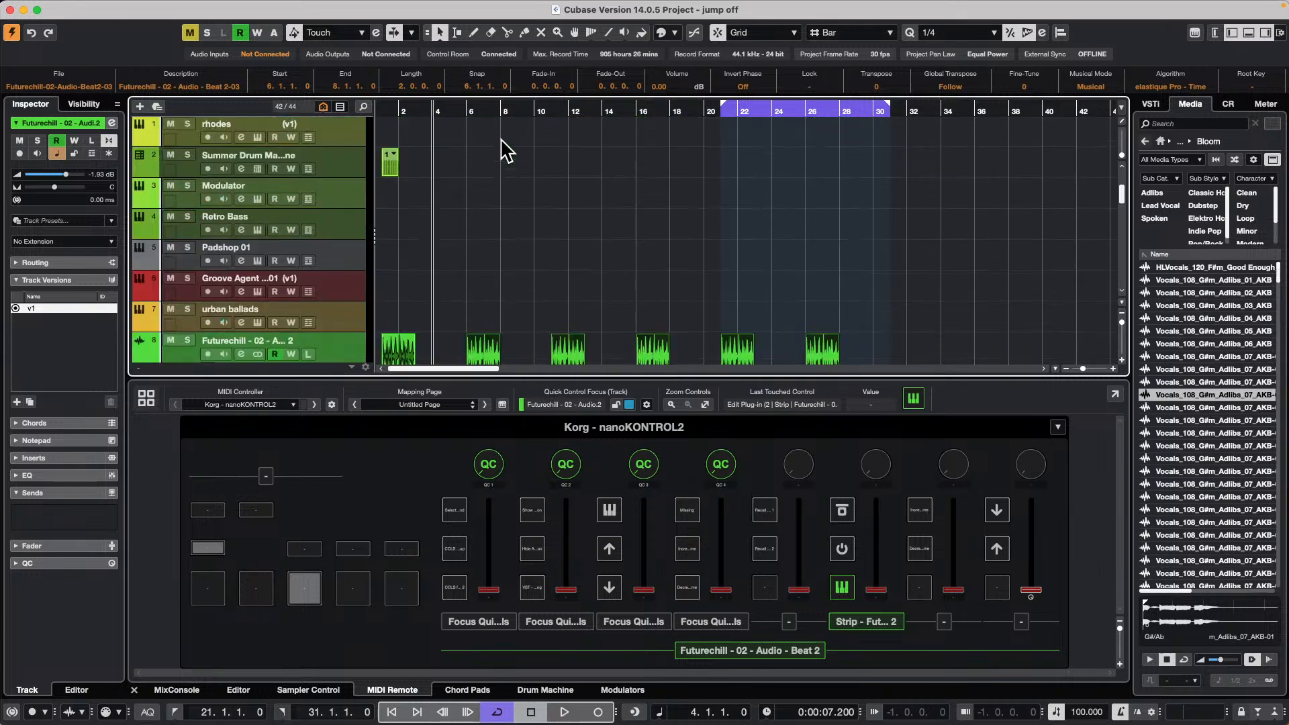
scroll(505, 150, down, 12)
Look up the Select from Cursor to End command in the Key Commands window and close the window
mouse_move(91, 11)
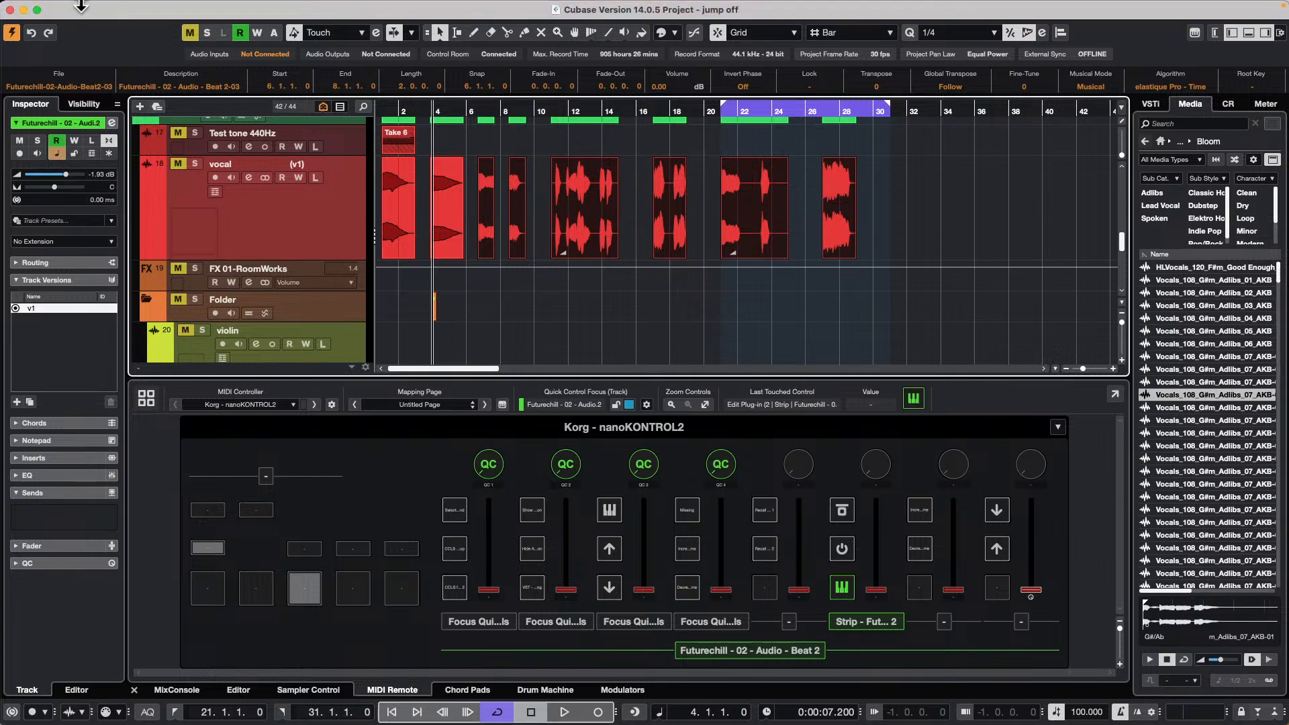
click(119, 10)
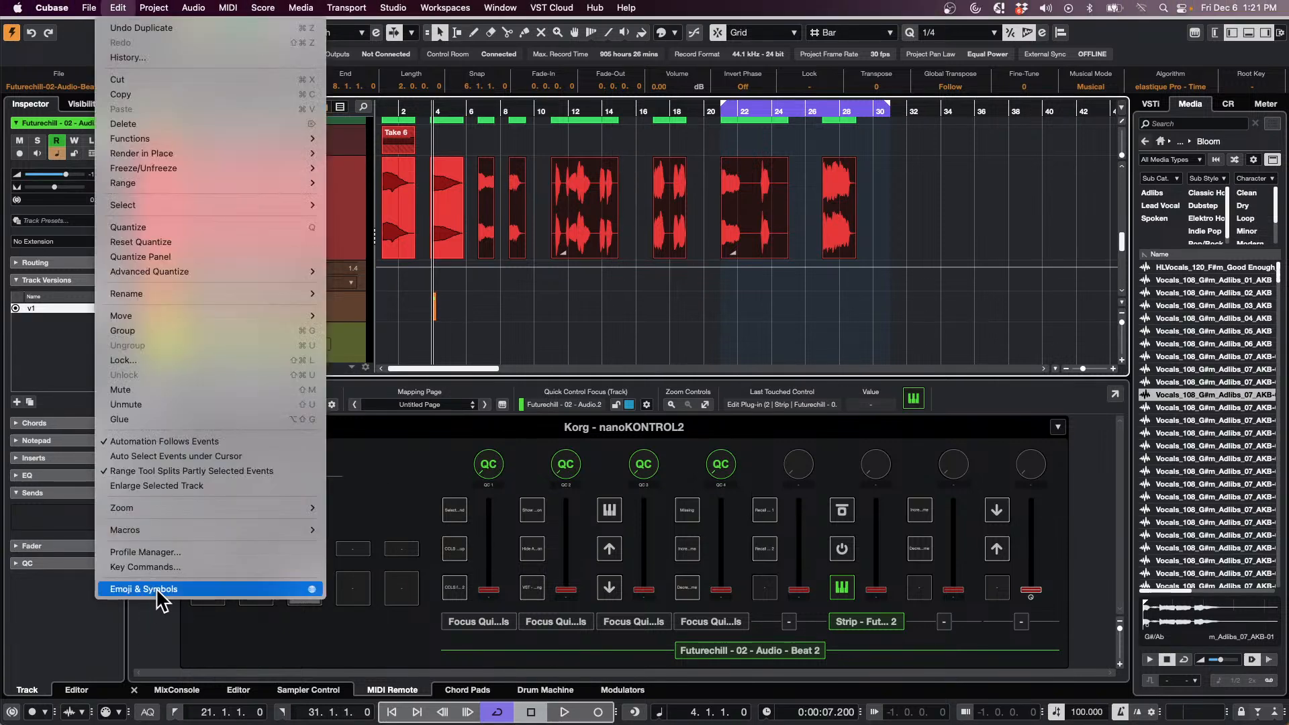
click(161, 566)
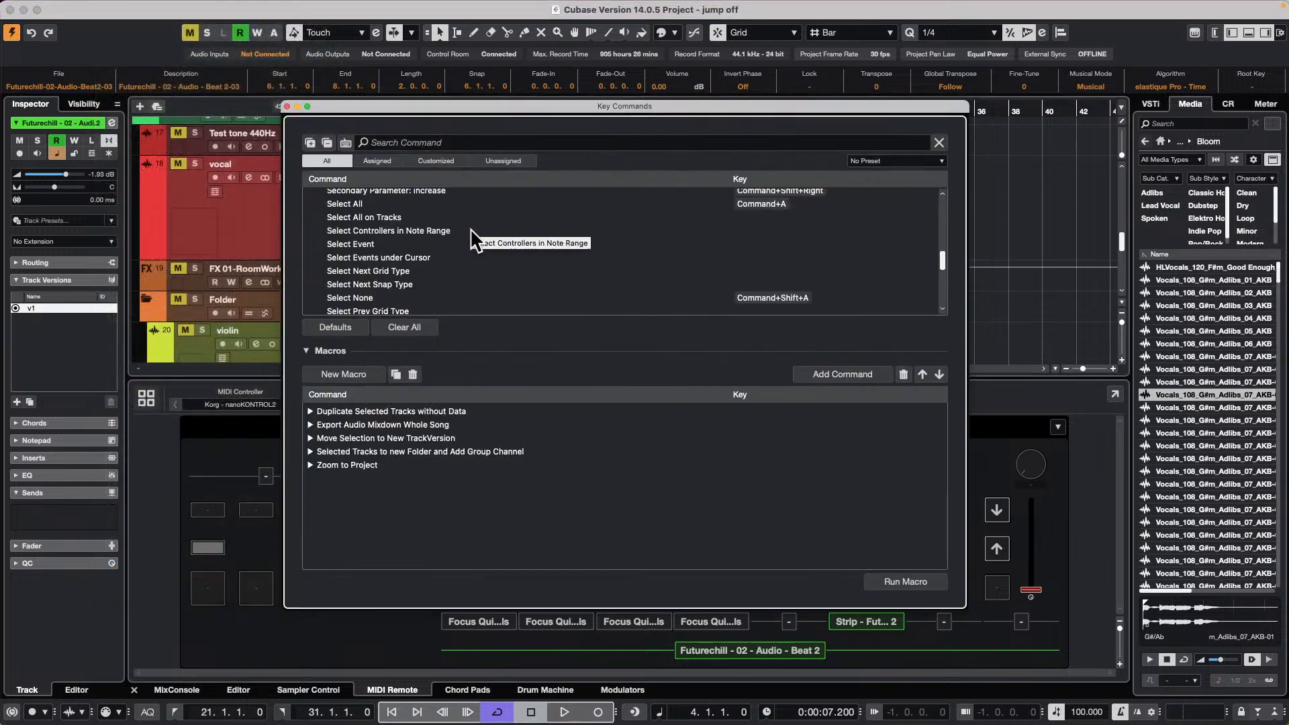
scroll(473, 240, down, 2)
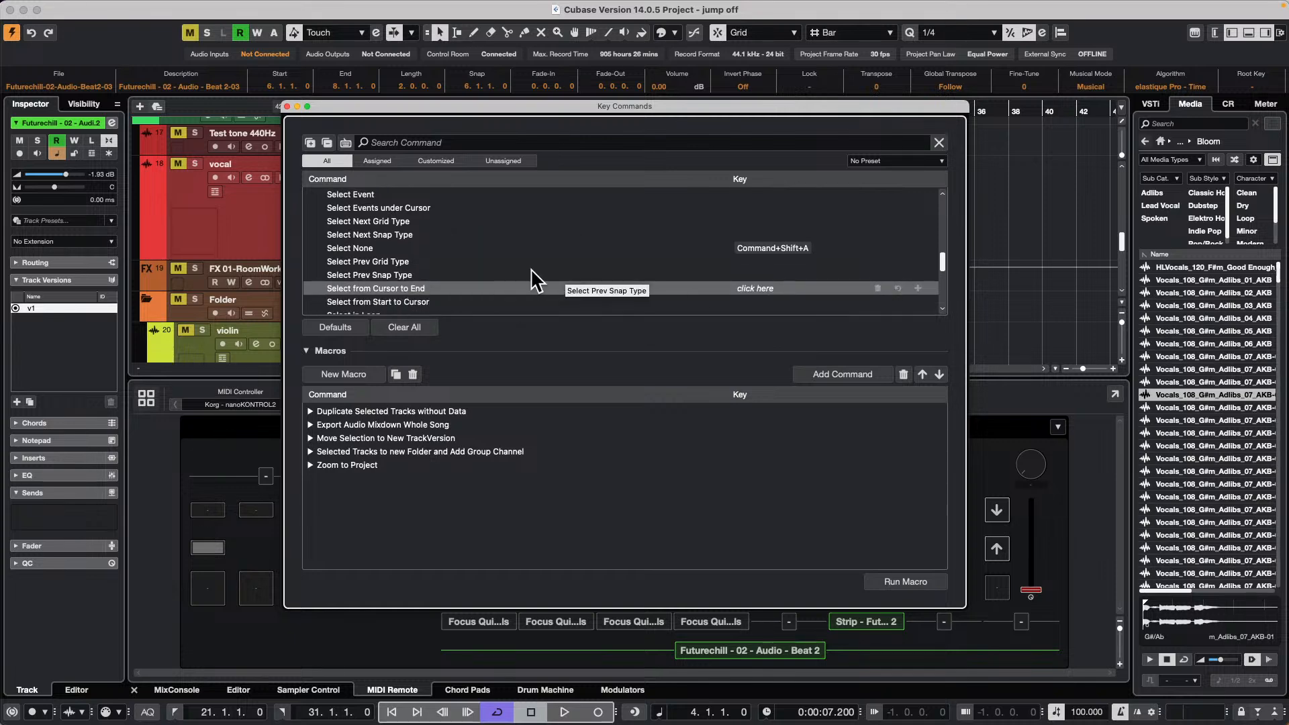
click(288, 106)
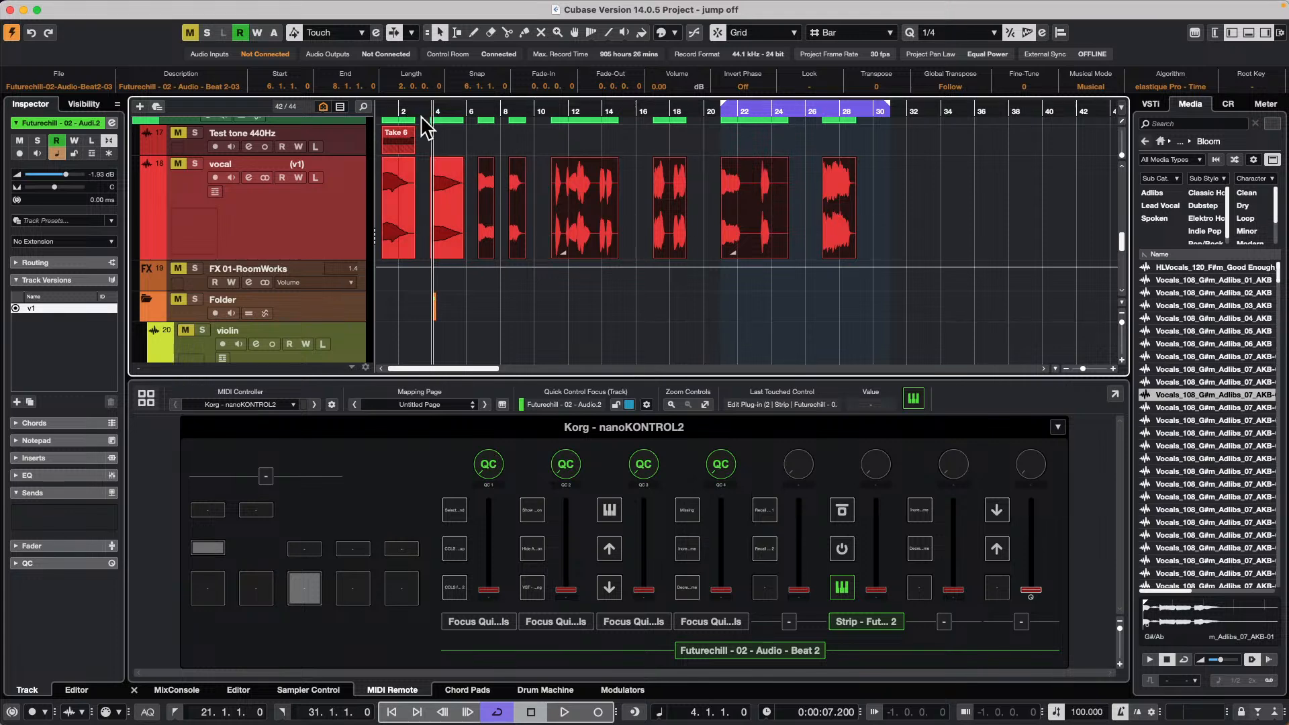
Zoom in horizontally on the vocal events around bar 4 and zoom back out to see the arrangement
key(h)
key(h)
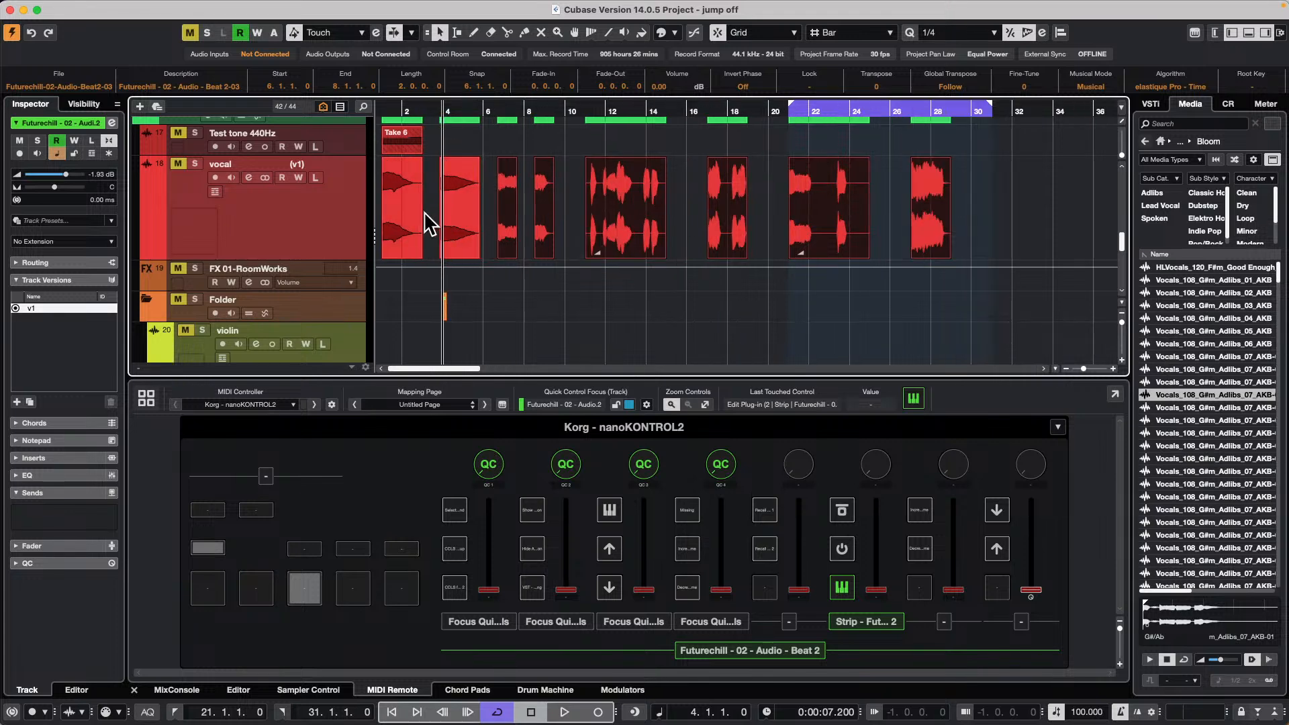
key(h)
key(h)
key(h)
key(h)
key(h)
key(h)
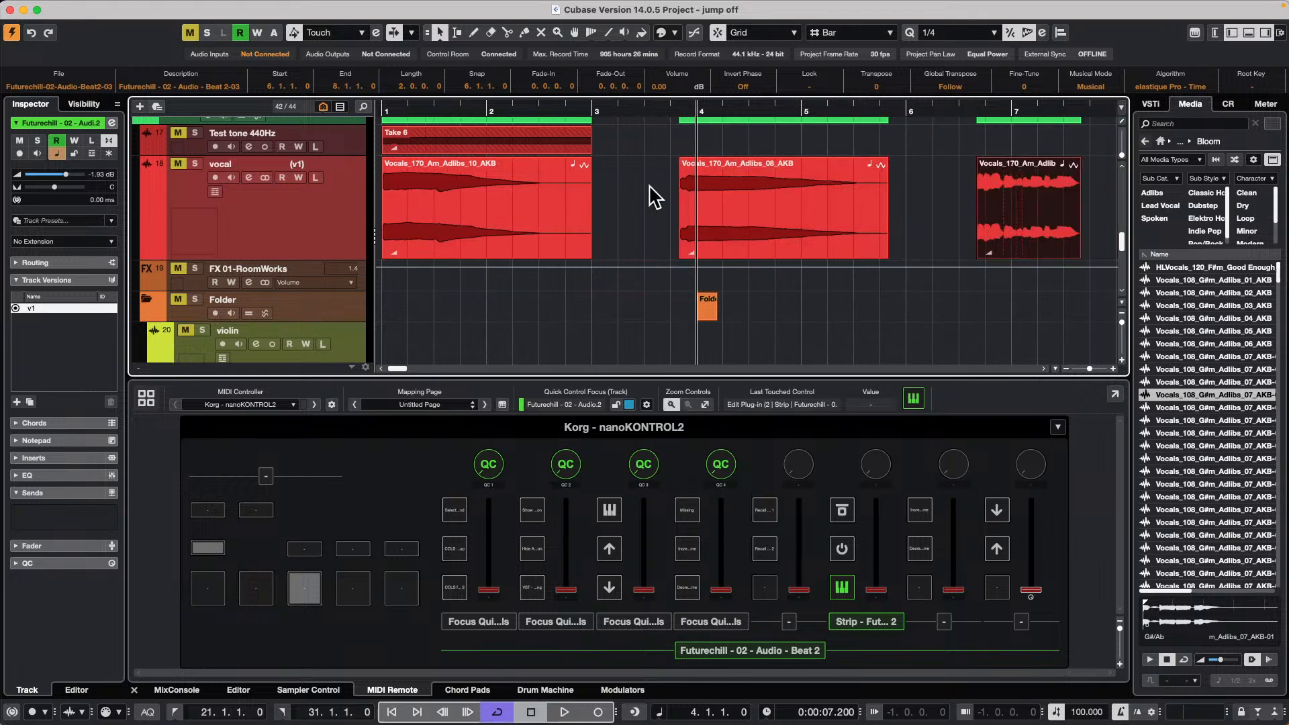
key(g)
key(g)
key(g)
key(g)
key(g)
key(g)
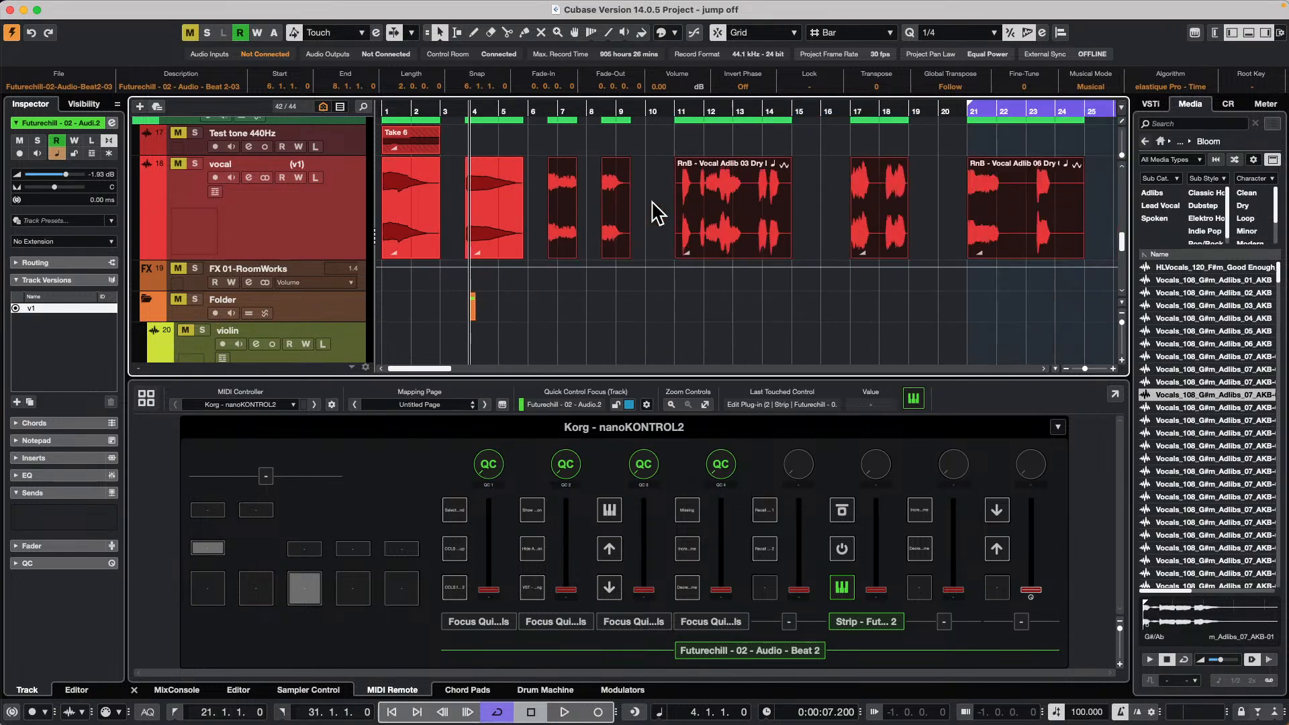
Clear the event selection, turn on Combine Selection Tools, and select the vocal track range from bar 11 to bar 16
click(609, 213)
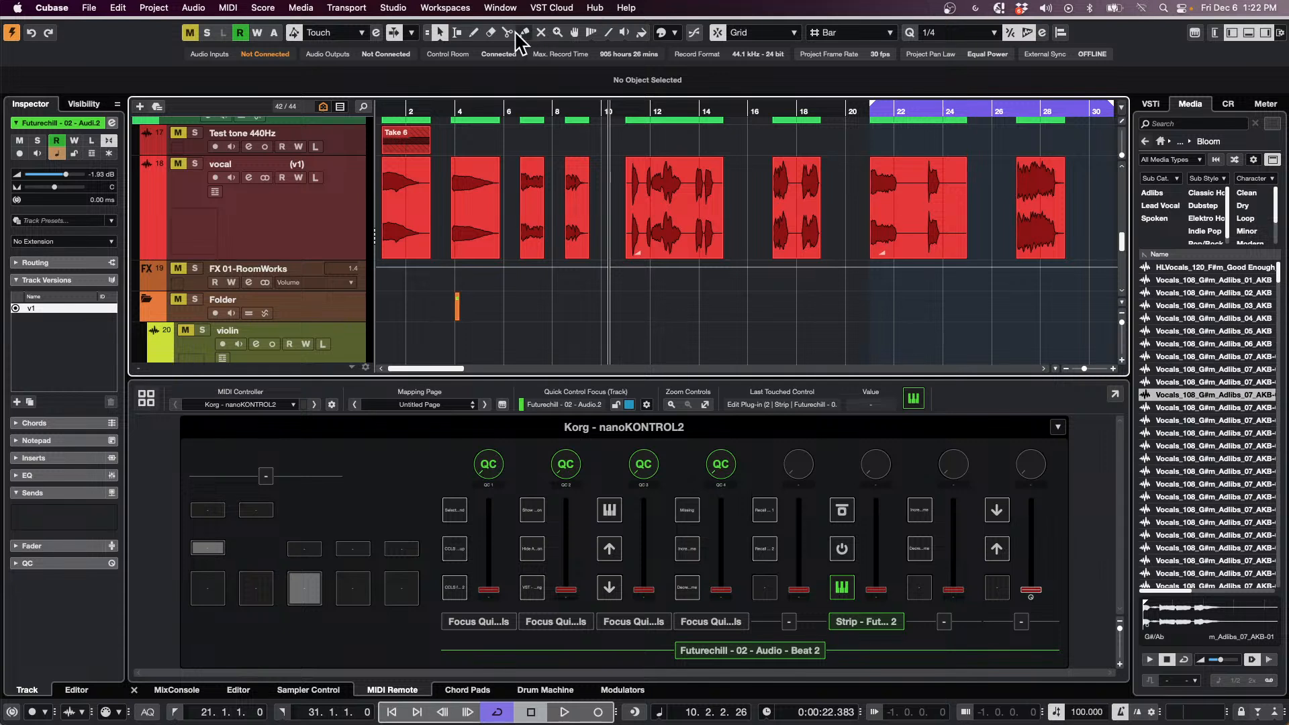
click(427, 32)
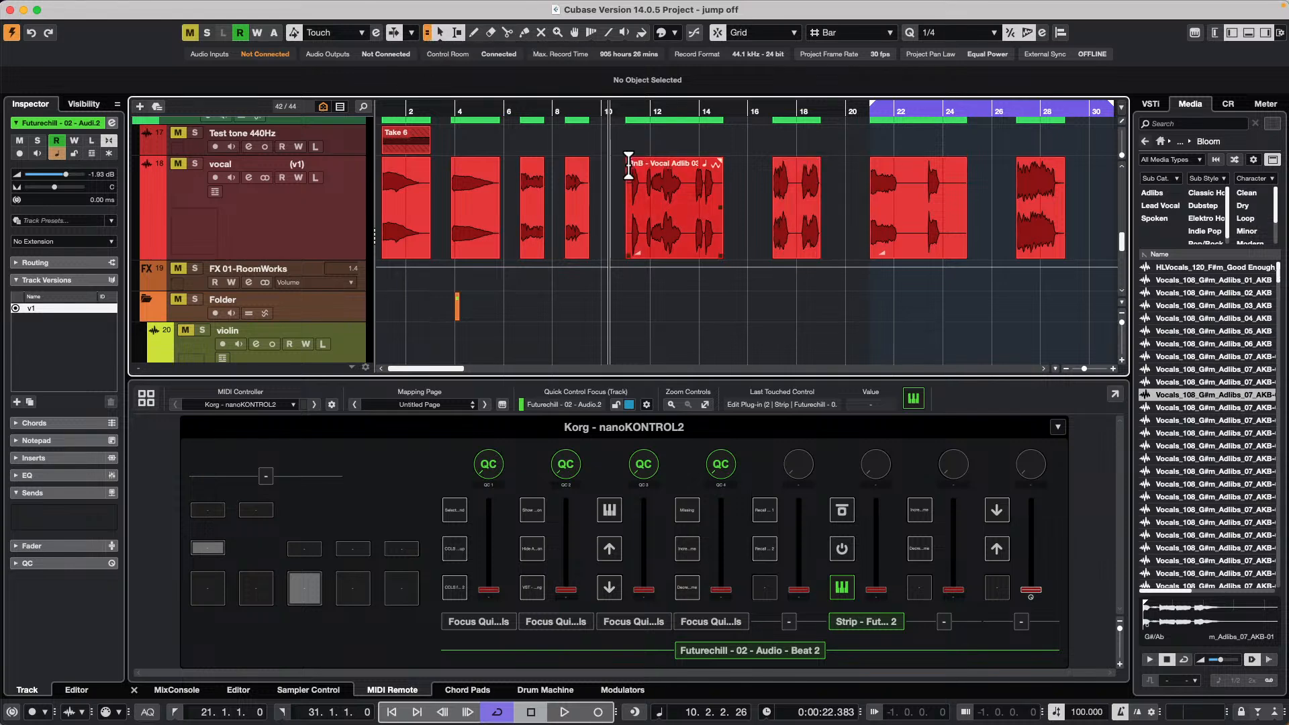
drag(628, 164, 745, 167)
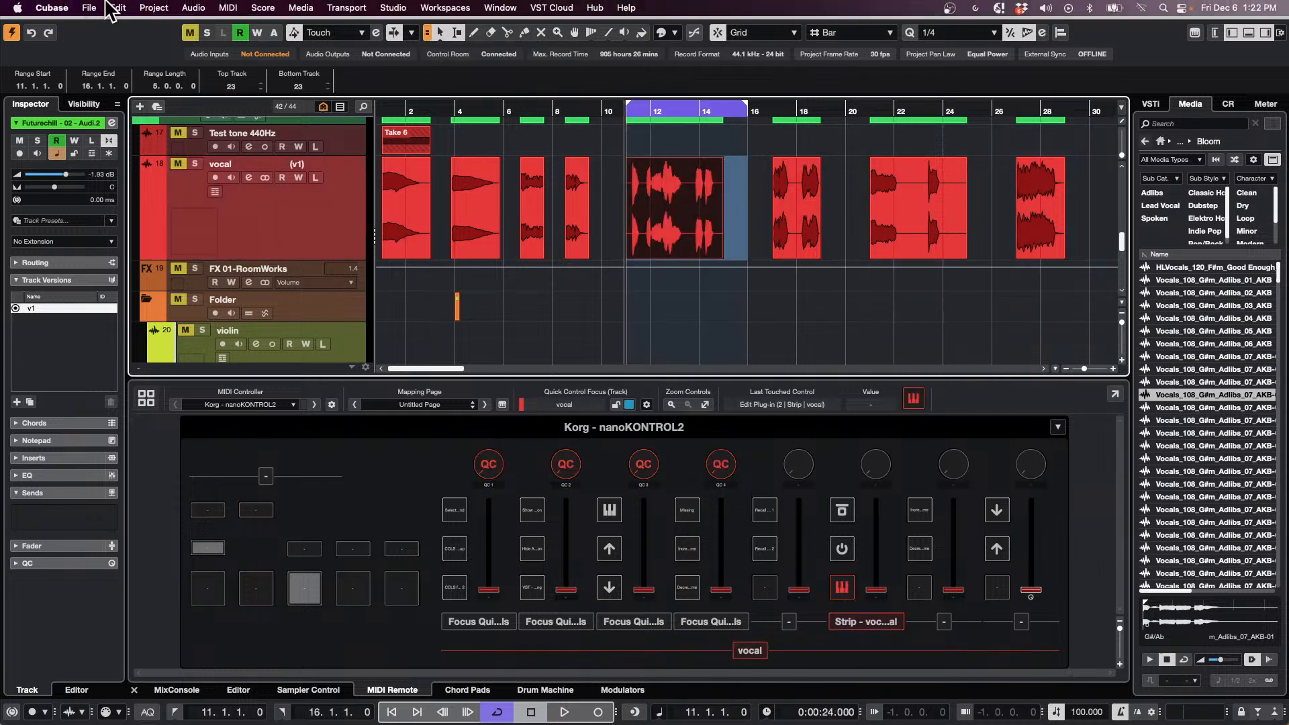
click(120, 8)
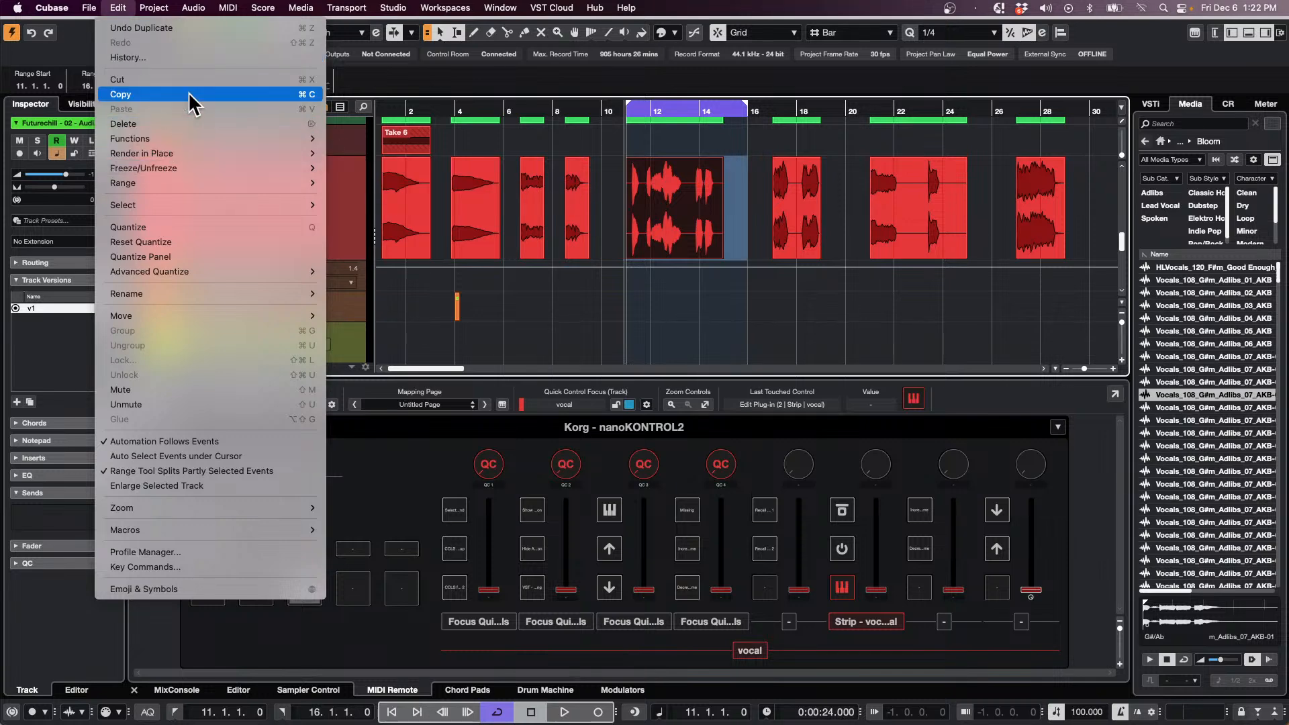
click(752, 200)
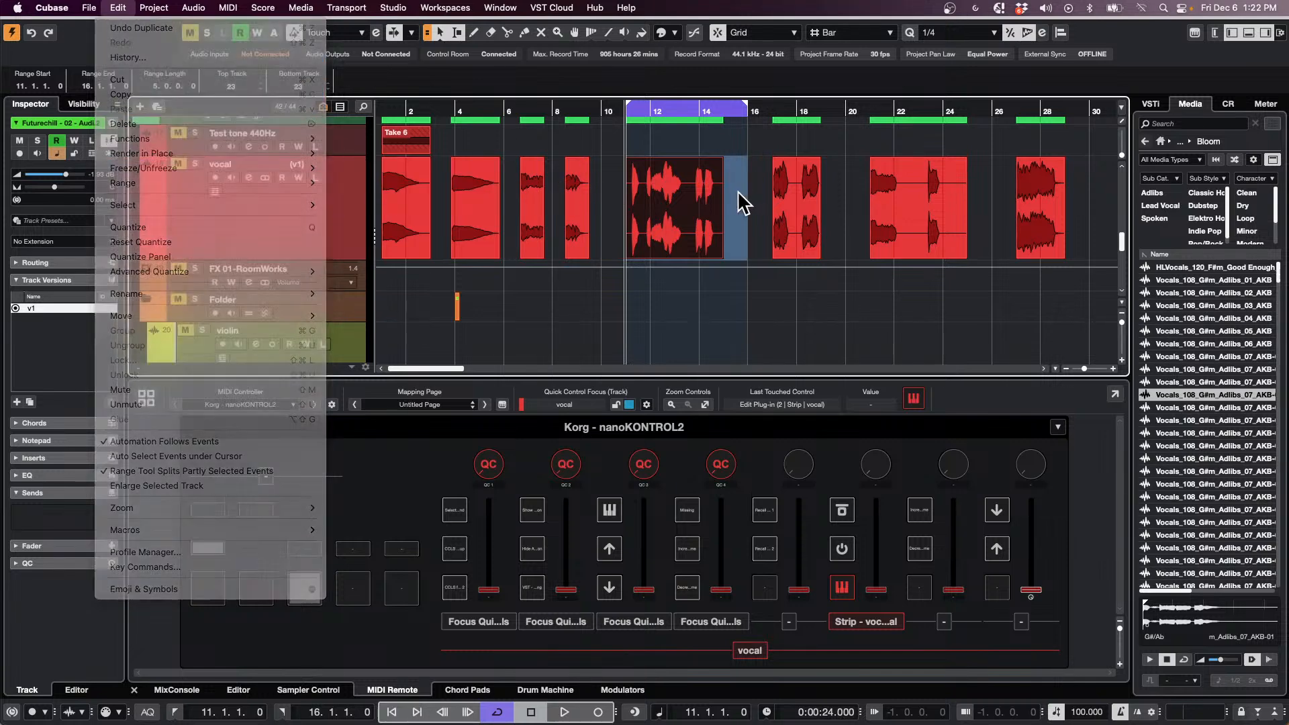
Copy the vocal track range from bar 11 to bar 14, paste it at about bar 50, and undo the paste
click(614, 194)
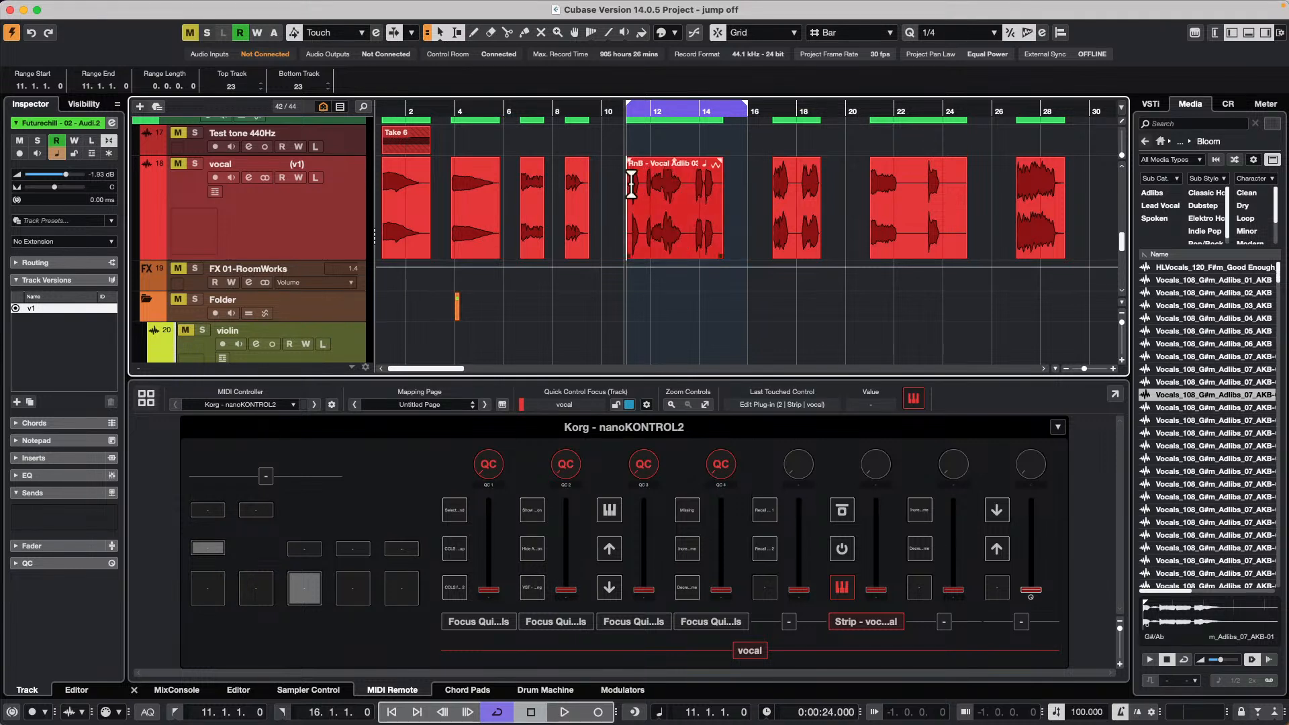
drag(618, 194, 682, 191)
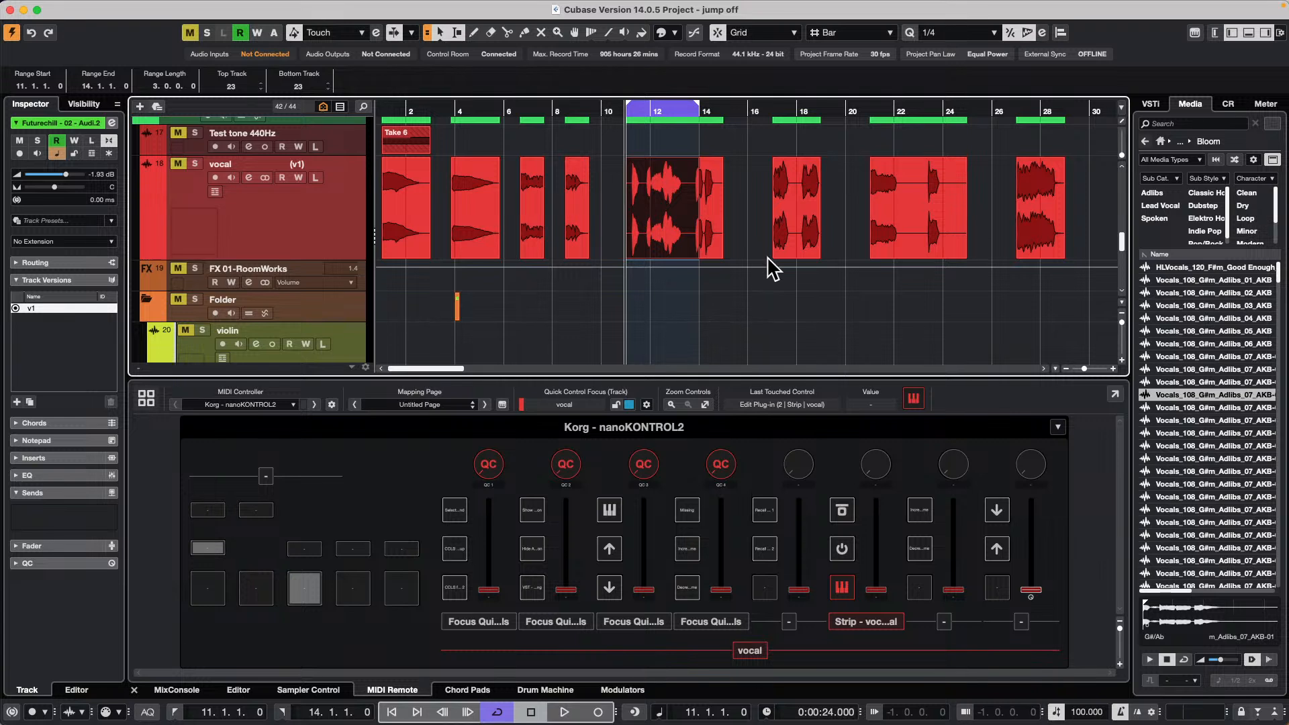
drag(828, 108, 808, 57)
click(819, 221)
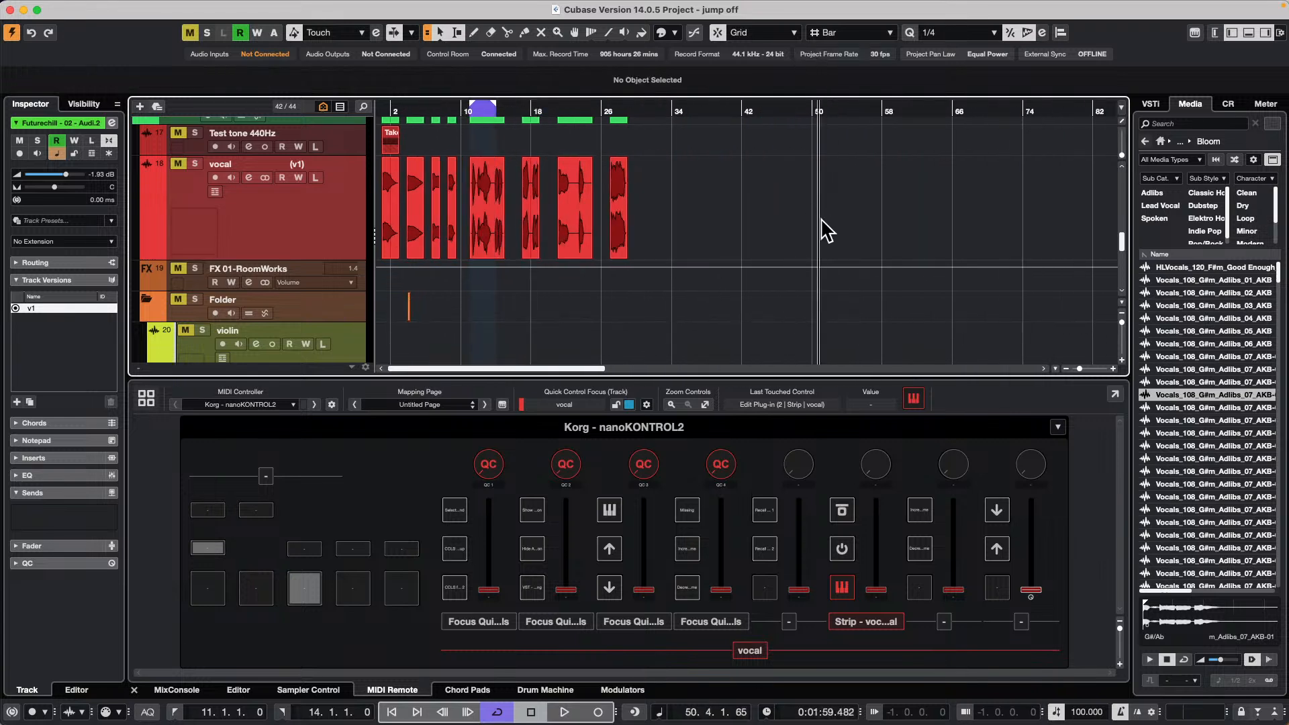
key(super+v)
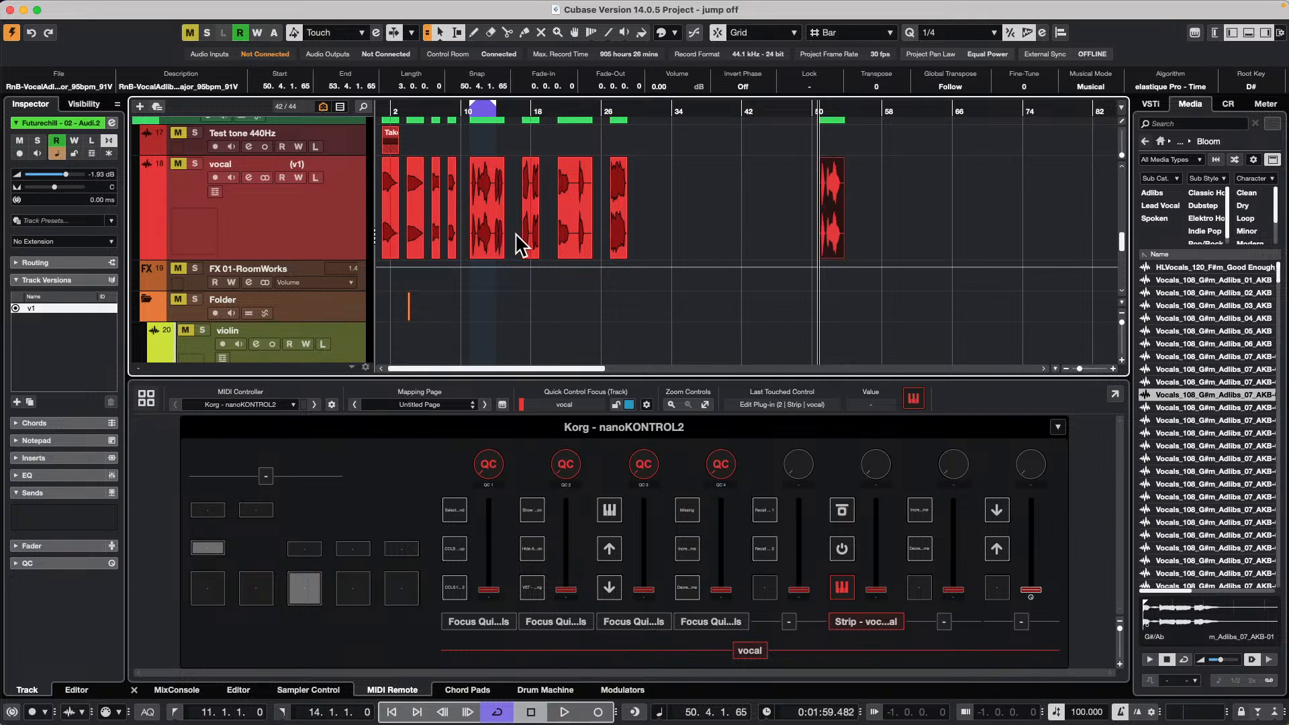
key(super+z)
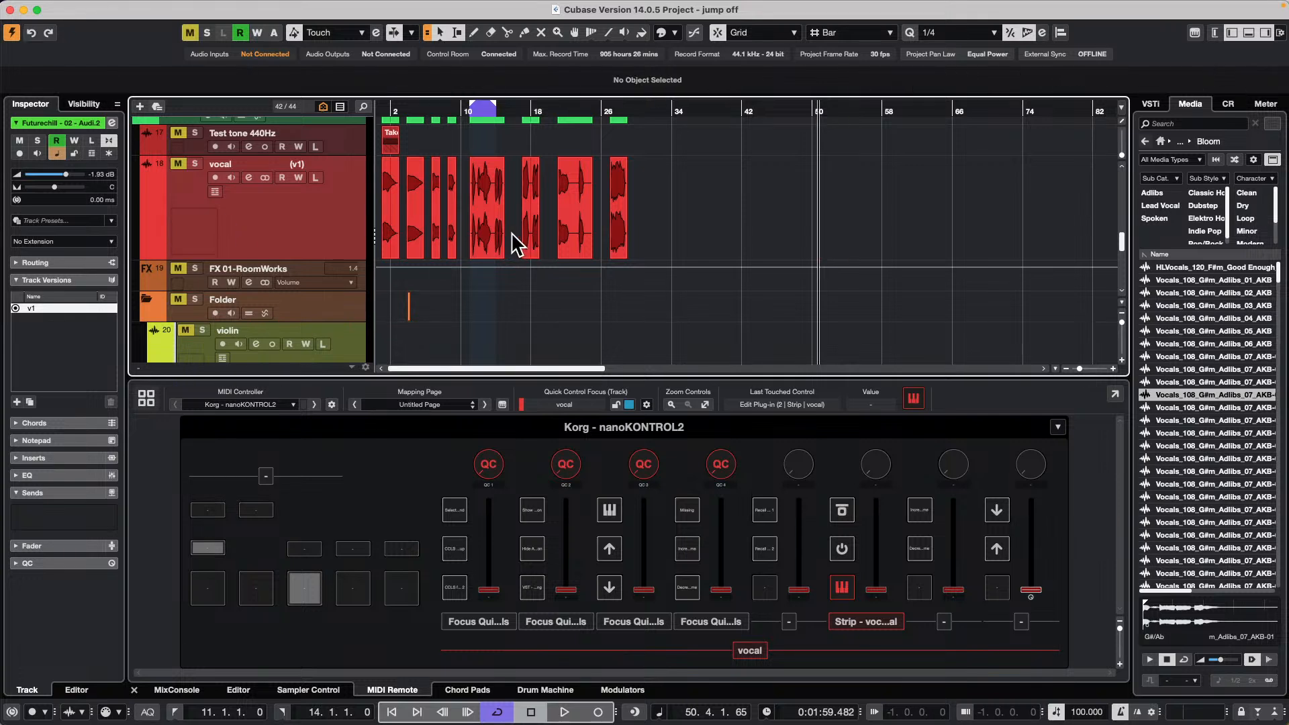
click(511, 232)
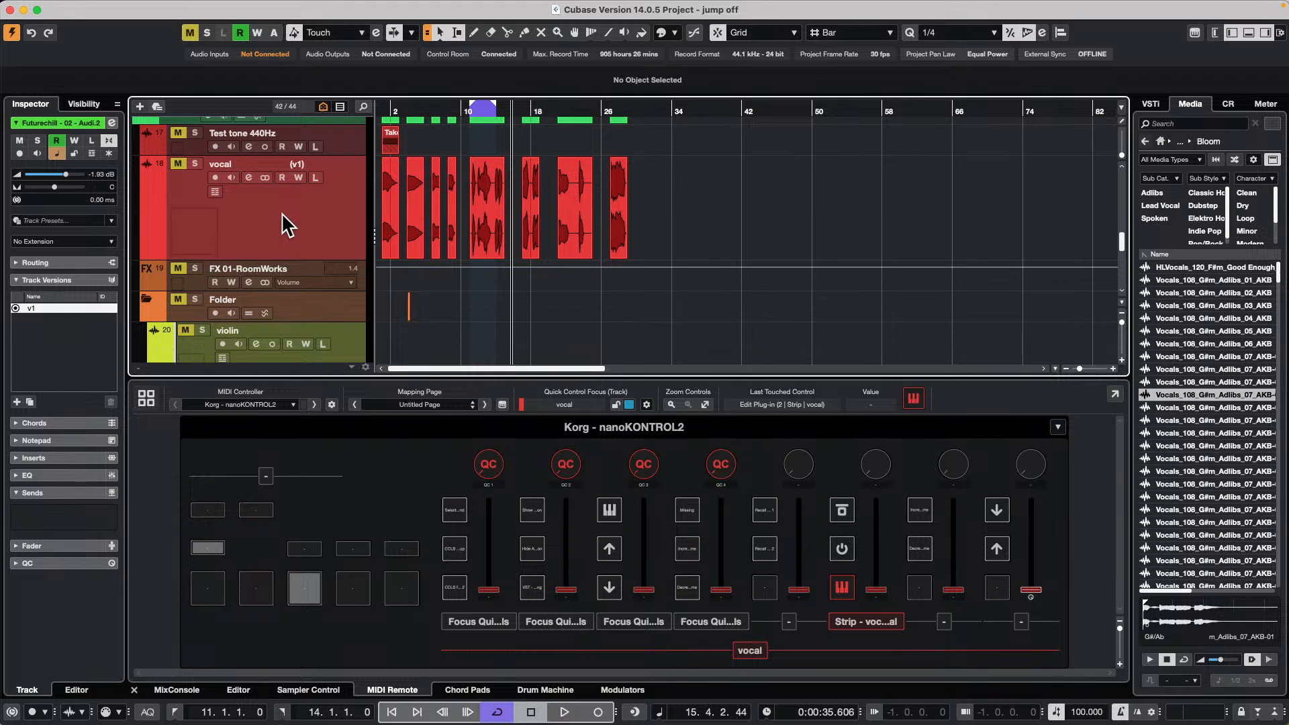
Add one mono audio track with stereo output directly below the vocal track
mouse_move(394, 219)
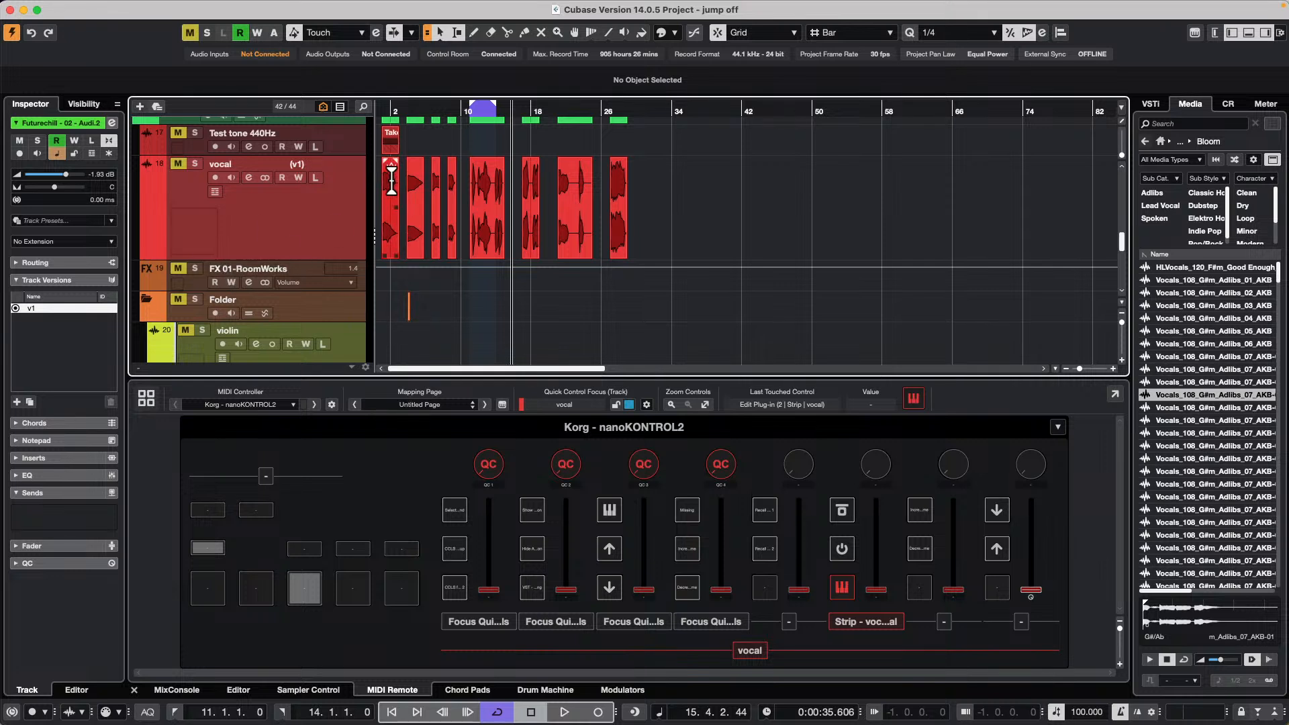
mouse_move(615, 255)
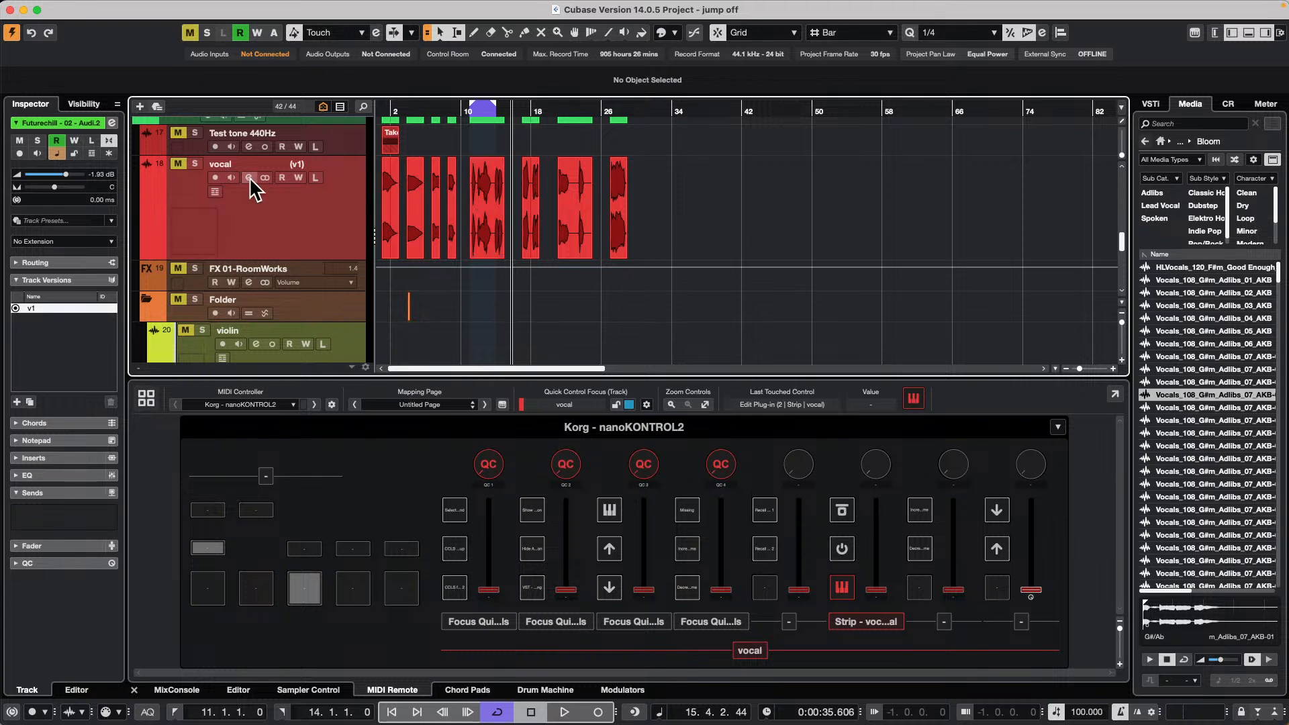
right_click(286, 206)
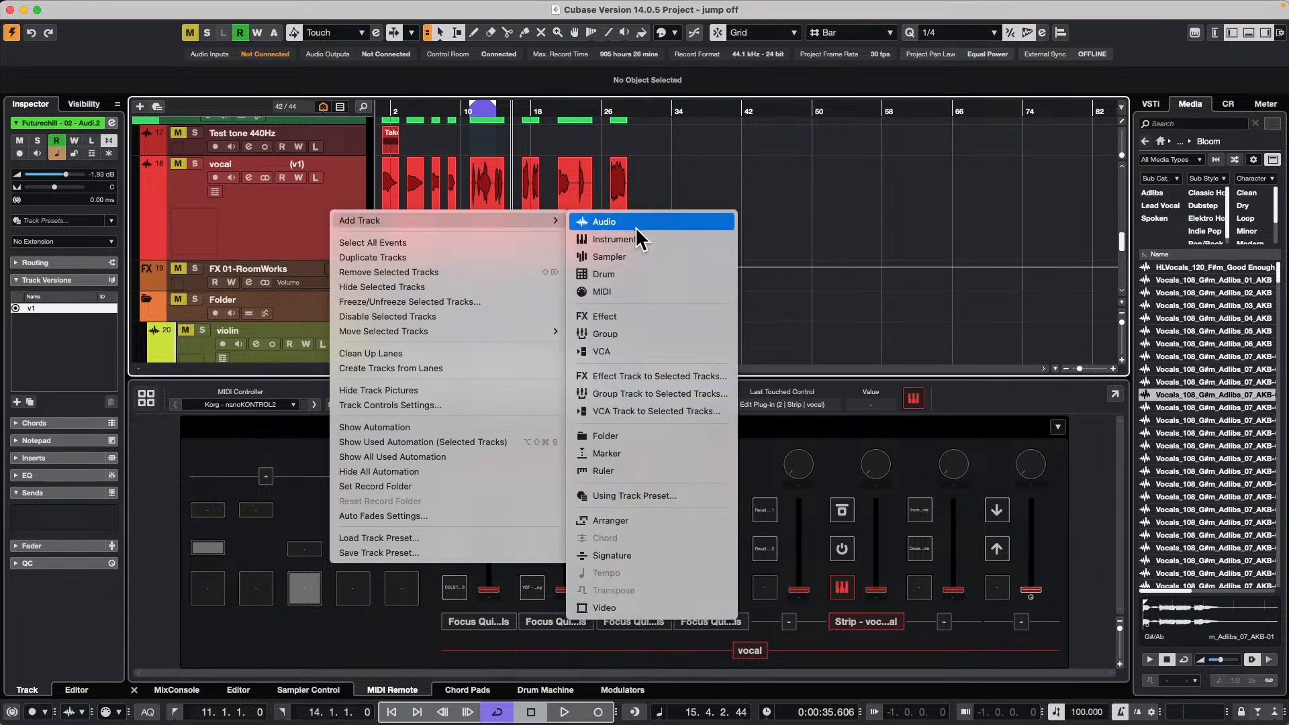
click(635, 227)
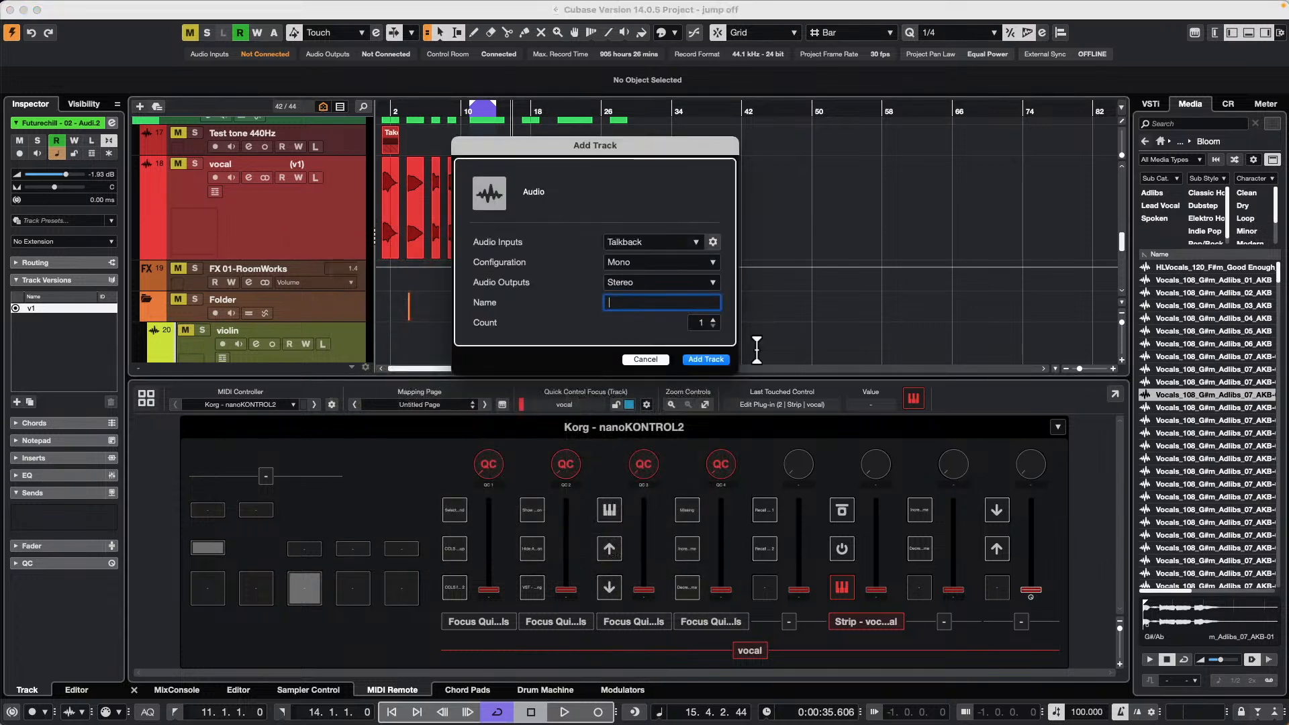
click(709, 359)
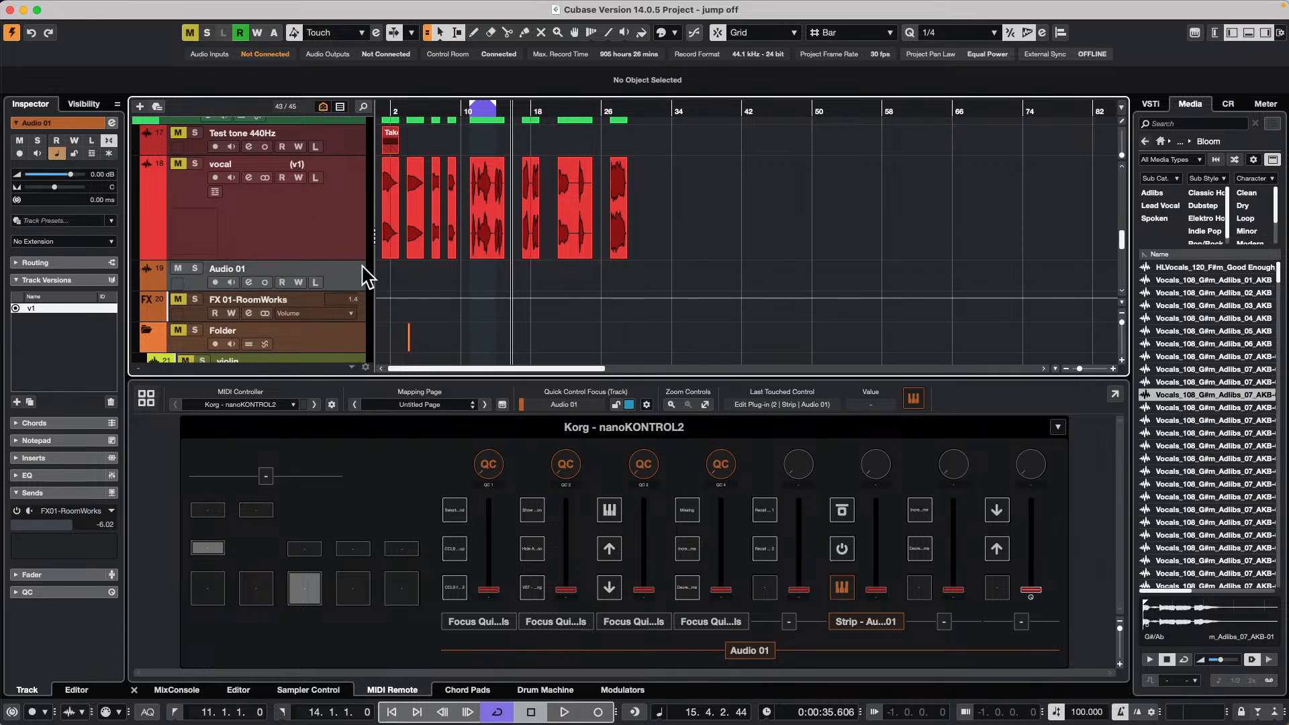
Open the Set Record Folder dialog for the Audio 01 track and cancel it
right_click(342, 272)
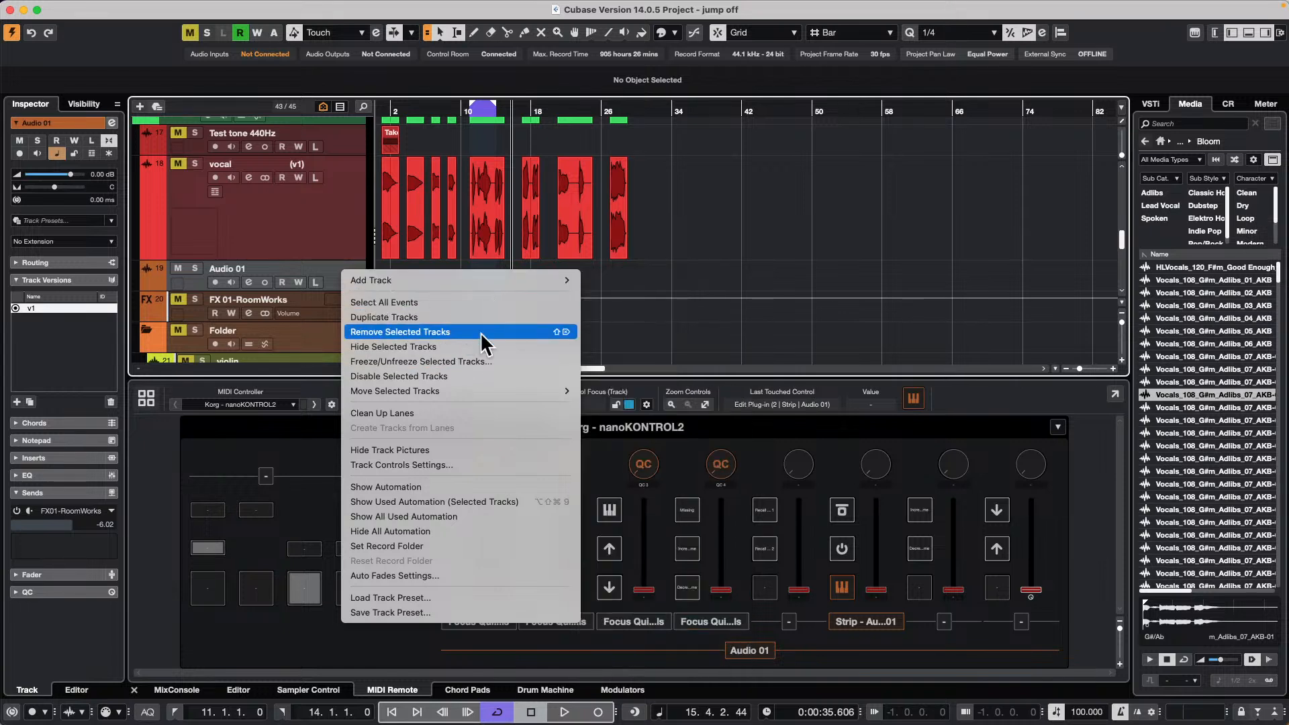
click(461, 545)
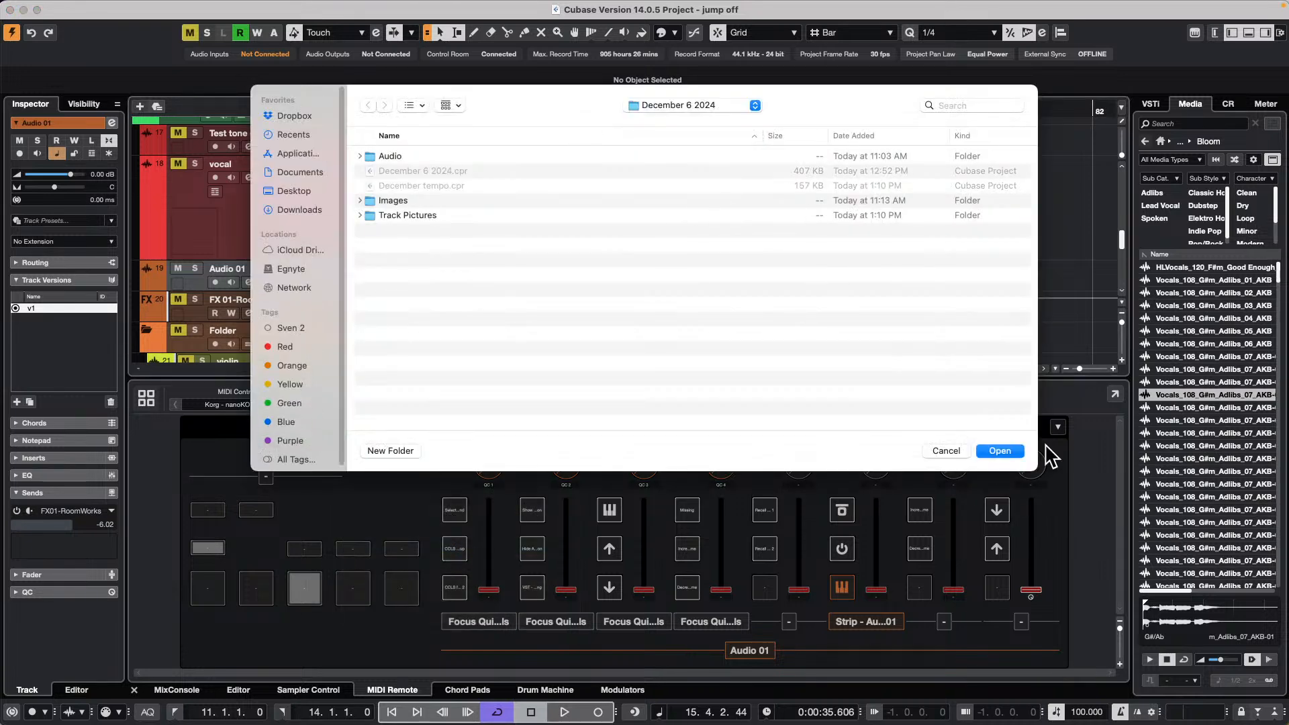
click(956, 455)
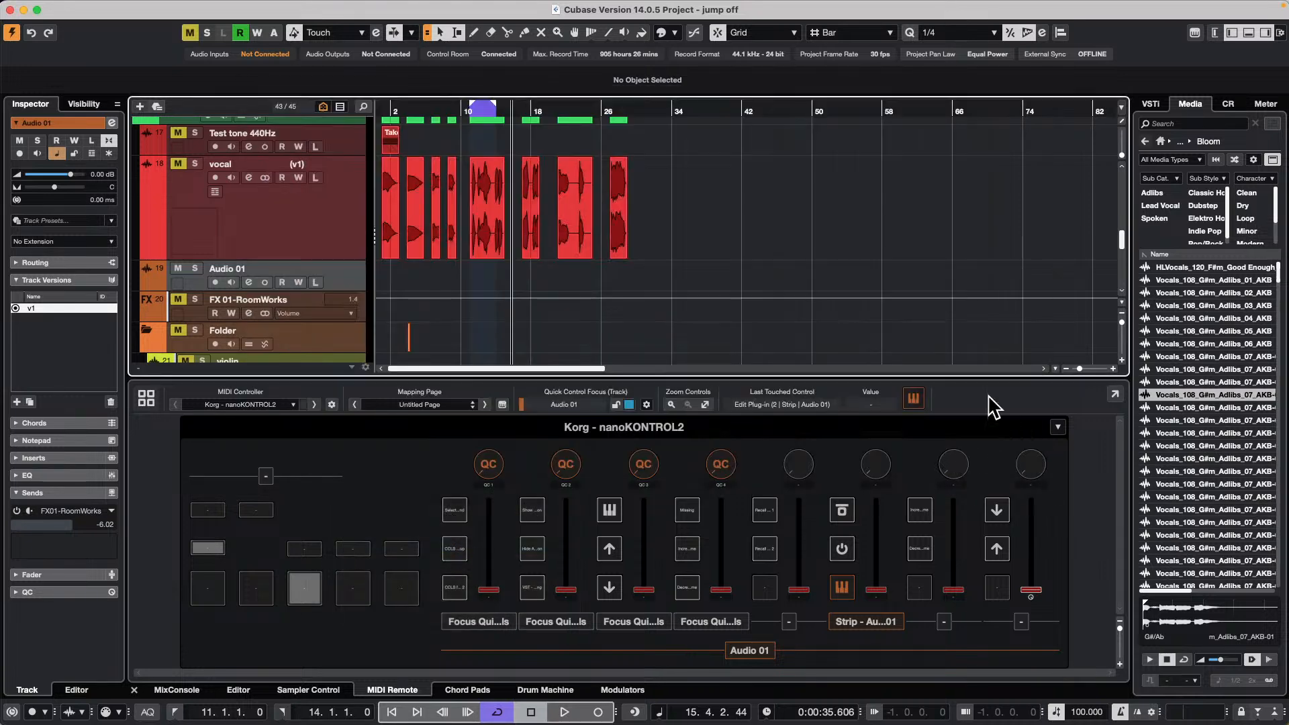
Open the project's Pool window, enlarge it to fit the media list, and check the Sampler Track folder
mouse_move(422, 10)
key(super+p)
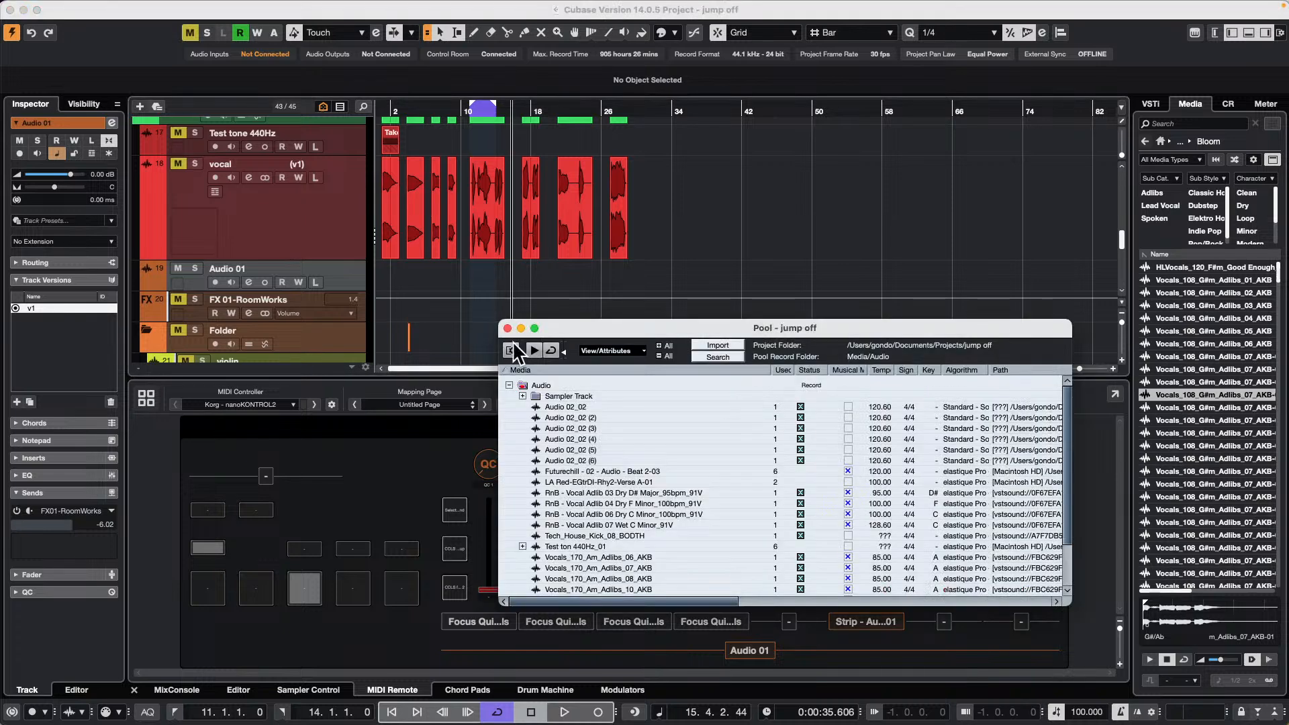
drag(602, 326, 565, 108)
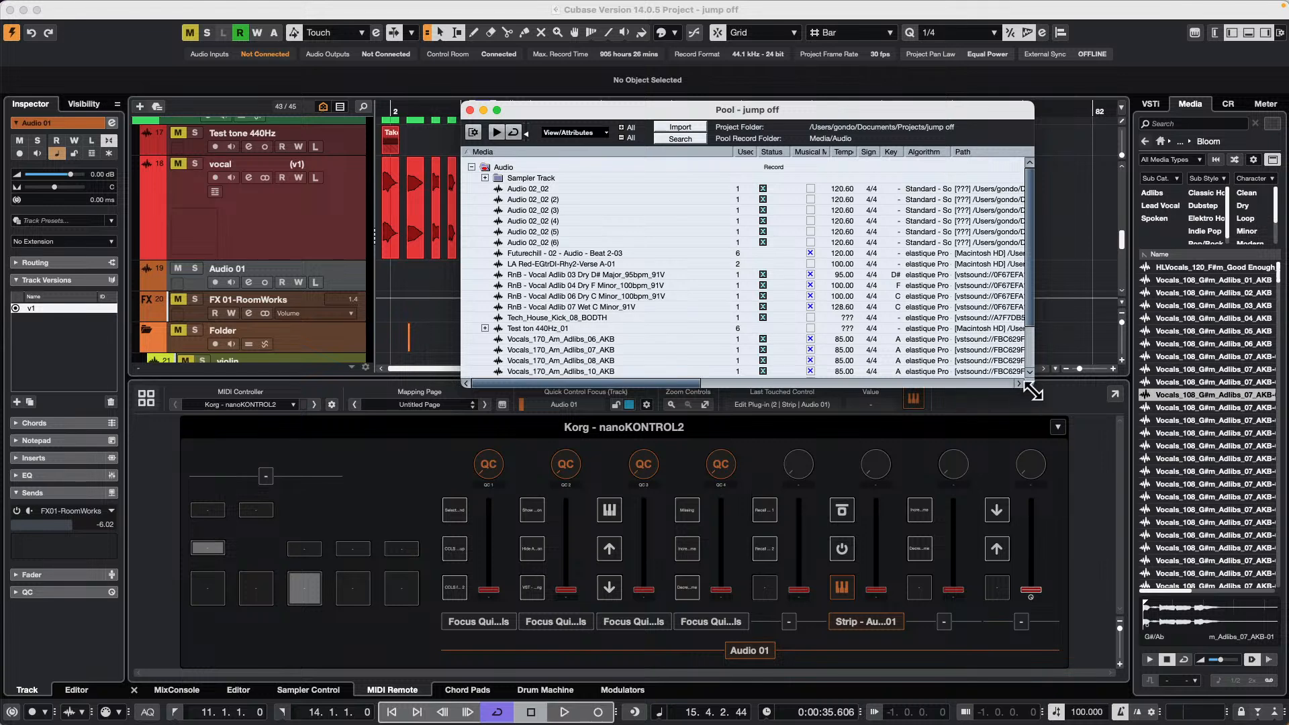
drag(1031, 384, 1116, 590)
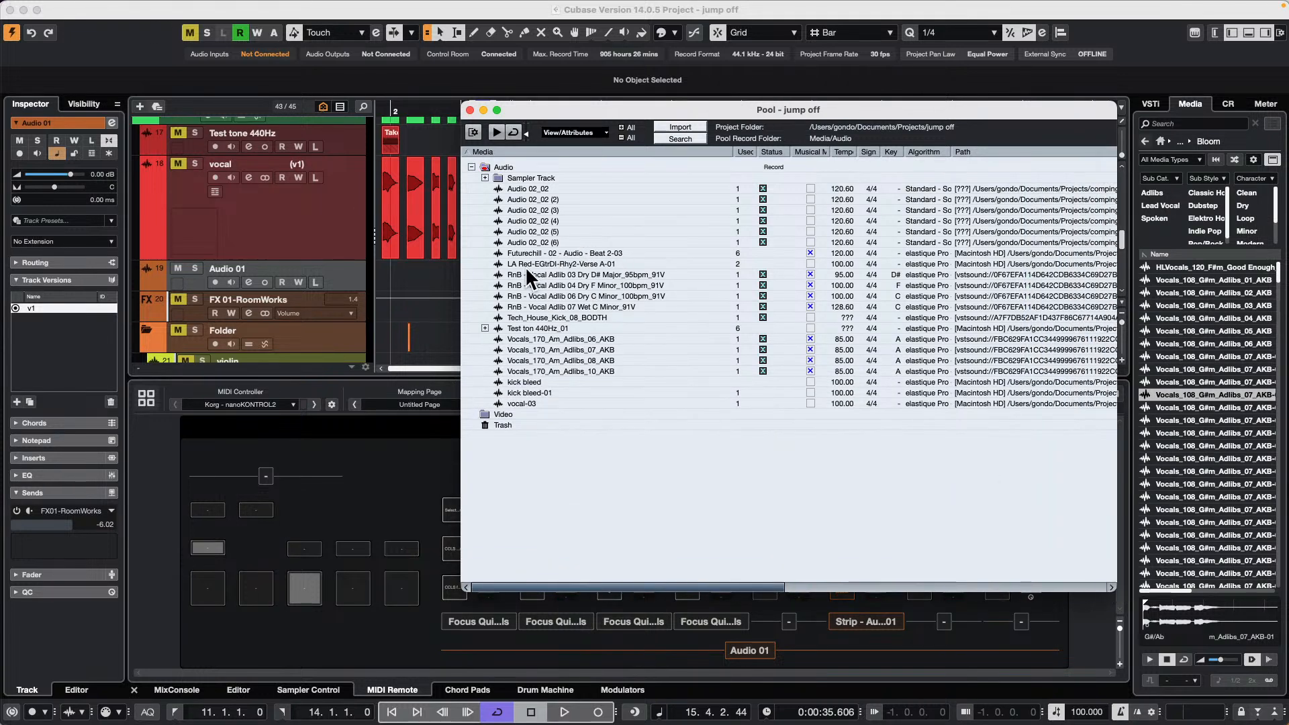
click(485, 177)
click(485, 177)
Create a new folder named vocals in the Pool's Audio section
right_click(490, 237)
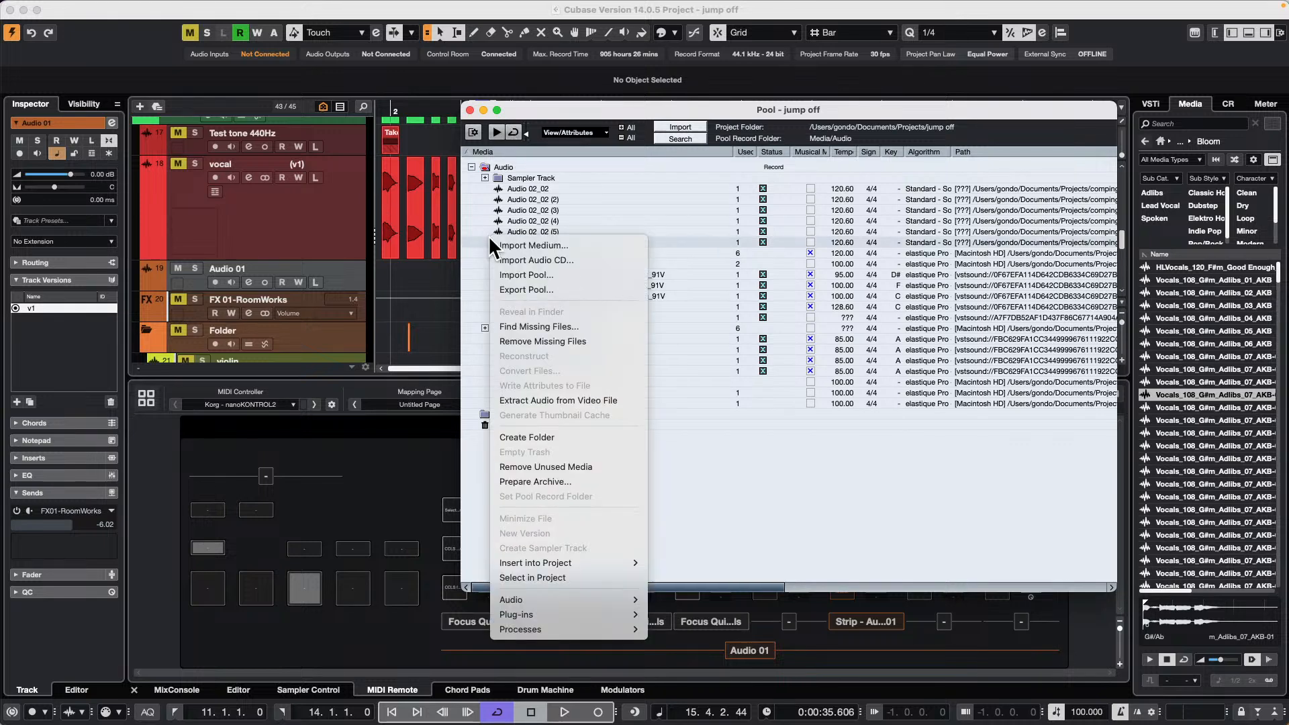
click(593, 437)
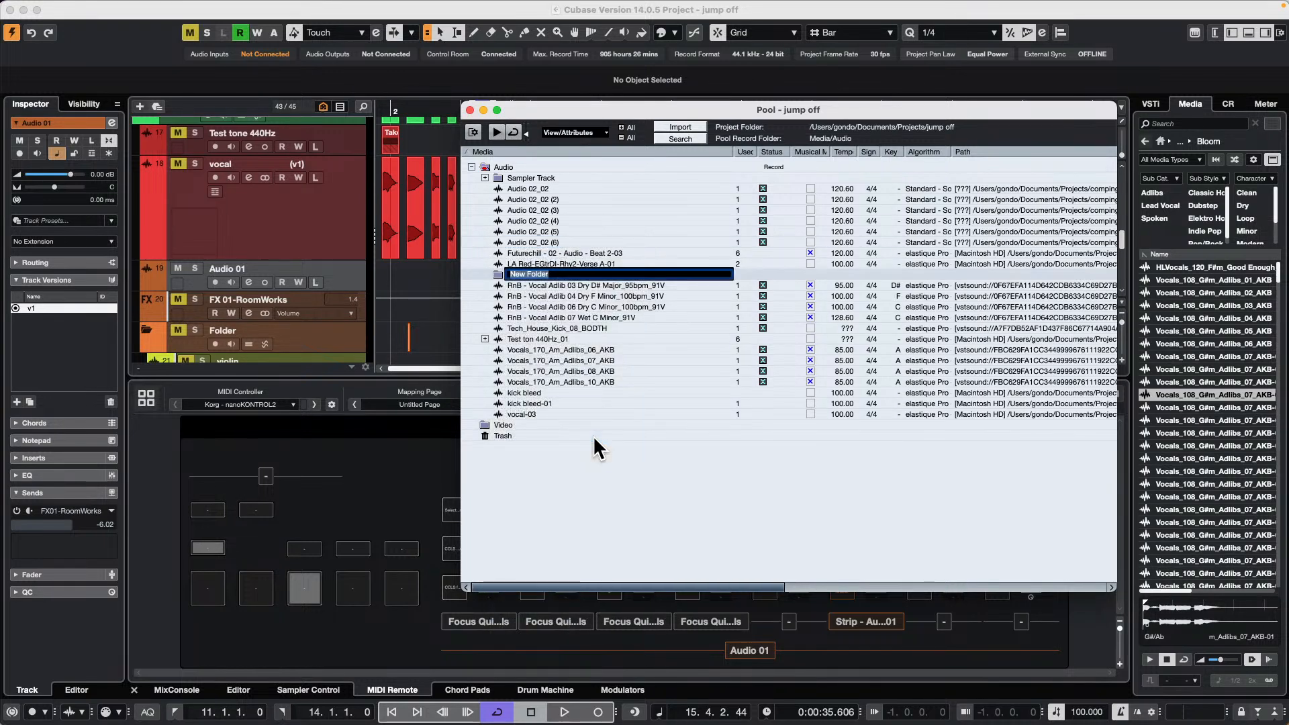
text(vocals)
key(Return)
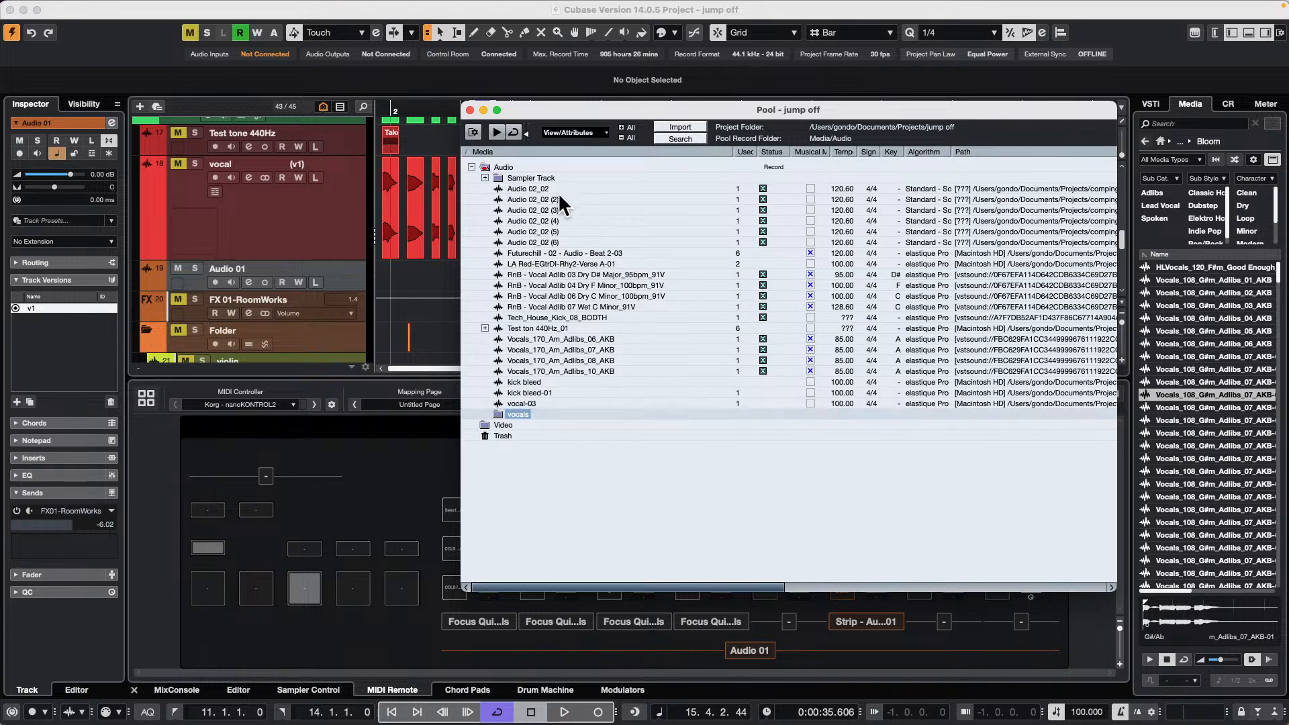
Move the four Vocals_170_Am_Adlibs files (06, 07, 08 and 10) into the vocals folder in the Pool
click(561, 338)
shift+click(541, 369)
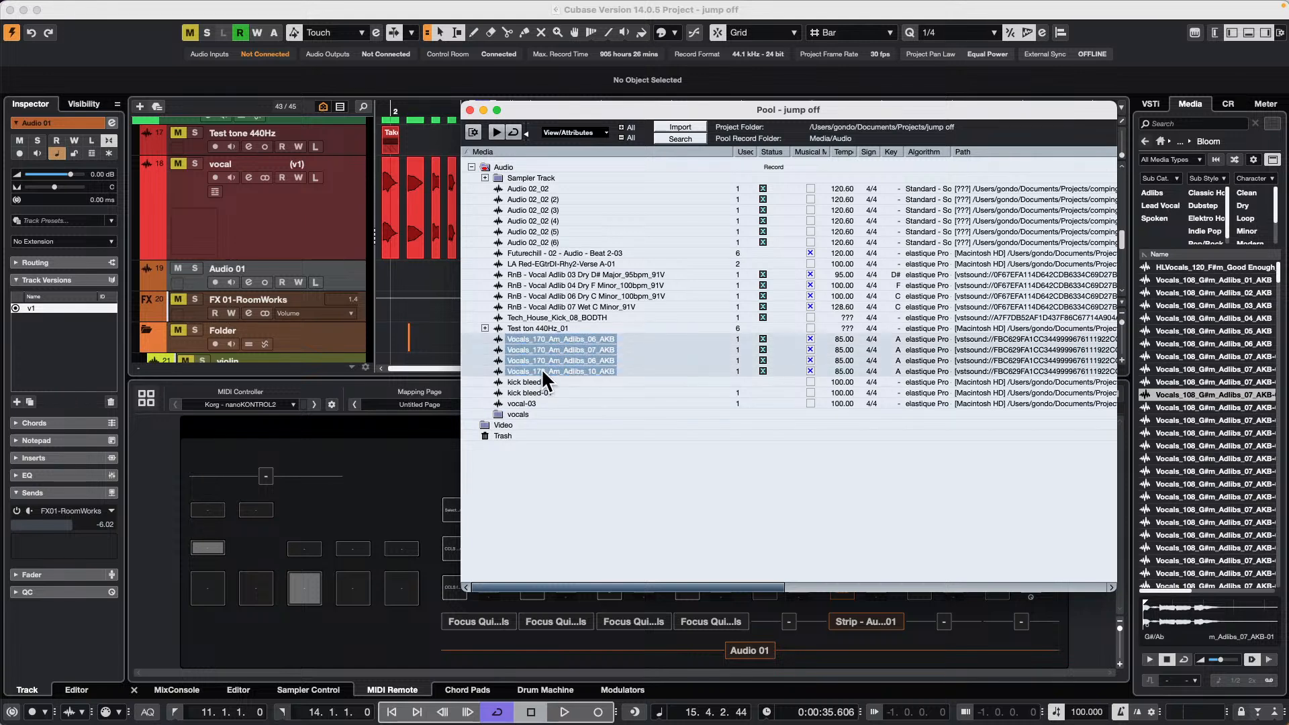
drag(549, 367, 521, 412)
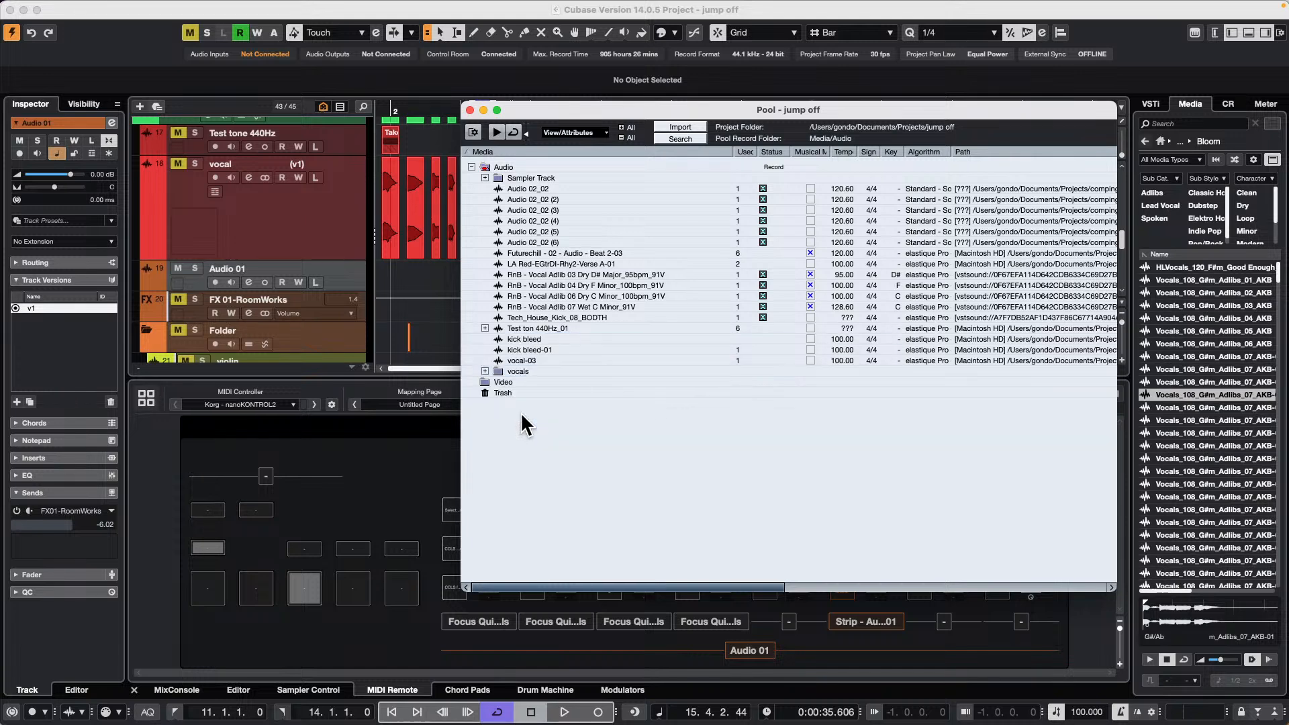
Expand and collapse the Pool's vocals folder to check its contents, and close the Pool window
click(483, 370)
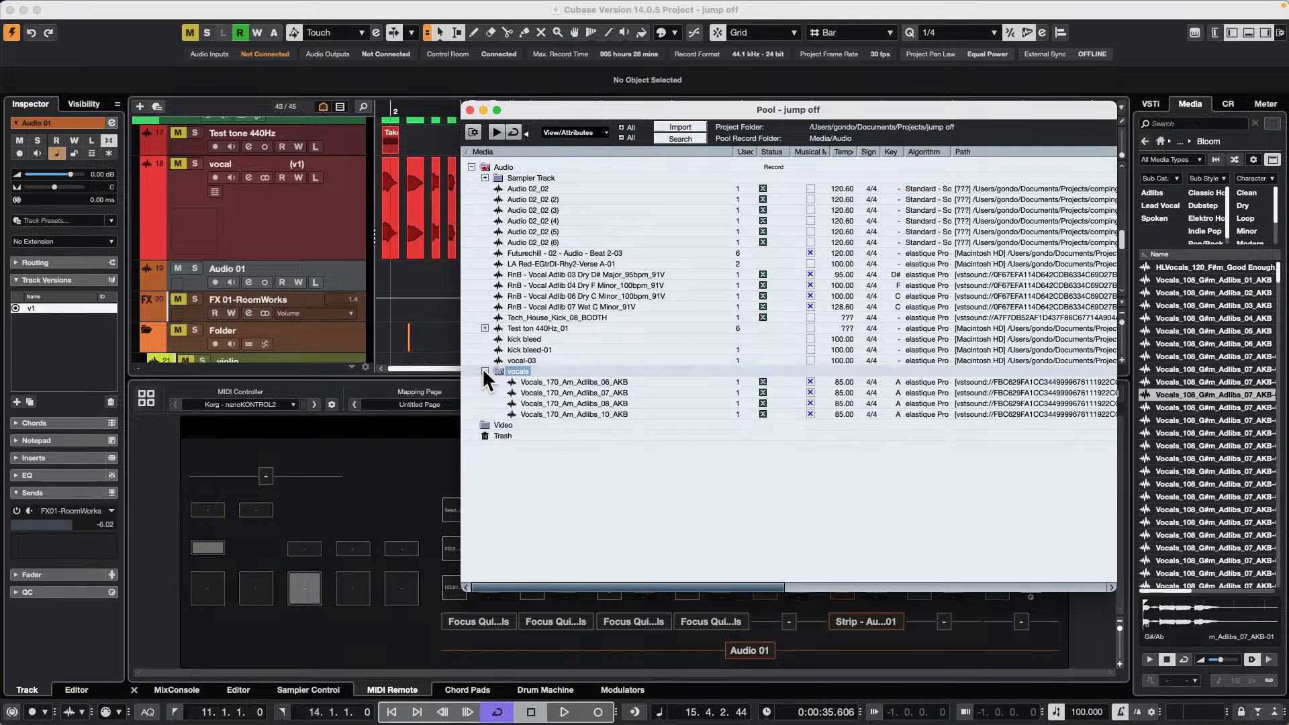
click(483, 371)
click(483, 370)
click(483, 371)
click(483, 370)
click(483, 370)
click(484, 370)
click(483, 370)
click(483, 370)
click(484, 371)
click(483, 369)
click(483, 370)
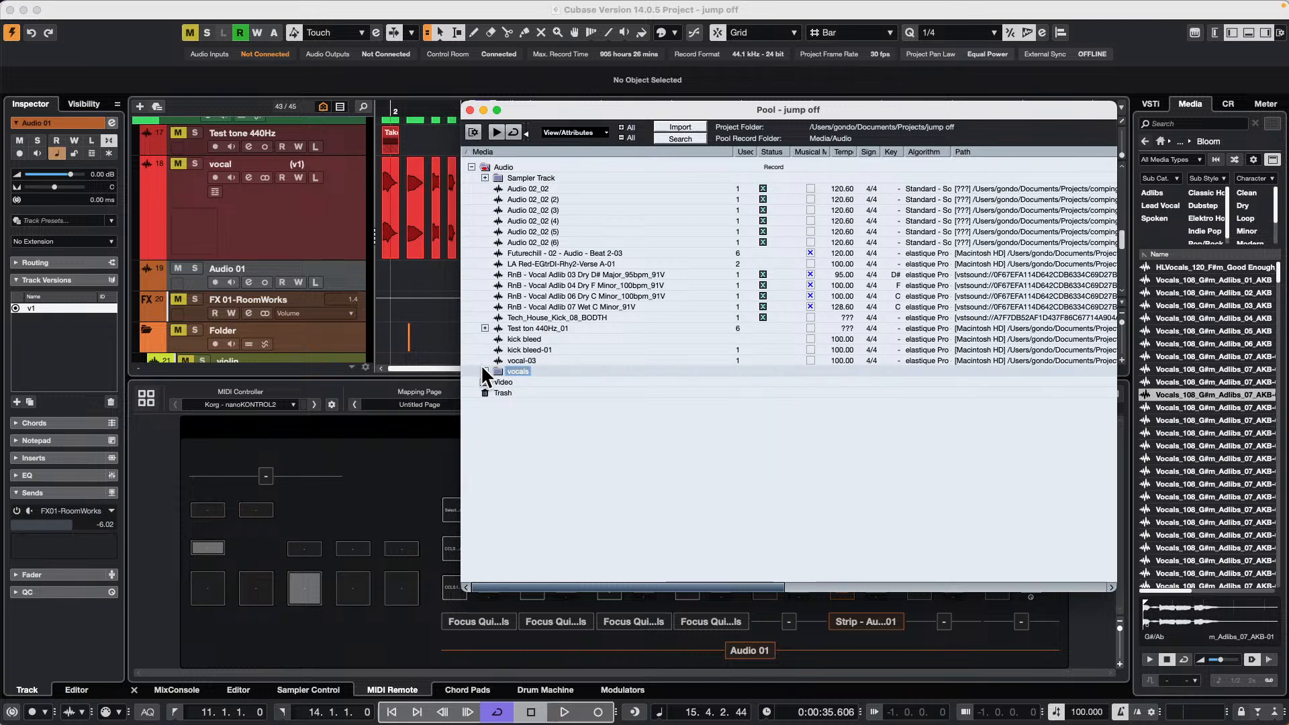
click(469, 110)
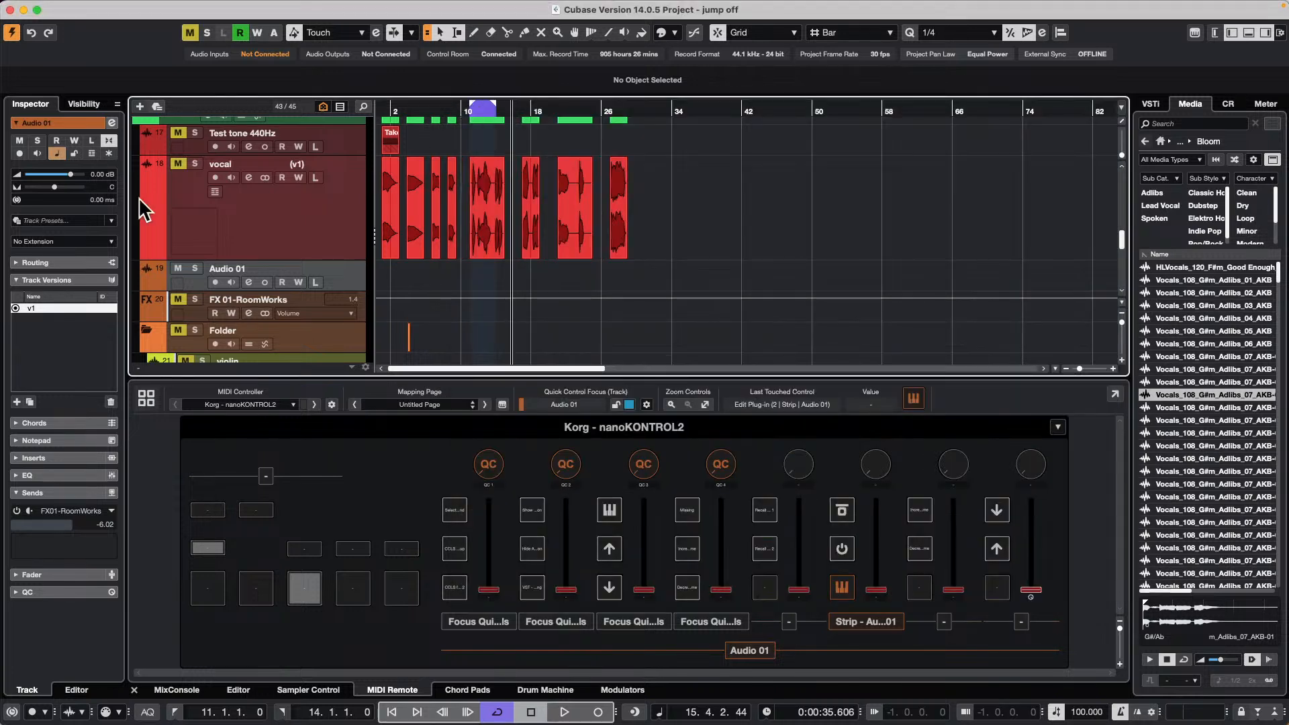
Select the tracks Audio 02 through Audio 07 and move them to a new folder track
scroll(208, 309, down, 6)
scroll(191, 252, up, 7)
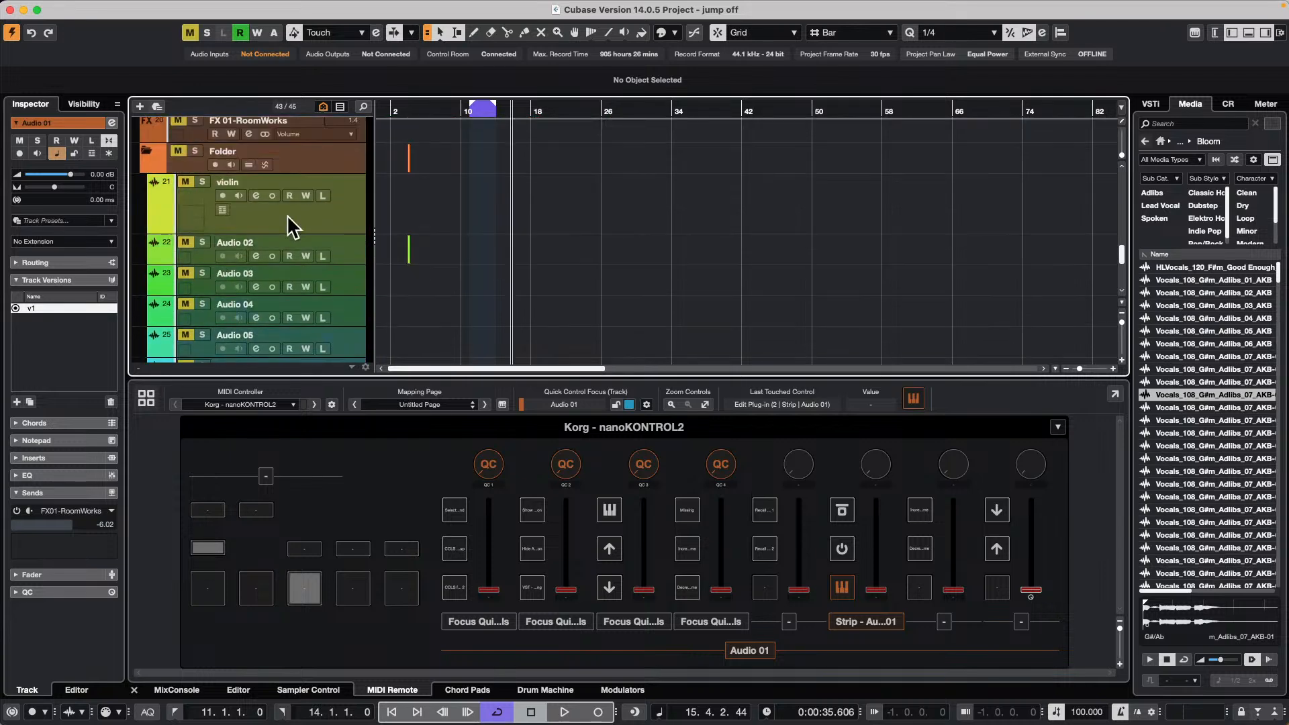
scroll(280, 214, down, 8)
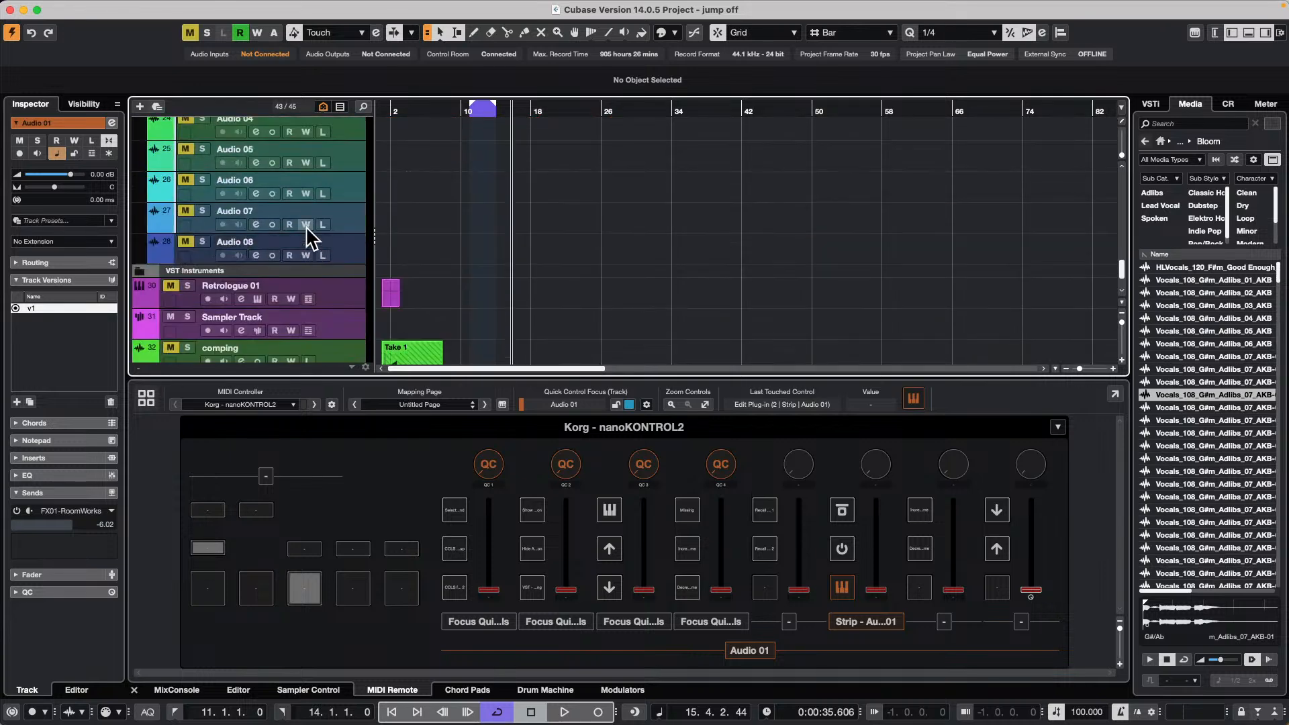
scroll(342, 194, up, 2)
click(347, 161)
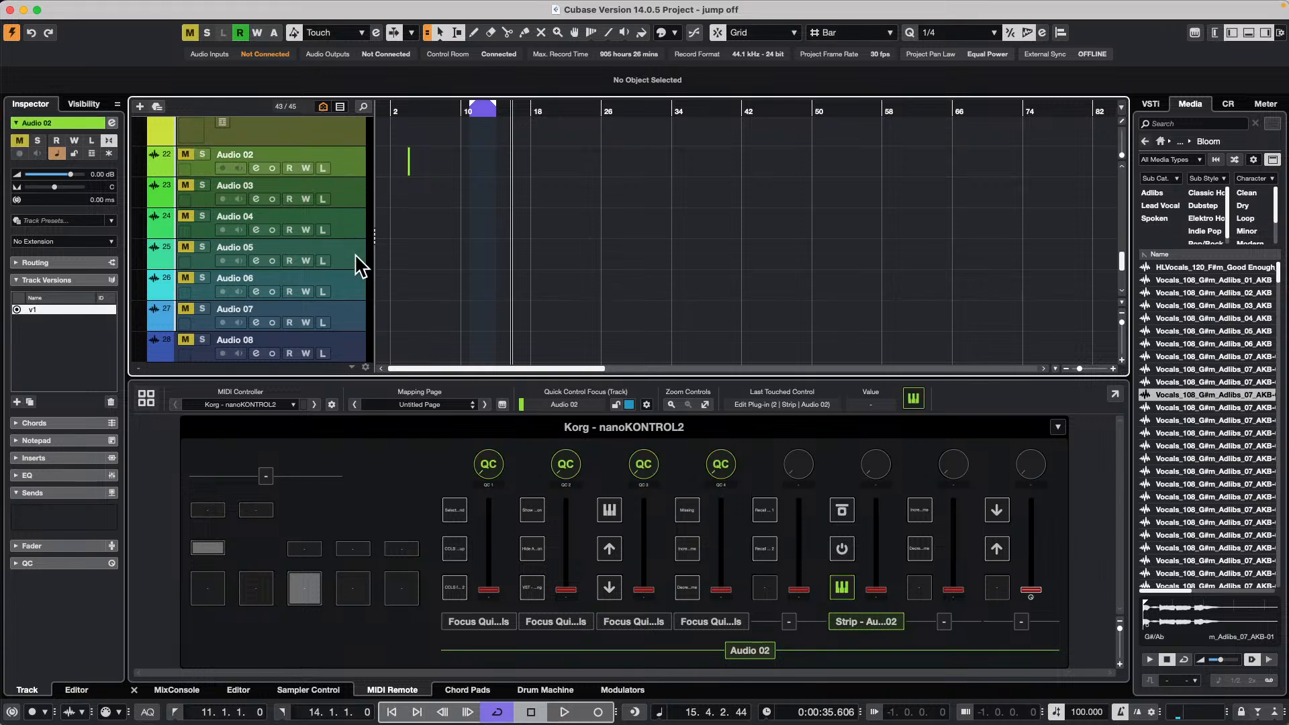
right_click(337, 314)
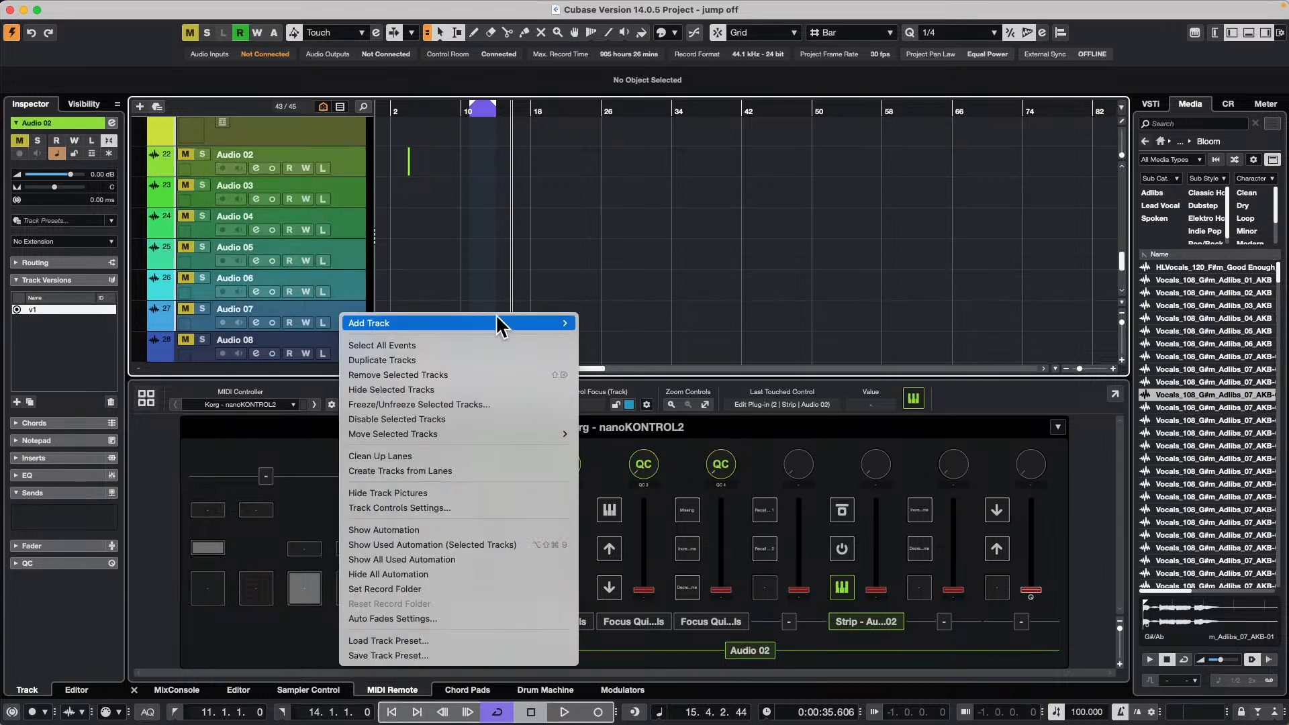
mouse_move(504, 323)
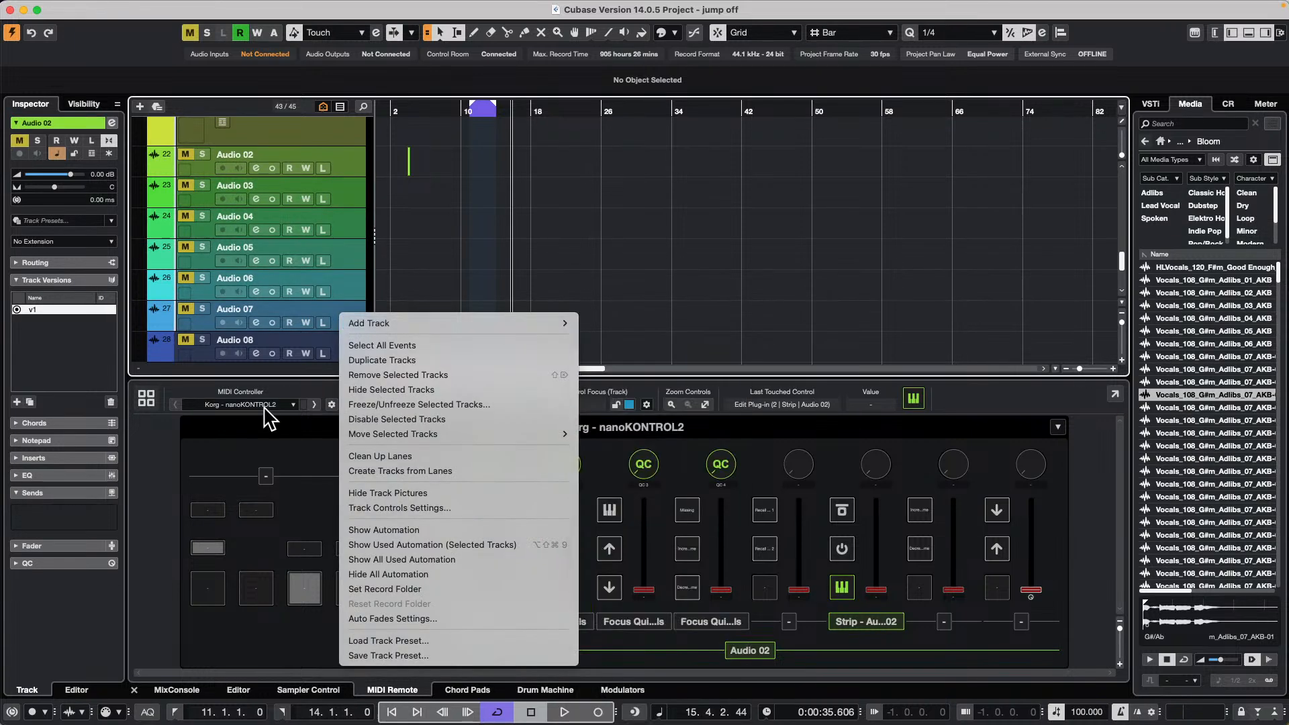
mouse_move(426, 437)
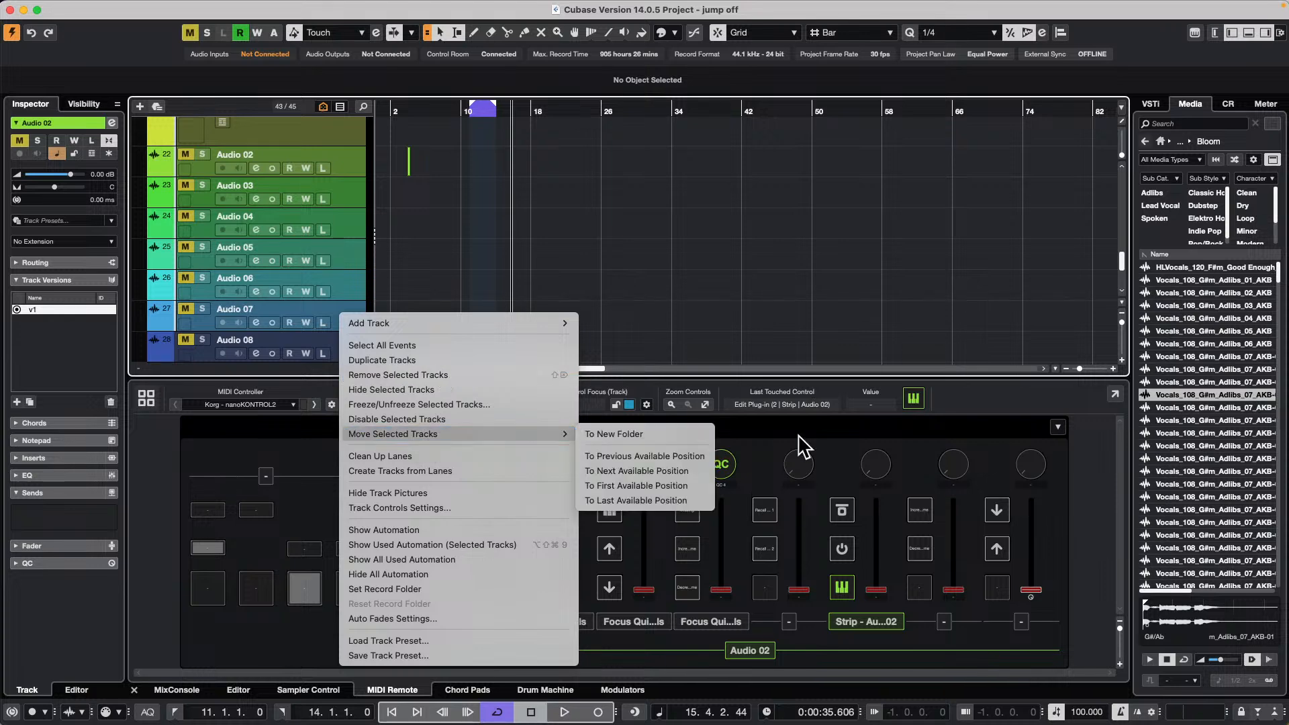
click(660, 433)
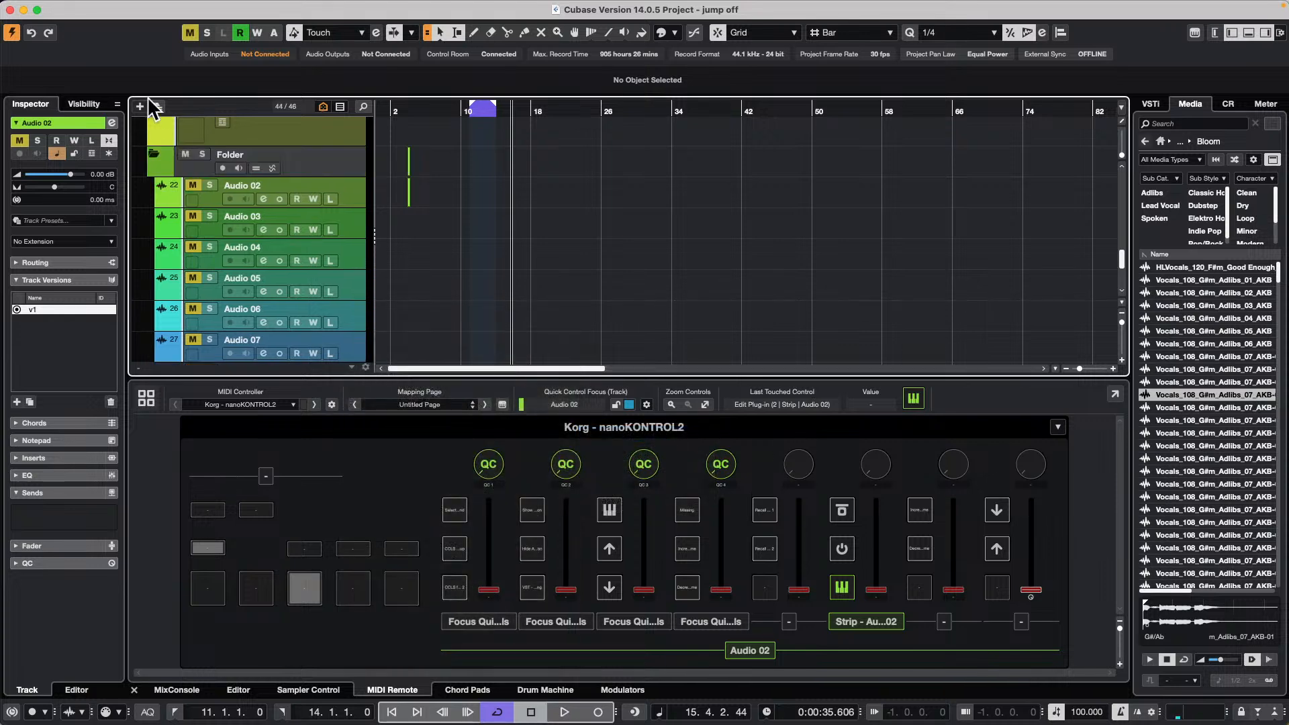
Collapse the folder track containing Audio 02 to Audio 07 and hide it through the track visibility list
click(153, 153)
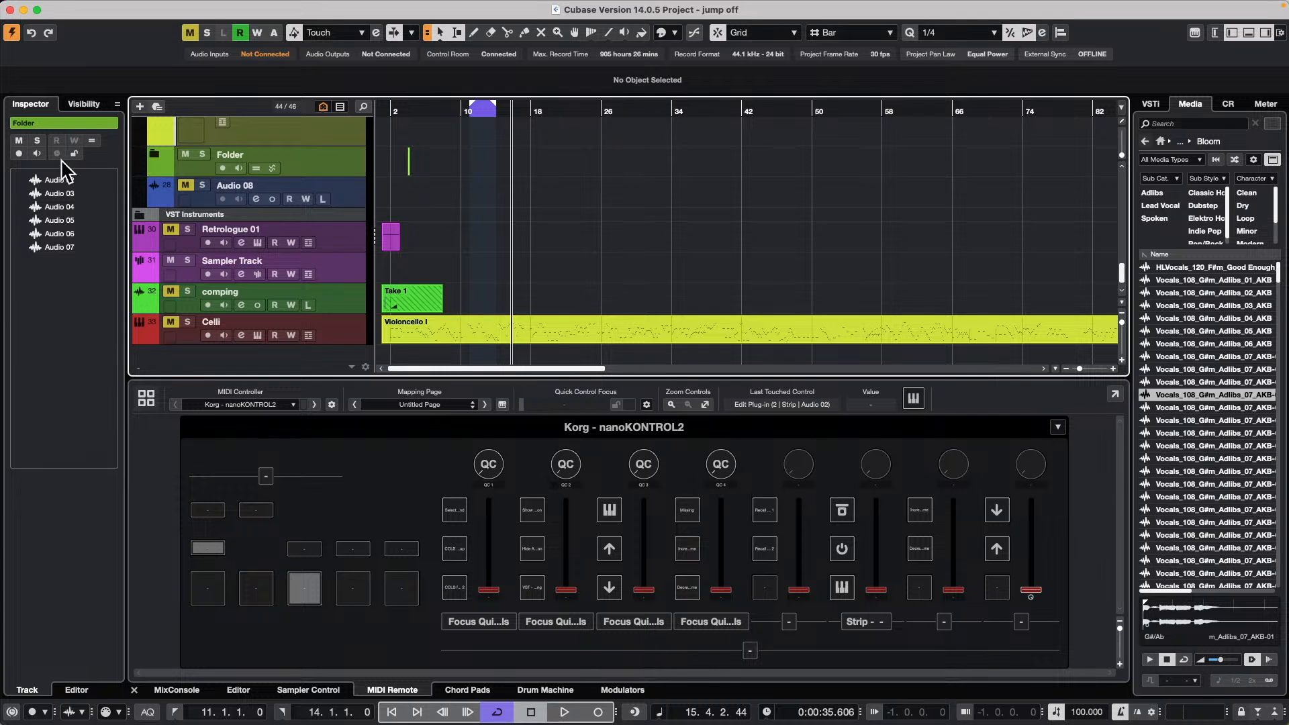
click(79, 102)
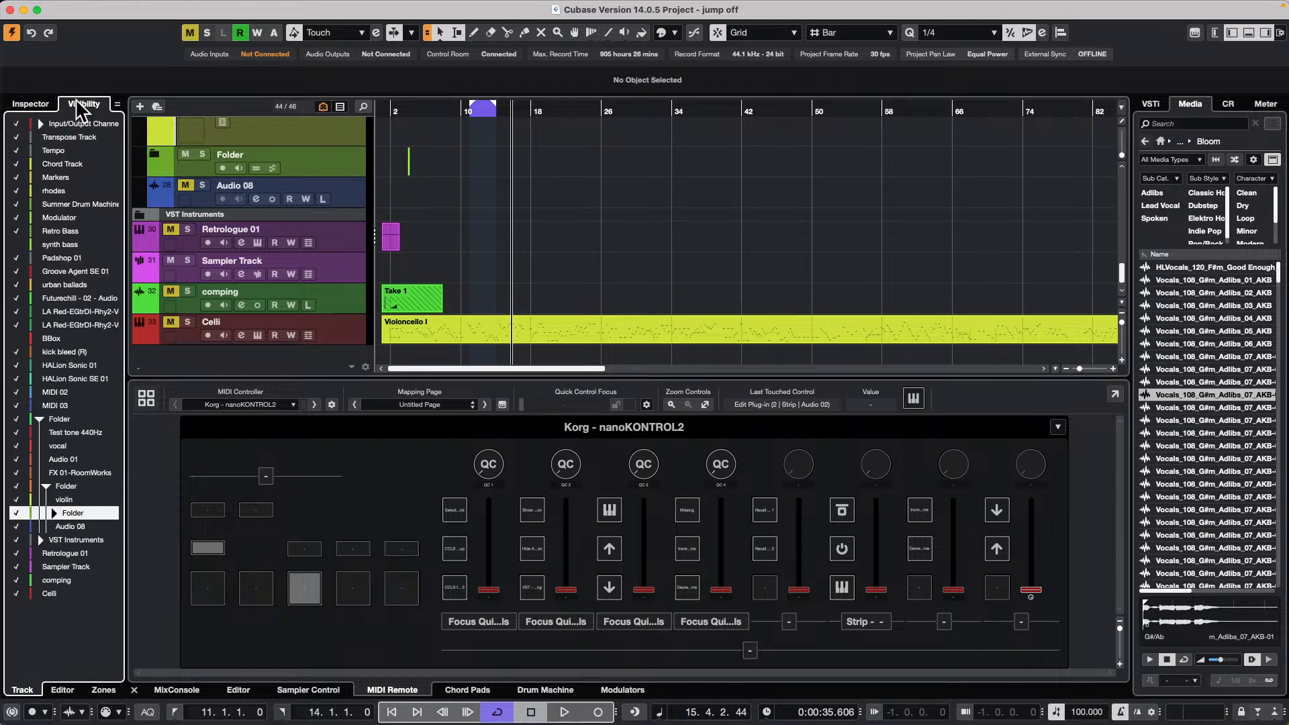
click(15, 512)
click(15, 512)
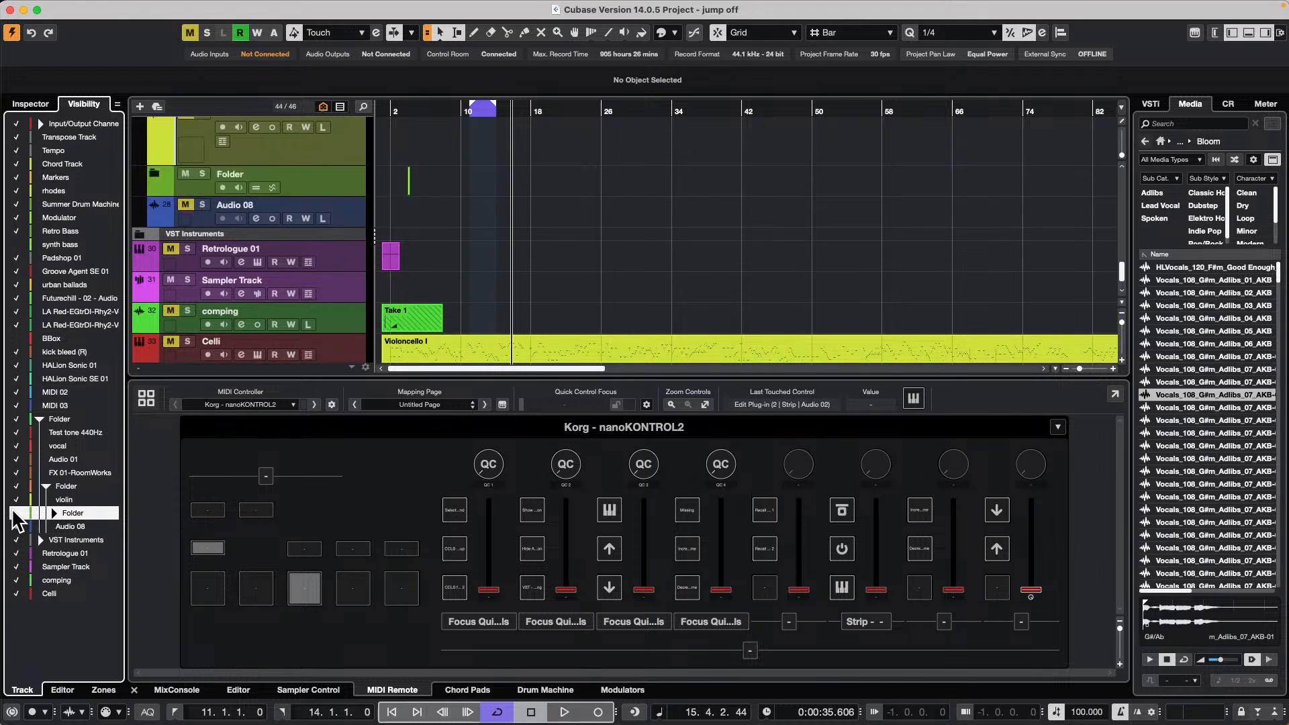
click(14, 513)
click(15, 513)
click(15, 513)
click(15, 513)
click(15, 512)
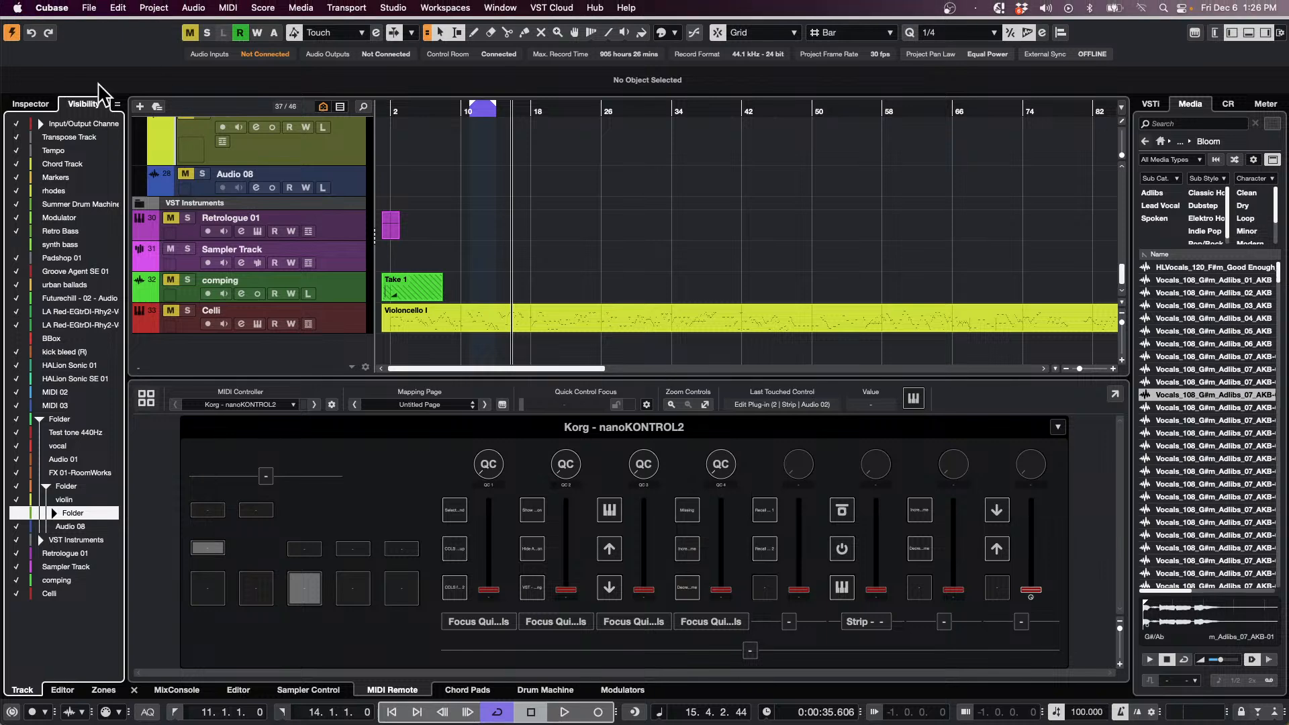
click(92, 9)
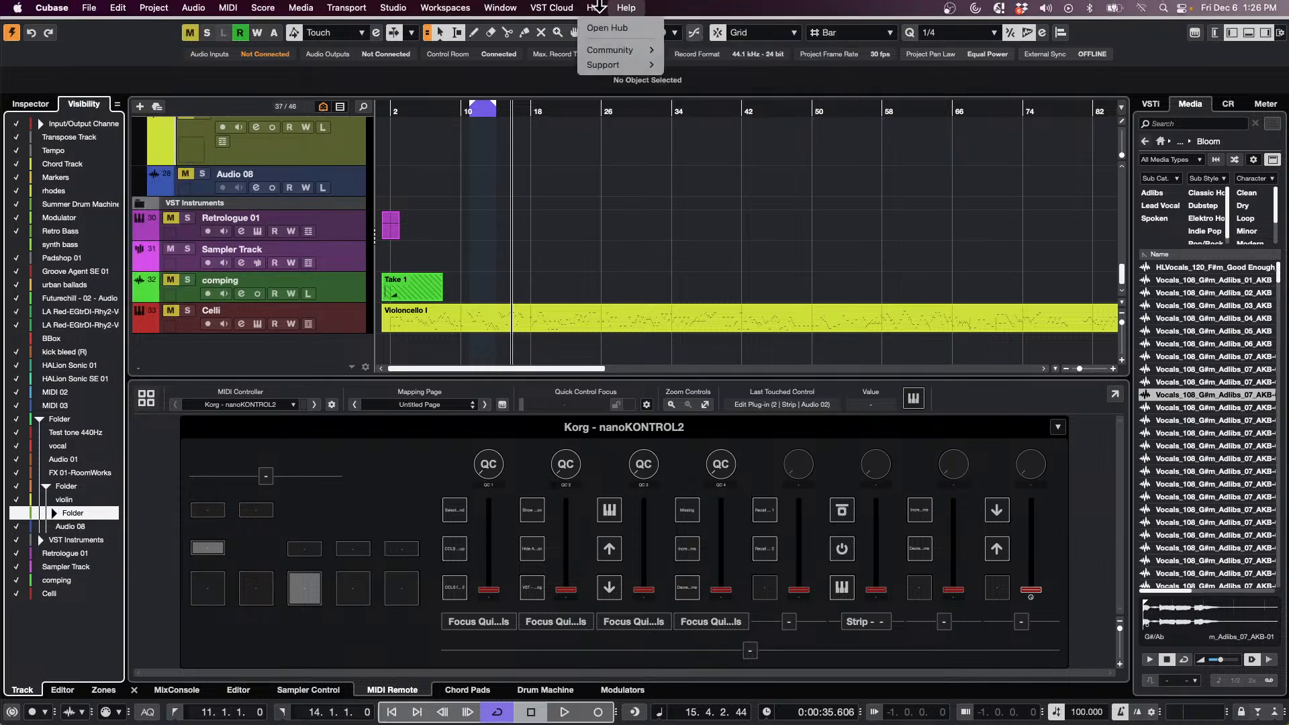
mouse_move(272, 8)
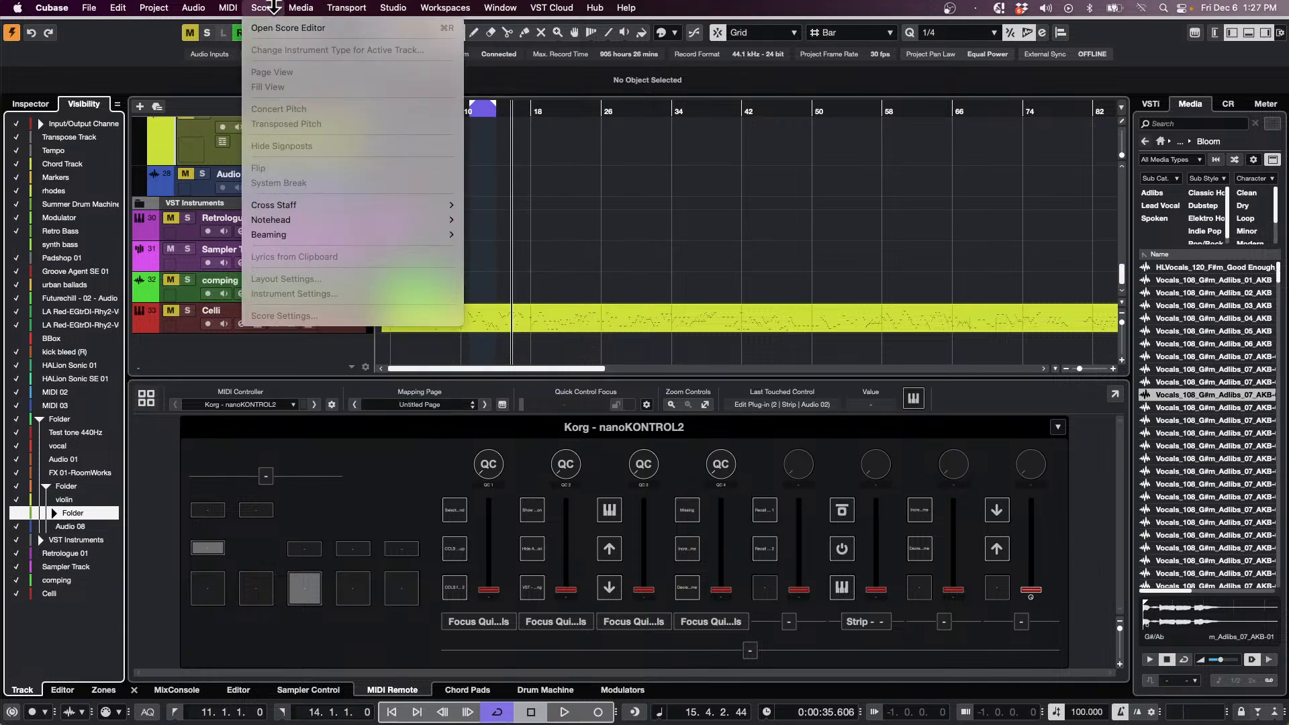
mouse_move(89, 8)
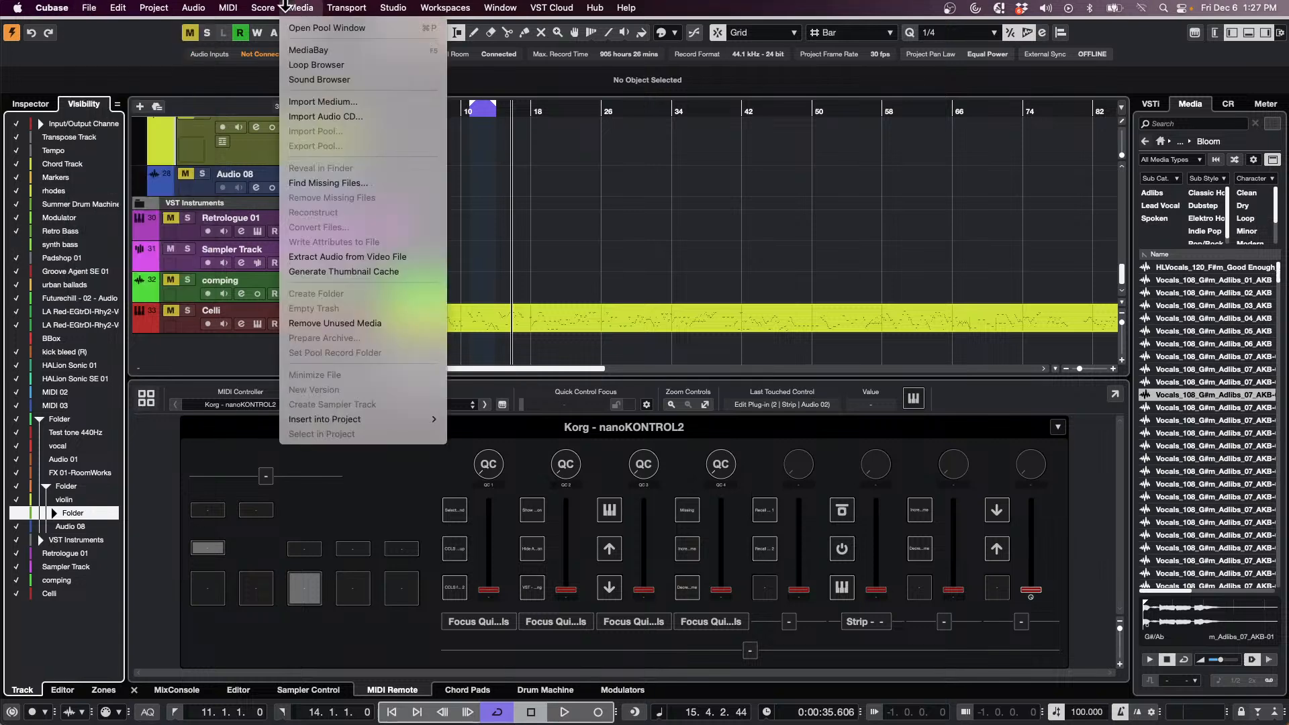
mouse_move(206, 8)
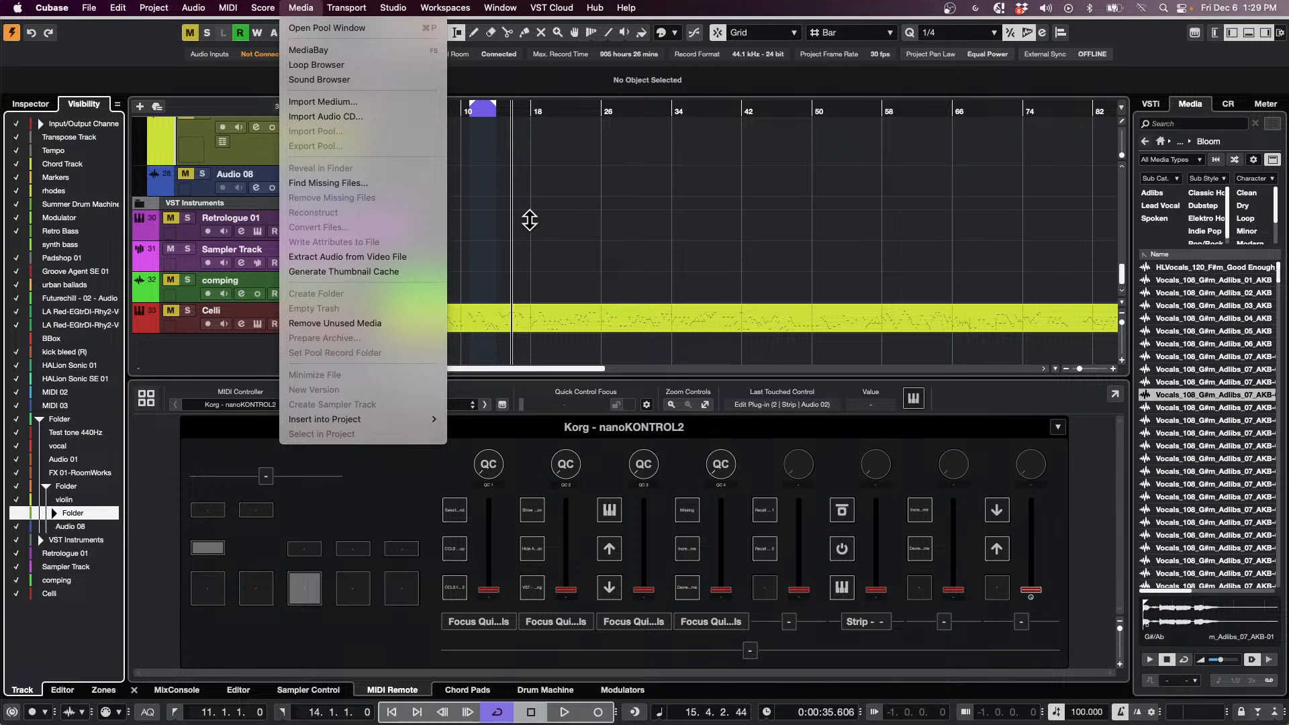
click(611, 214)
scroll(599, 205, up, 5)
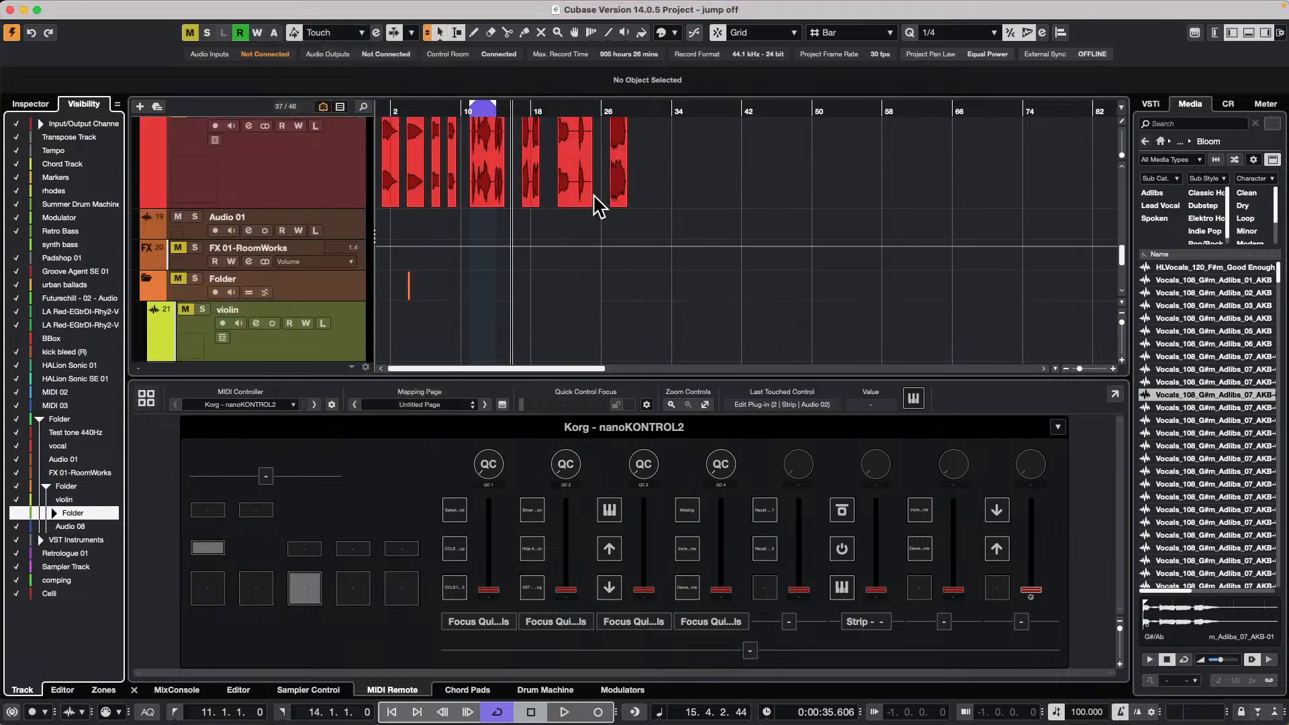
Zoom in on the vocal track's clips around bars 17 to 29 and audition them with the Play tool
scroll(599, 205, up, 1)
drag(555, 106, 544, 185)
right_click(571, 193)
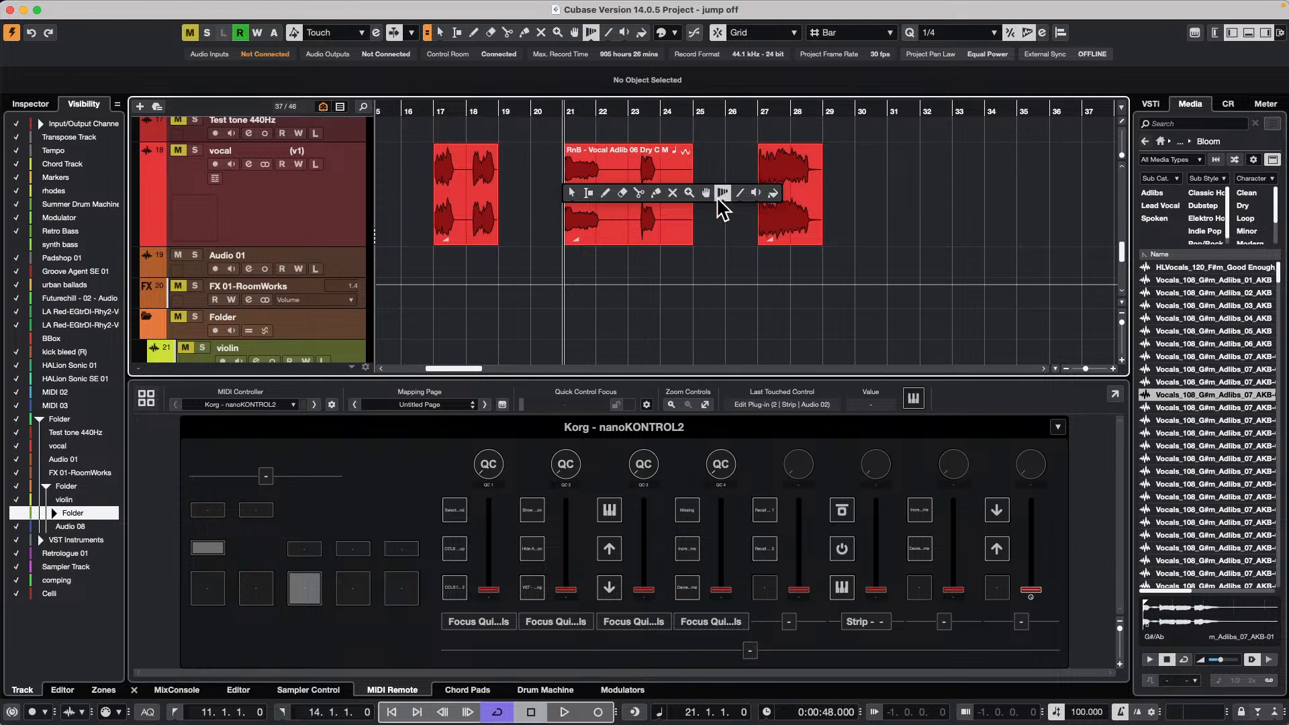
click(756, 192)
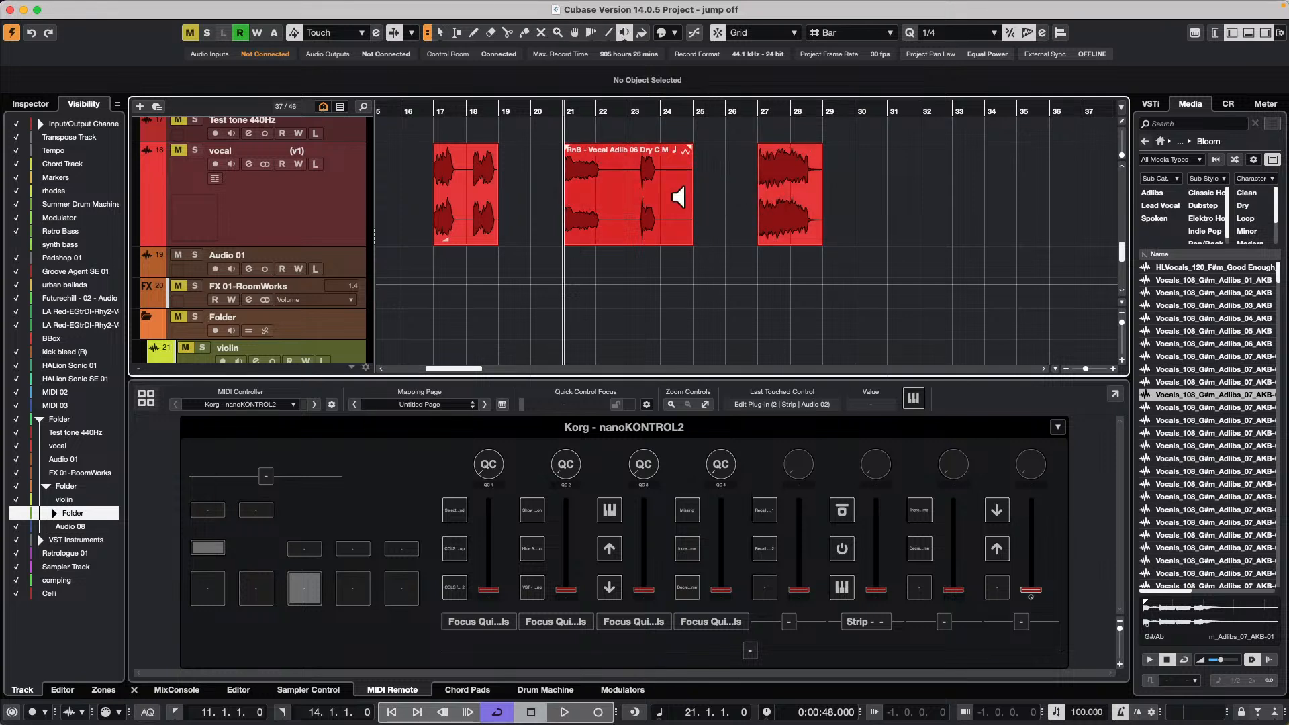
click(463, 194)
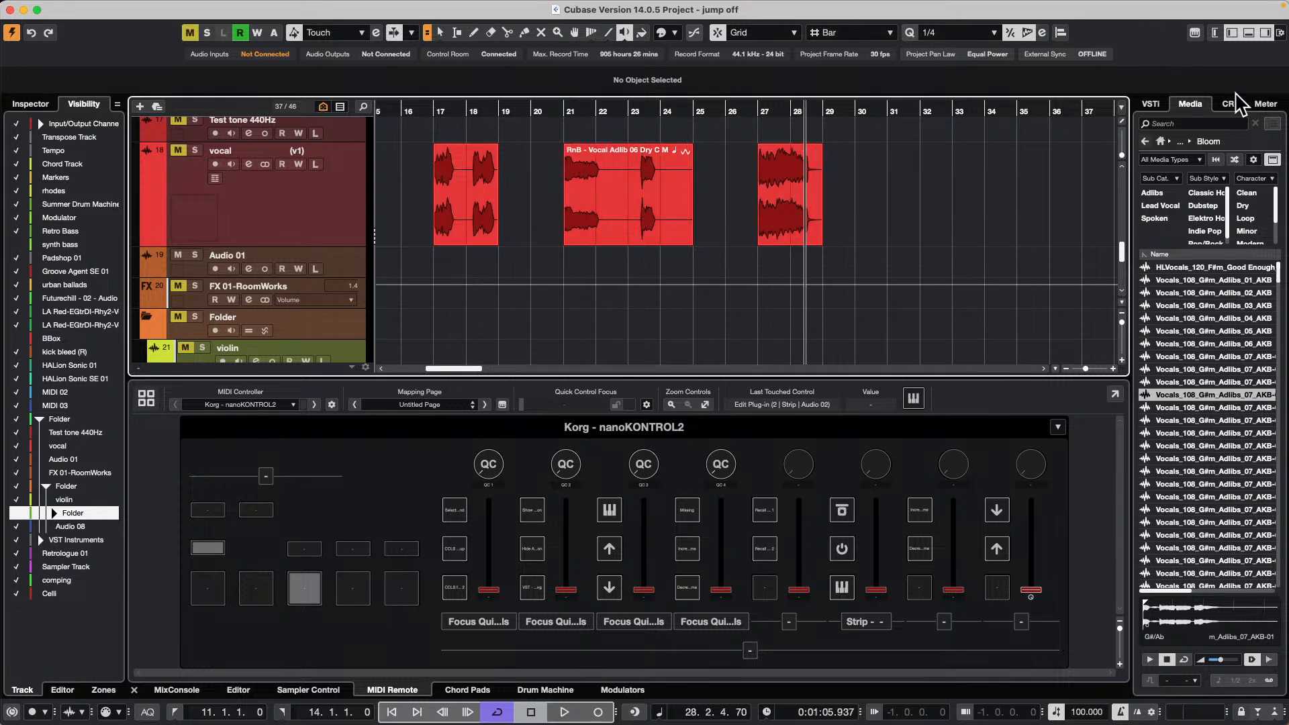
Raise the Control Room's Main level to 4.69 dB and audition the vocal clip at bar 21
click(1234, 102)
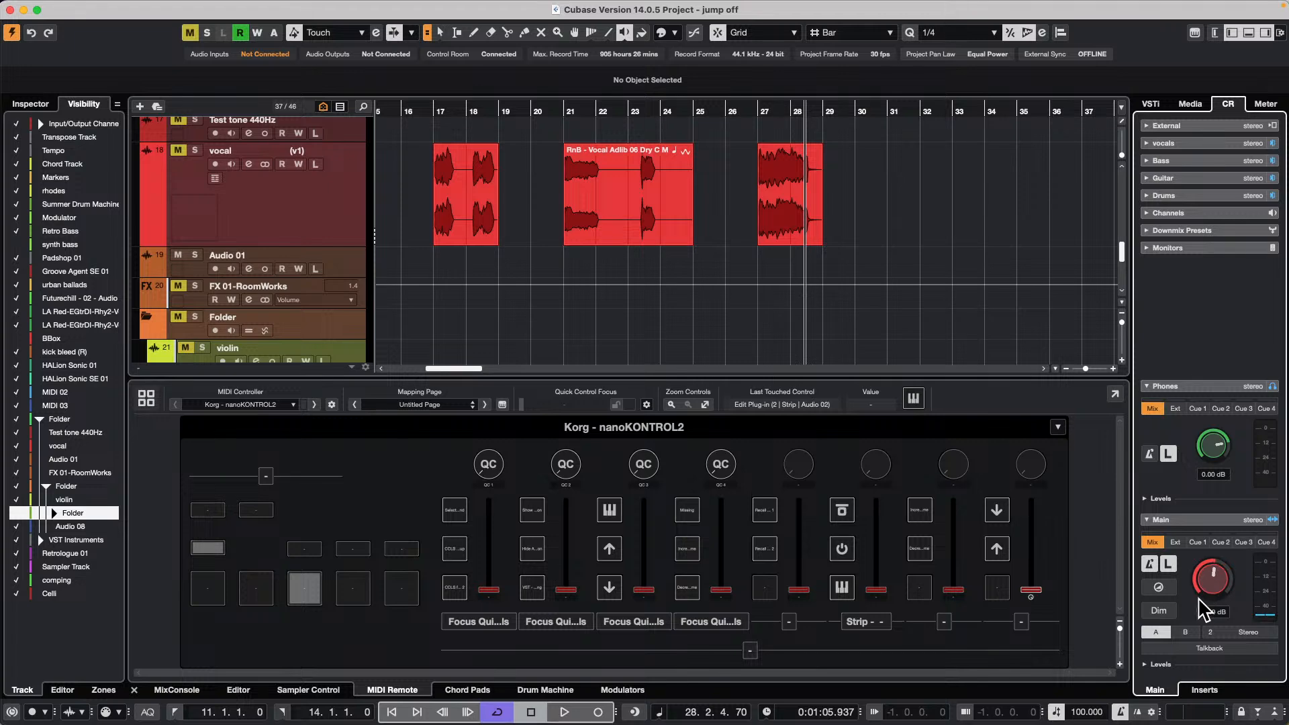
scroll(1205, 607, up, 5)
click(604, 196)
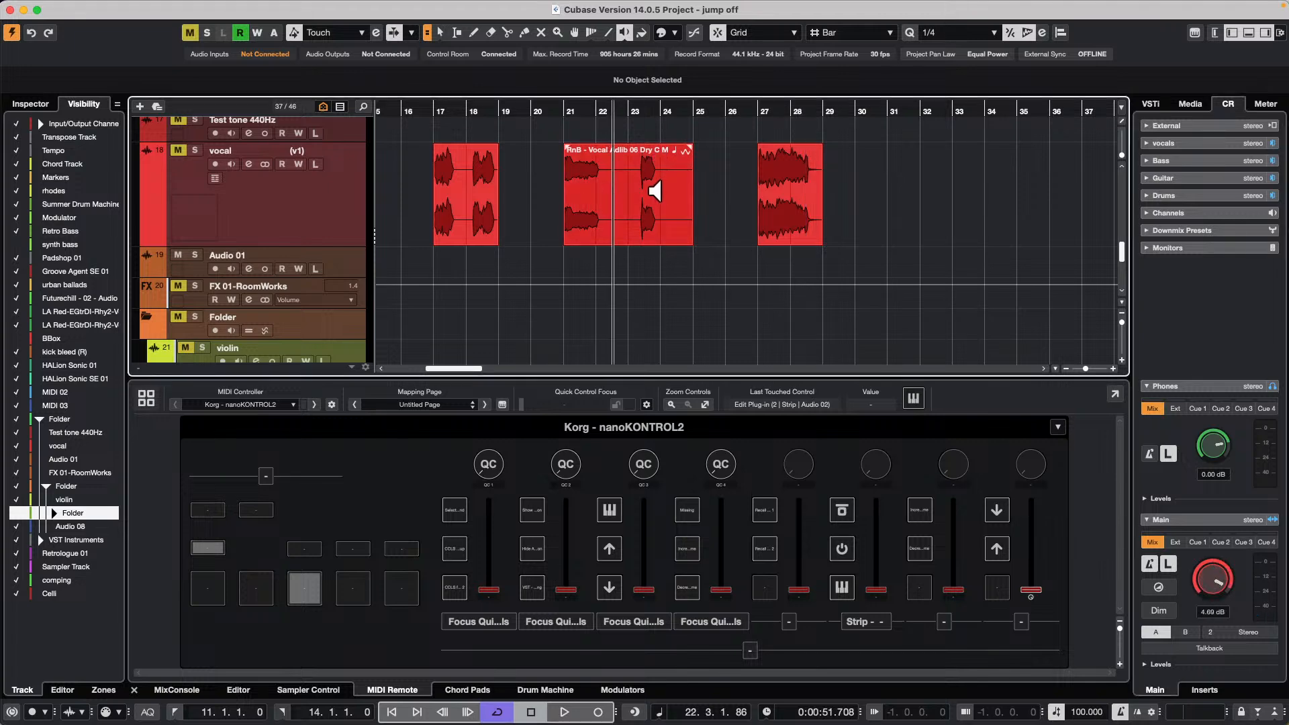
Disable the Control Room in the Audio Connections and confirm the change
click(396, 8)
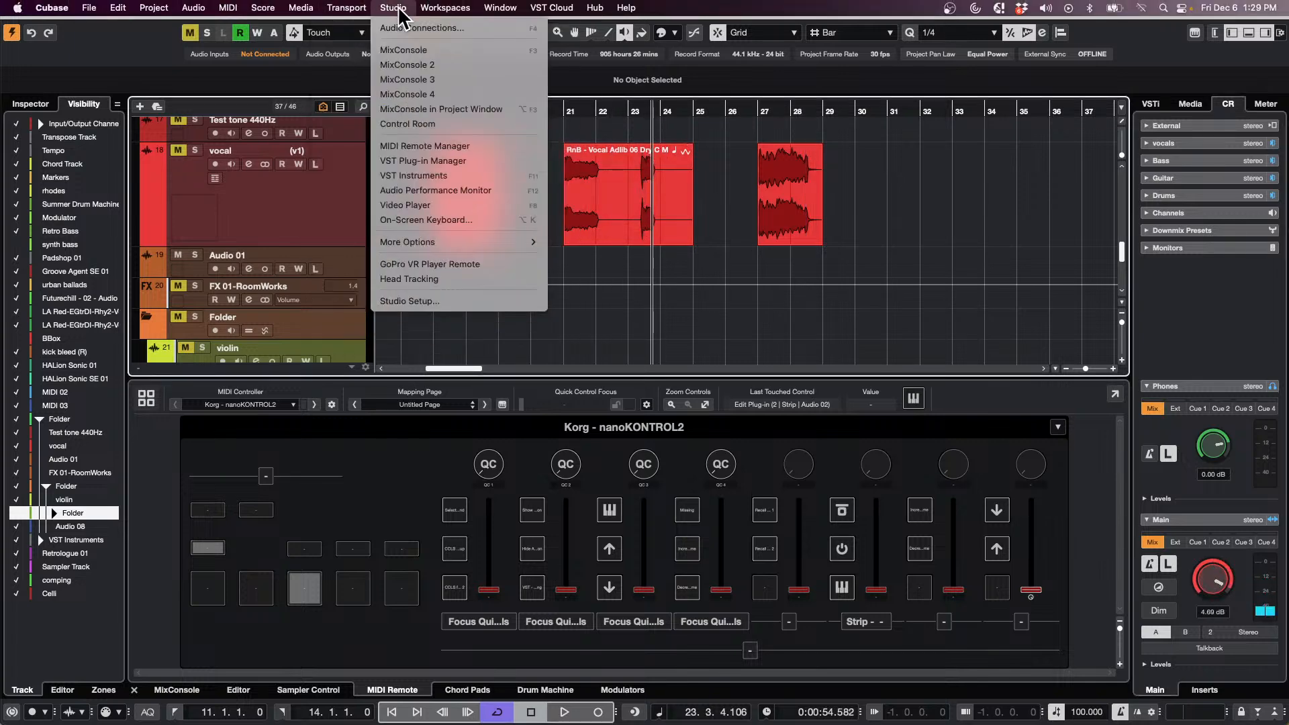
click(418, 30)
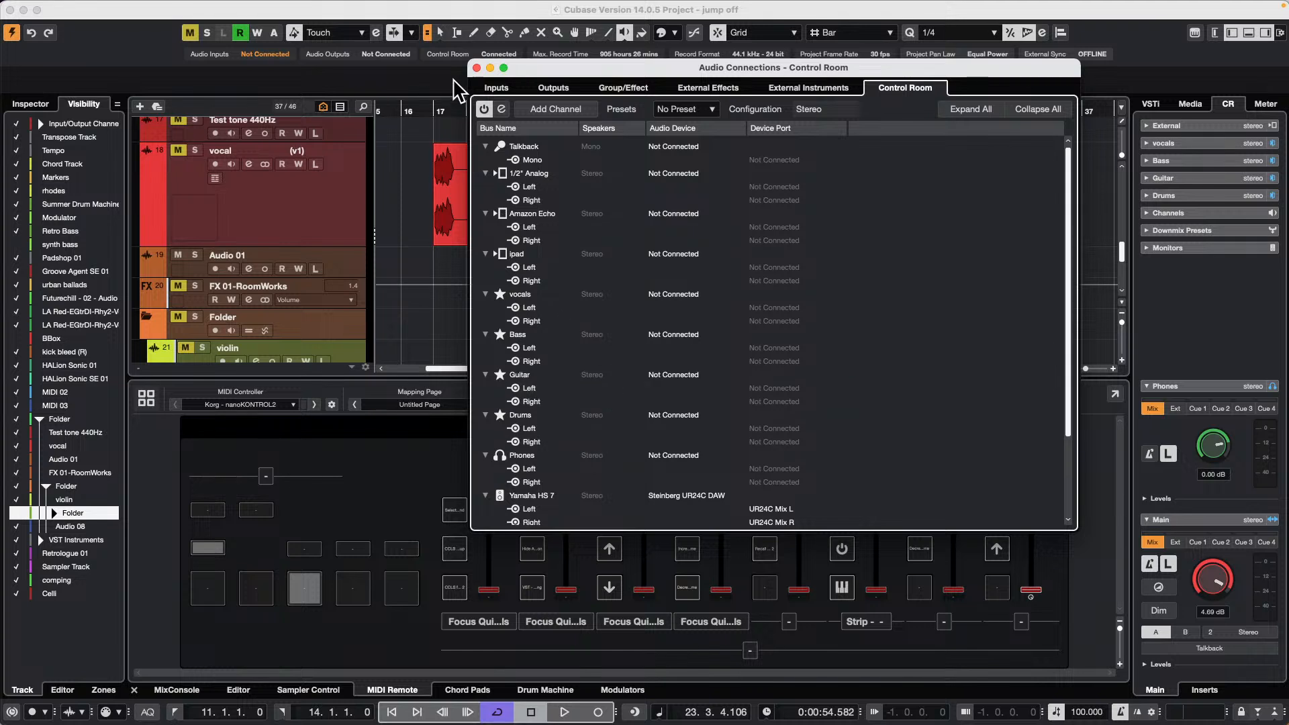
click(481, 112)
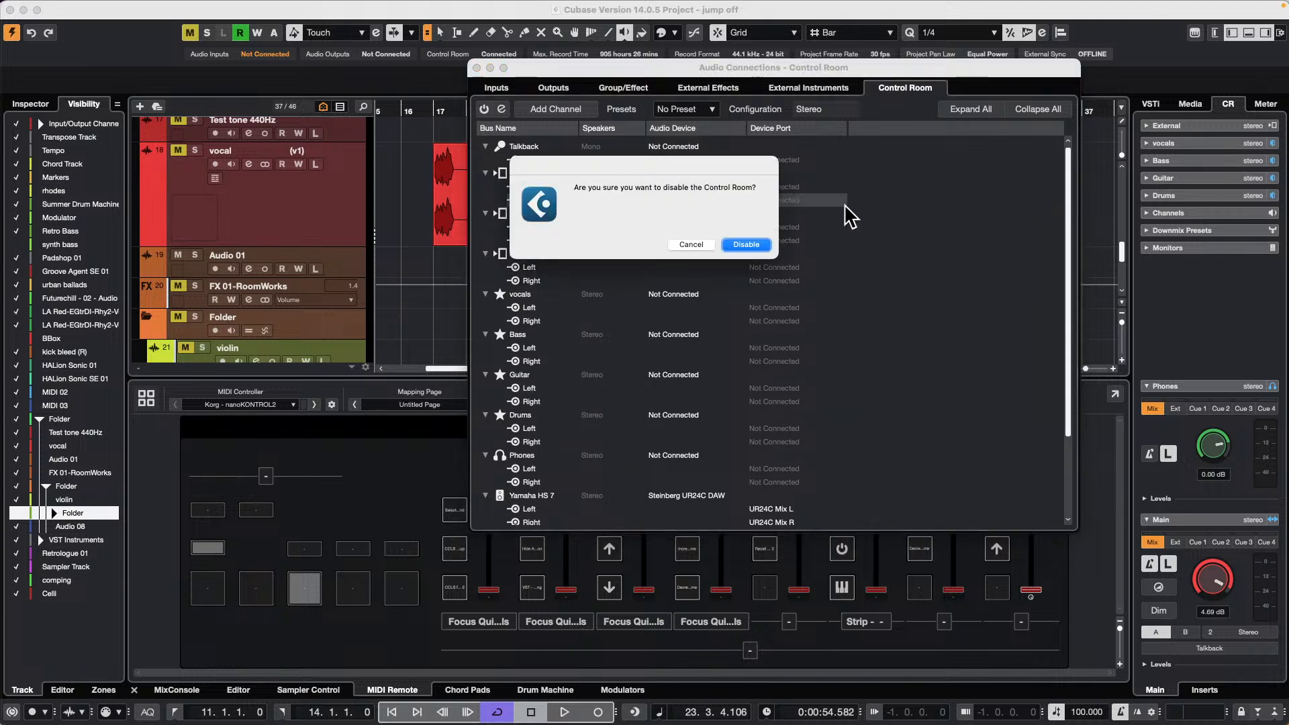
click(745, 244)
Route the Stereo output bus to UR24C Mix L and UR24C Mix R, and audition the vocal clip at bar 27
click(564, 89)
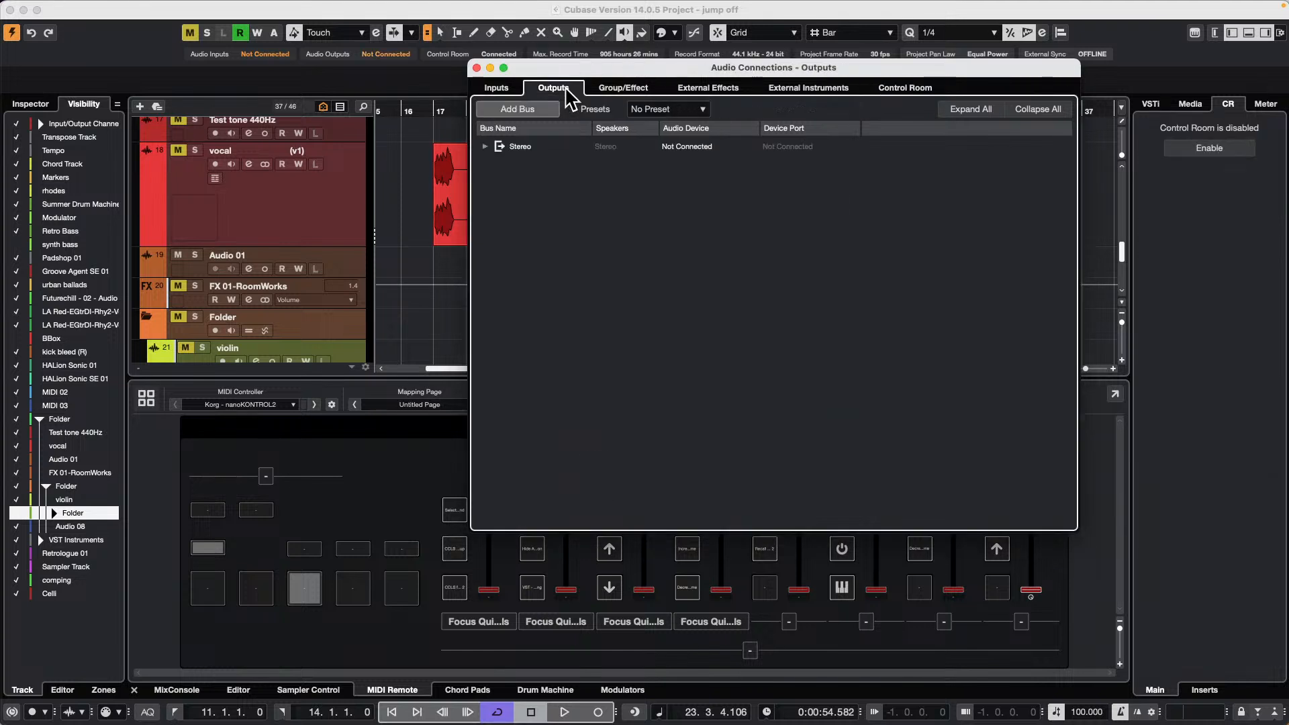
click(484, 146)
click(789, 161)
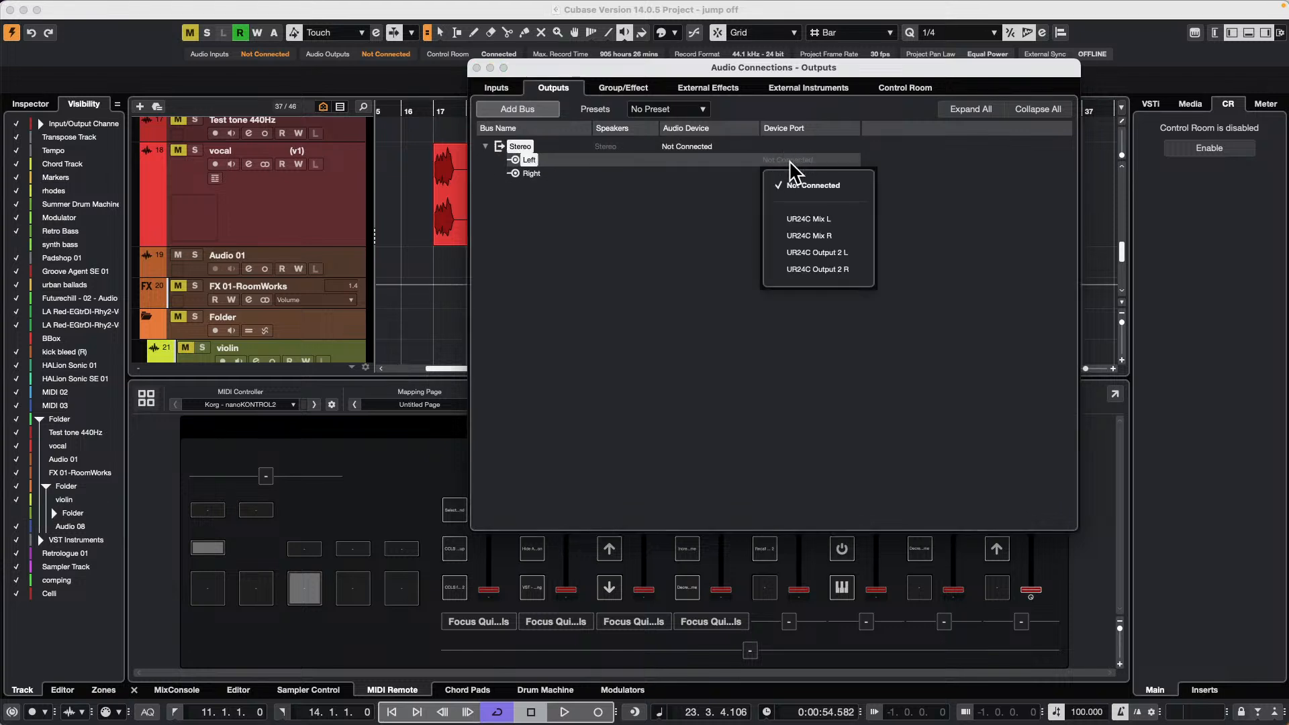
click(812, 219)
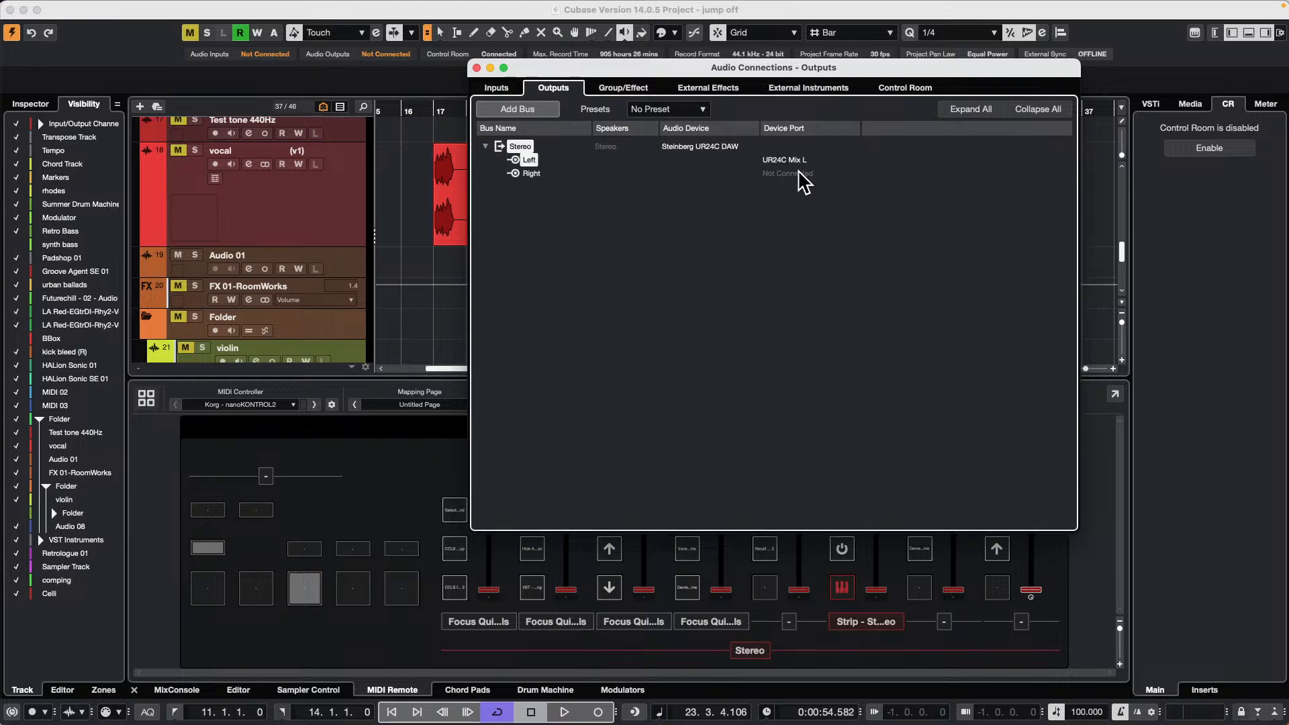
click(799, 174)
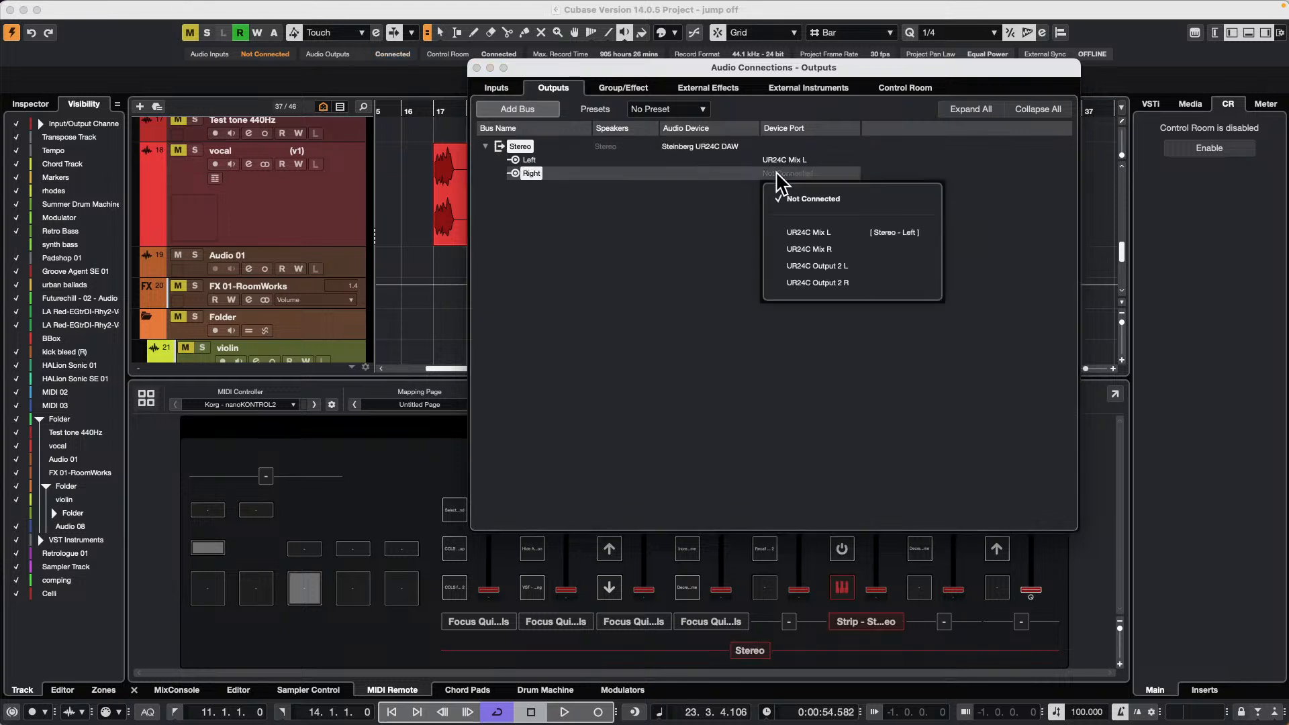
click(826, 250)
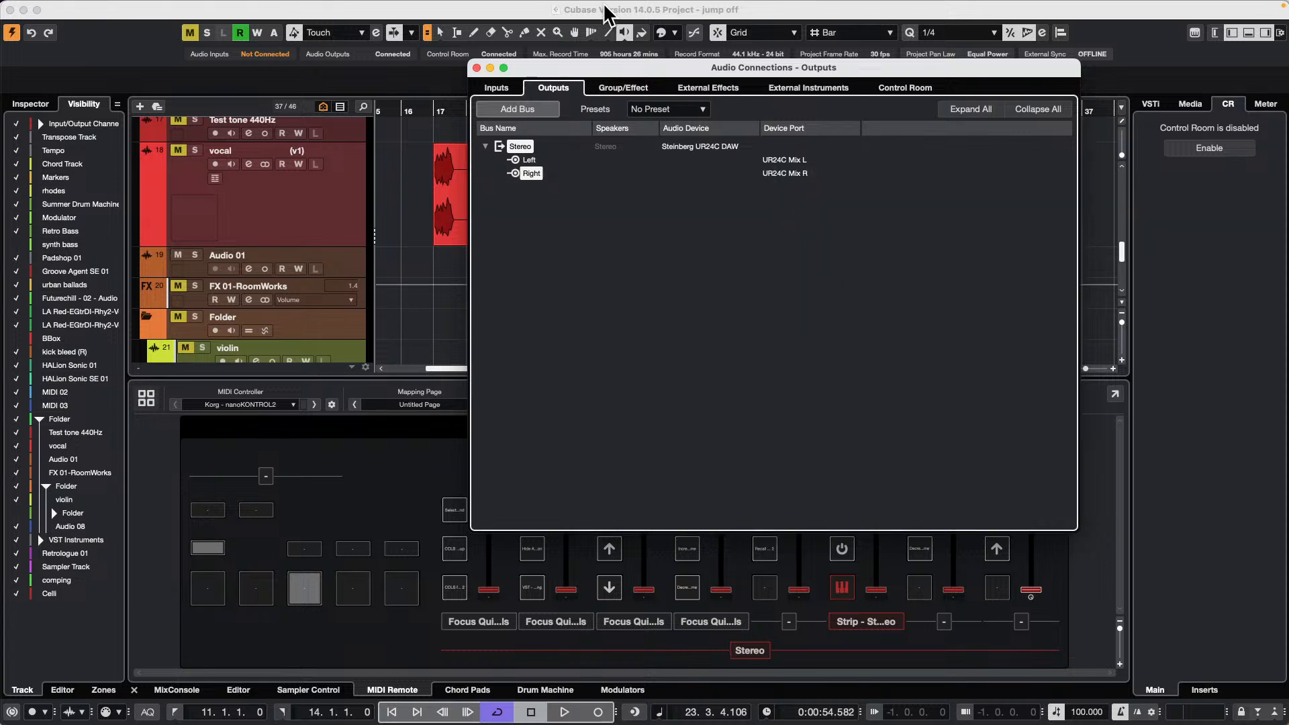
click(476, 68)
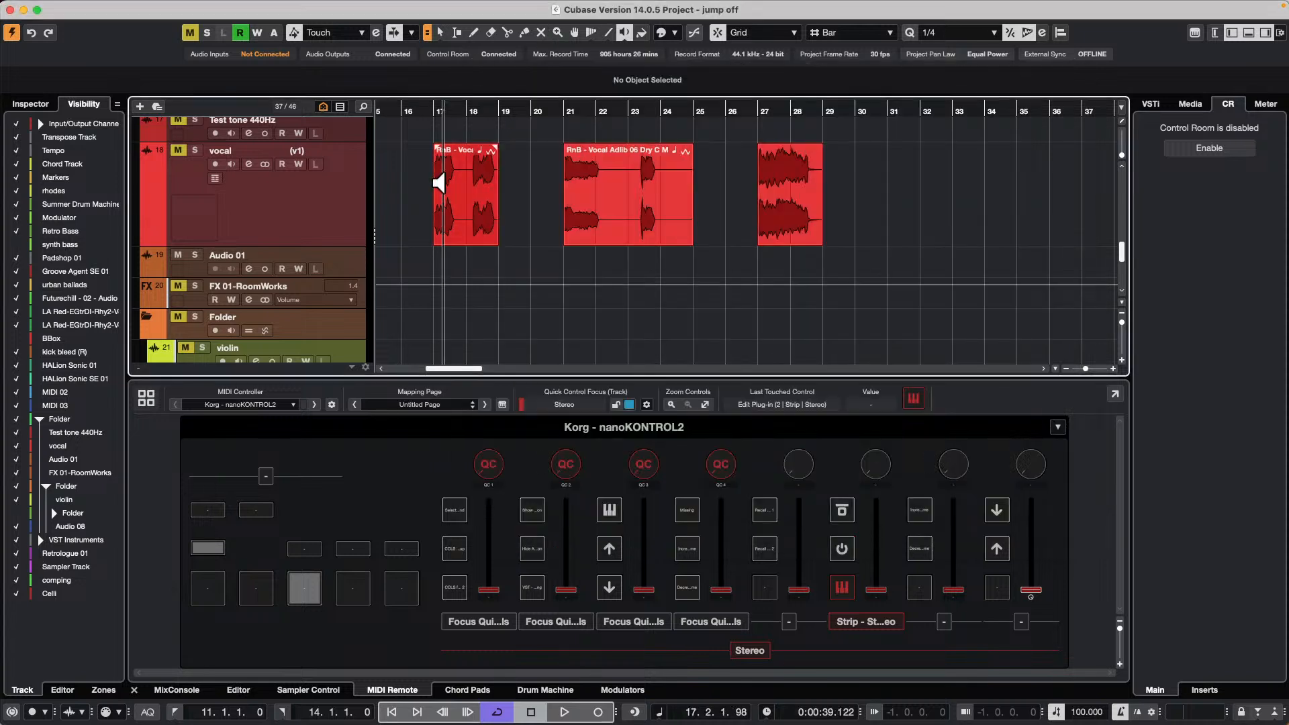
click(769, 193)
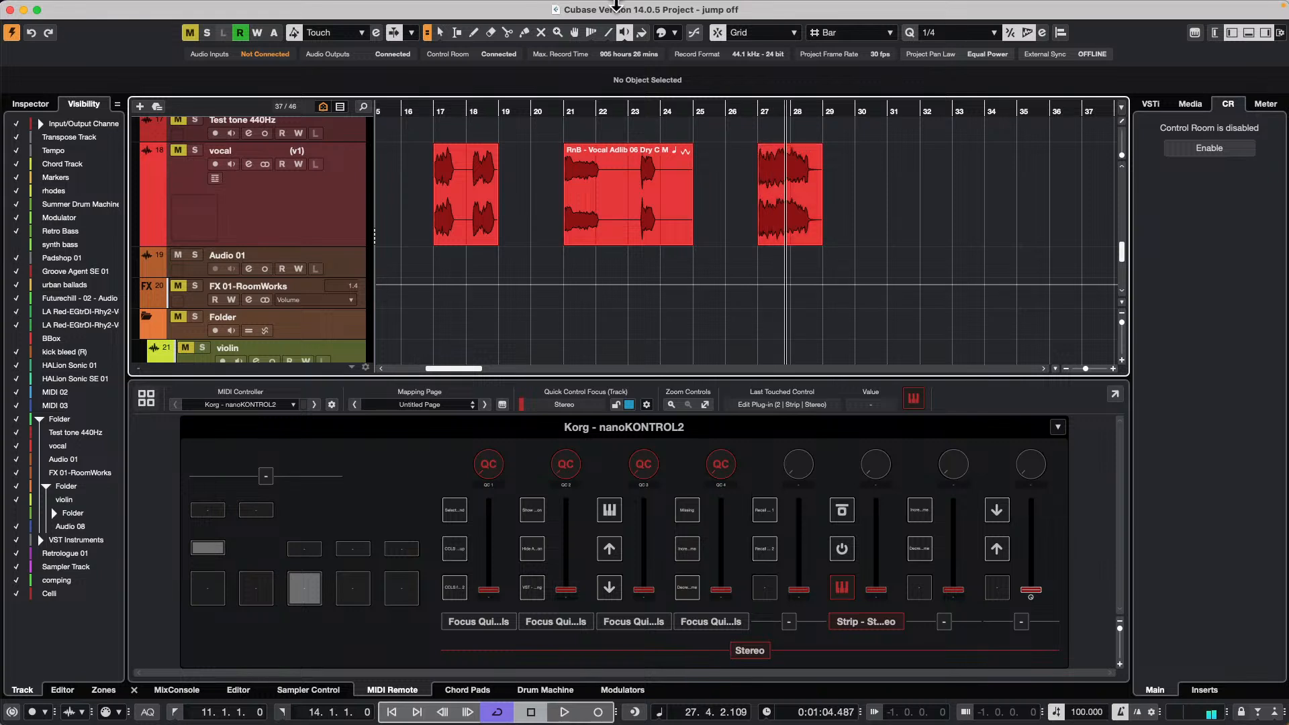
Re-enable the Control Room in the Audio Connections and audition the vocal clips at bars 27 and 21
click(512, 6)
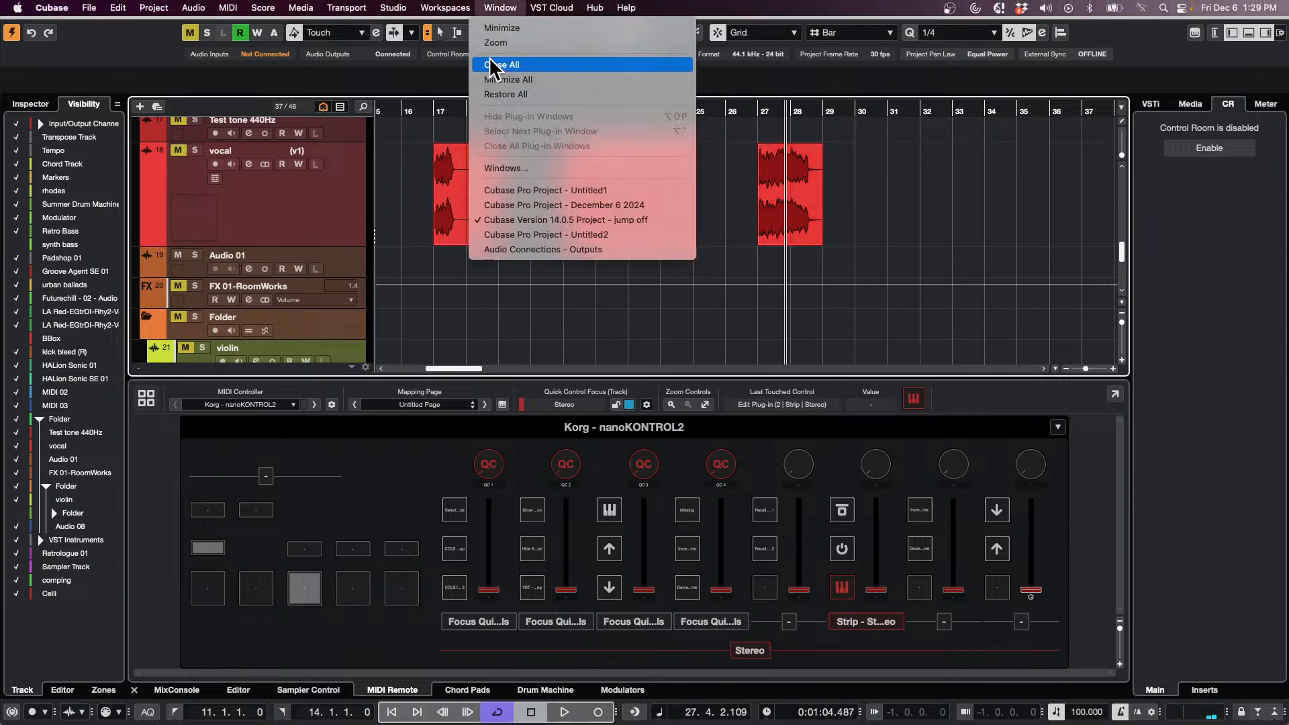
mouse_move(445, 8)
mouse_move(394, 7)
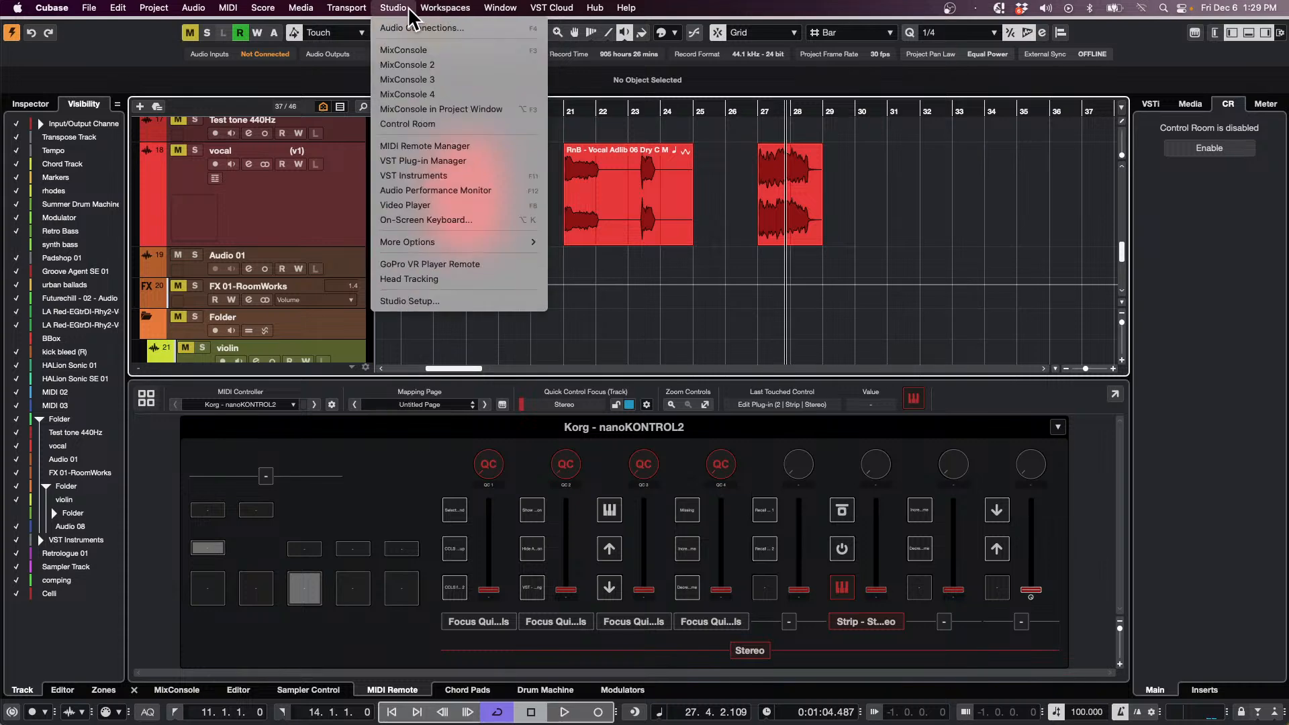
click(416, 27)
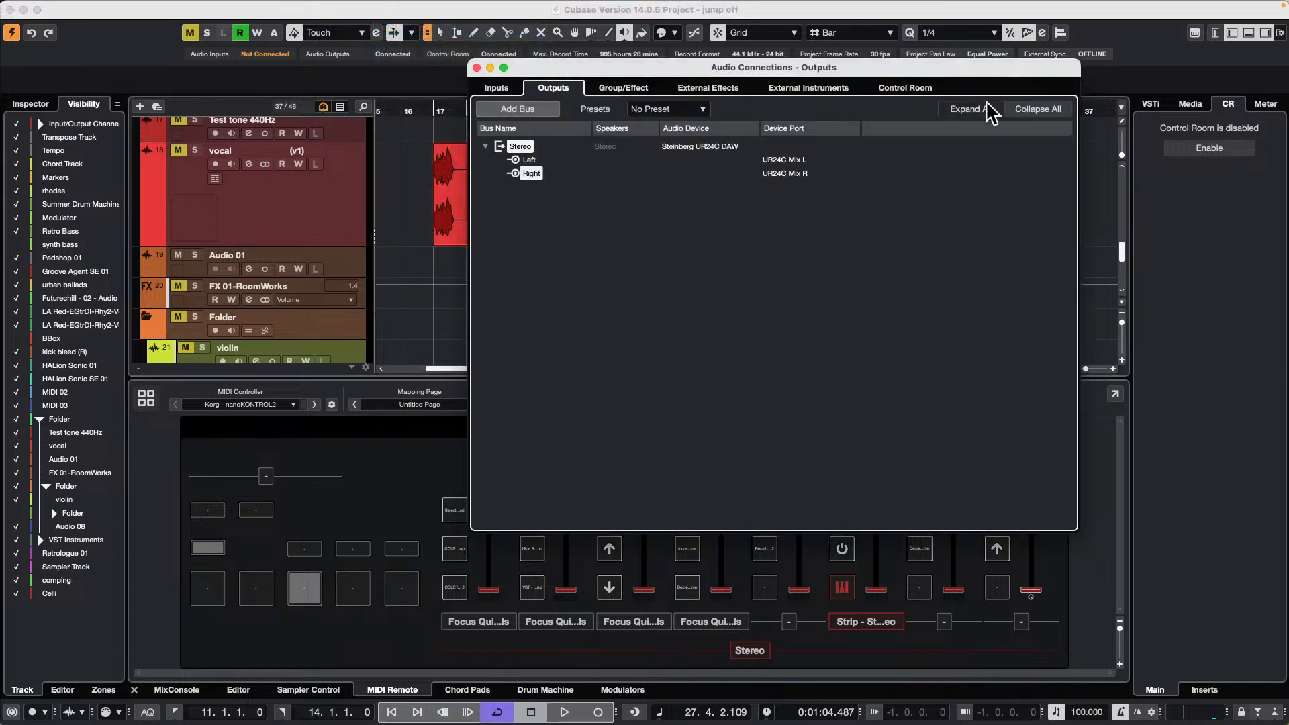
click(906, 88)
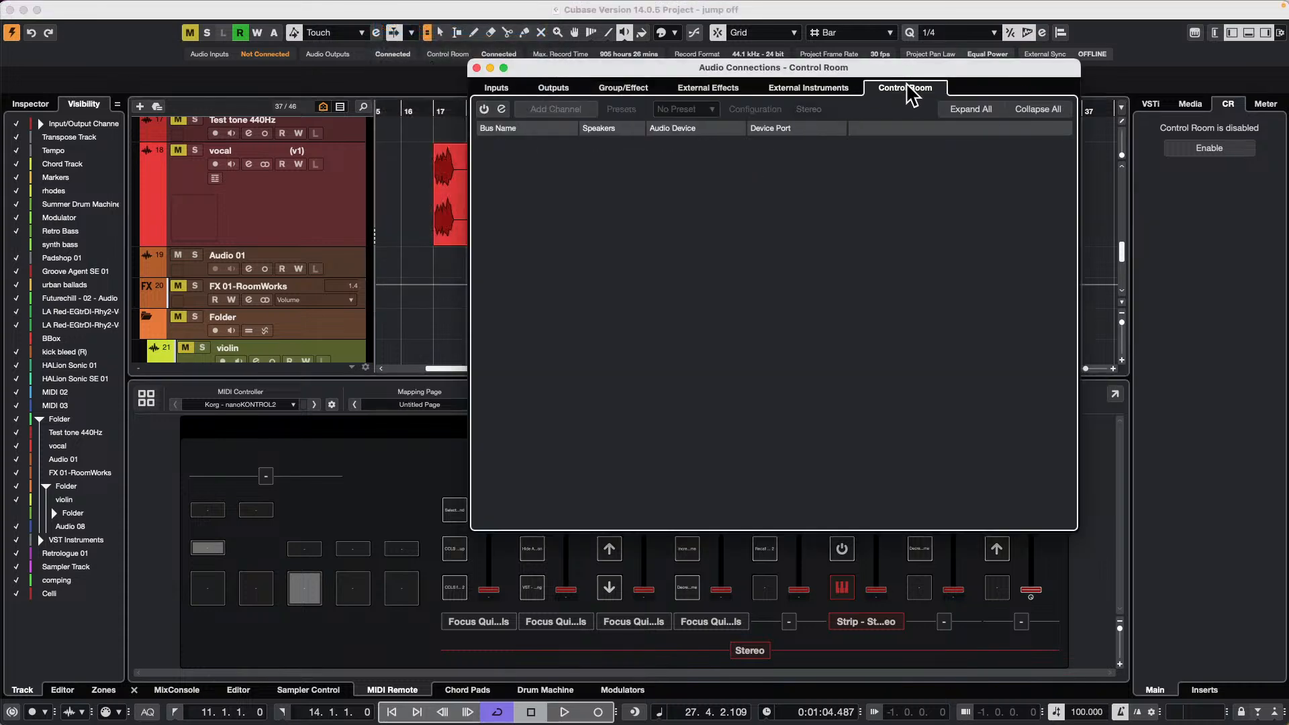
click(484, 109)
key(F4)
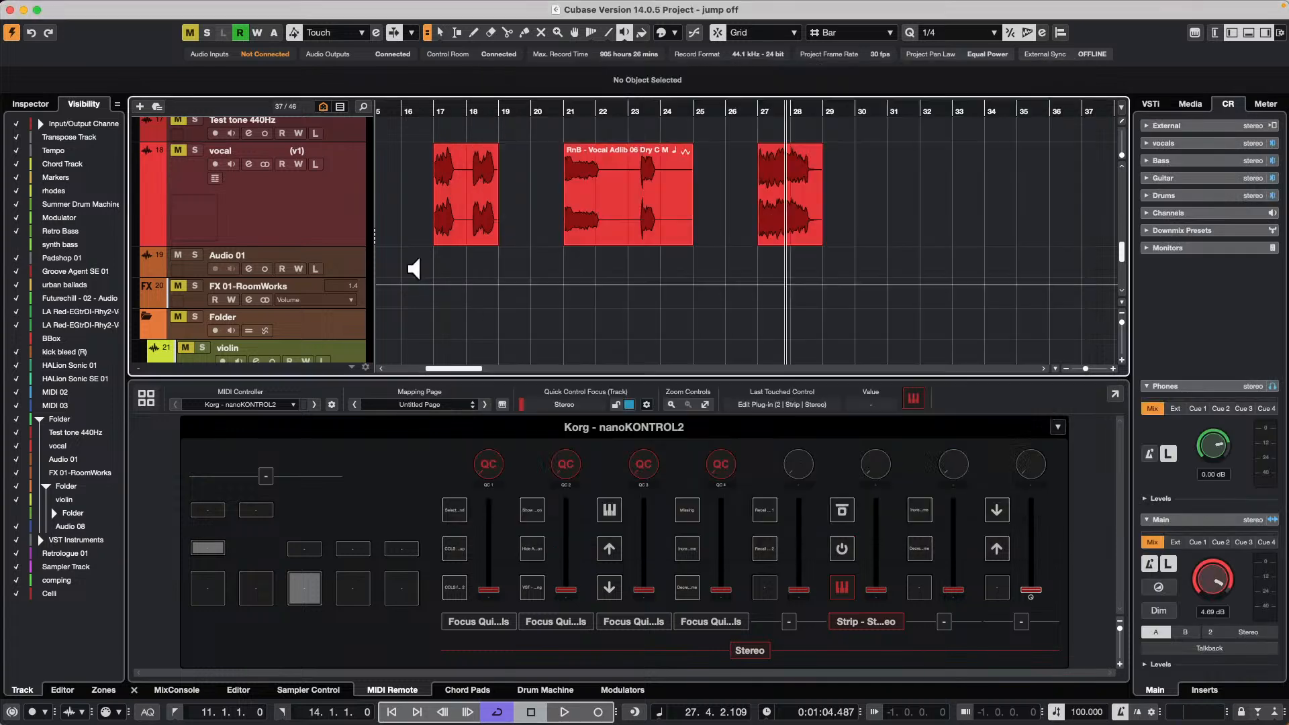
click(767, 190)
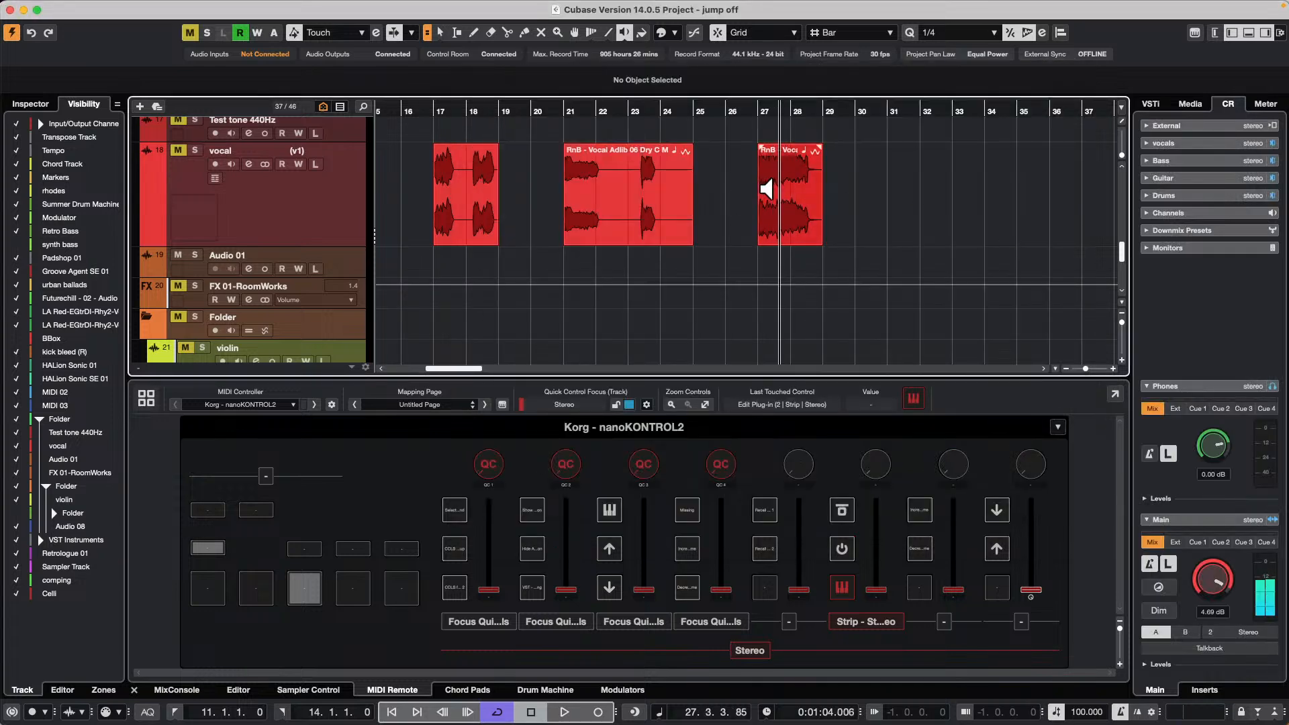
click(576, 201)
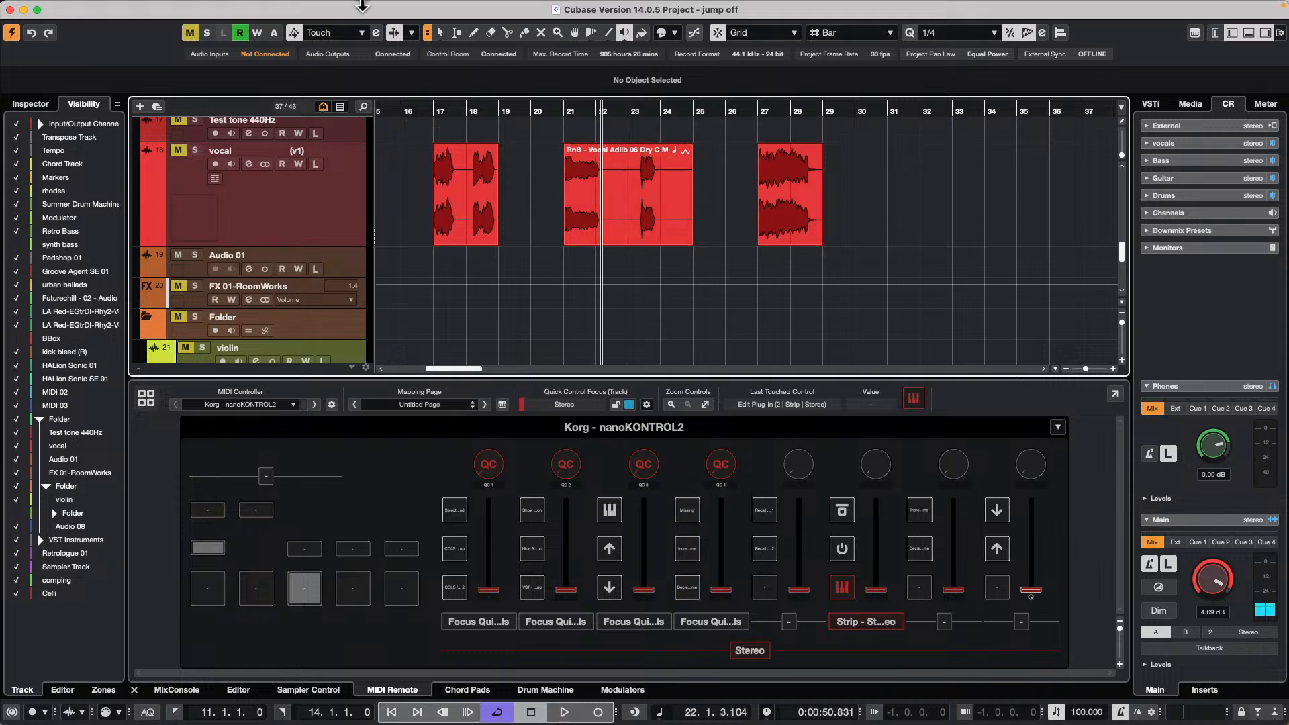
Check the Steinberg UR24C DAW ports in Studio Setup and close the dialog
click(392, 8)
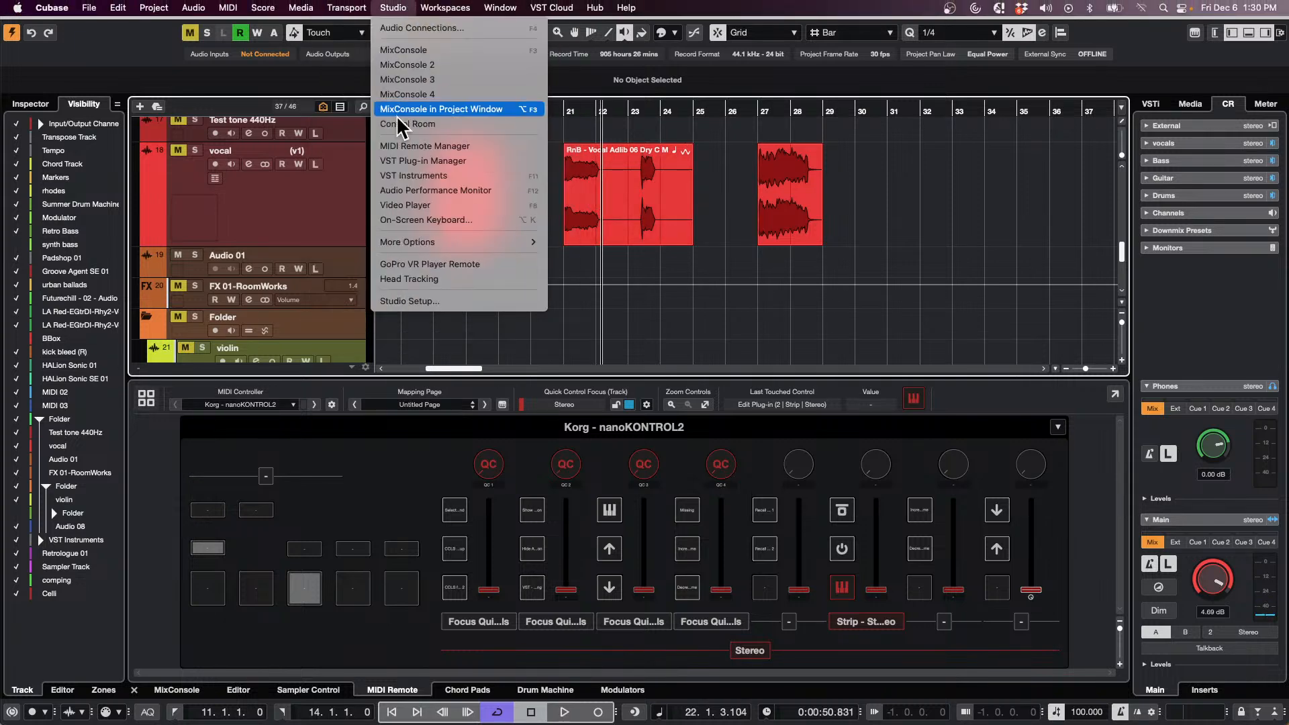
click(411, 301)
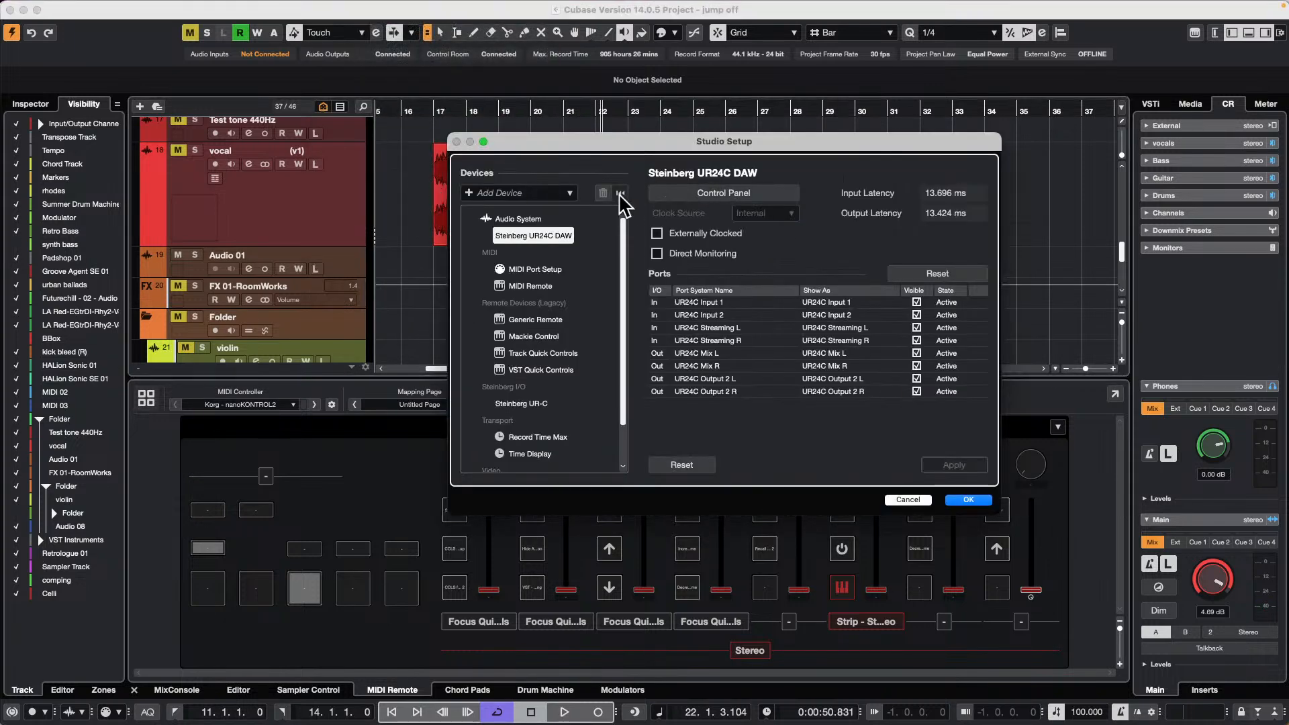
click(968, 501)
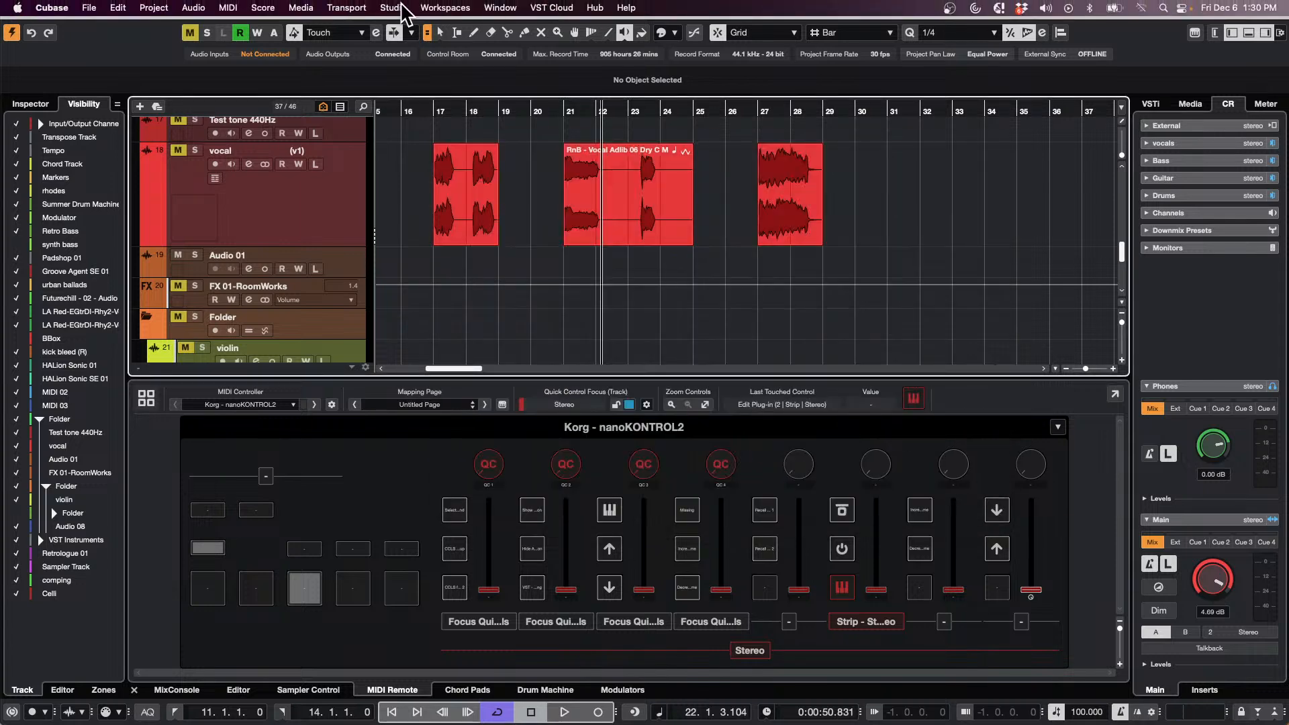
Set the Yamaha HS 7 monitor's audio device to Not Connected in the Control Room connections
key(F4)
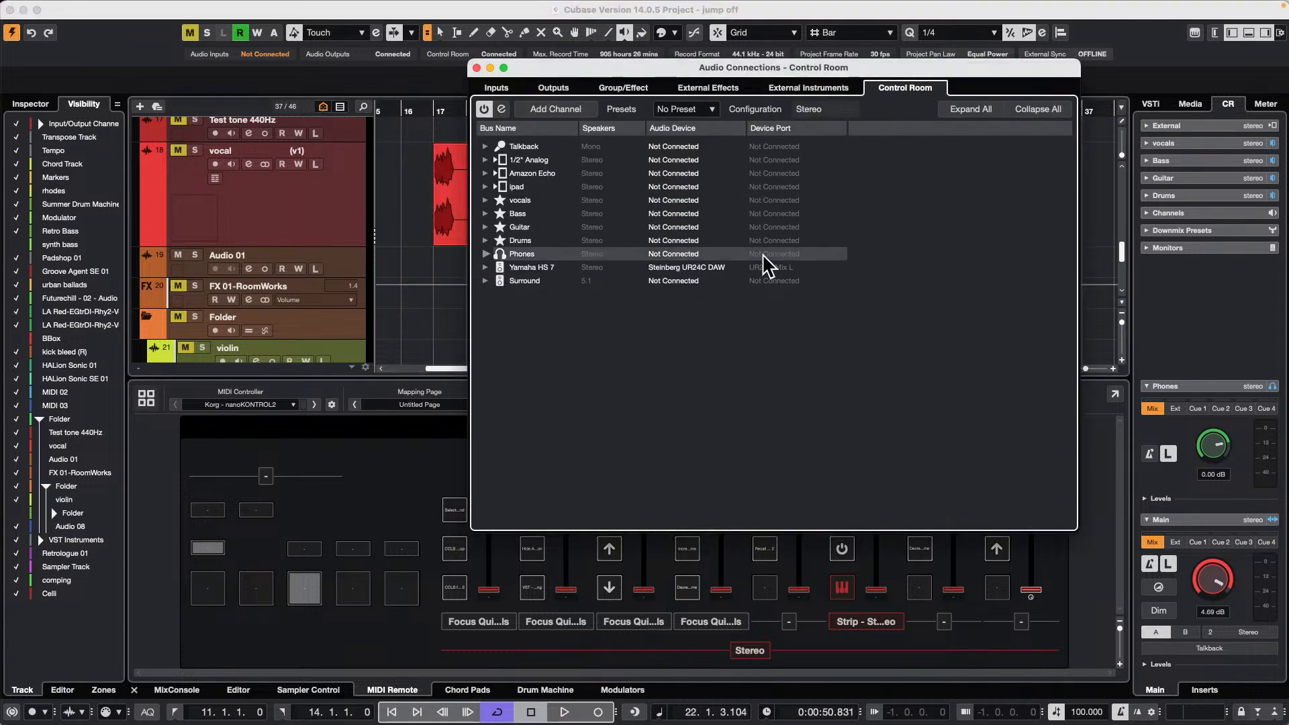
click(486, 267)
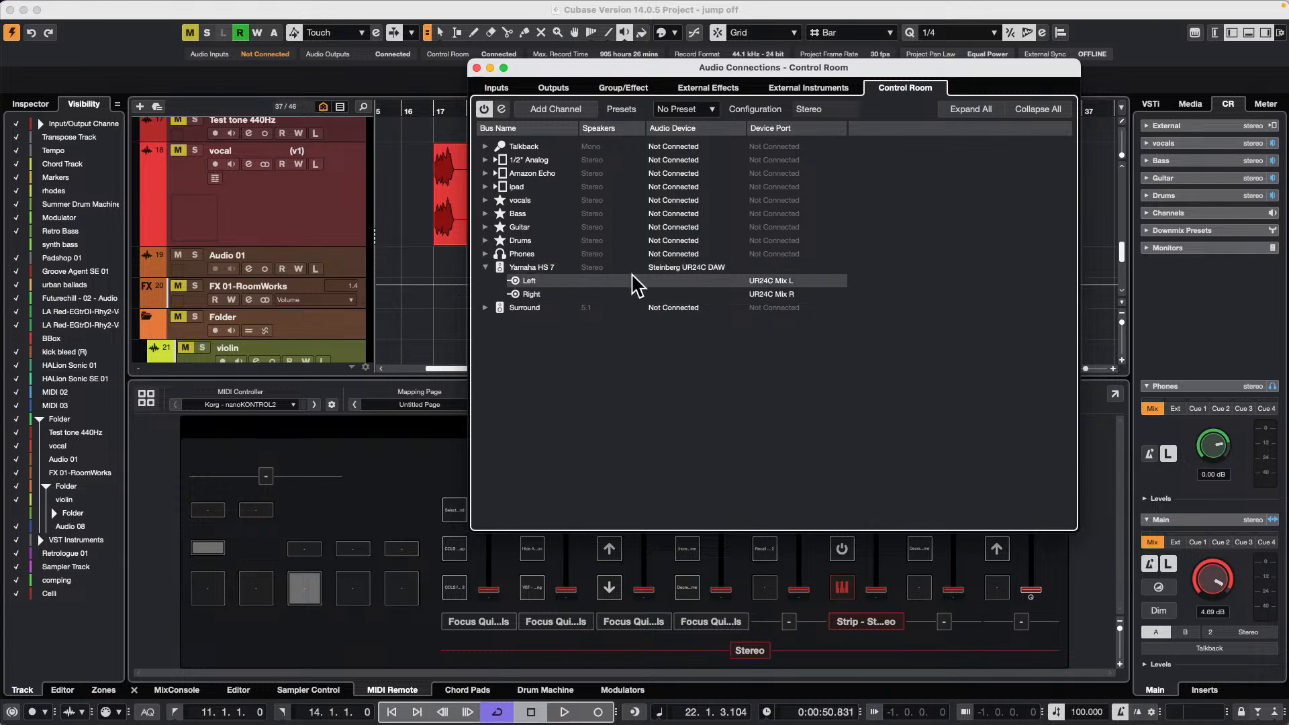
double_click(531, 268)
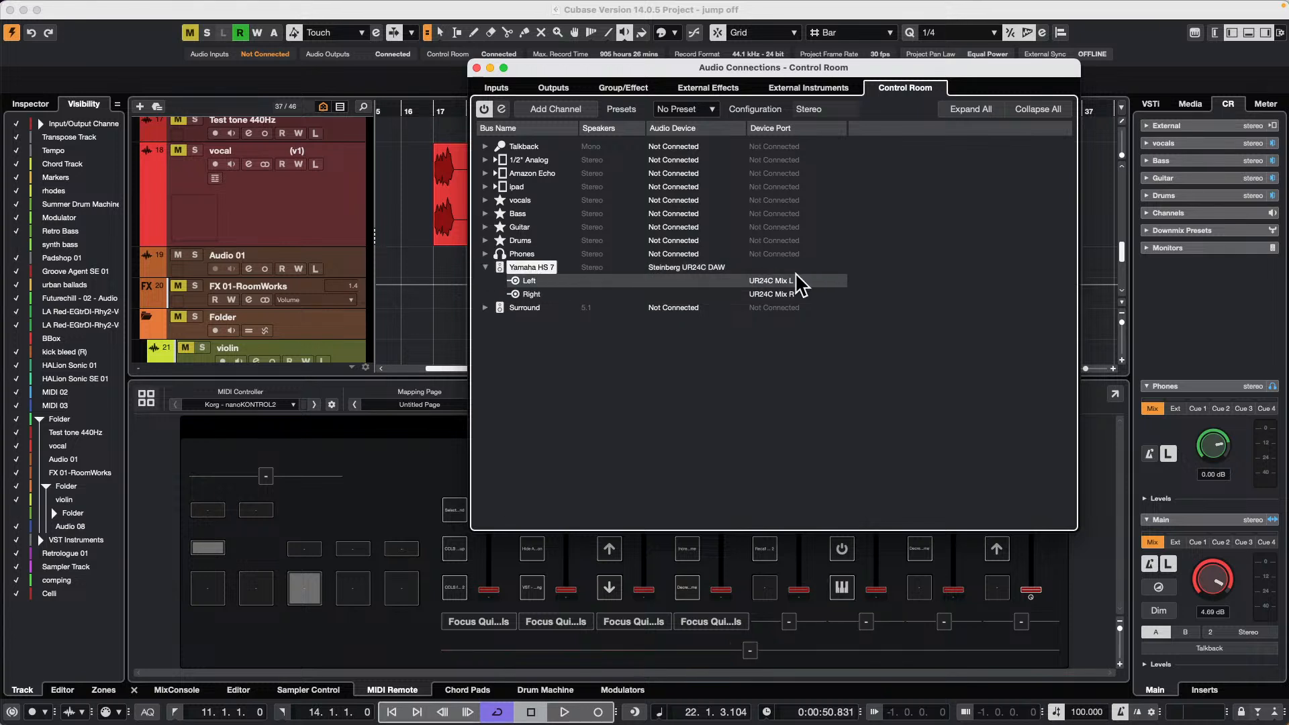
click(710, 272)
click(713, 282)
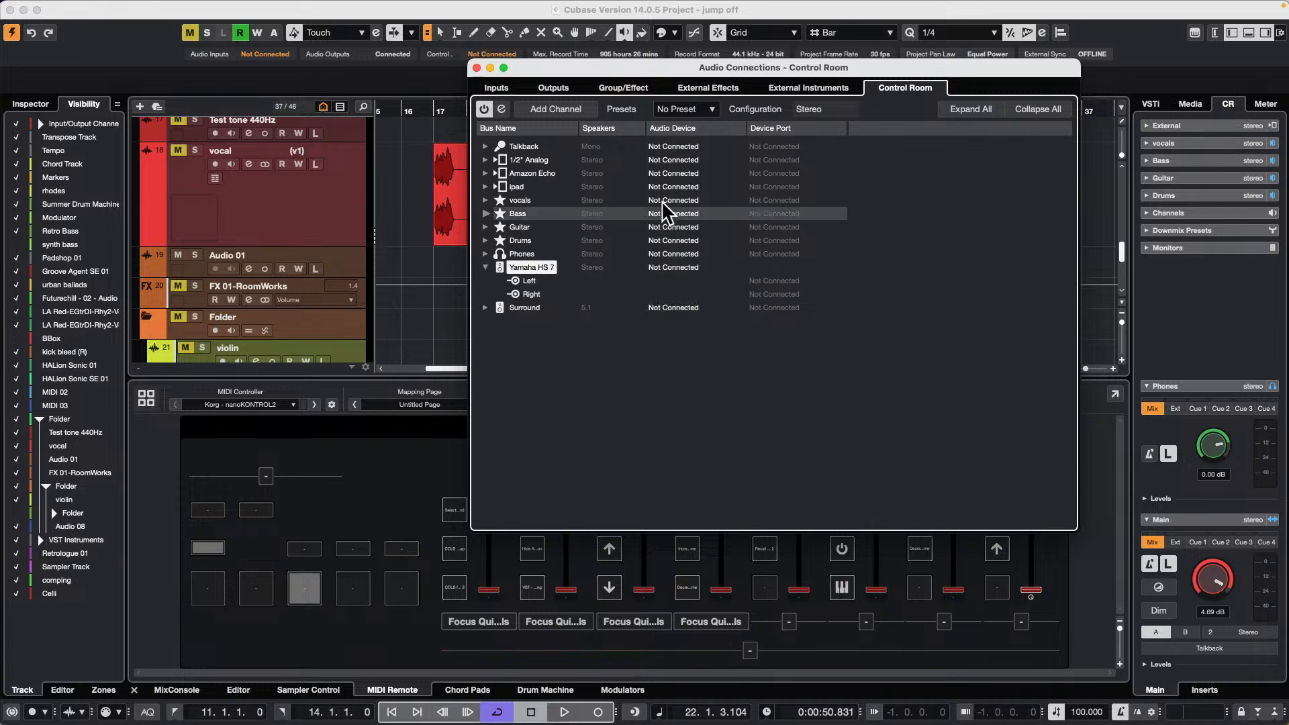
click(476, 68)
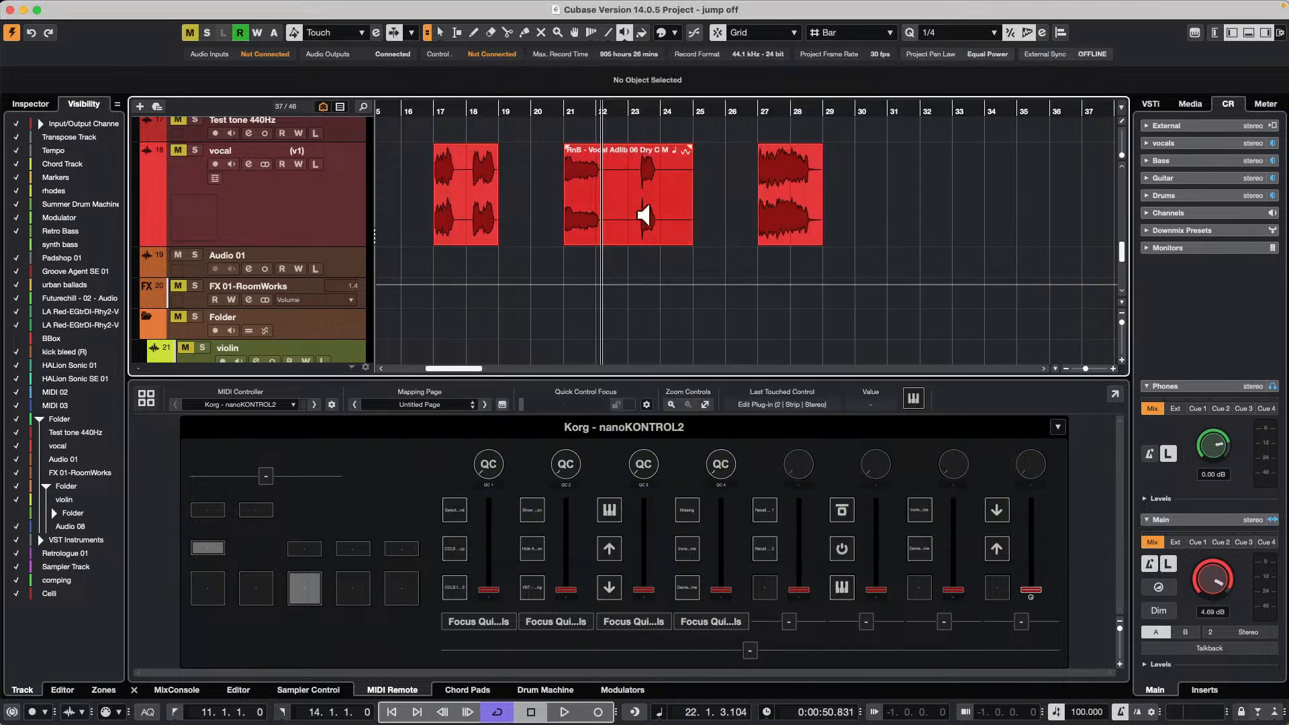
Audition the vocal clips at bars 21 and 27 with the monitor disconnected
click(574, 204)
click(779, 203)
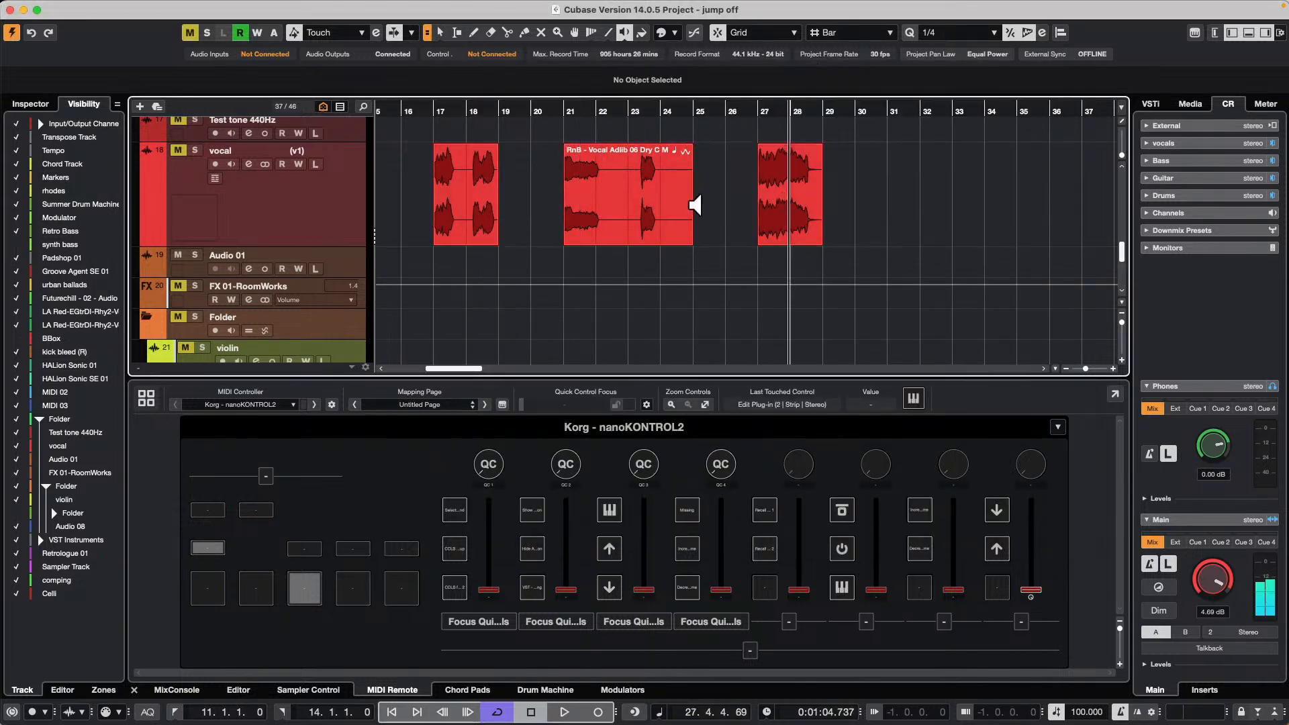
click(590, 203)
Set the Yamaha HS 7 monitor's audio device to Steinberg UR24C DAW in the Control Room connections
mouse_move(292, 5)
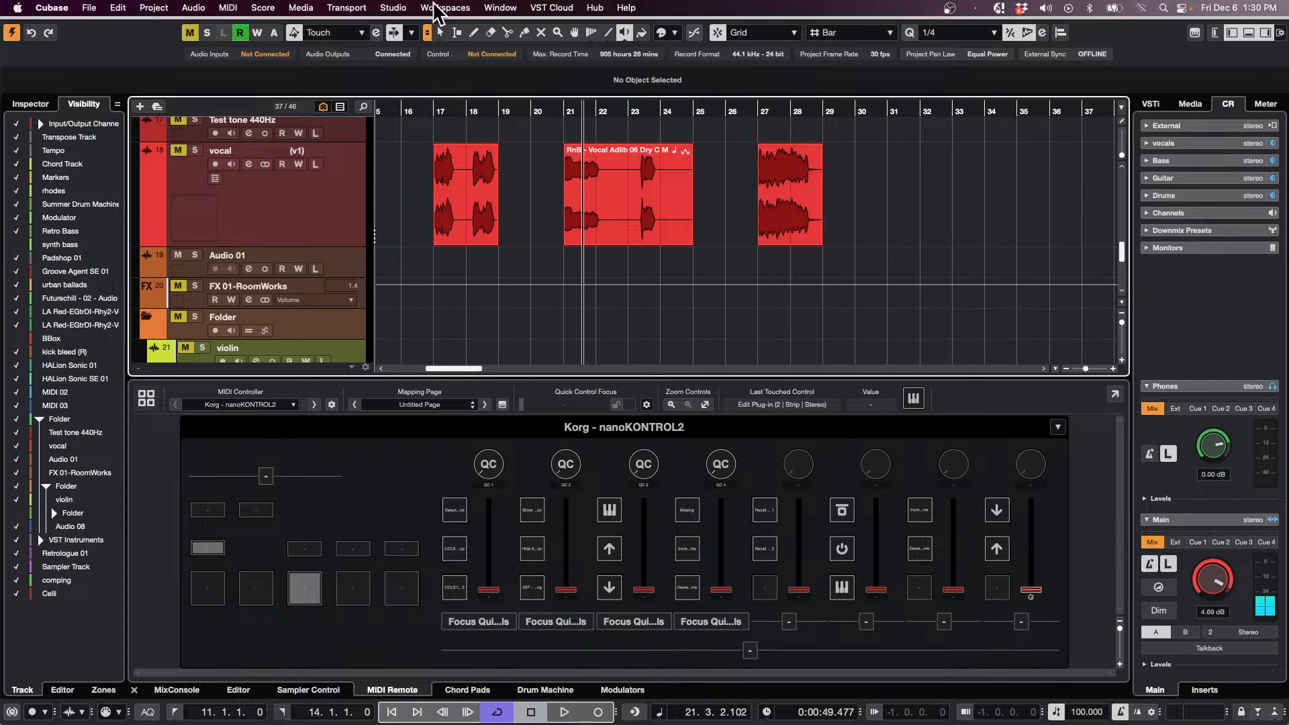
click(396, 8)
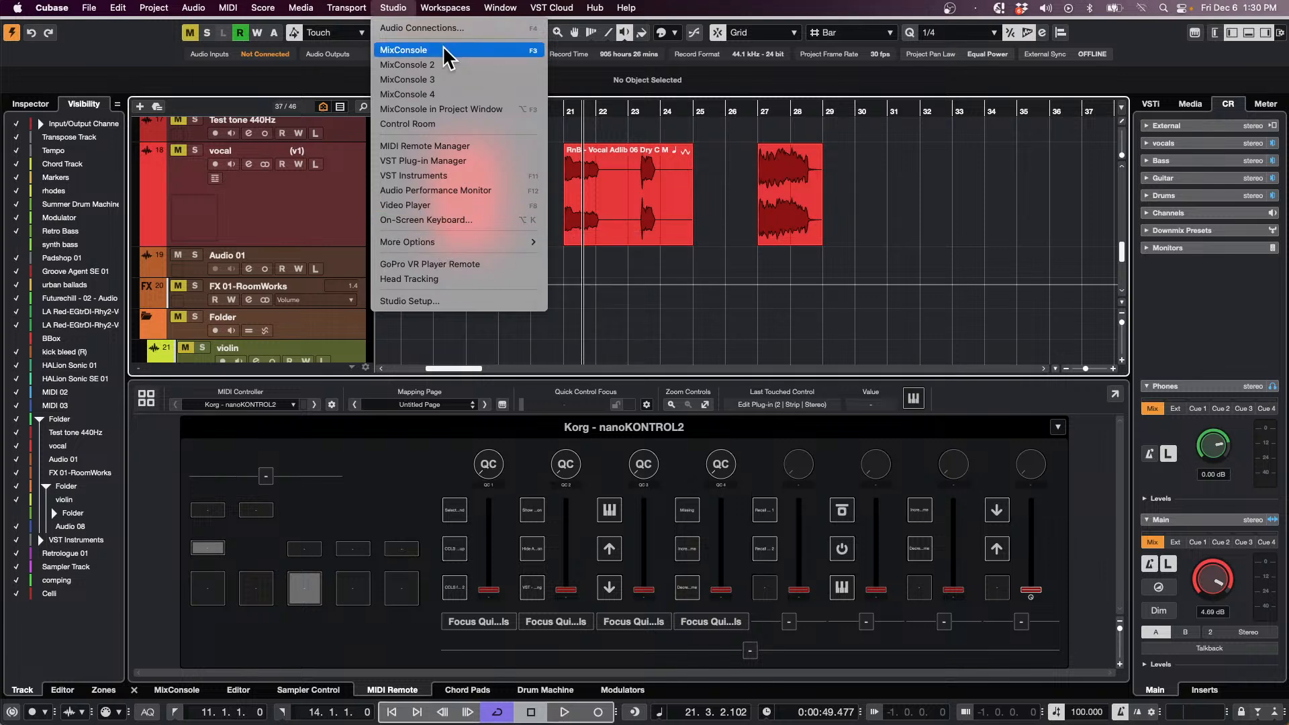
click(421, 27)
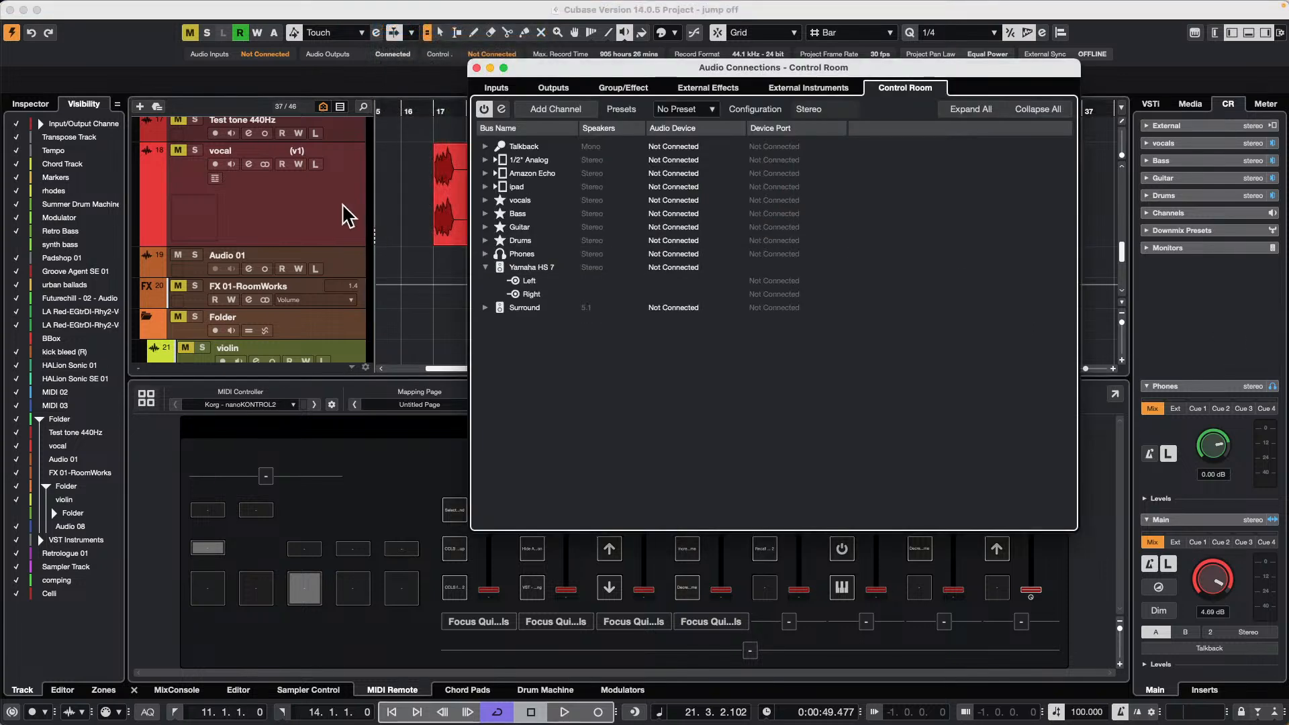
click(486, 267)
right_click(519, 273)
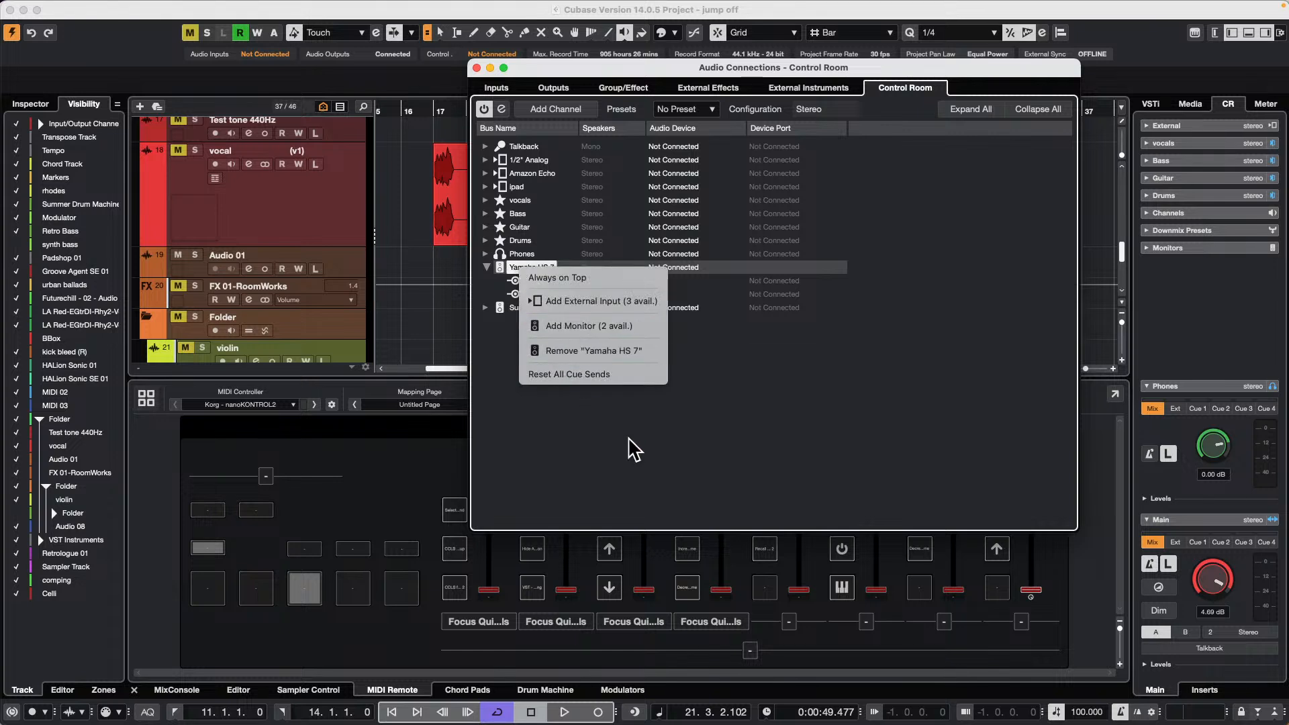
click(486, 411)
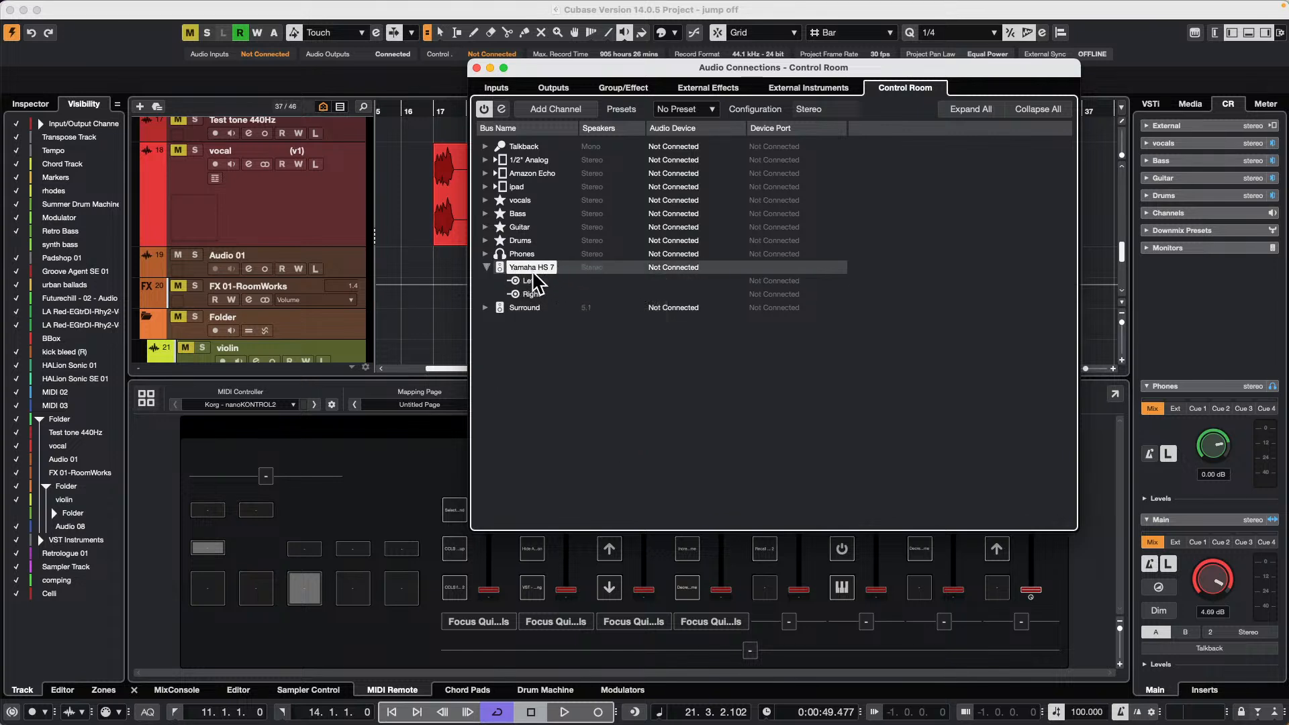
click(660, 268)
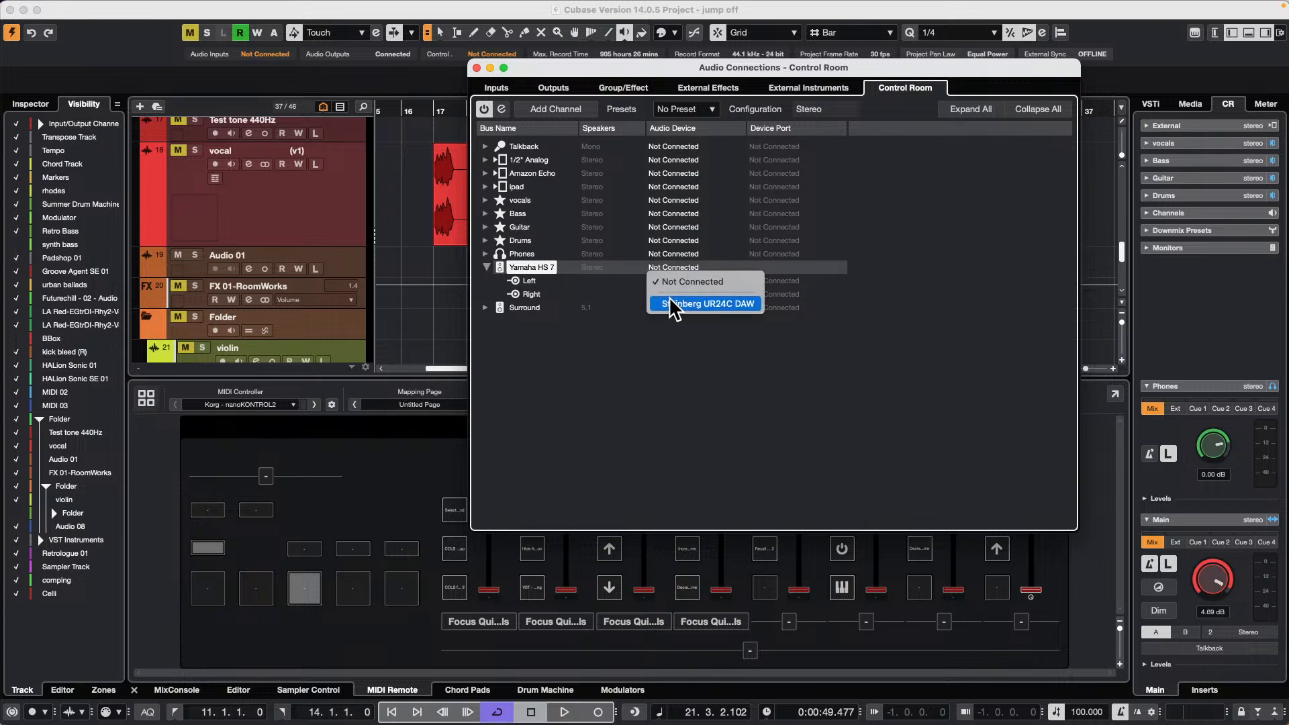
click(702, 304)
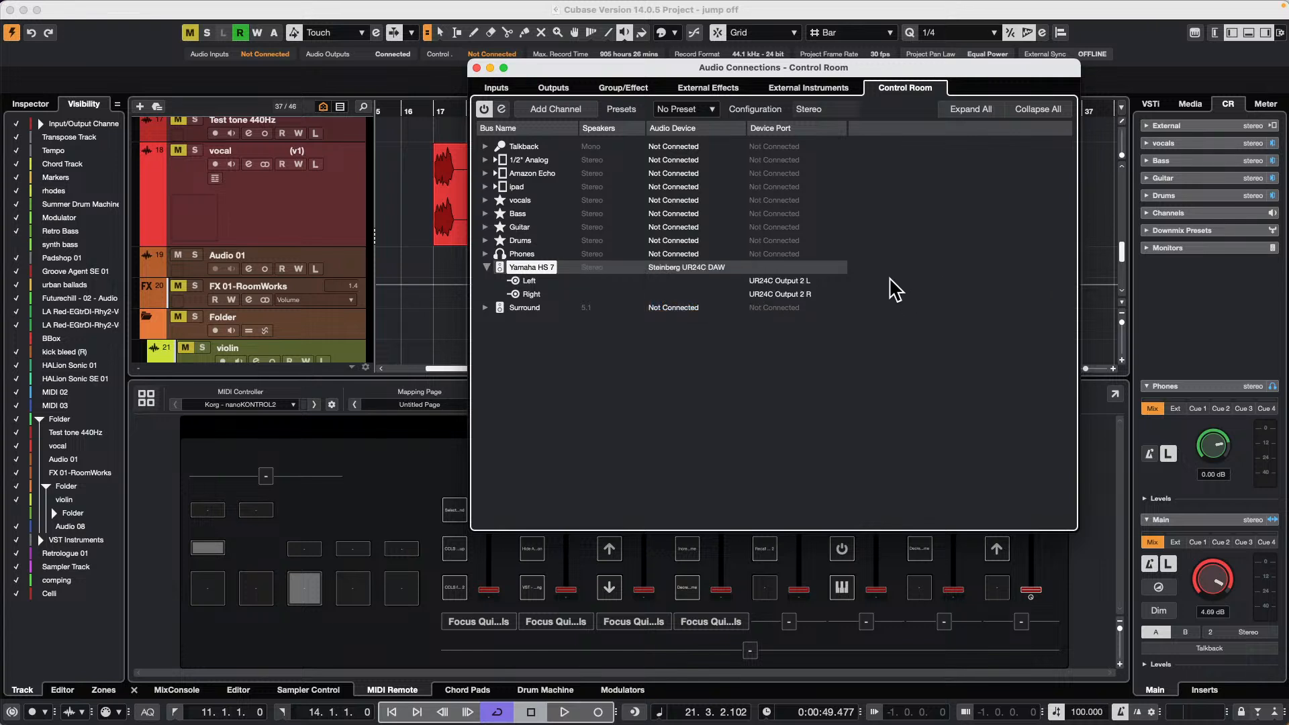
Set the Stereo output bus's audio device to Not Connected and audition the vocal clip at bar 21
click(554, 87)
click(489, 147)
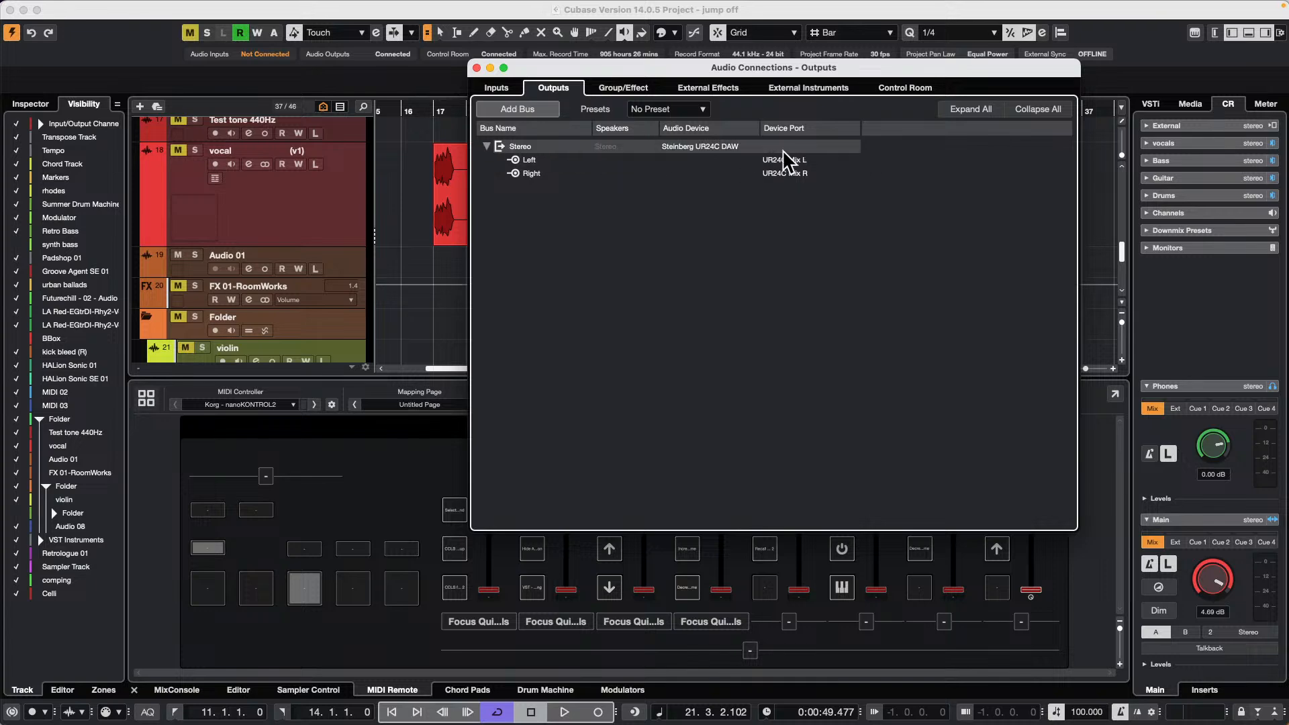
click(717, 149)
click(709, 147)
click(705, 160)
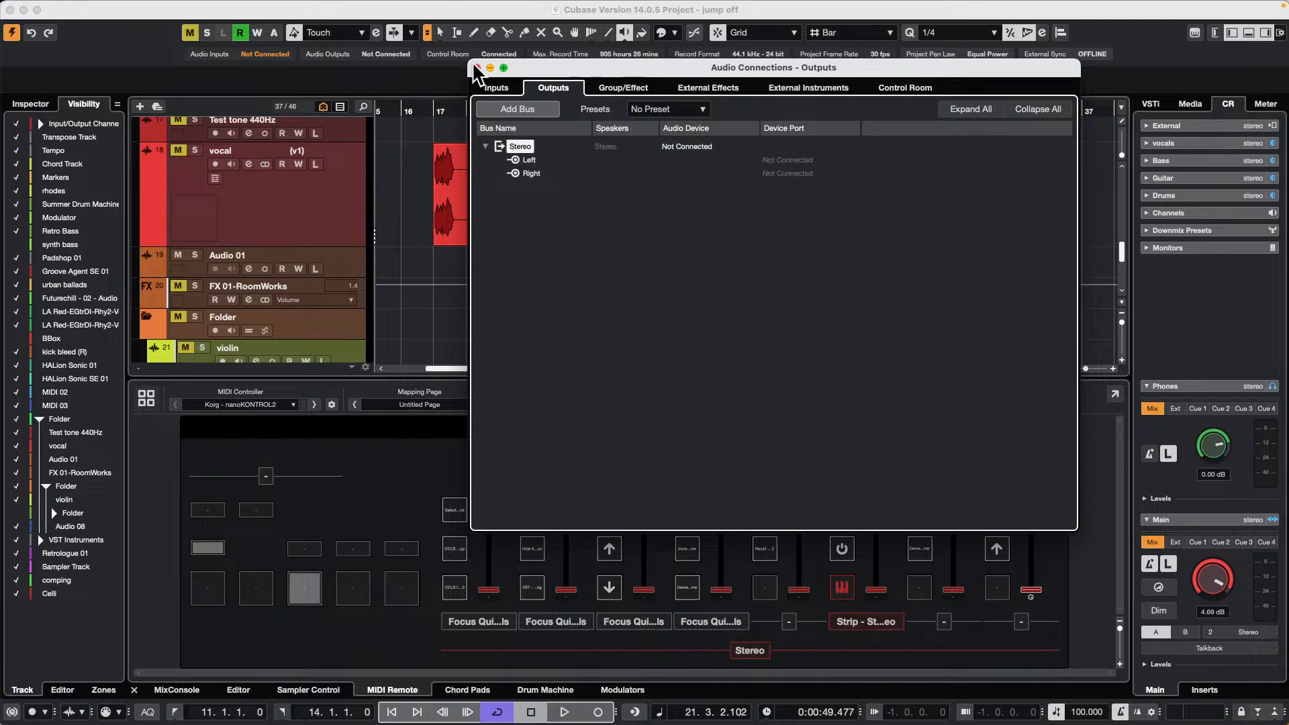
click(477, 68)
drag(582, 181, 572, 181)
Route the Yamaha HS 7 monitor's left and right channels to UR24C Mix L and UR24C Mix R in the Control Room connections
mouse_move(433, 6)
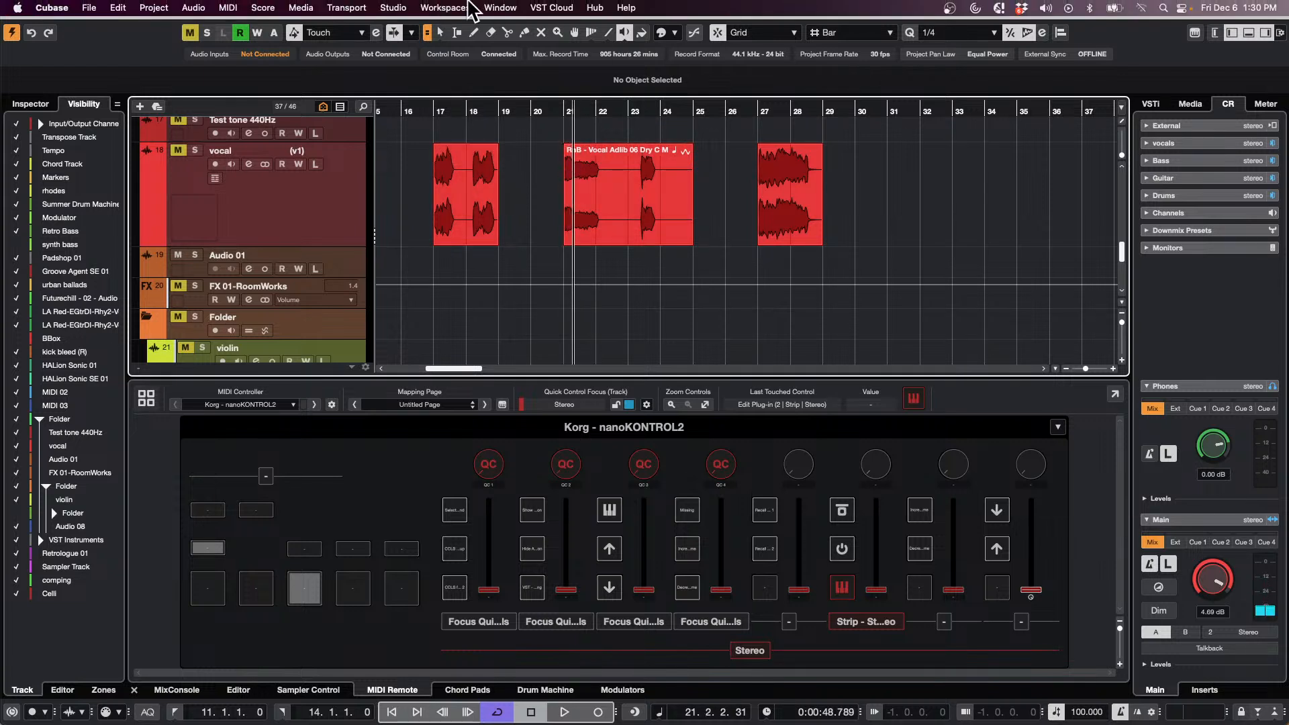
click(392, 8)
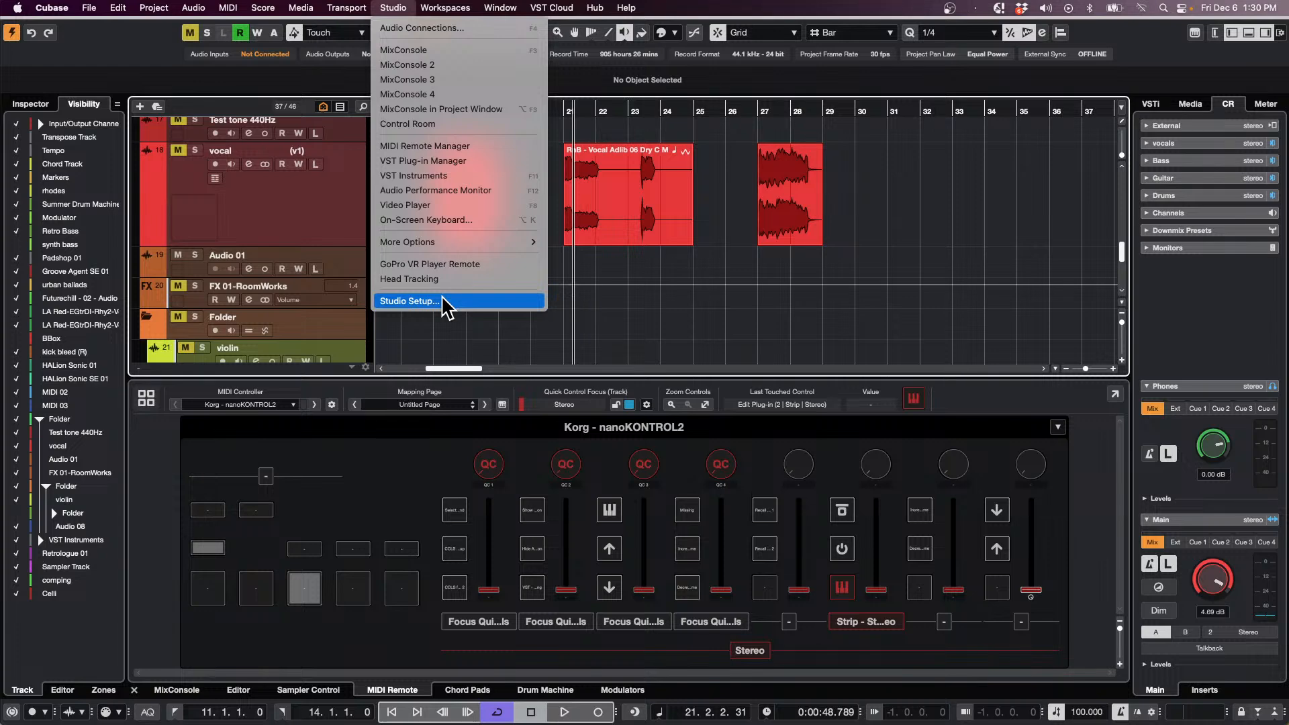
click(424, 29)
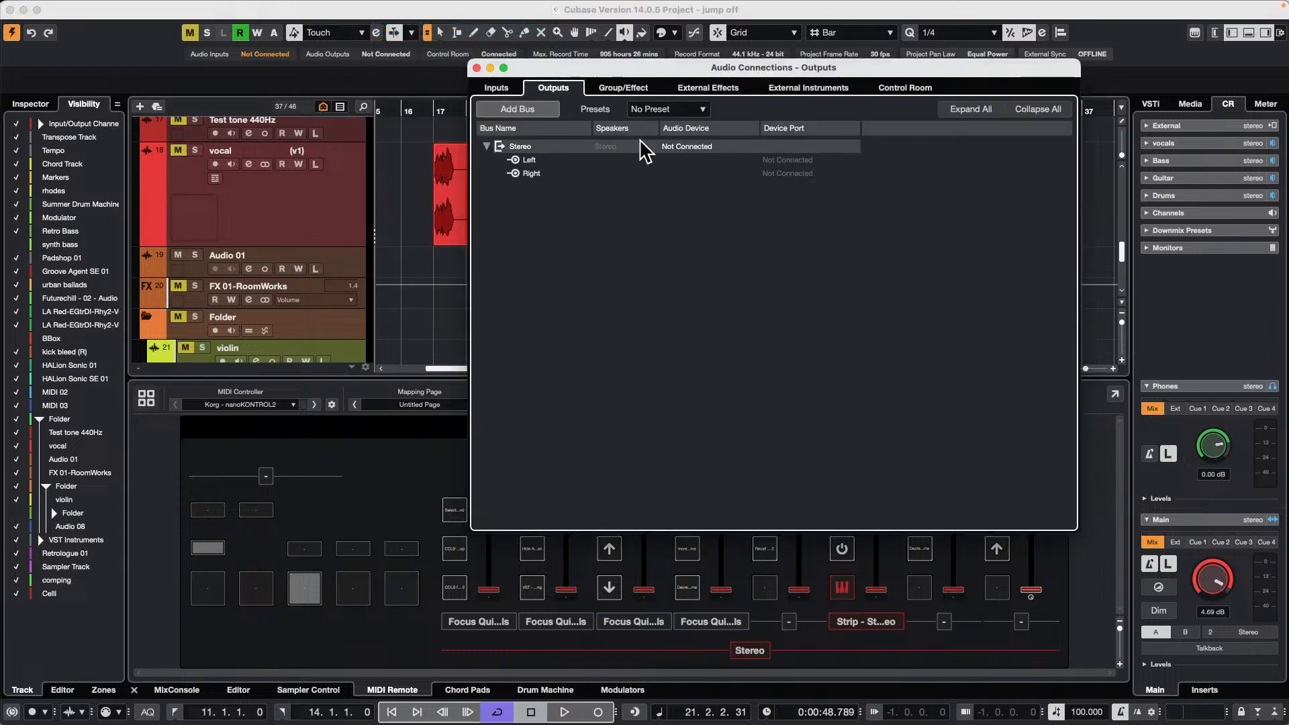
click(906, 88)
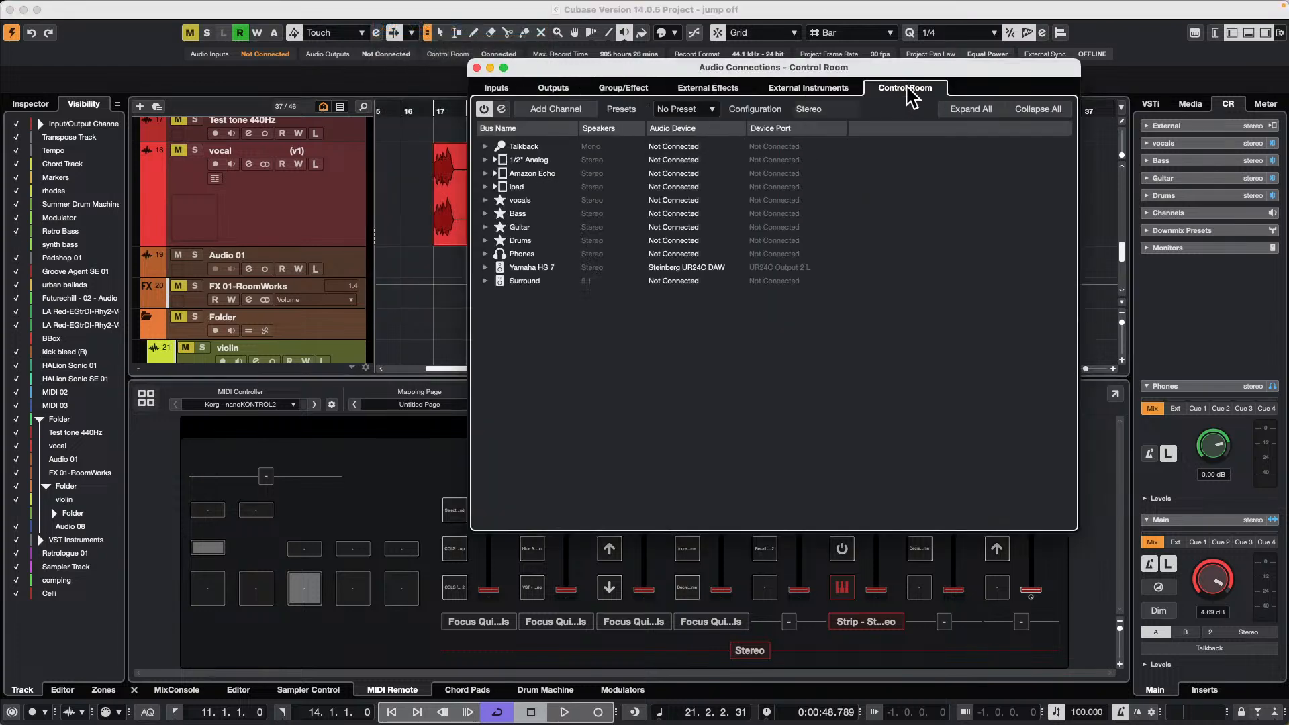
click(484, 267)
click(789, 279)
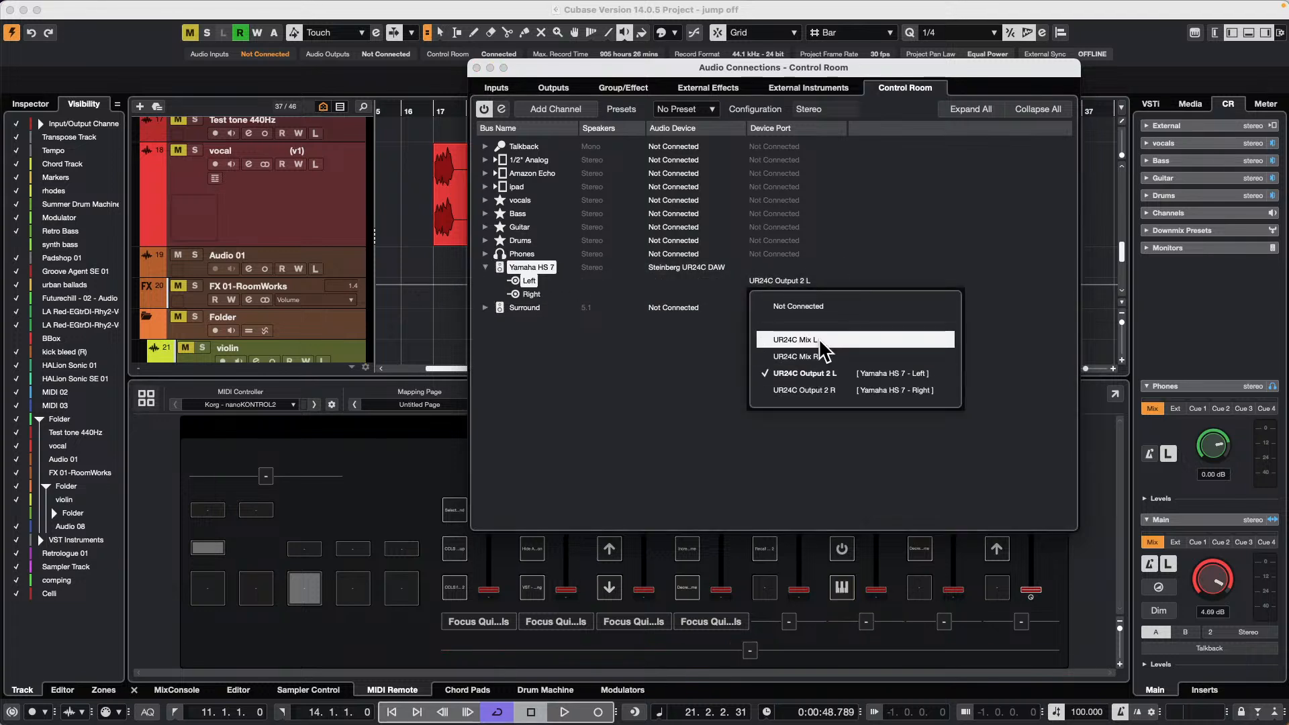
click(819, 339)
click(789, 294)
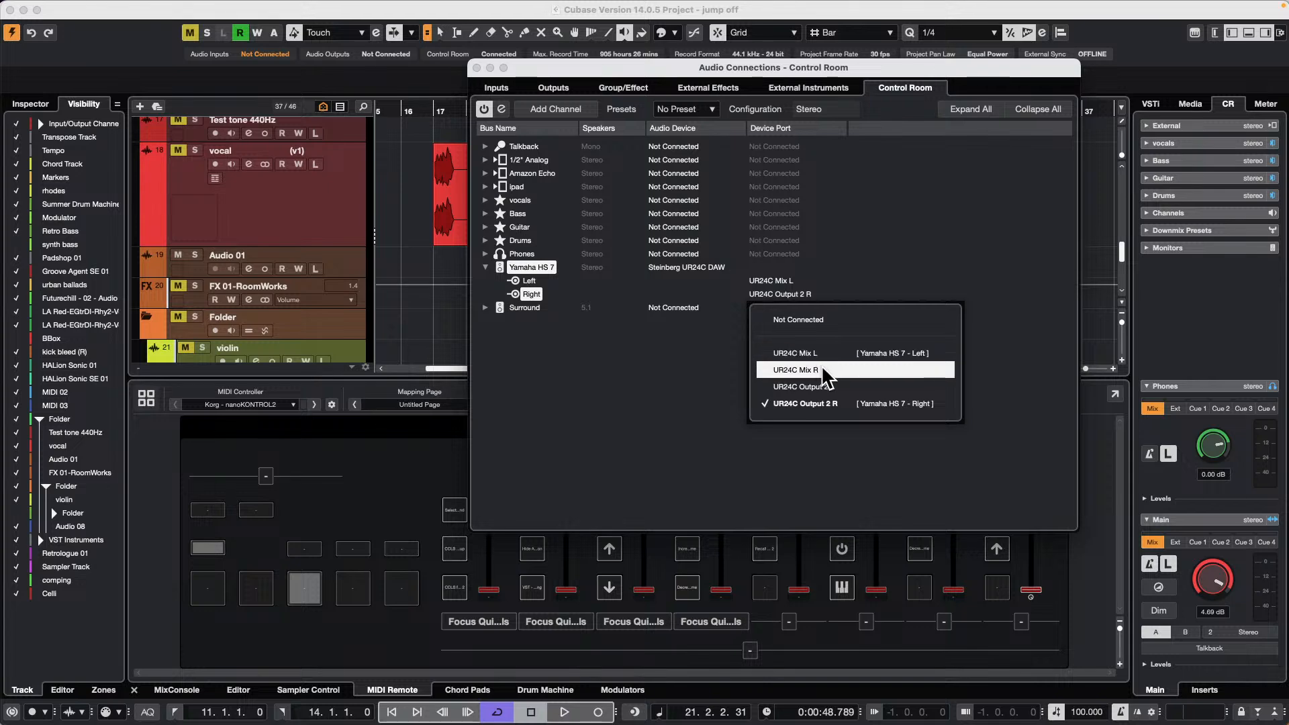
click(797, 369)
click(477, 68)
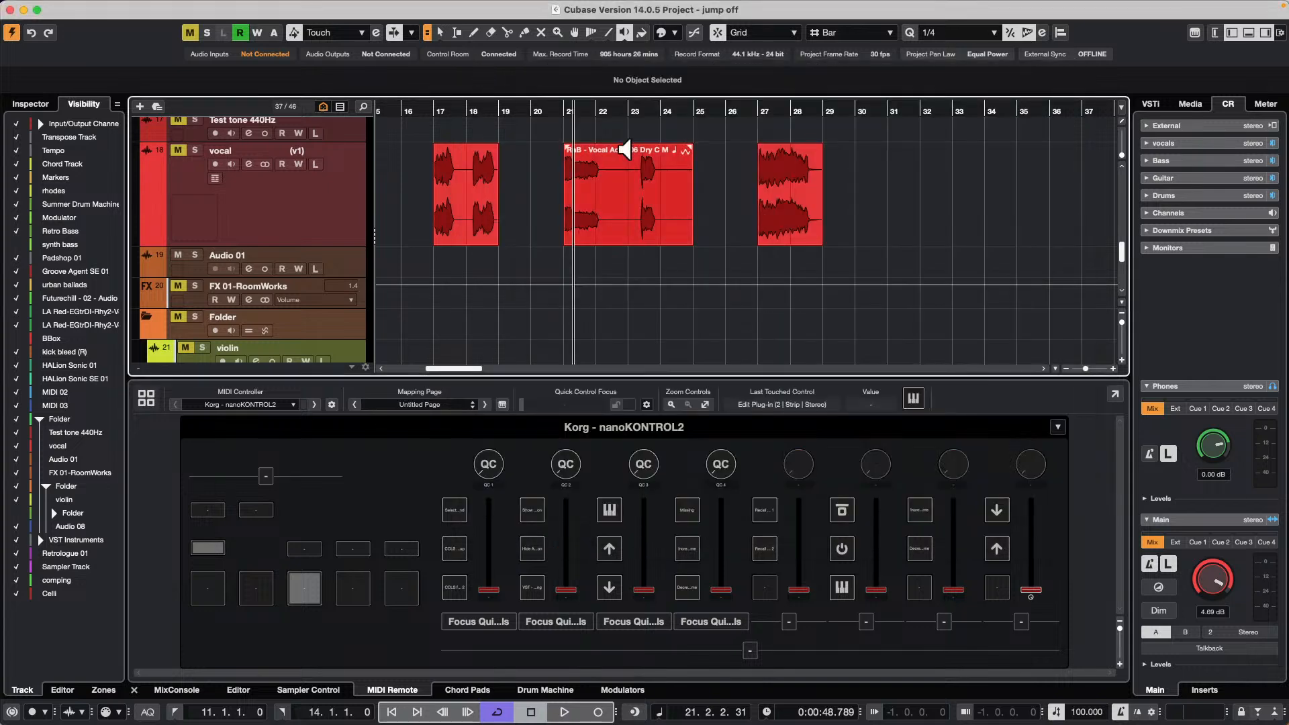
Audition the vocal clips at bars 27 and 17 through the rerouted monitor
drag(762, 195, 763, 194)
drag(469, 215, 474, 217)
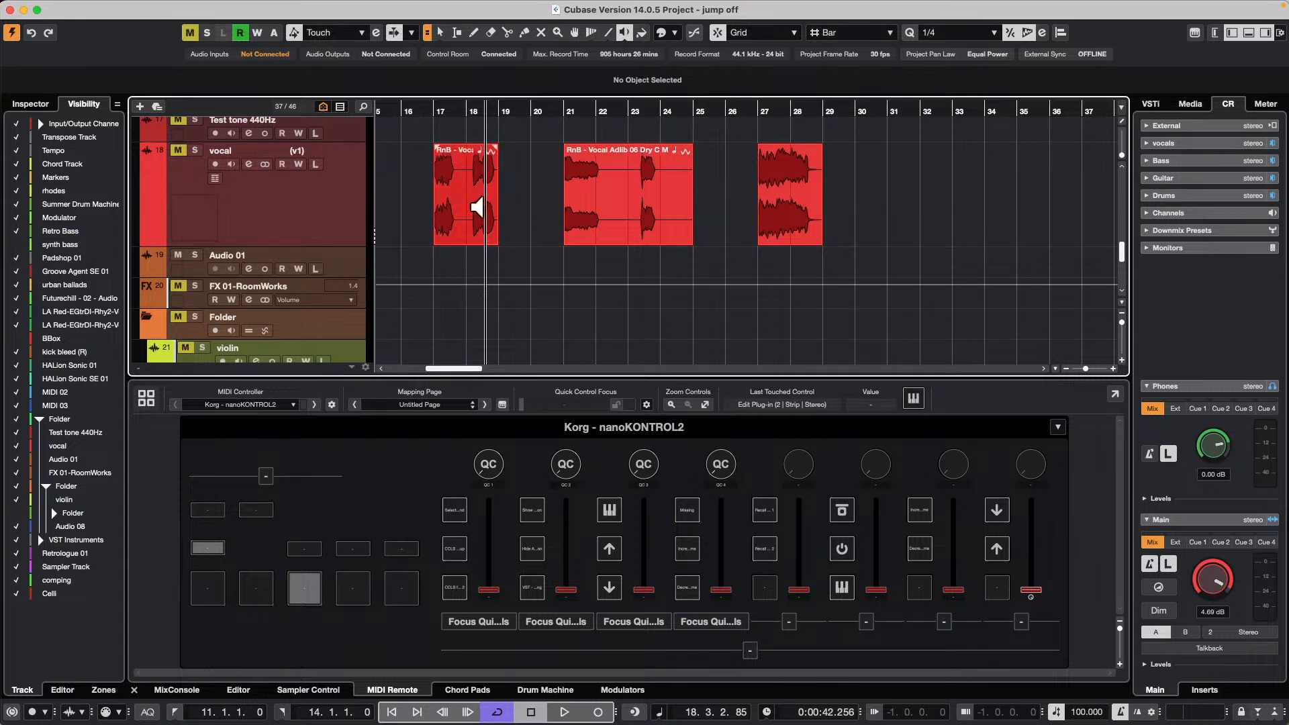
scroll(500, 211, up, 5)
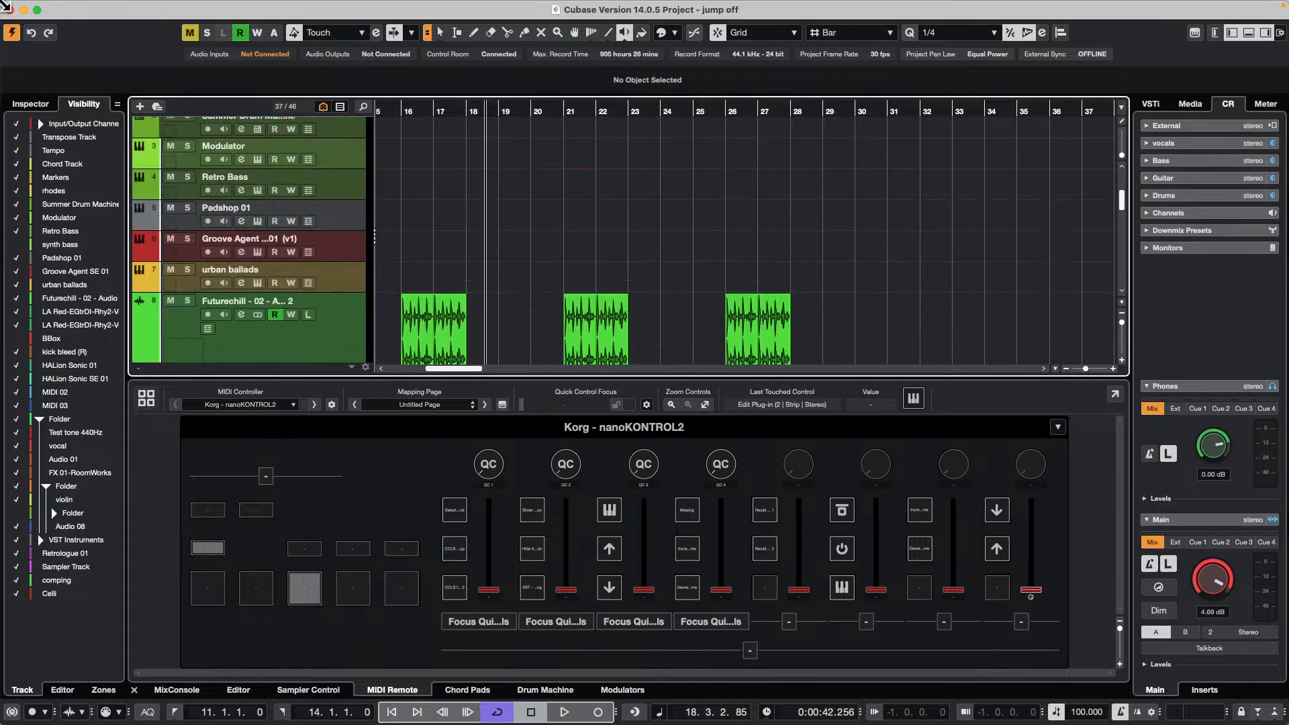
Create a new empty project in the December 6 2024 folder
click(89, 8)
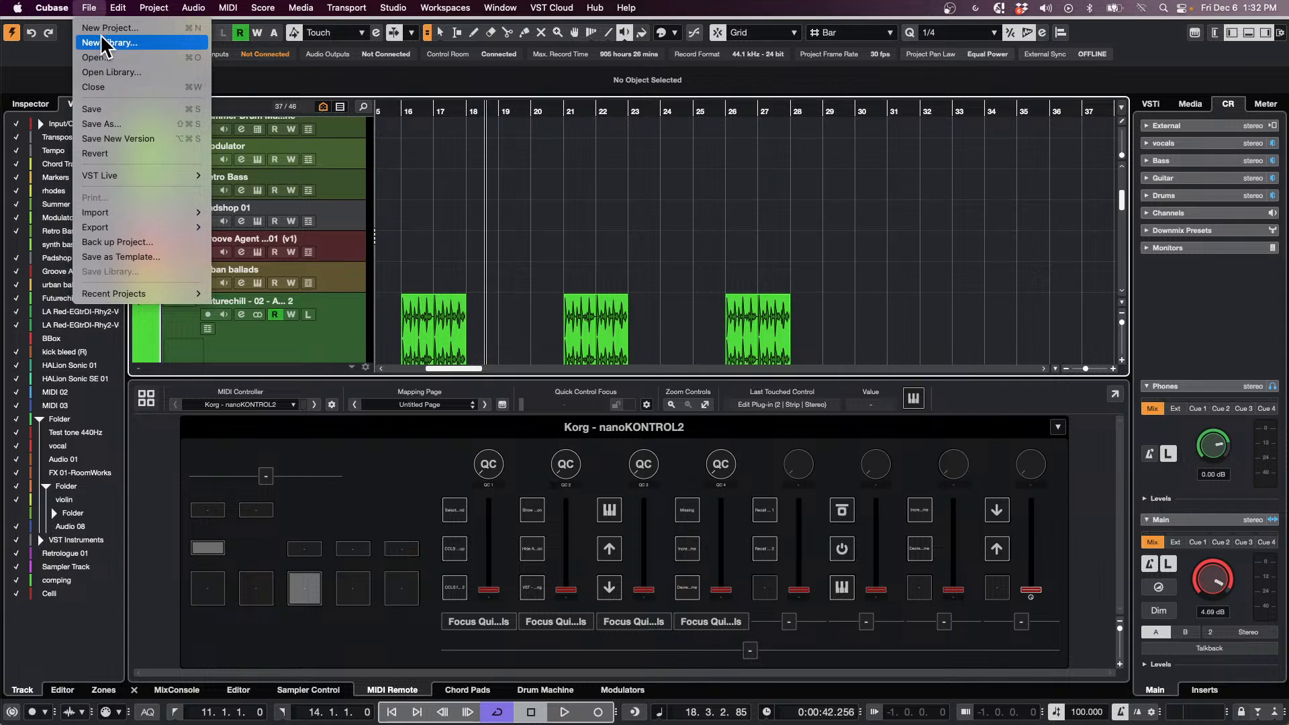
click(107, 28)
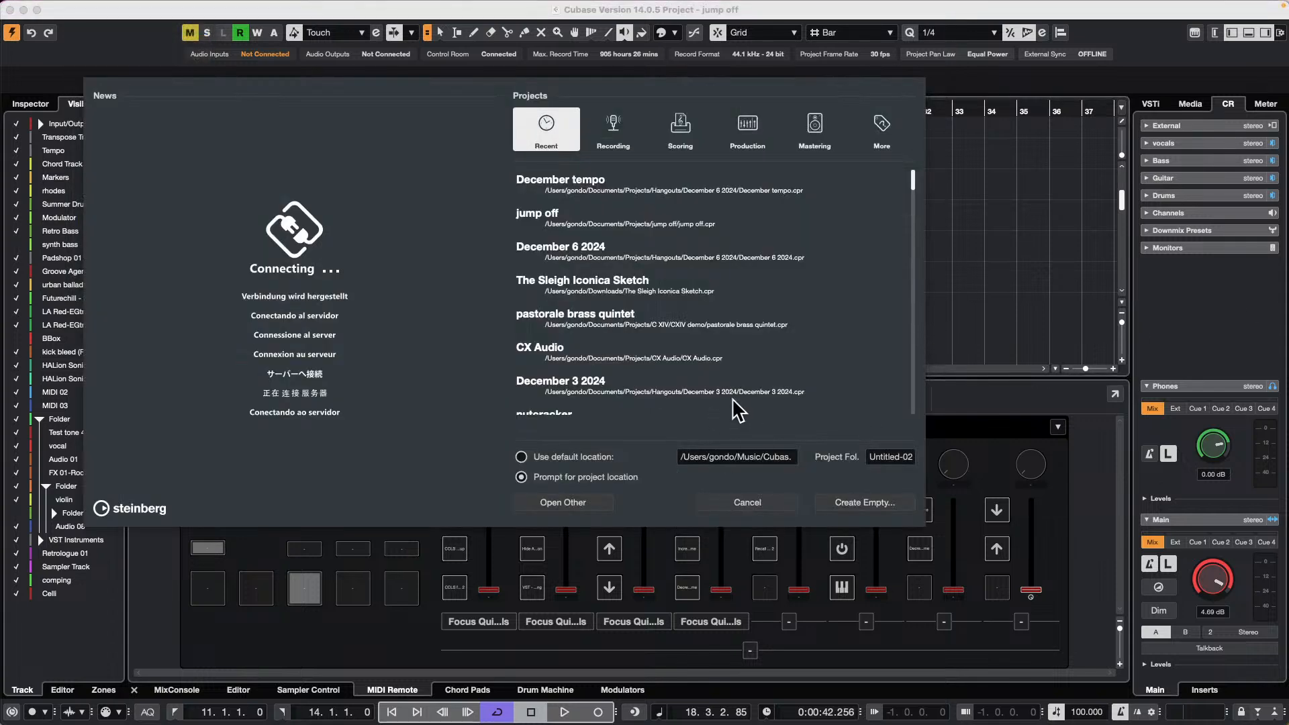
click(865, 502)
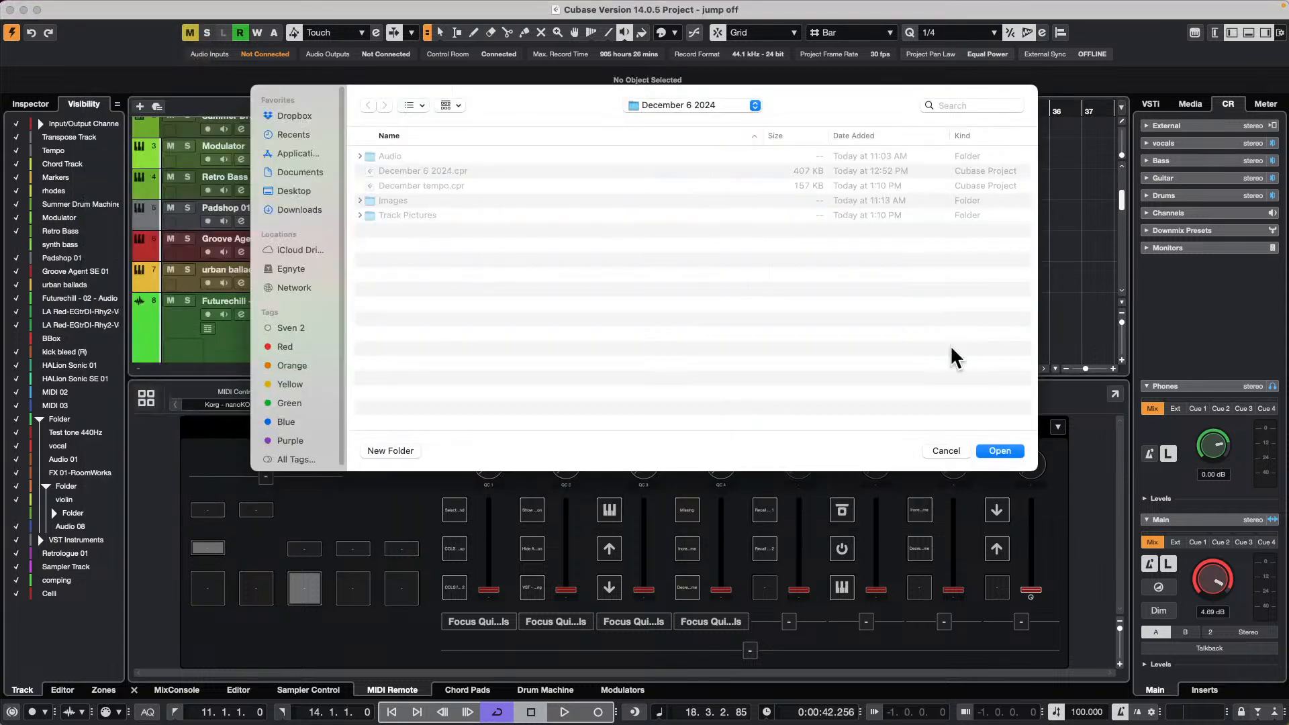
click(999, 450)
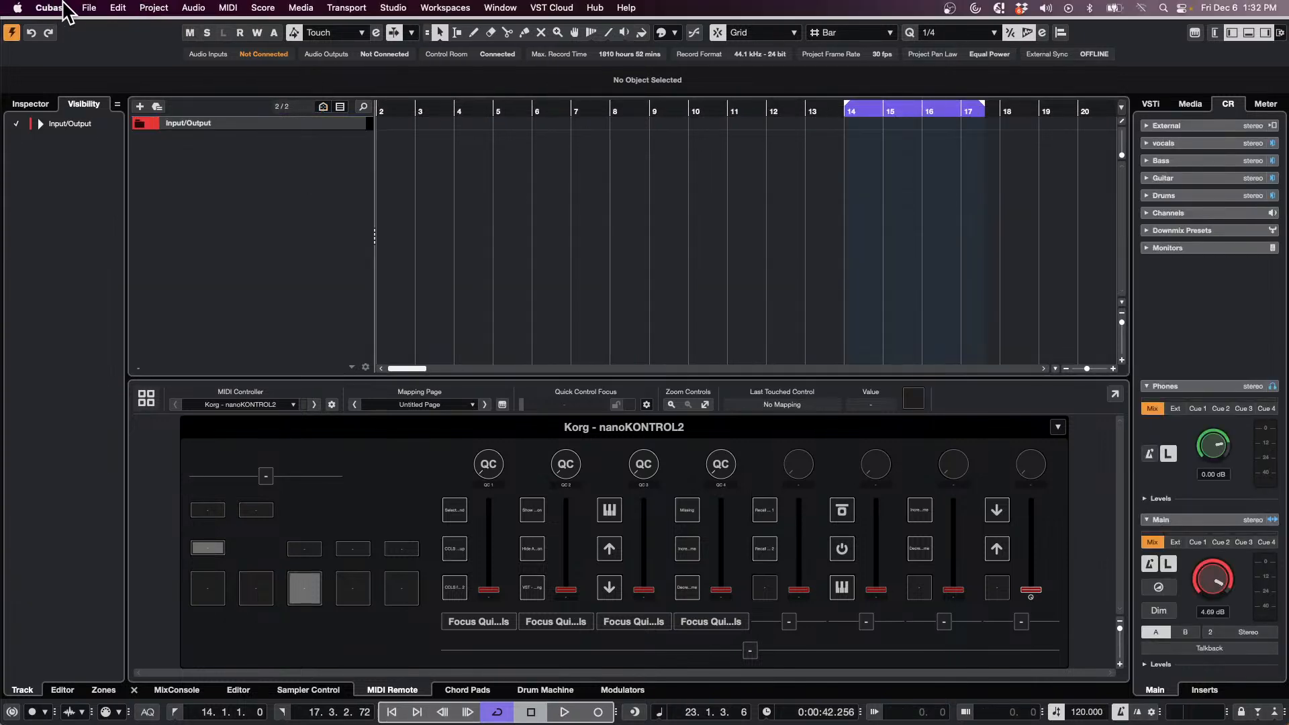
Start an audio file import and look through the Downloads folder for a file
click(88, 7)
mouse_move(178, 294)
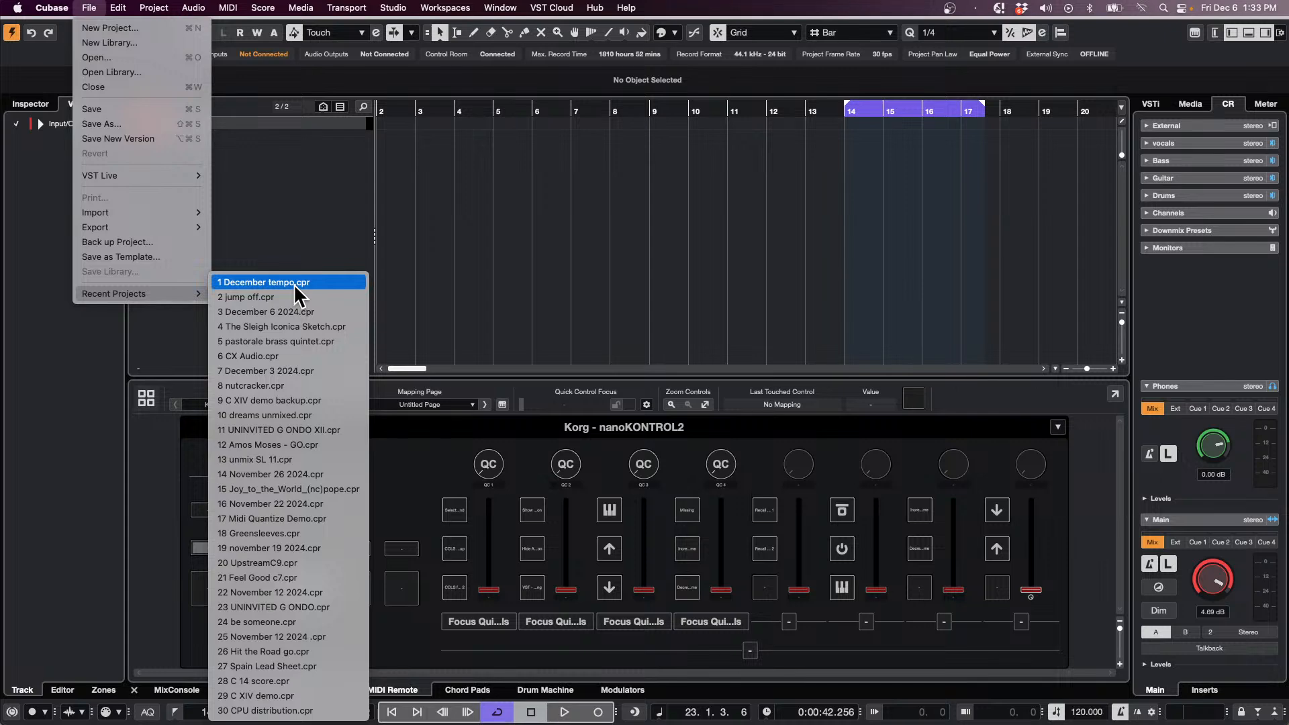
mouse_move(137, 212)
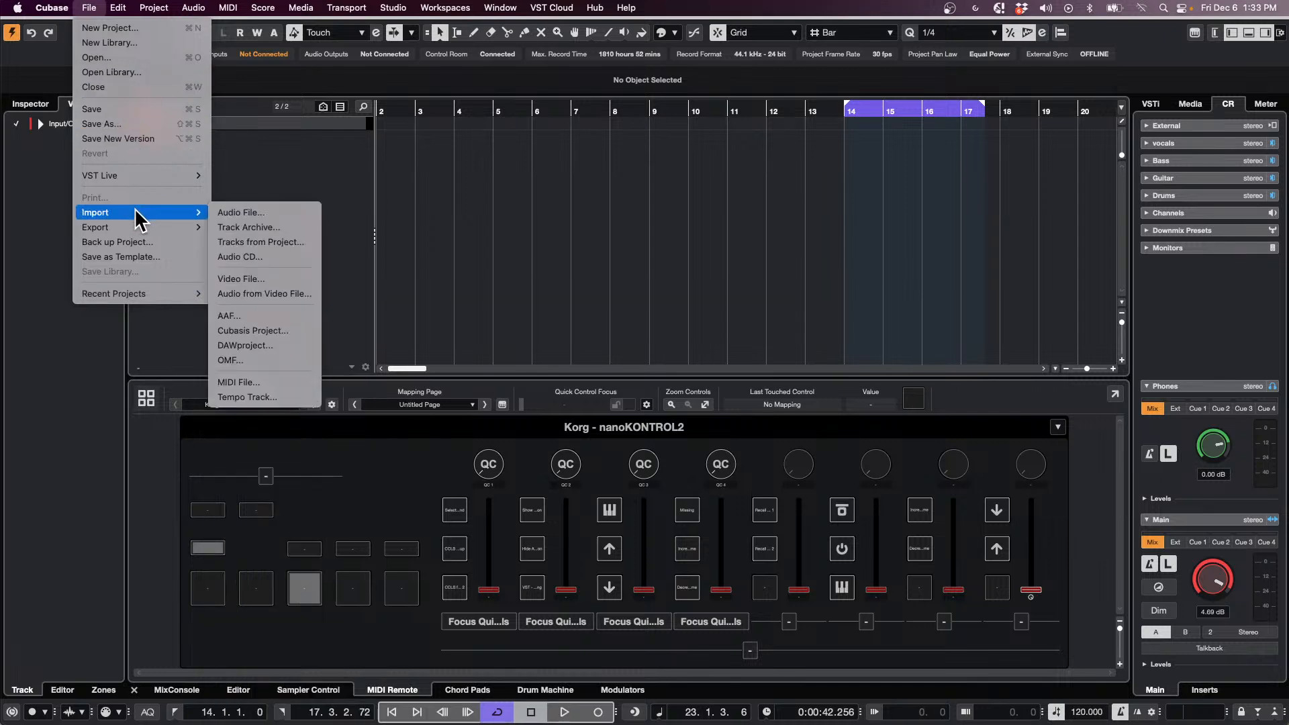
click(298, 213)
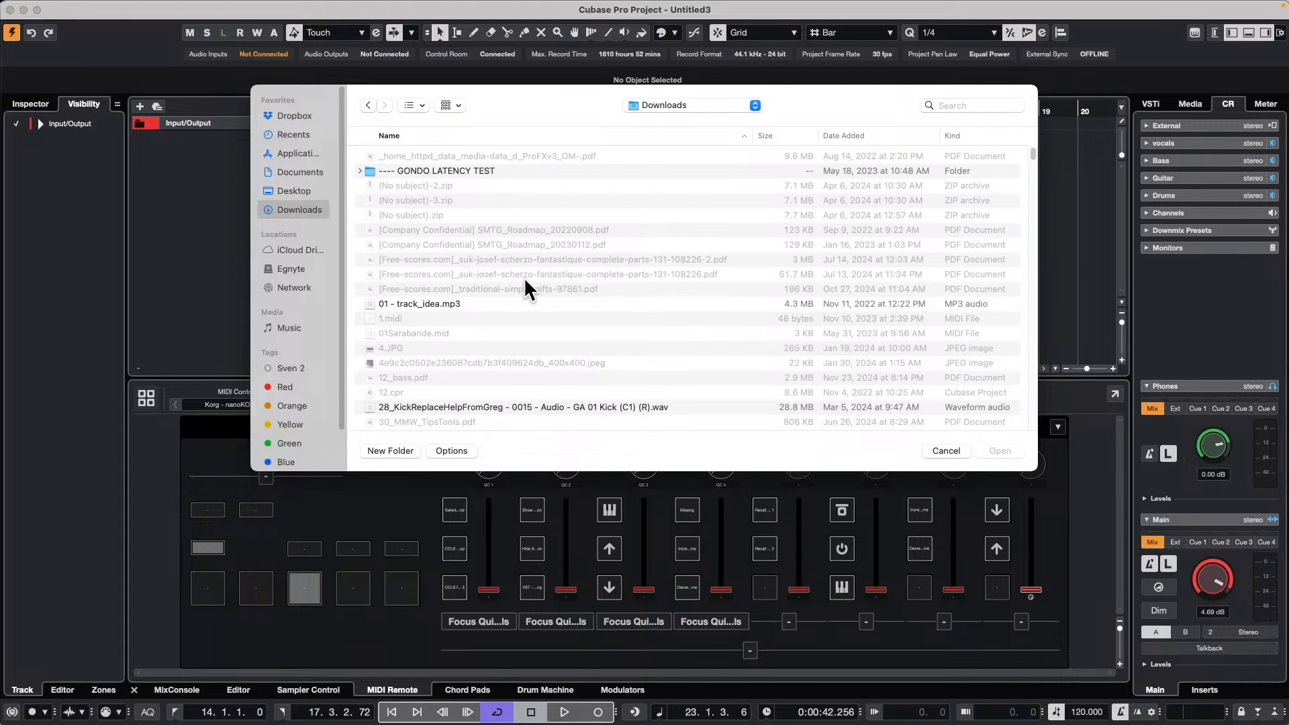
scroll(501, 303, down, 10)
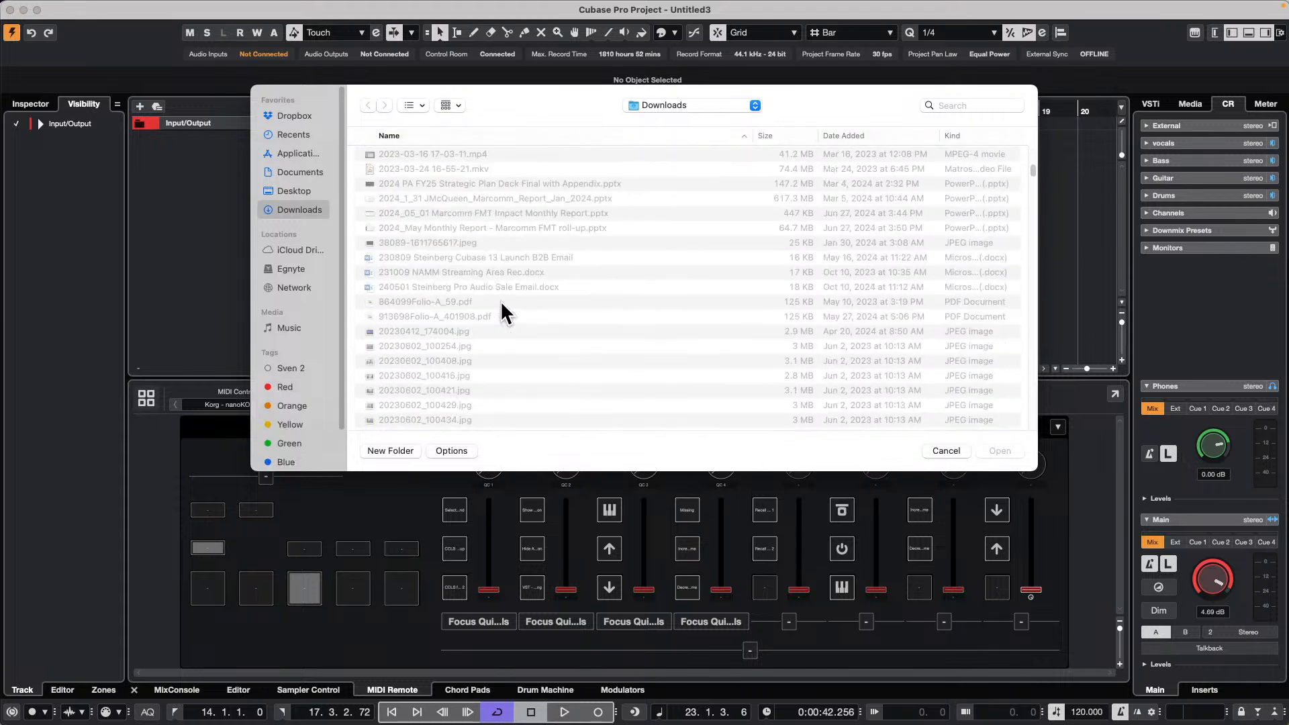
scroll(502, 299, down, 15)
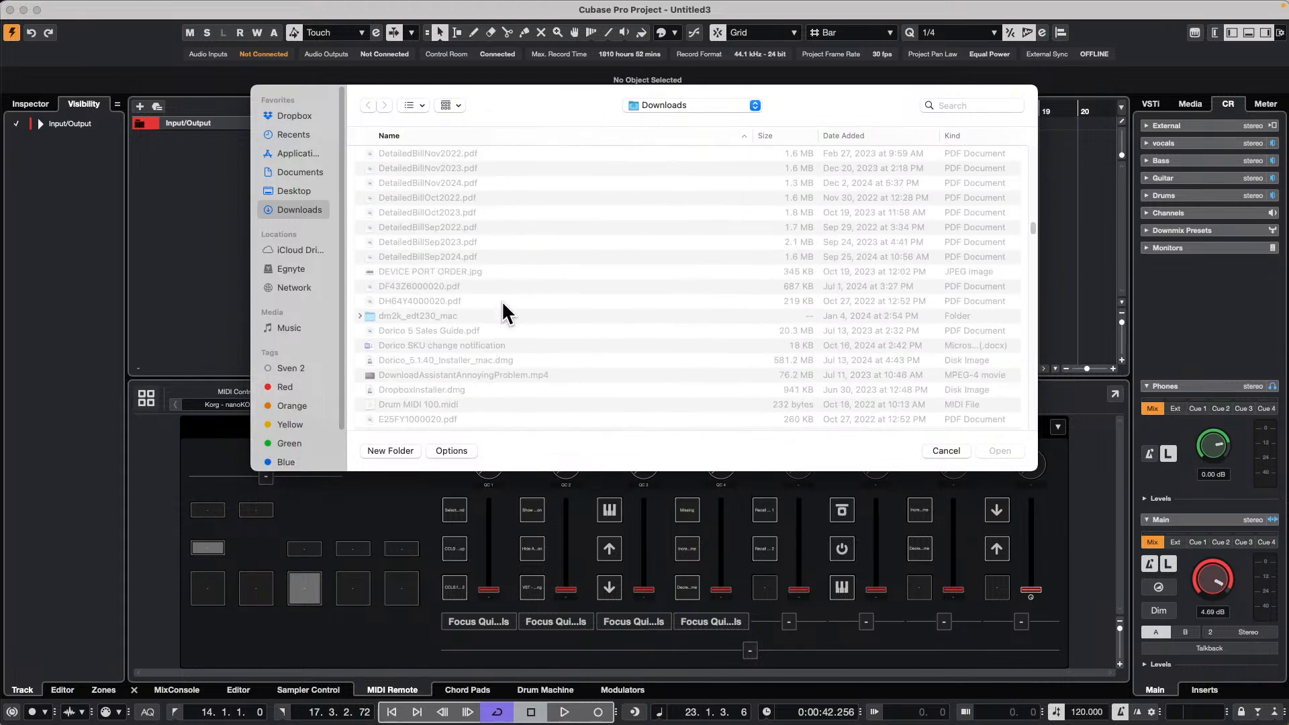
scroll(501, 301, down, 15)
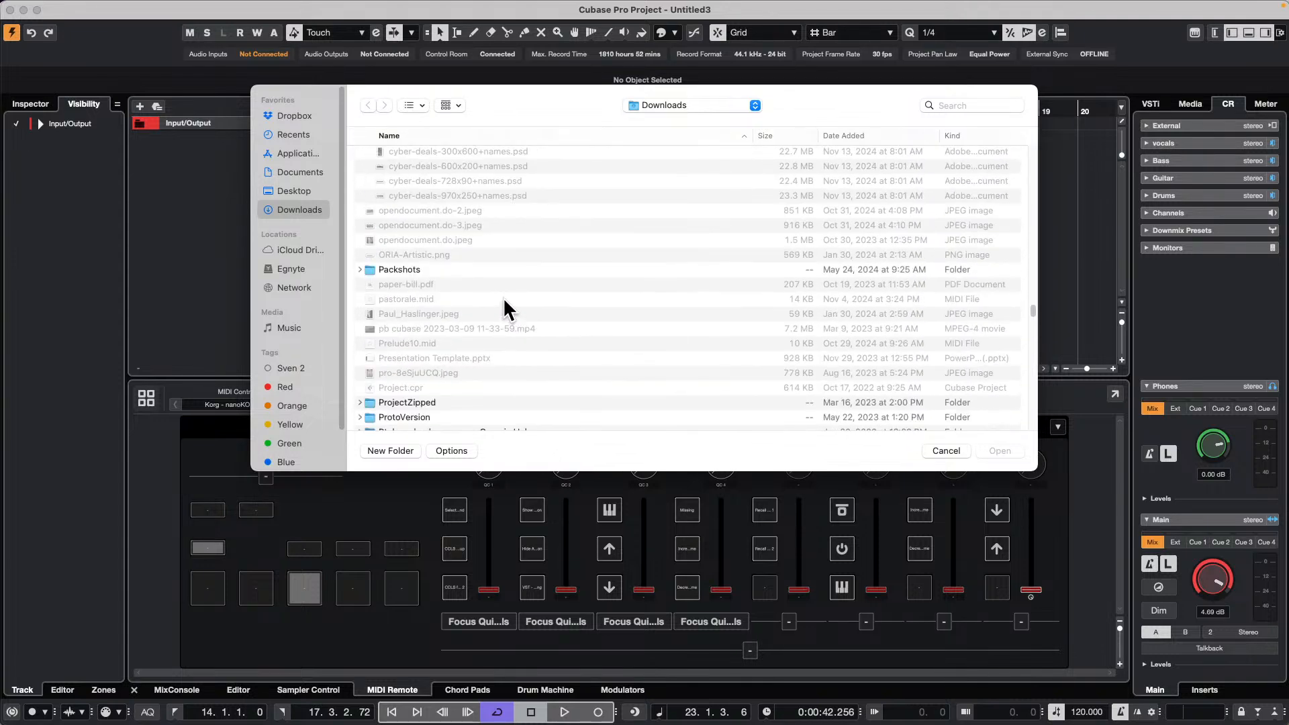
scroll(503, 307, down, 15)
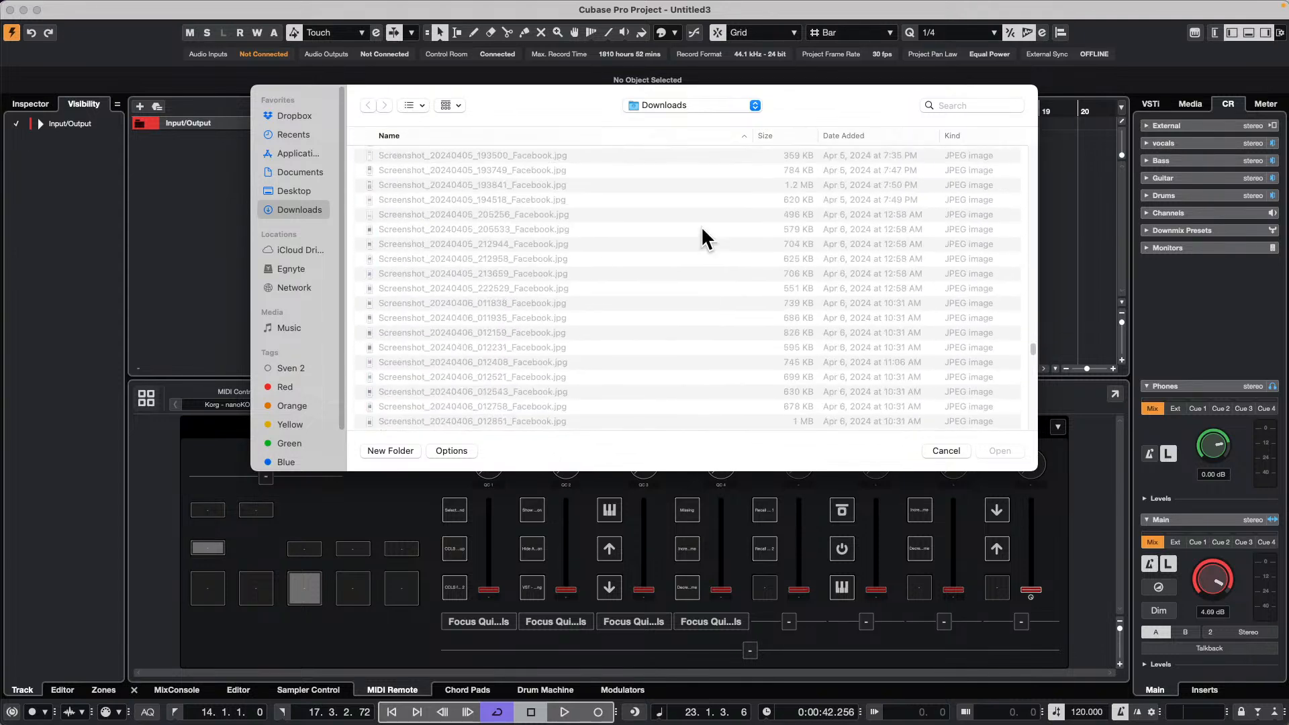
Browse to the WaveLab Audio files folder inside Documents > Projects for the audio import
click(695, 107)
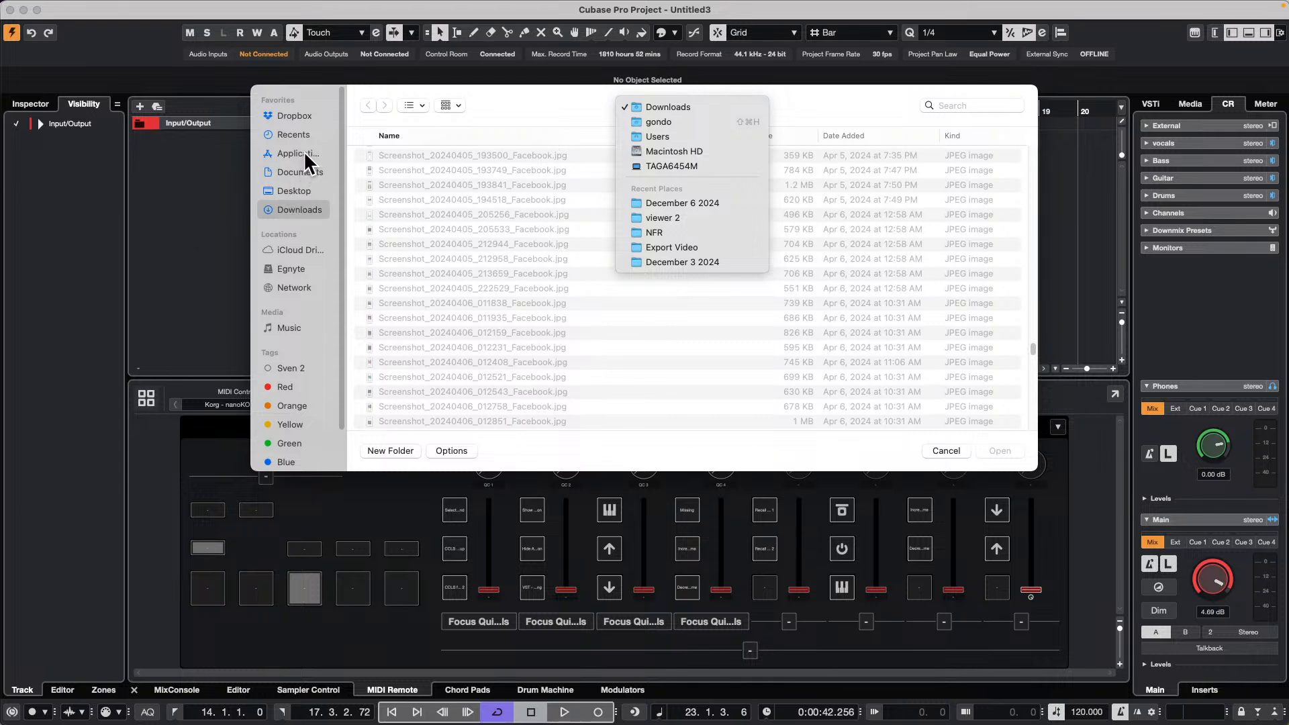
click(308, 172)
click(308, 172)
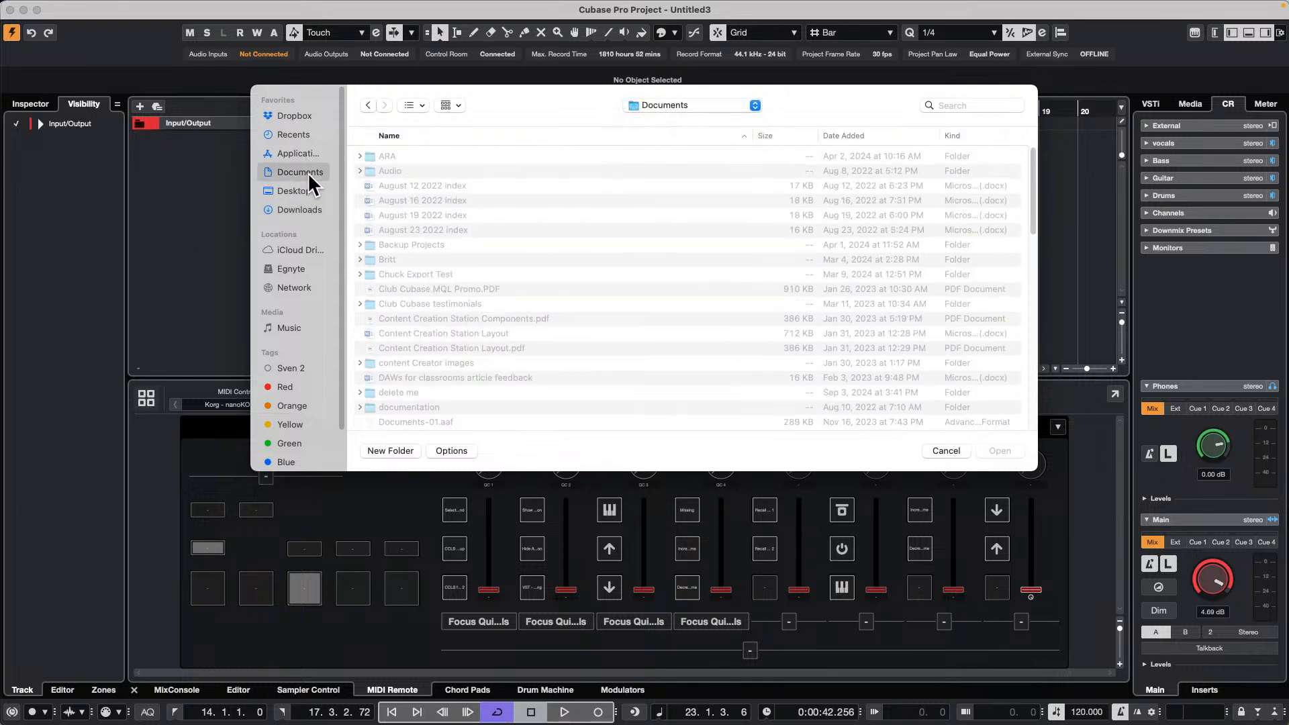
scroll(466, 246, down, 5)
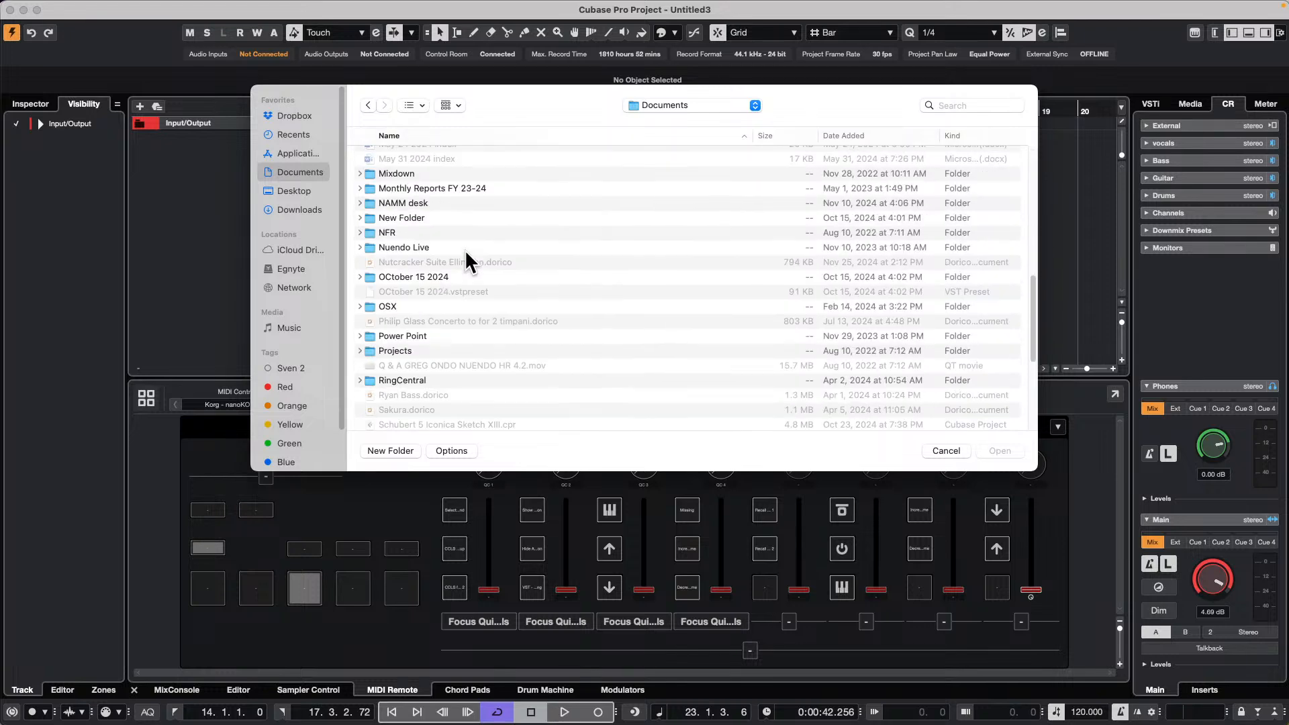
double_click(393, 349)
scroll(434, 344, down, 10)
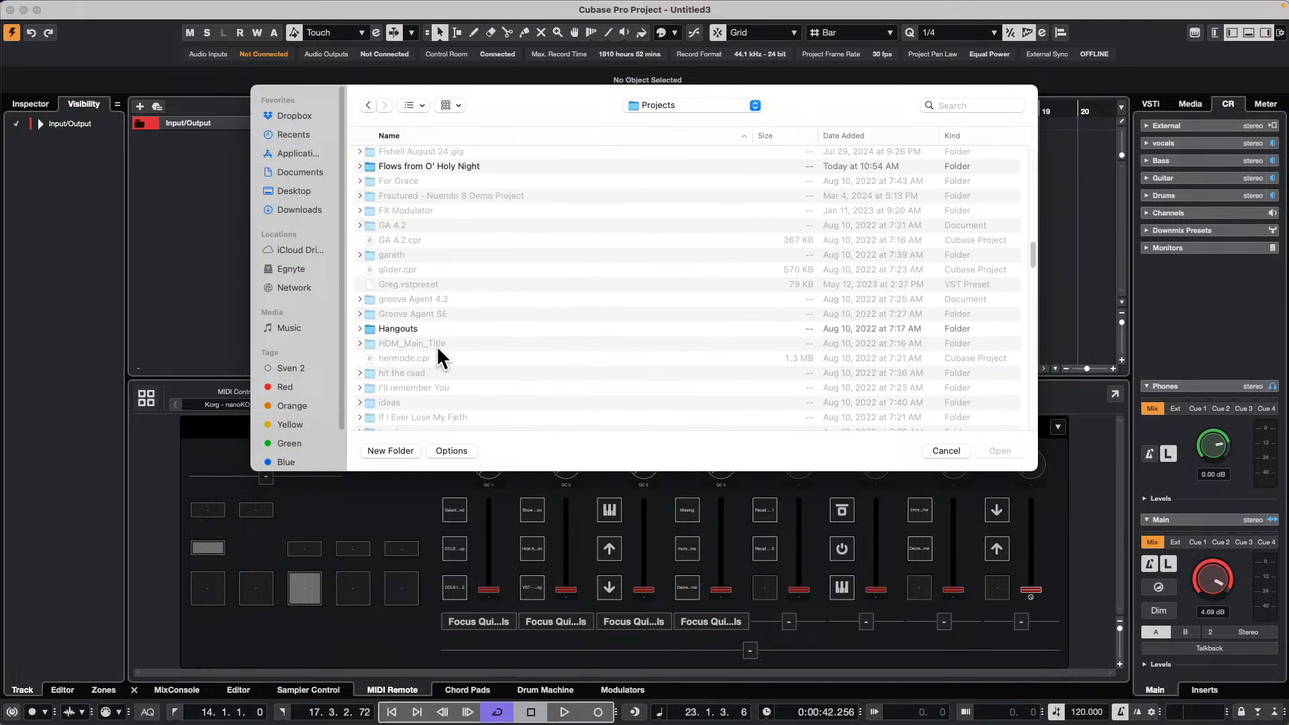
scroll(437, 347, down, 15)
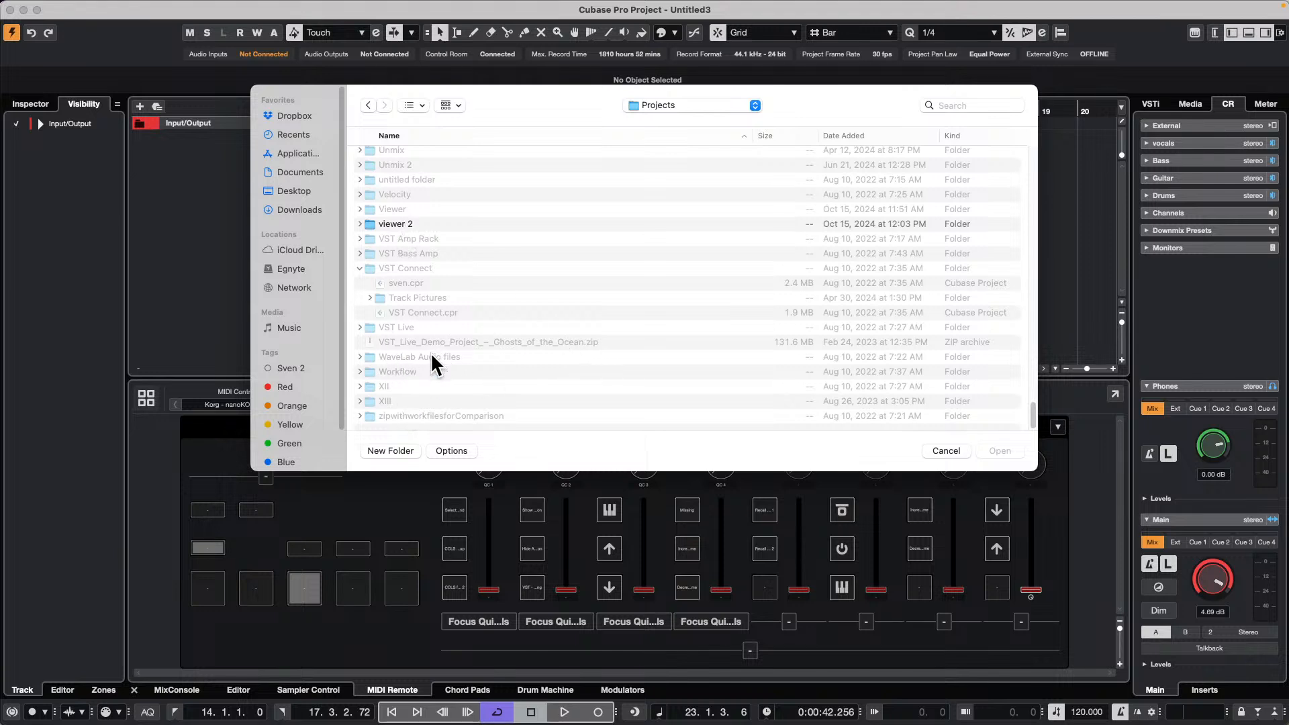
double_click(389, 355)
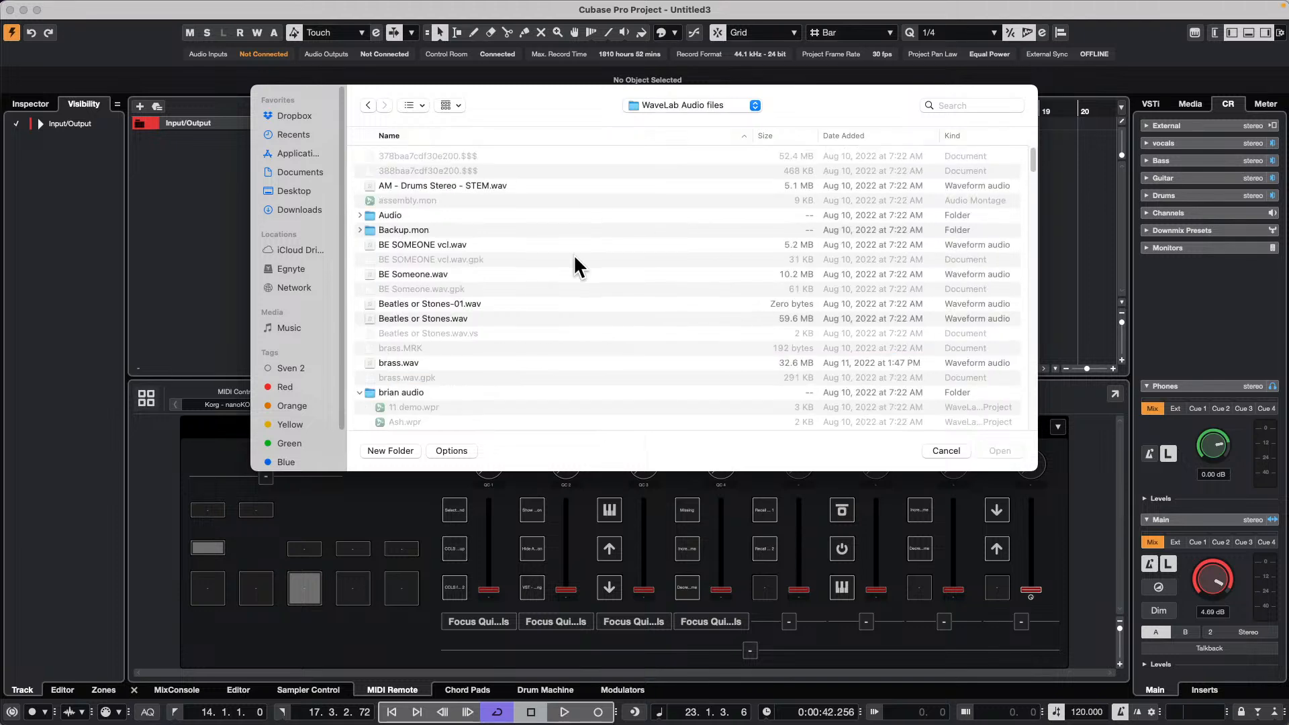
Import the audio file 12 Lucky Number.wav from the Cats copy folder into the project
scroll(550, 376, down, 6)
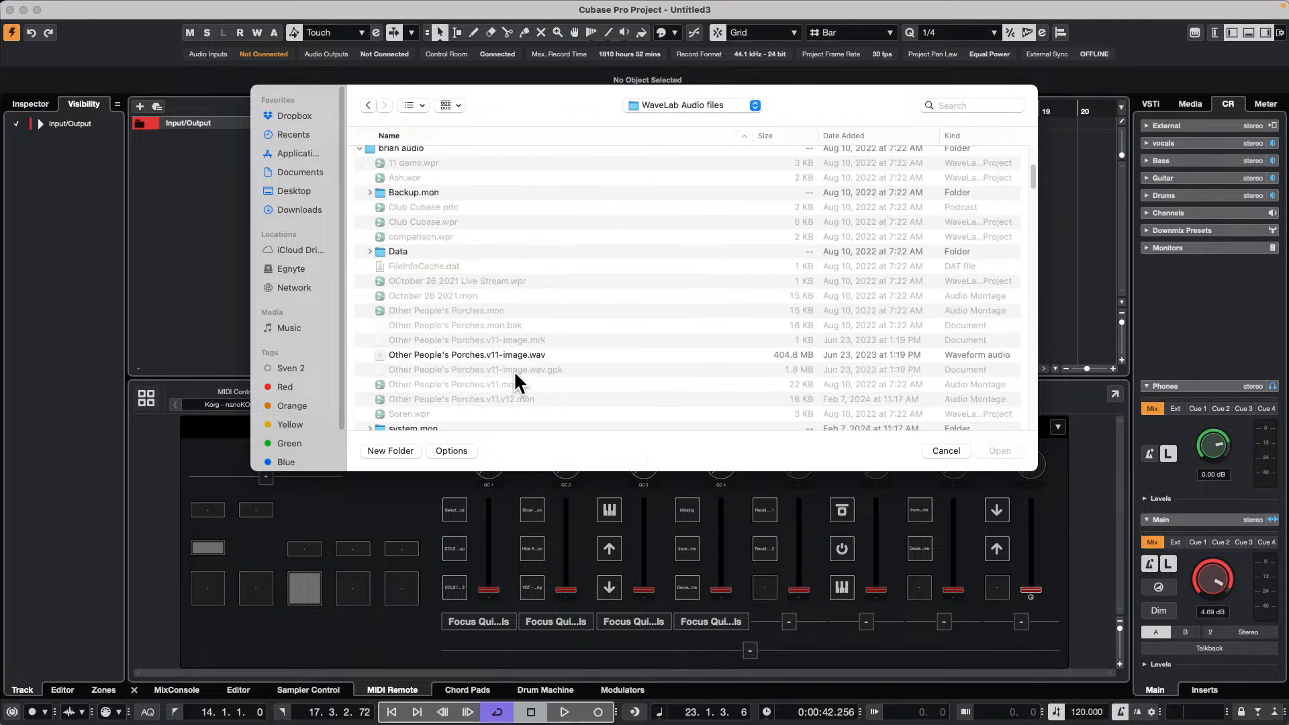
scroll(516, 380, down, 10)
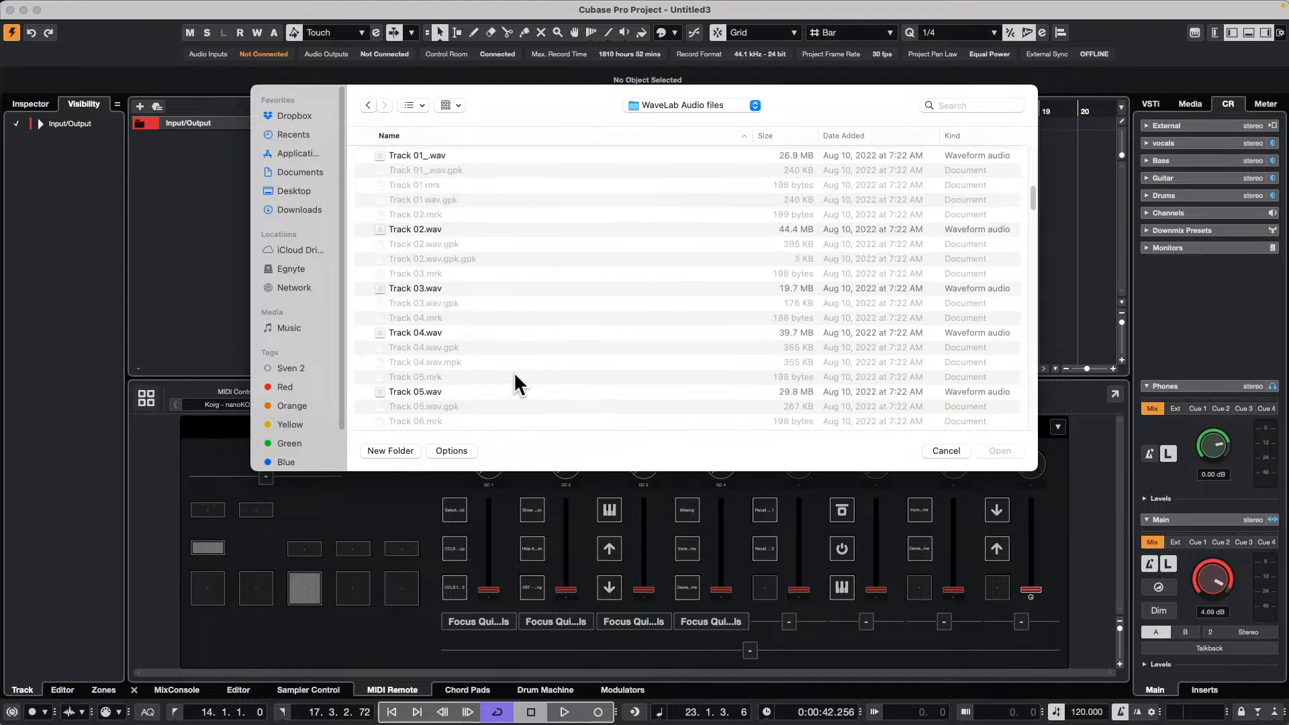
scroll(513, 372, down, 10)
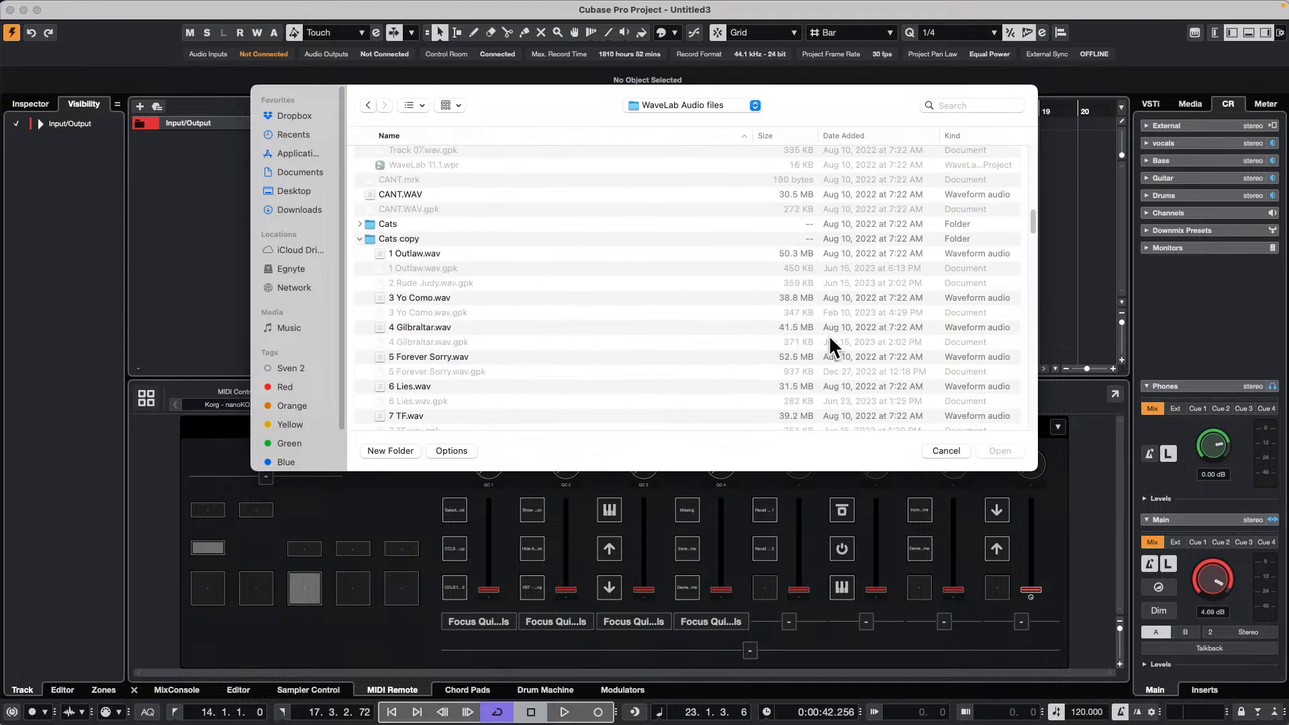
scroll(555, 354, down, 3)
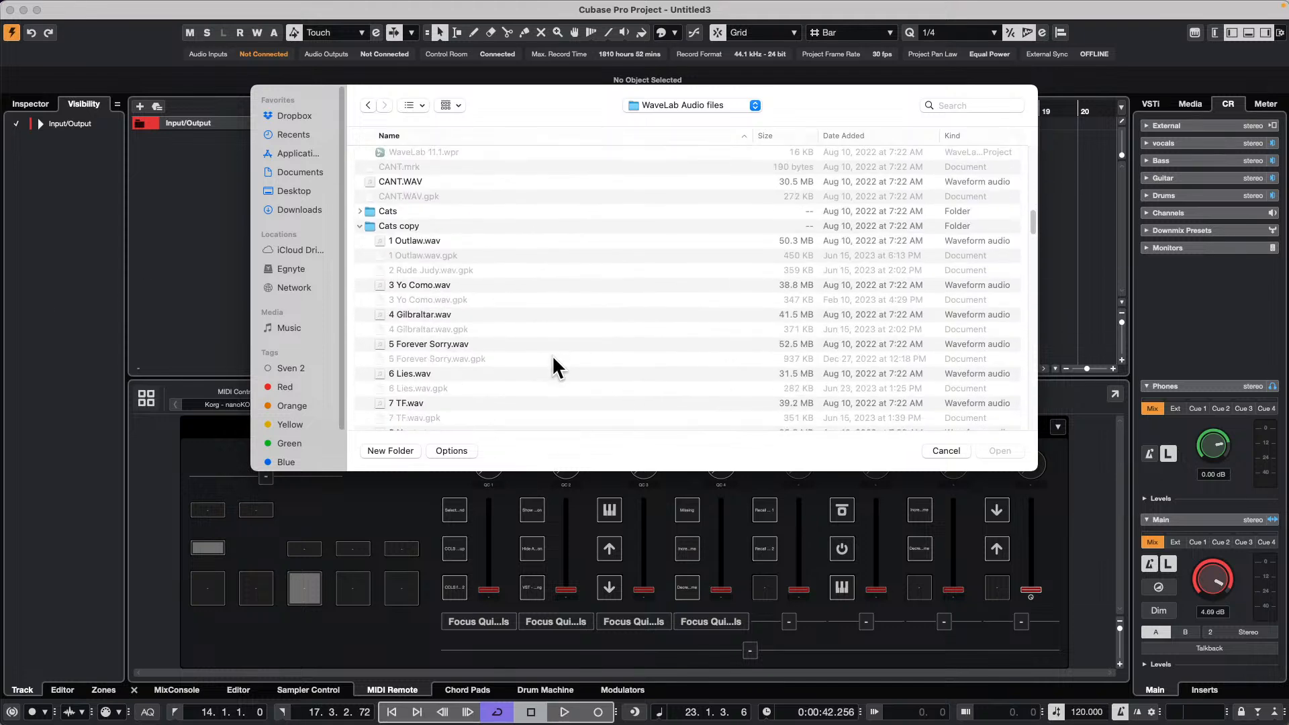
scroll(552, 356, down, 3)
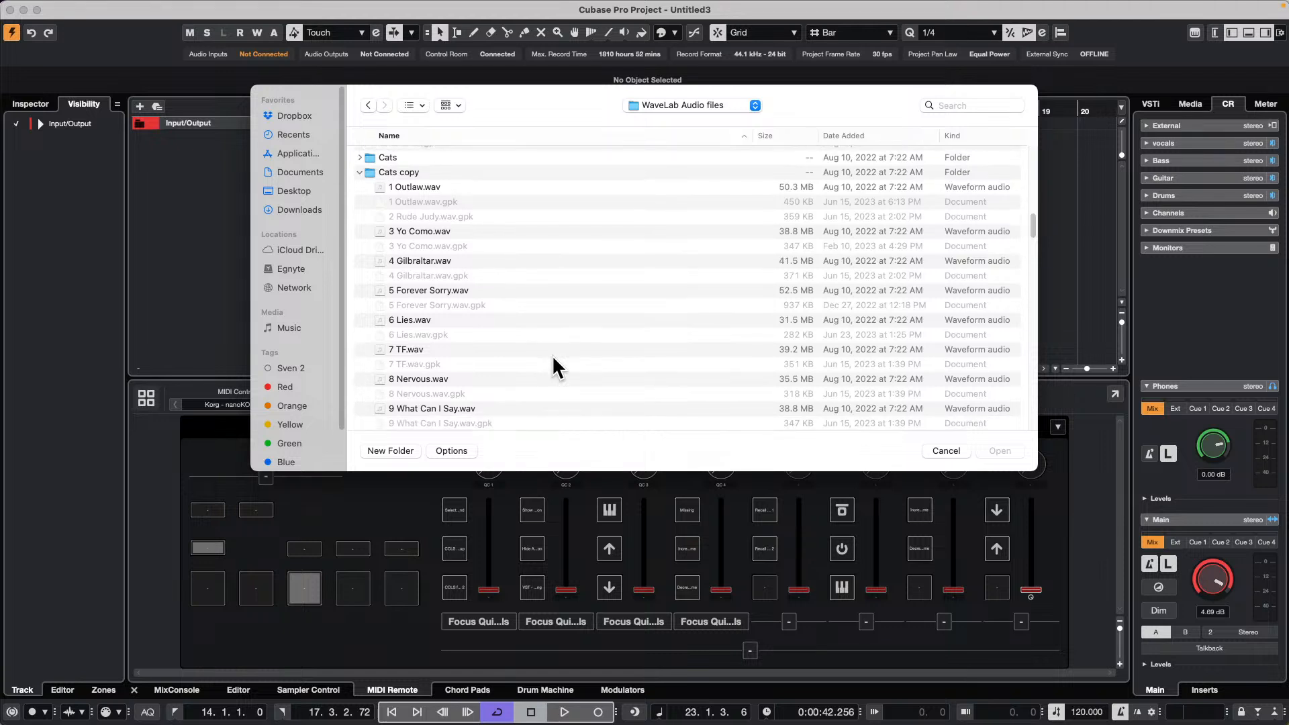
scroll(550, 356, down, 3)
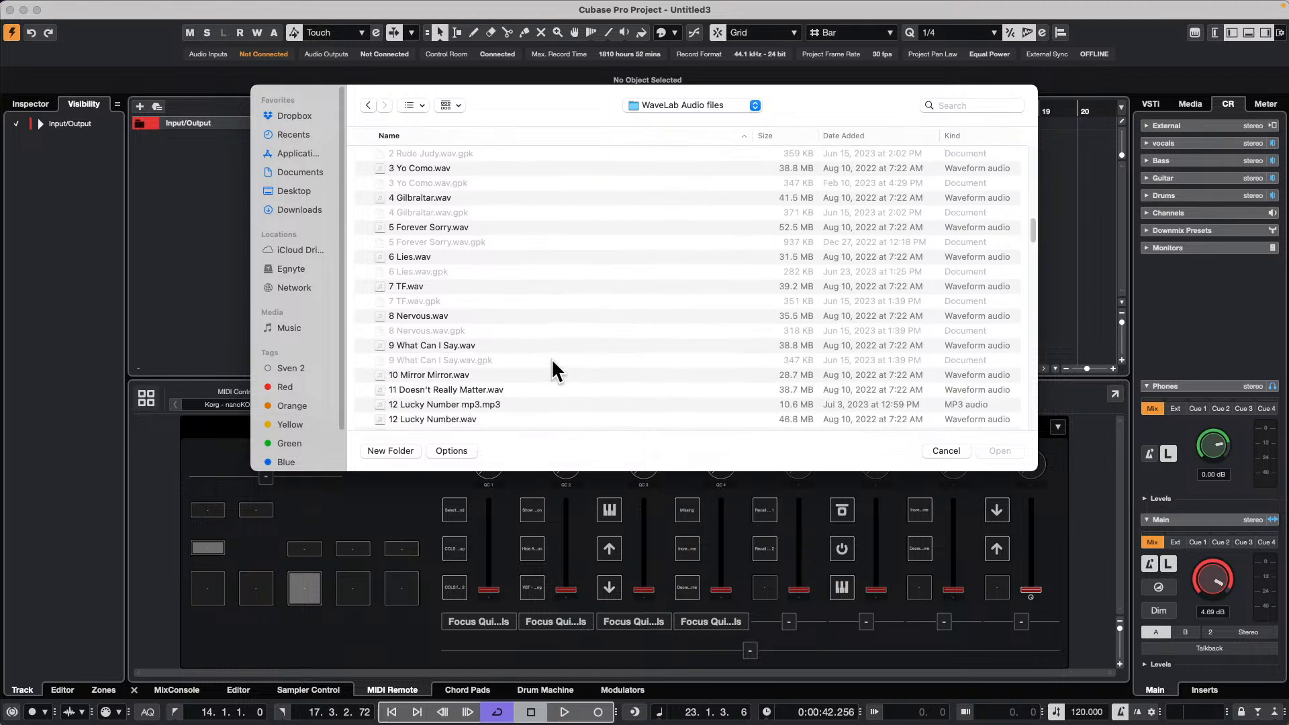
double_click(408, 419)
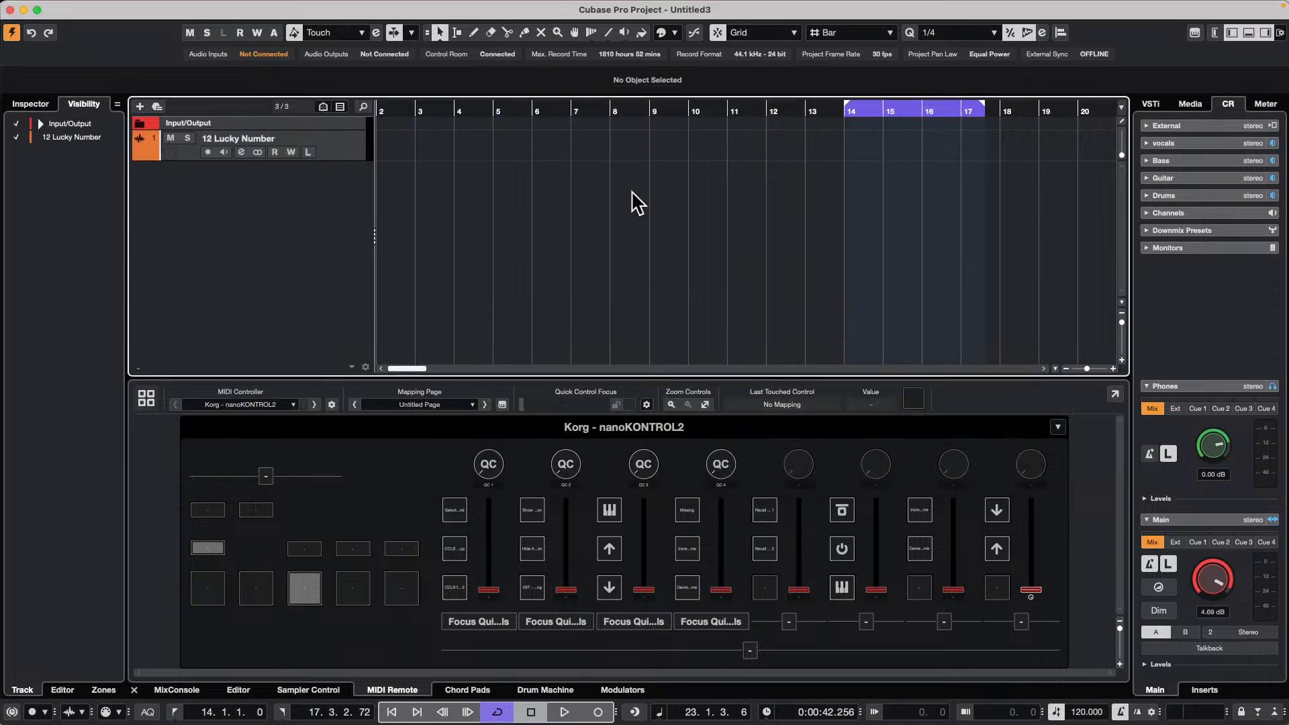
Move the 12 Lucky Number clip so that it starts at bar 2
drag(512, 106, 397, 137)
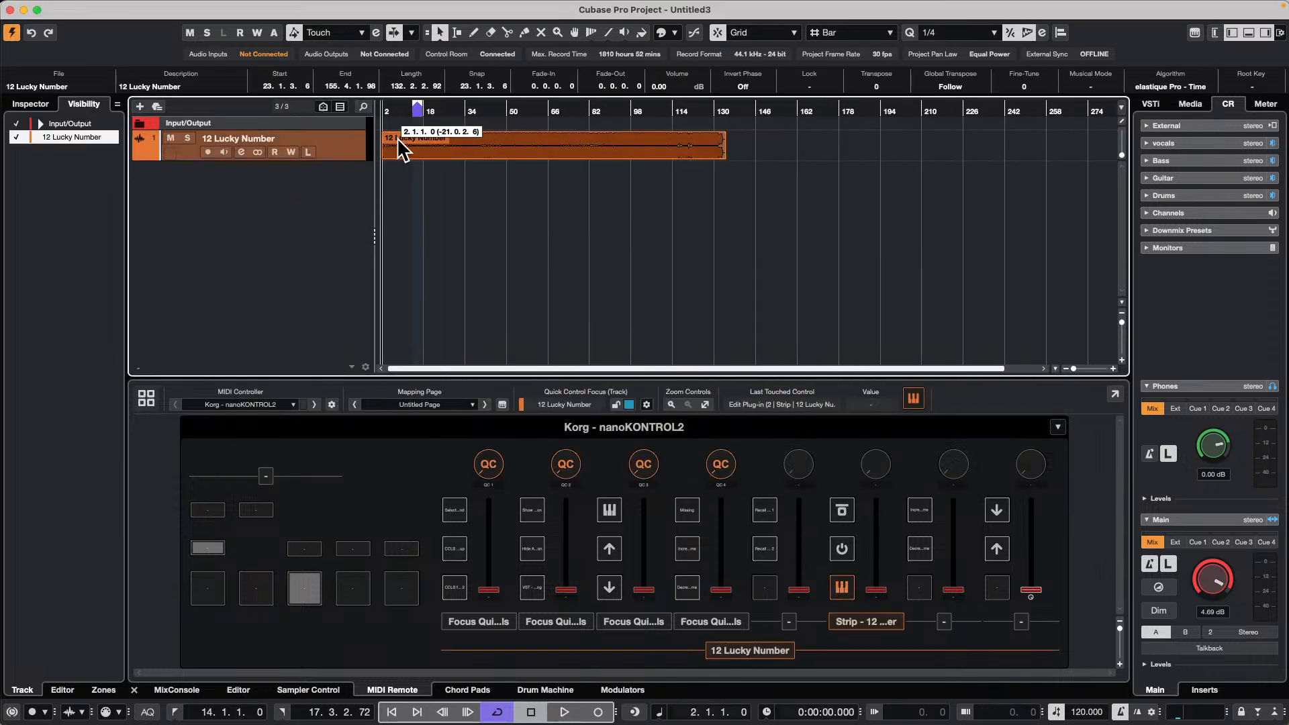
key(h)
key(h)
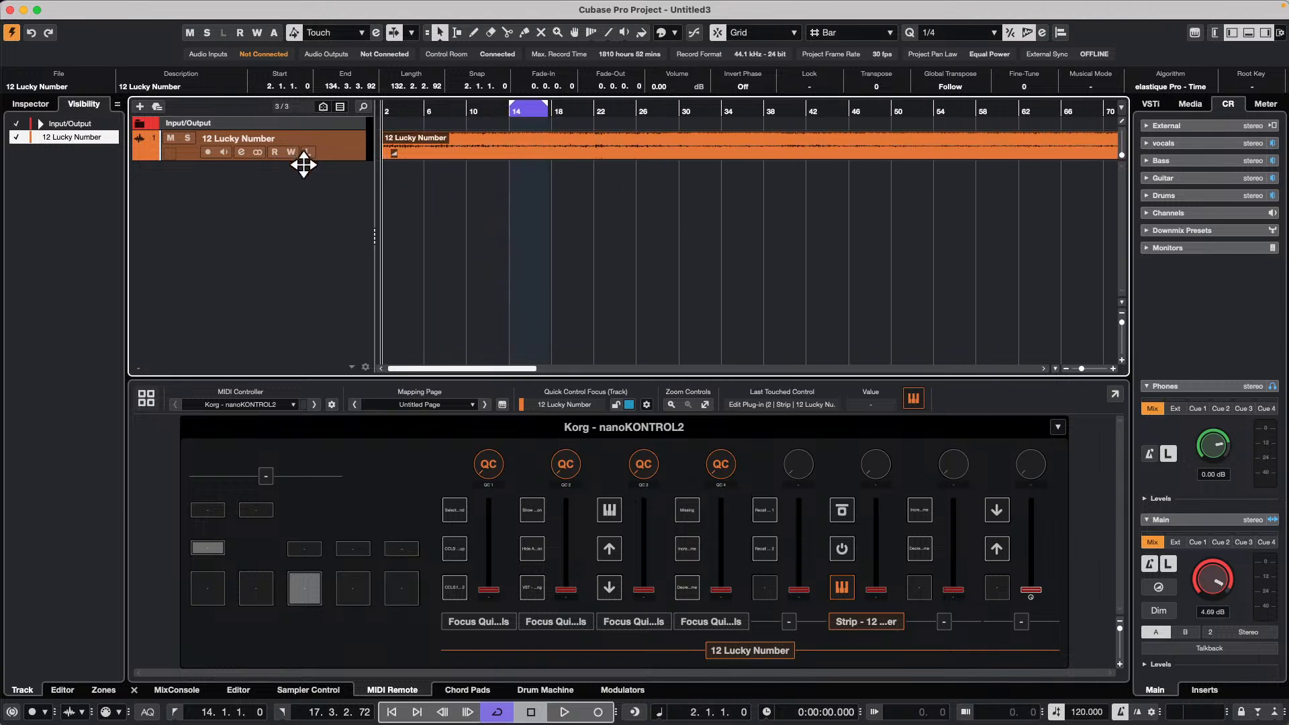
click(448, 151)
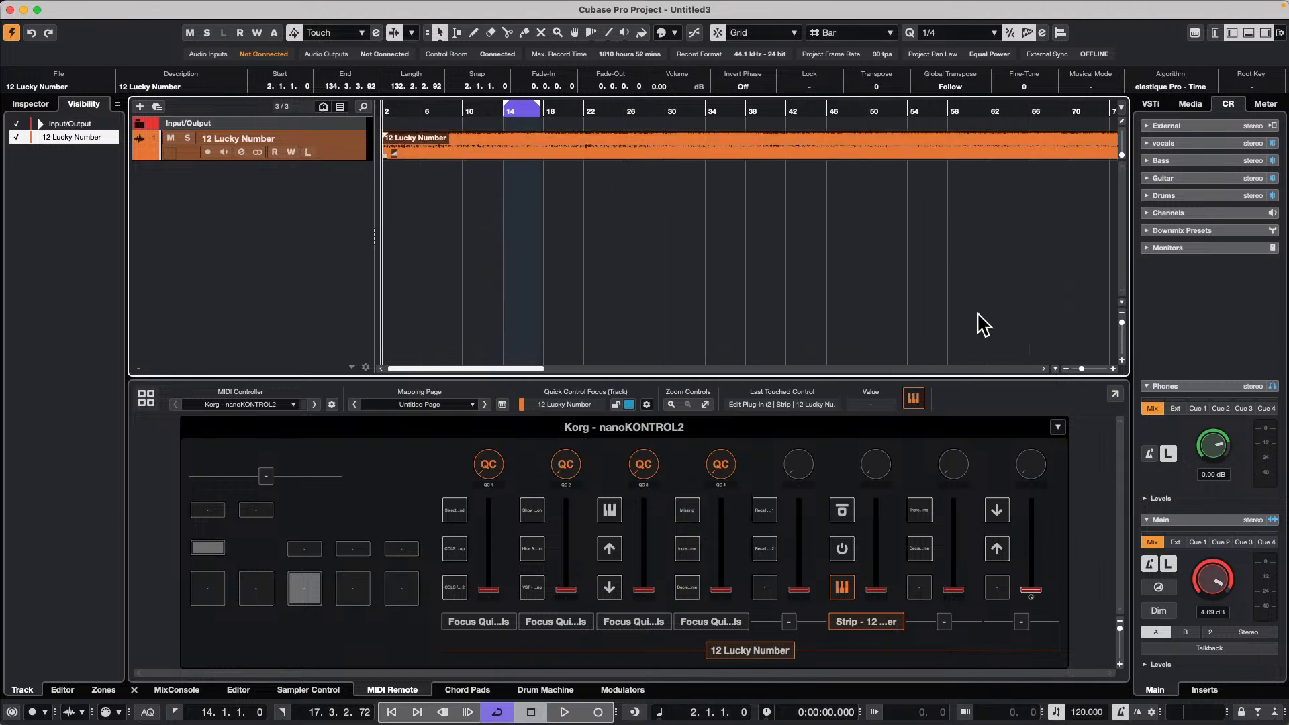
Lower the Control Room main level to -20.3 dB and audition the clip's opening bars
drag(1209, 577, 1199, 621)
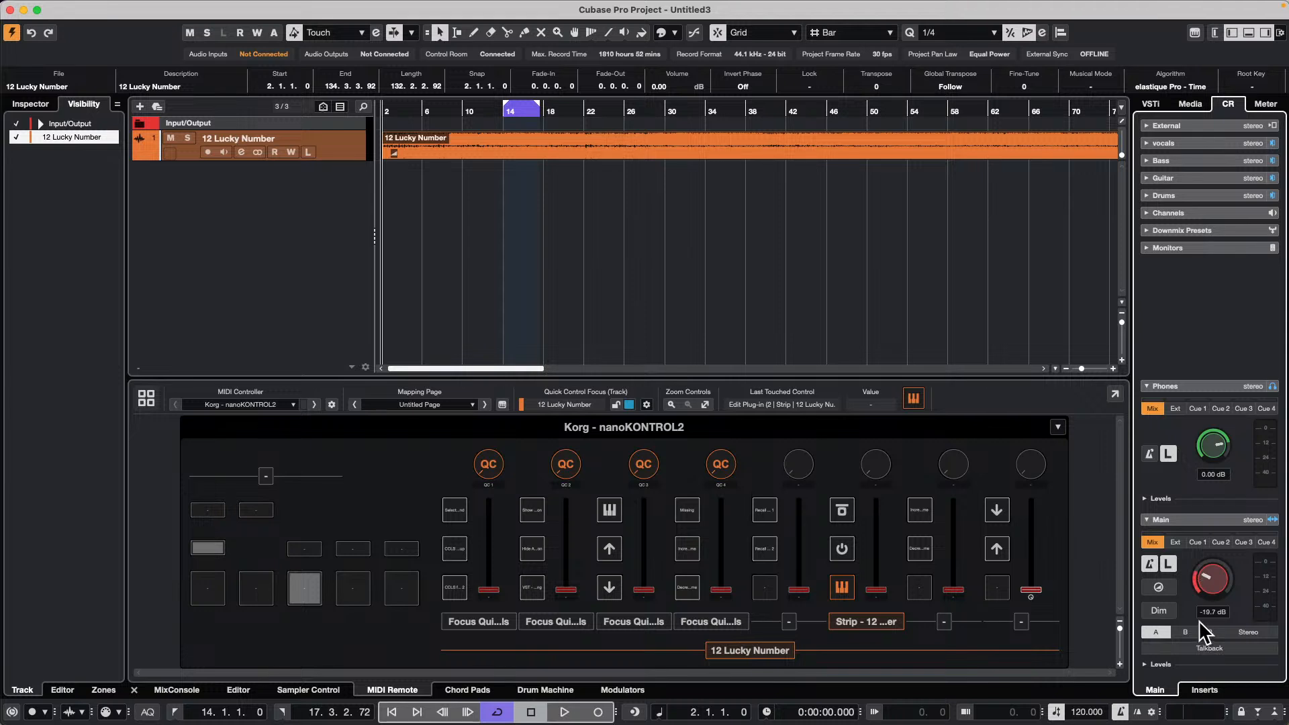
key(space)
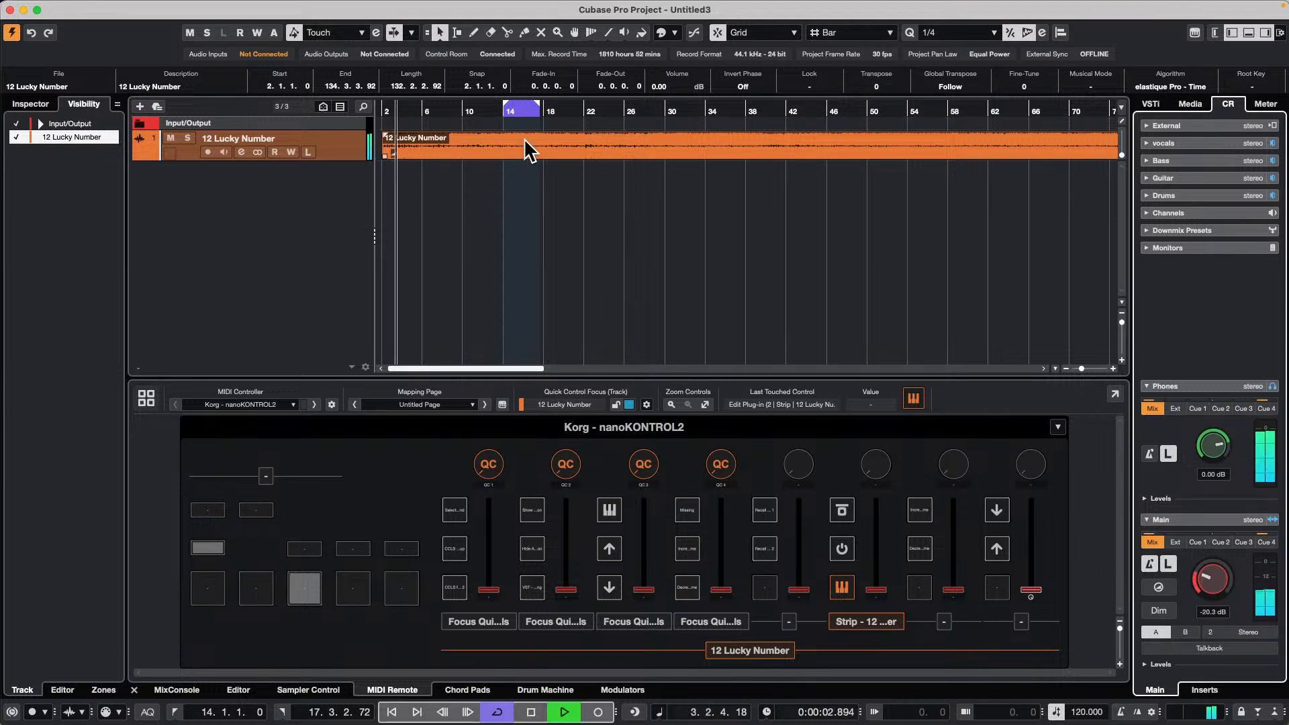
key(space)
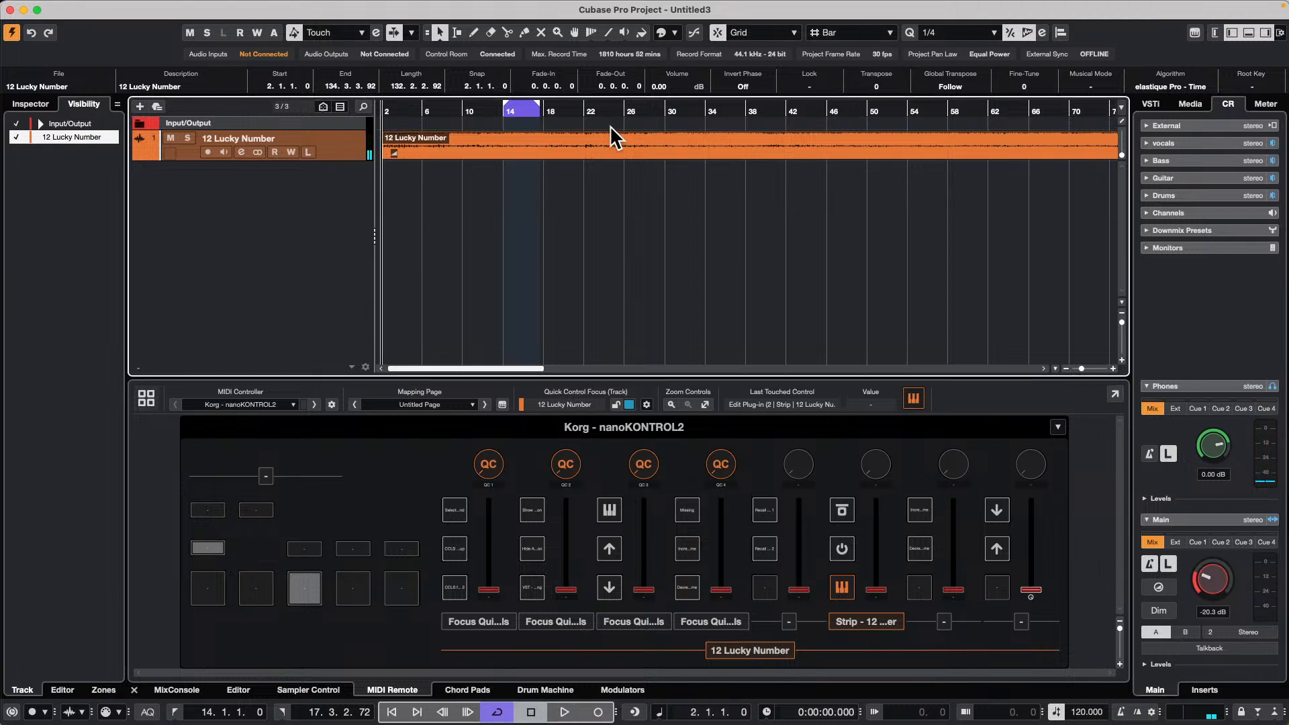
Enable Musical Mode for the 12 Lucky Number clip and set its algorithm to elastique Pro - Tape
click(1090, 87)
click(1179, 86)
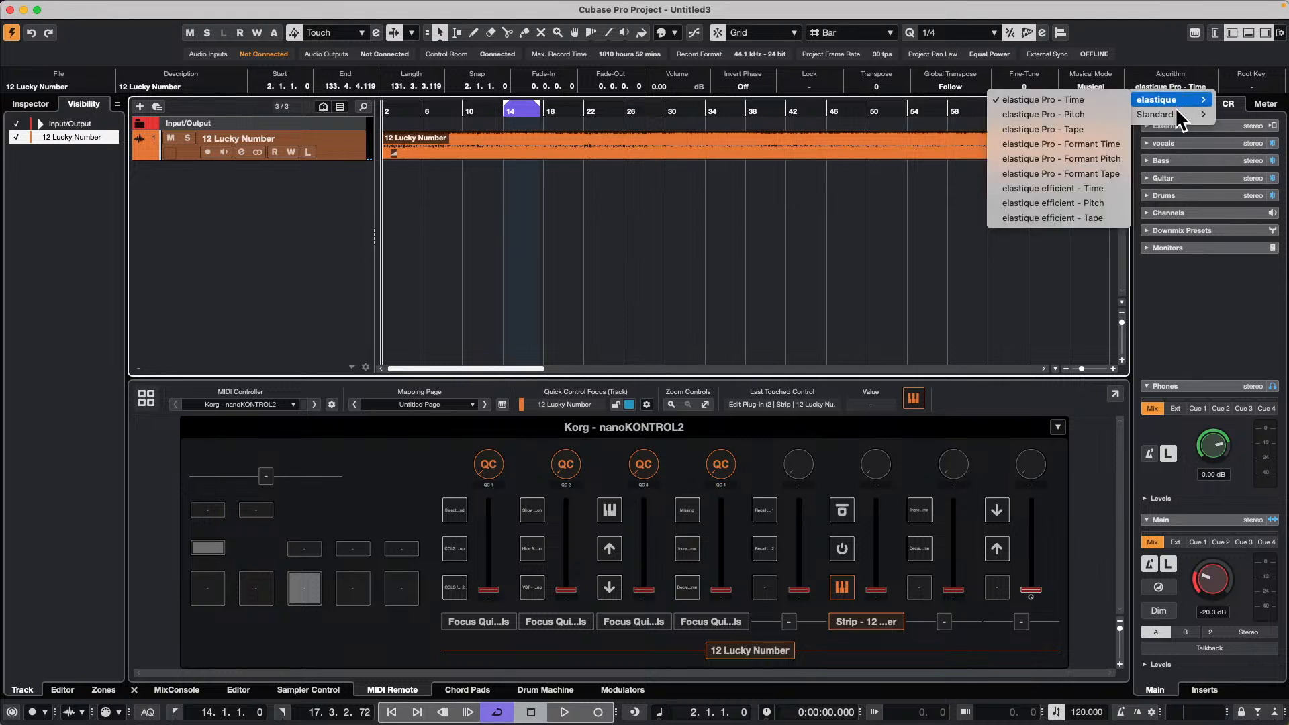
mouse_move(1178, 118)
click(1099, 129)
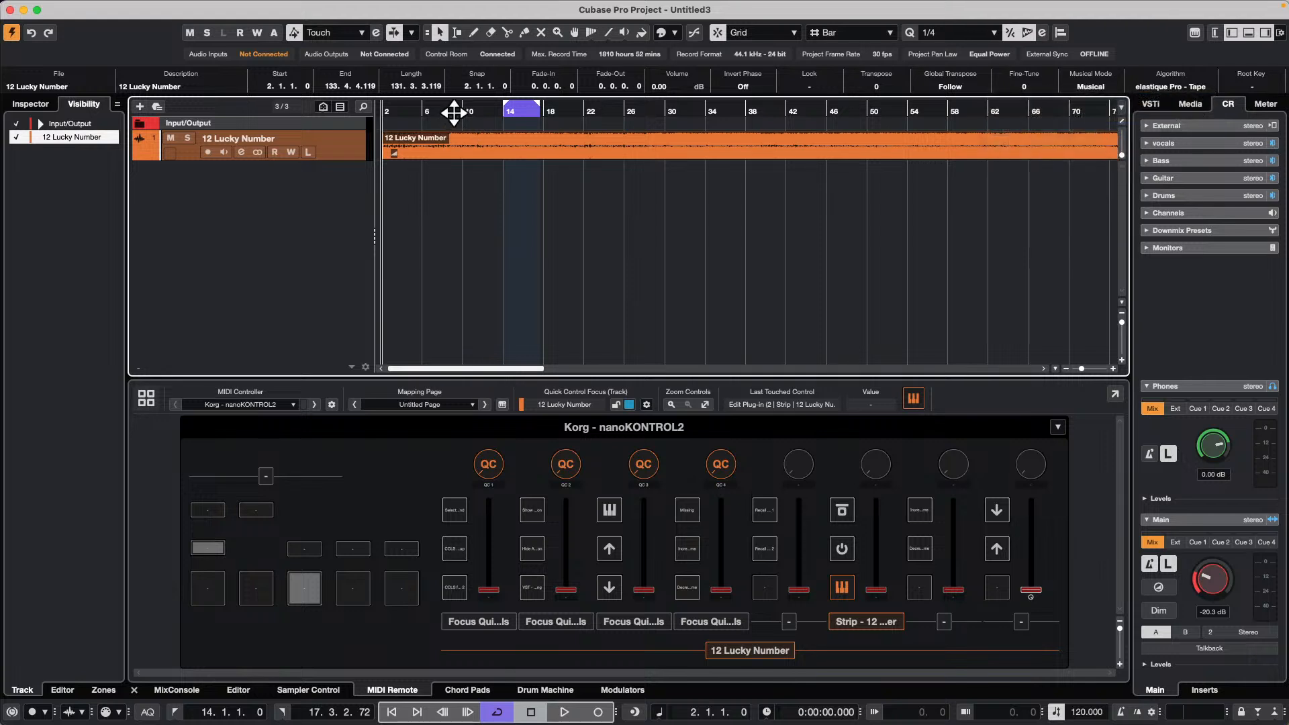
Play the clip from bar 2 while gradually lowering the project tempo to 110 BPM
key(space)
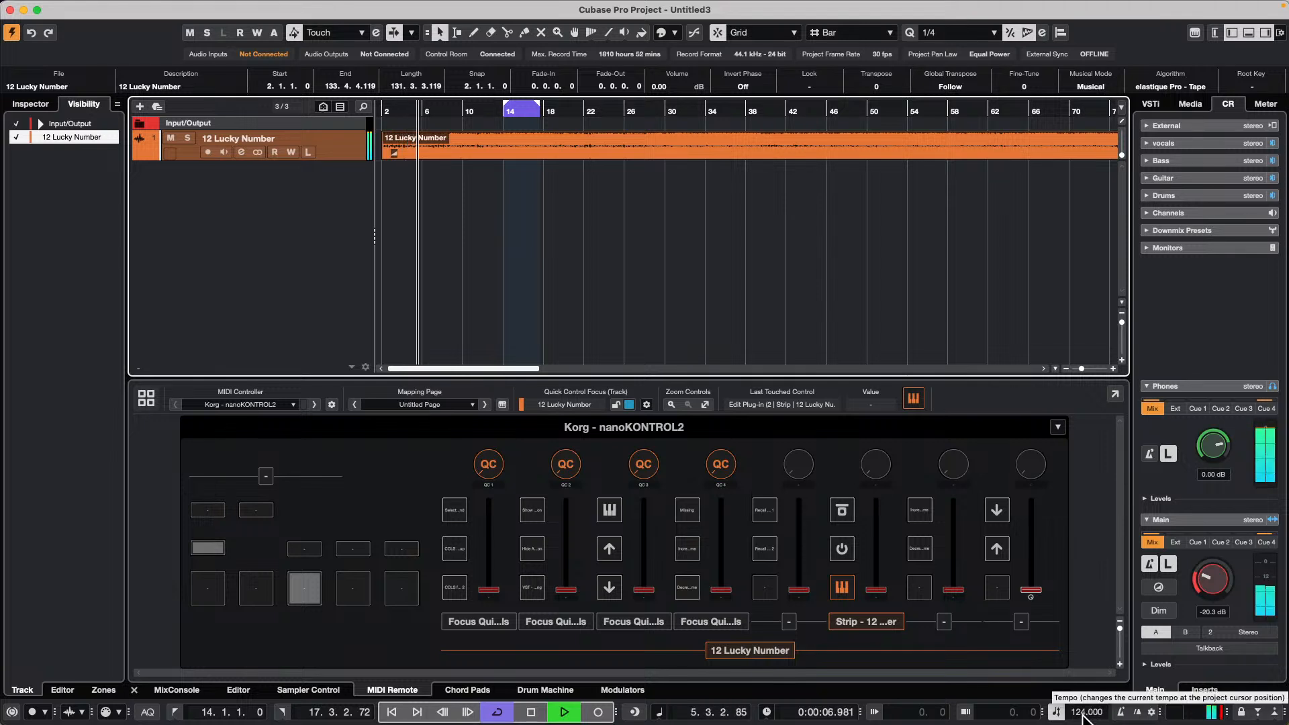
scroll(1091, 717, down, 4)
scroll(1088, 717, down, 4)
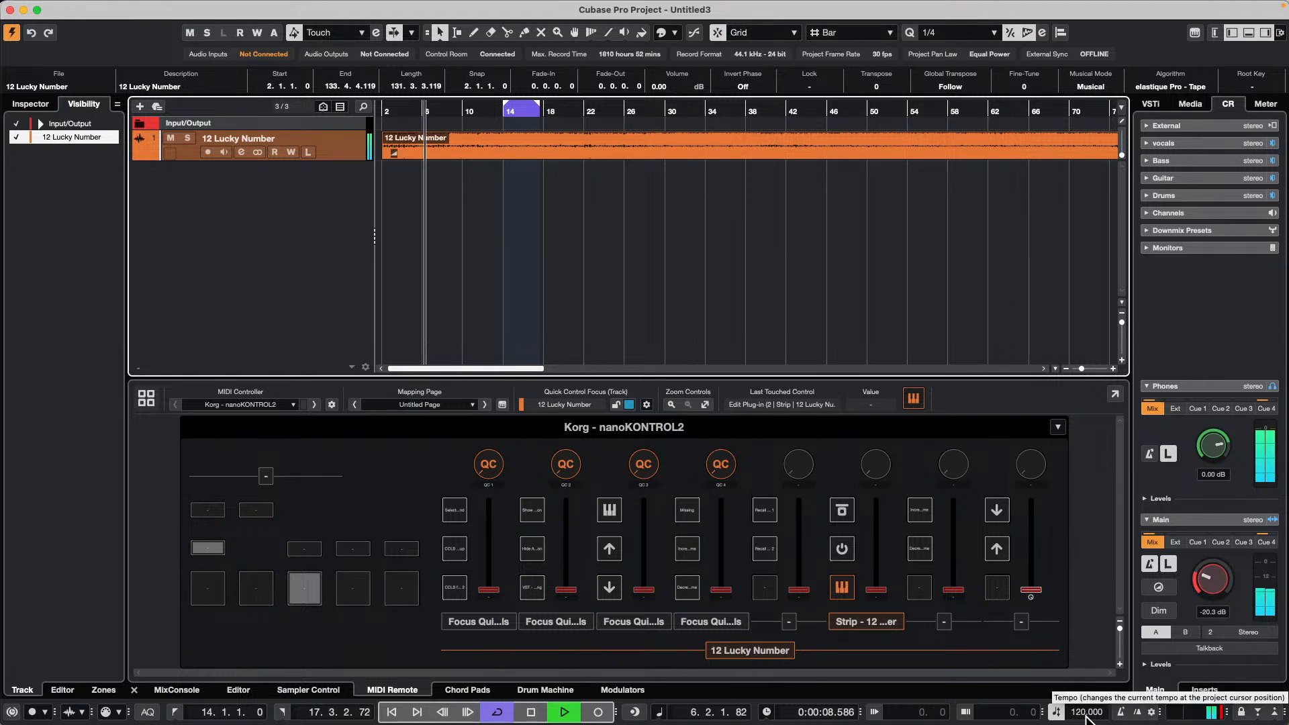
scroll(1088, 716, down, 4)
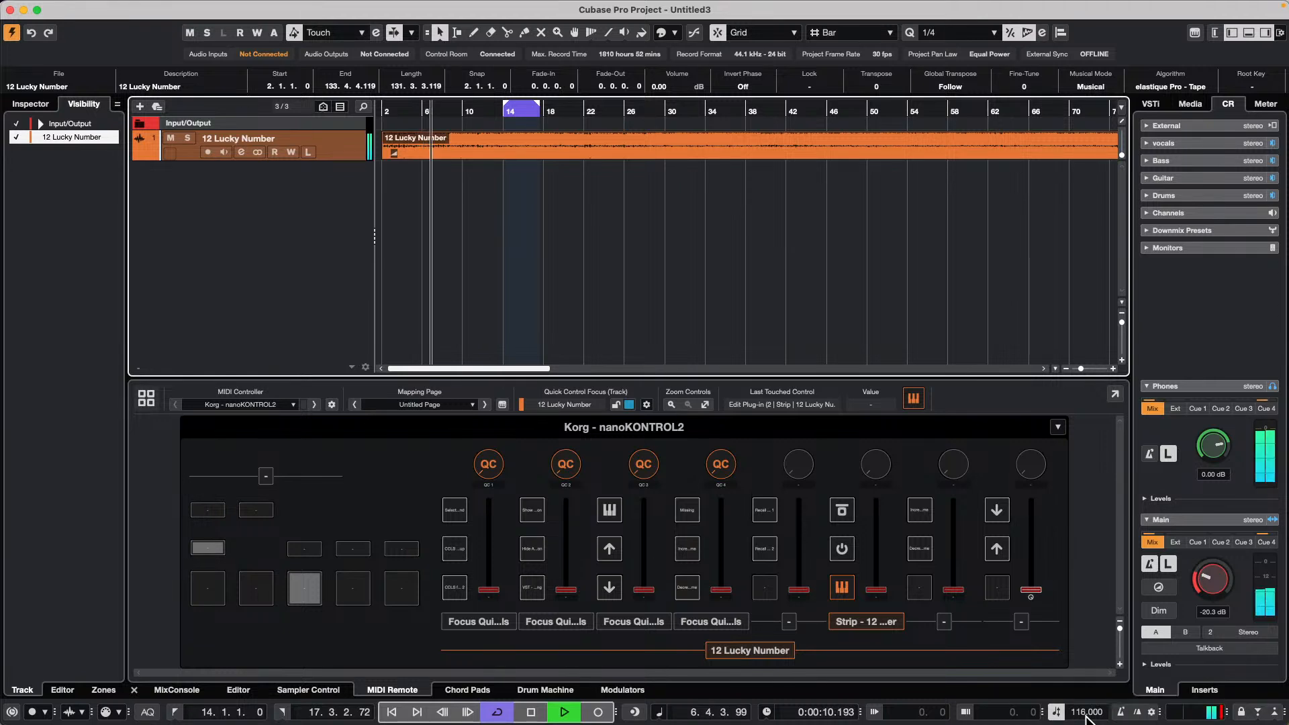
scroll(1088, 717, down, 2)
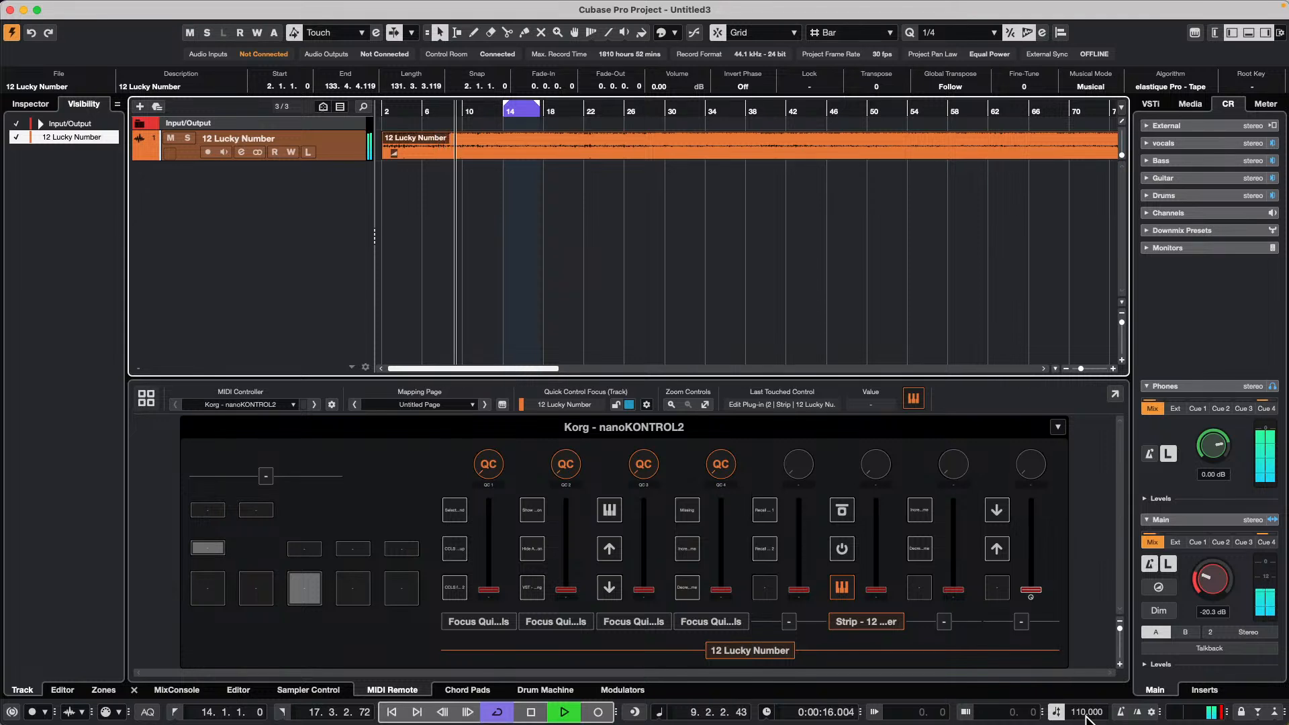
key(space)
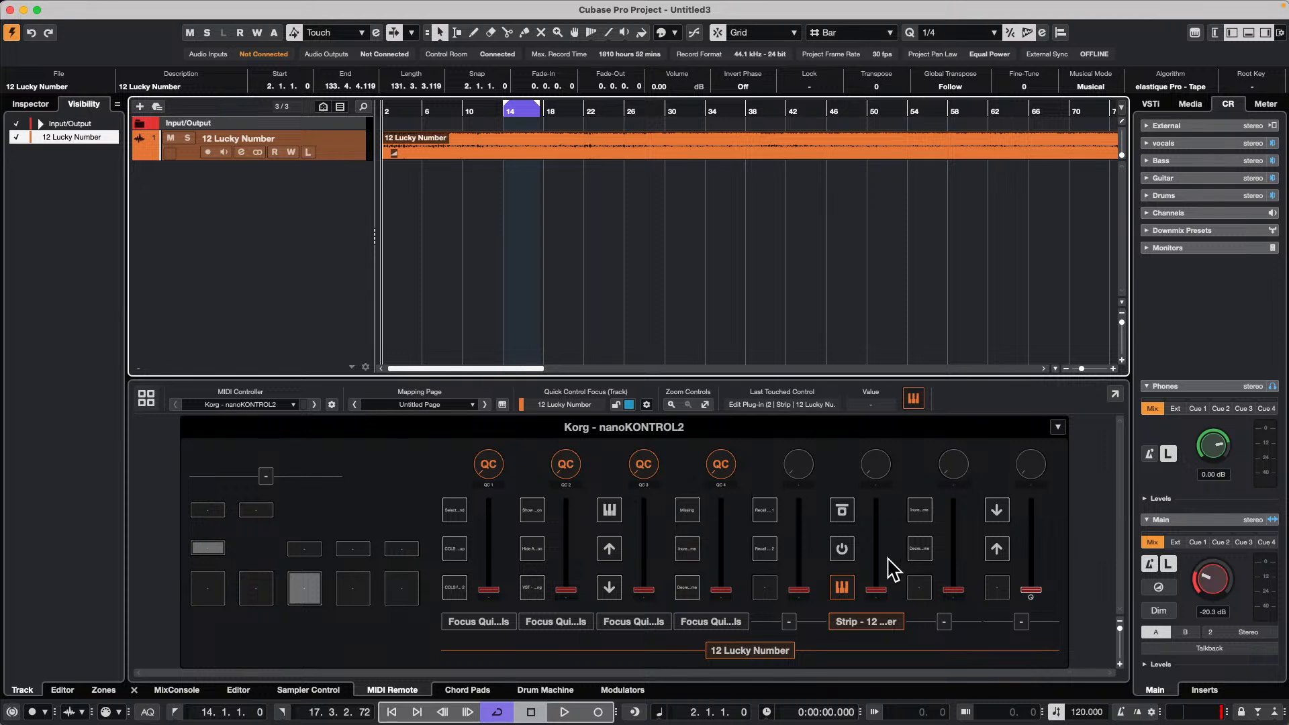
Sweep the tempo up to 130 and down to 114 BPM during playback and reset it to 120 BPM
key(space)
scroll(1085, 713, up, 8)
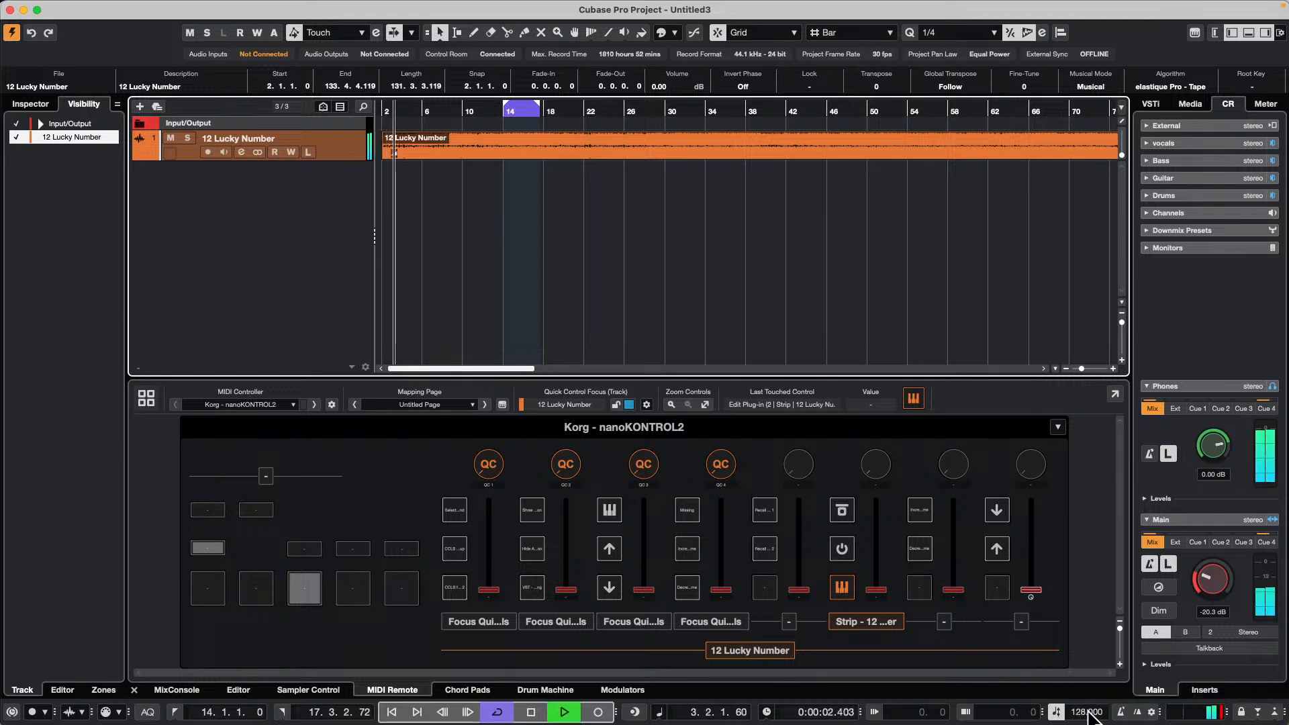
scroll(1089, 714, up, 2)
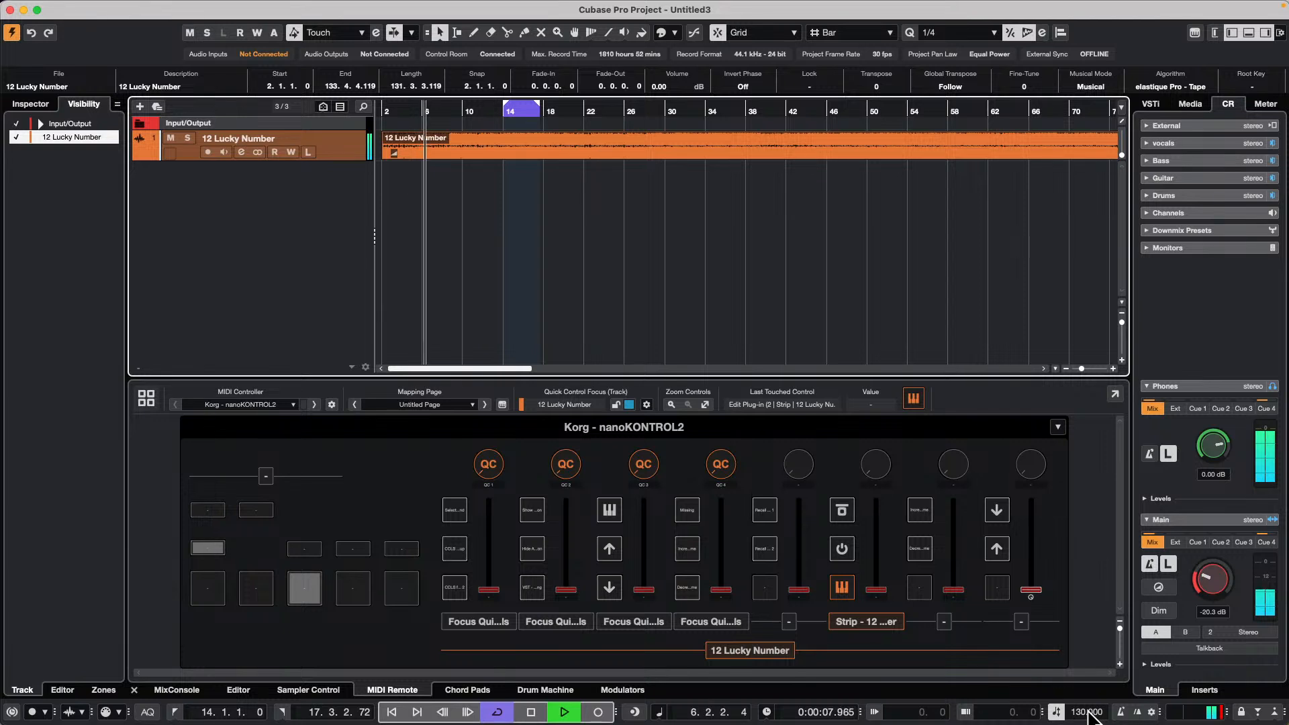
scroll(1088, 714, down, 16)
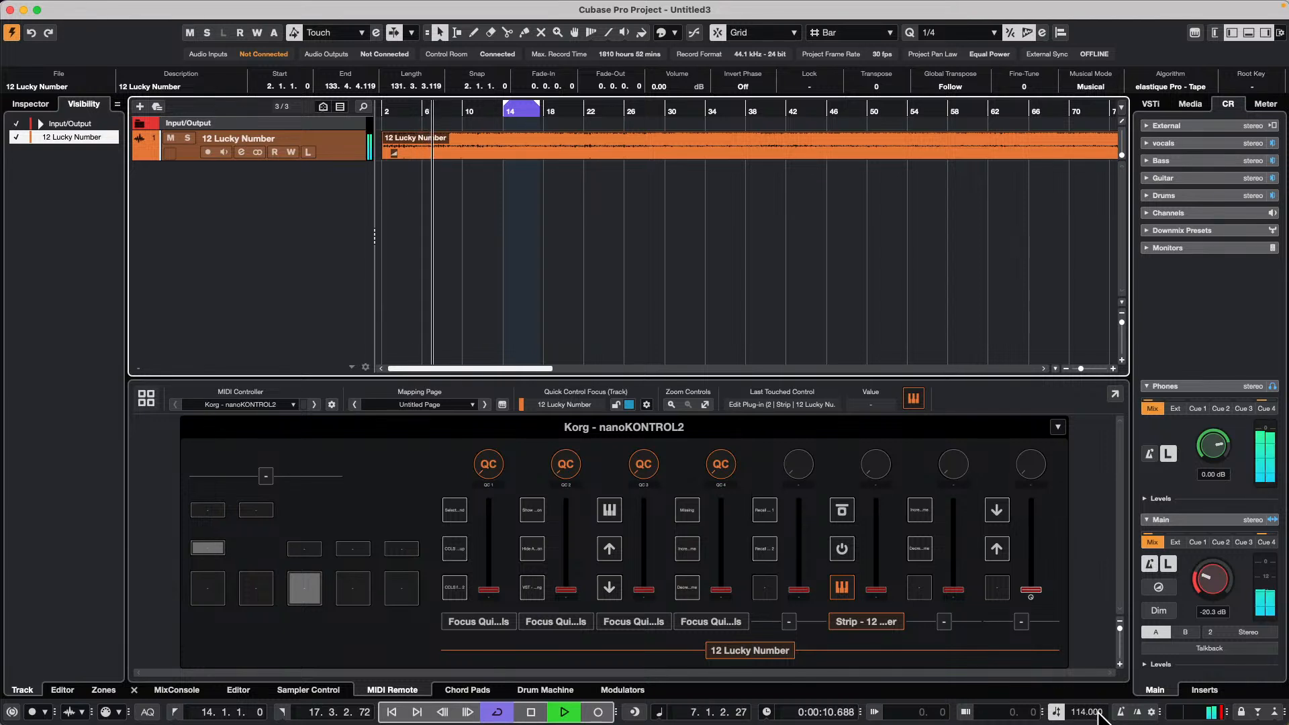
double_click(1095, 713)
text(120)
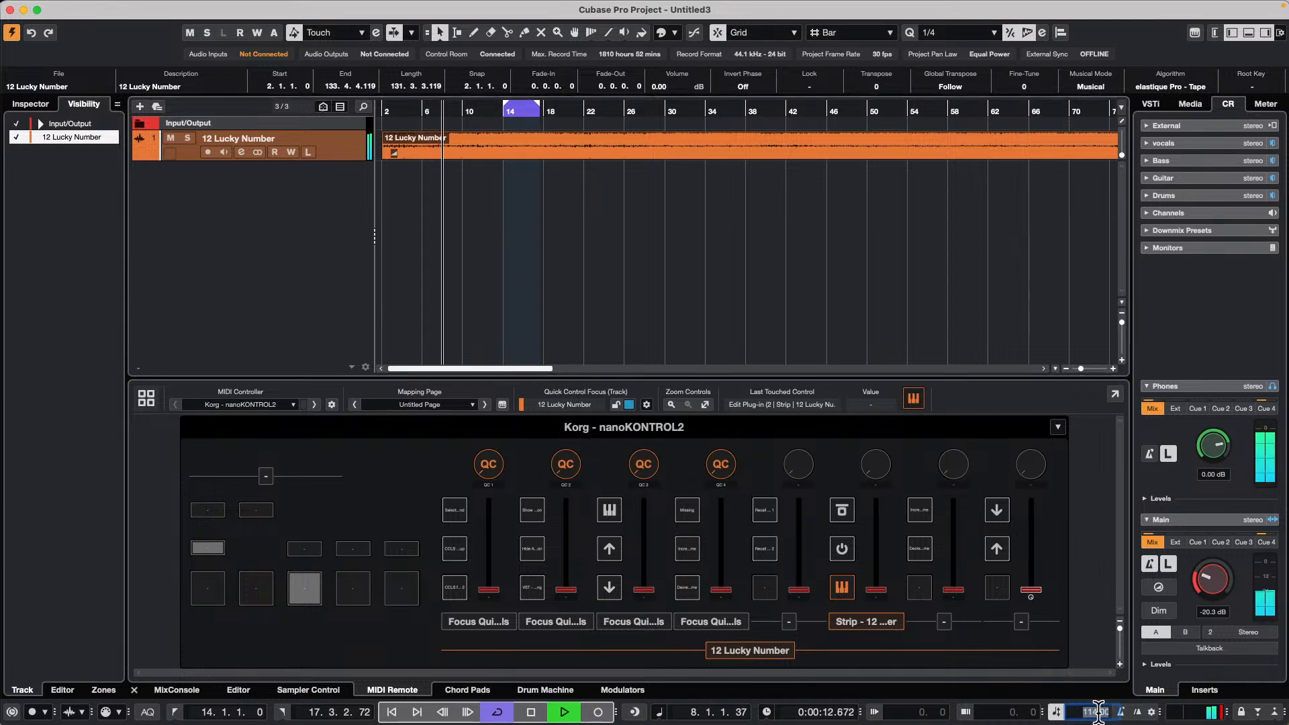
key(Return)
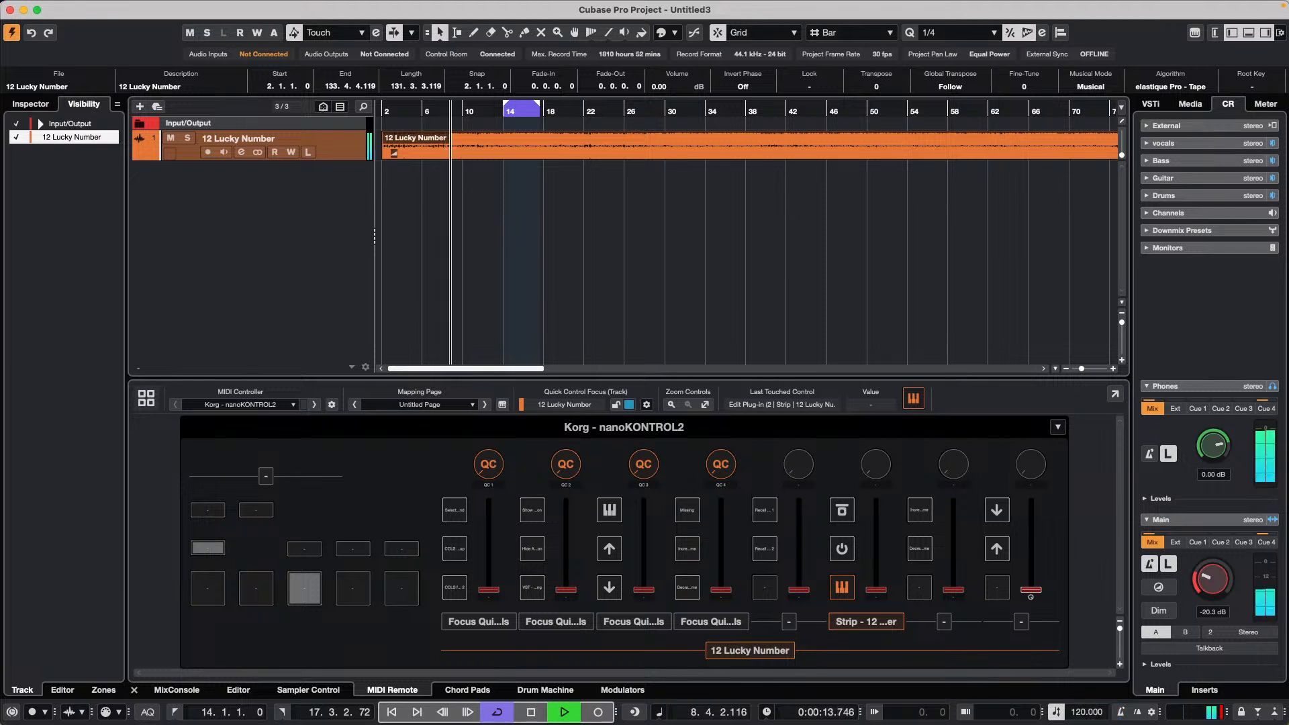
Set the project tempo to 119.12 BPM while the clip plays
double_click(1094, 712)
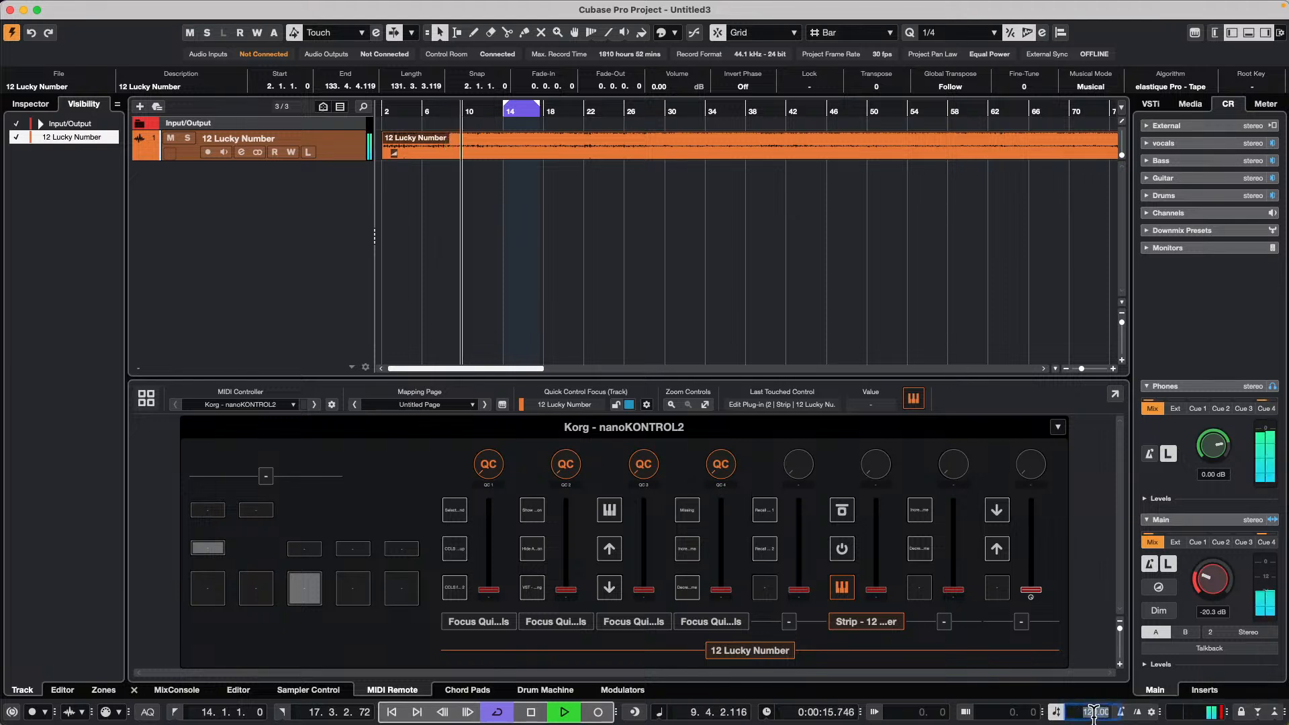
text(1)
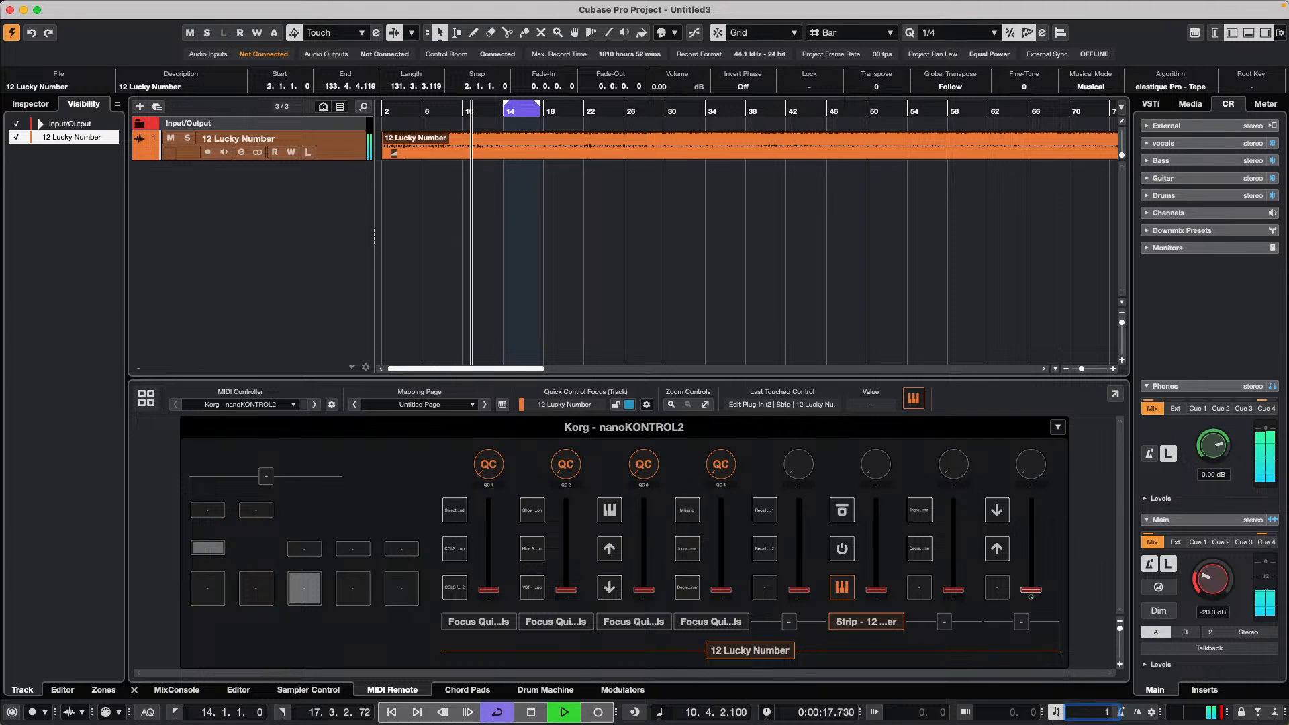
text(19.)
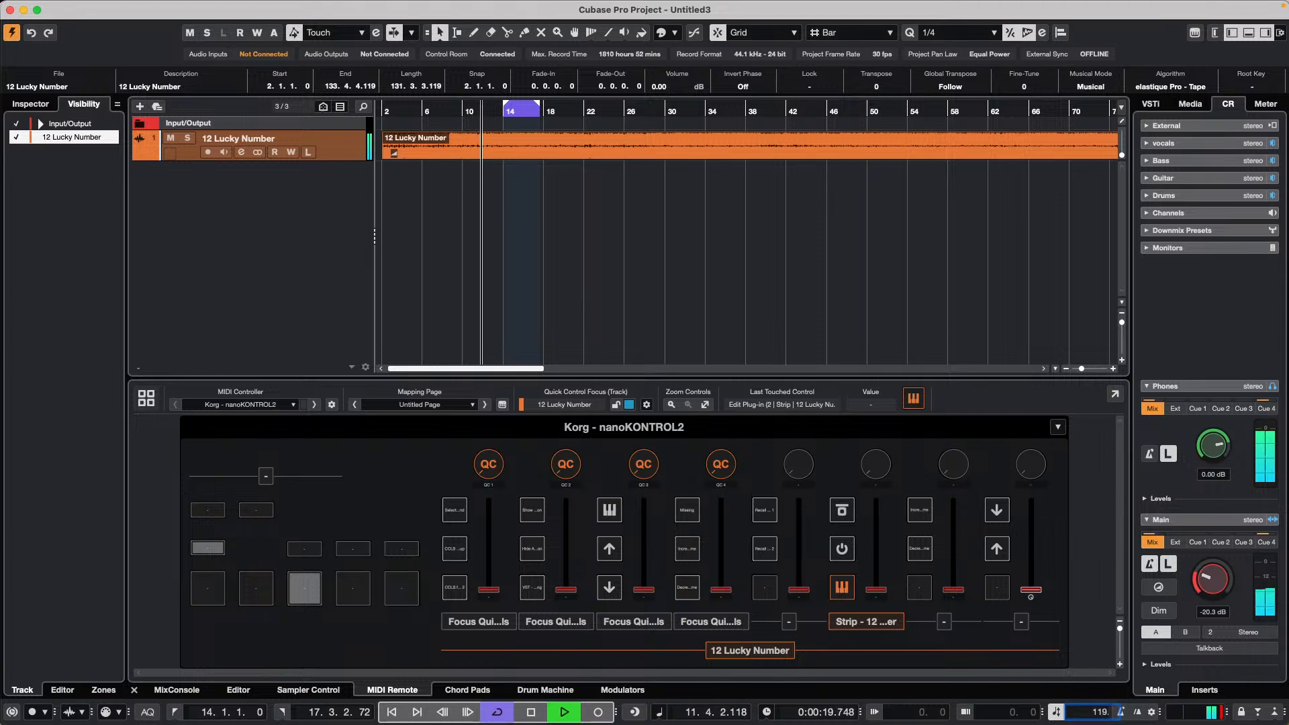
text(1)
text(2)
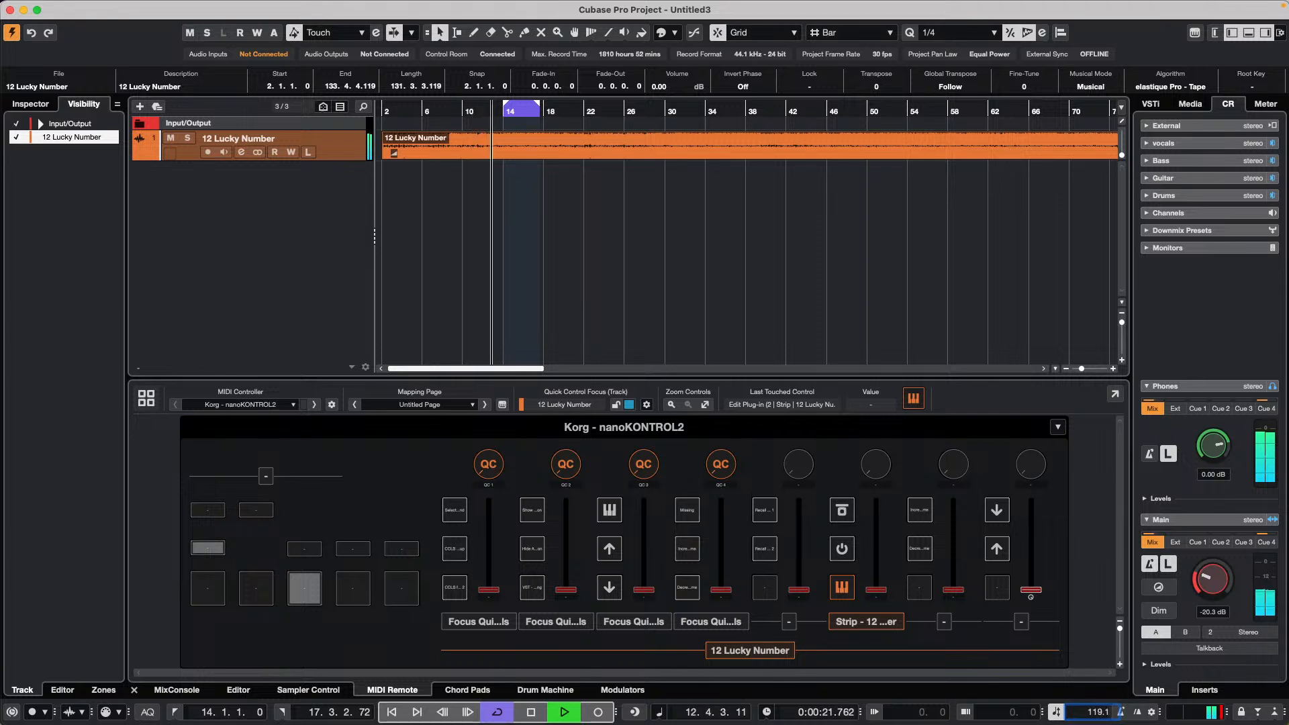
key(Return)
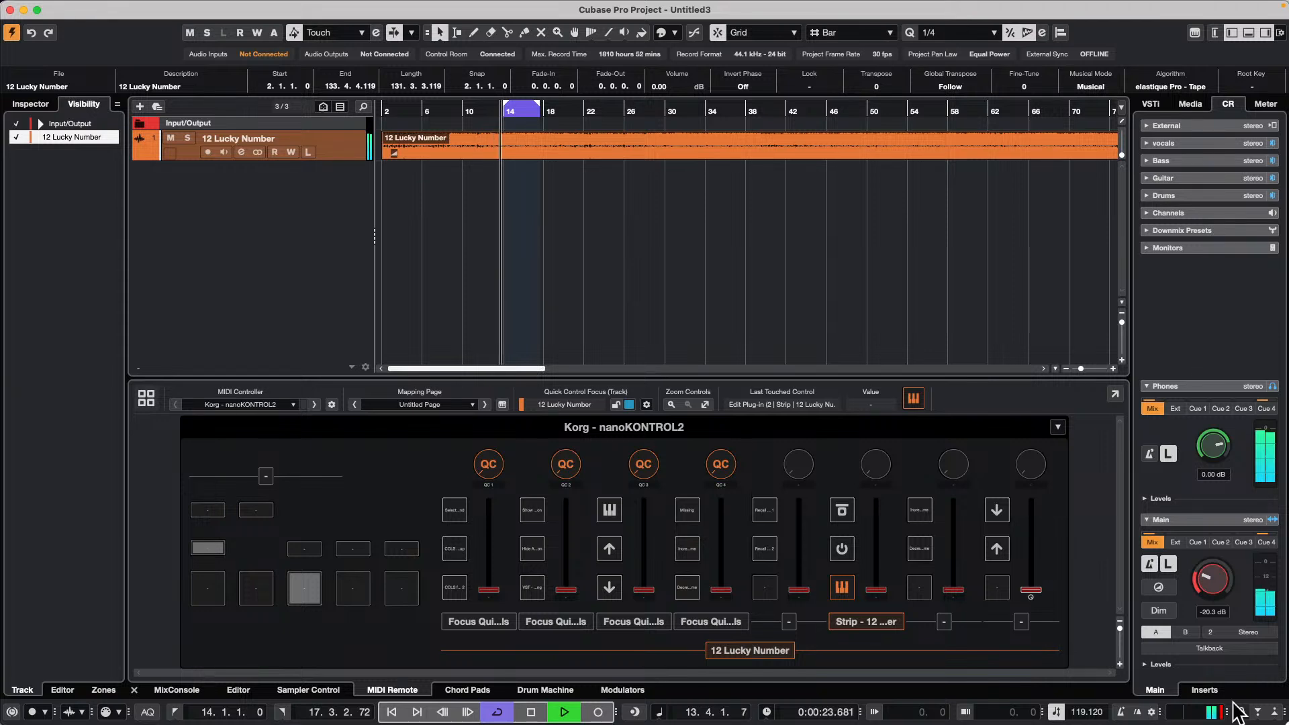
Sweep the tempo upward and back down to 107.12 BPM during playback
scroll(1095, 714, up, 1)
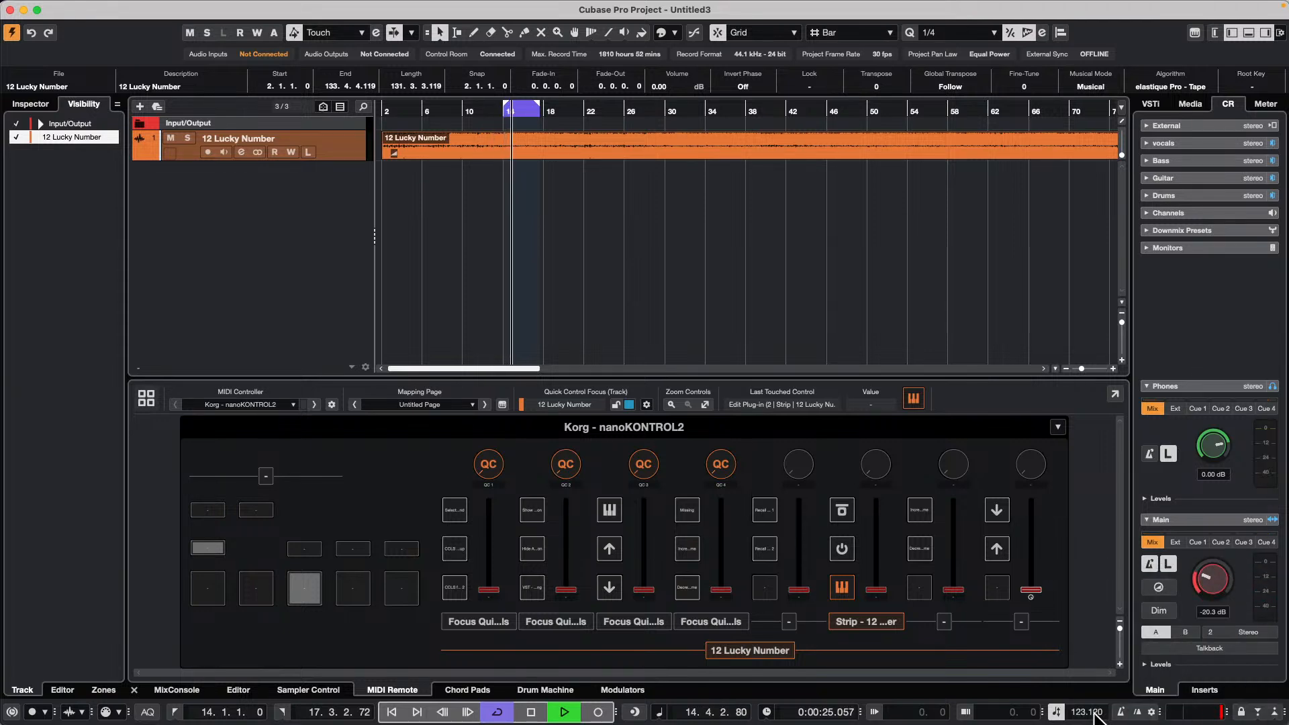
scroll(1094, 714, up, 20)
scroll(1095, 714, down, 20)
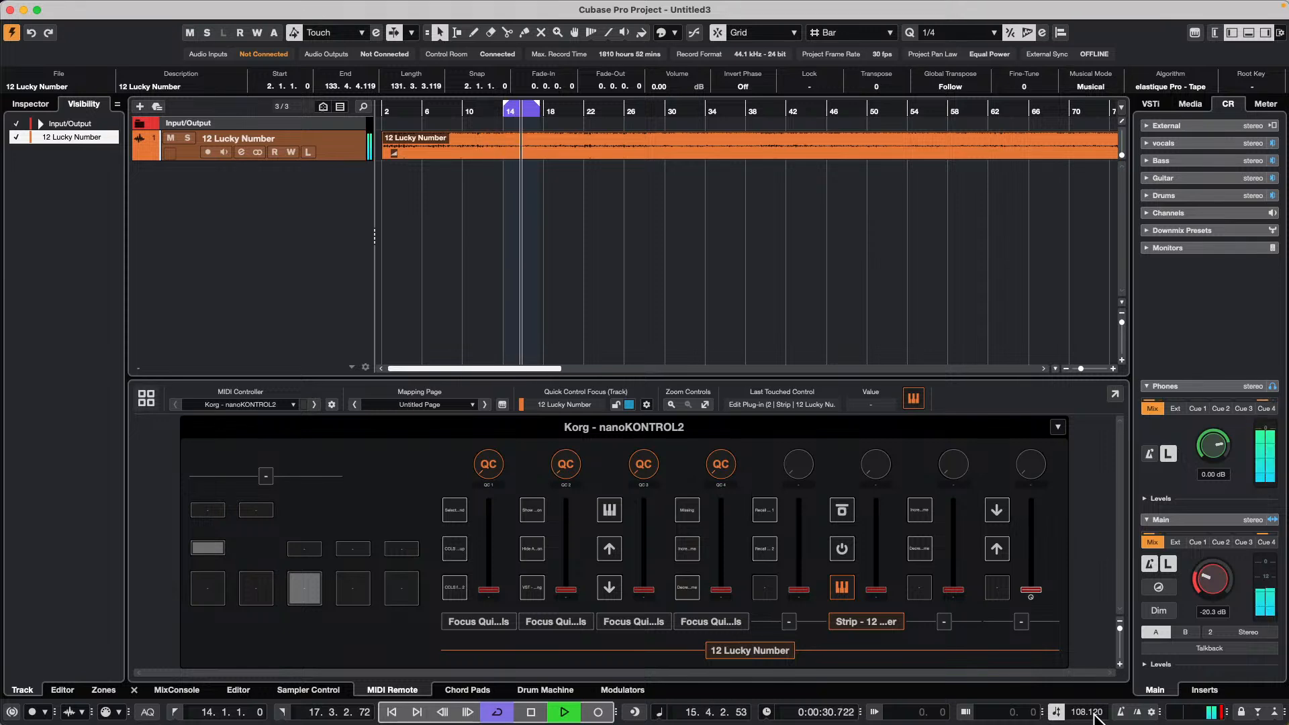
Set the project tempo to 119 BPM while the clip keeps playing
double_click(1095, 714)
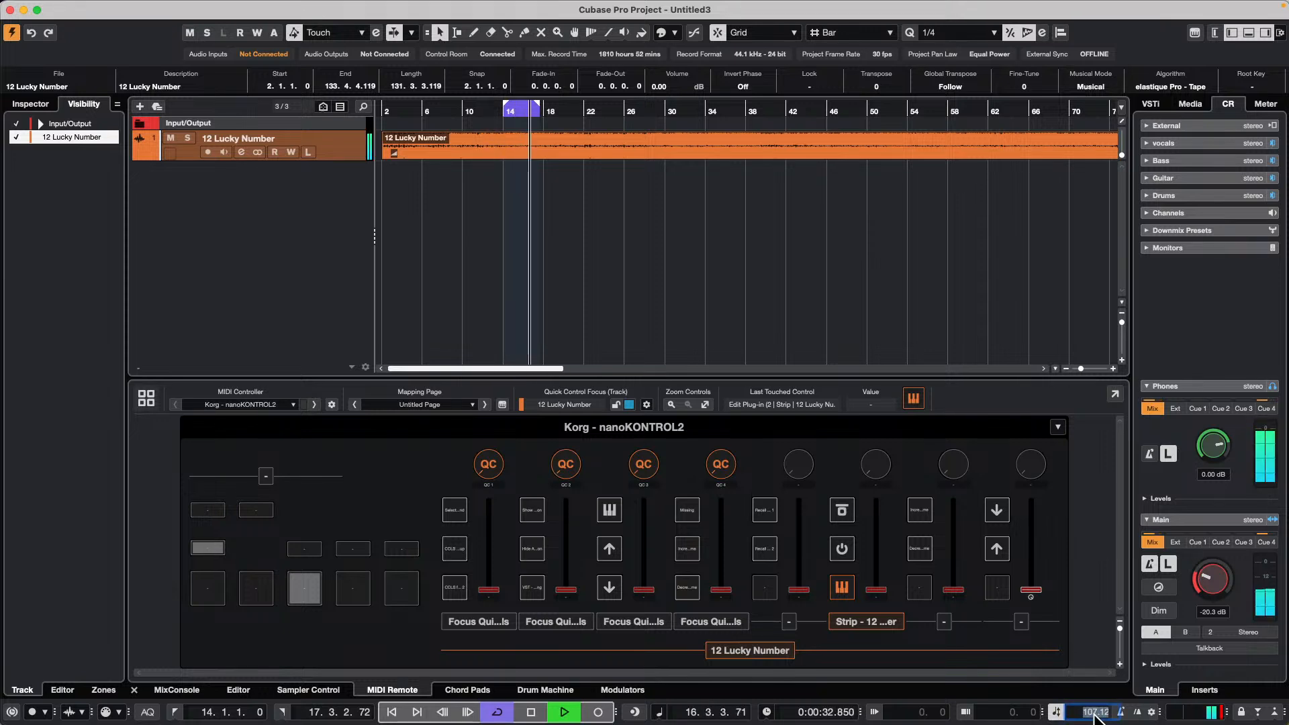
key(BackSpace)
text(11)
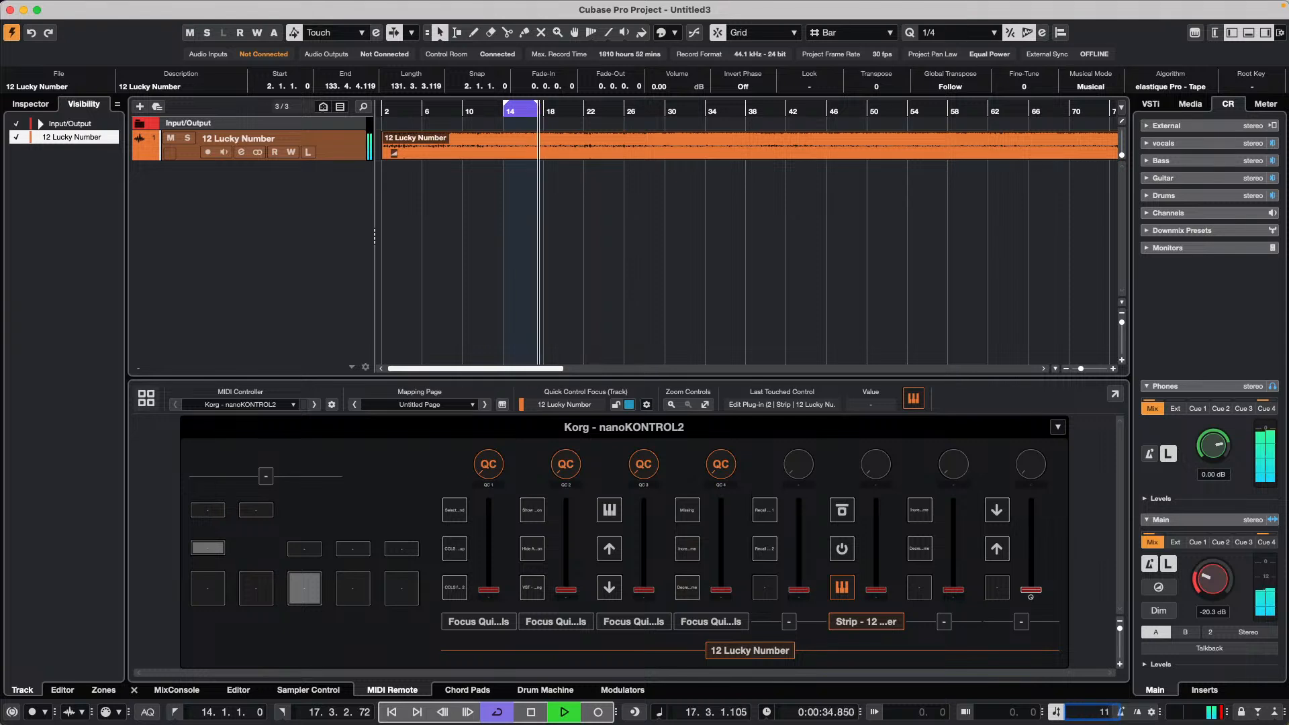
text(9)
key(Return)
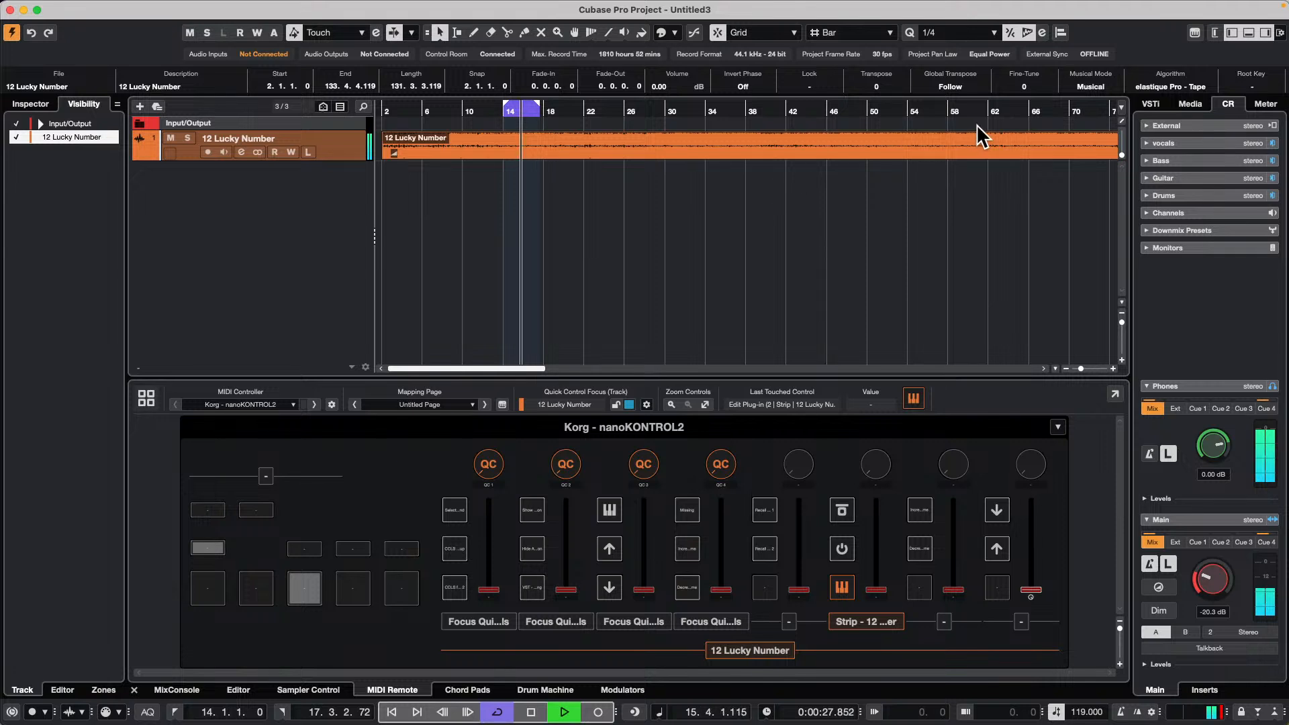
Stop playback and browse to the Projects folder for opening an existing project
key(space)
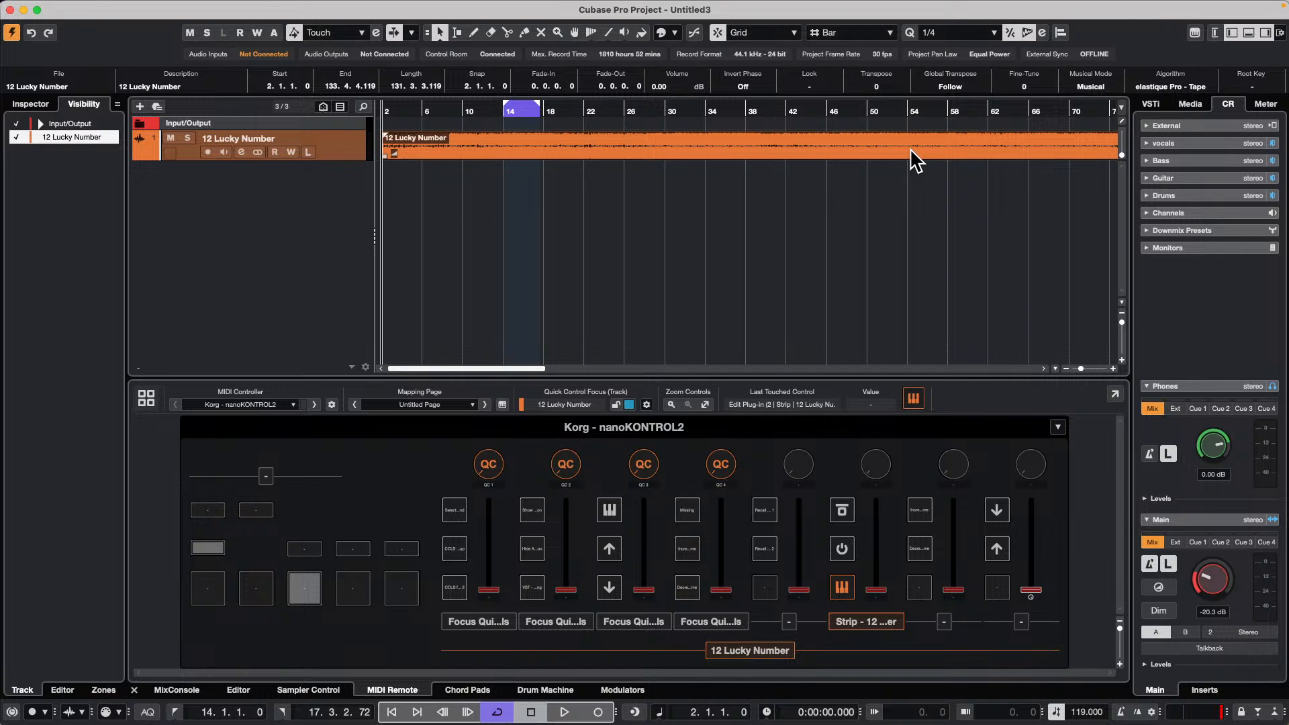
mouse_move(723, 4)
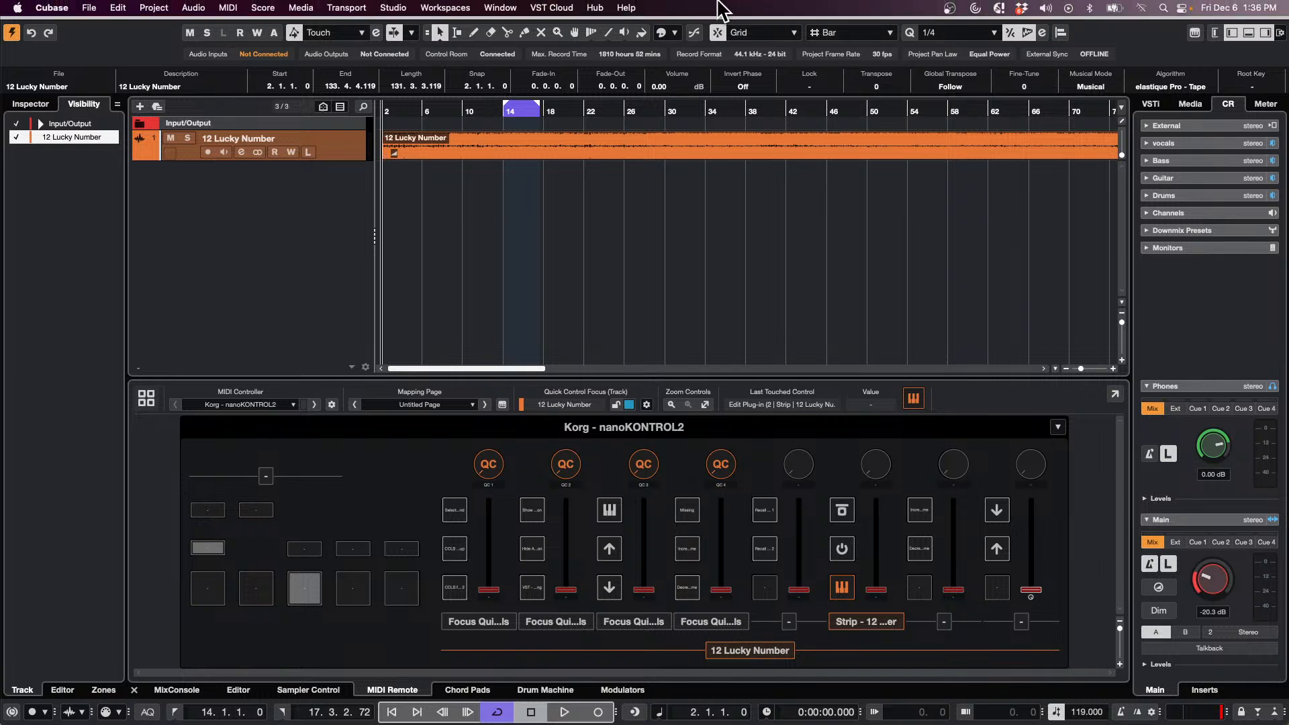
click(86, 6)
mouse_move(164, 295)
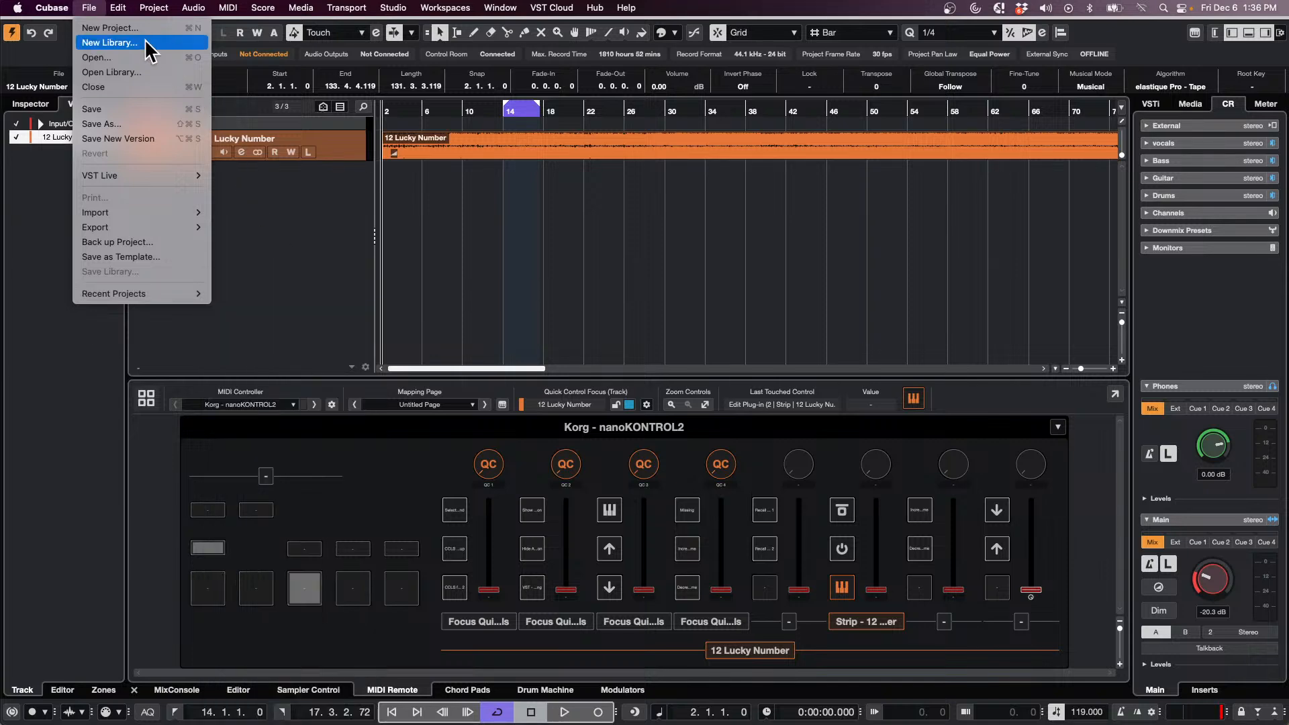
click(896, 393)
key(super+o)
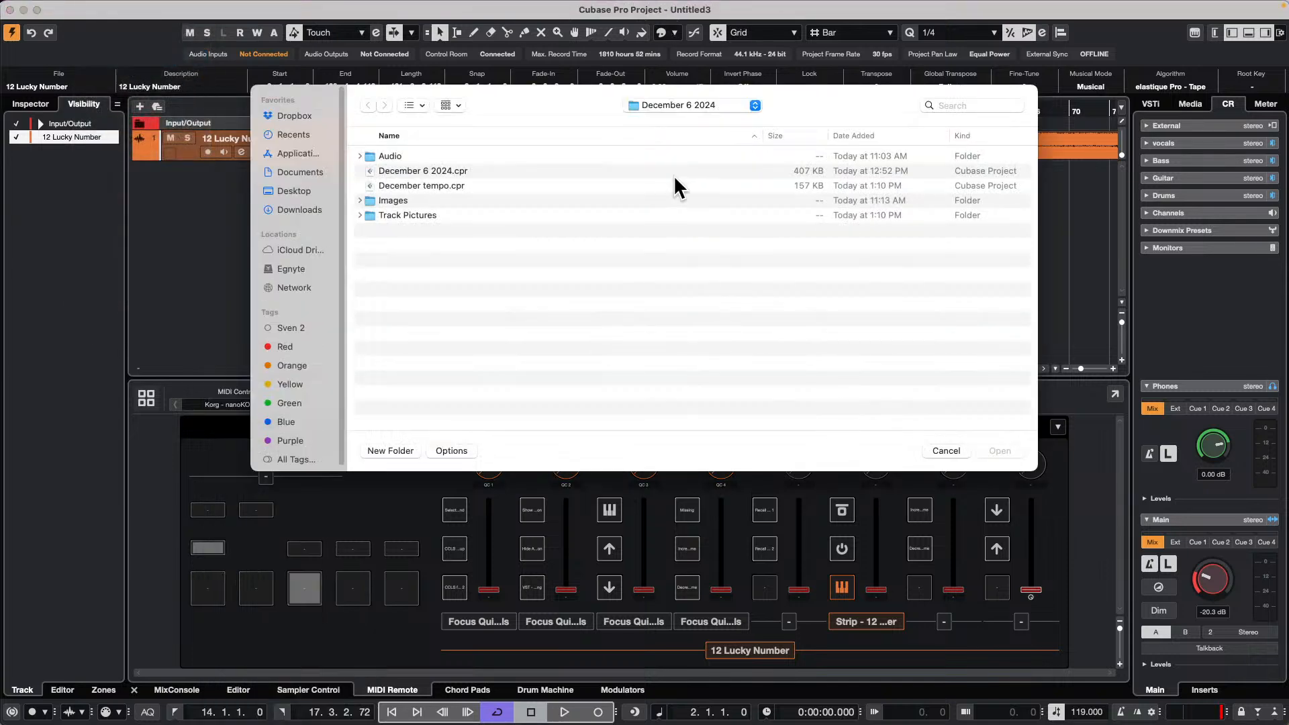
click(679, 104)
click(702, 105)
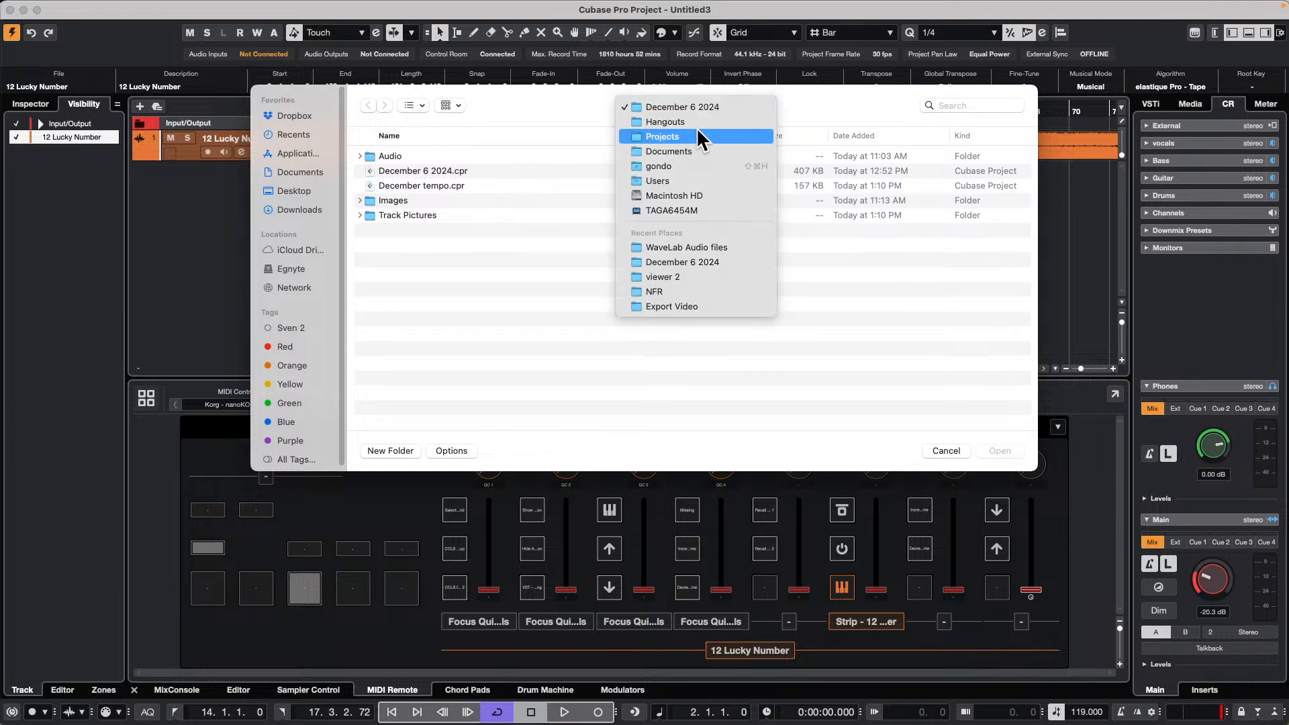
click(695, 134)
Open The Grand 3.cpr from the Projects folder and activate the project
scroll(472, 252, down, 20)
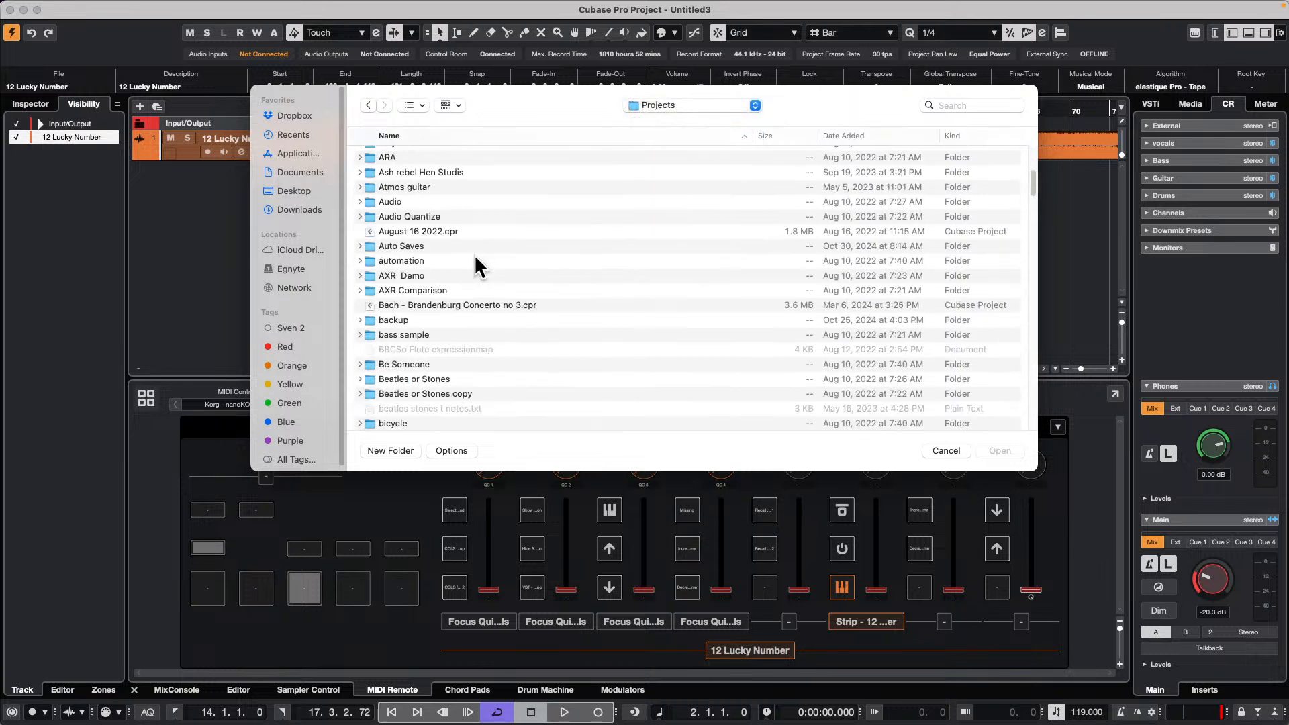
scroll(473, 256, down, 10)
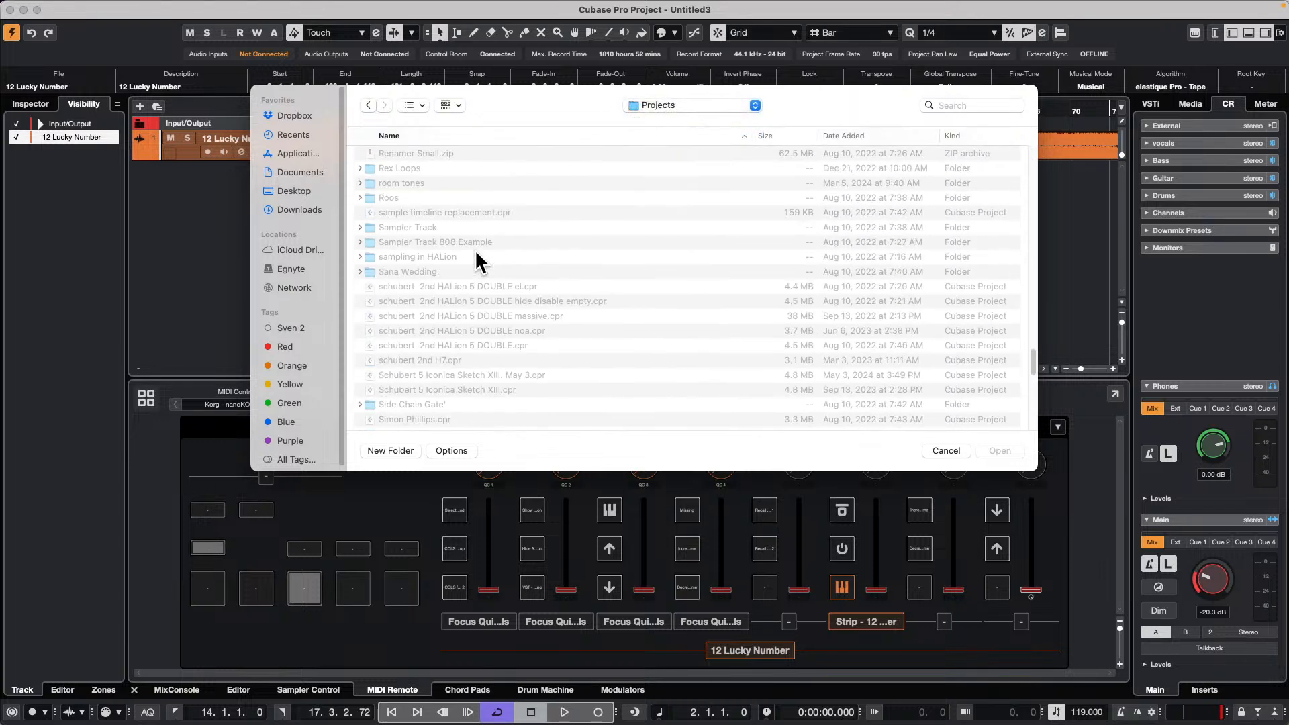
scroll(474, 257, down, 10)
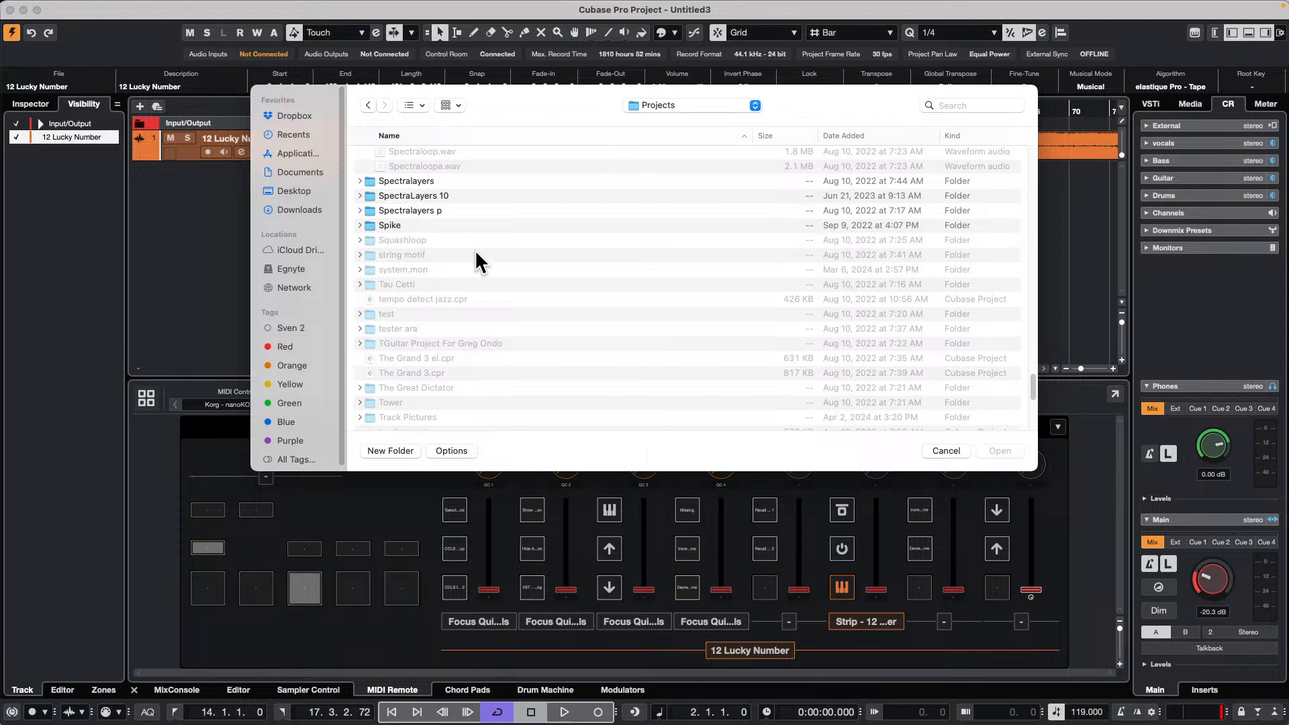
double_click(409, 372)
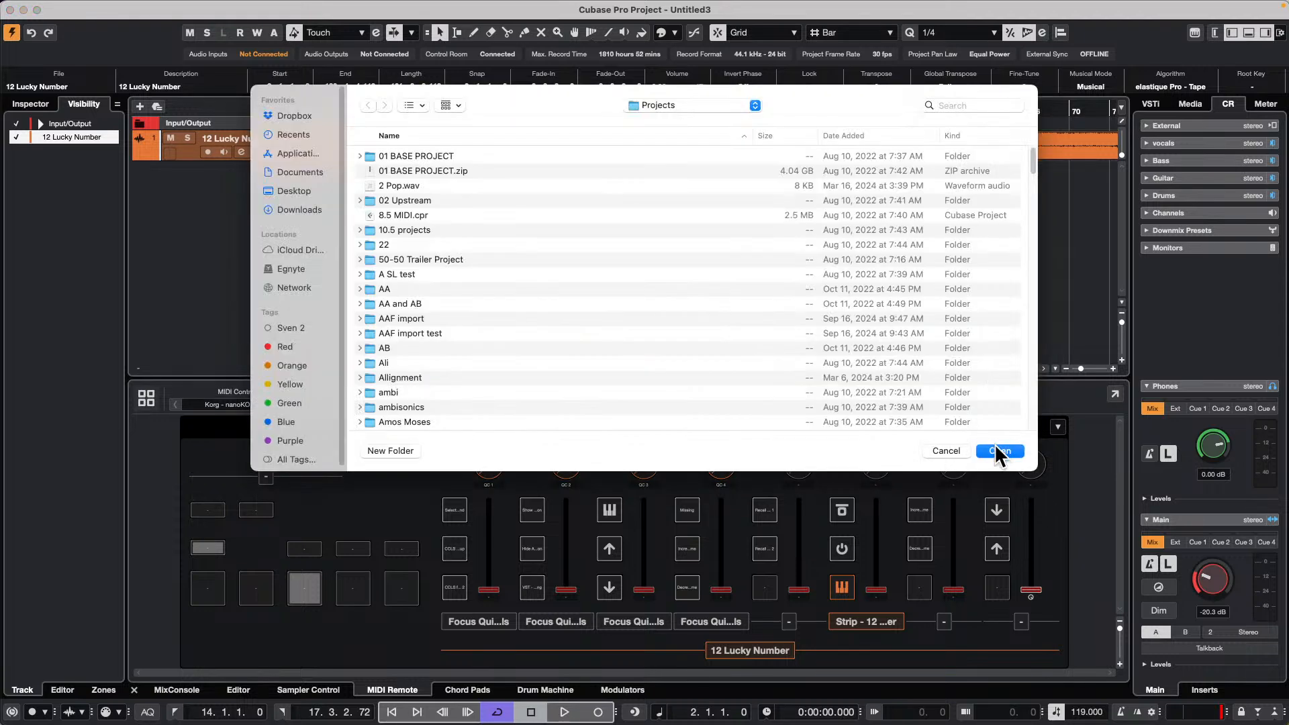
click(998, 451)
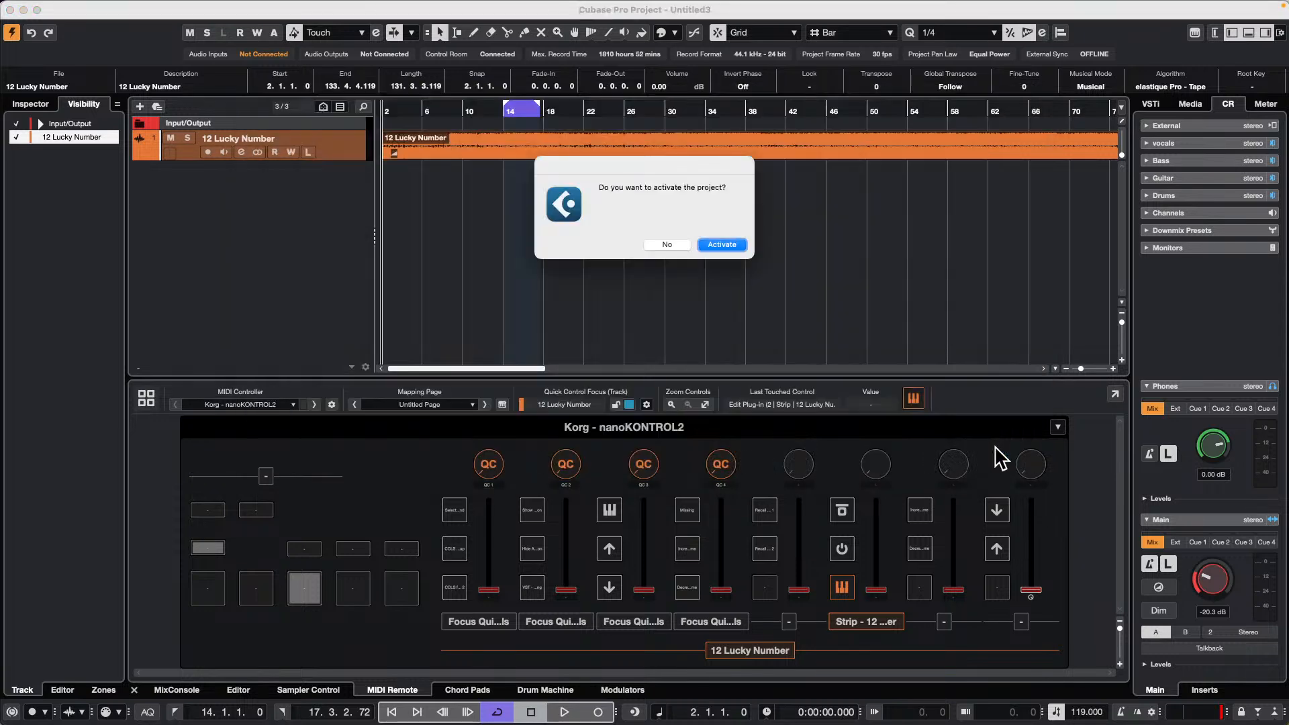
click(743, 248)
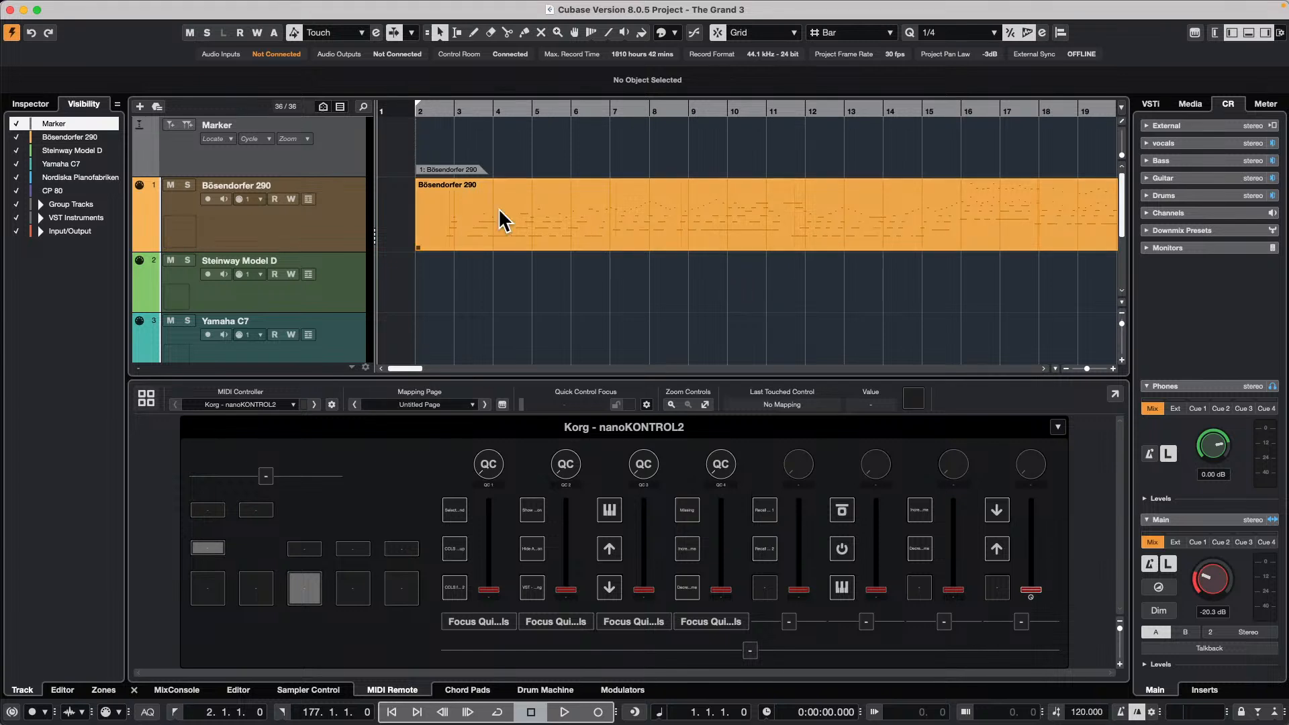
Play the piano project from its beginning and raise the Control Room main level to -1.03 dB
drag(478, 111, 423, 58)
key(space)
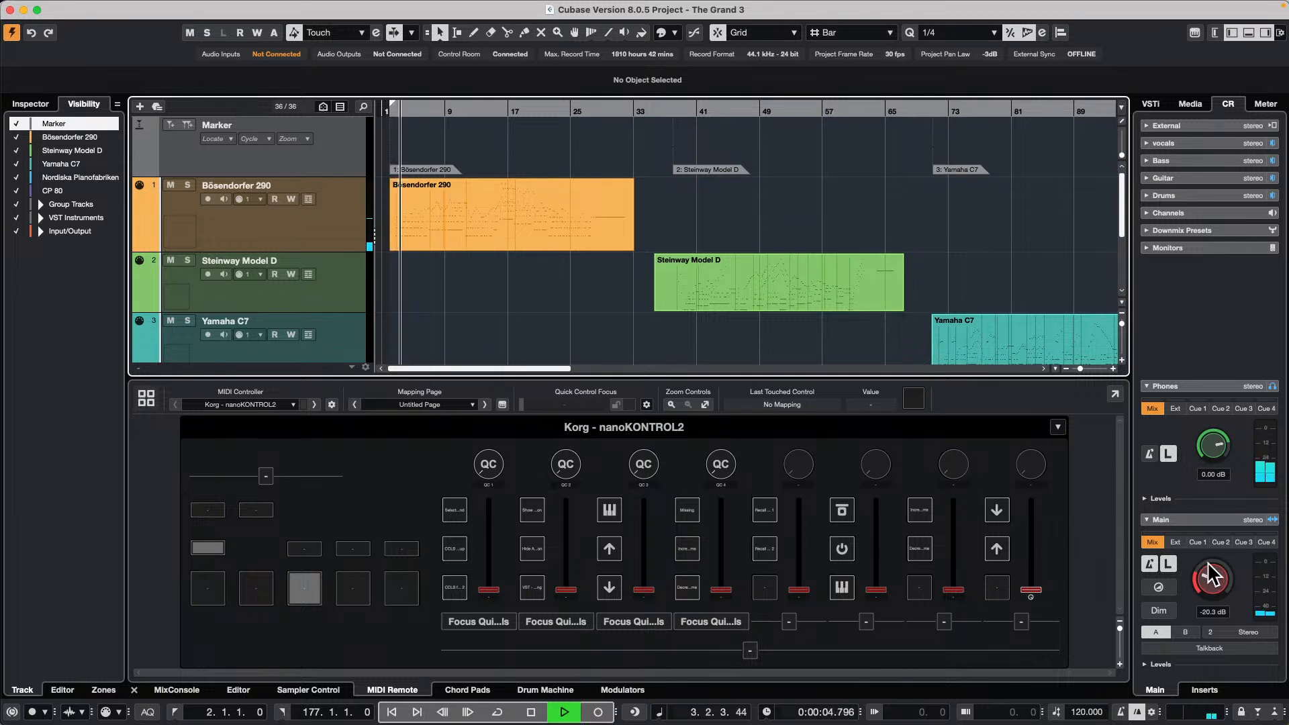
drag(1199, 569, 1203, 541)
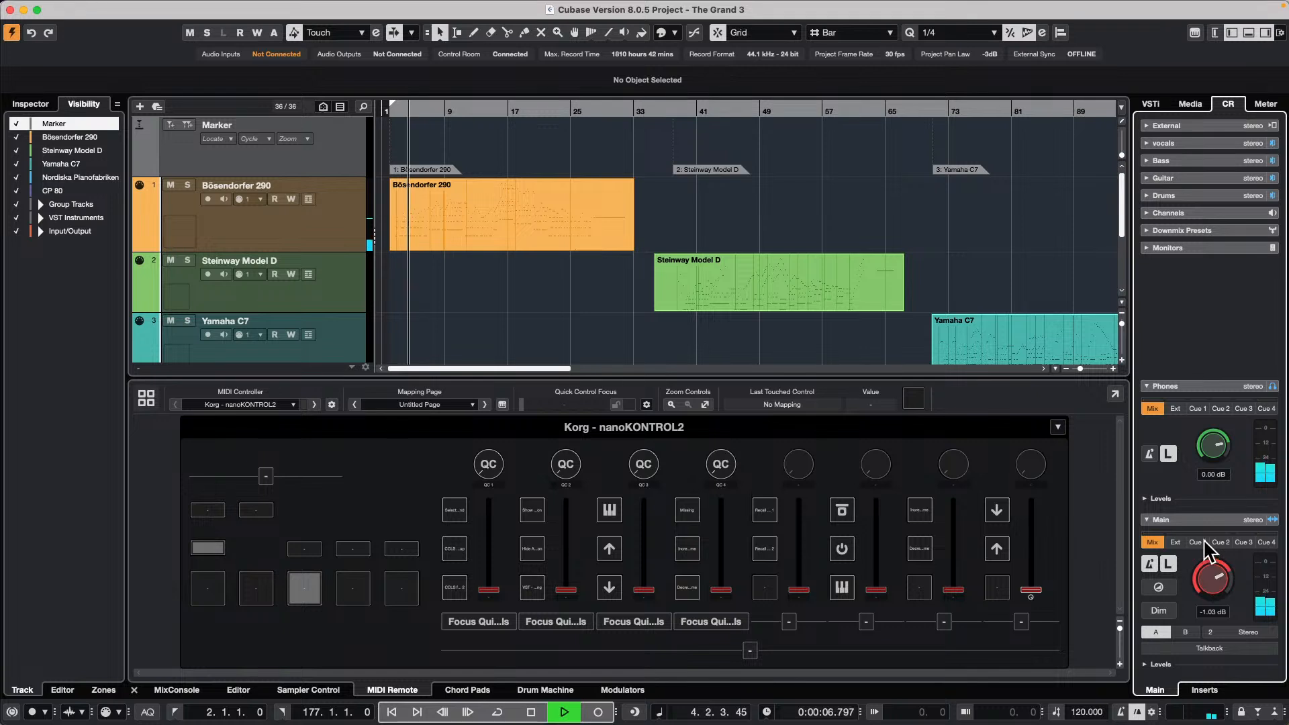
Select the Bösendorfer 290 track and expand the VST Instruments folder to examine its instrument tracks
click(570, 219)
click(326, 127)
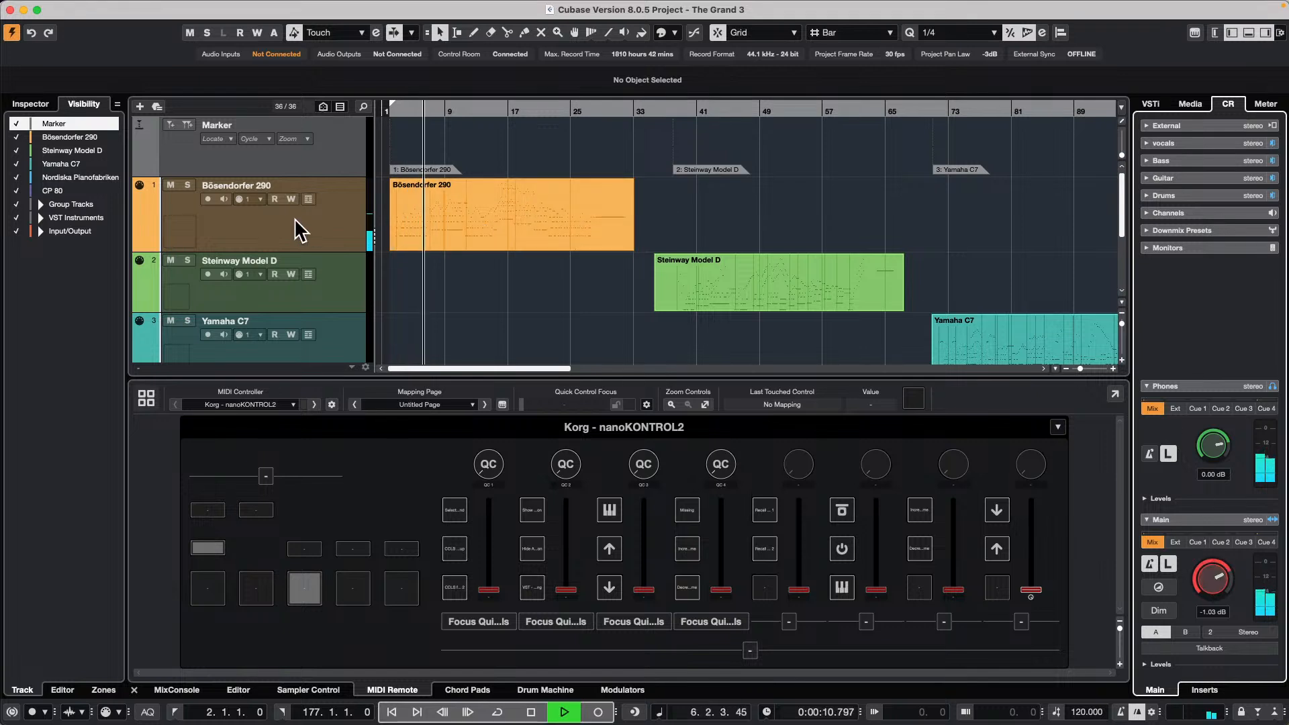
click(215, 213)
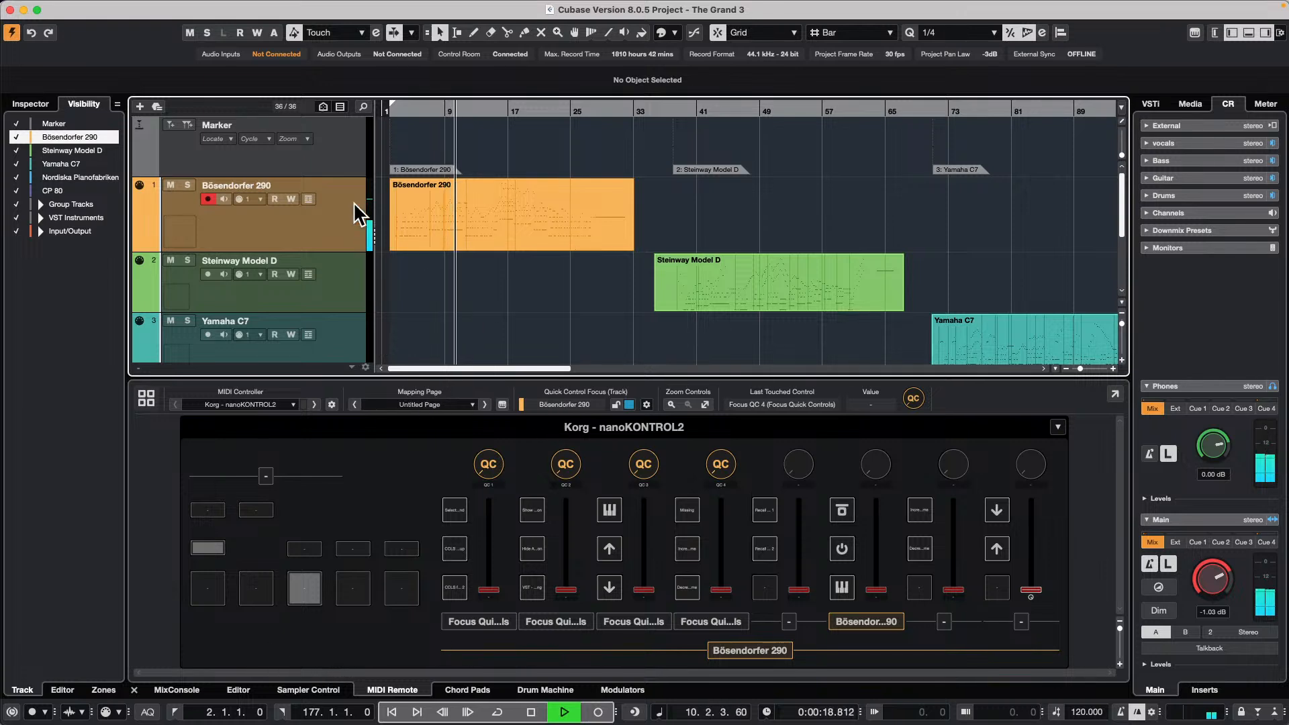
scroll(304, 207, down, 5)
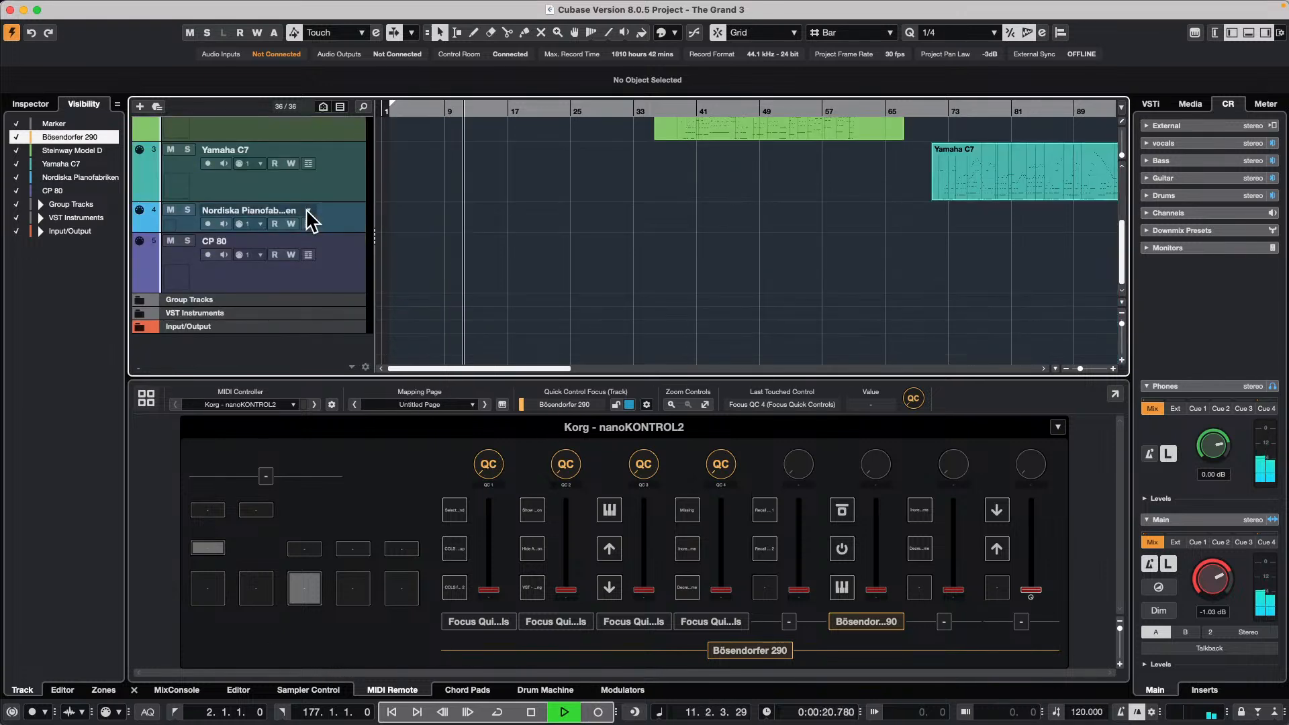
click(139, 313)
scroll(316, 243, down, 10)
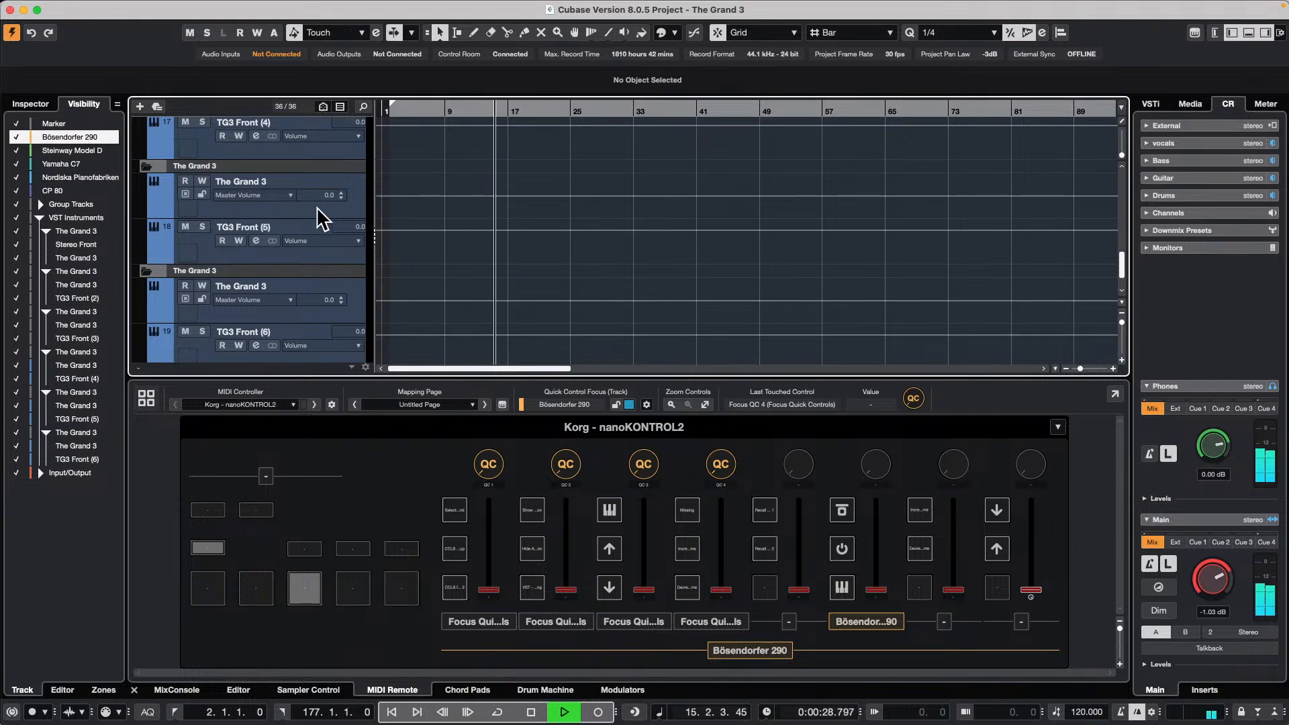
scroll(433, 219, up, 2)
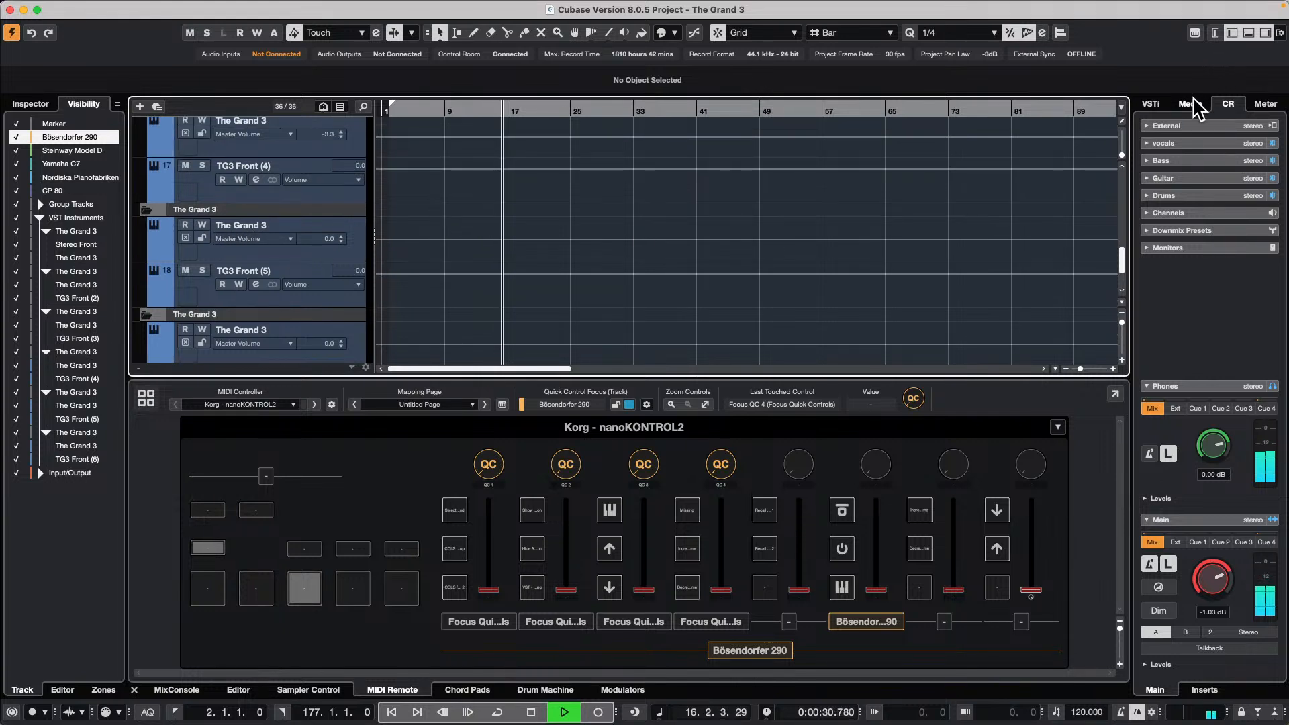
Open the editor of the first The Grand 3 instrument in the rack, then stop playback
click(1152, 105)
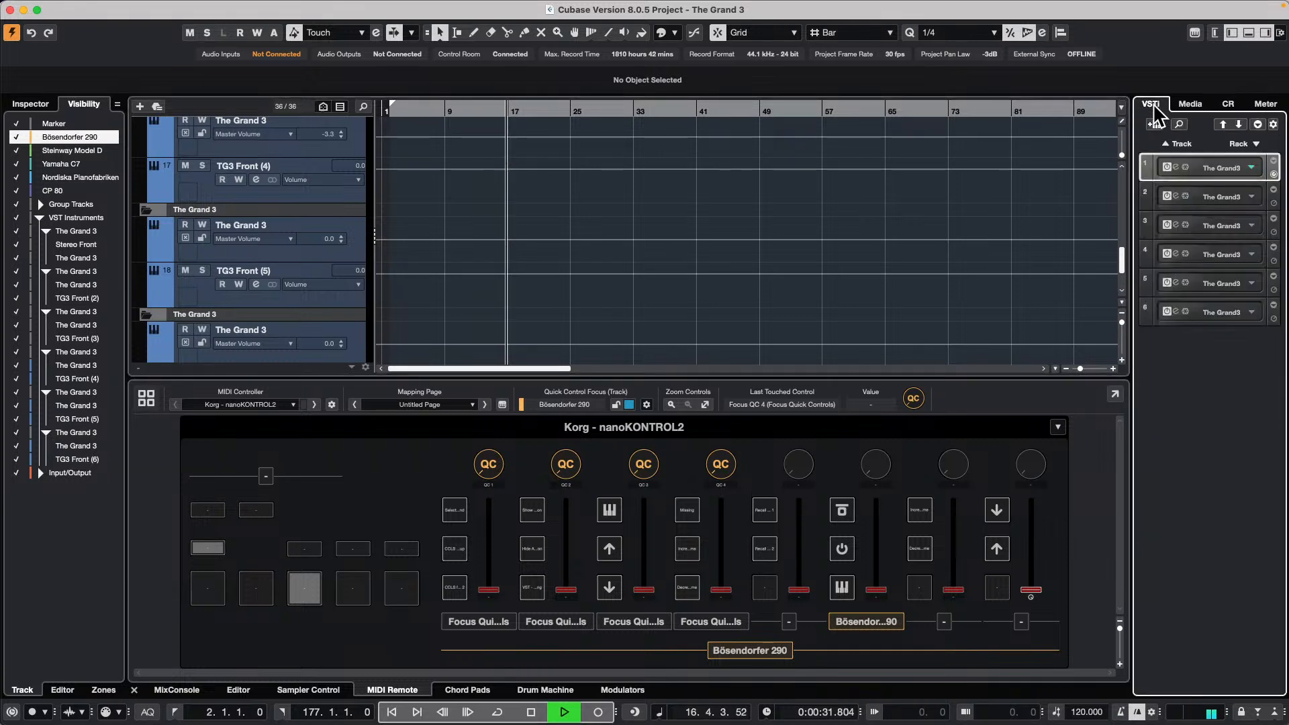
click(1175, 168)
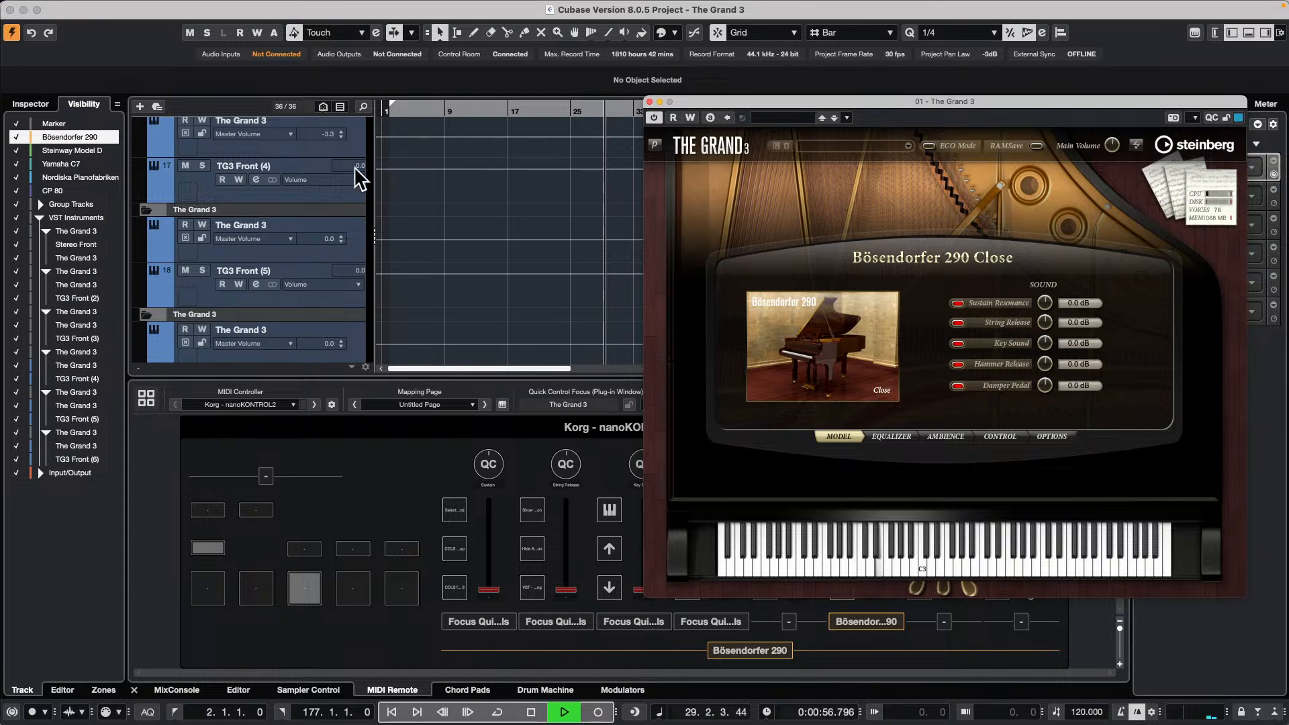
key(space)
Select the Bösendorfer 290 MIDI part and show its track settings in the Inspector
scroll(531, 170, up, 10)
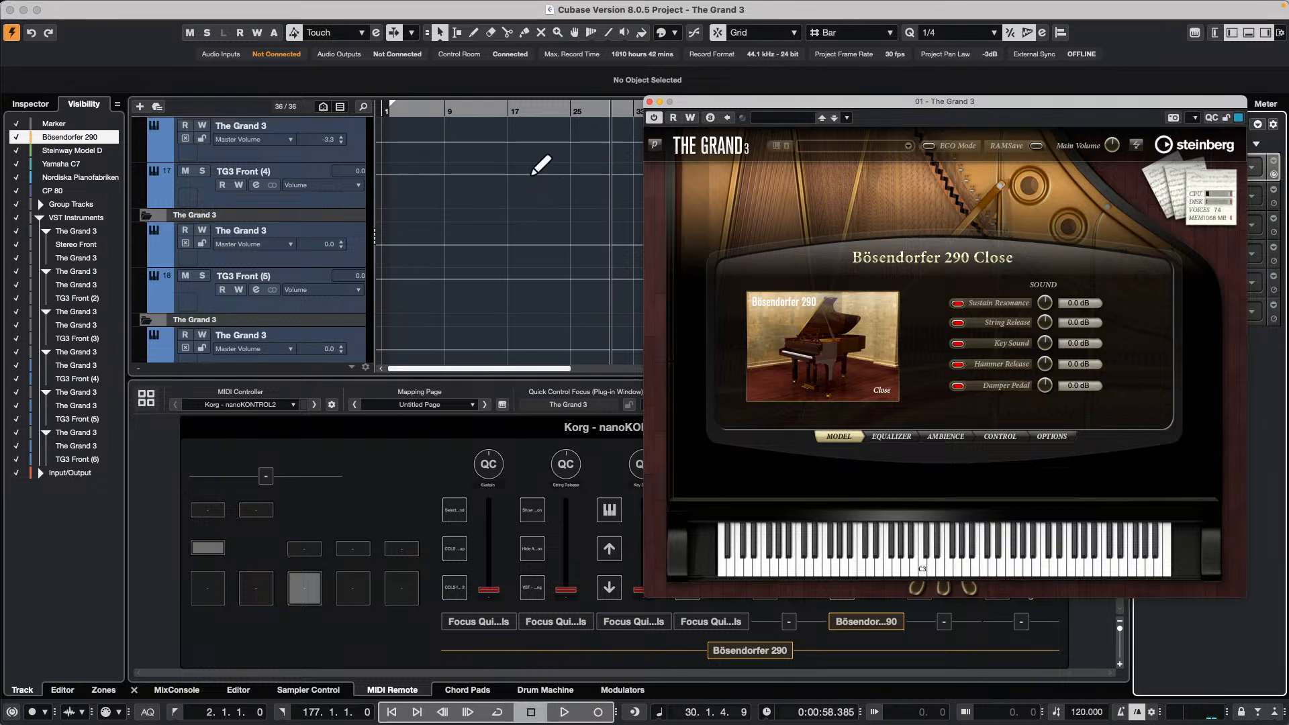
click(457, 218)
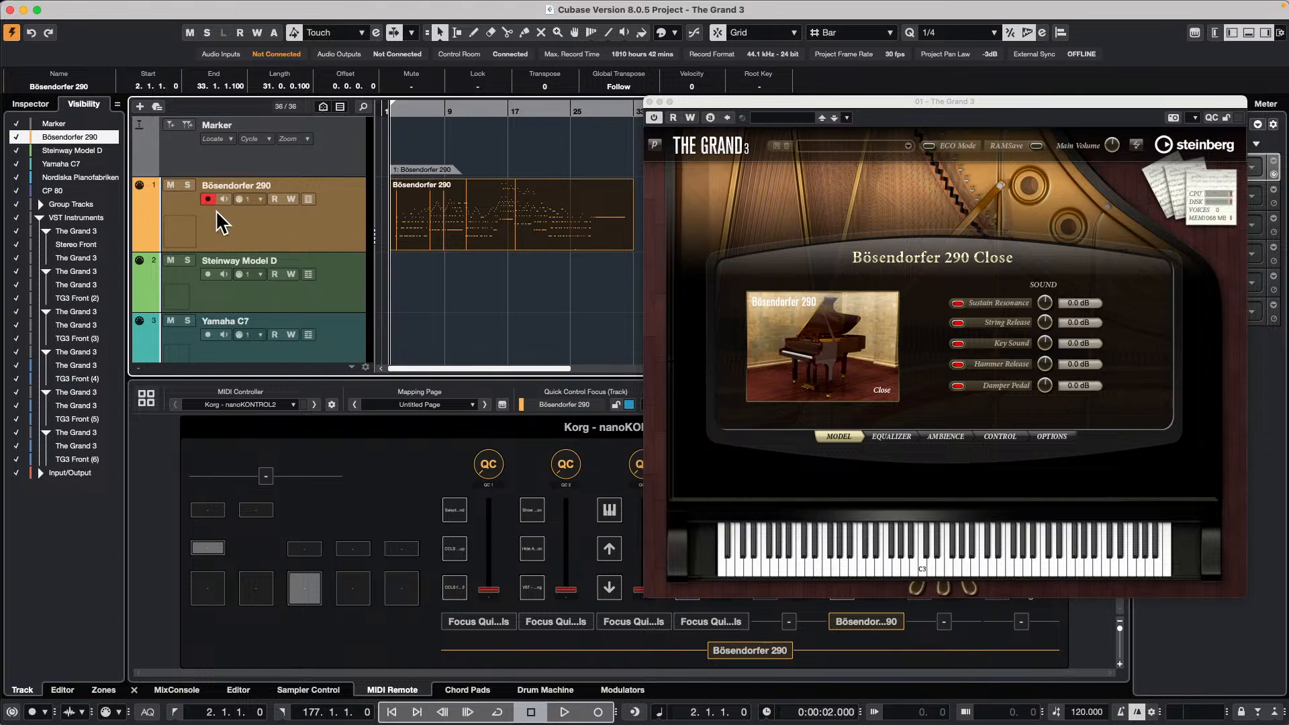
click(30, 104)
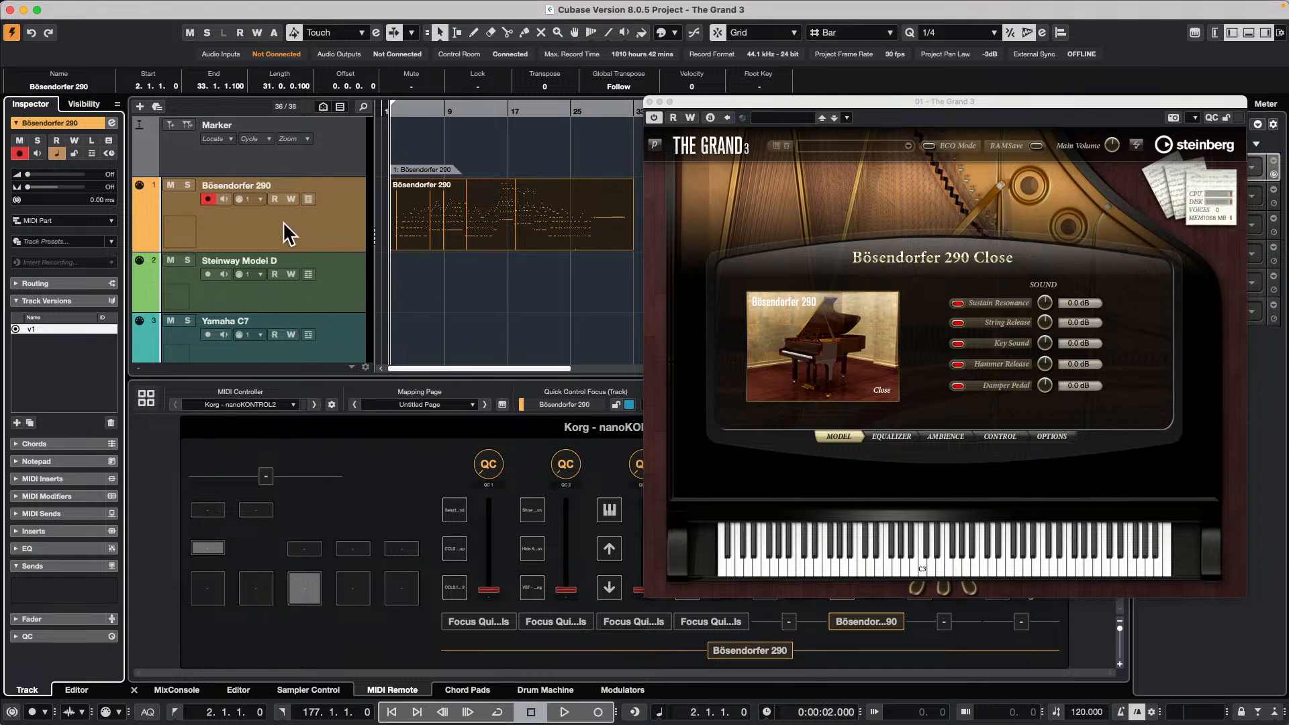
Close The Grand 3 instrument window and show the Master channel in the MixConsole
click(650, 101)
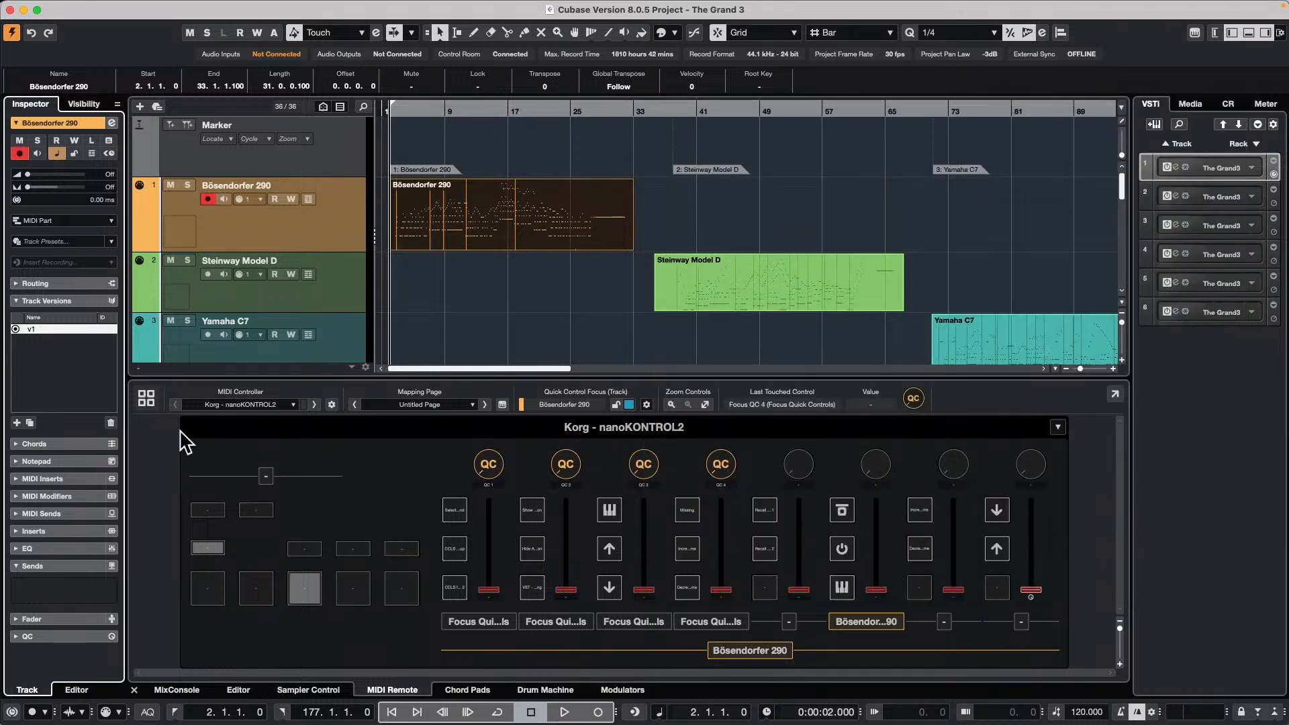
click(177, 690)
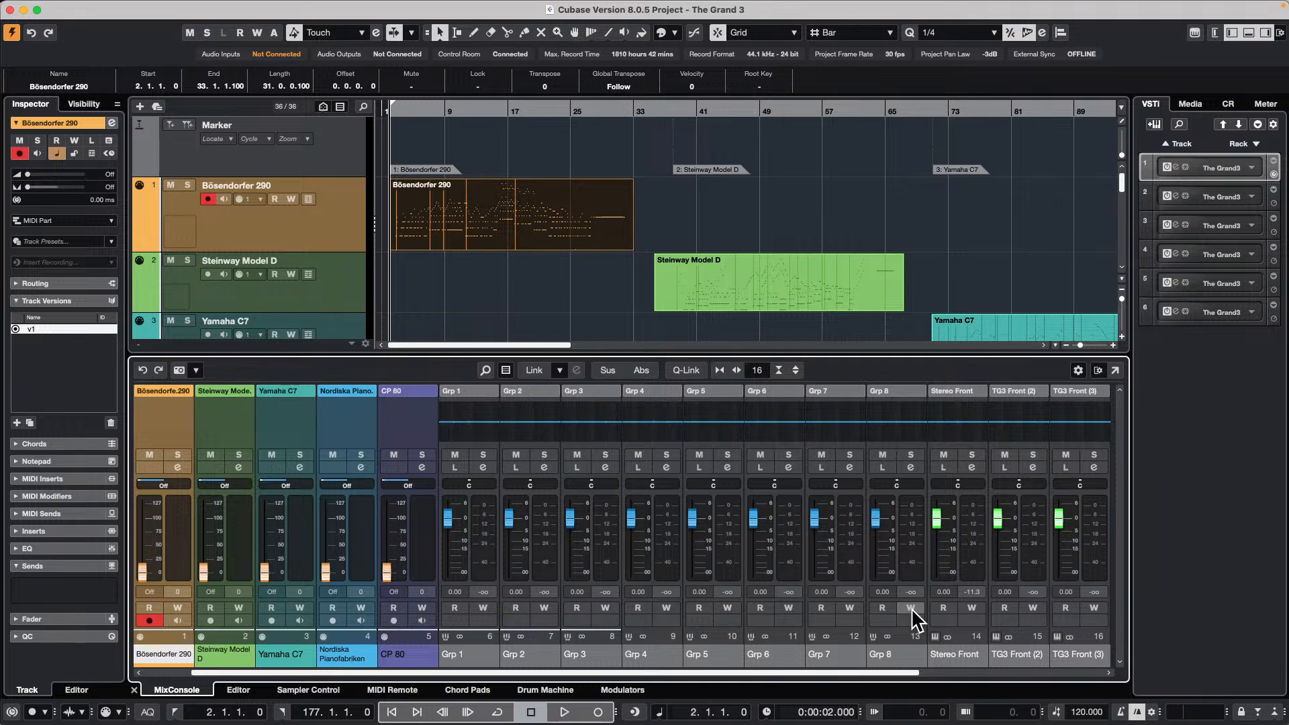
drag(895, 666, 1107, 672)
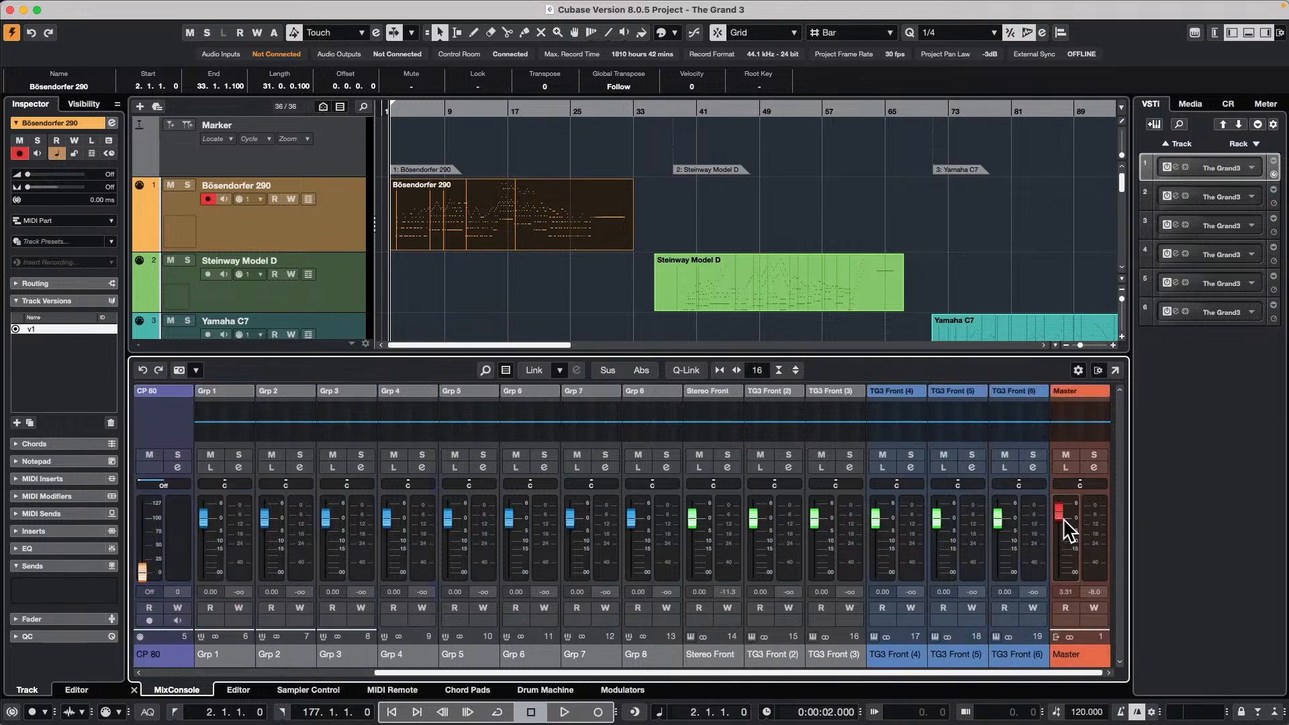
Show the project's export options and find Audio Mixdown
mouse_move(573, 8)
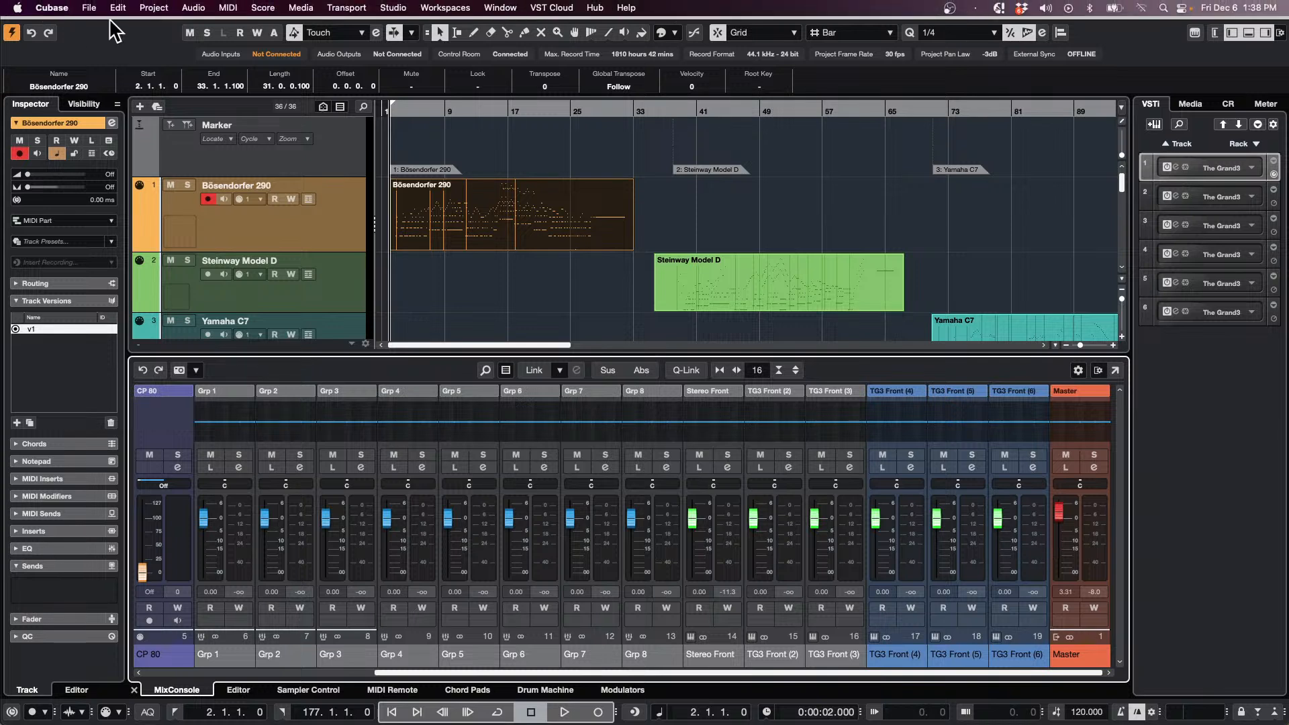
click(89, 8)
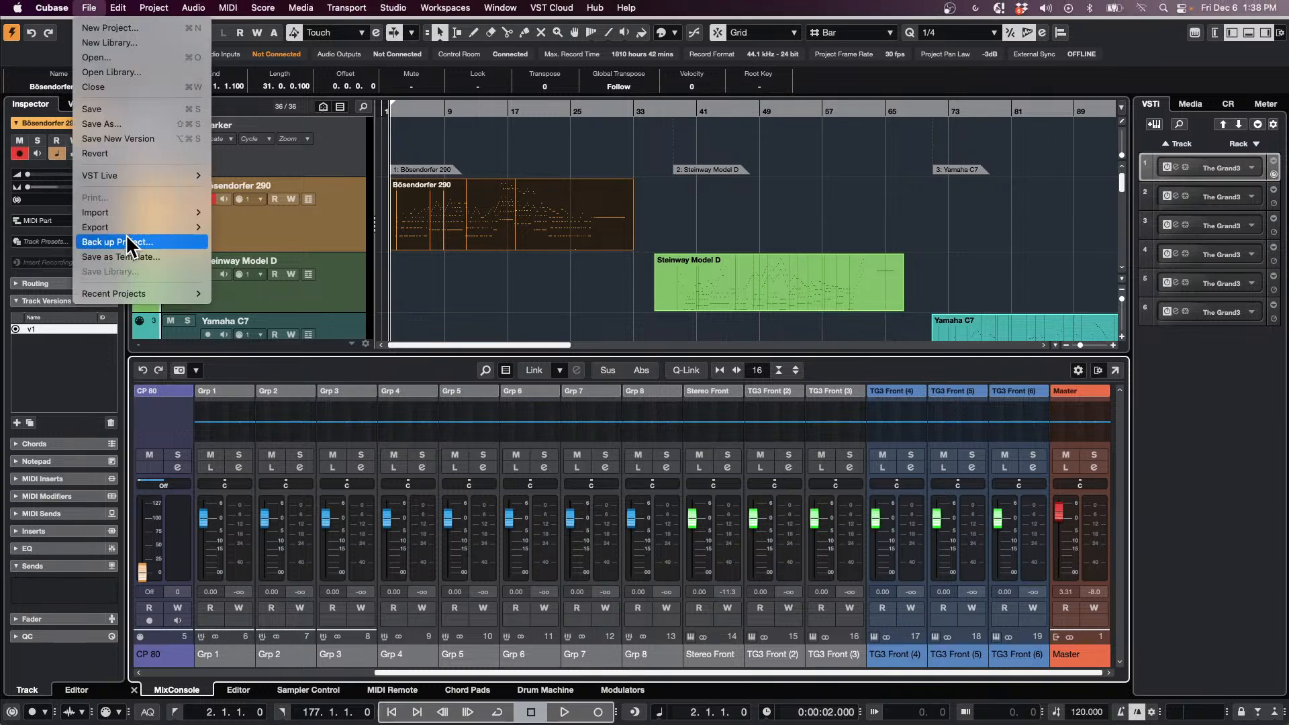
mouse_move(128, 227)
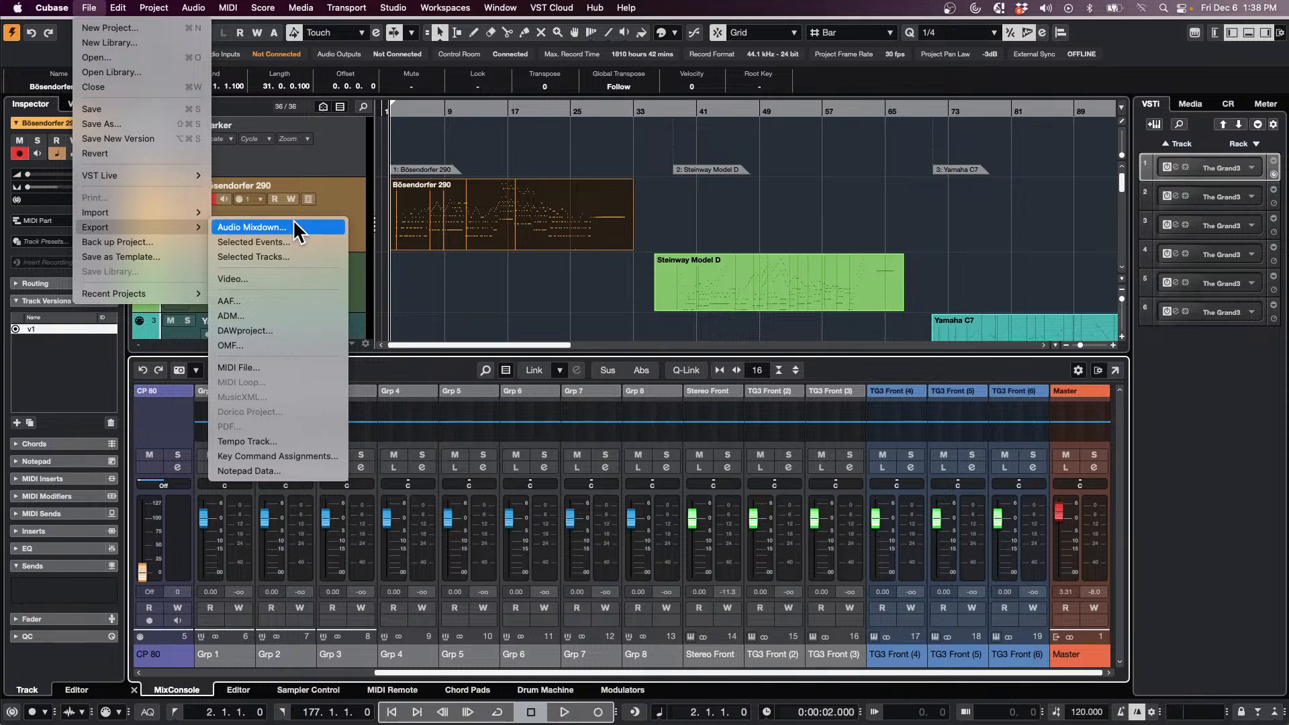
Set the locators to the Bösendorfer 290 part and open the audio mixdown export settings
click(526, 245)
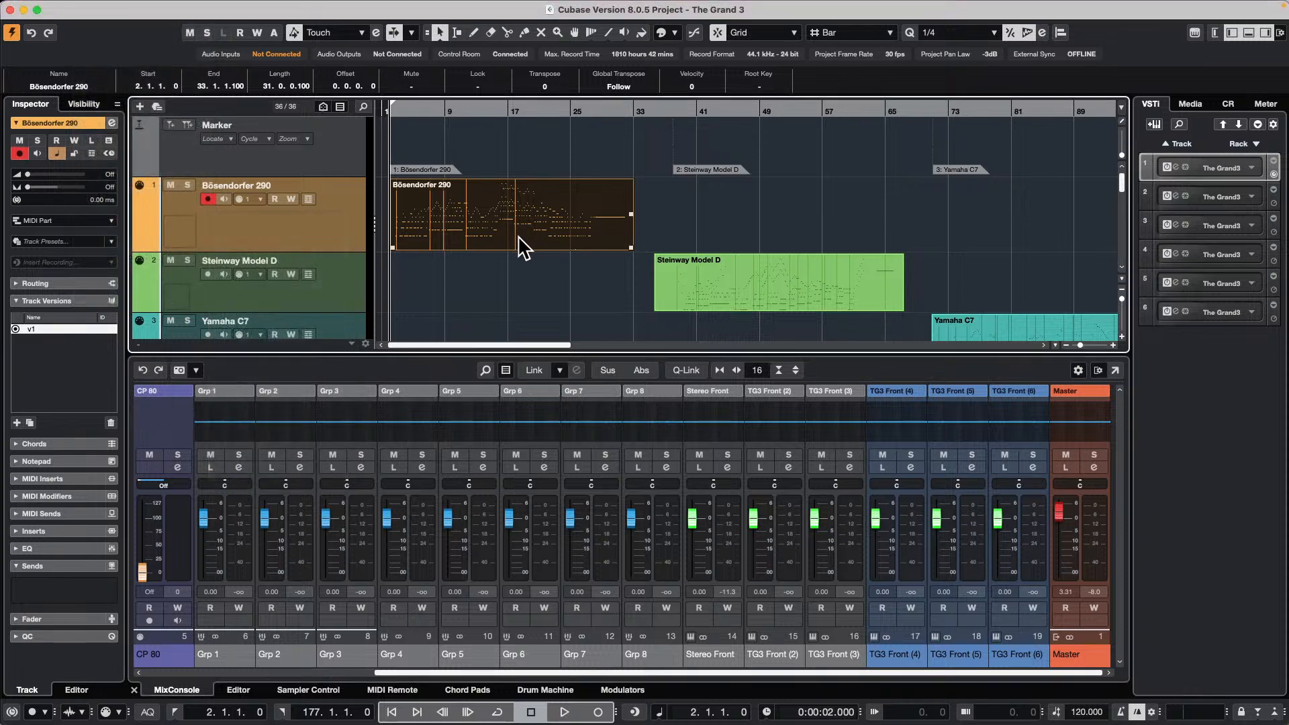
key(p)
click(90, 8)
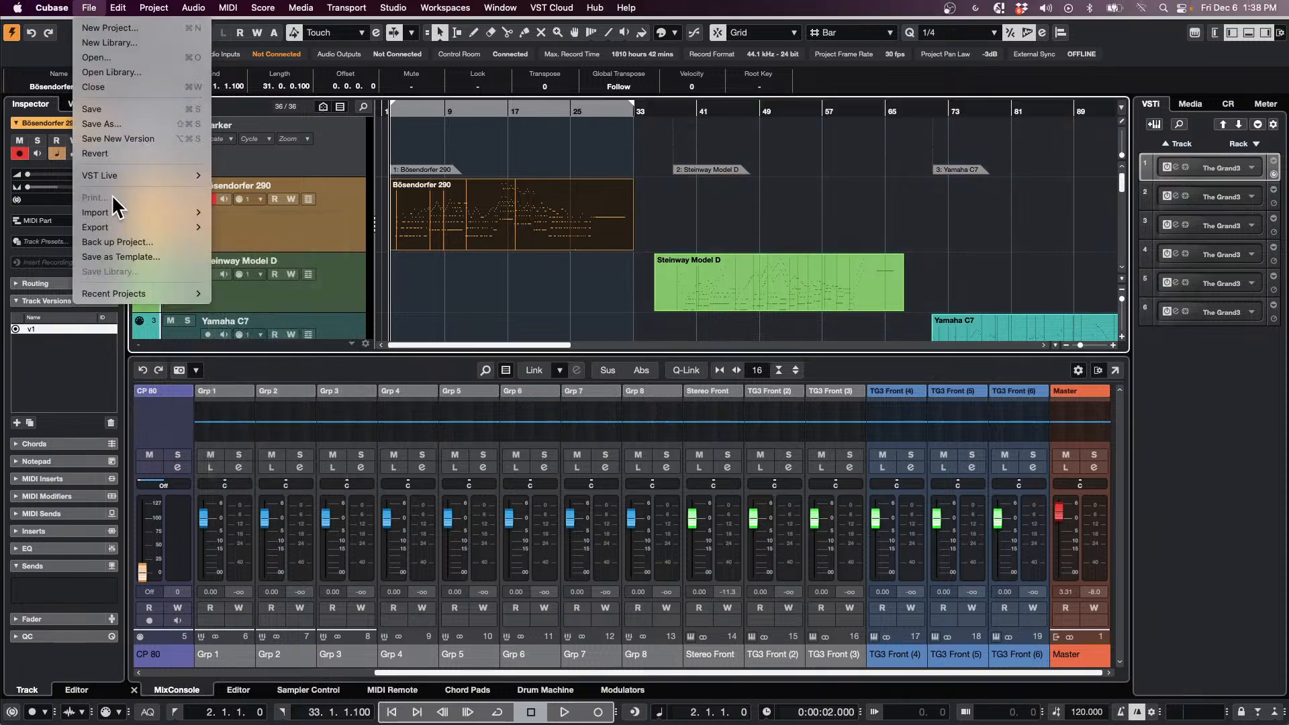
mouse_move(127, 225)
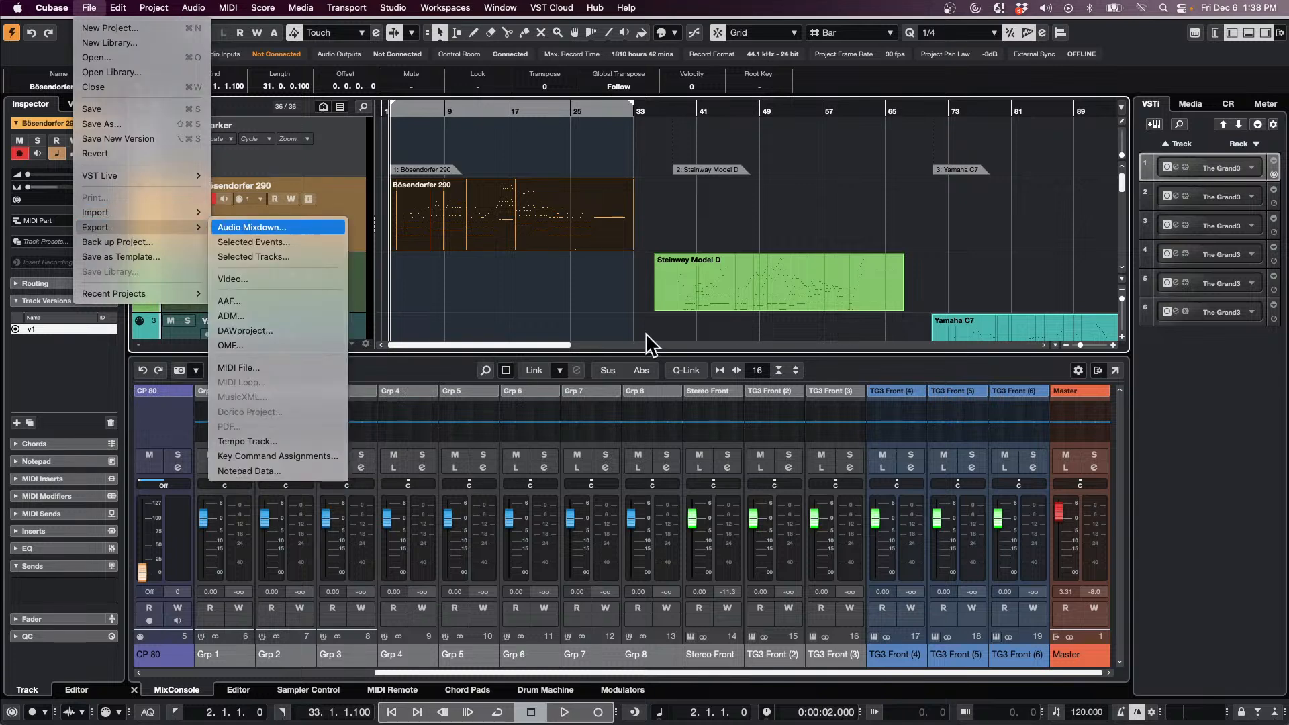
key(Return)
Export the mixdown as The Grand 3 Bosen, with Create Audio Track as the after-export action
click(820, 110)
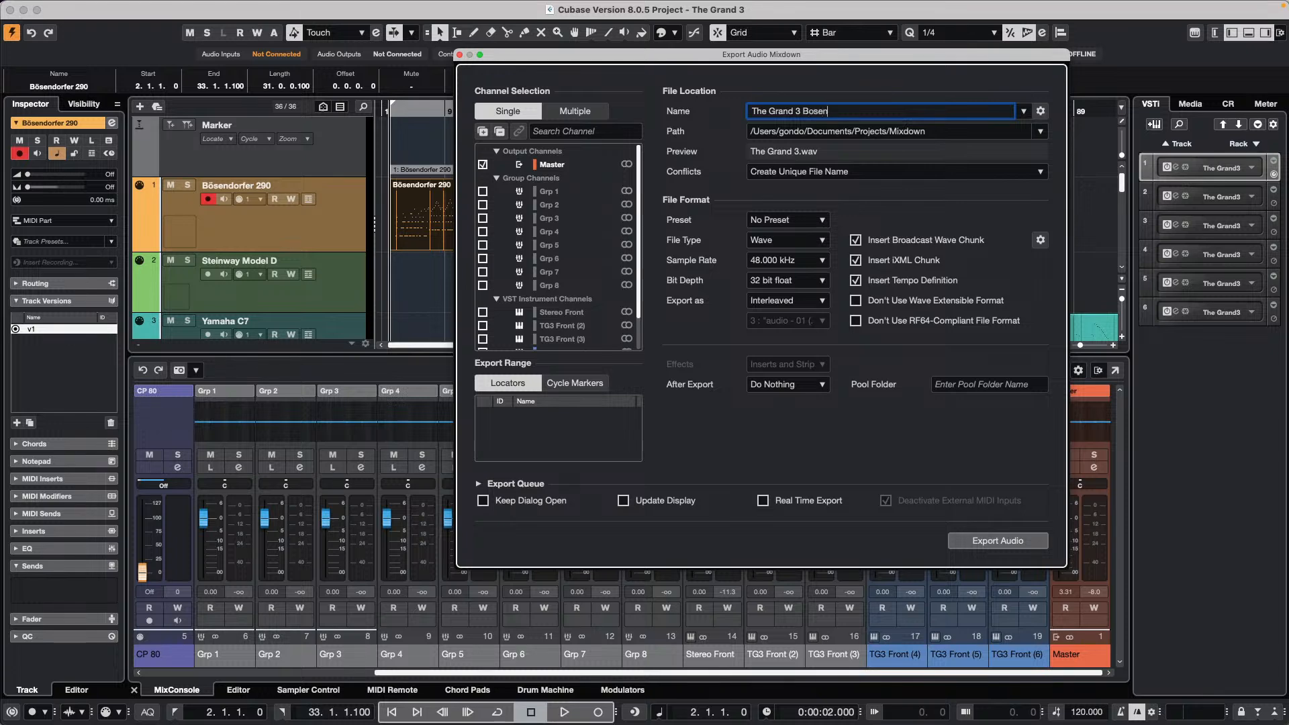
click(779, 385)
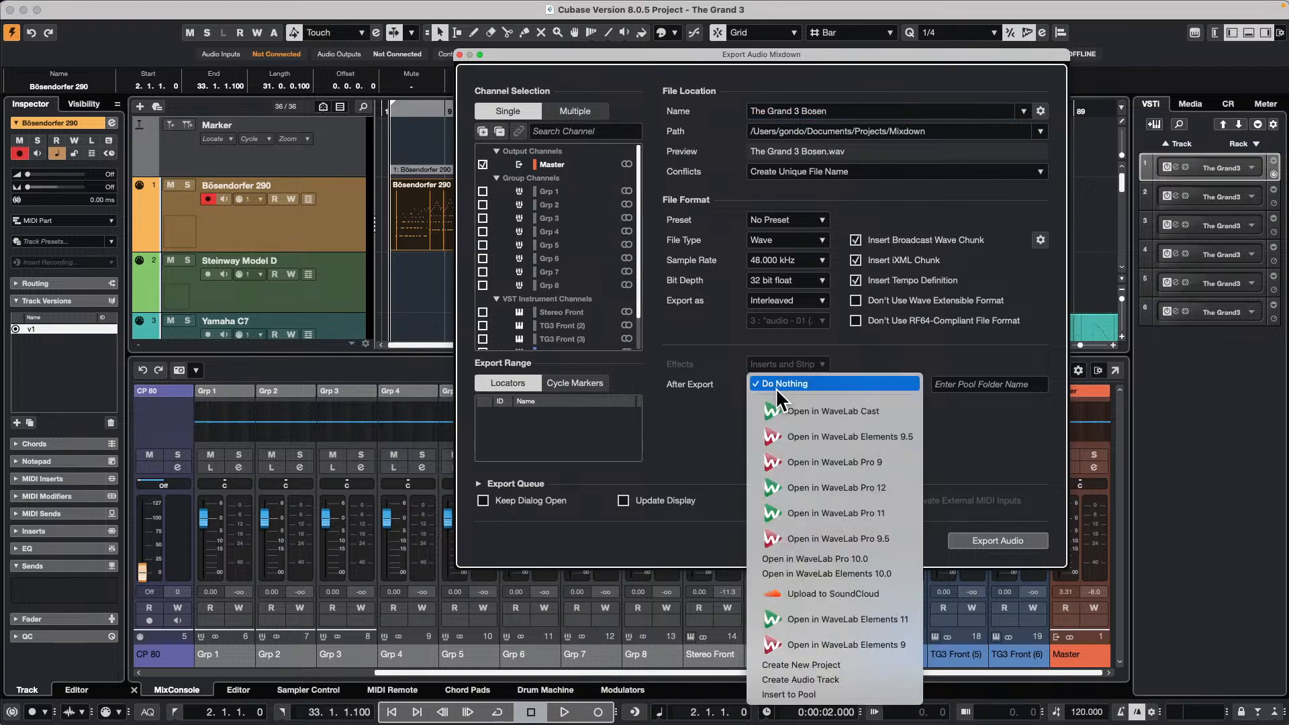
click(839, 679)
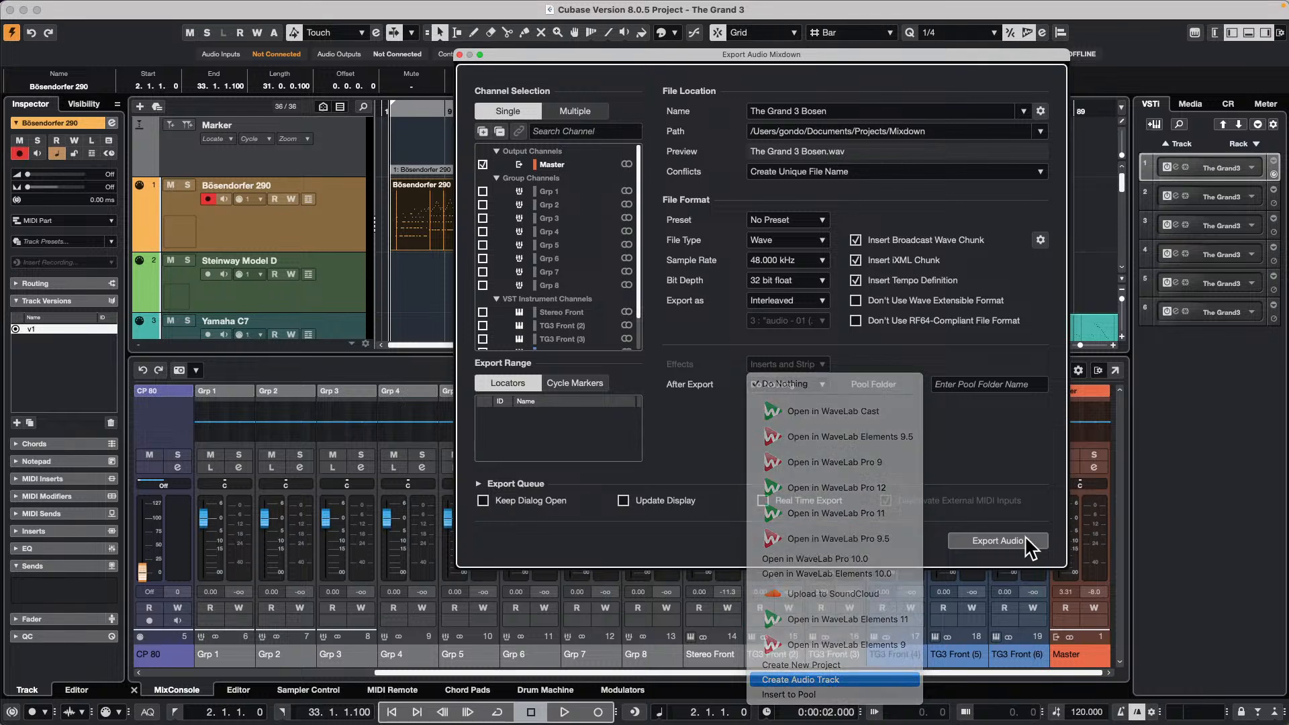
click(984, 540)
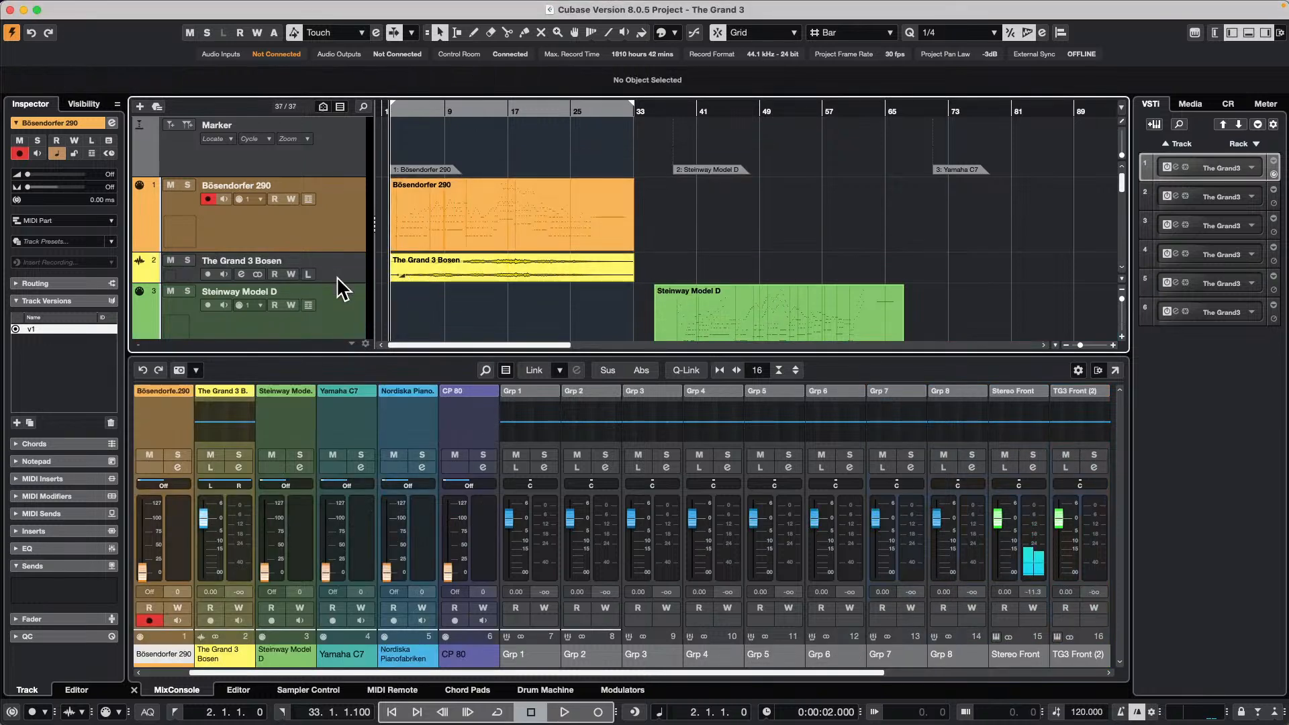
Enlarge The Grand 3 Bosen audio track and raise its event volume to 2.2 dB
drag(336, 282, 334, 334)
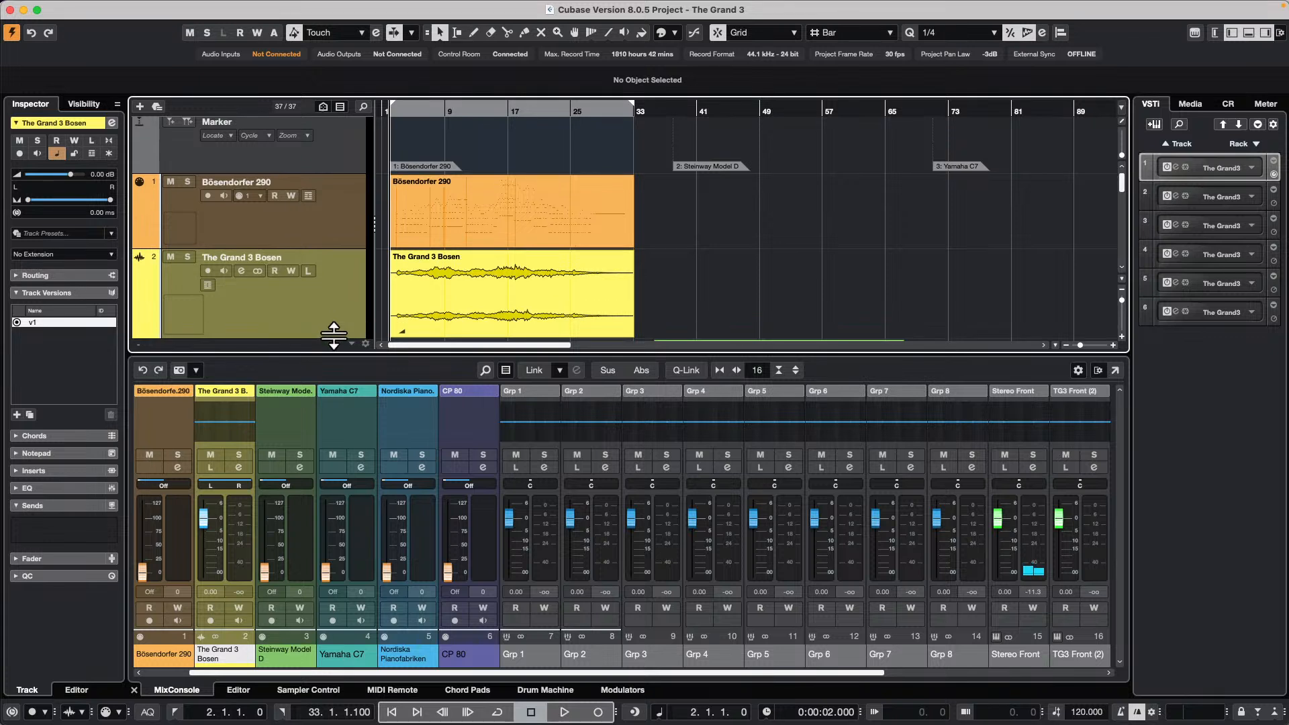
scroll(778, 258, down, 1)
click(493, 293)
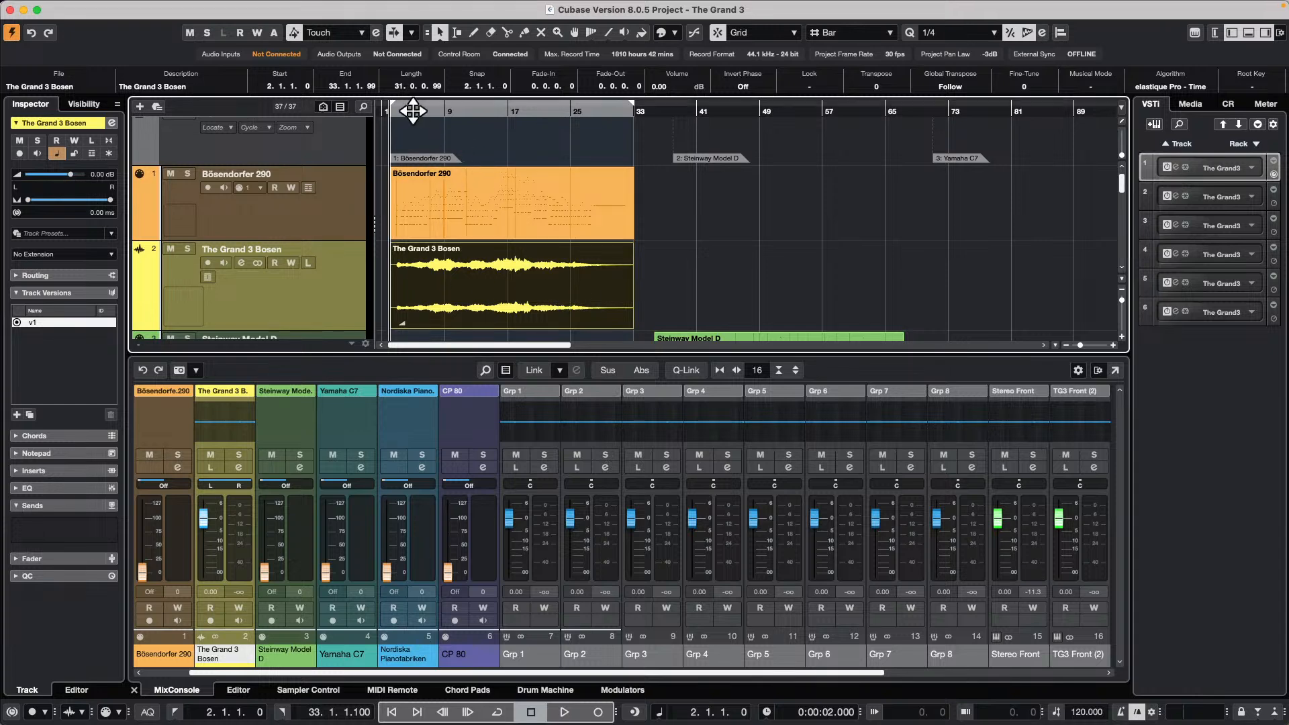
drag(397, 114, 396, 130)
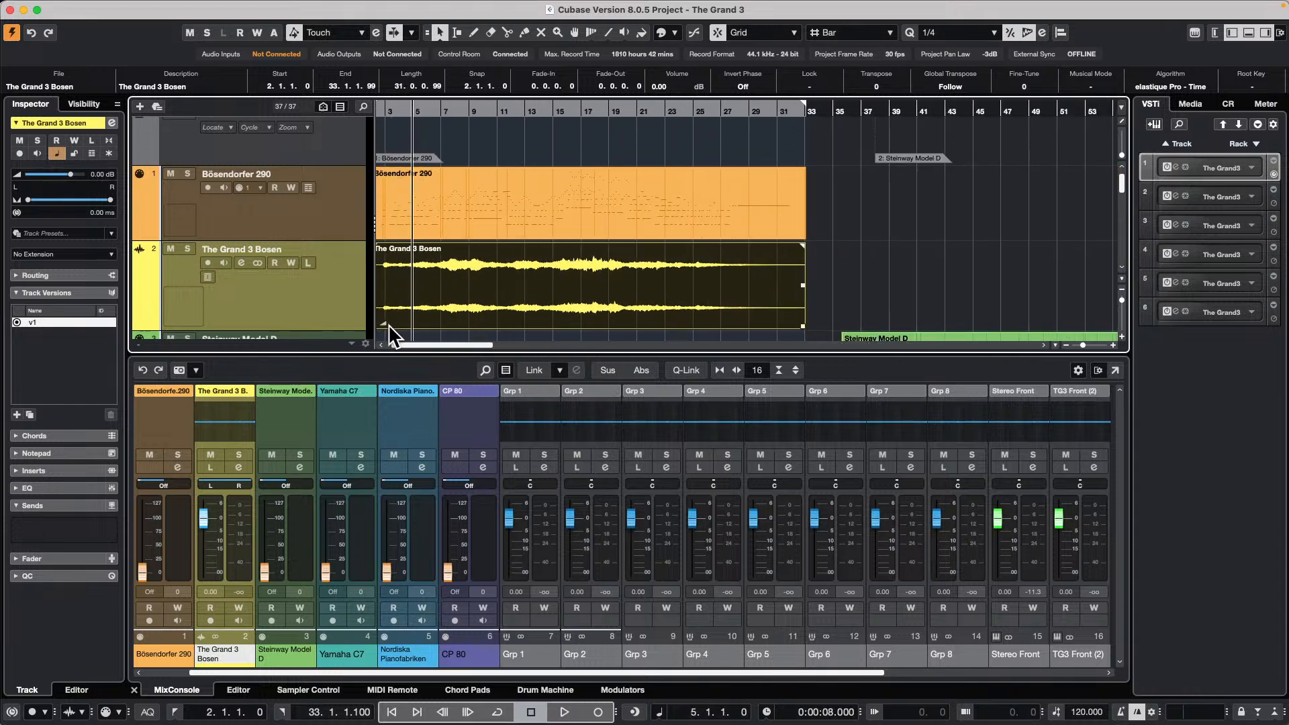
mouse_move(384, 330)
mouse_down()
mouse_move(378, 292)
mouse_move(378, 308)
mouse_up()
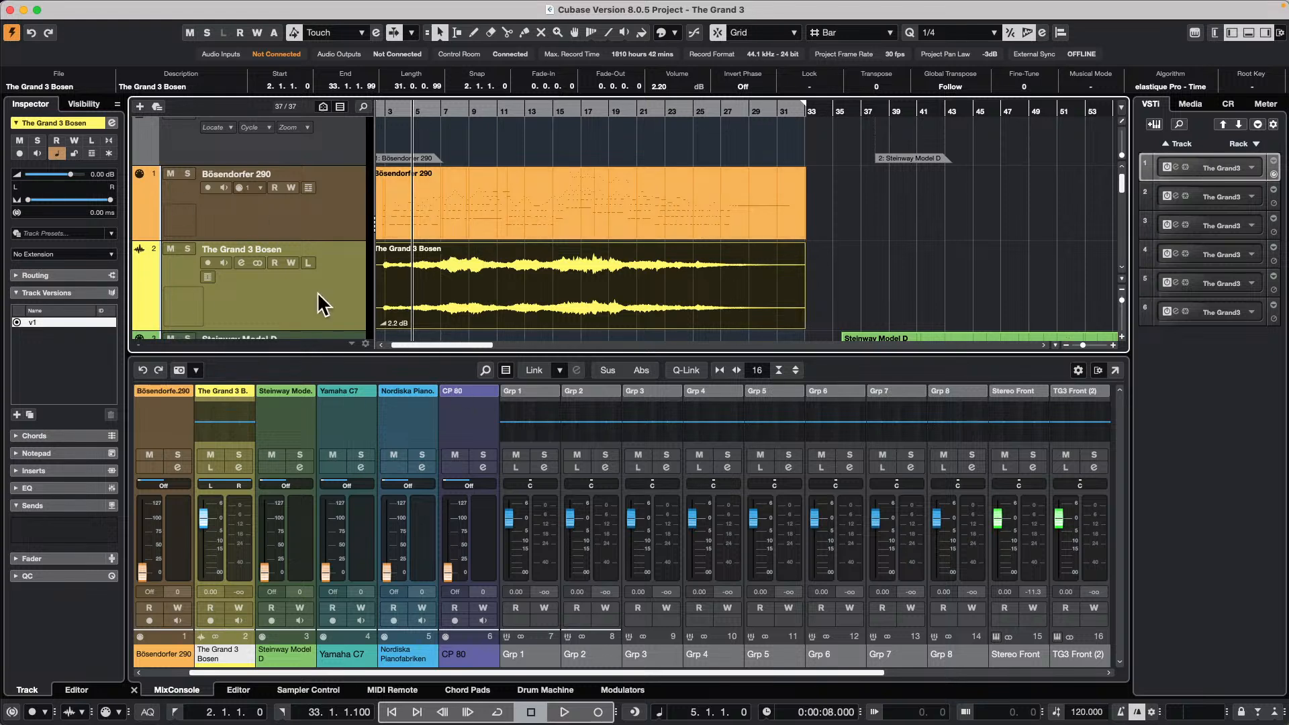
Solo The Grand 3 Bosen track and examine the audio statistics of its event
click(188, 249)
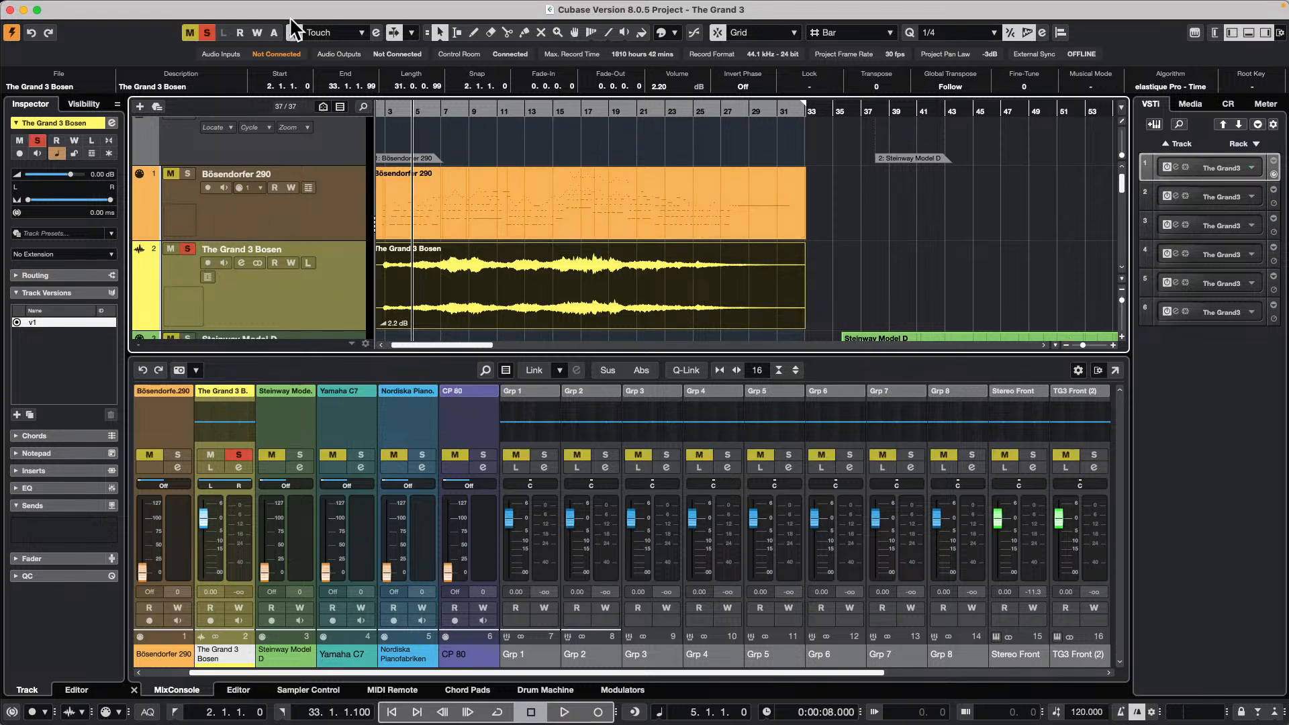
click(191, 7)
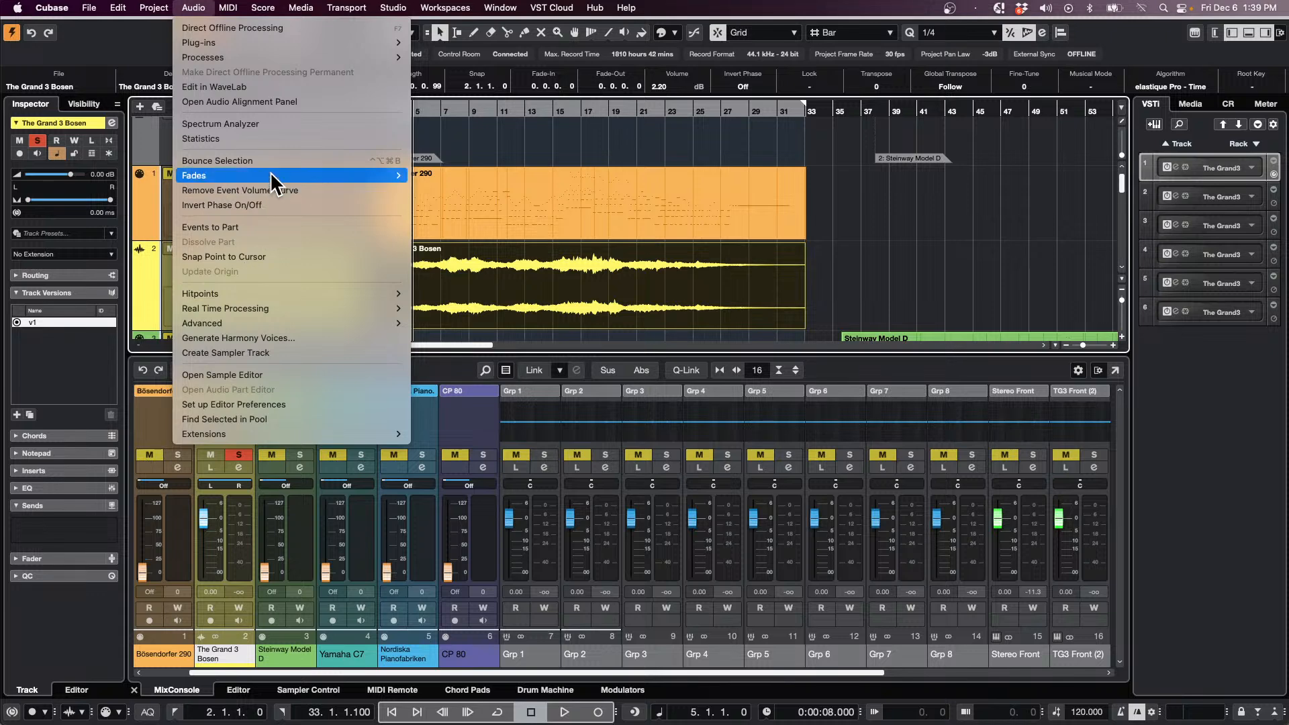
click(271, 138)
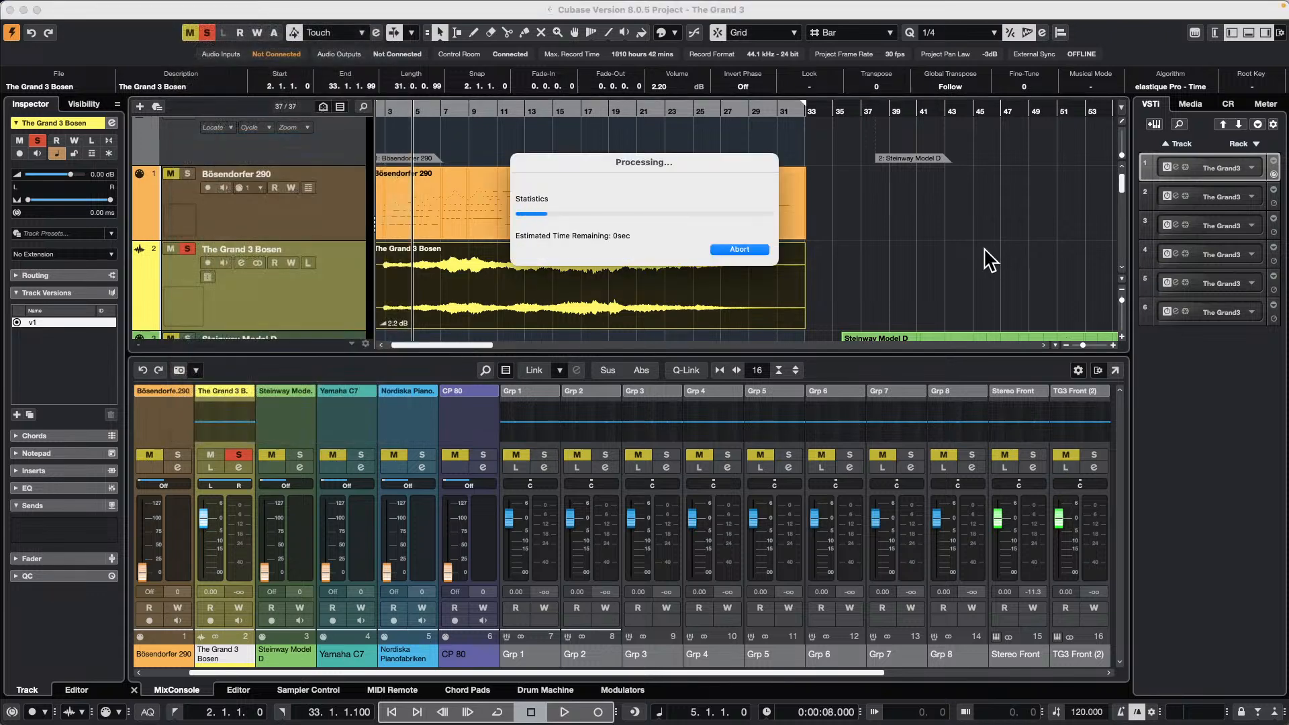
drag(357, 98, 892, 92)
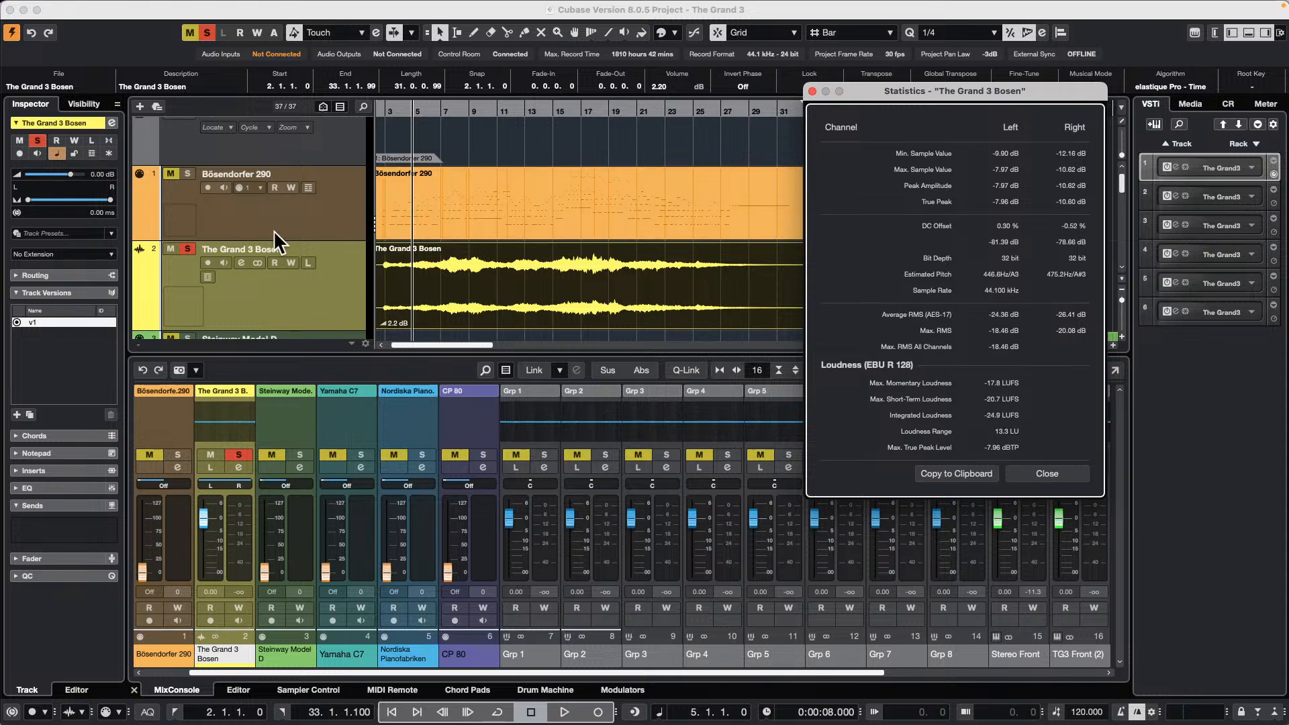
Play the soloed audio from bar 6 and lower the Control Room main level to -4.24 dB
click(429, 111)
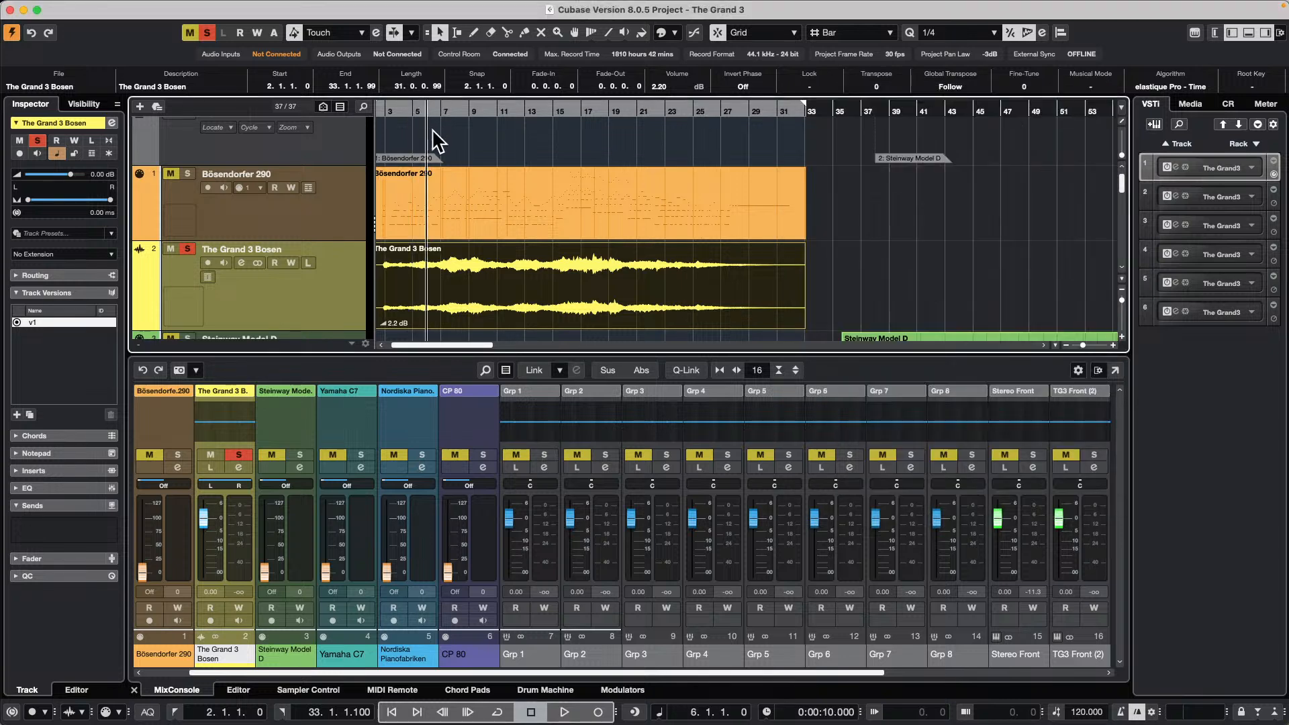
key(space)
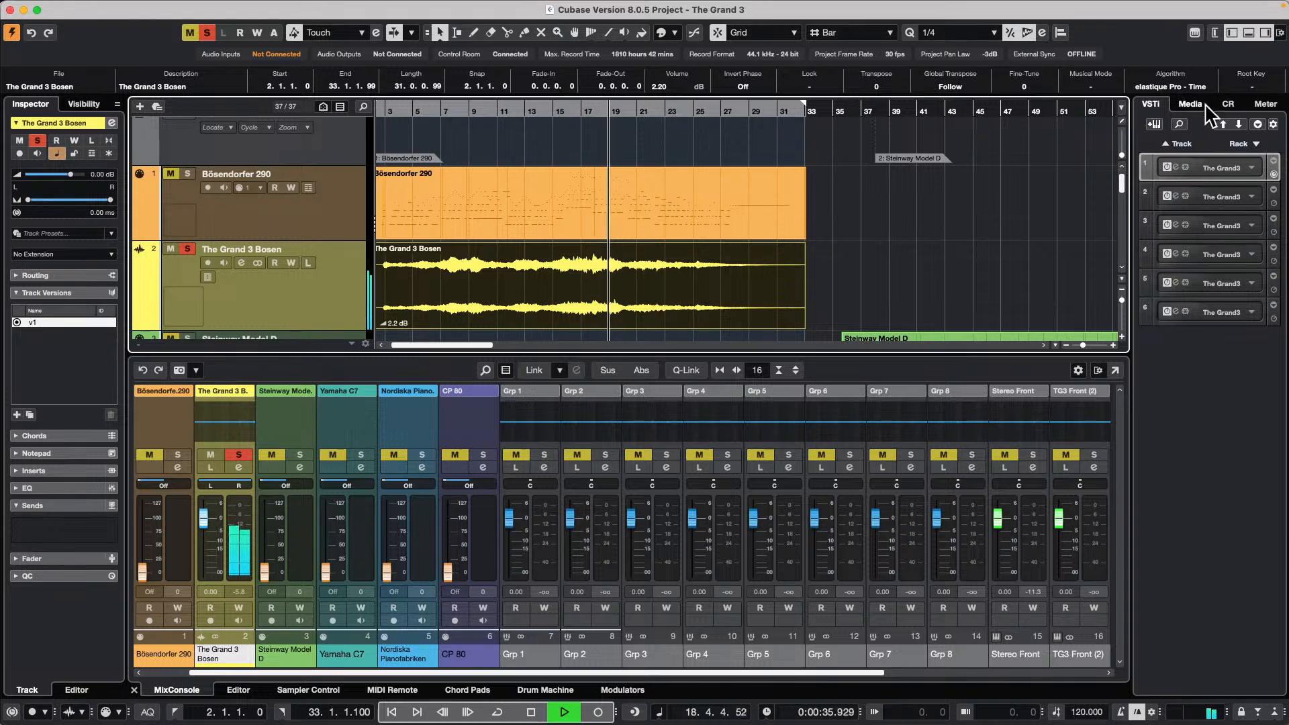
click(1228, 103)
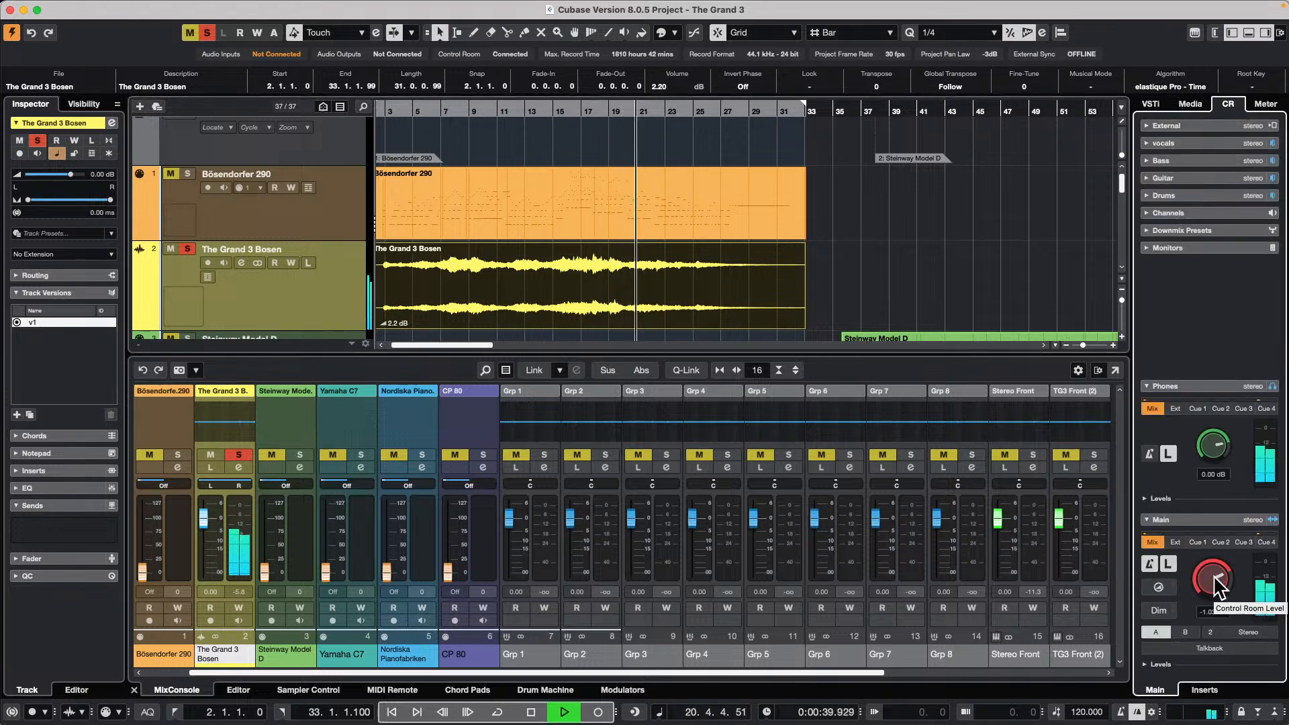
drag(1214, 574, 1219, 597)
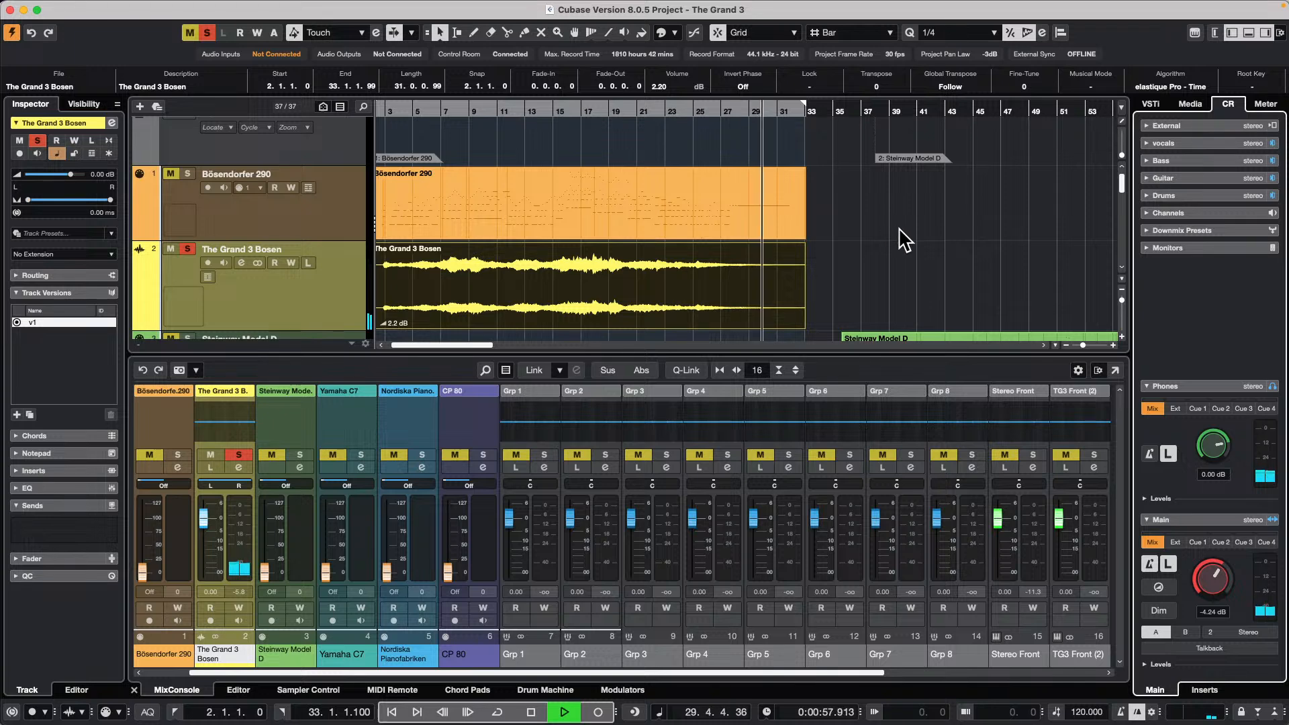
key(space)
click(89, 7)
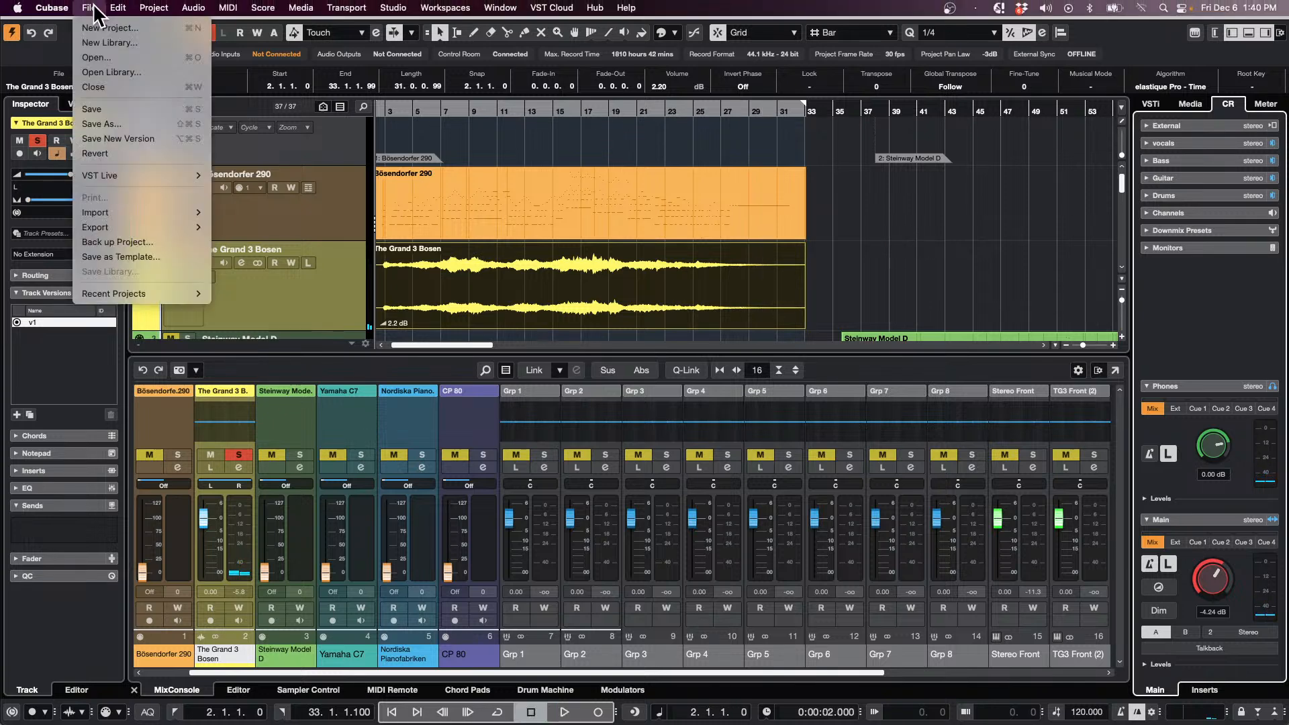
mouse_move(139, 228)
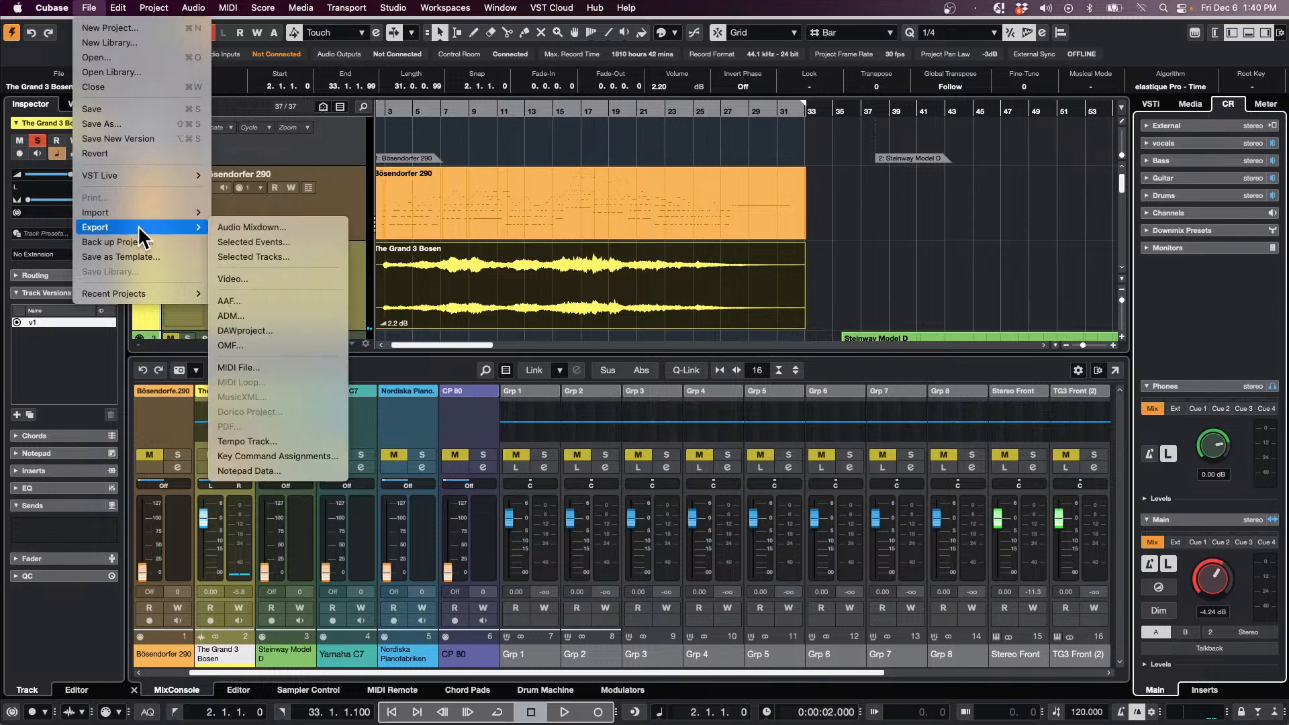
click(284, 228)
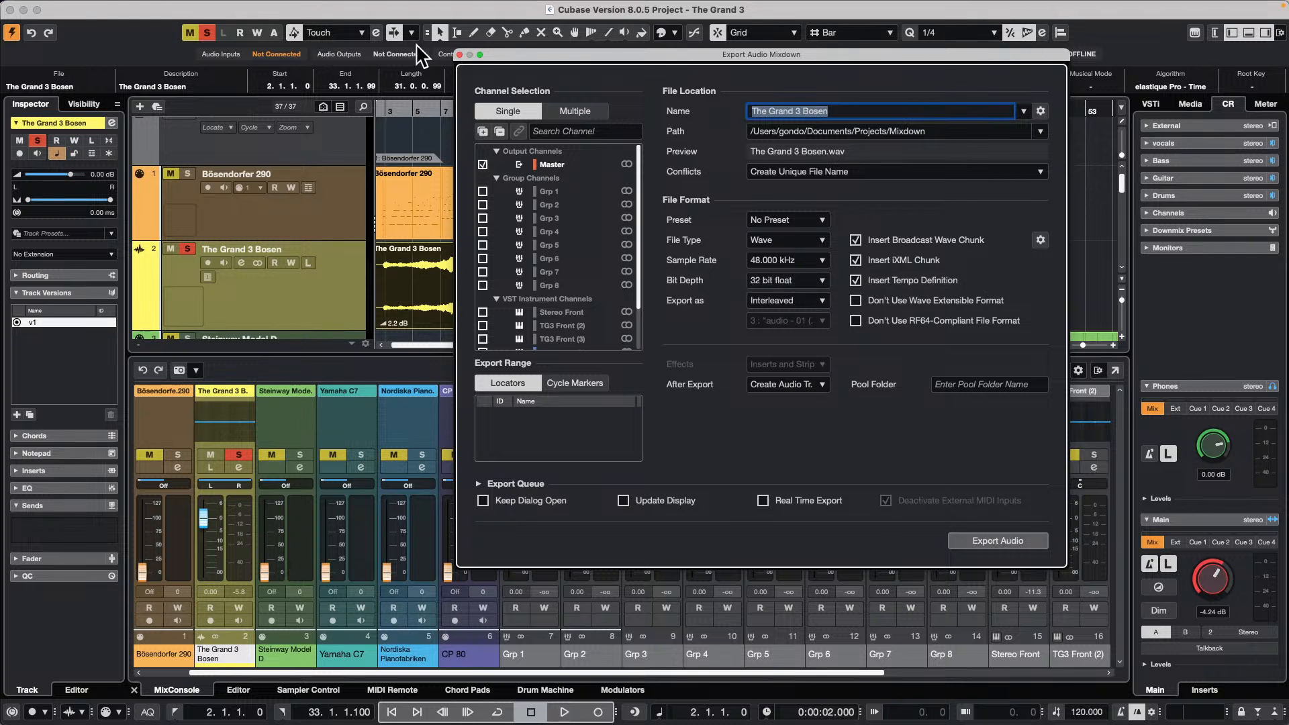
click(460, 53)
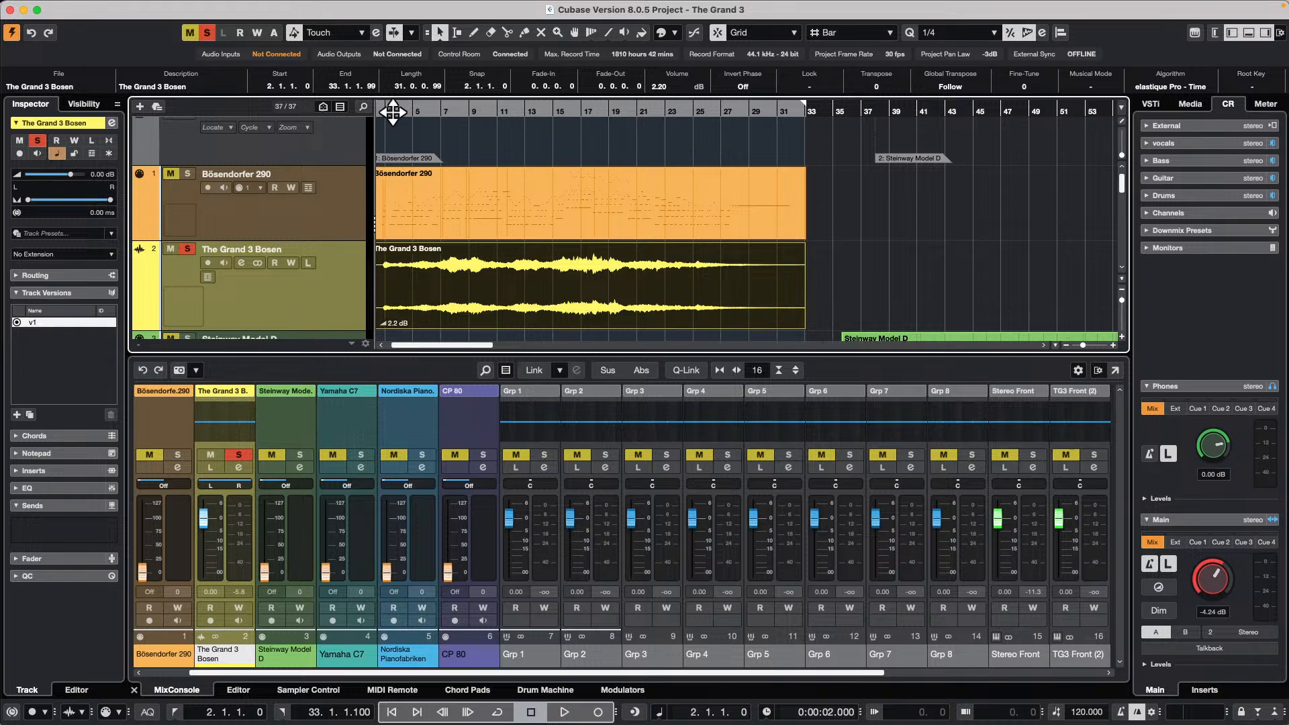
Raise The Grand 3 Bosen event's volume to 3.48 dB and select the Bösendorfer 290 track
key(period)
drag(413, 333, 403, 306)
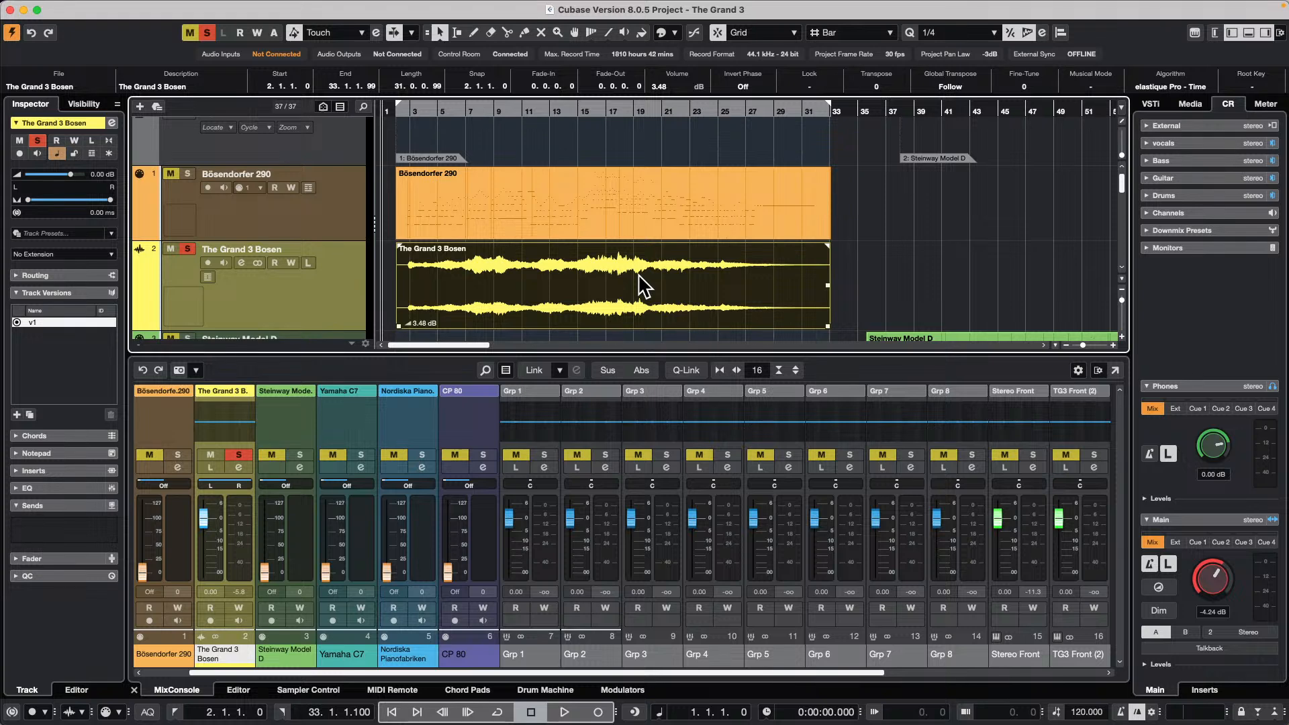
click(319, 197)
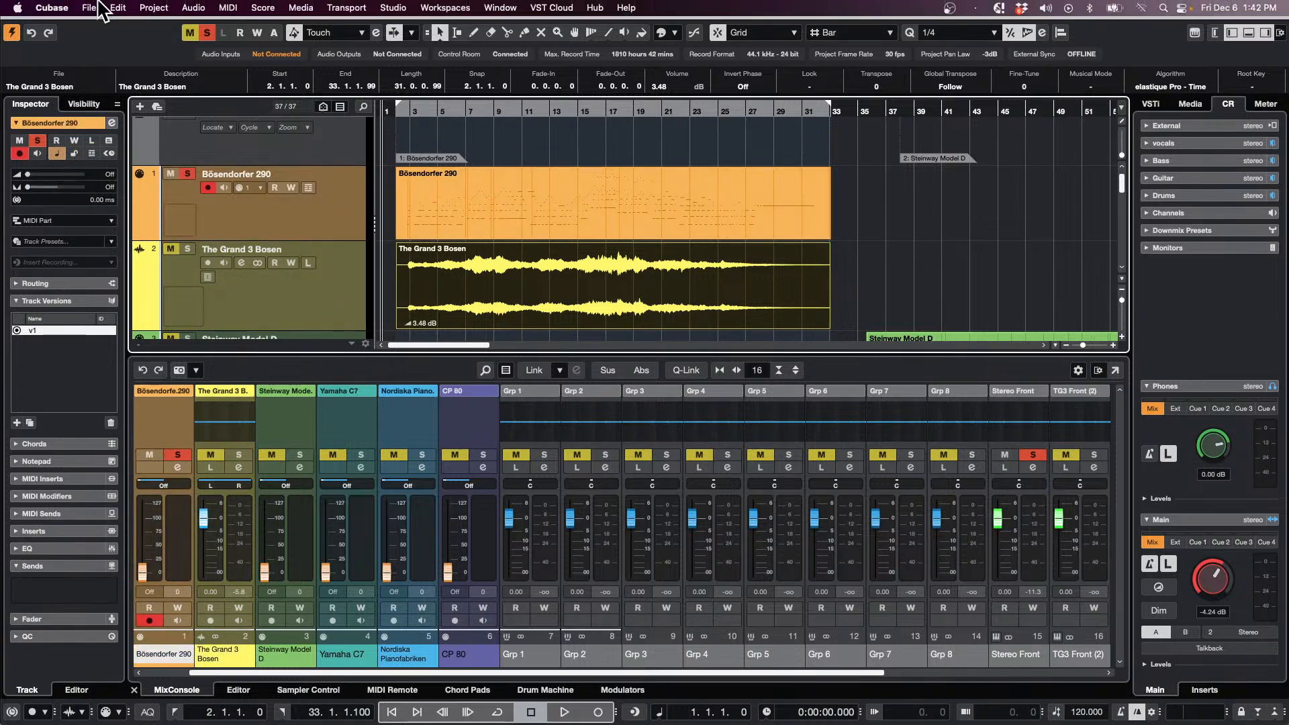
Open the recent project jump off.cpr
click(89, 8)
mouse_move(114, 284)
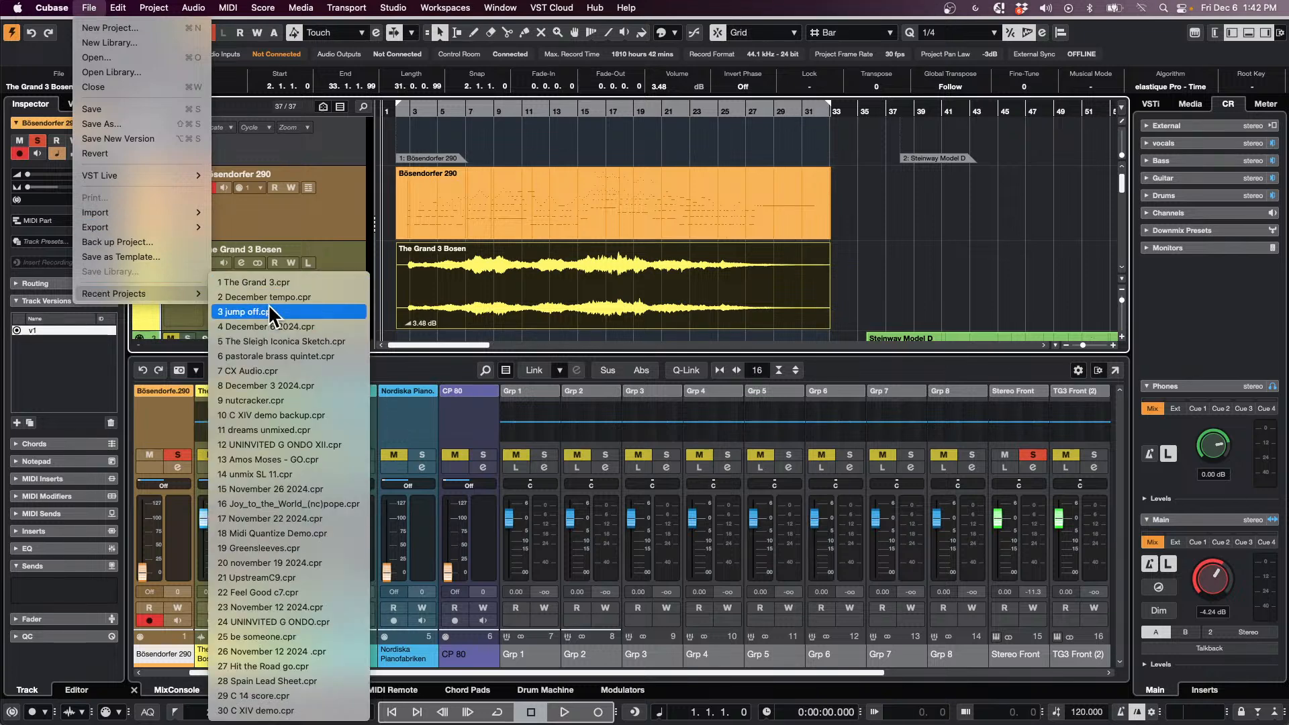
click(300, 313)
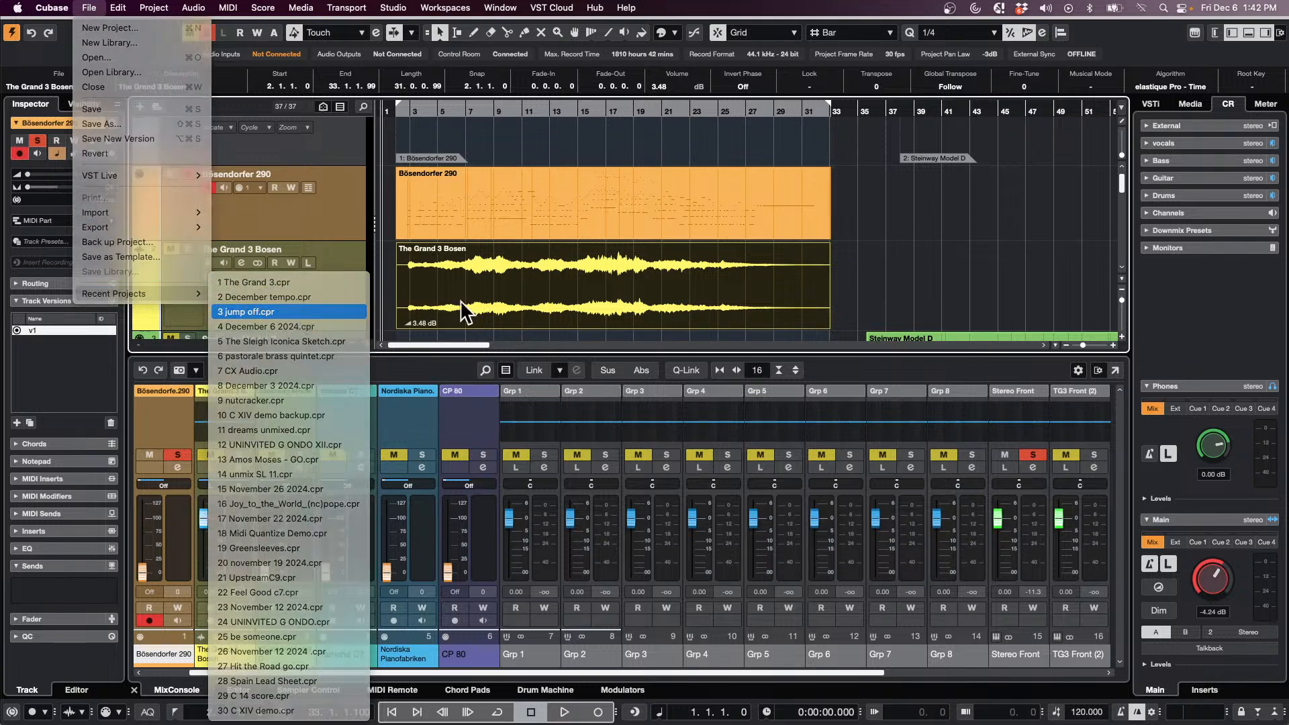
Switch to the Object Selection tool and open the E.Piano part on the HALion Sonic 01 track for editing
scroll(699, 241, up, 5)
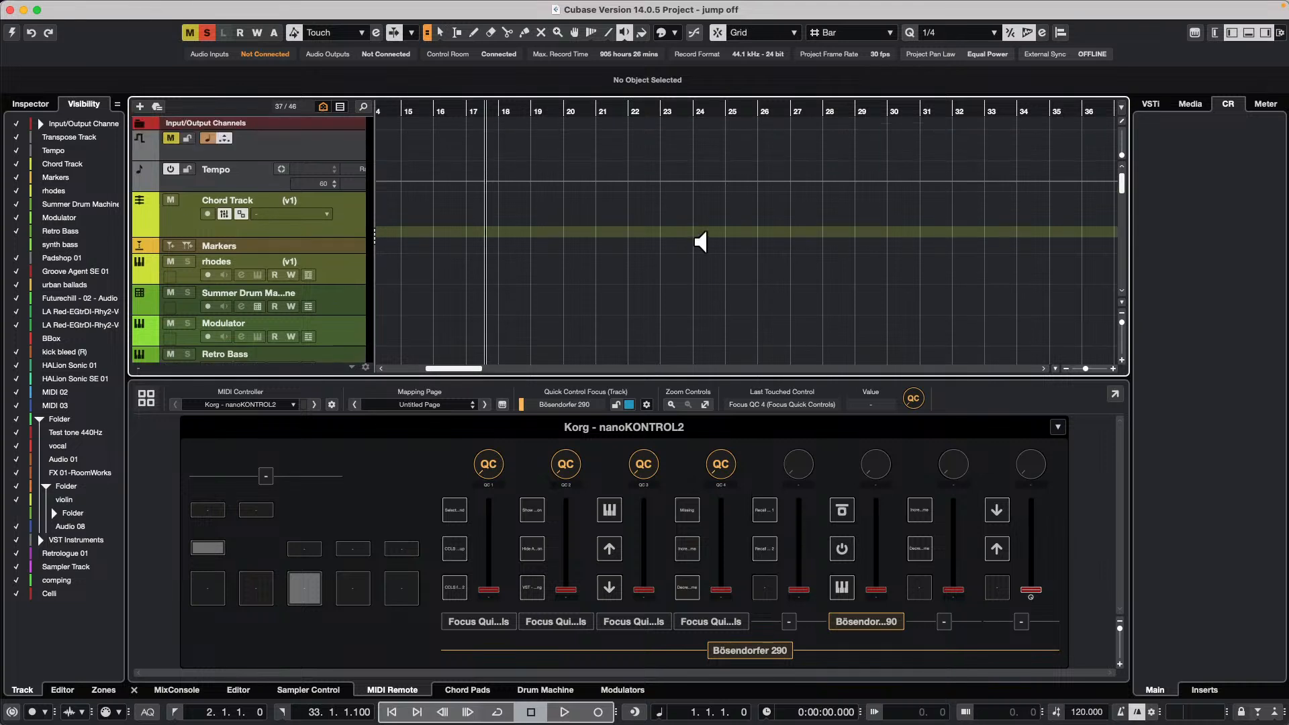
scroll(700, 242, down, 5)
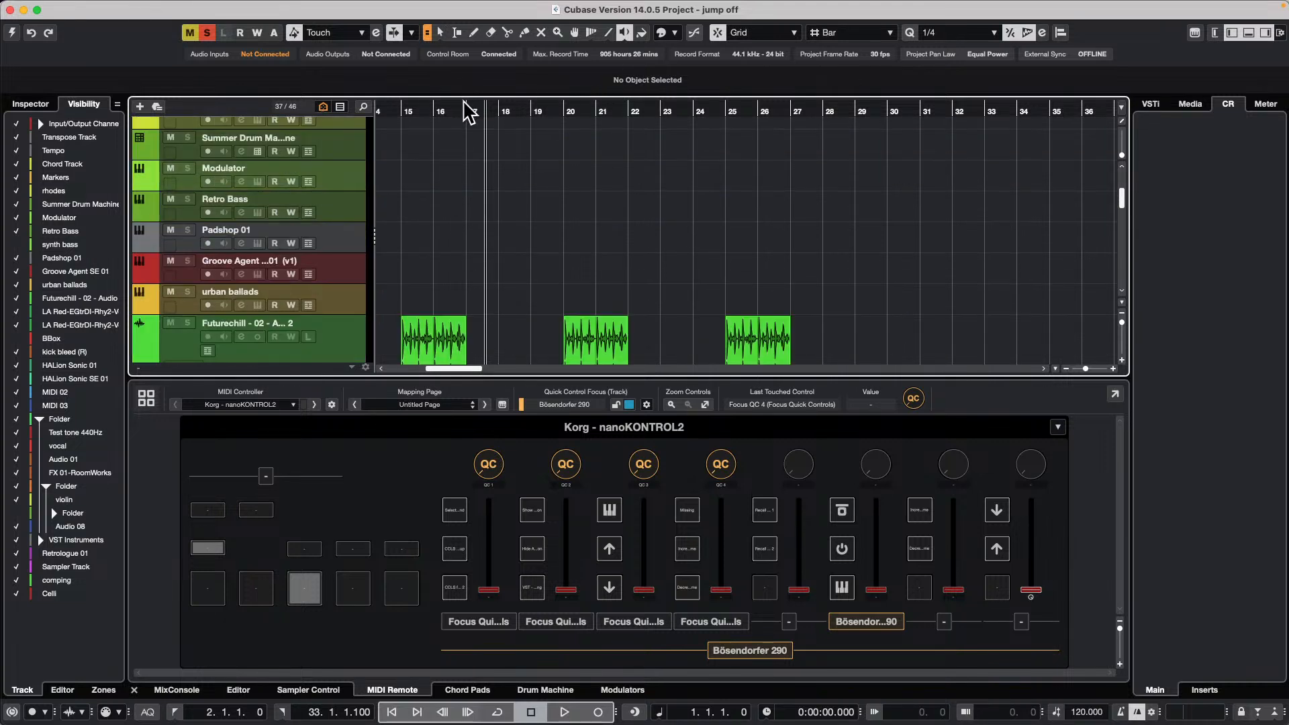
scroll(347, 118, left, 10)
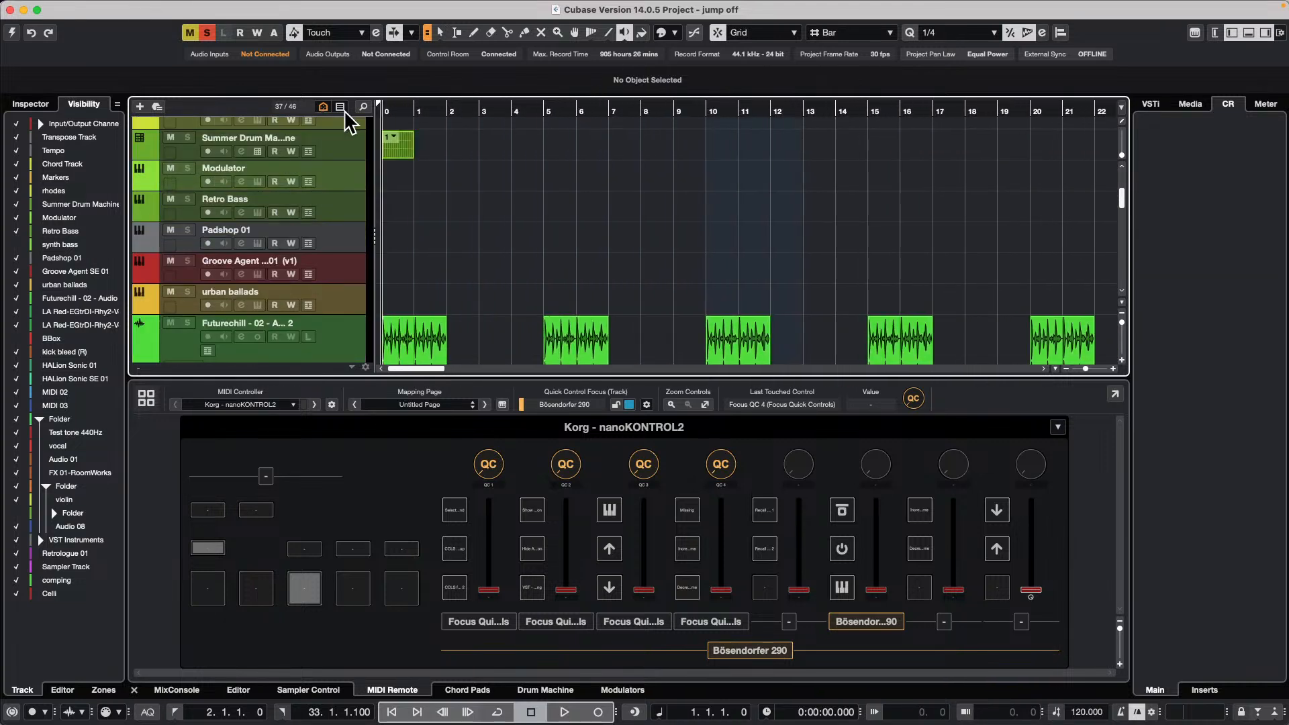
scroll(800, 141, down, 6)
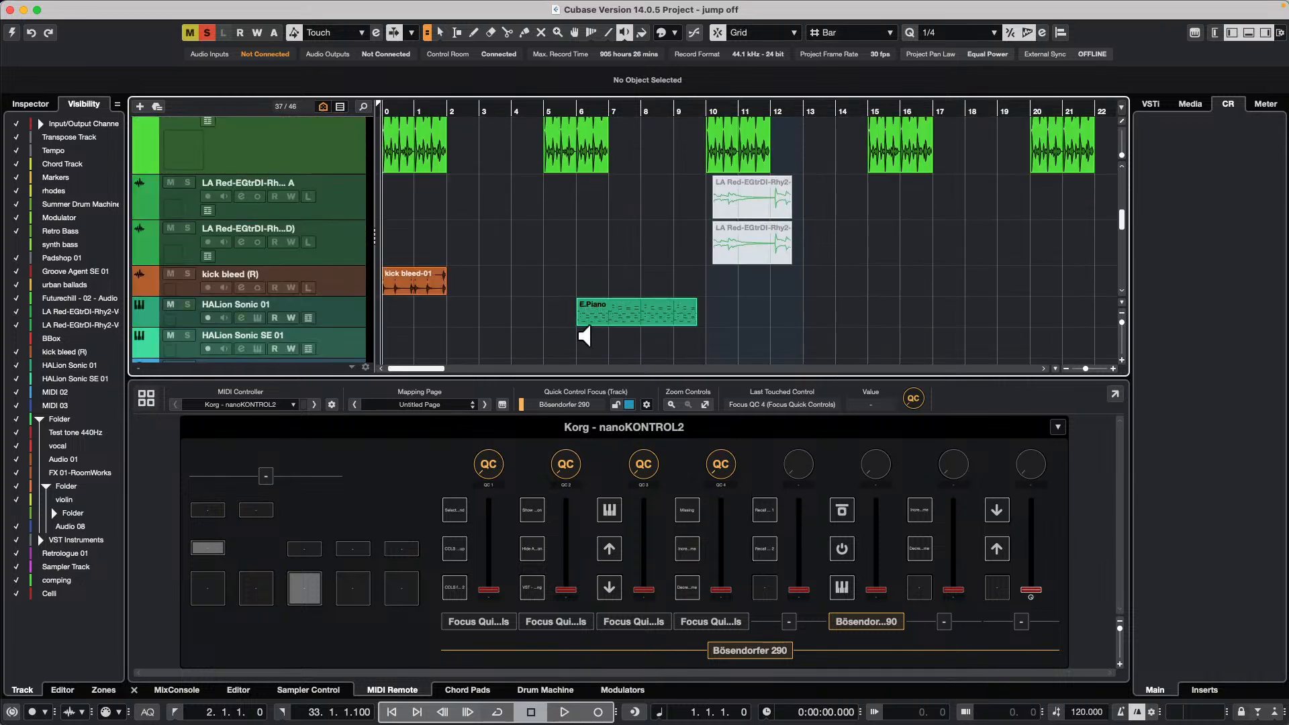
right_click(584, 335)
click(667, 311)
right_click(666, 317)
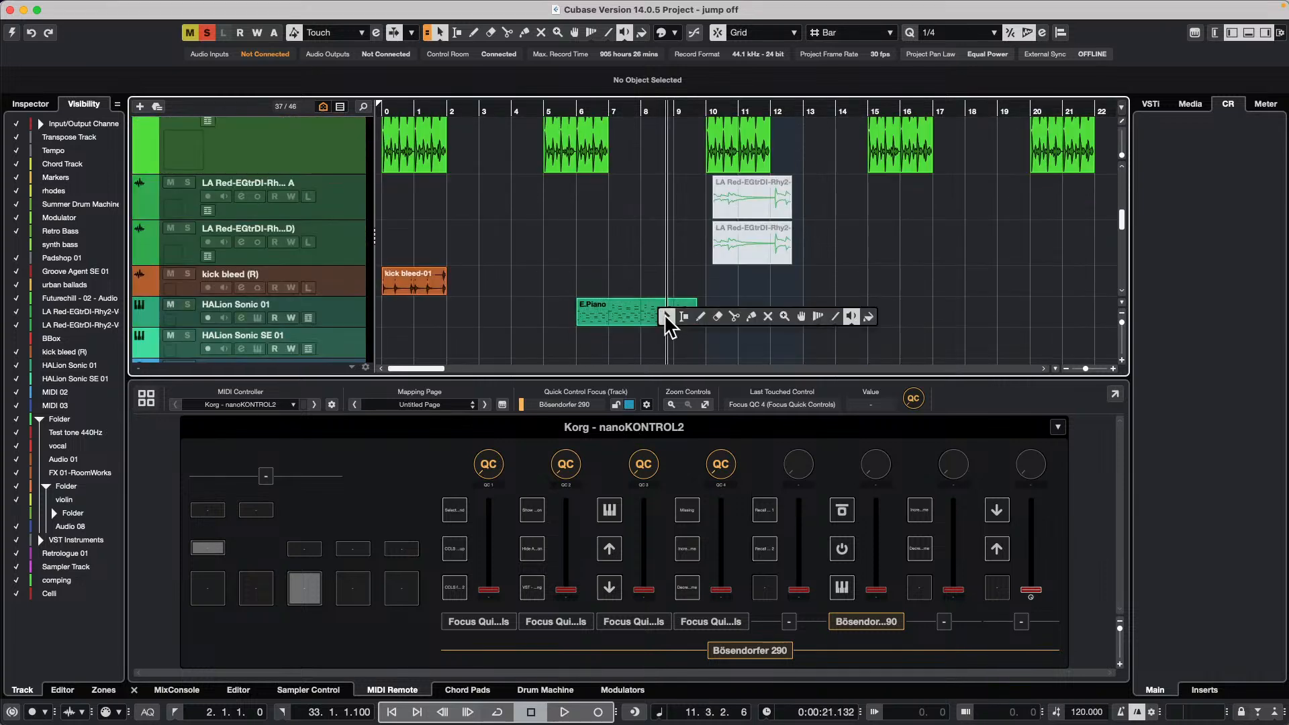
click(666, 315)
double_click(628, 320)
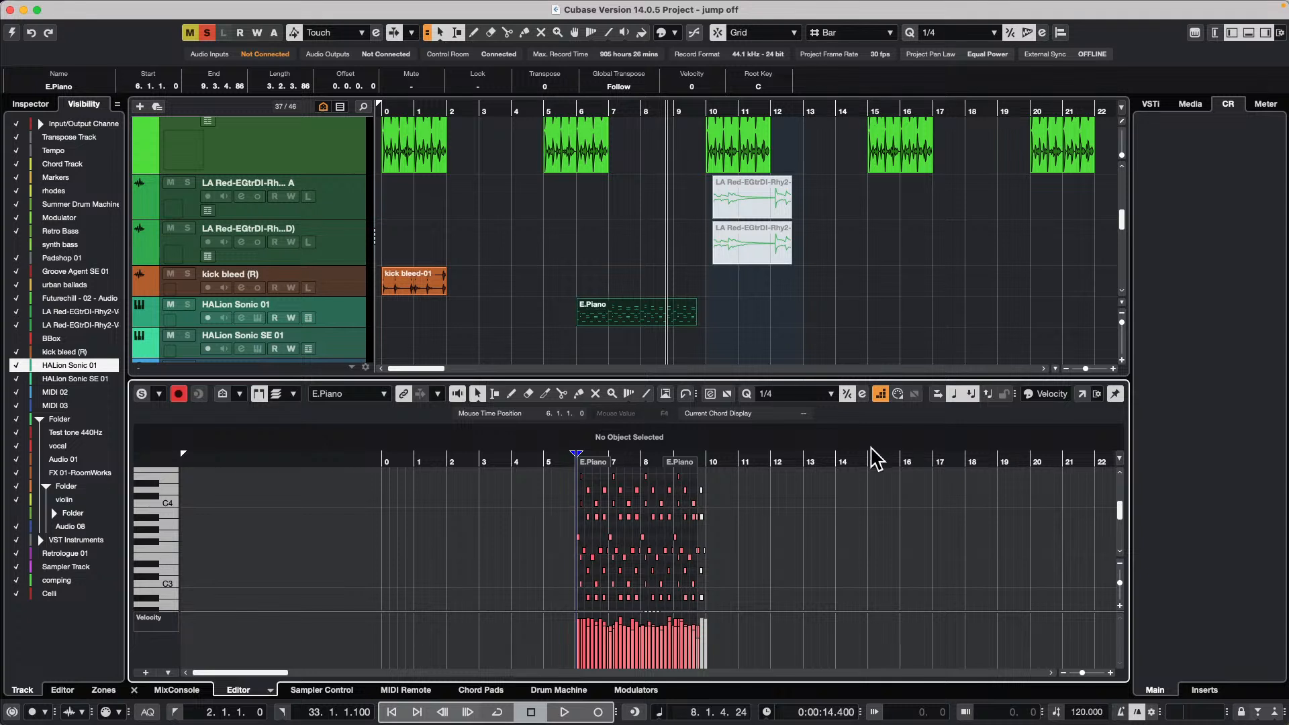
Activate the jump off project and reopen the E.Piano part in the Key Editor
click(11, 32)
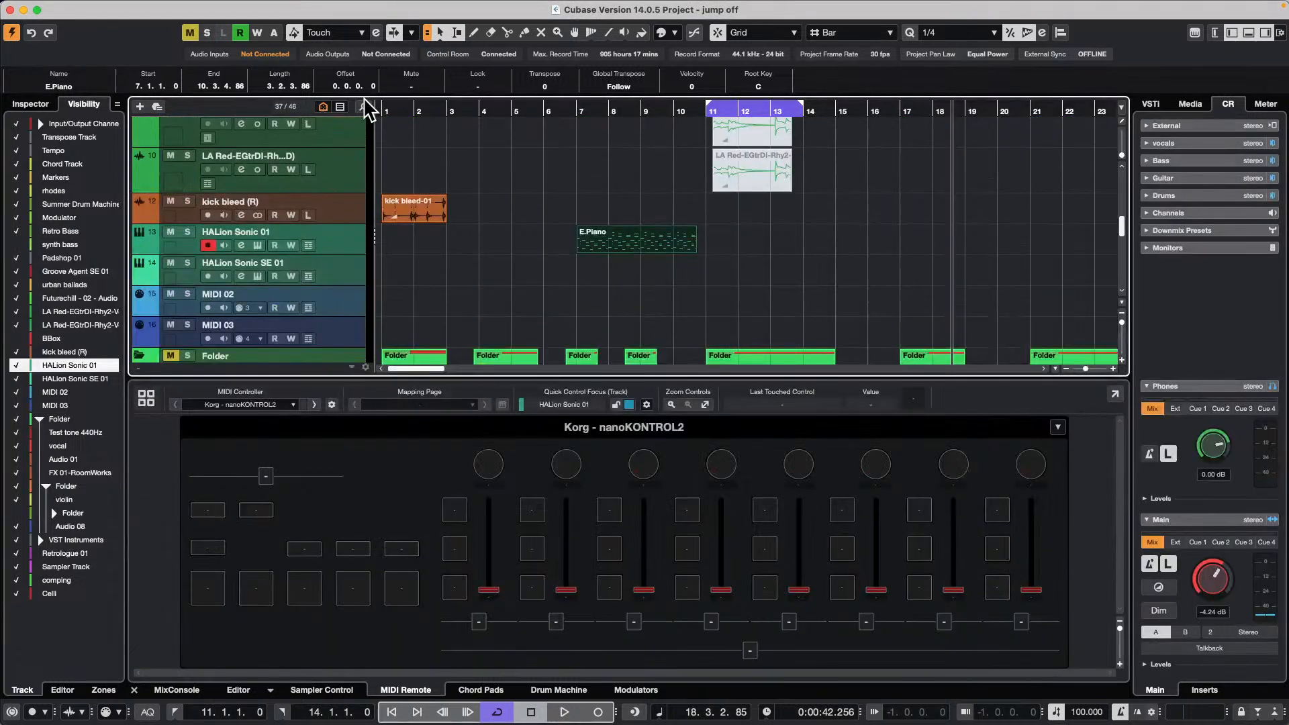
double_click(621, 240)
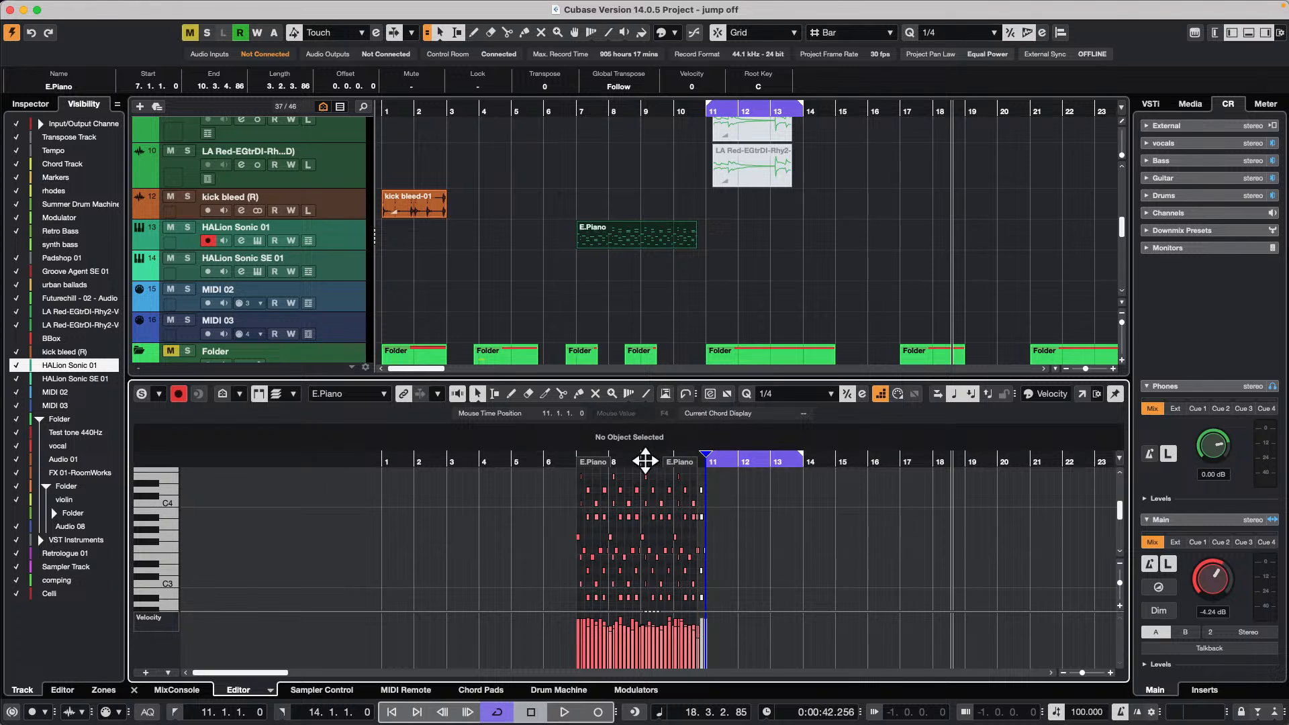
Audition the E.Piano part from bar 7 with a short playback, then stop
scroll(661, 475, up, 3)
key(space)
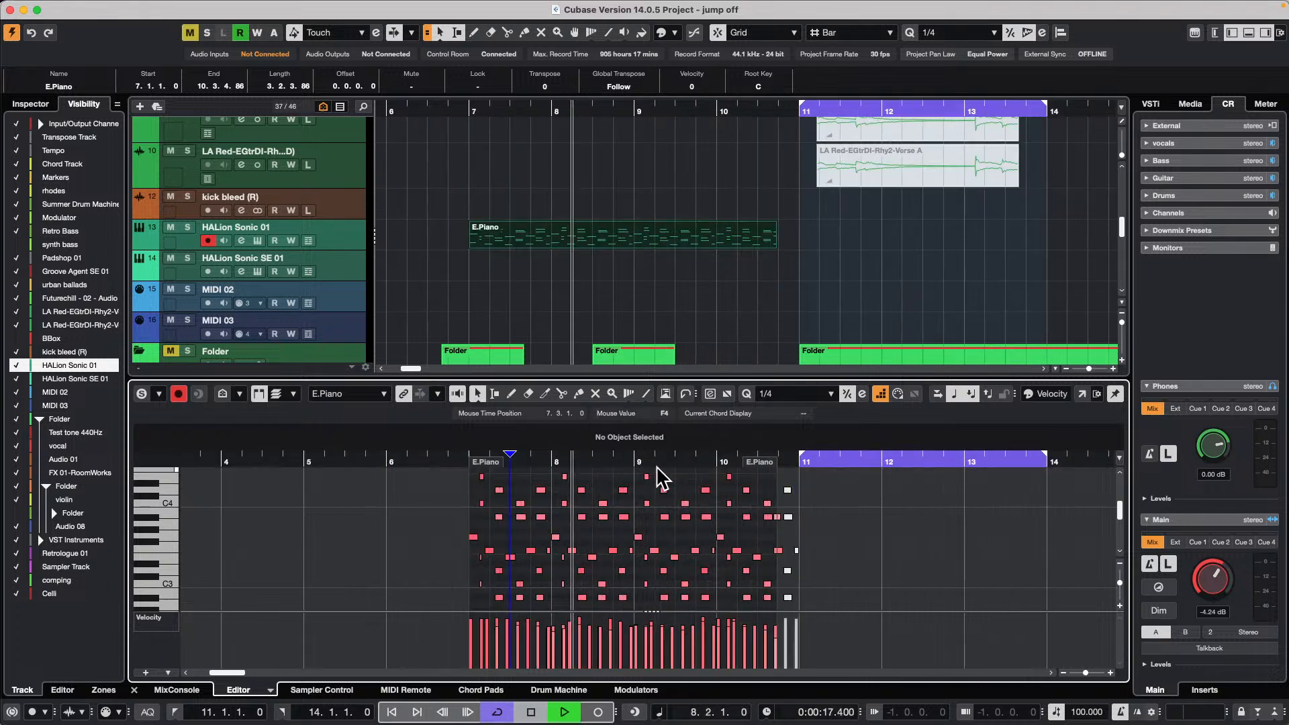
key(space)
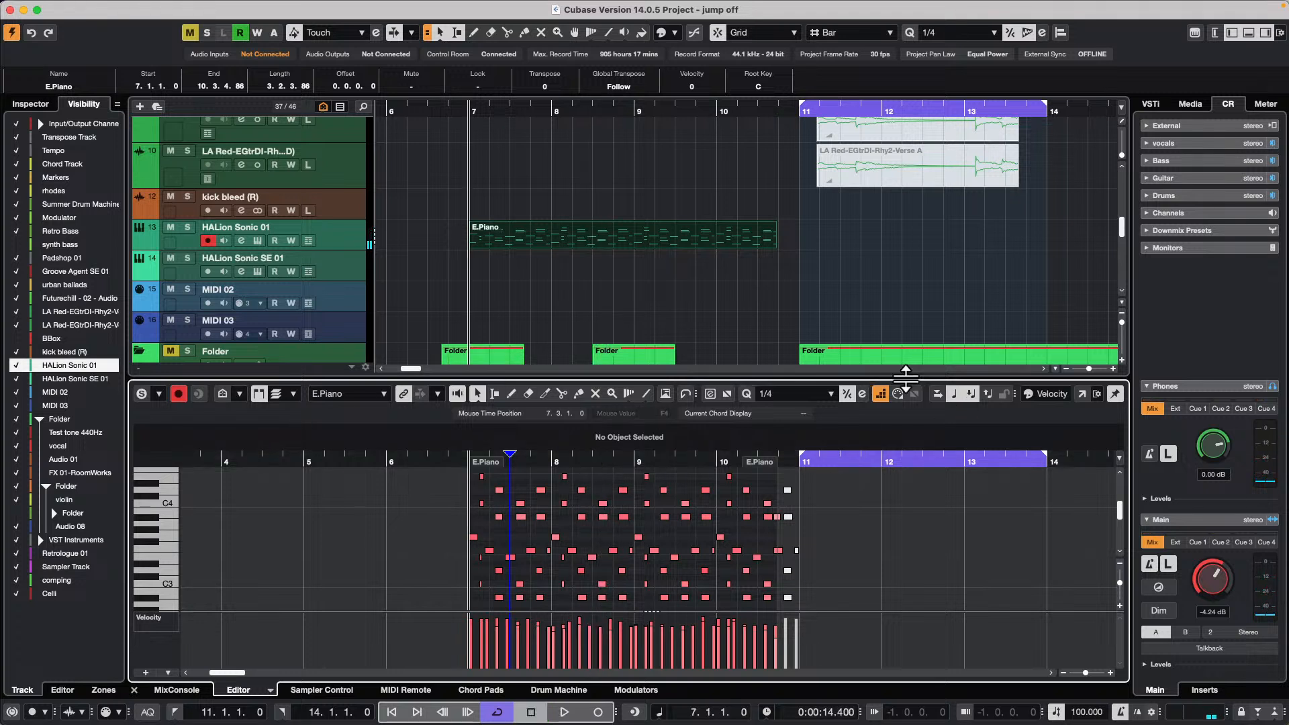
Open the HALion Sonic 01 instrument window, move it clear of the toolbars and inspect its preset options
click(257, 240)
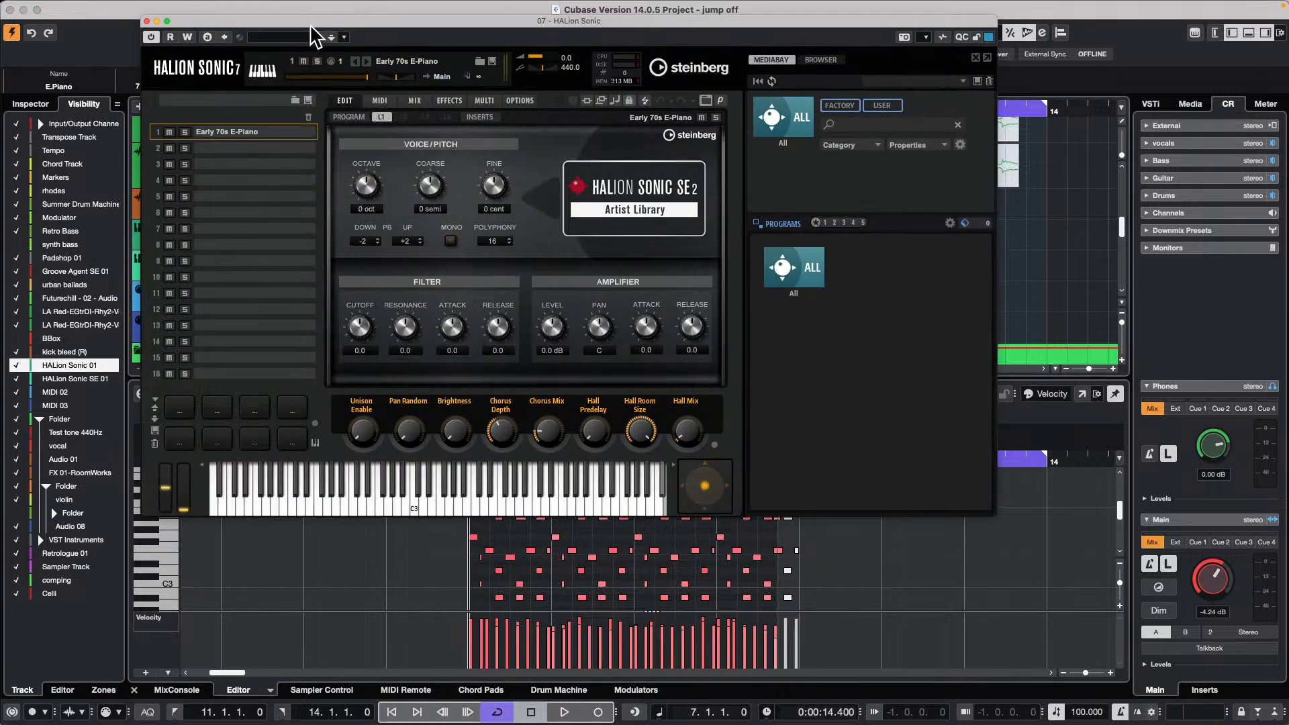
drag(315, 21, 387, 96)
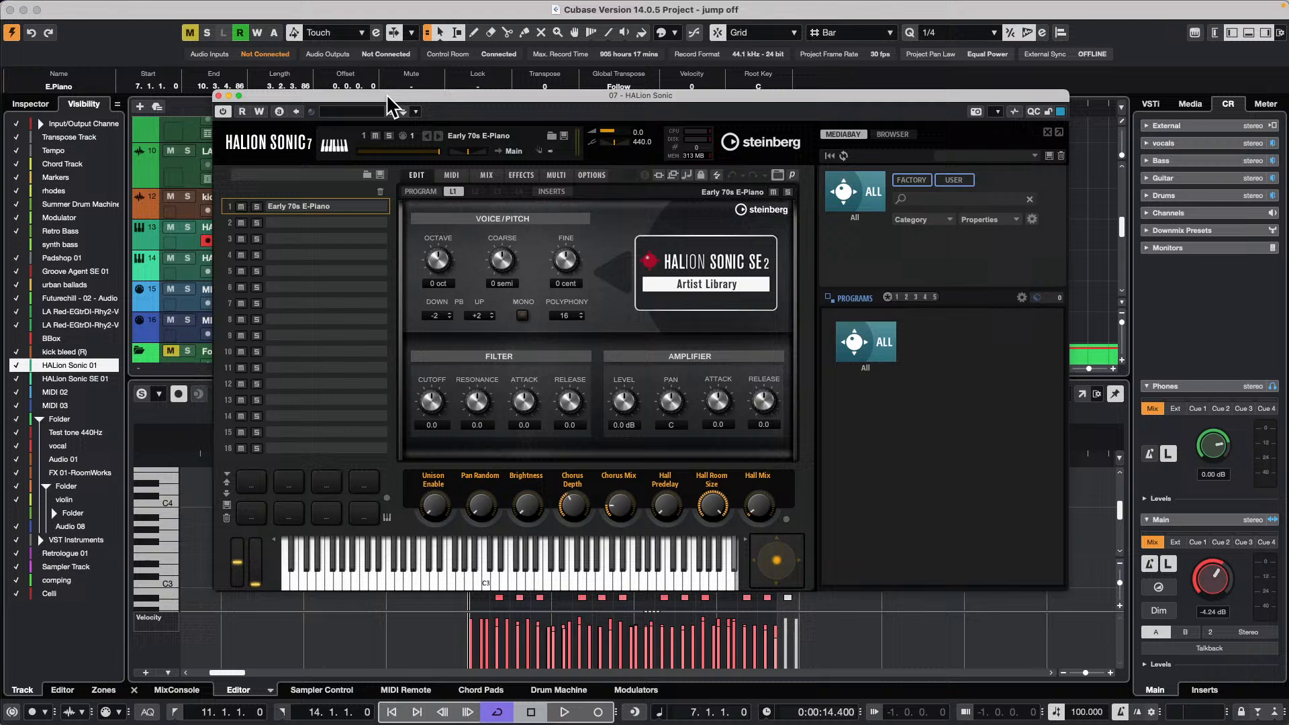
click(417, 111)
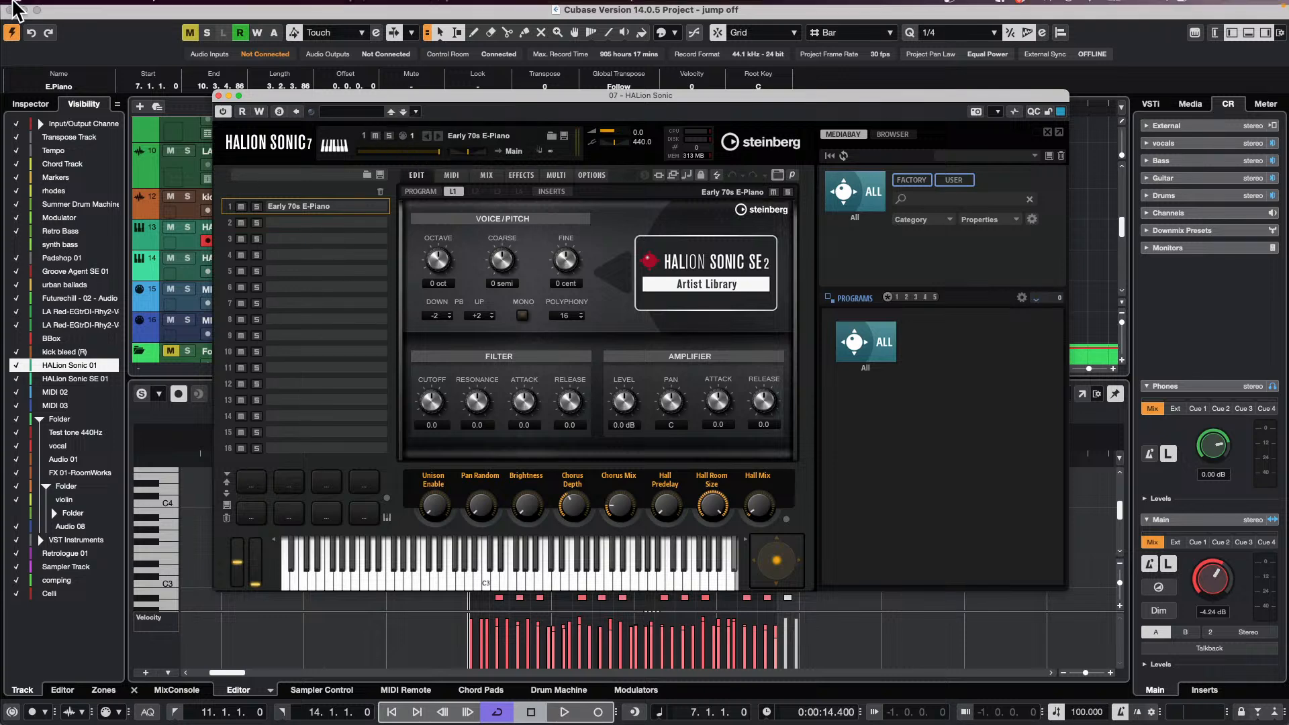
Open the Key Commands dialog and search its commands for "save preset"
click(89, 8)
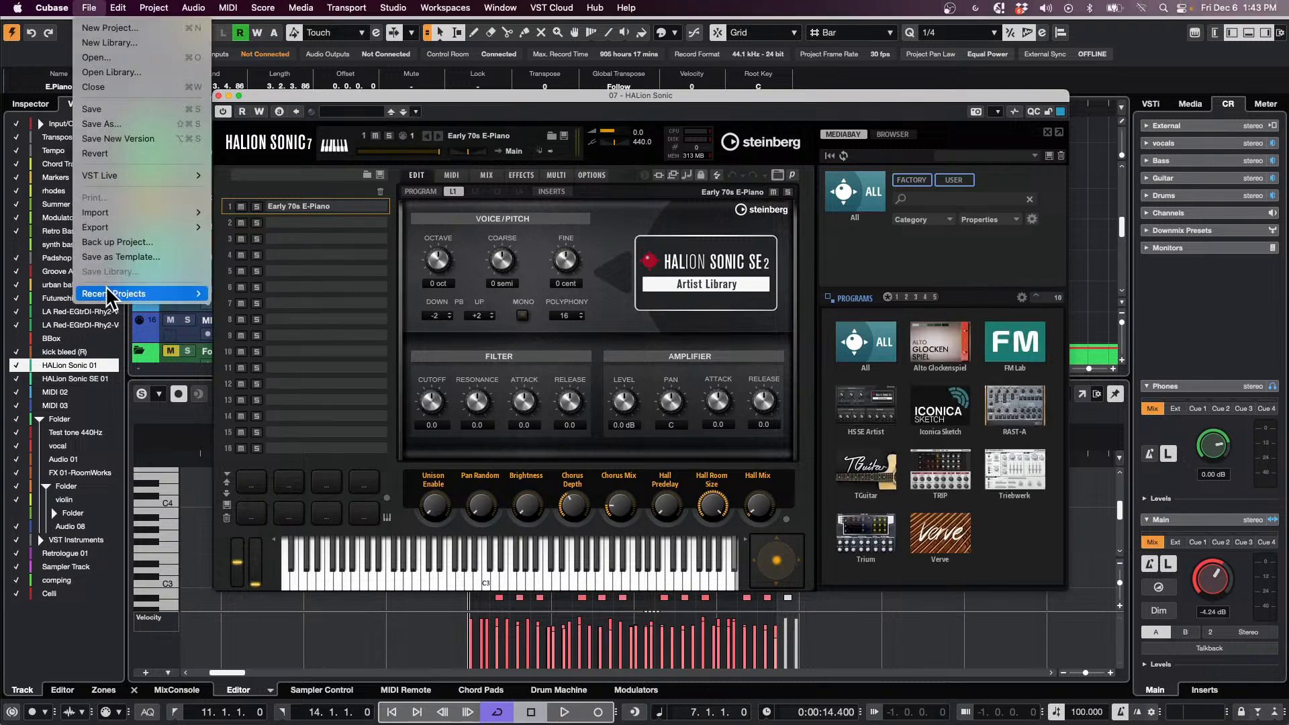
mouse_move(109, 296)
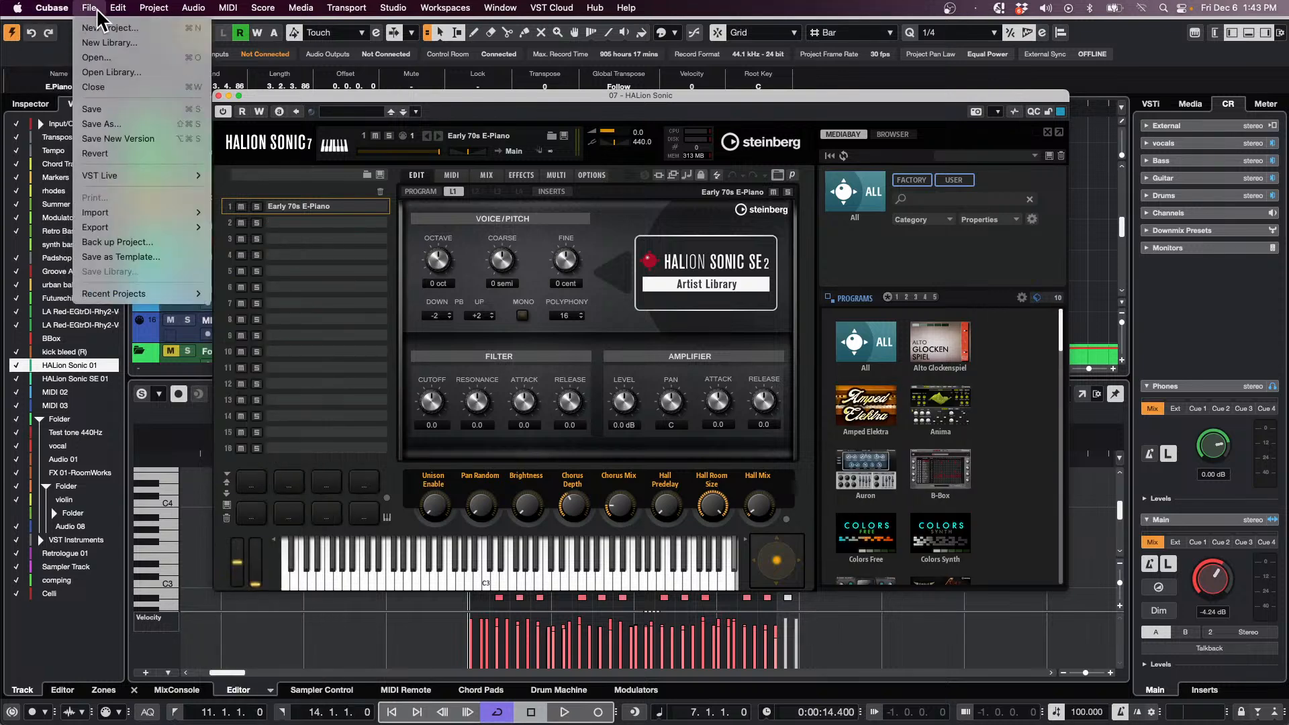
click(164, 567)
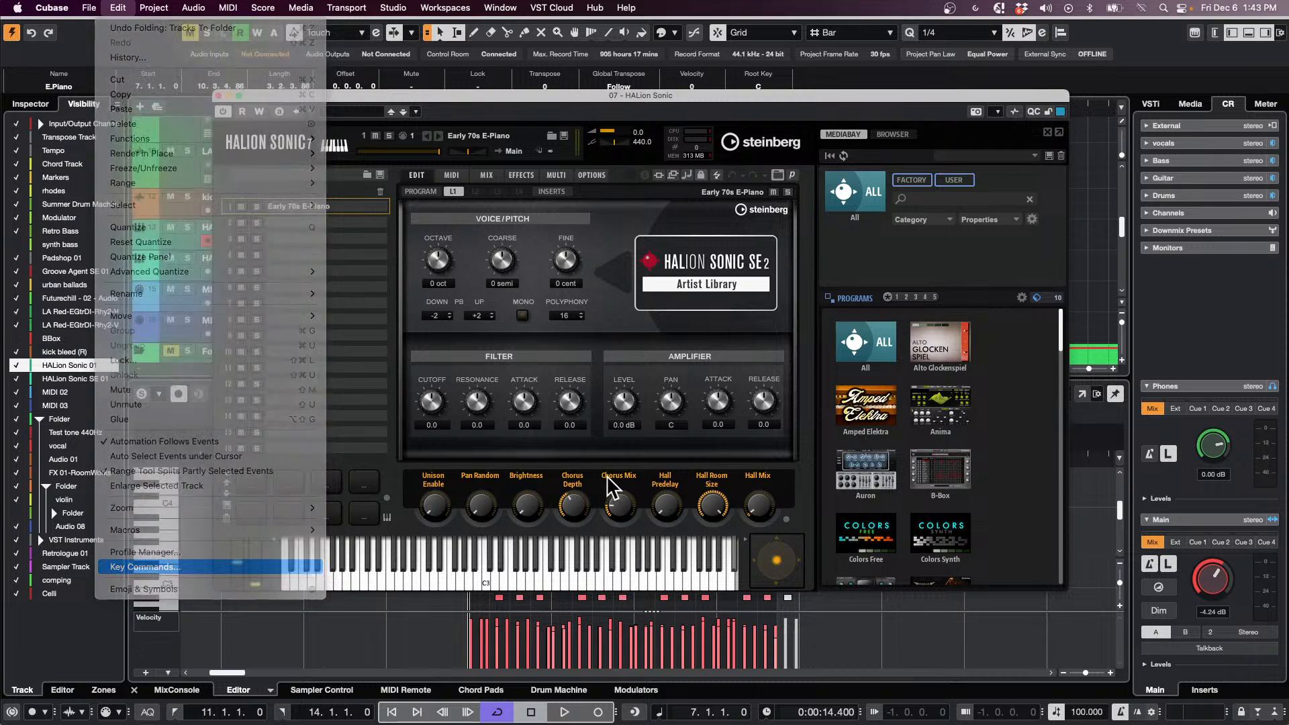
click(423, 143)
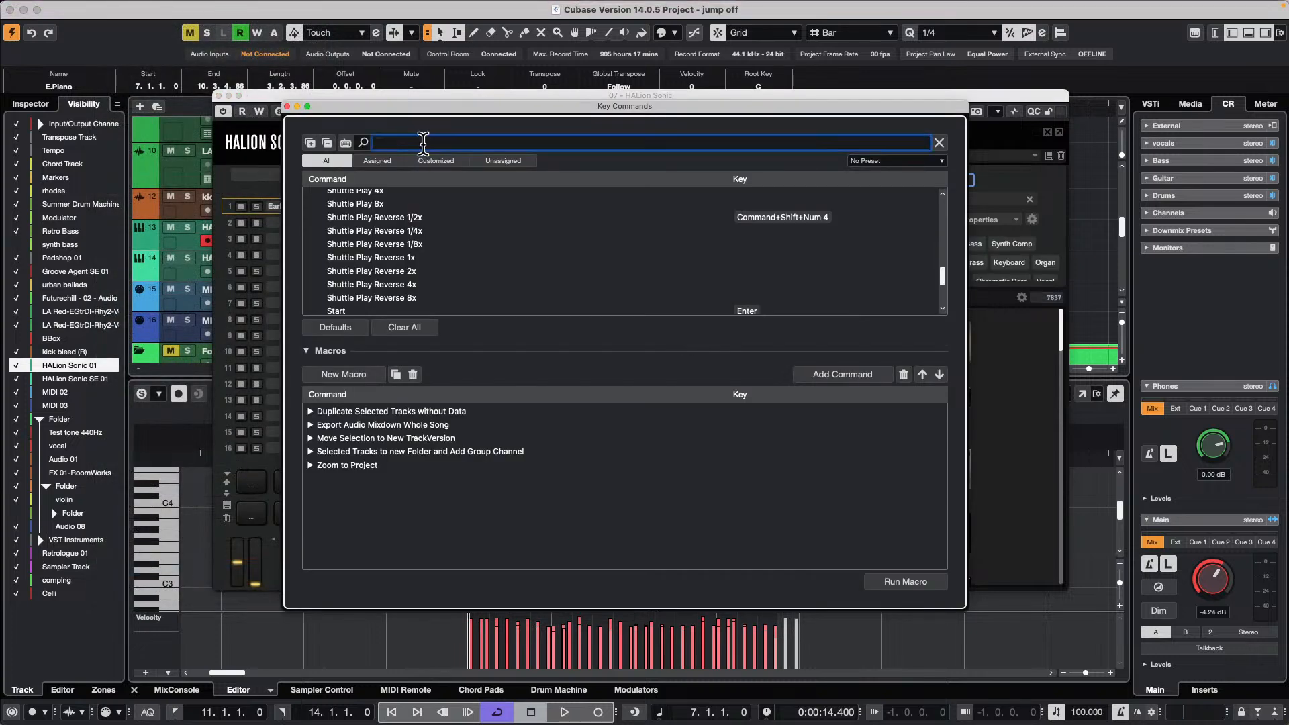
text(save preset)
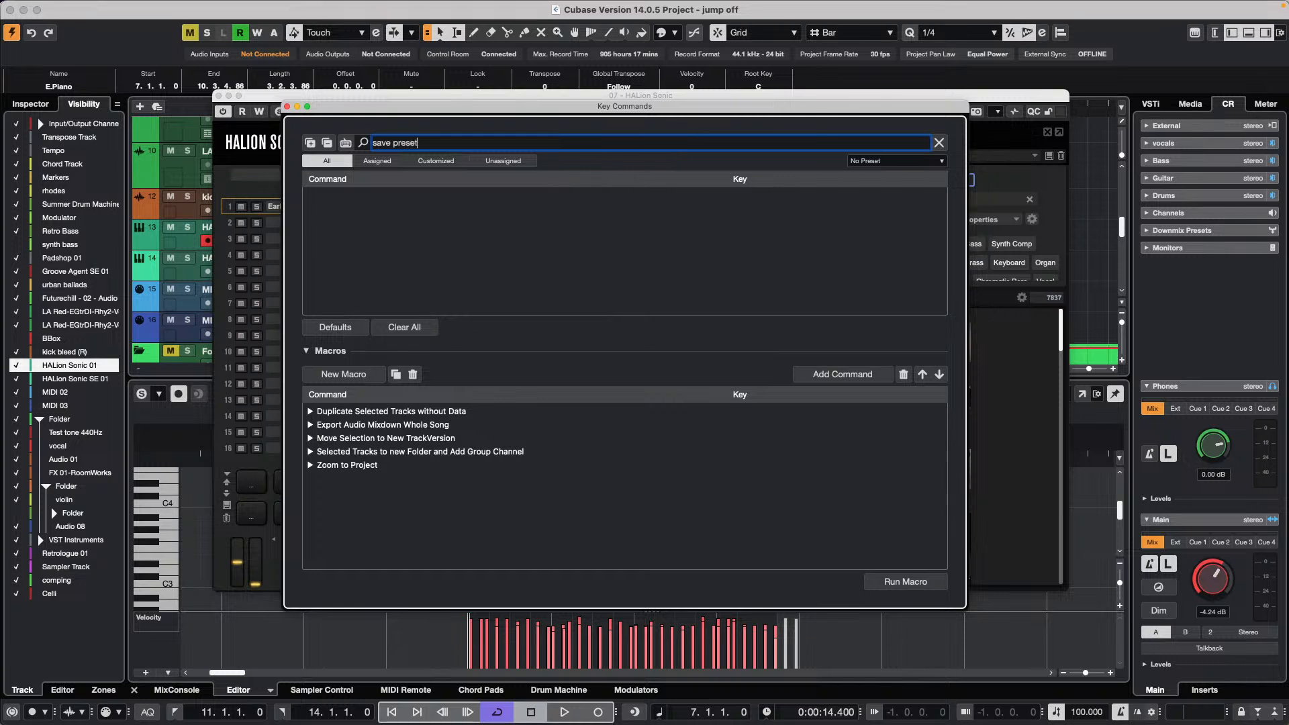
key(Return)
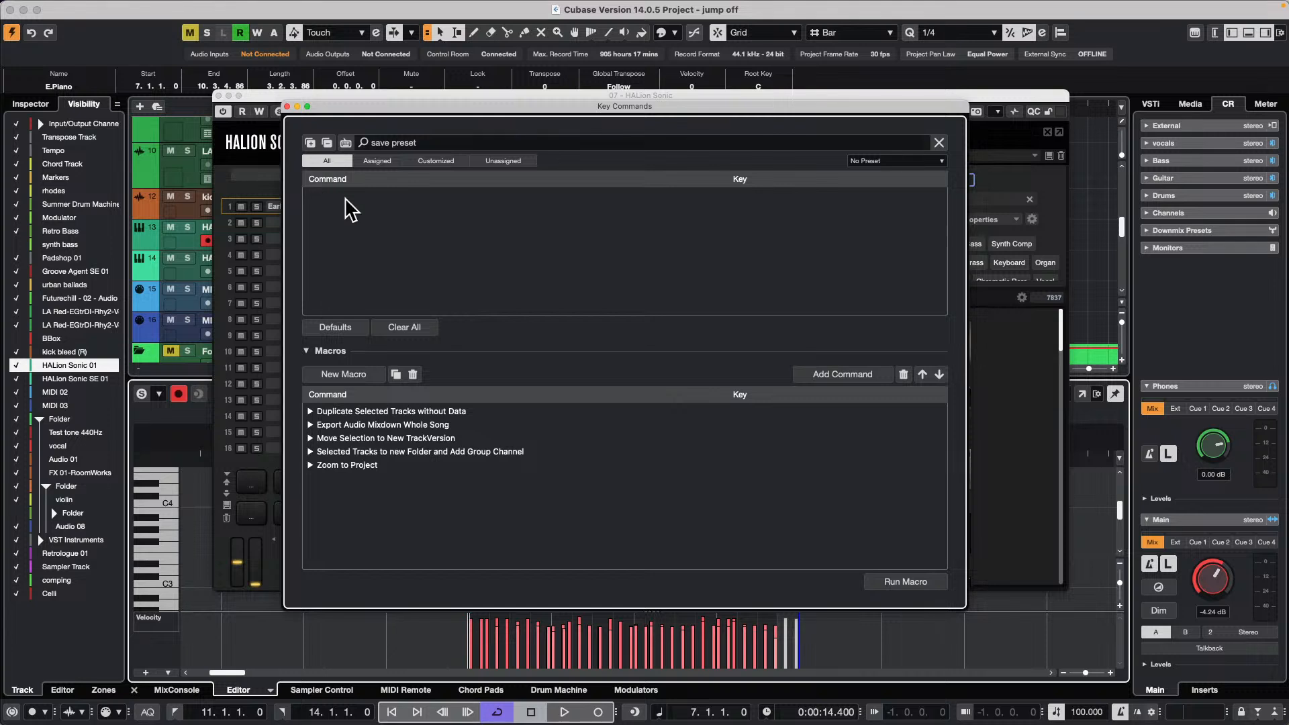
click(442, 143)
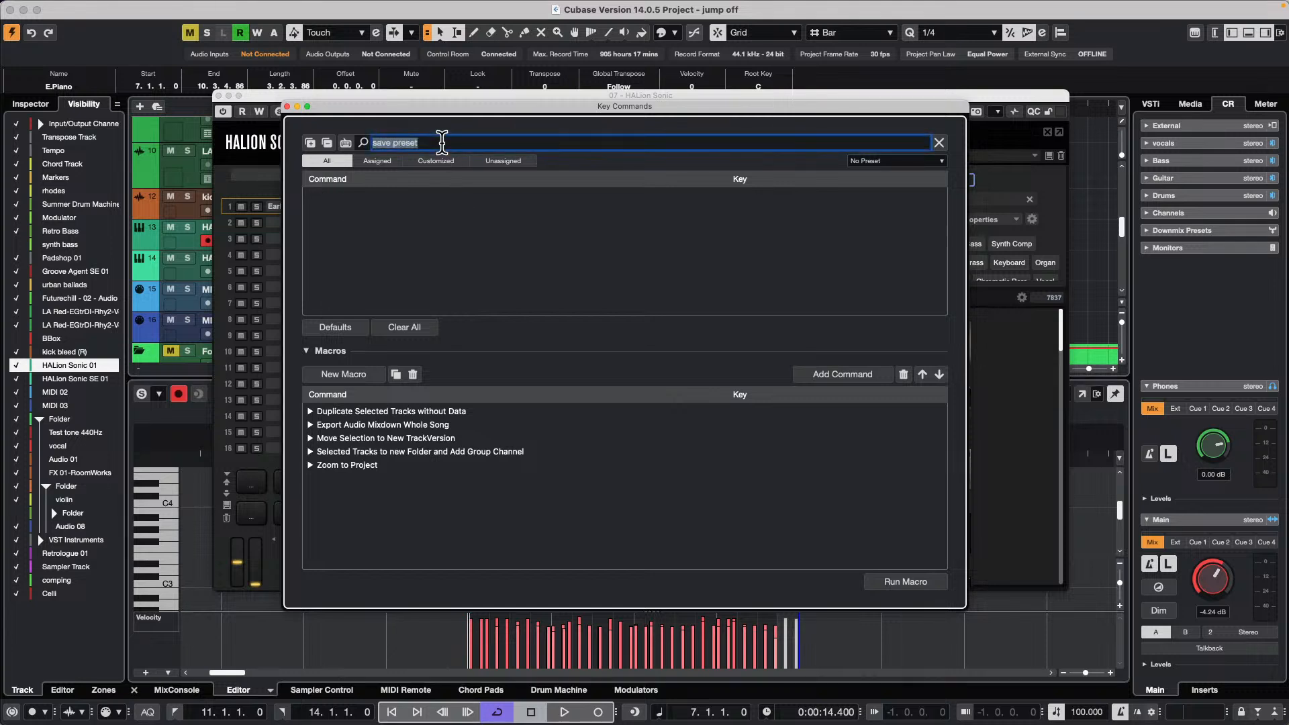
key(Return)
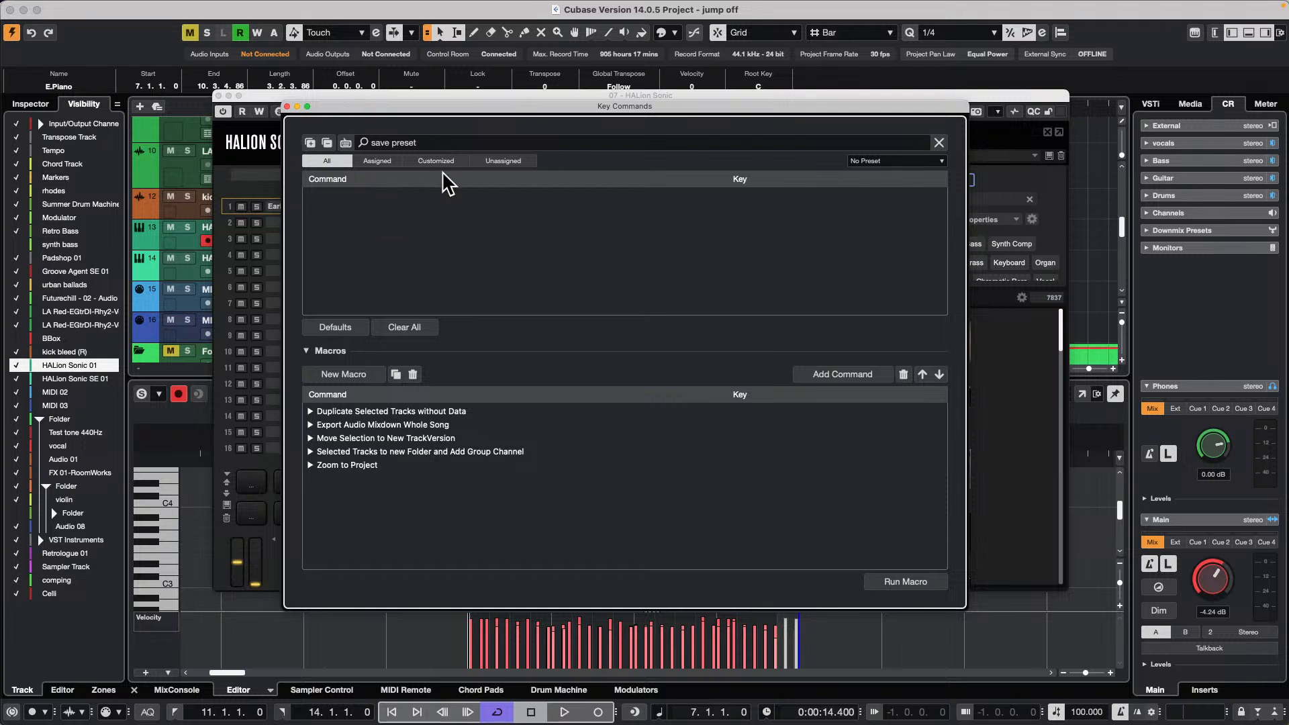
Search the key commands for "prese", review the preset-related commands, and close the dialog and the HALion Sonic window
click(431, 142)
key(BackSpace)
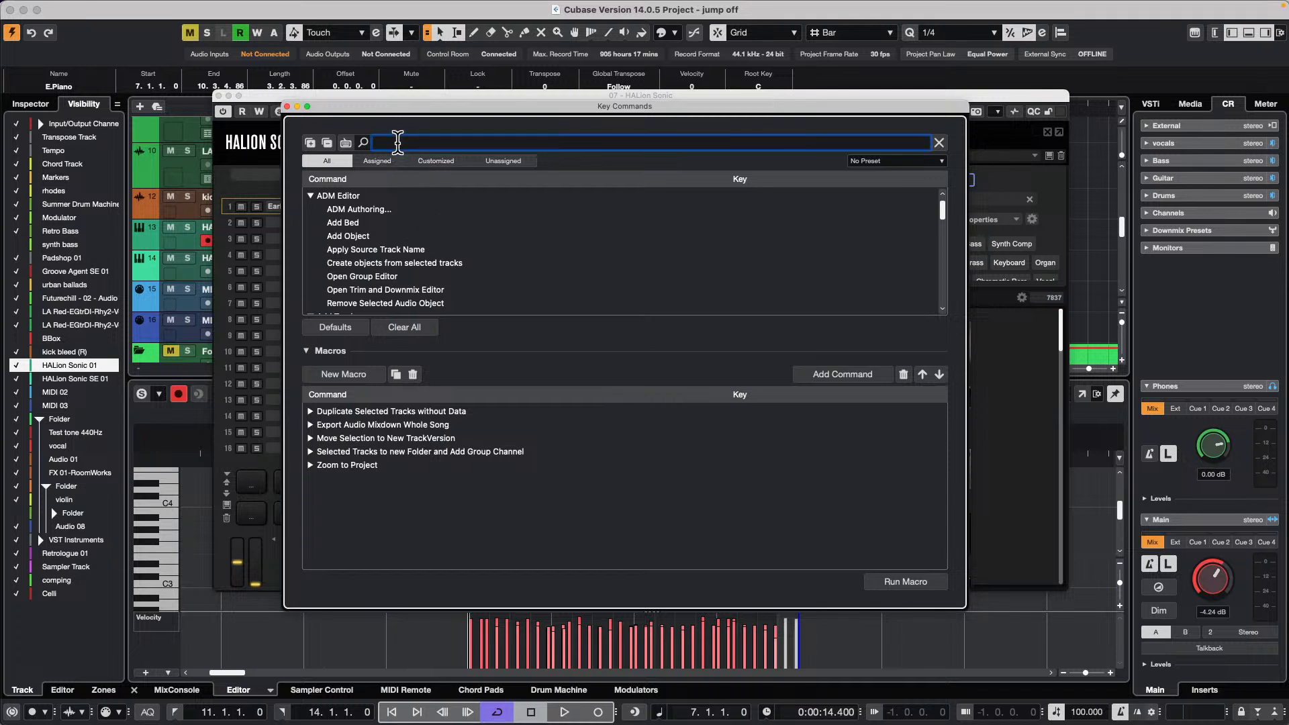
text(pre)
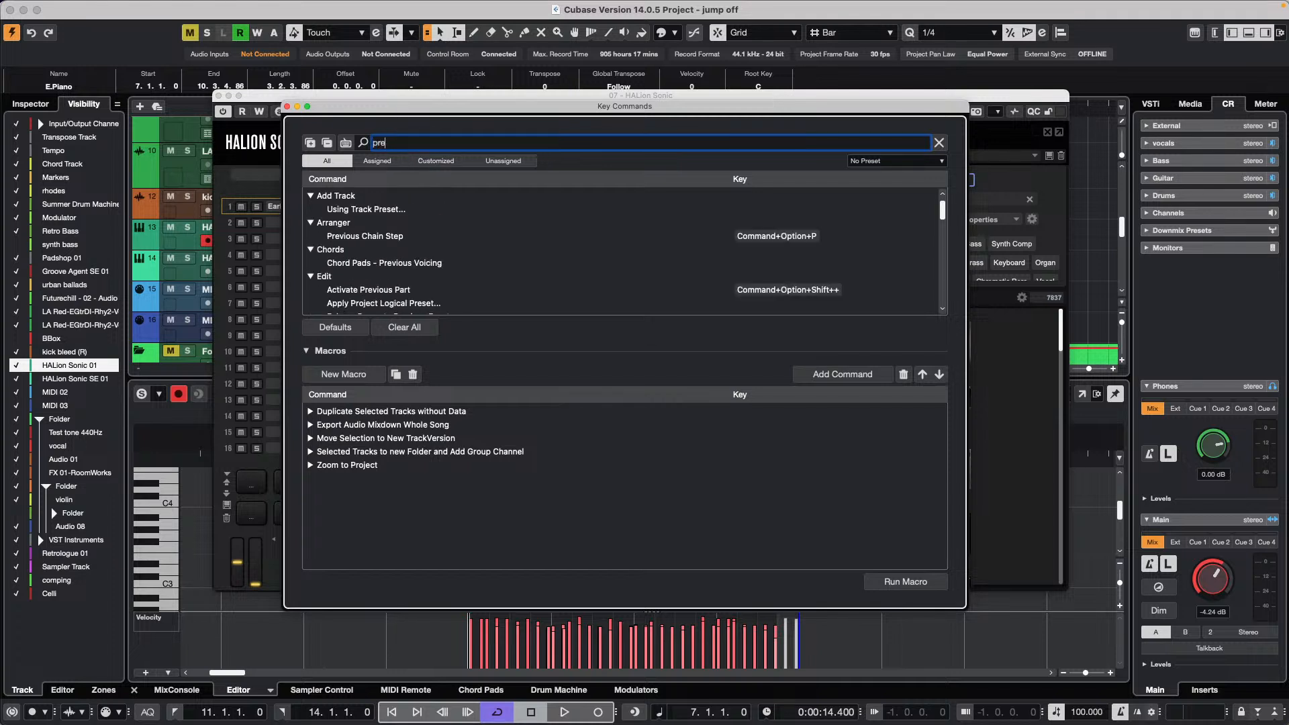
text(ser)
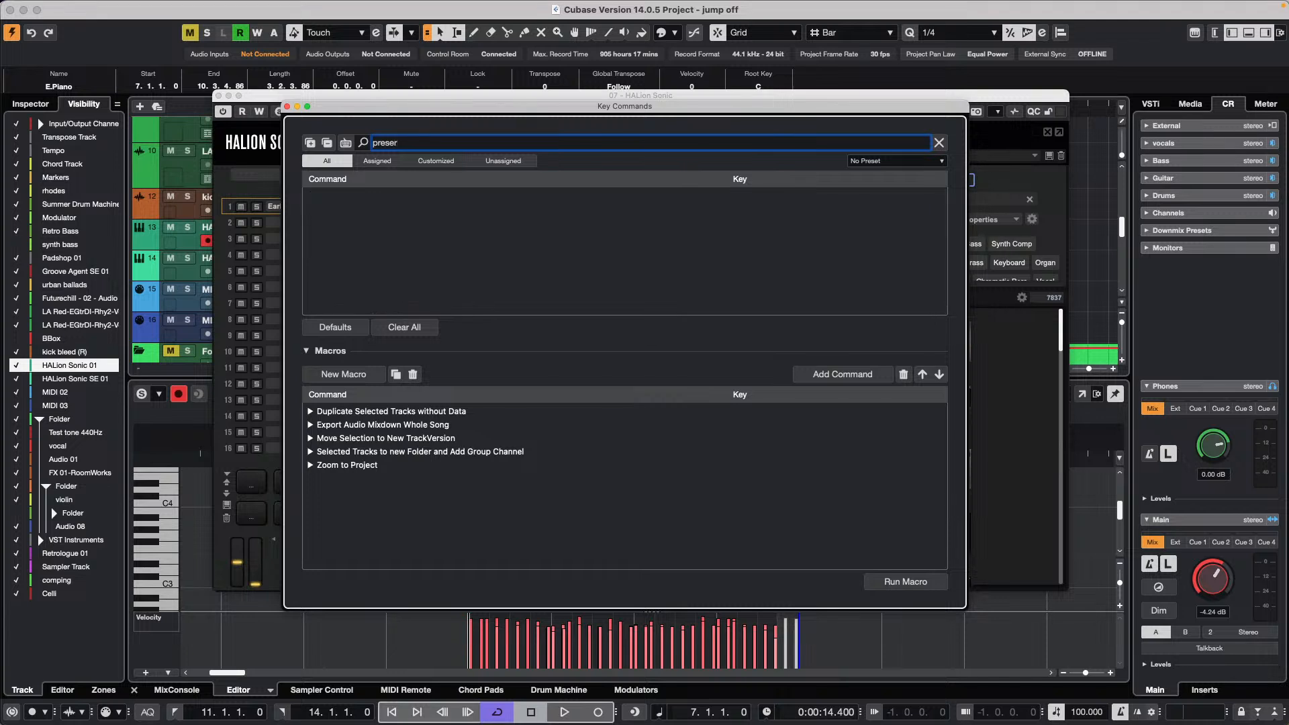
key(BackSpace)
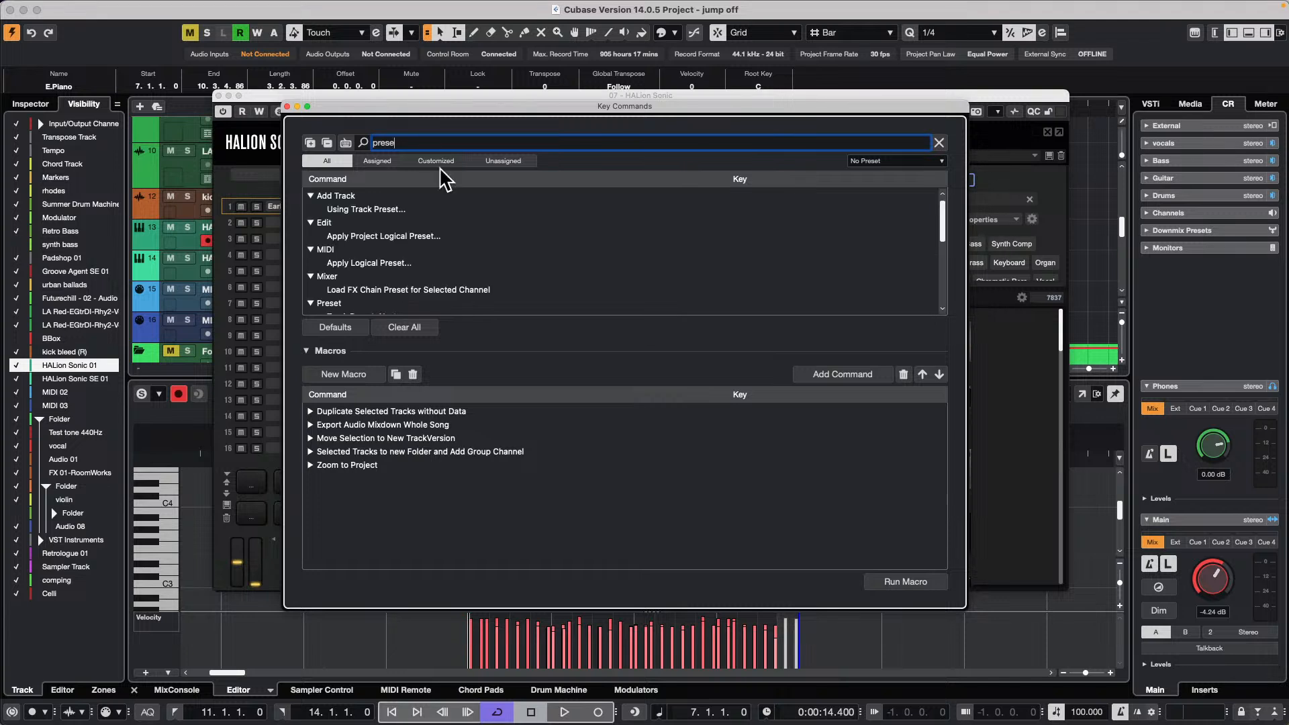
scroll(419, 221, down, 3)
scroll(418, 222, down, 2)
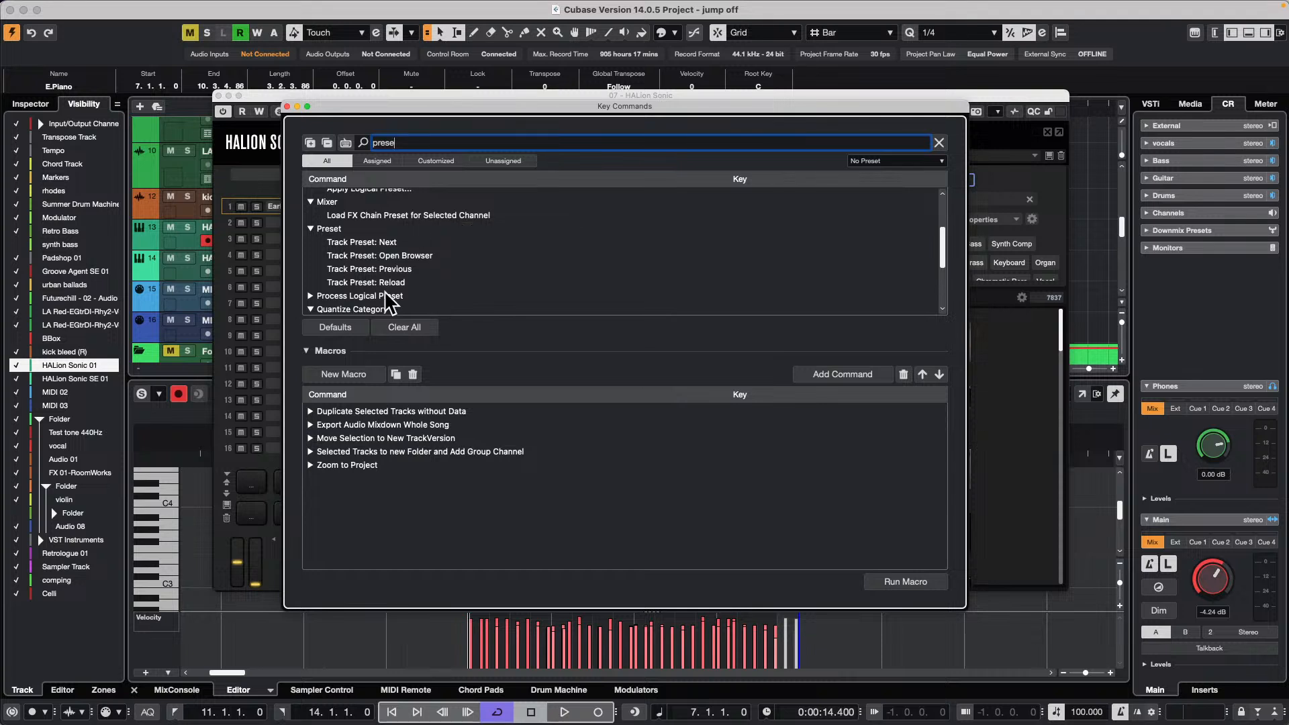
scroll(500, 261, down, 6)
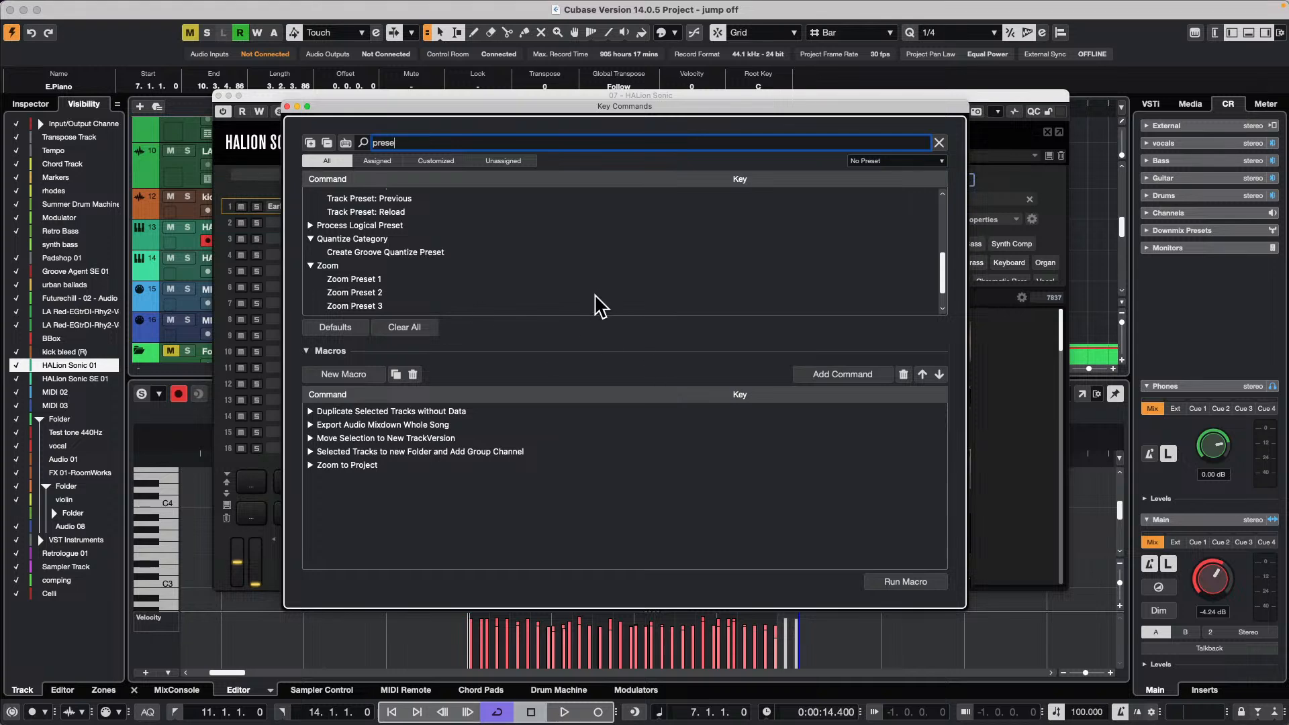
click(287, 106)
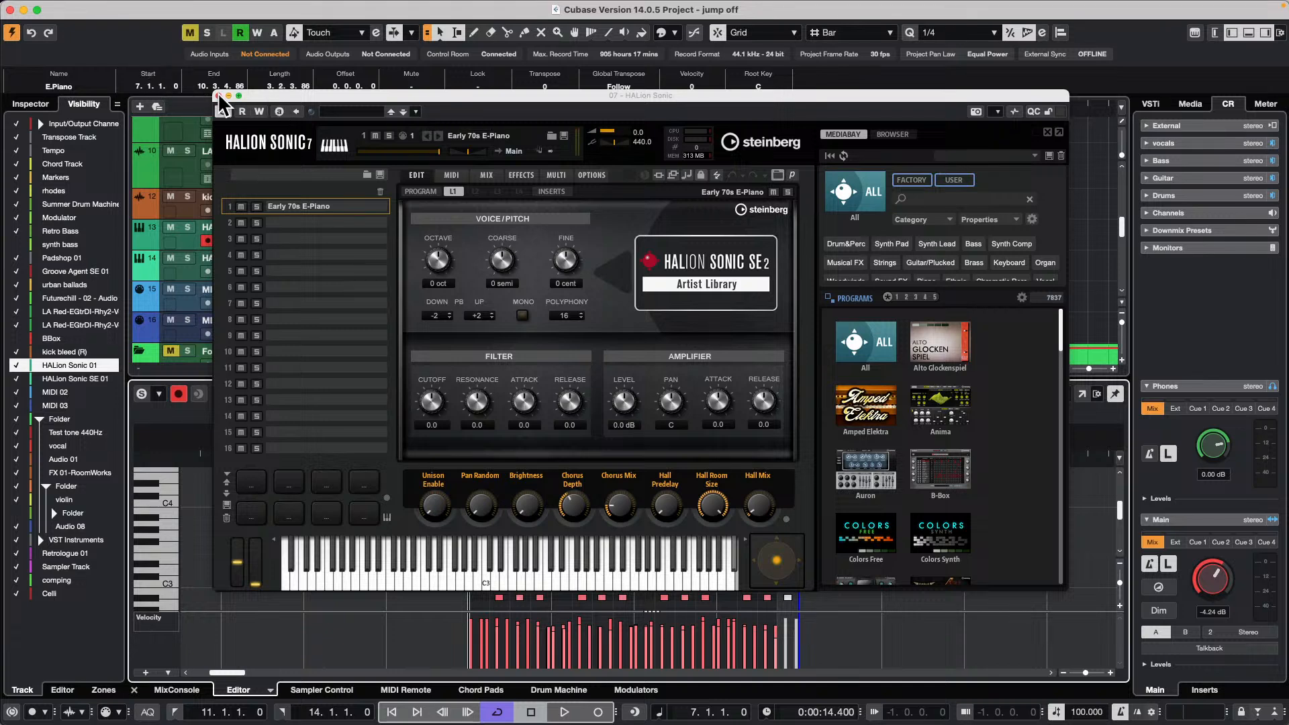
click(217, 96)
Add an instrument track using Retrologue directly below the HALion Sonic 01 track
right_click(347, 228)
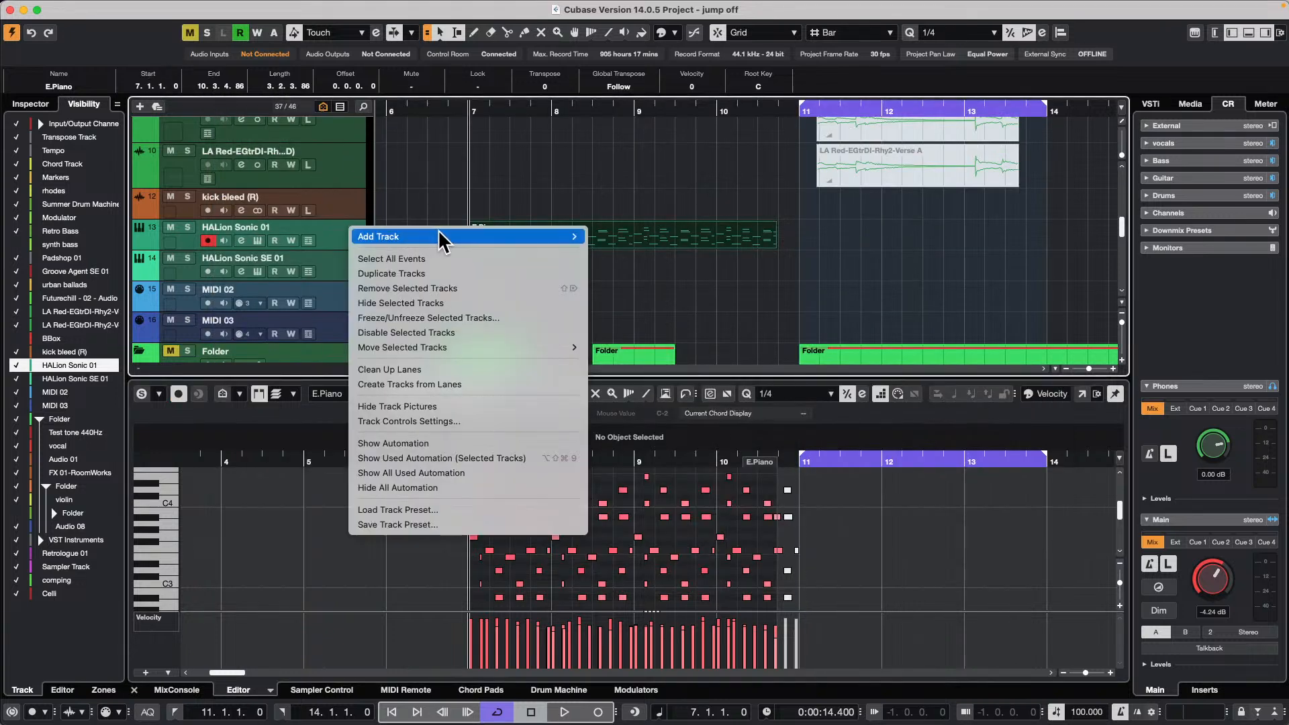
mouse_move(438, 237)
click(634, 256)
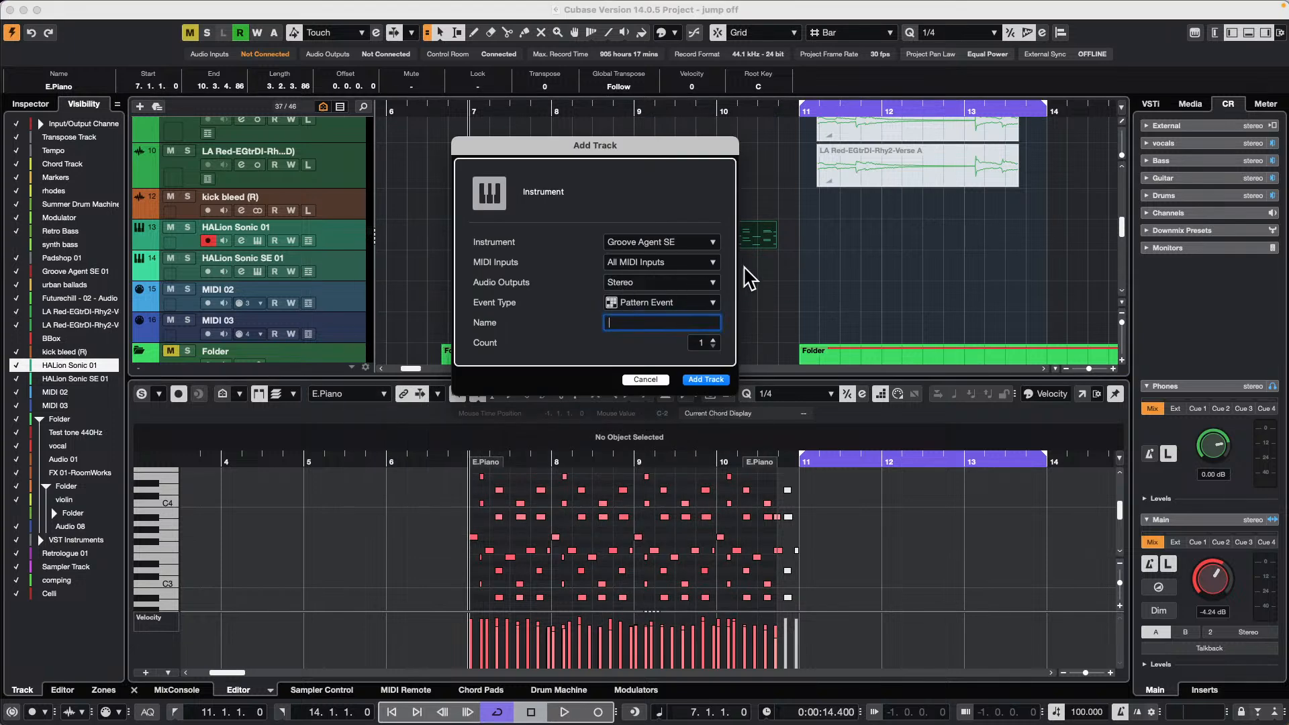
click(641, 244)
click(530, 580)
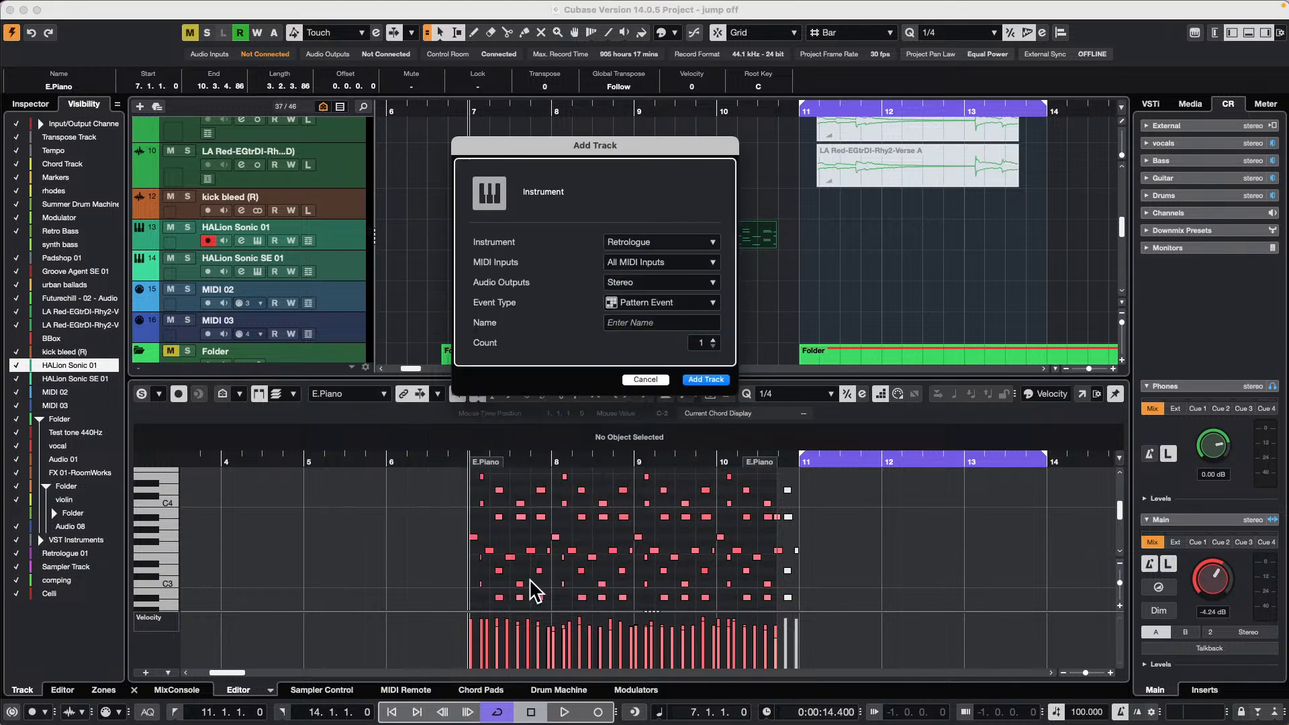
click(701, 380)
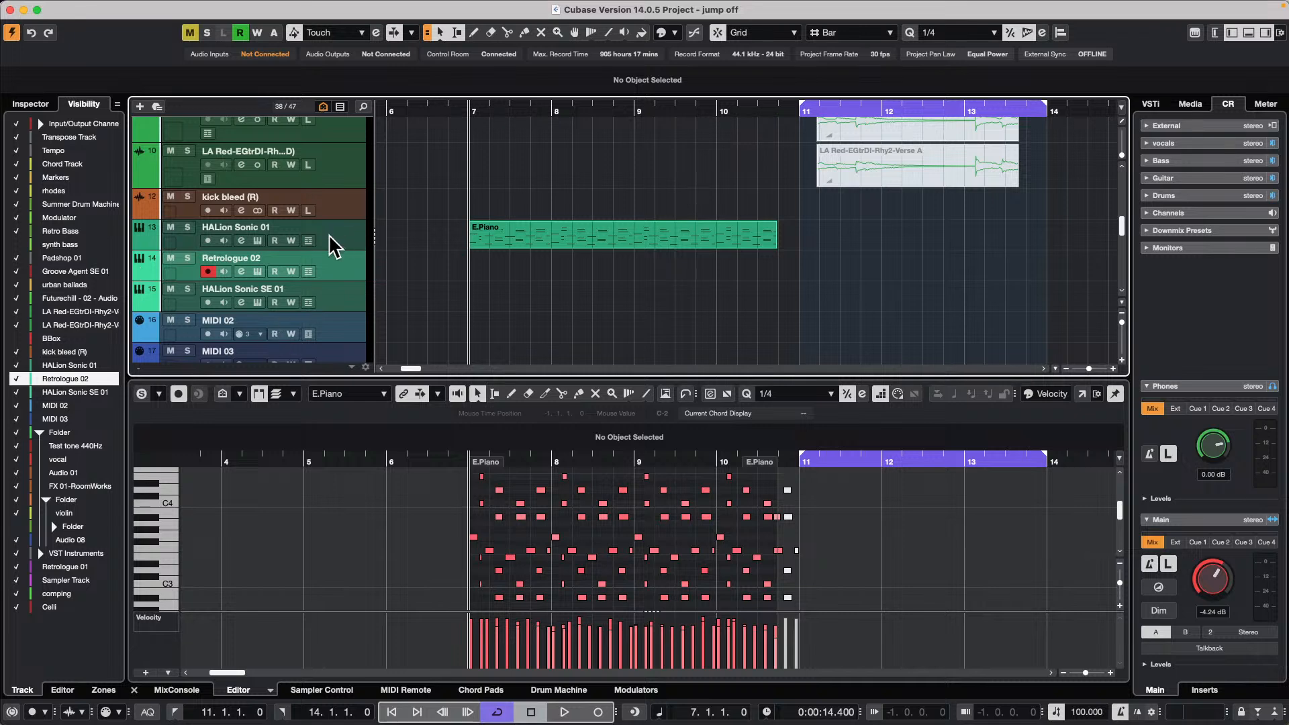
Open the Retrologue 02 instrument window and set the filter cutoff to about 1378 Hz
click(257, 272)
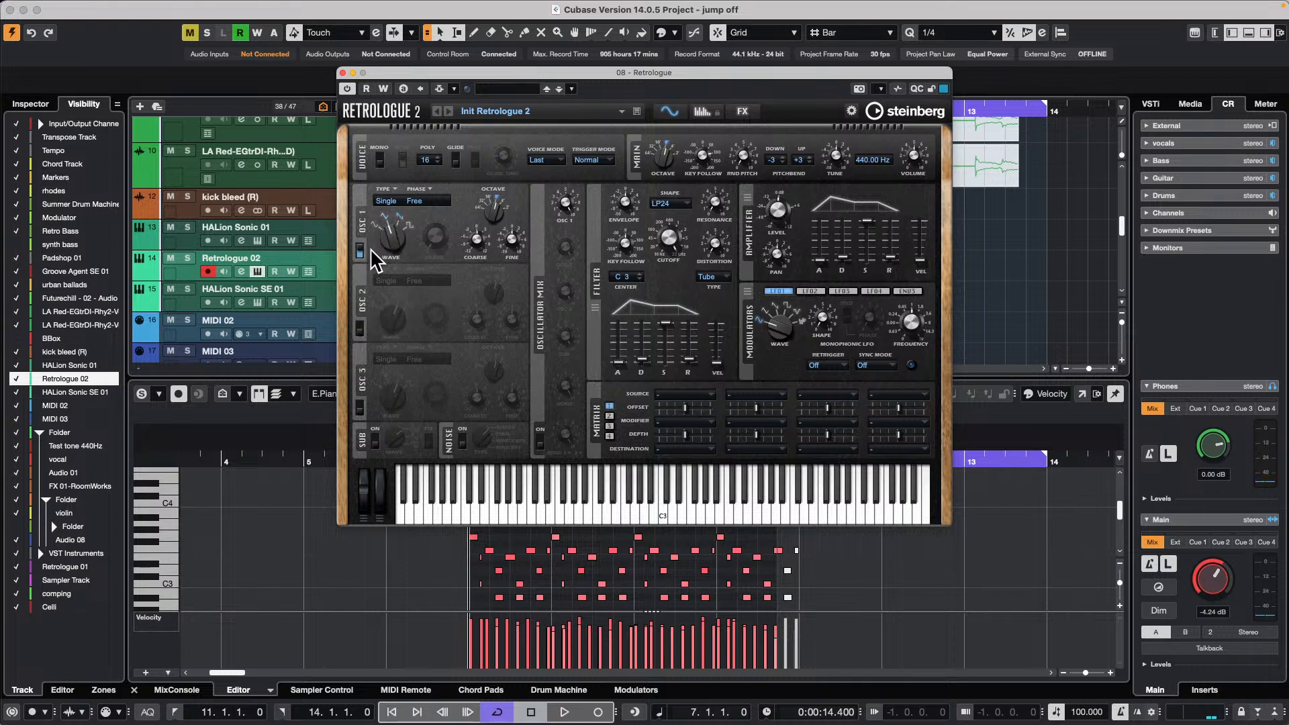
drag(670, 244, 661, 300)
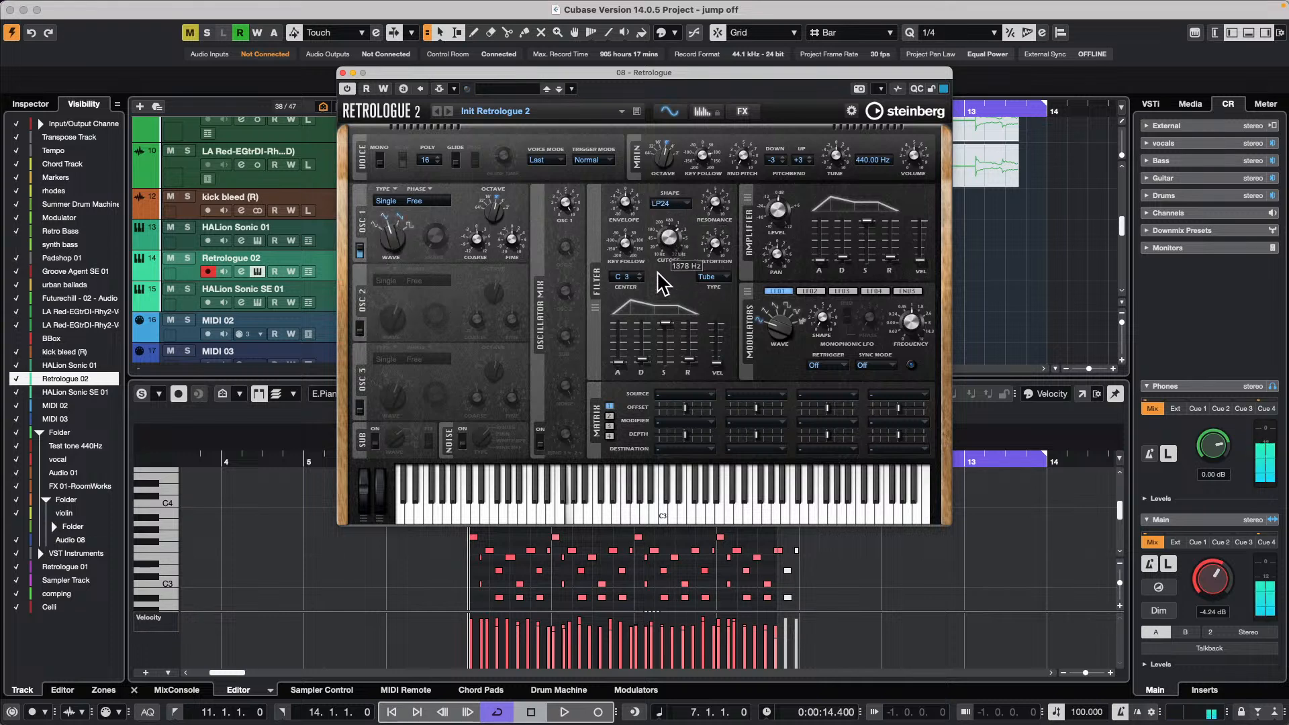
Enable oscillator 2 in Retrologue and adjust its waveform and octave
click(361, 328)
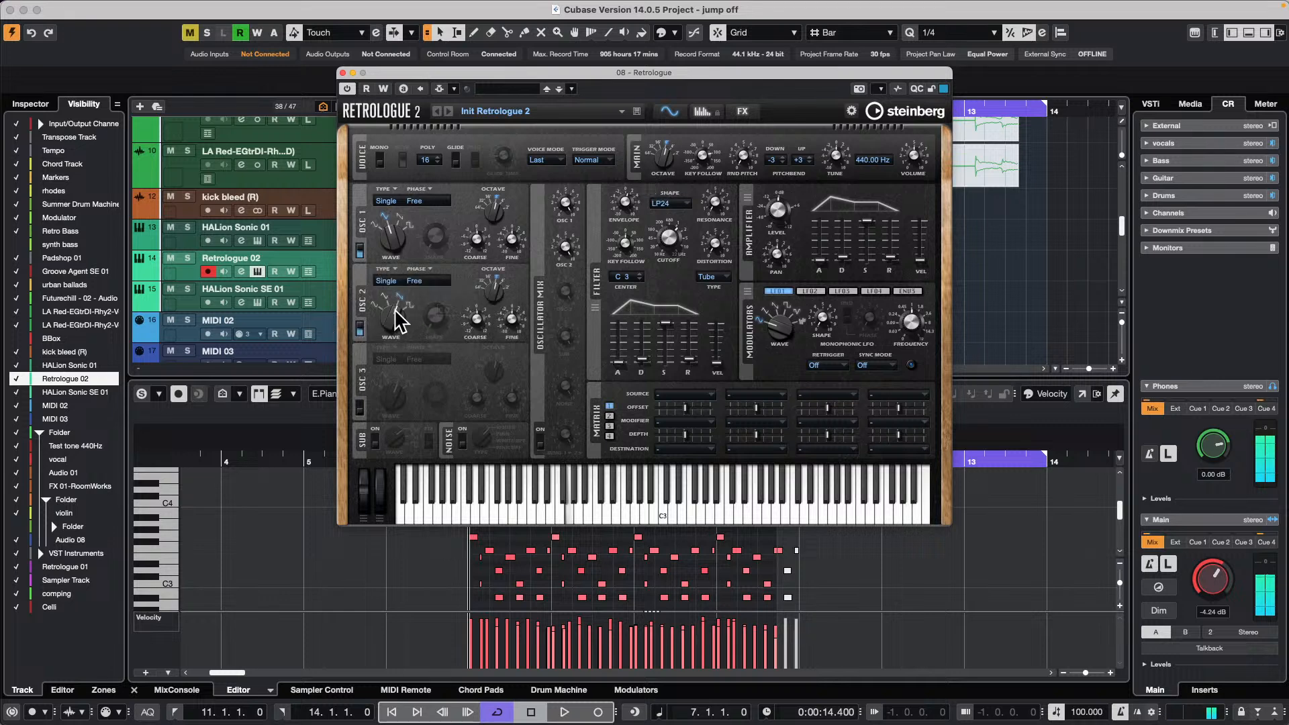
mouse_move(497, 285)
mouse_move(488, 319)
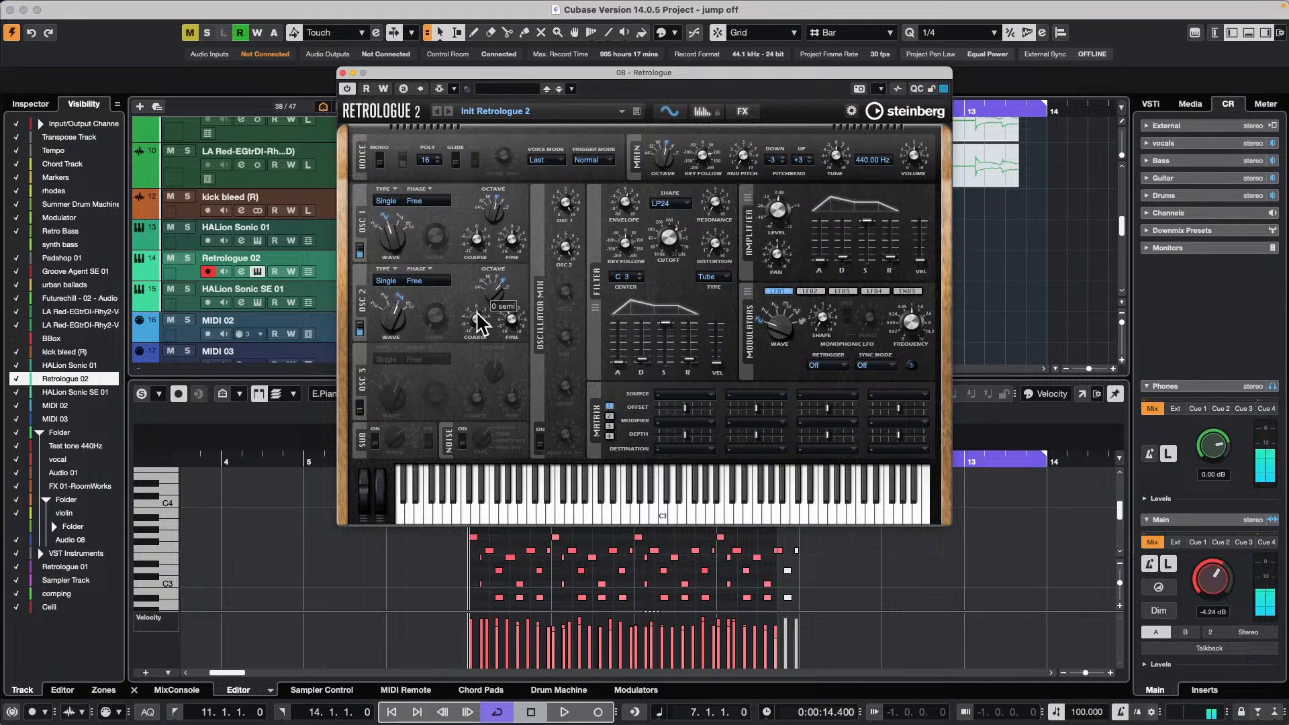
right_click(492, 322)
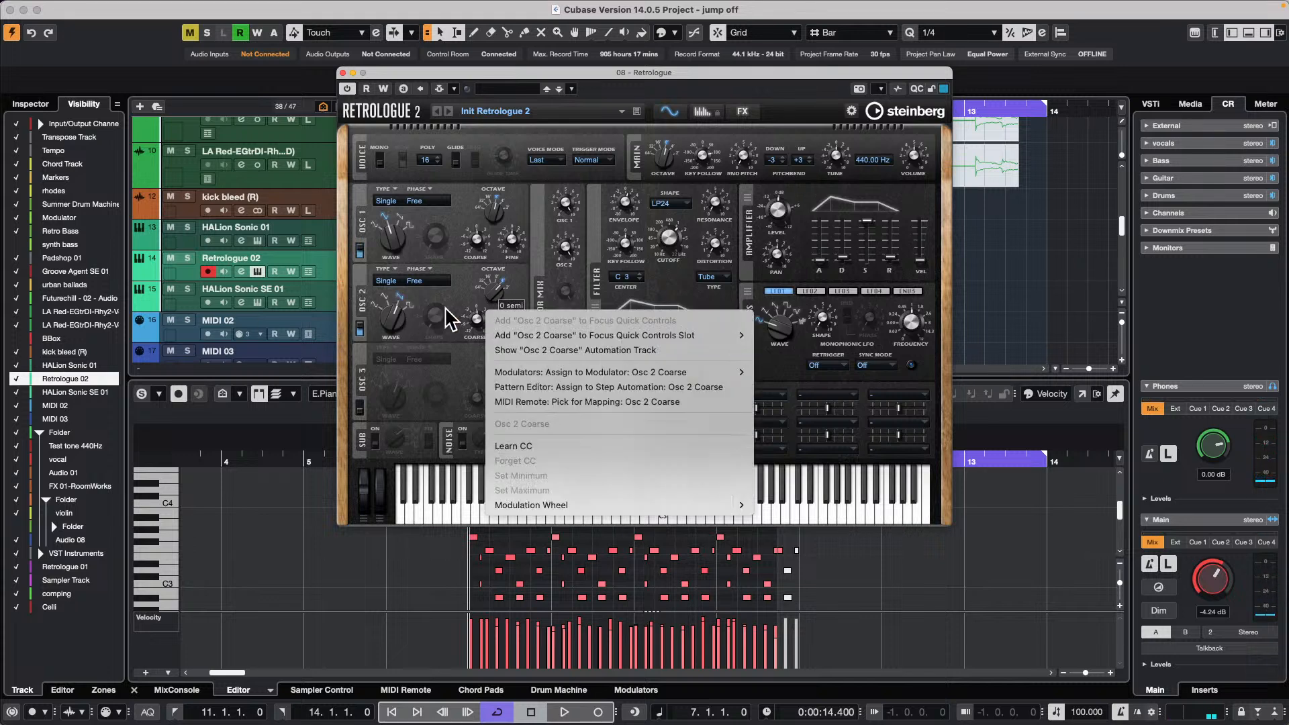
click(470, 322)
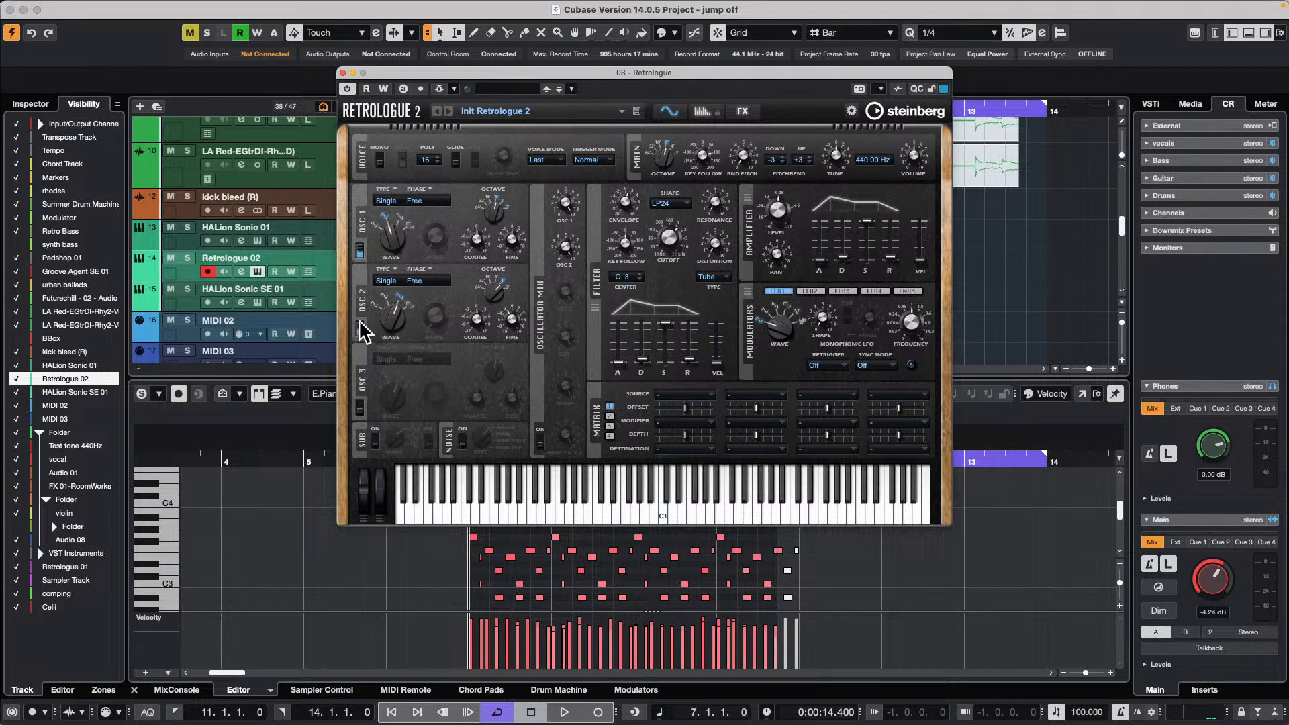
click(361, 325)
click(361, 327)
Set Retrologue's oscillator 1 type to Multi and try out its coarse tuning
click(387, 281)
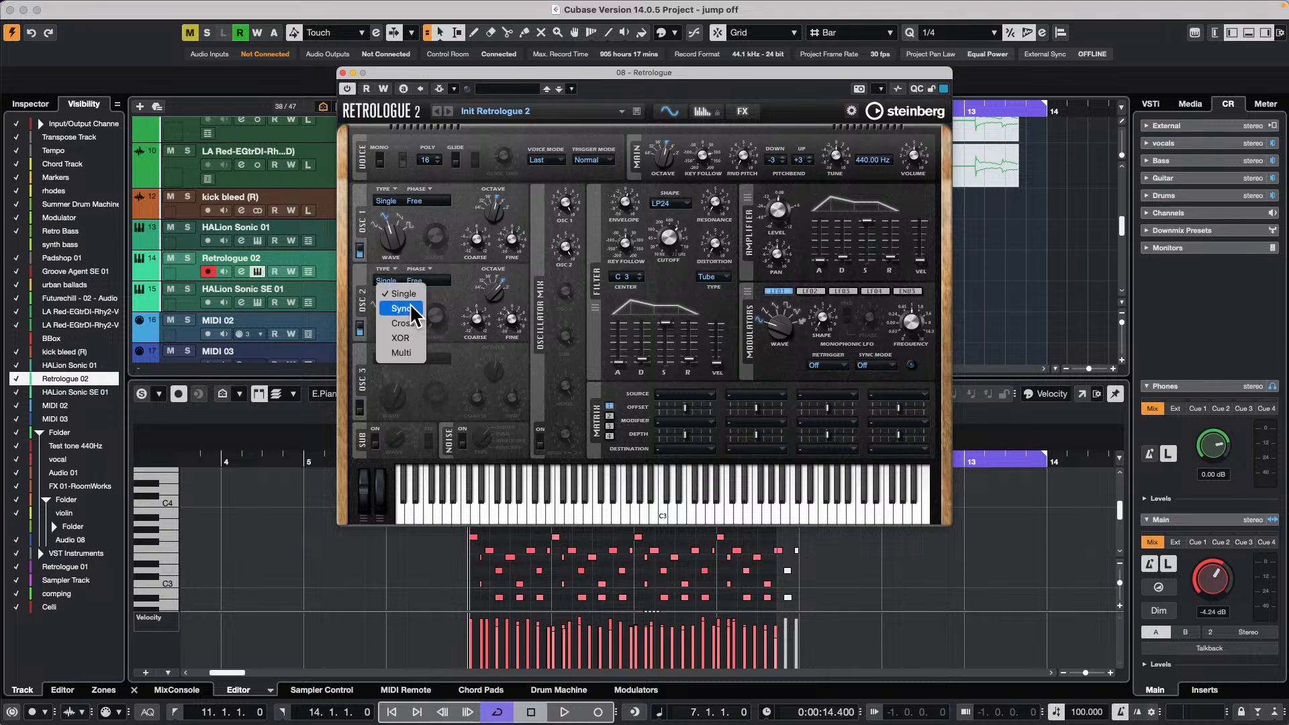
click(401, 201)
click(401, 201)
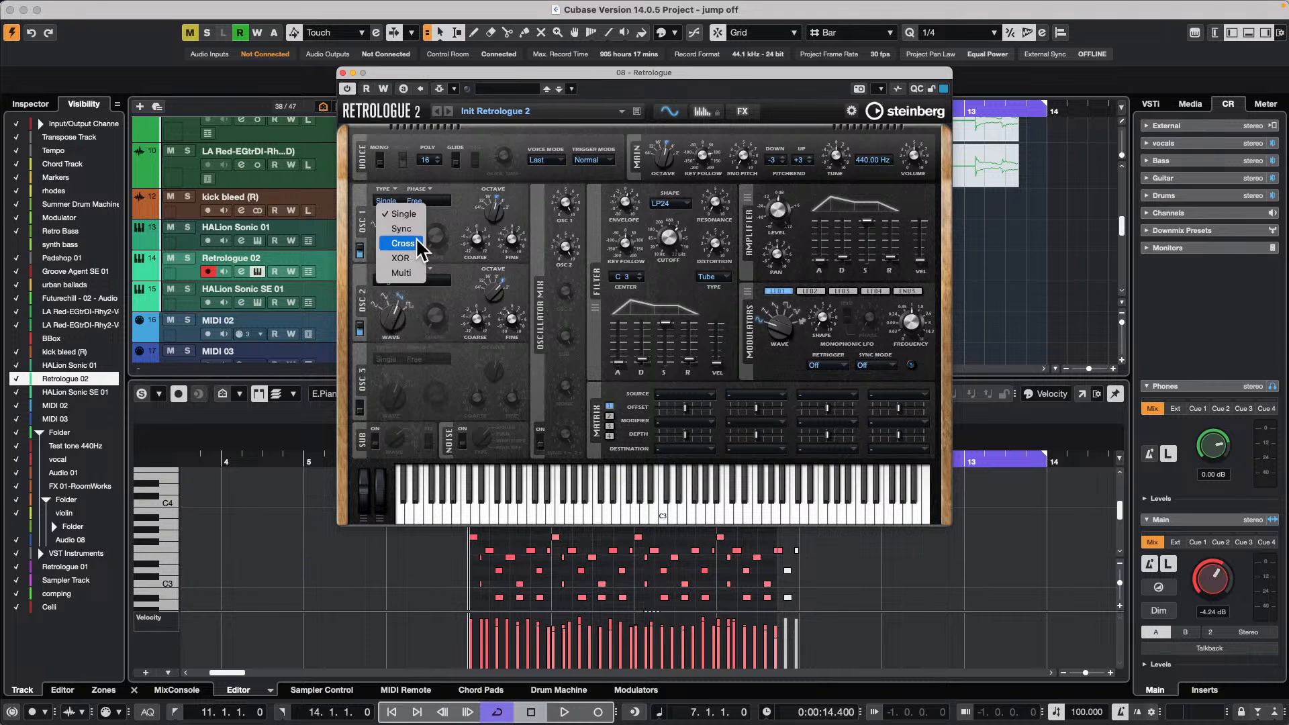
click(417, 231)
click(401, 203)
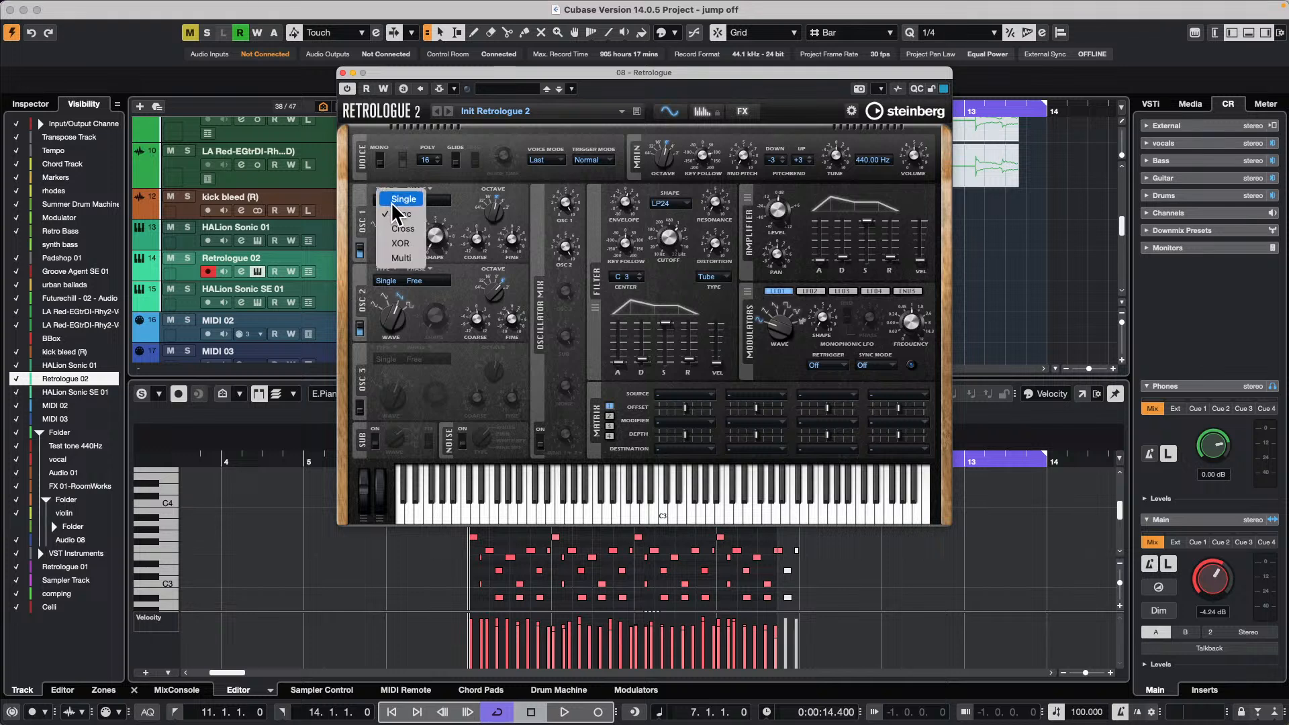
click(403, 257)
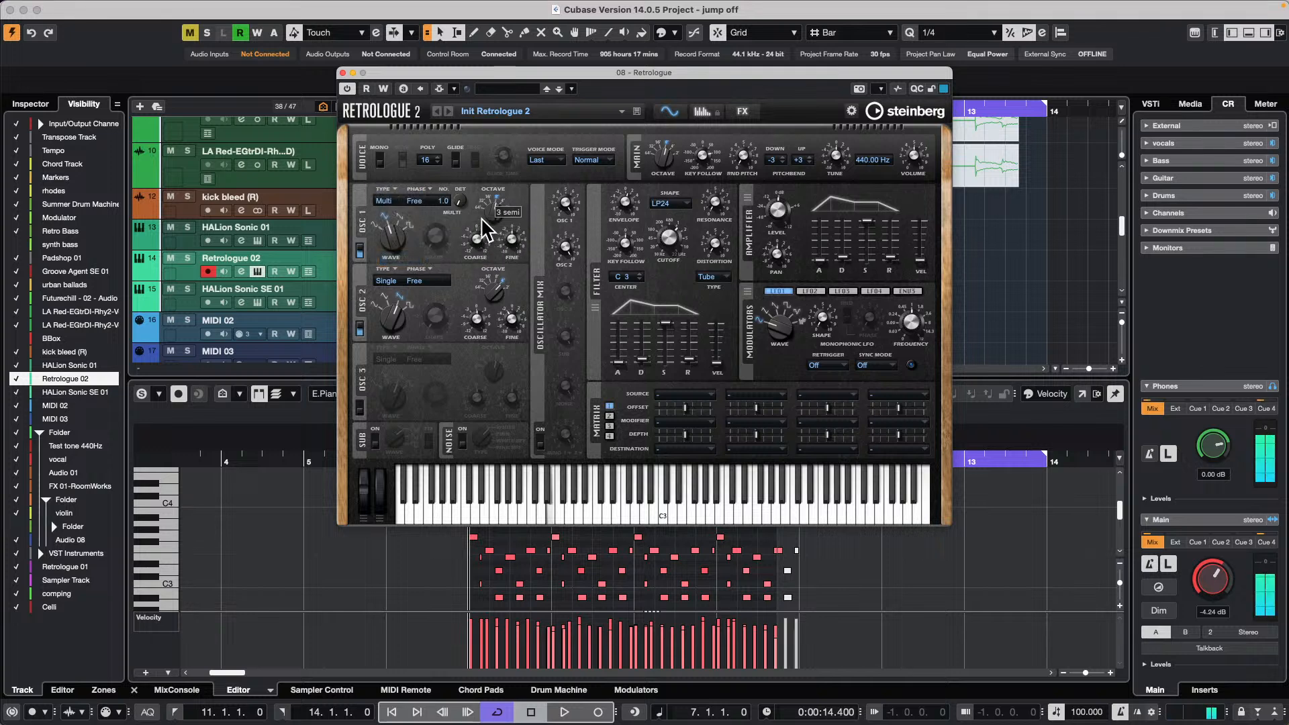
scroll(482, 238, up, 1)
scroll(482, 238, down, 1)
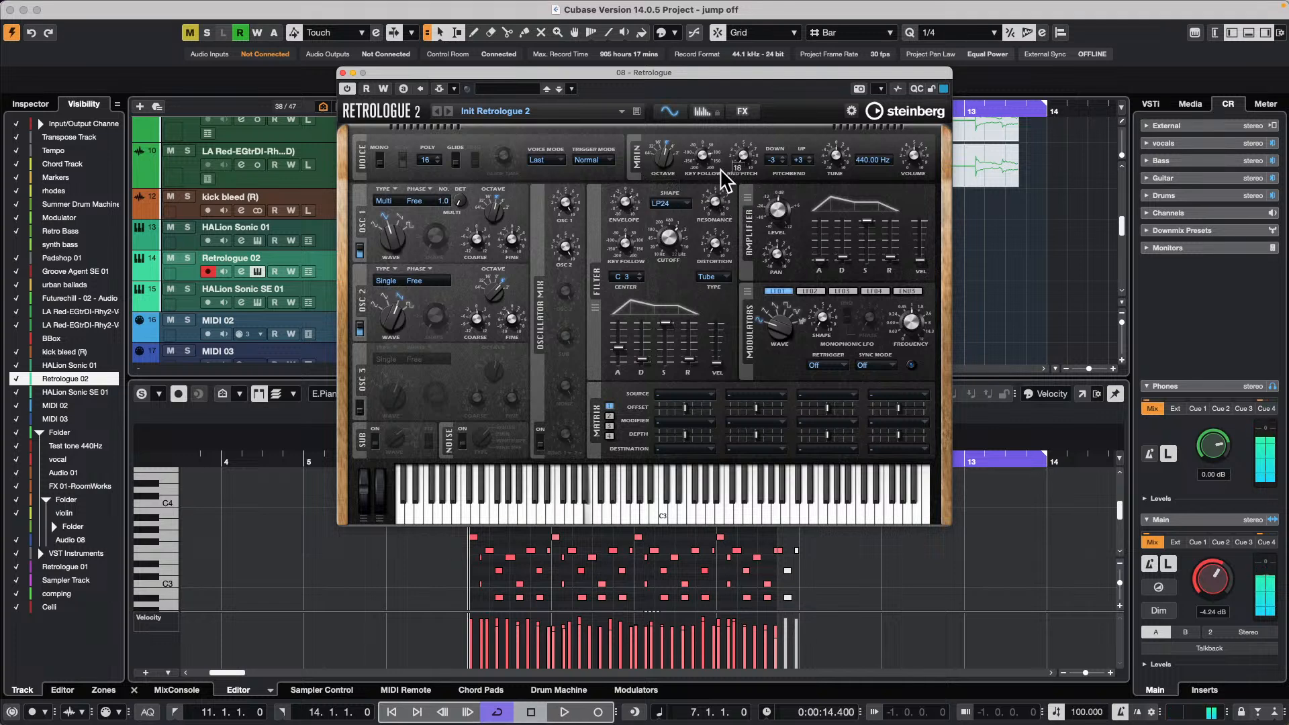
Fine-tune Retrologue's filter cutoff and save the sound as a preset named "December 6 2024 live stream", closing the instrument window
drag(669, 250, 673, 241)
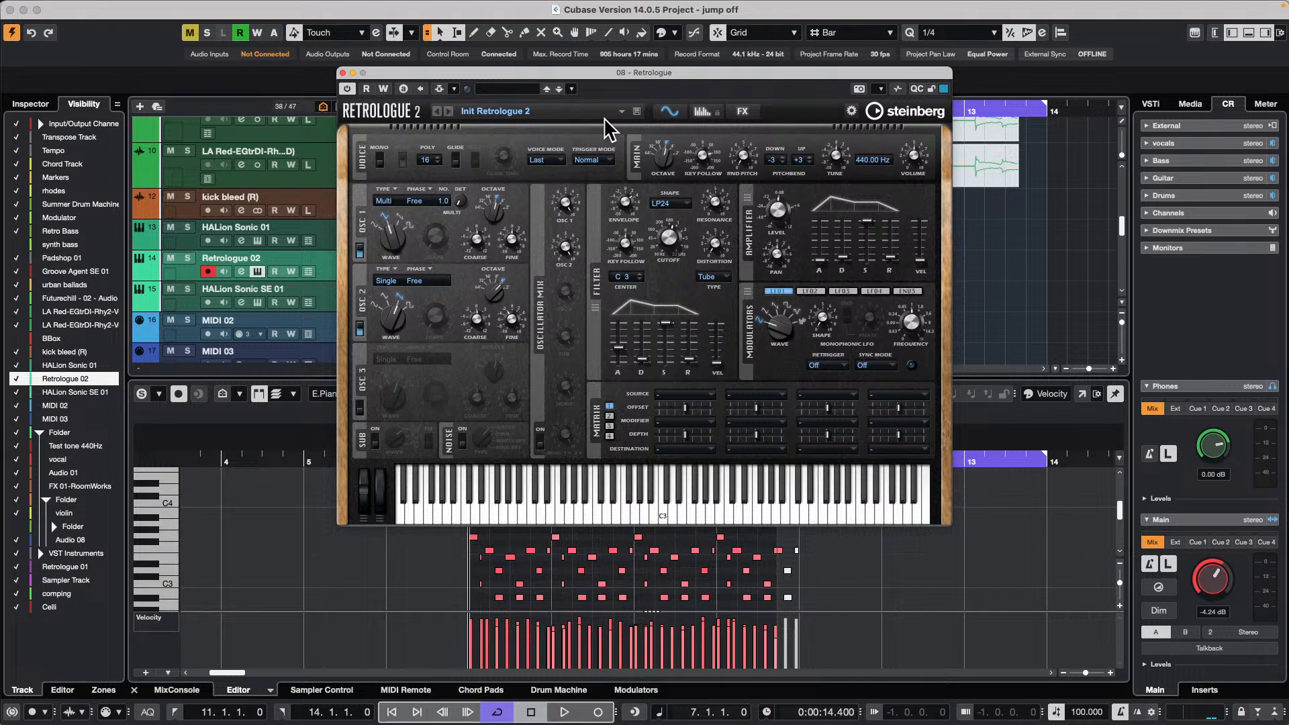
click(574, 90)
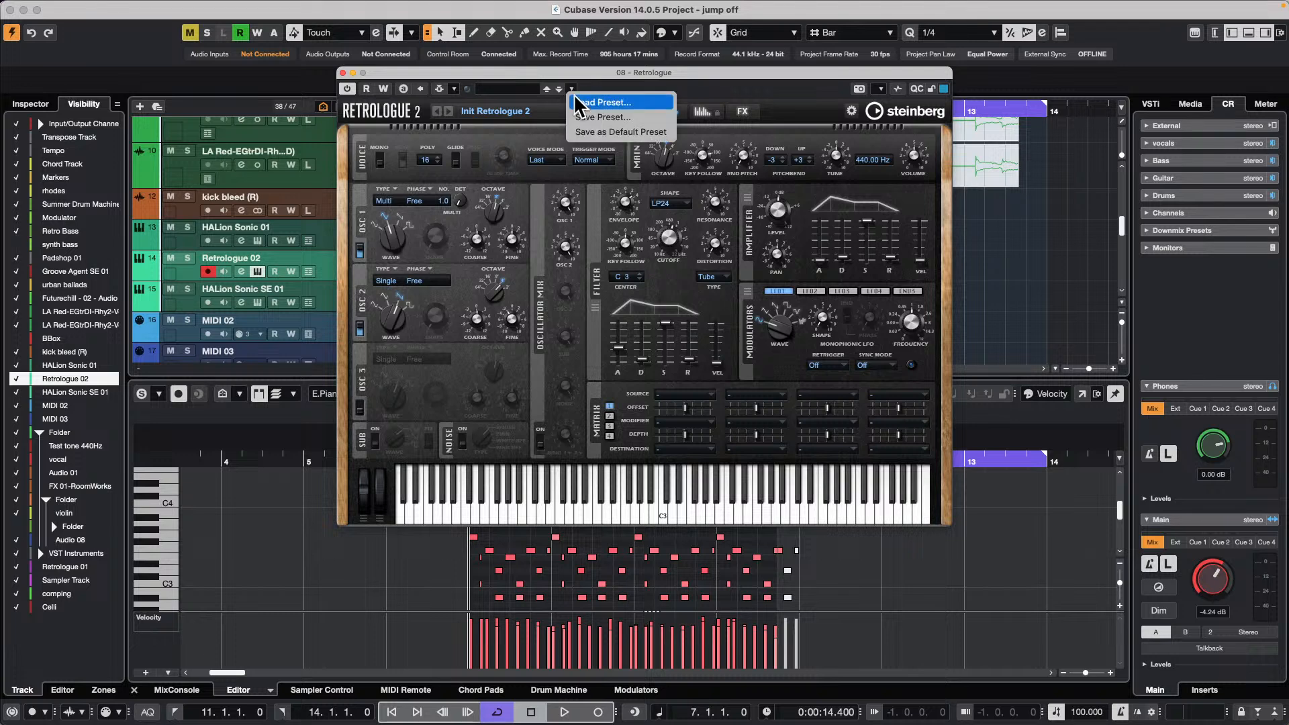
click(607, 119)
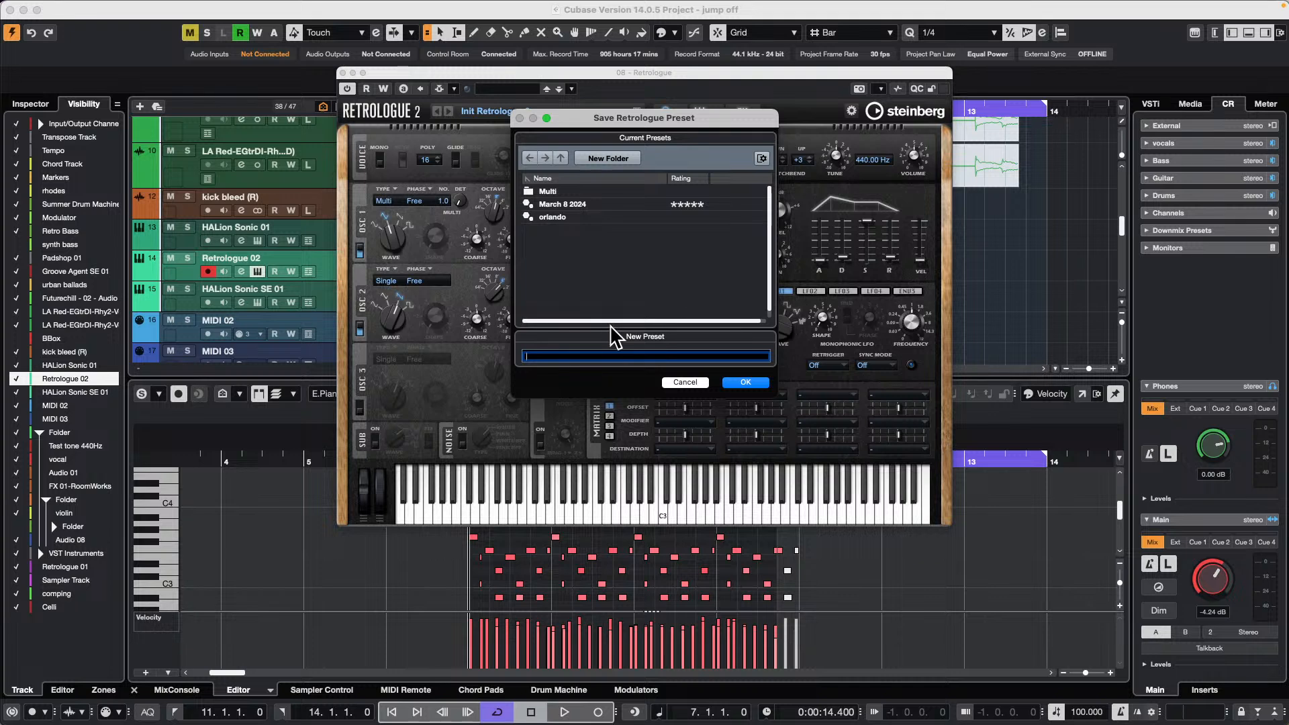
text(December 6 2024 live stream)
key(Return)
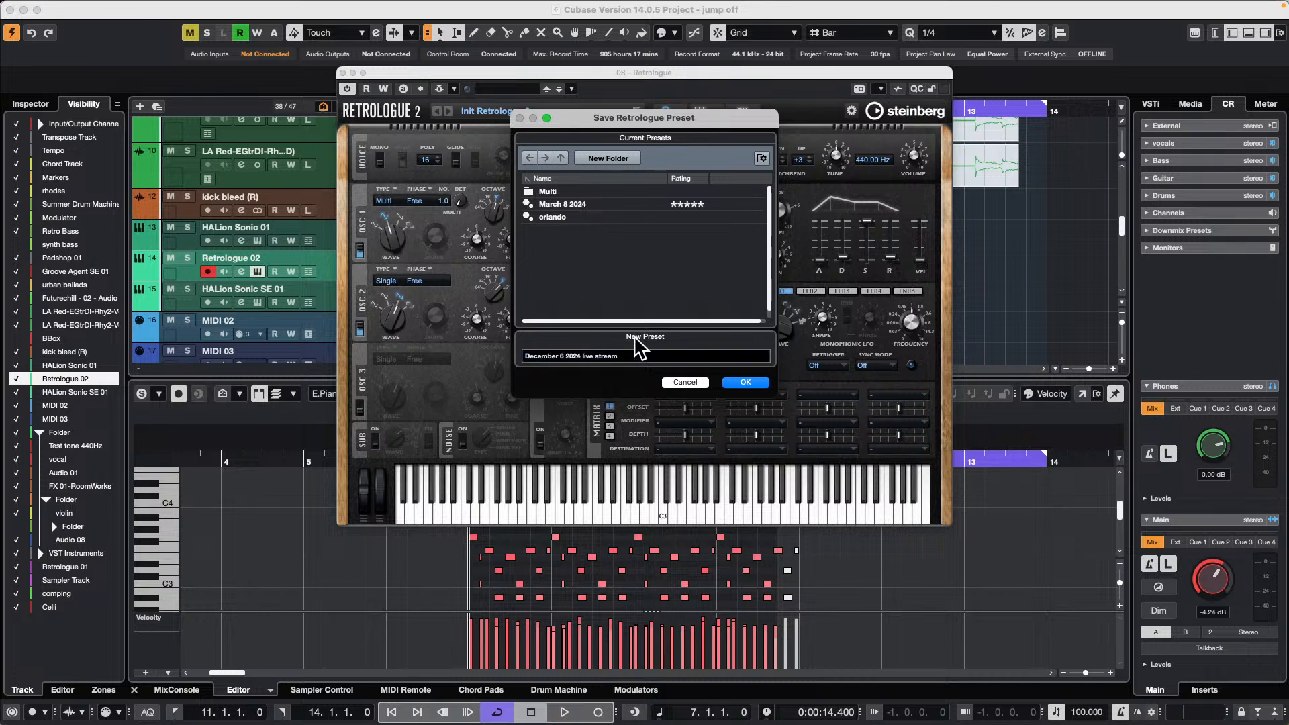
click(634, 356)
click(633, 356)
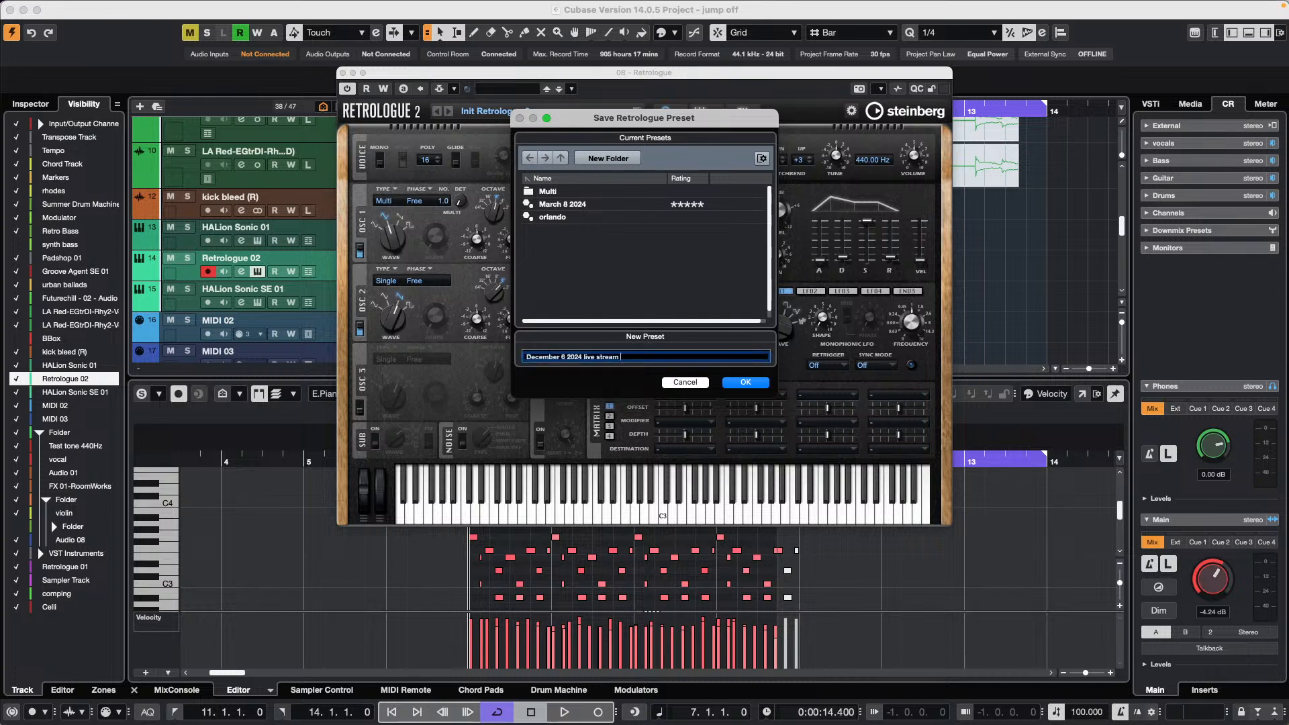
click(751, 386)
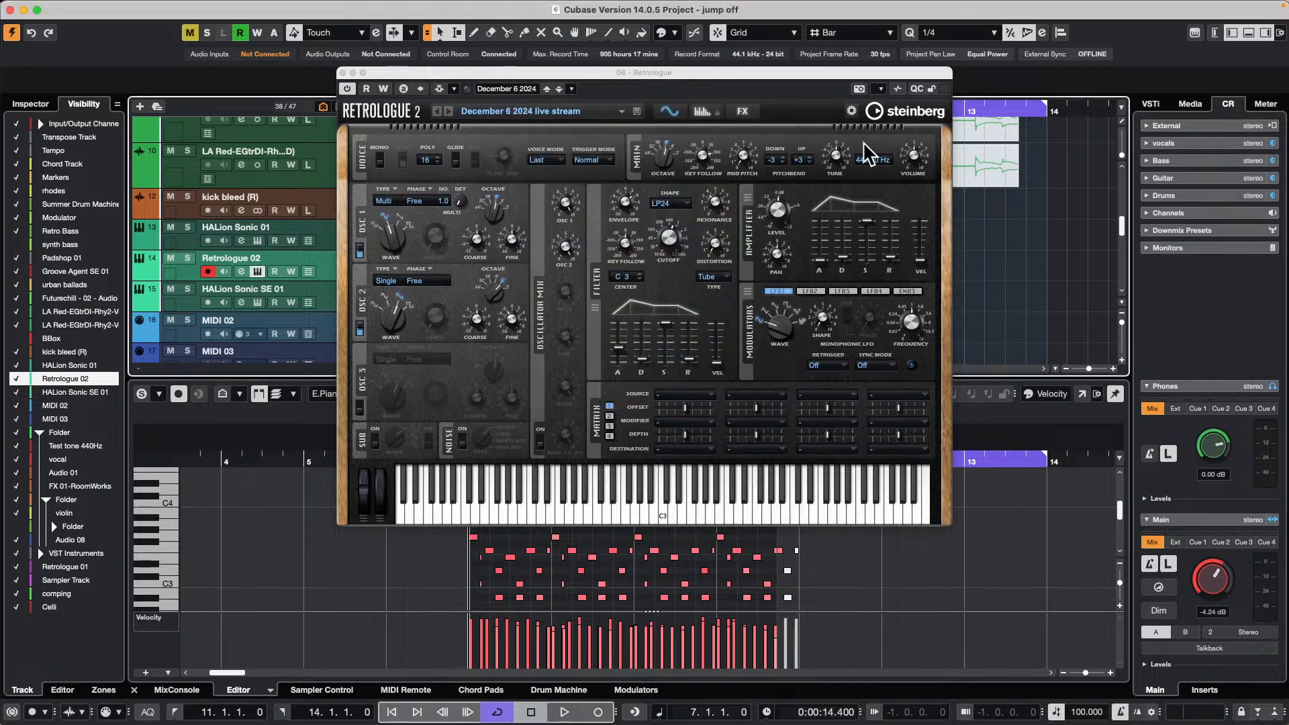
click(342, 72)
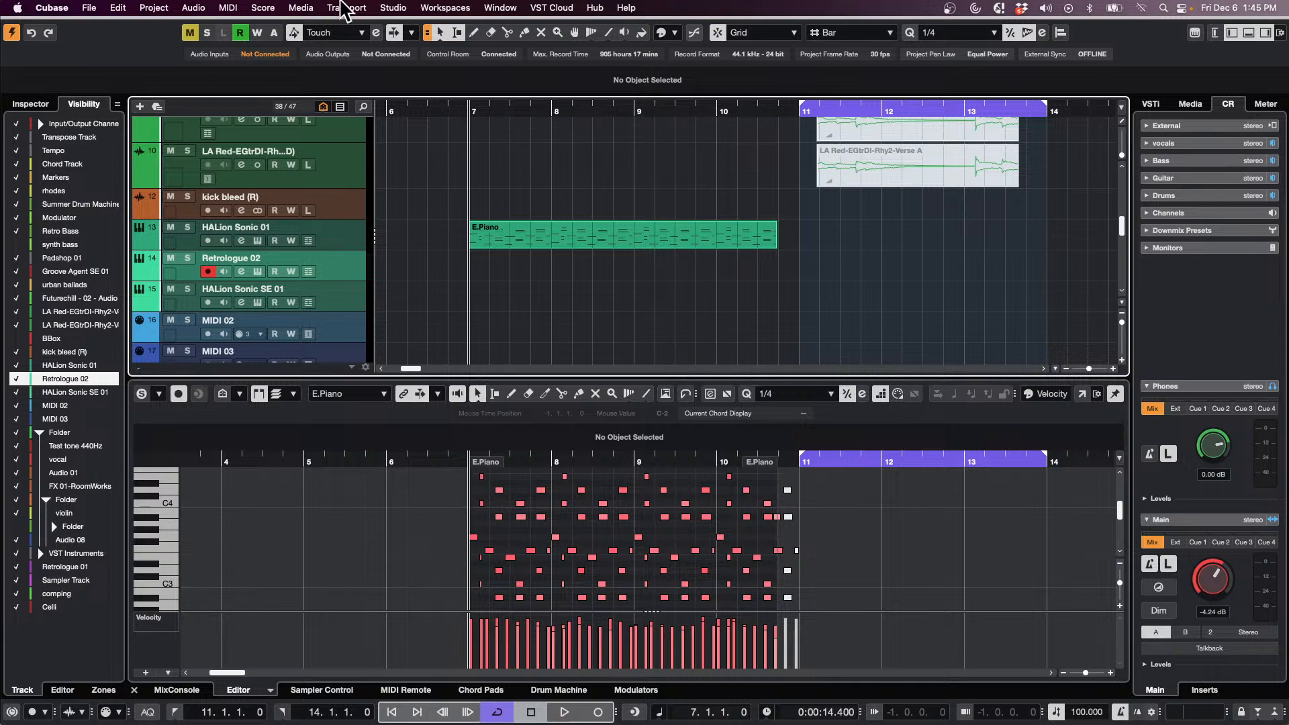
Open MediaBay and browse User Content > VST3 Presets > Steinberg Media Technologies to examine the Retrologue presets
click(306, 7)
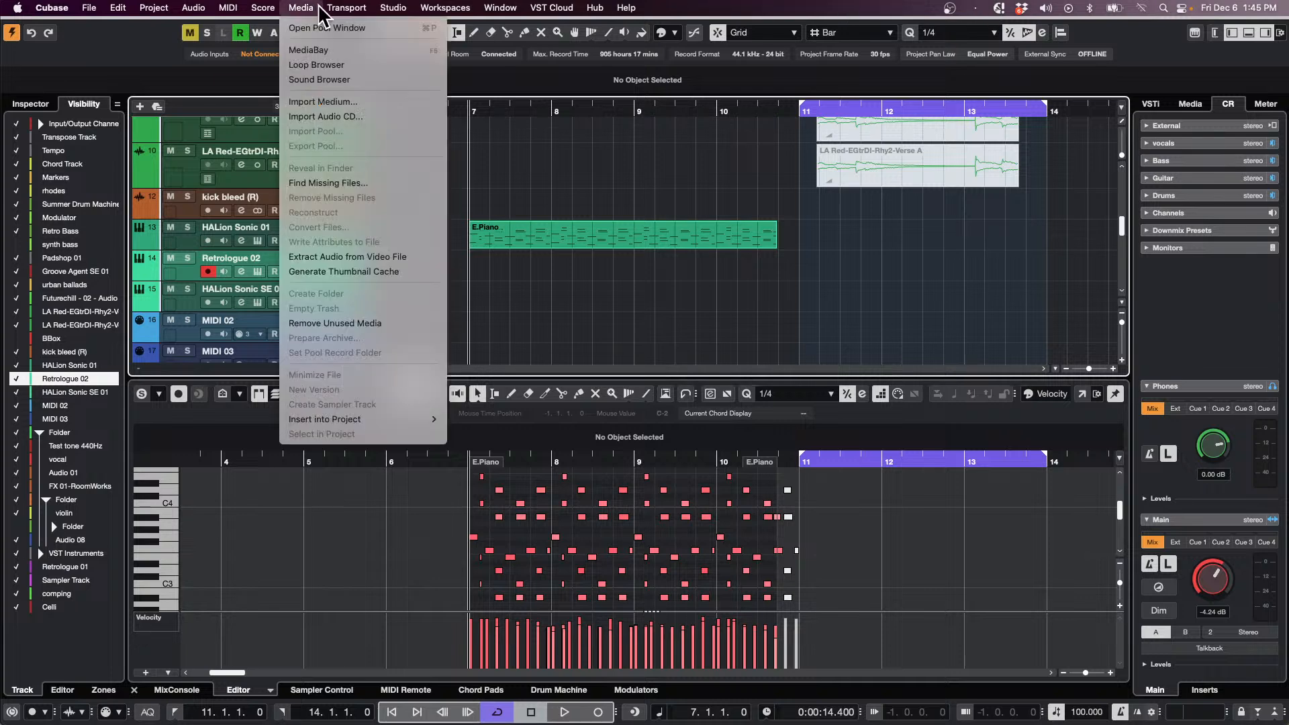
click(345, 50)
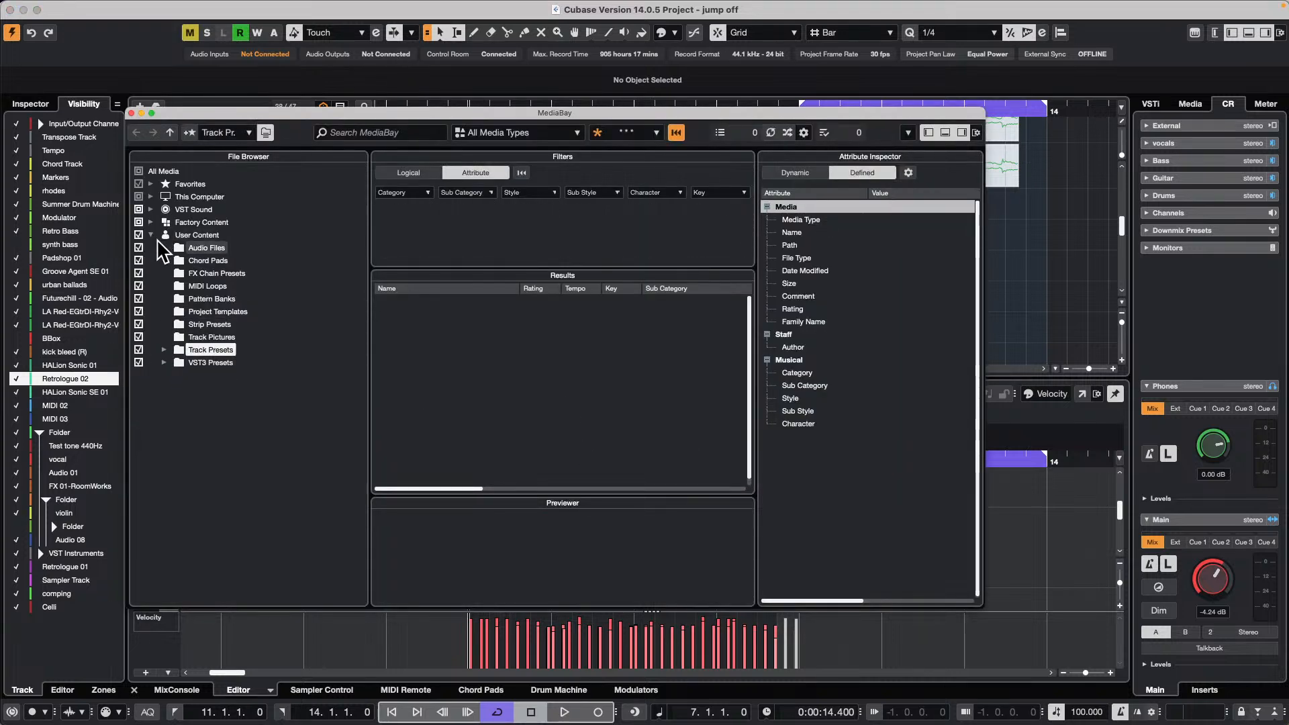
click(163, 362)
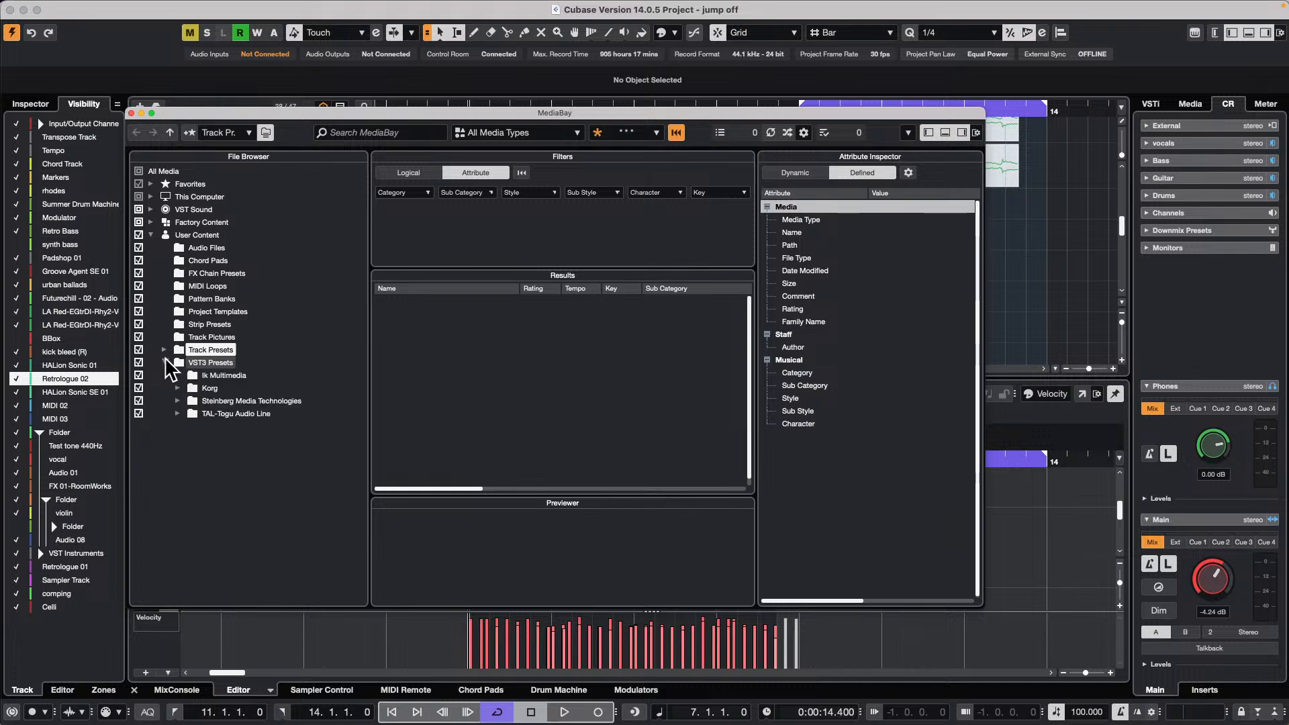
click(179, 401)
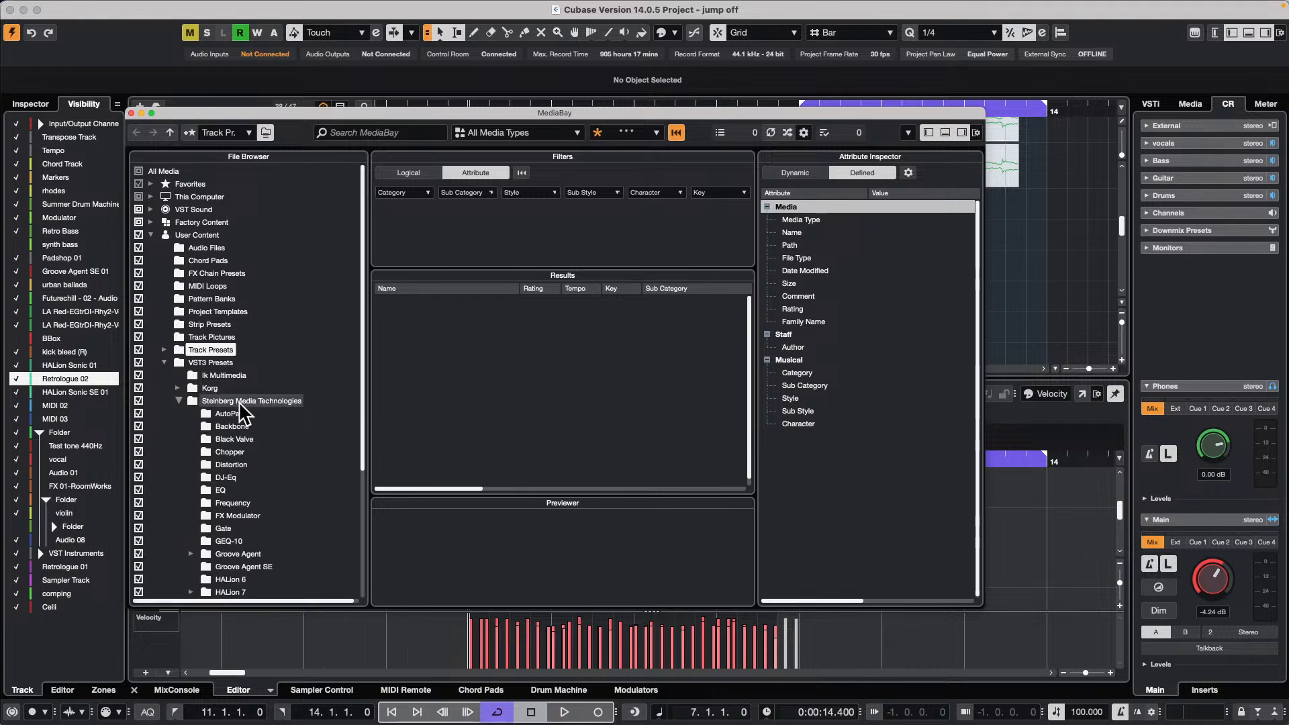
scroll(243, 410, down, 1)
scroll(256, 422, down, 5)
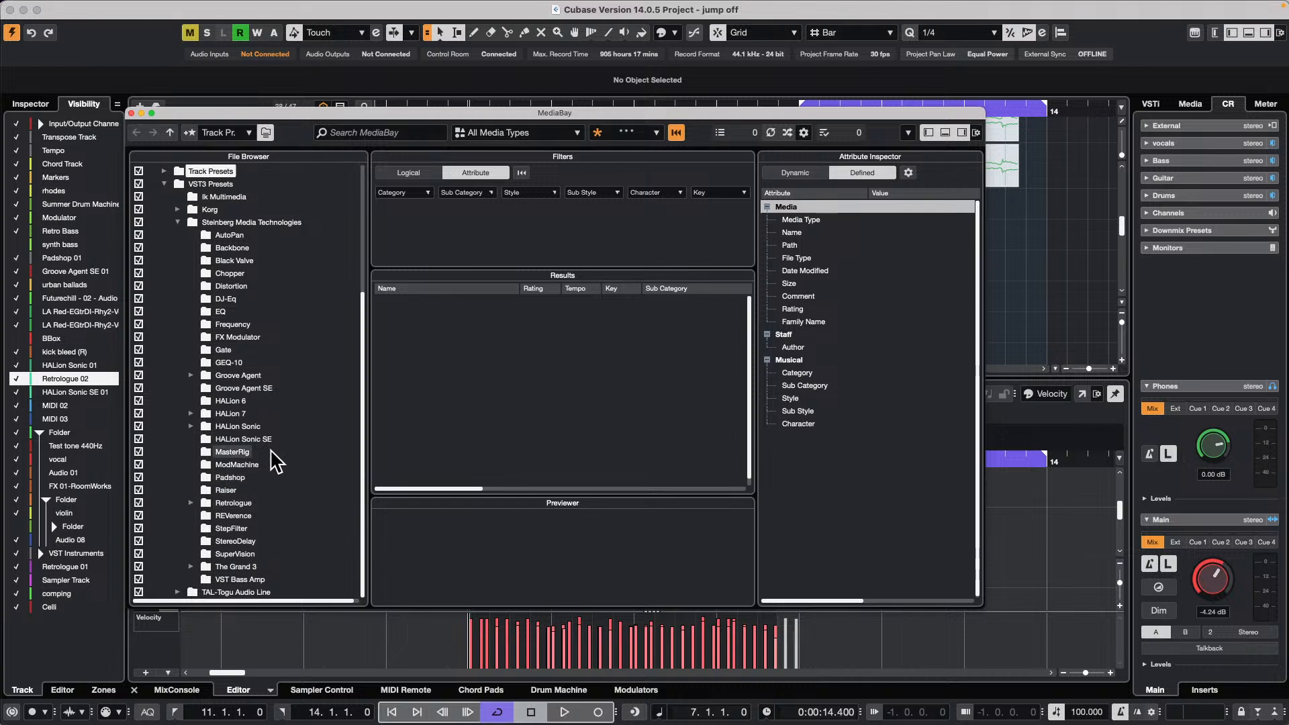
click(191, 504)
click(238, 509)
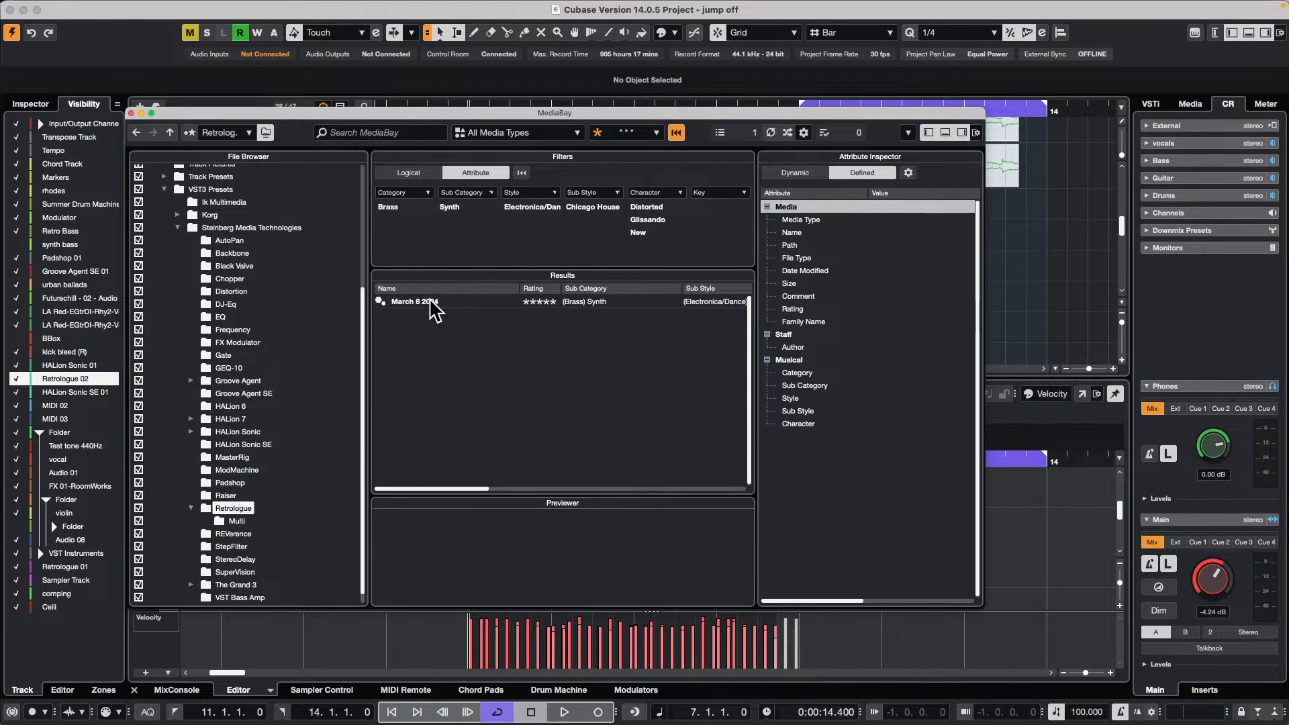
Rescan the Retrologue and Steinberg Media Technologies preset folders in MediaBay and close its window
right_click(218, 511)
click(260, 578)
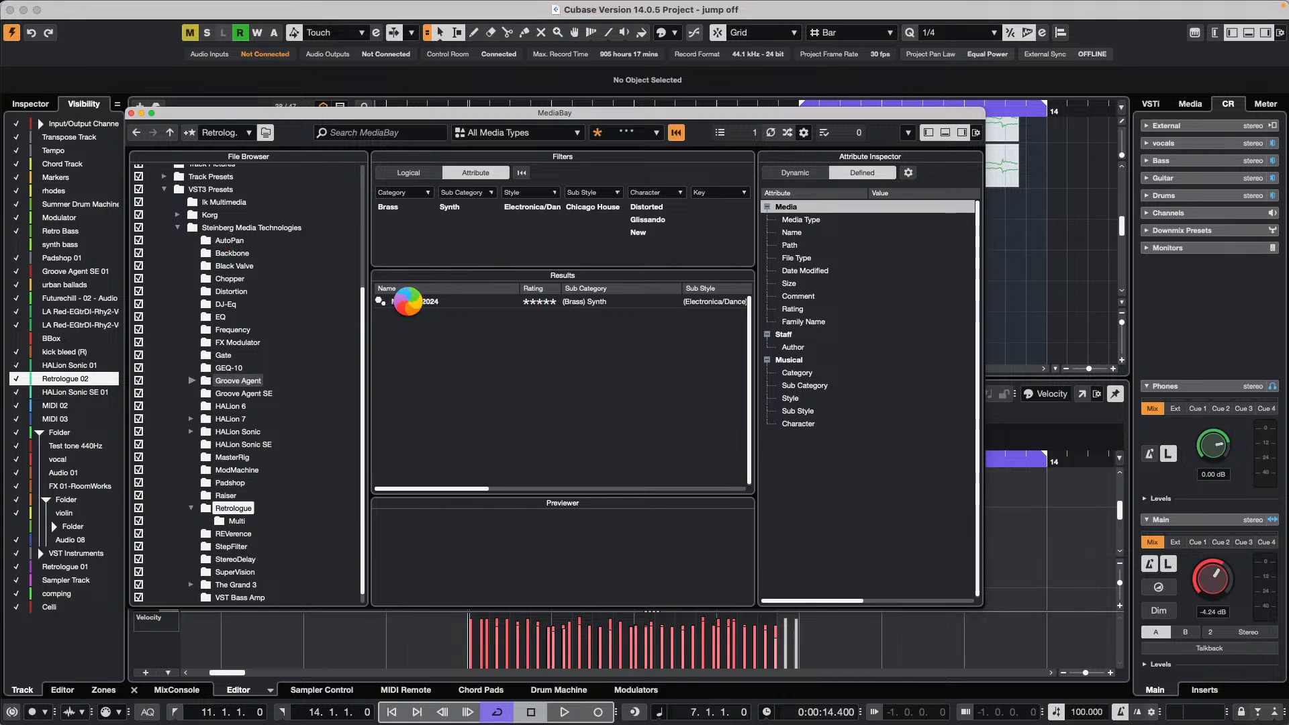
click(396, 322)
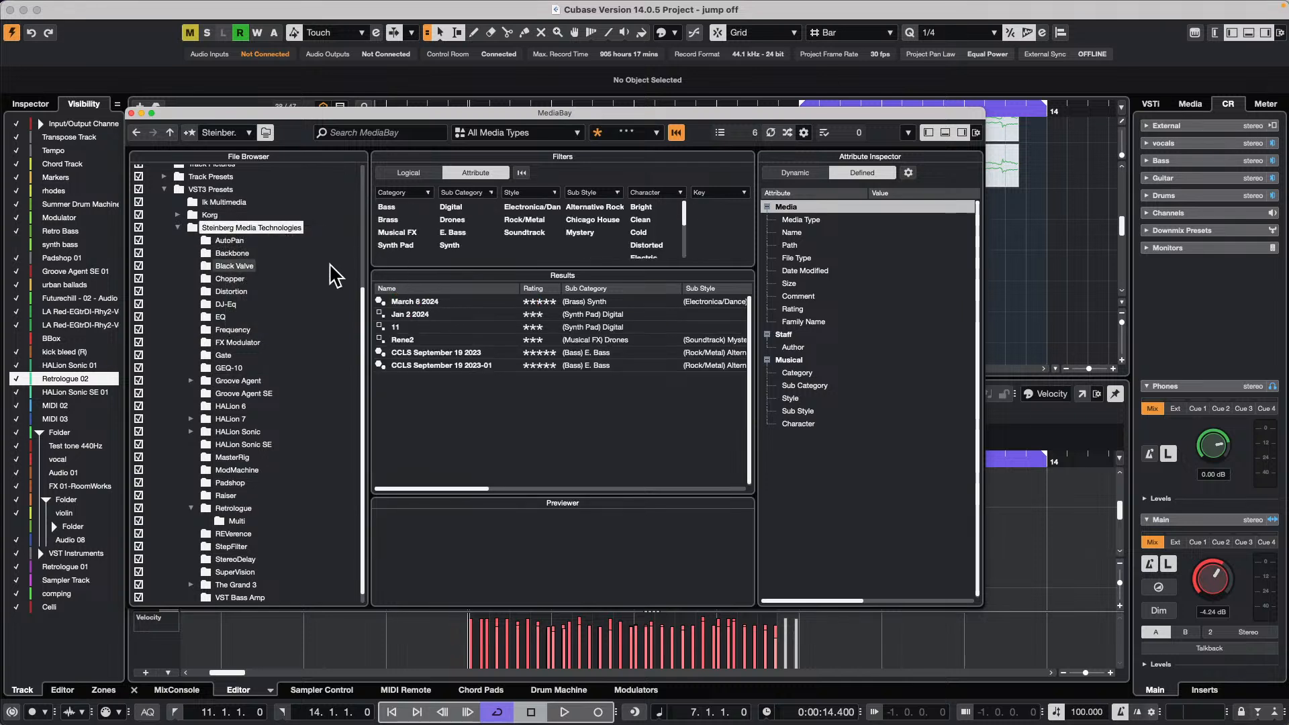
right_click(236, 230)
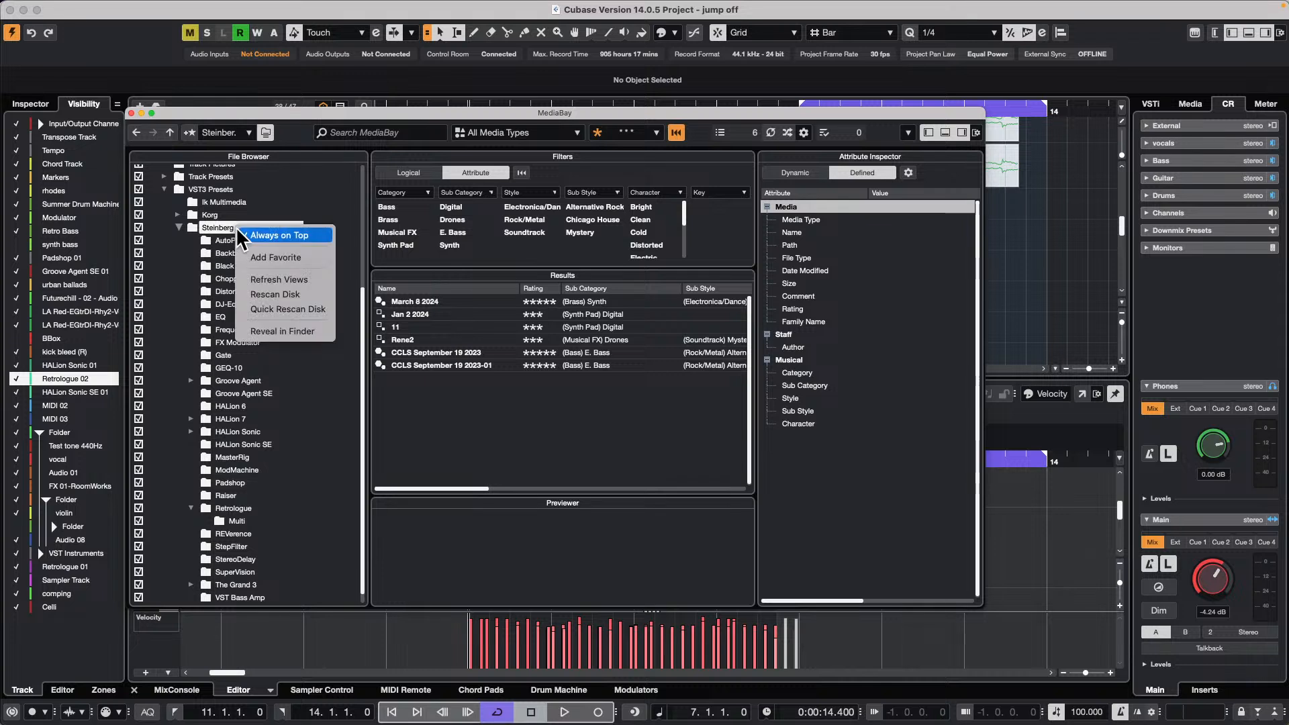
click(286, 294)
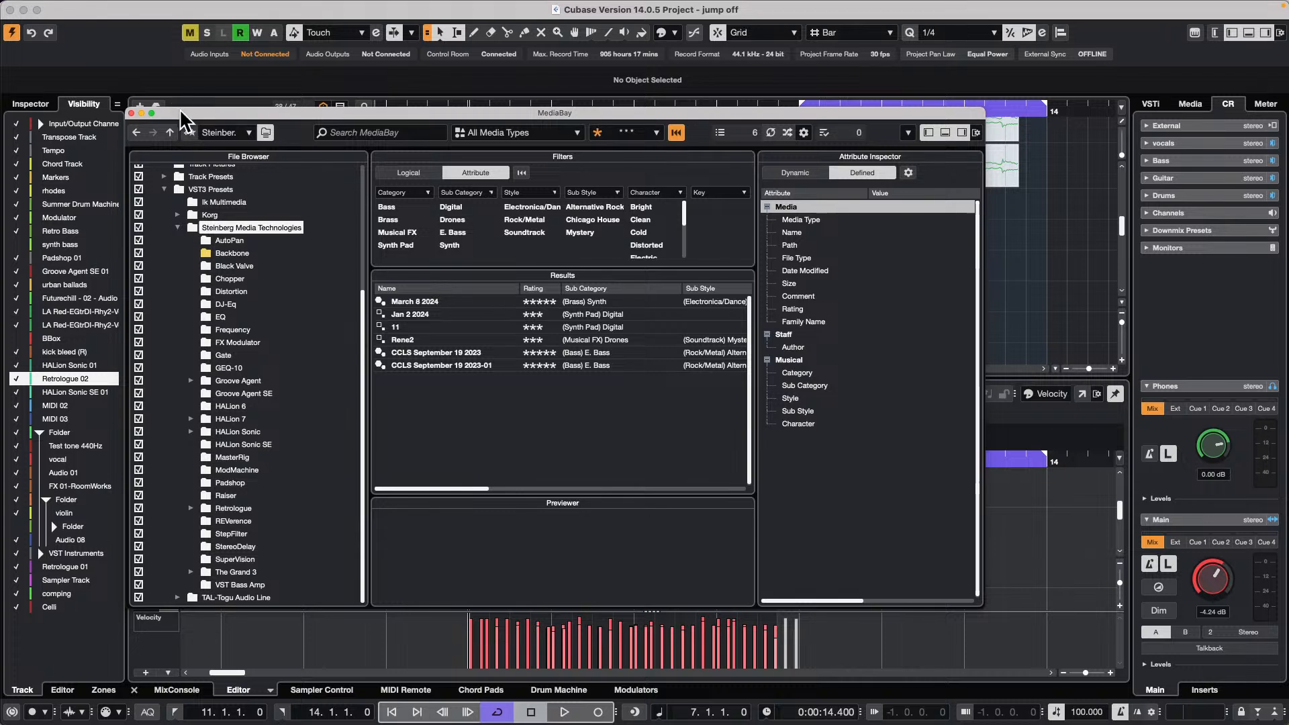
drag(180, 113, 314, 170)
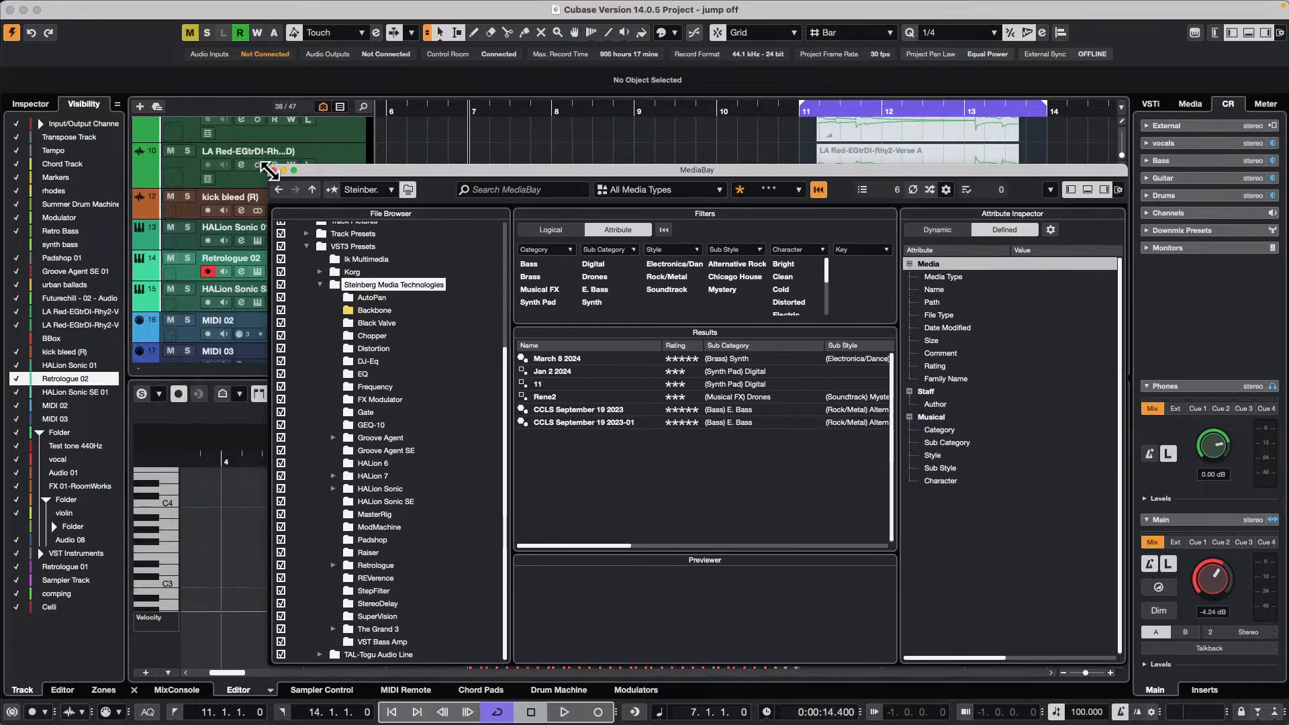
click(276, 170)
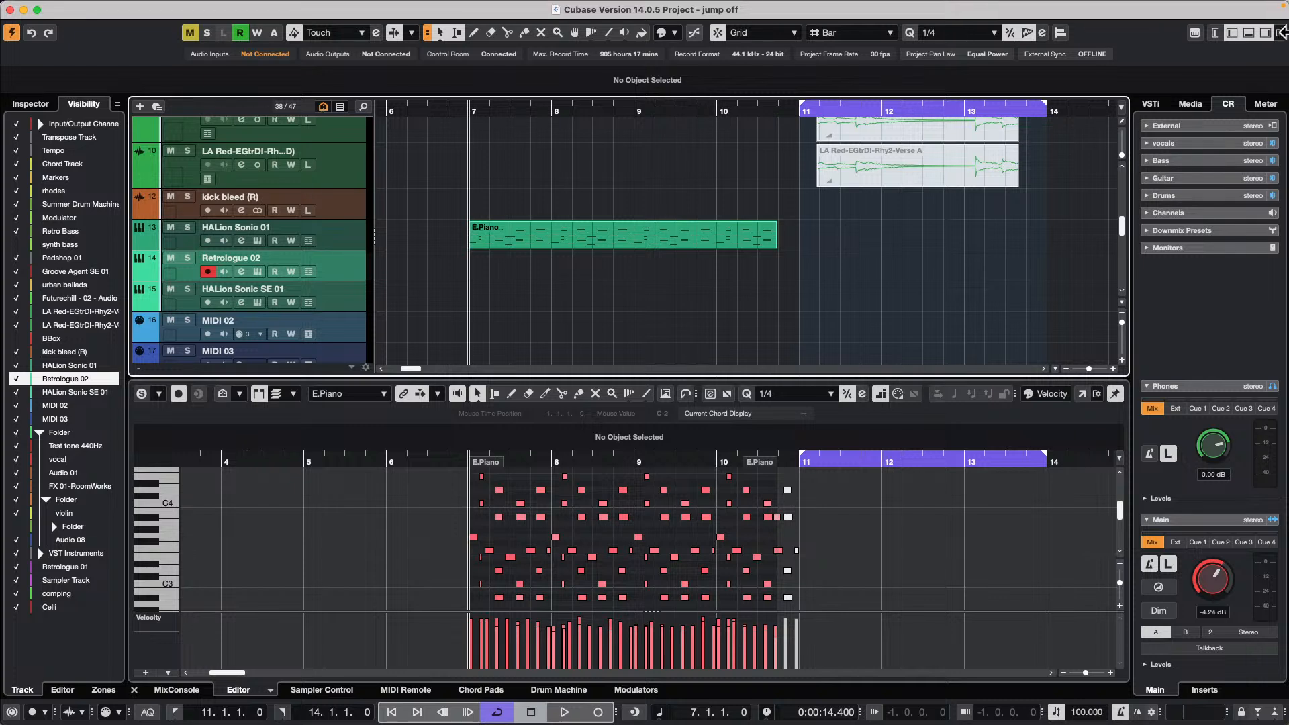
Create an instrument track from the user VST instrument preset "December 6 2024 live stream" and check its sound settings in Retrologue
click(1190, 105)
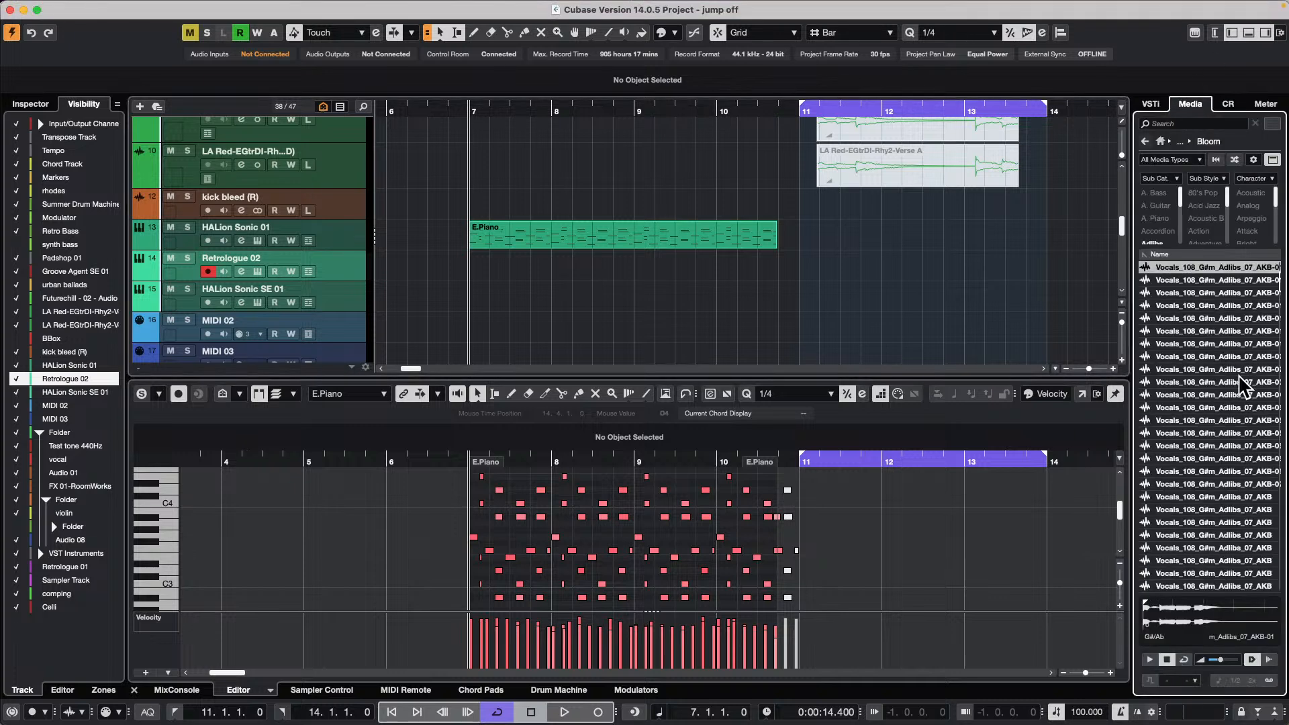
click(1160, 141)
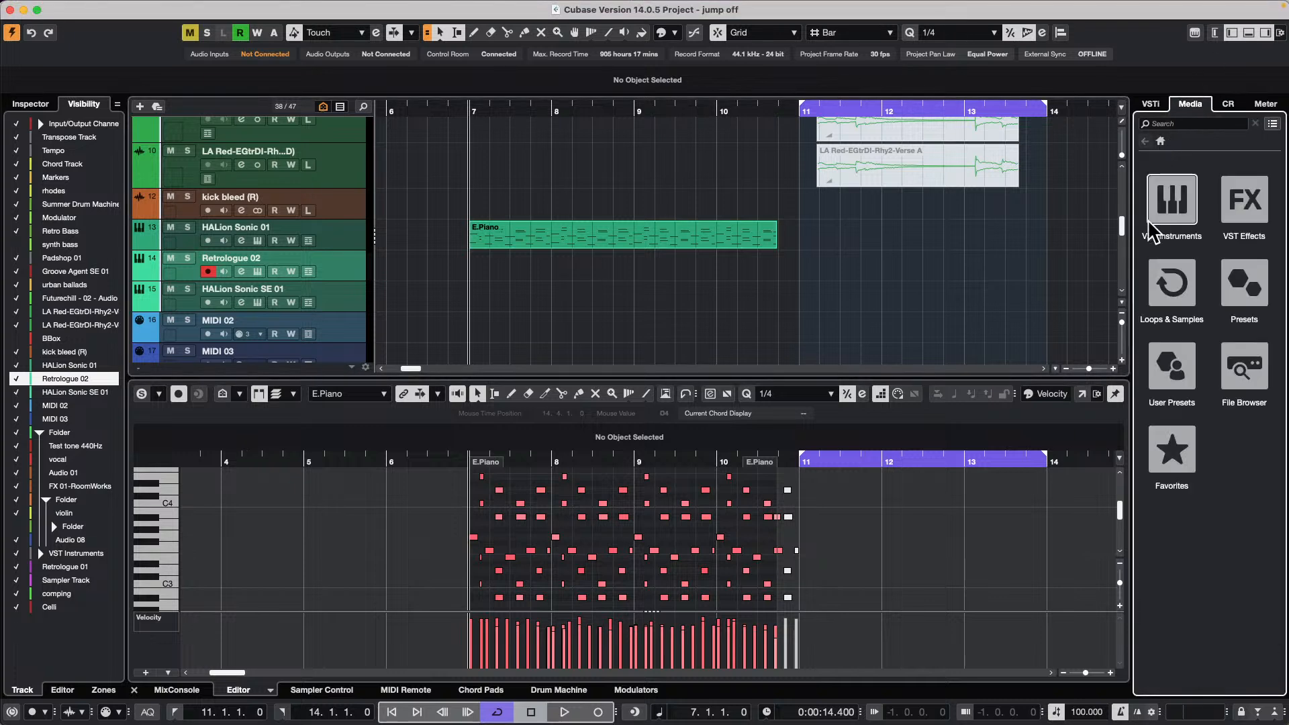
click(1178, 372)
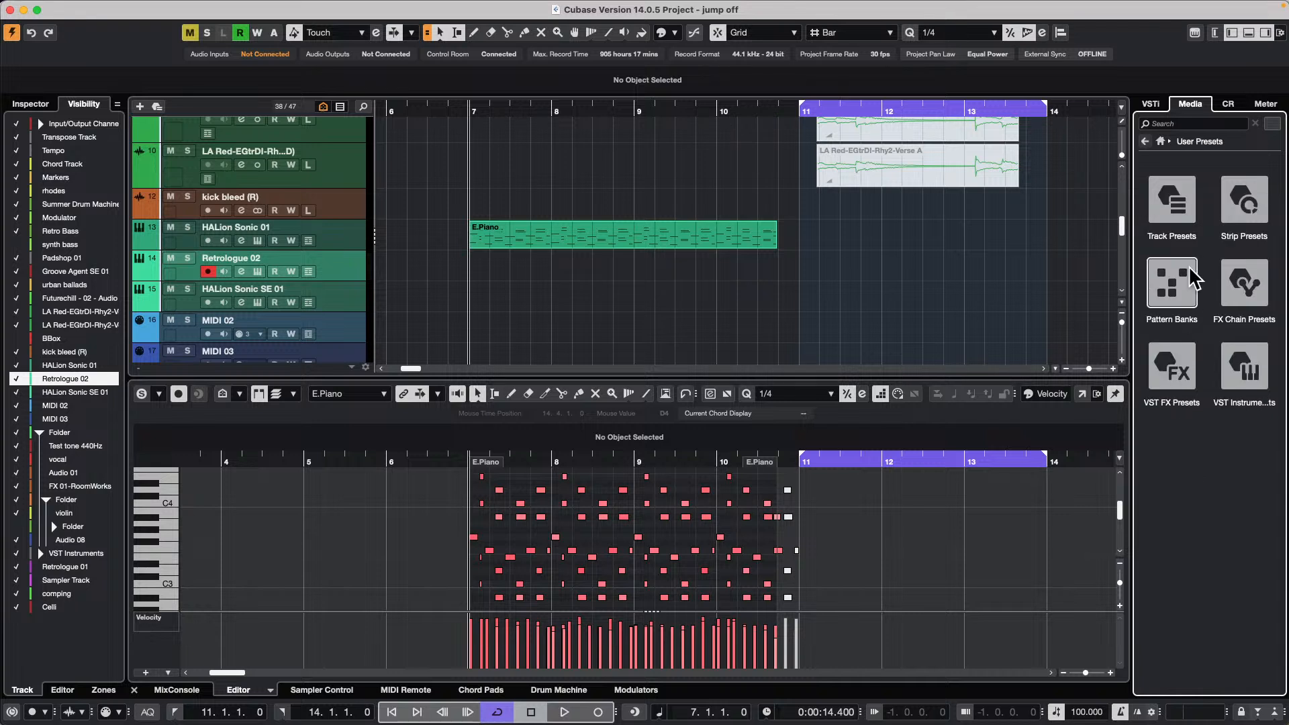
click(1241, 357)
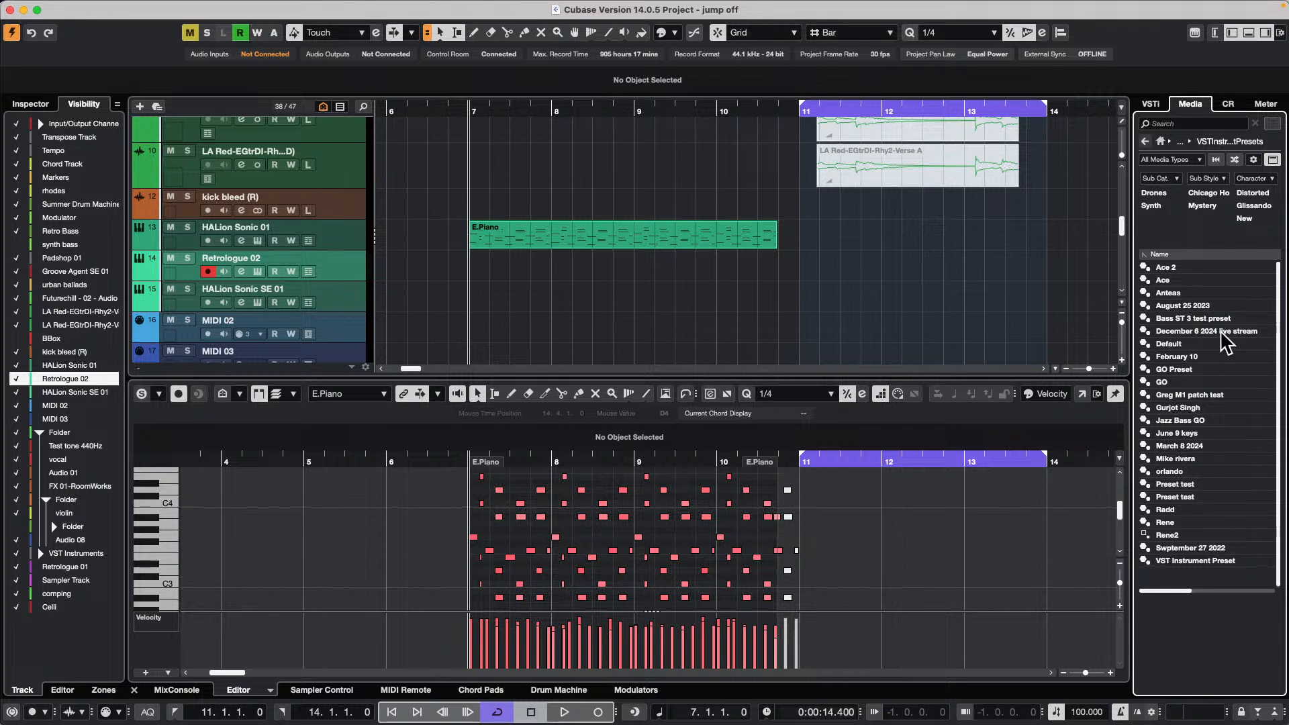
click(1218, 331)
drag(1221, 332, 302, 280)
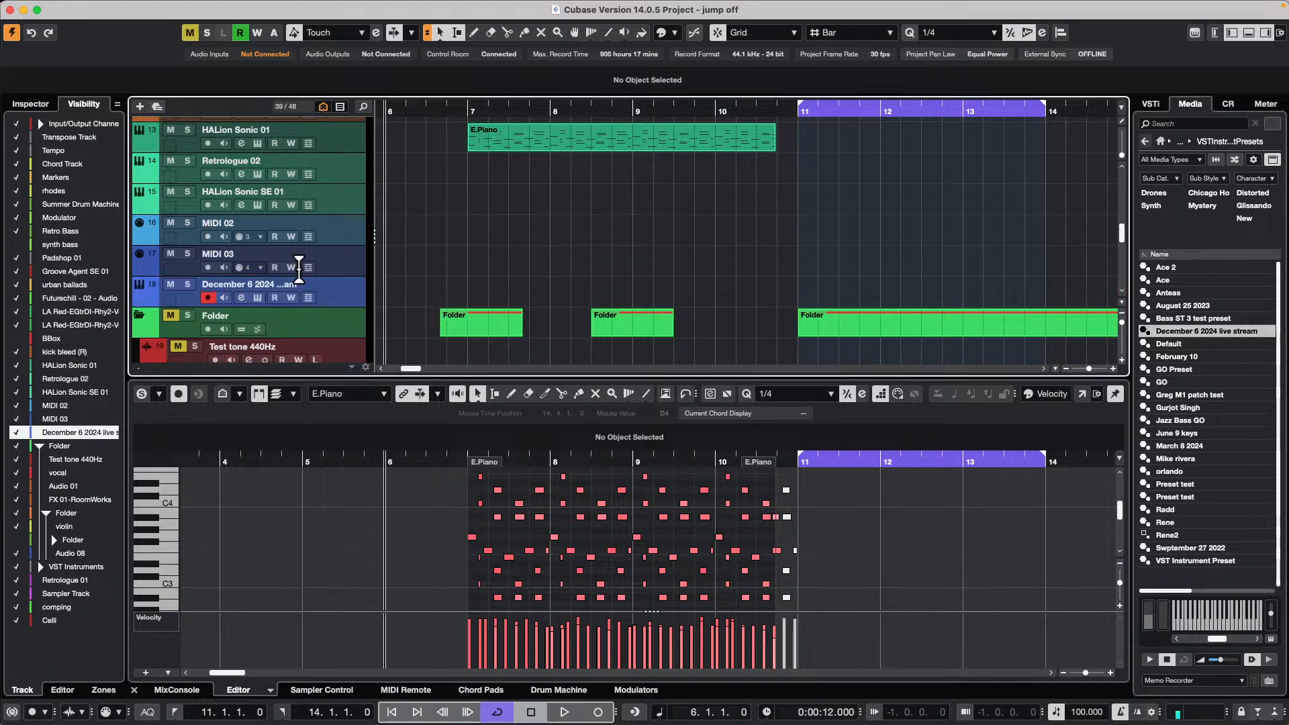
click(258, 298)
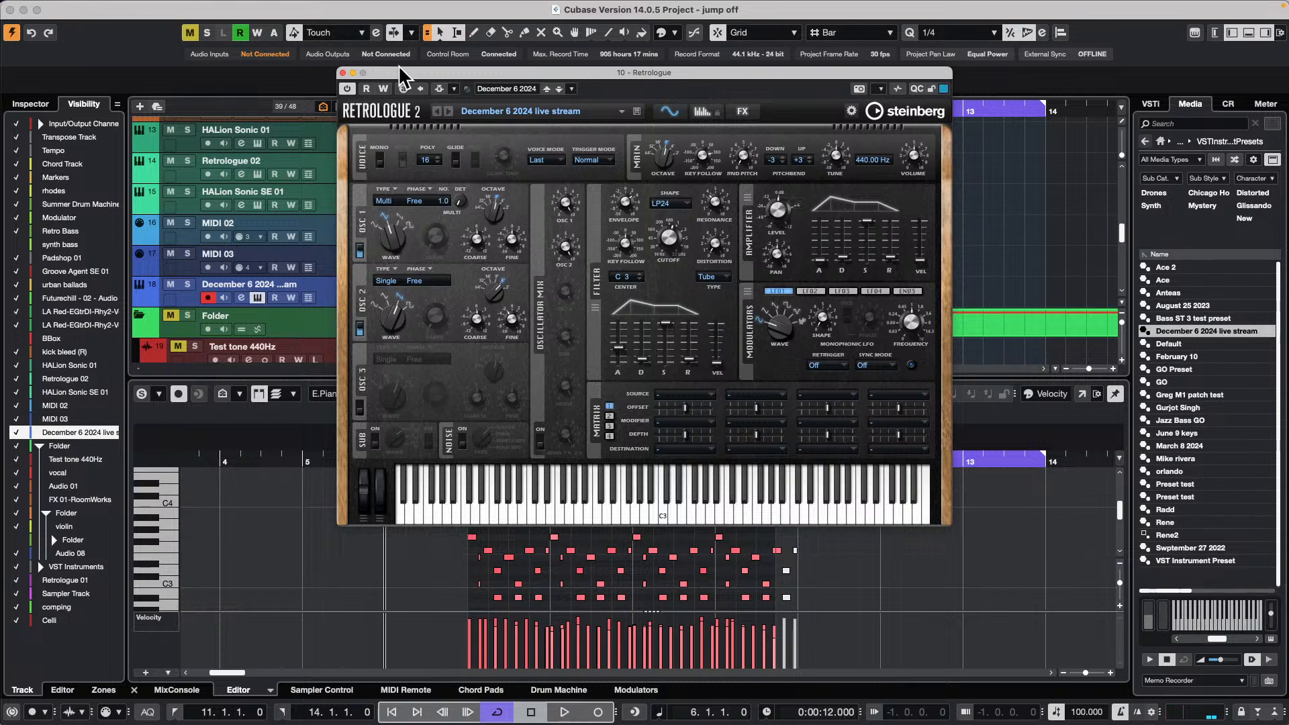
click(342, 72)
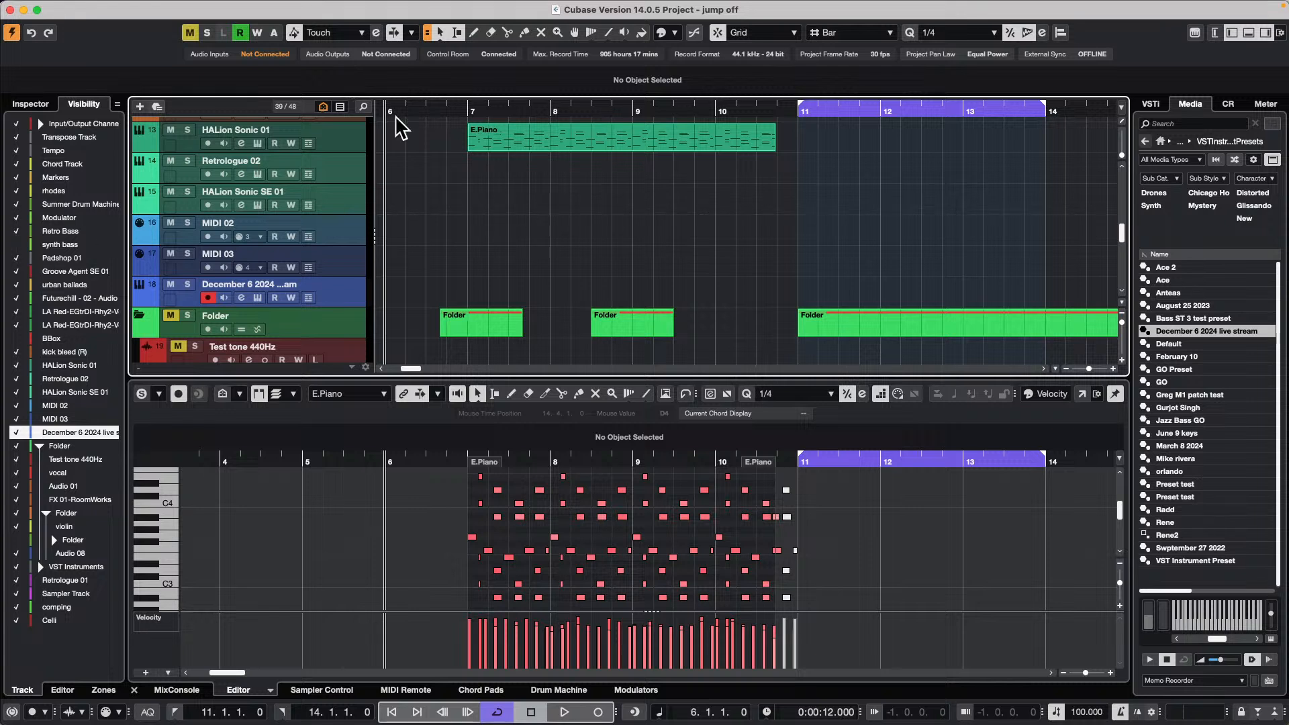
Show the Inspector and select the MIDI 02 track
click(30, 104)
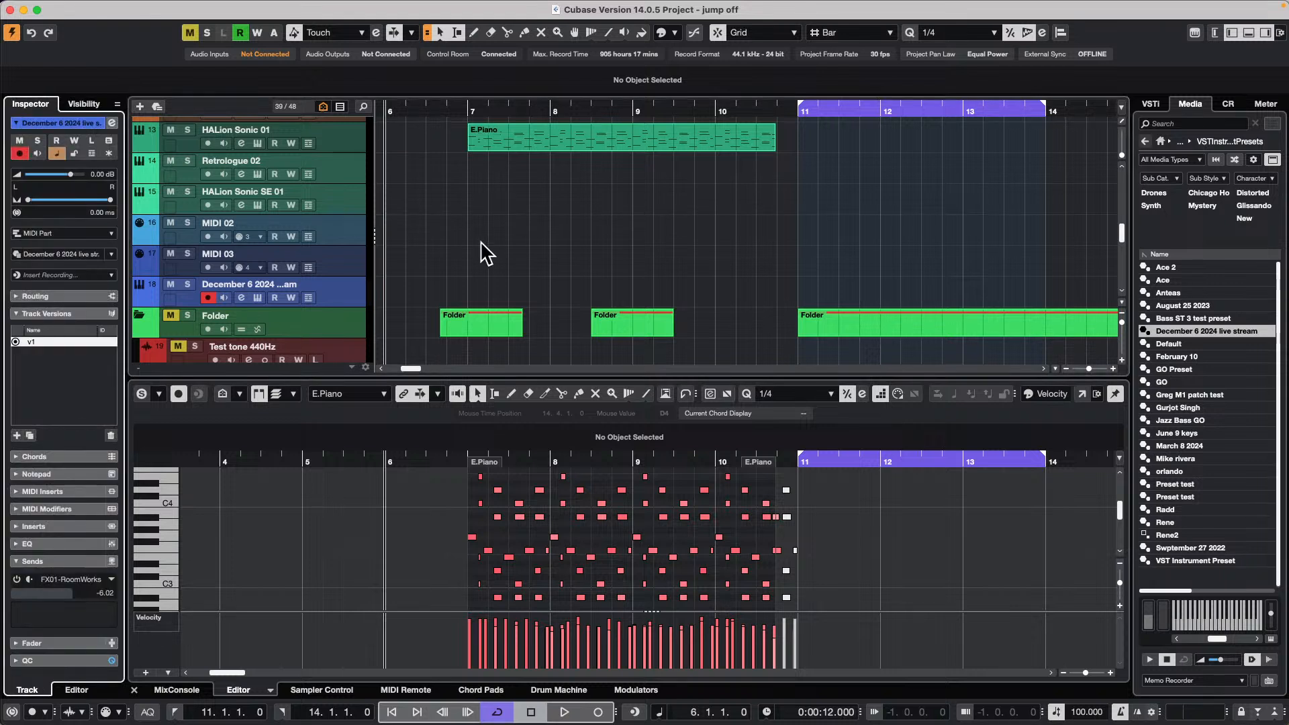
click(345, 229)
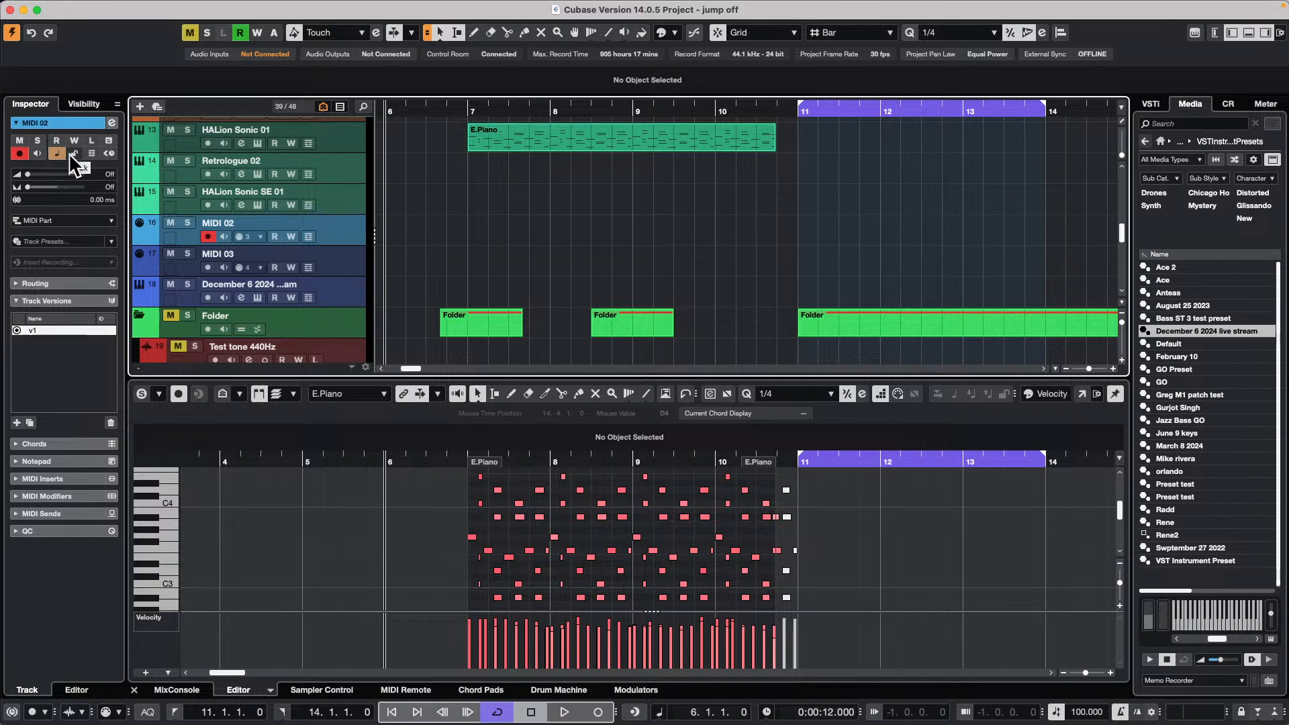
Switch the project ruler's time display to Seconds and return it to Bars+Beats
right_click(427, 113)
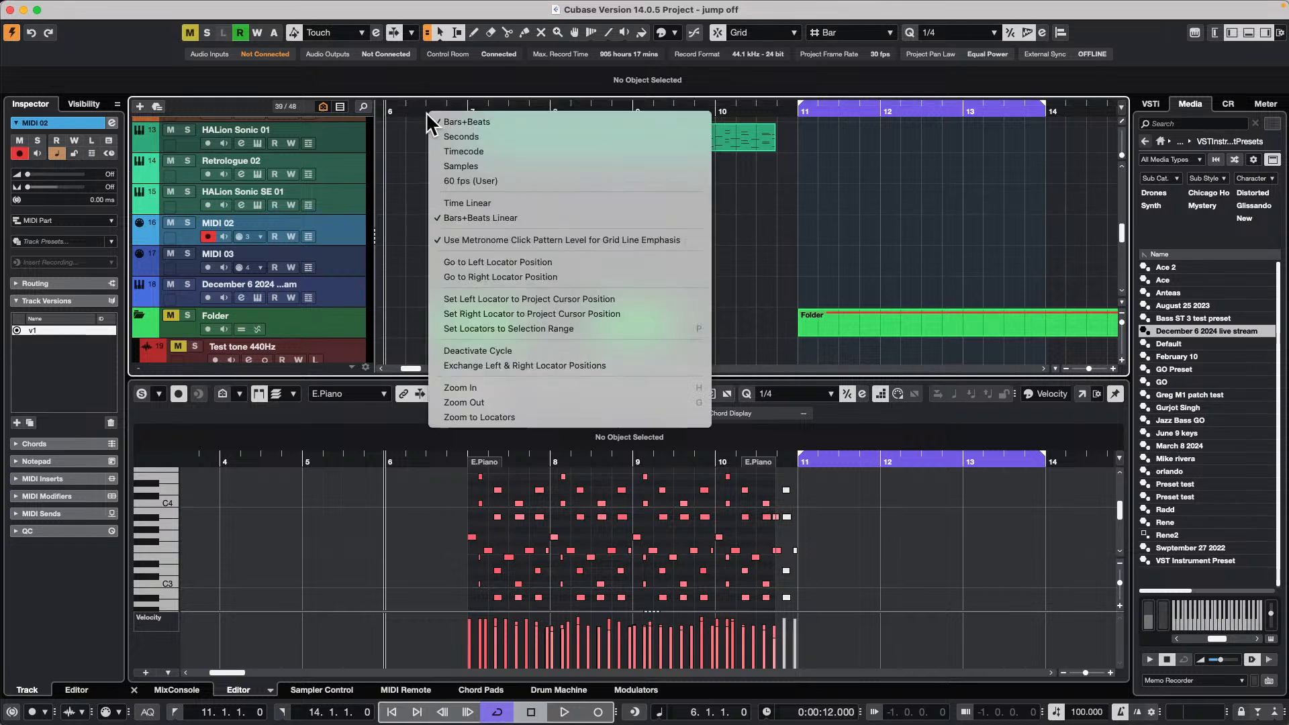
click(469, 137)
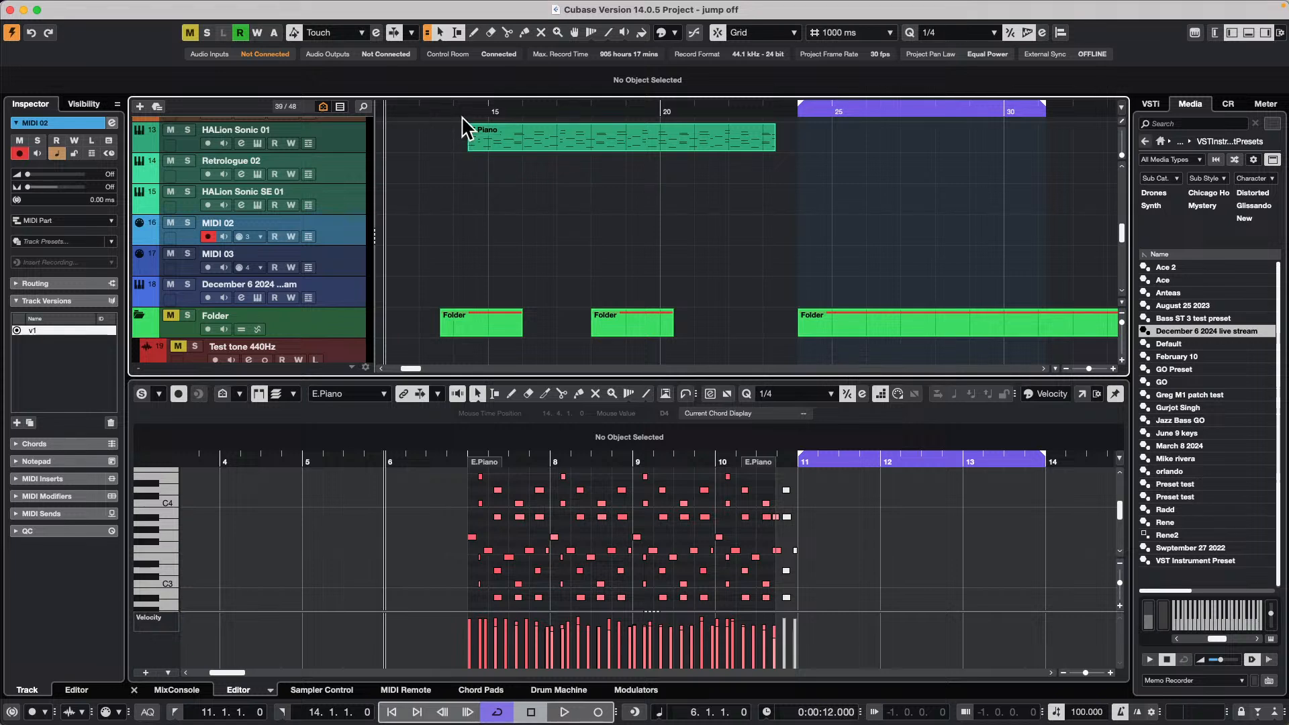
right_click(459, 111)
click(505, 118)
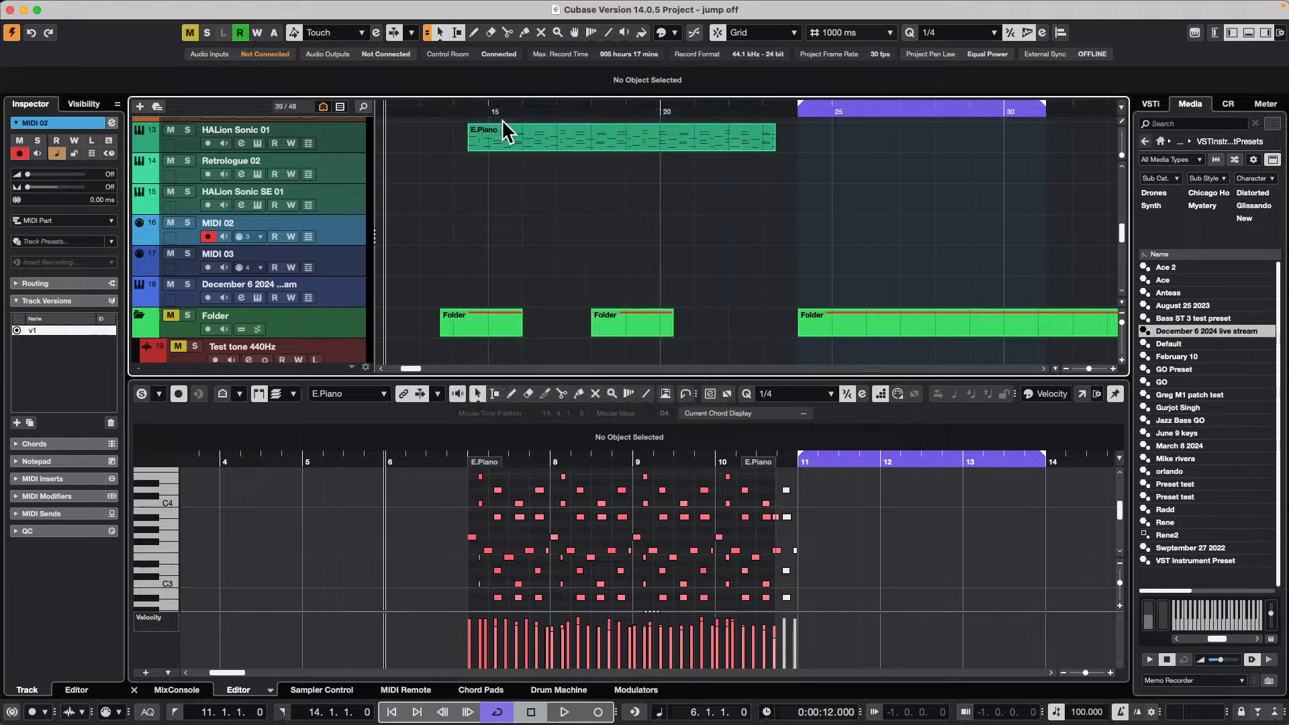
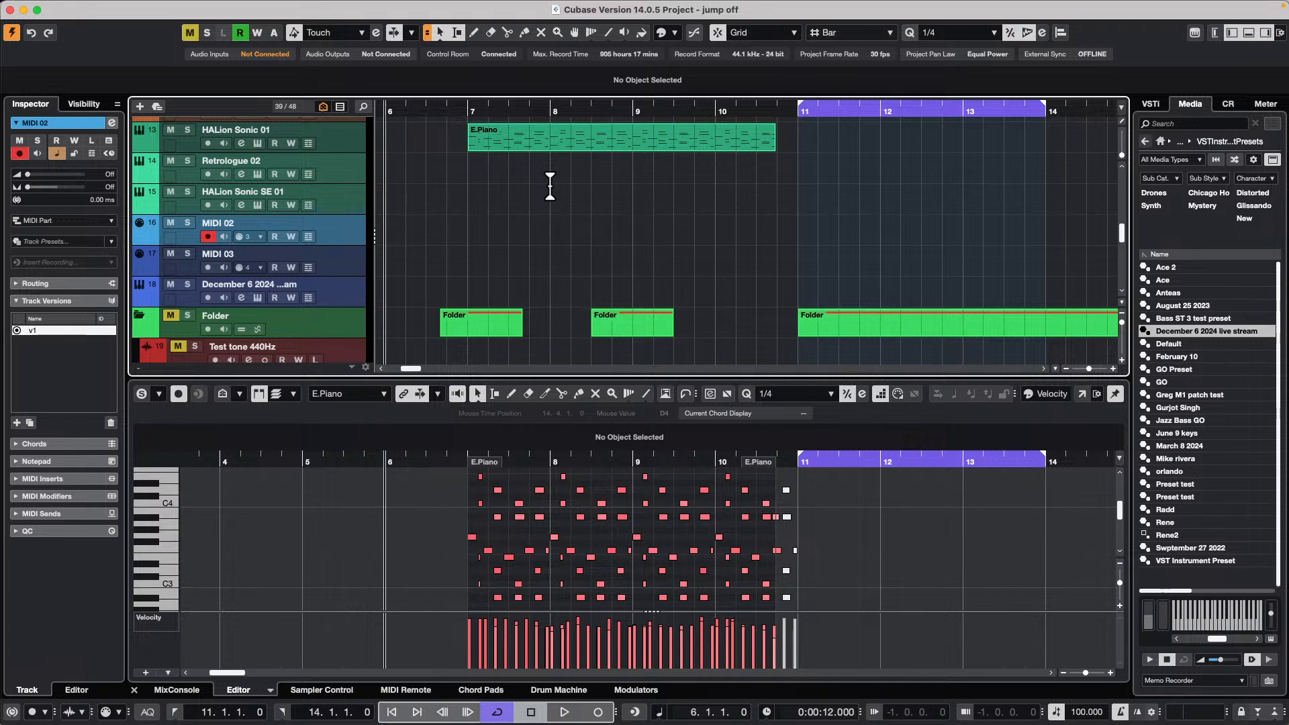
mouse_move(627, 3)
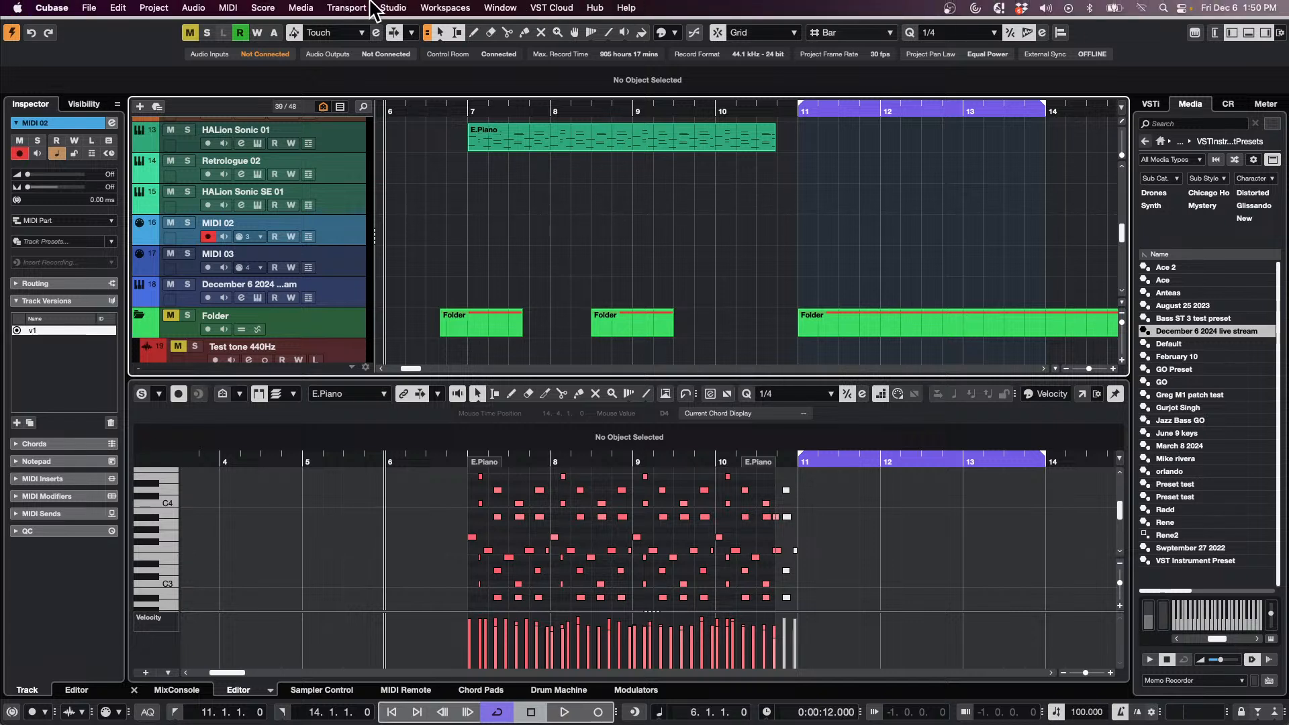
click(394, 10)
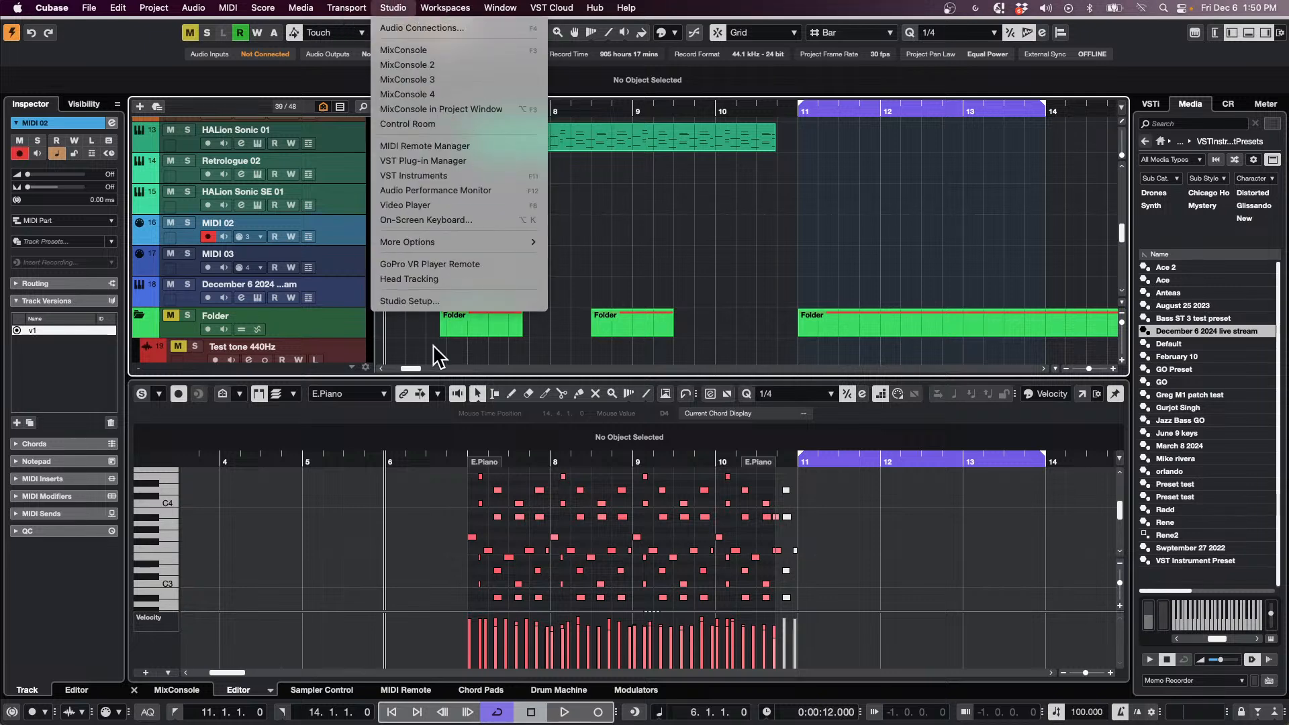
mouse_move(462, 10)
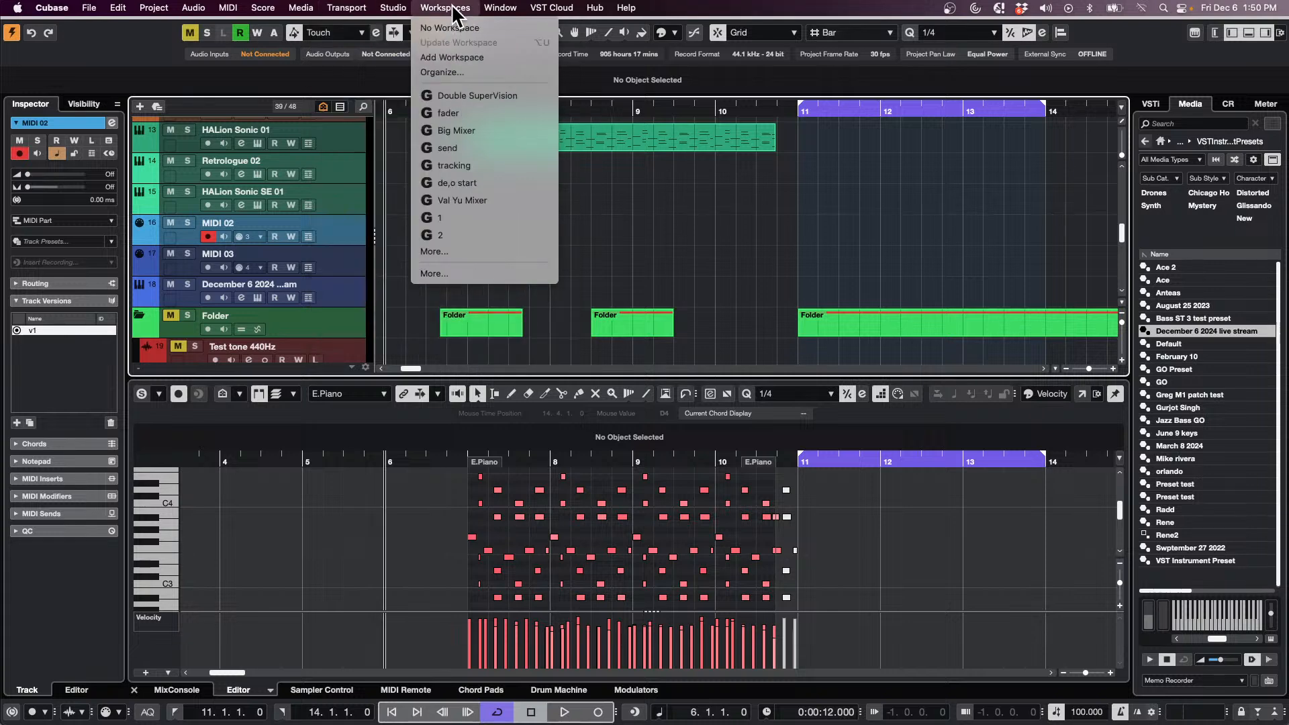
Open the Audio Connections output busses and expand the Stereo bus to show its channels
mouse_move(393, 9)
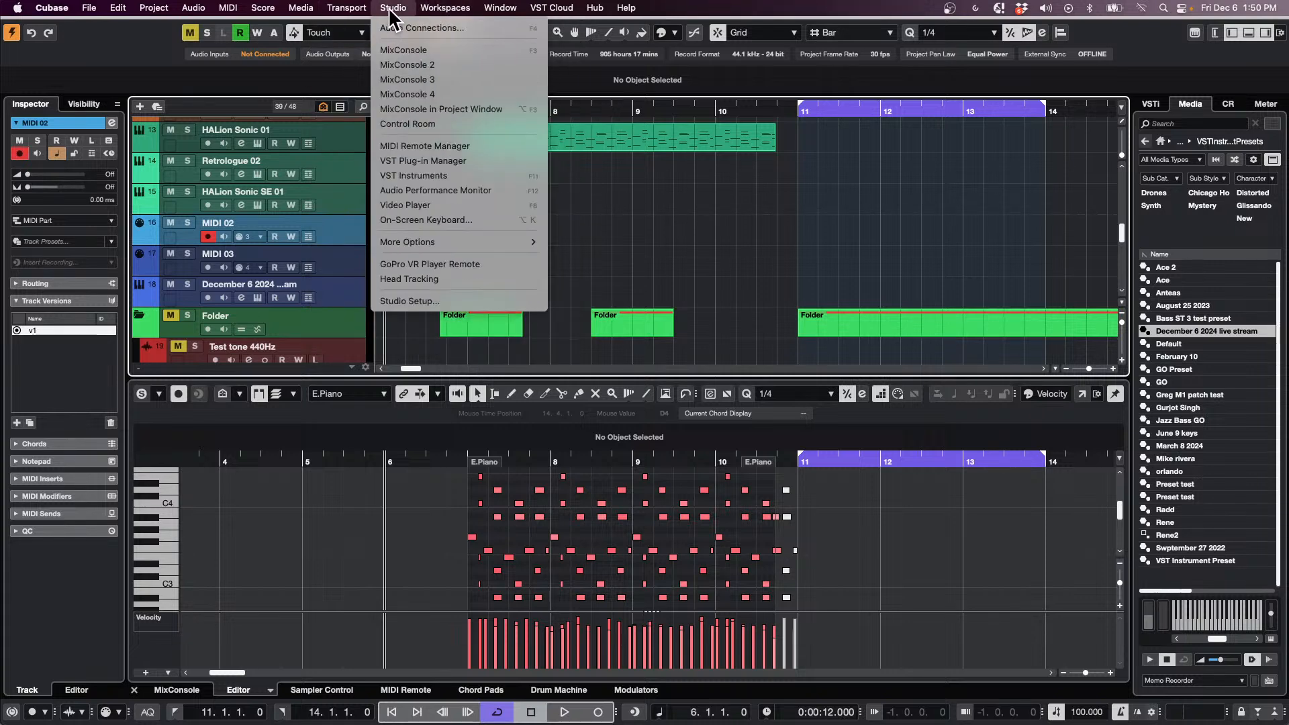
mouse_move(302, 8)
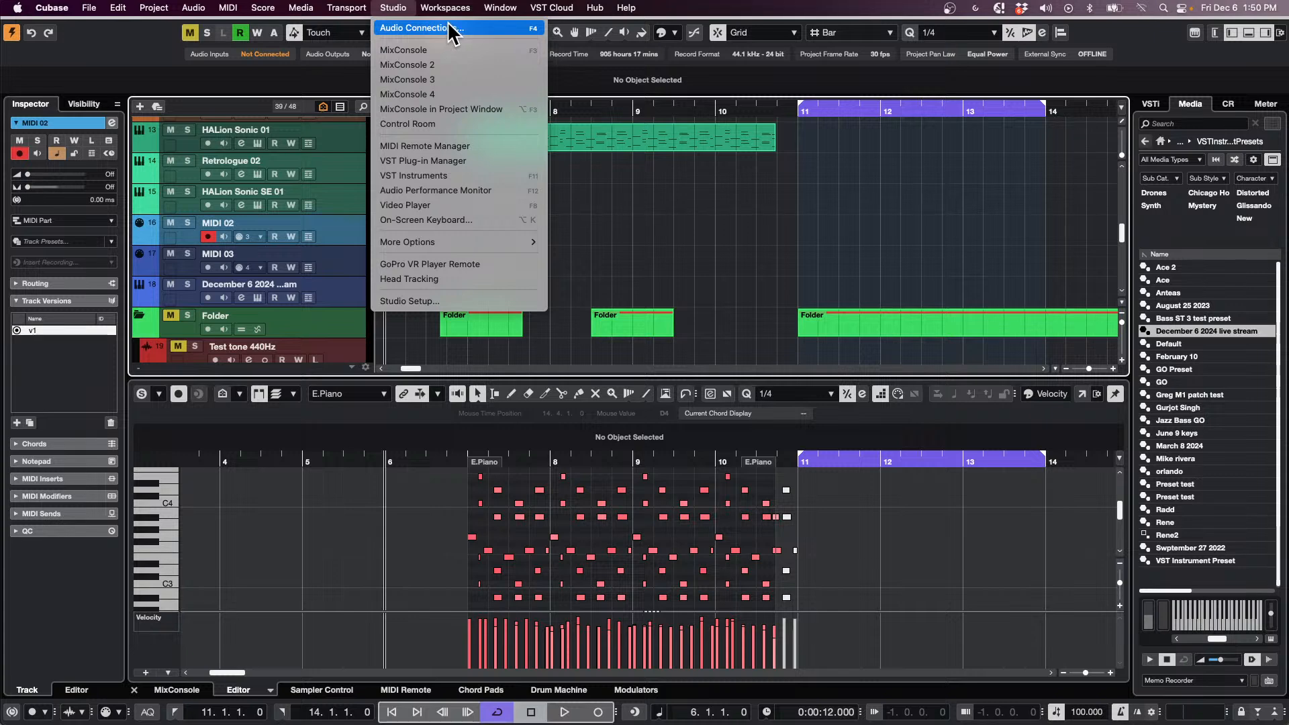
click(482, 30)
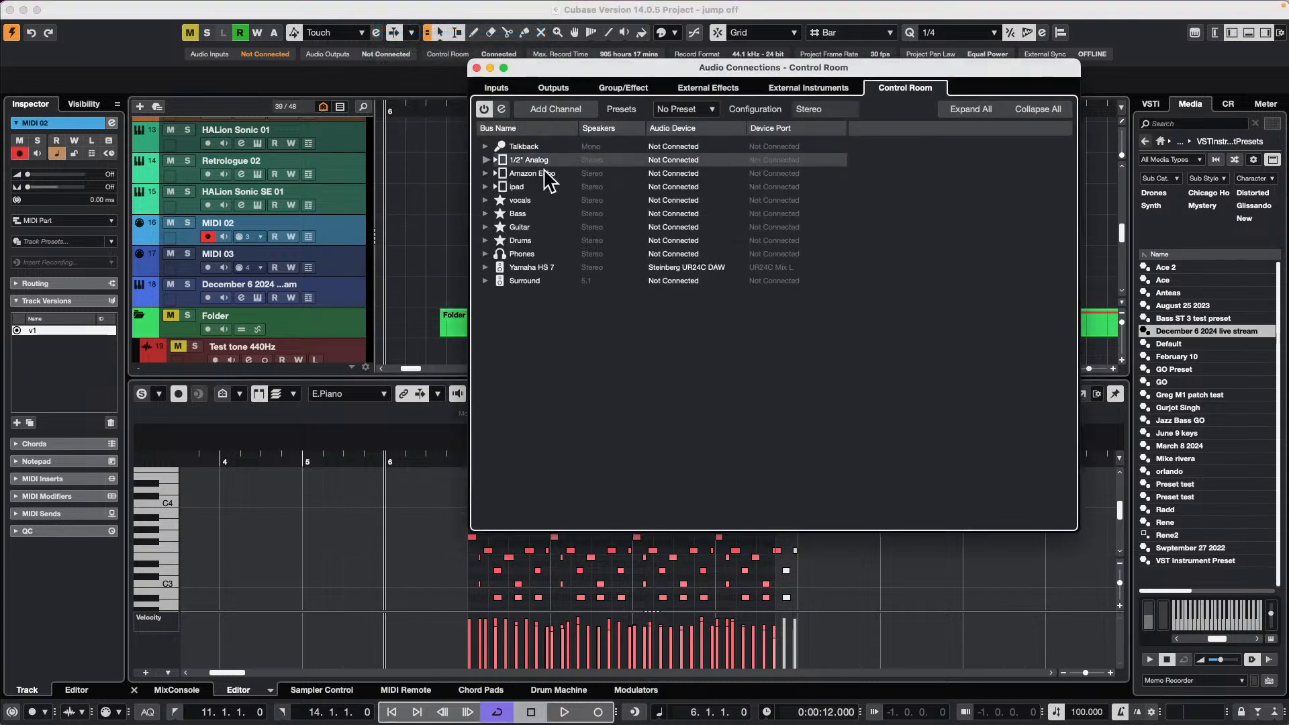
click(553, 88)
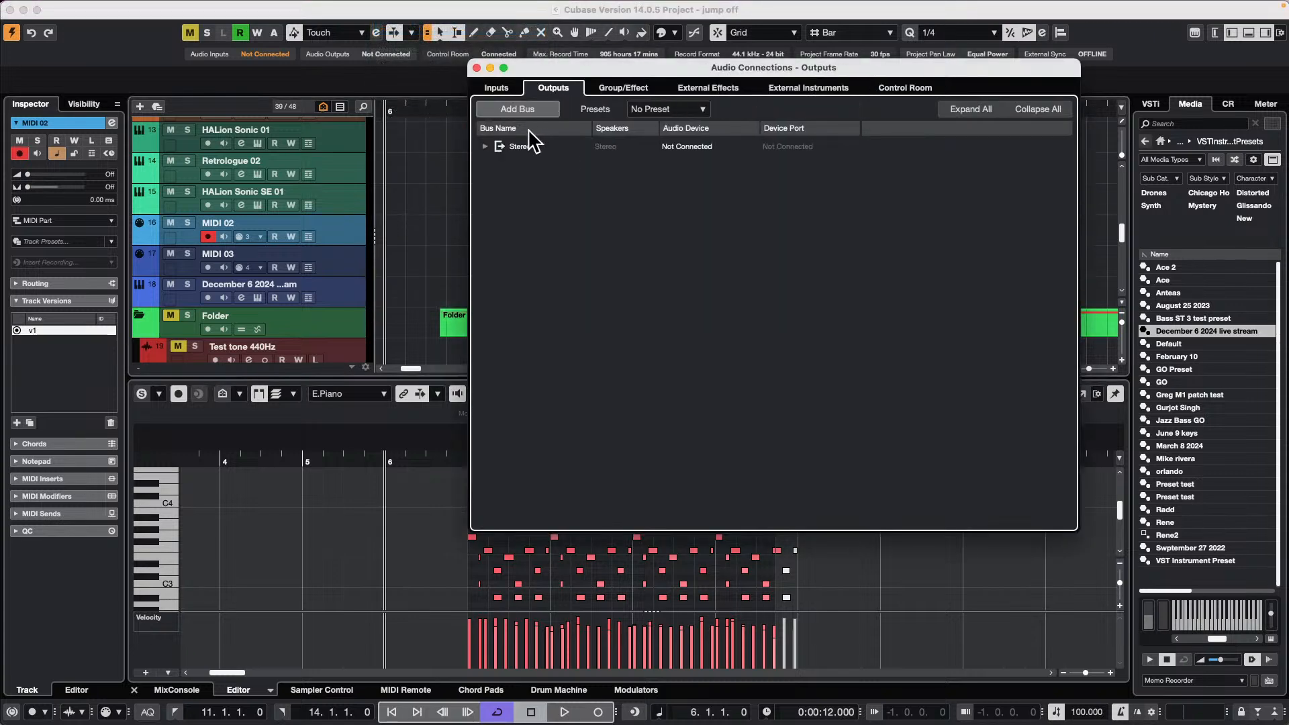
click(485, 146)
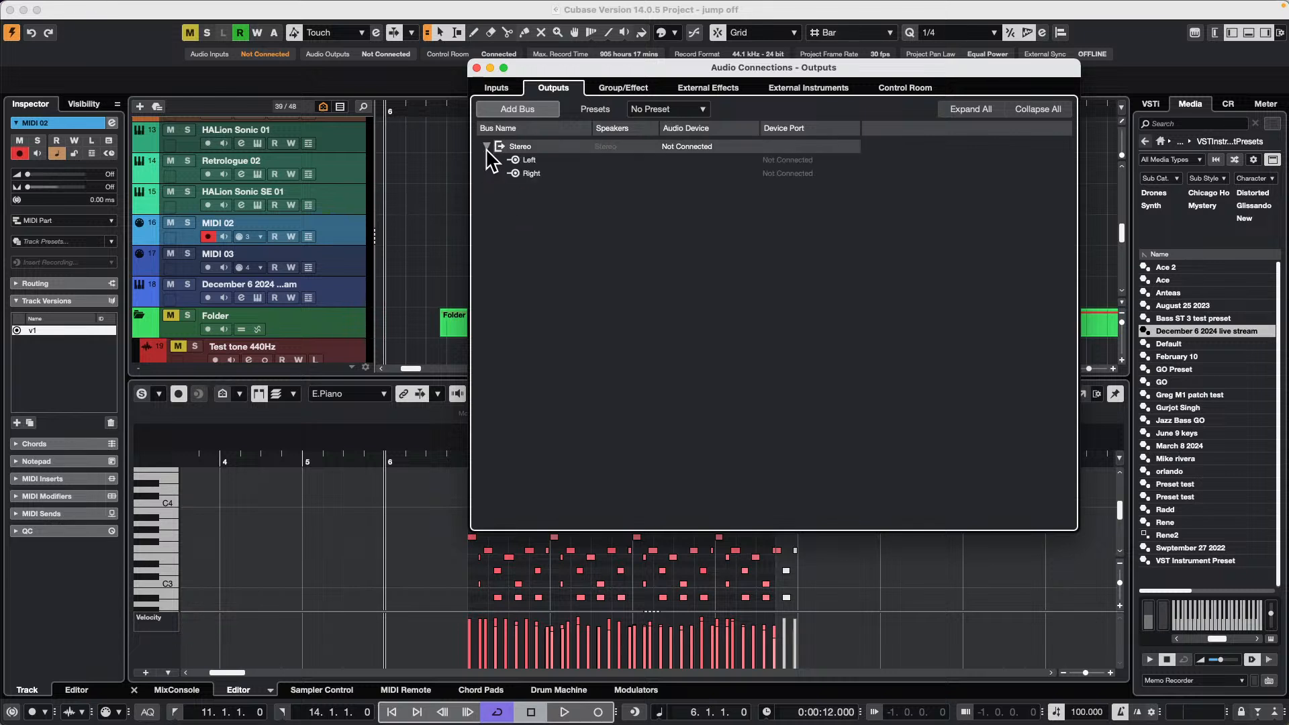
Add one output bus with the 7.1.4 configuration
click(520, 109)
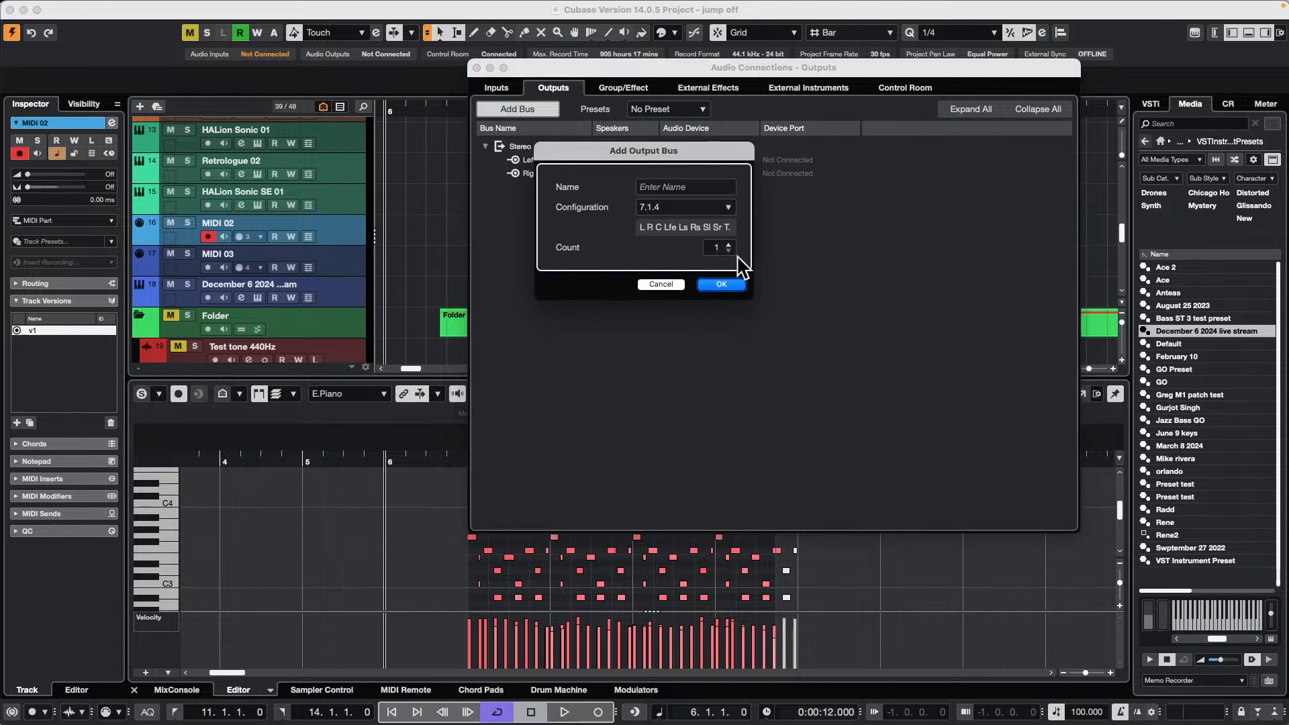
click(697, 210)
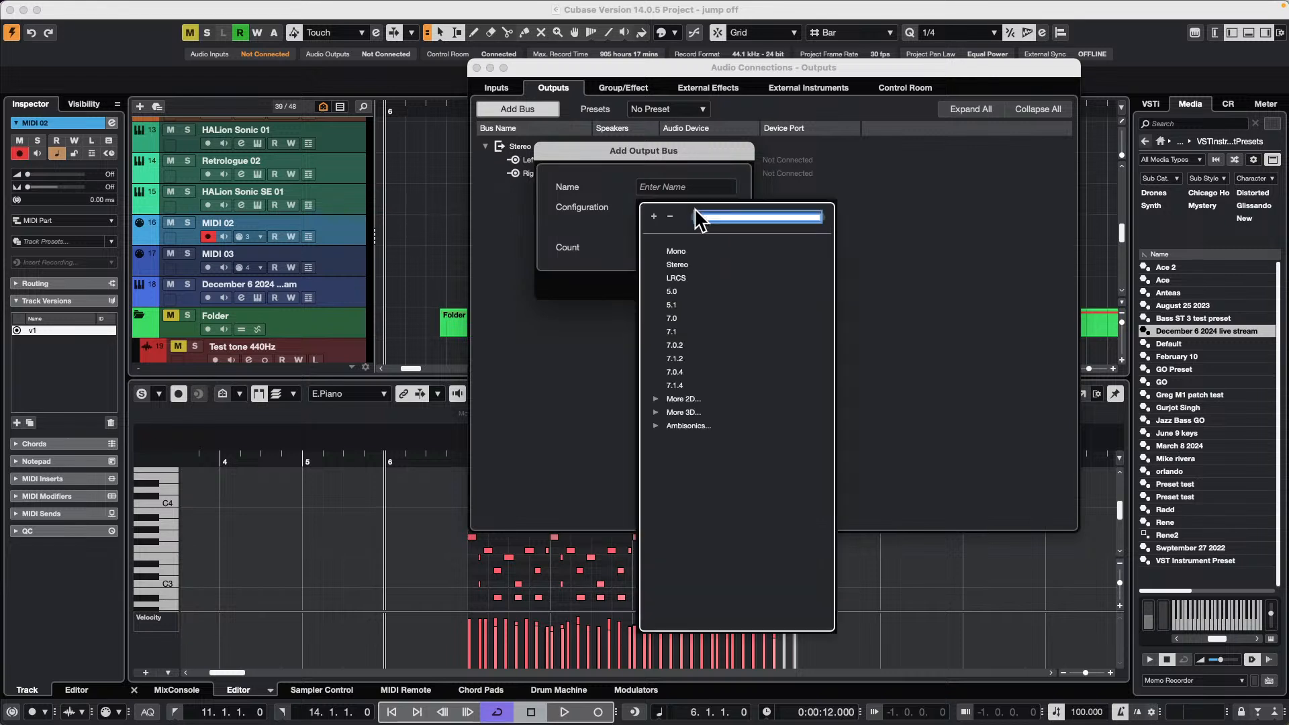
click(670, 386)
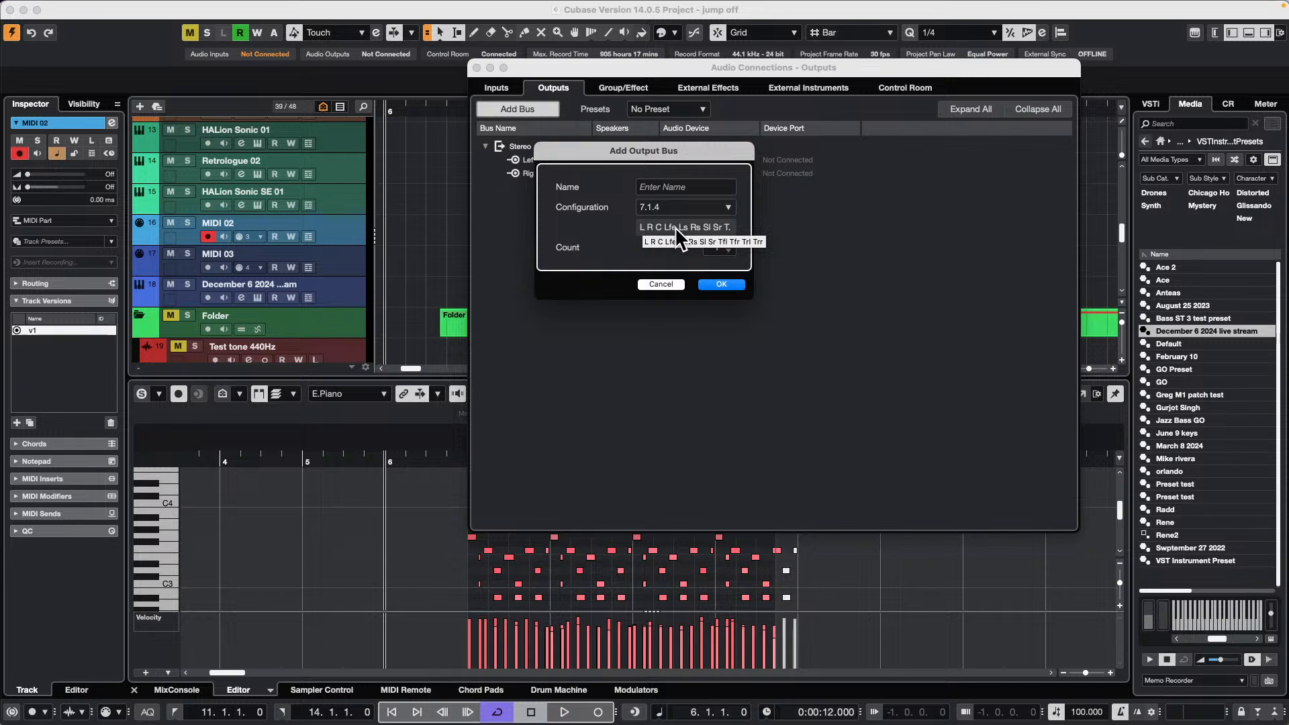
click(726, 206)
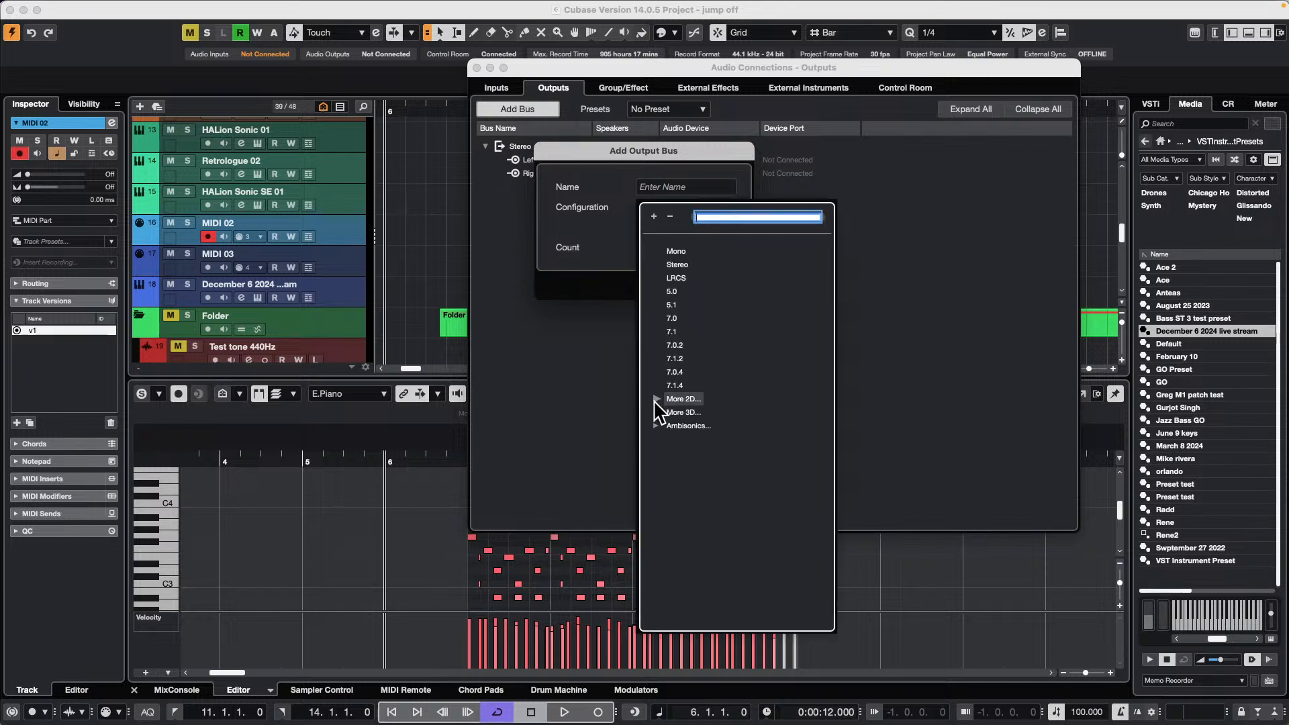
click(672, 304)
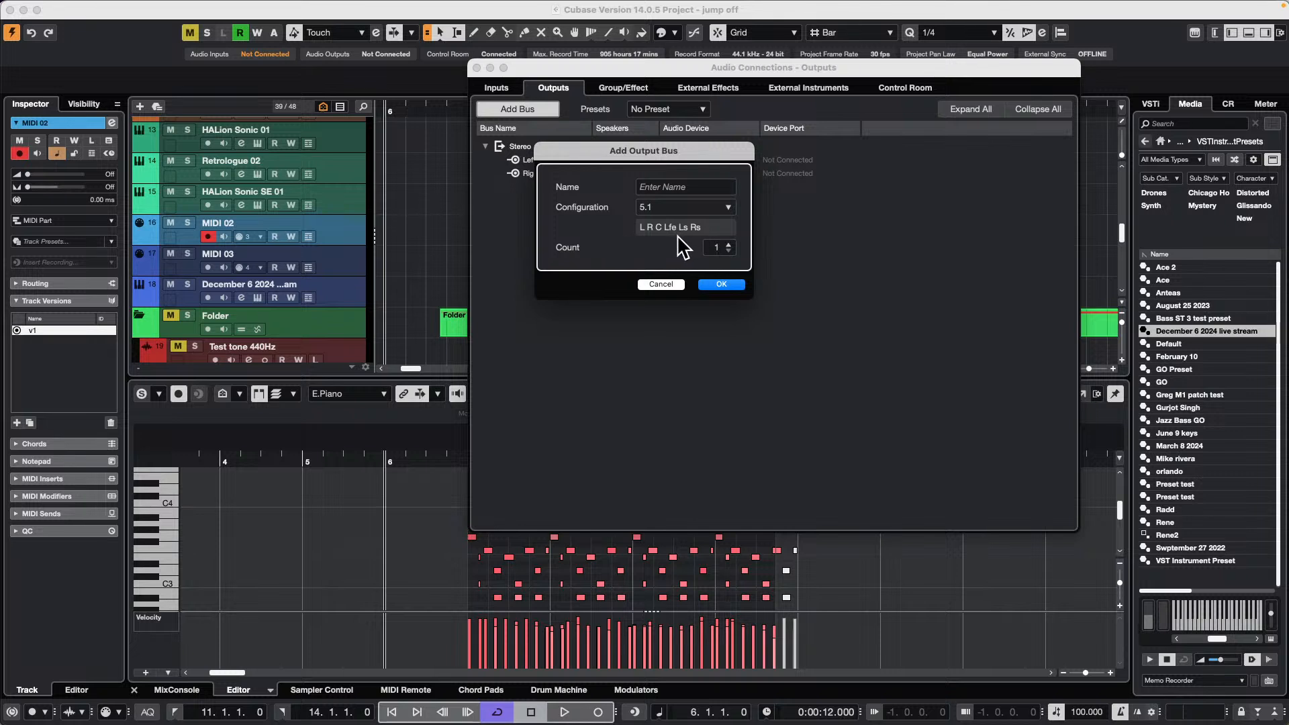
click(722, 205)
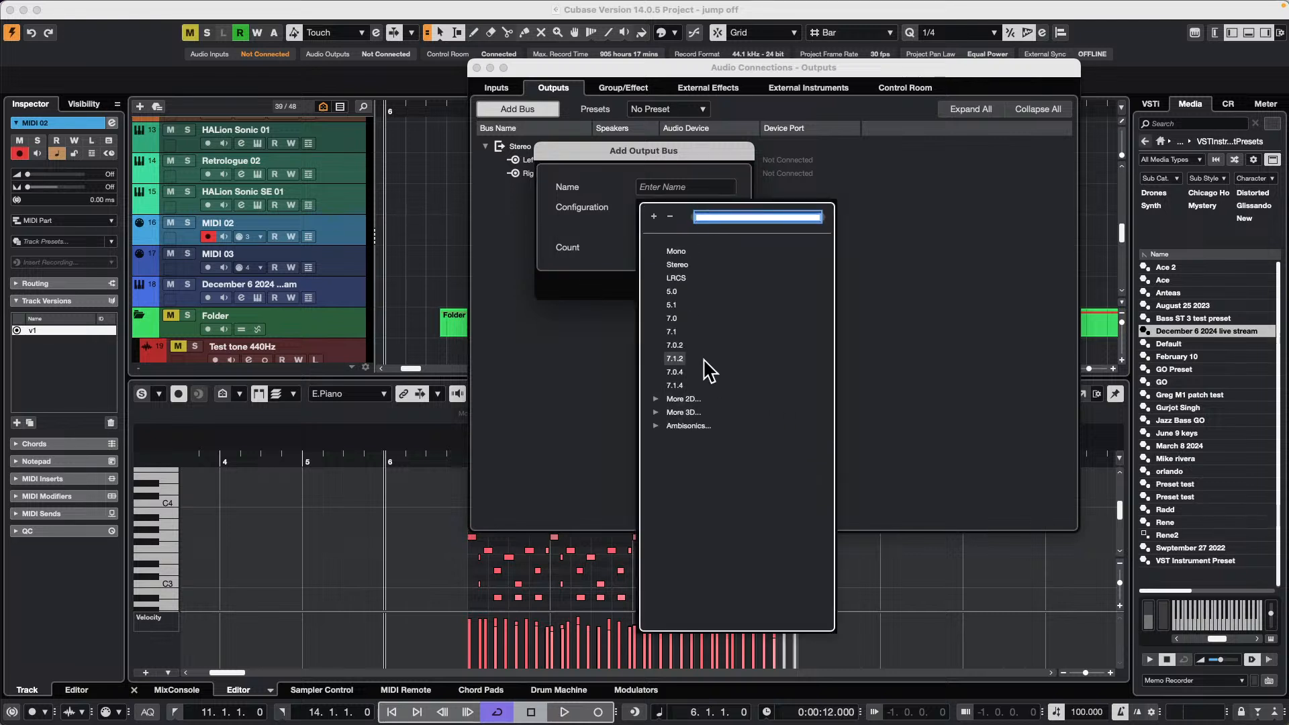
click(680, 386)
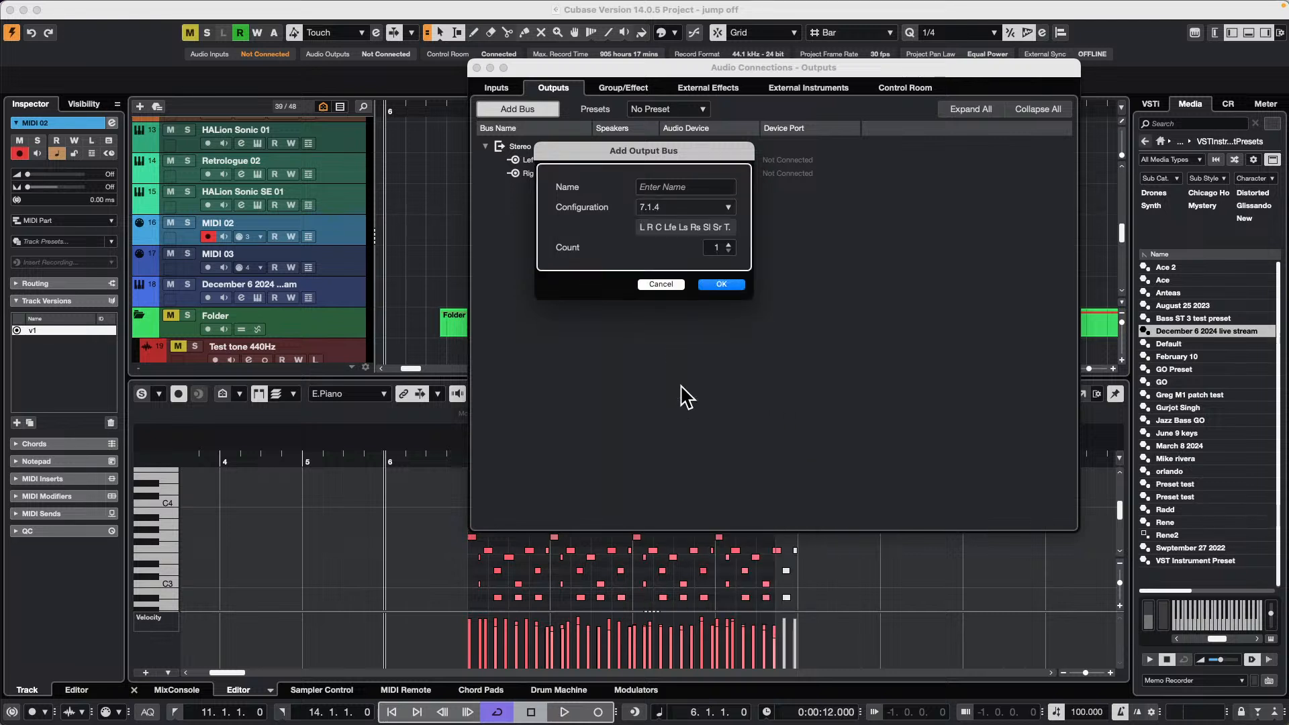
click(719, 286)
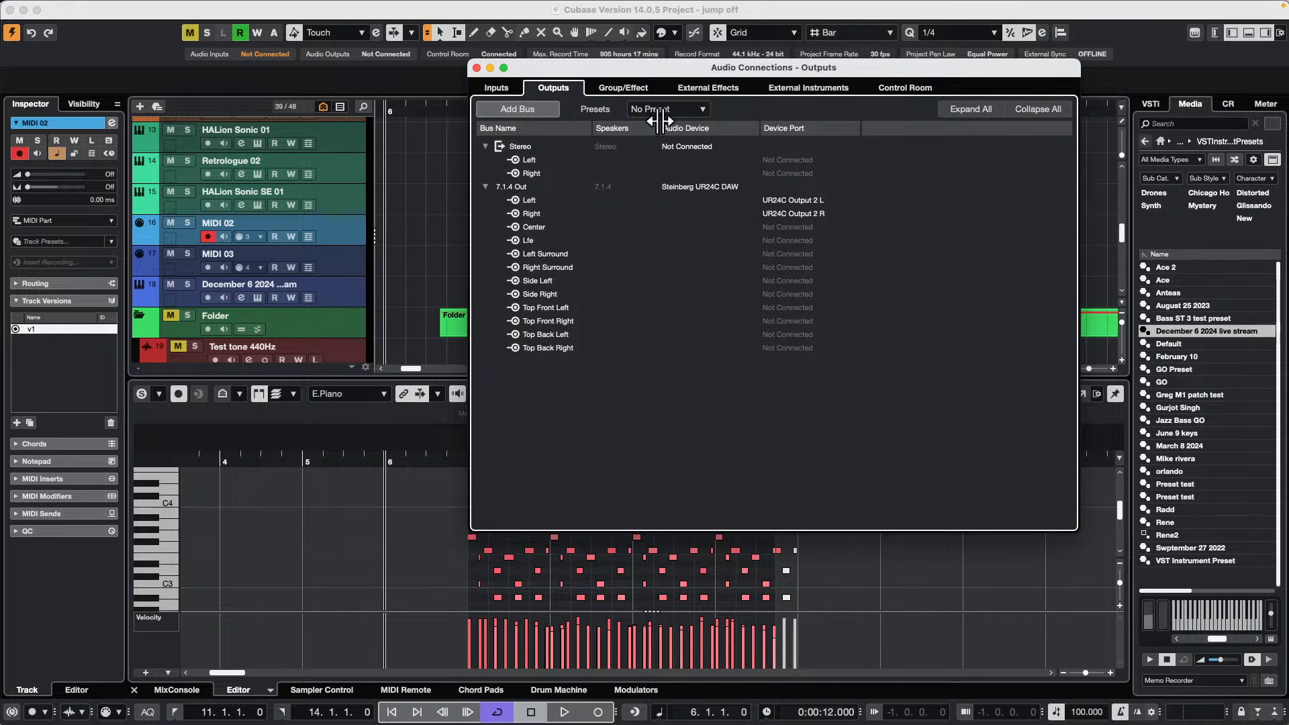
Check the device port choices for the 7.1.4 bus's Left Surround channel and the available output configurations, and close Audio Connections
click(796, 255)
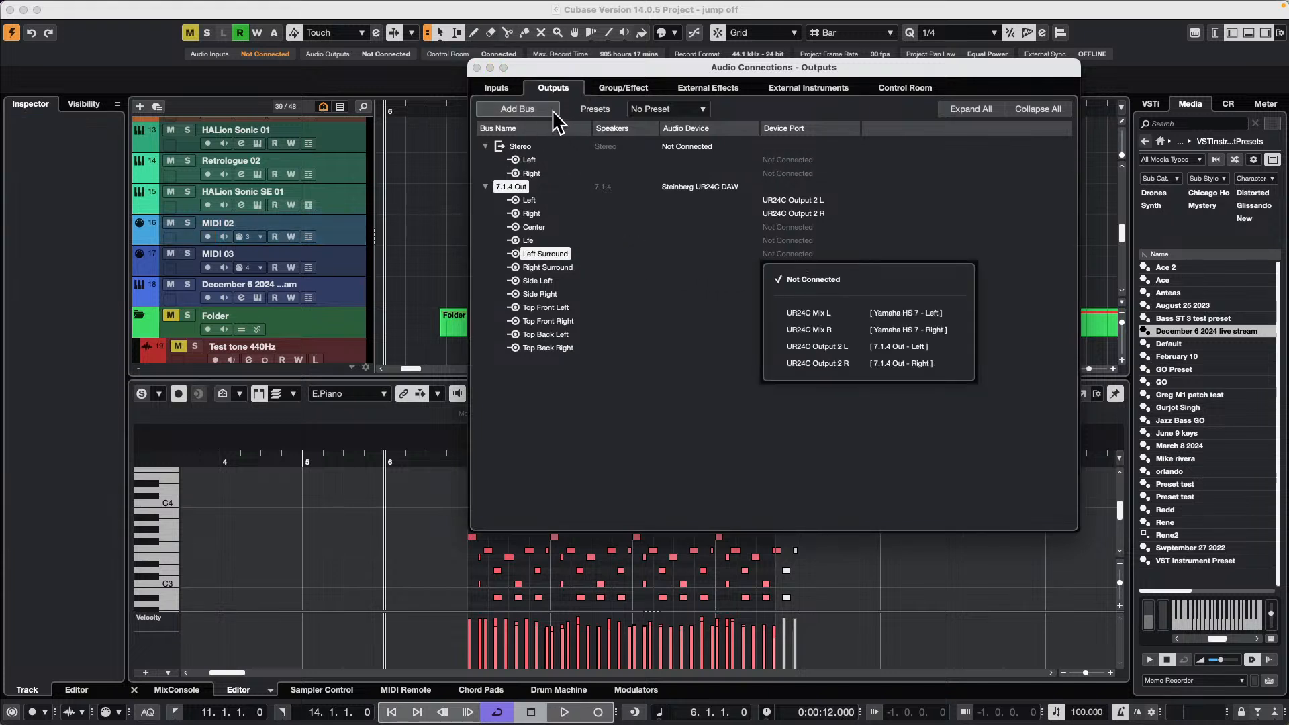
click(529, 110)
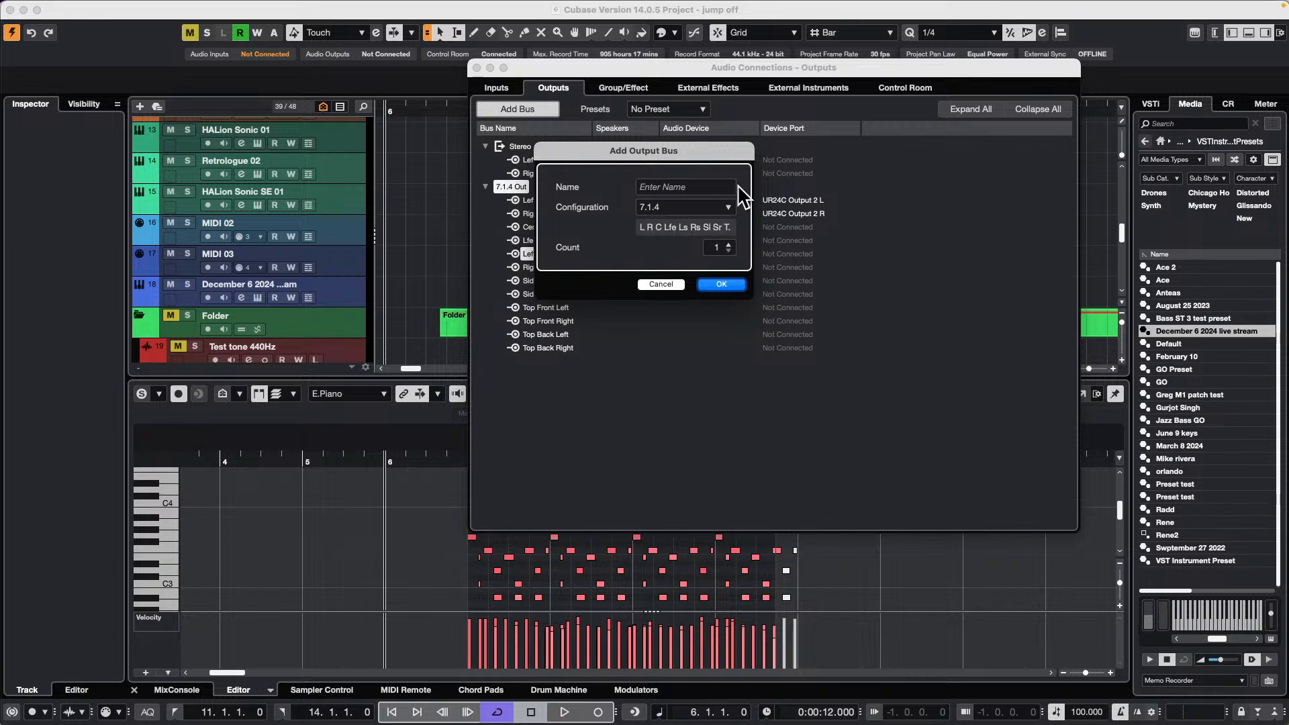
click(718, 206)
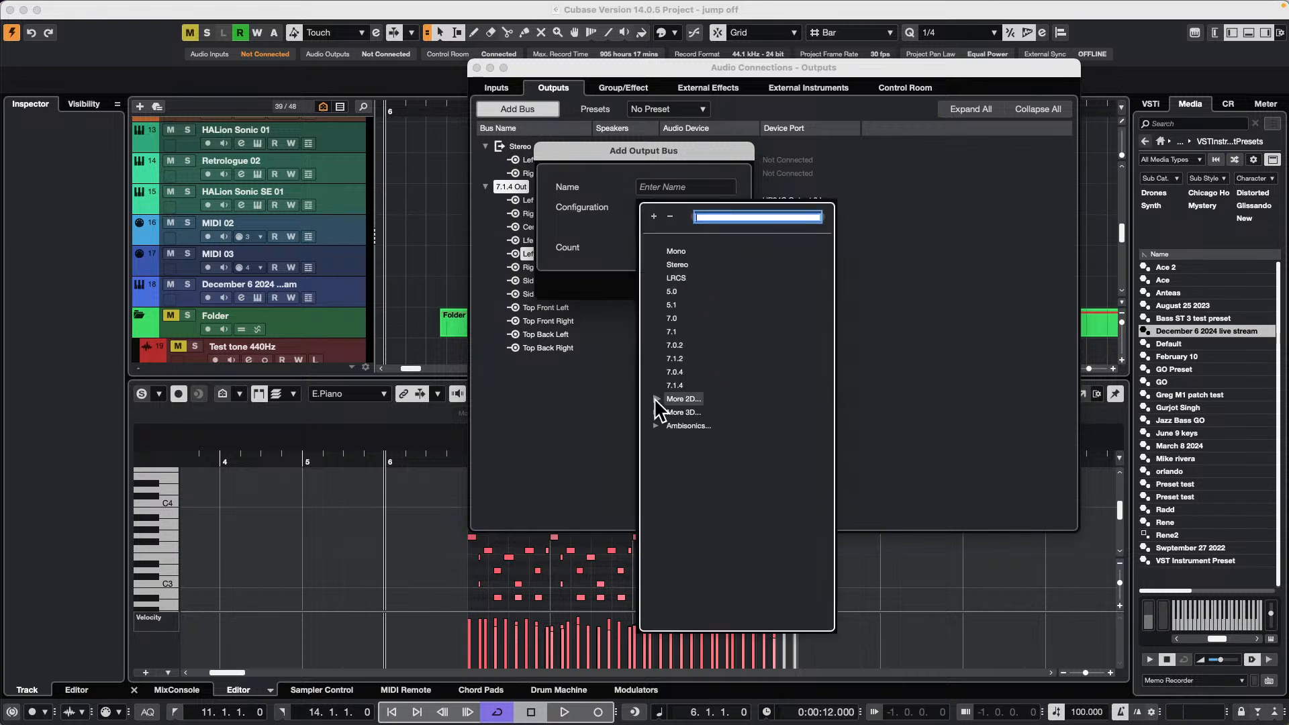
click(545, 157)
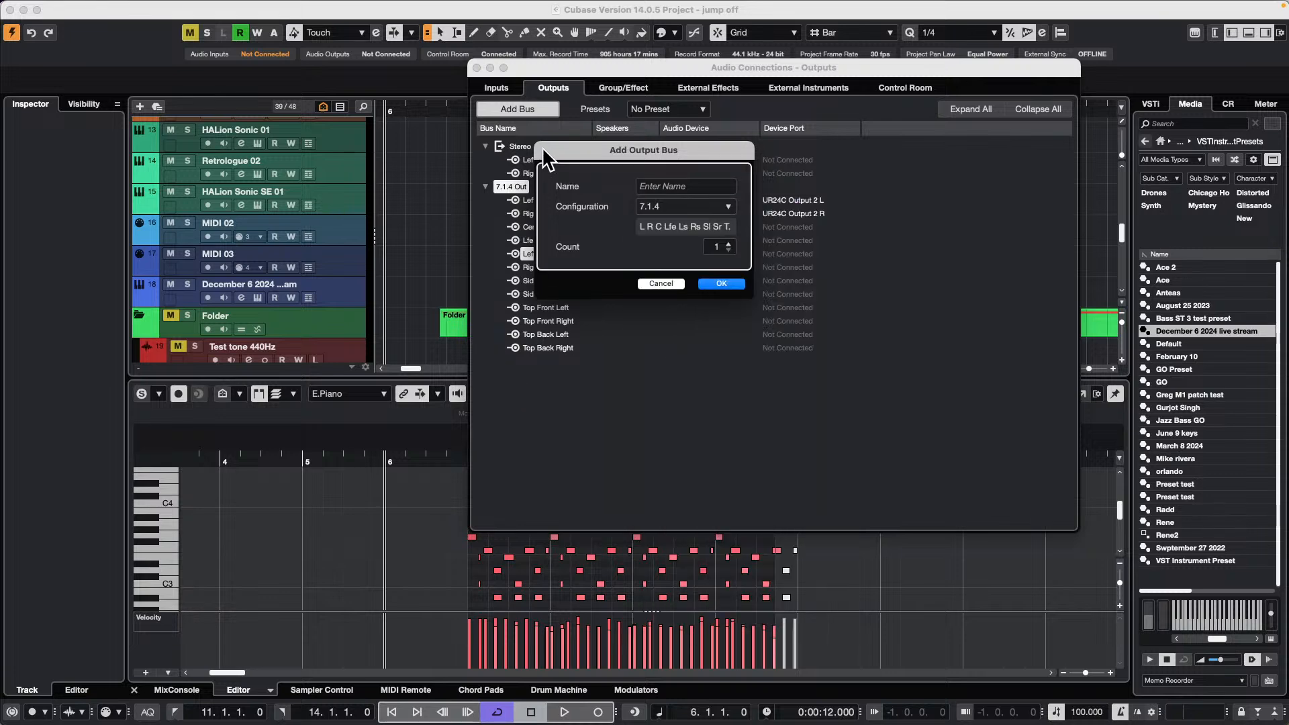
click(668, 283)
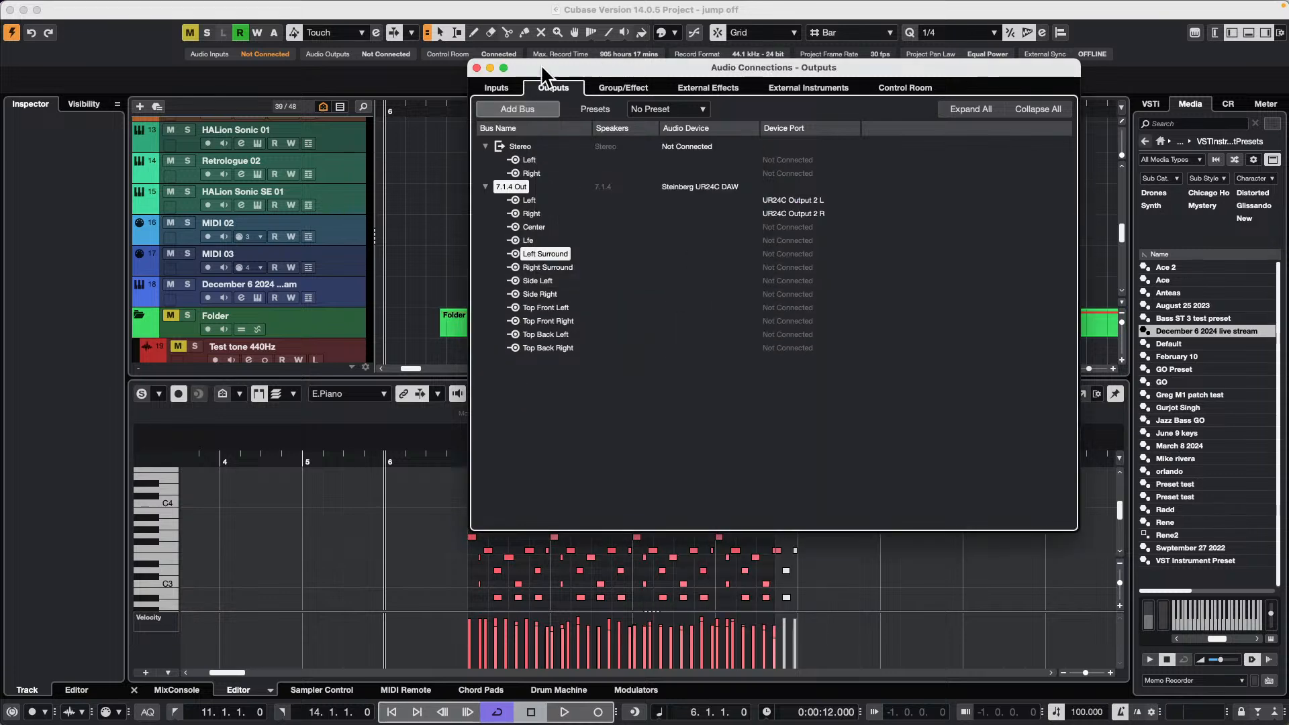
click(477, 68)
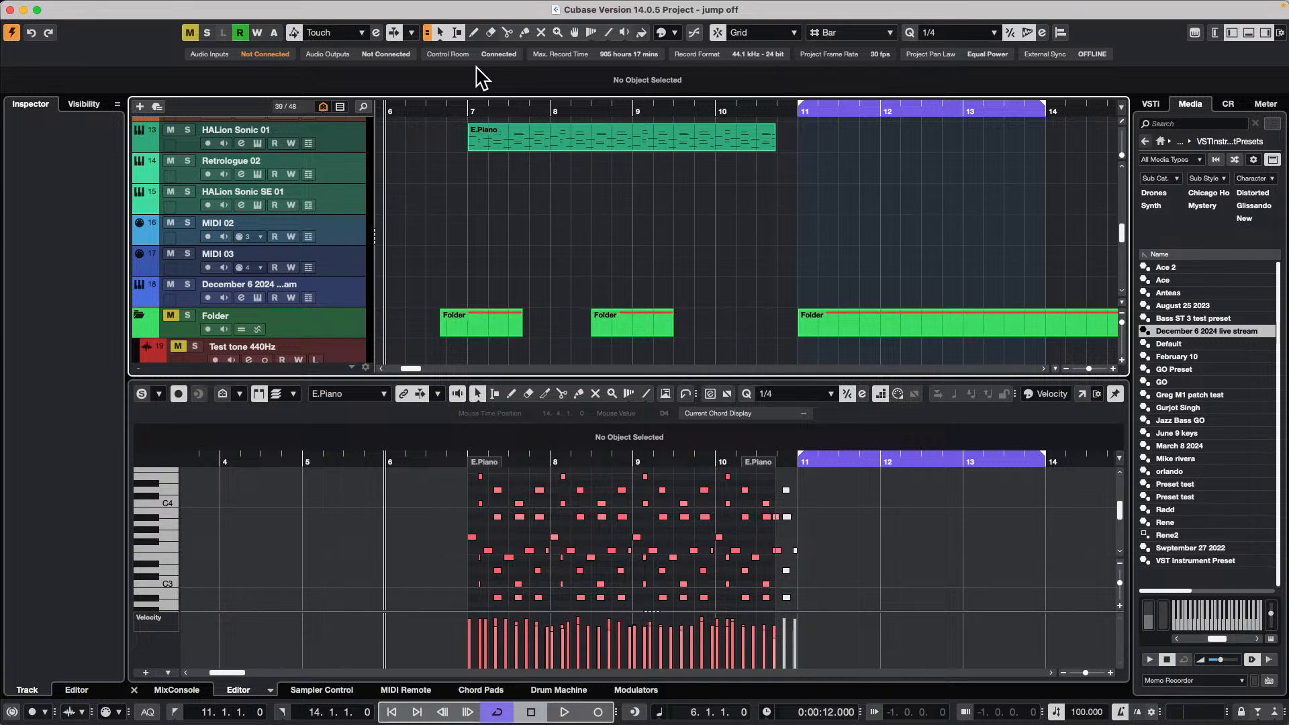
Examine the return bus channels of the external instrument k1 ii in Audio Connections and close the window
click(394, 8)
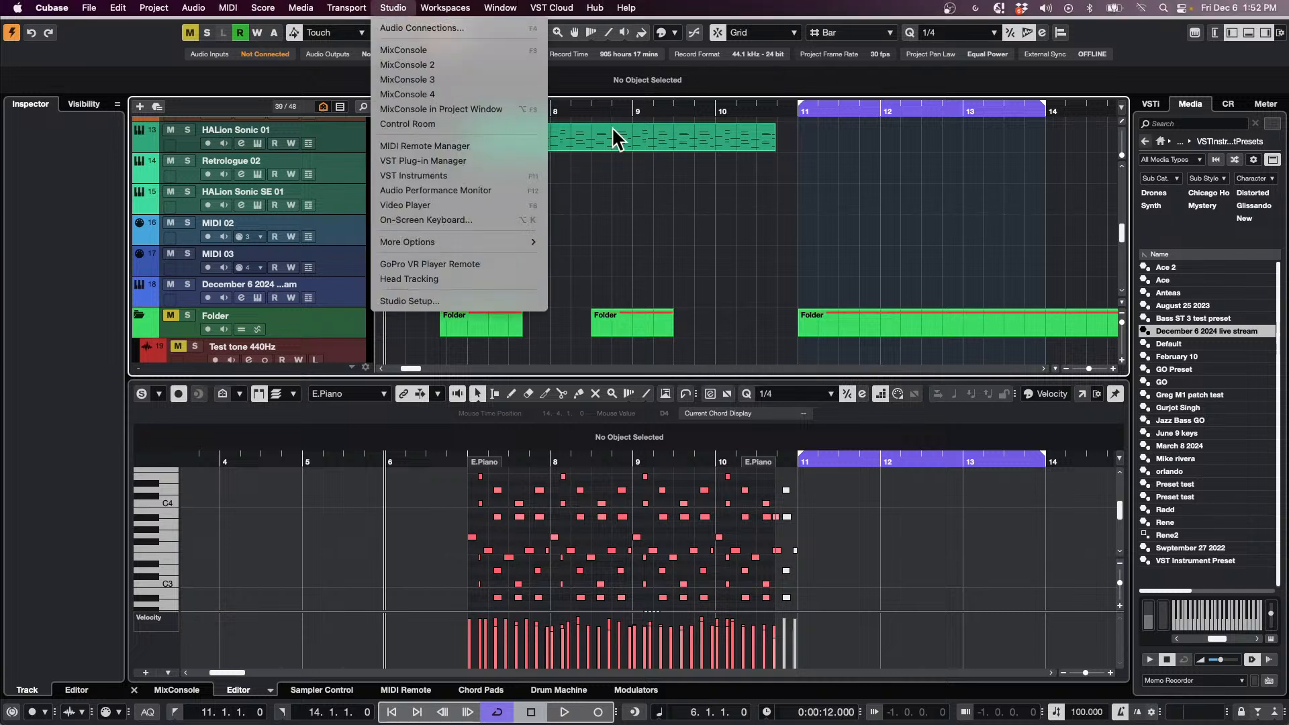
click(768, 195)
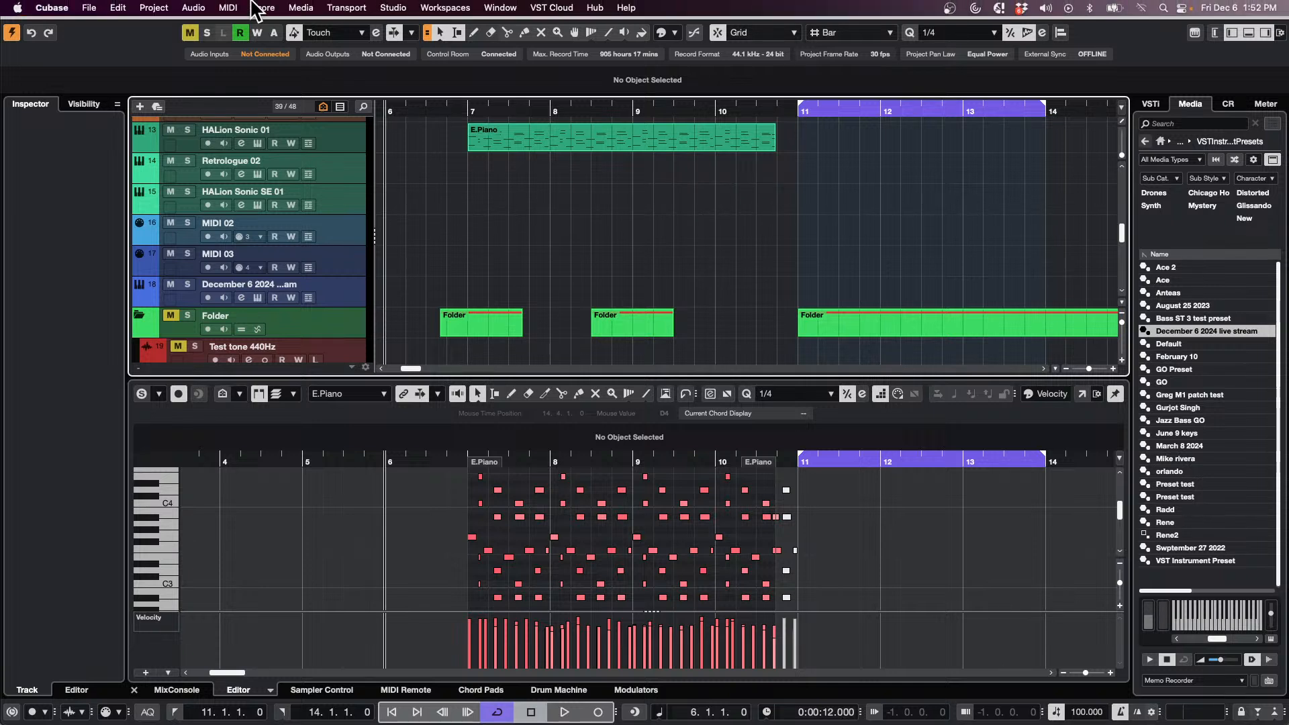
click(393, 7)
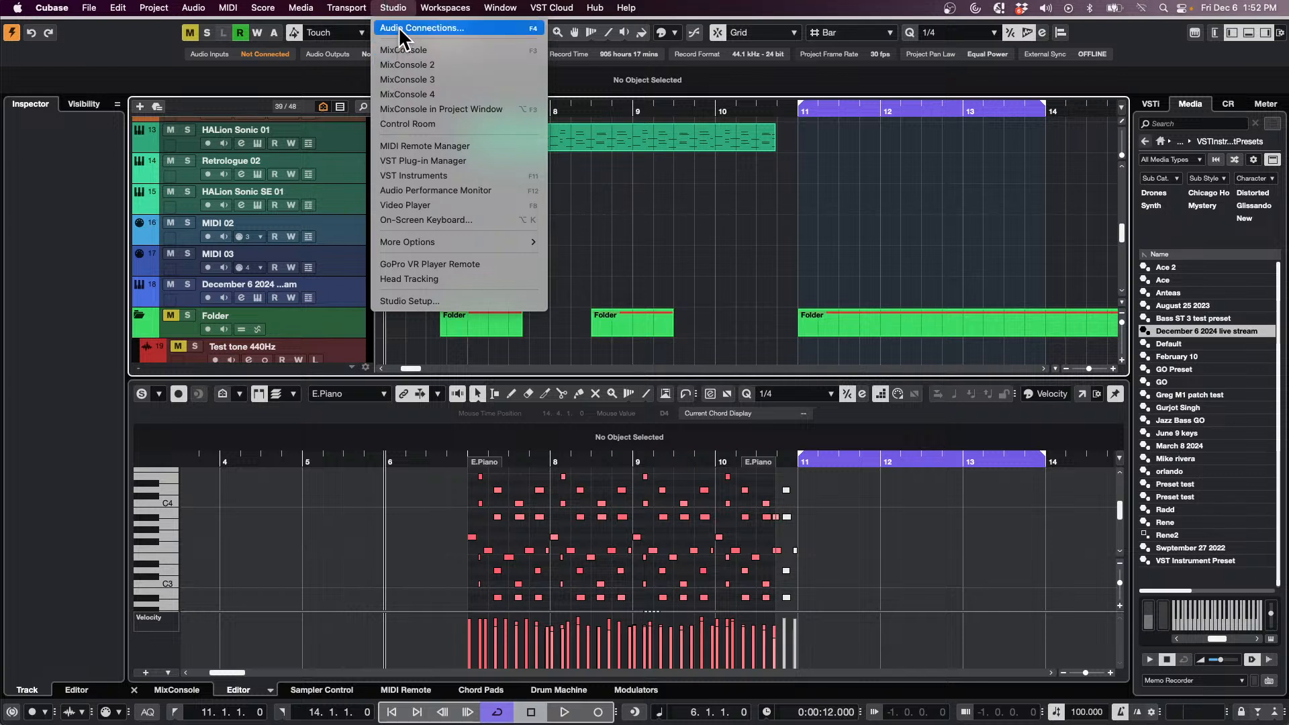
click(398, 27)
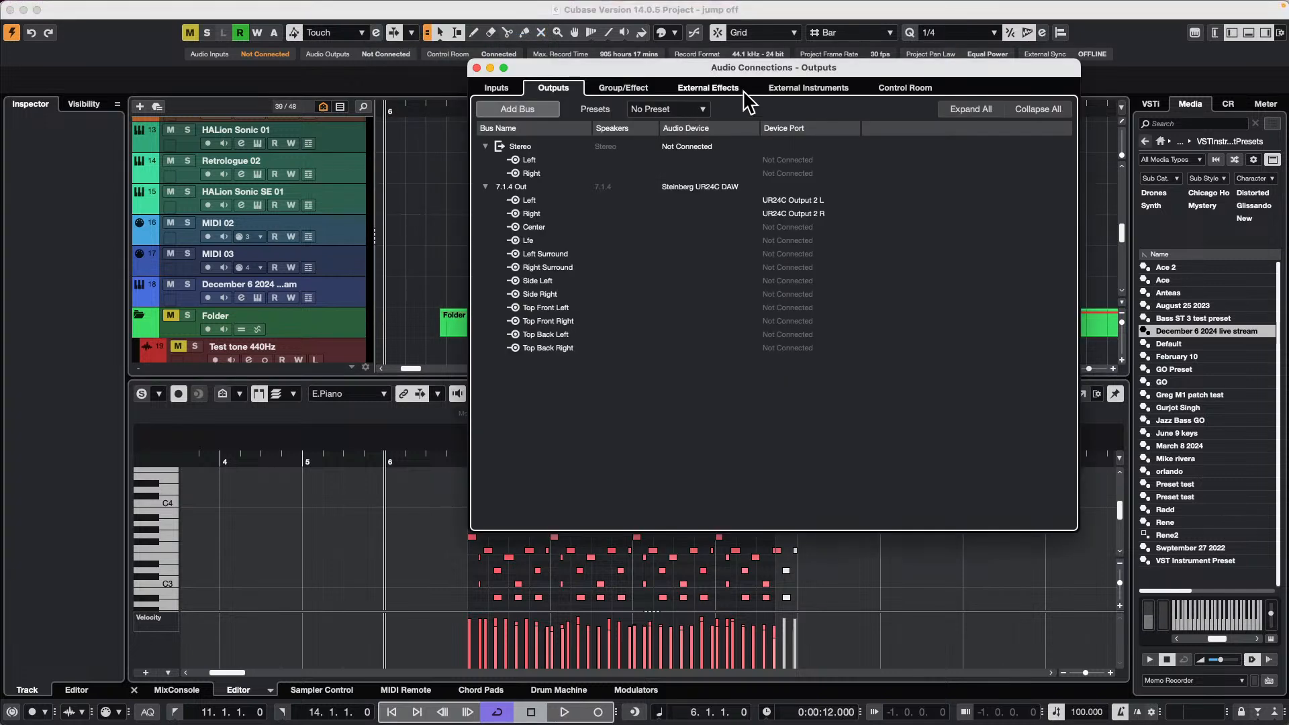
click(721, 92)
click(809, 91)
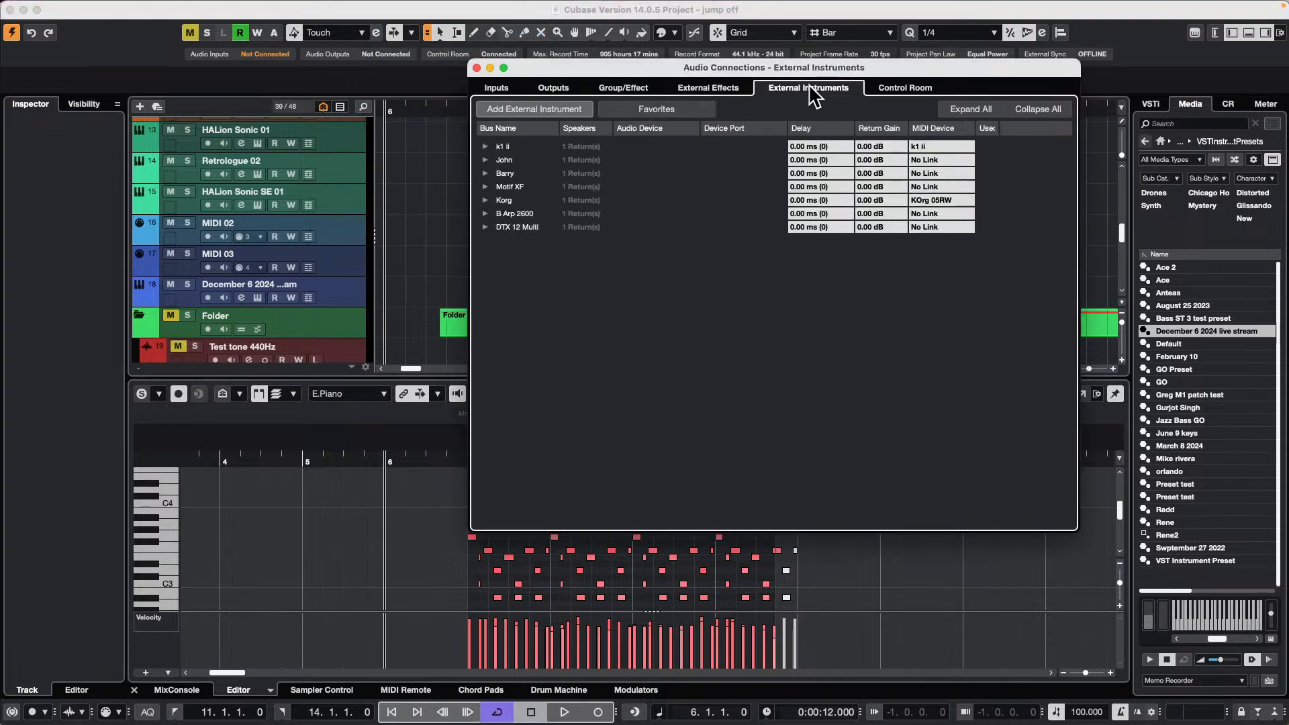
click(485, 146)
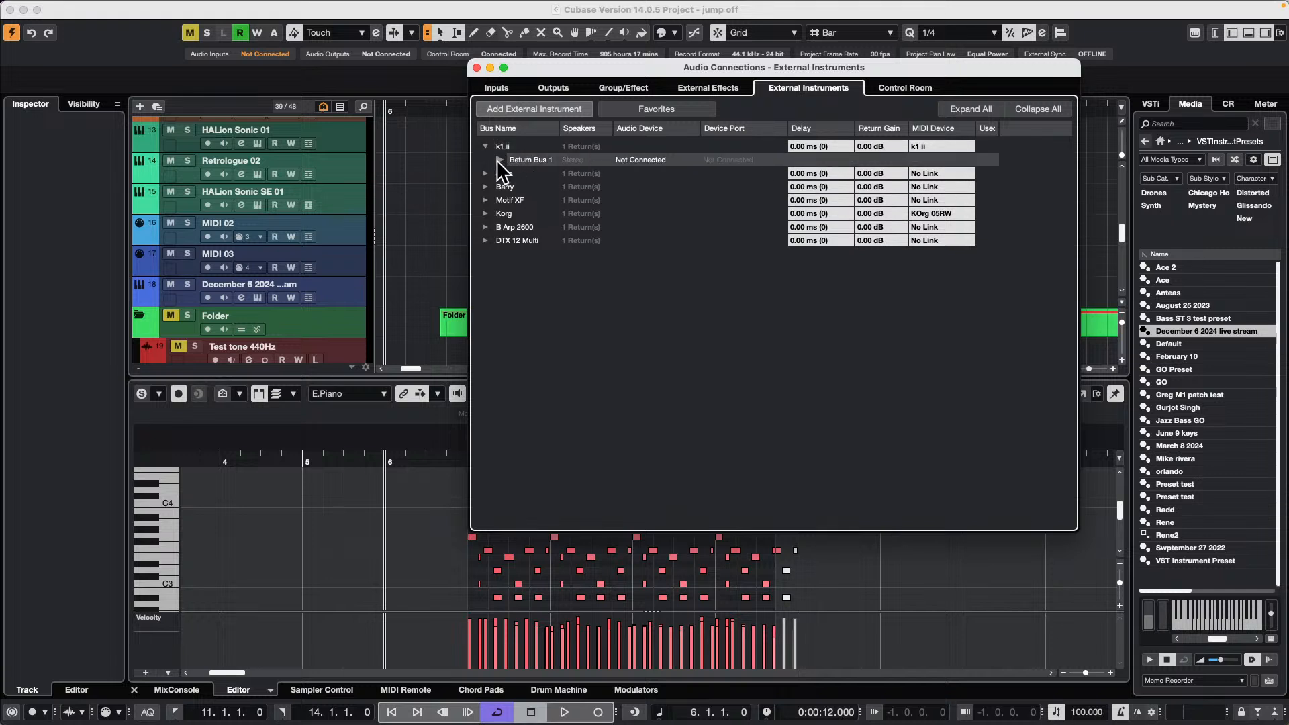
click(499, 160)
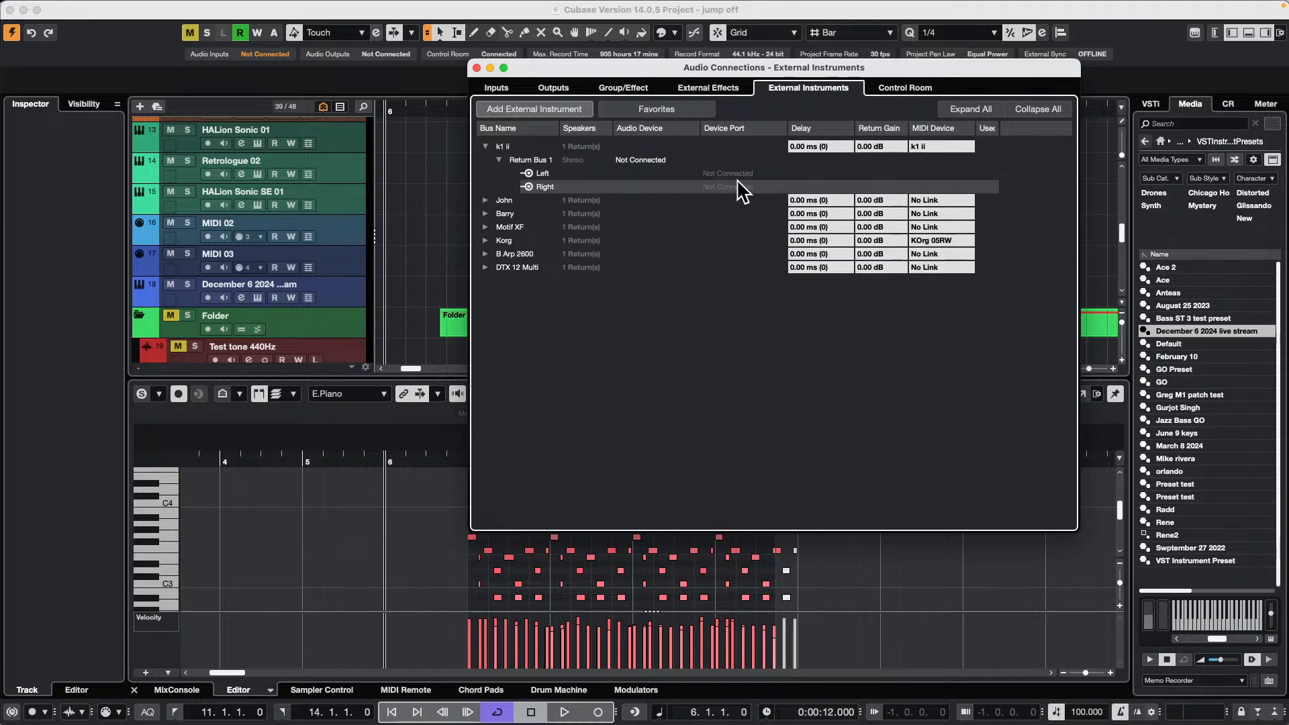
click(476, 67)
Open the settings for adding a new instrument track from the MIDI 03 track
click(337, 268)
right_click(337, 268)
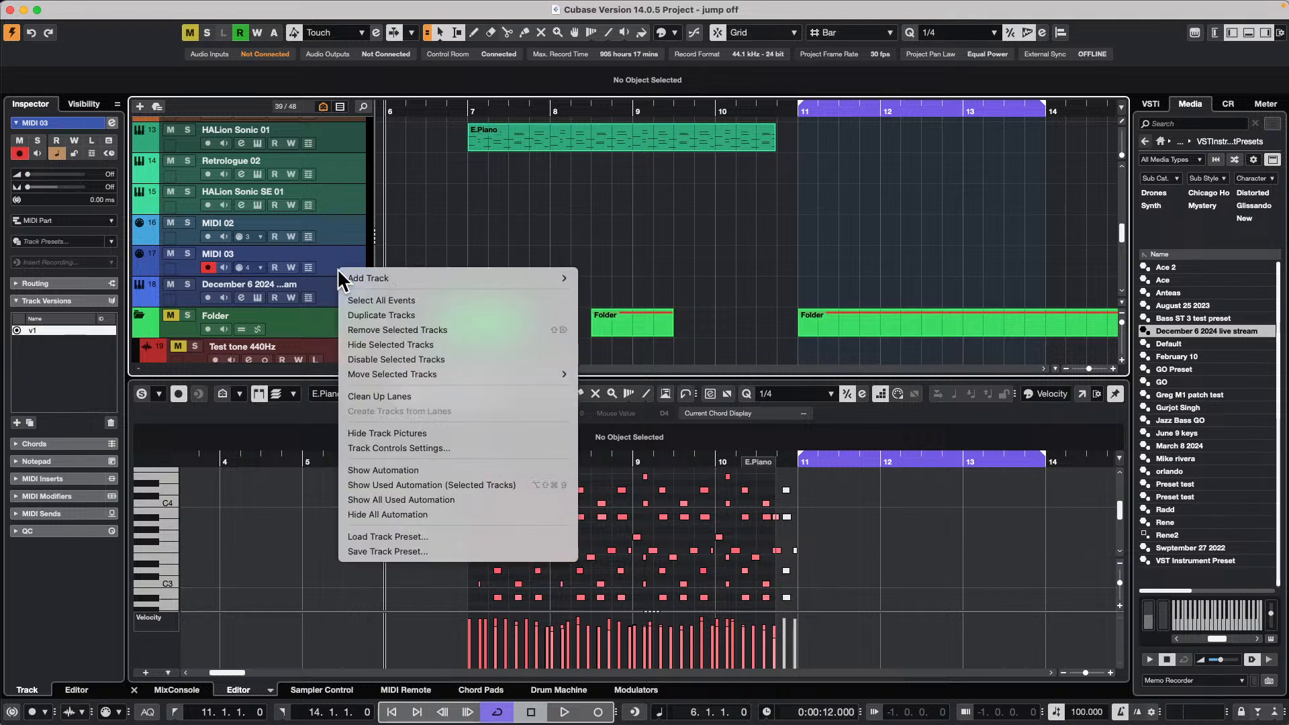
mouse_move(475, 279)
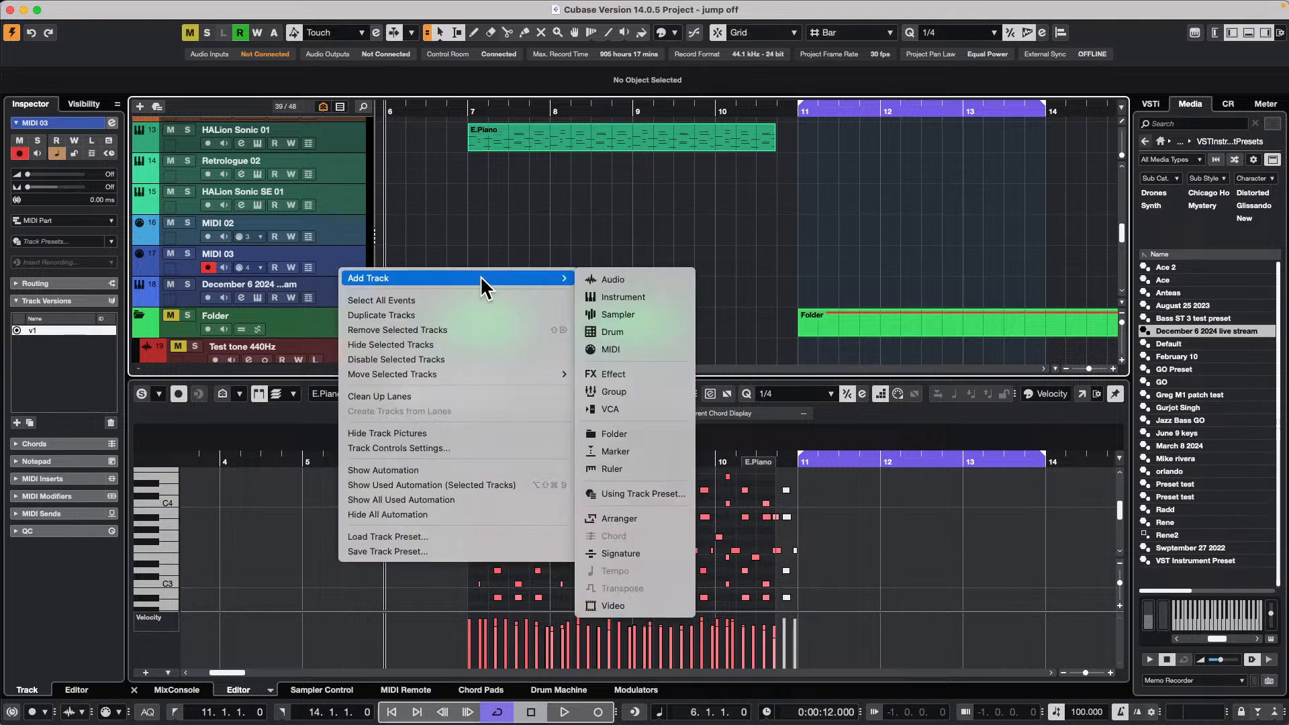
click(618, 299)
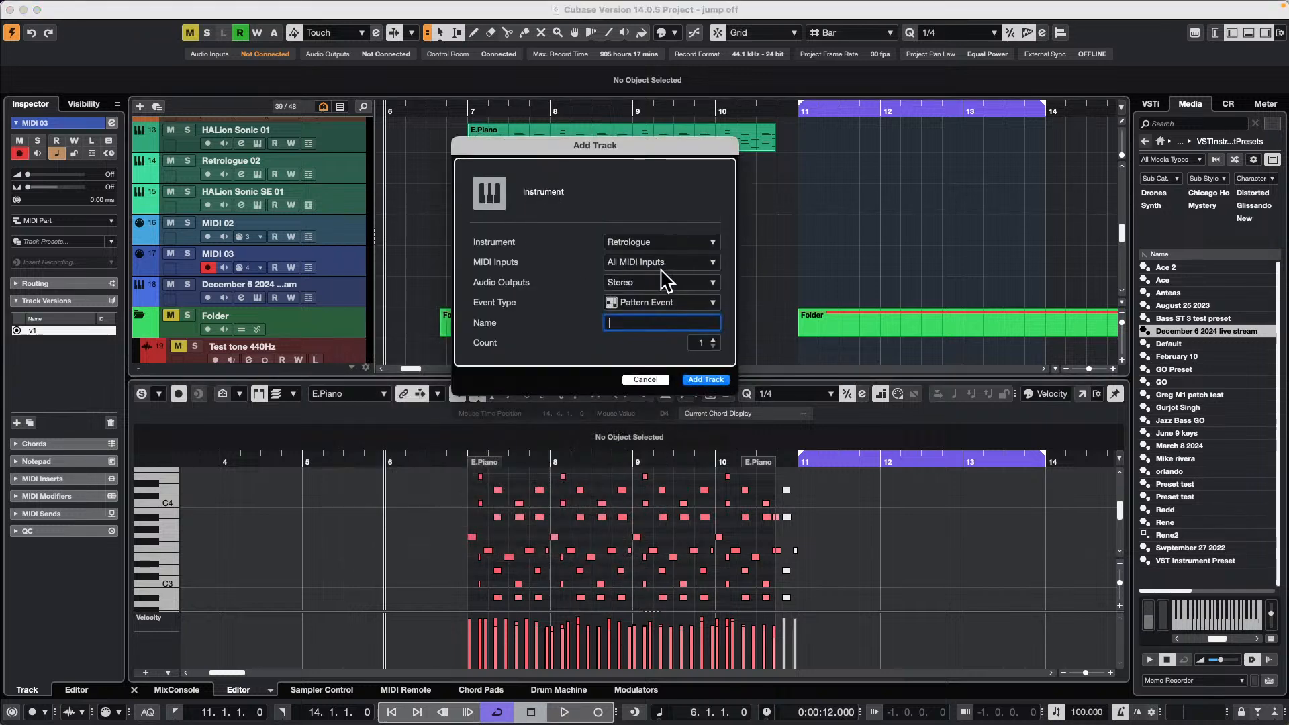
Review the External Plug-ins category in the new track's instrument list, collapsing the Drum, Piano and Sampler categories
click(657, 246)
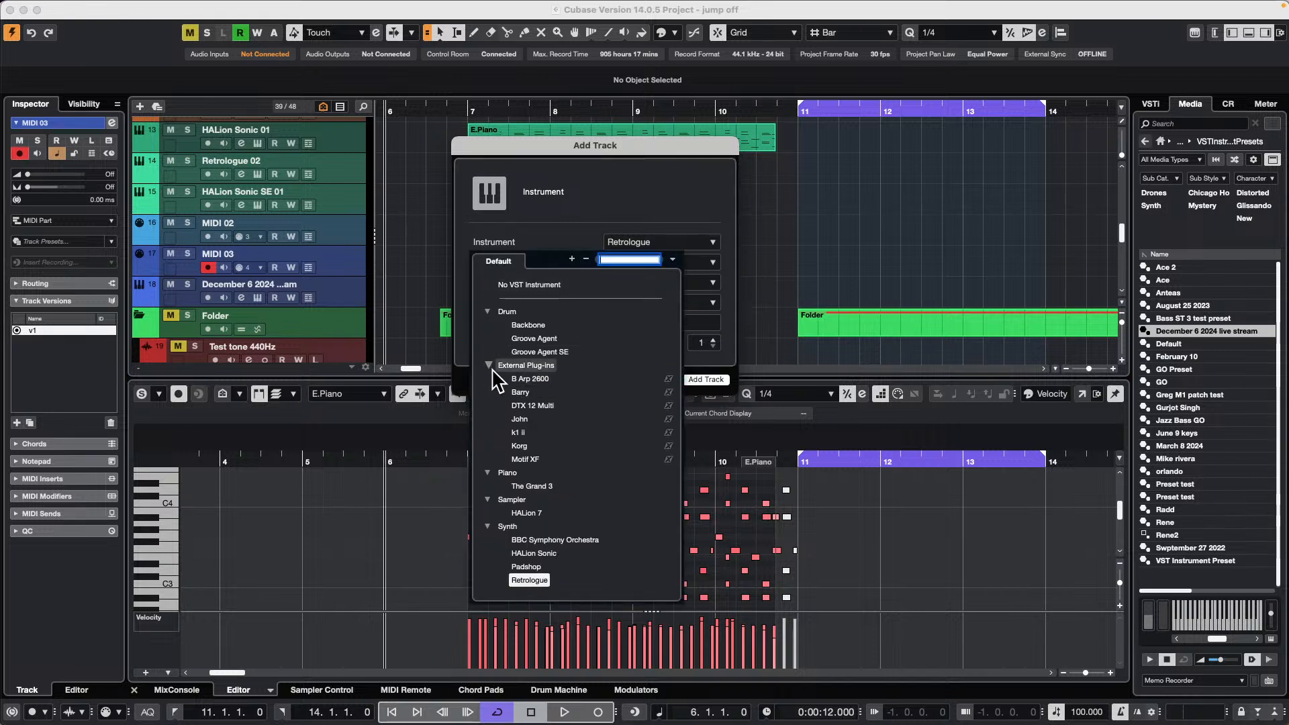
click(488, 312)
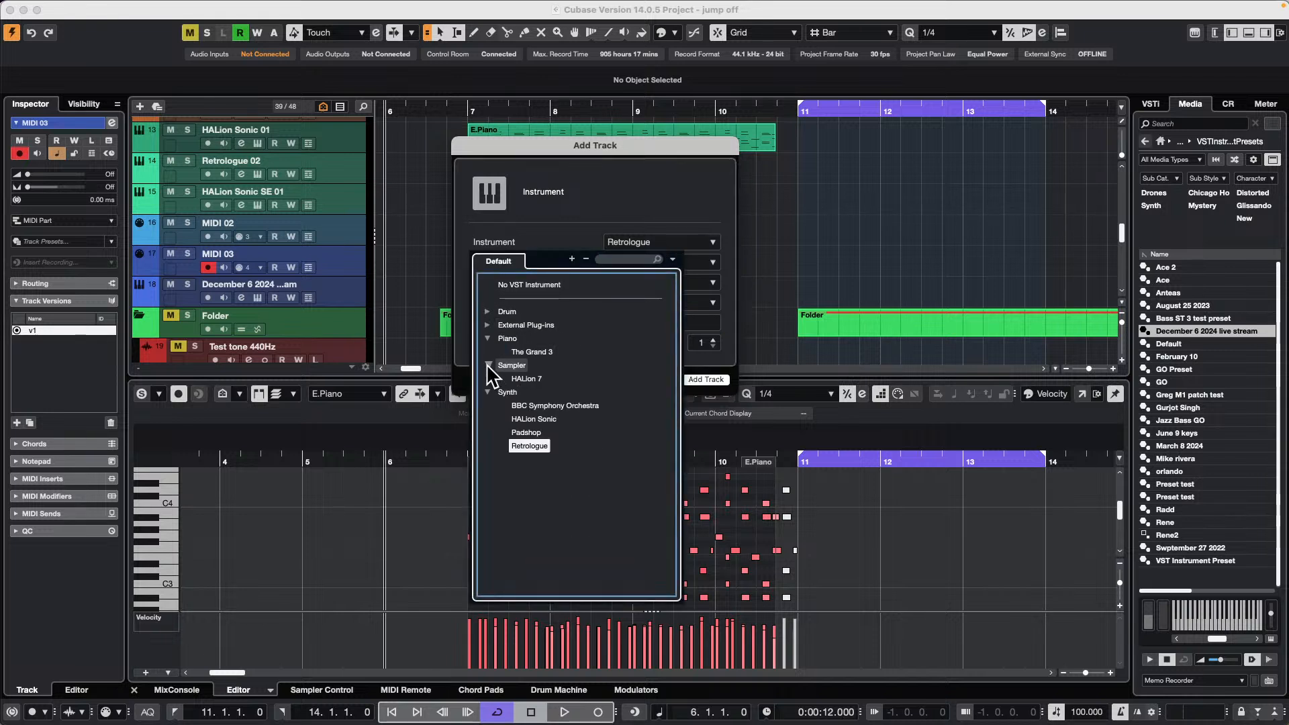
click(488, 365)
click(488, 339)
click(489, 324)
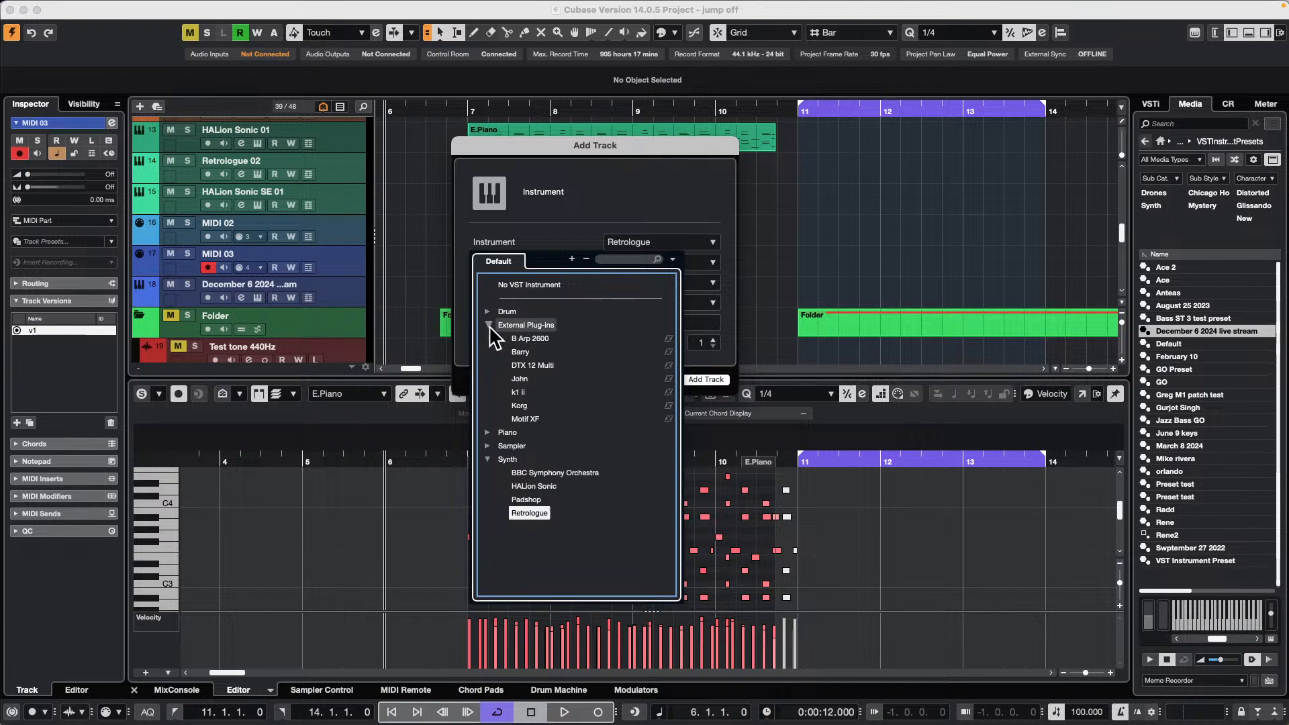
click(489, 325)
click(489, 325)
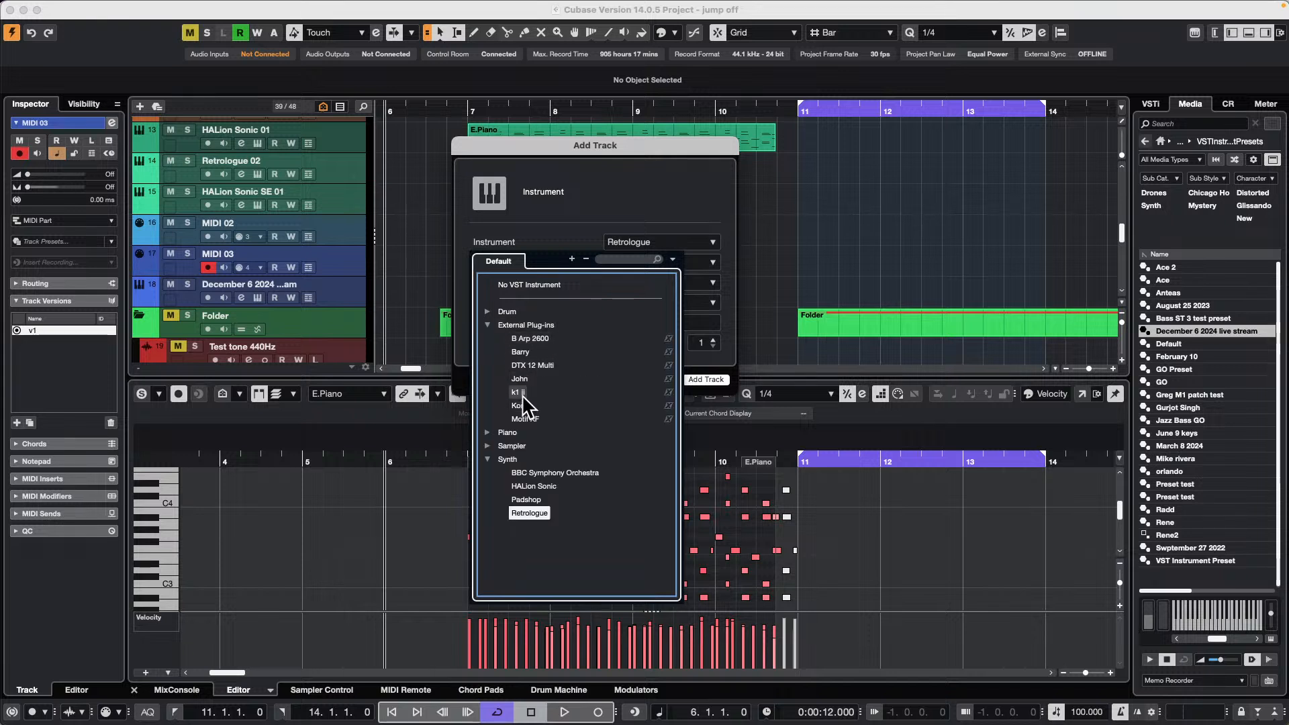
click(689, 214)
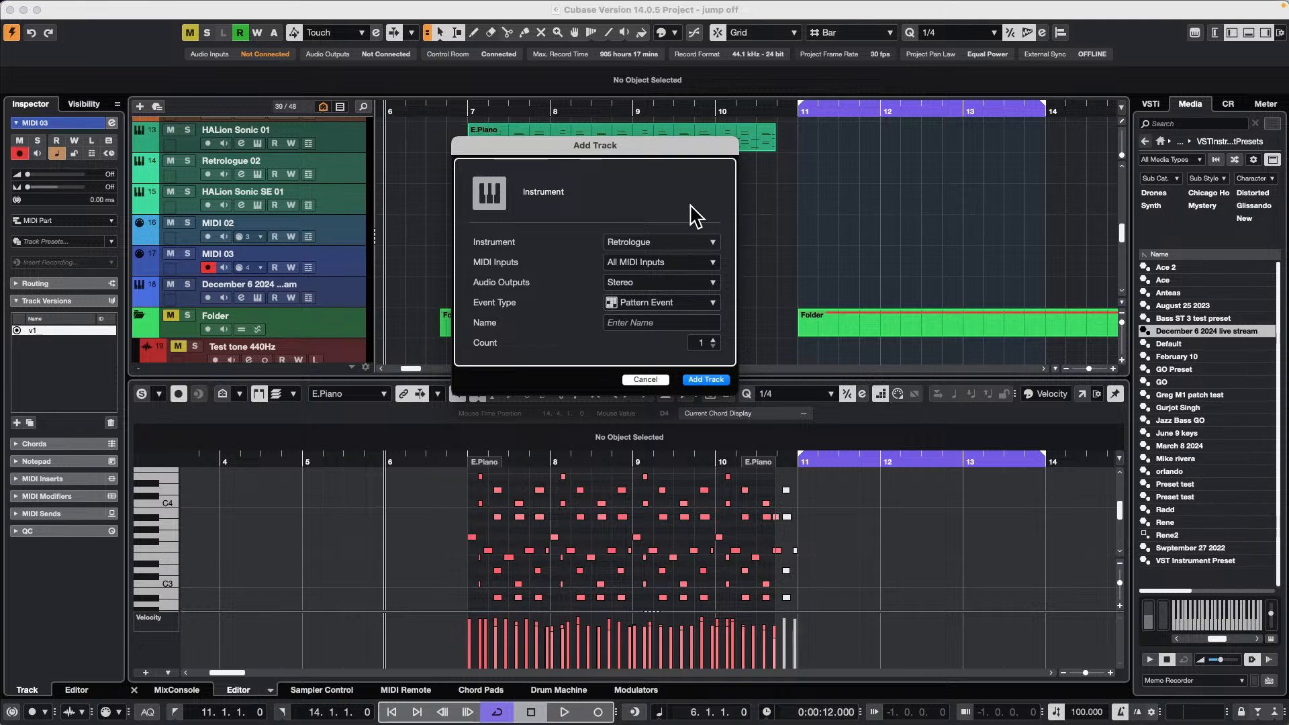
Set the new Retrologue track's event type to MIDI Part and add the track
click(679, 302)
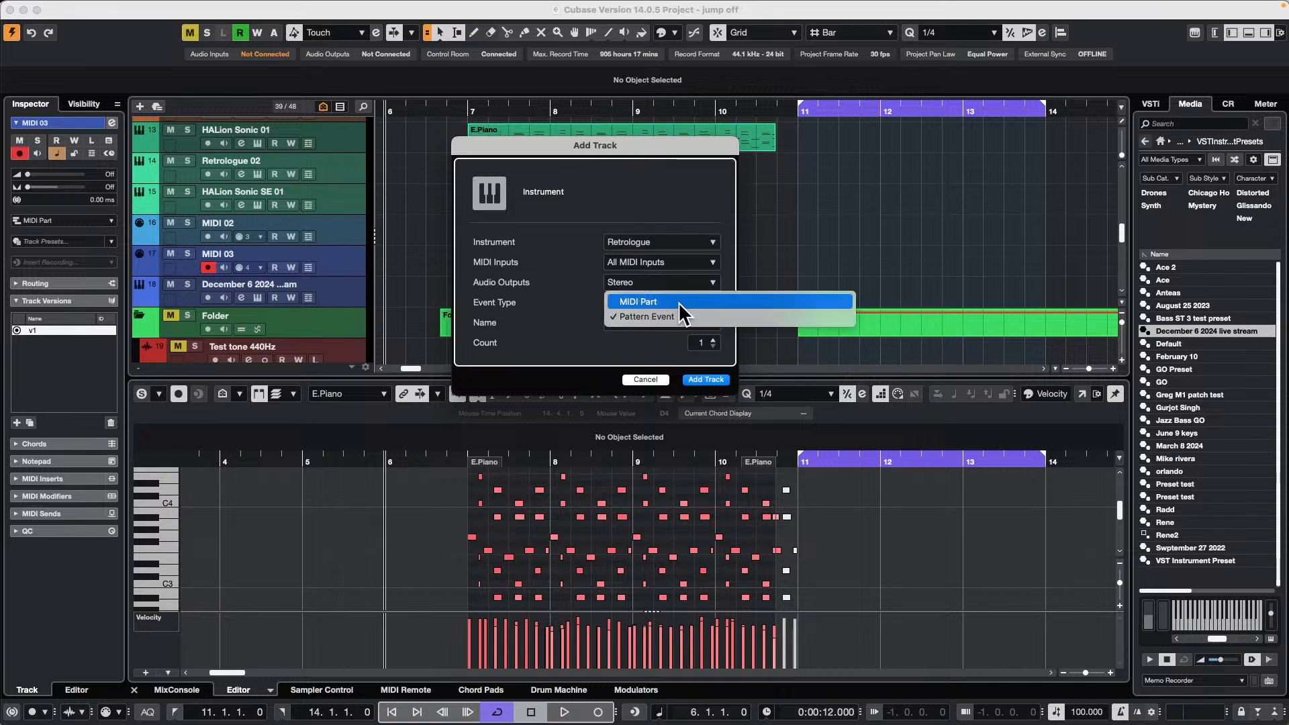
click(678, 302)
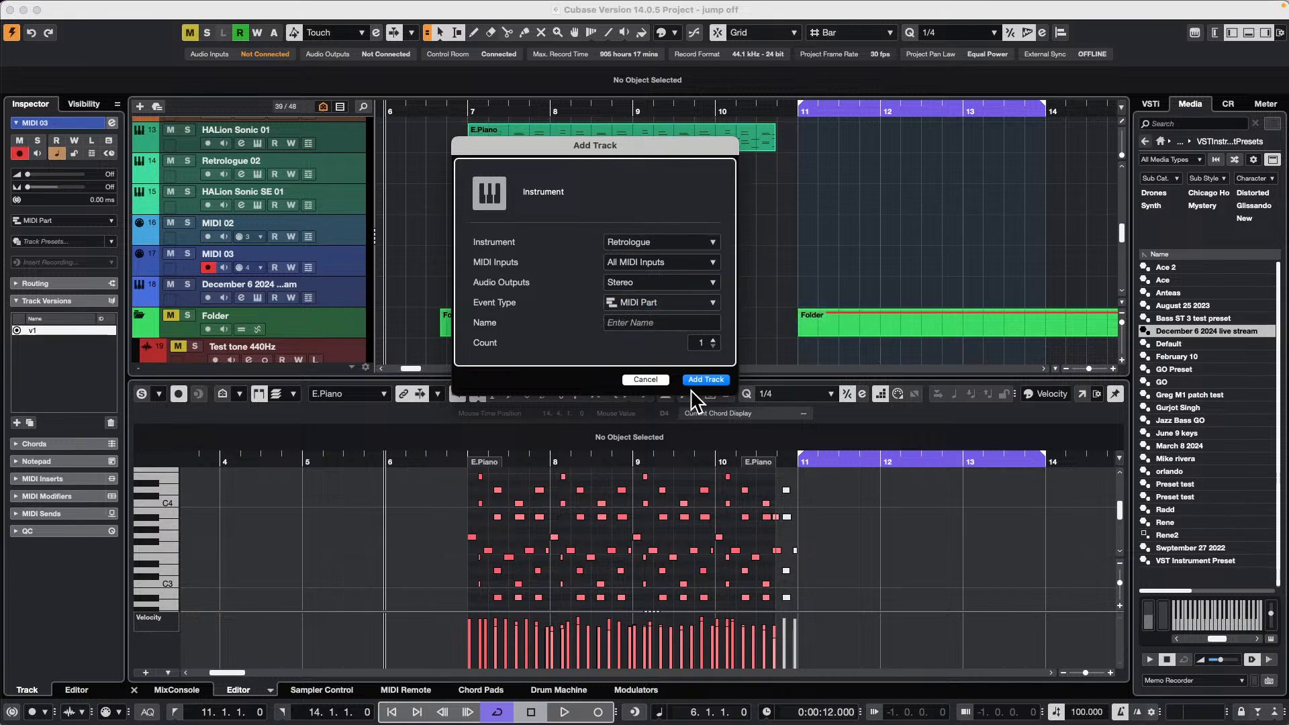
click(705, 380)
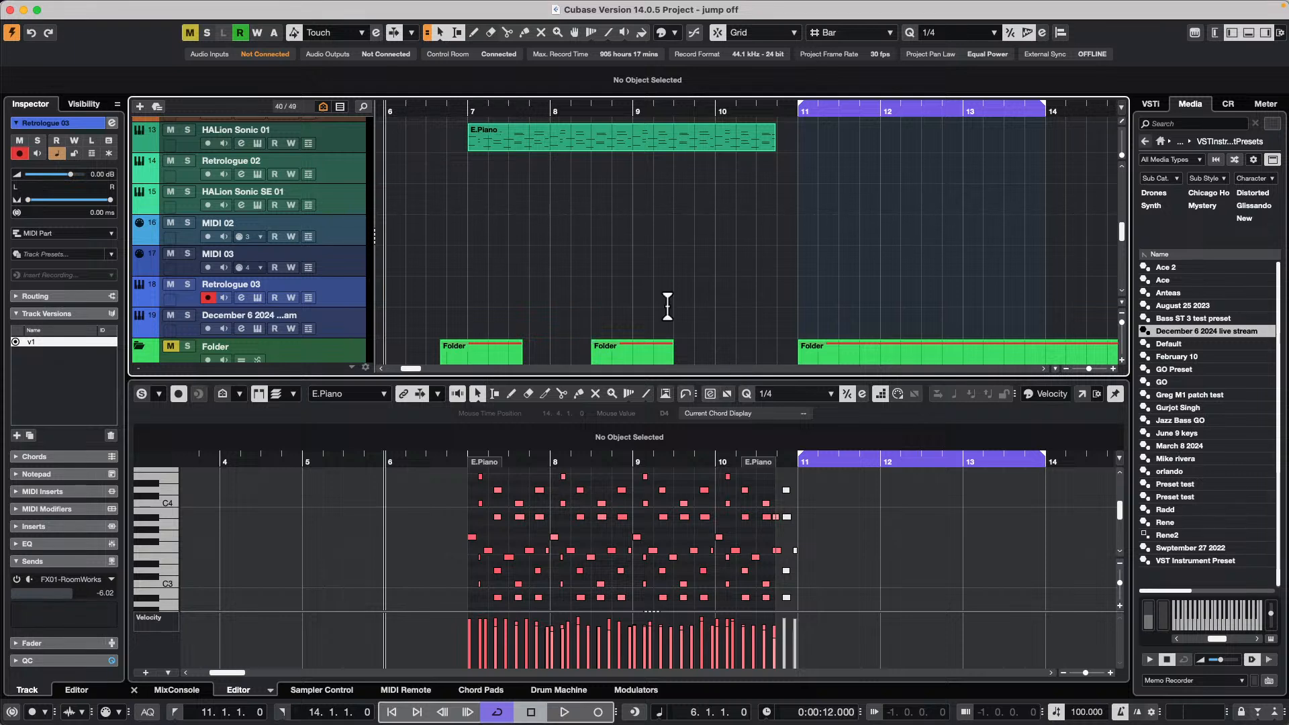
Load the first Futurechill Beat 2-03 audio event into Sampler Control as a new sampler track and audition it at different pitches
scroll(514, 194, up, 10)
scroll(538, 192, down, 1)
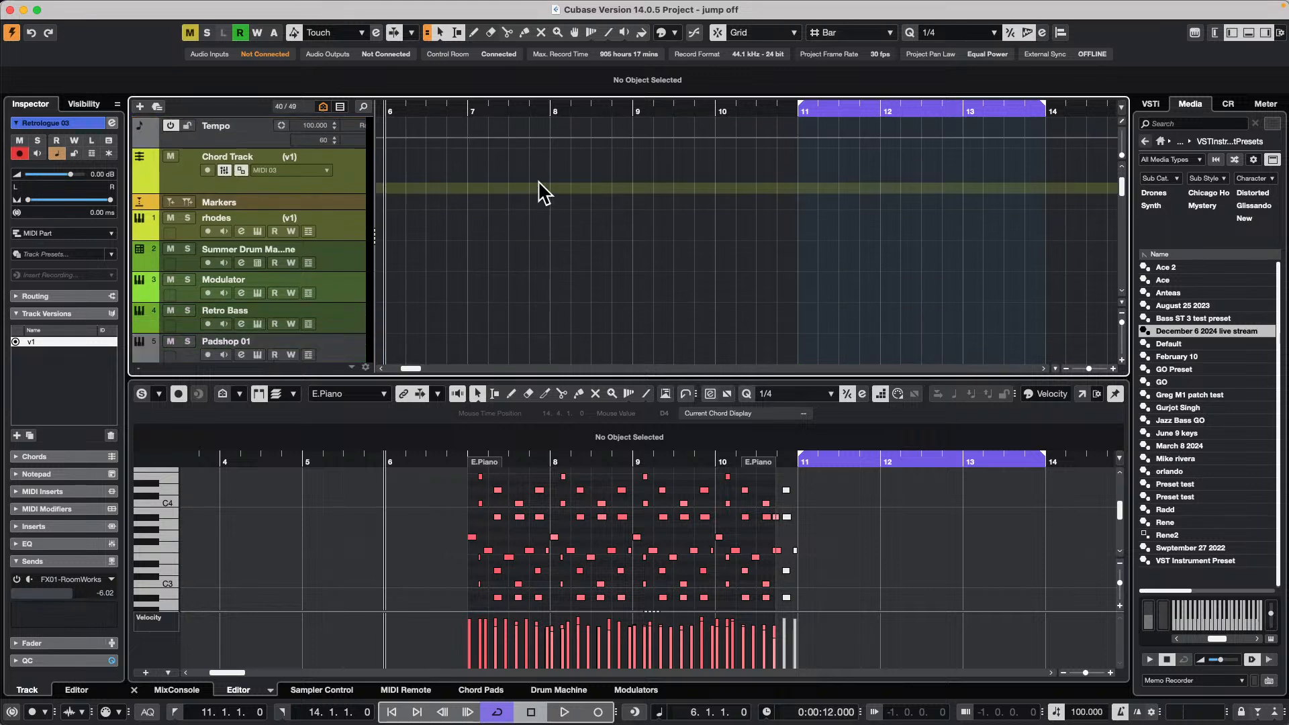
scroll(423, 115, left, 5)
click(464, 111)
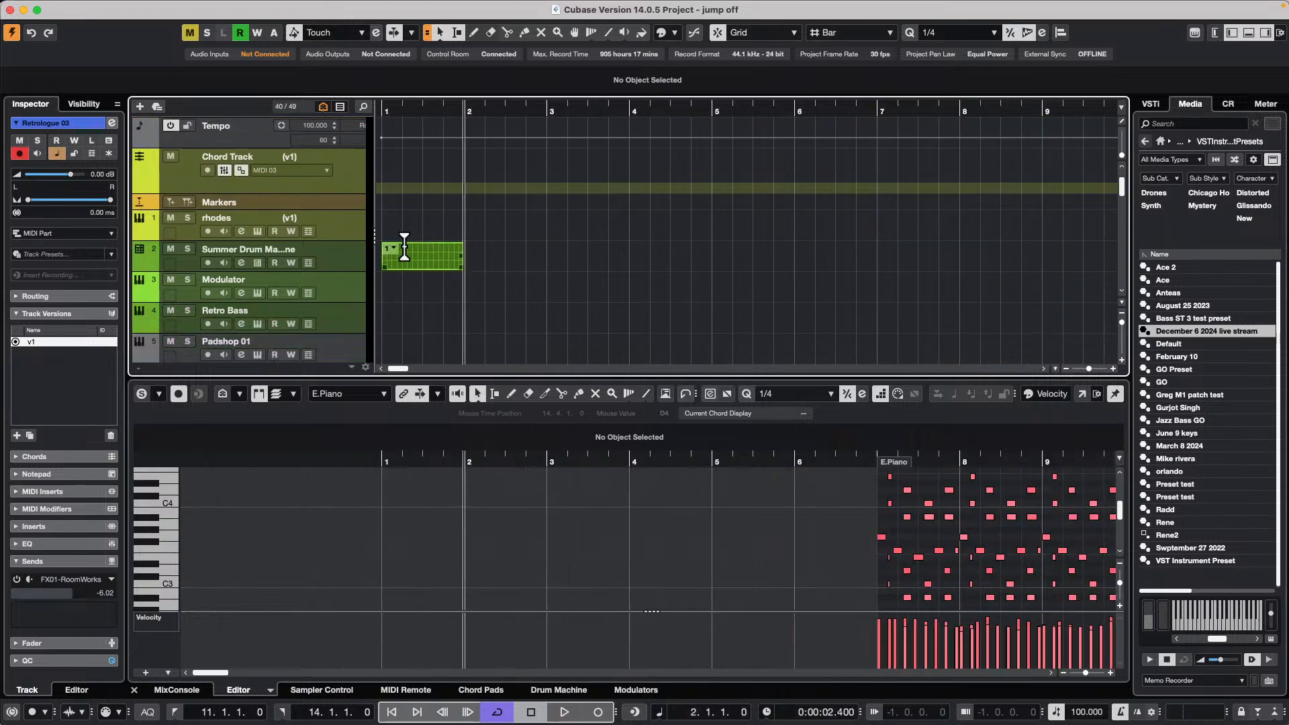
scroll(505, 255, up, 1)
scroll(505, 262, down, 5)
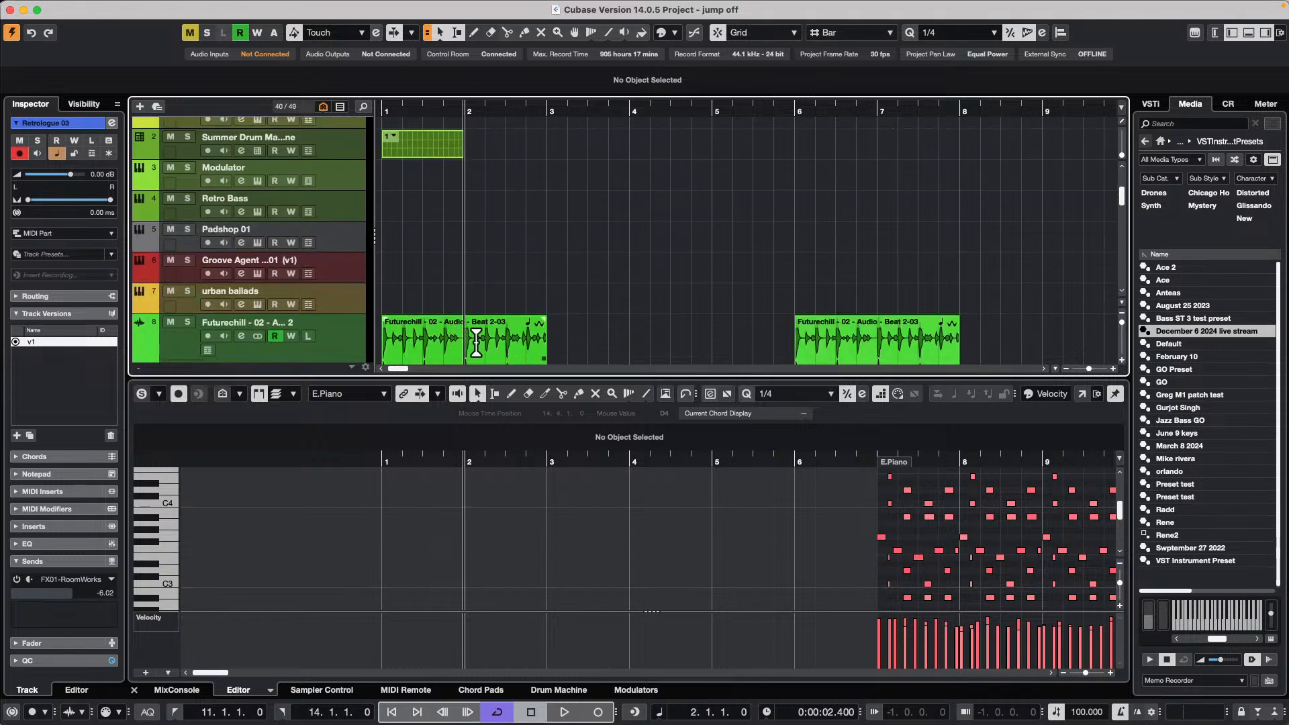
click(323, 690)
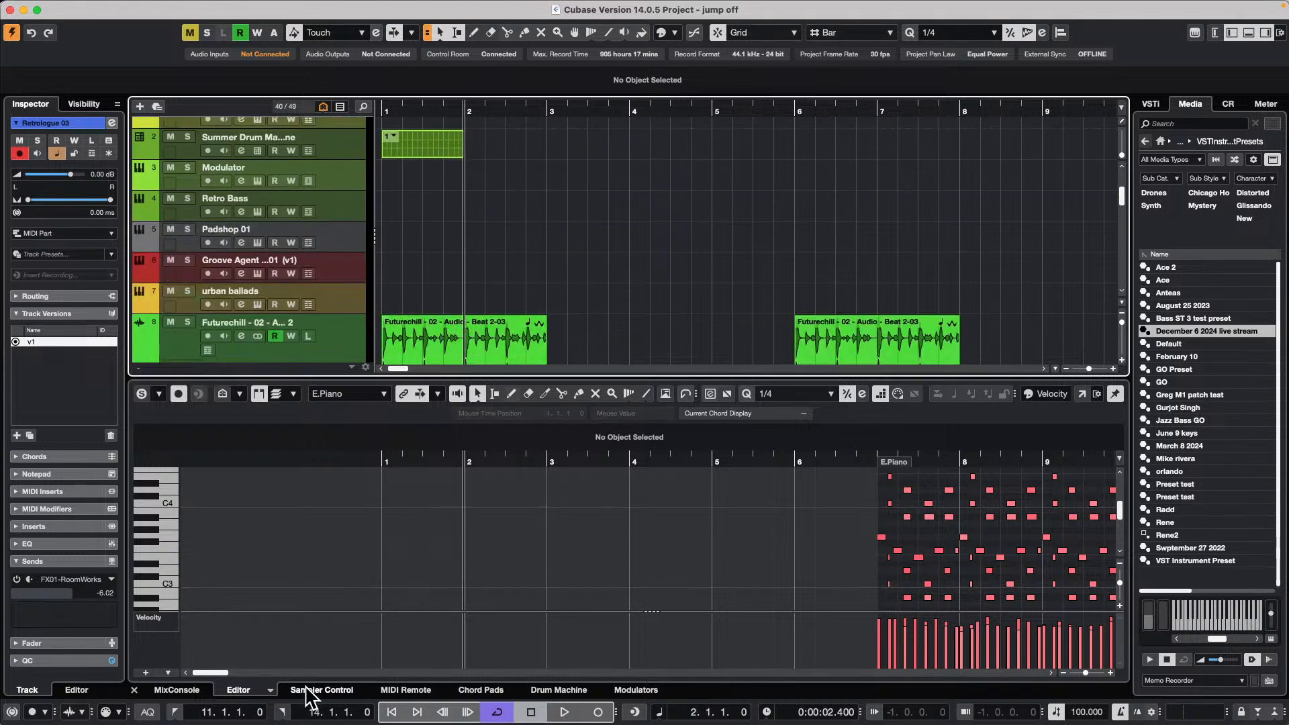
drag(439, 377, 538, 561)
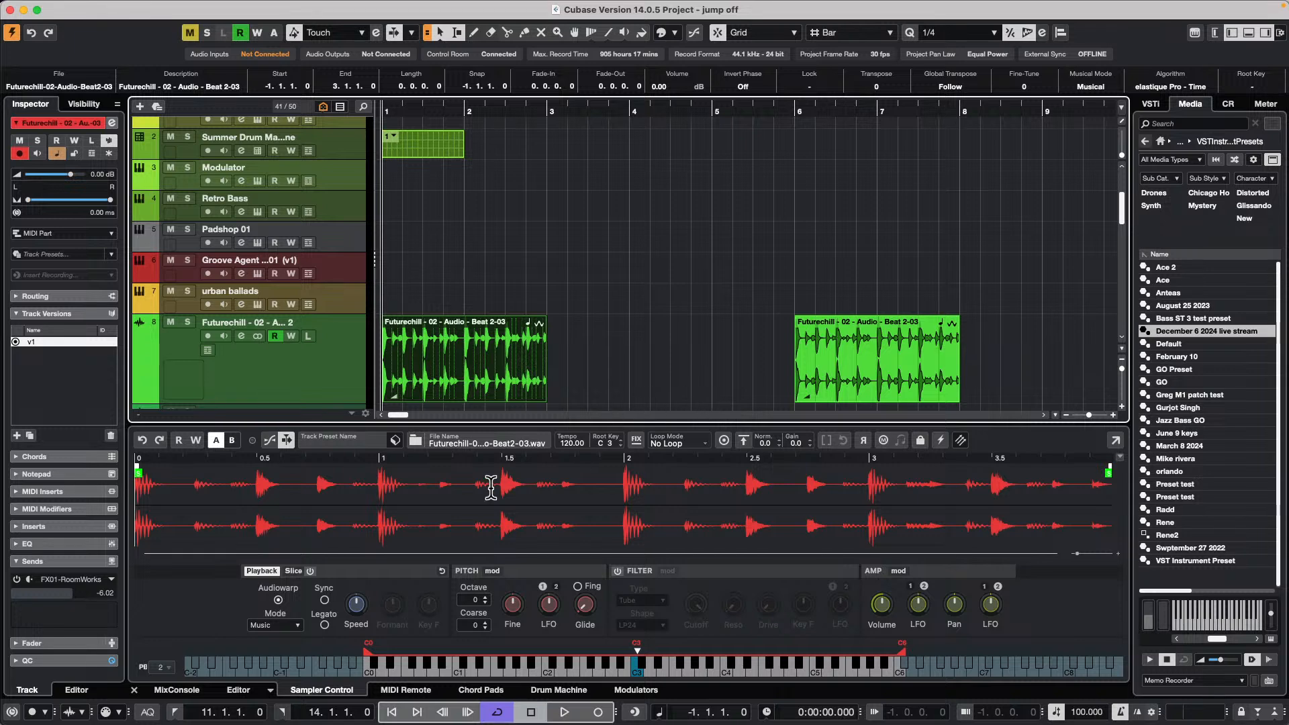
click(656, 668)
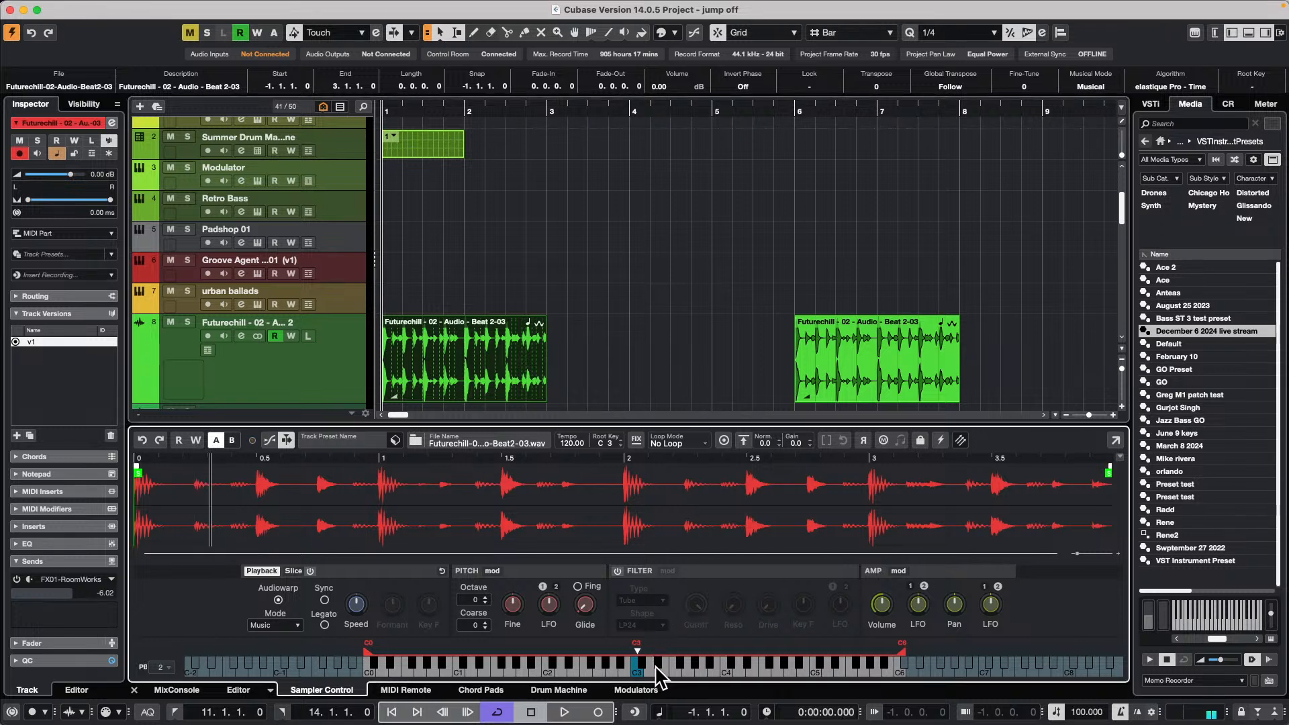
click(598, 667)
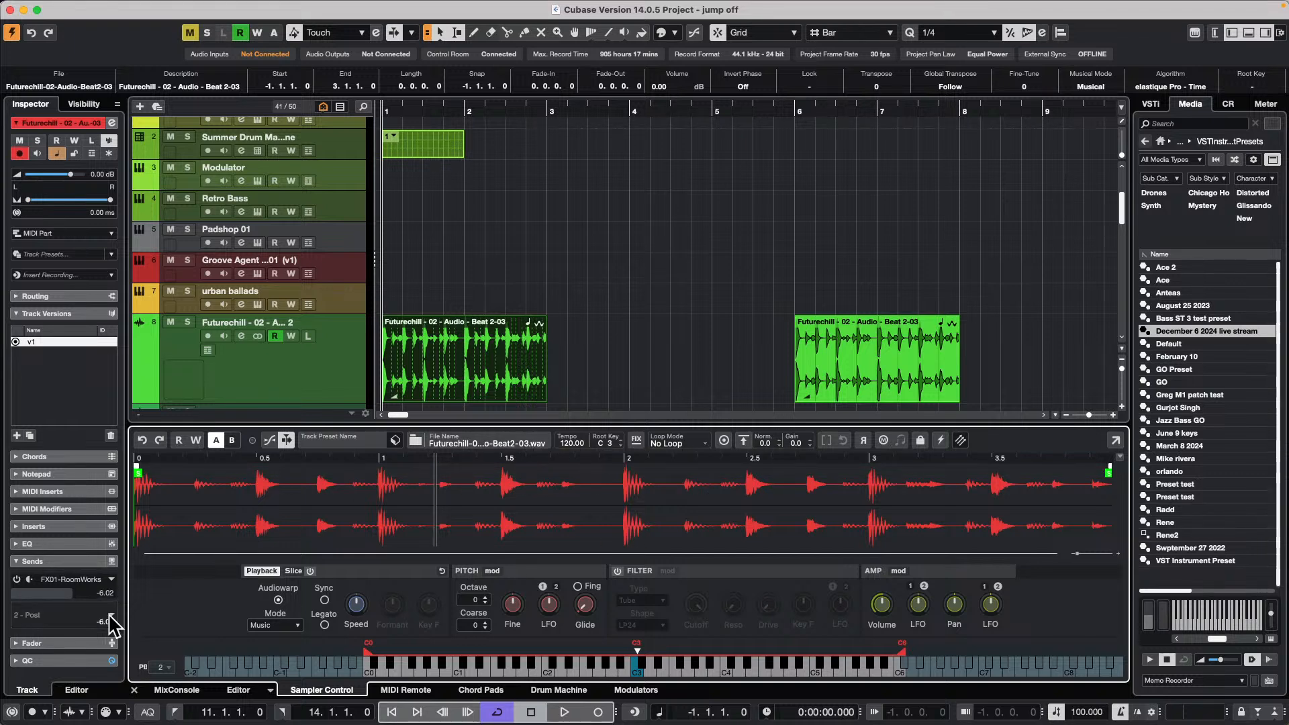
Turn on Slice mode for the sampler's beat loop and audition the slice at the 2-second mark
click(292, 570)
click(309, 570)
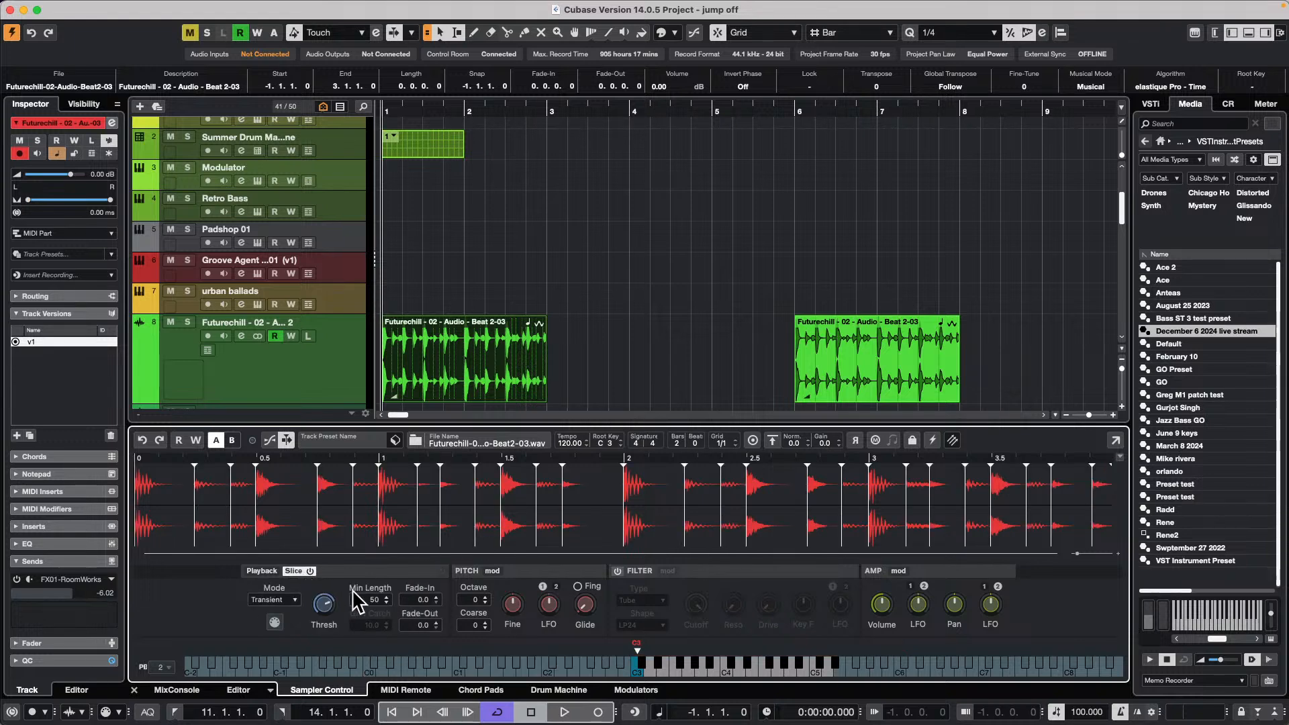
mouse_move(324, 602)
click(665, 503)
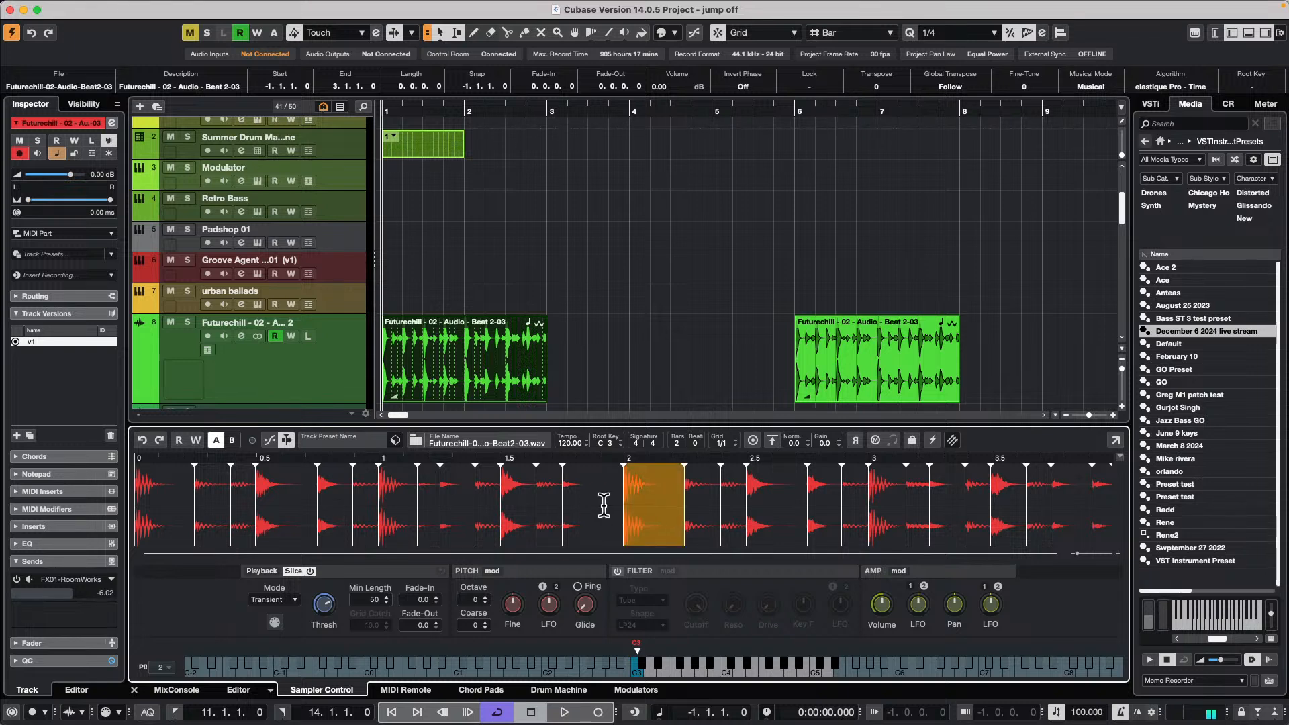
Switch the sampler from setting A to setting B and show its Playback parameters
click(216, 439)
click(232, 440)
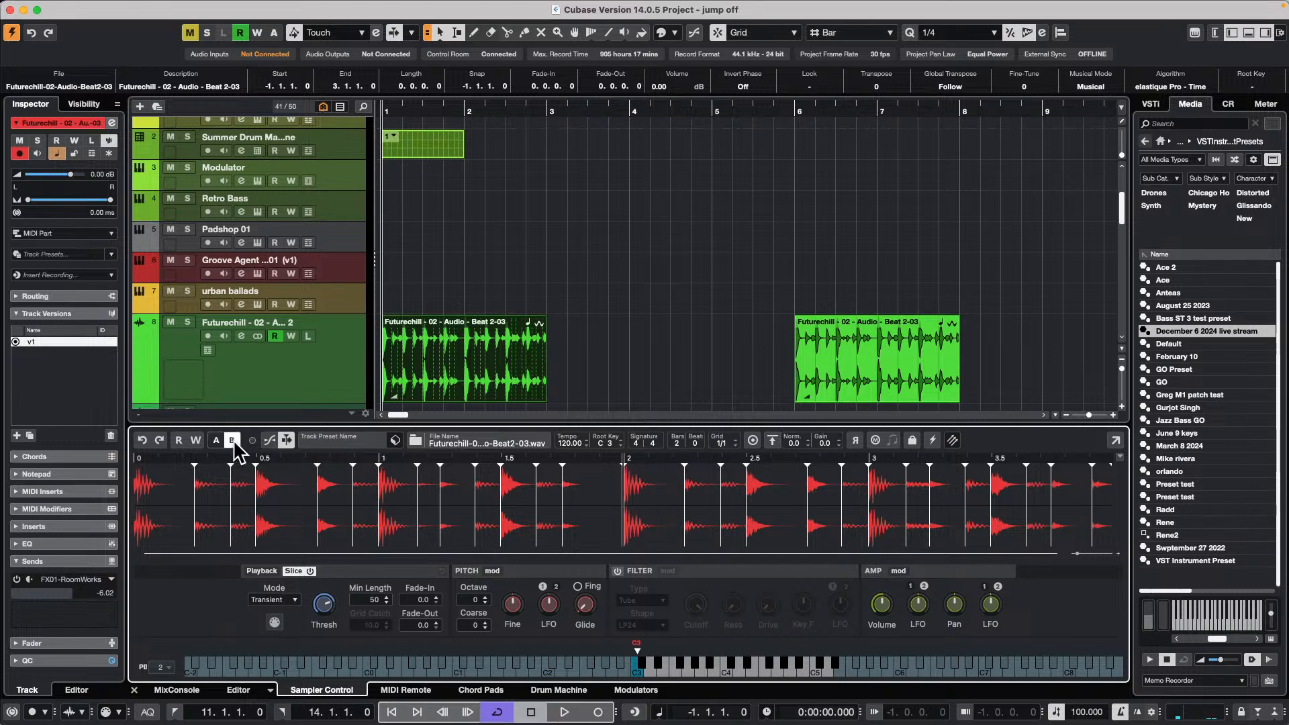
click(262, 570)
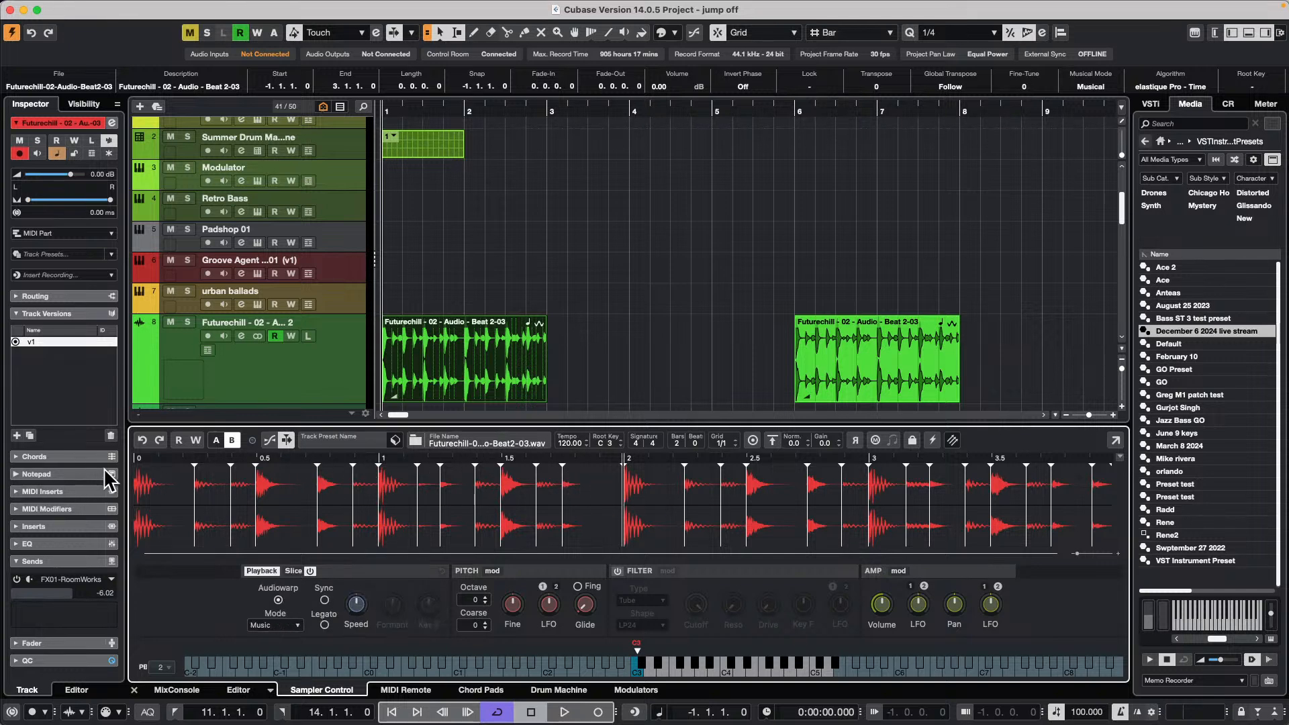
In sampler setting A, turn slicing off, move the sample start to about 1 second and audition the result
click(216, 440)
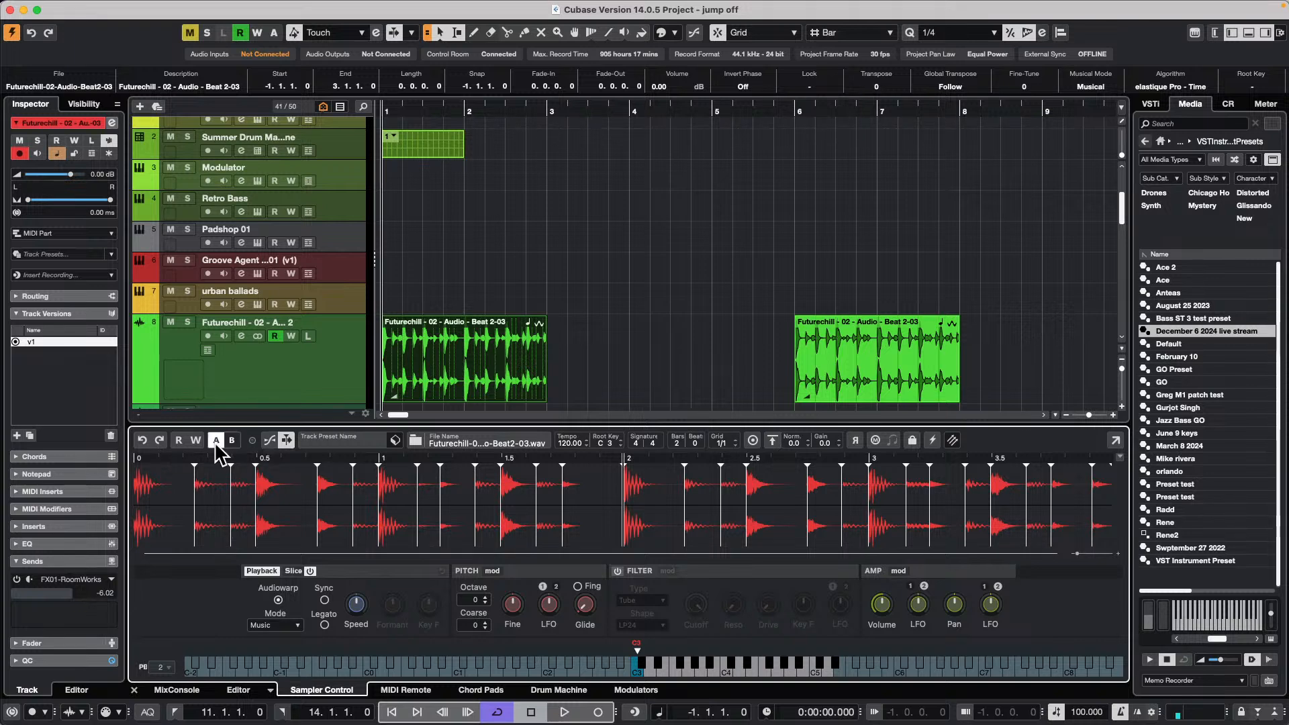
mouse_move(567, 631)
click(310, 570)
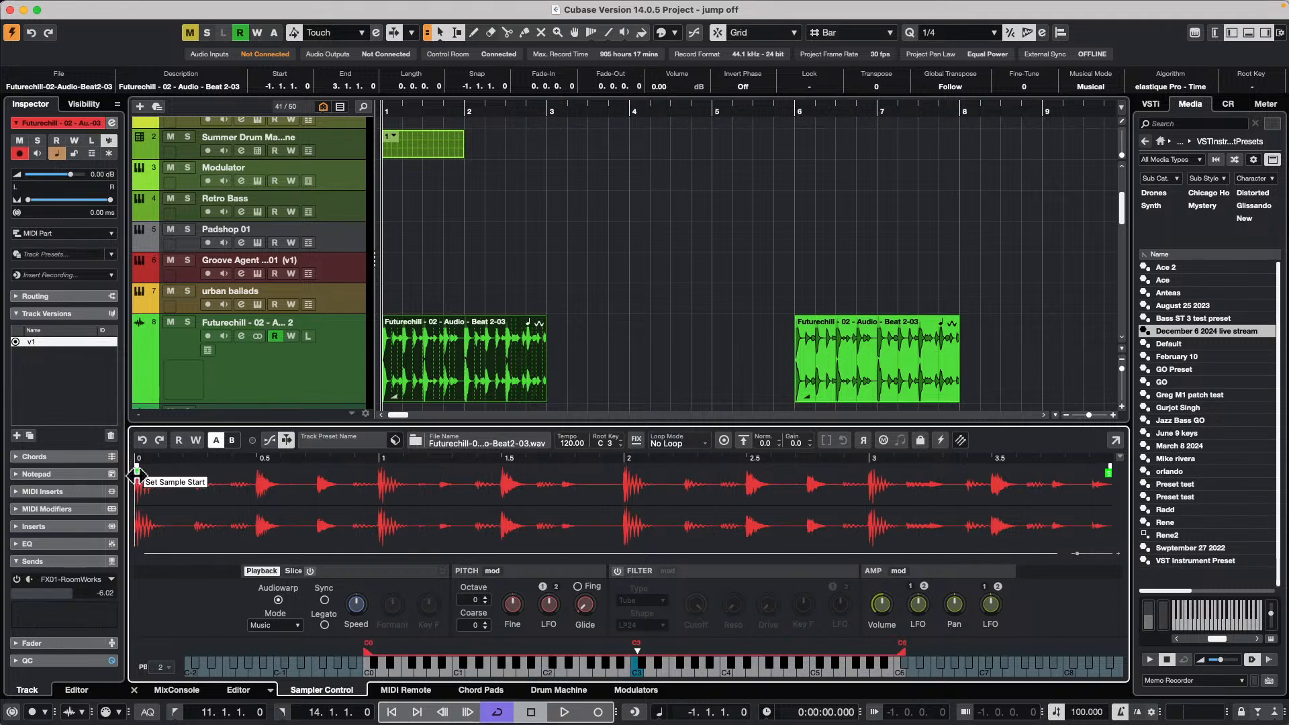
drag(137, 474, 382, 482)
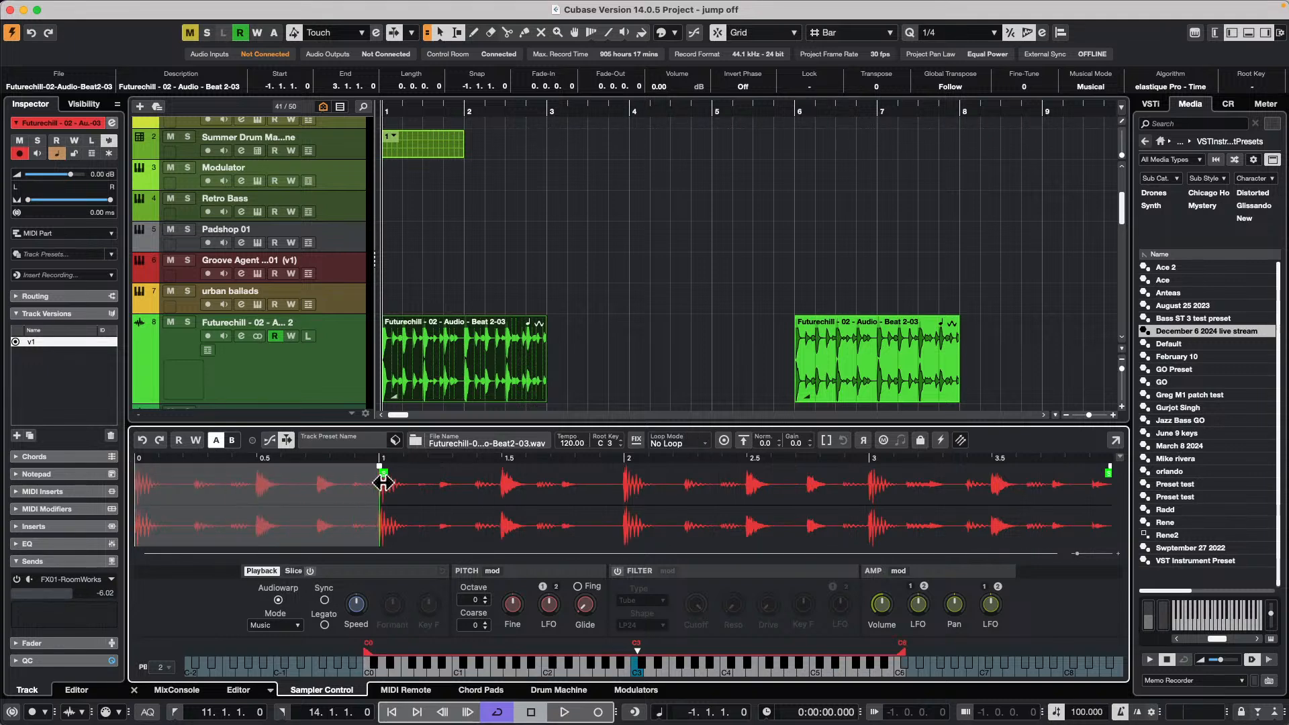
click(641, 663)
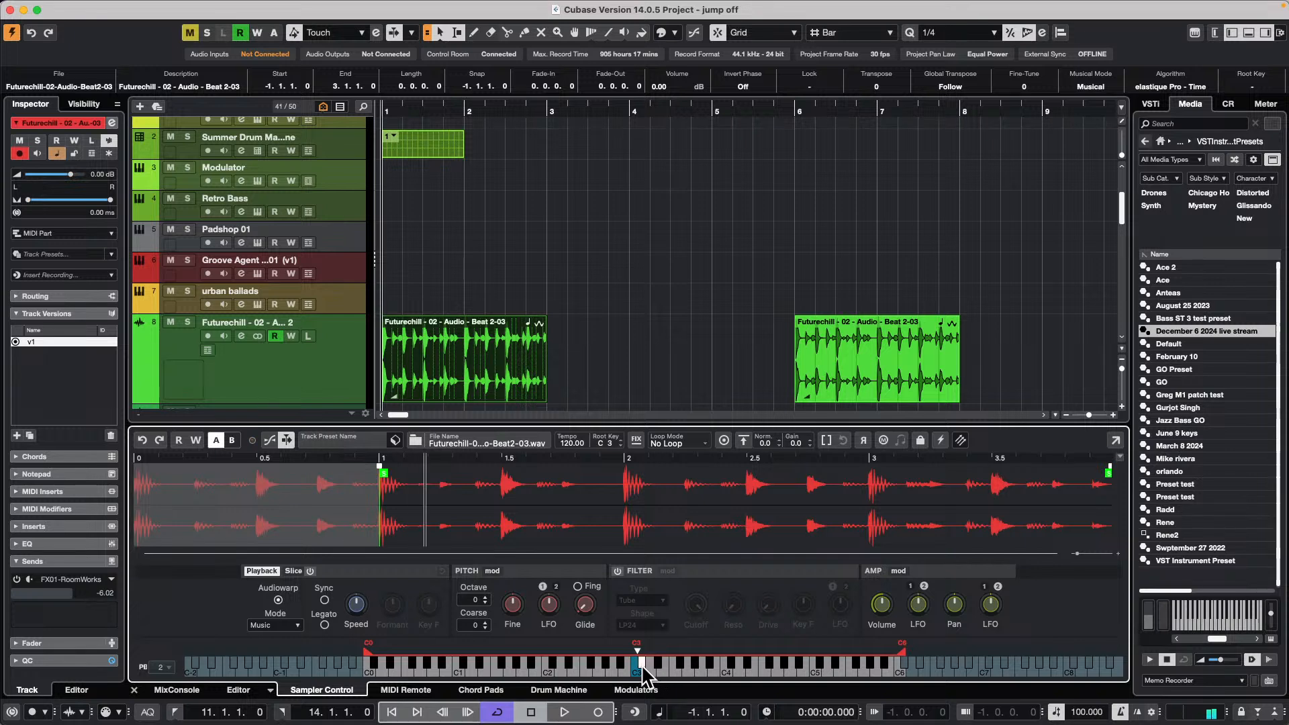
Compare sampler settings B and A by auditioning the slices in B and the pitched, shortened sample in A
click(231, 441)
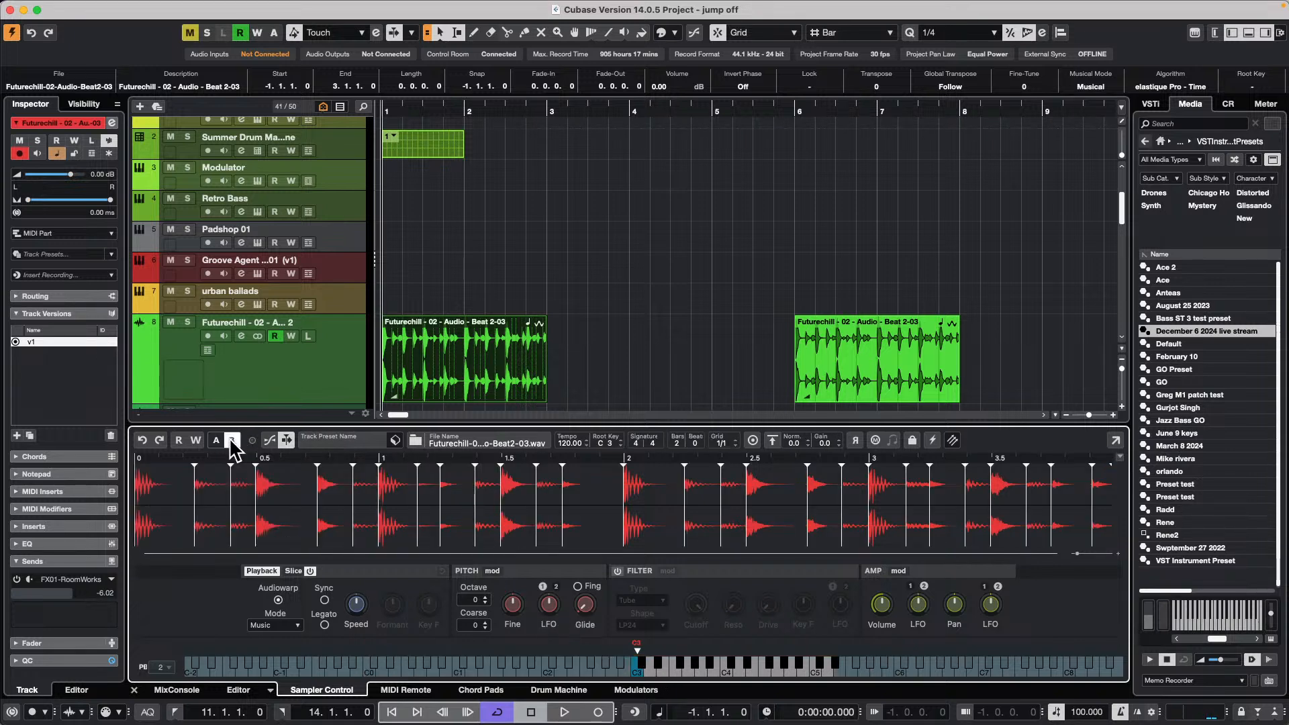
click(705, 667)
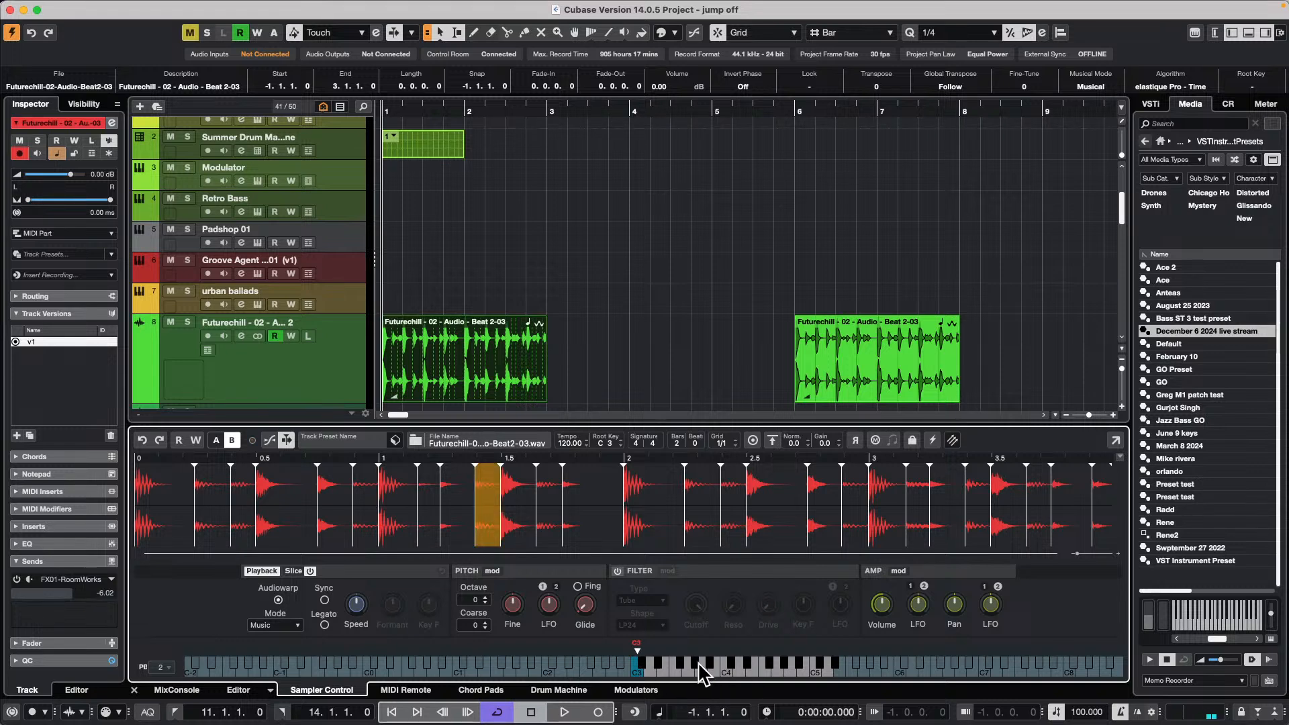
drag(670, 663, 805, 665)
click(216, 440)
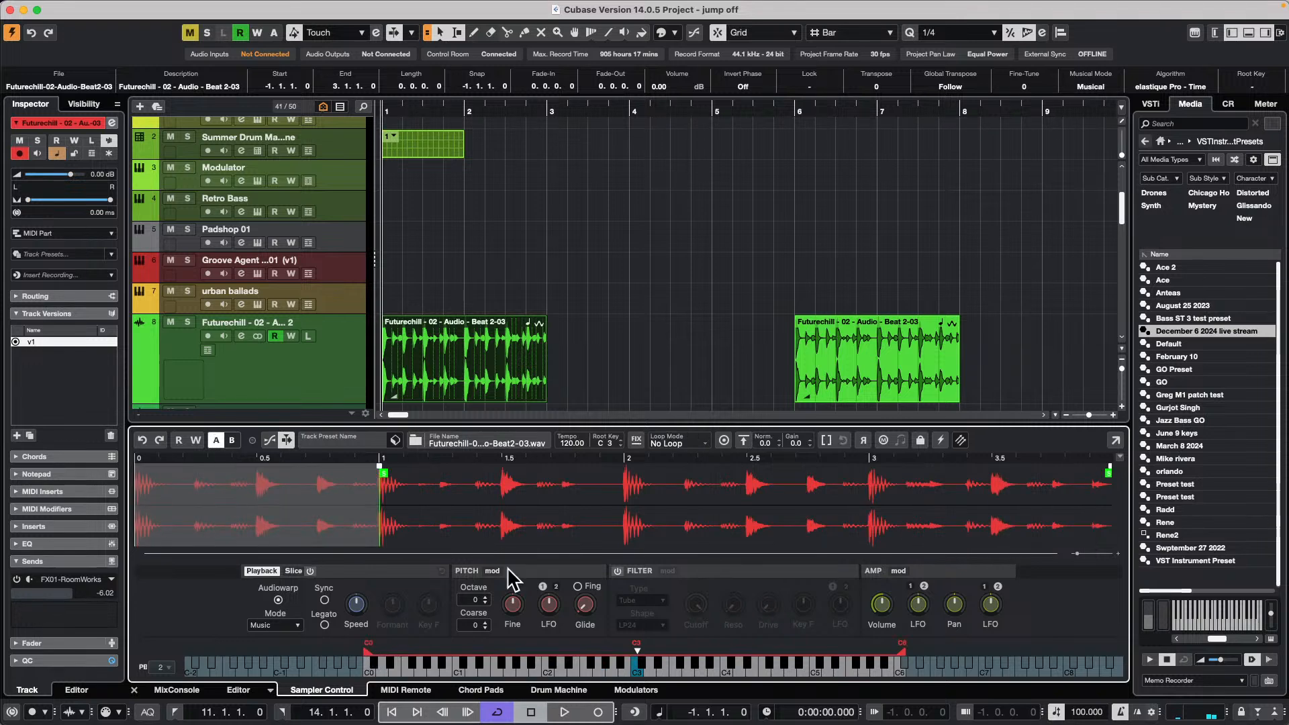
click(675, 668)
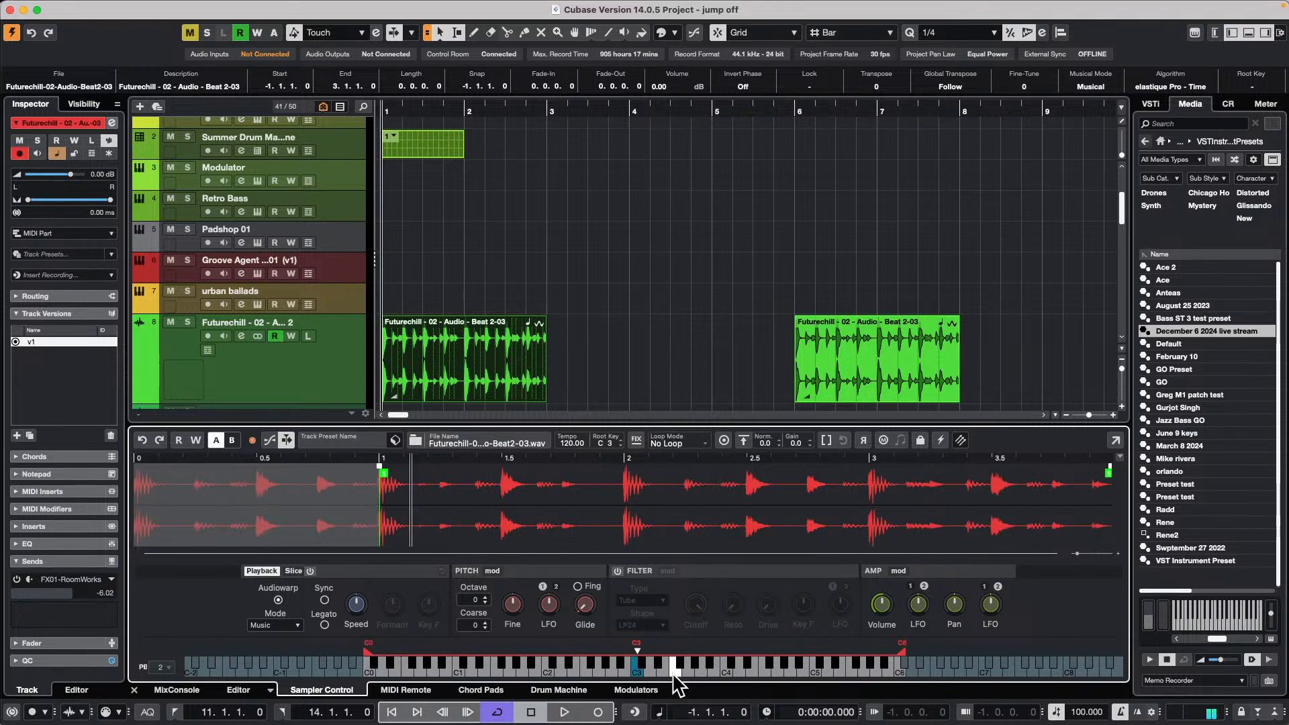
click(505, 668)
click(425, 664)
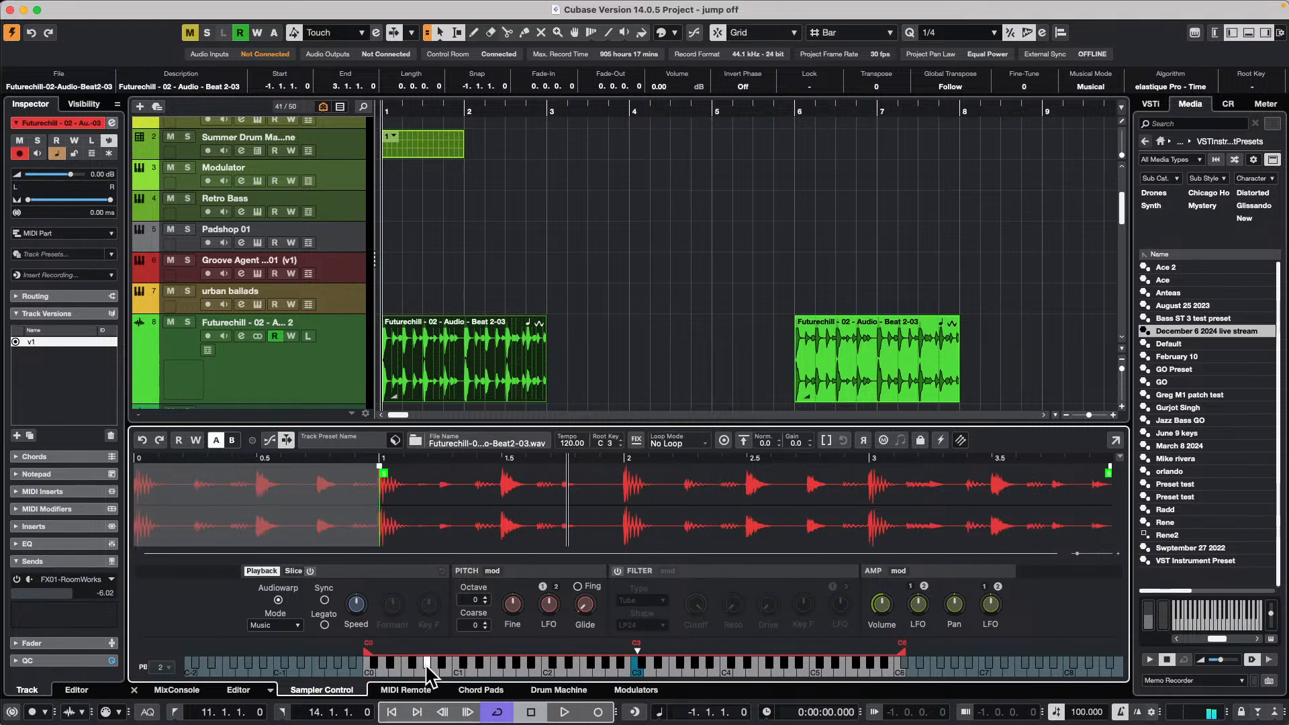
Audition setting B's slices across the sampler keyboard and switch back to setting A
click(232, 440)
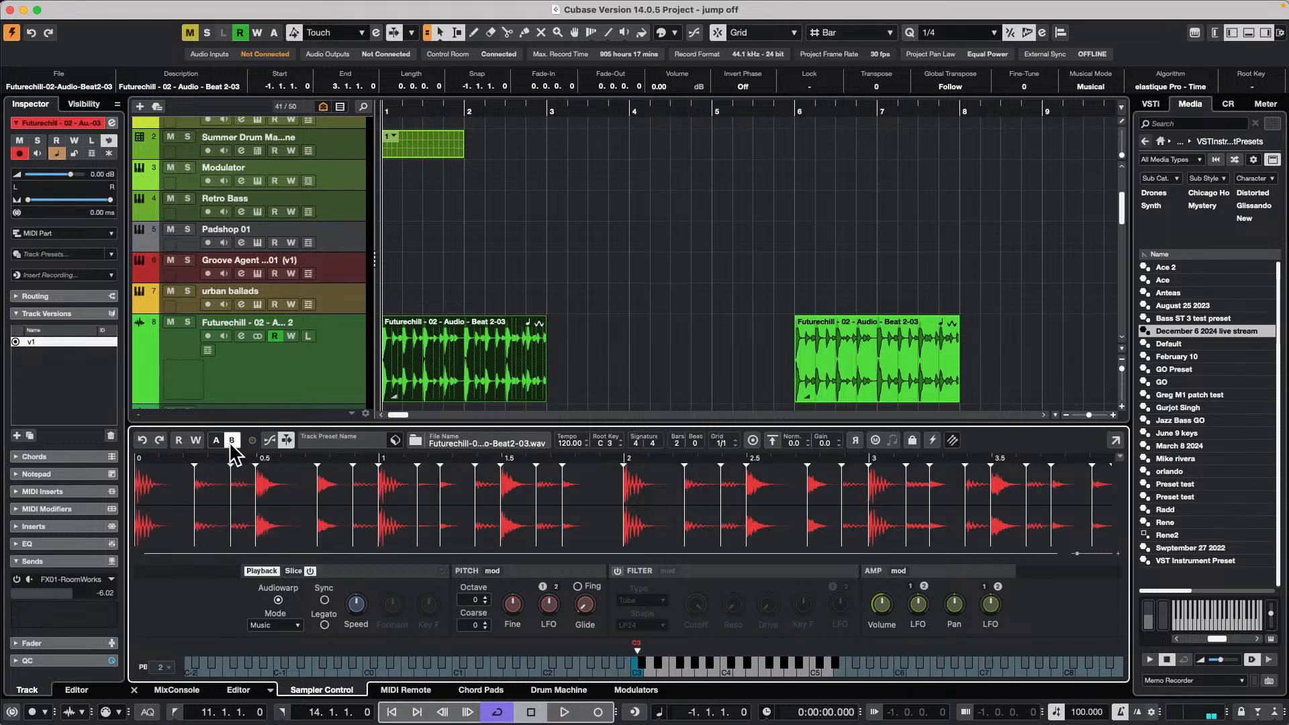
click(650, 666)
click(689, 665)
click(700, 667)
click(730, 667)
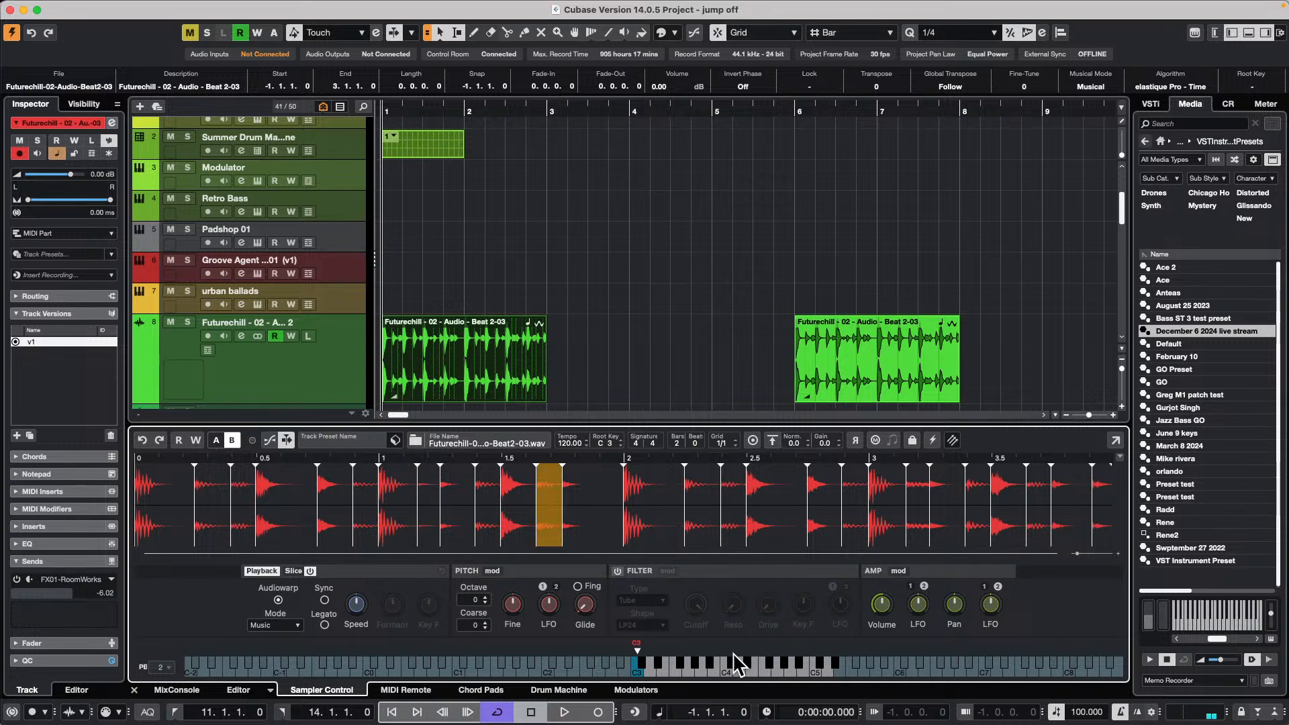
click(822, 672)
drag(824, 673, 698, 658)
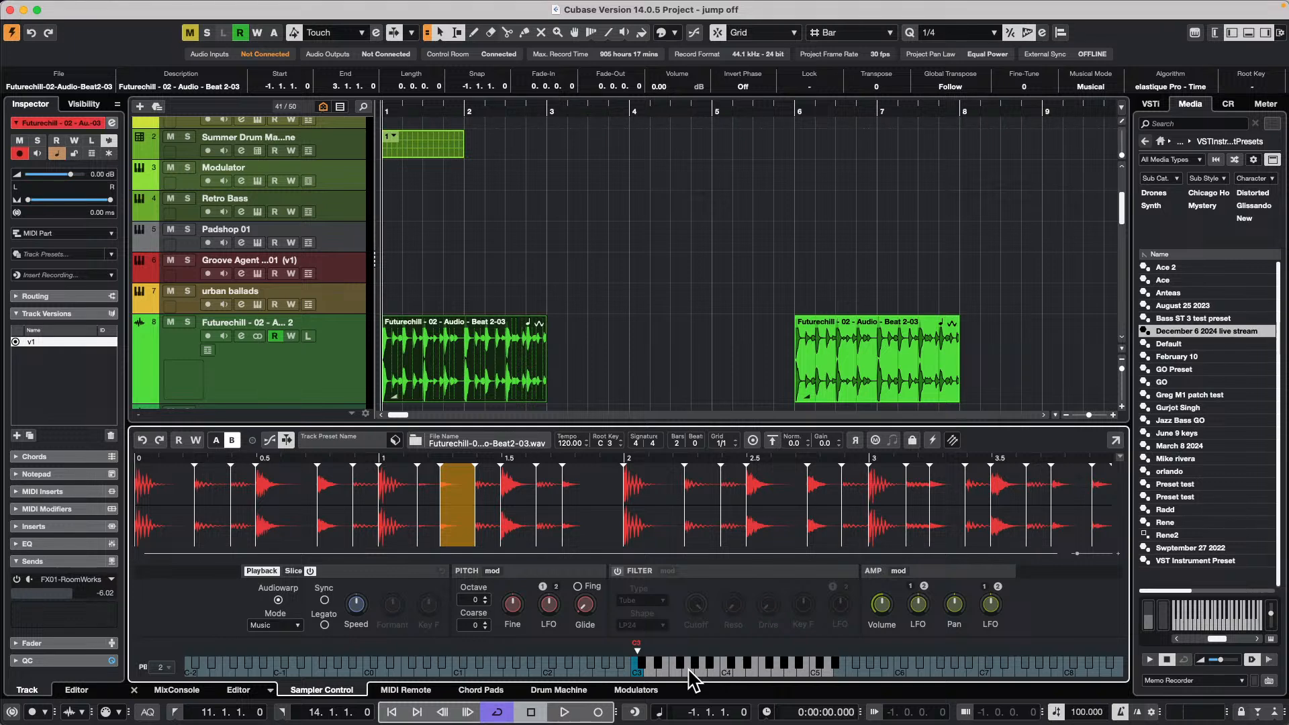
click(219, 438)
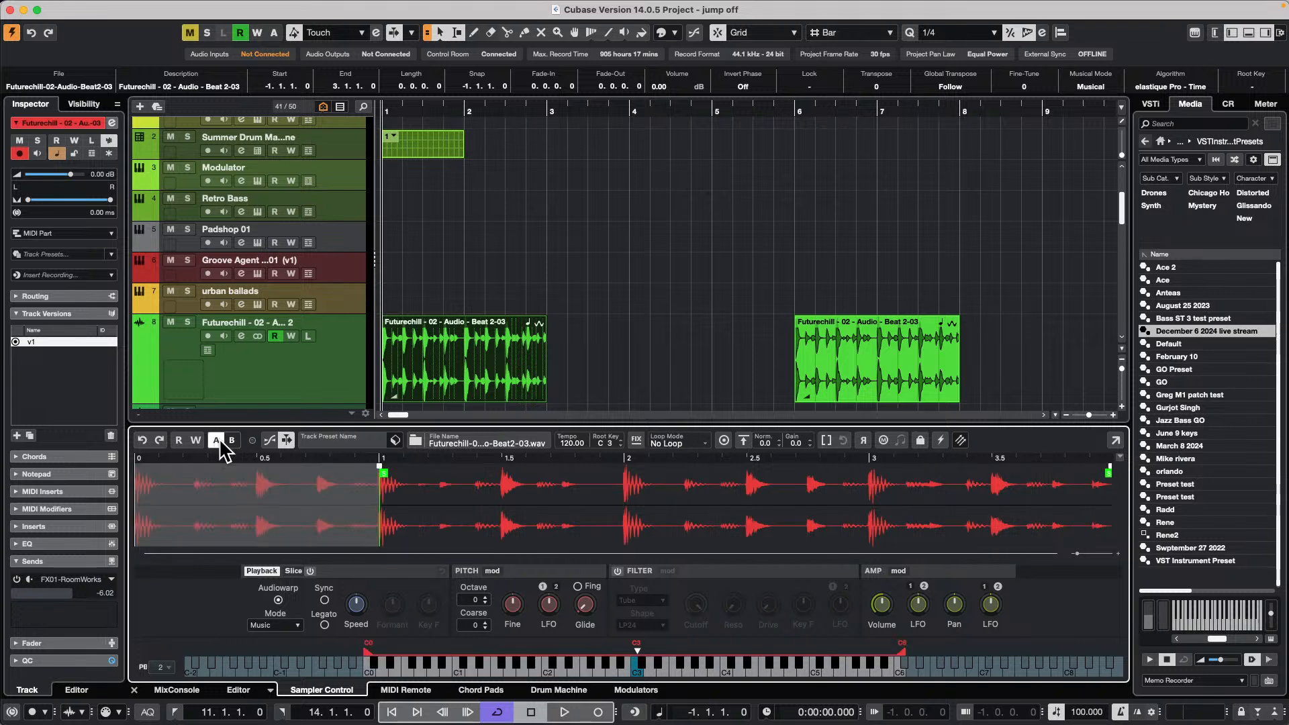
click(218, 440)
Enlarge the HALion Sonic 01 track and open its E.Piano part in the Key Editor
scroll(705, 287, up, 1)
scroll(702, 276, down, 15)
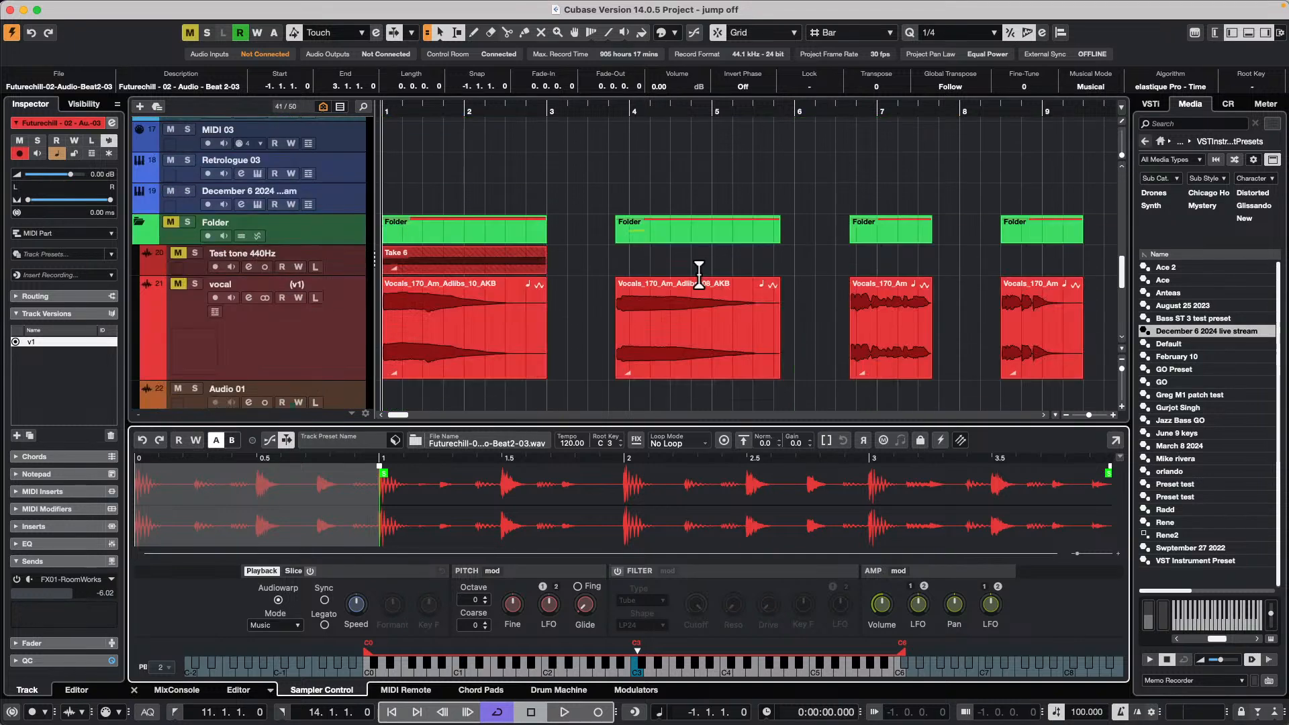
scroll(699, 276, up, 4)
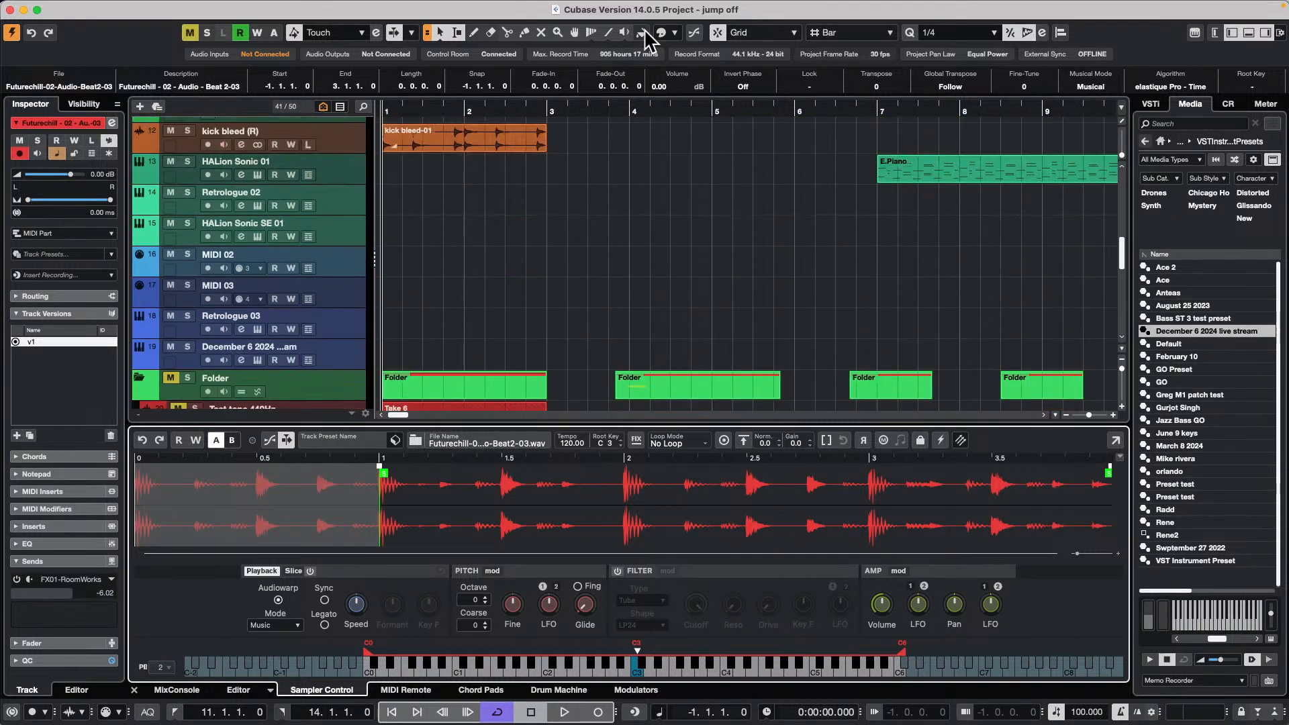
drag(603, 96, 575, 106)
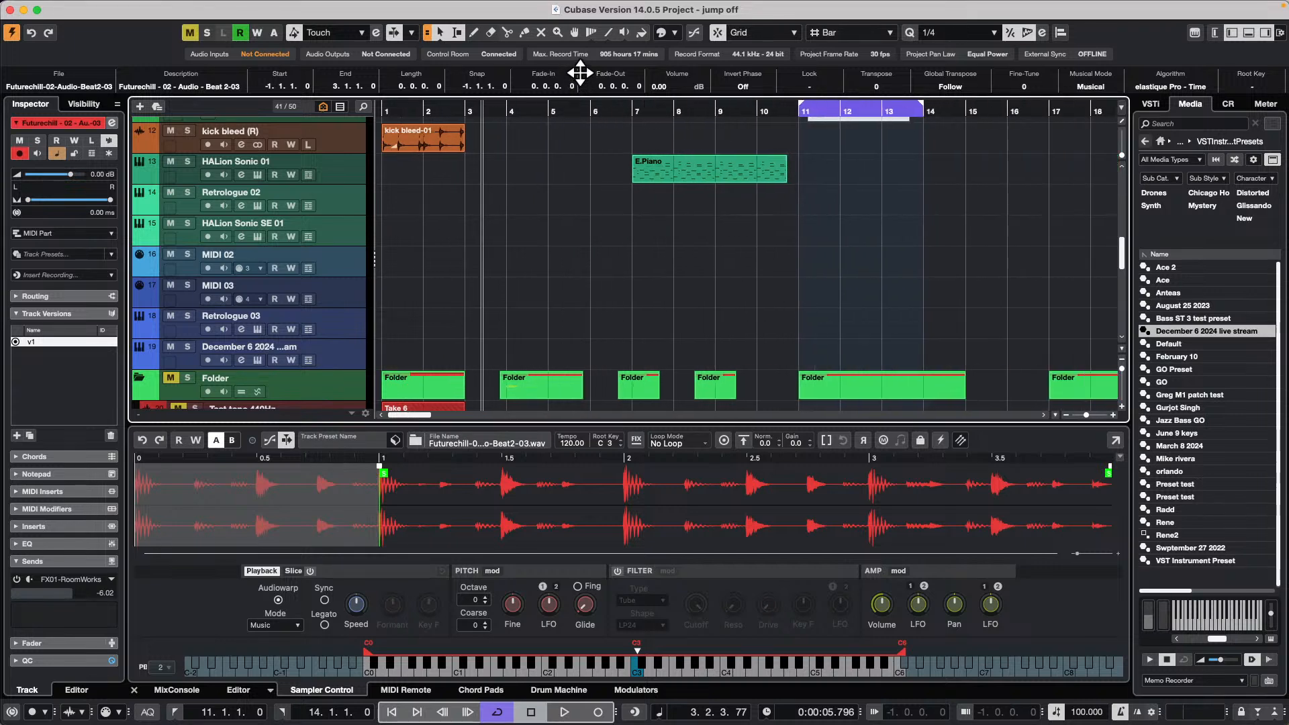
drag(345, 187, 345, 247)
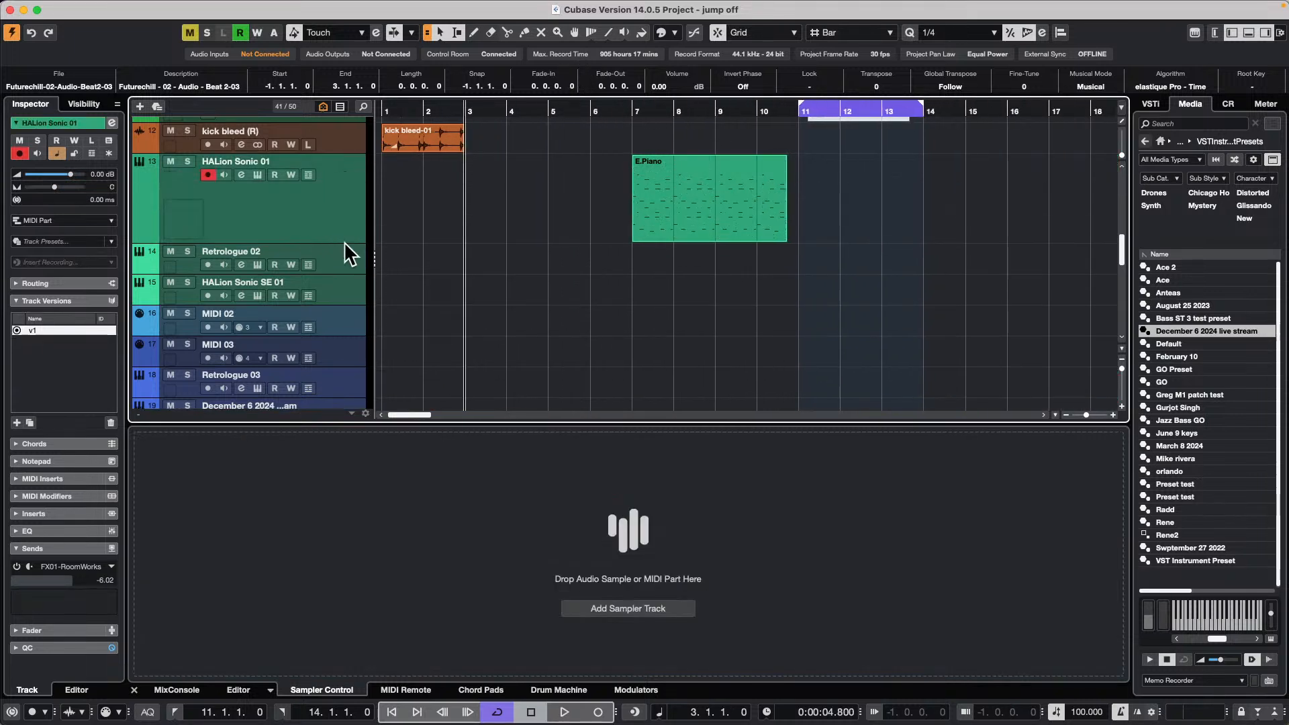
double_click(741, 212)
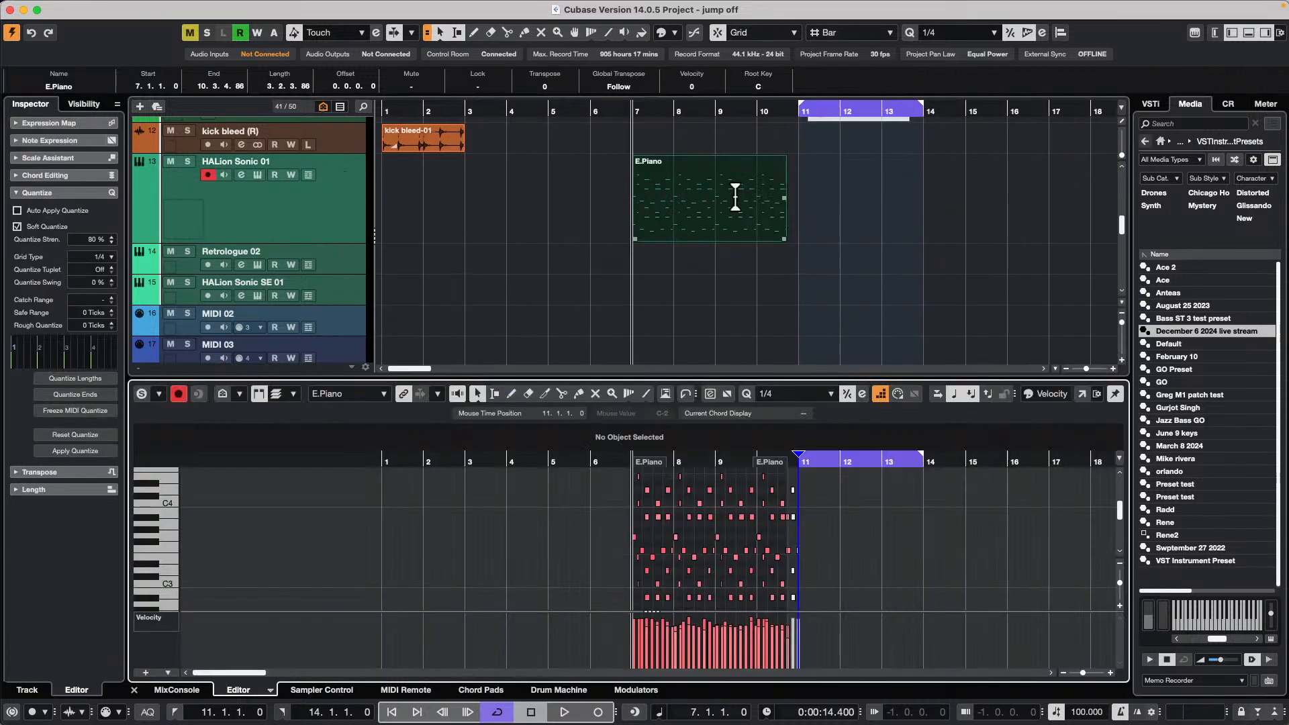
Select the E.Piano notes from about bar 8.3 to 9.4 and vary their velocities together, finishing at 102 in a taller Key Editor
drag(708, 461, 708, 500)
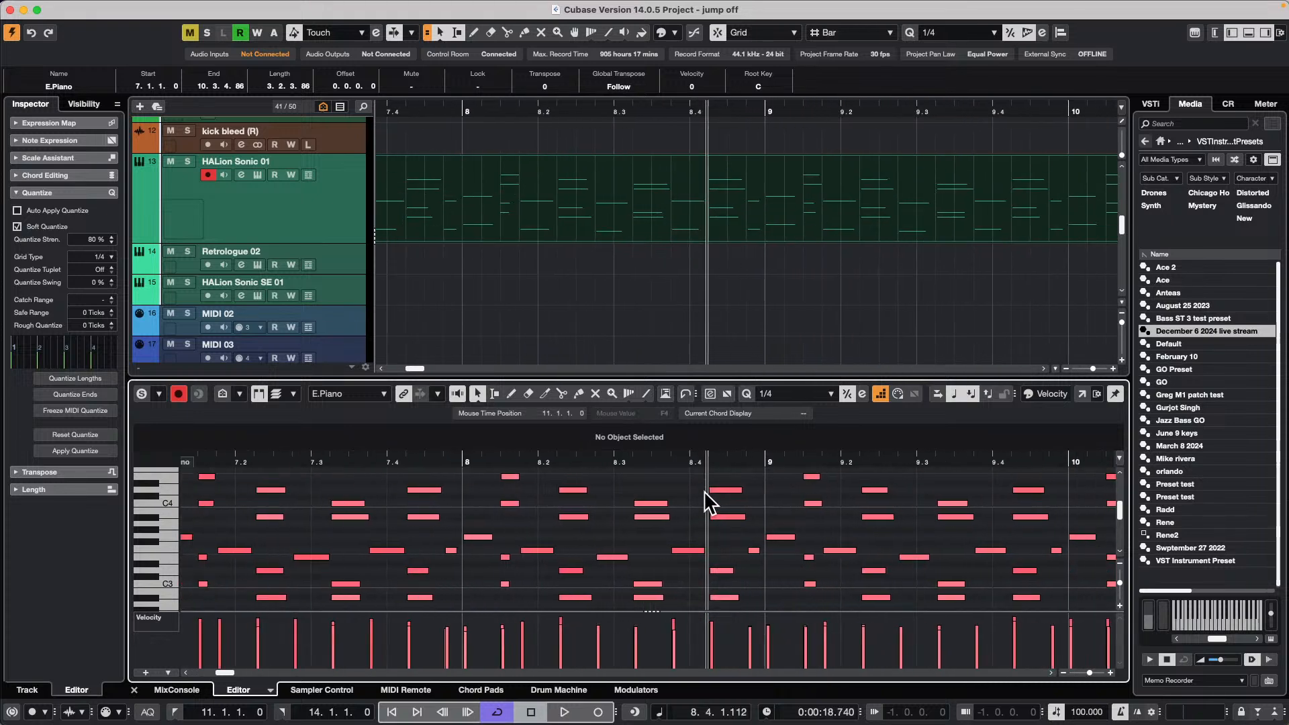
drag(574, 490, 717, 604)
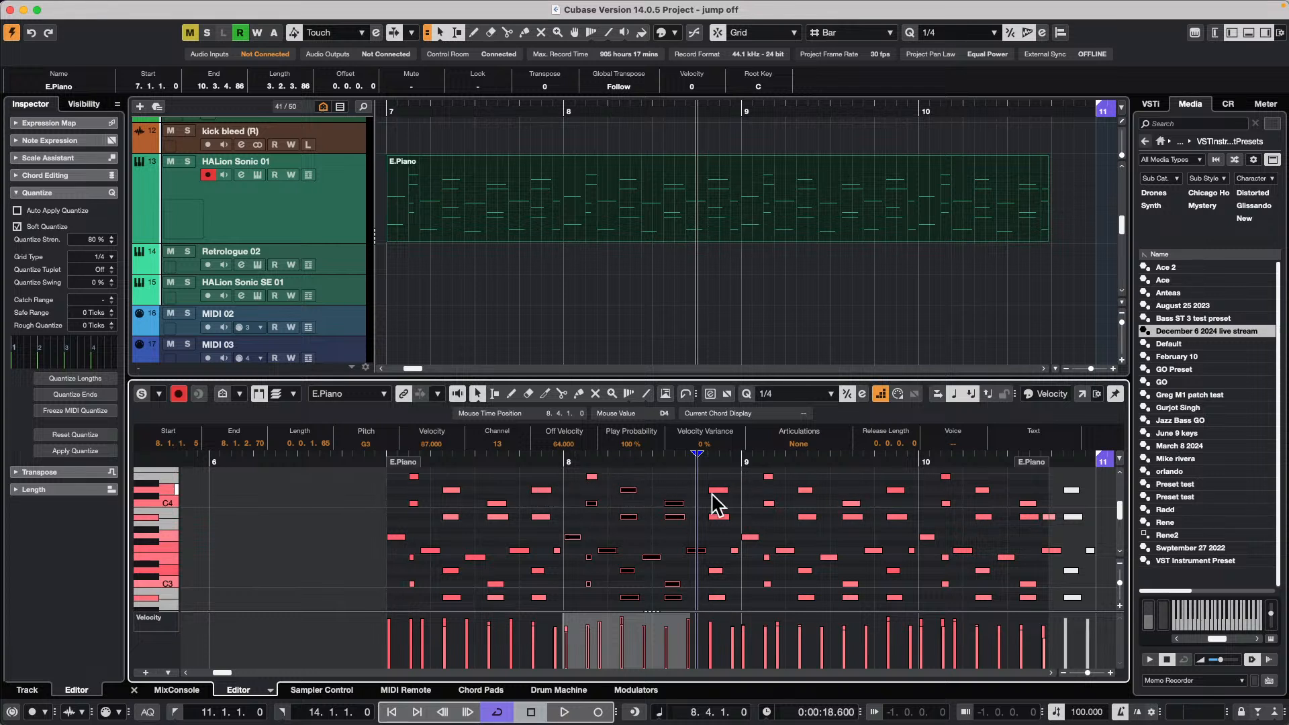
drag(660, 471, 870, 613)
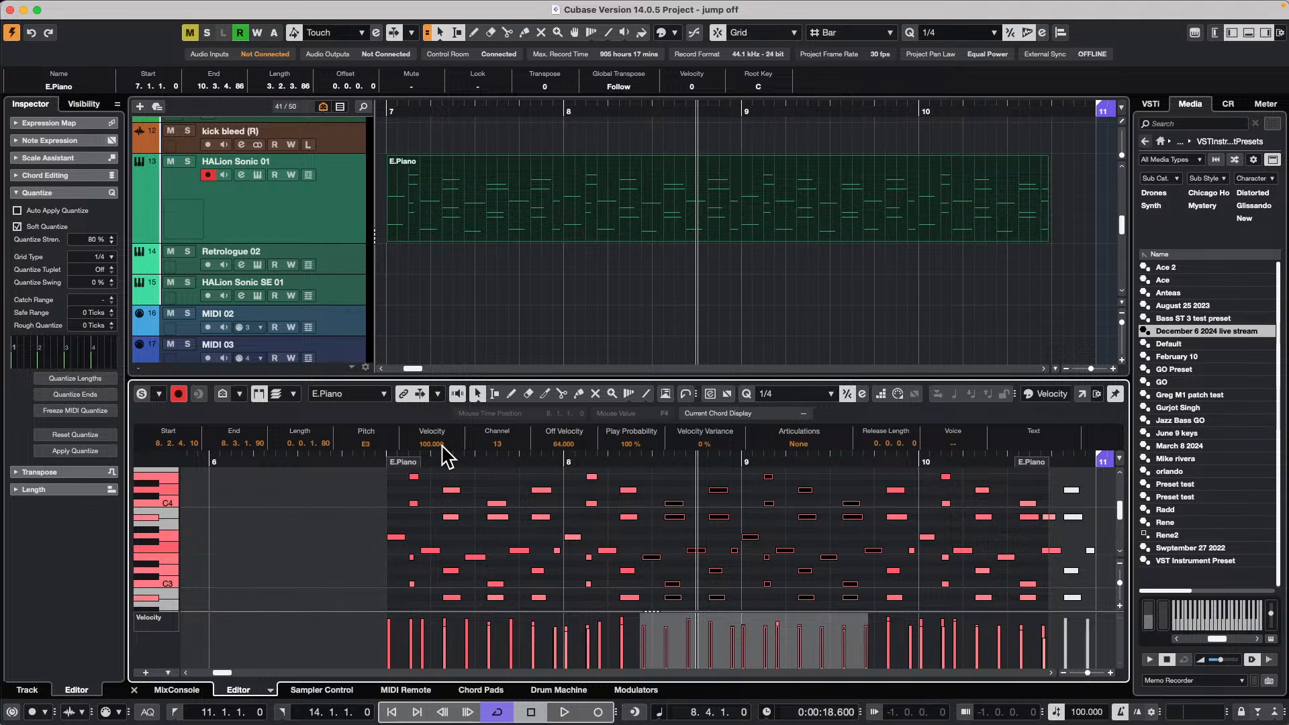
scroll(443, 445, down, 20)
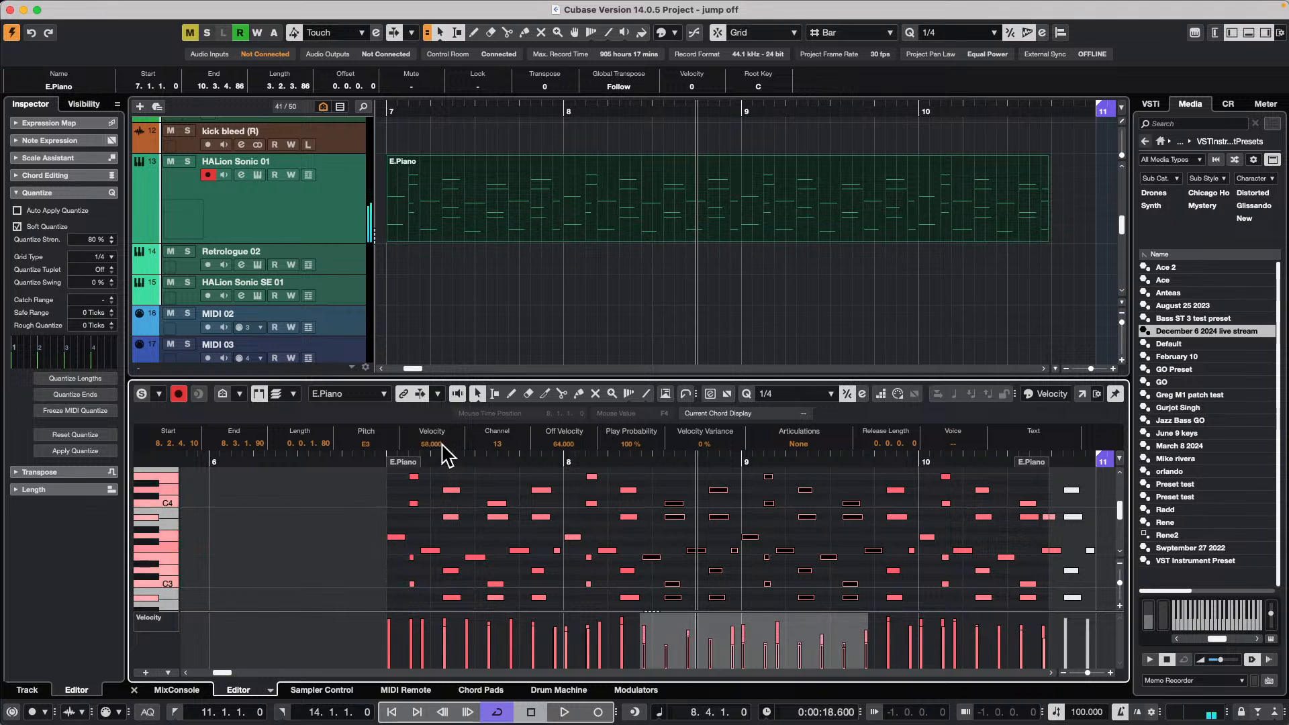
scroll(442, 445, down, 15)
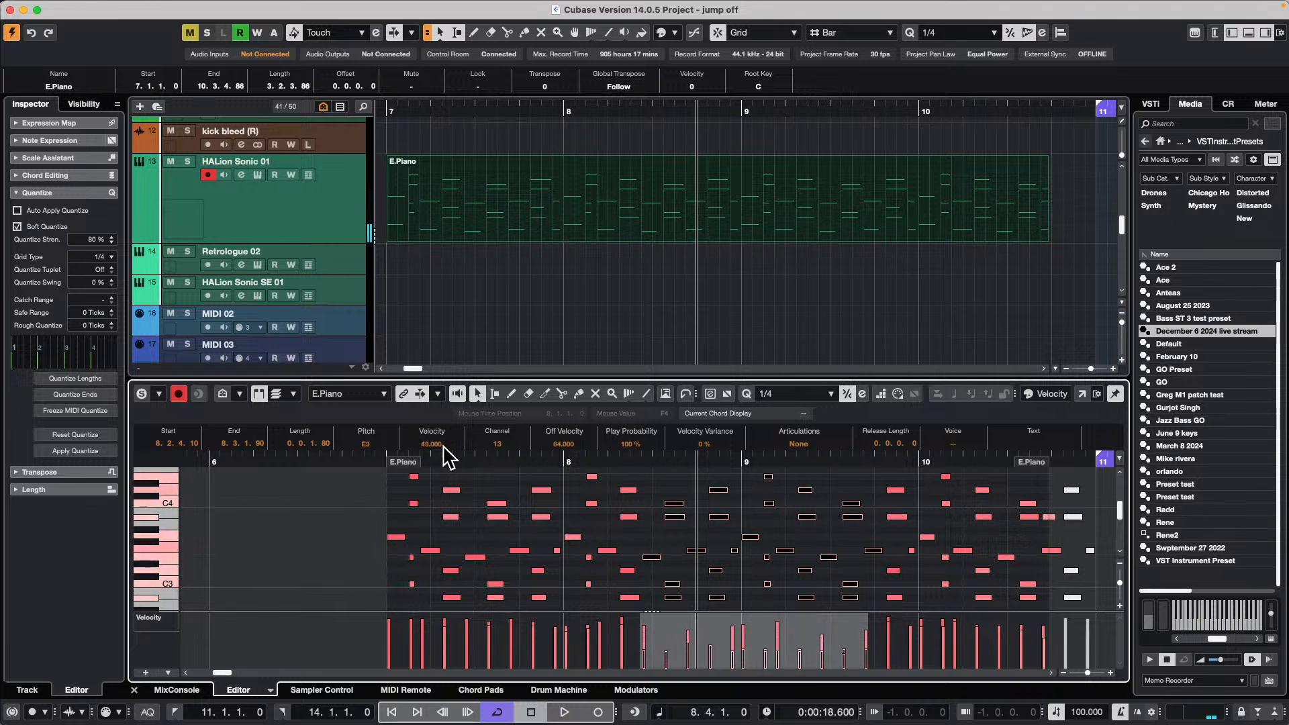
scroll(443, 445, up, 10)
scroll(443, 444, up, 20)
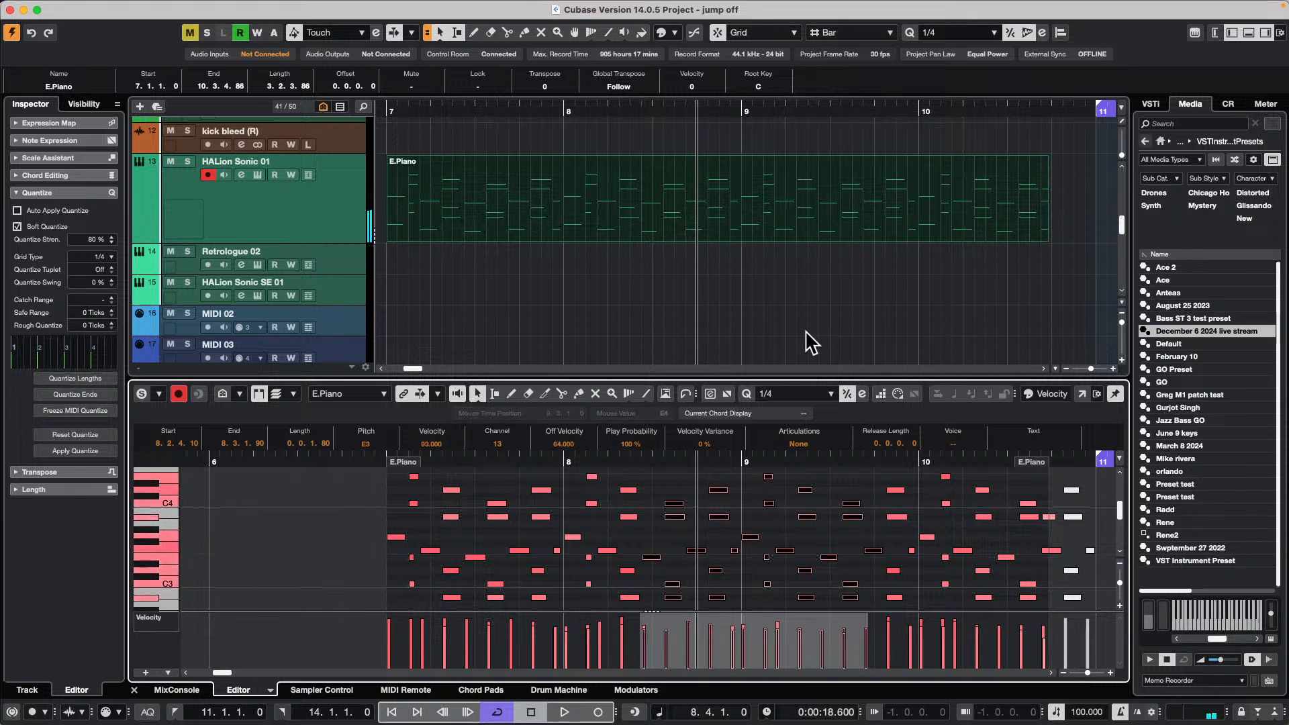
drag(763, 379, 763, 340)
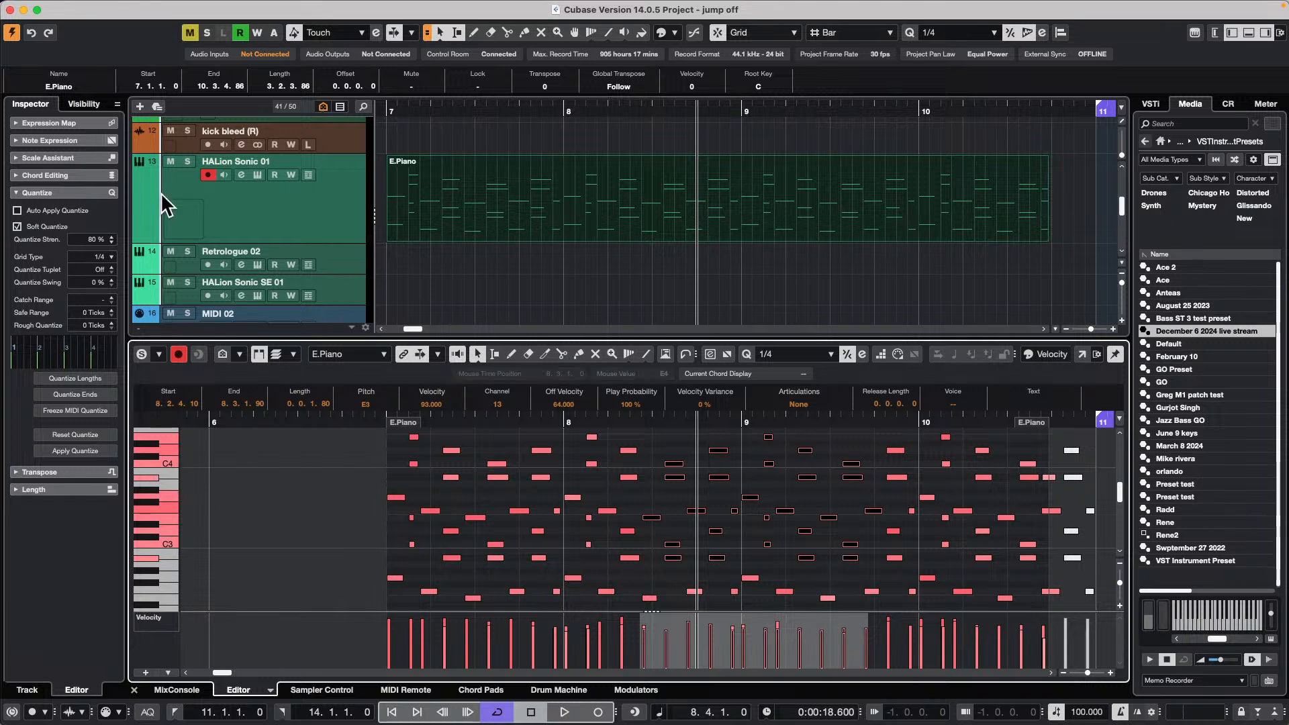
scroll(441, 404, up, 6)
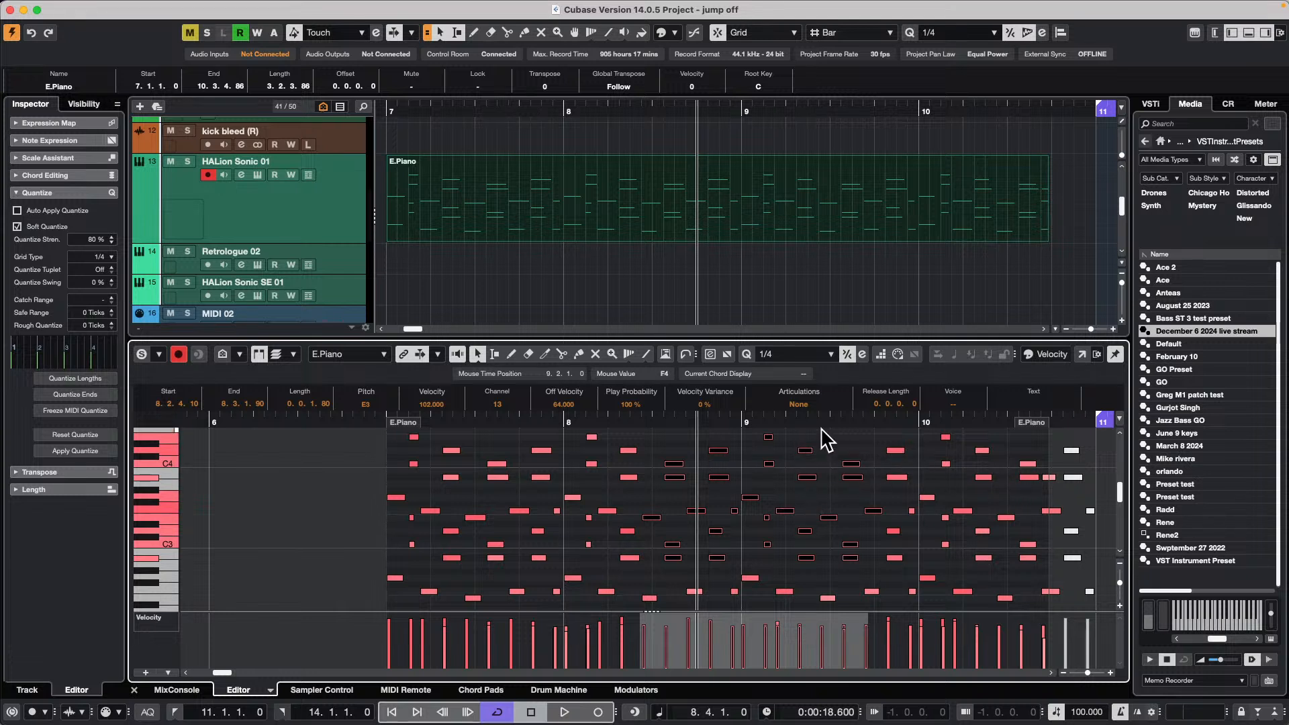
With the E.Piano notes from bar 8.3 to 9.4 selected, open the Logical Editor setup, review its function options and close it
click(848, 430)
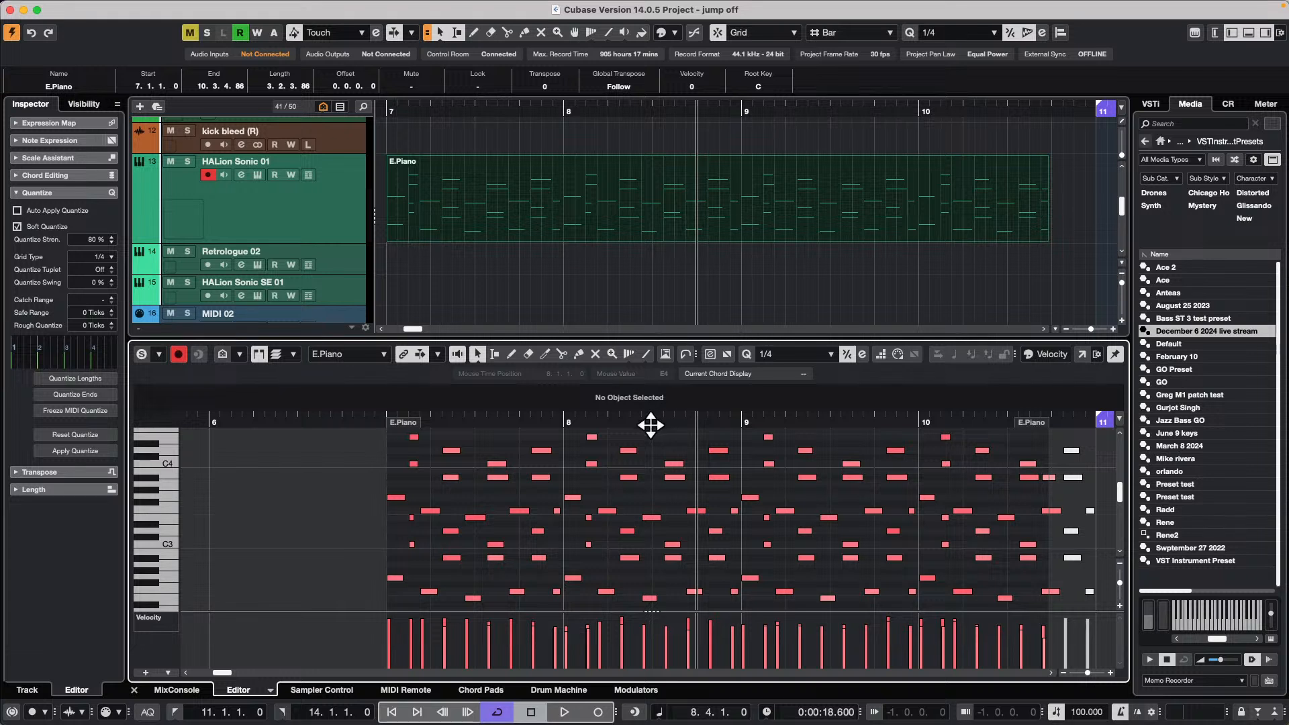
drag(648, 435, 900, 567)
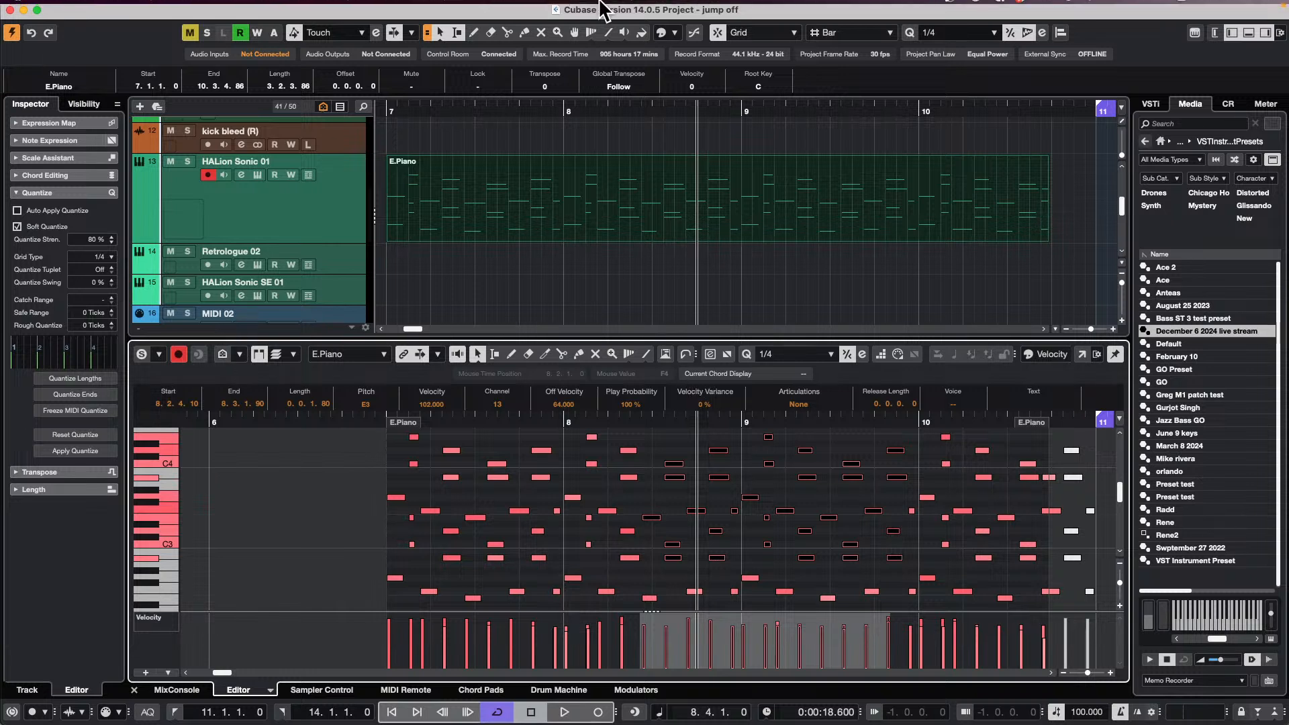
click(228, 7)
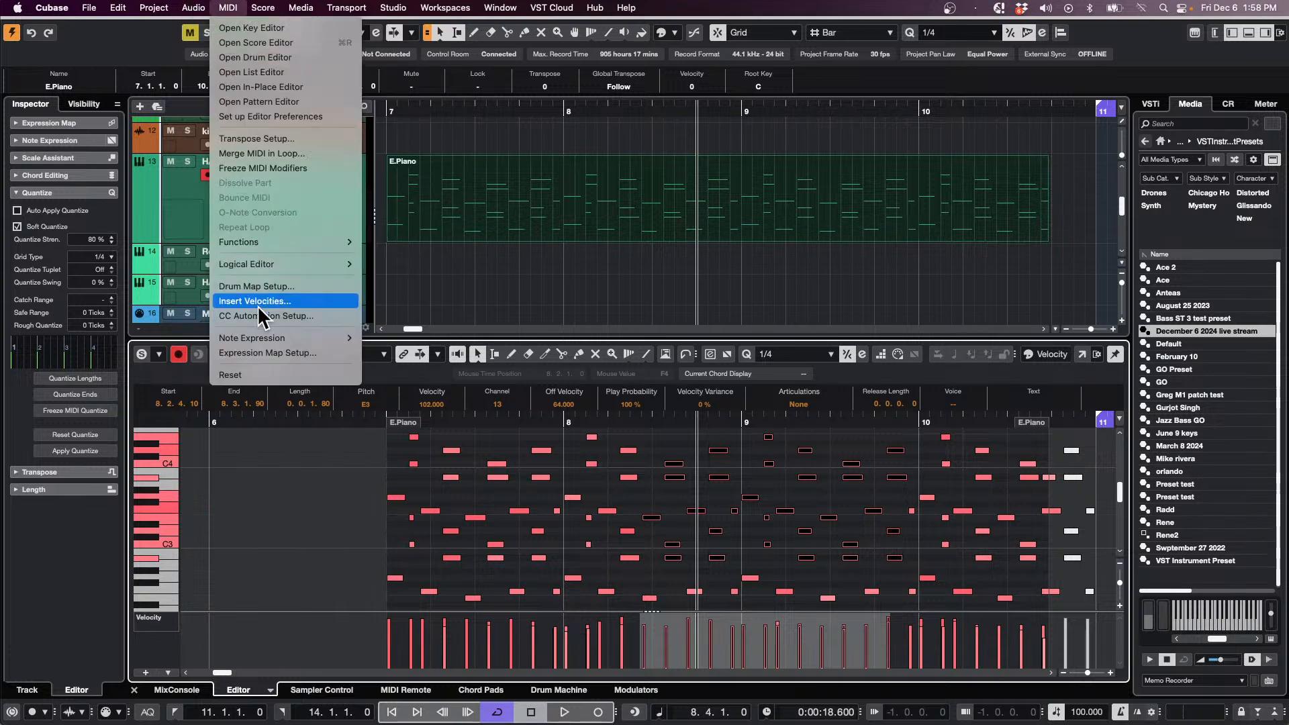
mouse_move(285, 267)
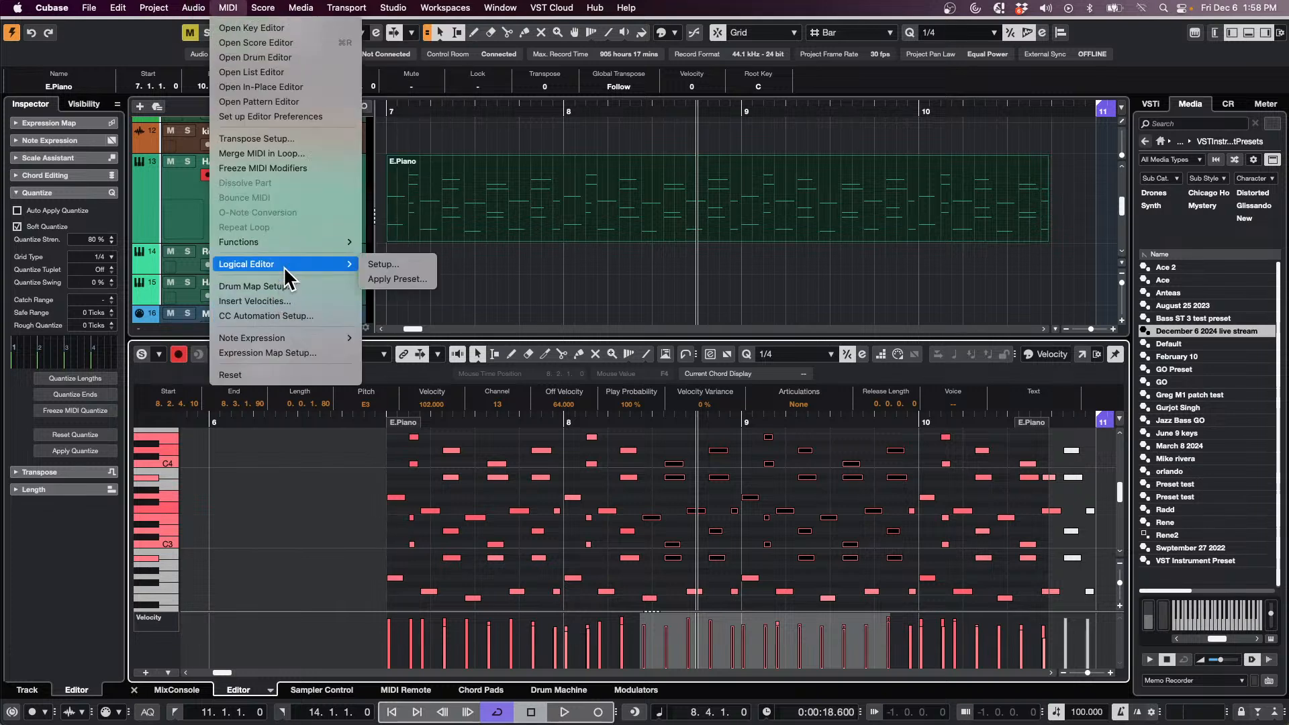
click(384, 266)
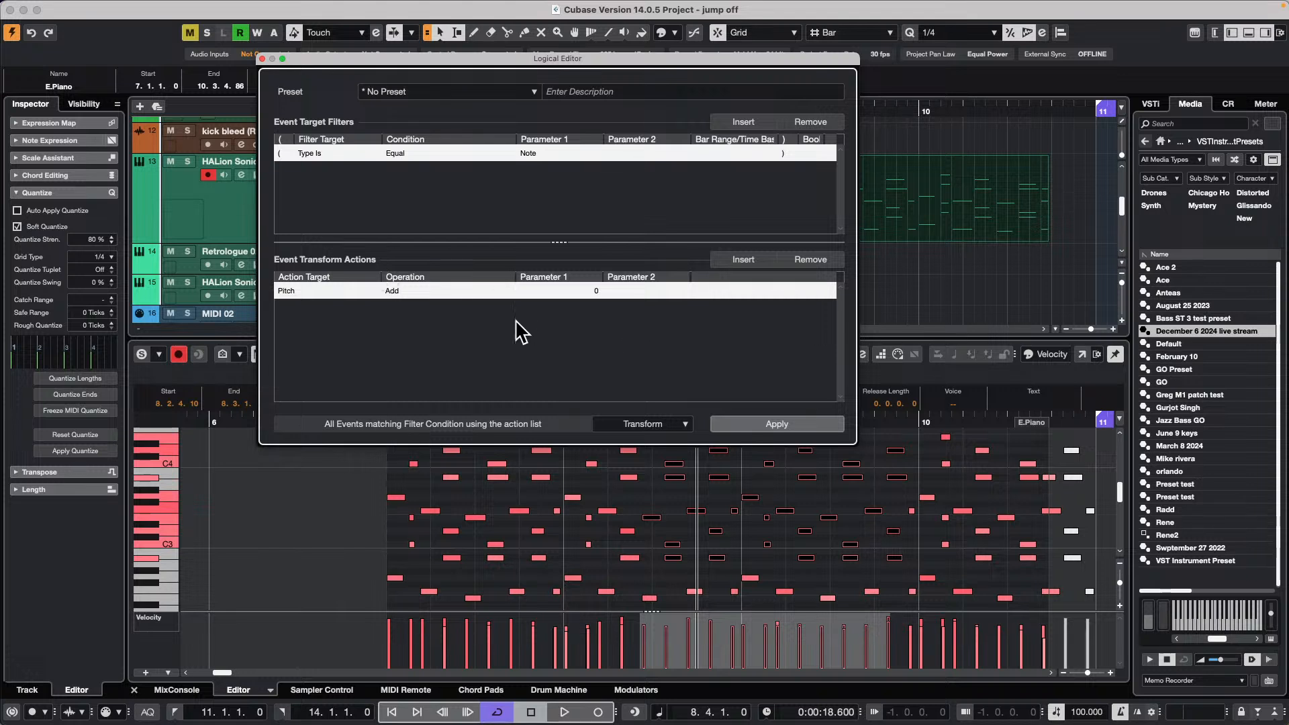
click(655, 426)
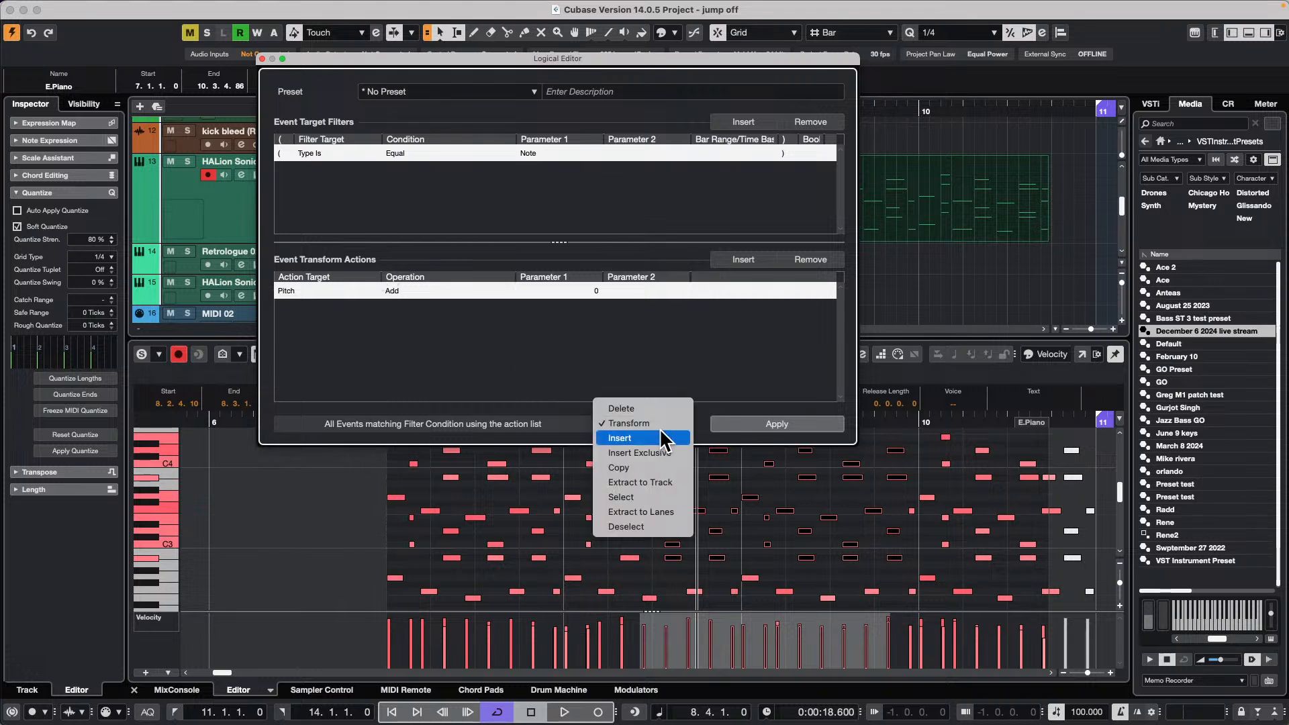
click(641, 368)
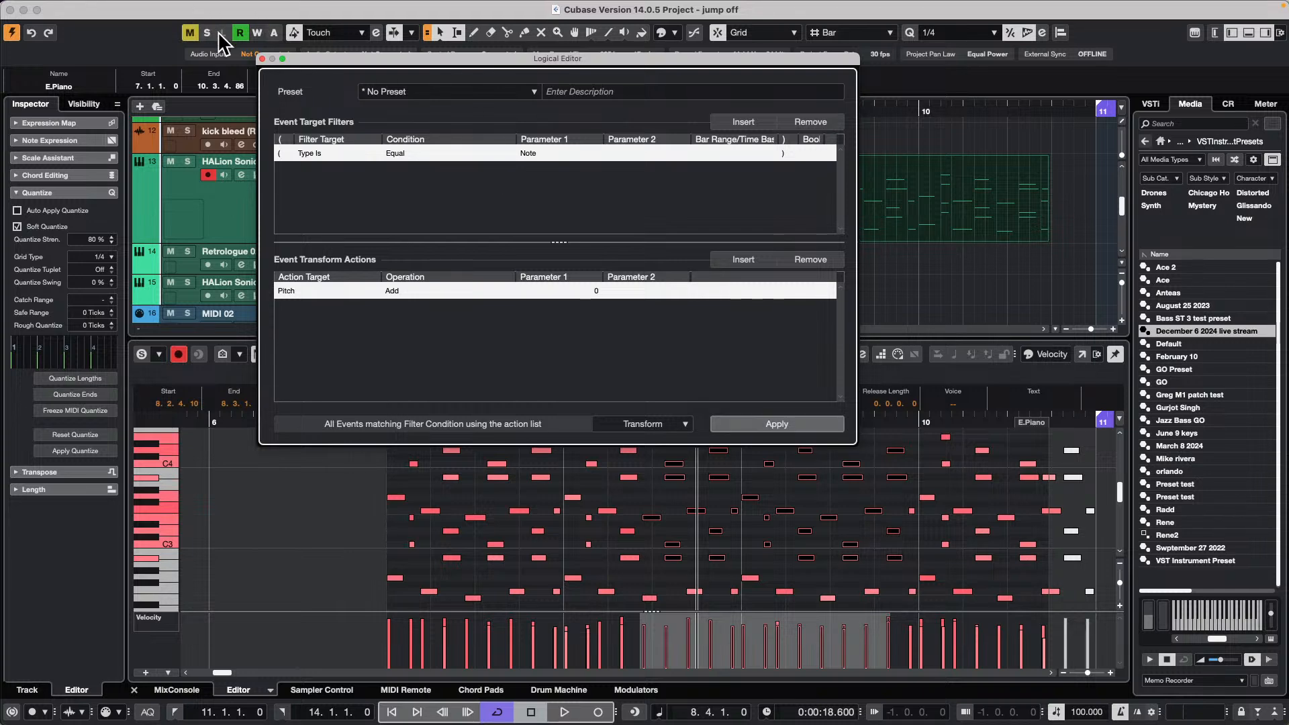
click(262, 58)
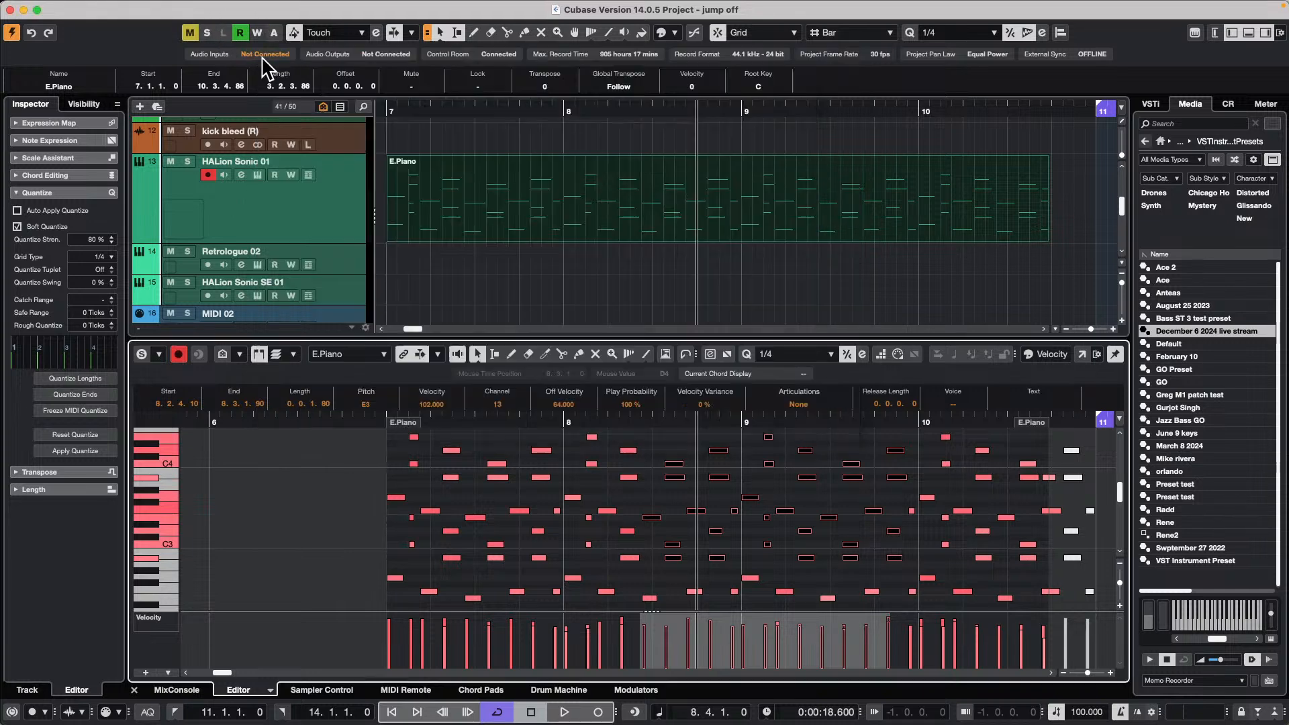
Select only the upper notes from about bar 8.3 to 9.2, transpose them down to A3 and lower their velocity to about 53
click(757, 475)
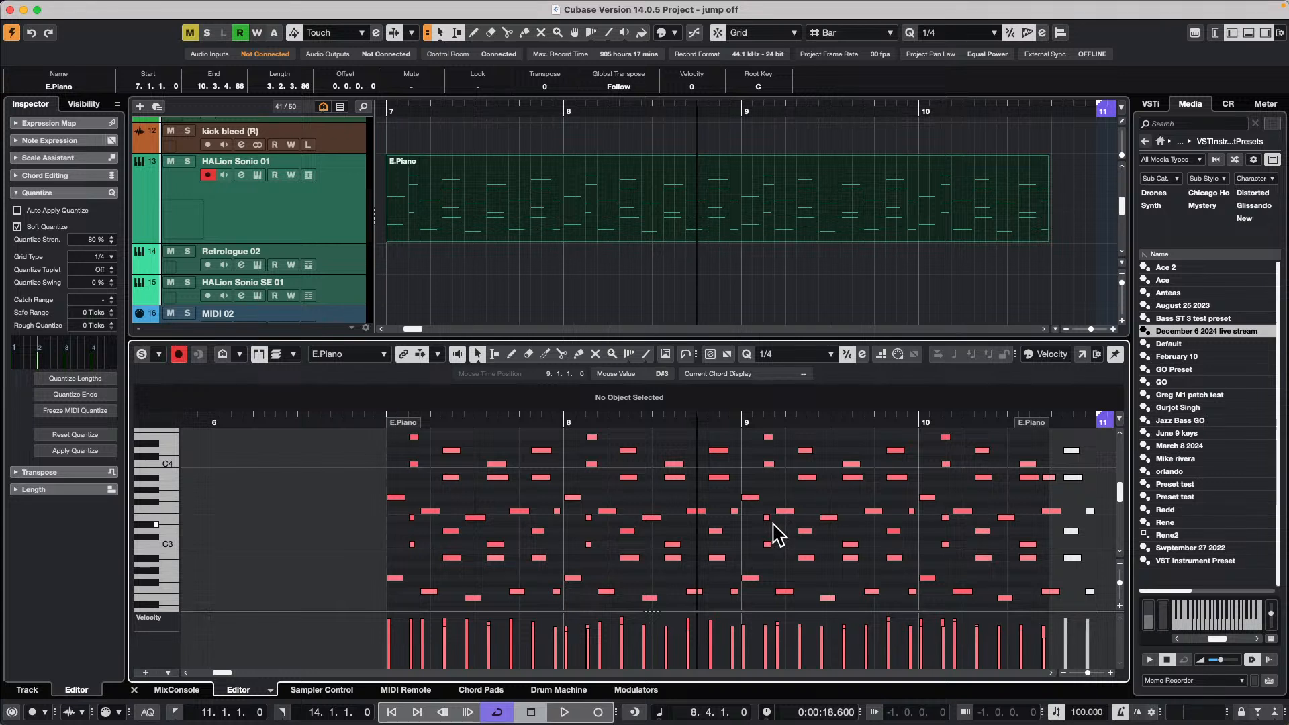
drag(661, 439, 832, 502)
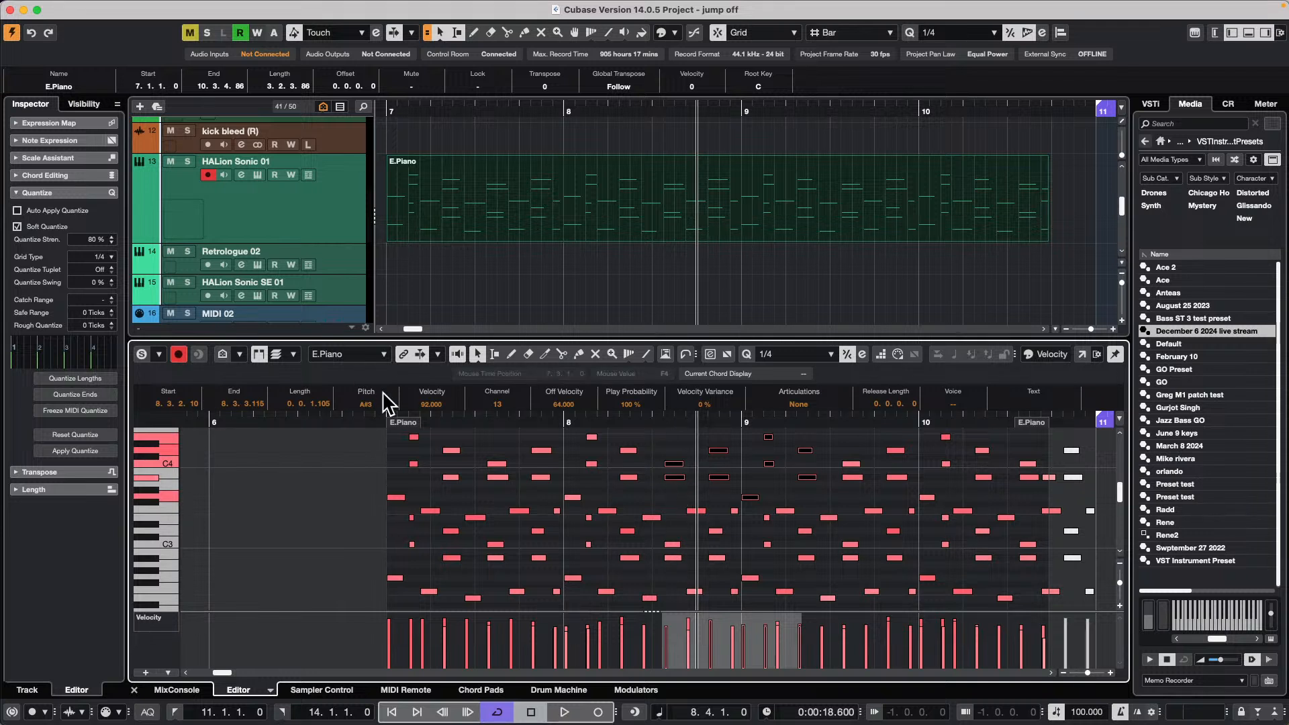
scroll(373, 406, up, 1)
scroll(373, 411, down, 3)
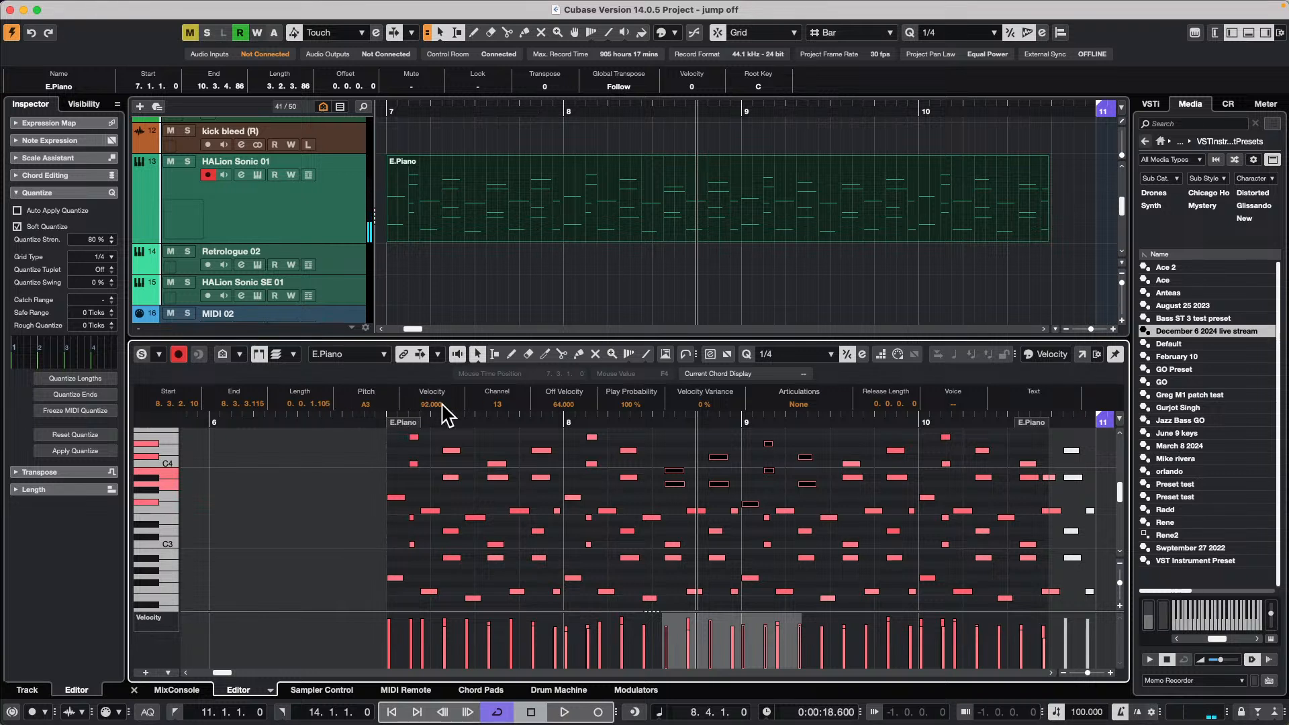
scroll(442, 404, down, 8)
scroll(442, 411, down, 15)
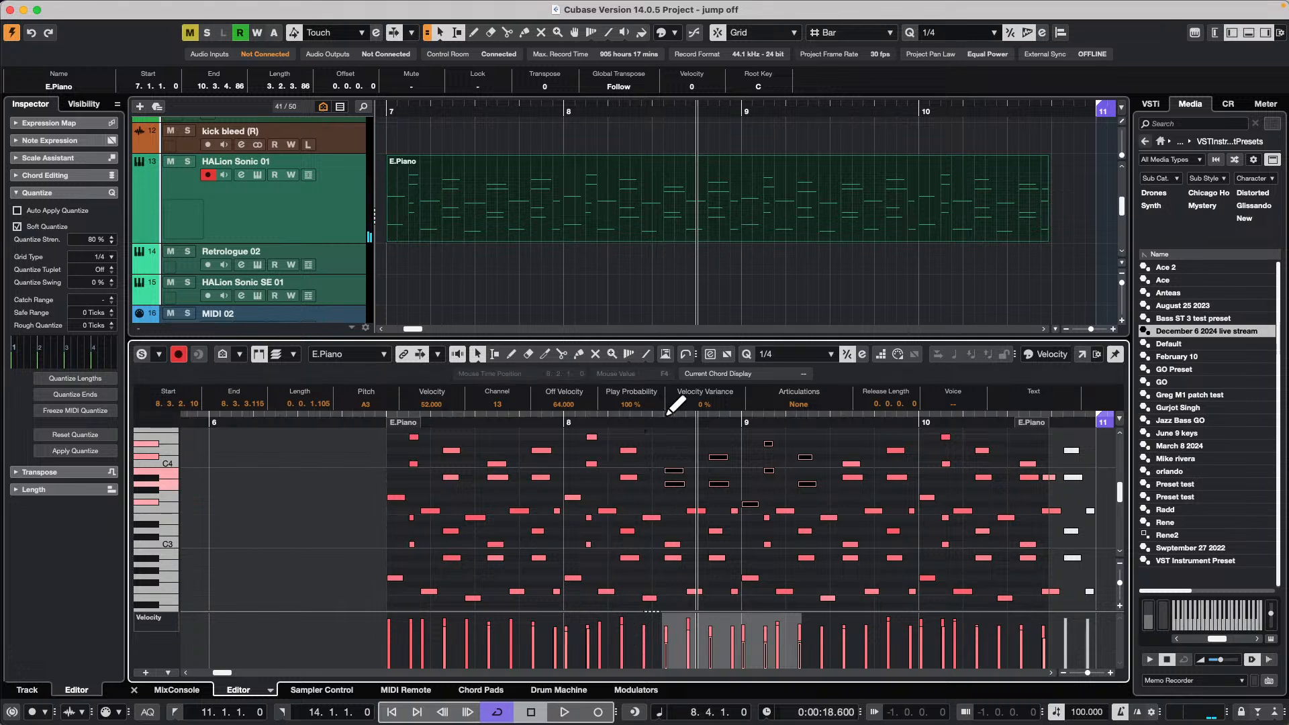
Select the four-note chord just after beat 8.3 and quantize it to the 1/4 grid
drag(657, 418, 677, 460)
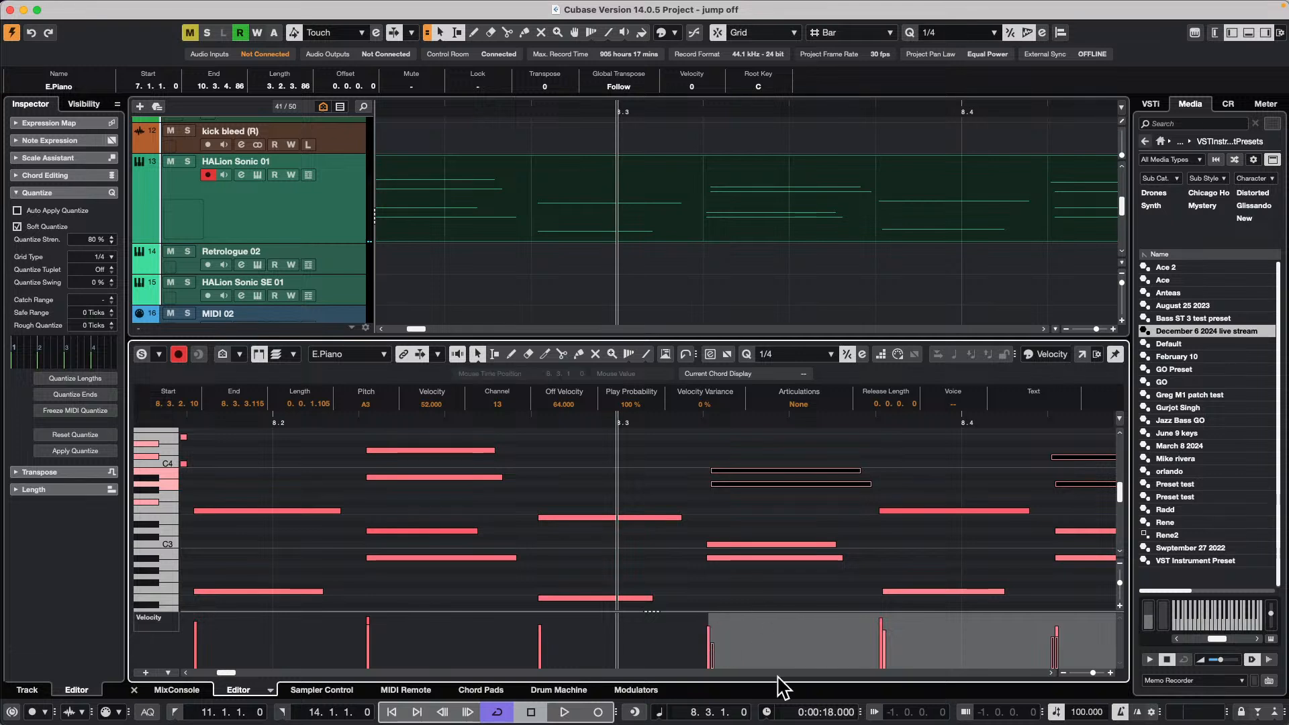
drag(715, 435, 727, 590)
key(q)
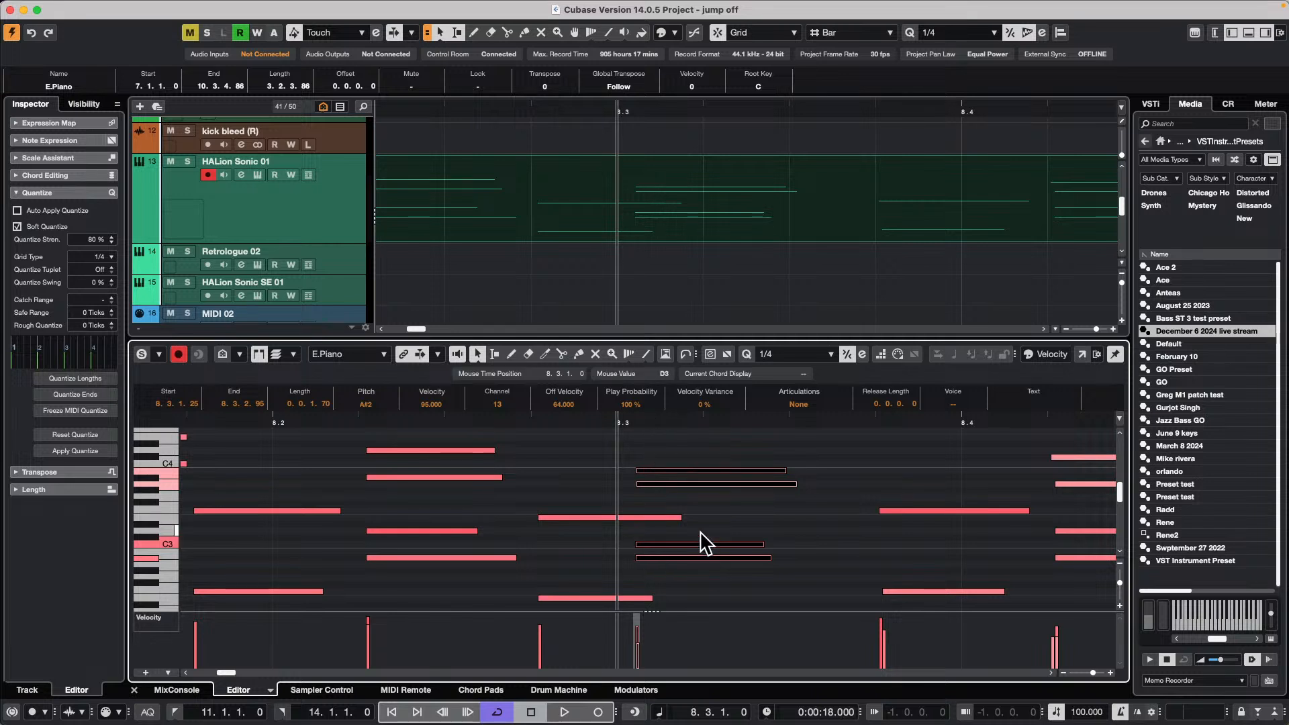
For the chord's two upper notes, vary the velocity and finish at 25, and set their channel to 16
click(718, 451)
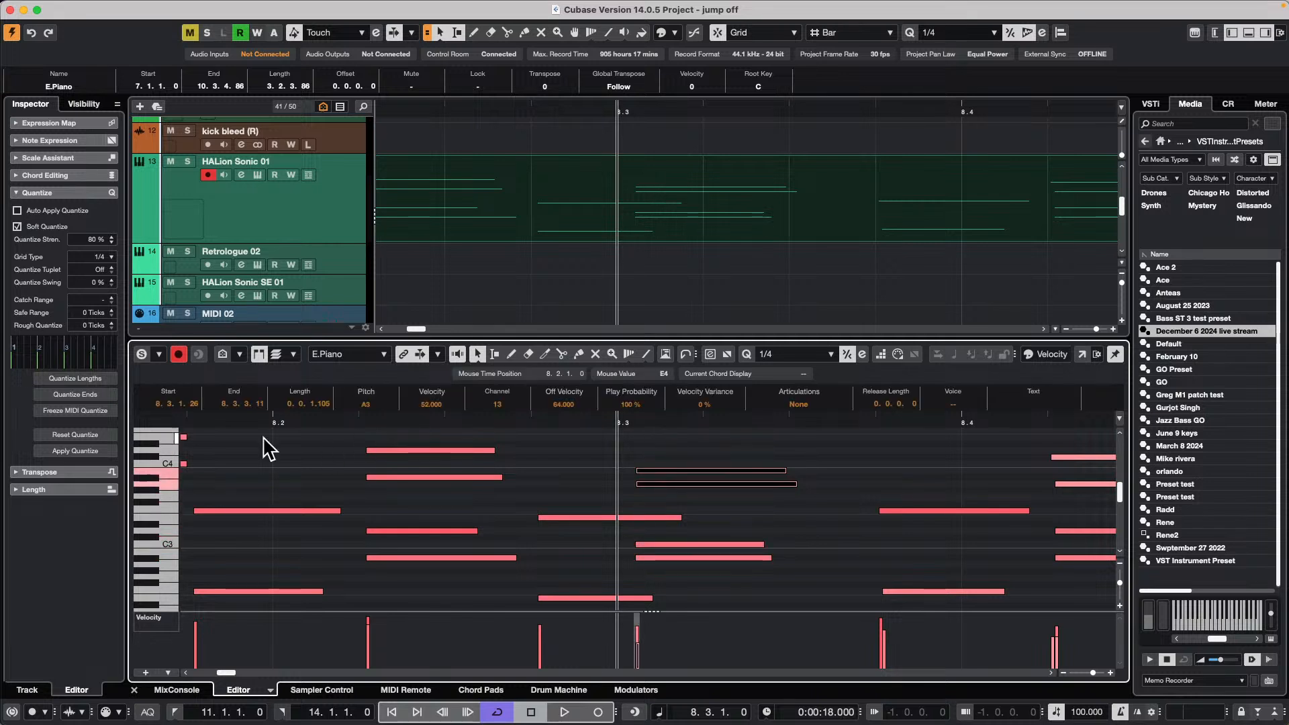
scroll(437, 404, down, 7)
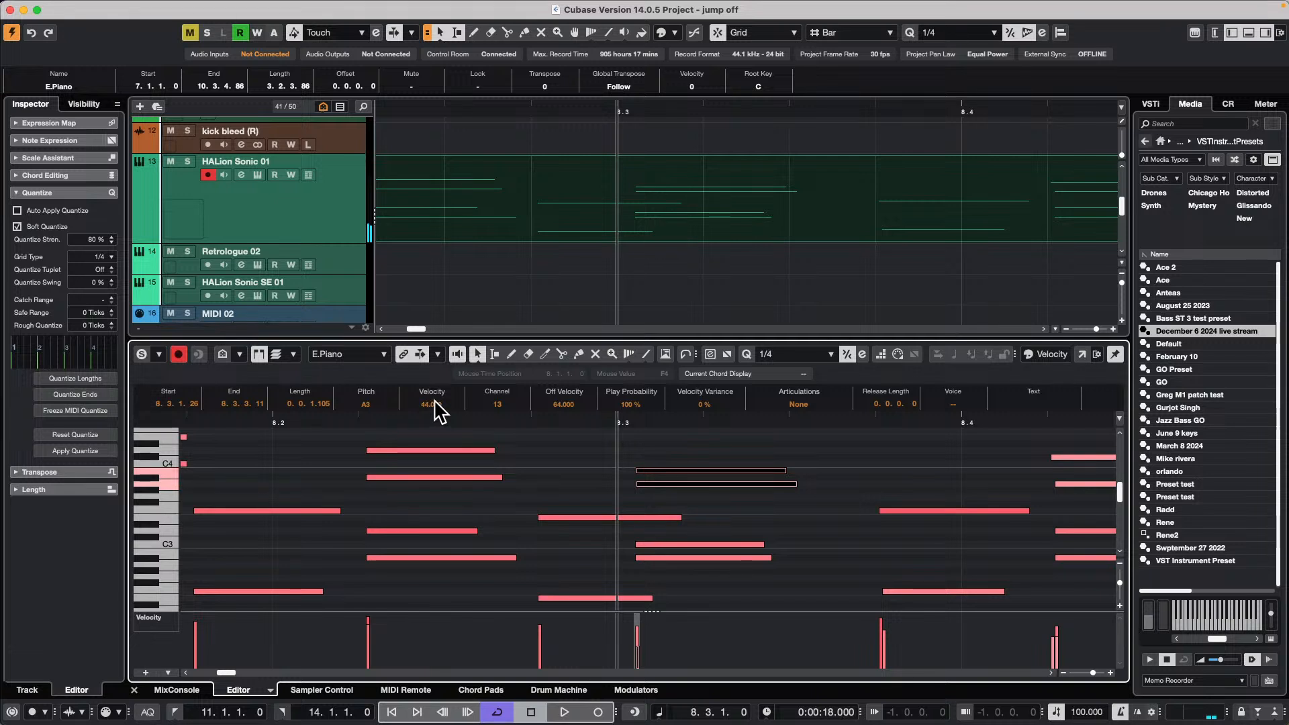
scroll(434, 401, up, 20)
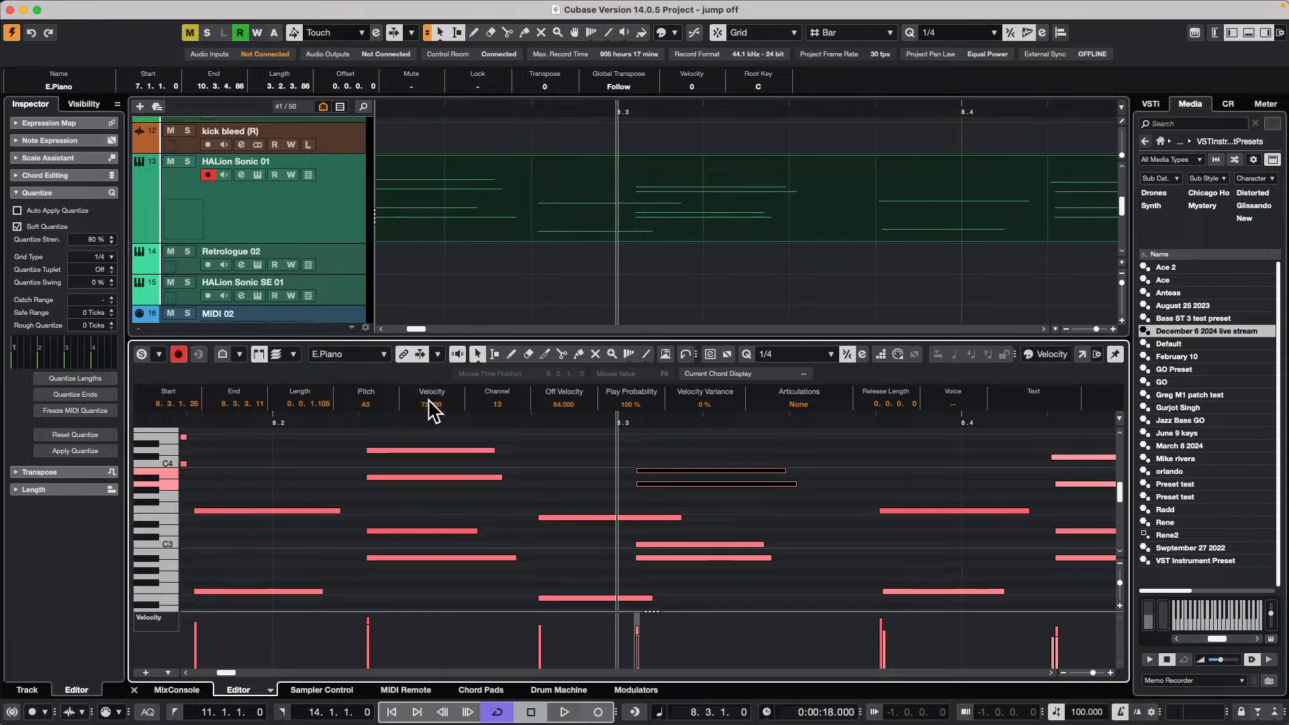
scroll(431, 406, down, 3)
scroll(432, 407, down, 7)
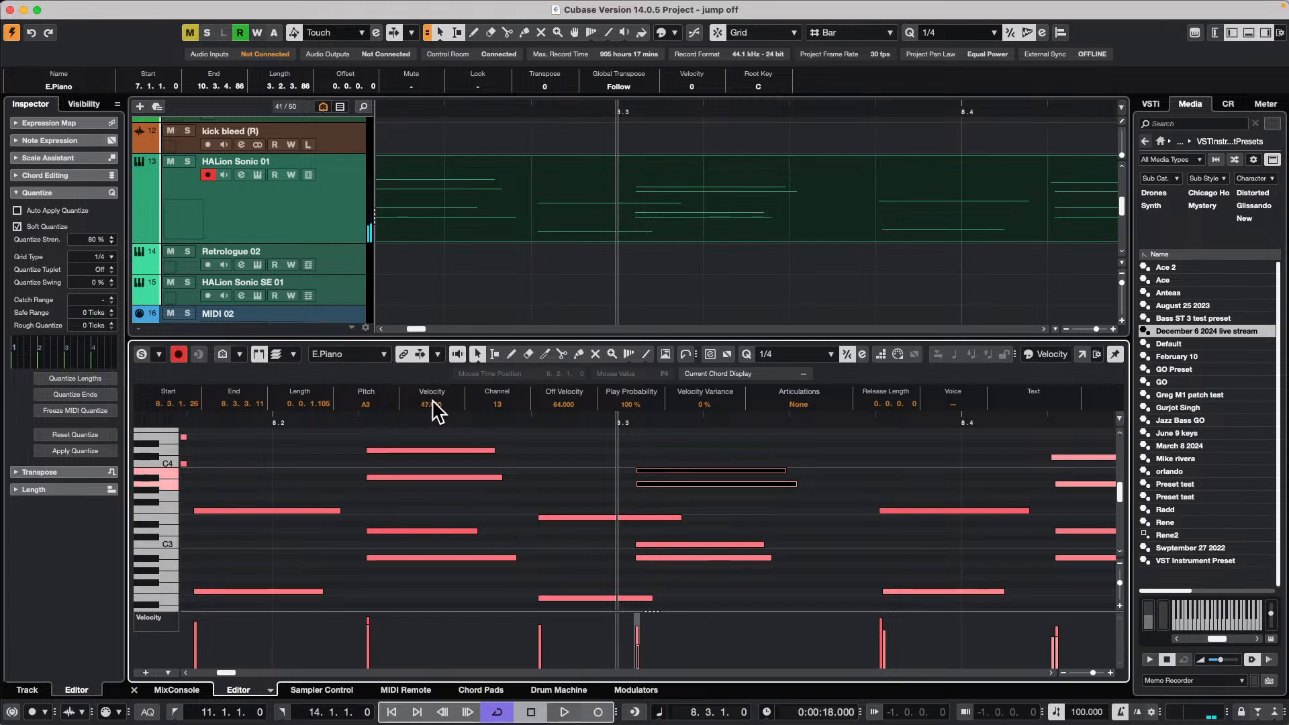
scroll(432, 405, down, 20)
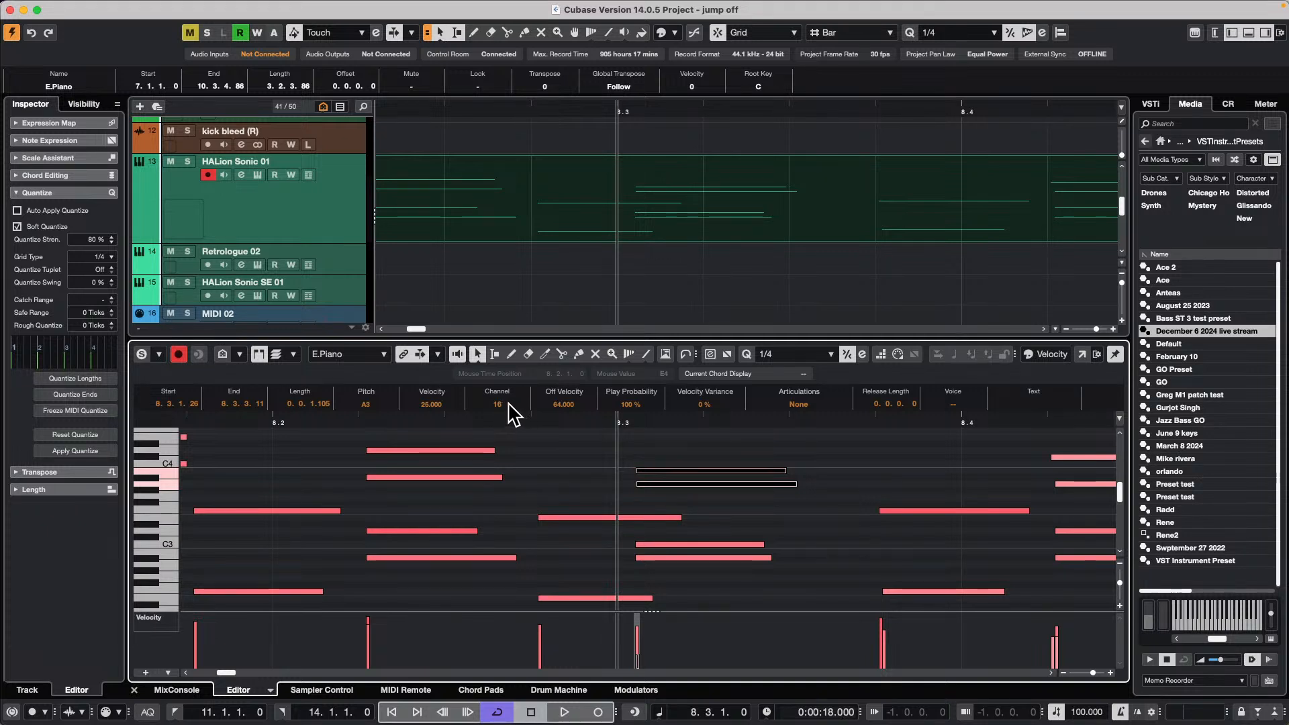
click(506, 405)
key(Return)
Look through the project's track list, from the guitar audio tracks to the sampler and VST instrument tracks
scroll(249, 214, down, 15)
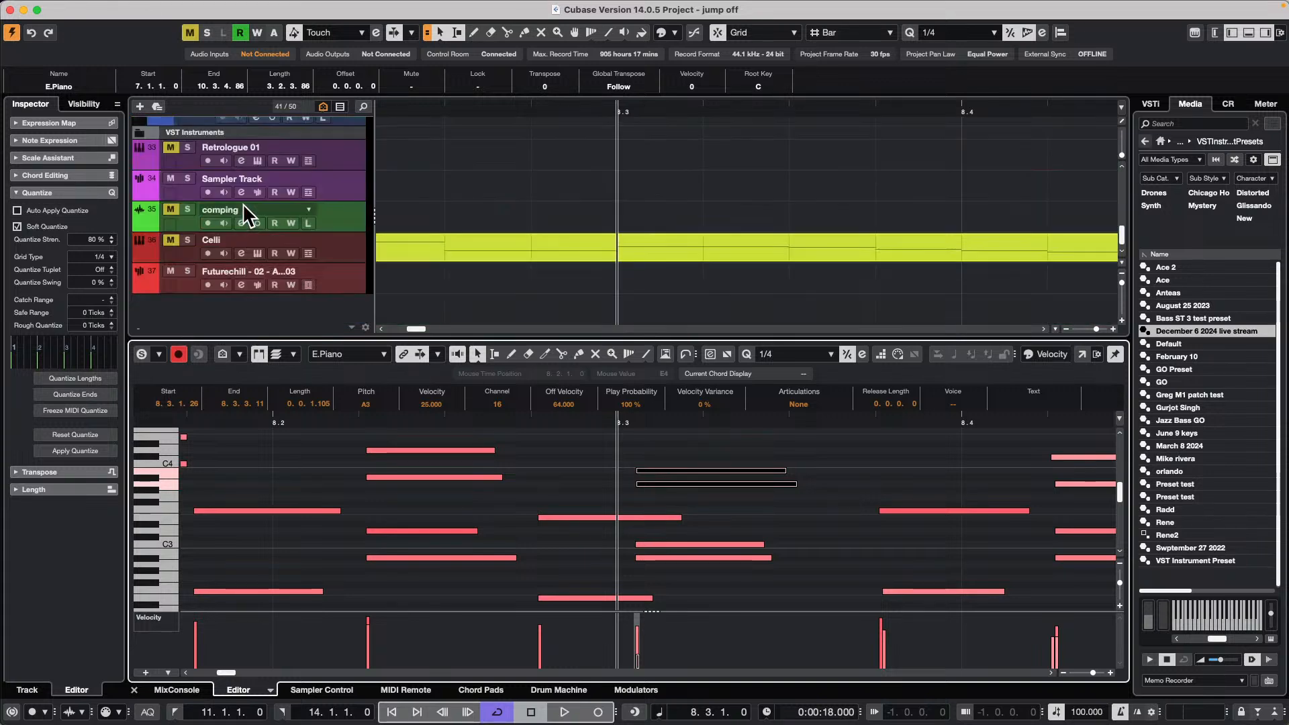
scroll(248, 213, up, 8)
scroll(248, 213, down, 8)
scroll(250, 212, up, 9)
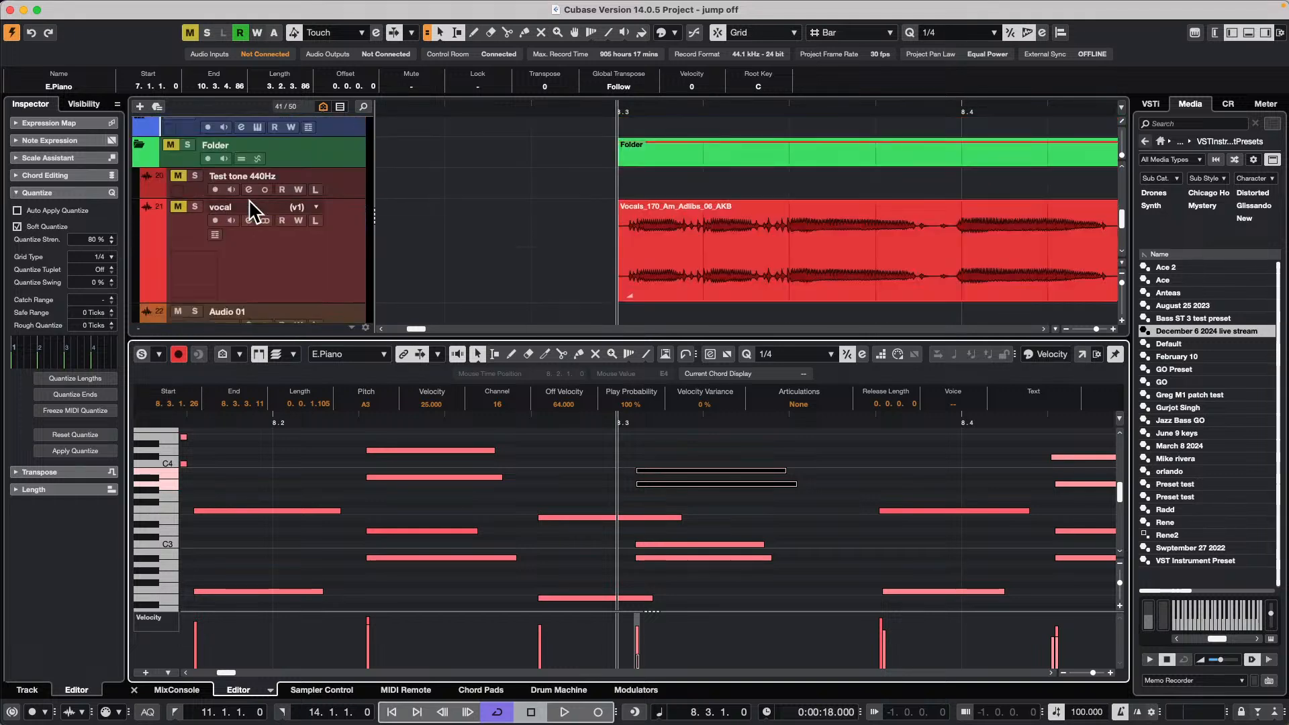
scroll(249, 200, up, 3)
scroll(278, 191, down, 10)
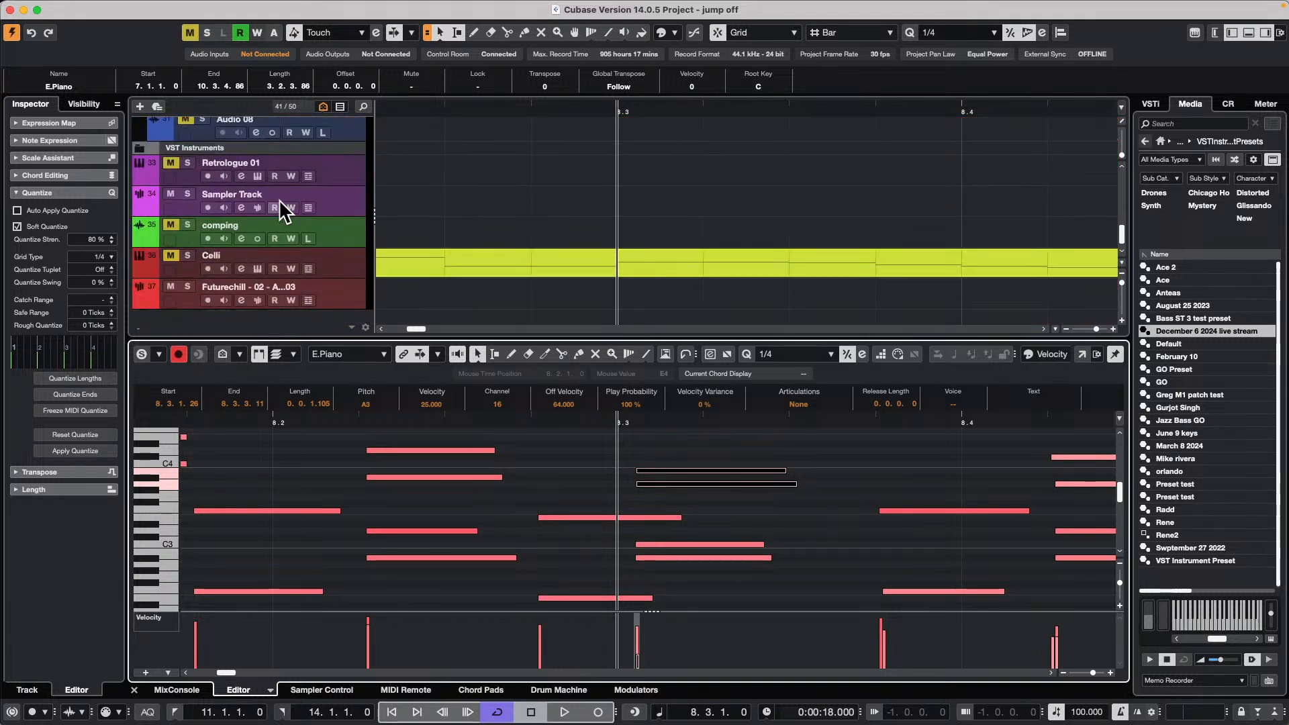
scroll(279, 199, up, 12)
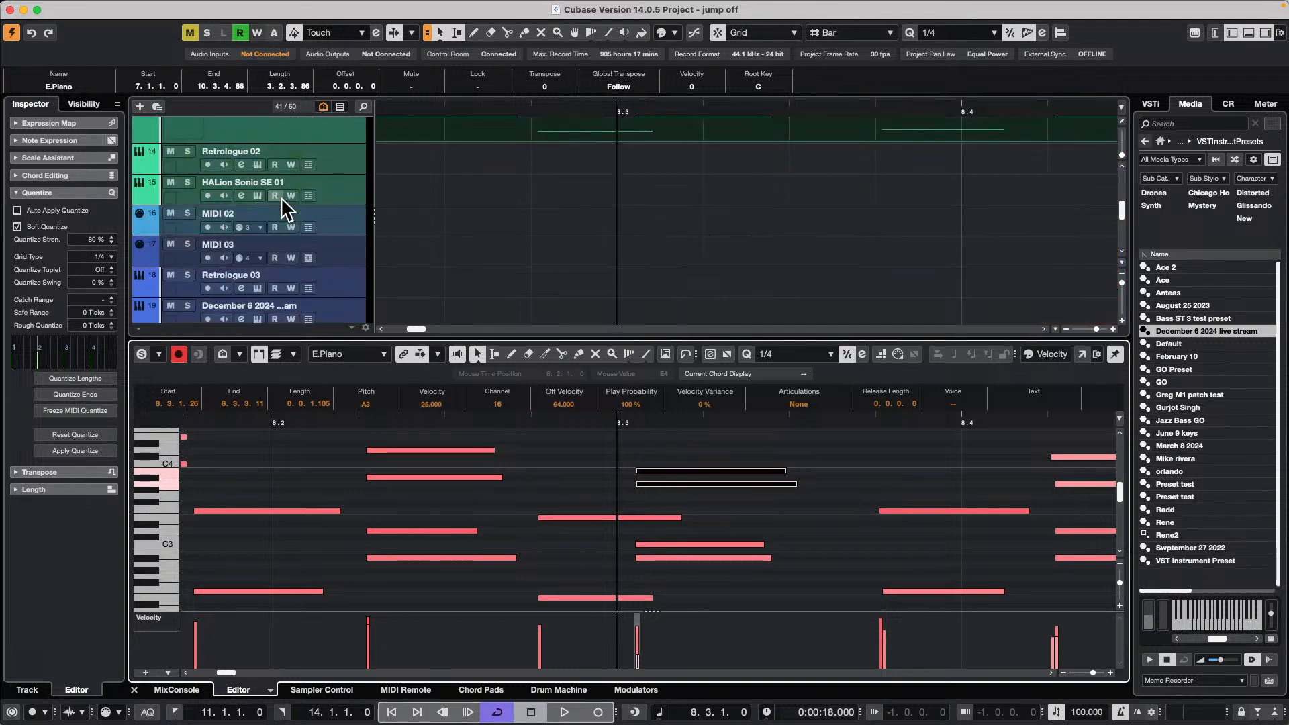
scroll(281, 196, up, 8)
scroll(282, 197, down, 3)
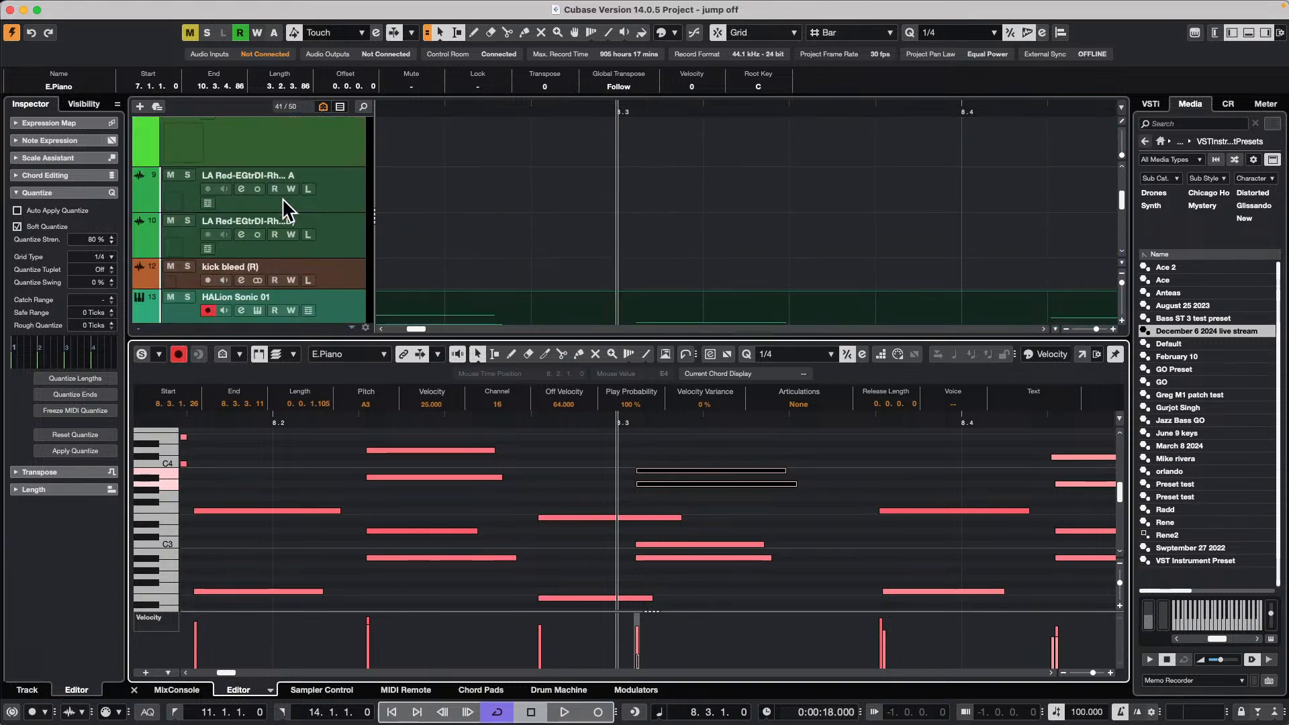
scroll(282, 197, down, 5)
scroll(280, 196, down, 4)
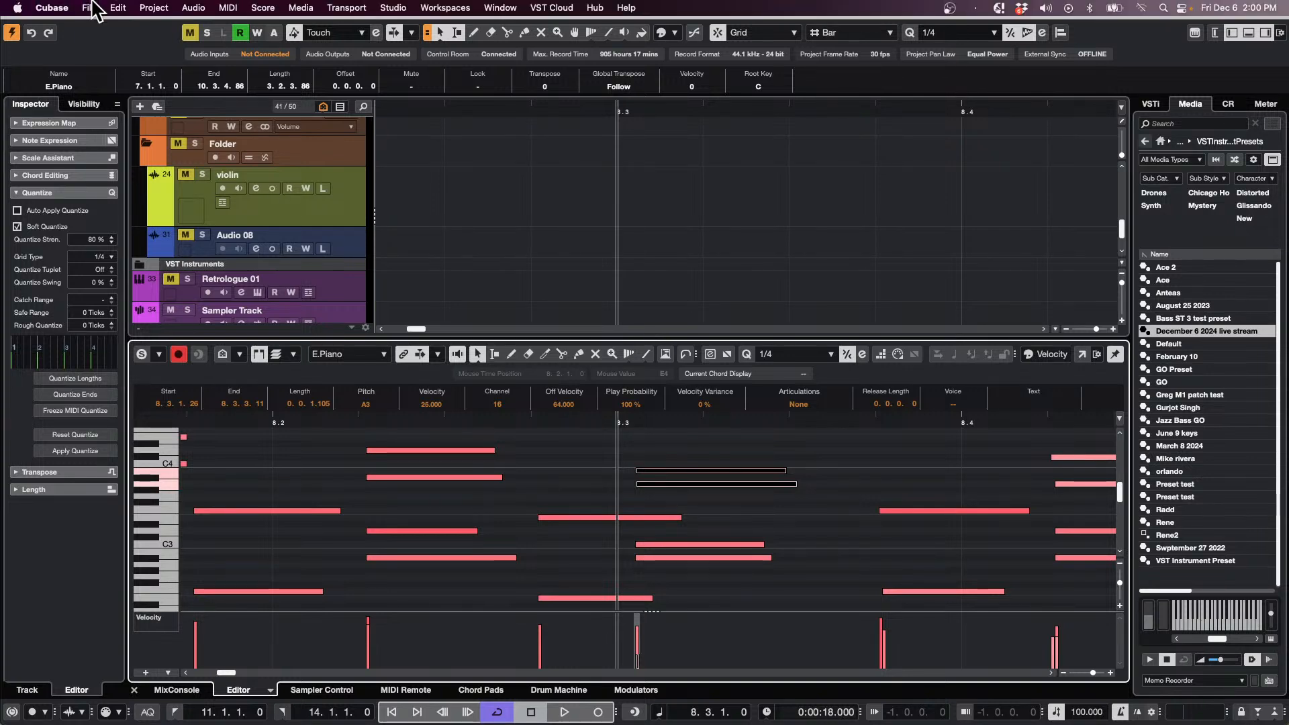
Create a new empty project in the December 6 2024 folder
click(88, 7)
click(113, 29)
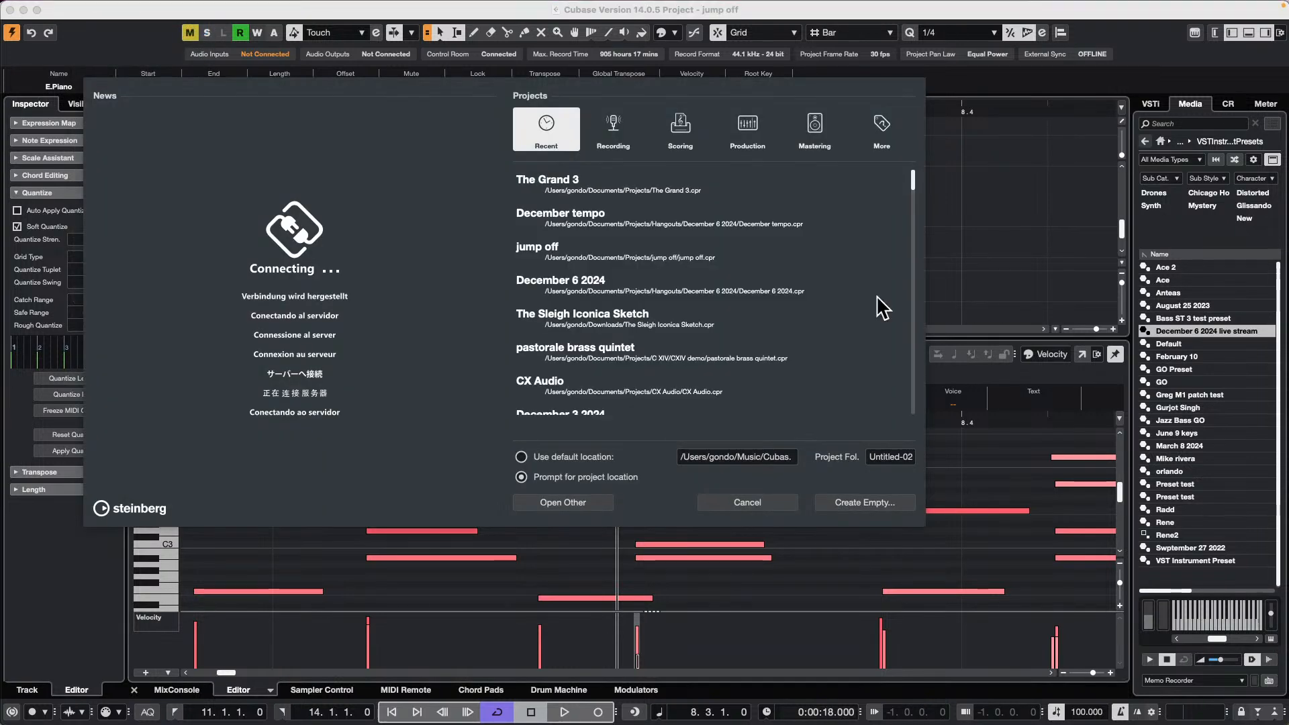
click(893, 503)
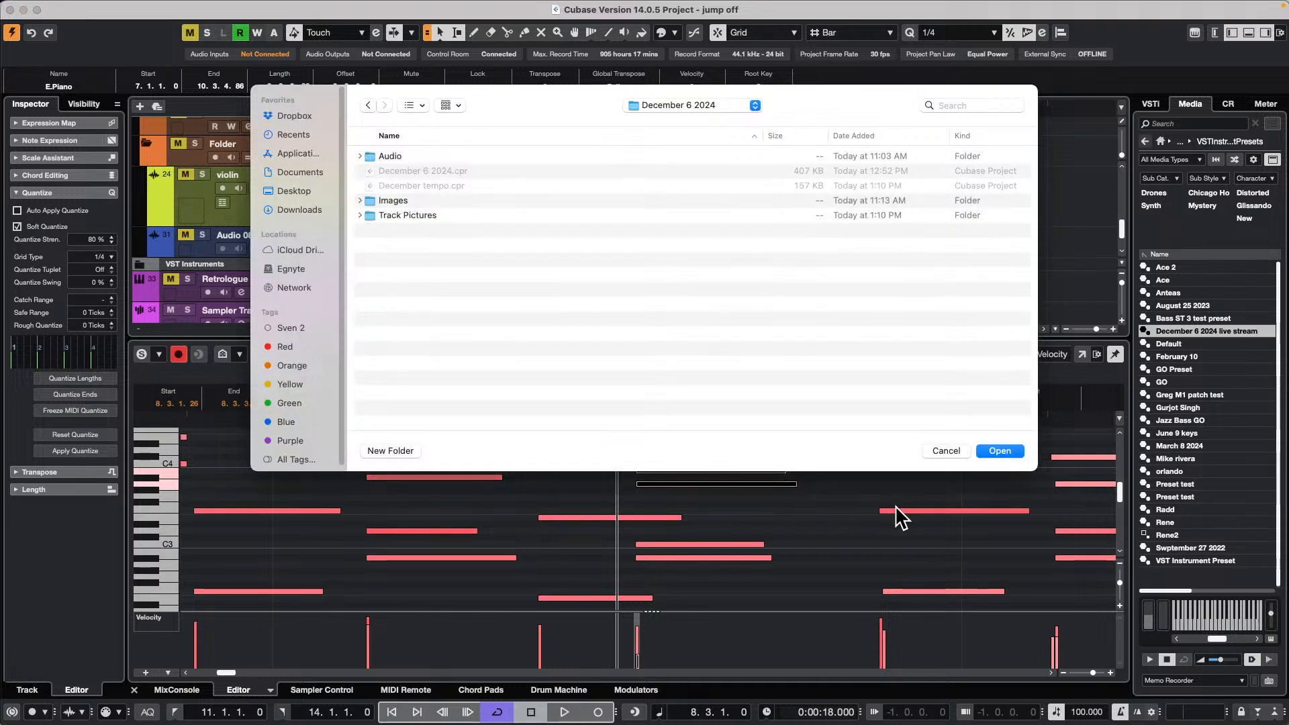
click(1010, 452)
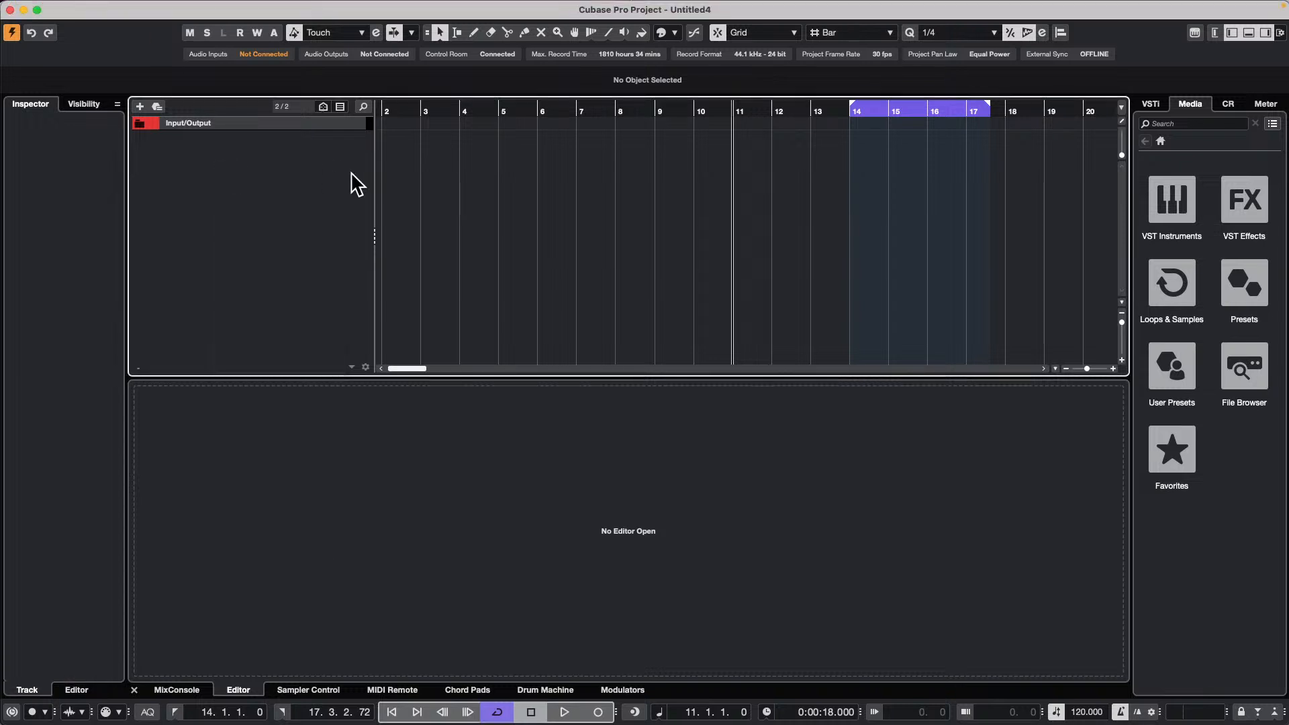
Add four mono audio tracks with Talkback as audio input and Stereo as audio output
right_click(265, 165)
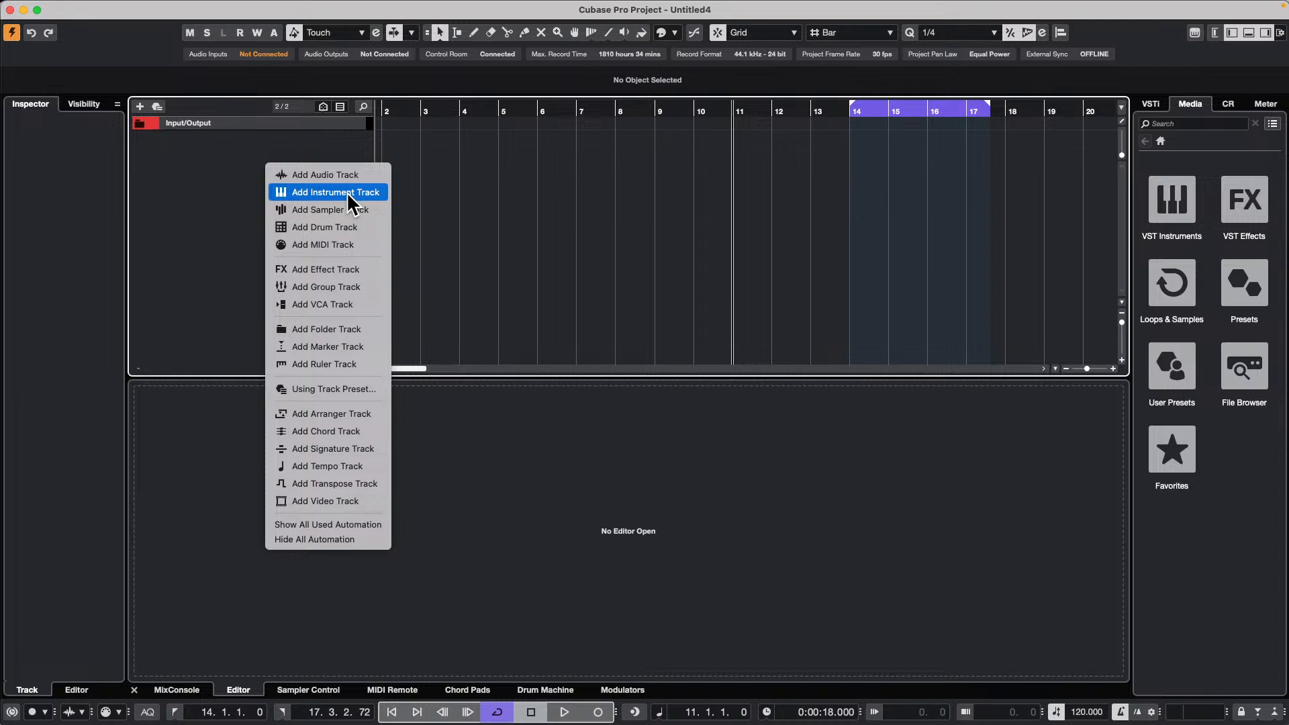
click(349, 174)
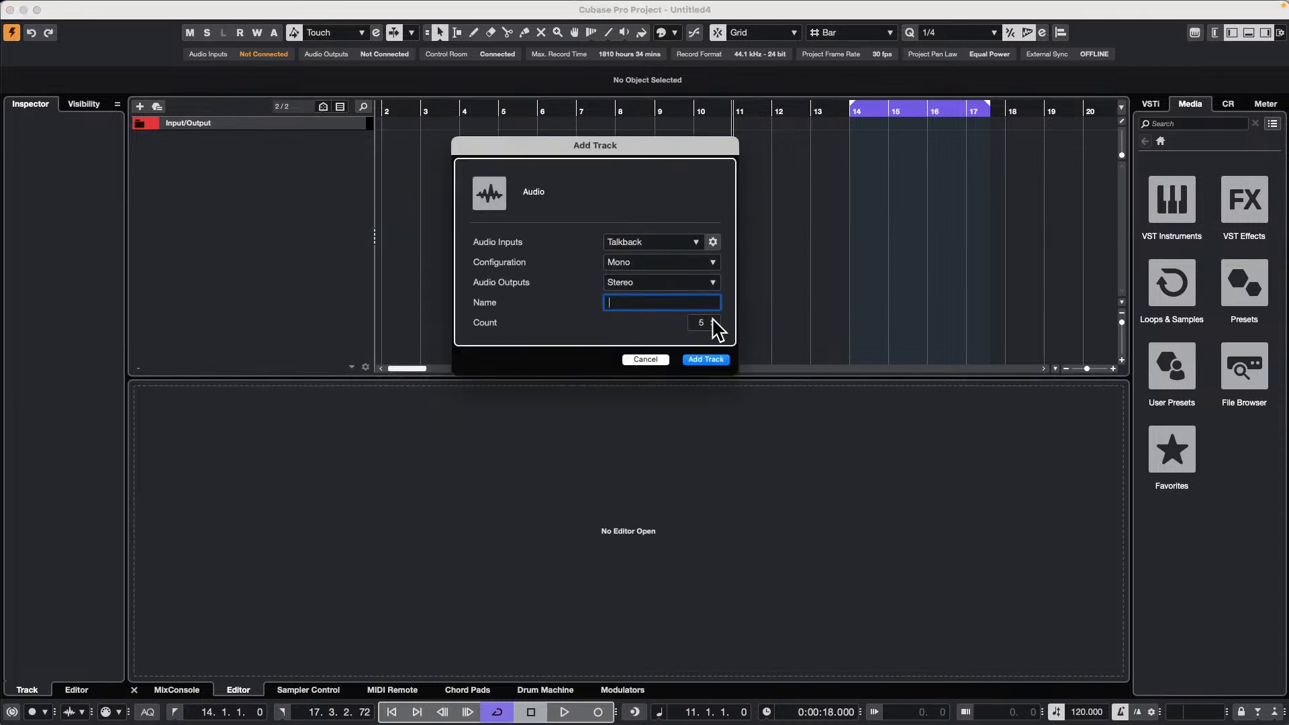
click(708, 360)
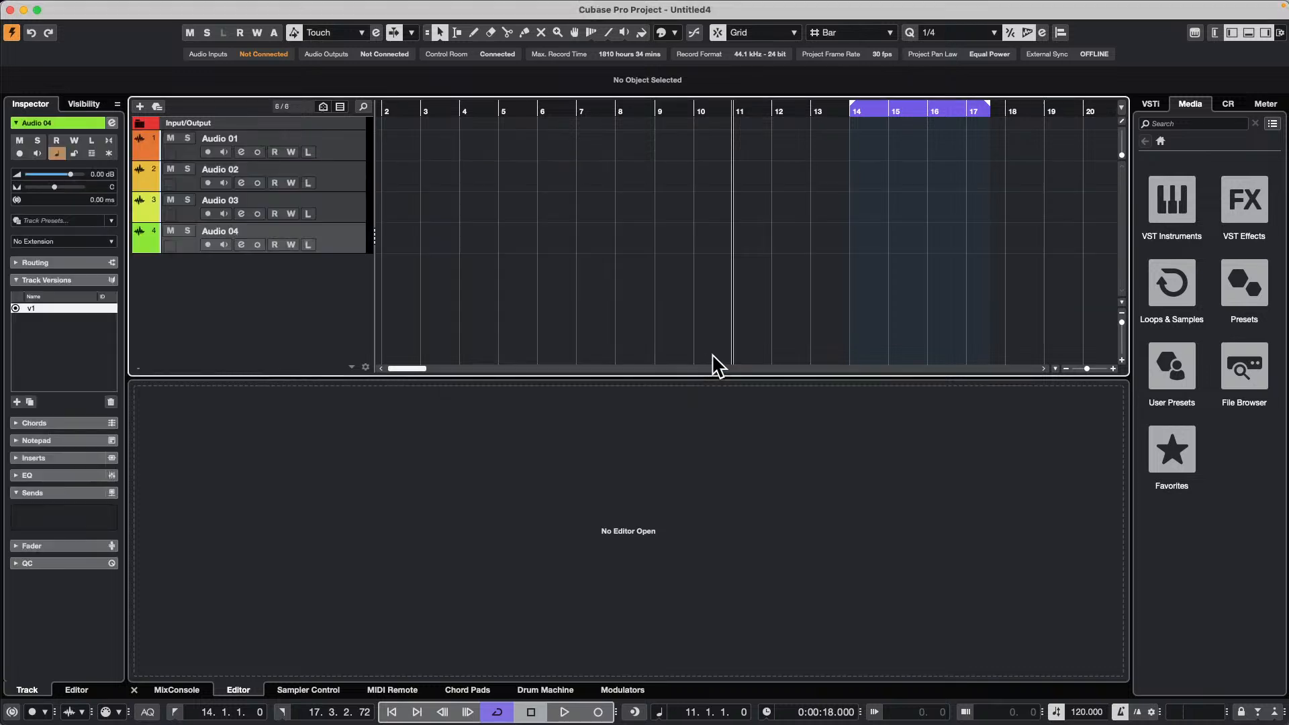
super+click(351, 143)
right_click(340, 231)
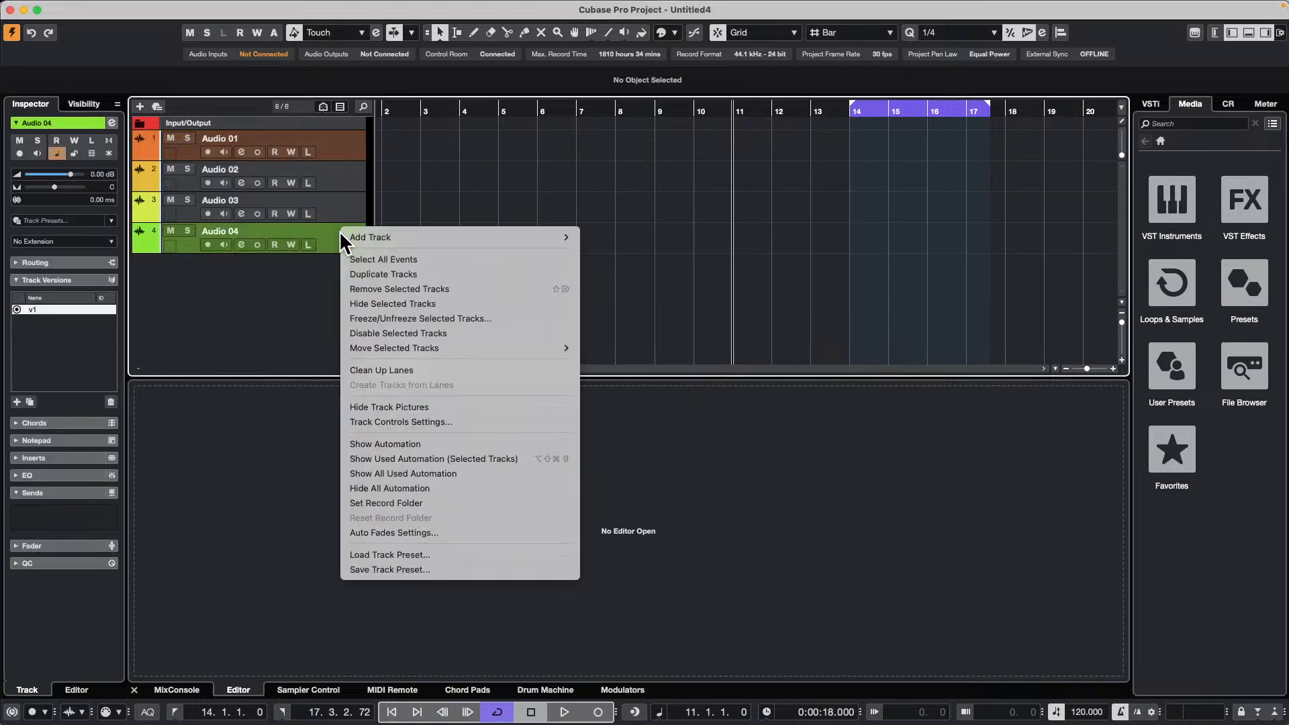
click(469, 207)
right_click(340, 141)
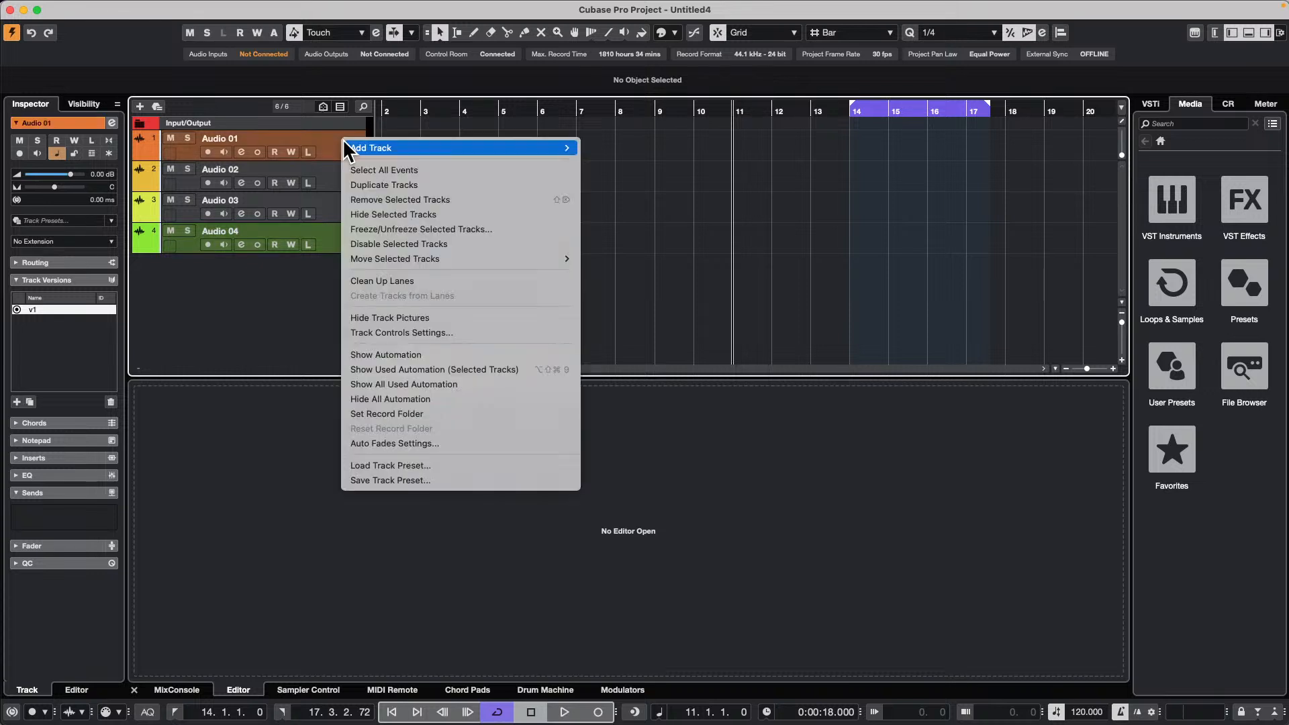
click(814, 245)
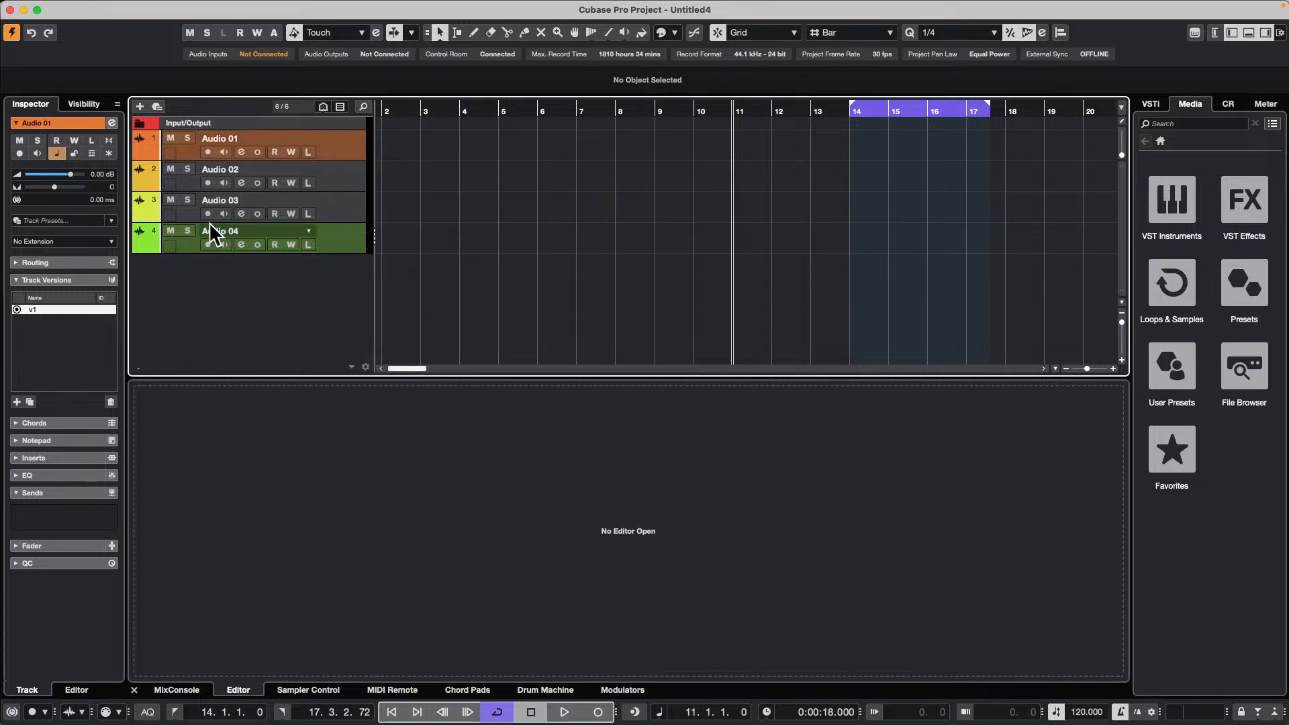
Select all four audio tracks from Audio 01 to Audio 04 and color them red
shift+click(347, 235)
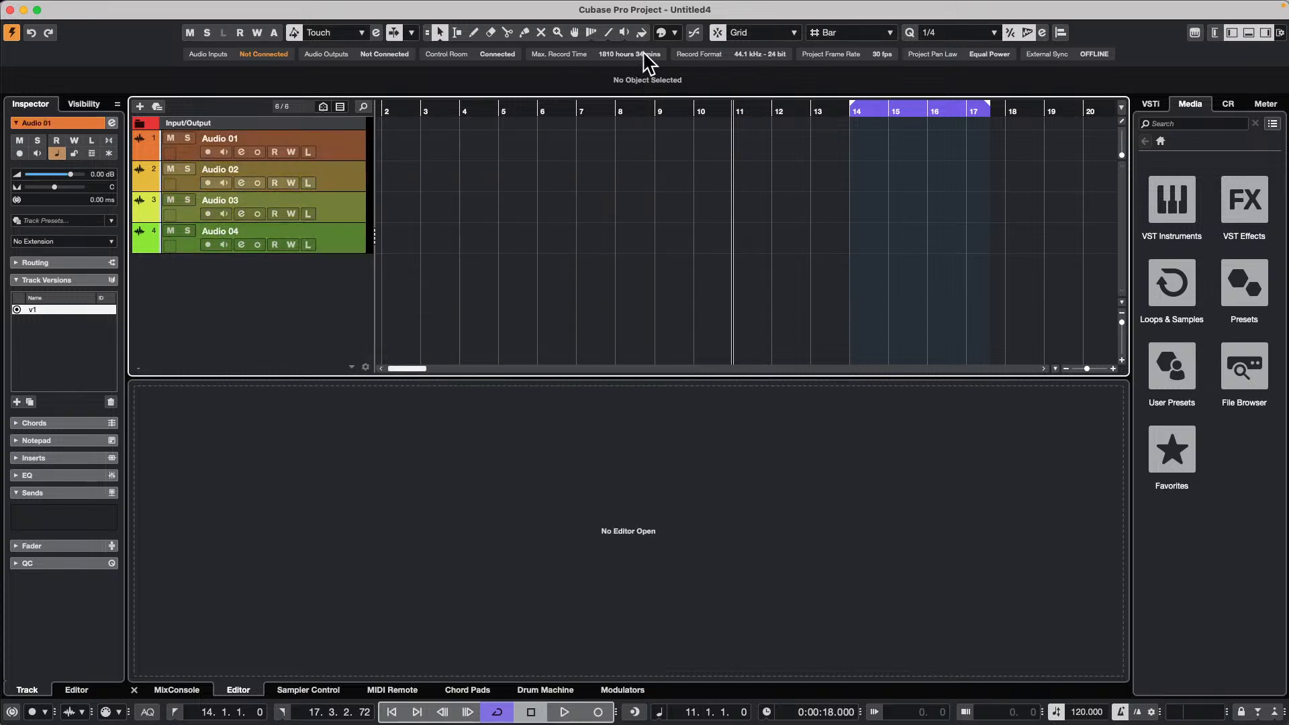
click(674, 32)
click(671, 69)
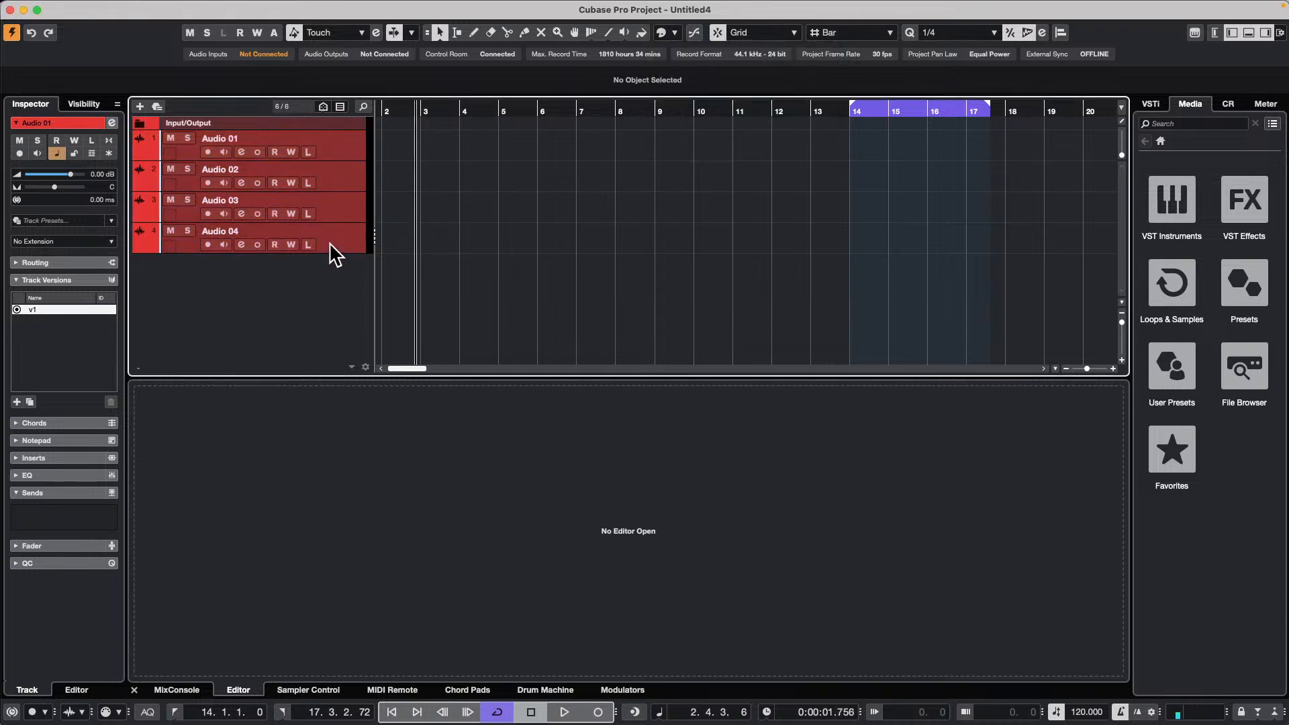
Move the four selected audio tracks into a new folder track
right_click(330, 140)
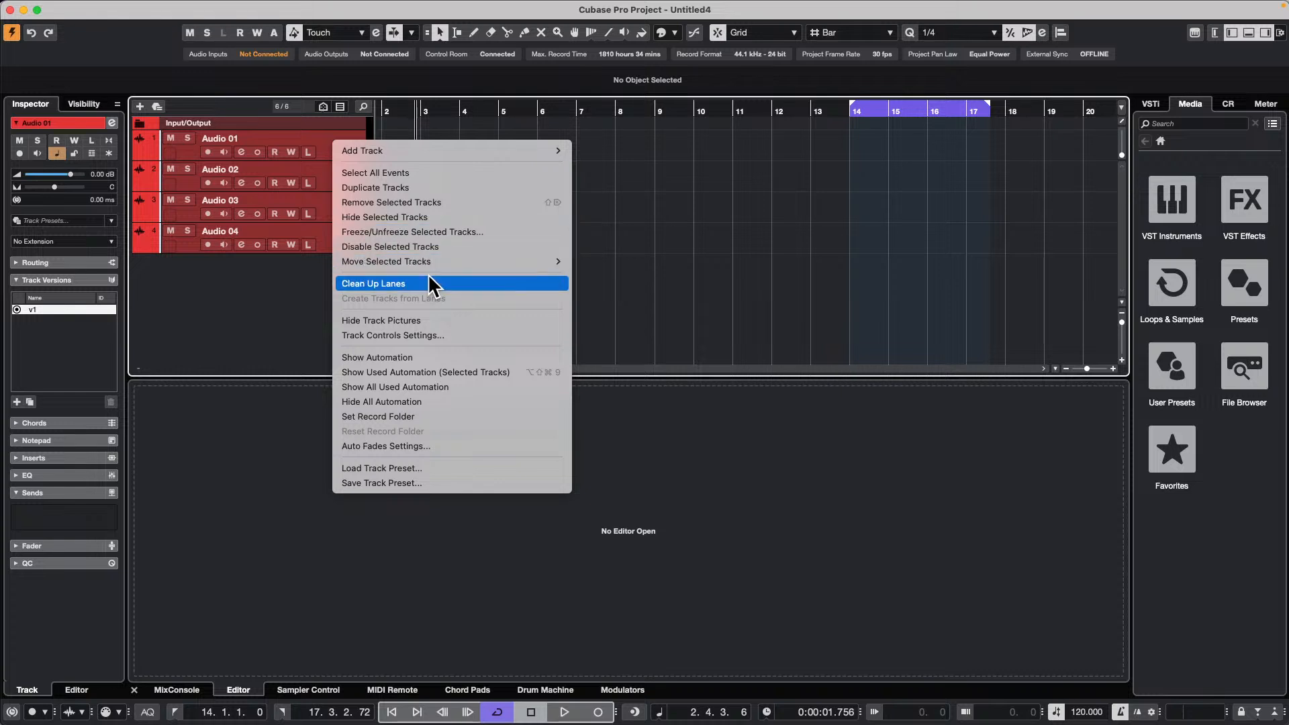
mouse_move(437, 261)
click(619, 260)
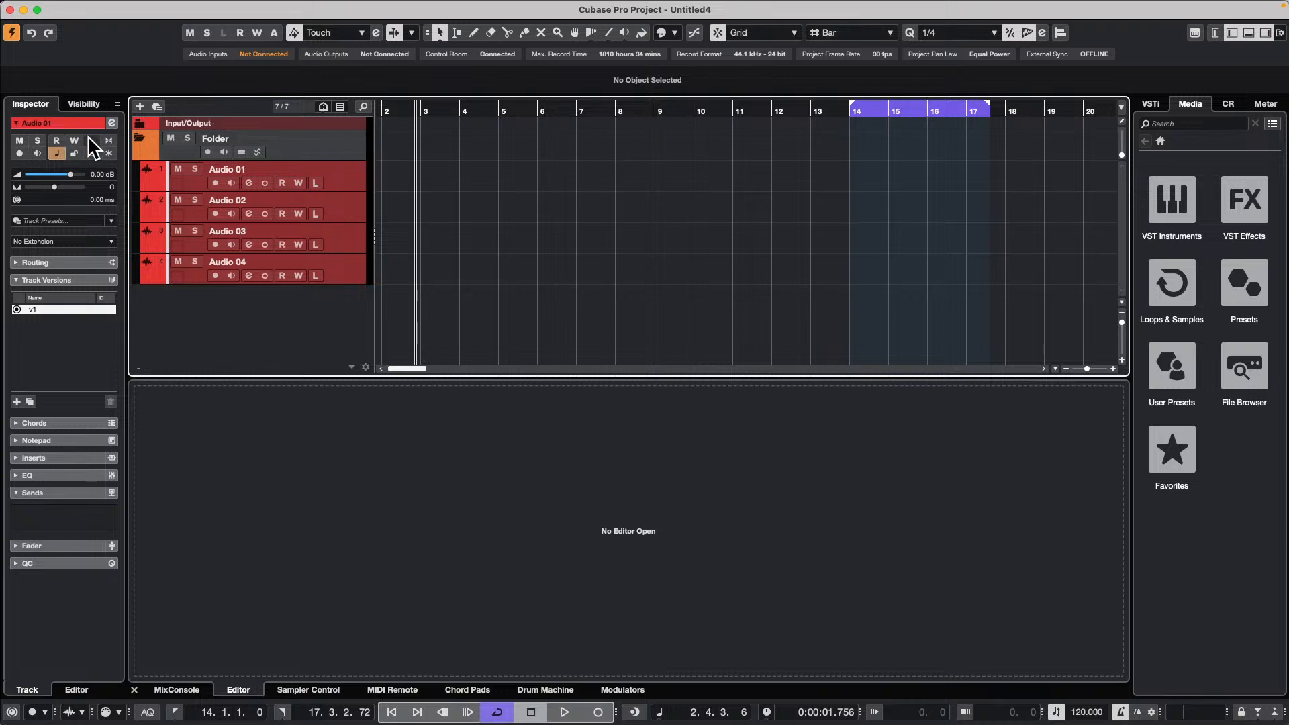
Examine the Auto Track/Channel Color Mode options under Track & MixConsole Channel Colors in the preferences, keeping Use Previous Track Color +1
mouse_move(46, 6)
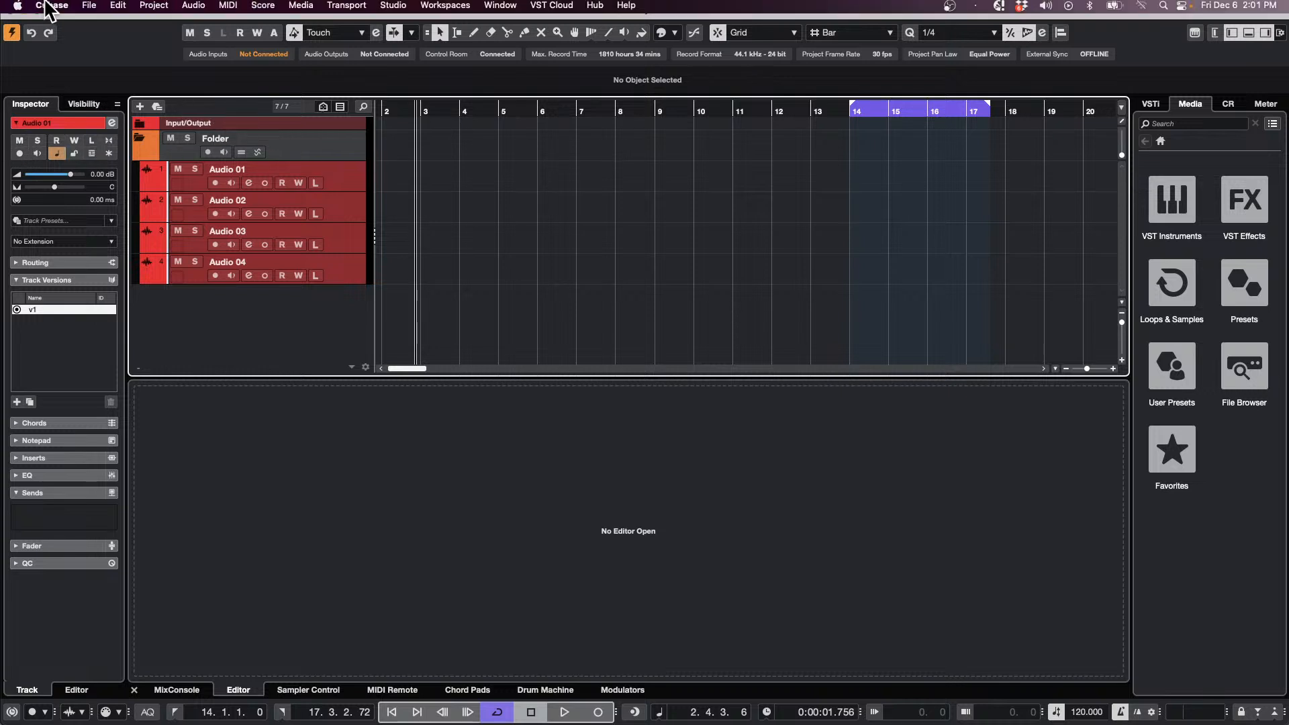
click(94, 10)
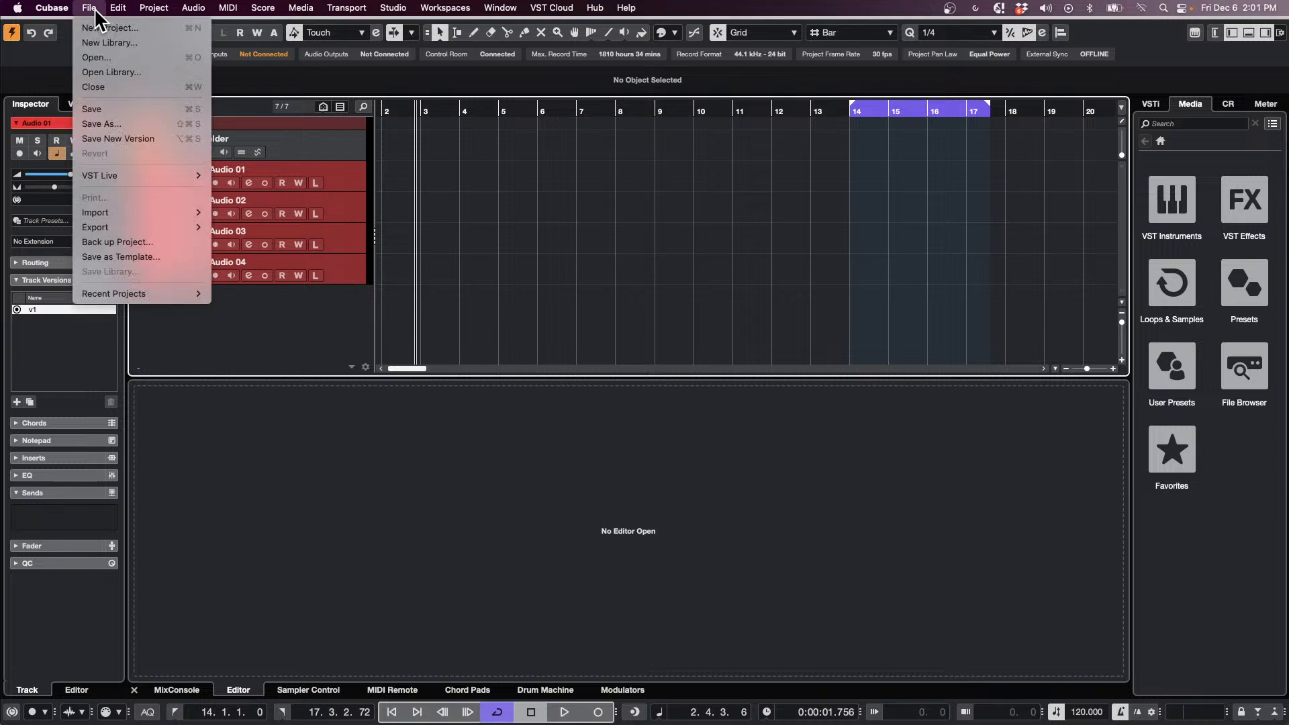
mouse_move(130, 178)
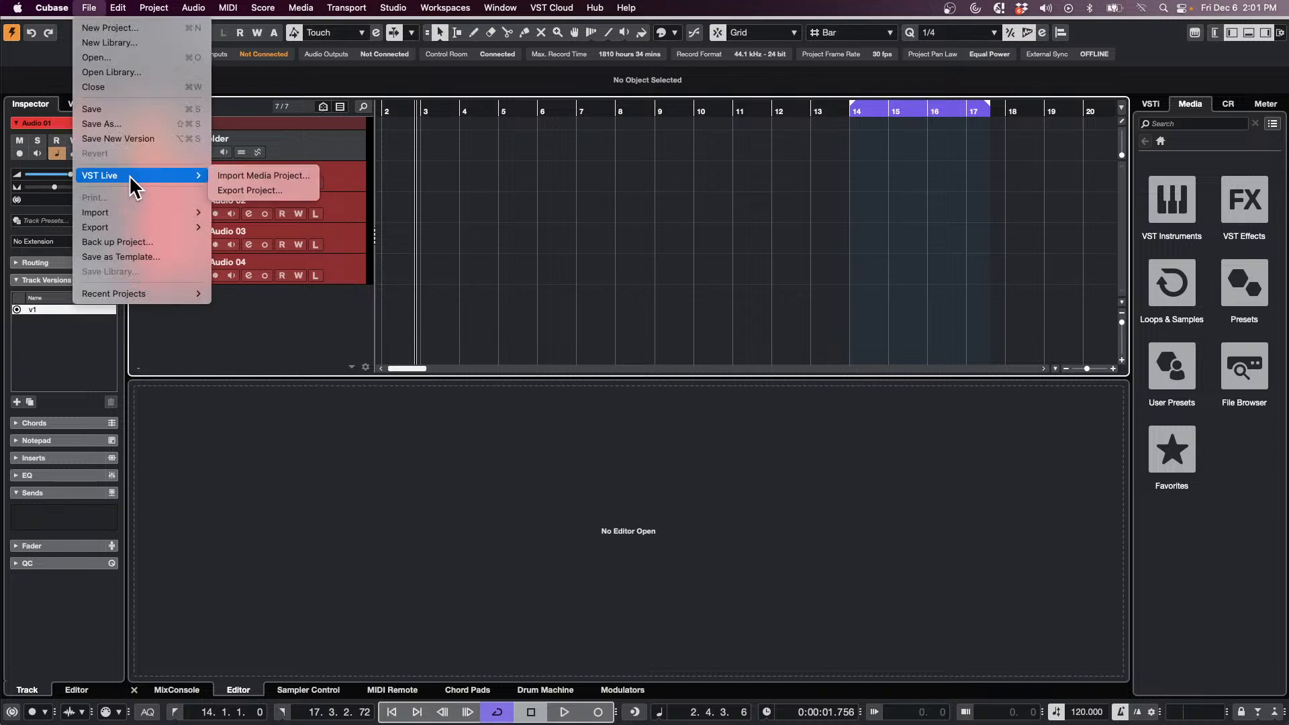
mouse_move(51, 8)
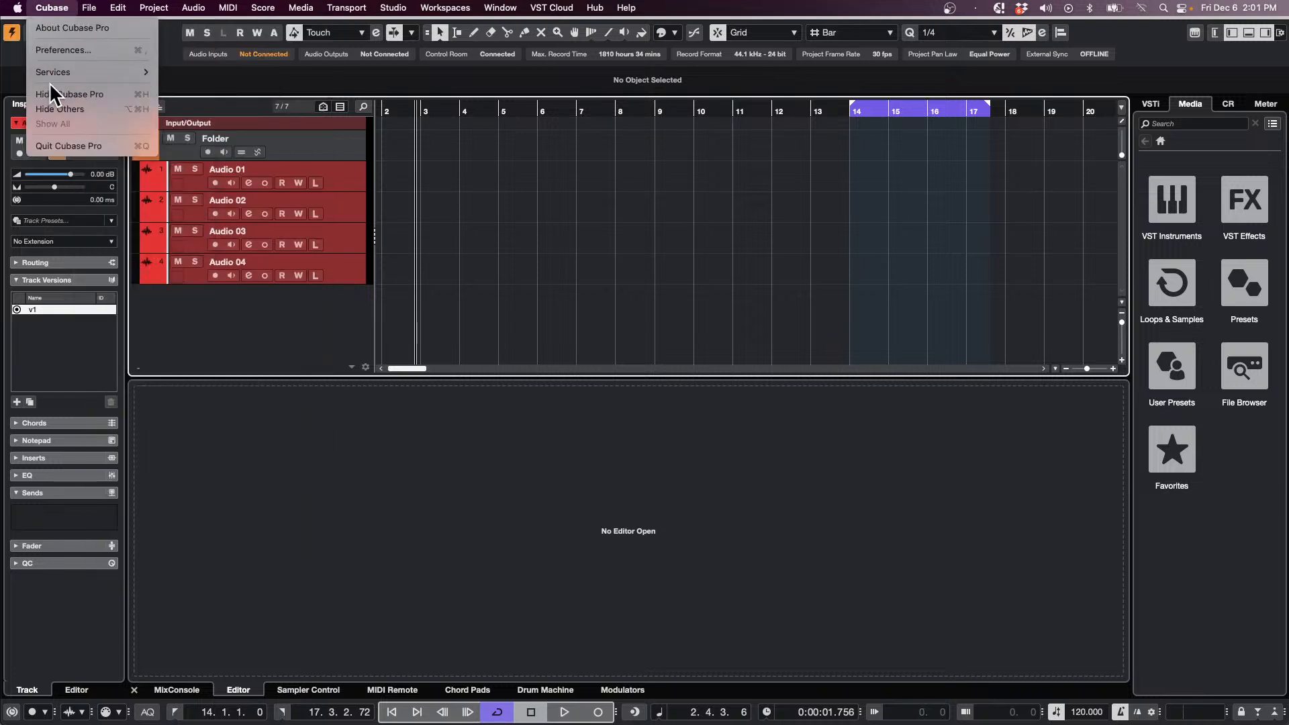
click(64, 50)
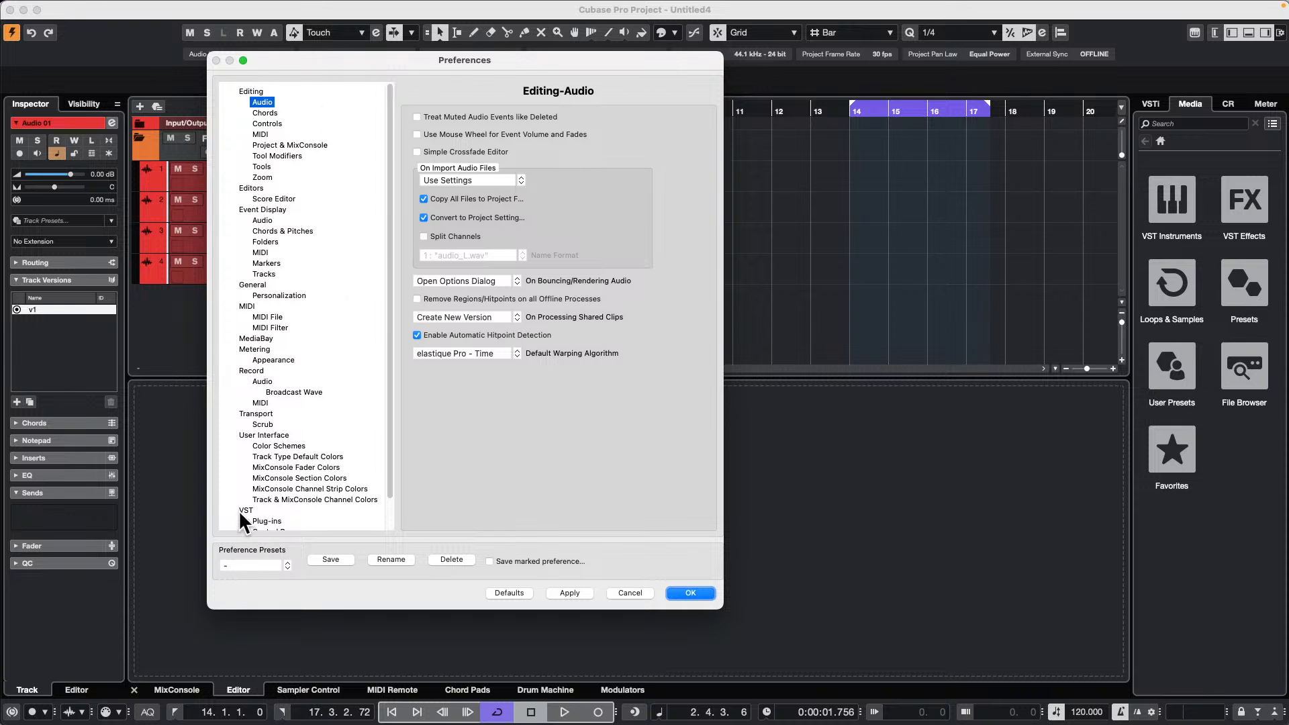
click(281, 500)
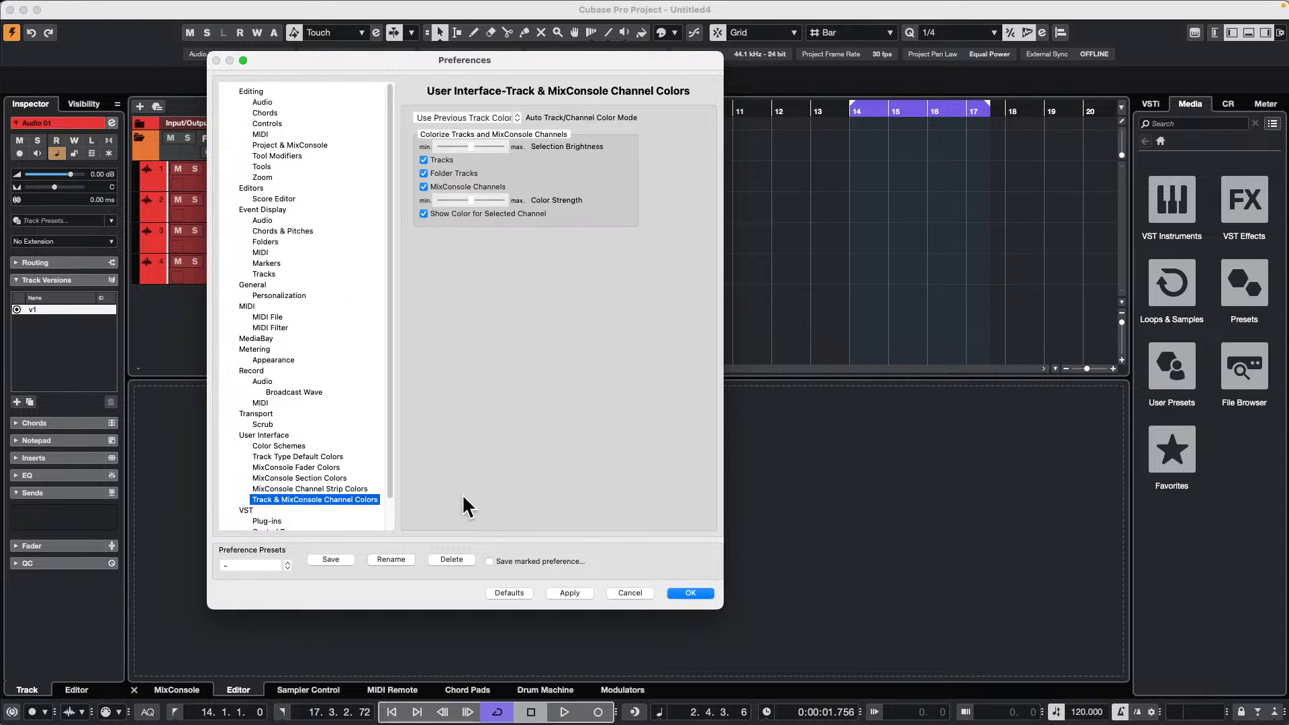
click(483, 117)
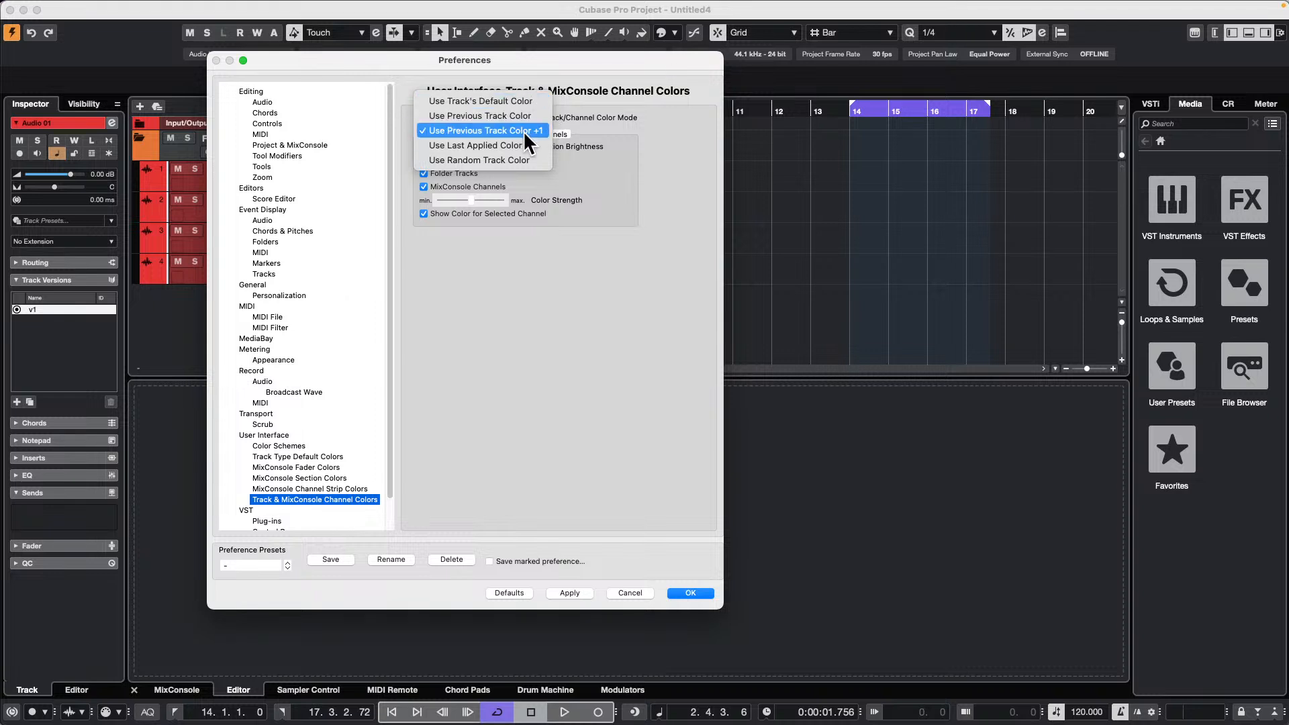
click(690, 593)
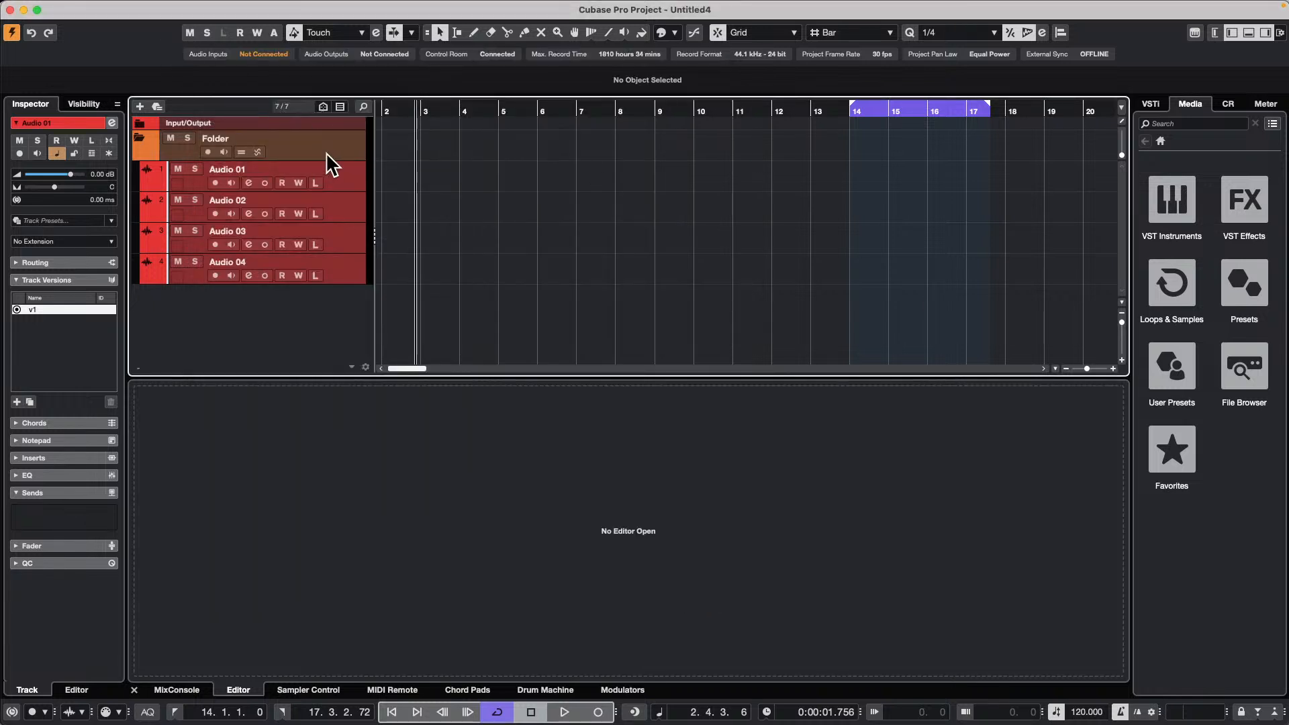
Collapse the folder holding the four audio tracks, look for the Project Logical Editor commands, and expand the folder again
click(141, 135)
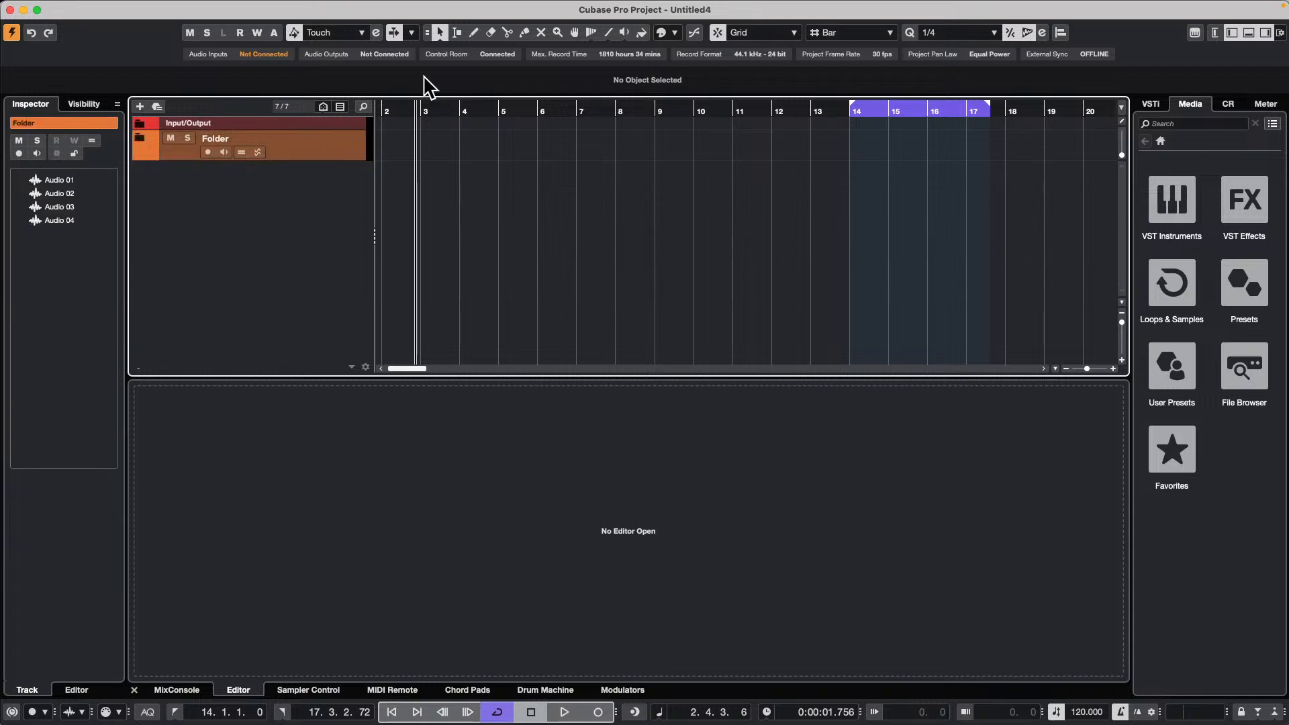
mouse_move(571, 13)
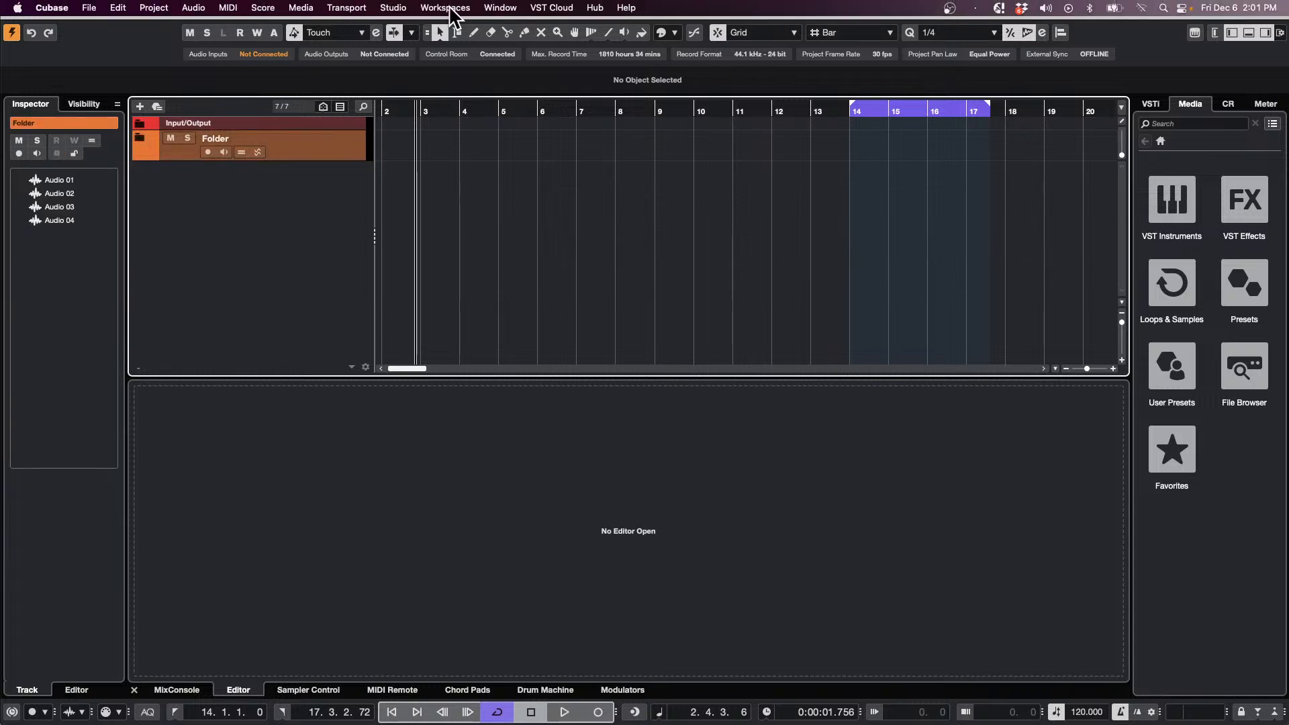
click(394, 8)
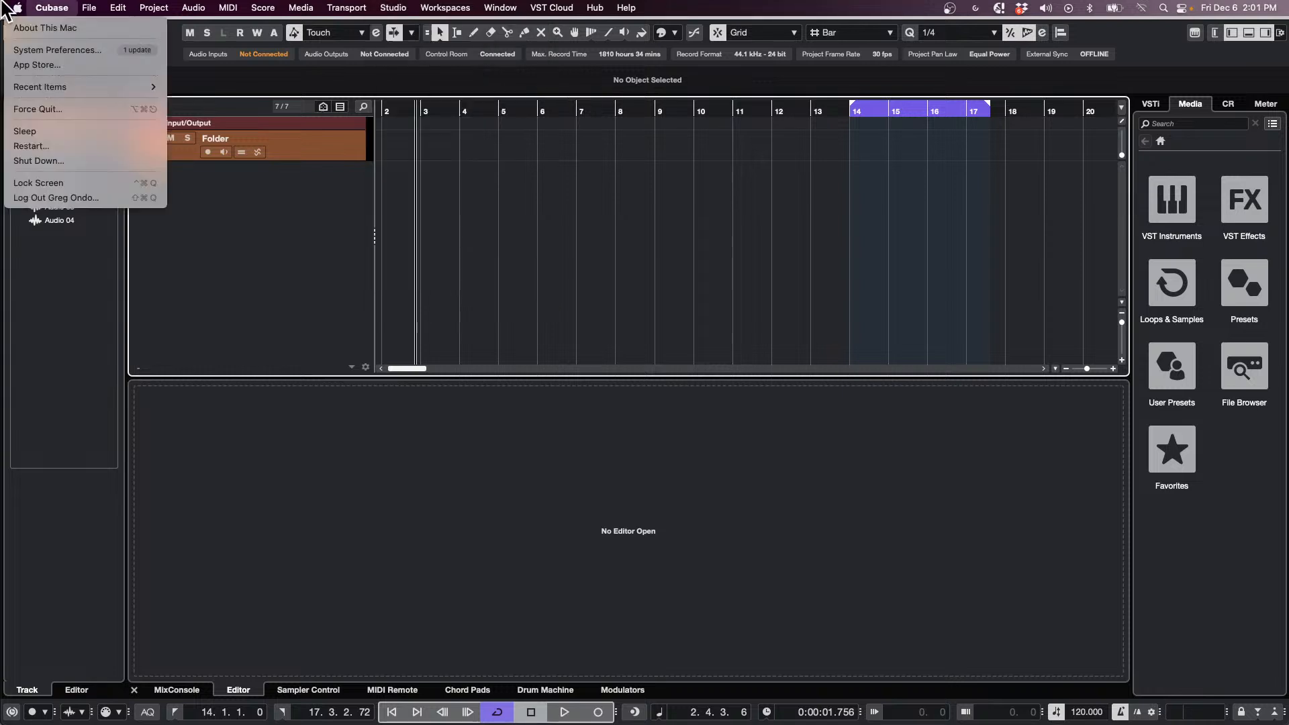
mouse_move(154, 8)
mouse_move(236, 303)
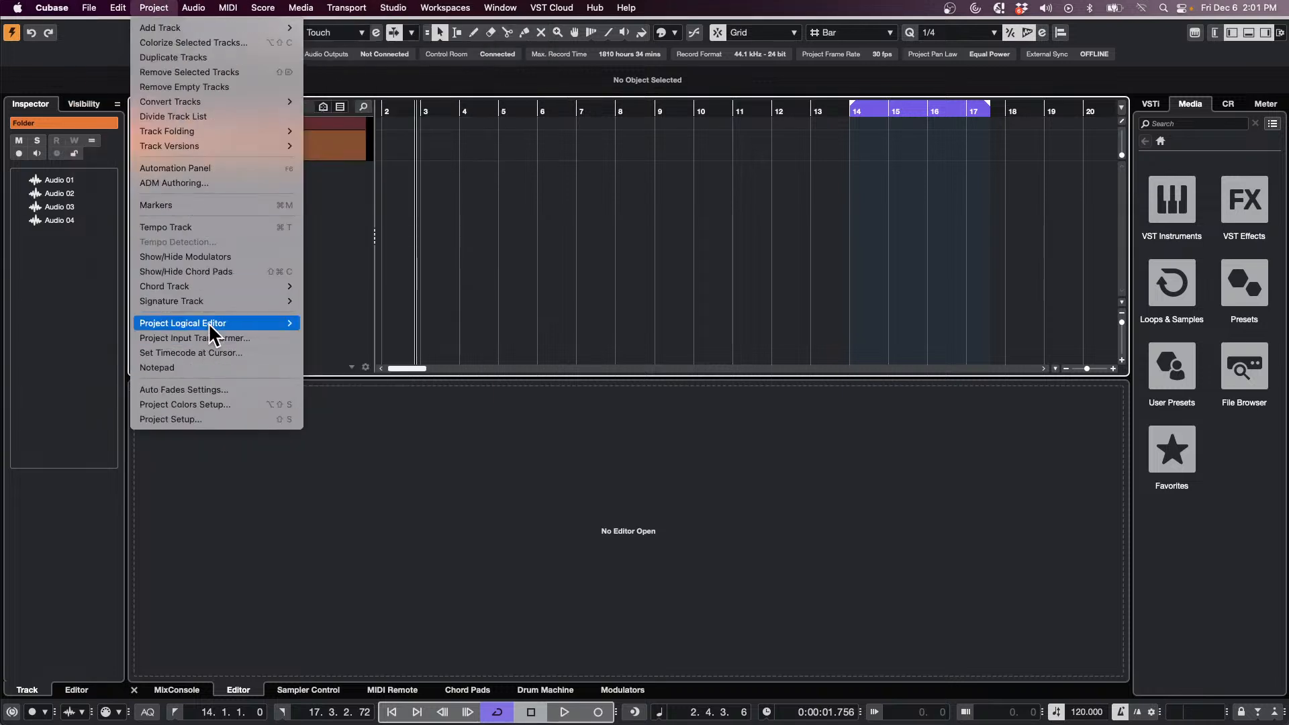
mouse_move(219, 323)
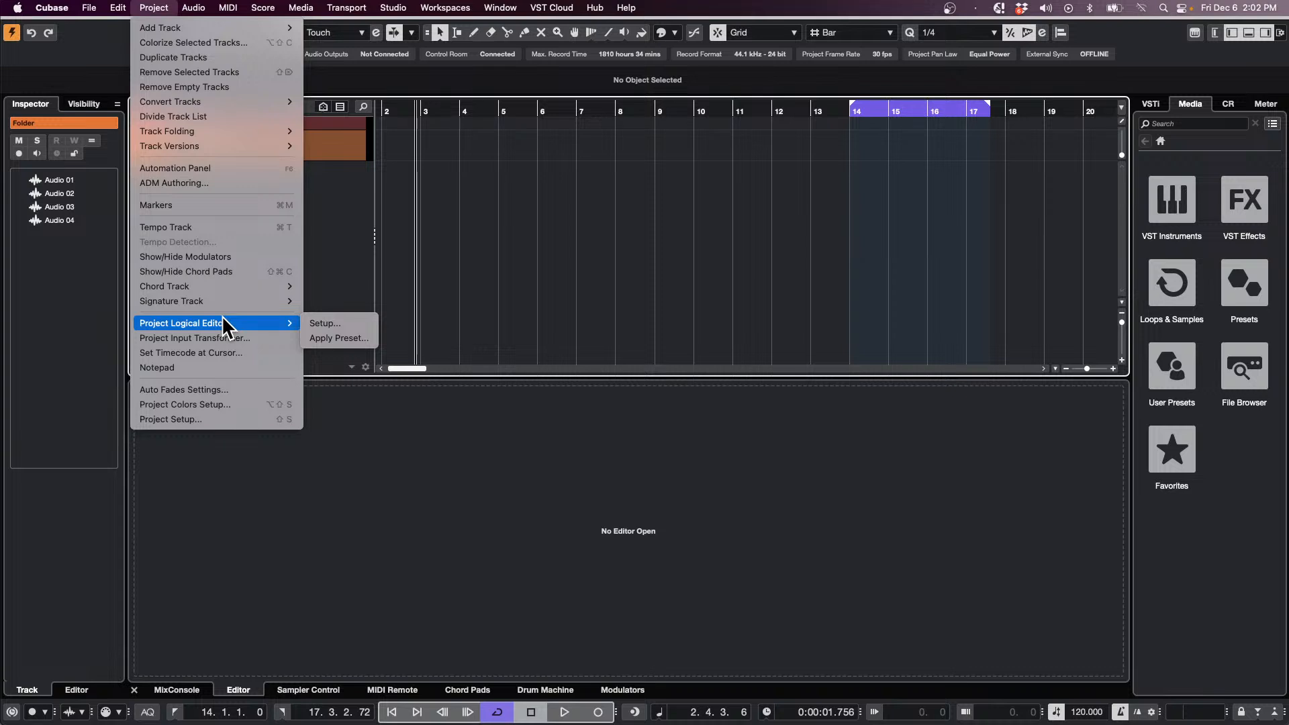
key(Escape)
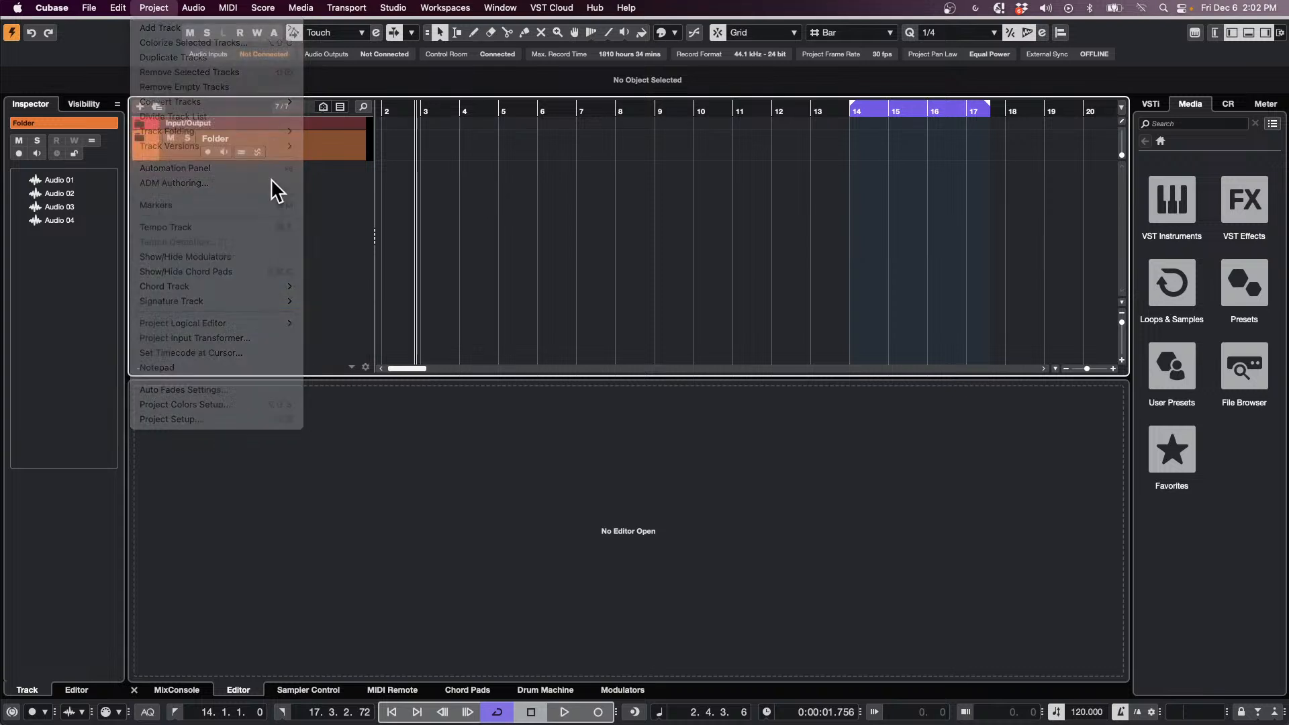
click(141, 136)
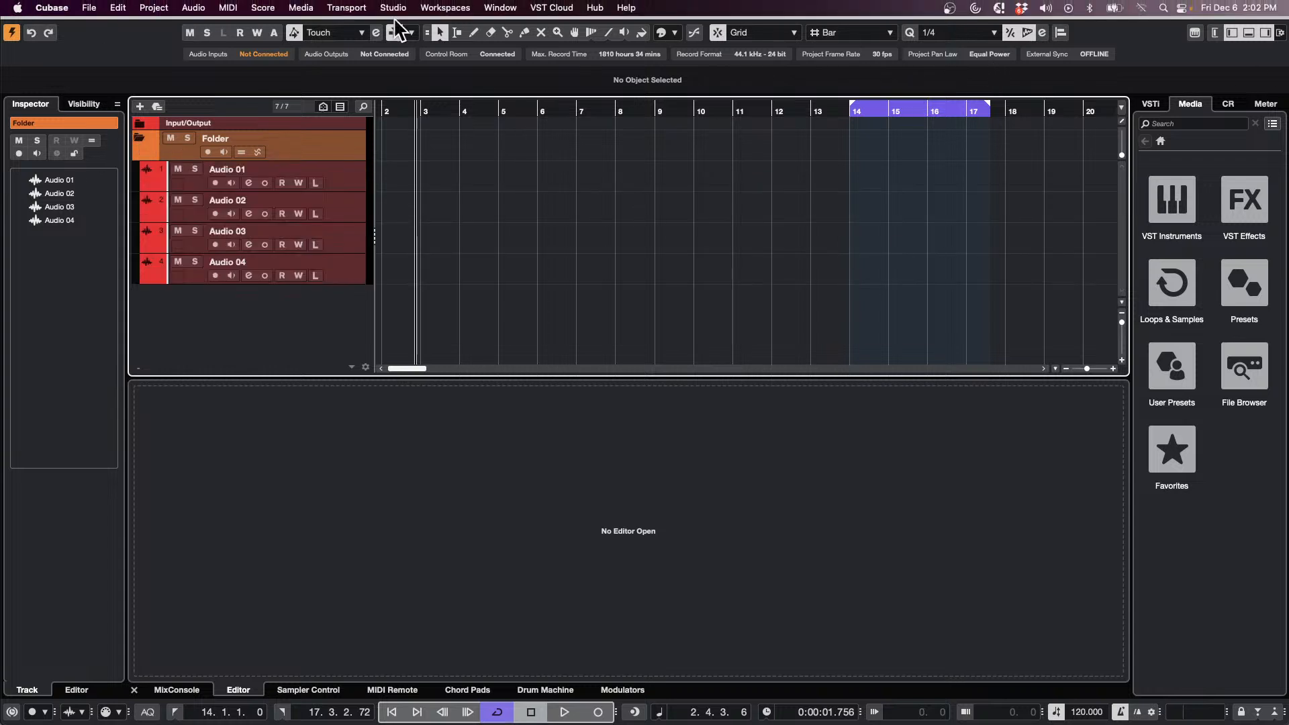
Open the Project Logical Editor setup and move its window clear of the track list
click(194, 8)
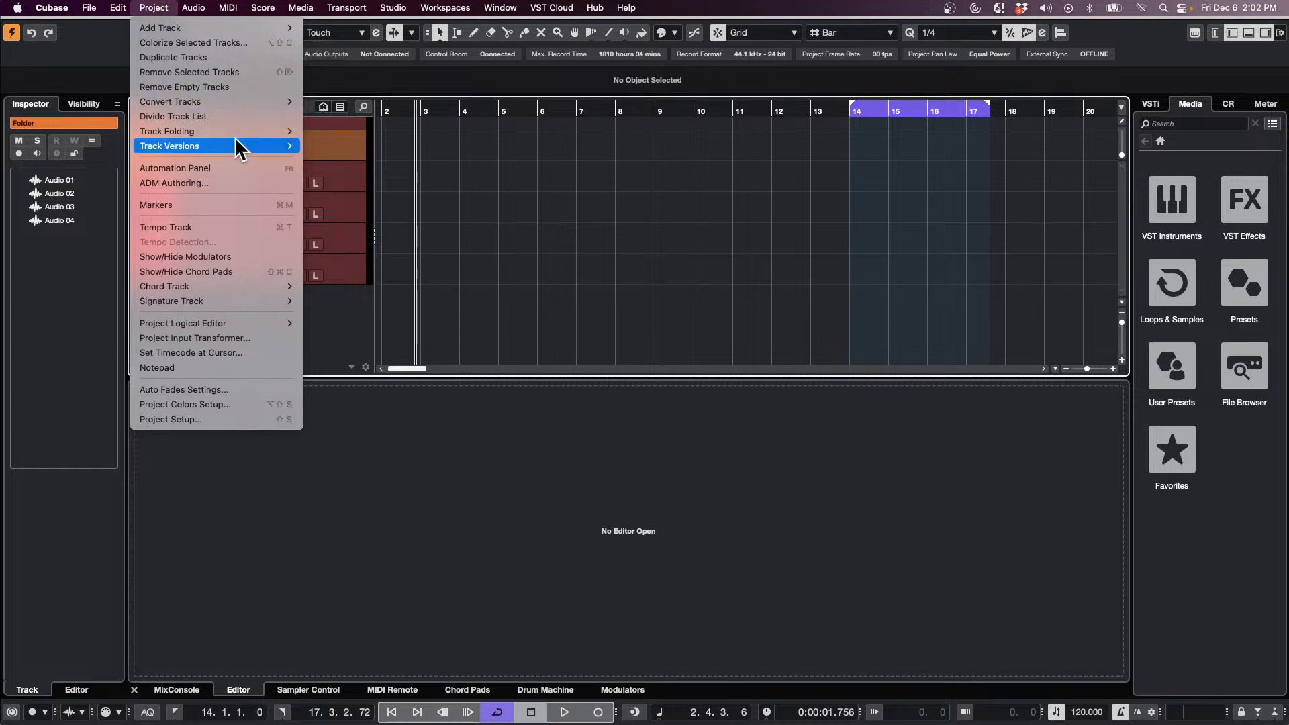
mouse_move(240, 289)
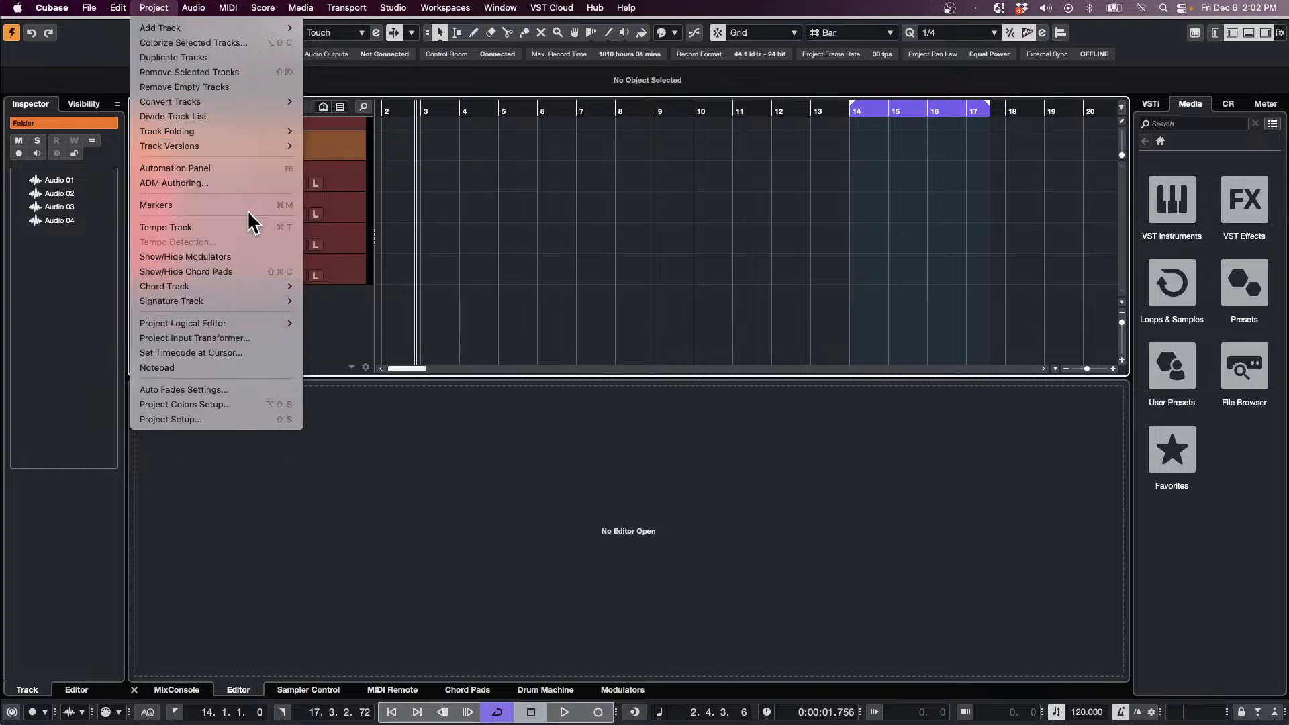
mouse_move(284, 324)
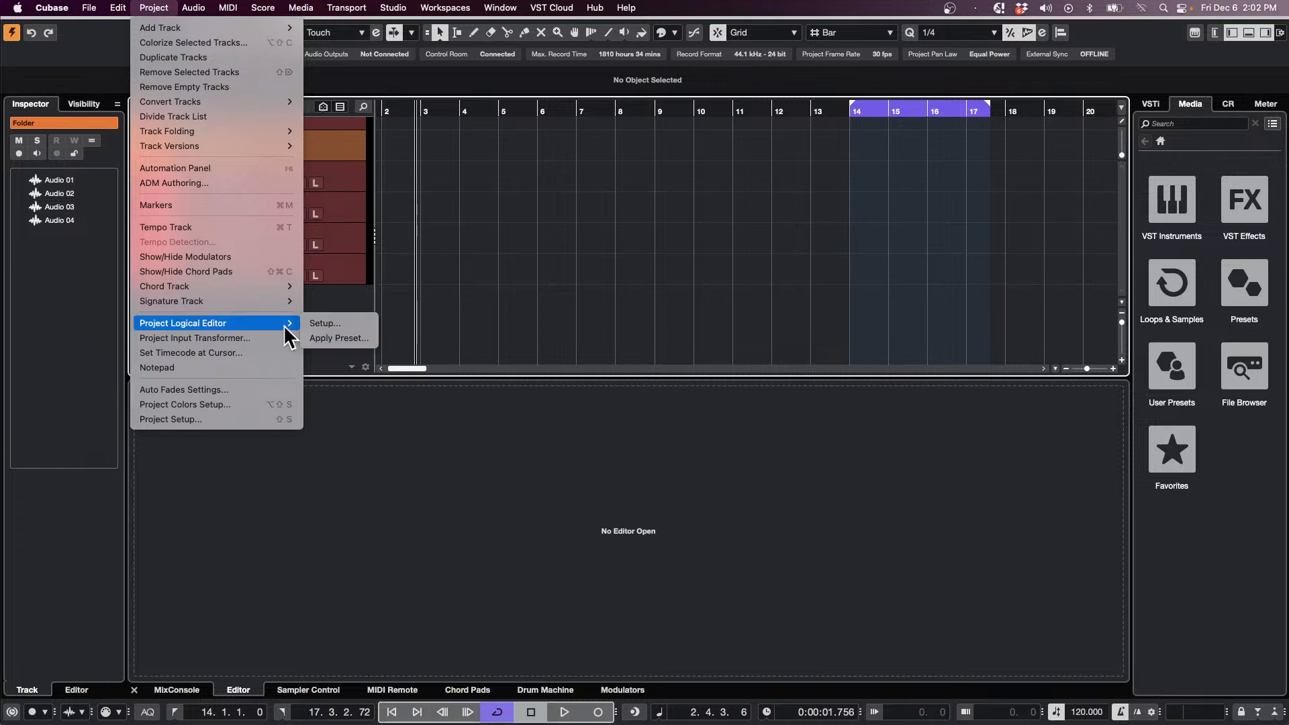
click(370, 324)
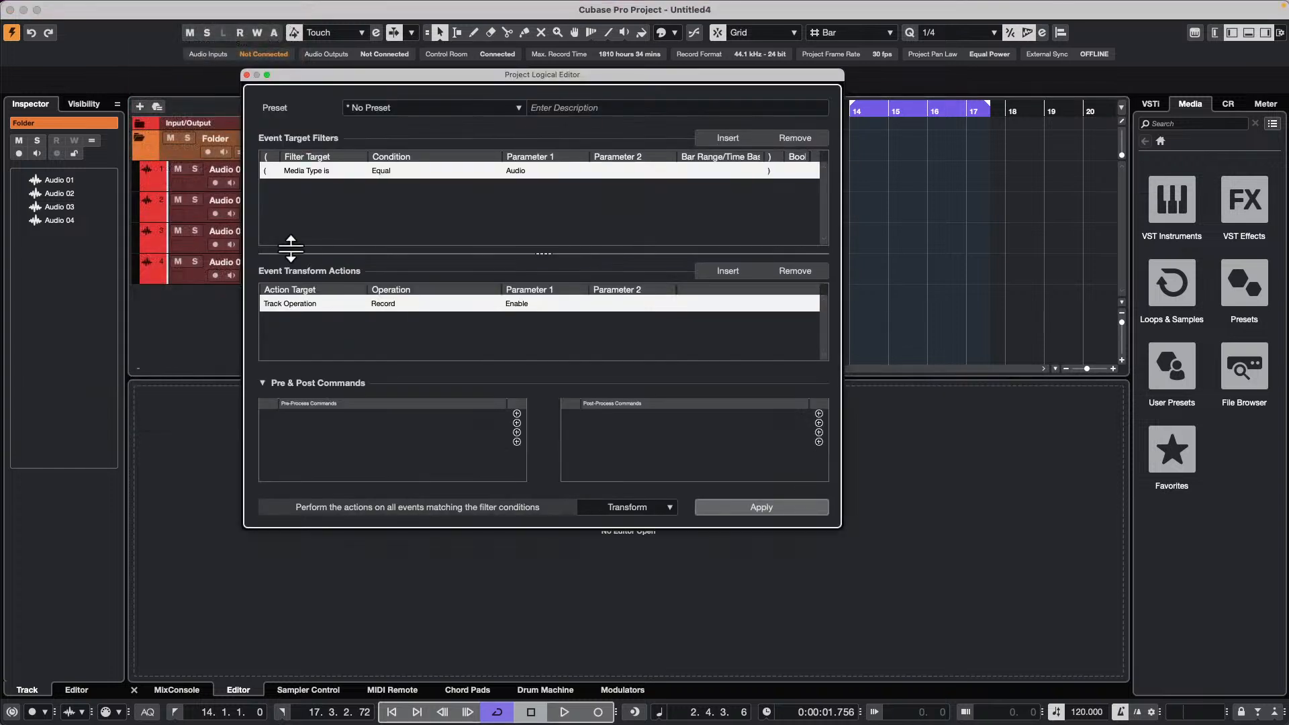
click(656, 509)
click(656, 505)
drag(394, 76, 696, 80)
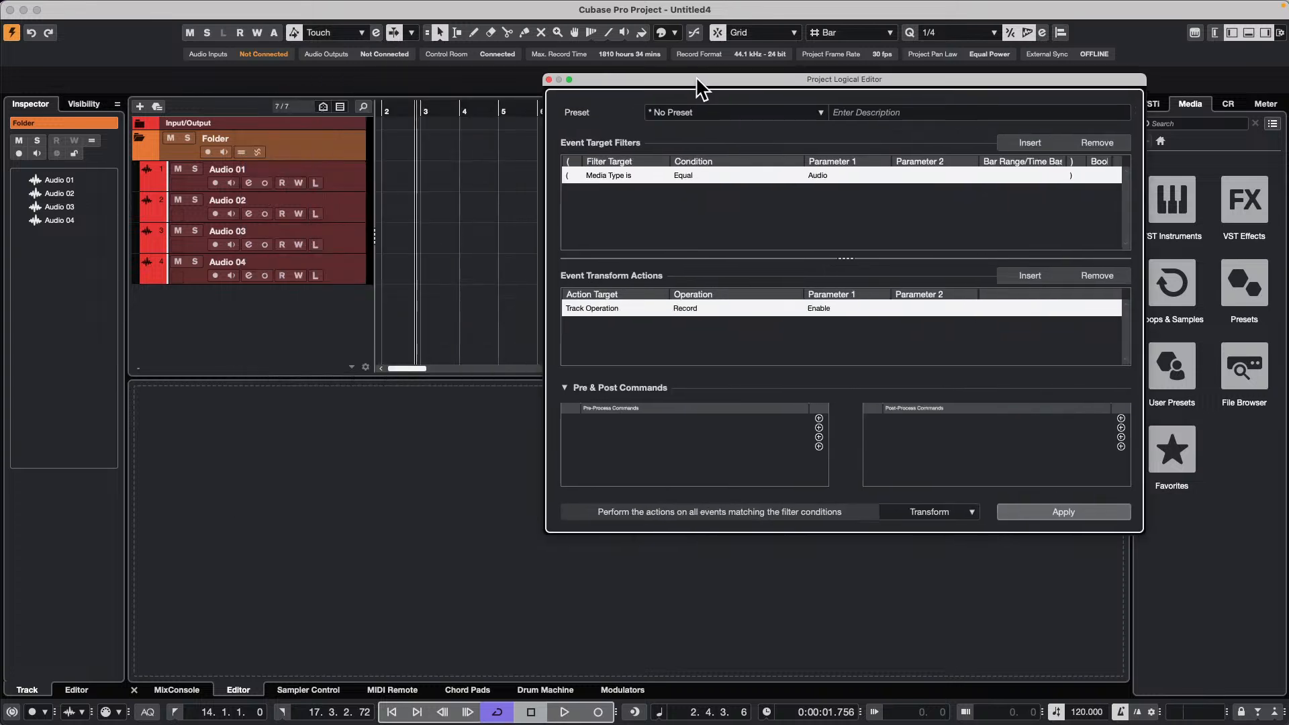
Insert an extra event target filter in the Project Logical Editor and remove both filter conditions to empty the filter list
click(1033, 144)
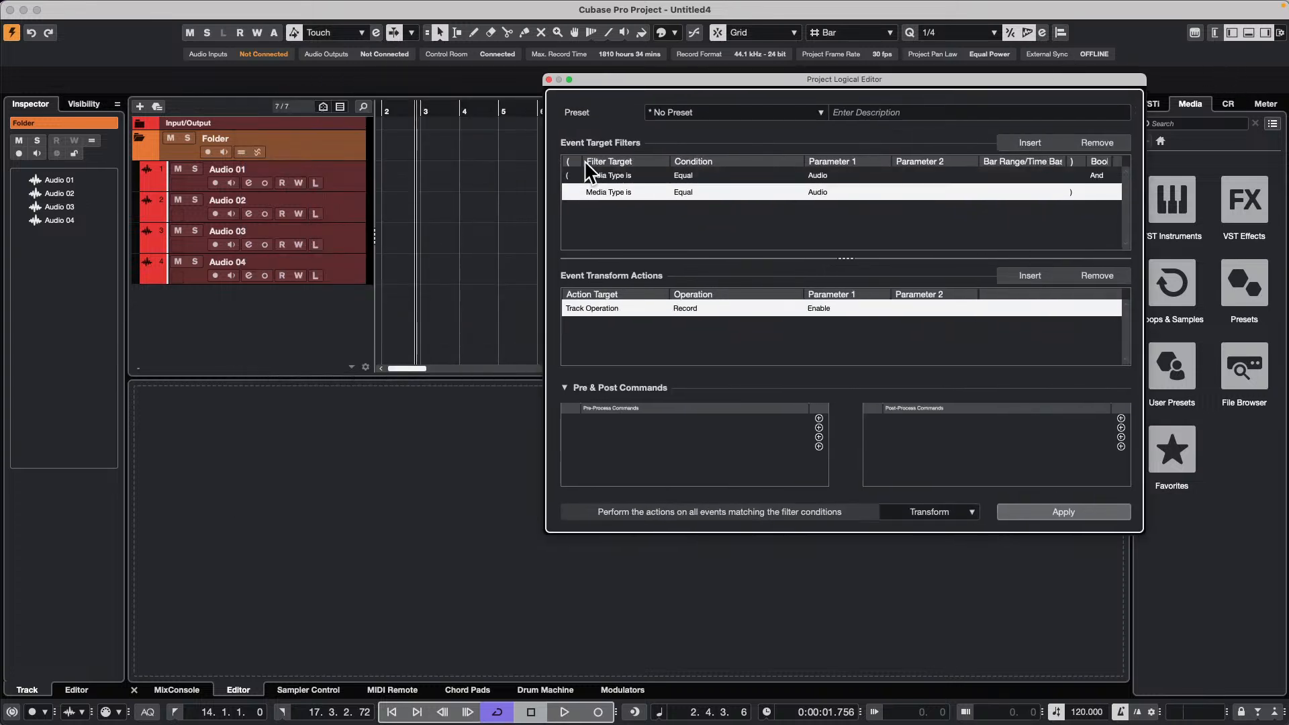
click(1092, 139)
click(1092, 140)
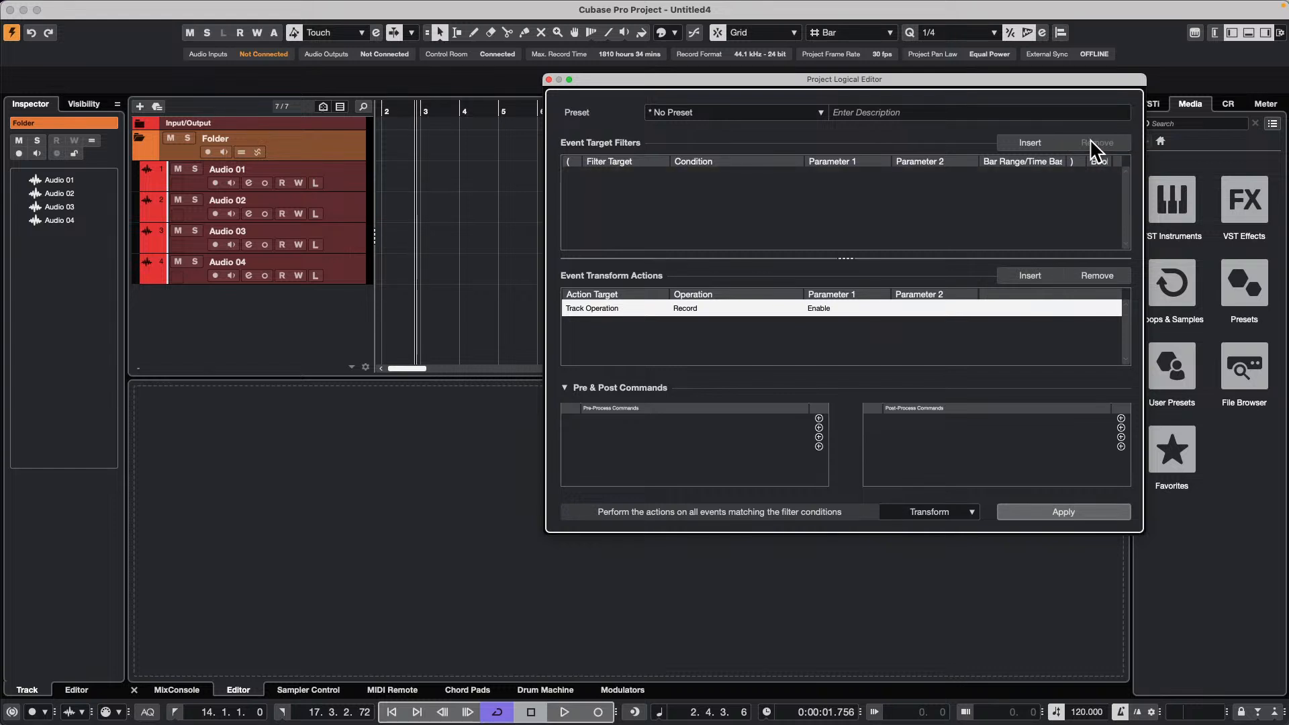
Remove the remaining transform action and insert an event target filter for Media Type is Equal Audio
click(1105, 276)
click(1030, 139)
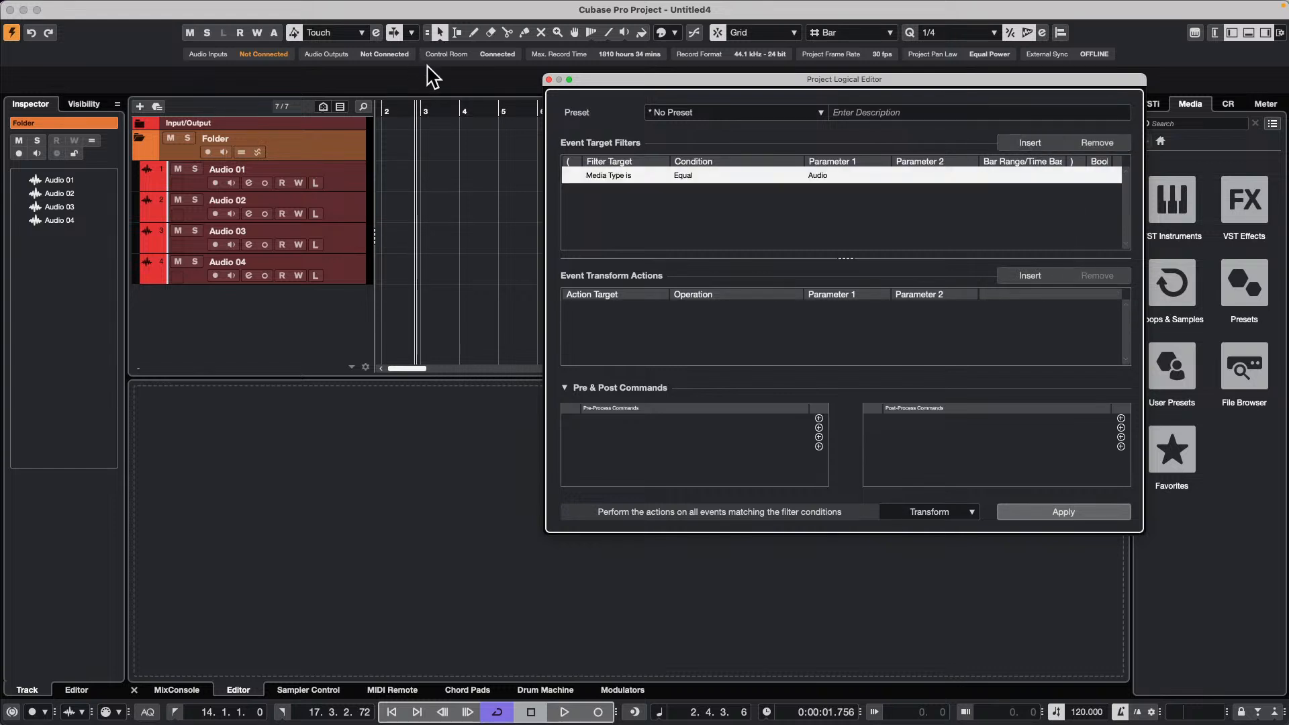
click(615, 173)
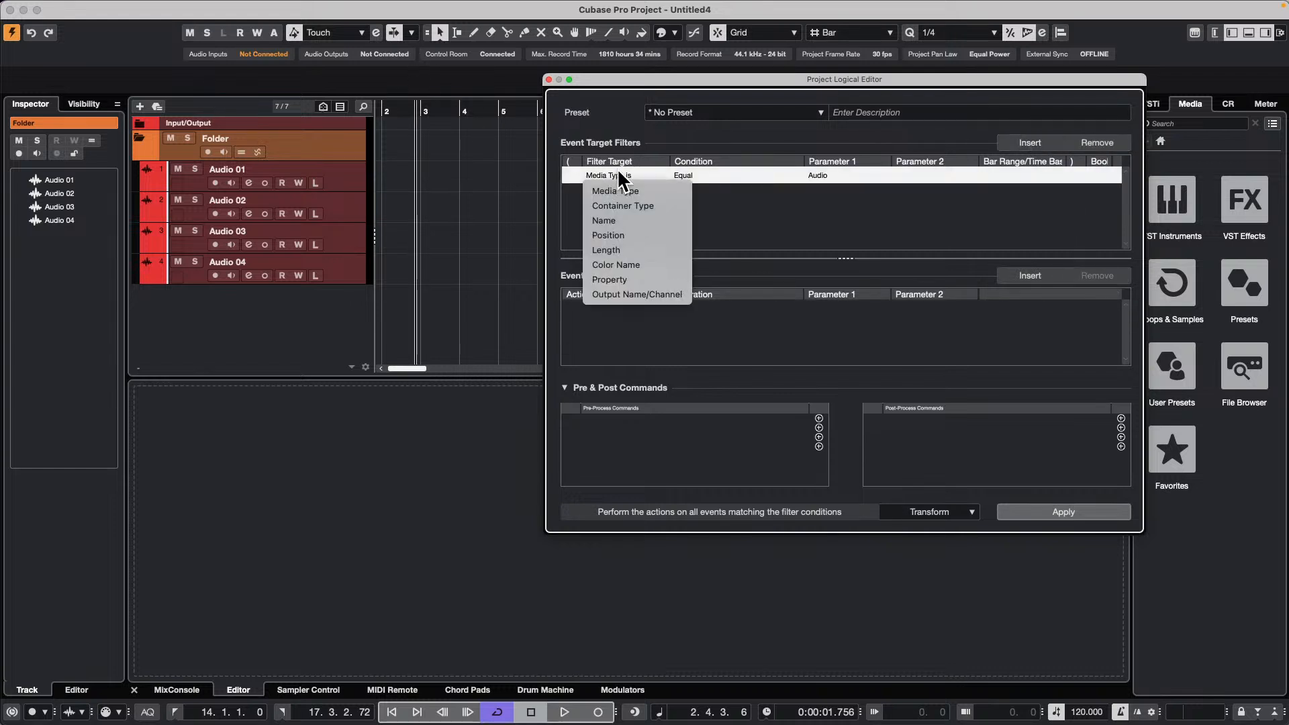
click(830, 174)
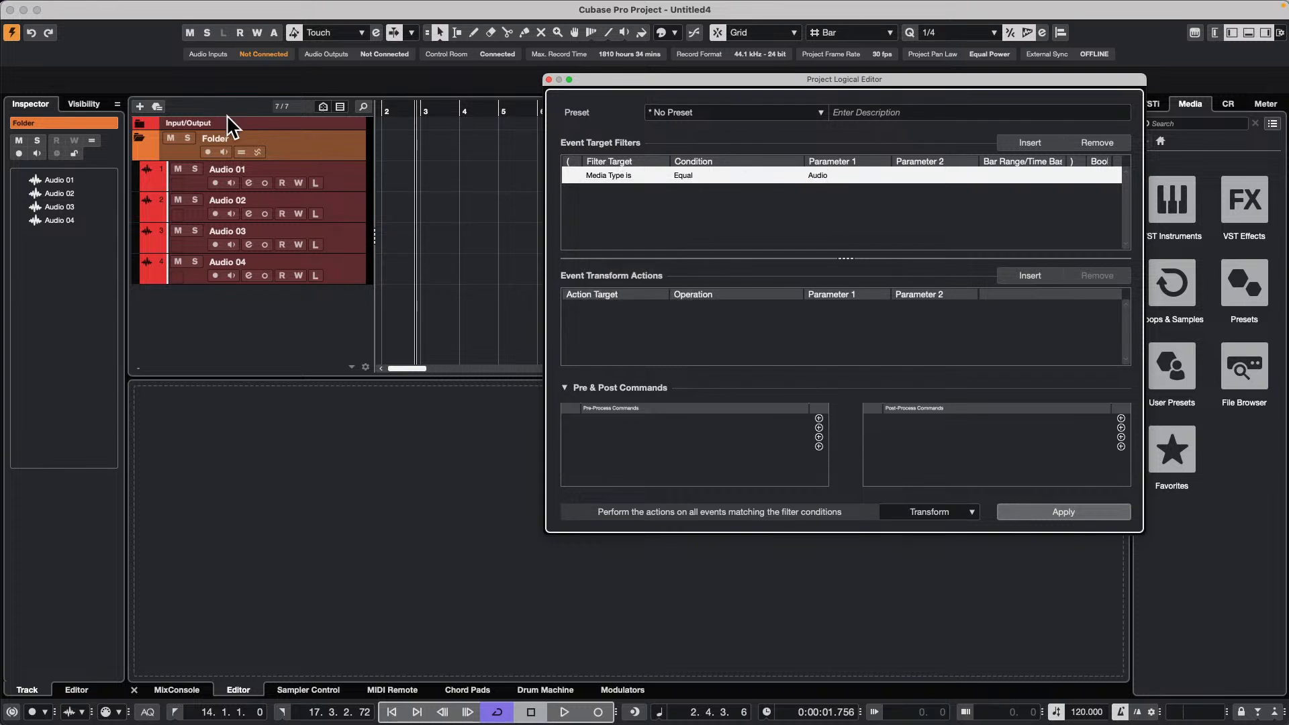
Collapse the folder with the four audio tracks, duplicate it, and color the duplicate folder yellow
click(293, 135)
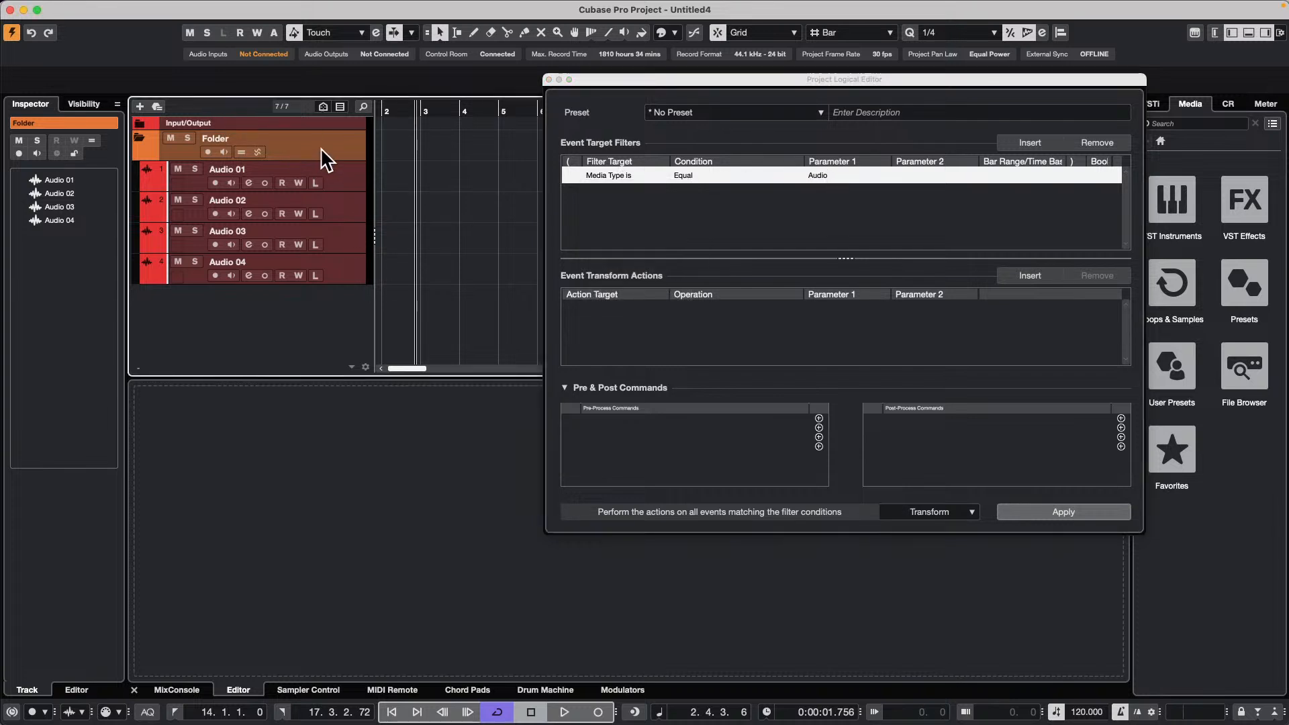
click(141, 137)
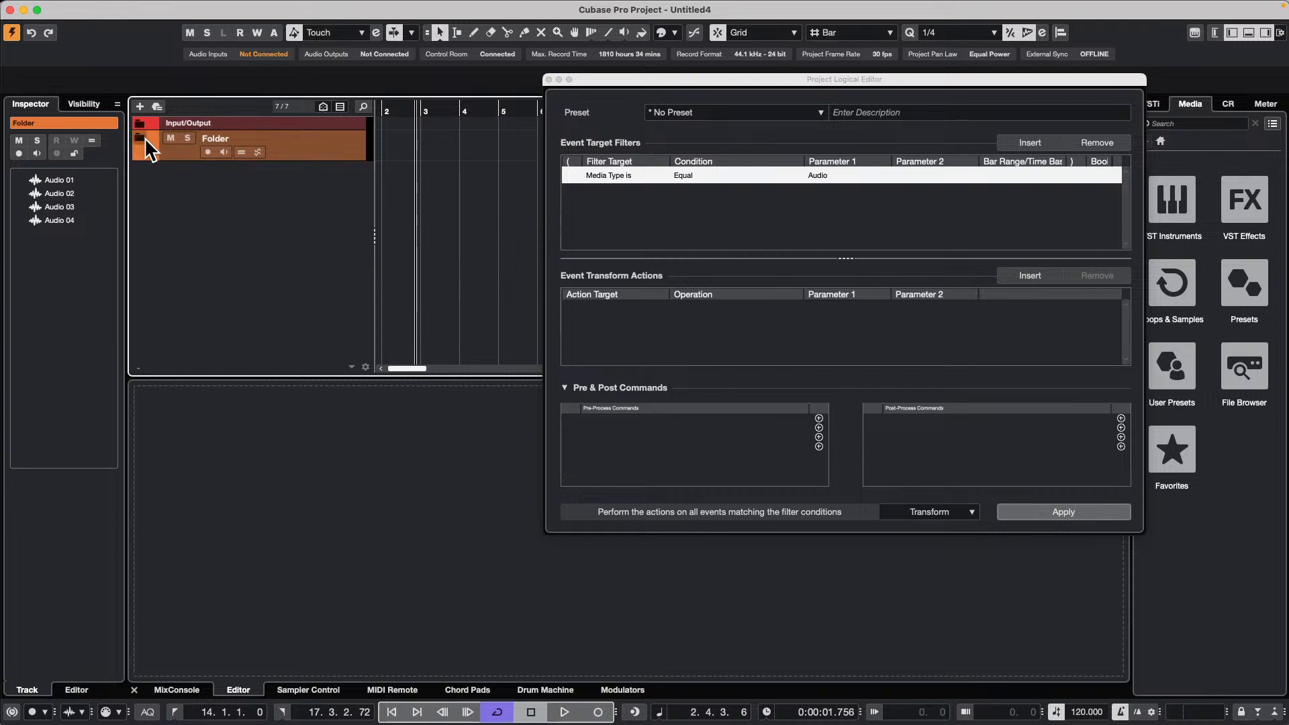
right_click(308, 144)
click(377, 193)
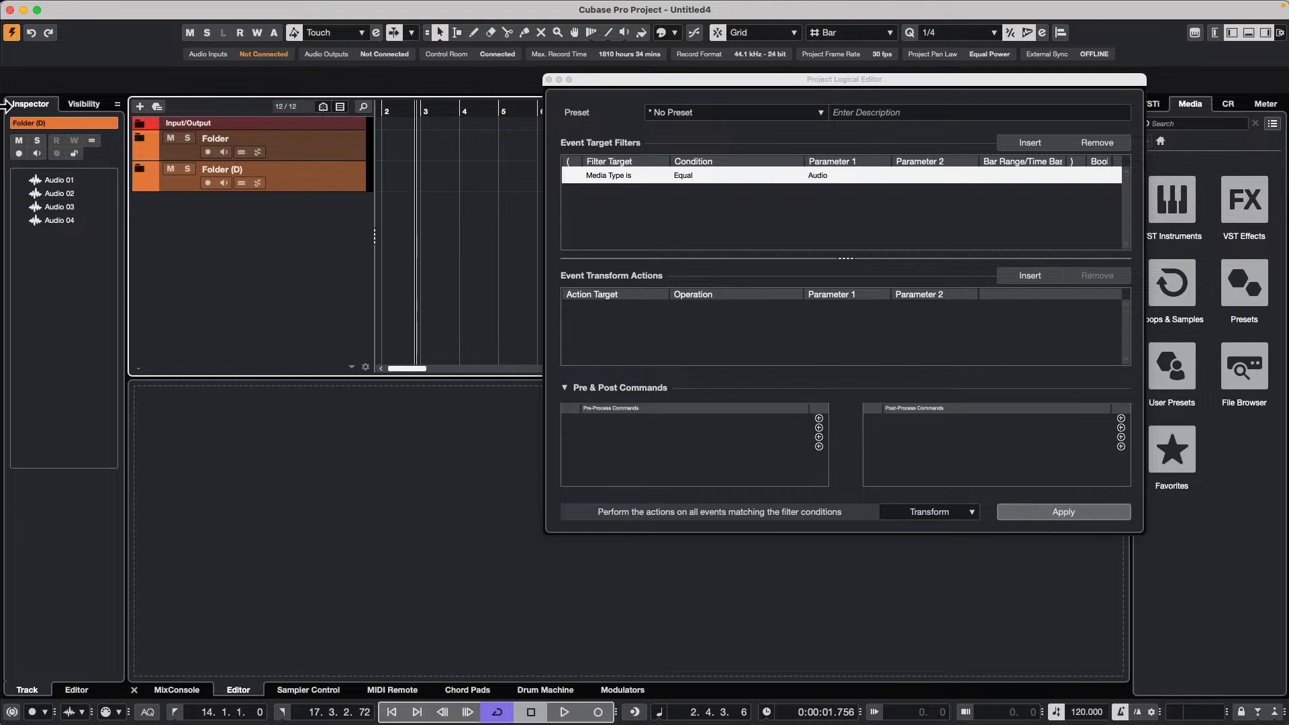
click(40, 120)
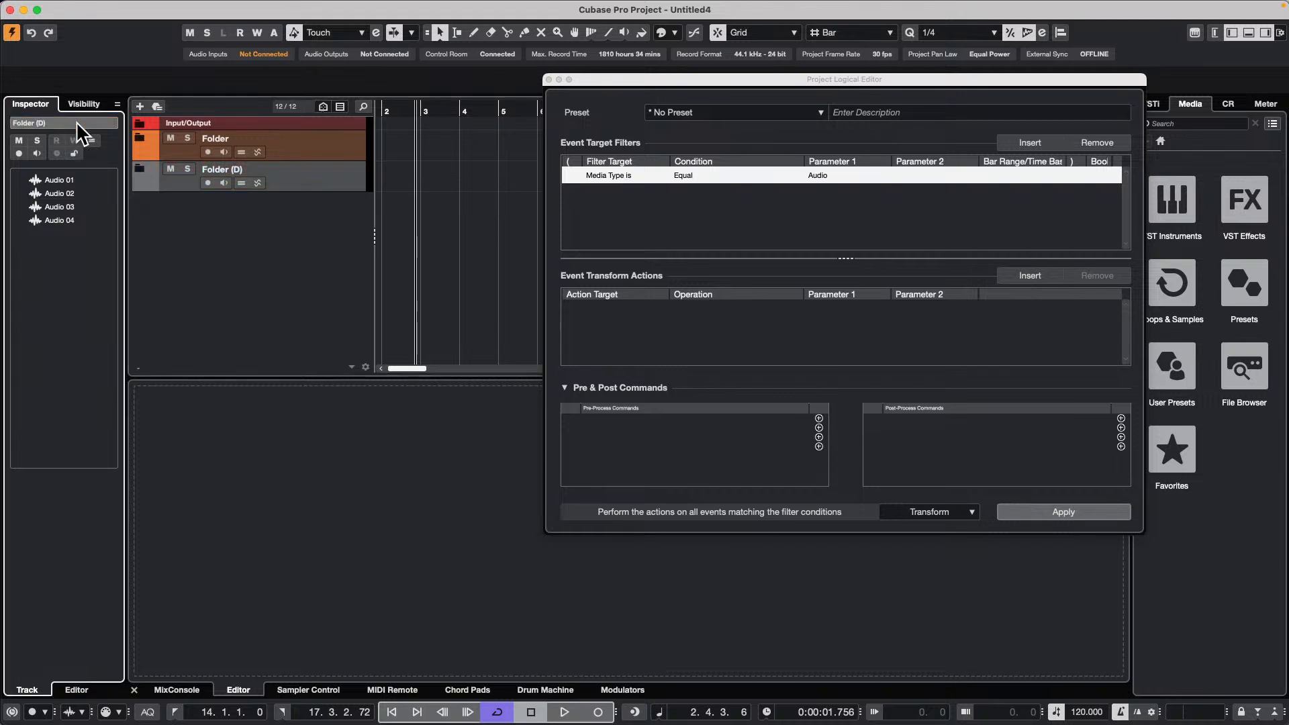
click(233, 233)
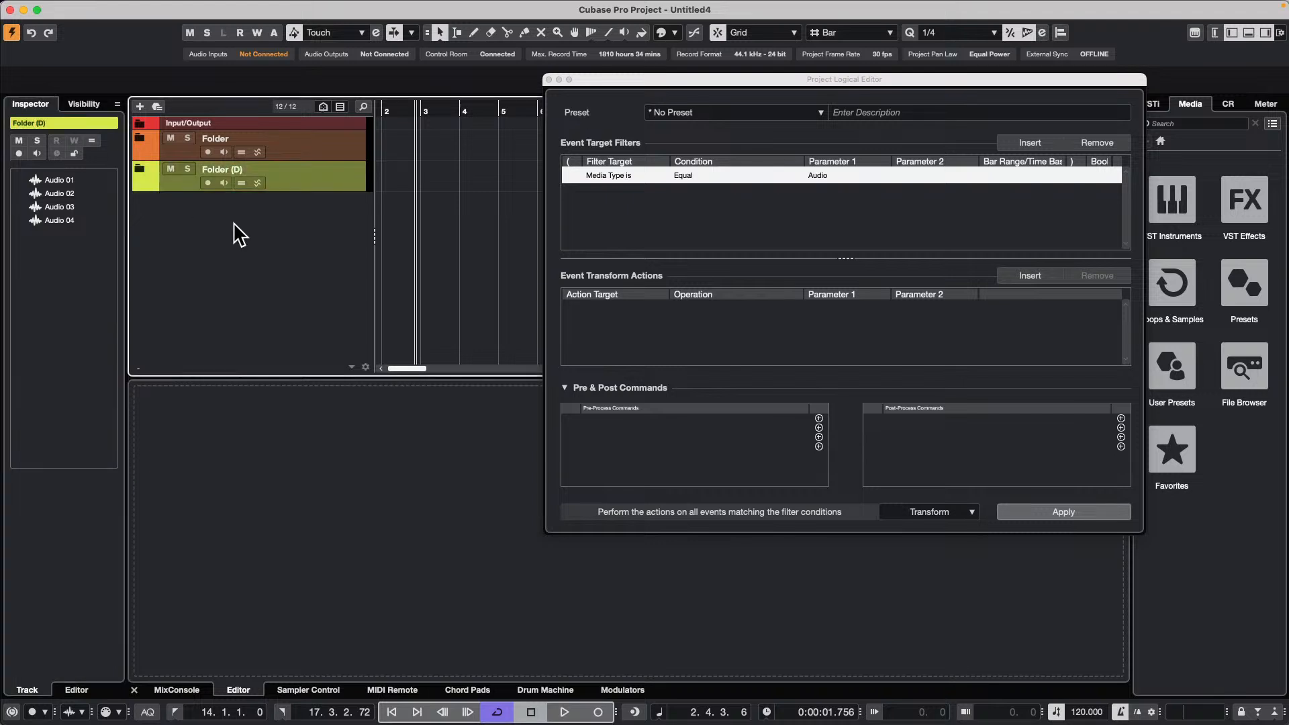
Insert a second event target filter with Property, Property Is Set, and Parent Object Is Selected
click(1045, 143)
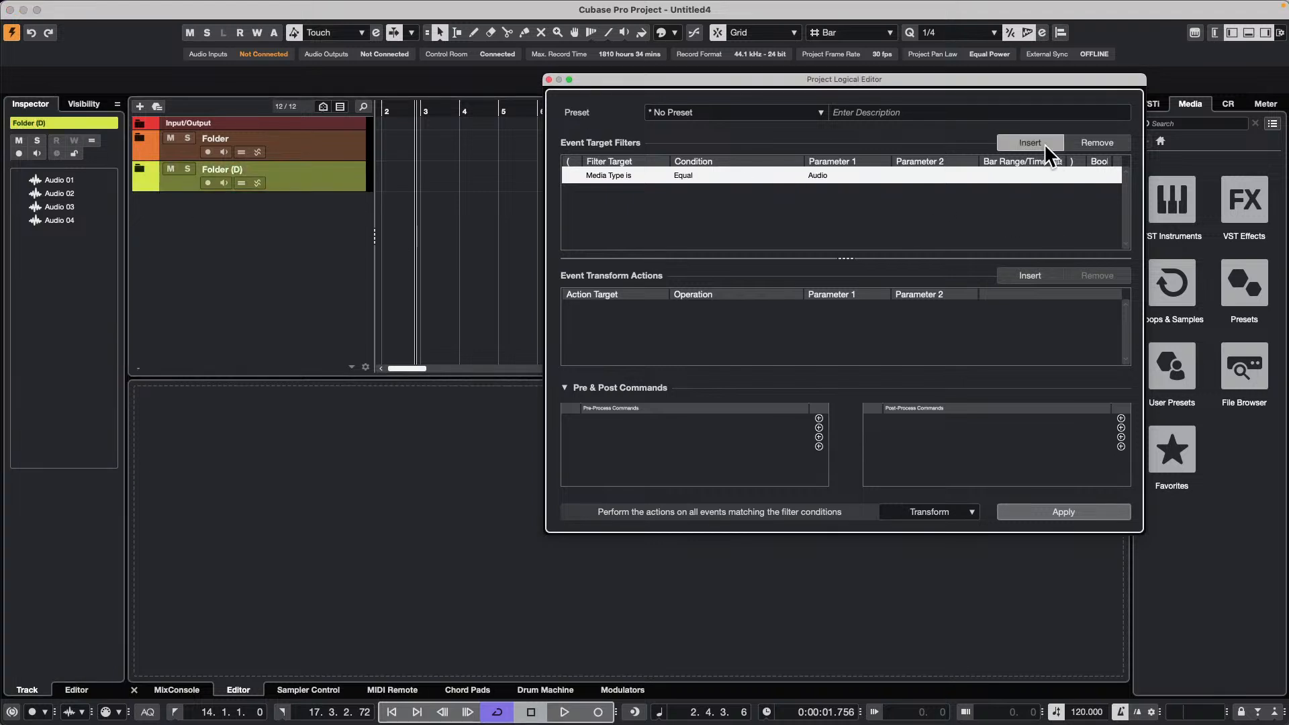
click(614, 190)
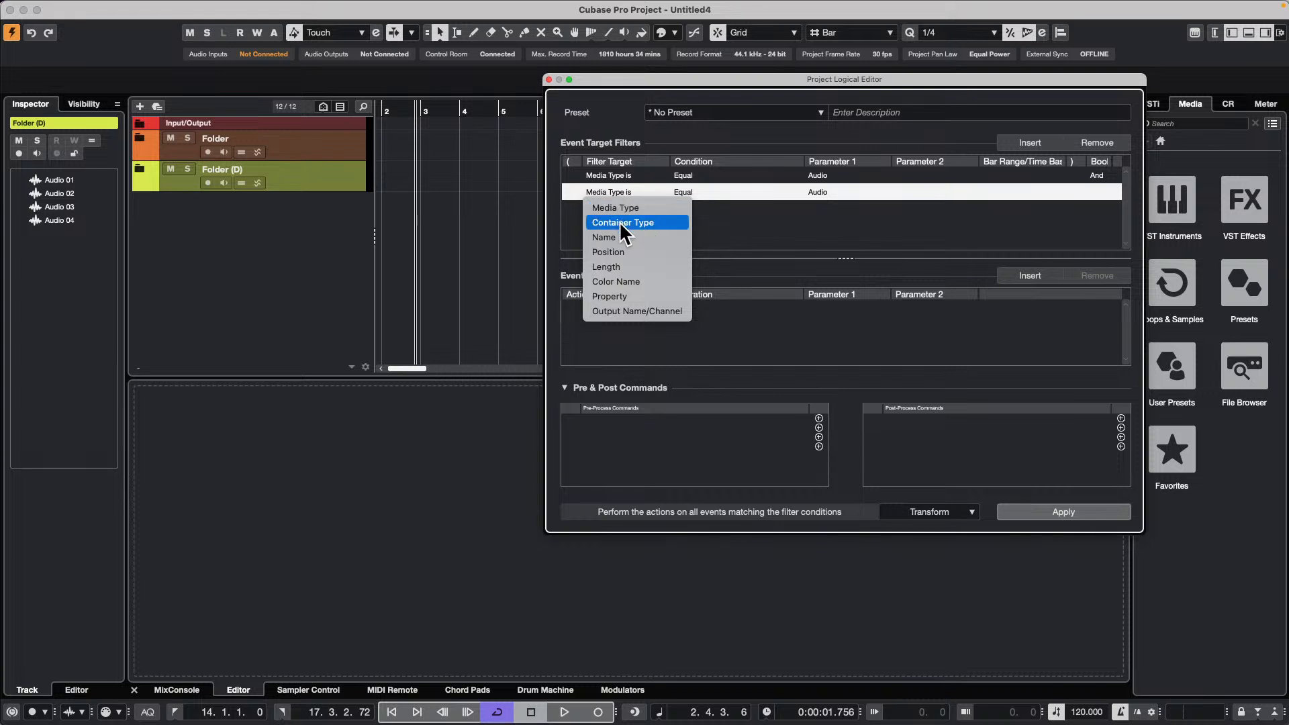
click(637, 295)
click(675, 192)
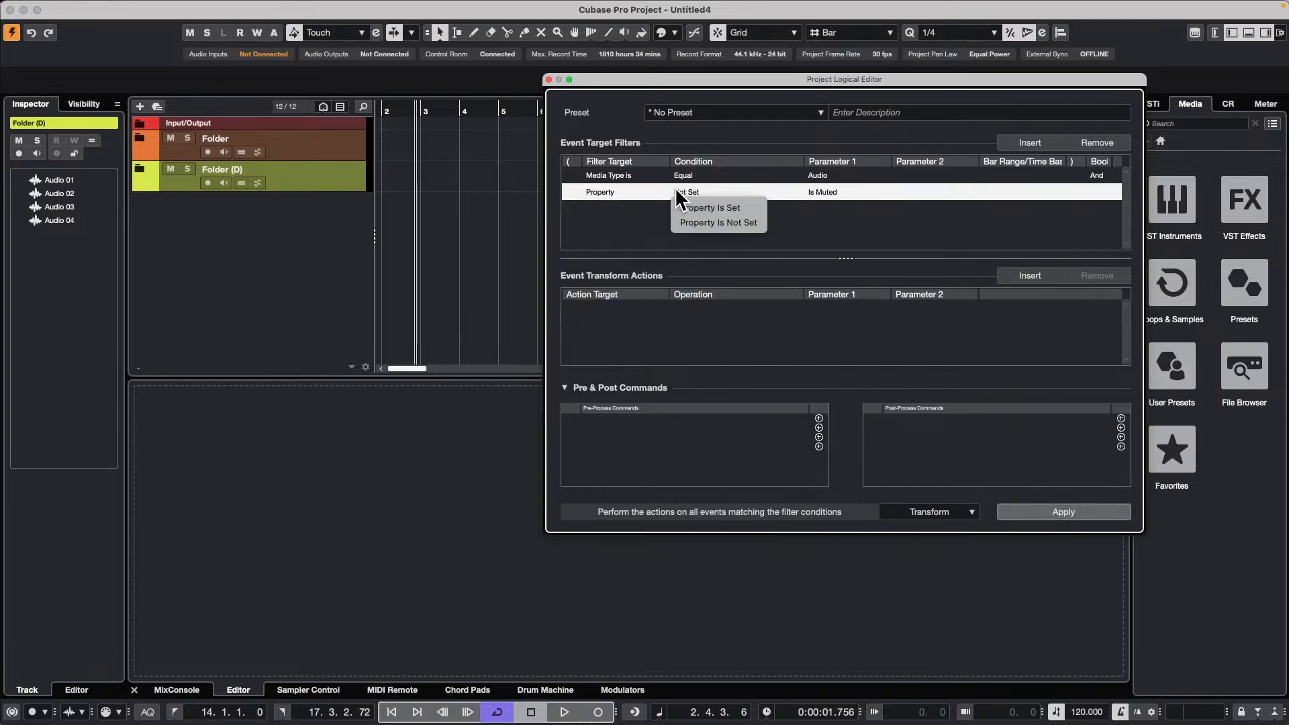
click(728, 205)
click(831, 194)
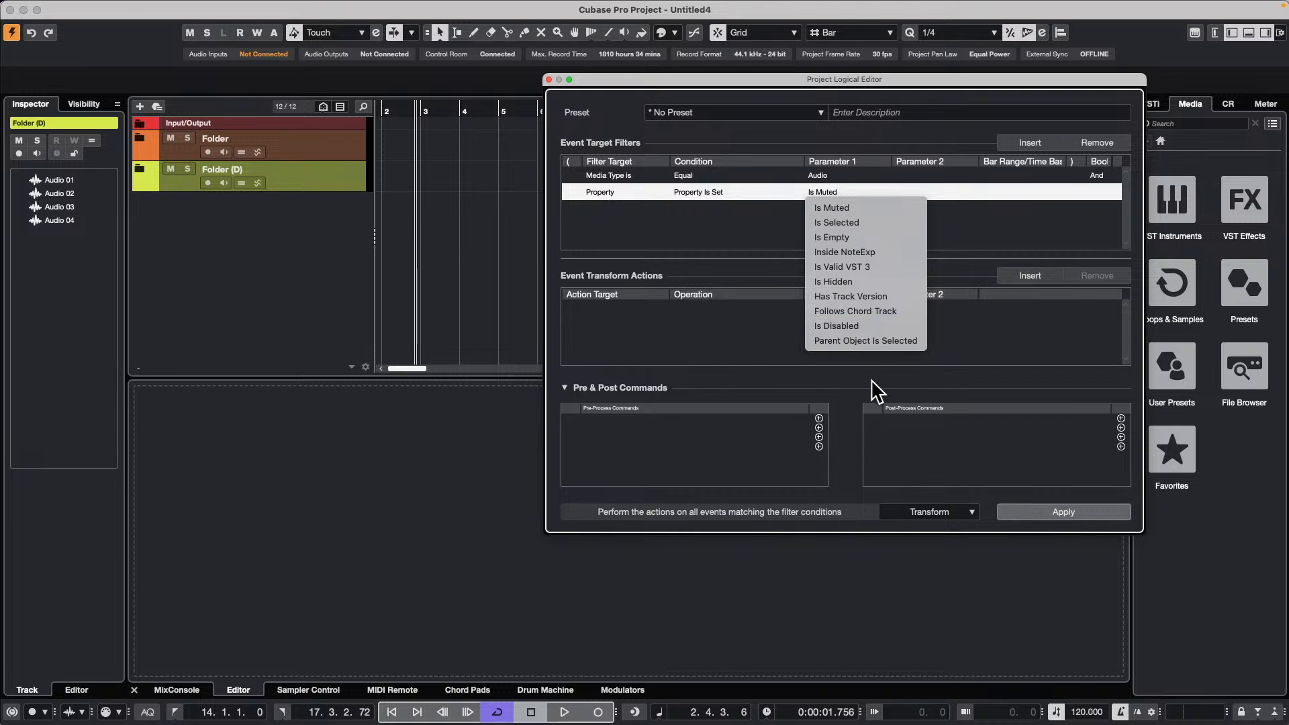
click(882, 340)
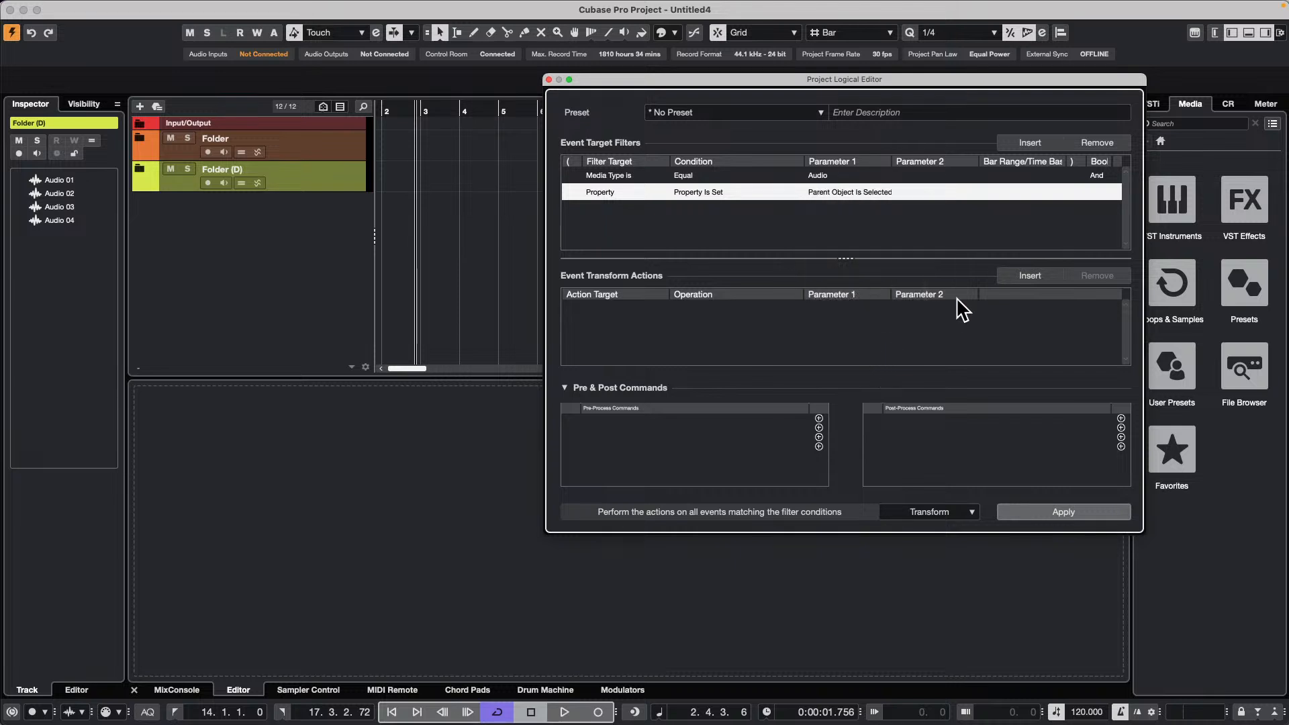
Insert a transform action with target Set Color, operation Set to Fixed Value, and Color 4
click(1050, 273)
click(604, 308)
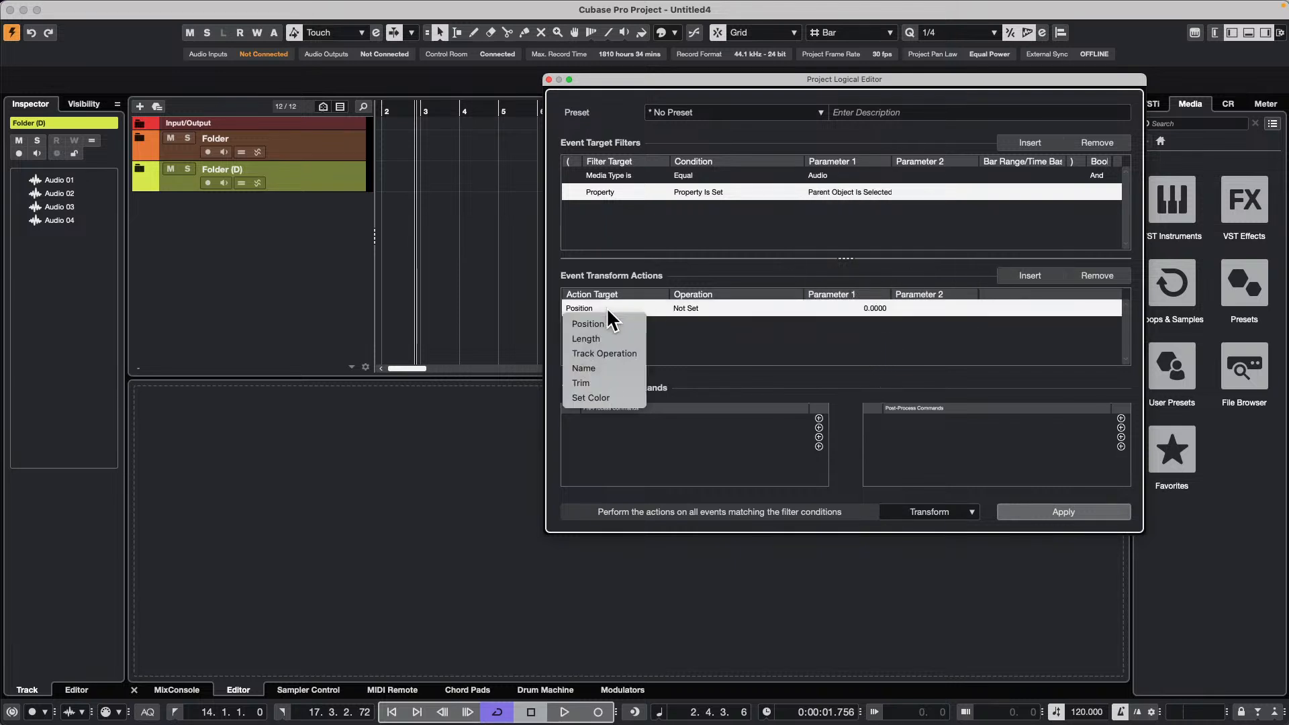
click(592, 397)
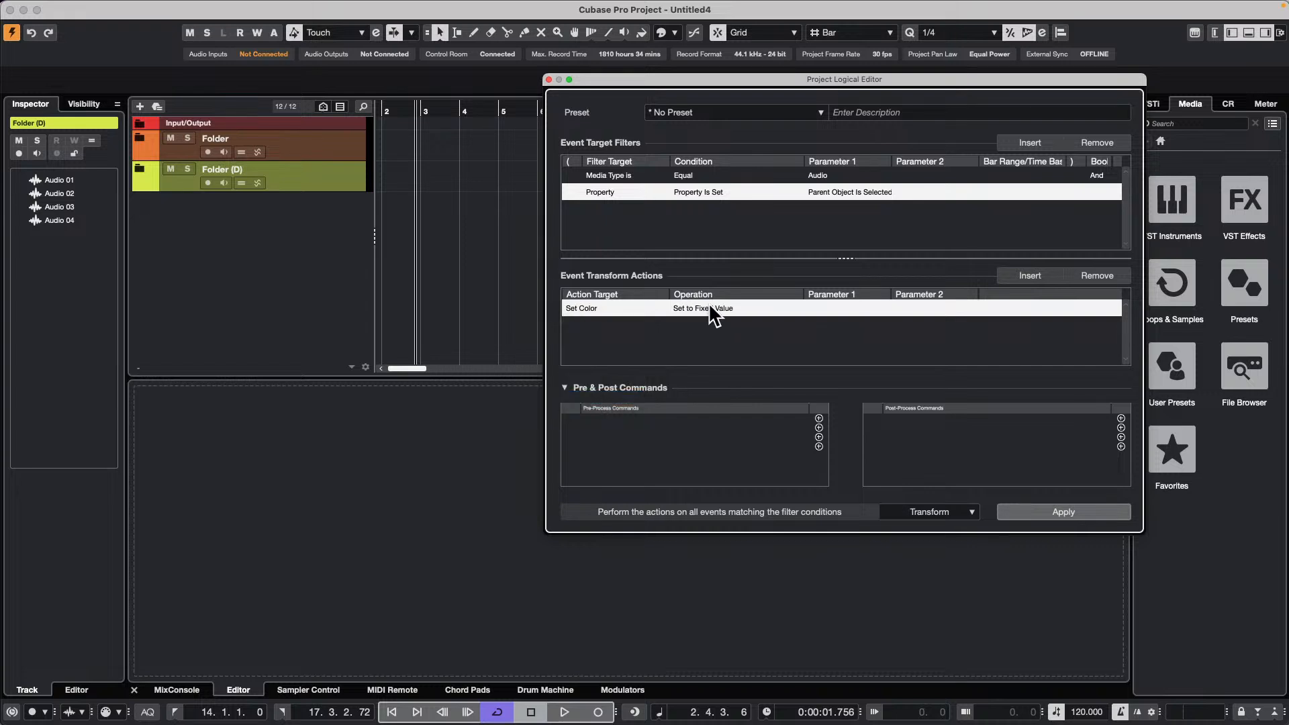
click(712, 309)
click(715, 323)
click(819, 308)
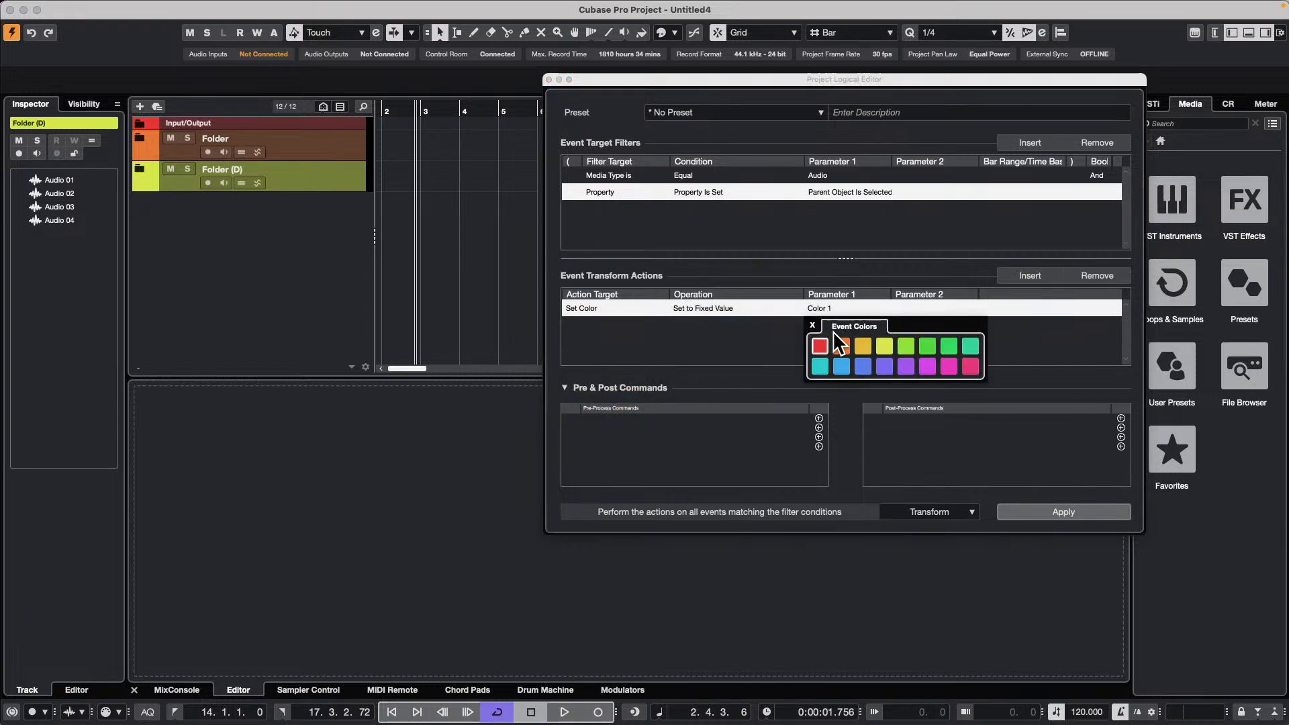
click(882, 344)
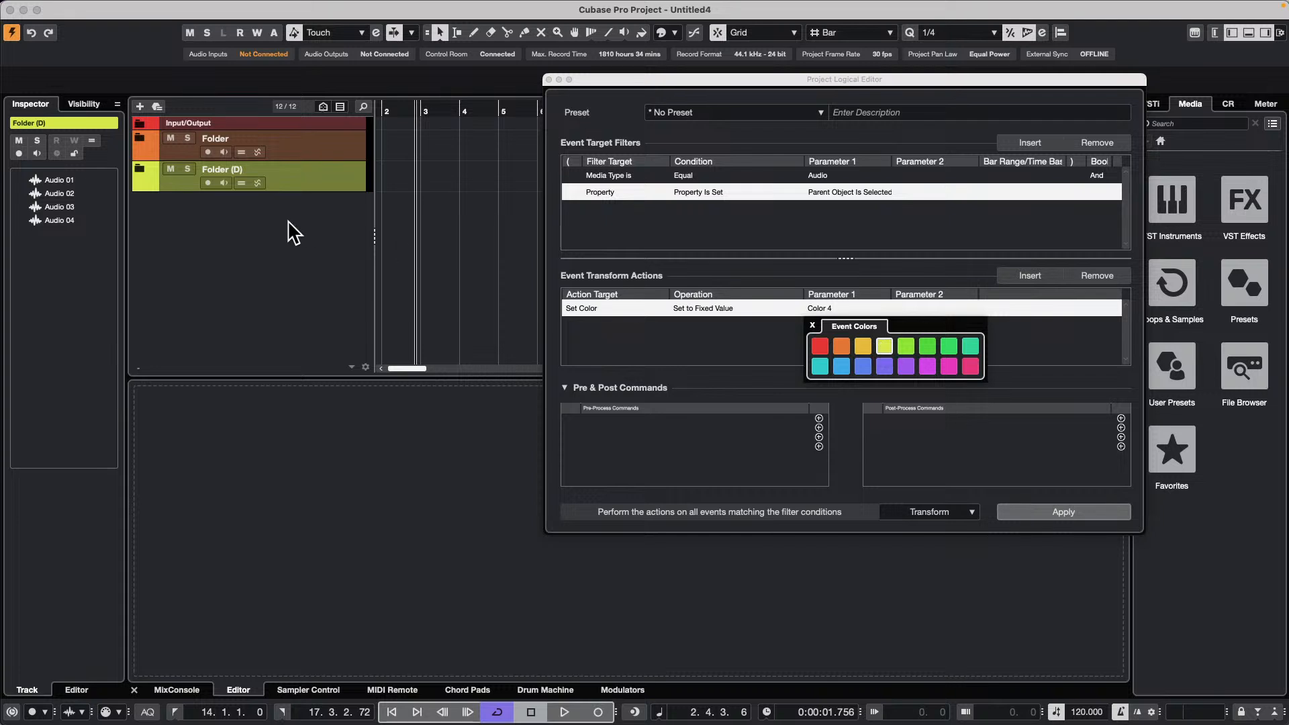
Select the original folder, apply the logical editor setup to its tracks, and expand the folder to check them
click(313, 145)
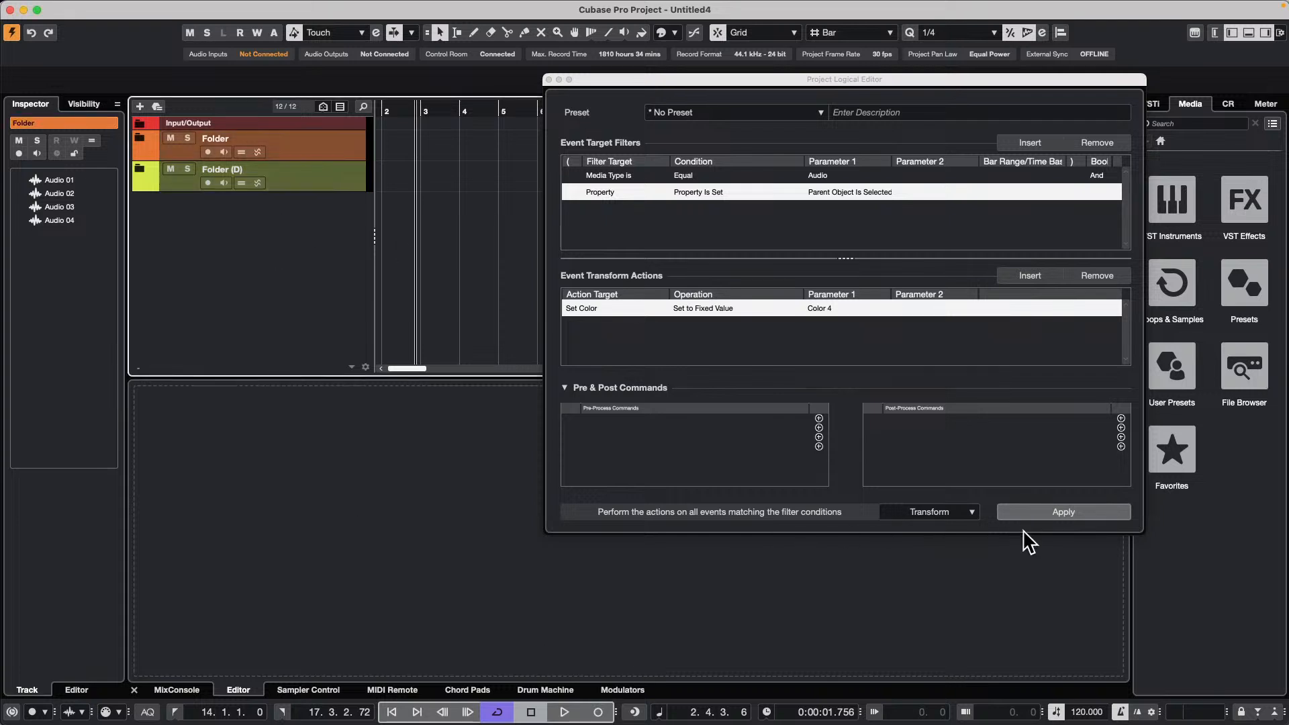
click(1044, 509)
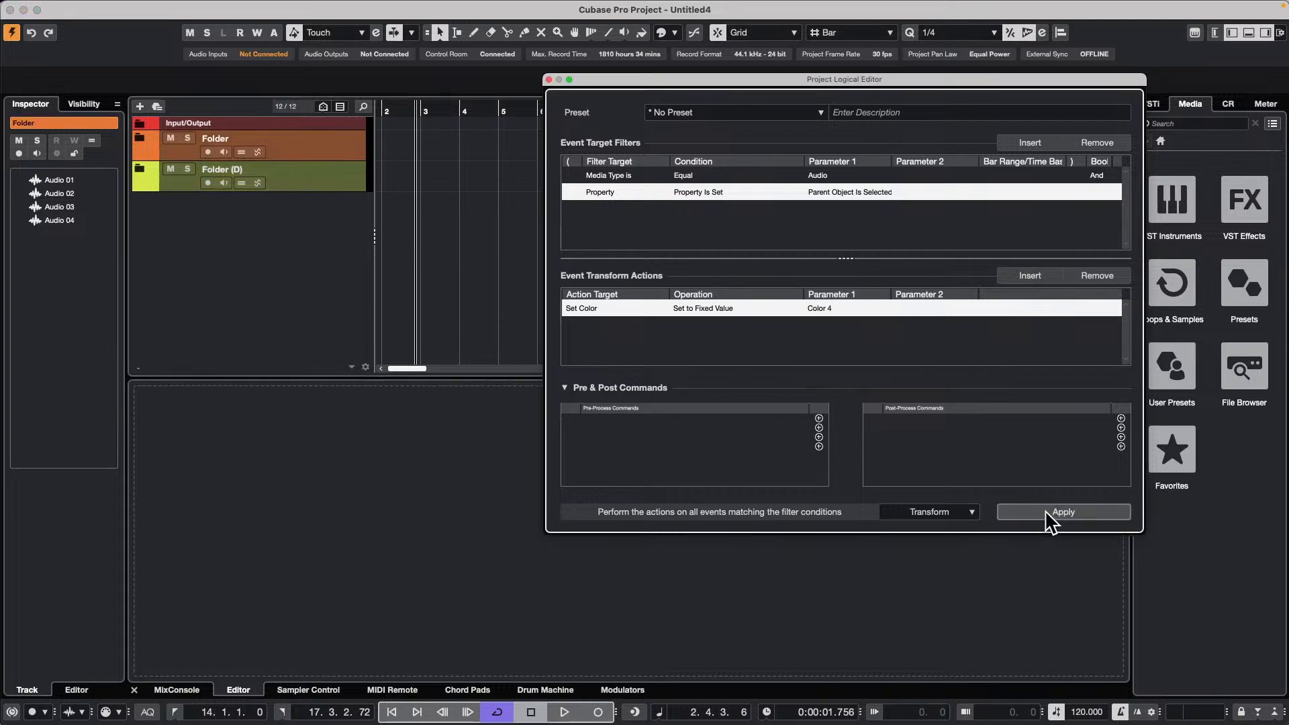
click(144, 138)
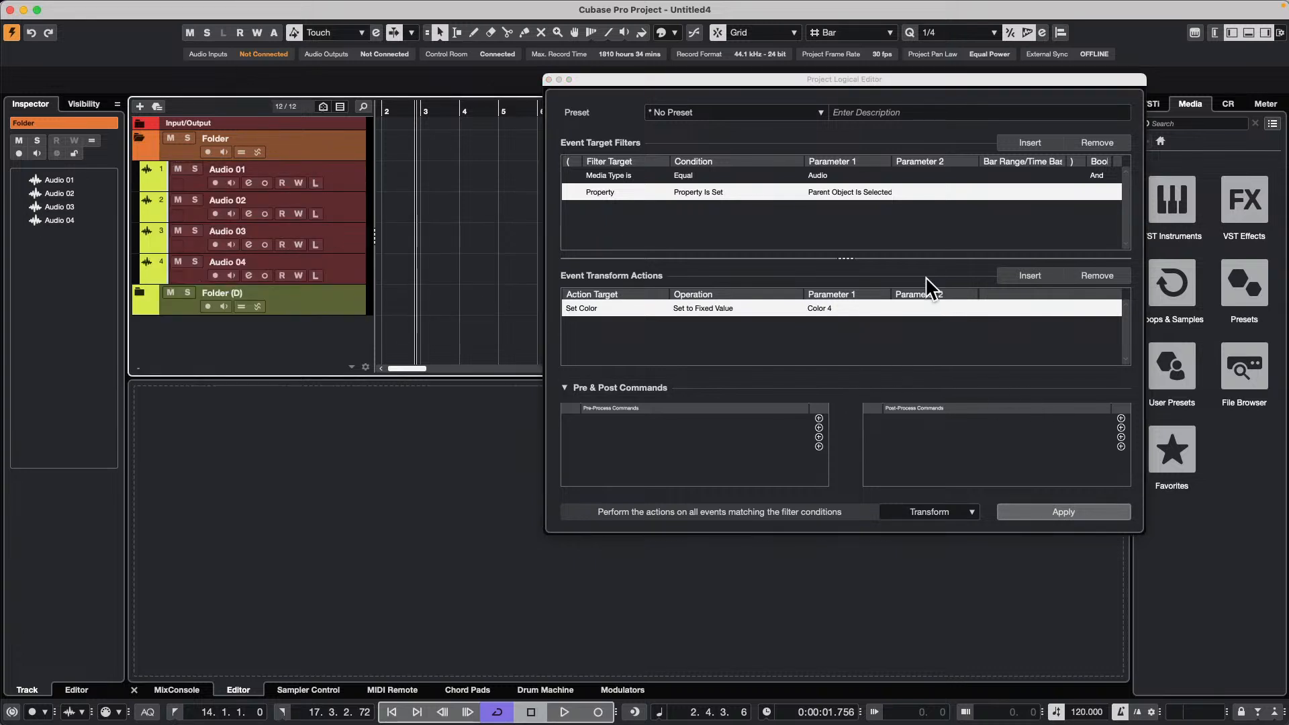
Change the Set Color action to Color 7, apply it with the original folder collapsed, and expand the folder again
click(872, 308)
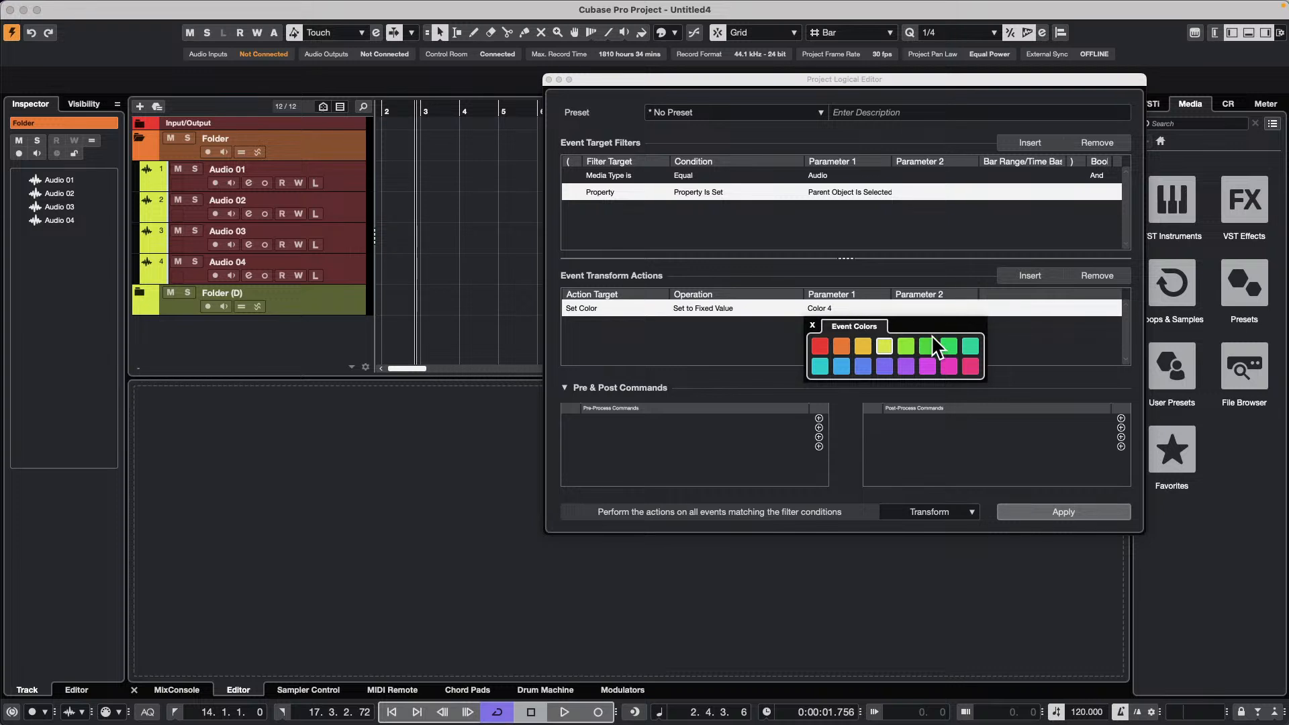
click(950, 345)
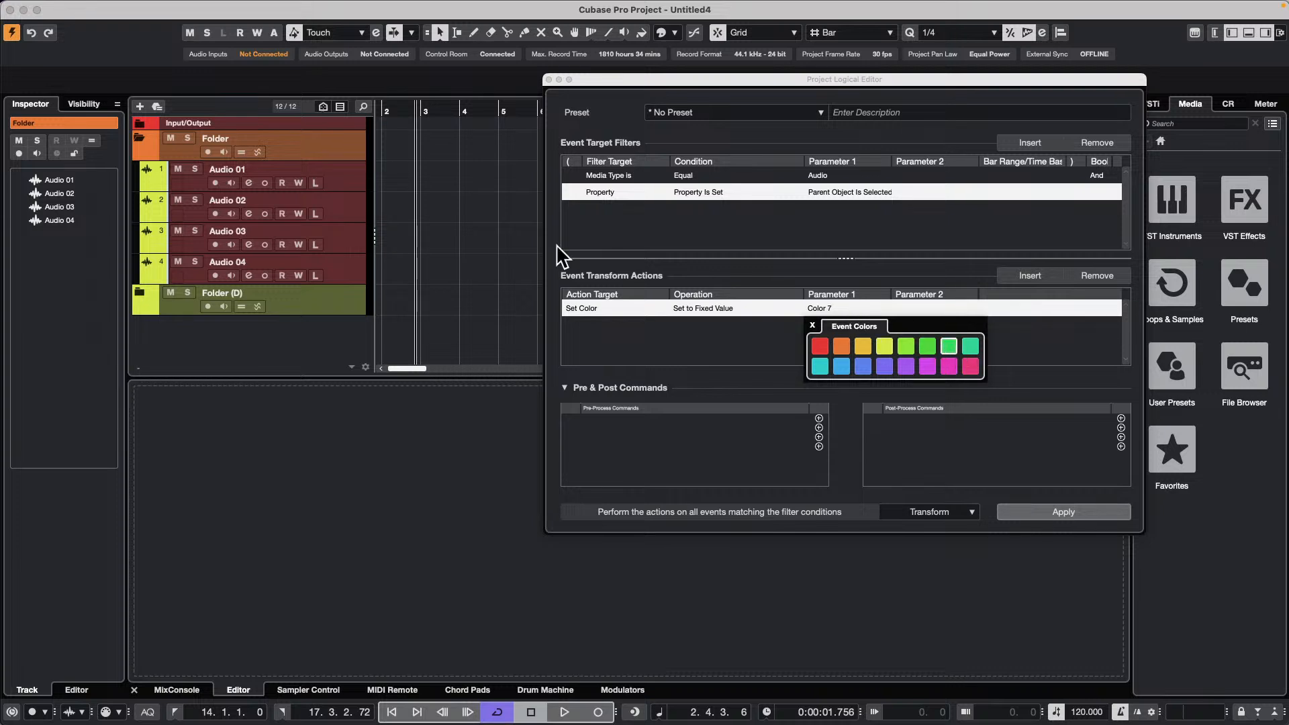
click(140, 139)
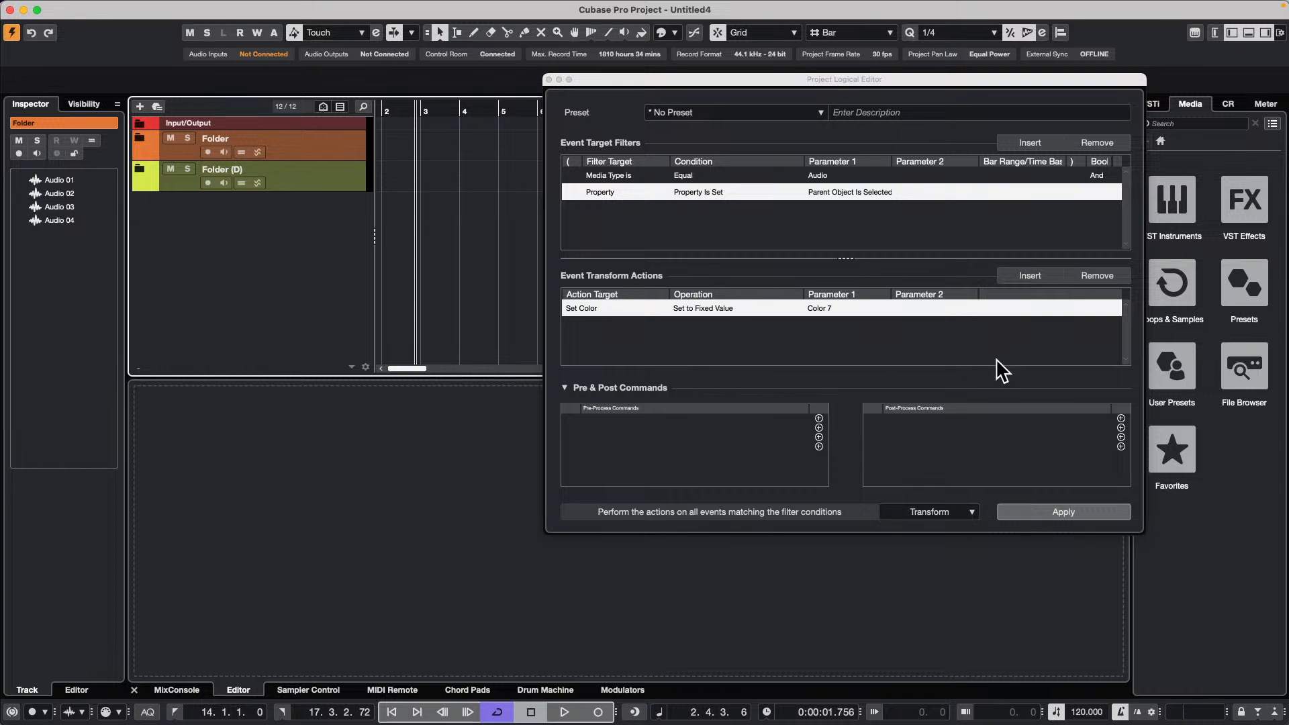
click(1058, 509)
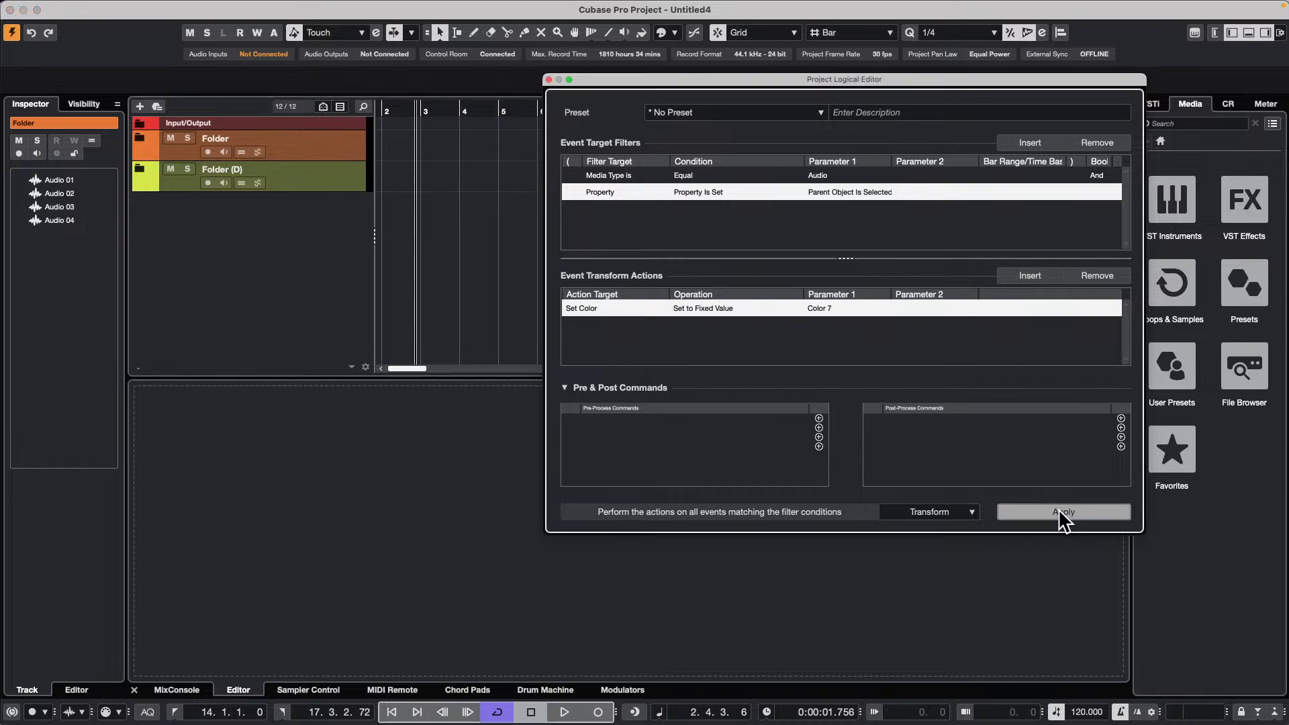
click(143, 136)
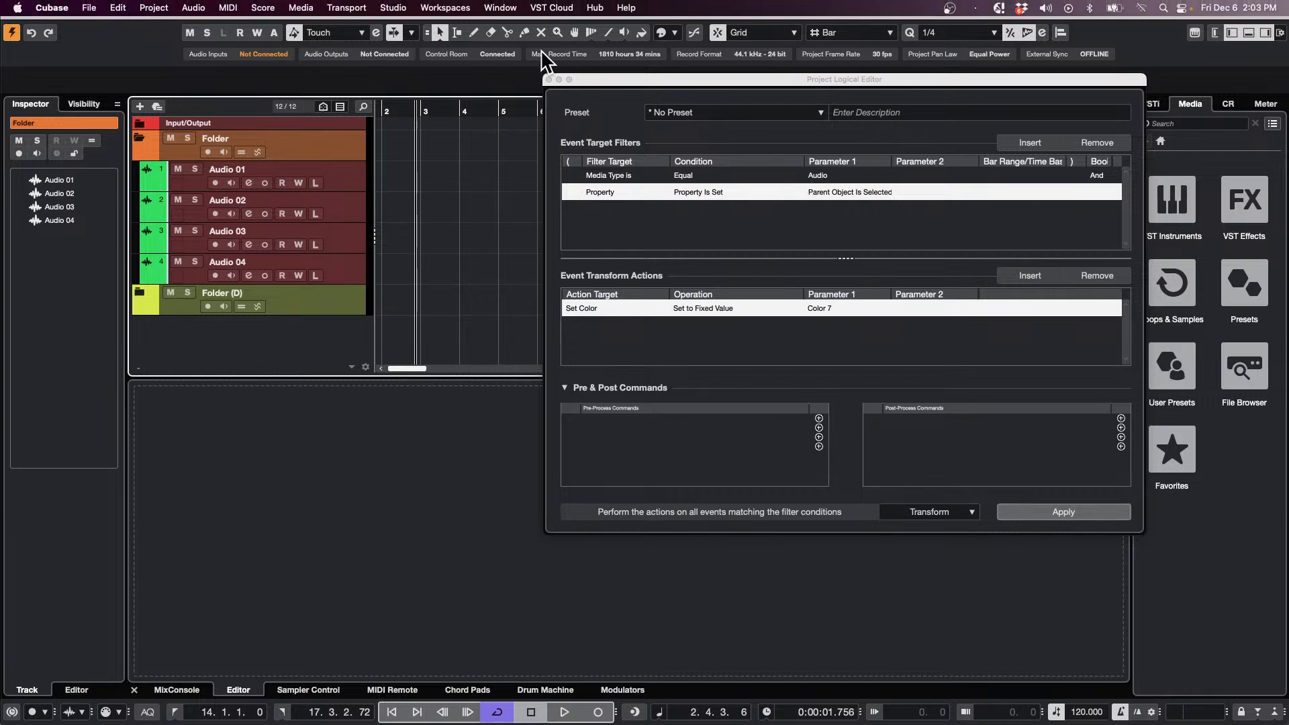
Save the Project Logical Editor setup as a preset named CCLS Colorize tracks in Folder
click(714, 114)
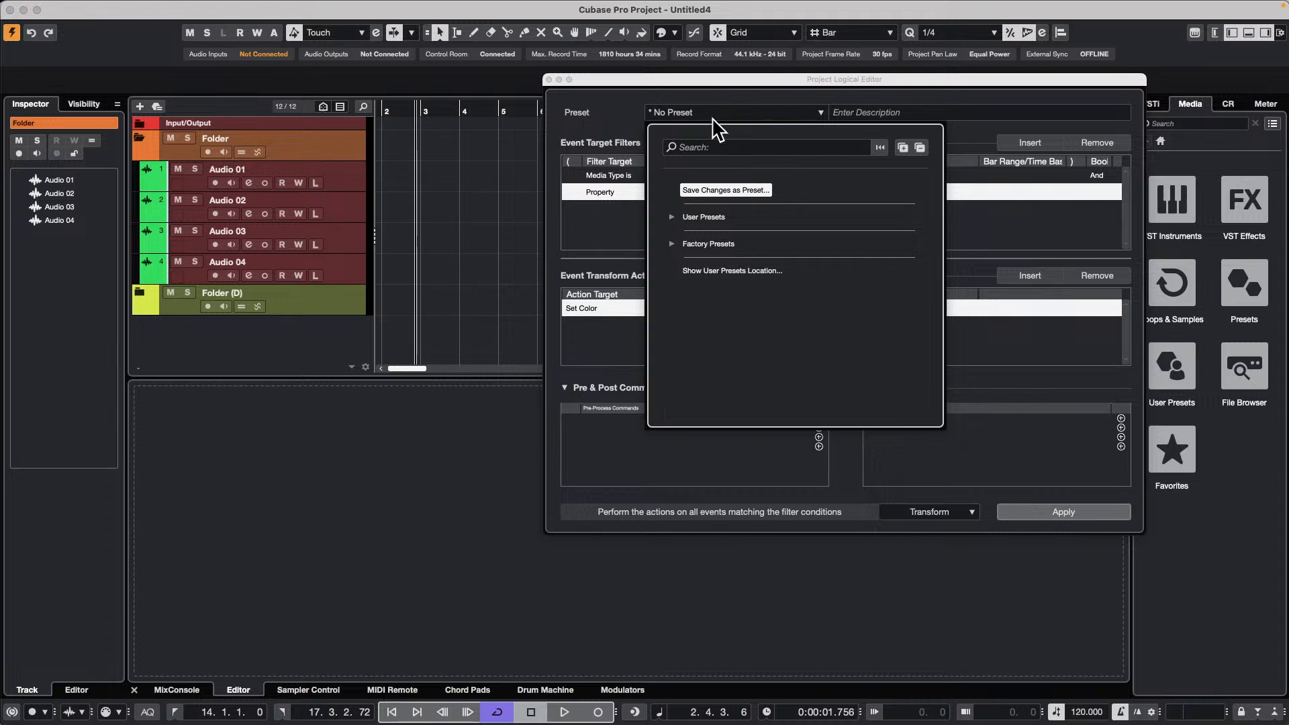
click(757, 191)
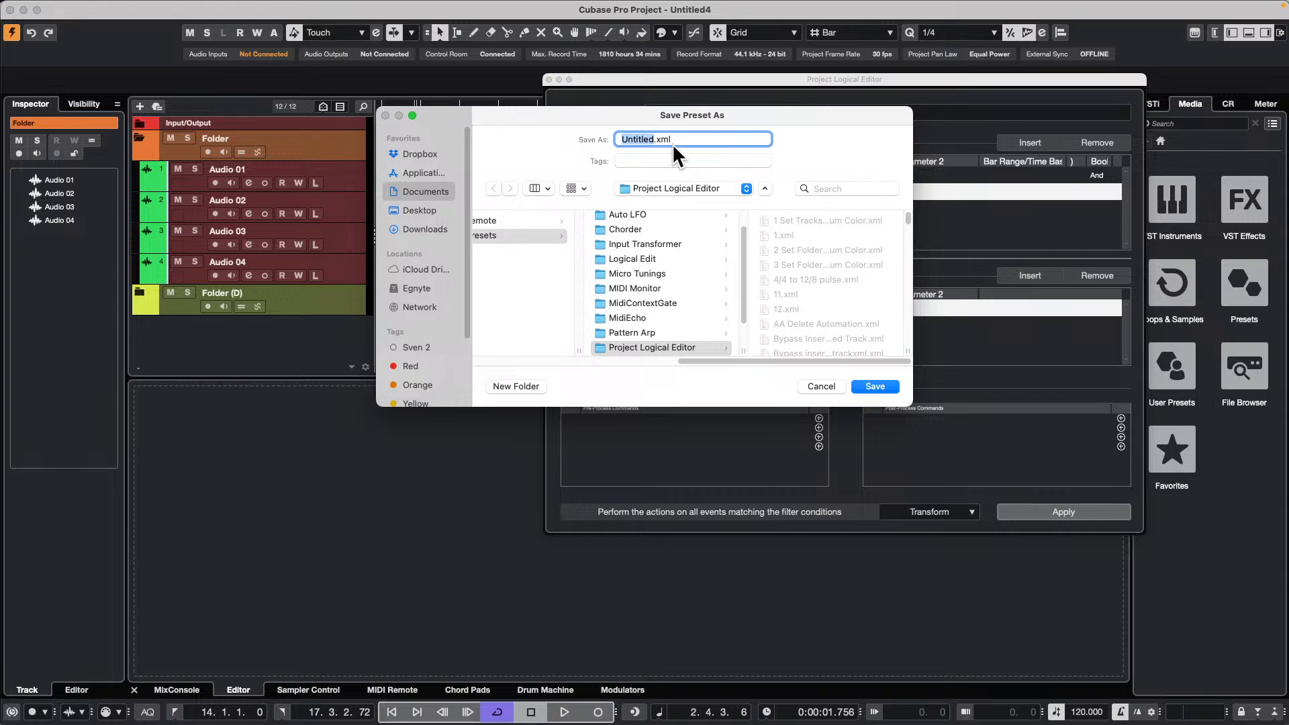
text(Color)
text(ize tra)
text(cks in Fo)
text(lde)
text(CC)
text(LS)
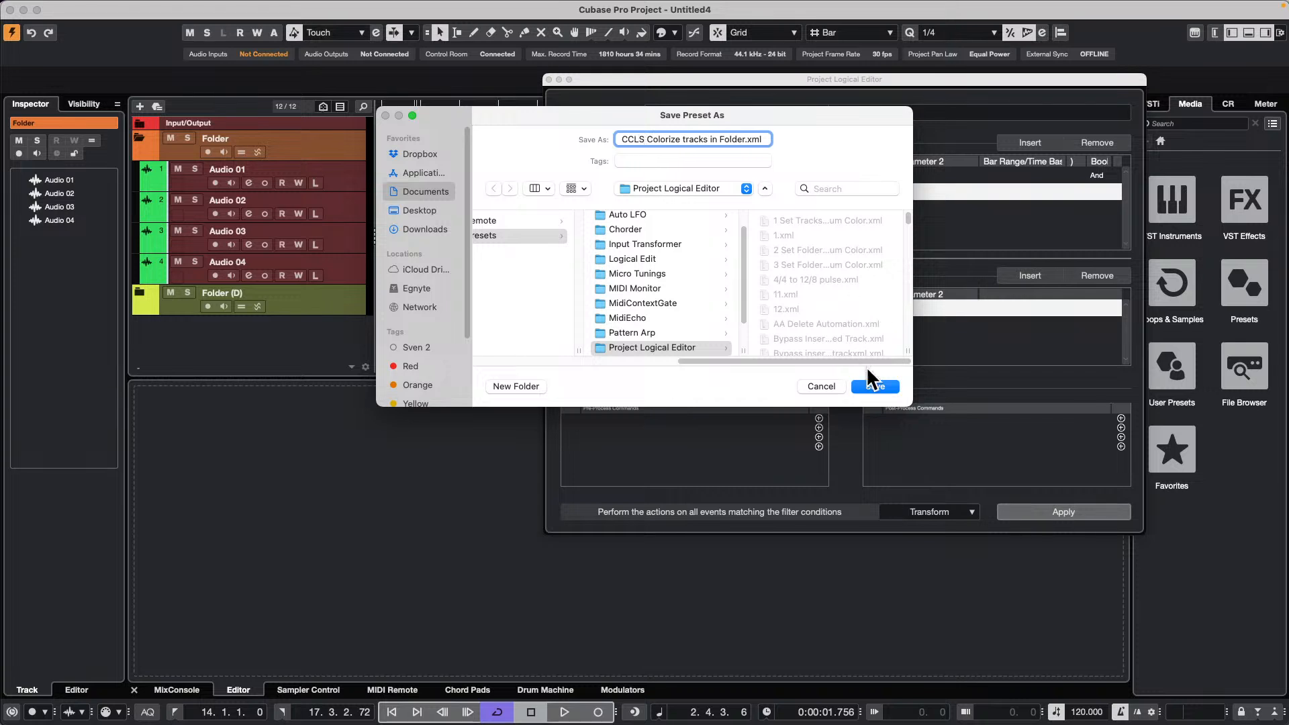
click(886, 389)
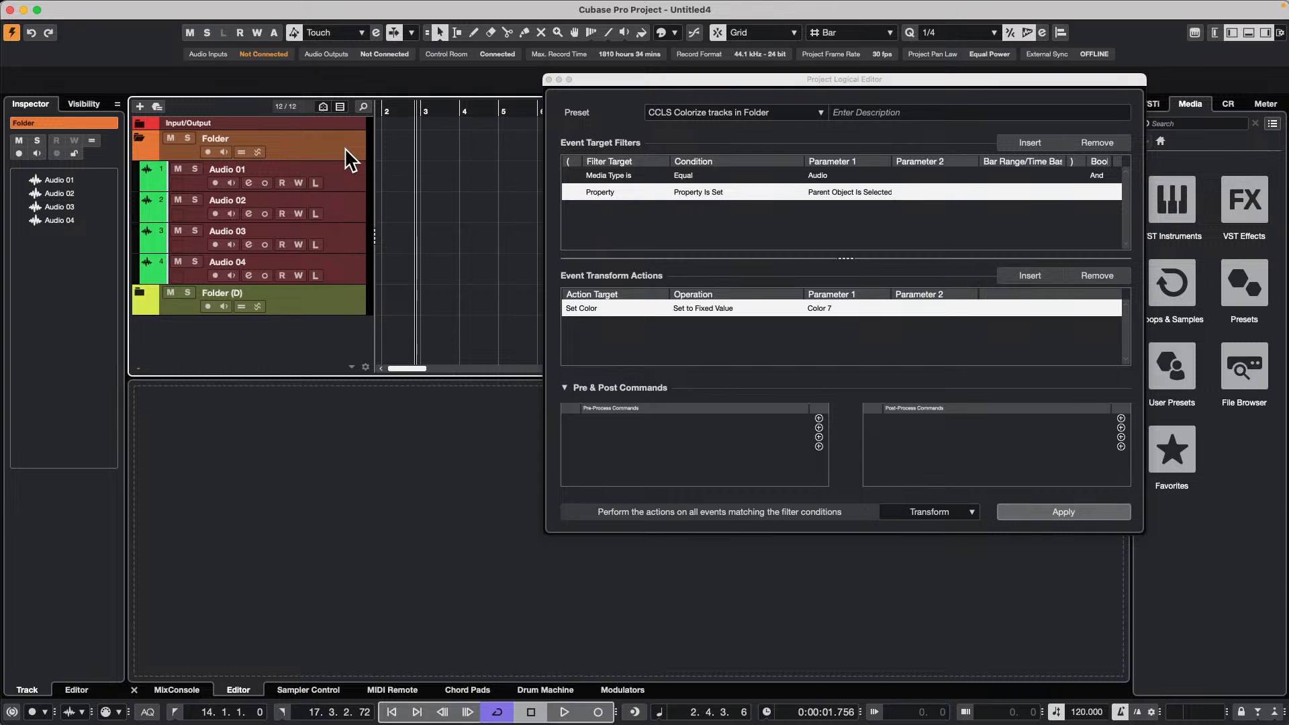
Set the original folder's track color to the purple-magenta swatch, leaving the folder expanded
click(137, 136)
double_click(137, 136)
click(137, 136)
click(70, 120)
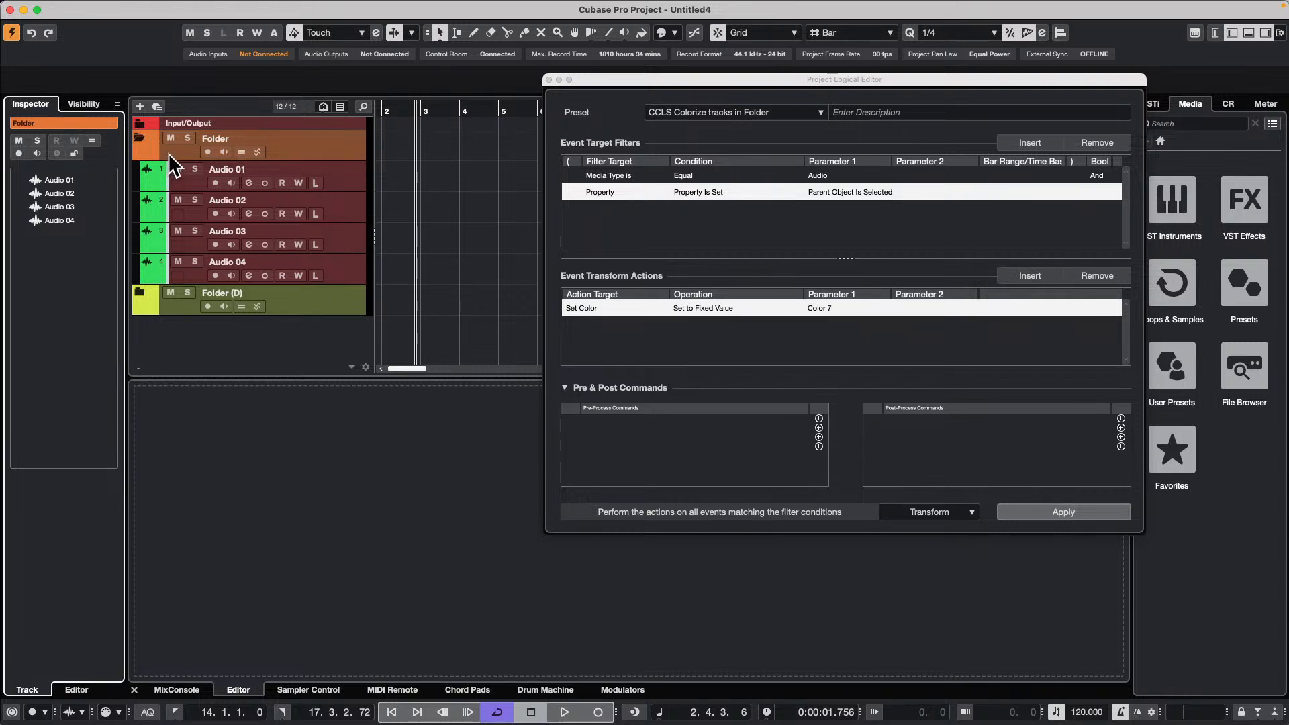
click(145, 151)
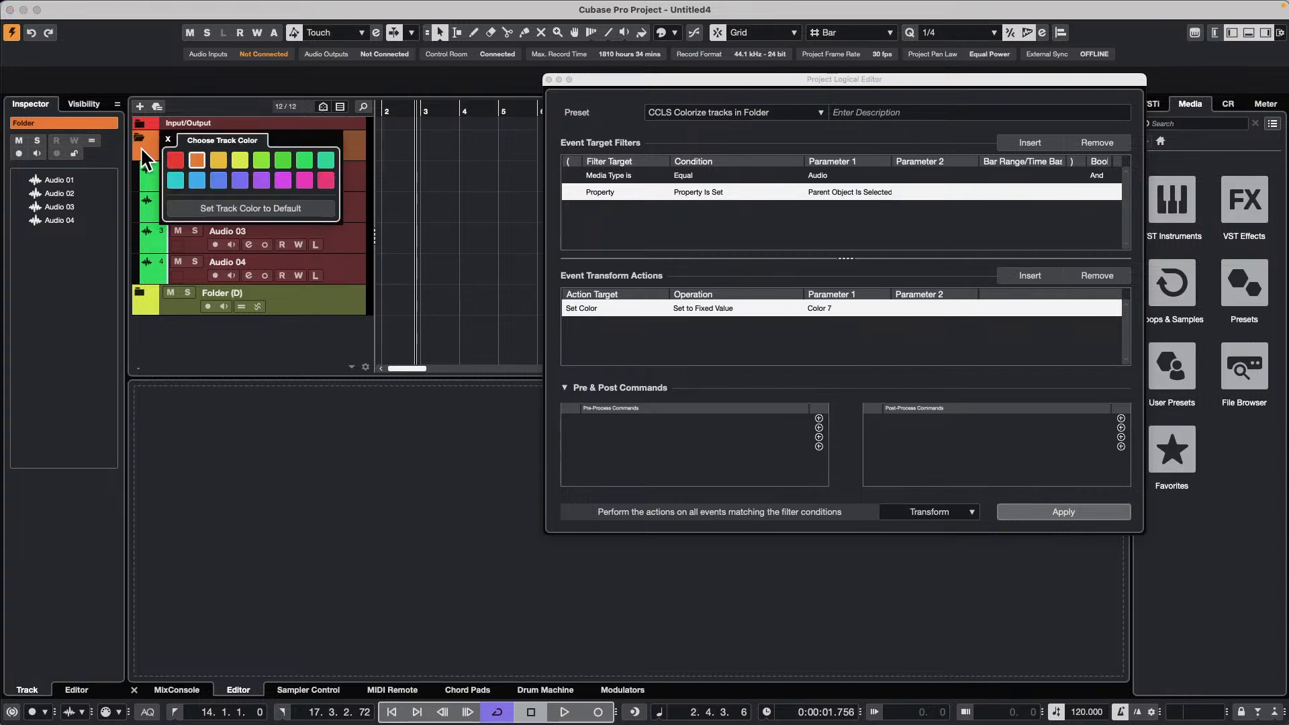
click(284, 179)
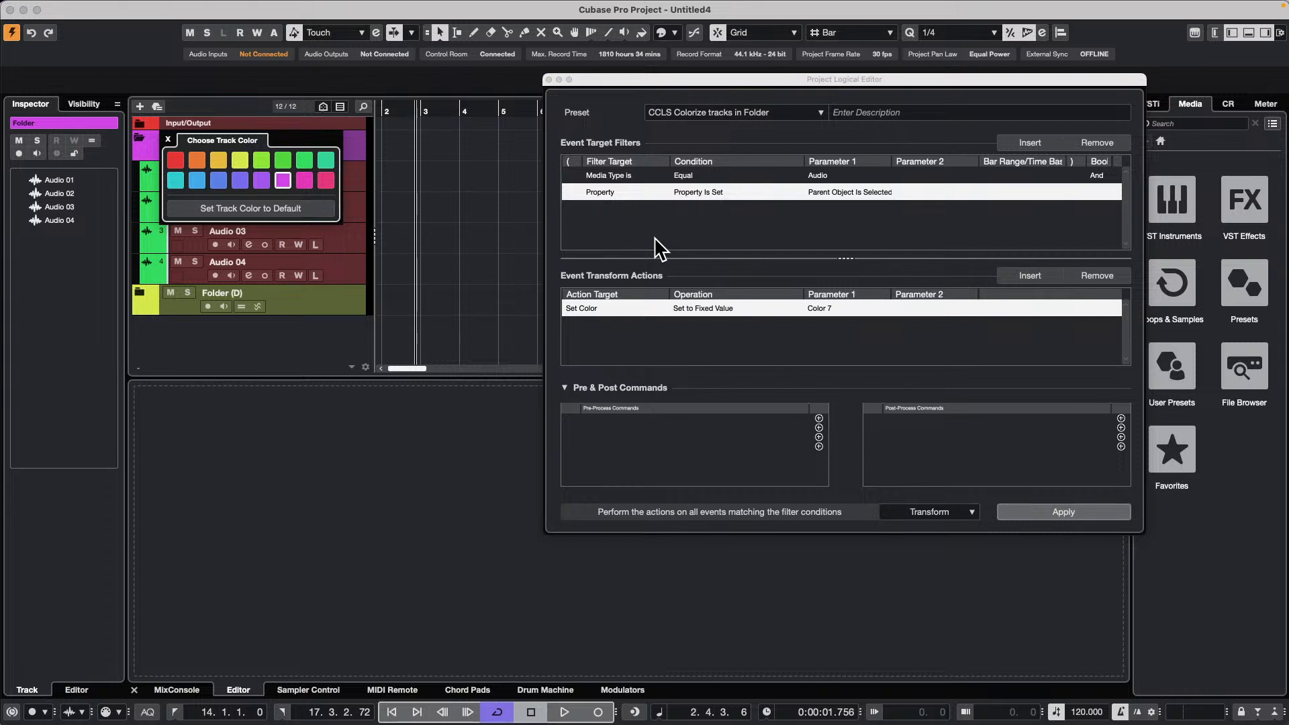
click(467, 204)
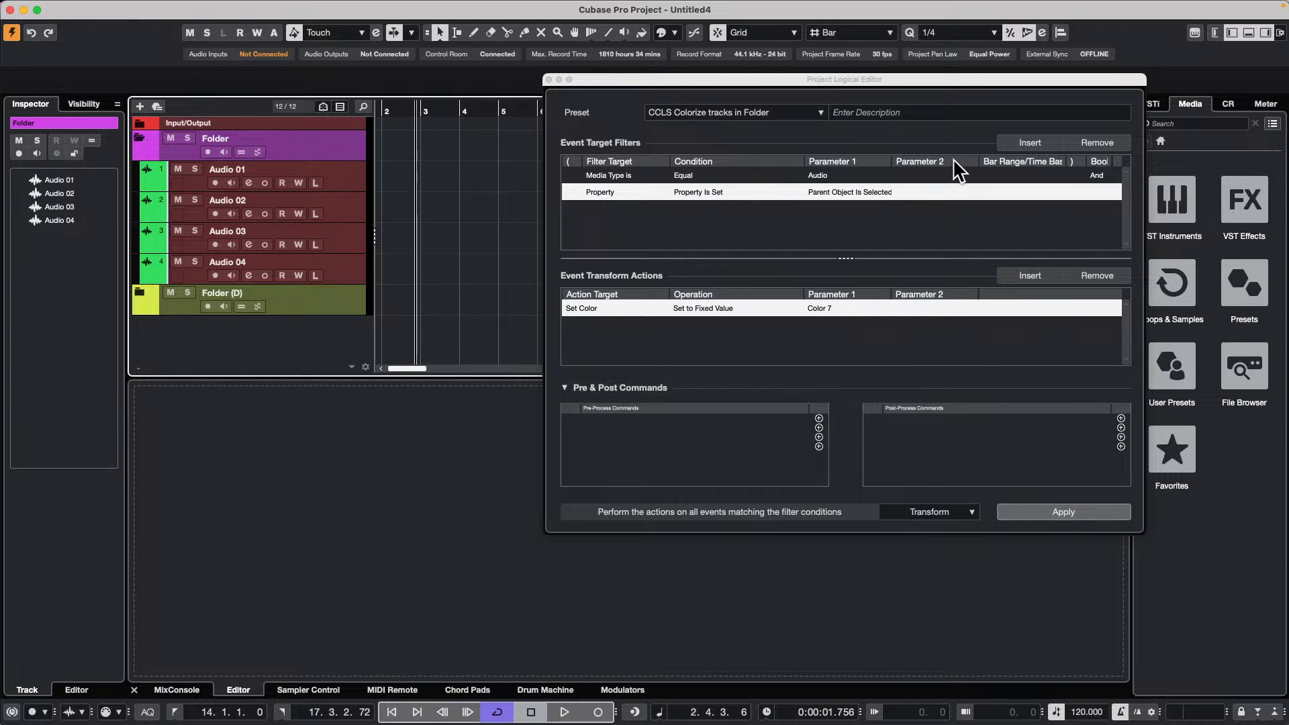
mouse_move(298, 5)
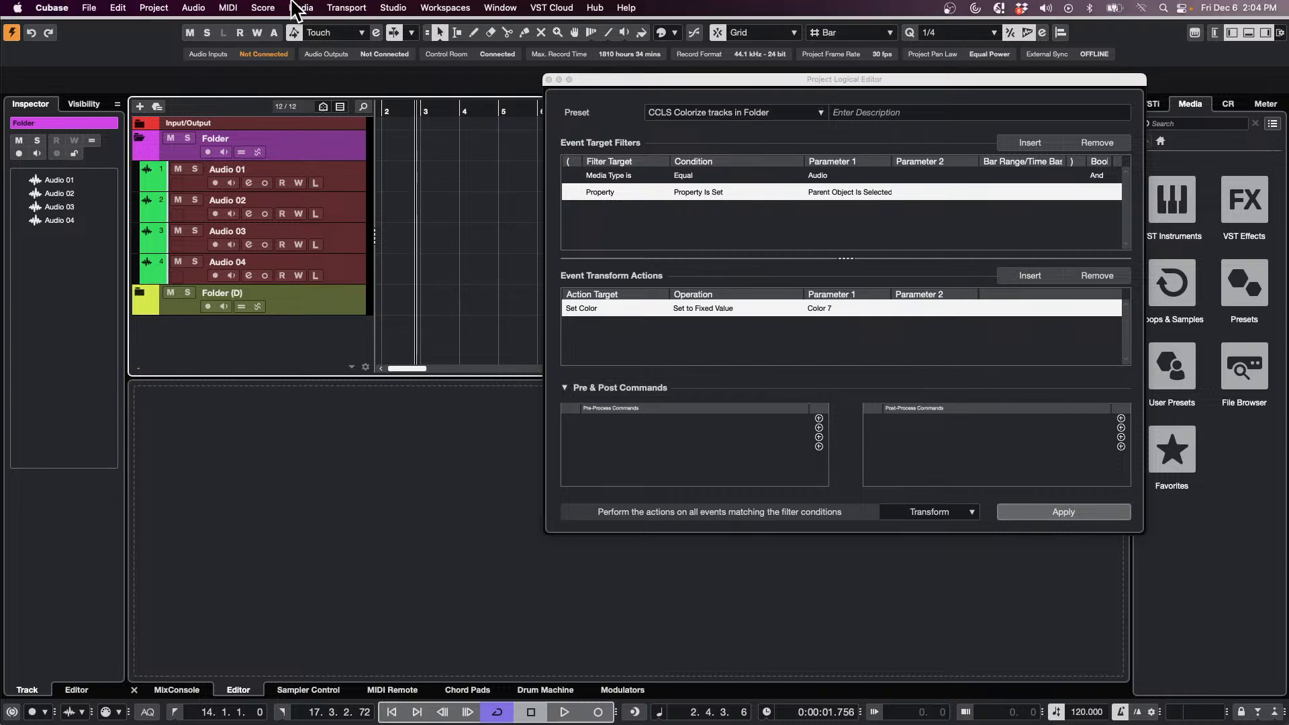
click(117, 7)
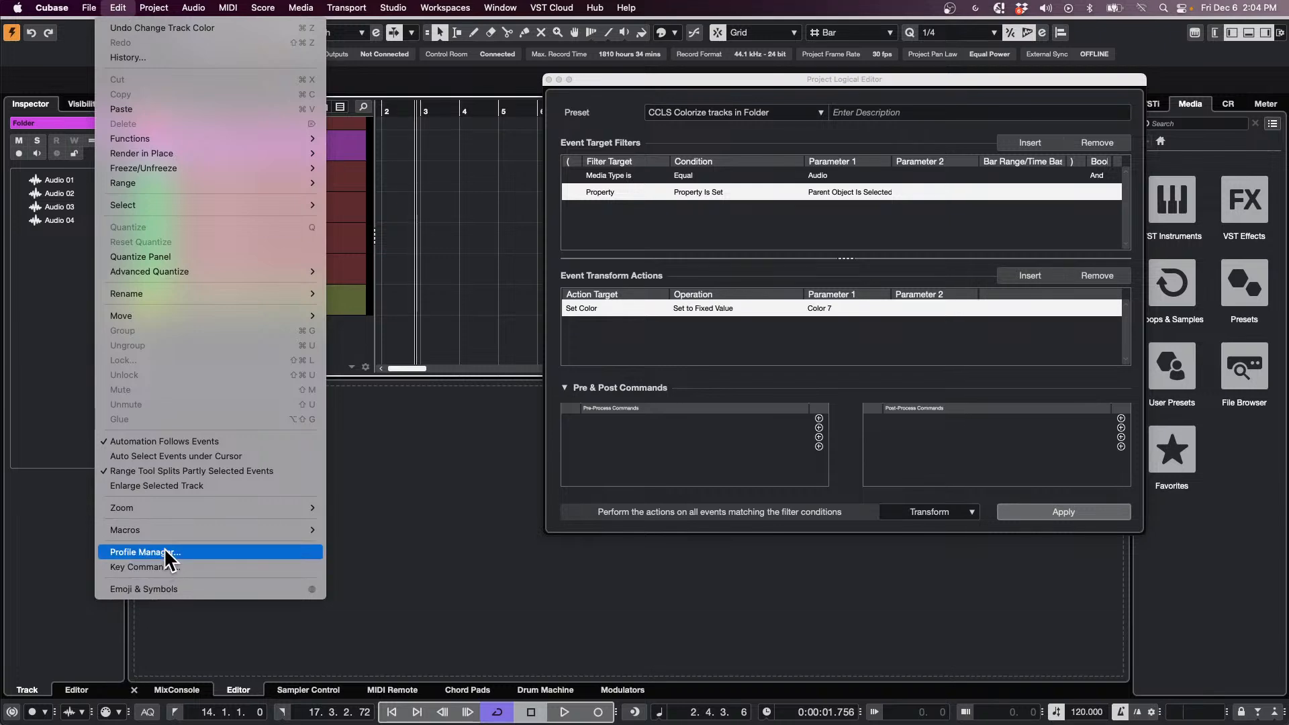
click(483, 216)
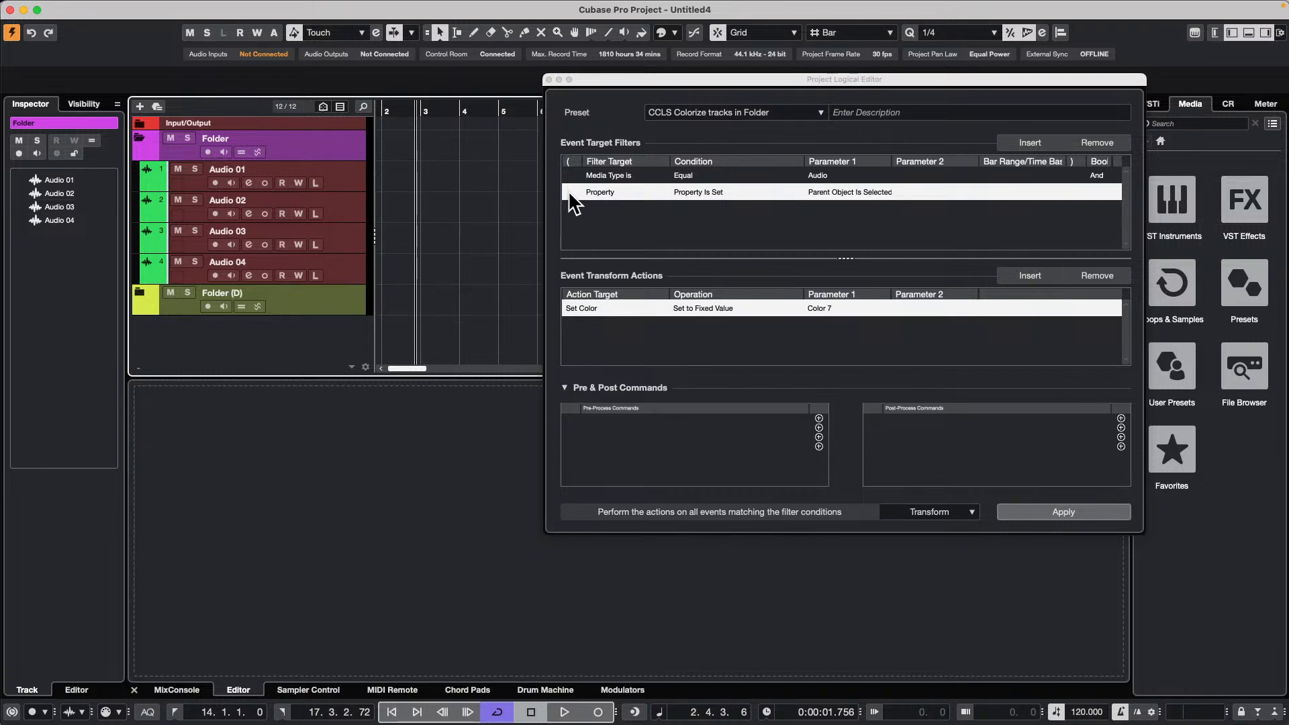
Switch the Project Logical Editor function to Select and remove both event target filters
click(935, 516)
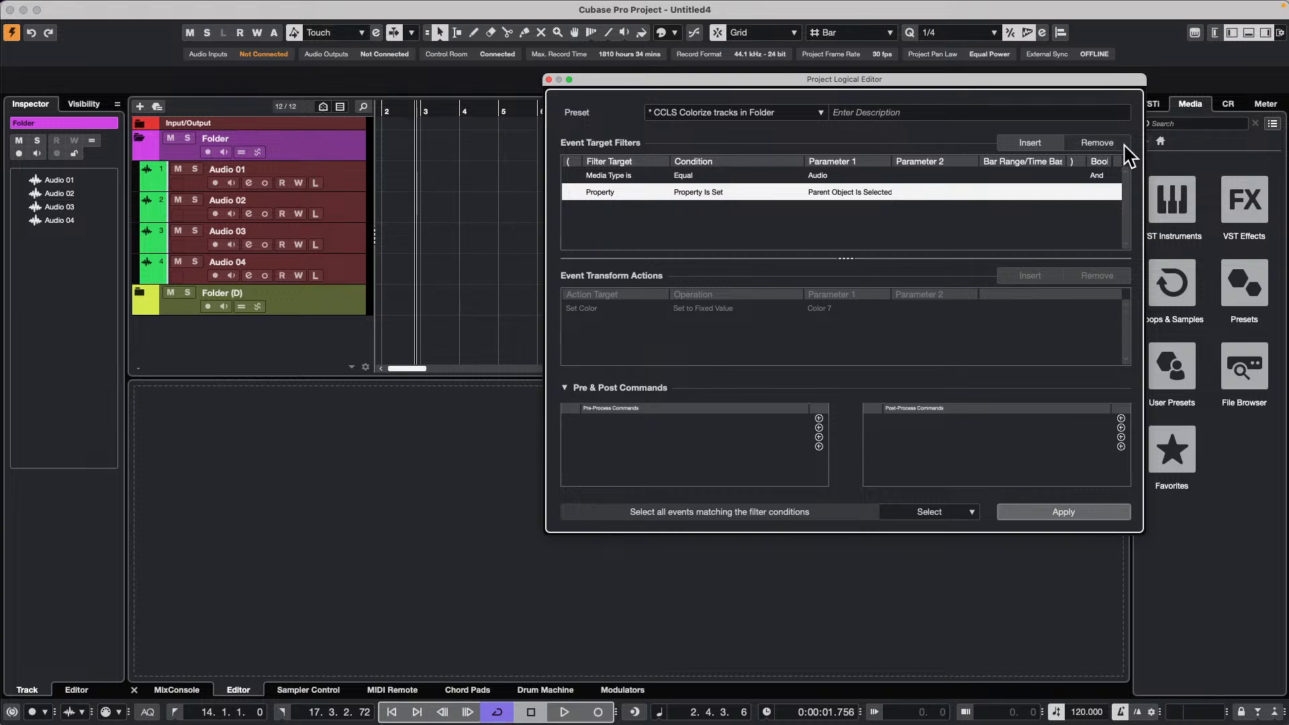
click(1103, 141)
click(1104, 141)
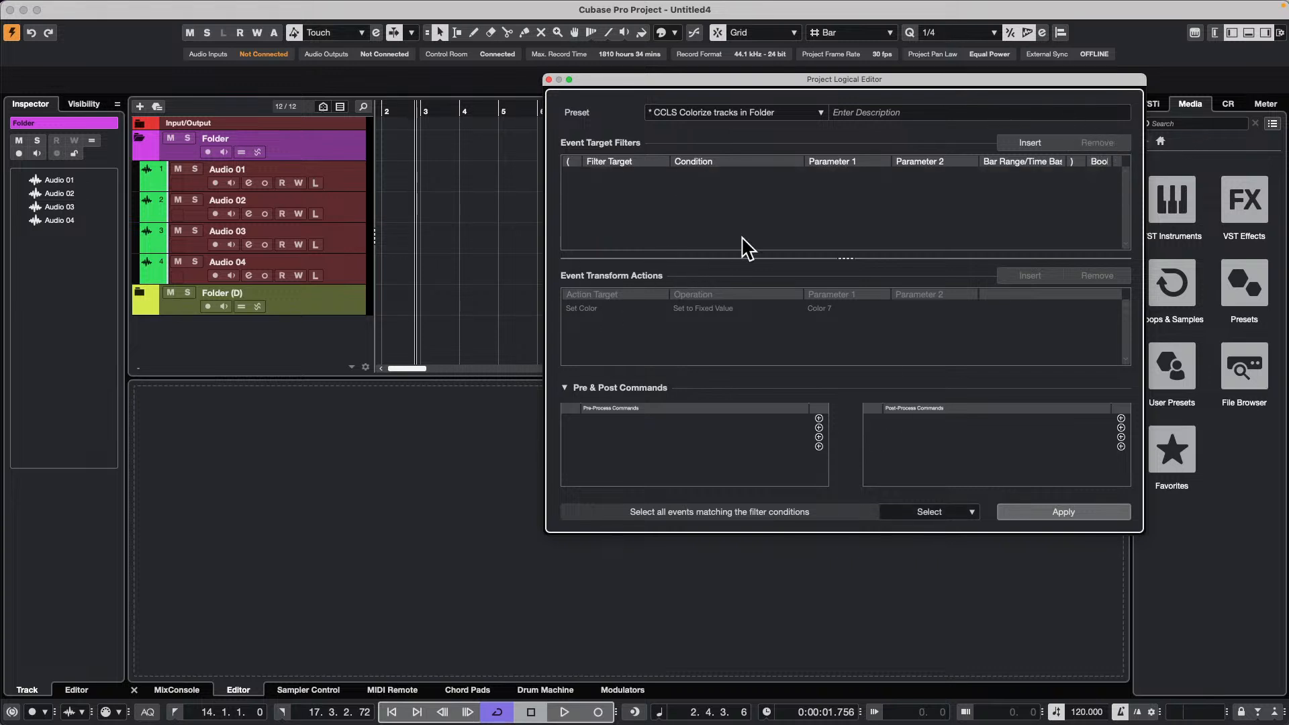
Collapse the original folder and add the Project / Folding: Unfold Tracks command as a pre-process command
click(138, 141)
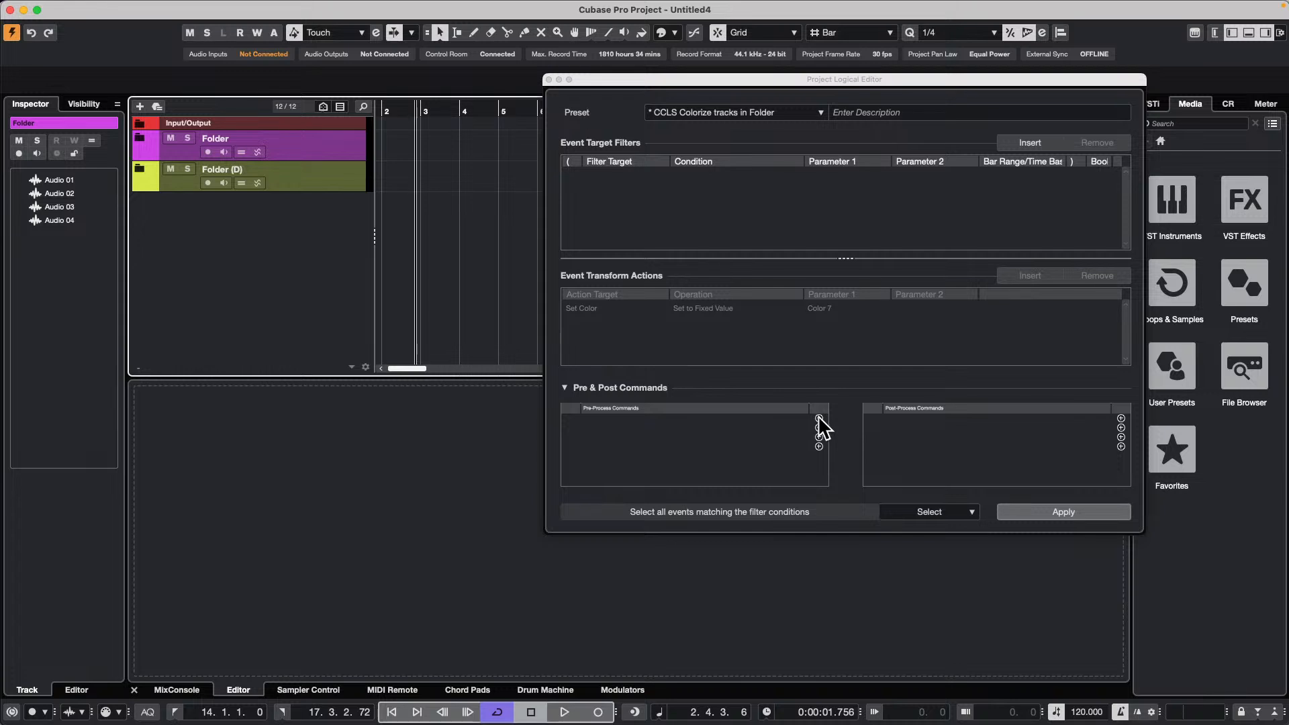
click(139, 139)
click(139, 138)
click(139, 138)
click(139, 138)
click(819, 418)
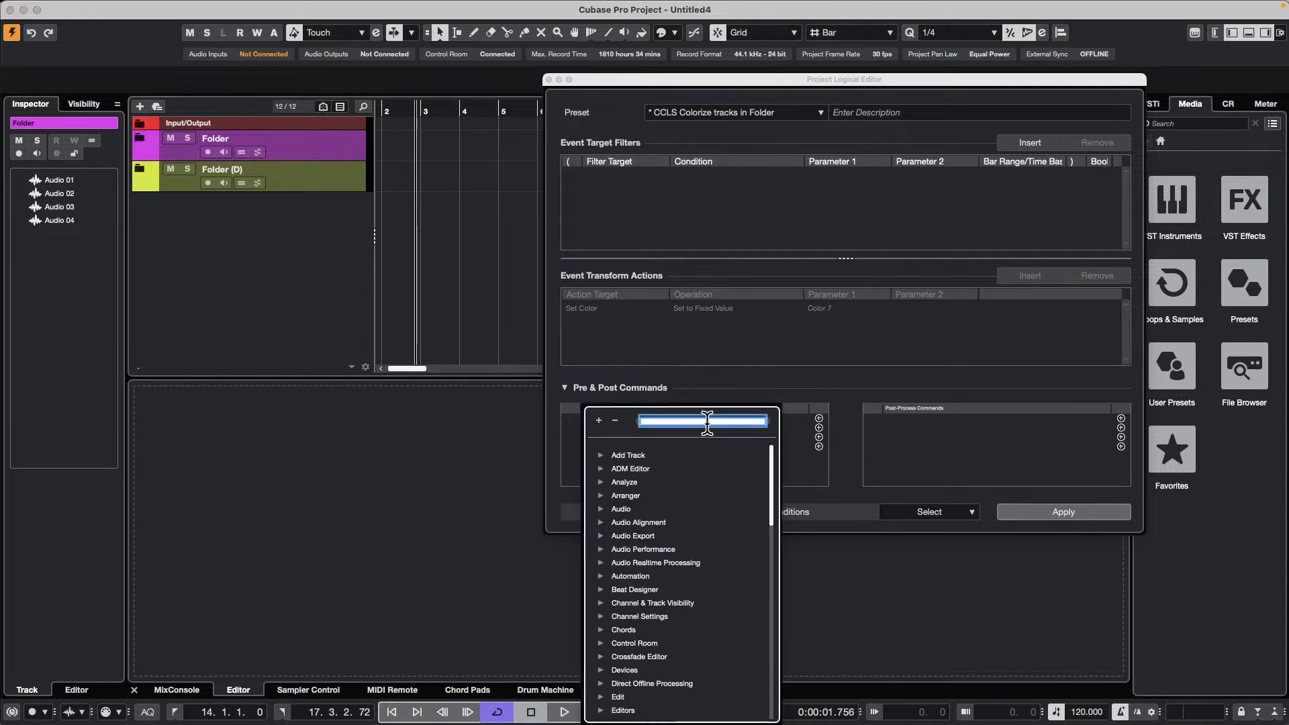
text(unfold)
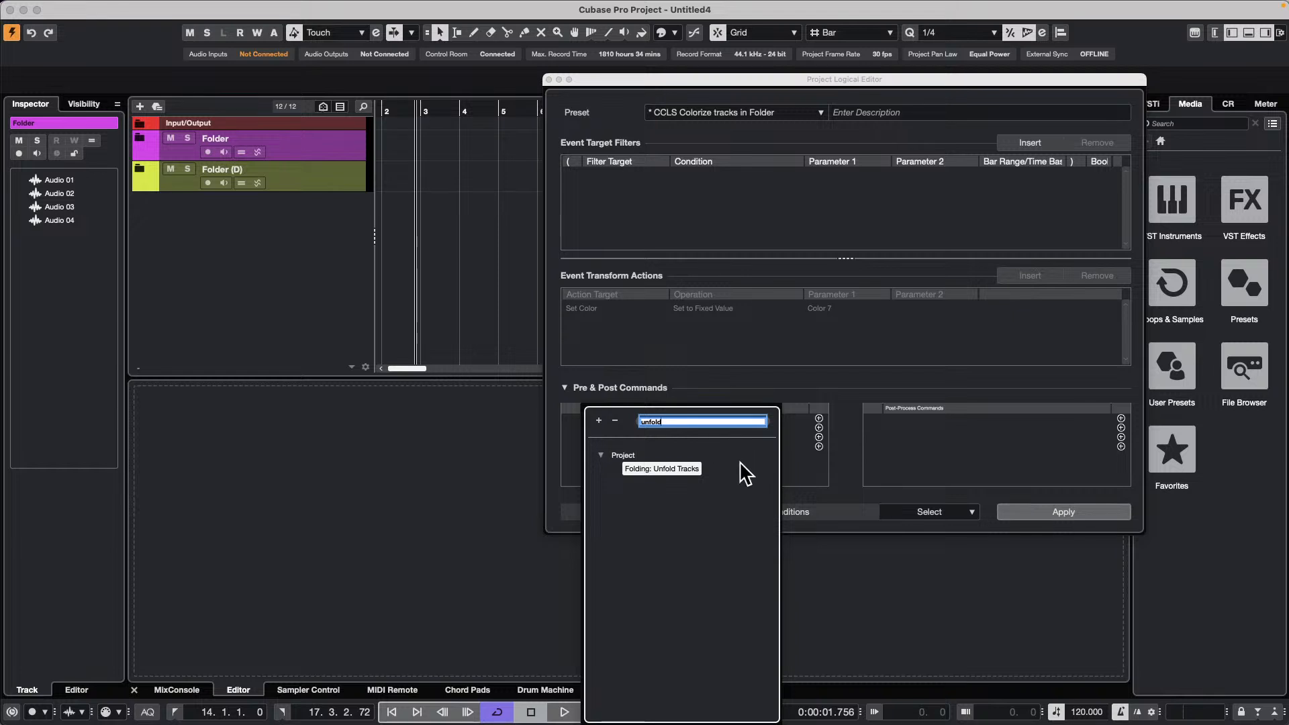
double_click(670, 468)
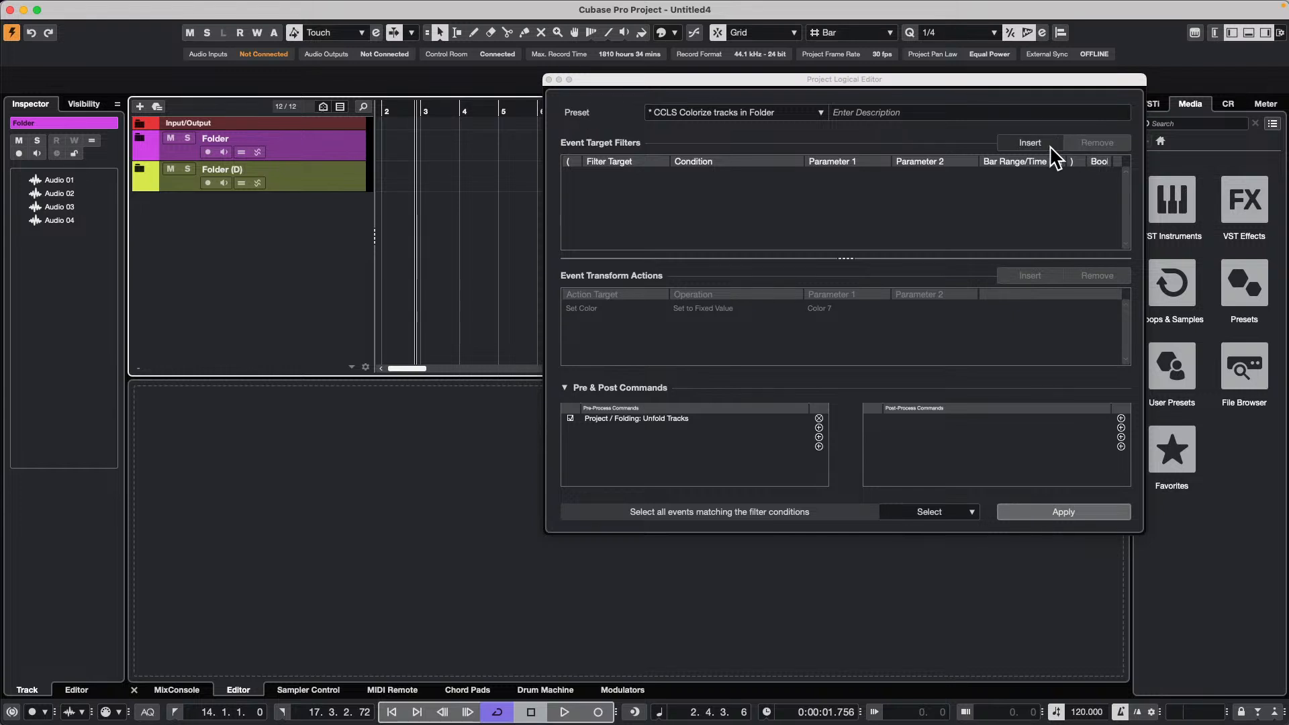
Apply the logical editor setup without filters to test the unfolding, and collapse both folders again
click(1058, 514)
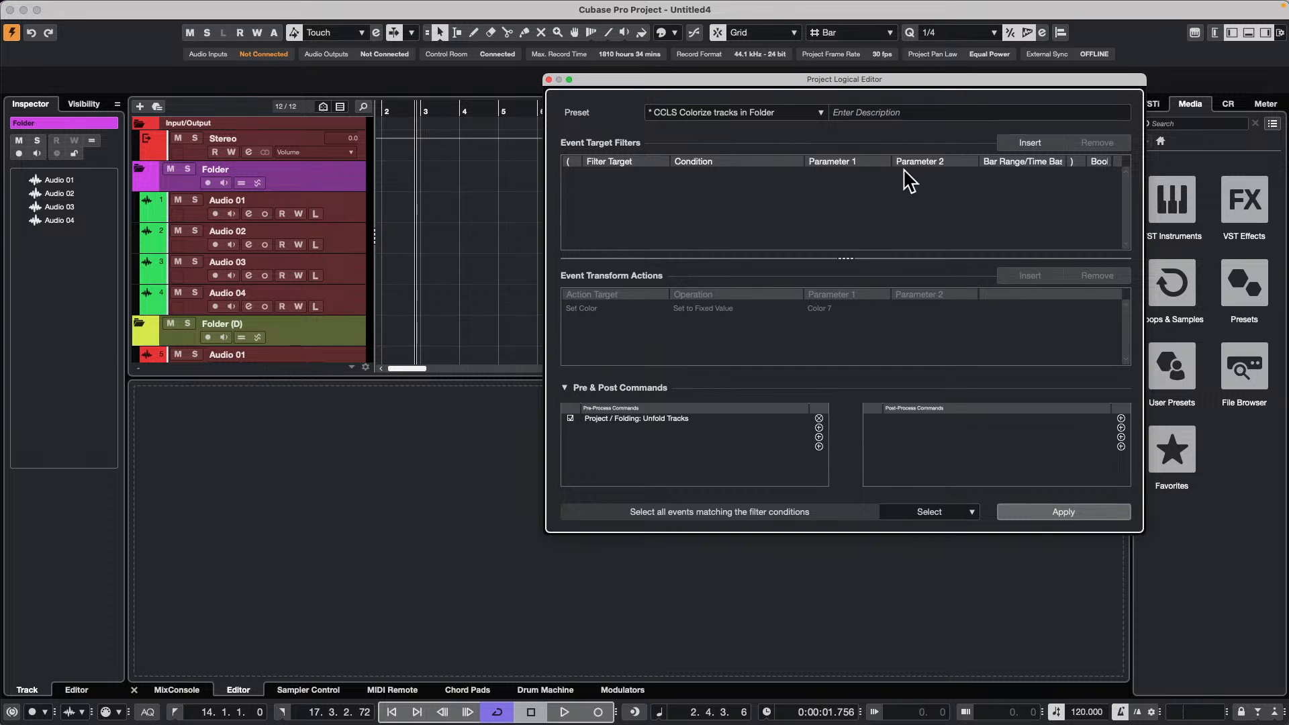
click(332, 175)
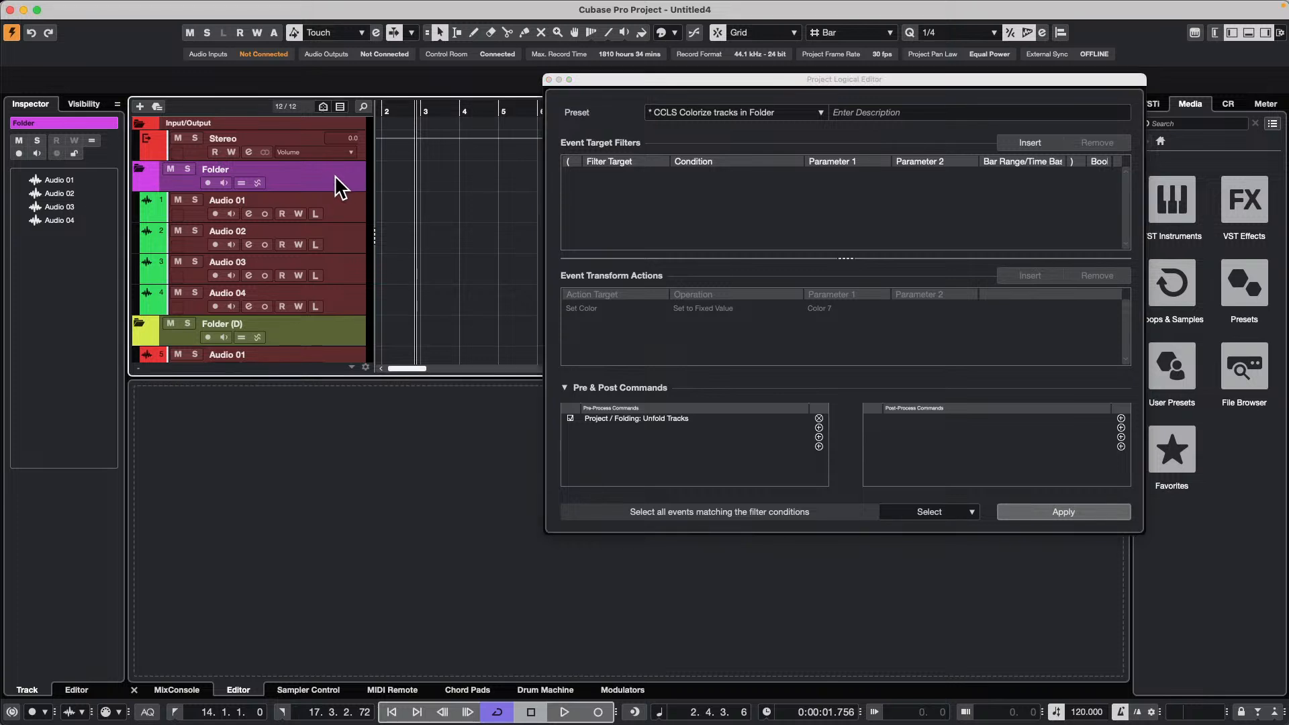
click(138, 168)
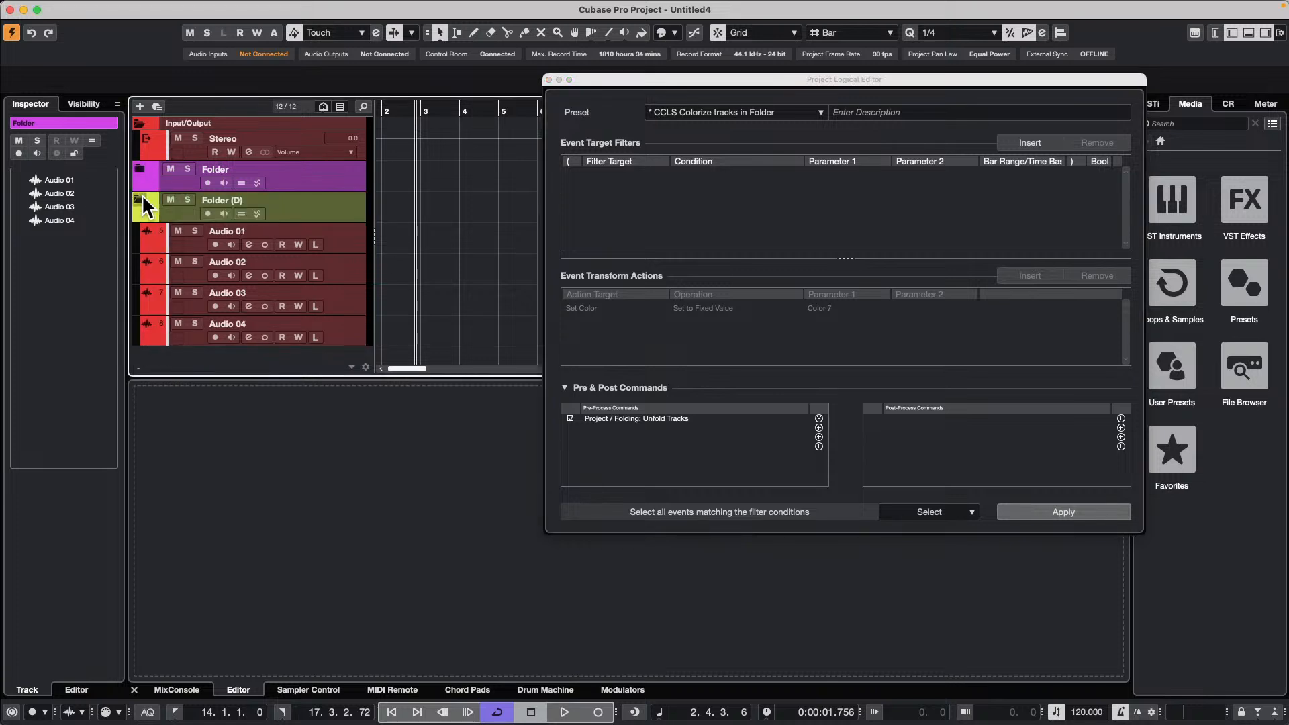
click(140, 199)
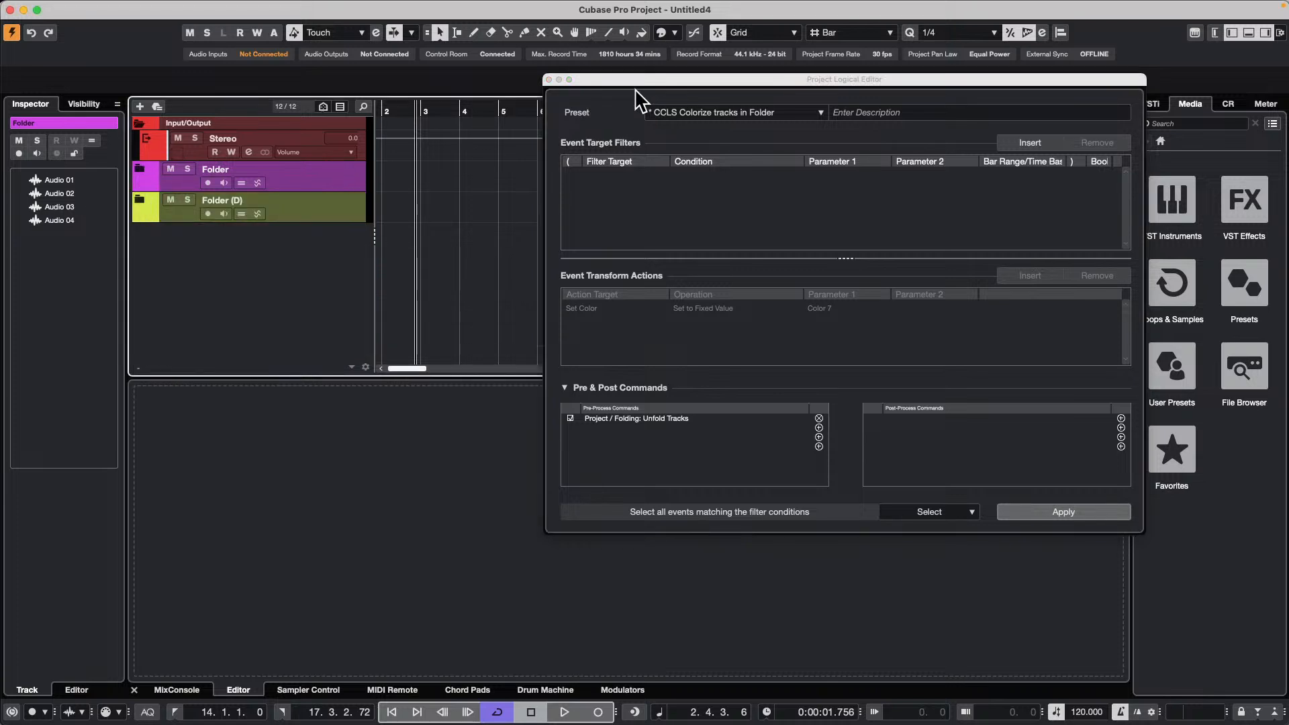
Insert an event target filter with Container Type equal to Folder Track
click(1033, 141)
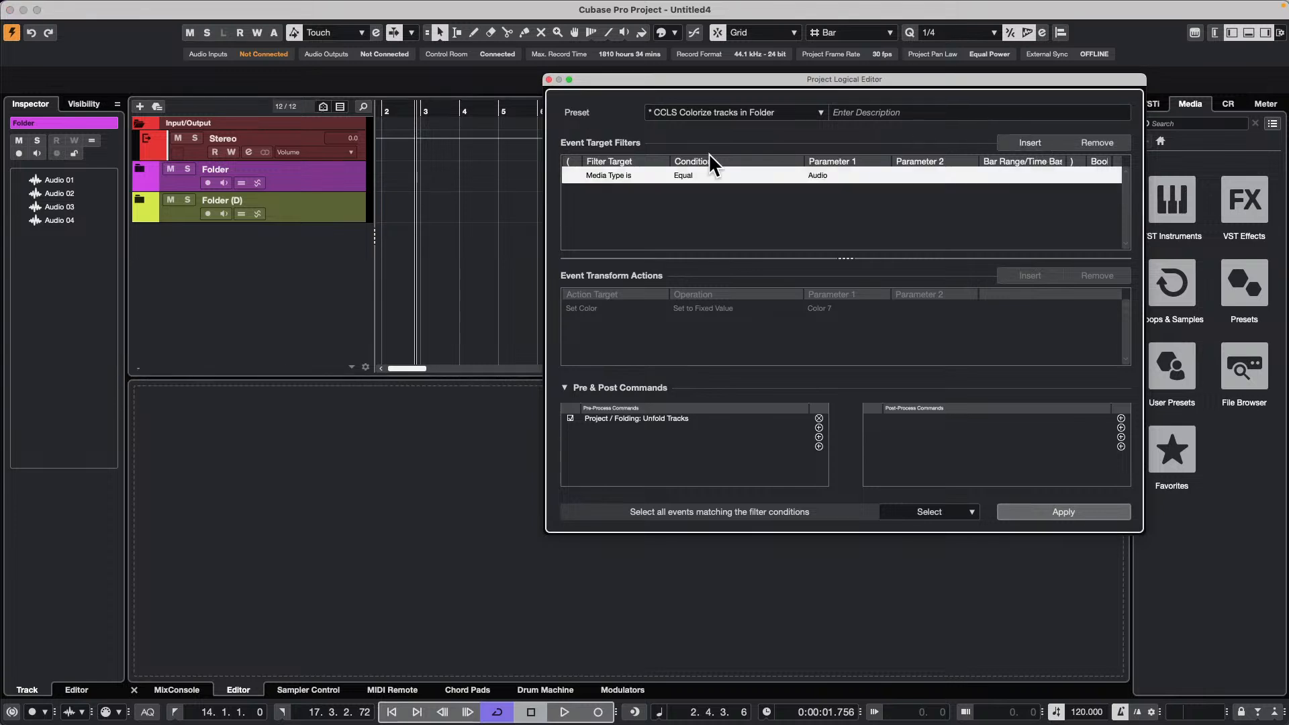
click(621, 177)
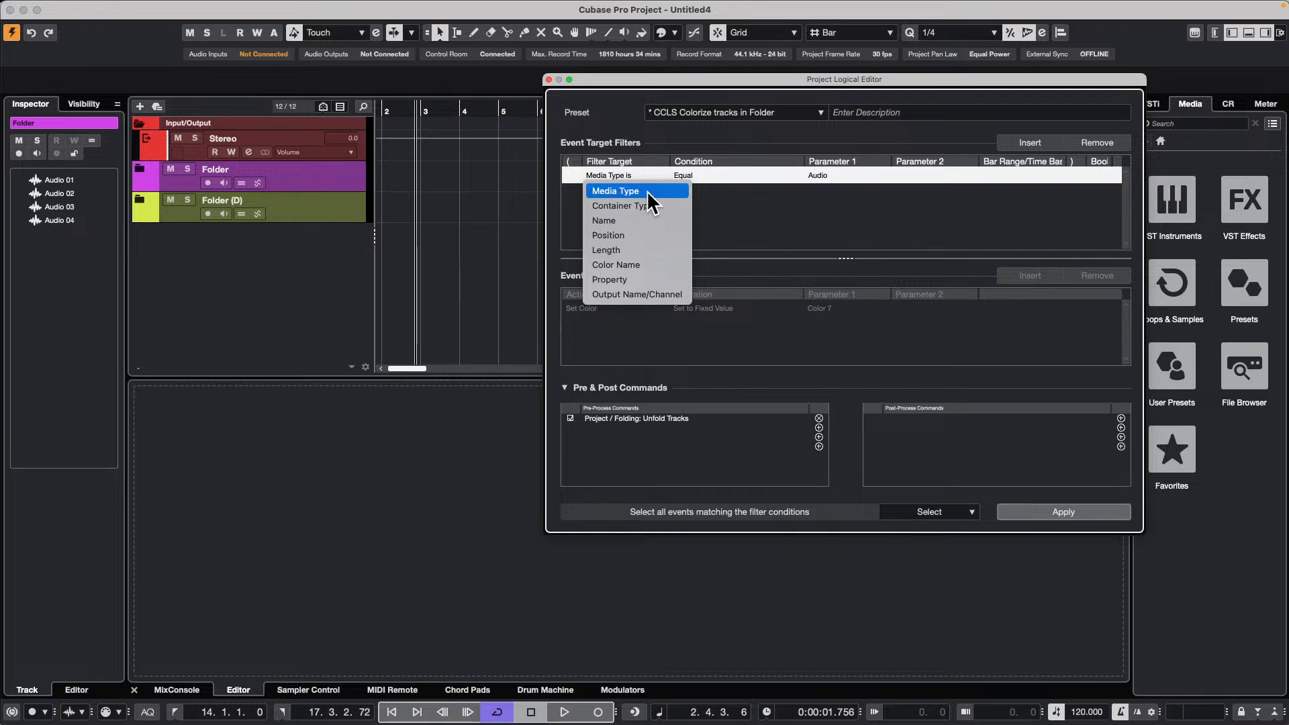
click(647, 190)
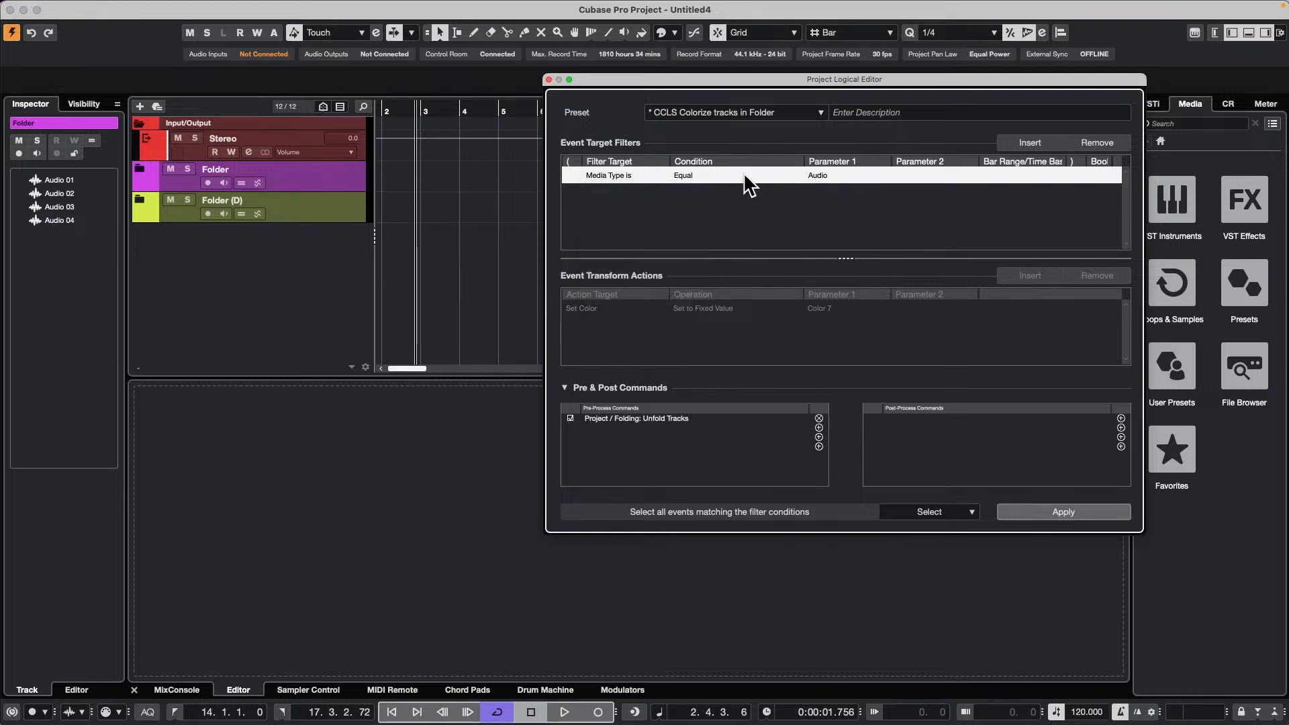
click(813, 176)
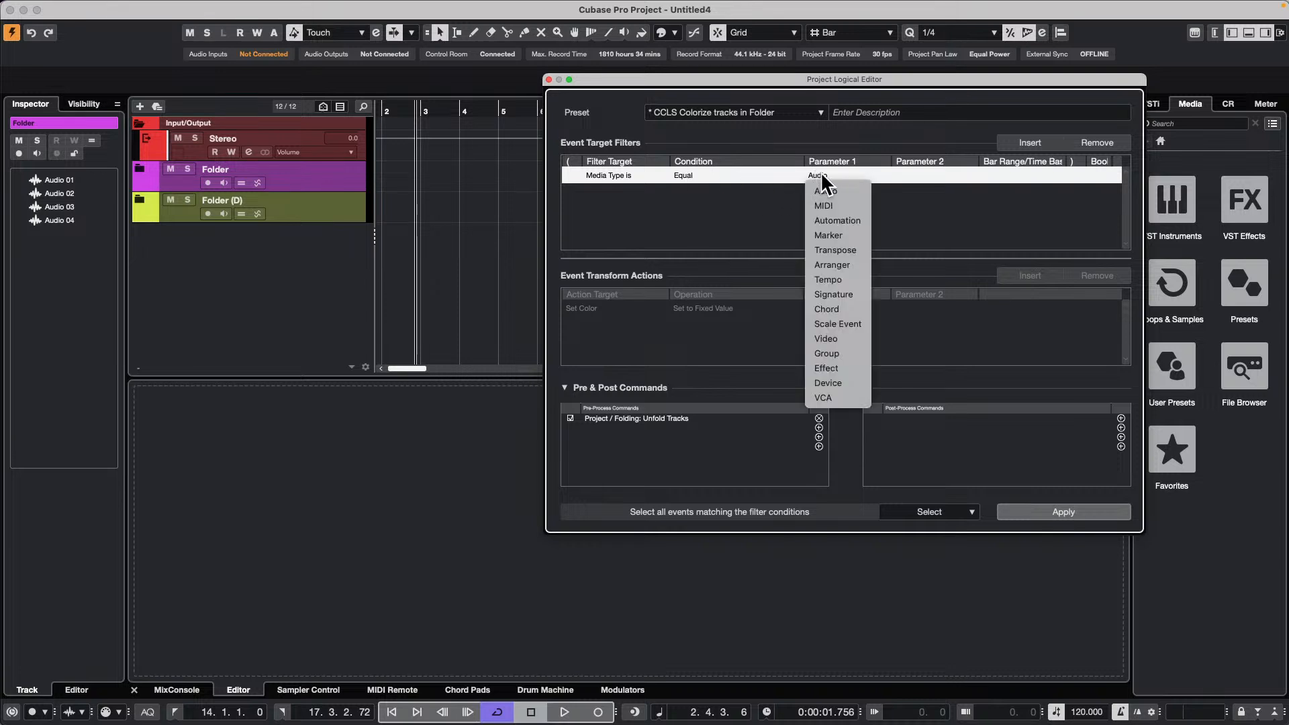
click(736, 204)
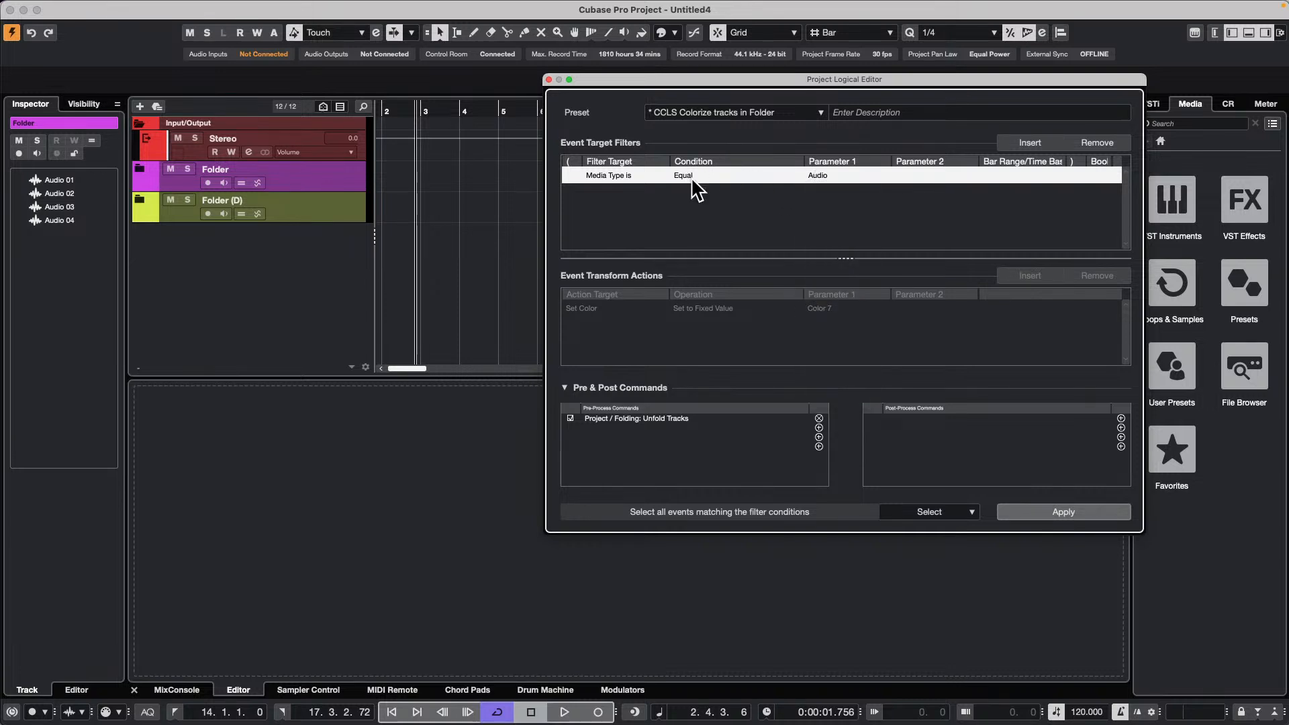
click(694, 176)
click(705, 205)
click(698, 177)
click(634, 180)
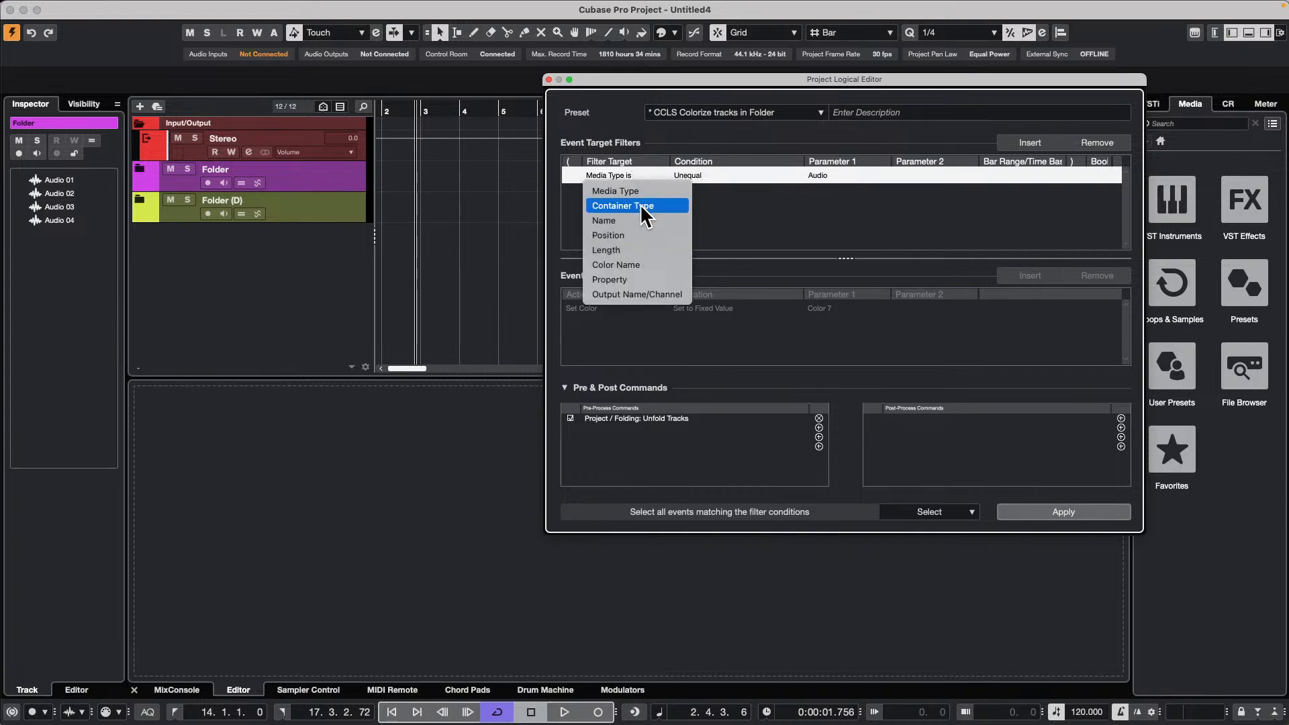
click(639, 204)
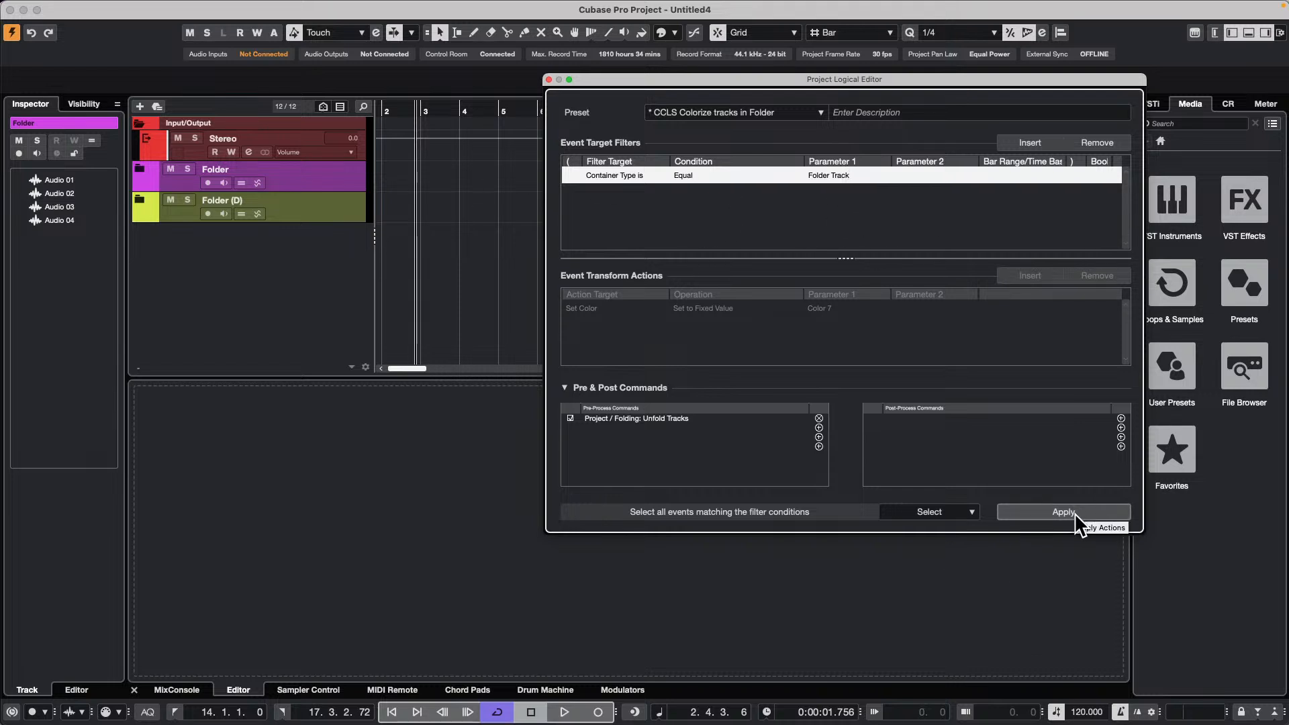
Add a second target filter requiring the property Is Selected to be set, and apply the logical editor setup
click(1027, 144)
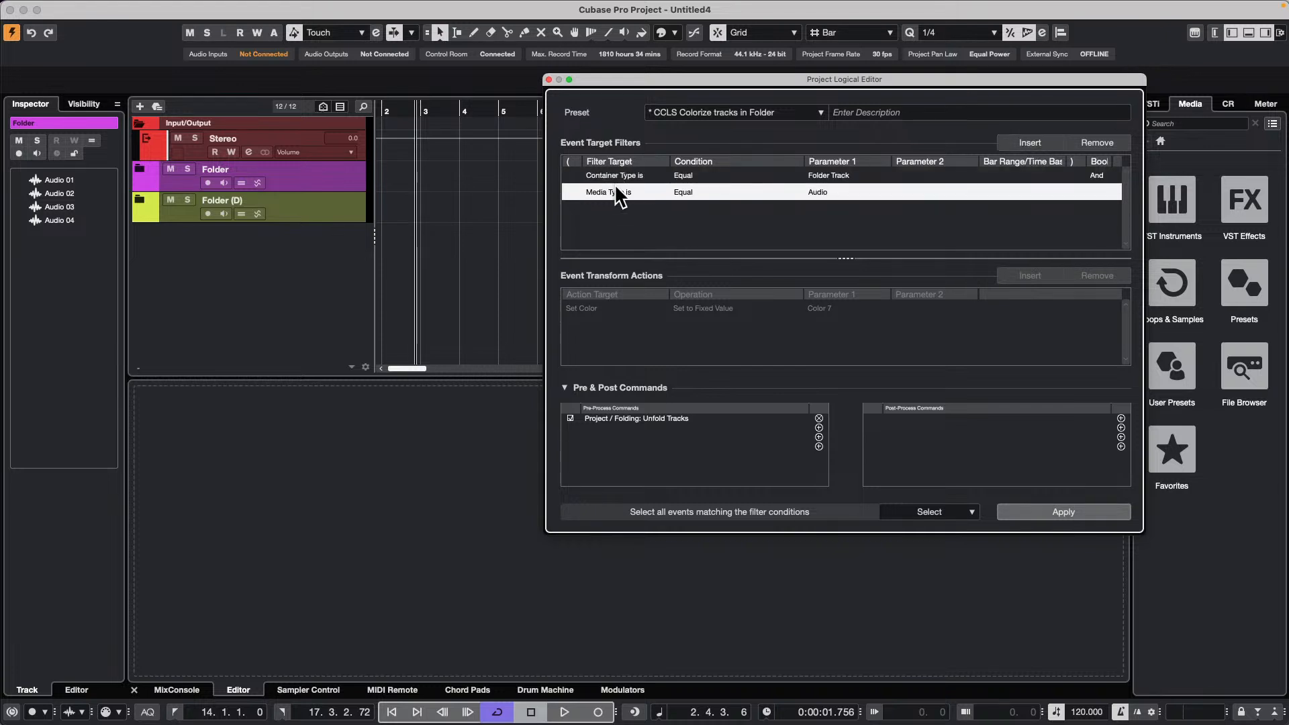
click(633, 193)
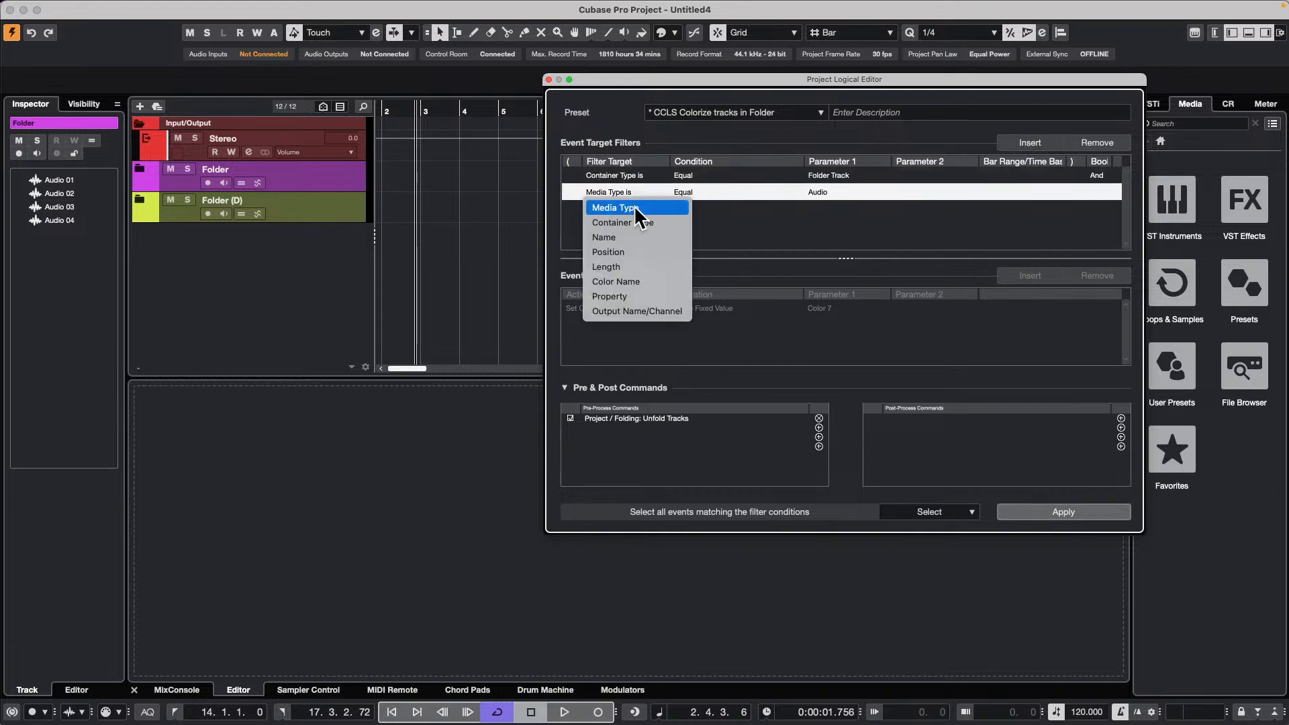
click(609, 296)
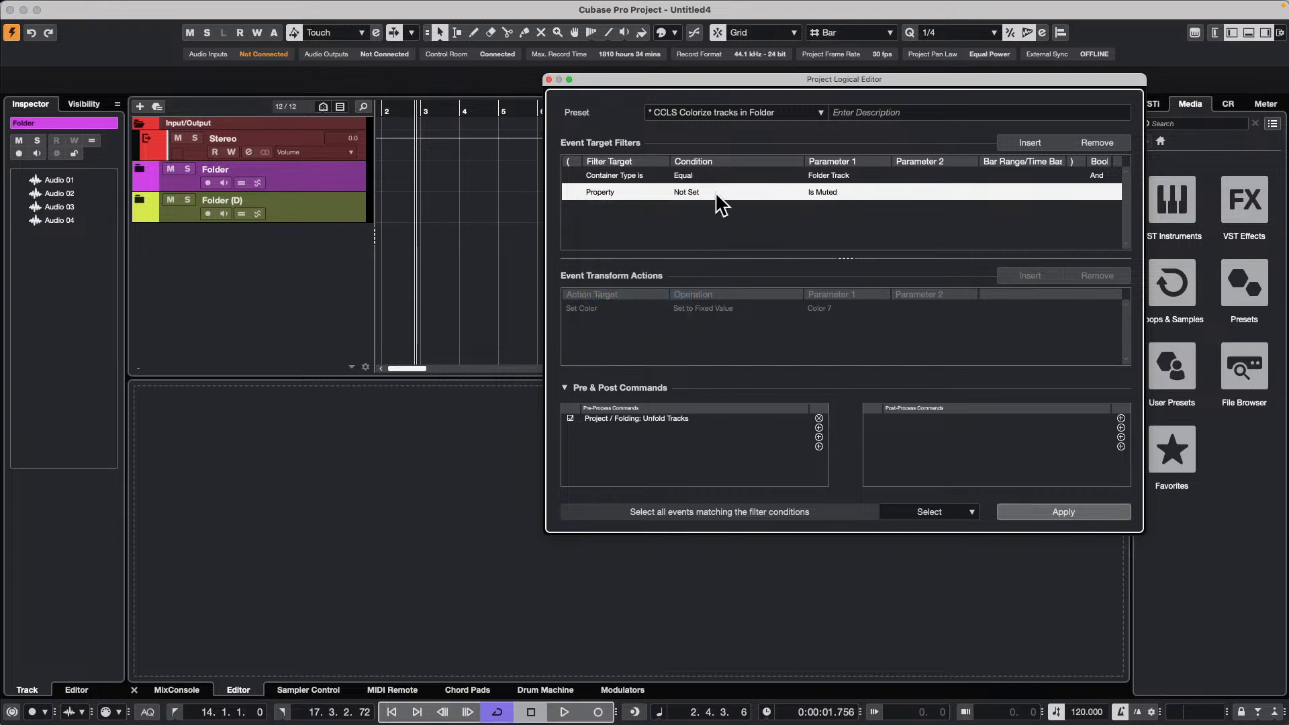
click(720, 201)
click(711, 205)
click(804, 192)
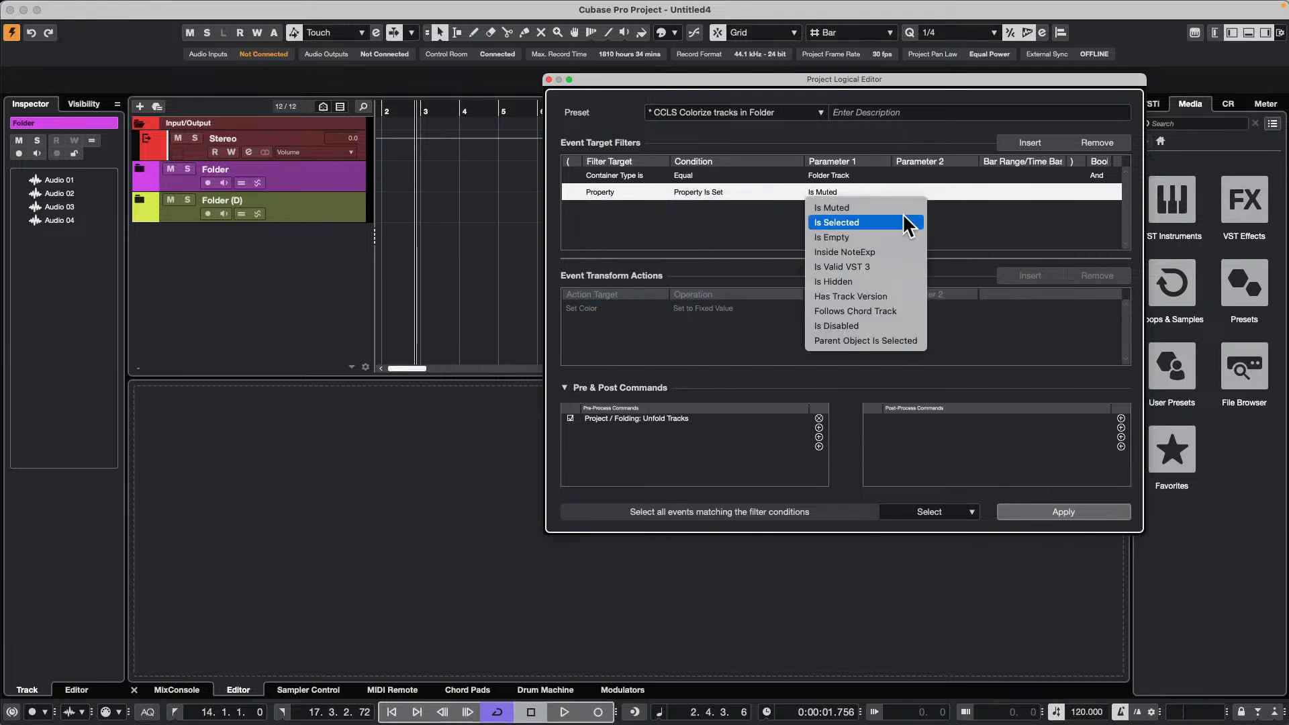
click(900, 222)
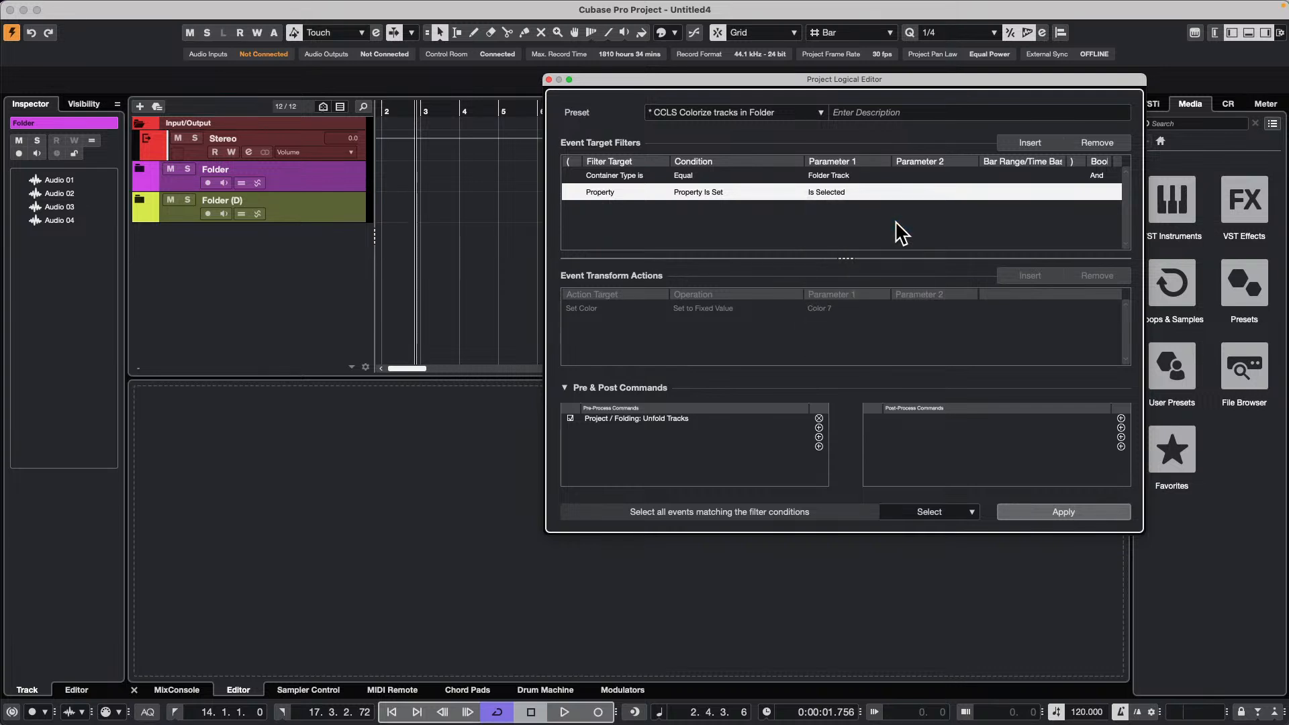
click(1063, 513)
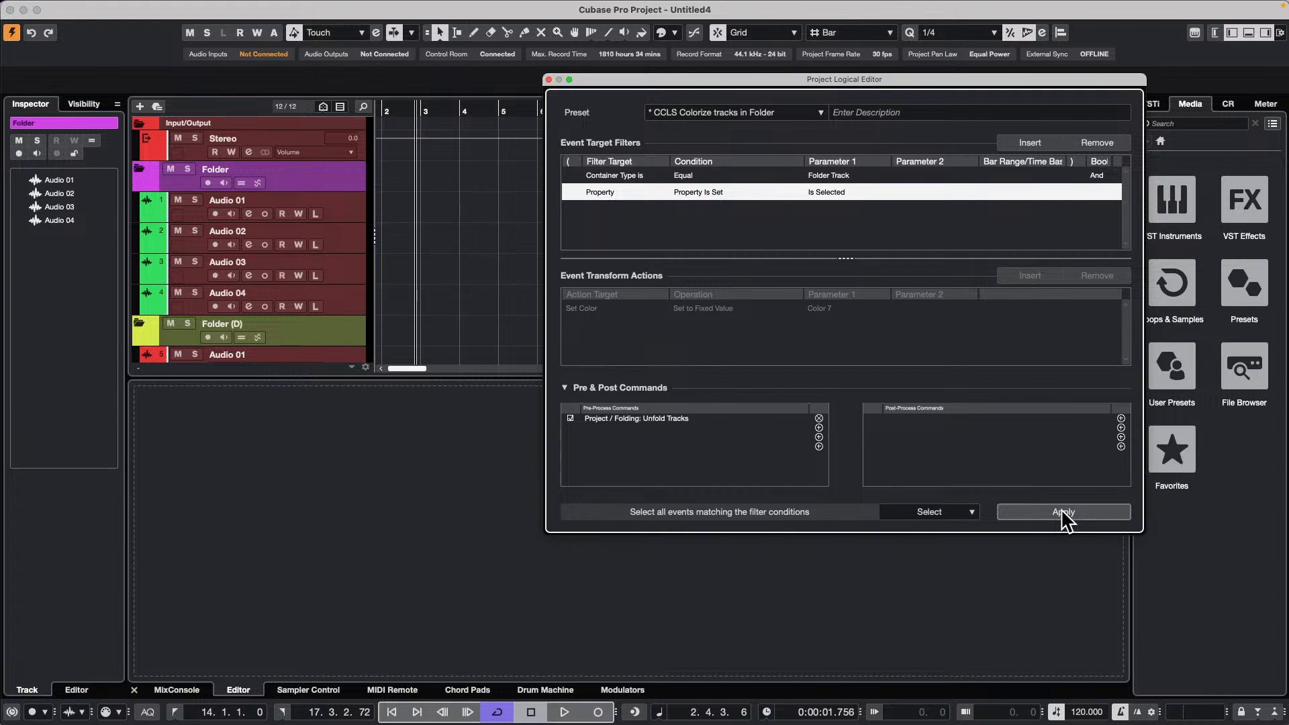
Add a third target filter requiring the property Parent Object Is Selected to be set
click(1034, 143)
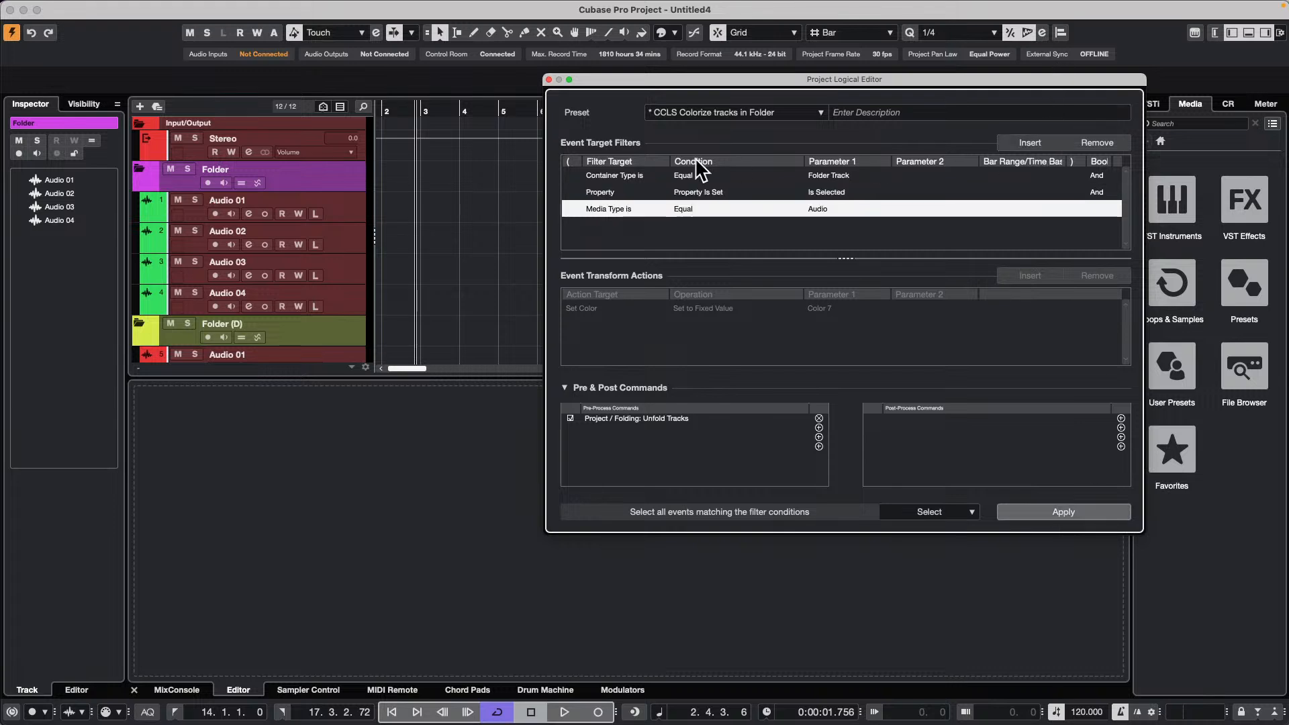
click(624, 209)
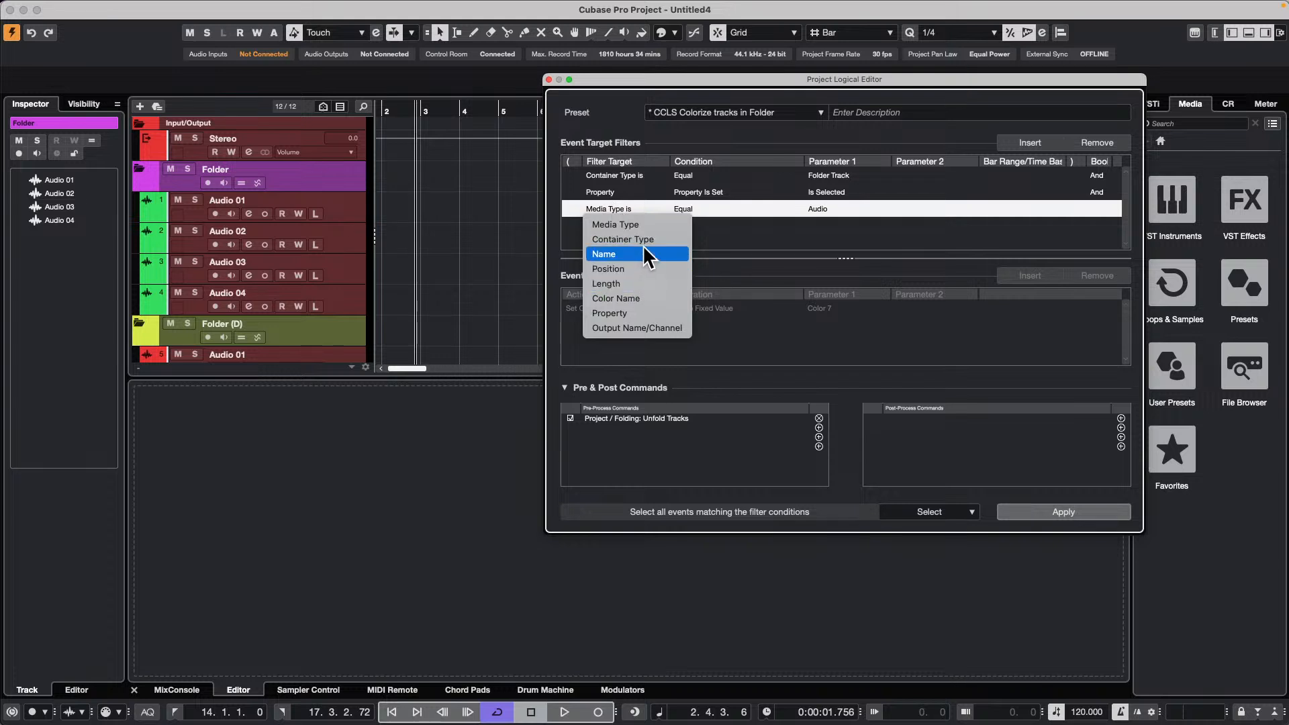
click(626, 313)
click(692, 209)
click(723, 224)
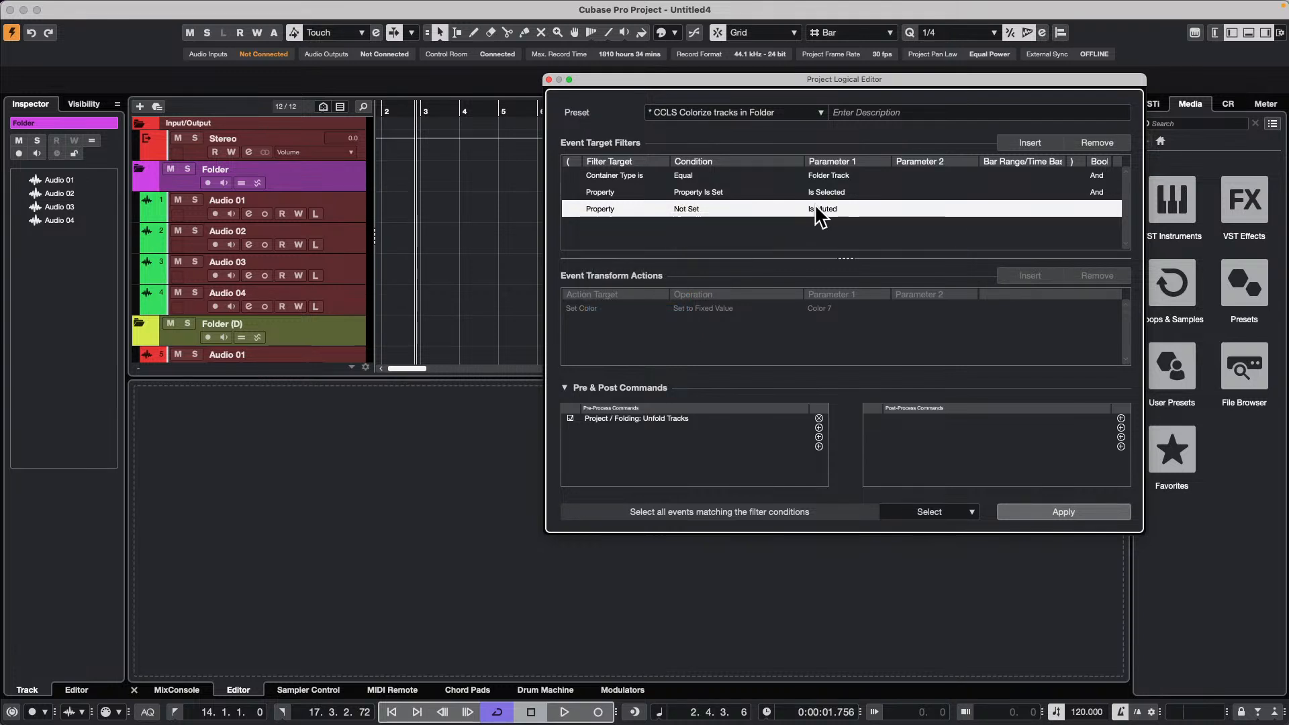
click(835, 210)
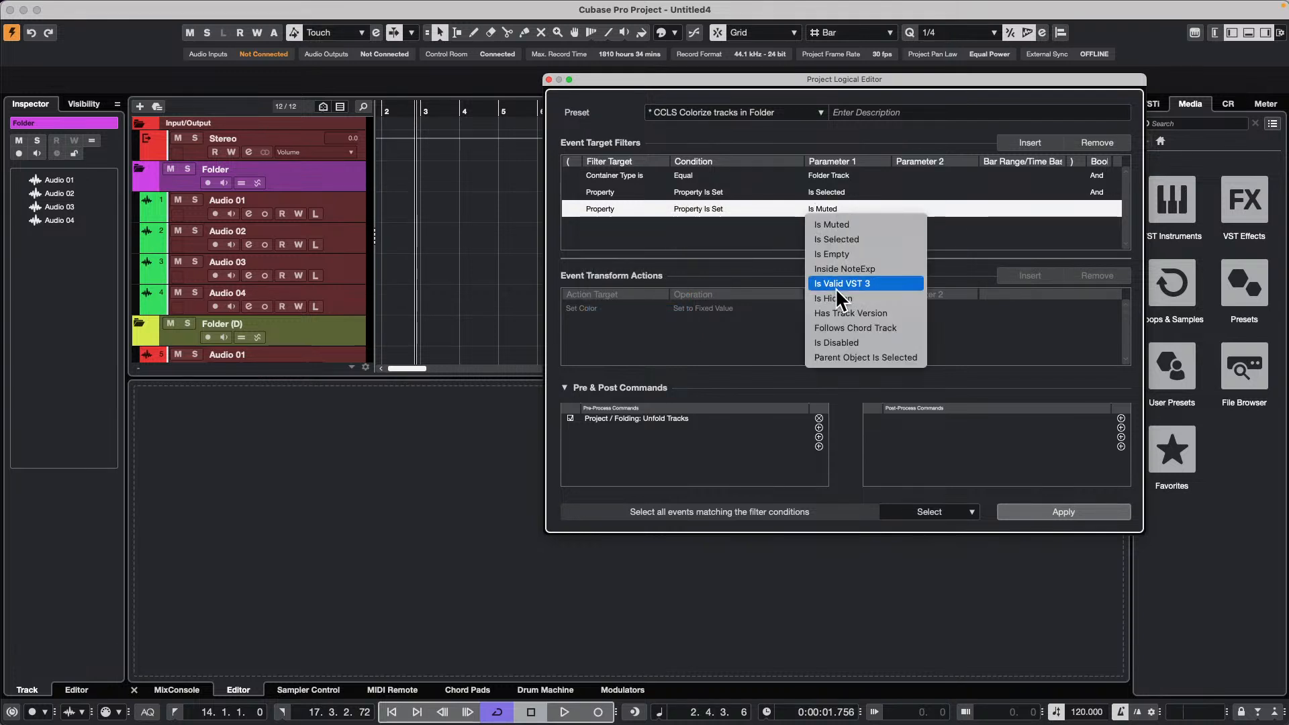
click(893, 355)
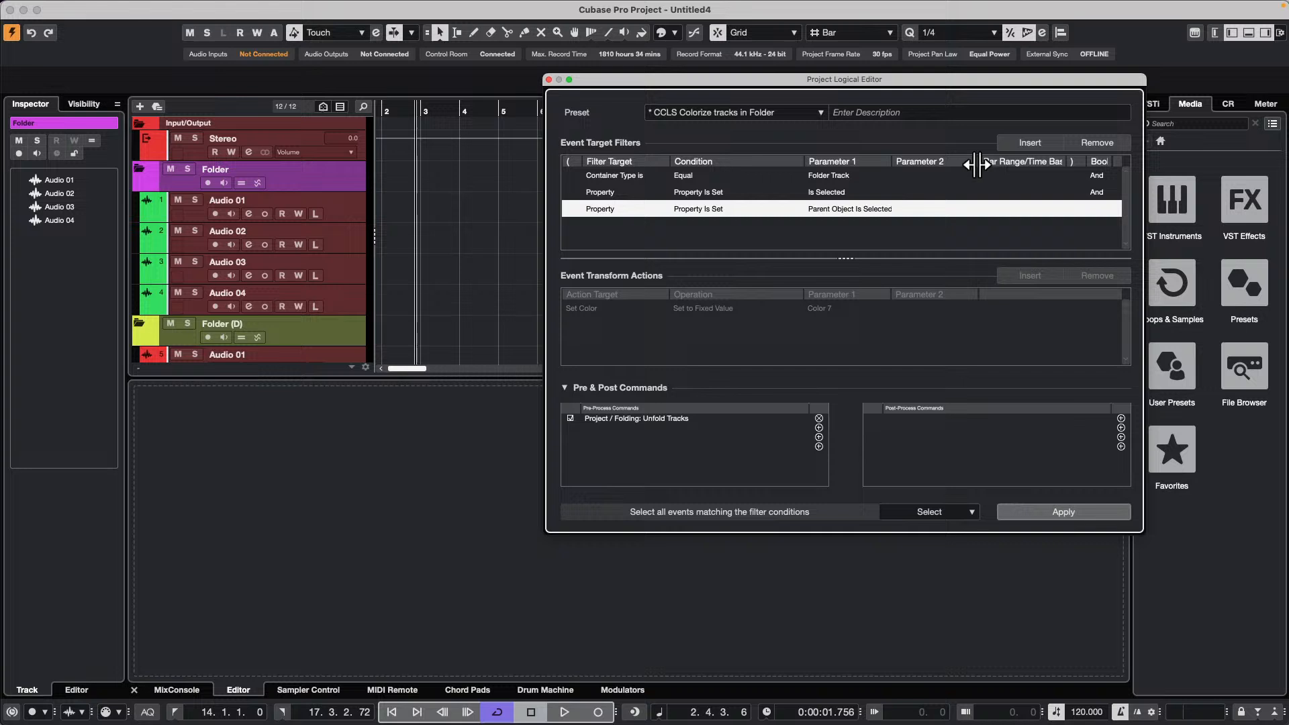
Collapse both folders, apply the three-filter setup to test it, and select the original folder
click(139, 169)
click(140, 200)
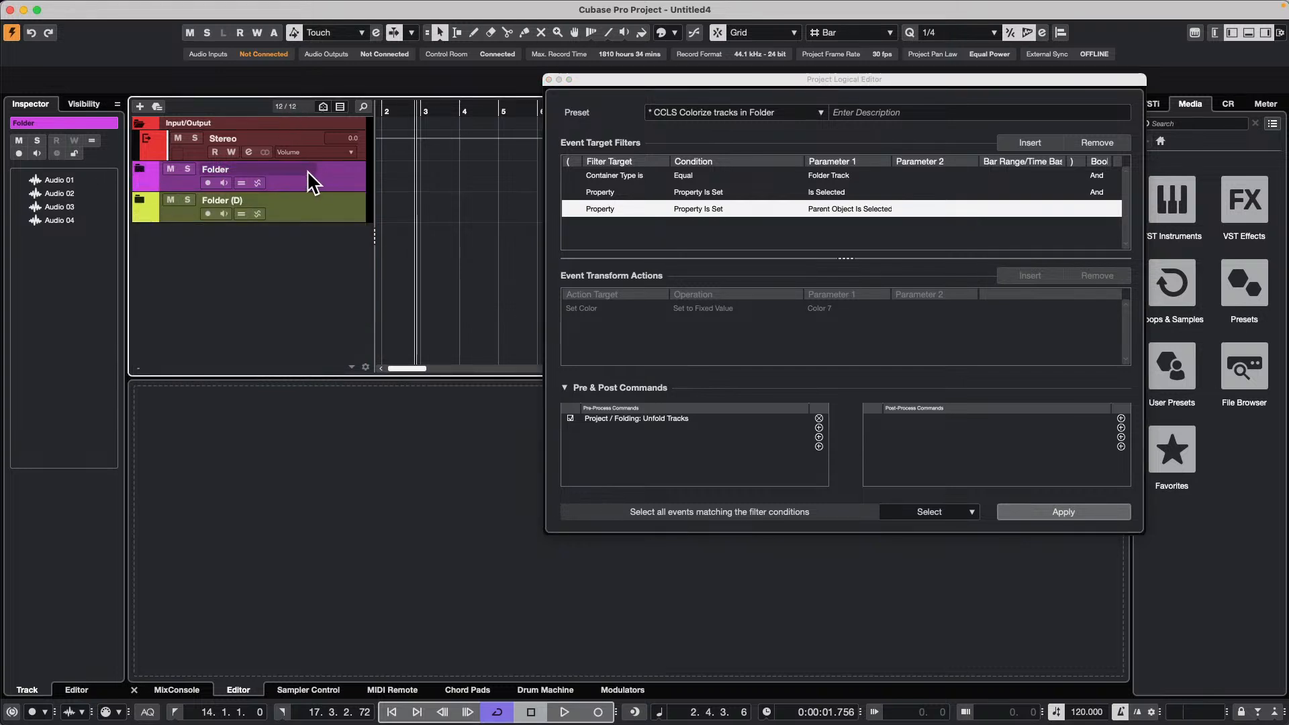
click(1044, 507)
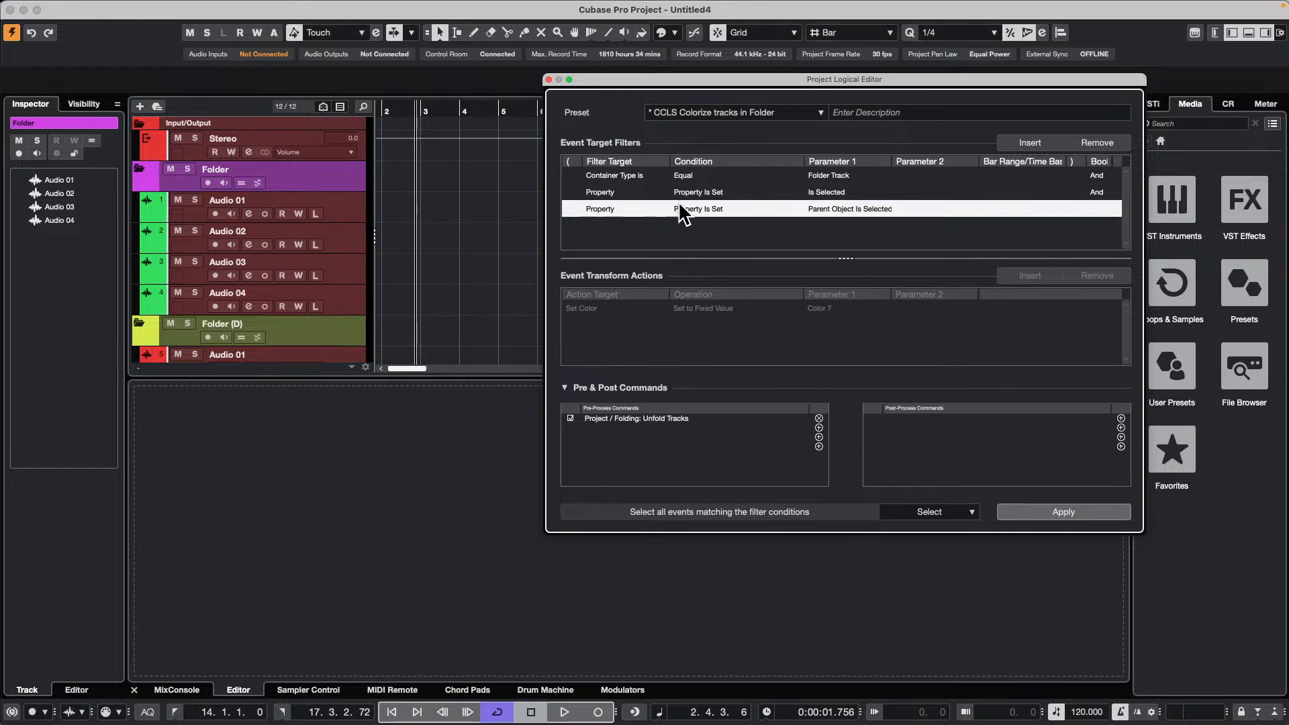
click(343, 173)
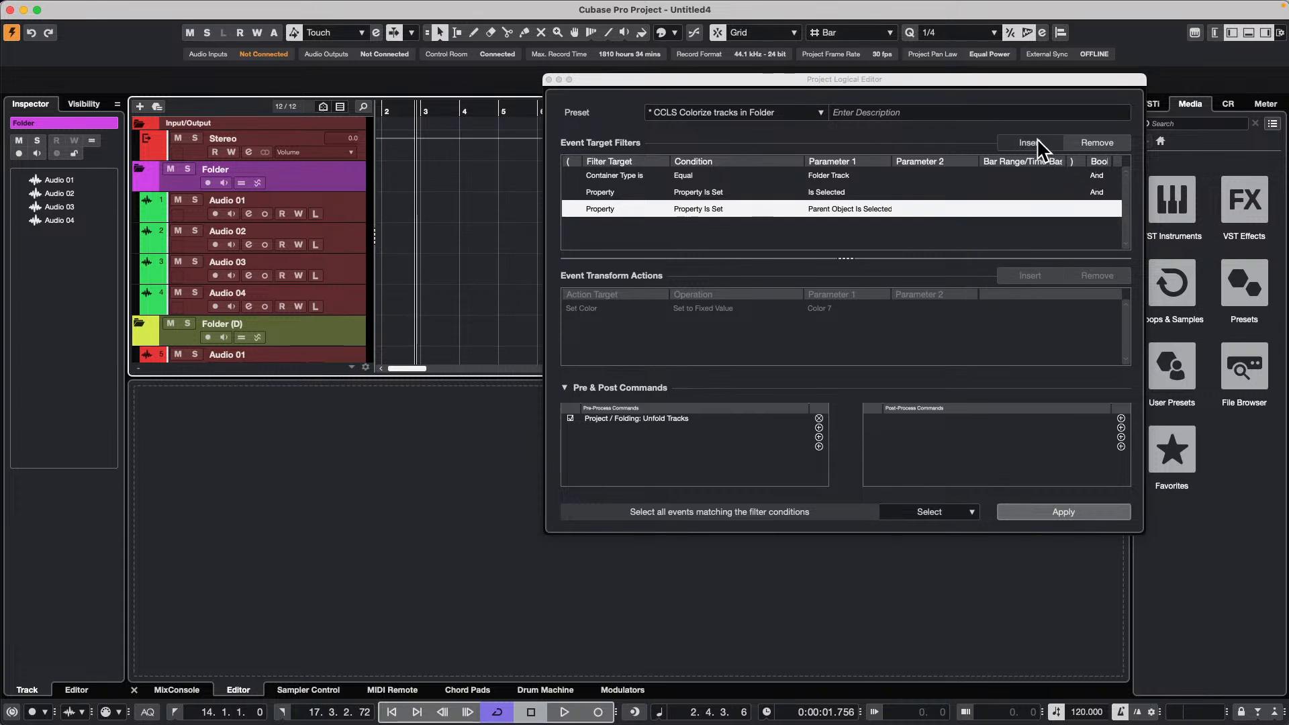
Look through the saved user presets of the Project Logical Editor, and close the editor
click(792, 114)
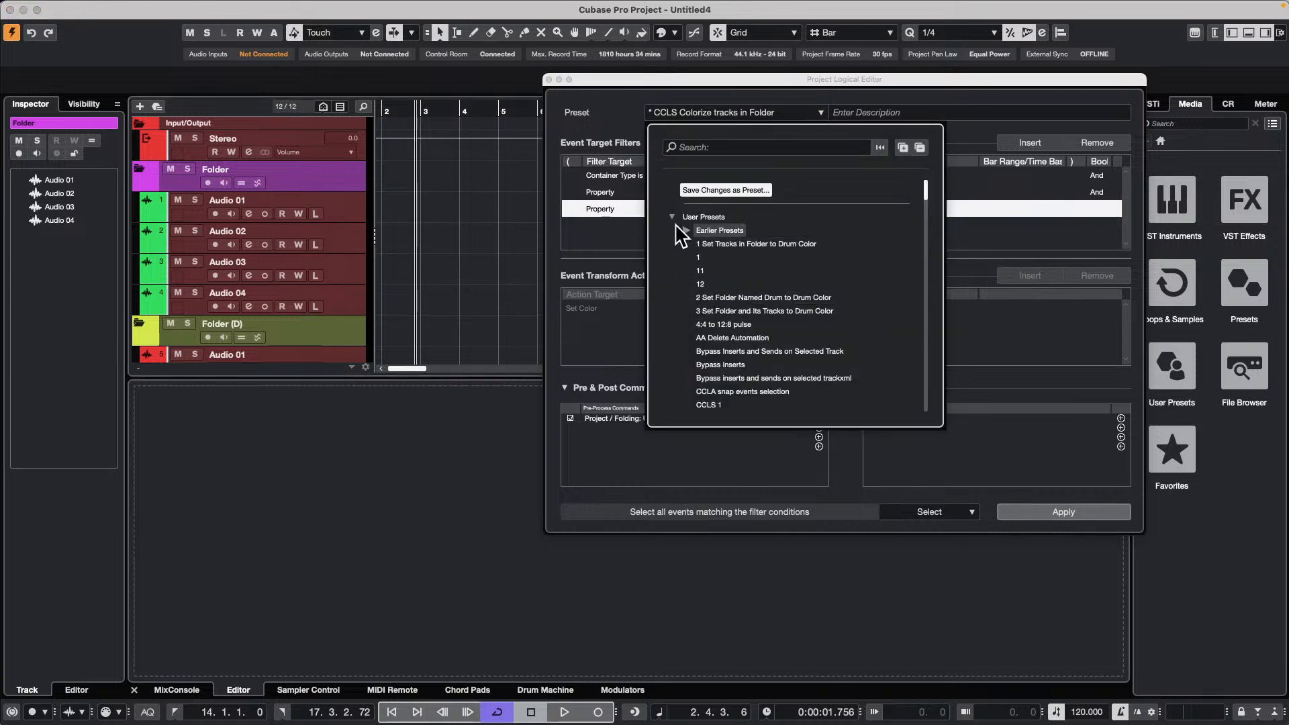
scroll(815, 317, down, 3)
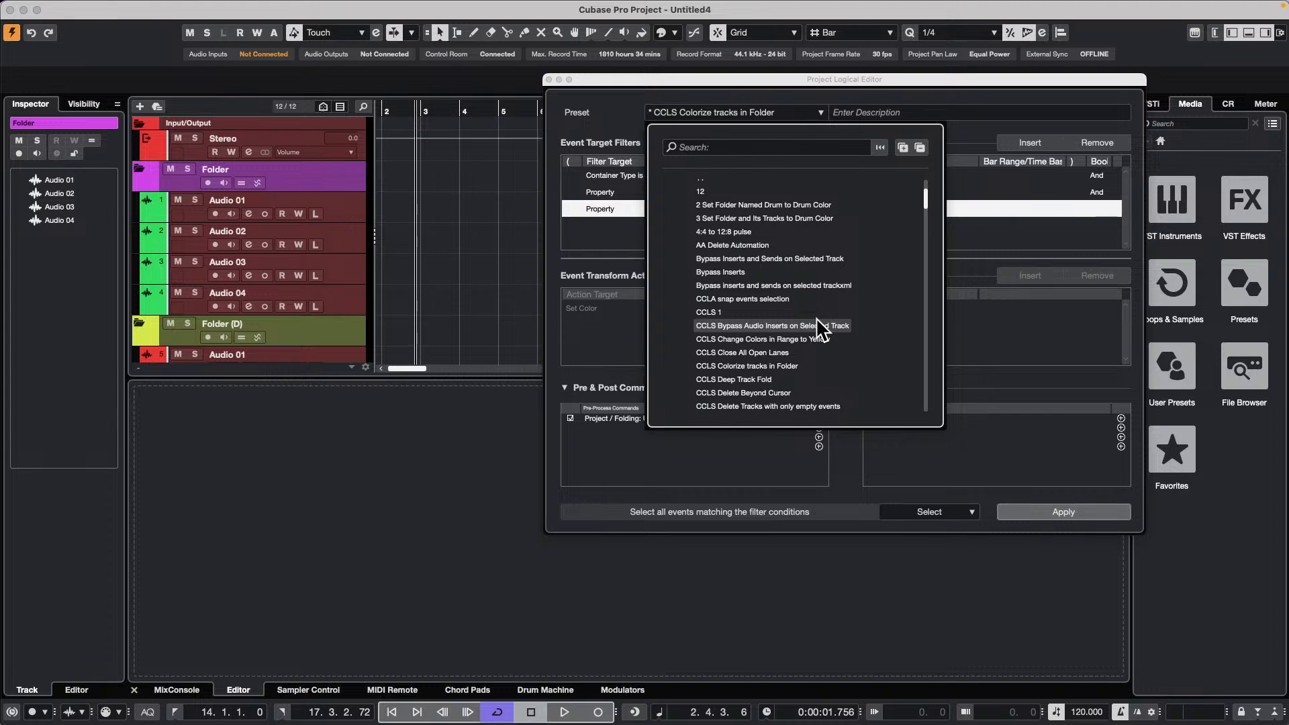
scroll(815, 316, down, 15)
scroll(817, 320, up, 5)
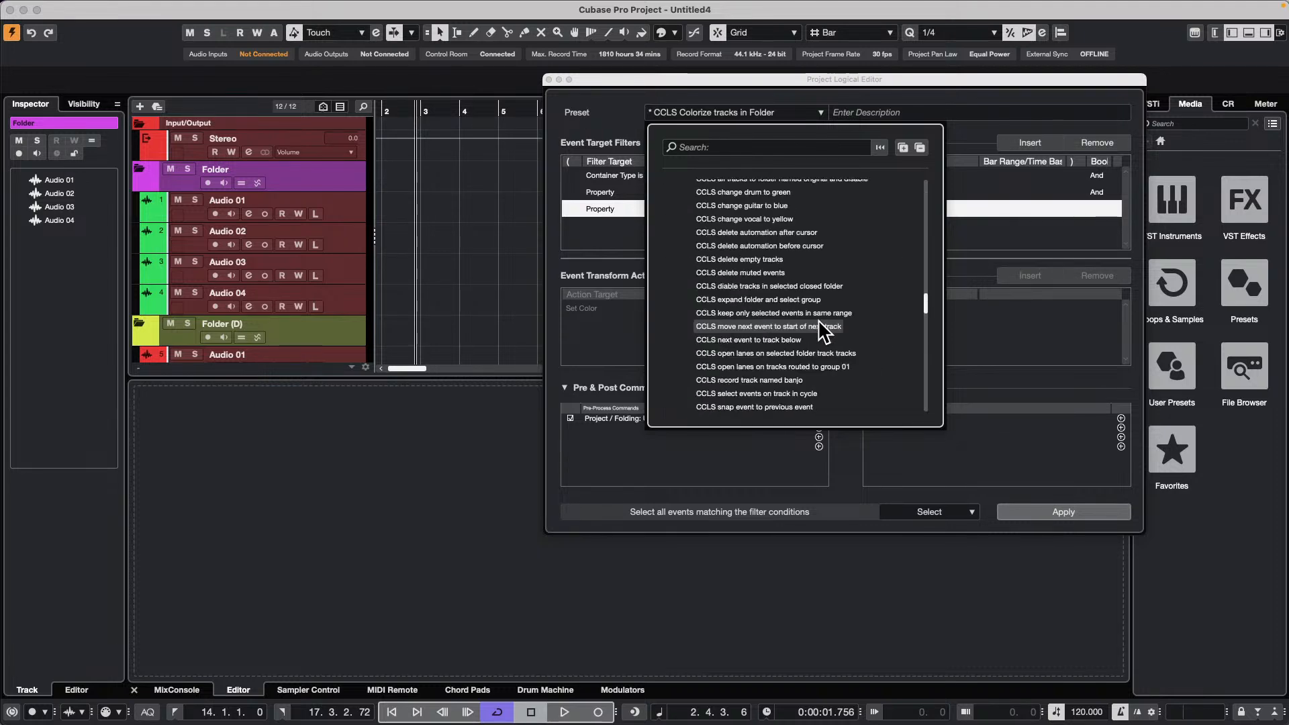
scroll(819, 321, up, 3)
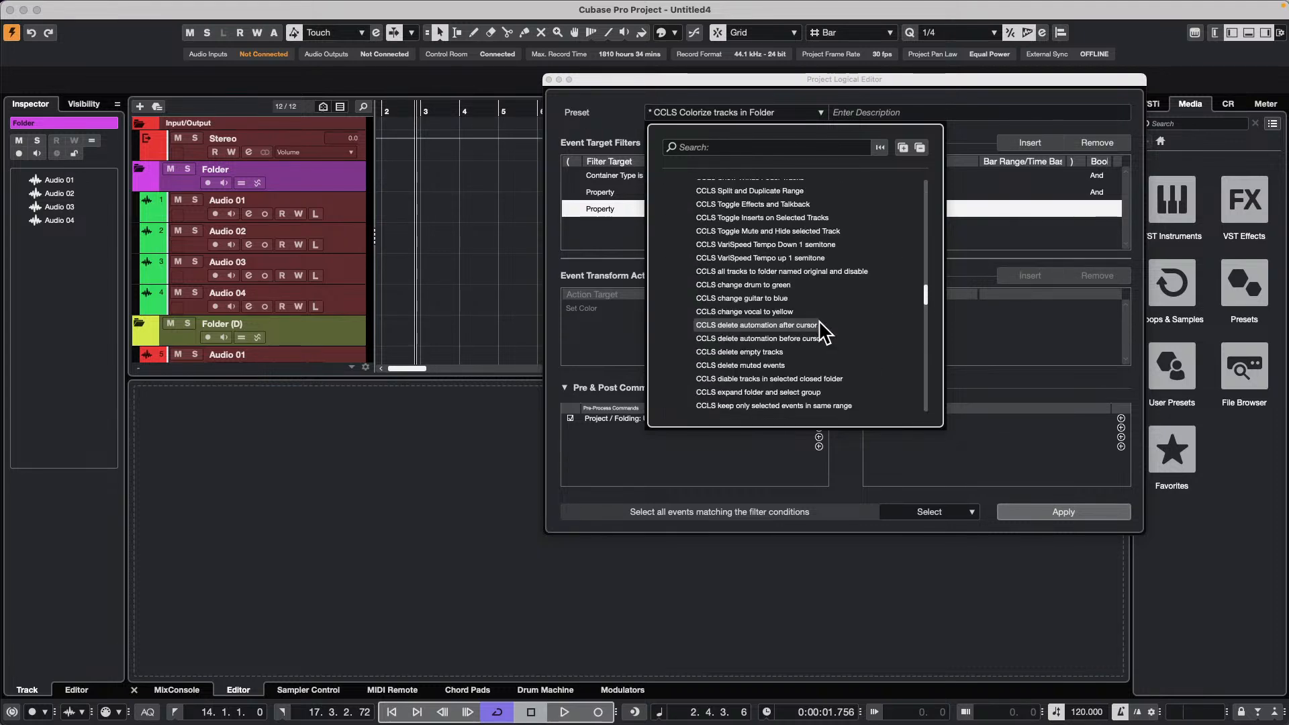
scroll(820, 331, up, 8)
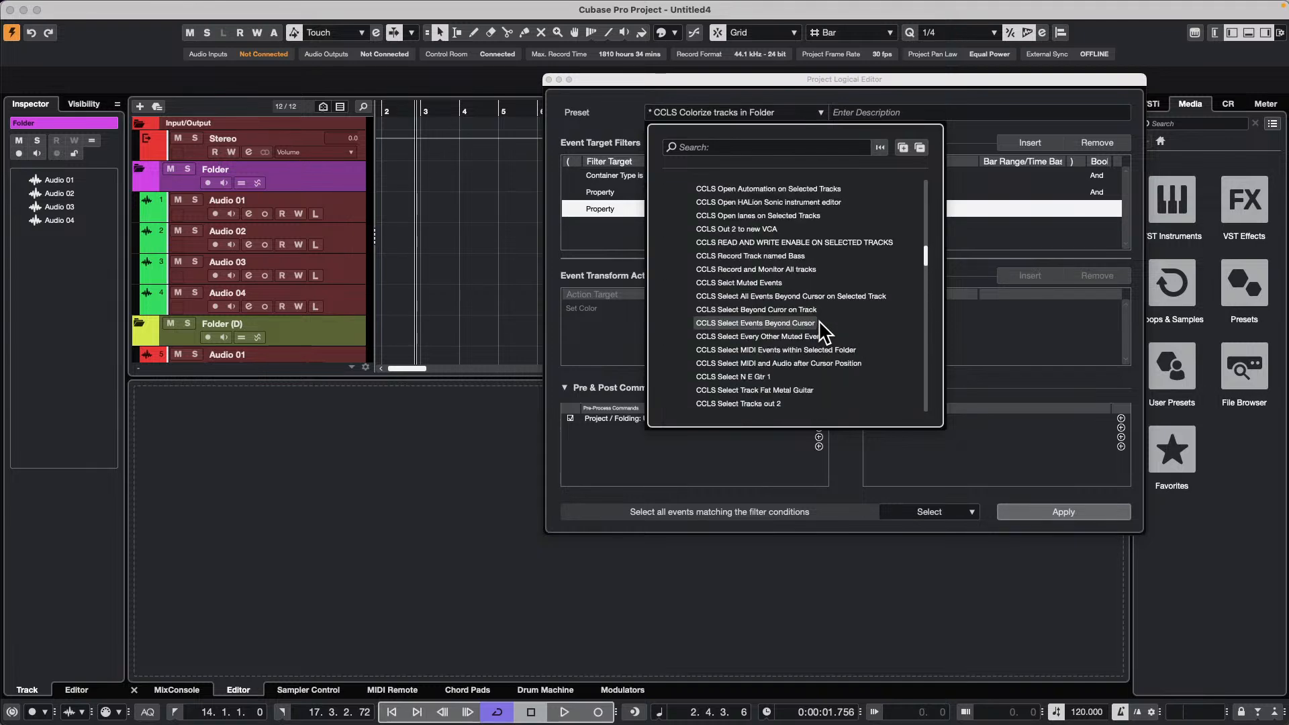
scroll(822, 330, up, 15)
scroll(825, 331, down, 4)
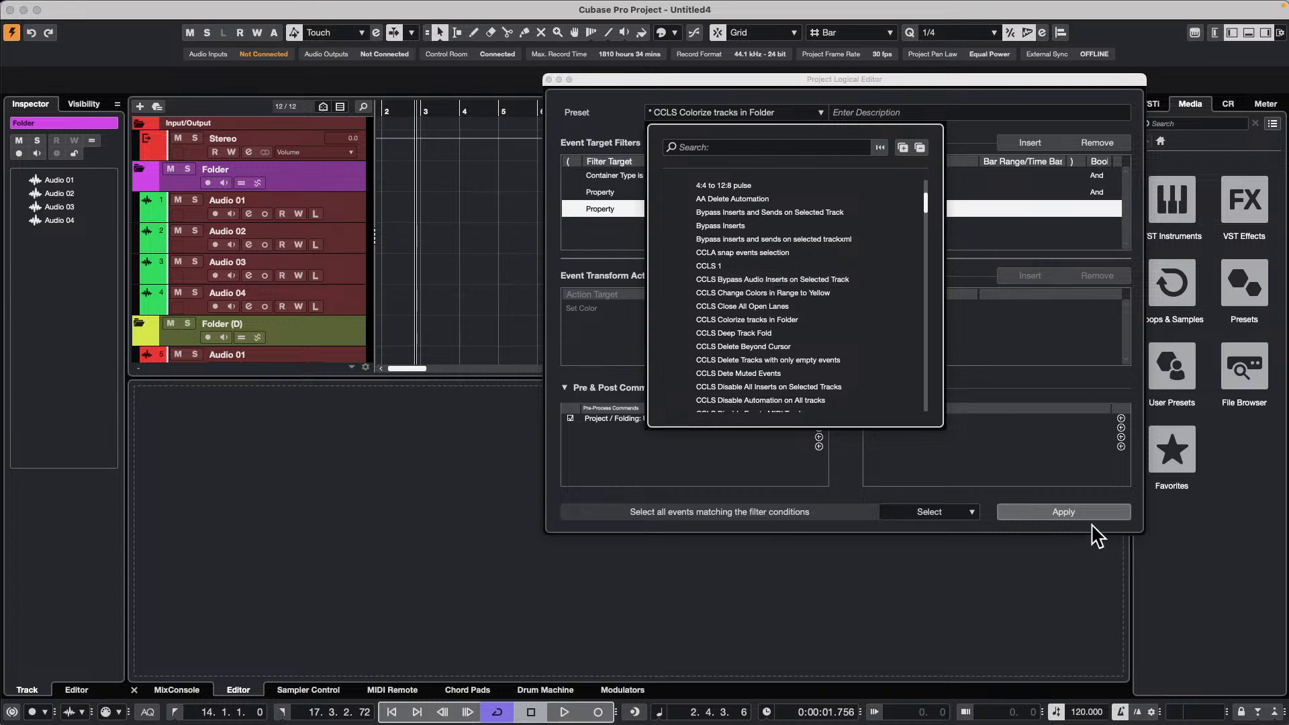
click(1068, 516)
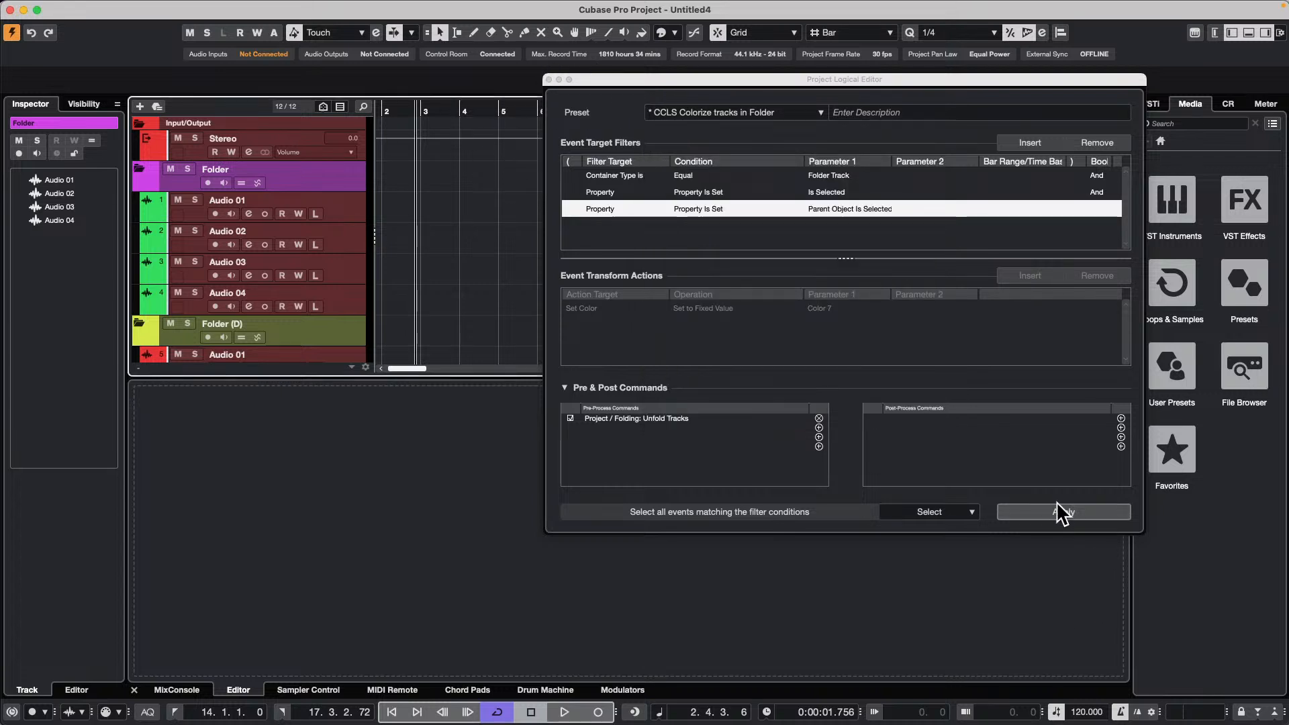
click(556, 79)
click(550, 77)
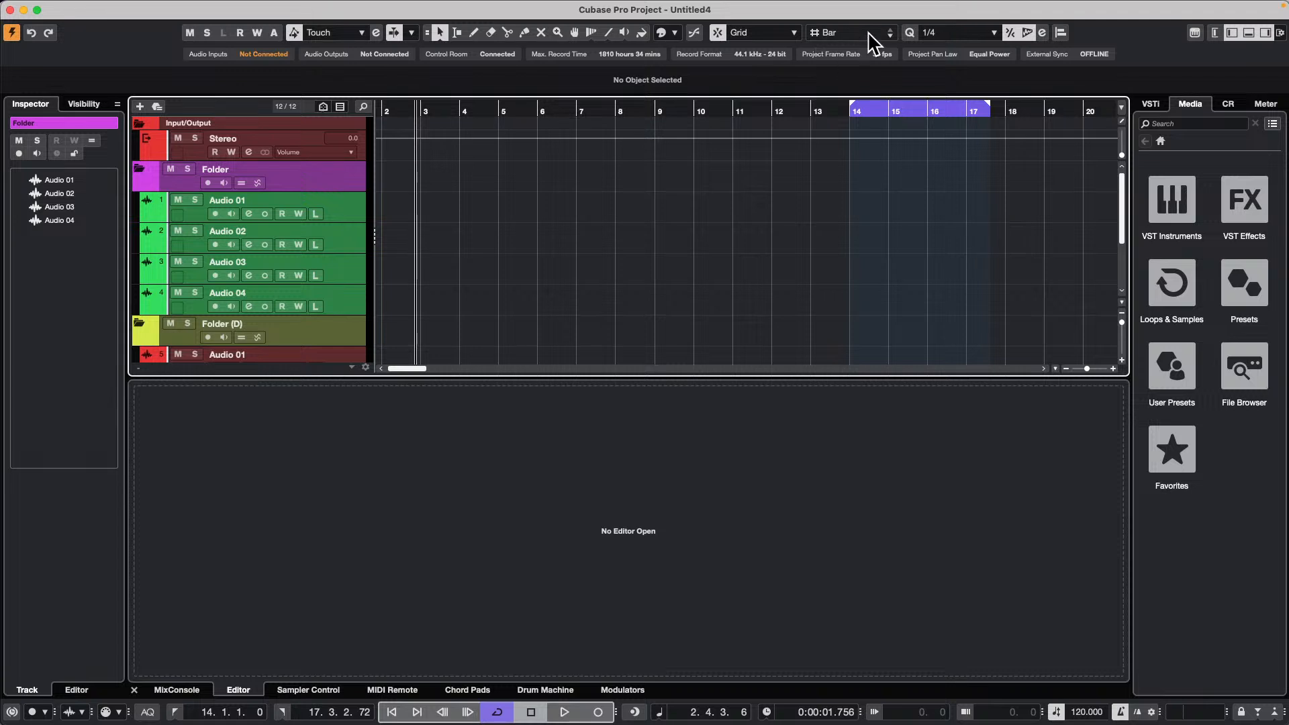
Try several palette colors on the selected folder and its tracks, ending with yellow
click(674, 32)
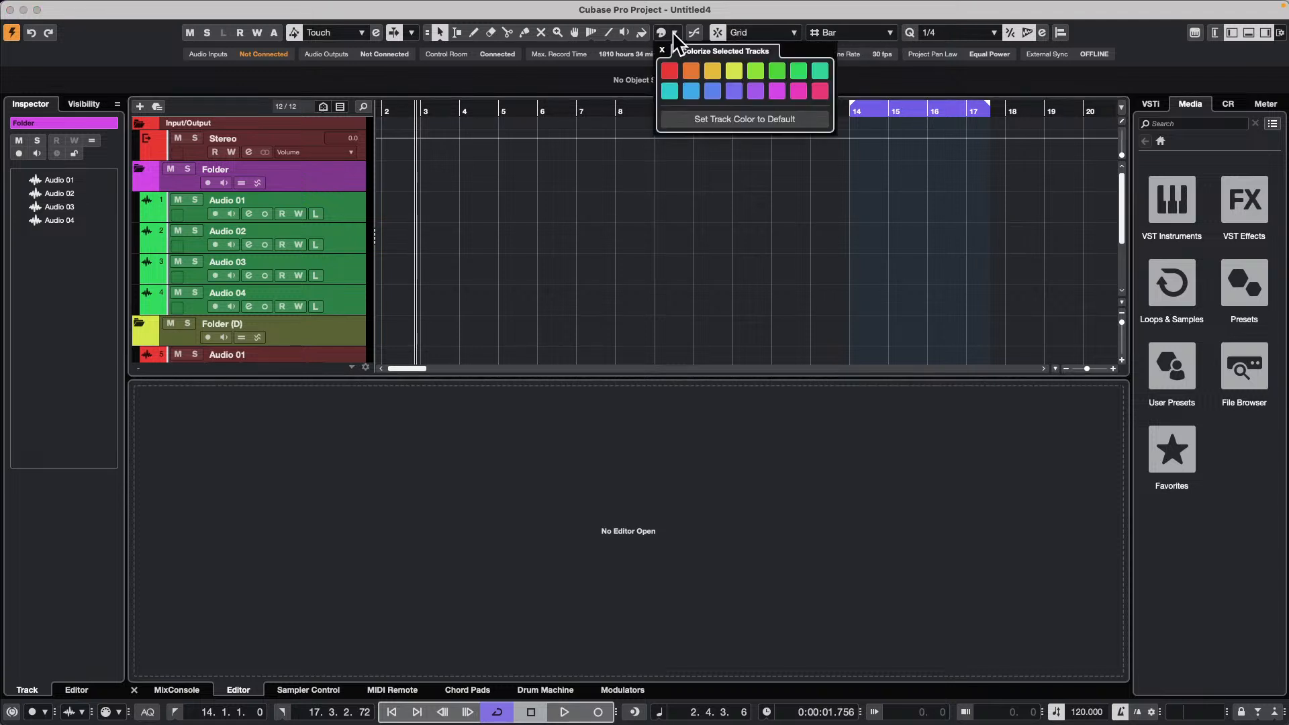
click(777, 70)
click(712, 71)
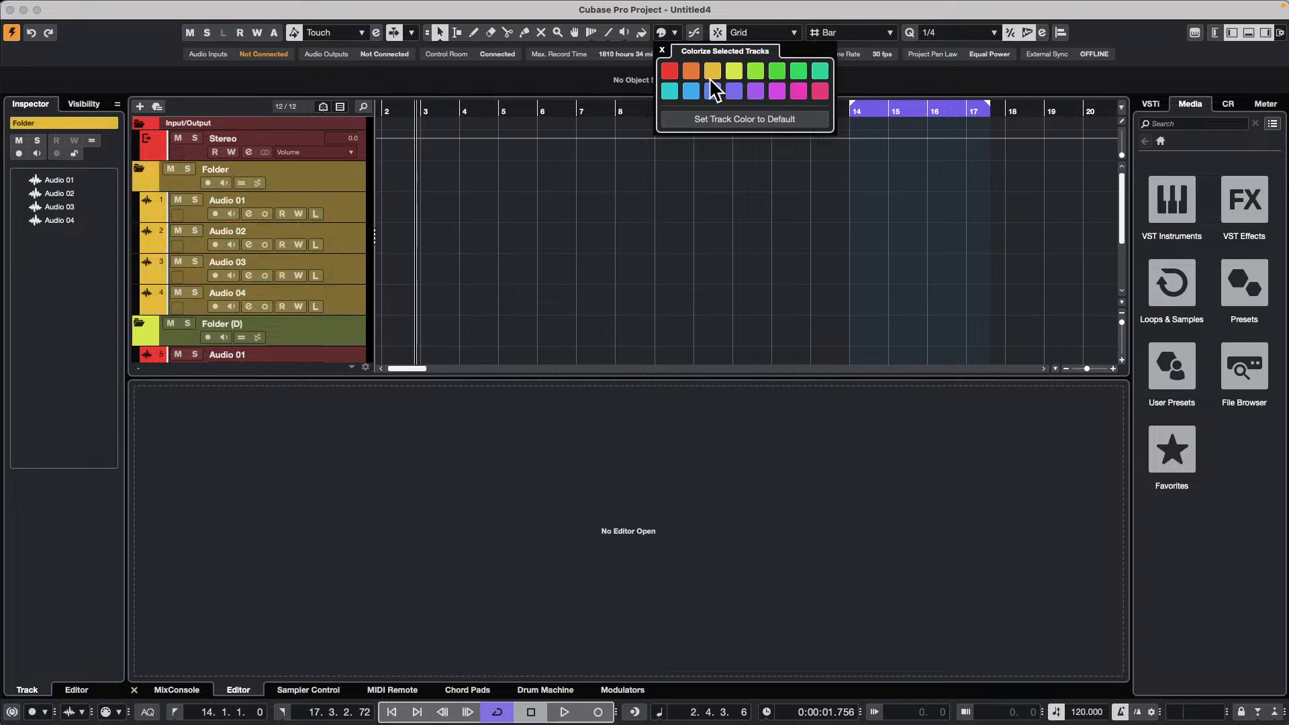
click(736, 86)
click(711, 70)
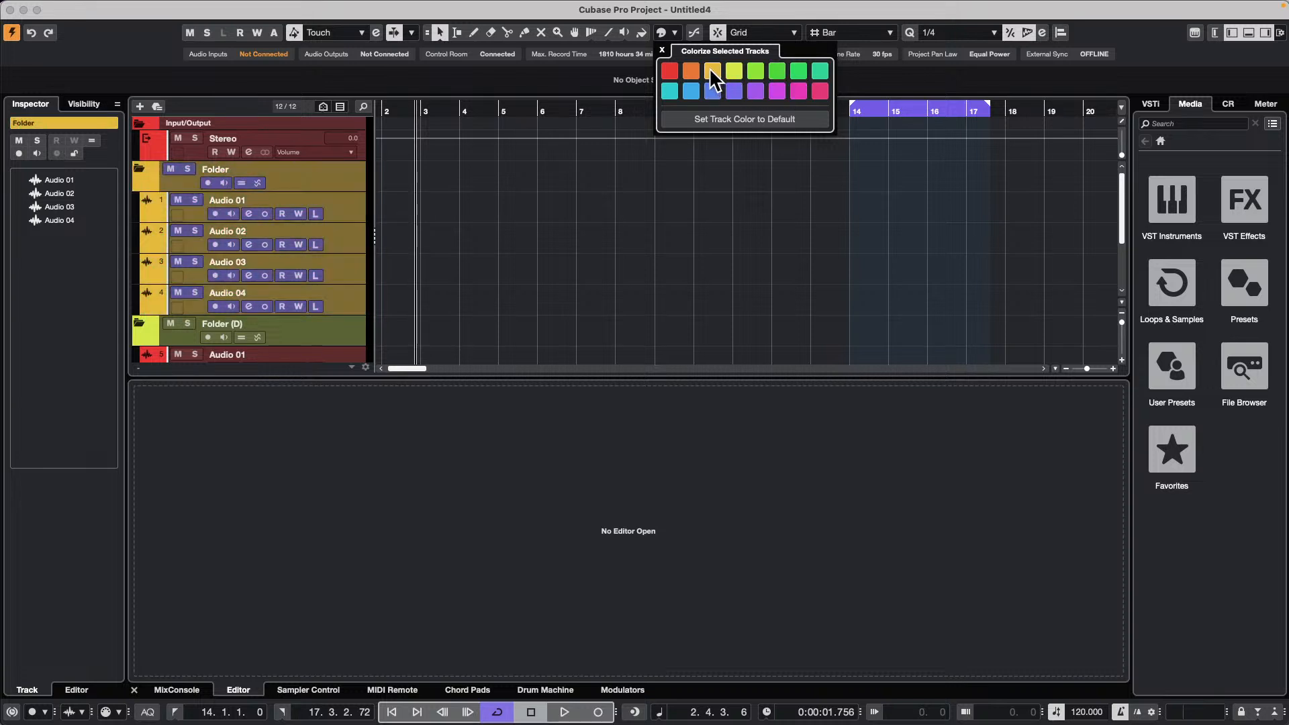
click(666, 69)
click(669, 88)
click(748, 69)
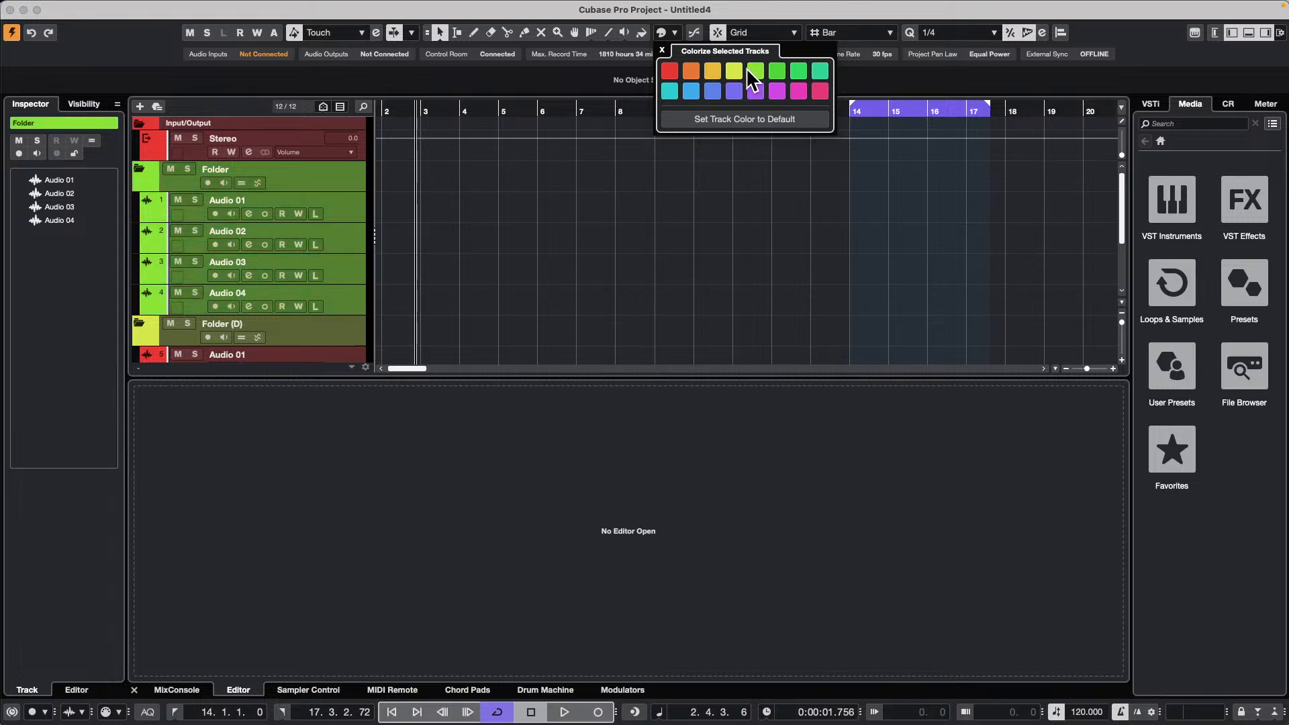
click(756, 86)
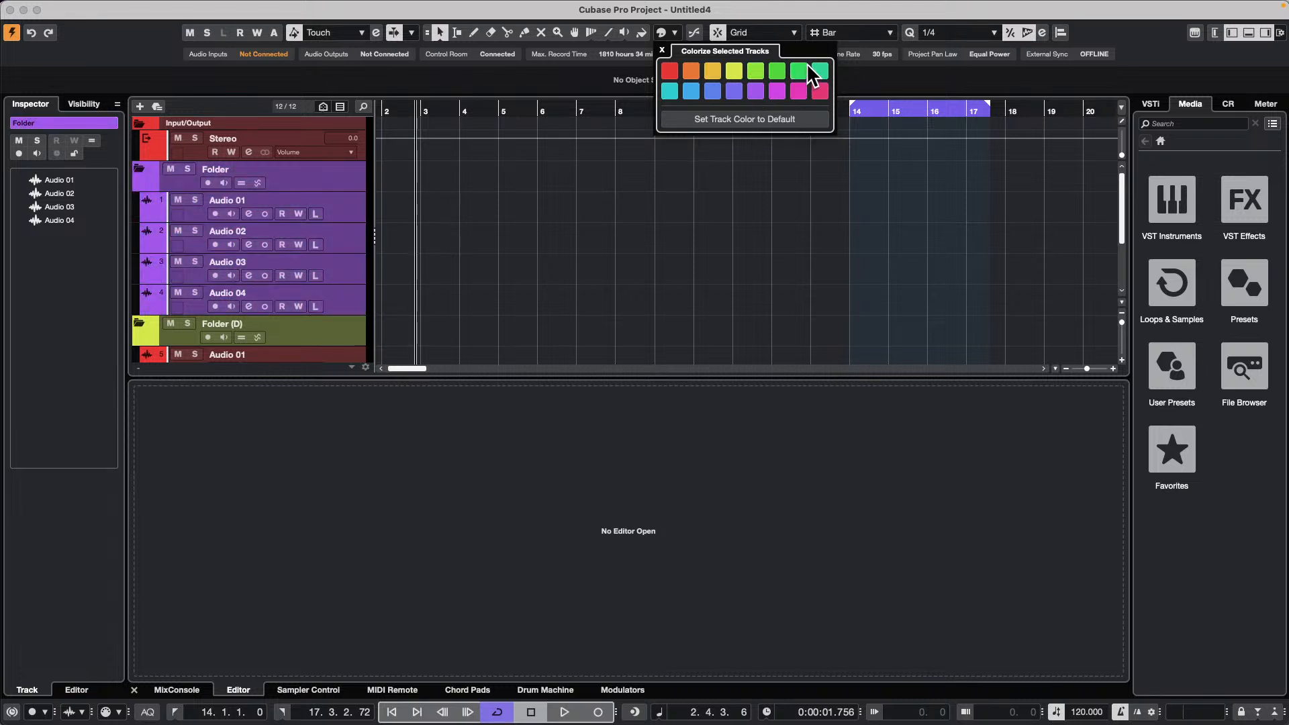
click(775, 71)
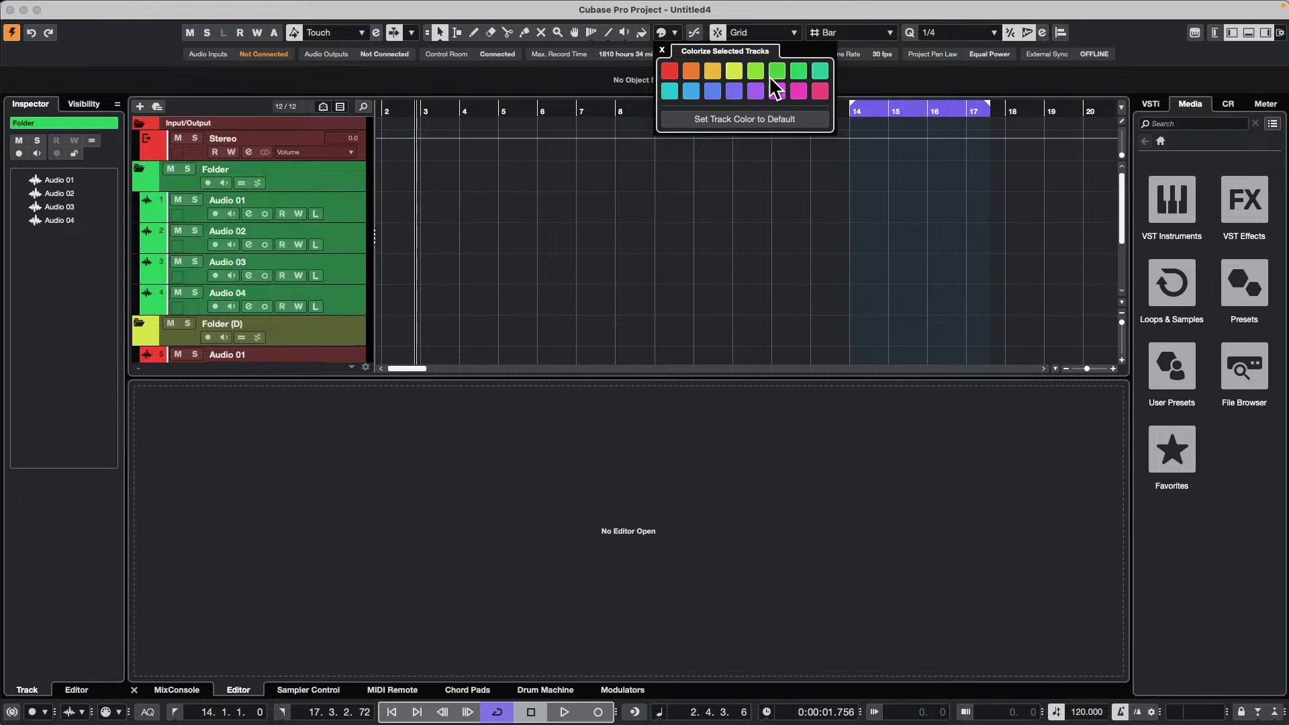
click(732, 70)
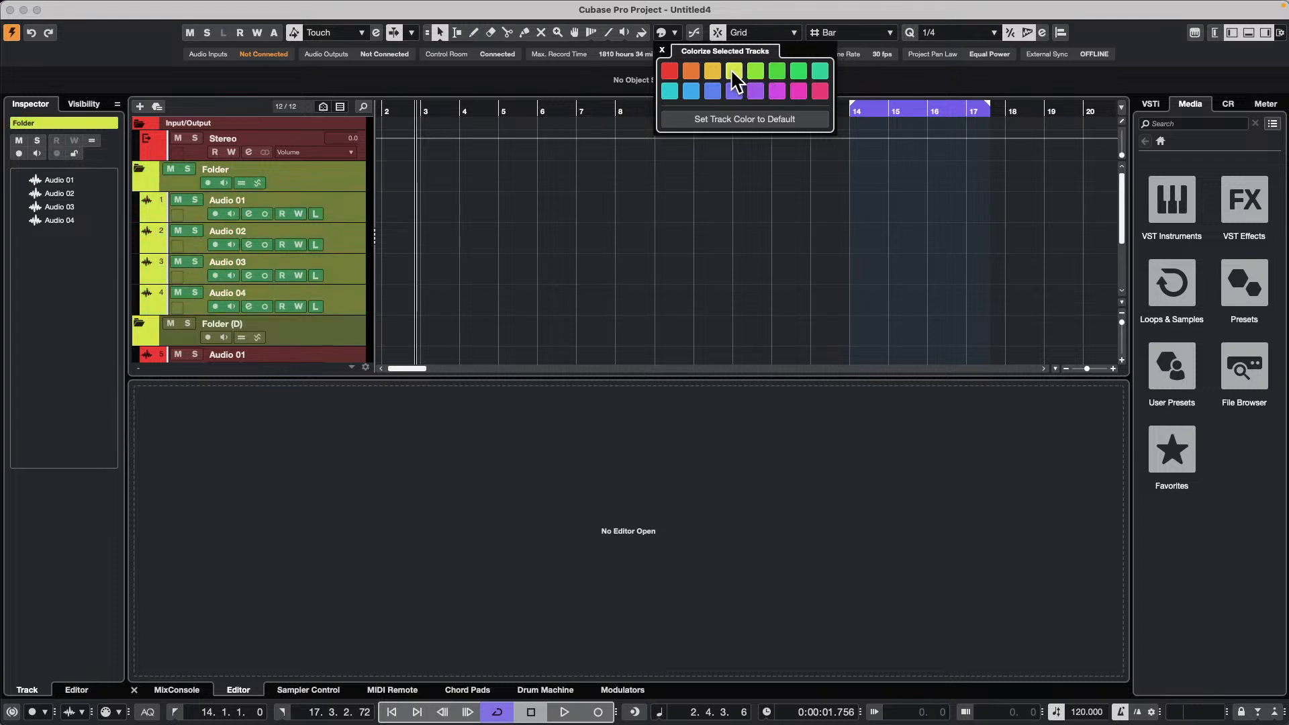
Collapse and reopen the first folder, and try further colors on it and its tracks, ending with red
click(139, 169)
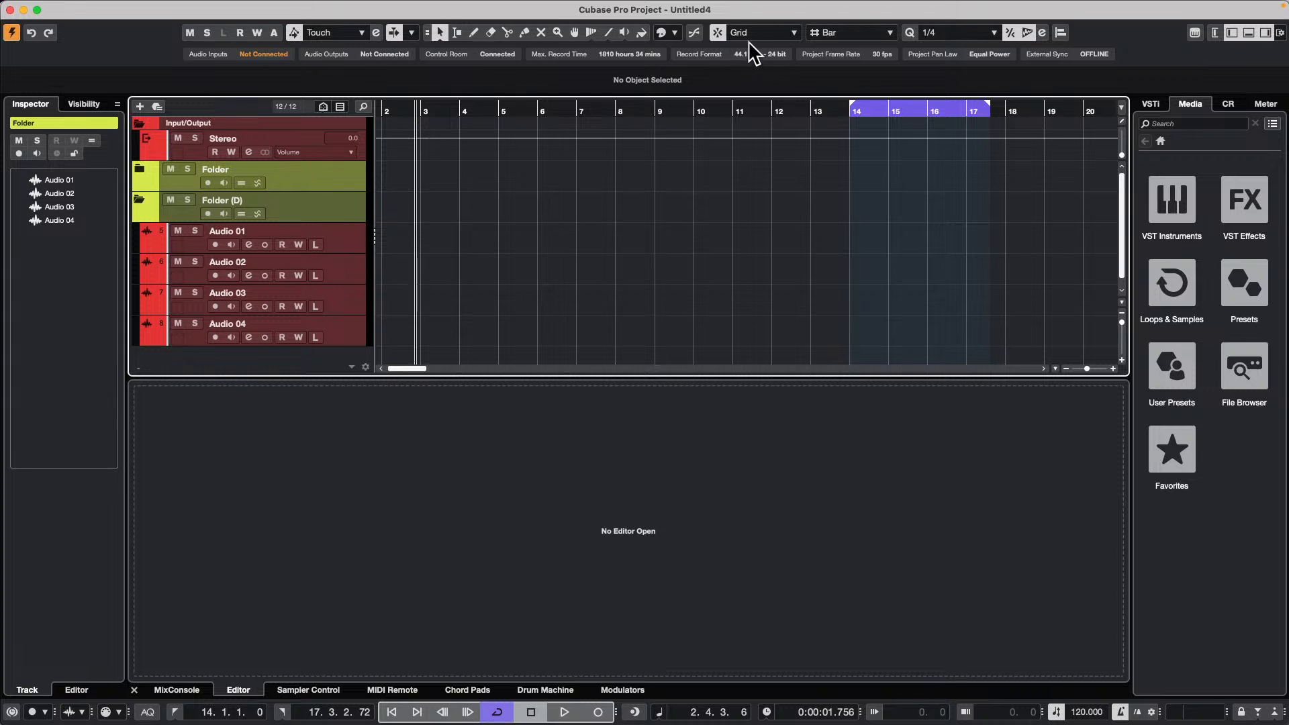
click(139, 168)
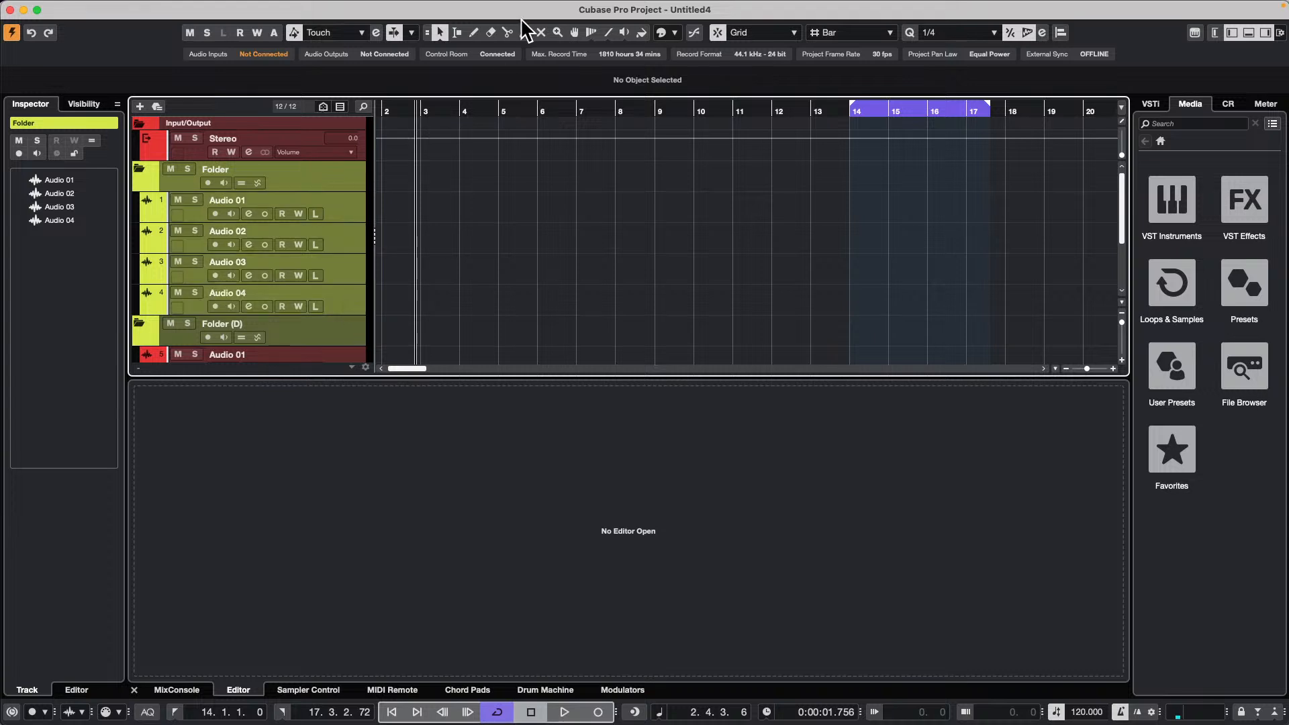
click(675, 32)
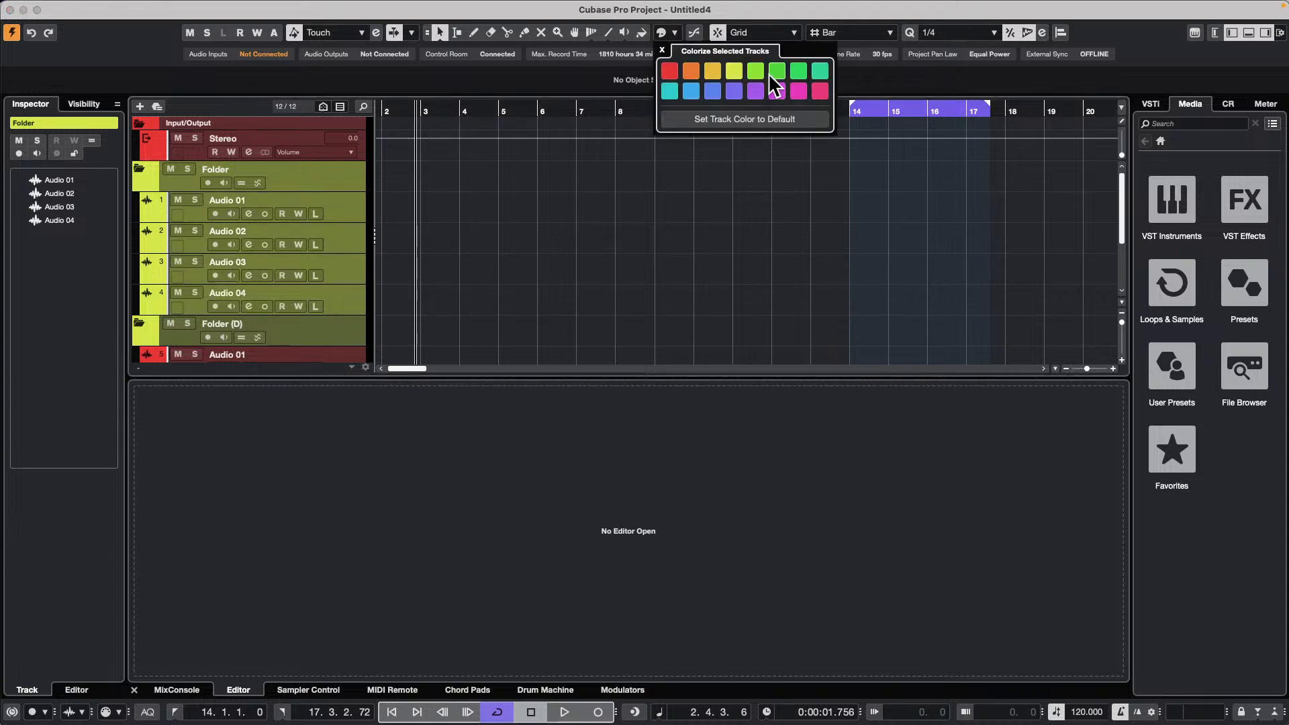
click(794, 70)
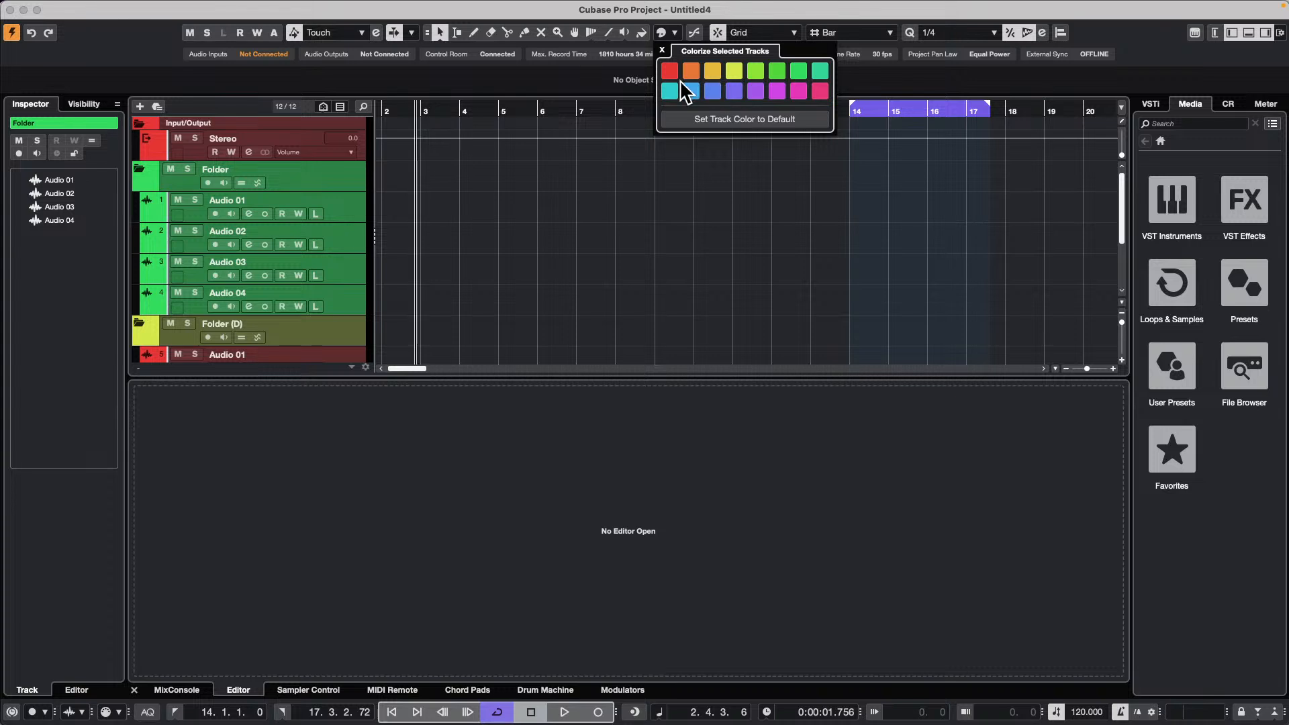
click(693, 70)
click(710, 92)
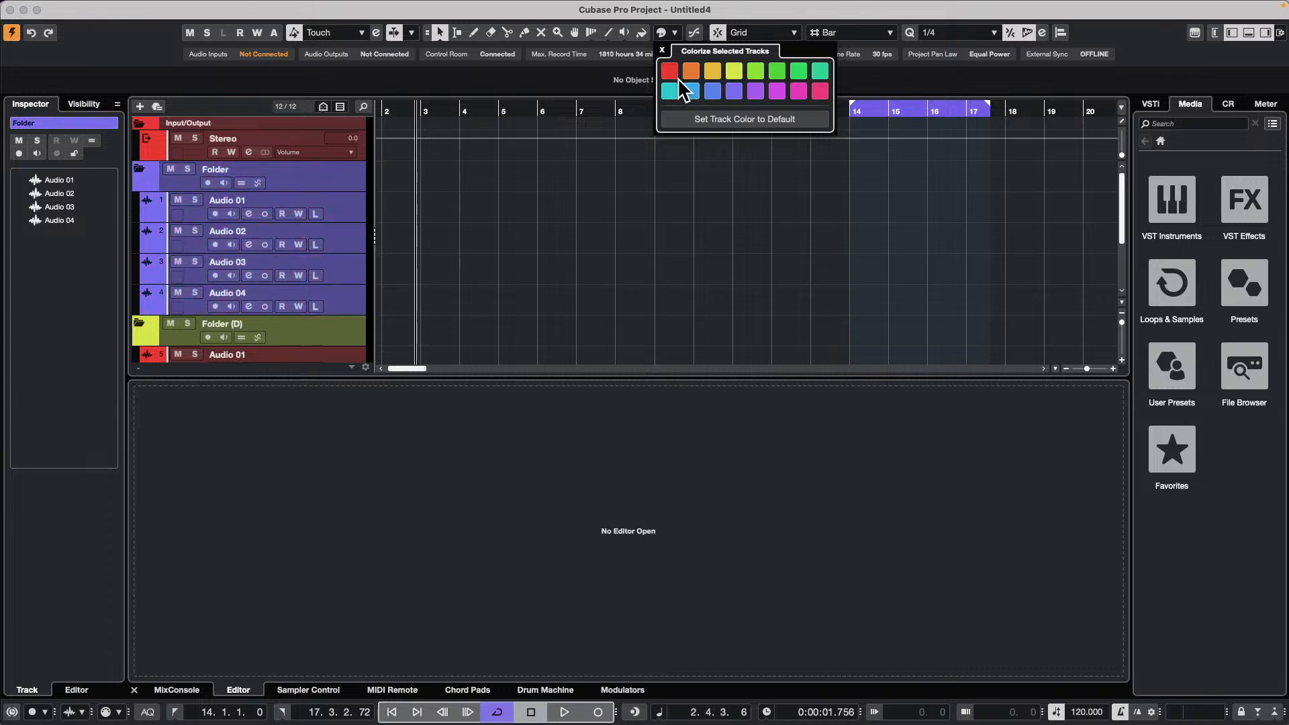
click(669, 71)
click(568, 261)
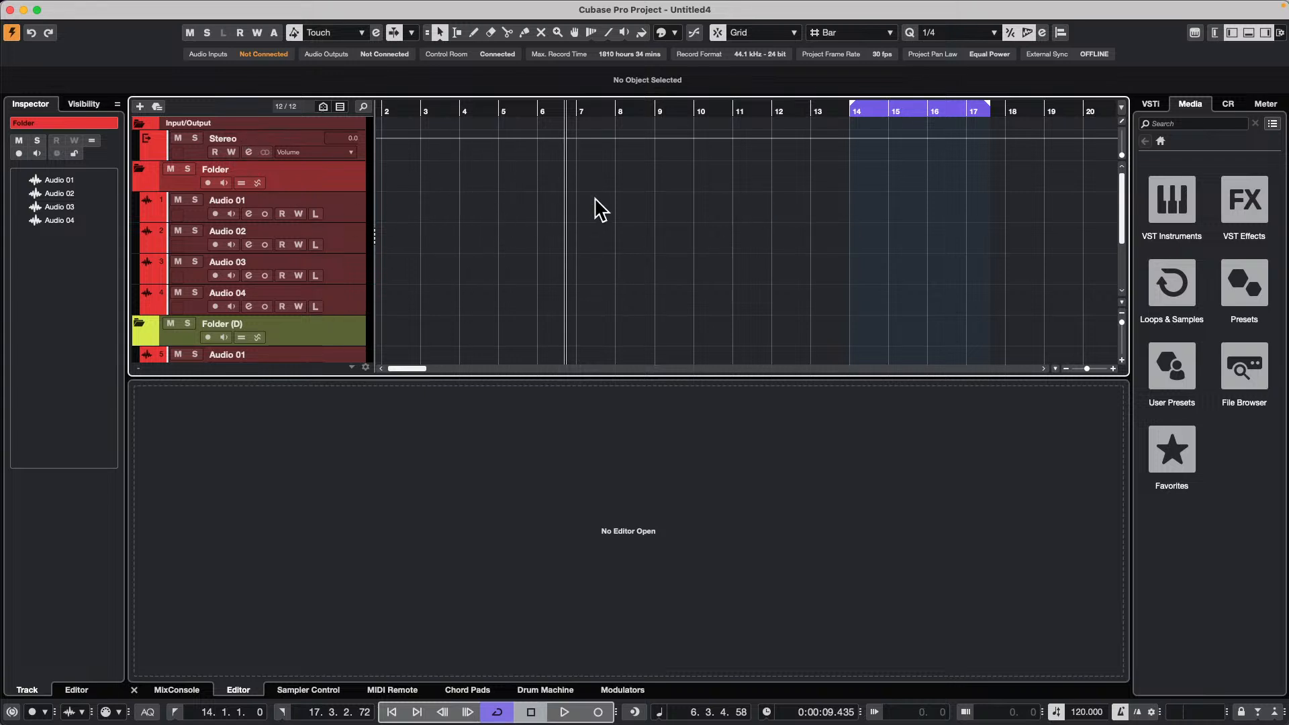
click(512, 191)
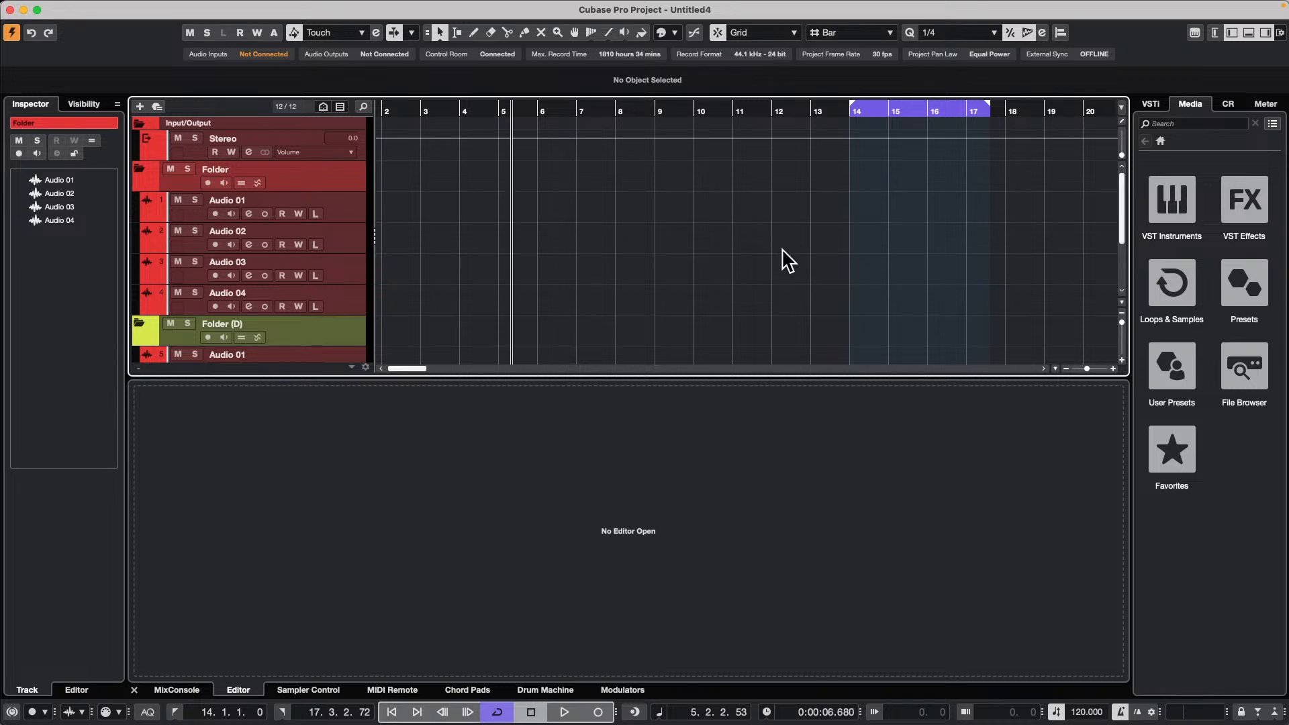
click(550, 207)
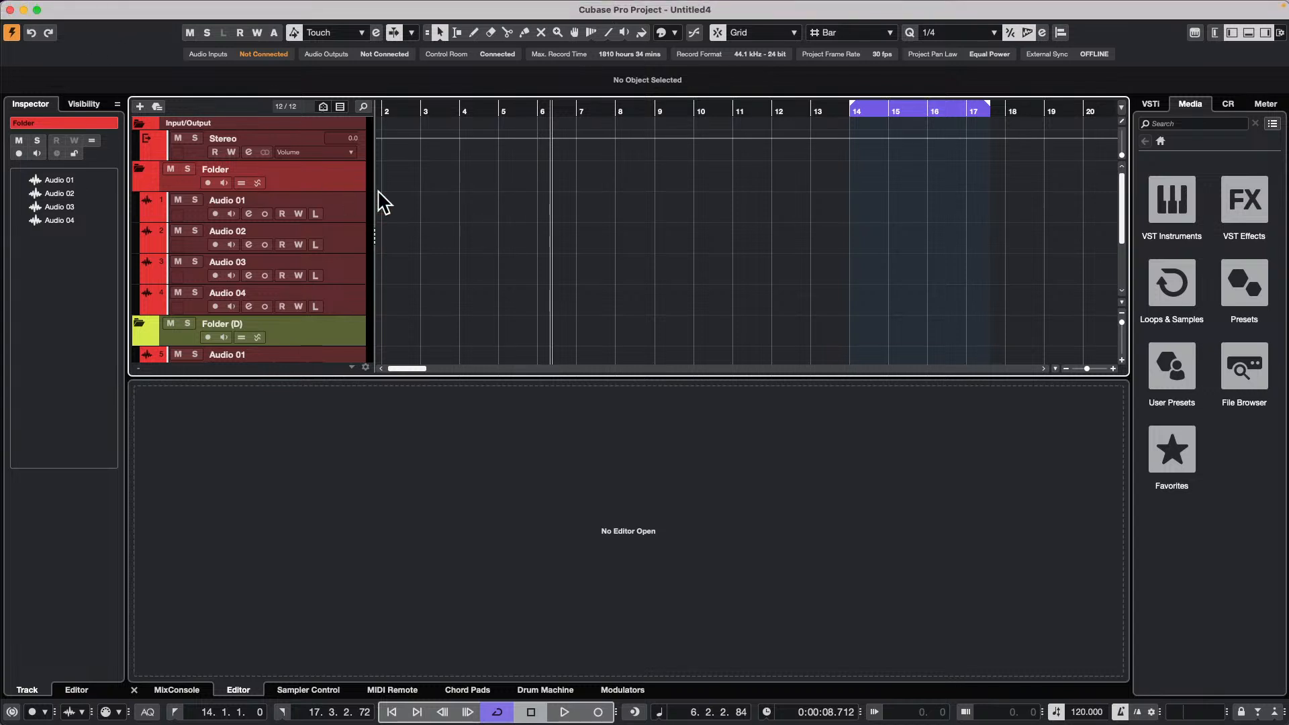
Place the Tech_House_Bass_Loop_09_125bpm_G_BODTH loop on the first folder's Audio 01 track at bar 2 and set the locators around it
click(1171, 287)
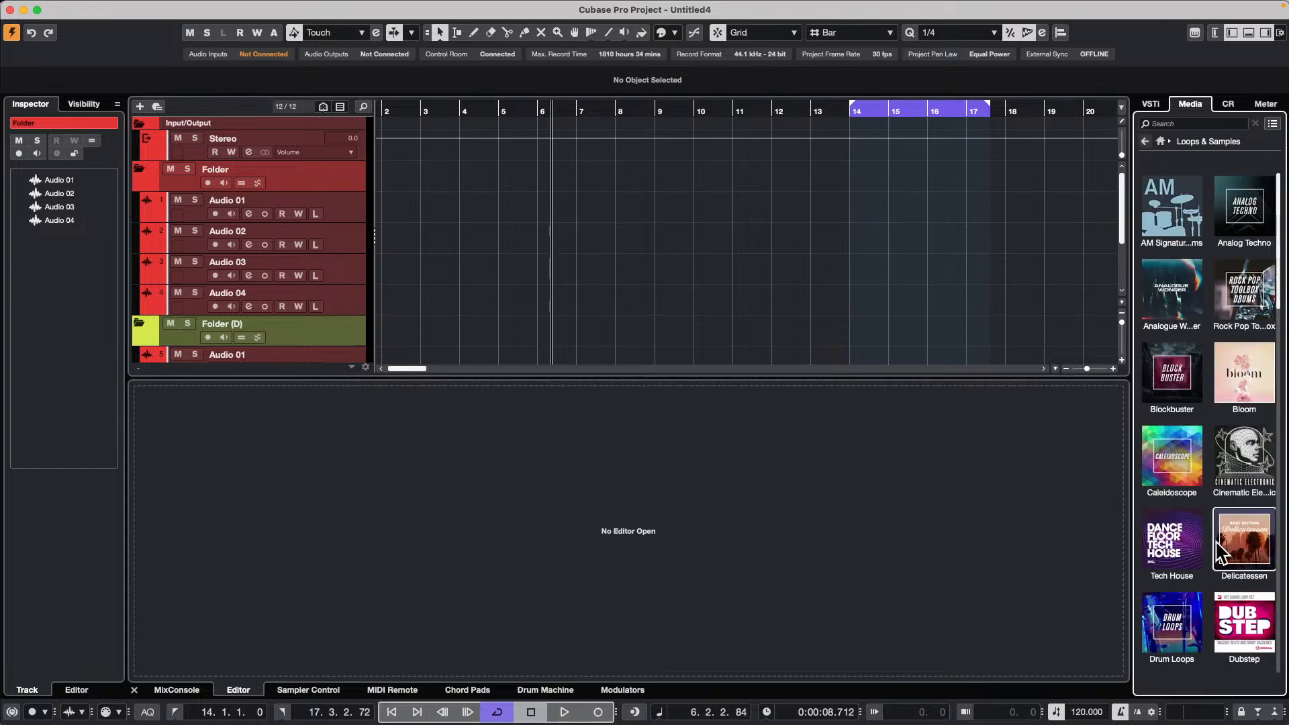
click(1189, 537)
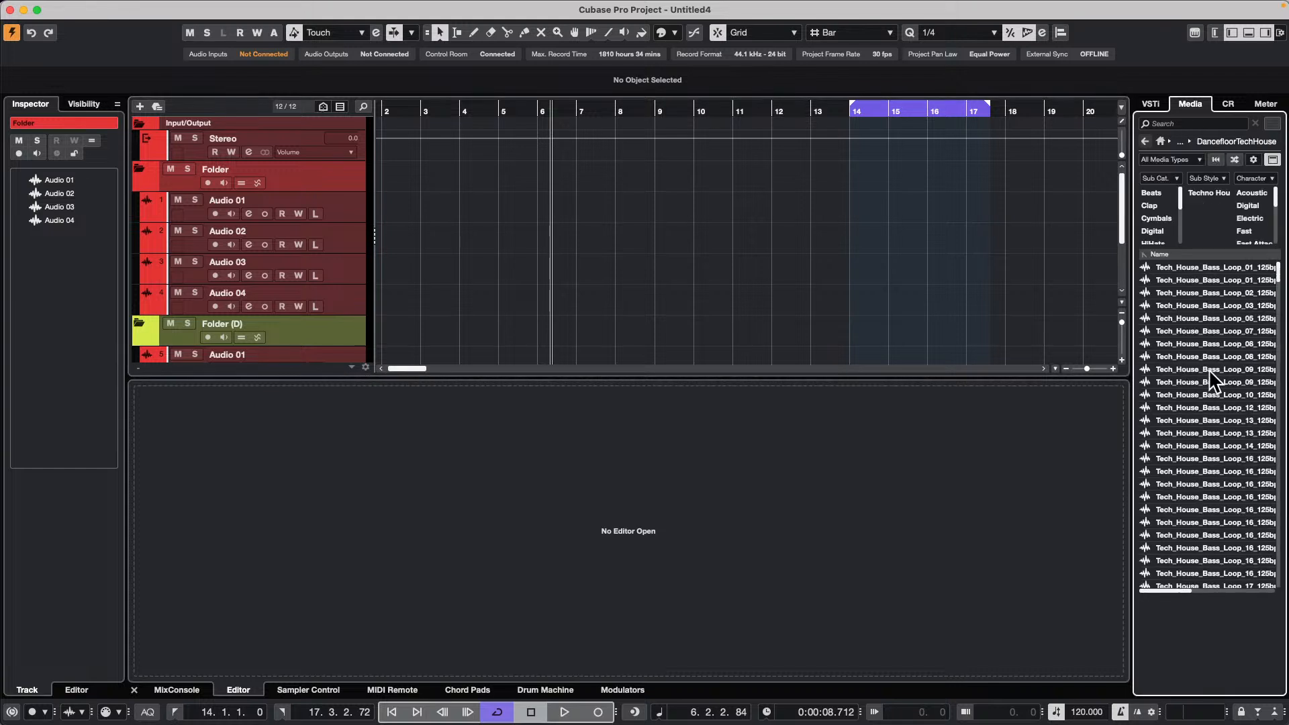
drag(1205, 382, 427, 176)
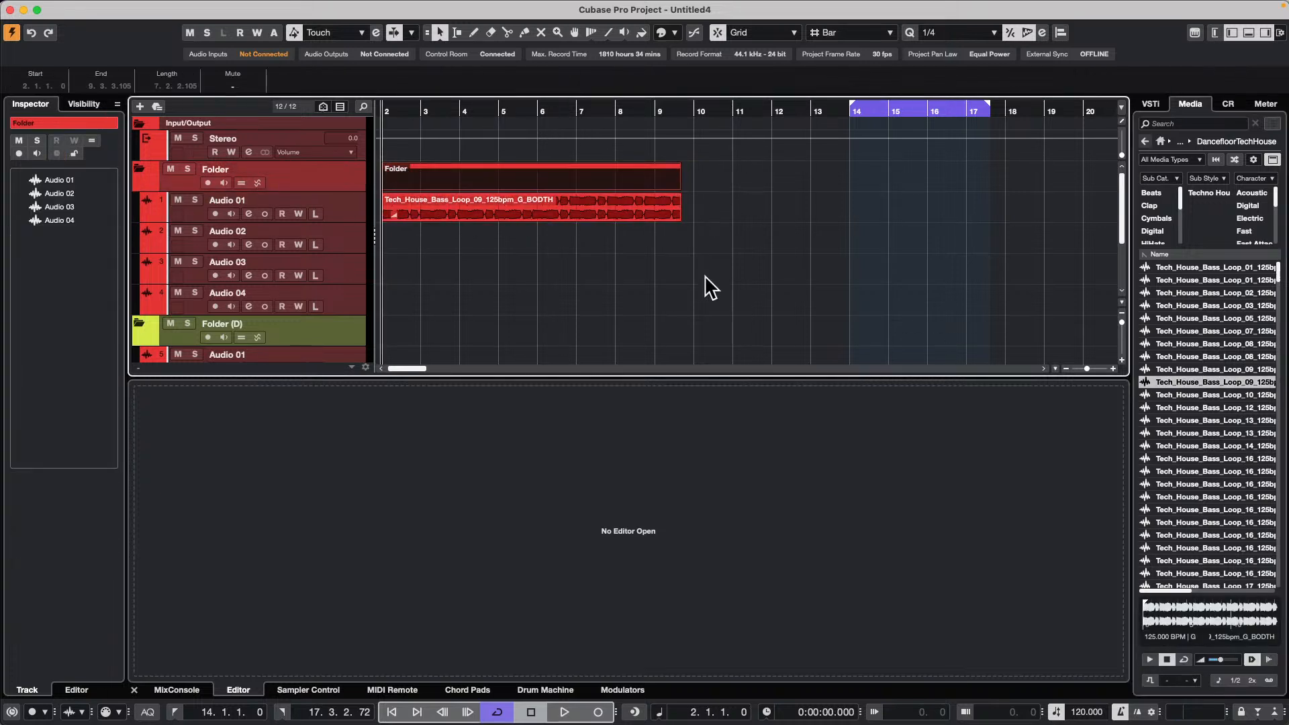
click(508, 216)
key(p)
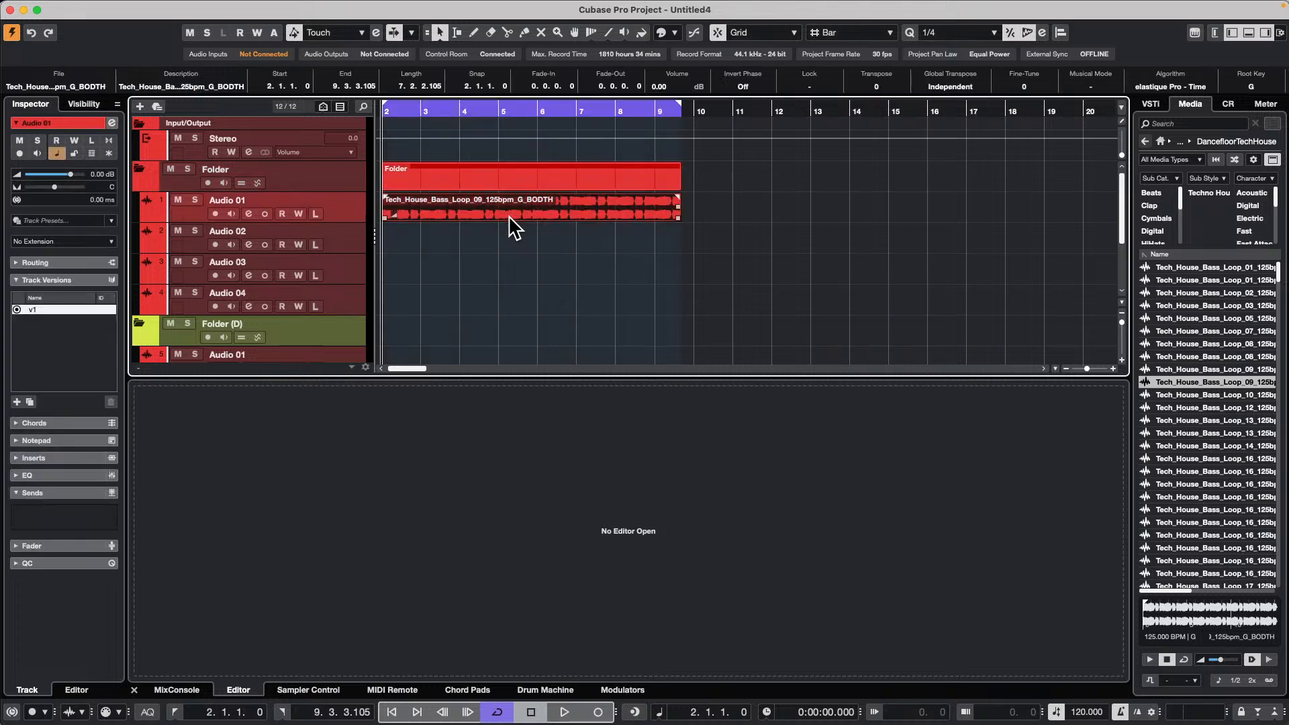
Open the audio mixdown export and name the file "mixdown folder"
click(89, 8)
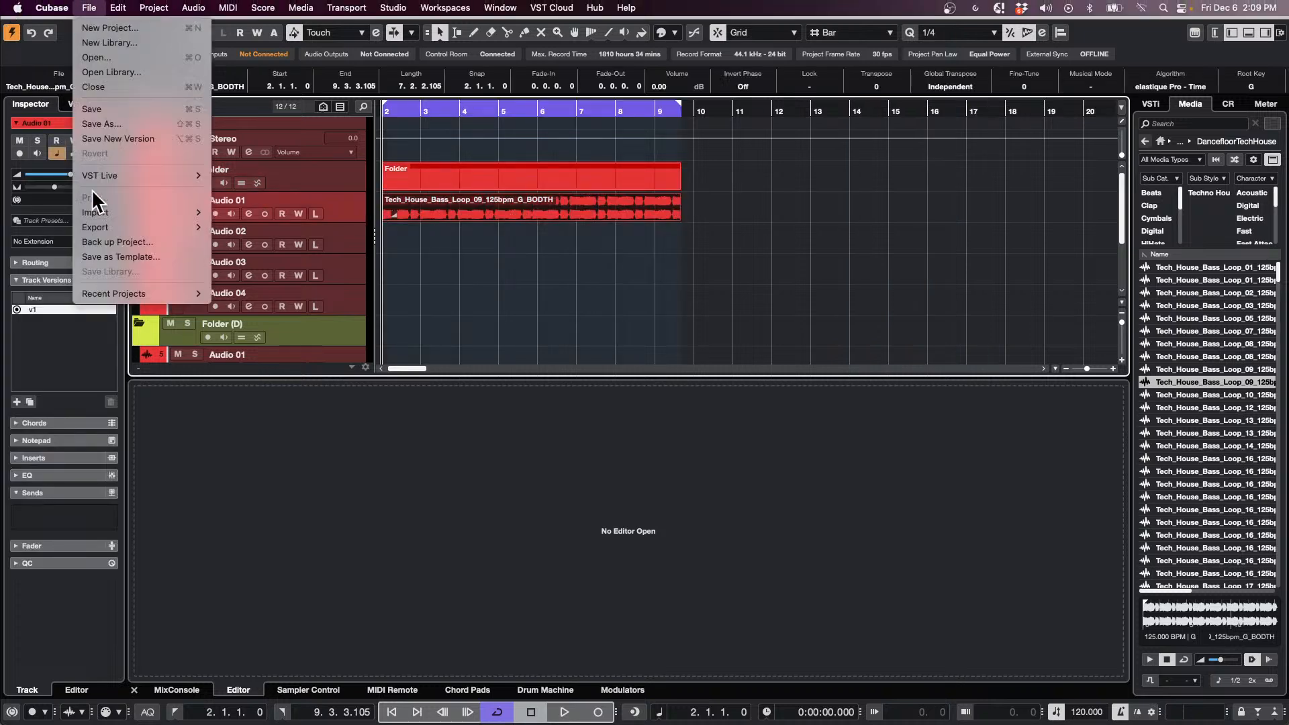
mouse_move(107, 229)
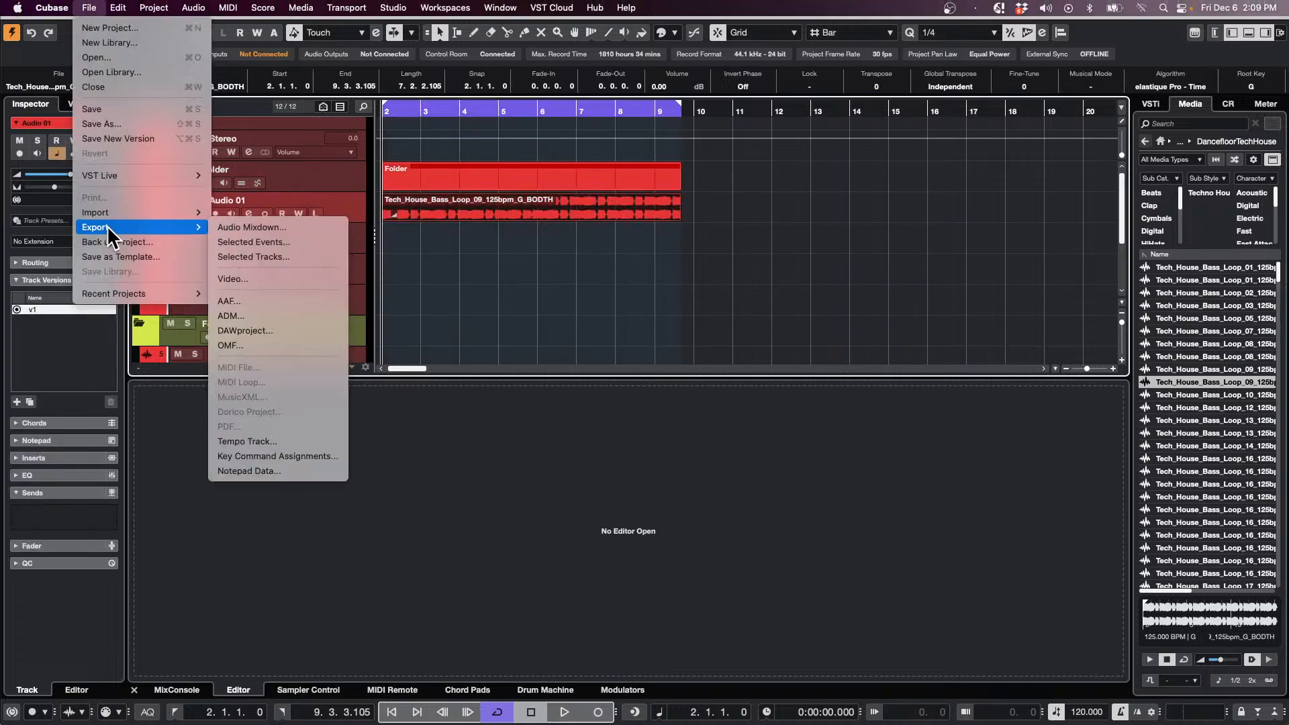
click(249, 228)
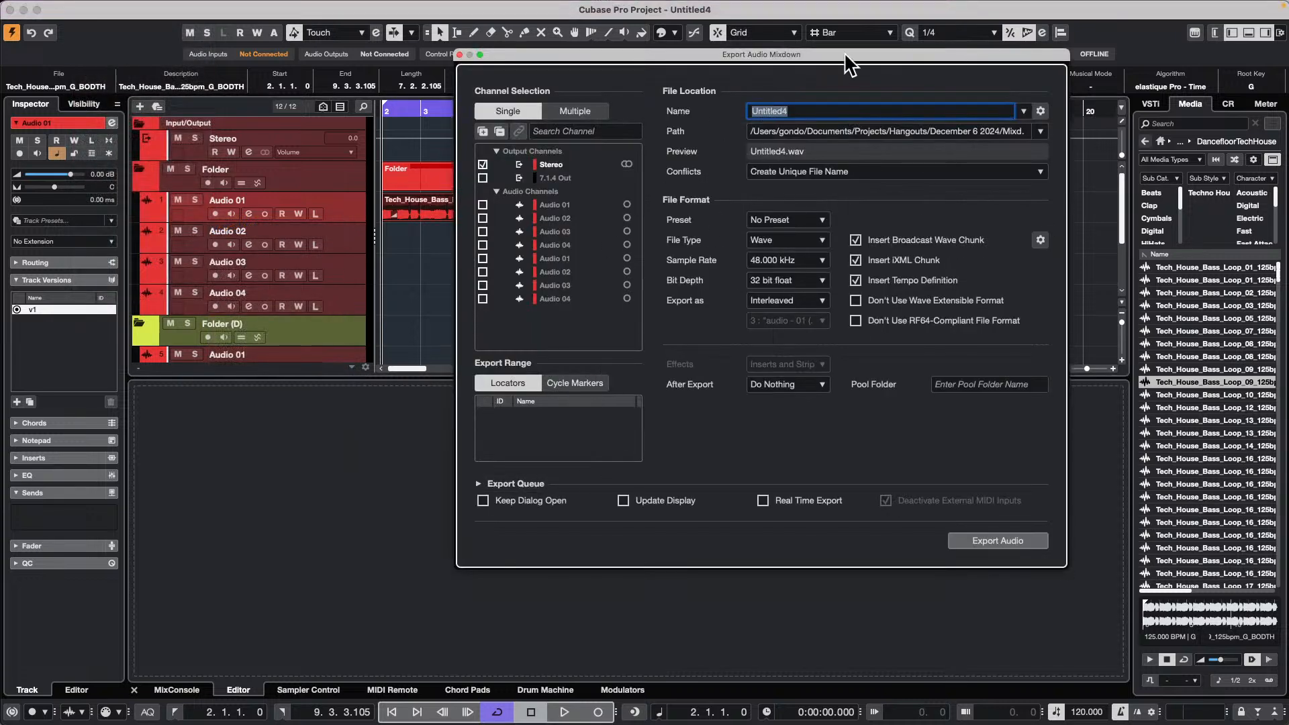
click(822, 108)
drag(822, 109, 702, 108)
text(mixdown folder)
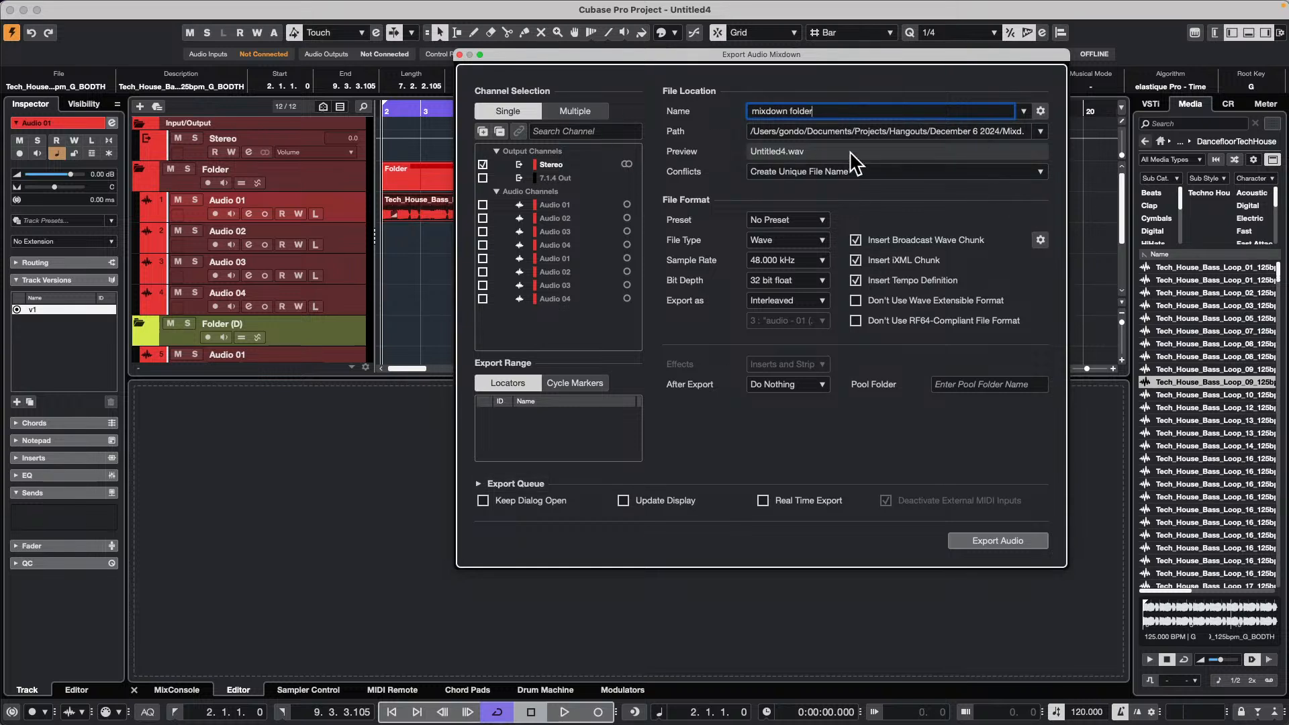
Set the export path to the Project Mixdown Folder
click(1042, 131)
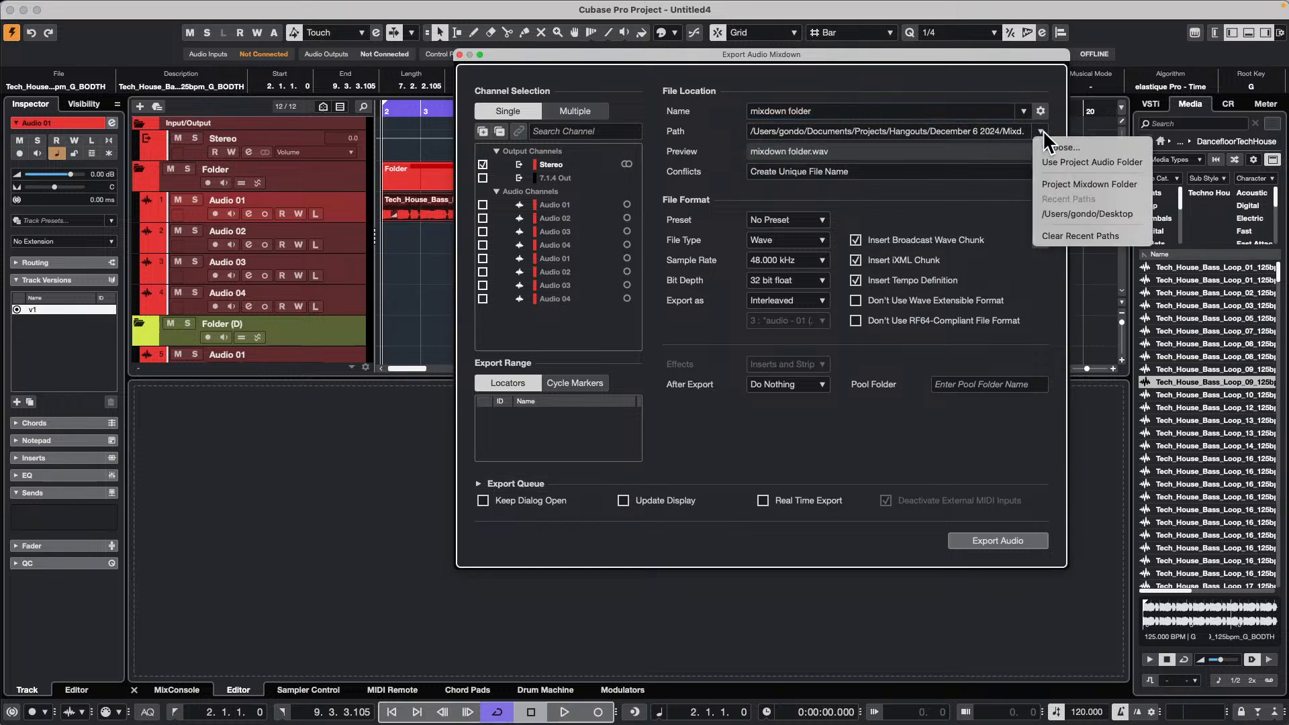
click(1116, 184)
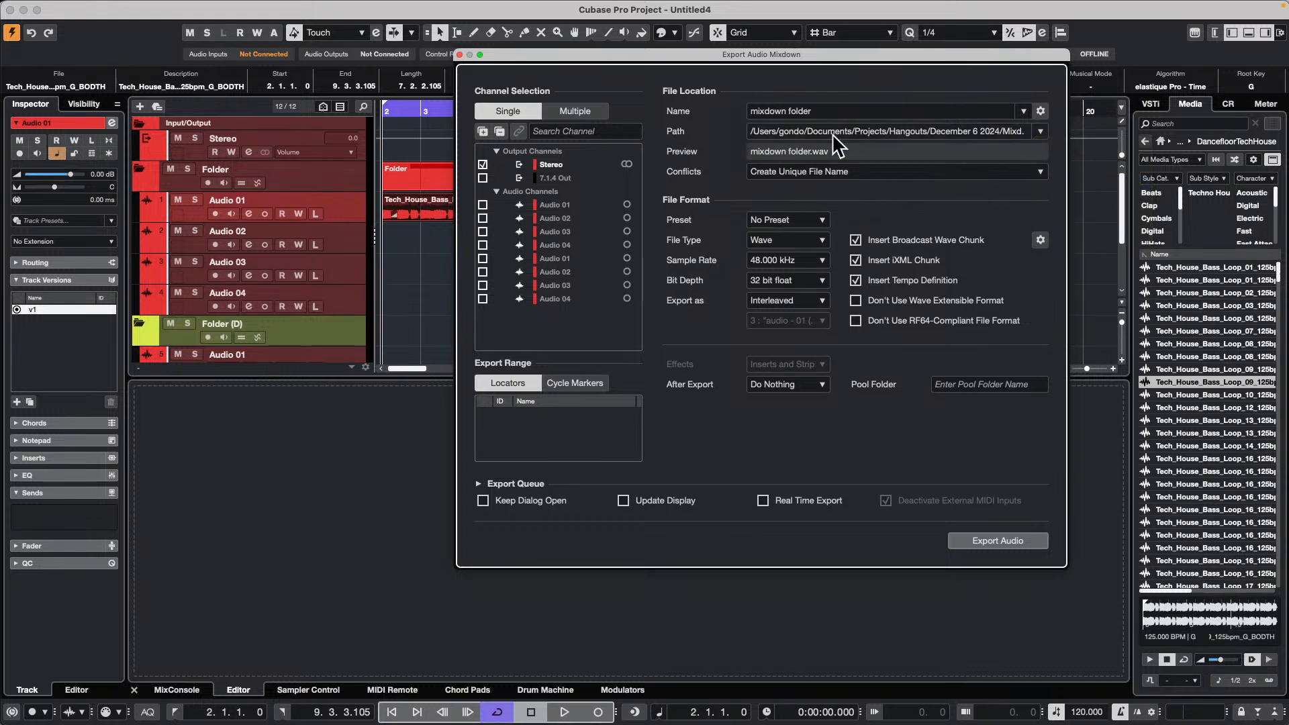
click(1040, 131)
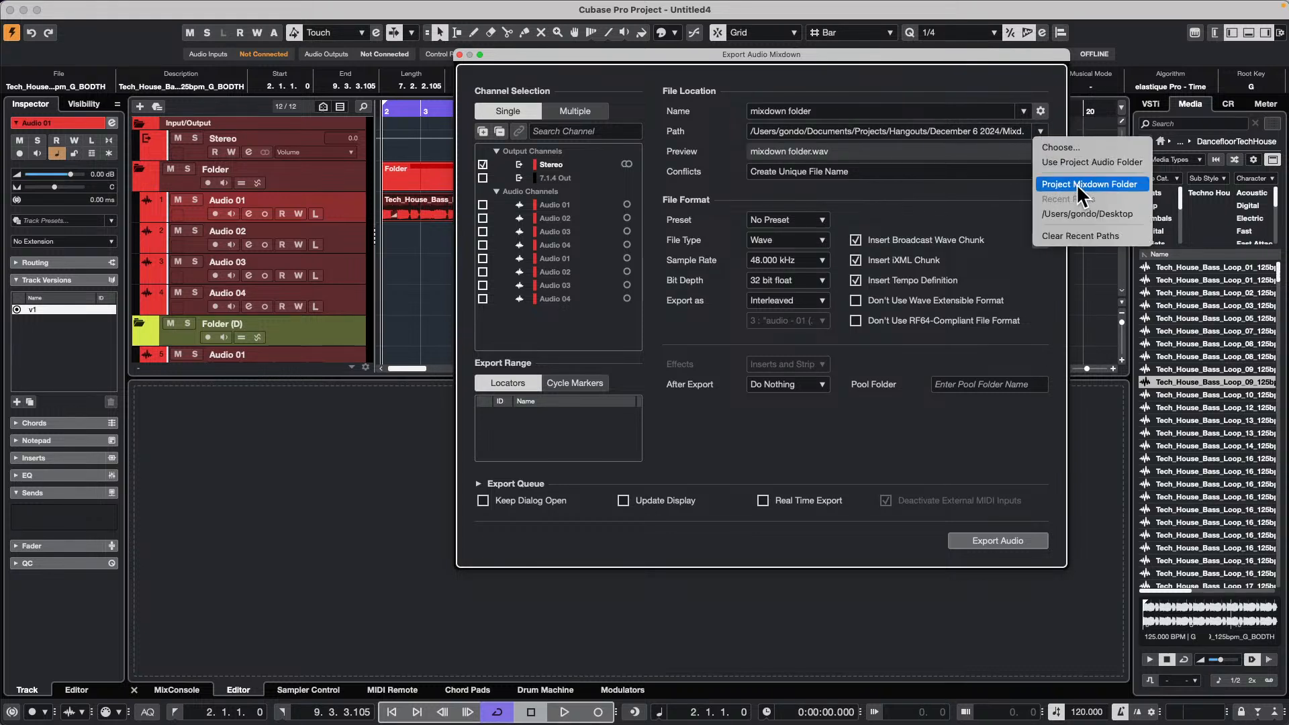
click(1077, 183)
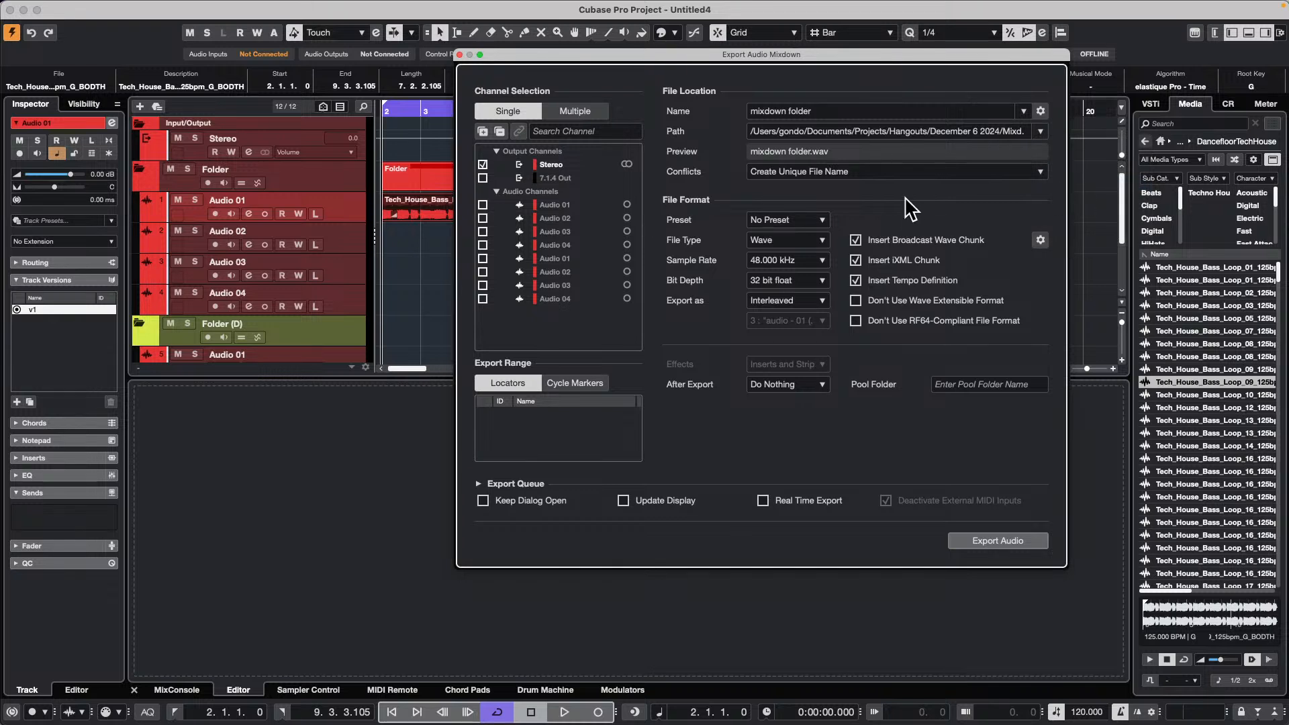
Expand the export queue, enlarge the export window to make room for it, and add the "mixdown folder" job to the queue
click(479, 484)
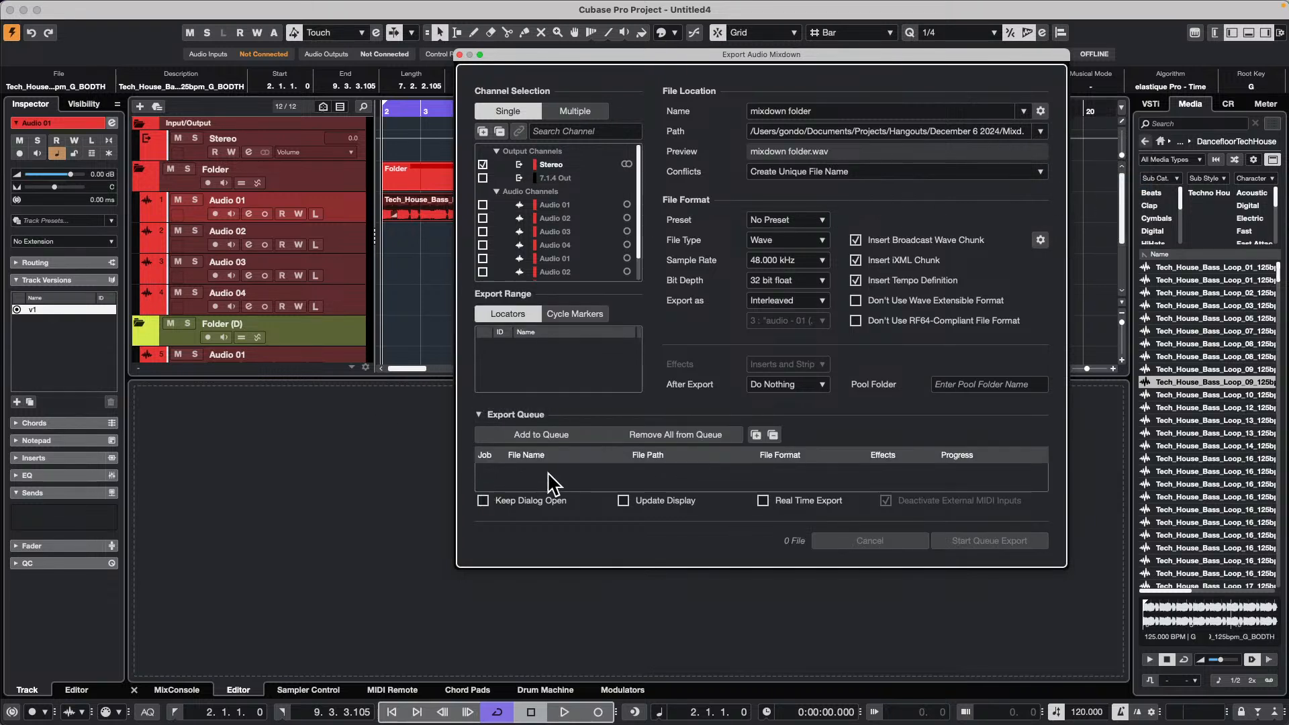
click(480, 415)
click(479, 483)
drag(783, 568, 776, 651)
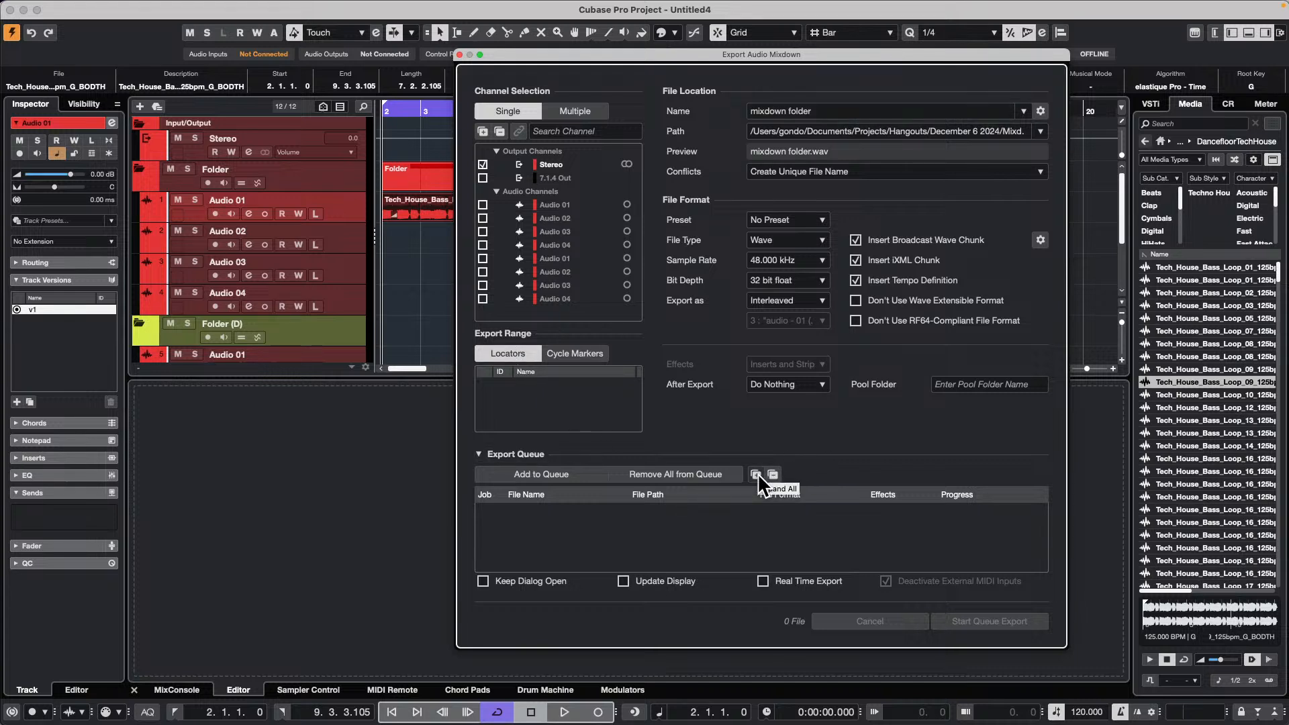
click(554, 474)
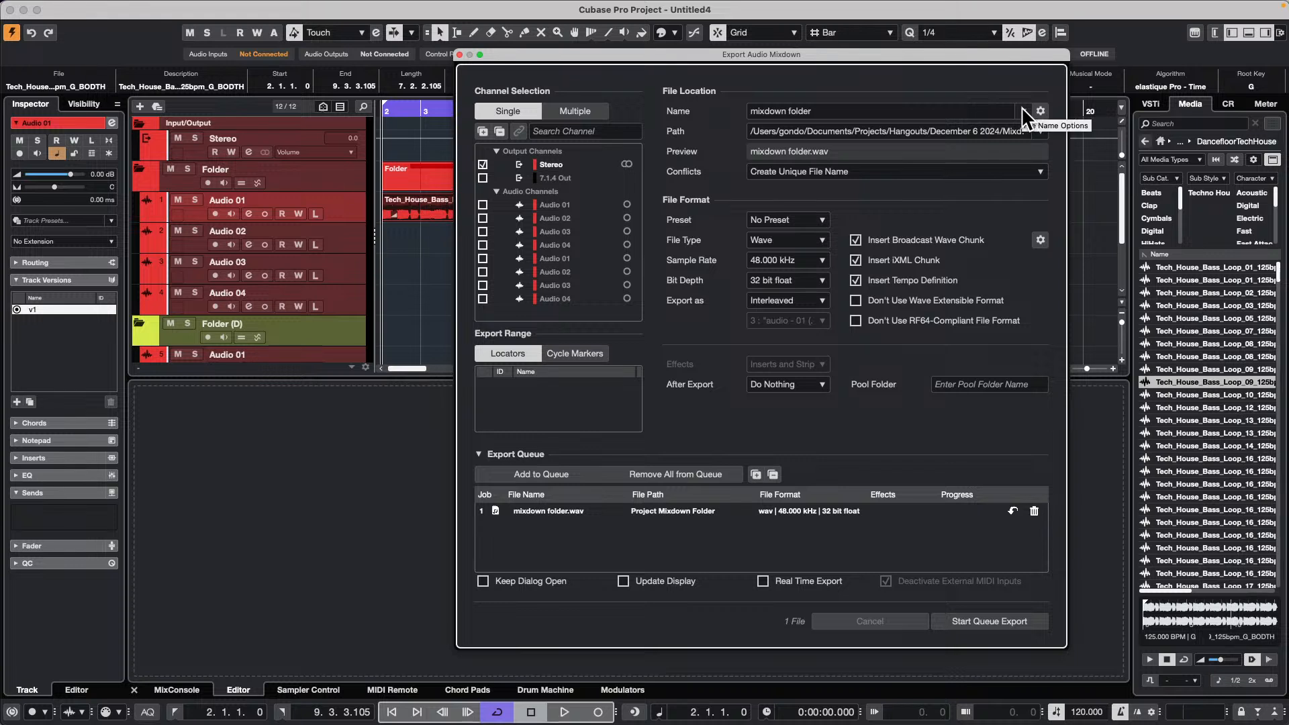
Change the export file name to "mixdown desktop"
click(845, 111)
click(844, 109)
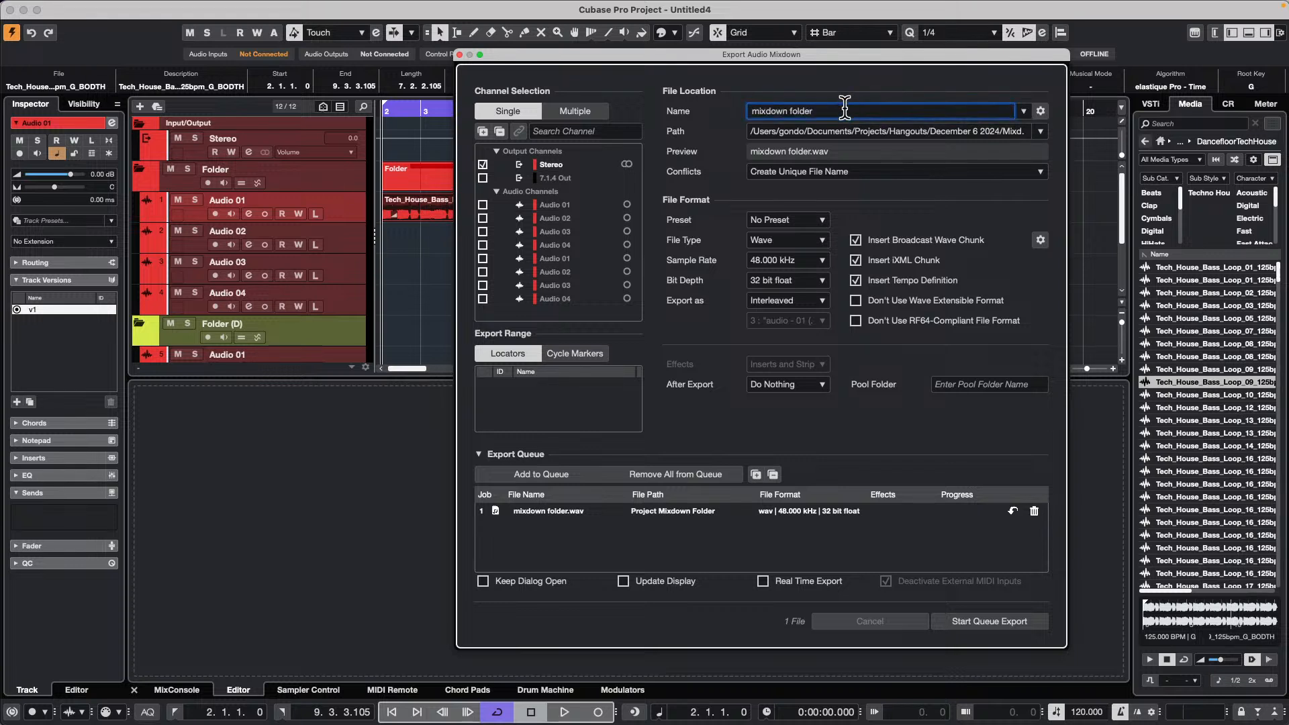
key(BackSpace)
key(BackSpace)
key(BackSpace)
key(BackSpace)
key(BackSpace)
text(deskto)
Set the export path to the Desktop folder and add this second mixdown to the export queue
click(1041, 132)
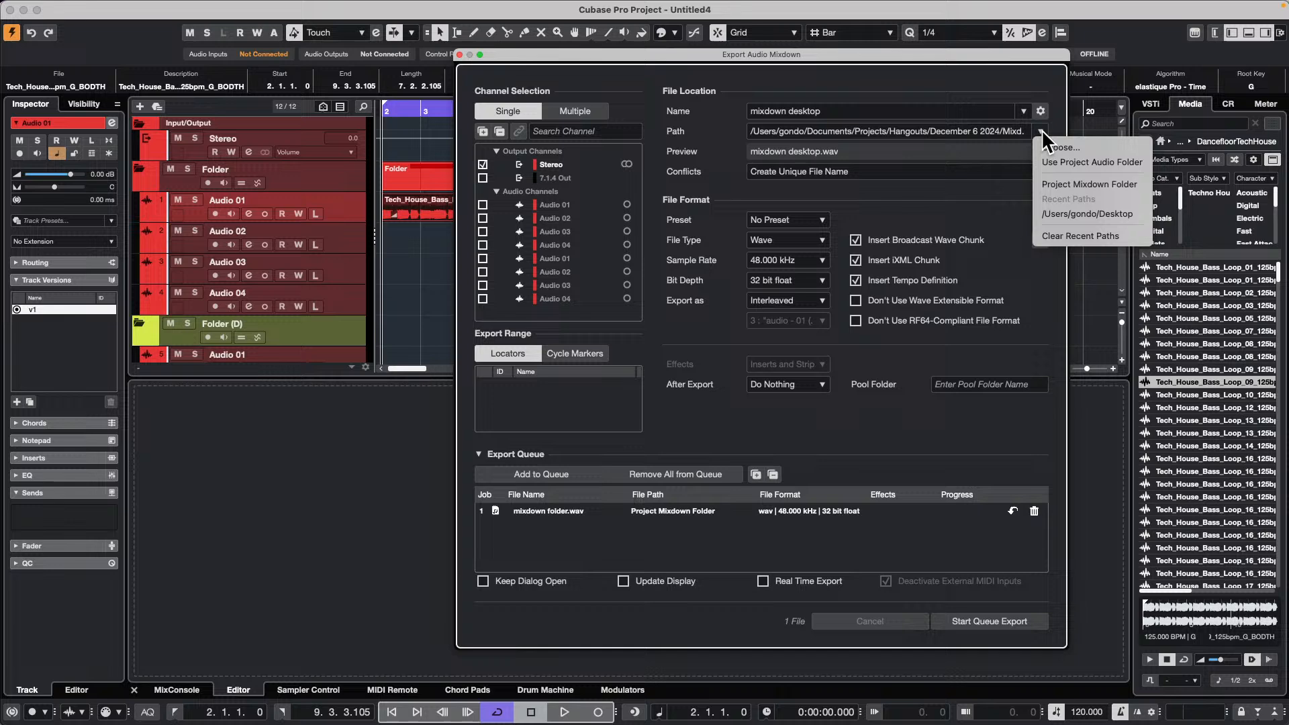
click(1072, 147)
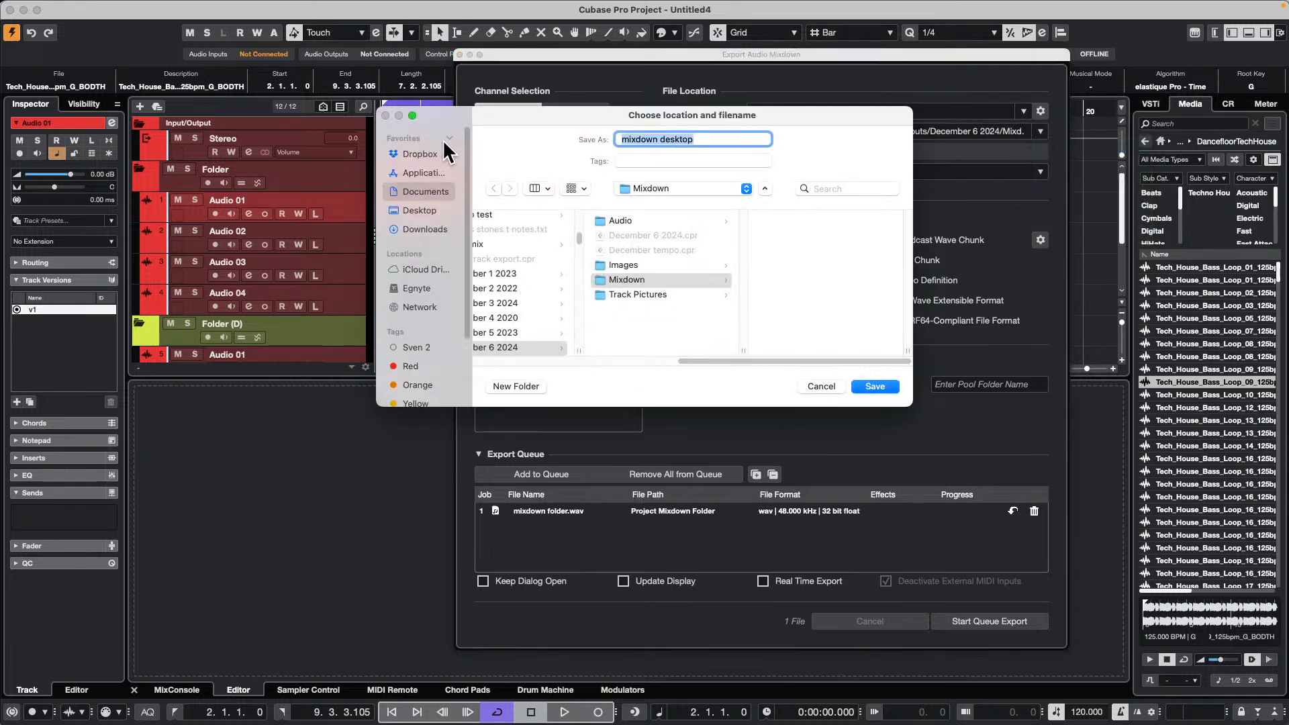
click(425, 209)
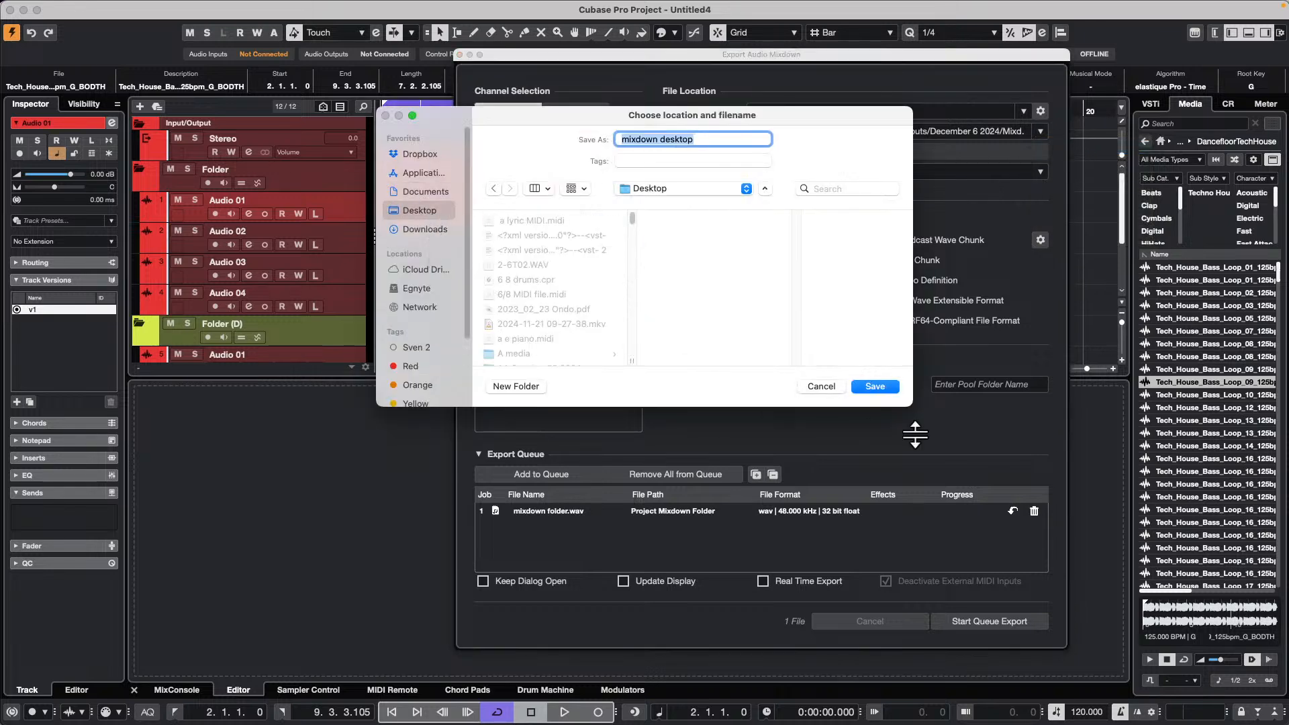
click(875, 386)
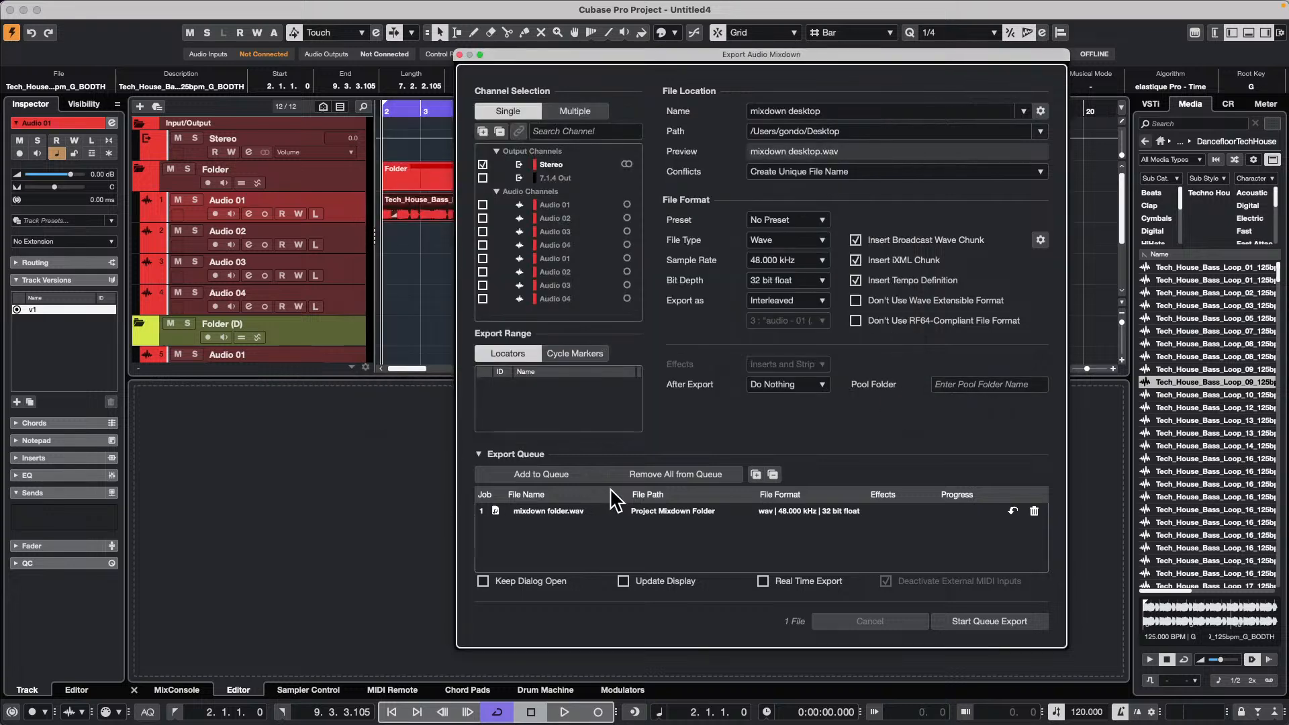
click(517, 513)
click(527, 474)
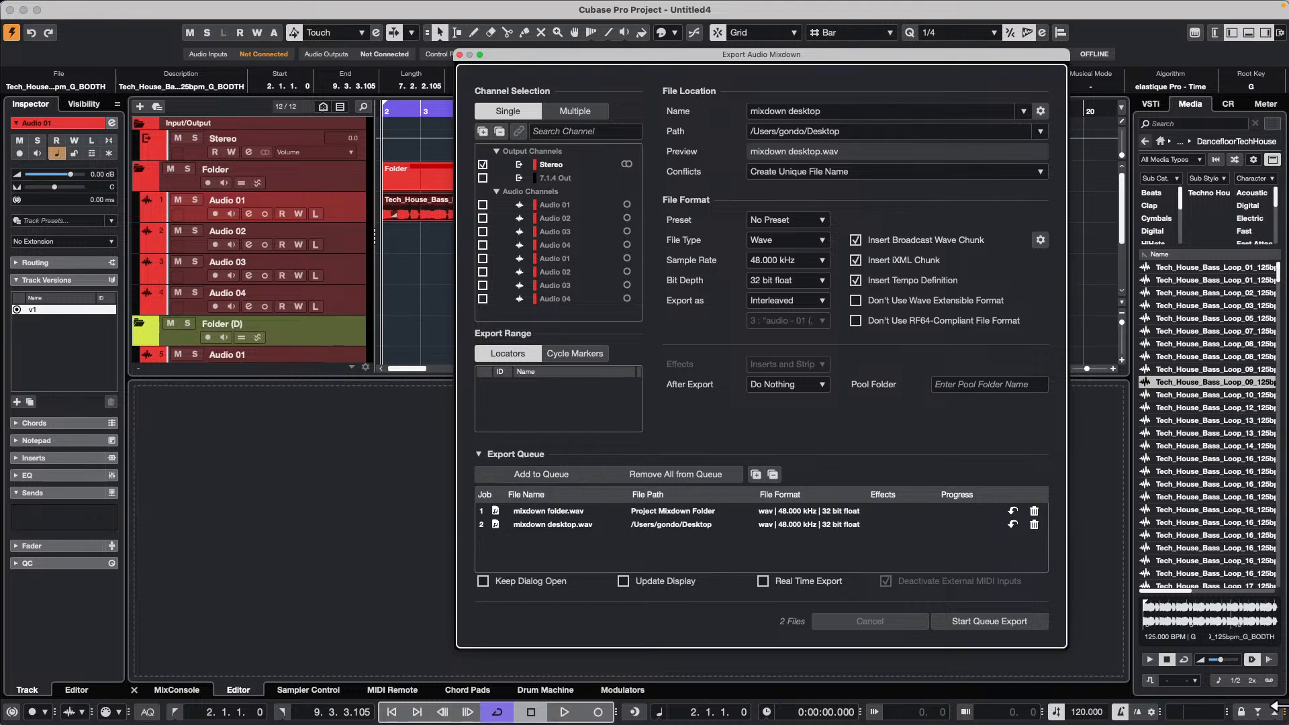
Set the after-export action to Create Audio Track and start exporting the queued mixdowns
click(778, 386)
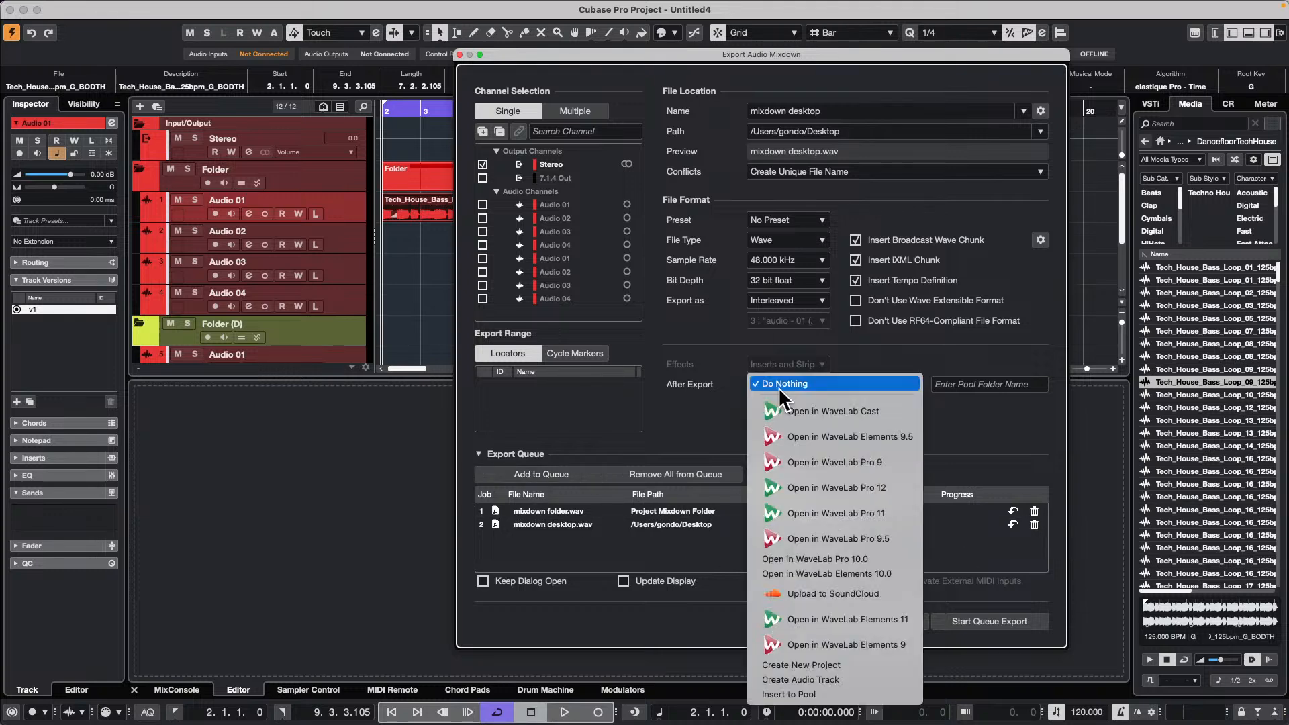
click(840, 676)
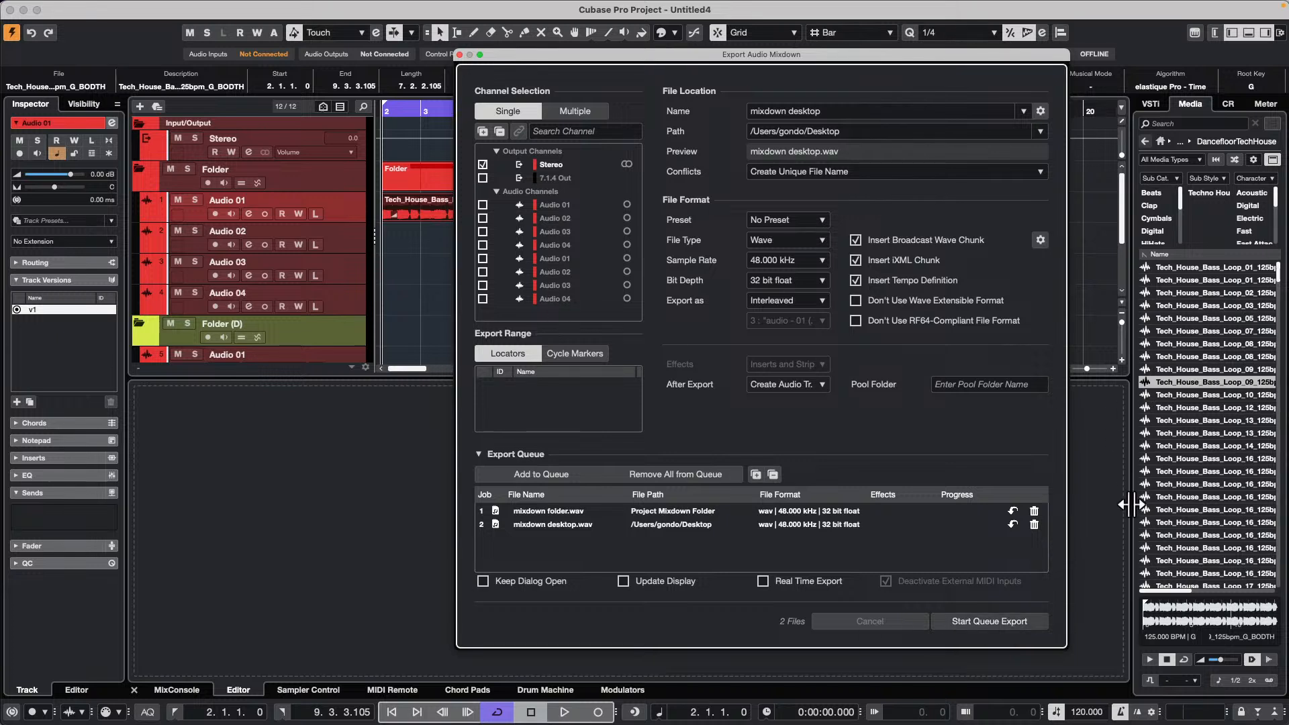
click(1018, 626)
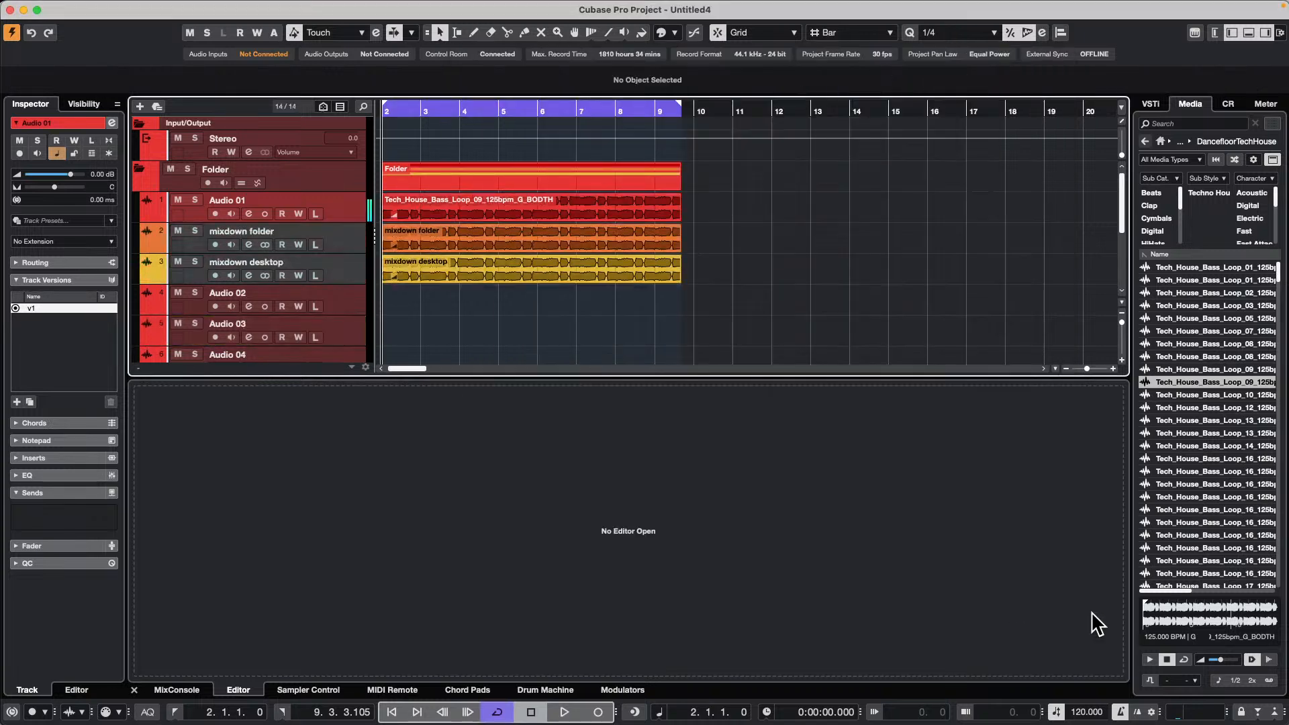
Examine the file paths of both exported mixdowns in the Pool's Audio folder, widening the Pool window to read them, and close it
click(465, 236)
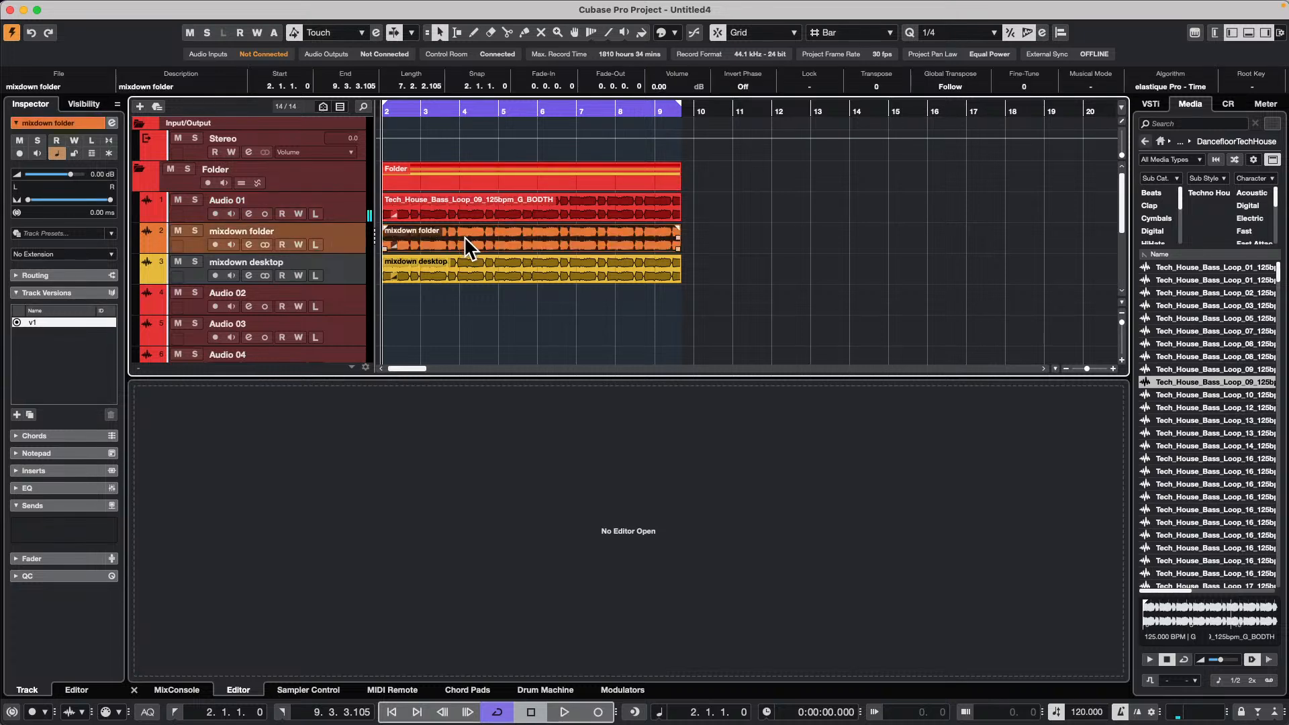
key(super+p)
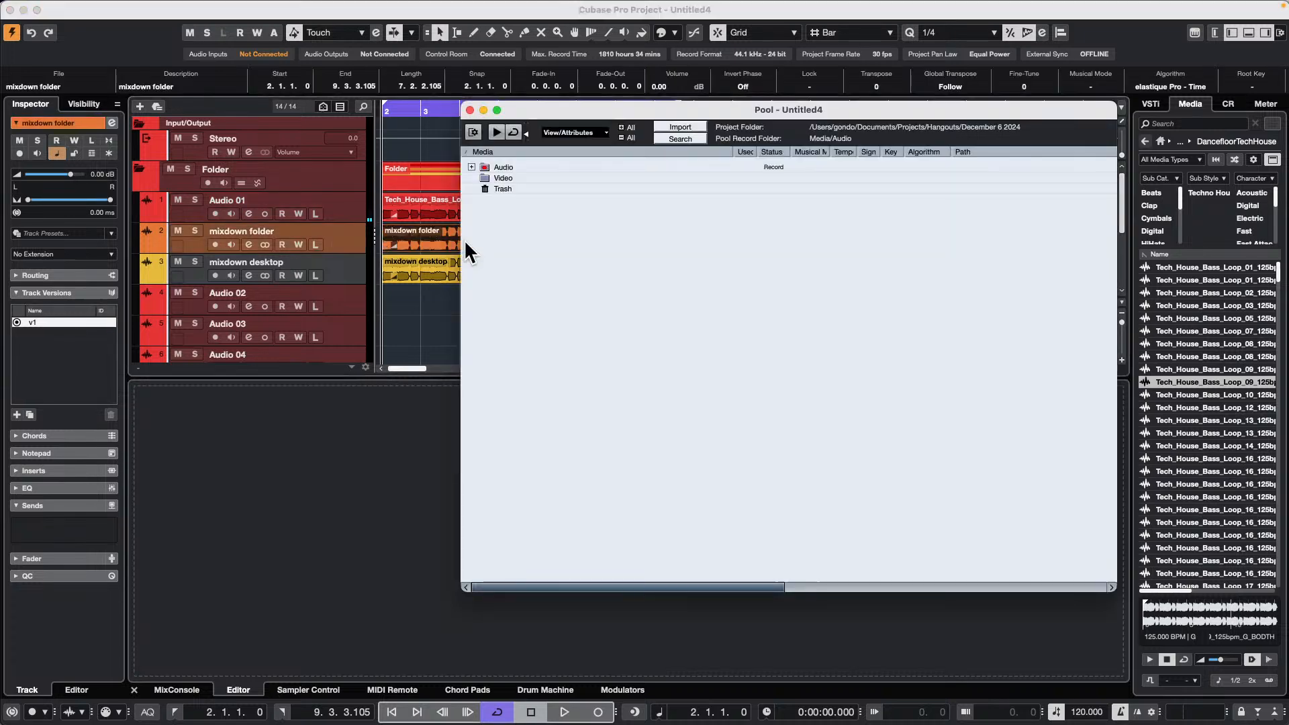
click(471, 166)
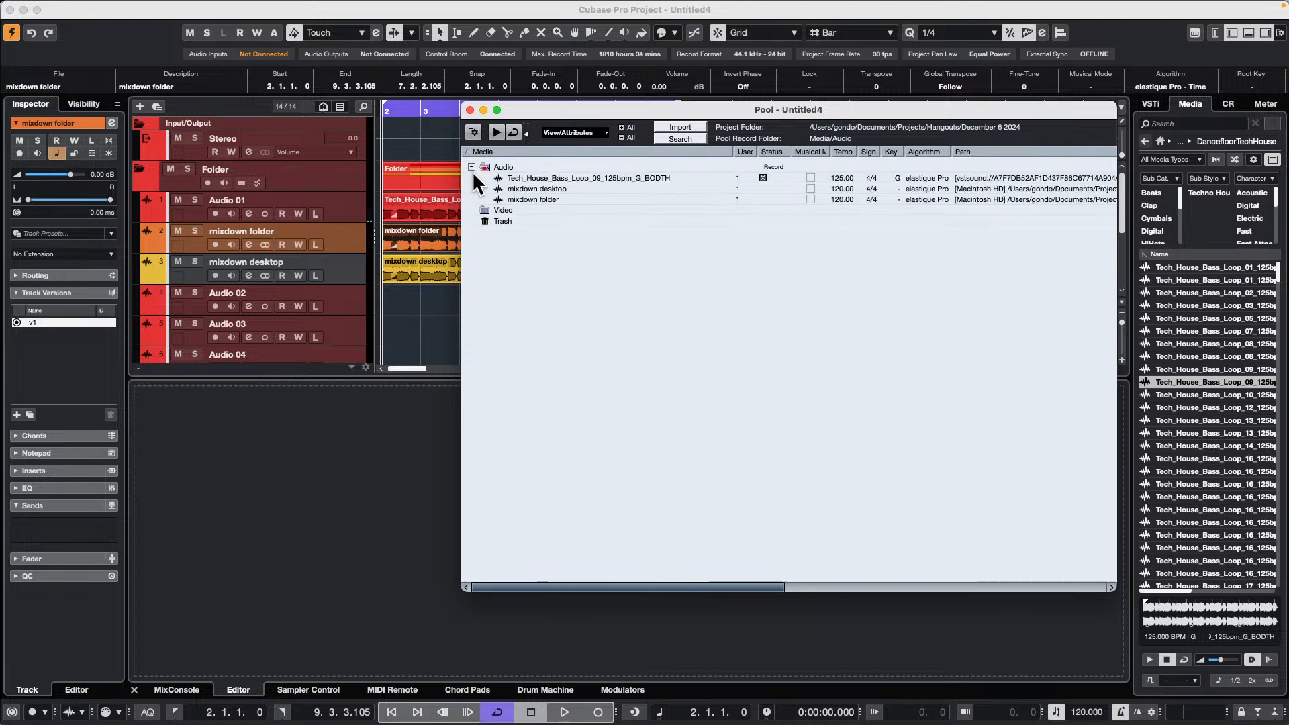
drag(751, 107, 417, 115)
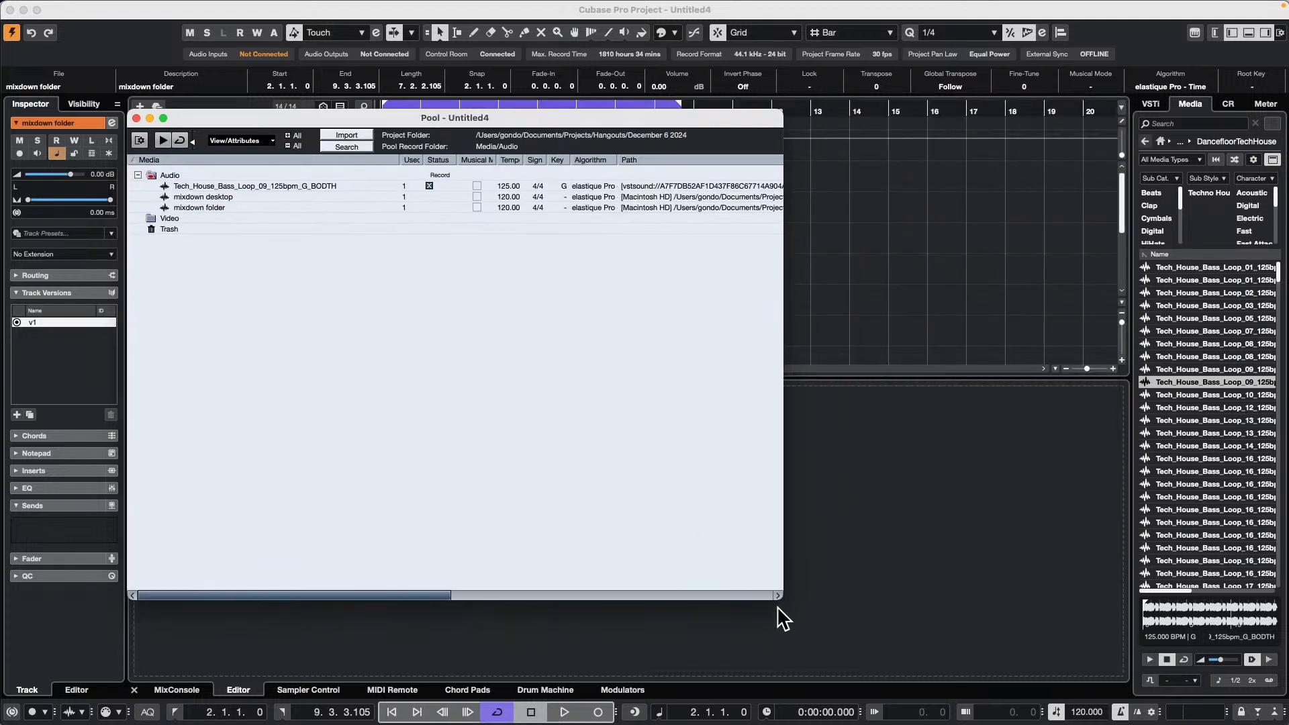
drag(782, 598, 1169, 595)
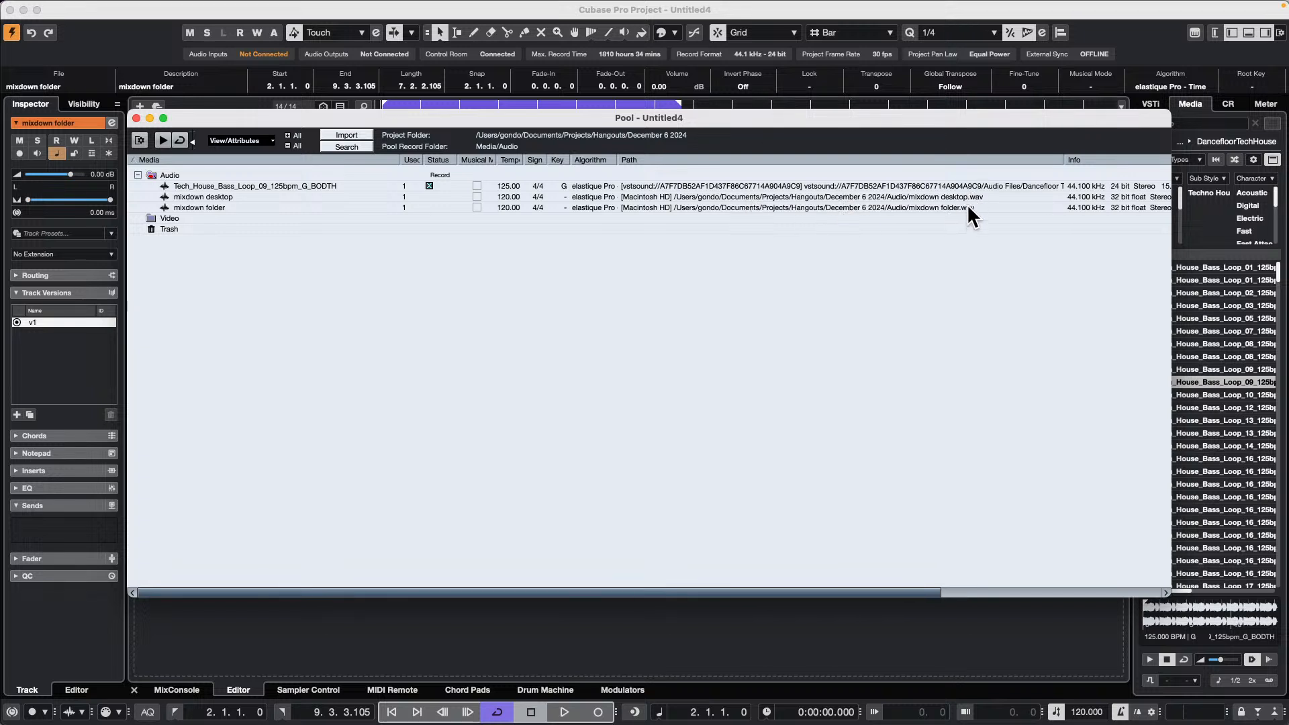
click(136, 119)
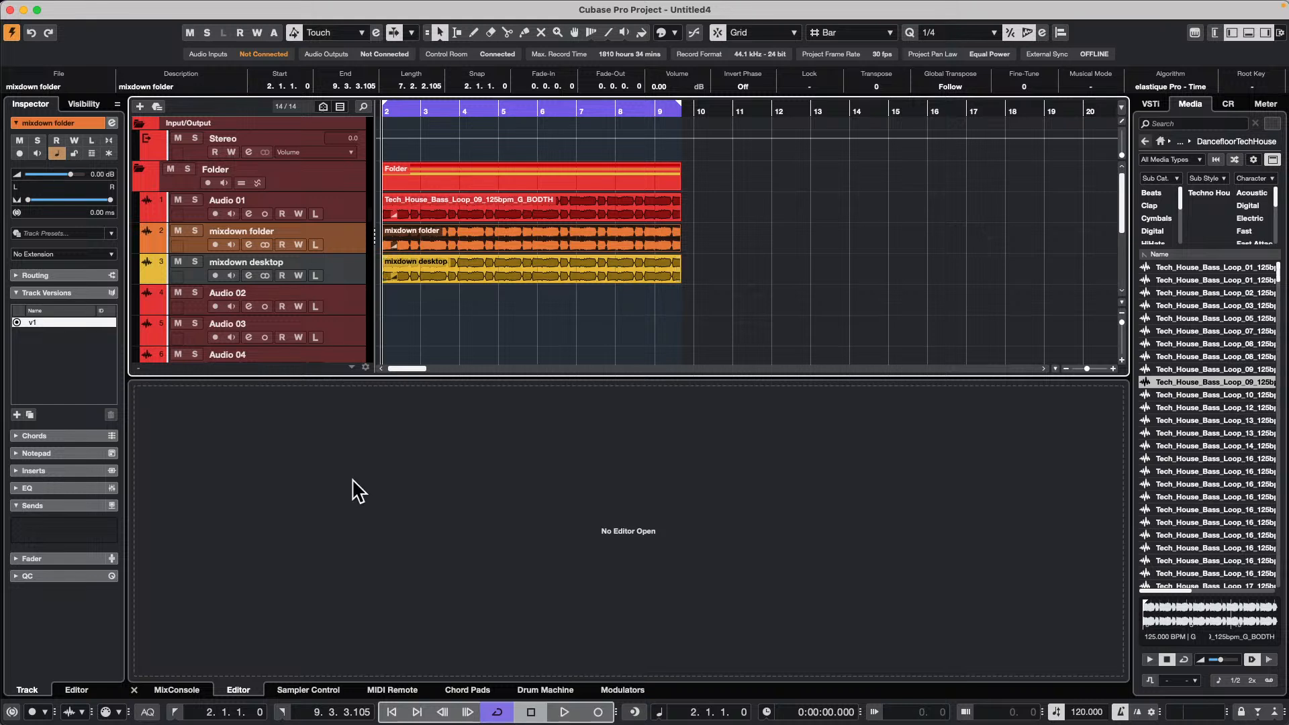
Insert the MultiTap Delay effect on the "mixdown desktop" track
click(343, 270)
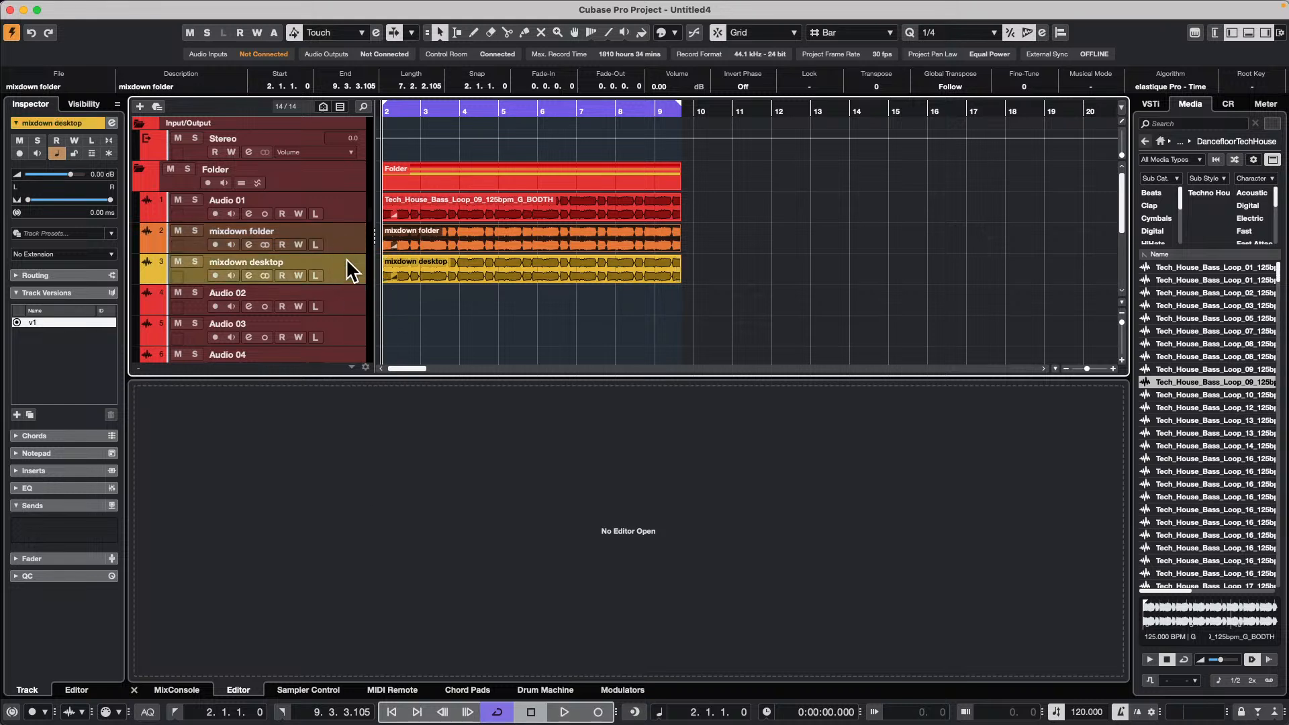
click(66, 467)
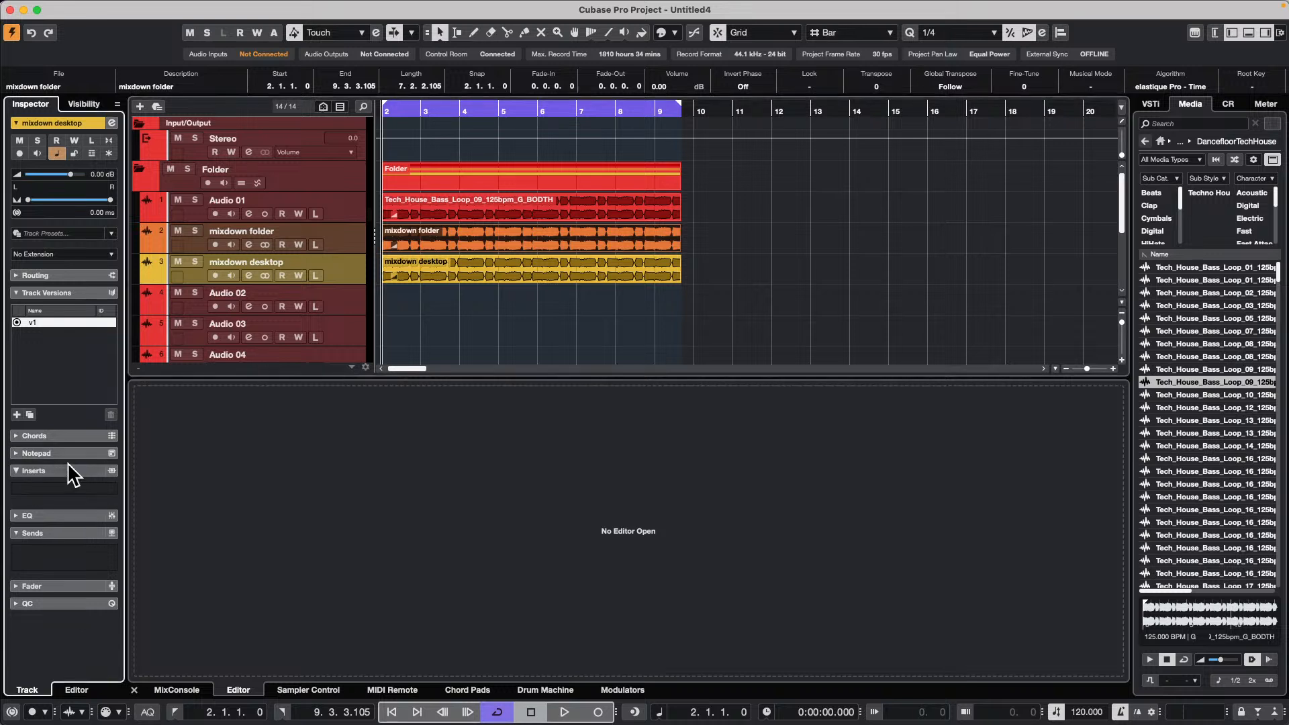
click(67, 491)
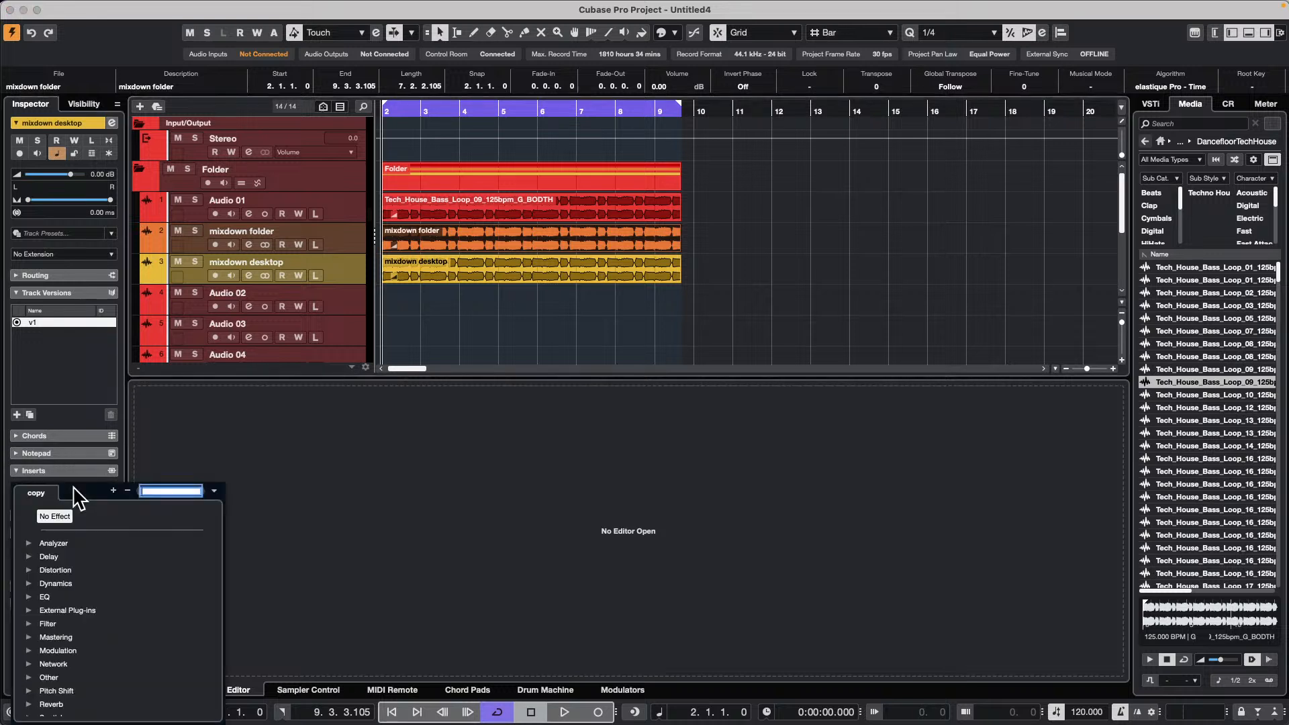
click(30, 554)
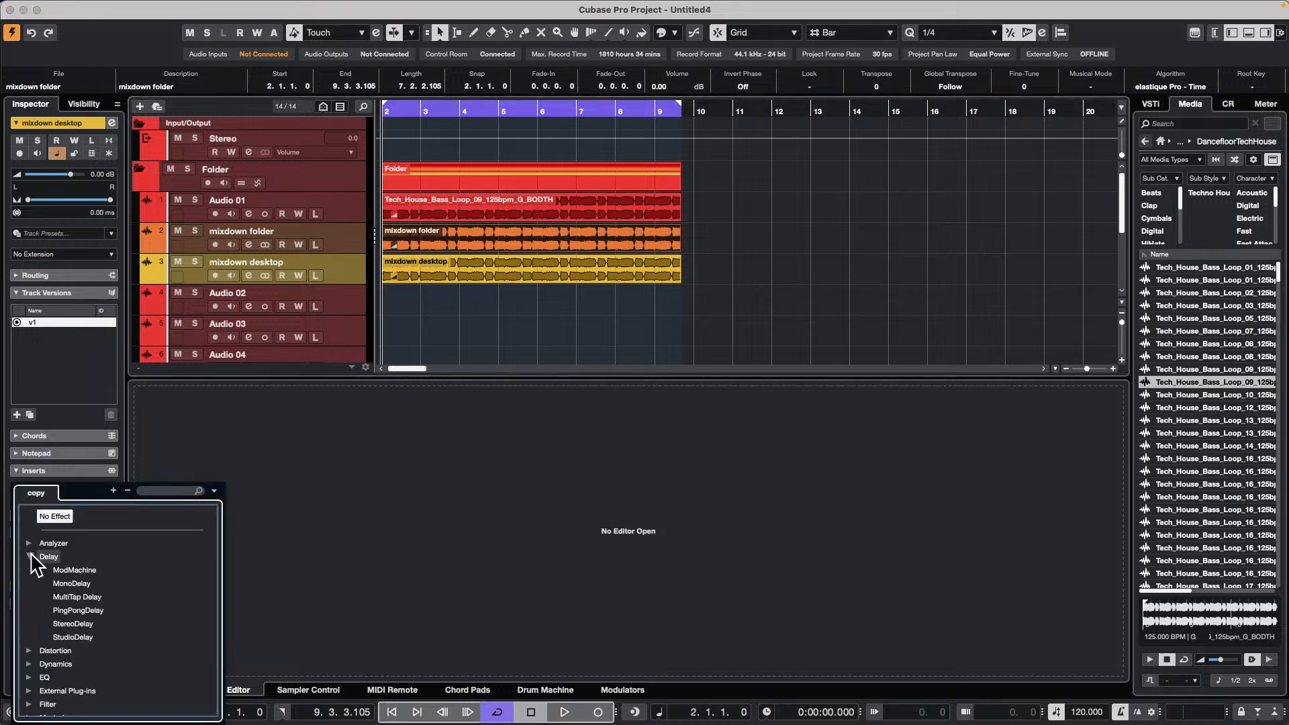
click(90, 596)
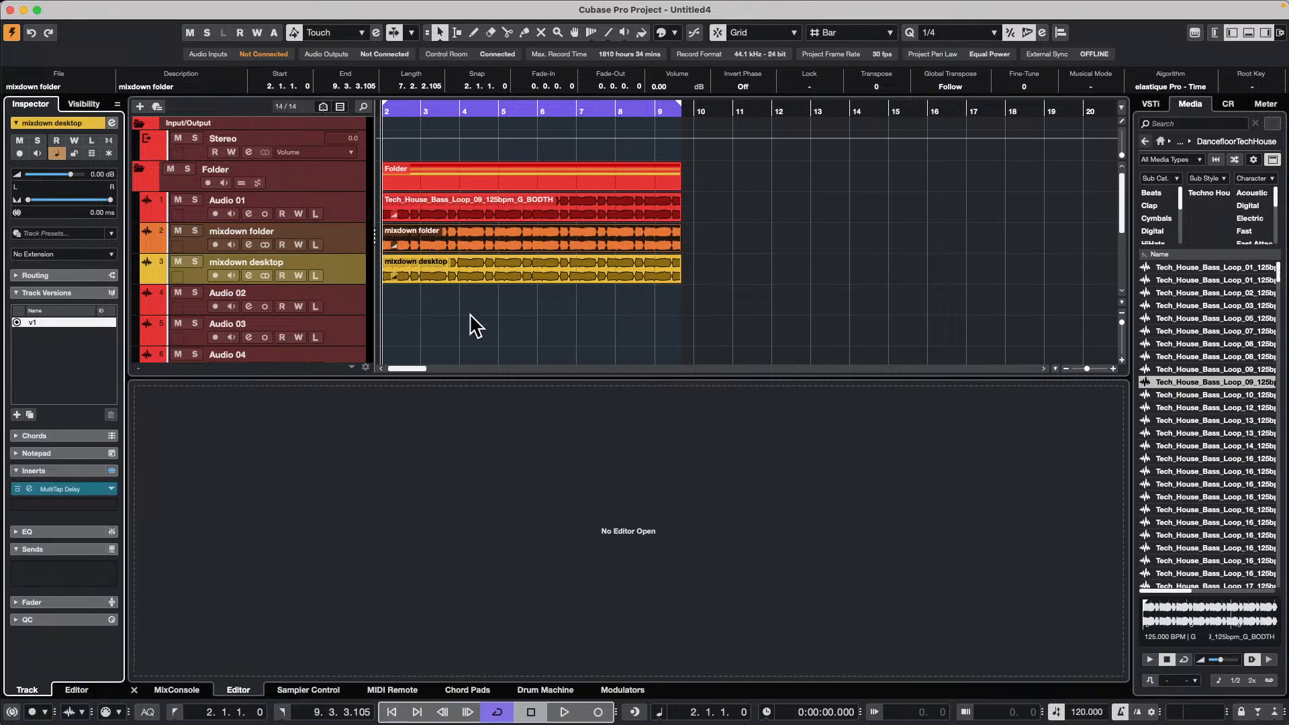
Load the Big FX Pedal Board preset into the MultiTap Delay on the mixdown desktop track
click(73, 492)
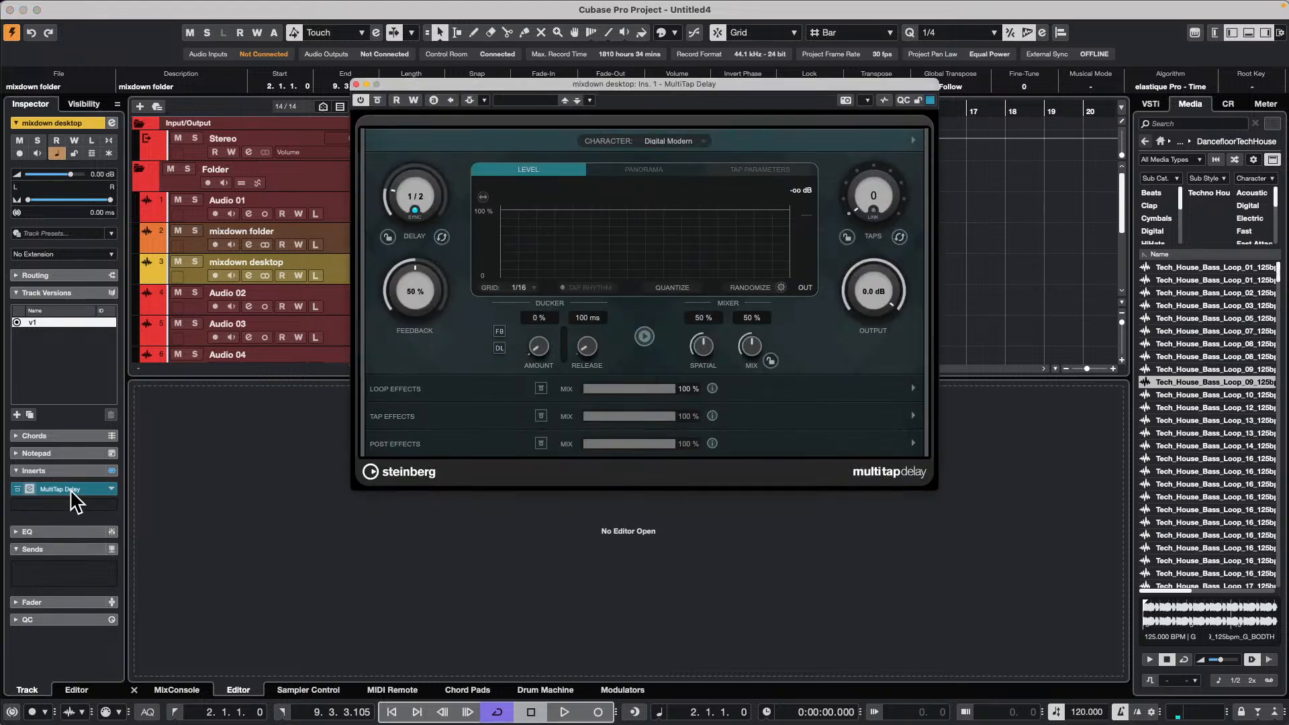
click(526, 101)
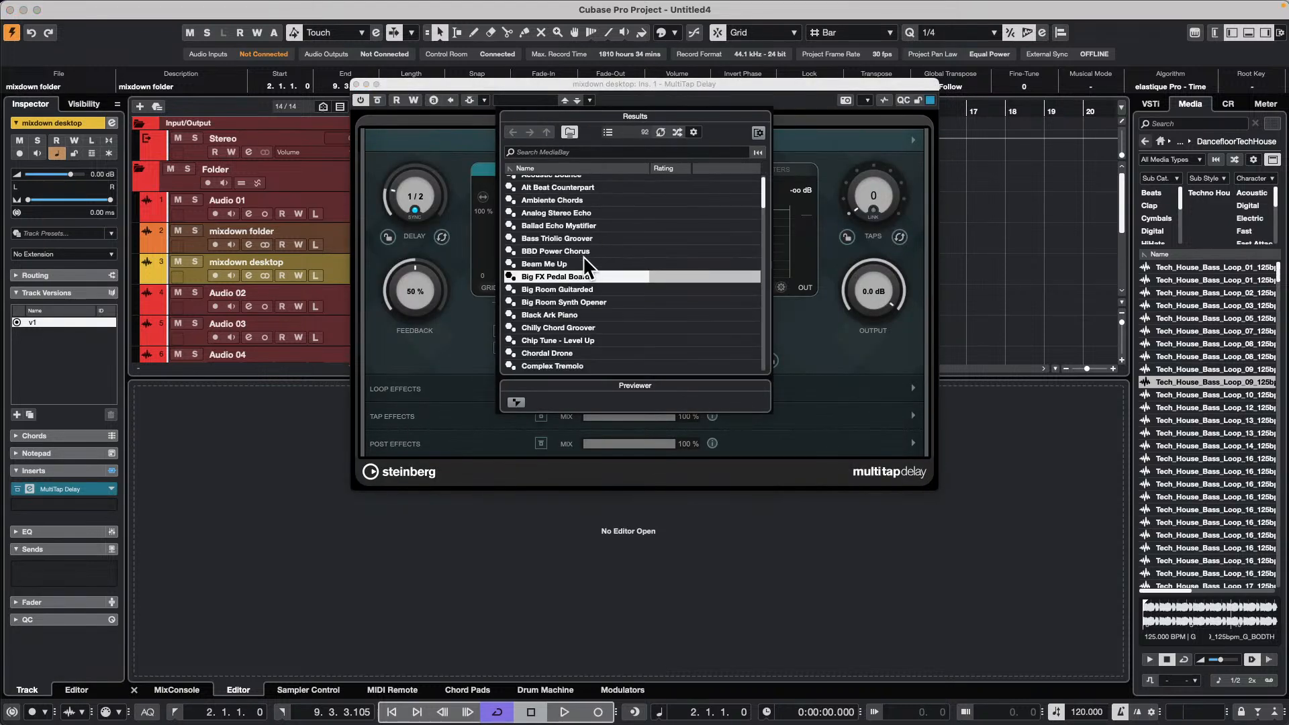
double_click(569, 275)
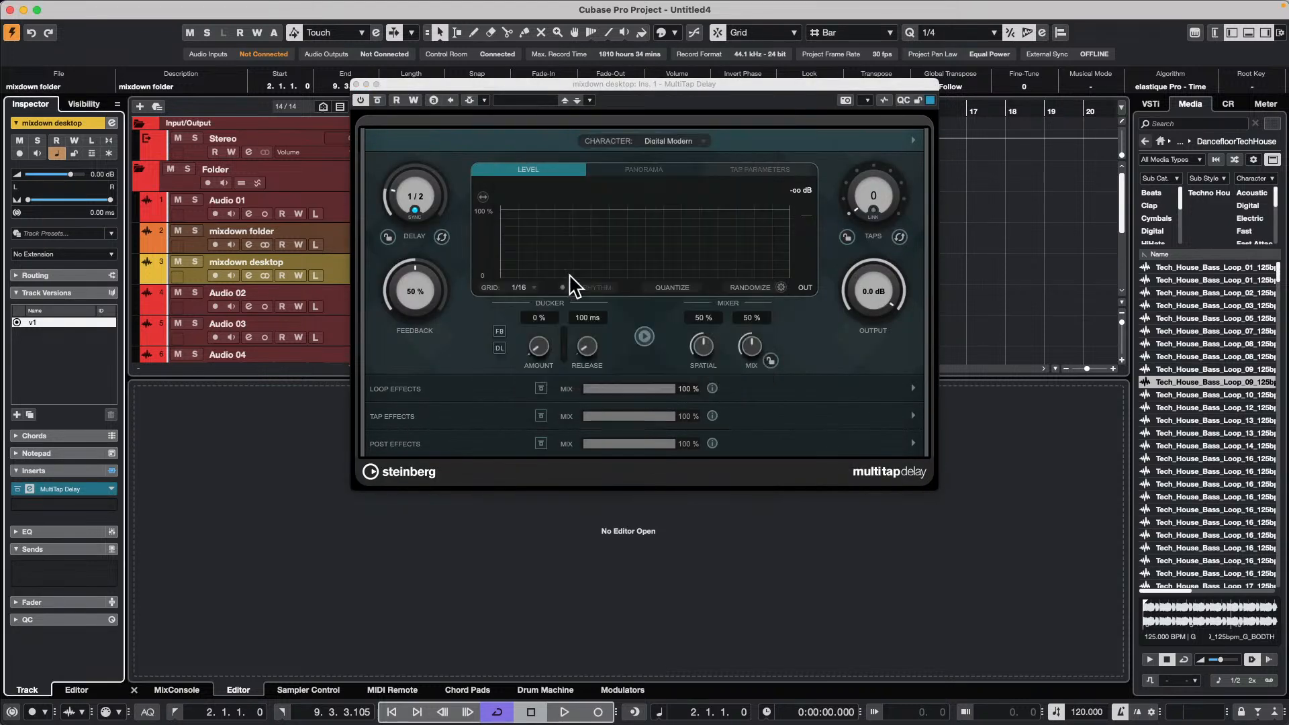
Add a second MultiTap Delay insert to the mixdown desktop track and load its Big FX Pedal Board preset
click(104, 505)
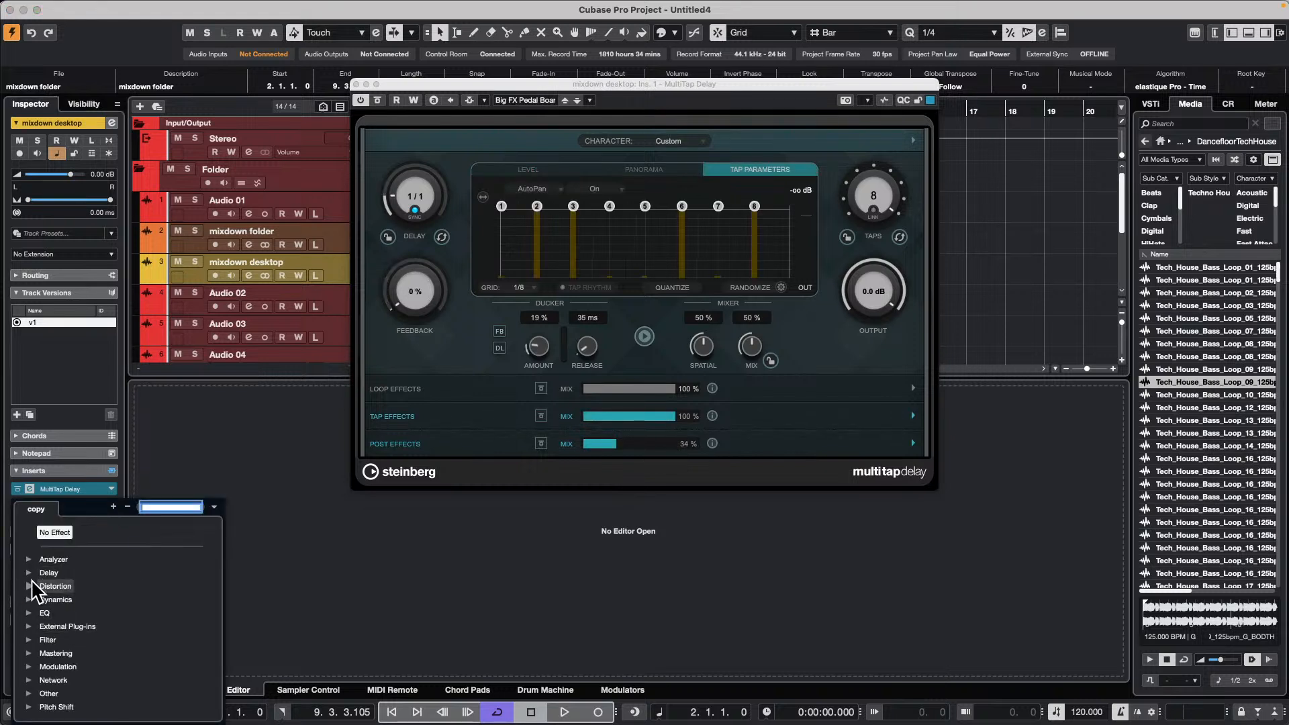
click(31, 573)
click(74, 613)
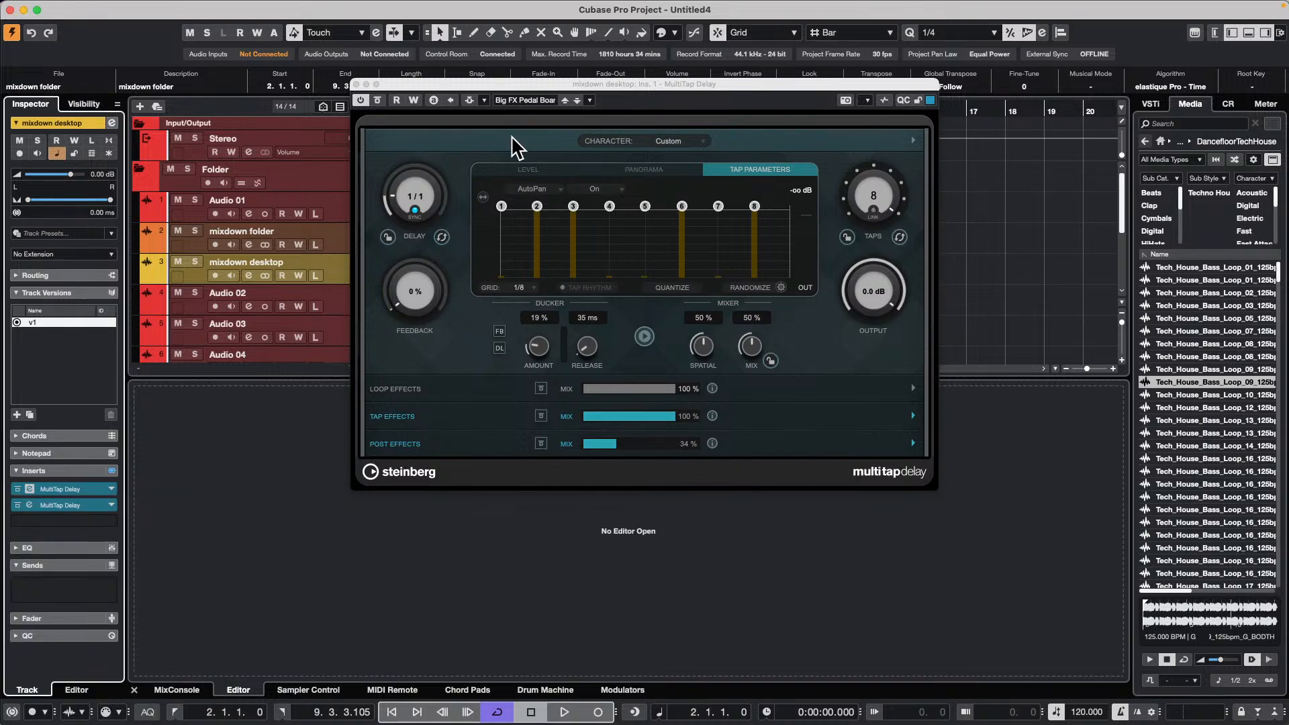
click(64, 505)
click(525, 100)
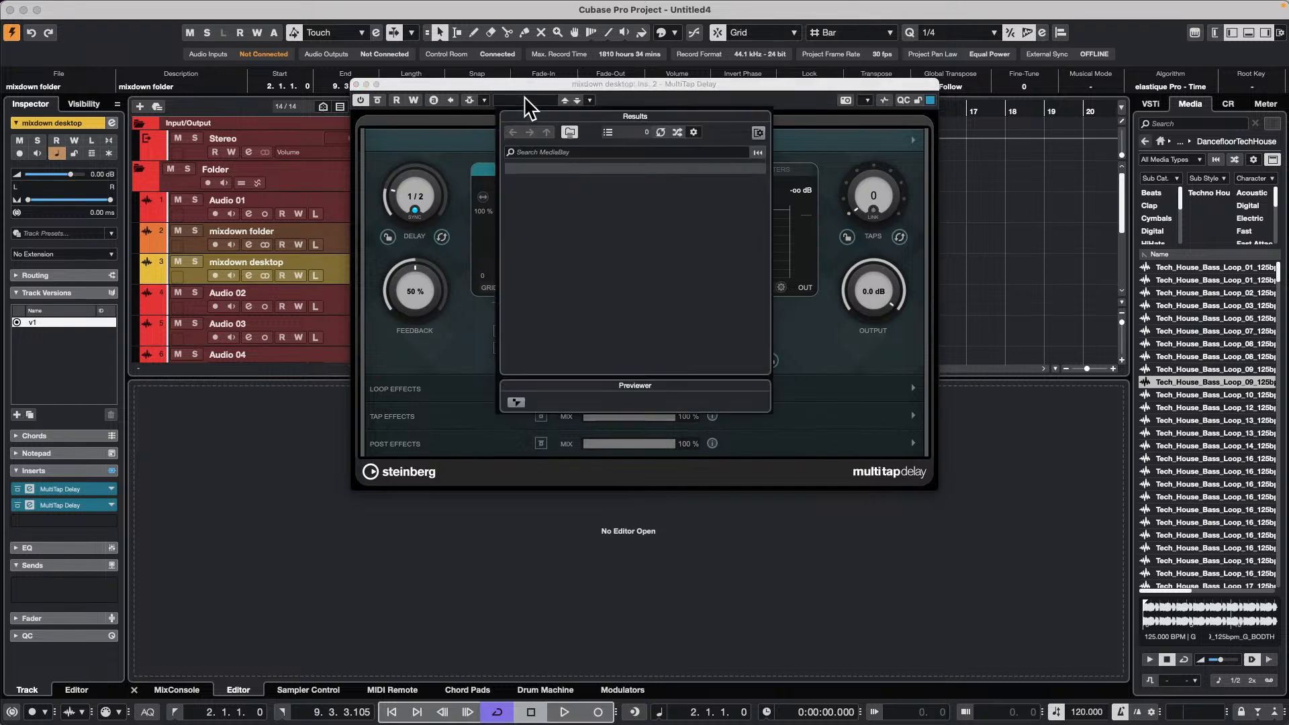
double_click(564, 276)
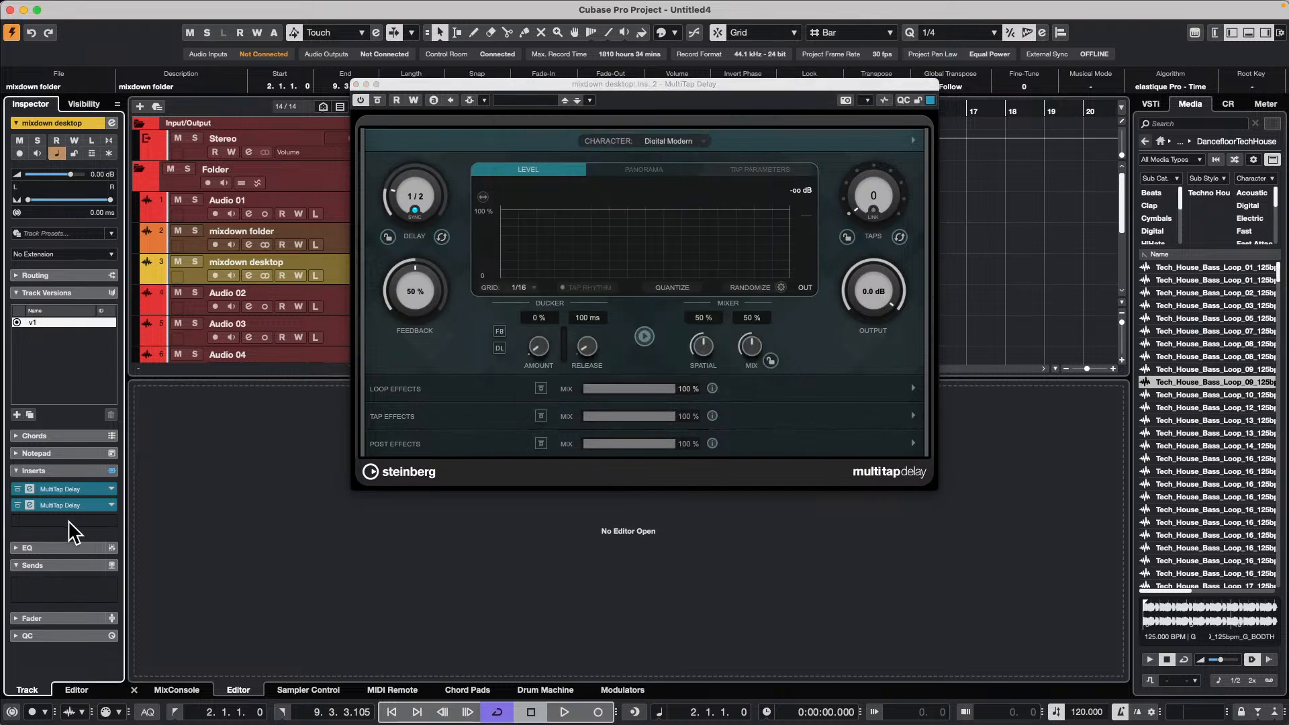
Add a third MultiTap Delay insert to the mixdown desktop track with the Big FX Pedal Board preset
click(109, 521)
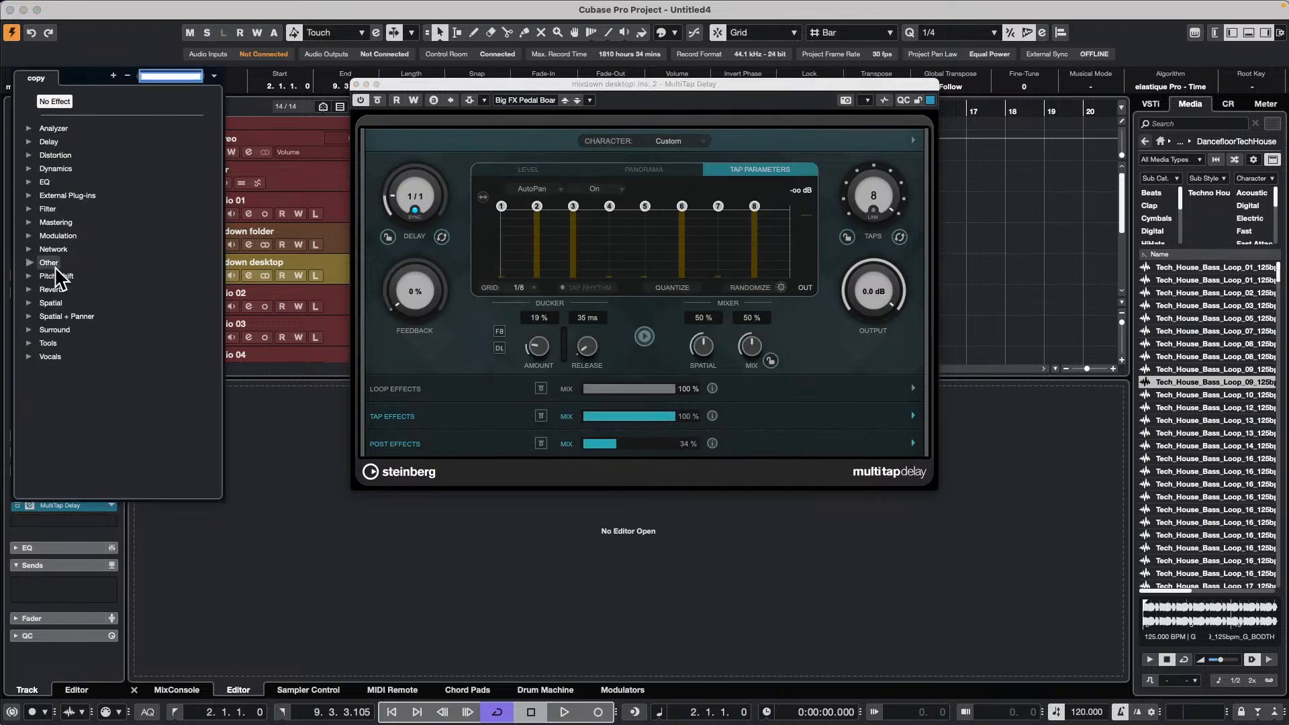
click(31, 141)
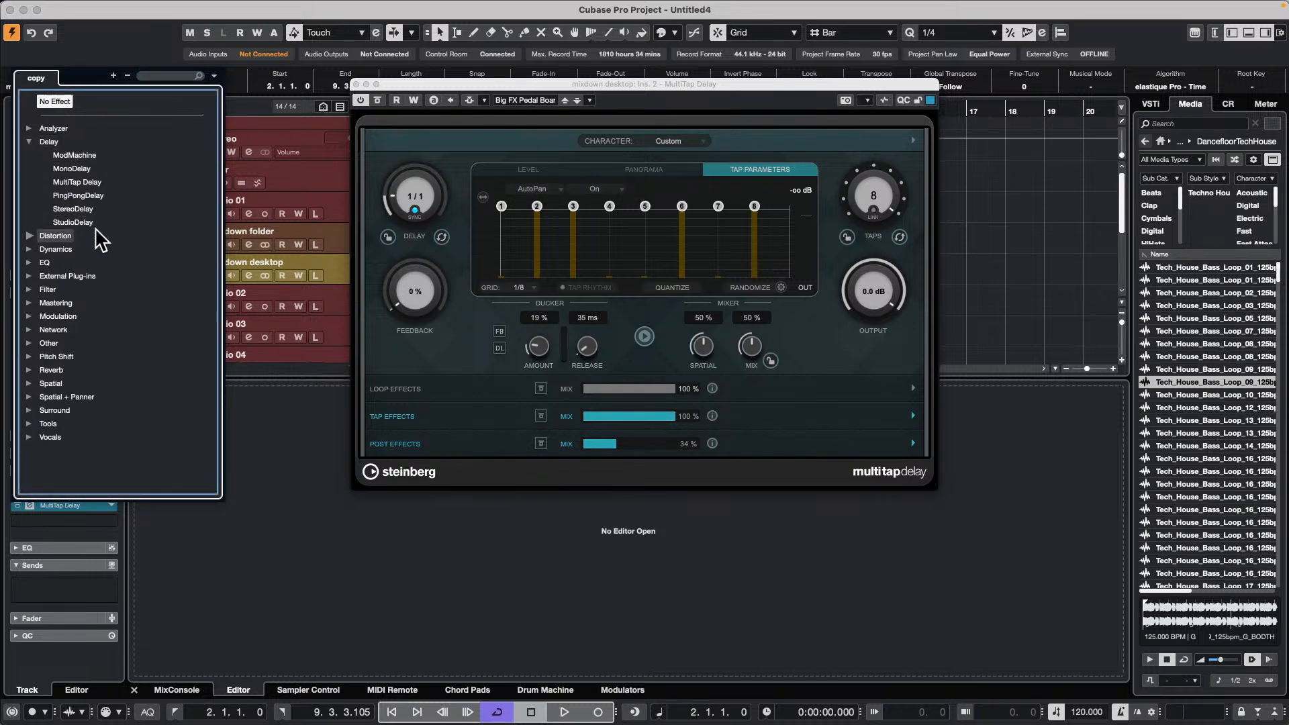
click(80, 184)
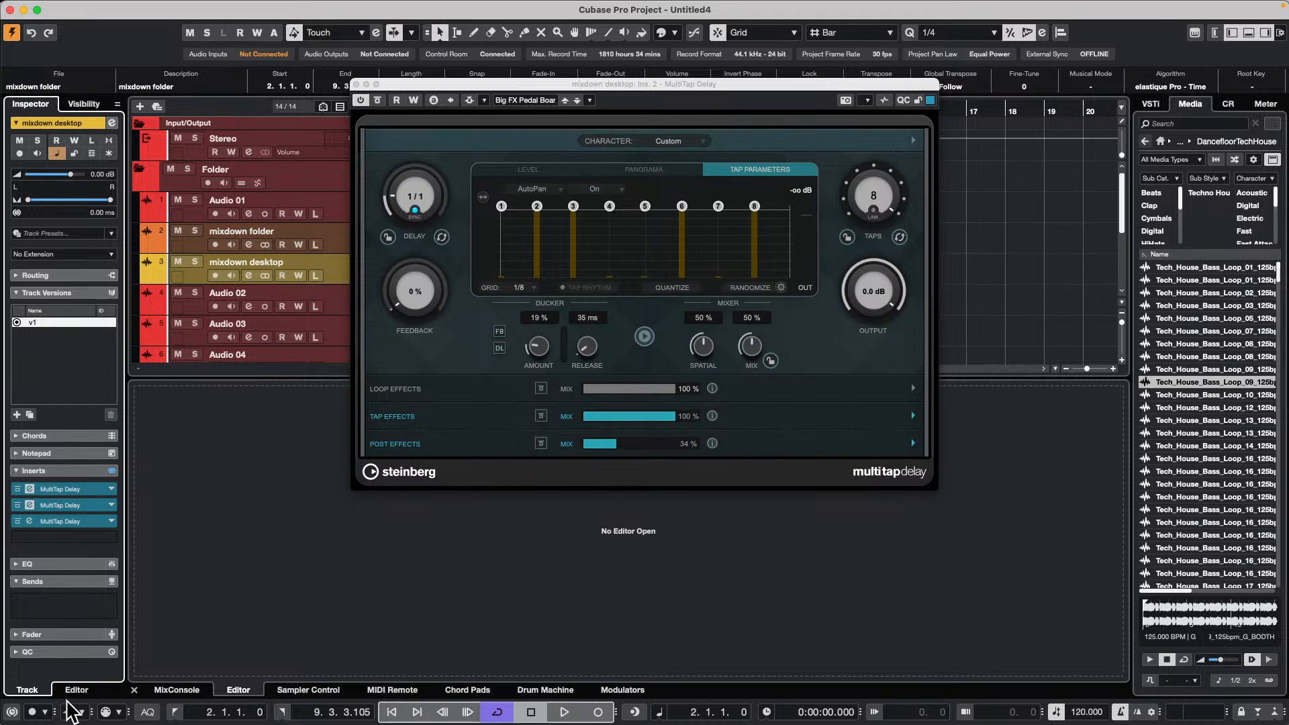
click(65, 523)
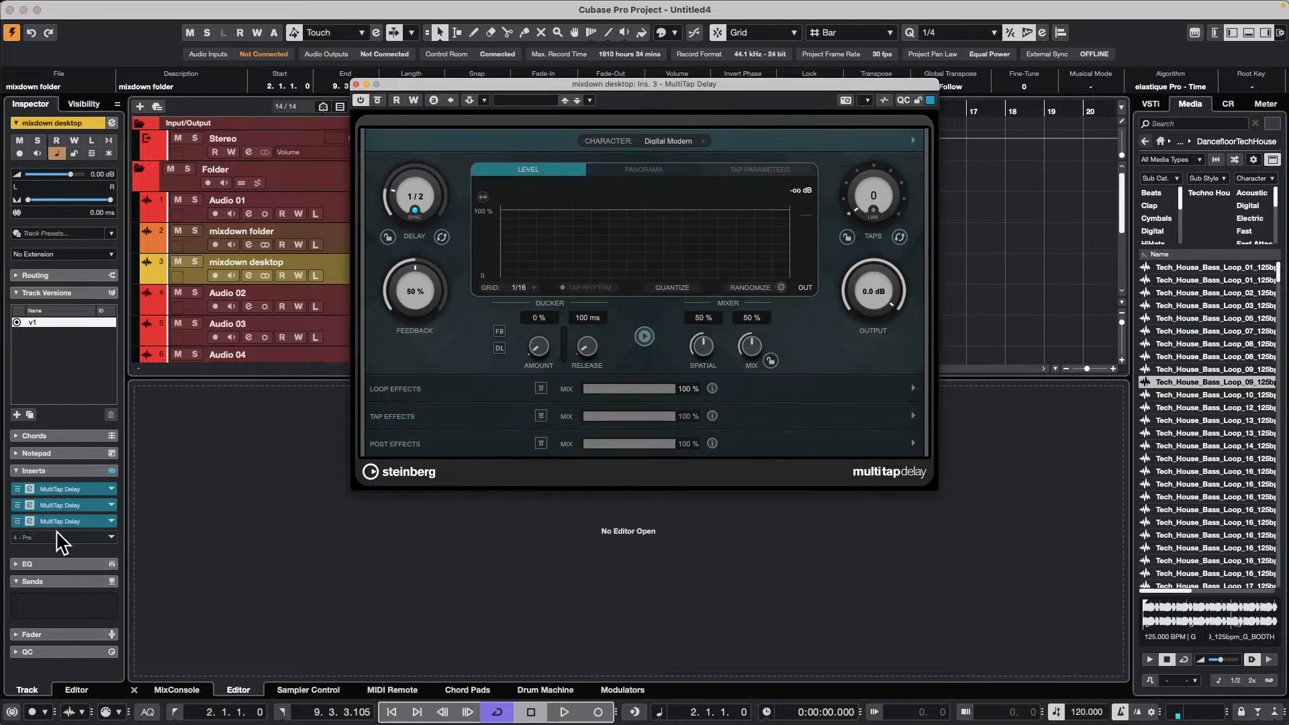
click(525, 100)
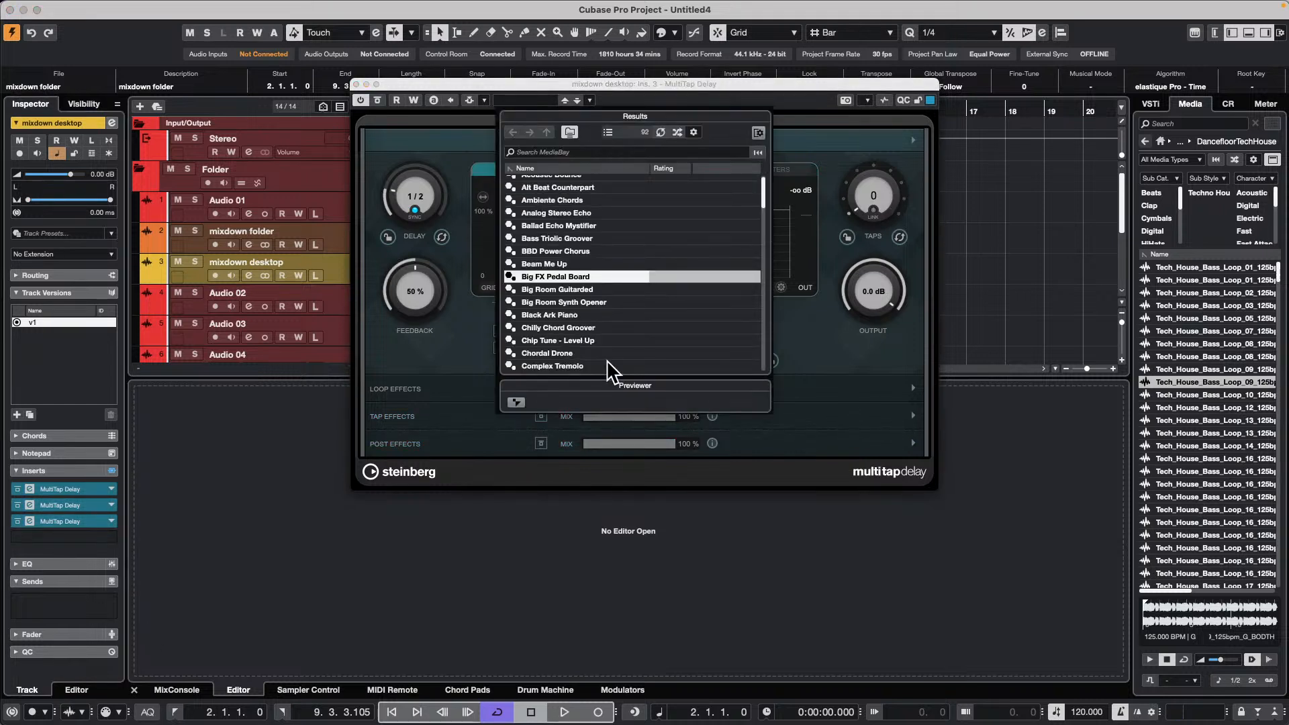
click(4, 379)
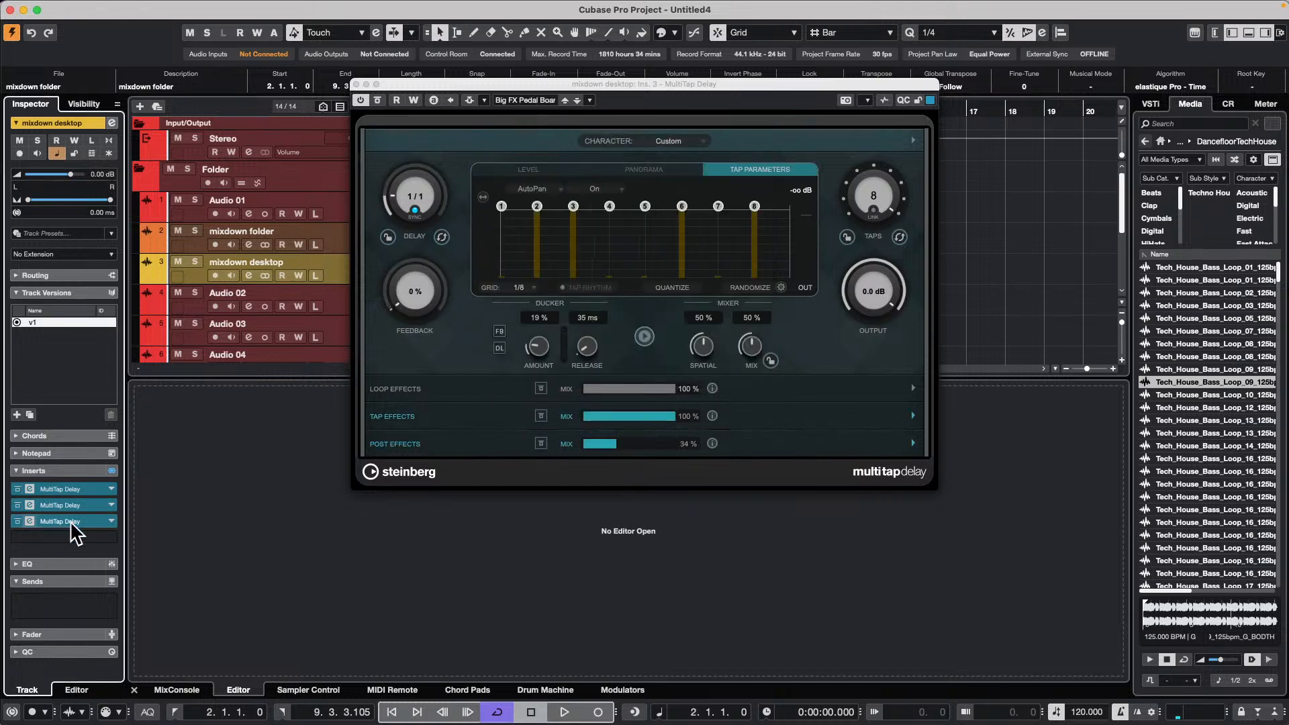
Add a fourth MultiTap Delay insert to the mixdown desktop track with the Big FX Pedal Board preset
click(105, 521)
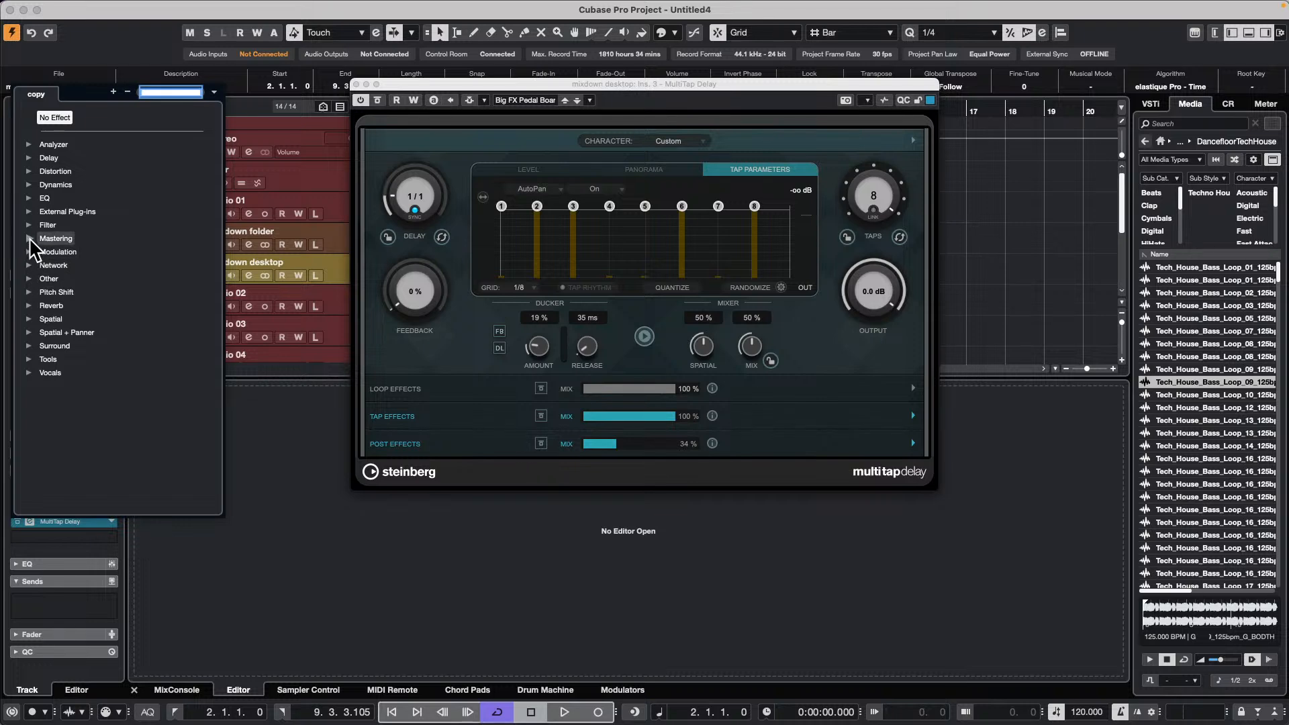
click(29, 159)
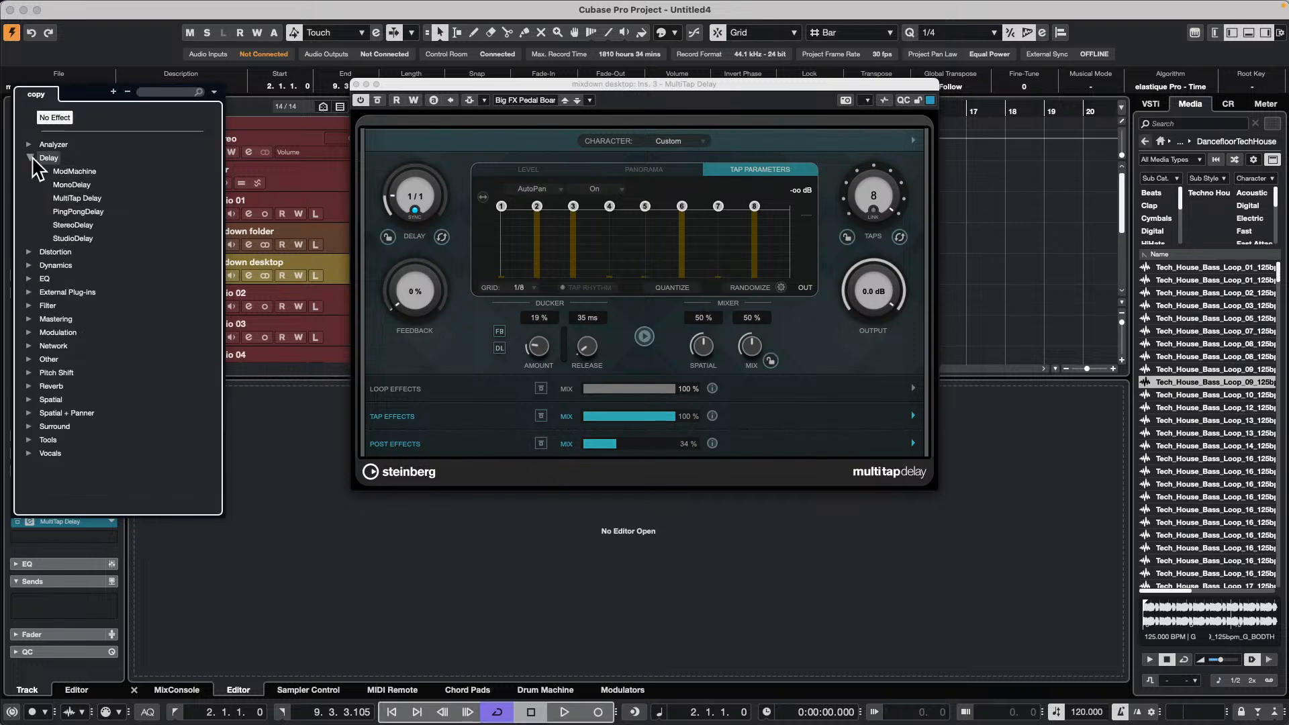
click(99, 199)
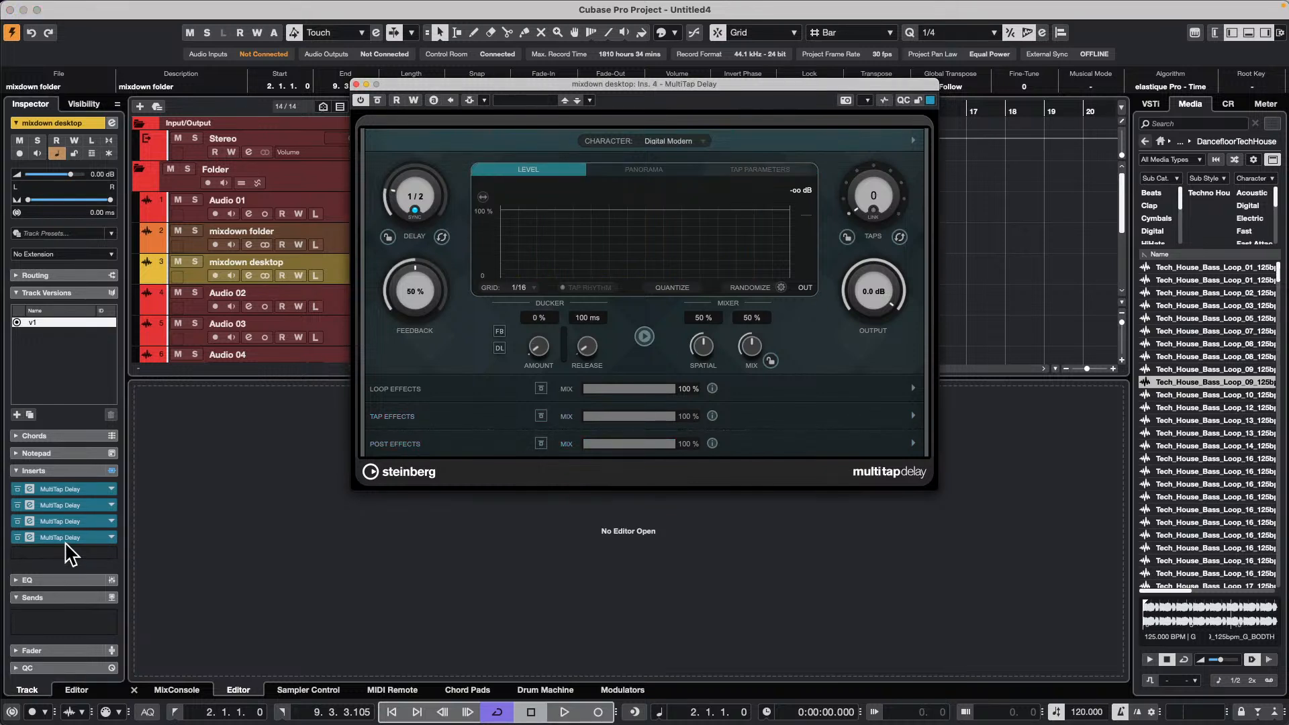
click(516, 101)
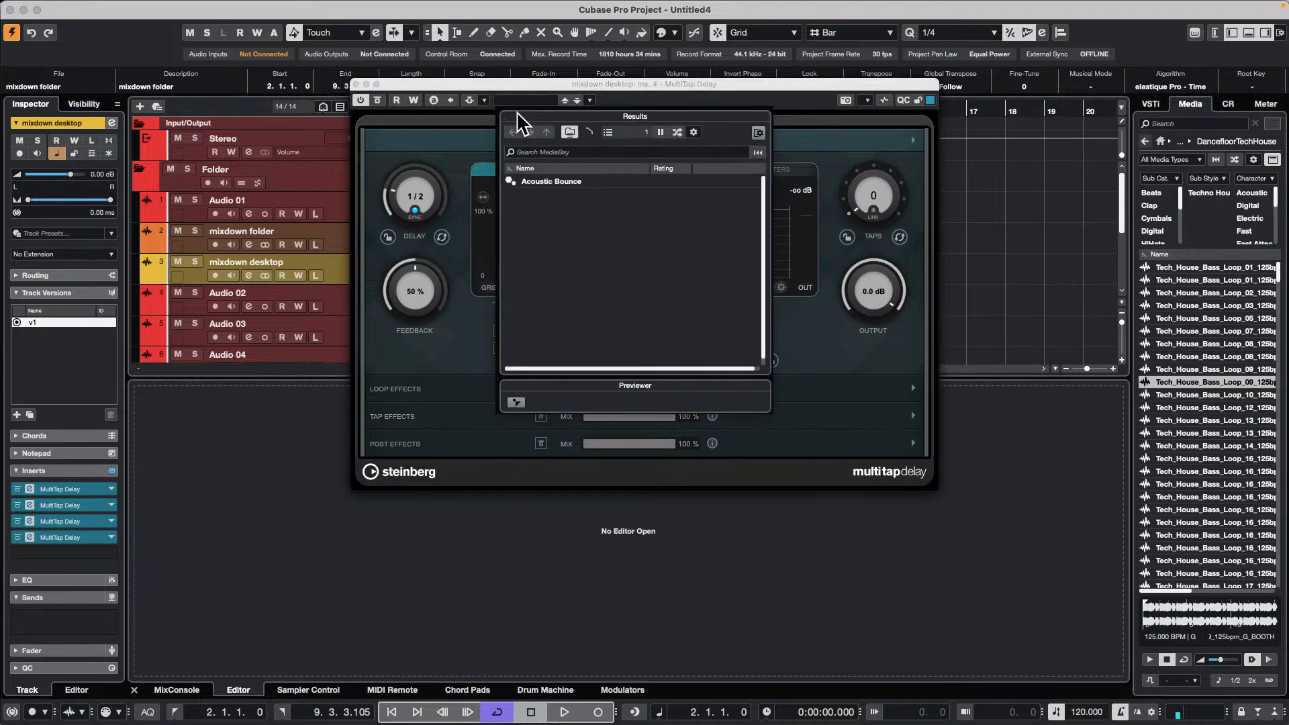
double_click(568, 274)
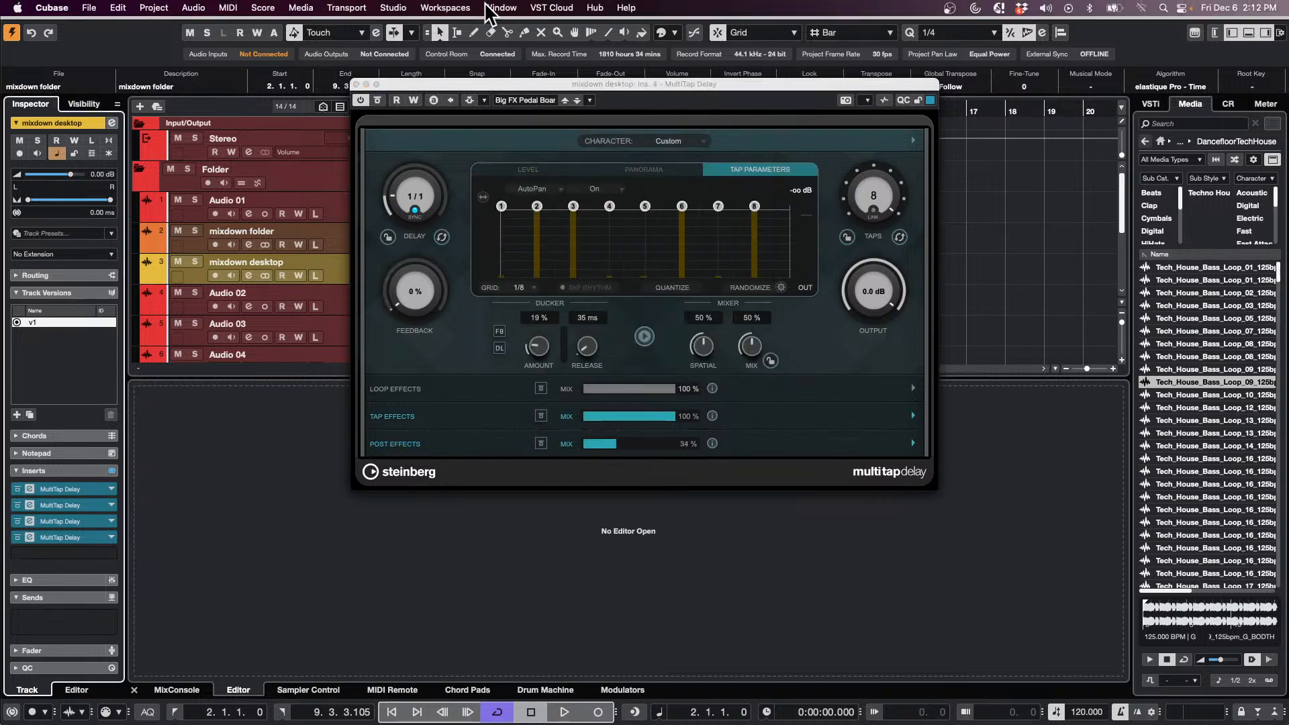
Open the Audio Performance Monitor and move the fourth MultiTap Delay window away from it
click(500, 7)
mouse_move(407, 15)
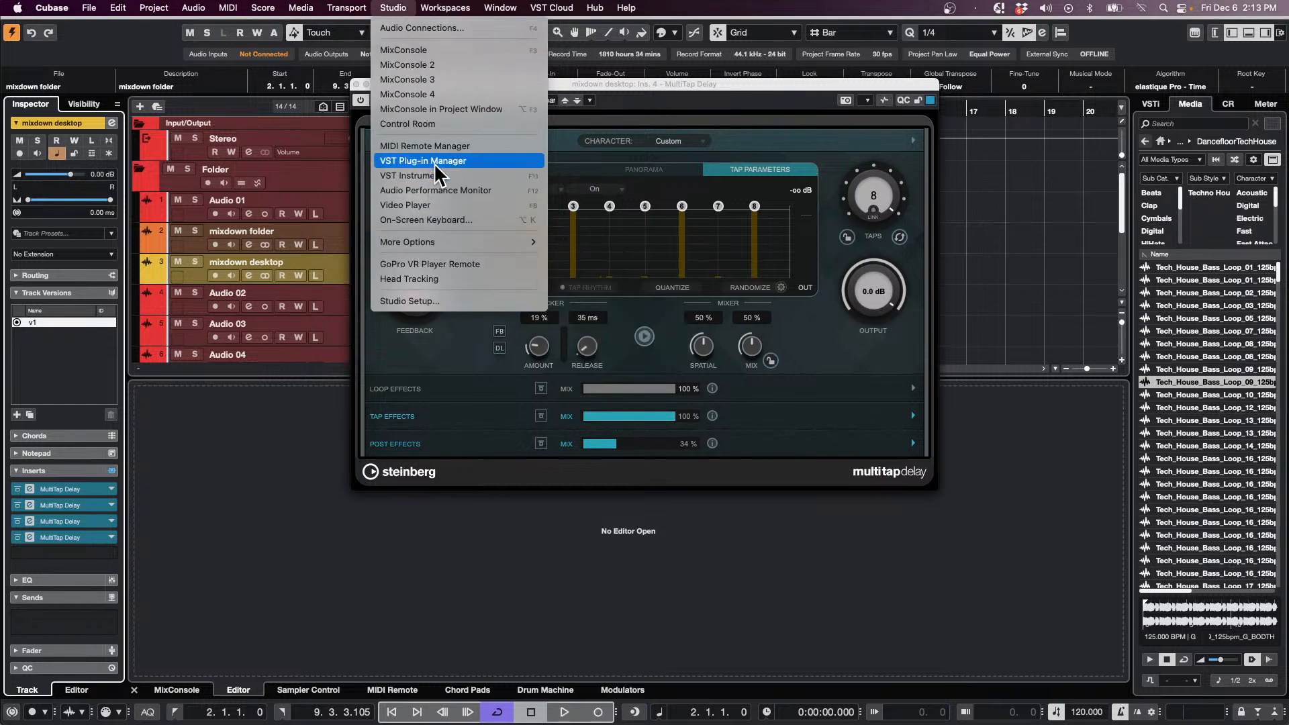
click(456, 190)
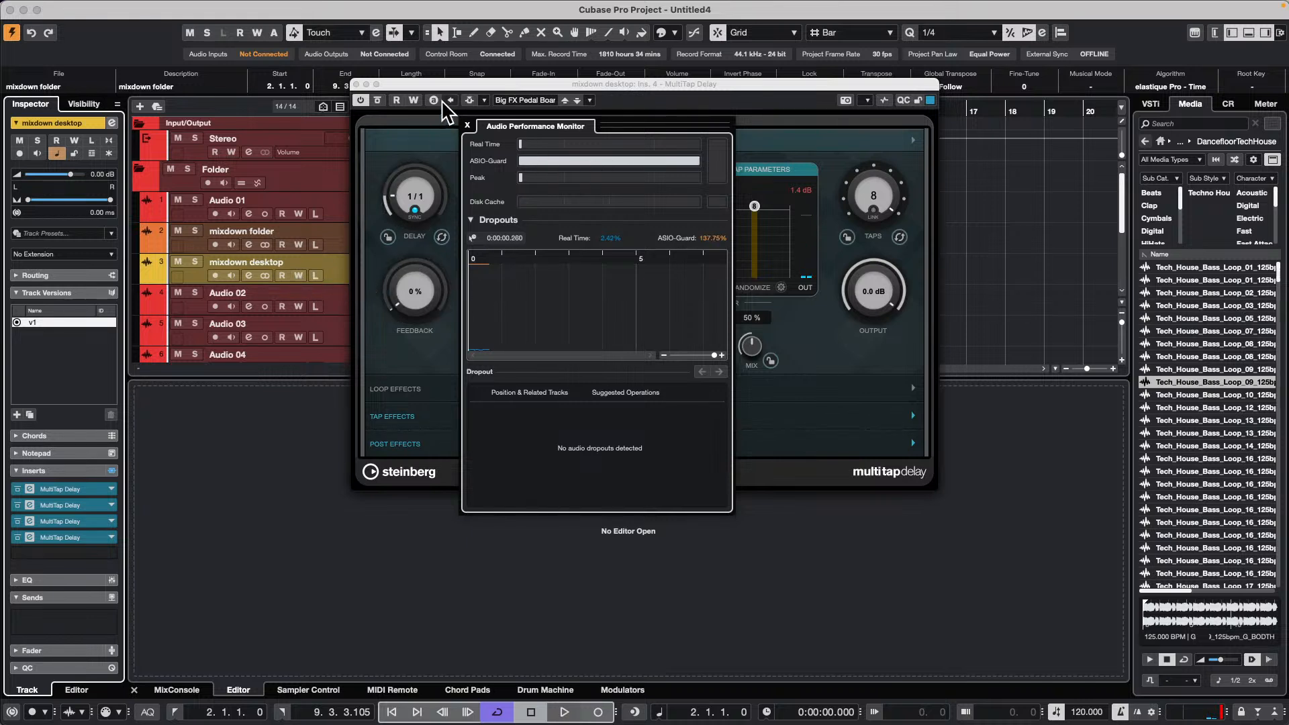
click(421, 82)
drag(421, 82, 781, 116)
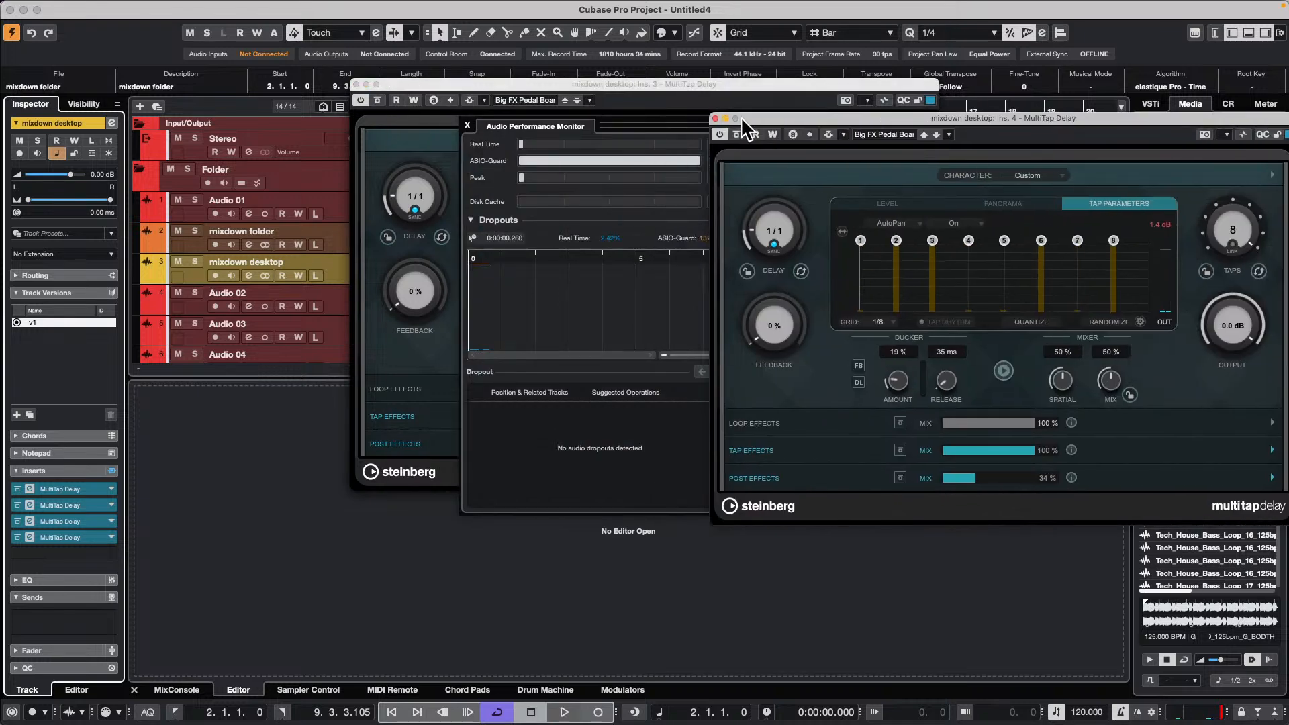
Disable the mixdown desktop track and start playback to check the processing load without it
right_click(332, 263)
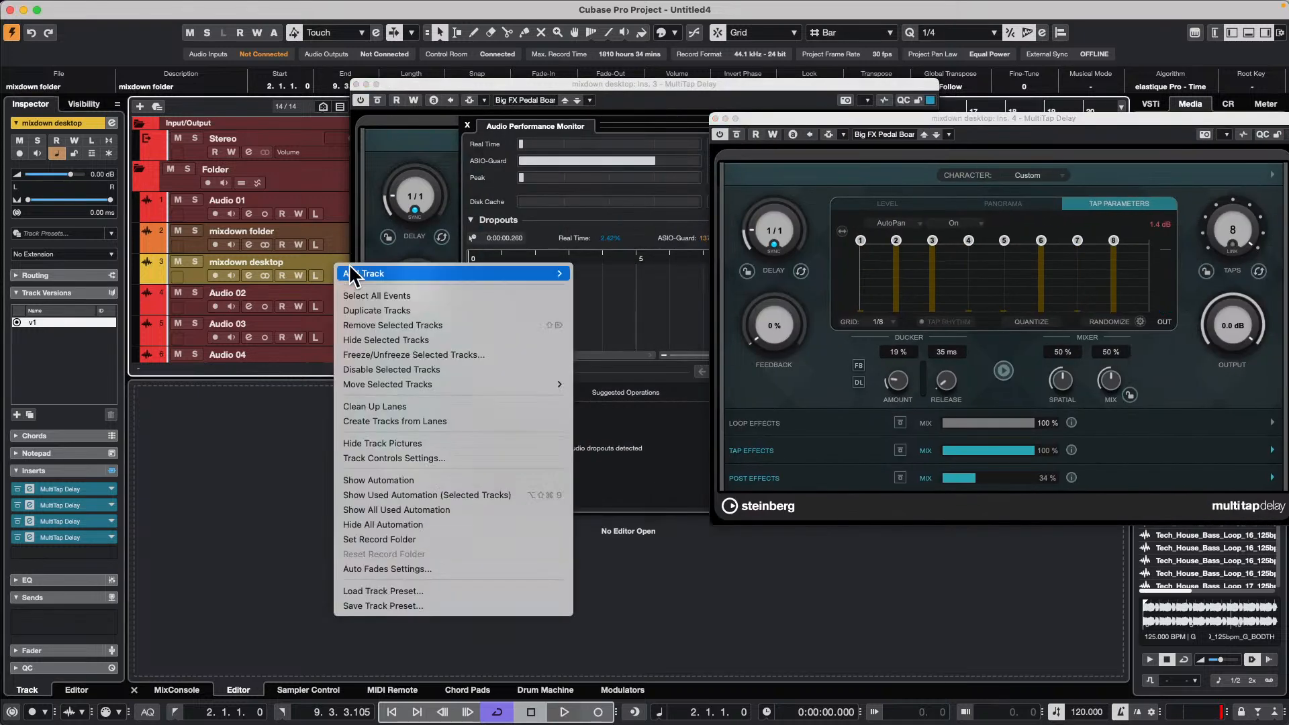
click(469, 369)
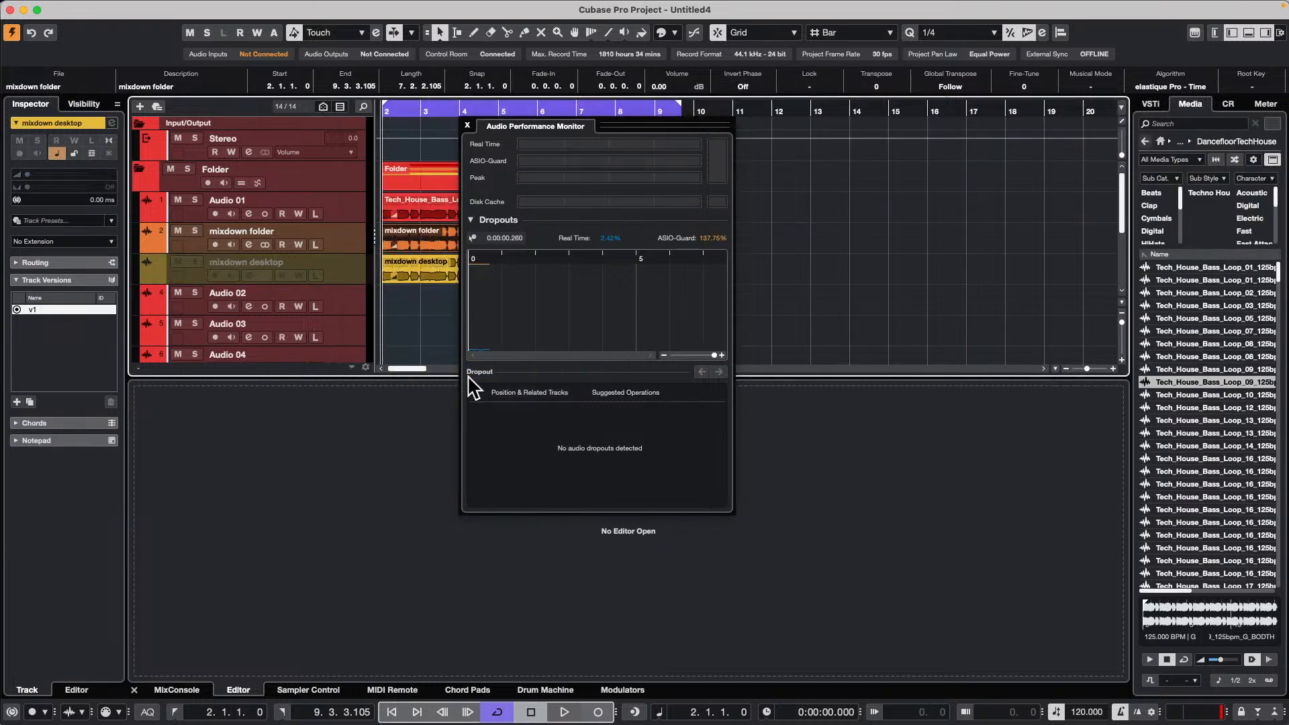
key(space)
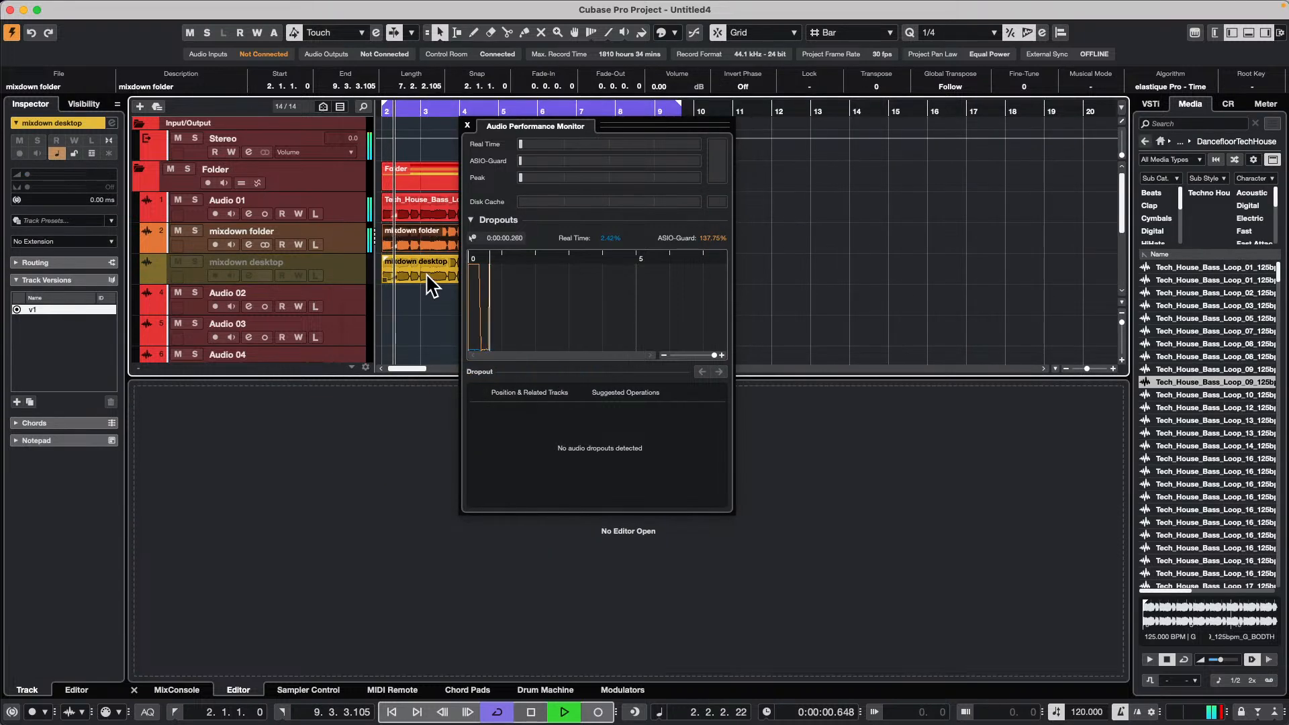
Re-enable the mixdown desktop track while playback runs to compare the processing load
right_click(337, 268)
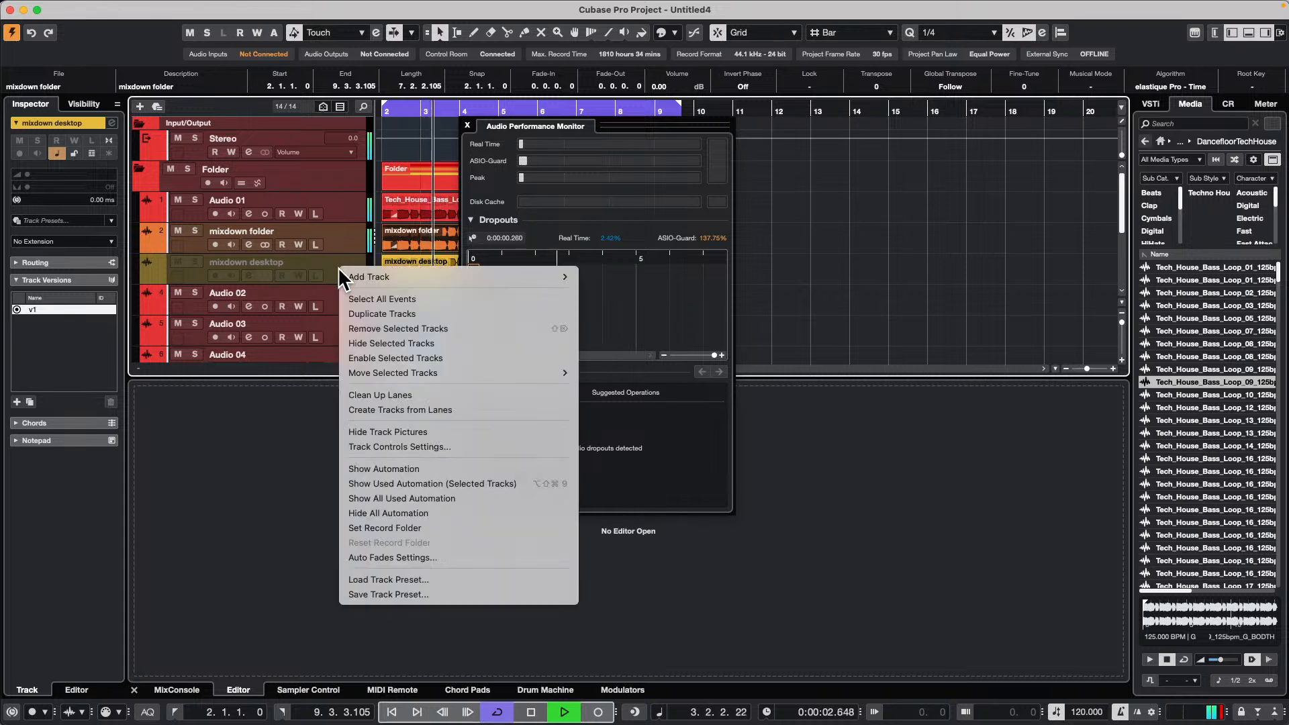
click(399, 352)
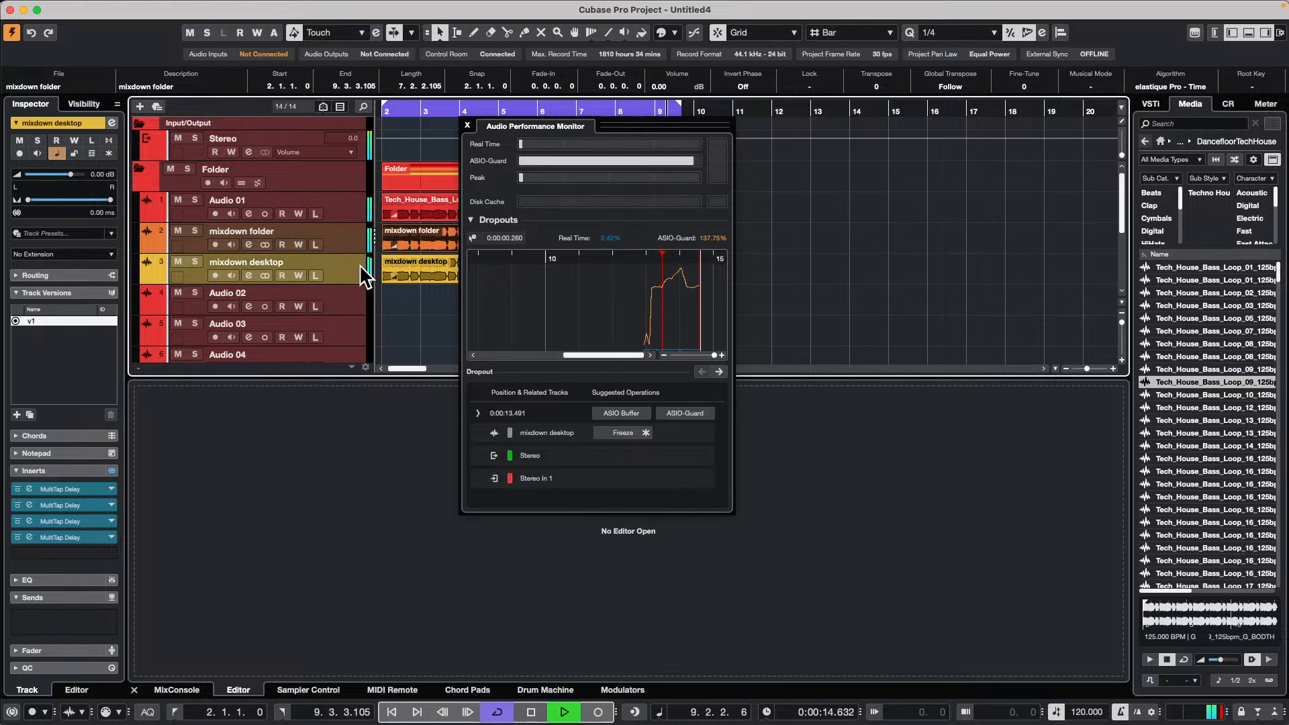
Disable the mixdown desktop track again during playback and stop the transport
right_click(330, 264)
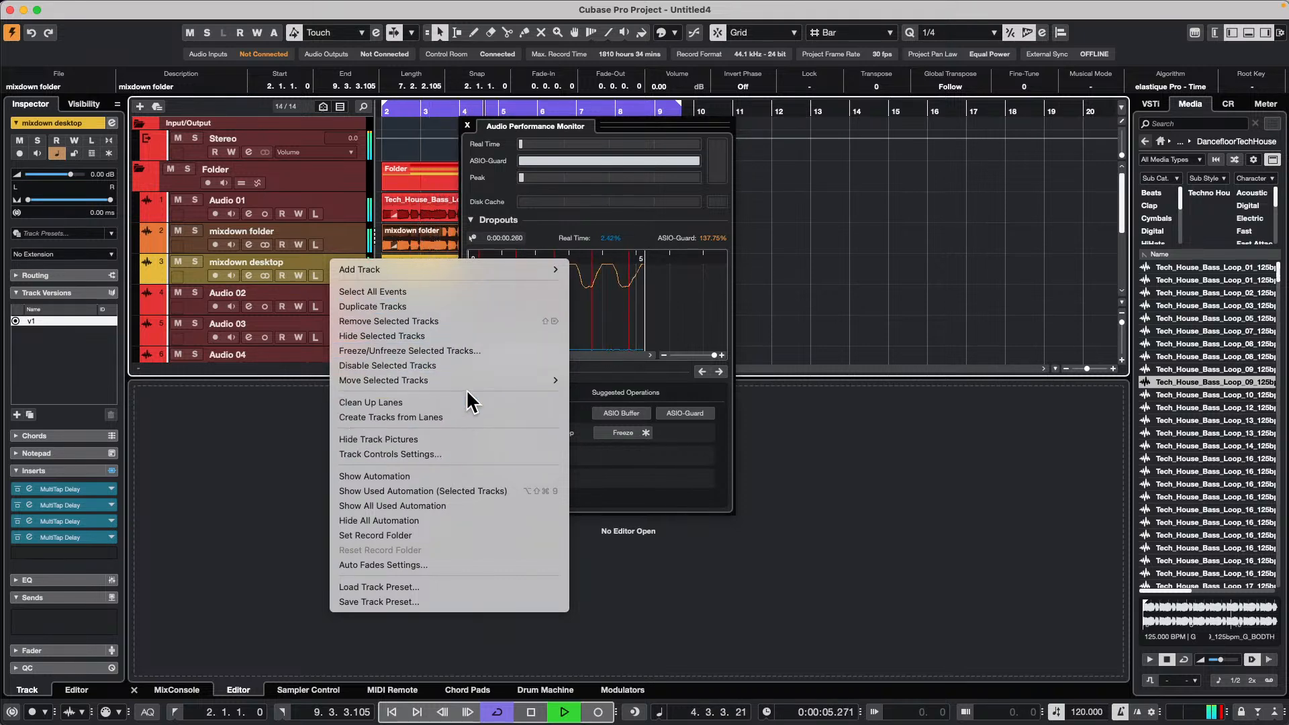
click(470, 367)
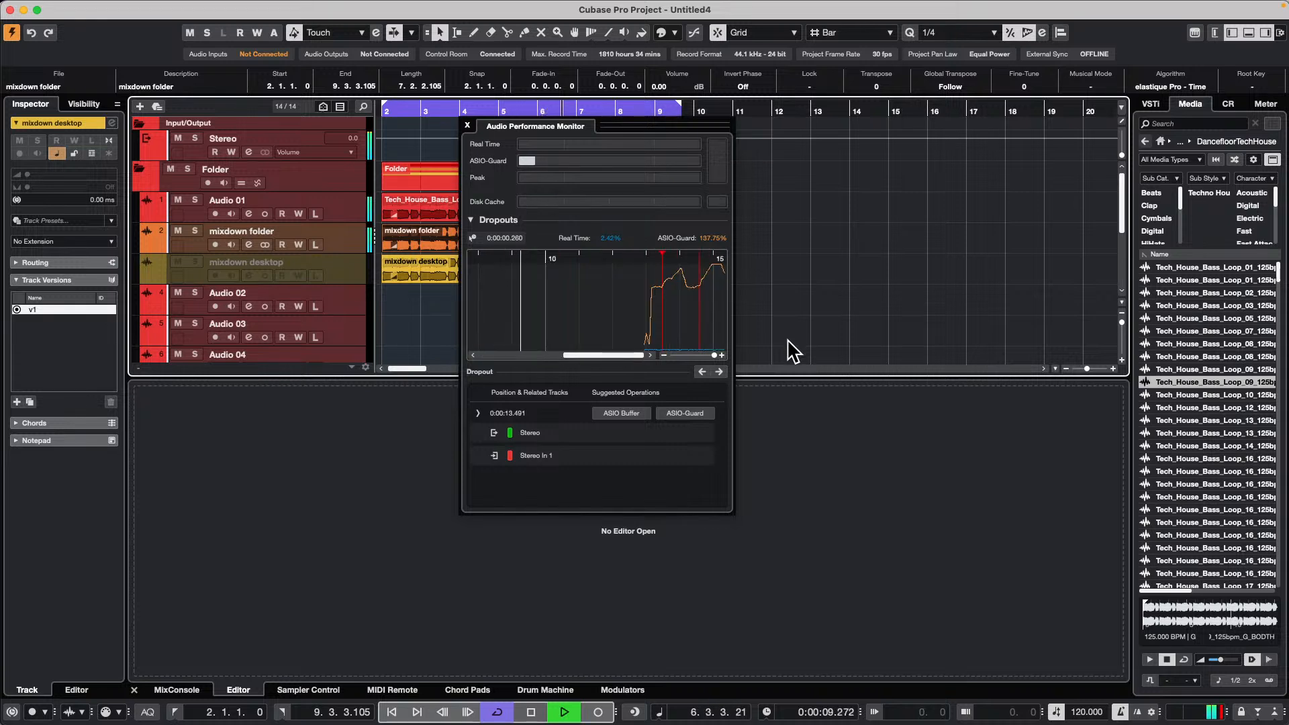
key(space)
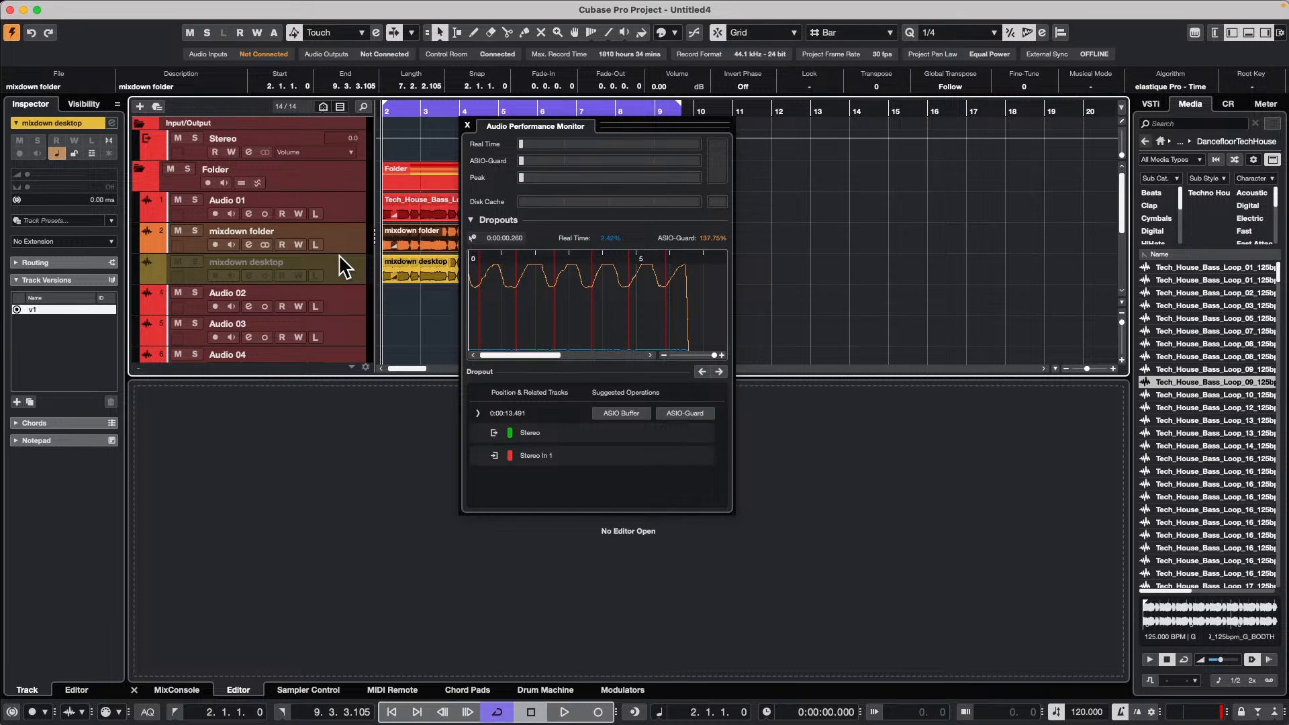
Open the recent project jump off.cpr
click(89, 8)
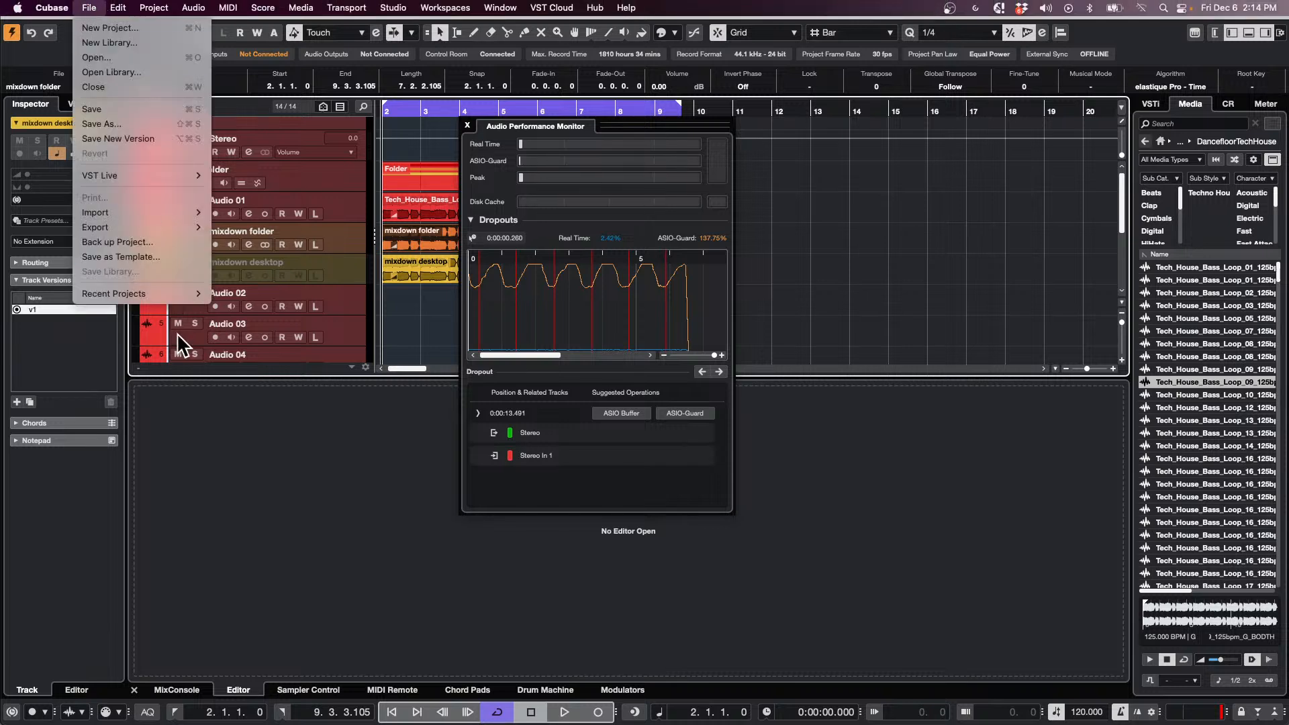
mouse_move(167, 293)
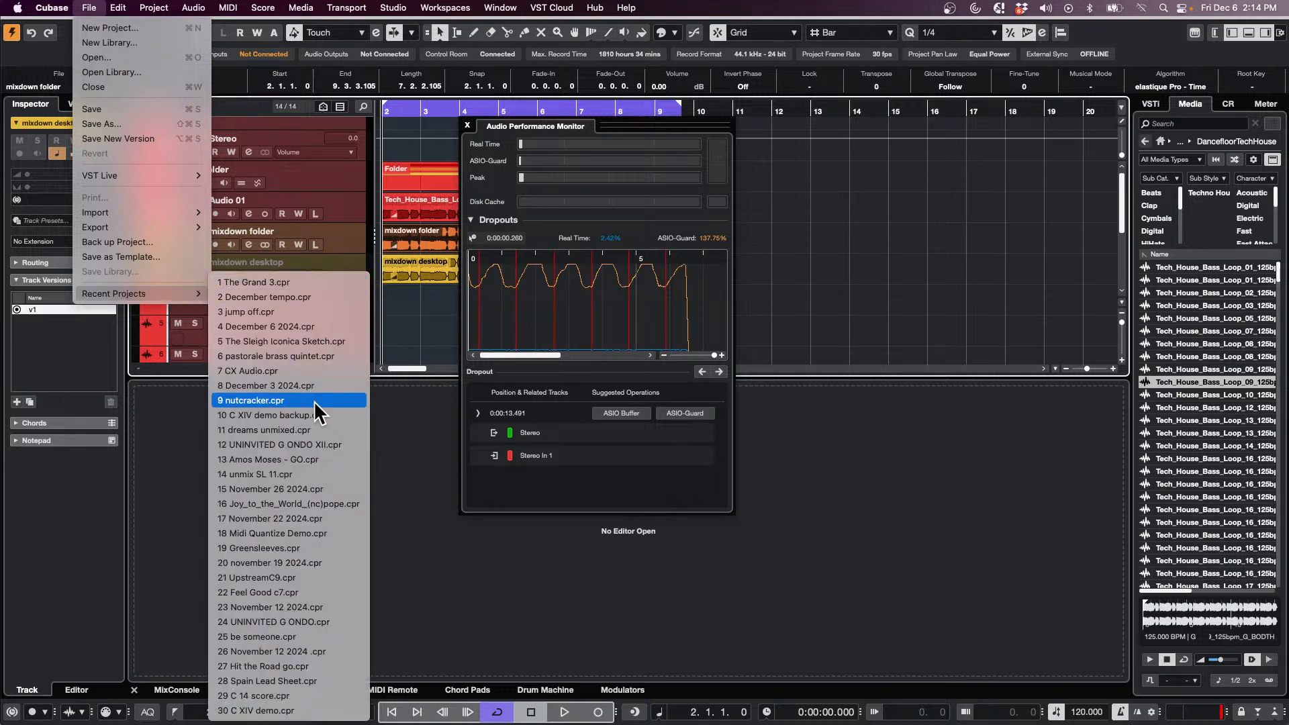
click(300, 312)
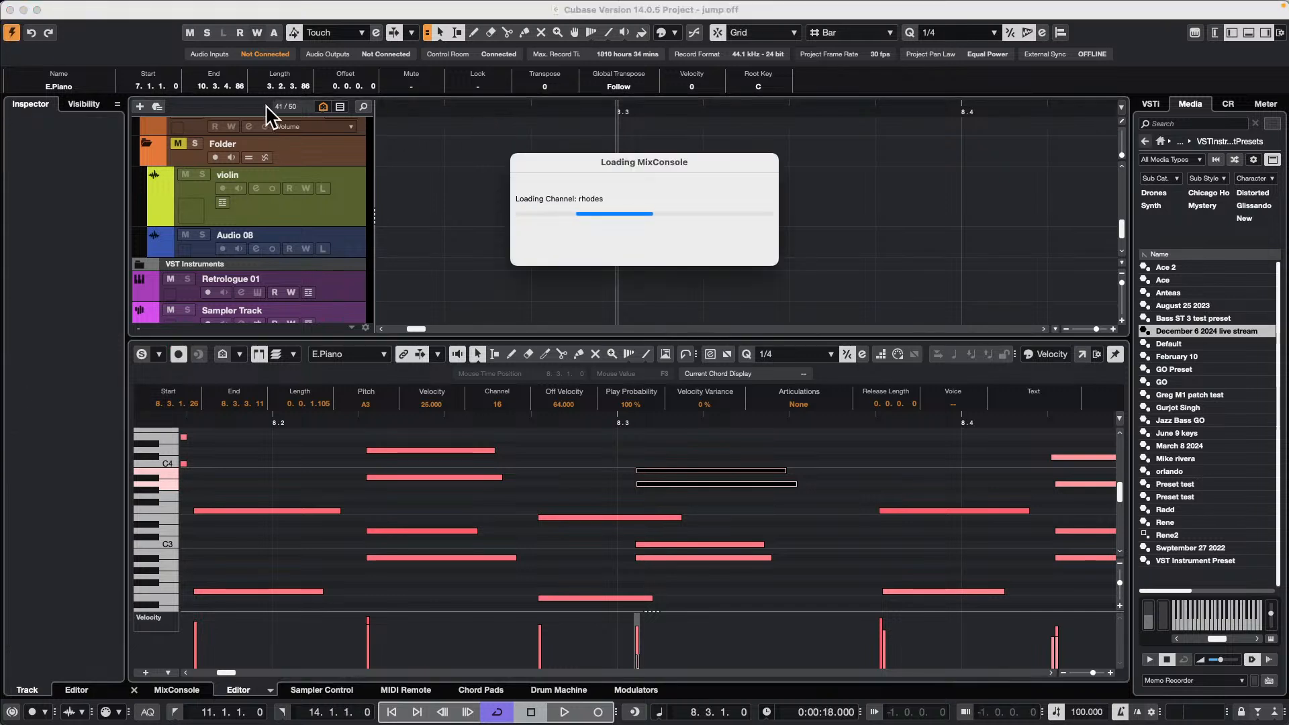
Copy the E.Piano part four times along the HALion Sonic 01 track, placing the last copy at bar 32
mouse_move(147, 12)
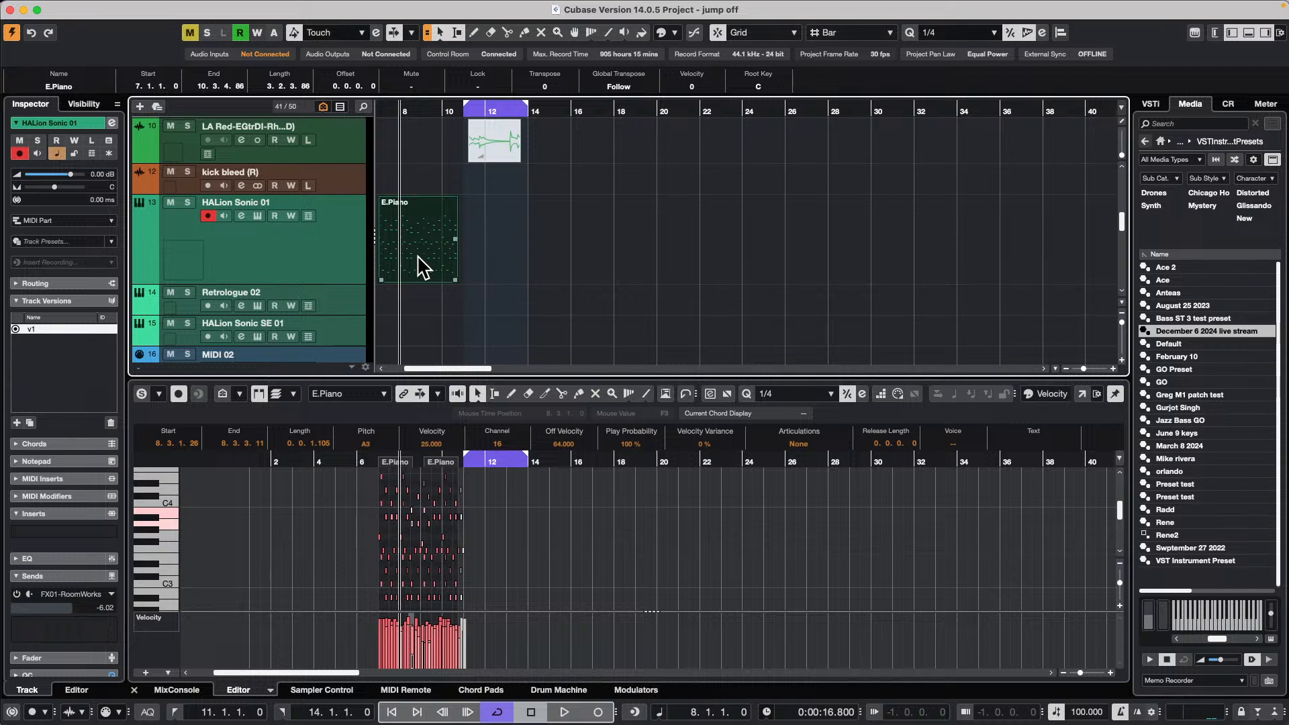
drag(421, 267, 936, 243)
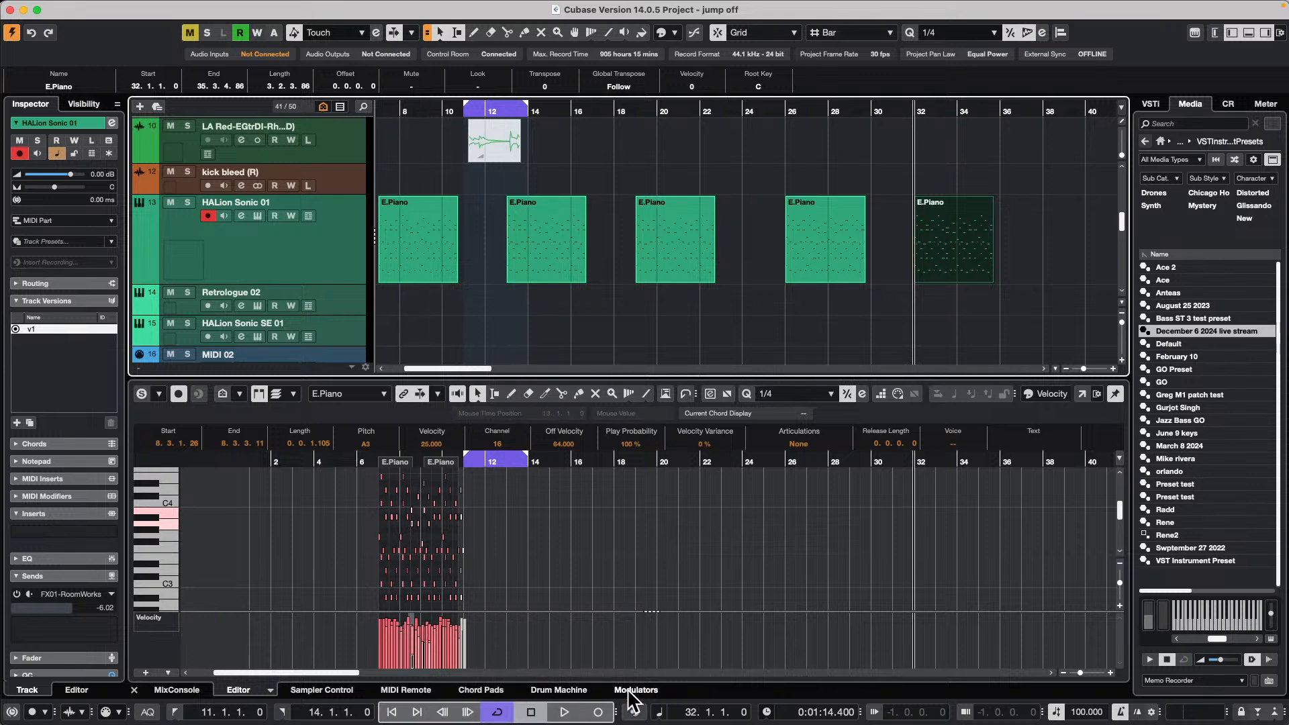
Show the MIDI Remote mapping for the Korg nanoKONTROL2 in the lower zone
click(414, 691)
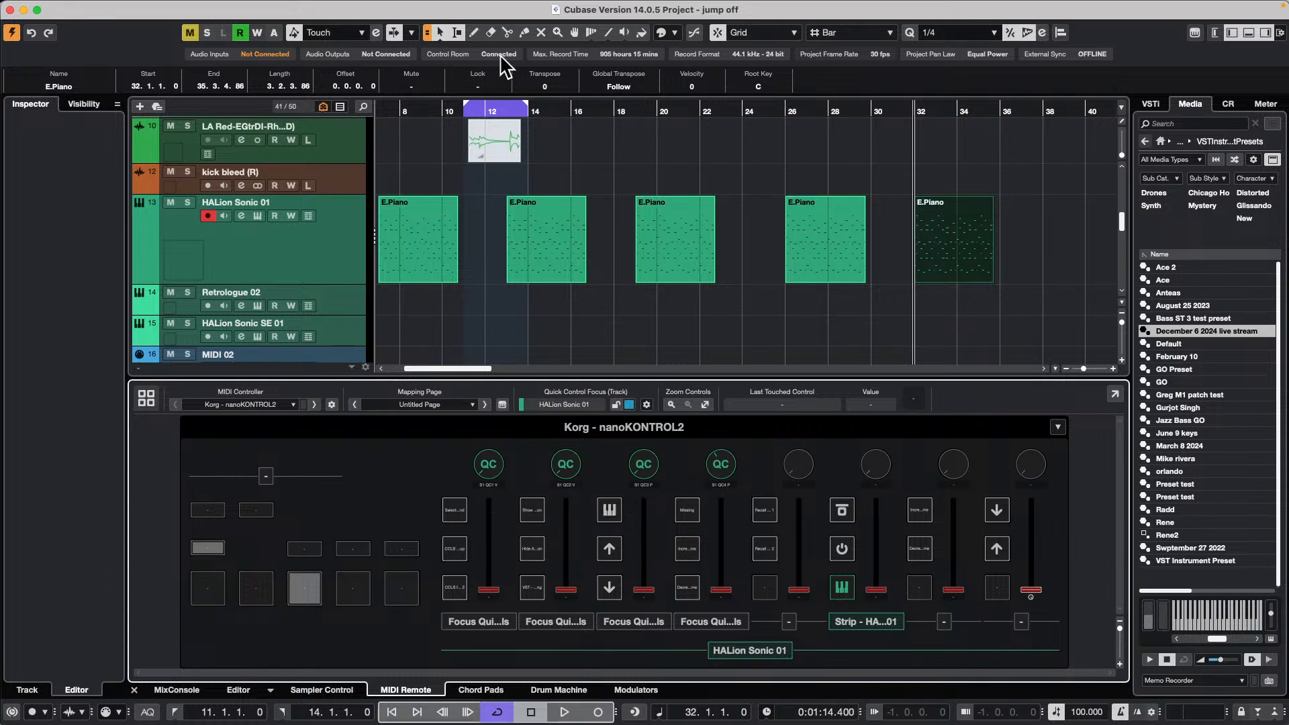
Select all events from bar 13 to the project end and inspect the nanoKONTROL2 mapping for Select from Cursor to End
click(478, 312)
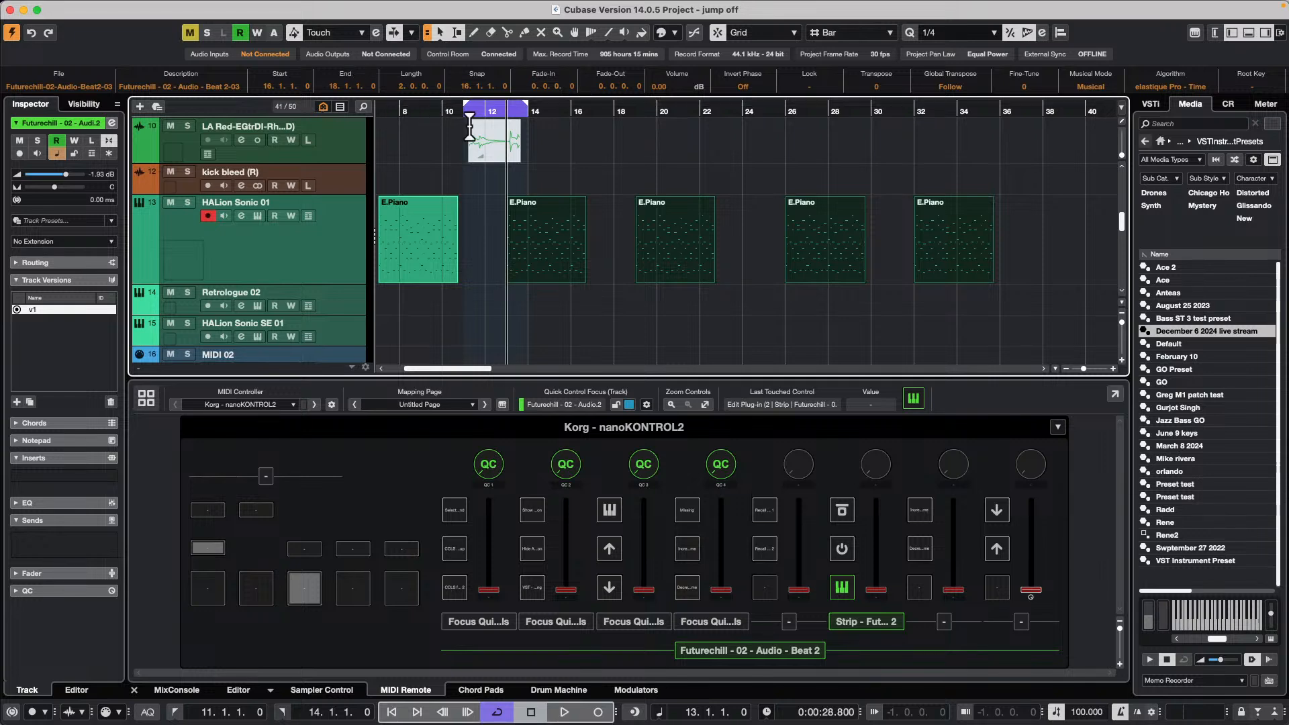
scroll(701, 285, down, 10)
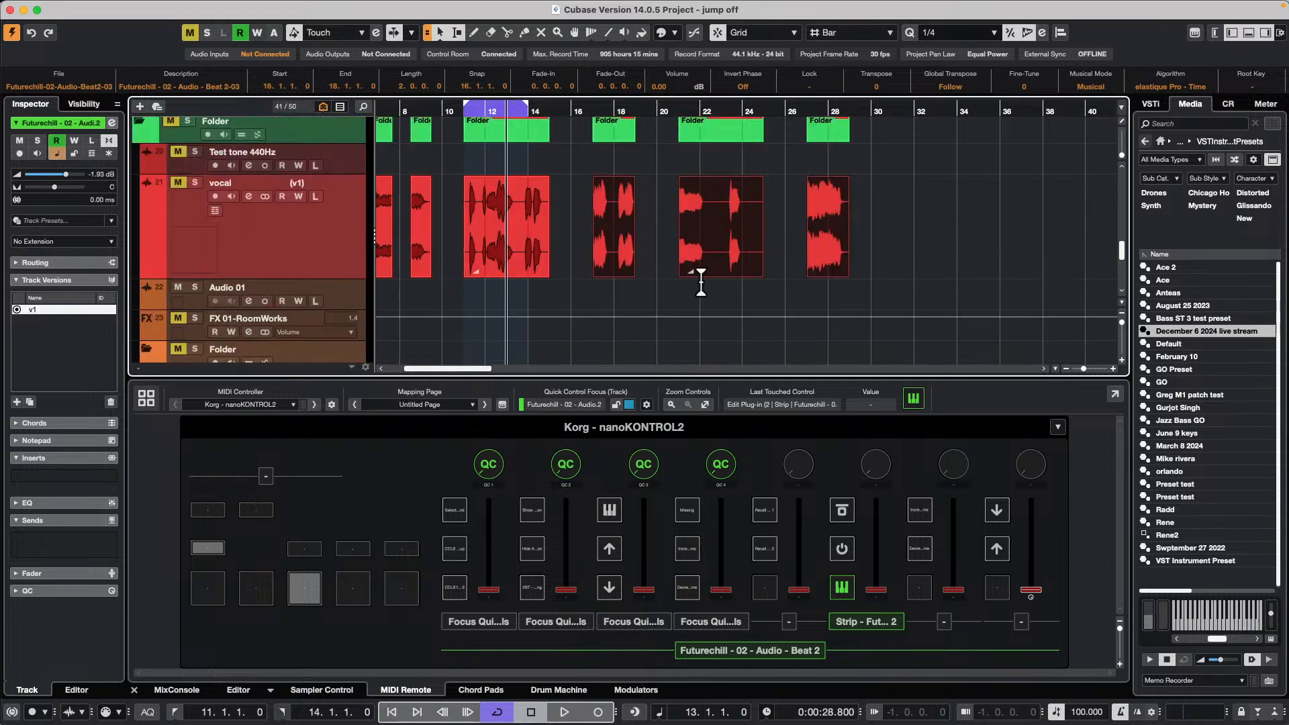
scroll(701, 285, up, 10)
scroll(701, 281, down, 3)
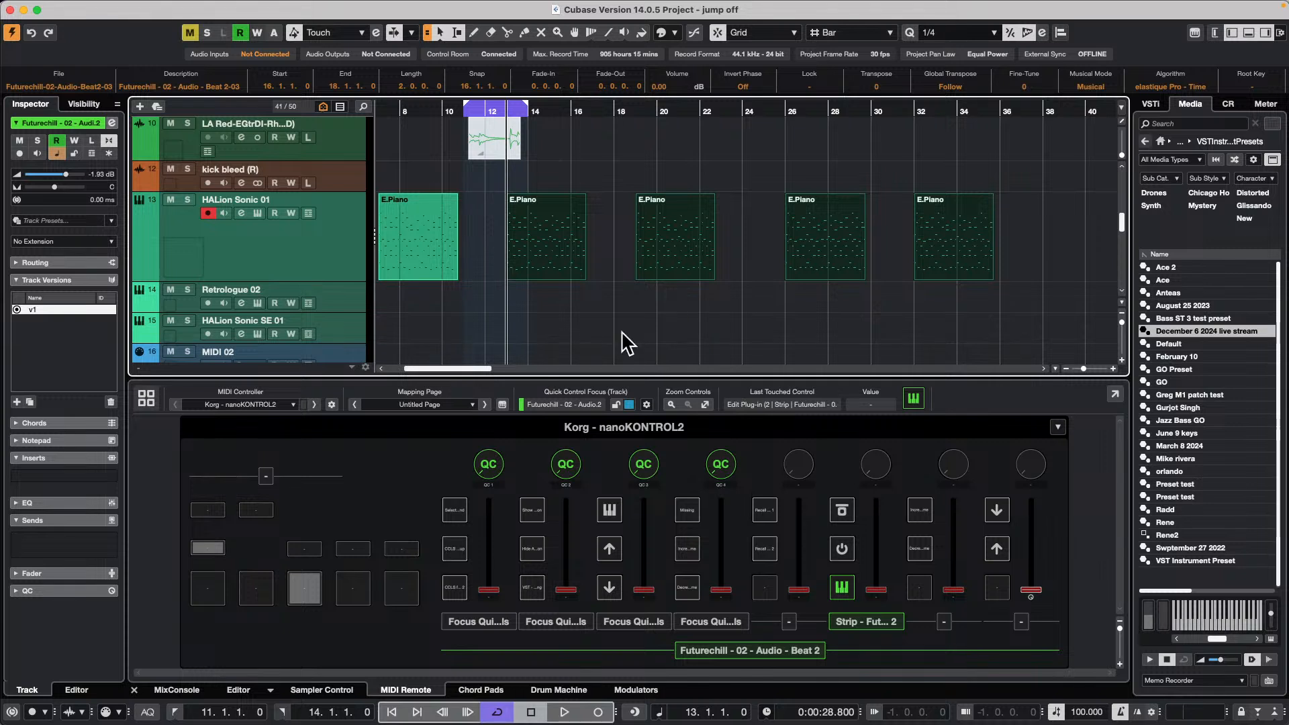
double_click(459, 513)
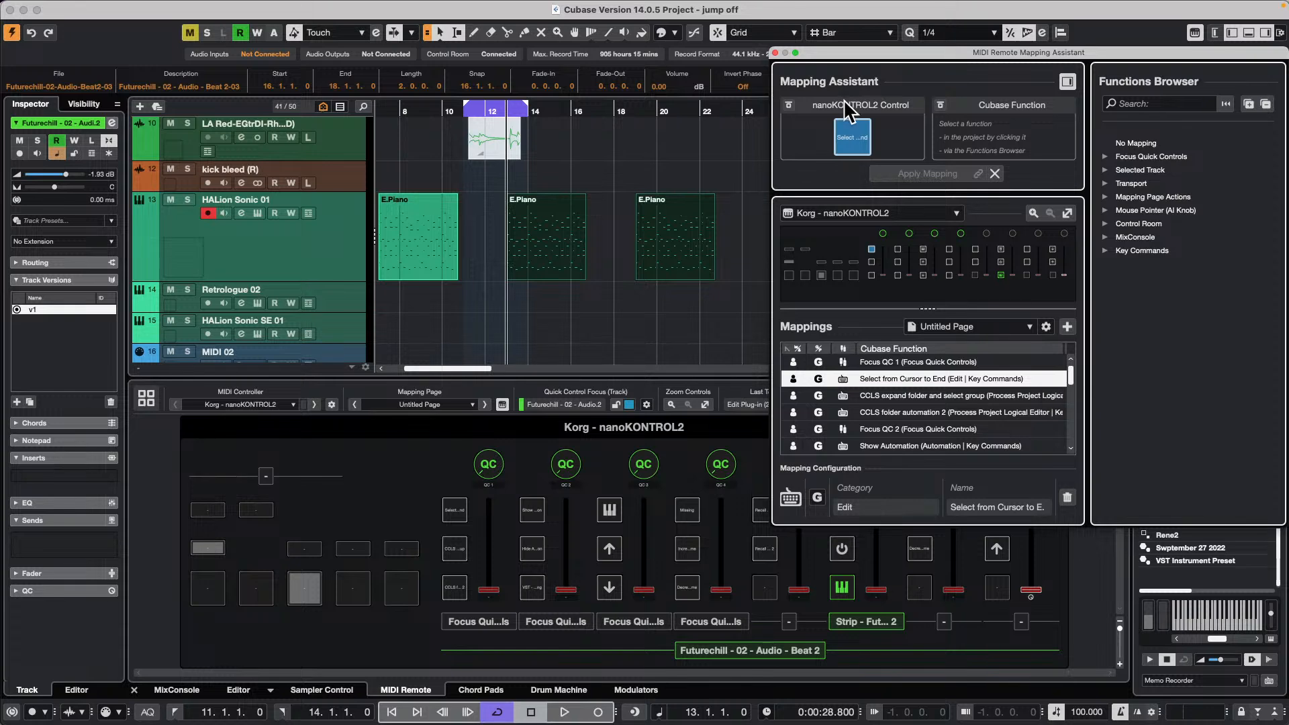
click(775, 53)
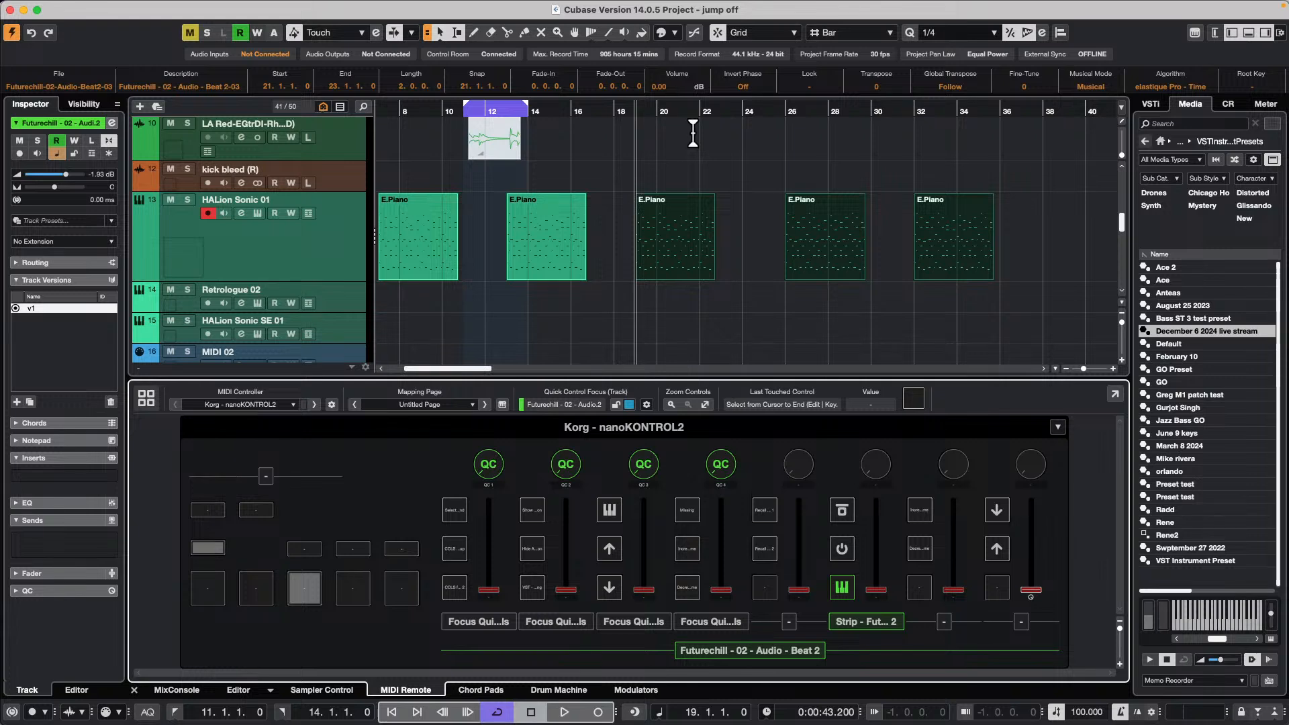
Review the selection of all events from bar 19 to the project end across the audio, vocal and instrument tracks
scroll(693, 133, down, 10)
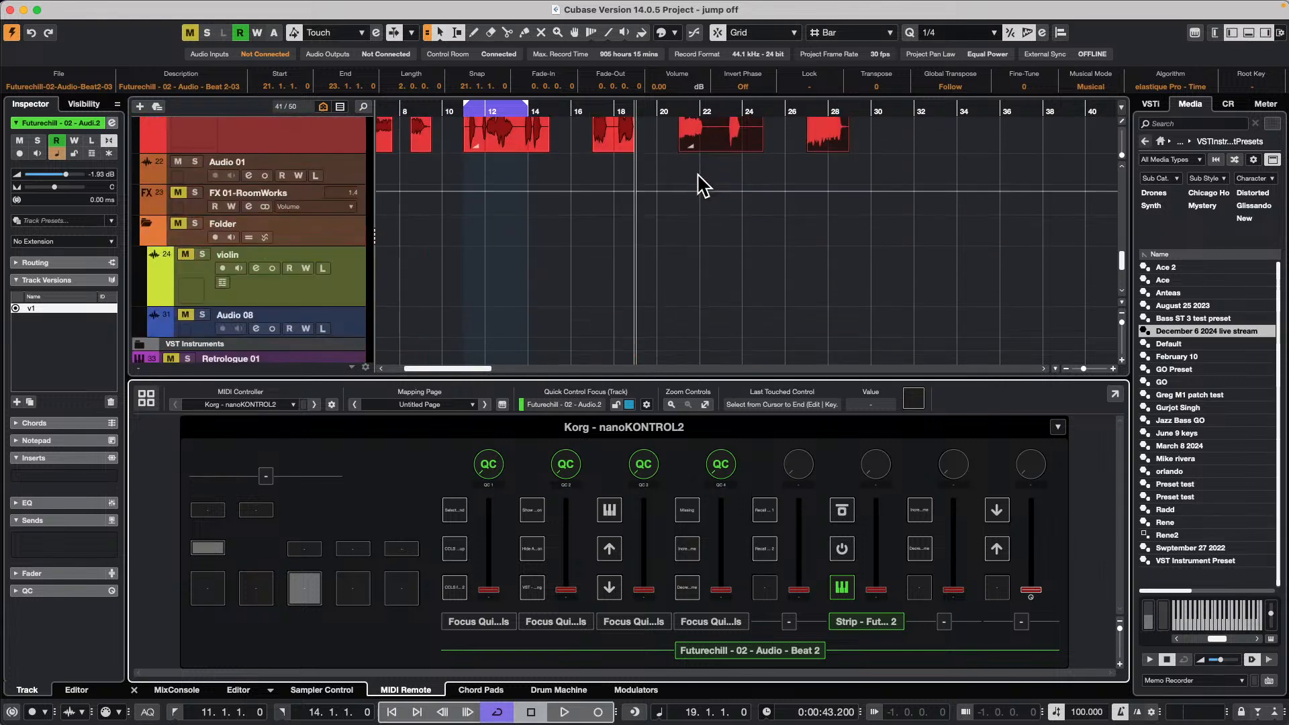
scroll(698, 184, up, 12)
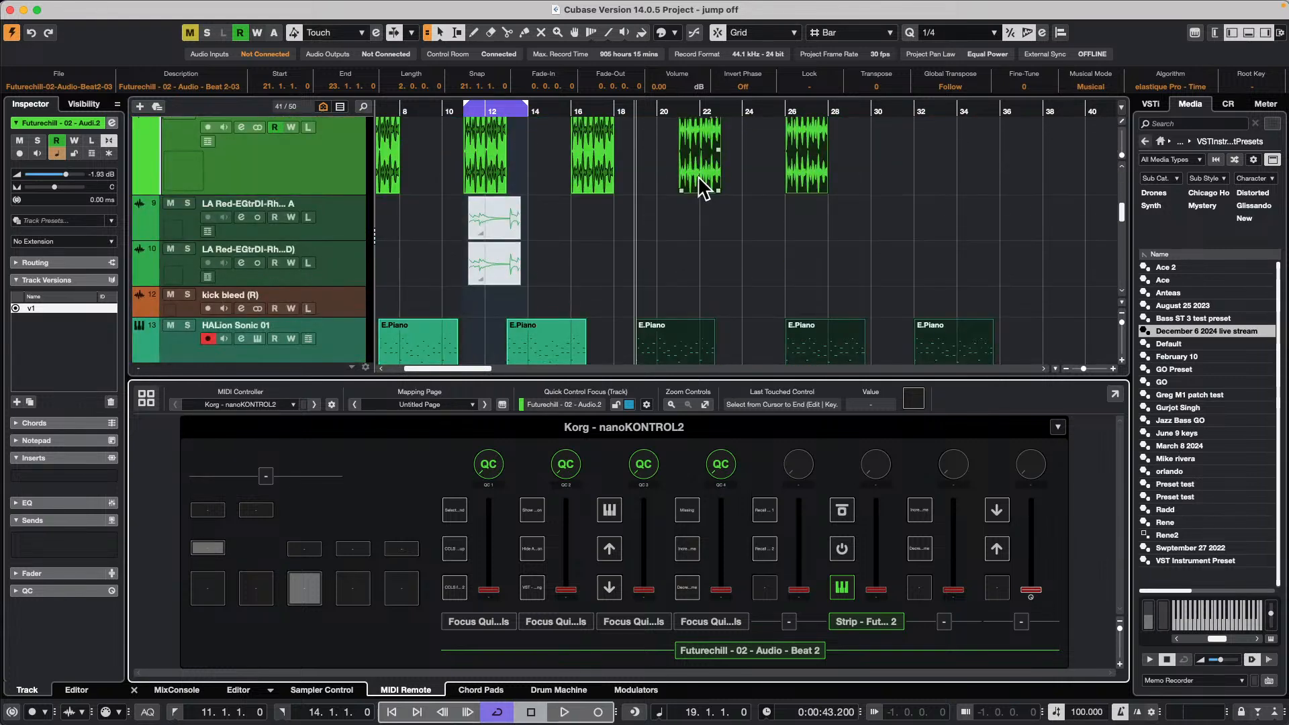
scroll(700, 187, up, 5)
scroll(698, 185, down, 10)
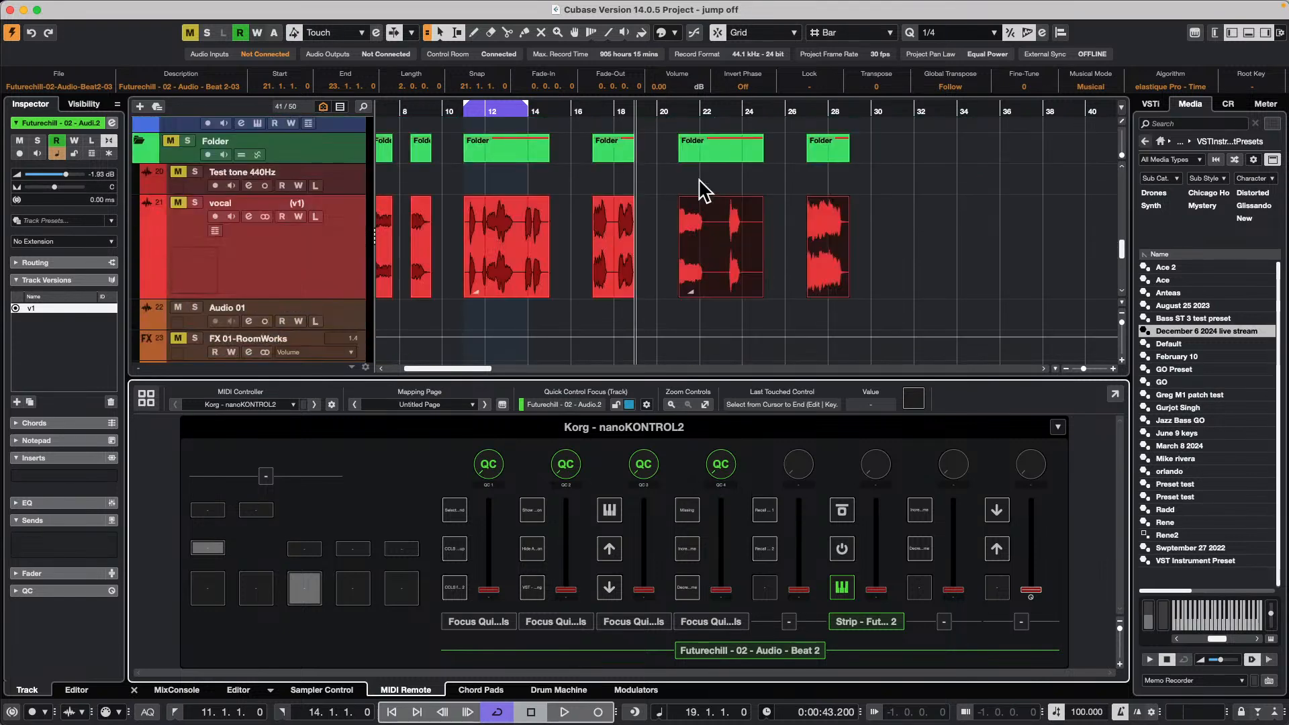
scroll(698, 185, up, 6)
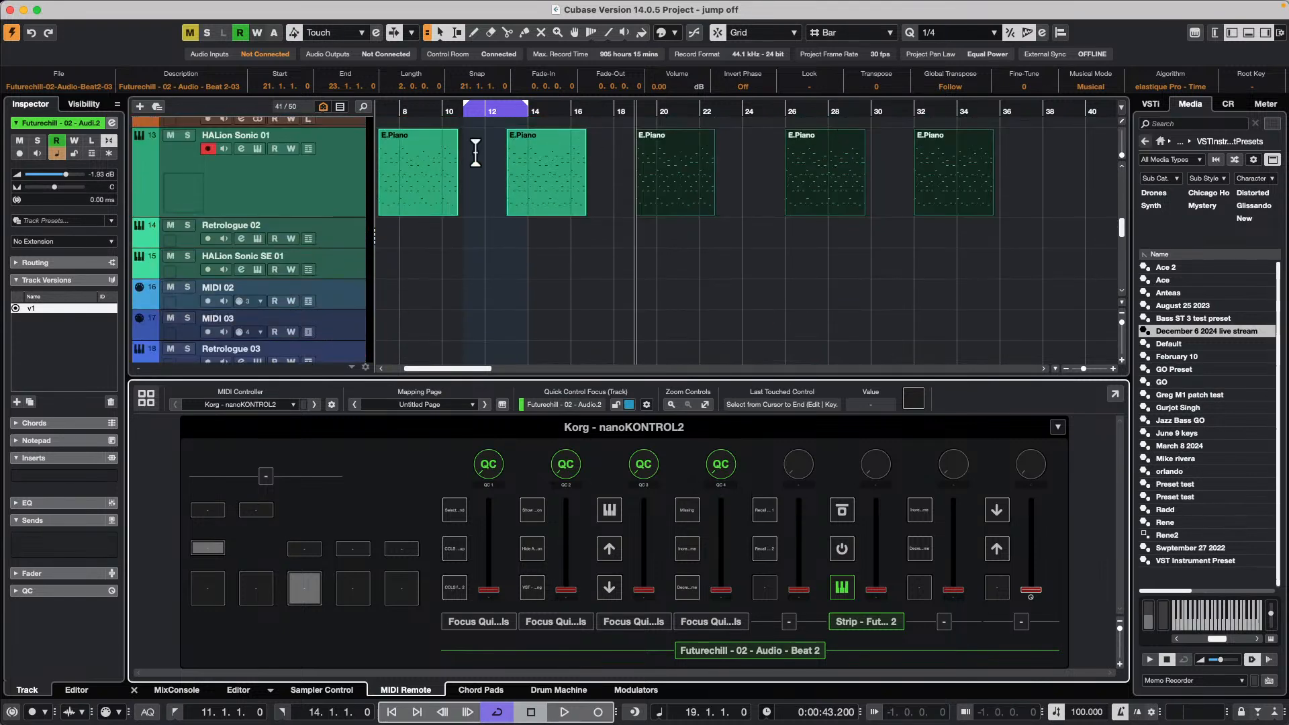
Open the first E.Piano part on the HALion Sonic 01 track in the lower-zone Key Editor
click(433, 196)
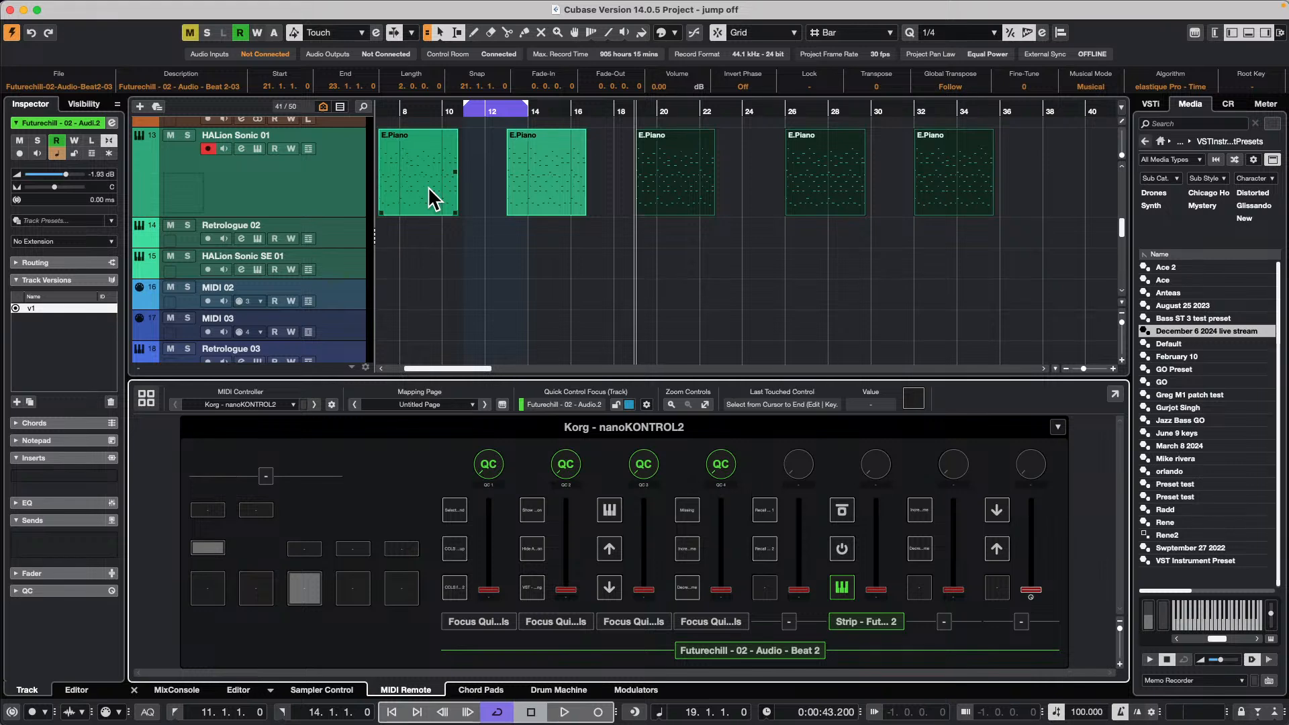
click(433, 198)
double_click(433, 198)
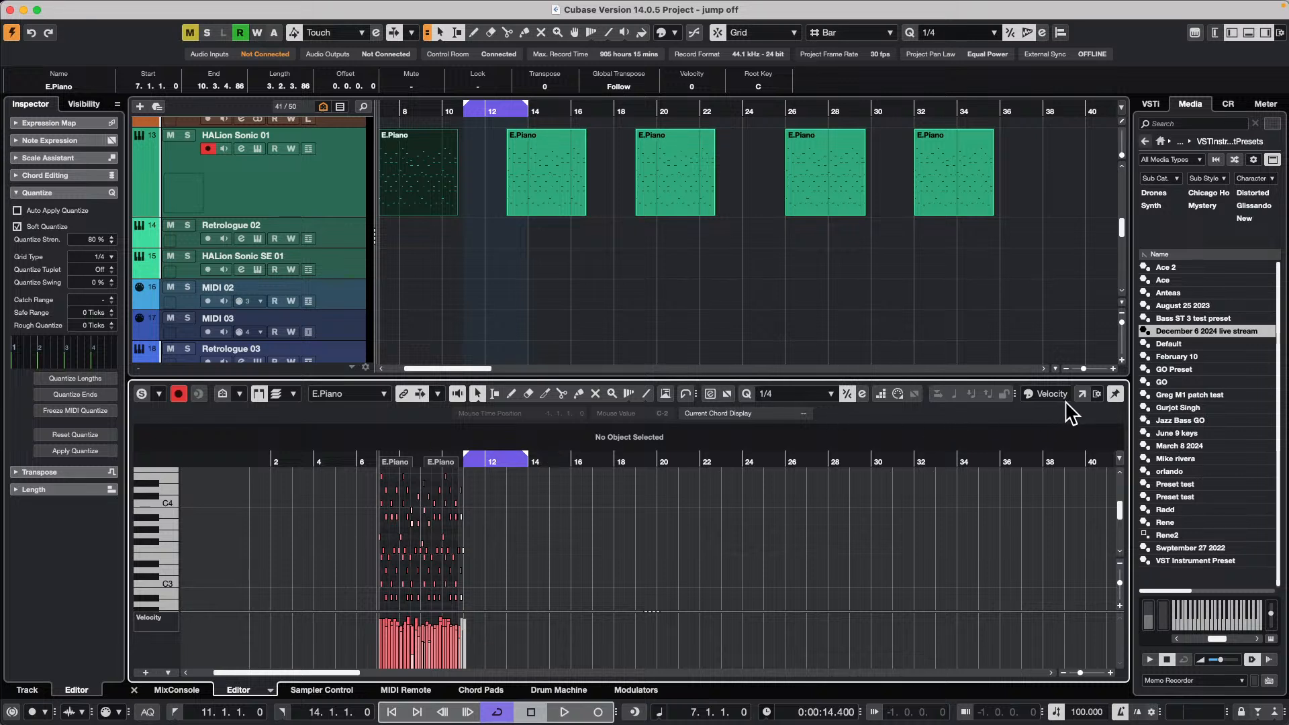
Select all notes in the open part and set the part editing mode to All Parts on Active Track
key(super+a)
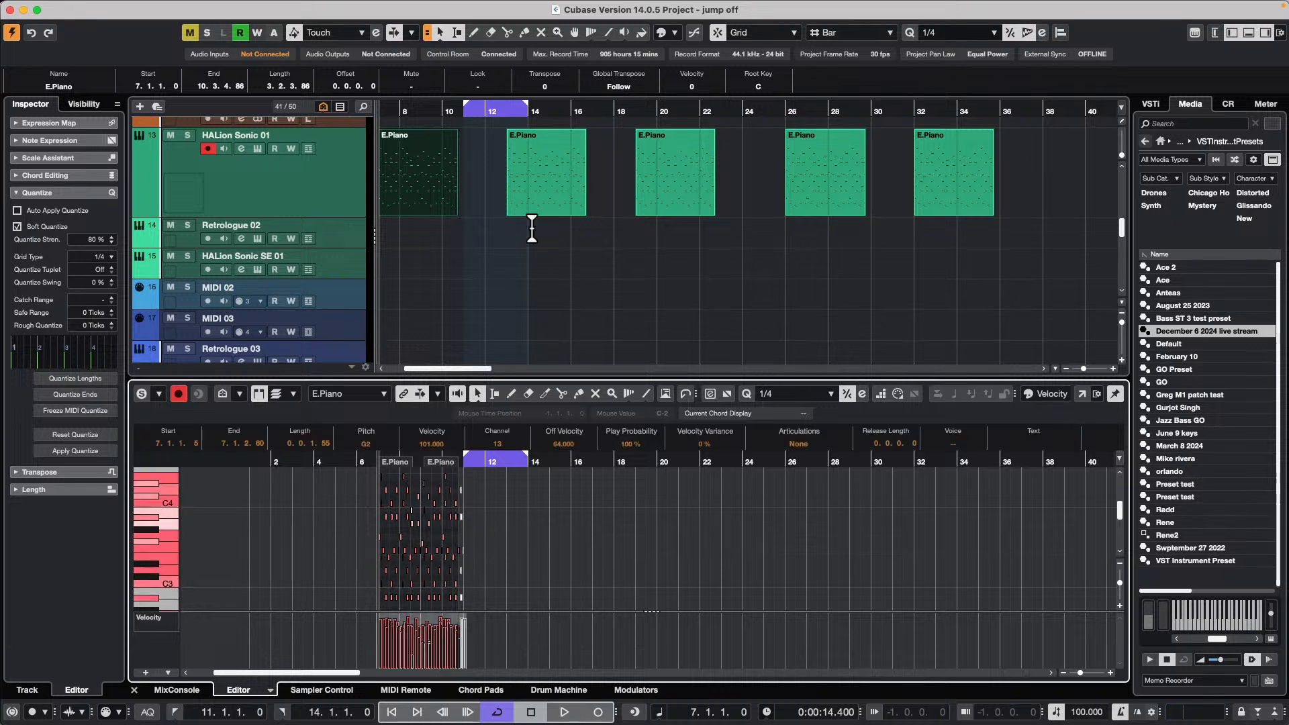
click(275, 396)
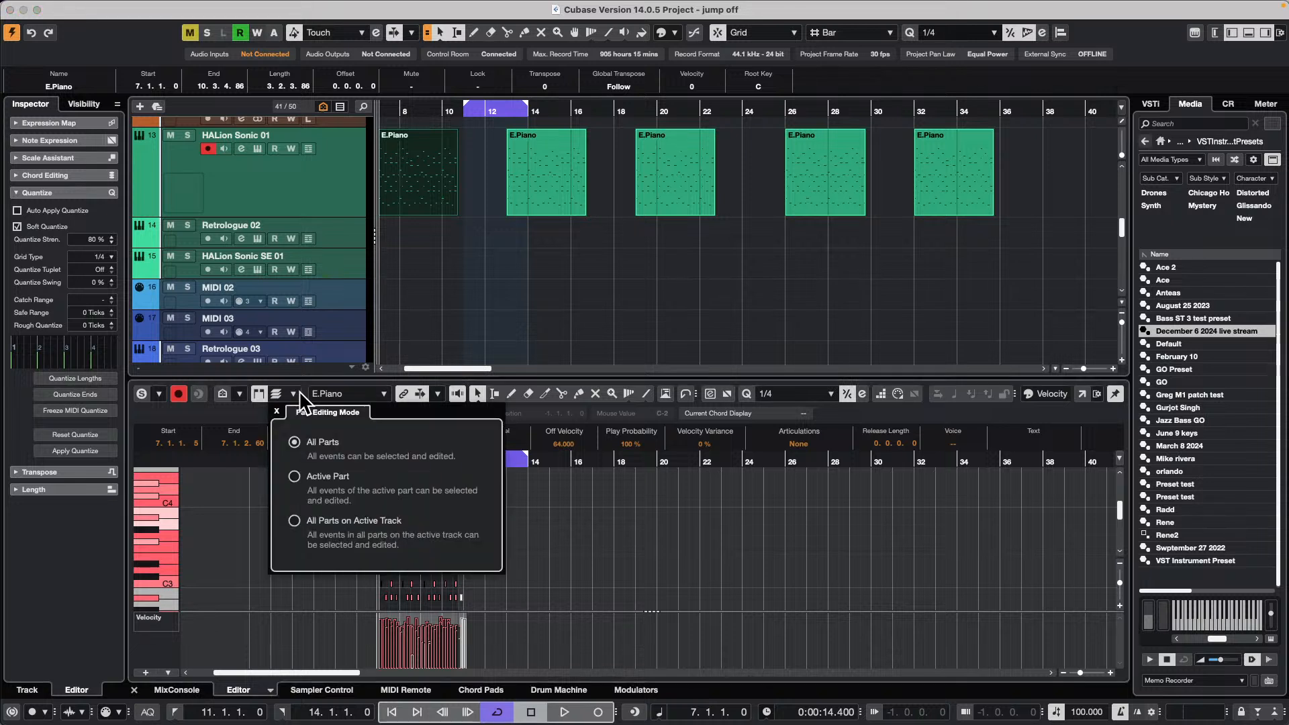
click(295, 520)
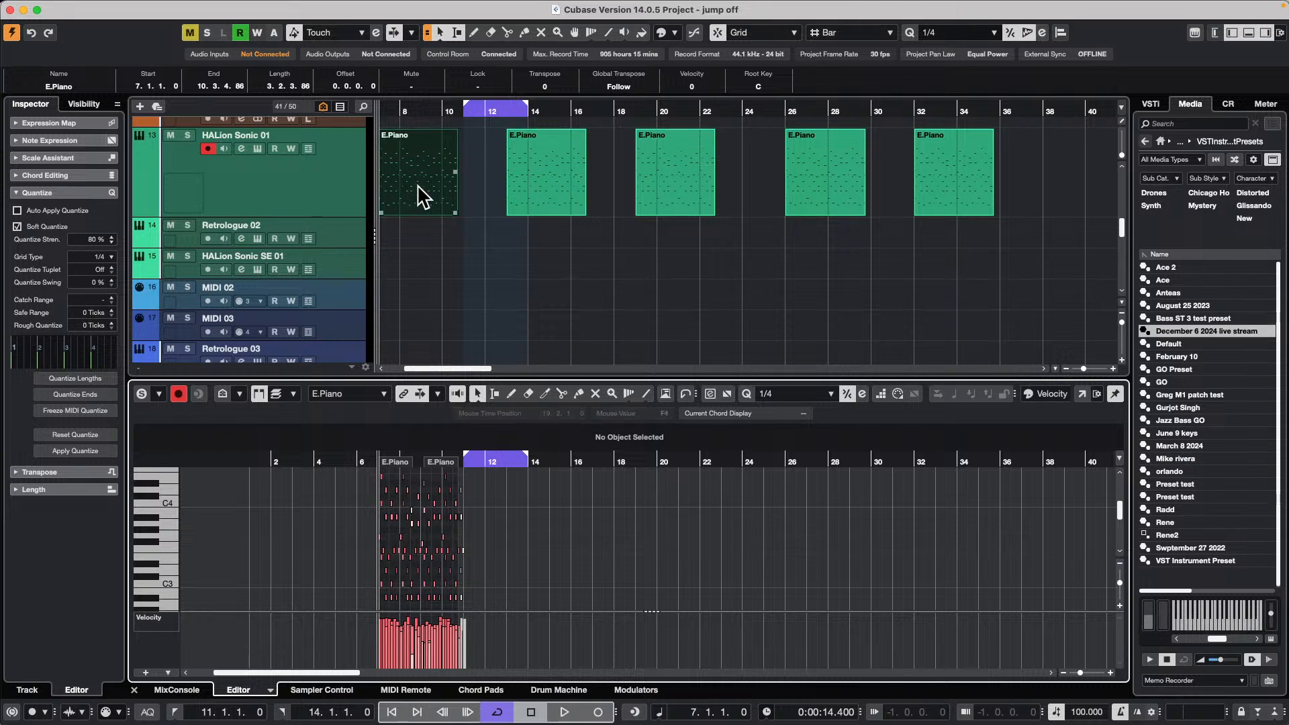
Reselect the HALion Sonic 01 track and check a wider timeline range for its other E.Piano parts in the Key Editor
click(345, 204)
click(502, 253)
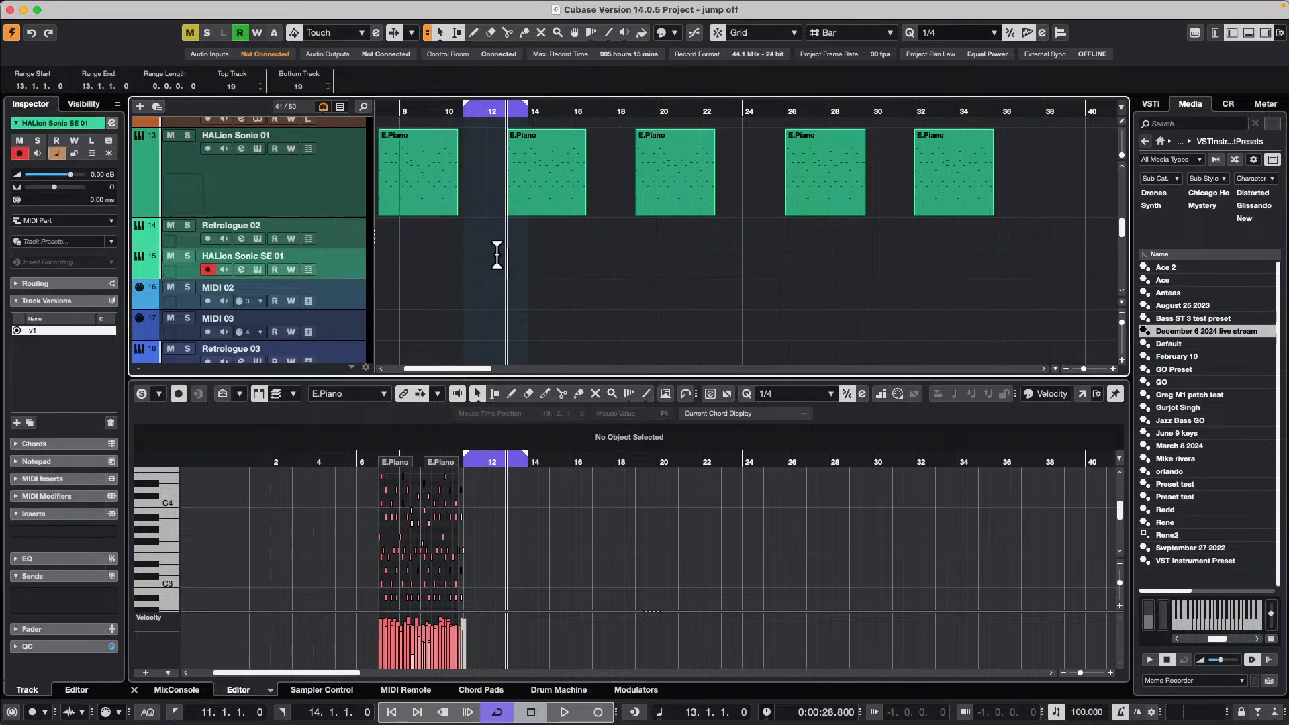
click(337, 196)
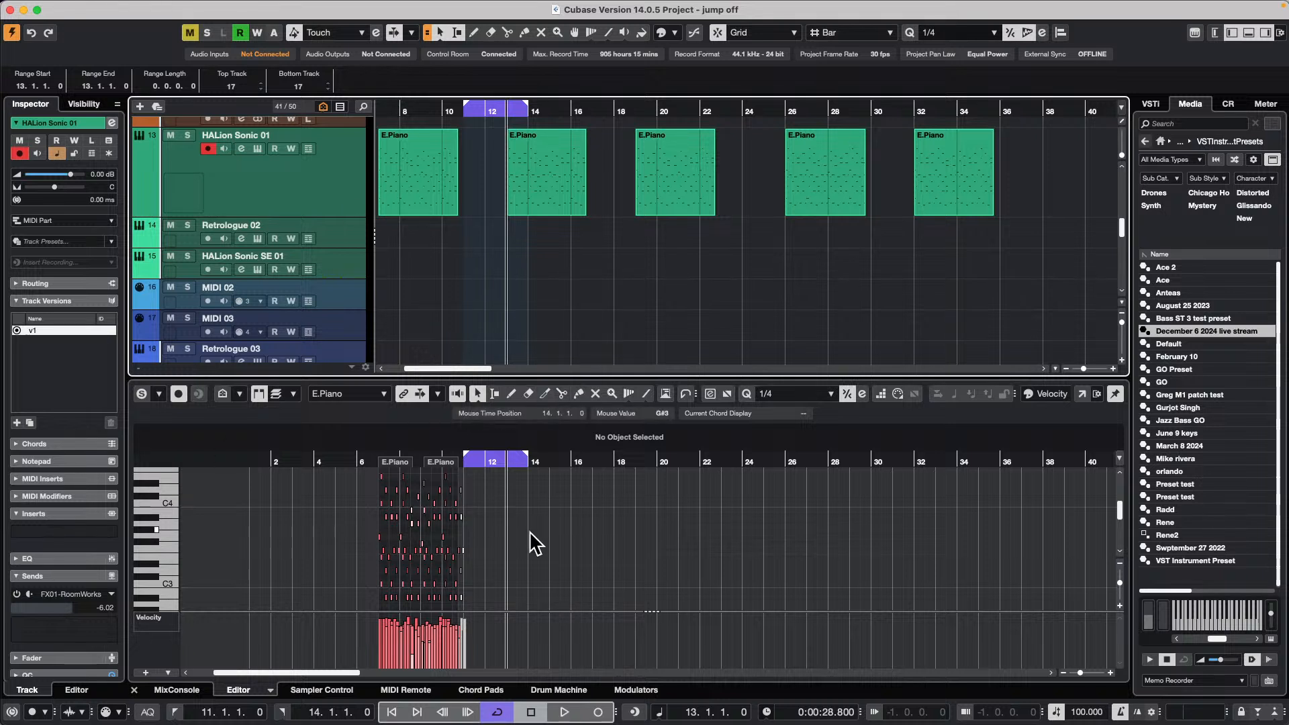
drag(561, 460, 505, 452)
key(period)
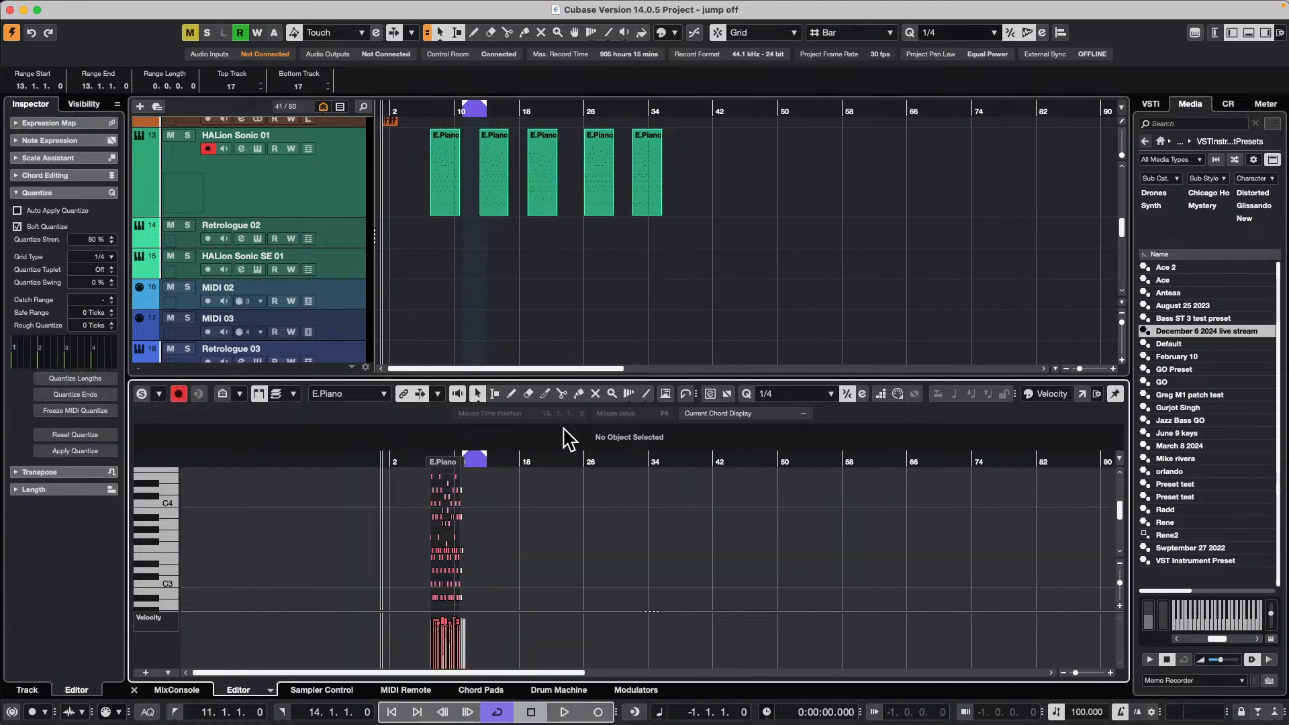
click(307, 178)
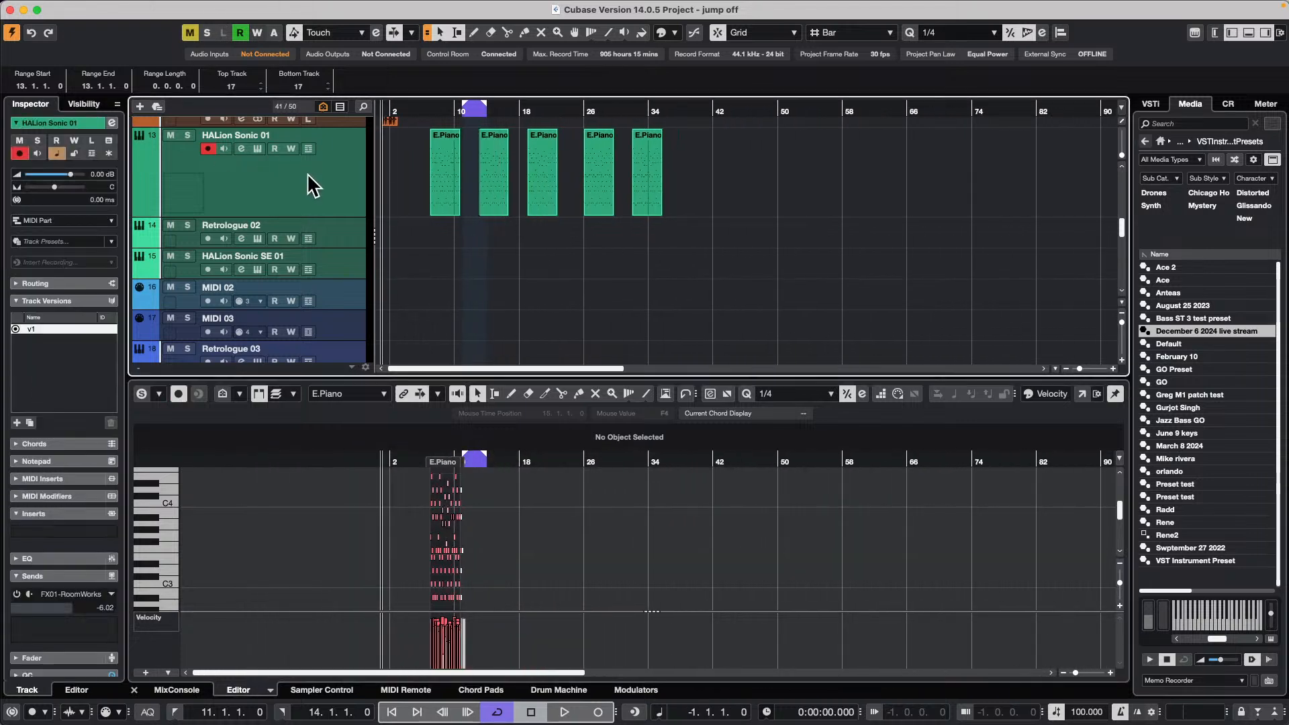
click(406, 250)
click(515, 314)
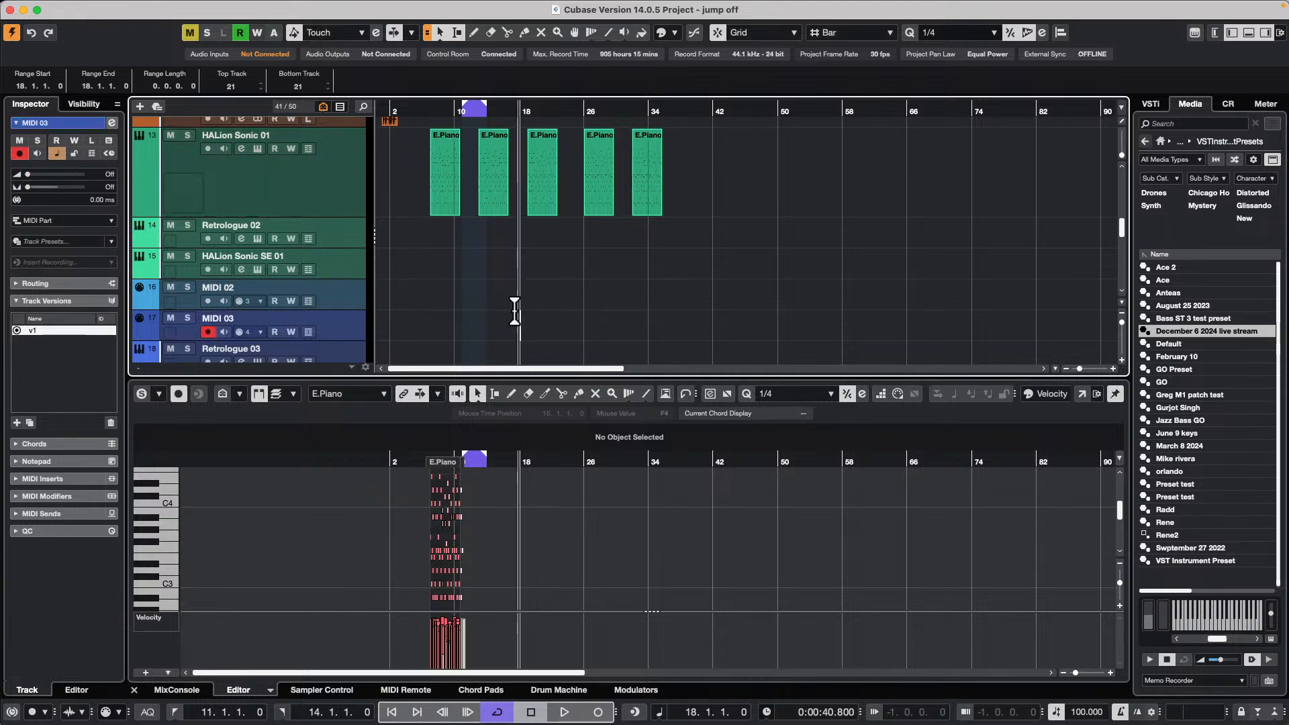
Show the MixConsole in the lower zone and select the HALion Sonic 01 track
click(177, 690)
click(310, 200)
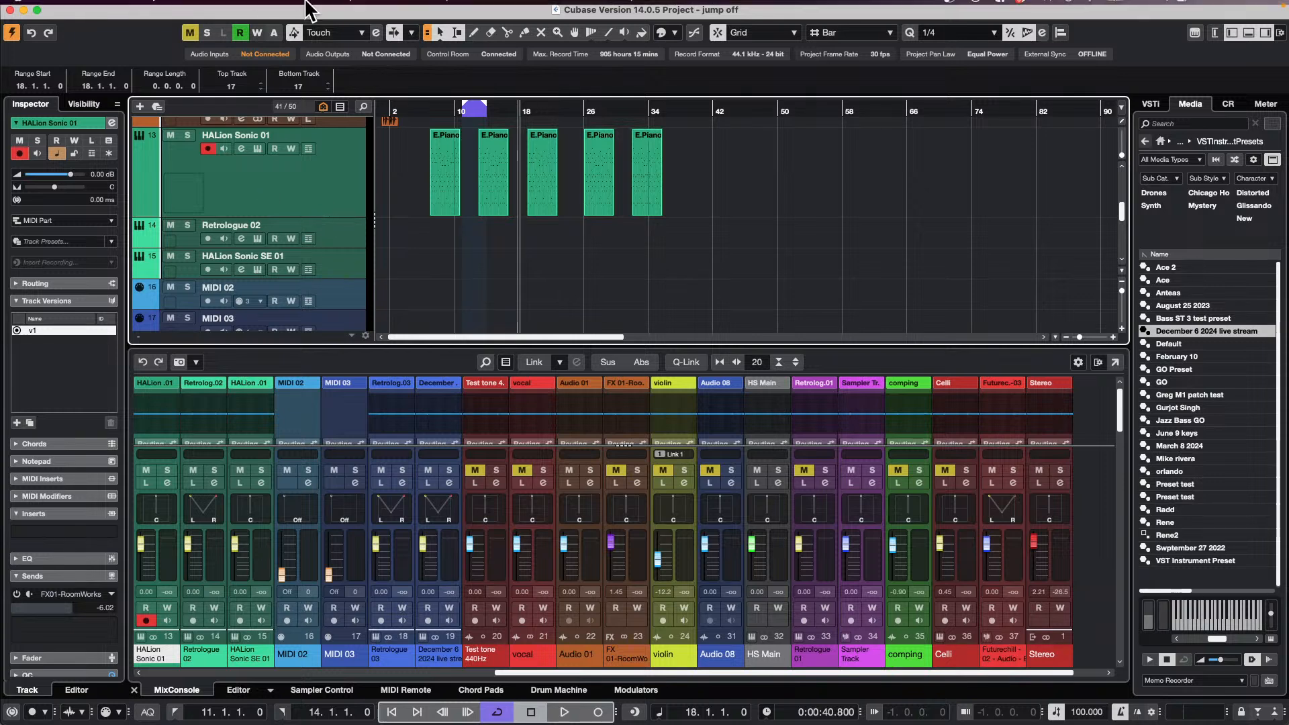
click(258, 8)
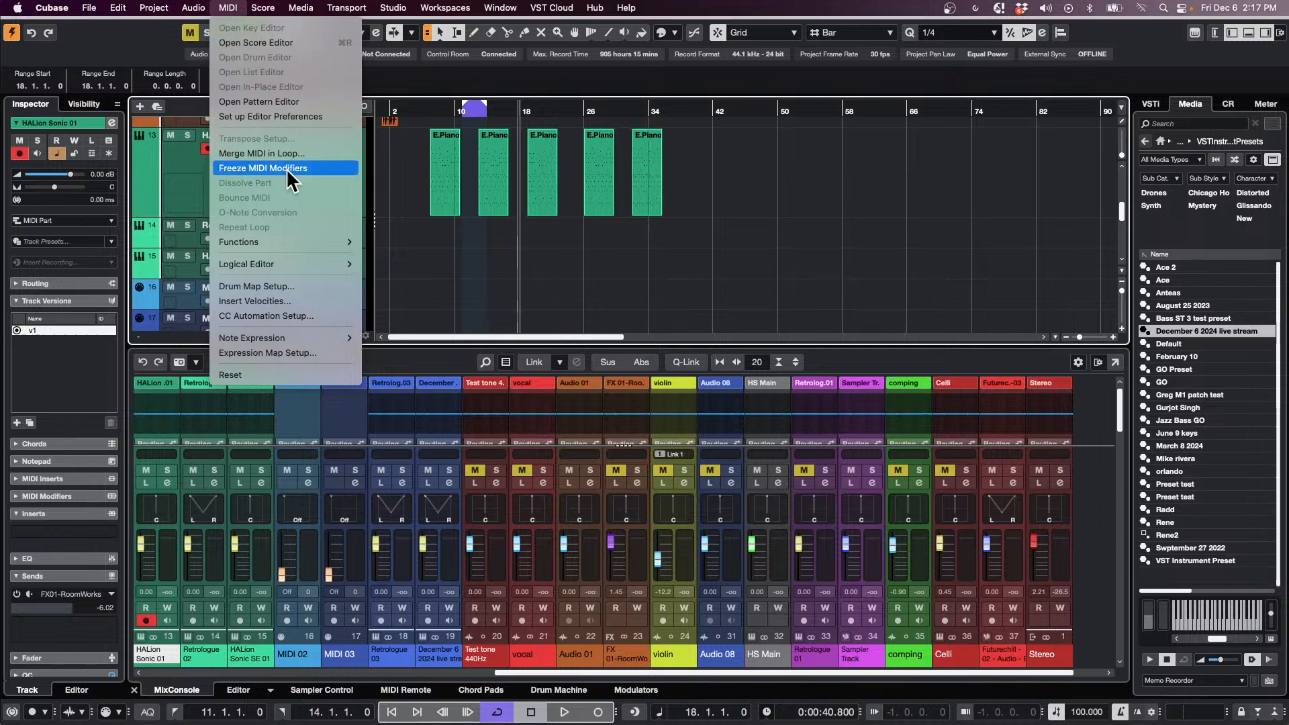
click(547, 253)
click(551, 257)
View all E.Piano parts of the HALion Sonic 01 track together in a separate Key Editor window and close it
scroll(396, 316, down, 4)
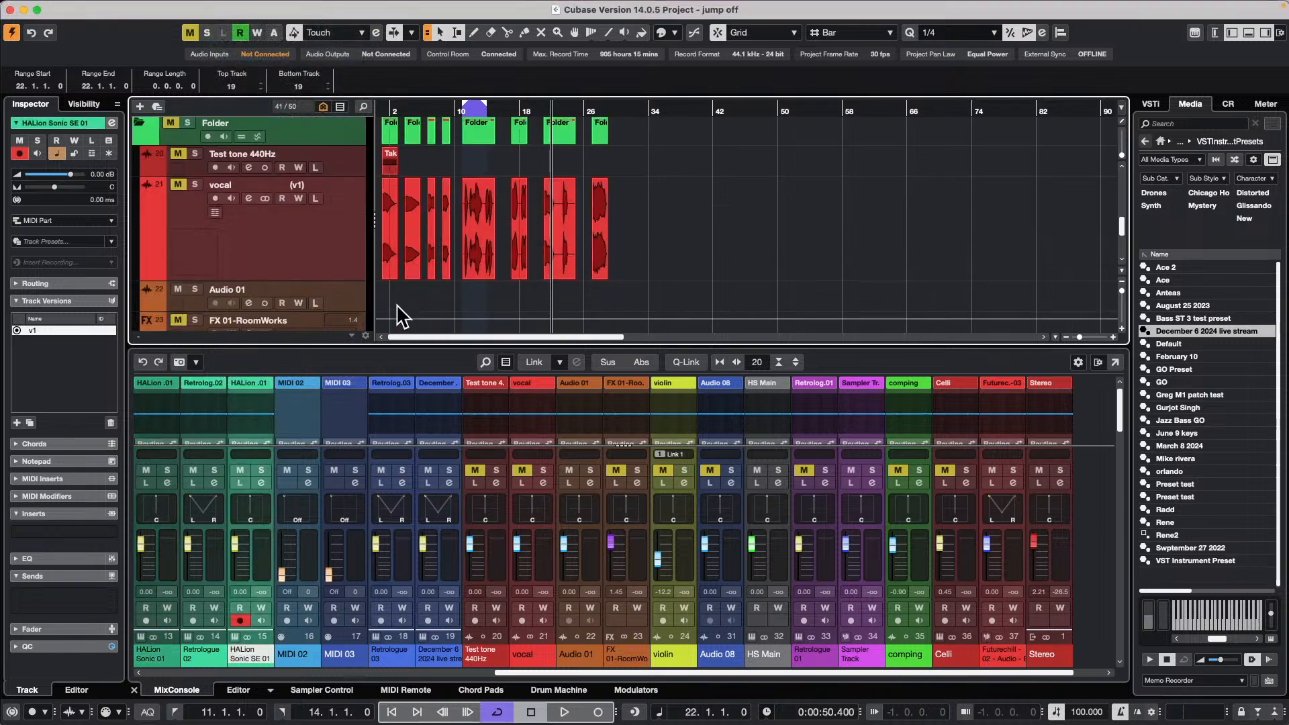
click(713, 257)
scroll(653, 255, up, 8)
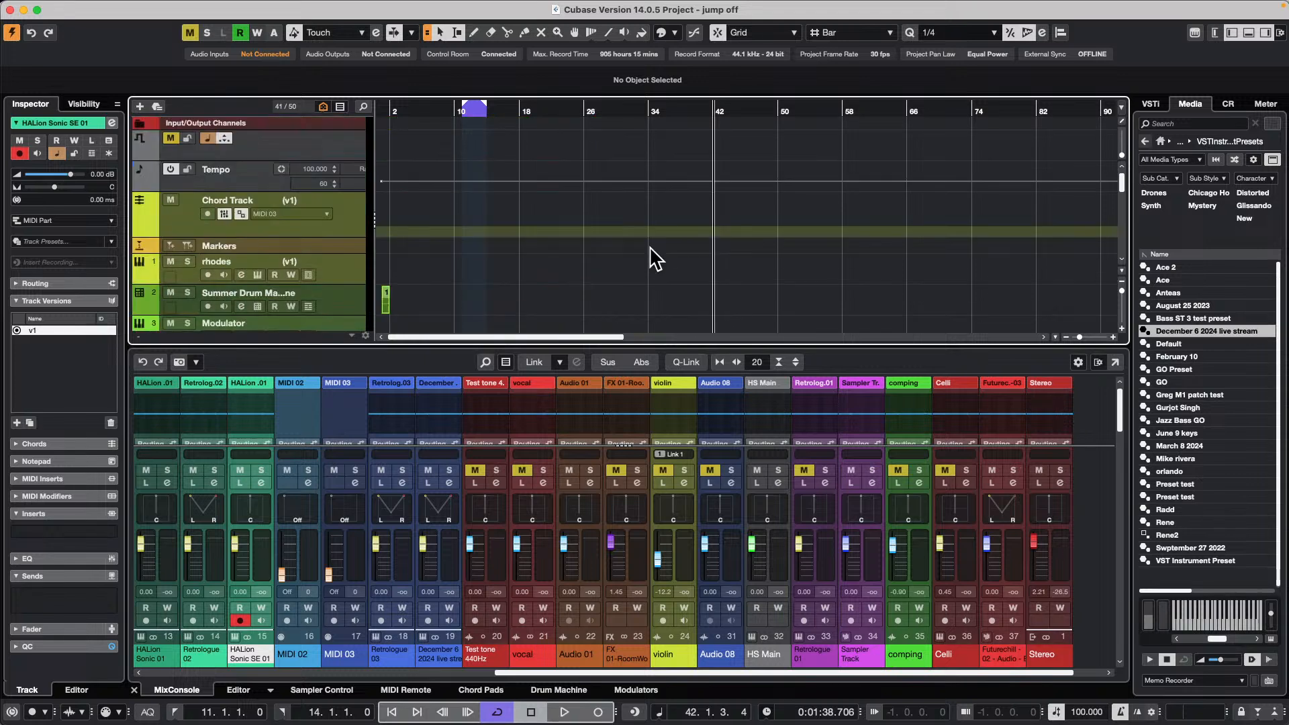
scroll(653, 255, down, 3)
scroll(309, 246, down, 3)
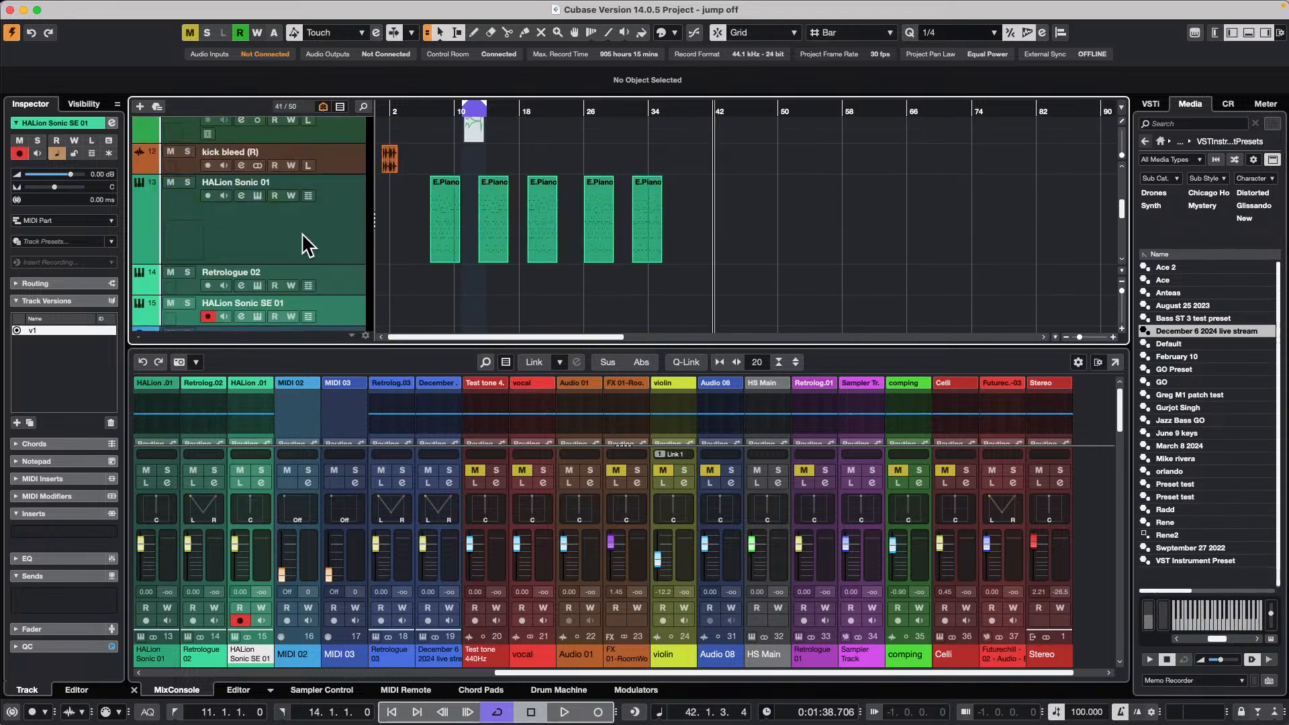
click(303, 248)
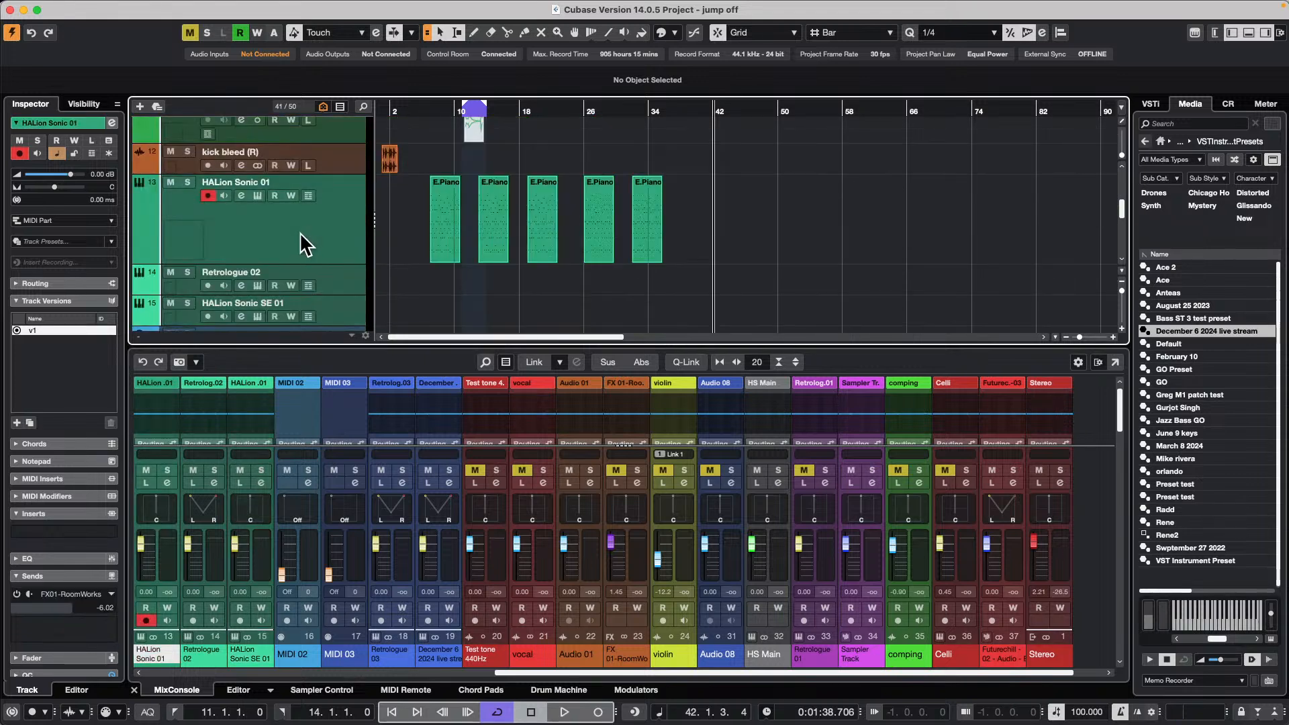
key(Return)
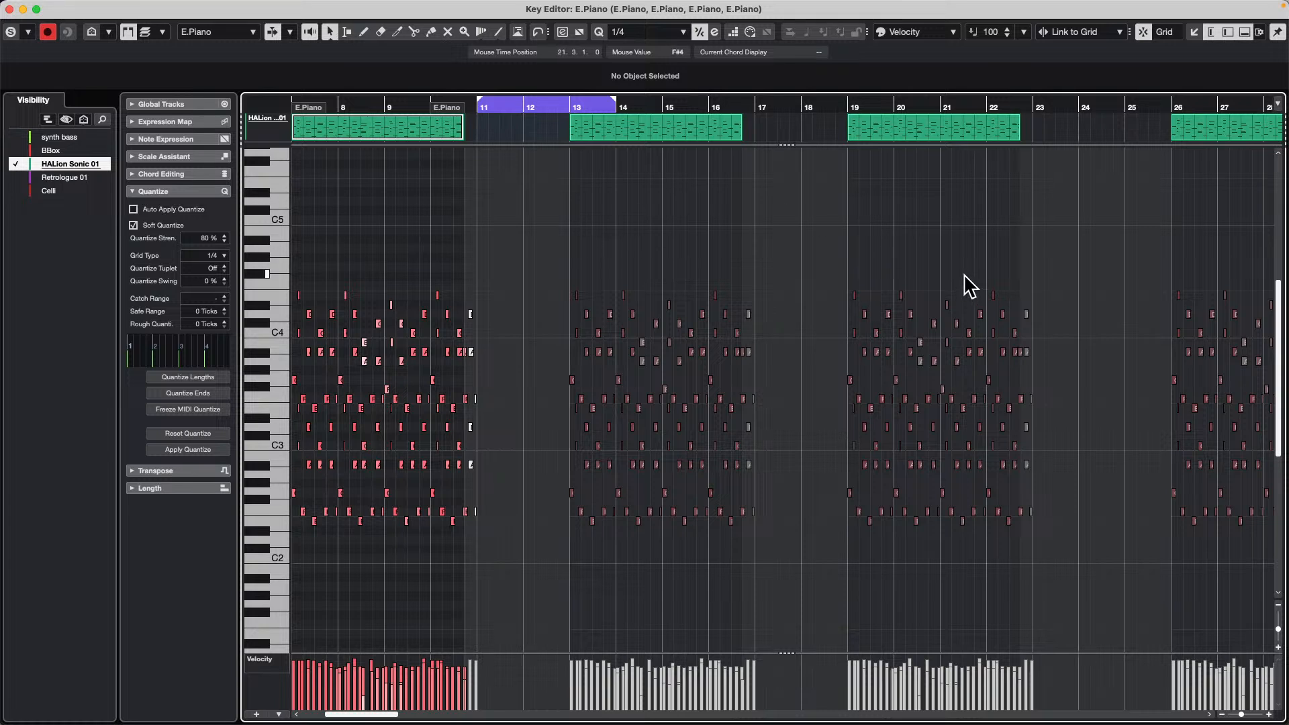
click(9, 9)
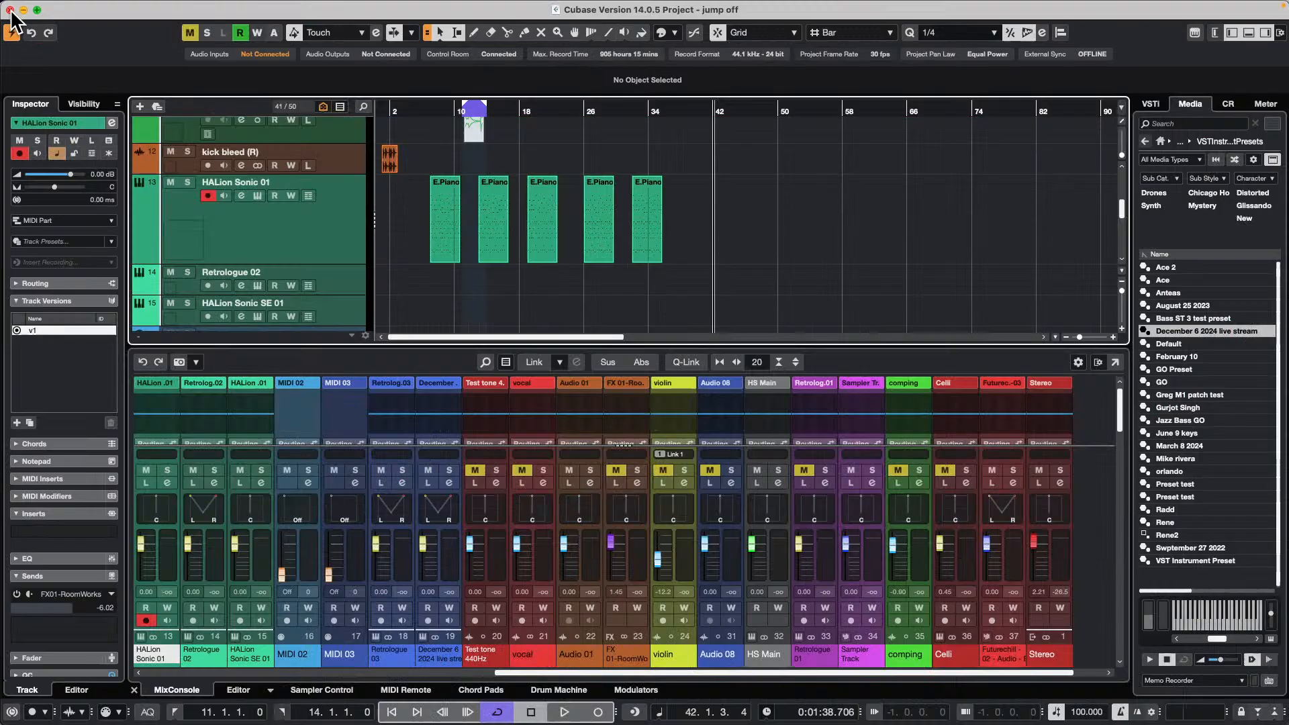
Open the project Schubert 5 Iconica Sketch XIII.cpr from the Projects folder, activate it and accept the missing ports mapping
click(90, 8)
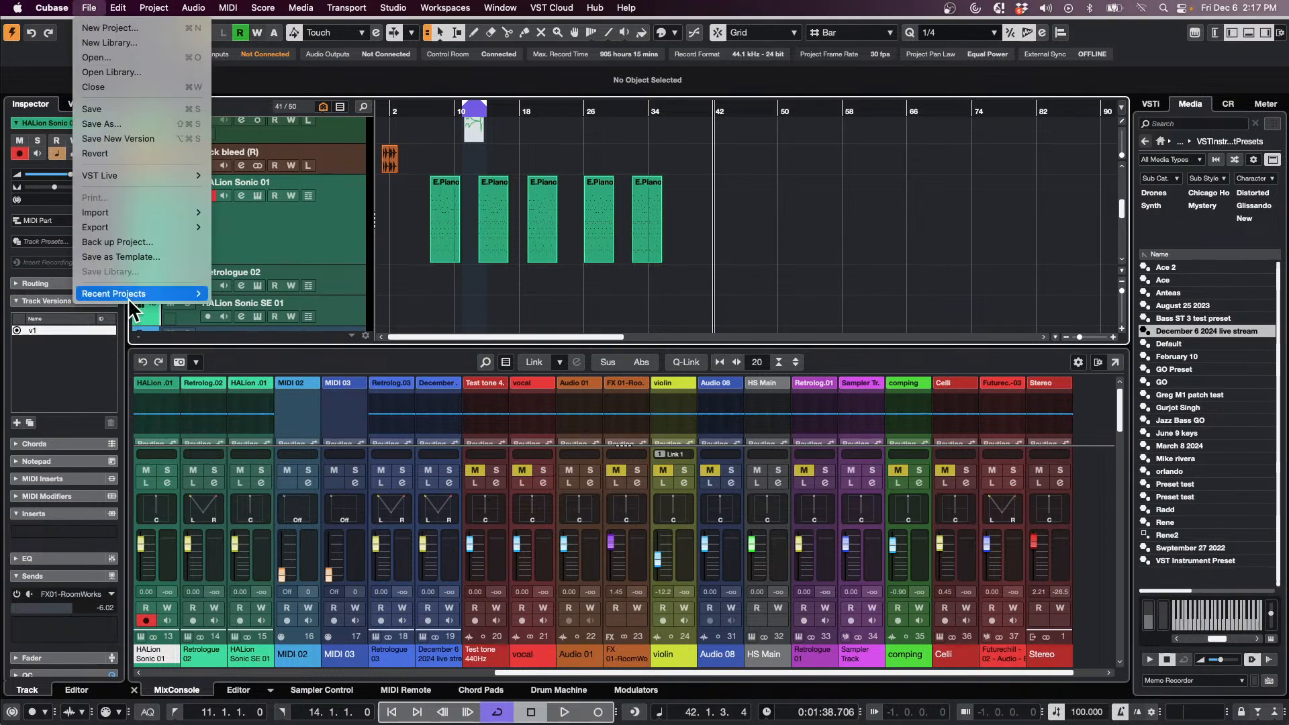
mouse_move(168, 293)
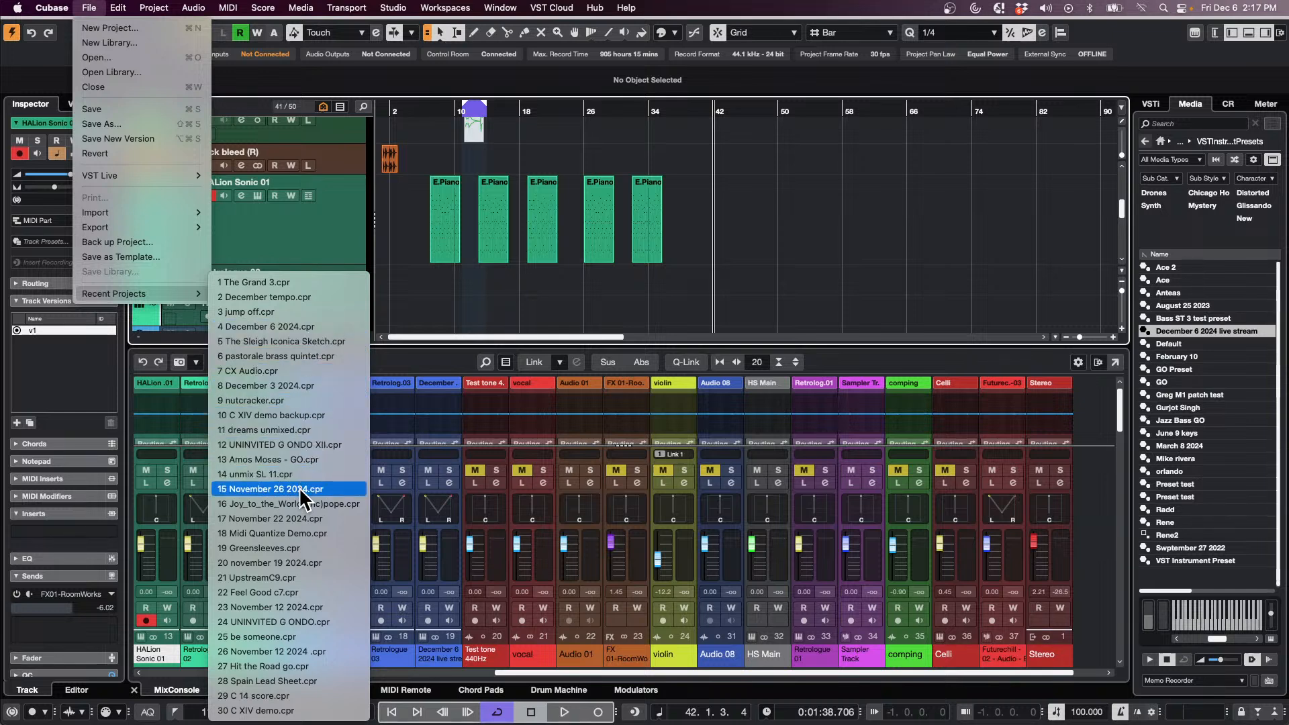
click(121, 59)
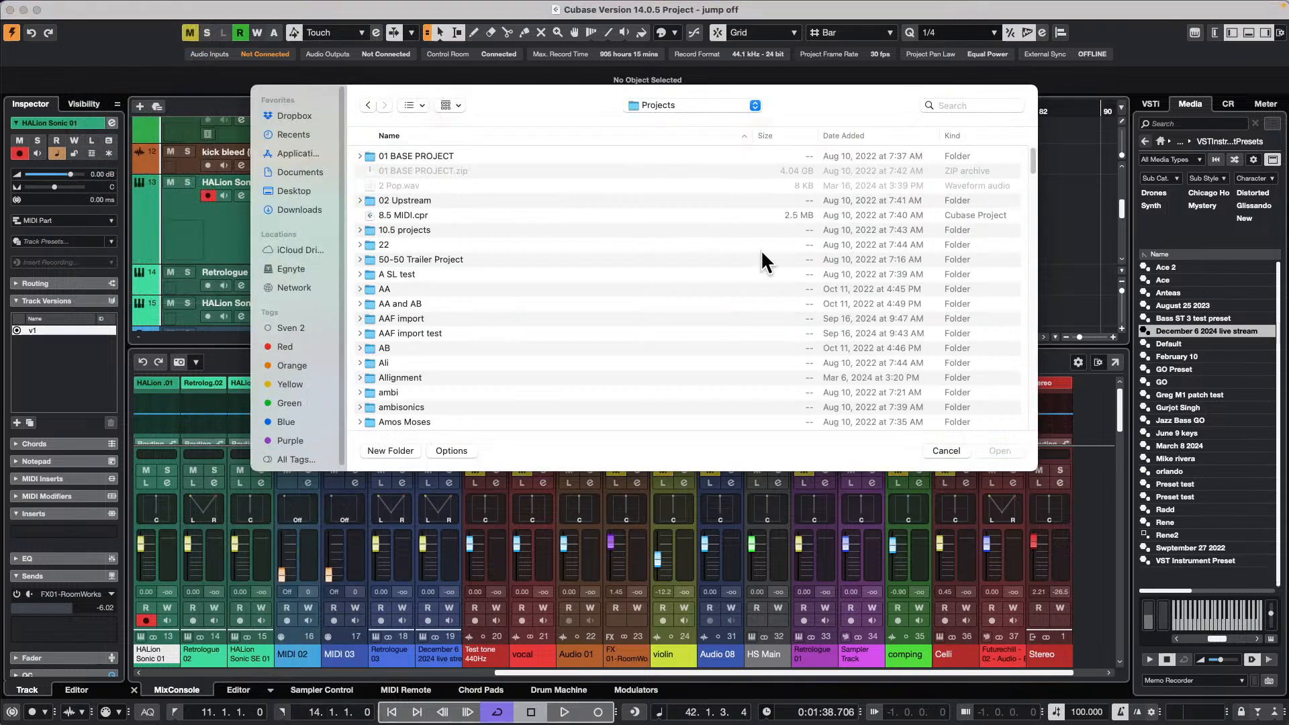
scroll(483, 298, down, 20)
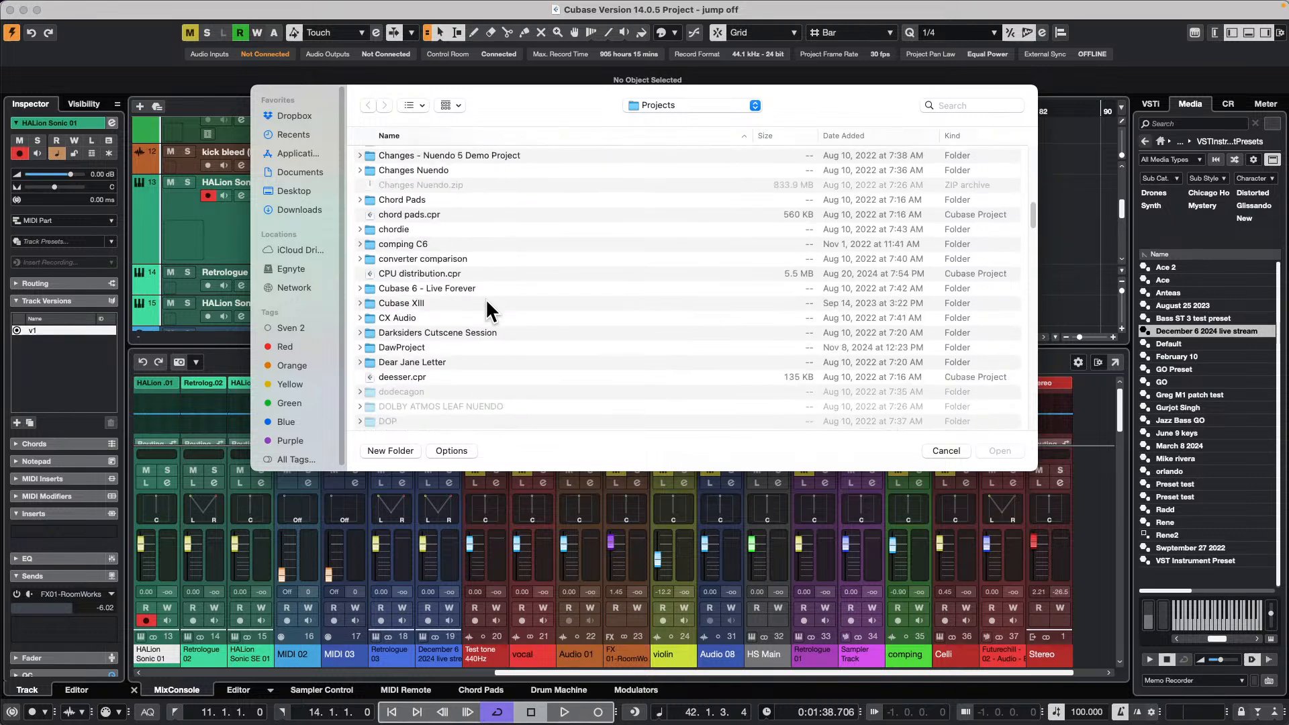
scroll(485, 298, down, 20)
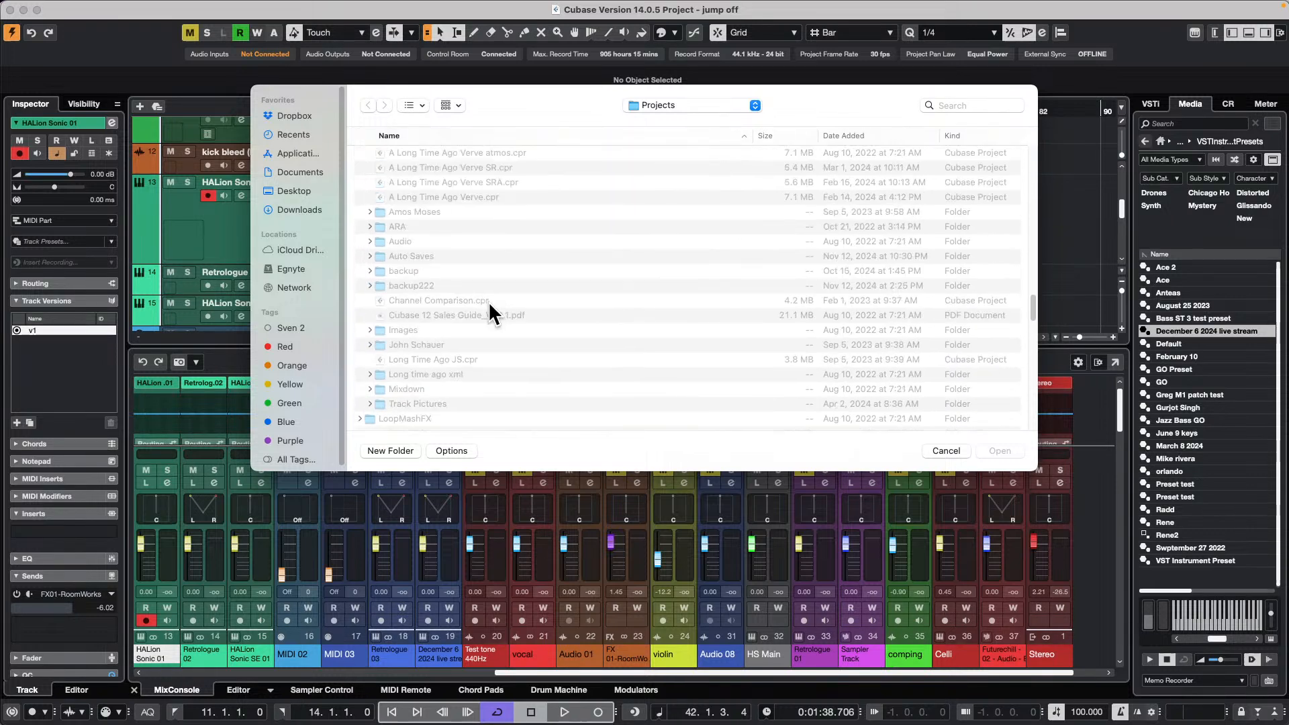
scroll(490, 303, down, 15)
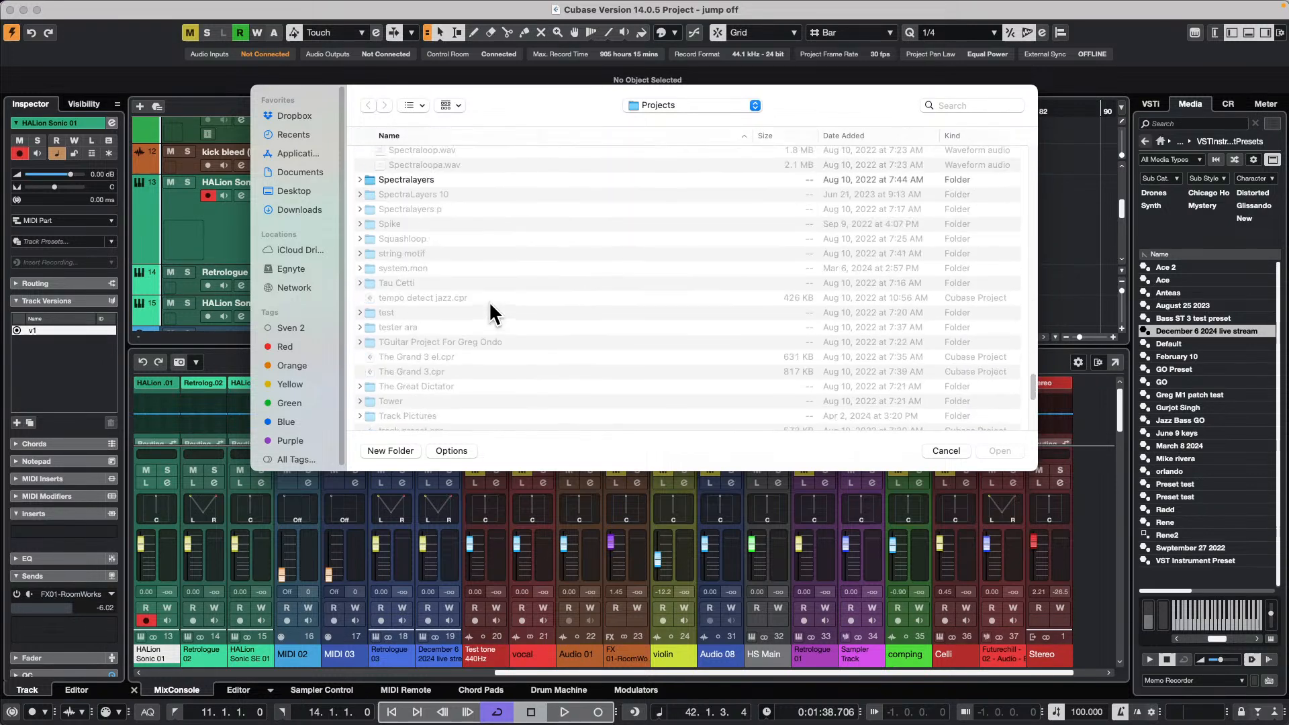
scroll(490, 305, up, 4)
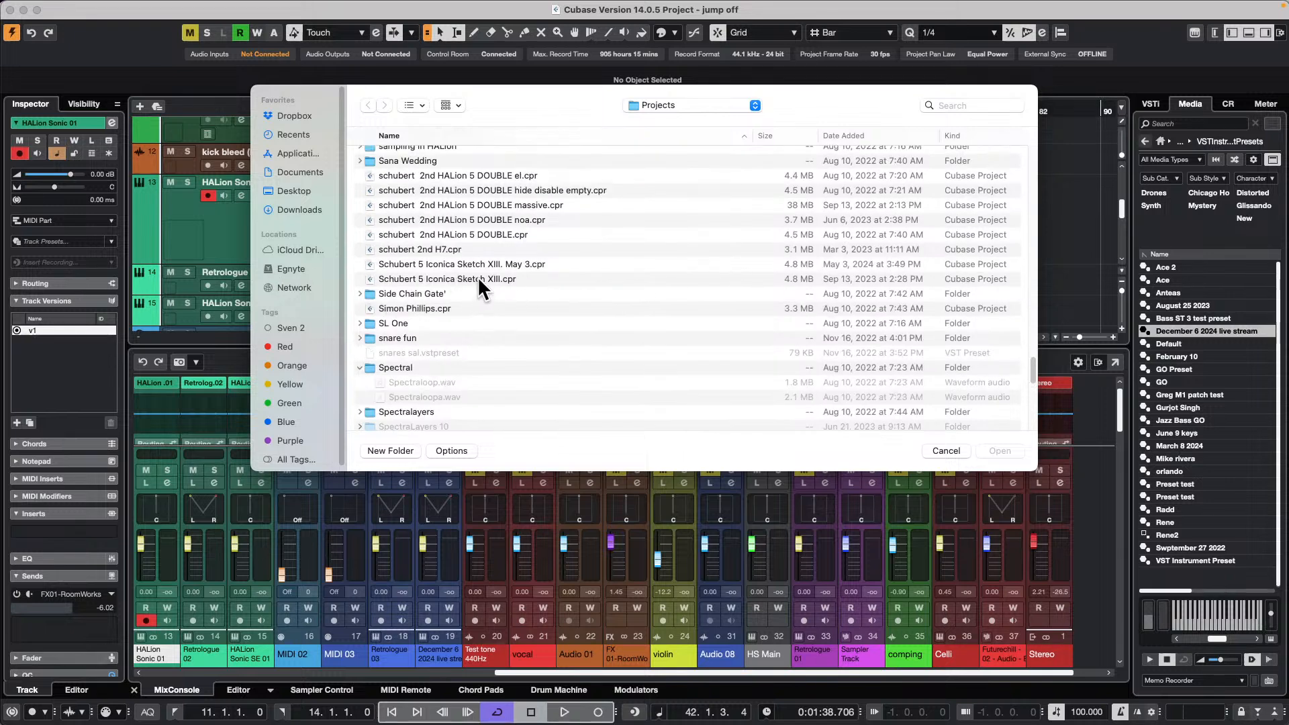
double_click(478, 278)
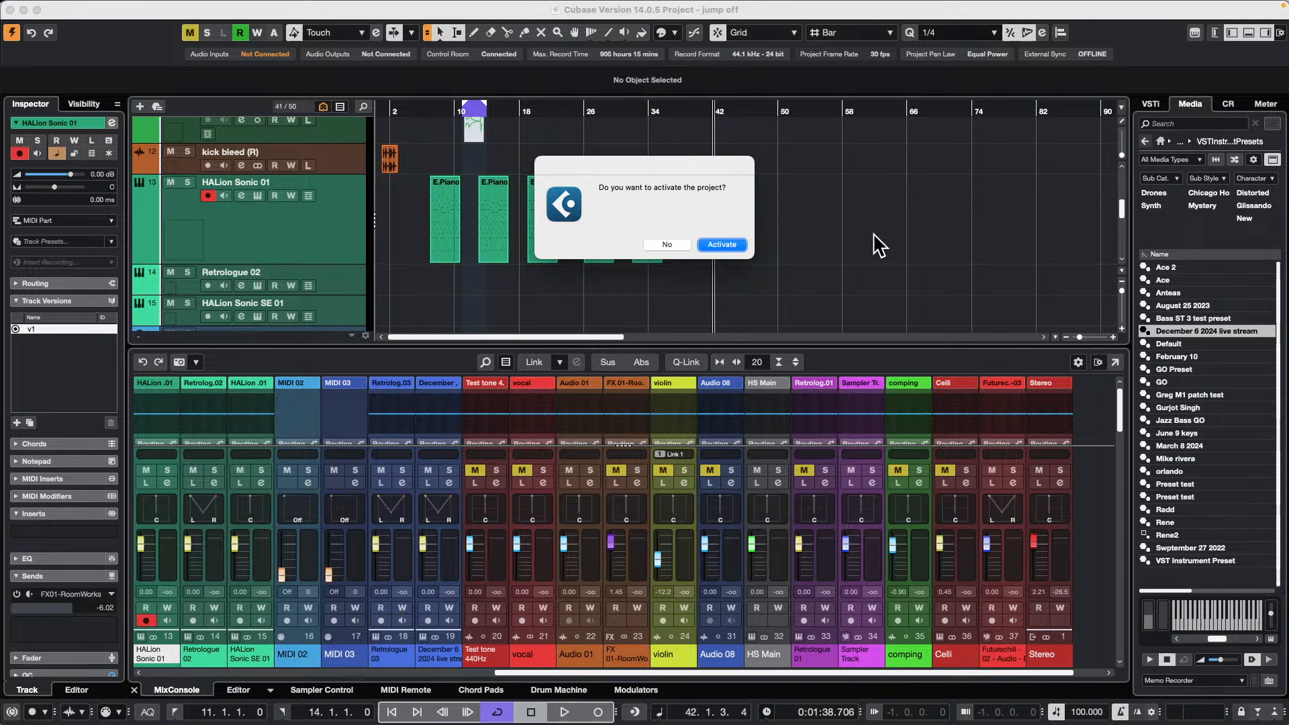
click(722, 244)
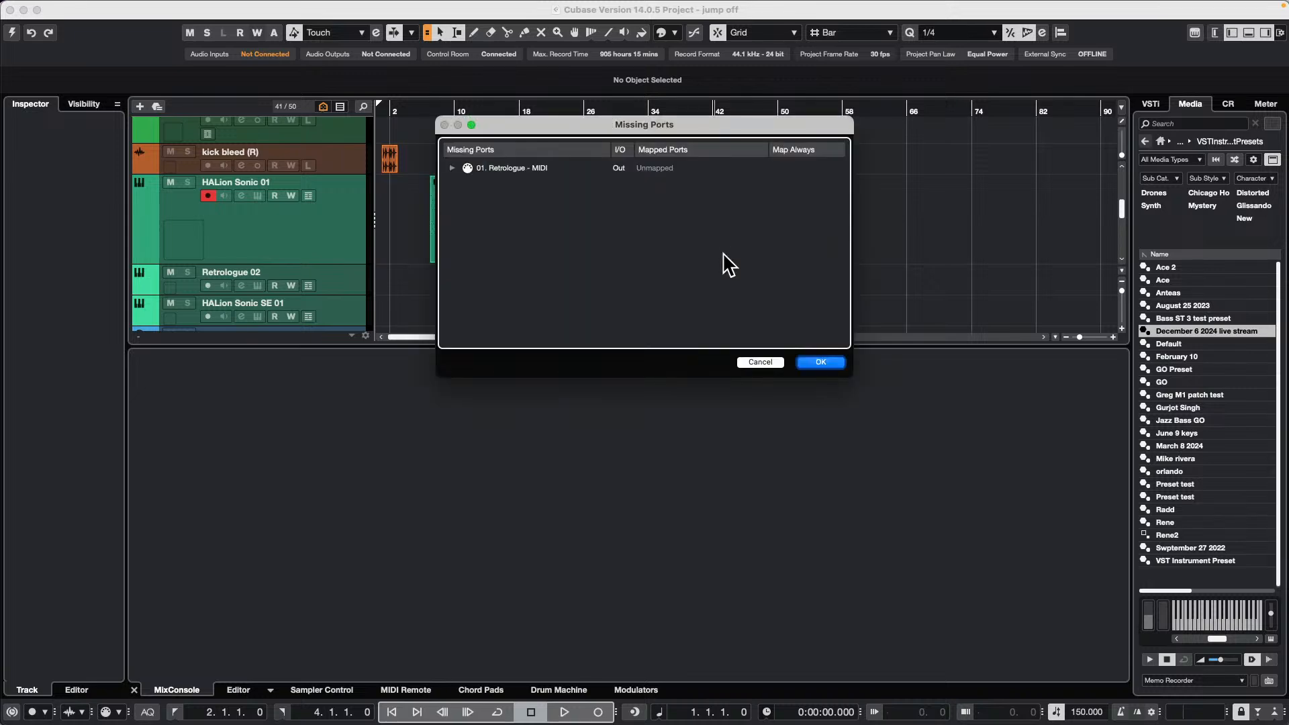
click(820, 362)
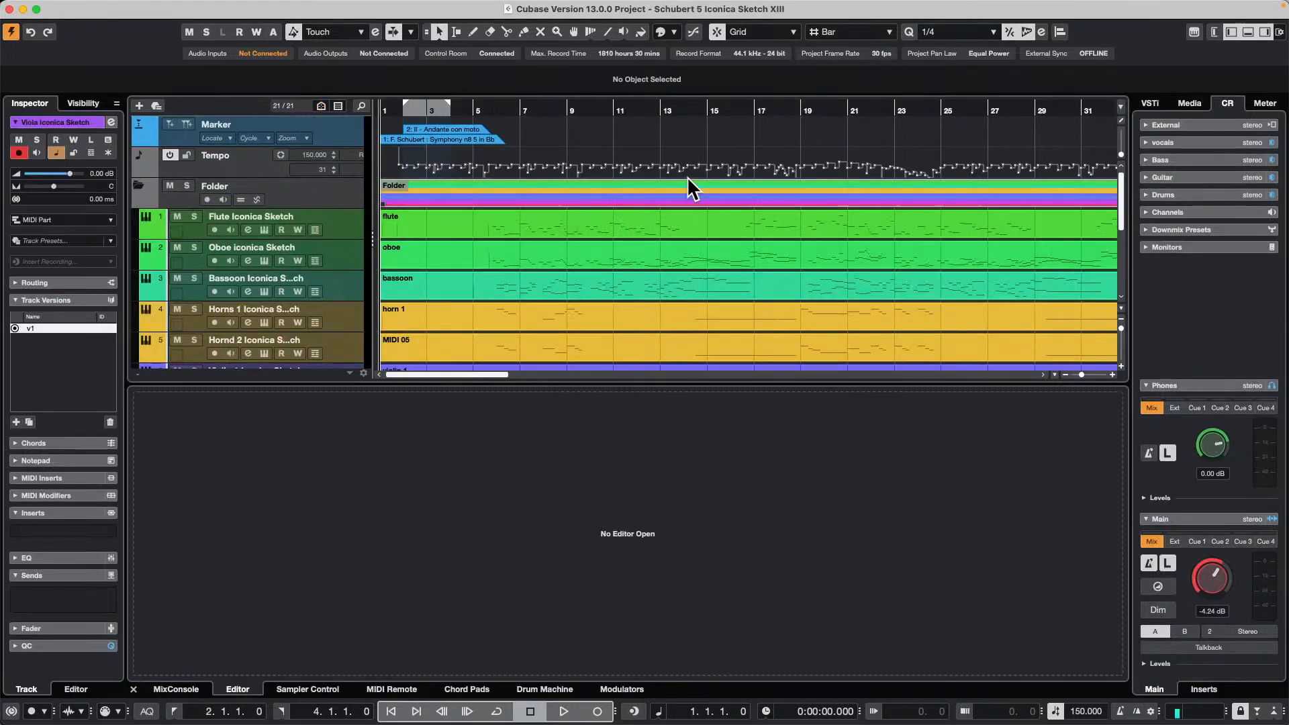
Open the first flute part of the Flute Iconica Sketch track in a separate Key Editor window
drag(472, 105, 486, 81)
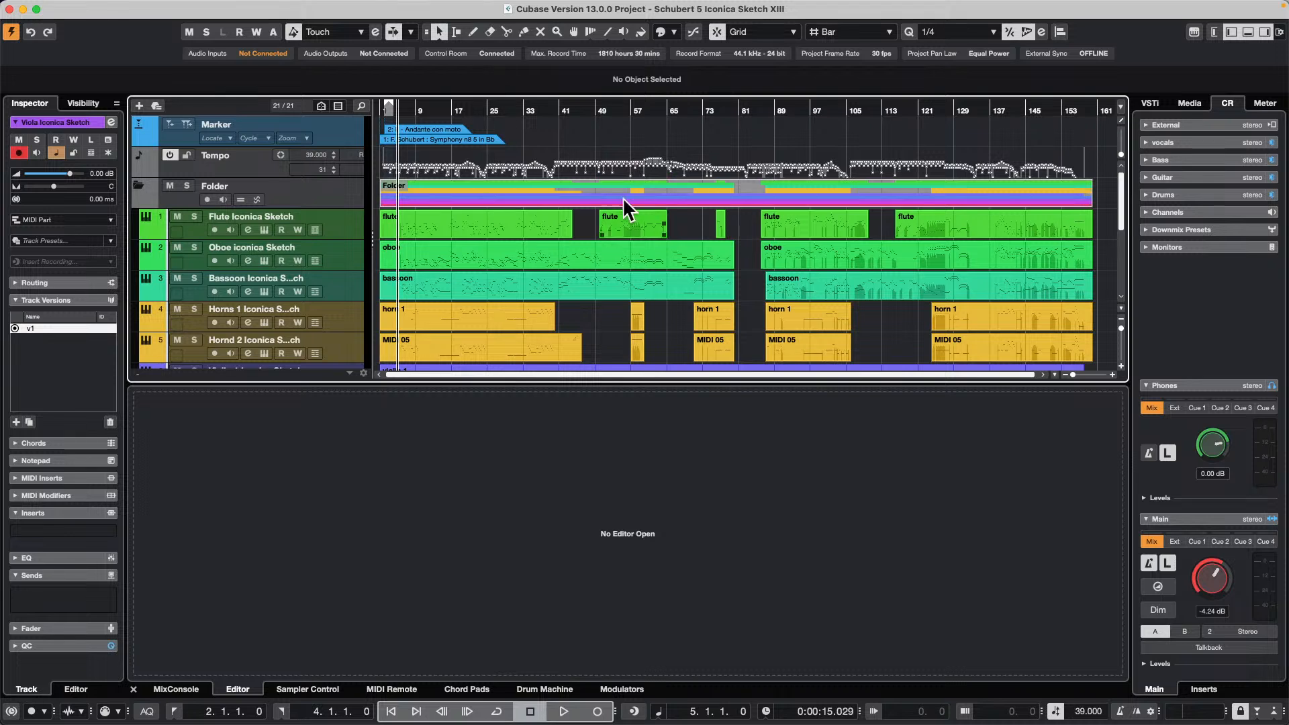
click(462, 219)
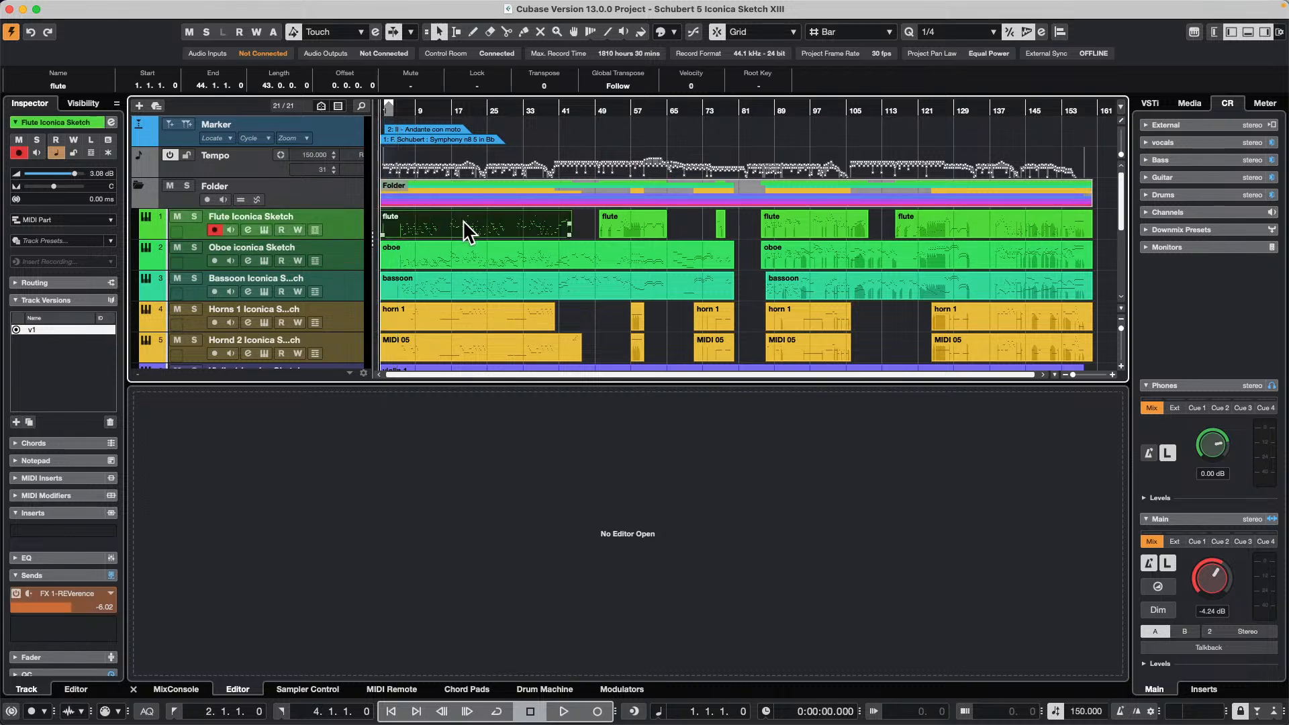
double_click(461, 221)
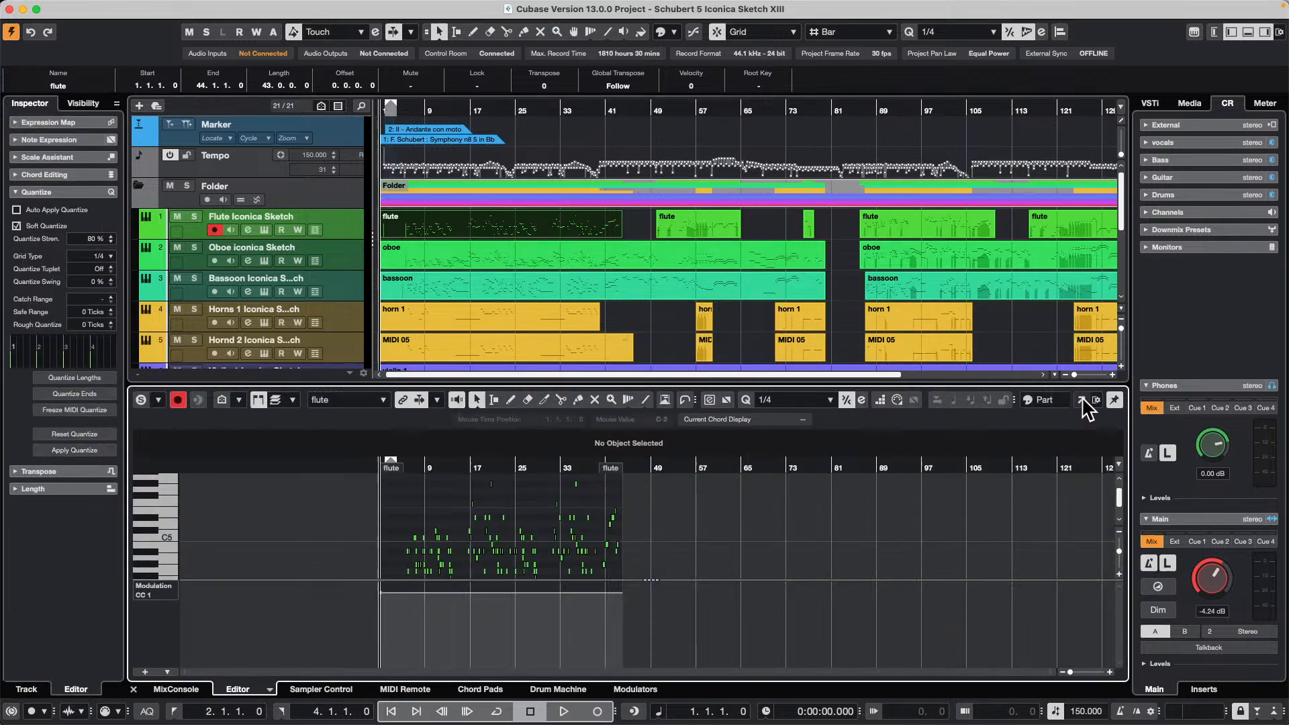
click(1082, 400)
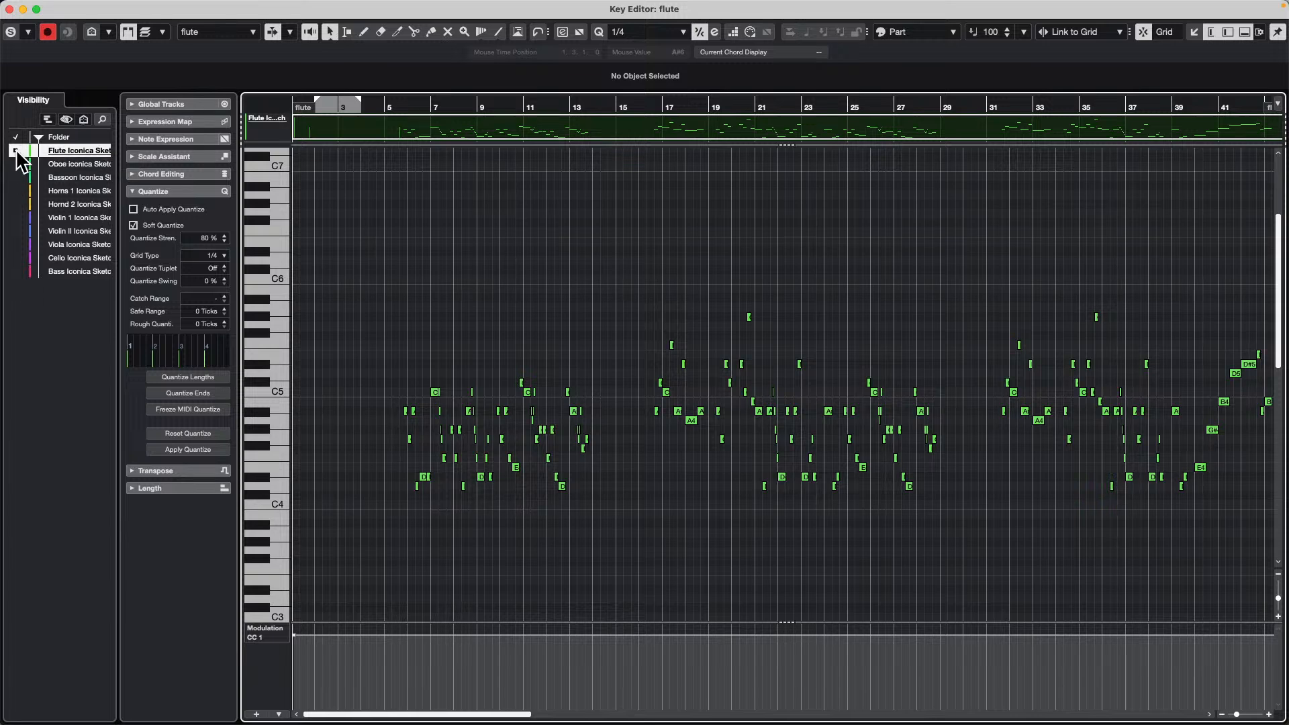
Show all parts of the Flute Iconica Sketch track and of the other instrument tracks through Bass in the Key Editor
drag(464, 101, 461, 95)
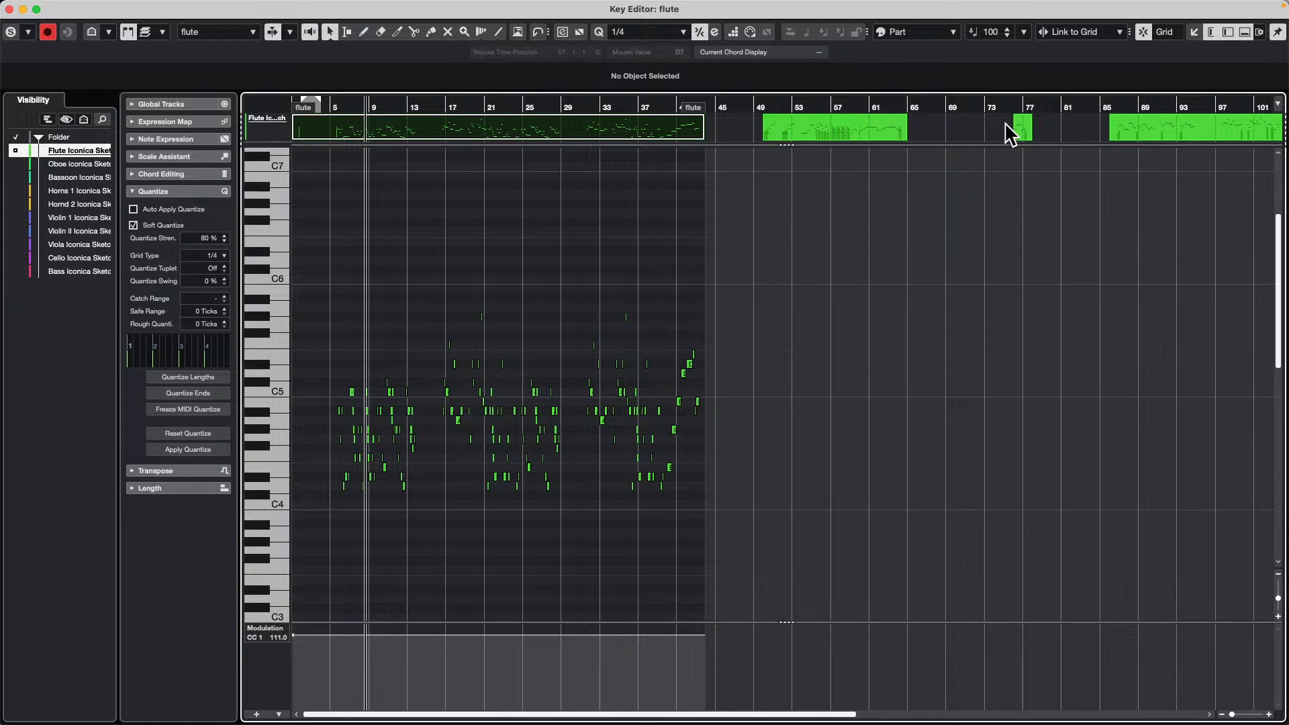
click(16, 151)
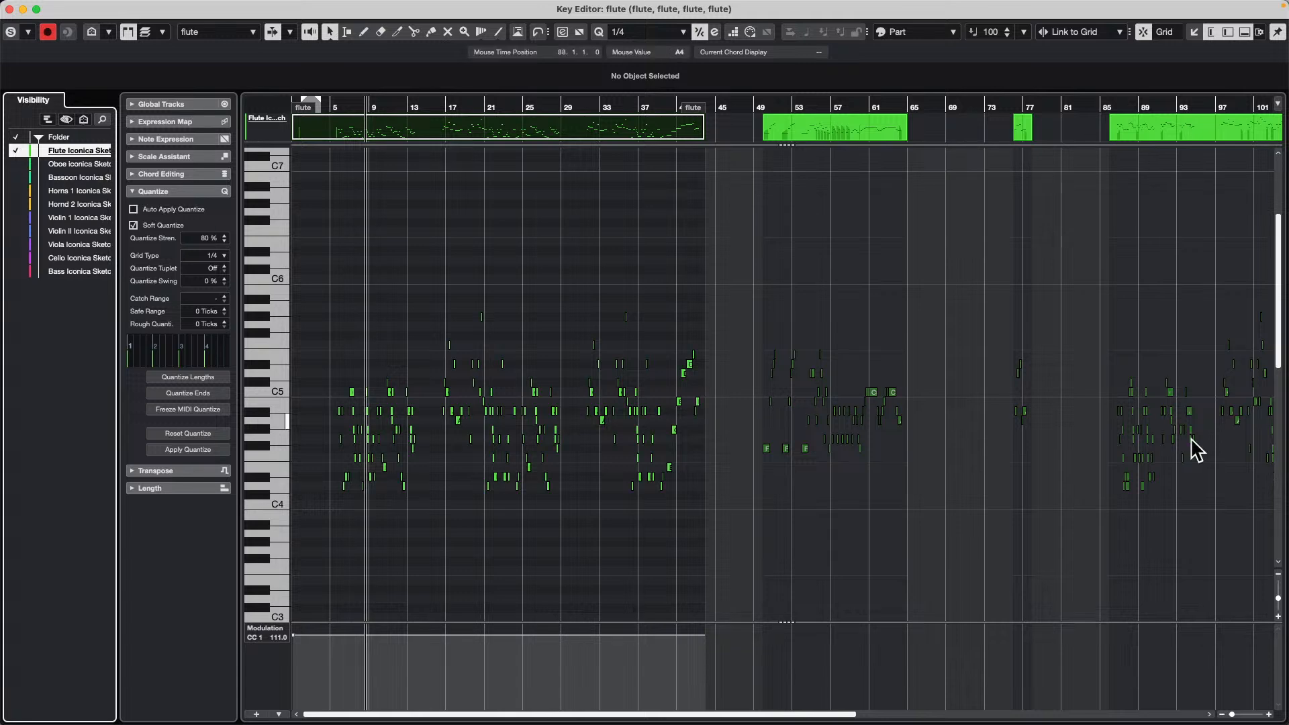
click(15, 177)
drag(14, 180, 15, 271)
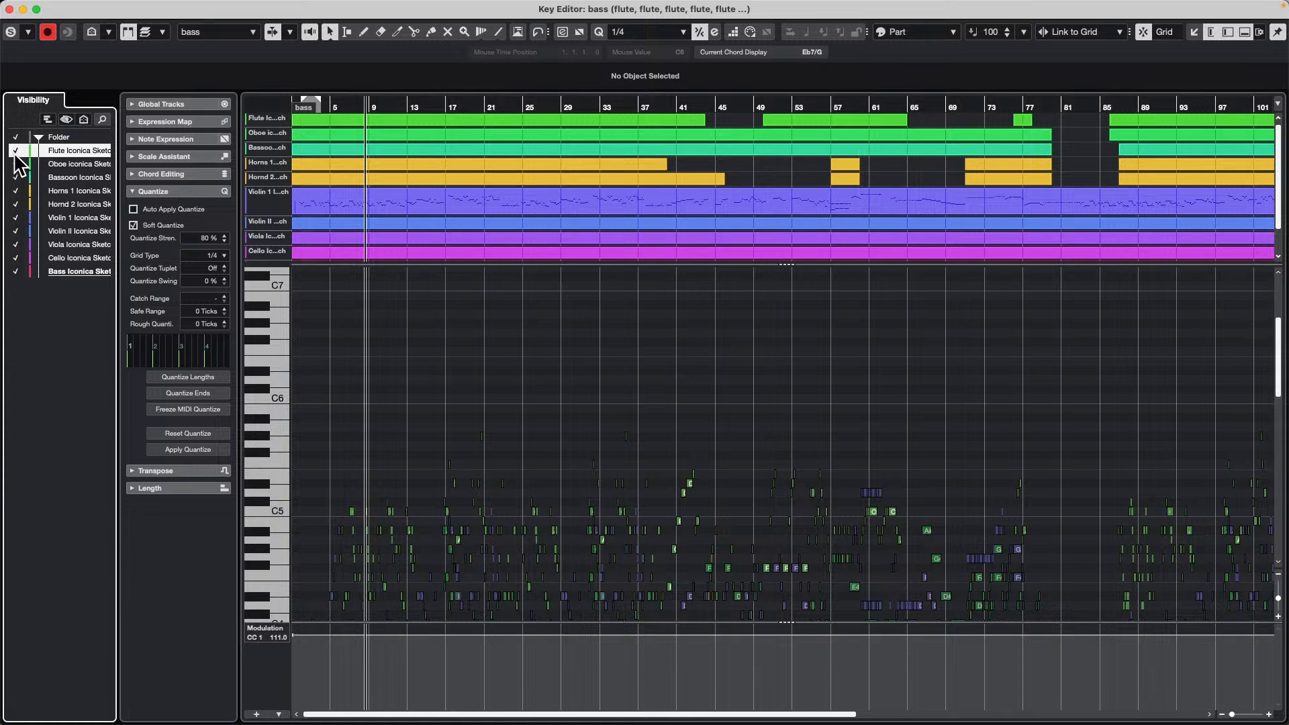
Limit the Key Editor to the flute, oboe and bassoon tracks with the oboe active, and close the window after viewing
drag(15, 164, 14, 275)
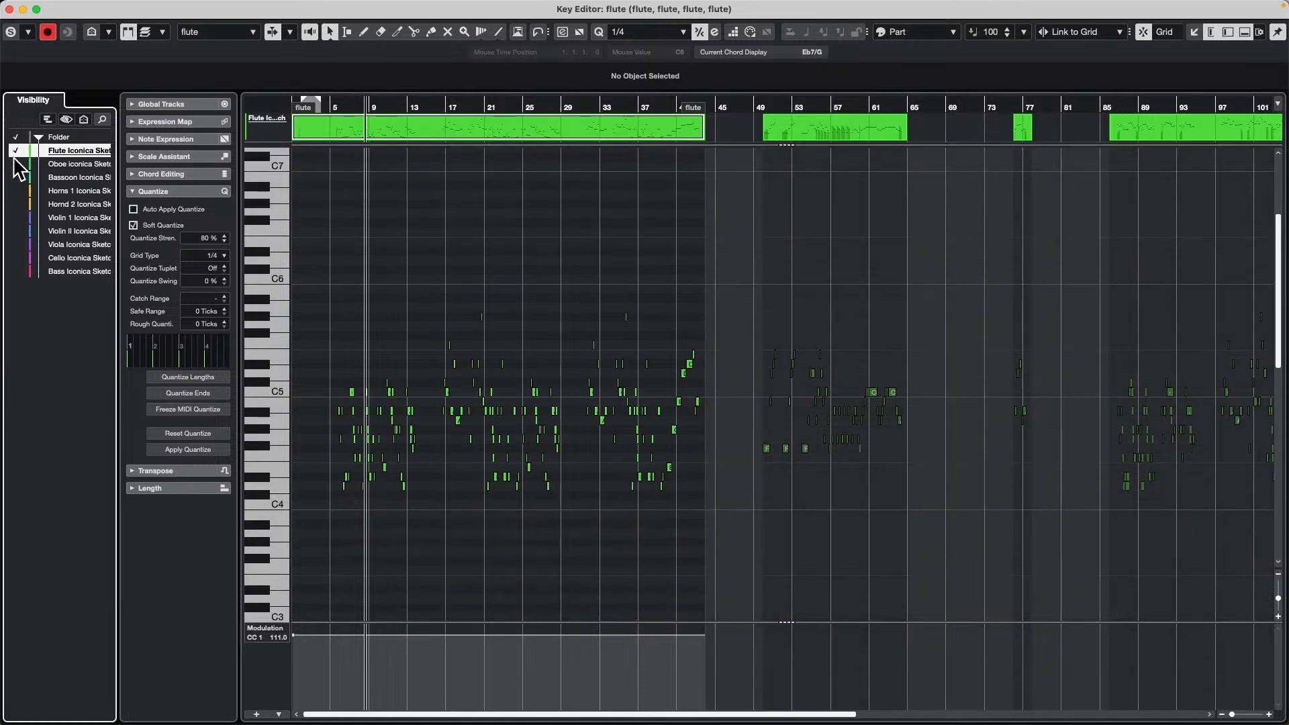
click(13, 166)
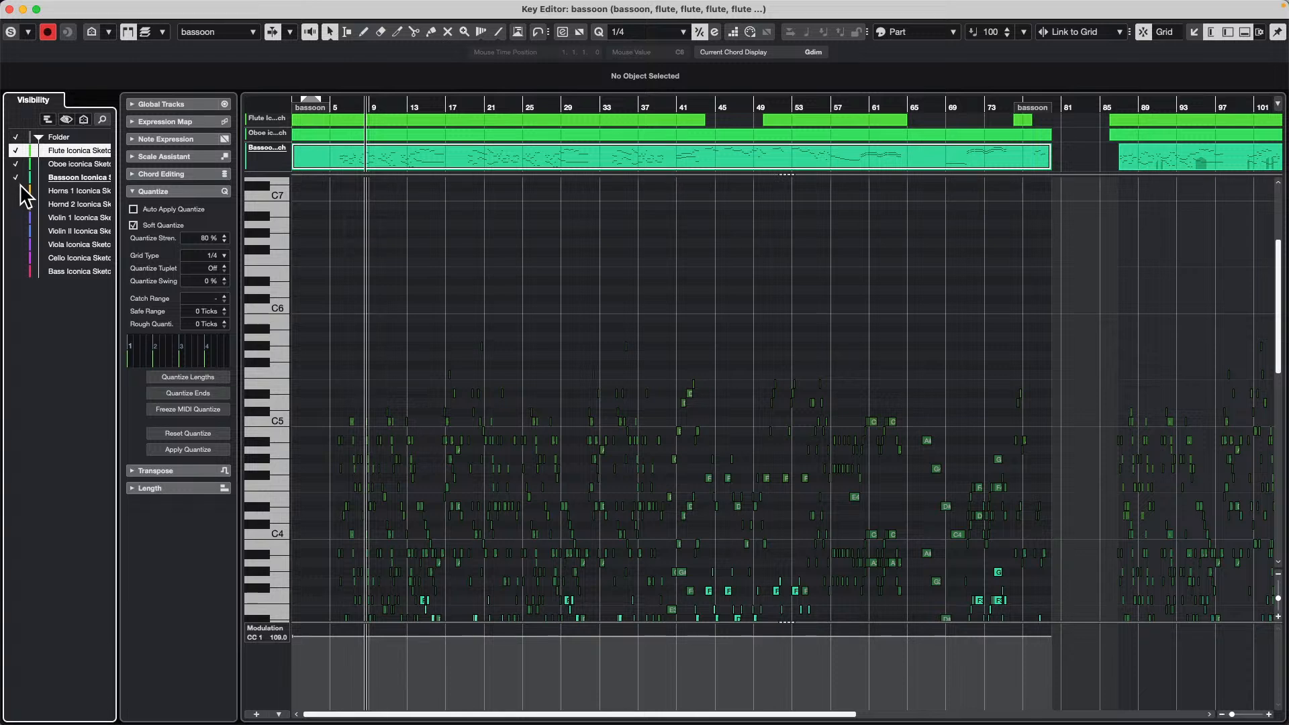
click(15, 177)
click(74, 164)
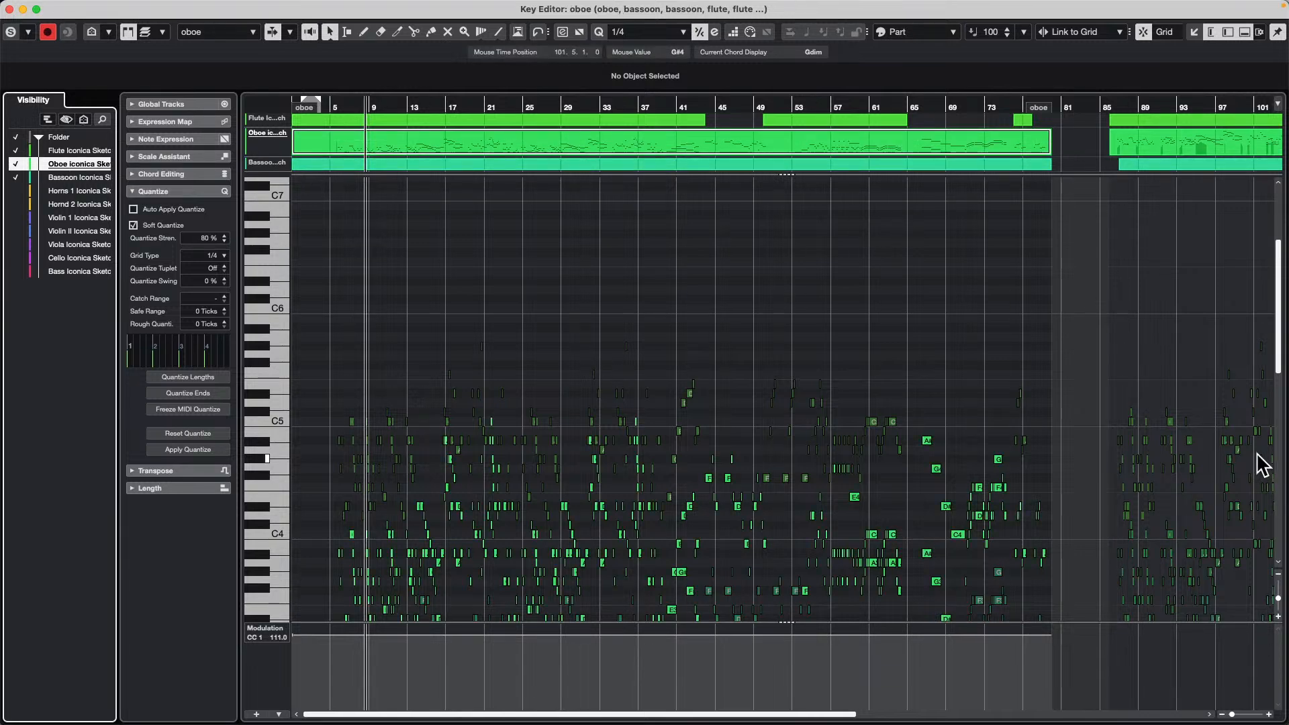
scroll(1242, 462, down, 5)
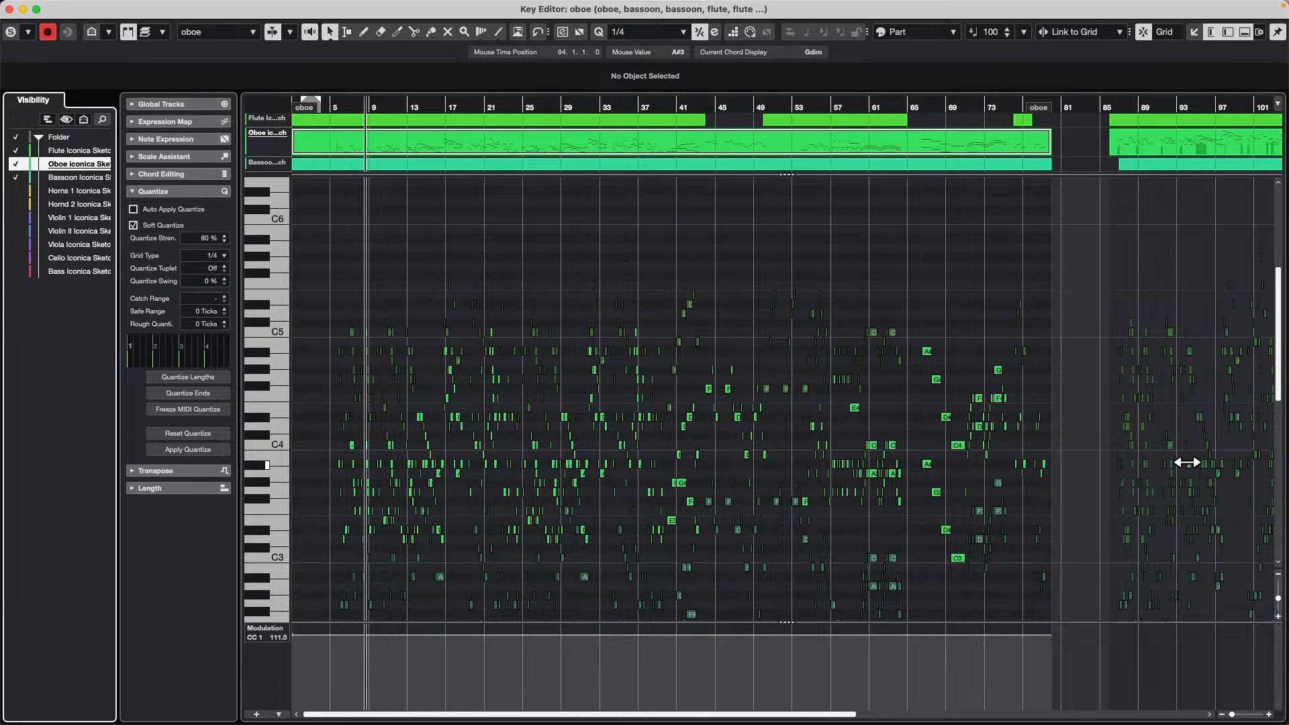
click(11, 8)
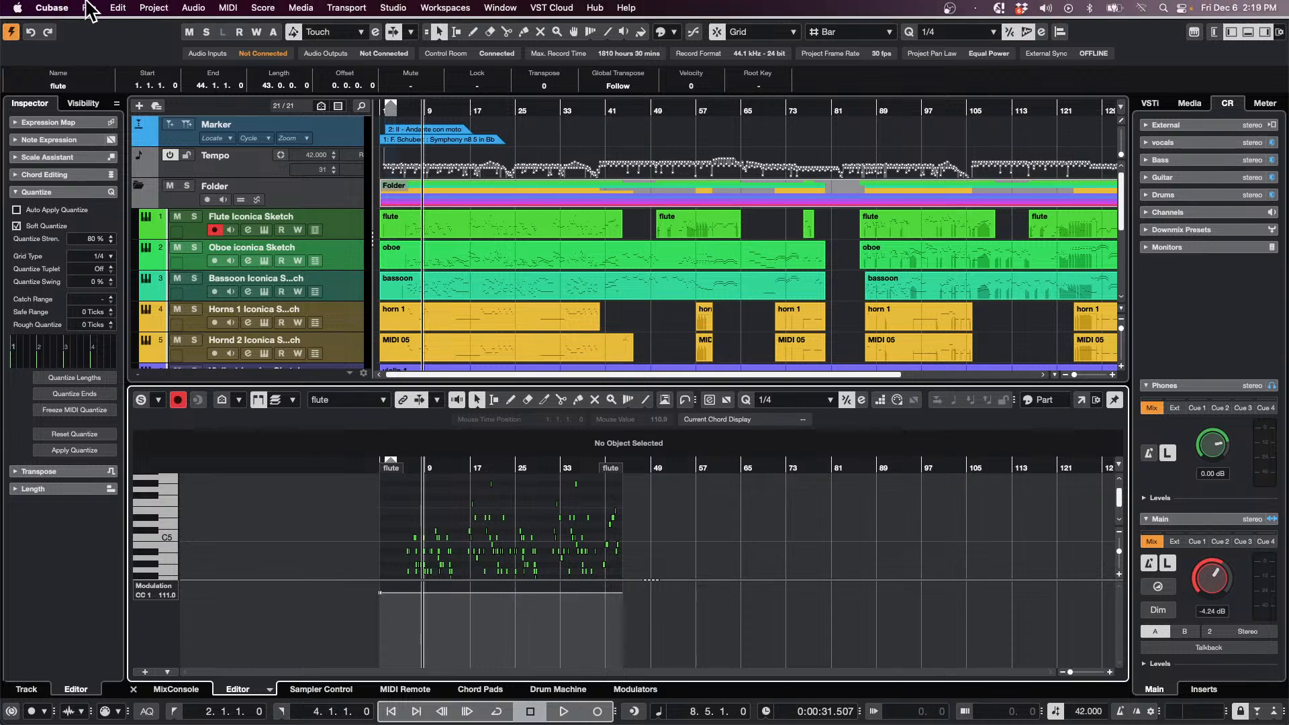
Open the recent project Amos Moses - GO.cpr, activate it and accept the missing ports mapping
click(89, 8)
mouse_move(144, 293)
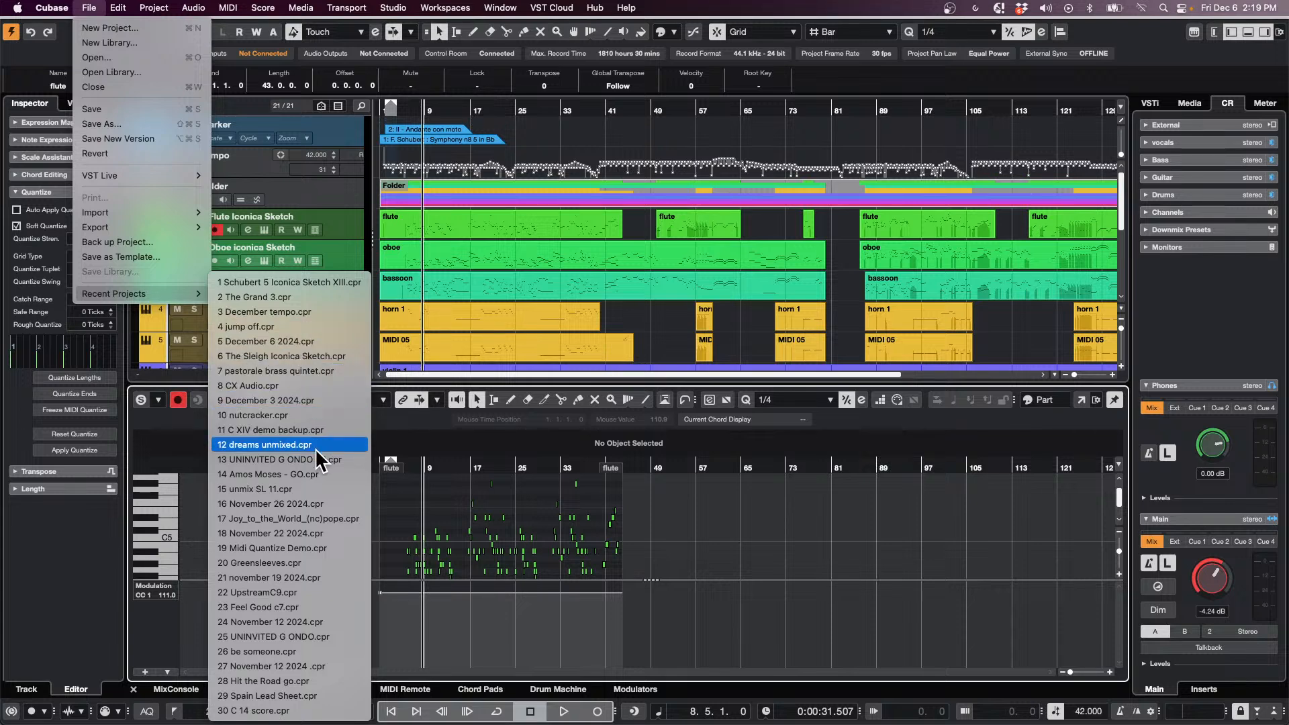
click(317, 471)
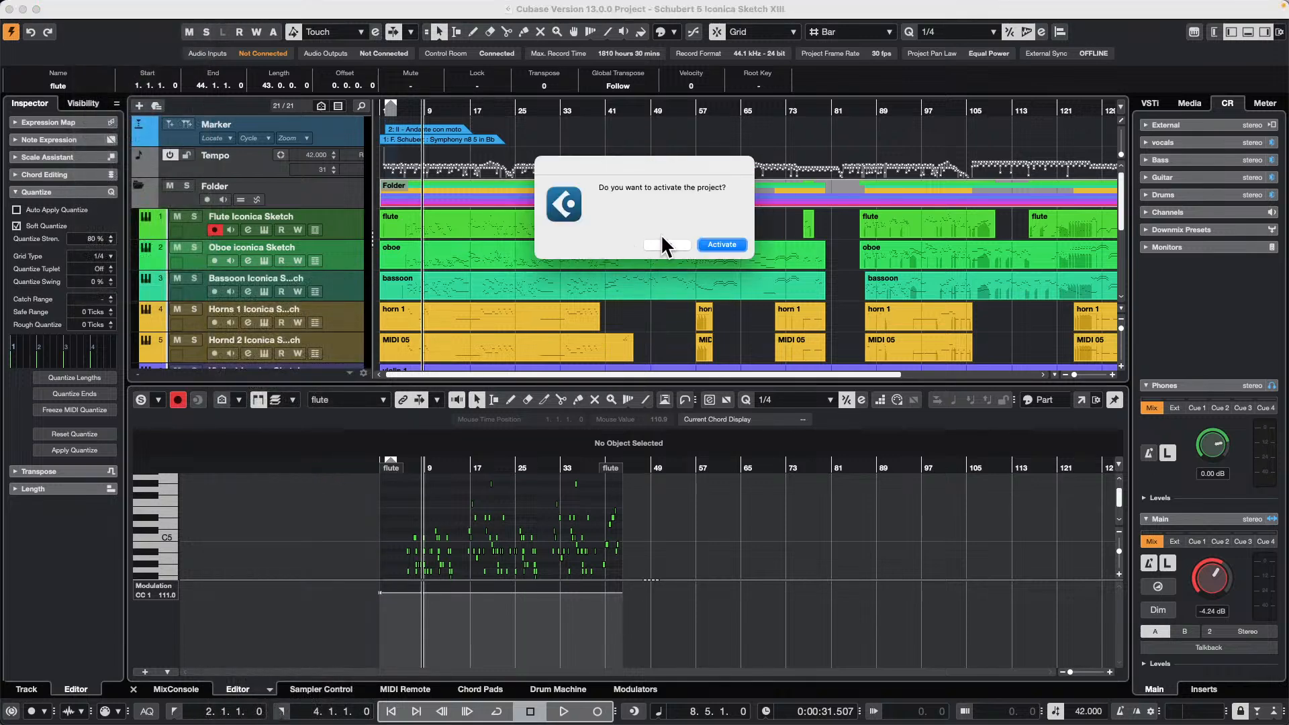
click(730, 253)
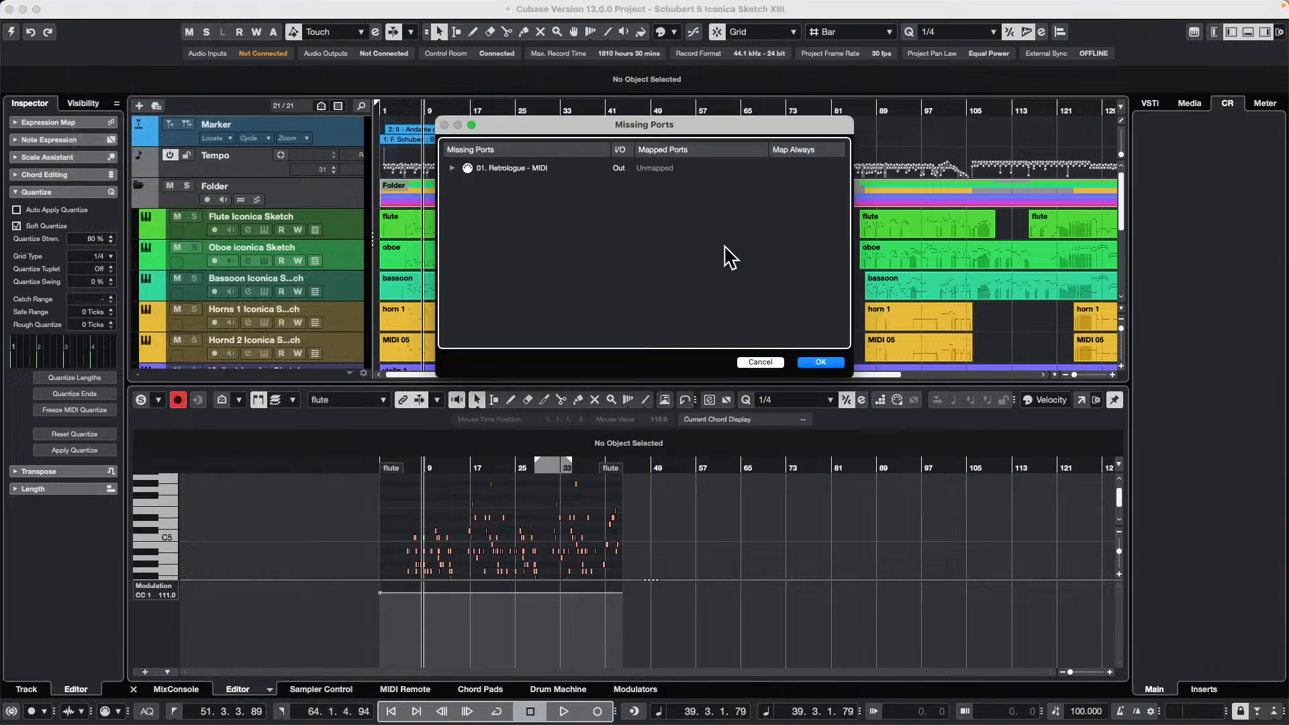
click(821, 362)
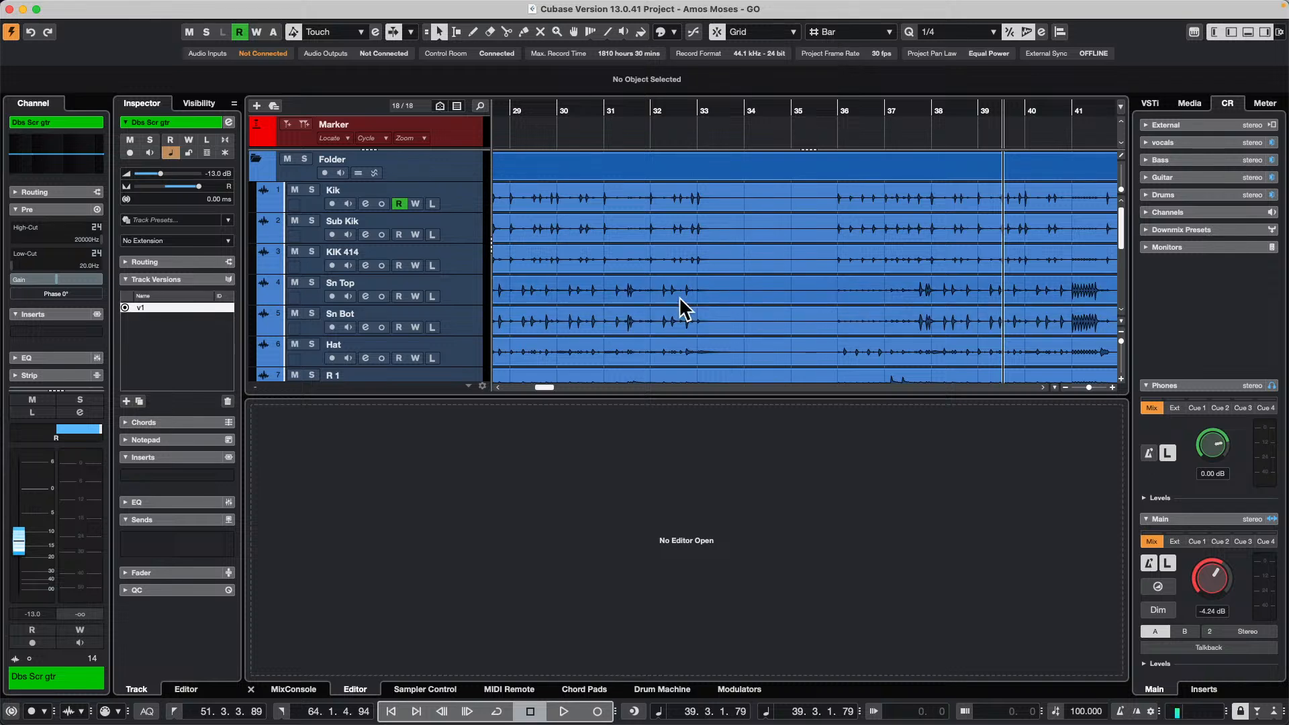
Show the MixConsole in the lower zone, select the channels from Kik through Dbs Scr gtr and enable Q-Link
click(292, 692)
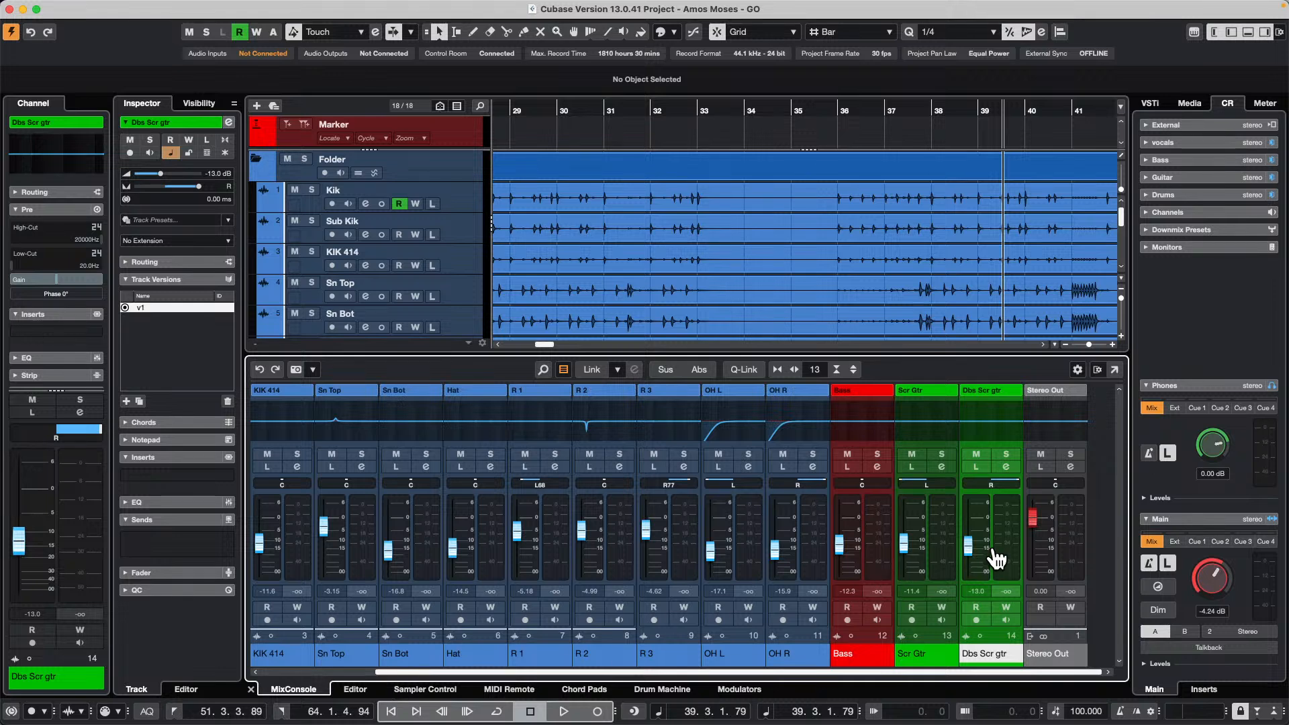
scroll(443, 671, left, 2)
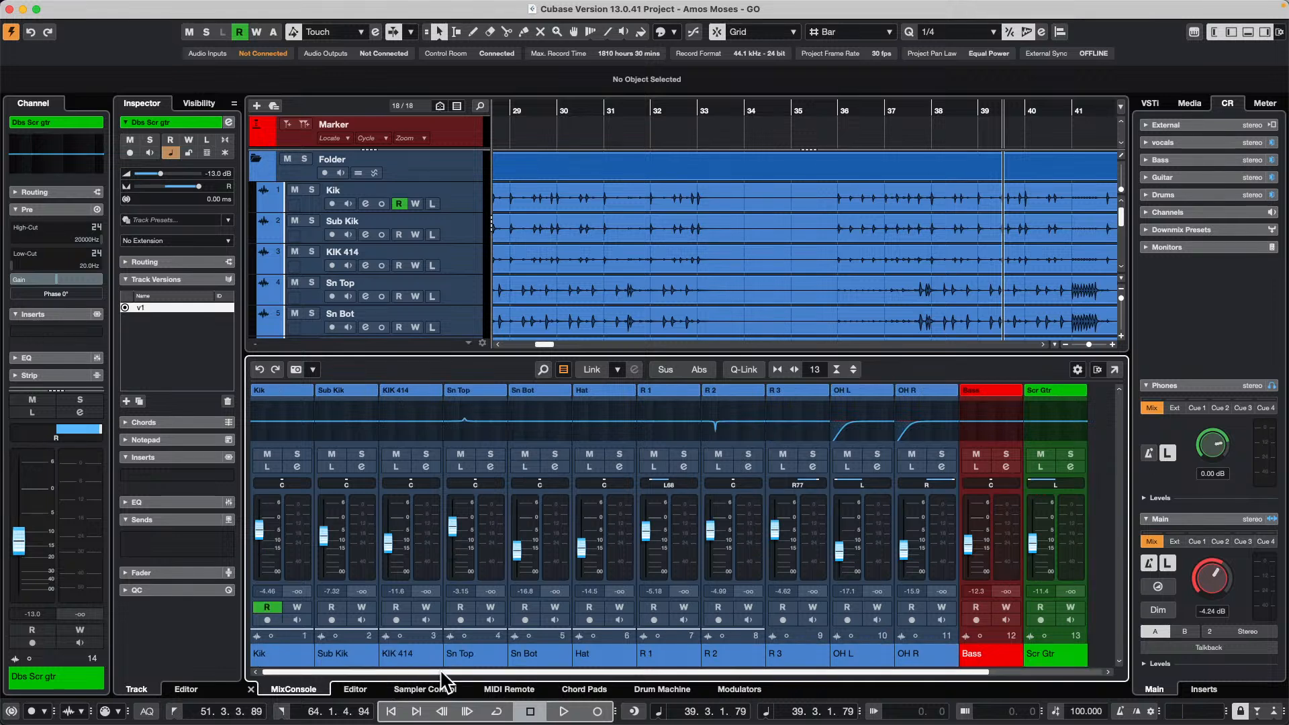
shift+click(296, 549)
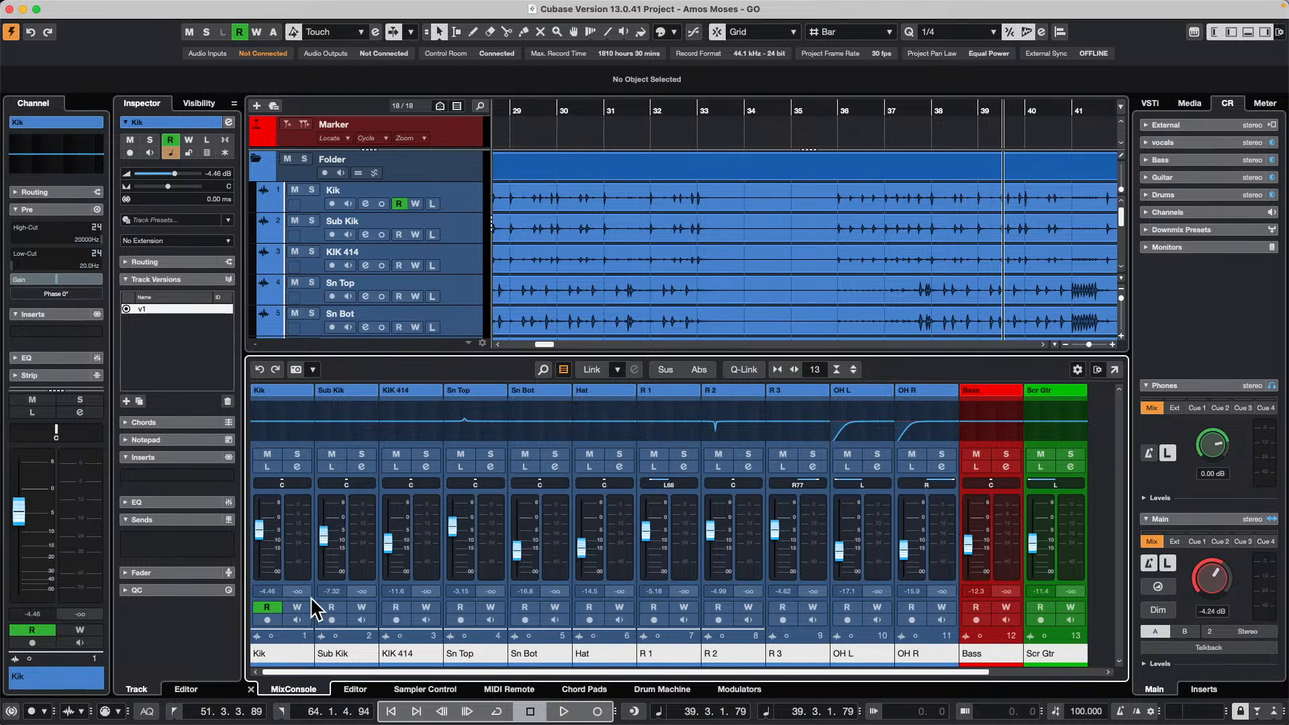
click(732, 369)
Enable automation writing on the linked channels and record small volume moves with the Kik fader during playback
click(296, 607)
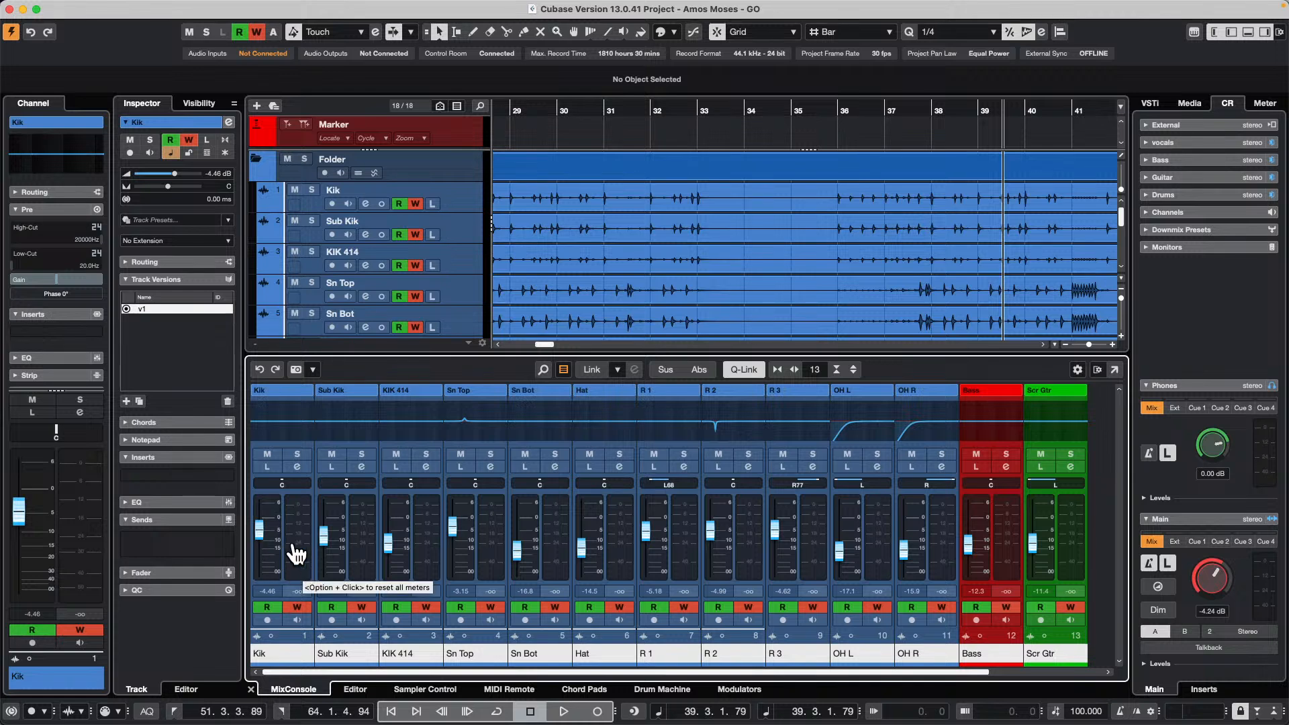
key(space)
drag(259, 533, 264, 541)
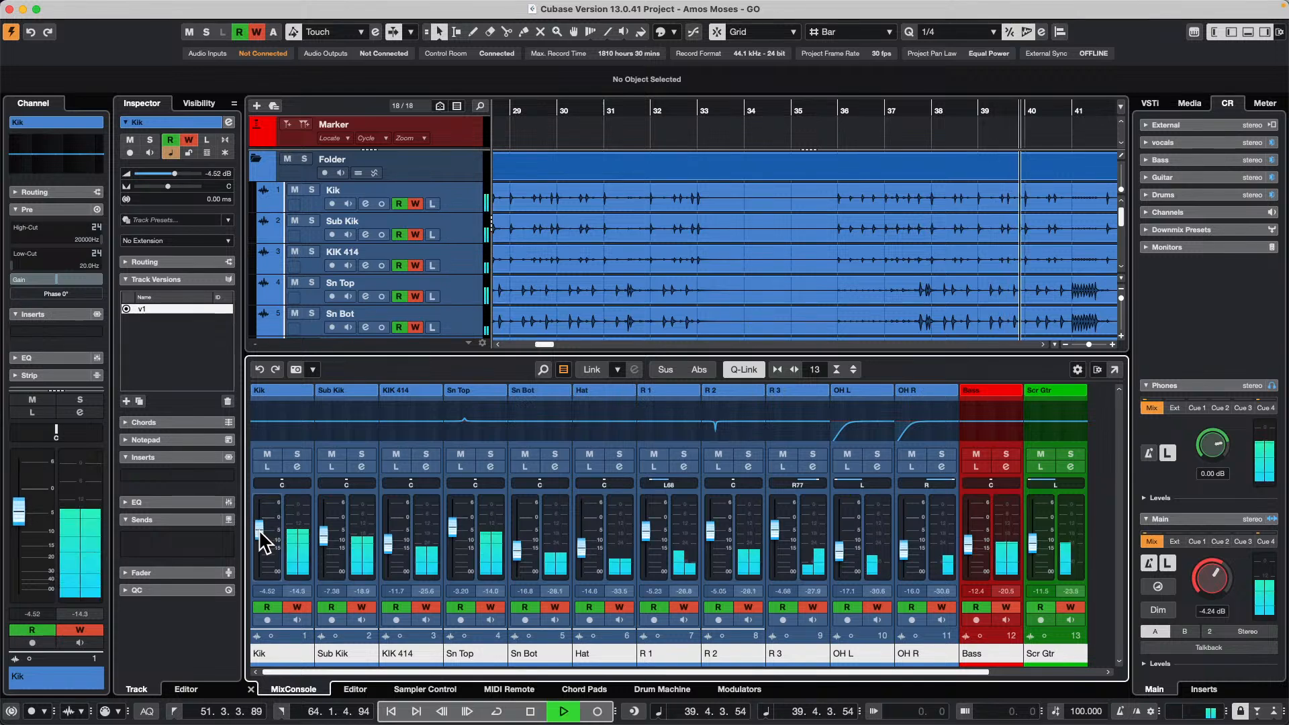
key(space)
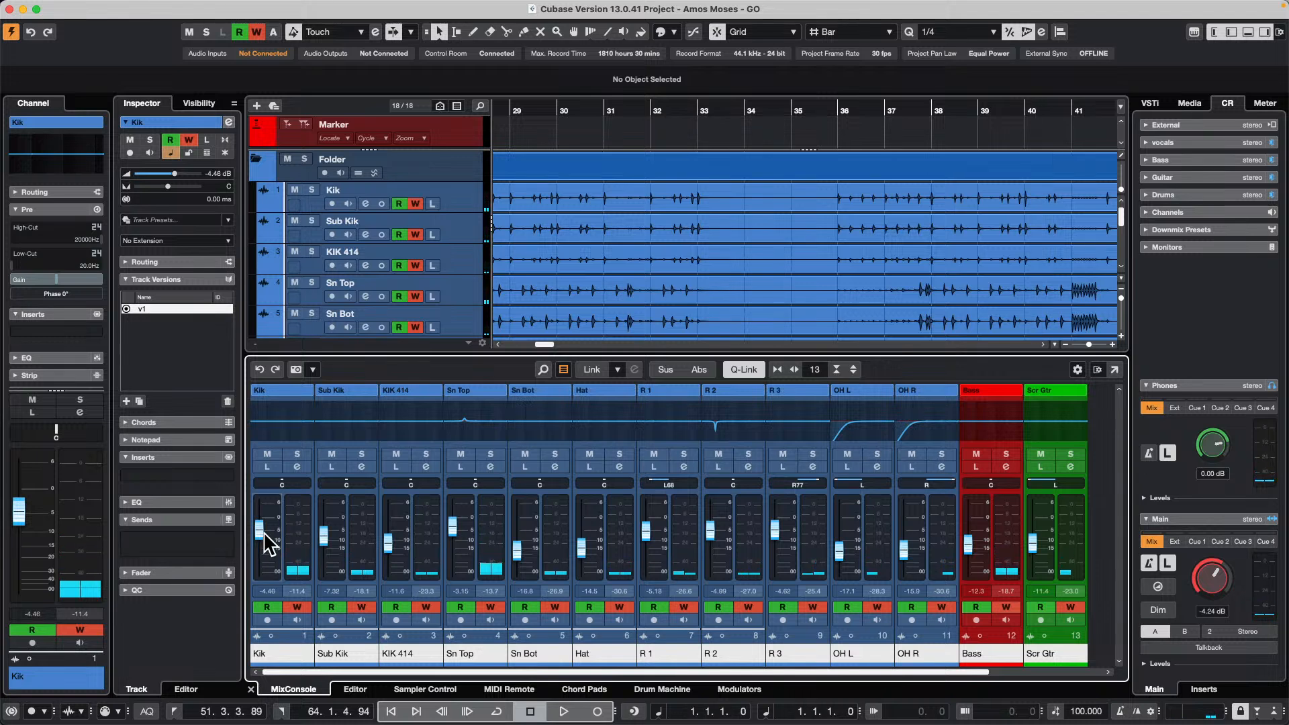
key(space)
drag(267, 542, 264, 537)
key(space)
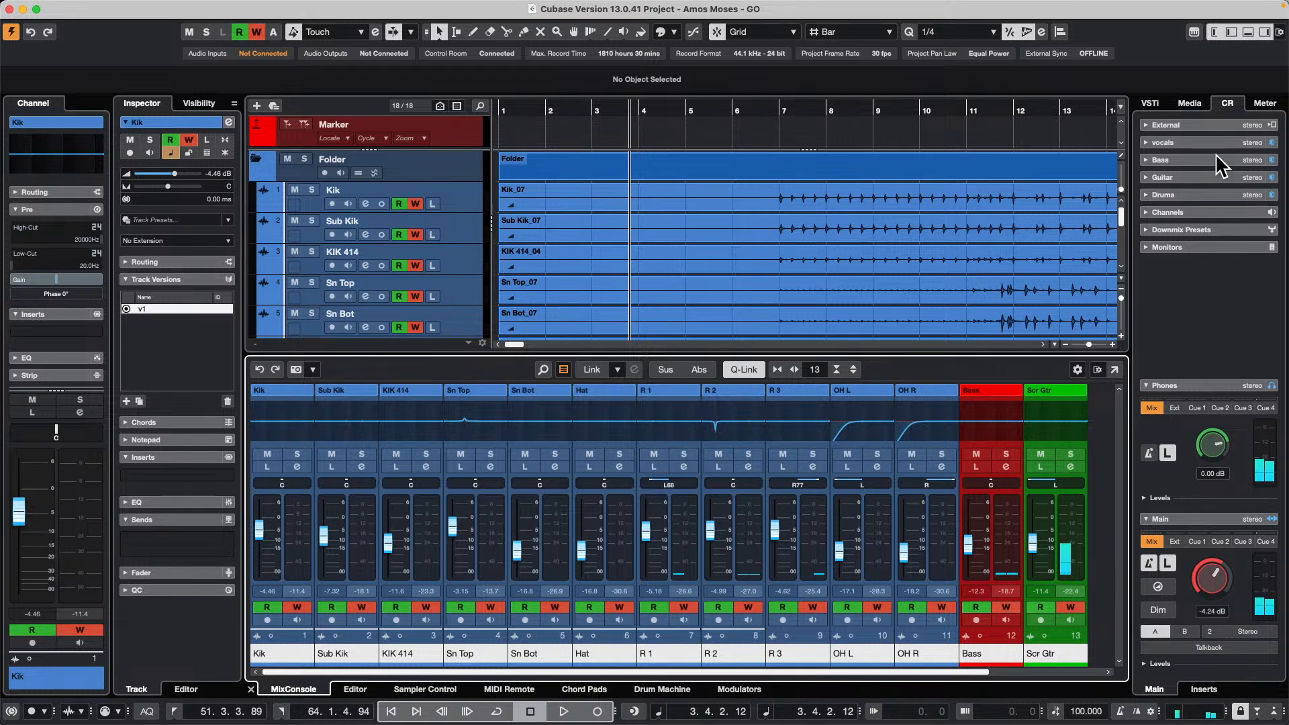
Reveal the Kik track's volume automation lane and move the project cursor to bar 2
click(263, 205)
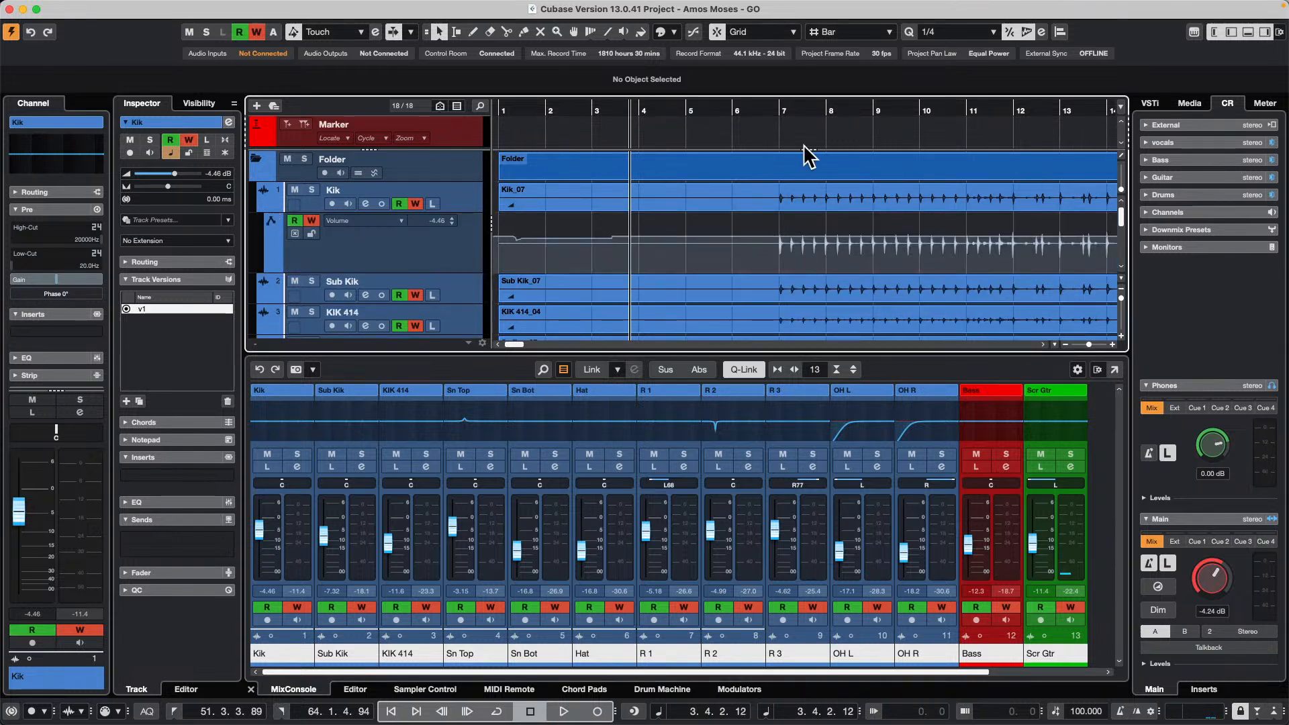
mouse_move(543, 113)
mouse_down()
mouse_move(551, 69)
mouse_move(530, 94)
mouse_up()
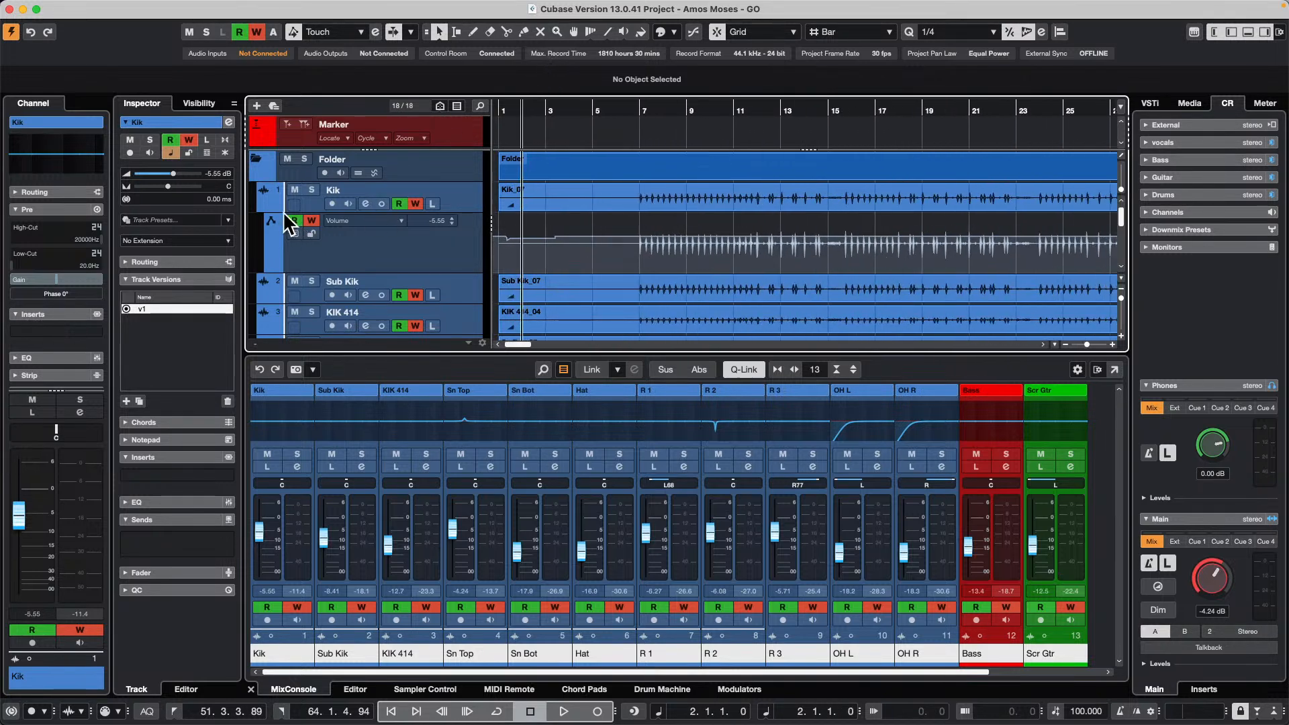
Collapse the Kik automation lane, then add a VCA track to all selected audio channels and lower its fader to -3.53 dB
click(265, 205)
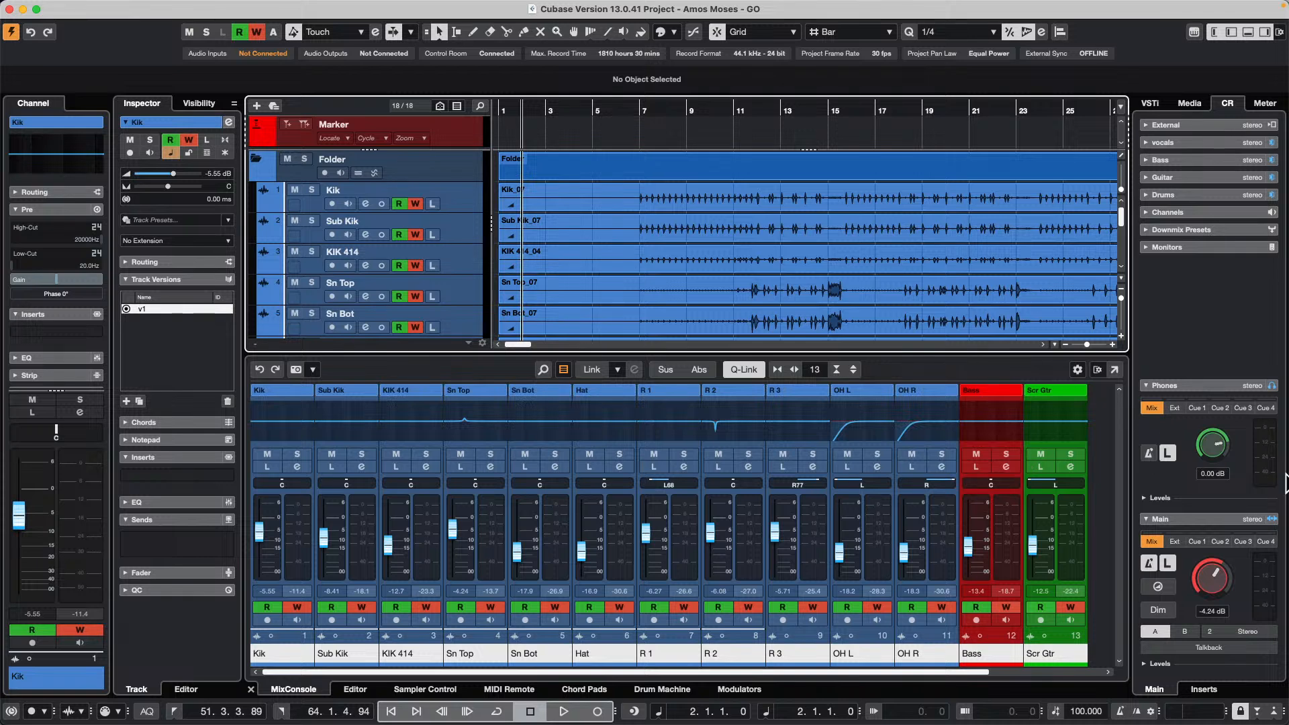
click(304, 556)
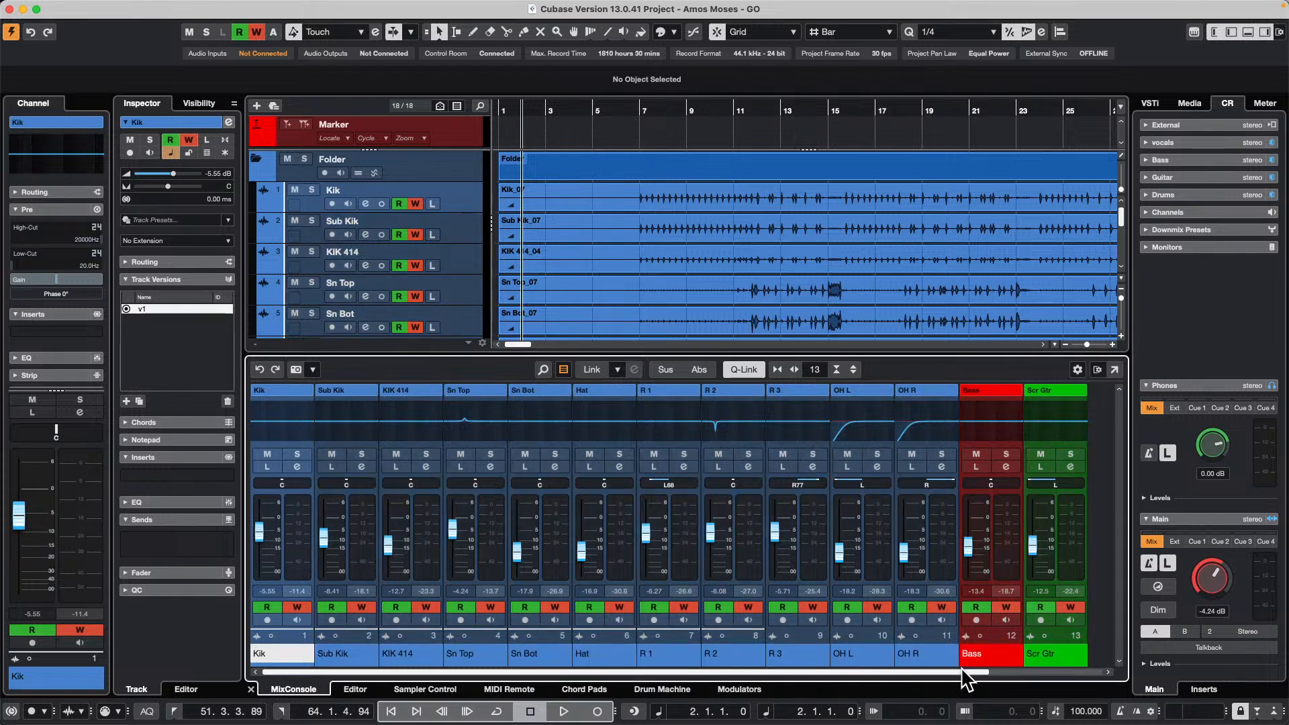
scroll(965, 678, right, 3)
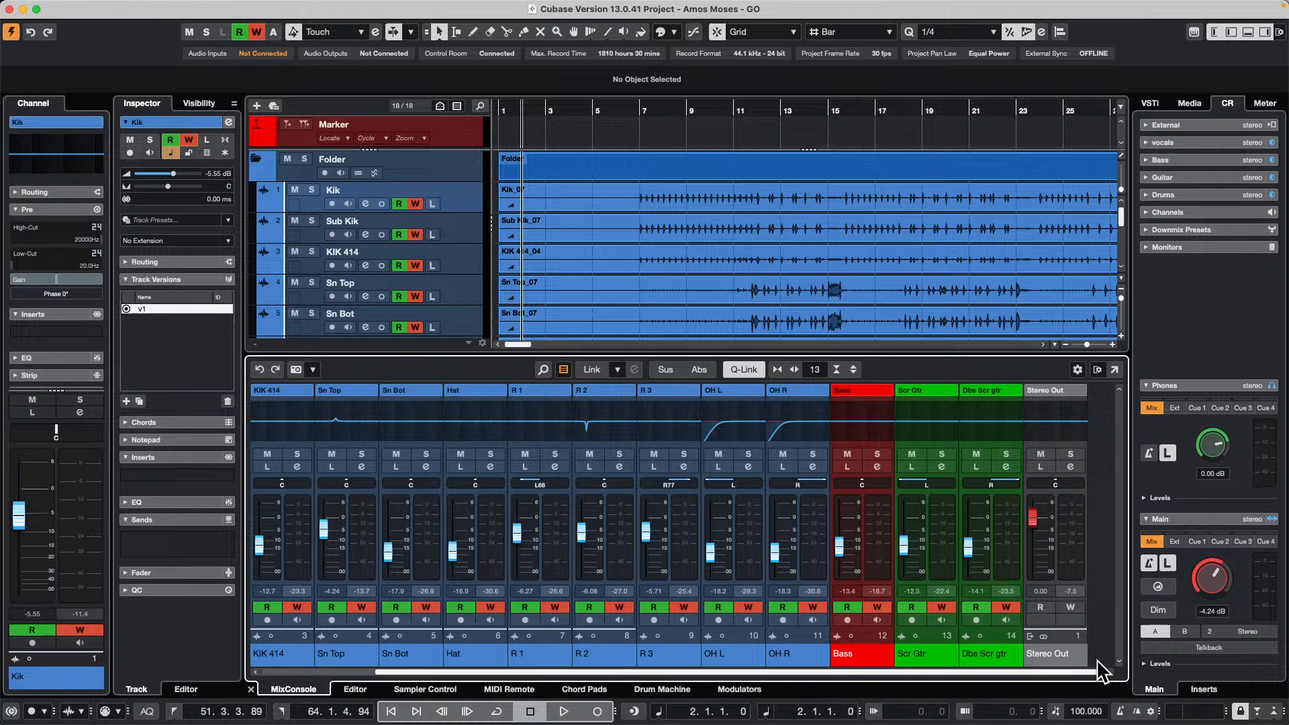
key(super+a)
right_click(998, 530)
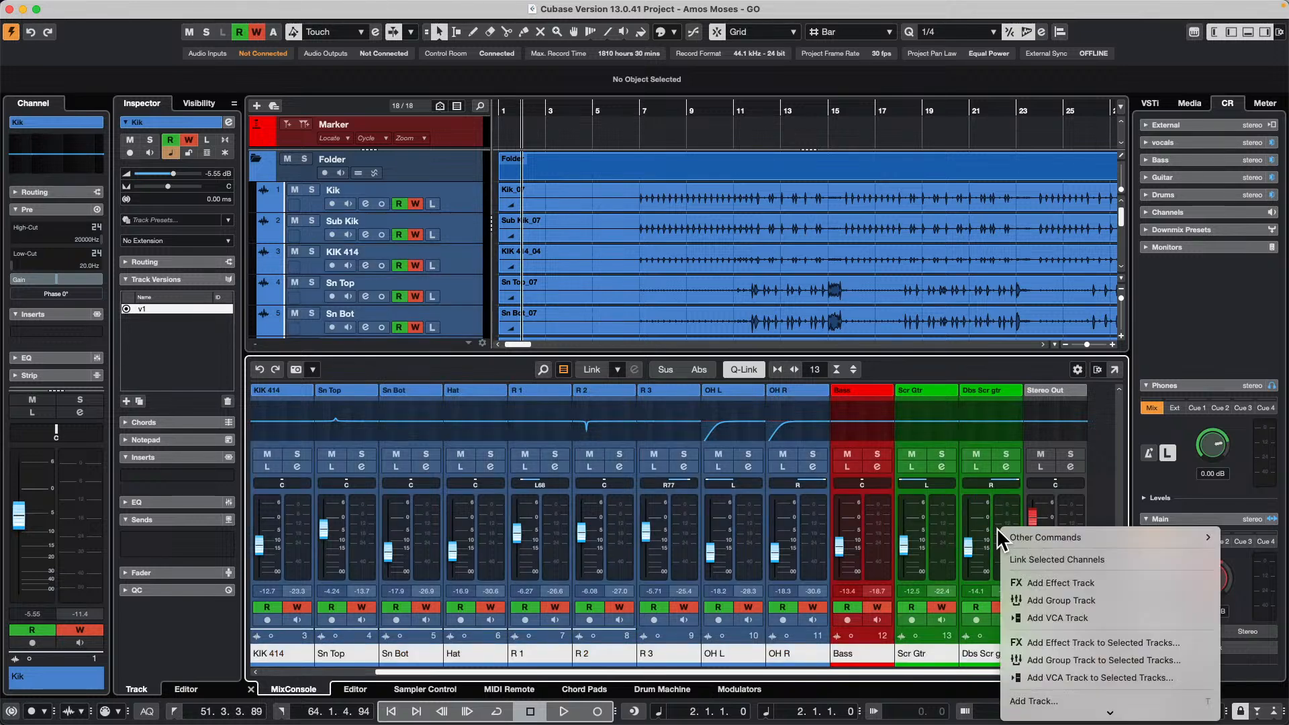
scroll(1194, 577, down, 3)
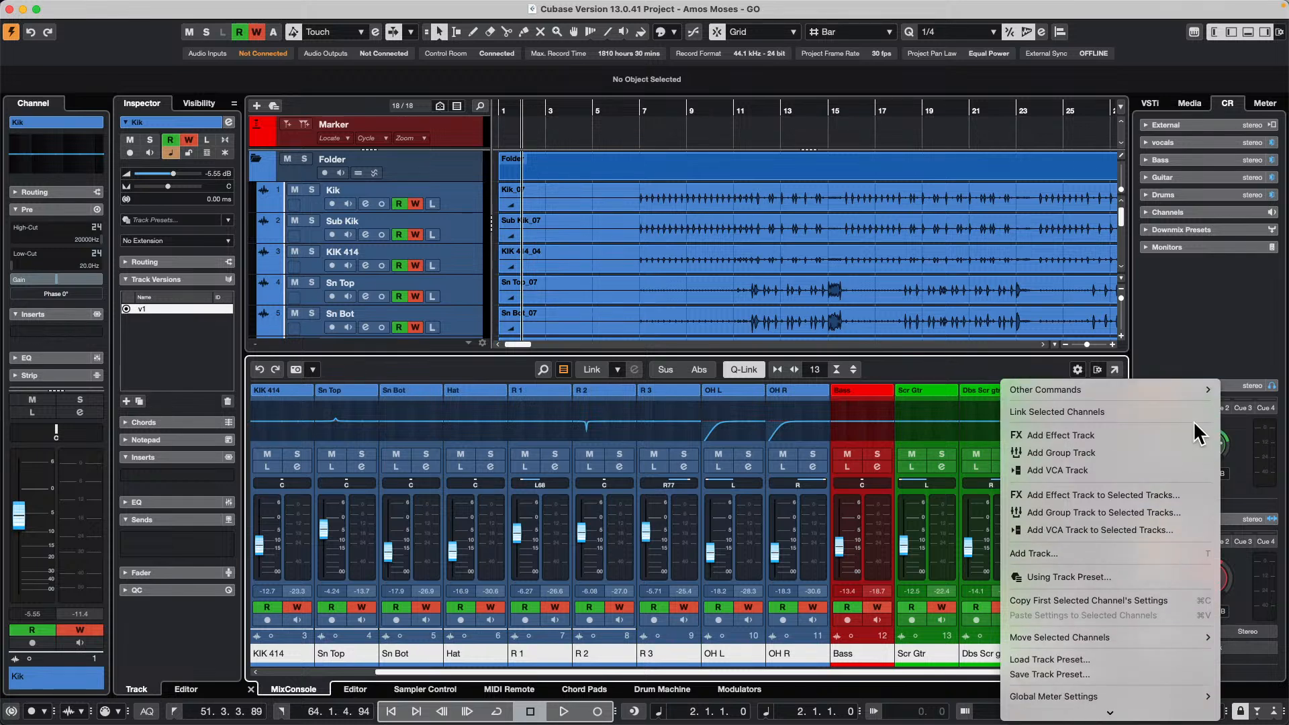
click(1090, 529)
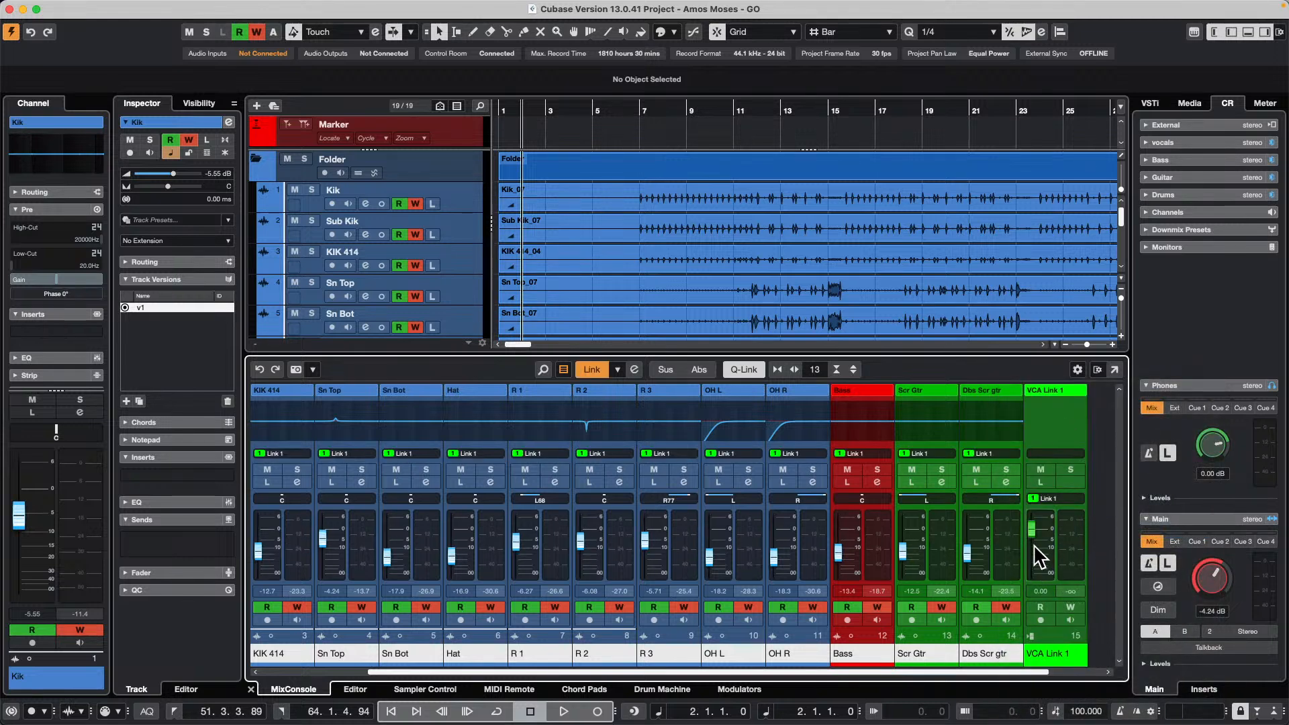
drag(1040, 539, 1041, 546)
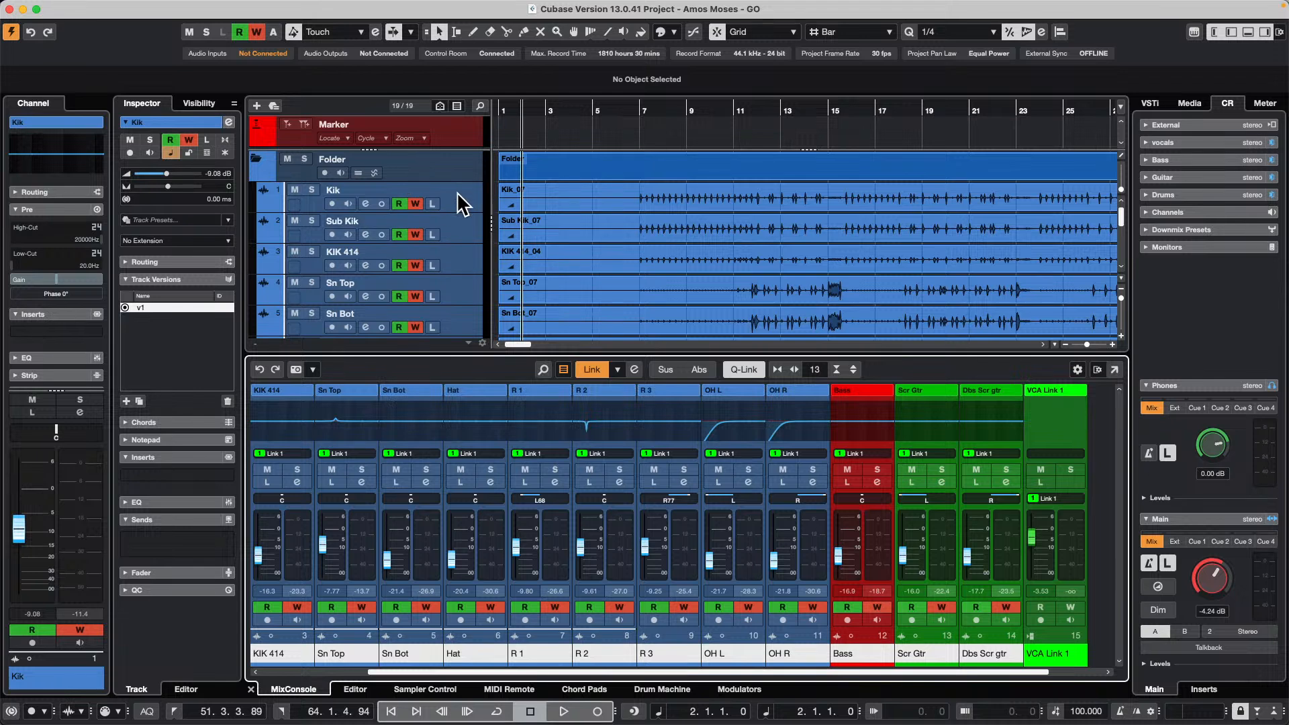
Open the Automation Panel, show the used automation on all tracks and review the volume lanes
click(154, 7)
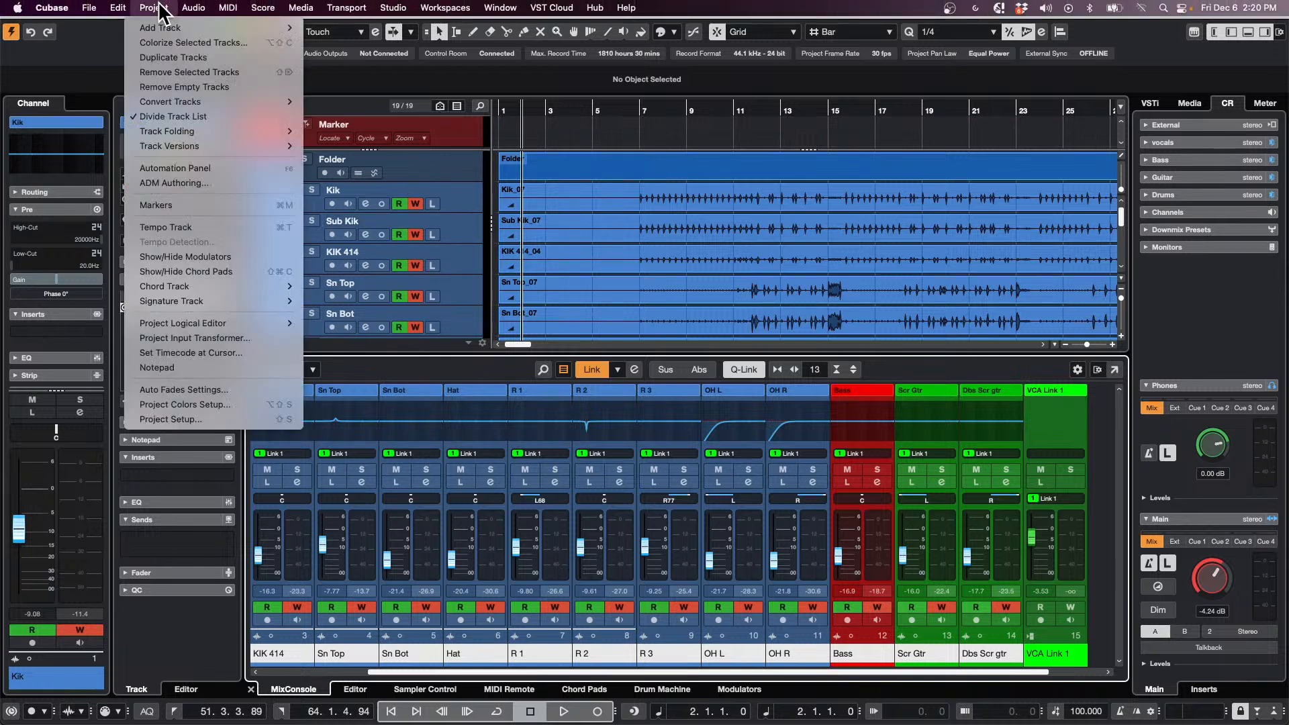
click(603, 236)
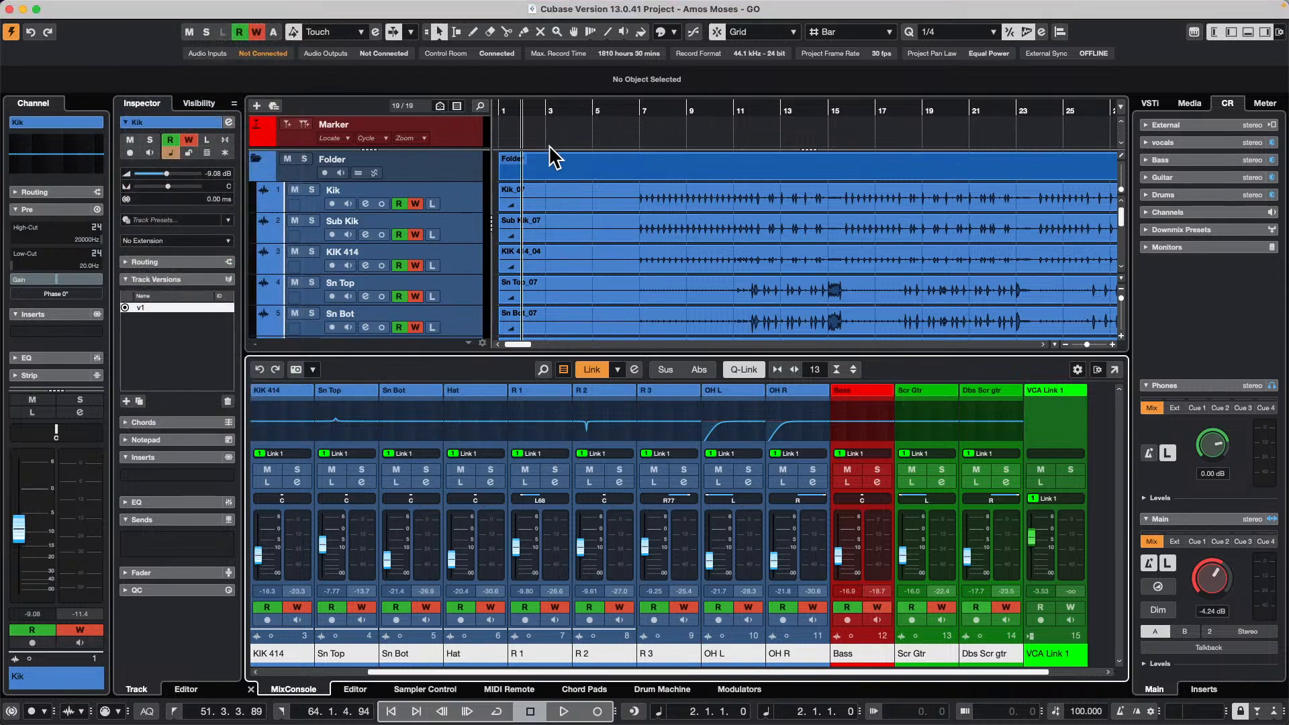
mouse_move(443, 8)
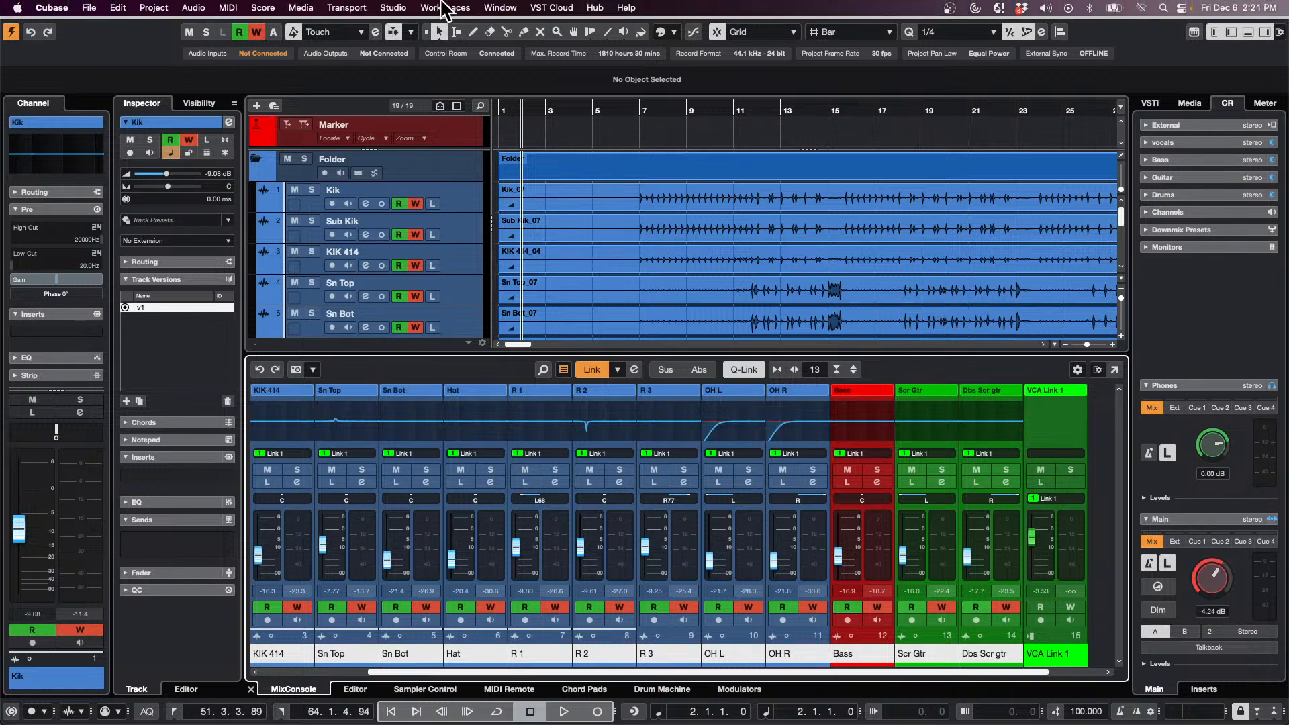
click(263, 8)
click(409, 86)
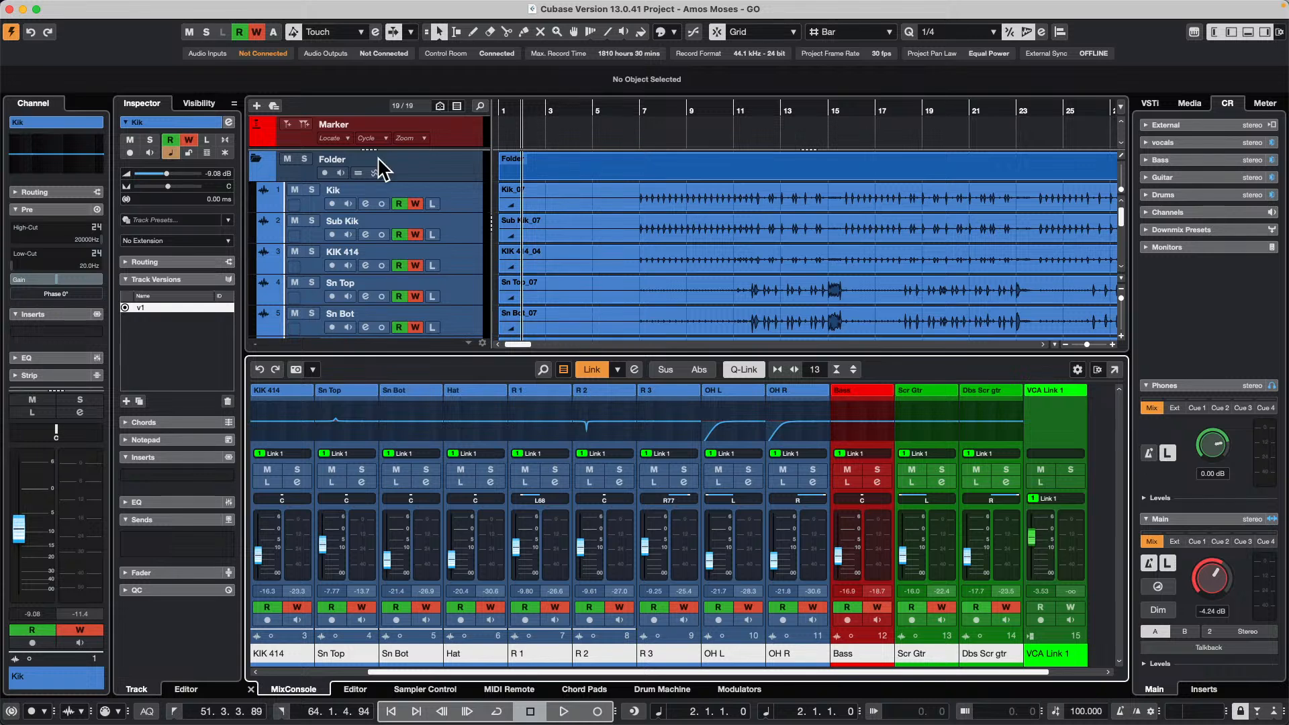
click(375, 32)
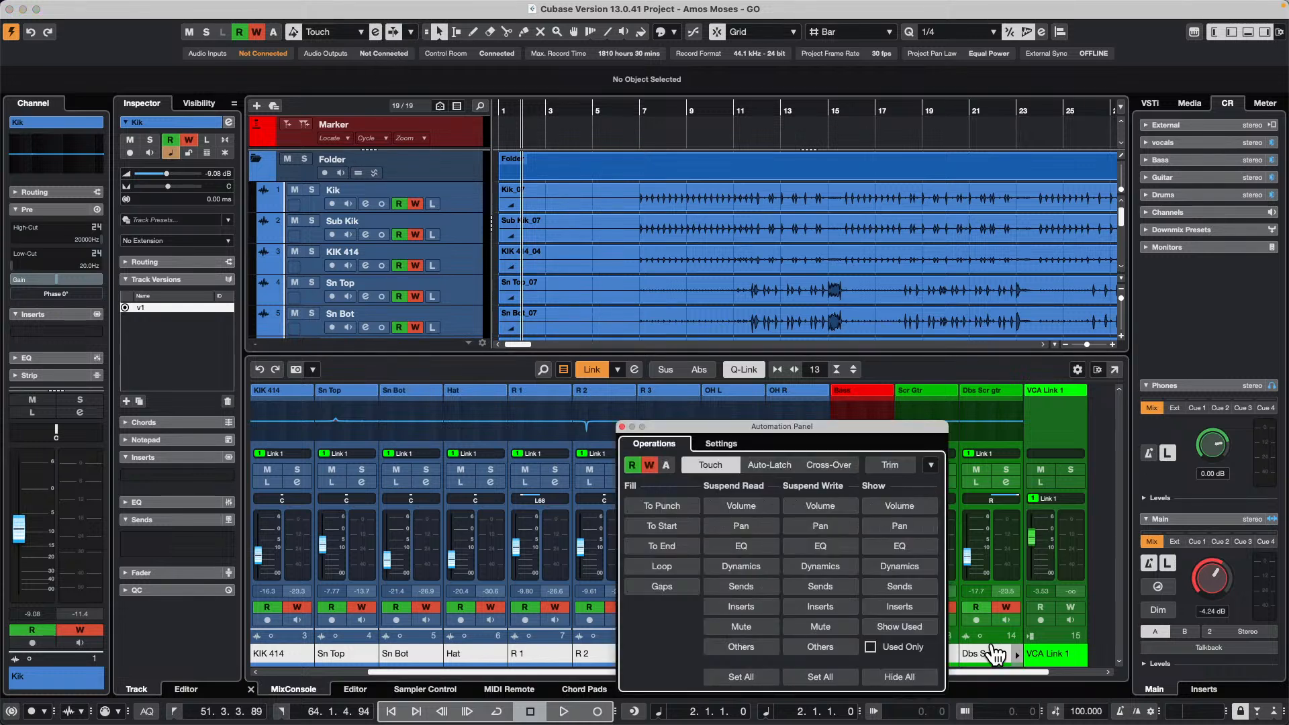
drag(887, 427, 734, 204)
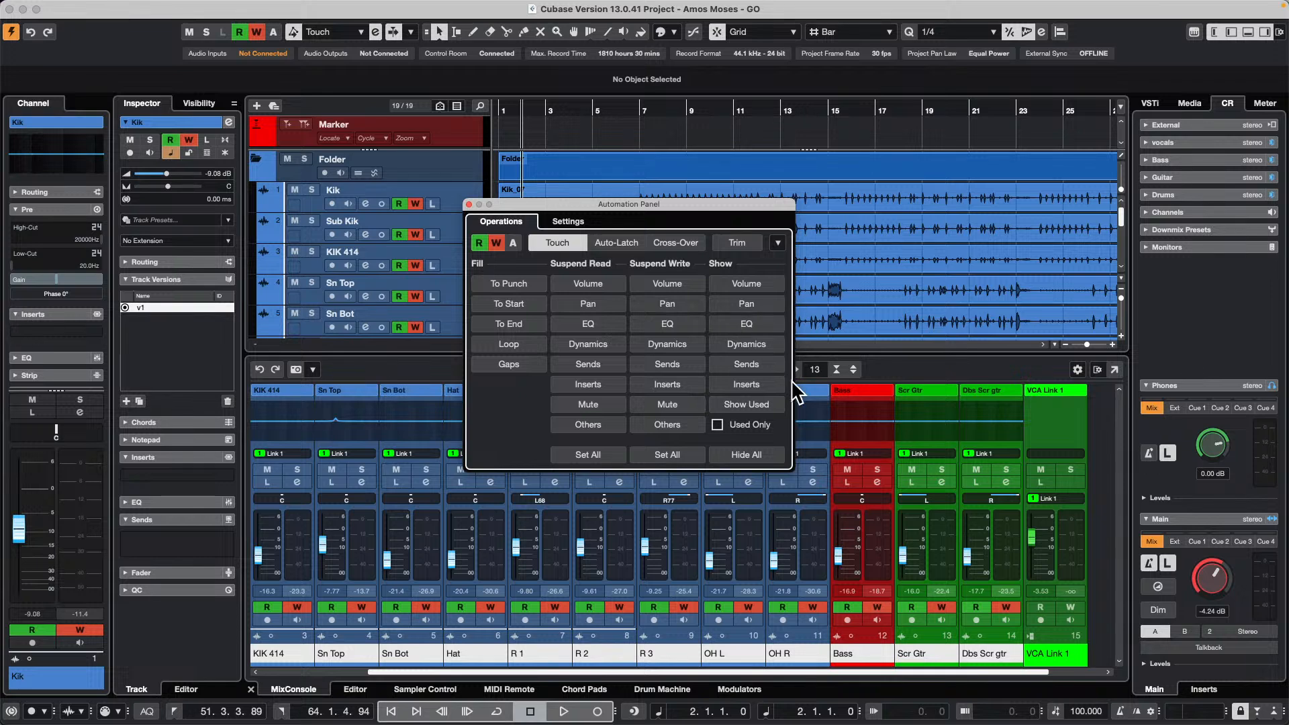
click(742, 404)
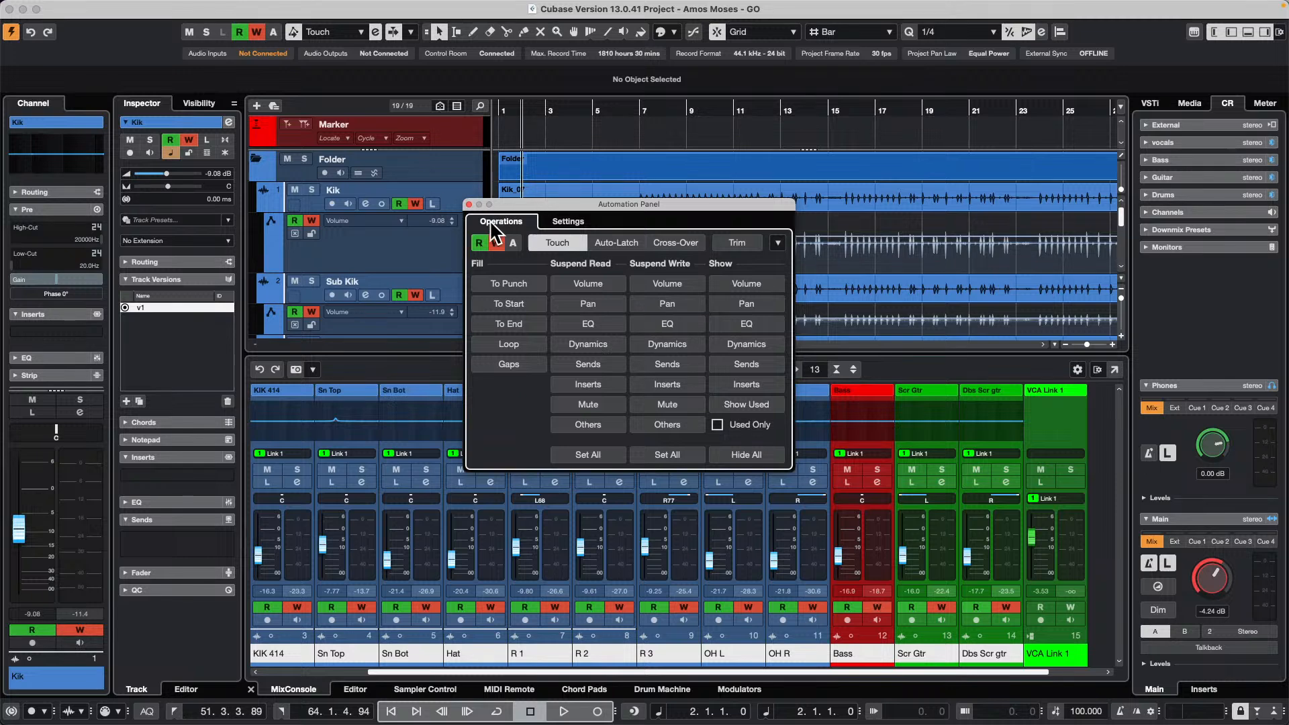
click(469, 204)
scroll(758, 262, down, 1)
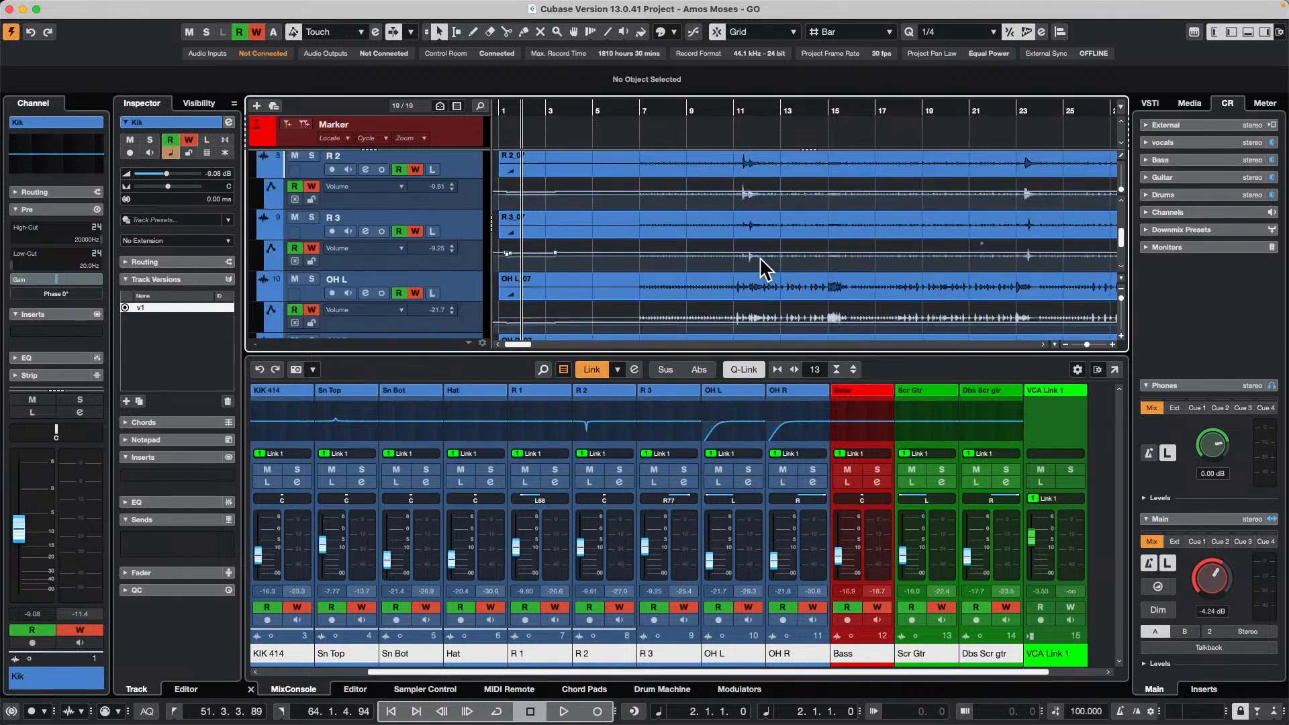
scroll(755, 260, up, 1)
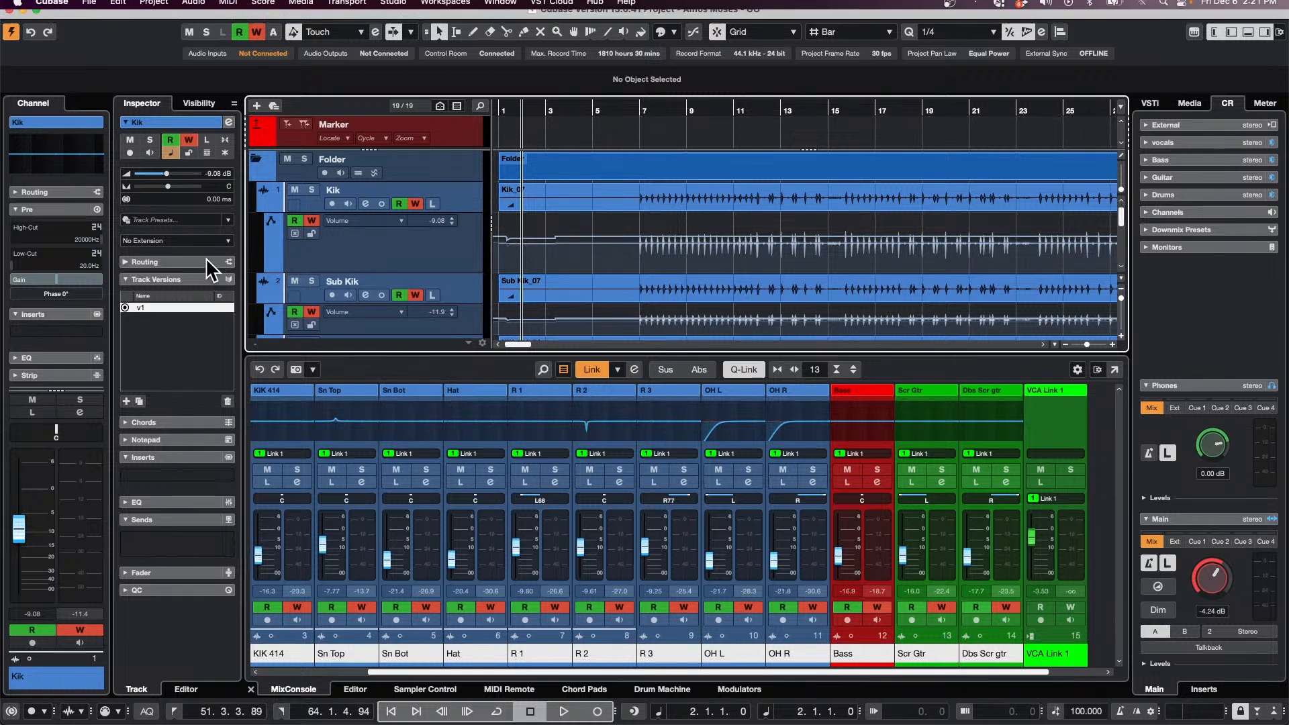
Hide all automation lanes through the Automation Panel and close it
click(375, 32)
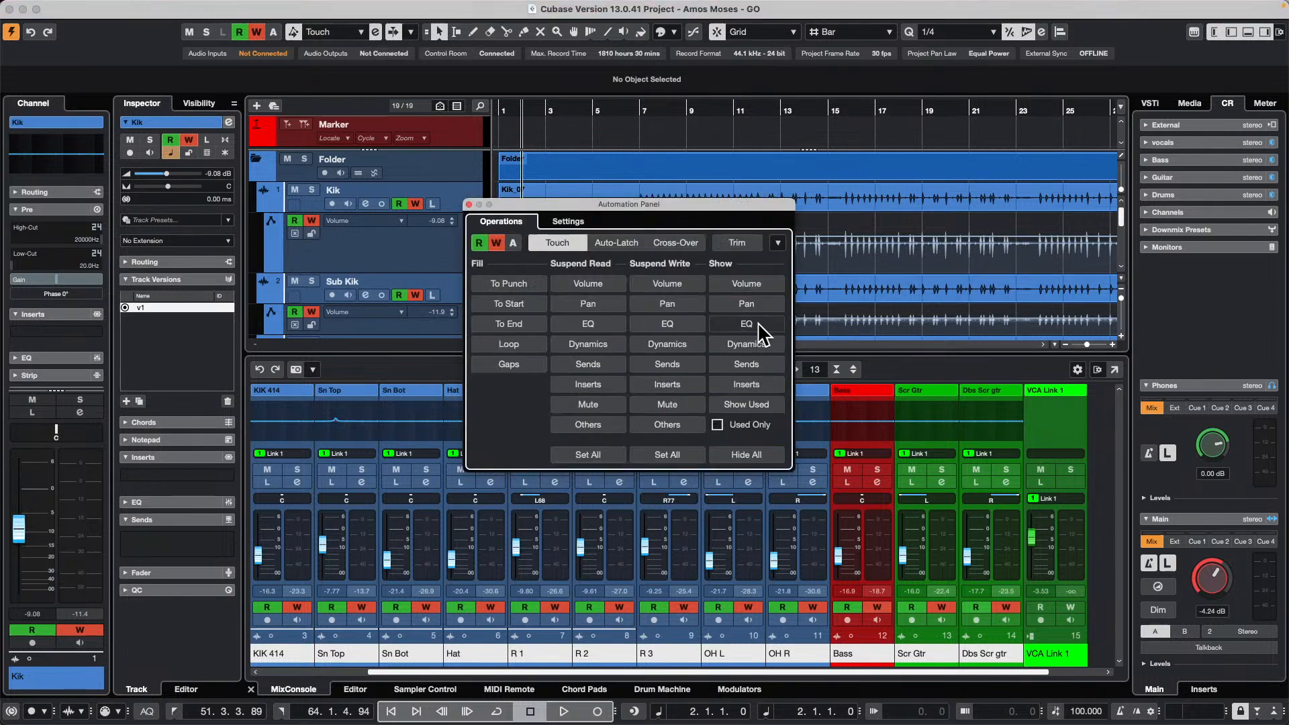
click(746, 455)
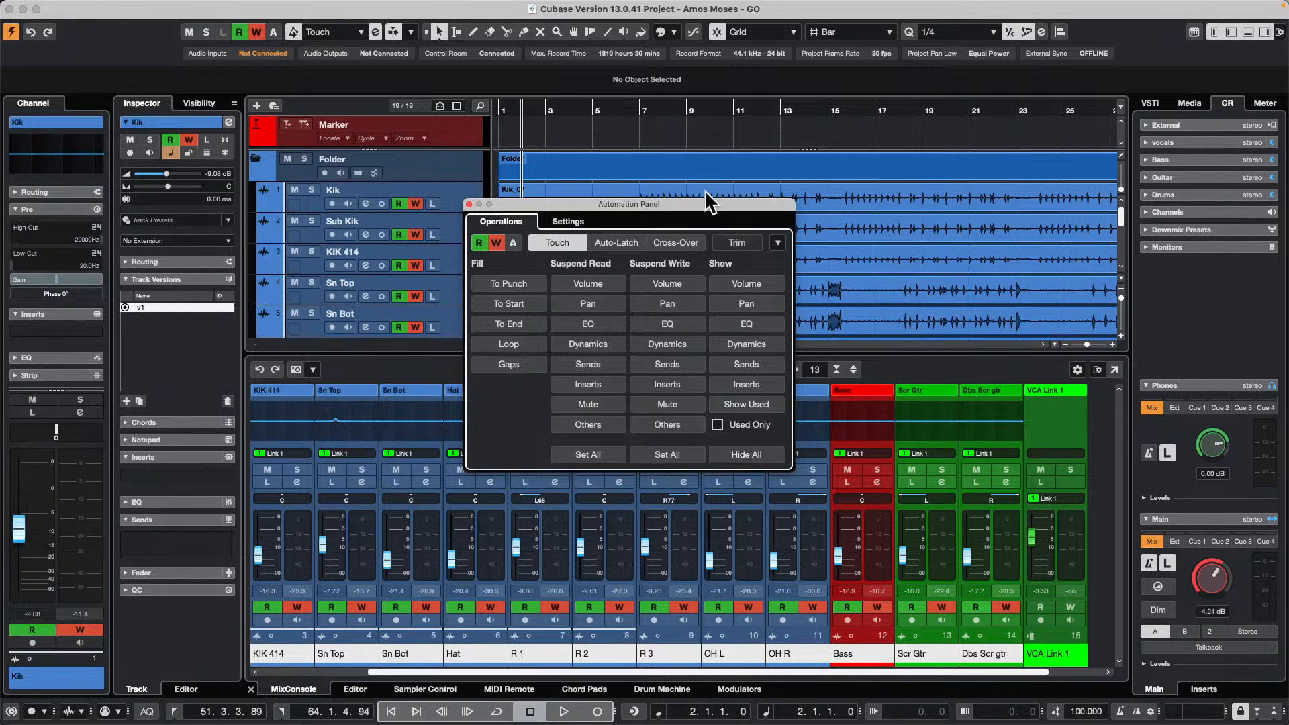
click(469, 205)
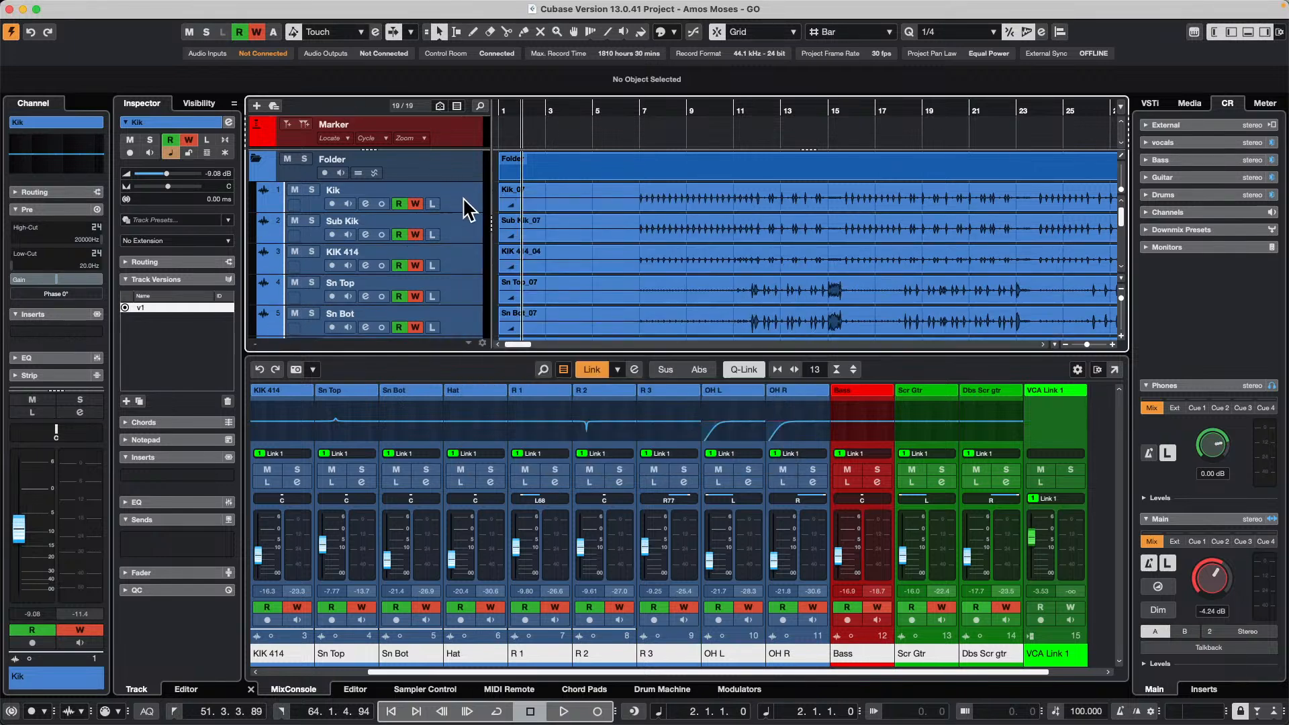
Select all tracks in the project and open the Project Logical Editor
scroll(468, 211, down, 5)
key(super+a)
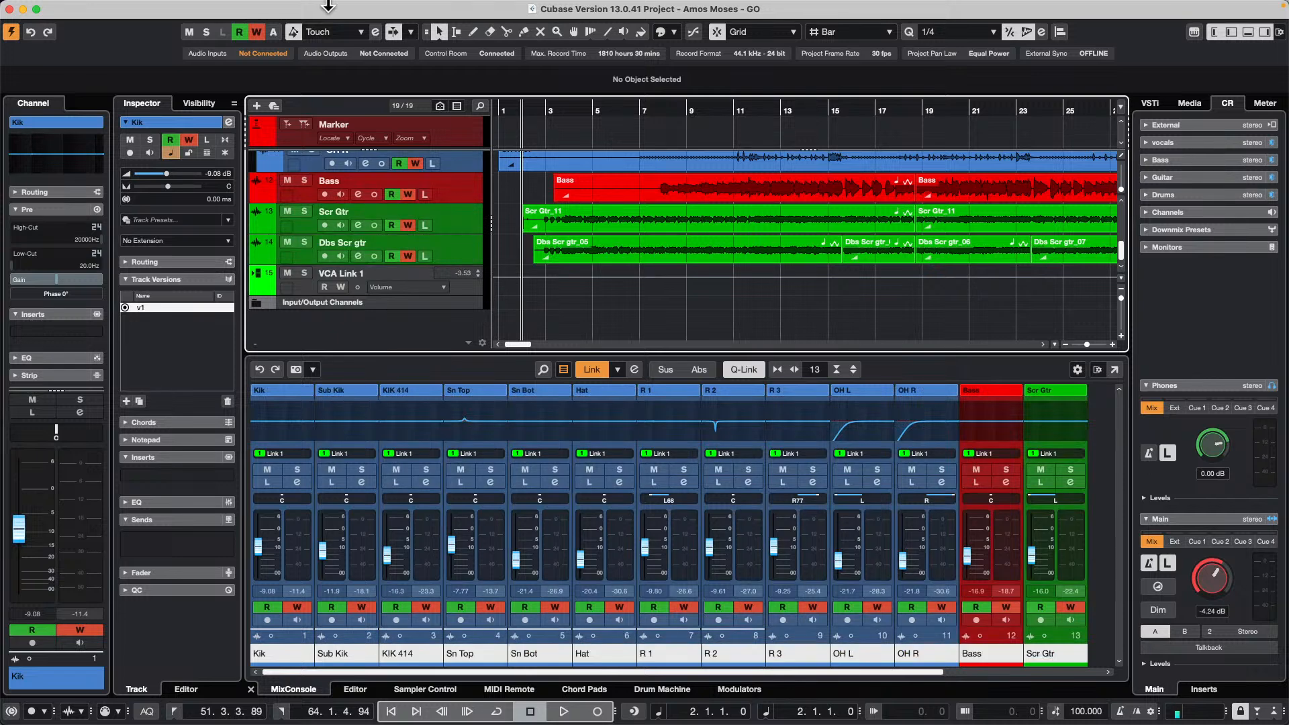
click(236, 9)
mouse_move(149, 8)
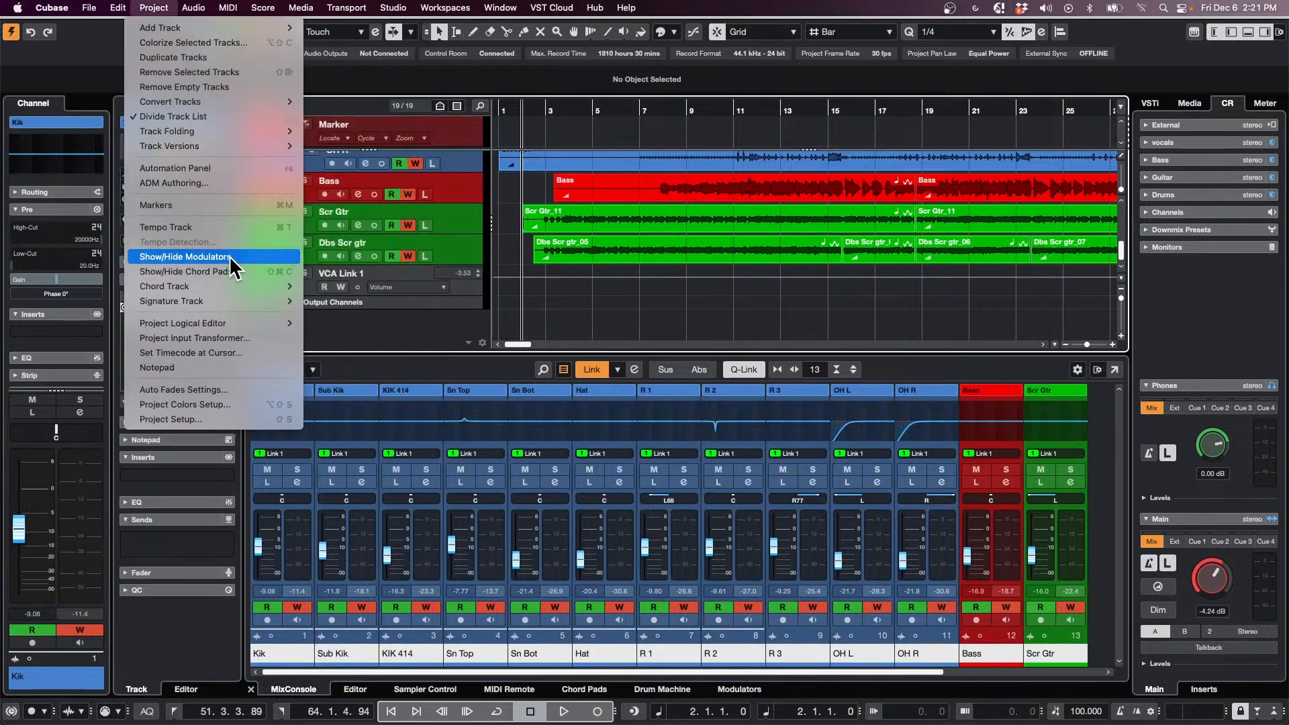
mouse_move(219, 309)
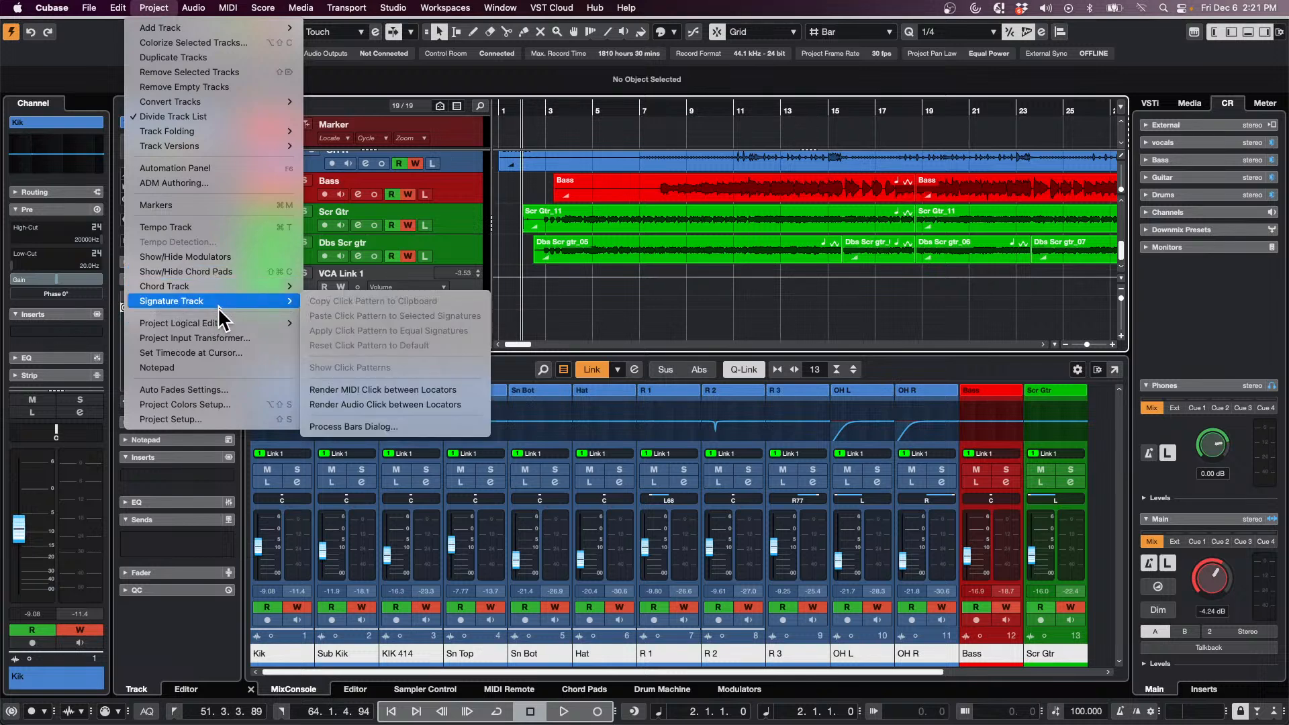
click(410, 320)
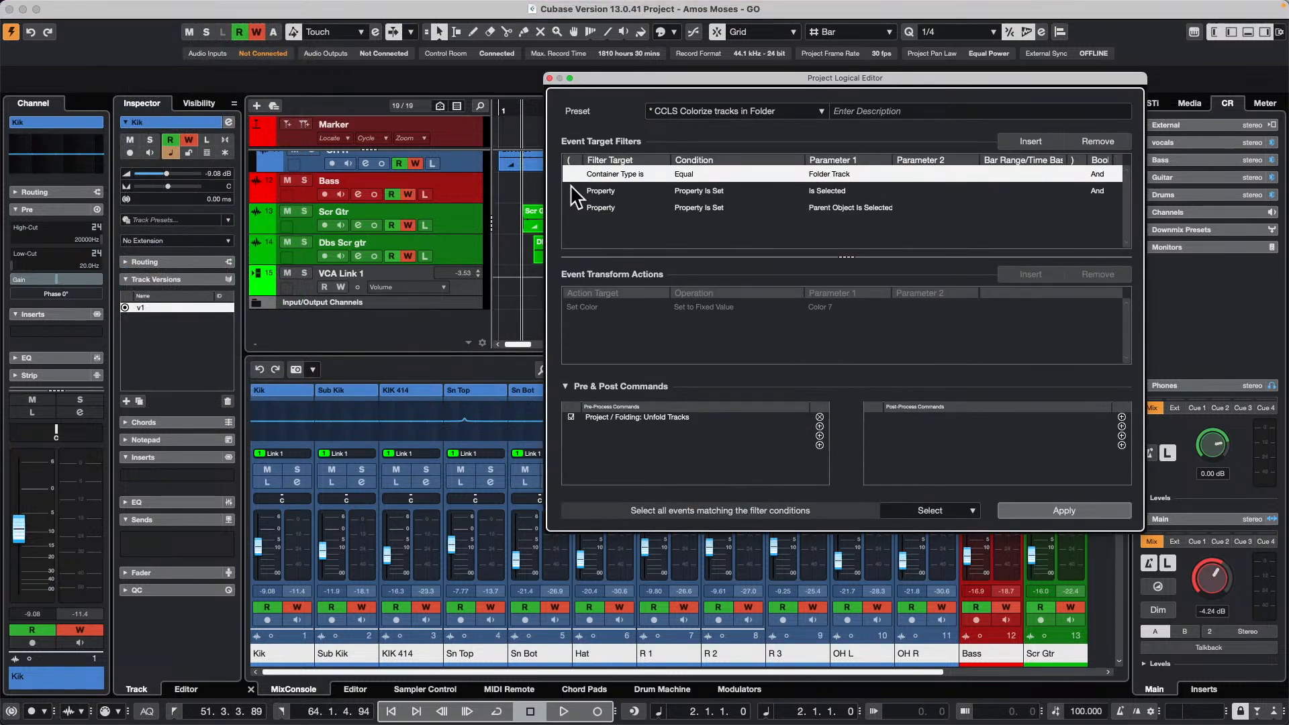
Clear all event target filters and remove the Unfold Tracks pre-process command from the Project Logical Editor
click(1037, 142)
click(1037, 143)
click(1037, 143)
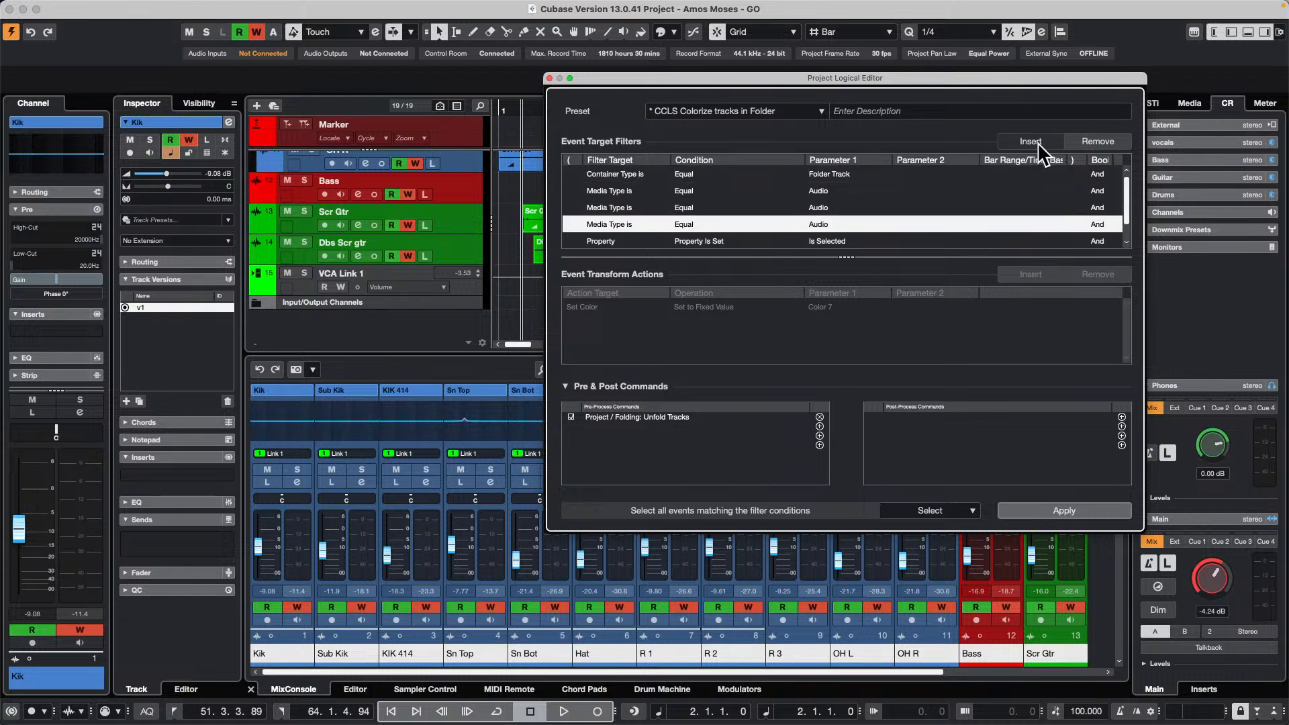
click(1089, 140)
click(1088, 140)
click(1089, 140)
click(1089, 140)
click(1089, 139)
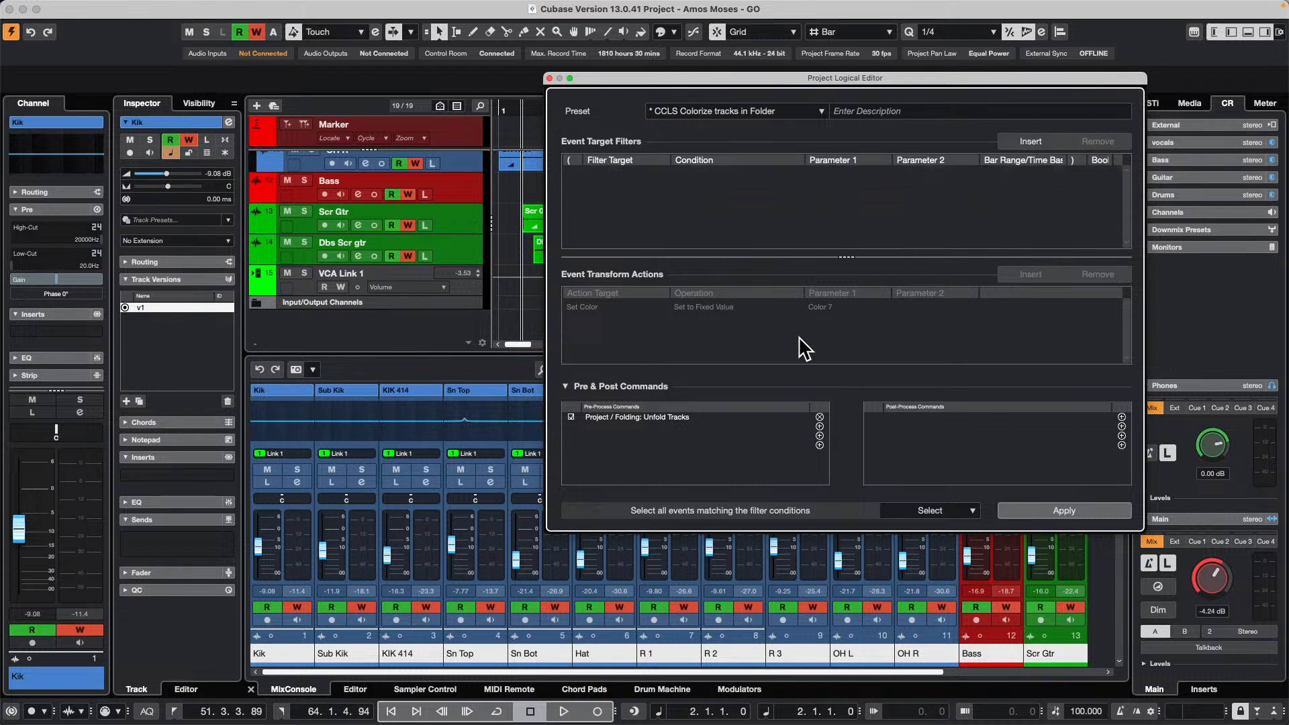
click(819, 417)
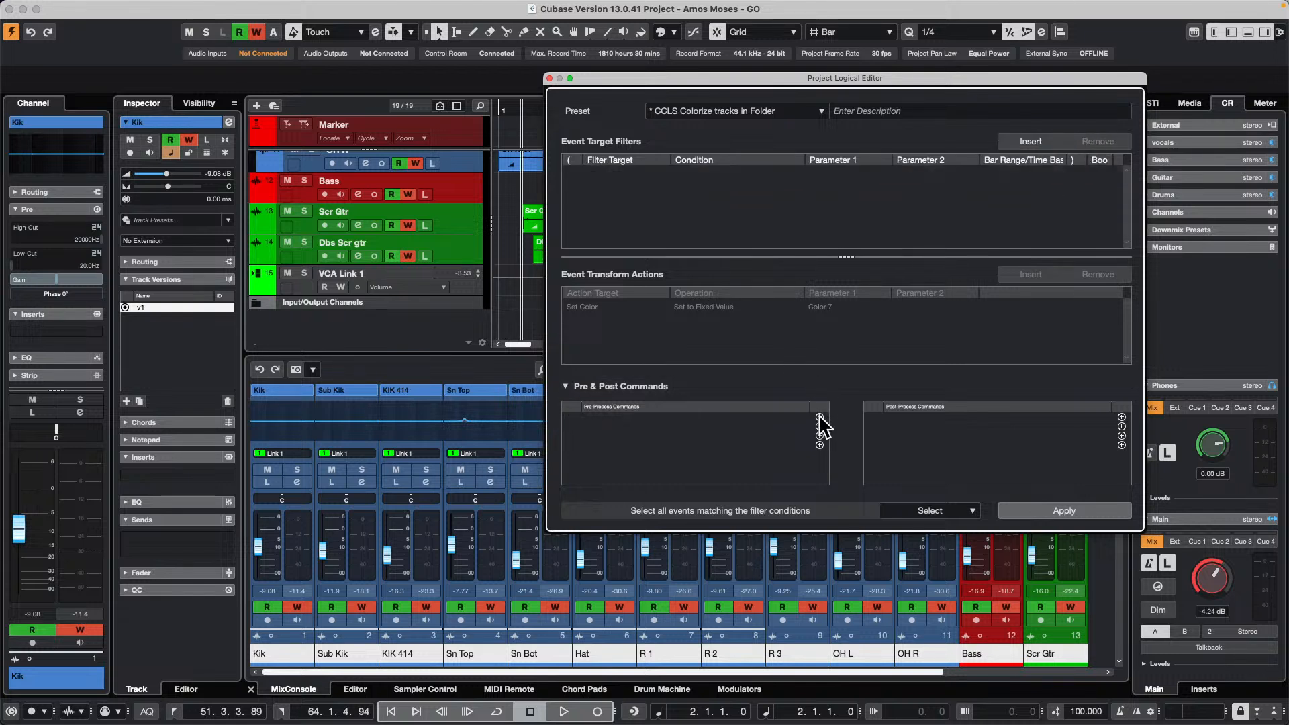
Set the function to Transform and add a target filter for Media Type is, Equal, Automation
click(938, 519)
click(936, 494)
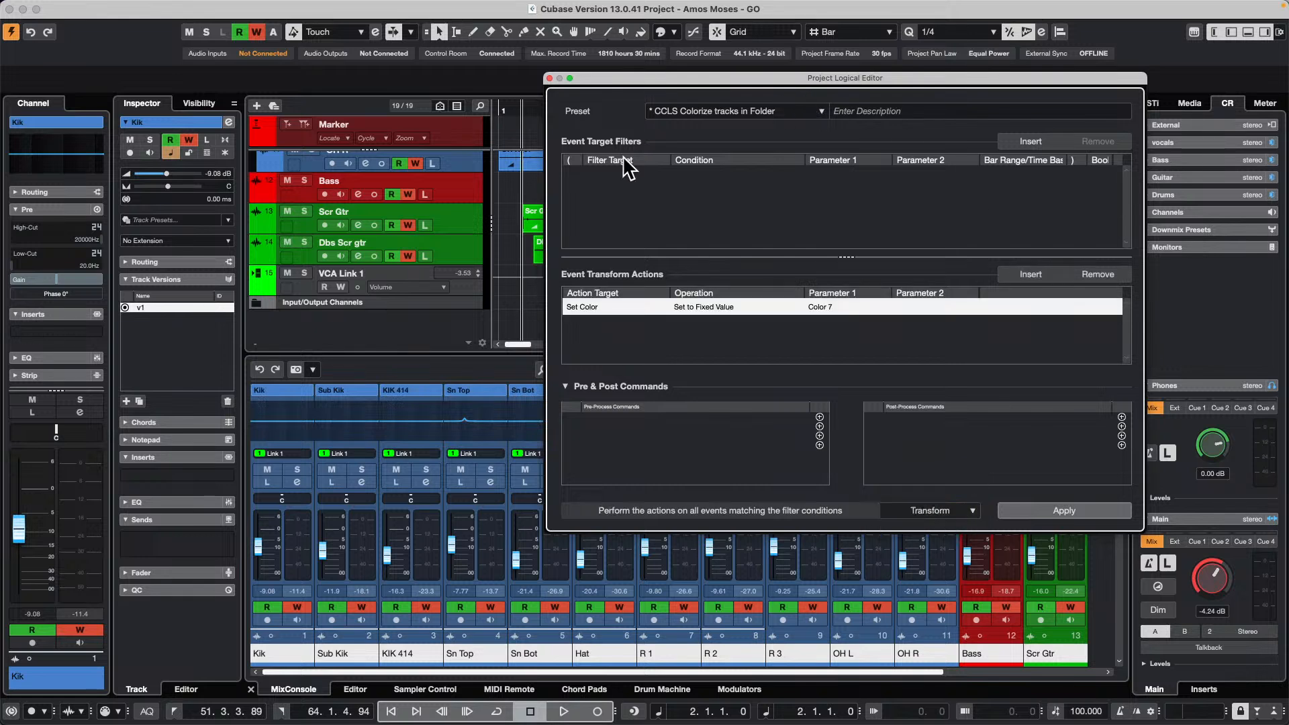
click(1028, 141)
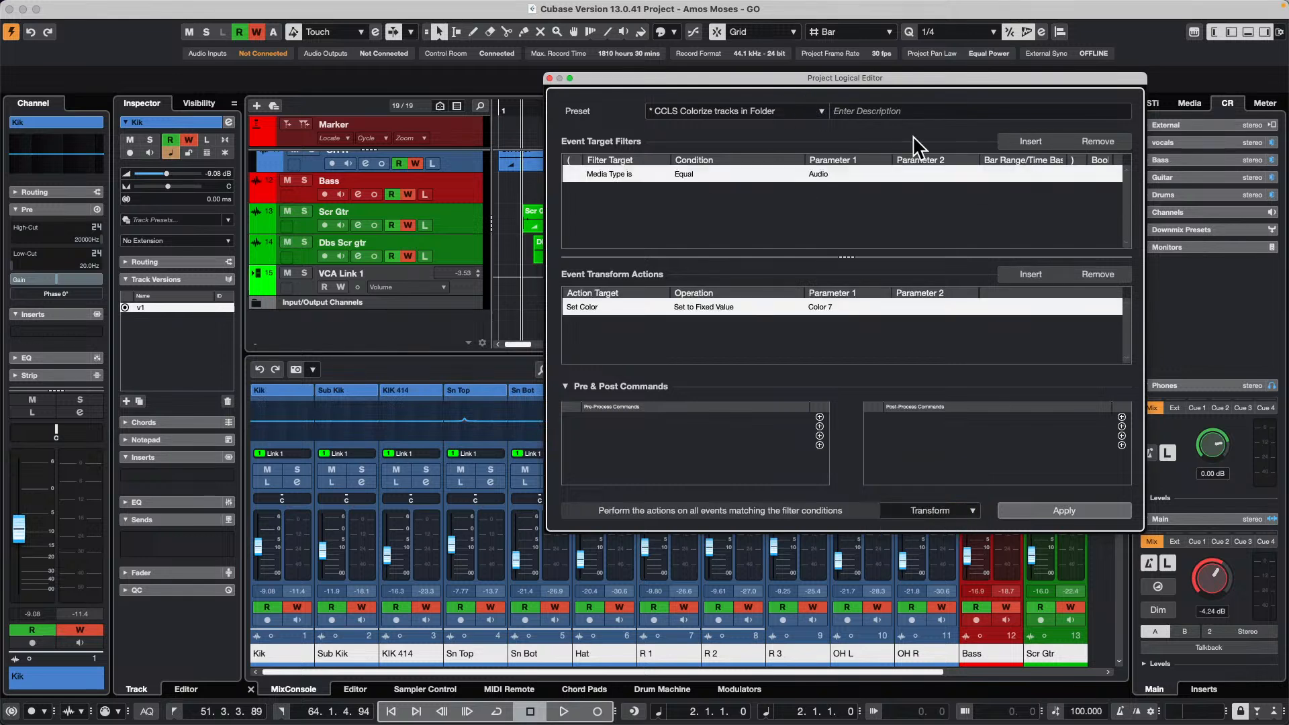
click(836, 176)
click(843, 220)
Set the transform action to Trim with Decrement Volume in dB by 1.0000 and apply it repeatedly
click(586, 307)
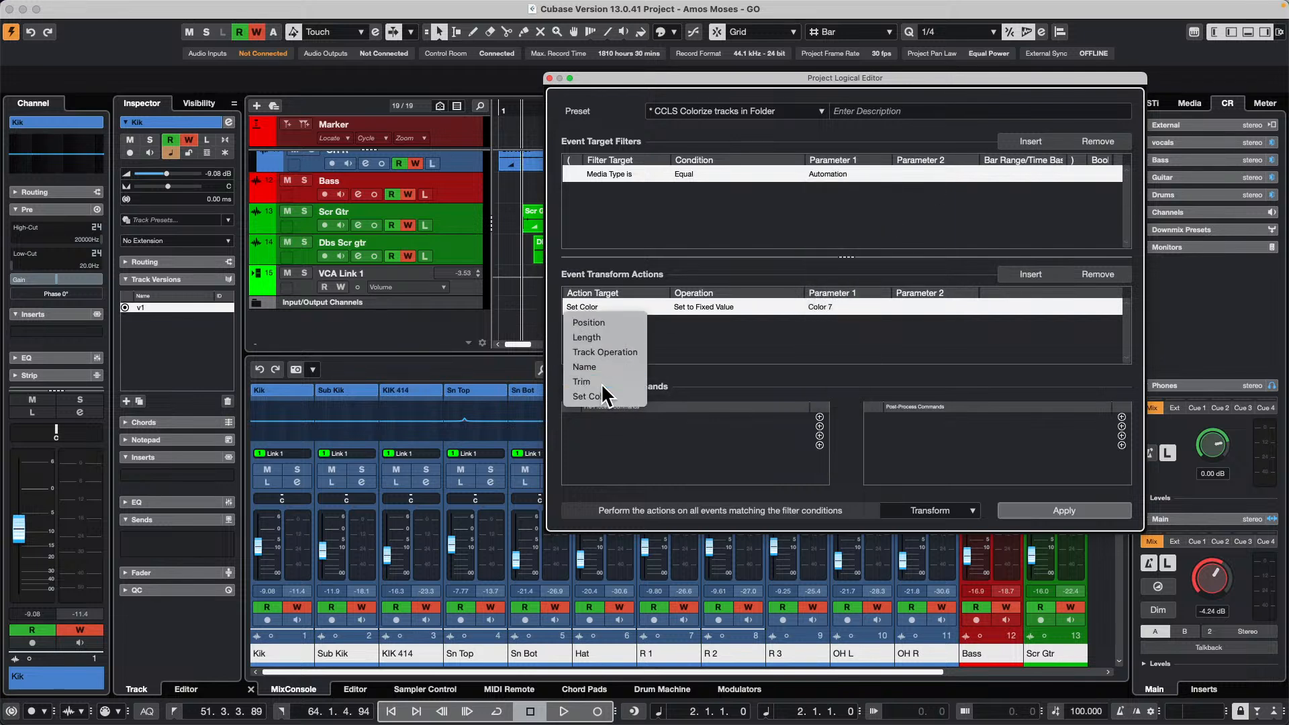
click(581, 381)
click(719, 302)
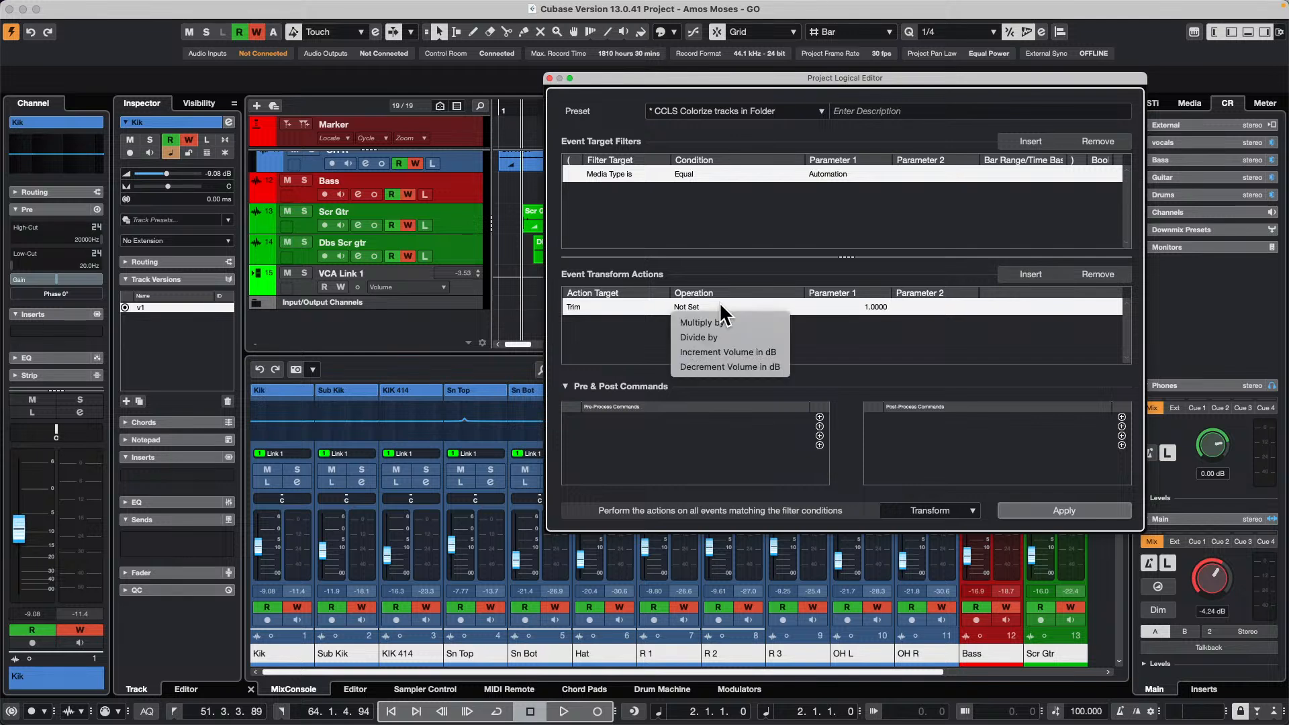
click(730, 367)
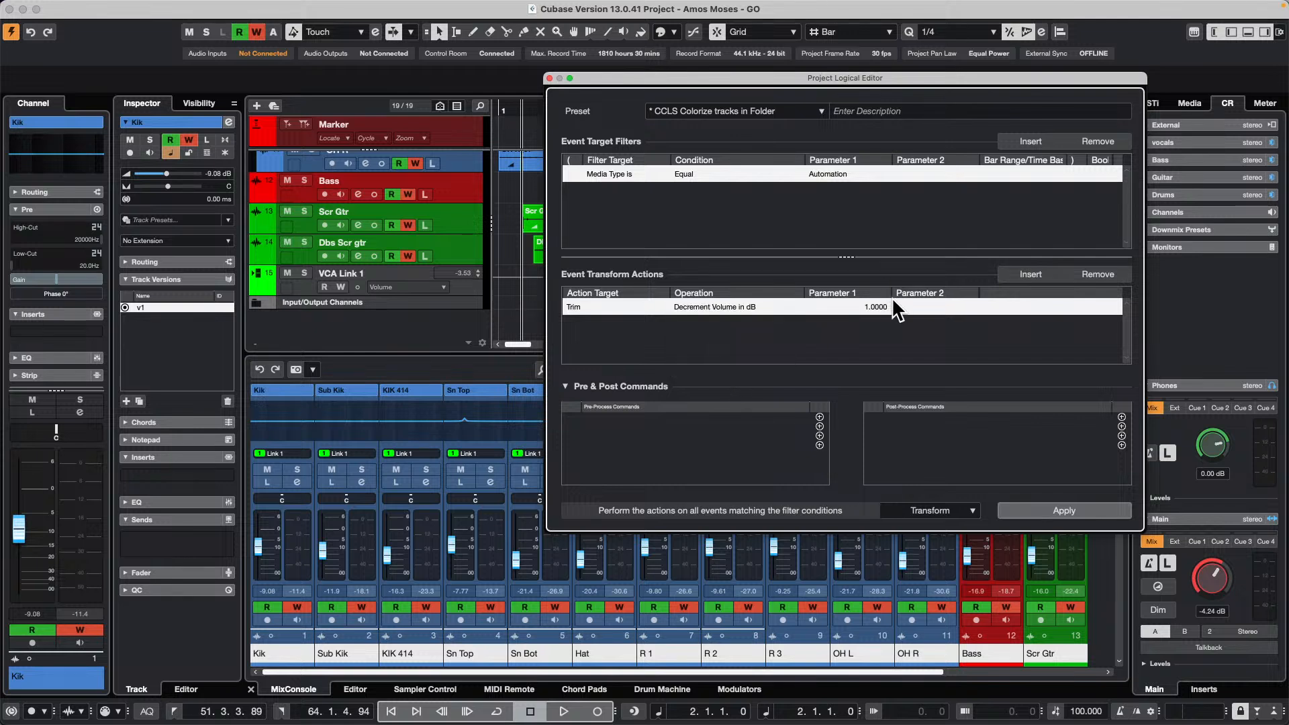
click(1078, 510)
click(1078, 510)
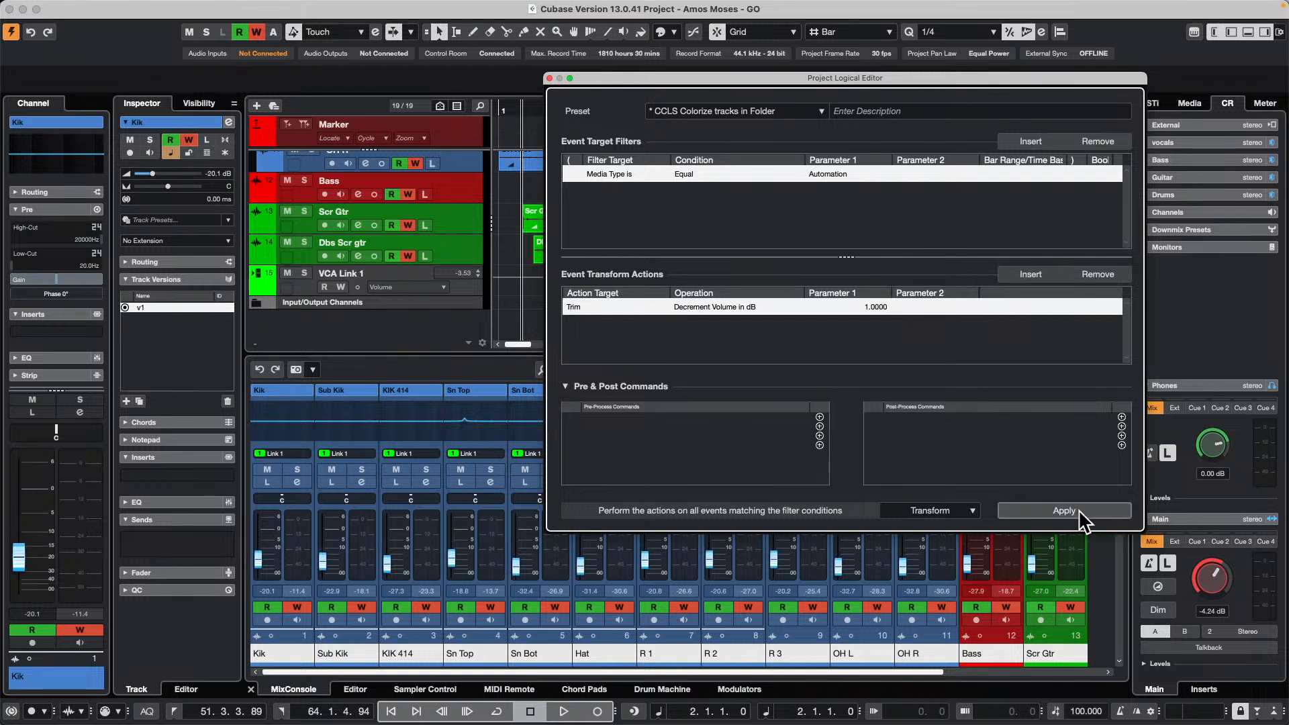
Undo the last change and apply the 1 dB volume trim to the automation several more times
key(ctrl+z)
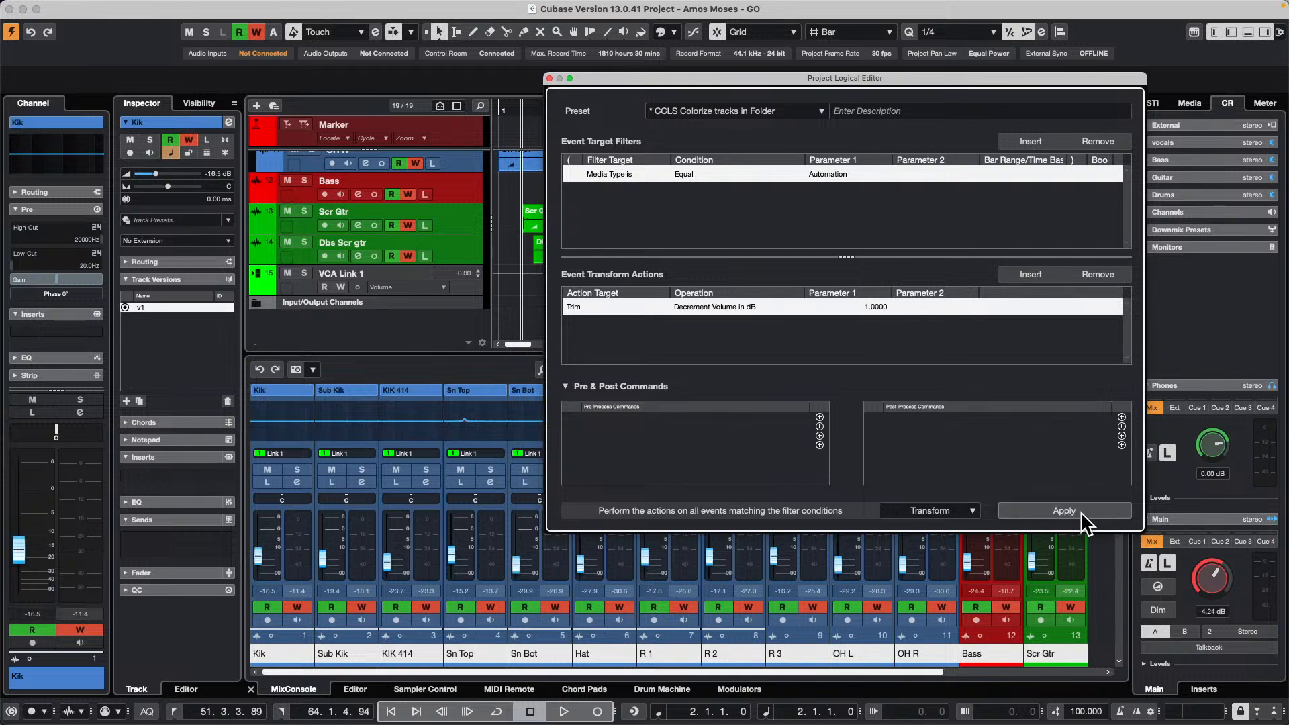
click(1064, 511)
click(1064, 511)
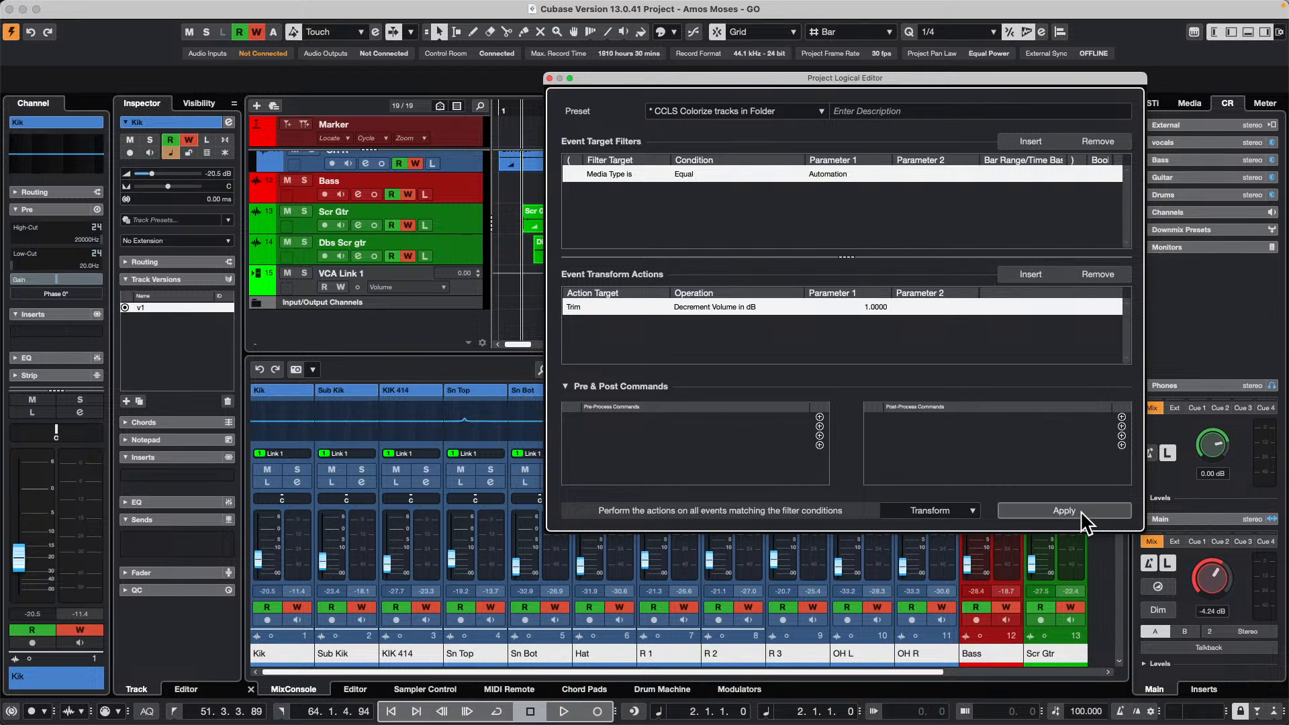
click(1064, 510)
click(1064, 511)
click(1064, 511)
click(1064, 510)
click(1064, 511)
click(1064, 511)
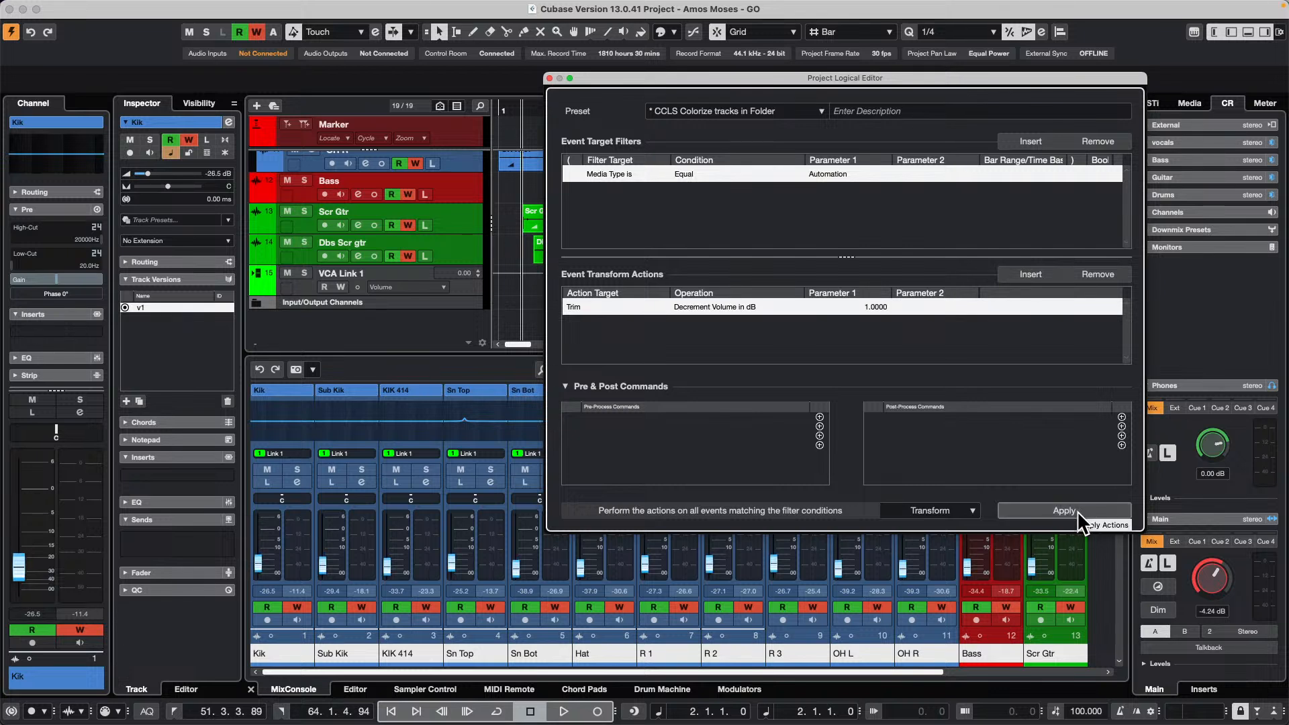
Move the Project Logical Editor clear of the VCA Link 1 channel and raise its fader to 6.02 dB
scroll(1039, 588, up, 10)
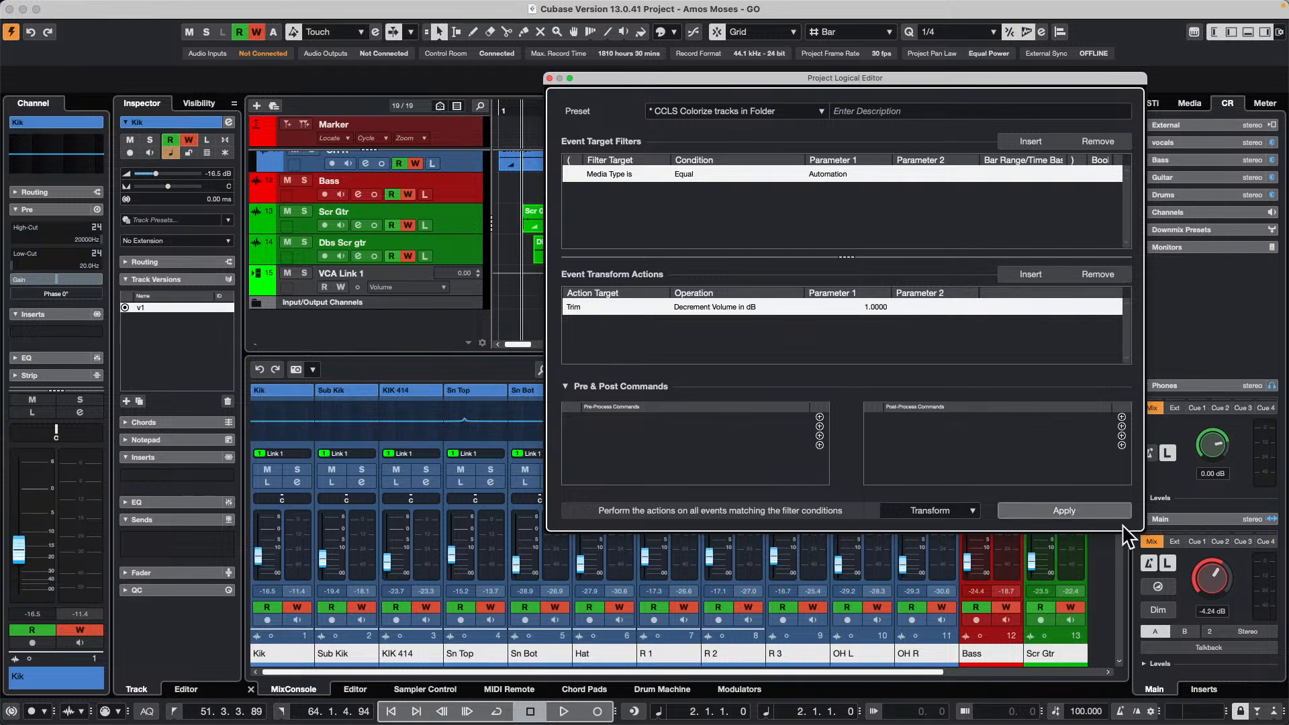
click(1040, 660)
scroll(1041, 660, right, 2)
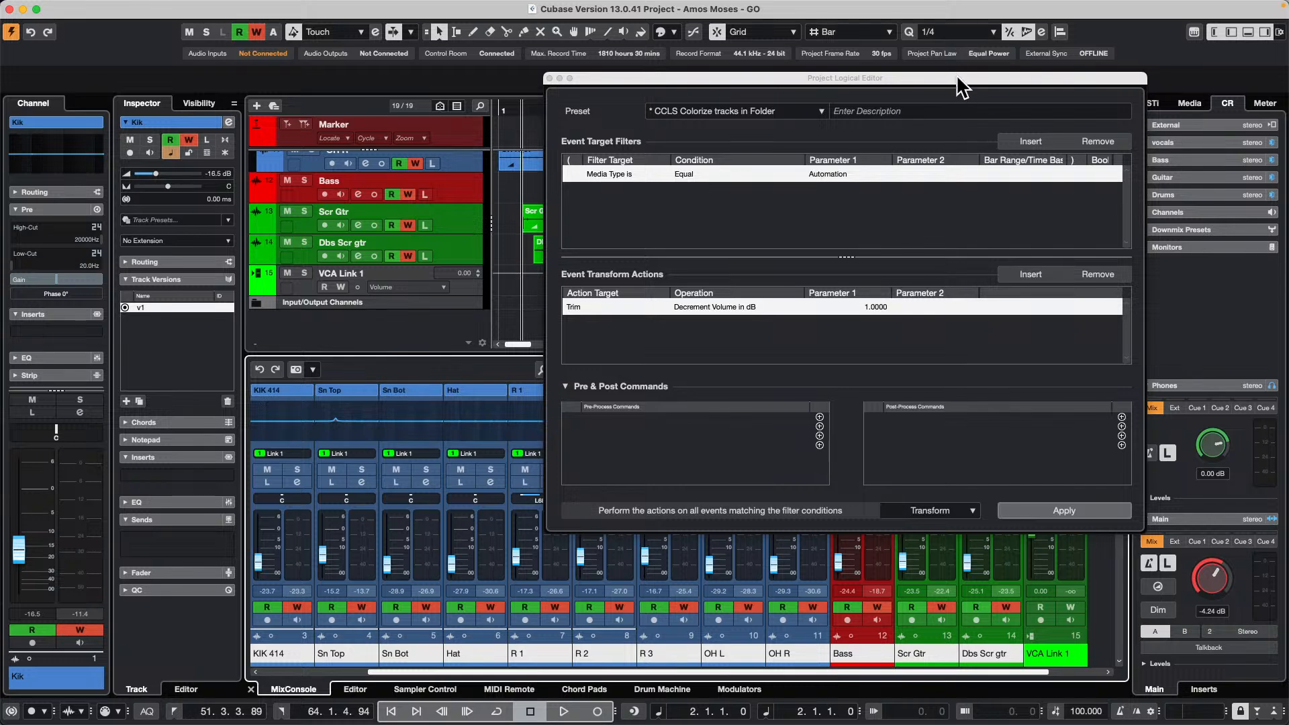
drag(952, 77, 611, 38)
drag(1033, 528, 1032, 500)
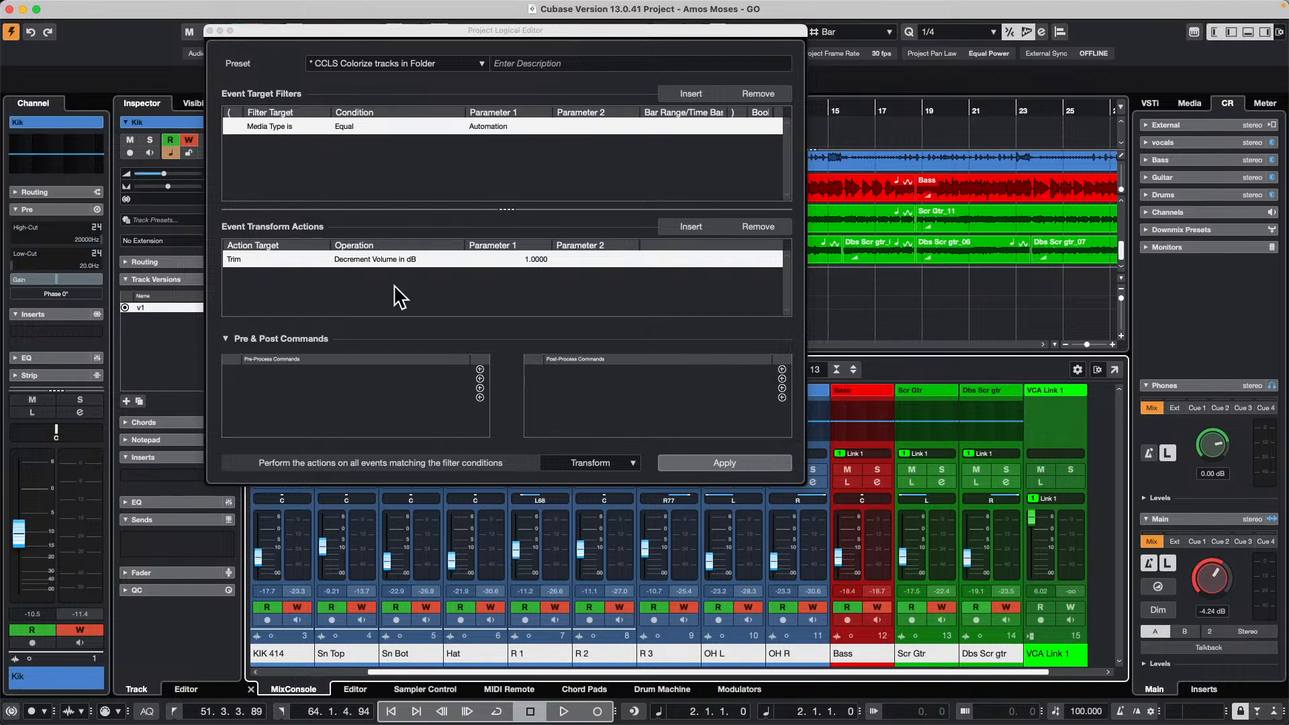
Apply the Decrement Volume in dB trim of 1.0000 to the automation four times
click(729, 464)
click(728, 463)
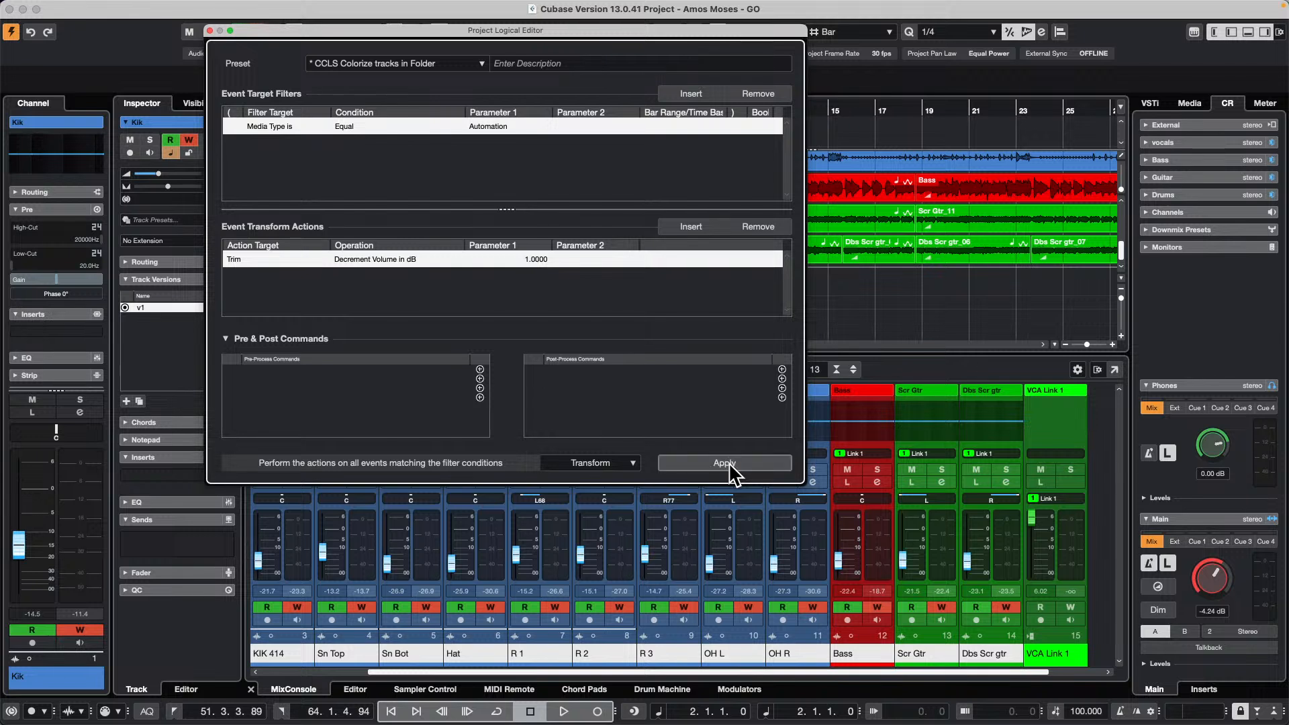
click(727, 463)
click(727, 464)
Set the trim operation to Increment Volume in dB, apply it repeatedly, and close the Project Logical Editor to play the project
click(410, 259)
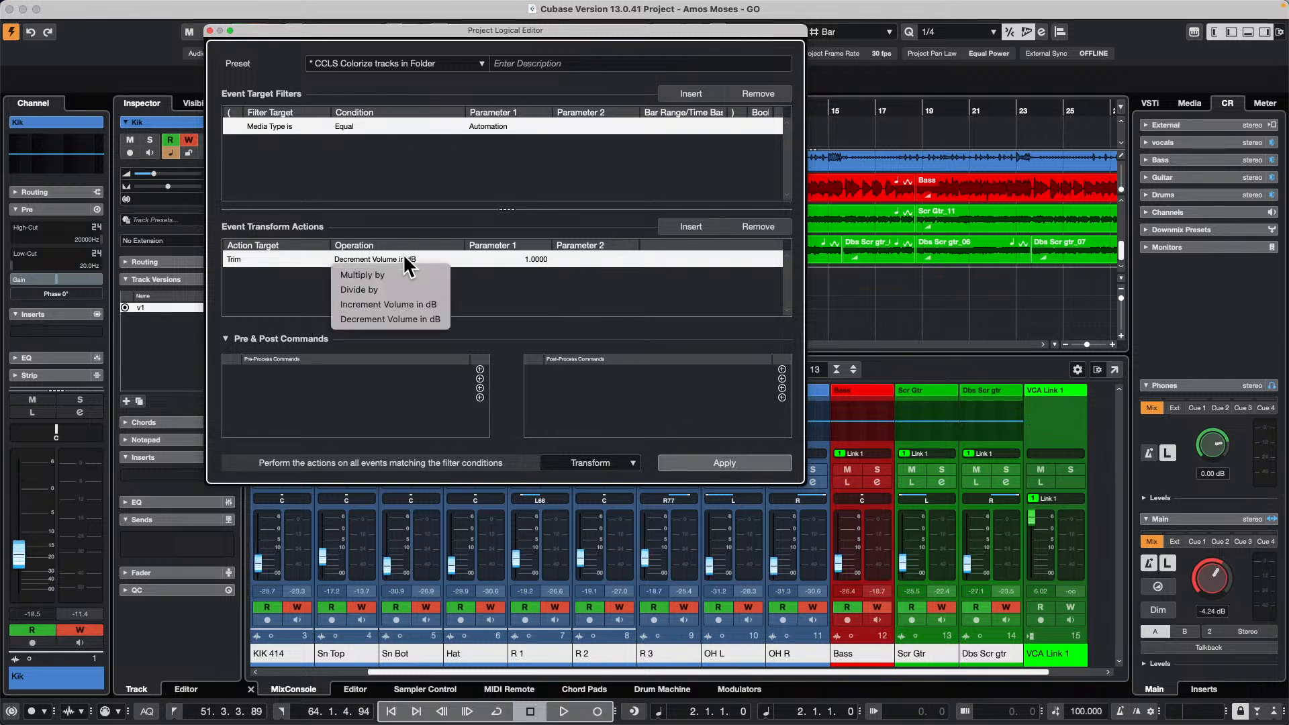
click(404, 303)
click(711, 457)
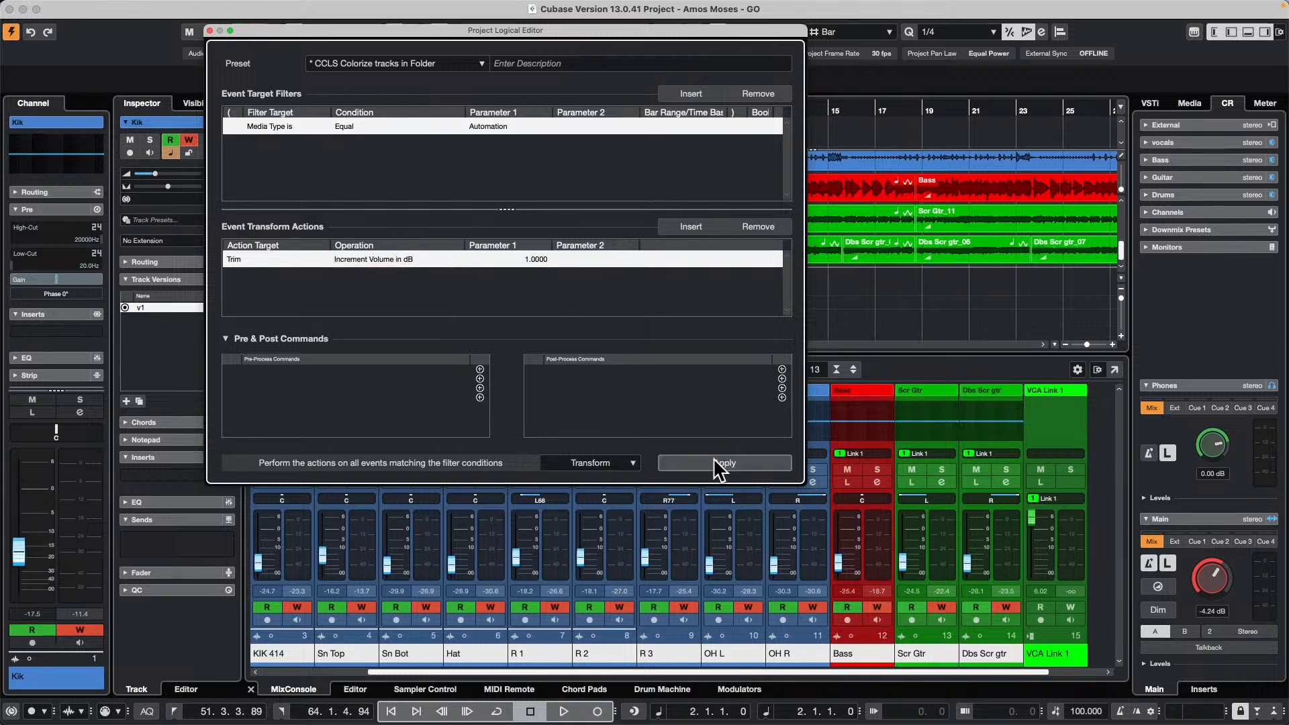
click(713, 458)
click(713, 457)
click(711, 457)
click(711, 455)
click(711, 455)
click(711, 457)
click(711, 458)
click(709, 457)
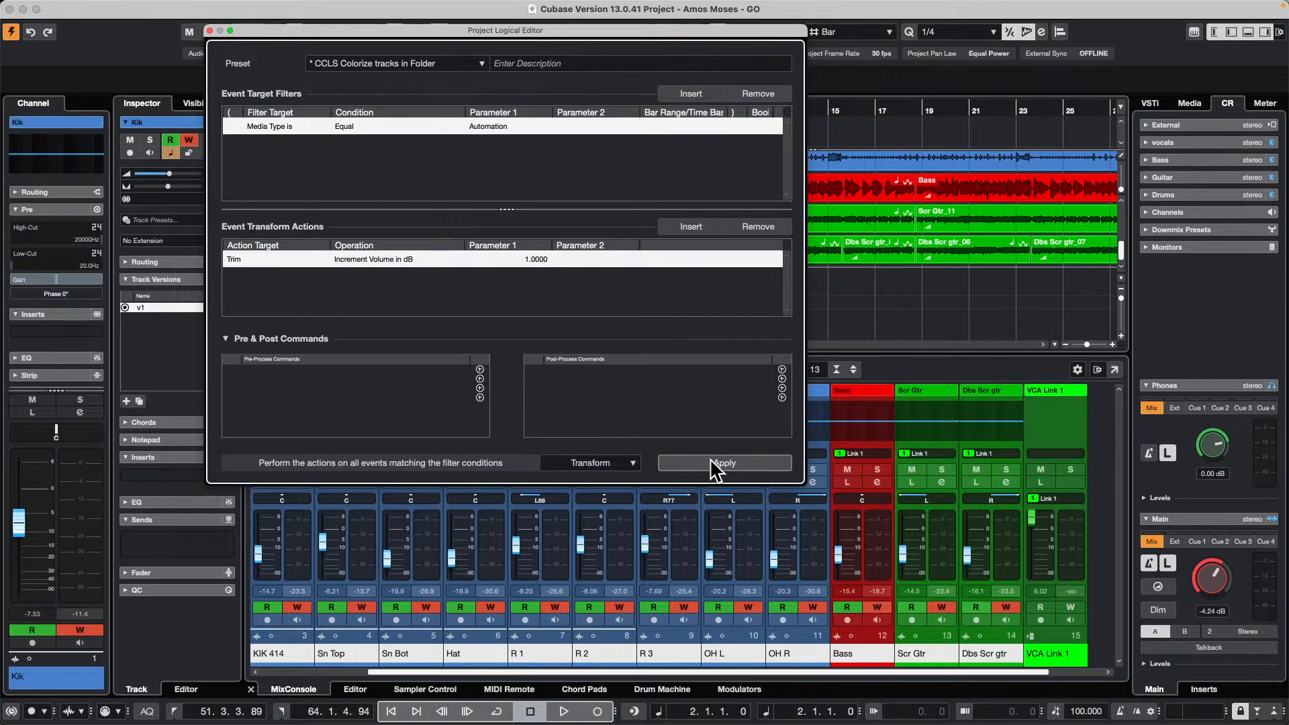
click(708, 458)
click(705, 458)
click(704, 458)
click(705, 459)
click(704, 459)
click(704, 458)
click(704, 457)
click(706, 457)
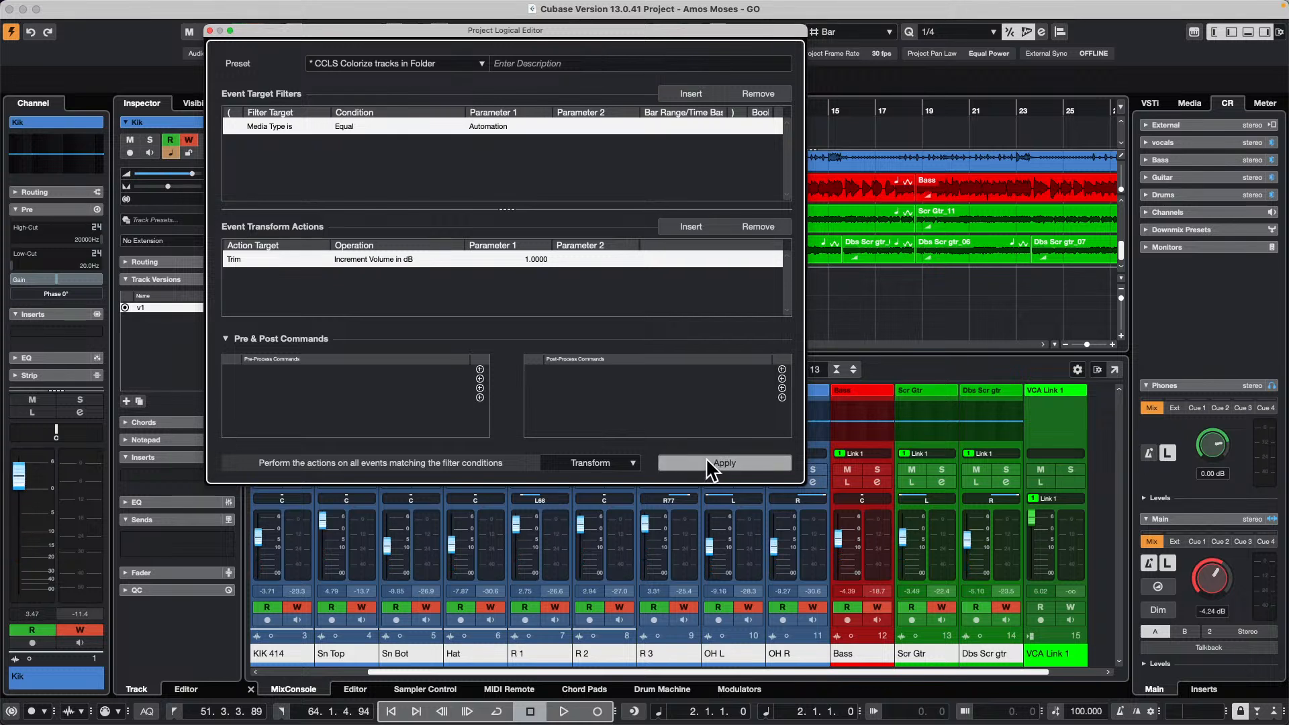
click(707, 457)
click(703, 456)
click(702, 456)
click(703, 458)
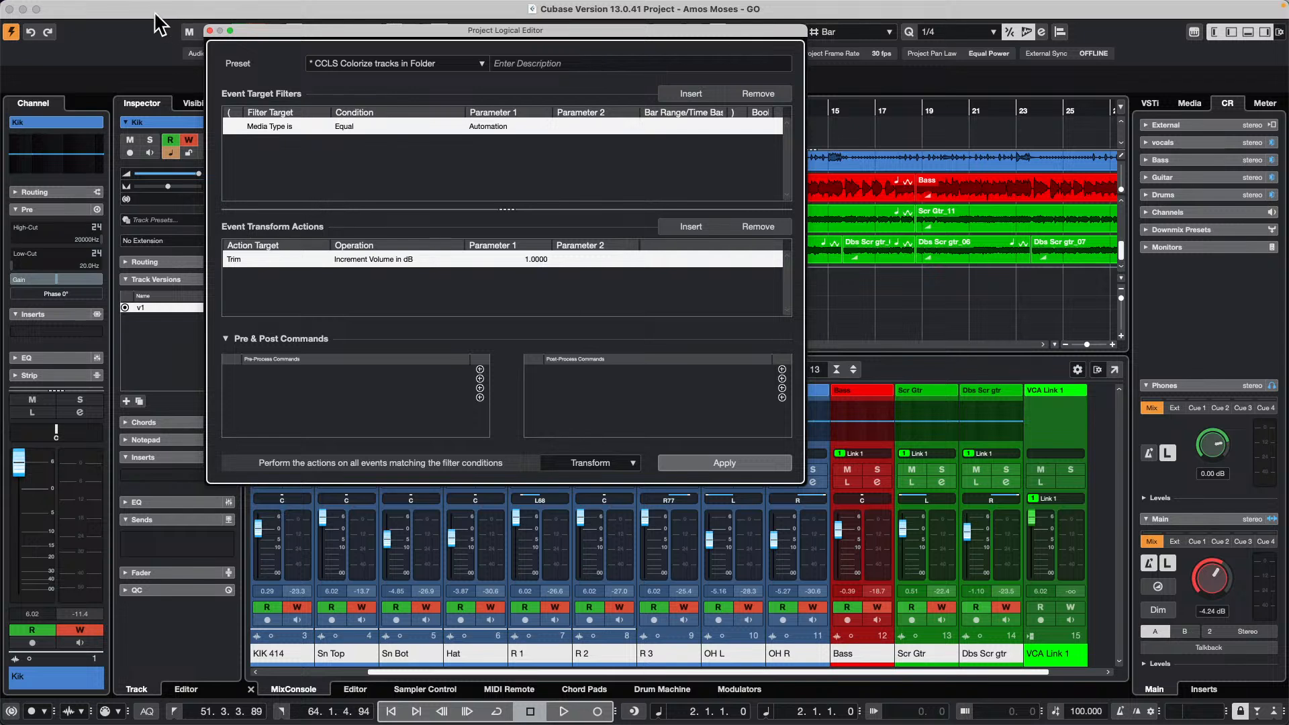
click(210, 31)
key(space)
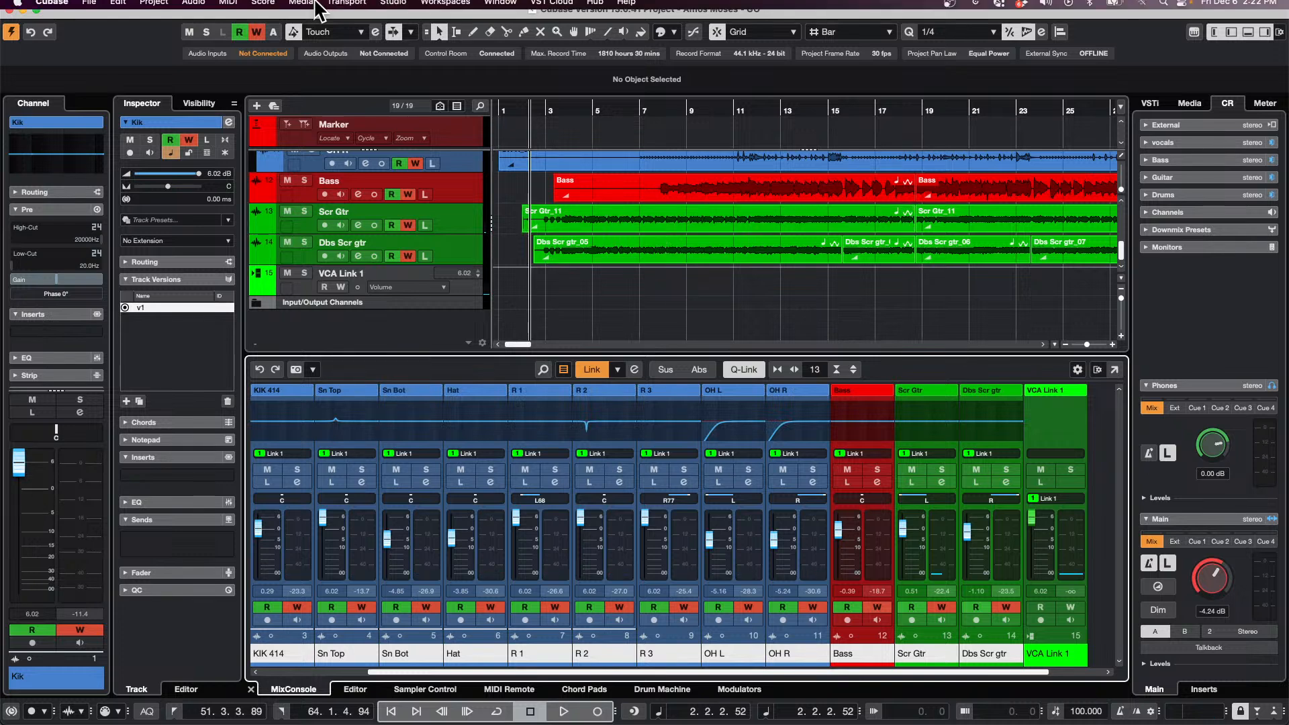
Reopen the Project Logical Editor and examine the operations available for the Trim action target
click(299, 8)
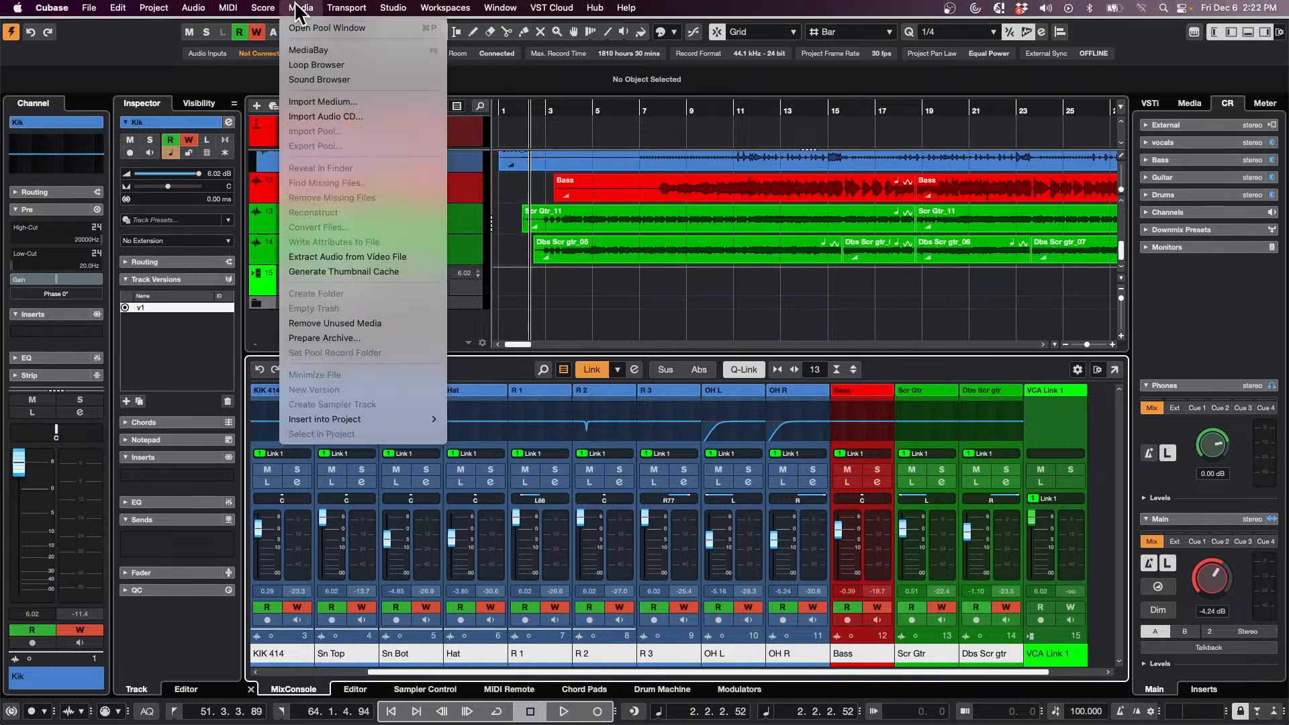
mouse_move(153, 7)
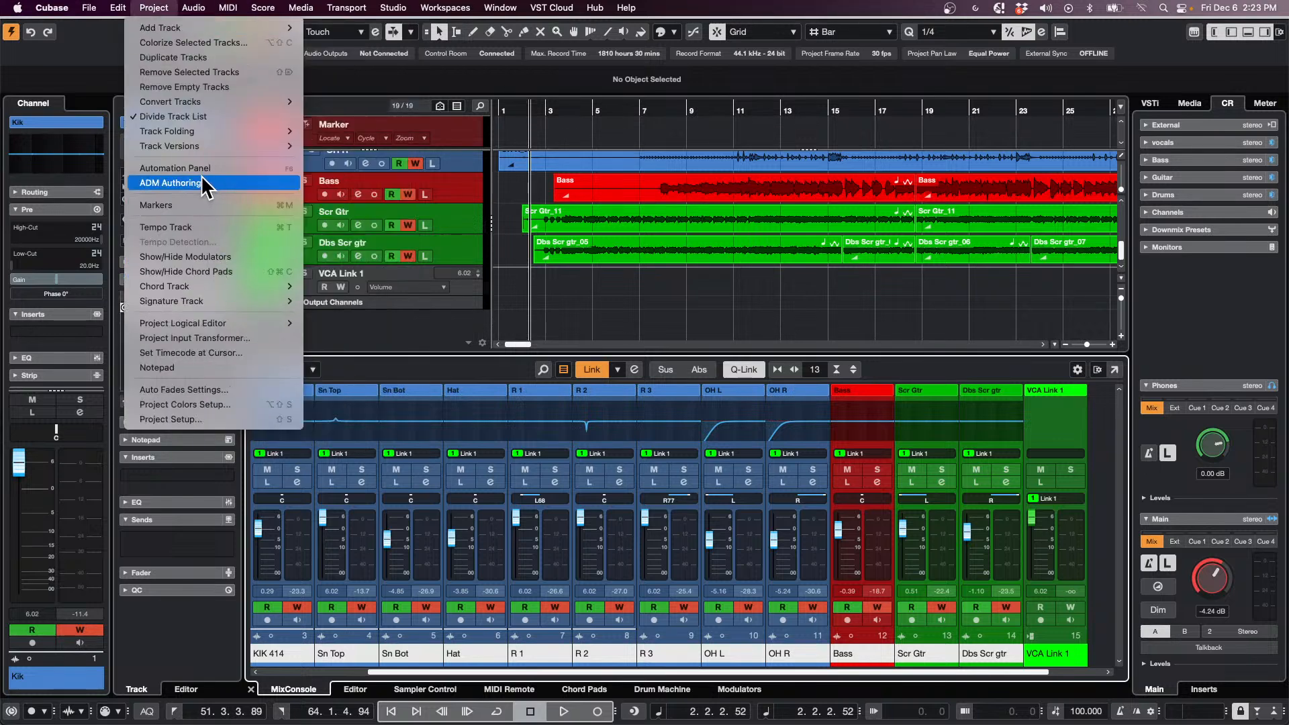
mouse_move(201, 323)
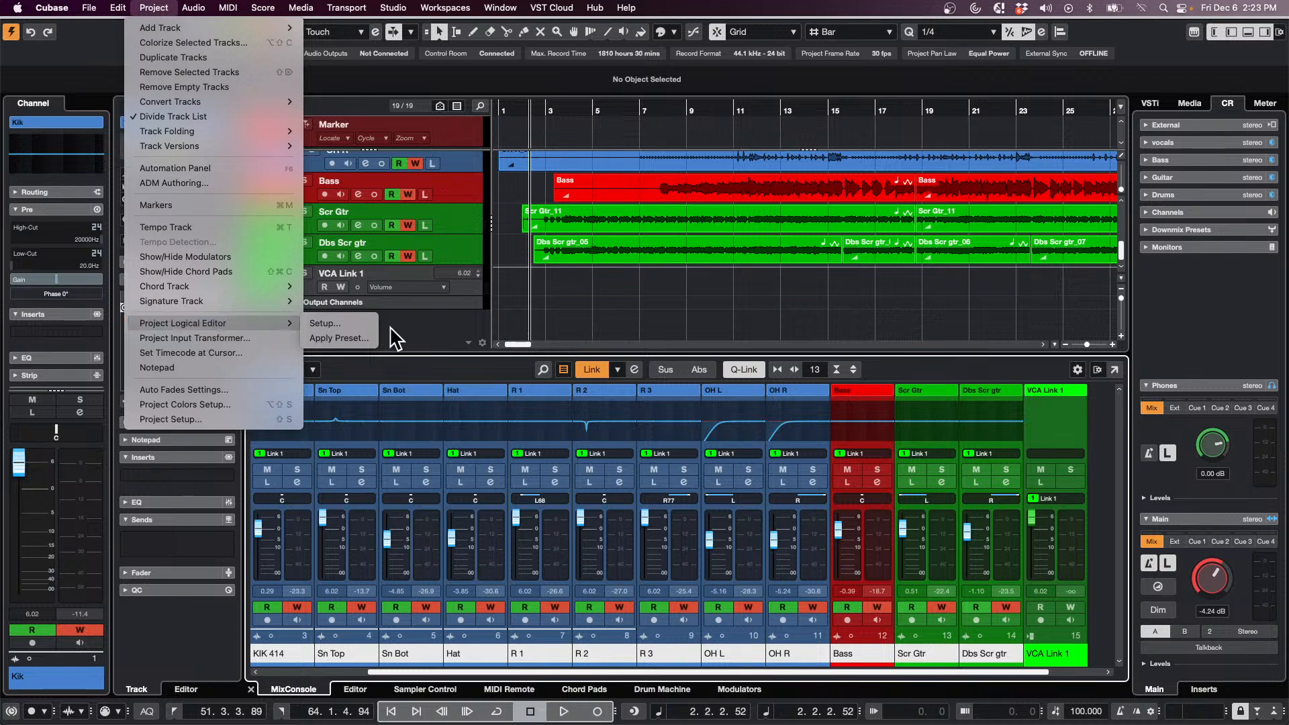
click(344, 323)
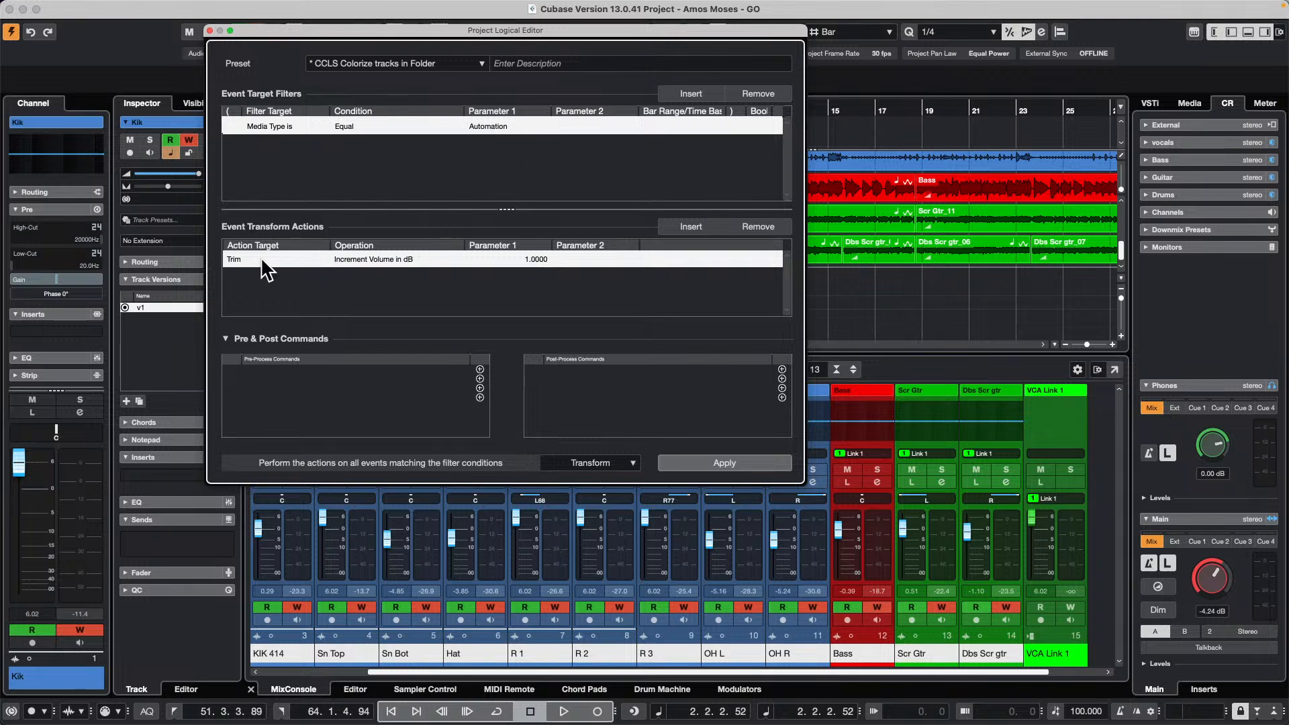
click(392, 262)
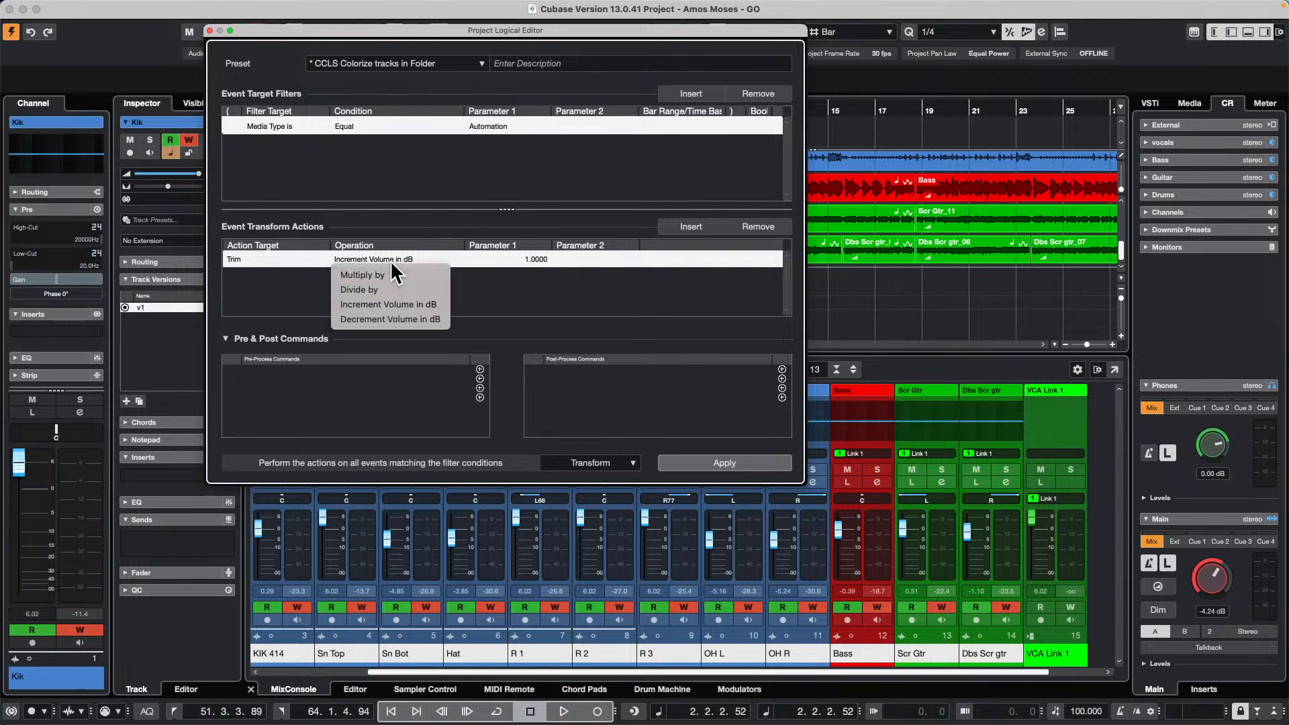
click(516, 293)
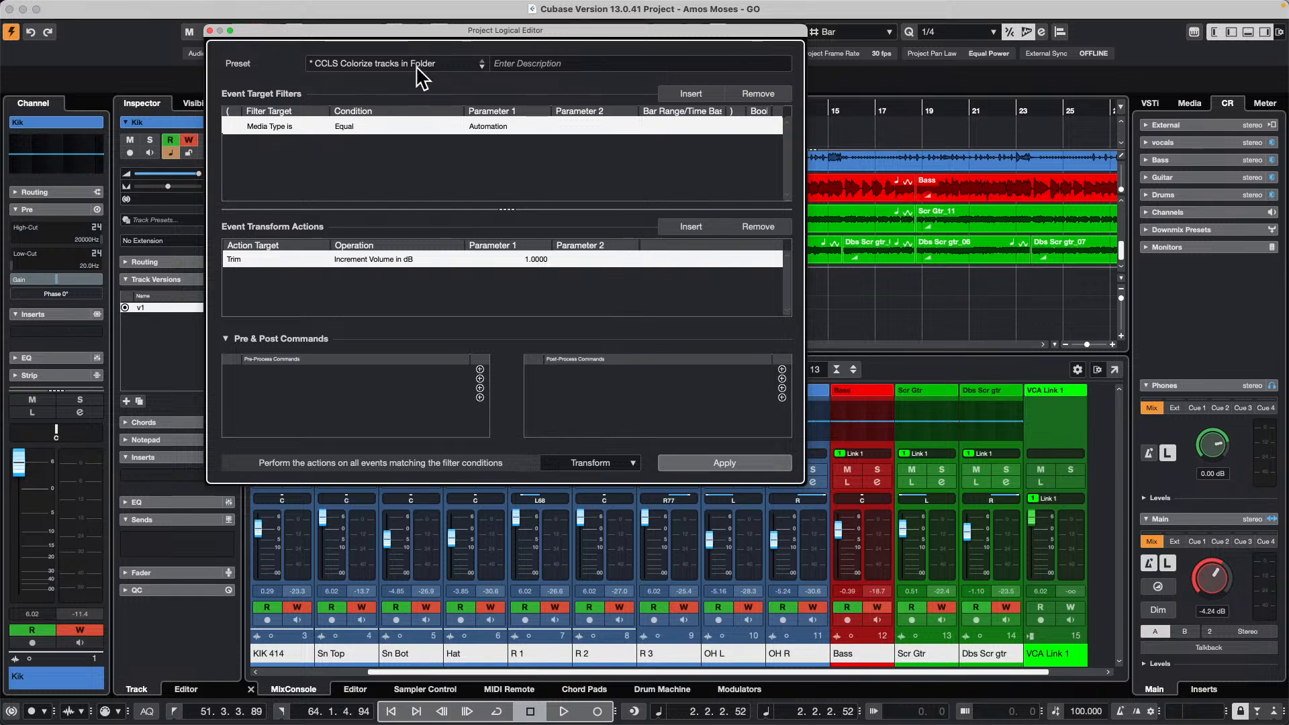
click(210, 30)
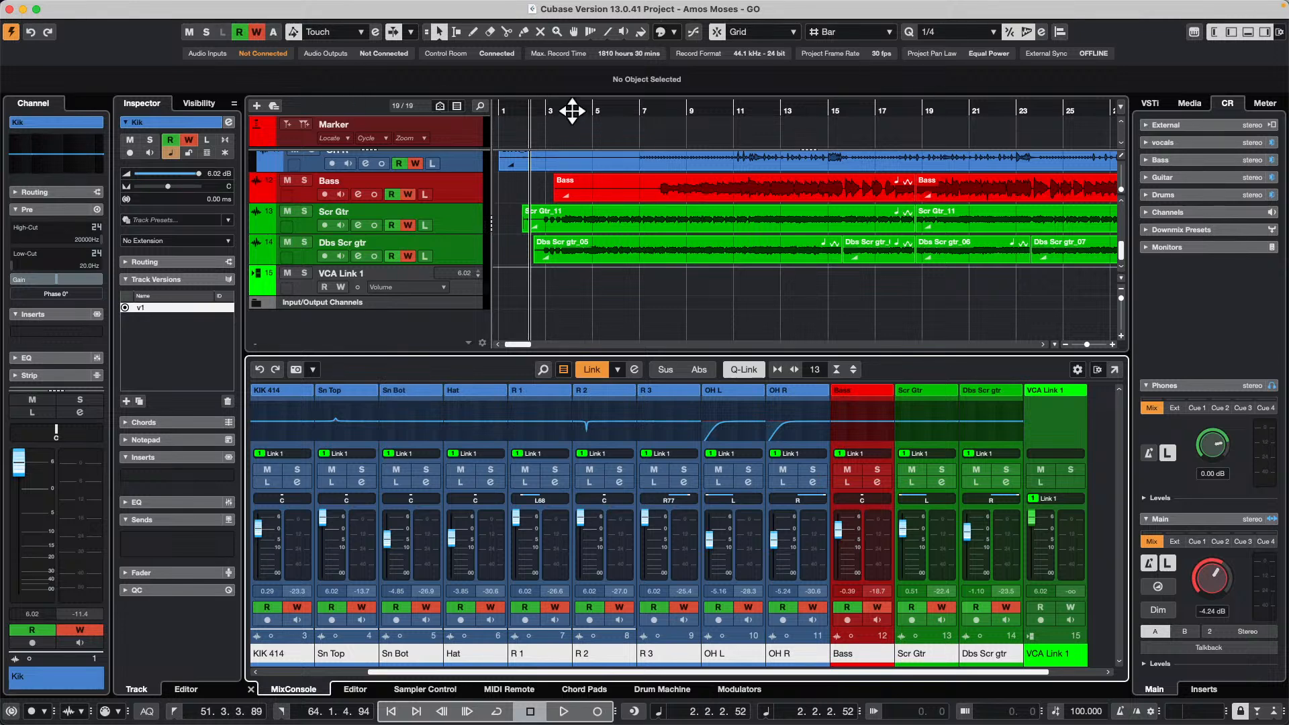
drag(572, 110, 342, 122)
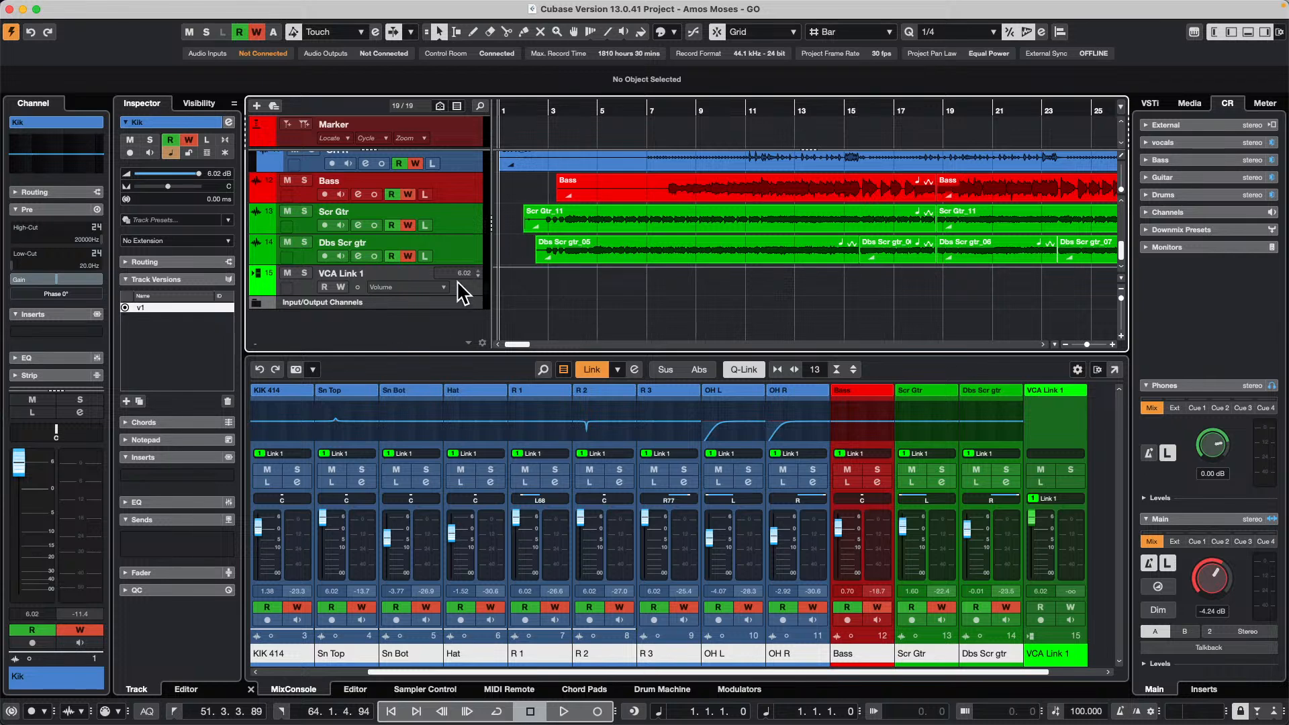
Add an instrument track using Backbone below the Dbs Scr gtr track and open the instrument's editor
right_click(454, 246)
mouse_move(534, 254)
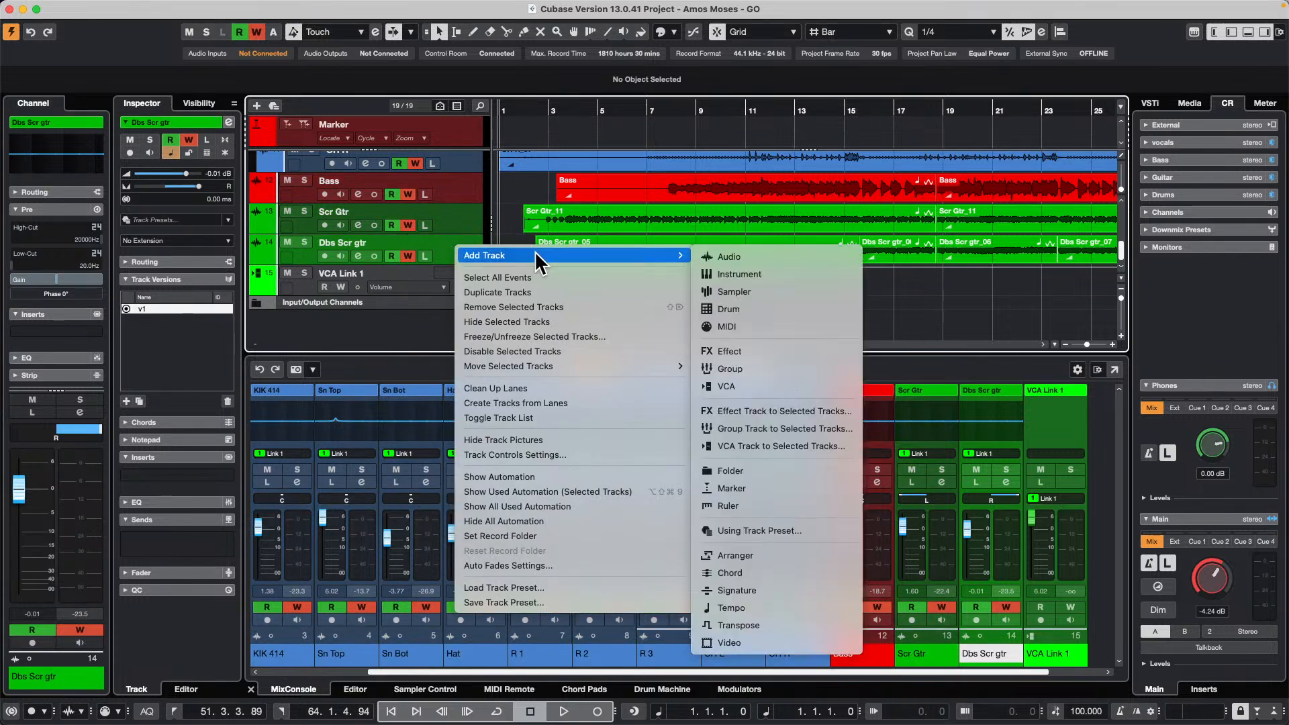
click(847, 277)
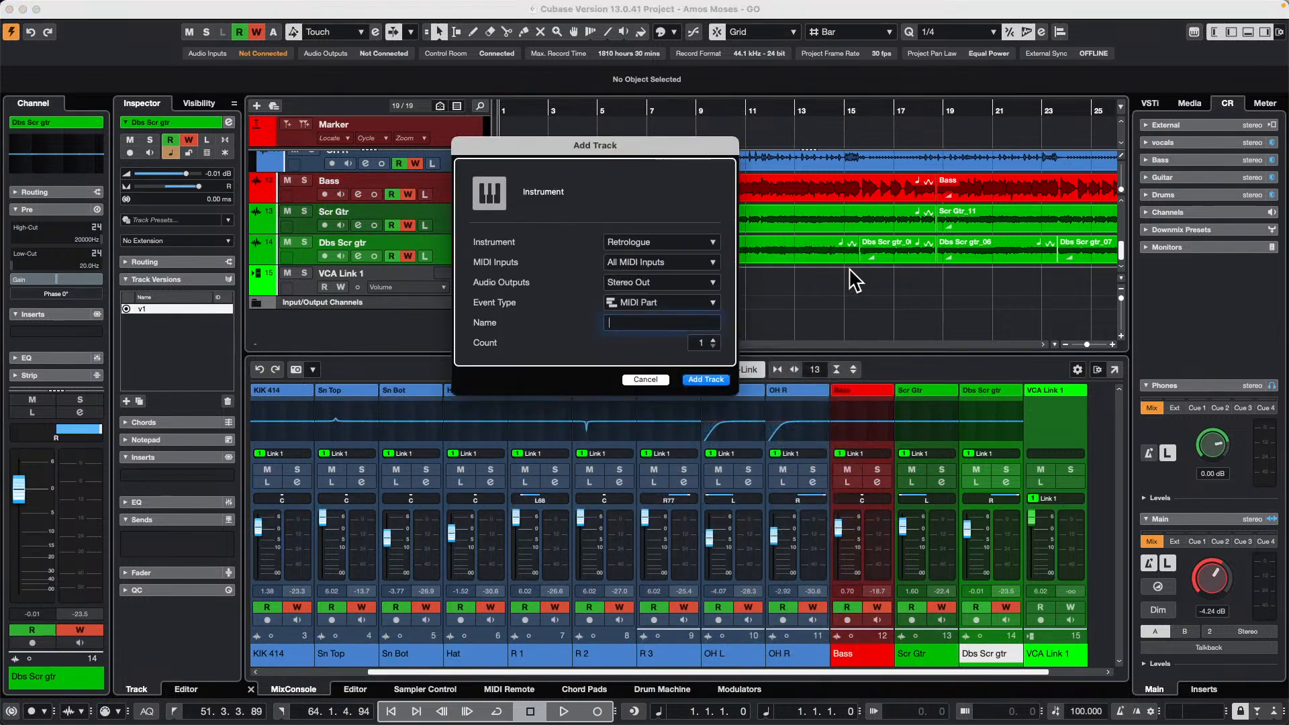
click(663, 243)
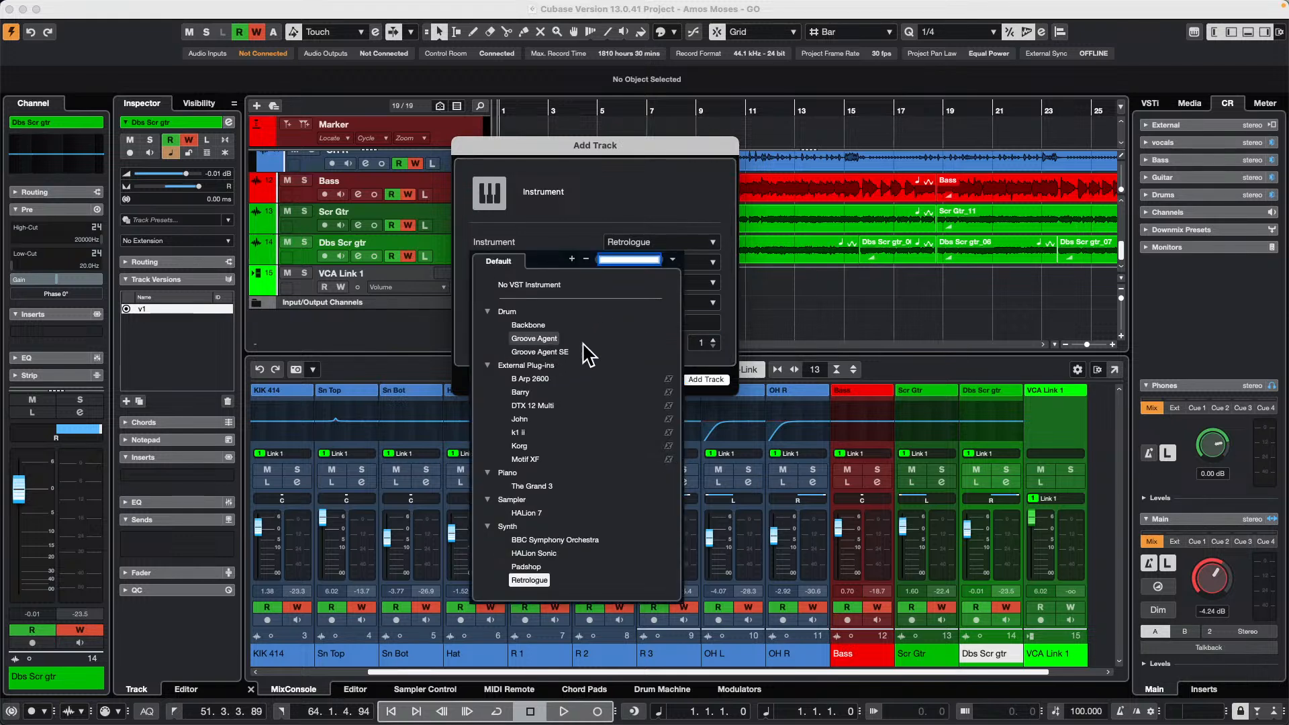
click(529, 325)
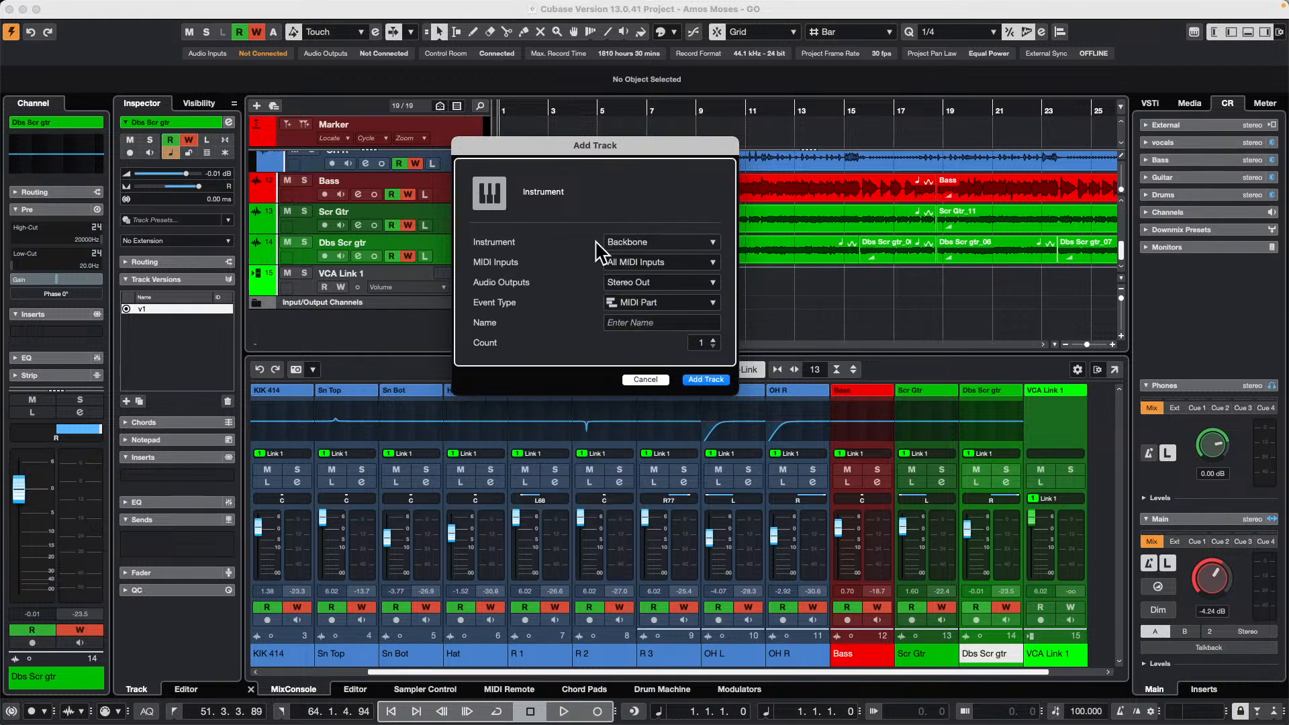
click(716, 378)
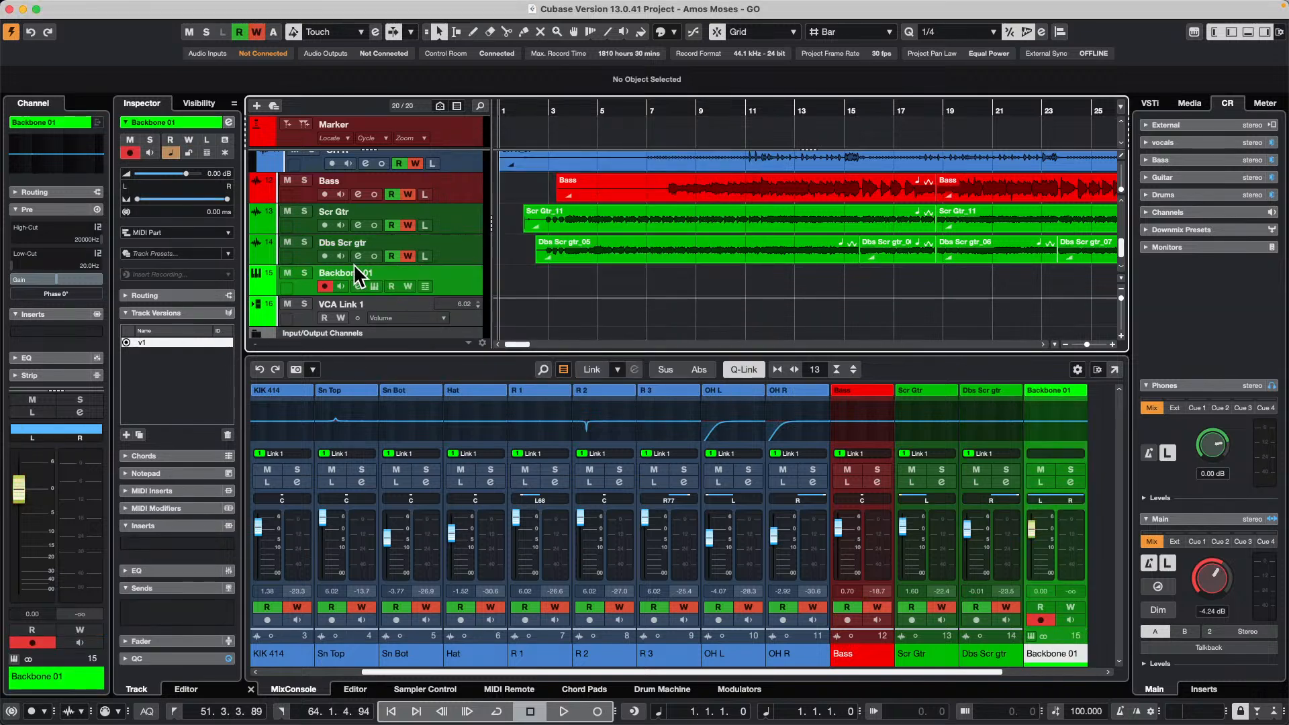
click(371, 283)
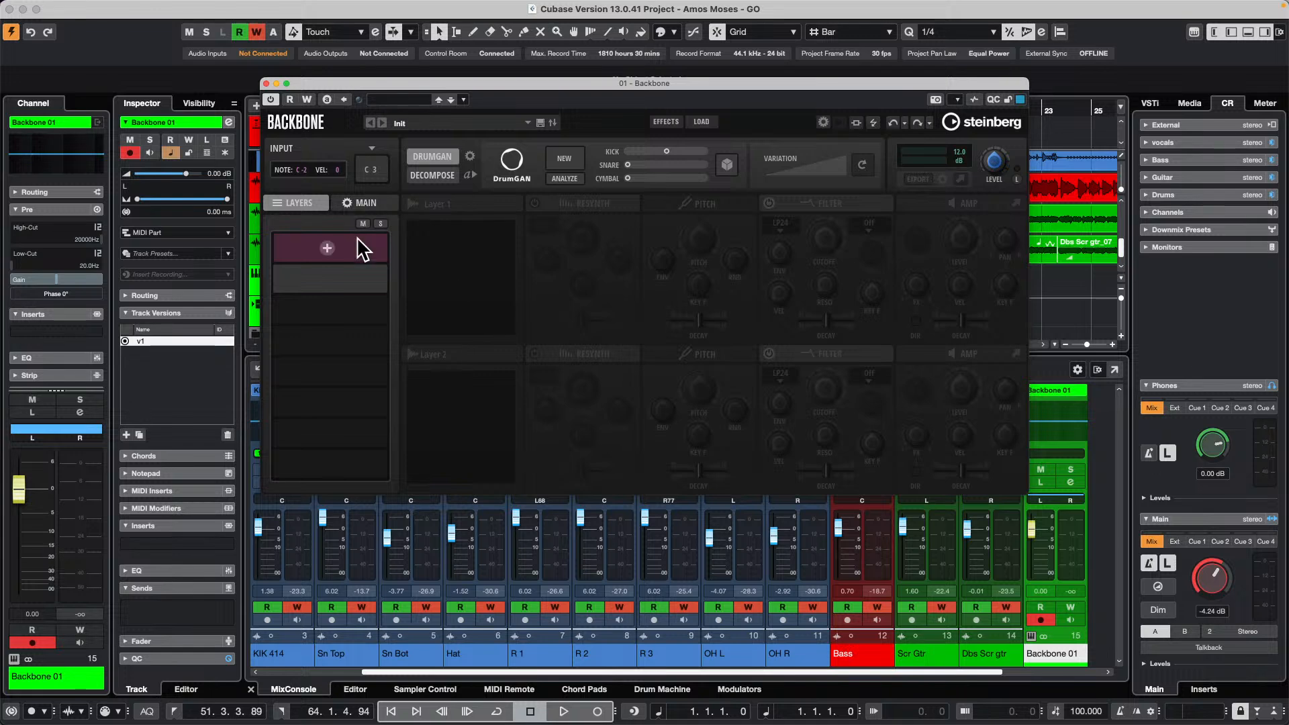
click(327, 248)
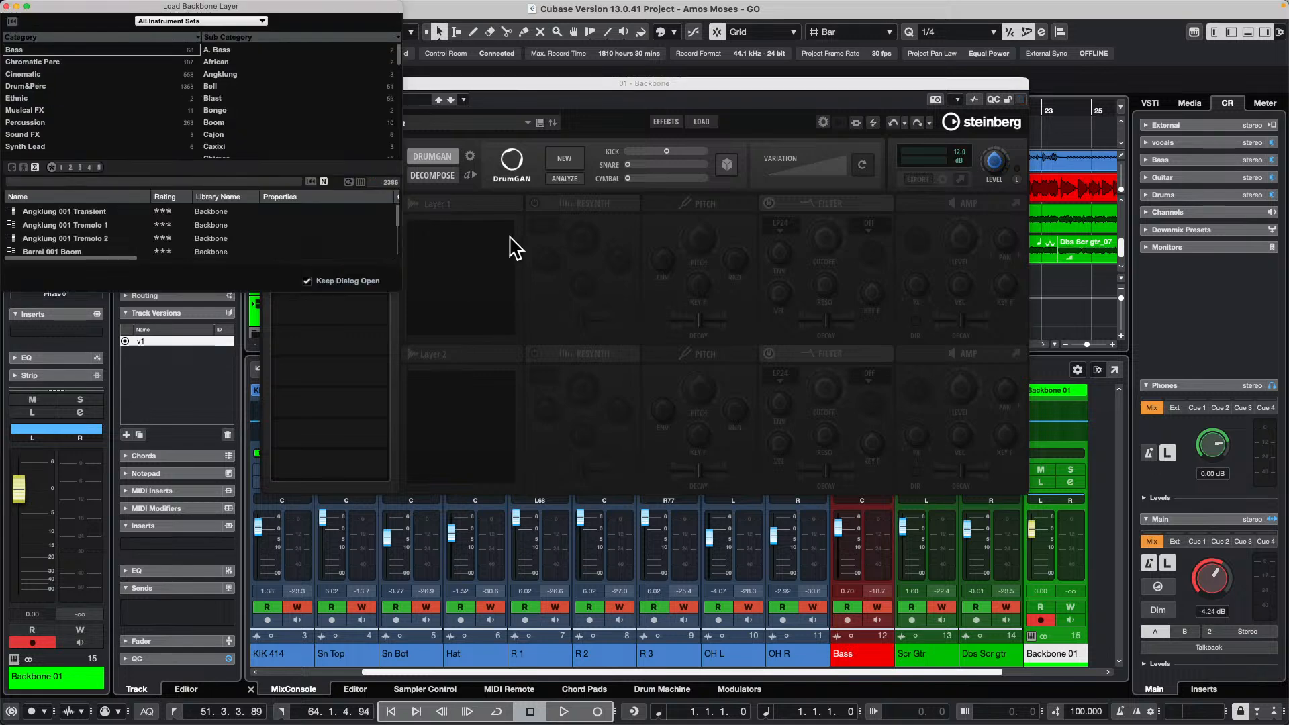
click(510, 266)
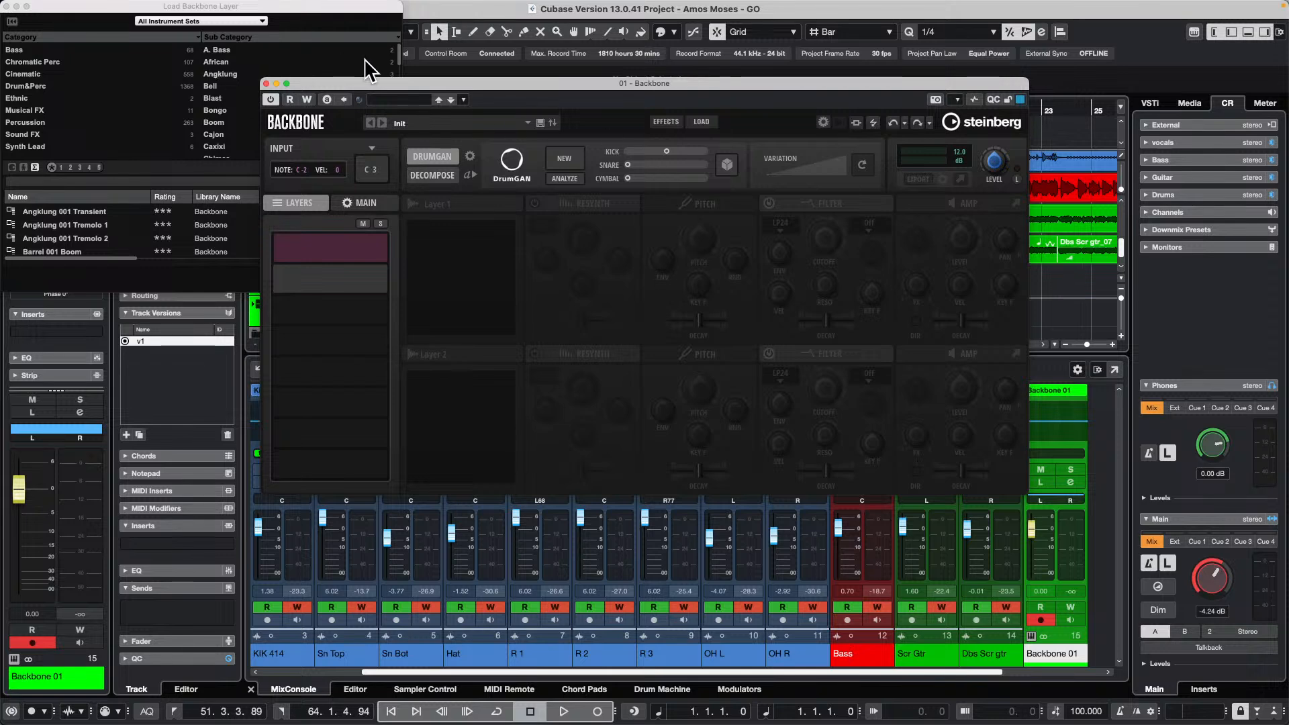
click(8, 6)
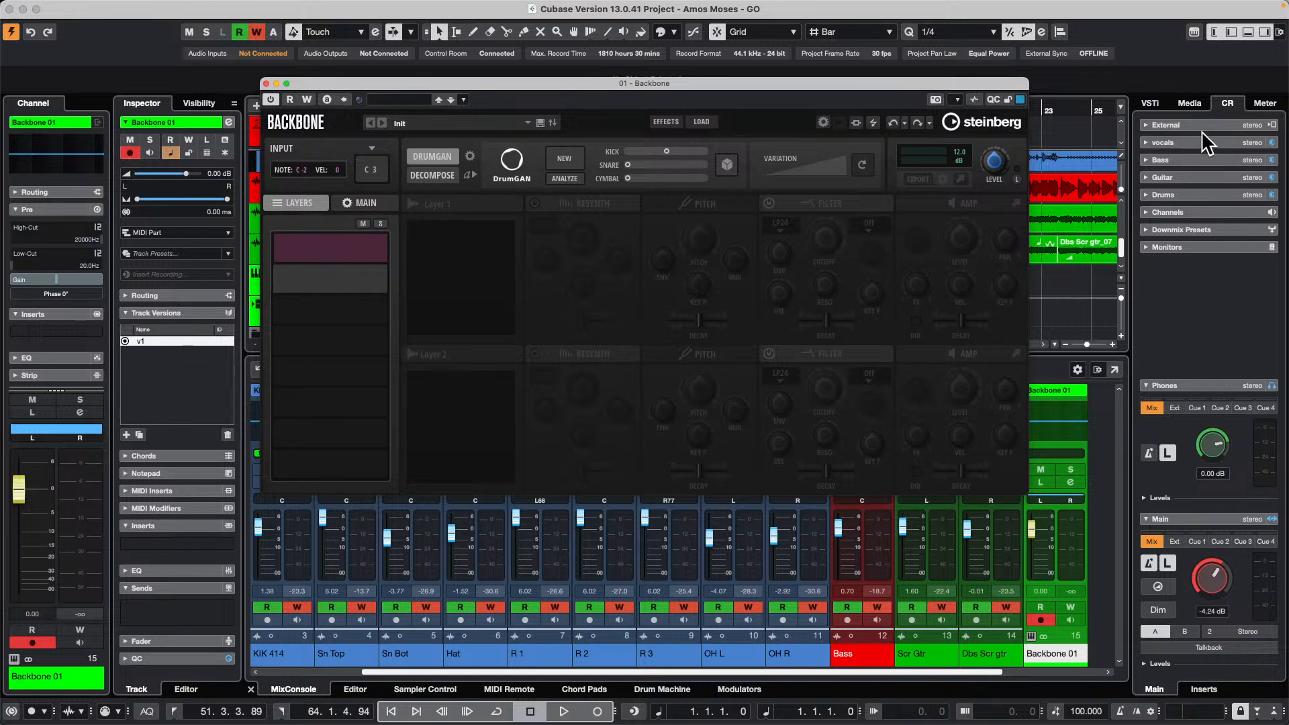
Show the media browser and load the Bass audio event from the project into Backbone's first layer
click(1189, 104)
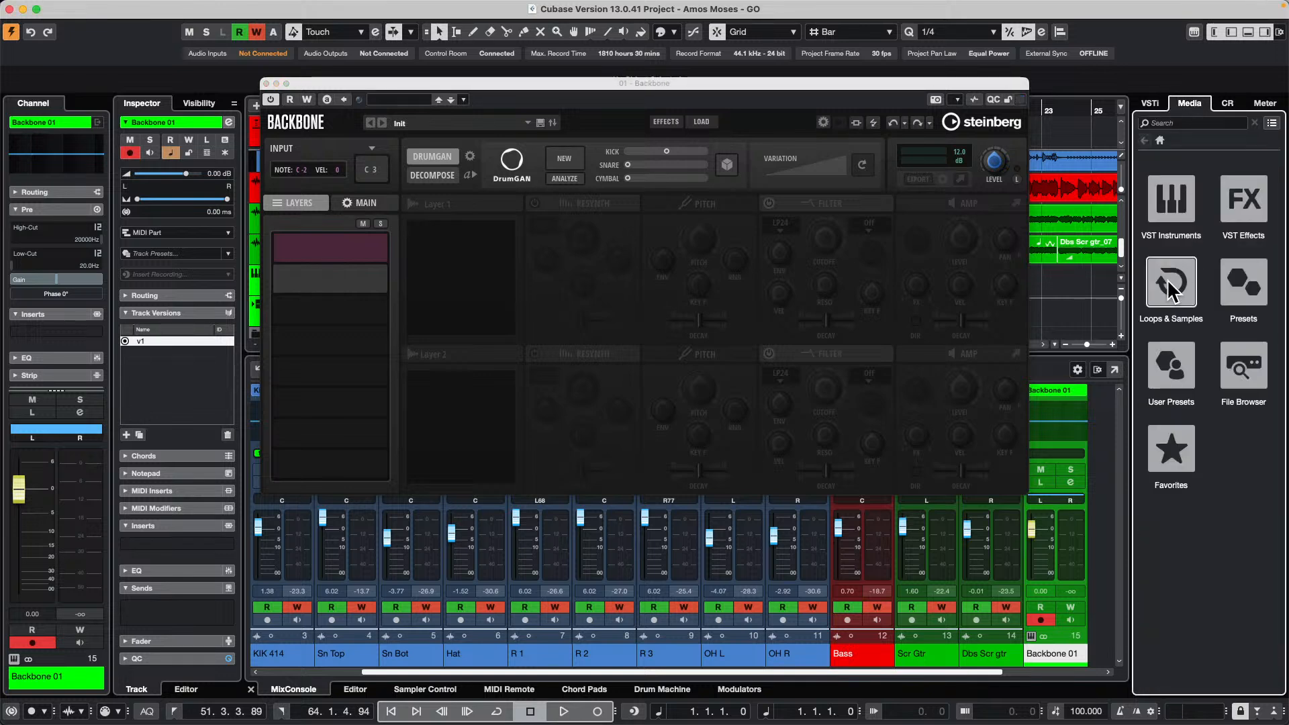
drag(1072, 193, 334, 253)
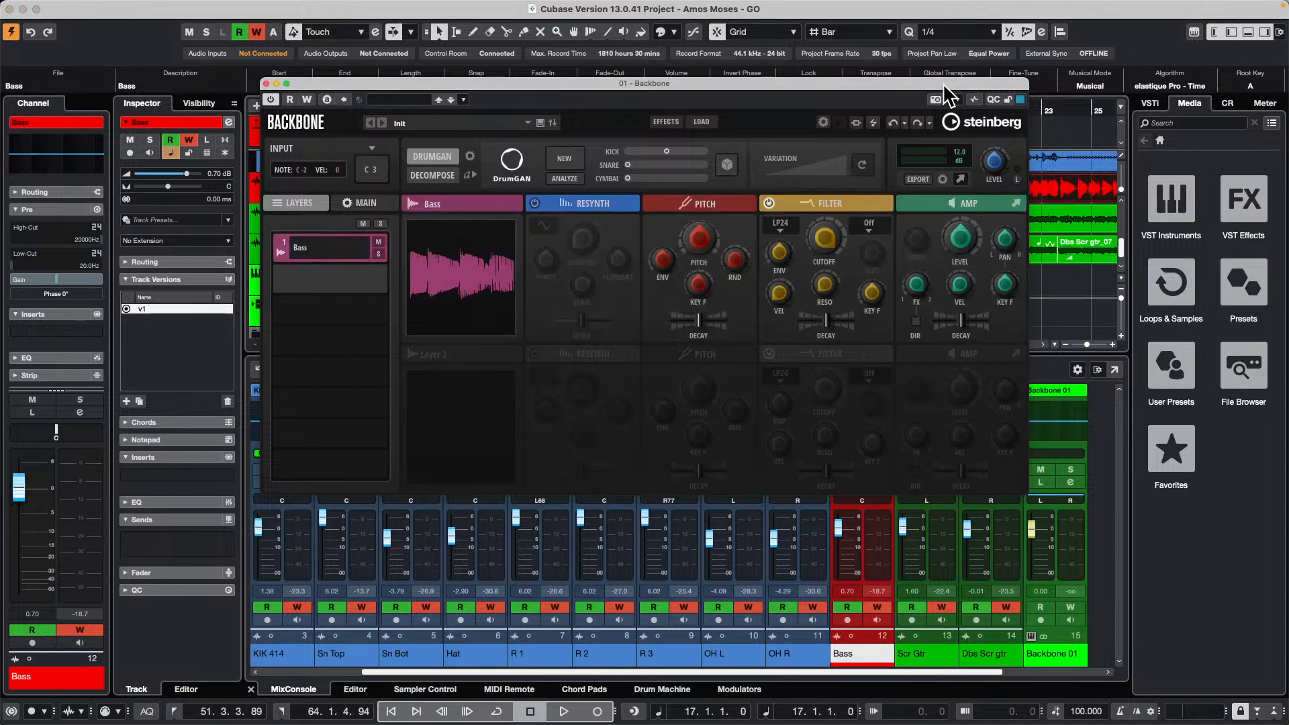
drag(942, 83, 901, 196)
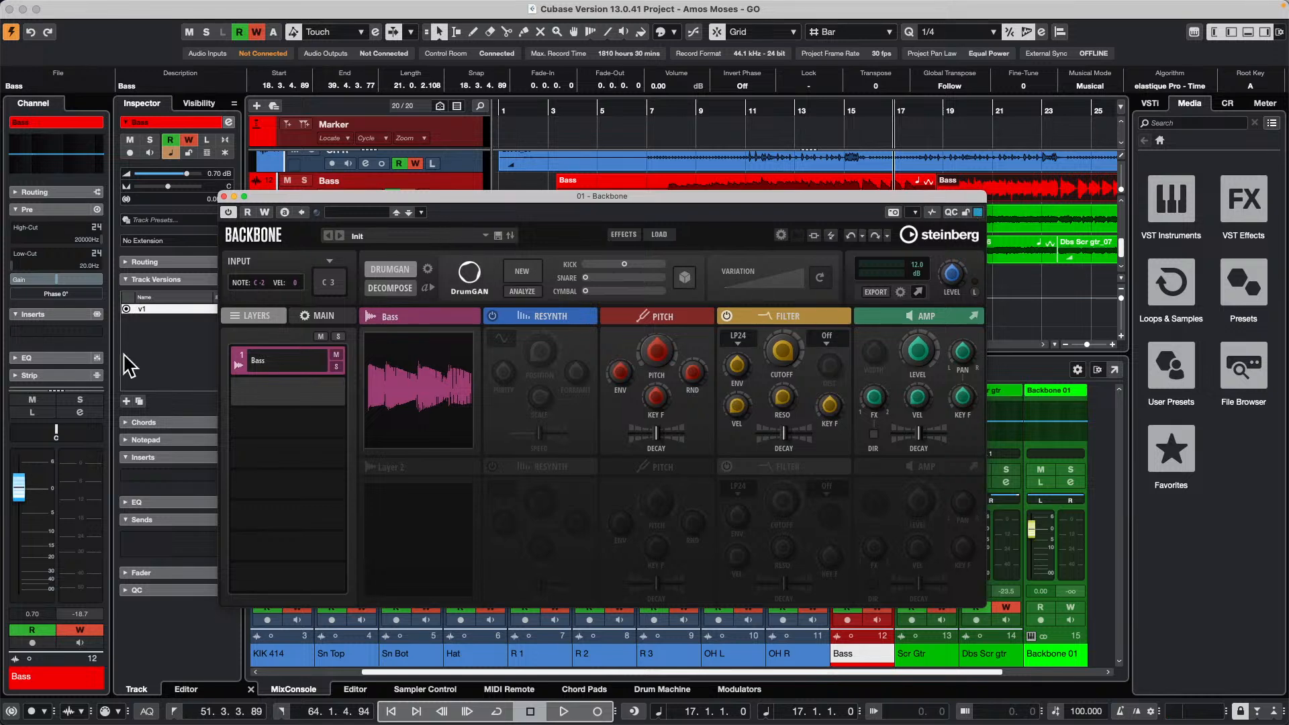
Load the Sn Bot_07 event from the project into Backbone's first layer and also add it as a second layer
drag(407, 196, 757, 271)
click(458, 201)
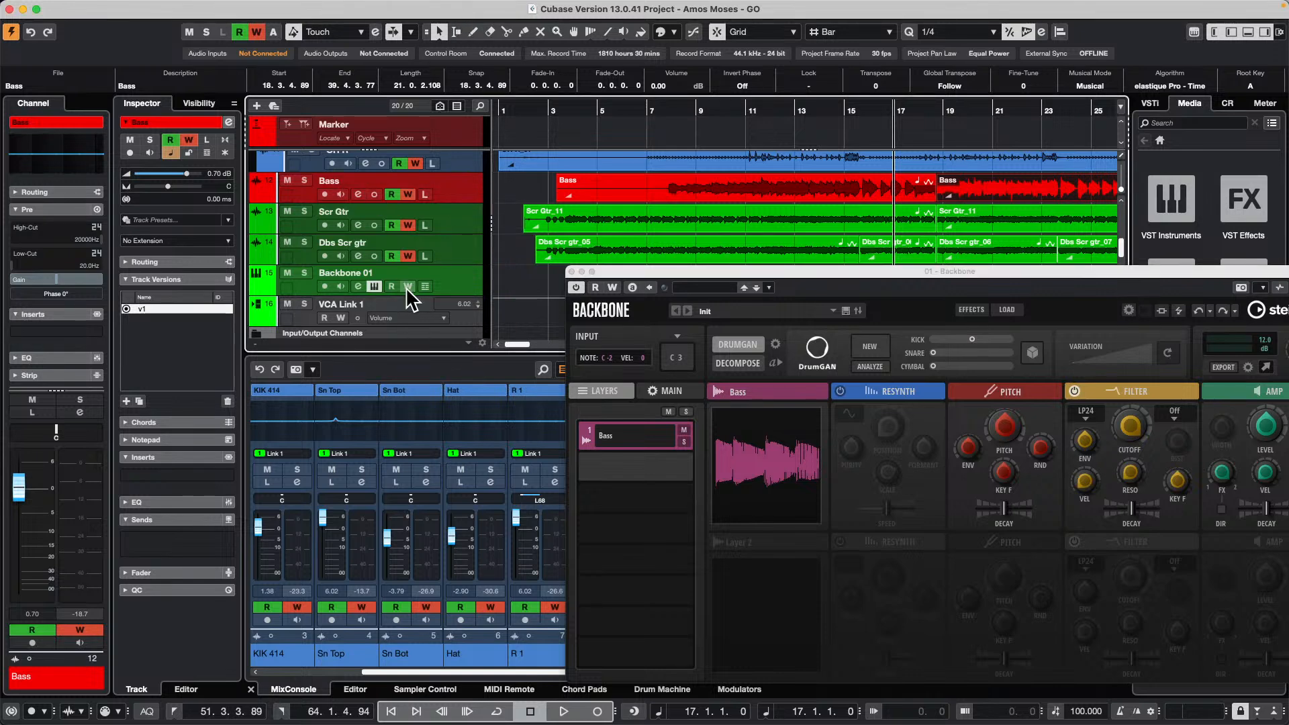
drag(789, 280, 210, 204)
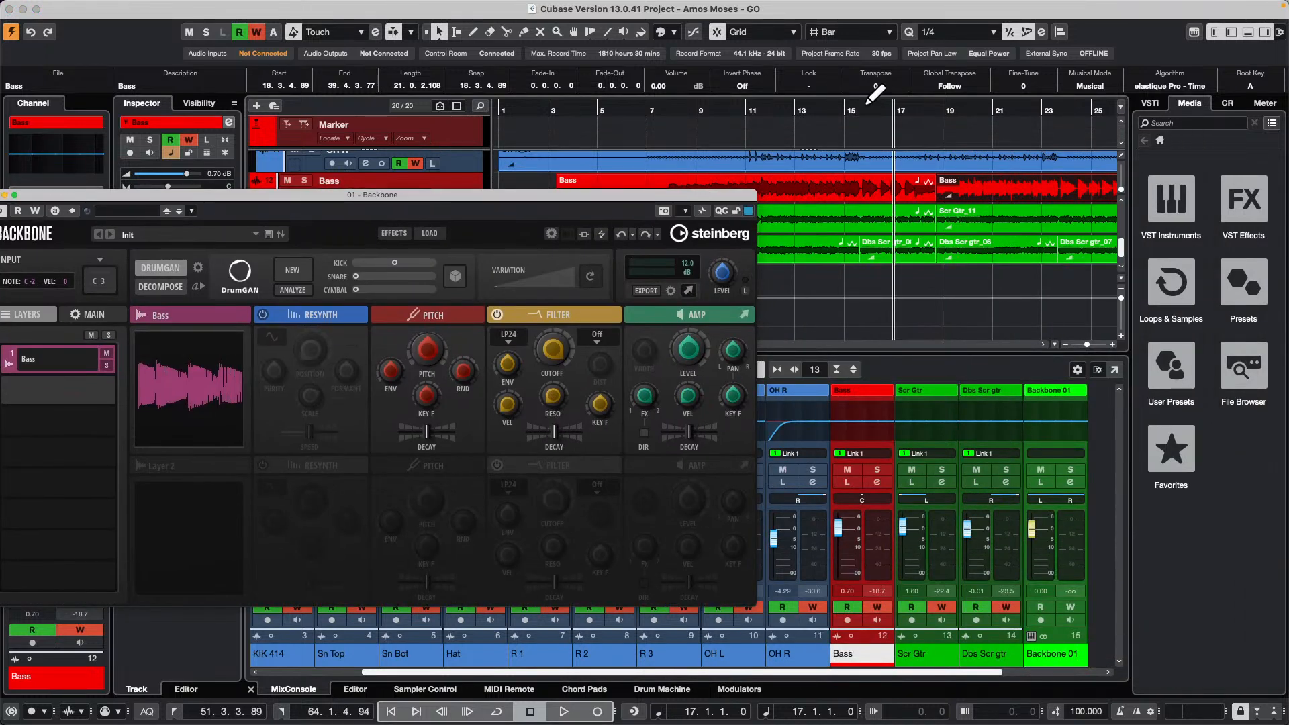
scroll(913, 183, up, 2)
scroll(908, 176, up, 4)
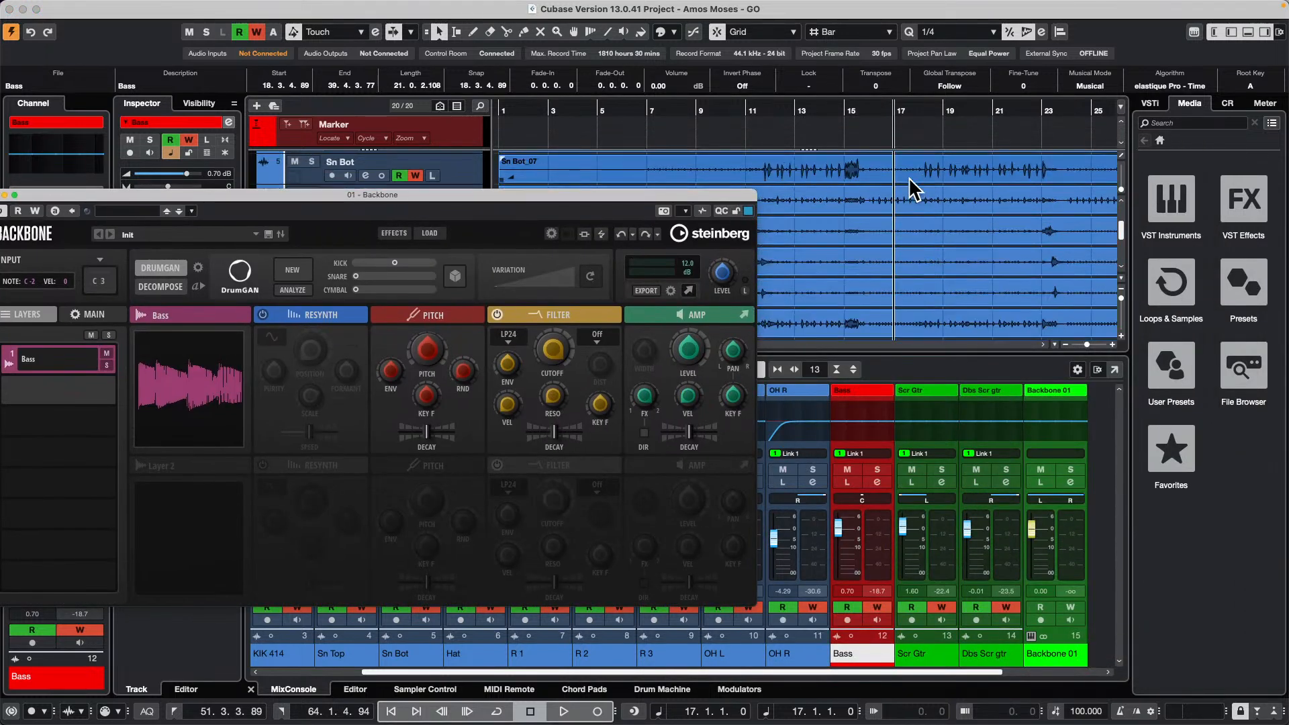
click(820, 171)
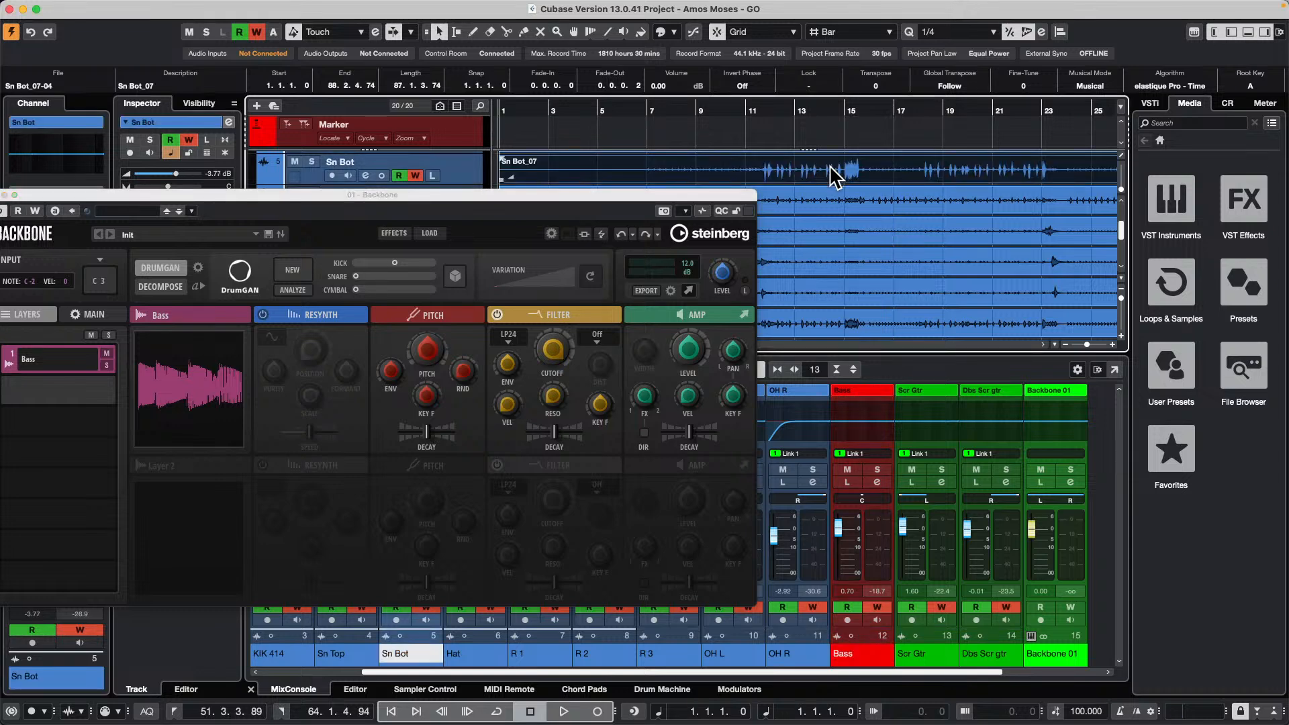
scroll(832, 175, up, 3)
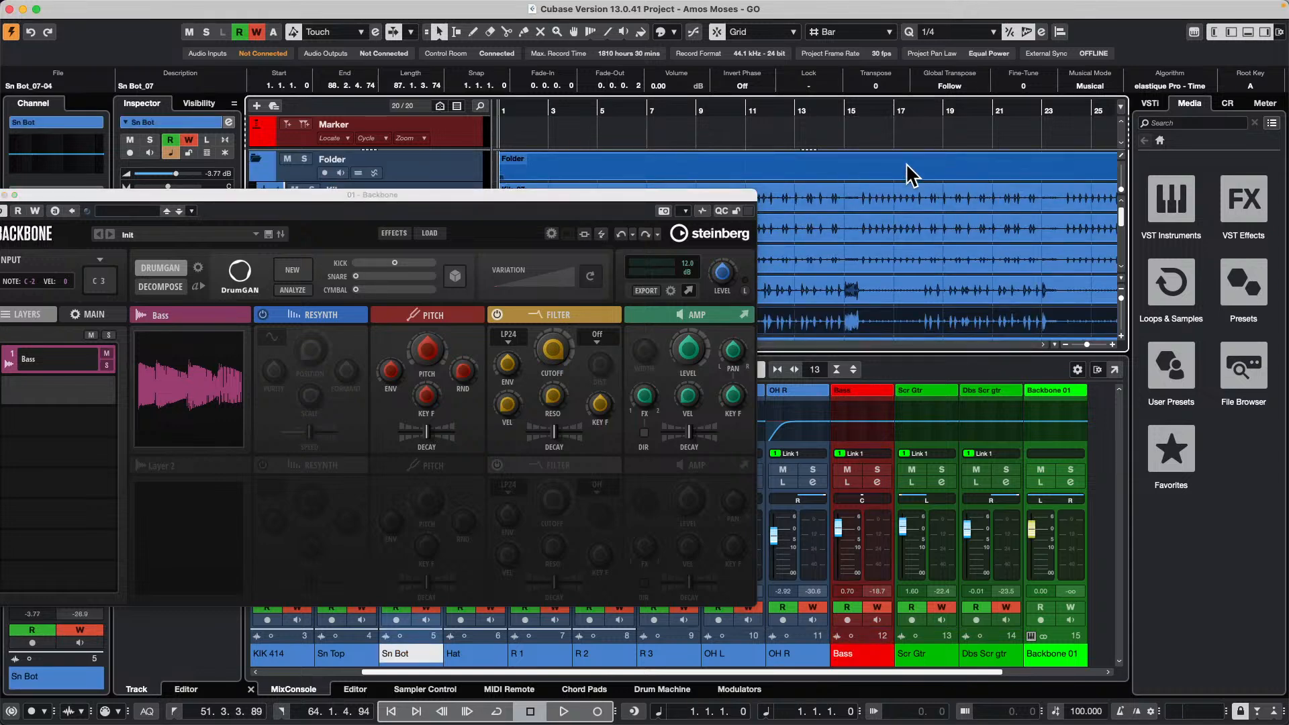
click(895, 111)
drag(895, 92, 921, 48)
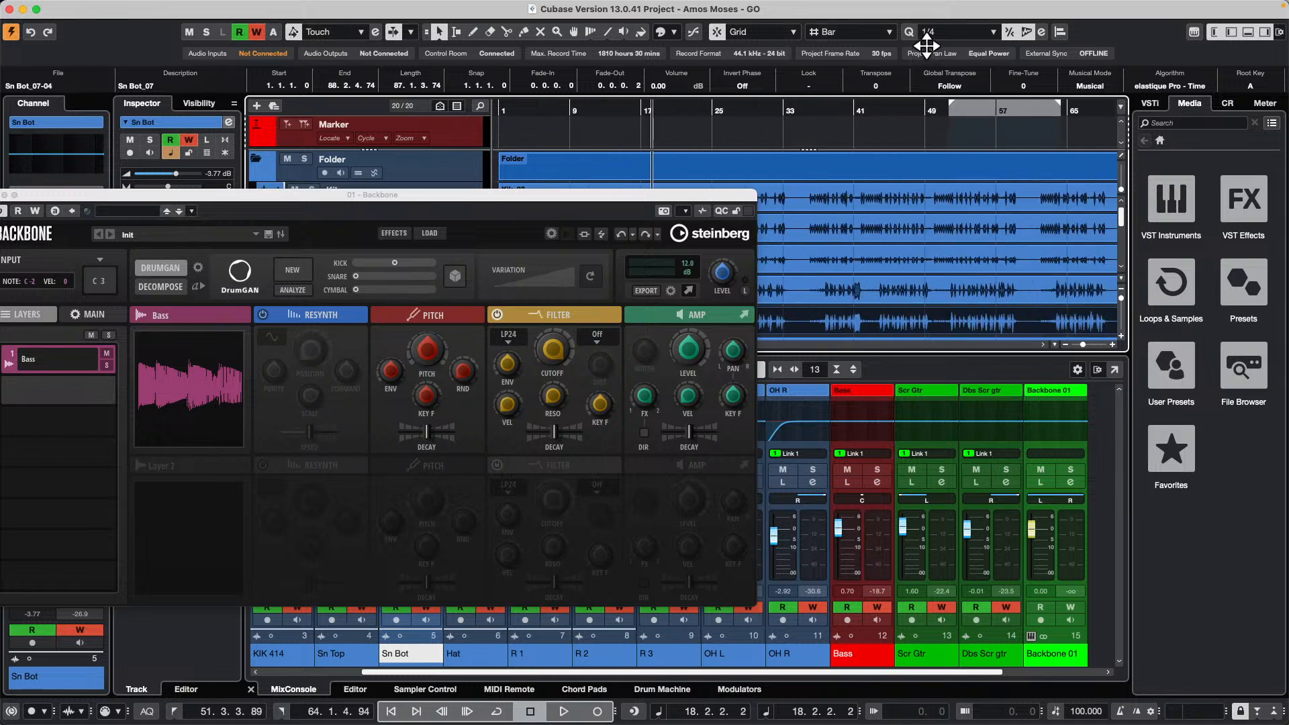
drag(897, 335, 176, 391)
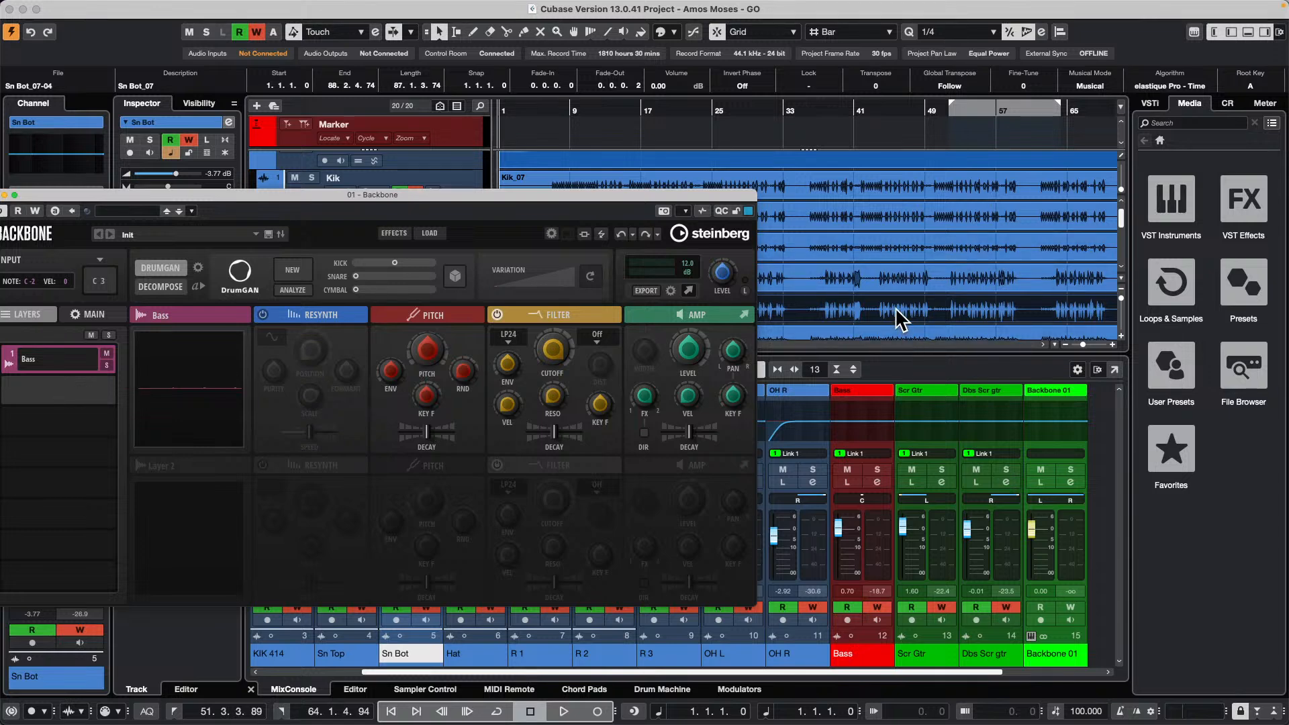
drag(900, 316, 41, 389)
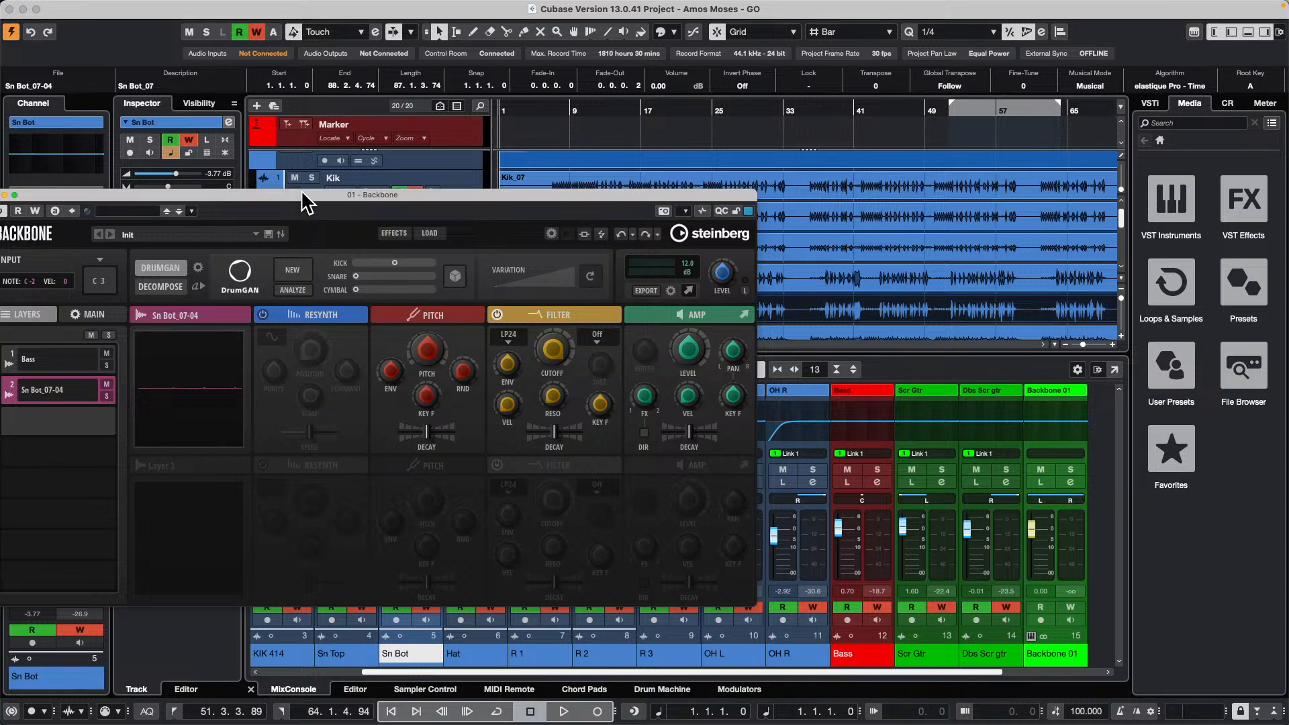
Examine the Bass layer and its detailed sample view in Backbone, and close the instrument's editor
drag(304, 197, 595, 127)
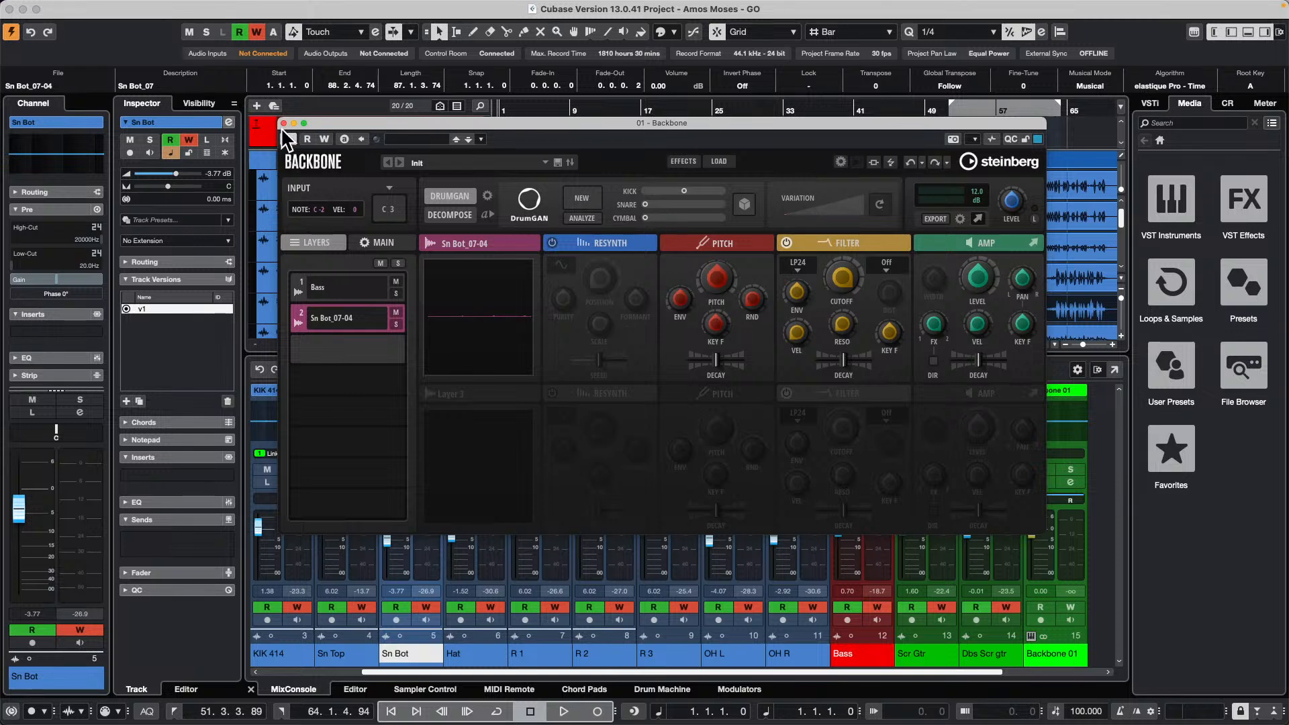
click(347, 291)
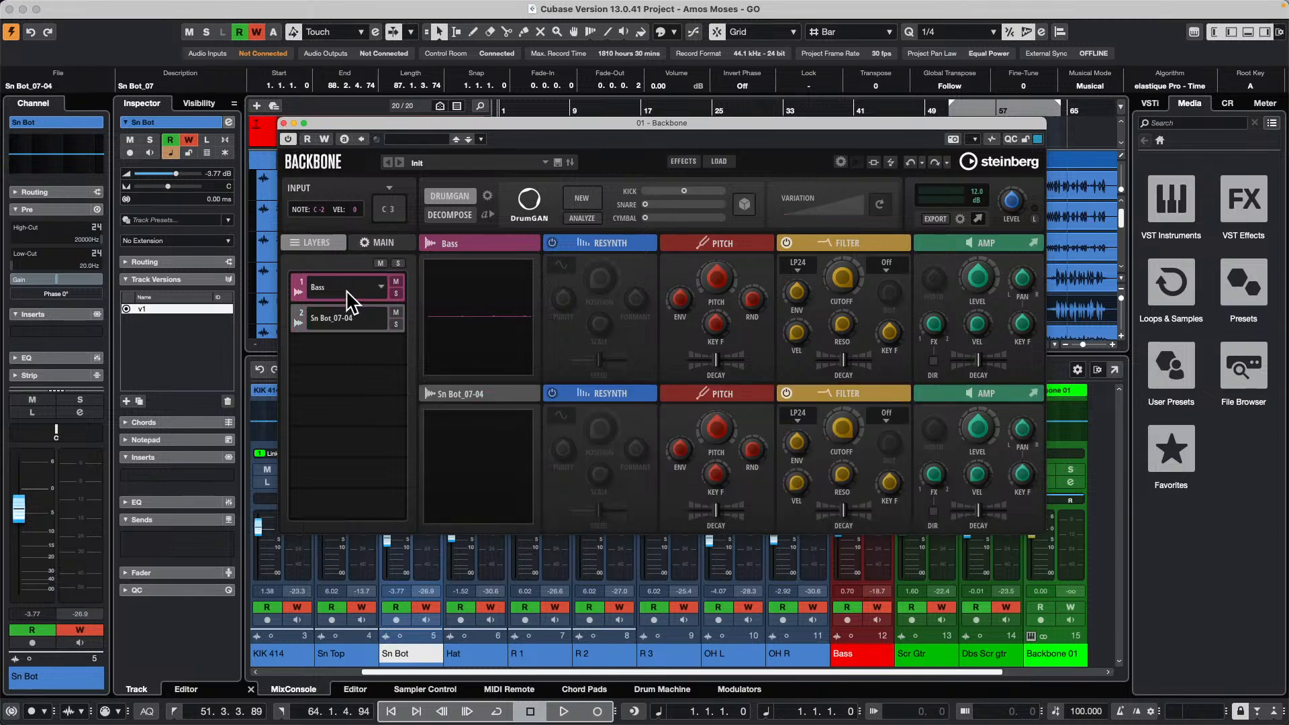
click(465, 246)
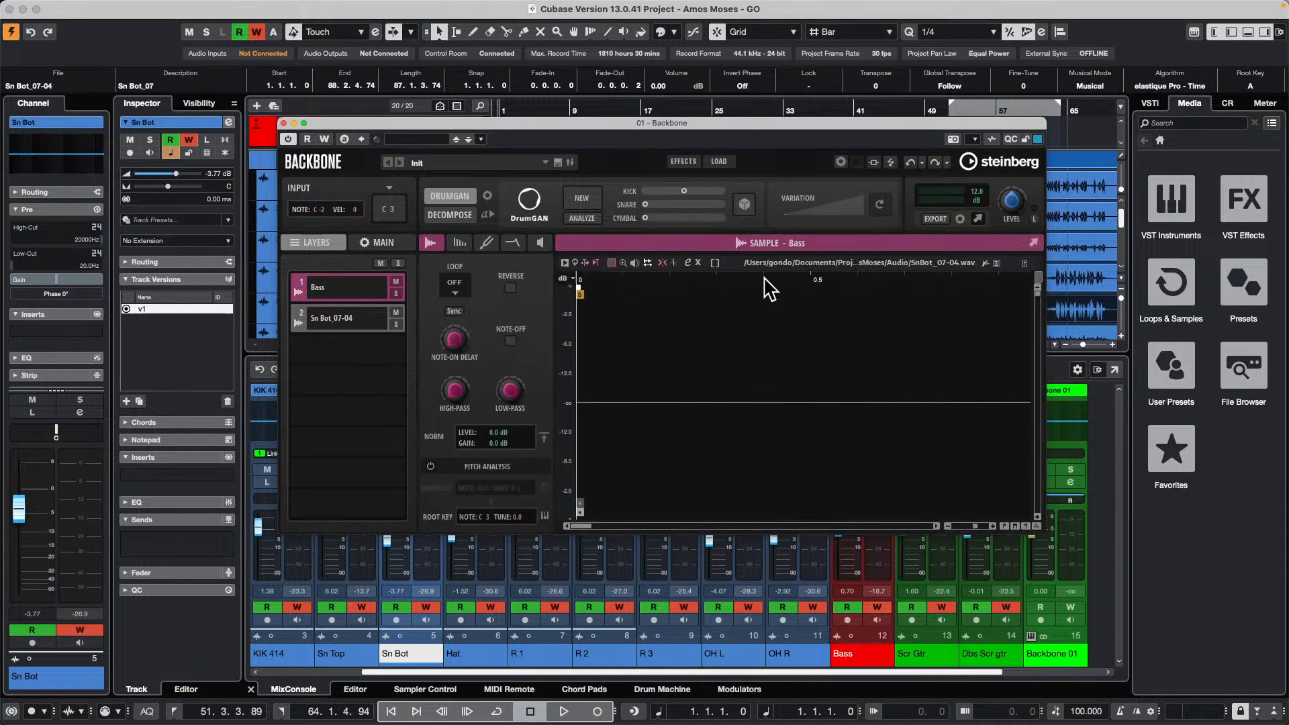
click(284, 123)
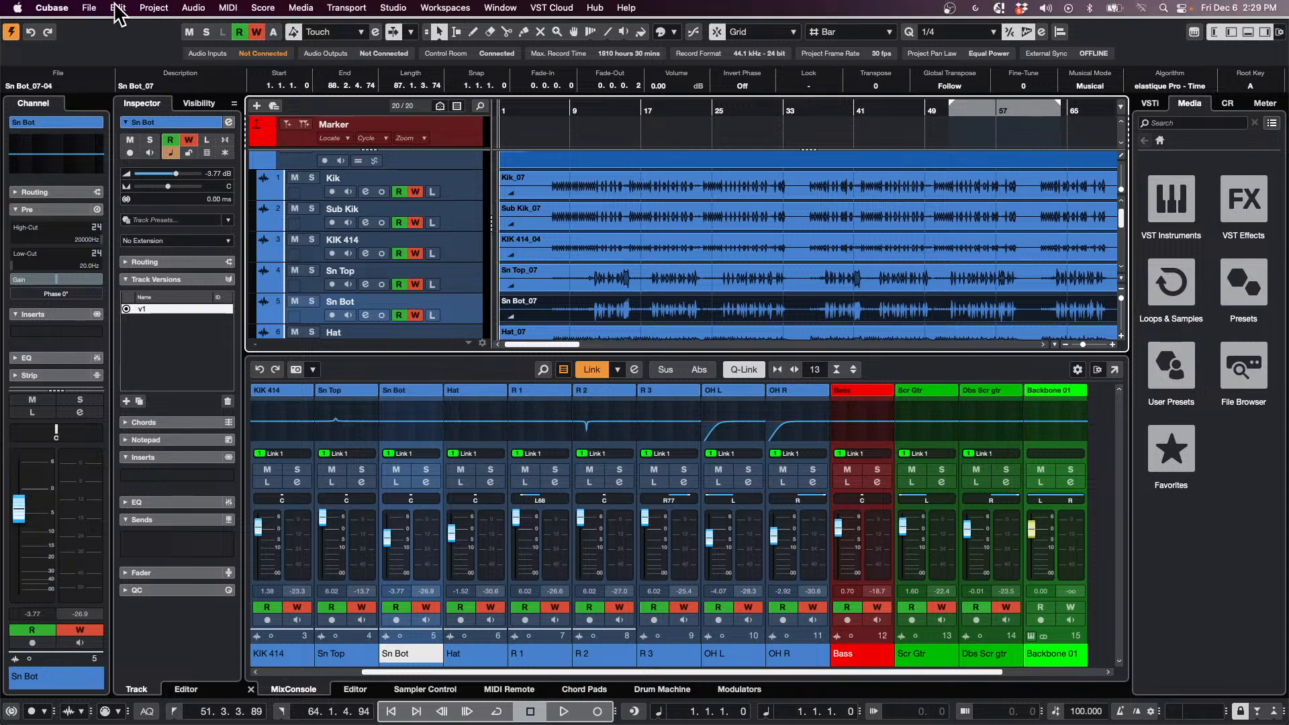
Open and activate the recent project Spain Lead Sheet.cpr, accepting the missing Retrologue MIDI port as unmapped
click(90, 7)
mouse_move(168, 293)
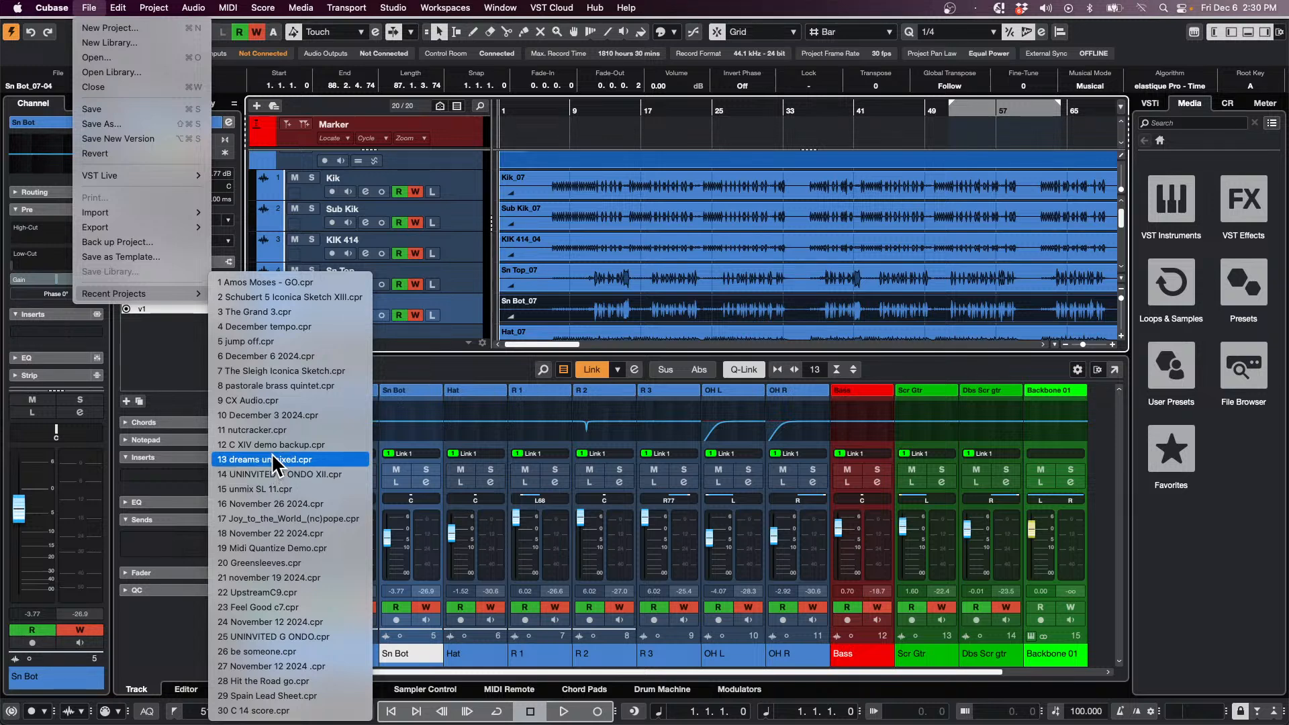
click(296, 696)
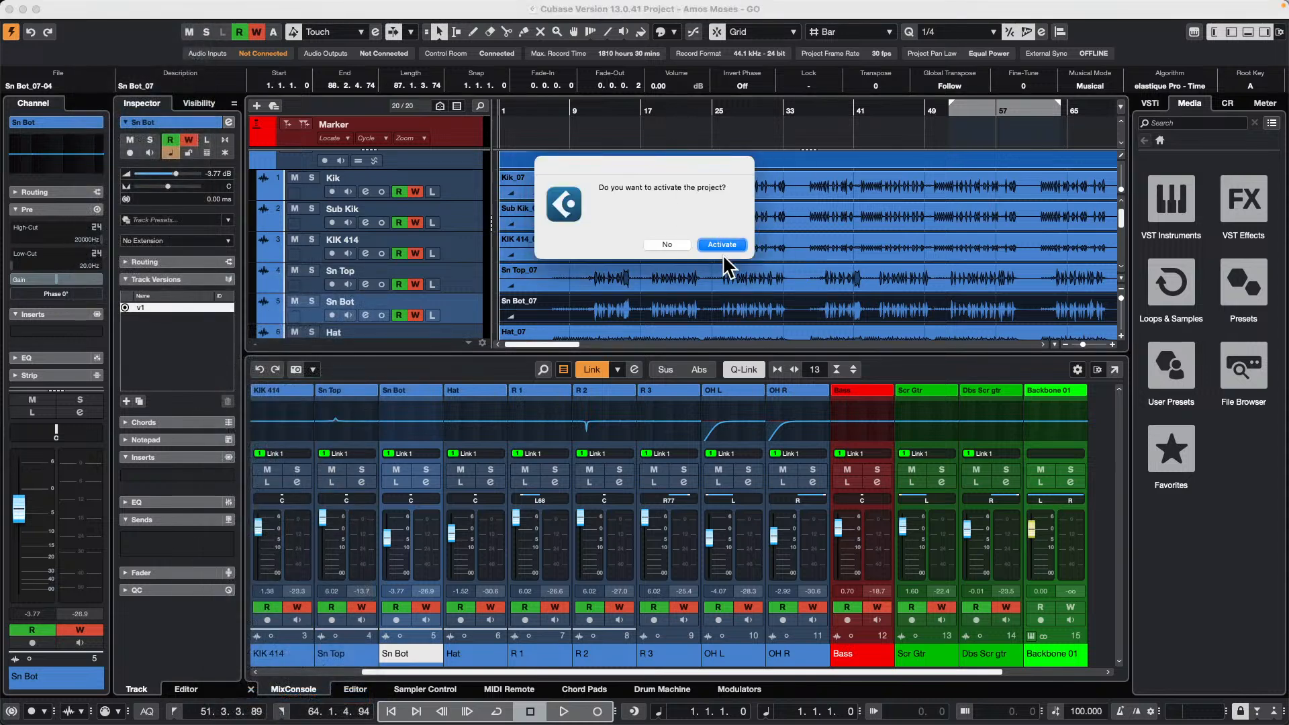
click(721, 244)
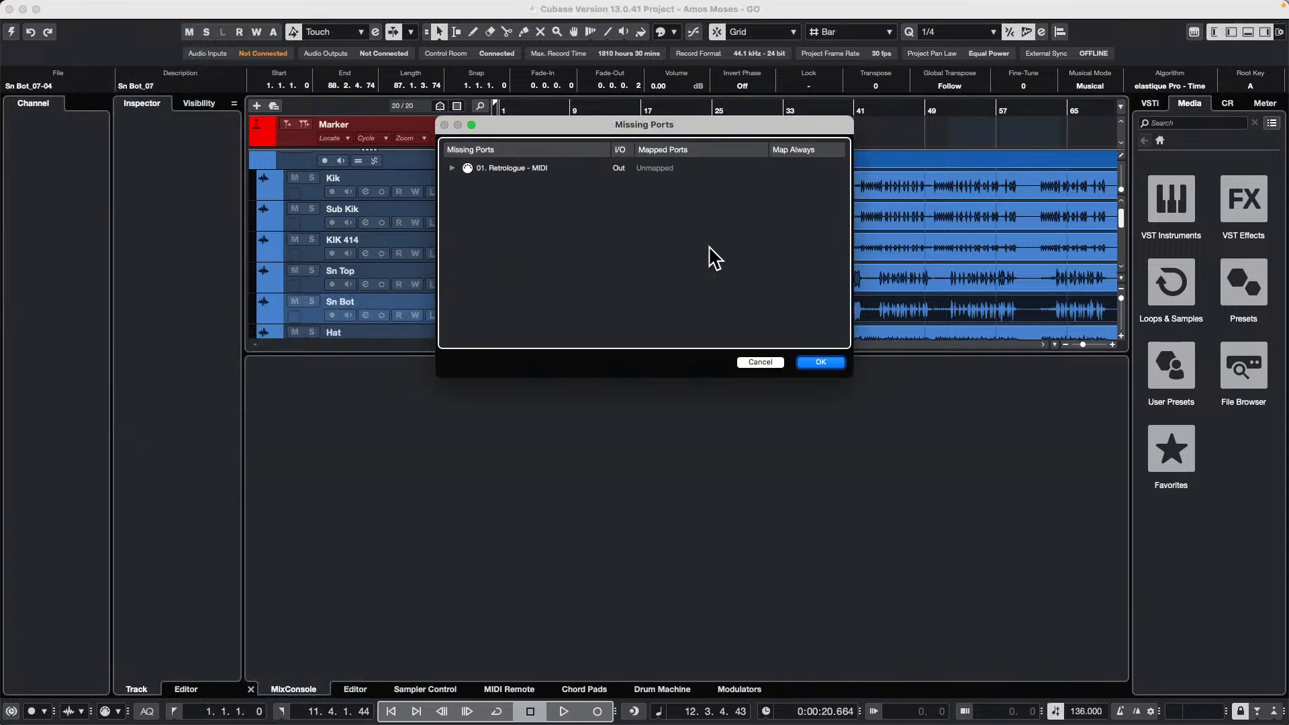
click(819, 362)
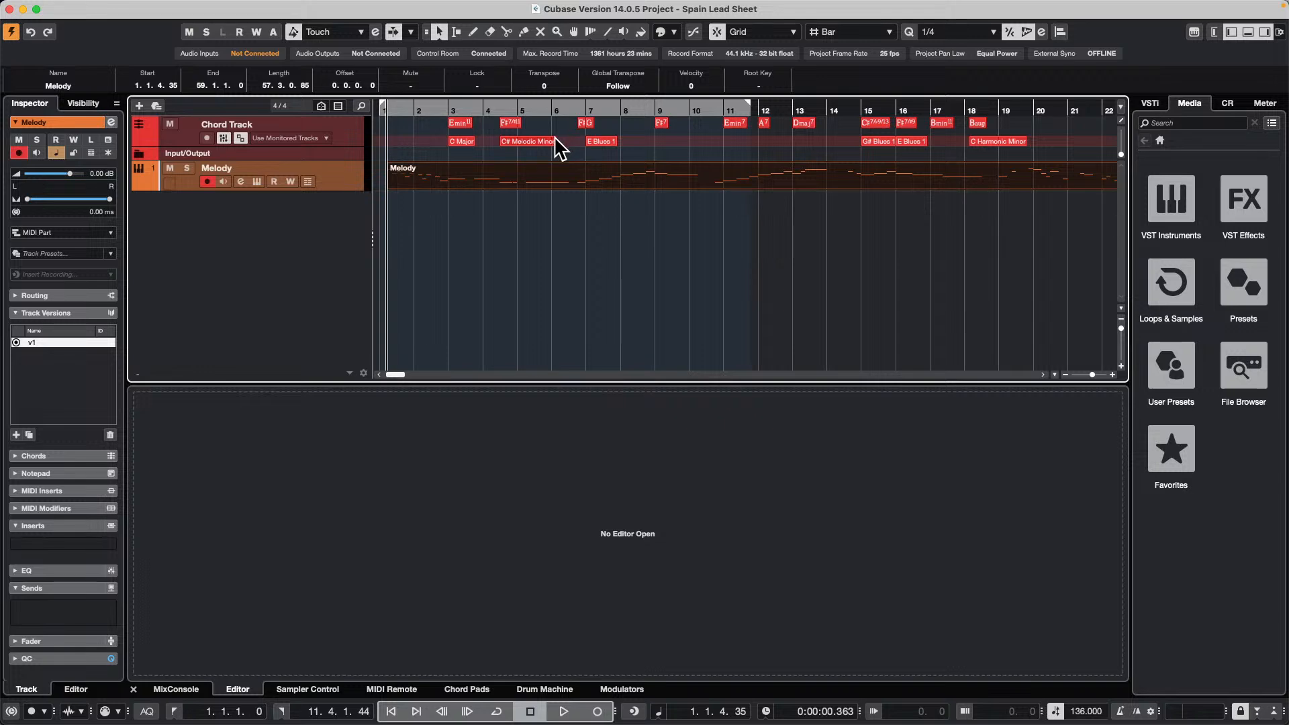
Open the Melody part in the Score Editor and examine the first systems of the Spain score at close range
key(super+r)
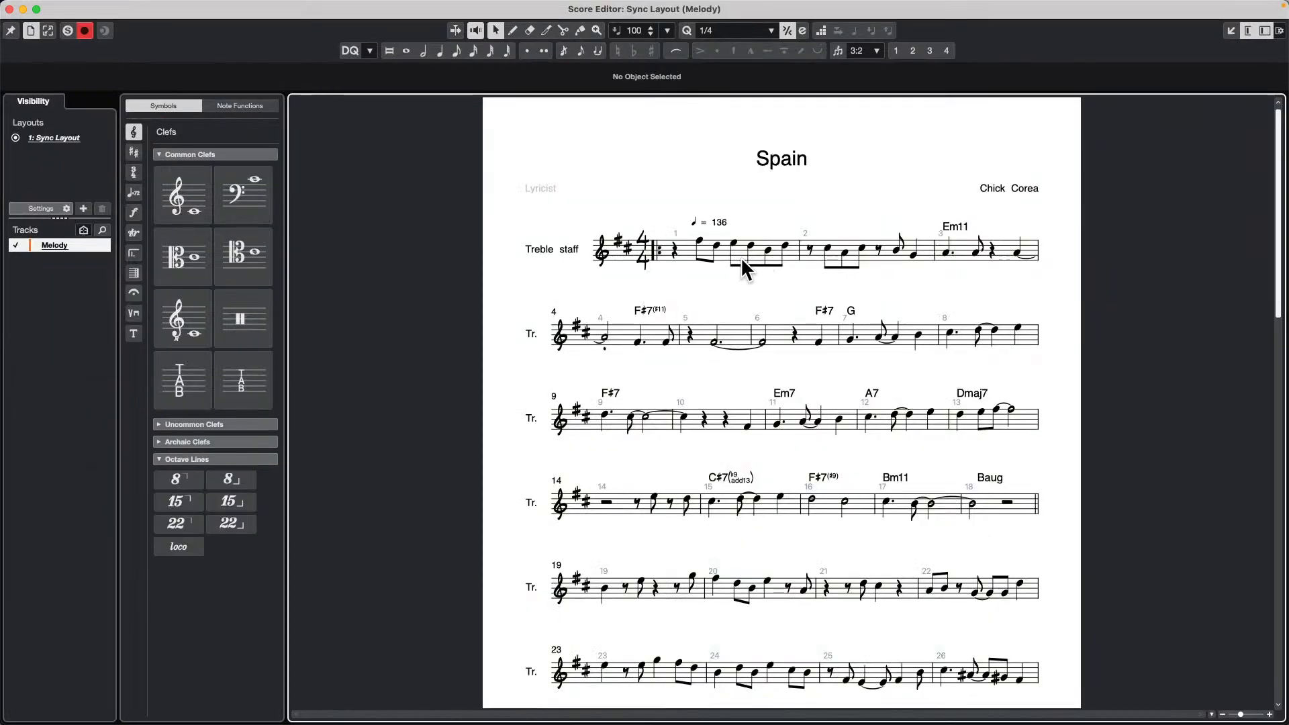
scroll(855, 364, down, 2)
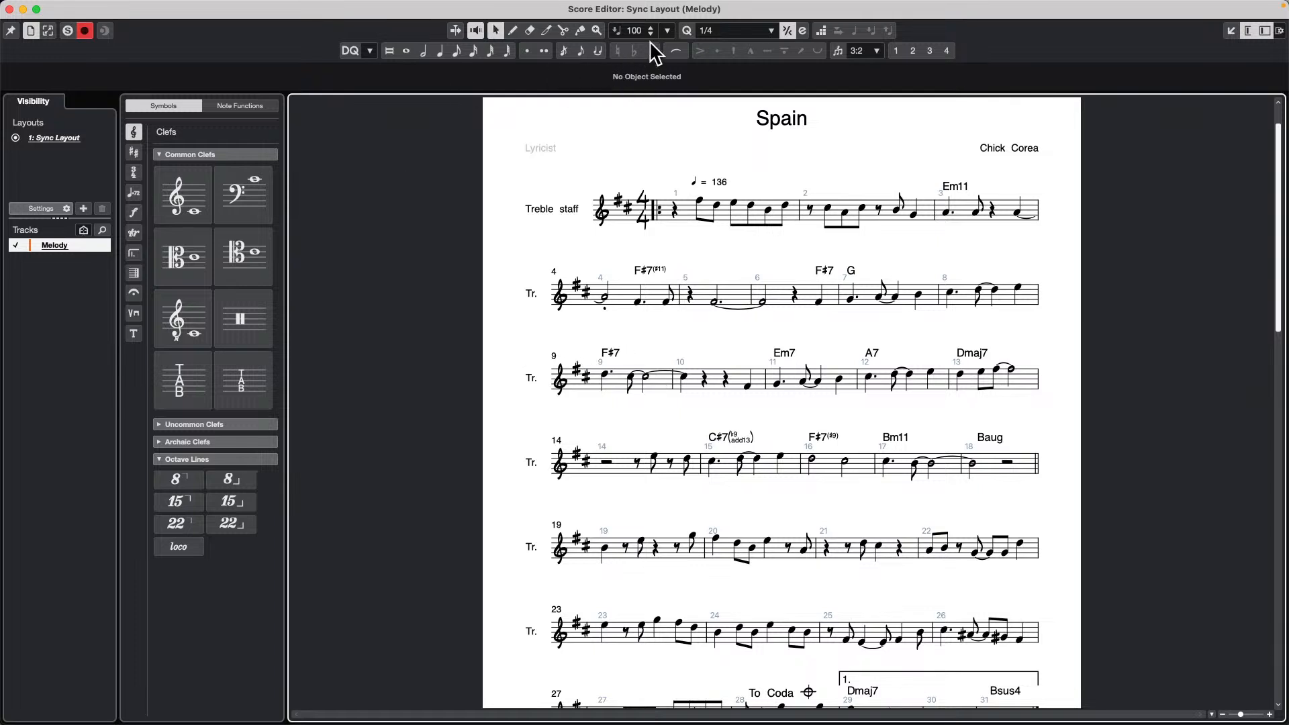
click(597, 30)
scroll(634, 308, up, 1)
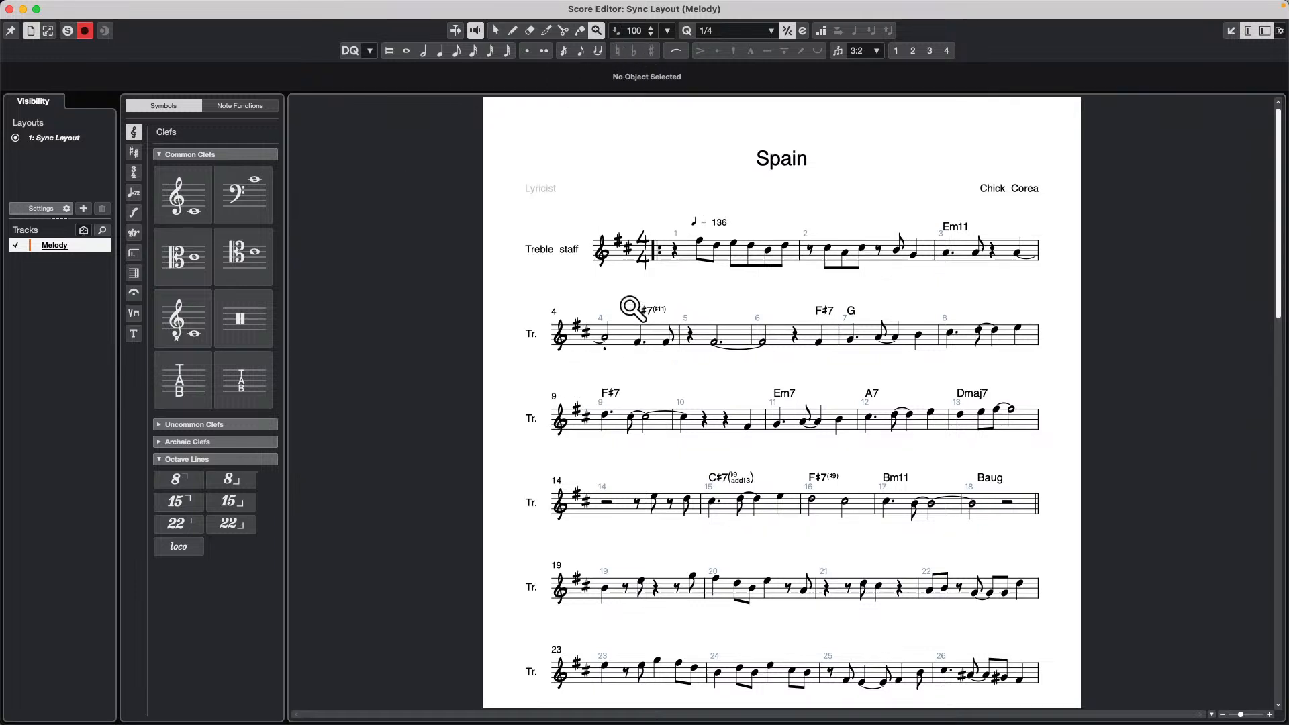
click(636, 313)
click(637, 315)
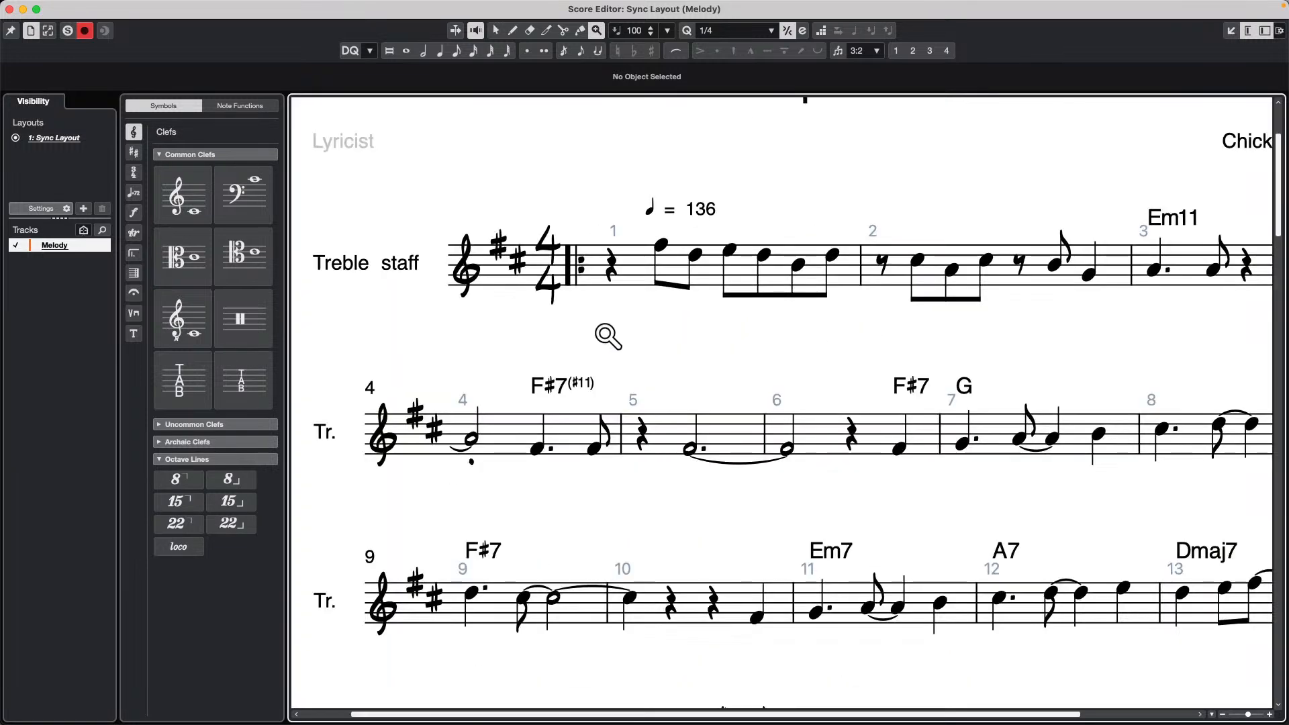
click(606, 333)
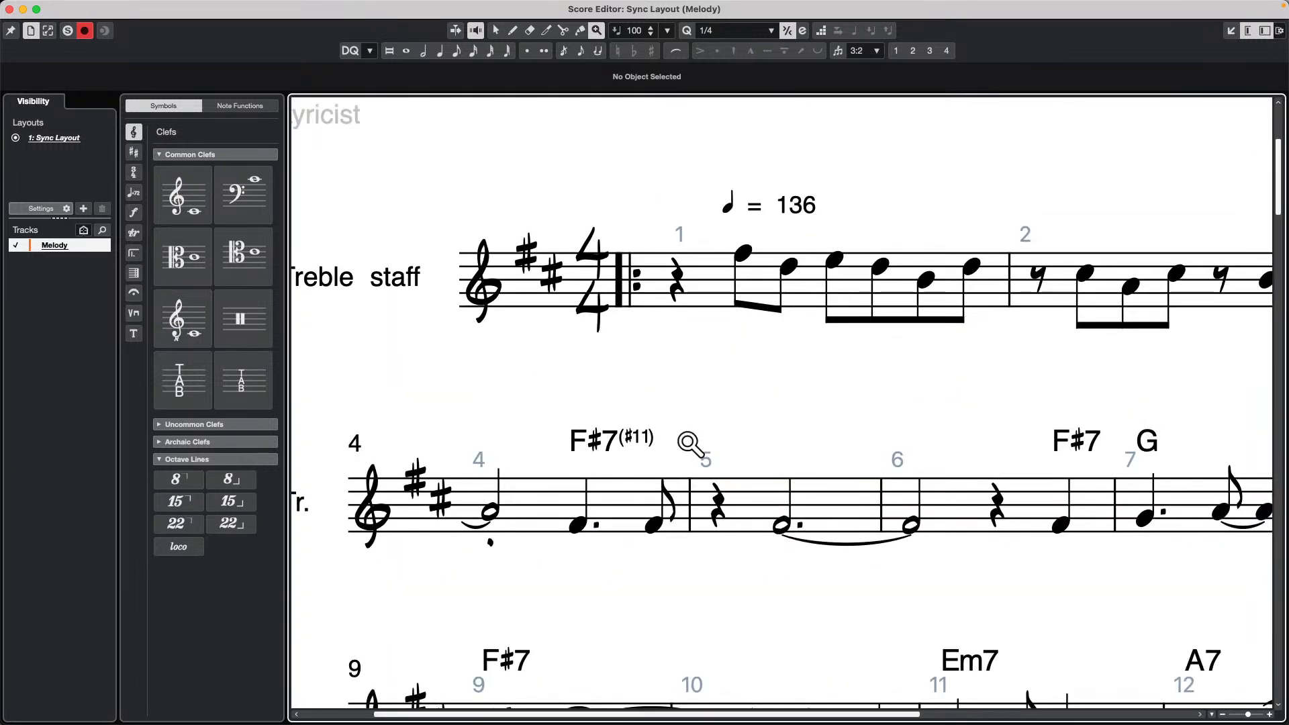
scroll(688, 440, down, 4)
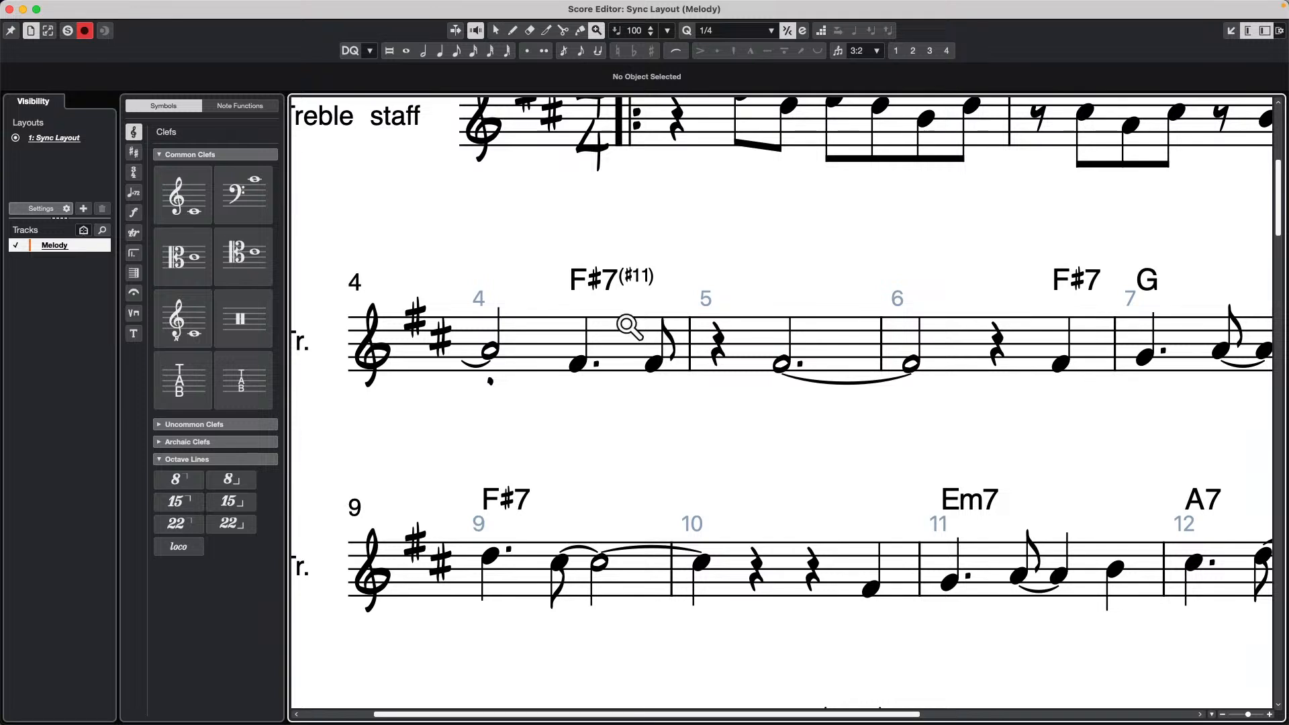
scroll(630, 327, down, 4)
scroll(630, 327, up, 2)
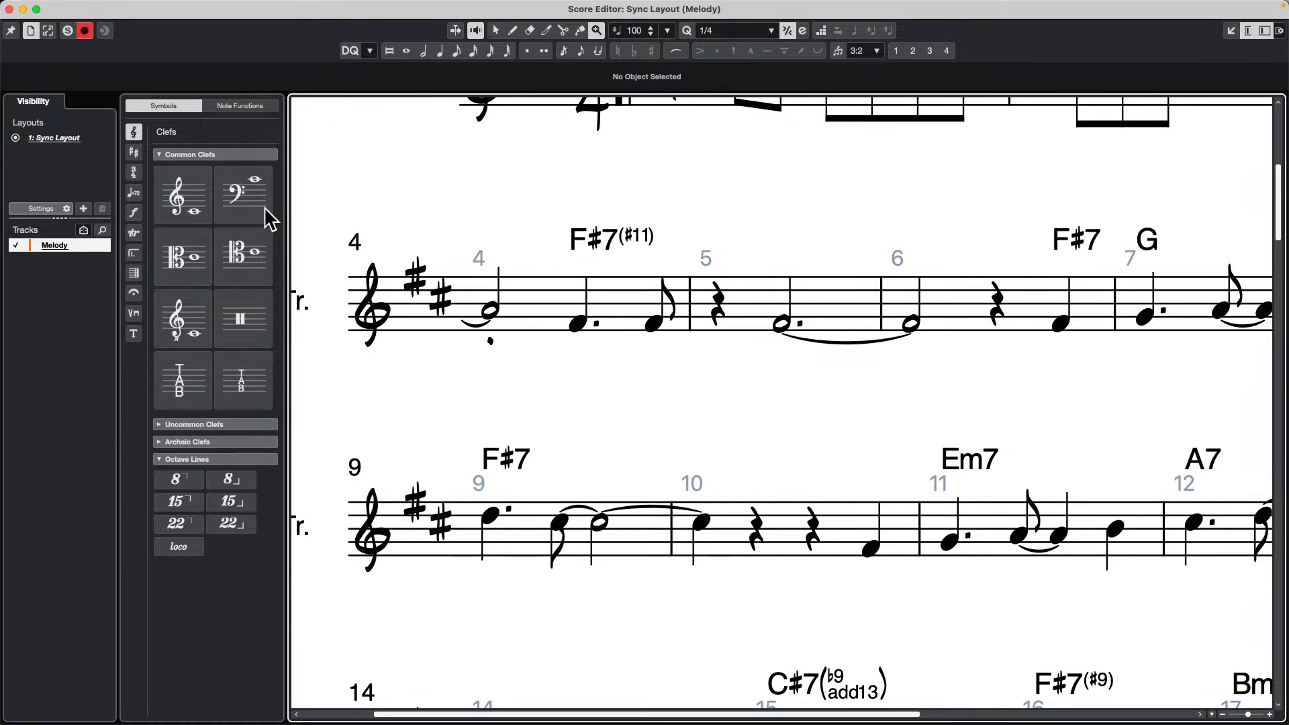
Open the Score Settings on the font options and place the dialog so the notation stays visible
click(261, 8)
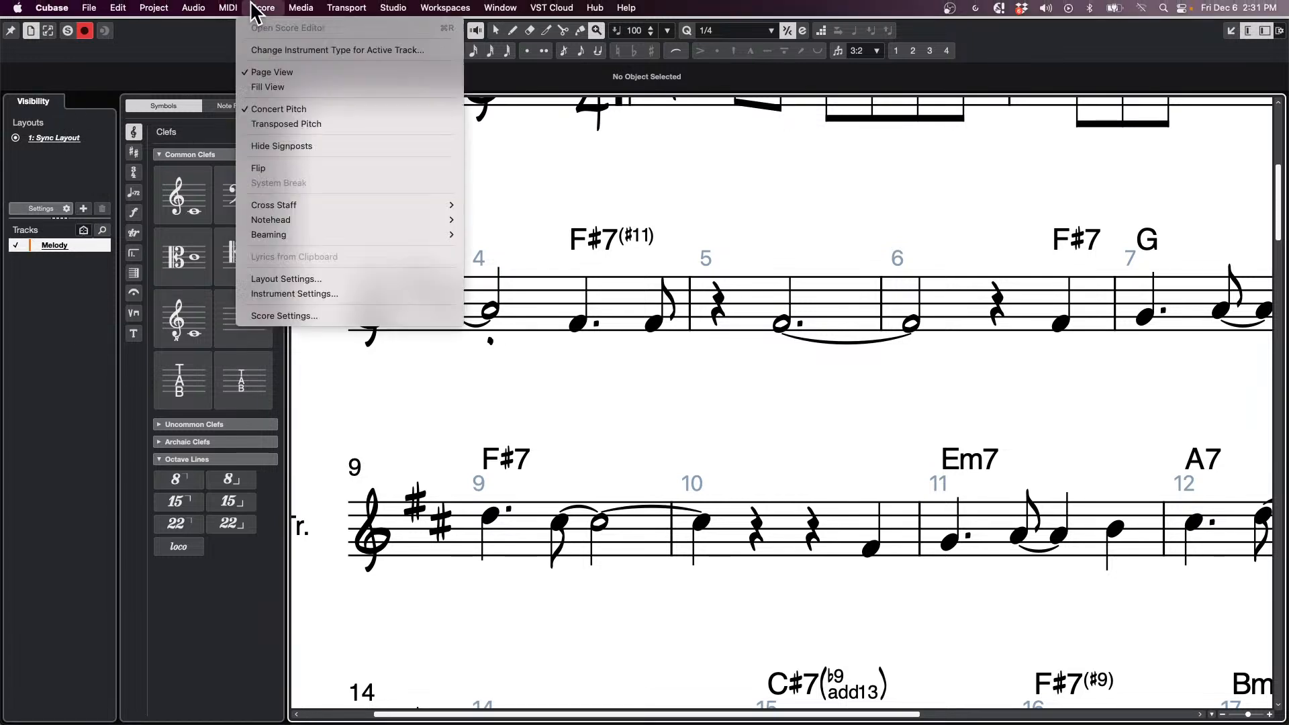
mouse_move(212, 13)
mouse_move(262, 8)
click(305, 316)
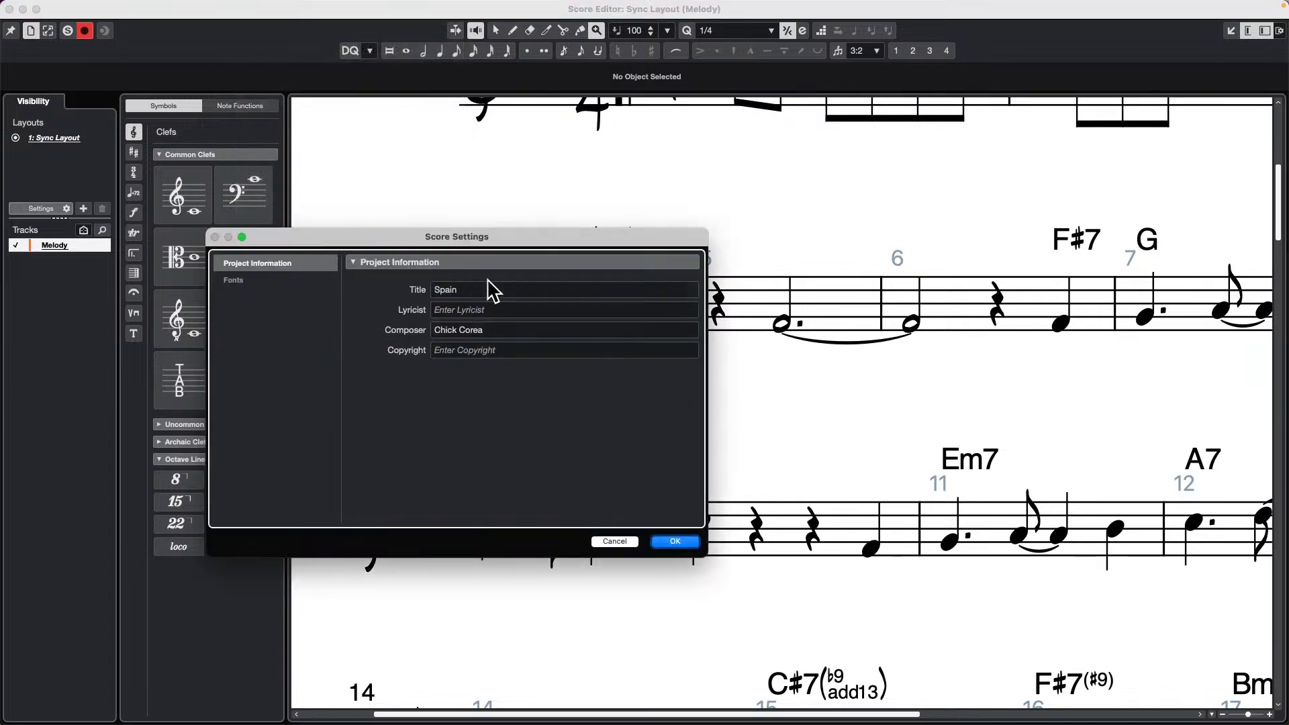
click(232, 280)
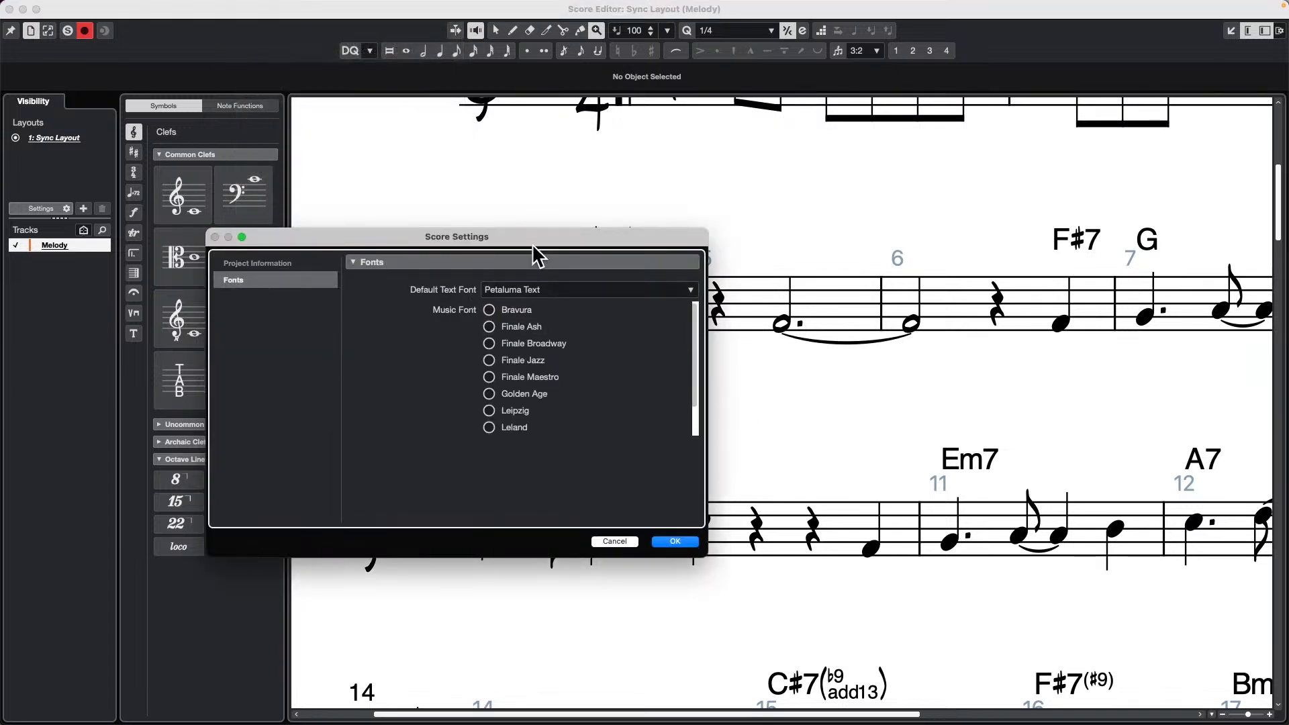
drag(537, 252, 314, 193)
Try the music fonts Finale Broadway, Finale Maestro, Golden Age, Leipzig, Finale Jazz and Finale Ash on the score
click(265, 285)
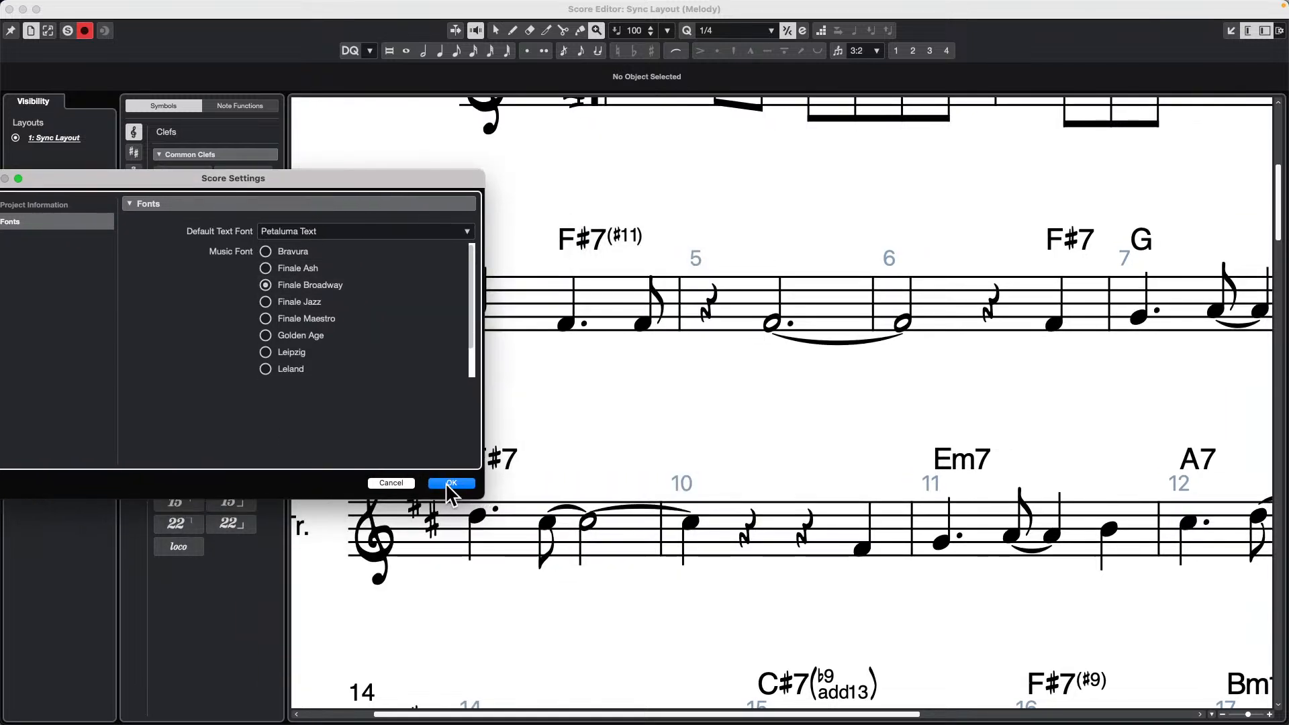
click(267, 318)
click(267, 336)
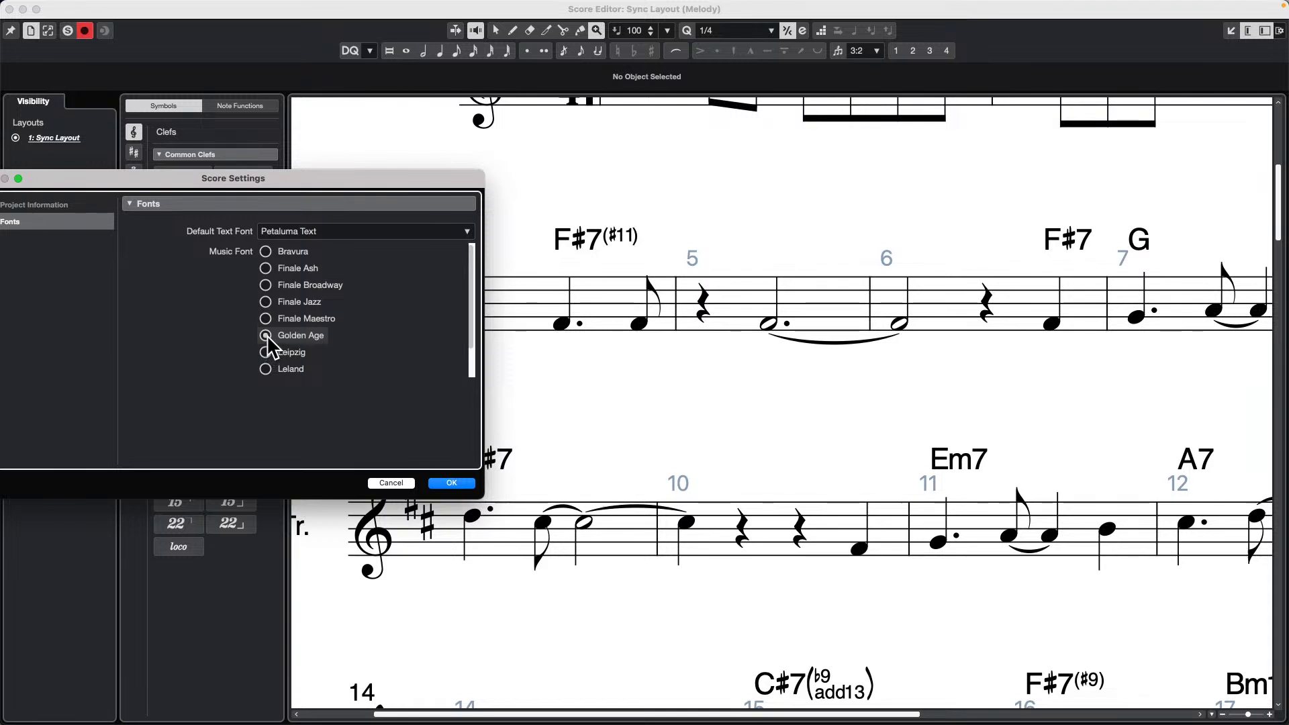
click(265, 353)
click(268, 318)
click(267, 301)
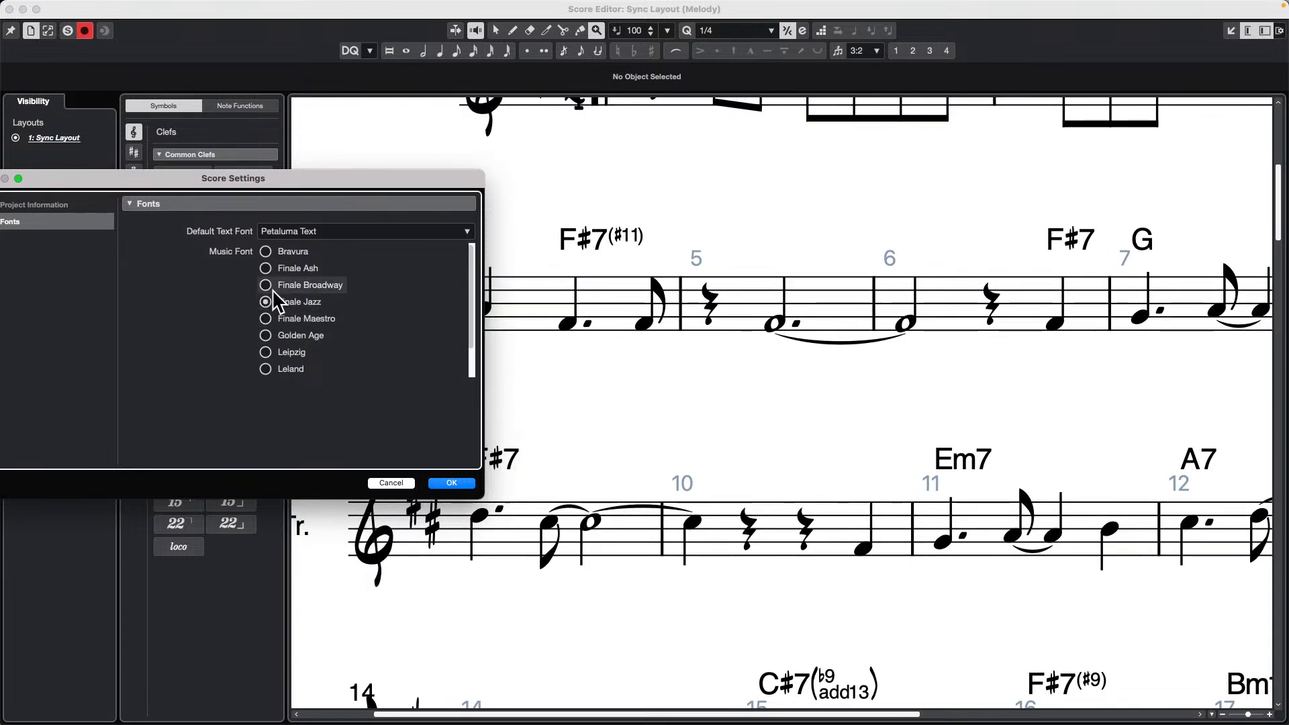
click(268, 267)
click(268, 285)
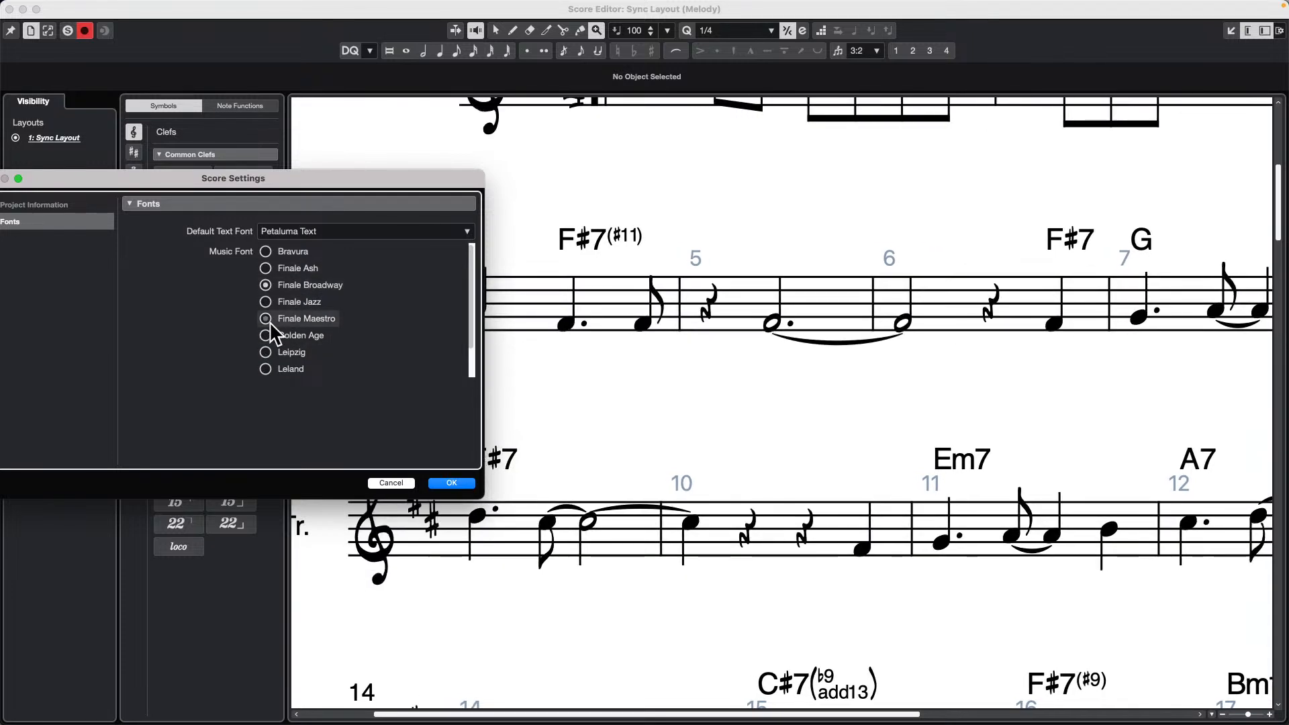
Set the music font to Finale Maestro, check the available default text fonts, and close the Score Settings
click(268, 319)
click(322, 230)
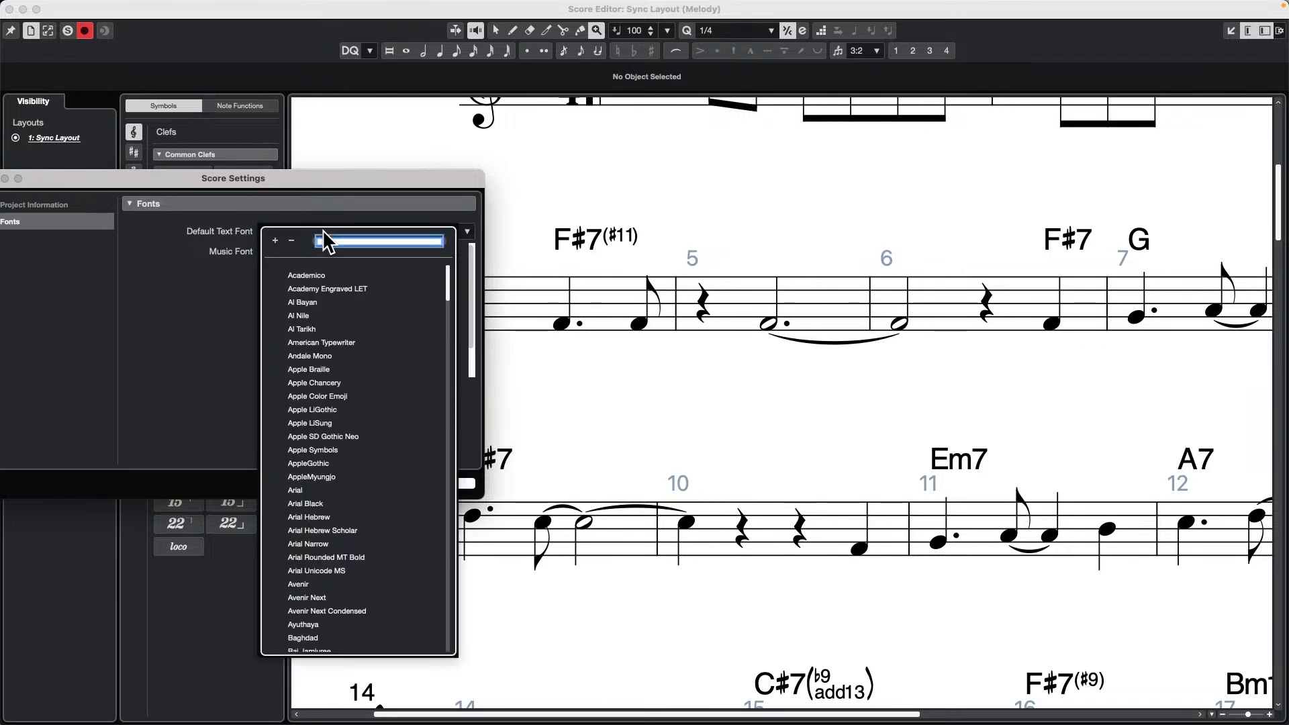
click(180, 312)
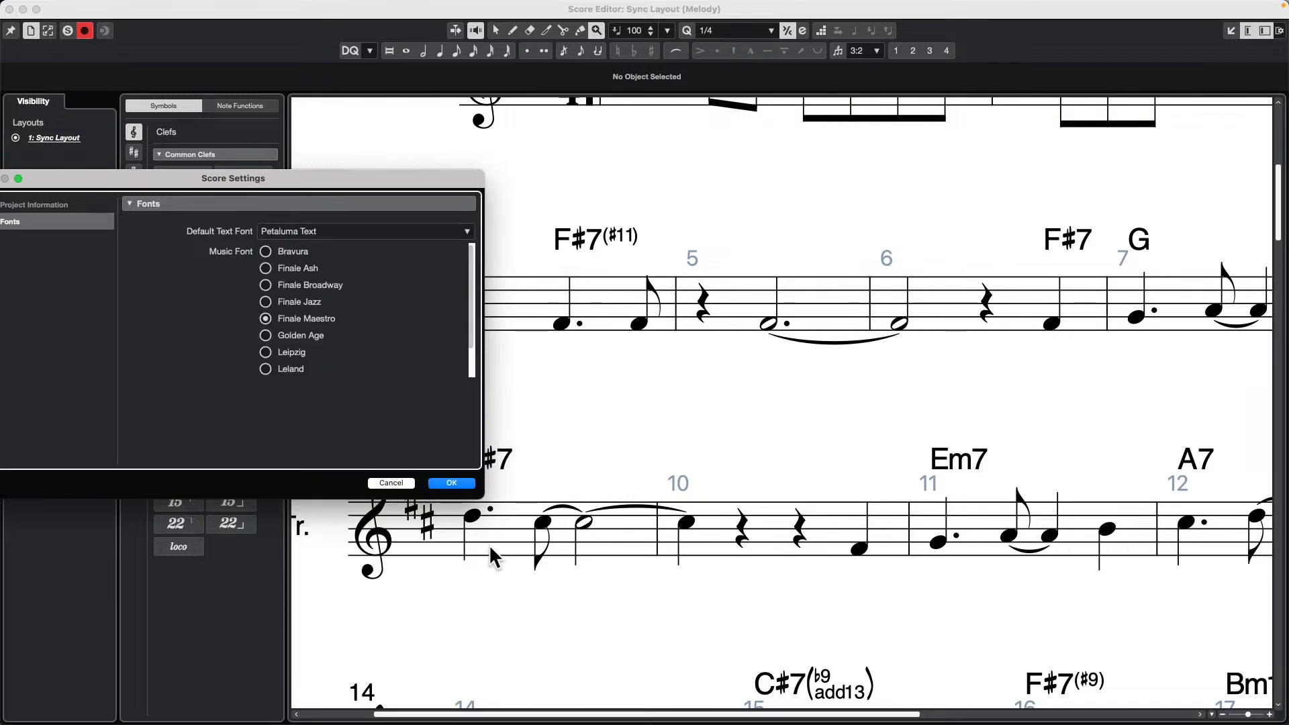
click(389, 484)
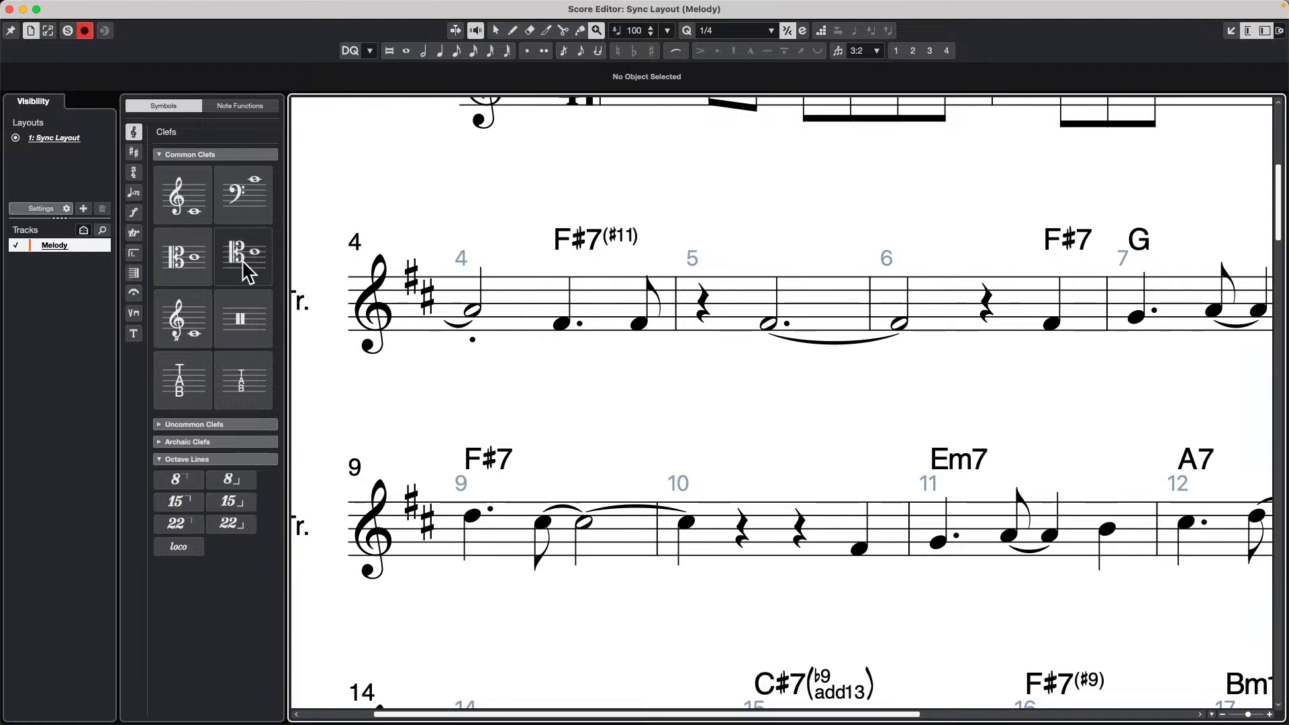
Close the Score Editor and open the recent project Amos Moses - GO
click(10, 9)
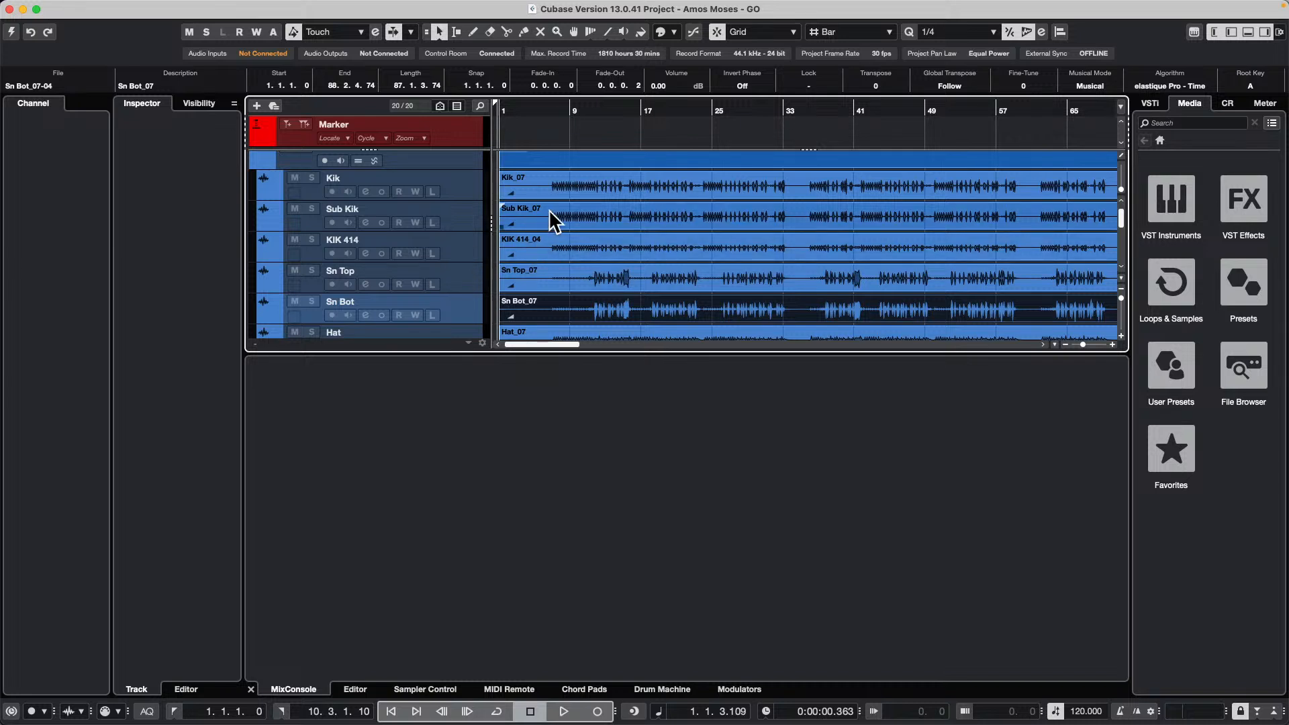
click(89, 8)
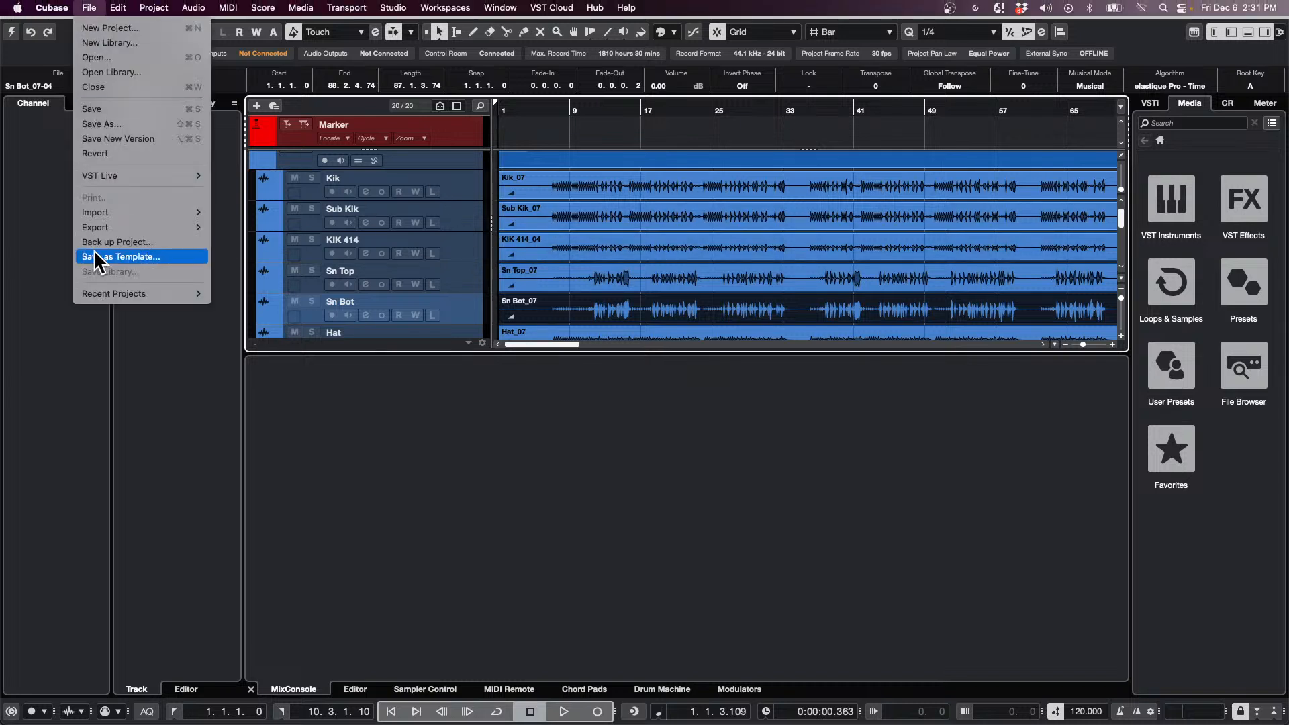
mouse_move(135, 294)
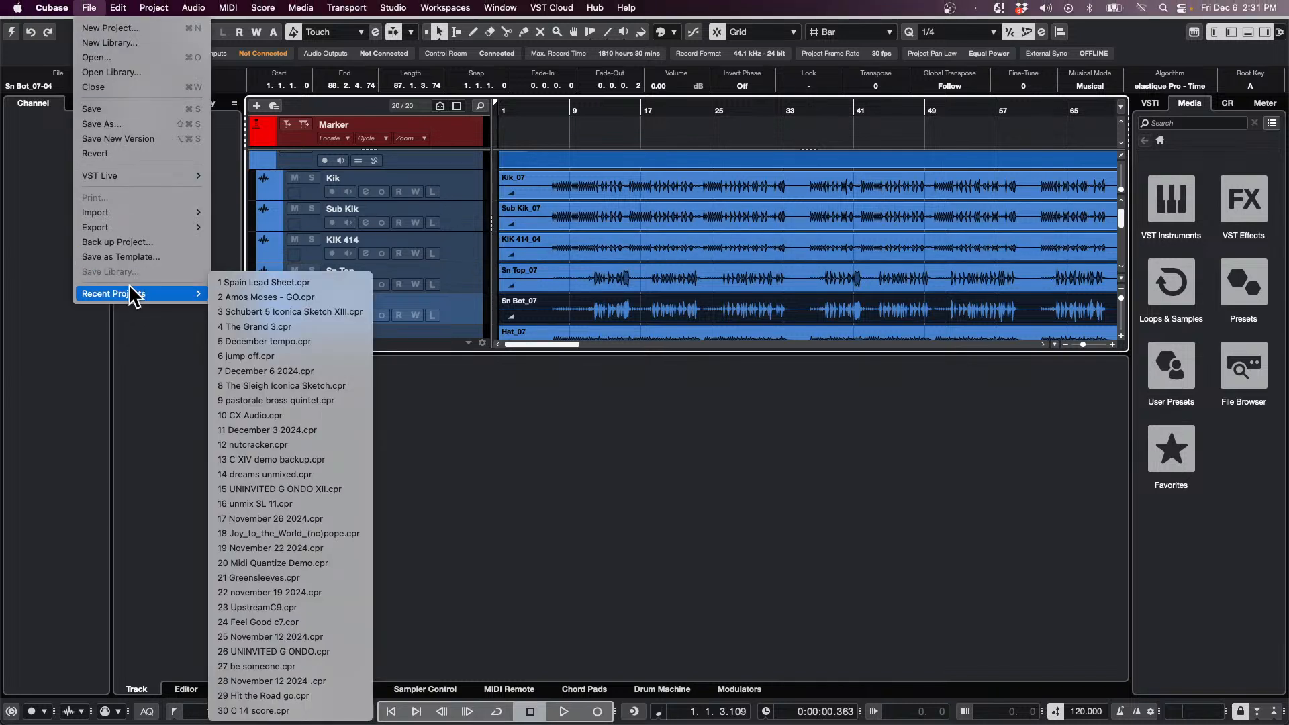
click(266, 297)
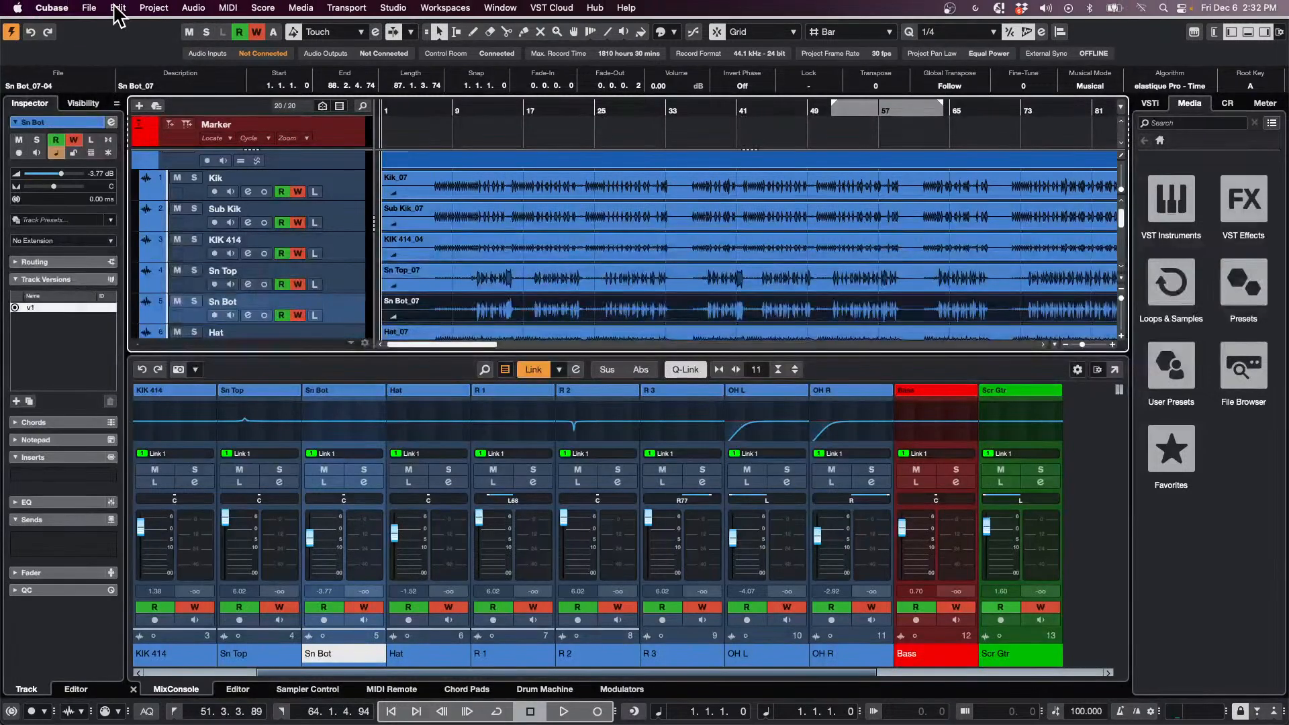
Revert the Amos Moses - GO project to its previously saved version and accept the missing ports mapping
click(89, 7)
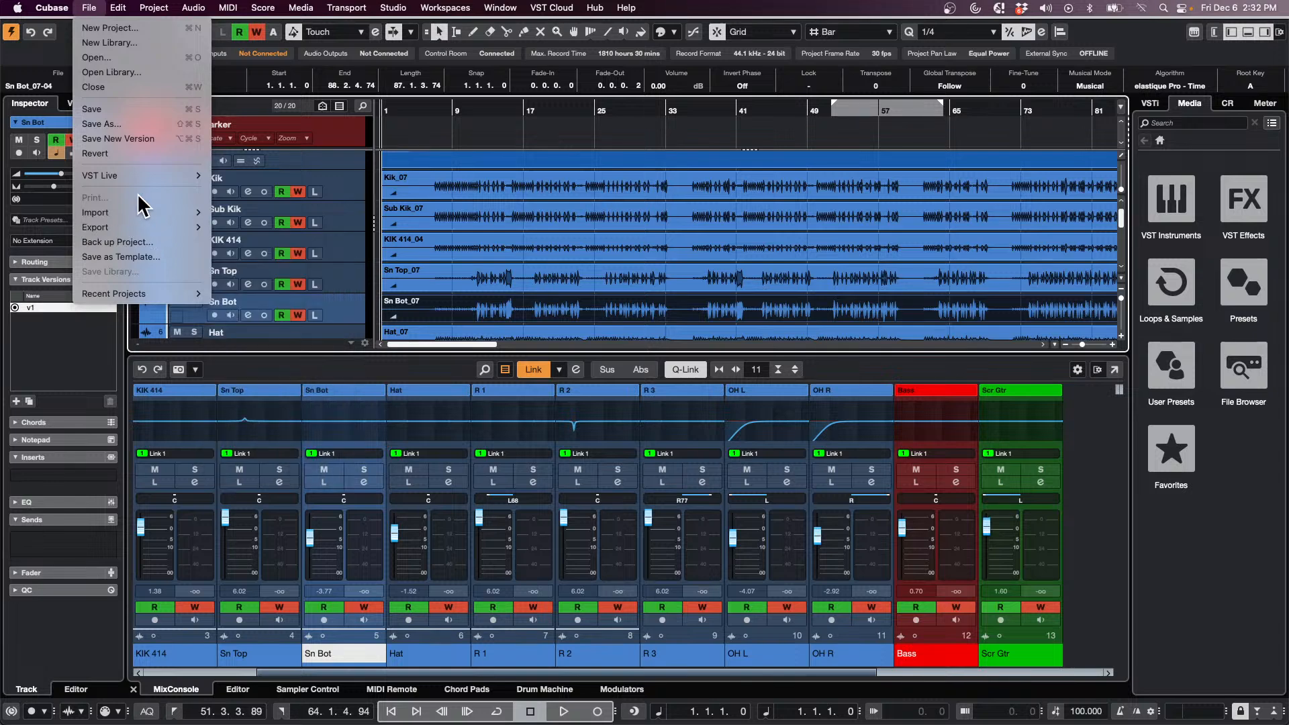
click(129, 153)
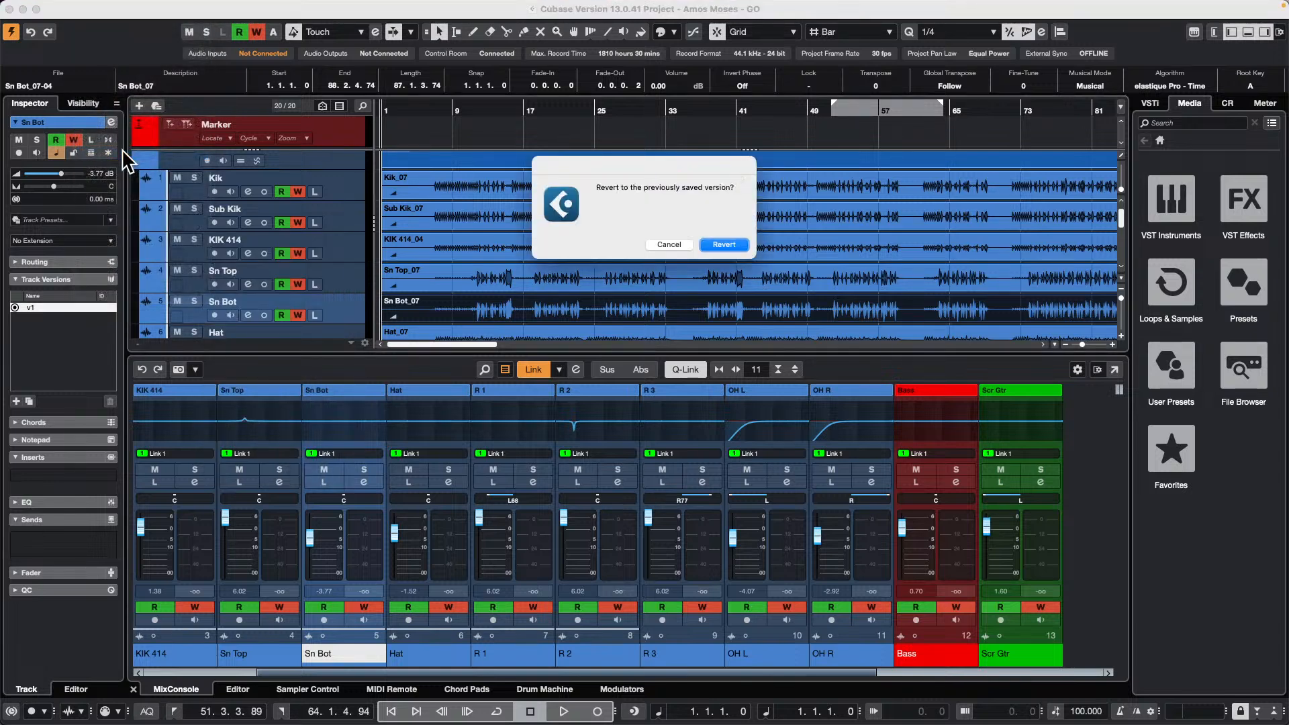
key(Return)
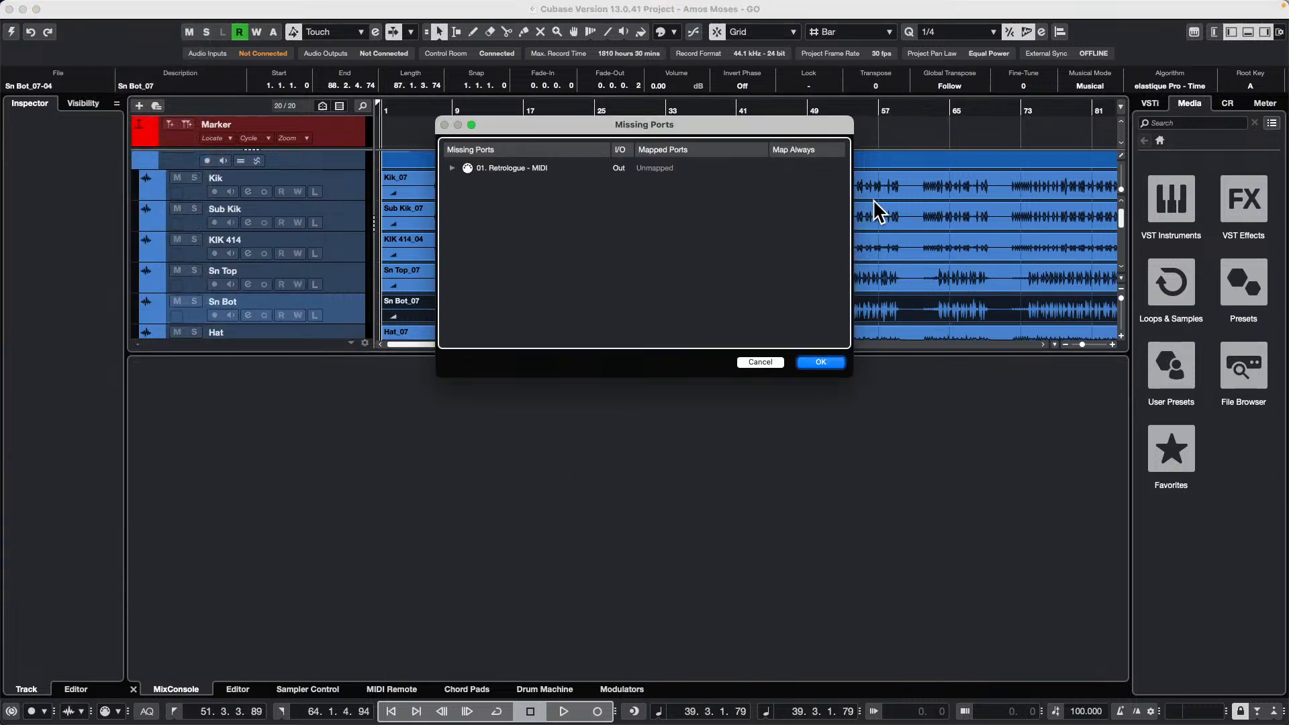
key(Return)
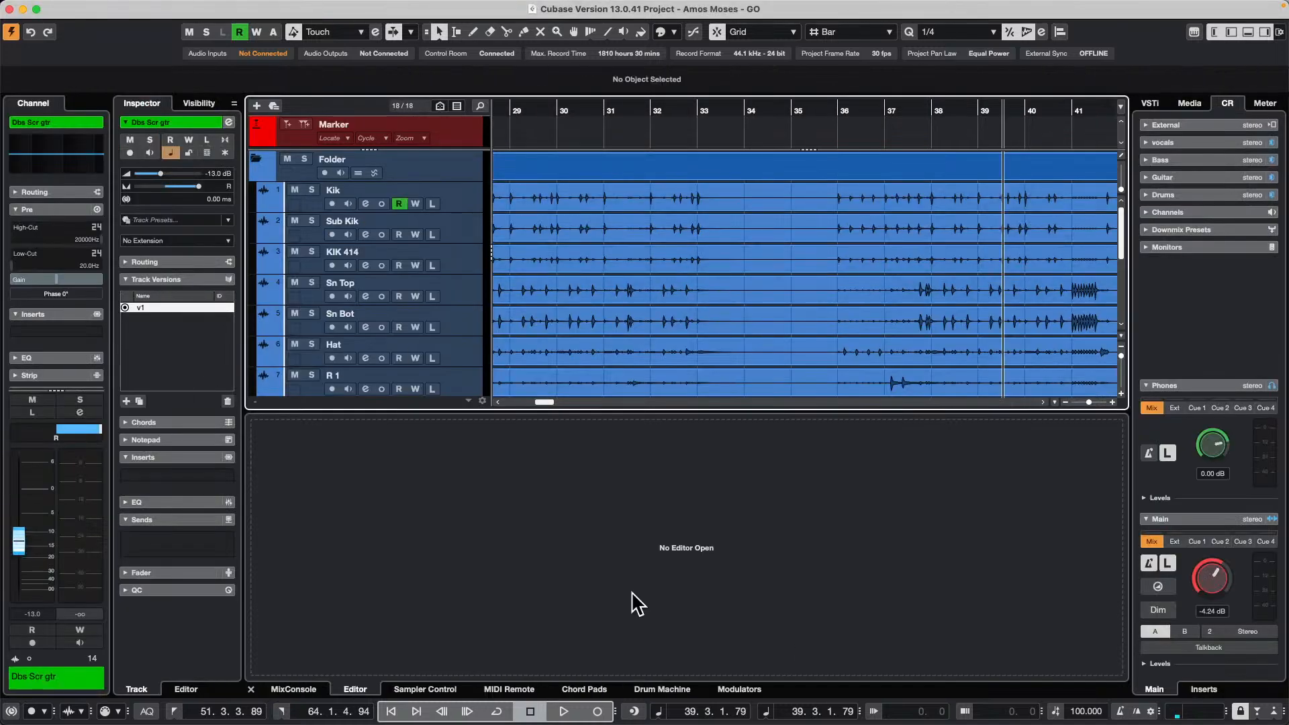
Show the MixConsole in the lower zone and select the channels KIK 414 through Dbs Scr gtr for Q-Link
click(290, 688)
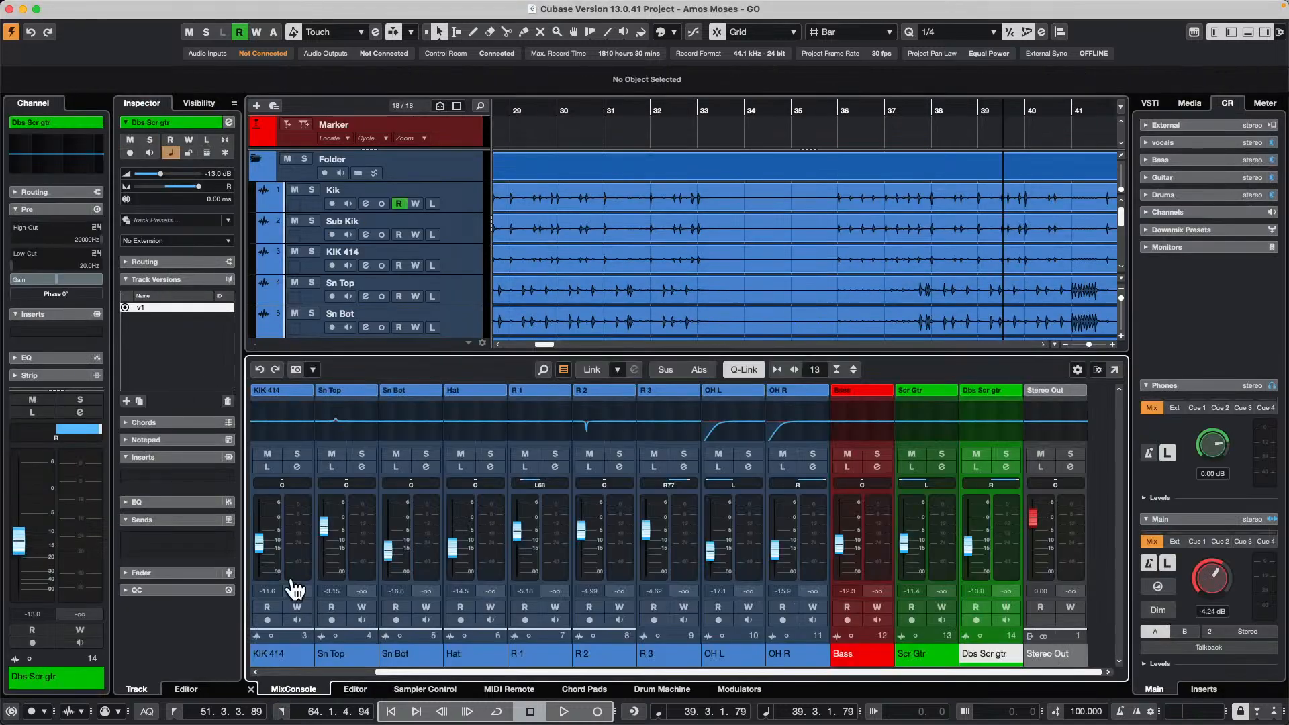
click(307, 563)
shift+click(999, 552)
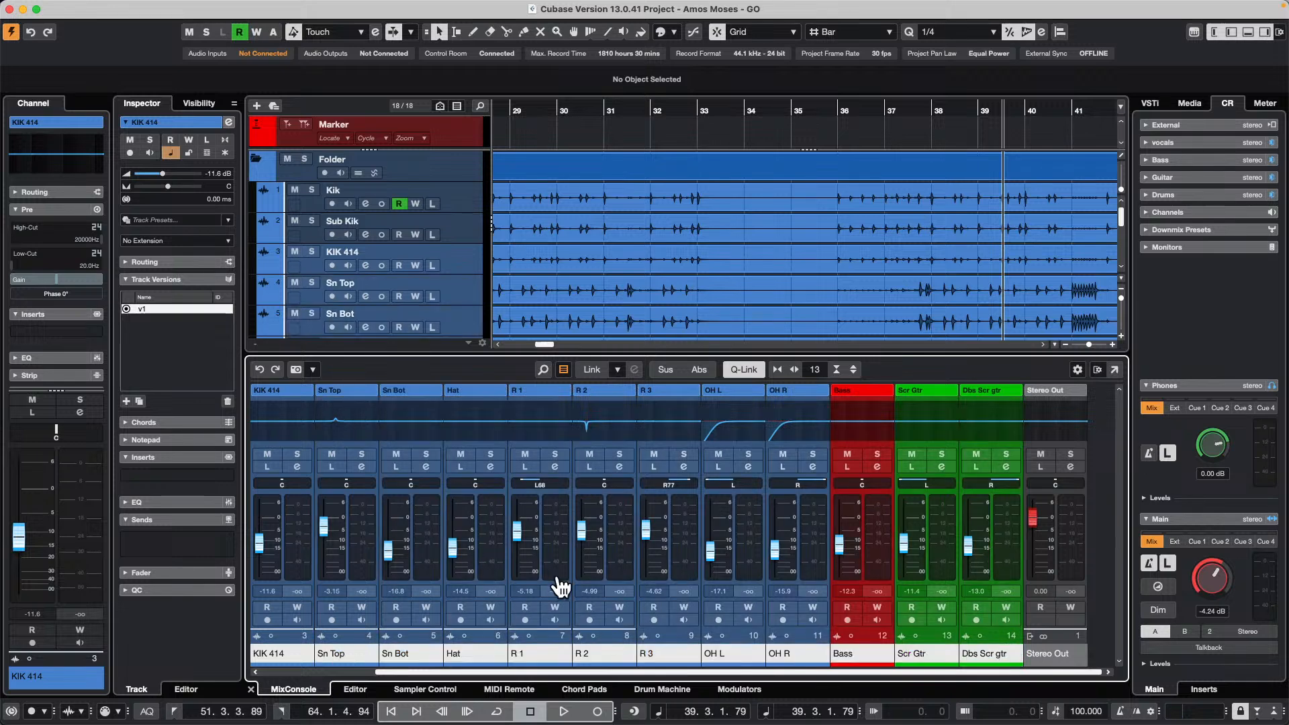
click(750, 368)
Lower the Control Room main level to -12.6 dB and play the project from about bar 29
drag(1220, 583, 1203, 599)
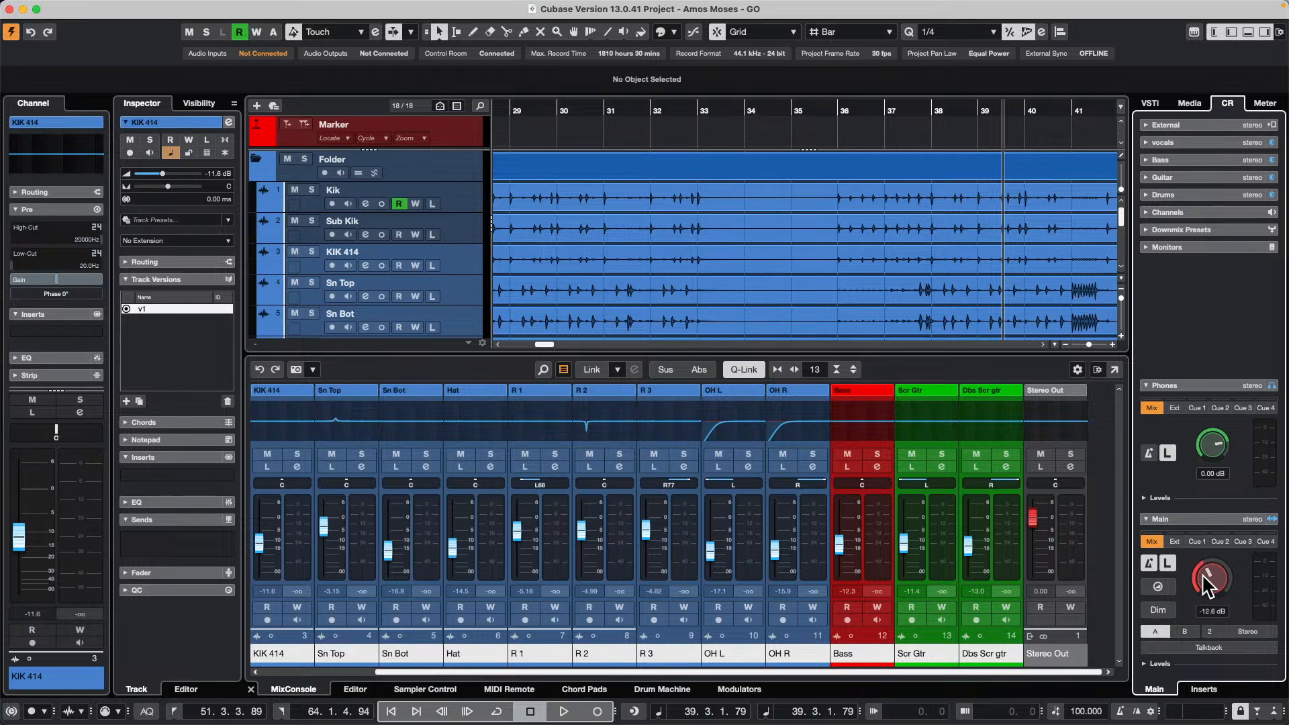
key(space)
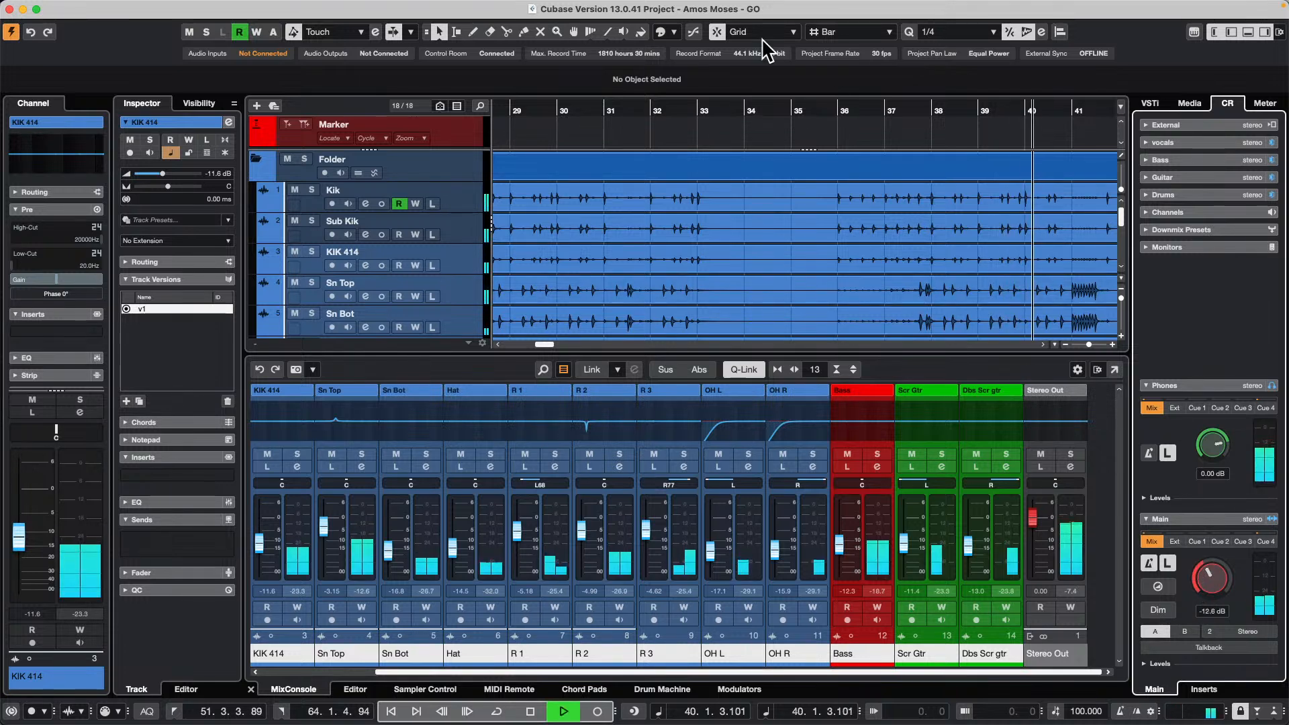
drag(607, 108, 547, 115)
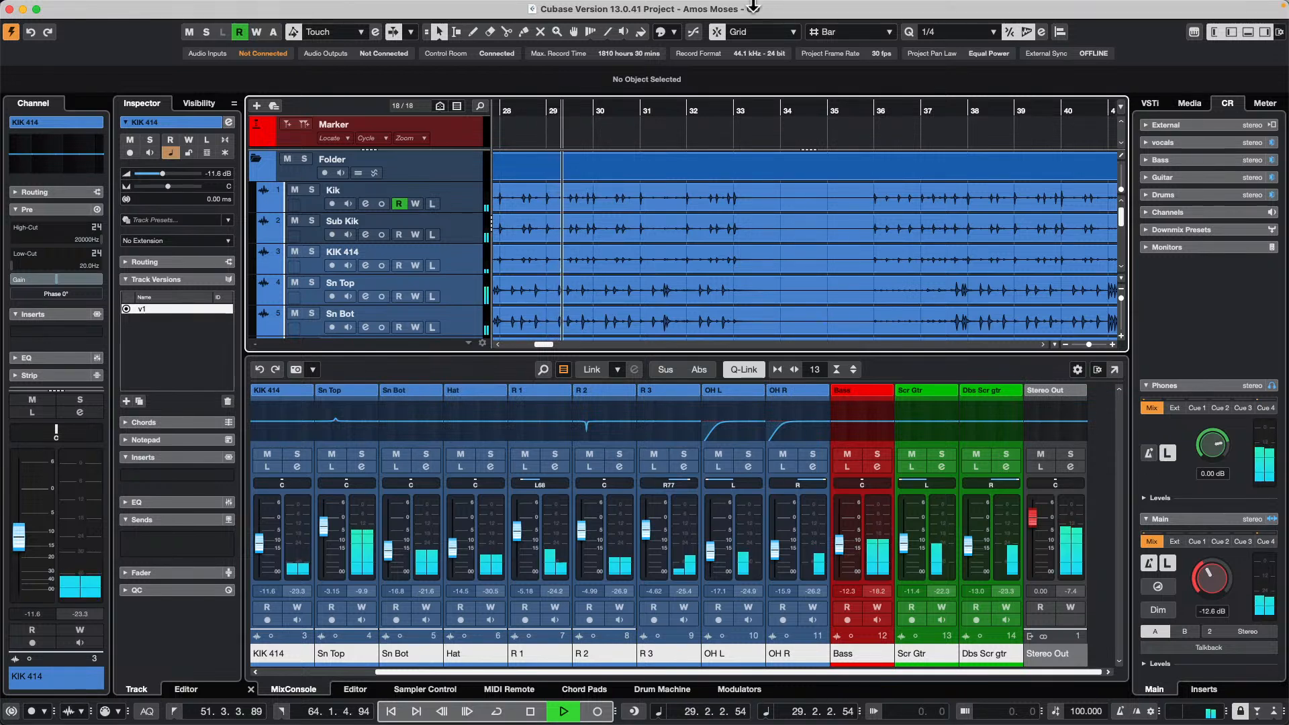
Enable automation Read and Write on the Q-Linked channels and ride their volume faders together during playback
alt+click(619, 607)
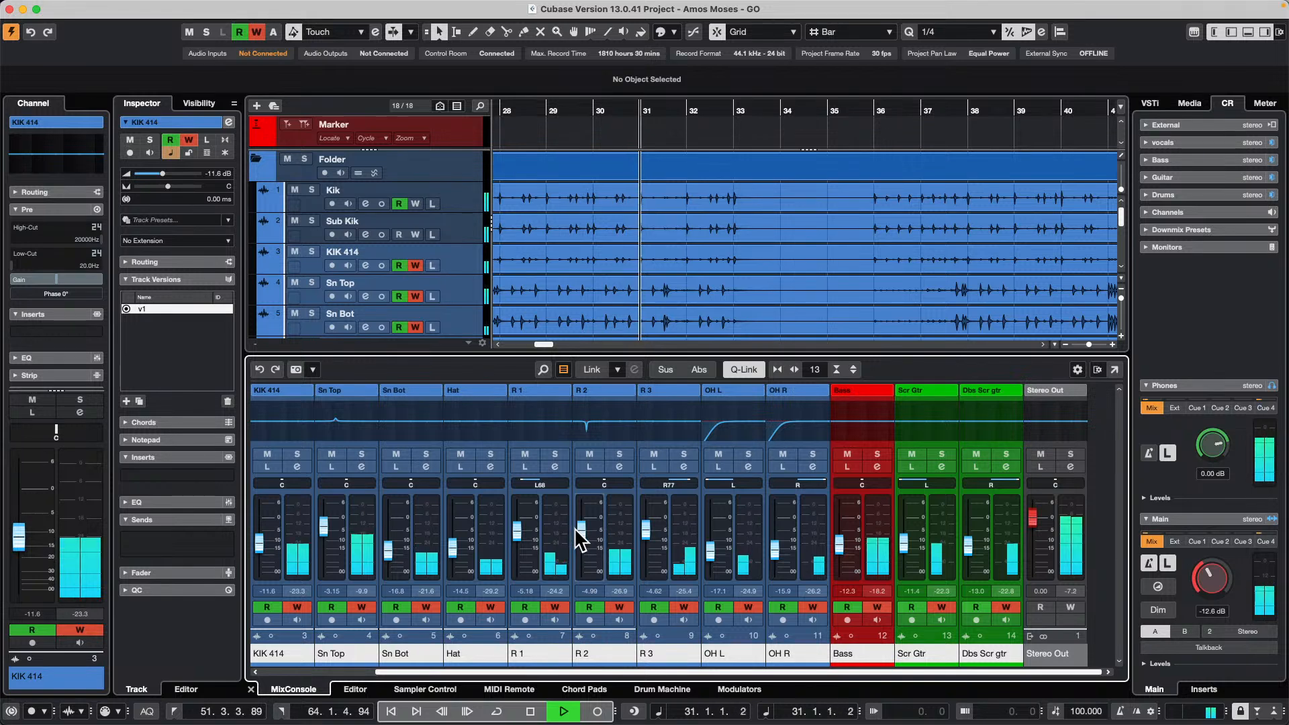
drag(576, 531, 659, 526)
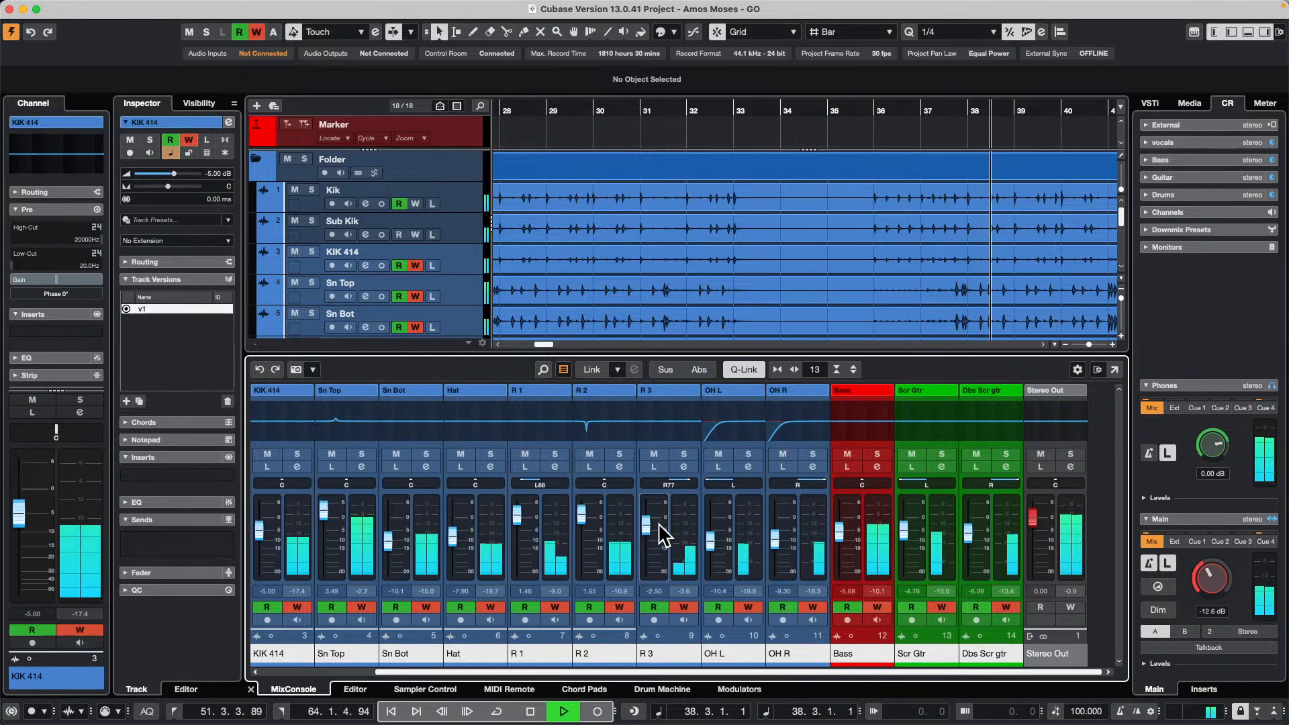
drag(546, 109, 499, 119)
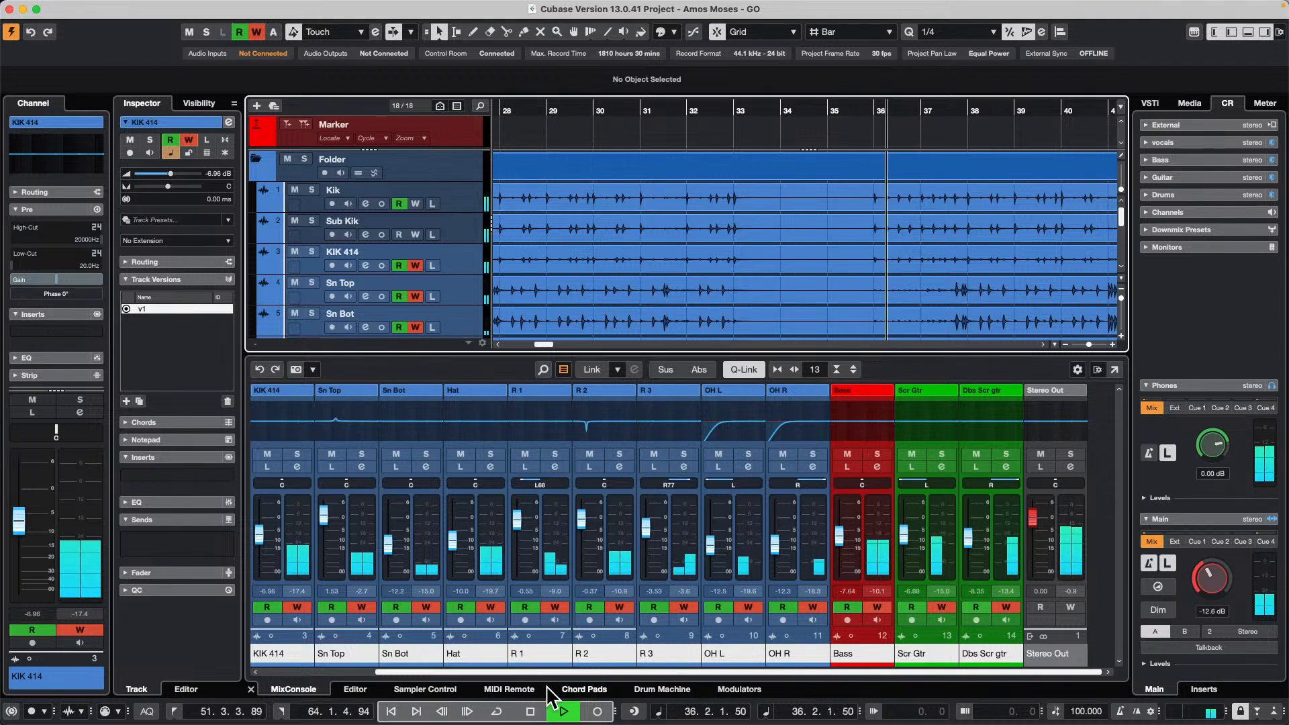
Show the MIDI Remote for the Korg nanoKONTROL2 and set its mapping page to Mixer
click(508, 689)
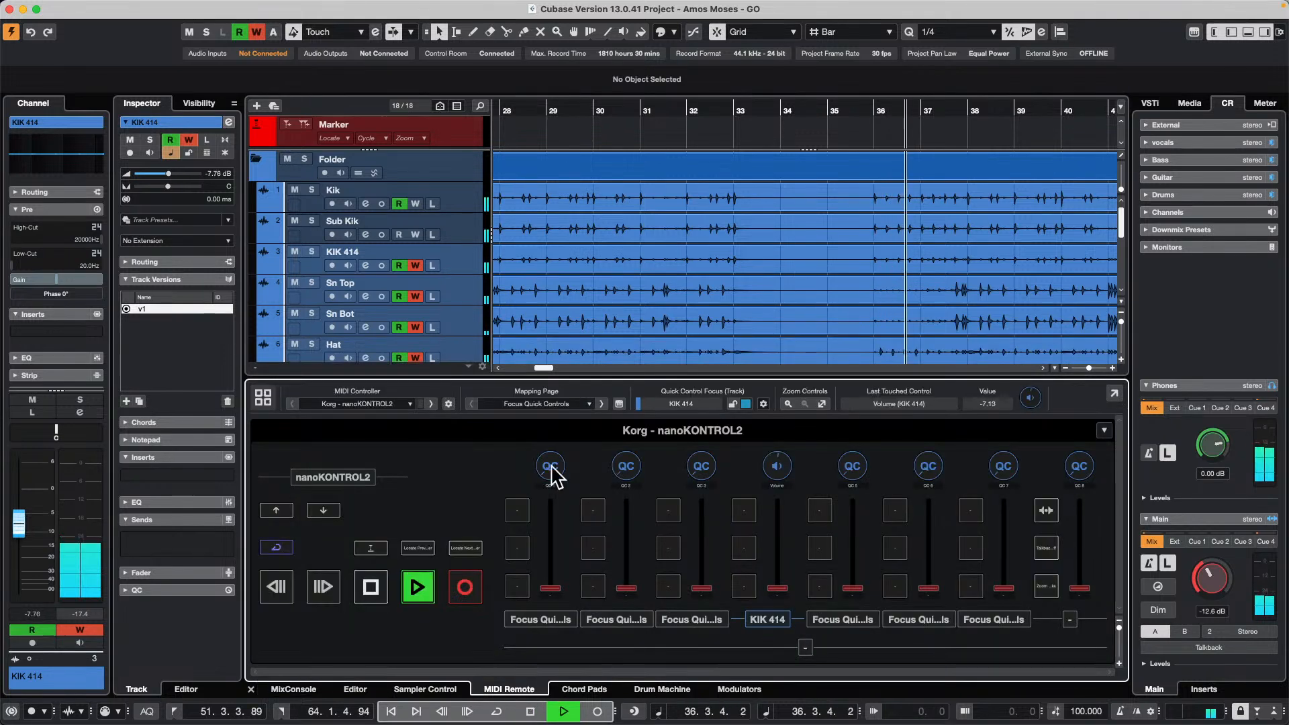
click(356, 403)
click(530, 403)
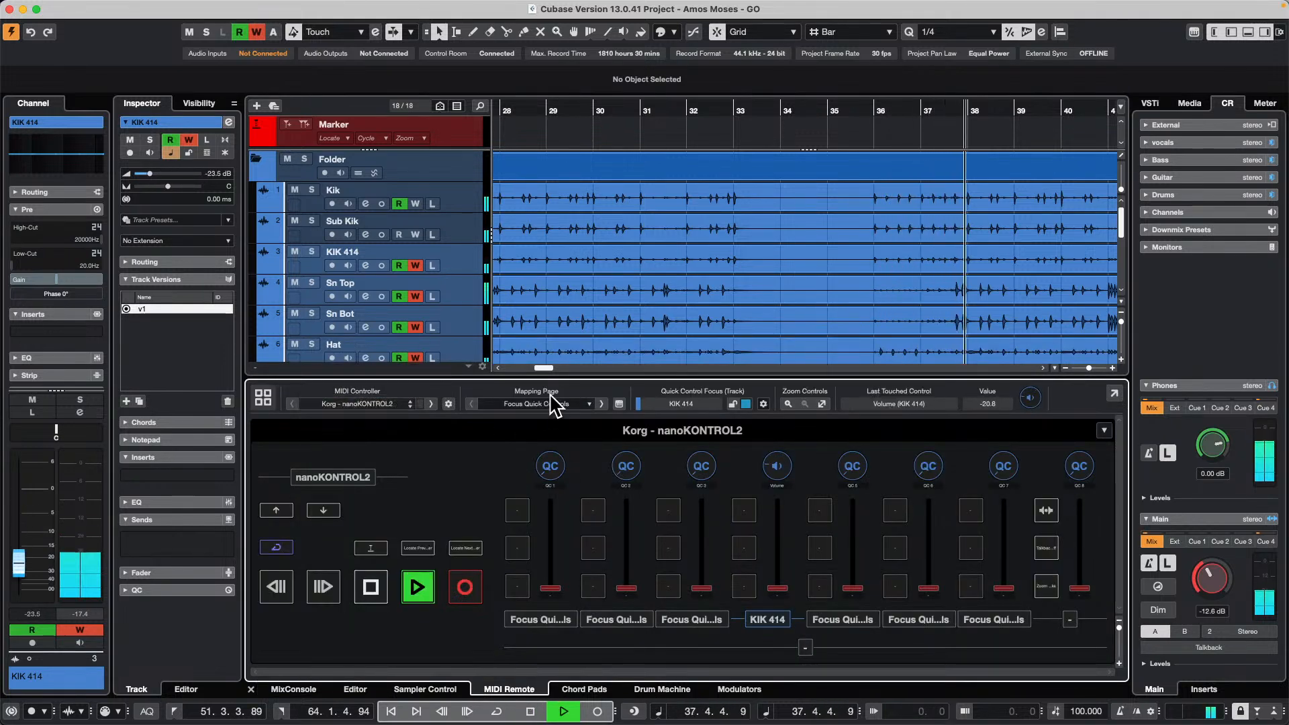
click(537, 403)
click(545, 420)
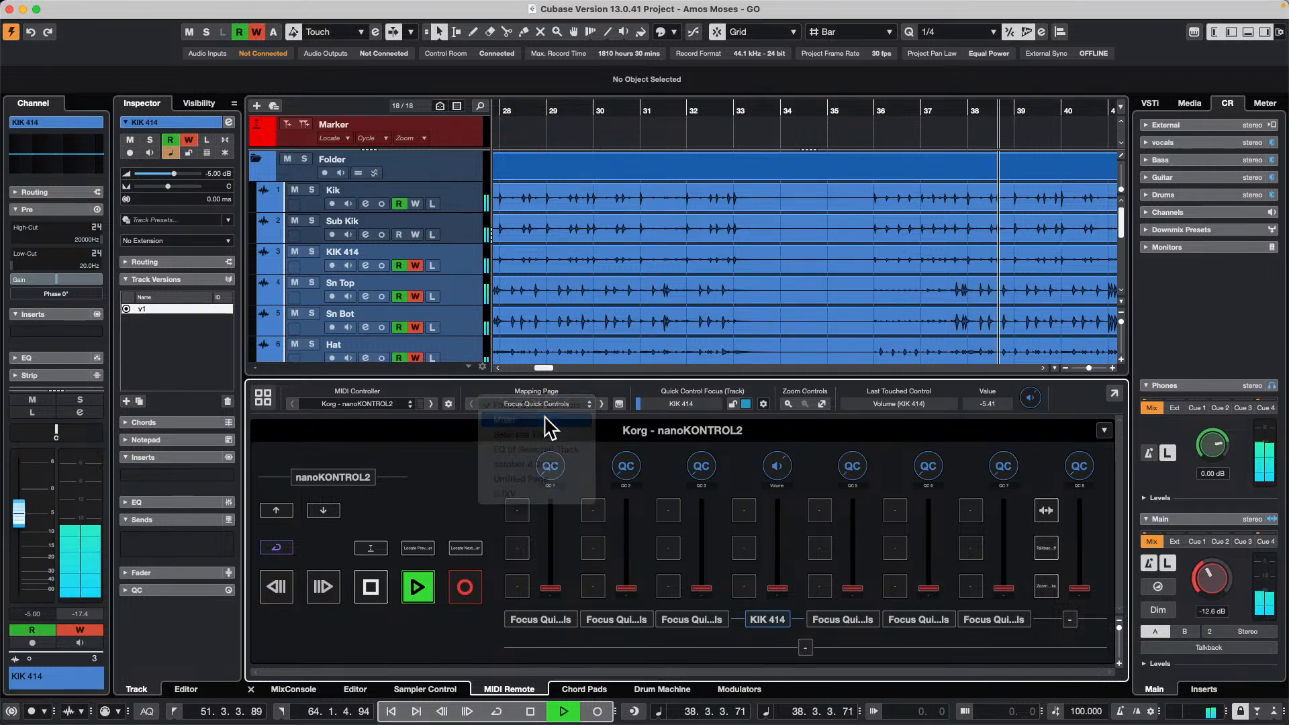
Restart playback from the project start and bring the MixConsole channels back into view
key(space)
key(period)
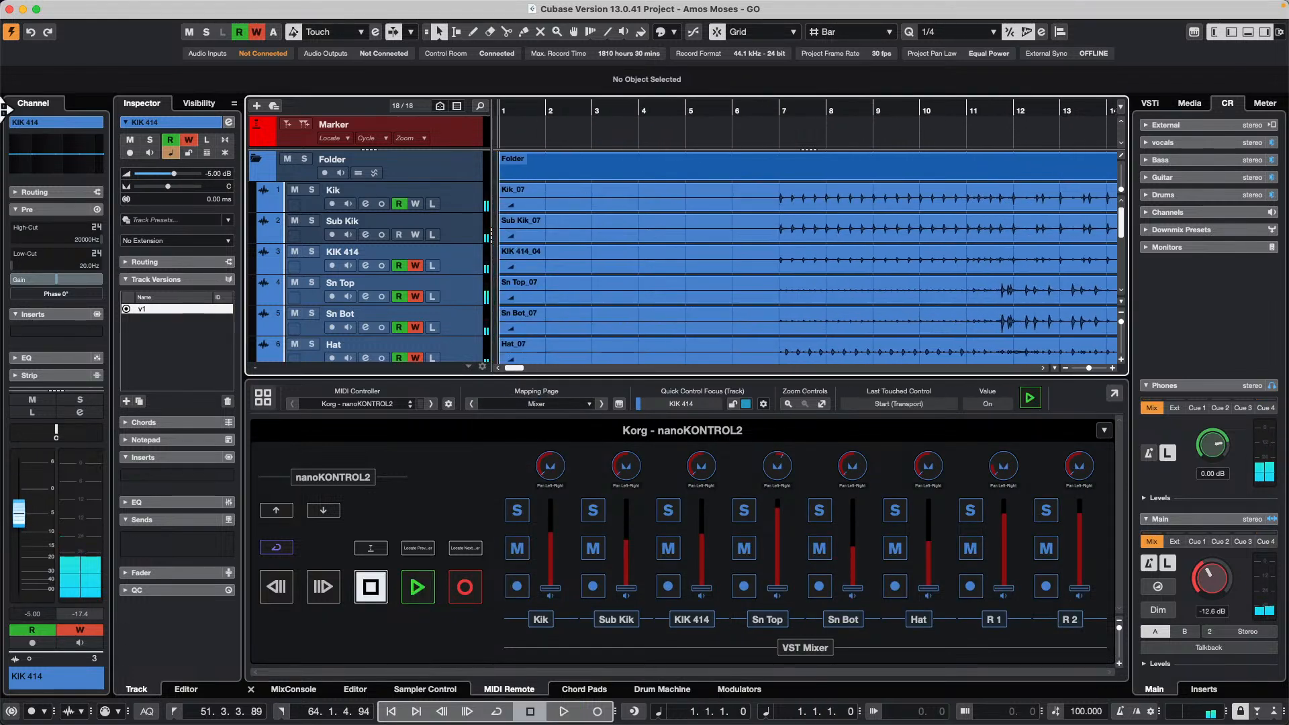
key(space)
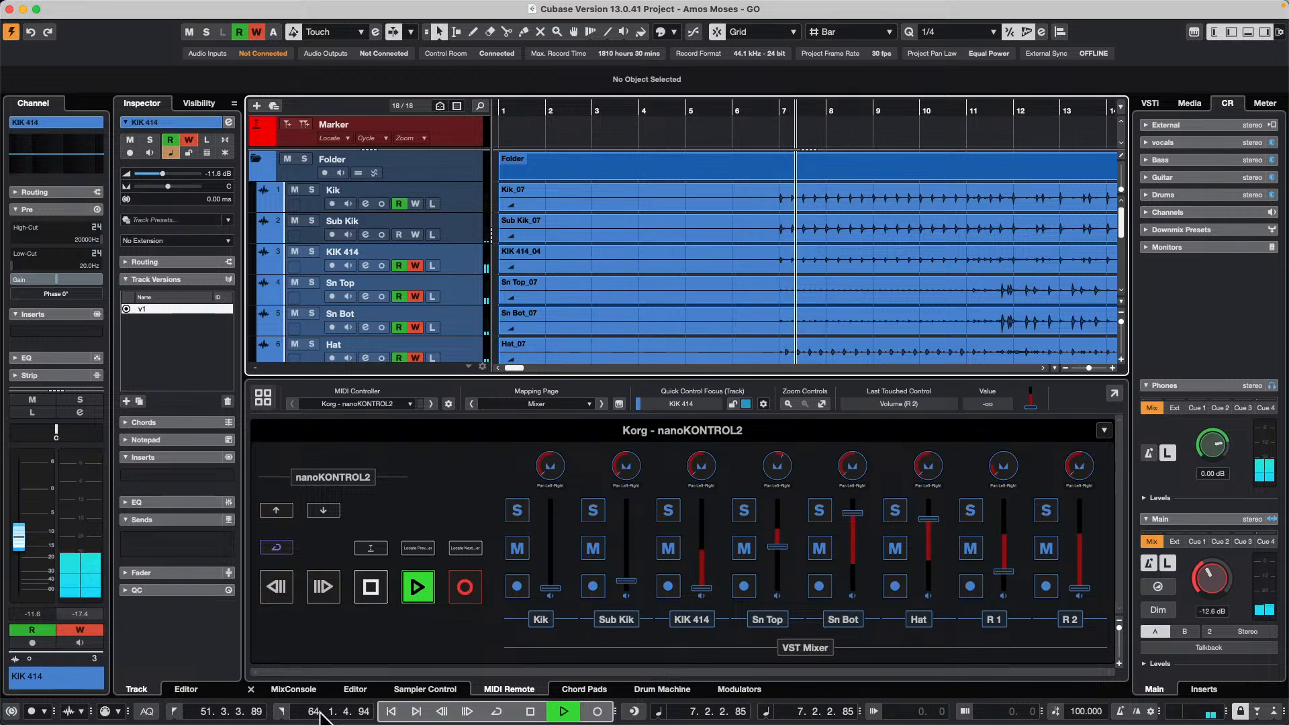
click(288, 689)
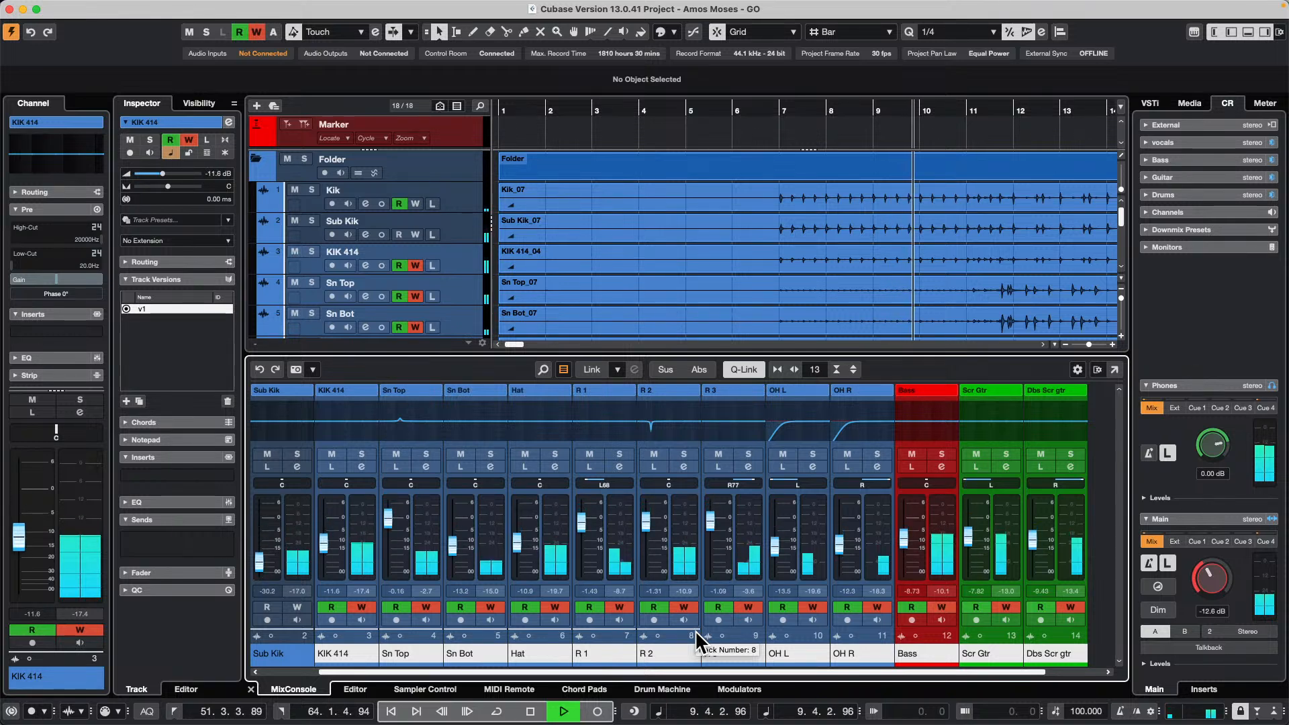
Turn off Q-Link, rewind slightly during playback, and stop the transport at about bar 19
click(741, 373)
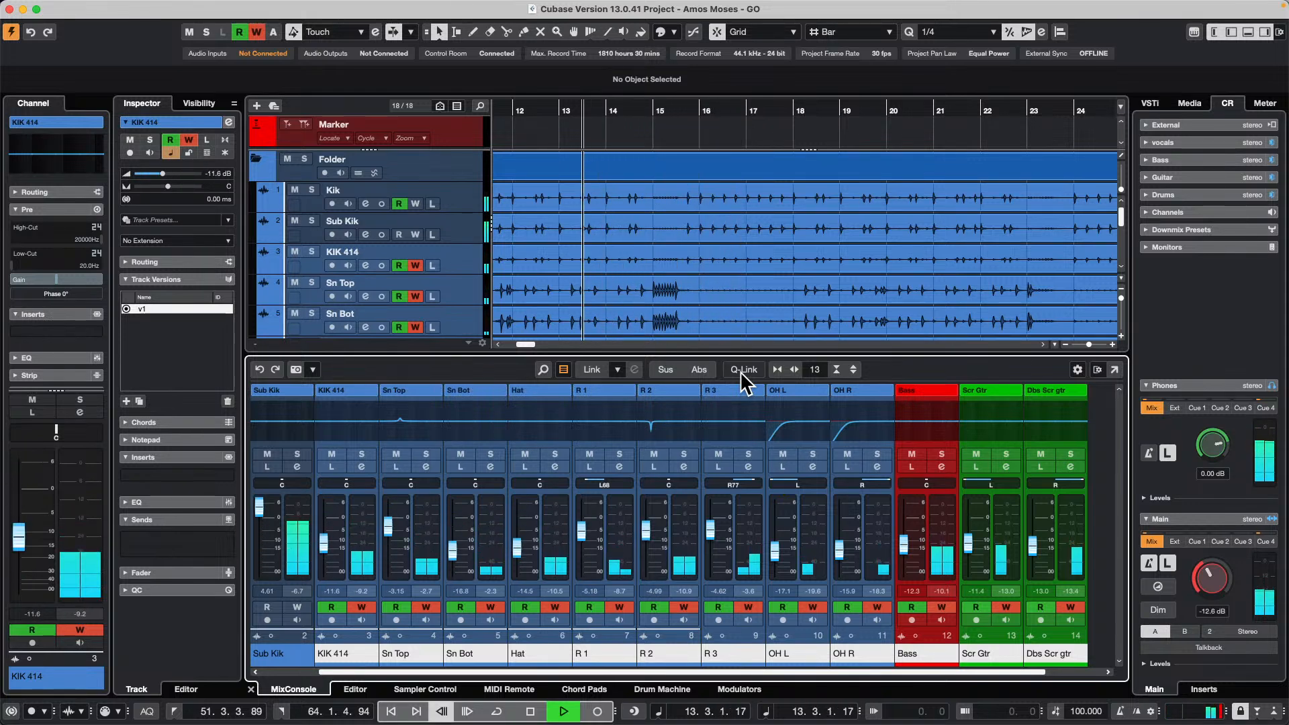
key(KP_Subtract)
key(KP_Subtract)
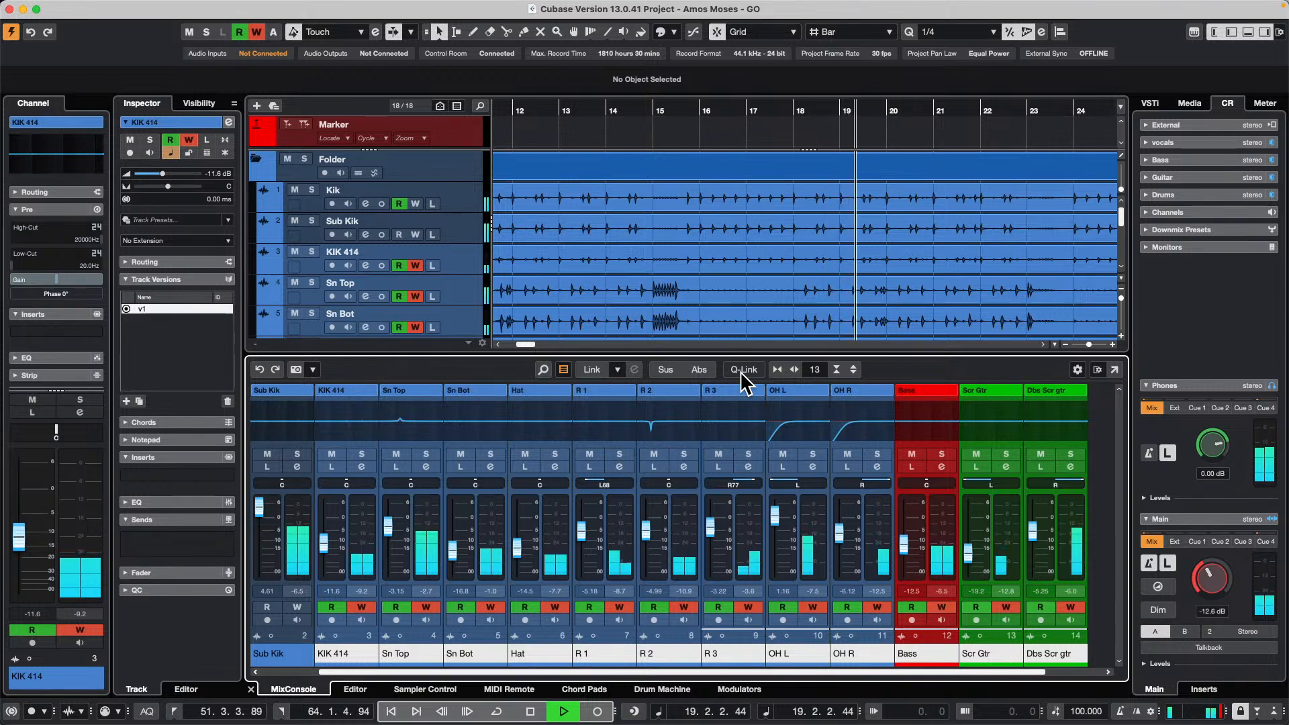
key(space)
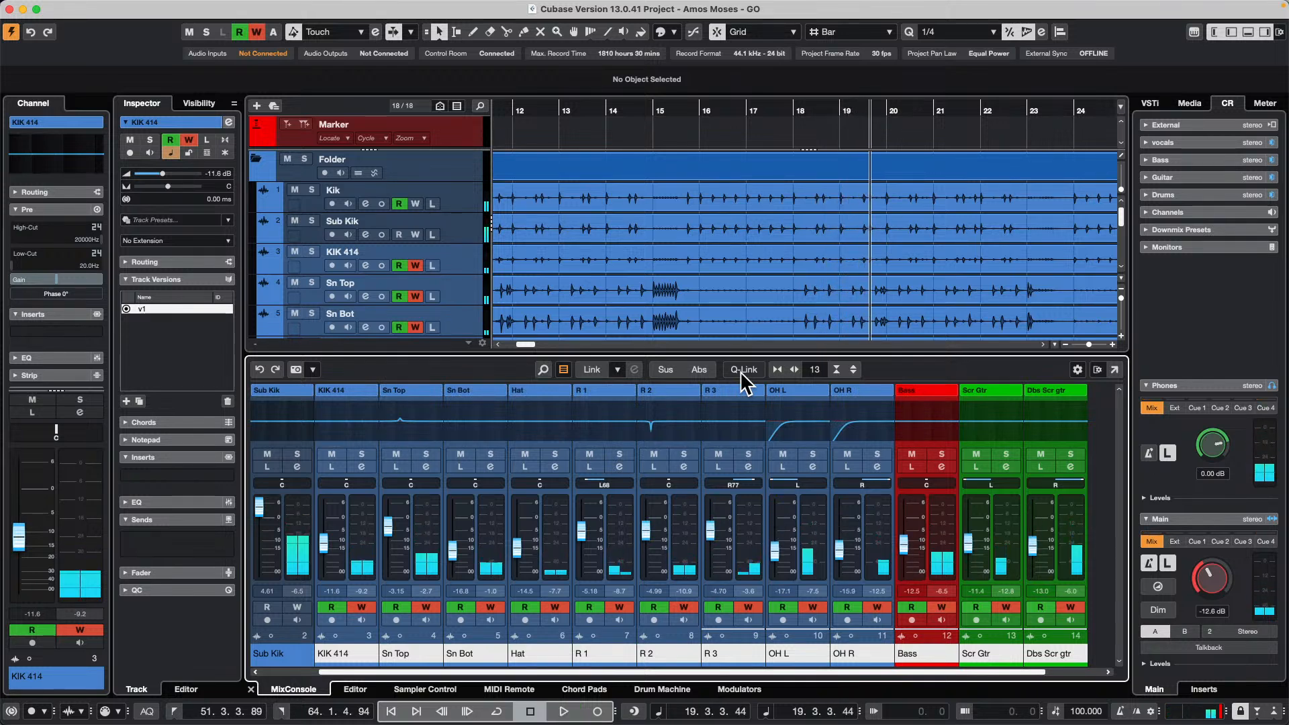
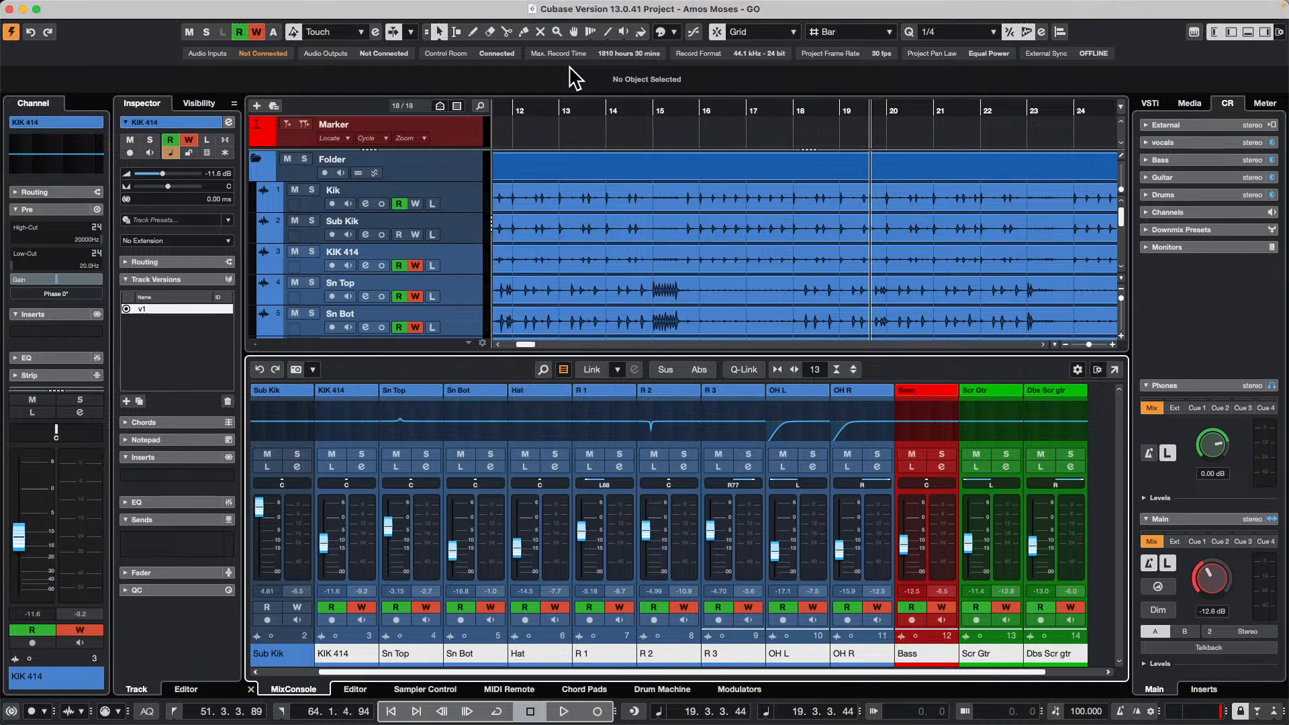
drag(538, 115, 385, 34)
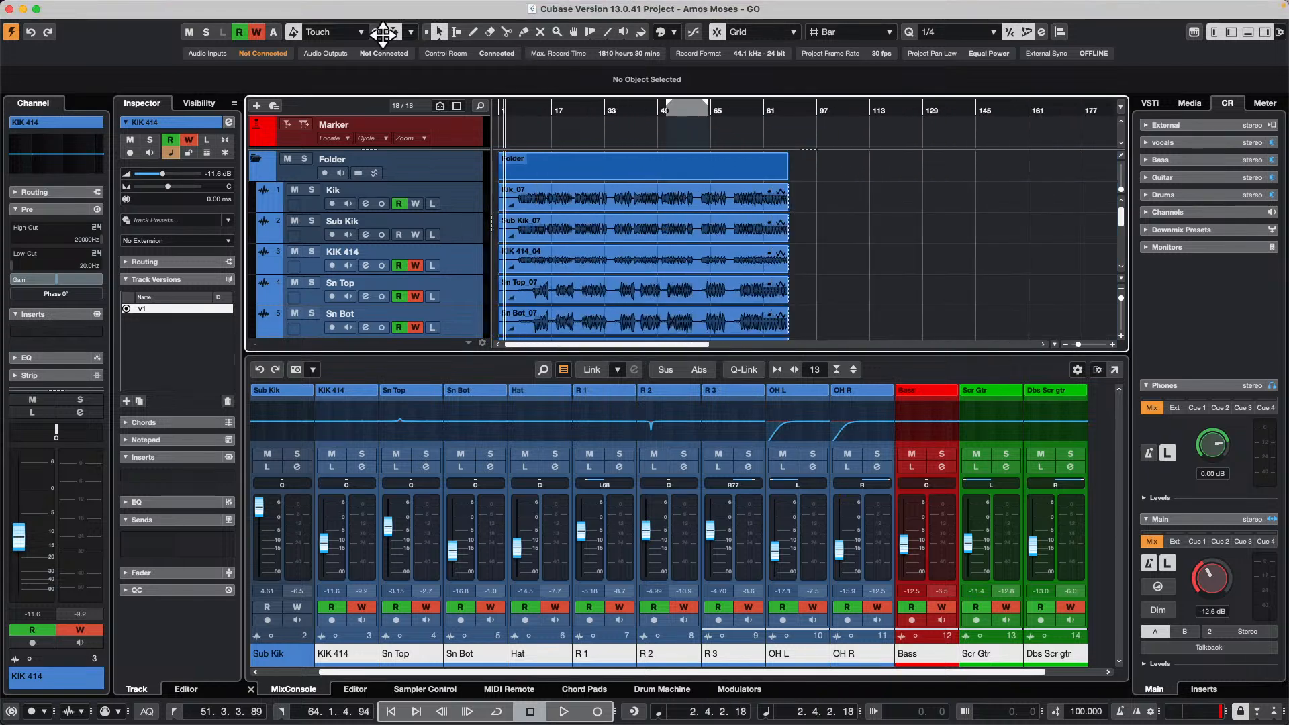
mouse_move(494, 6)
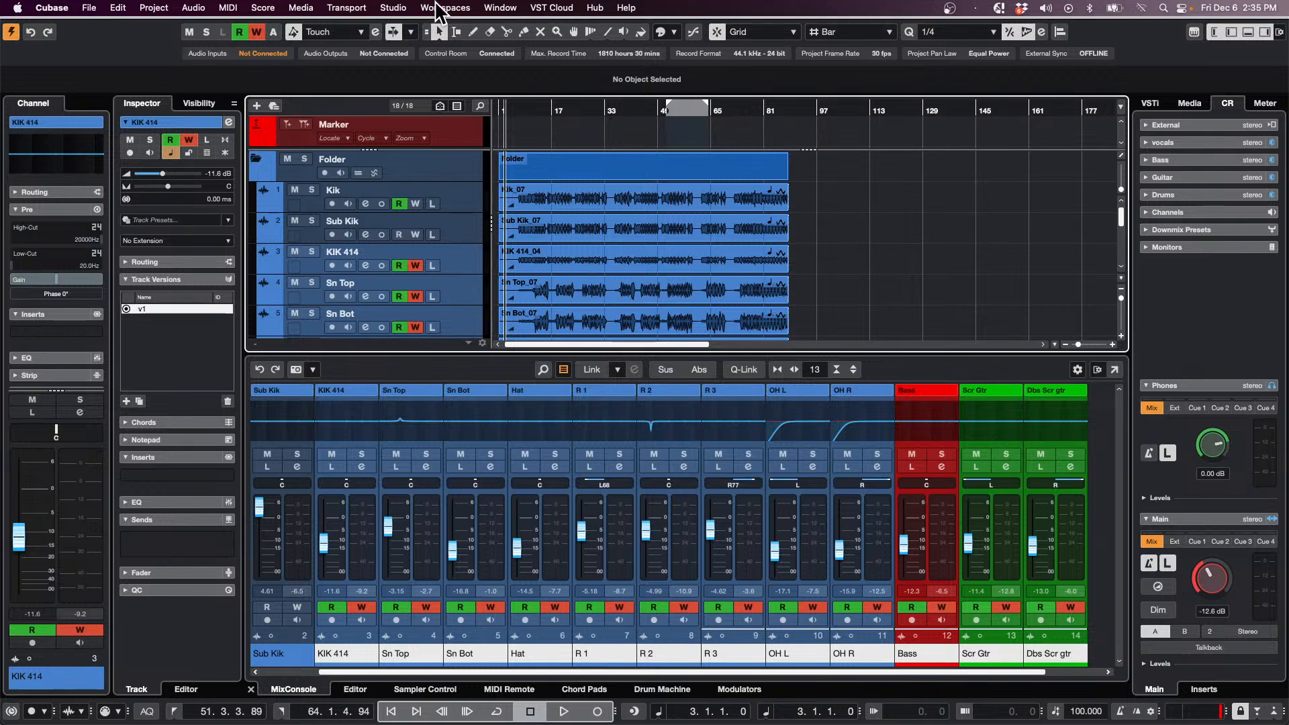
scroll(530, 255, down, 1)
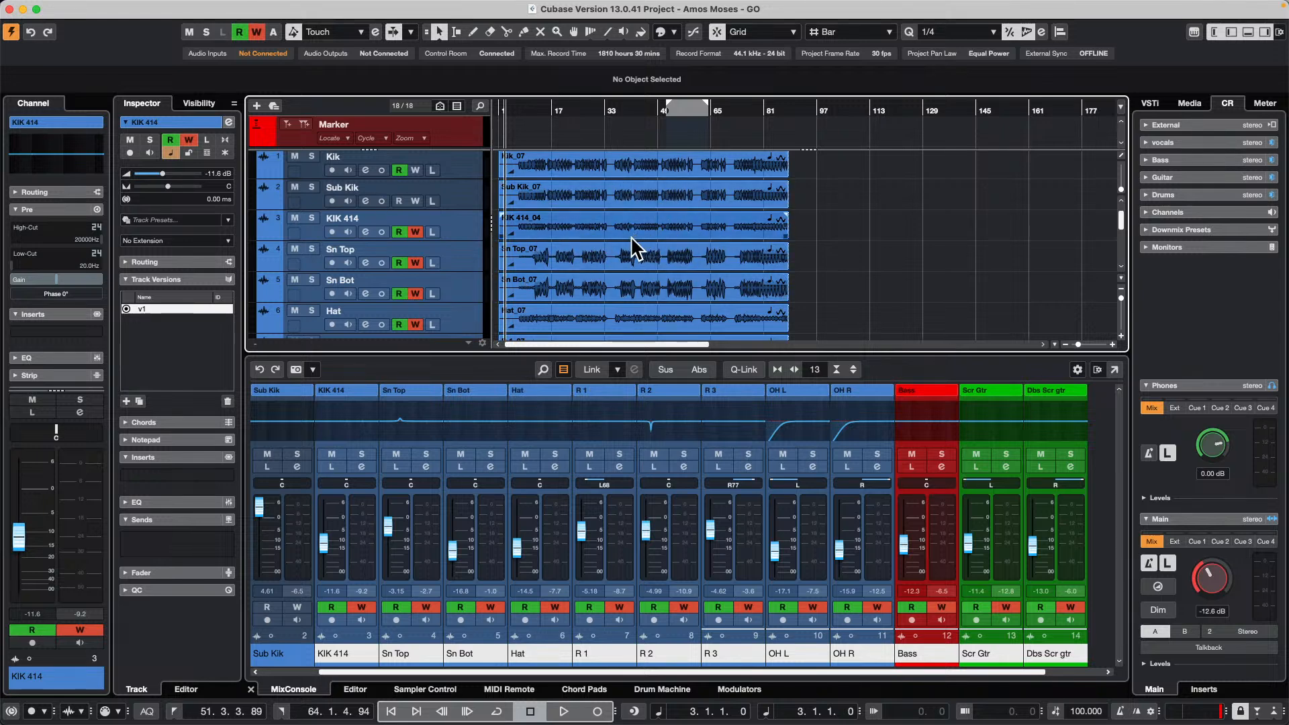
scroll(596, 175, up, 1)
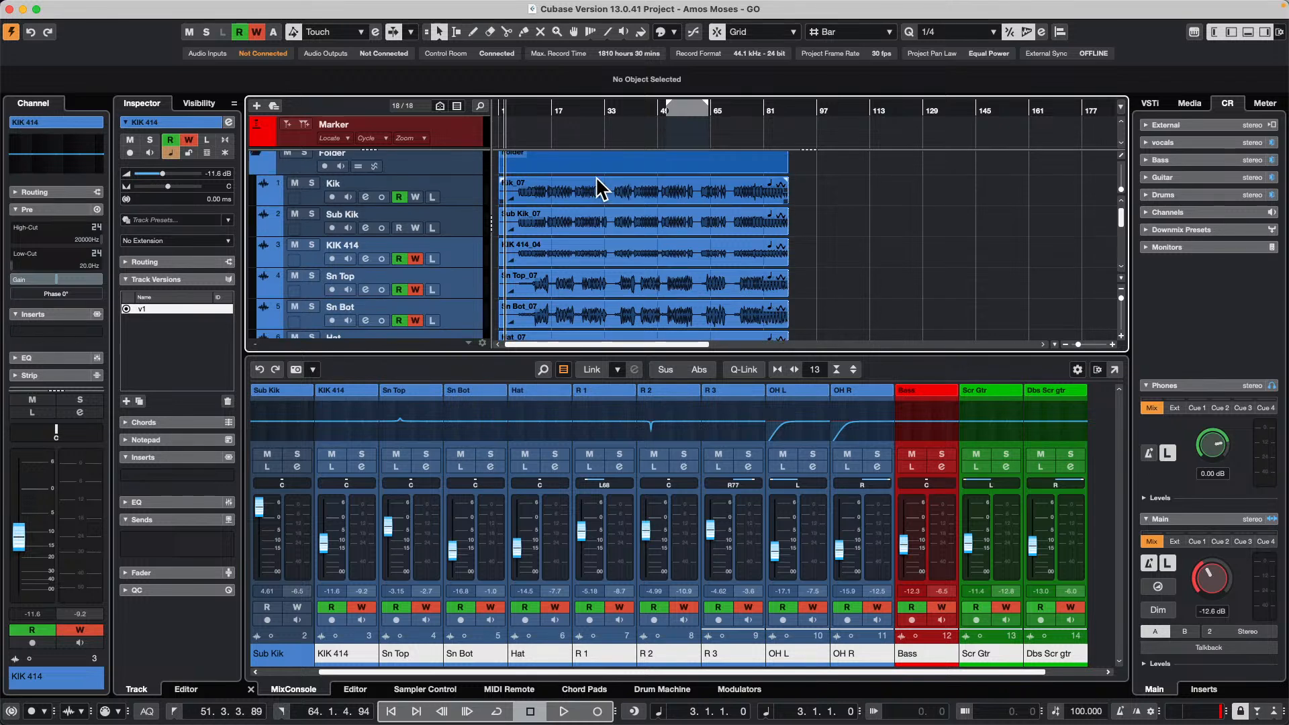
drag(574, 107, 576, 161)
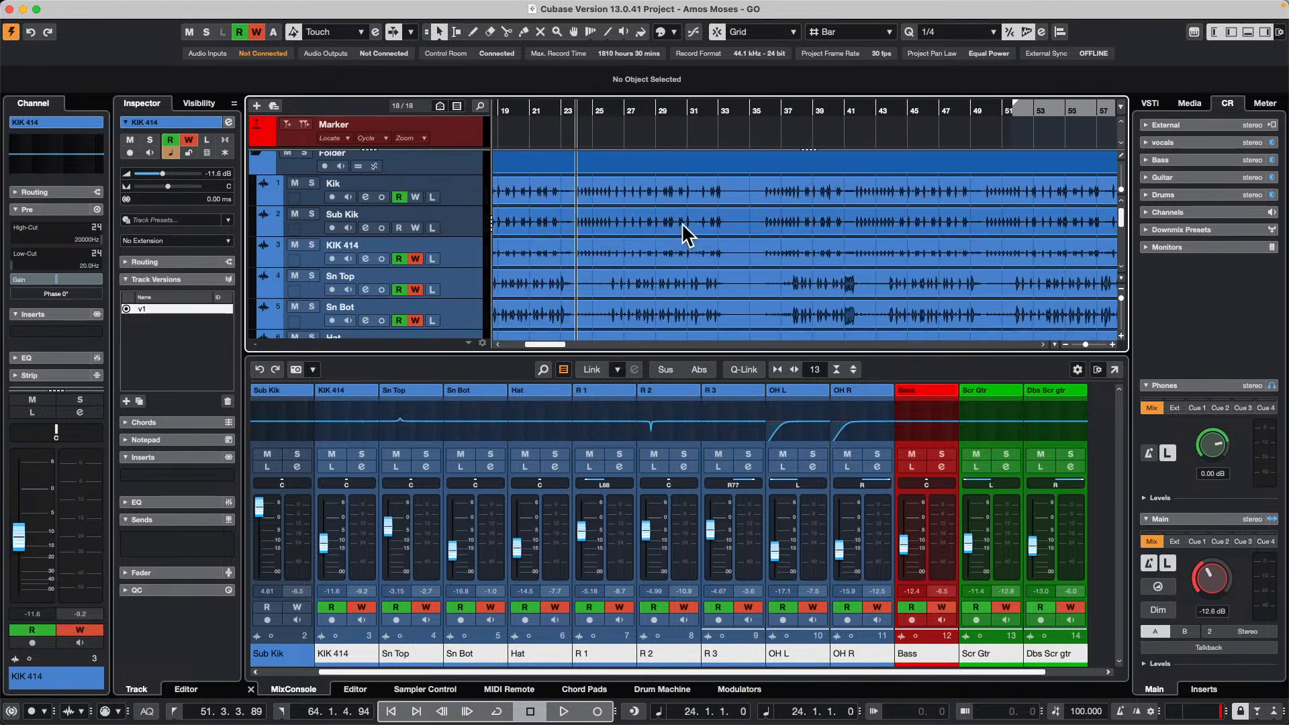
scroll(684, 234, down, 1)
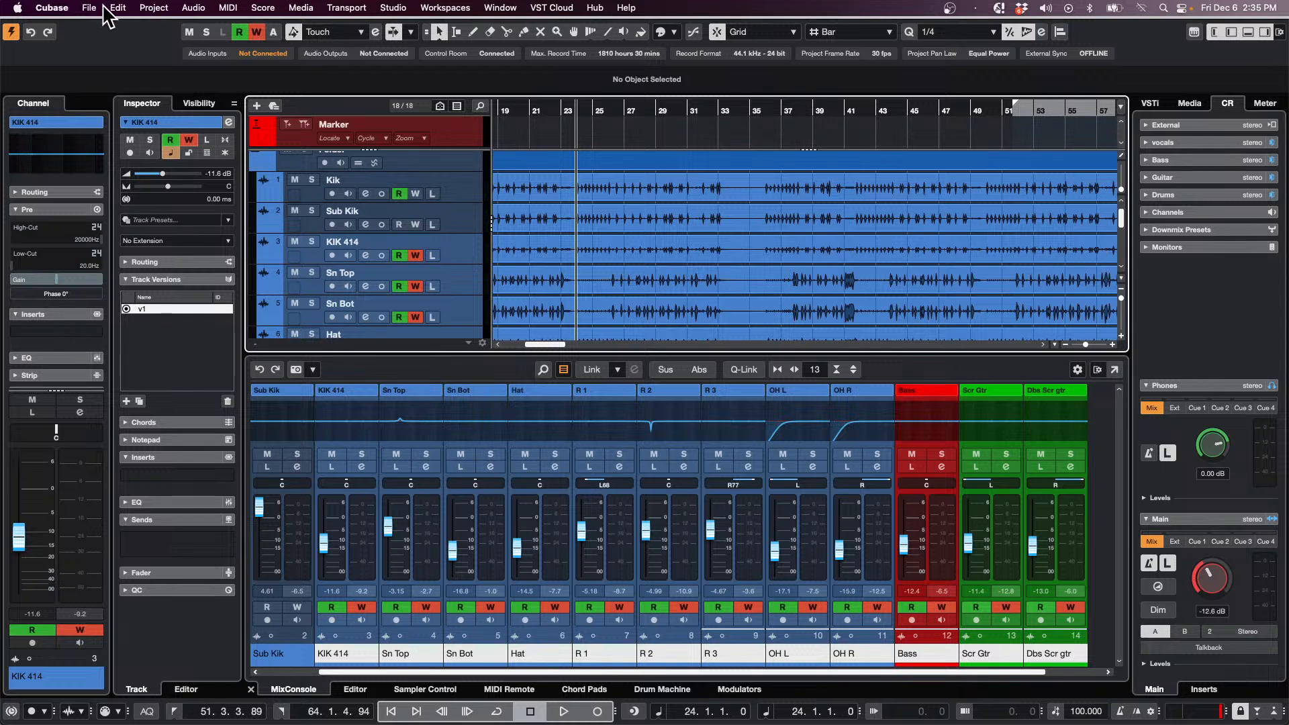
Open the recent project Feel Good c7.cpr, activate it, and accept the missing plug-in and missing ports dialogs
click(108, 8)
mouse_move(91, 8)
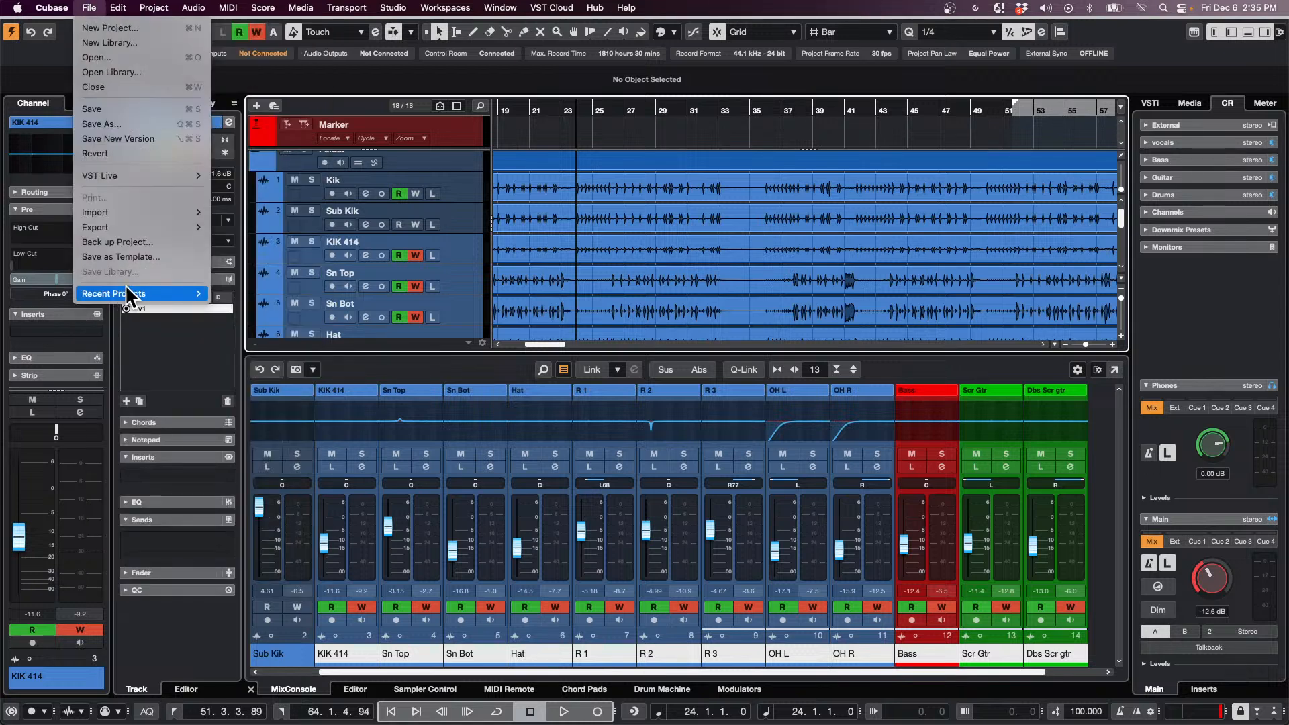
mouse_move(135, 293)
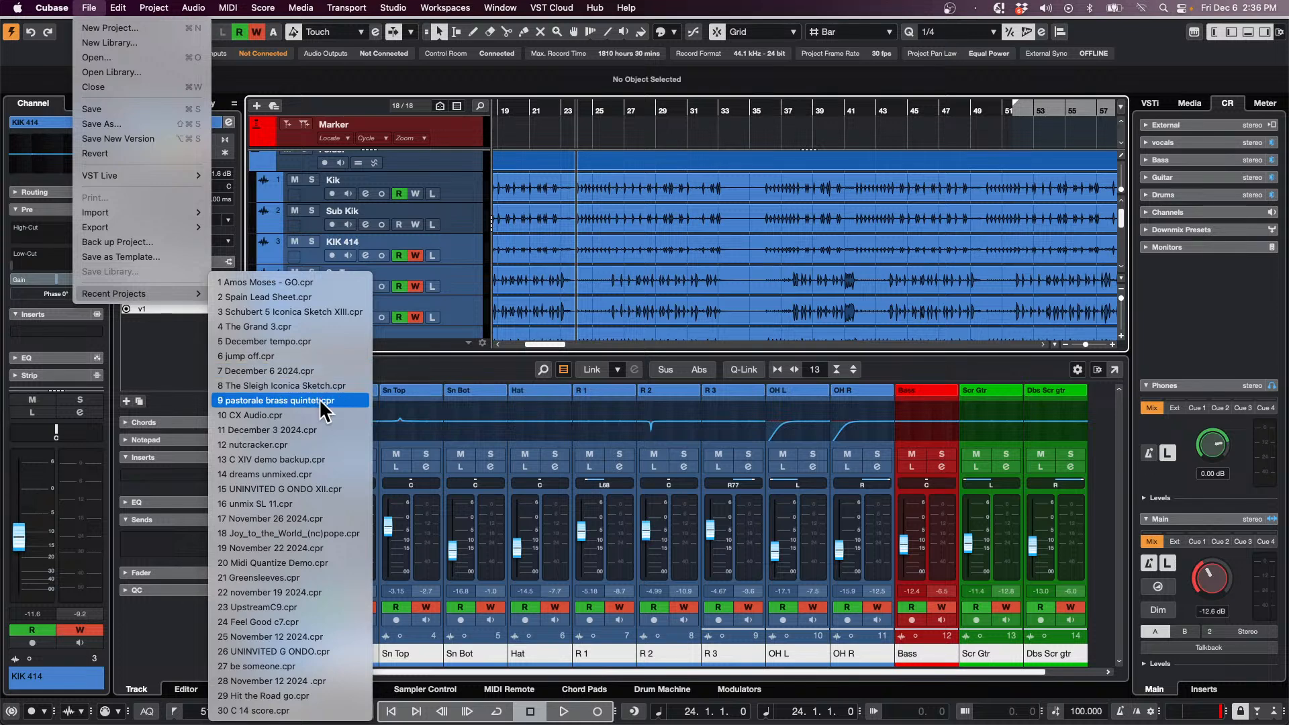
click(316, 622)
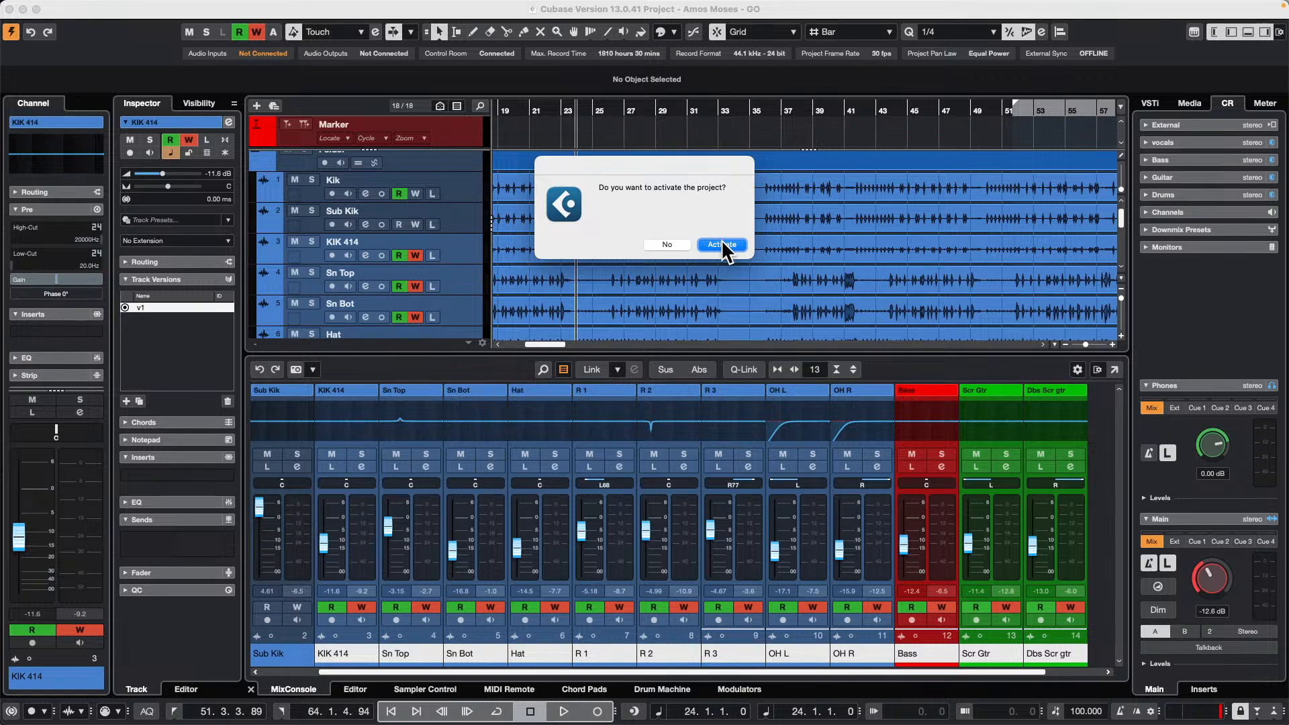
click(722, 243)
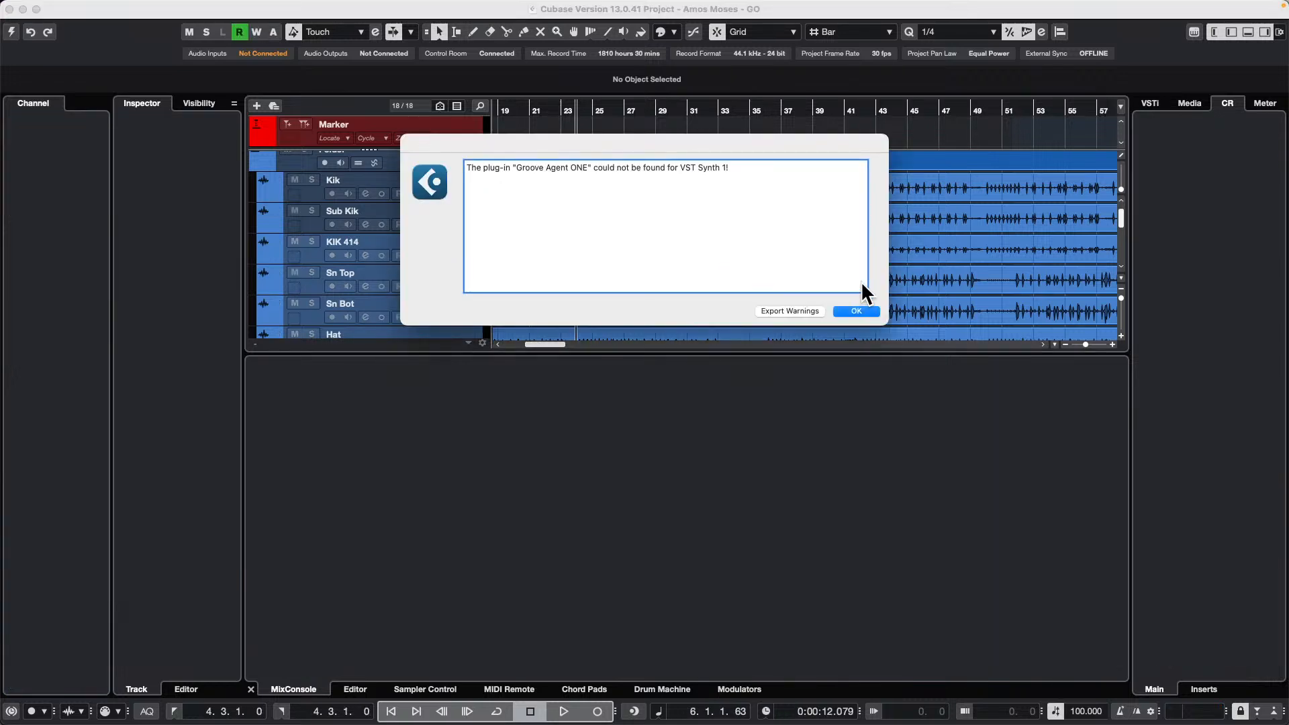
click(857, 313)
click(814, 371)
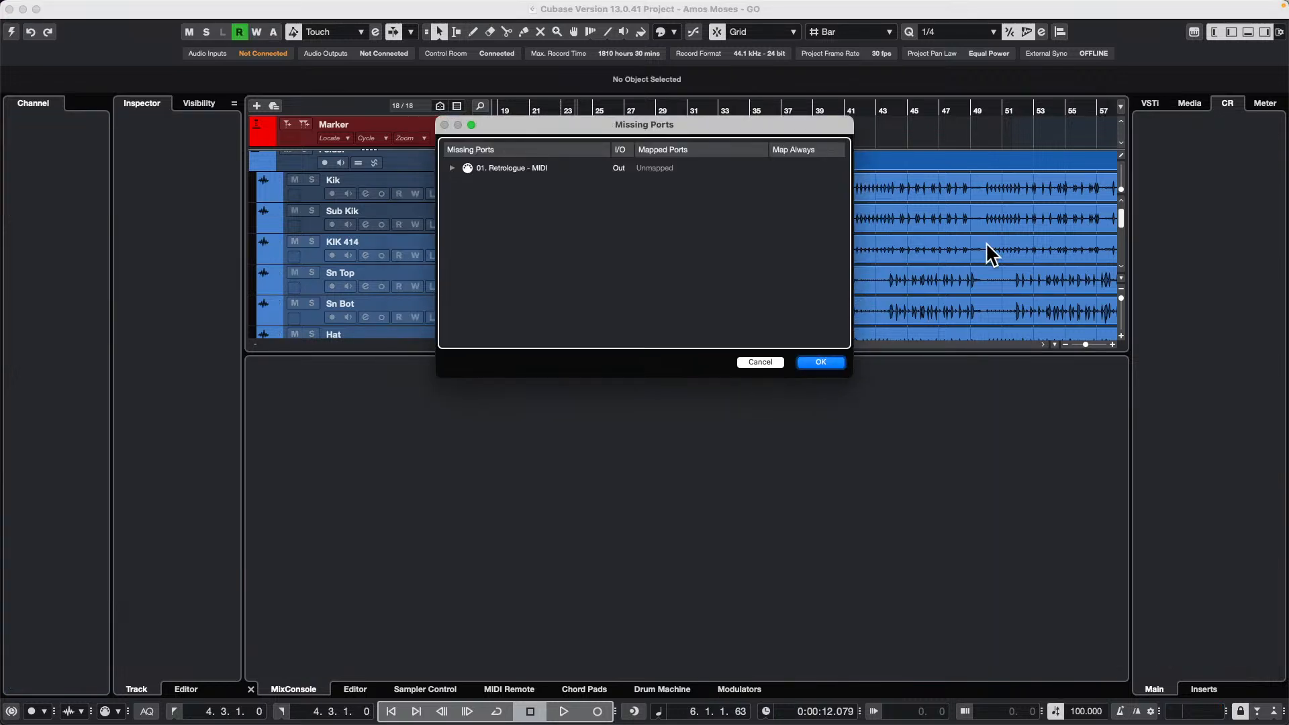
click(833, 363)
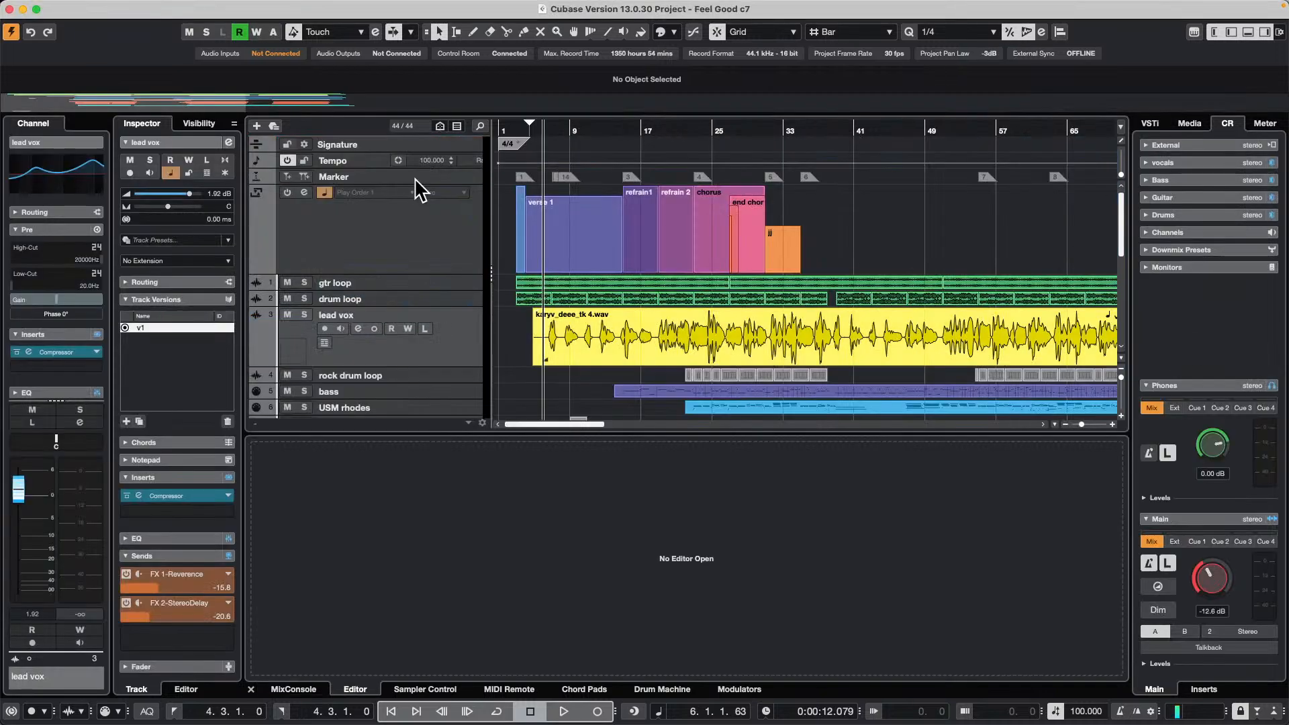
Place the project cursor at bar 20 and start playback
scroll(584, 224, down, 5)
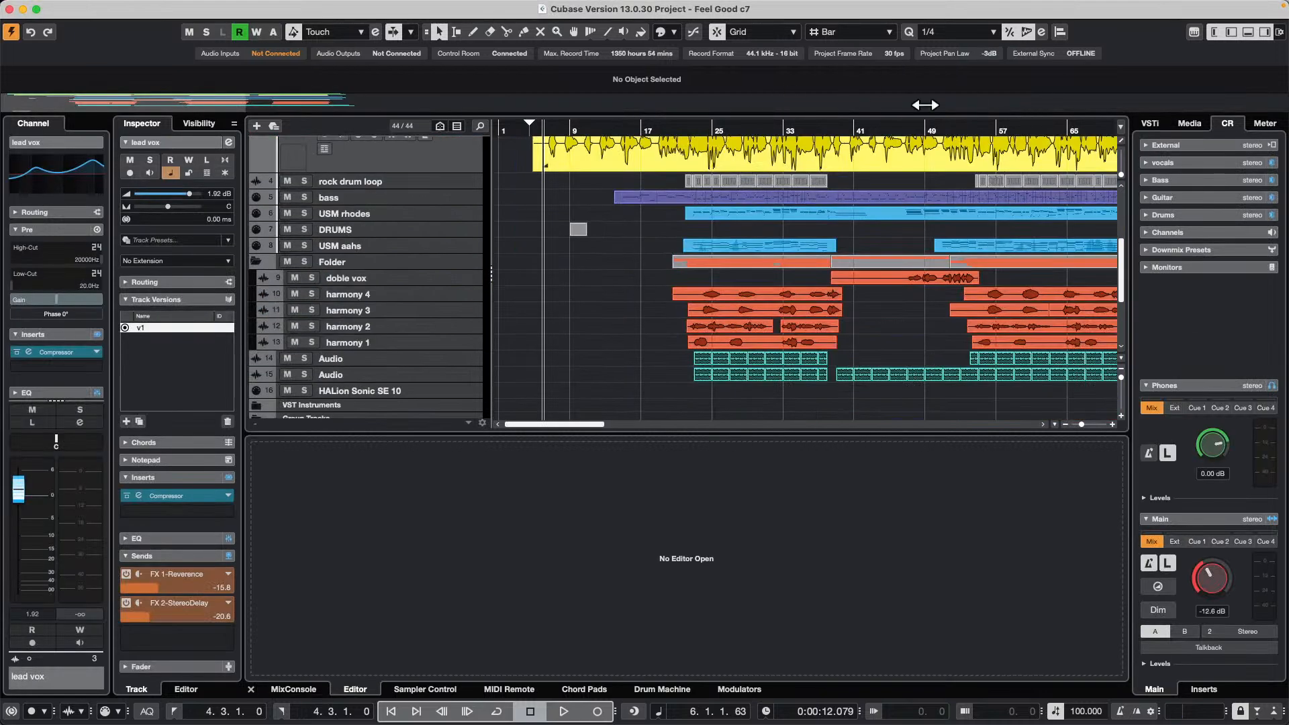
click(667, 125)
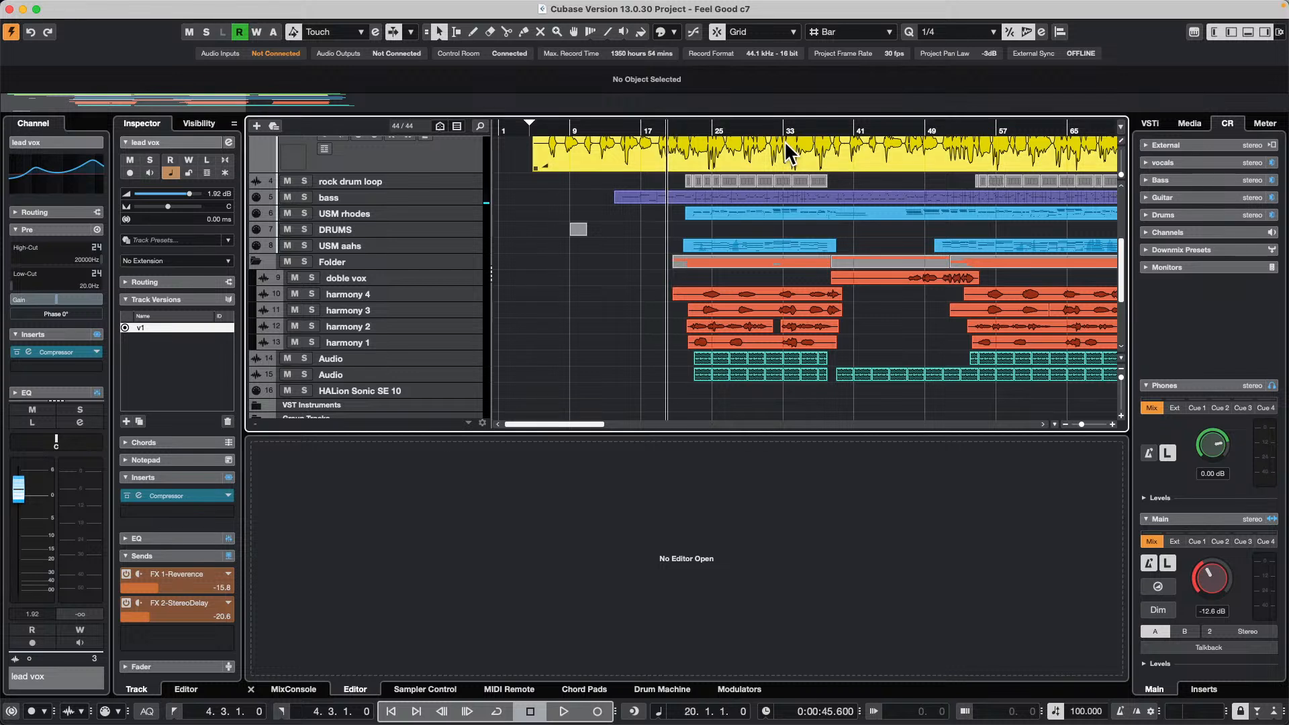
key(space)
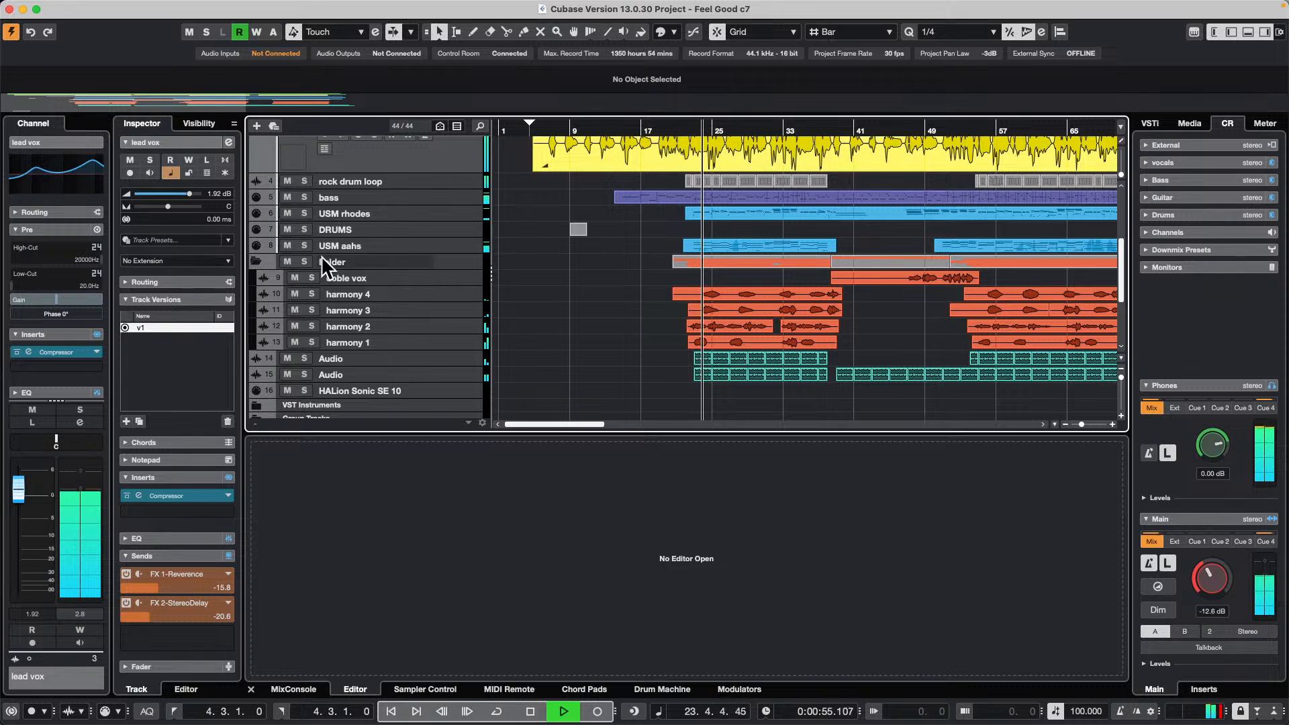
Solo the vocal harmony folder, rock drum loop and drum loop tracks during playback, and stop the transport
click(304, 261)
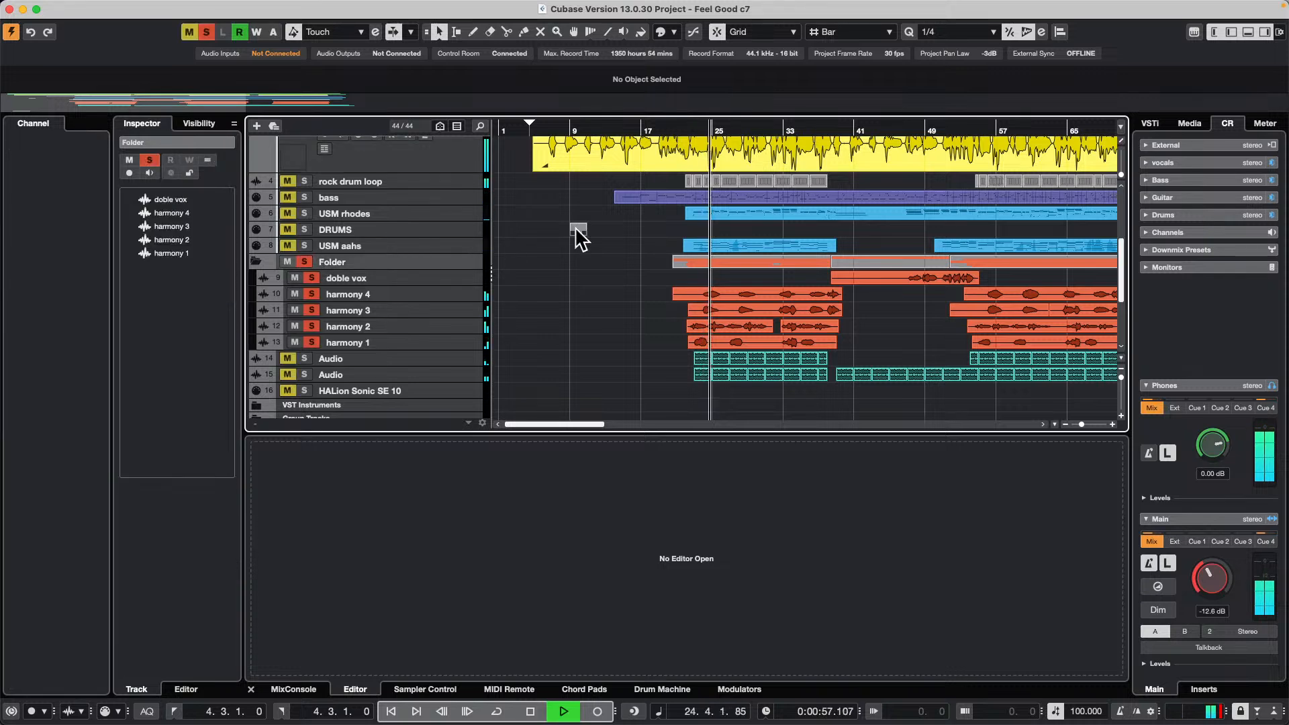
scroll(425, 223, up, 3)
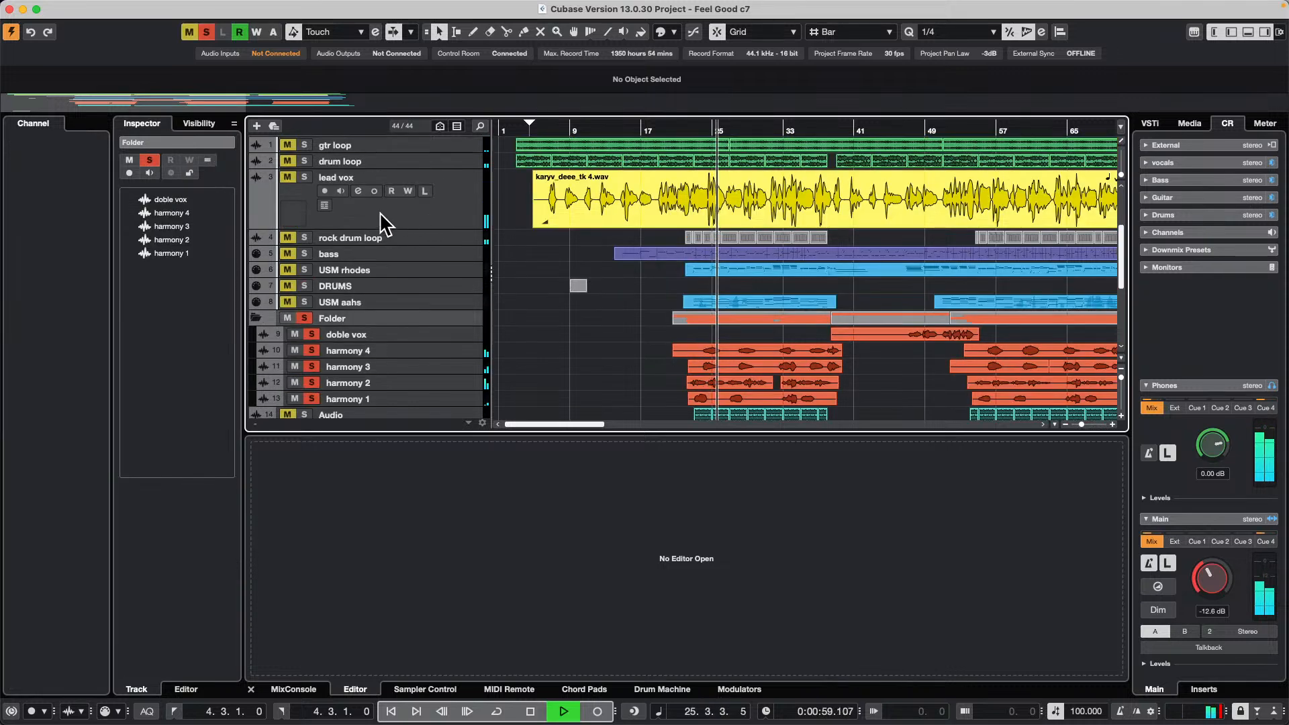
click(304, 238)
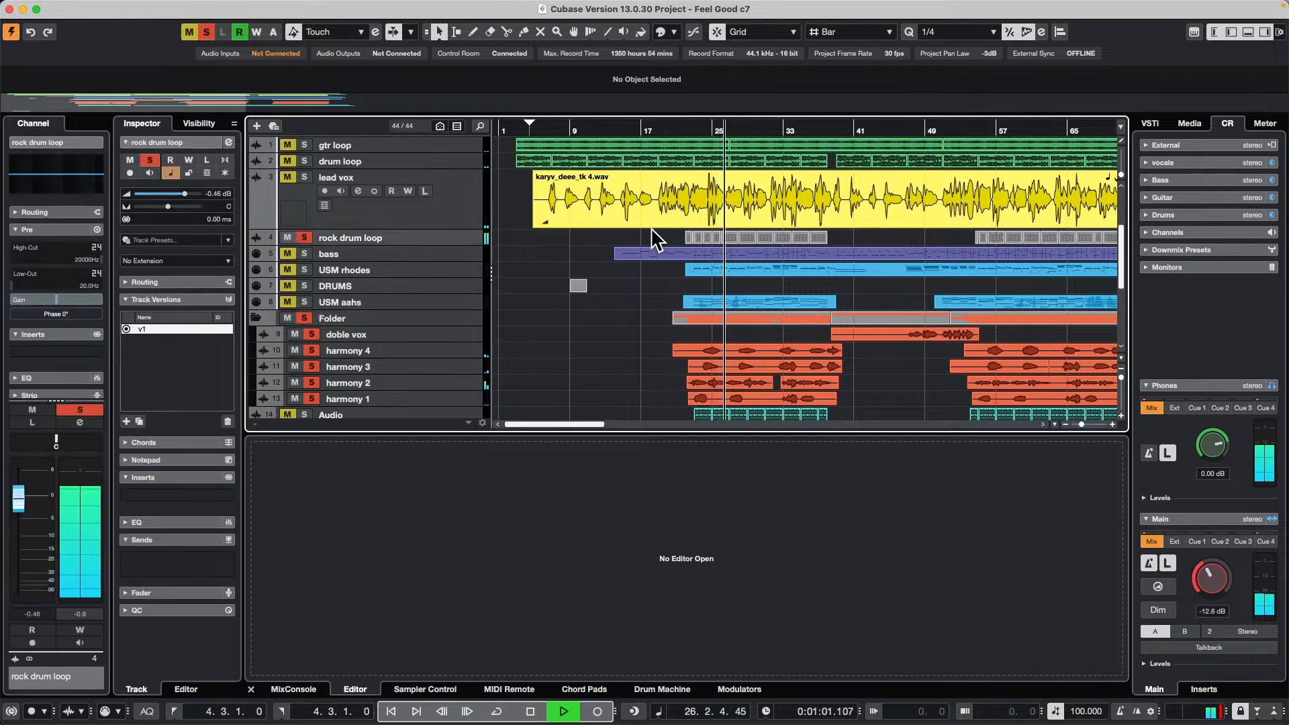
click(304, 161)
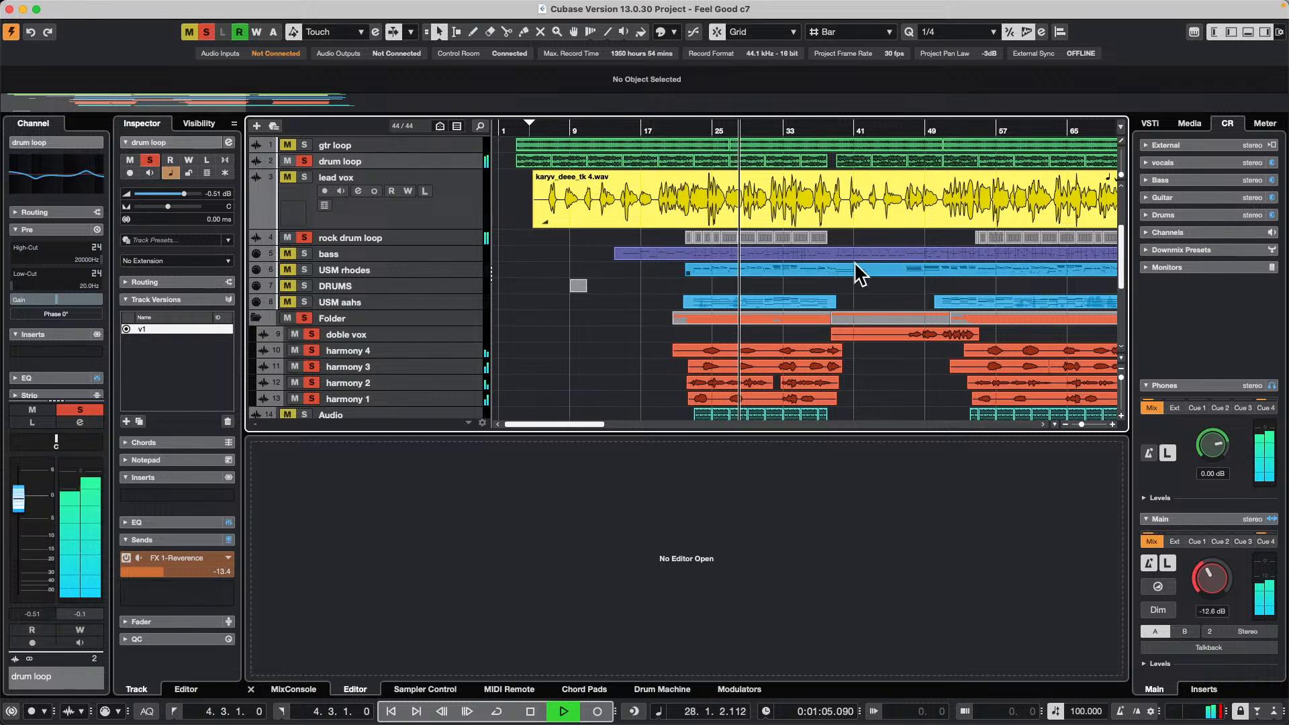
key(space)
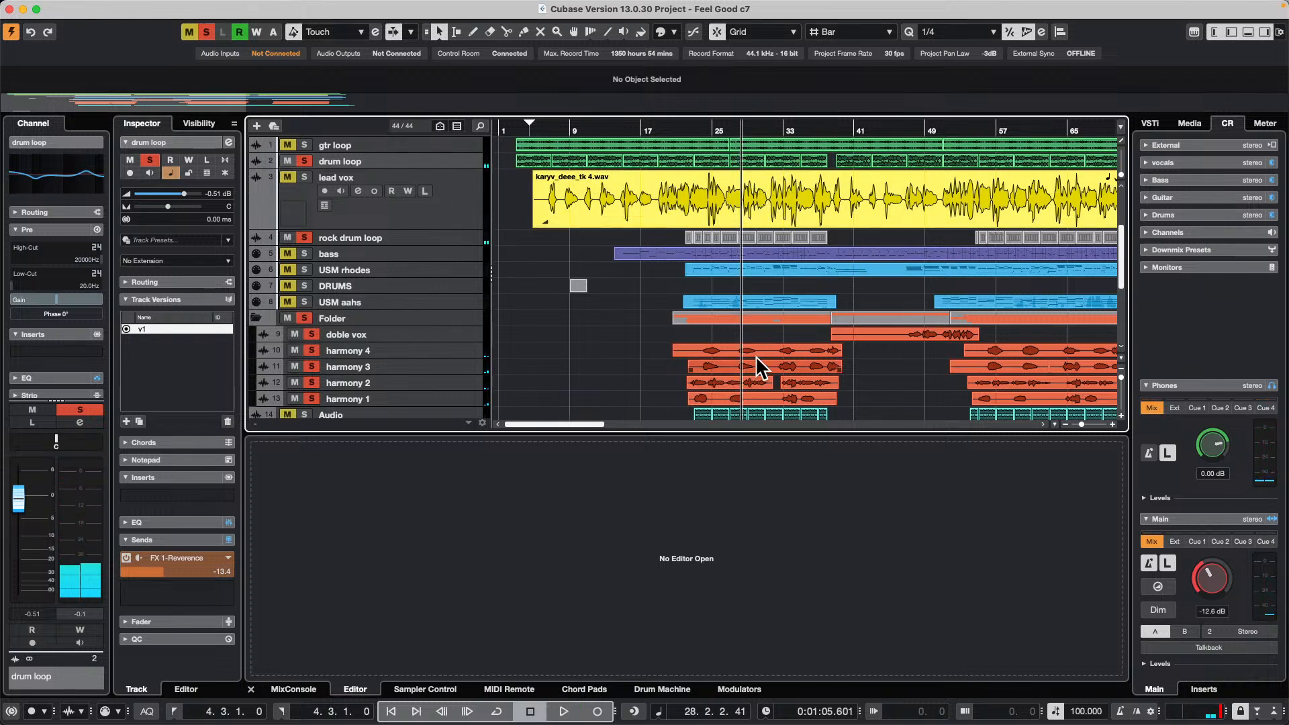
Enlarge the harmony track heights for the first vocal section and hide the lower zone
scroll(759, 291, down, 3)
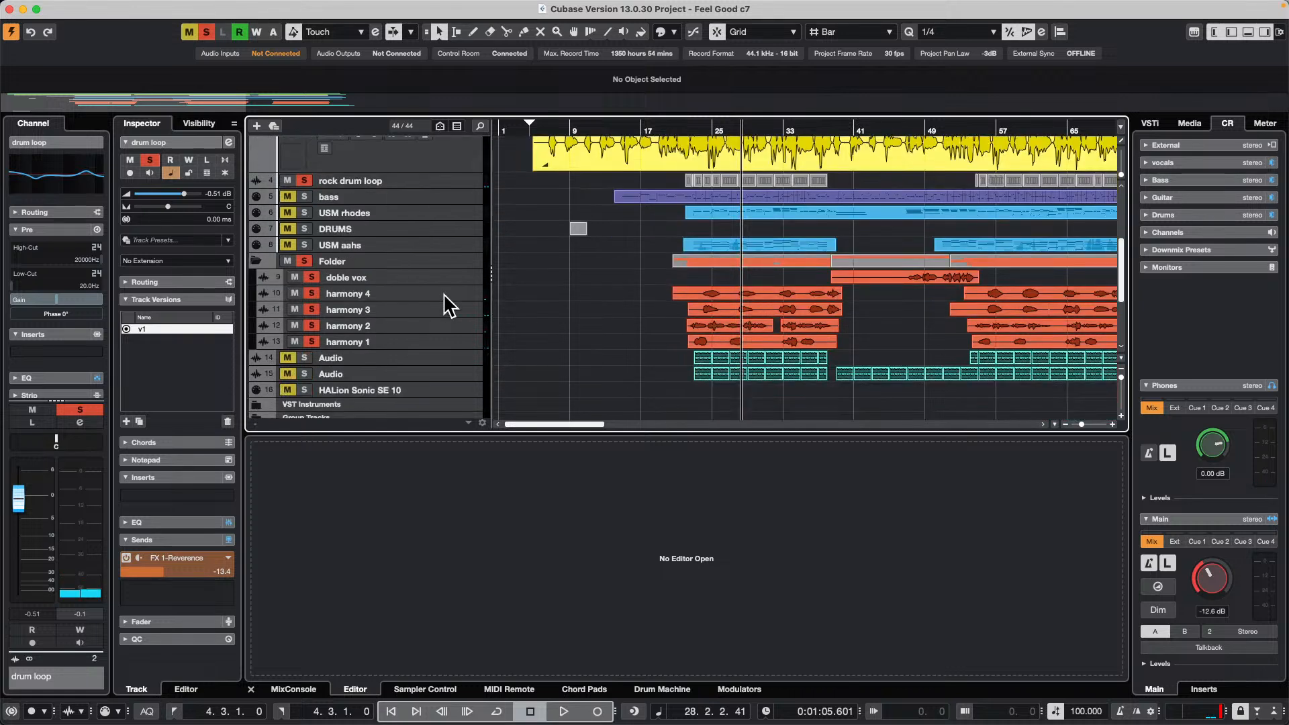
drag(675, 271, 772, 346)
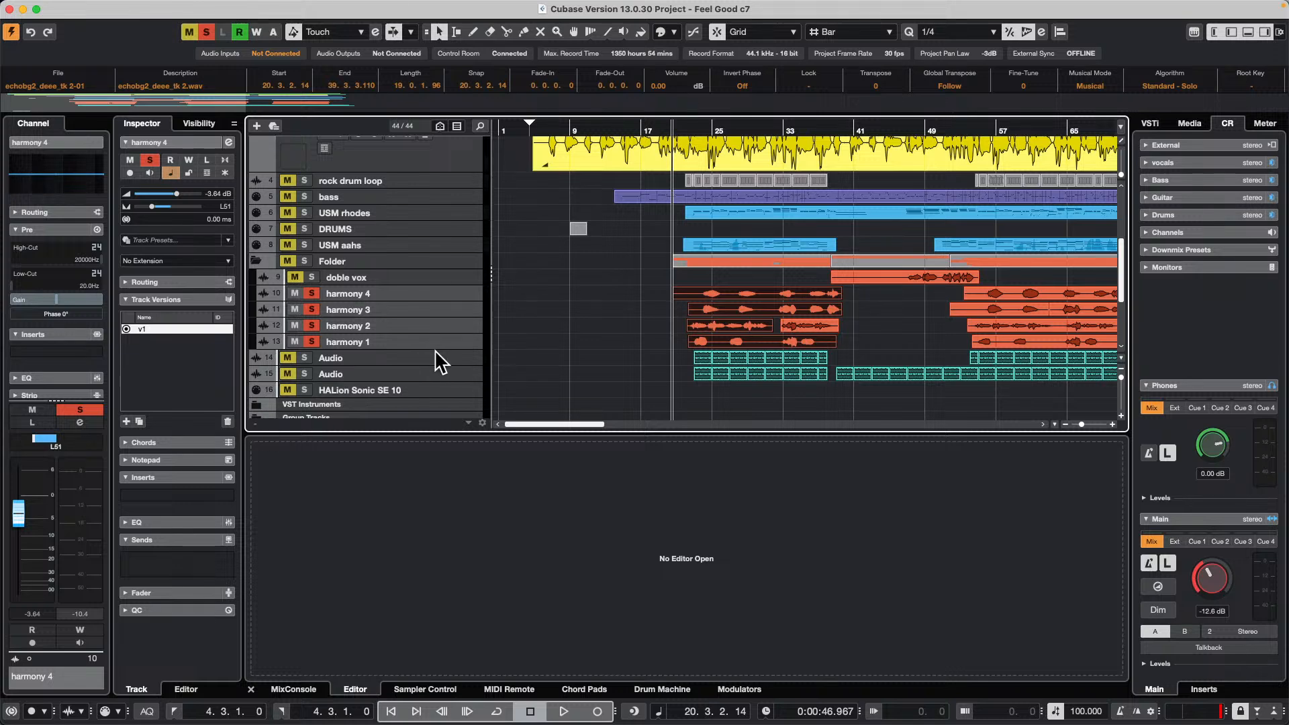
drag(440, 348, 435, 371)
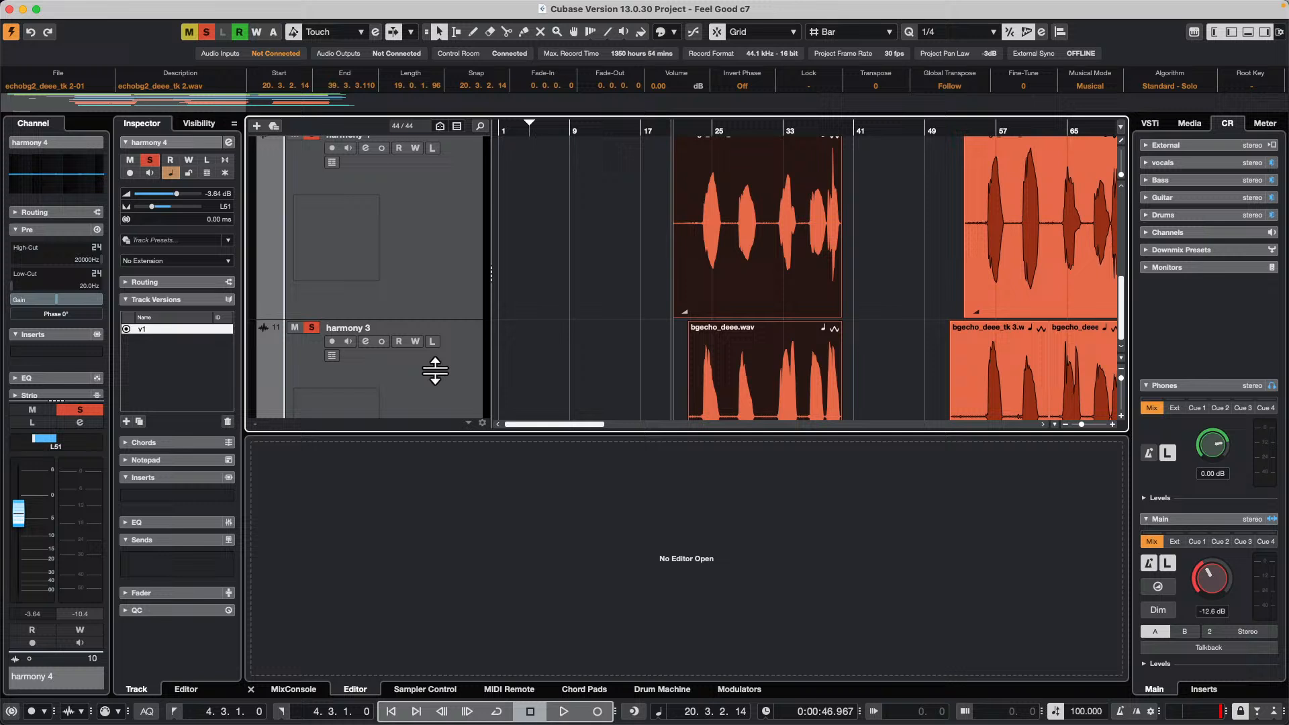
click(443, 319)
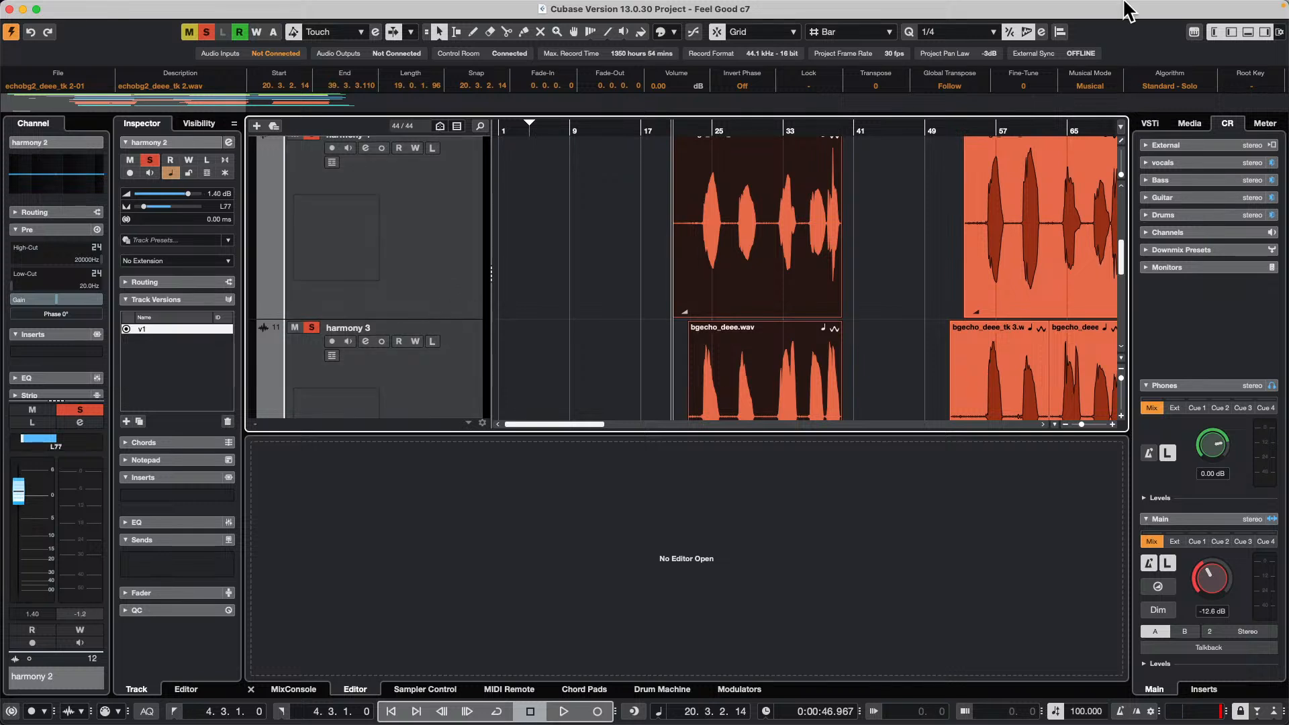
mouse_move(1128, 1)
click(1246, 32)
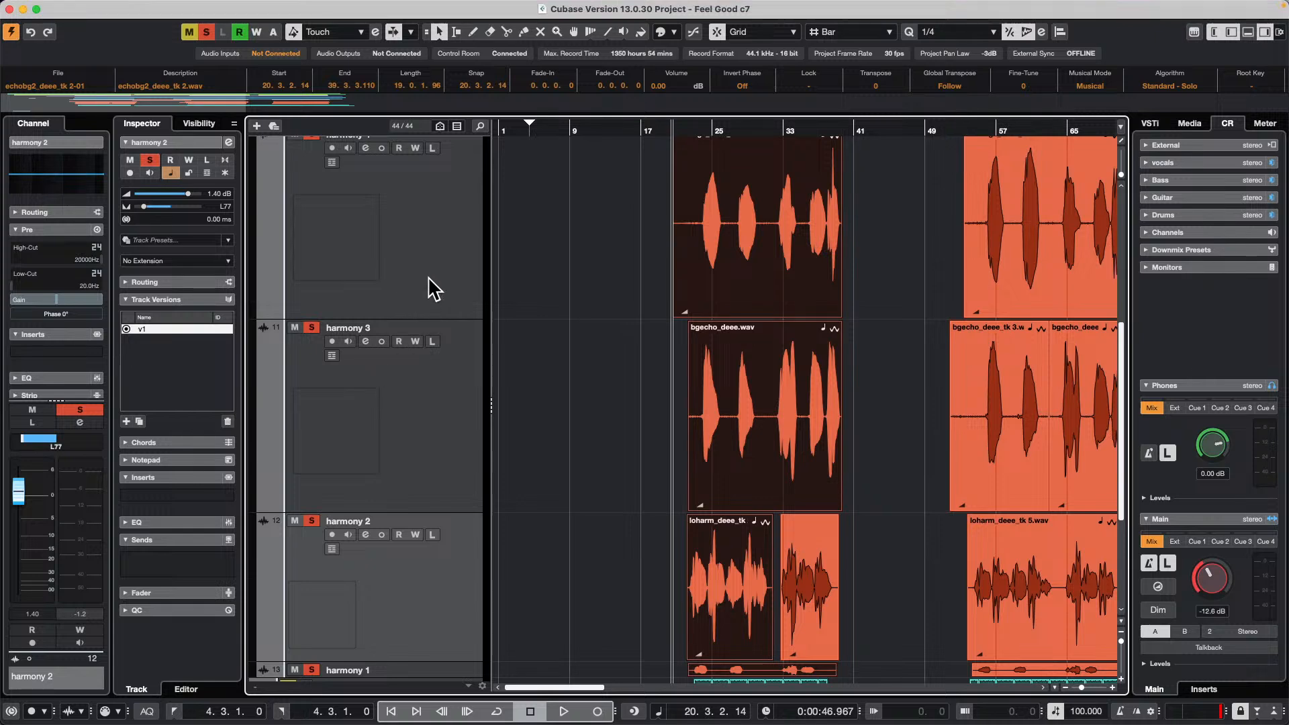
drag(428, 319, 430, 277)
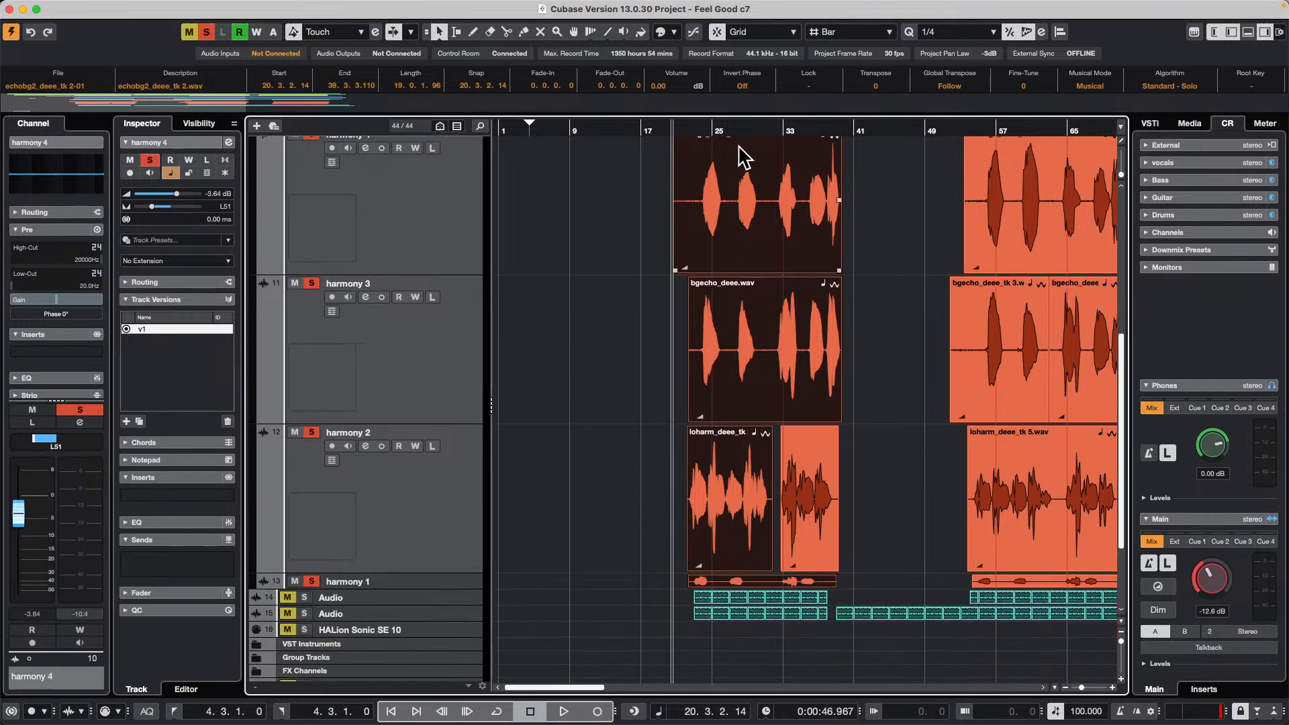
Select only the first events on the harmony 4 and harmony 3 tracks
drag(735, 134, 758, 265)
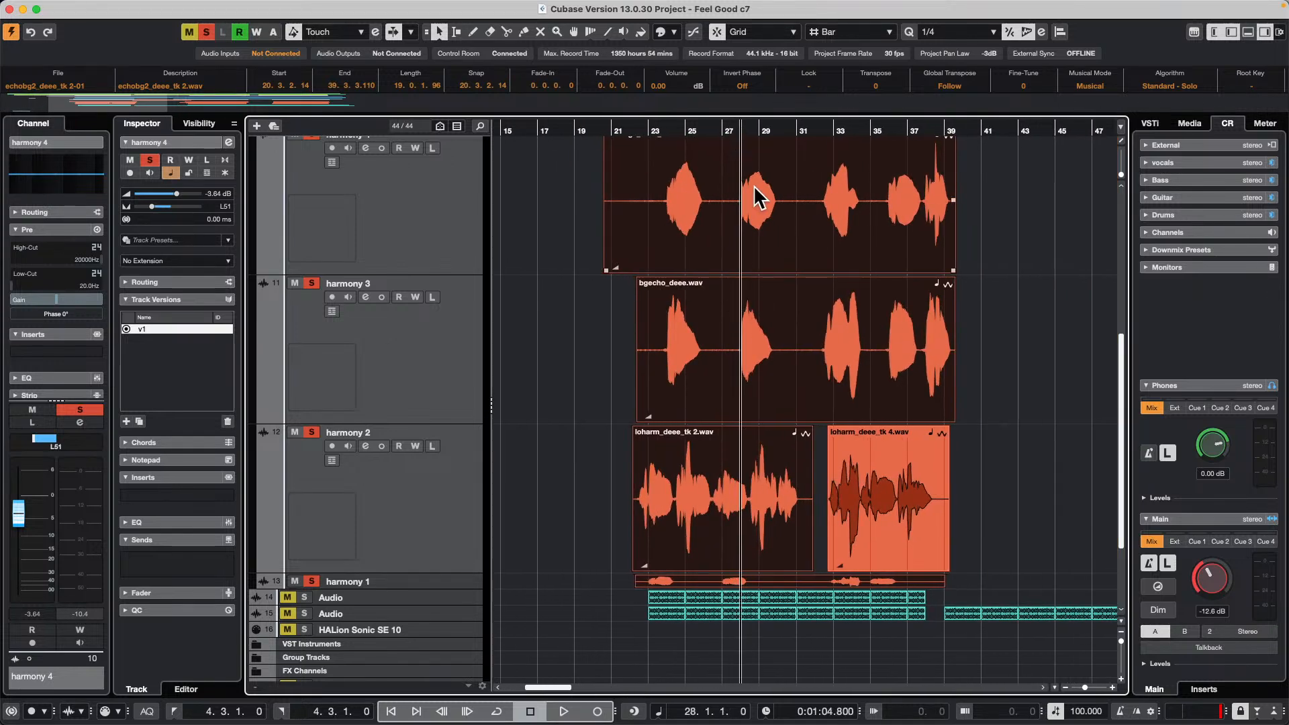
key(super+a)
mouse_move(1061, 203)
mouse_down()
mouse_move(650, 418)
mouse_move(584, 386)
mouse_up()
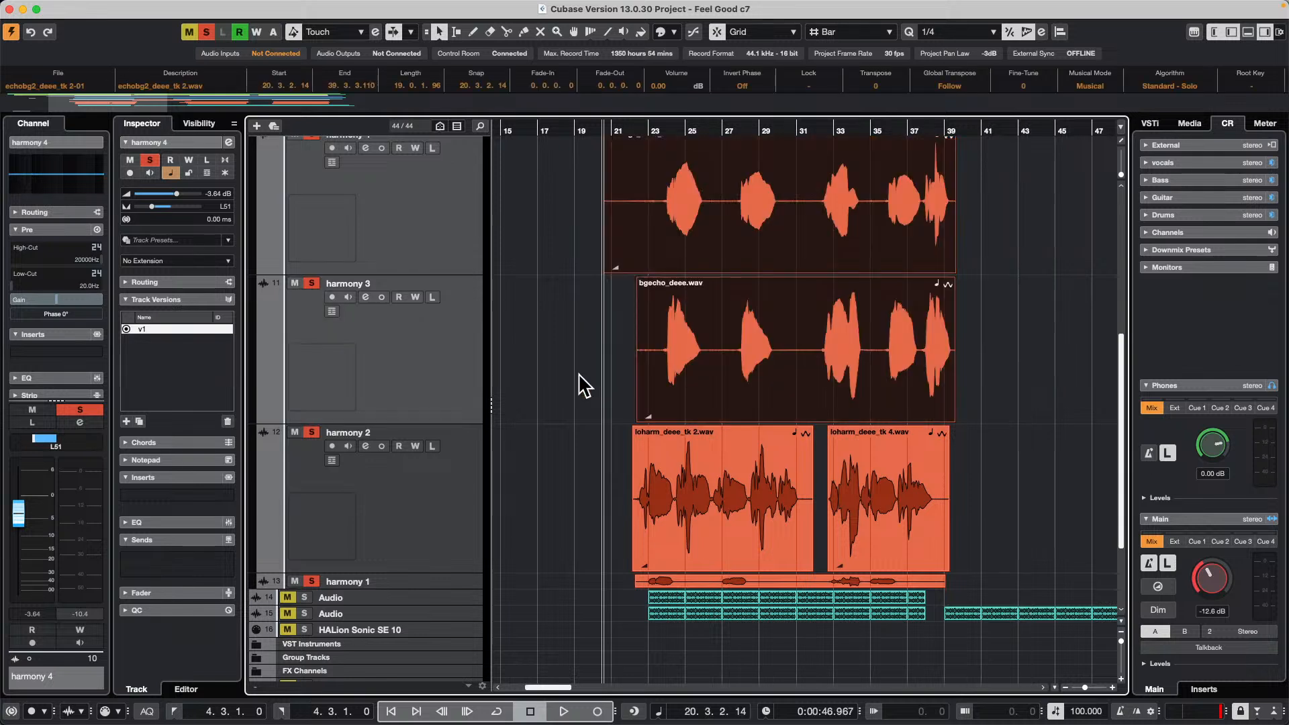
right_click(734, 205)
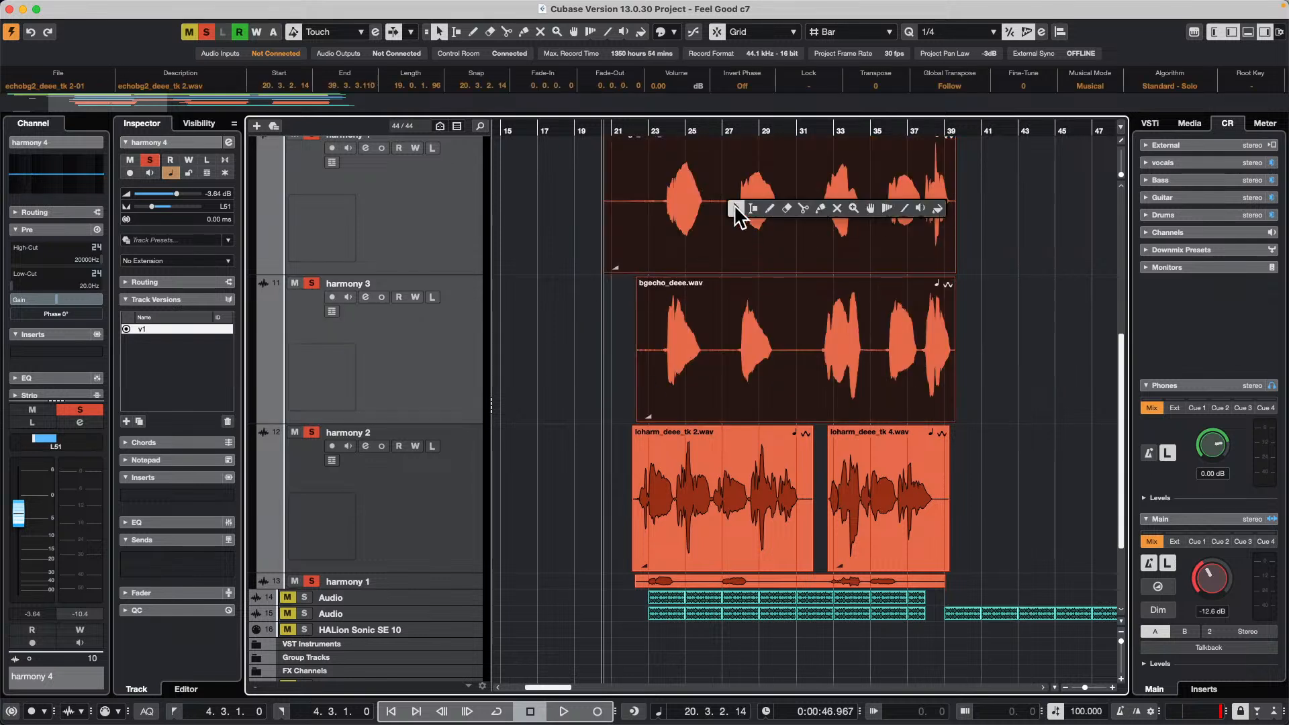
key(Escape)
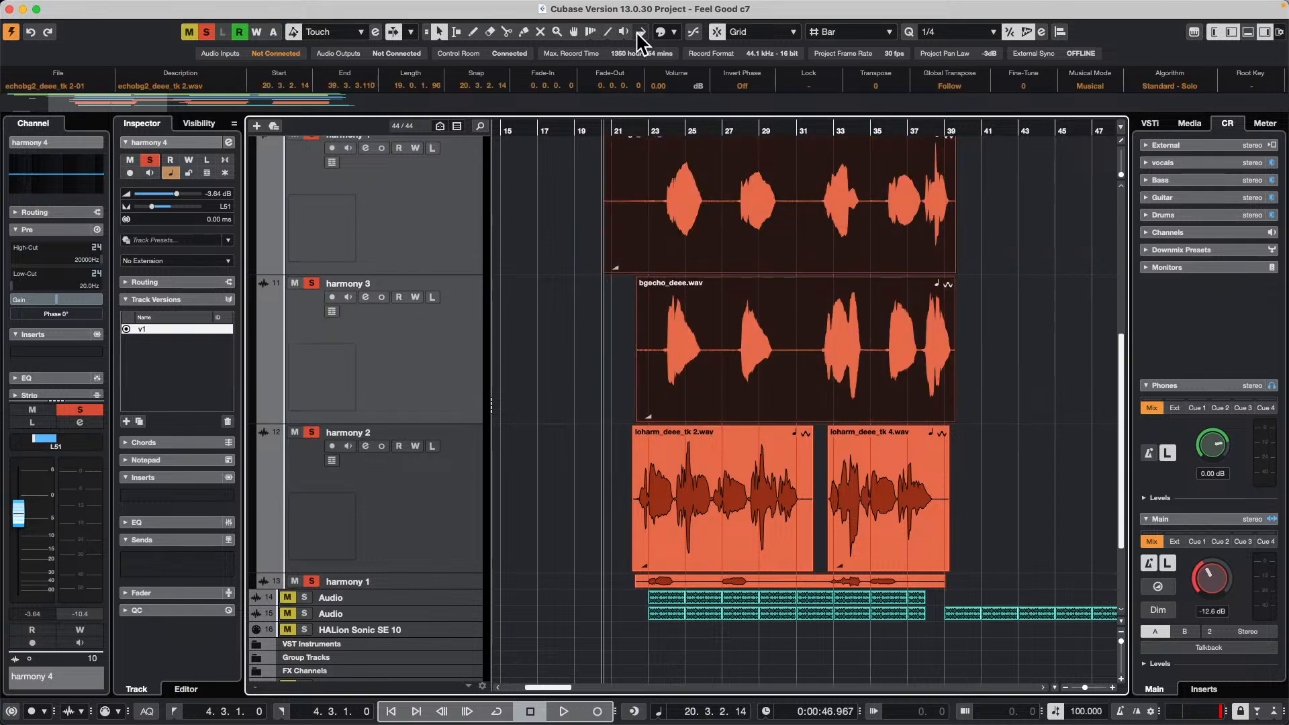
Try to place free warp markers at the harmony 4 phrase starts near bars 28 and 32
click(592, 33)
click(592, 32)
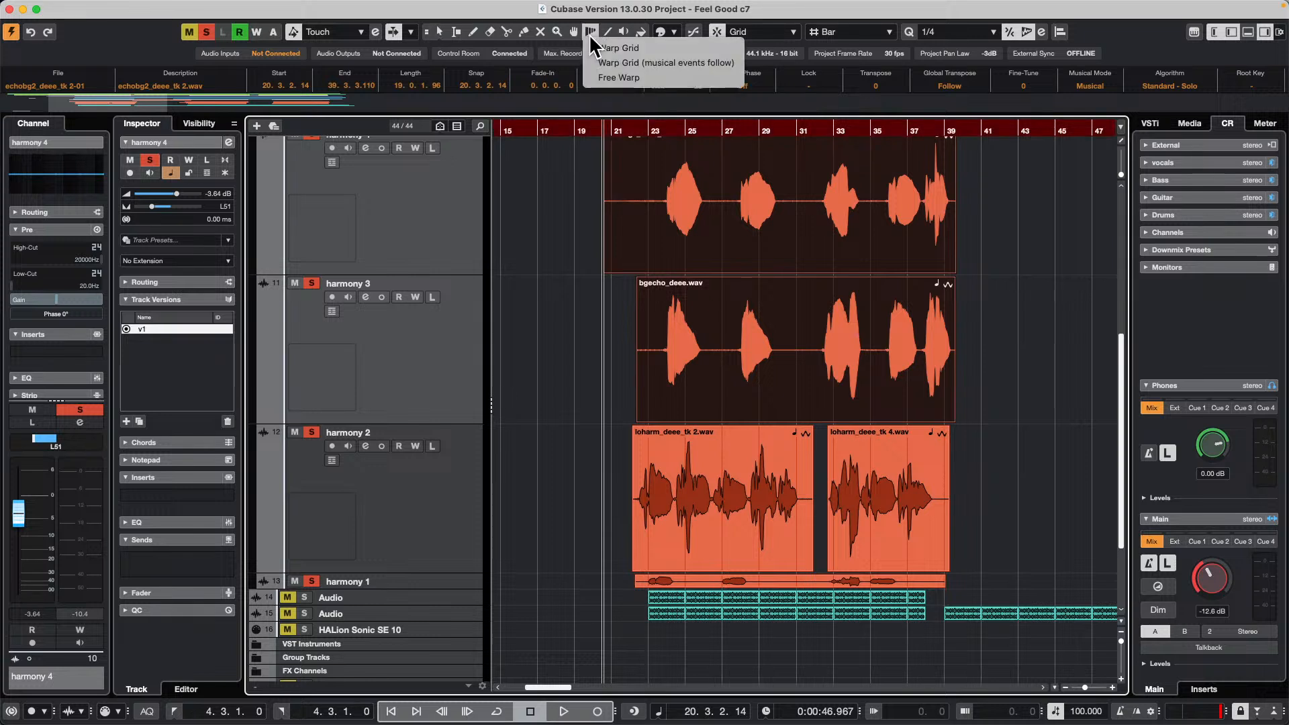
click(612, 77)
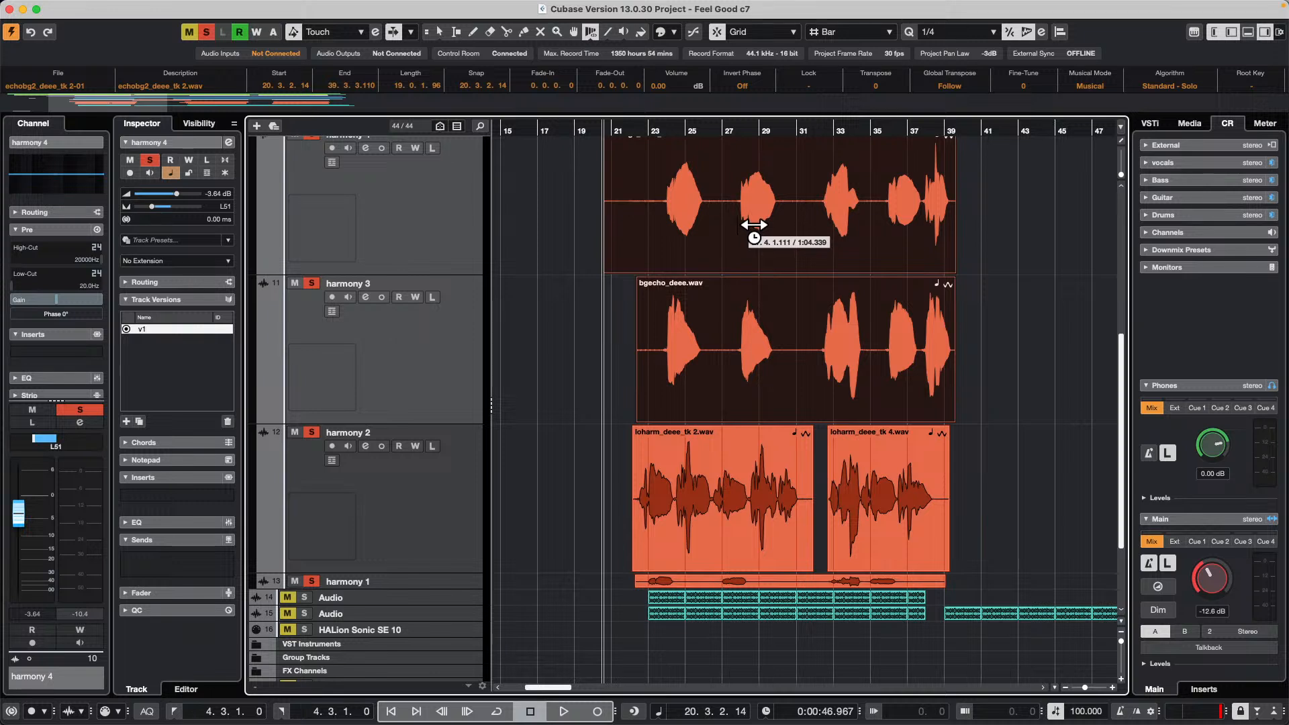
click(754, 225)
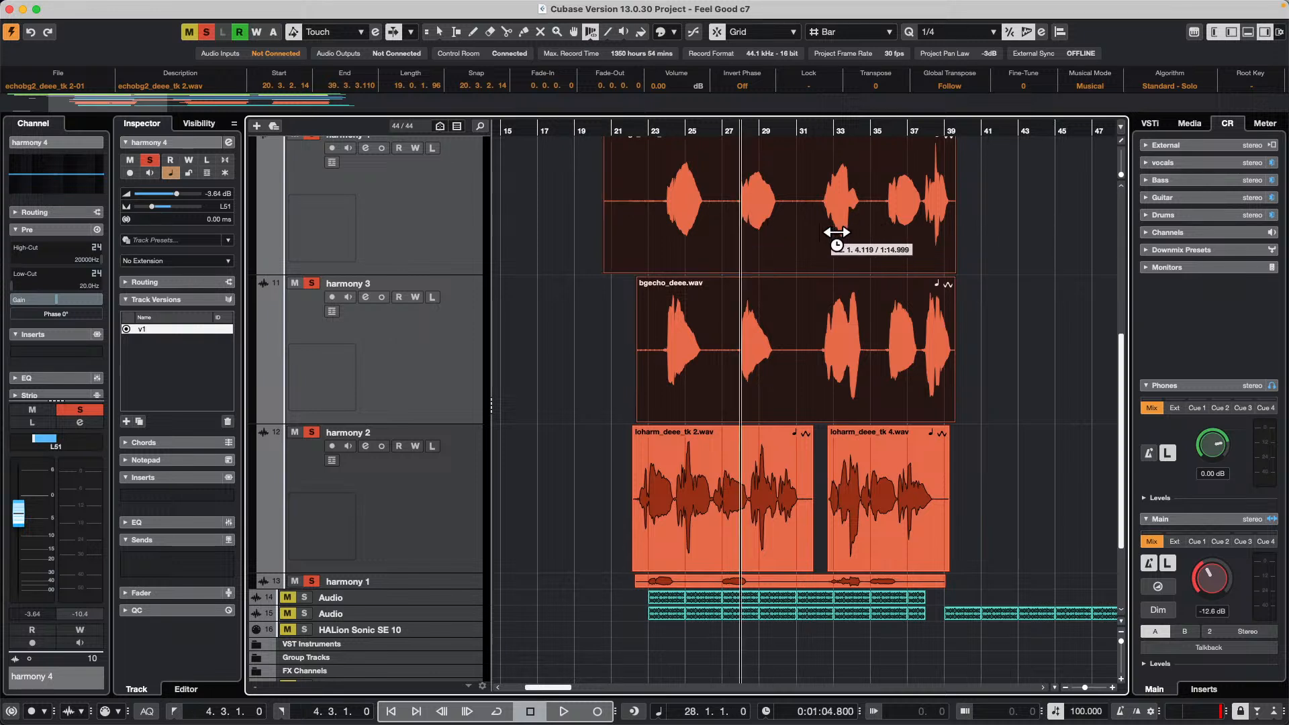
click(836, 232)
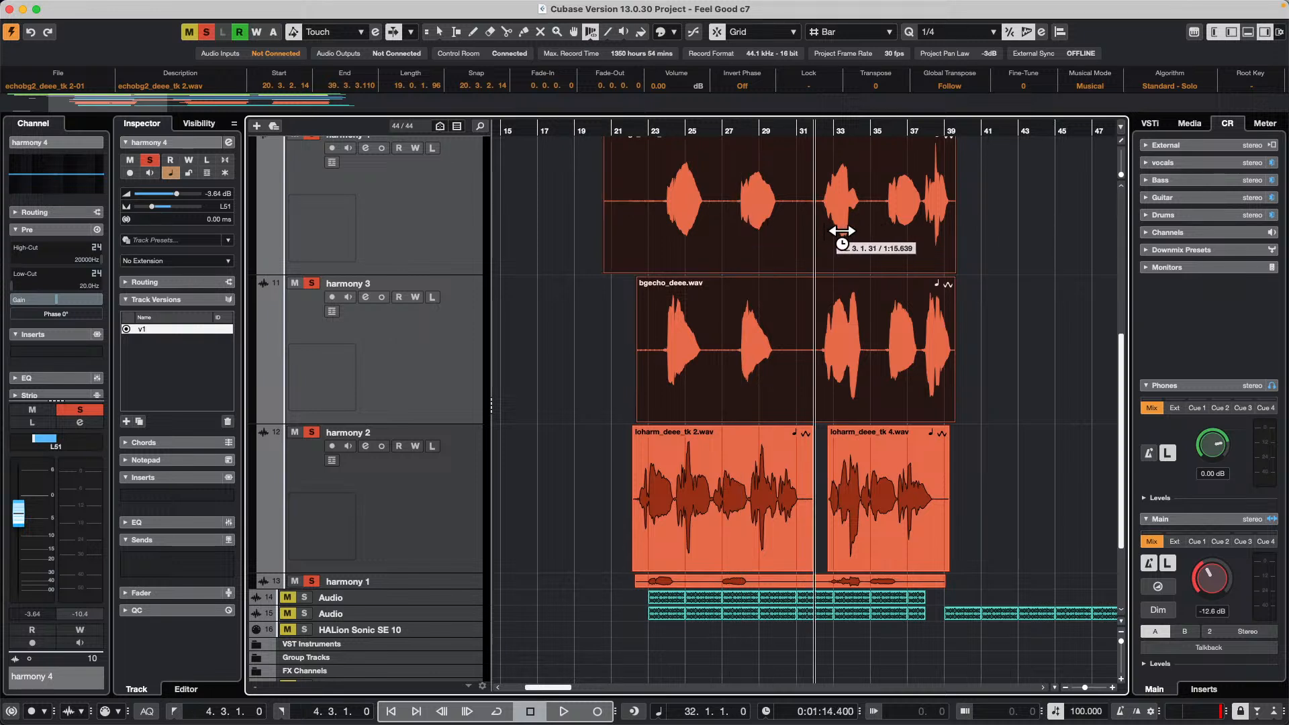
drag(752, 126, 780, 158)
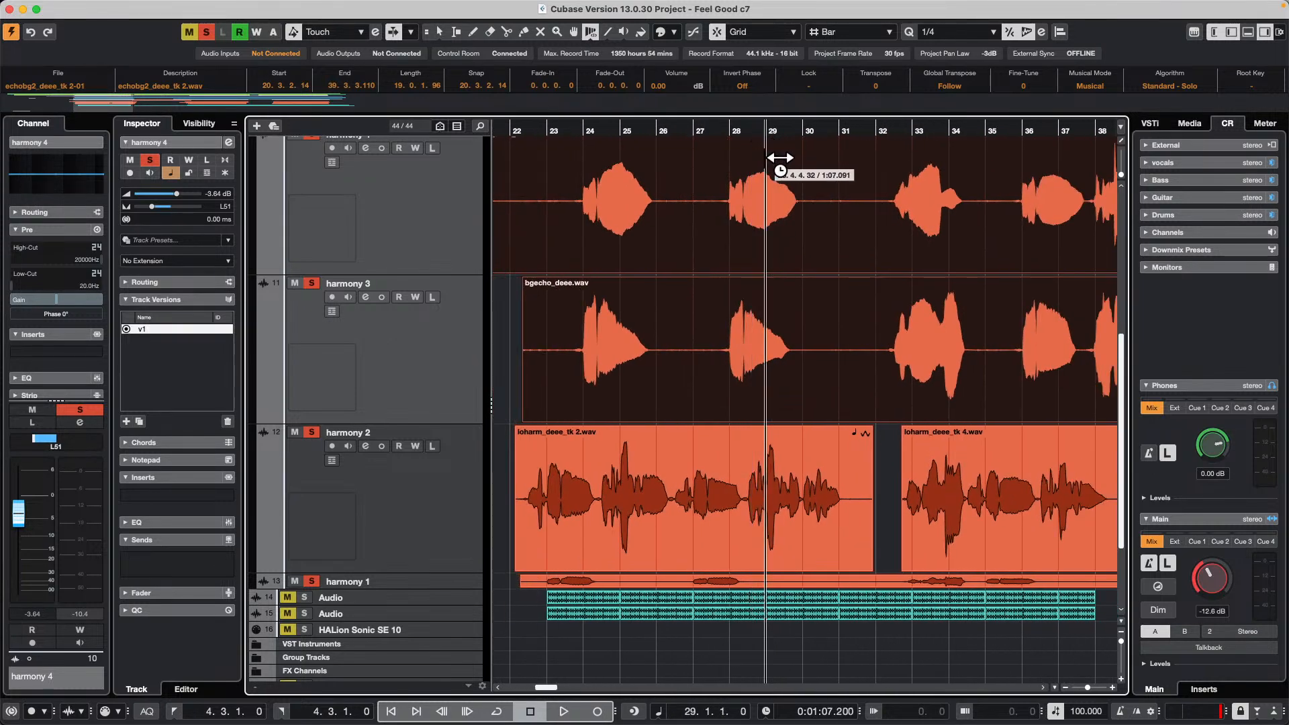
click(742, 227)
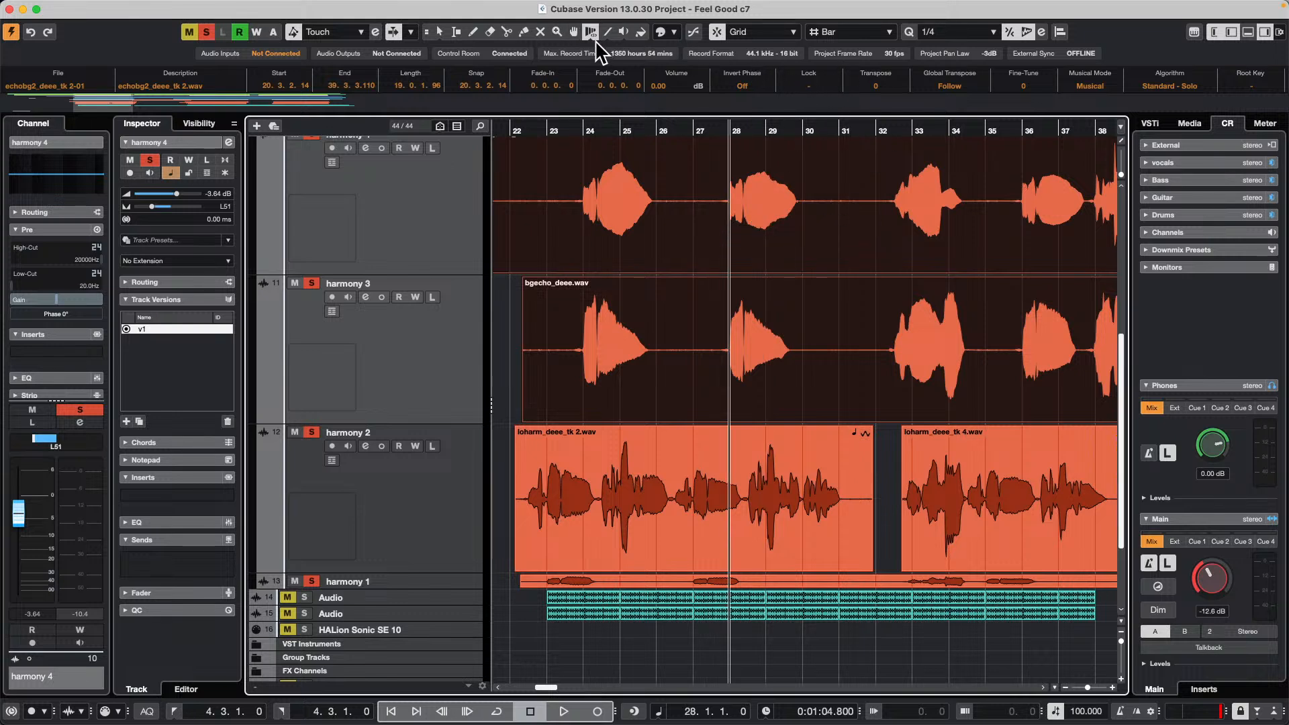
Add free warp markers across the harmony 4 and harmony 3 events at the phrases near bars 28 and 32
click(591, 32)
click(643, 78)
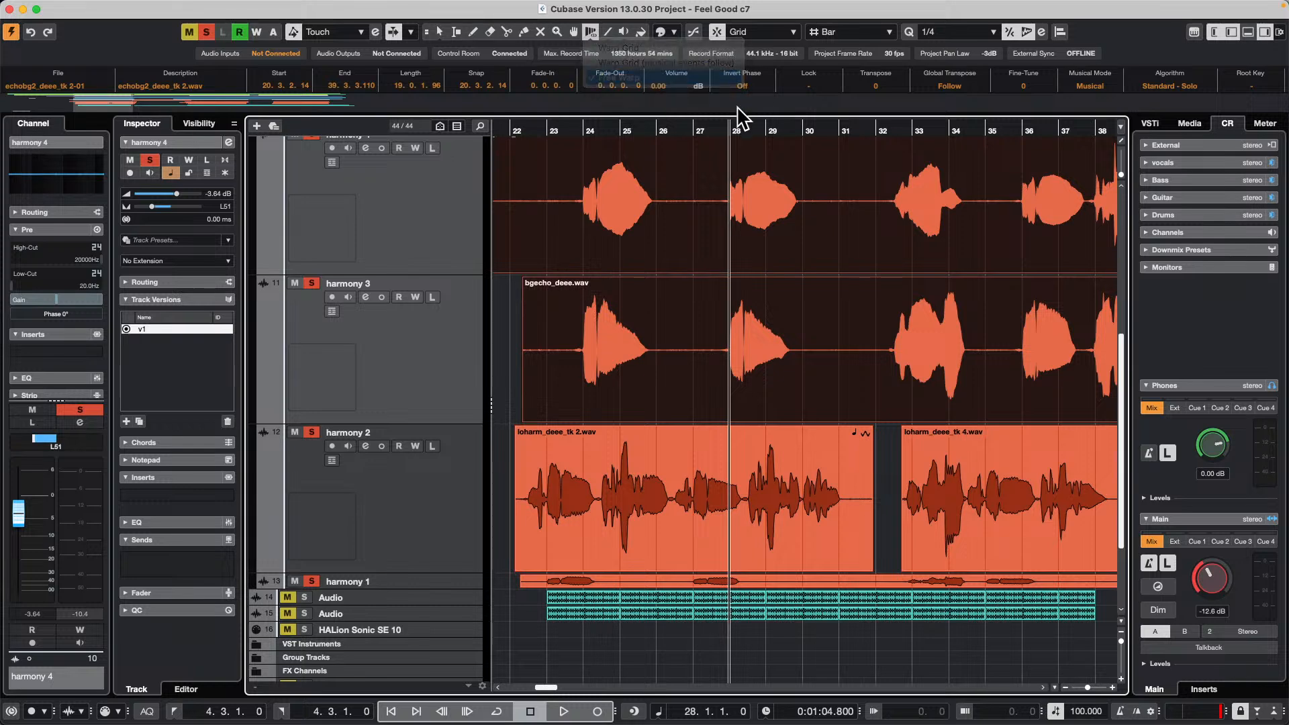
drag(719, 126, 728, 164)
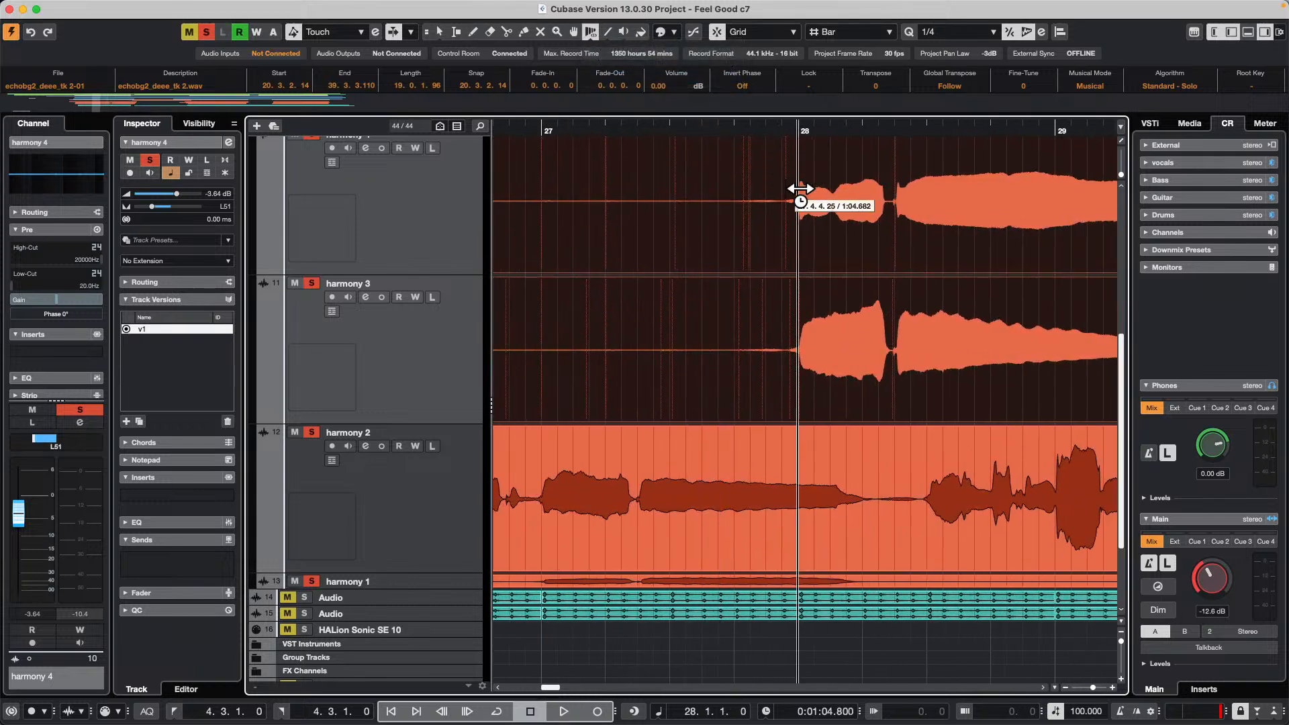
click(799, 236)
drag(757, 129, 757, 116)
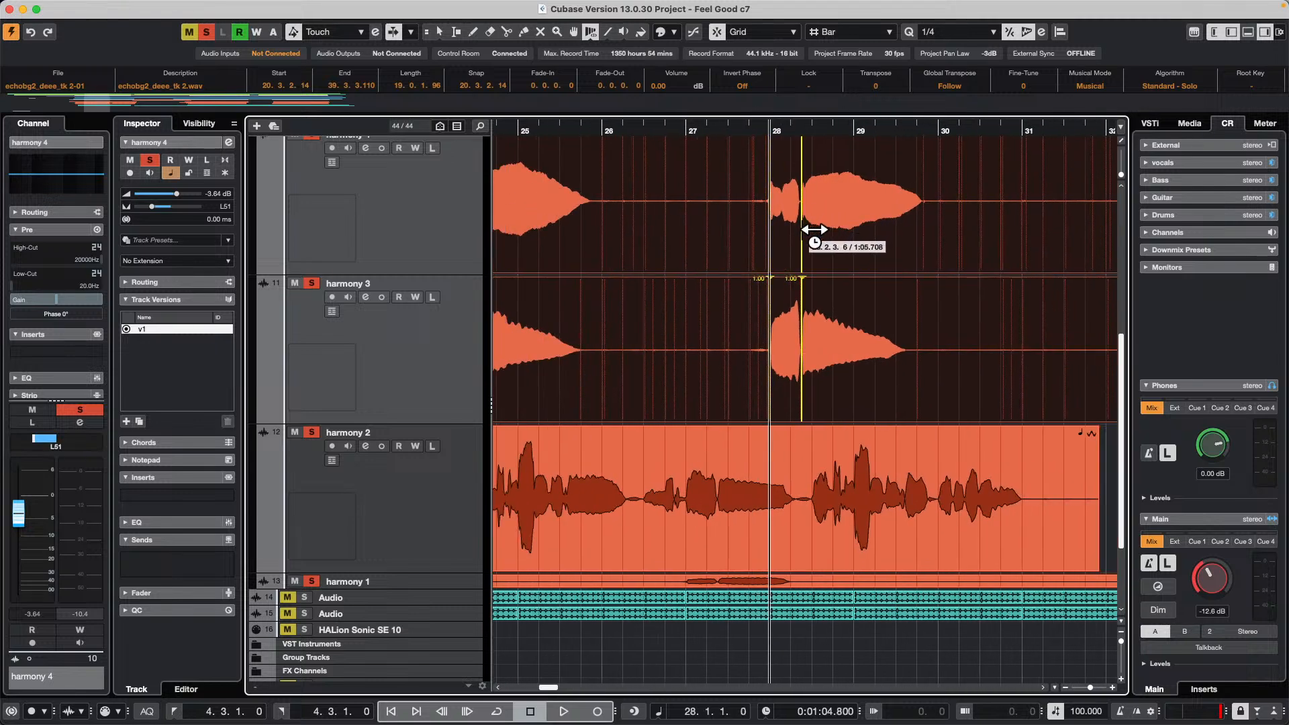
drag(808, 129, 806, 116)
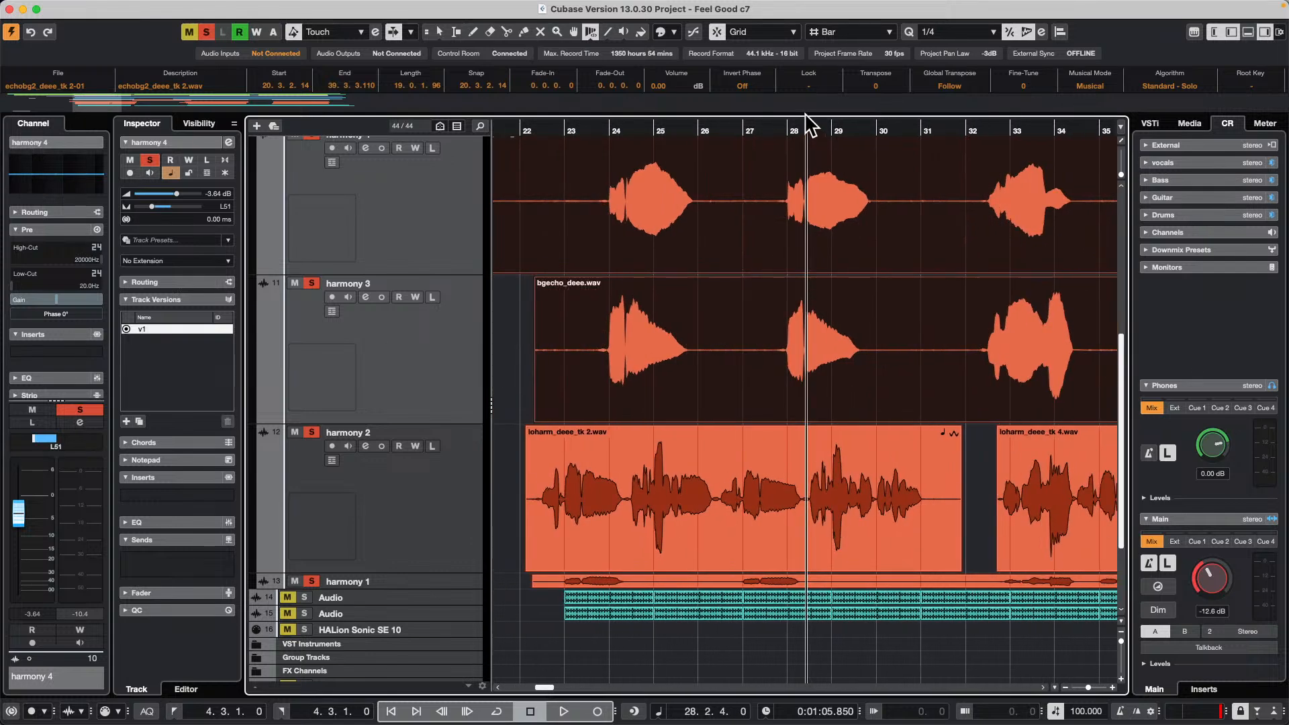
drag(1004, 129, 937, 230)
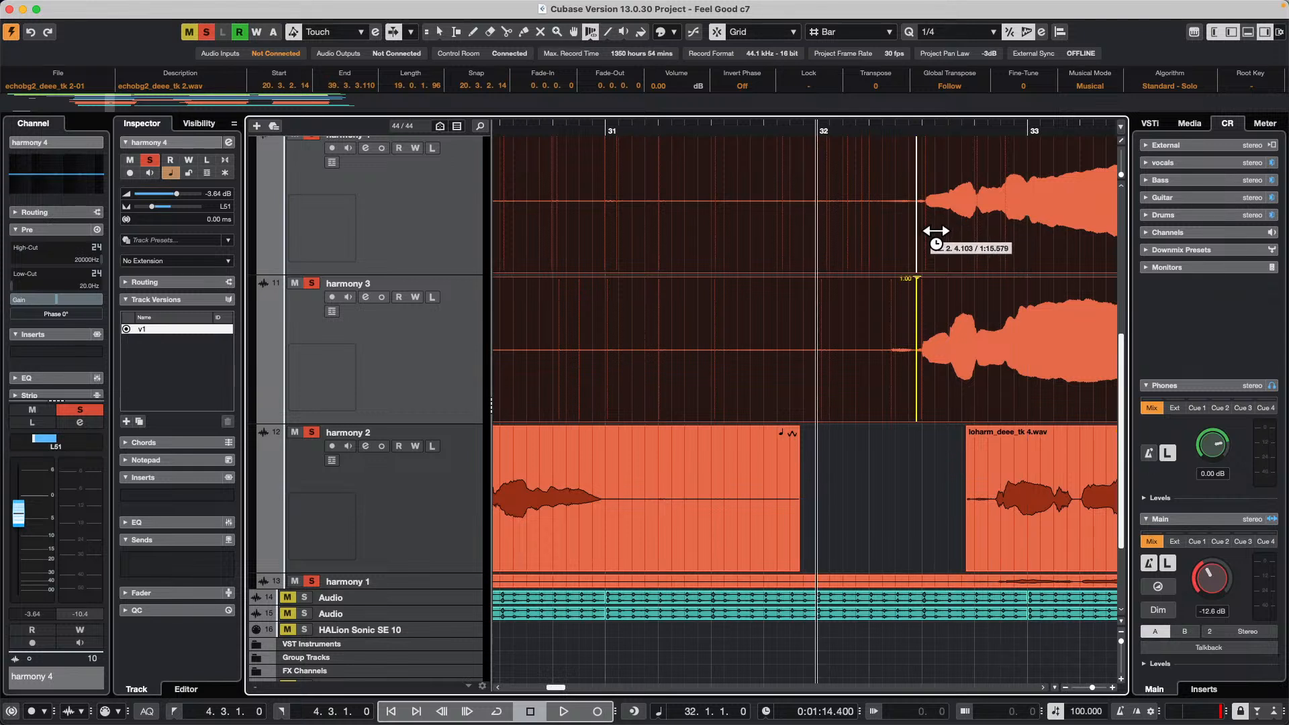
Add free warp markers to the harmony 4 and harmony 3 phrases between bars 32 and 33 and around bar 24
drag(945, 230, 1021, 235)
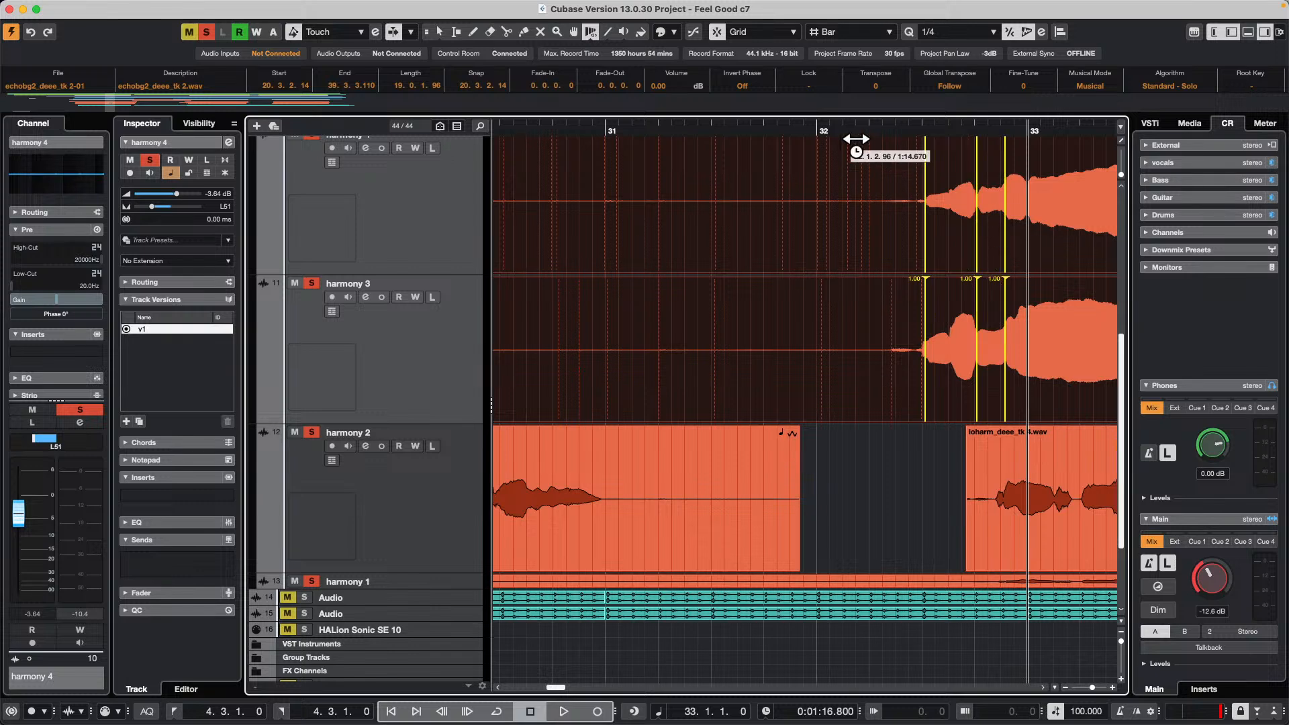
click(837, 119)
drag(836, 117, 679, 173)
key(space)
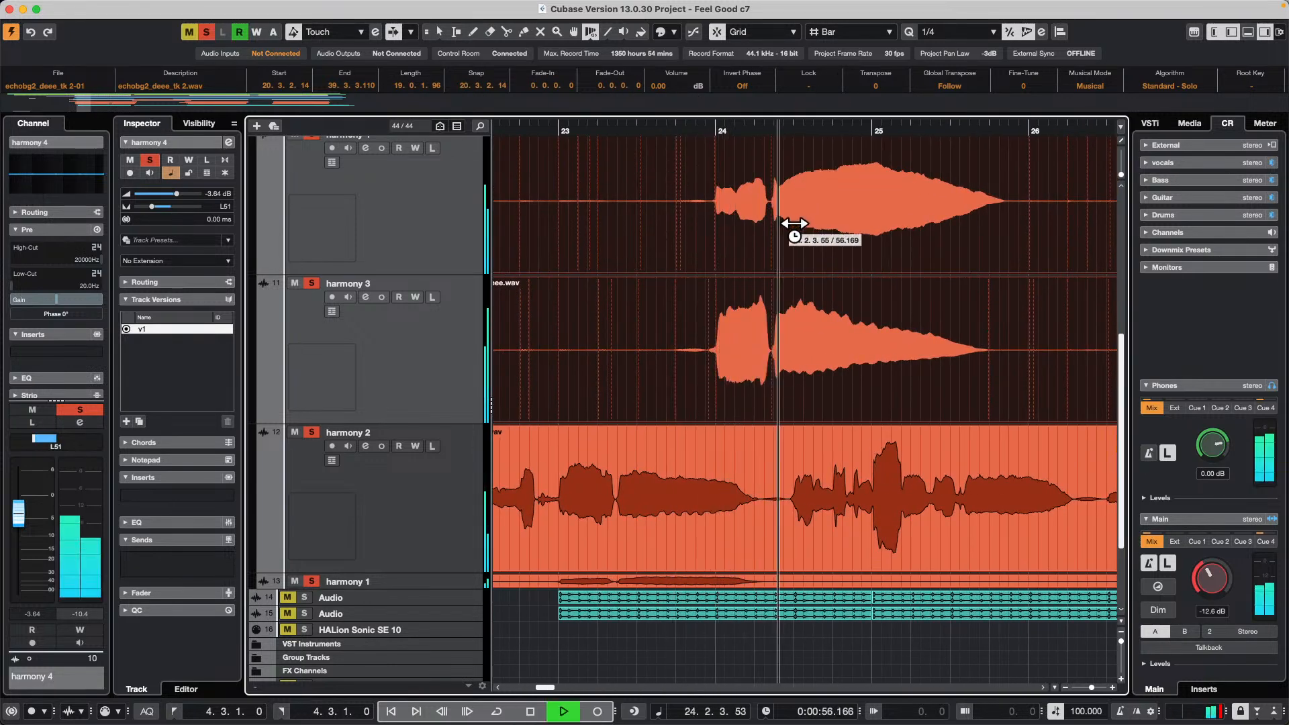
key(space)
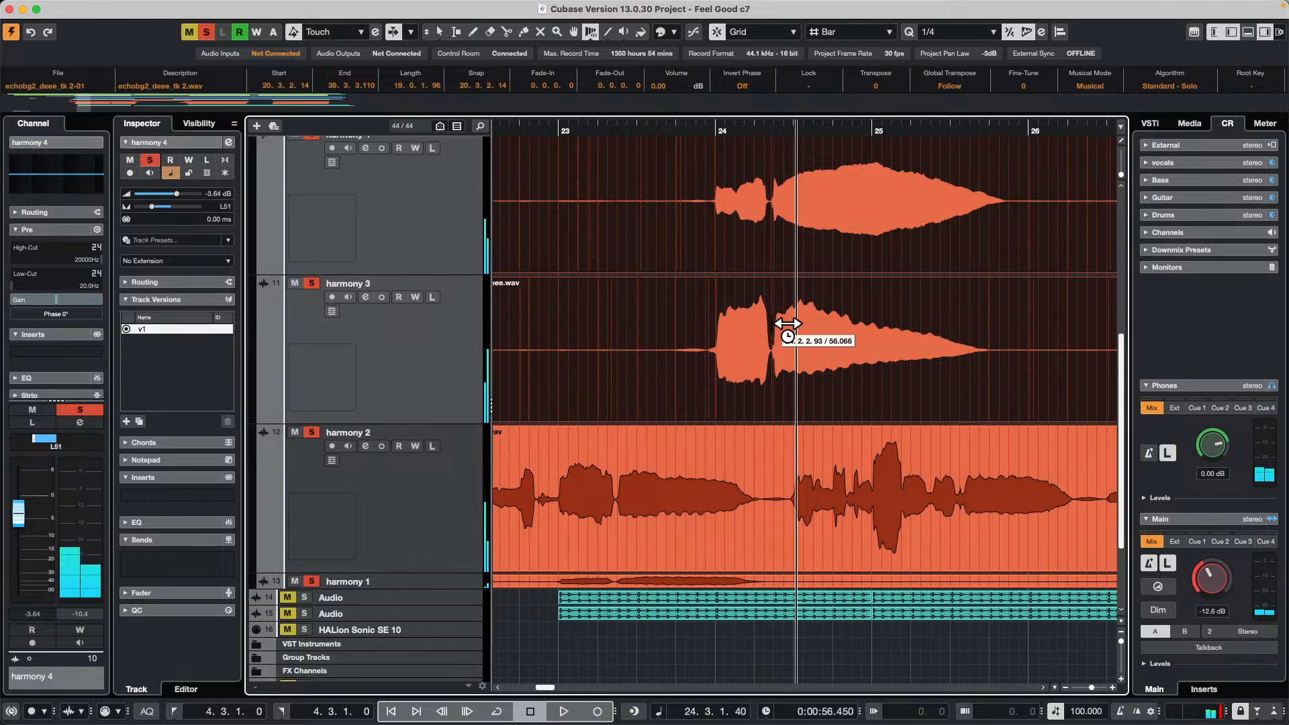
click(782, 324)
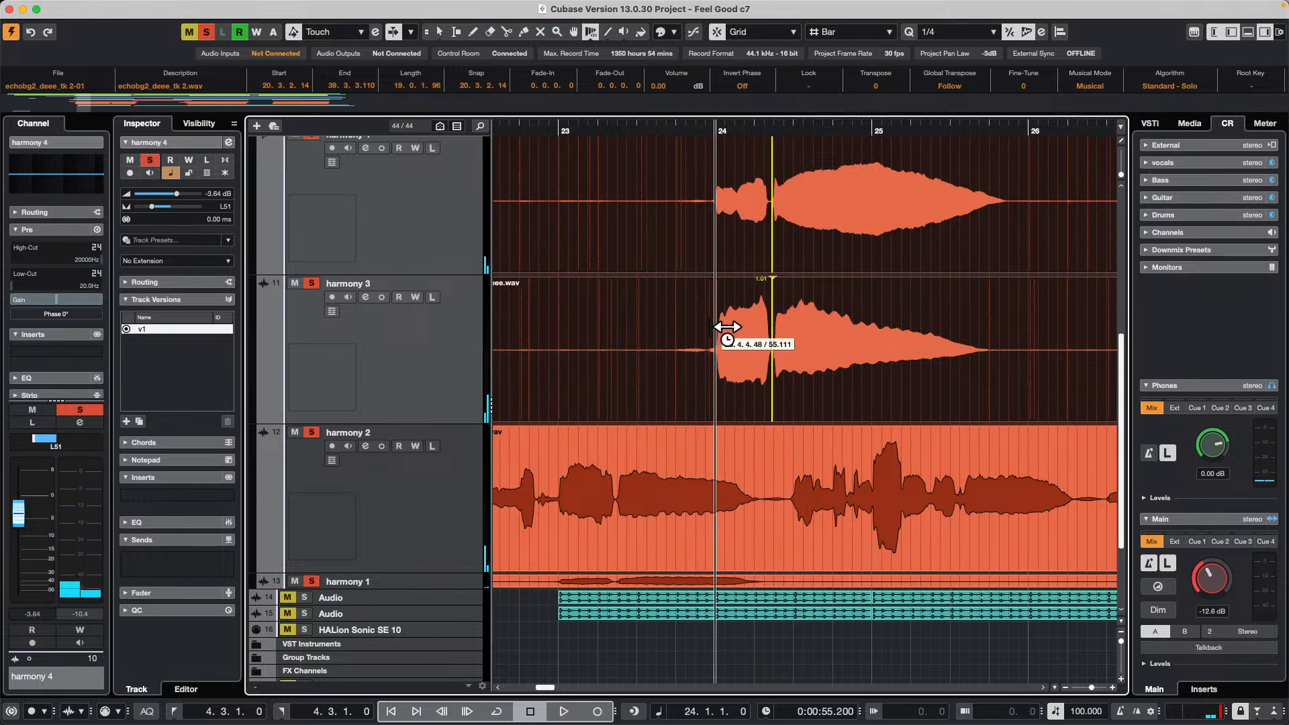
Warp the second syllable of the bar 24 phrase later and pull the start of the bar 28 phrase back to bar 27
click(643, 126)
key(g)
key(g)
key(g)
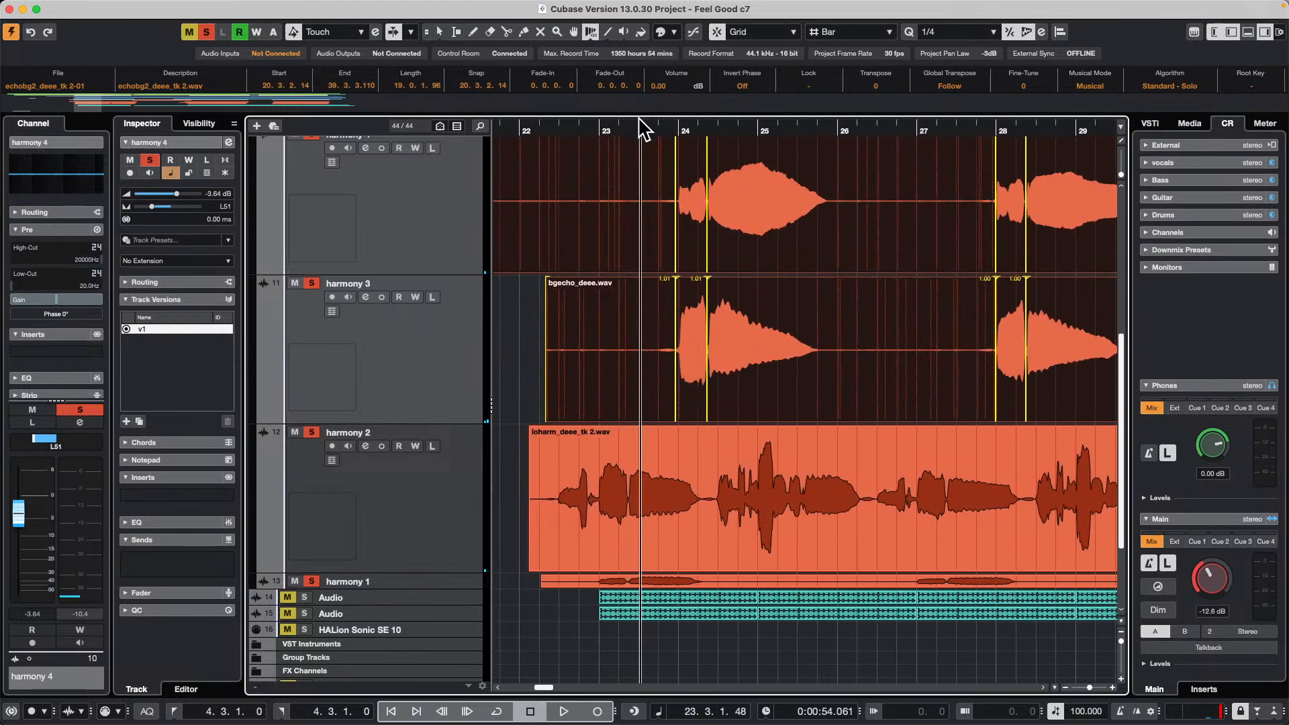
key(h)
mouse_move(734, 296)
mouse_down()
mouse_move(839, 293)
mouse_move(739, 292)
mouse_move(753, 298)
mouse_up()
drag(1045, 300, 968, 292)
click(594, 32)
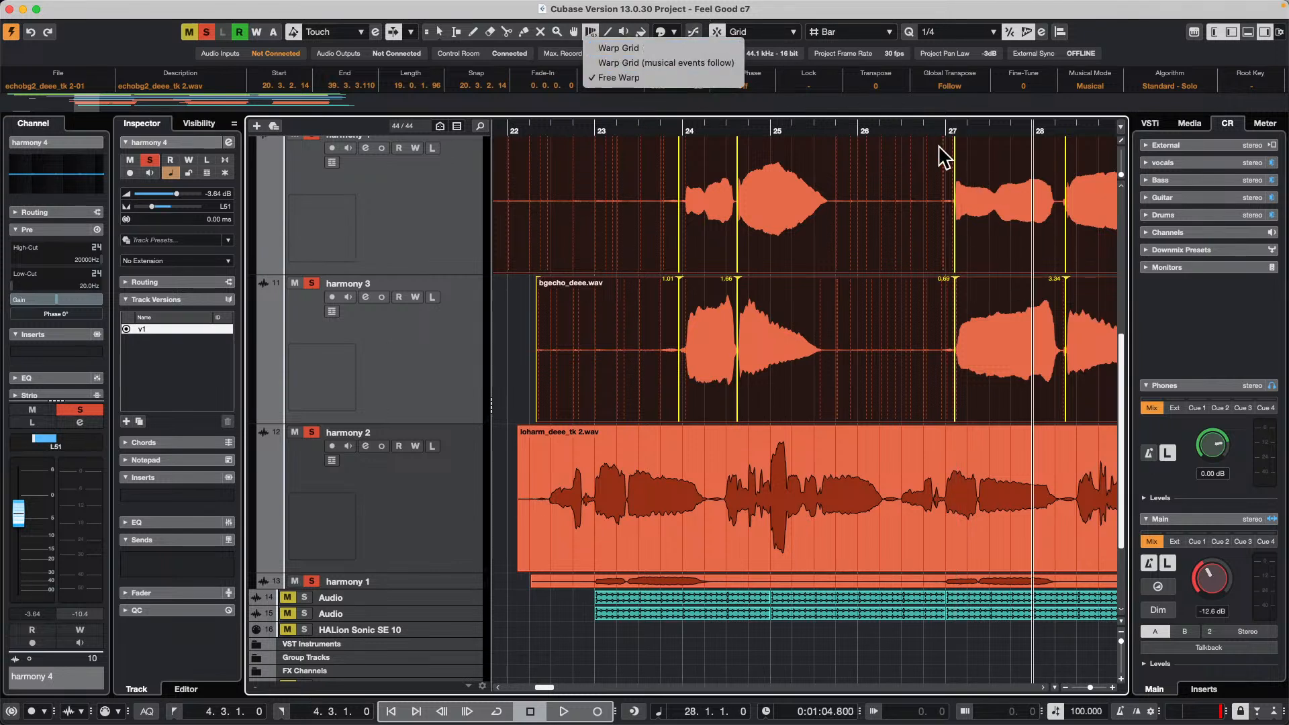
Add free warp markers at the harmony phrase starts near bars 36 and 38 and at the bar 36 phrase's second syllable
click(853, 127)
drag(837, 127, 825, 95)
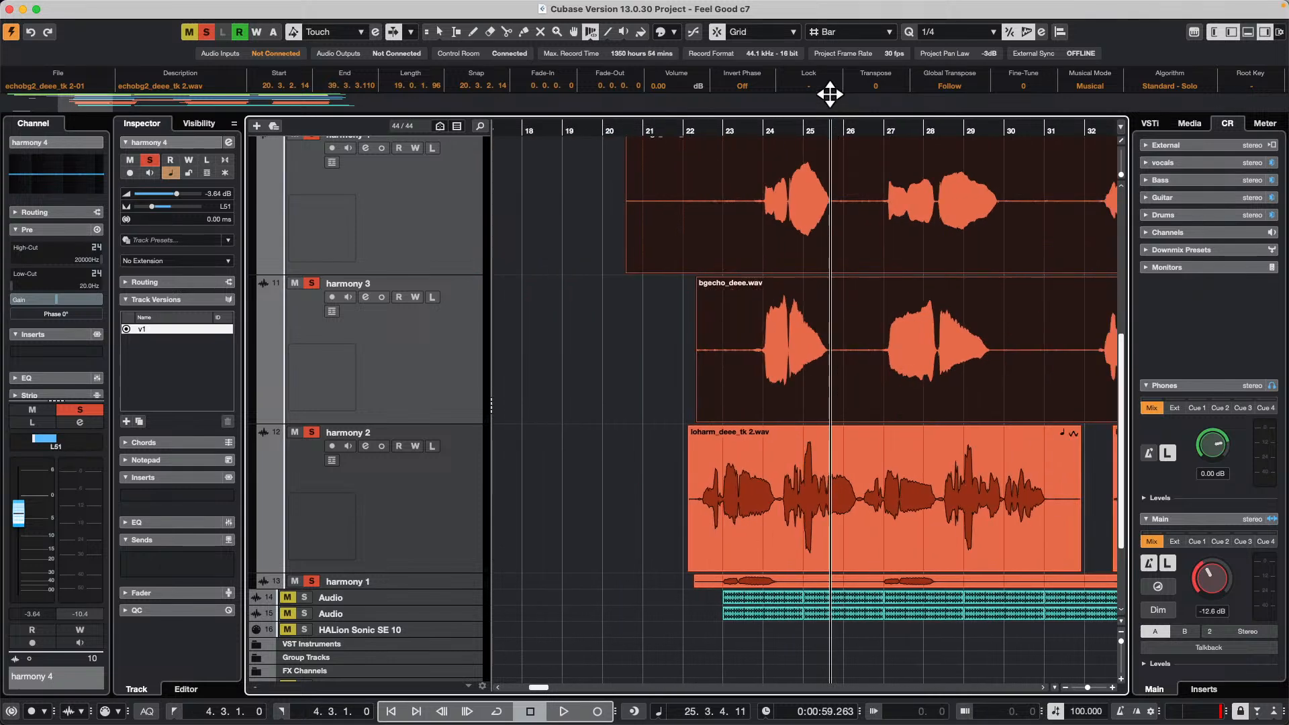
mouse_move(956, 96)
mouse_down()
mouse_move(1110, 112)
mouse_move(524, 34)
mouse_move(555, 55)
mouse_move(575, 124)
mouse_move(554, 73)
mouse_move(1154, 90)
mouse_move(964, 87)
mouse_up()
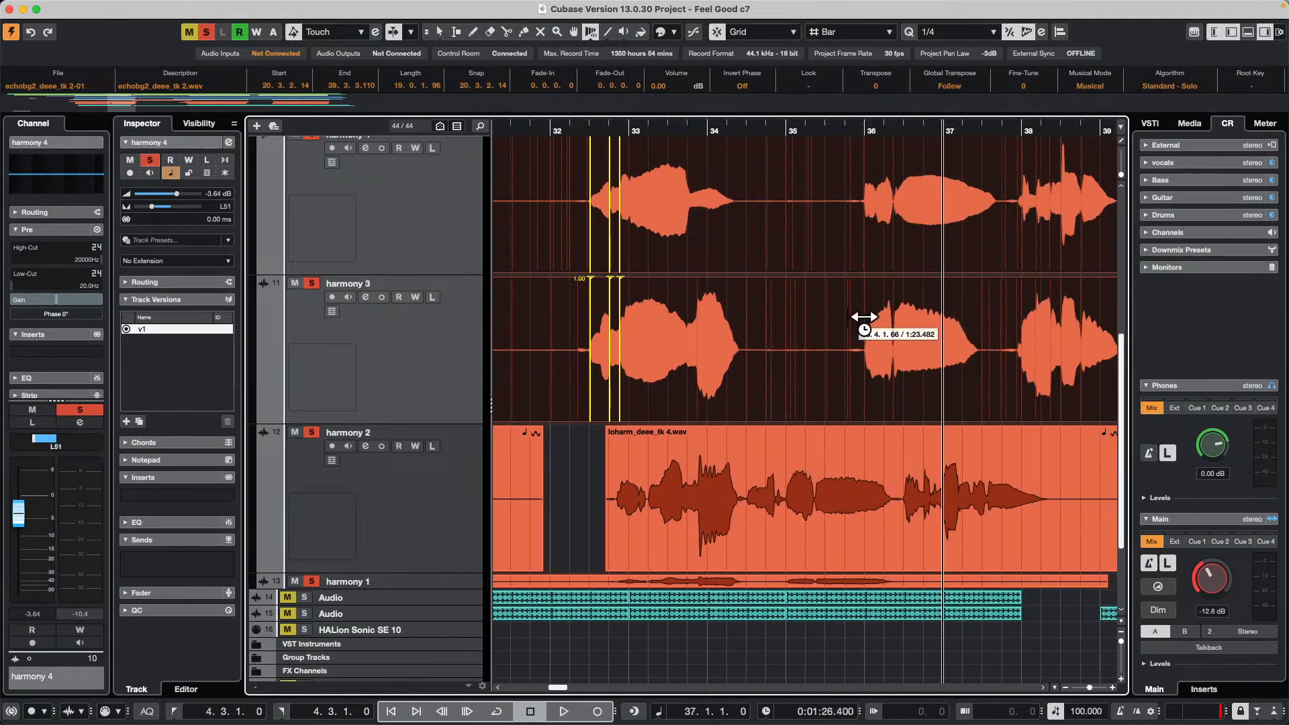
click(880, 263)
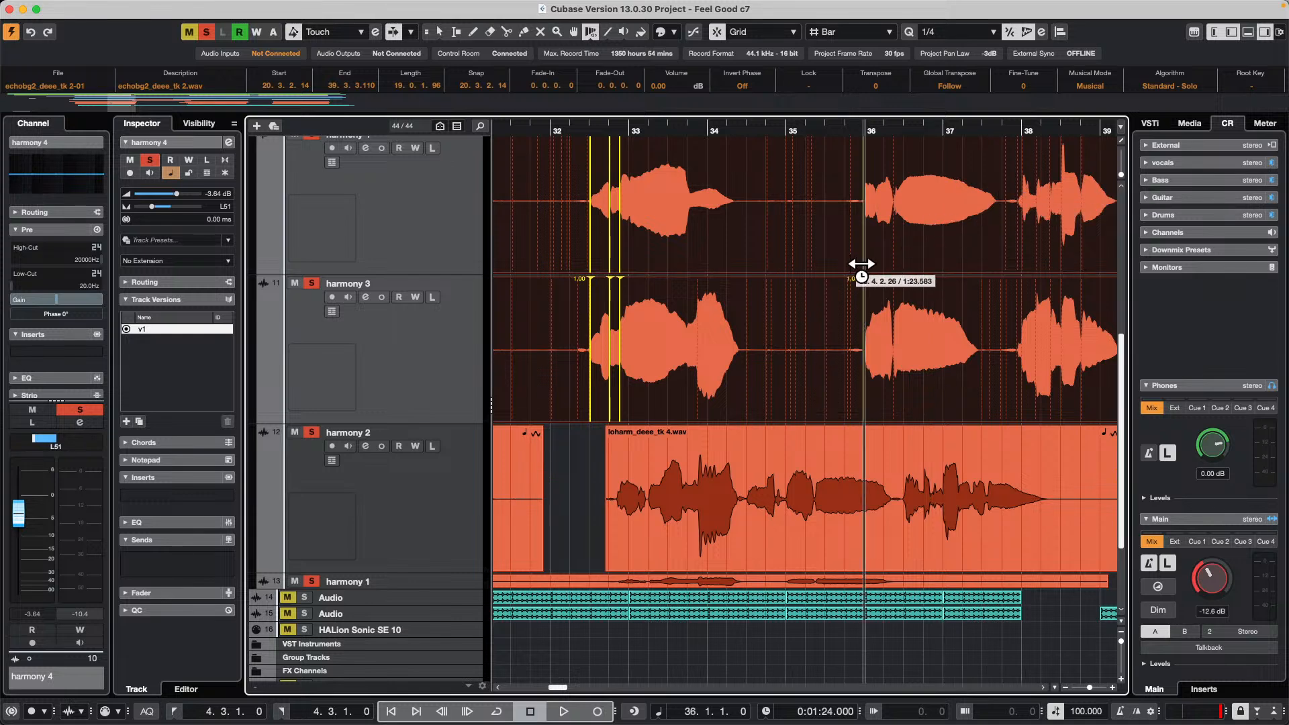
mouse_move(878, 263)
mouse_down()
mouse_move(783, 260)
mouse_move(858, 259)
mouse_up()
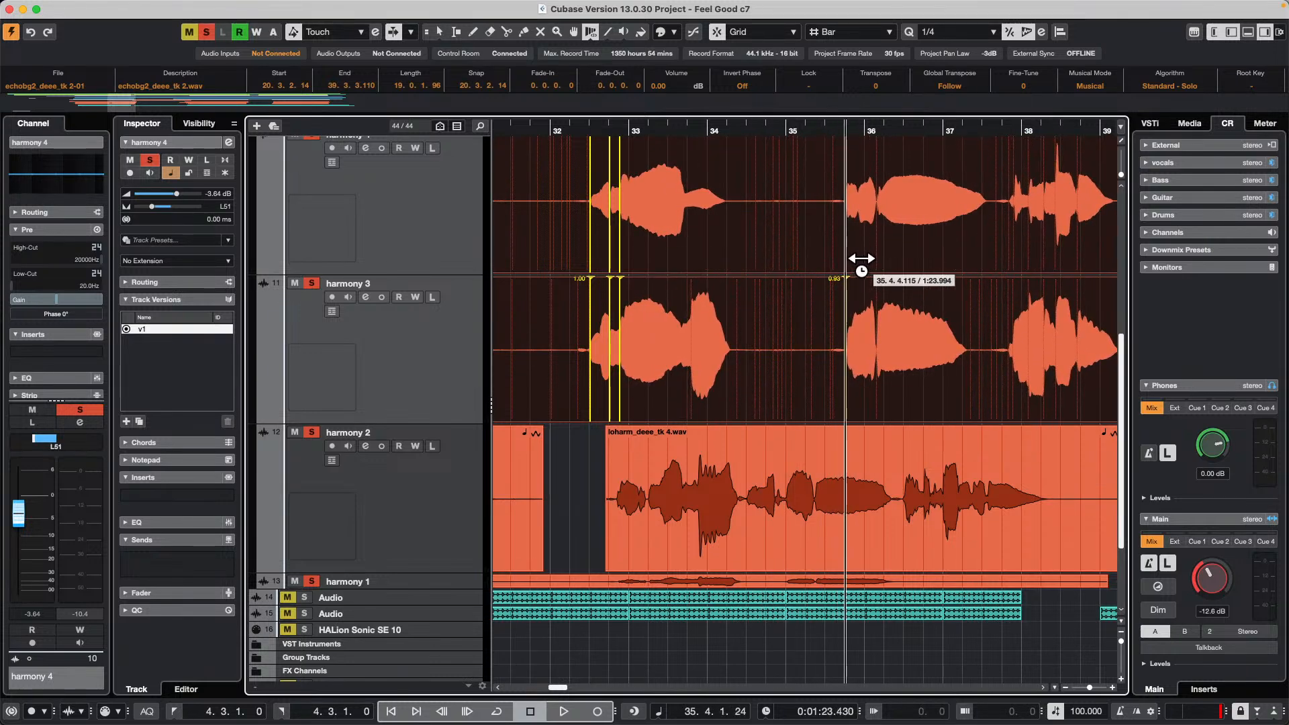
click(1027, 249)
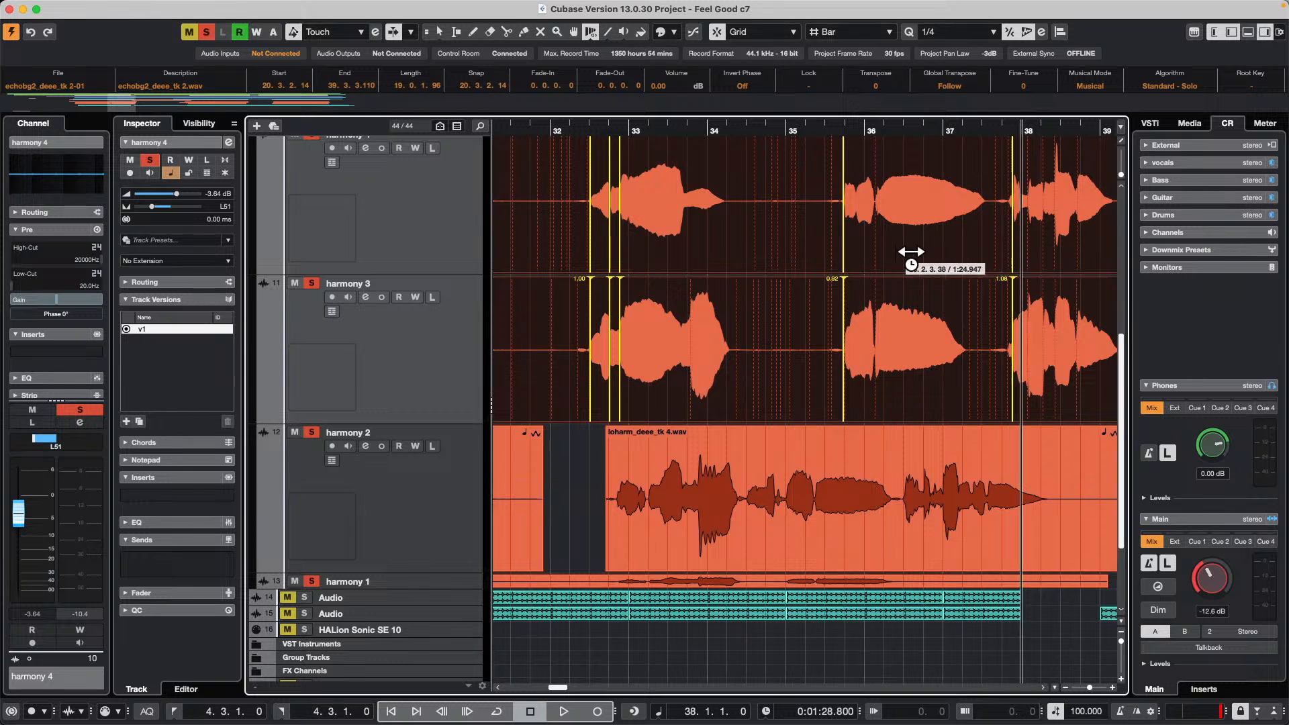
click(875, 249)
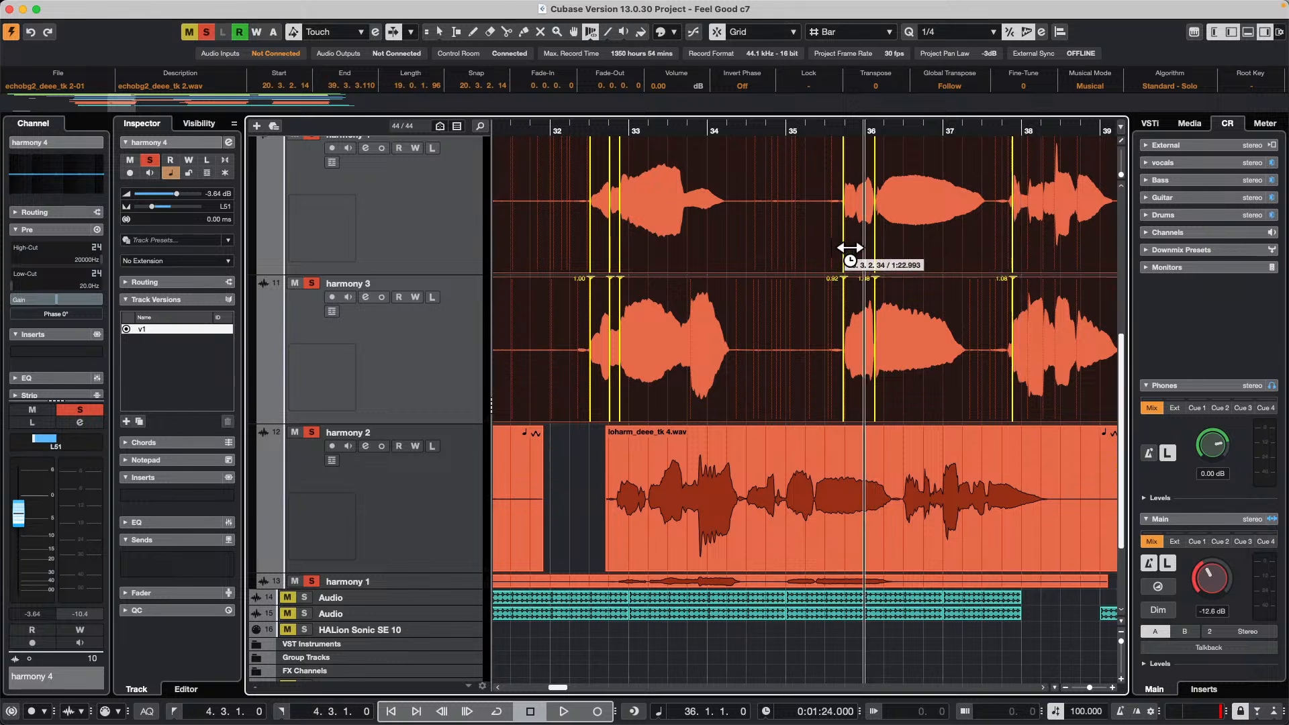
Warp the bar 36 phrase start back to bar 35 and place its second syllable at about 36.1.2
mouse_move(853, 249)
mouse_down()
mouse_move(840, 254)
mouse_move(860, 249)
mouse_up()
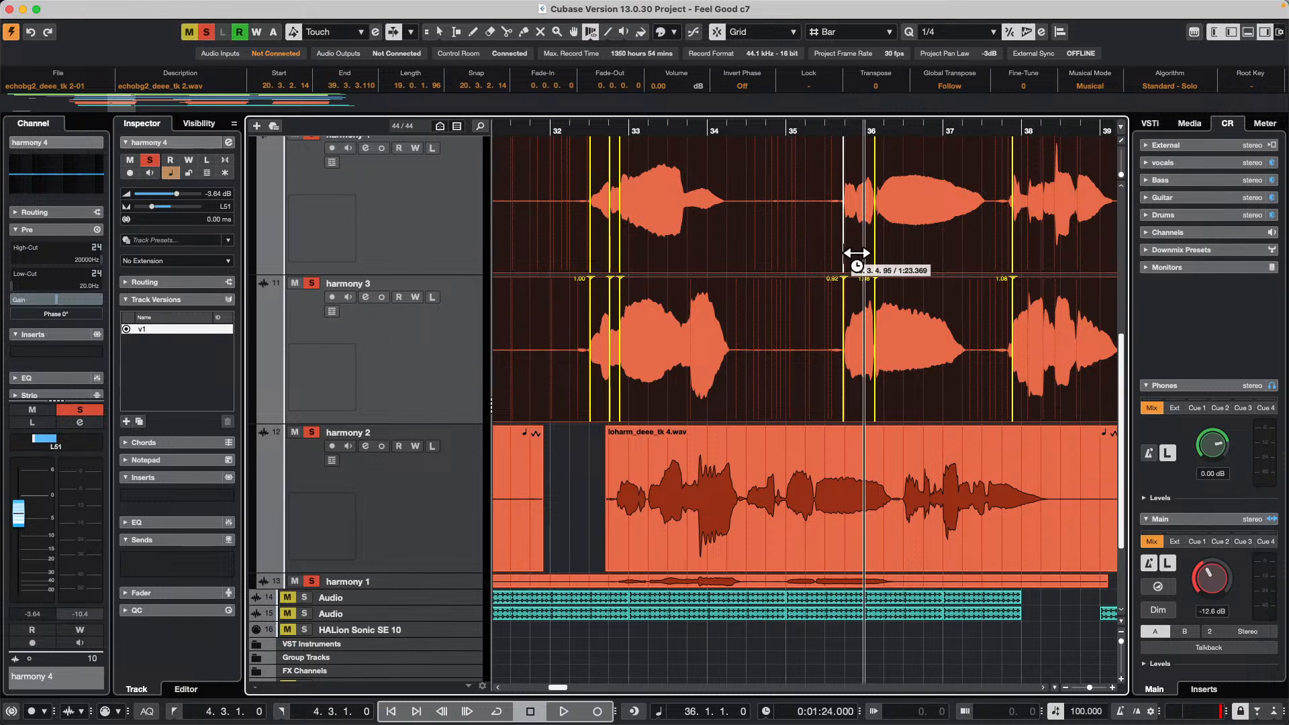
mouse_move(852, 253)
mouse_down()
mouse_move(816, 258)
mouse_move(843, 274)
mouse_move(823, 278)
mouse_move(792, 267)
mouse_move(803, 262)
mouse_up()
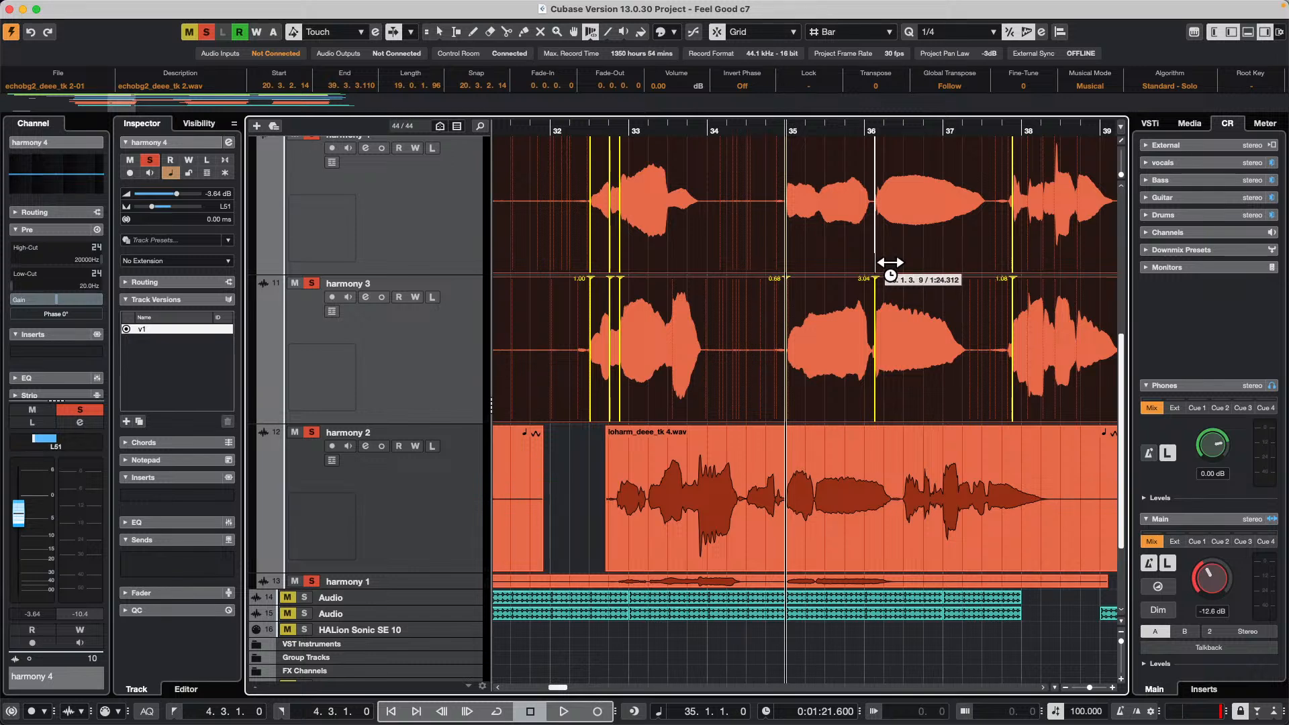
mouse_move(888, 271)
mouse_down()
mouse_move(913, 272)
mouse_move(893, 272)
mouse_up()
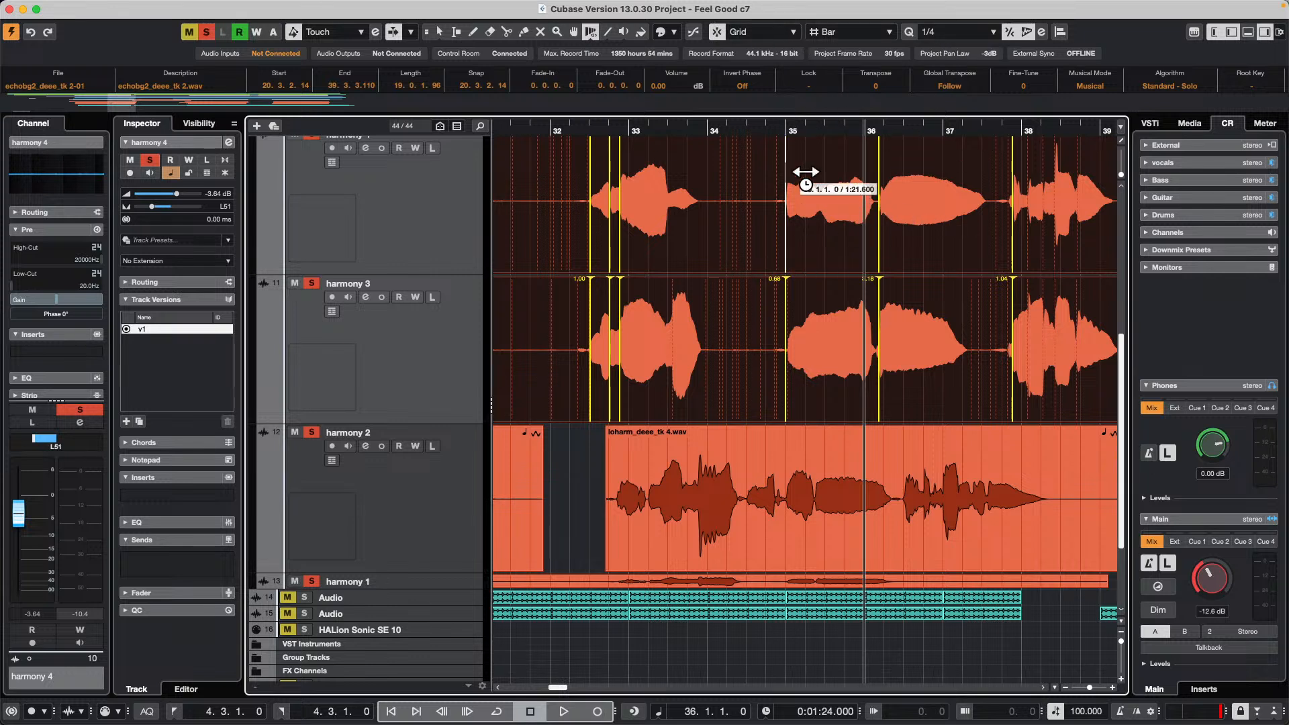
drag(855, 130, 871, 161)
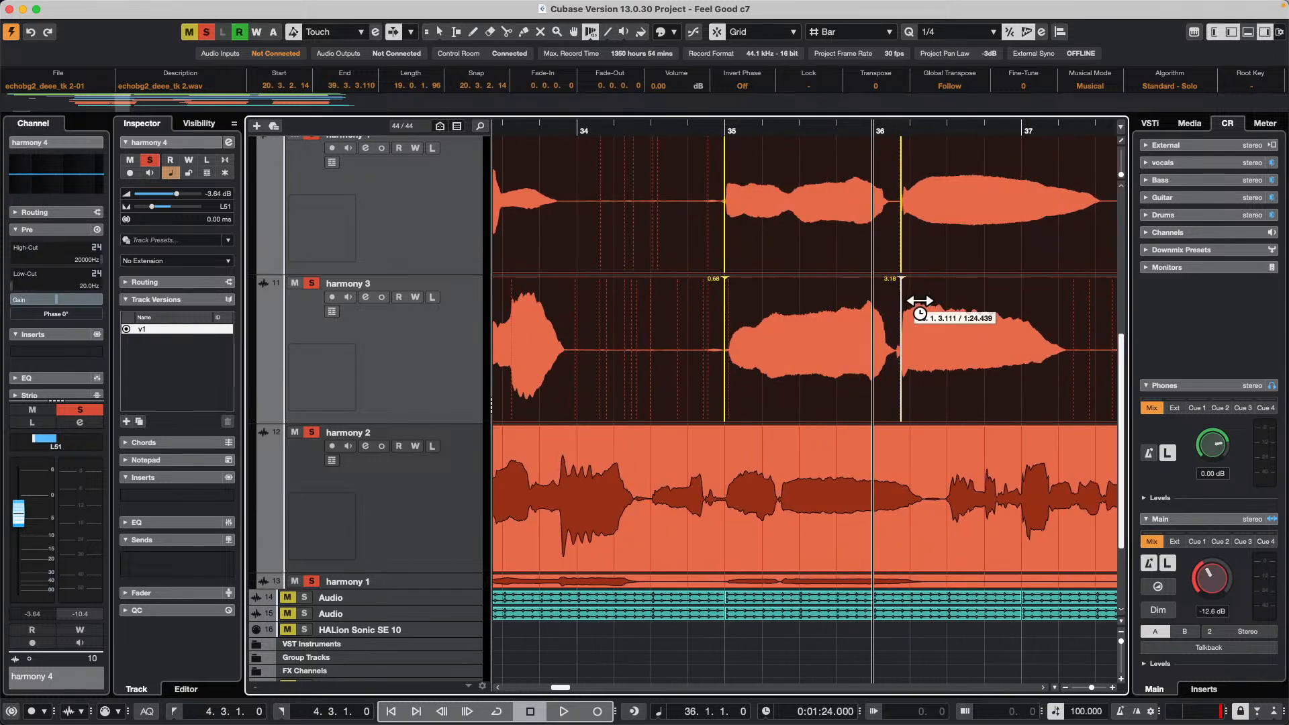
mouse_move(919, 301)
mouse_down()
mouse_move(880, 302)
mouse_move(903, 298)
mouse_up()
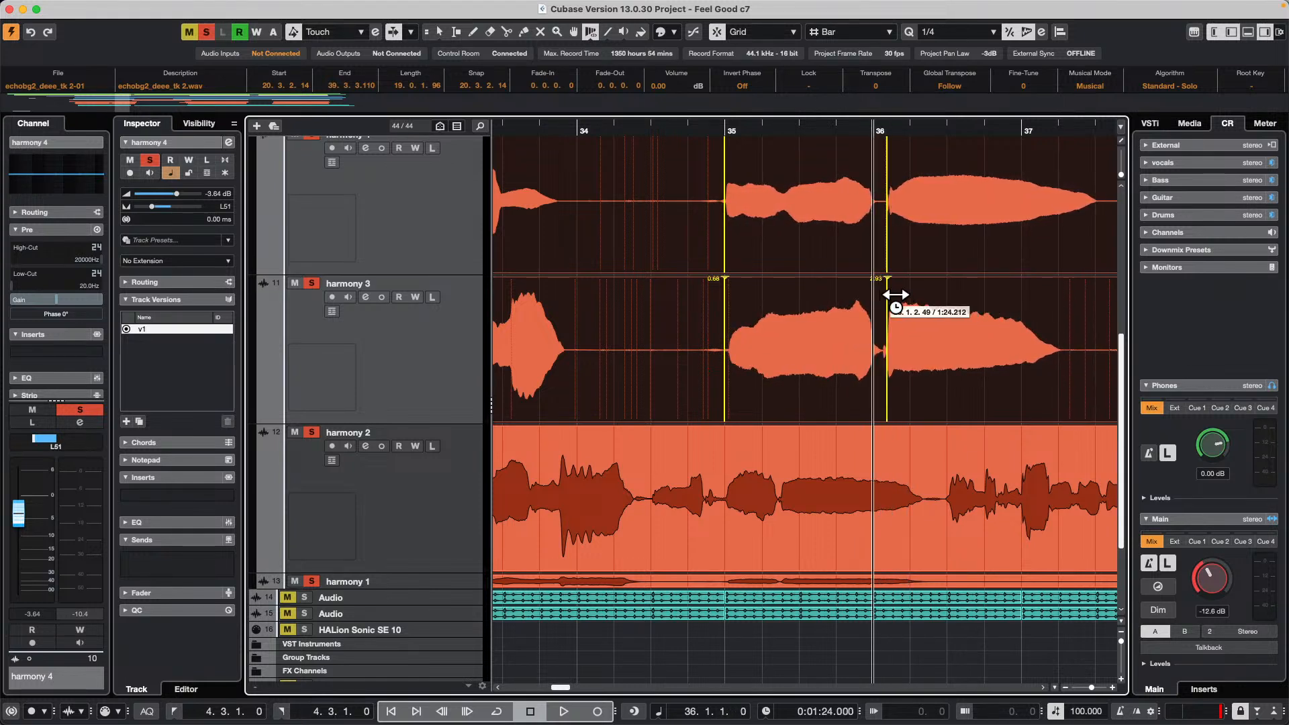
mouse_move(699, 125)
mouse_down()
mouse_move(699, 83)
mouse_move(708, 126)
mouse_move(711, 95)
mouse_move(699, 107)
mouse_up()
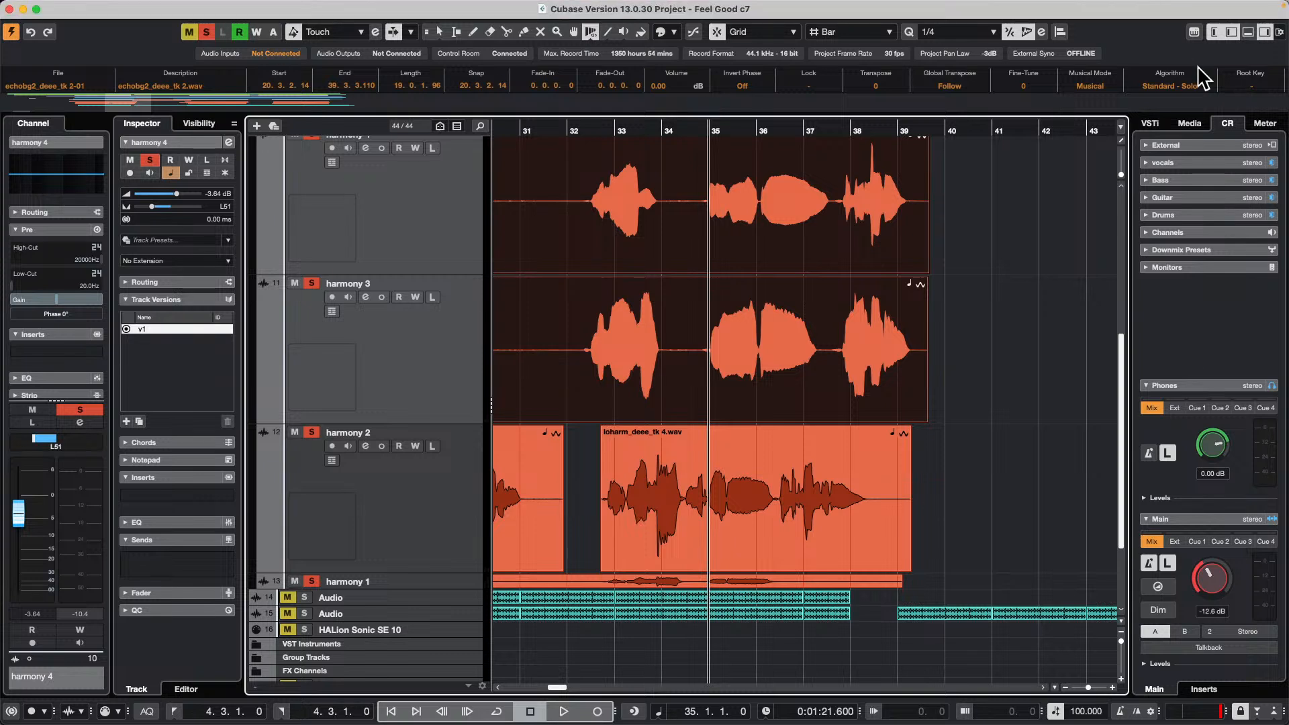
Show the lower zone and create a sampler track from the harmony 3 event in Sampler Control
click(1248, 31)
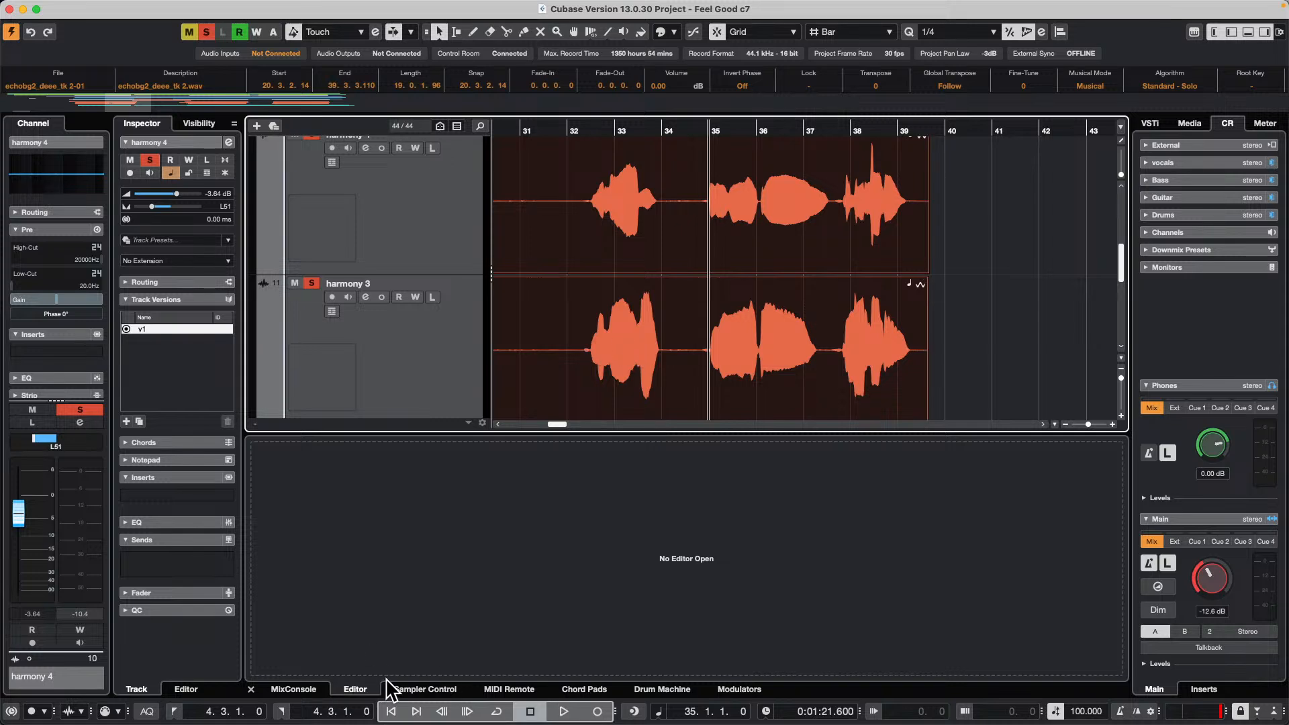
click(409, 689)
drag(662, 394, 625, 533)
click(989, 311)
click(719, 369)
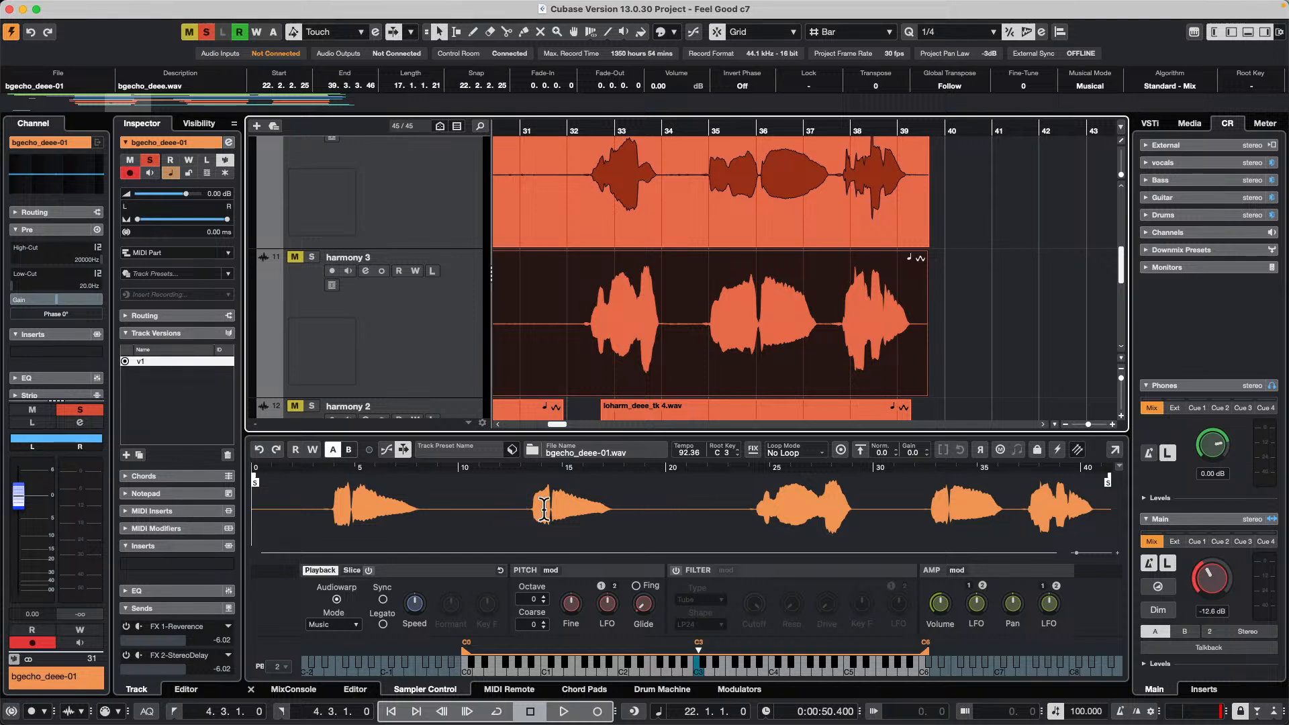
Set the sample start and end markers around the second vocal phrase and audition it at different pitches
drag(527, 508, 611, 509)
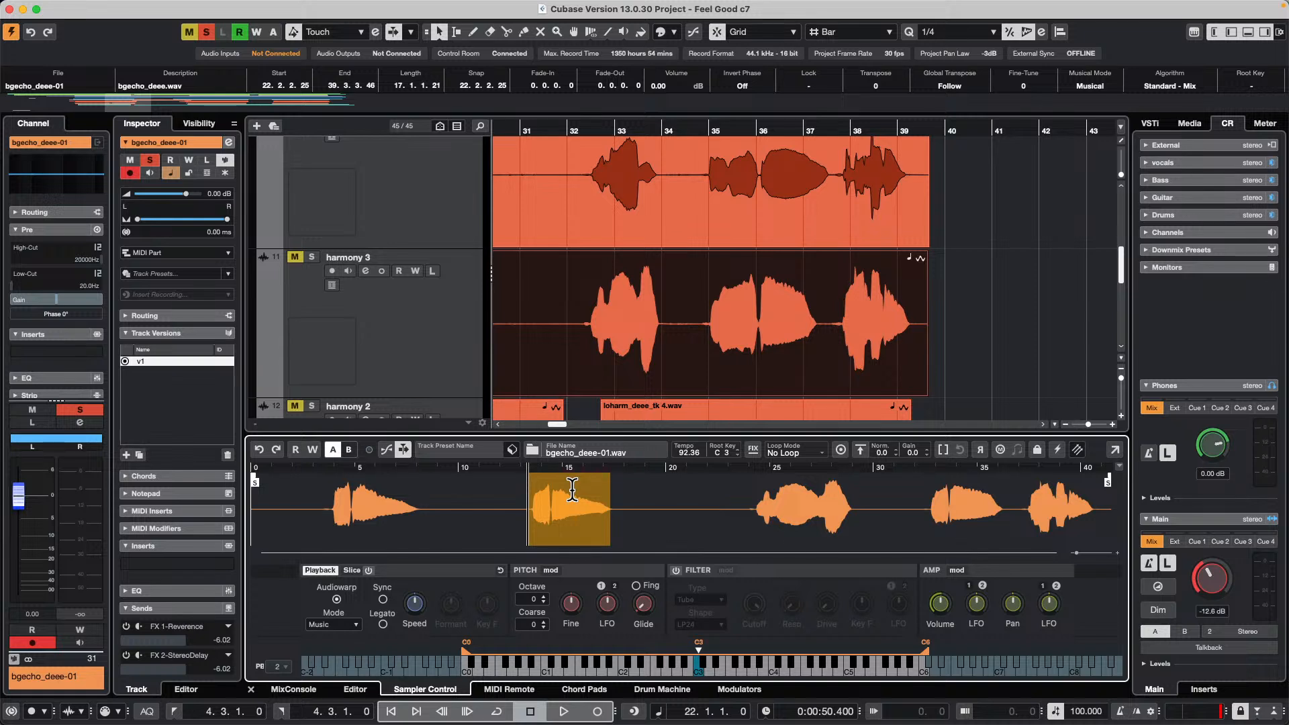
key(p)
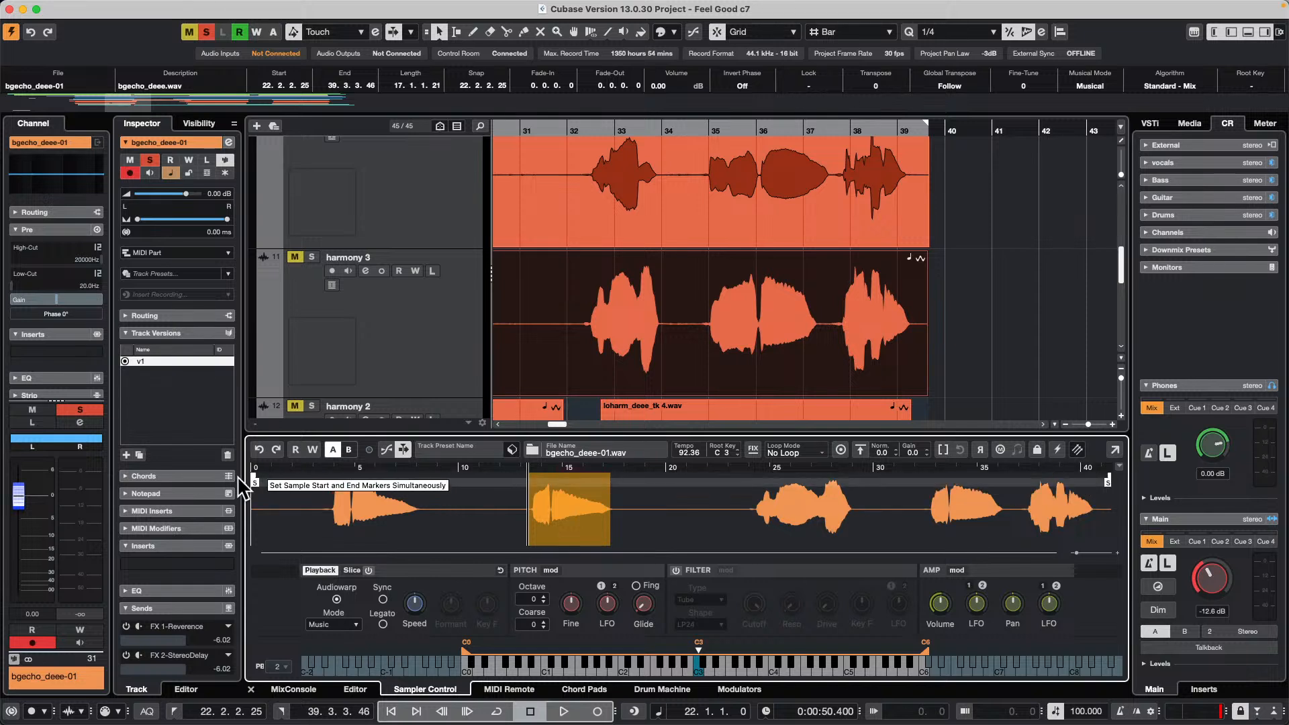
drag(255, 484, 534, 510)
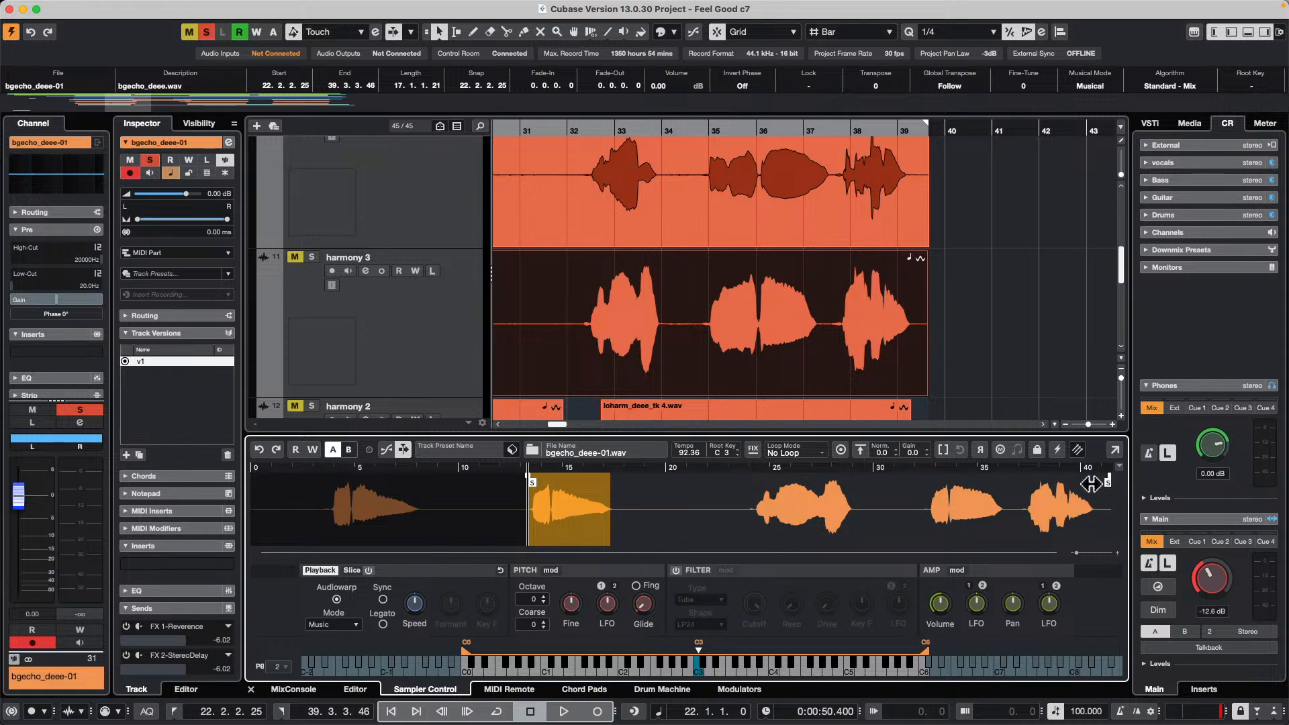
drag(1108, 482, 609, 508)
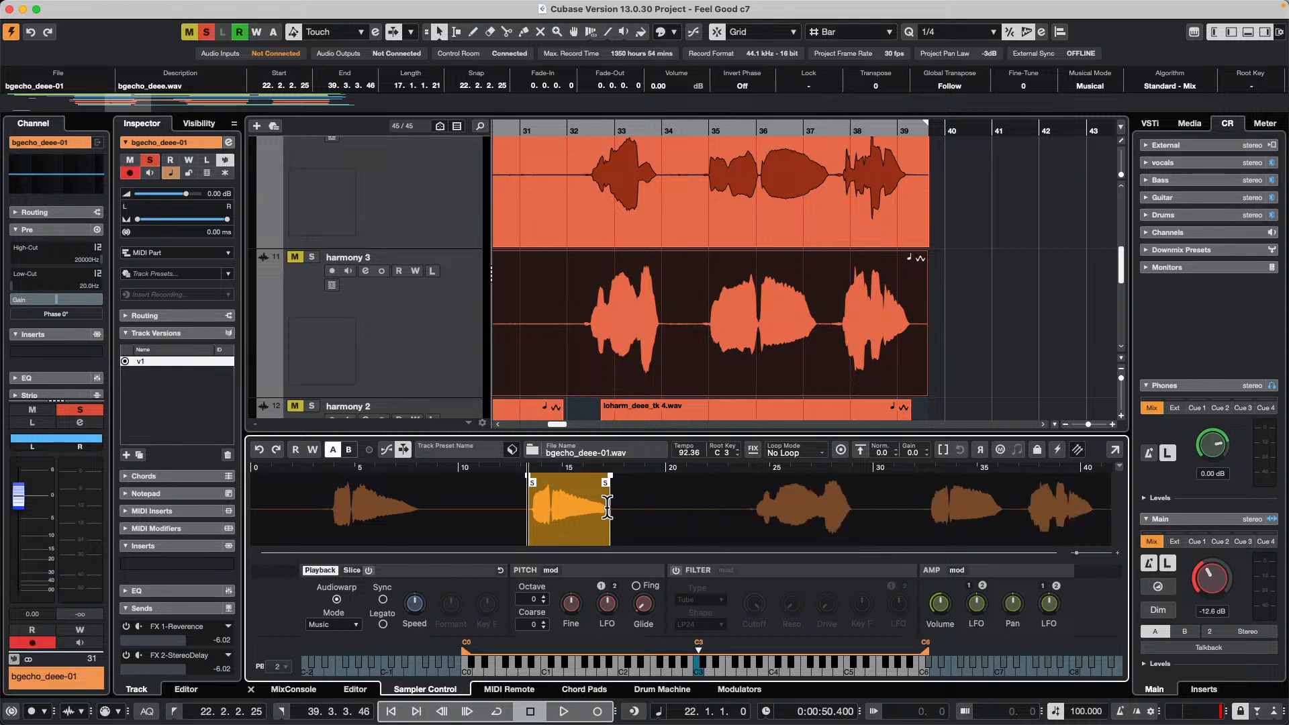
click(691, 662)
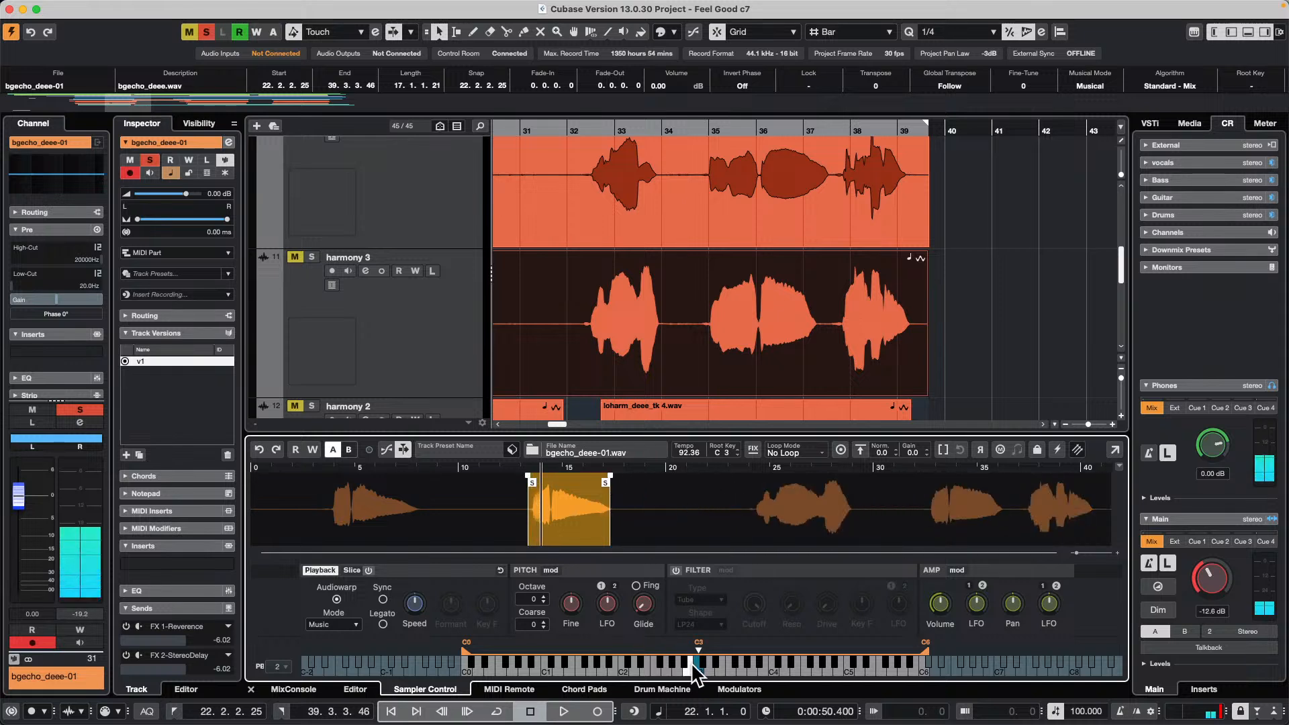
click(717, 663)
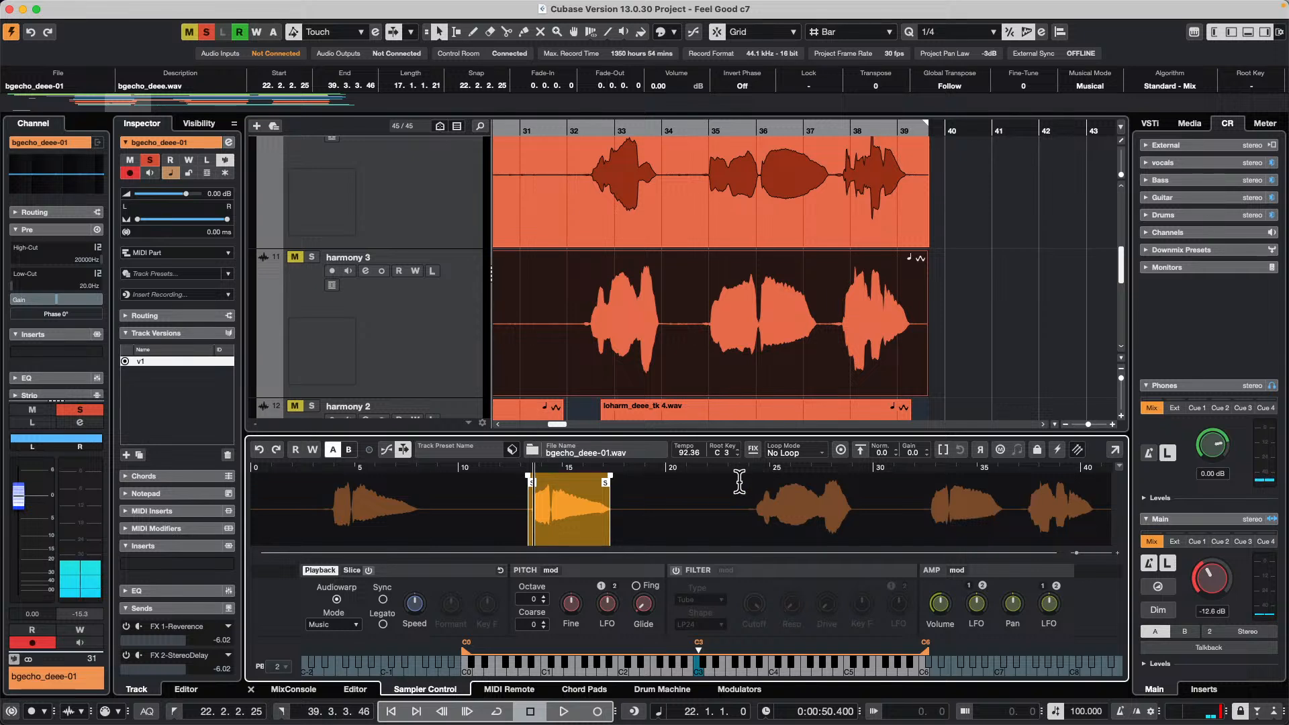
Try to trim the sample to the third vocal phrase, then undo the trim
drag(744, 496, 861, 504)
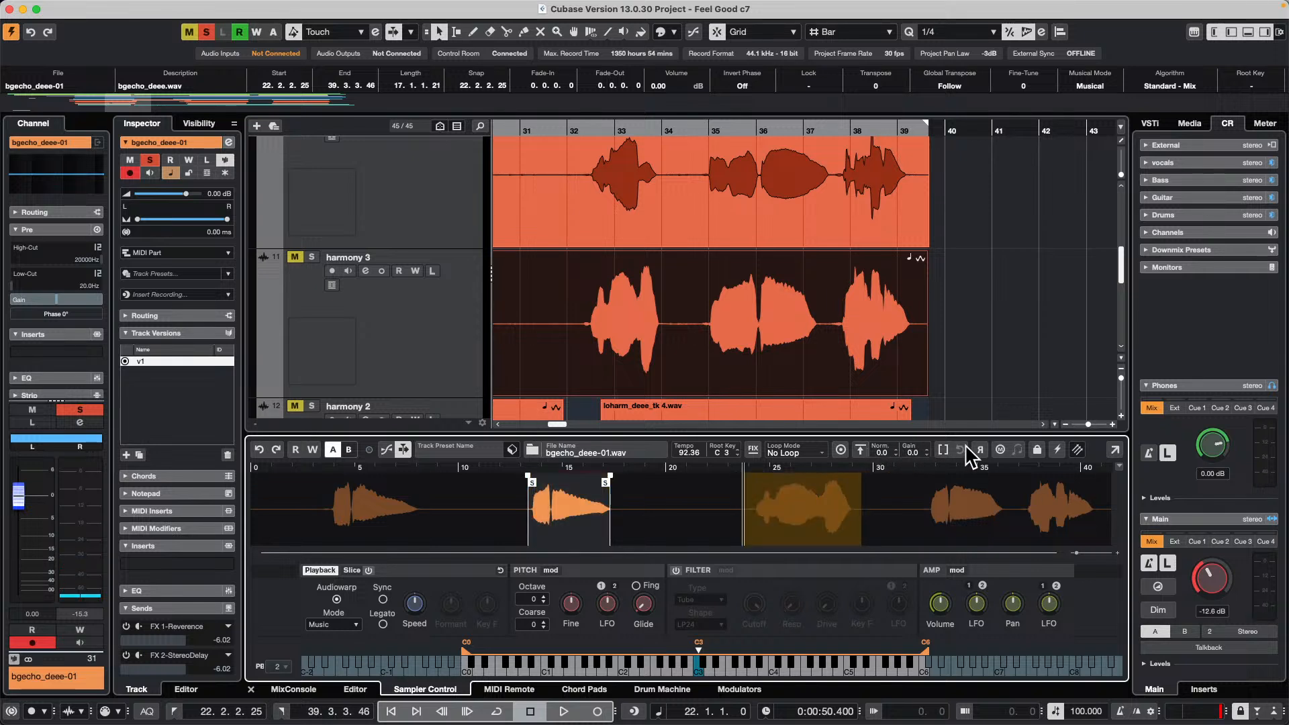
click(945, 450)
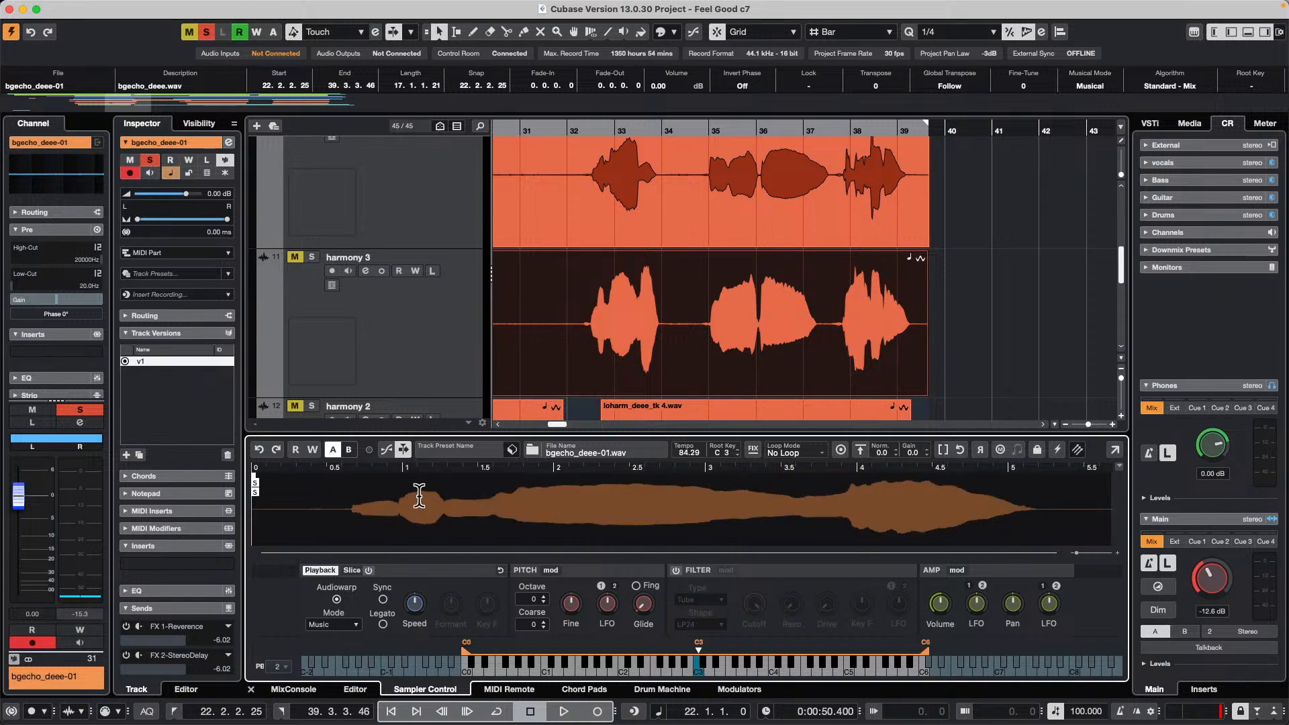
click(517, 478)
click(259, 449)
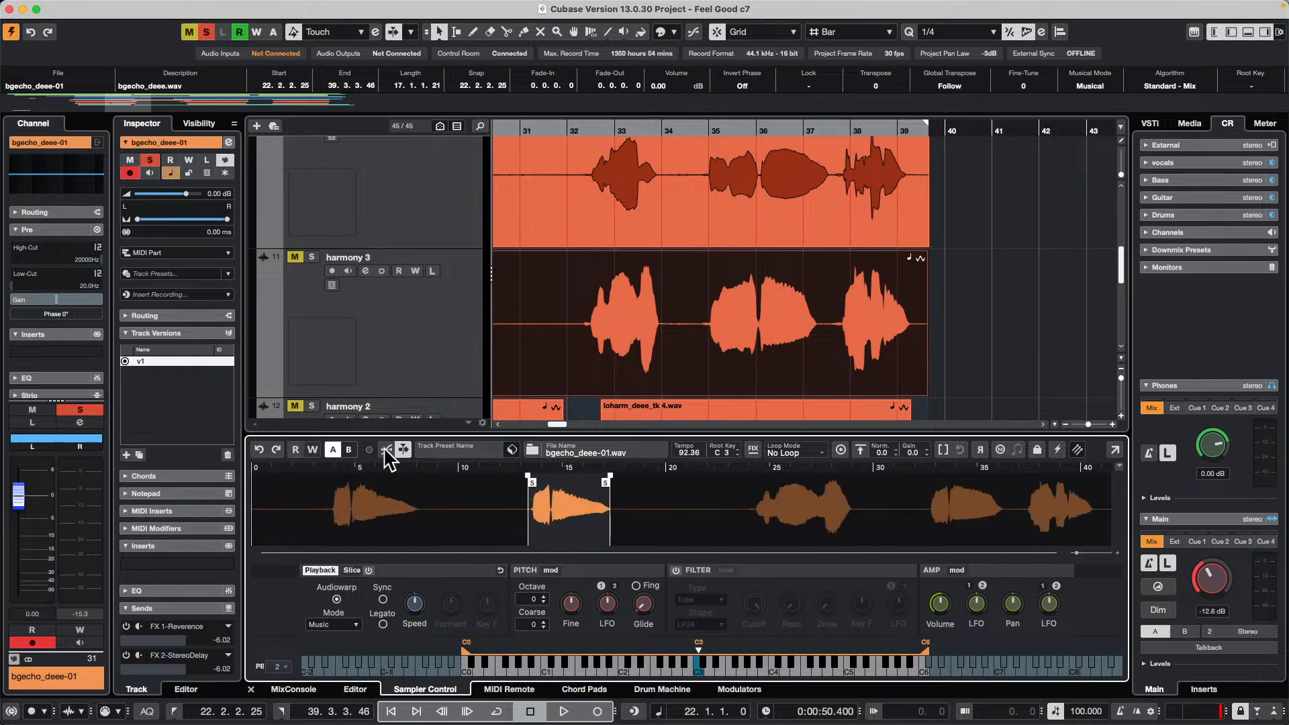
Trim the sample to a tighter selection around the third vocal phrase and audition it
click(759, 490)
scroll(759, 497, up, 3)
drag(752, 503, 970, 509)
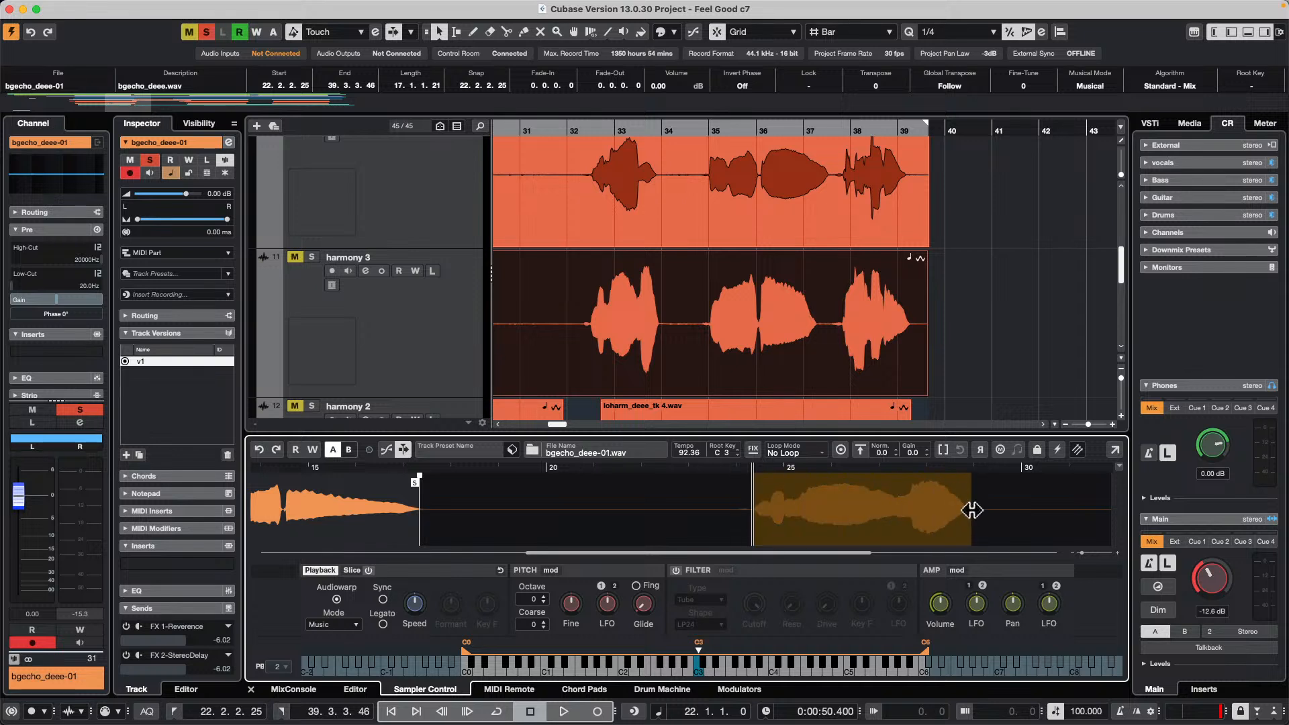
click(943, 451)
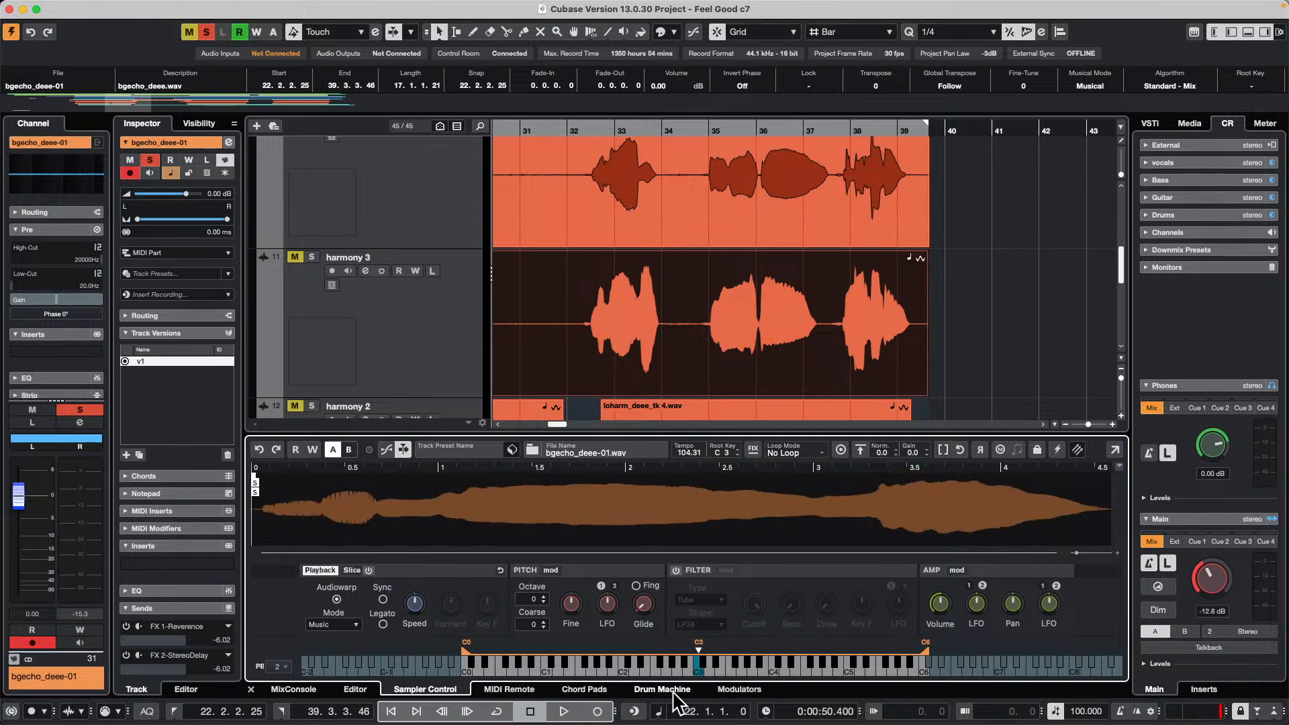
click(706, 668)
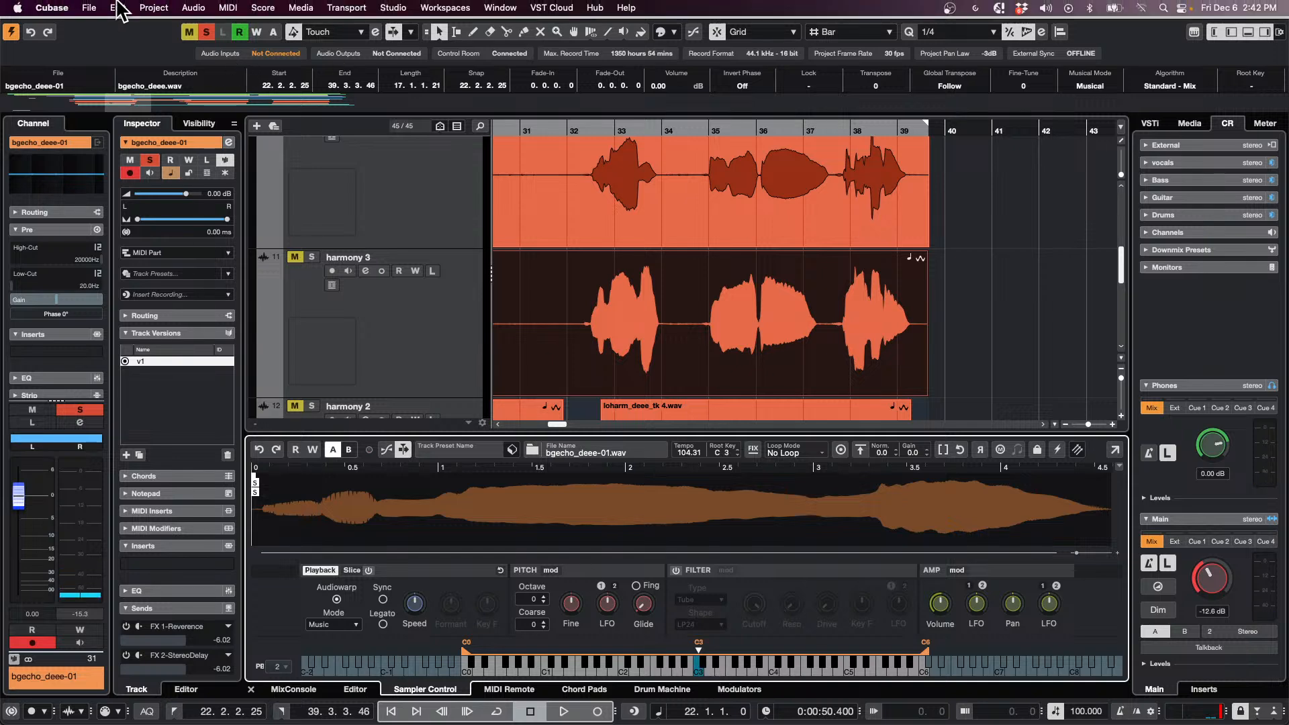
Open the Key Commands and browse the command categories around Transport and Sample Editor
click(118, 8)
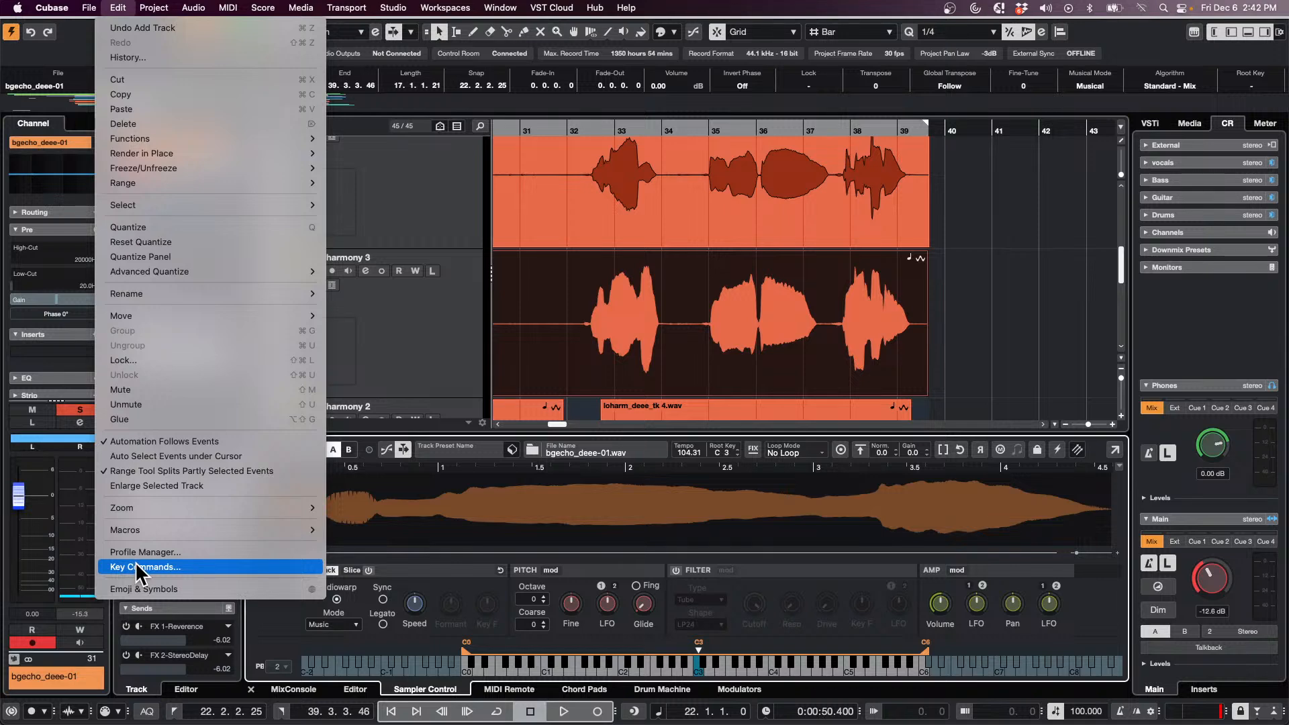
click(137, 568)
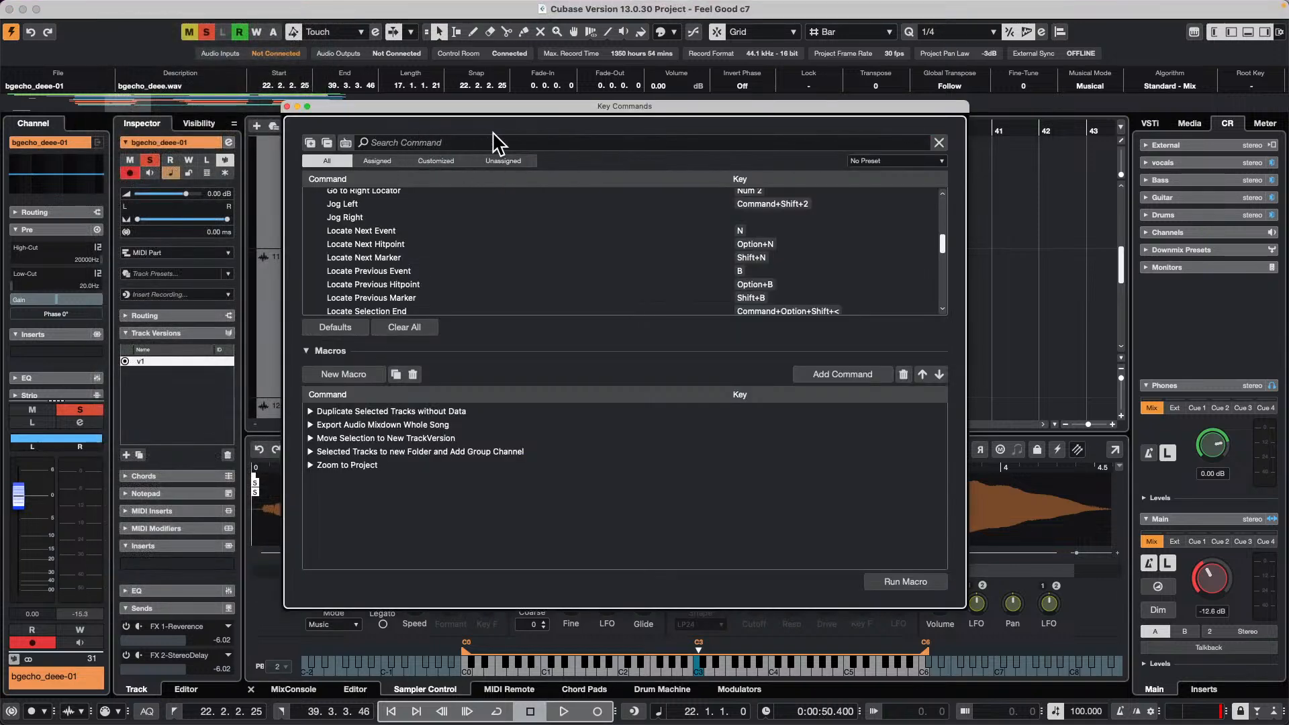
scroll(462, 221, up, 5)
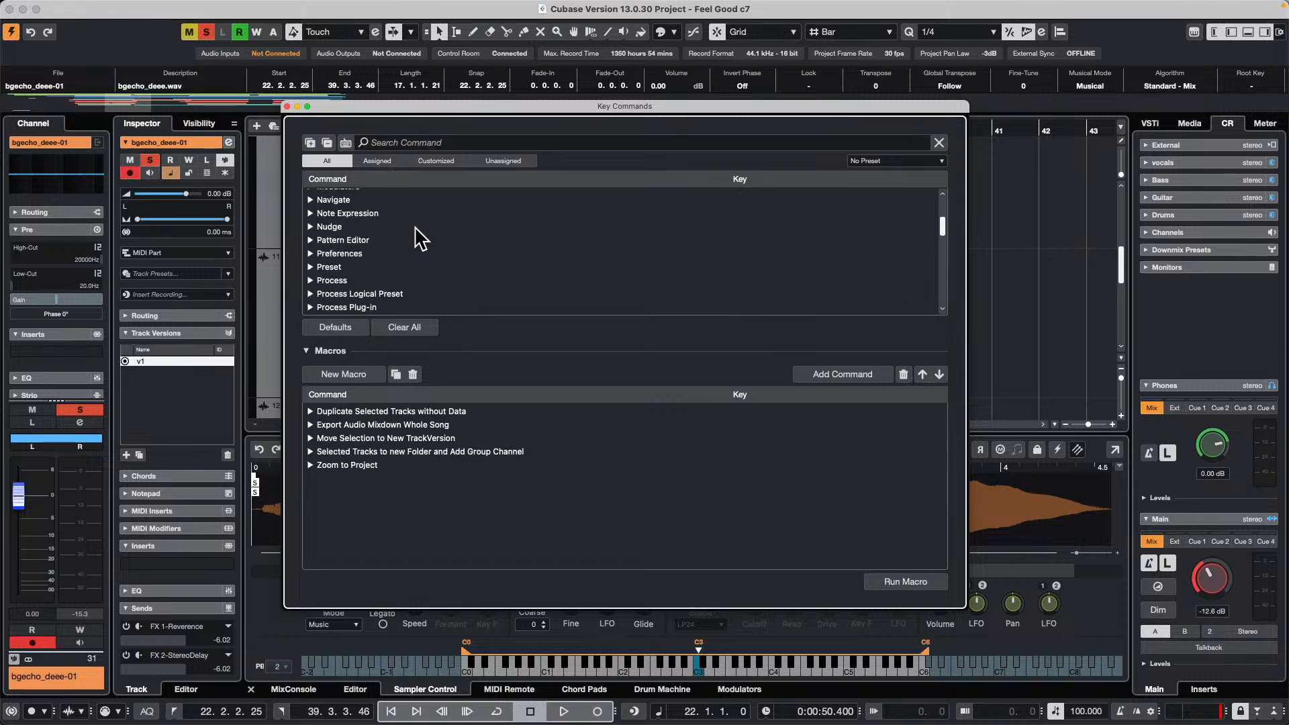
scroll(417, 230, down, 5)
click(310, 212)
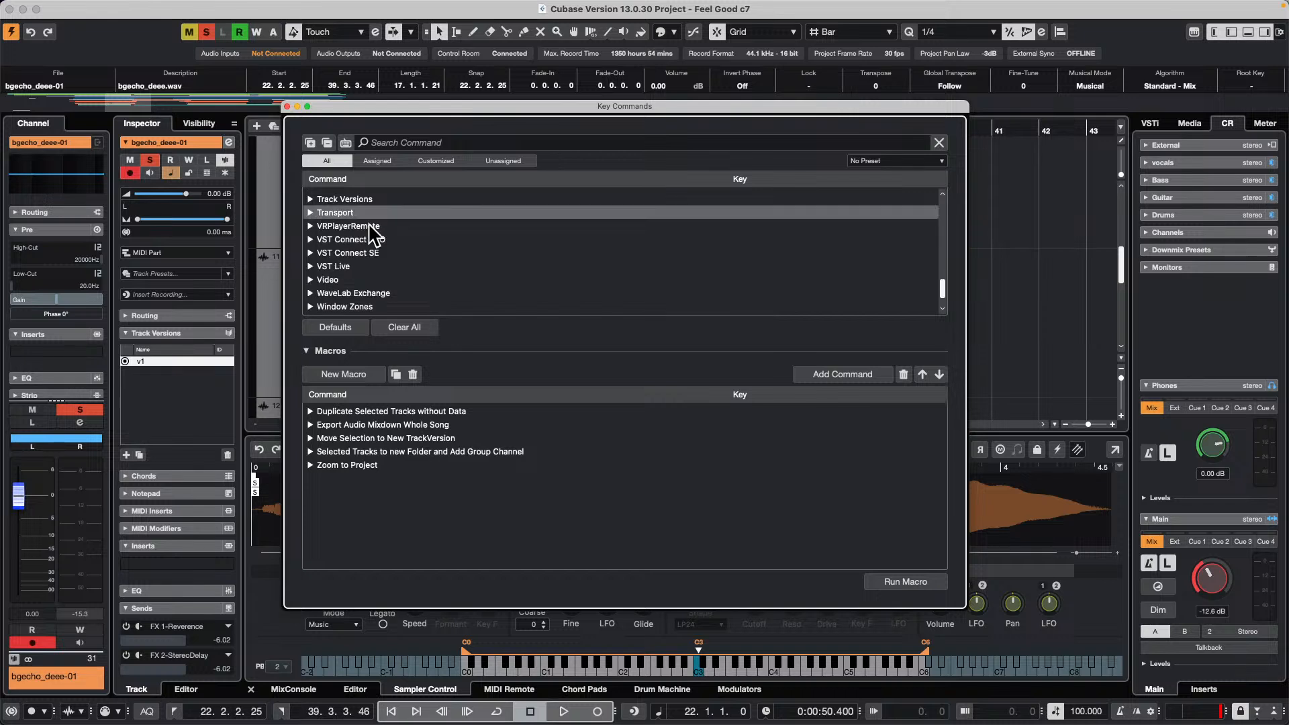
scroll(409, 239, up, 3)
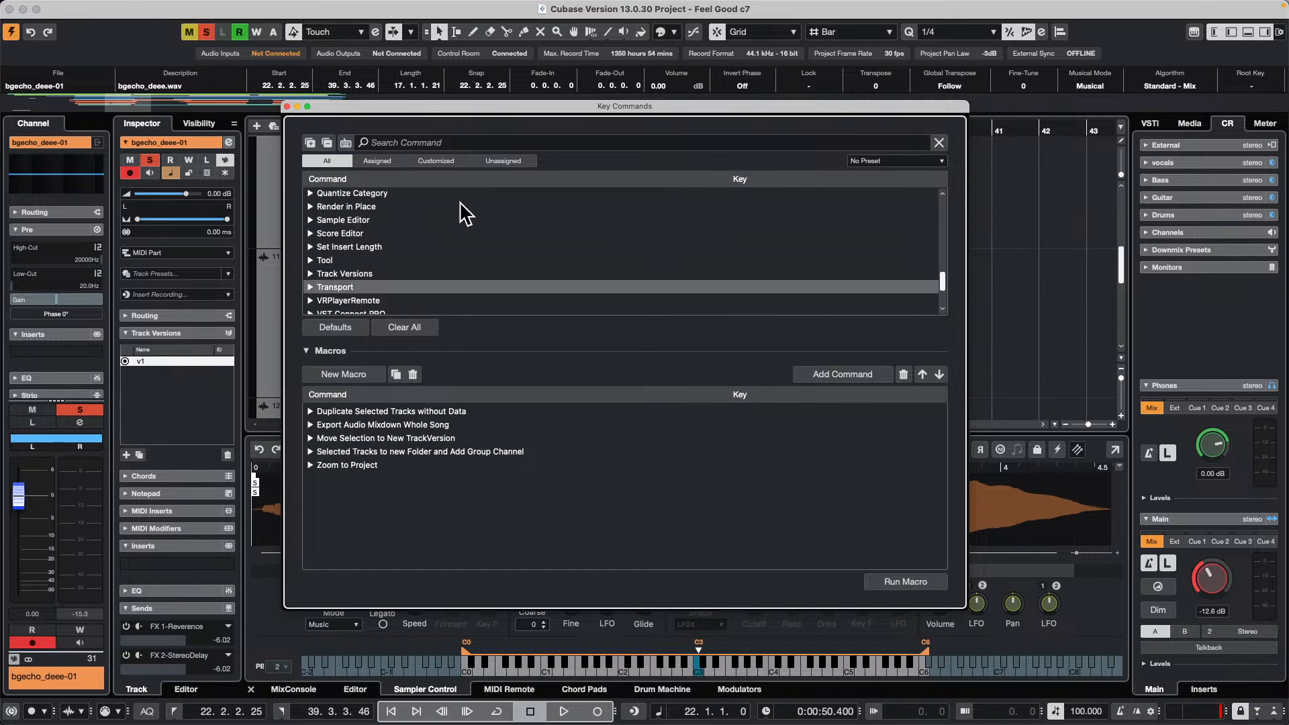
Search the key commands for "trim sample", then clear the search and close the Key Commands
click(458, 141)
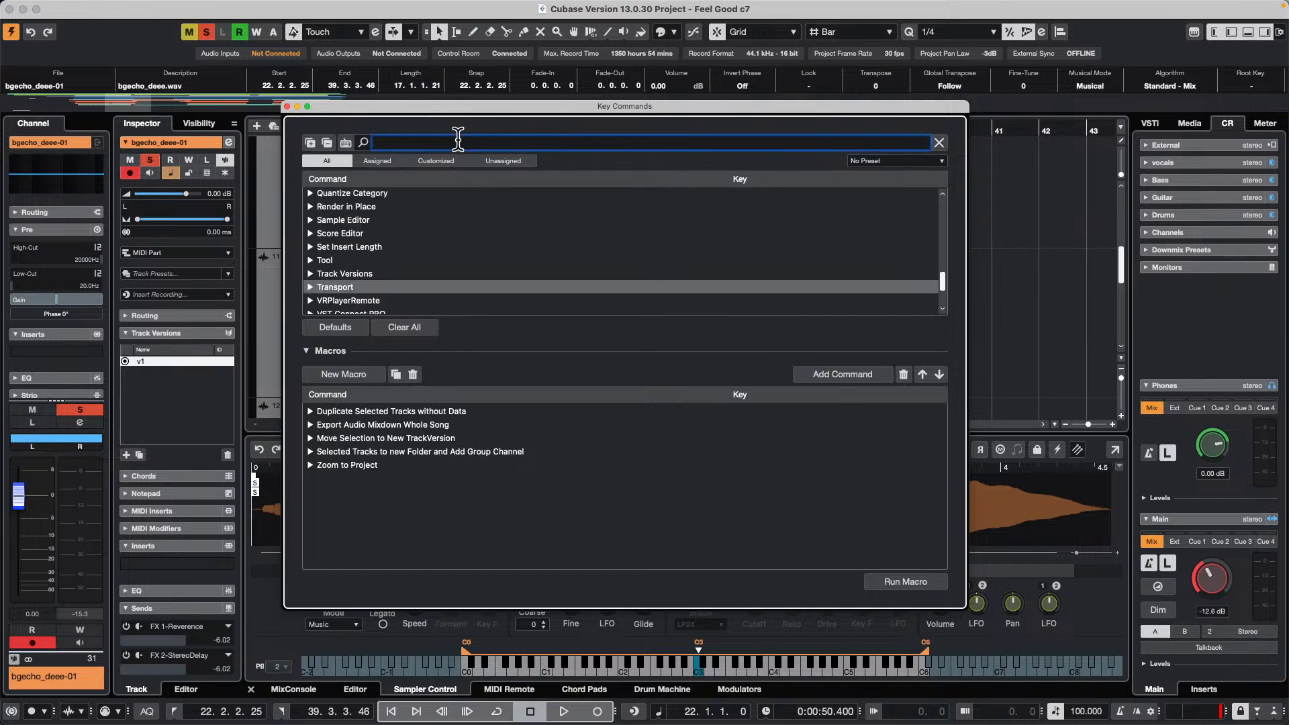
text(trim sam)
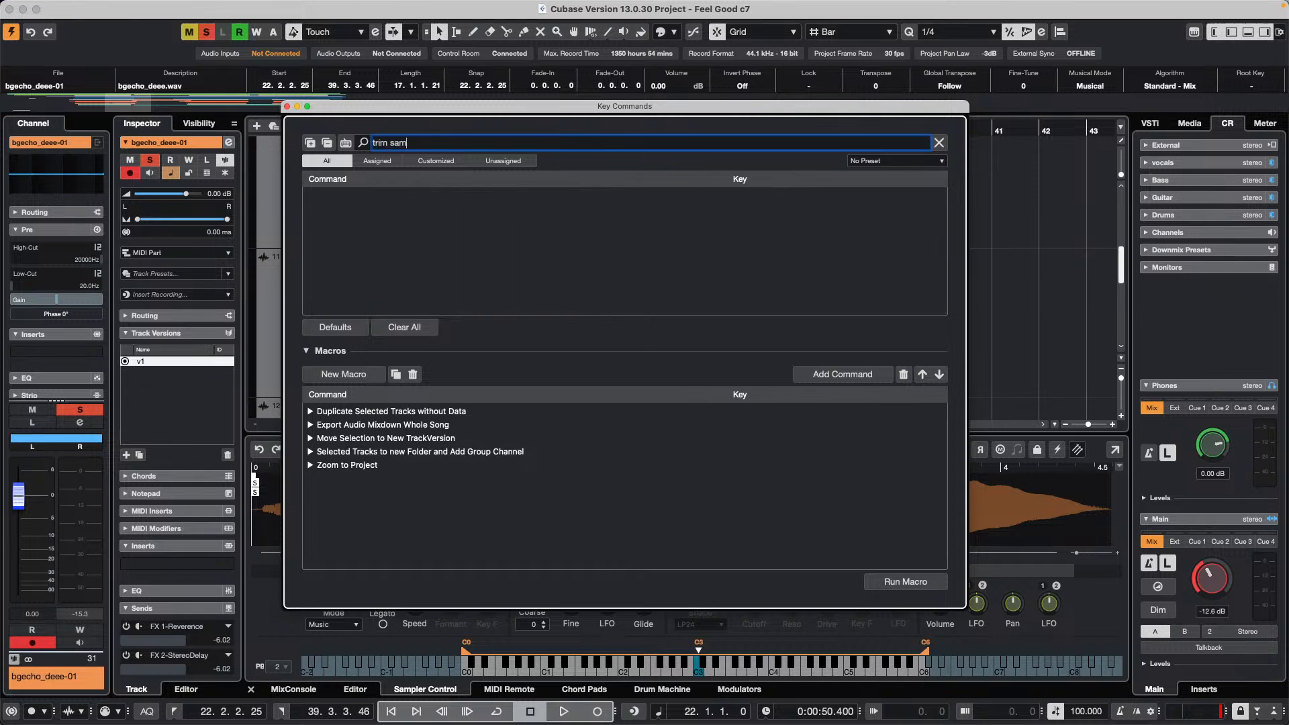
text(ple)
key(Return)
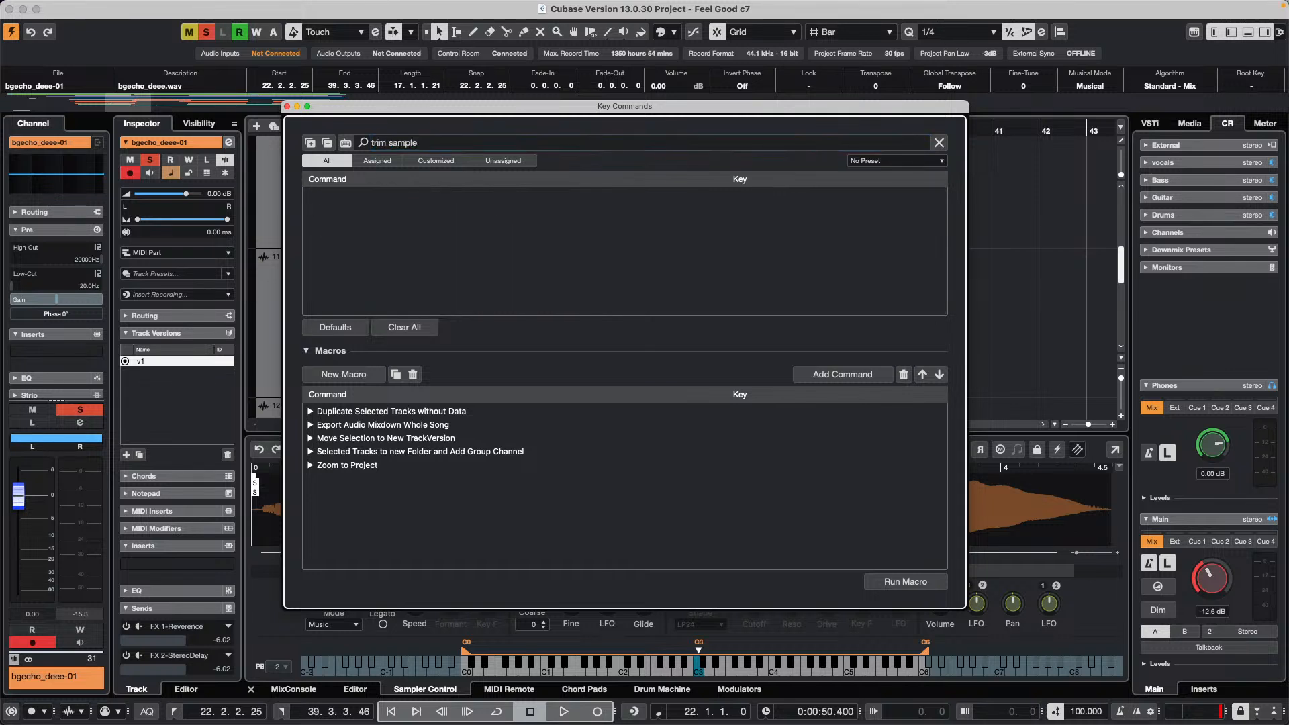
click(430, 142)
key(BackSpace)
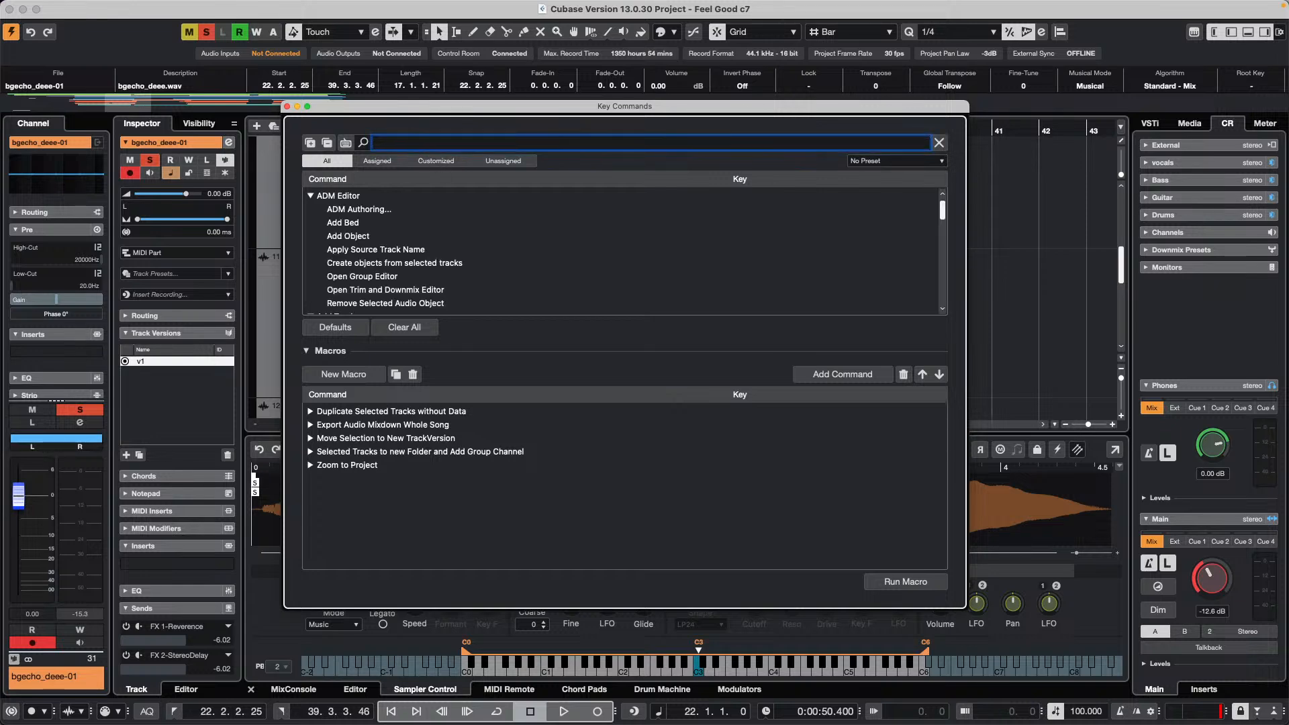
click(286, 106)
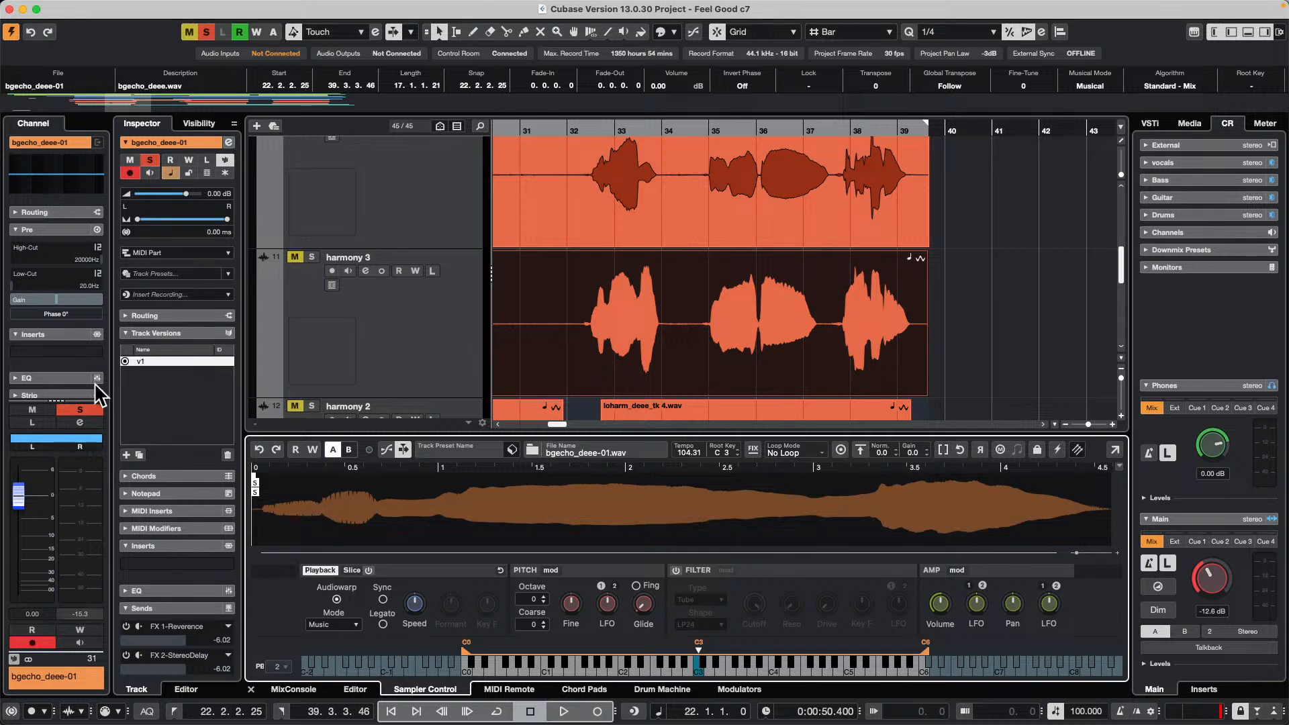
Undo the last sample trim in Sampler Control
click(259, 449)
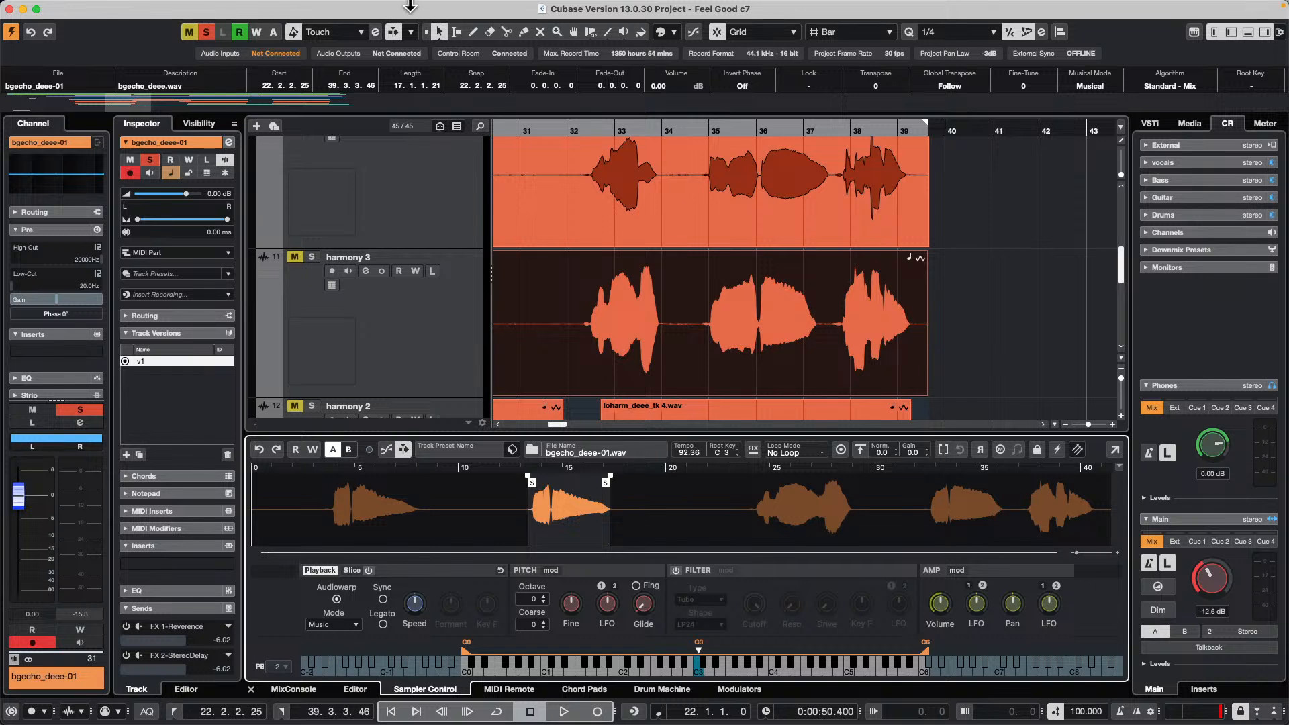
mouse_move(71, 6)
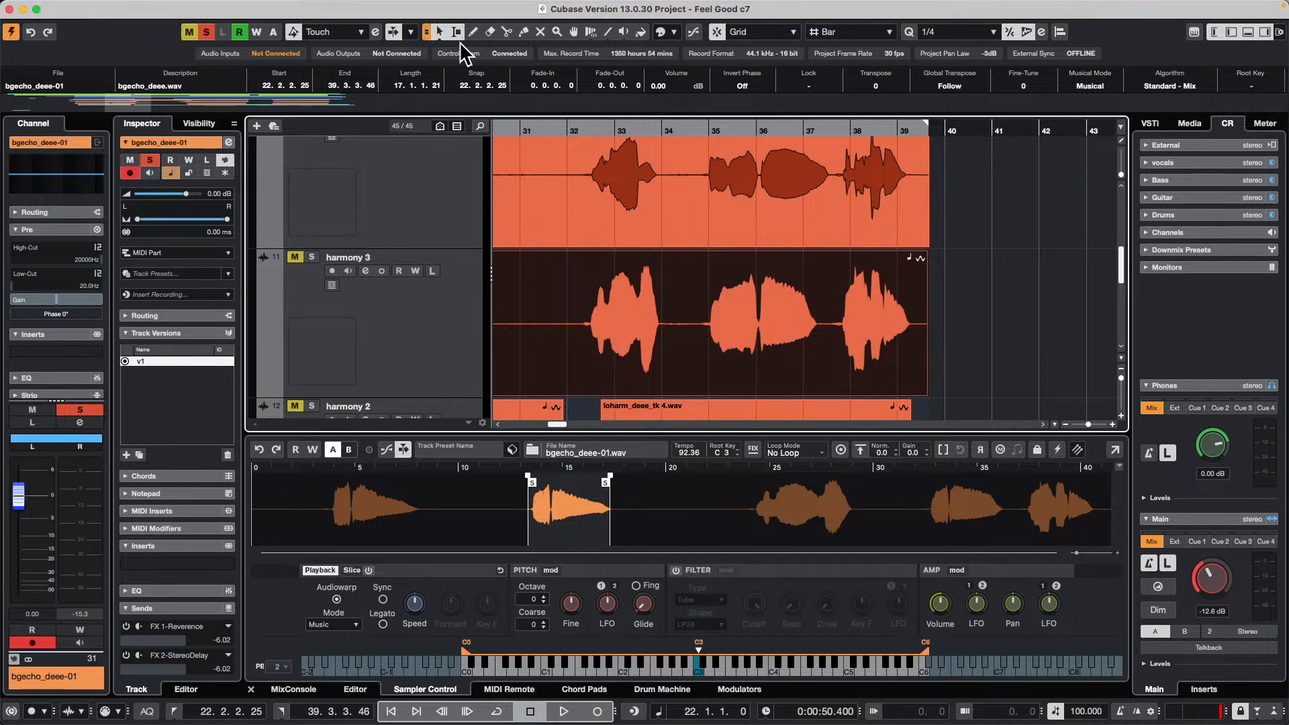
Try copying the harmony 3 range from bar 35 to bar 37 over to bar 41, then undo the copy
drag(699, 279, 818, 290)
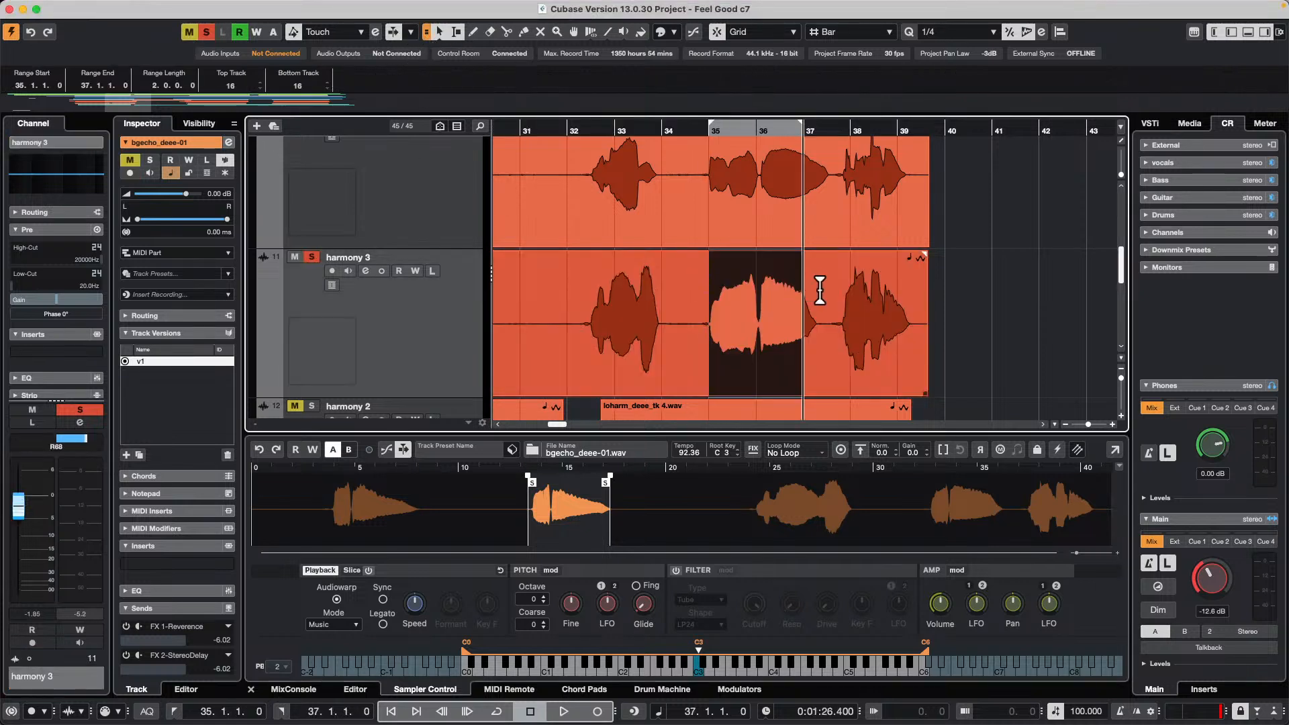
key(l)
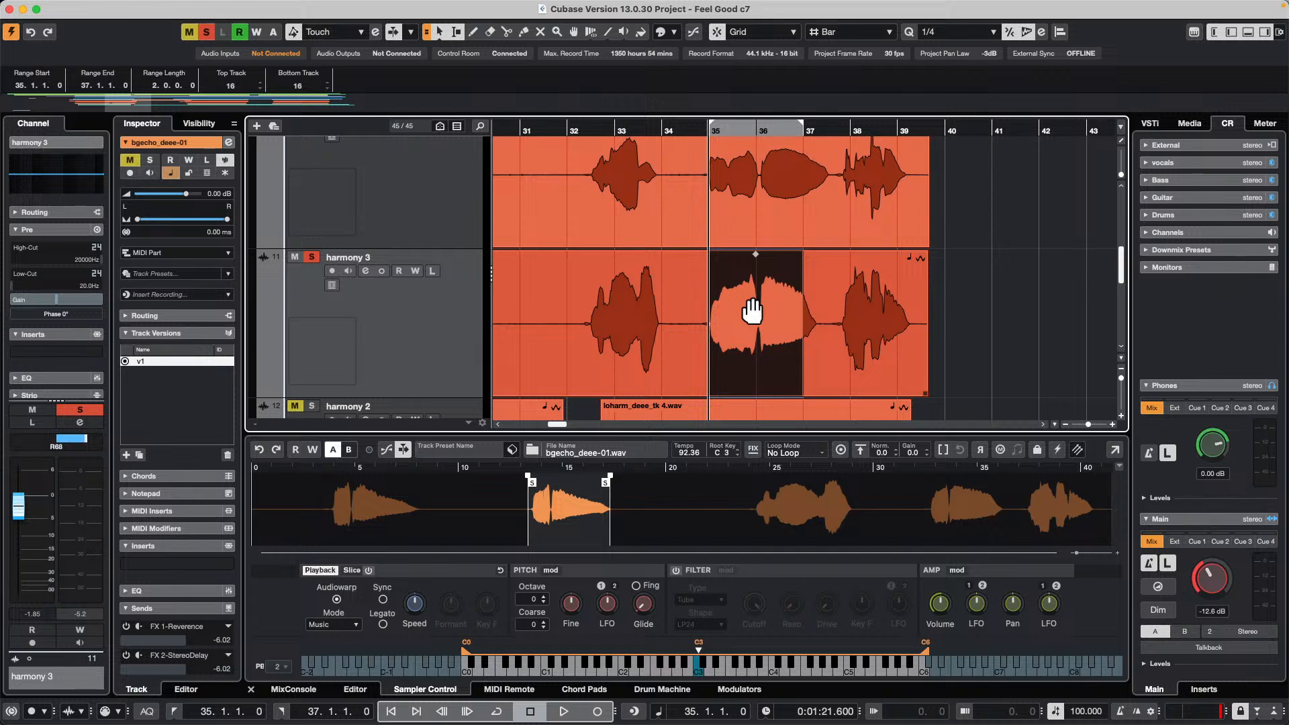
drag(754, 287, 1037, 275)
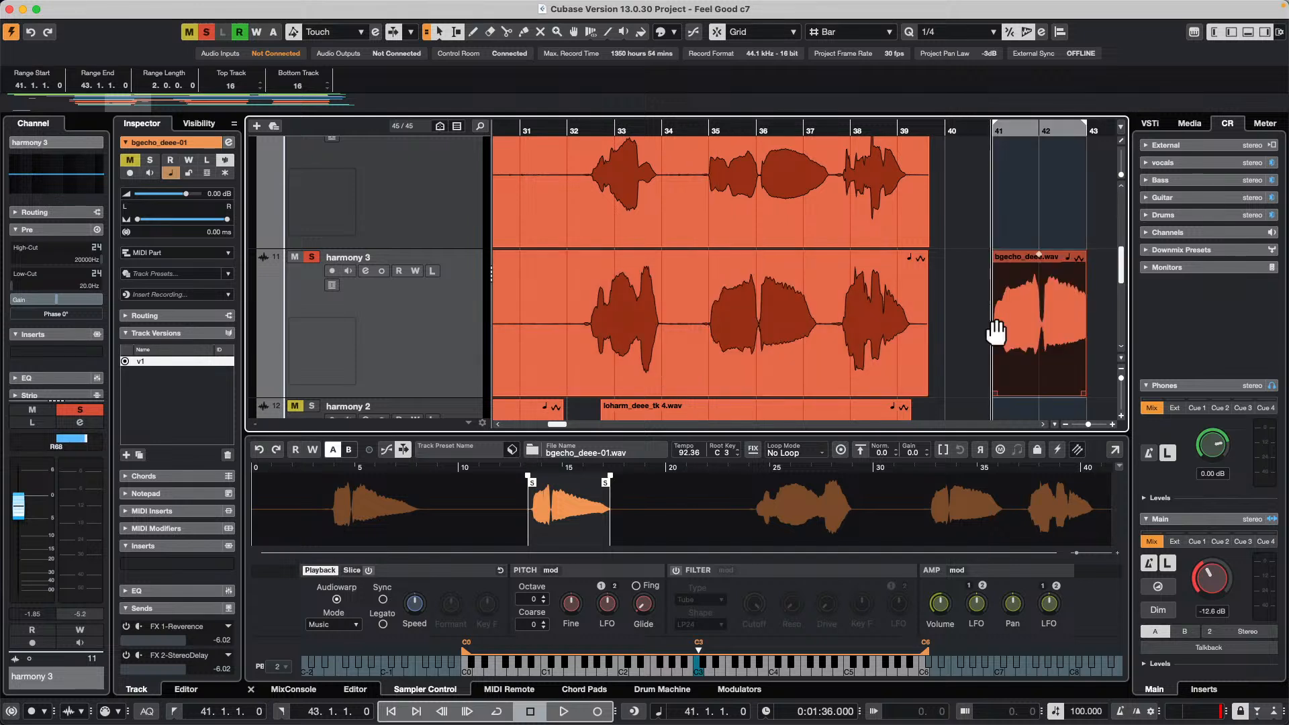
key(super+z)
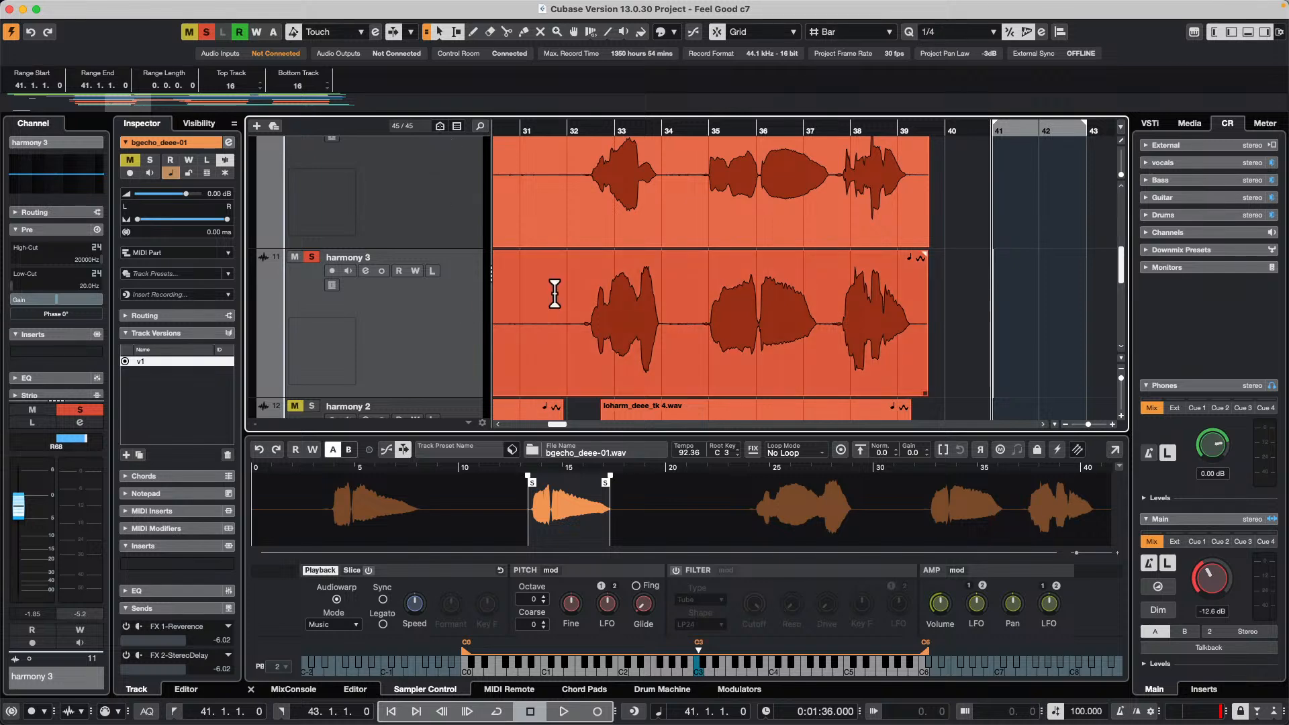
Open the recent project The Sleigh Iconica Sketch.cpr, activate it and accept the missing port mapping
click(89, 7)
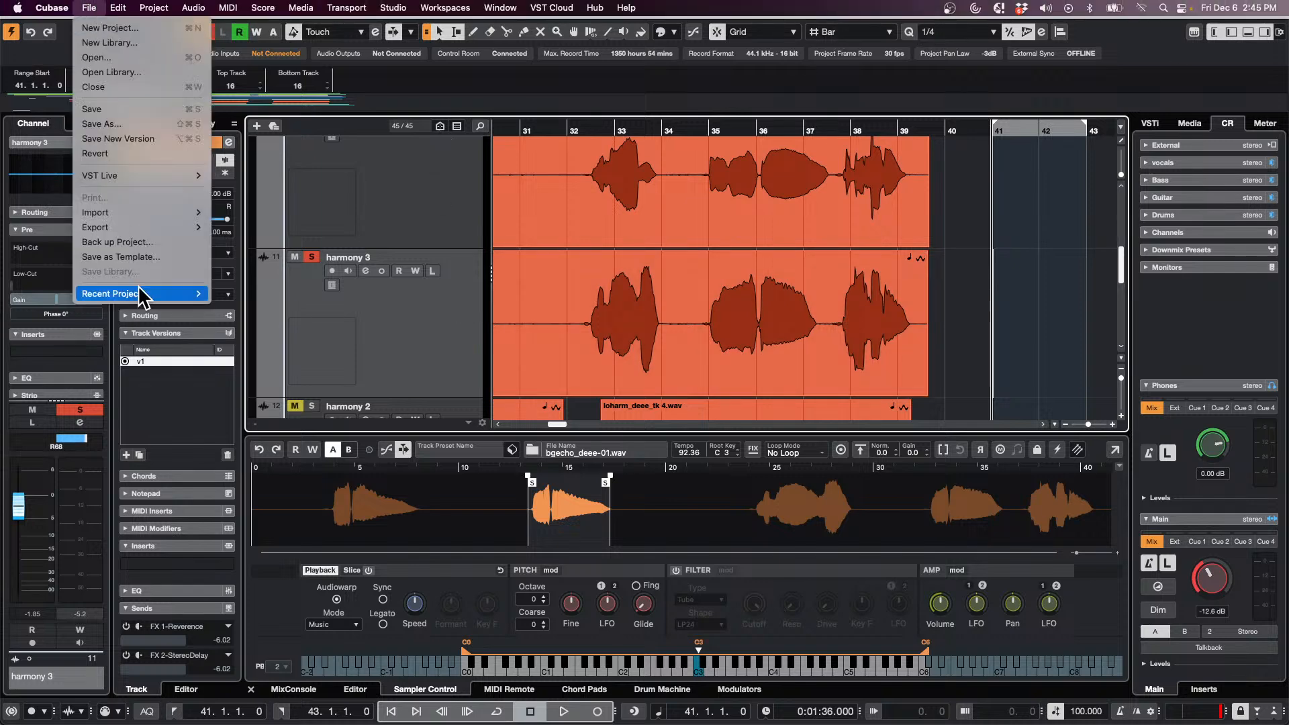
mouse_move(195, 294)
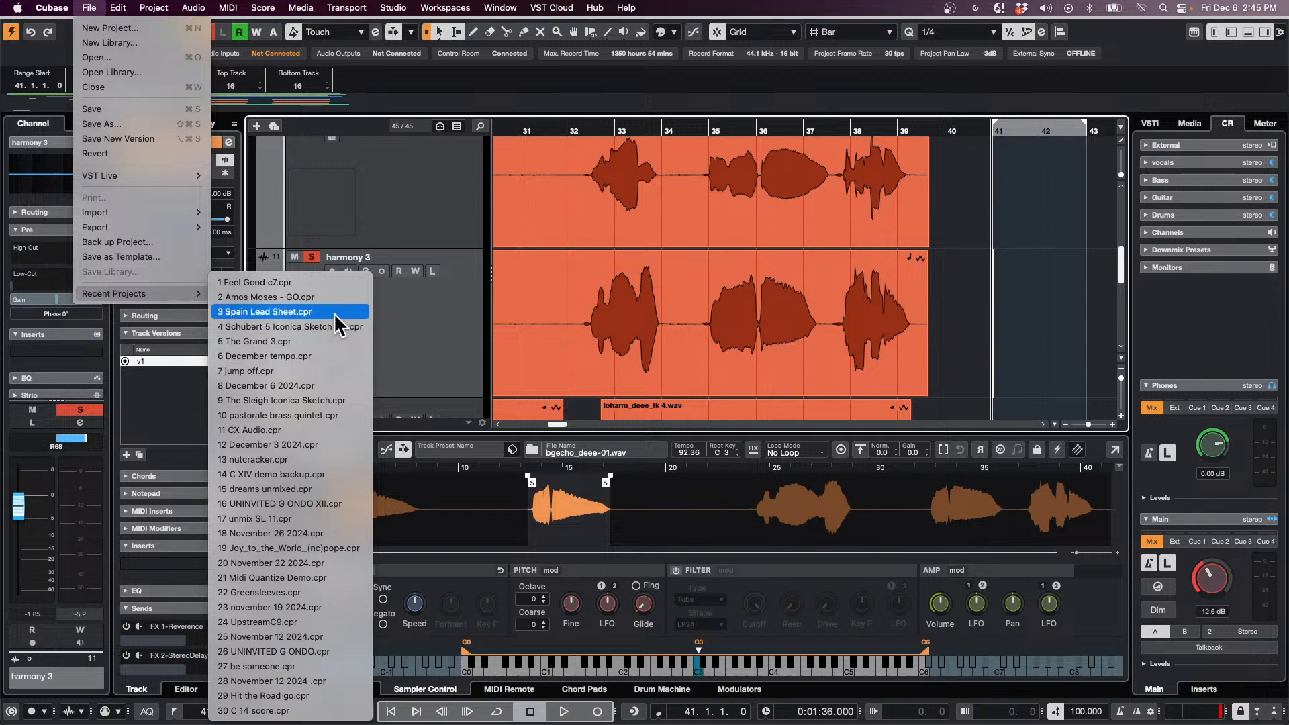
click(618, 381)
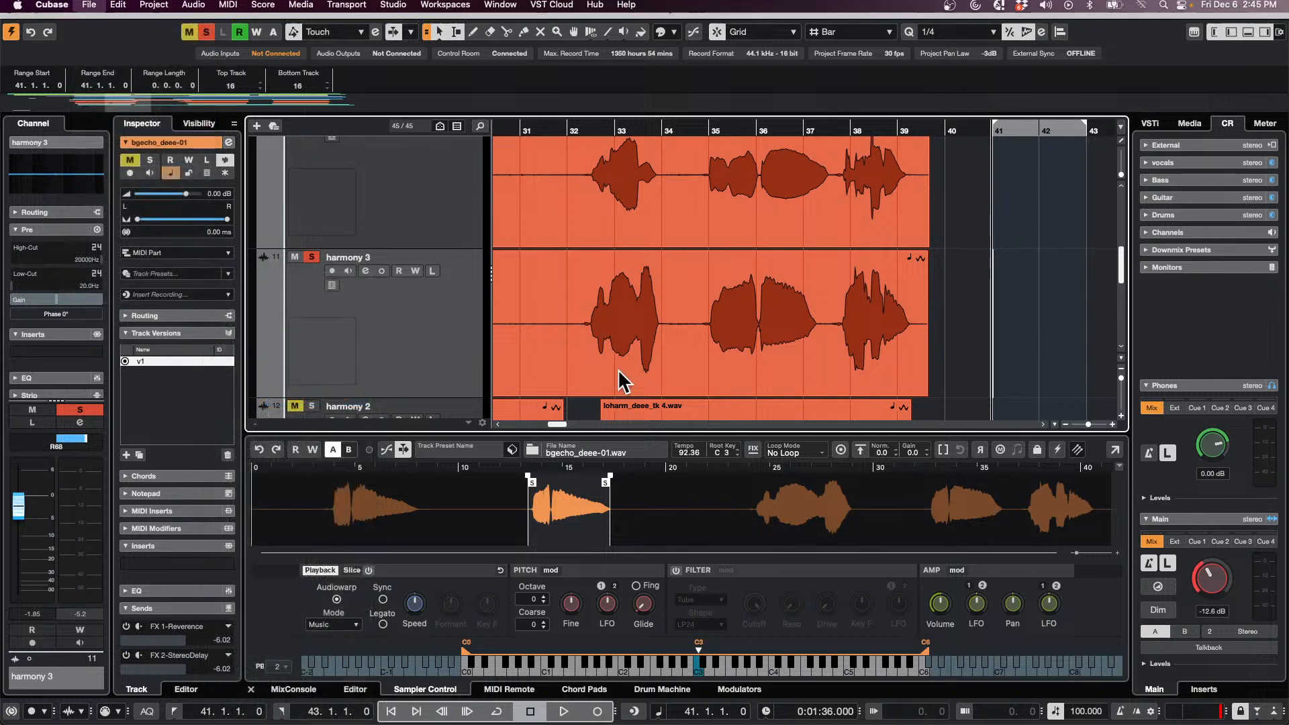
click(728, 245)
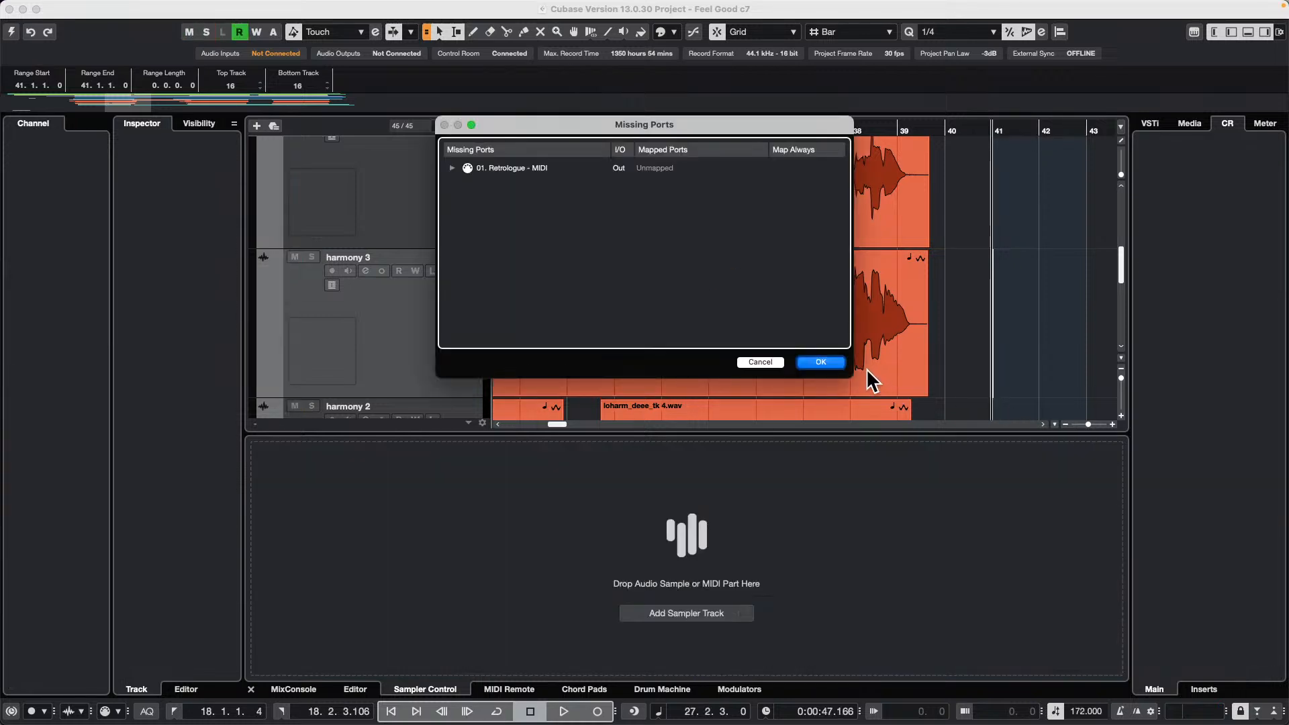
click(836, 364)
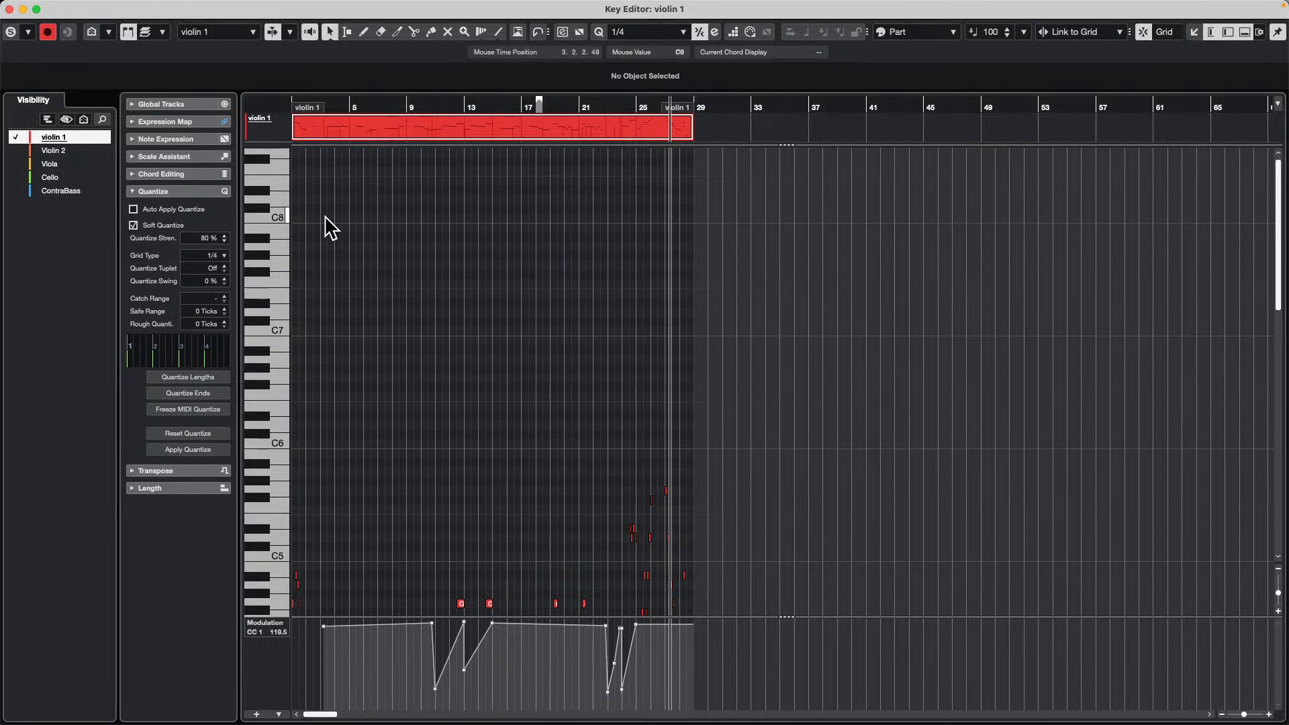
Open the Score Editor and show Violin 2, Viola, Cello and ContraBass together with violin 1 in the layout
key(super+r)
click(16, 260)
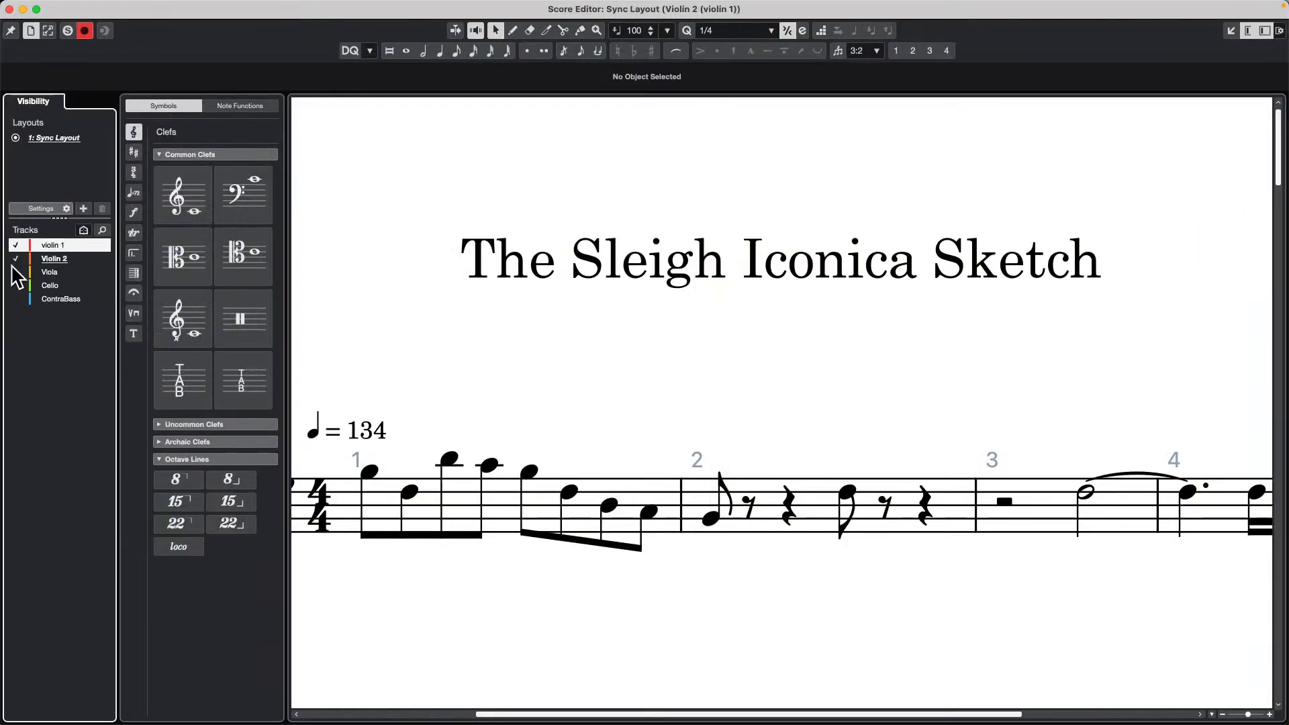
drag(16, 274, 15, 300)
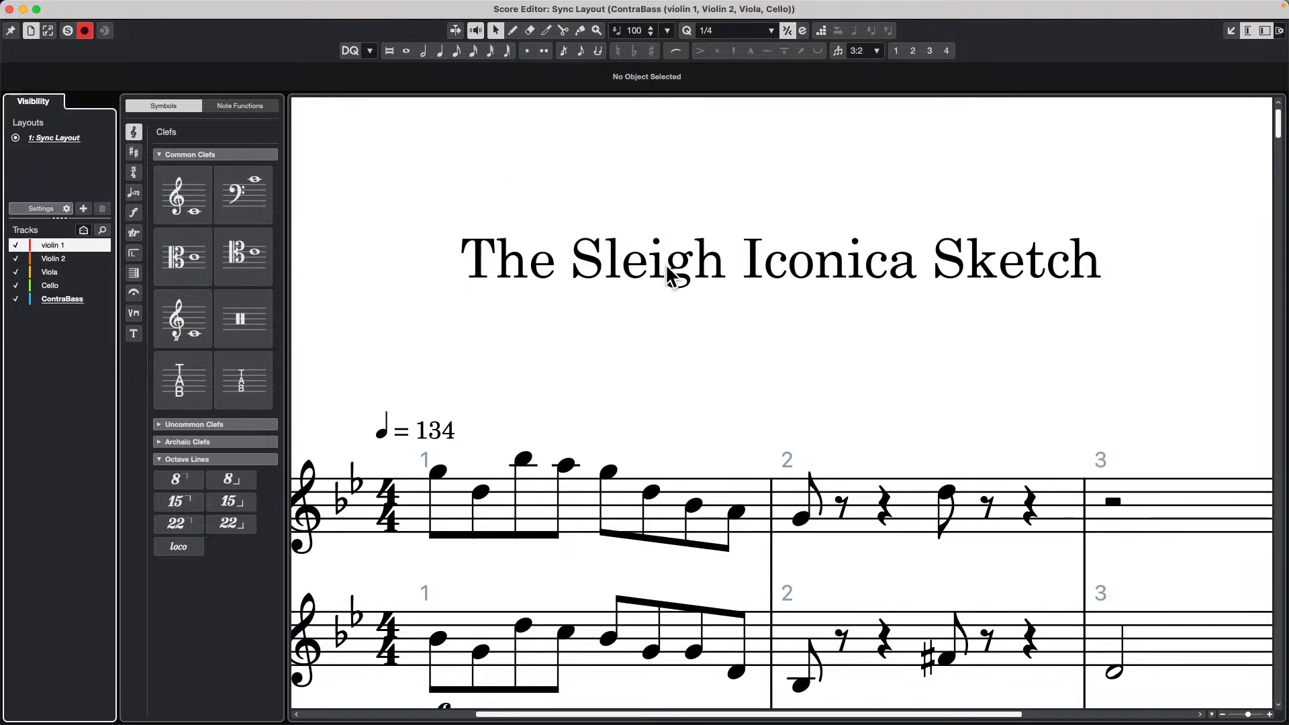
Zoom the score out to full page width and examine the five string parts from page 1 to page 3
scroll(672, 269, down, 1)
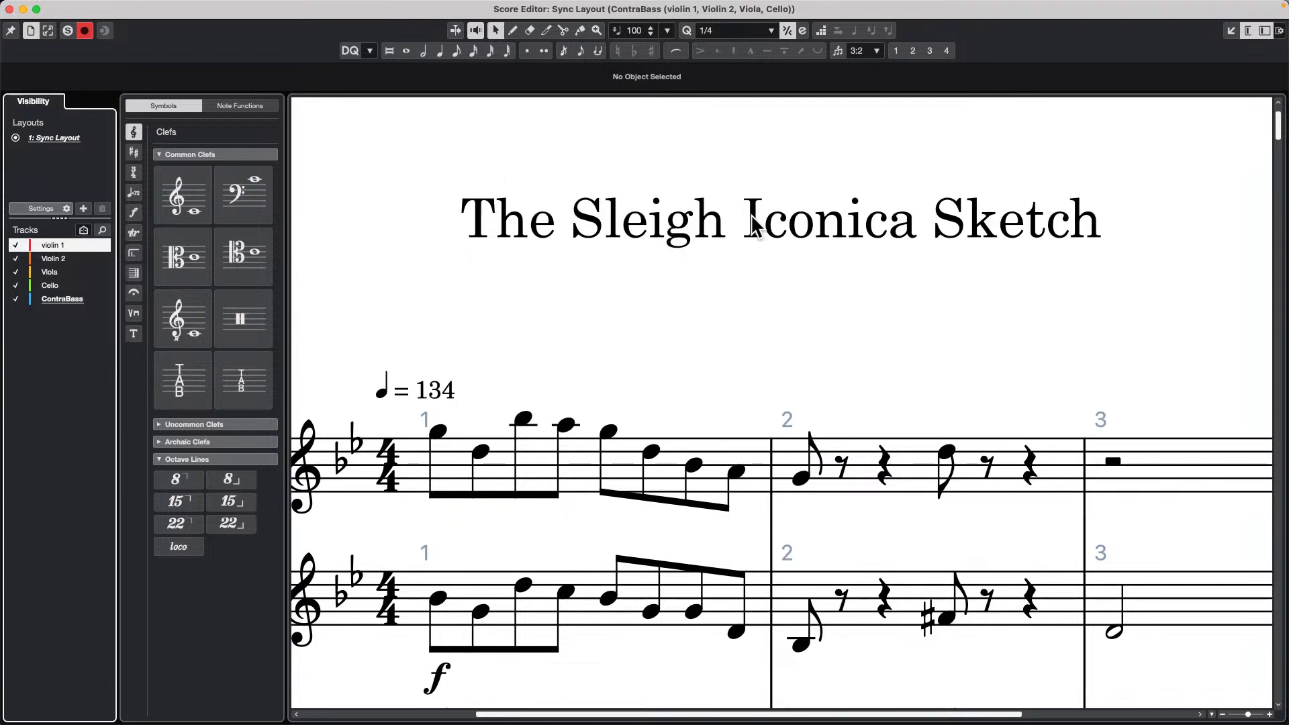
click(596, 30)
click(420, 348)
click(440, 348)
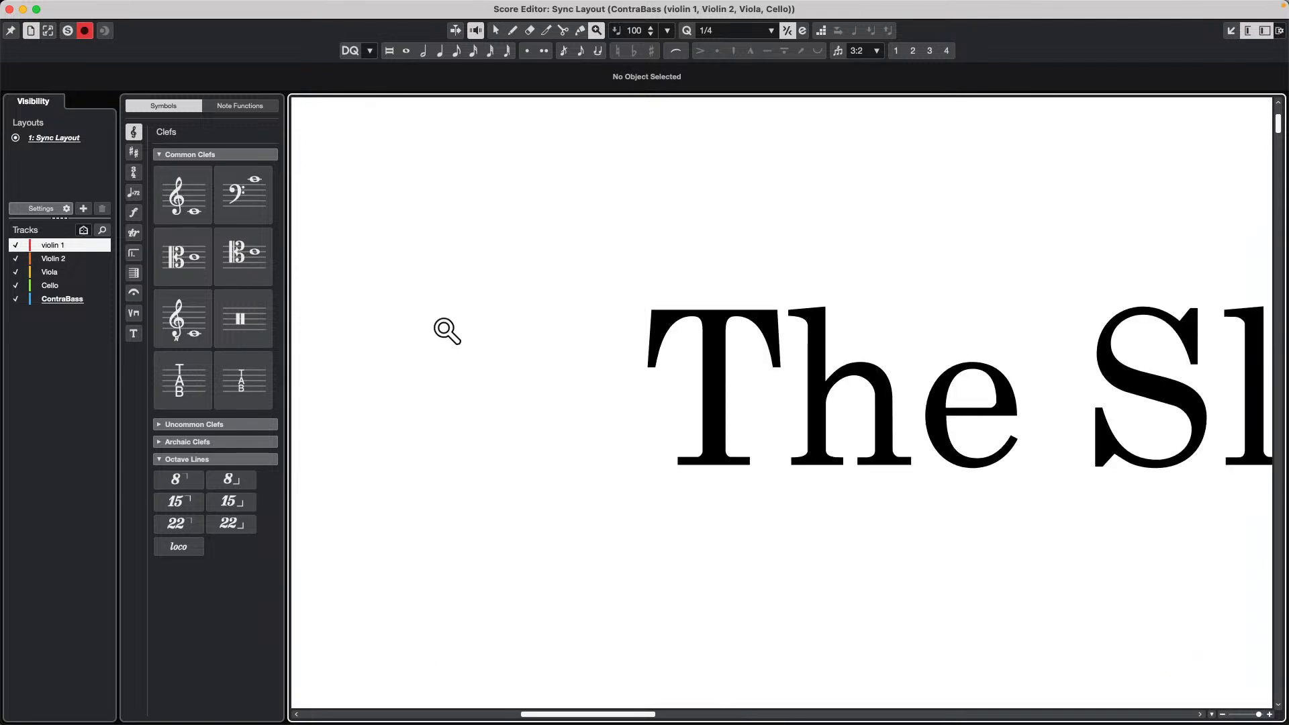
alt+click(447, 331)
alt+click(447, 331)
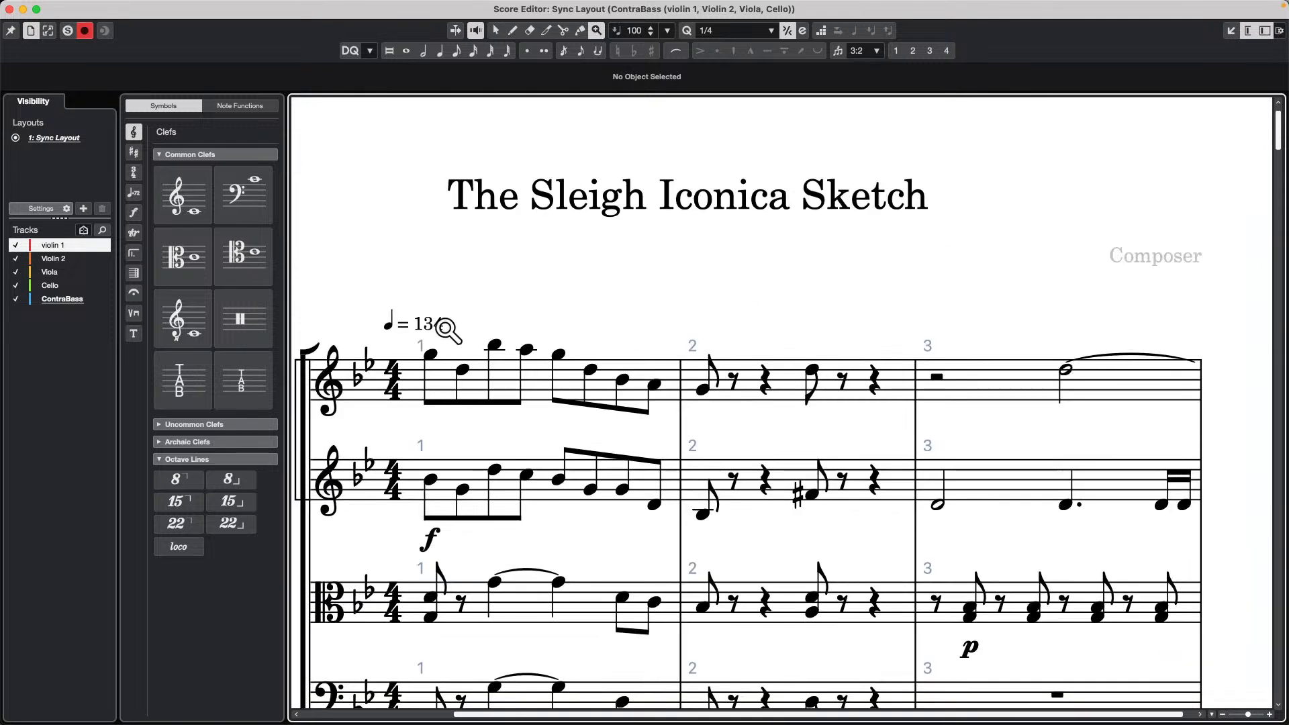
alt+click(447, 330)
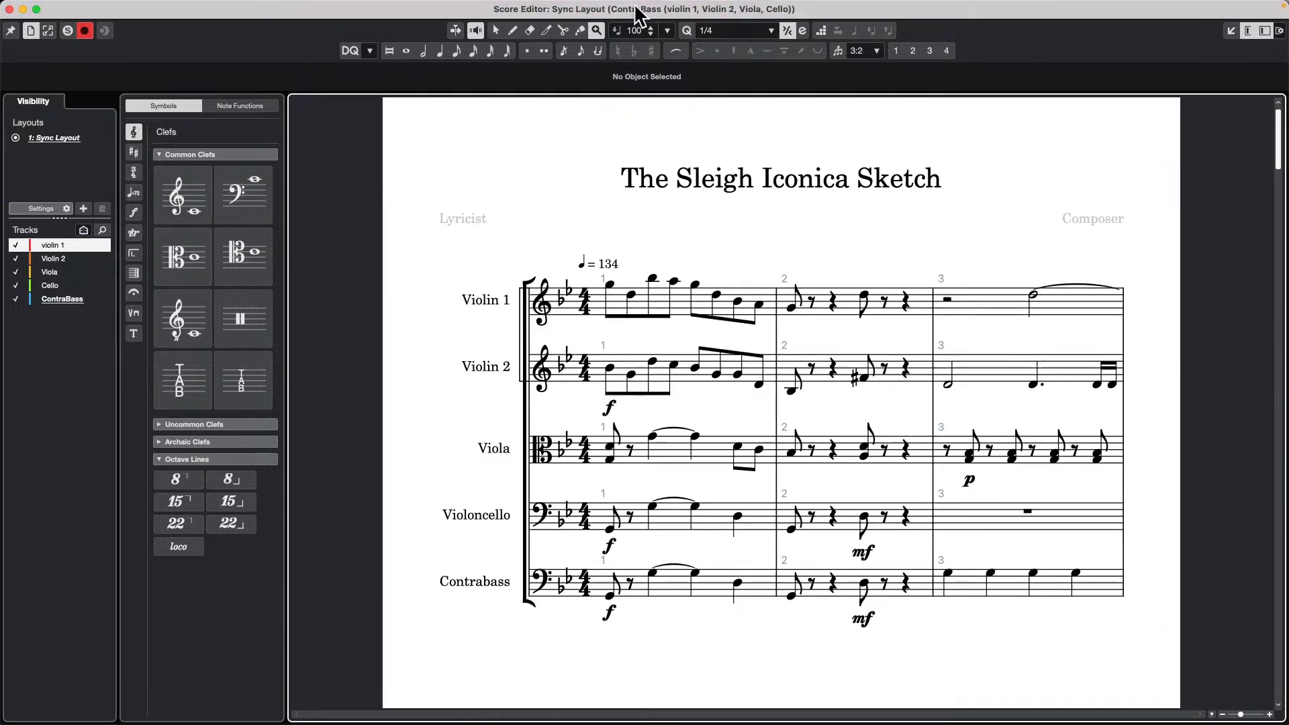
scroll(714, 300, down, 10)
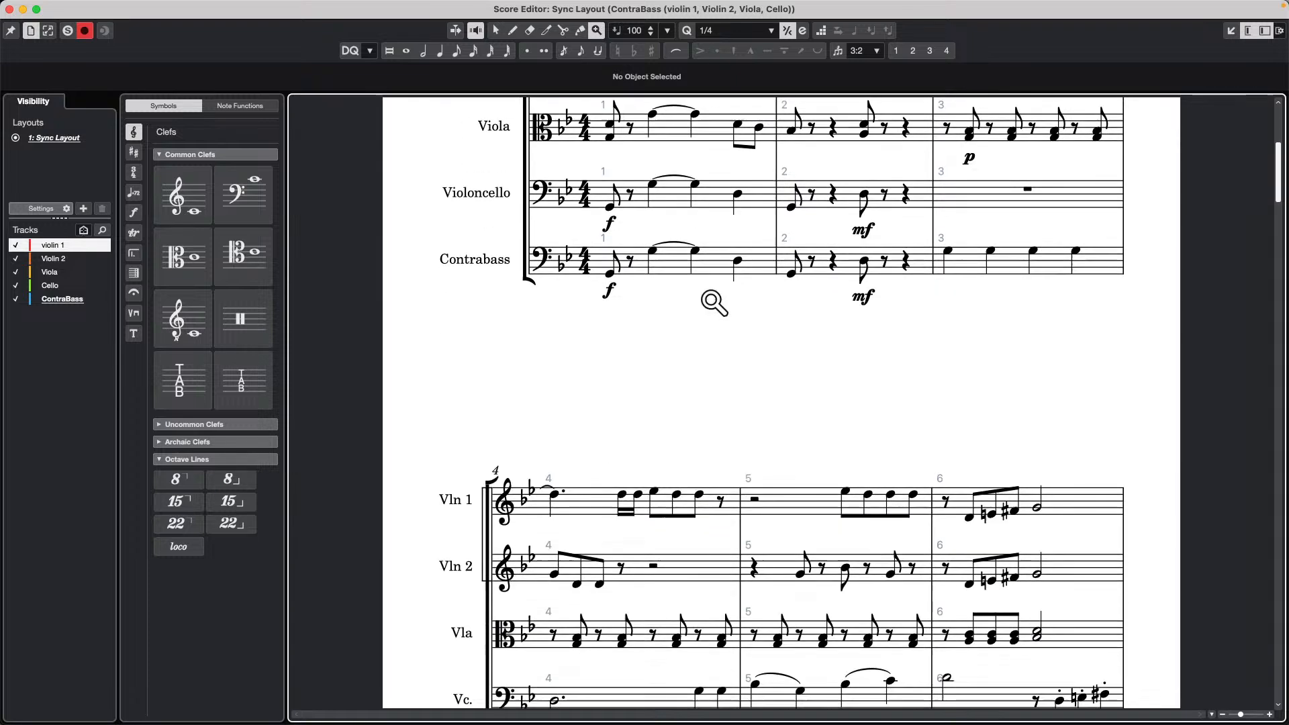
scroll(720, 302, down, 15)
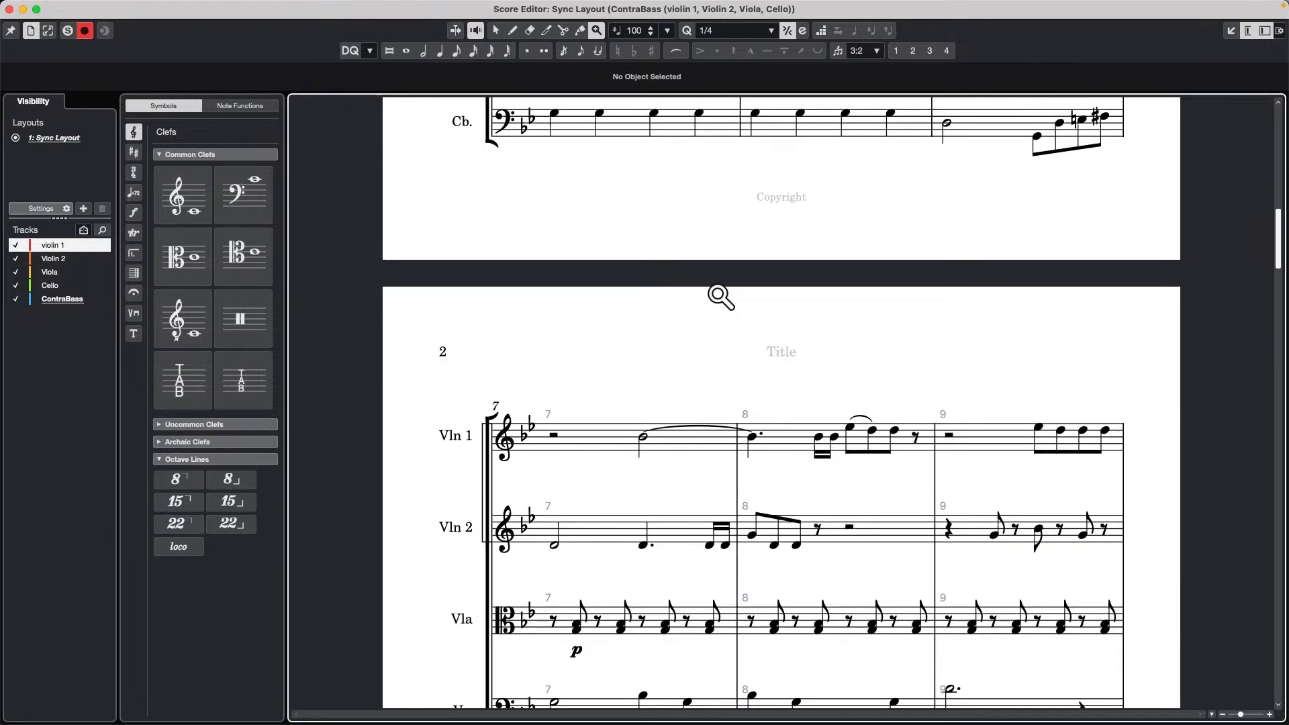
scroll(722, 296, down, 5)
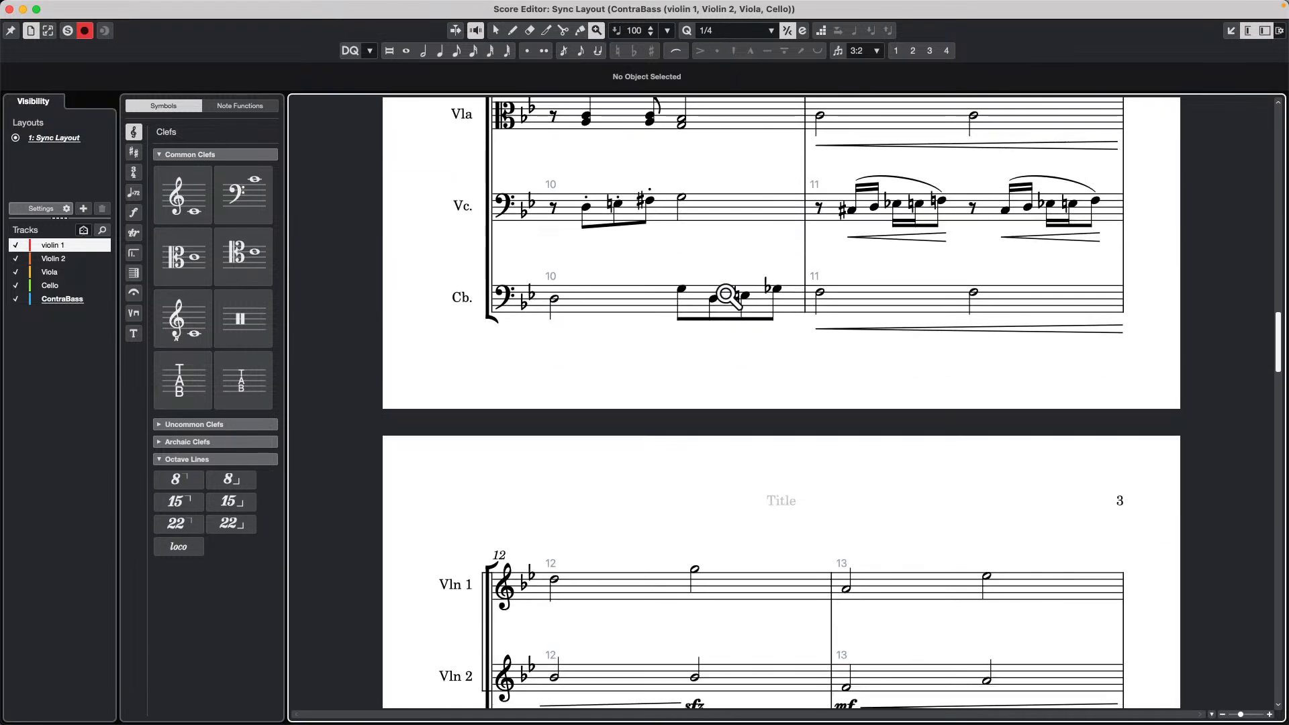
Close the score and show Violin 2, Viola, Cello and ContraBass alongside violin 1 in the Key Editor
click(9, 10)
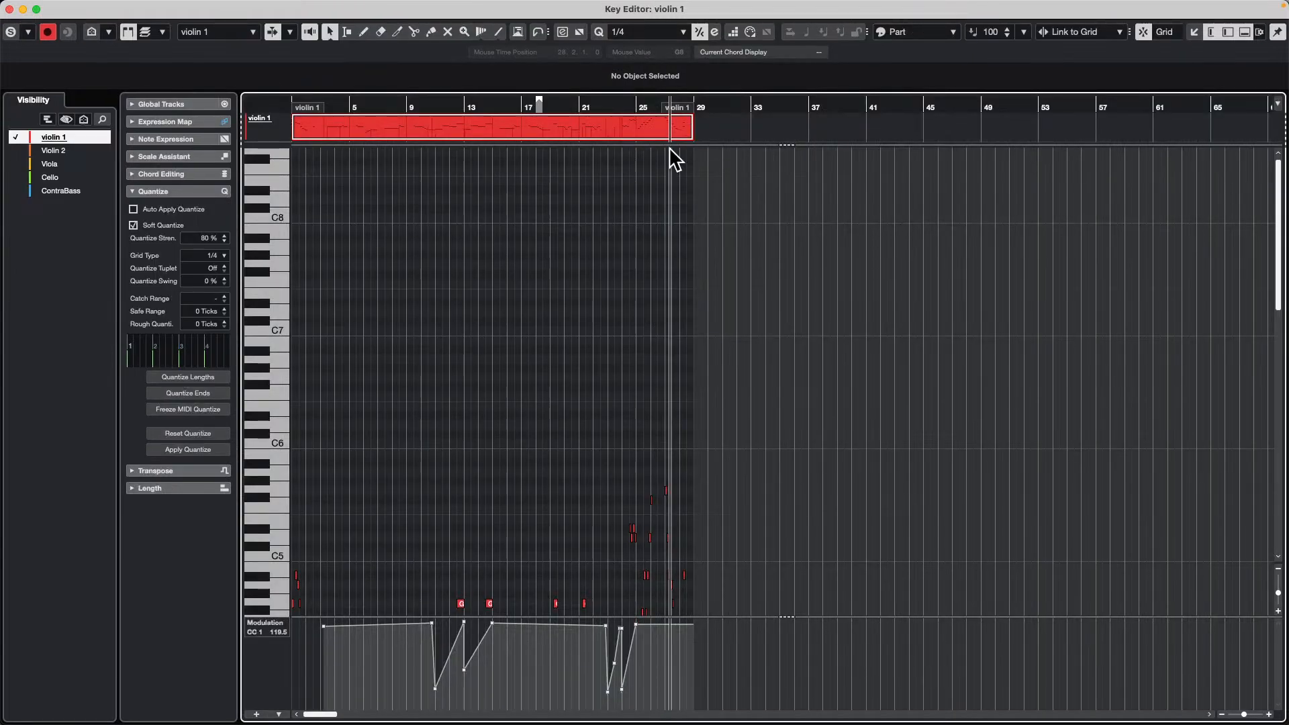
drag(16, 150, 16, 190)
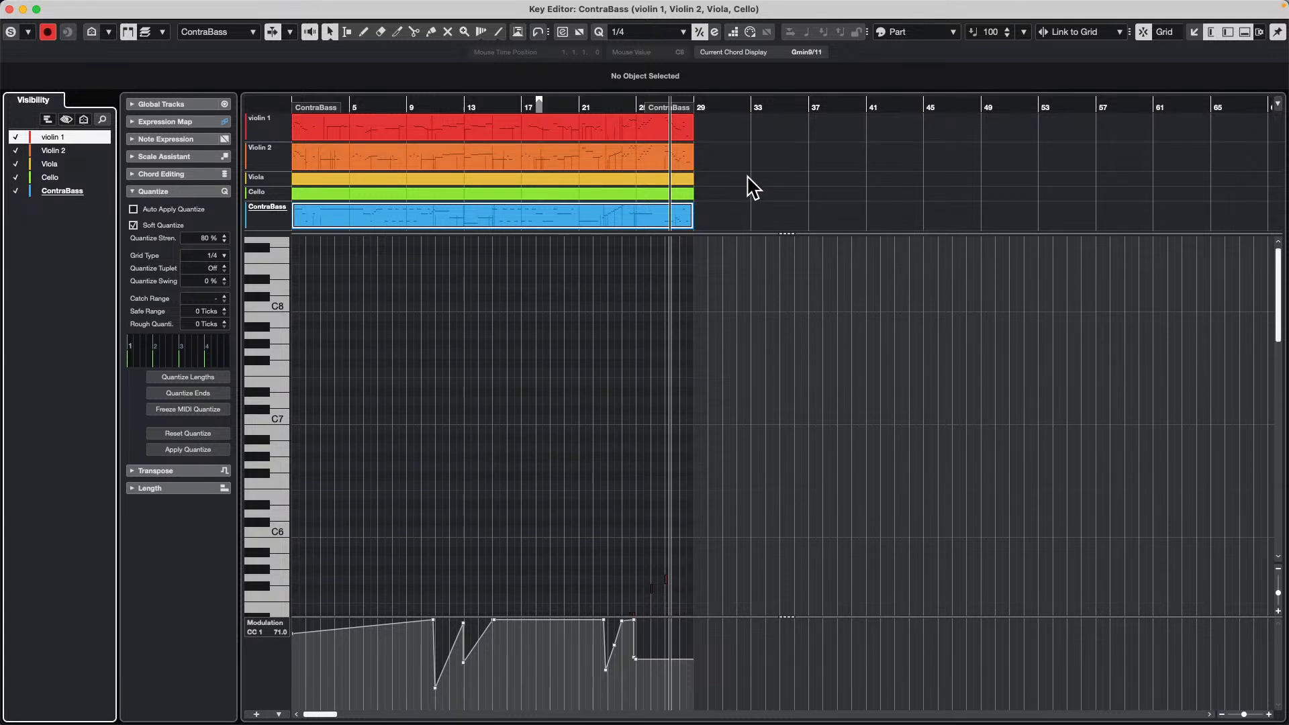
Extend all five string parts so they end at 33.4.1.0, then select only the violin 1 part
drag(730, 135, 642, 233)
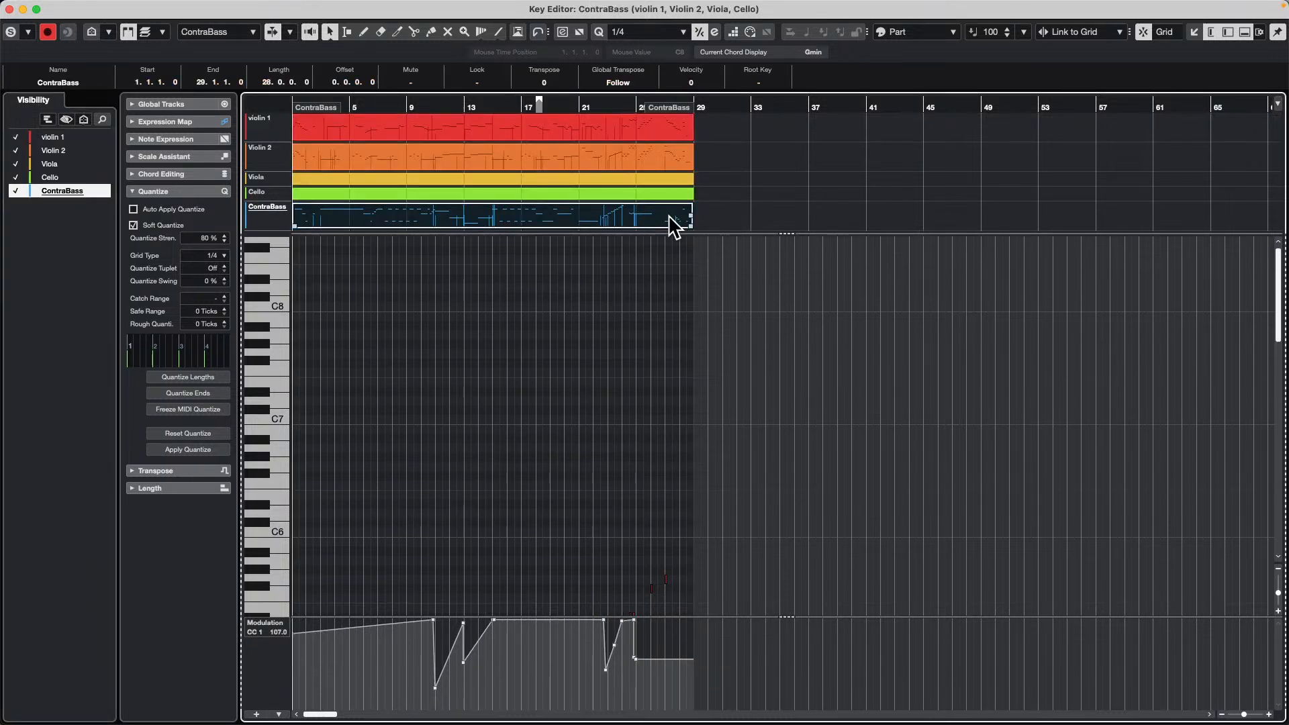
drag(718, 121, 759, 228)
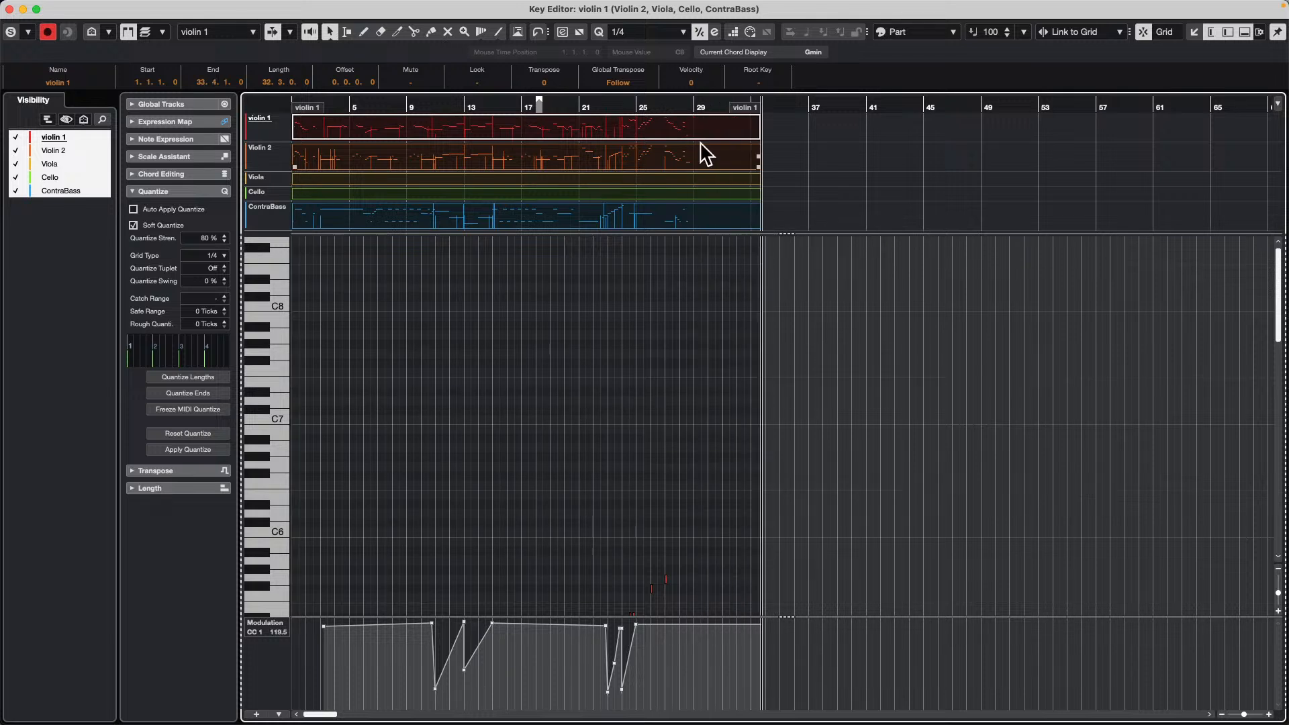
click(666, 134)
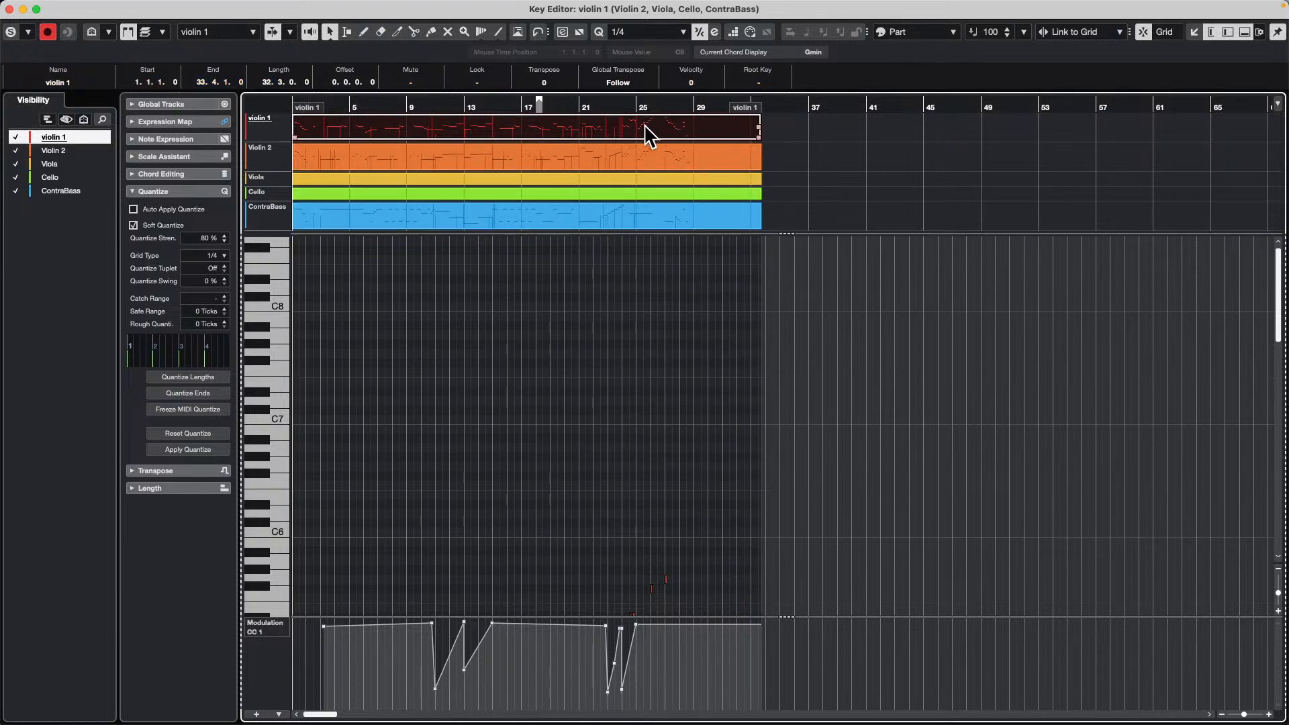
Open the violin 1 part on its own in the Score Editor and select the low G note in bar 28
click(604, 134)
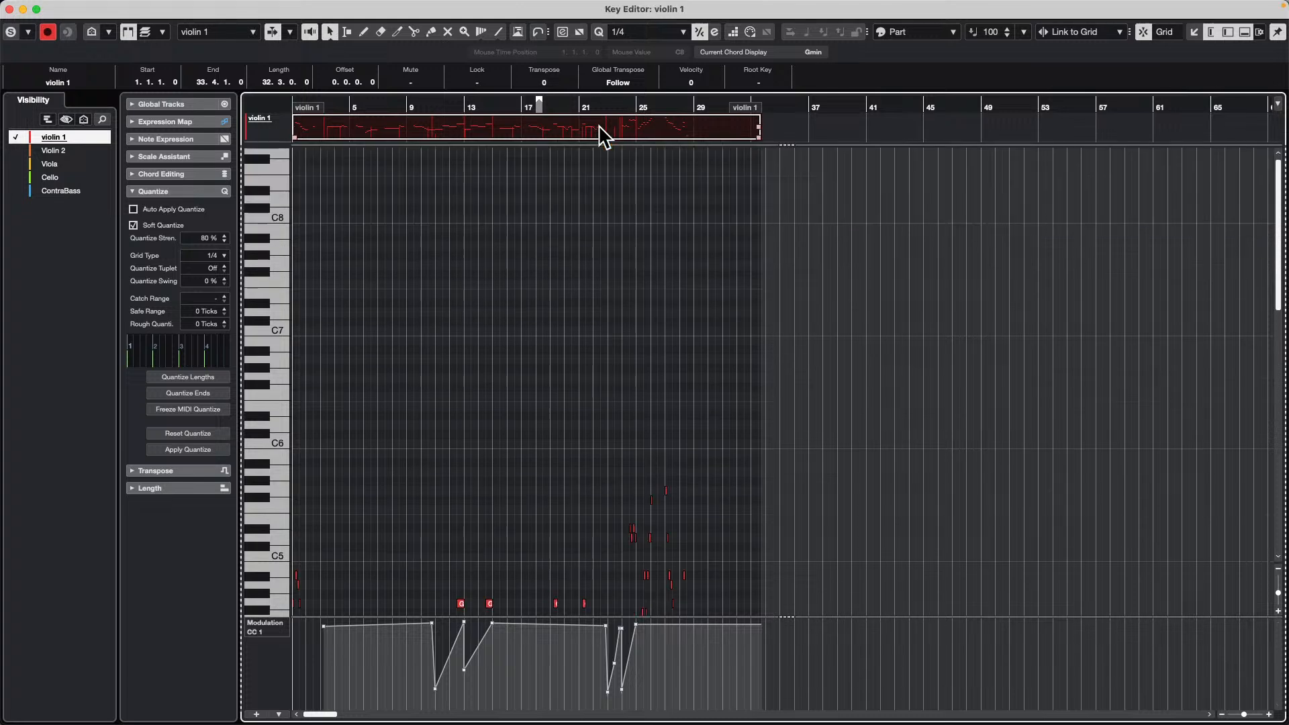
scroll(678, 423, down, 5)
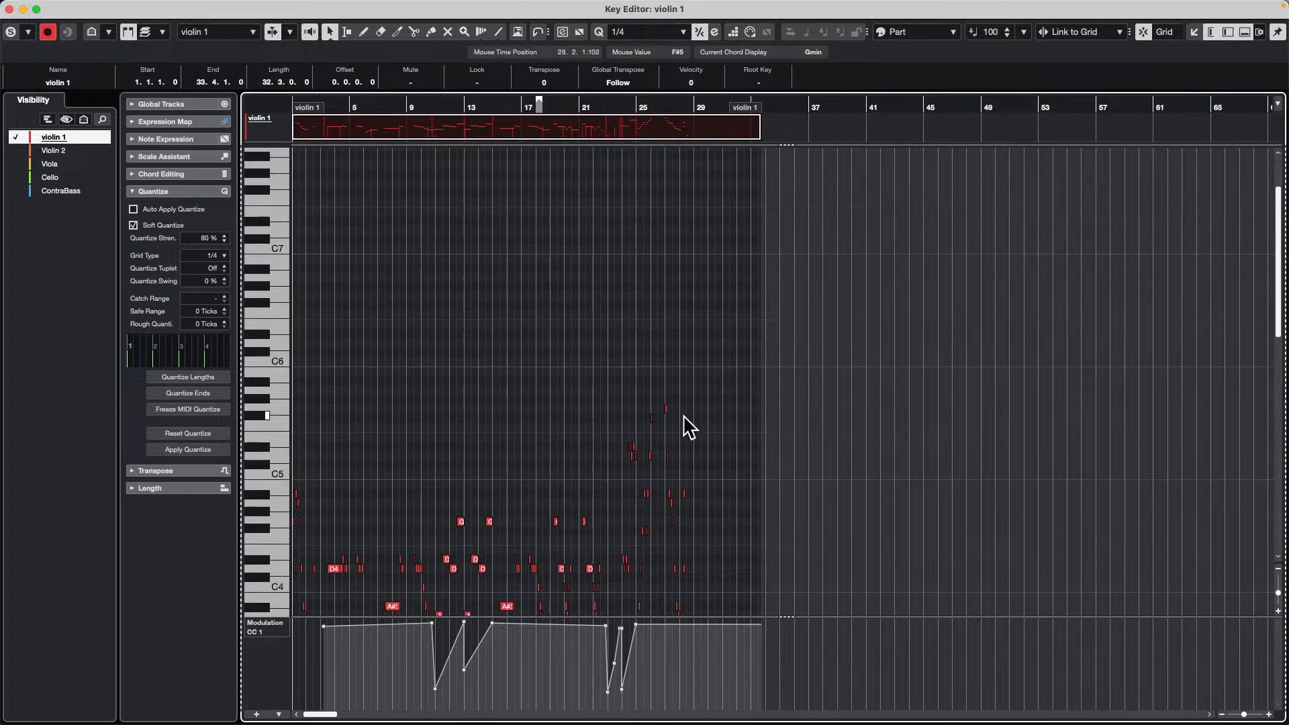
key(super+r)
scroll(831, 355, down, 10)
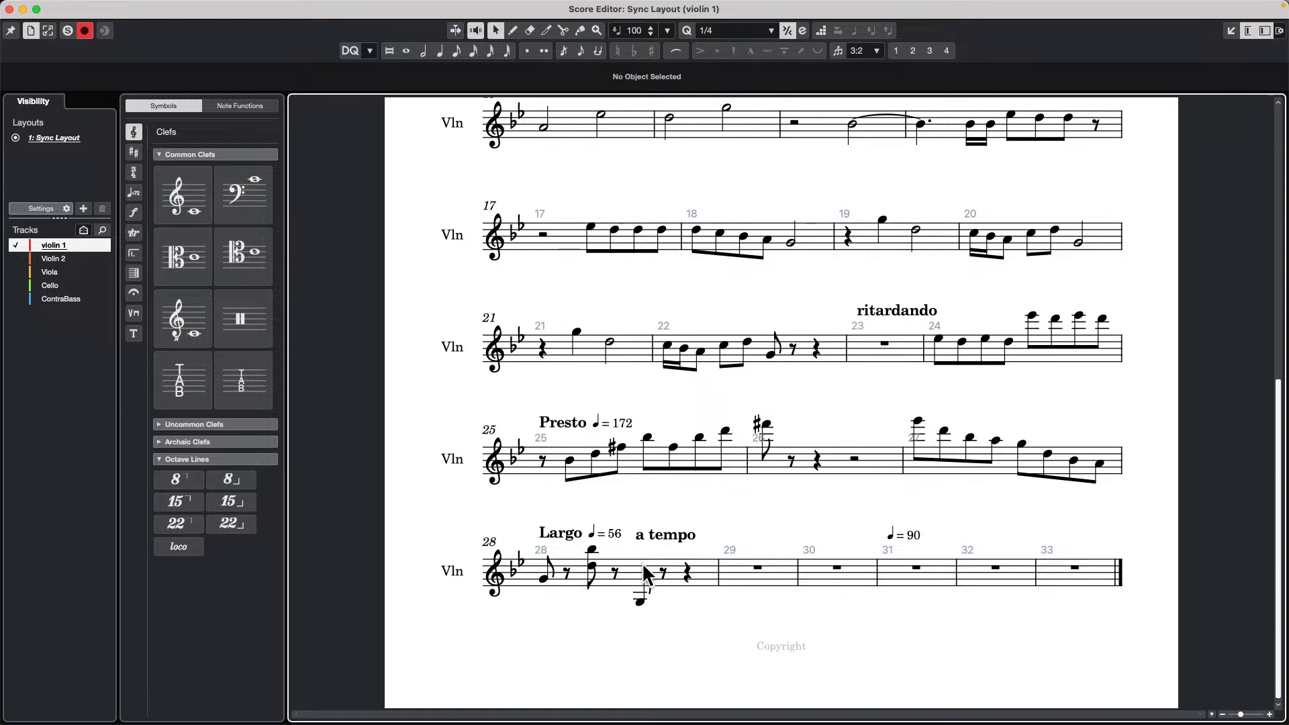
click(638, 600)
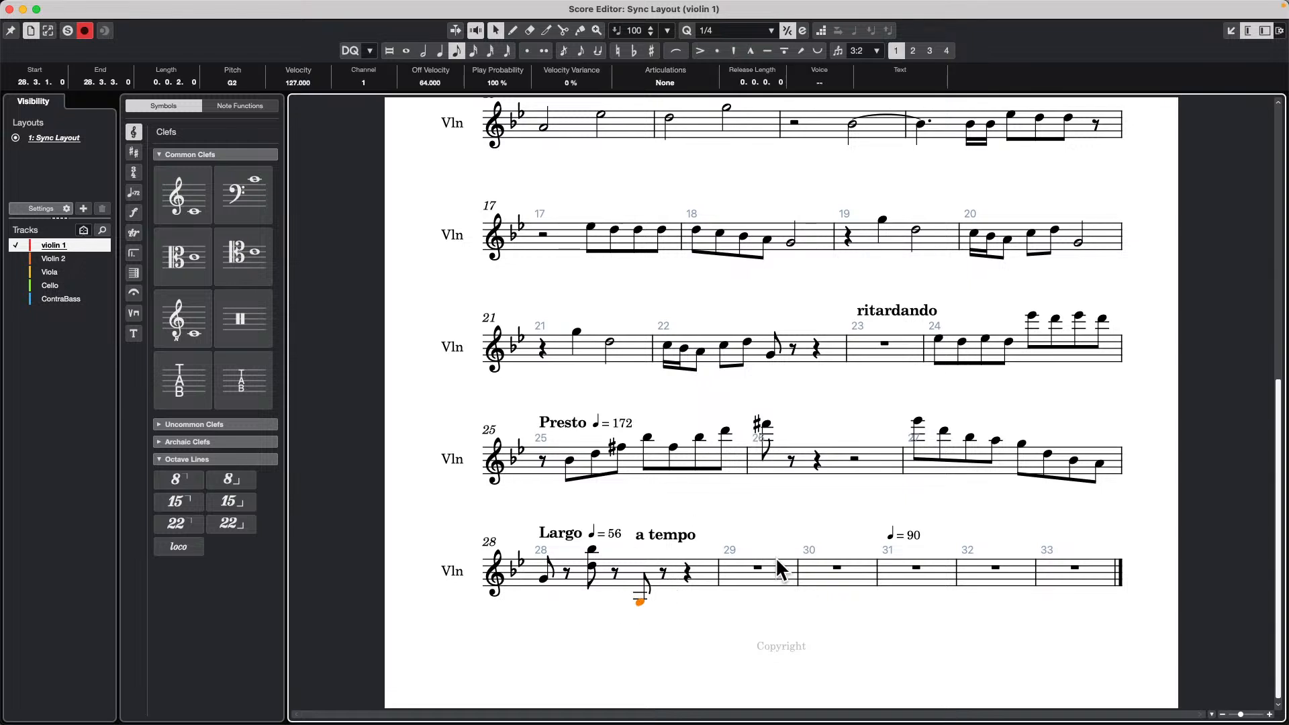
Draw a quarter note A3 at the start of the empty bar 29
click(512, 31)
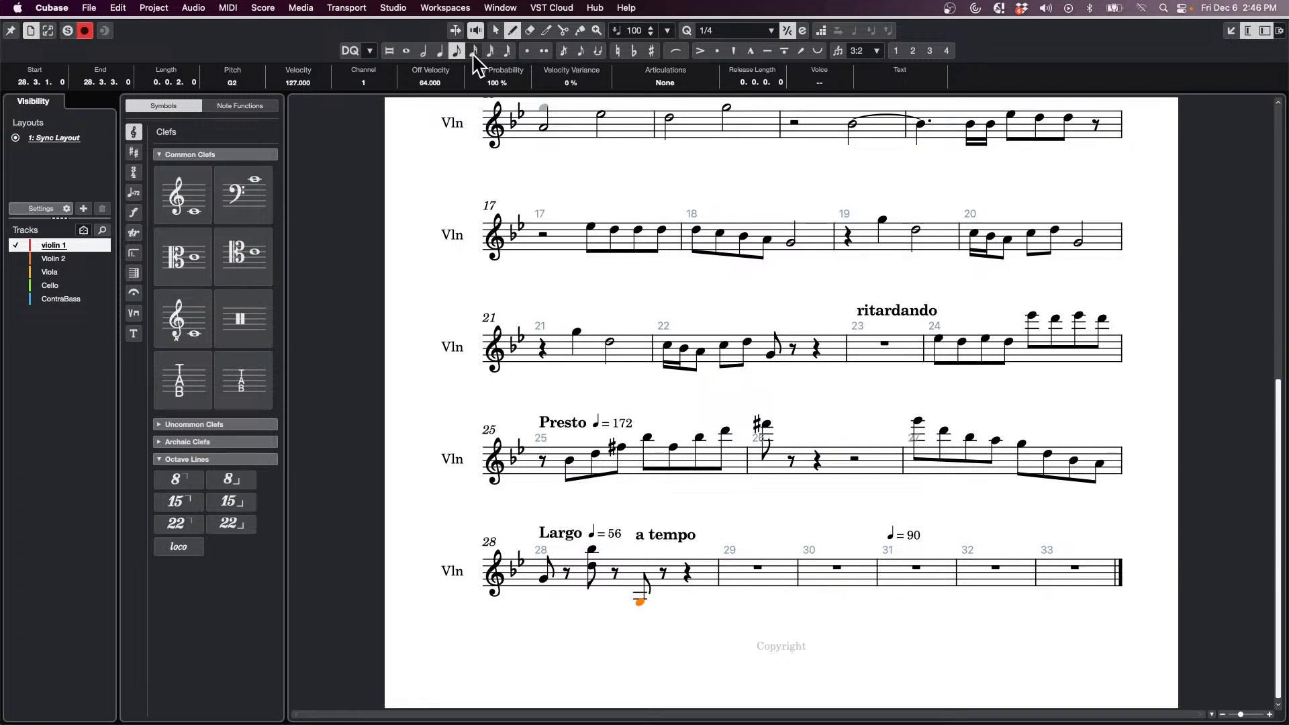
click(440, 51)
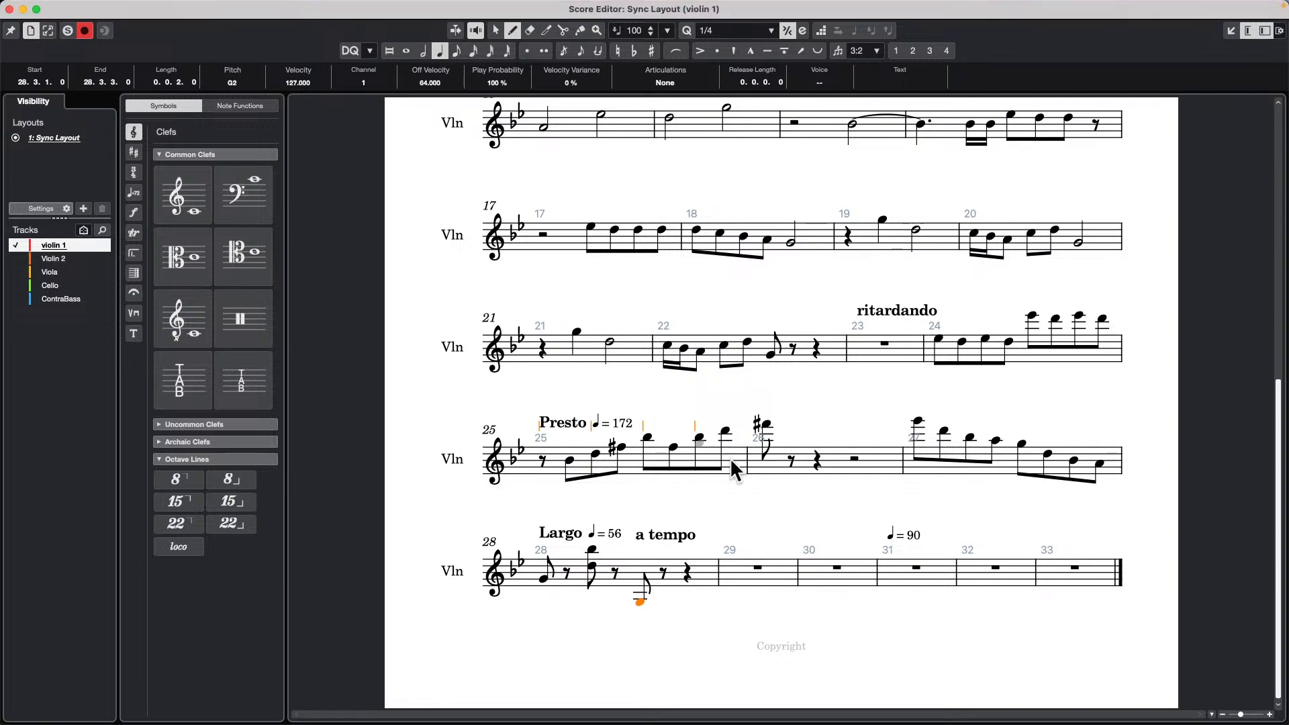
click(721, 577)
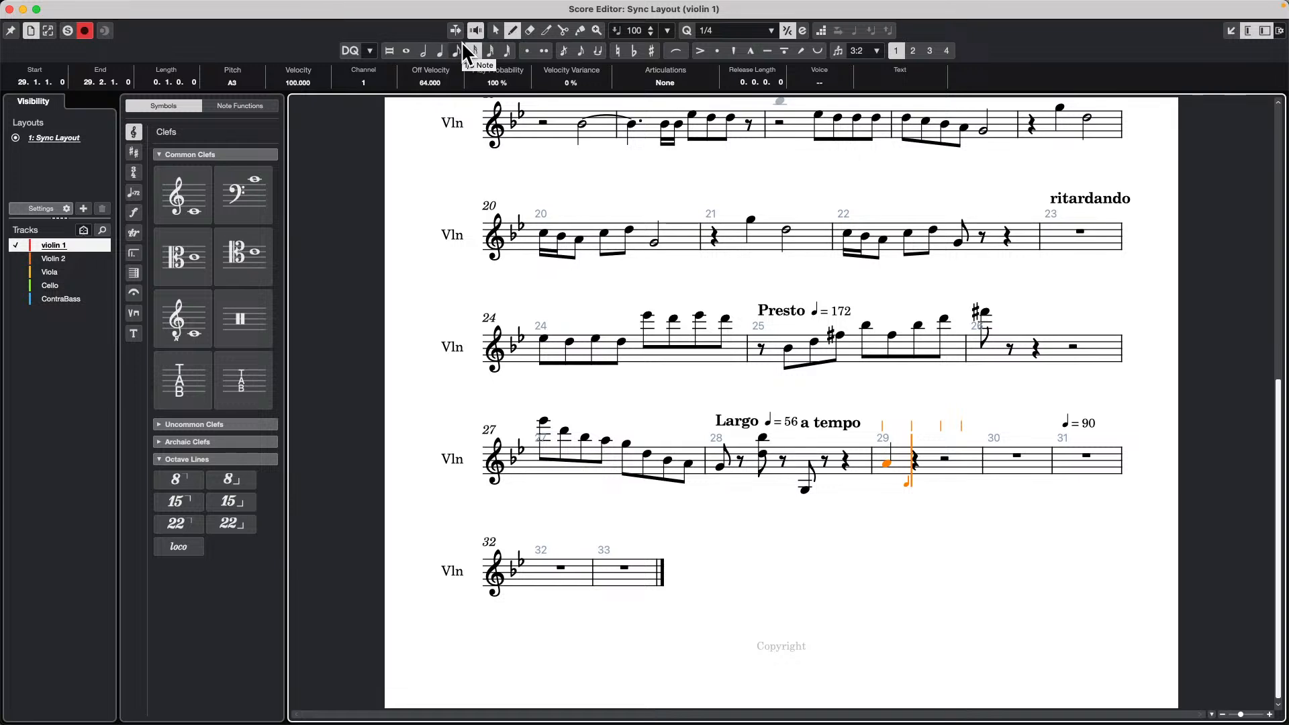
Move the new quarter note to beat 2 of bar 29 and back to beat 1
key(4)
key(1)
key(ctrl+Right)
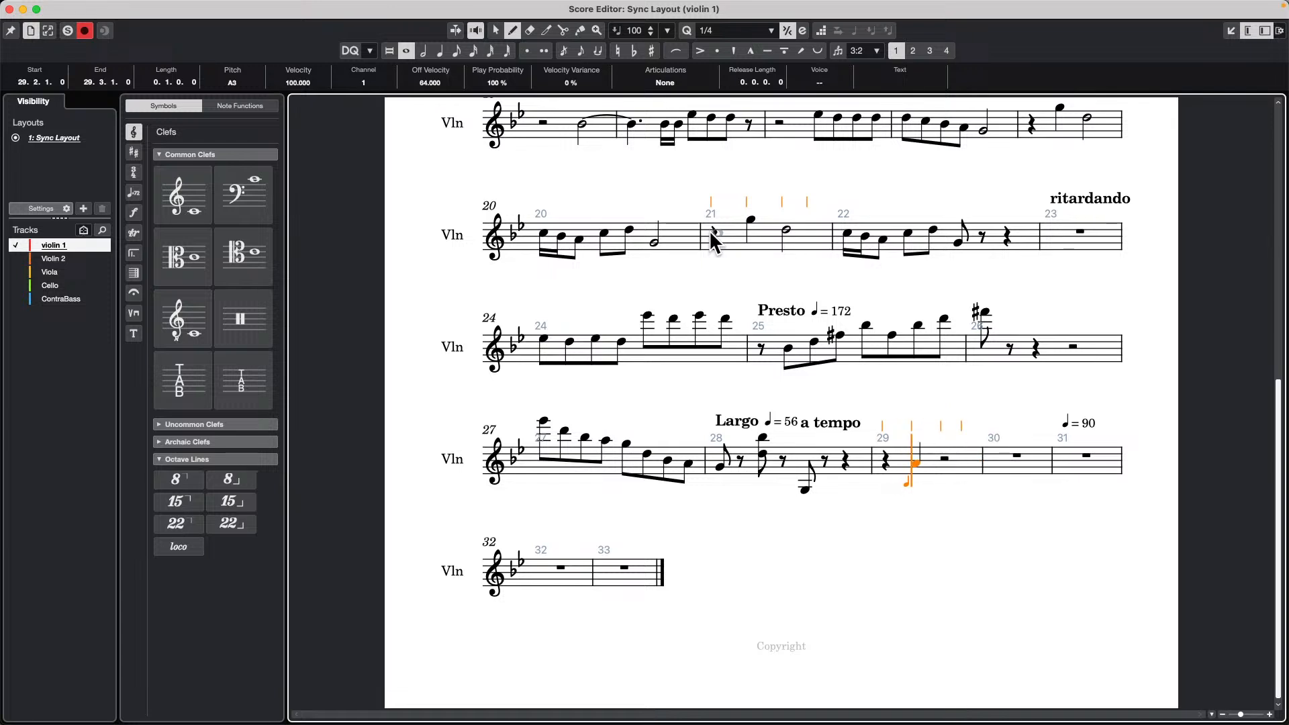
key(ctrl+Left)
Close the Score and Key Editors to return to the project, and show the key signature symbols
key(g)
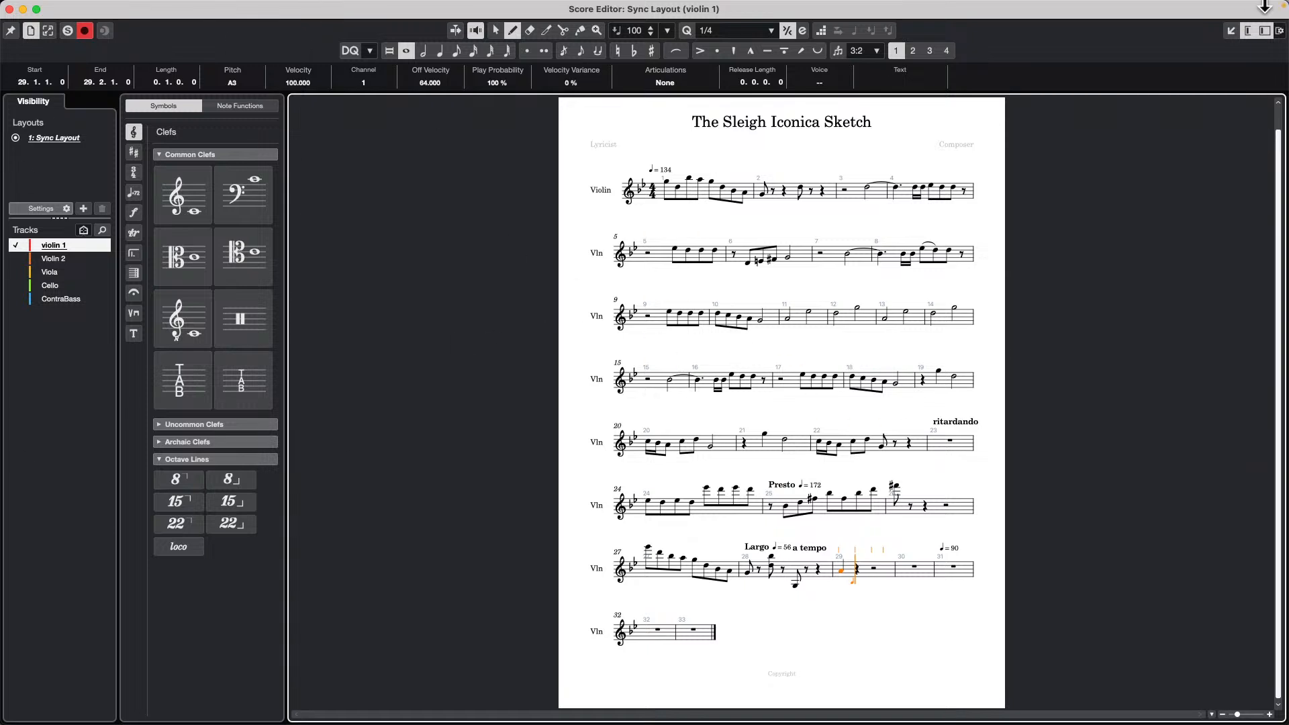
click(1231, 30)
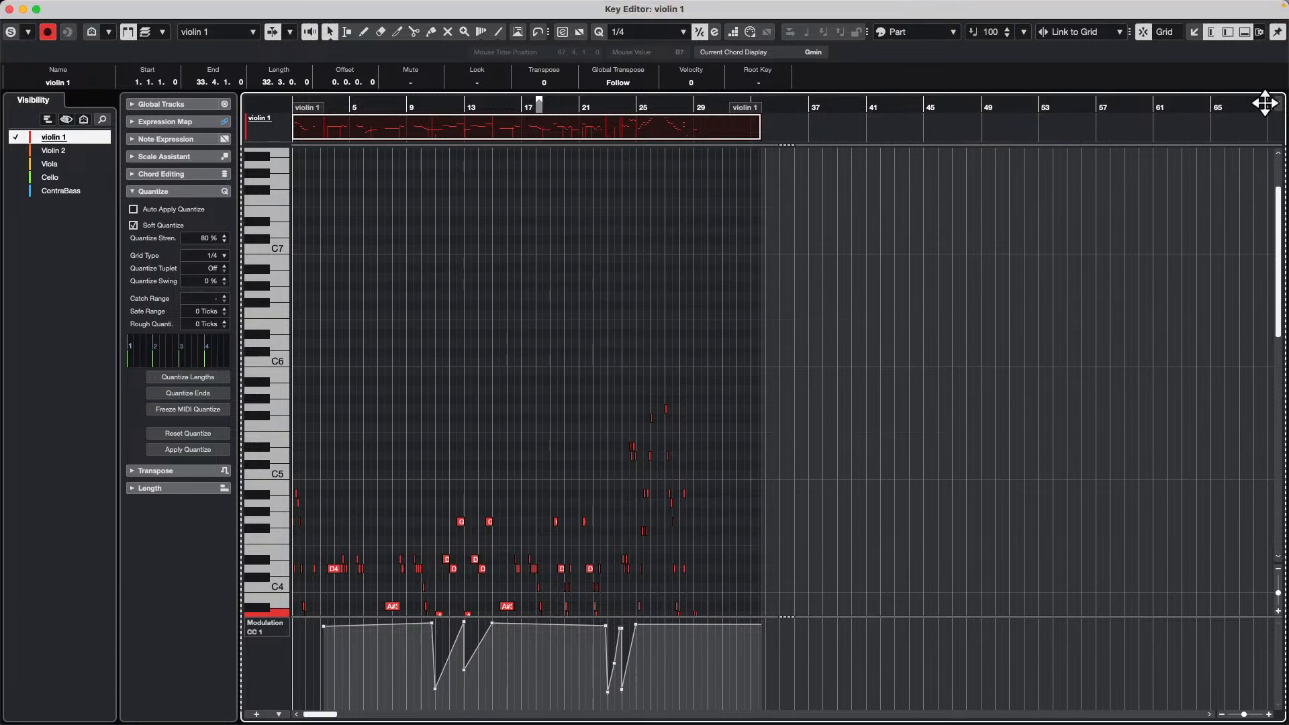
click(9, 8)
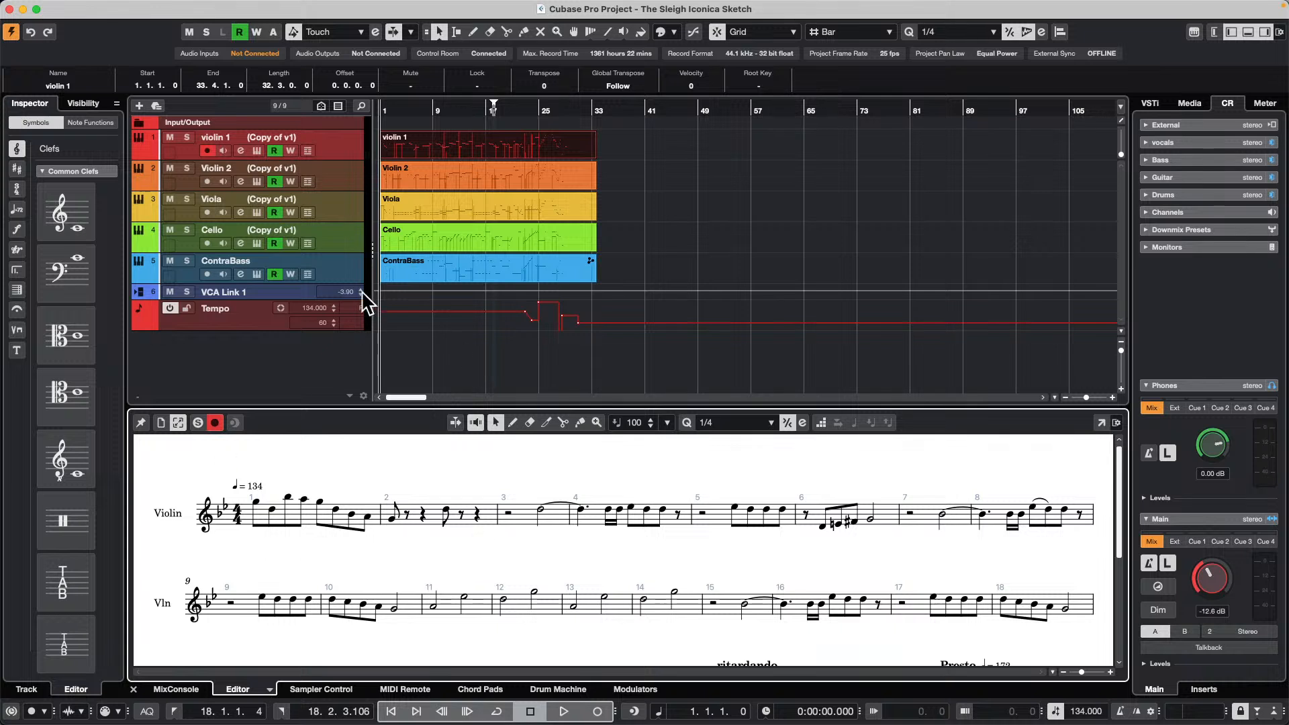
click(17, 168)
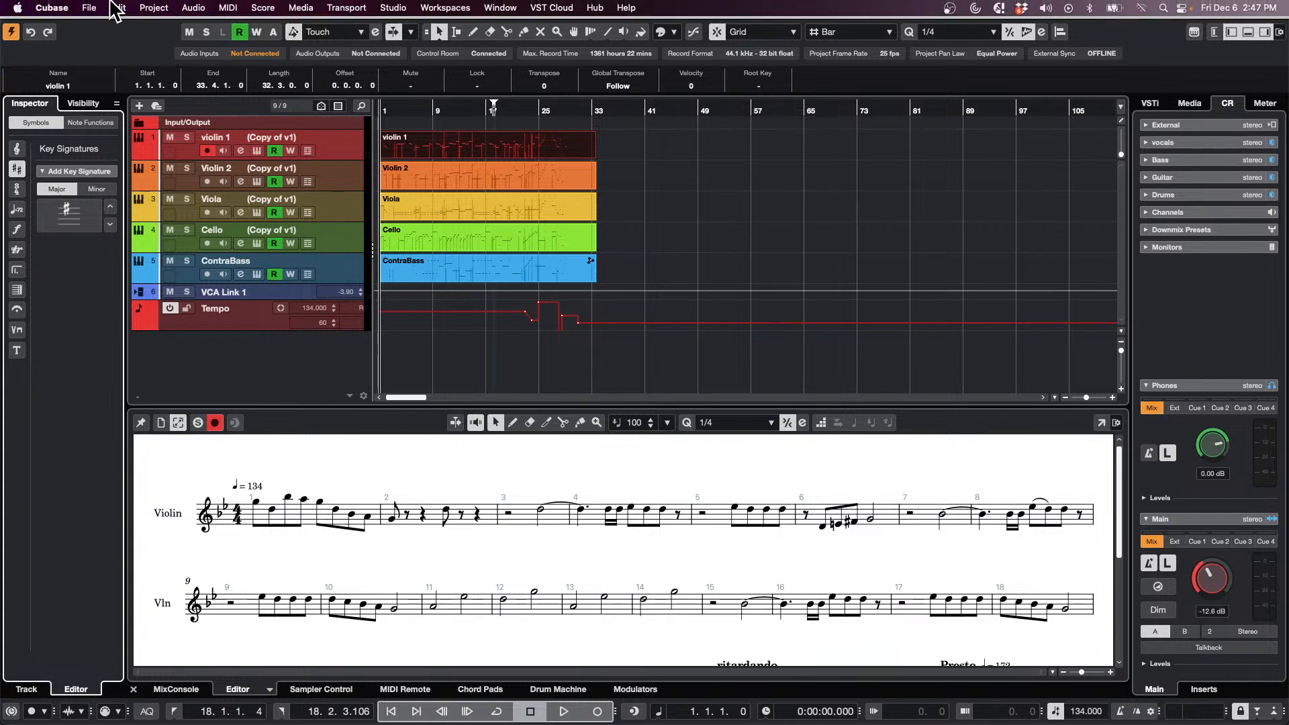
Switch to the recent project December 6 2024.cpr
click(93, 8)
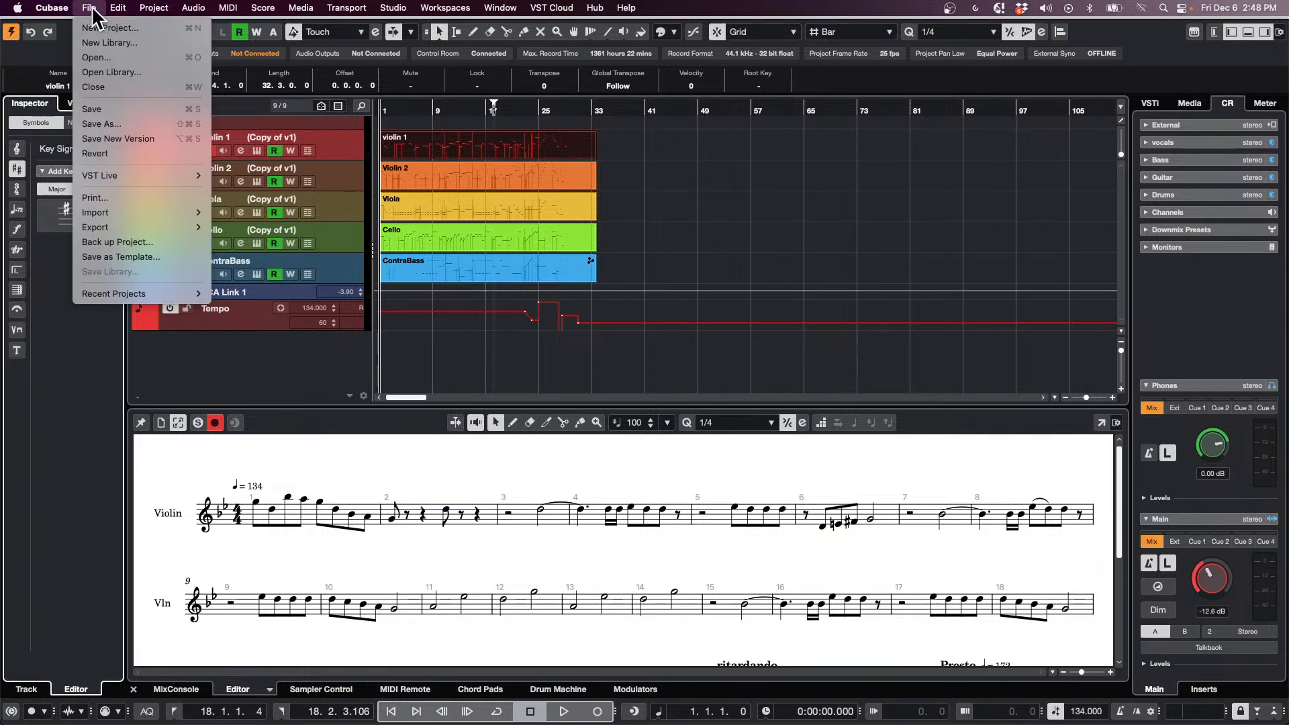
mouse_move(143, 297)
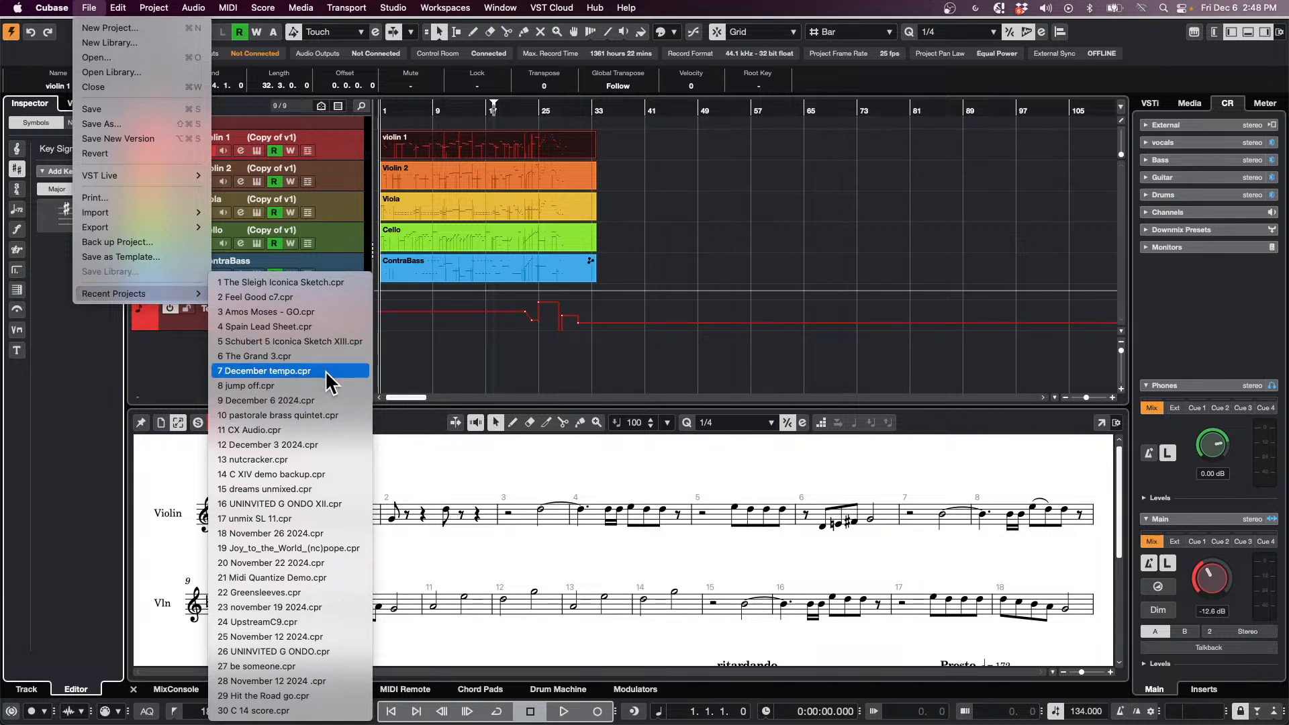
click(325, 401)
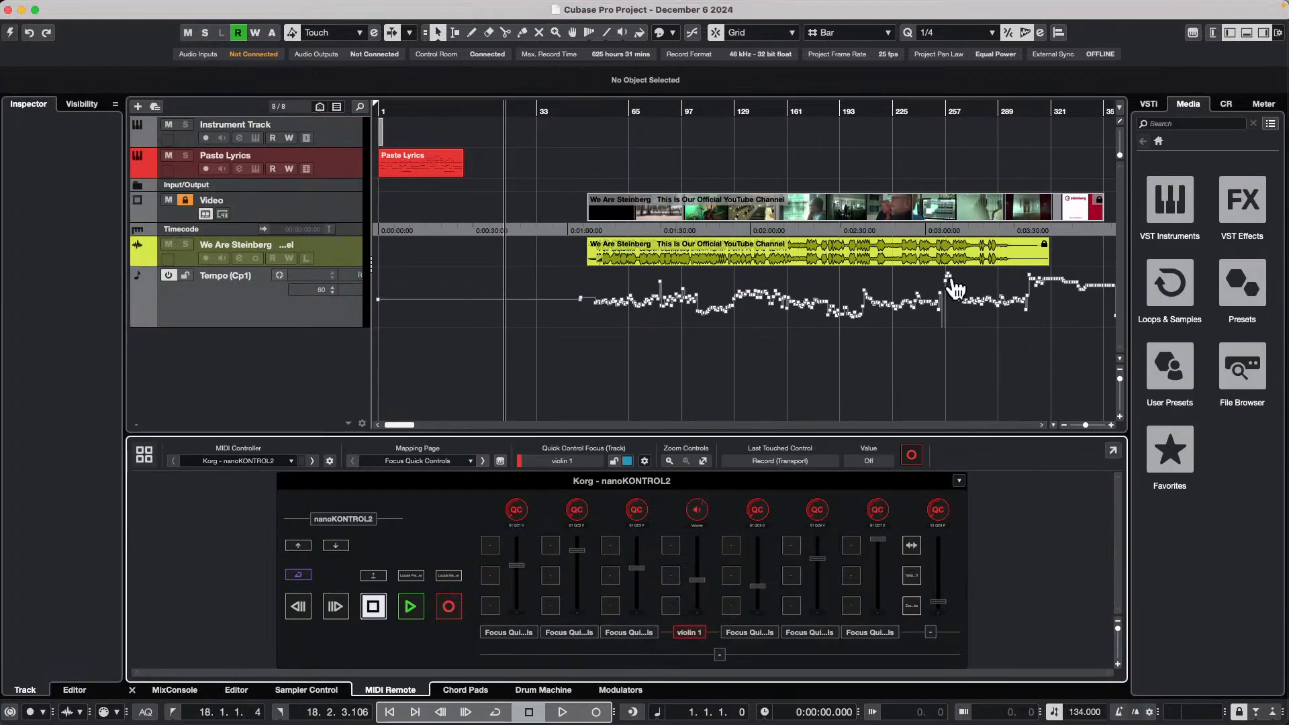
Open the Paste Lyrics part in the Score Editor and enlarge the opening bars of the piano score
double_click(431, 172)
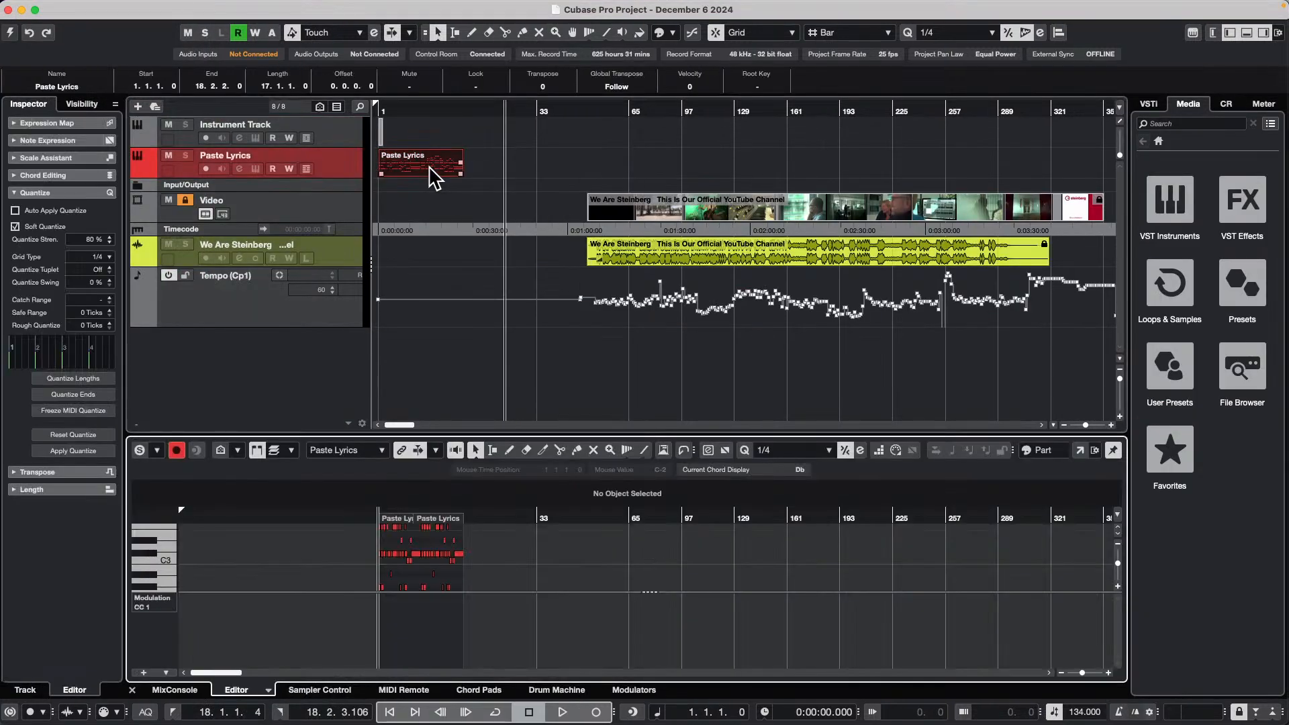
key(super+r)
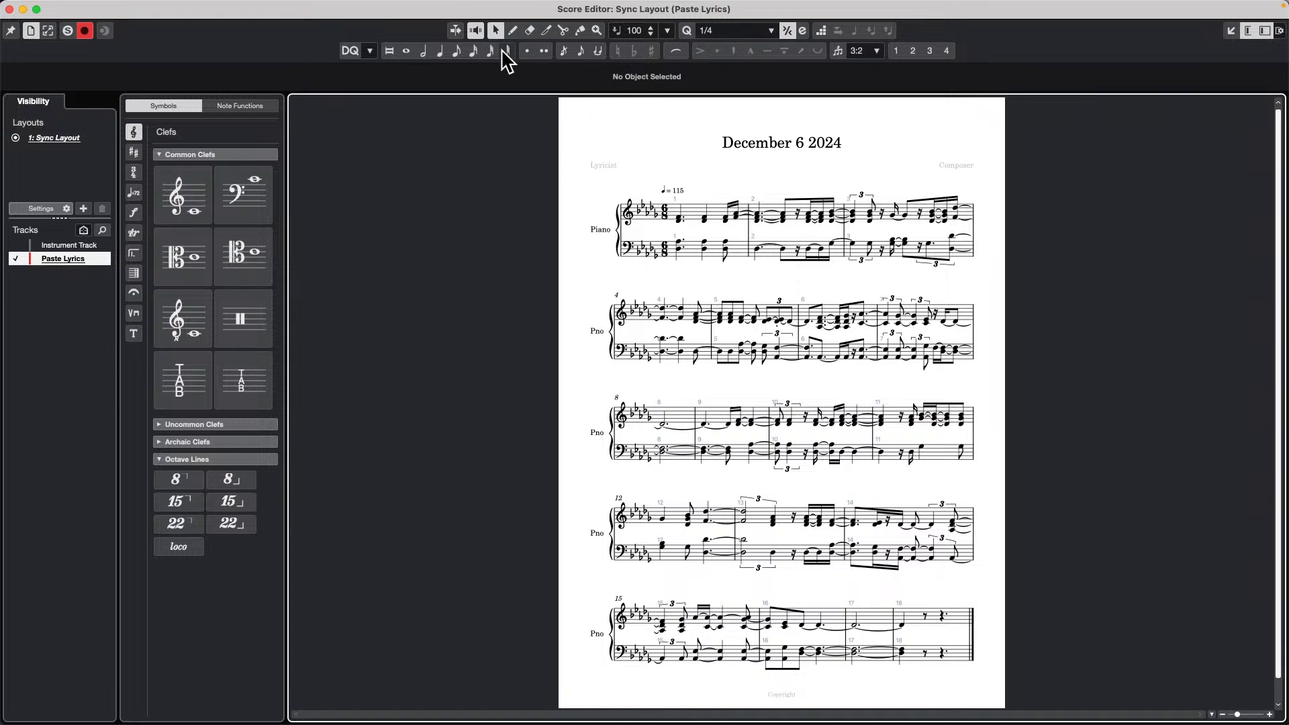
click(596, 30)
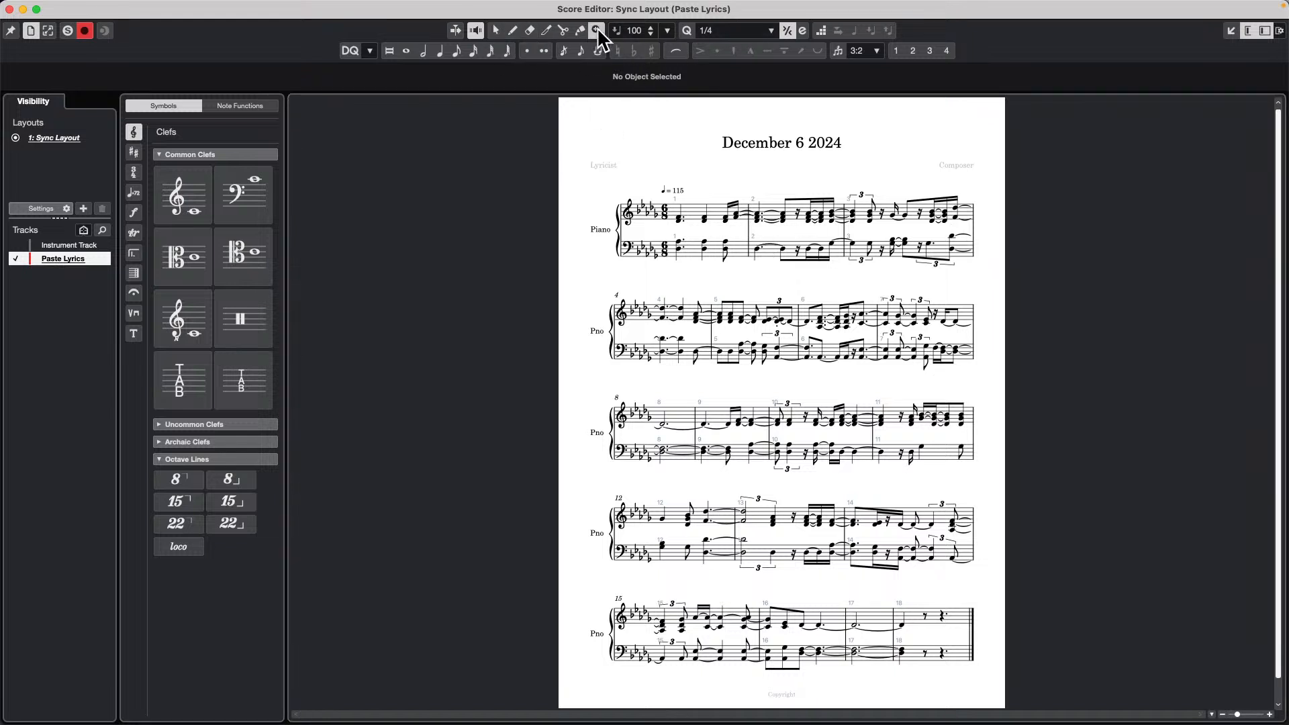
click(612, 195)
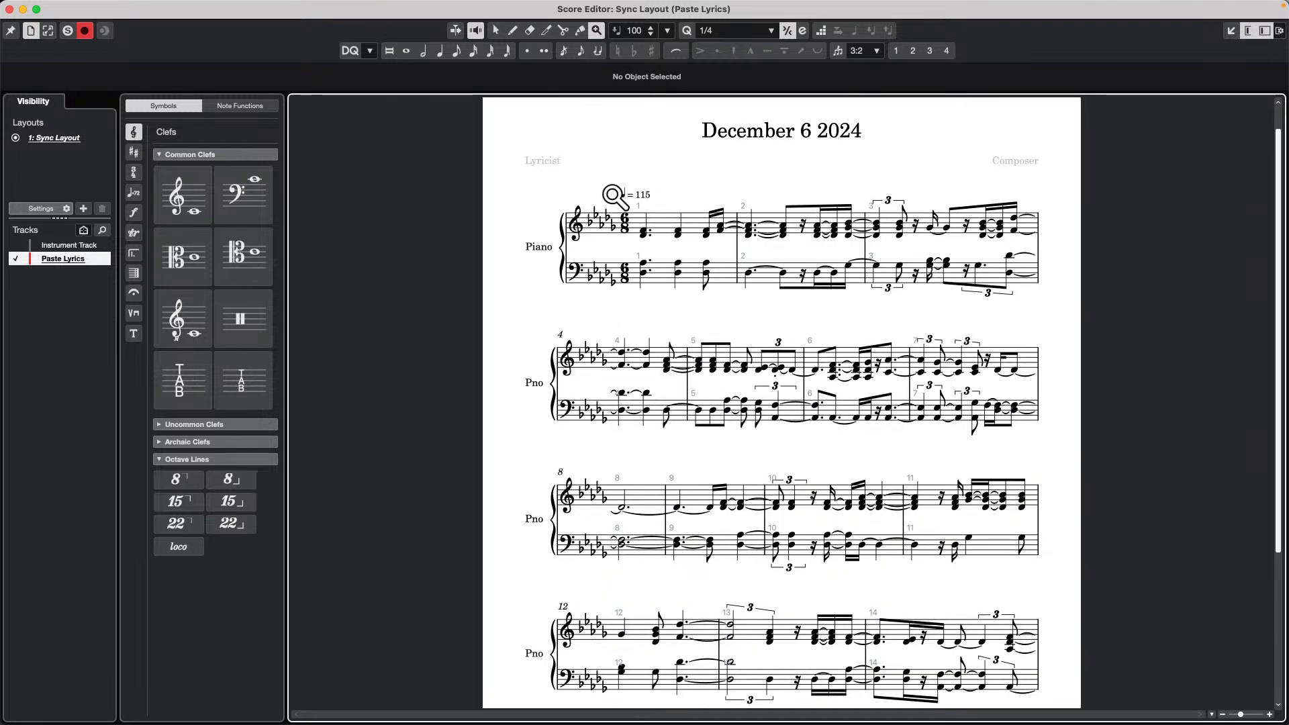
click(613, 196)
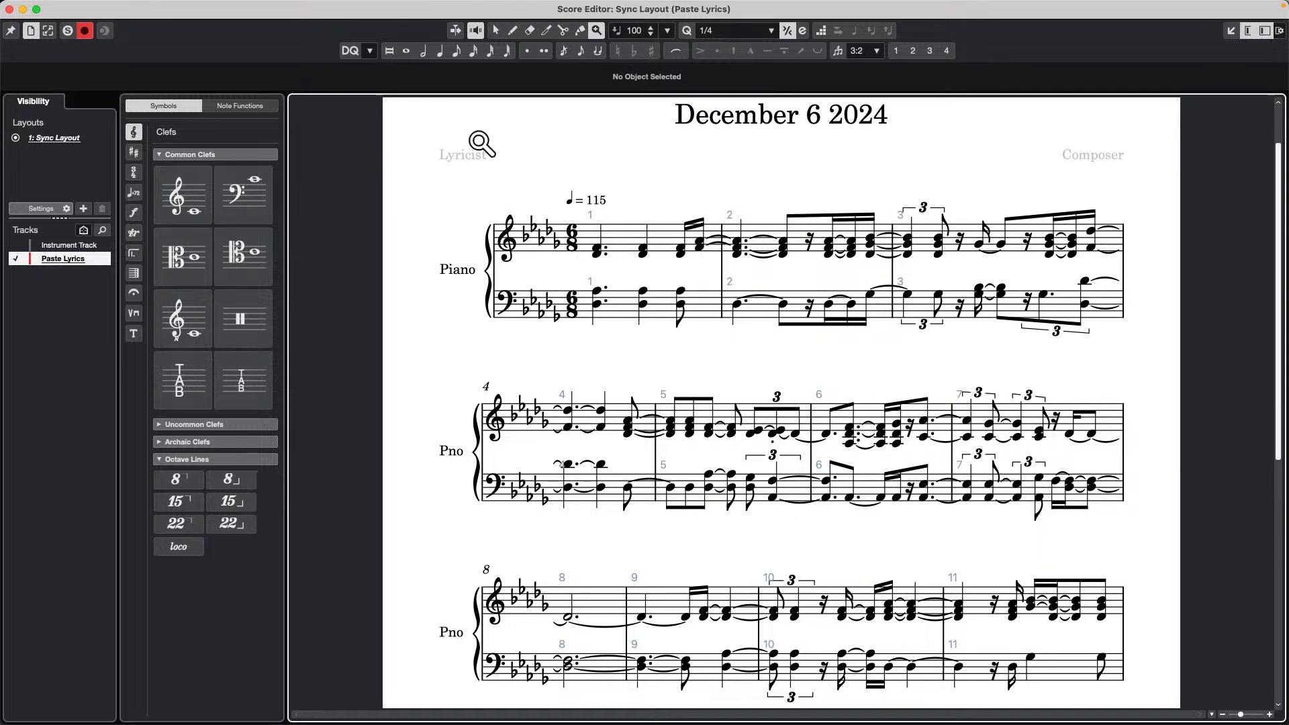
Switch to the text file Oh Holy Night Lyrics.txt, copy all its lyrics and return to the Cubase score
key(super+Tab)
key(super+Tab)
key(super+Tab)
key(super+Tab)
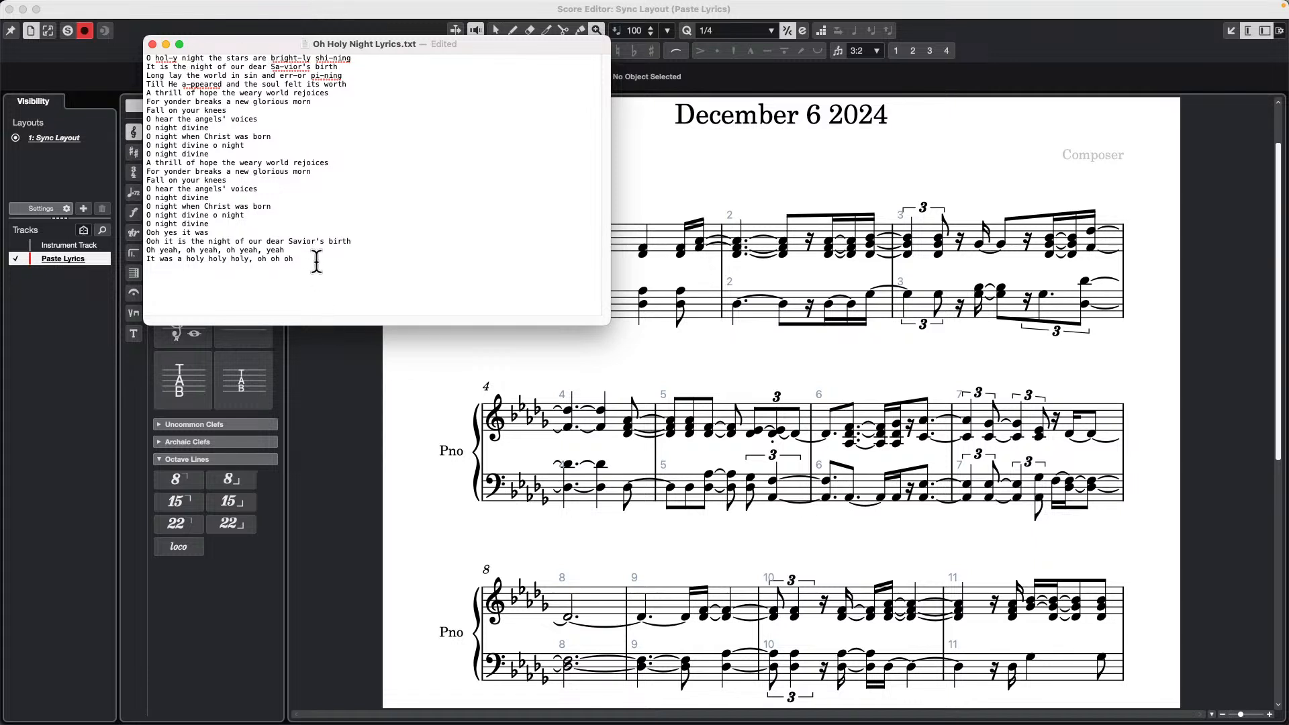
drag(317, 260, 119, 67)
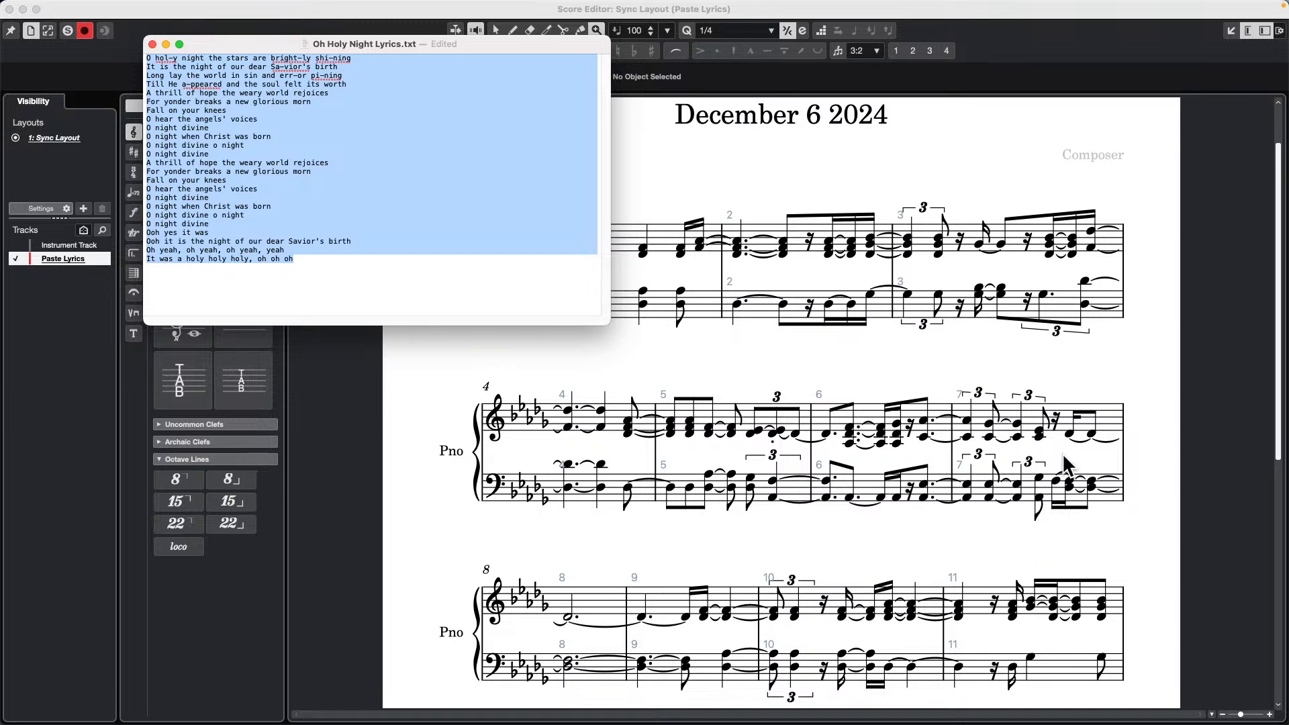
click(641, 369)
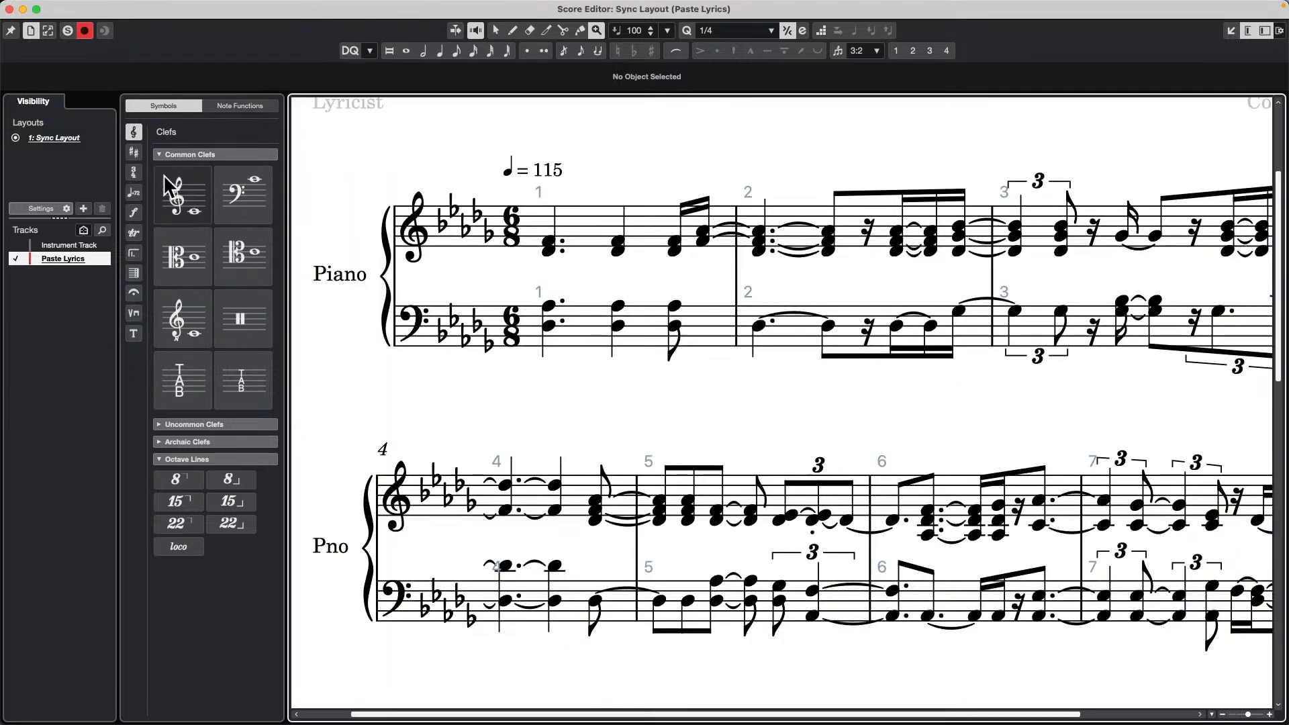
Start line 1 lyrics at the first note and paste "O hol-y night the stars are bright-ly shi-ning" under bars 1 to 3
click(133, 333)
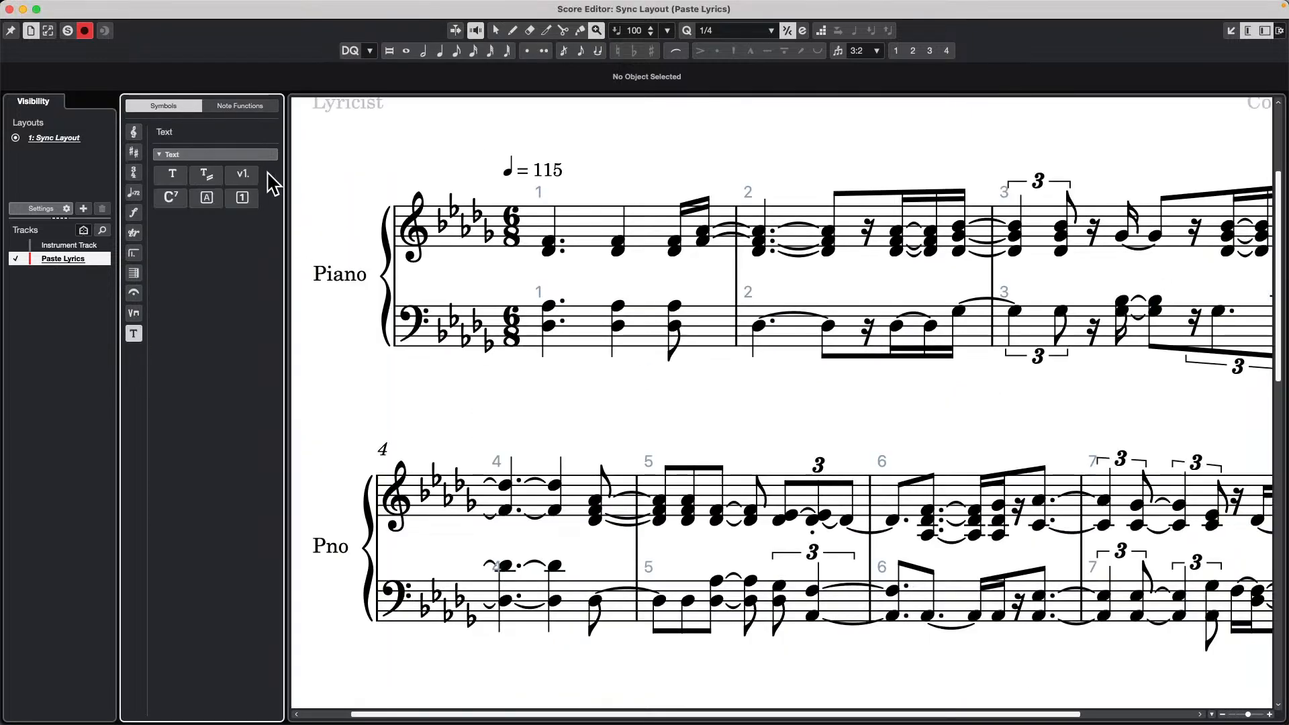
click(243, 174)
click(545, 270)
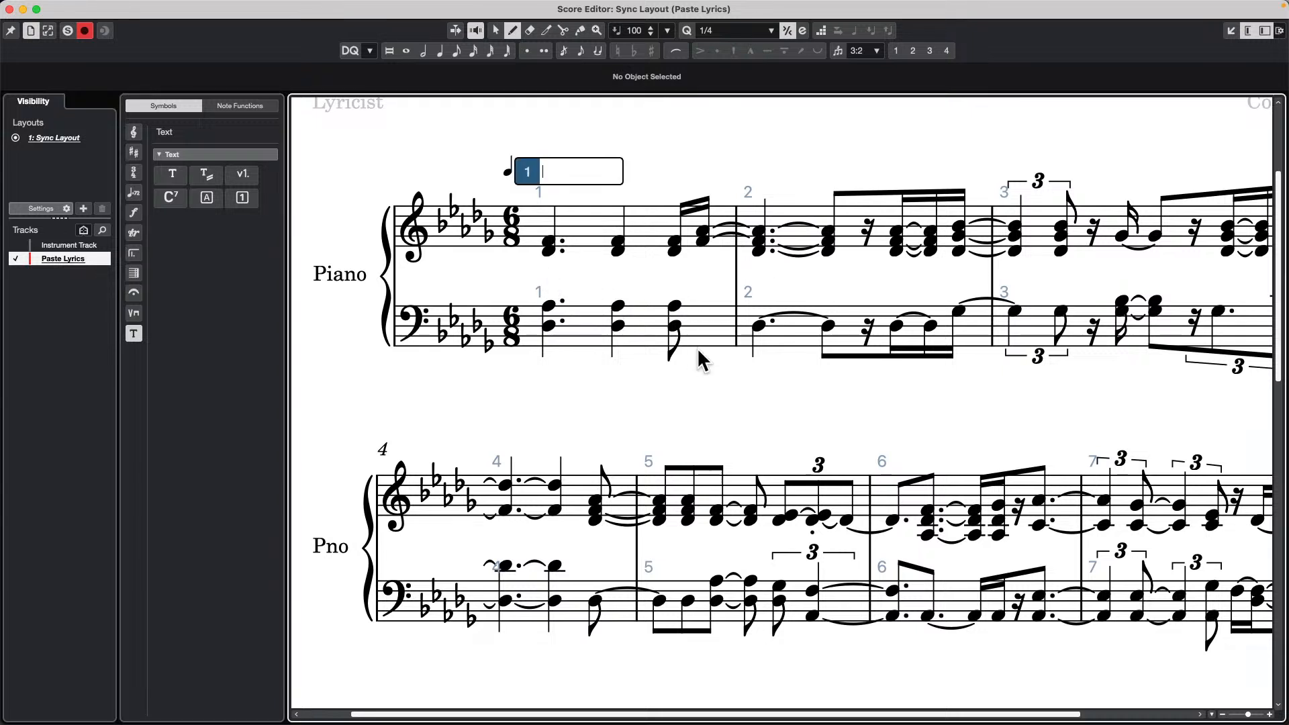
text(O)
text(hol)
key(super+v)
key(super+v)
key(super+v)
key(super+v)
key(super+v)
key(super+v)
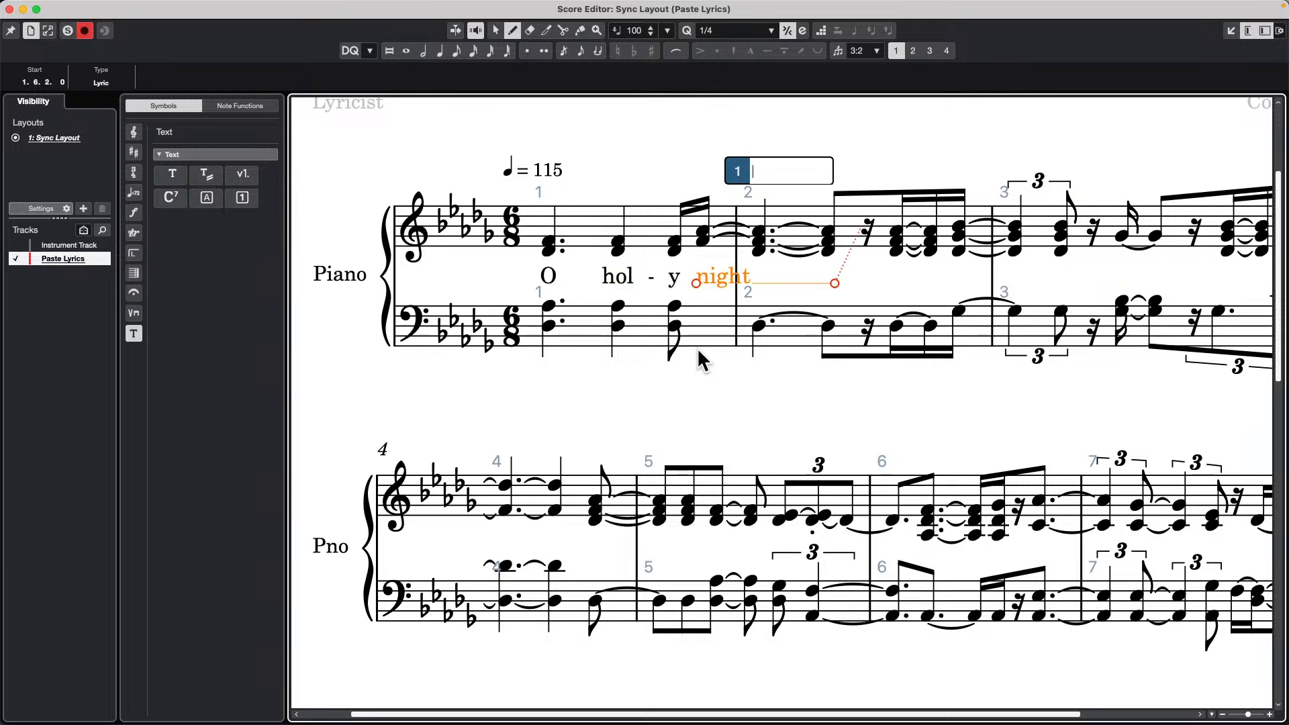
key(super+v)
key(super+v)
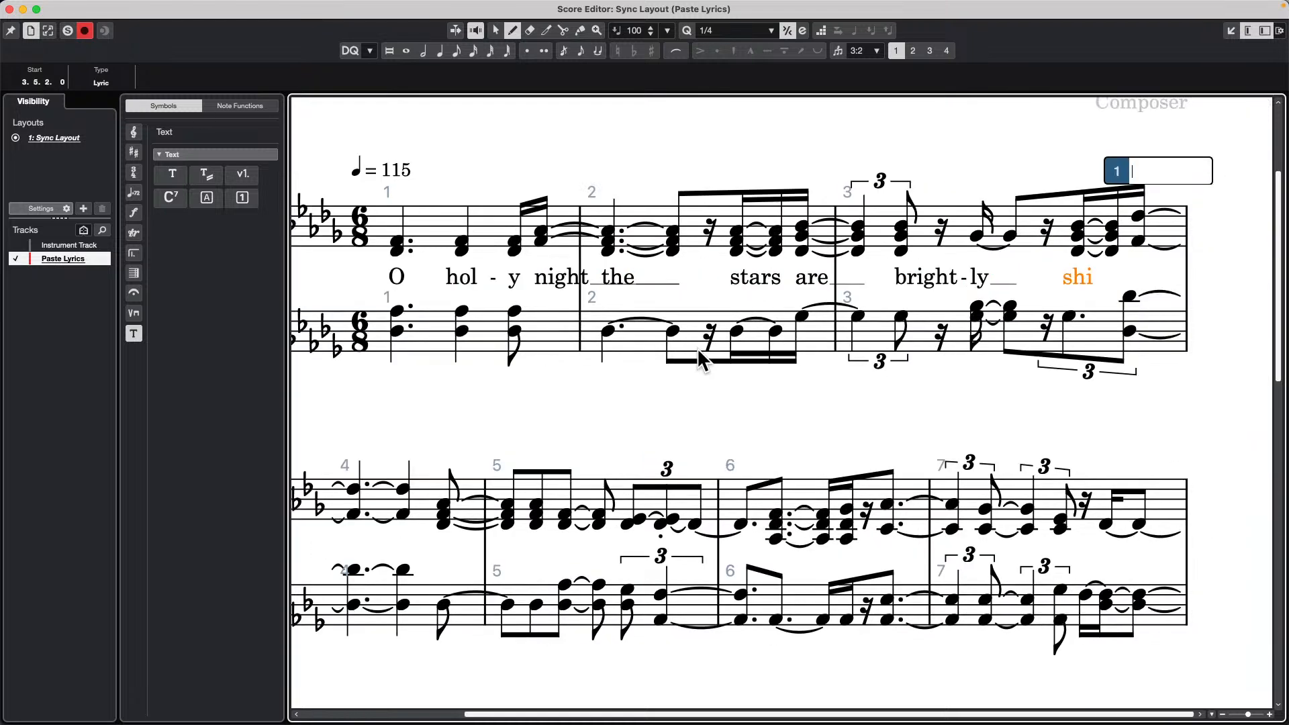
text(ning)
Continue pasting line 1 lyrics from bar 4 with "It is the night of our dear Sa-vior's"
key(super+v)
key(super+v)
key(super+v)
key(super+v)
key(super+v)
key(super+v)
key(super+v)
key(super+v)
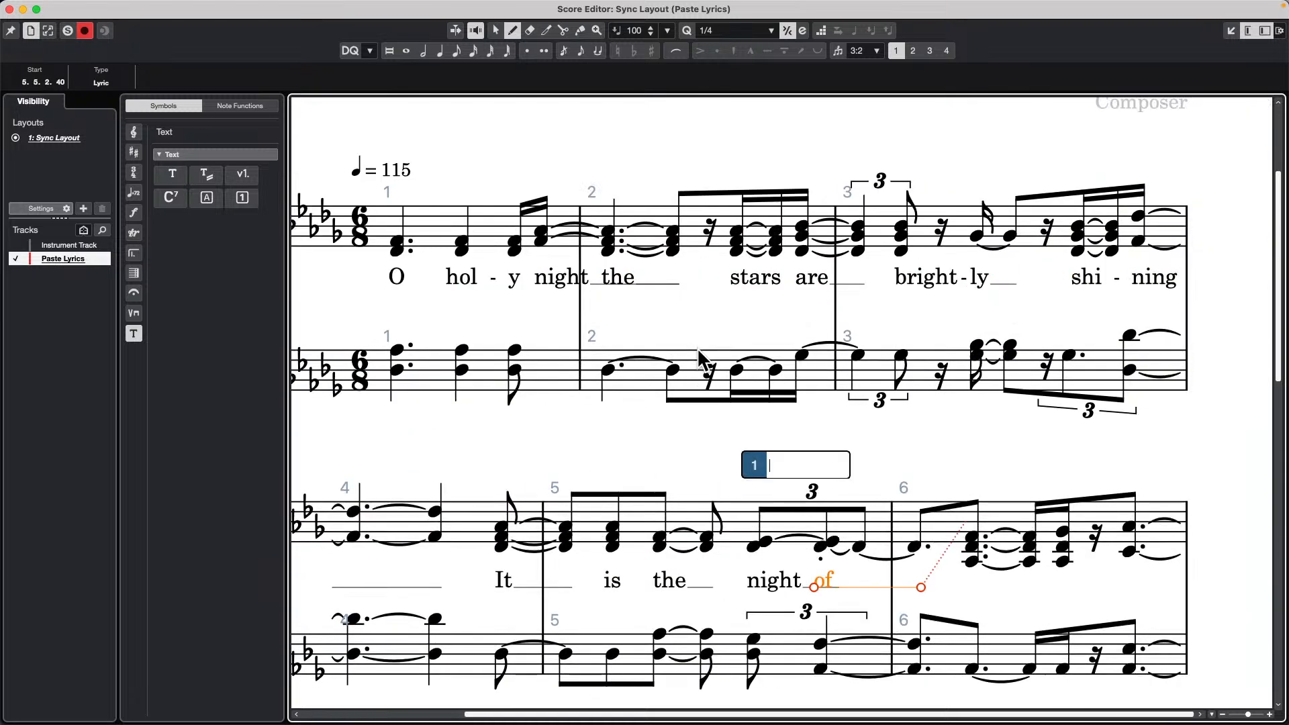
text(vior's)
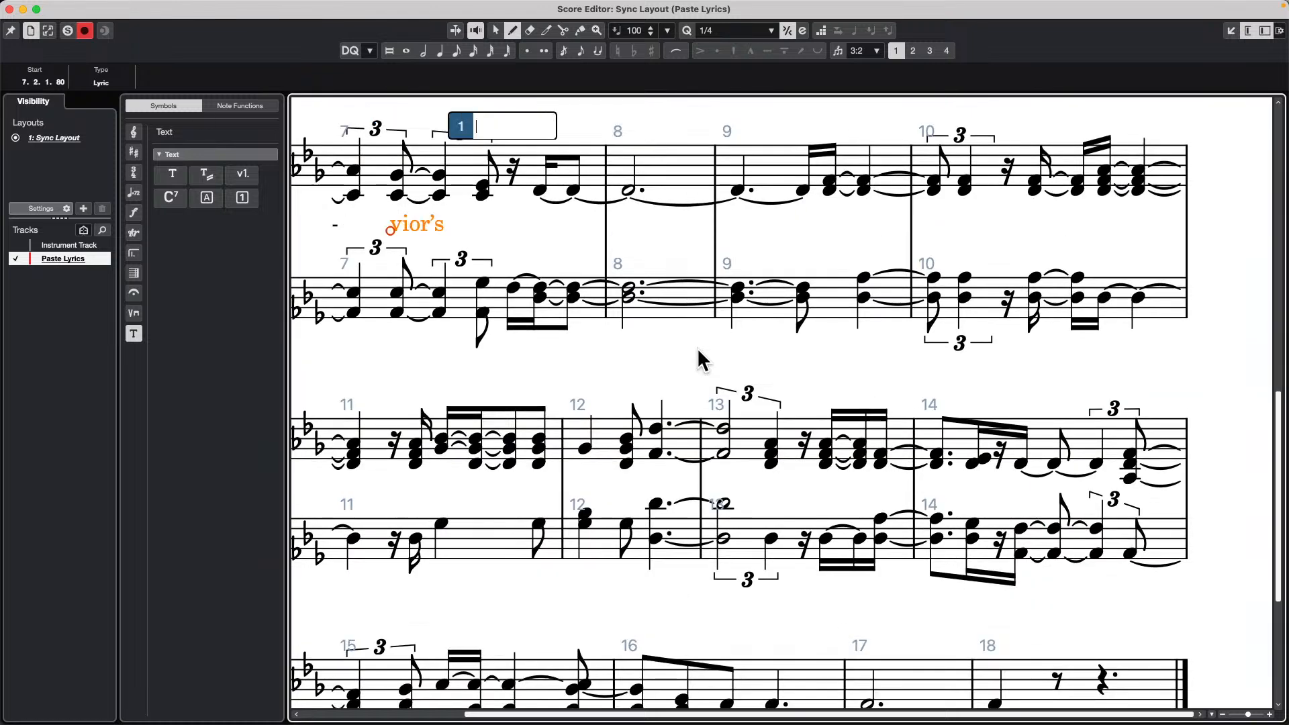
Paste the remaining line 1 lyrics through bar 16, from "birth Long lay the world in sin and err-or pi-ning" onwards
key(super+v)
key(super+v)
key(super+v)
key(super+v)
key(super+v)
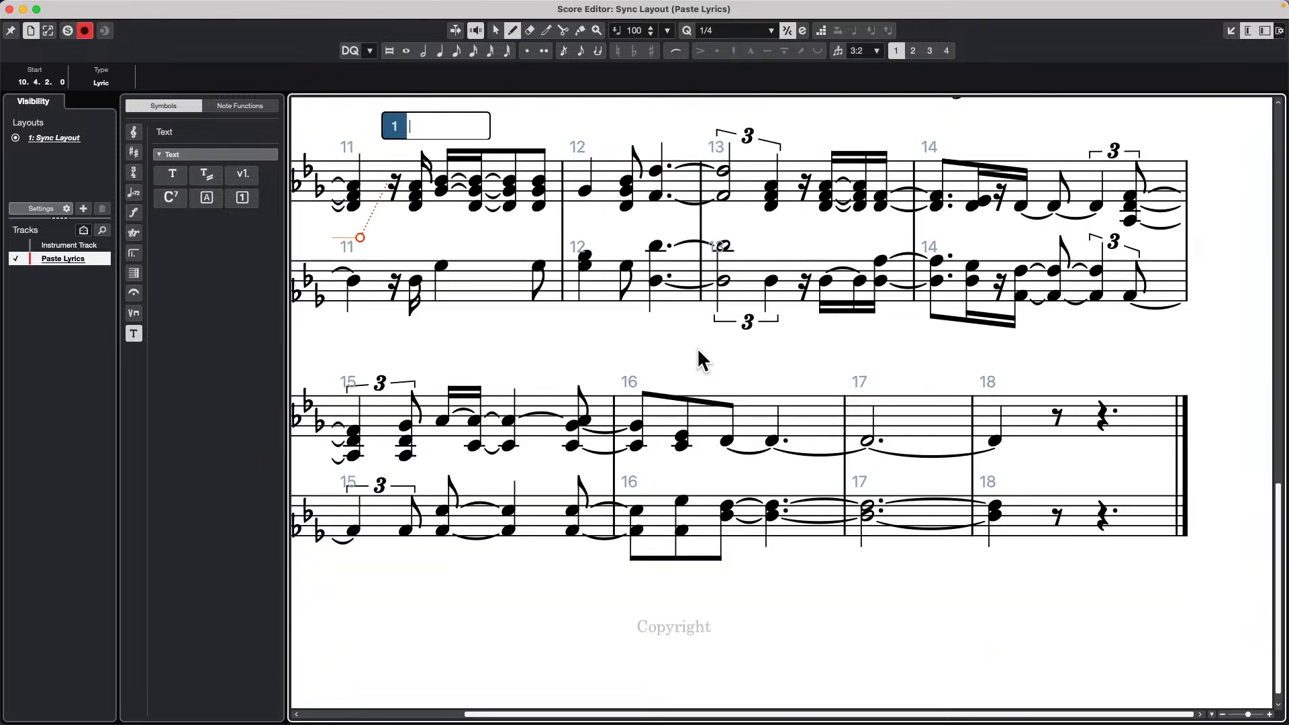
text(sin)
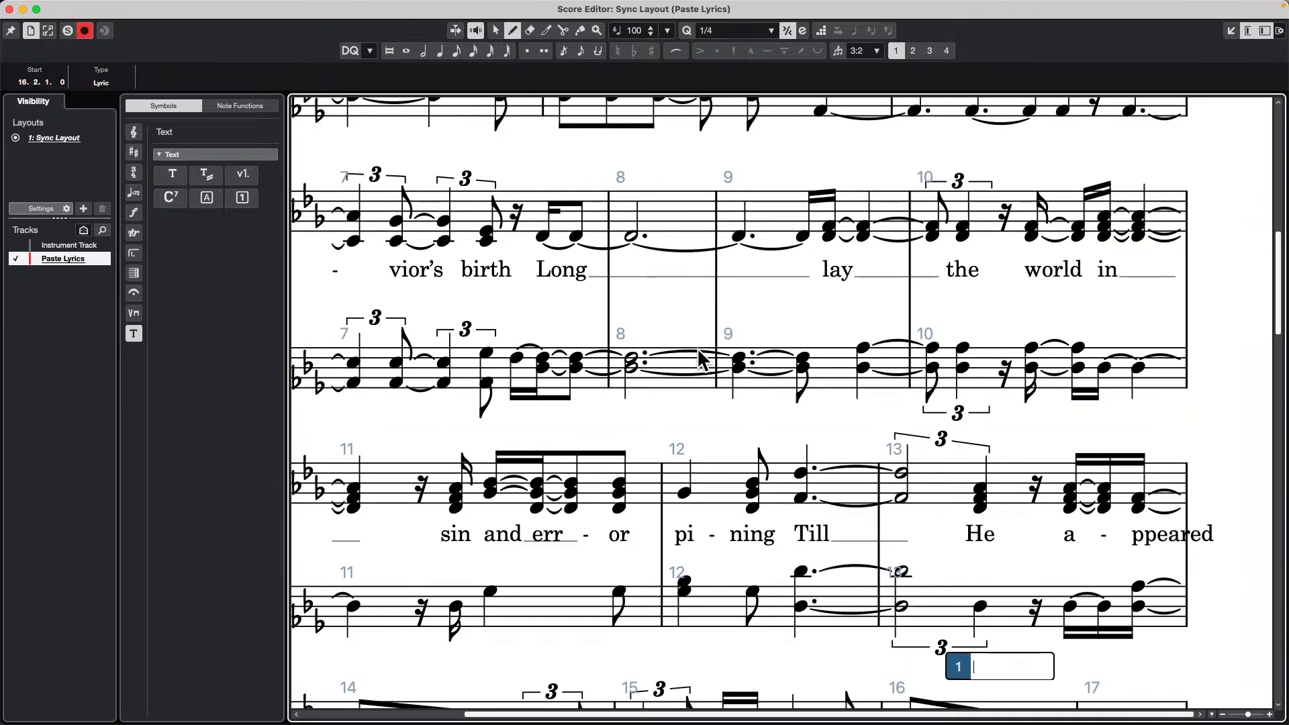
Add lyrics line 2 from the first note, pasting "of hope the weary world rejoices For yonder breaks a new glorious morn Fall on your"
scroll(723, 349, up, 10)
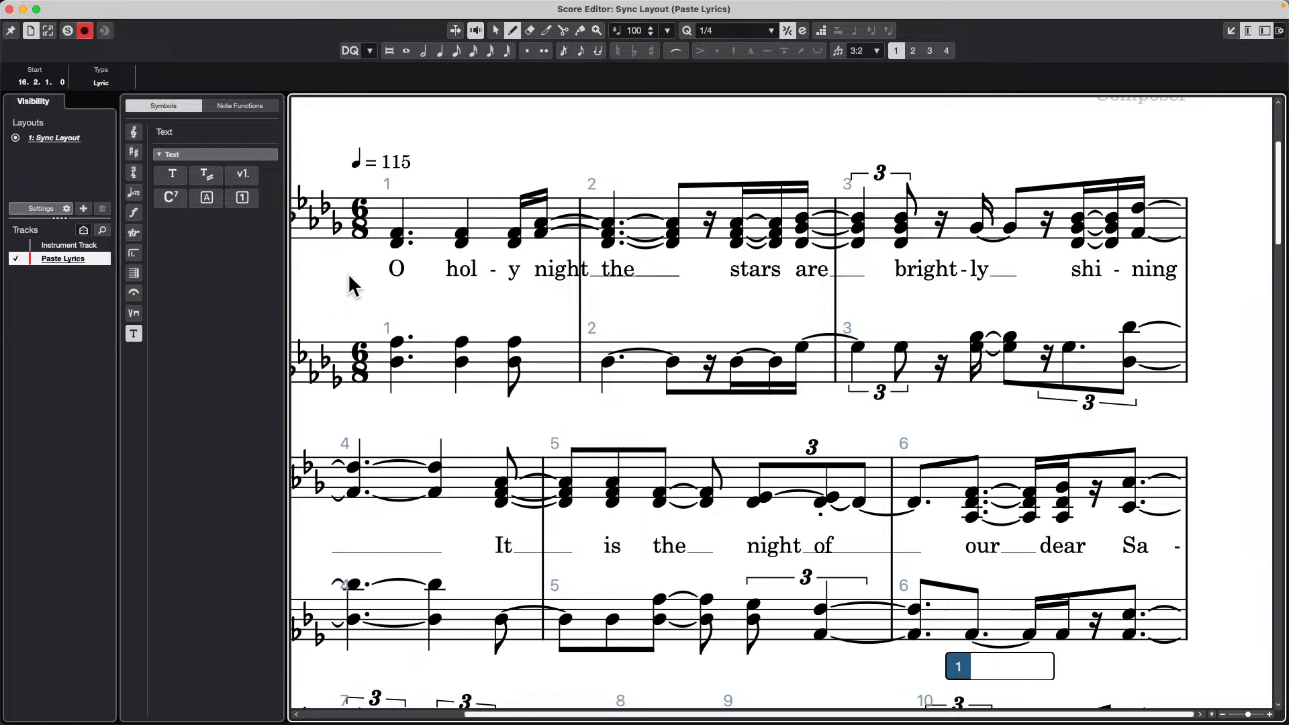
click(134, 335)
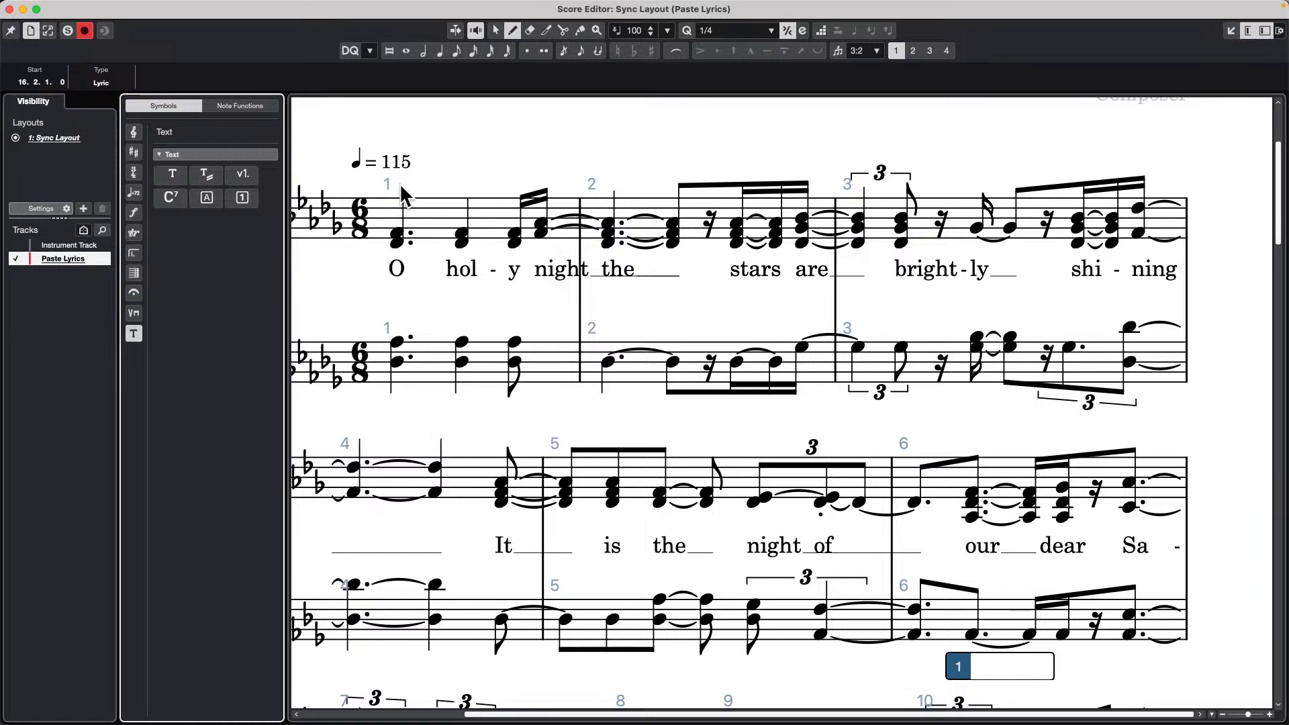
click(243, 174)
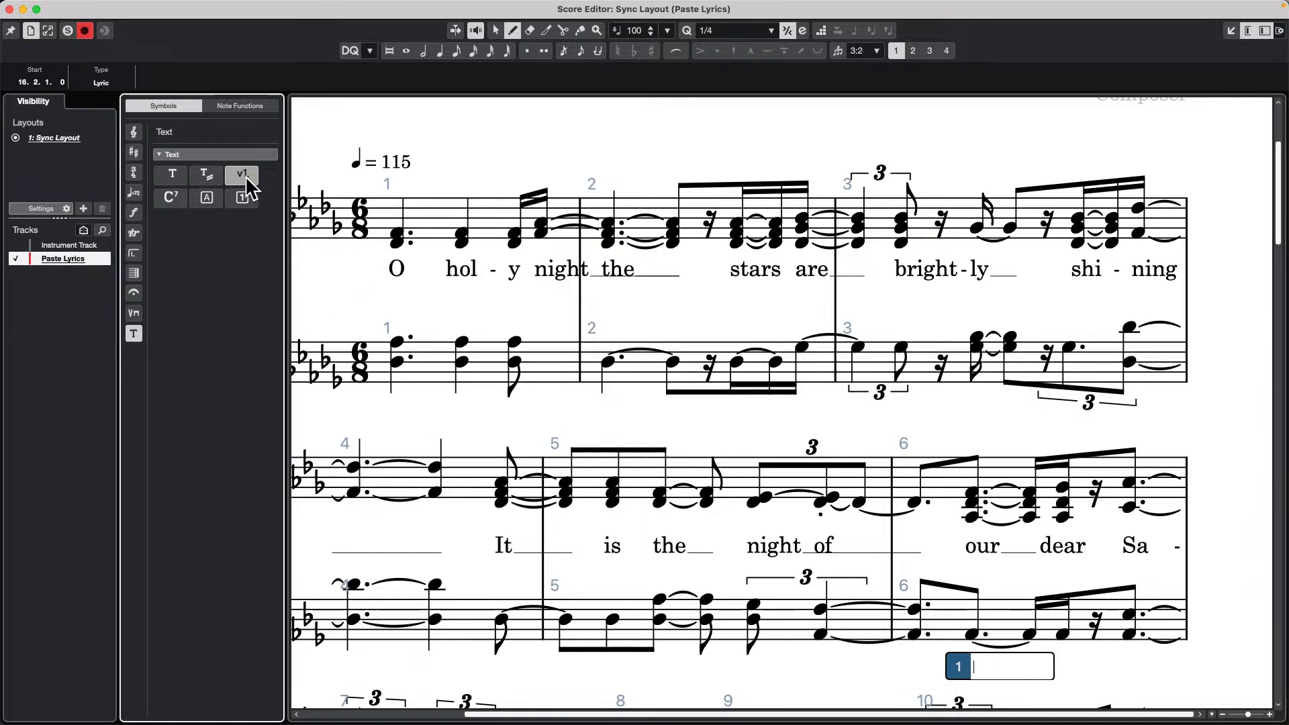
click(394, 181)
key(Down)
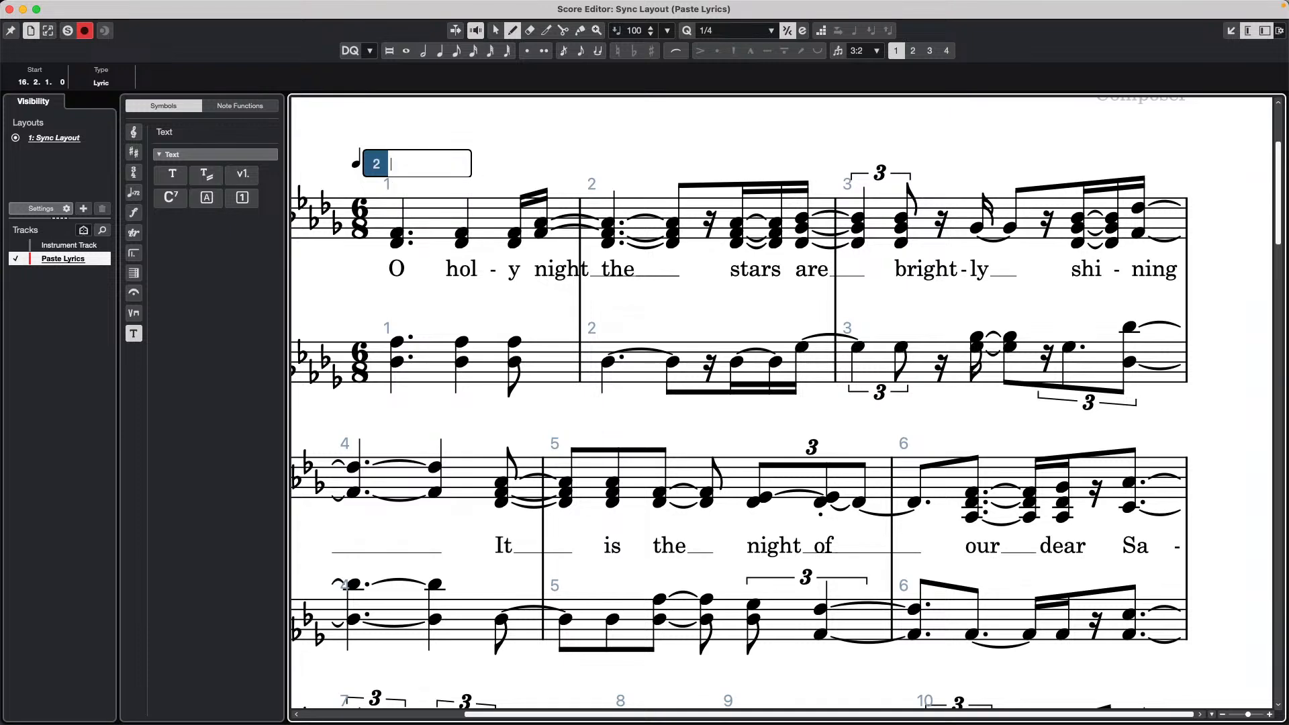
text(of hope the weary world rejoices For yonder breaks)
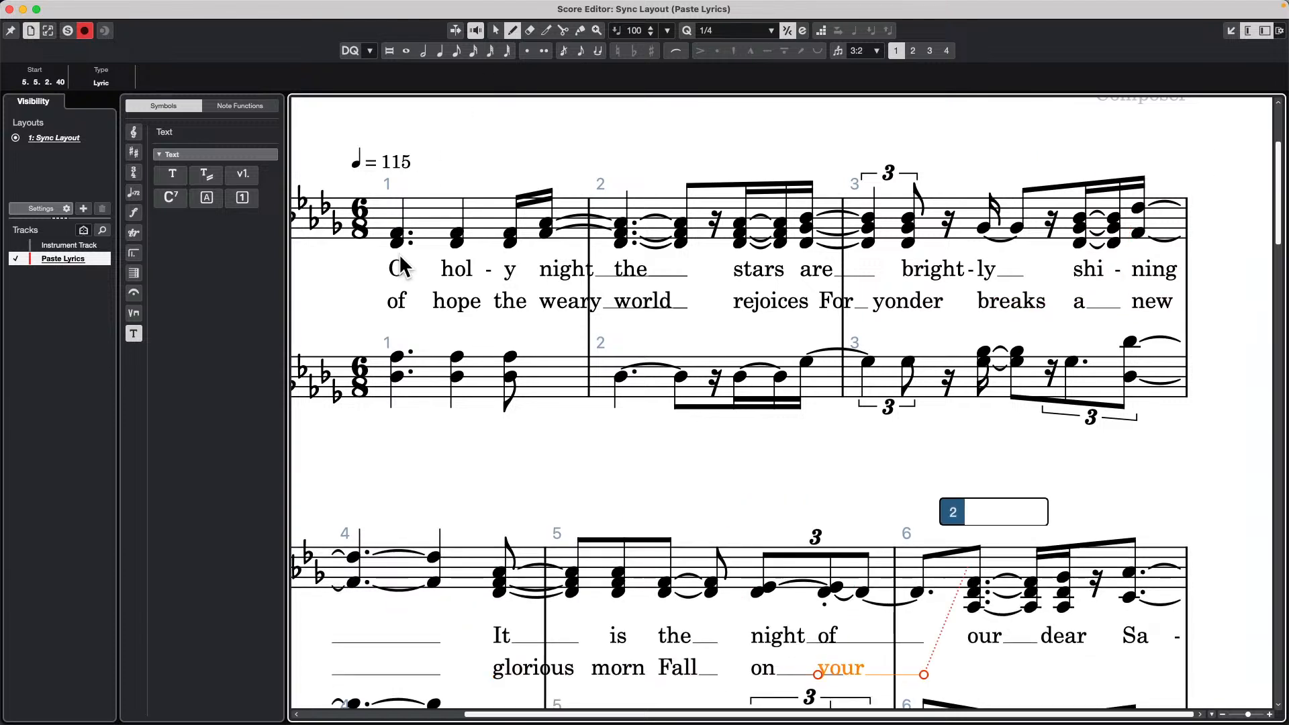
Enter a third lyric line from the first note, "knees O hear the angels' voices O night divine O night when Christ", and close the Score Editor
click(245, 179)
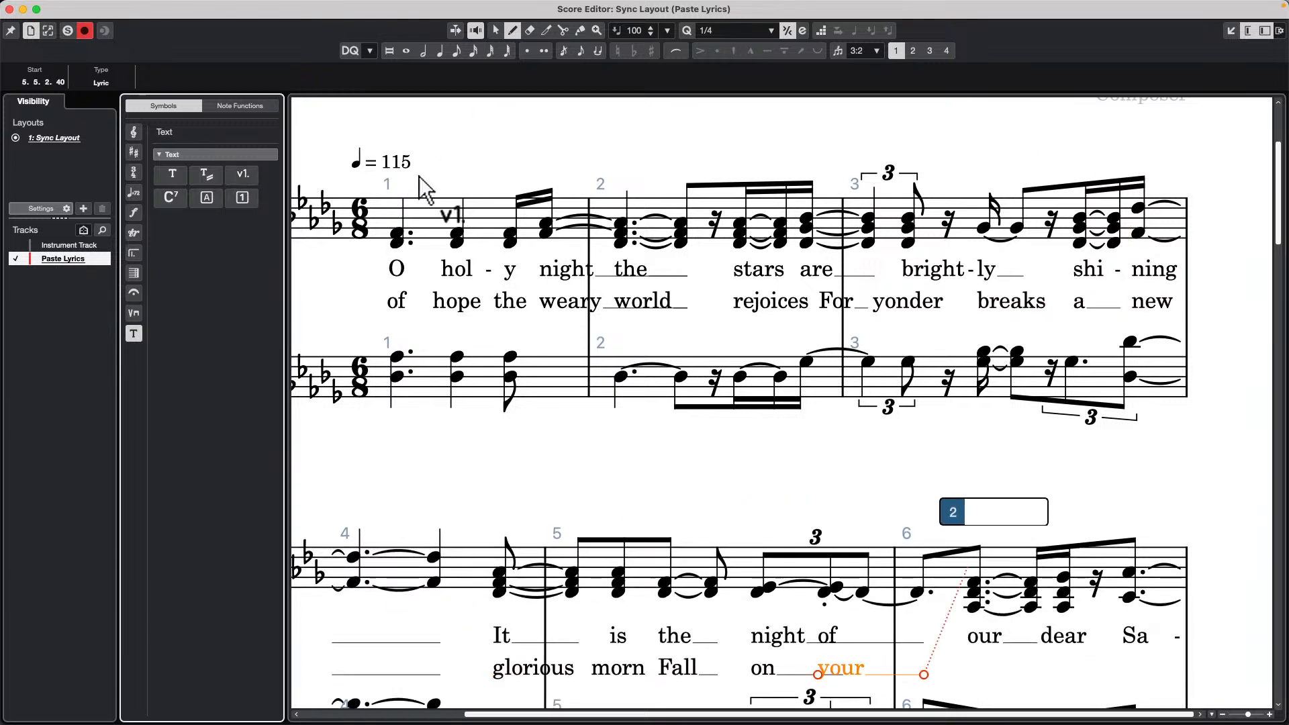
click(400, 191)
key(Down)
key(Down)
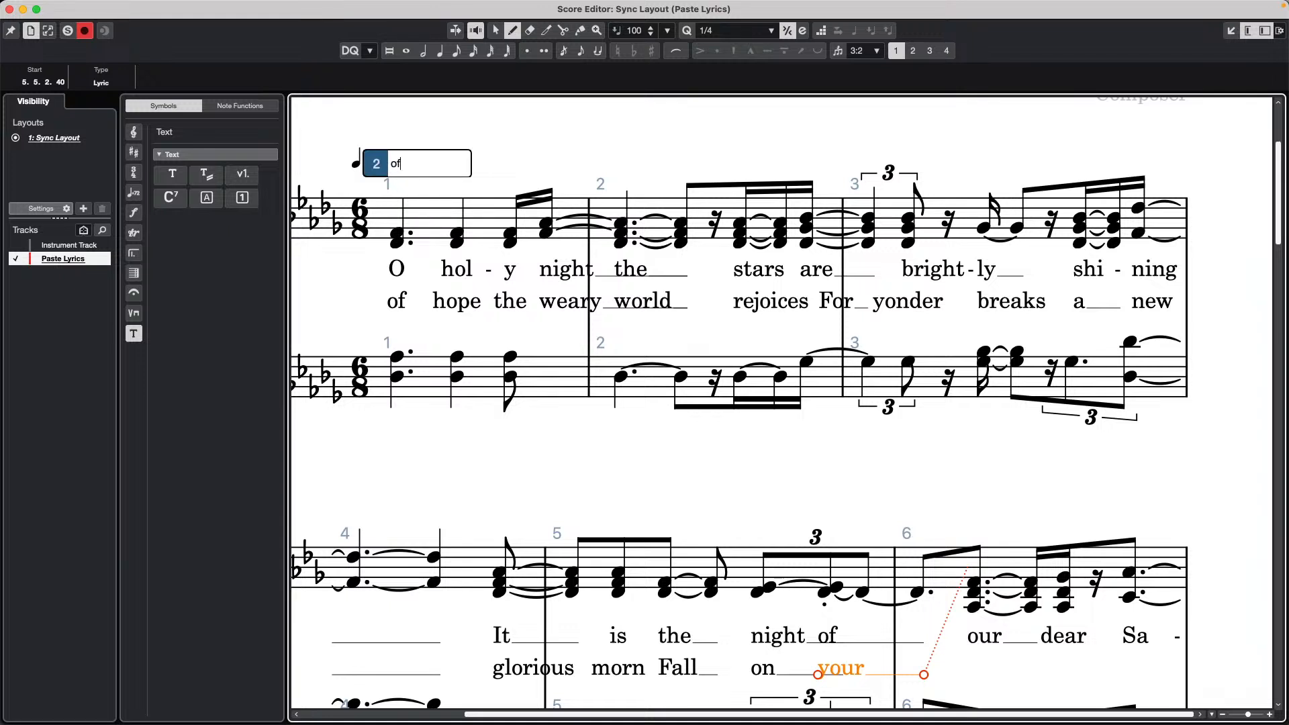
text(c)
key(Up)
text(knees O hear the angels’ voices O night divine O night)
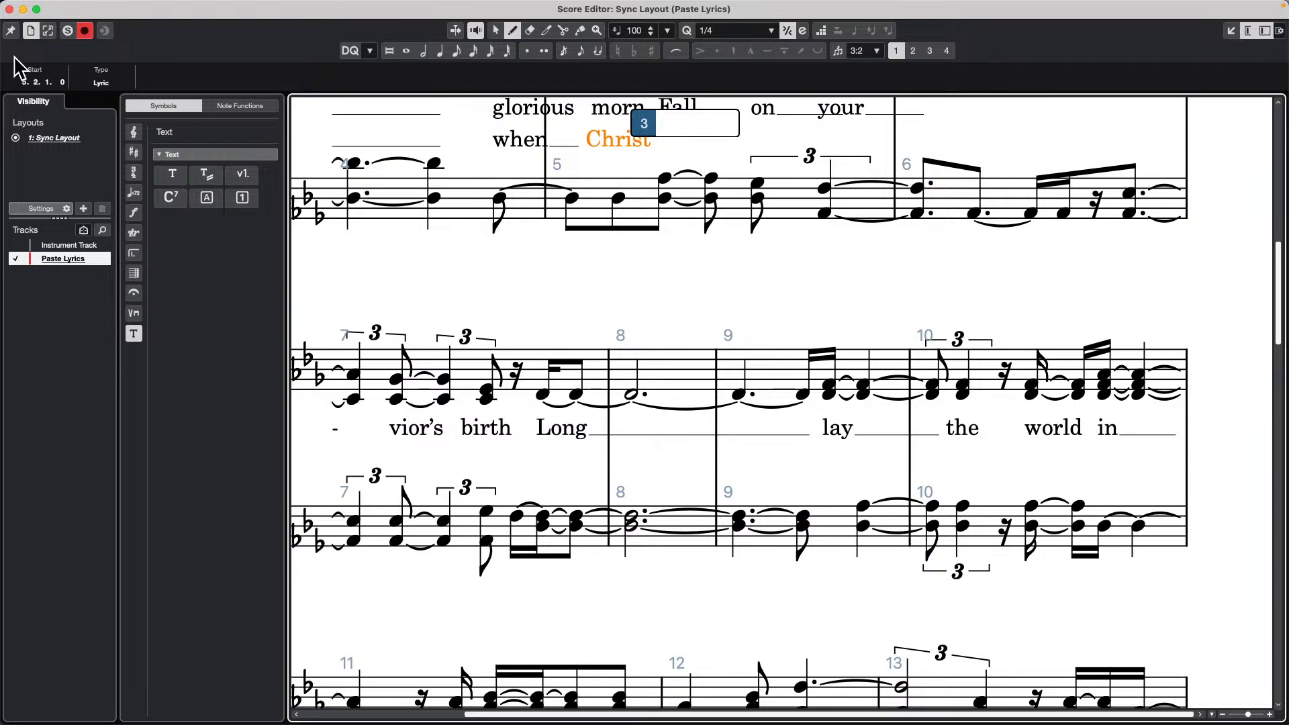
click(10, 9)
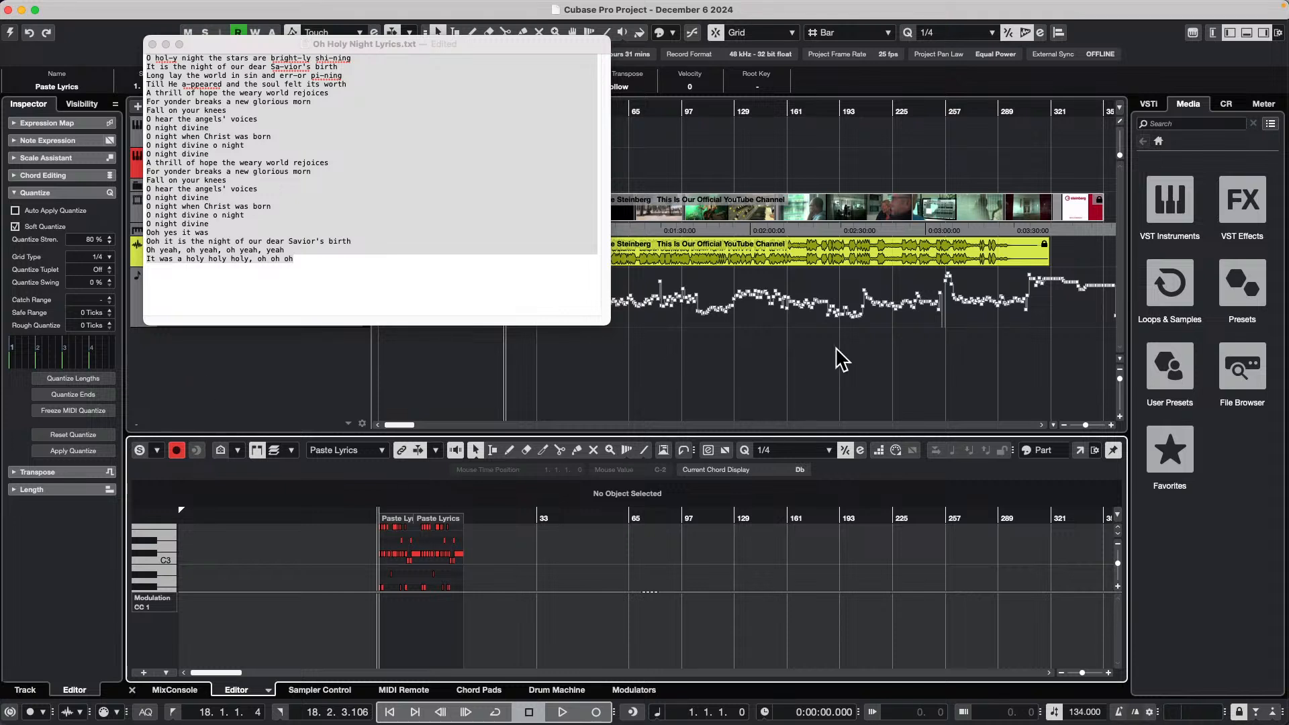
Set the ASIO-Guard Level to Low in the Audio System settings of Studio Setup and confirm
click(678, 345)
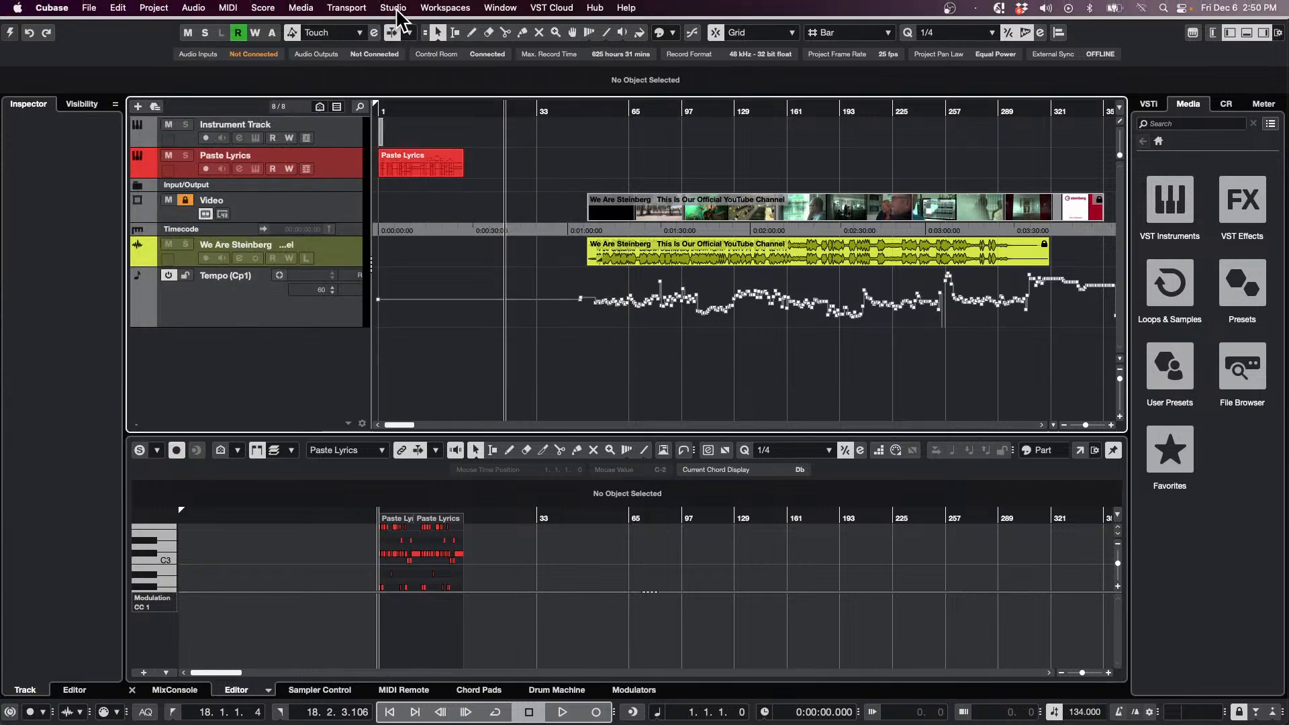
click(395, 8)
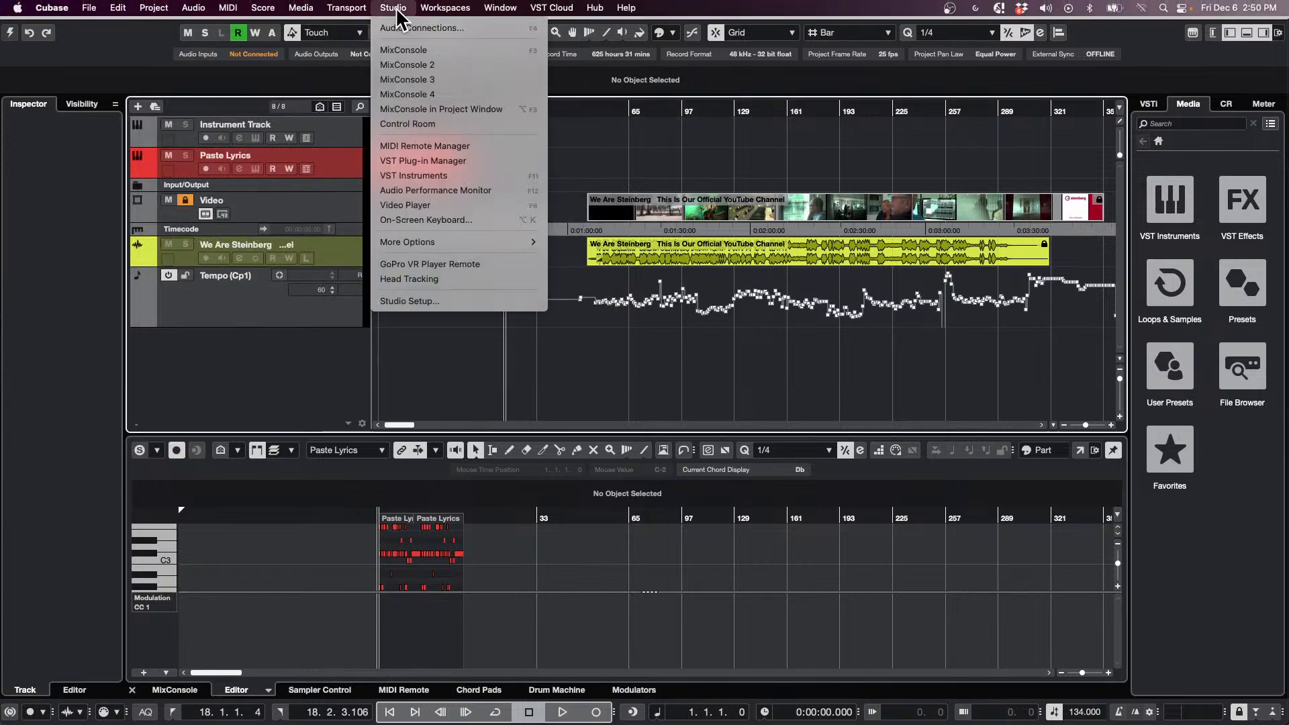
click(433, 301)
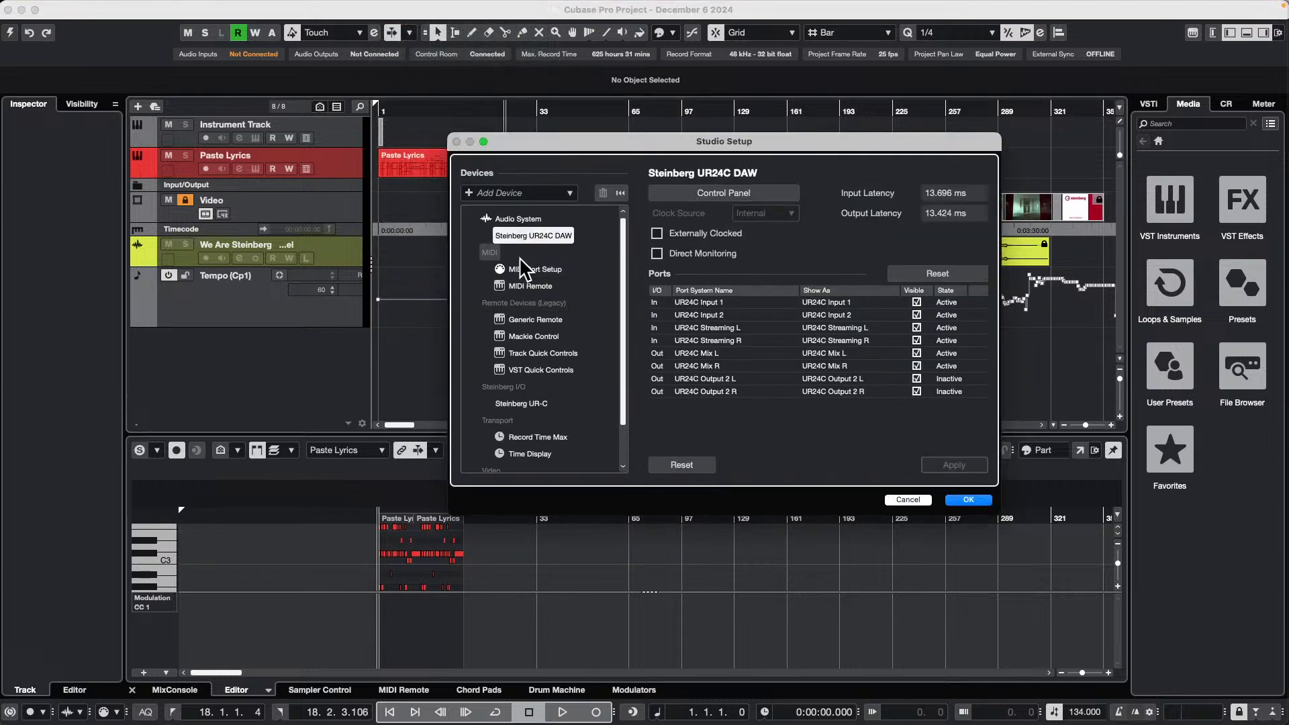
click(518, 216)
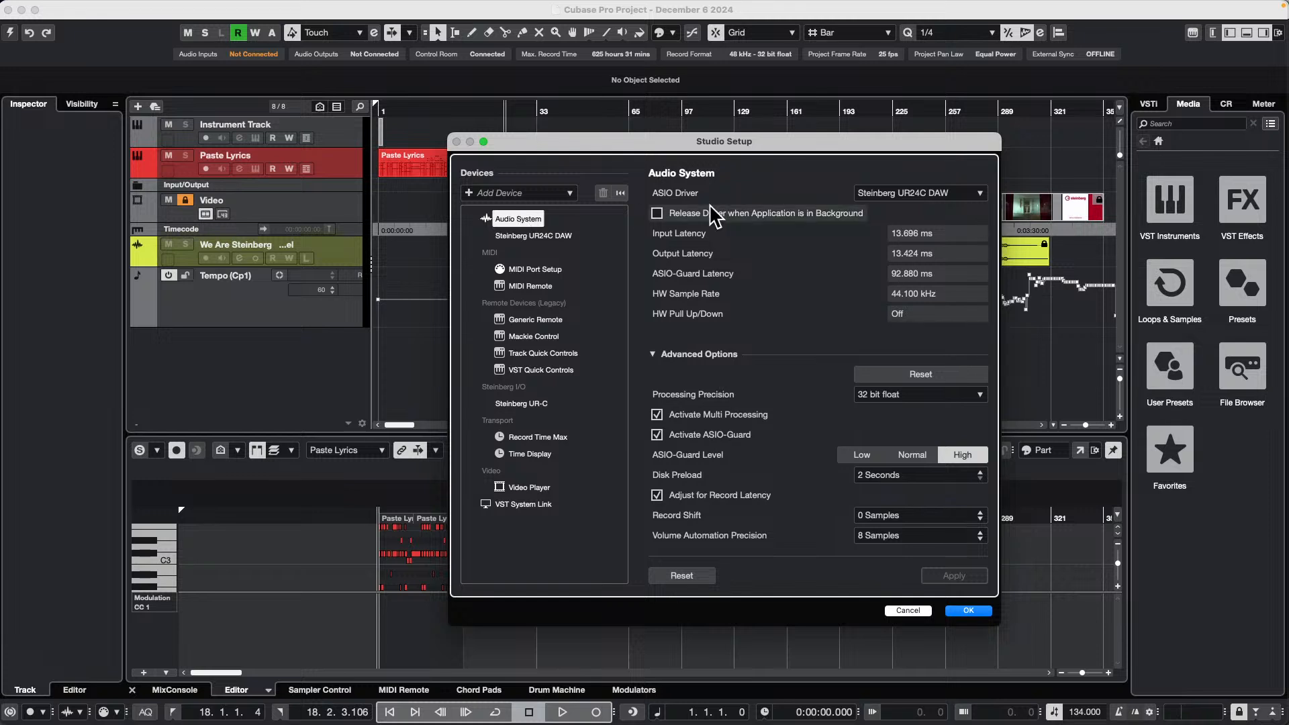
click(862, 454)
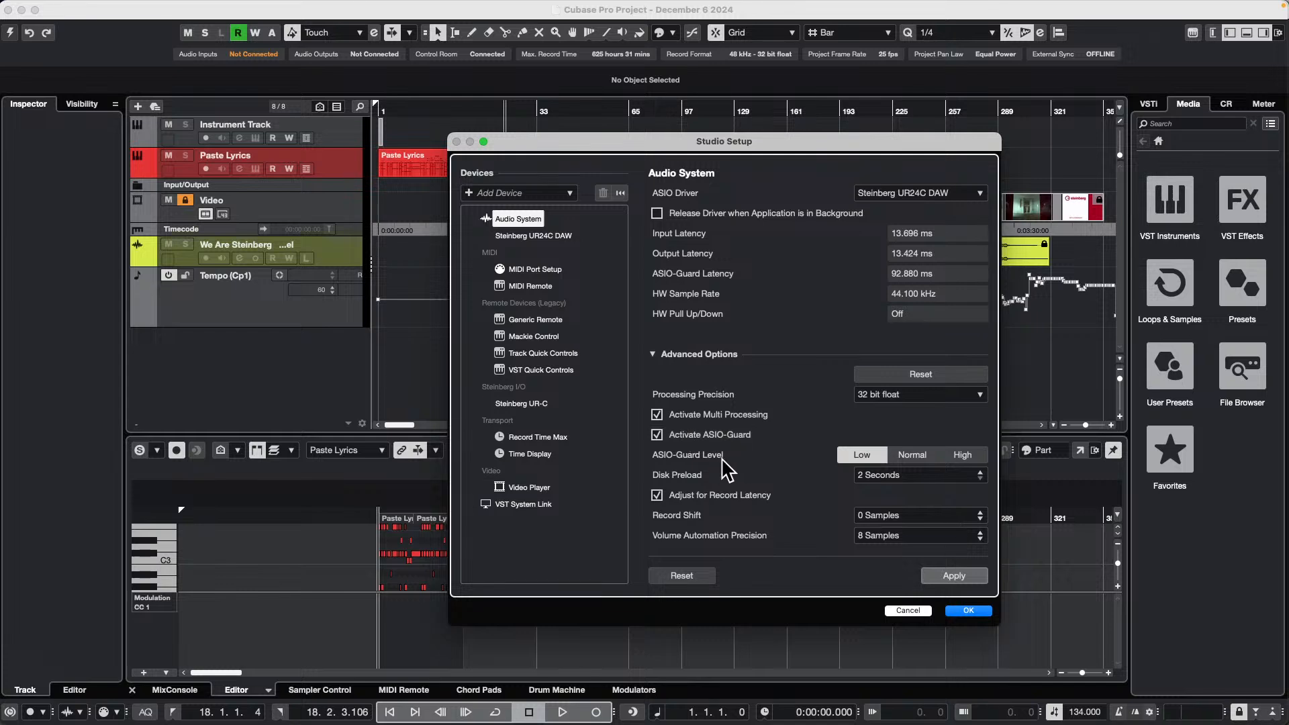
click(967, 611)
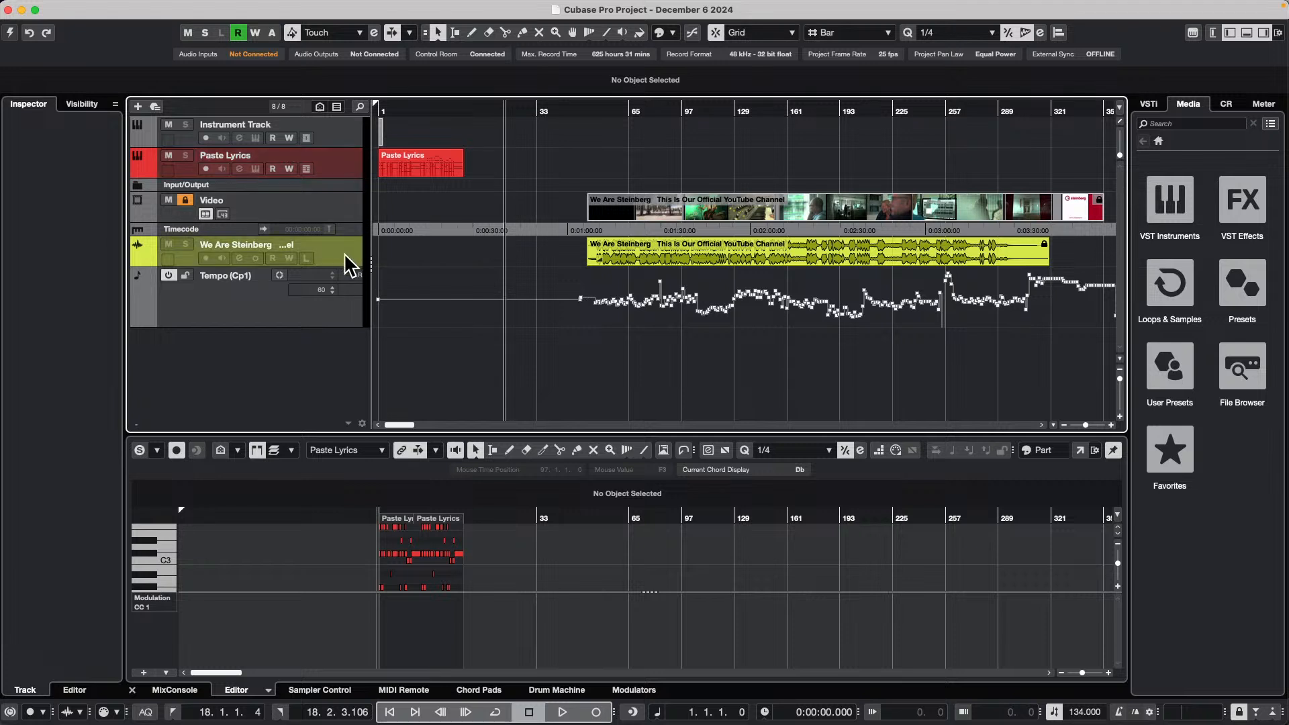
Try to add an audio track to the December 6 2024 project
click(661, 247)
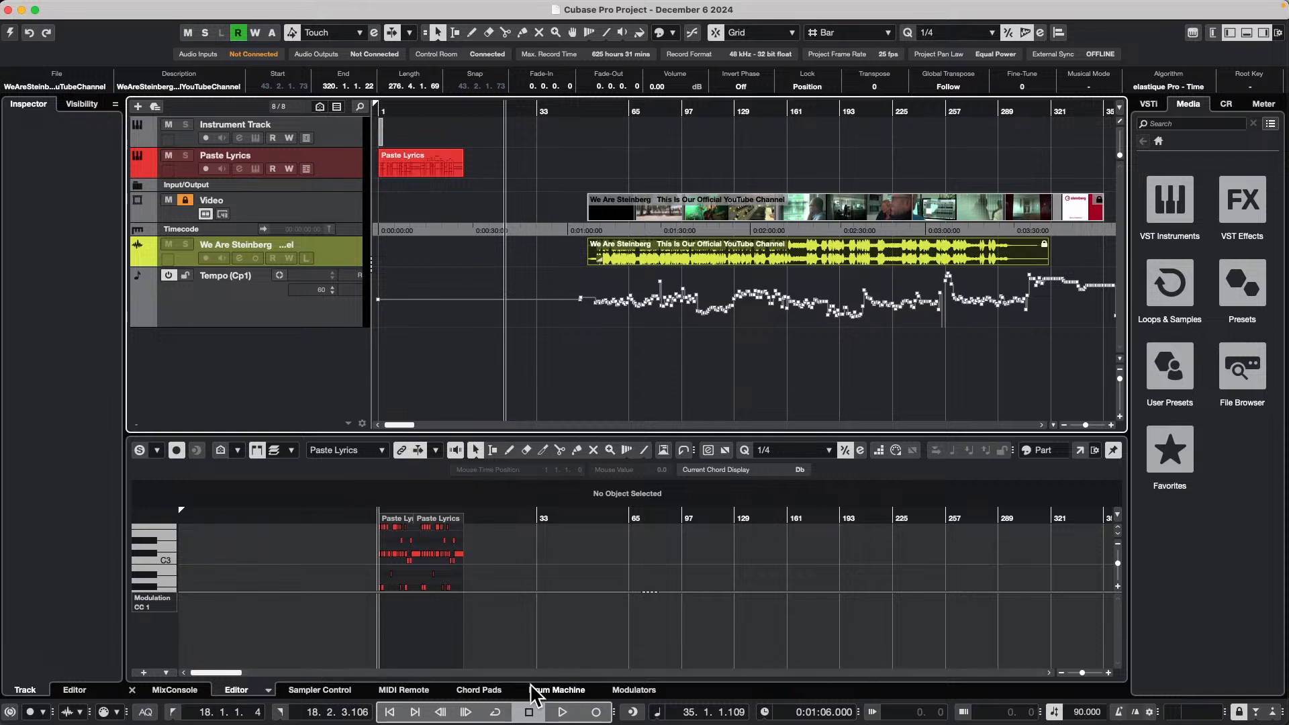
right_click(299, 200)
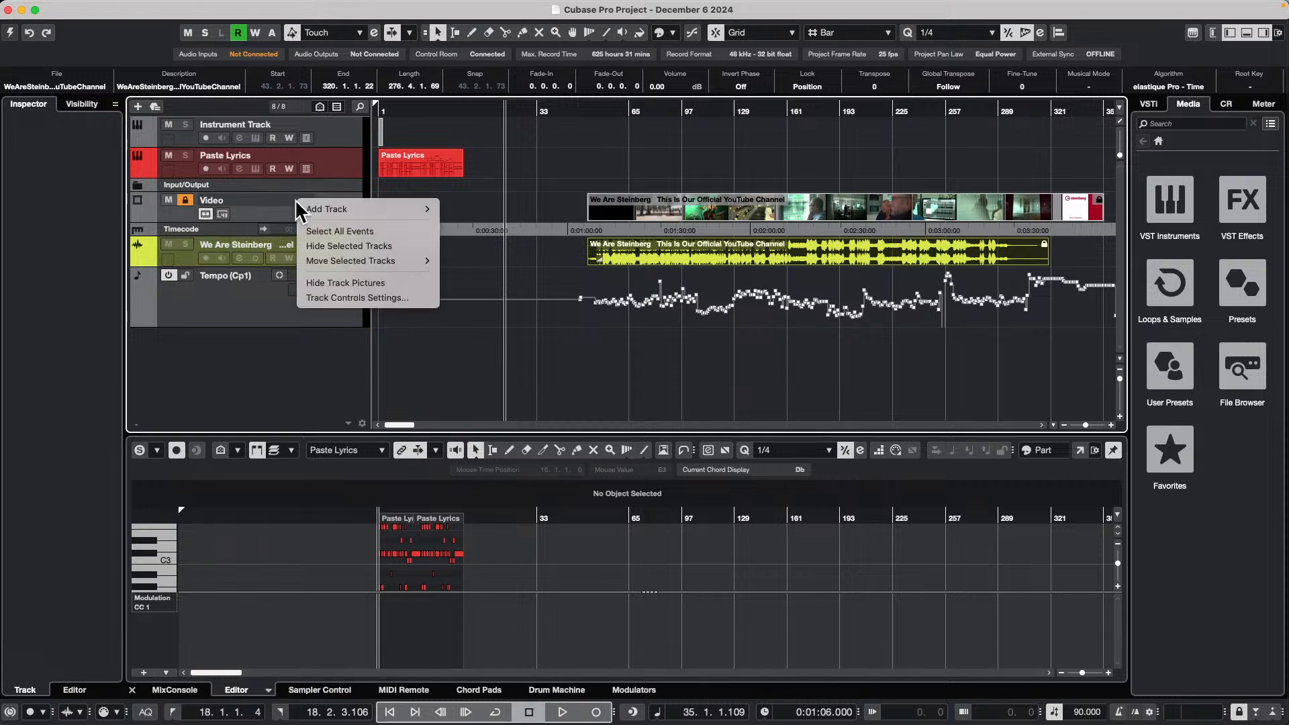
mouse_move(372, 214)
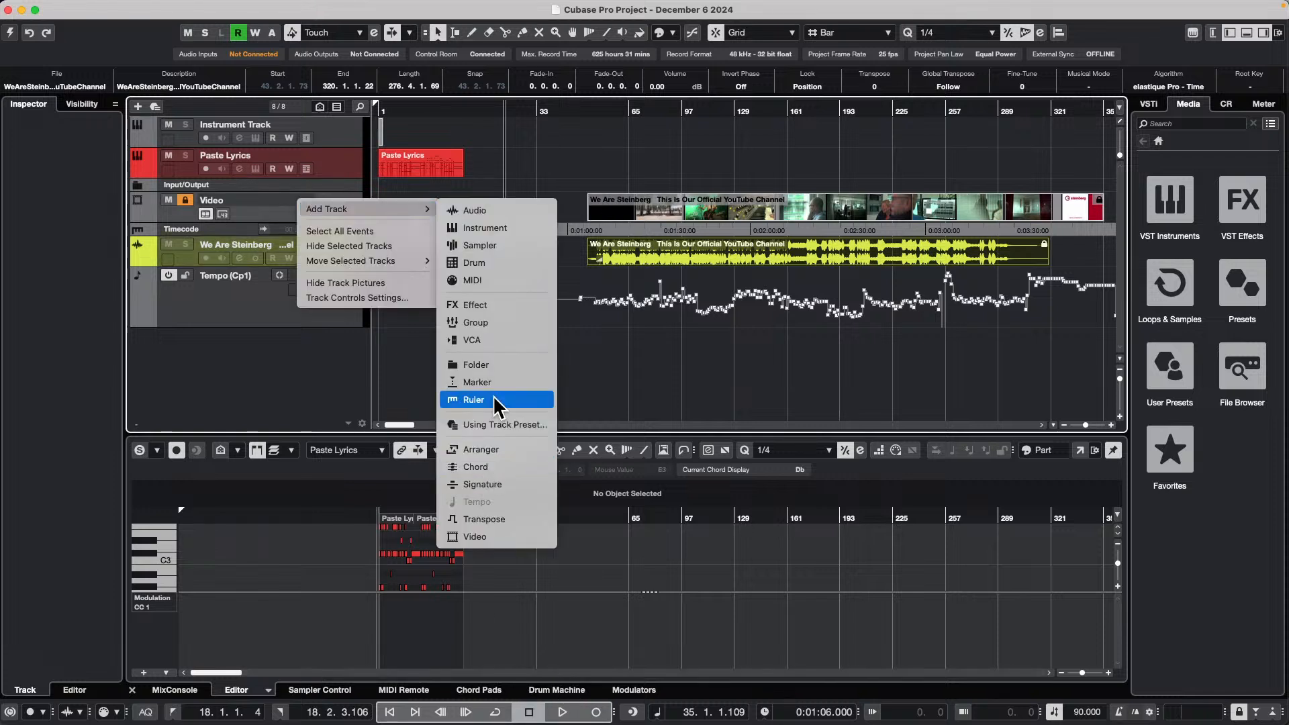
click(494, 211)
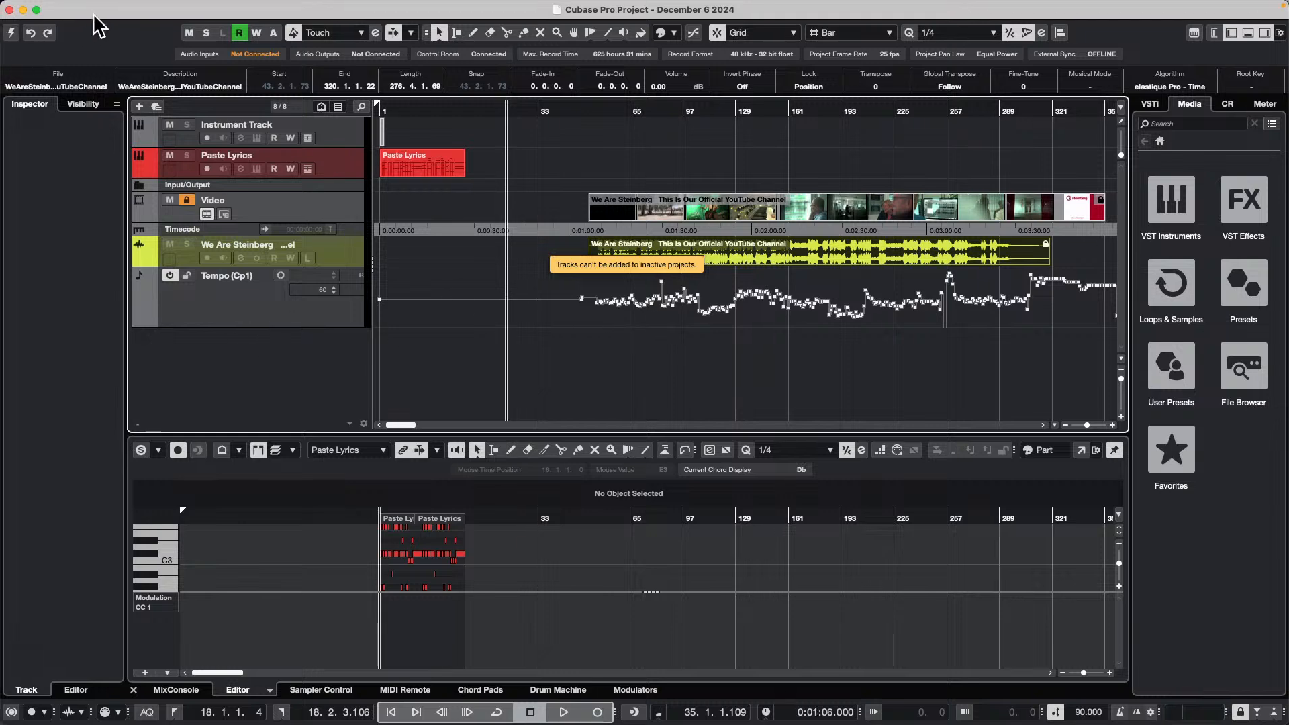
Move the December 6 2024 project window aside and switch to The Sleigh Iconica Sketch project
drag(95, 18, 453, 72)
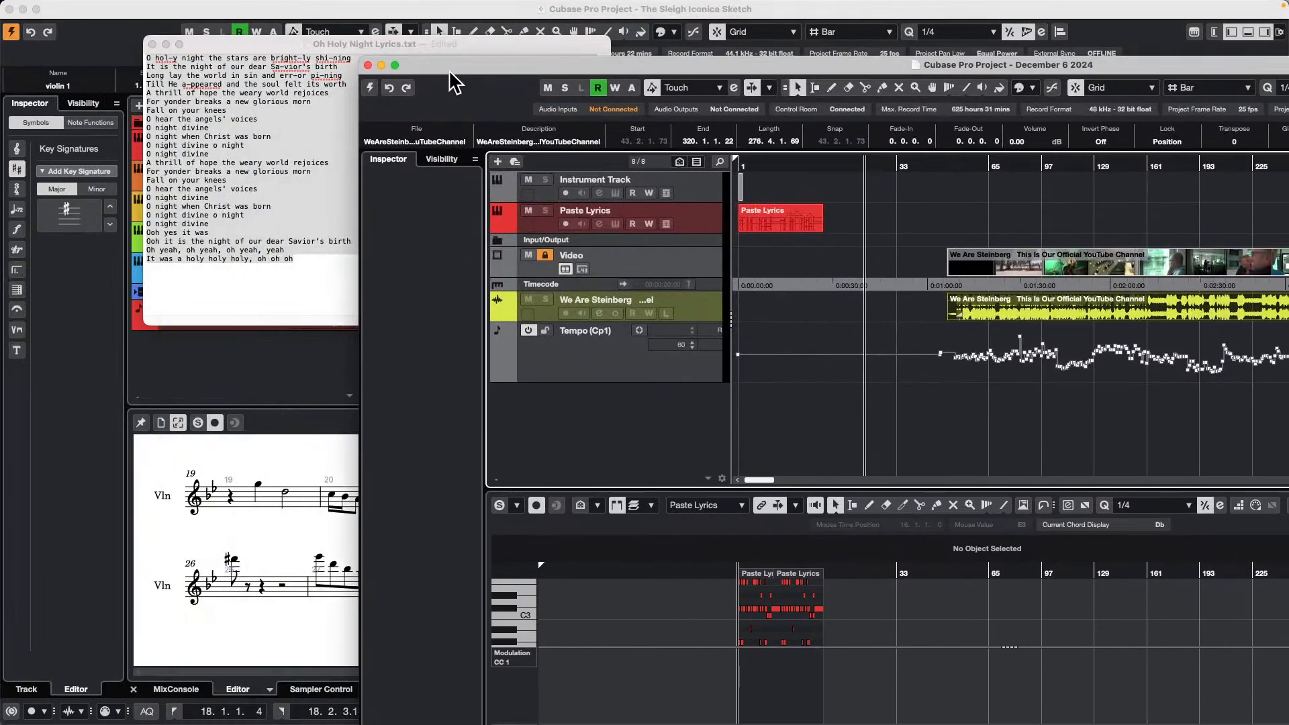
click(228, 384)
click(90, 8)
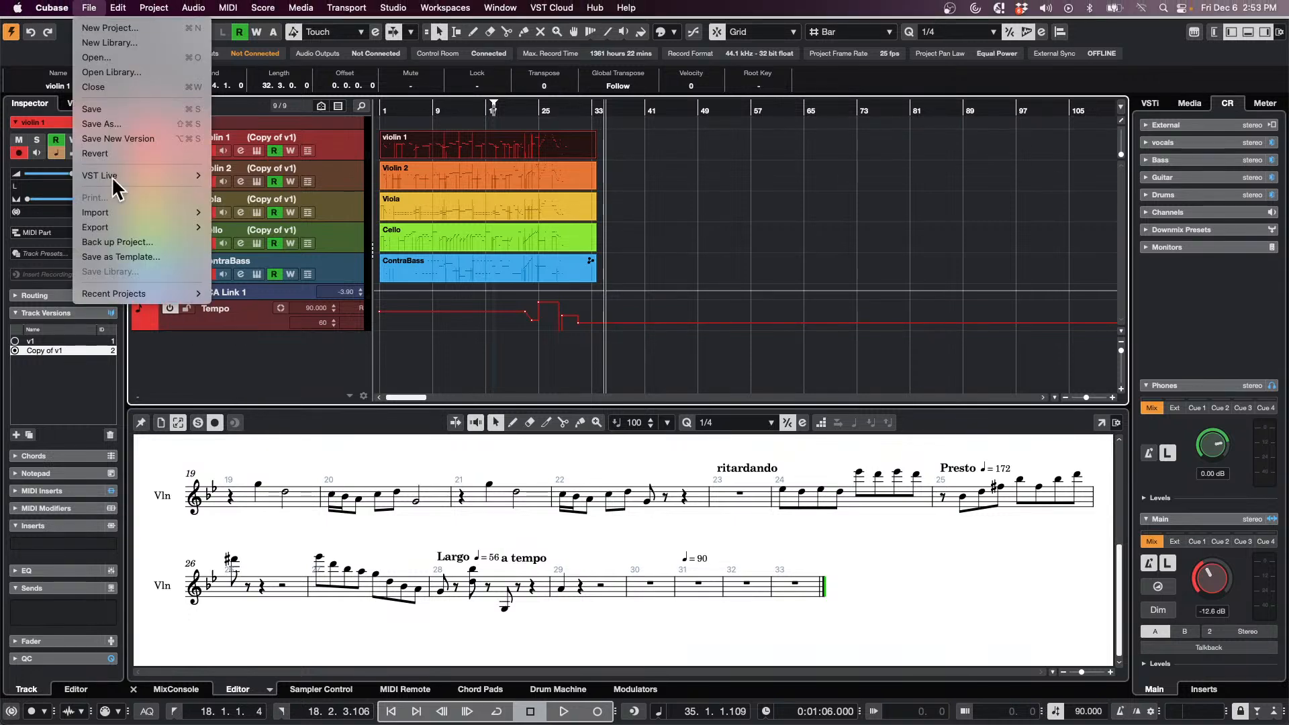
mouse_move(137, 293)
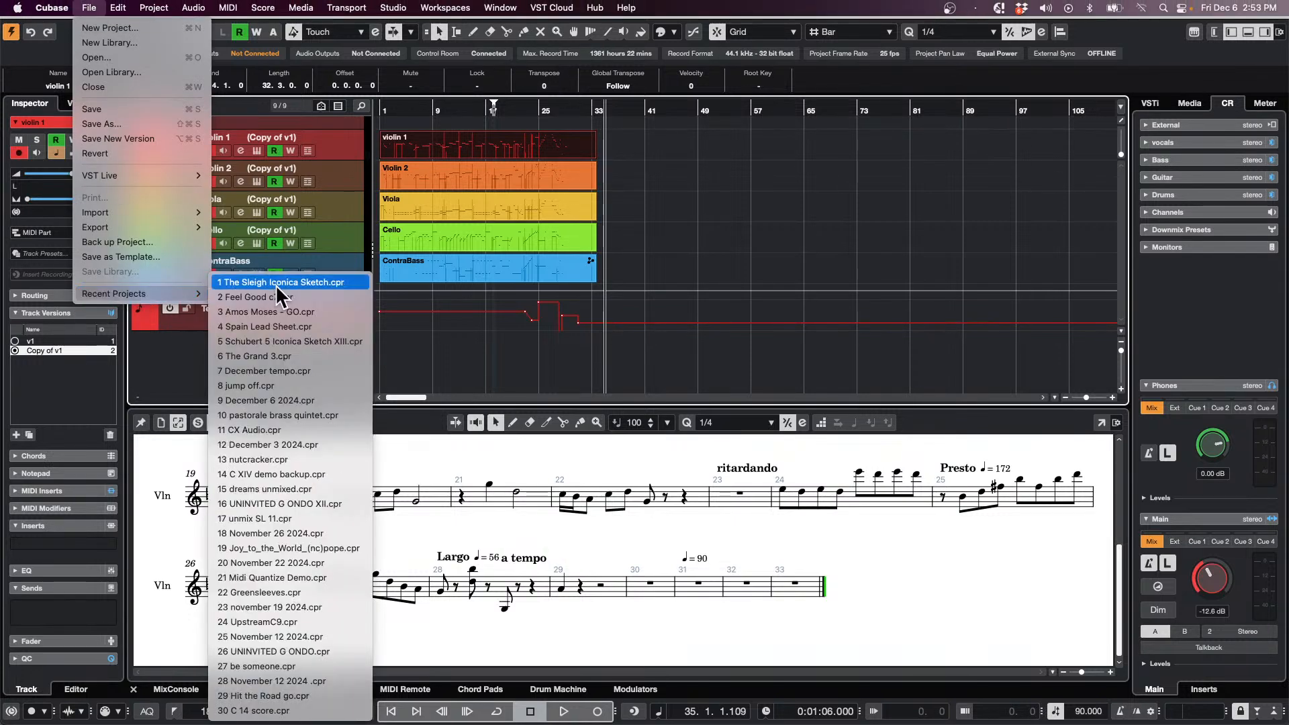
click(423, 351)
Add 18 mono audio tracks with Talkback input and Stereo Out output, and select the Audio 02 track
right_click(281, 343)
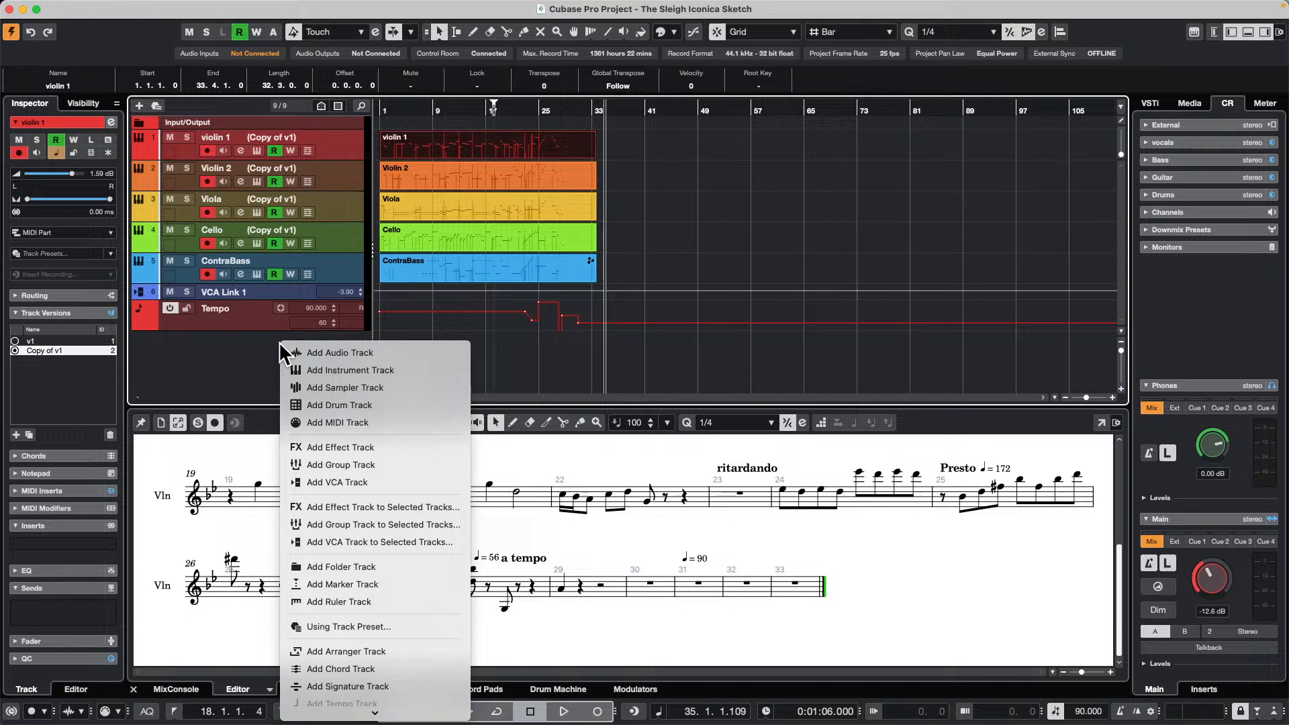
click(350, 352)
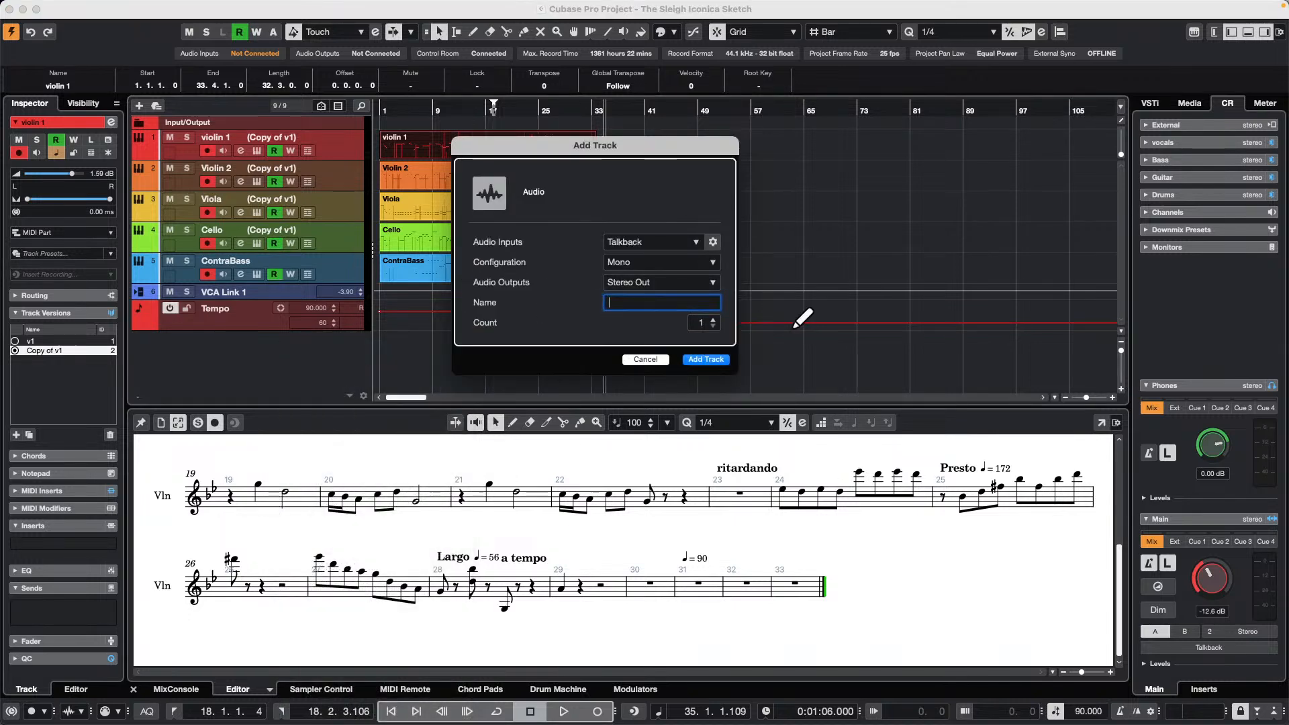
click(706, 360)
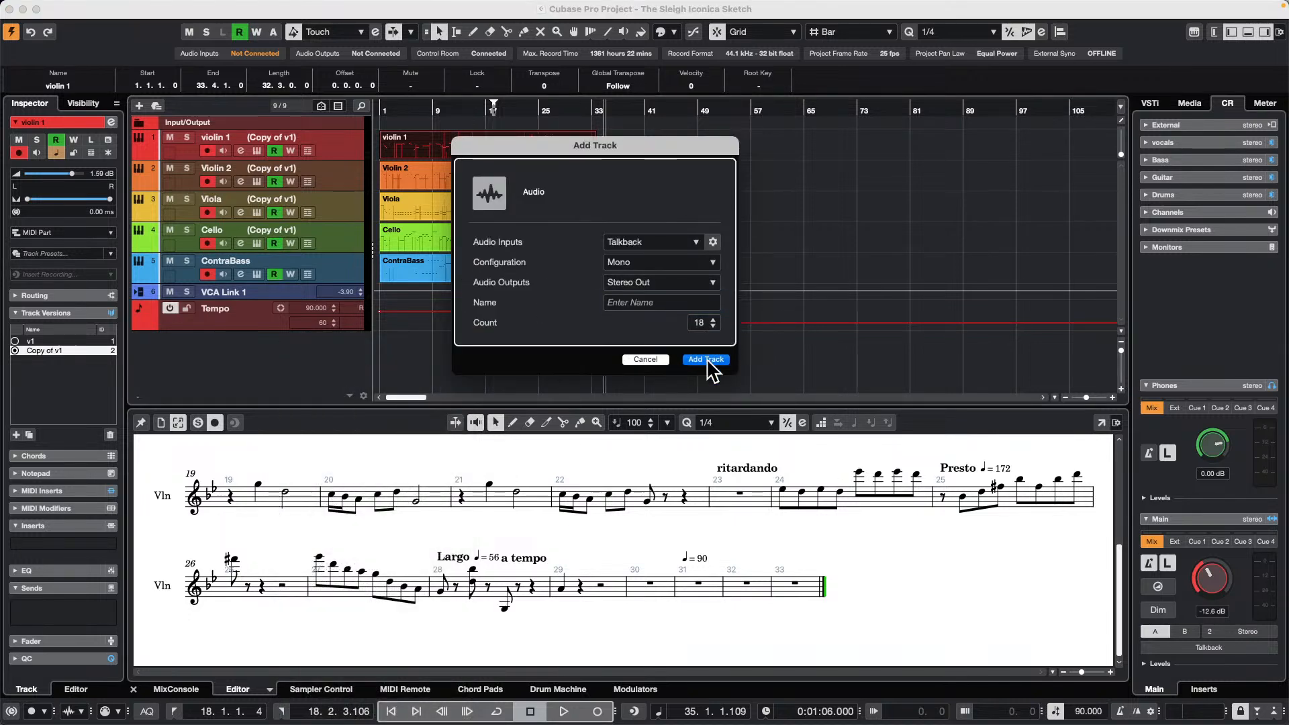
click(311, 186)
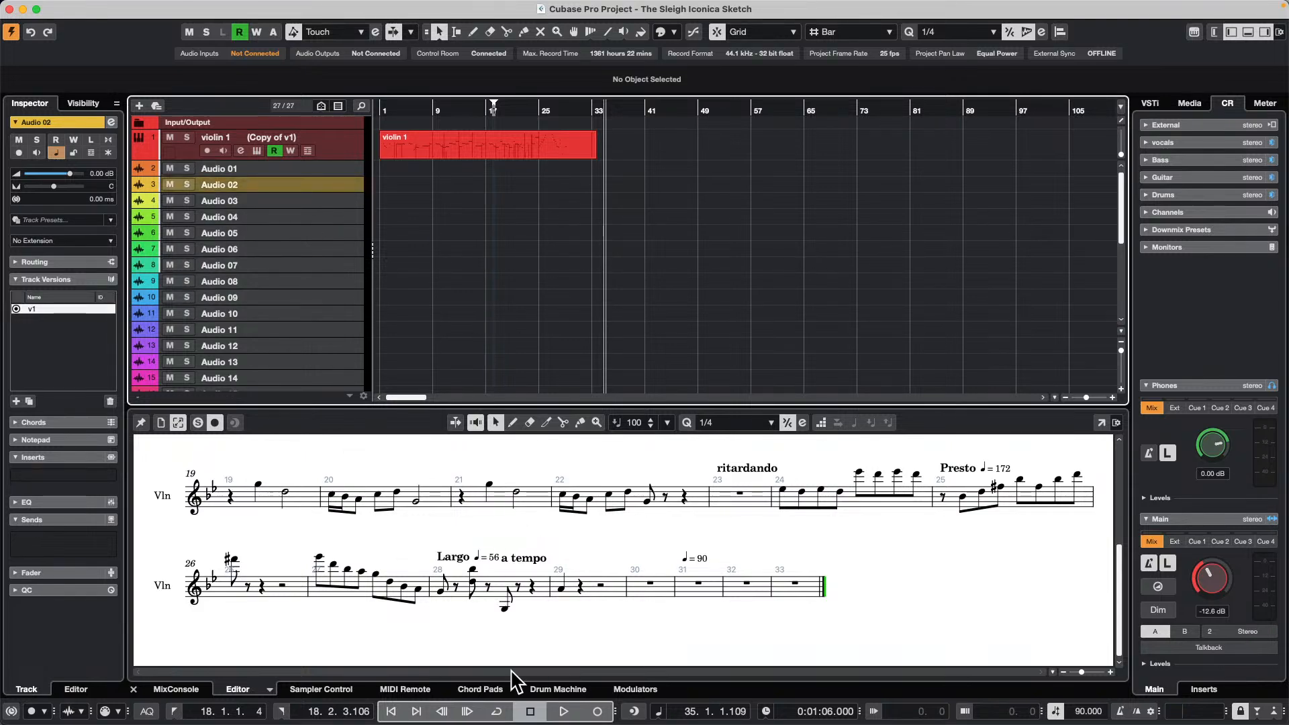
Show the MIDI Remote view of the Korg nanoKONTROL2 and set its mapping page to Mixer
click(413, 691)
click(409, 690)
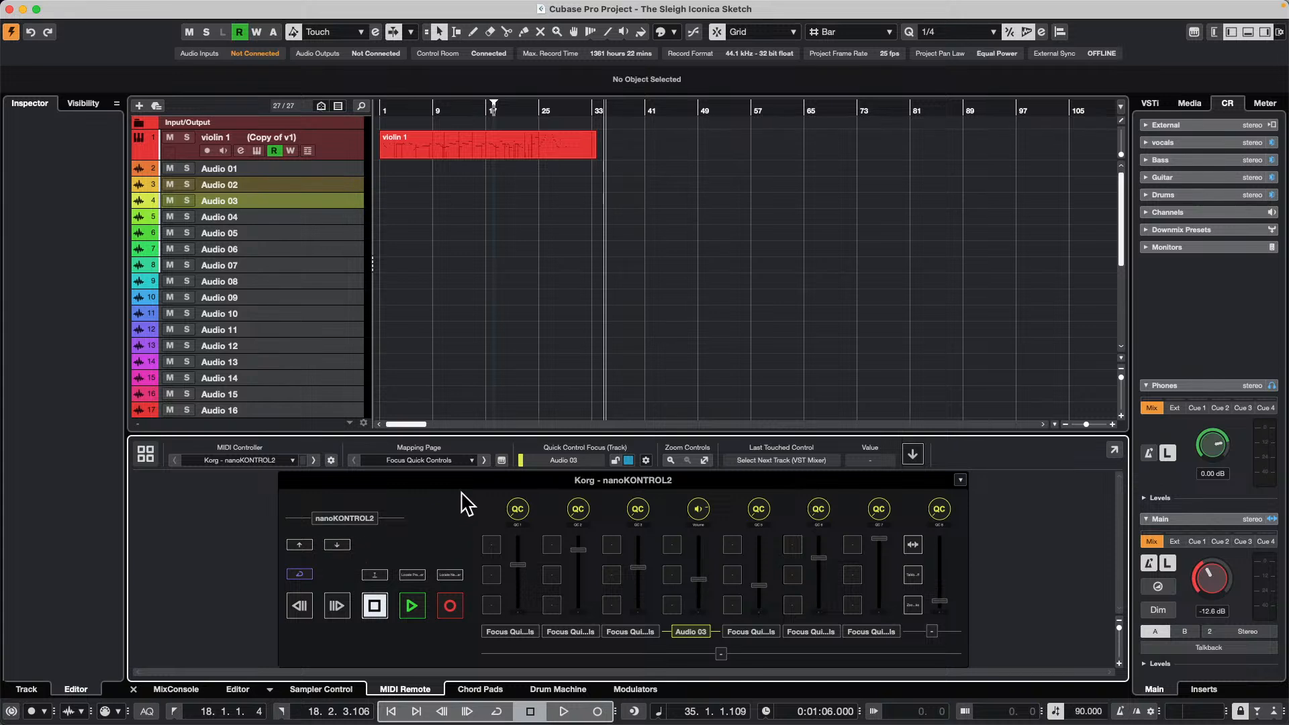
click(445, 460)
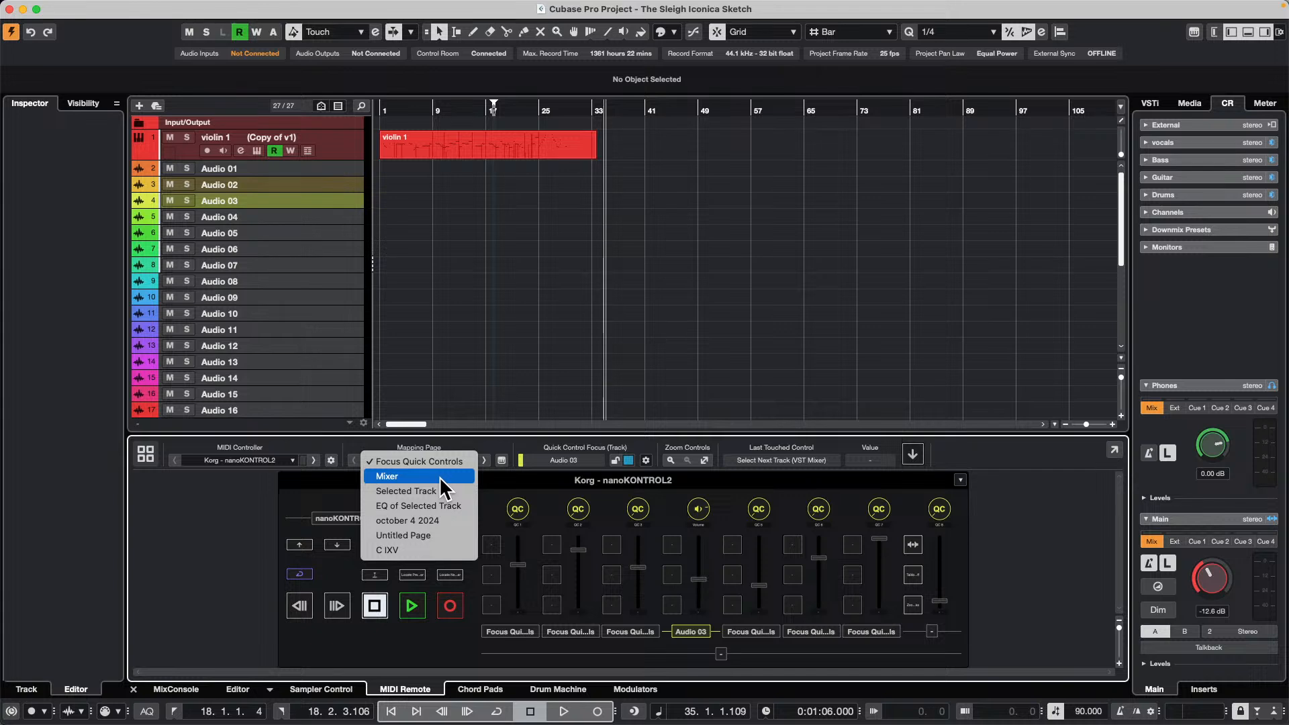
click(439, 476)
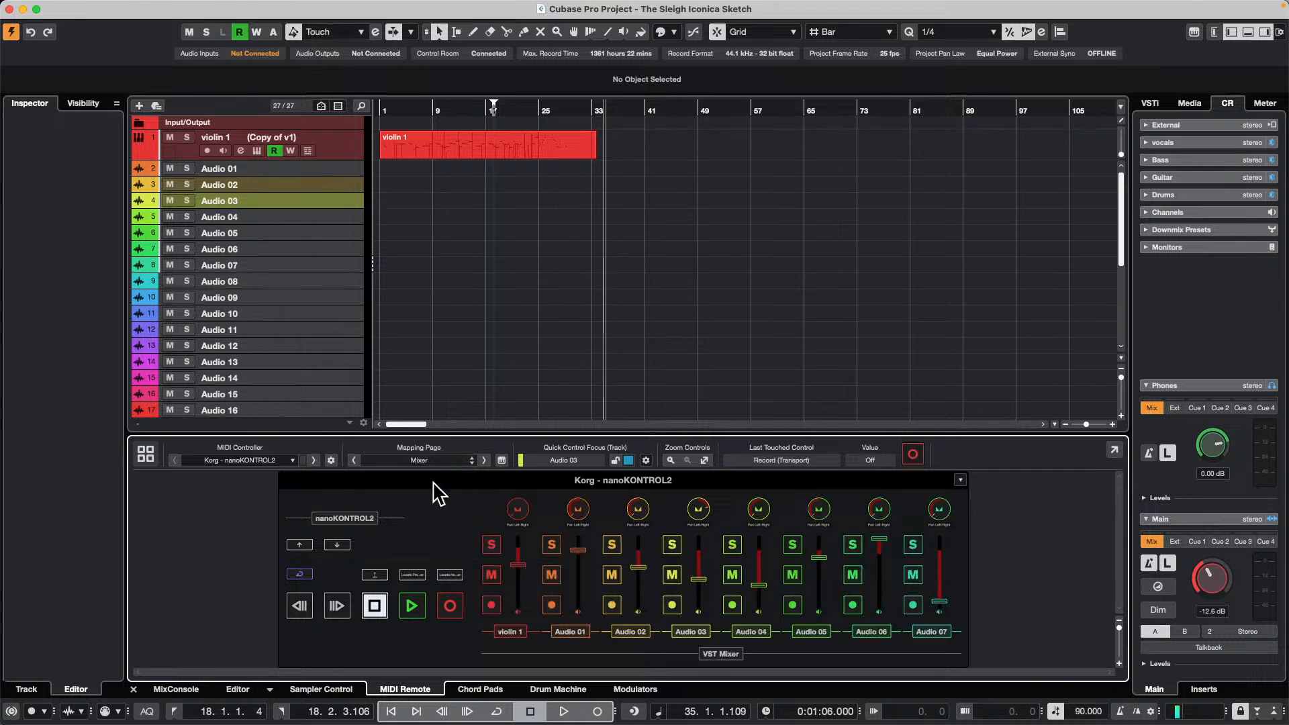
Examine the MixConsole Mixer Bank Zone actions in the Mapping Assistant for the nanoKONTROL2's bank control, then close the assistant
double_click(340, 549)
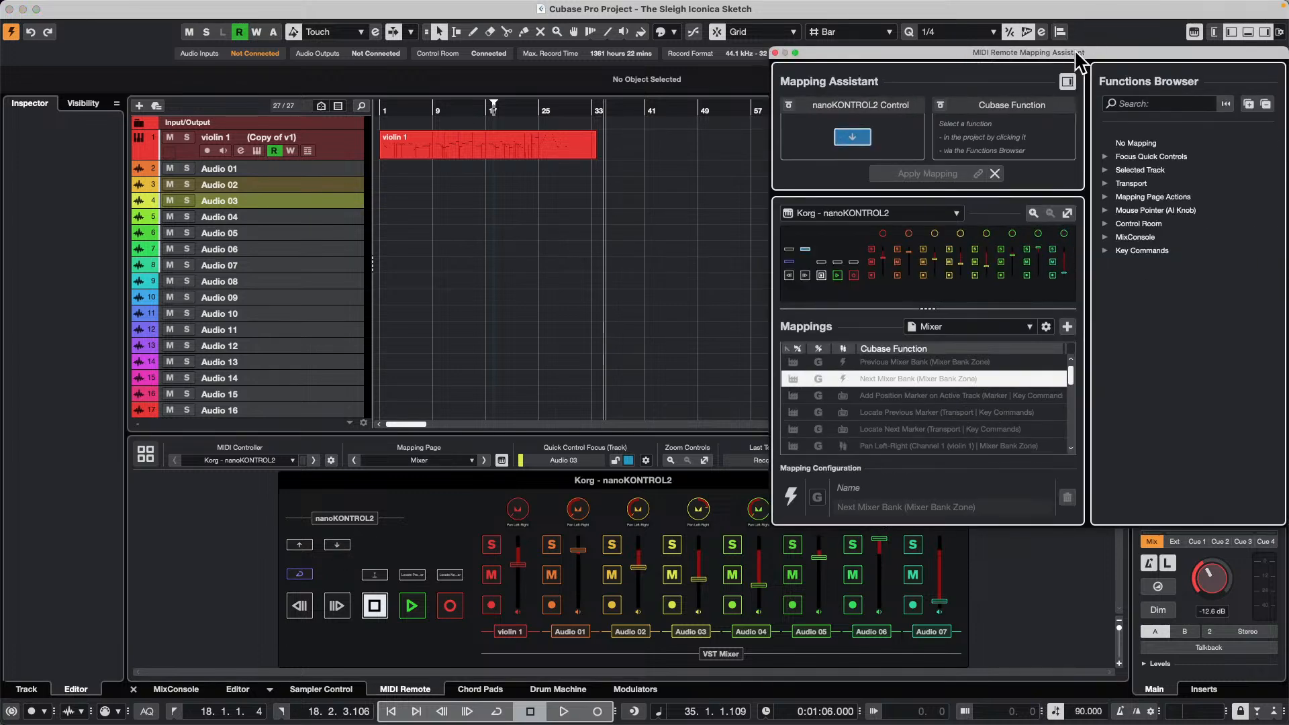
drag(1079, 59, 695, 66)
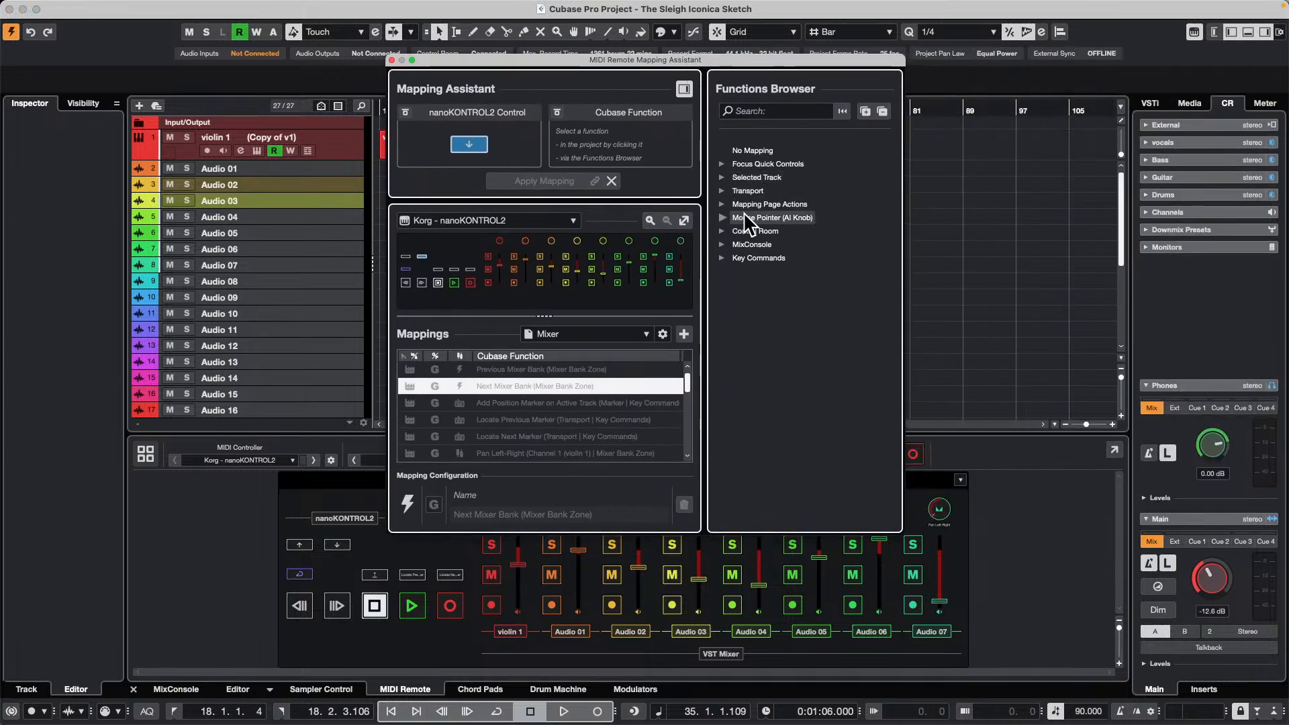
click(723, 244)
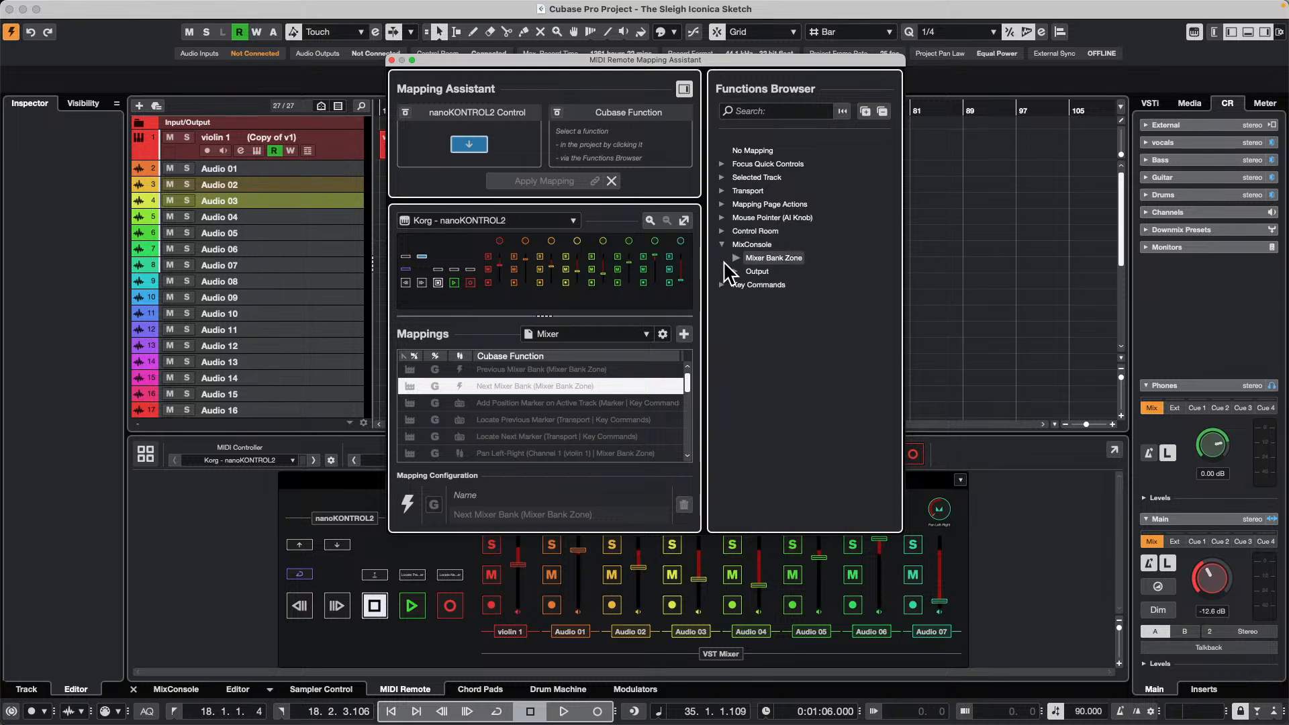
click(736, 258)
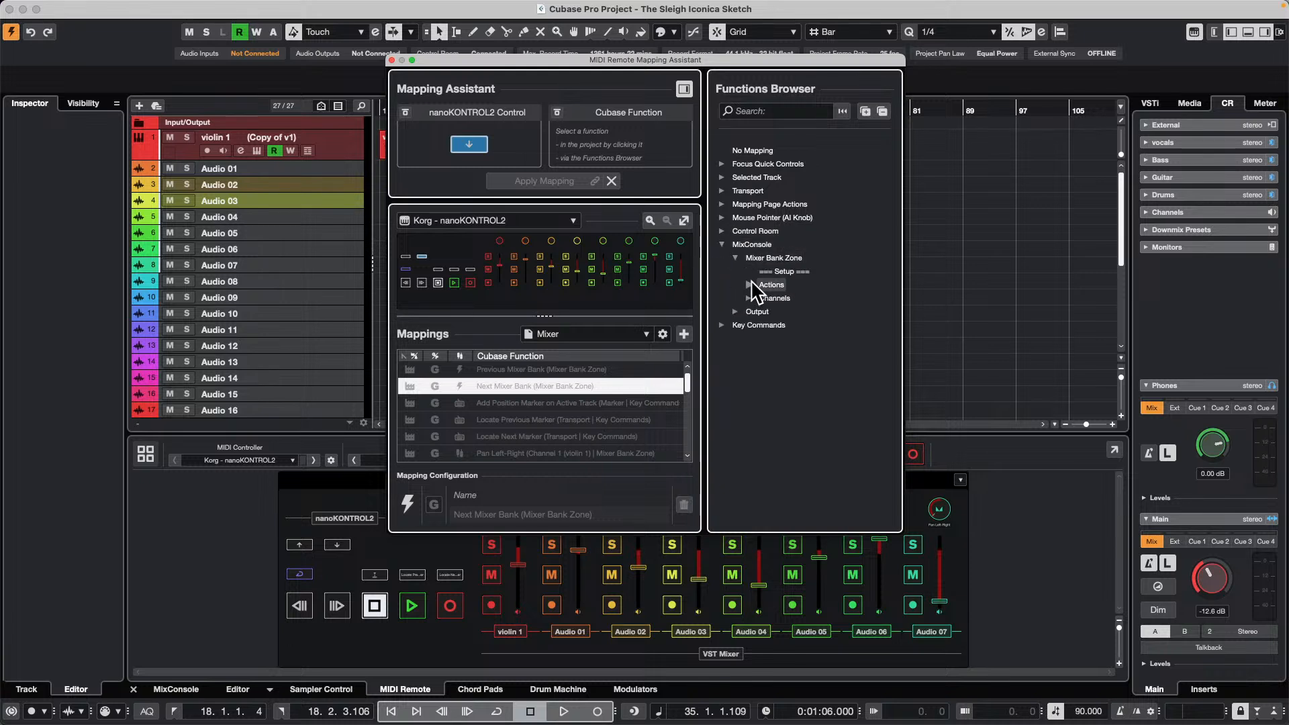
click(748, 285)
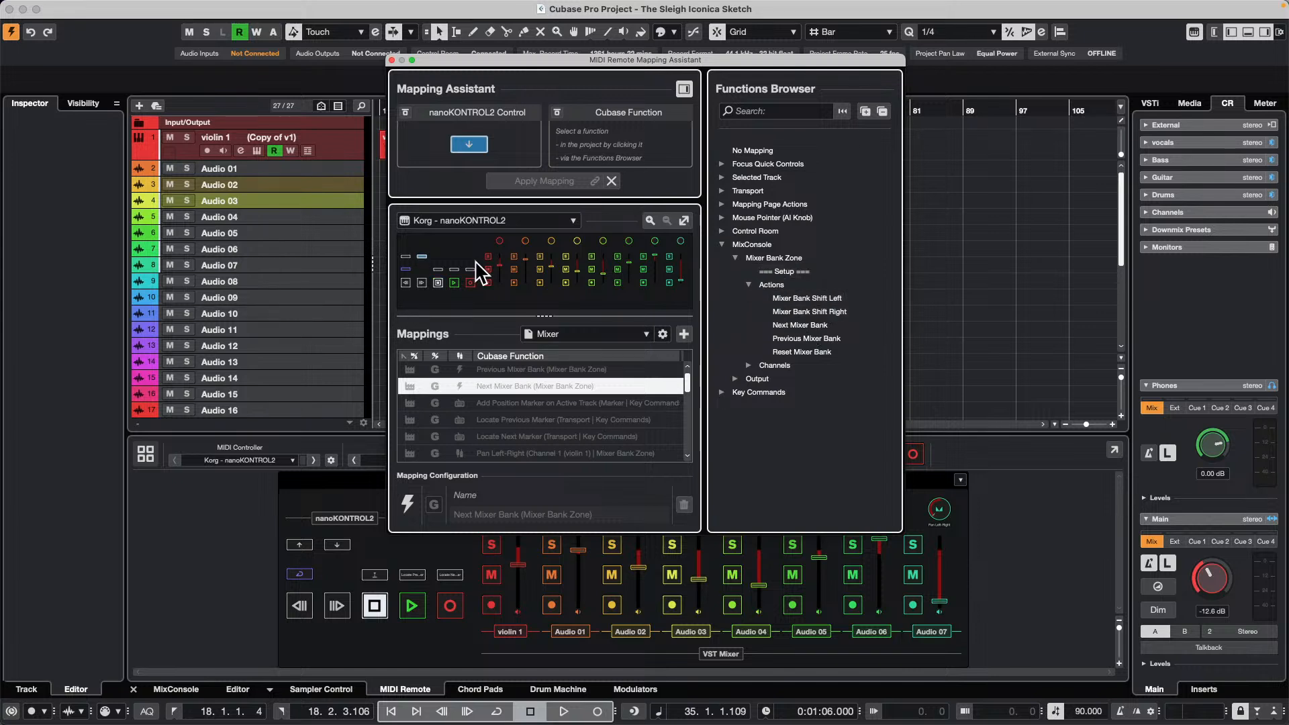
click(421, 259)
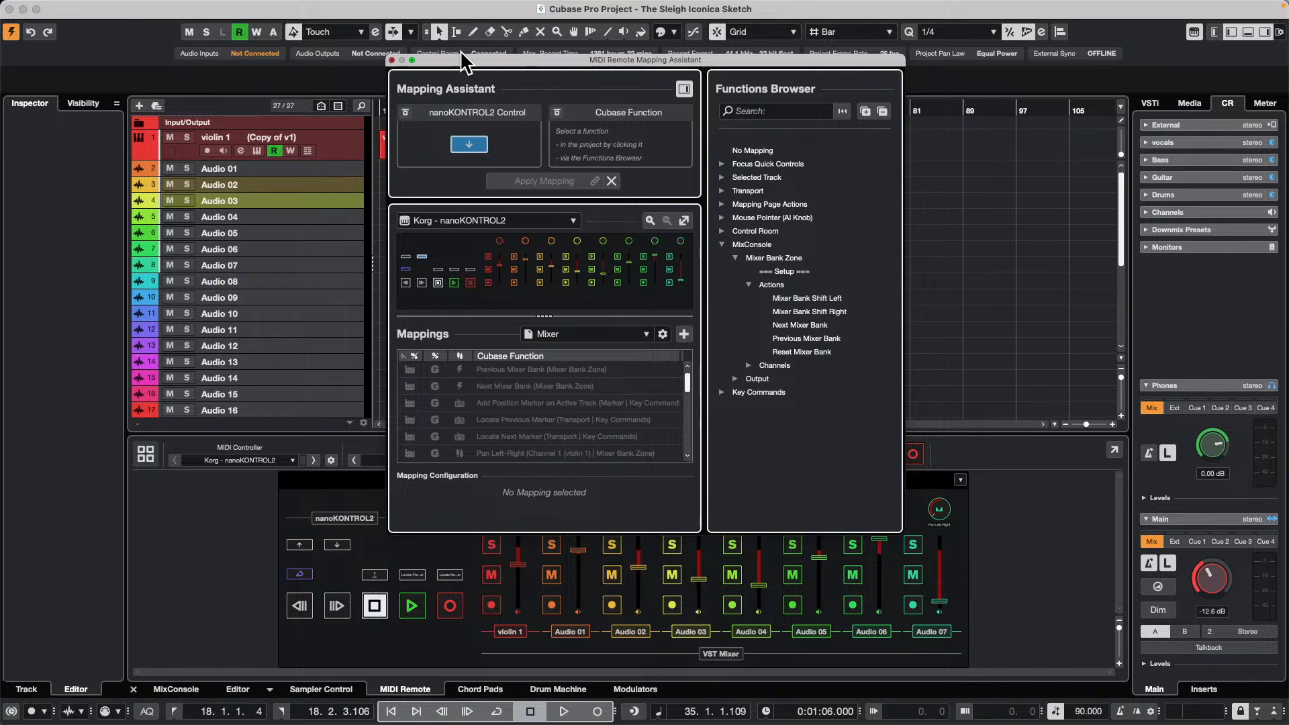
key(super+w)
Enable Select Colors by Name in the Project Colors Setup, apply it, and display the named color list for the selected tracks
click(673, 33)
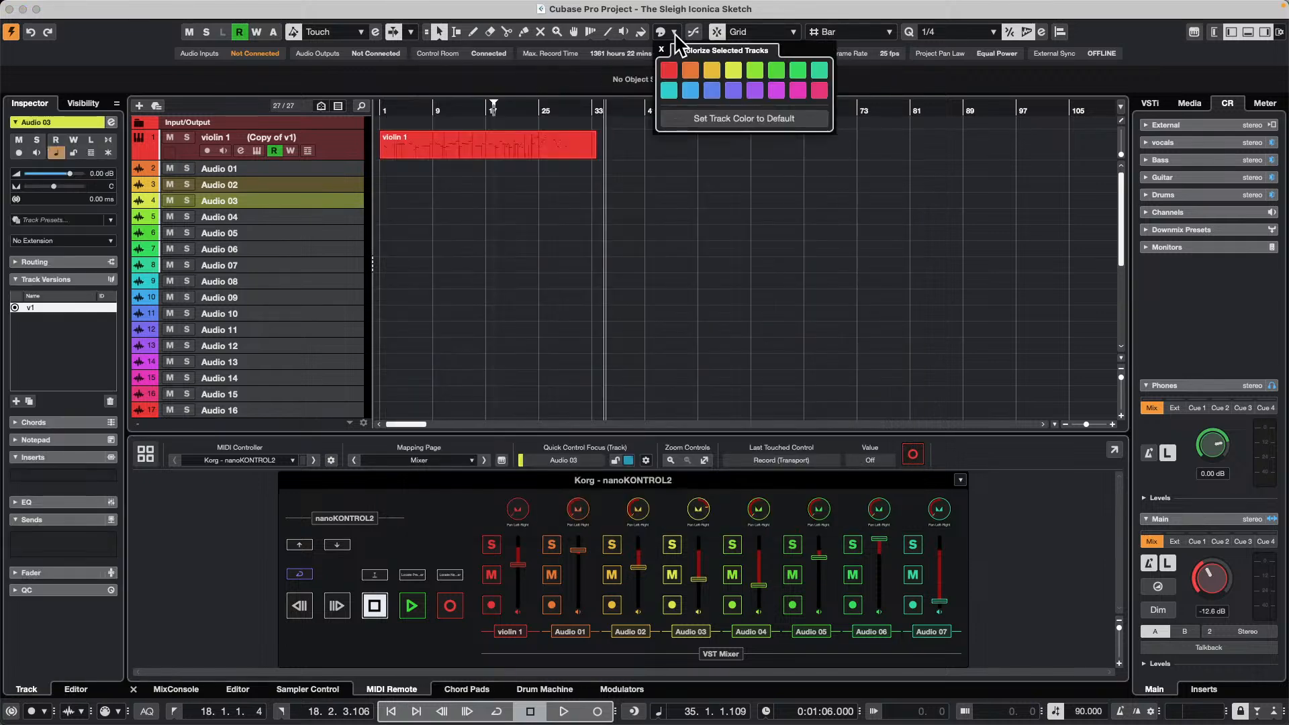
click(120, 8)
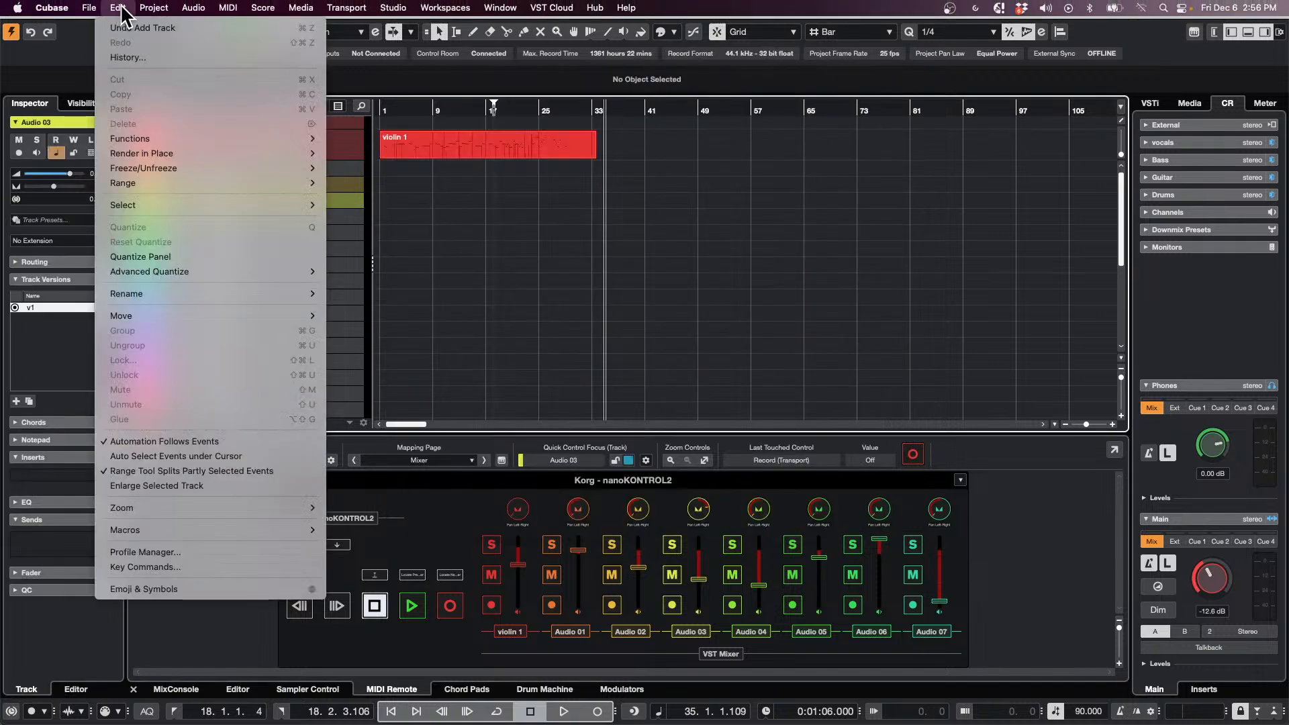
click(210, 403)
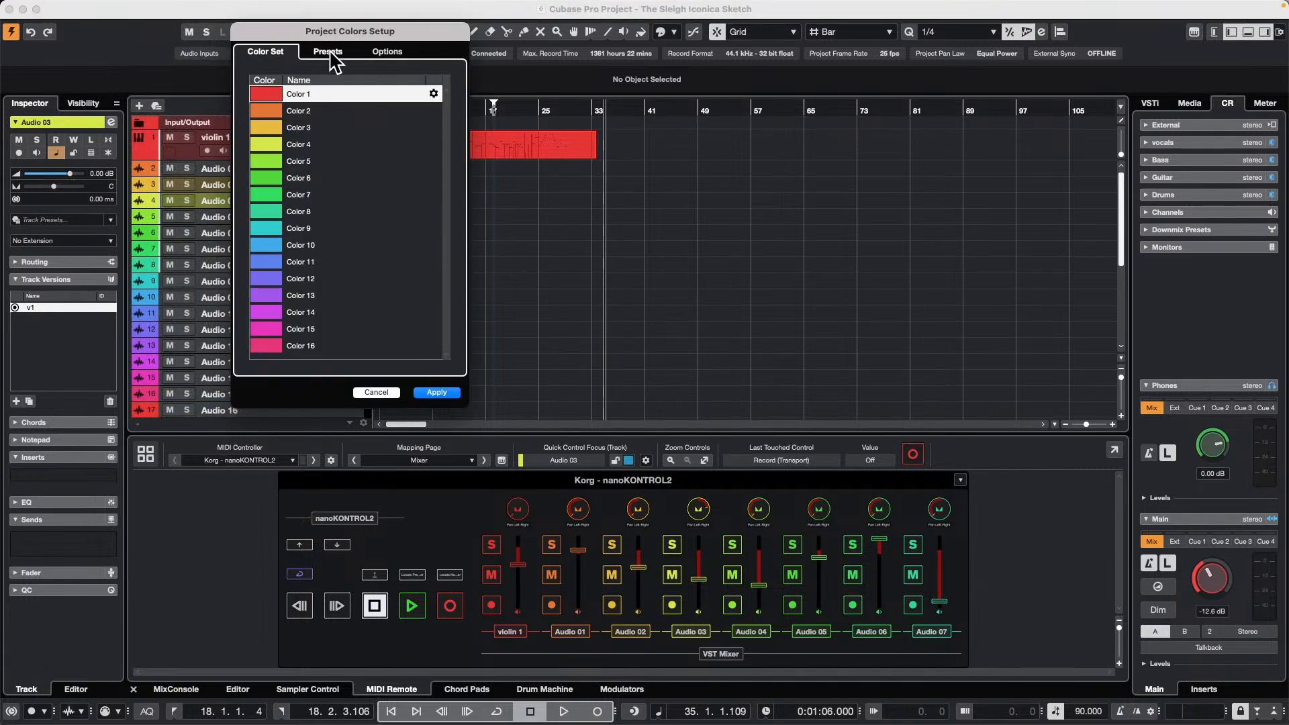
click(402, 54)
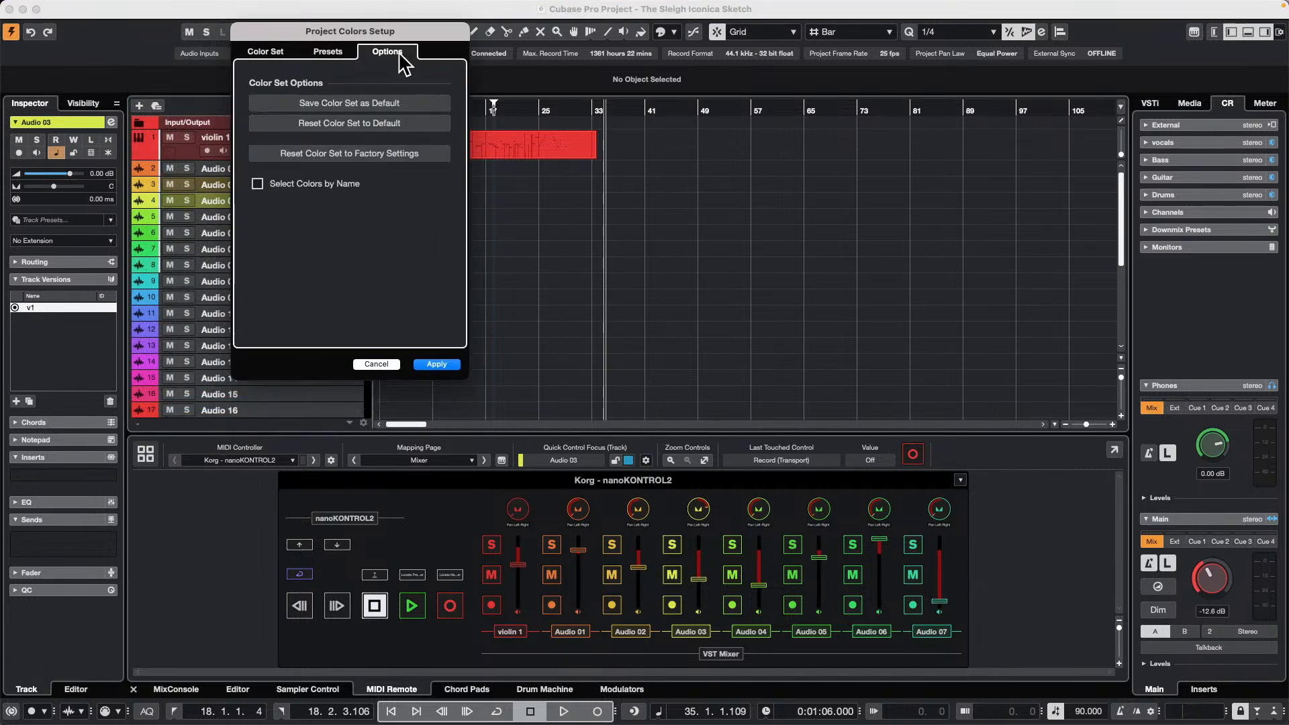
click(258, 185)
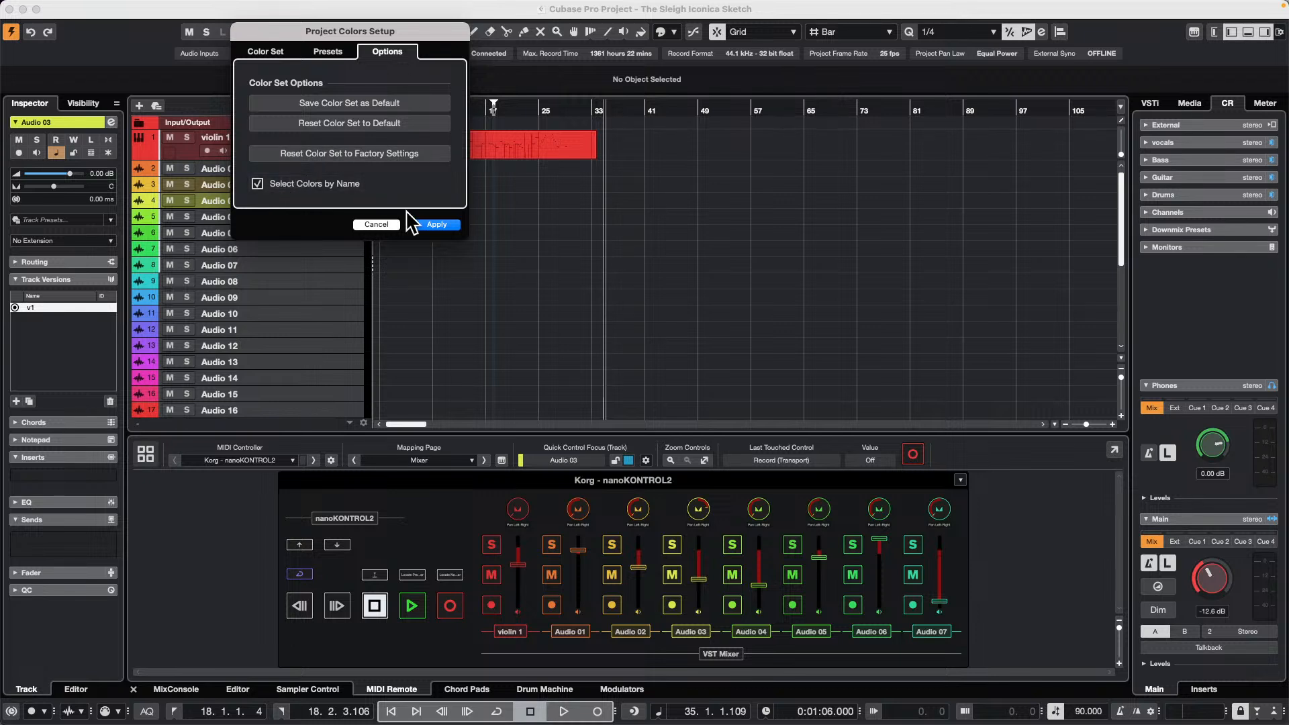
click(435, 224)
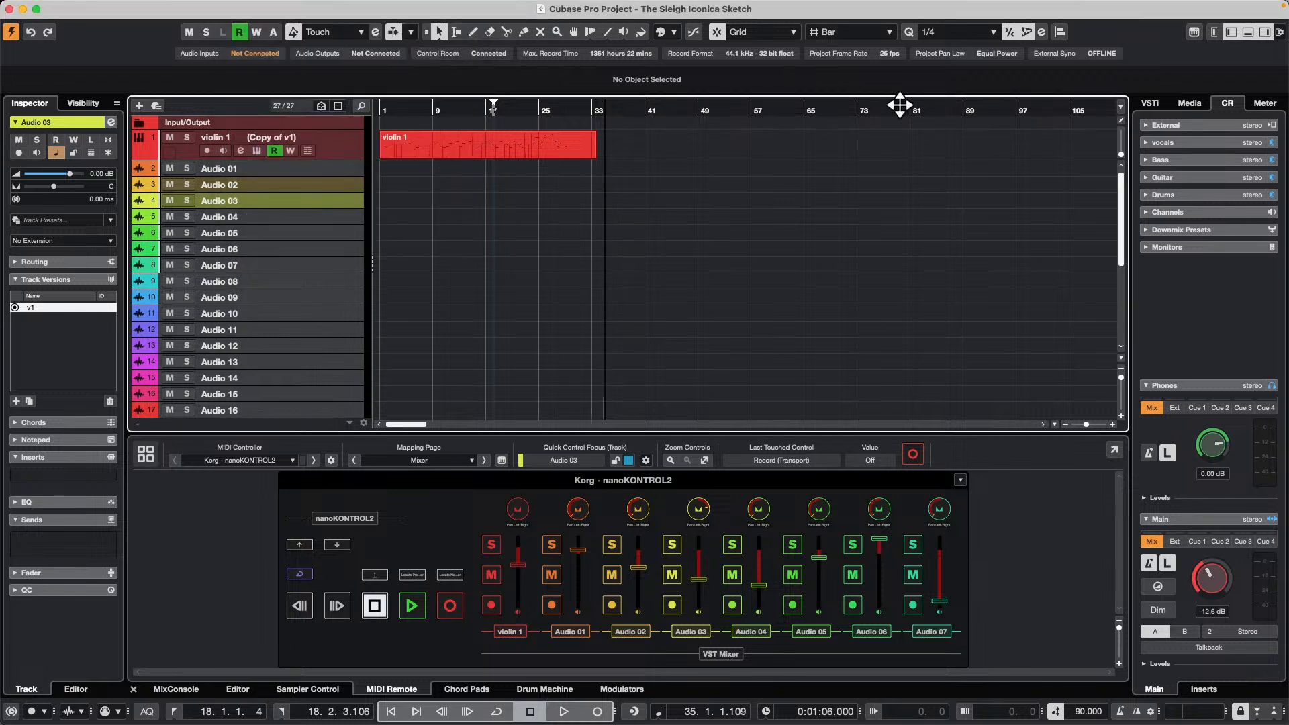
click(675, 33)
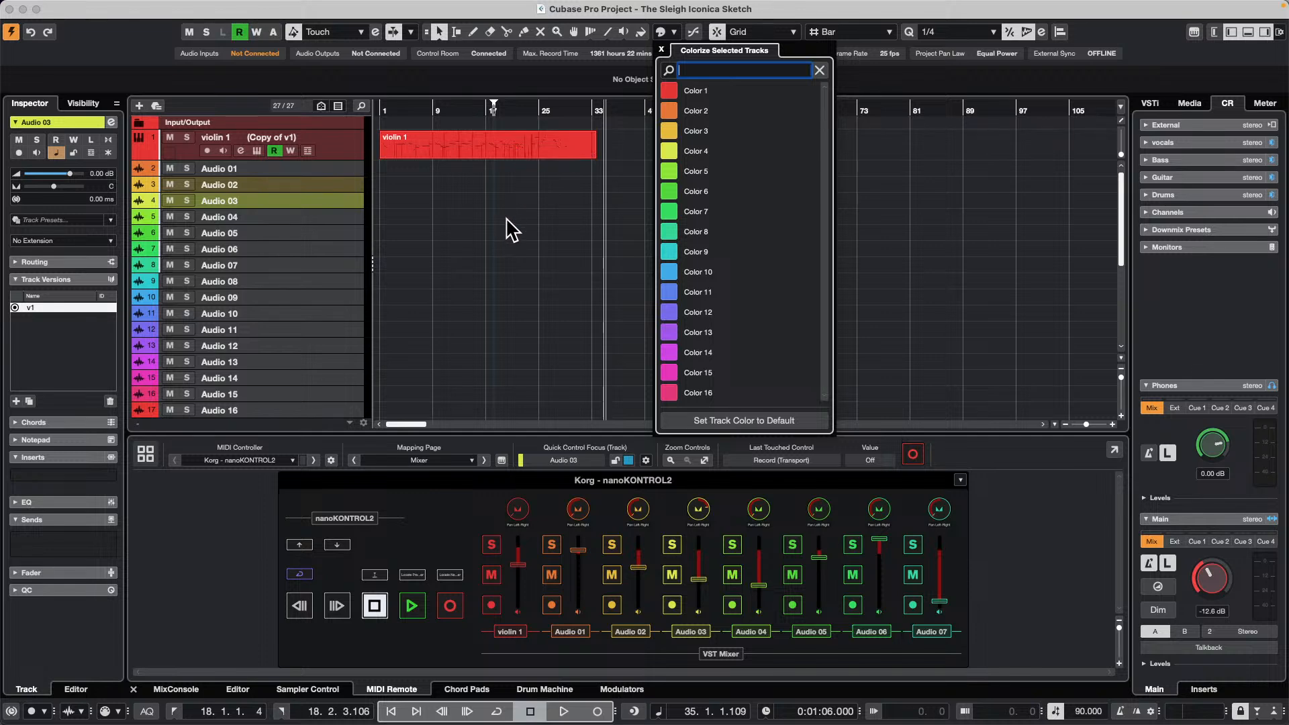
mouse_move(173, 8)
click(119, 8)
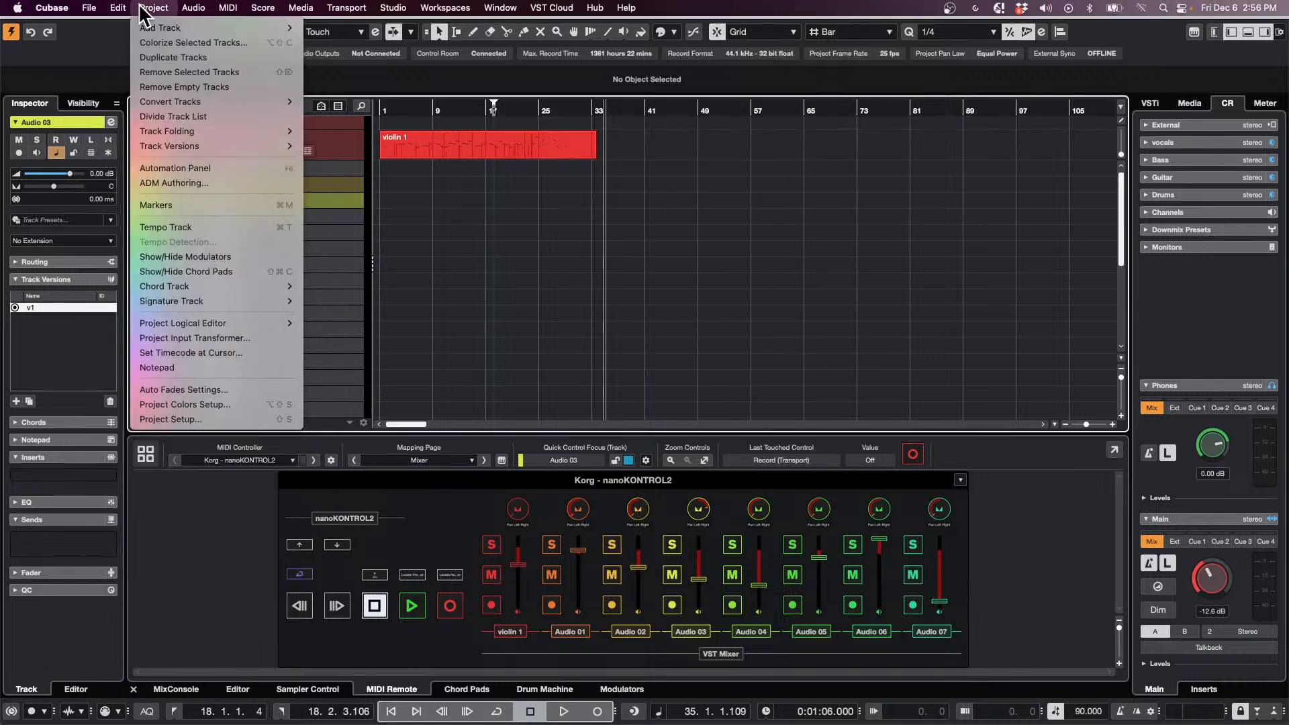
click(167, 418)
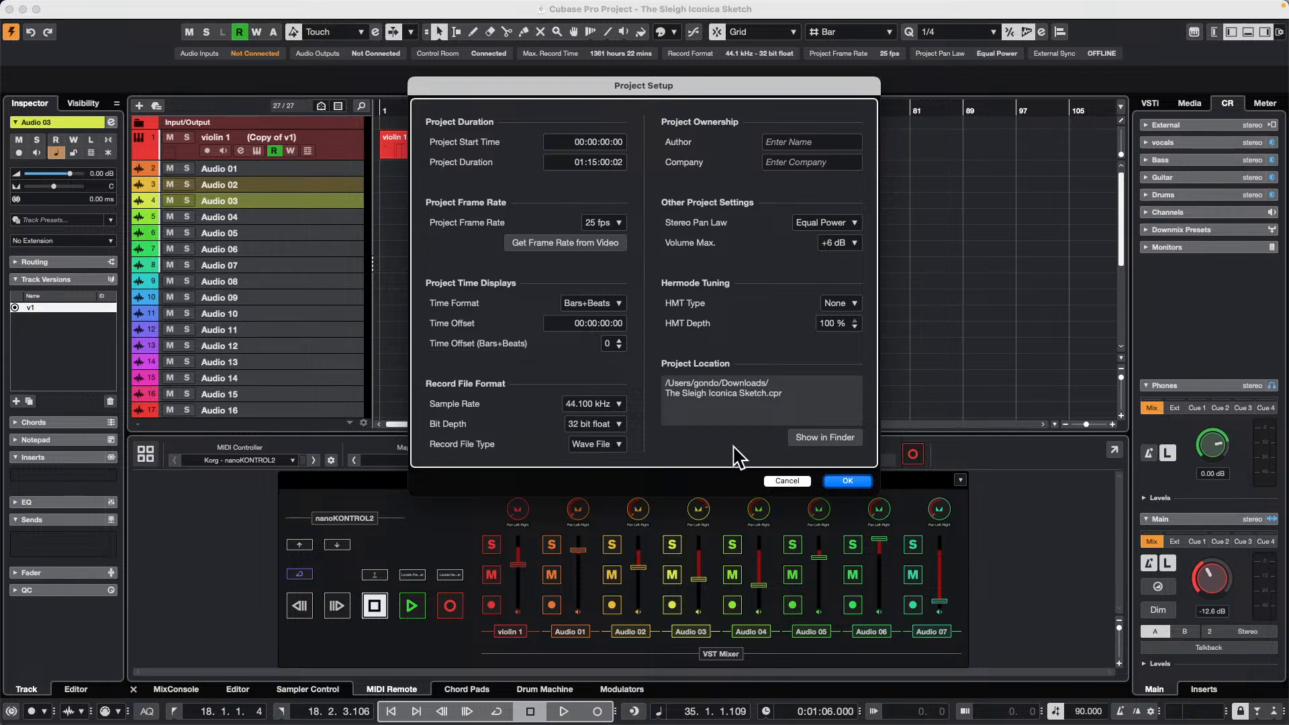
click(787, 480)
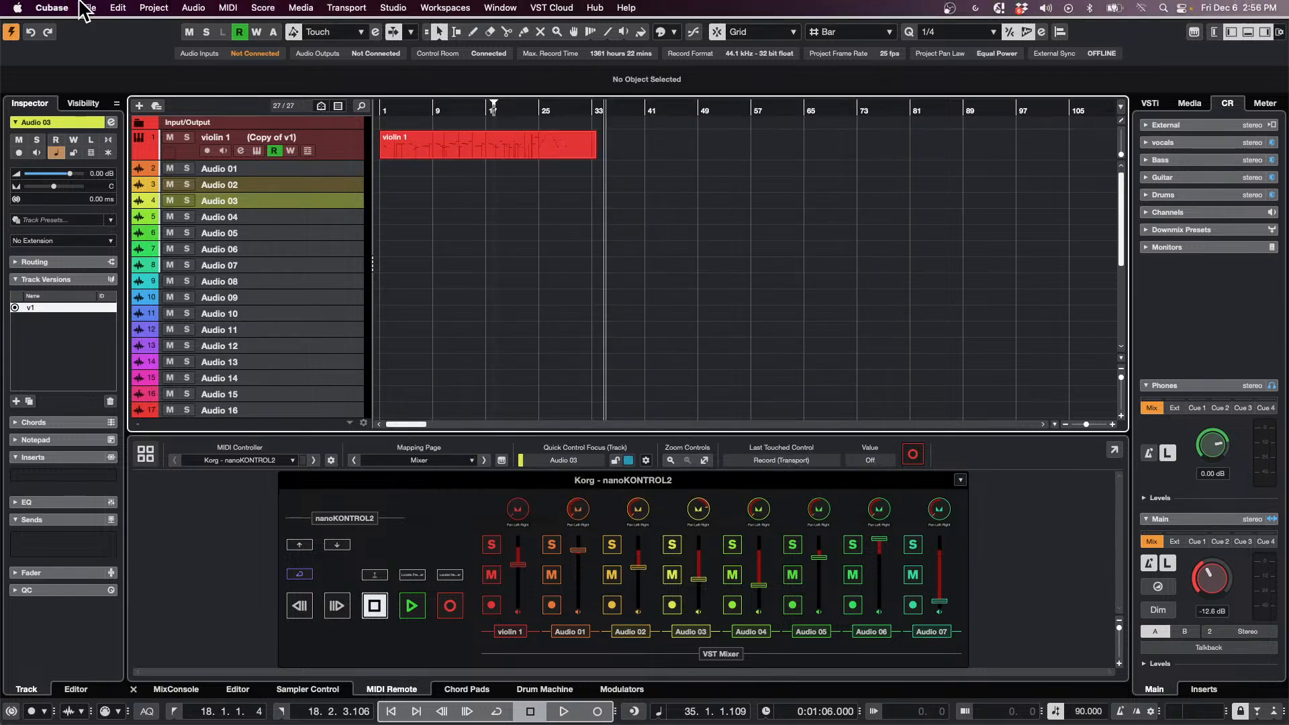
Review the Select Colors by Name option in Project Colors Setup, leave it enabled, and view the track color list again
click(153, 7)
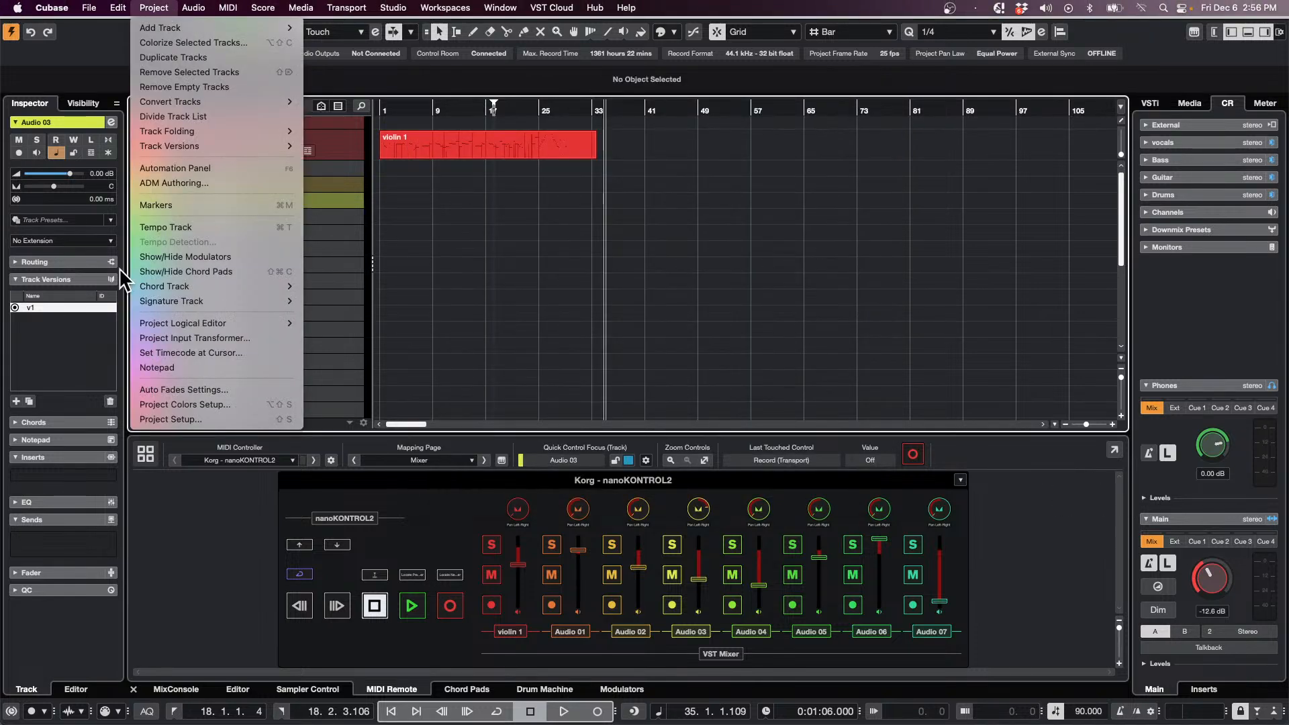
click(220, 405)
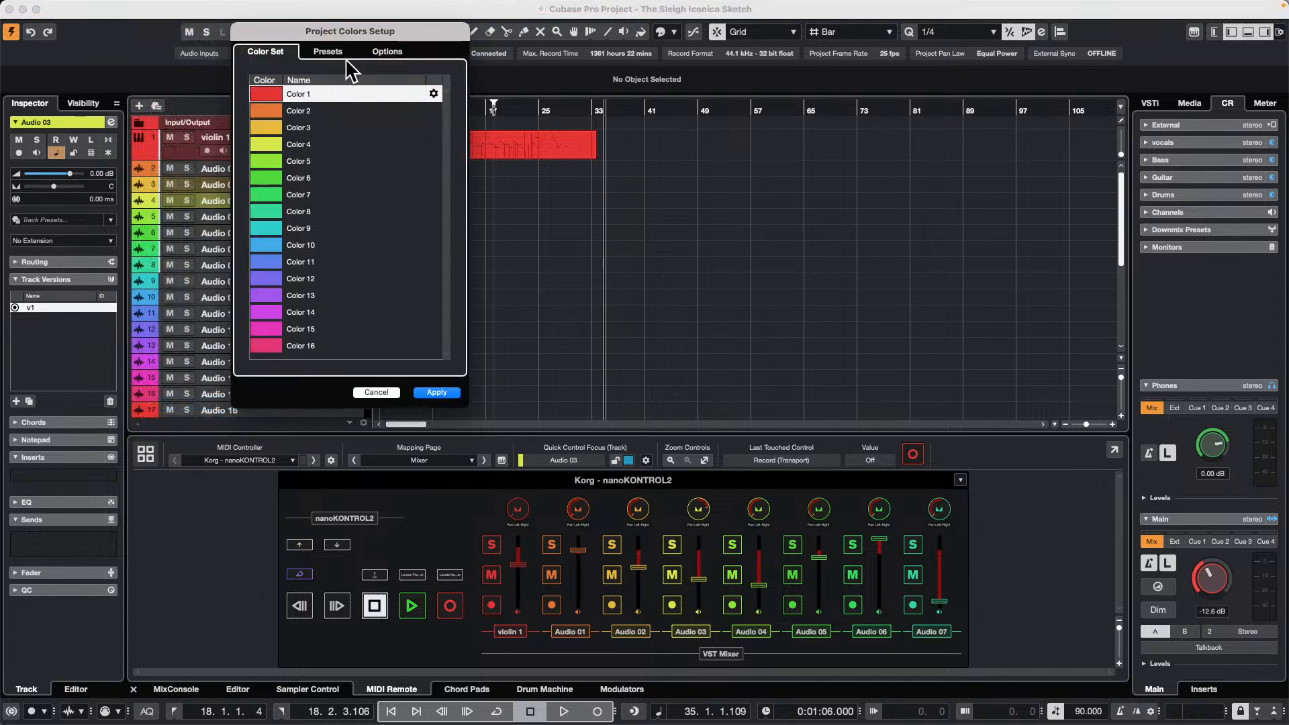
click(386, 54)
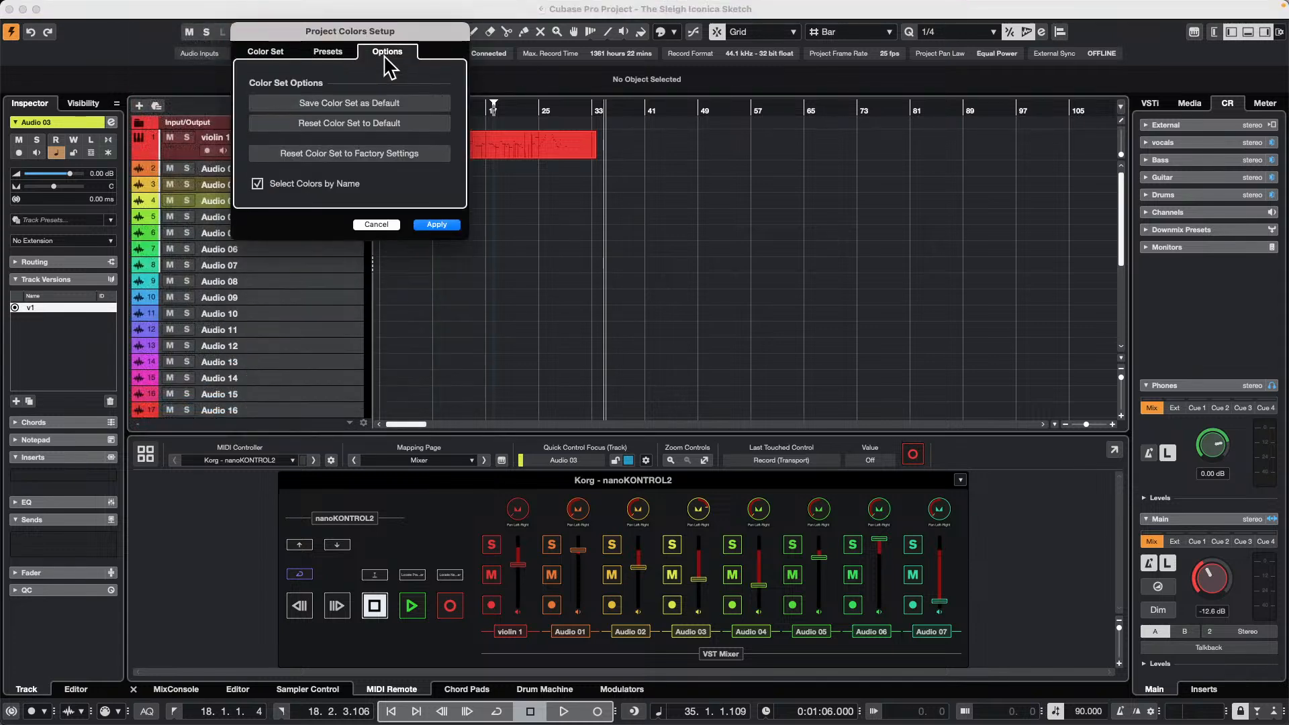
click(258, 185)
click(257, 186)
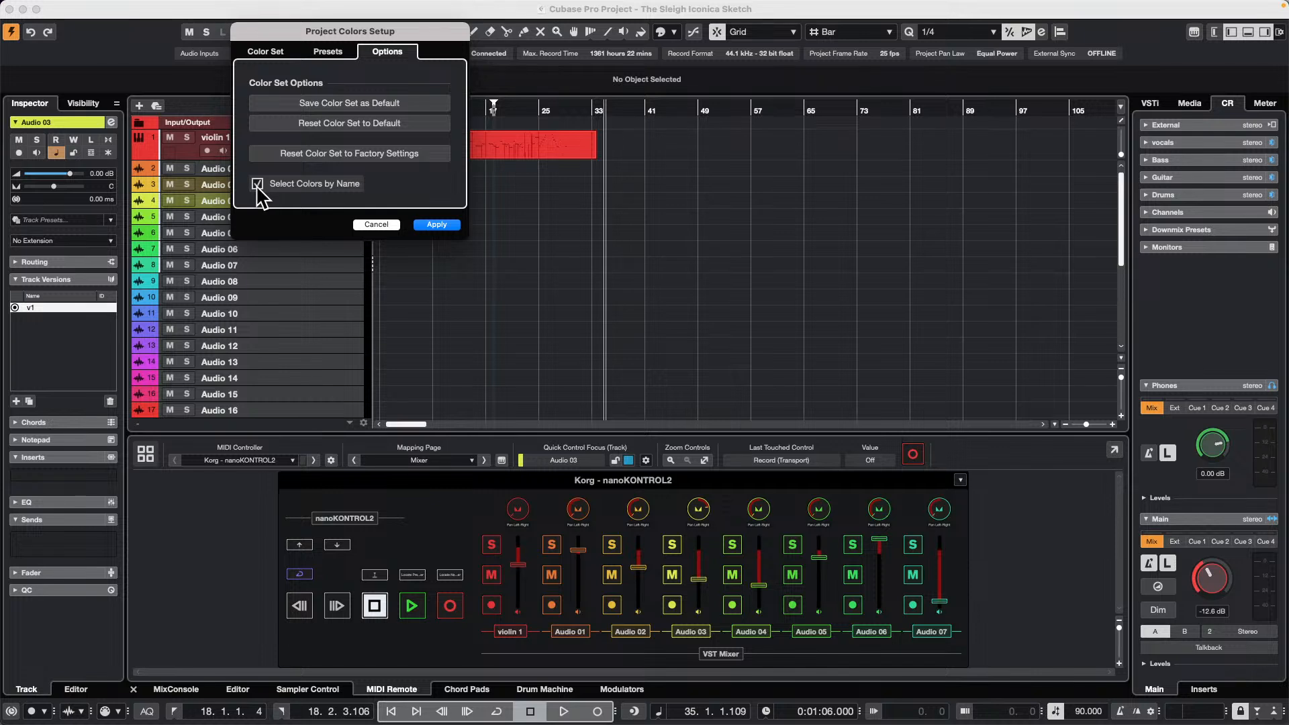
click(440, 226)
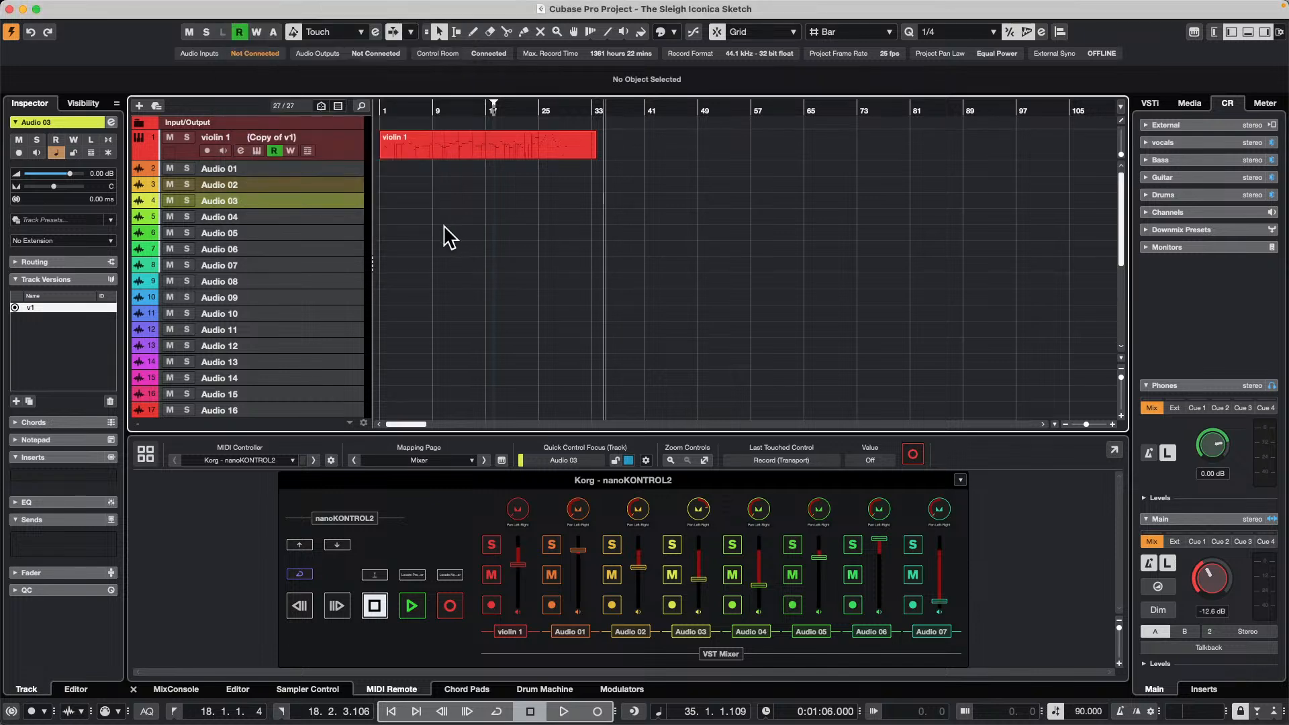
click(660, 32)
click(980, 235)
Open the MixConsole, collapse the expanded channel racks, and look at the available configuration commands
mouse_move(443, 8)
key(F3)
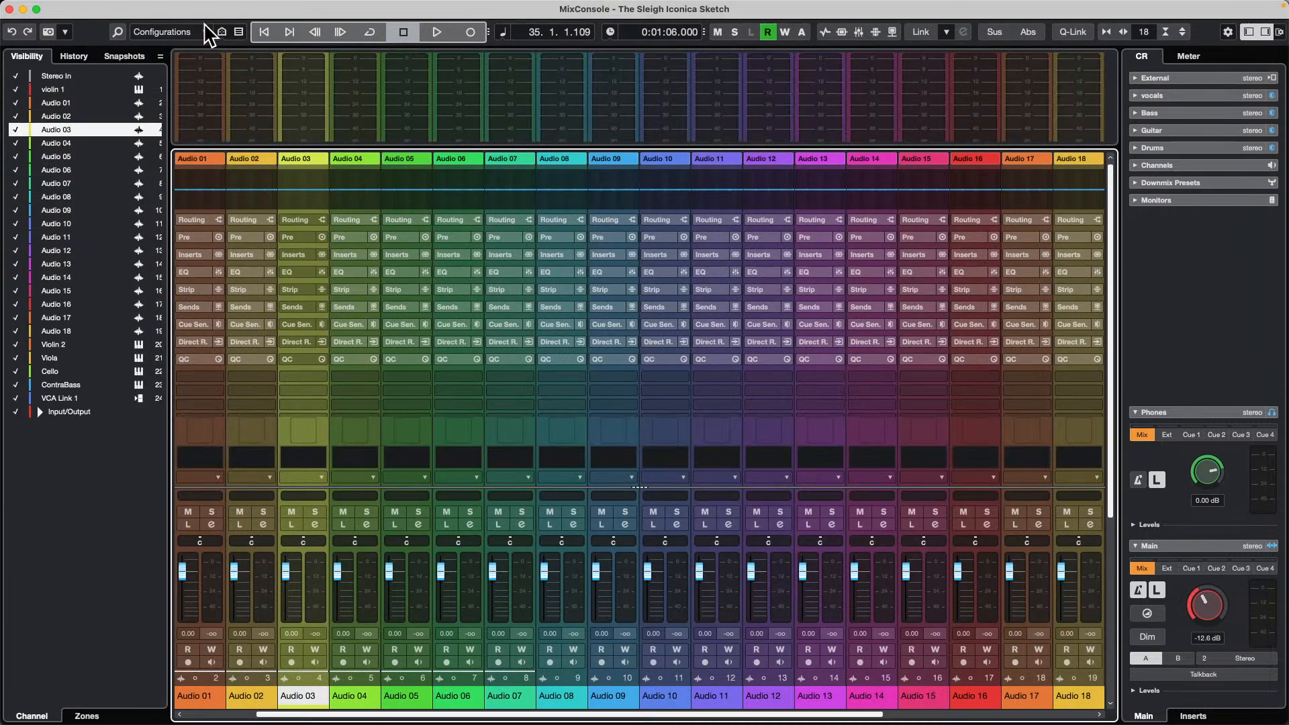
click(254, 340)
click(254, 340)
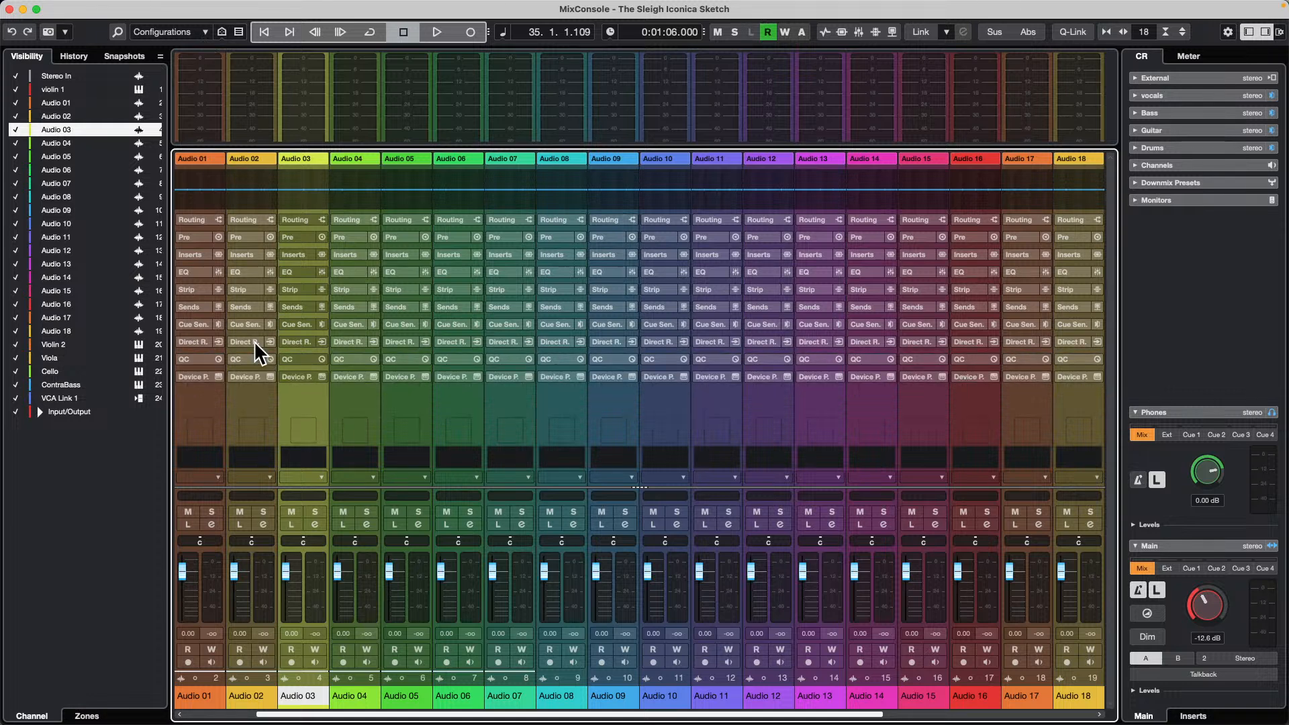
click(206, 34)
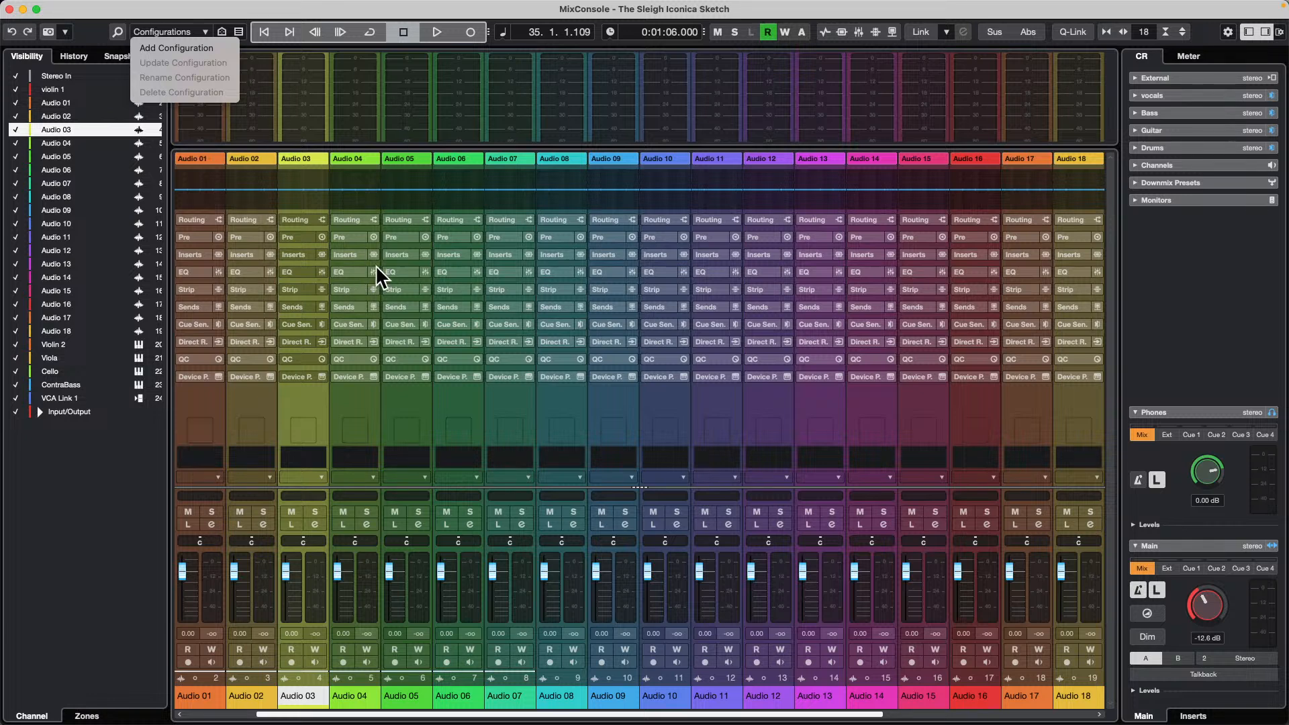
Hide the Routing, Channel Name and Equalizer Curve sections through the MixConsole's Set up Sections options
right_click(611, 288)
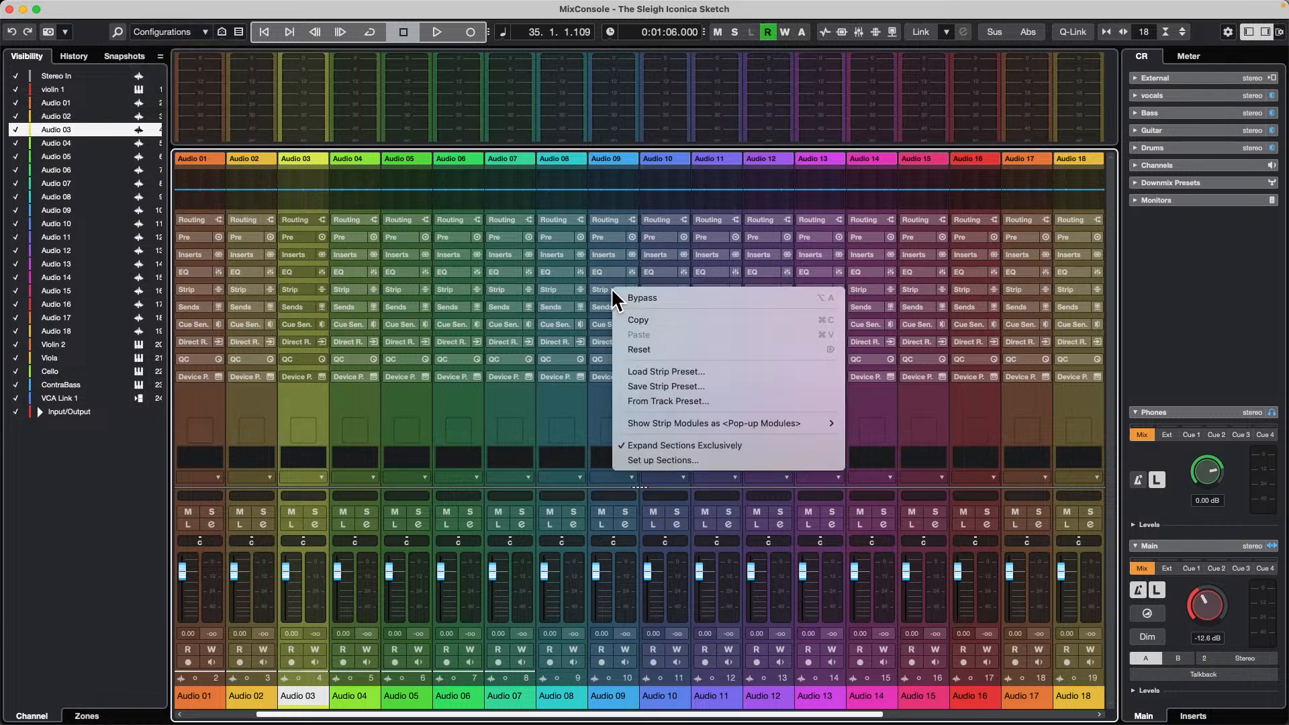
click(702, 461)
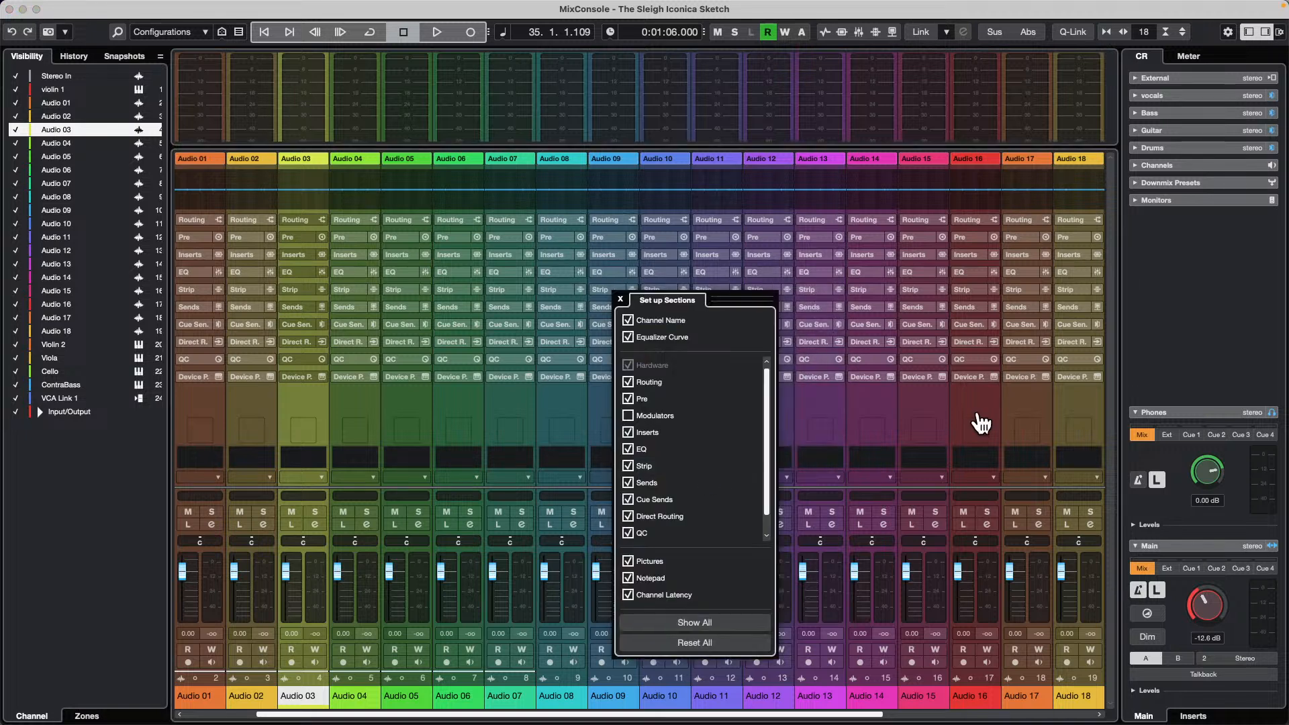
click(629, 381)
click(629, 320)
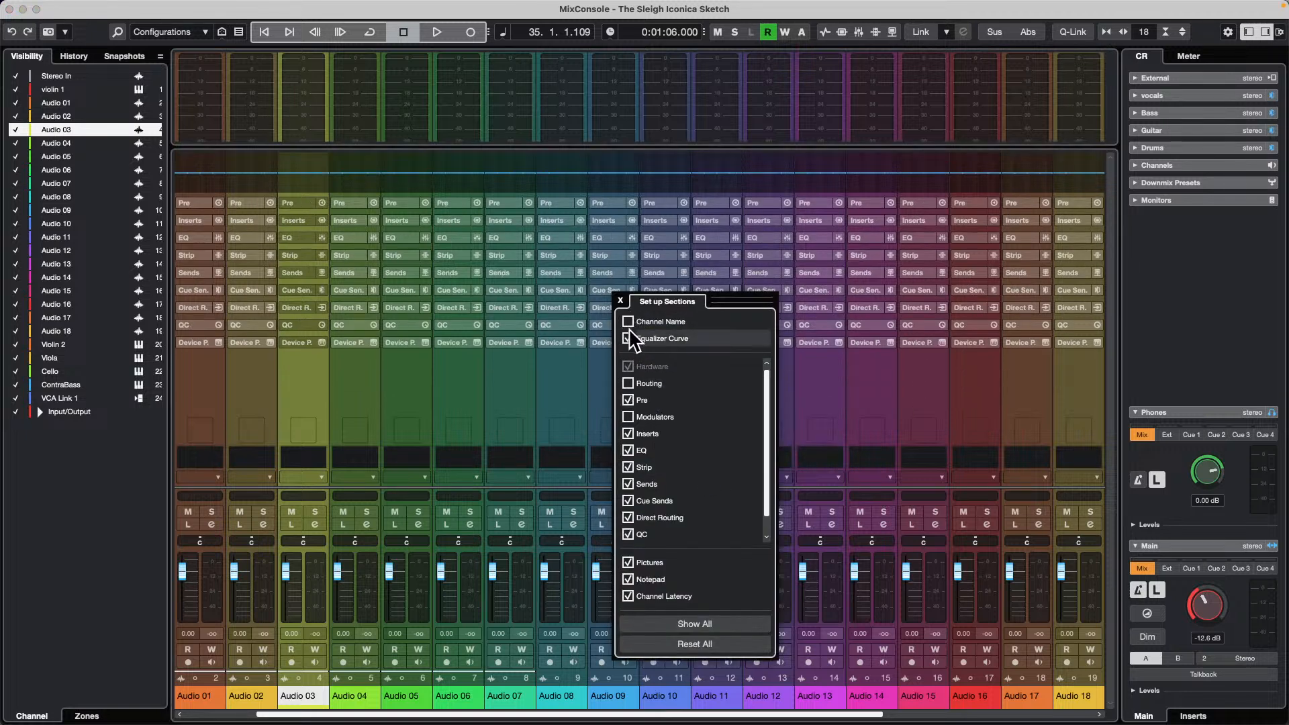
click(629, 334)
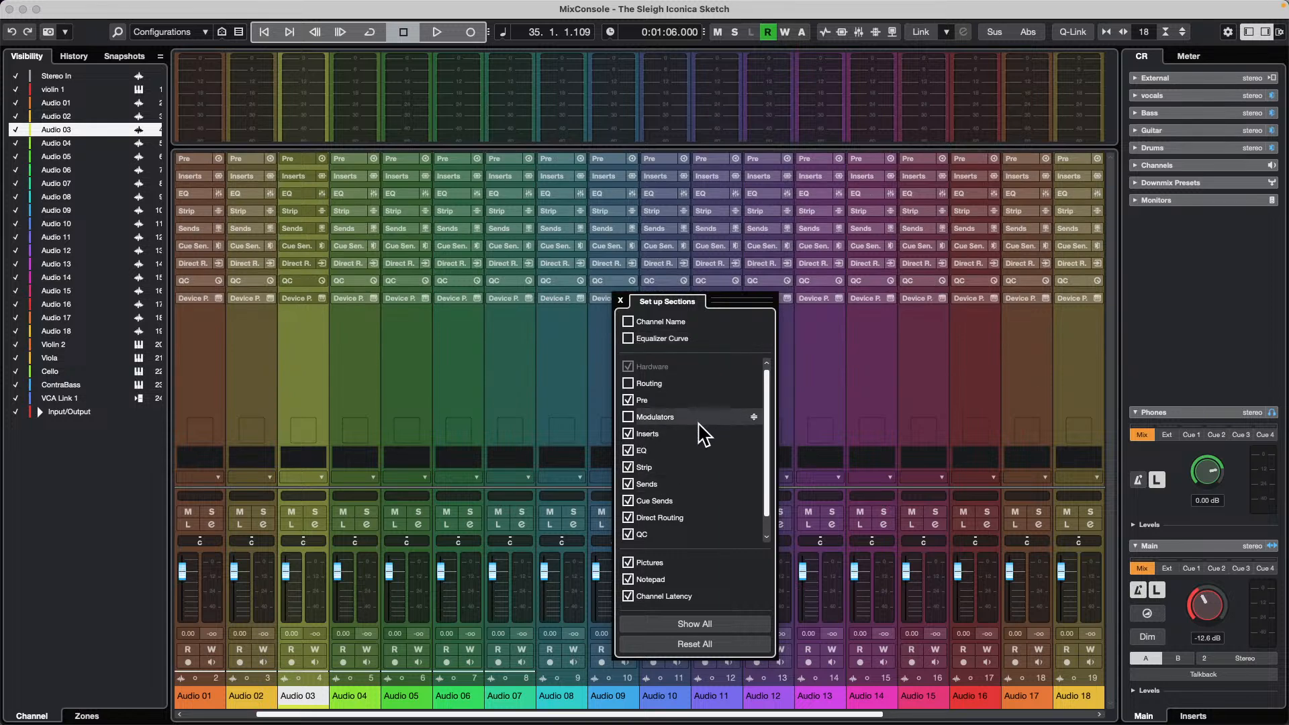
Show the Routing section again and hide the Pre, EQ, Strip, Cue Sends, Direct Routing and QC sections
click(629, 383)
click(628, 398)
click(628, 450)
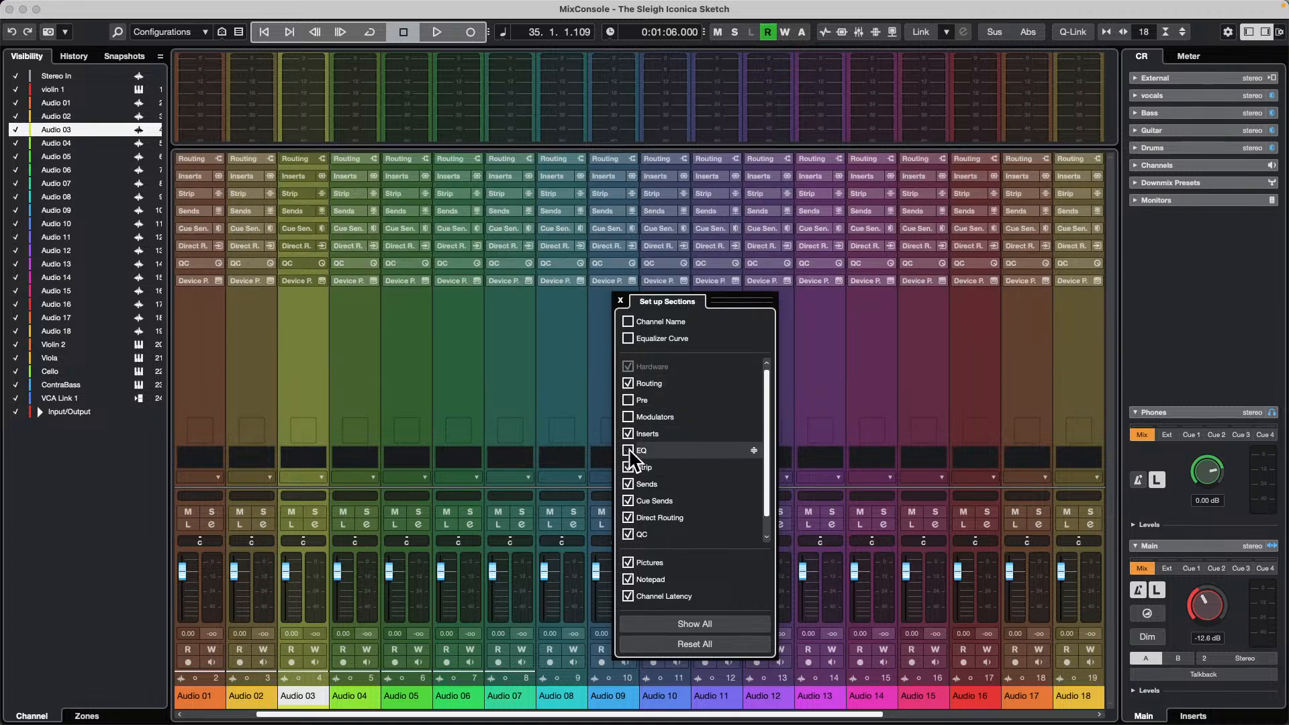
click(628, 467)
click(629, 500)
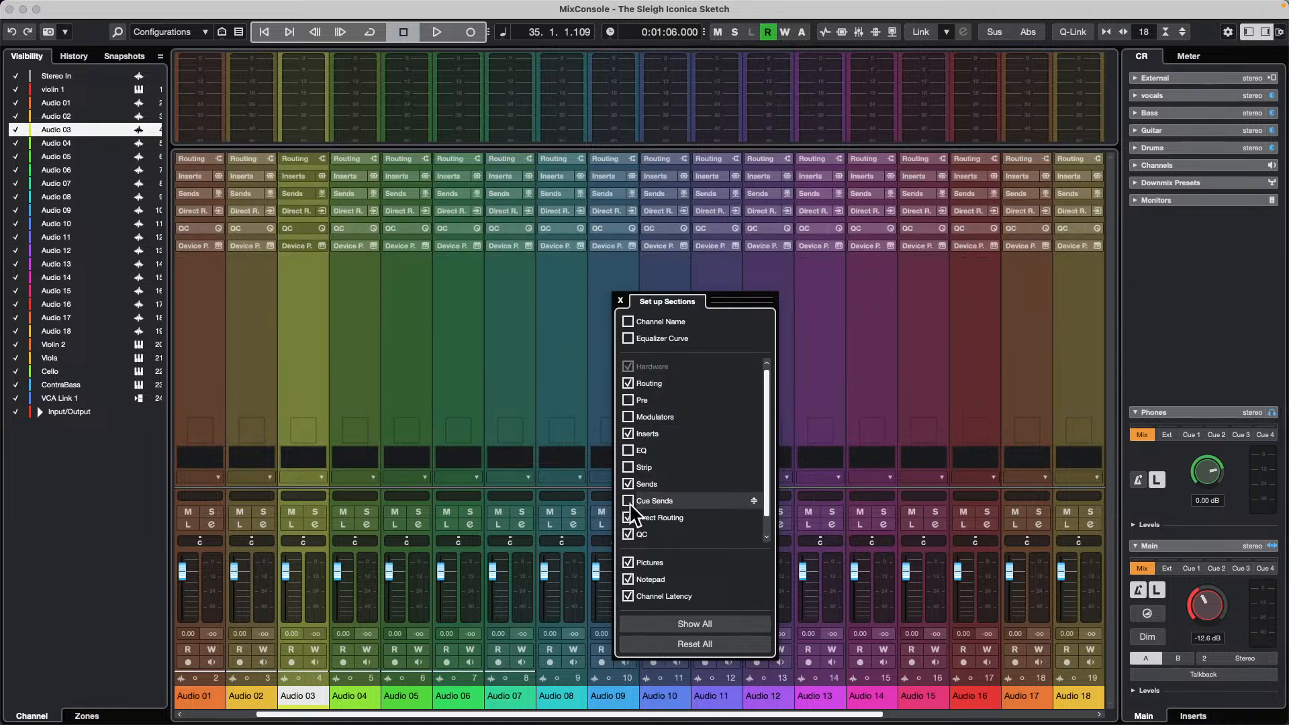
click(628, 518)
click(628, 534)
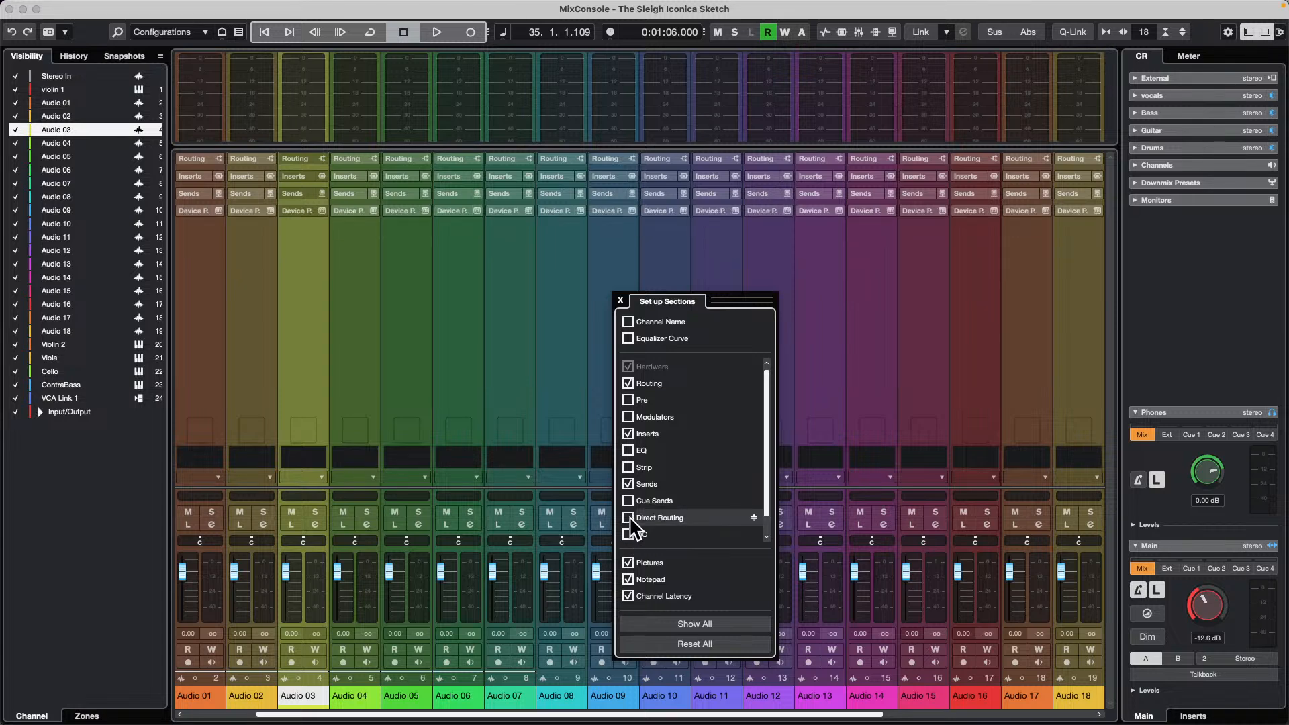
Hide the Pictures and Notepad sections and close the section setup
click(629, 563)
click(629, 579)
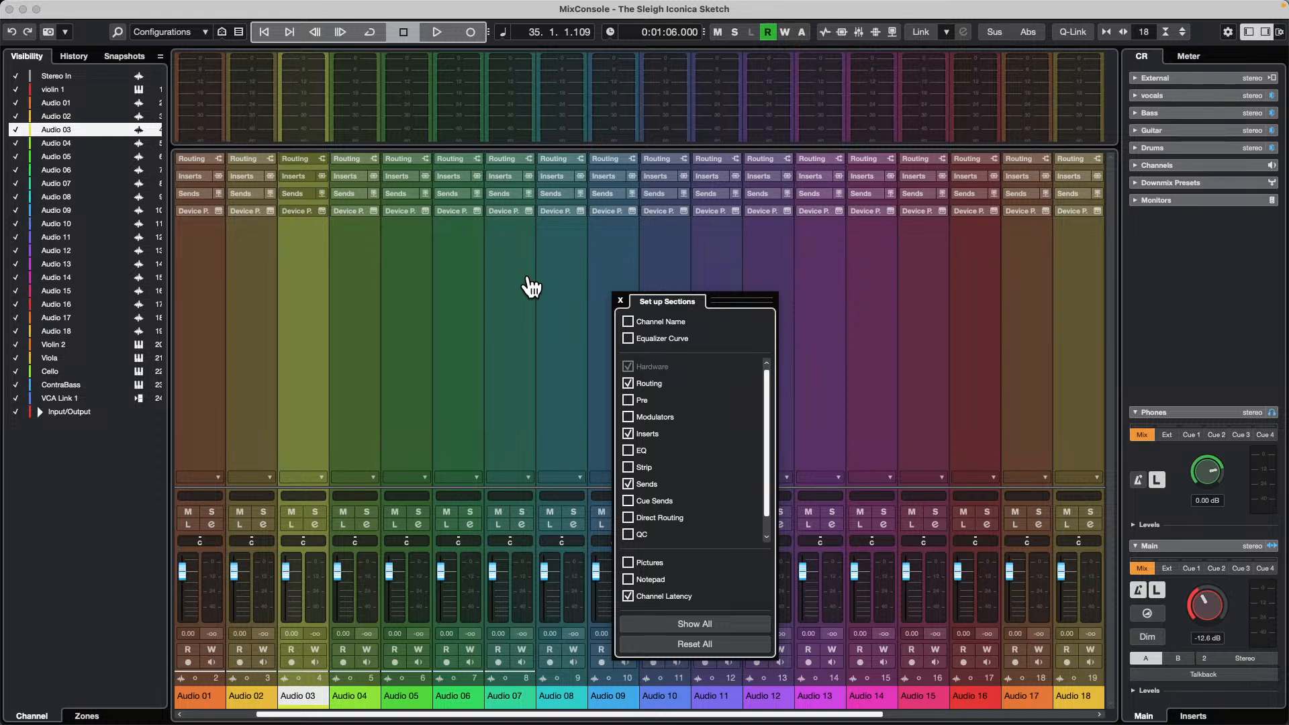
click(621, 300)
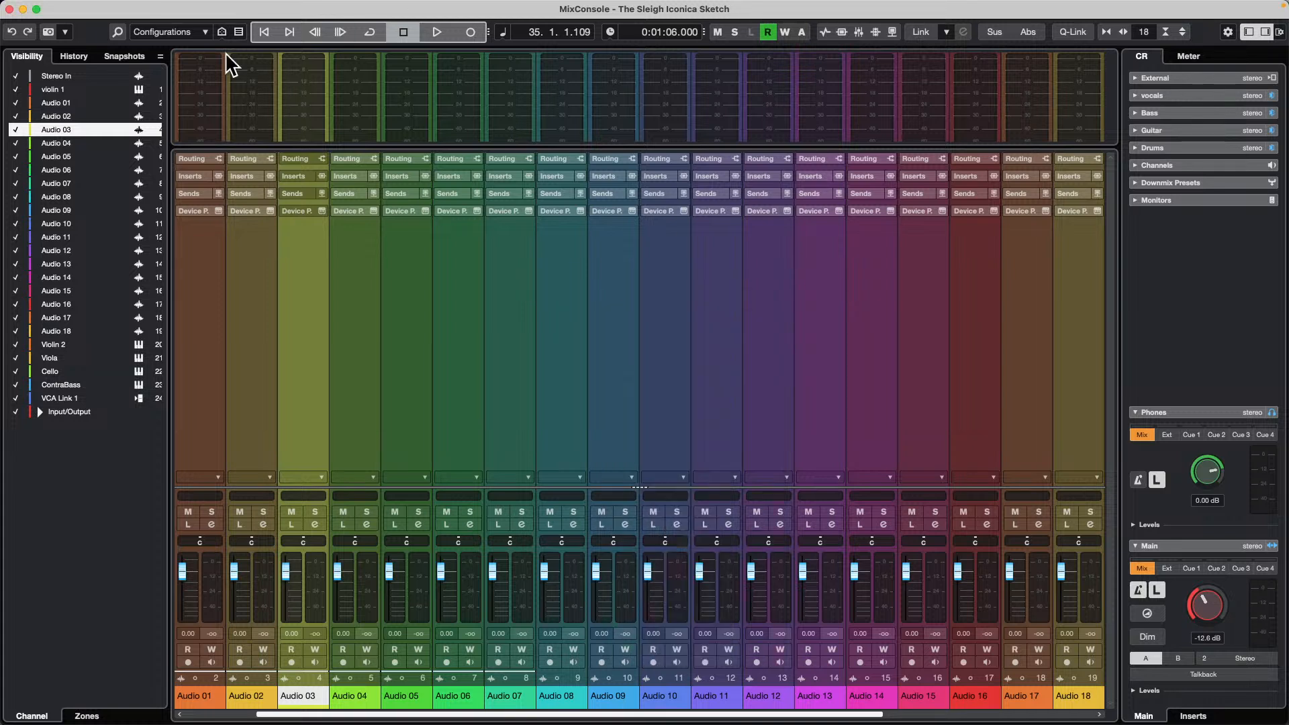
Save the current MixConsole layout as a new configuration named "routing inserts sends"
click(204, 32)
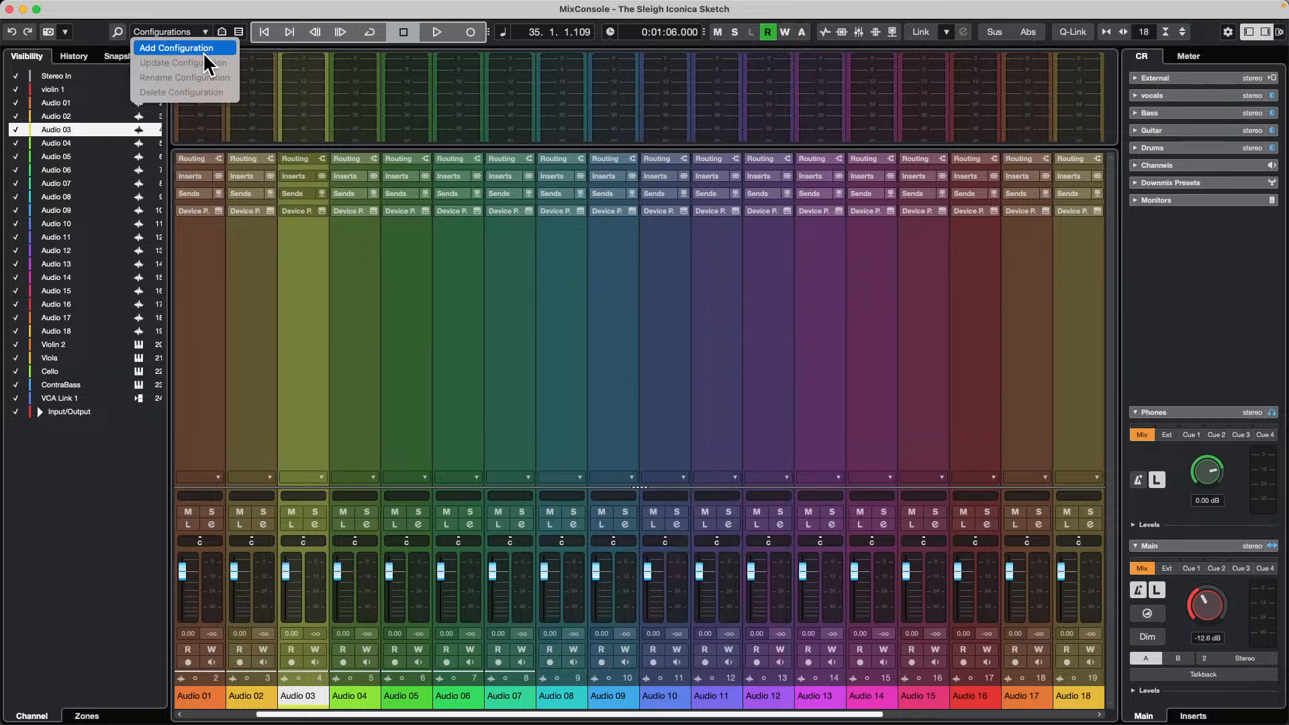
click(204, 49)
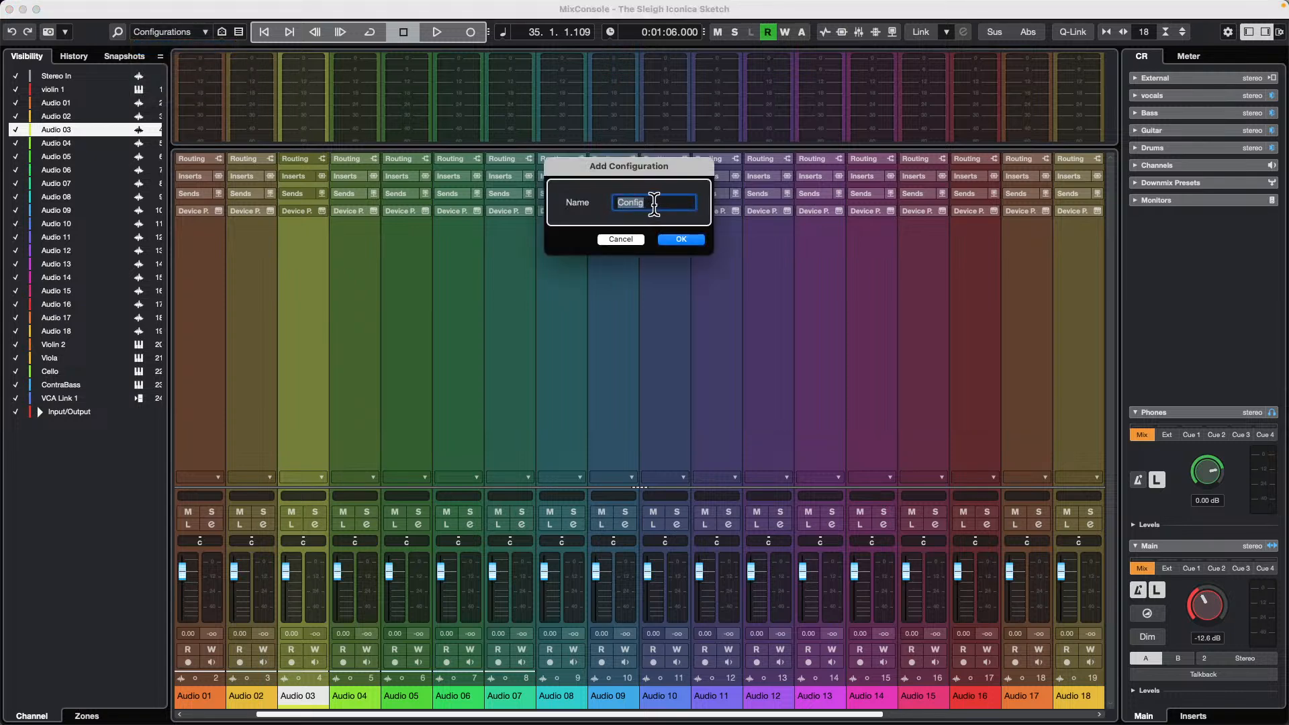
text(routi)
text(g )
text(inserts s)
text(ends)
key(Return)
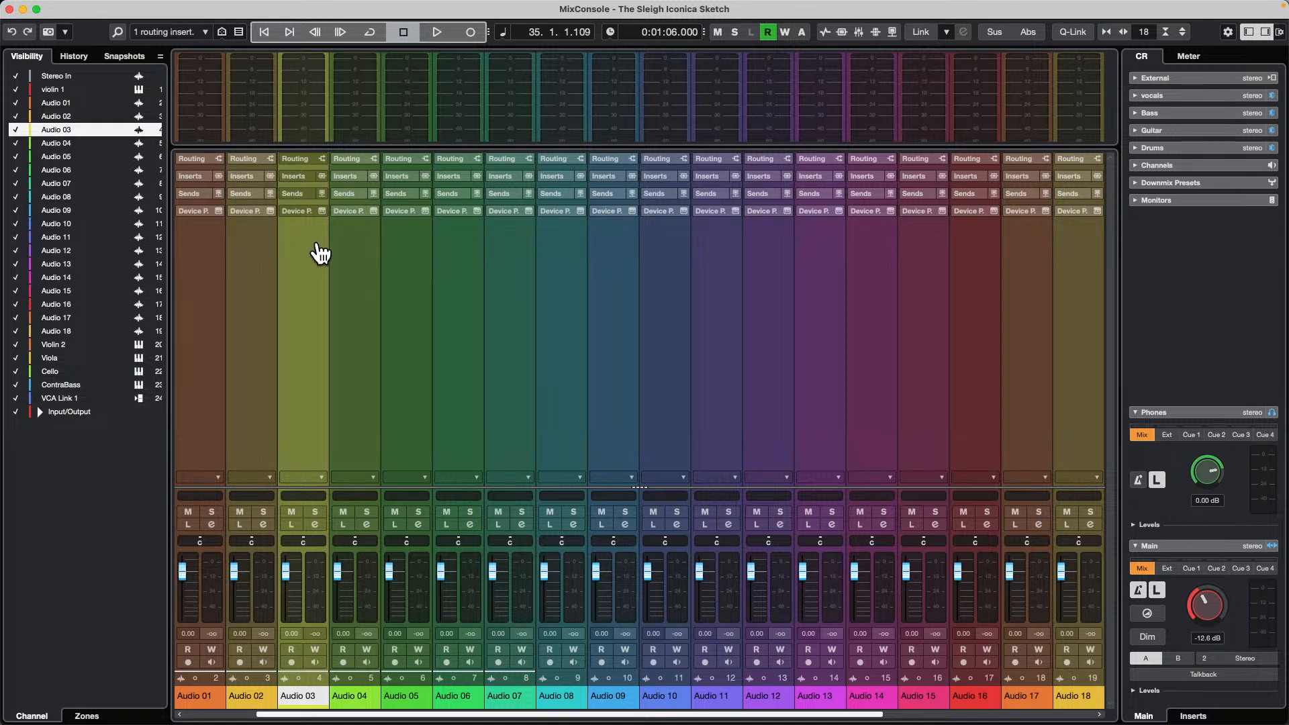
Turn off Expand Sections Exclusively and expand the Routing, Inserts and Sends racks together
click(247, 195)
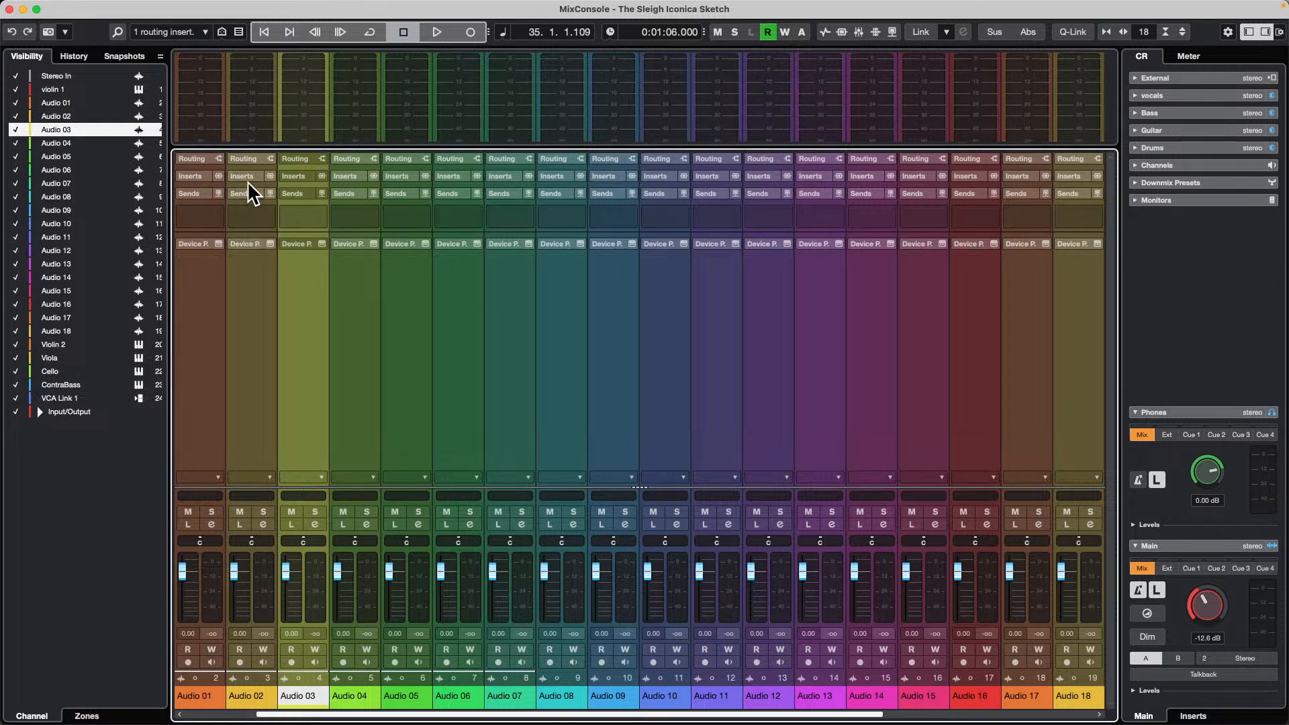
click(247, 178)
click(251, 159)
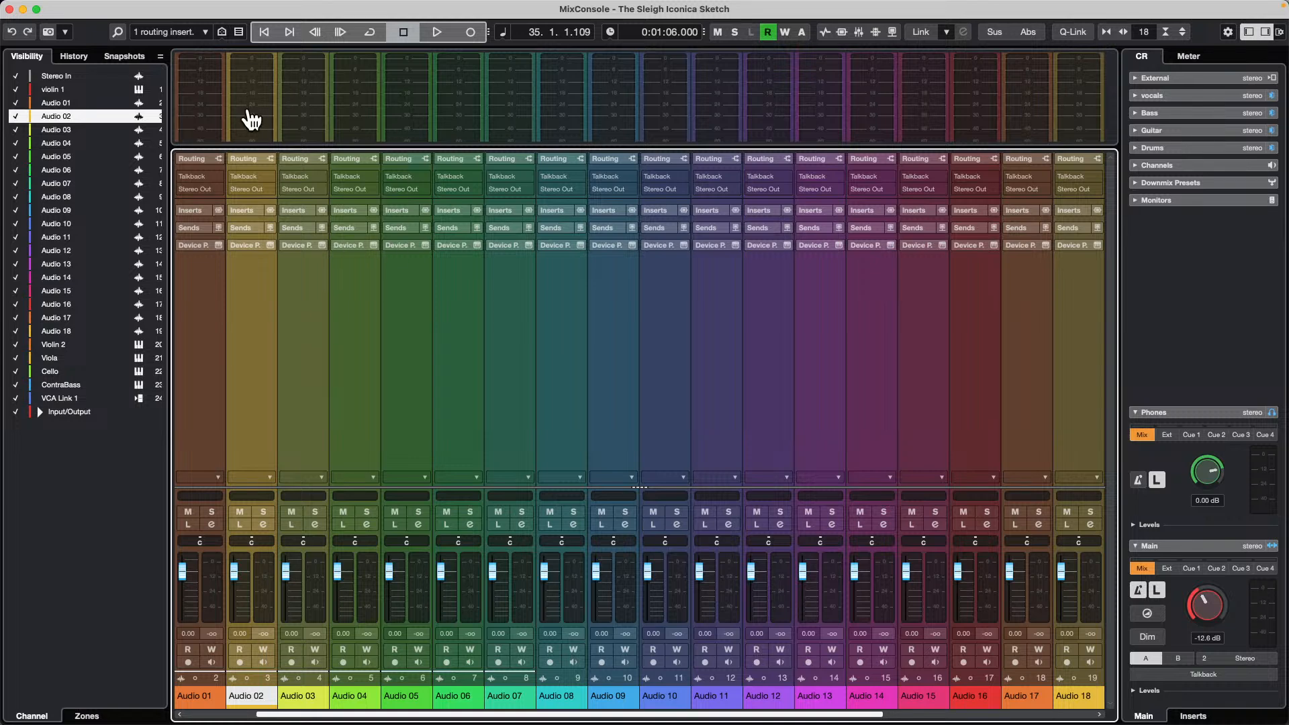
right_click(250, 212)
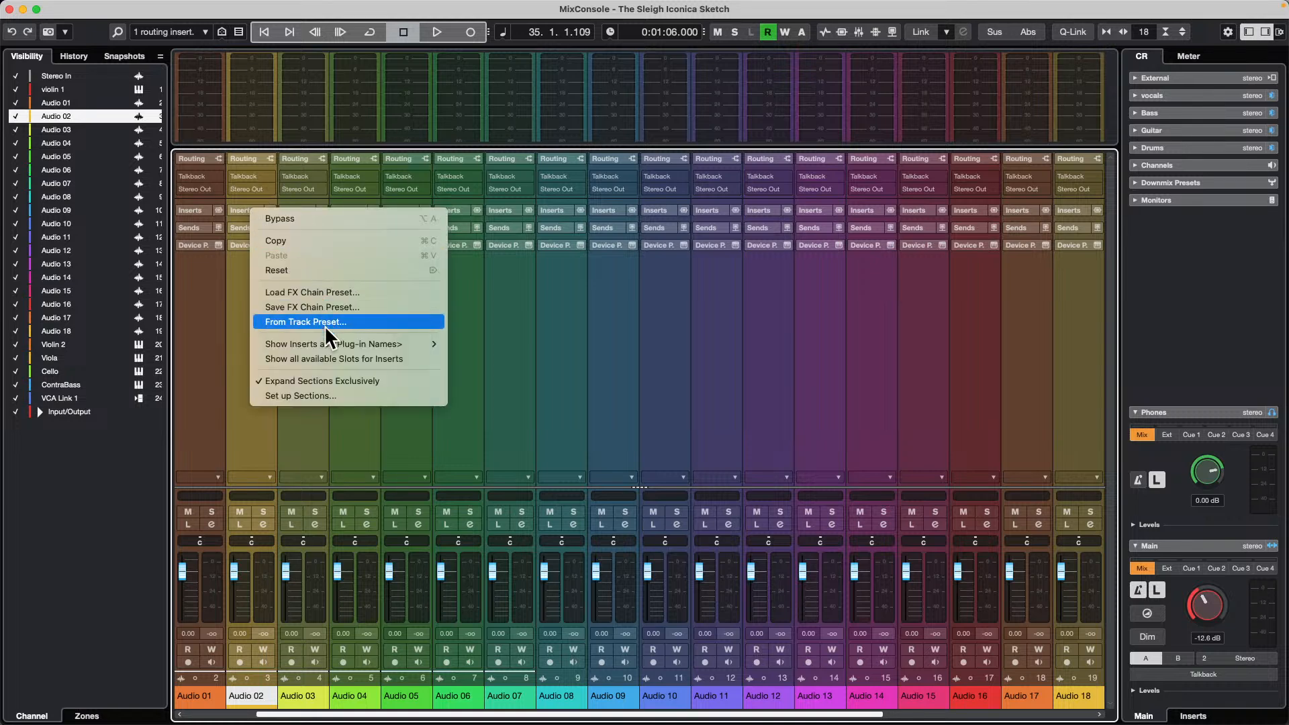
click(349, 380)
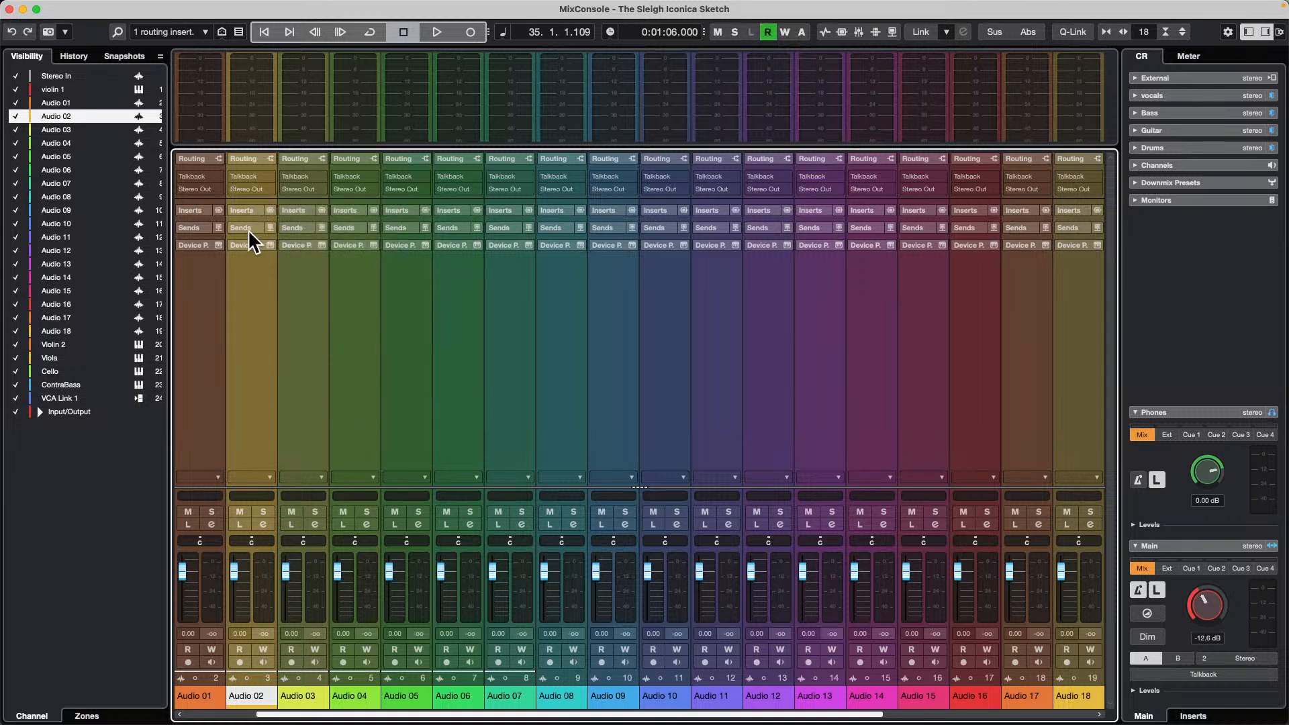
click(248, 228)
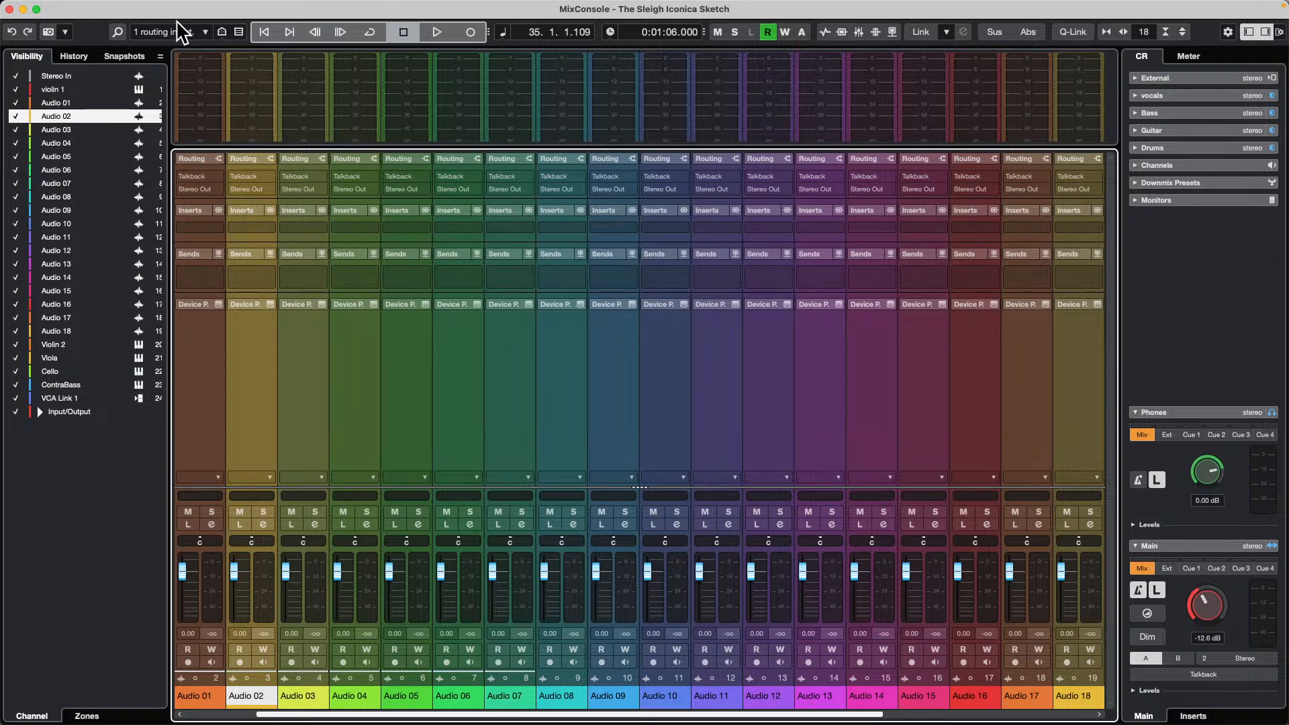
Recall the saved "routing inserts sends" MixConsole configuration
click(197, 34)
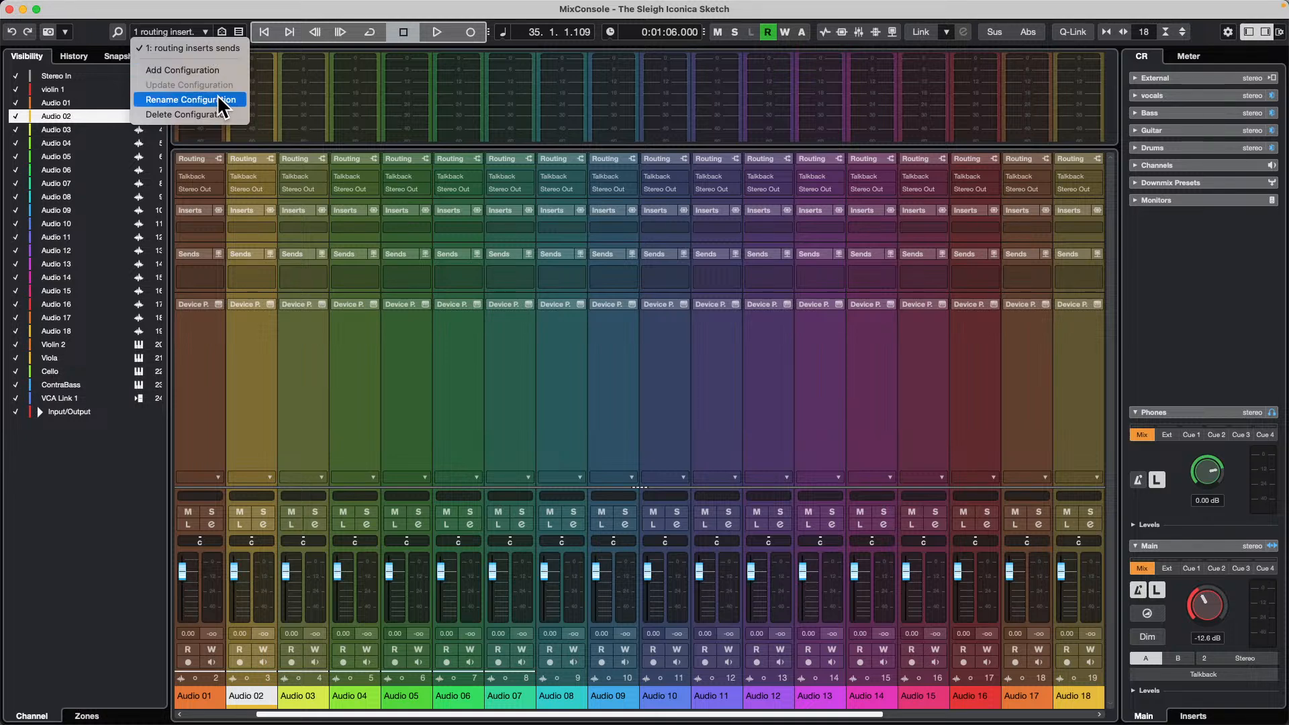
click(215, 45)
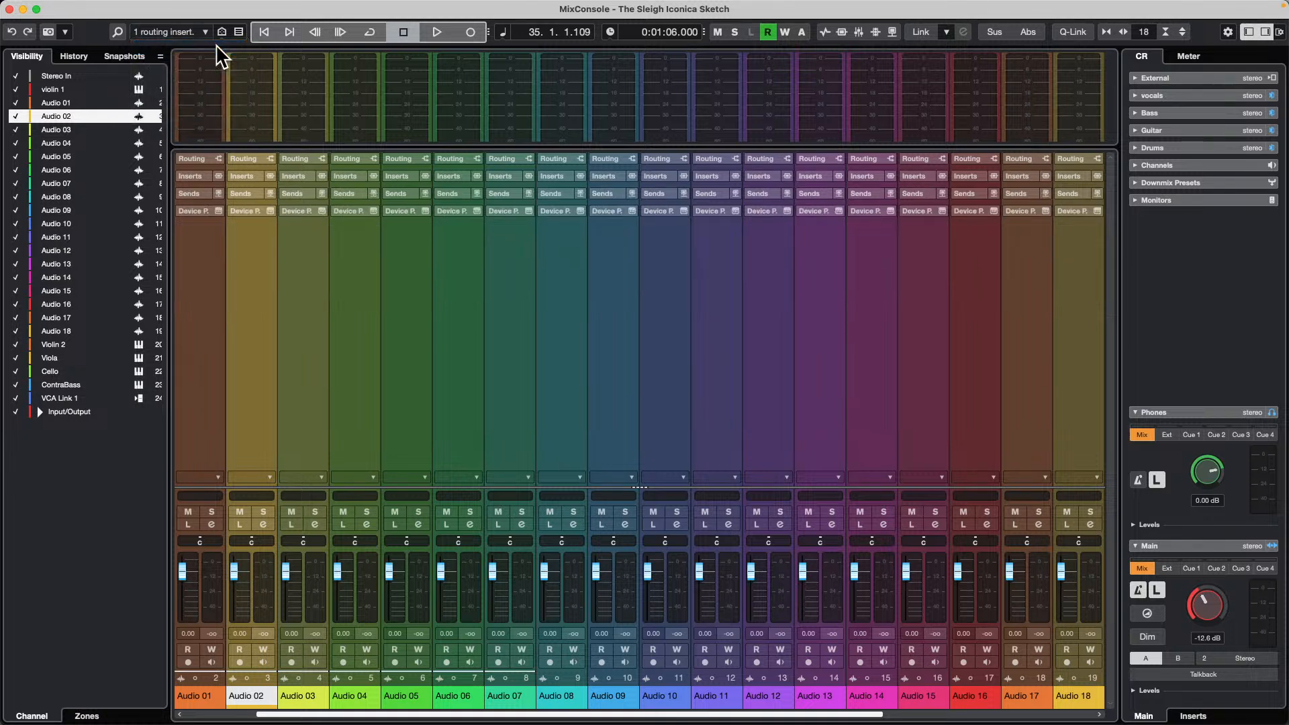
click(194, 32)
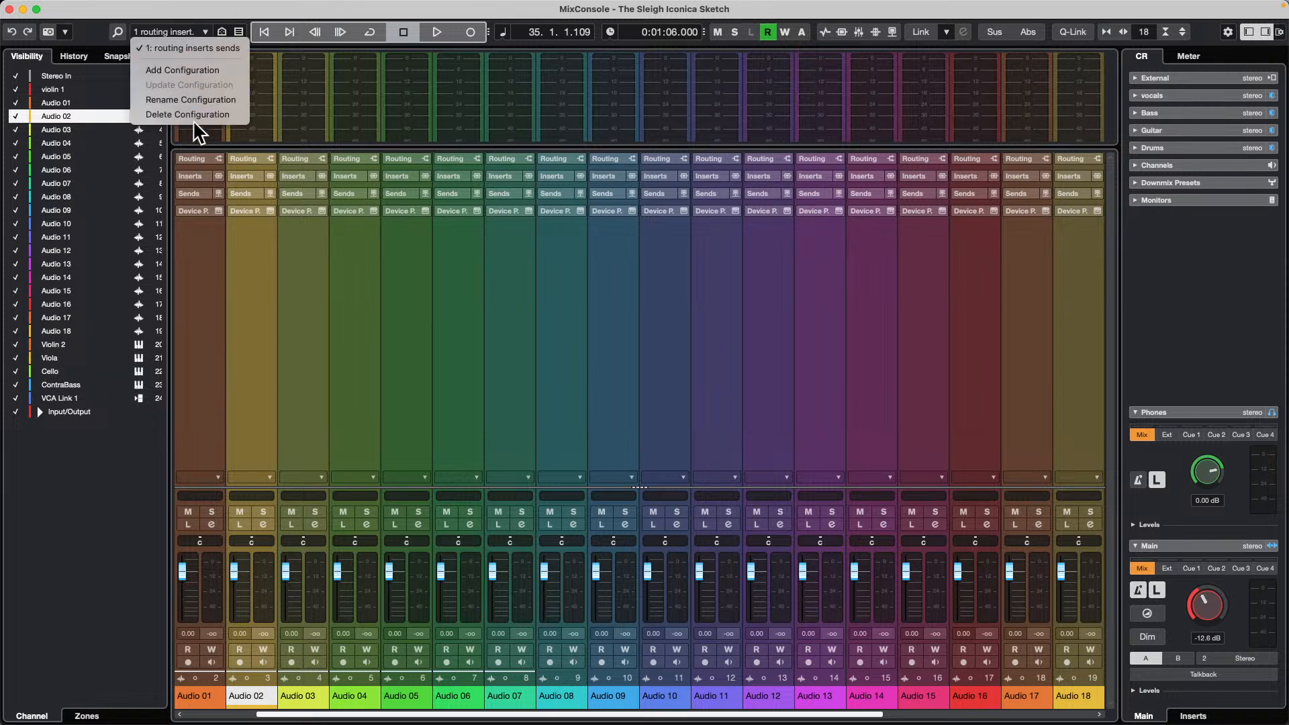
click(227, 106)
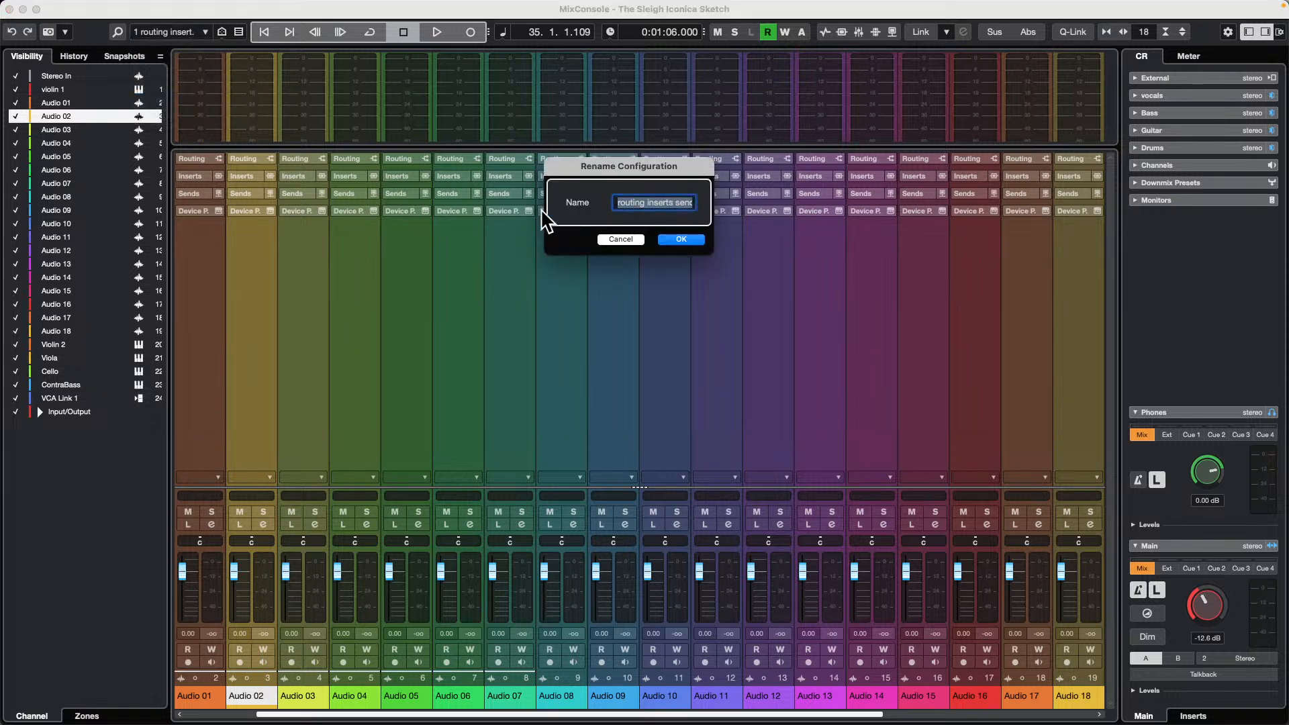
click(618, 240)
Expand the Routing, Inserts and Sends racks on the mixer channels again
click(342, 159)
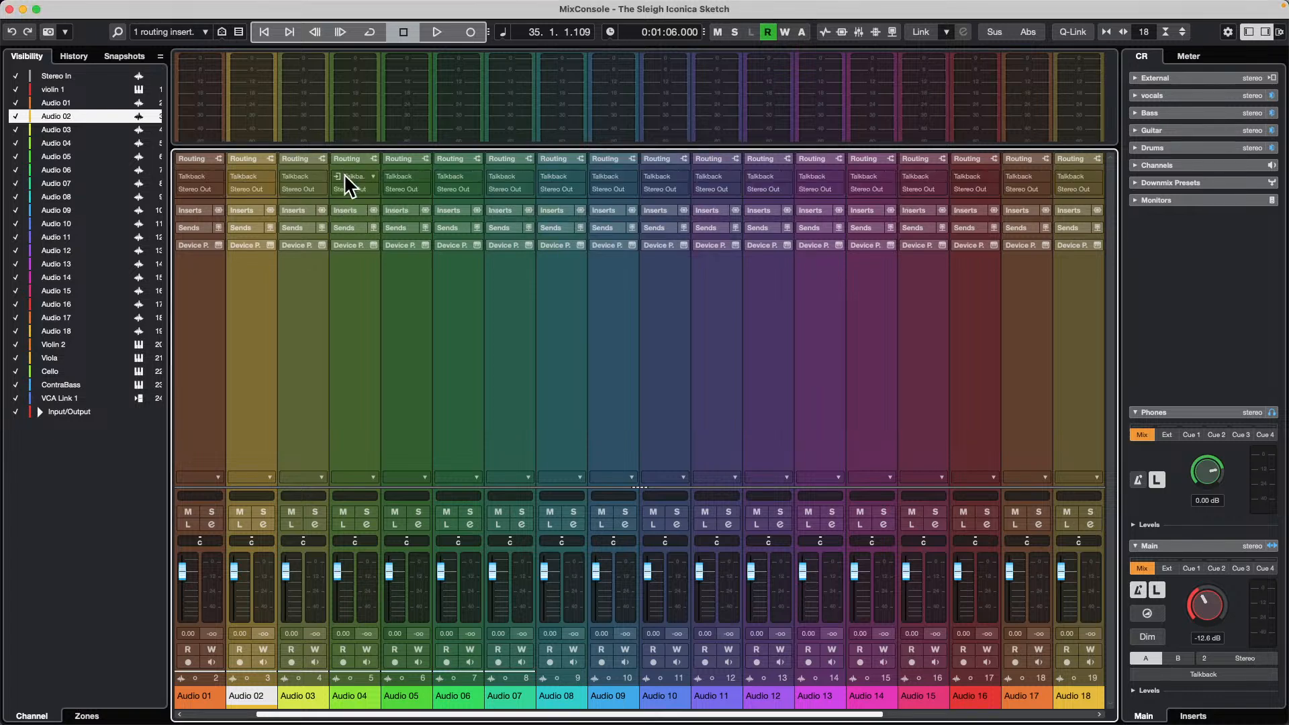
click(348, 209)
click(348, 253)
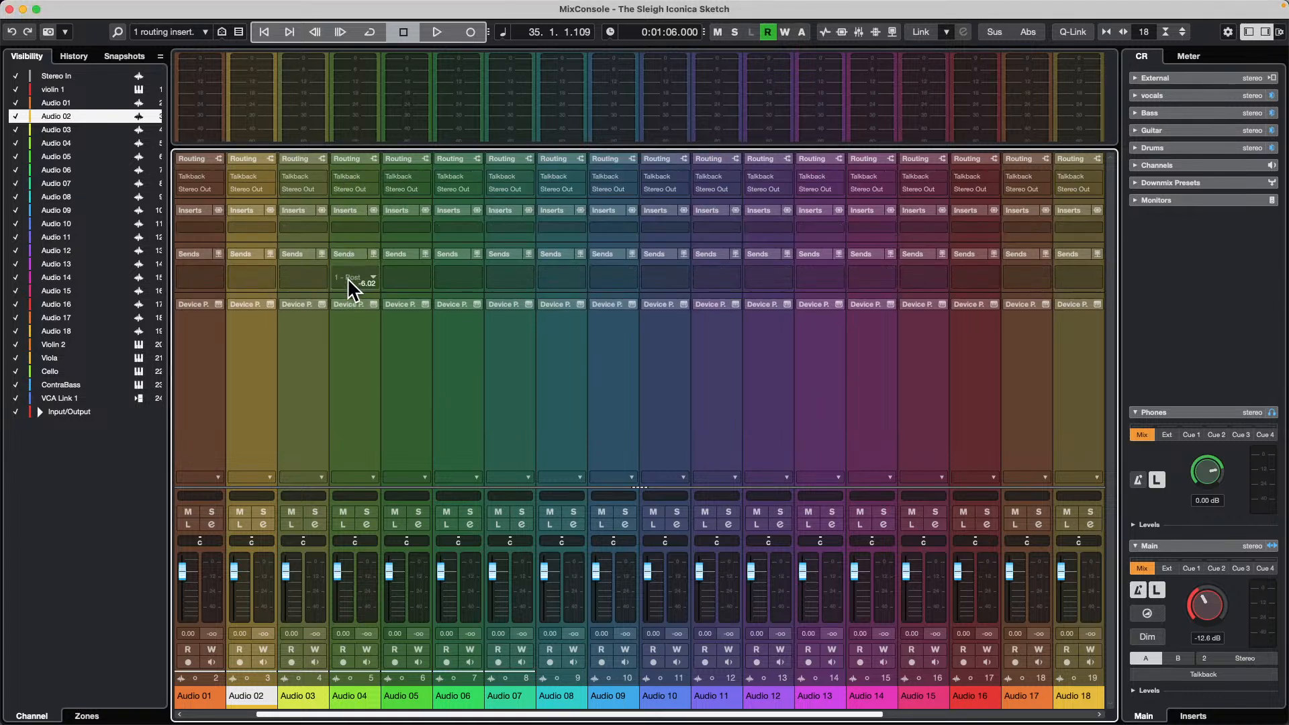
Save the current MixConsole layout as a new configuration named "exposed"
click(203, 32)
click(199, 67)
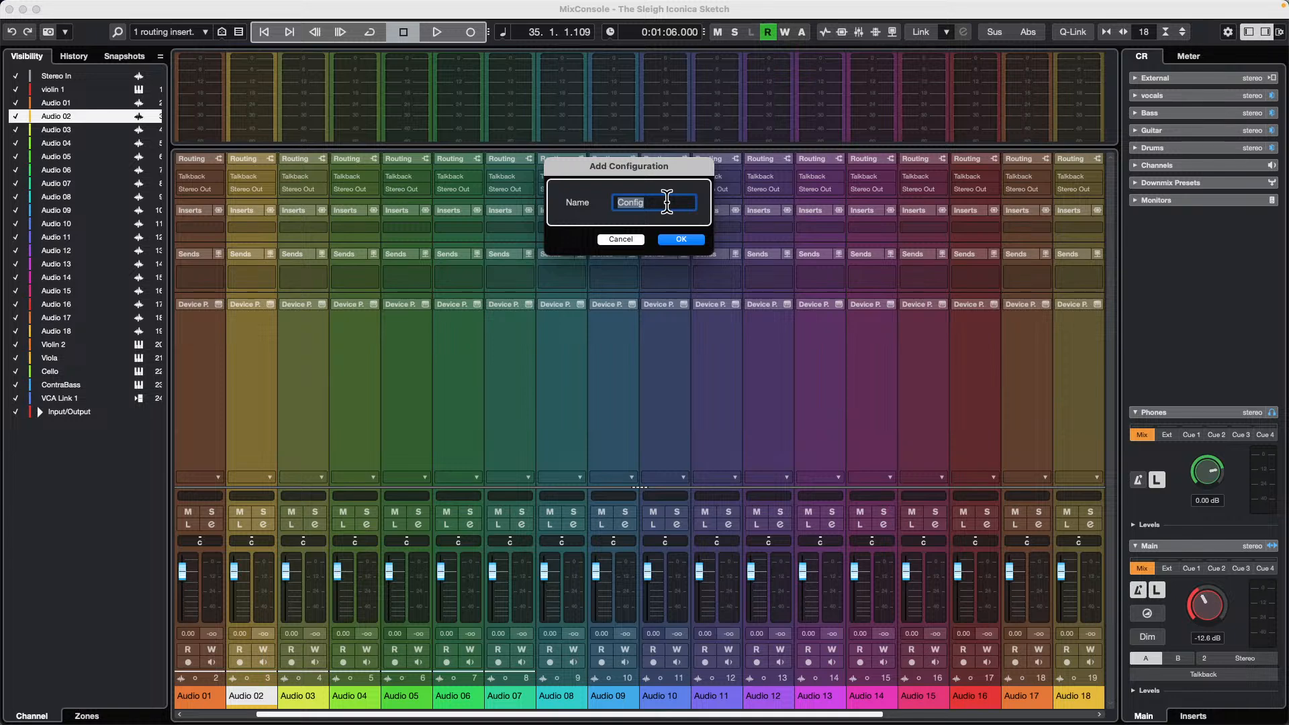
text(exposed)
key(Return)
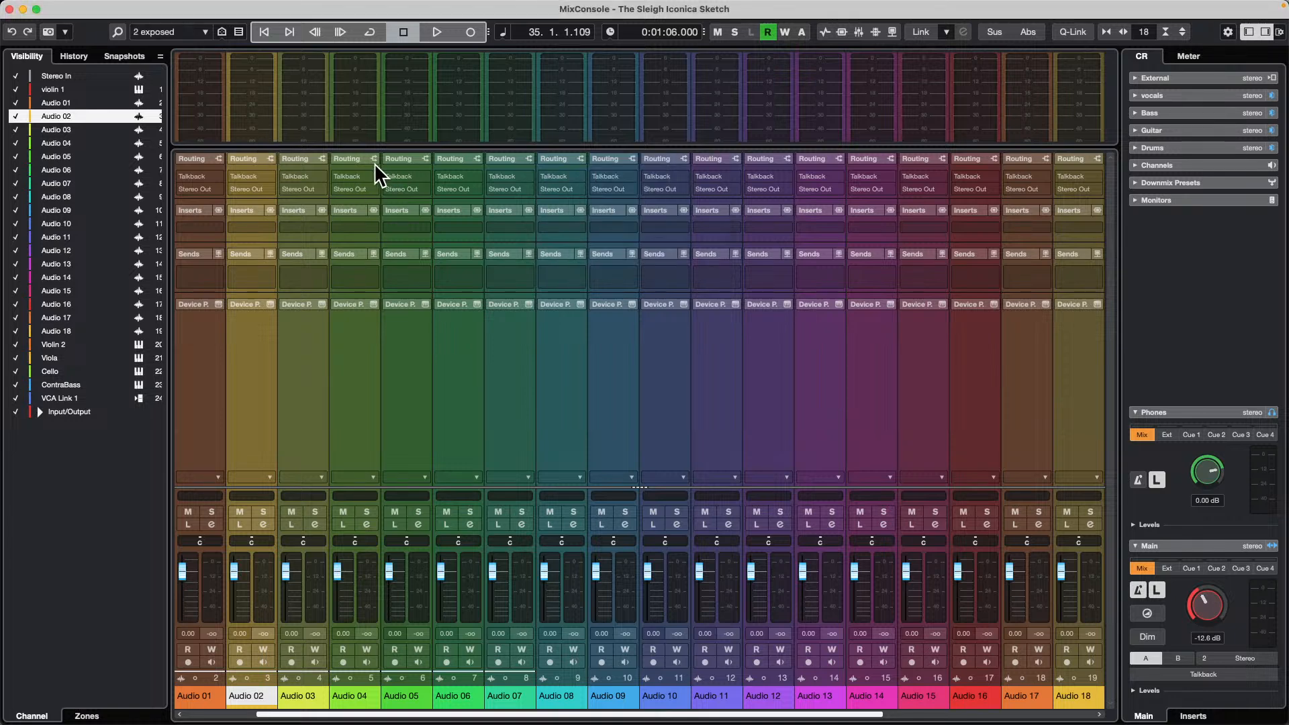
Show all available sections through the section setup and close it
right_click(356, 158)
click(389, 175)
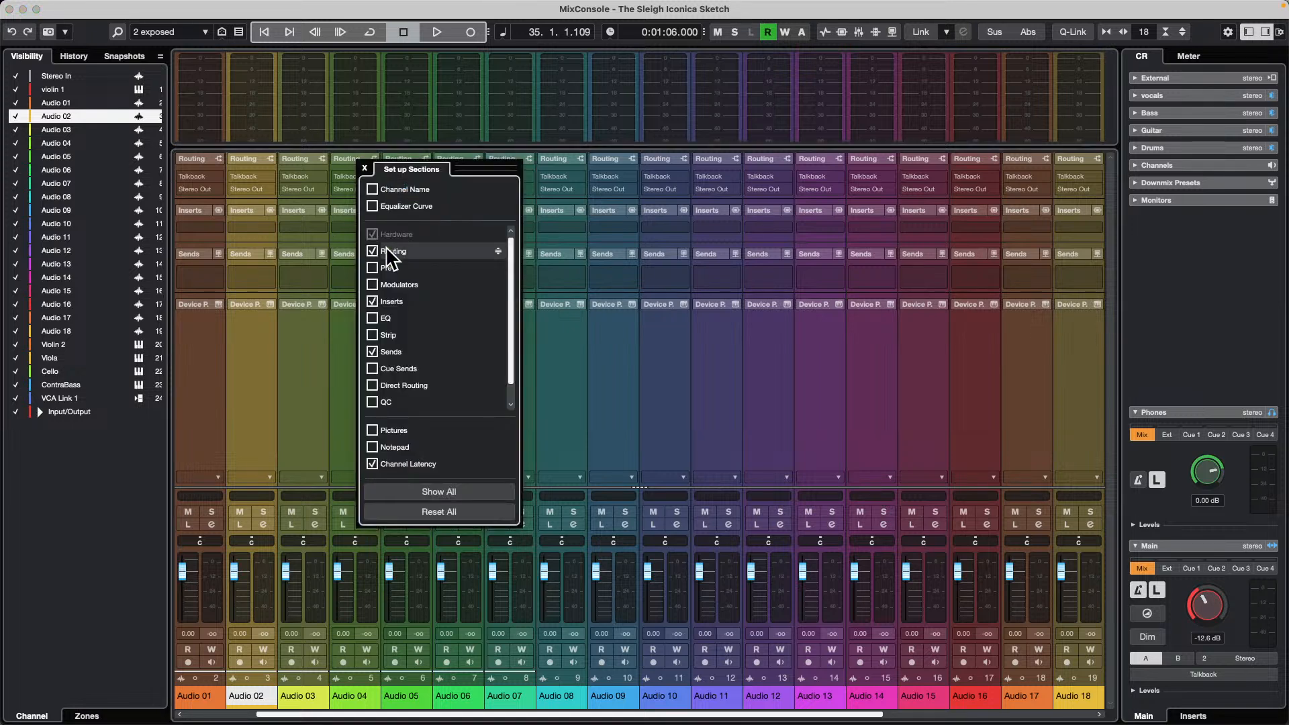
click(415, 491)
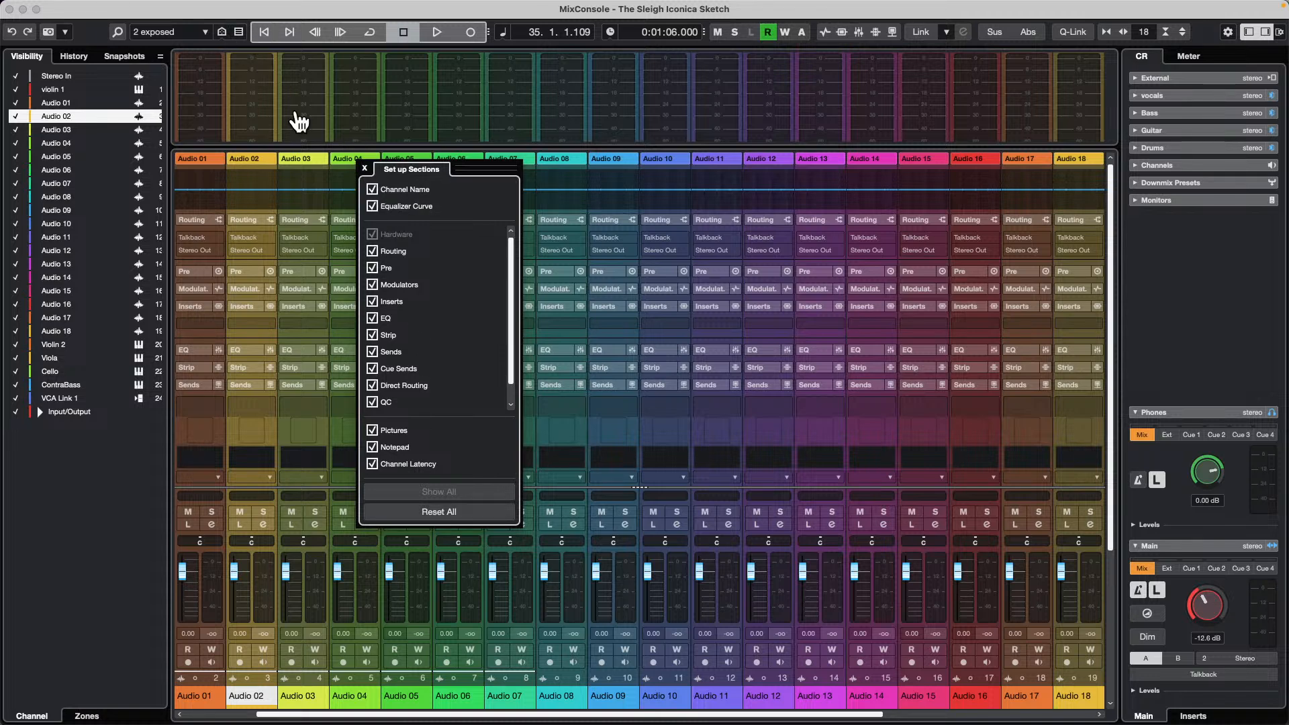
click(364, 168)
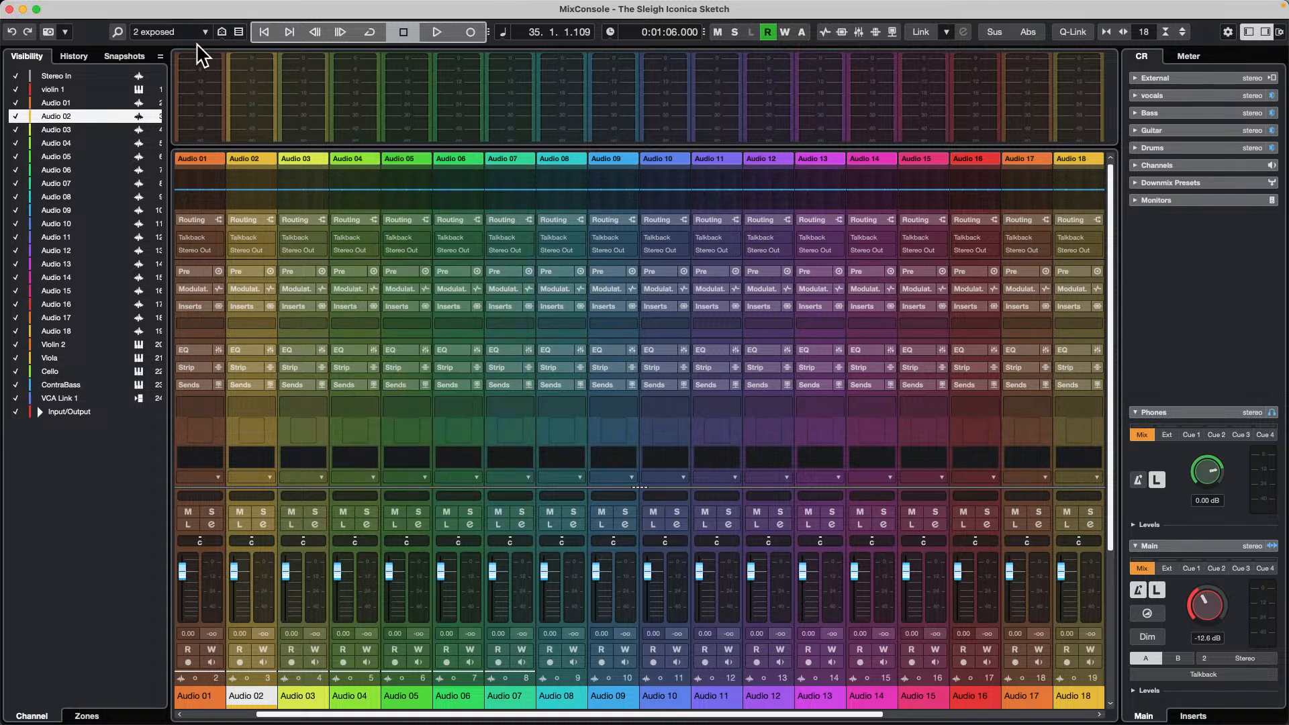
Save the layout with every section shown as a new configuration named "all settings"
click(204, 31)
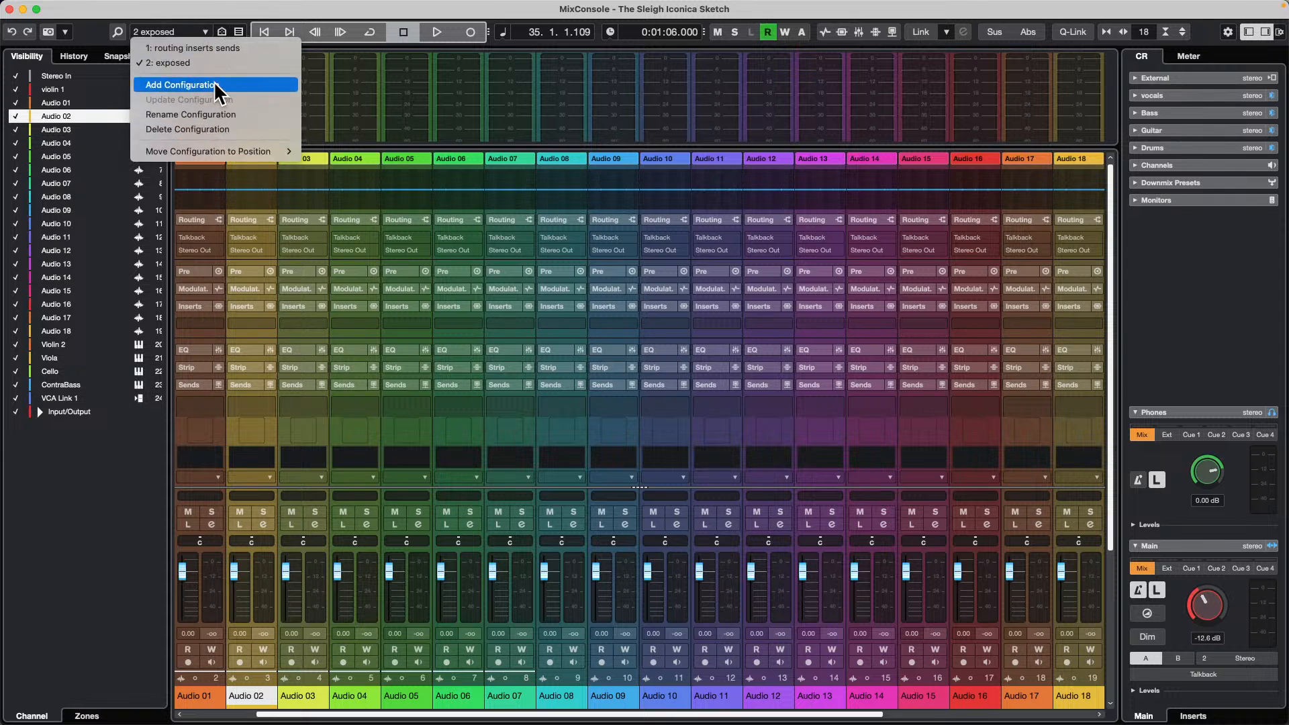
click(214, 83)
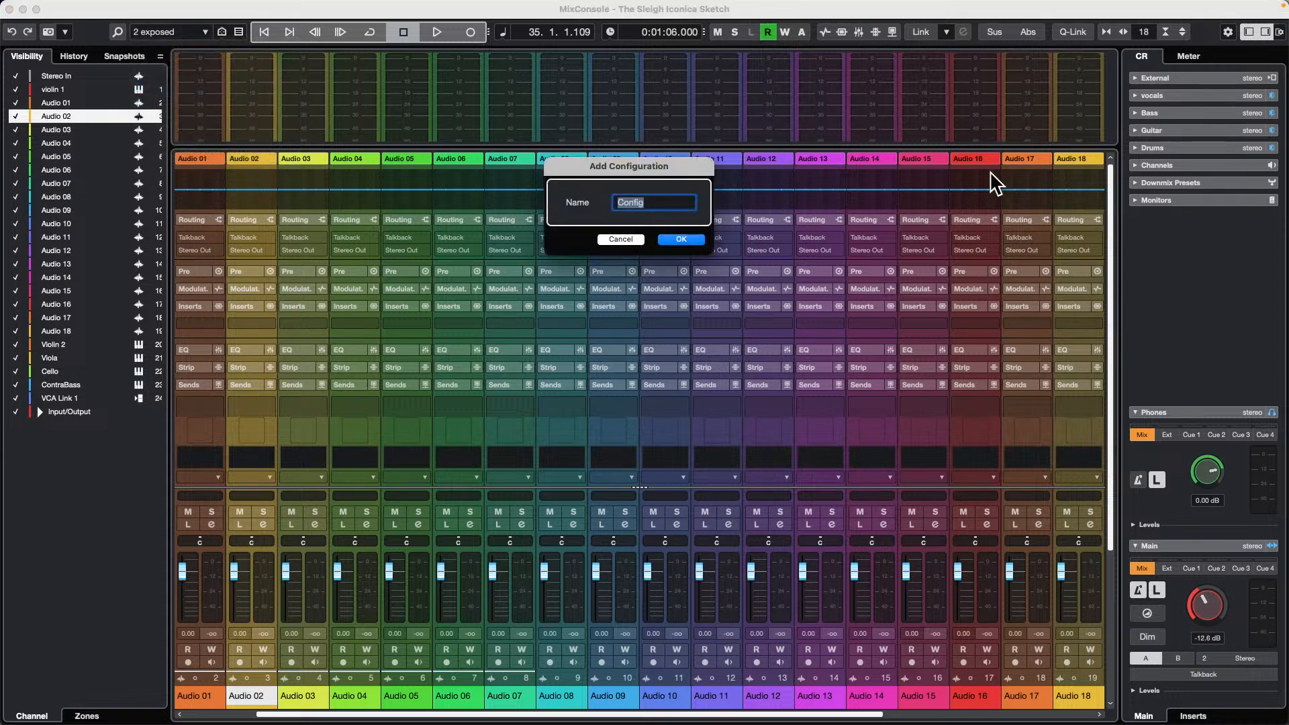
text(all settings)
key(Return)
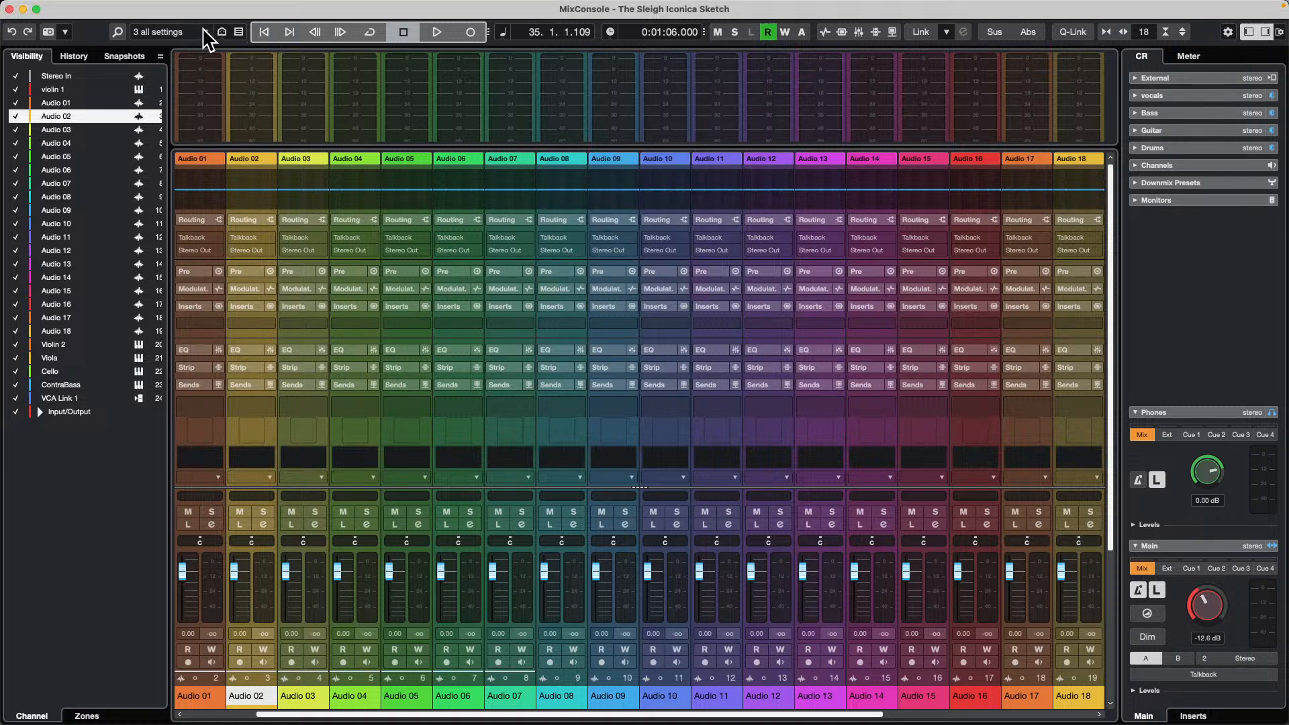
Switch to the "routing inserts sends" configuration and back to "all settings", and look through the displayed racks
click(205, 32)
click(224, 50)
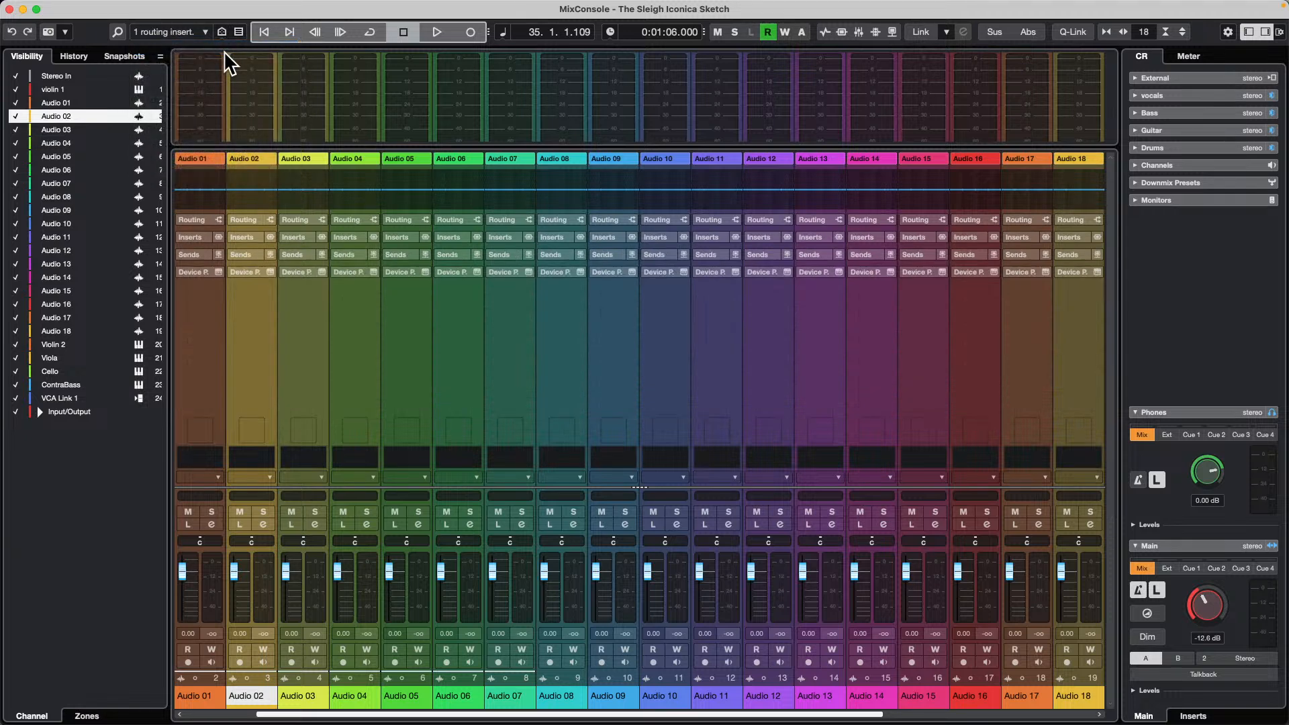
click(205, 32)
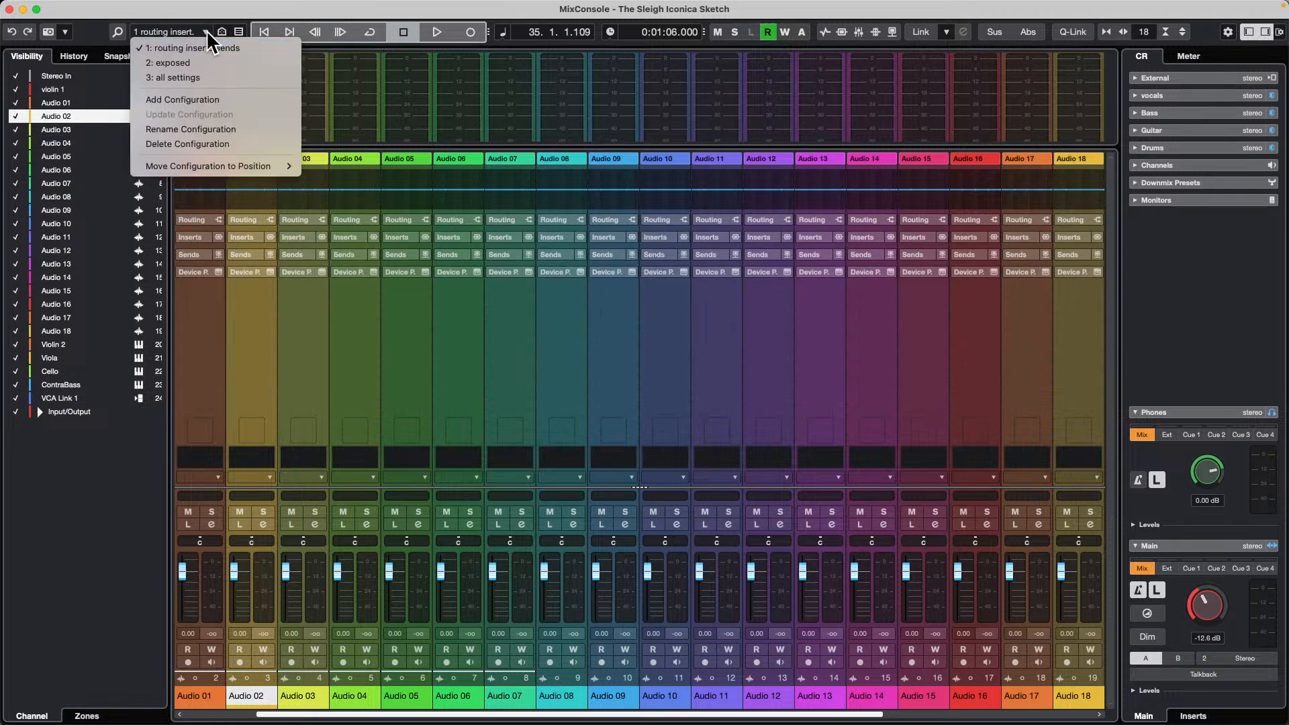
click(203, 76)
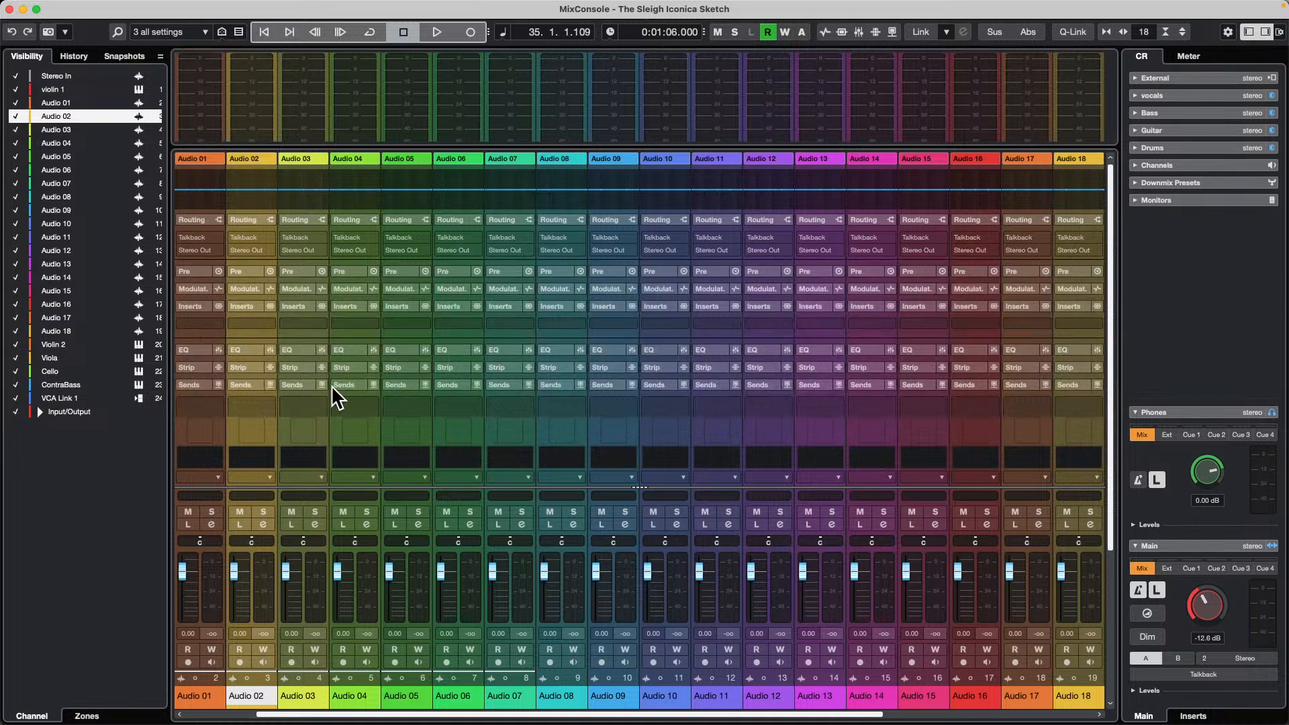
scroll(321, 364, down, 3)
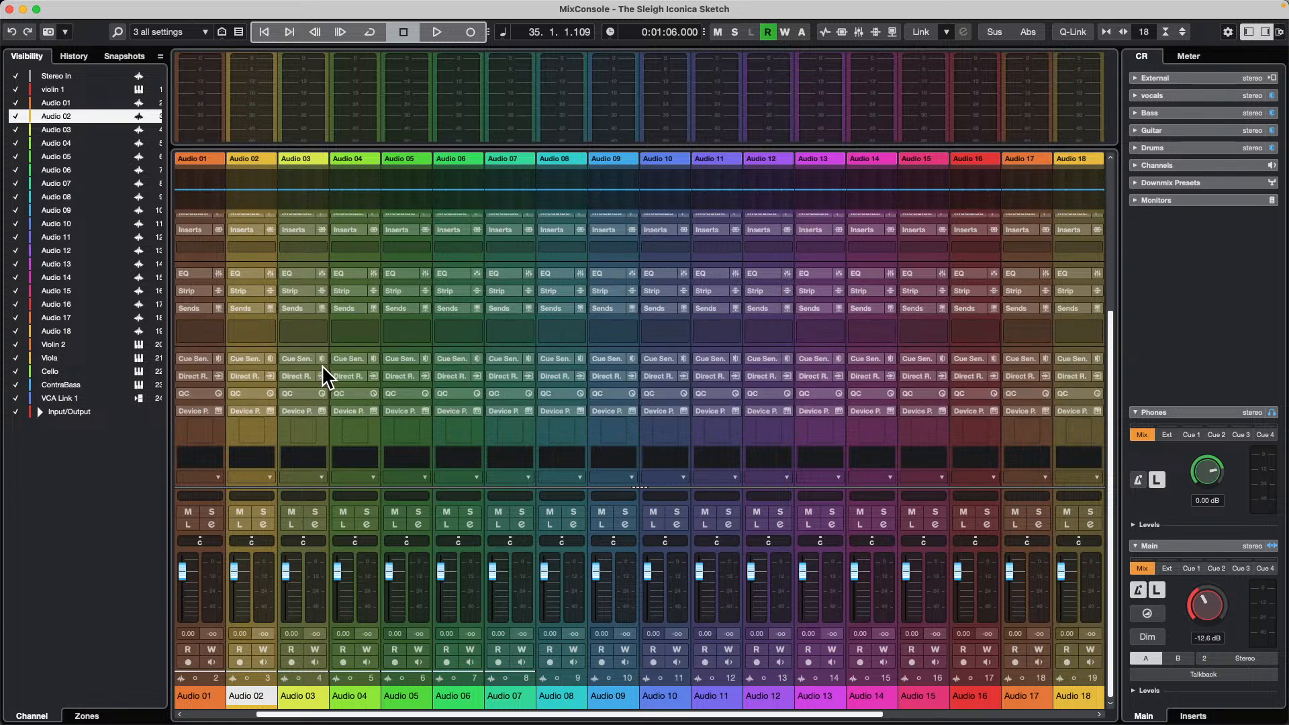
scroll(320, 364, up, 2)
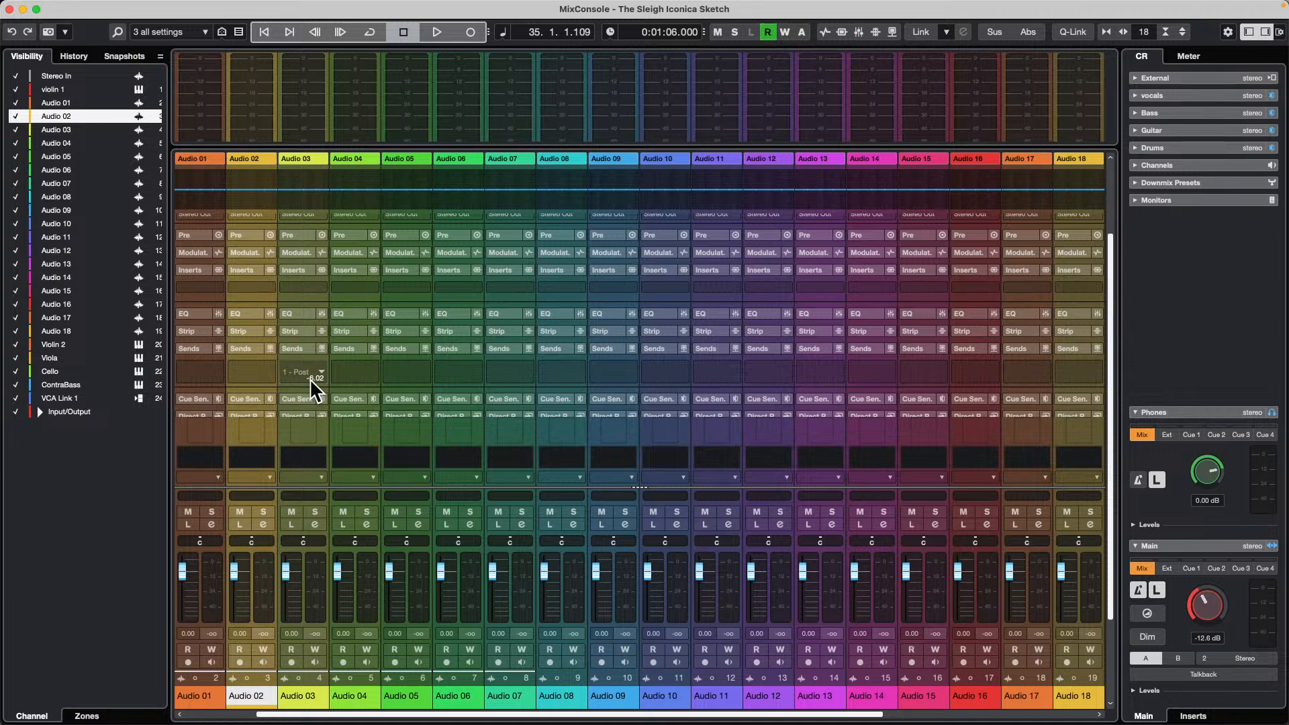
scroll(328, 364, down, 2)
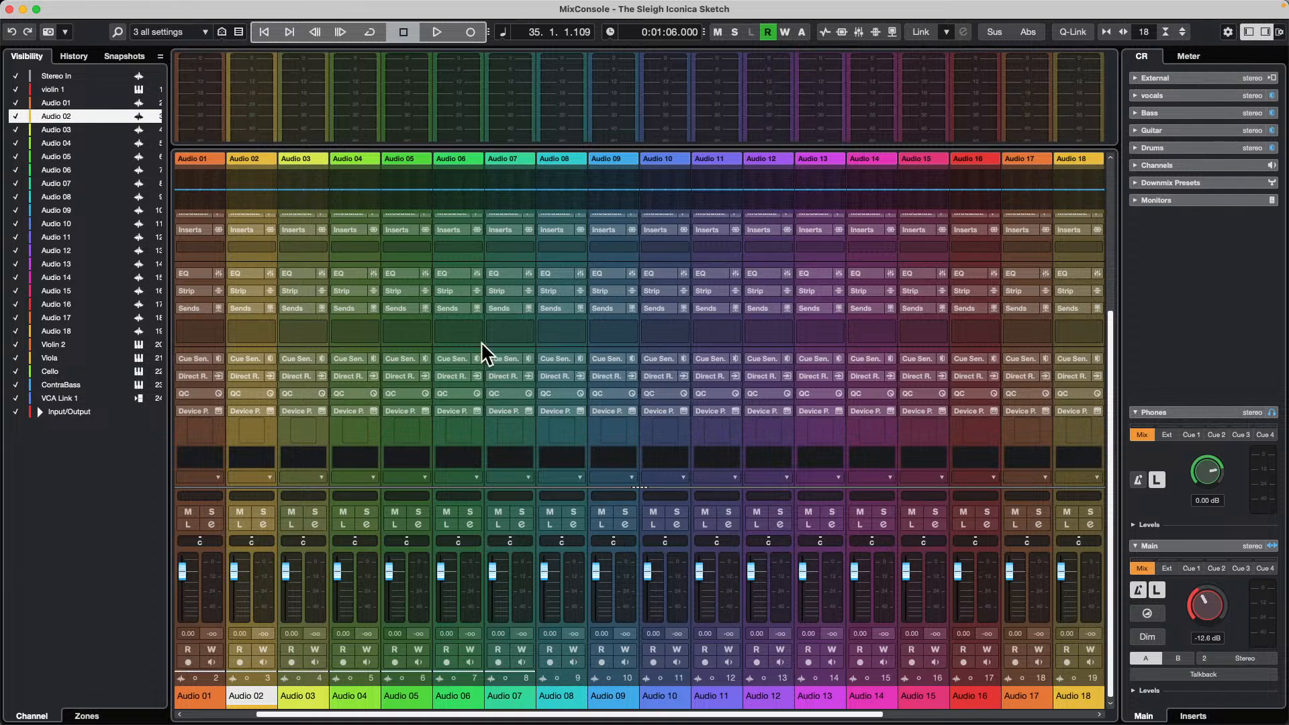
In the section setup, hide Channel Name, Equalizer Curve, QC and the racks from Routing to Cue Sends, keeping Direct Routing shown
right_click(461, 269)
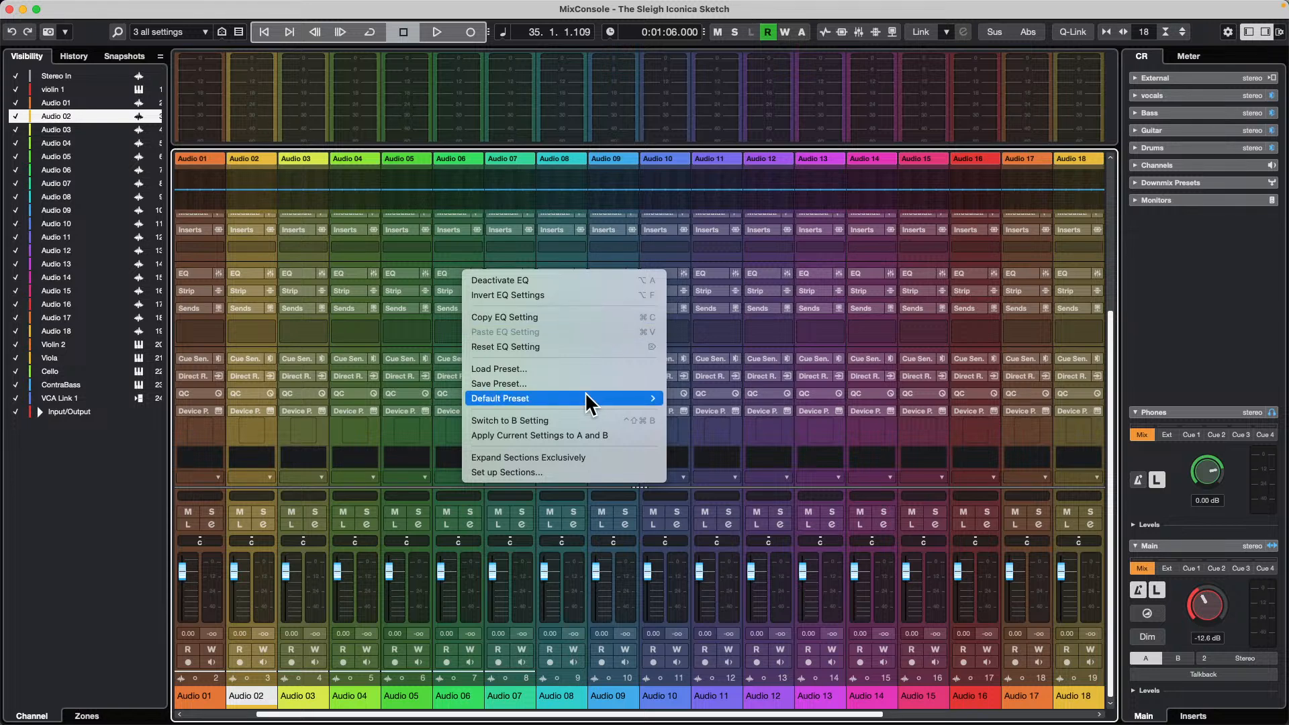
click(560, 469)
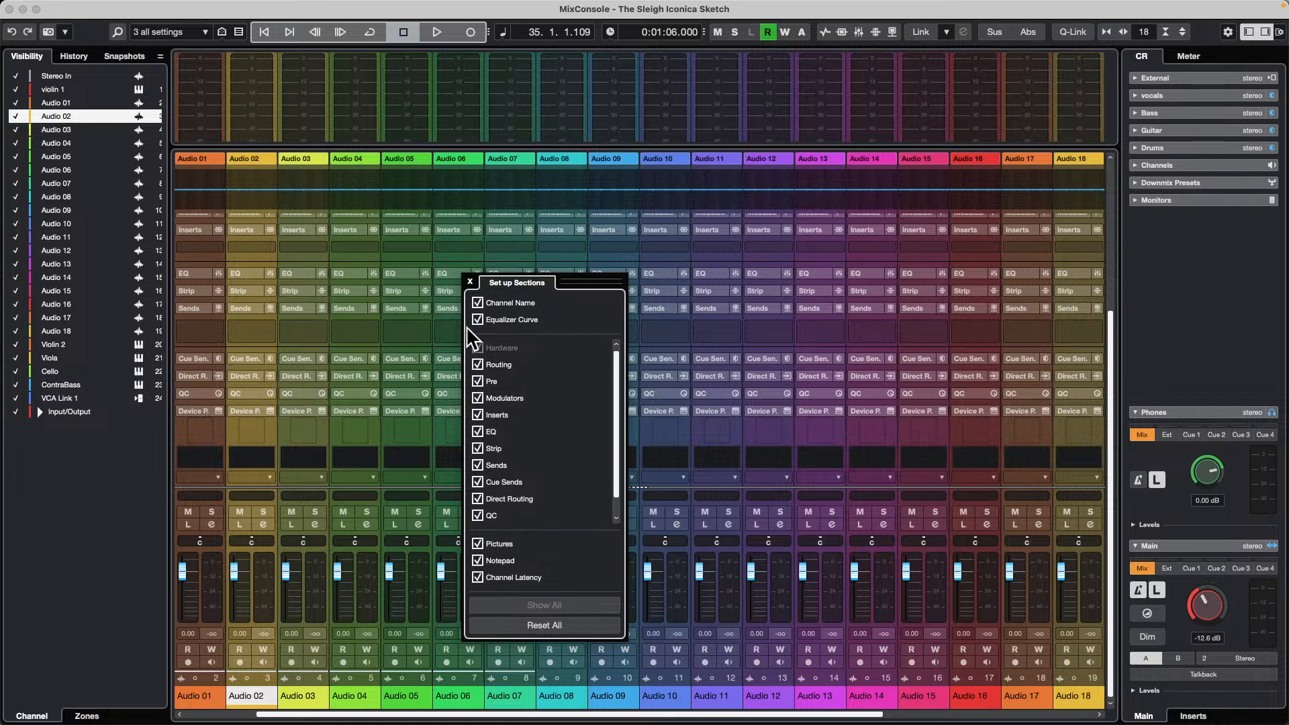
click(478, 303)
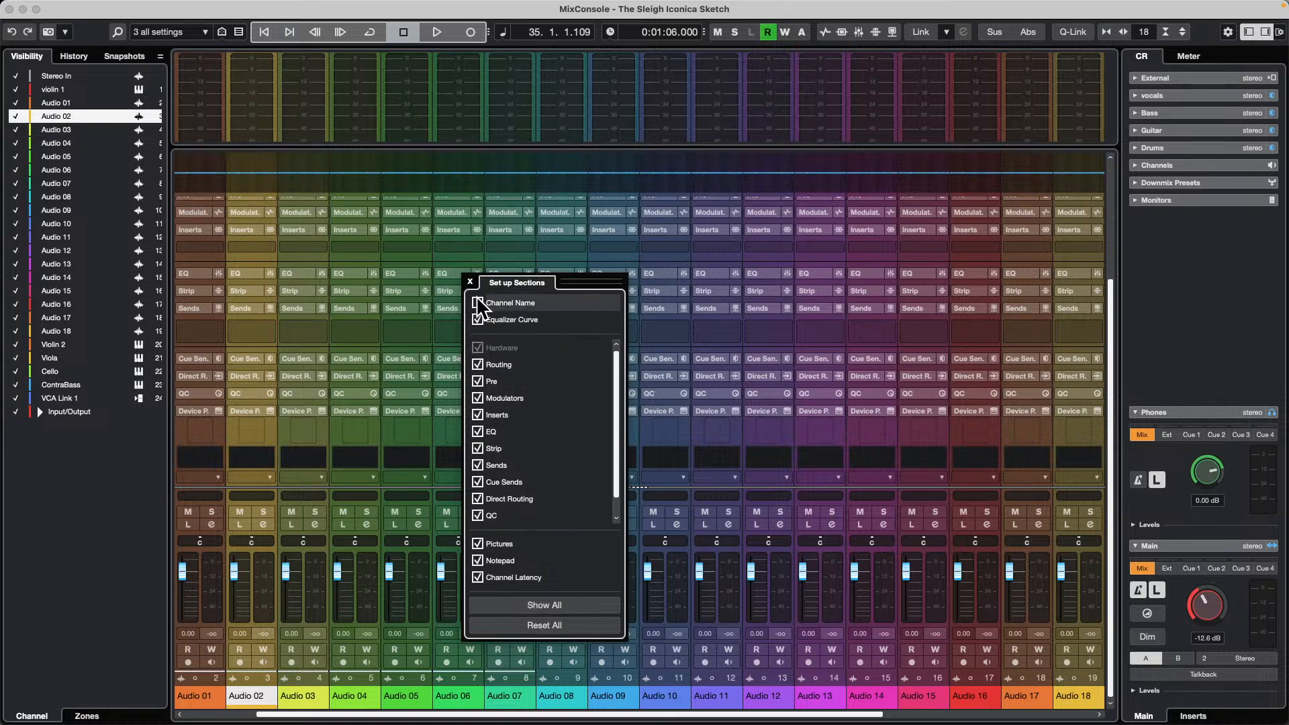
click(477, 320)
click(478, 515)
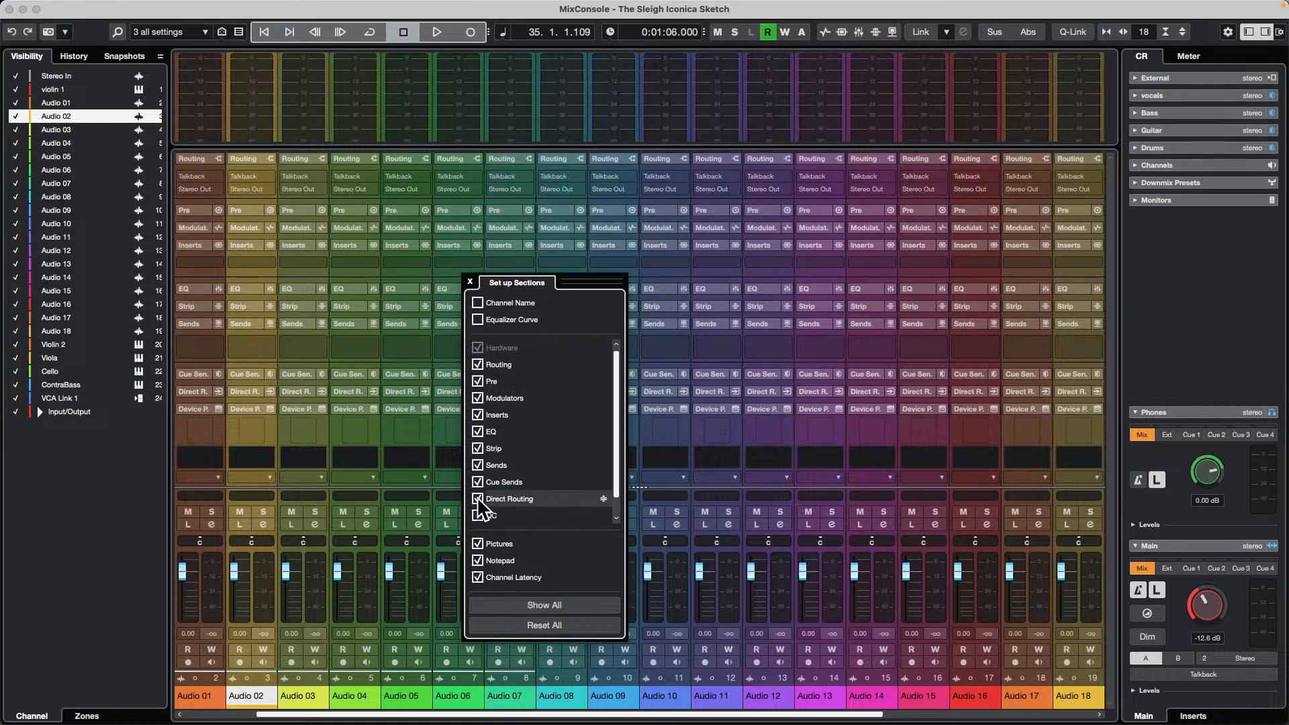
drag(478, 499, 477, 364)
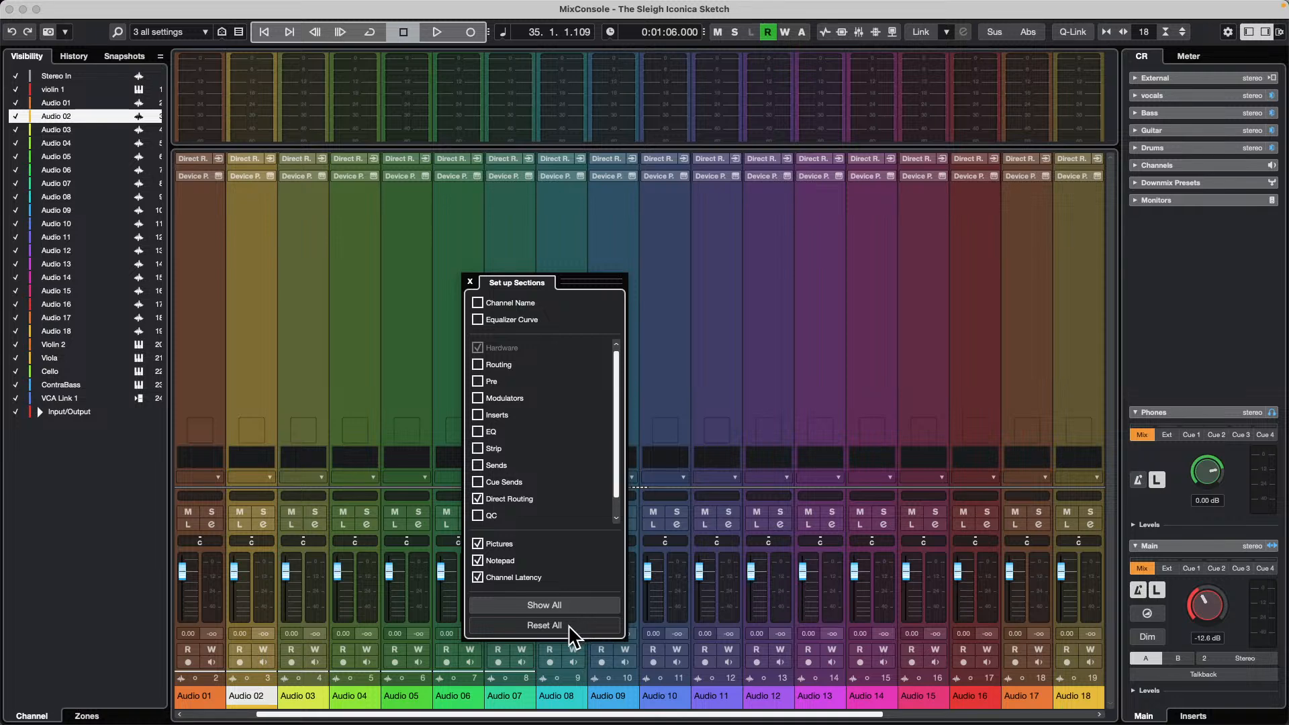
click(471, 282)
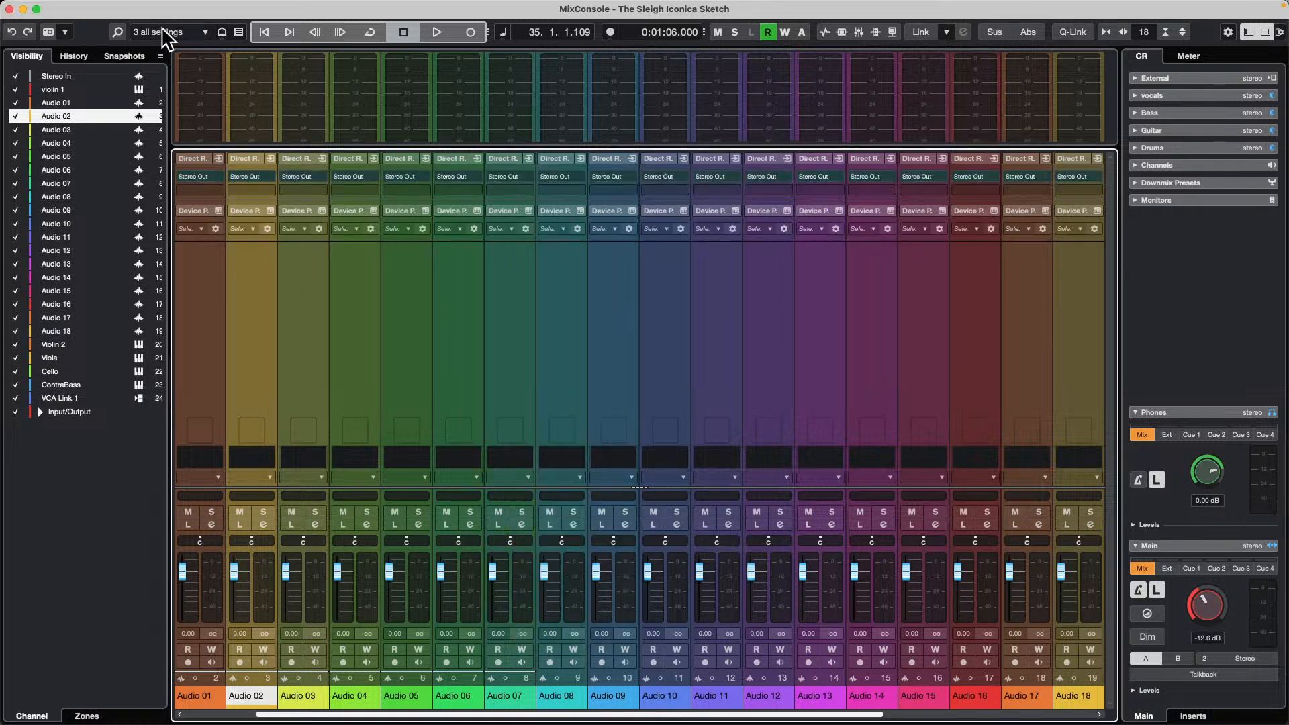
Save the reduced MixConsole layout as a new configuration named "direct routing"
click(205, 35)
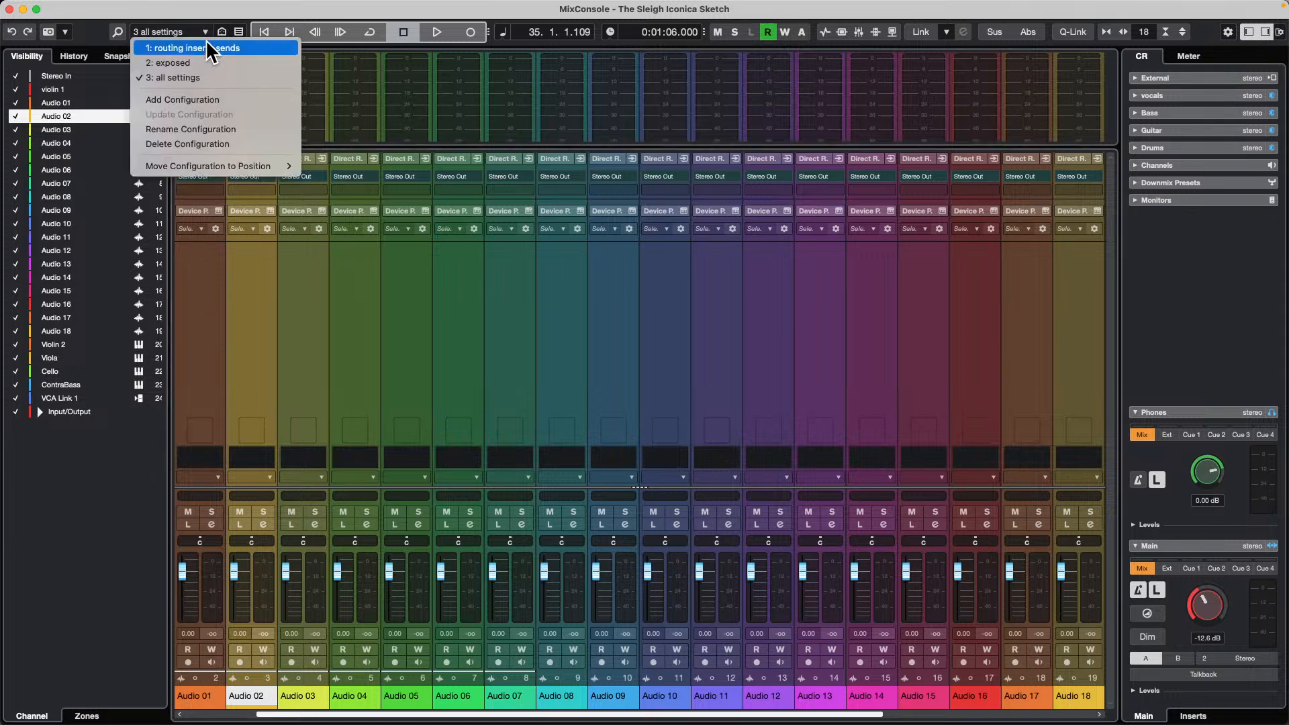
click(204, 99)
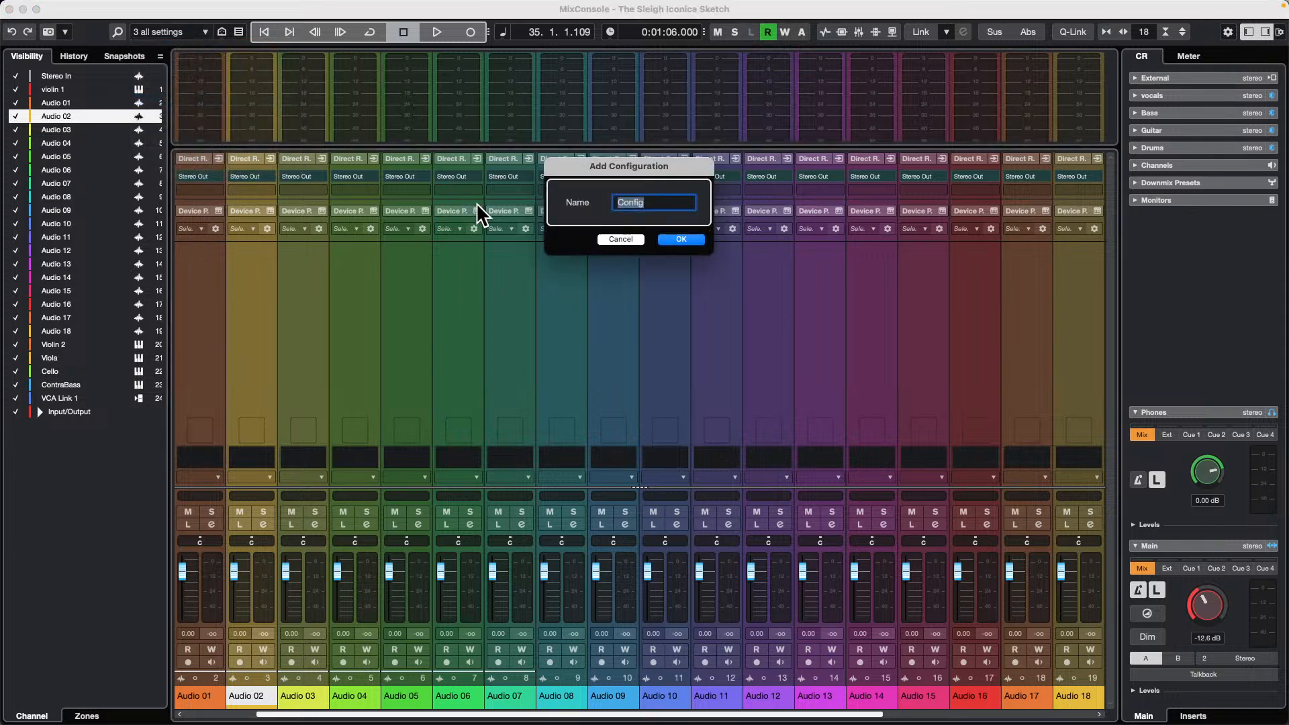
text(direct routing)
key(Return)
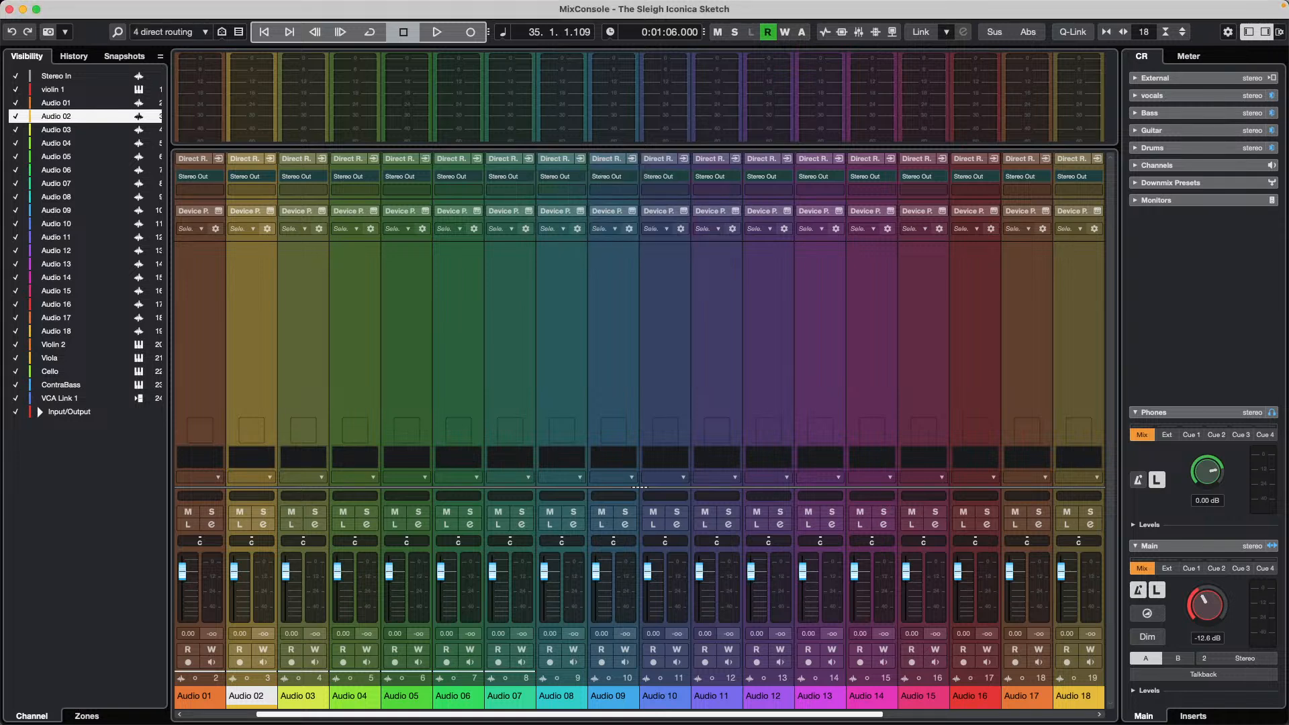
Recall the "routing inserts sends", "direct routing" and "all settings" configurations in turn to compare their rack layouts
click(200, 32)
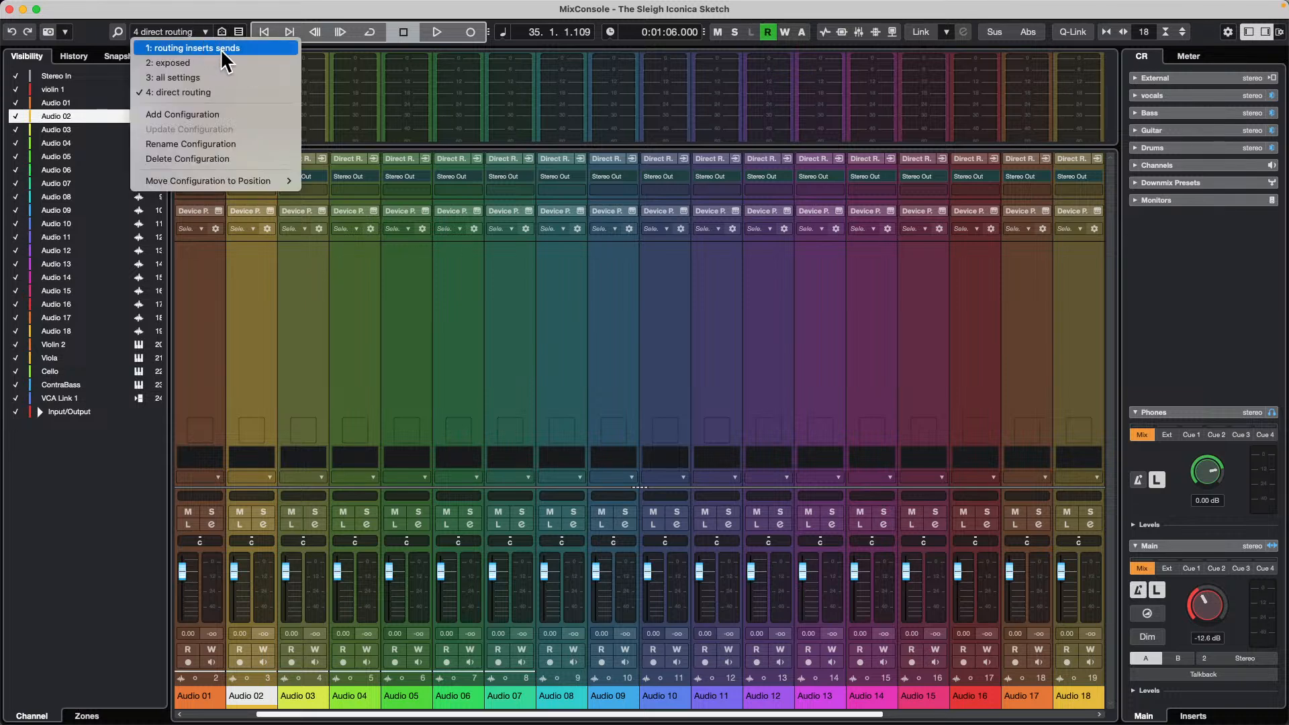
click(220, 48)
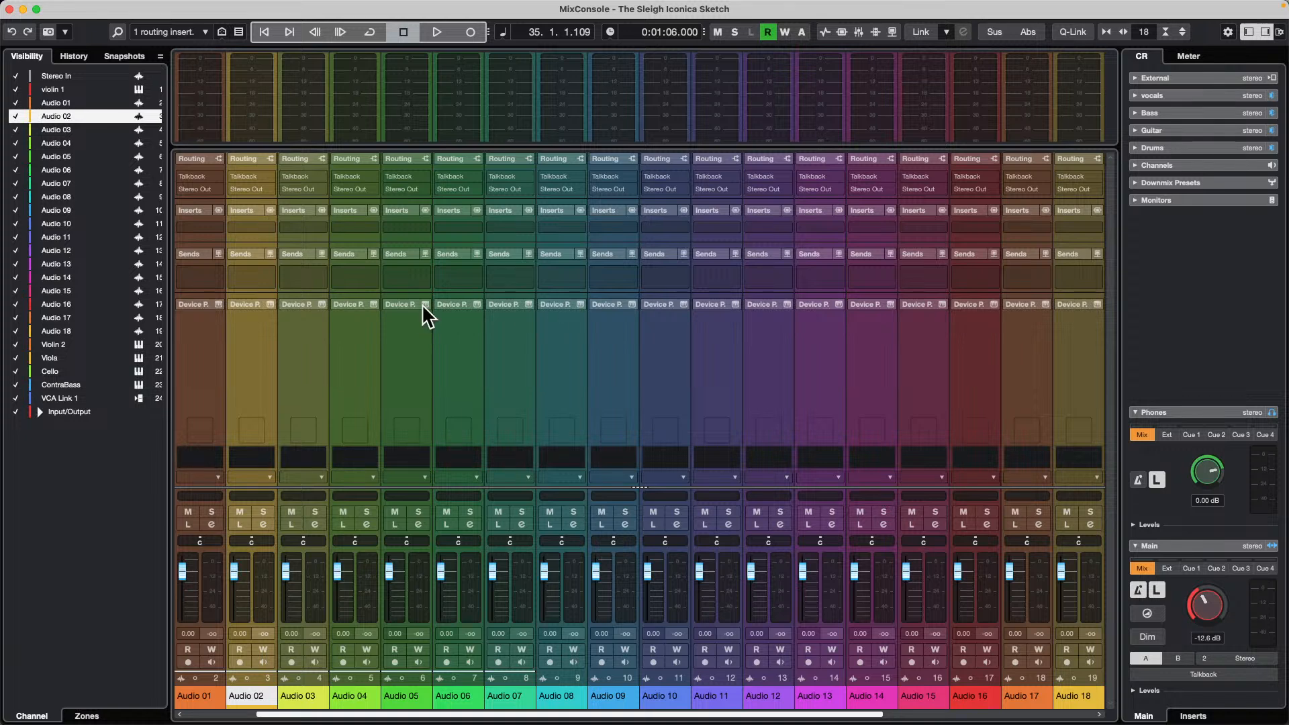
click(201, 31)
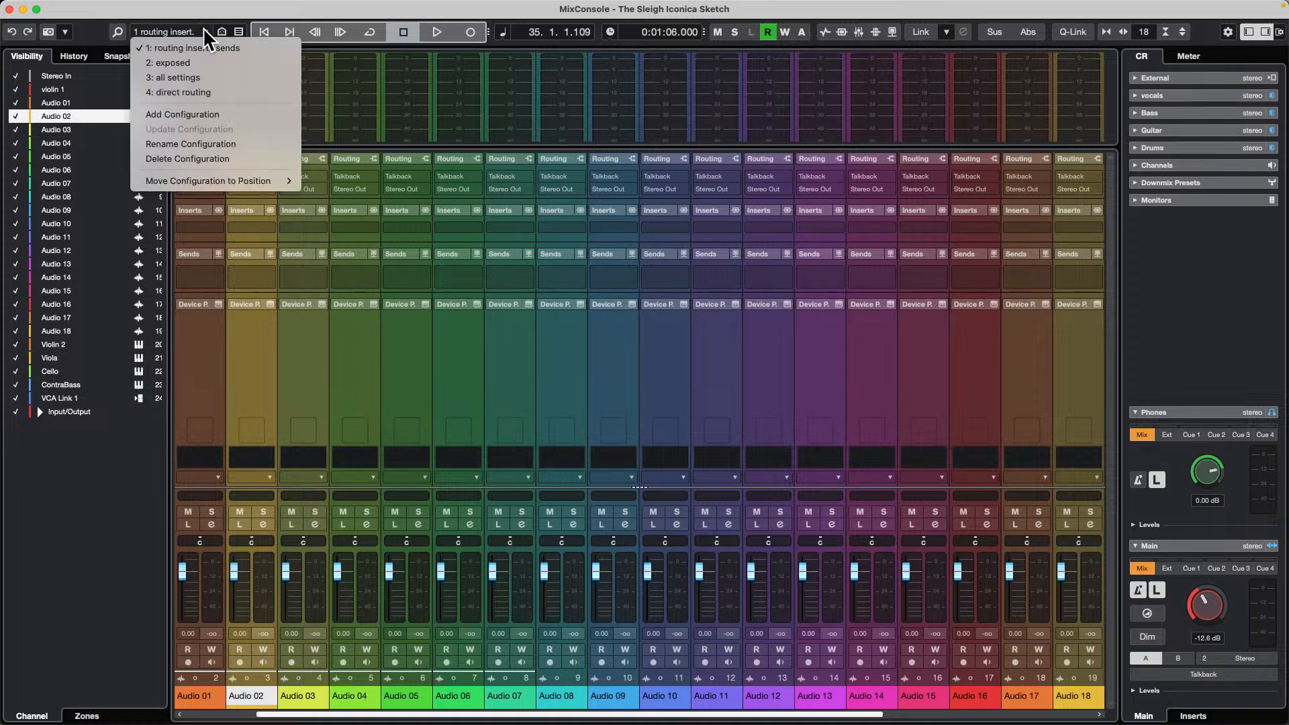
click(211, 92)
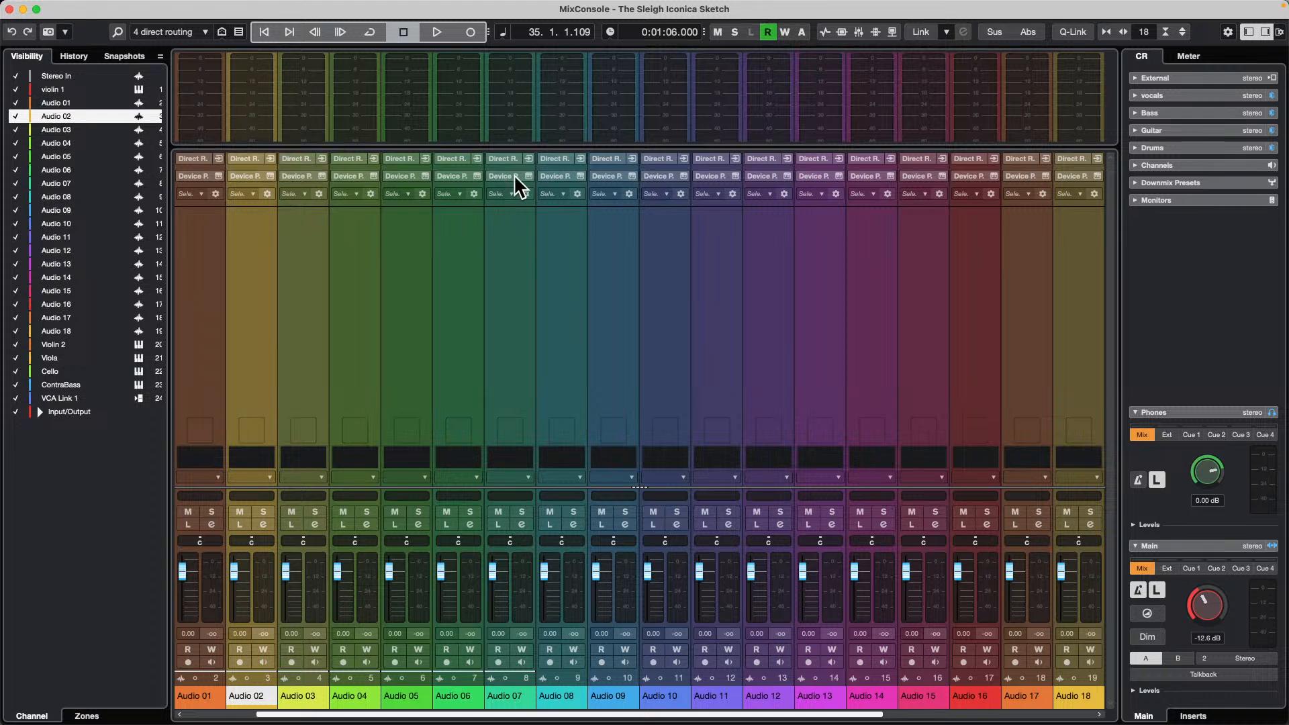
click(196, 33)
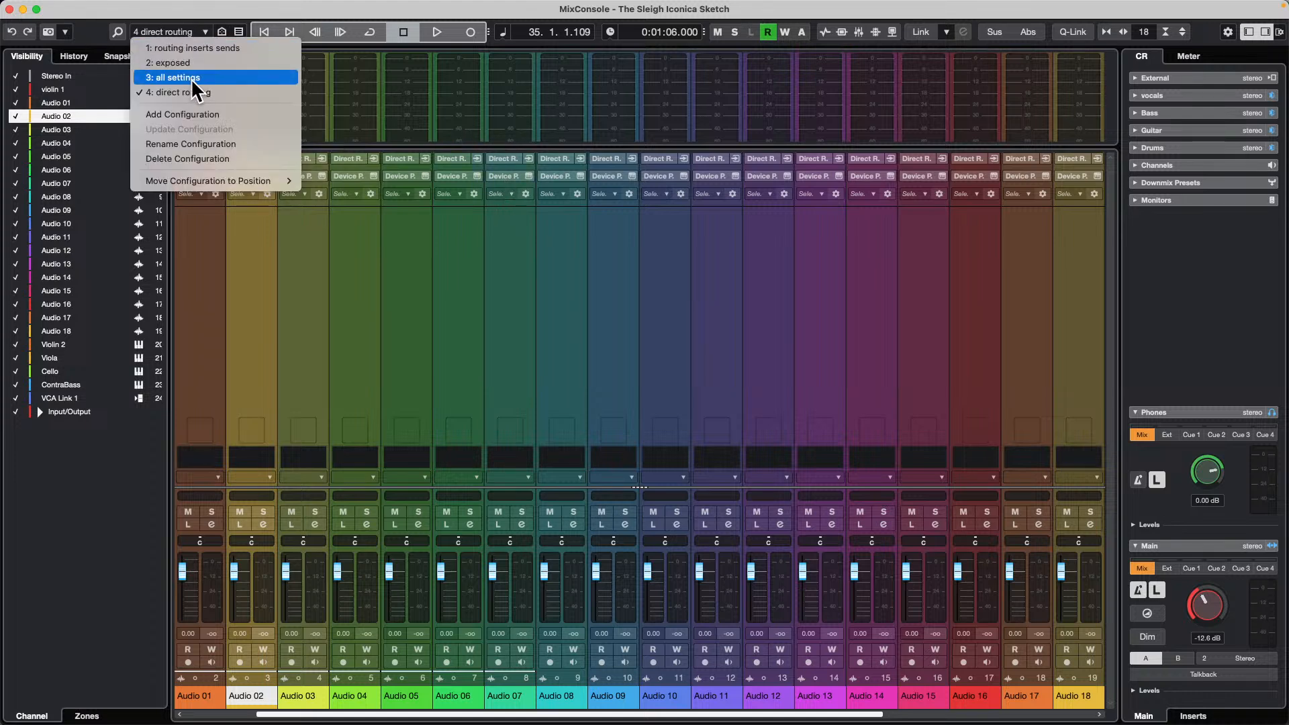
click(191, 78)
scroll(534, 292, down, 1)
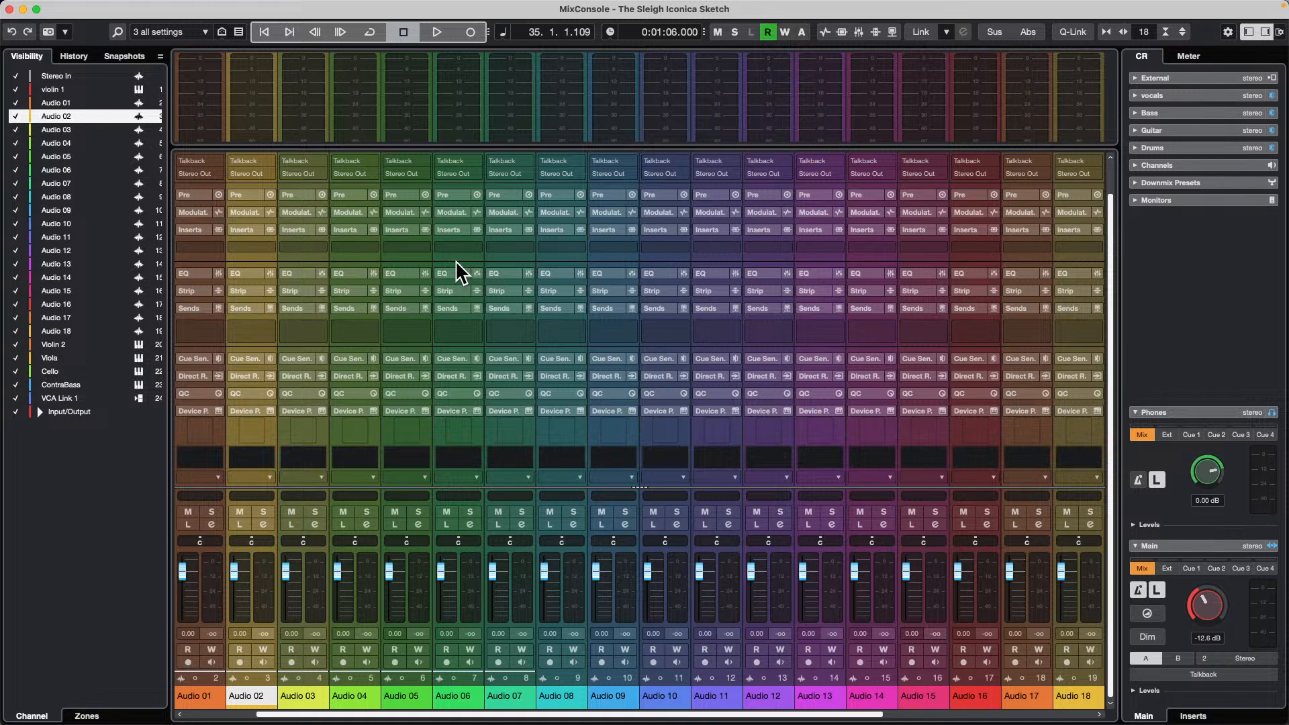
Close the MixConsole window and create a new empty project
click(10, 9)
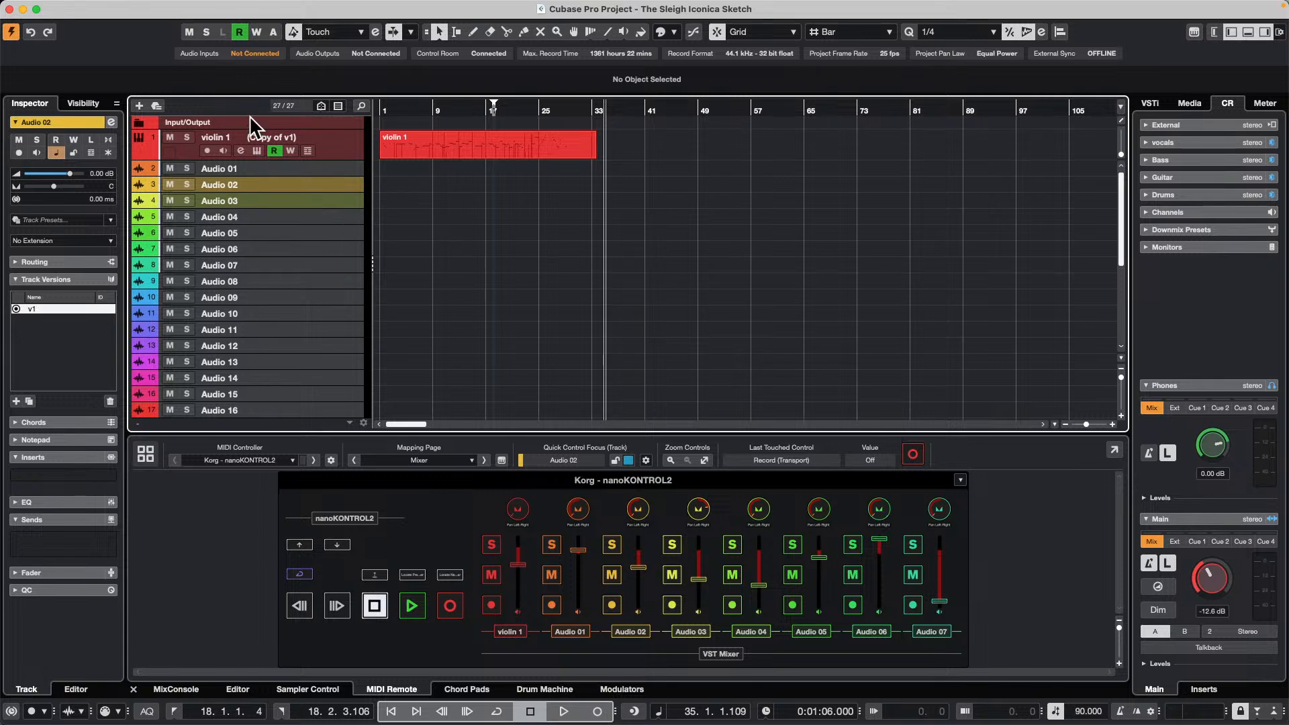
click(89, 7)
click(108, 28)
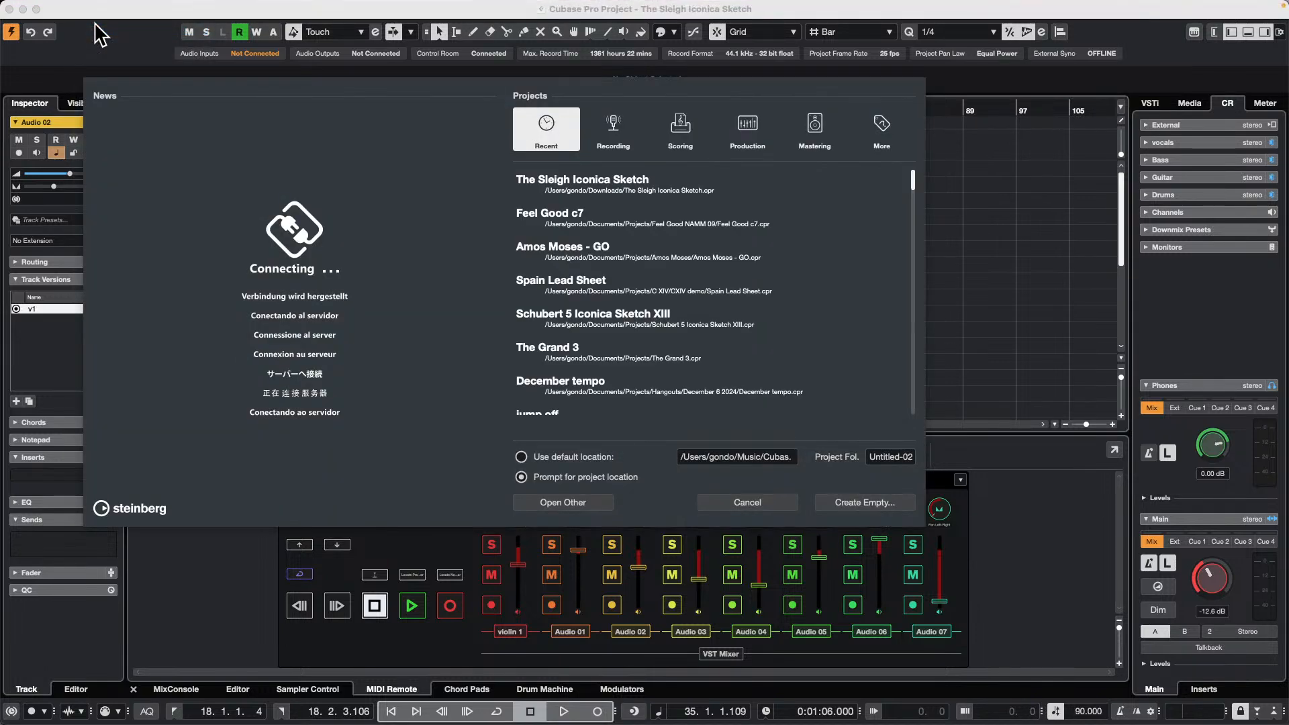
key(Return)
key(Escape)
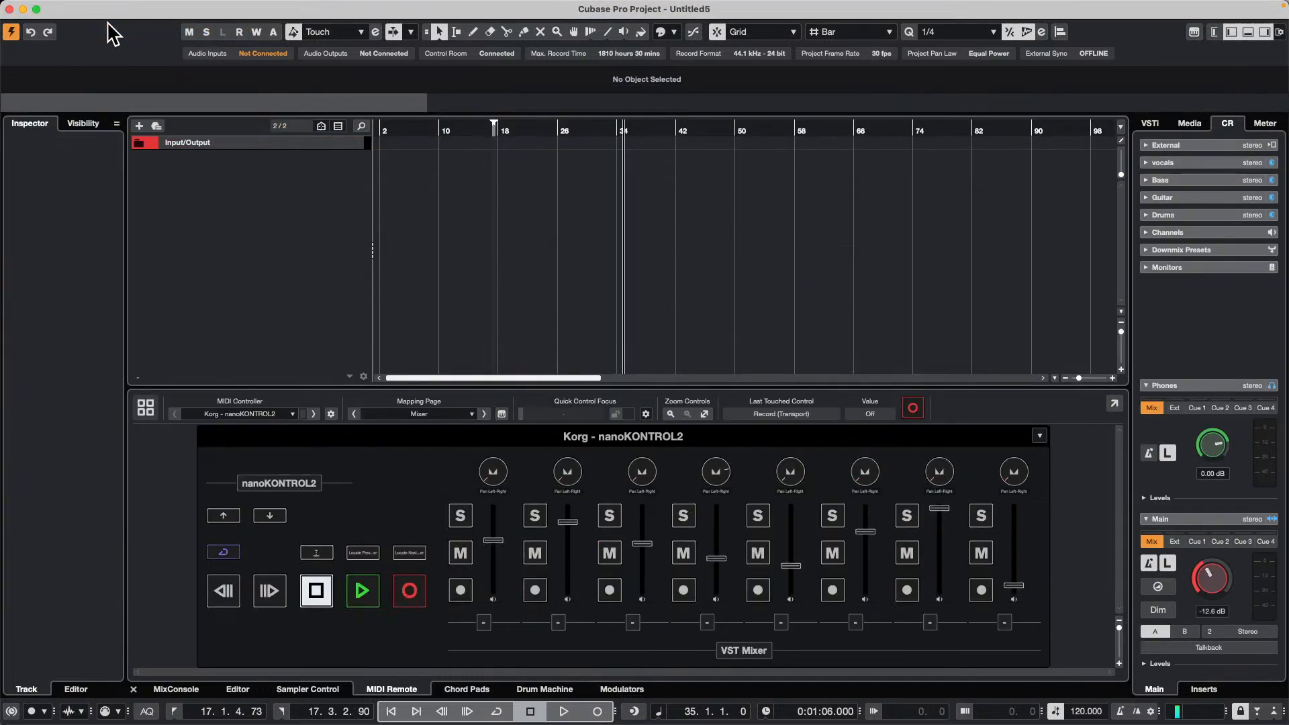
Add a Backbone instrument track with PANORAMA P4 MIDI in as its MIDI input
right_click(324, 212)
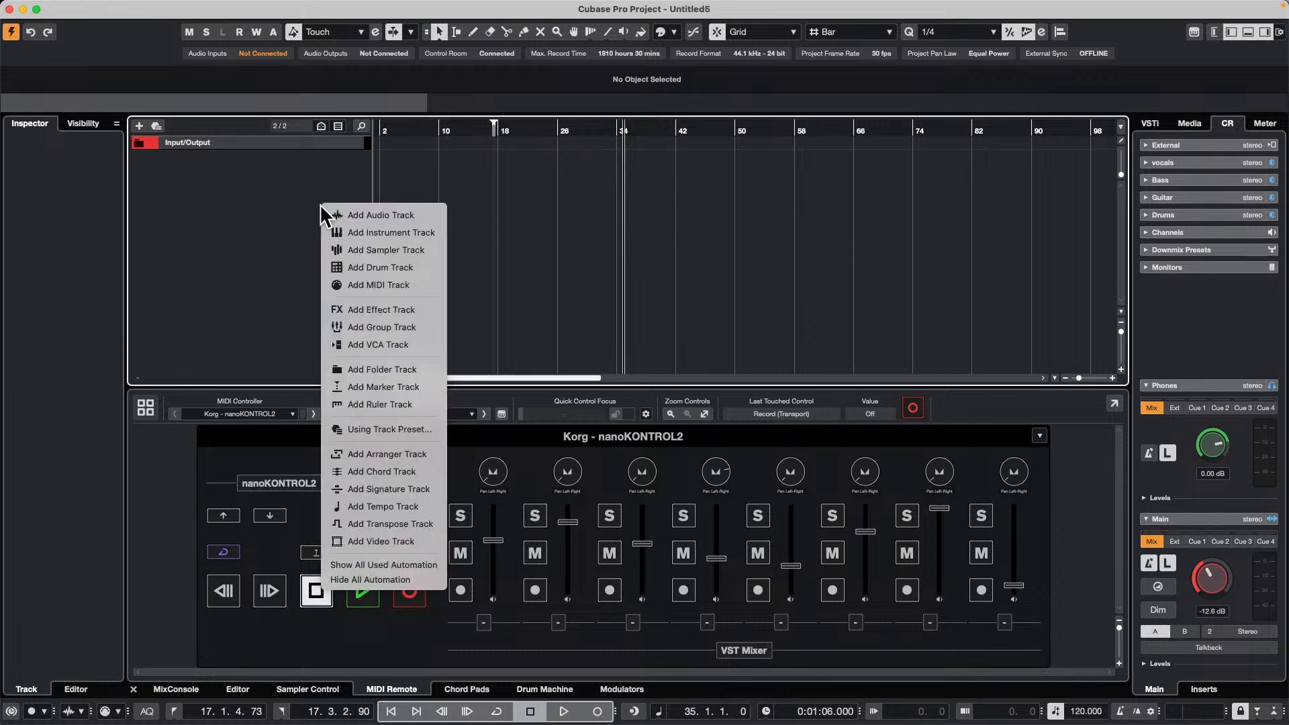
click(400, 228)
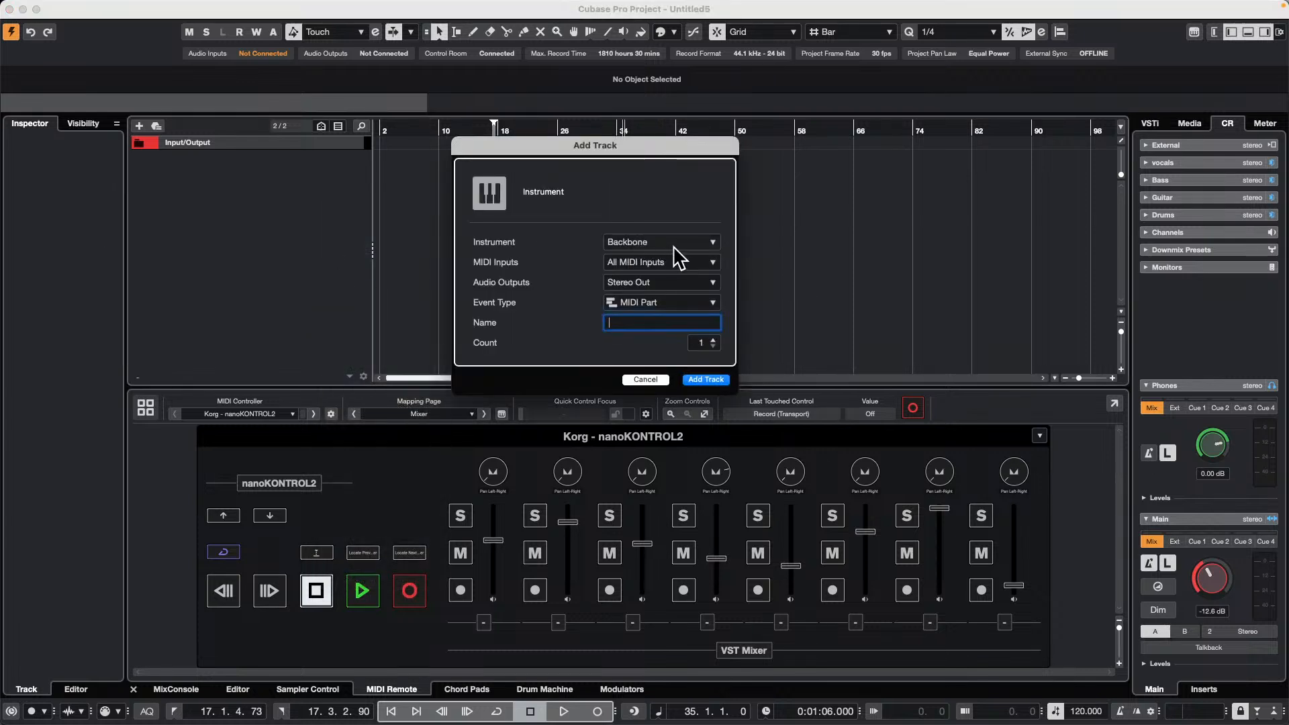
click(681, 263)
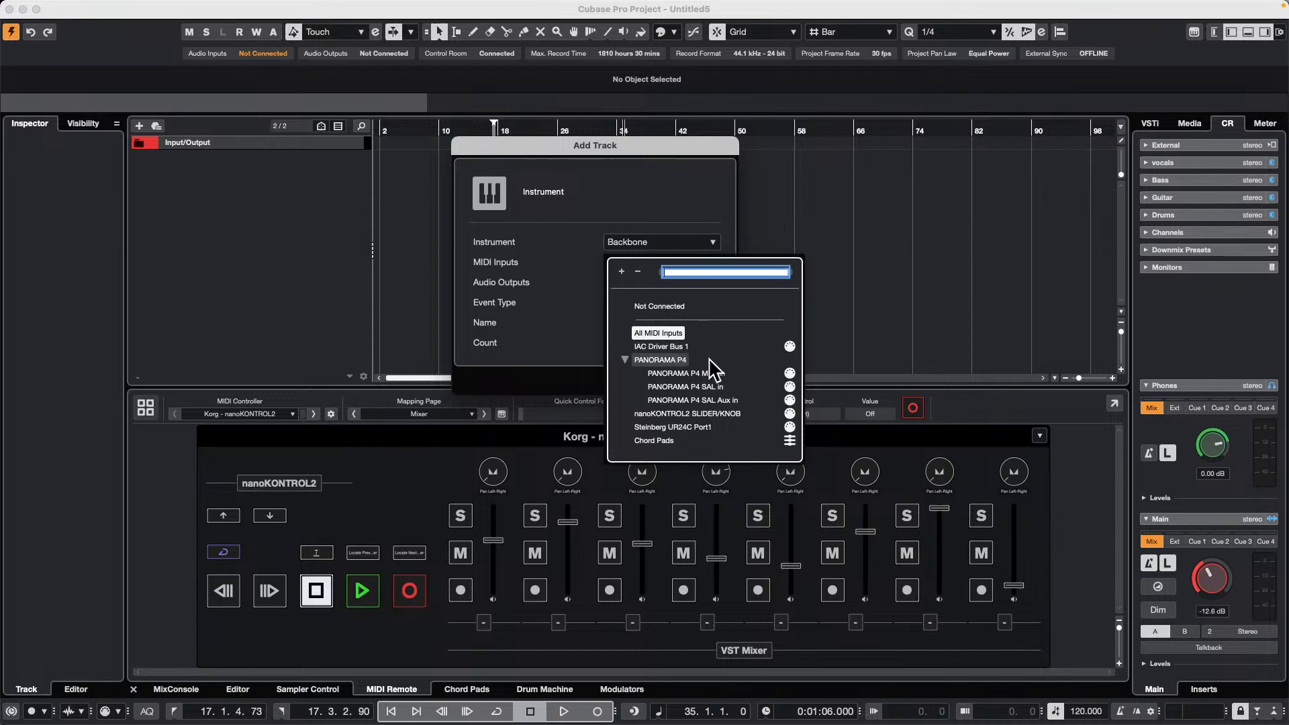
click(698, 374)
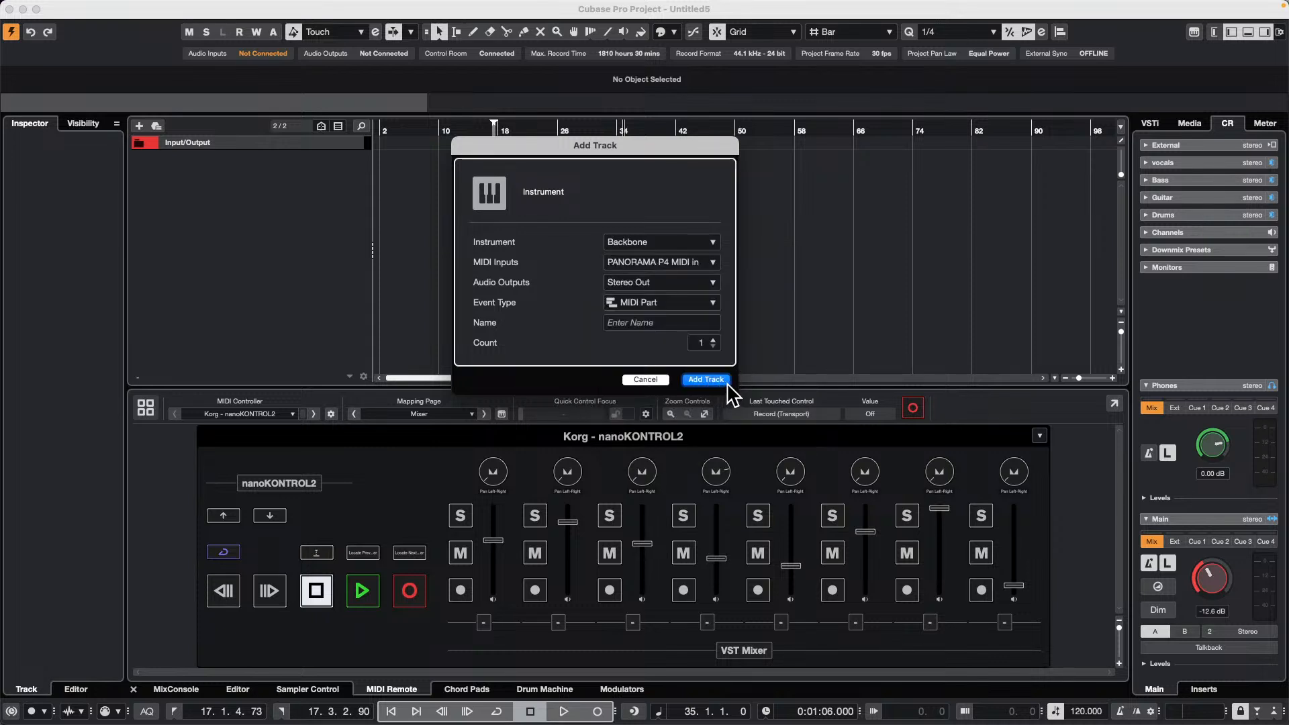
click(709, 380)
Add a second Backbone instrument track with its MIDI input set to All MIDI Inputs
right_click(267, 202)
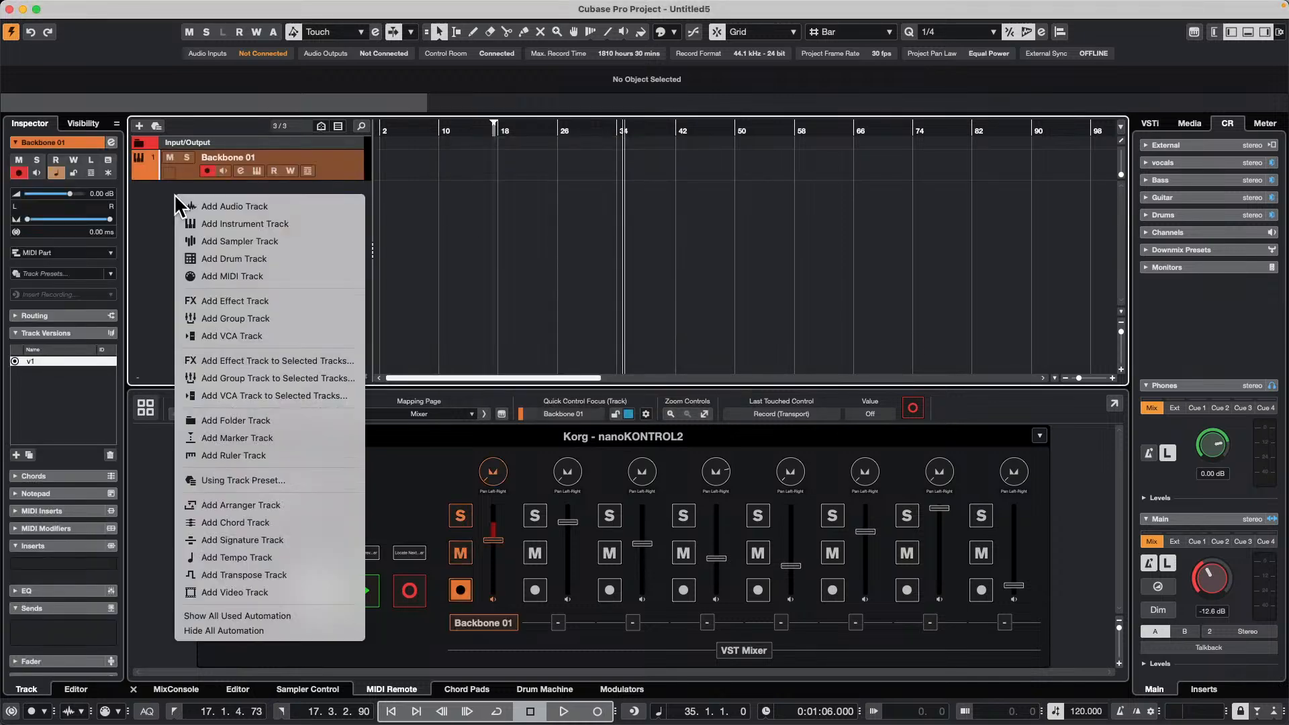
click(326, 227)
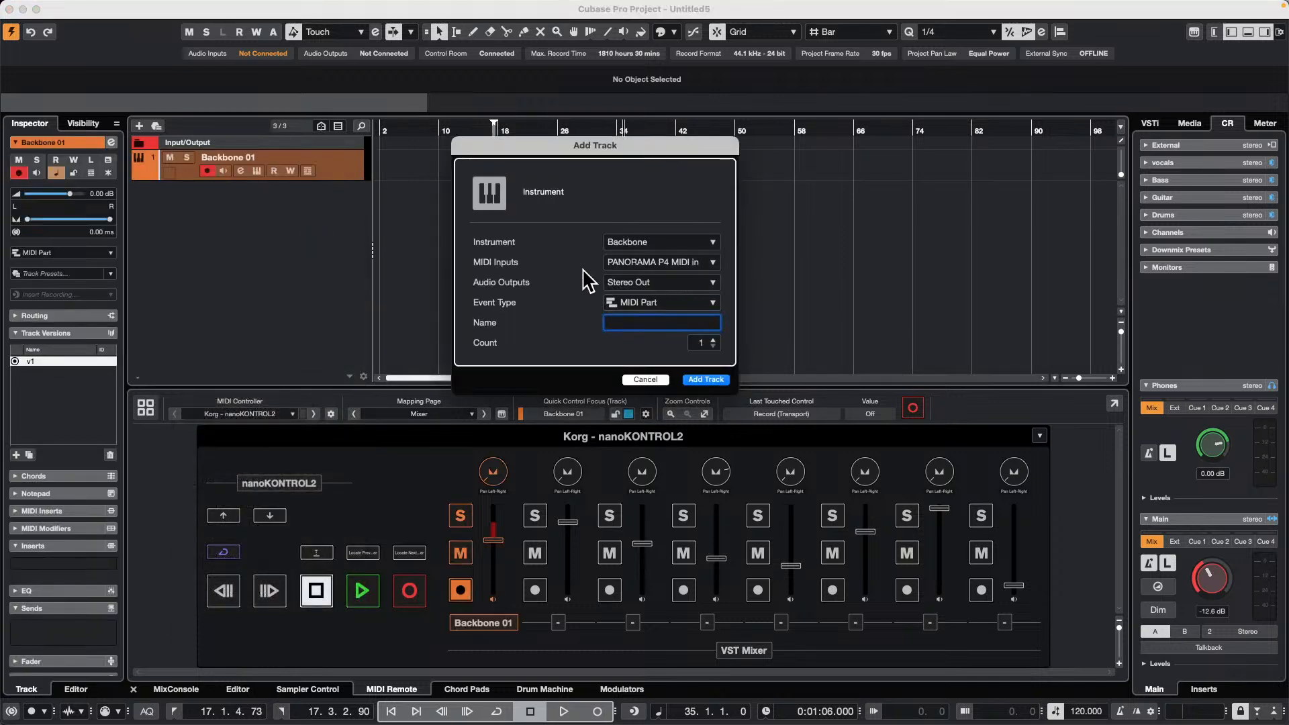
click(661, 261)
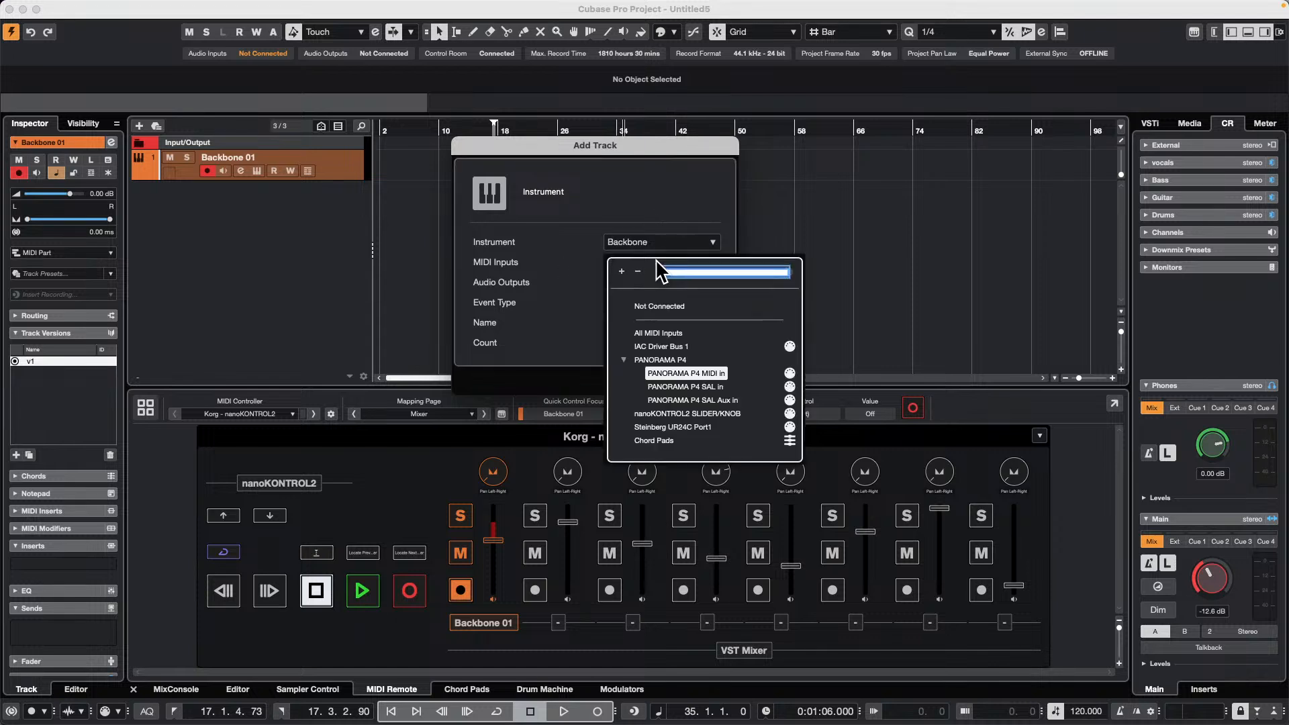
click(658, 333)
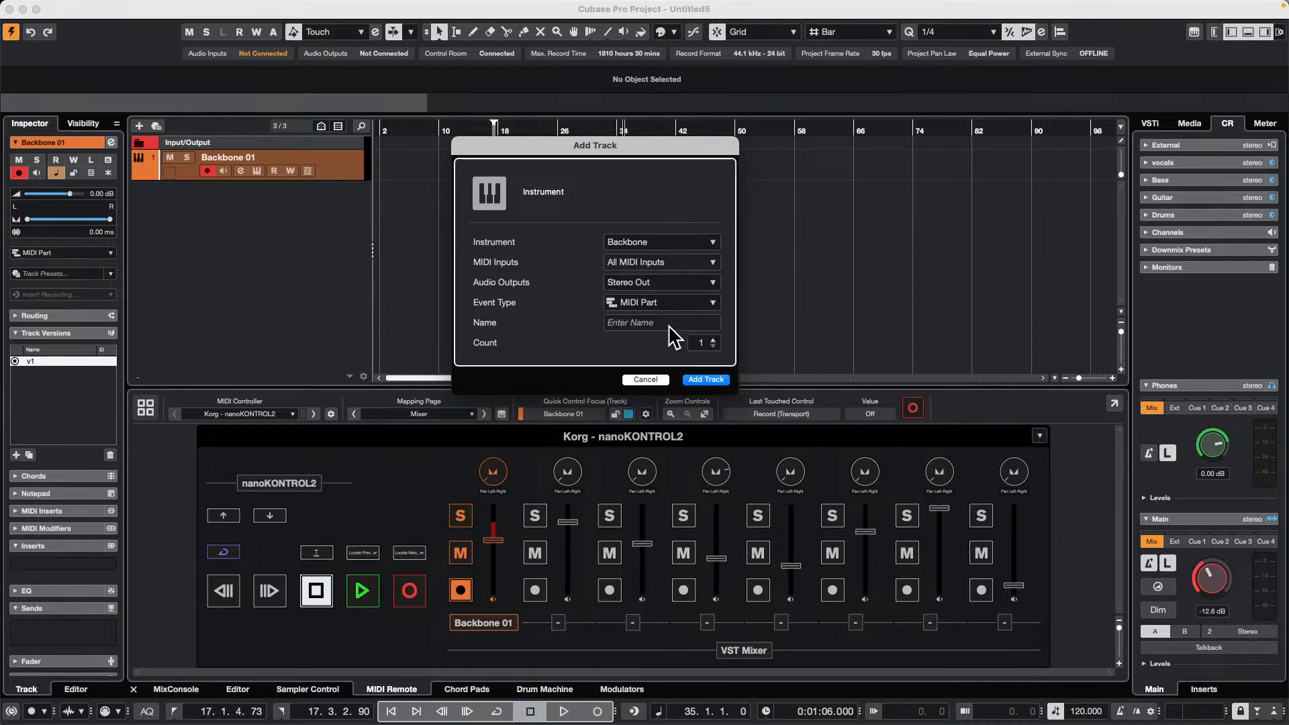
click(713, 377)
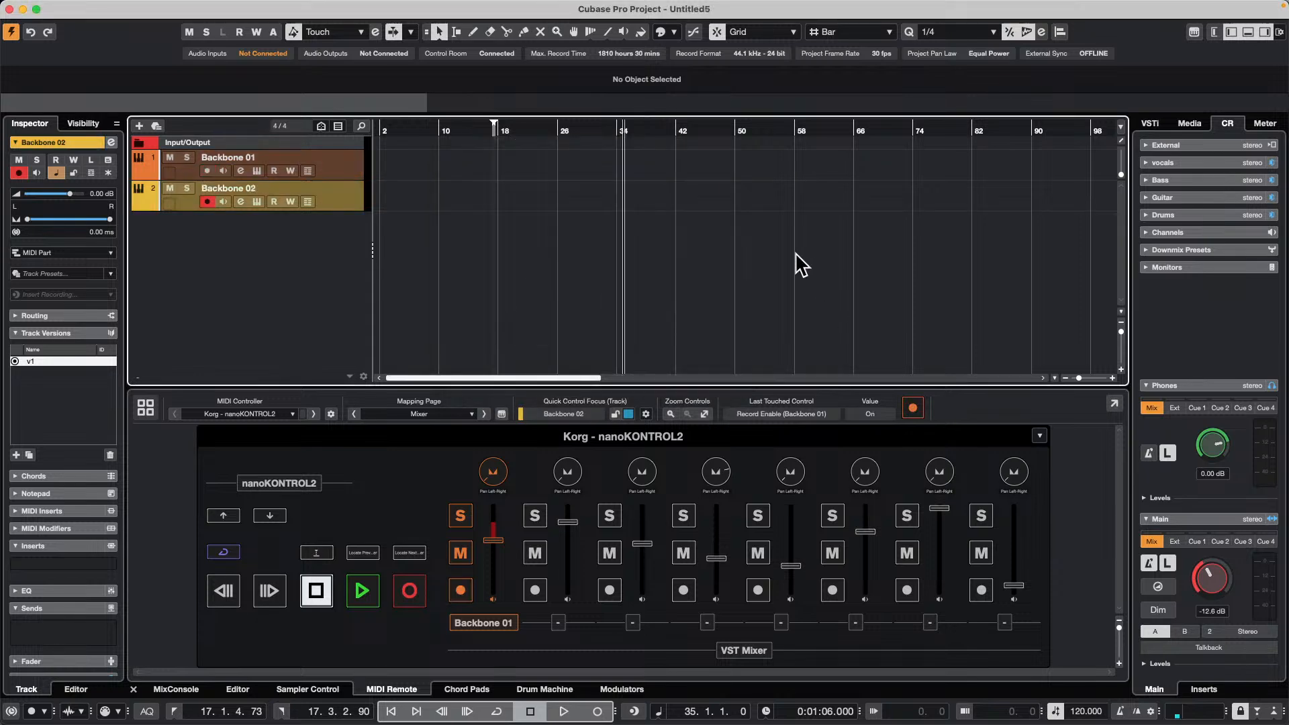
right_click(259, 248)
click(354, 248)
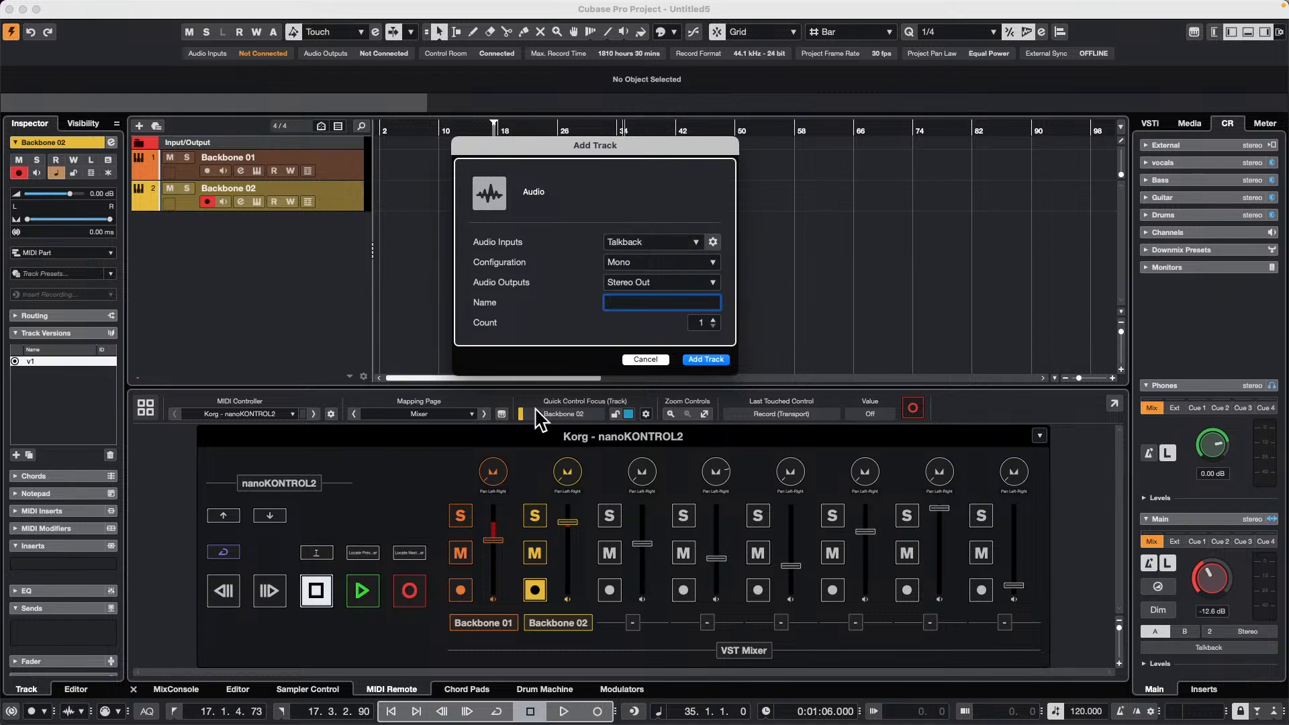
click(646, 360)
Add a third Backbone instrument track with nanoKONTROL2 SLIDER/KNOB as its MIDI input
right_click(211, 246)
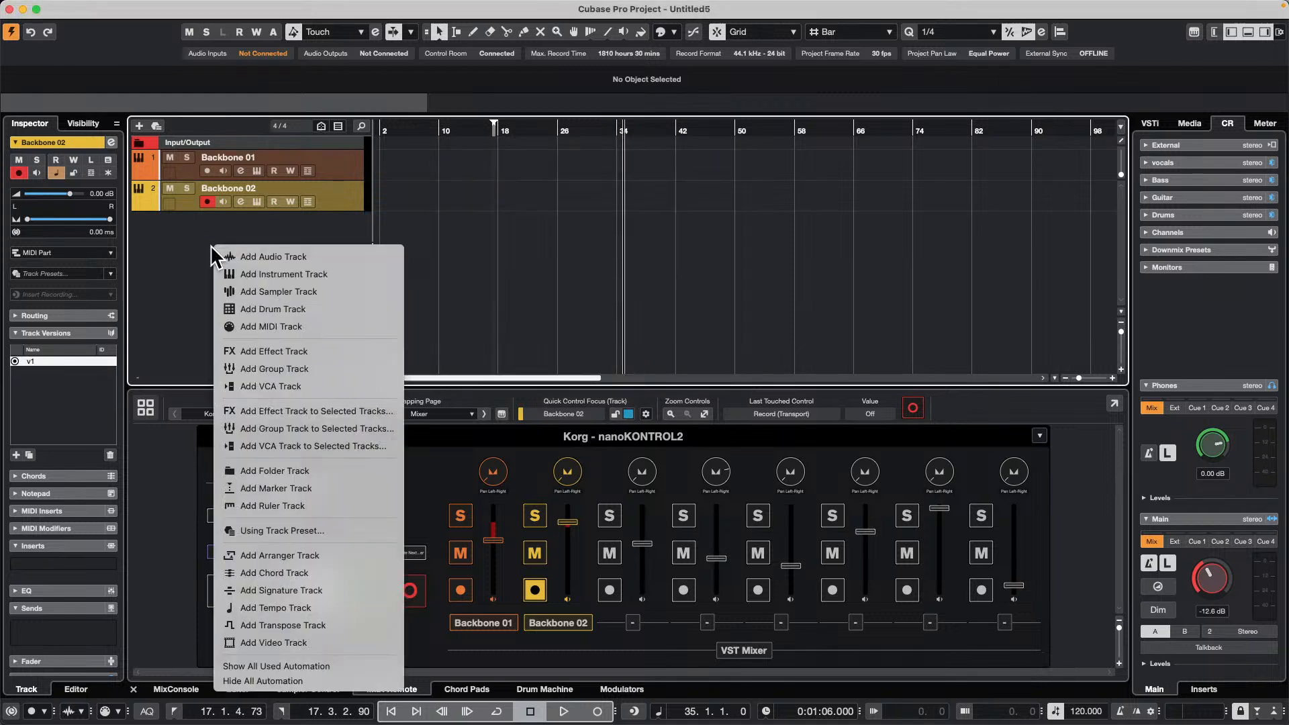
click(312, 274)
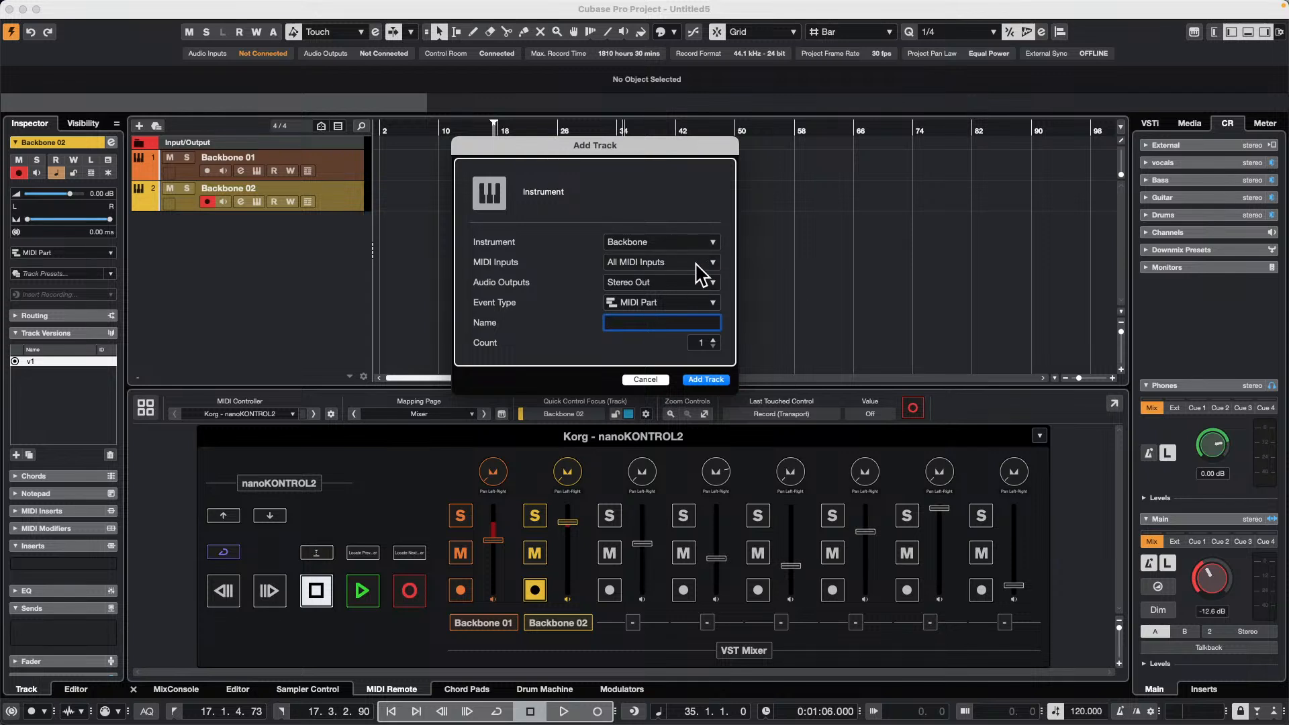
click(657, 265)
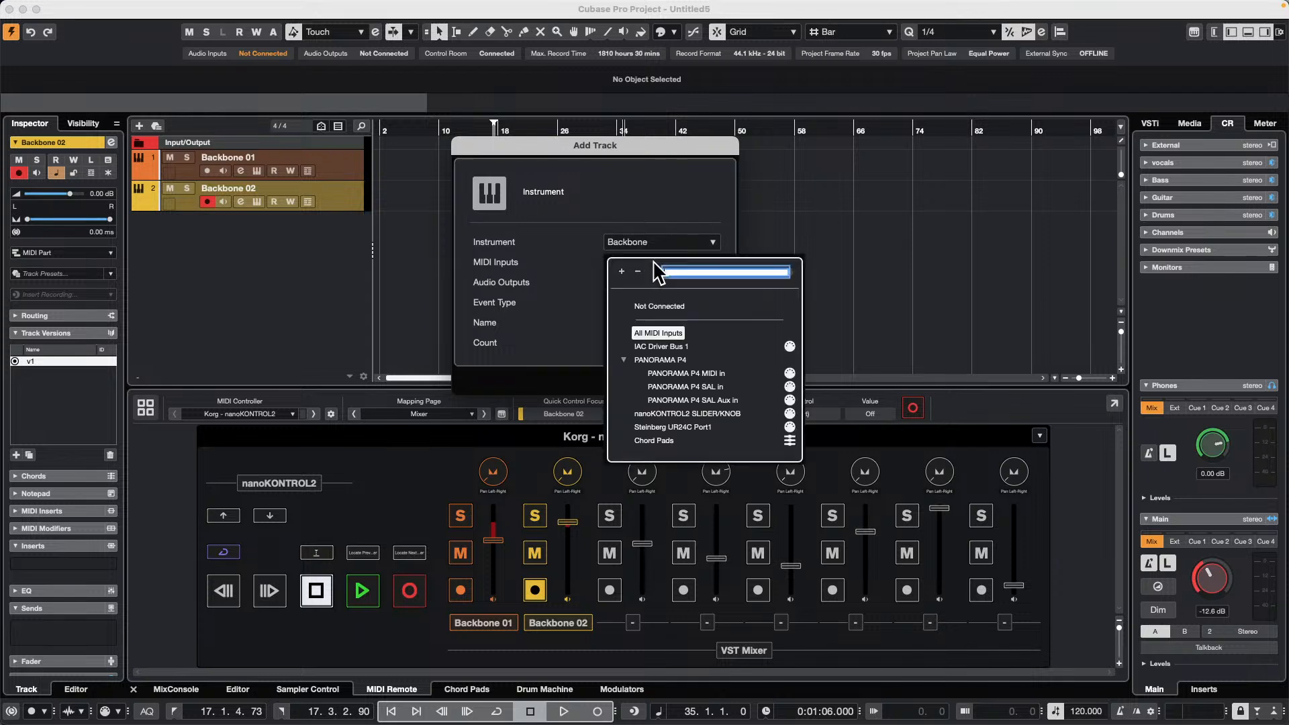
click(678, 413)
click(701, 380)
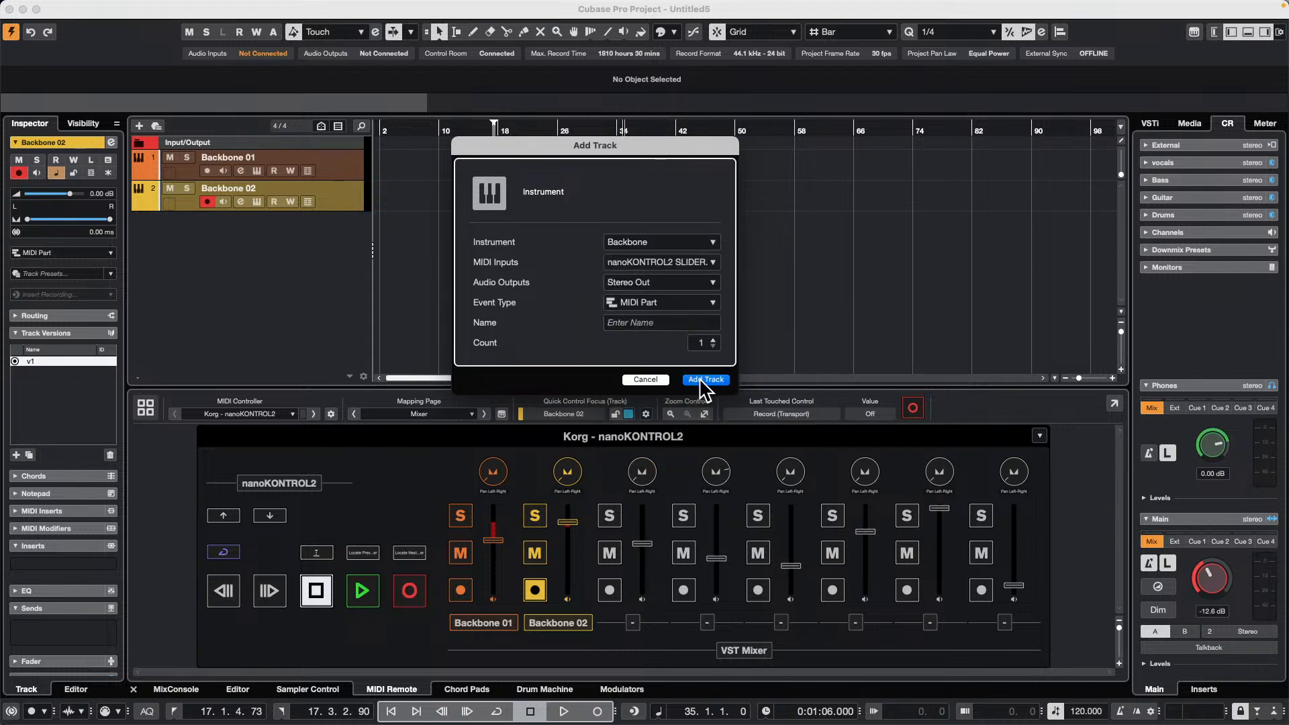
Add a MIDI track that receives All MIDI Inputs and outputs to 03. Backbone - MIDI
right_click(290, 279)
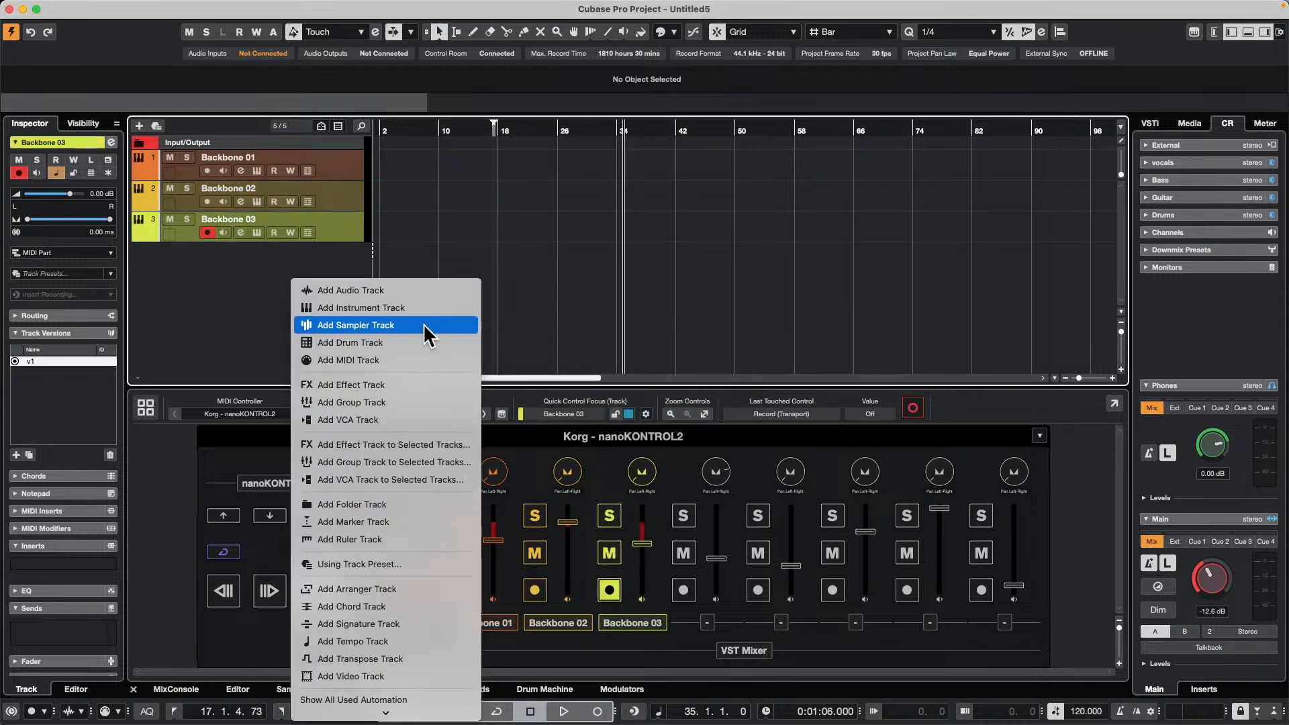
click(416, 360)
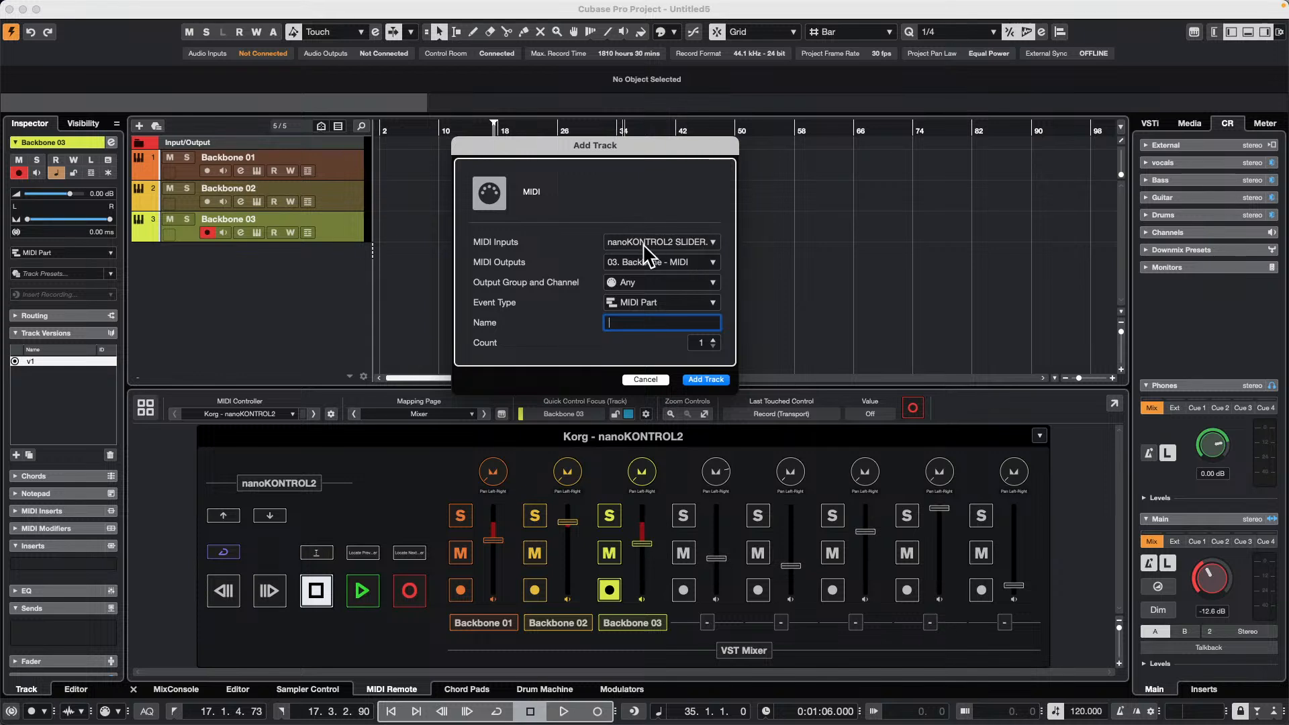
click(676, 243)
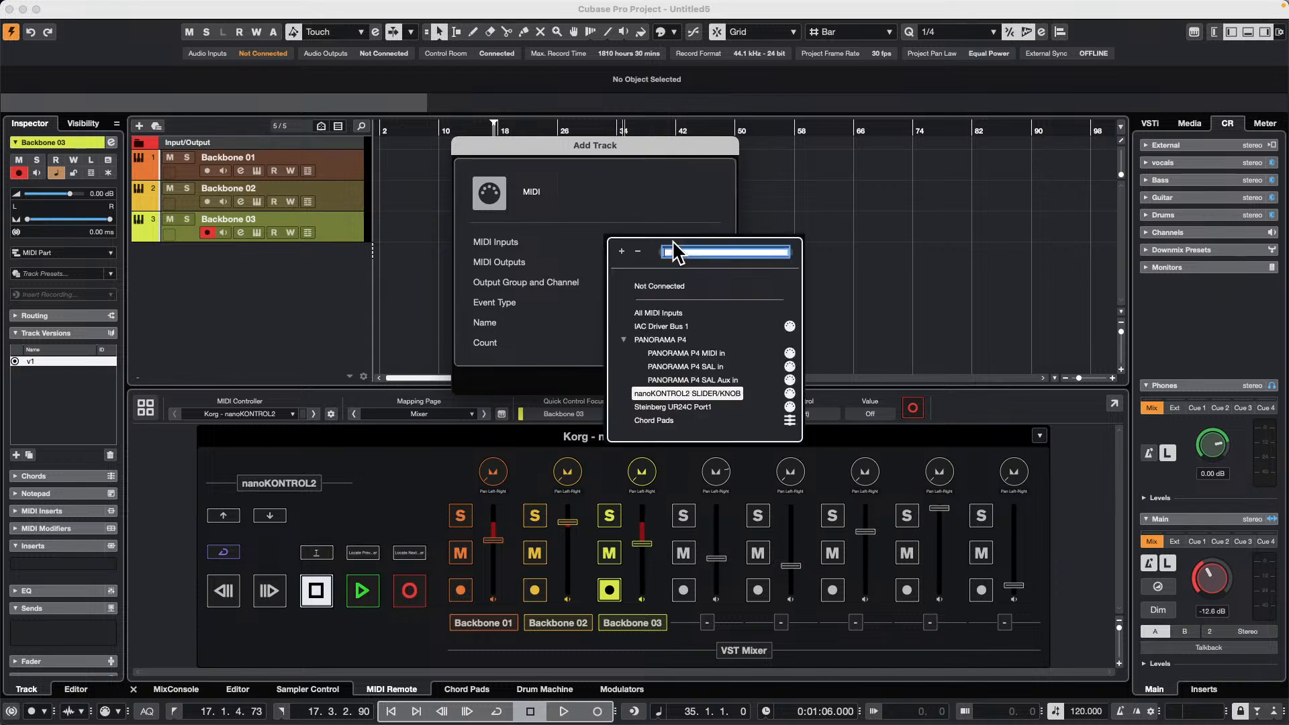
click(666, 314)
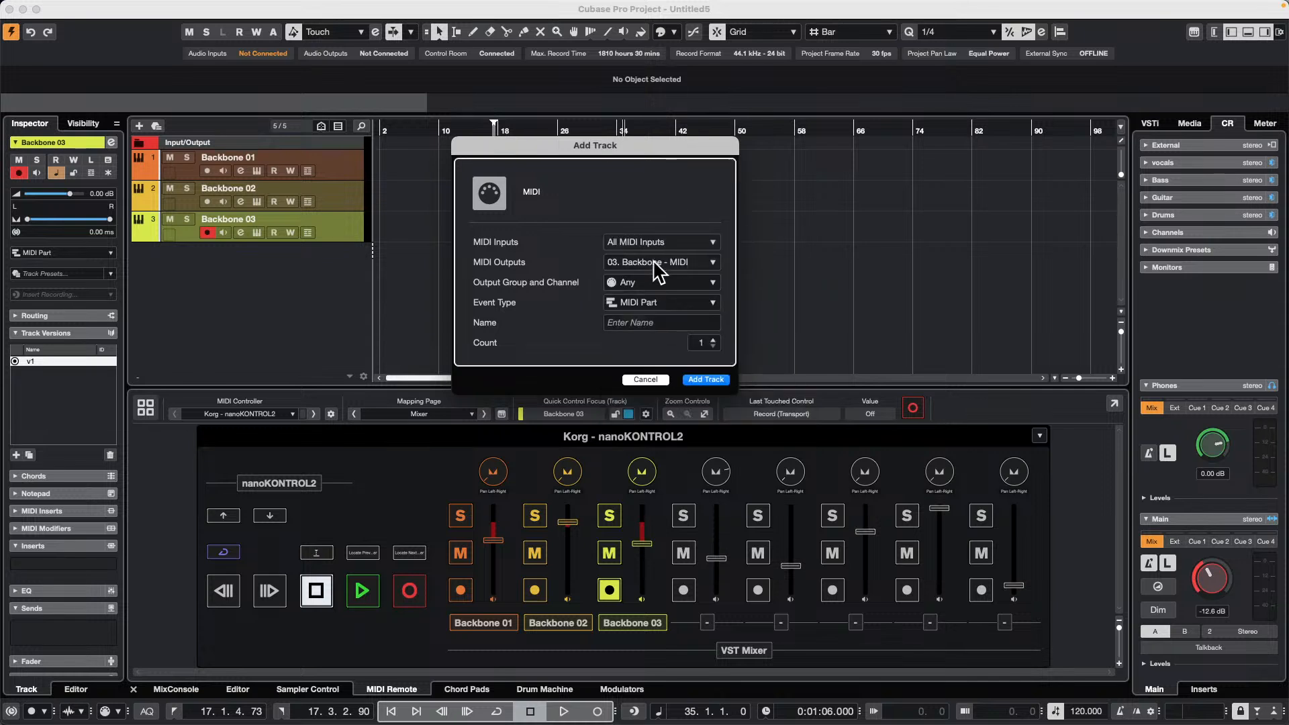
click(704, 378)
Add a fourth Backbone instrument track below the MIDI track, keeping All MIDI Inputs as its input
right_click(253, 304)
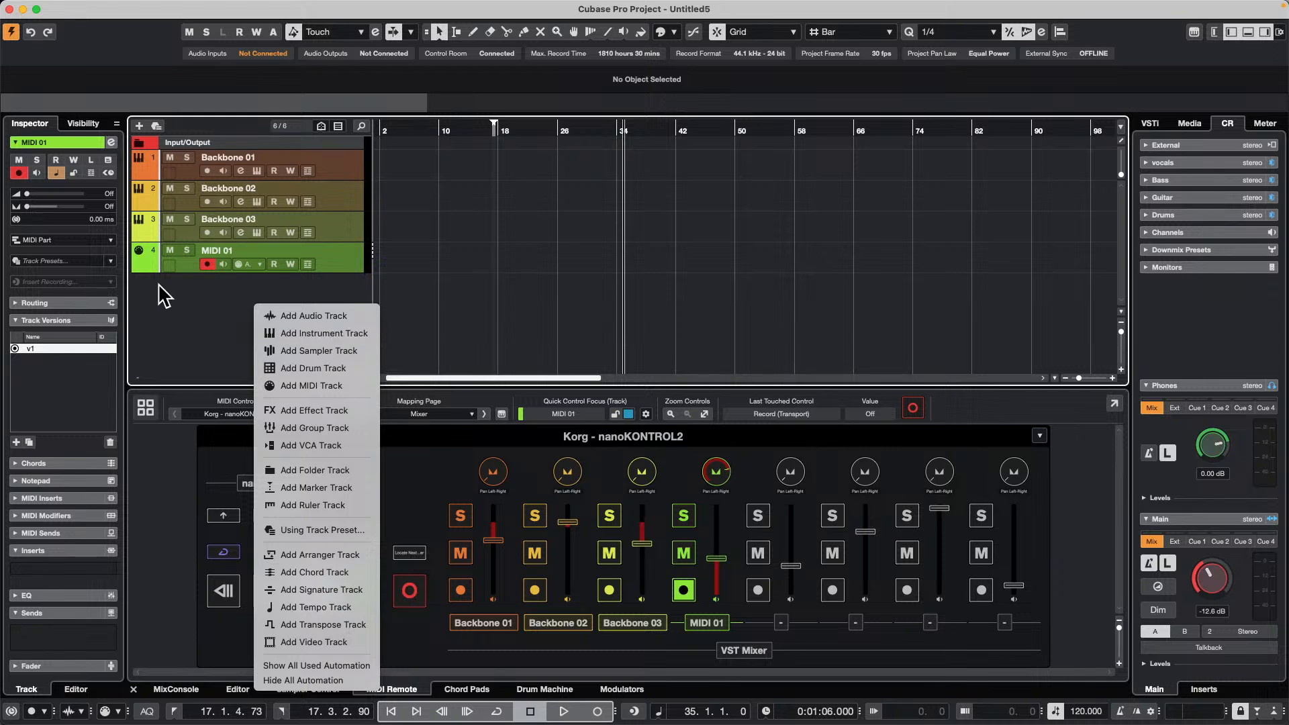
click(194, 298)
right_click(243, 291)
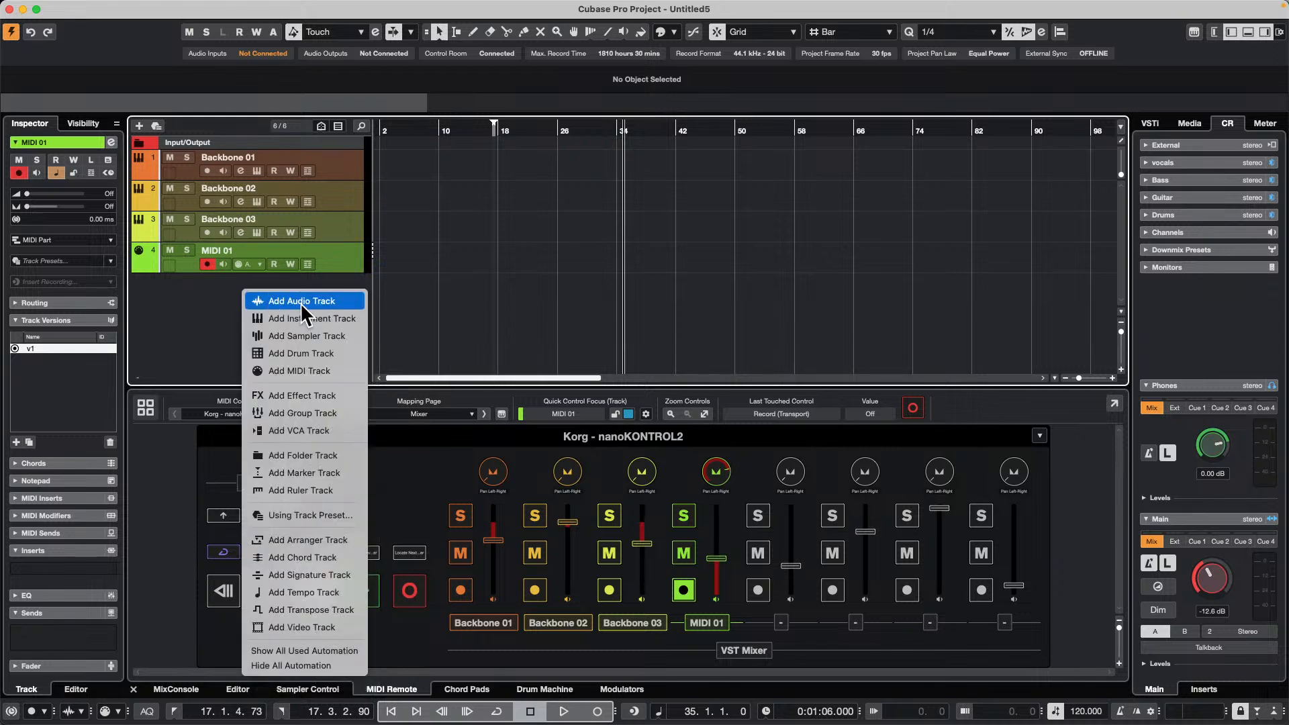
click(320, 320)
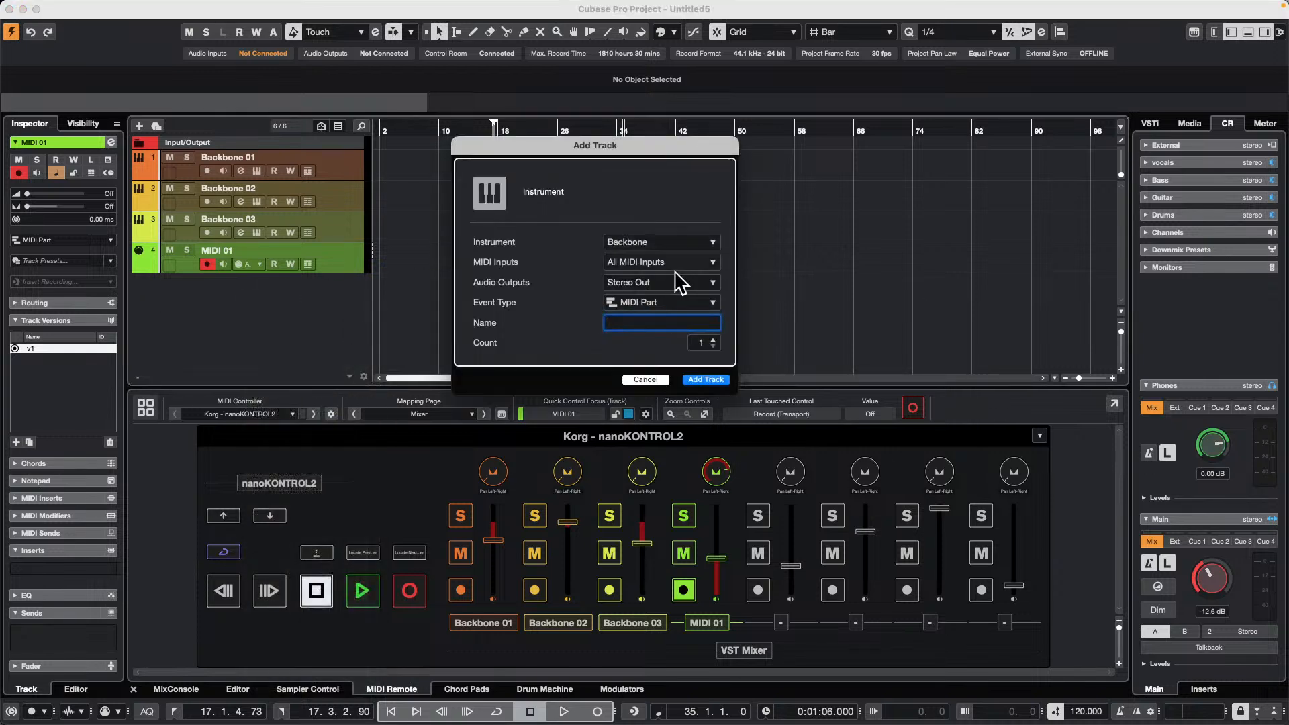
click(714, 380)
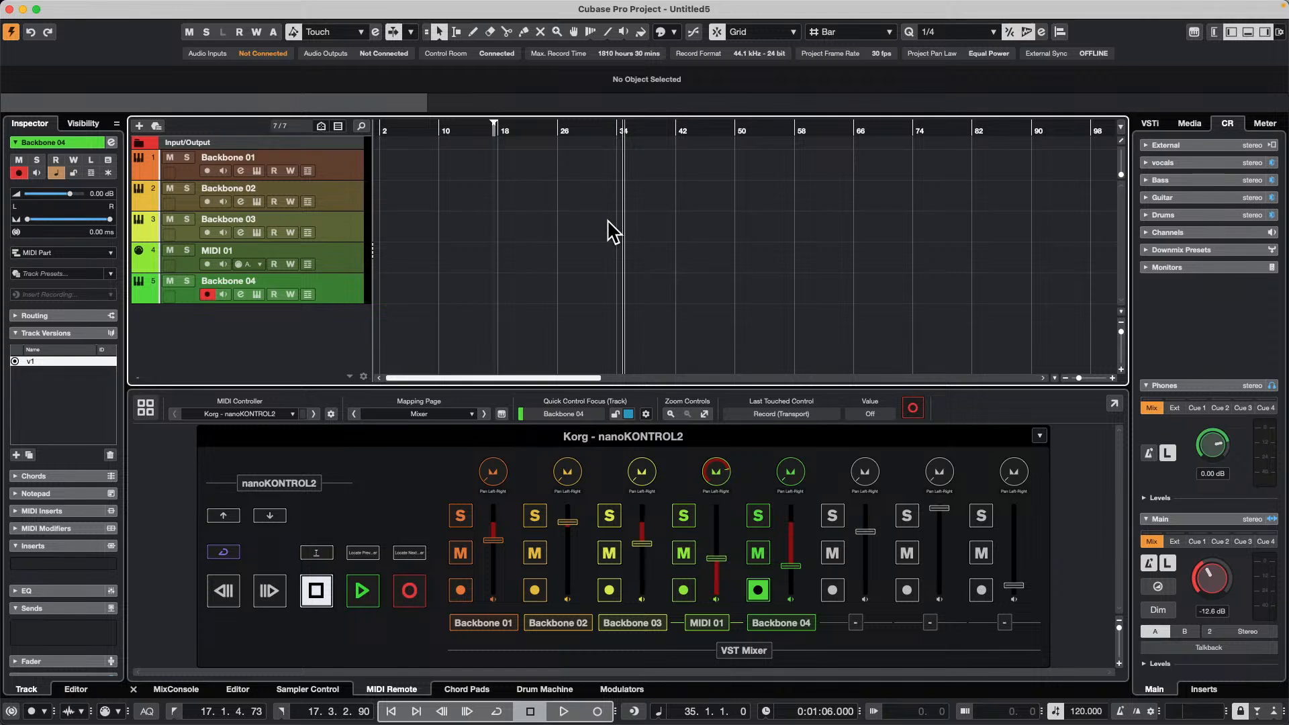
Open the recent project Feel Good c7.cpr
click(89, 7)
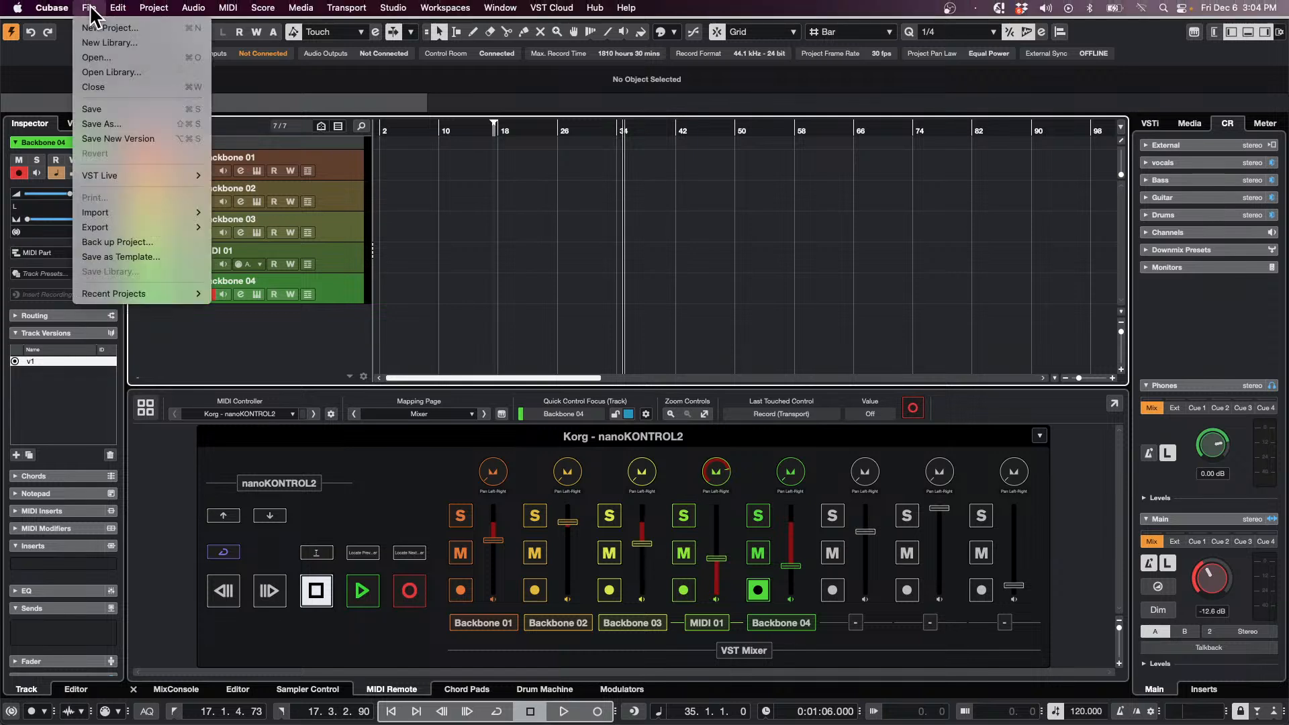
mouse_move(154, 294)
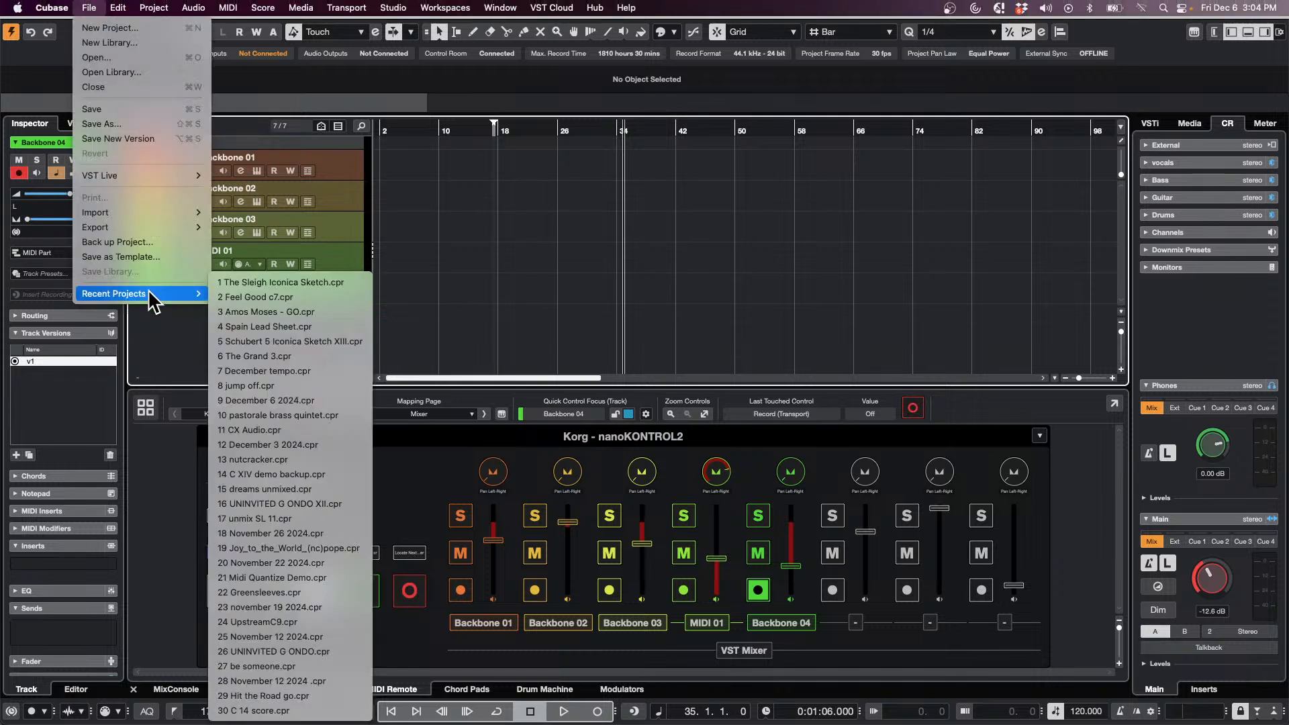
click(303, 300)
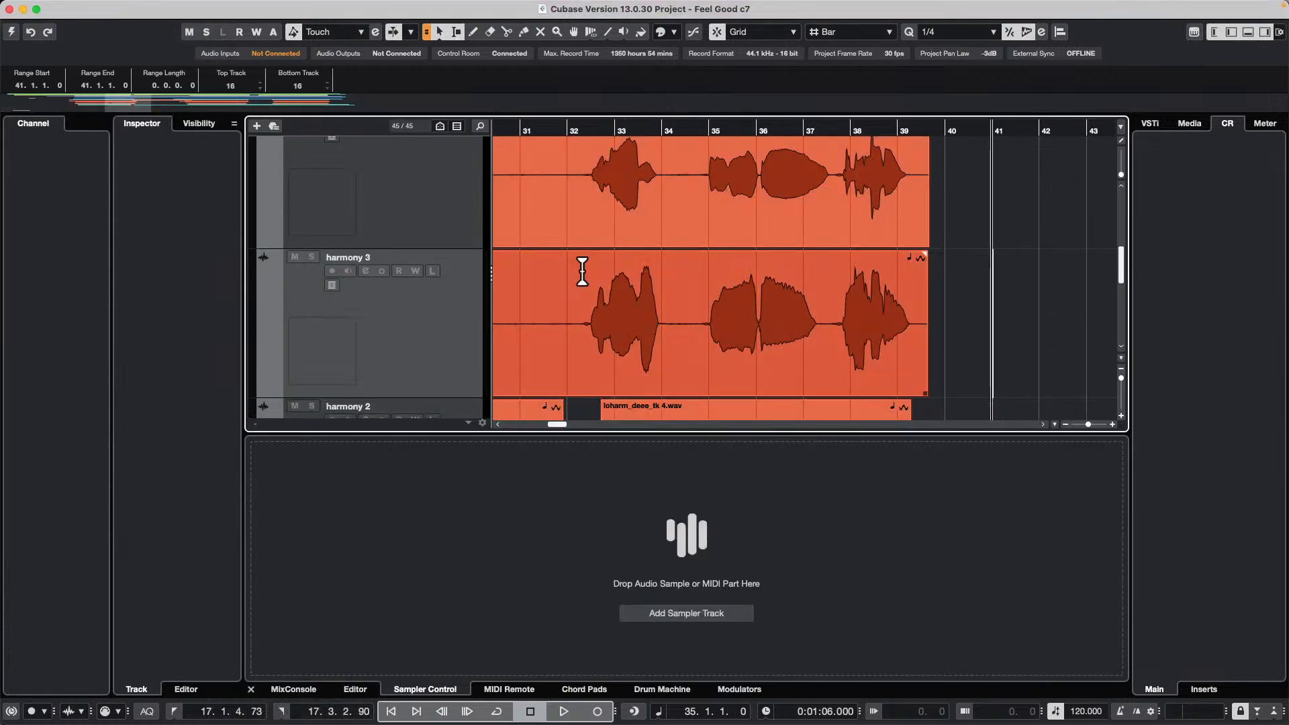
Revert the Feel Good c7 project to its previously saved version, accepting the plug-in warning and leaving the missing Retrologue MIDI port unmapped
click(88, 7)
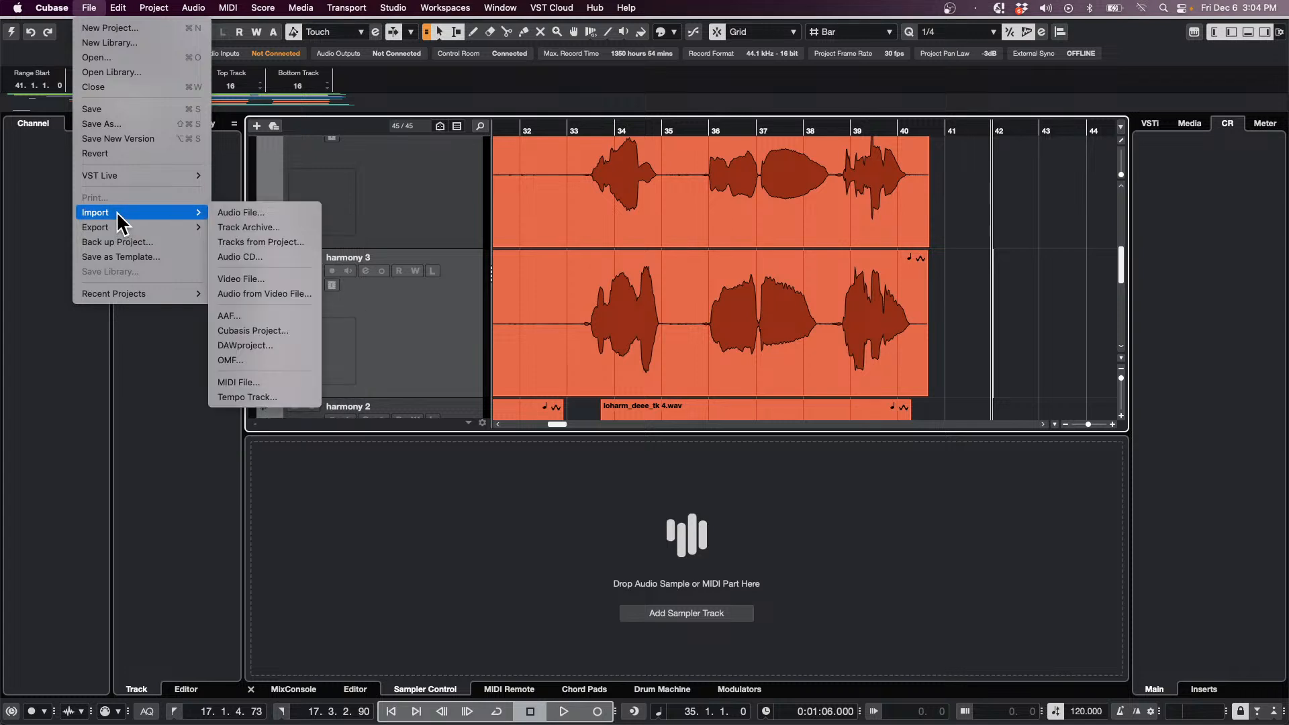
click(118, 154)
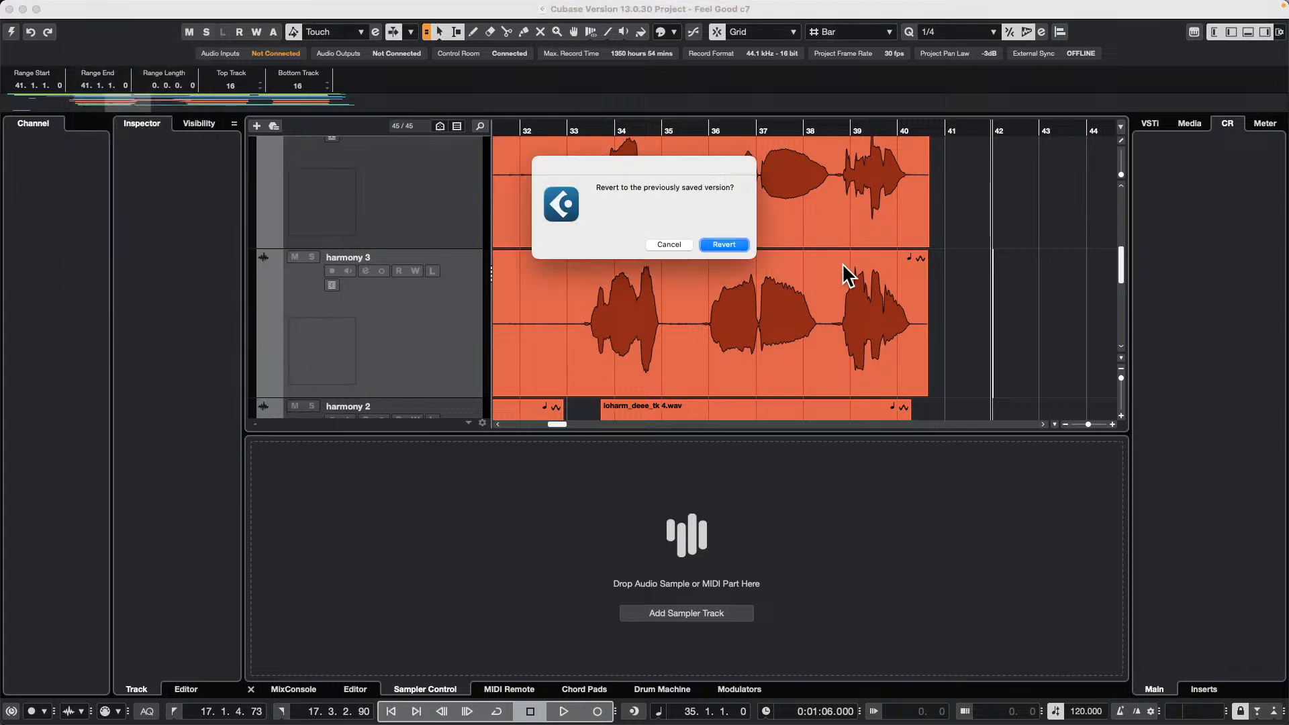
click(721, 245)
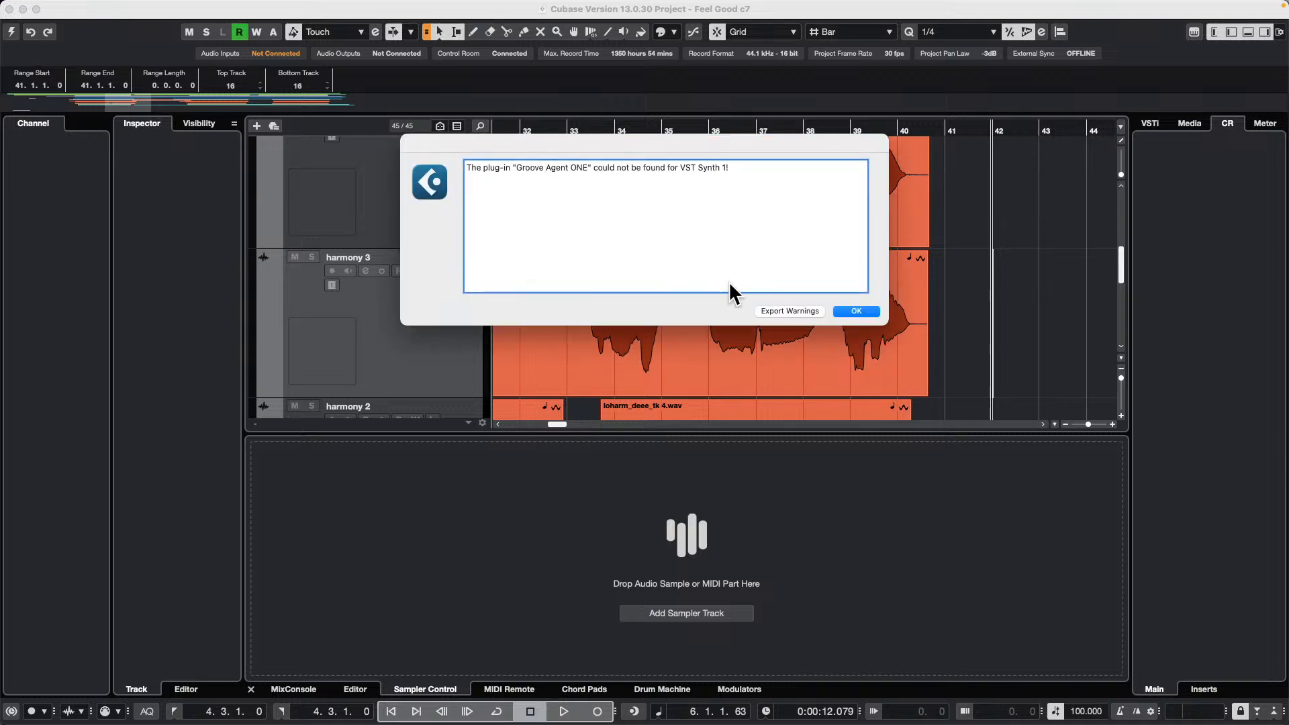
click(853, 311)
click(822, 369)
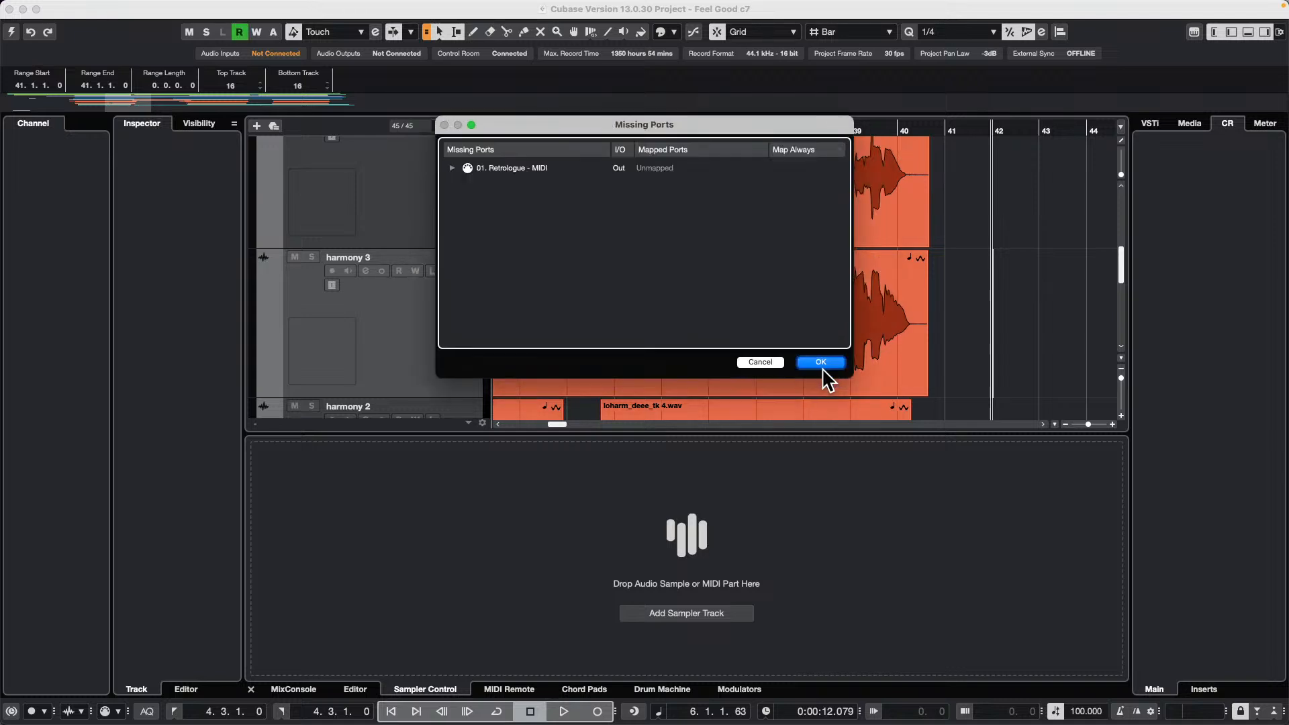
click(820, 361)
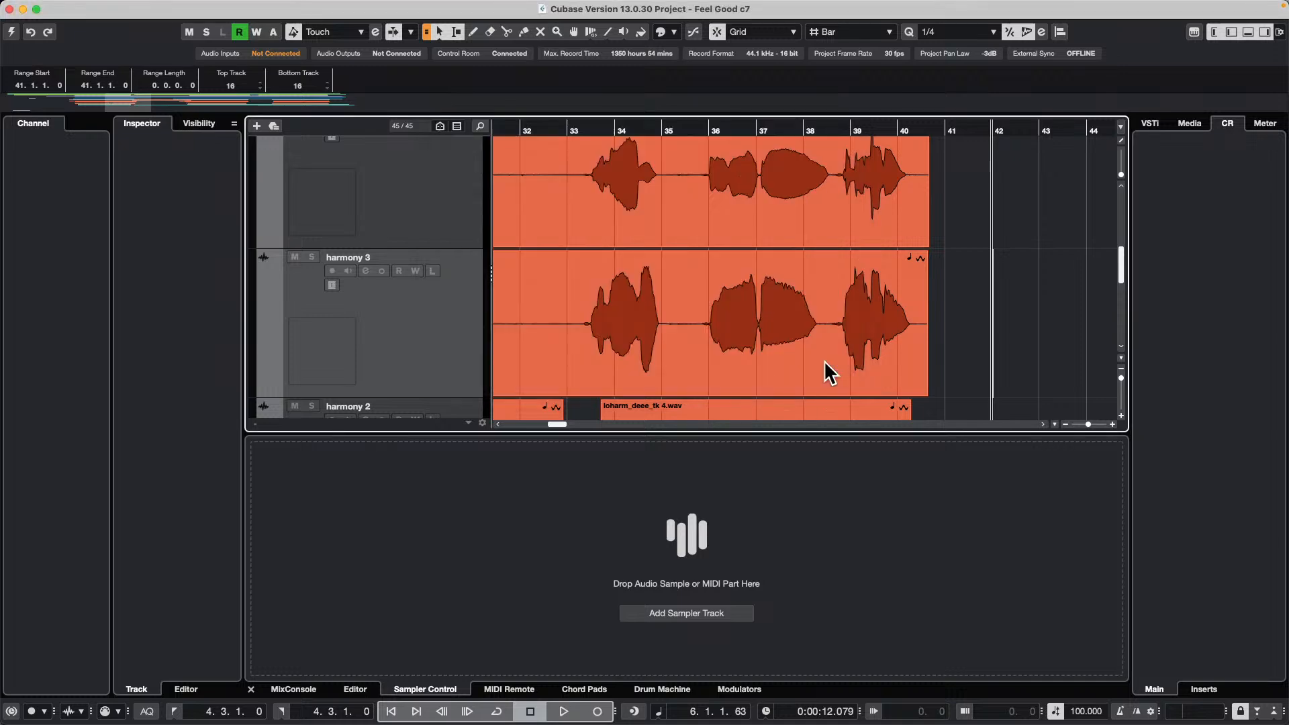
Display the MixConsole in the lower zone of the Feel Good c7 project
scroll(735, 255, down, 2)
scroll(732, 248, down, 2)
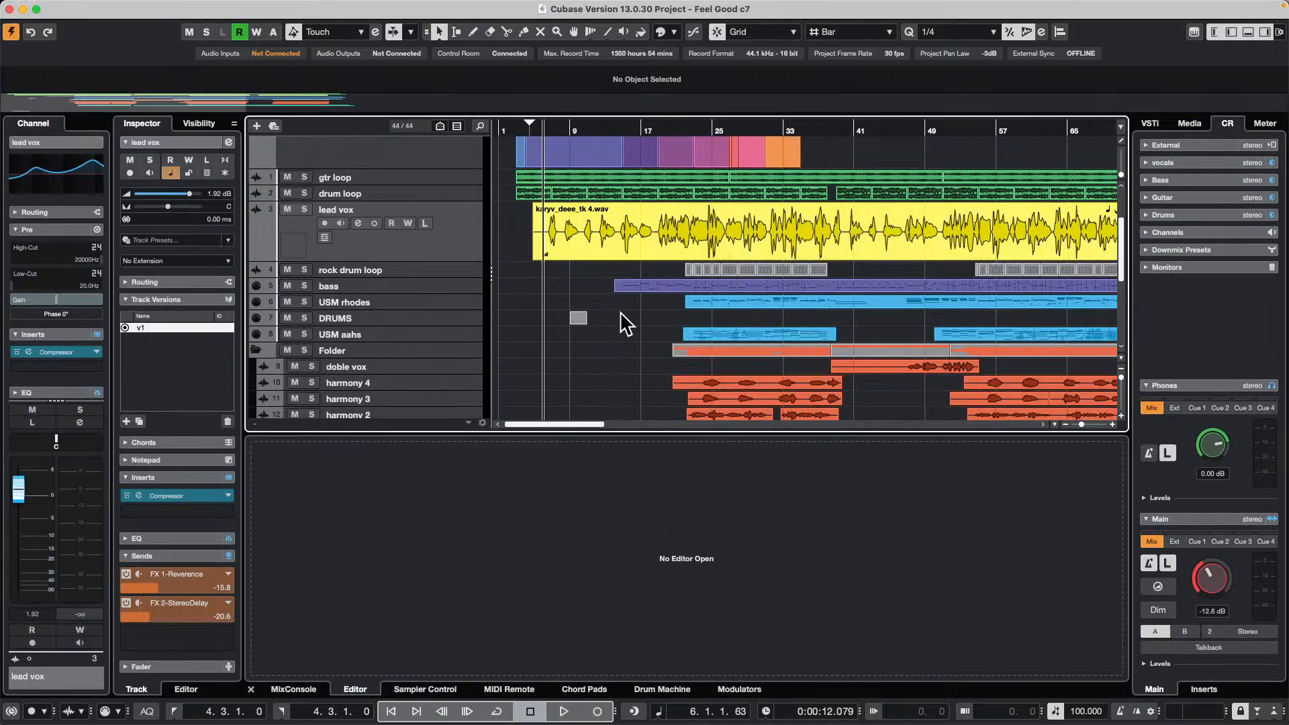
click(288, 692)
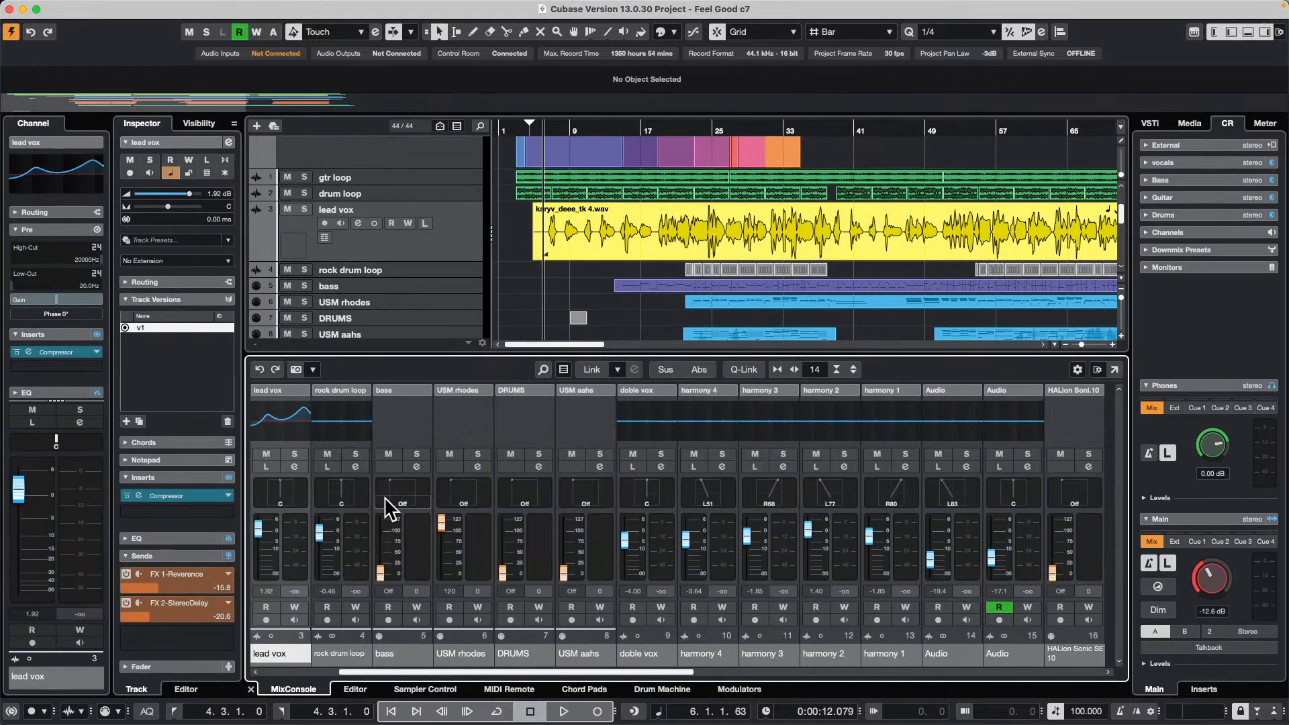
Reorder the lead vox channel in the MixConsole, placing it after DRUMS and finally ahead of gtr loop
drag(376, 672, 259, 665)
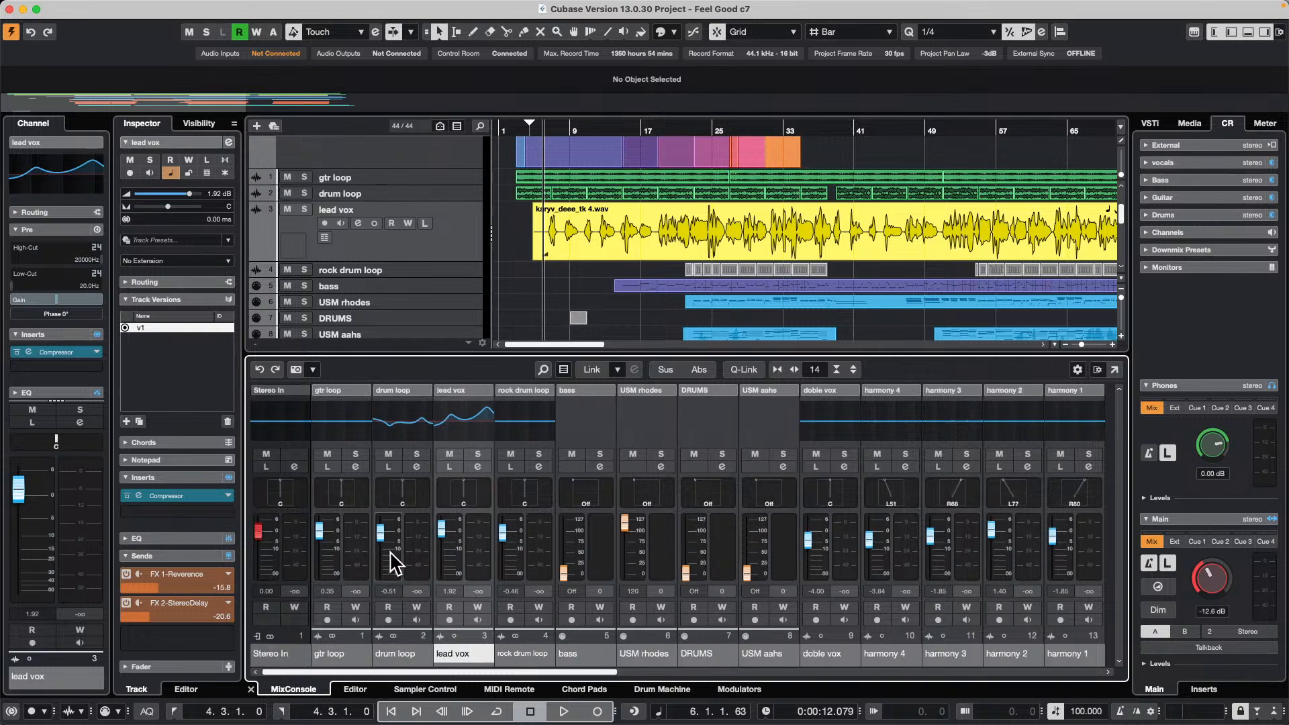
drag(482, 555, 731, 566)
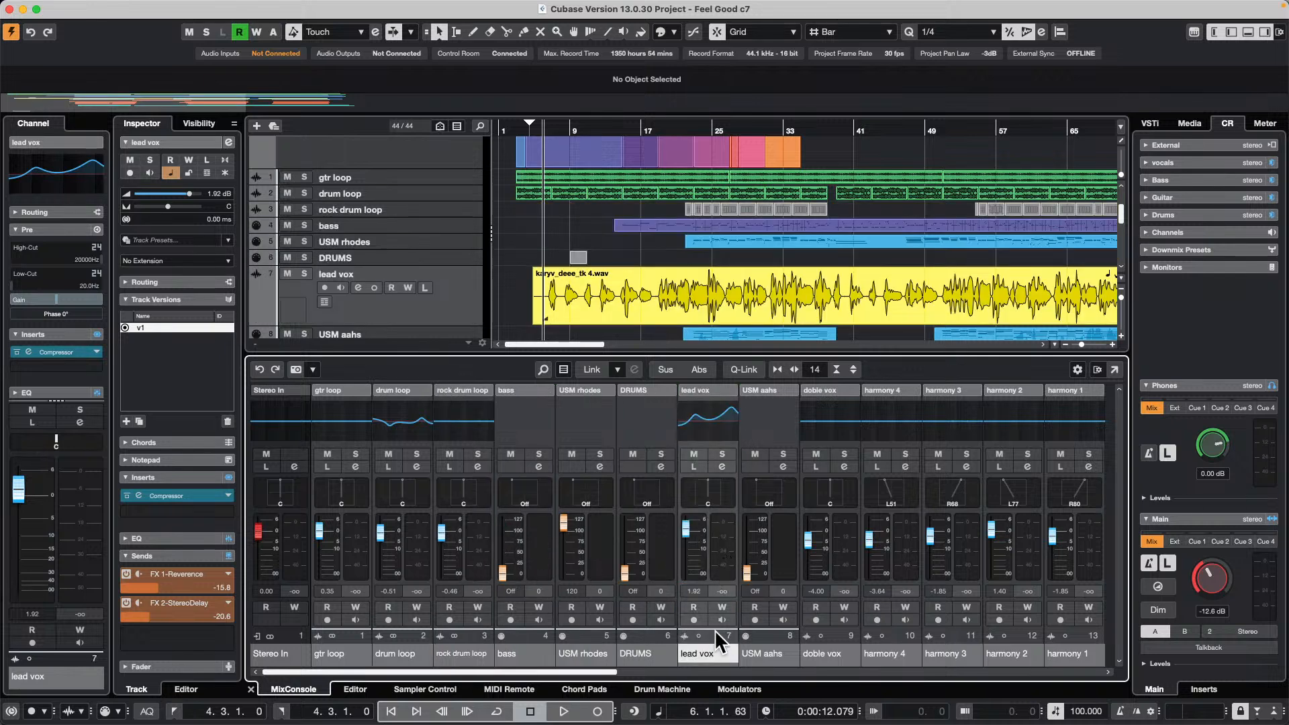
drag(723, 544, 363, 552)
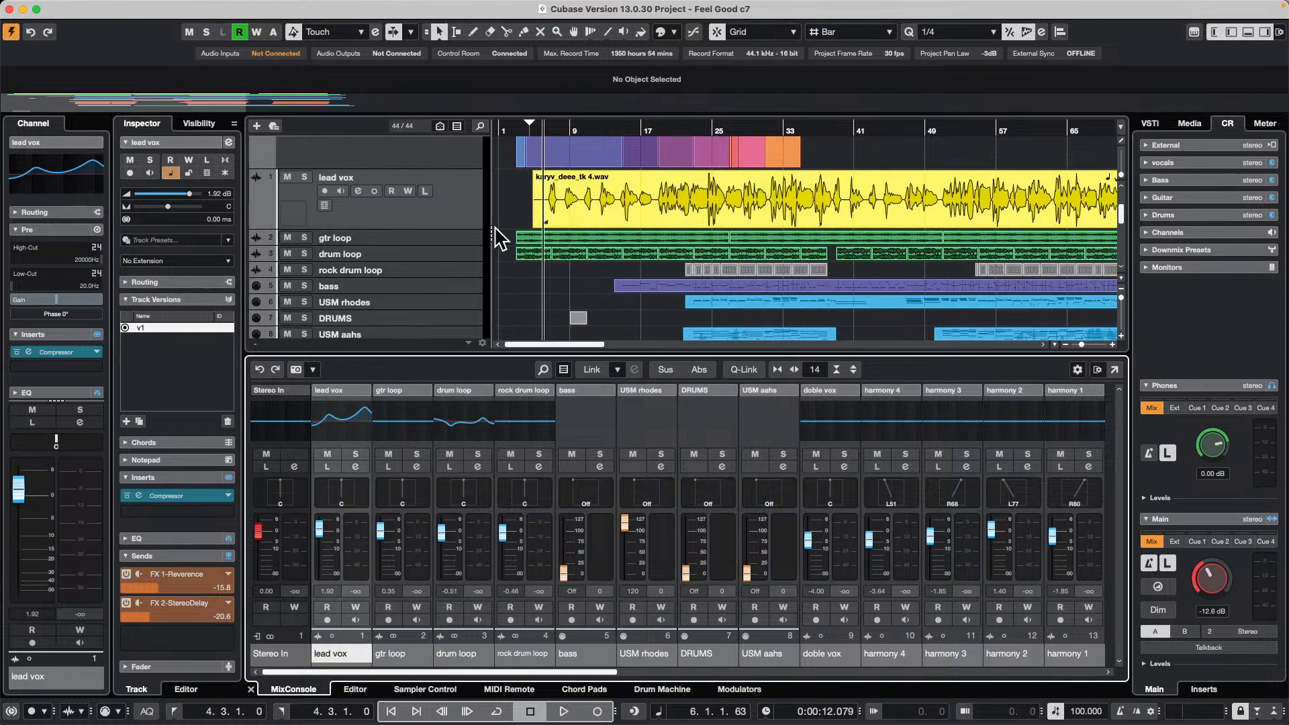
Reorder the folder's vocal channels in the MixConsole to doble vox, harmony 1, harmony 3, harmony 2, harmony 4
scroll(489, 235, down, 5)
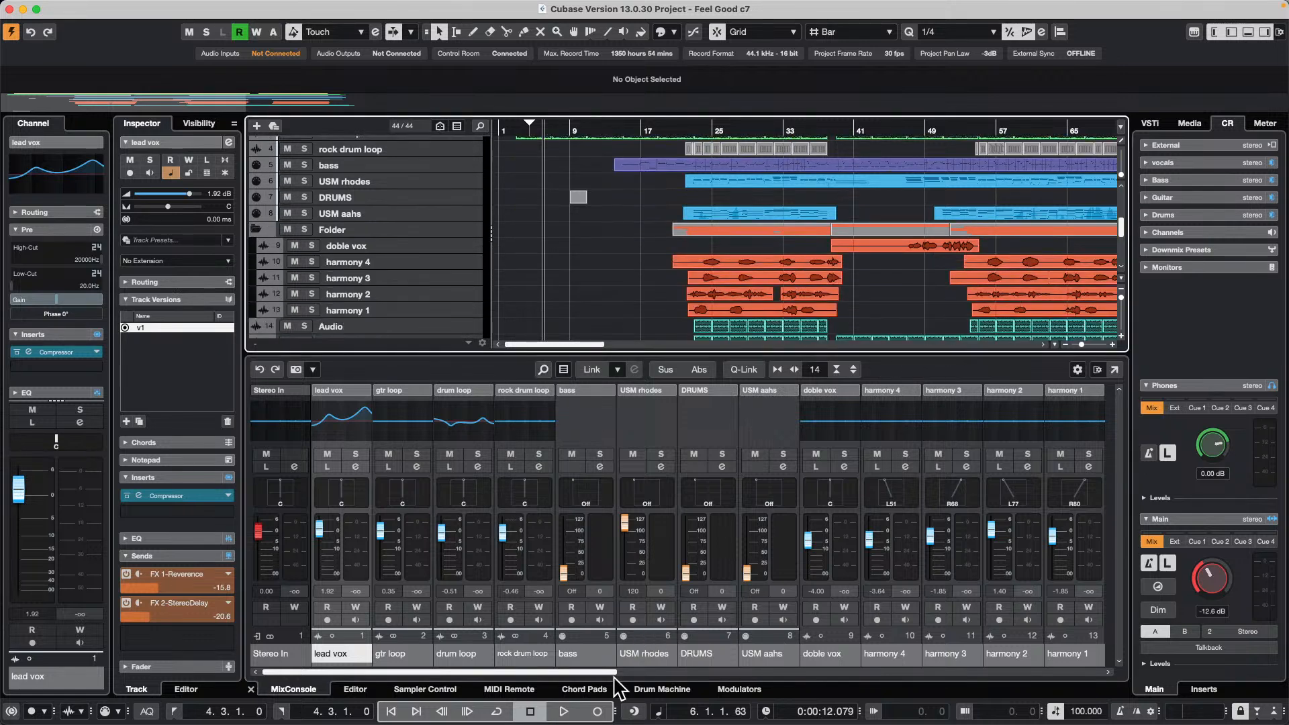
drag(609, 672, 1071, 667)
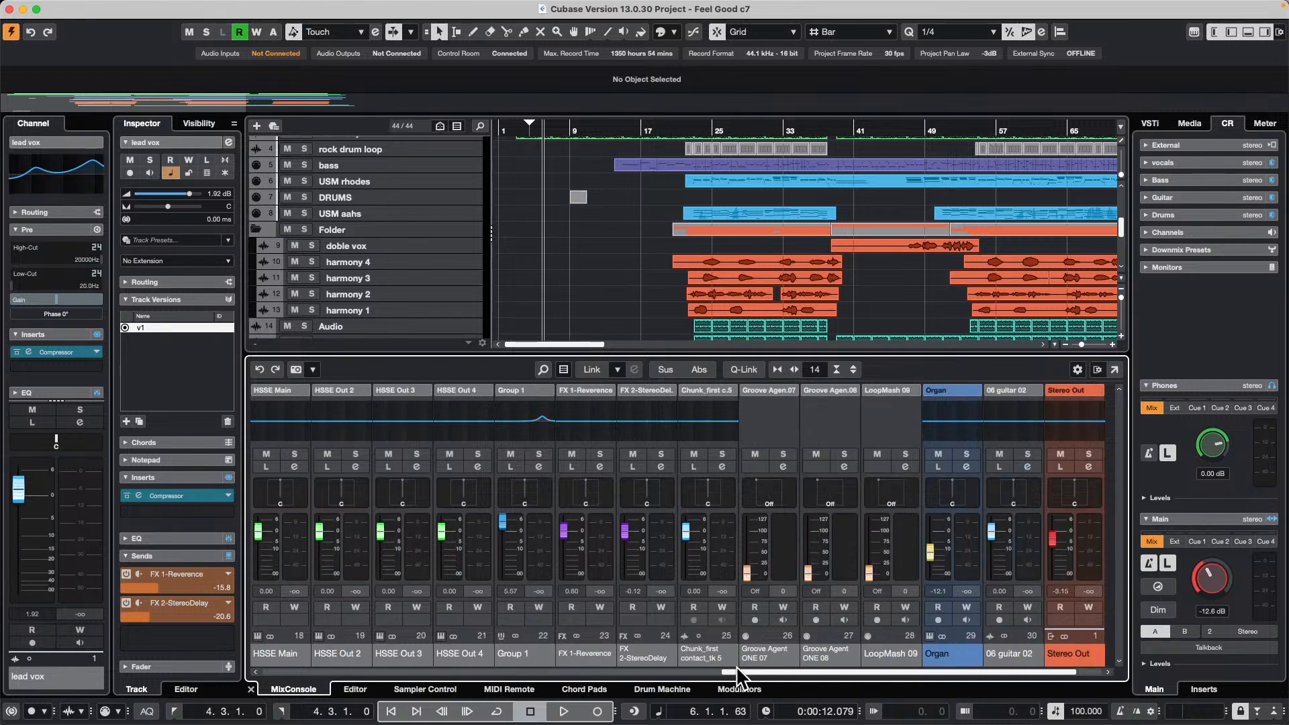
drag(735, 672, 492, 701)
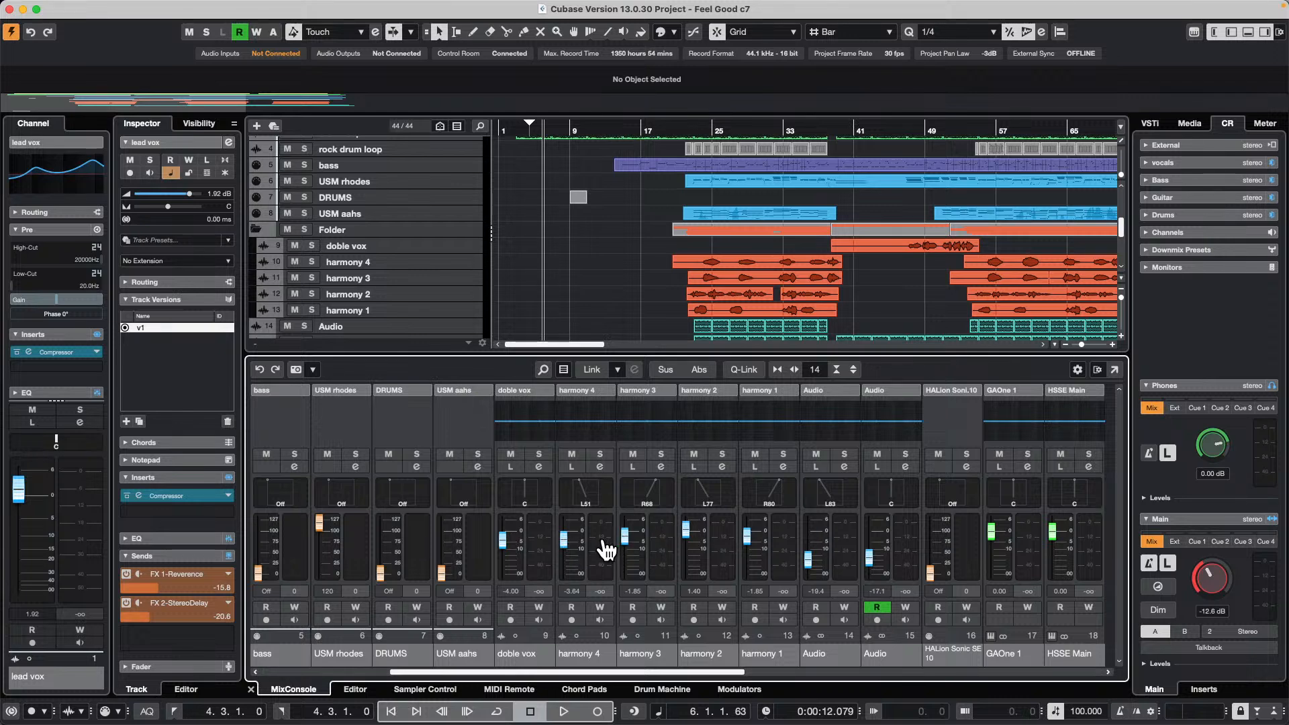
drag(606, 551, 564, 547)
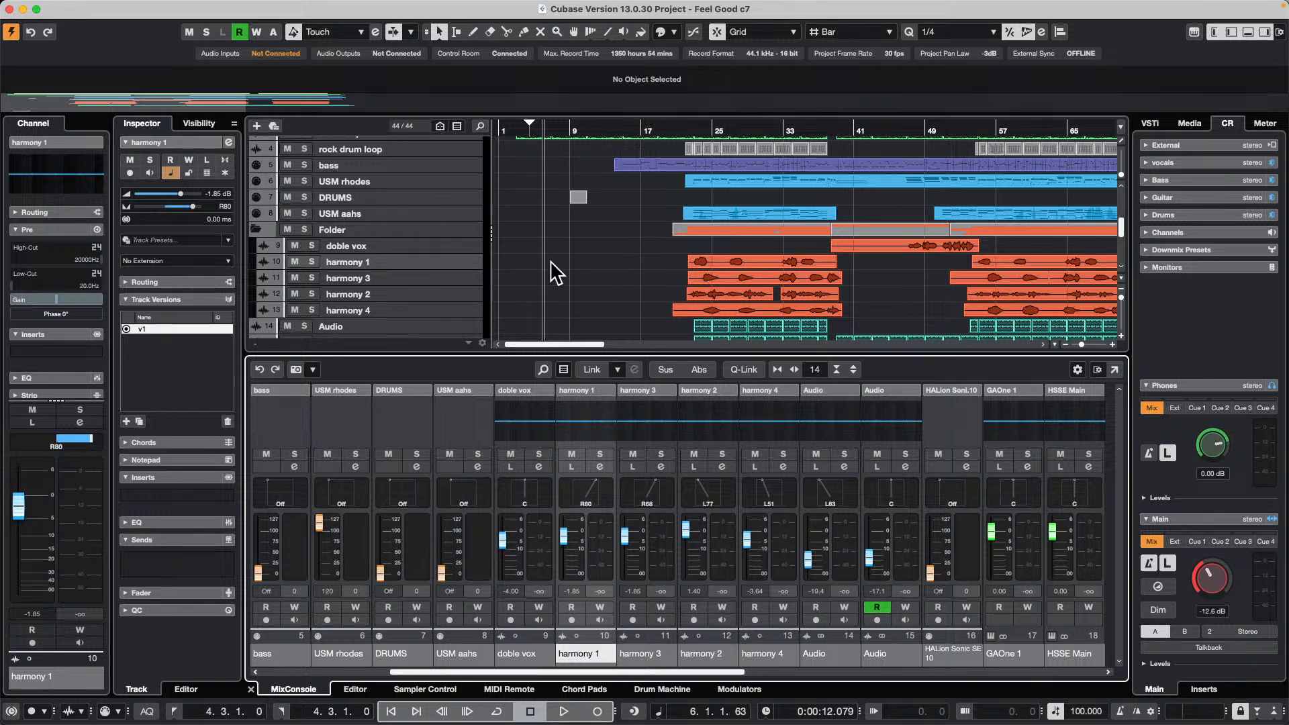
scroll(441, 247, down, 4)
scroll(441, 248, up, 2)
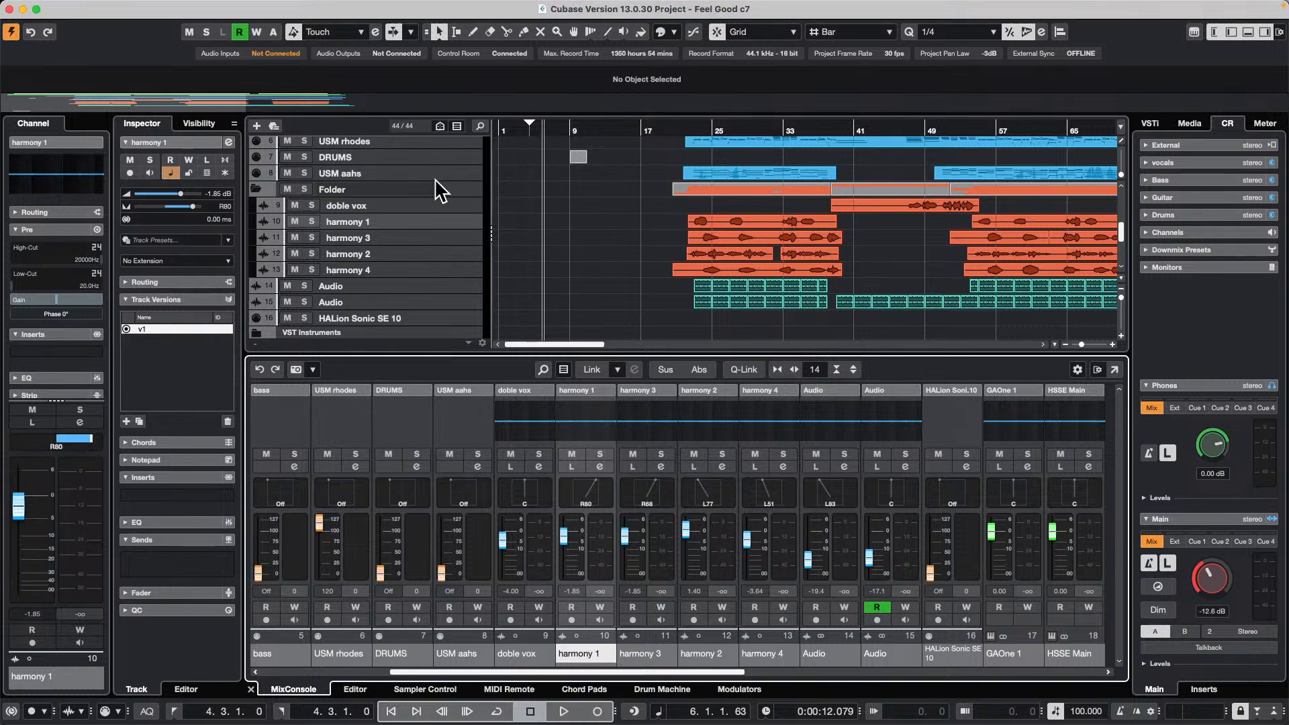
Move the doble vox and four harmony tracks together to the previous available position, and undo the move
click(89, 8)
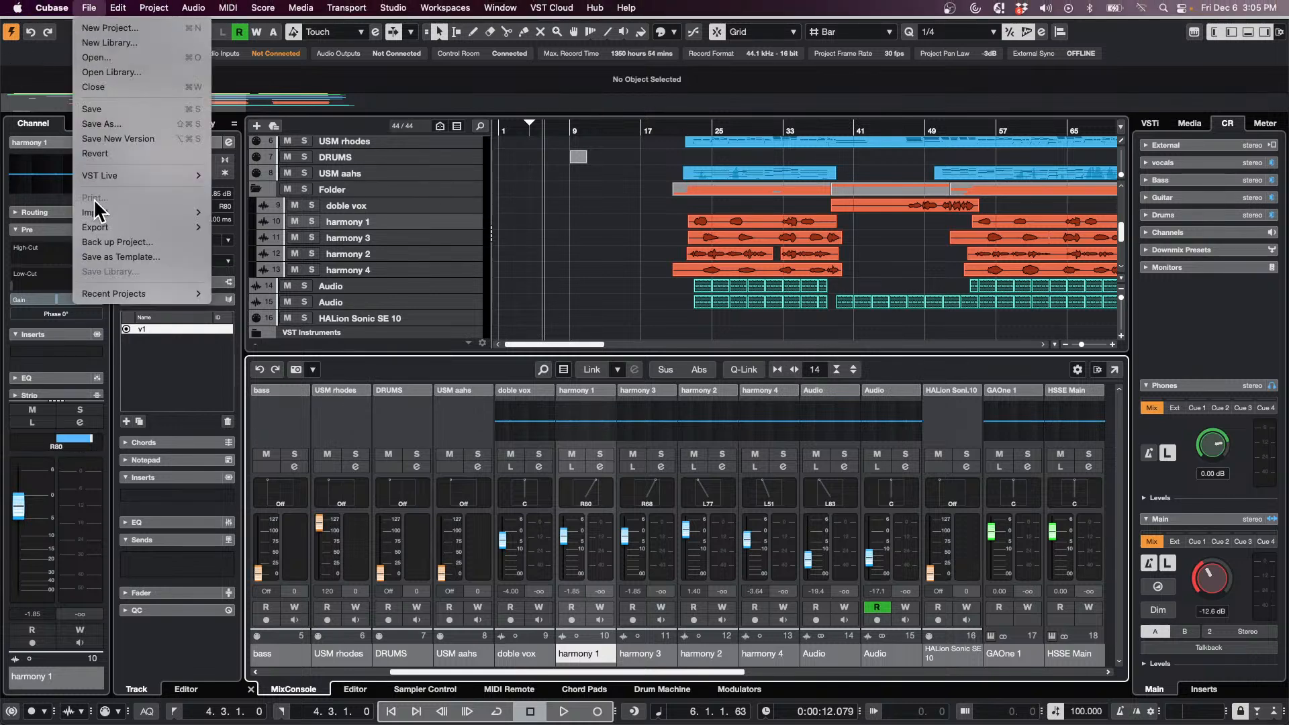
click(437, 202)
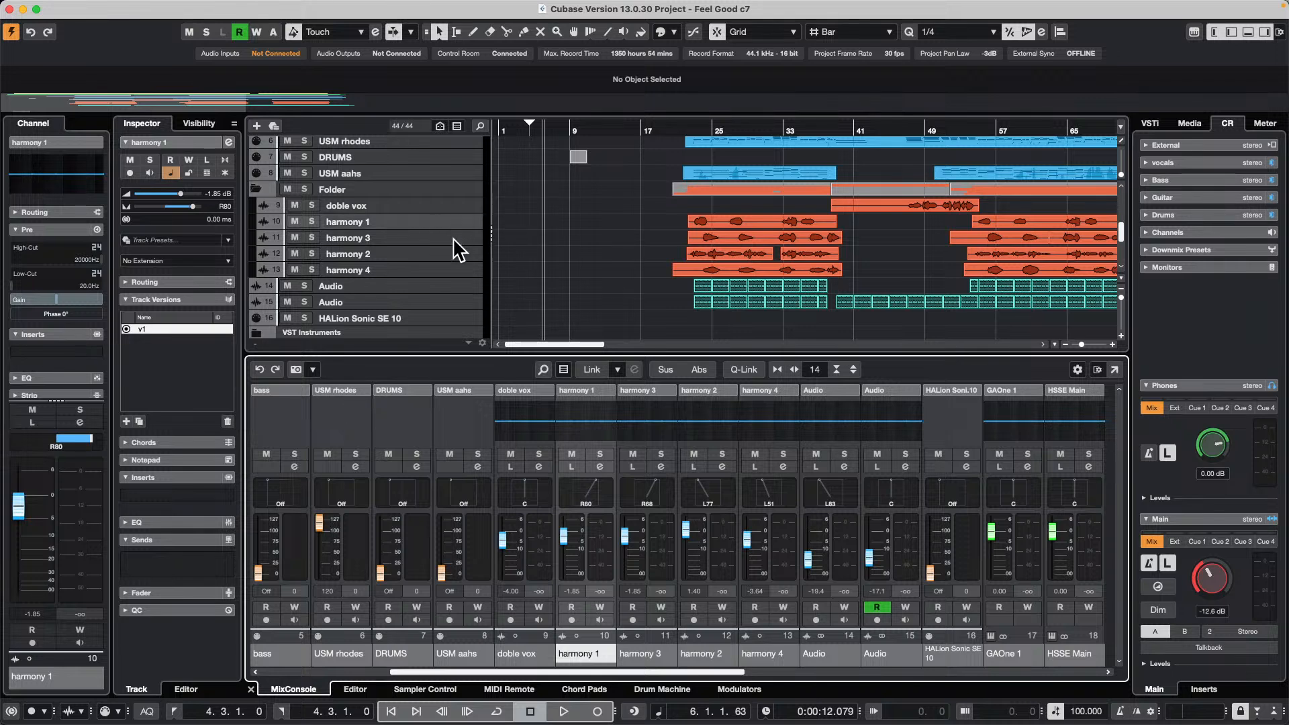
click(445, 271)
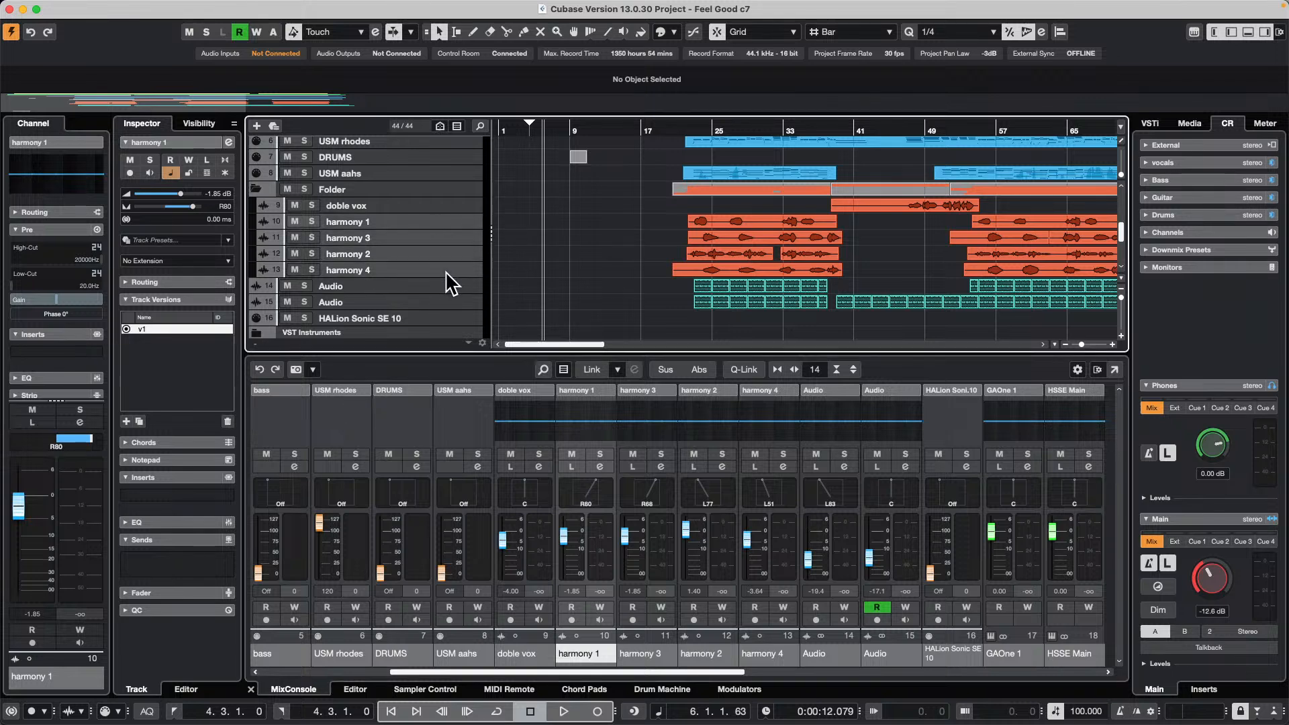
click(463, 205)
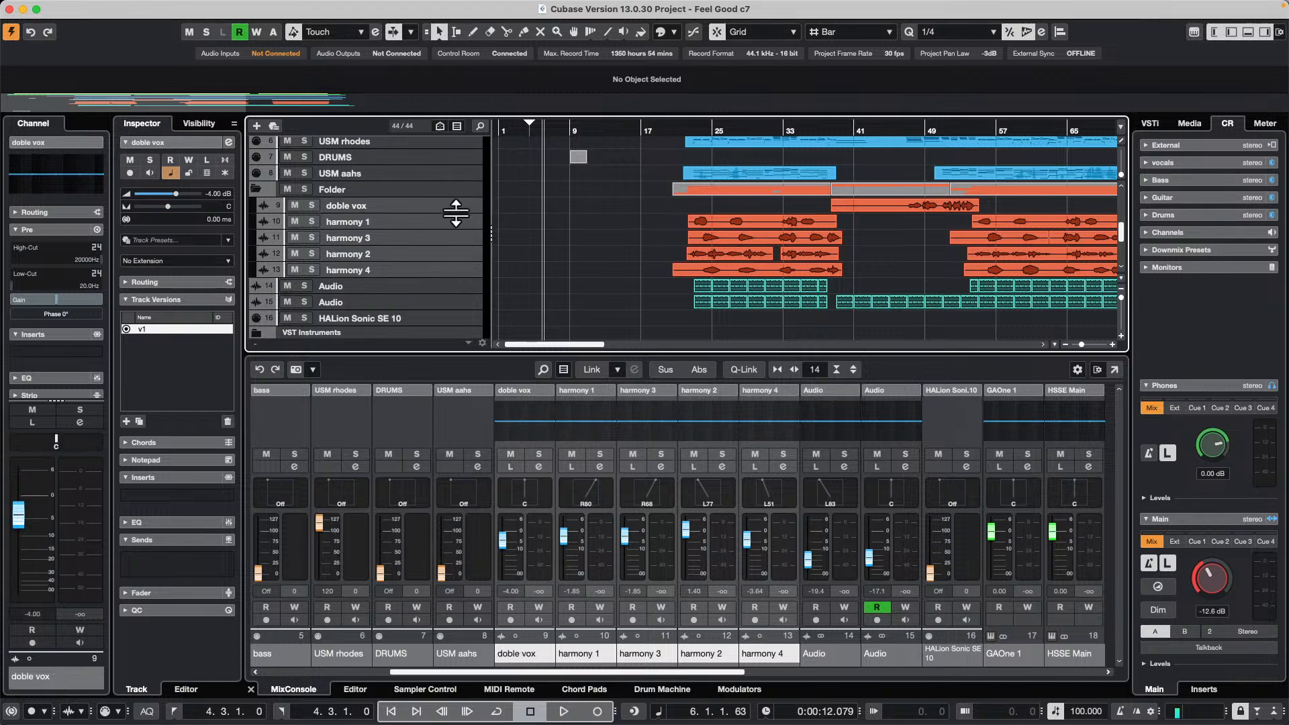
right_click(454, 204)
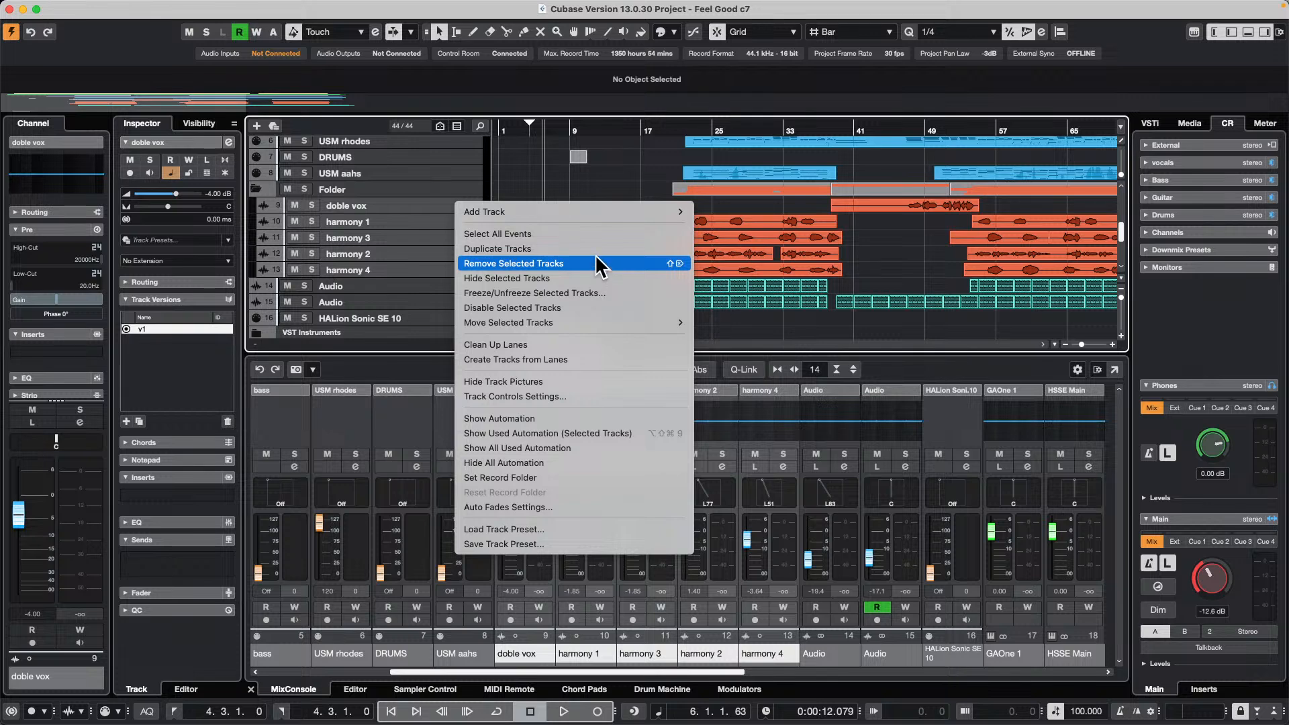
mouse_move(566, 320)
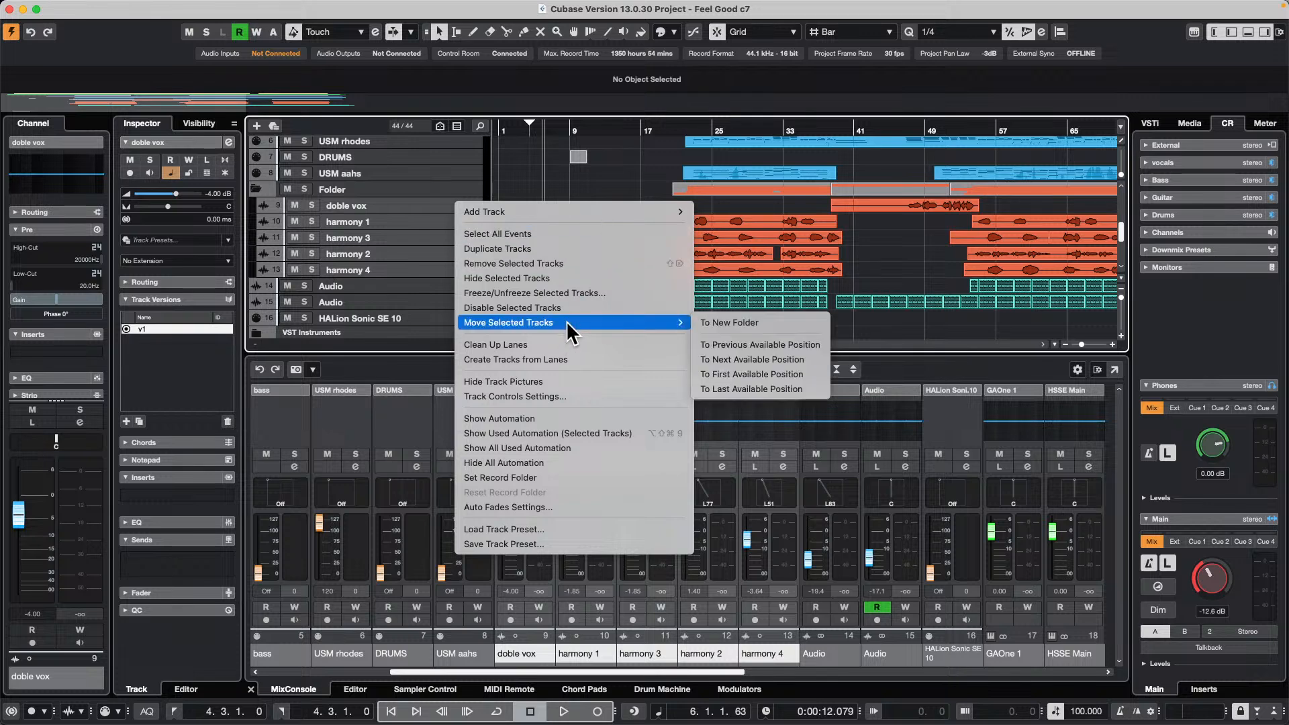
click(806, 345)
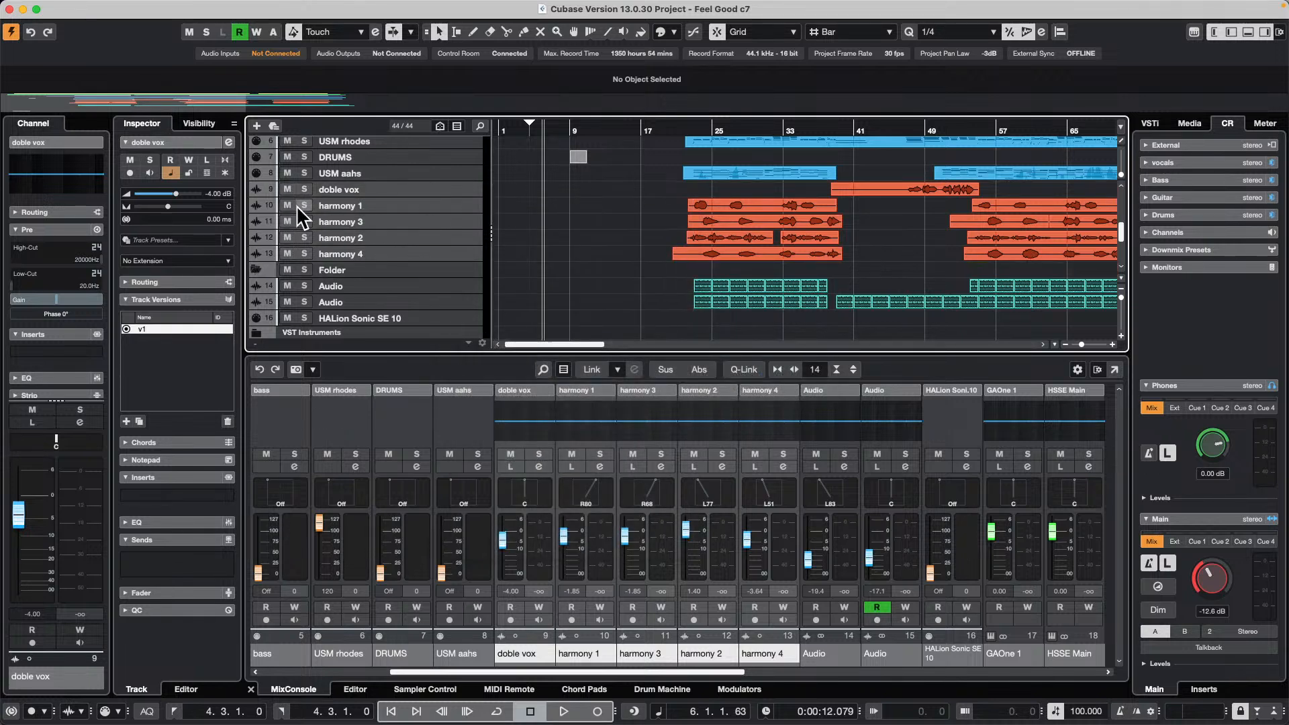
key(super+z)
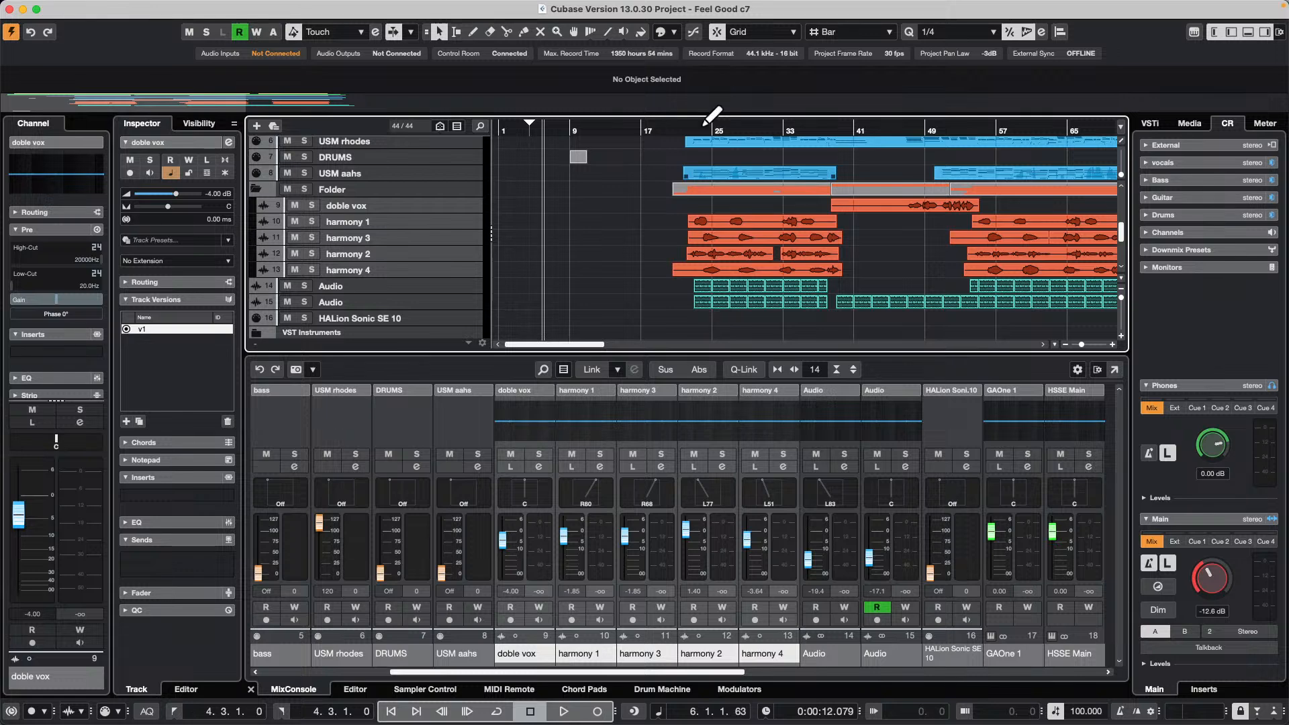
Insert LoopMash FX from the Other category on the harmony 3 track and view its editor before closing it
mouse_move(554, 6)
click(467, 188)
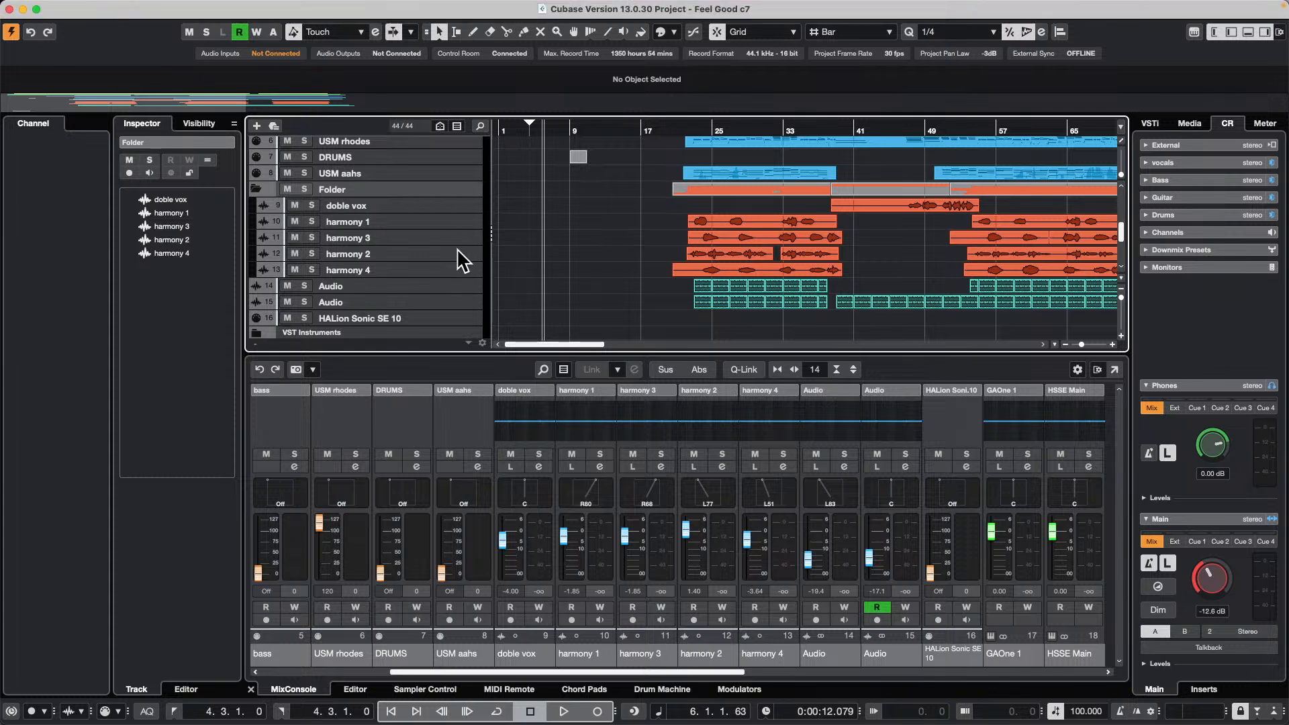
click(444, 235)
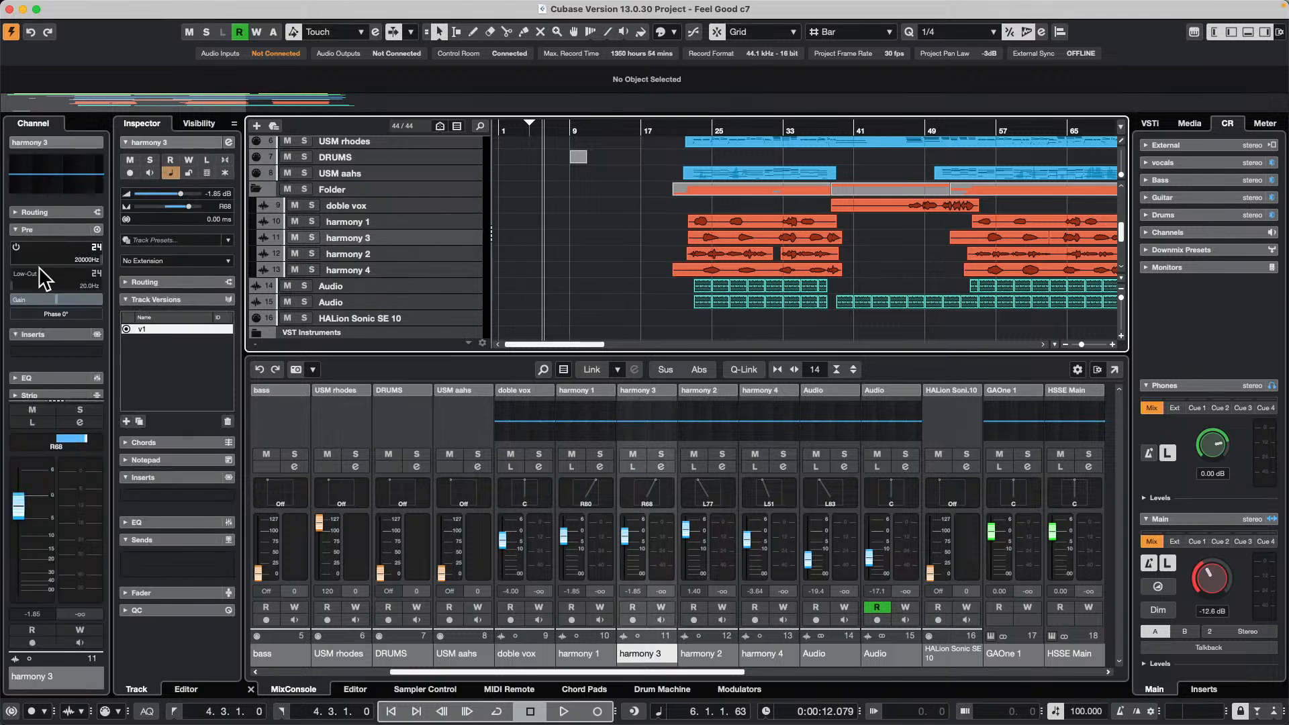
click(42, 351)
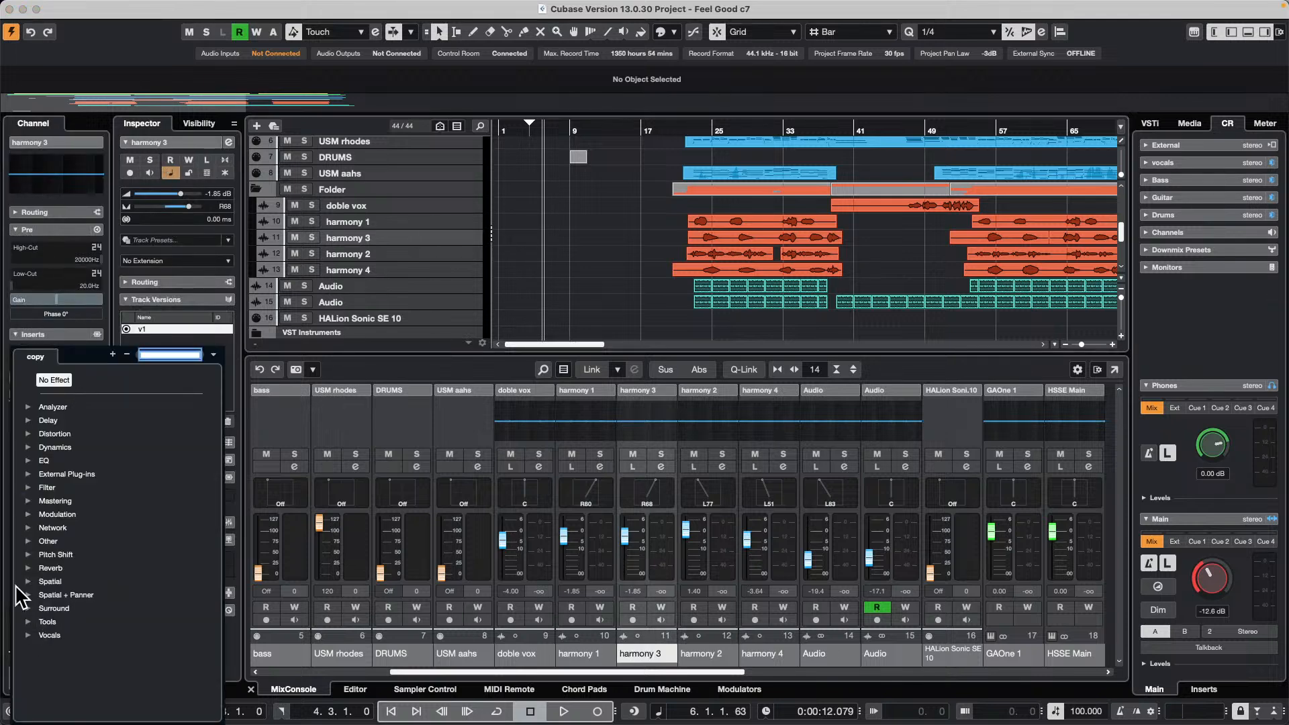
click(28, 541)
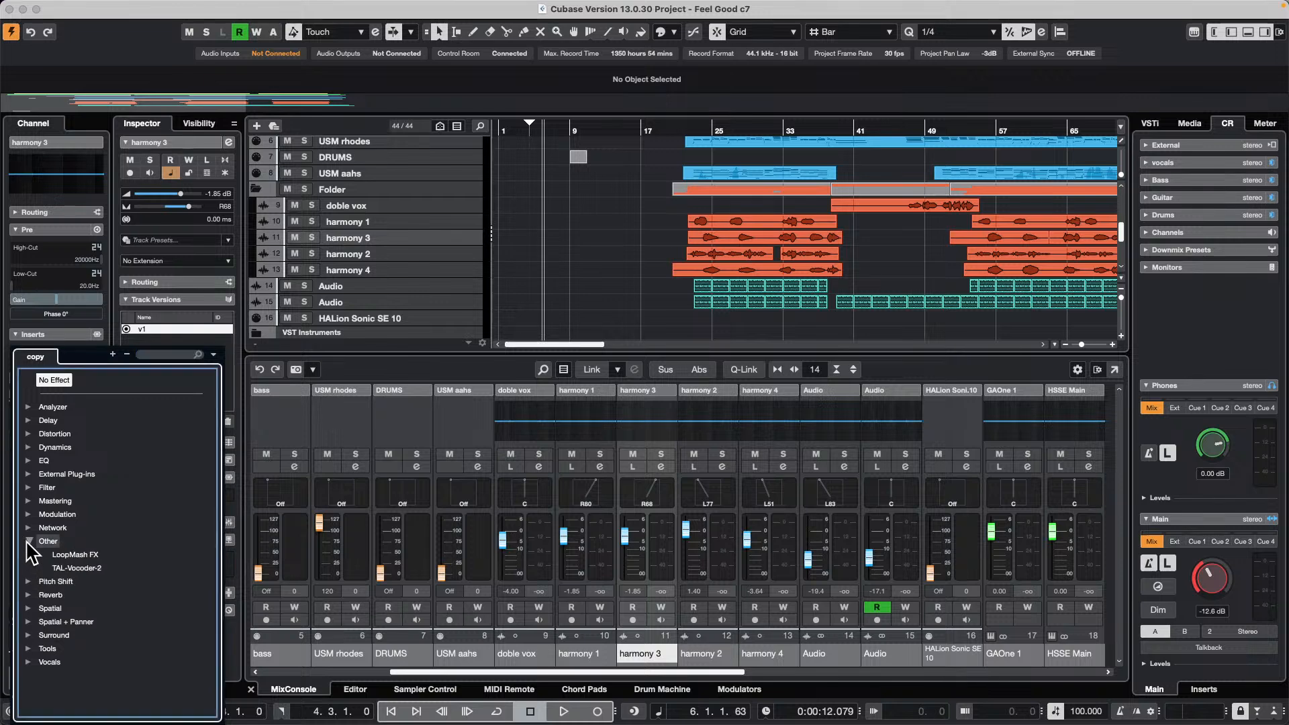
click(75, 555)
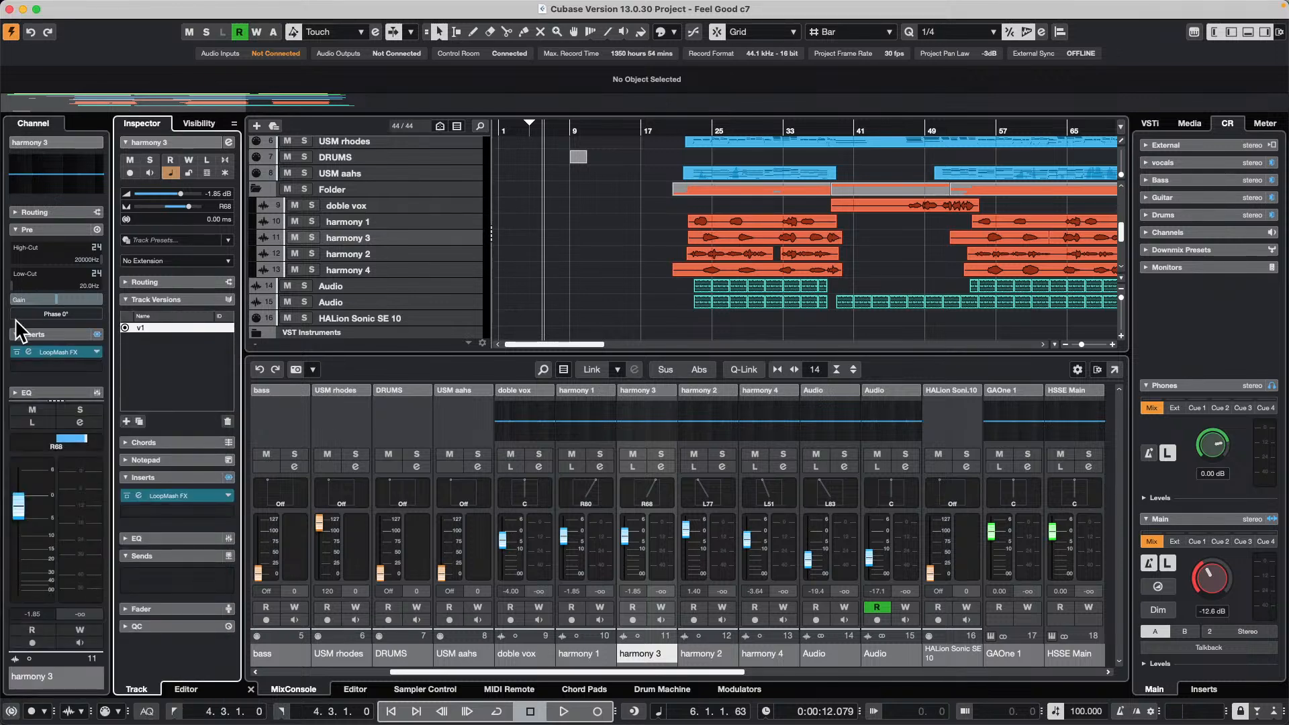
click(51, 349)
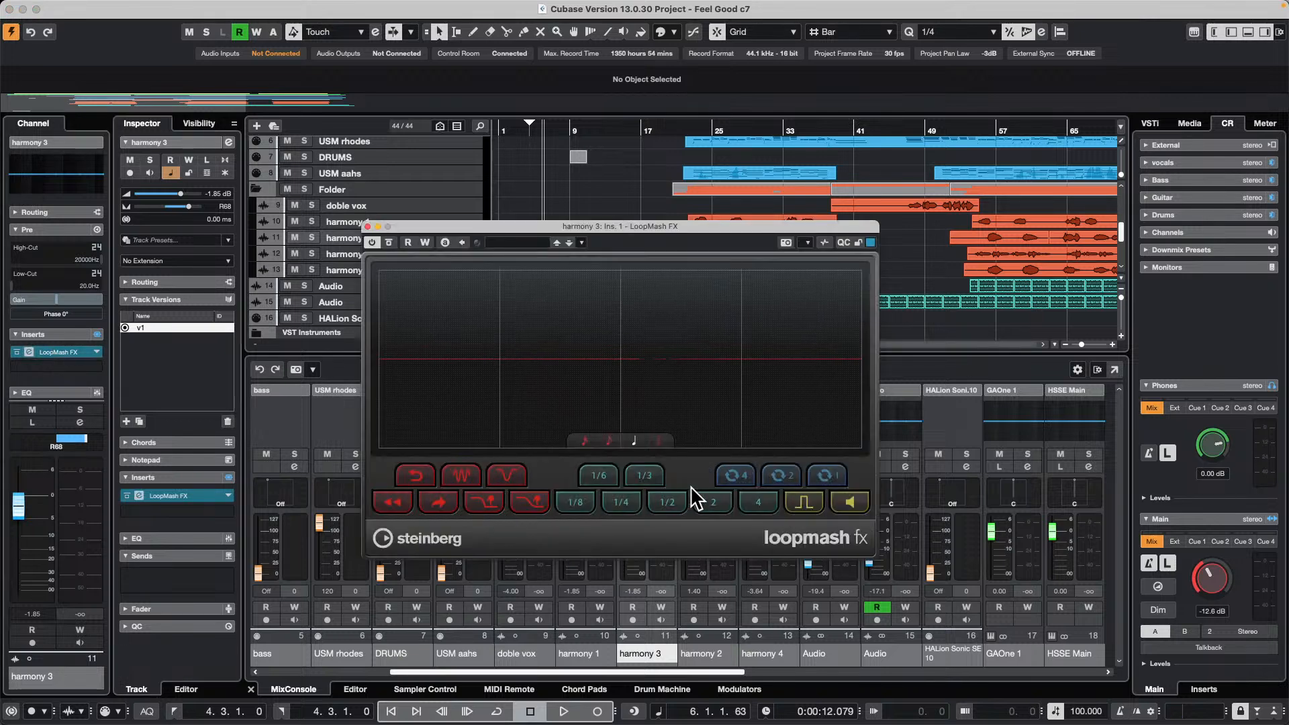
click(368, 226)
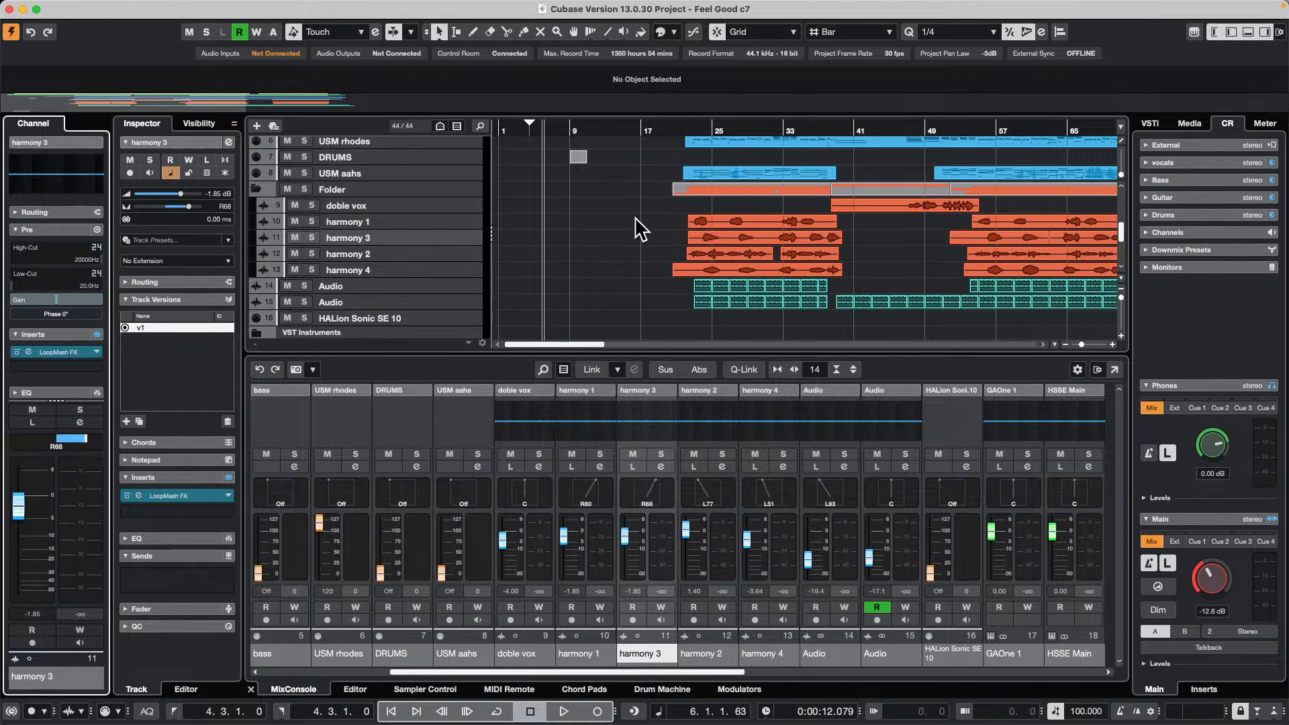
Open the recent project December 6 2024.cpr and activate it
click(118, 7)
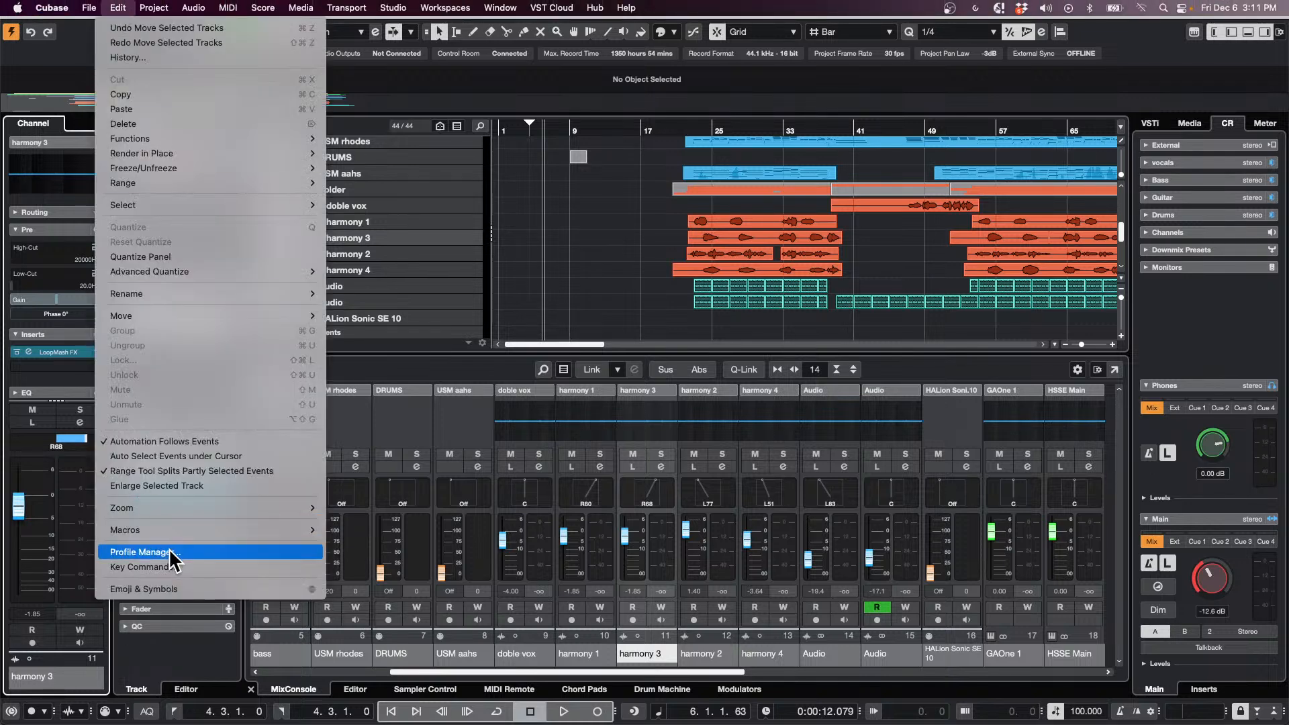
mouse_move(98, 9)
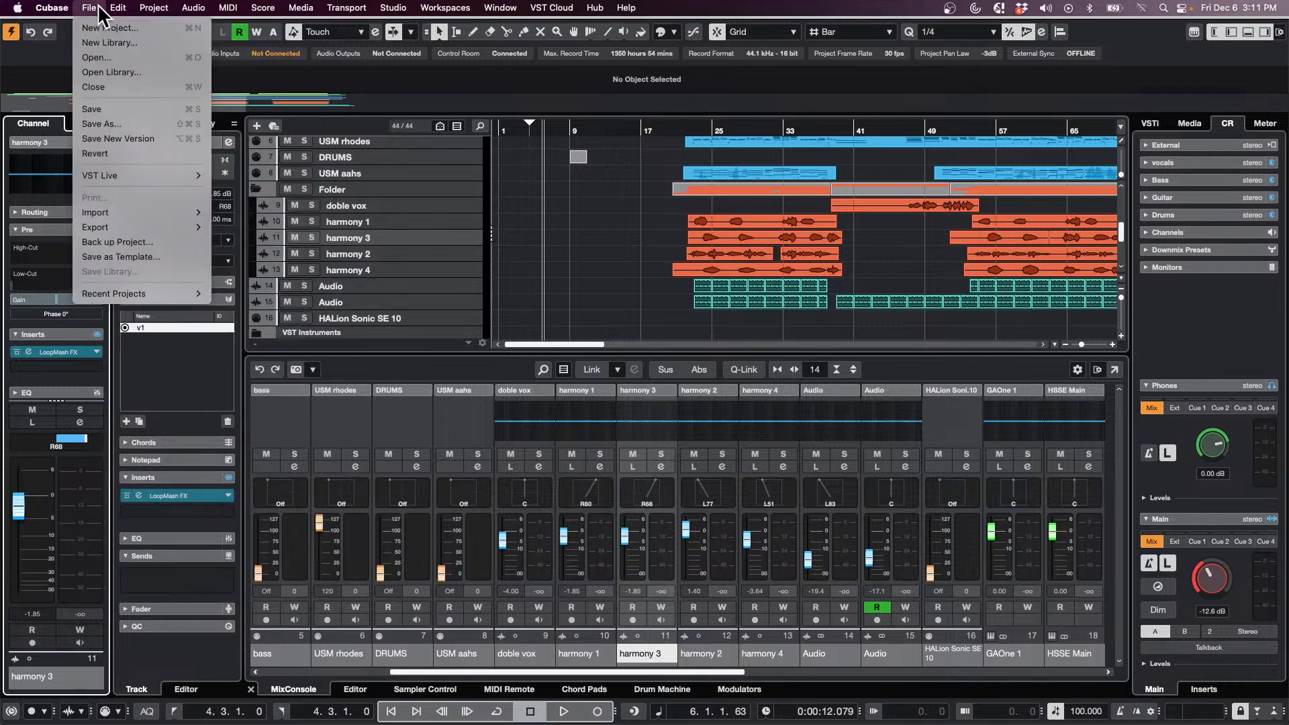
mouse_move(184, 293)
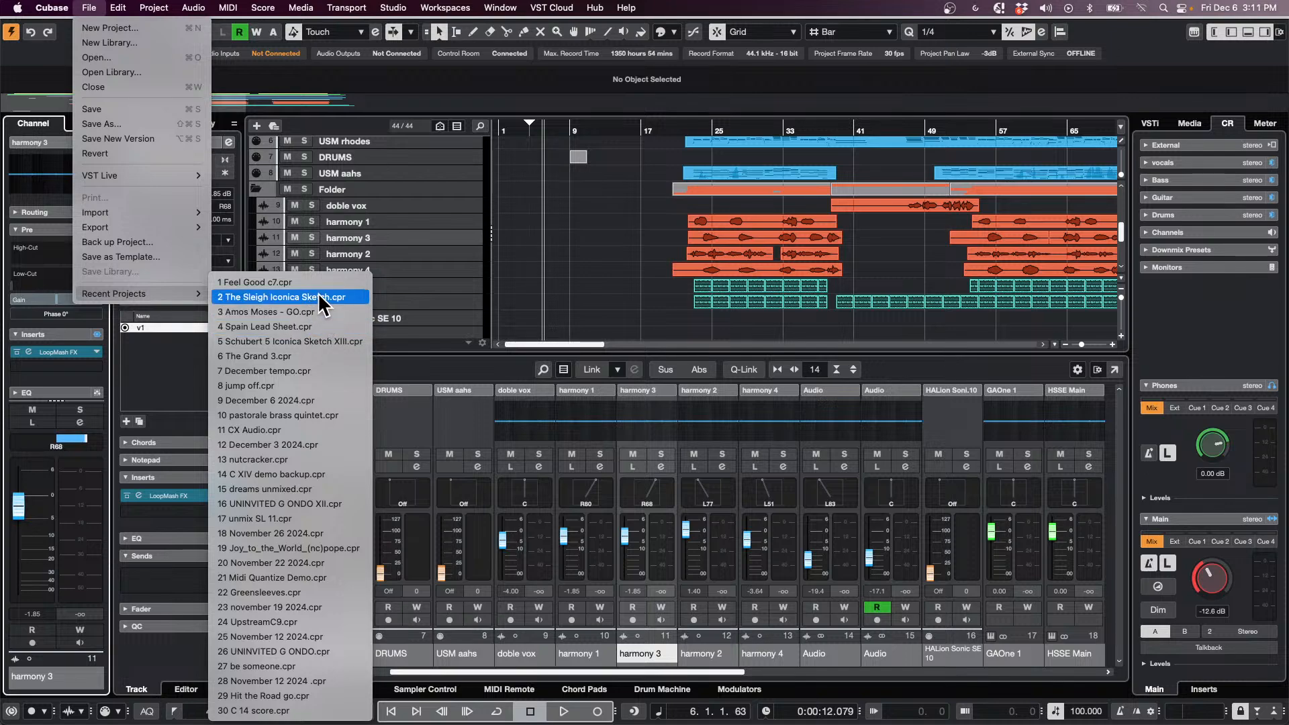
click(331, 401)
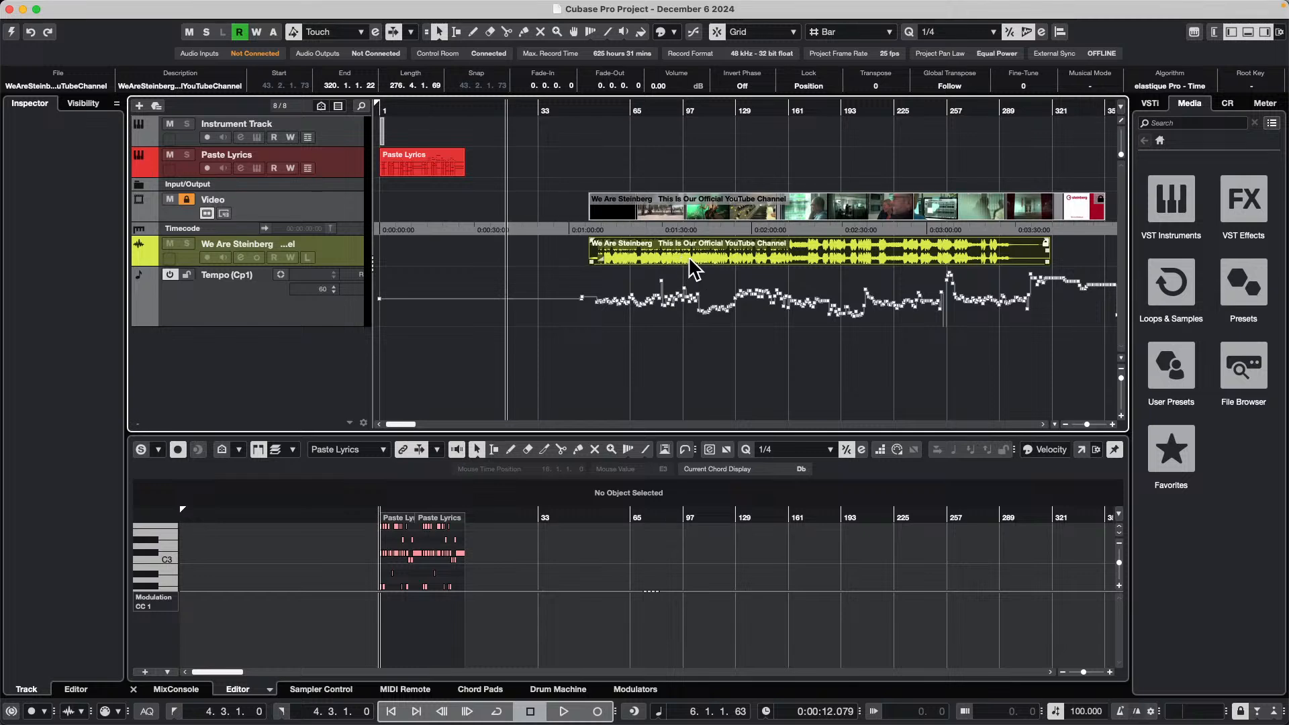
click(11, 32)
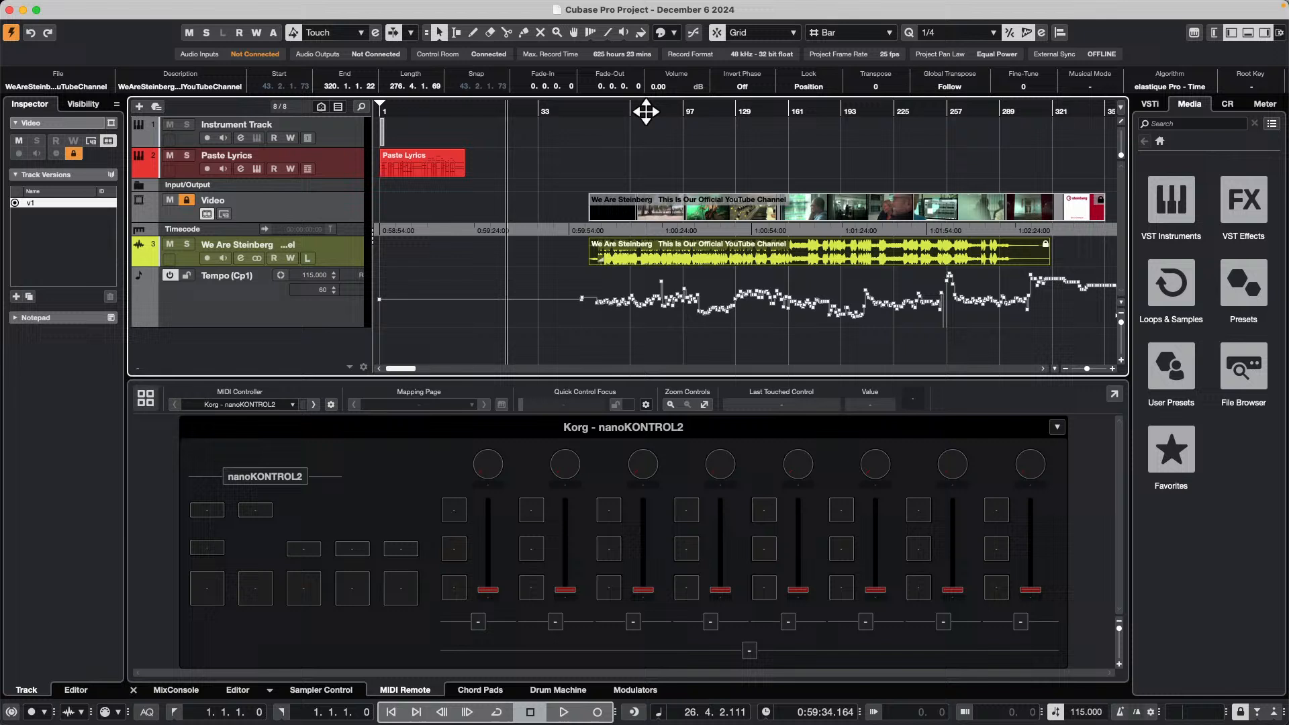
Place the playhead at about bar 74, within the We Are Steinberg clip, and play a short passage
click(645, 111)
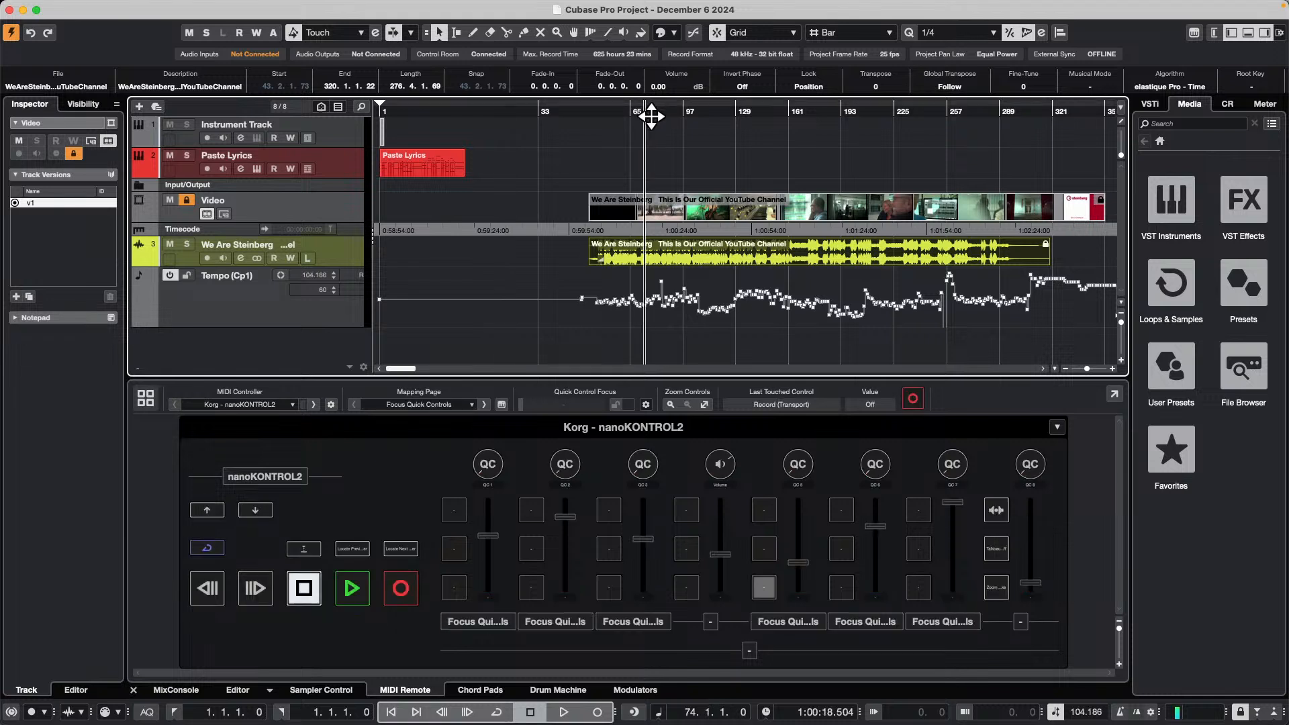
key(space)
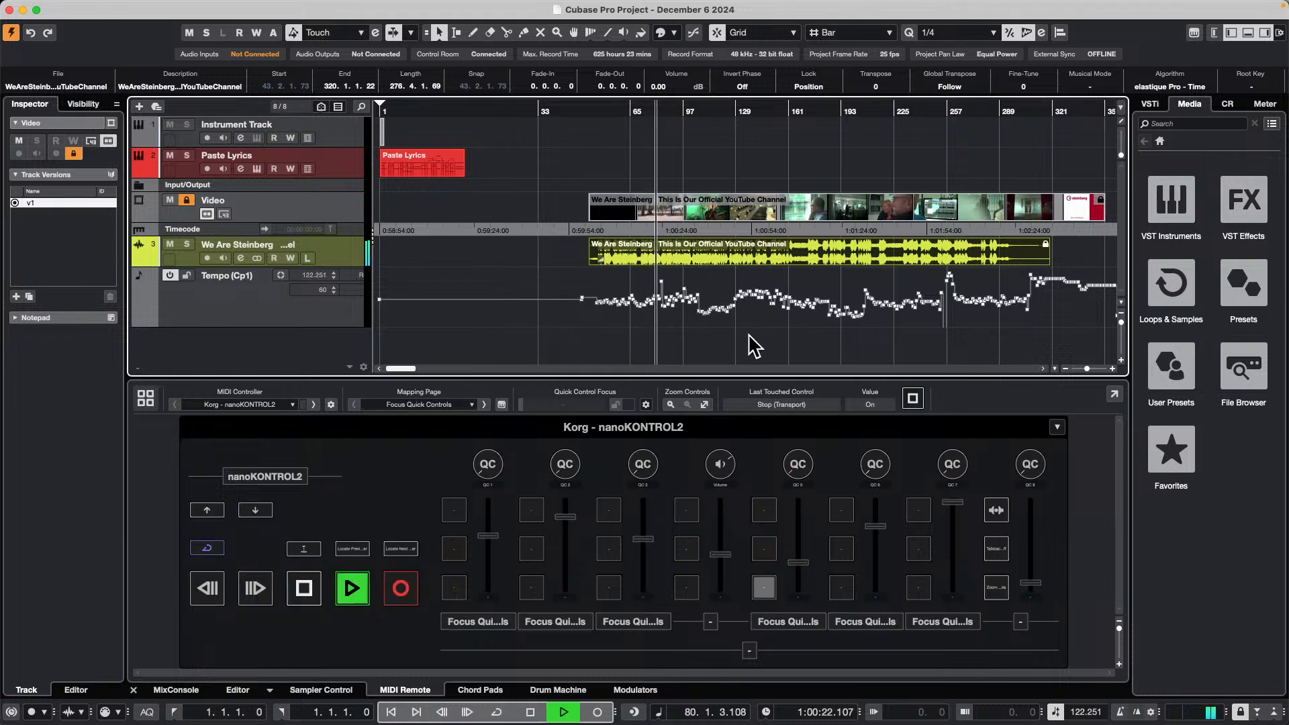
key(space)
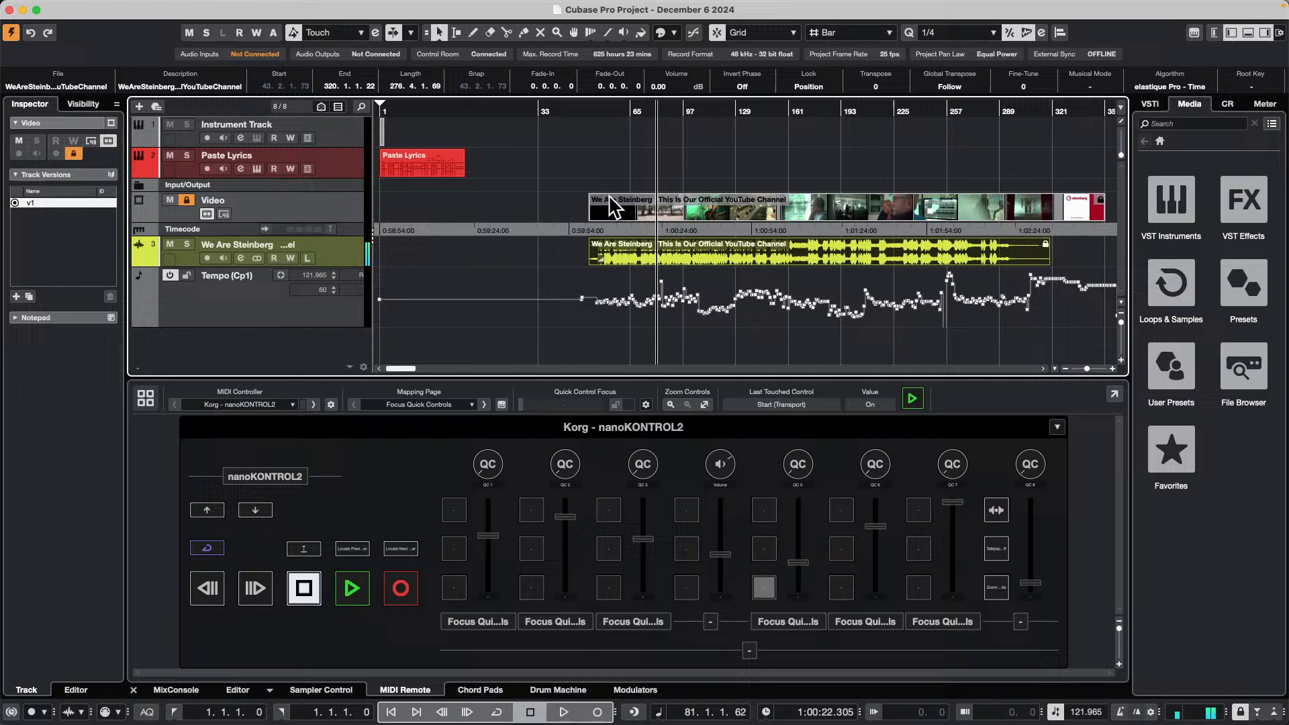
Open the Video Player for the We Are Steinberg clip, shrink it and place it clear of the video and audio events
double_click(661, 212)
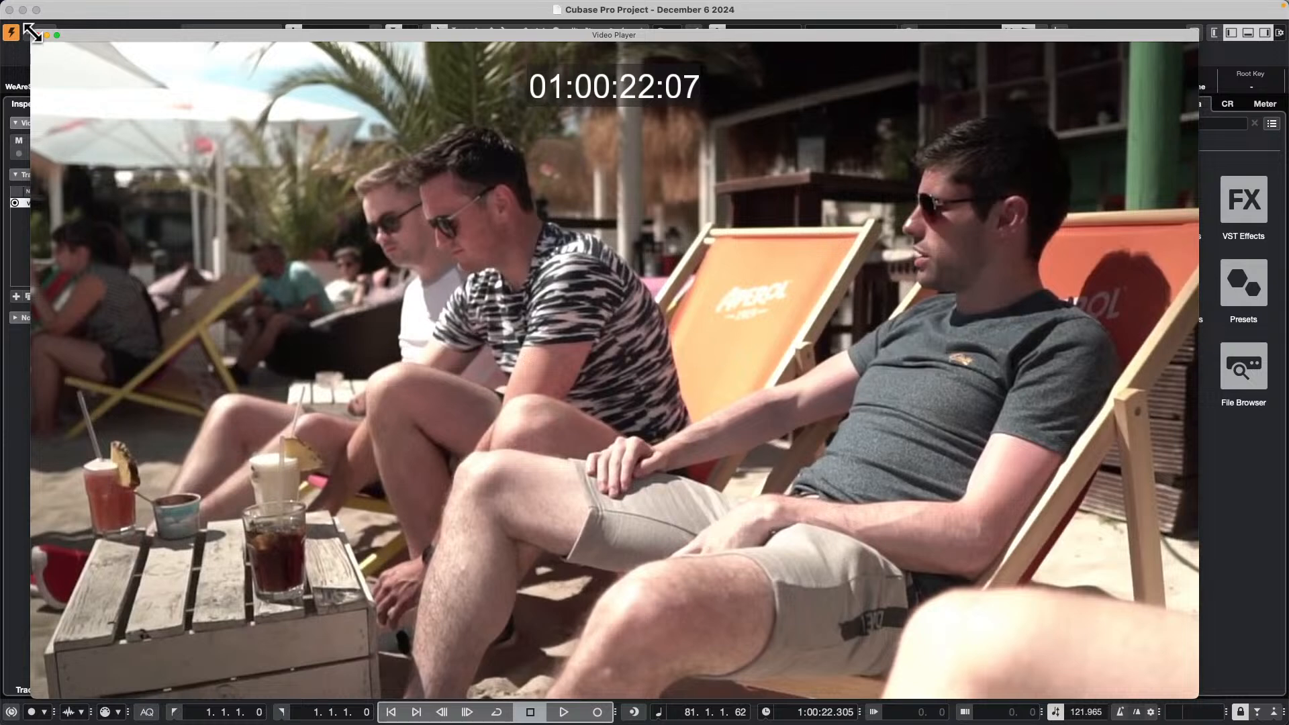
drag(32, 34, 686, 407)
drag(859, 421, 234, 300)
Play a short passage with the Video Player showing, and locate the playhead to about bar 308 near the clip's end
key(space)
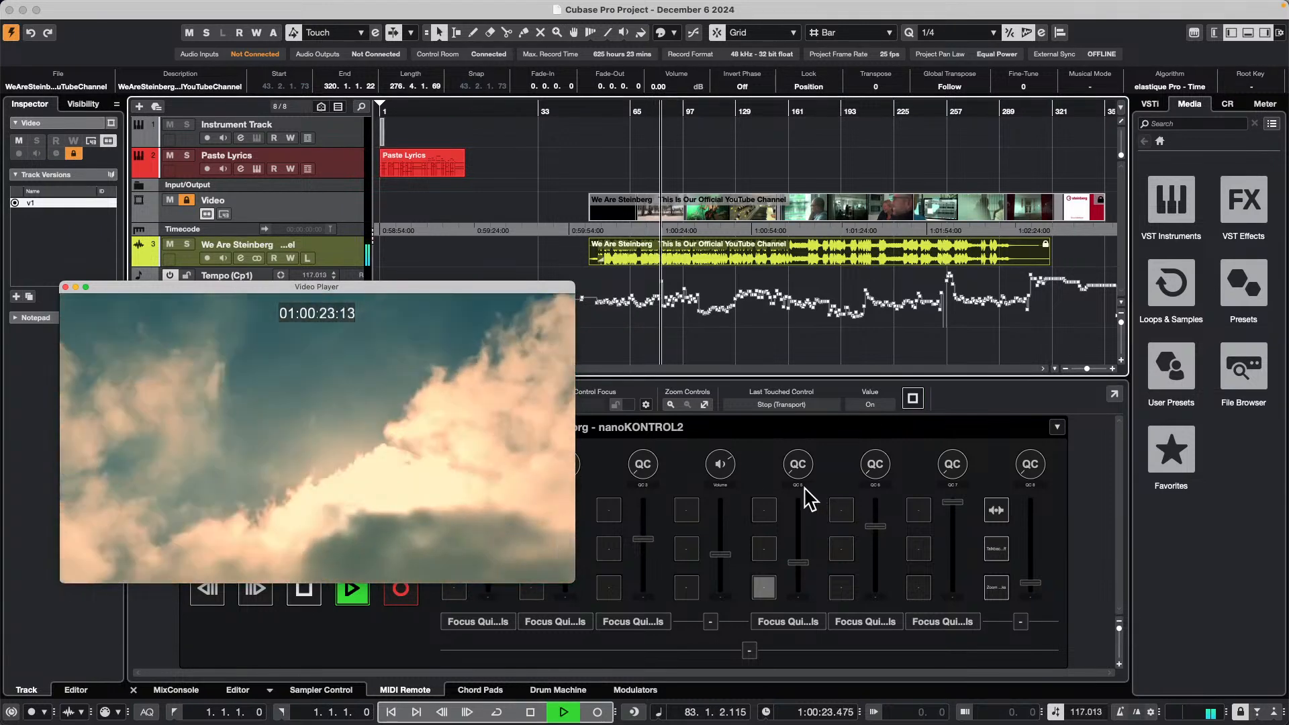
key(space)
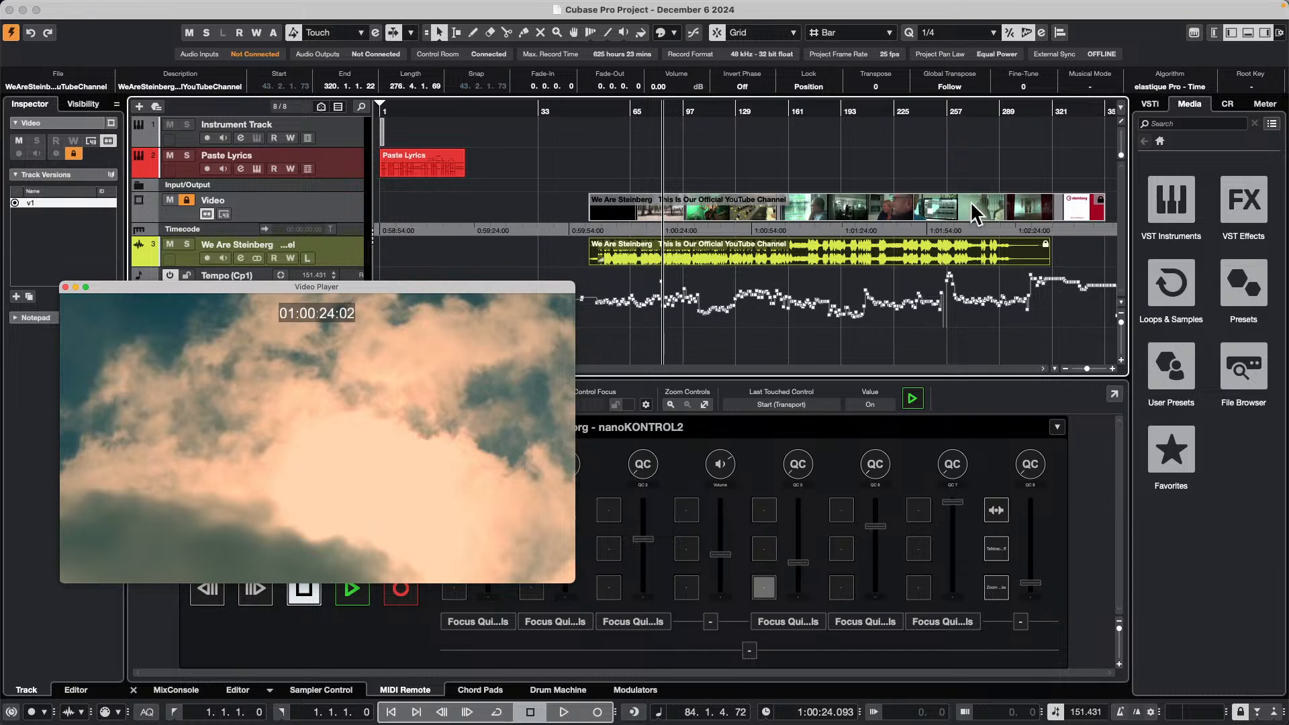
click(1032, 343)
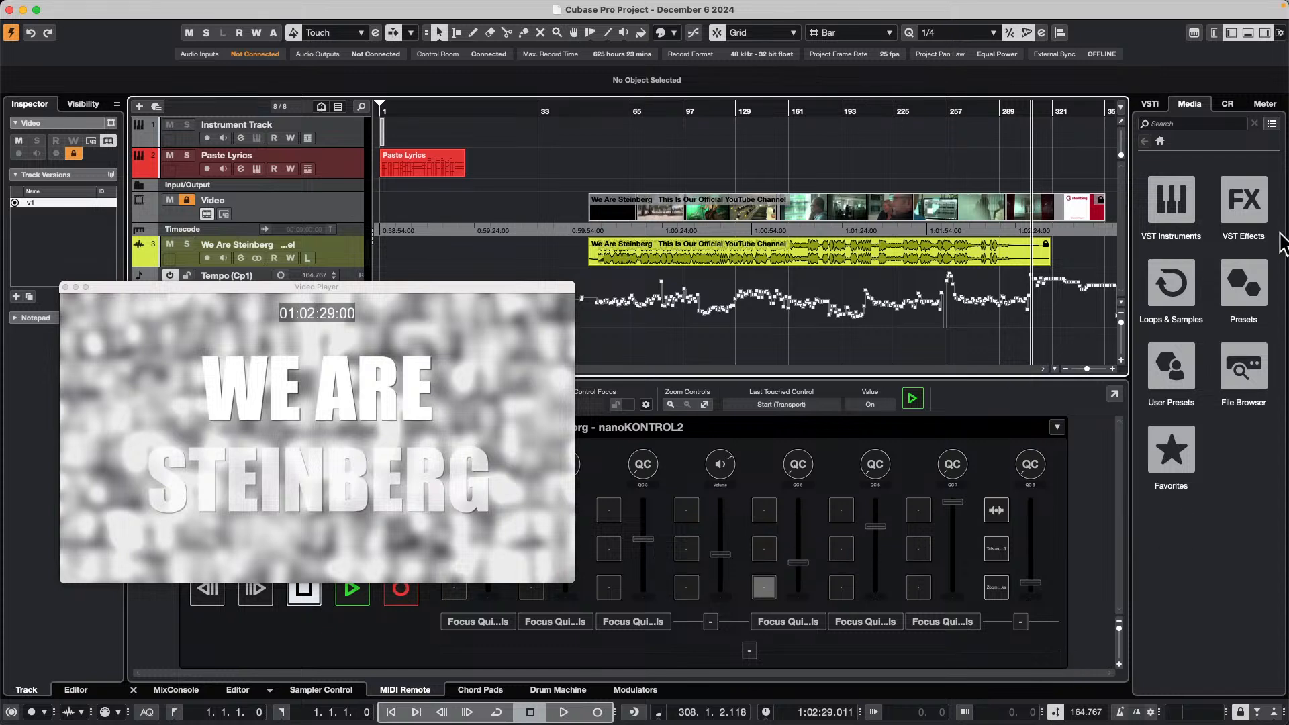
Show the Control Room, engage the reference level for the Main output and bring its level to about -11.0 dB
click(1227, 105)
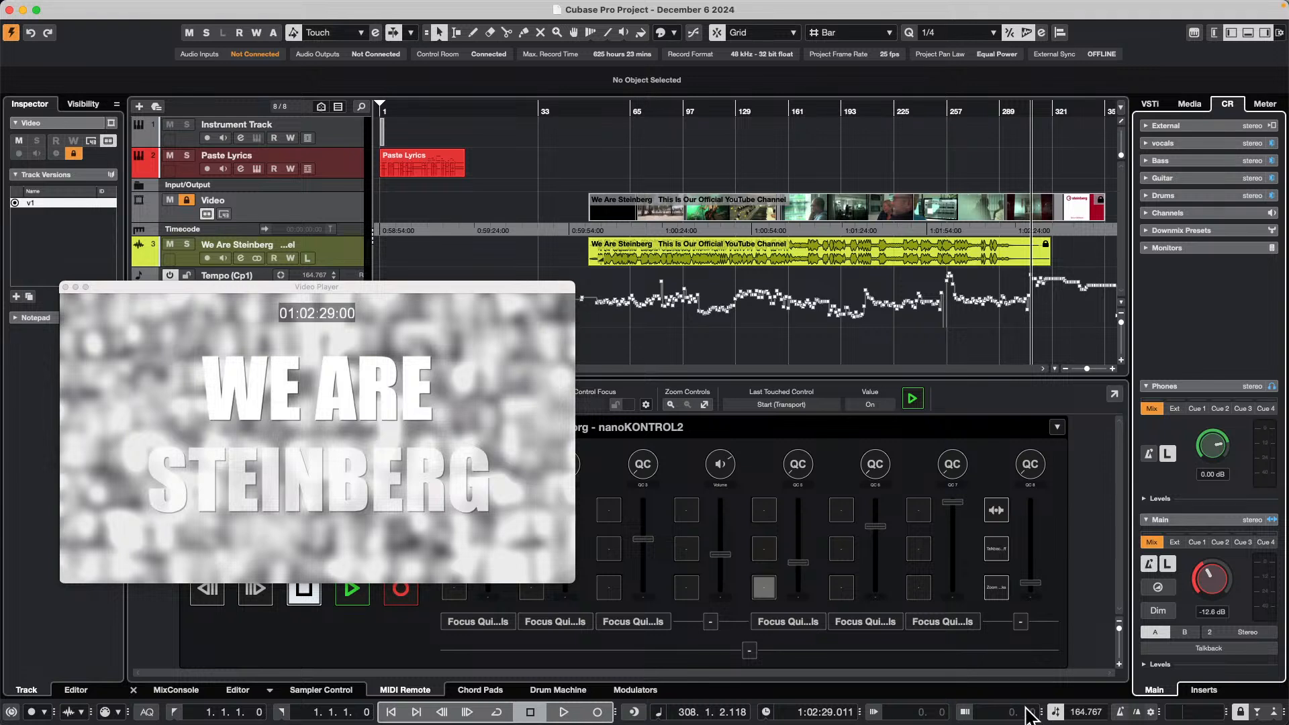
drag(1225, 570, 1210, 607)
click(1157, 586)
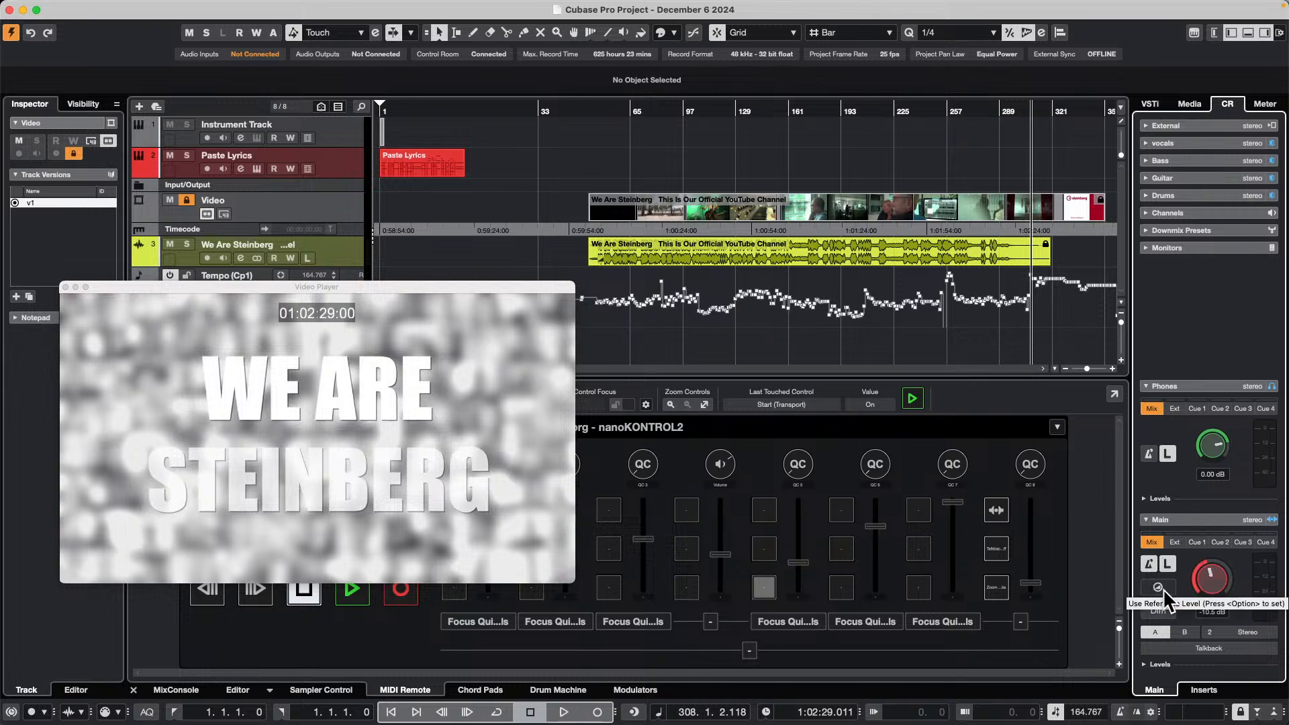
click(1164, 589)
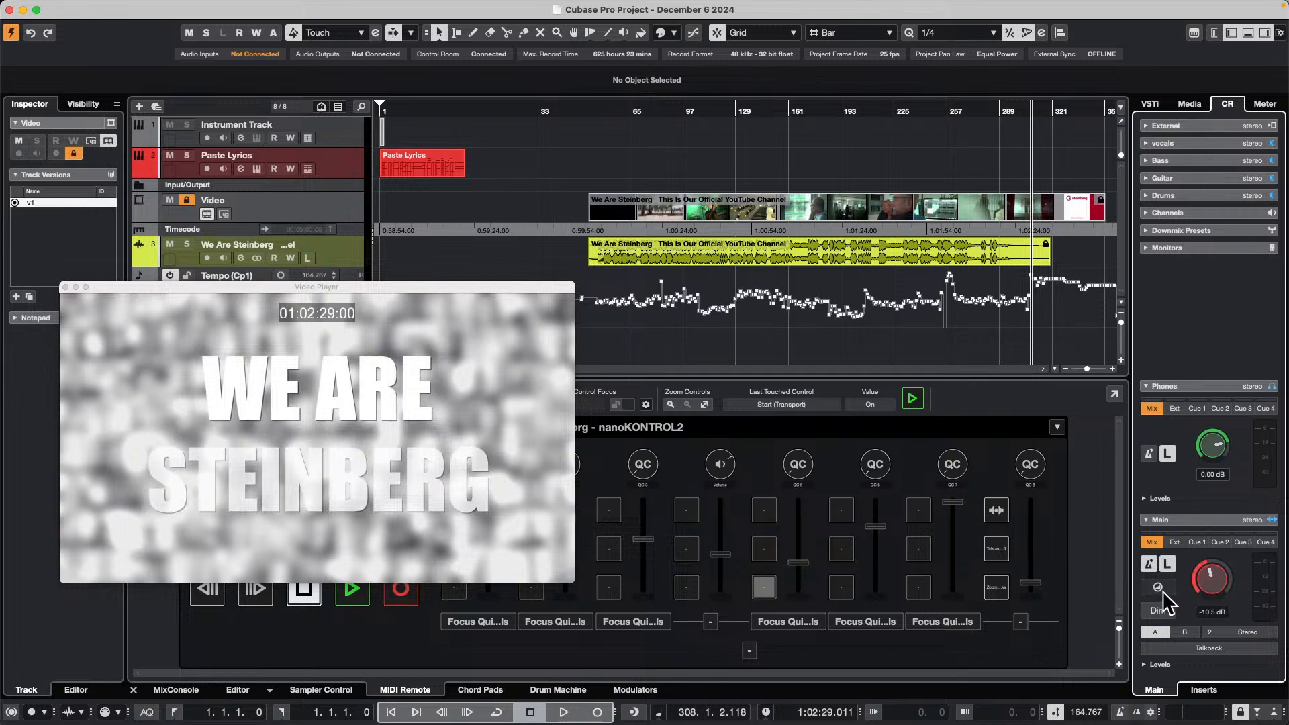
drag(1198, 585, 1207, 559)
drag(1204, 574, 1206, 590)
click(1147, 583)
scroll(1210, 572, down, 2)
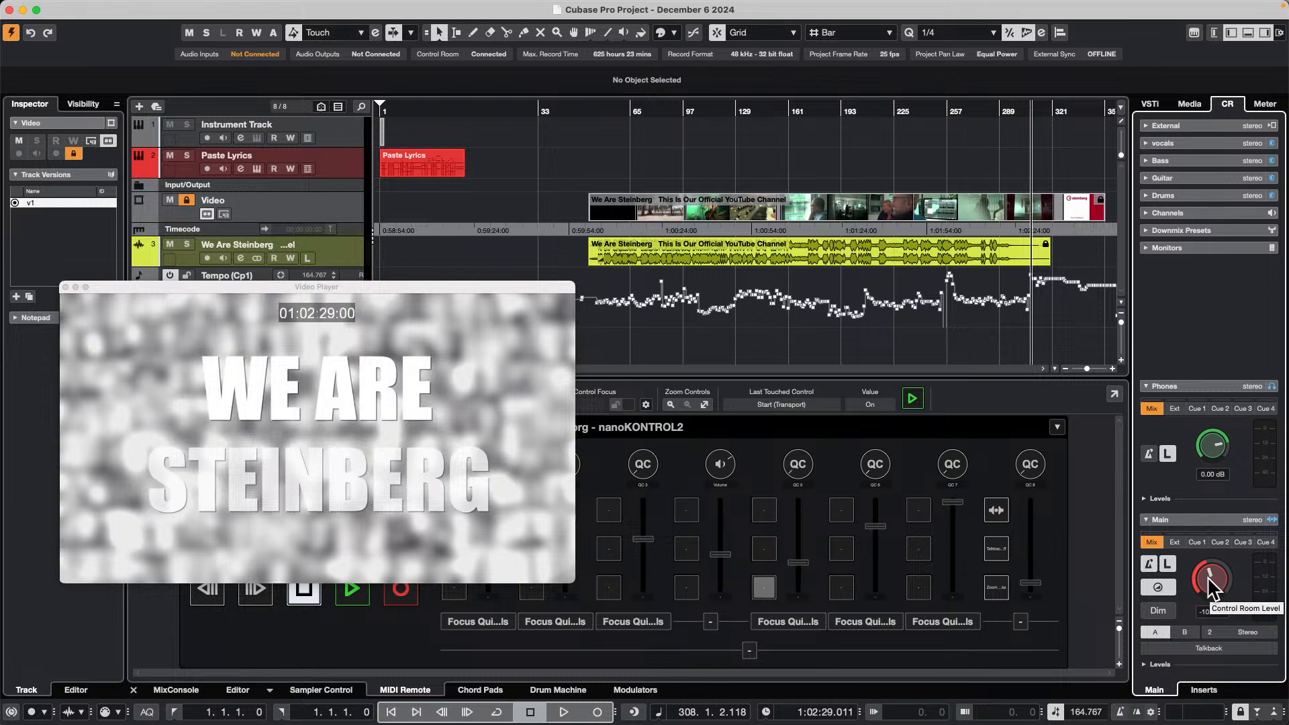
drag(1207, 575, 1205, 590)
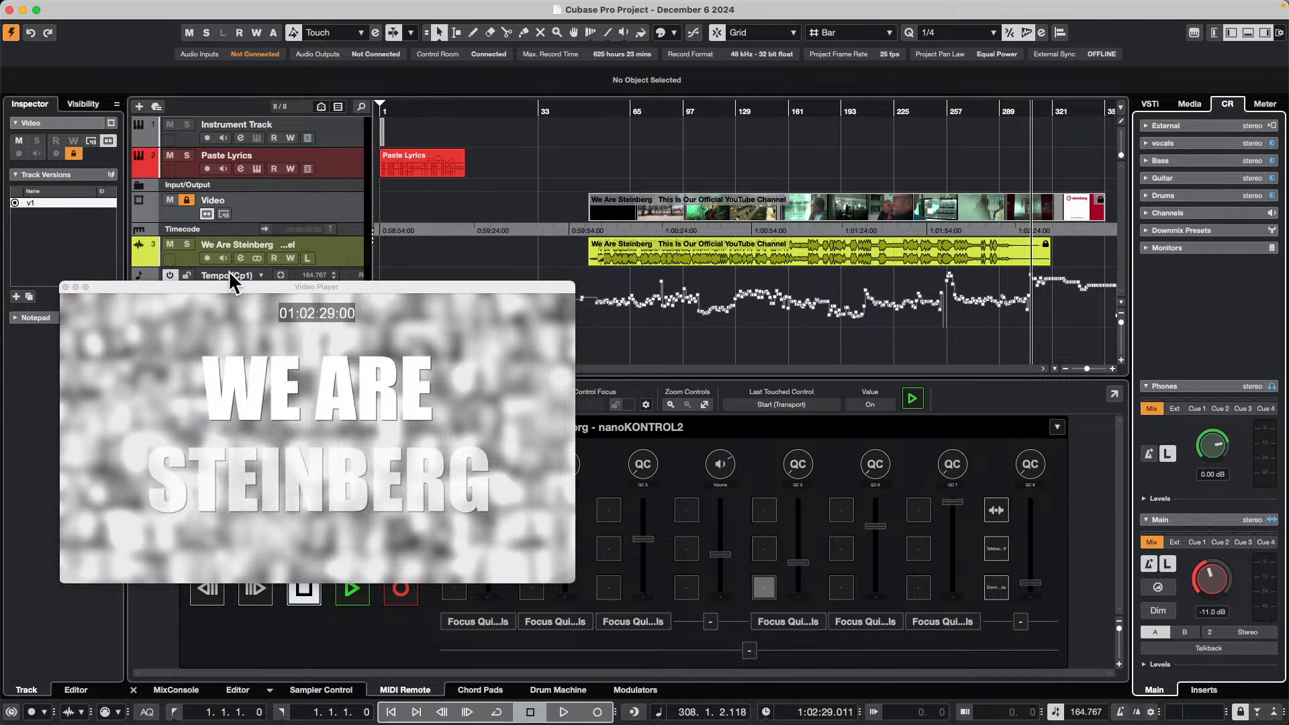
Close the Video Player and select the We Are Steinberg audio track
click(65, 287)
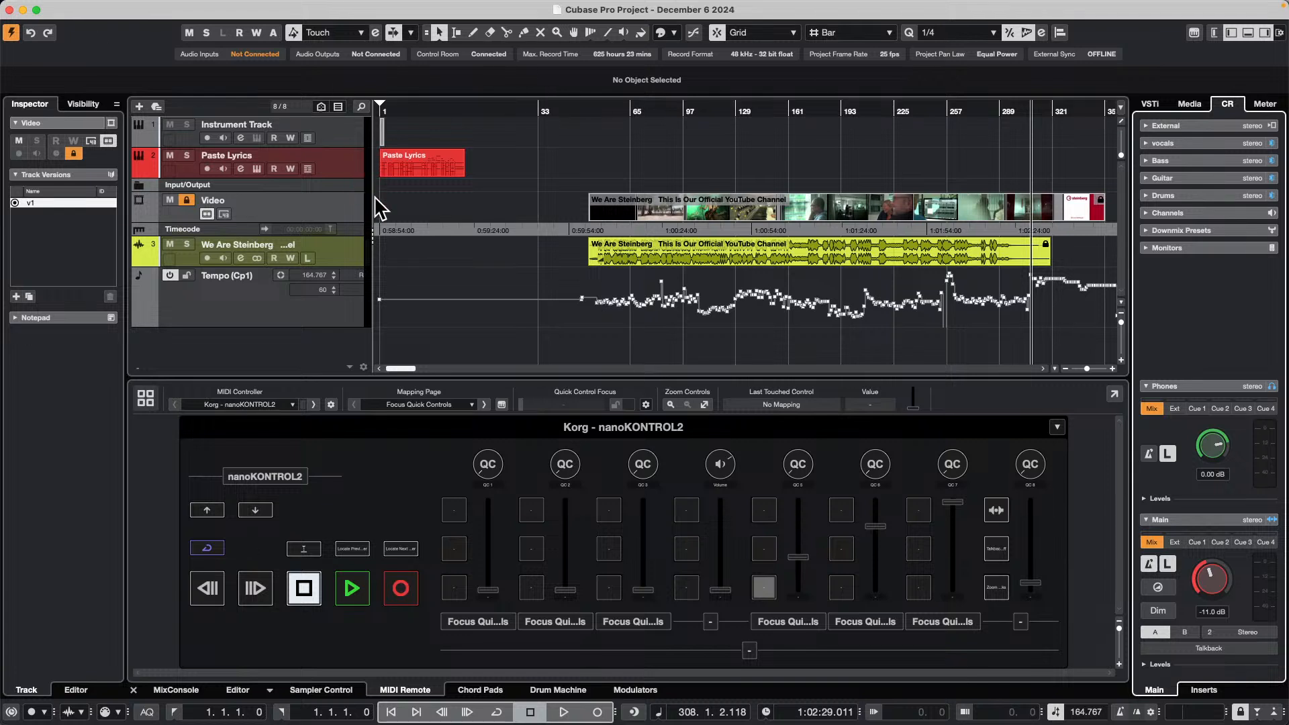
click(329, 249)
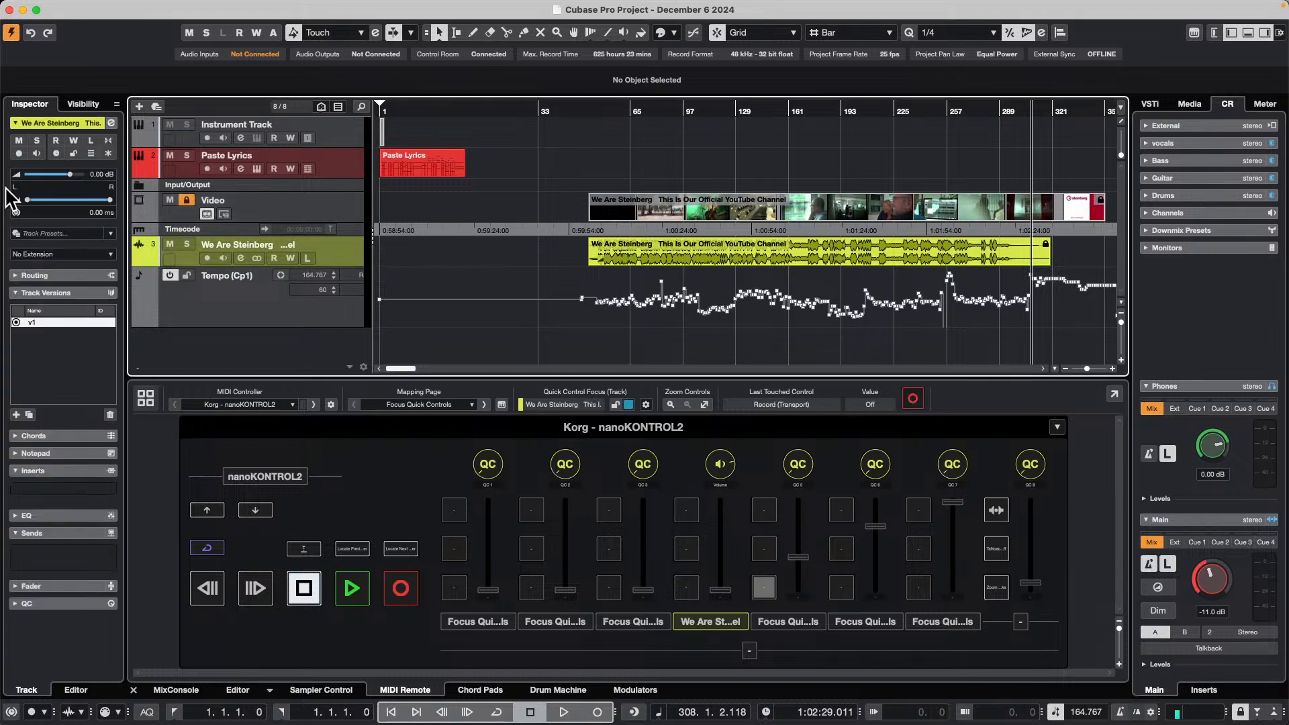
Make sure Open Effect Editor after Loading It is enabled in the VST Plug-ins preferences, and accept the preferences
click(18, 8)
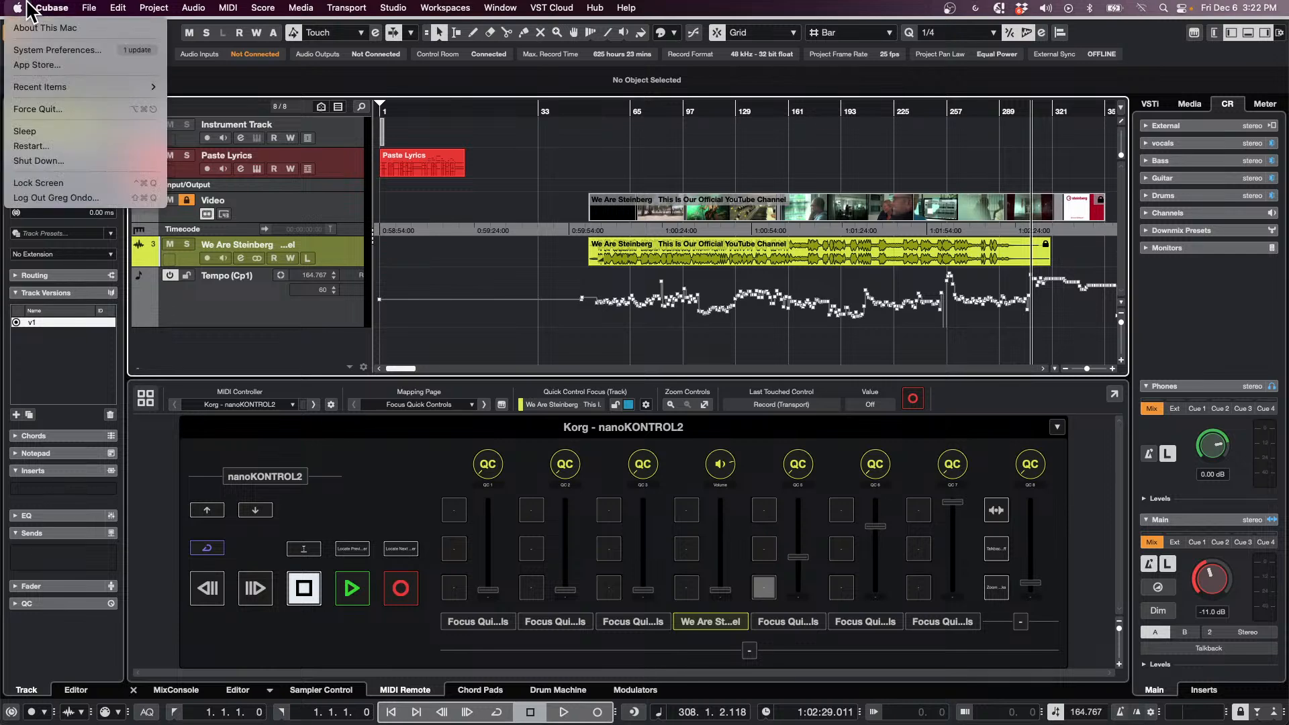
click(60, 49)
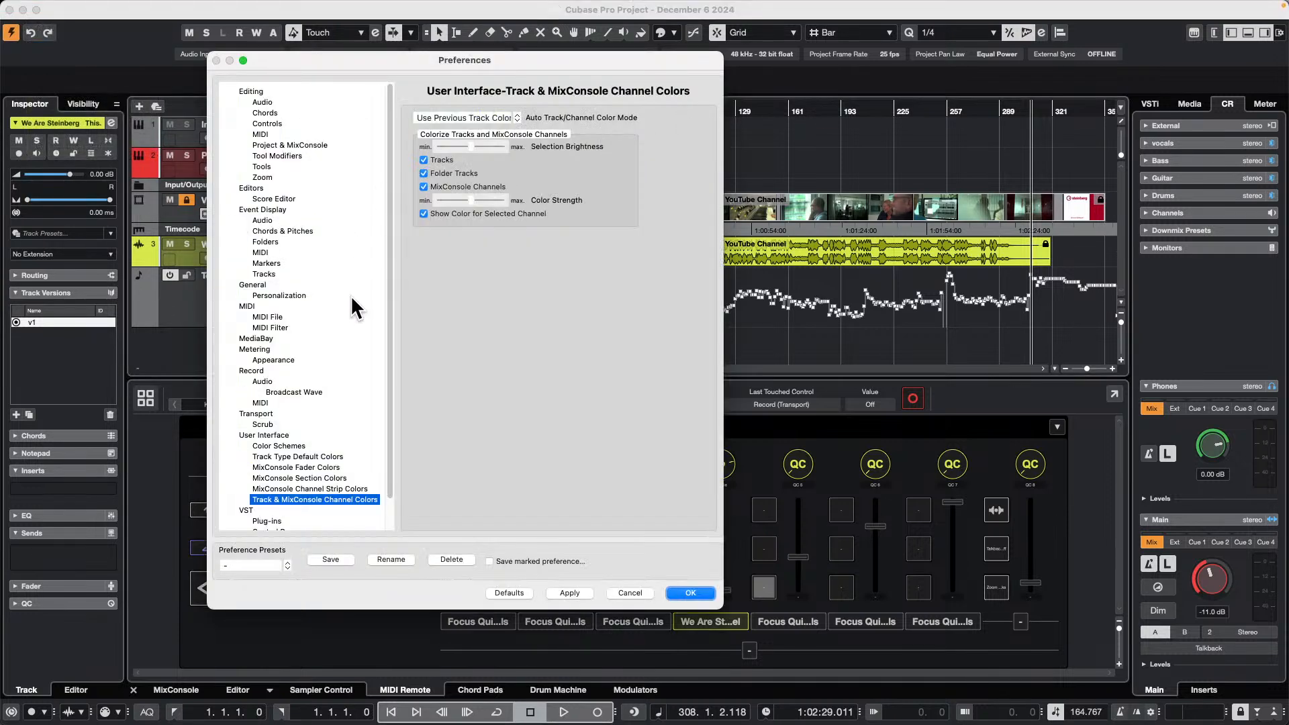
click(266, 520)
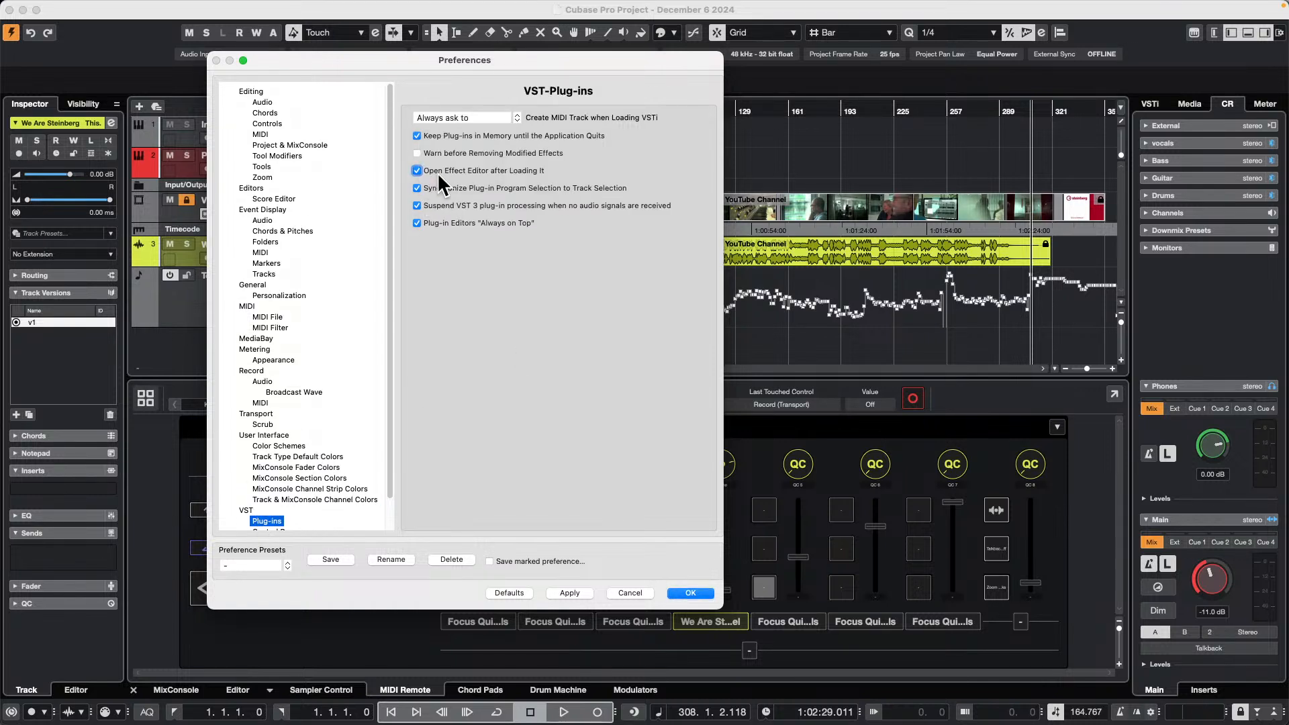
click(688, 593)
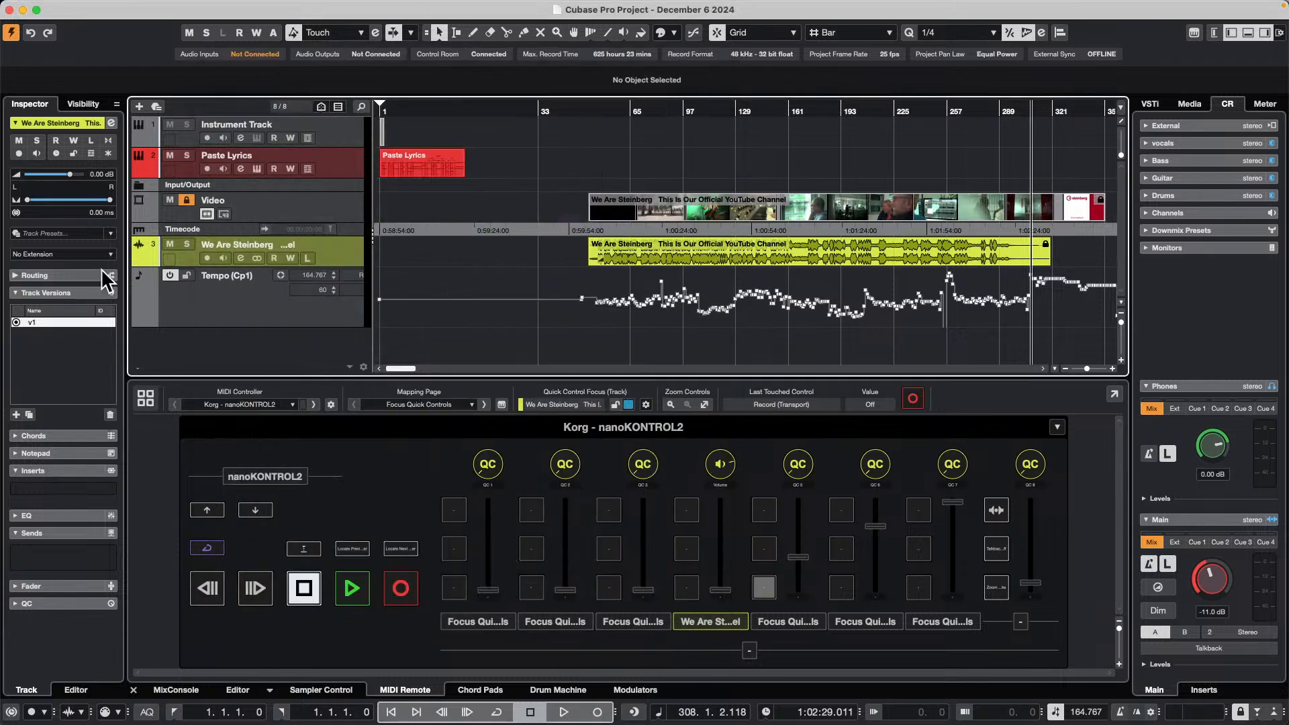
Try the ModMachine delay as the first insert on the We Are Steinberg track, close its editor and remove it
click(76, 495)
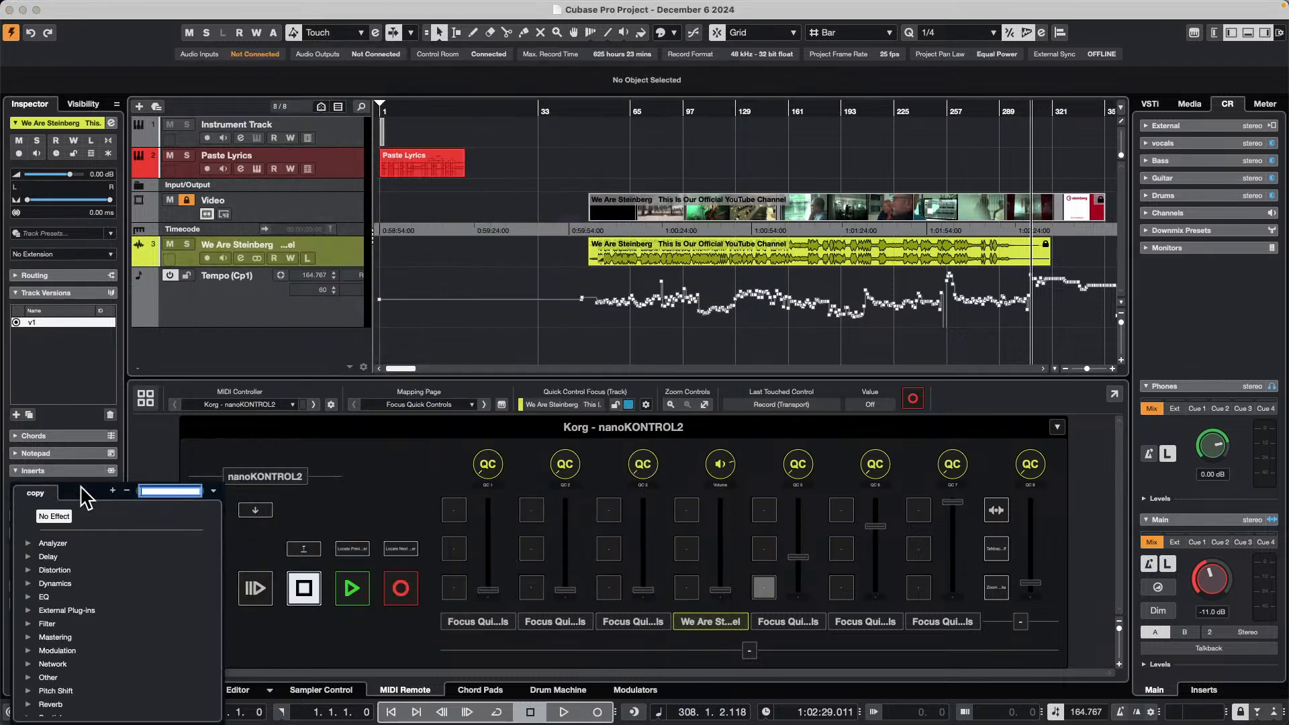
click(32, 560)
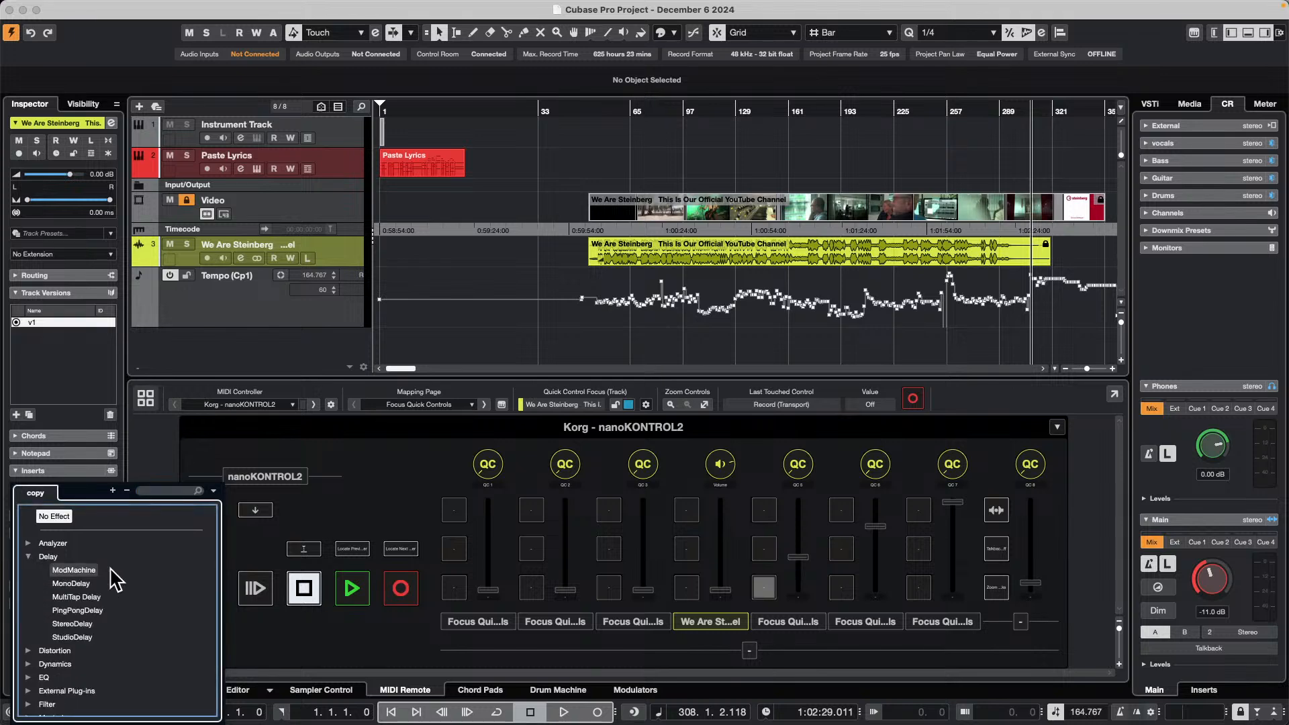
click(87, 569)
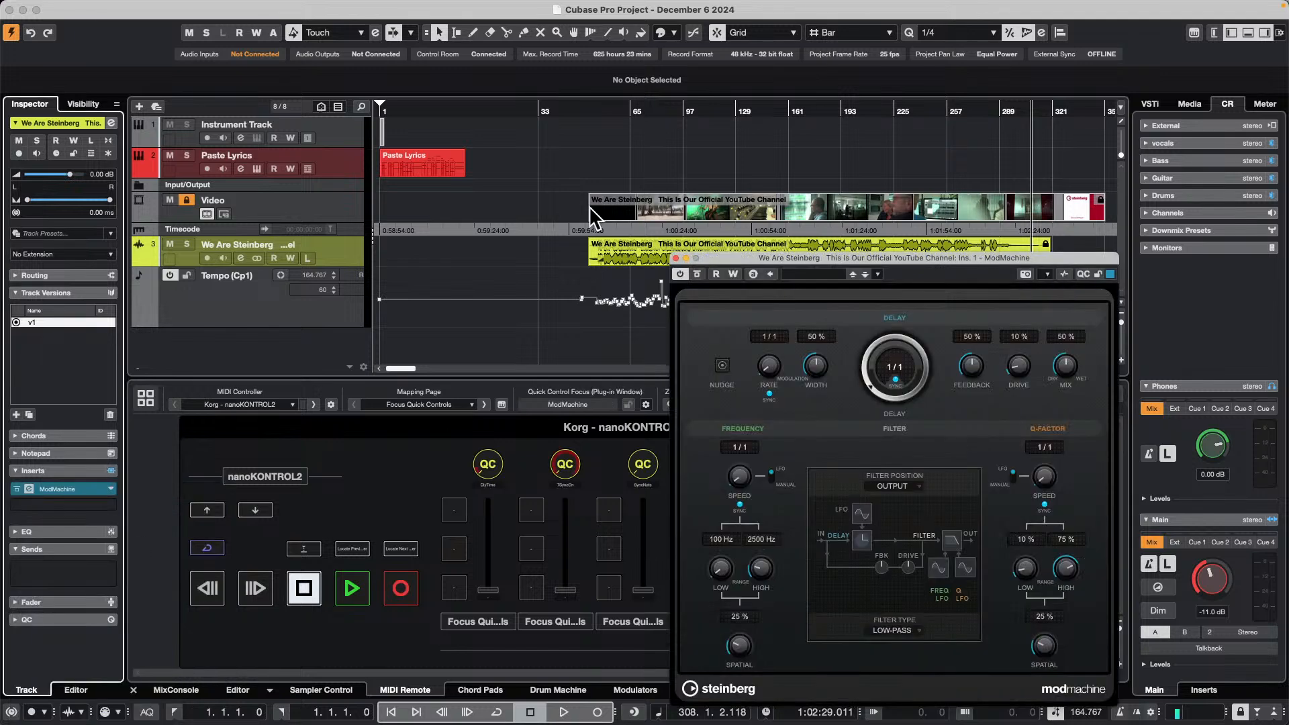
click(676, 258)
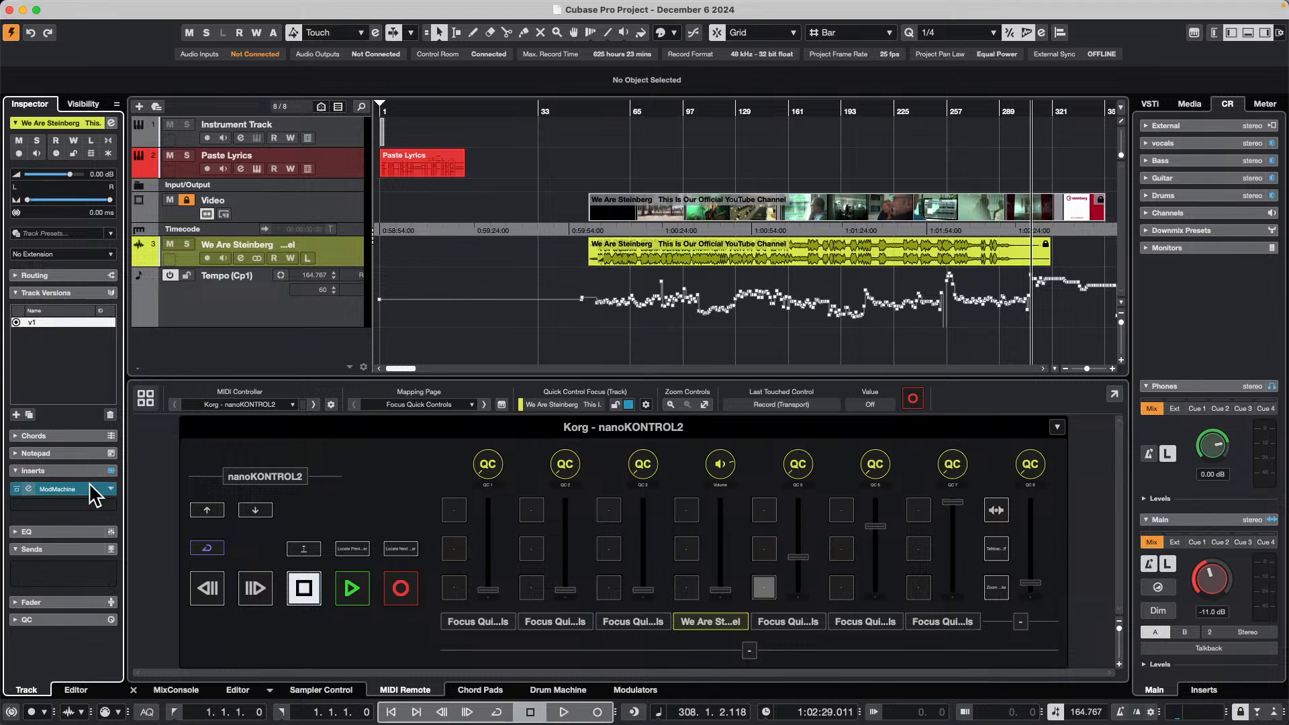
drag(91, 489, 531, 268)
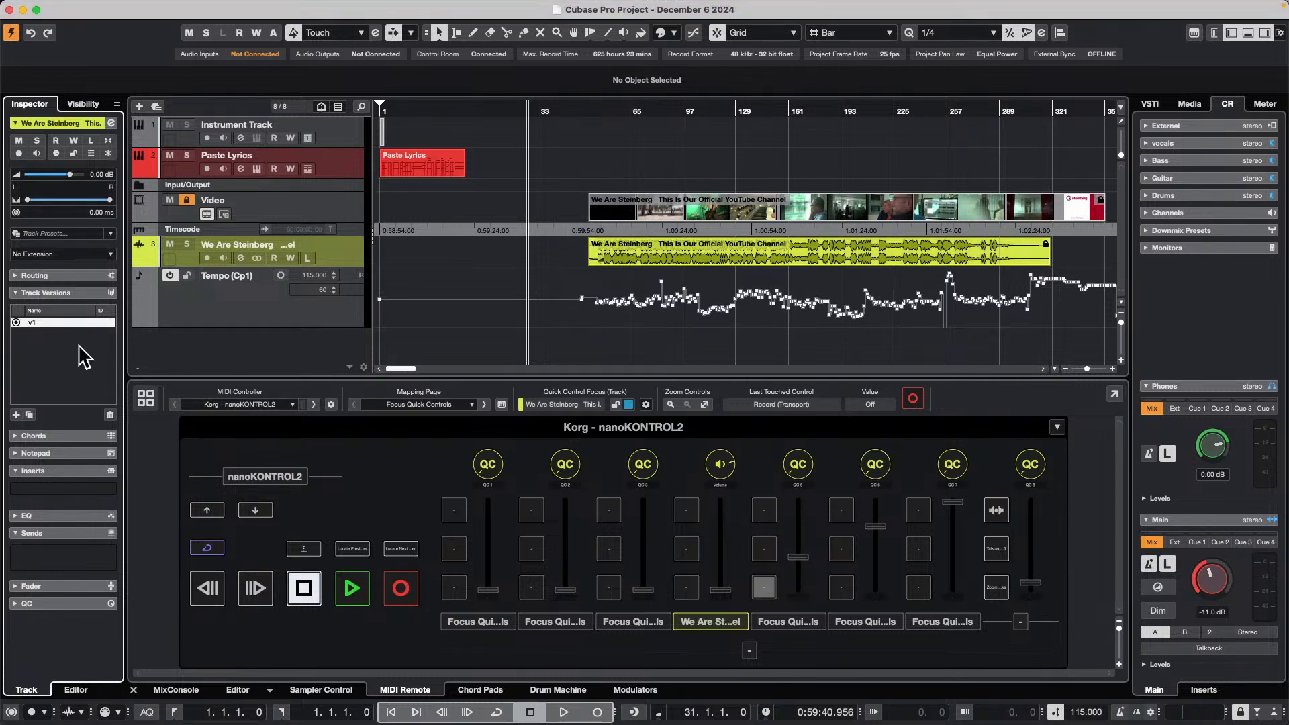
Load the Shimmer reverb as the first insert on the We Are Steinberg track and bring its editor fully into view
click(102, 488)
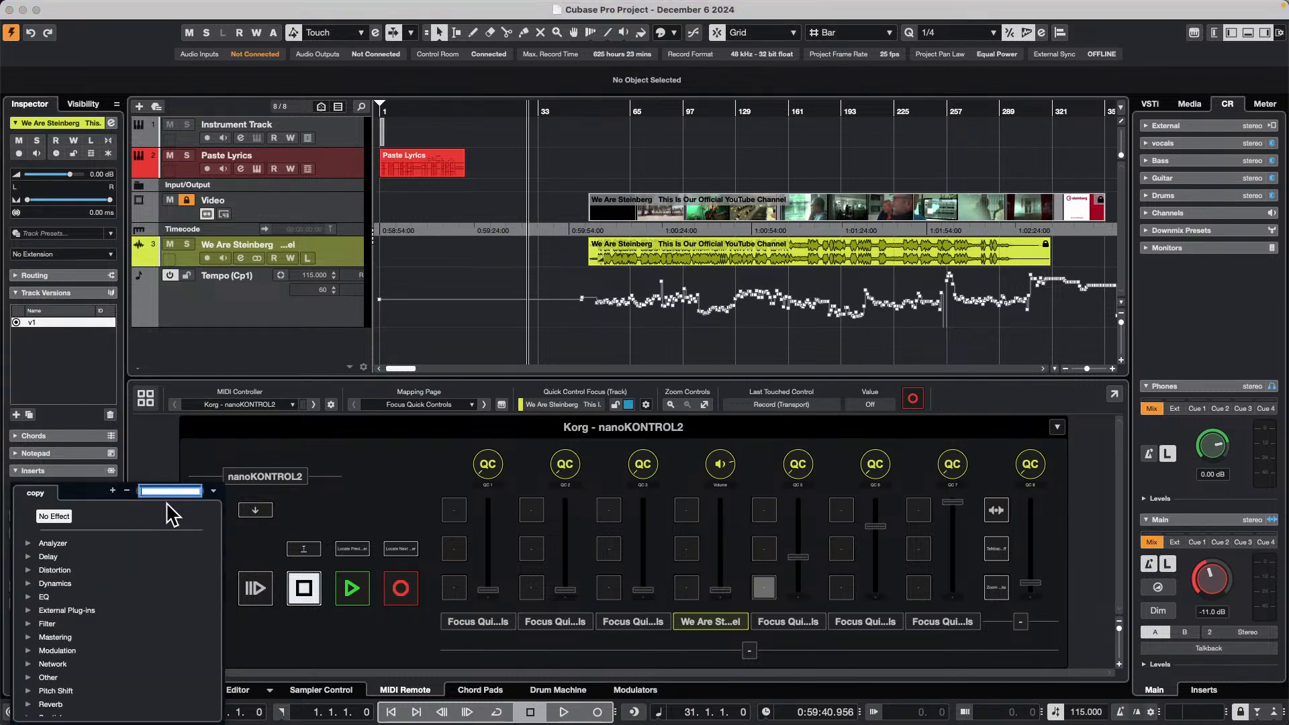
scroll(31, 698, down, 5)
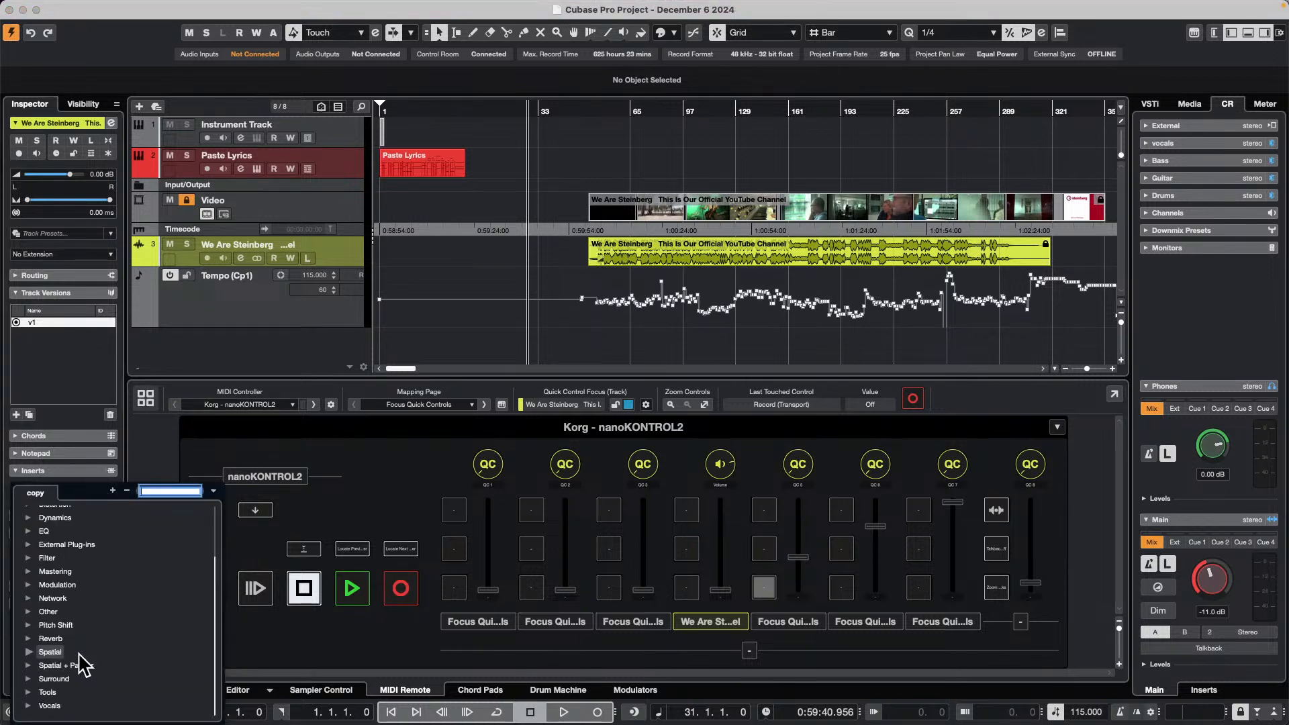
click(30, 638)
scroll(110, 671, down, 3)
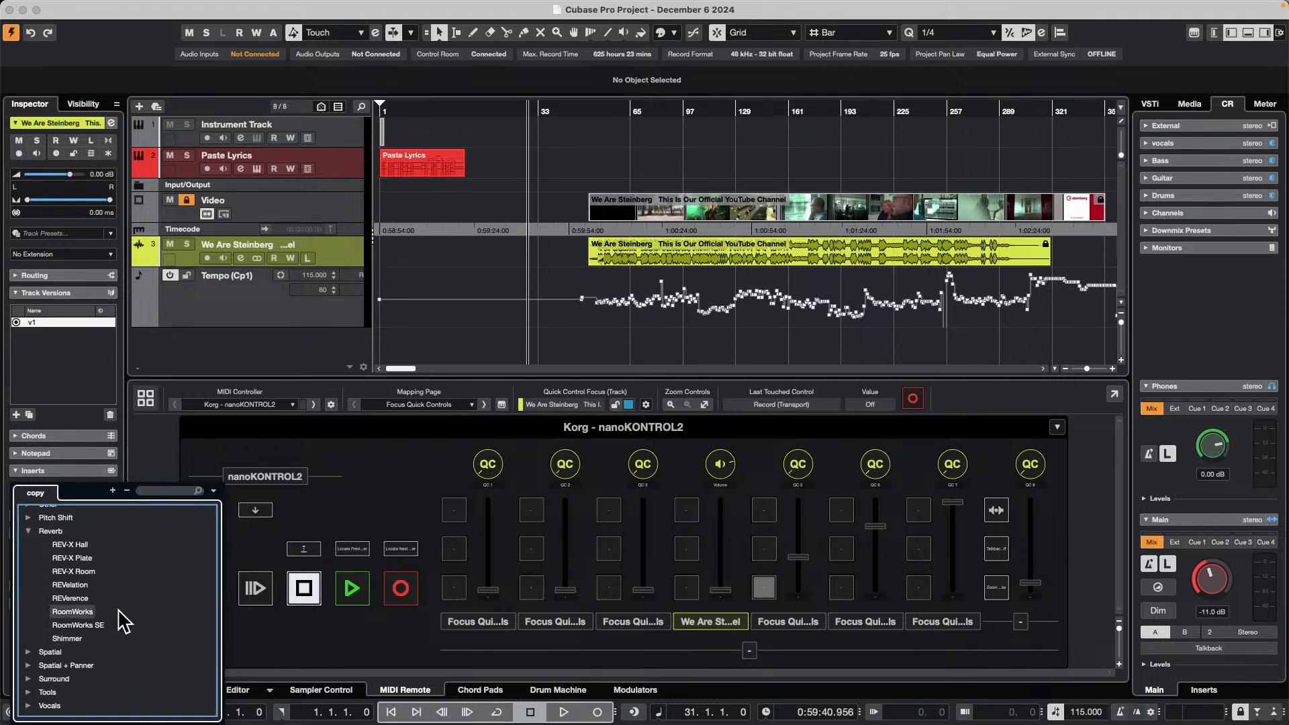
click(78, 637)
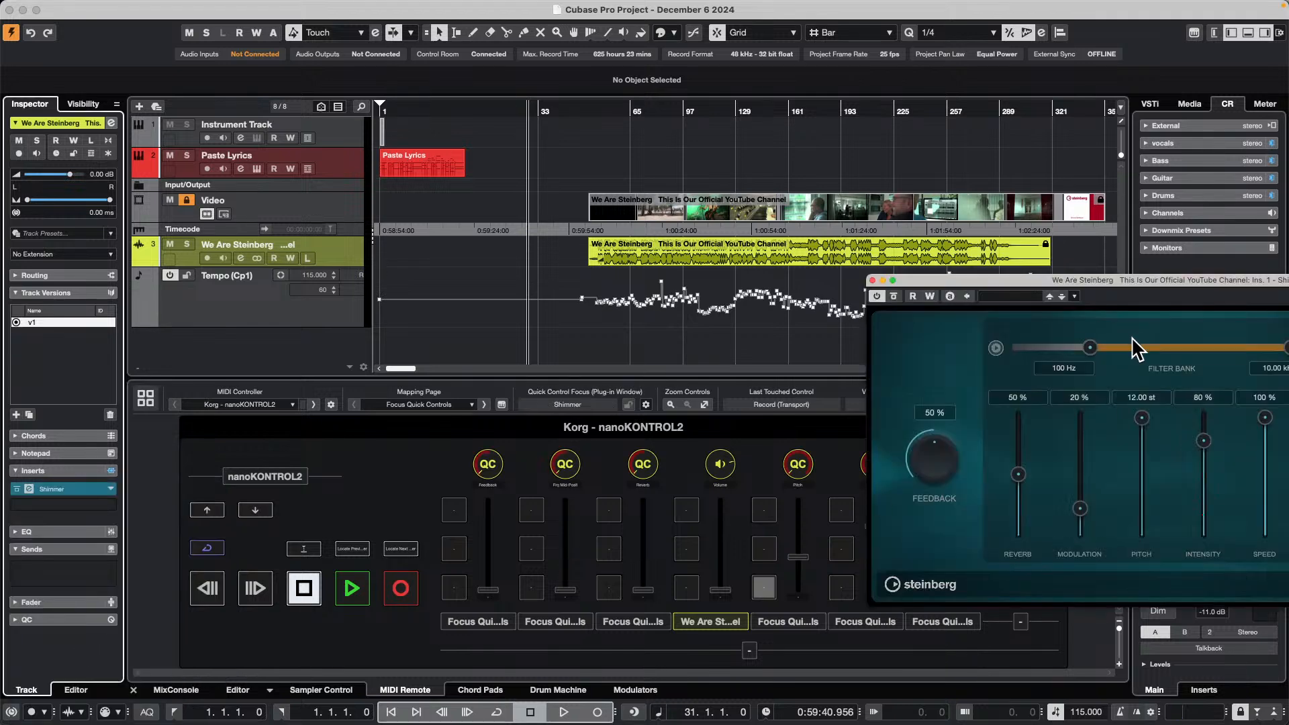
drag(1021, 282, 579, 174)
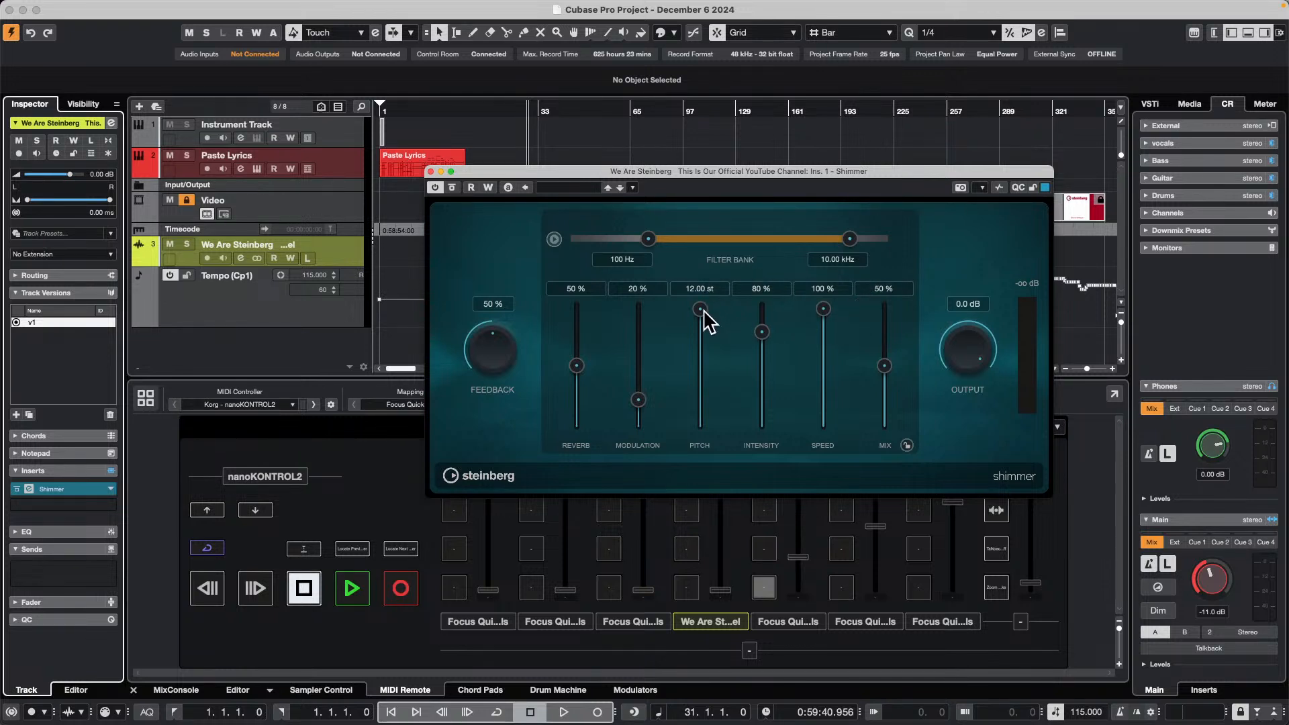
mouse_move(708, 322)
mouse_down()
mouse_move(656, 523)
mouse_move(711, 308)
mouse_move(723, 313)
mouse_up()
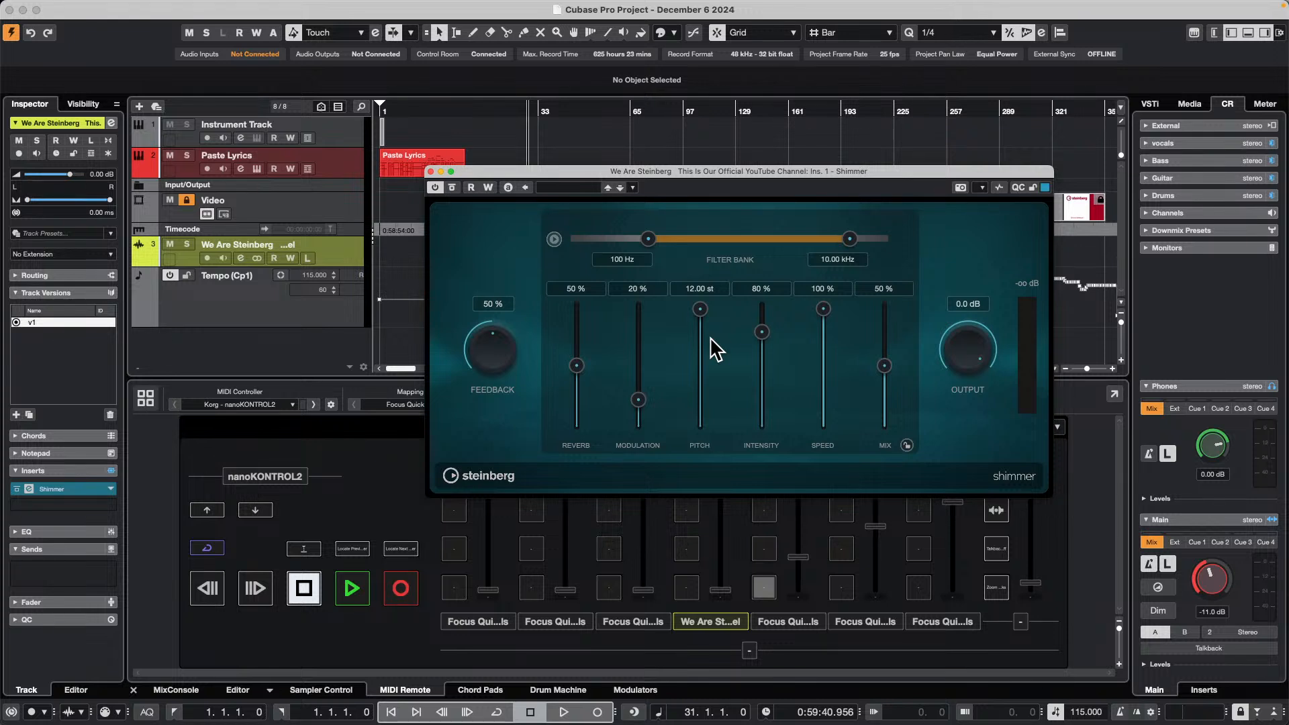
Open MediaBay and expand Factory Content to examine its preset and template folders
mouse_move(463, 6)
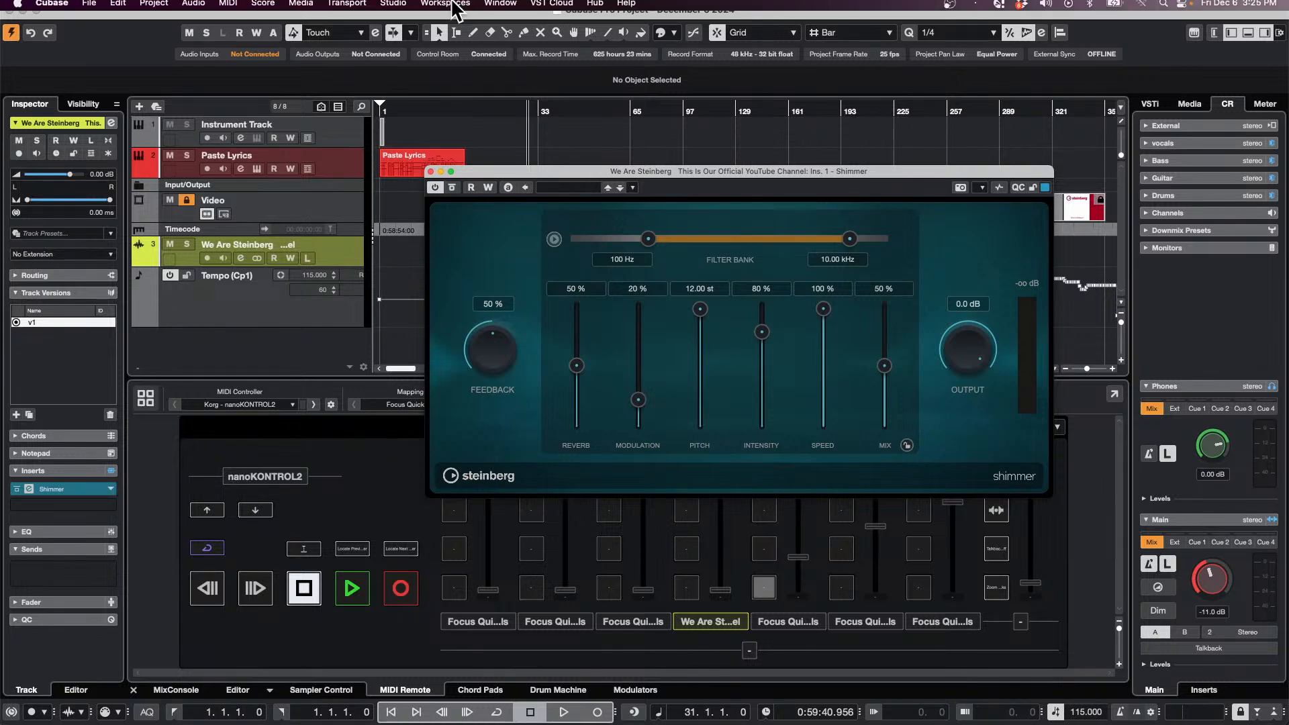
click(346, 7)
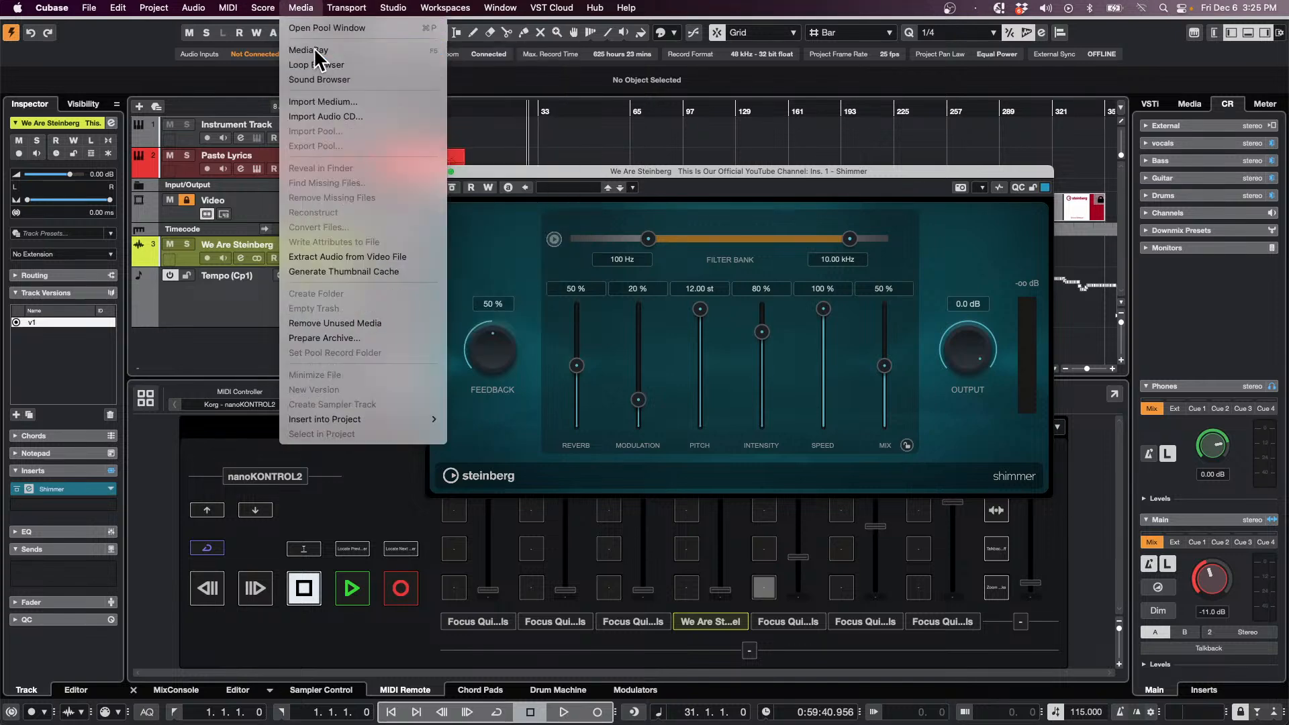
click(323, 50)
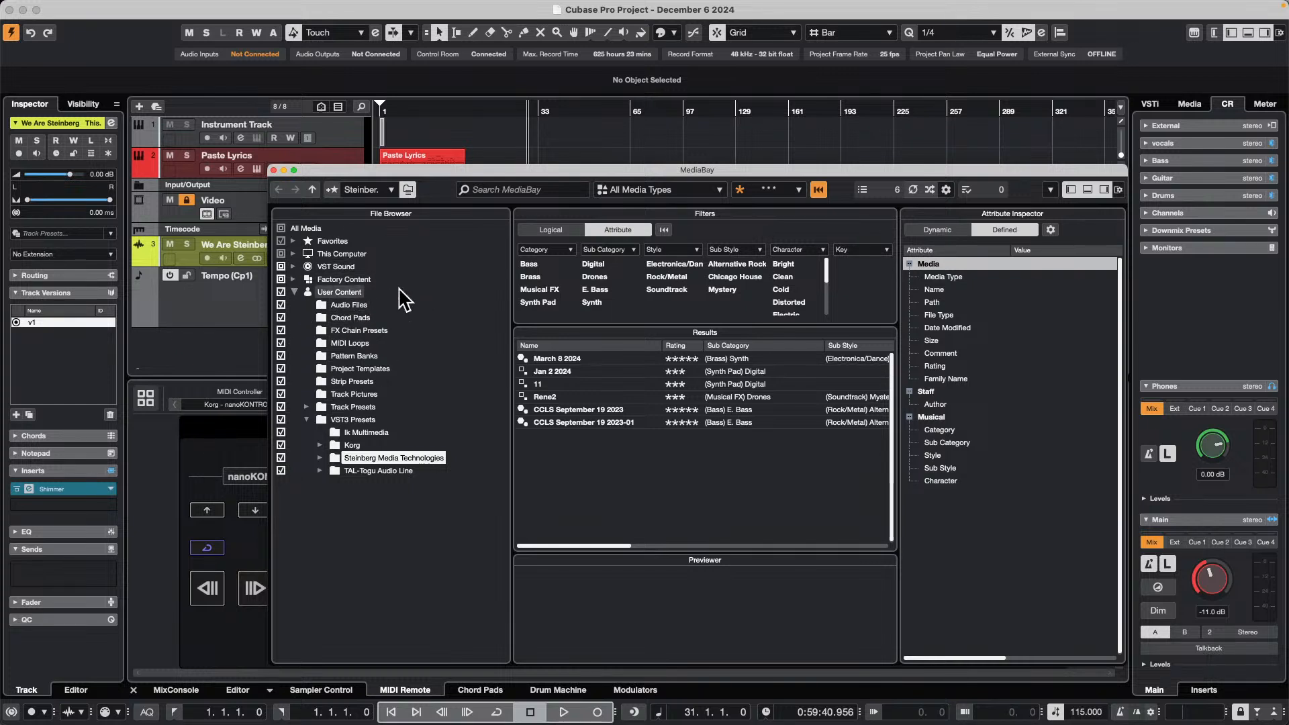
click(292, 278)
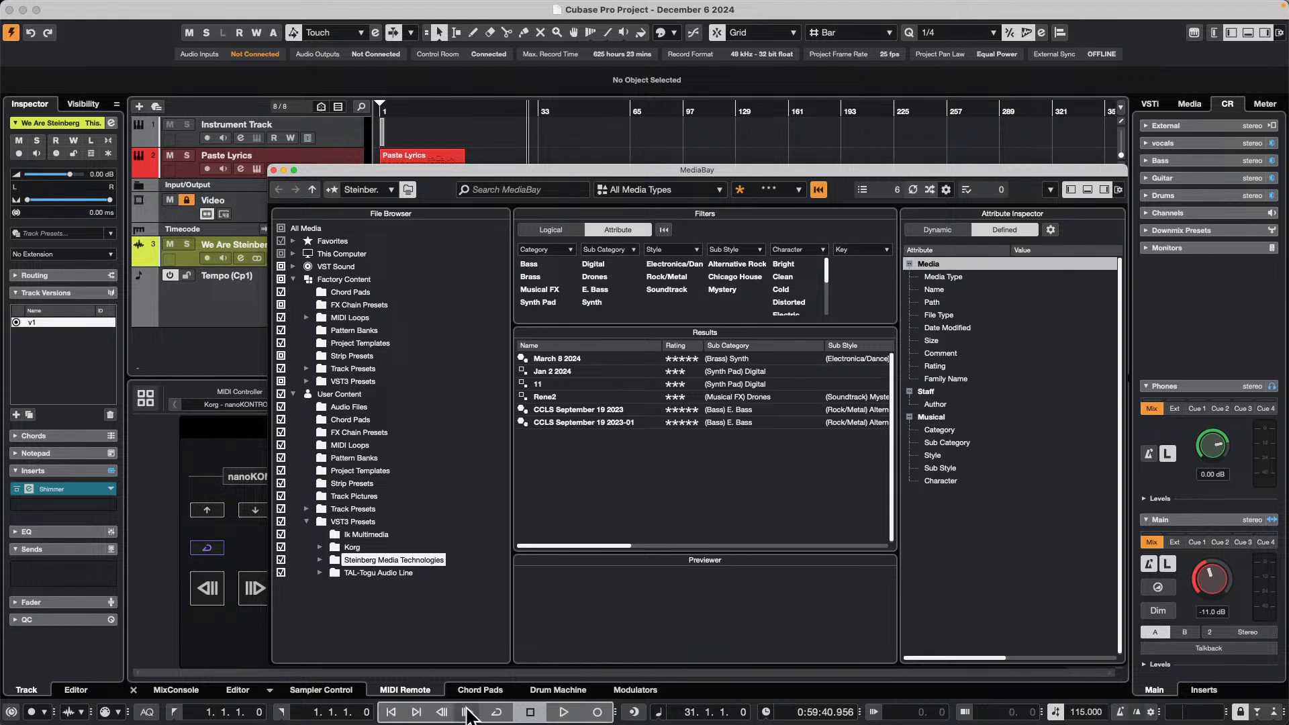
Show the MixConsole below the project area and close MediaBay
click(169, 690)
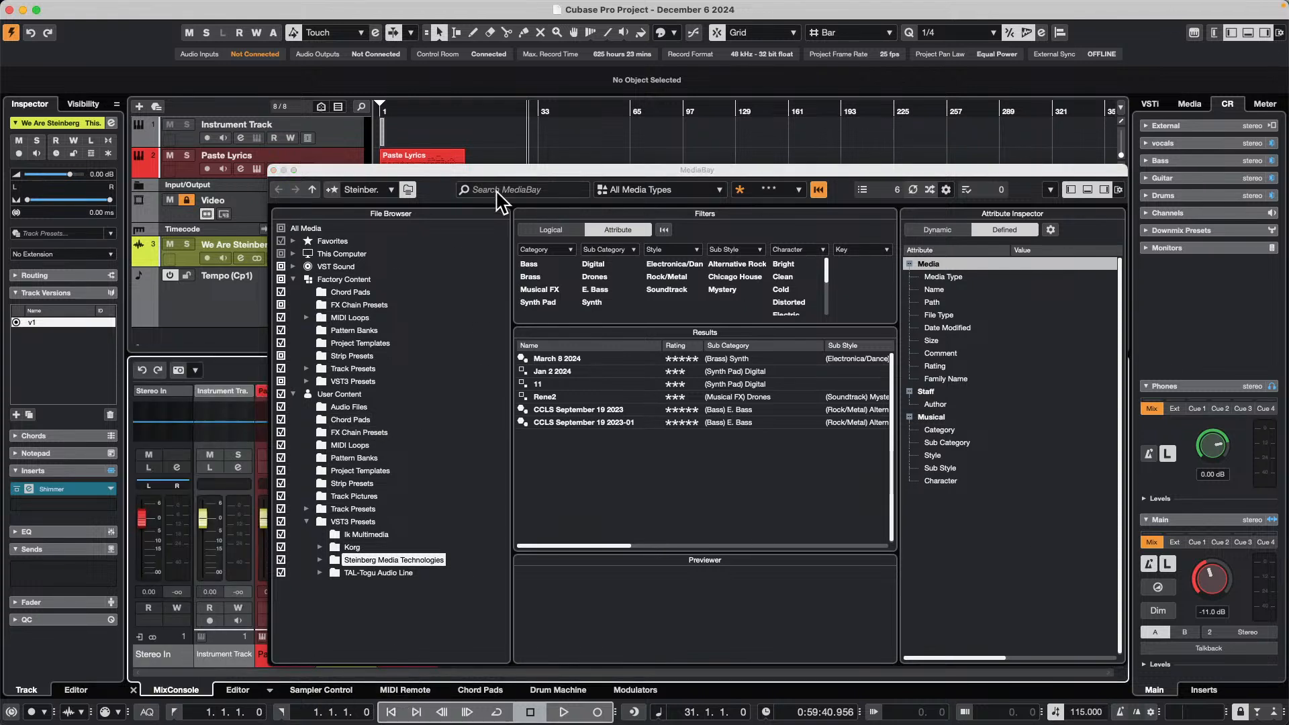
click(272, 169)
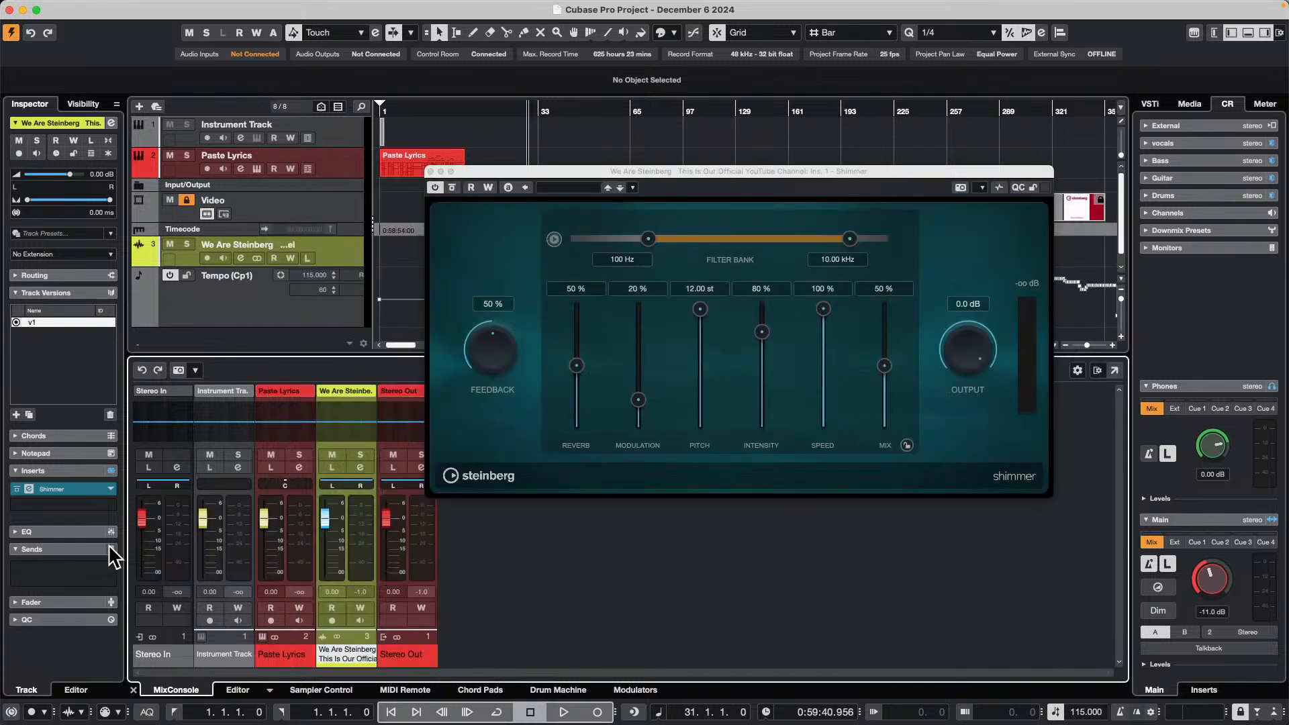
Examine the commands offered for the We Are Steinberg channel in the MixConsole and for its track in the track list
right_click(356, 525)
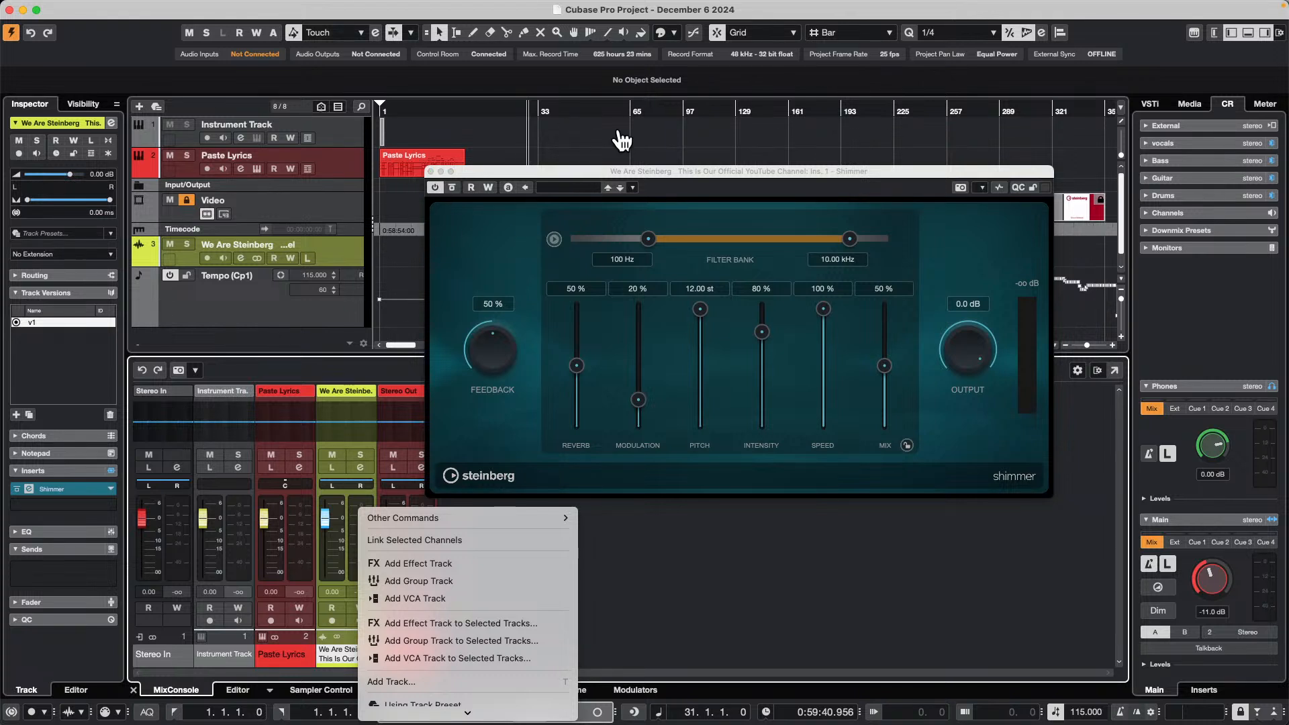
click(667, 156)
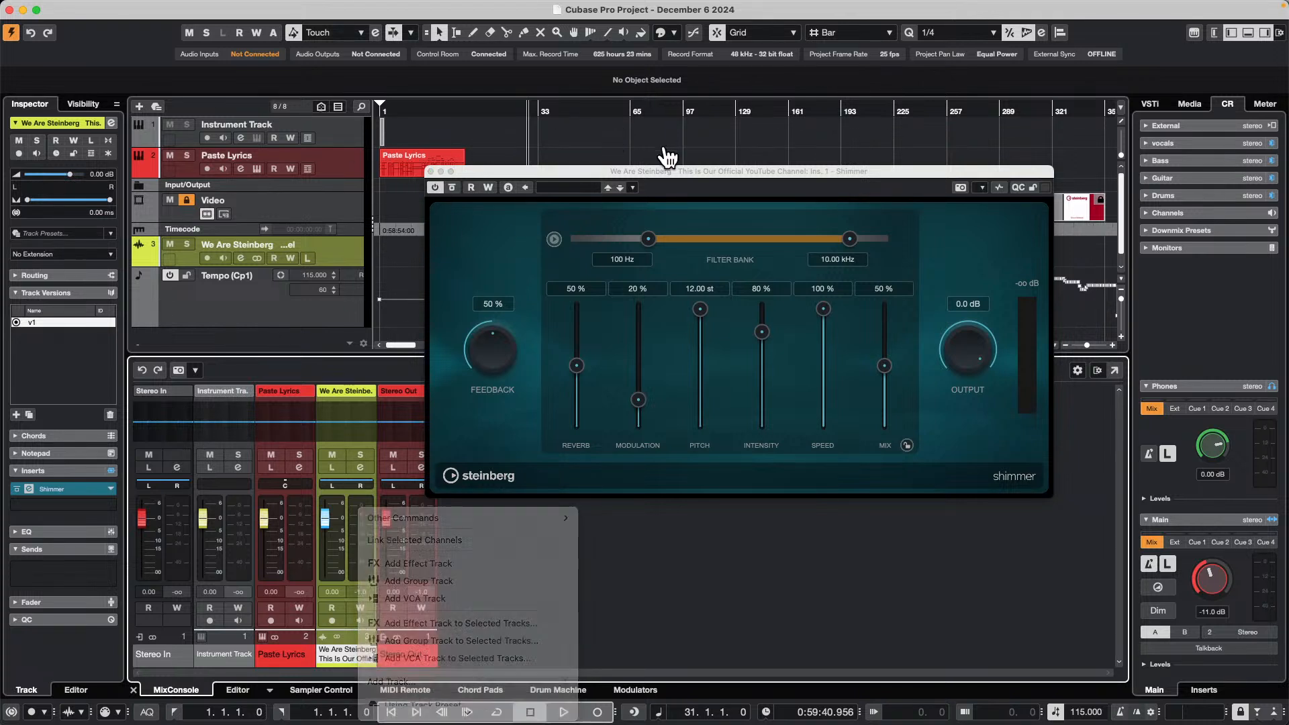
right_click(361, 525)
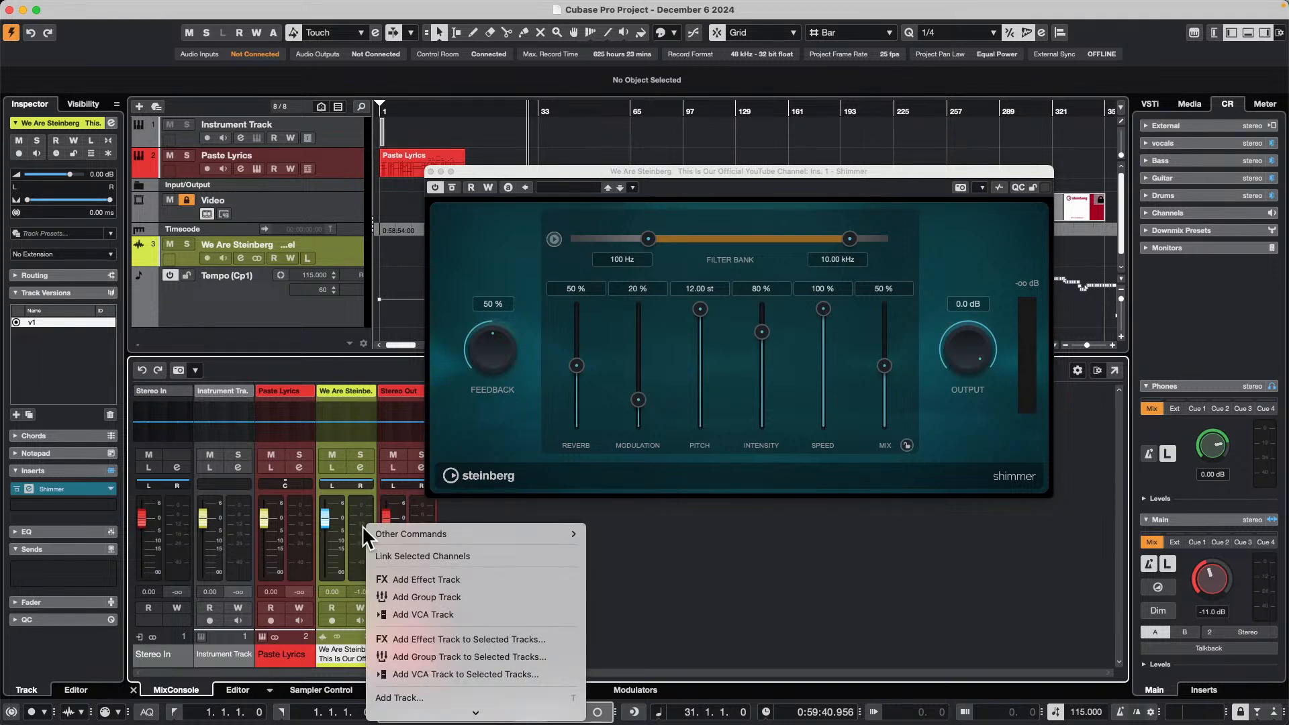
click(325, 236)
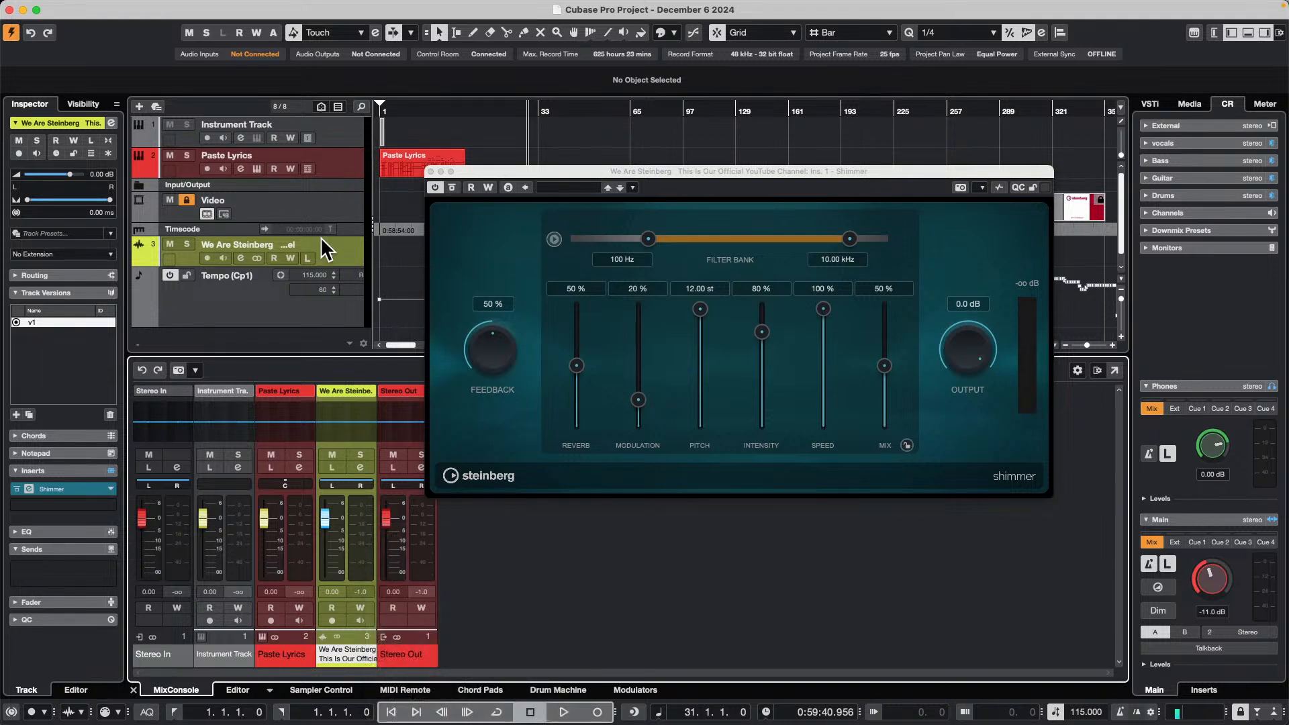
click(282, 555)
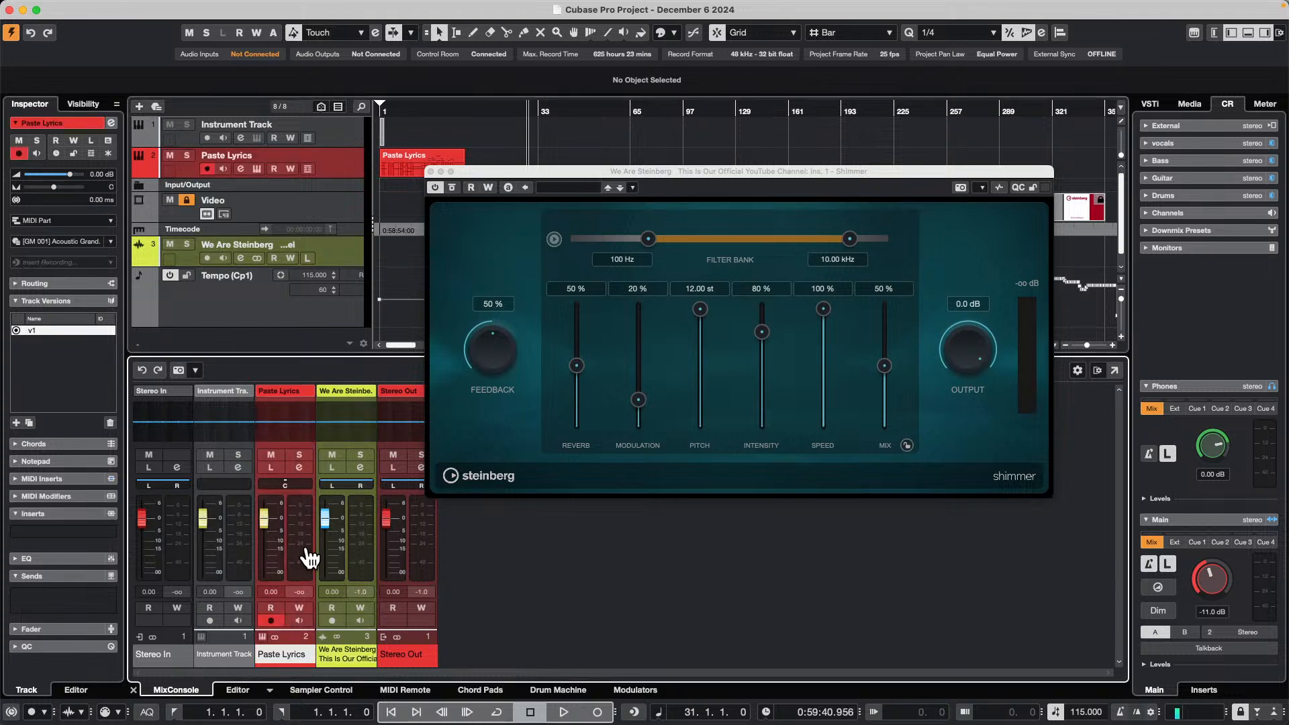
click(350, 525)
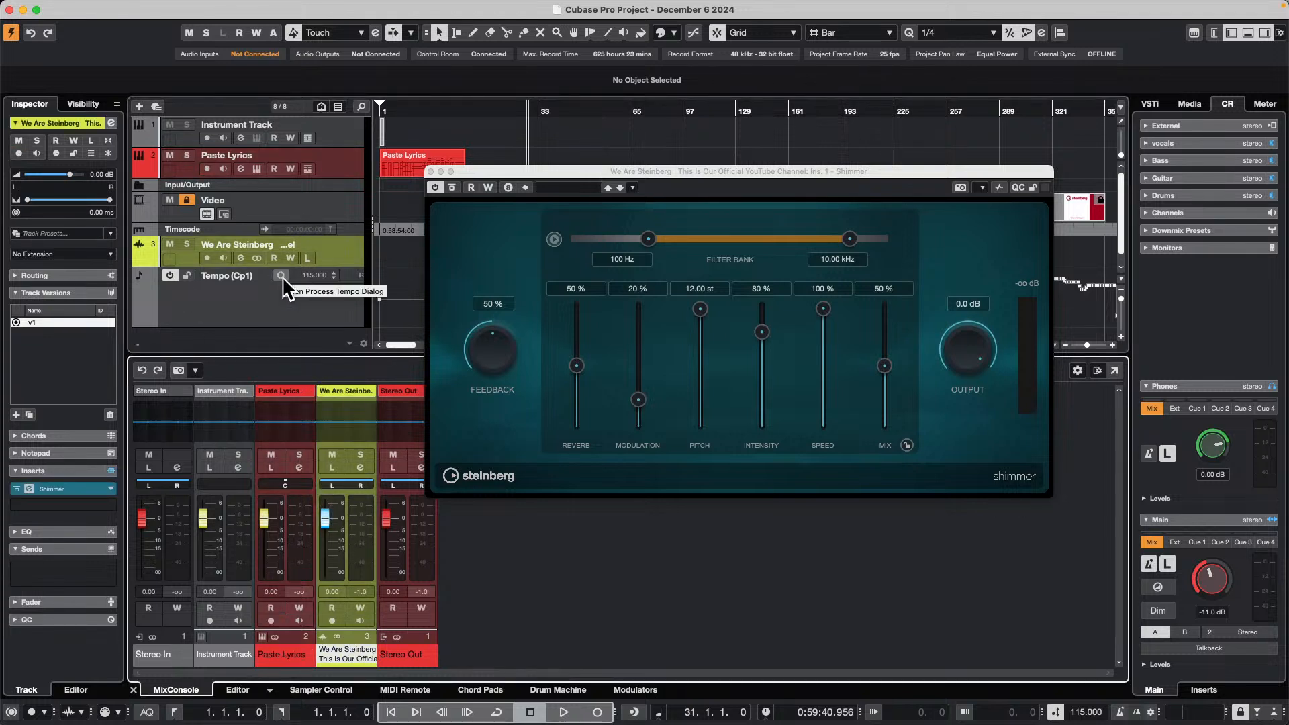
mouse_move(3, 4)
right_click(358, 517)
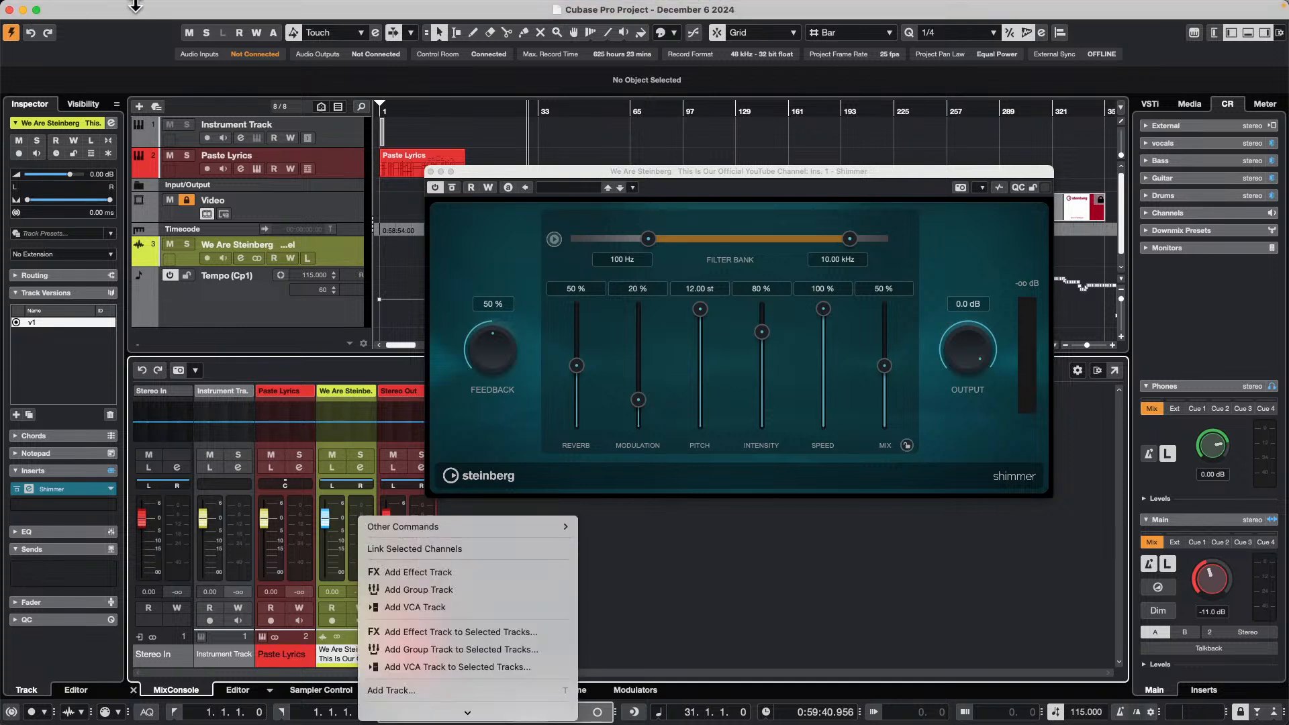
click(213, 13)
right_click(350, 247)
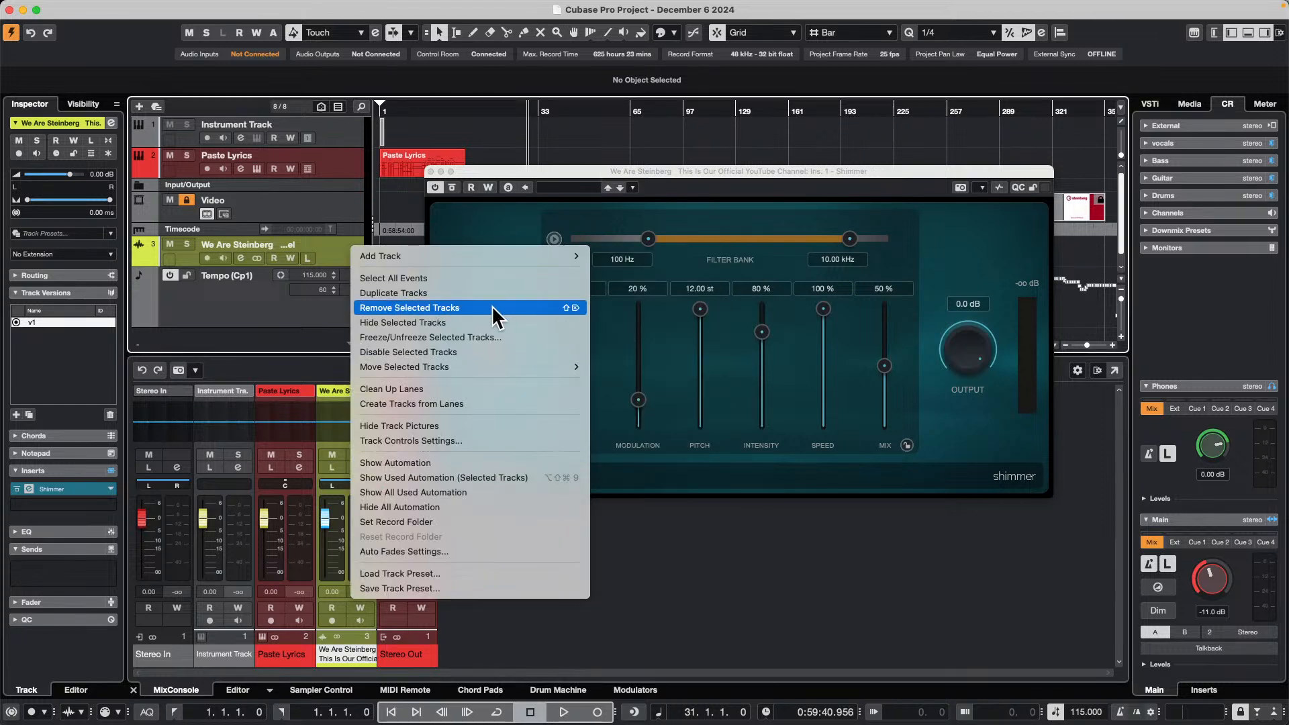
click(259, 310)
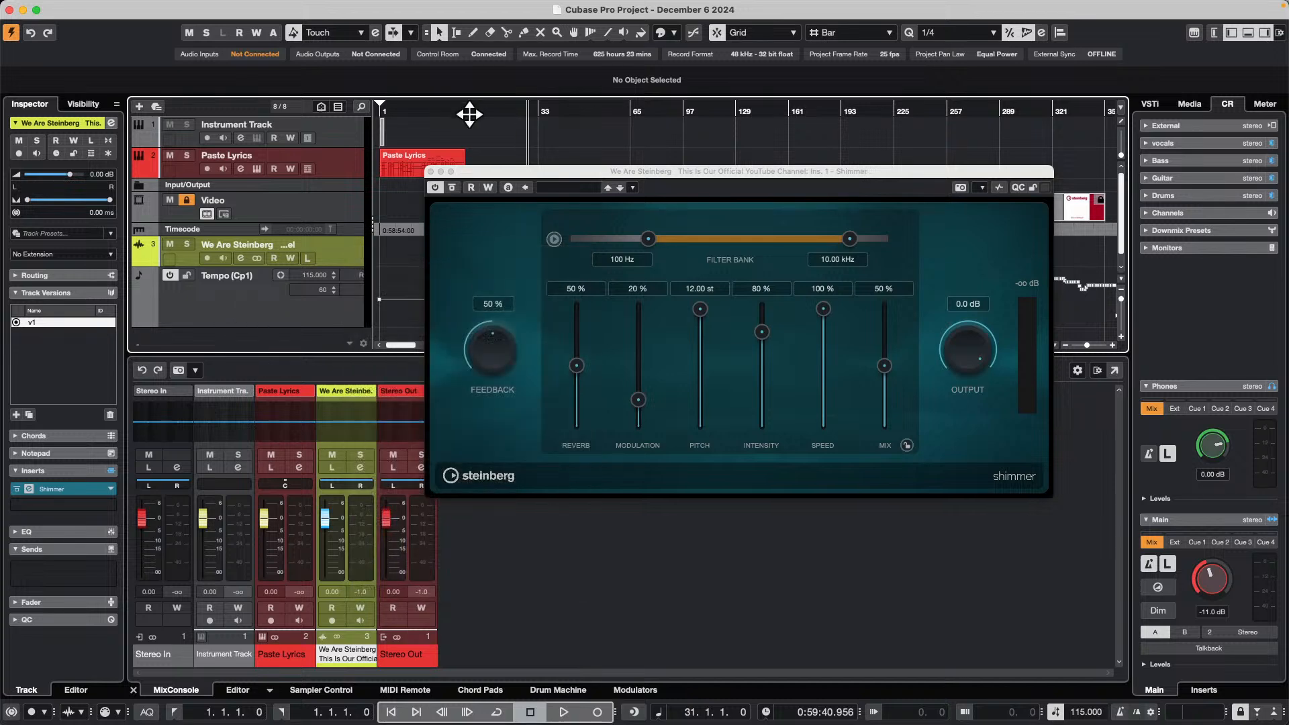
Close the Shimmer editor and add seven mono audio tracks with Talkback as input and Stereo Out as output
drag(535, 172, 714, 149)
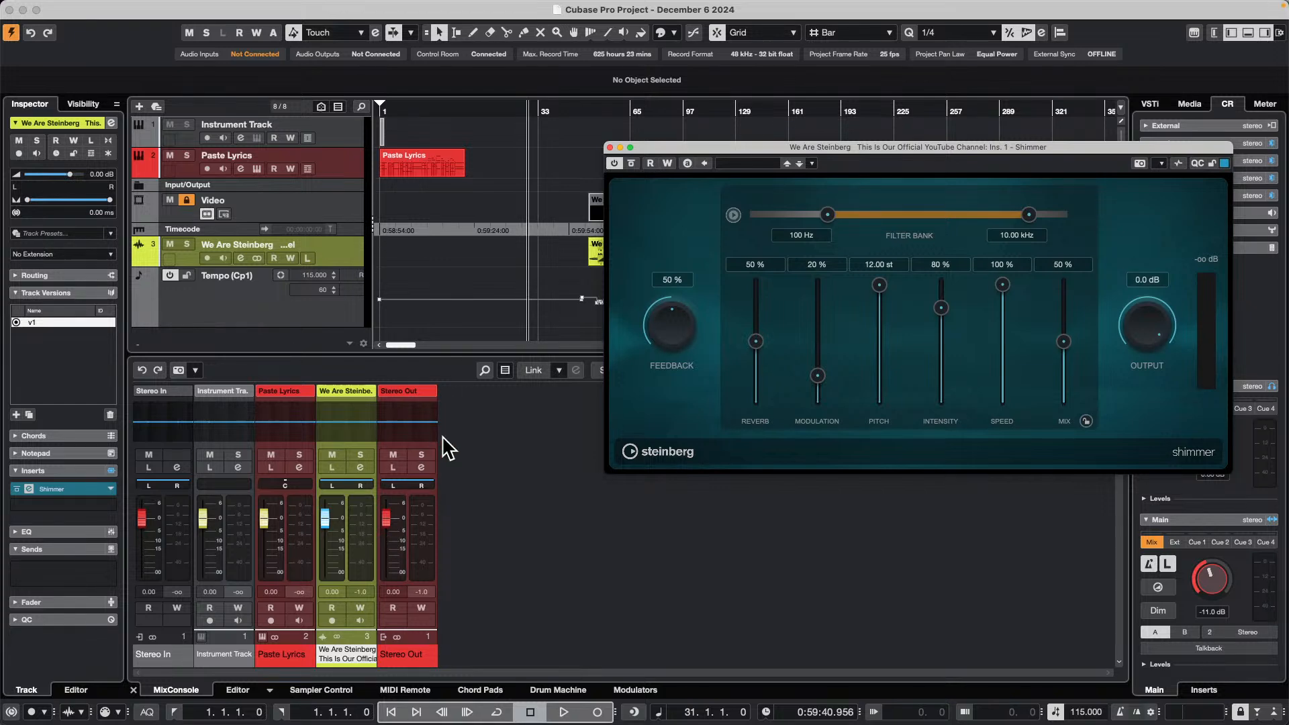
click(609, 147)
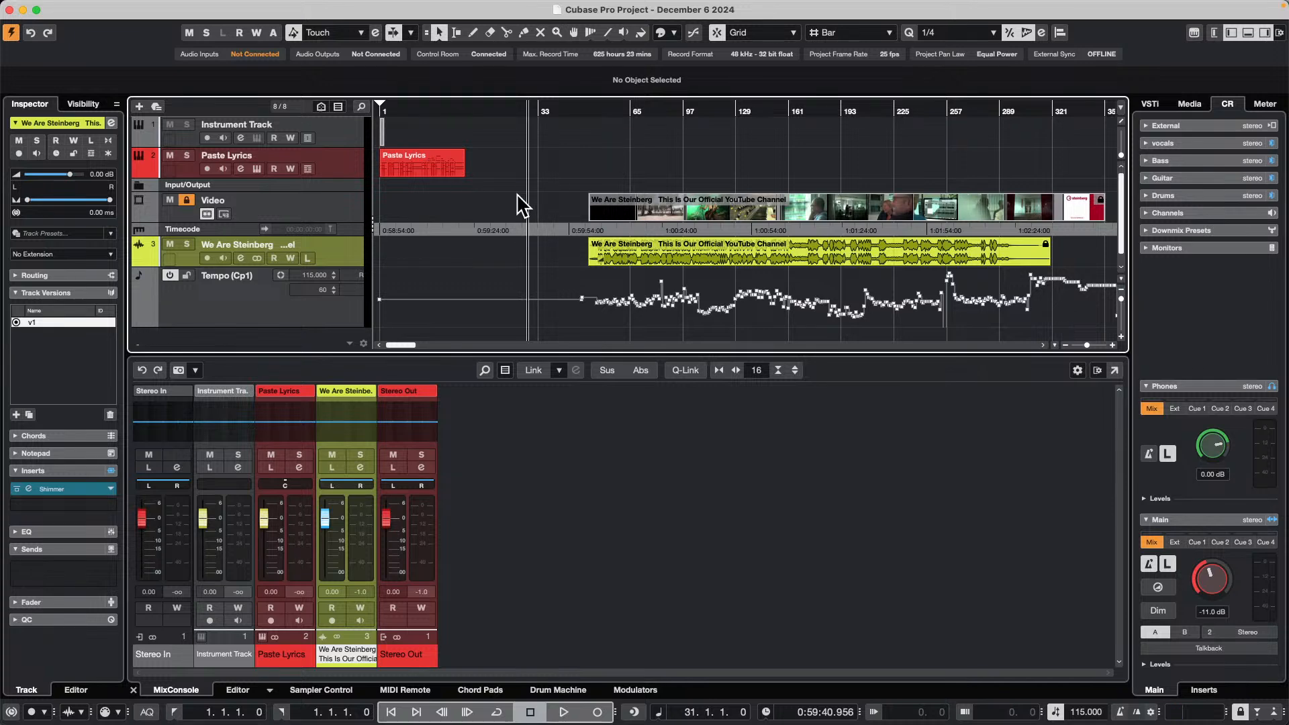
scroll(238, 243, down, 1)
right_click(282, 285)
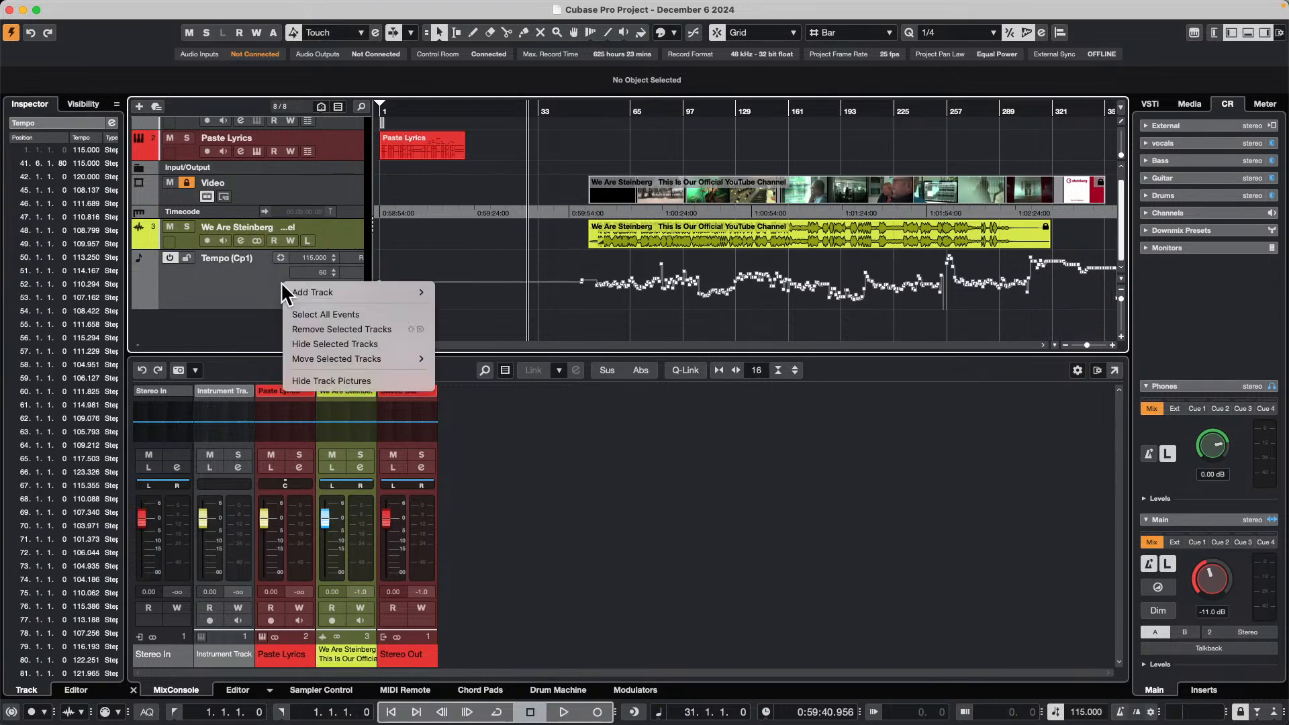
mouse_move(369, 292)
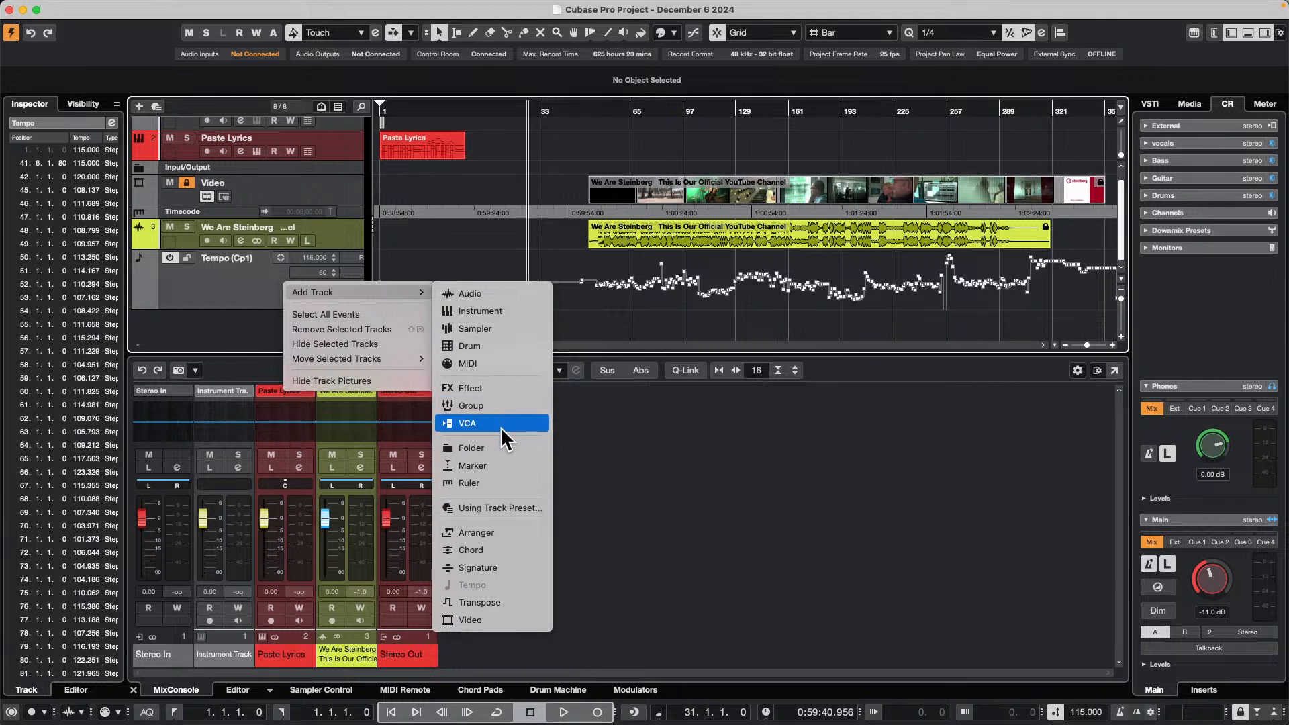
click(500, 294)
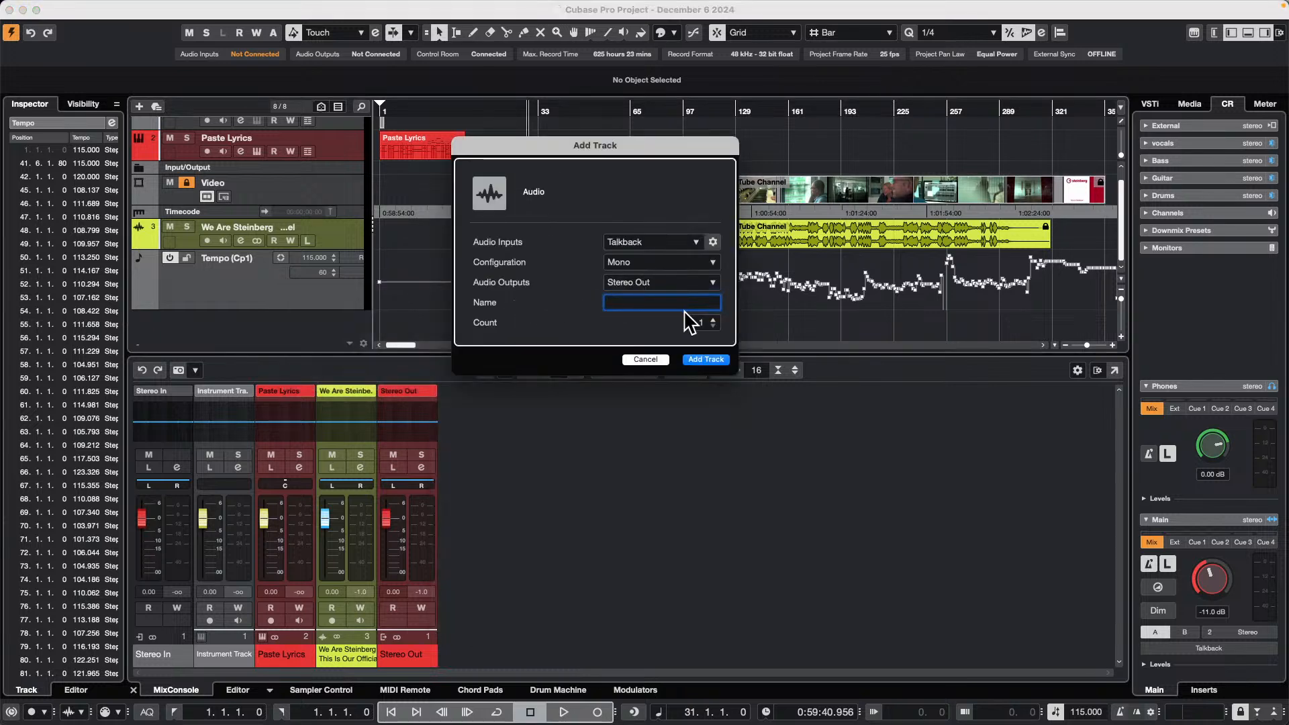
scroll(713, 324, up, 3)
scroll(715, 327, up, 2)
click(705, 359)
scroll(245, 249, down, 3)
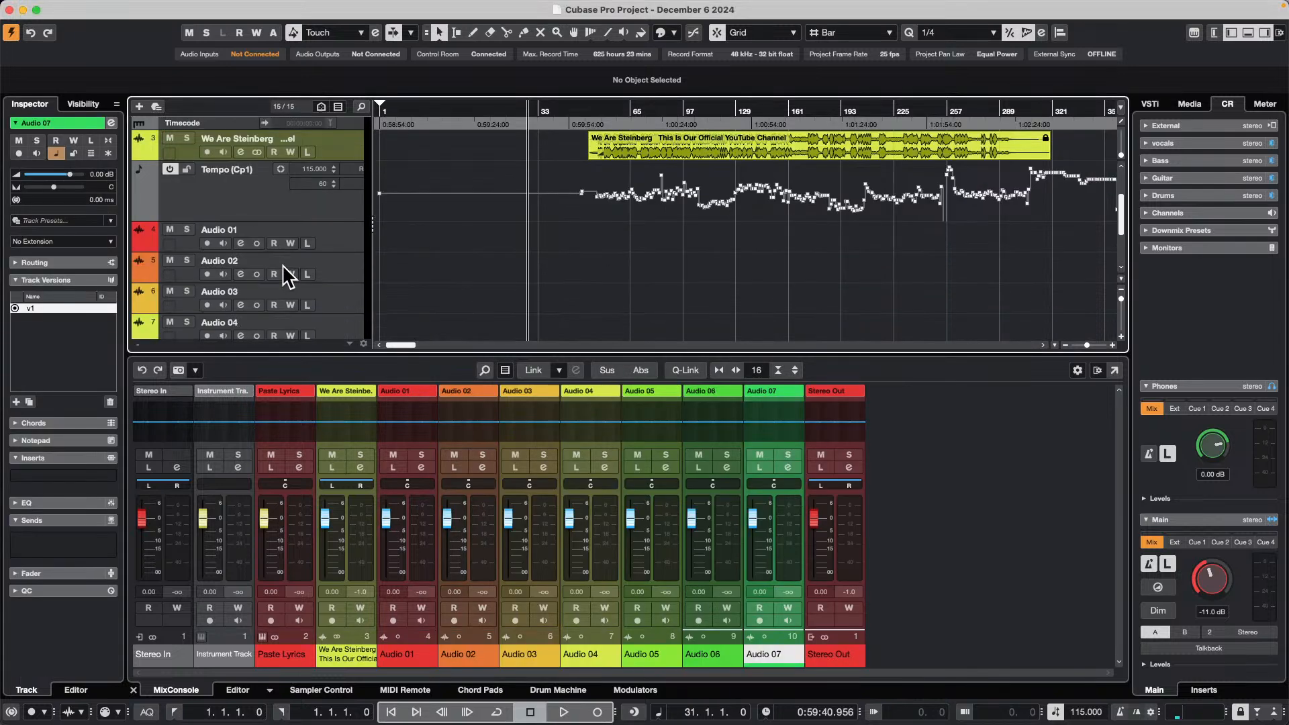
Select the Audio 03 track, examine the mixer in its separate MixConsole window and close that window
click(356, 293)
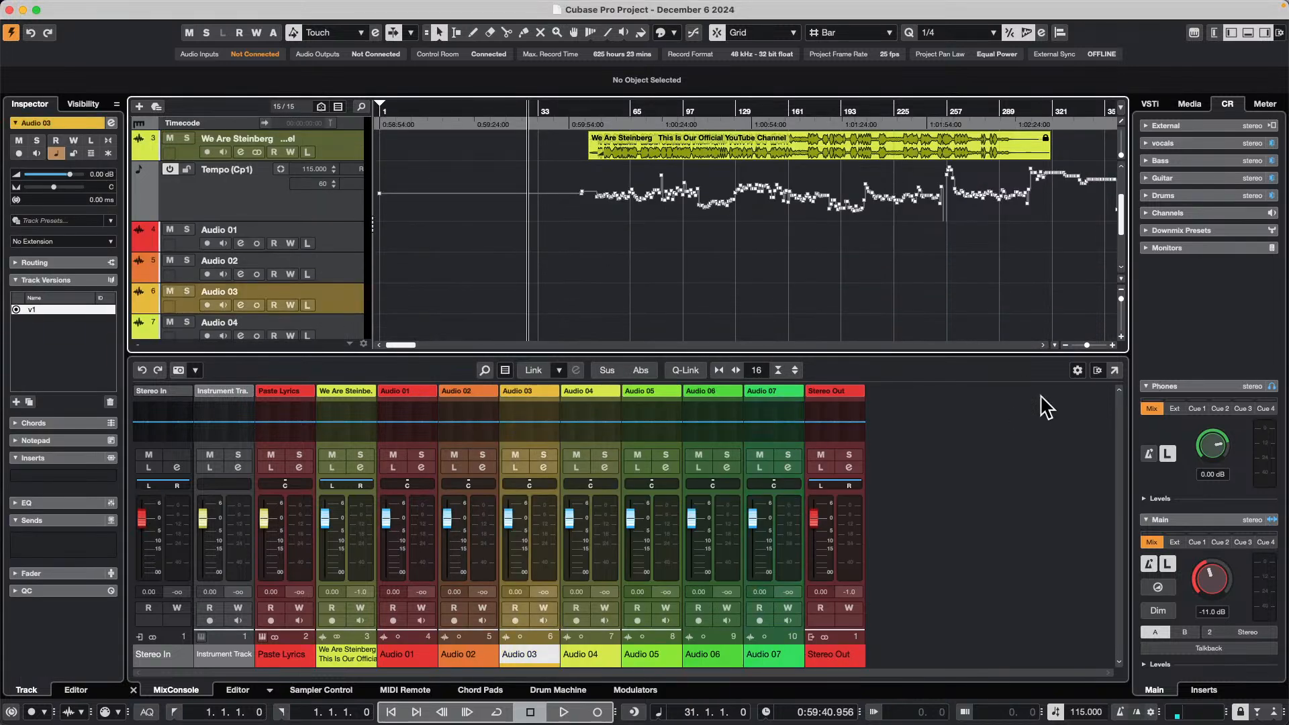
click(1114, 369)
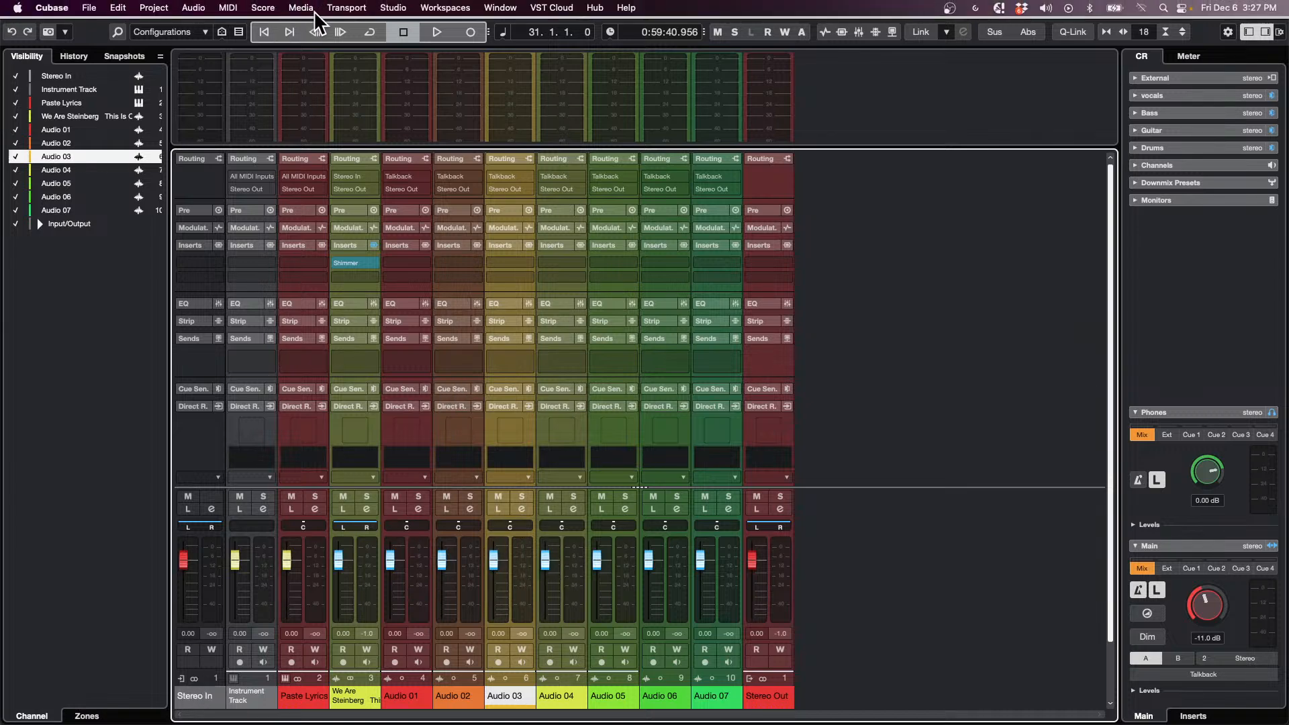
click(301, 7)
click(179, 138)
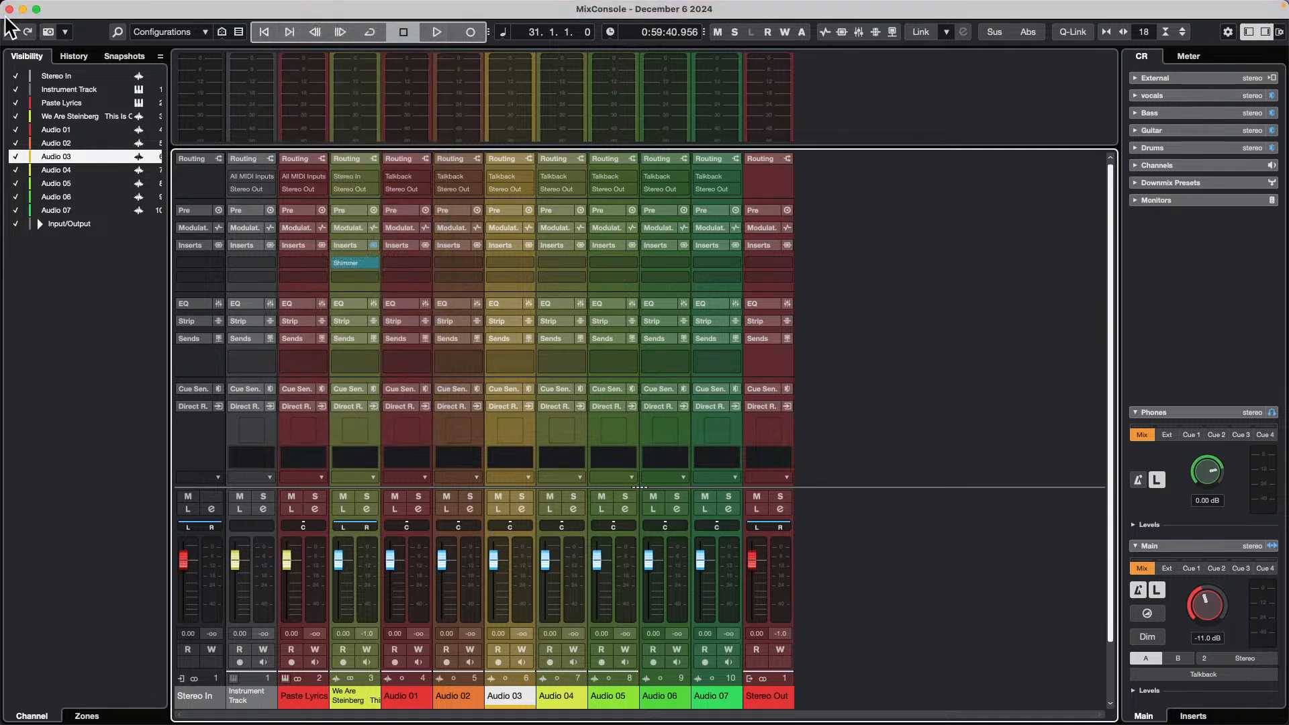
click(14, 27)
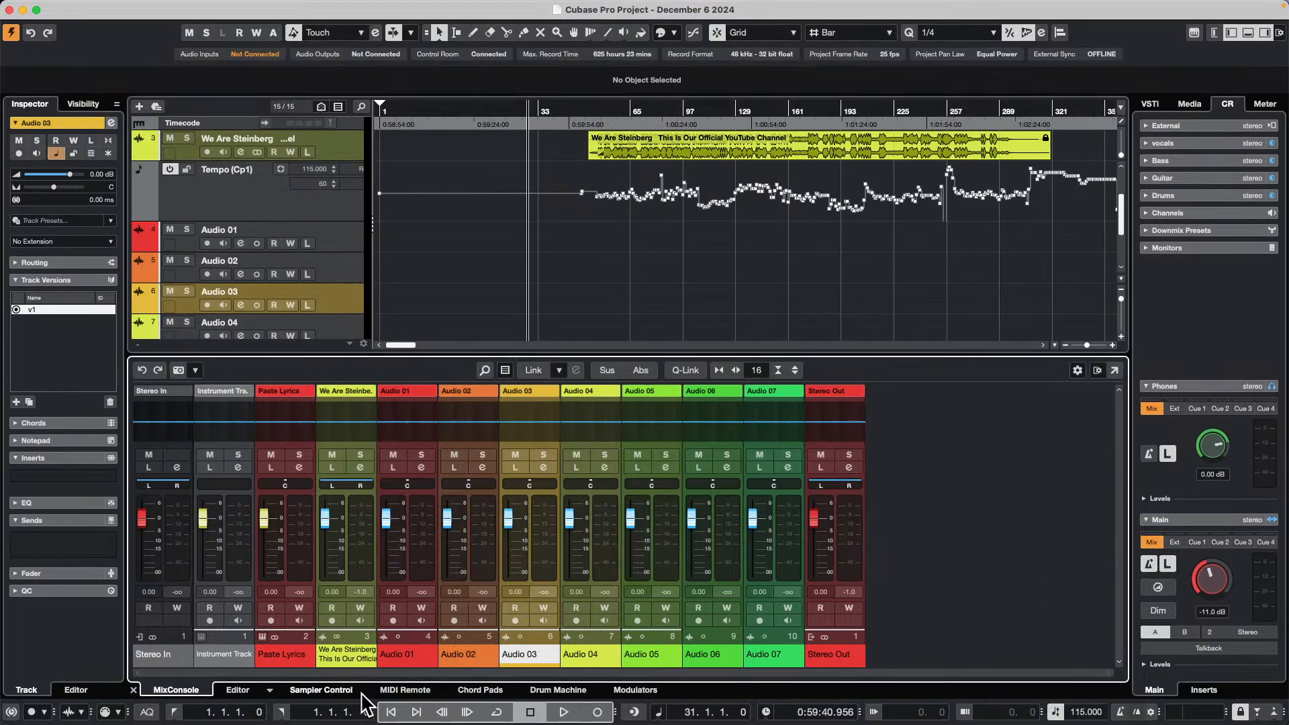
Show the MIDI Remote for the Korg nanoKONTROL2 and switch its mapping page to Untitled Page
click(405, 690)
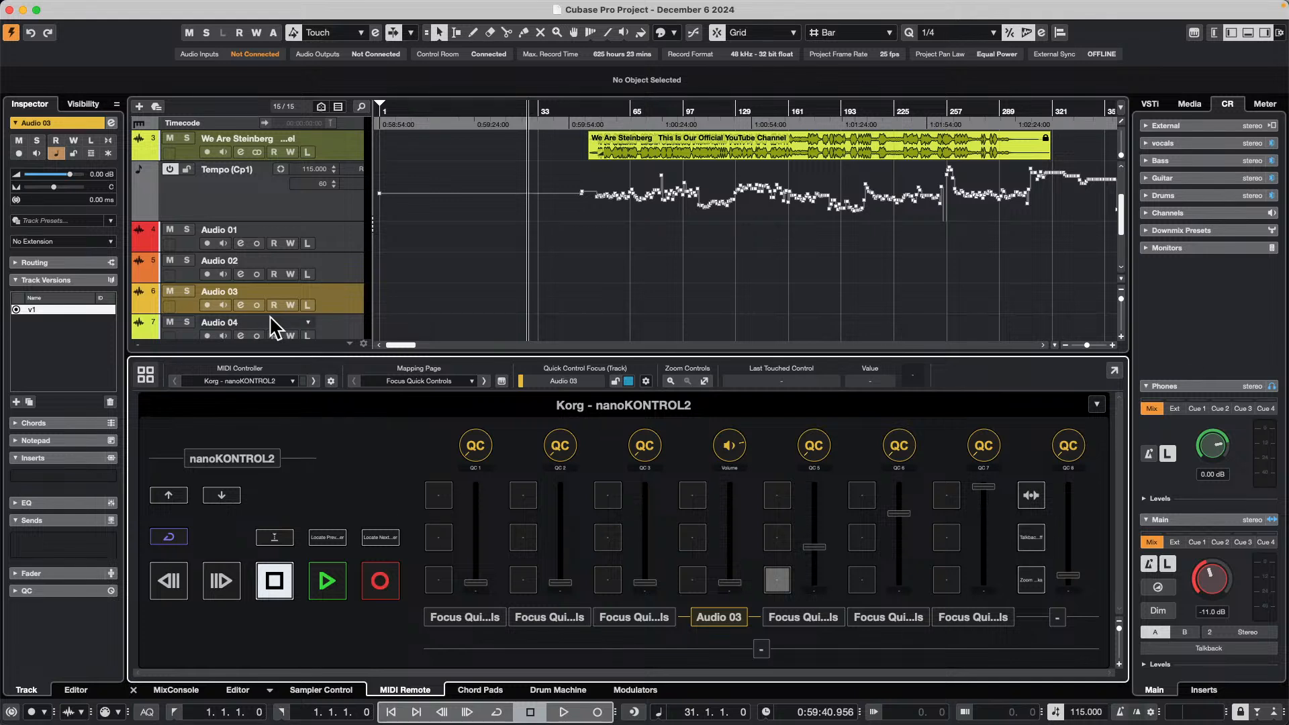
click(402, 382)
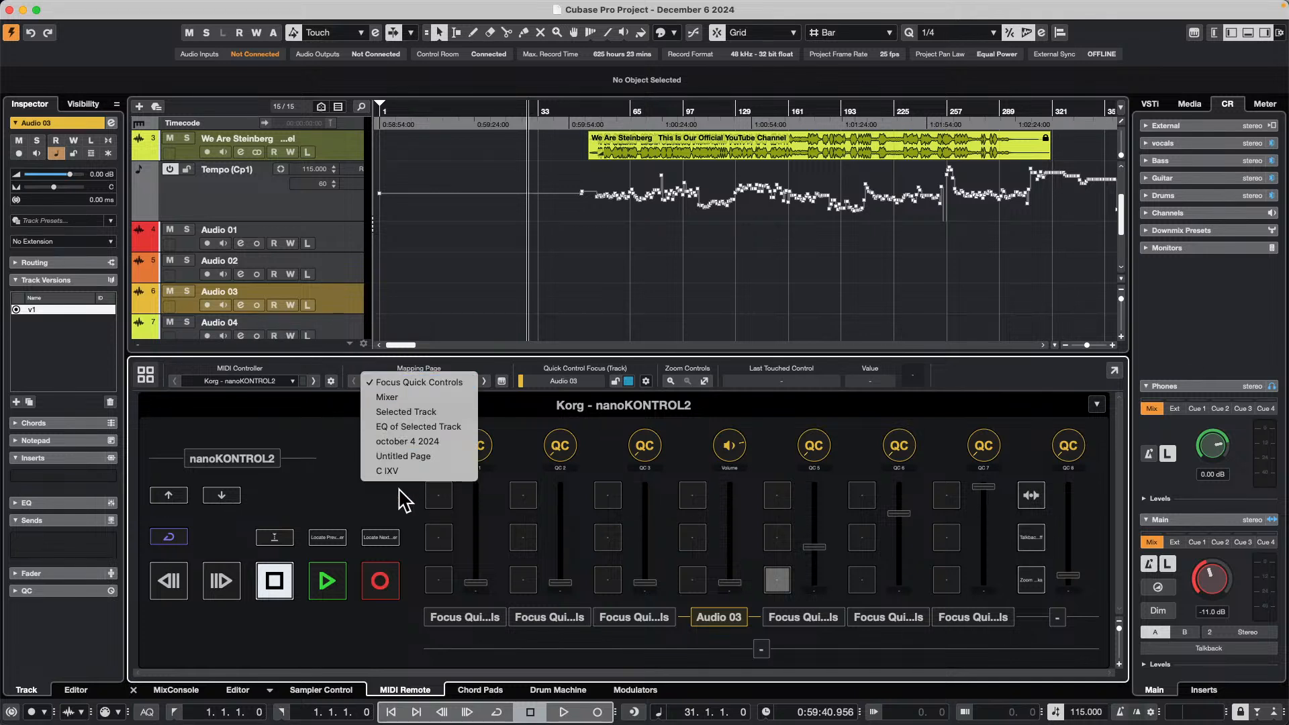
click(414, 456)
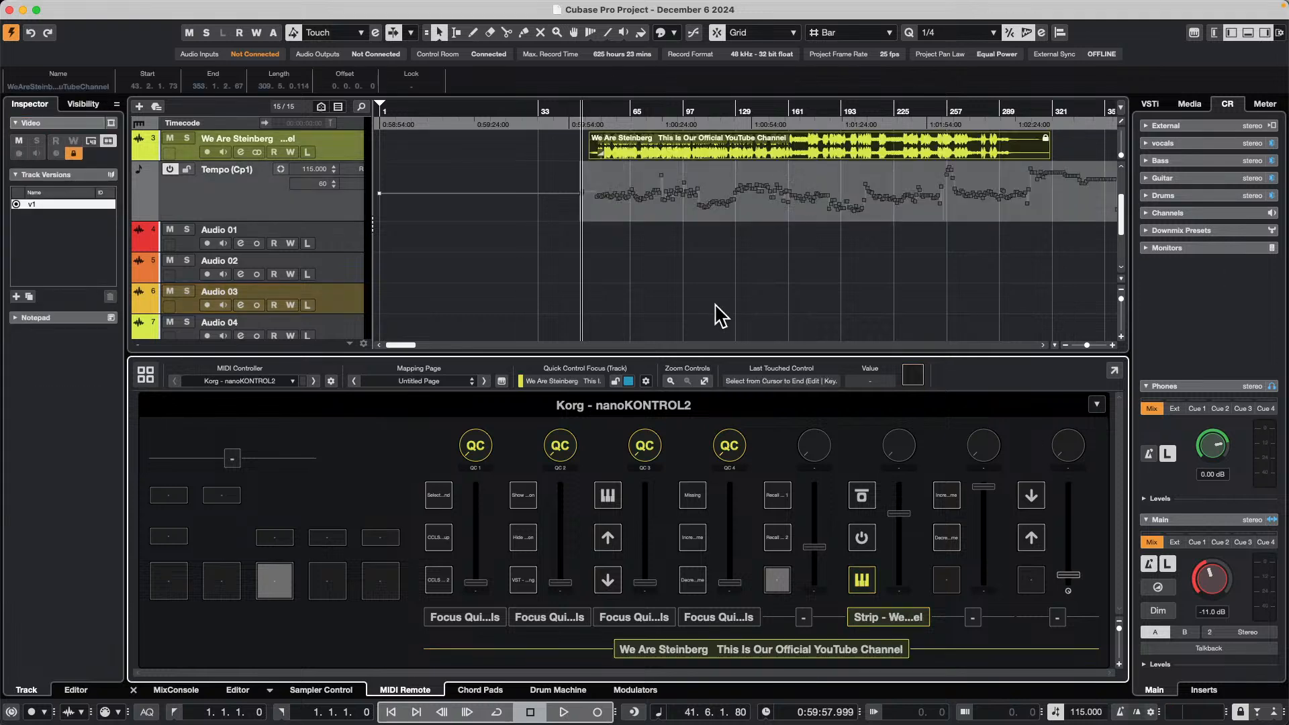
Map the Remove Selected Tracks command to the nanoKONTROL2's first upper button and close the Mapping Assistant
double_click(438, 494)
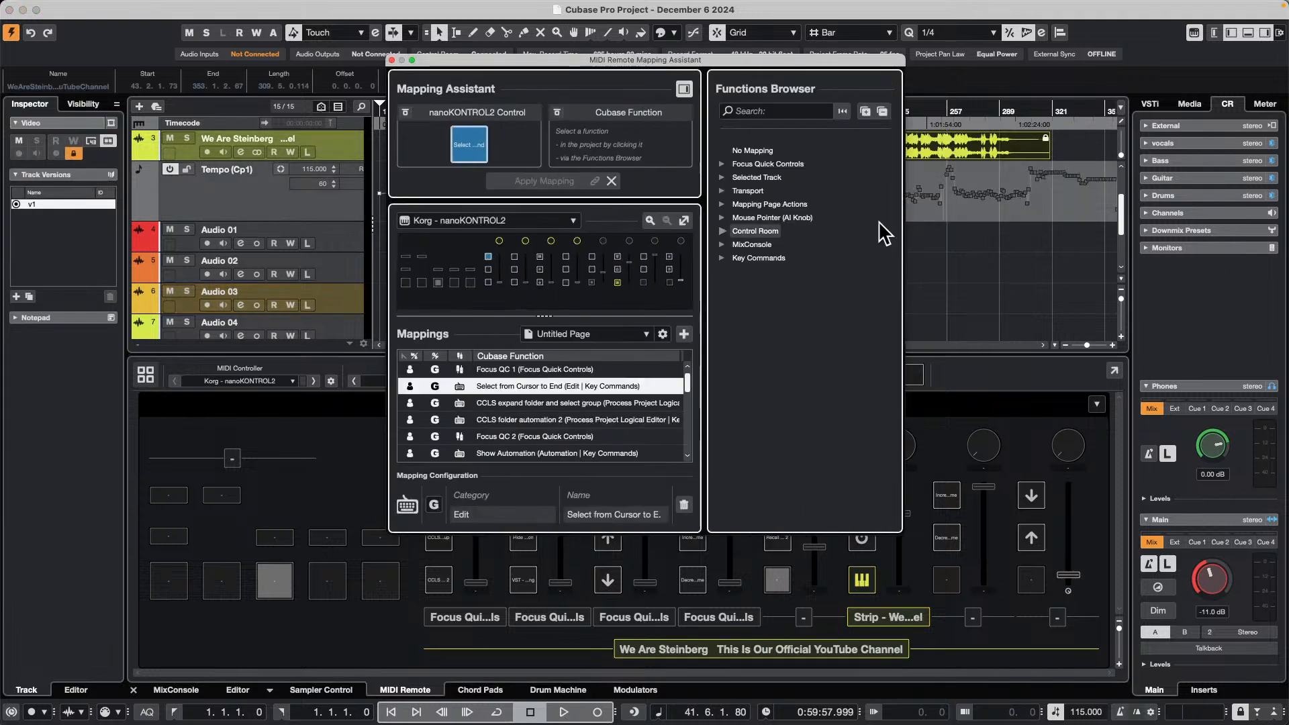
click(766, 110)
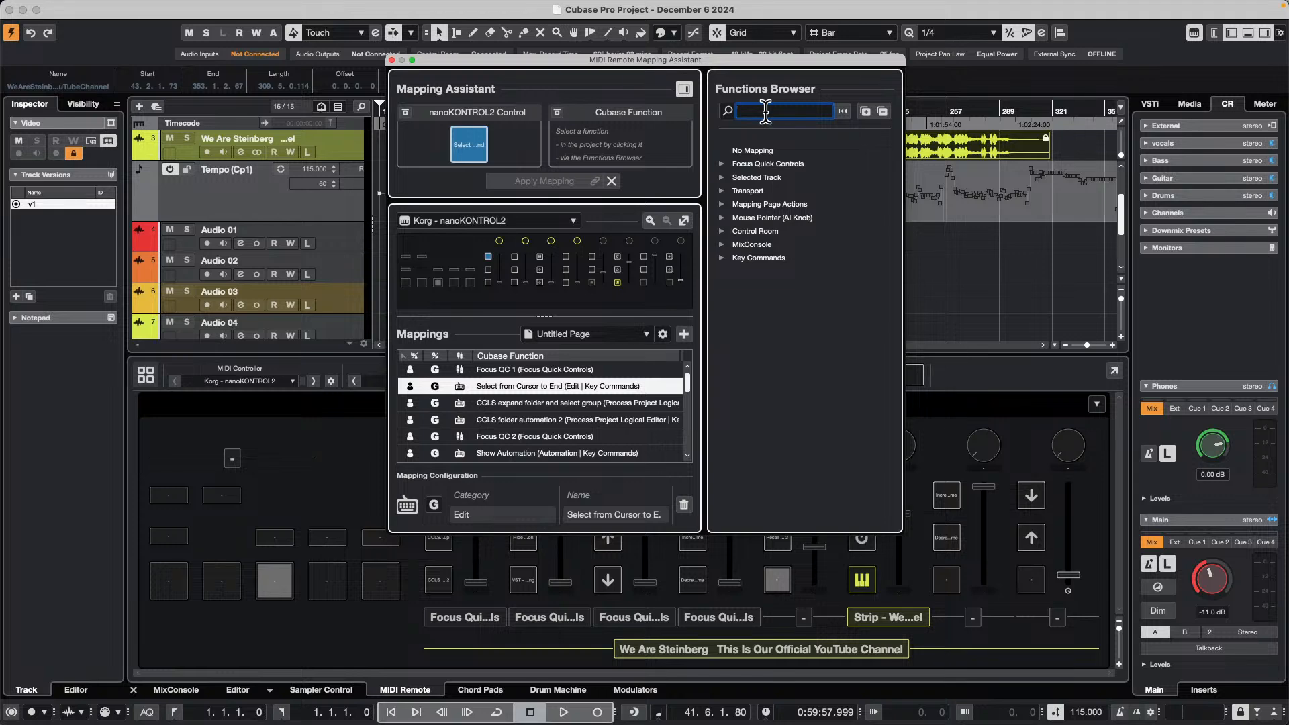
text(remove)
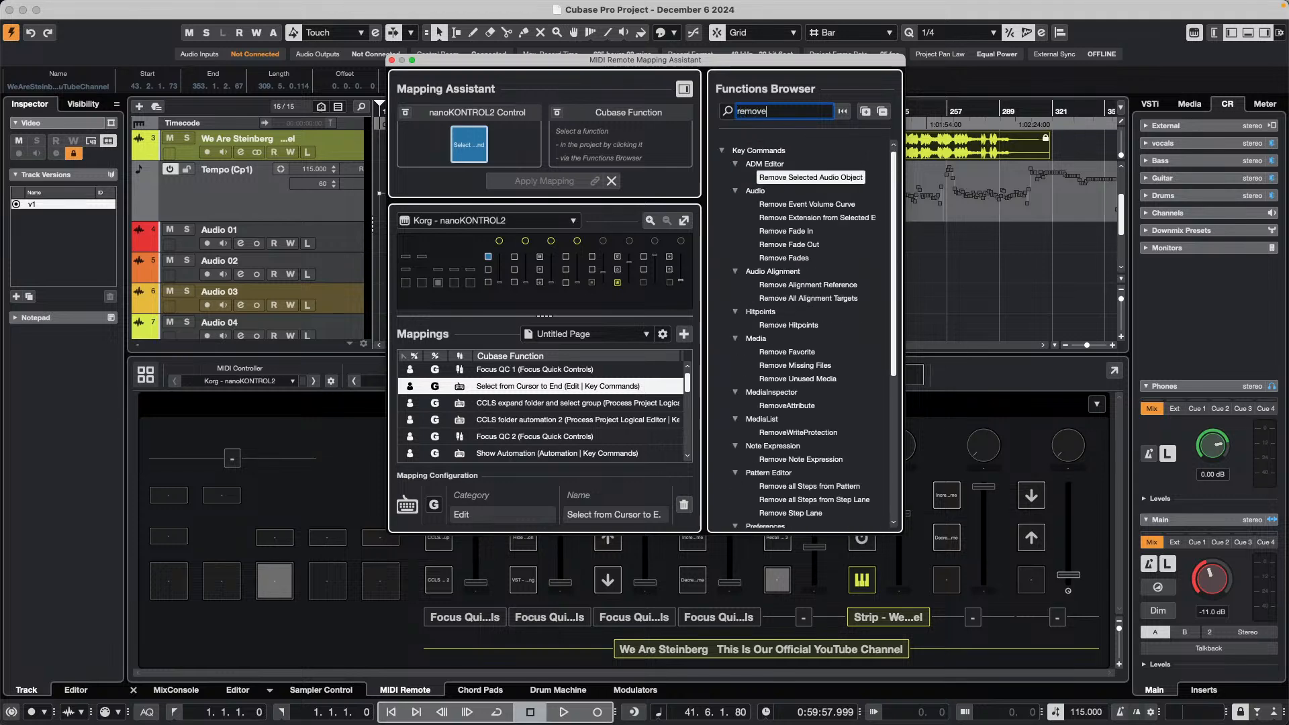
text( selecte)
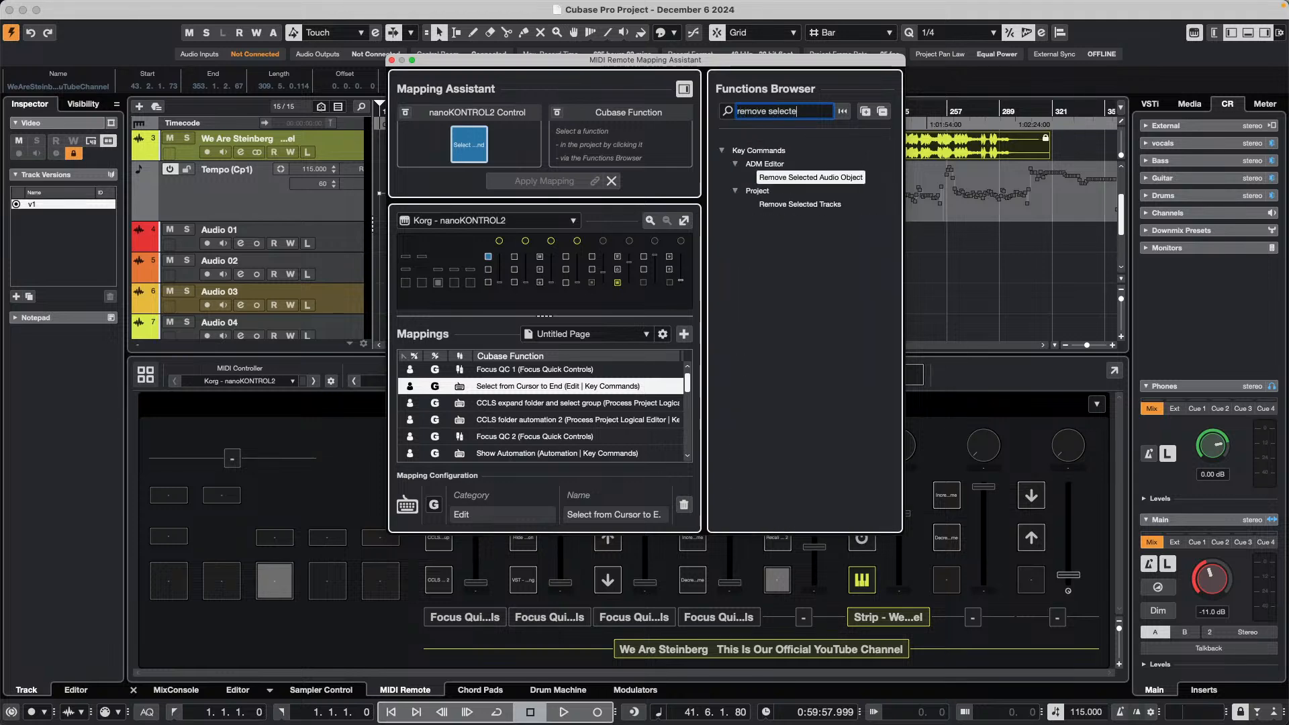
text(d)
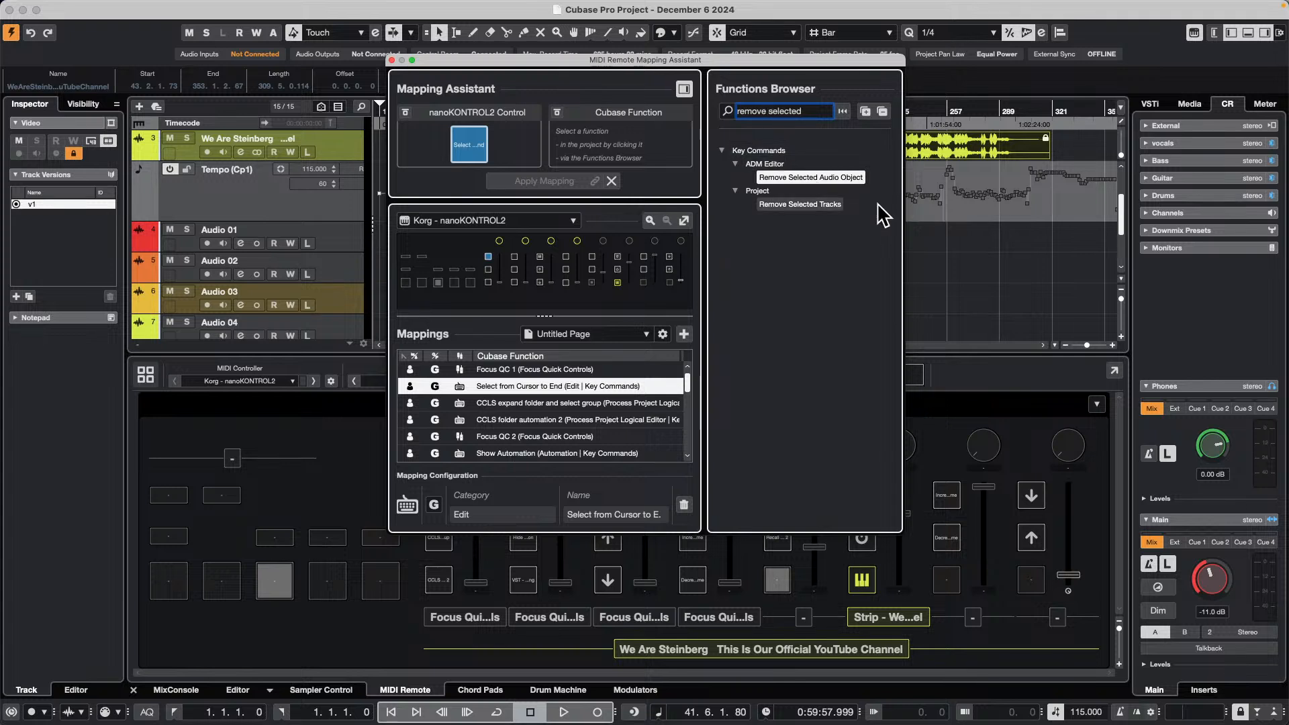
click(808, 205)
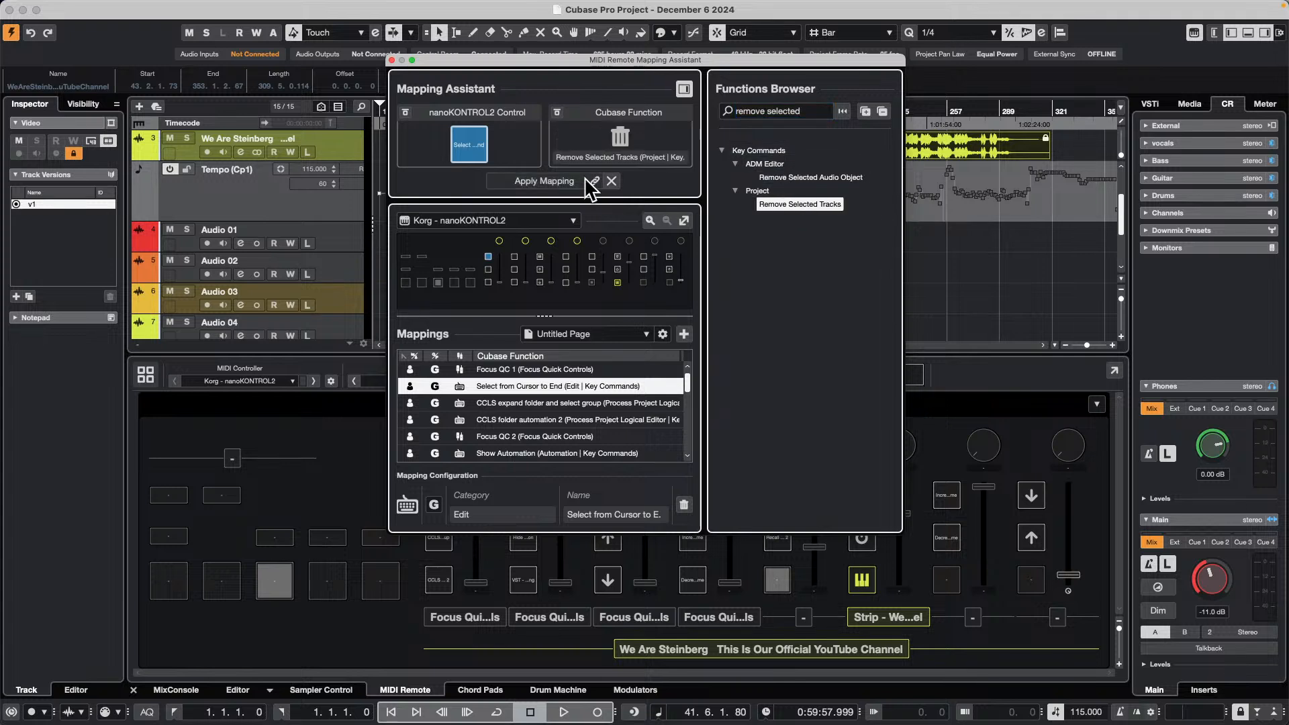
click(538, 182)
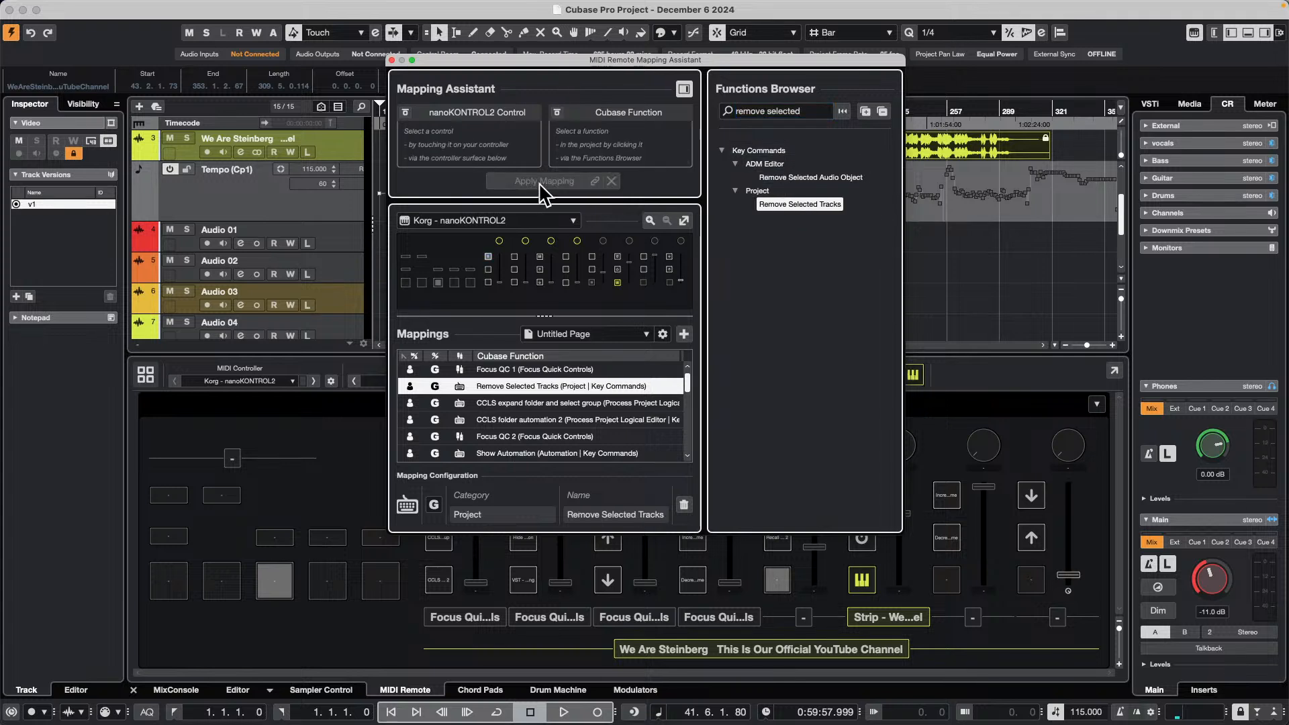
click(392, 59)
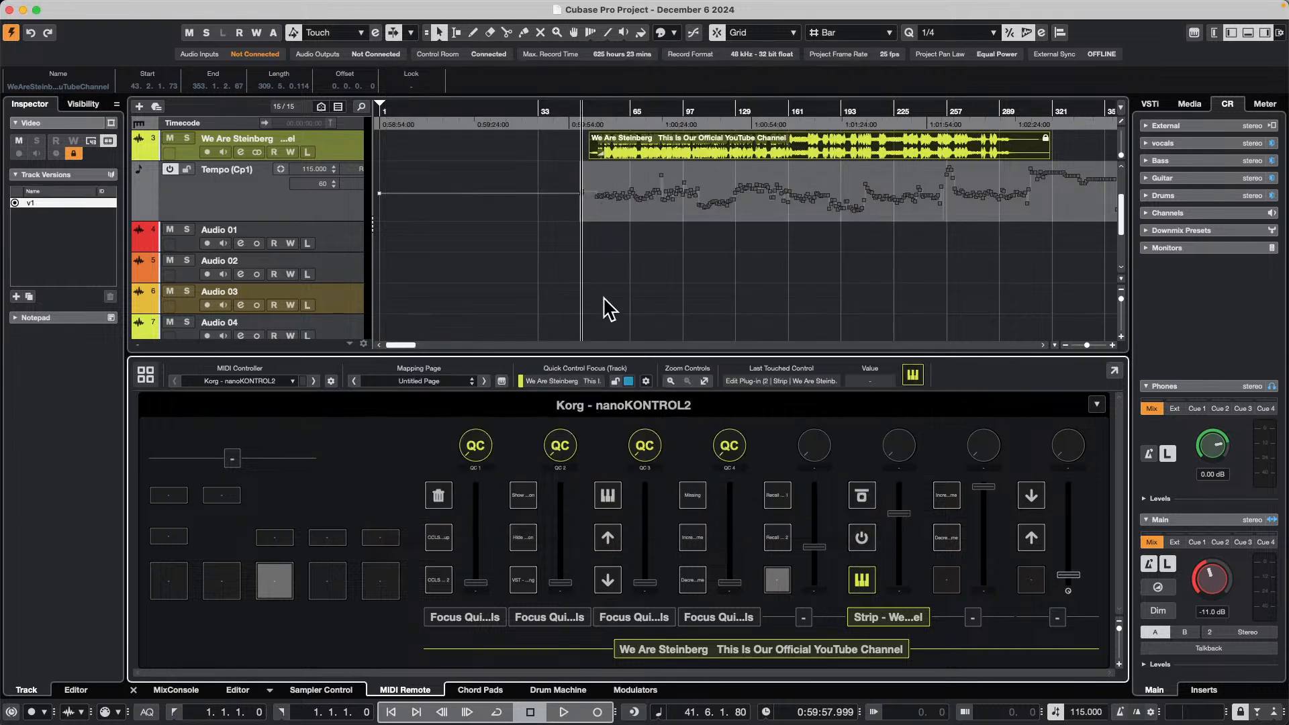
Remove the Audio 03 channel from within the separate MixConsole window, and undo the removal back in the project
key(F3)
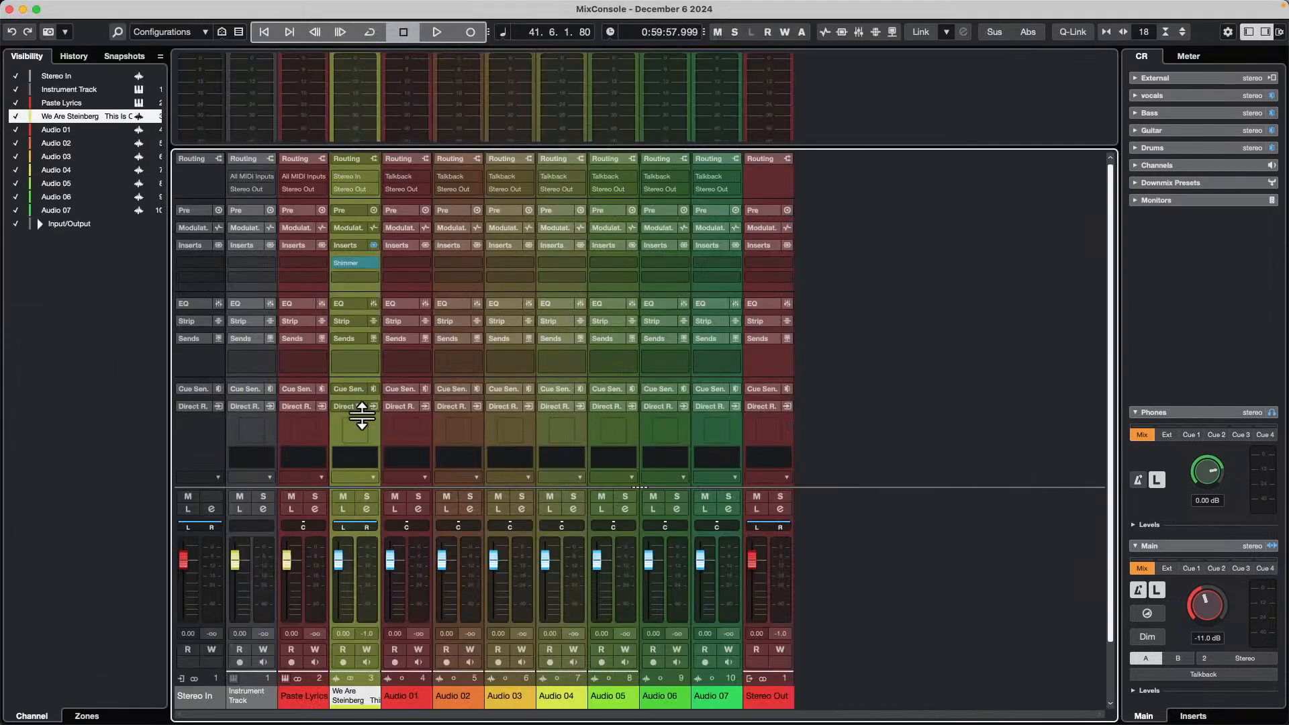
click(522, 593)
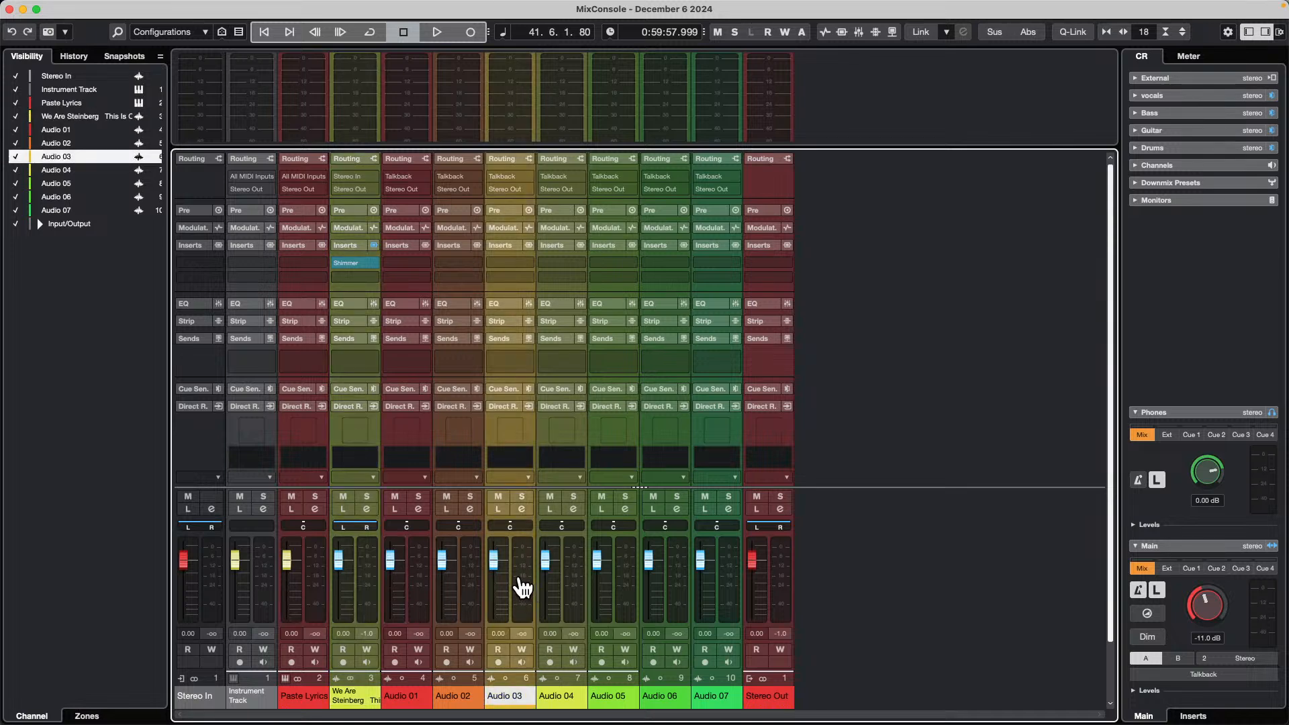
key(BackSpace)
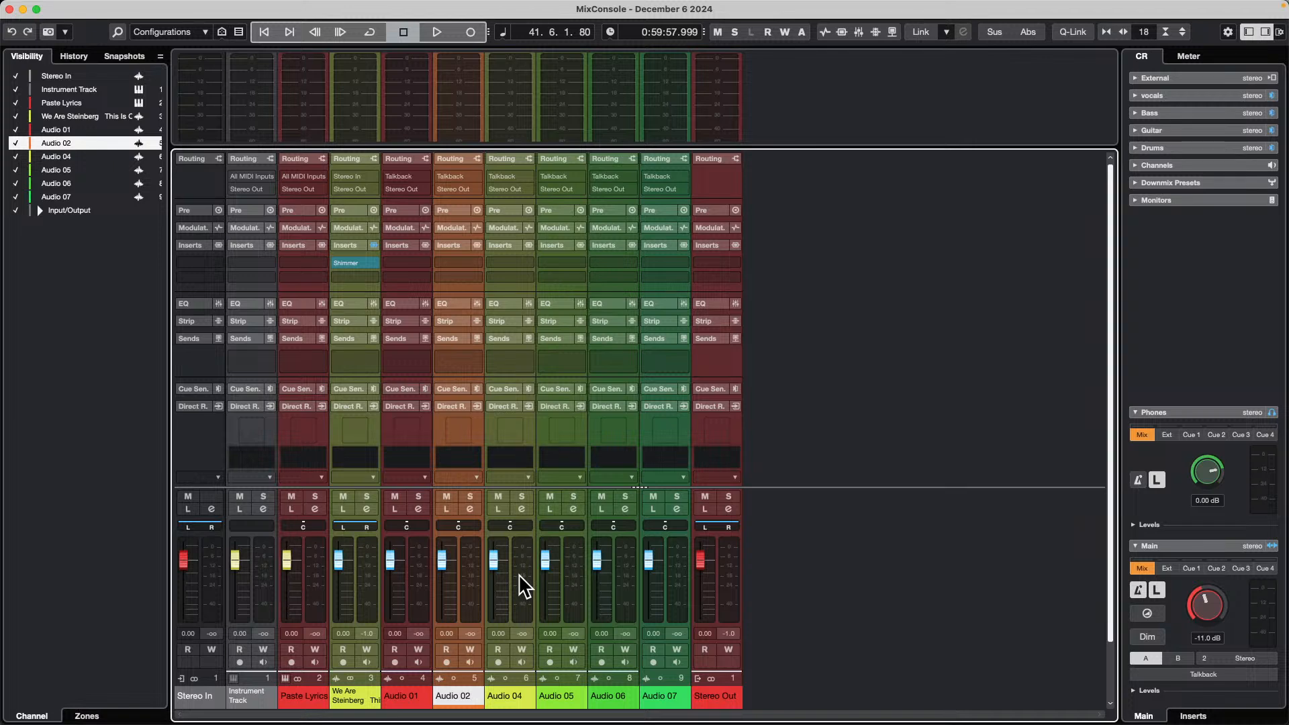
click(10, 10)
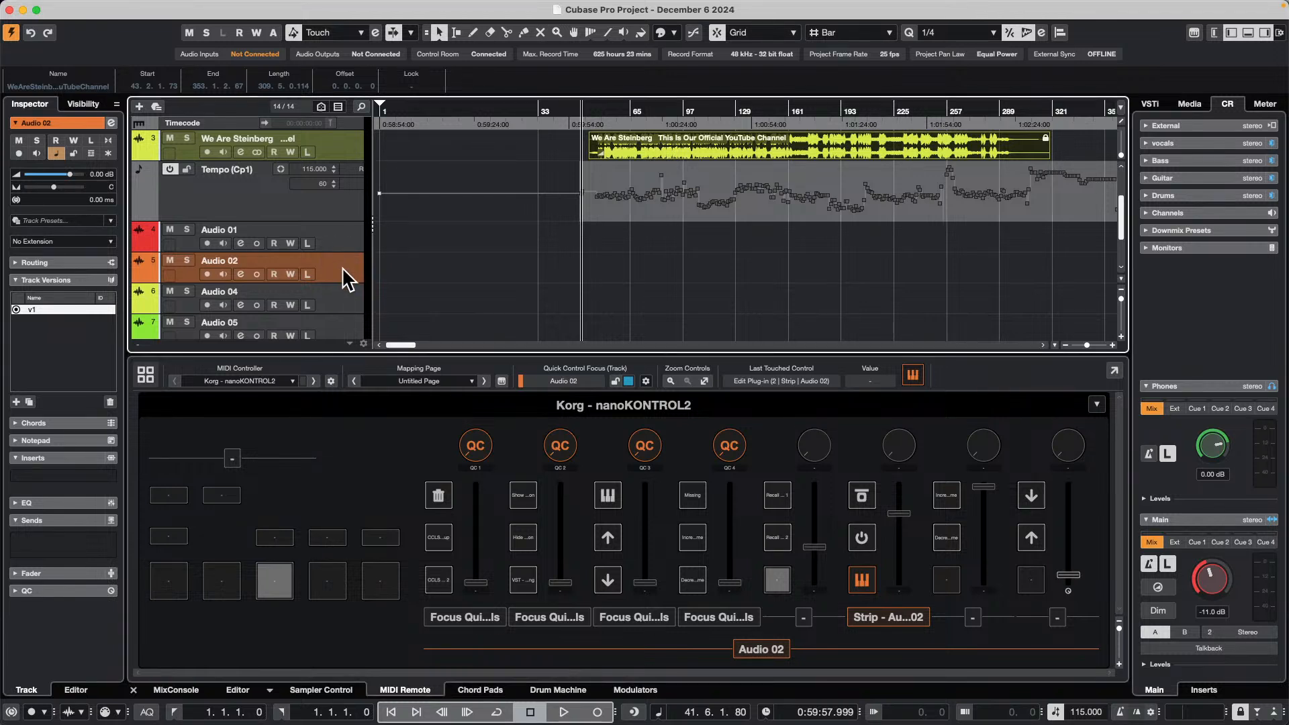
key(ctrl+t)
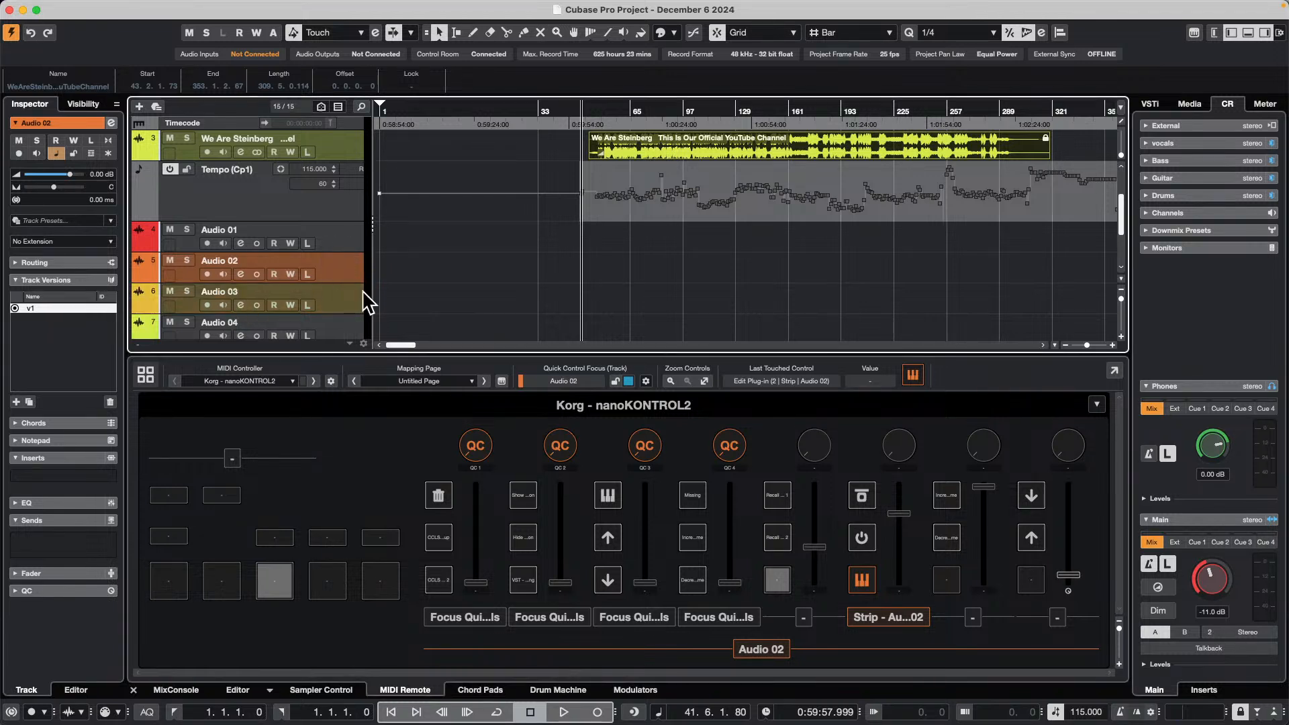
Select the Audio 03 track, remove it from within the separate MixConsole window, and close that window and the locator entry
click(349, 311)
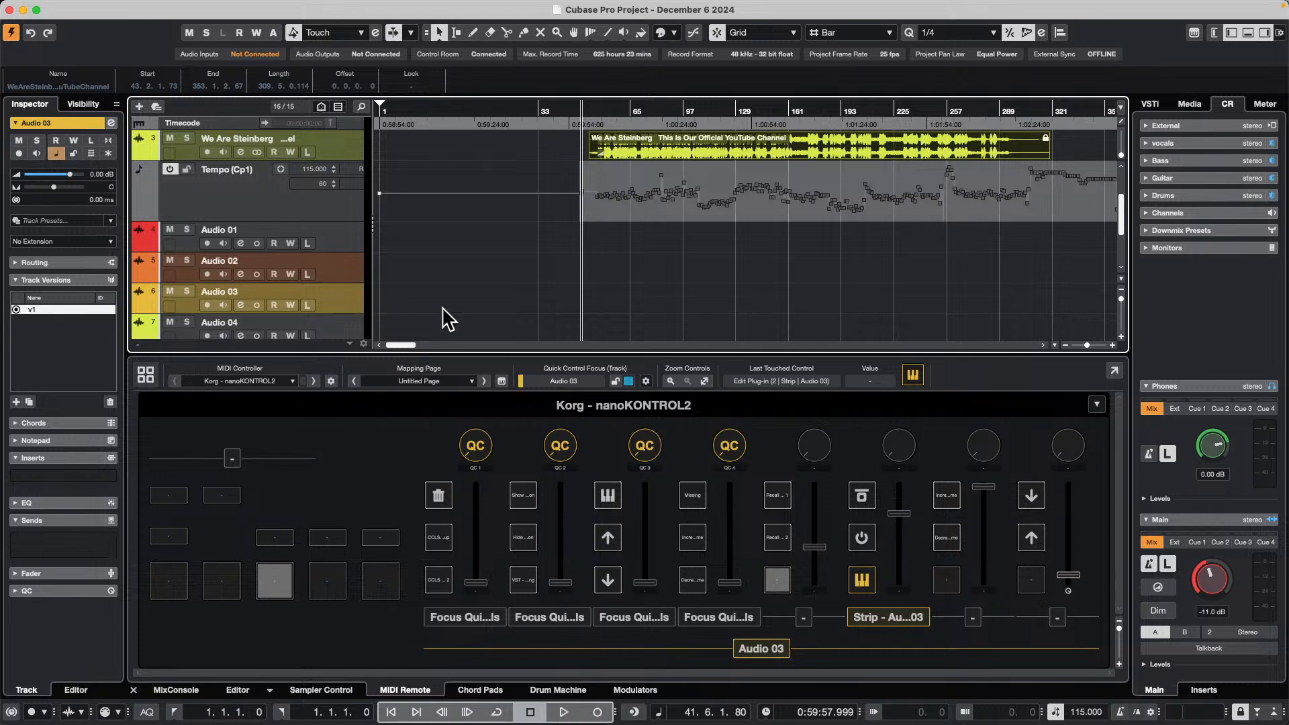
key(F3)
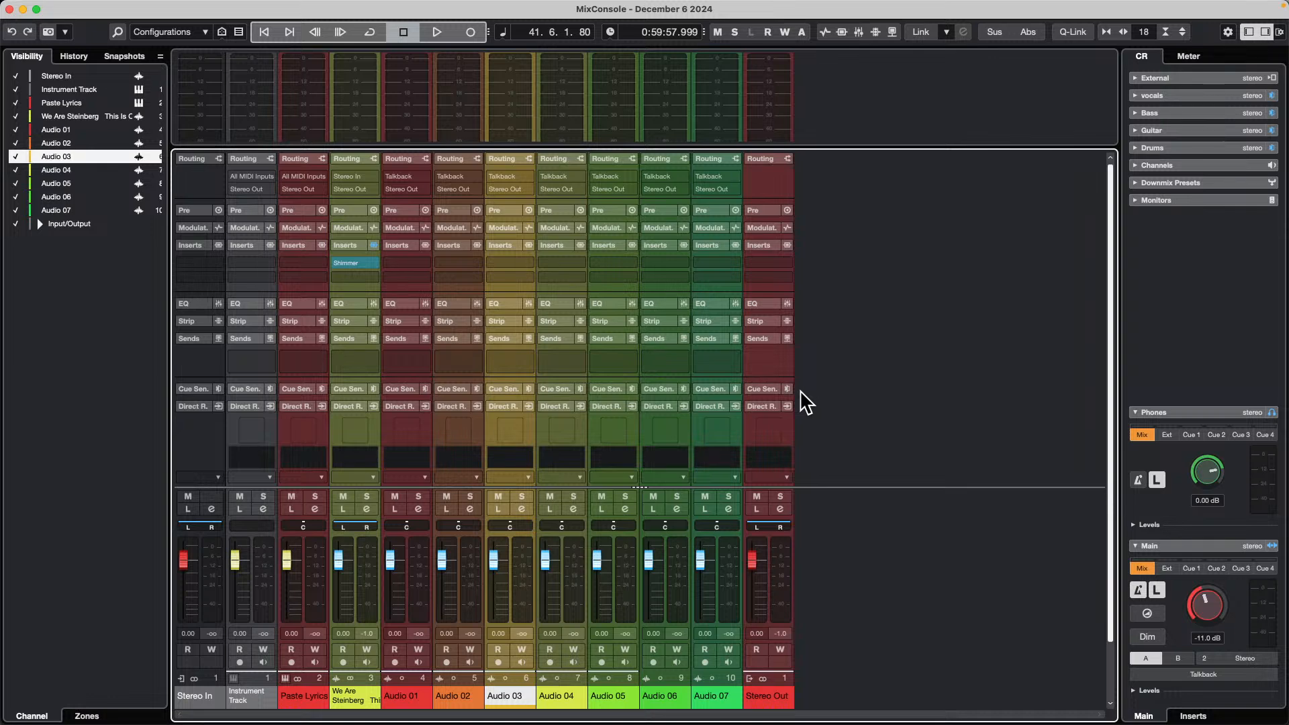
key(shift+r)
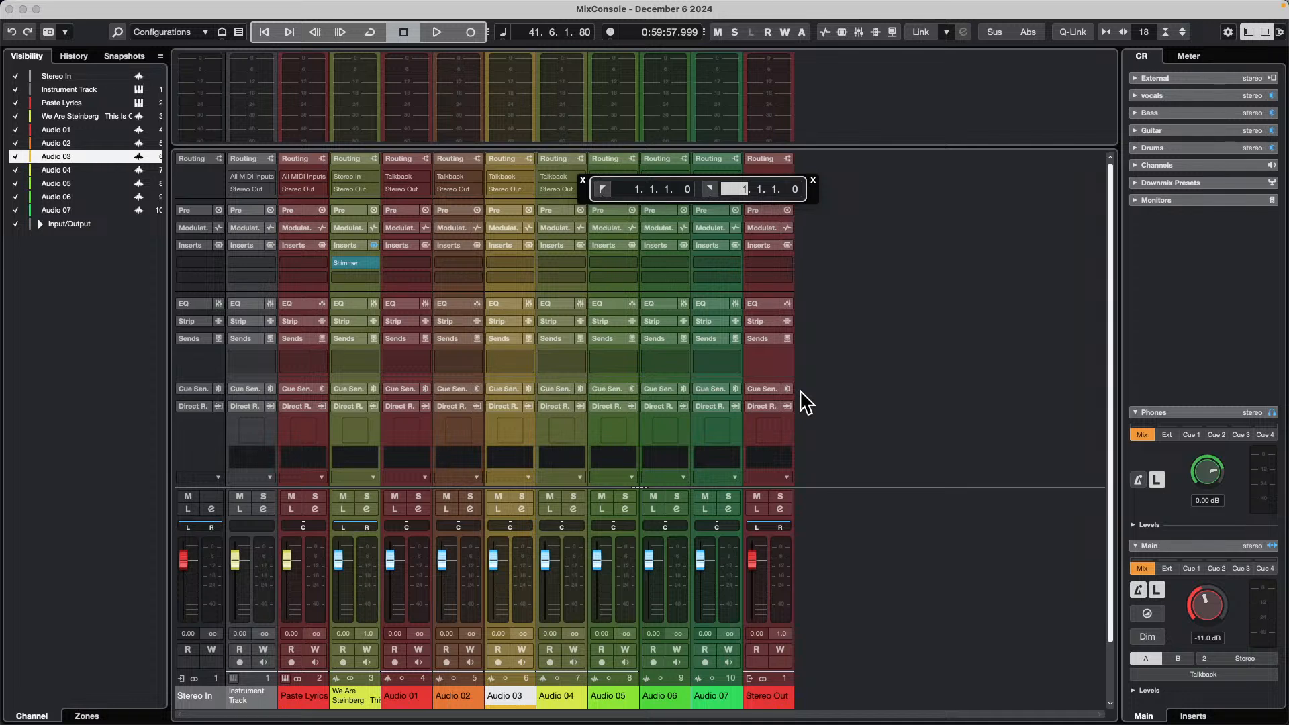
key(alt)
key(alt+r)
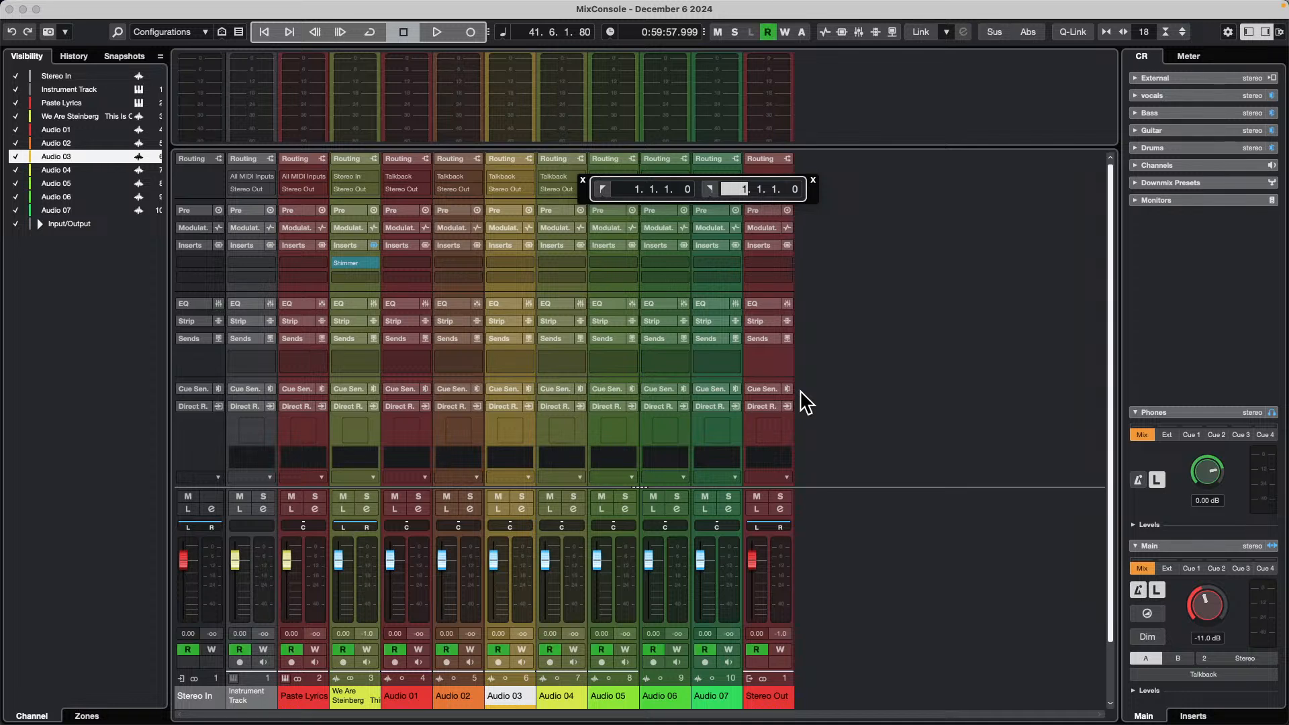
key(alt+r)
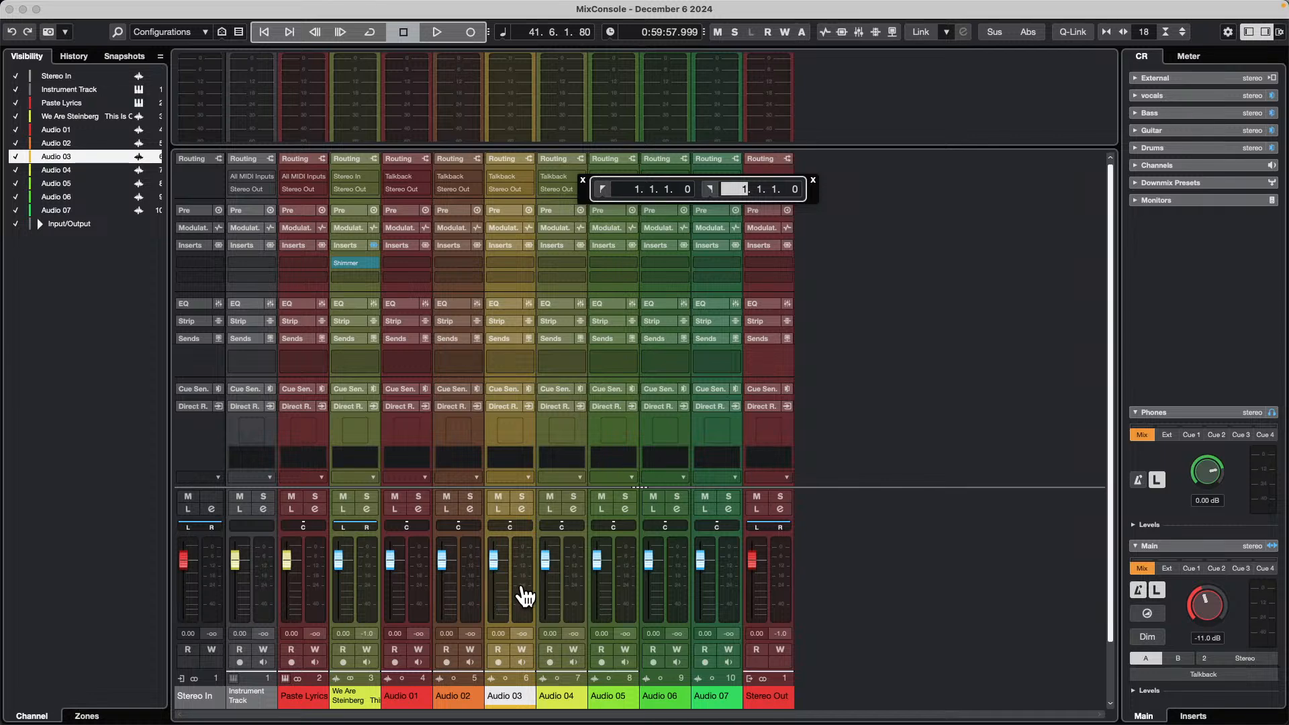
key(Delete)
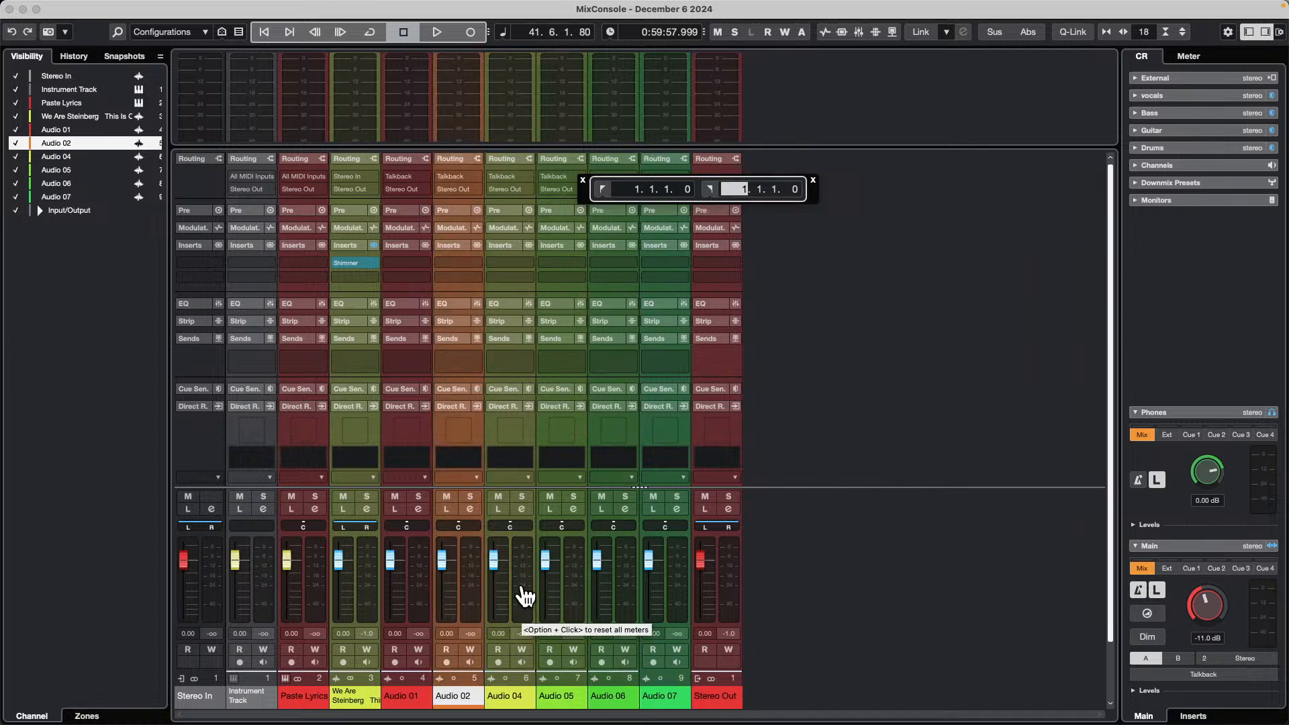
click(9, 8)
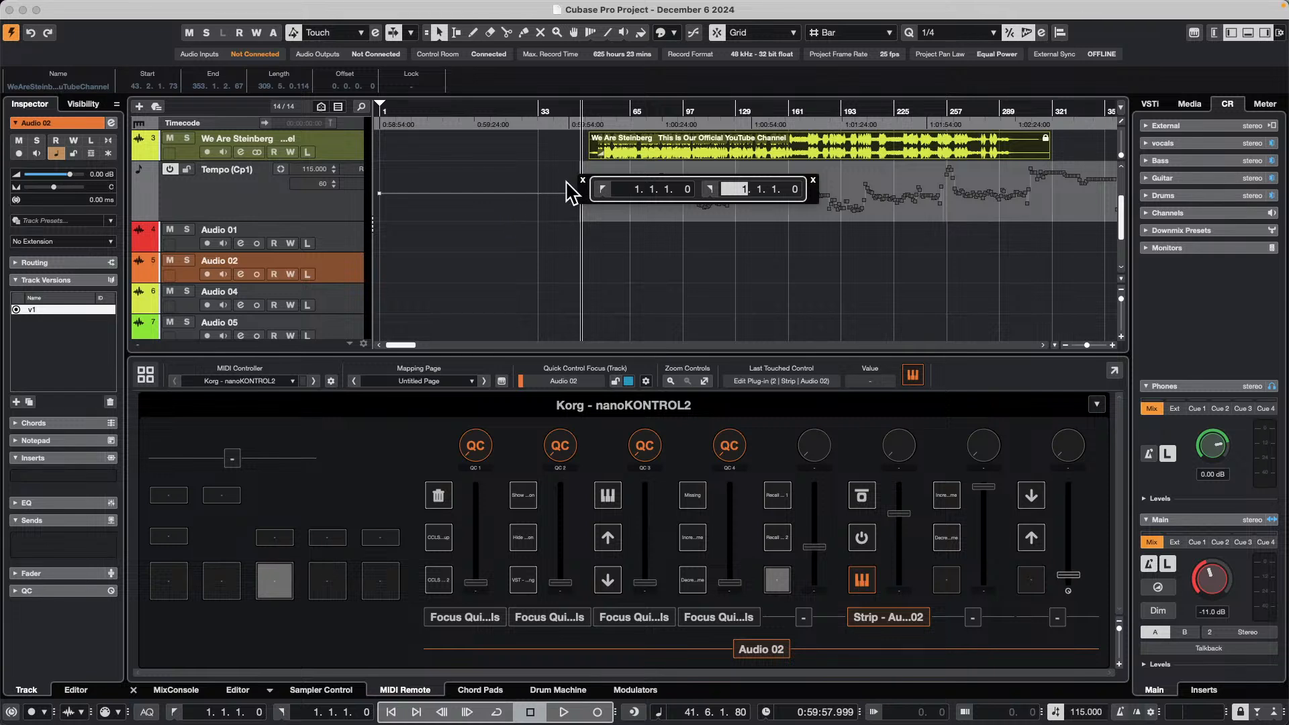
click(582, 195)
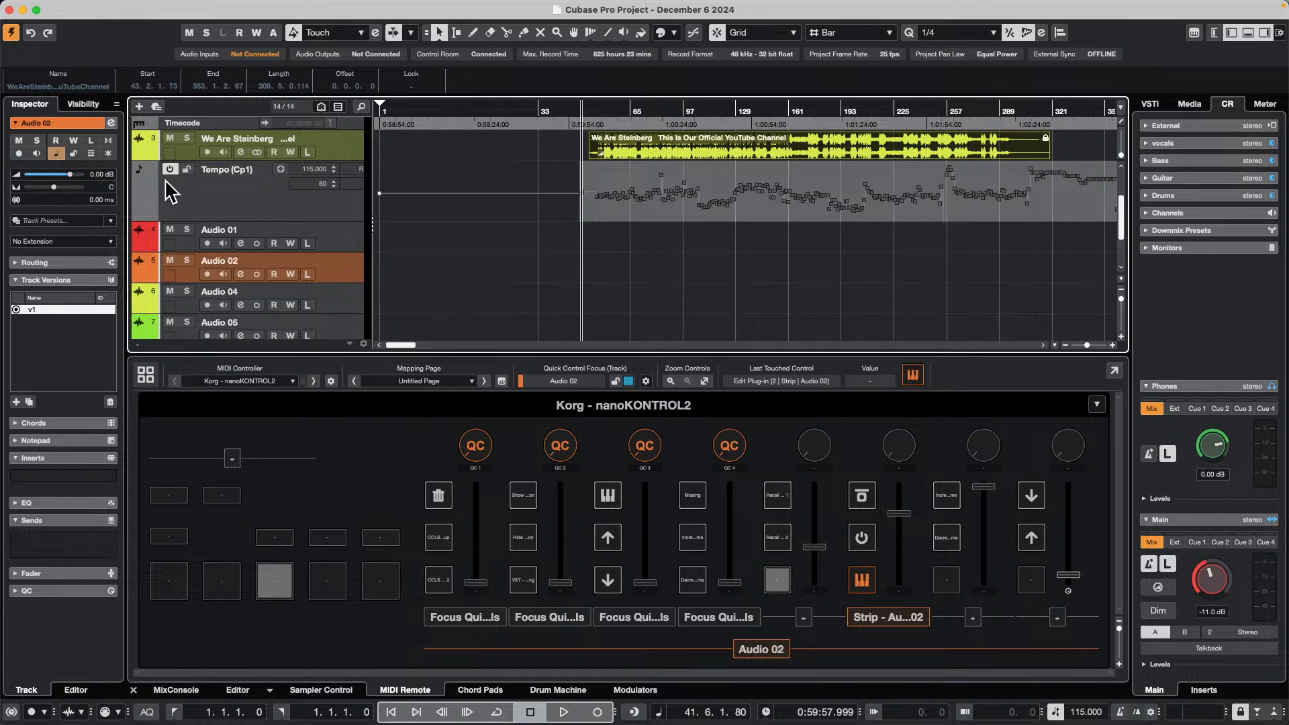
Show the We Are Steinberg track's volume automation lane and turn off Show Data on Tracks in the Automation Panel settings
click(139, 156)
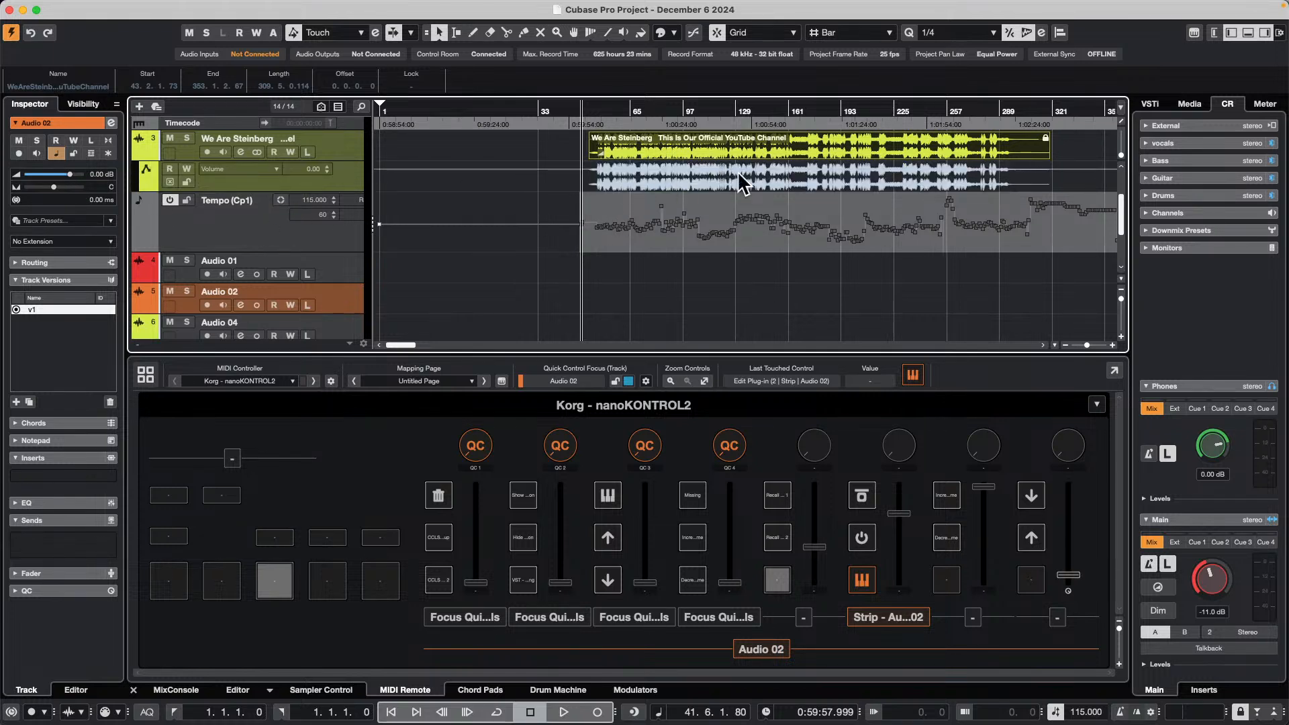
mouse_move(287, 5)
click(227, 8)
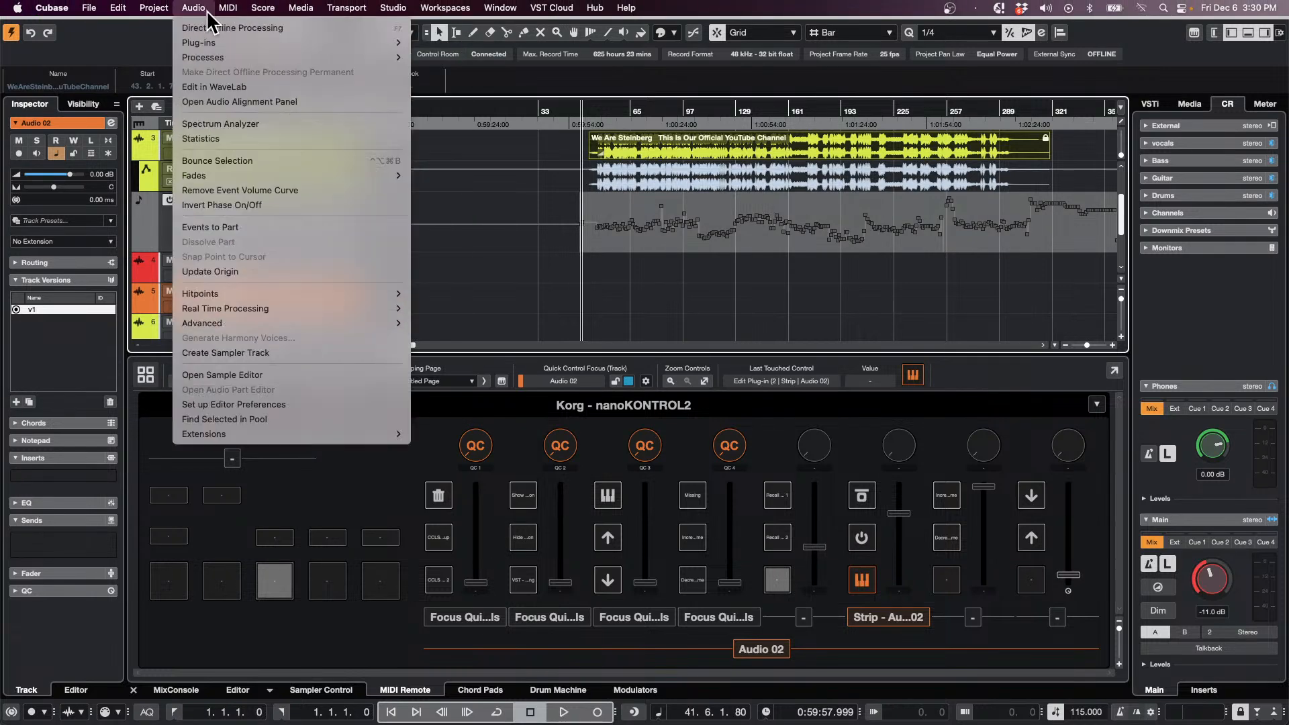
click(512, 276)
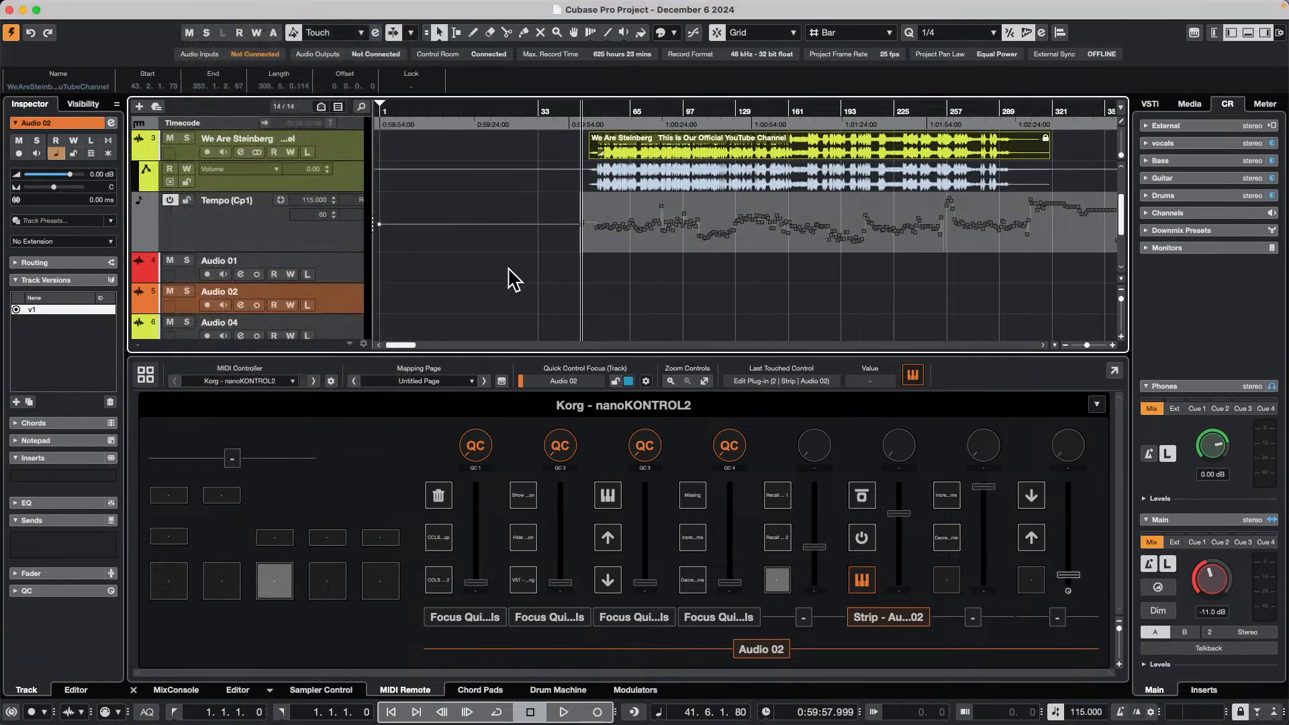
key(F5)
key(F5)
key(F6)
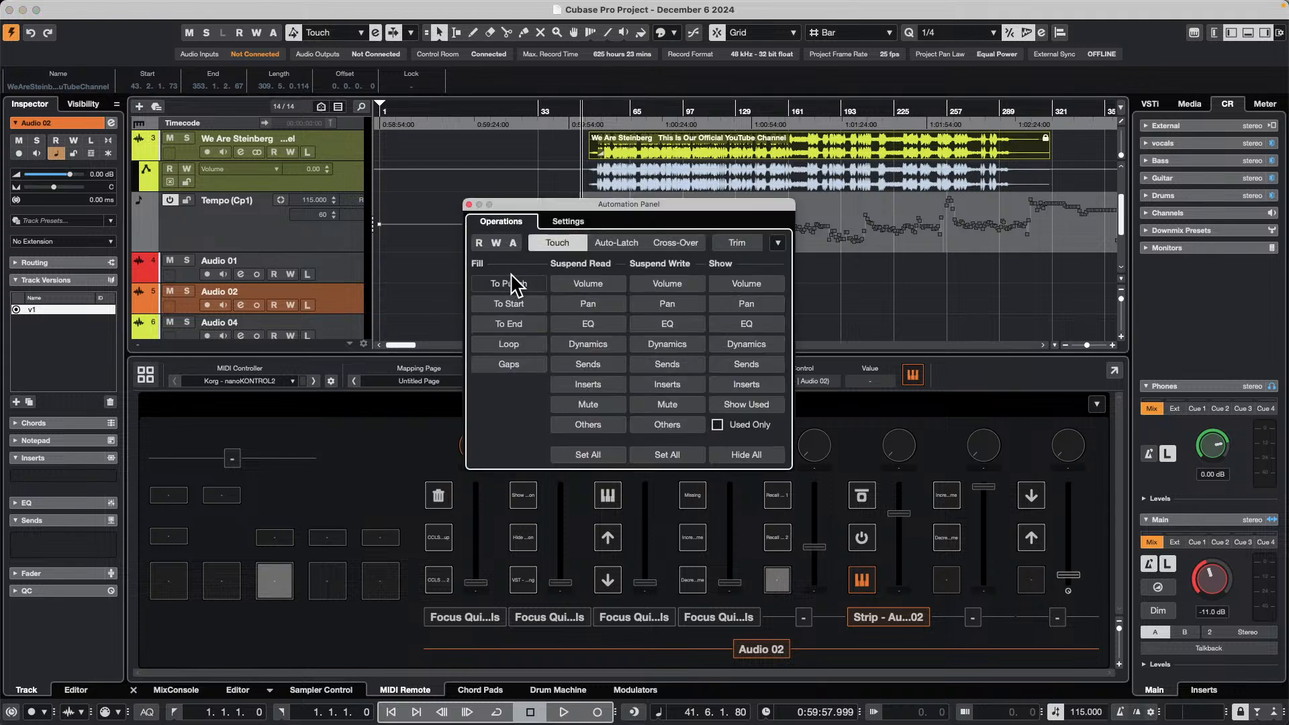
click(577, 222)
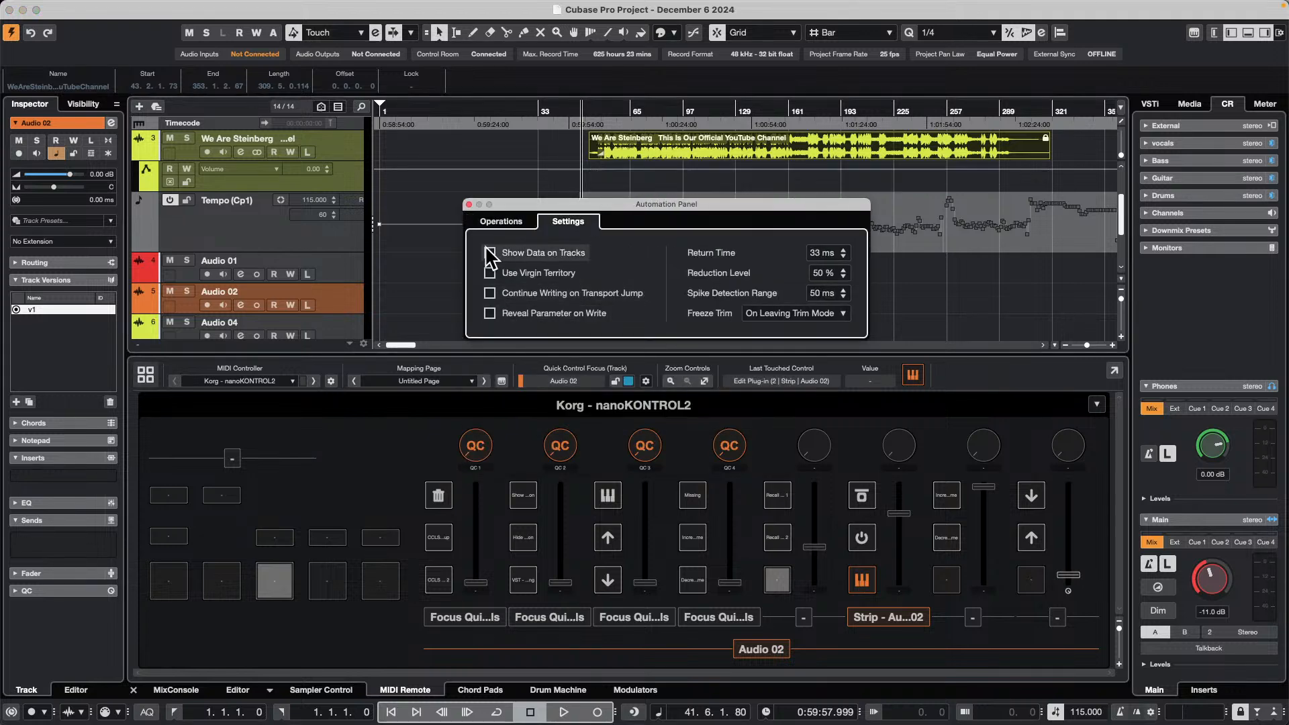
click(469, 204)
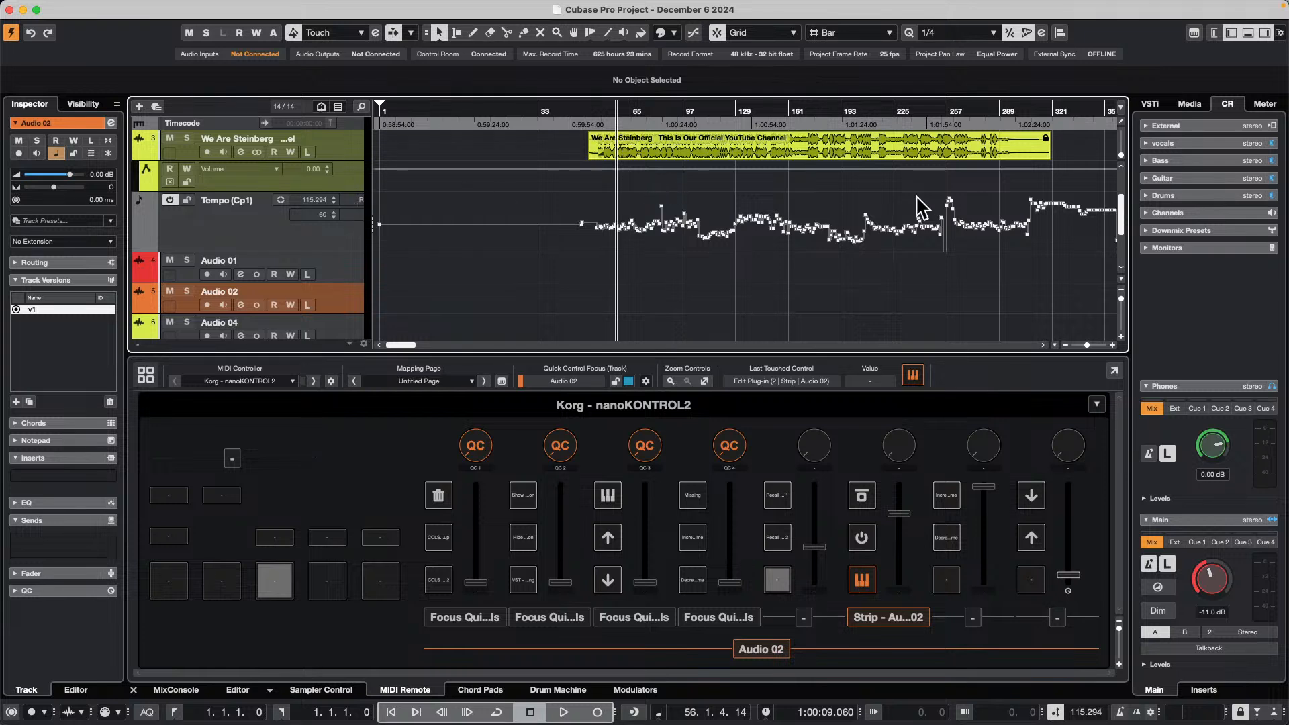
Enlarge the volume automation lane and draw a falling line with the Line tool from about bar 65 to bar 292, ending at about -44.1 dB
right_click(683, 175)
click(717, 174)
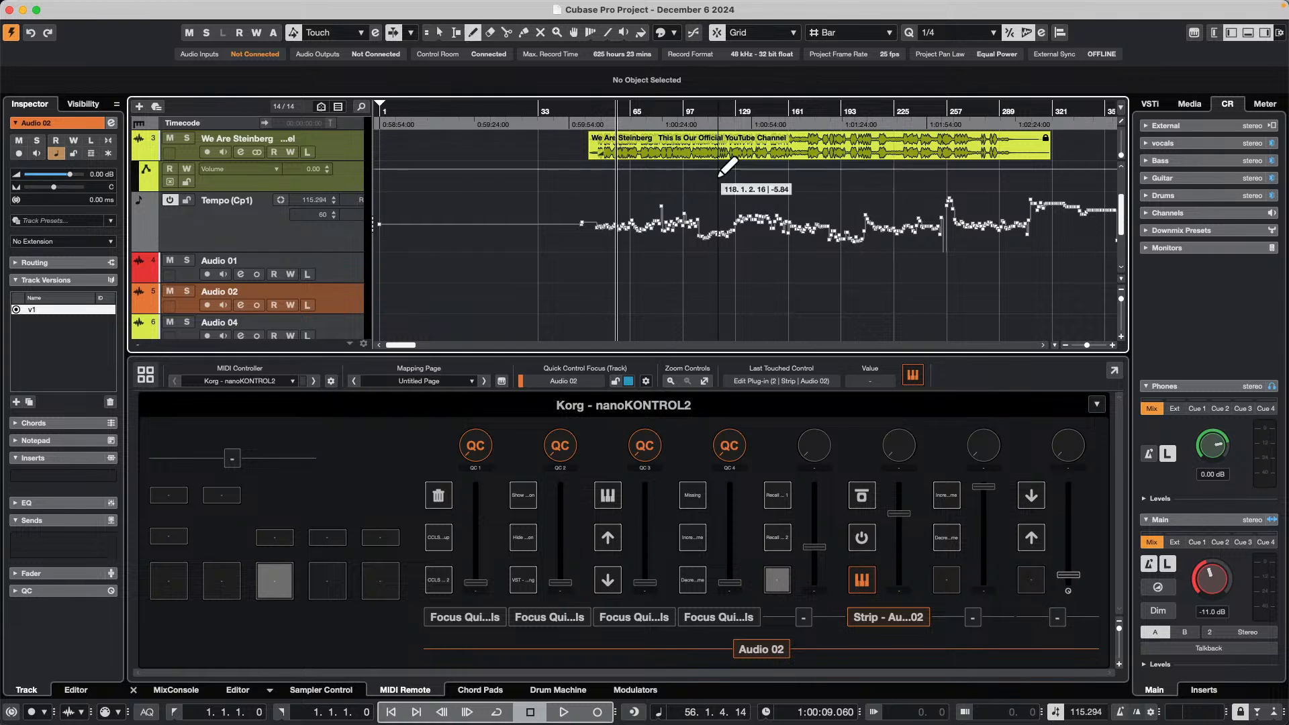
right_click(685, 180)
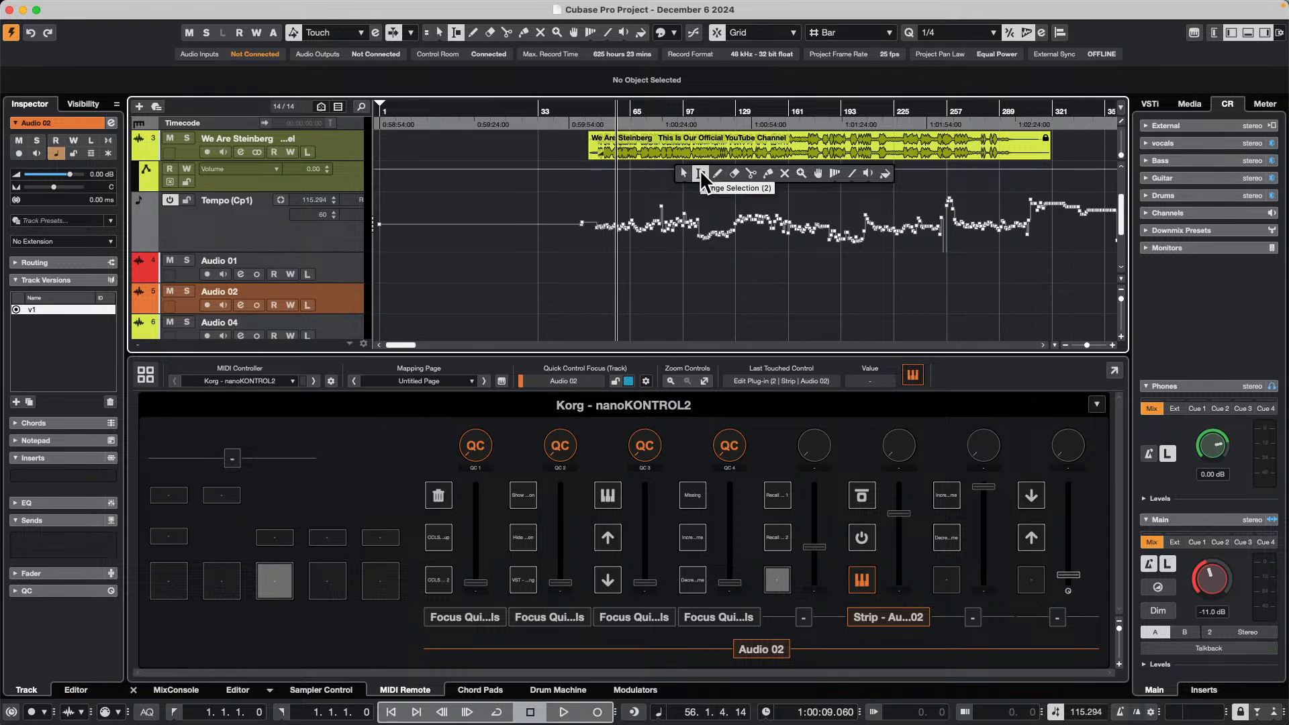
click(851, 175)
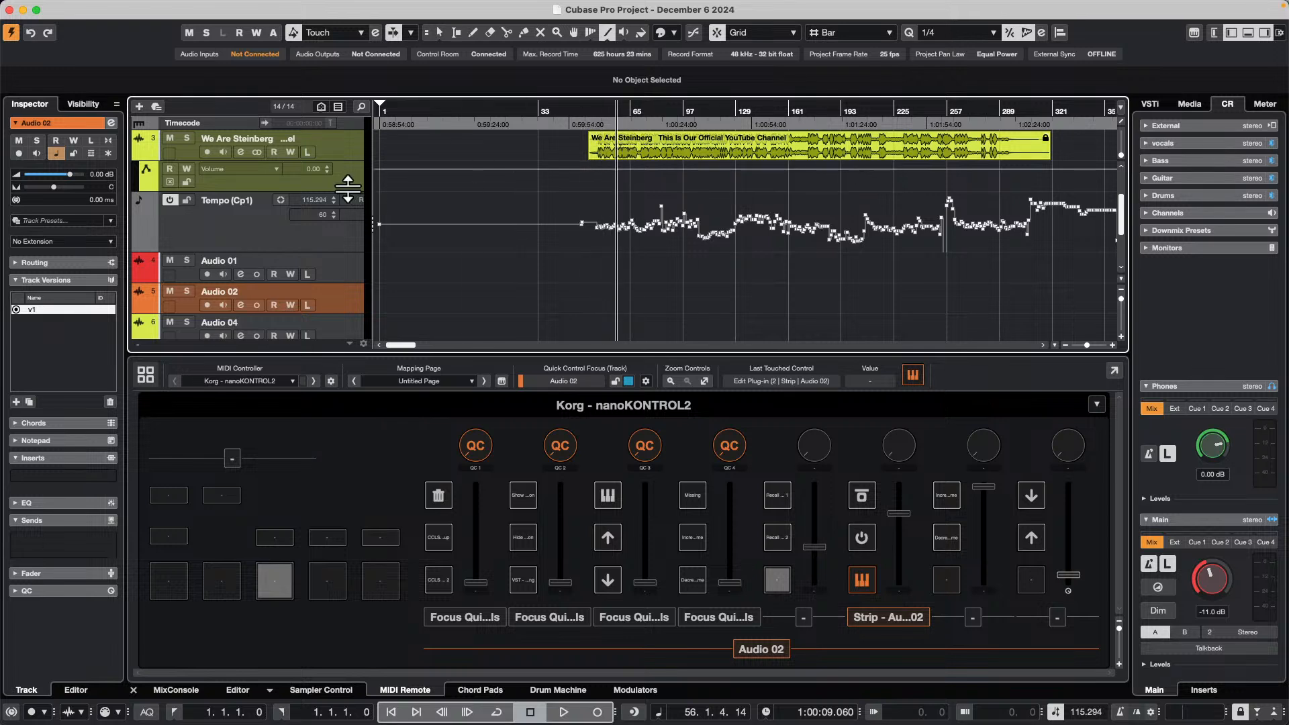
drag(344, 190, 344, 257)
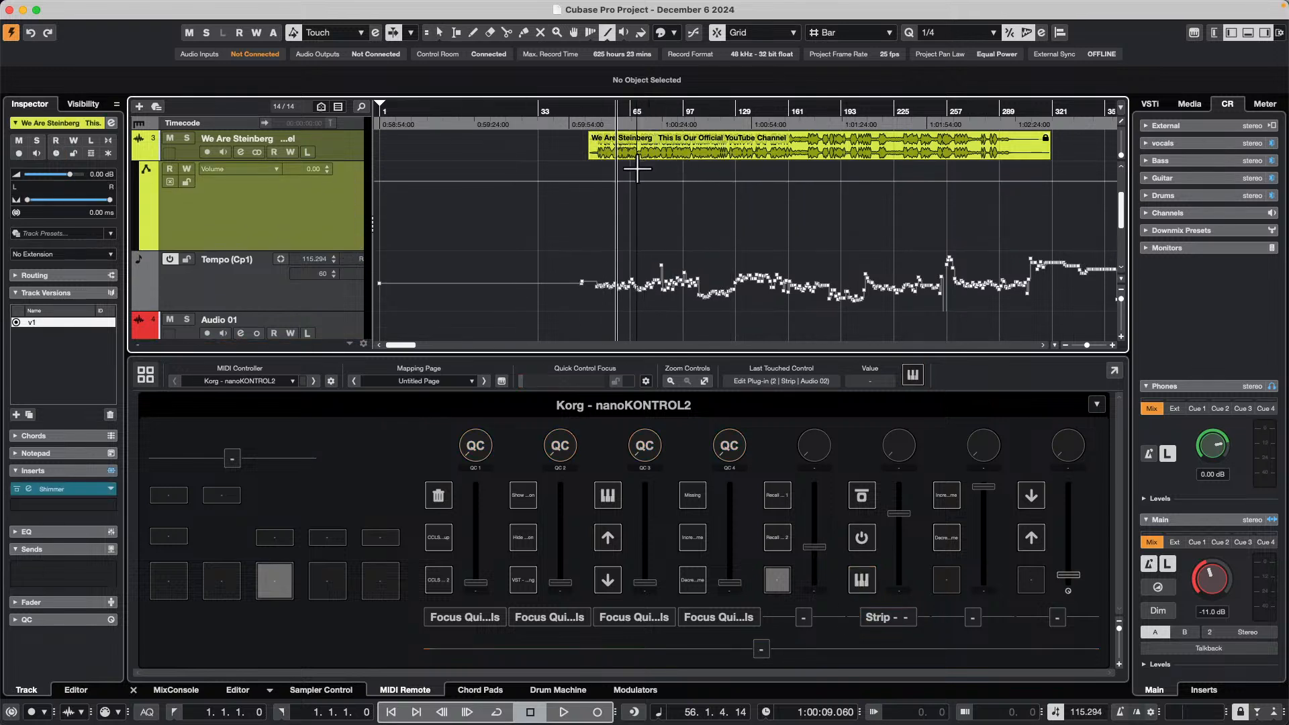
mouse_move(632, 167)
mouse_down()
mouse_move(935, 244)
mouse_move(1002, 243)
mouse_up()
right_click(752, 220)
click(747, 222)
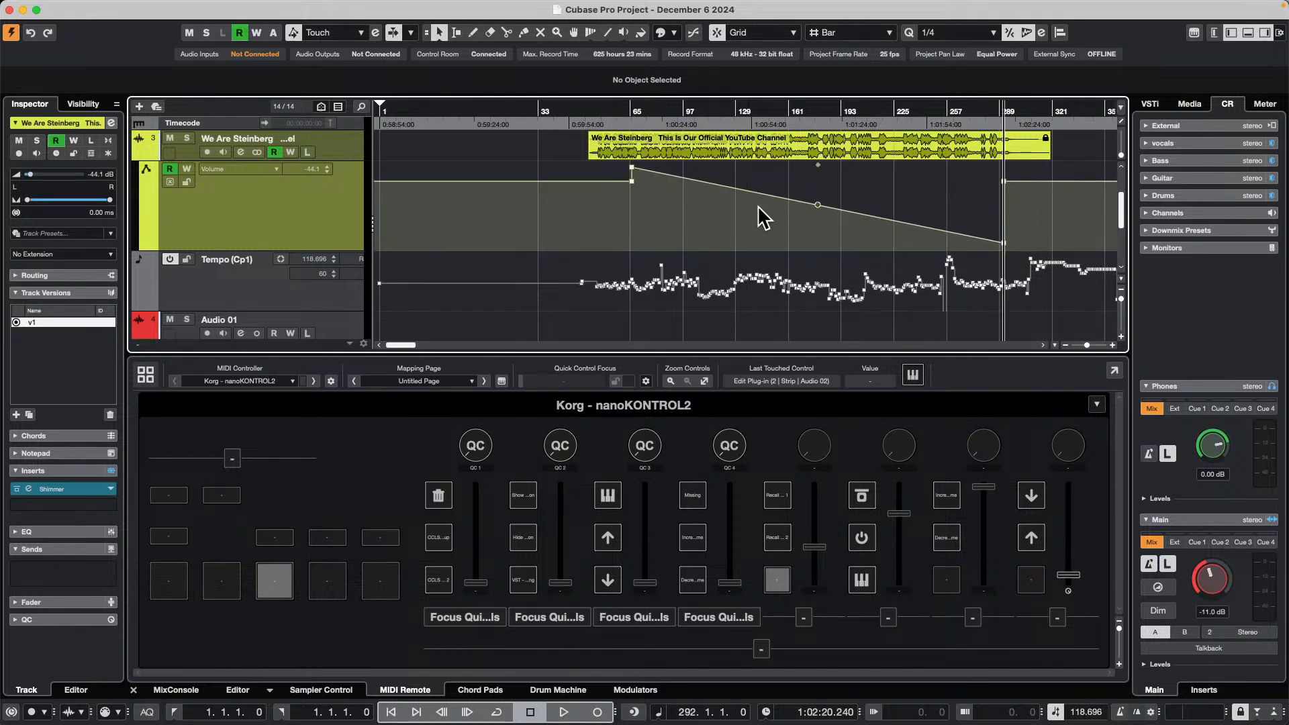
Try Delete Time on the We Are Steinberg event with only its audio range from bar 119 to 196 selected, and undo it
right_click(707, 202)
click(726, 201)
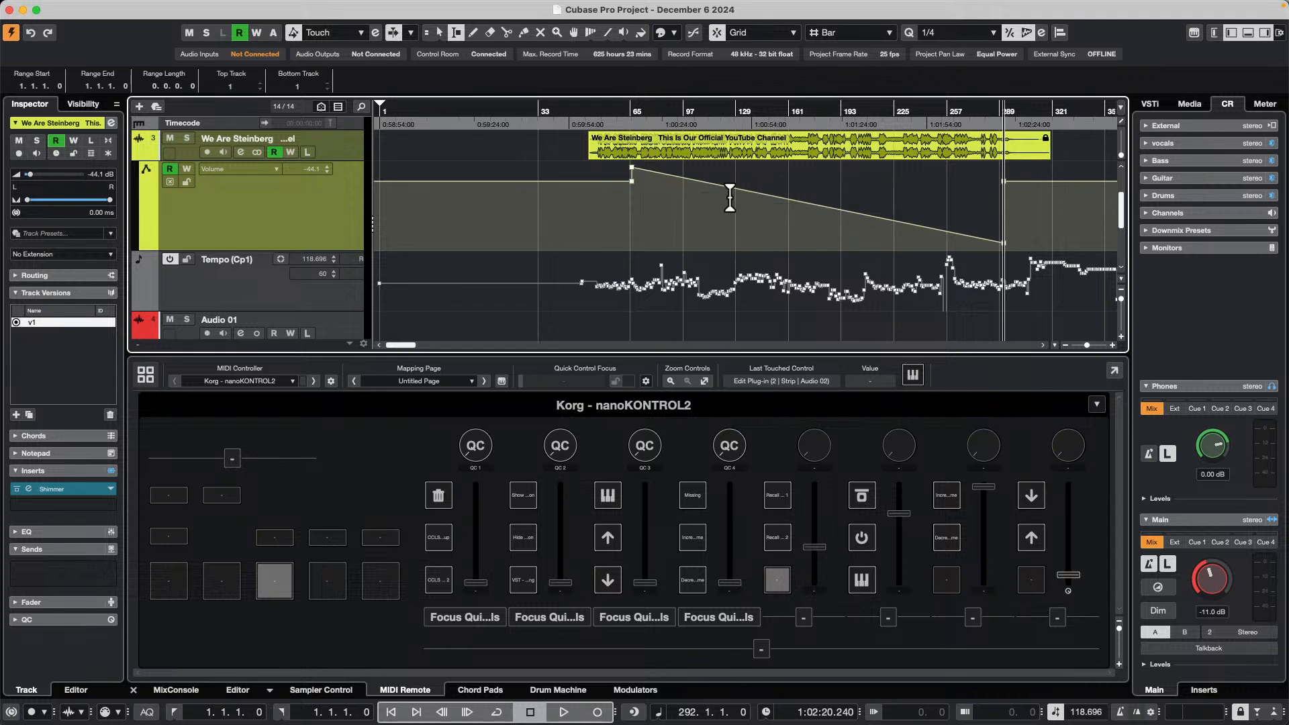
right_click(691, 197)
click(726, 198)
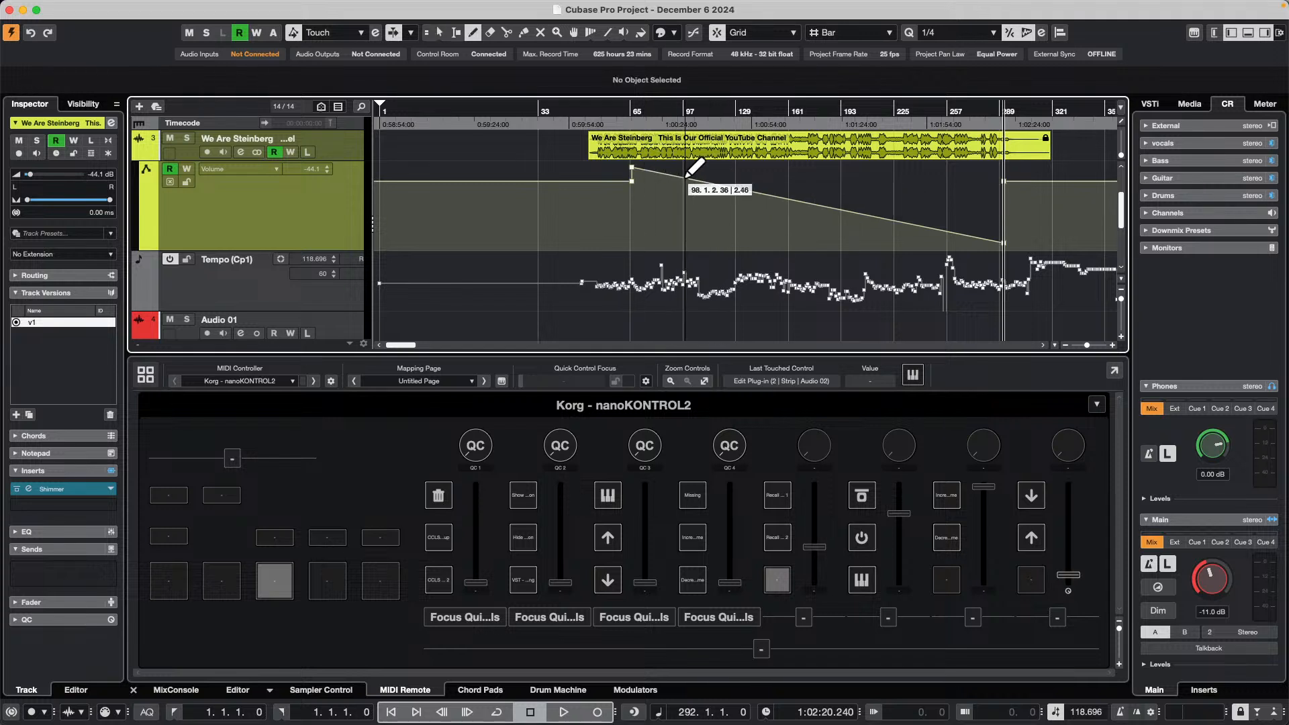
click(735, 188)
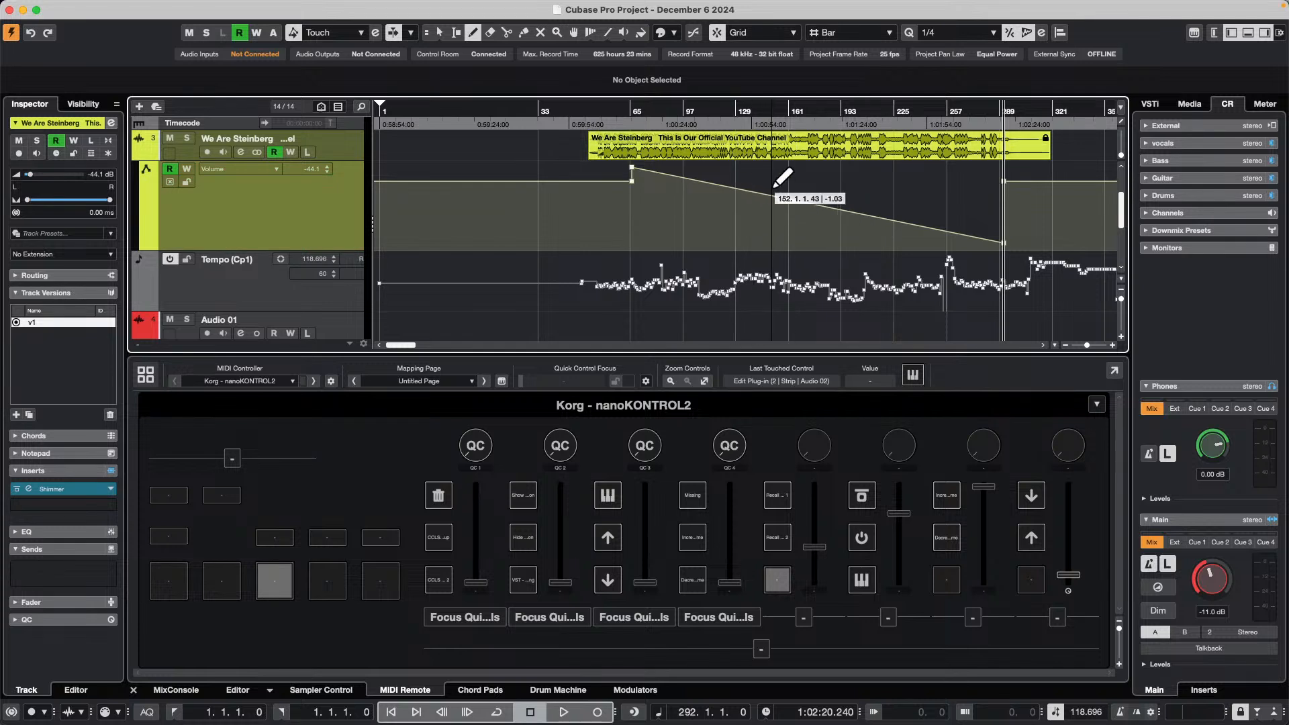
right_click(727, 180)
click(726, 170)
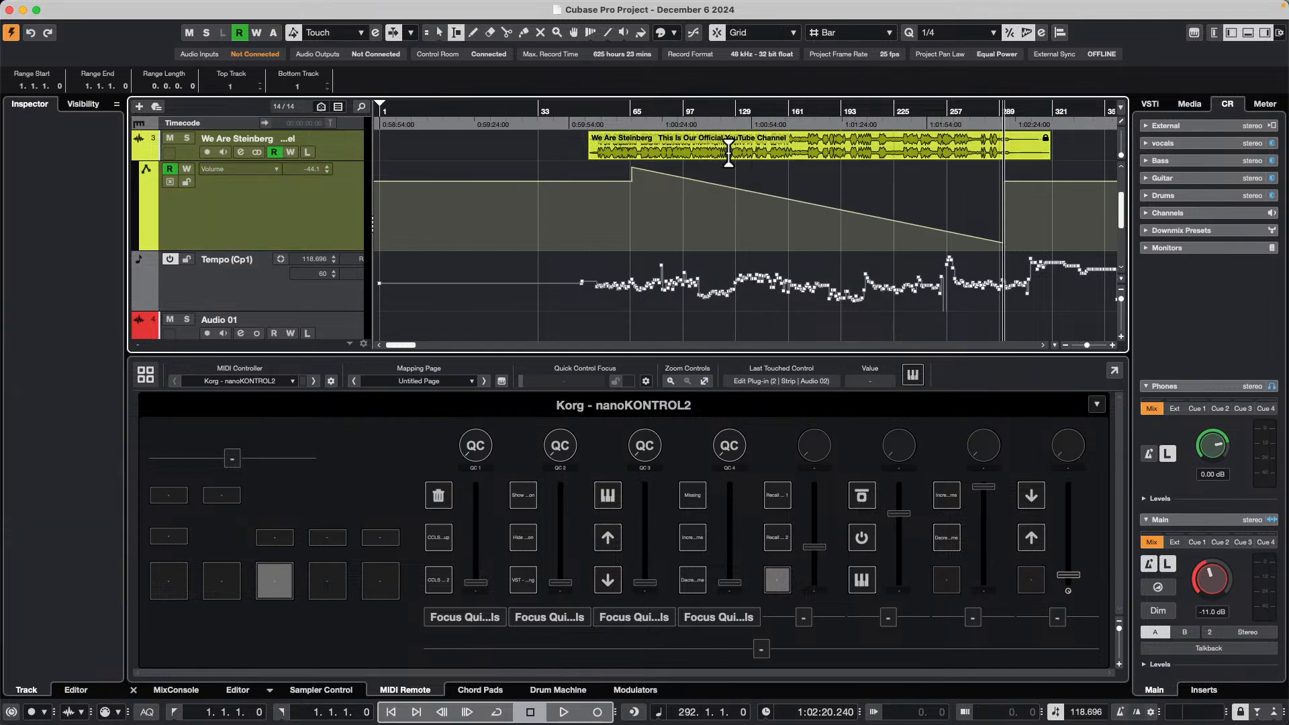
drag(719, 151, 845, 161)
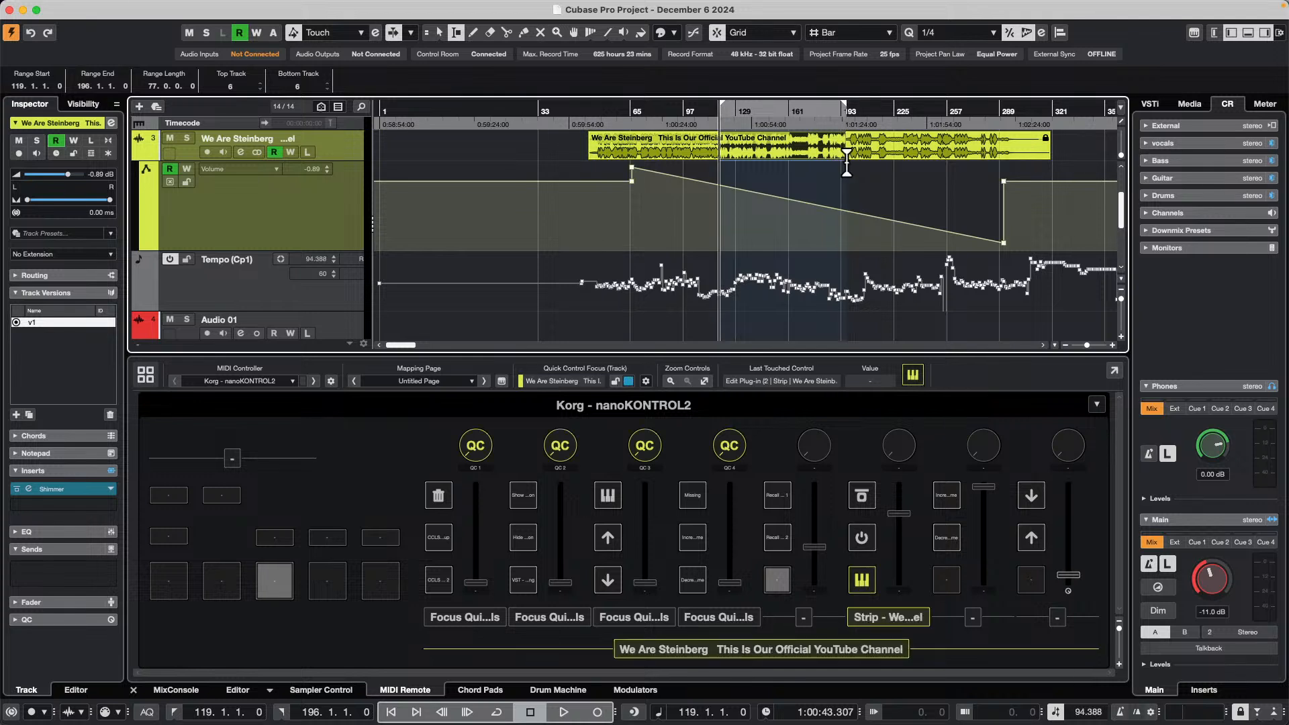
key(shift+BackSpace)
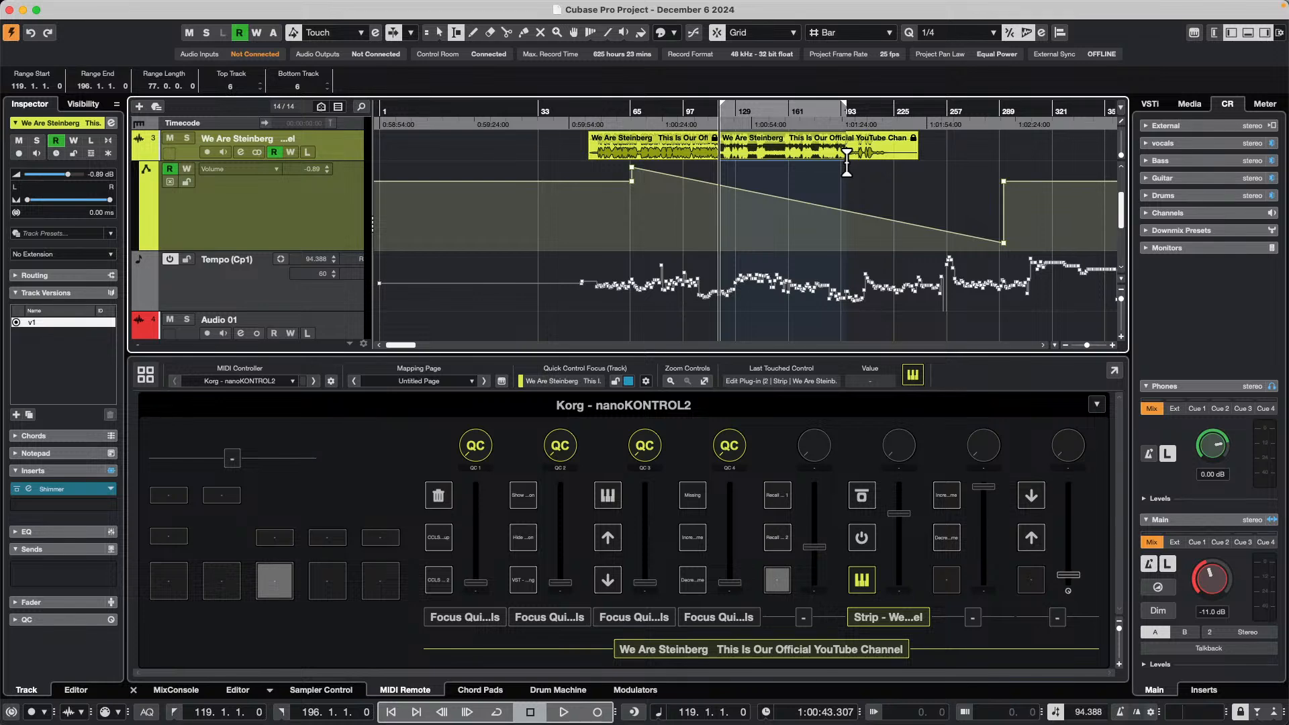
key(super+z)
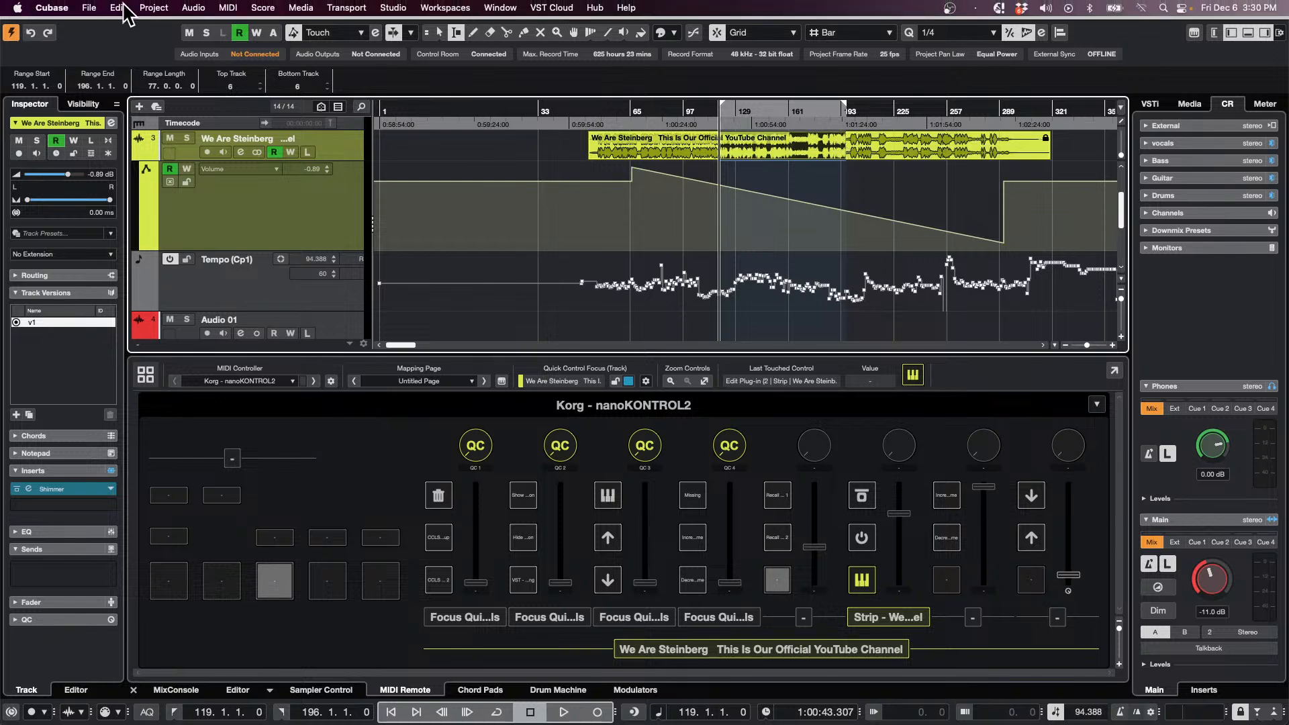
Try Delete Time on bars 121 to 211 with the range covering both the event and its volume automation lane, and undo it
click(123, 7)
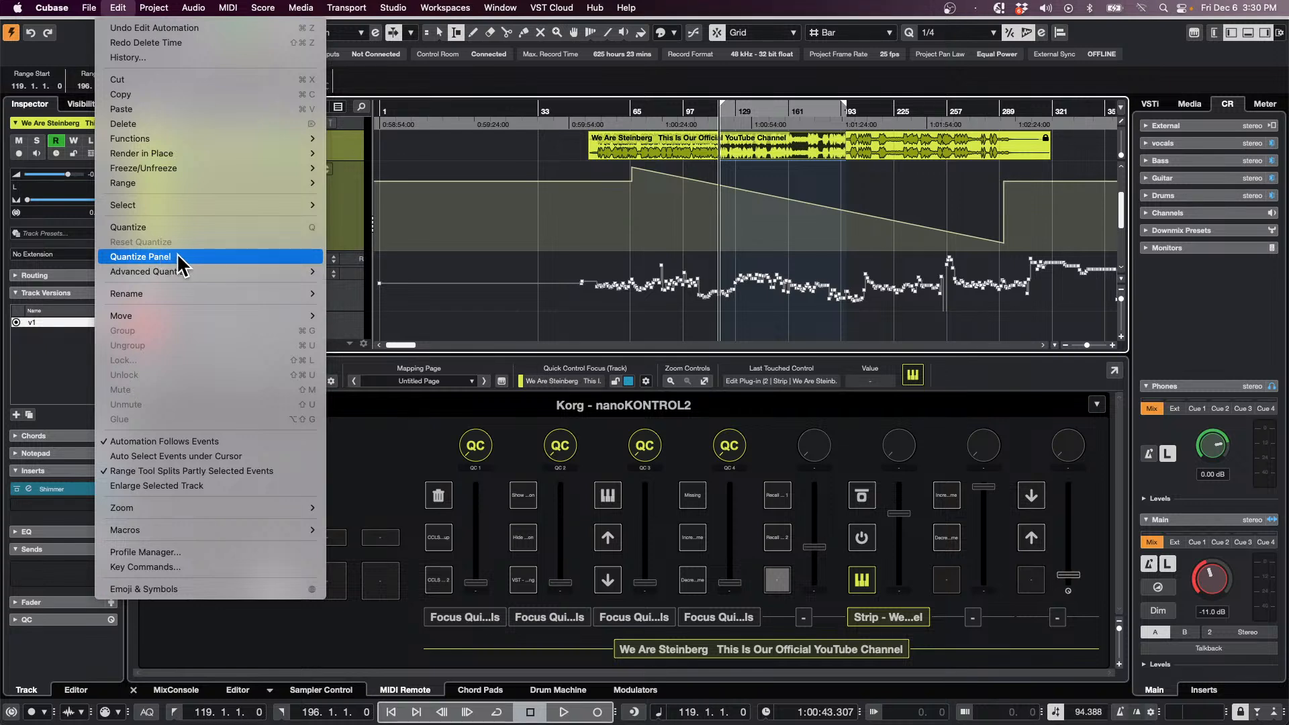
click(540, 208)
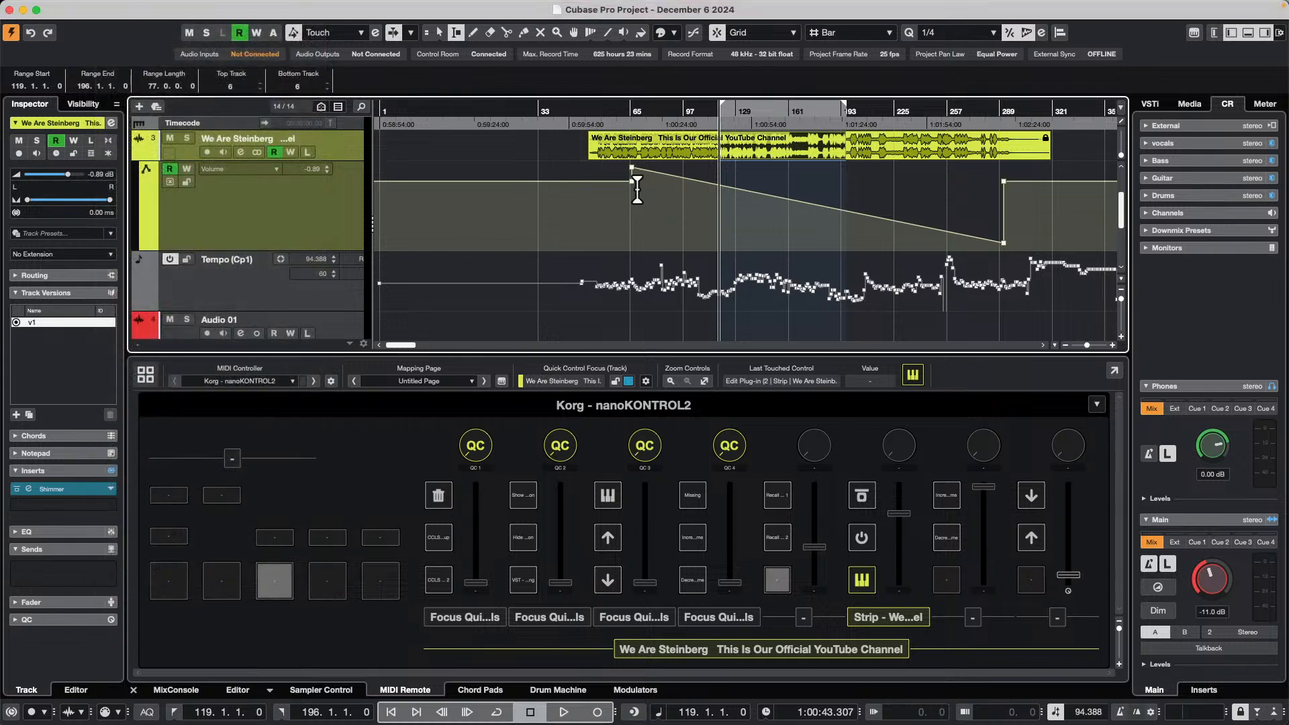
click(846, 178)
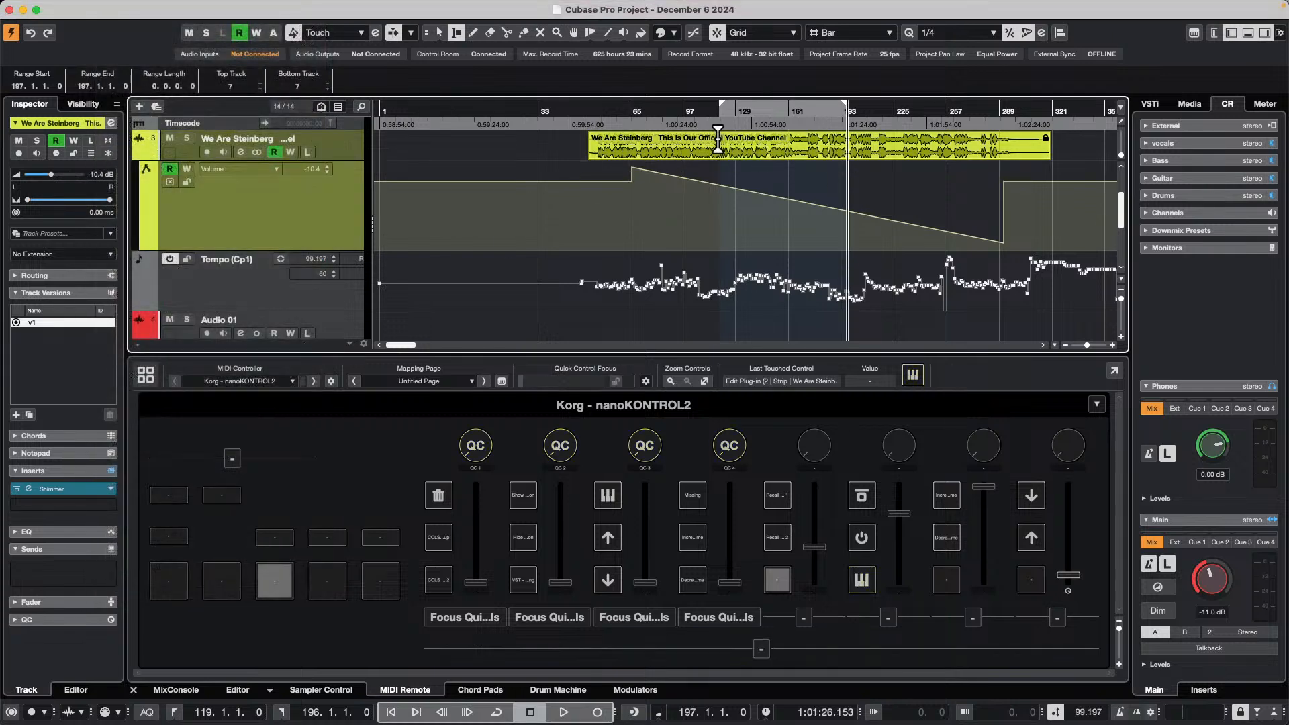
drag(722, 168, 869, 222)
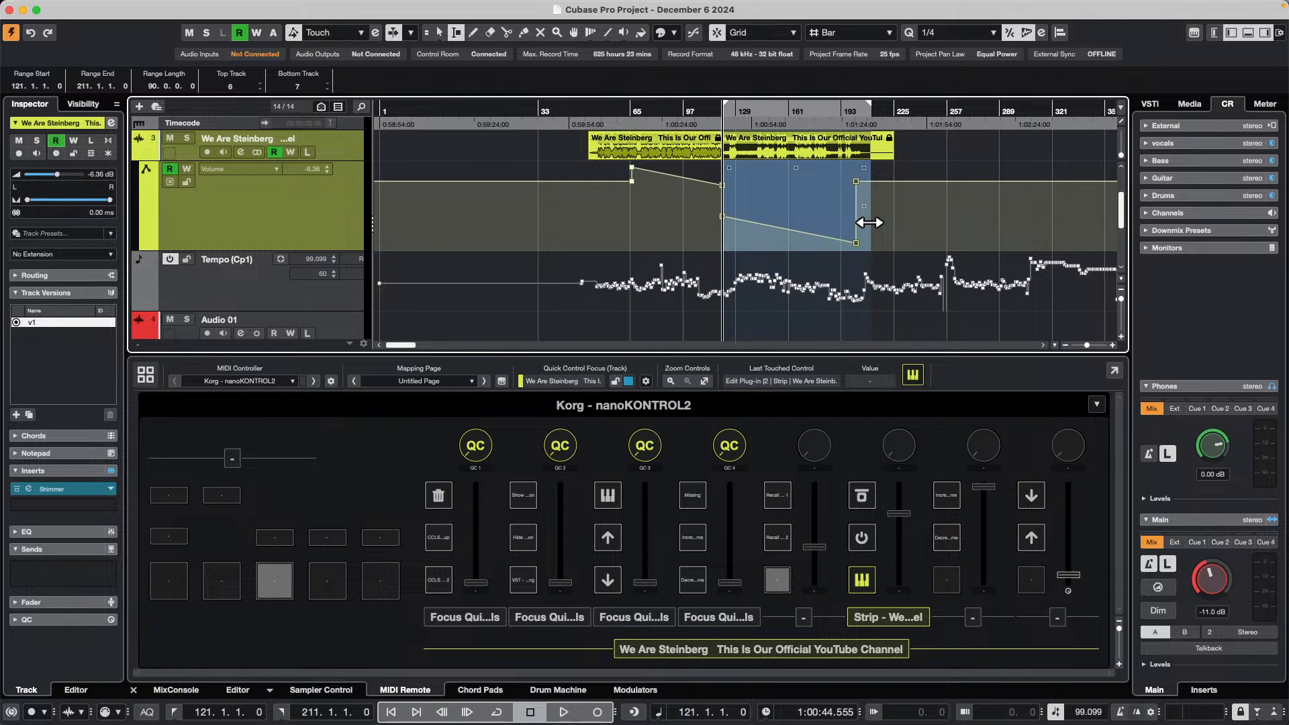
click(884, 176)
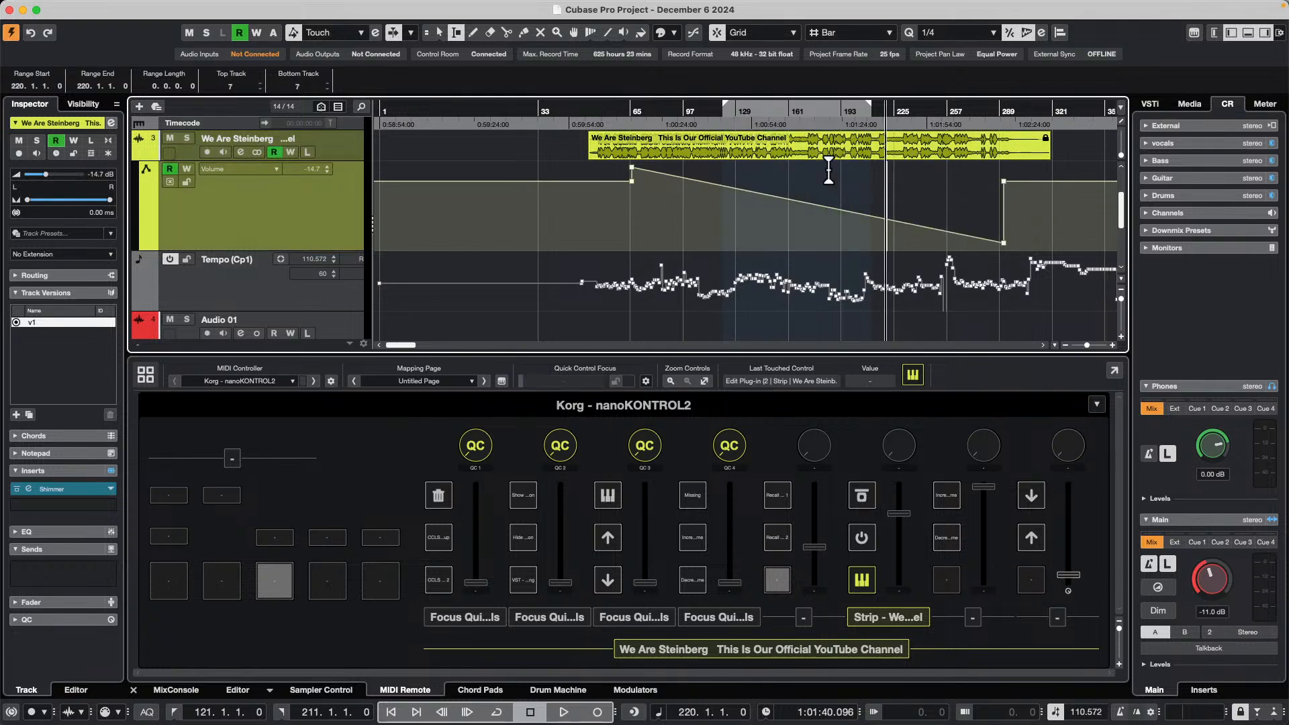
Try Delete Time on bars 122 to 167 of the event alone, erase that range again, and undo both deletions
drag(724, 149, 796, 153)
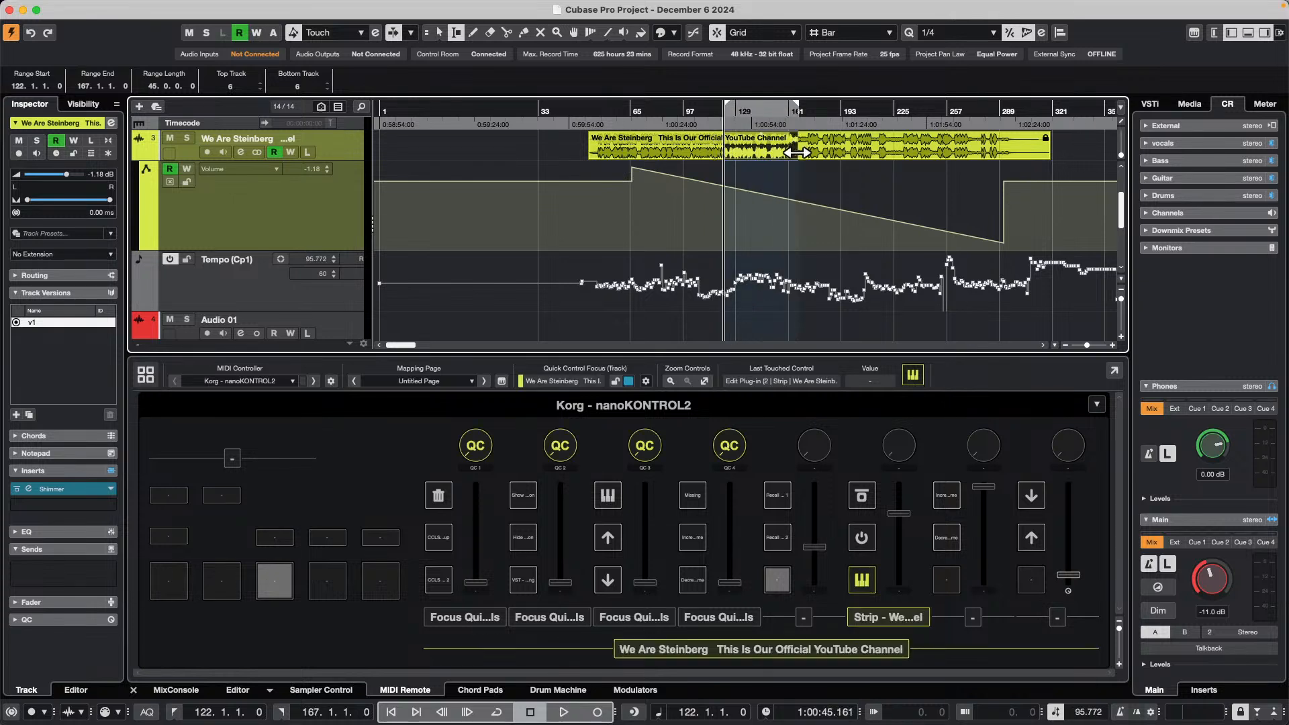
key(super+shift+BackSpace)
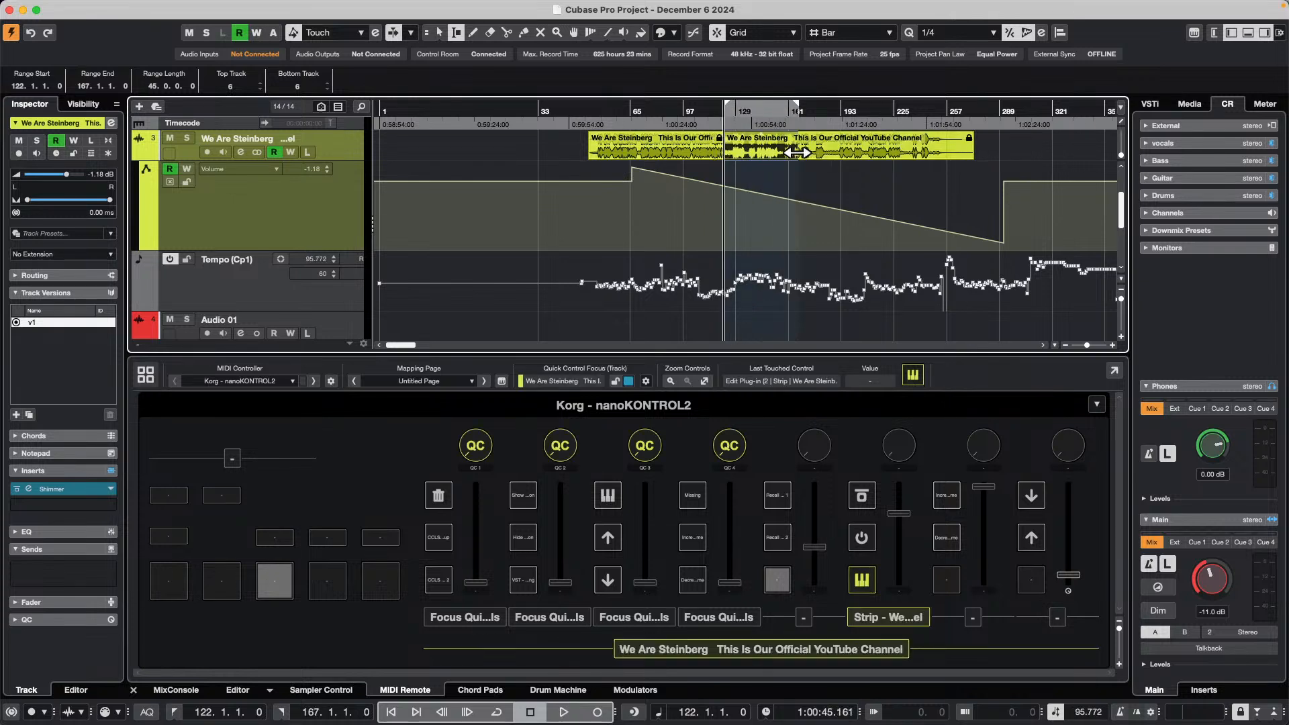
key(BackSpace)
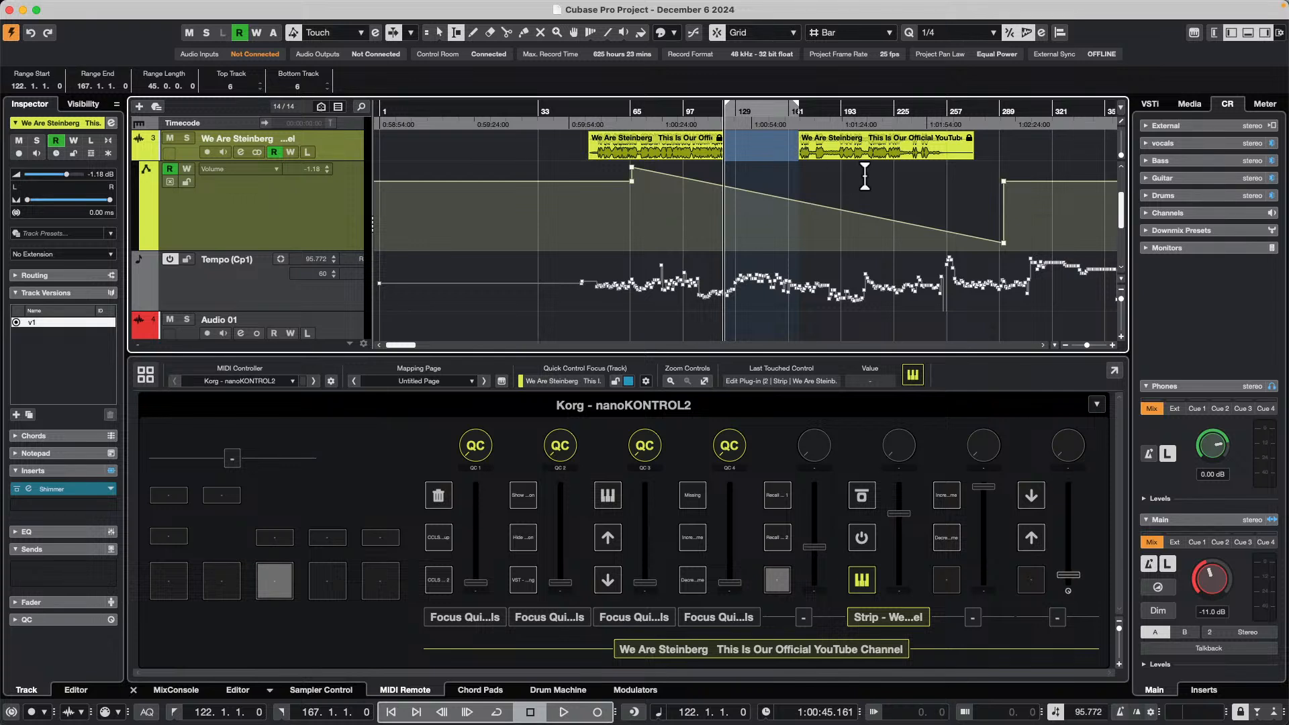
key(super+z)
key(super+z)
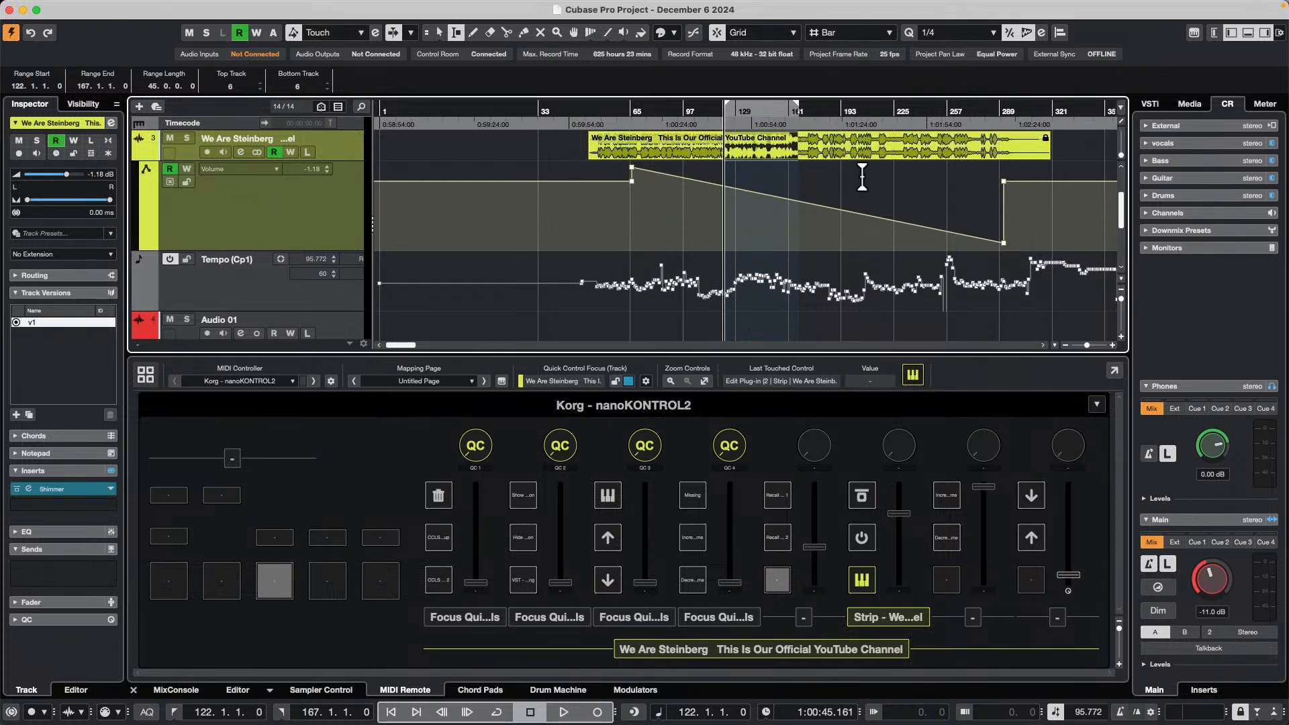
Select bars 142 to 206 across the We Are Steinberg event and its volume automation, and check the Automation Follows Events setting
click(821, 145)
drag(756, 143, 861, 143)
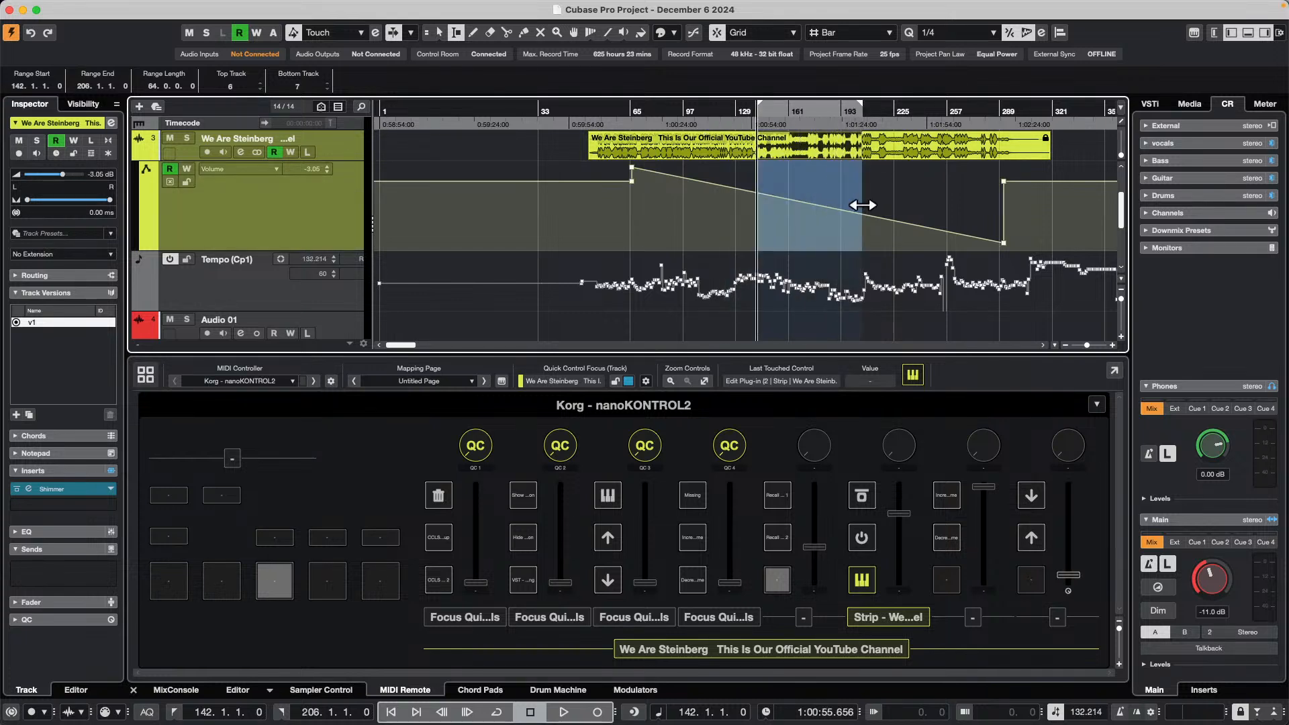
click(154, 7)
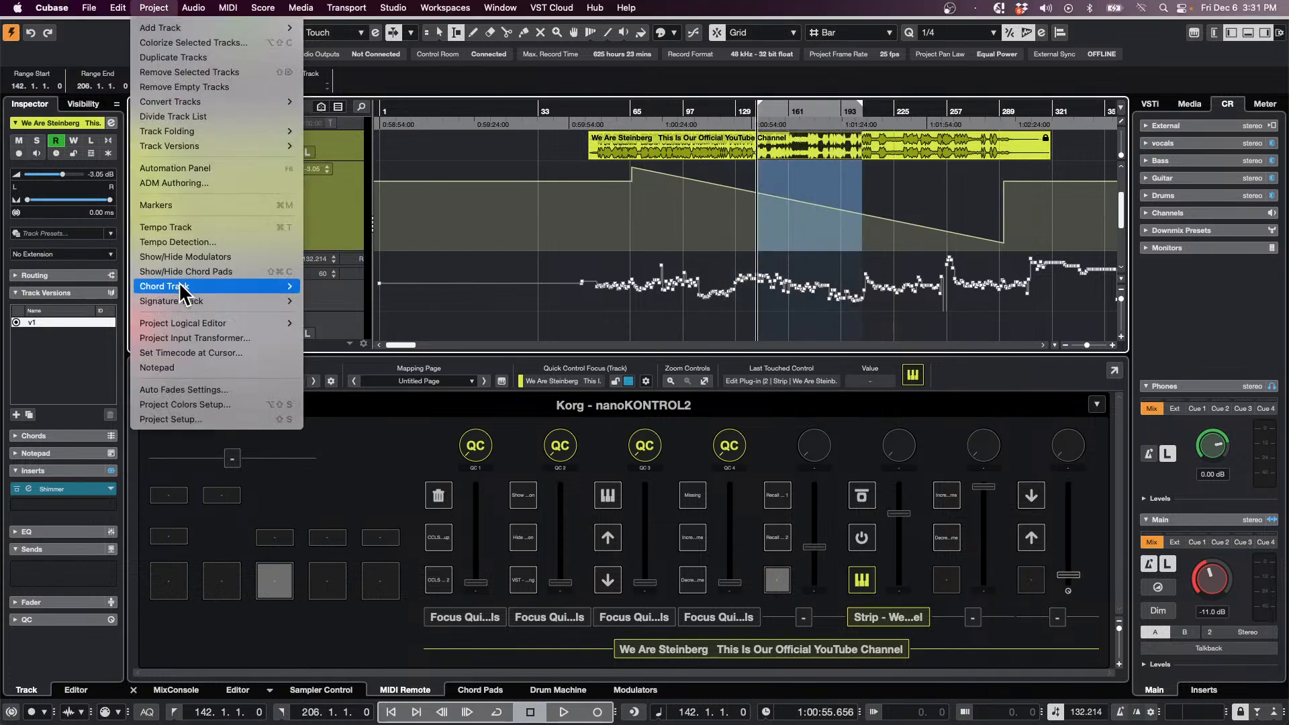
mouse_move(121, 8)
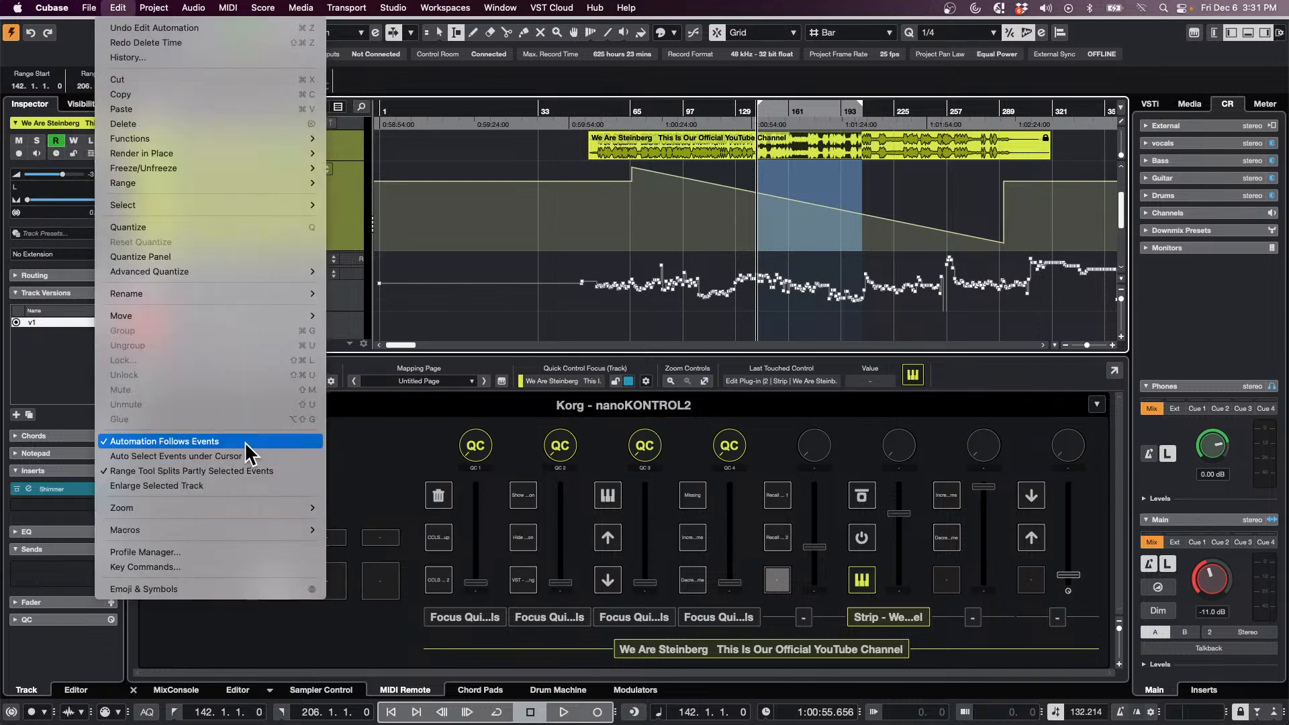
click(954, 198)
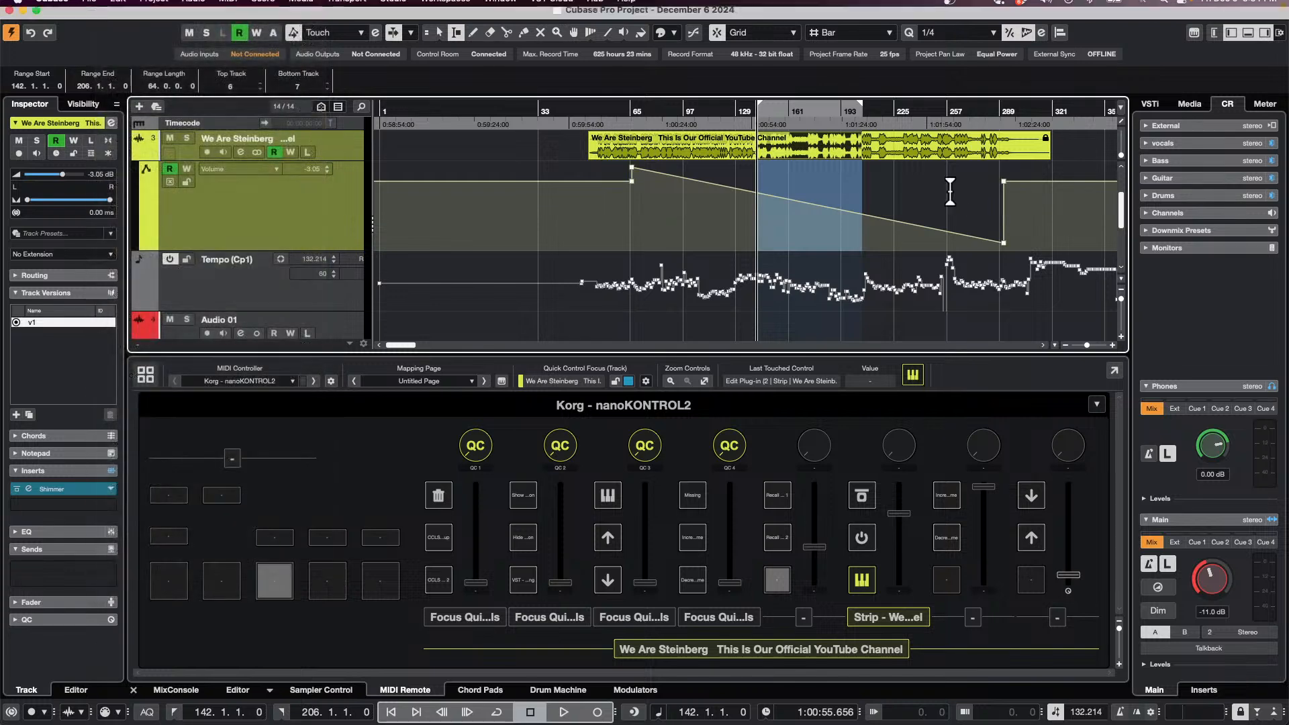
click(952, 198)
Clear the event range and turn off Automation Follows Events
click(89, 7)
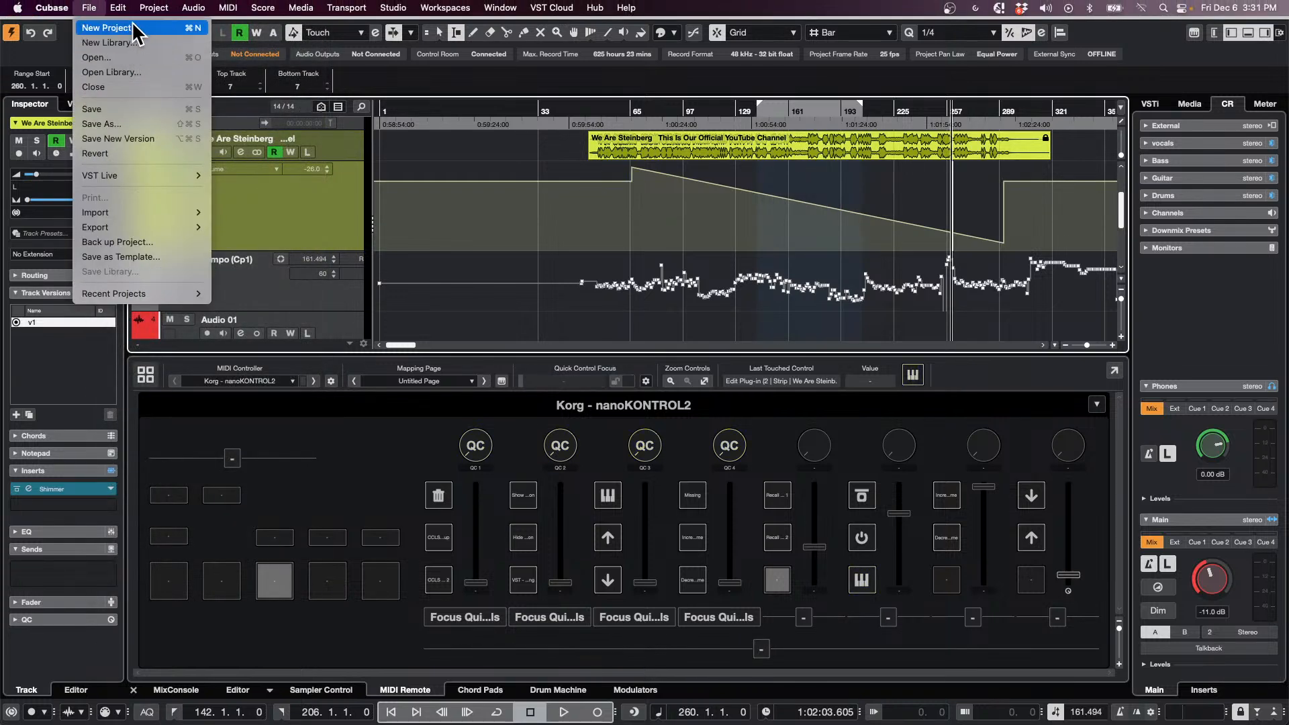
mouse_move(118, 8)
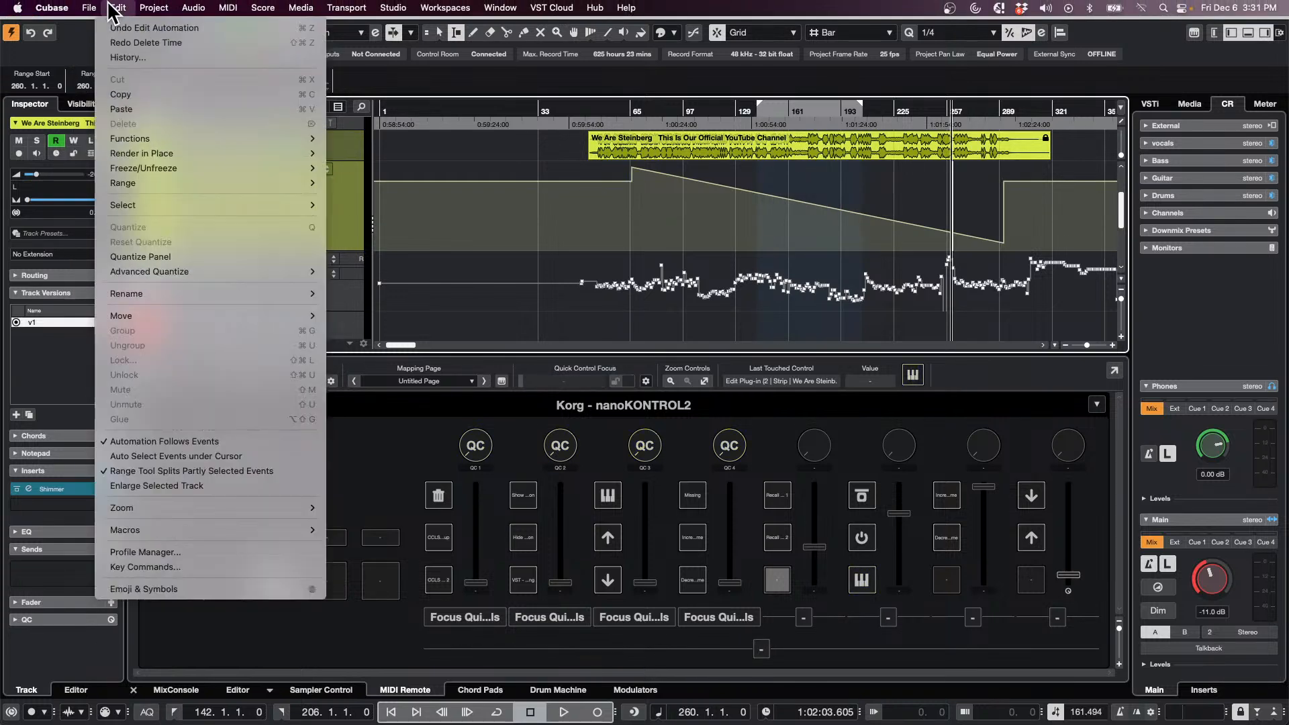
click(208, 442)
Try Delete Time on bars 136 to 195 of the event alone, erase that range again, and undo both deletions
drag(748, 149, 843, 160)
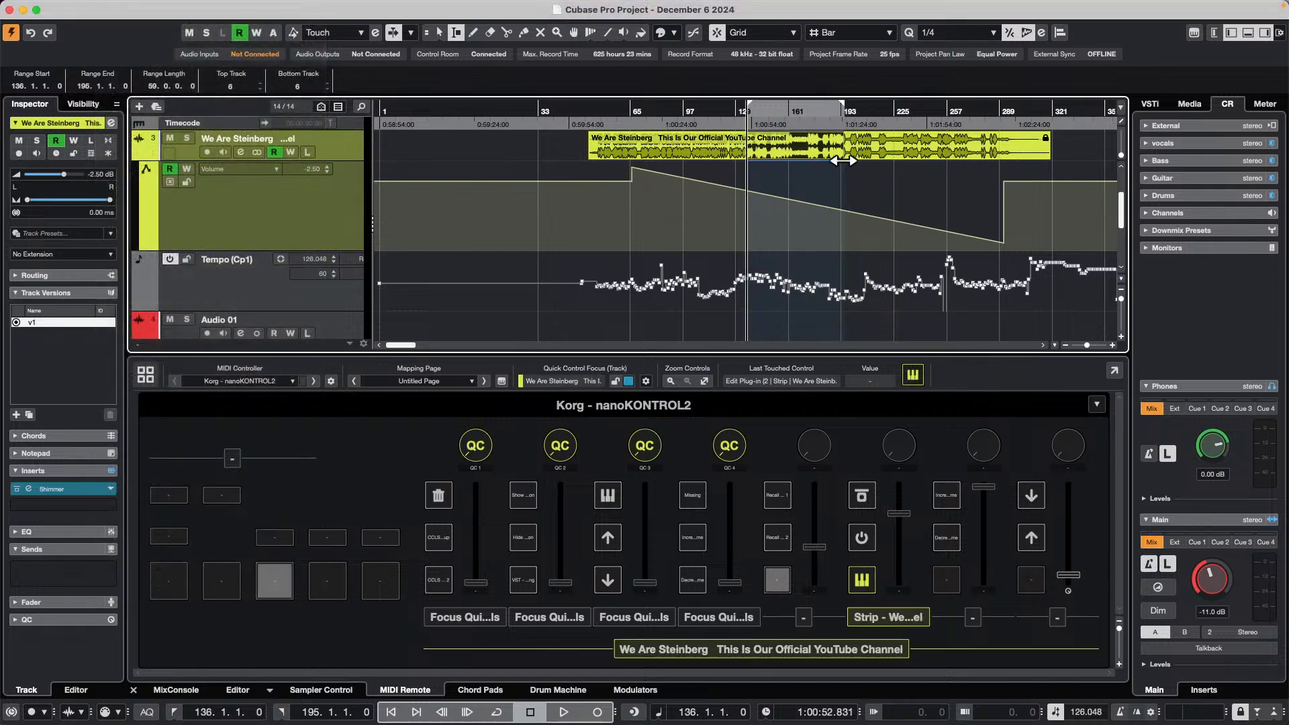
key(Delete)
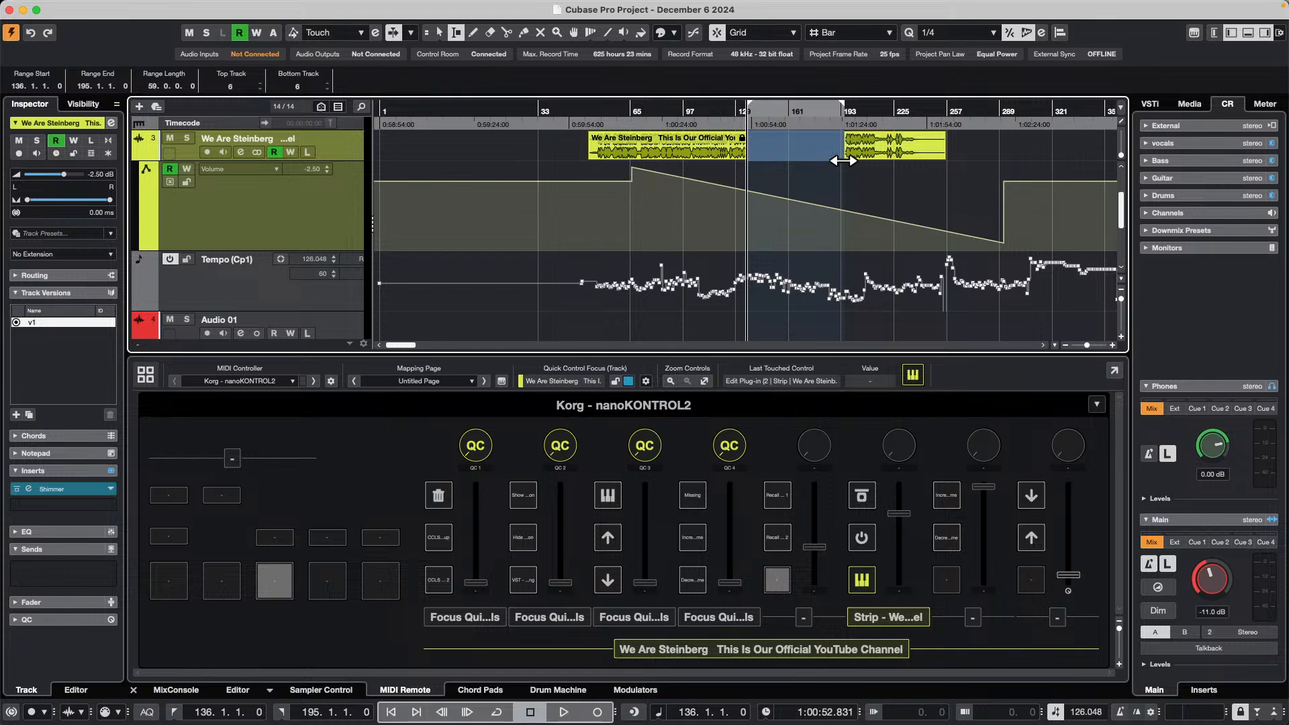
key(super+z)
key(super+z)
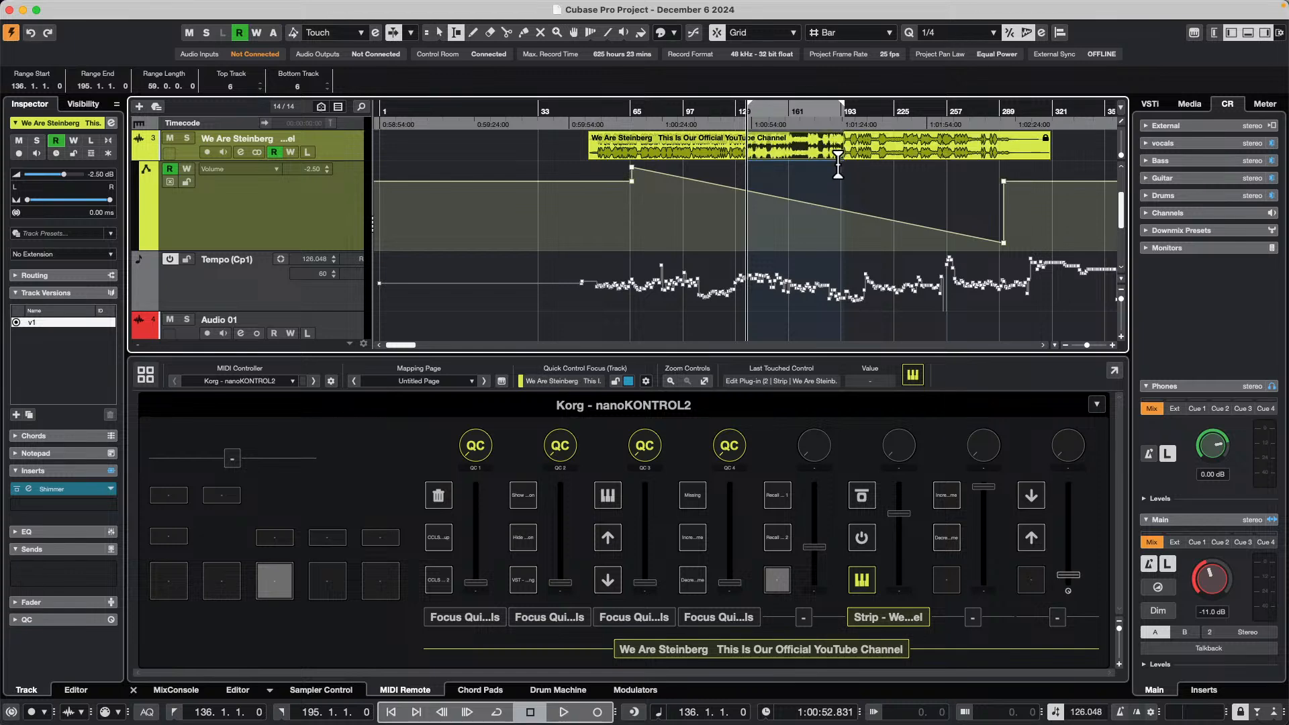
Turn Automation Follows Events back on and try to move the We Are Steinberg event to bar 27
click(118, 7)
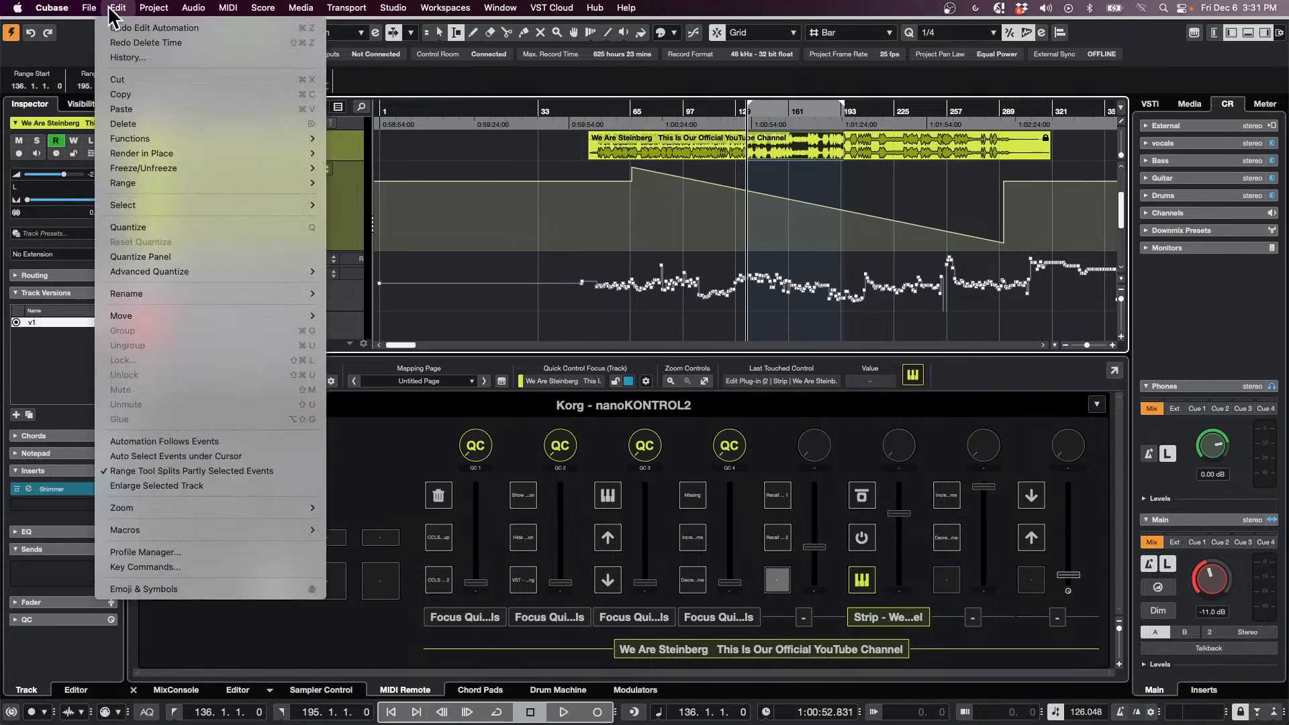
click(188, 441)
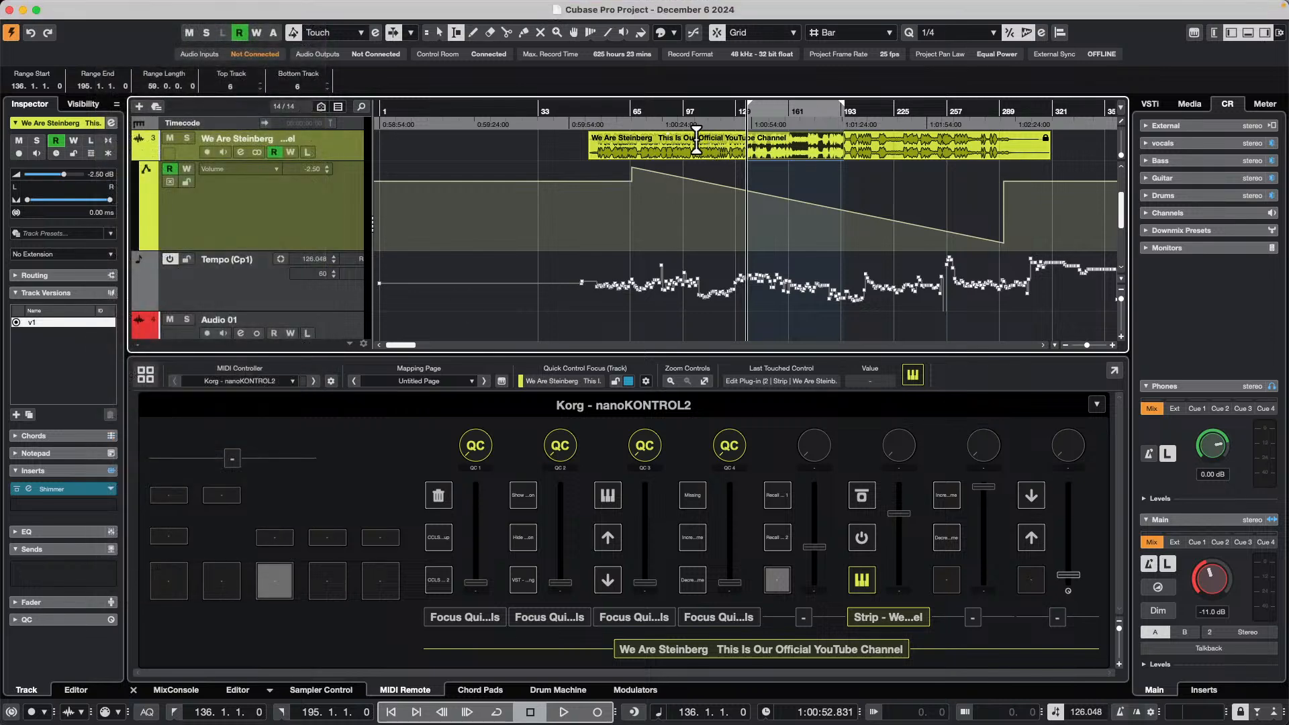
click(693, 139)
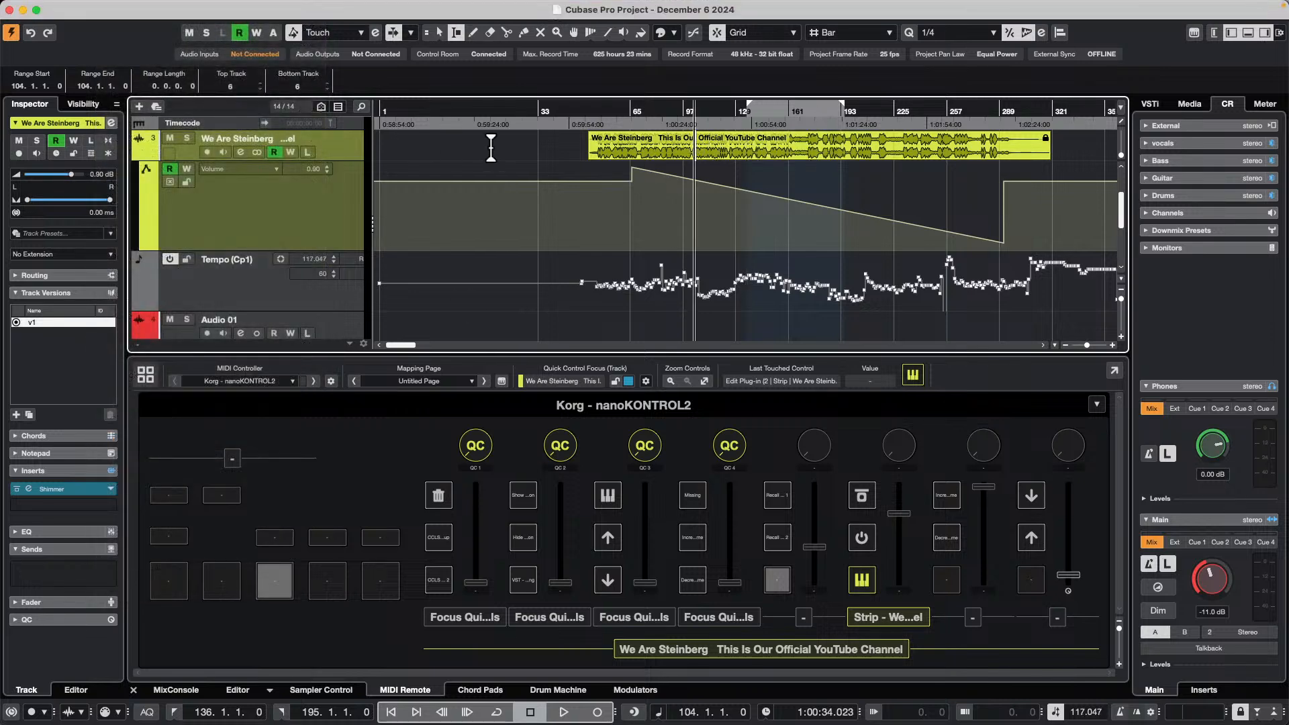
click(753, 158)
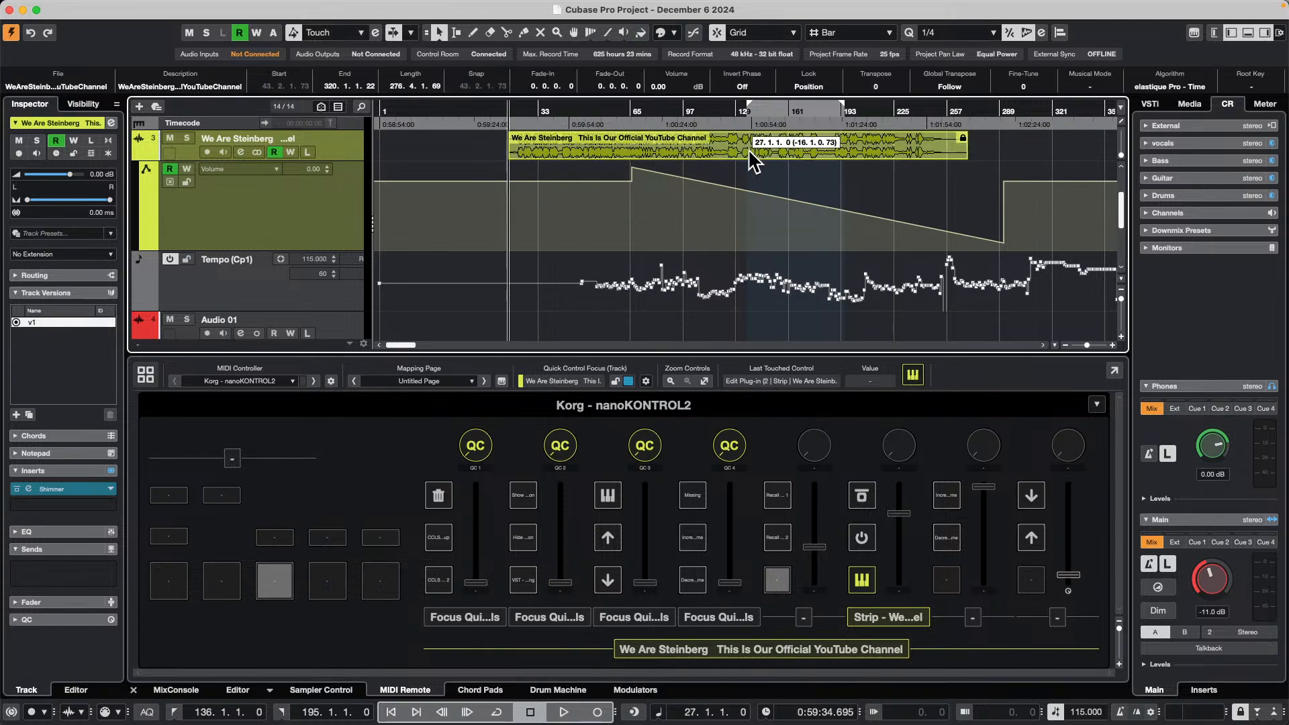
drag(753, 158, 899, 151)
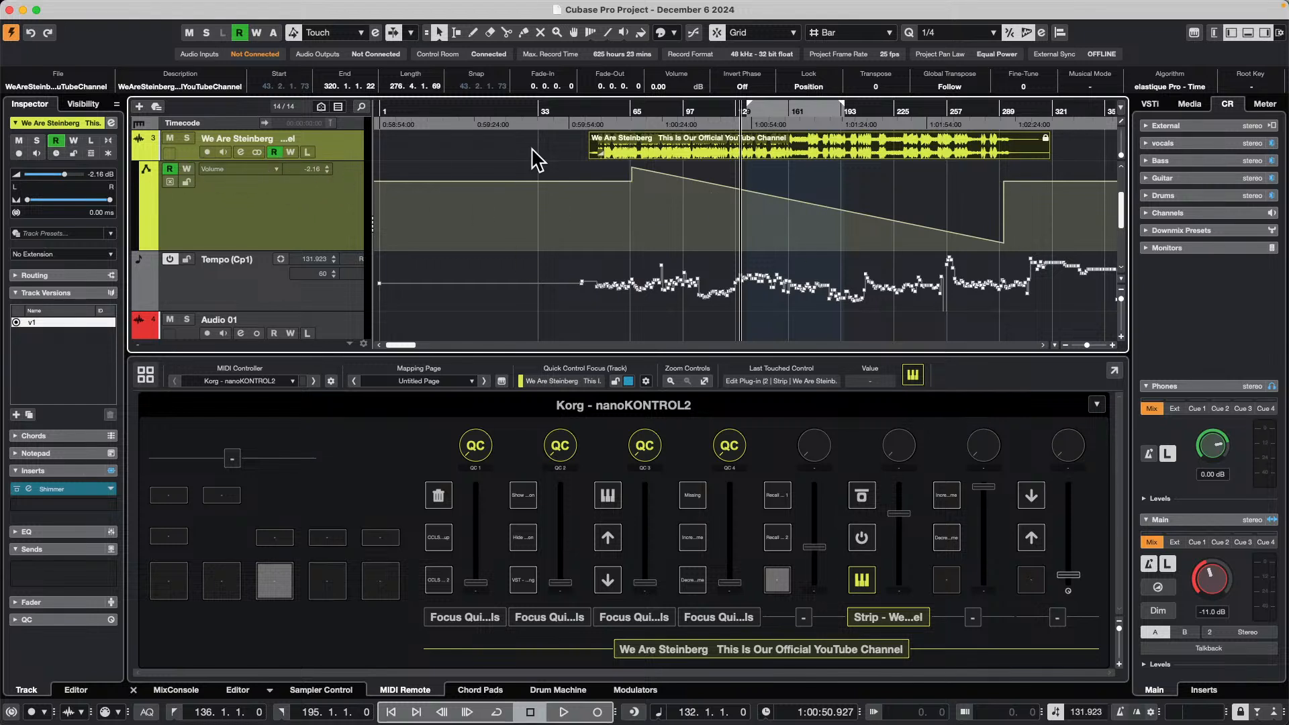
click(88, 7)
click(108, 39)
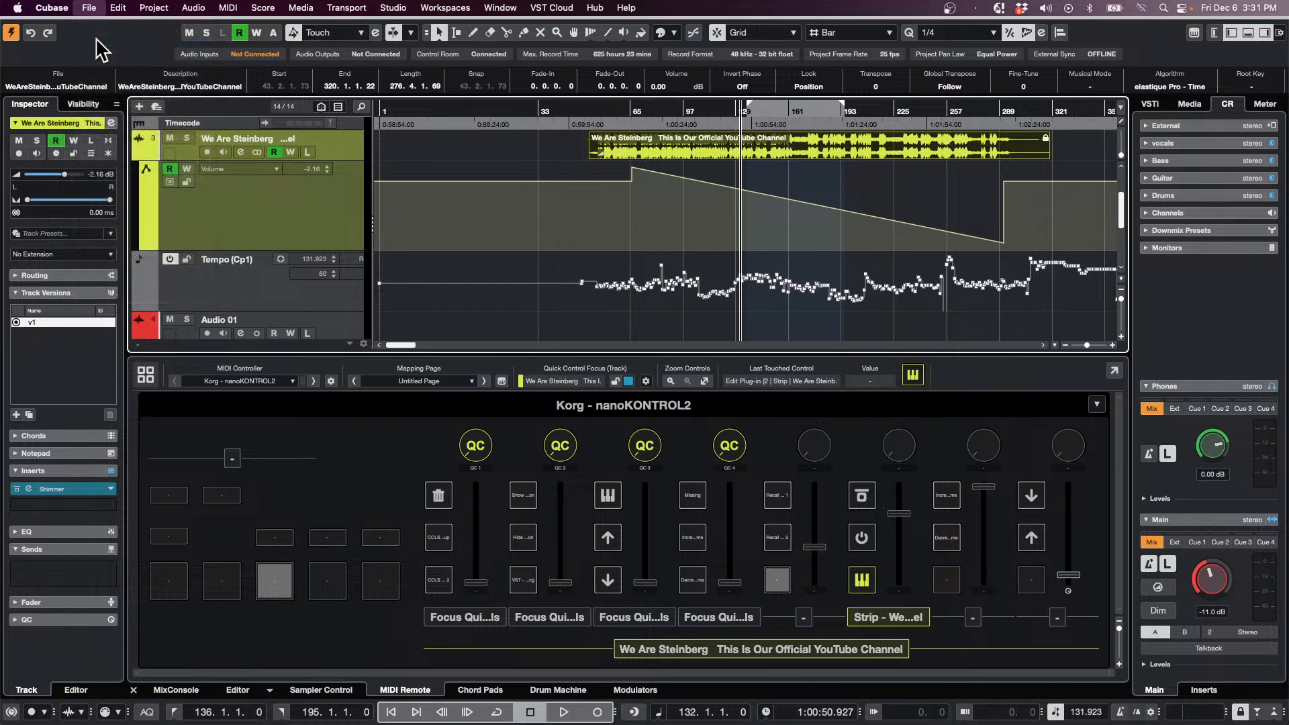
click(943, 450)
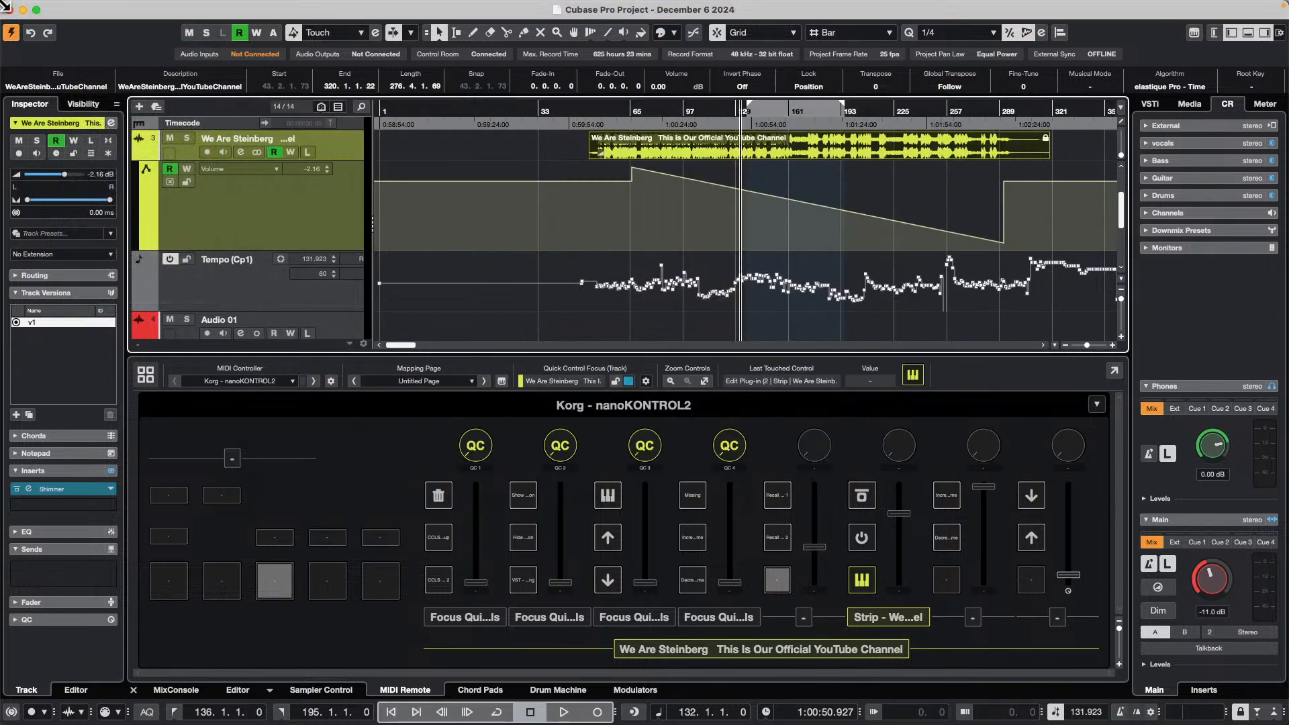
Create a new empty project in the December 6 2024 folder
click(89, 7)
click(97, 24)
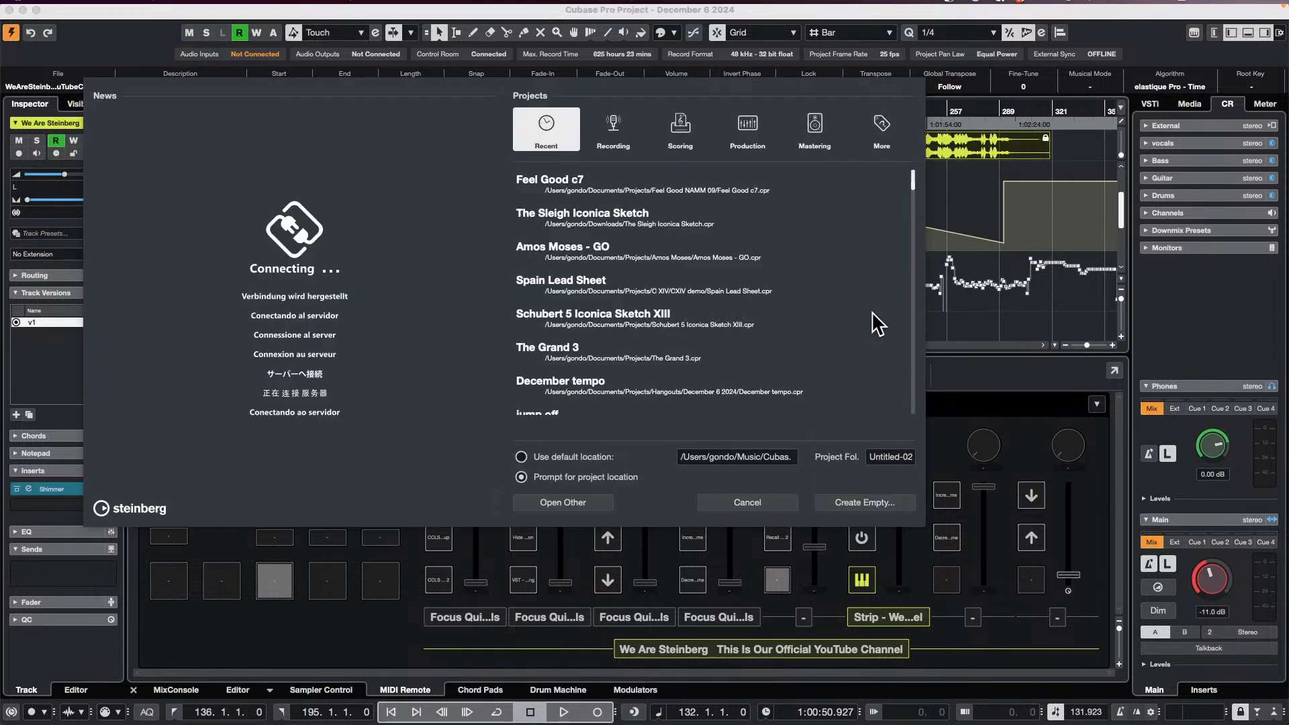
click(872, 504)
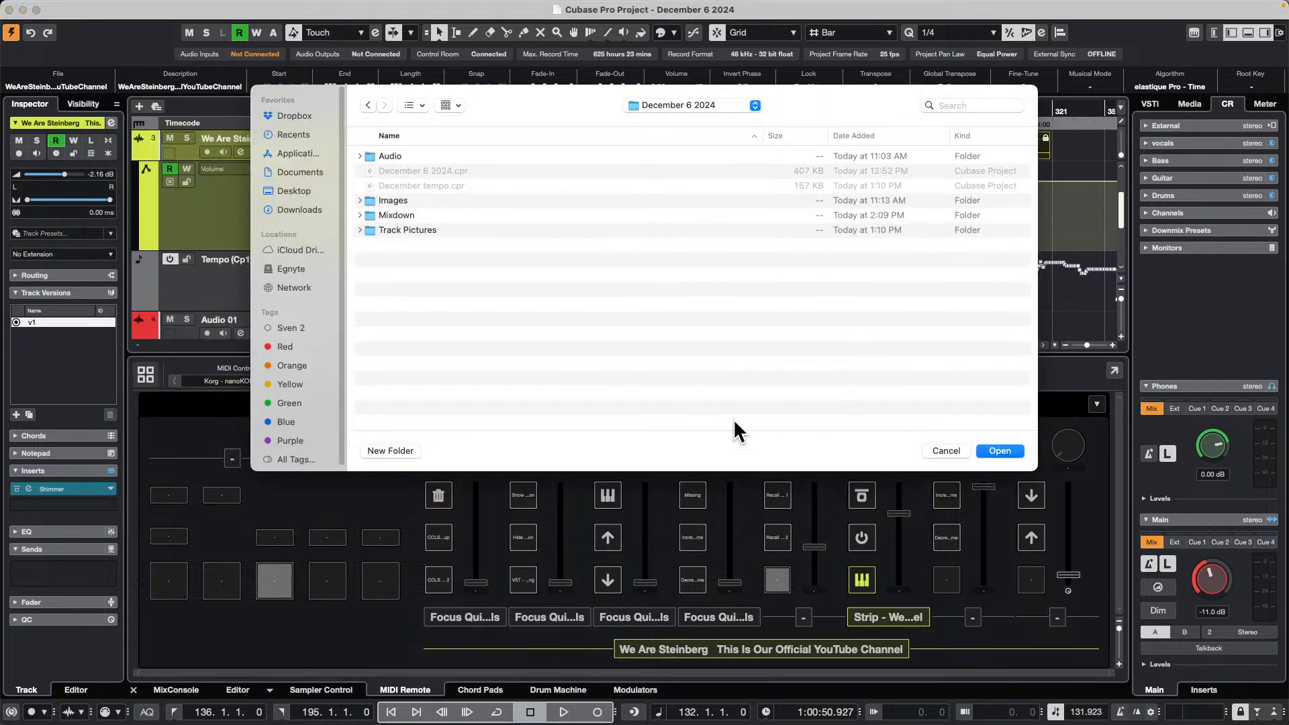
key(Return)
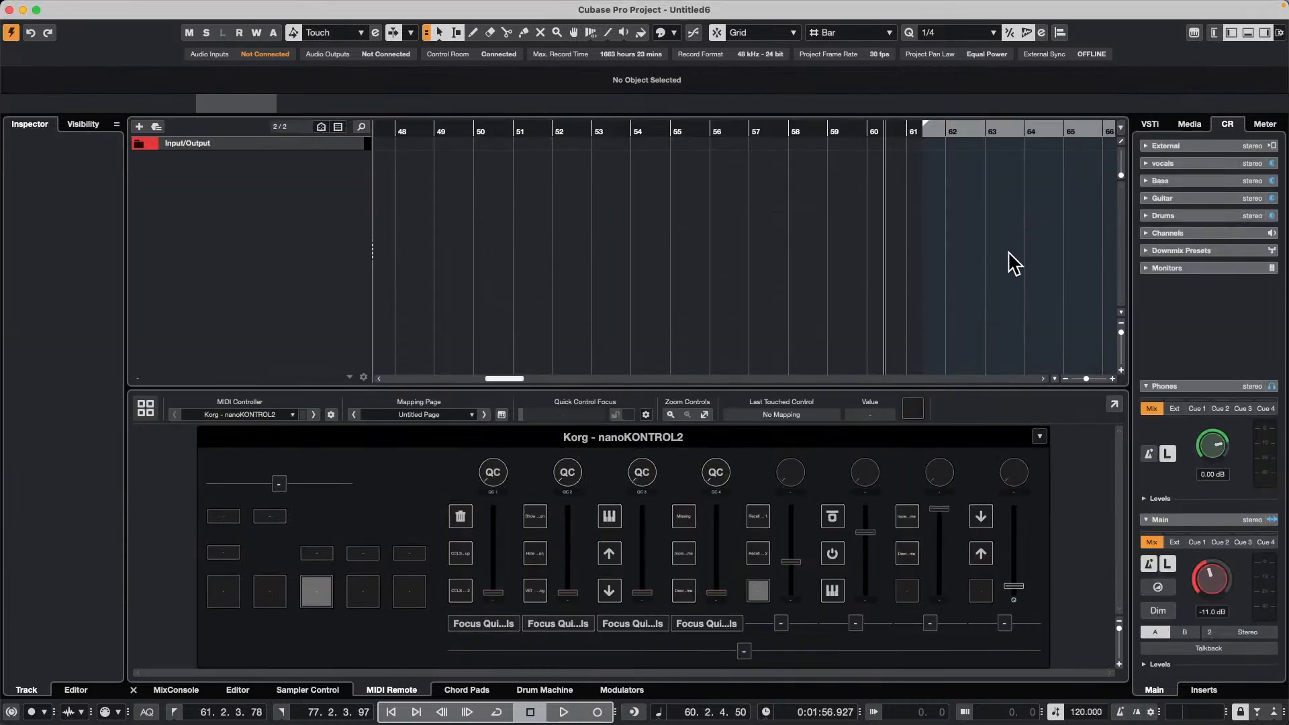
Find the Atmo 04_AM loop in the Caleidoscope media content and place it on a new audio track at bar 49
click(1189, 124)
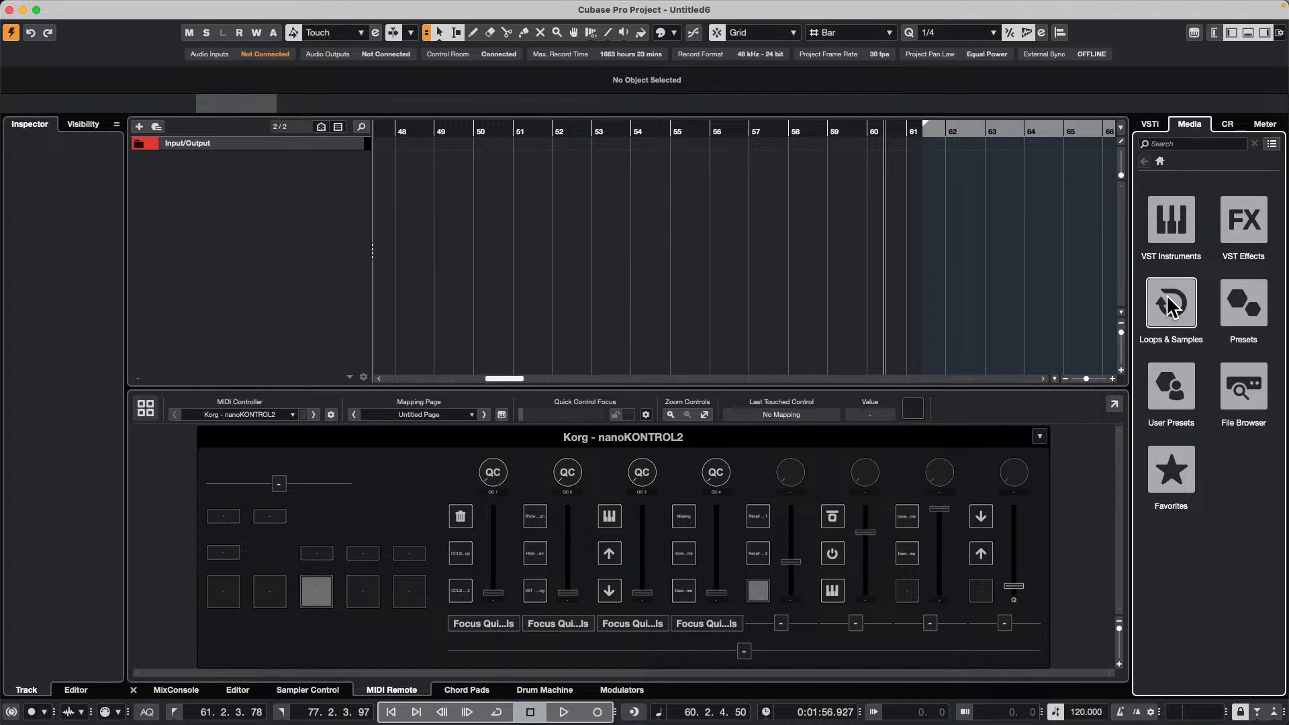
double_click(1181, 464)
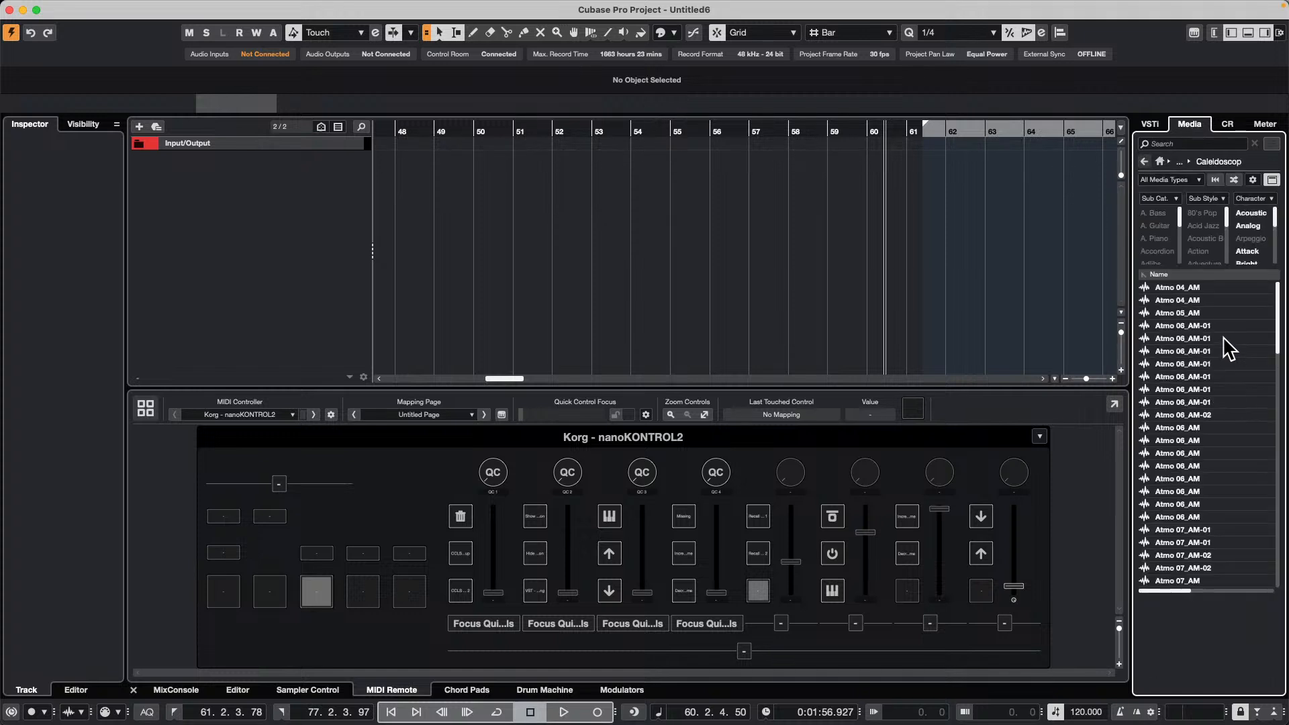
drag(1202, 338, 949, 335)
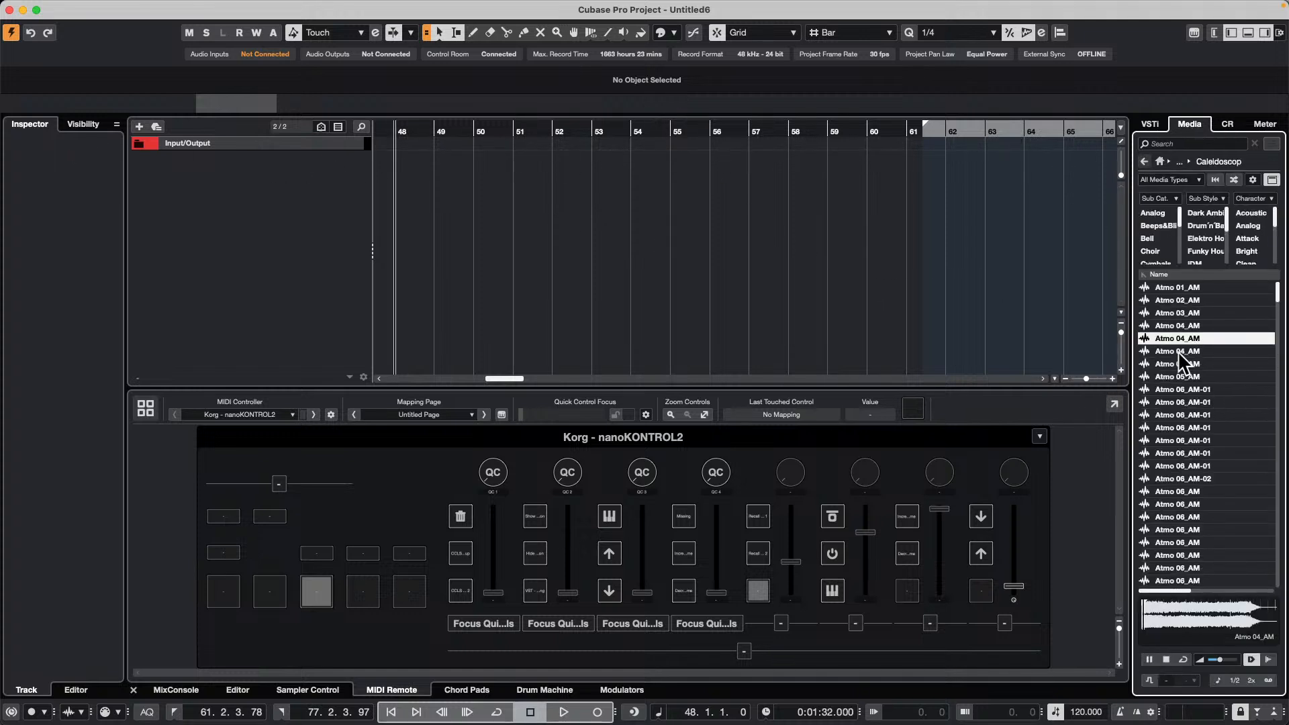
drag(1171, 349, 433, 196)
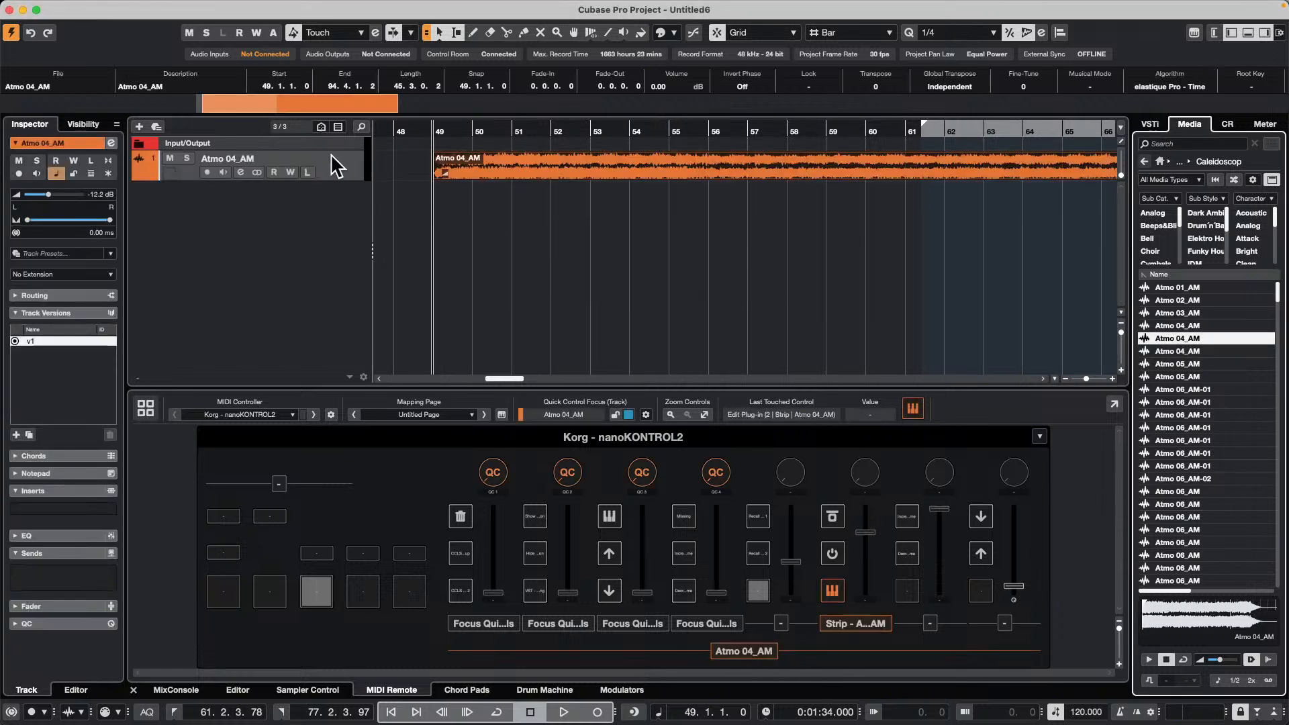
Show the Atmo 04_AM track's volume automation and draw a falling line from bar 50 to bar 60, ending at about -20.5 dB
click(138, 177)
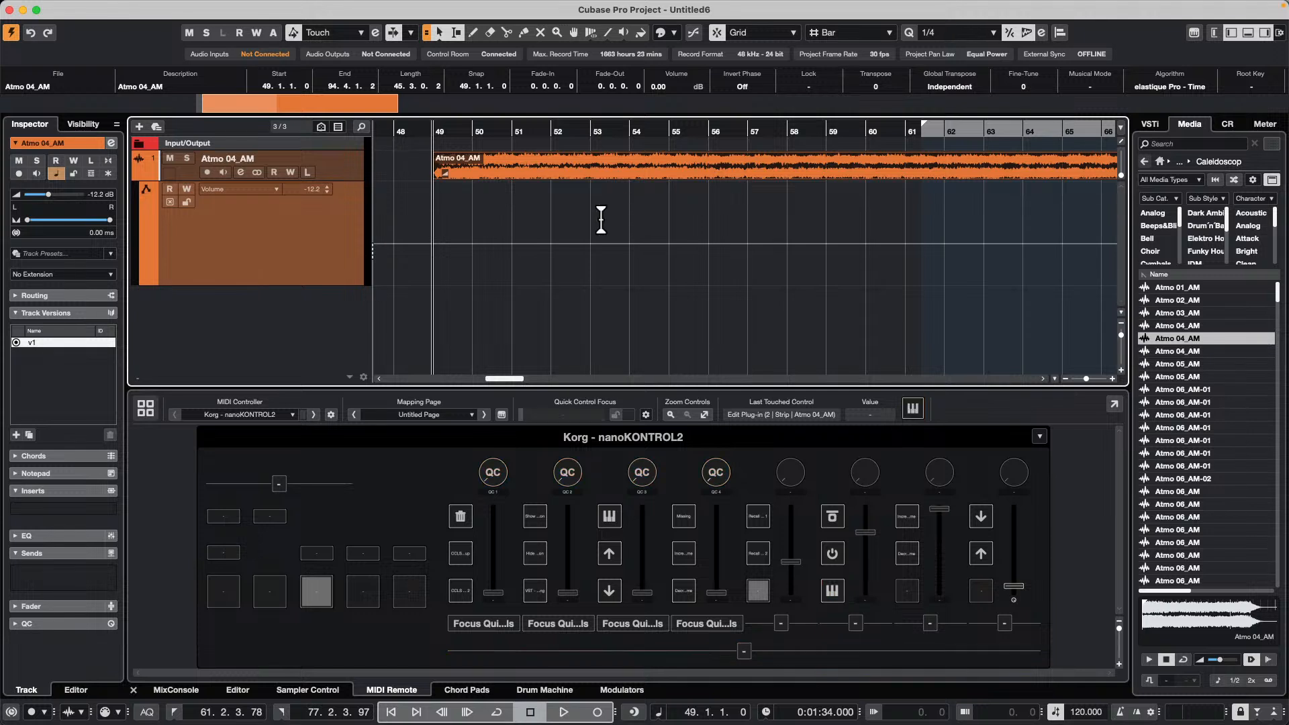
right_click(648, 234)
drag(472, 189, 865, 258)
key(1)
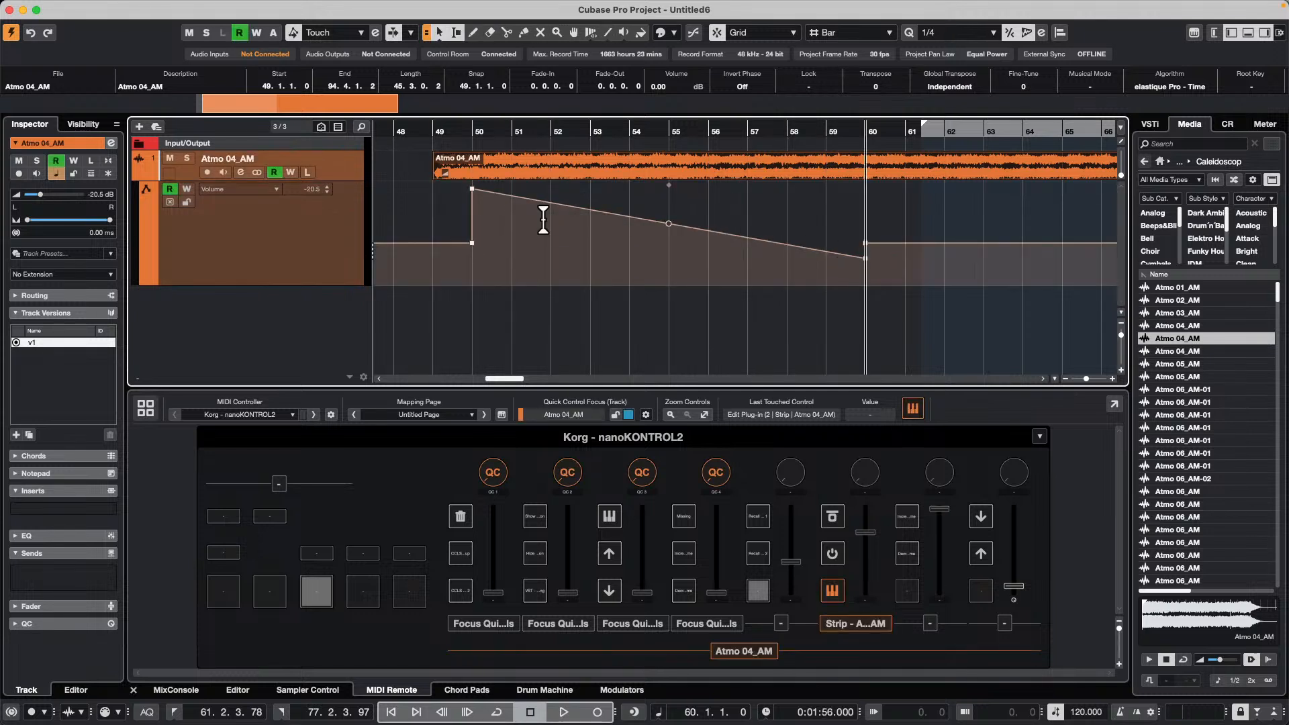
Try Delete Time on bars 52 to 57 of the Atmo 04_AM event alone, erase that range again, and undo both deletions
drag(541, 164, 749, 176)
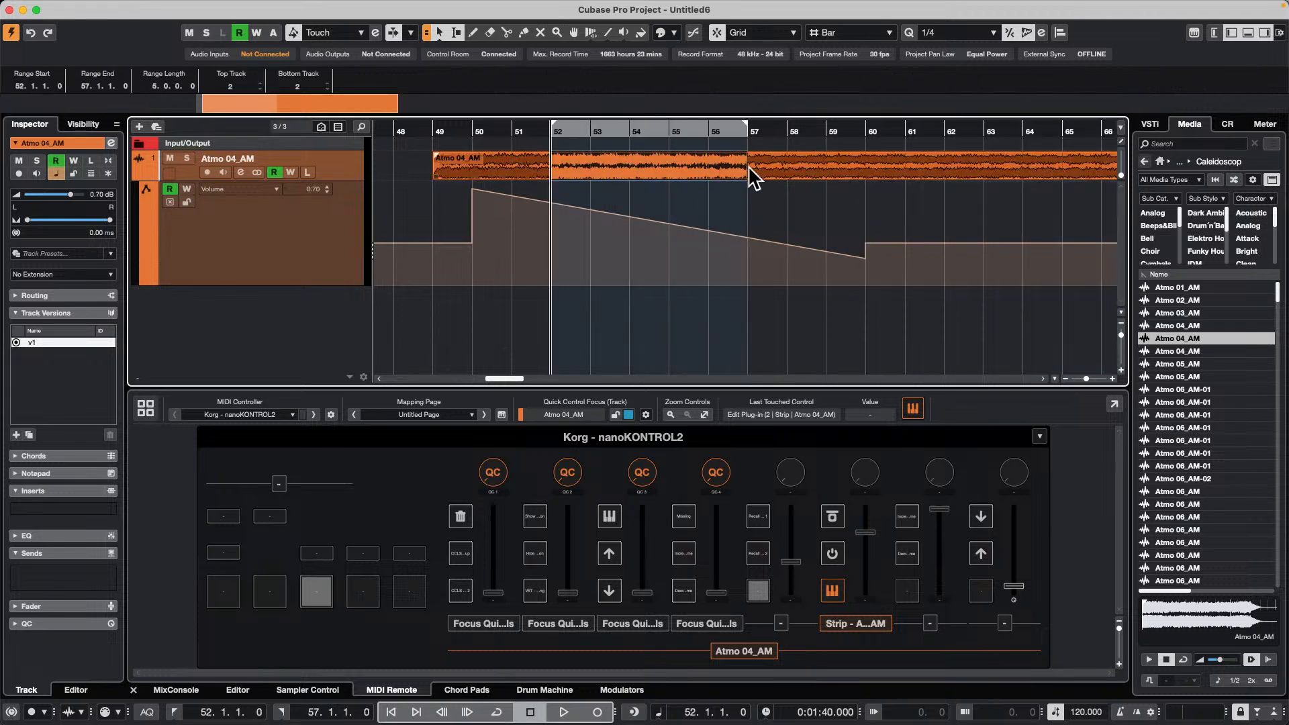
key(alt+x)
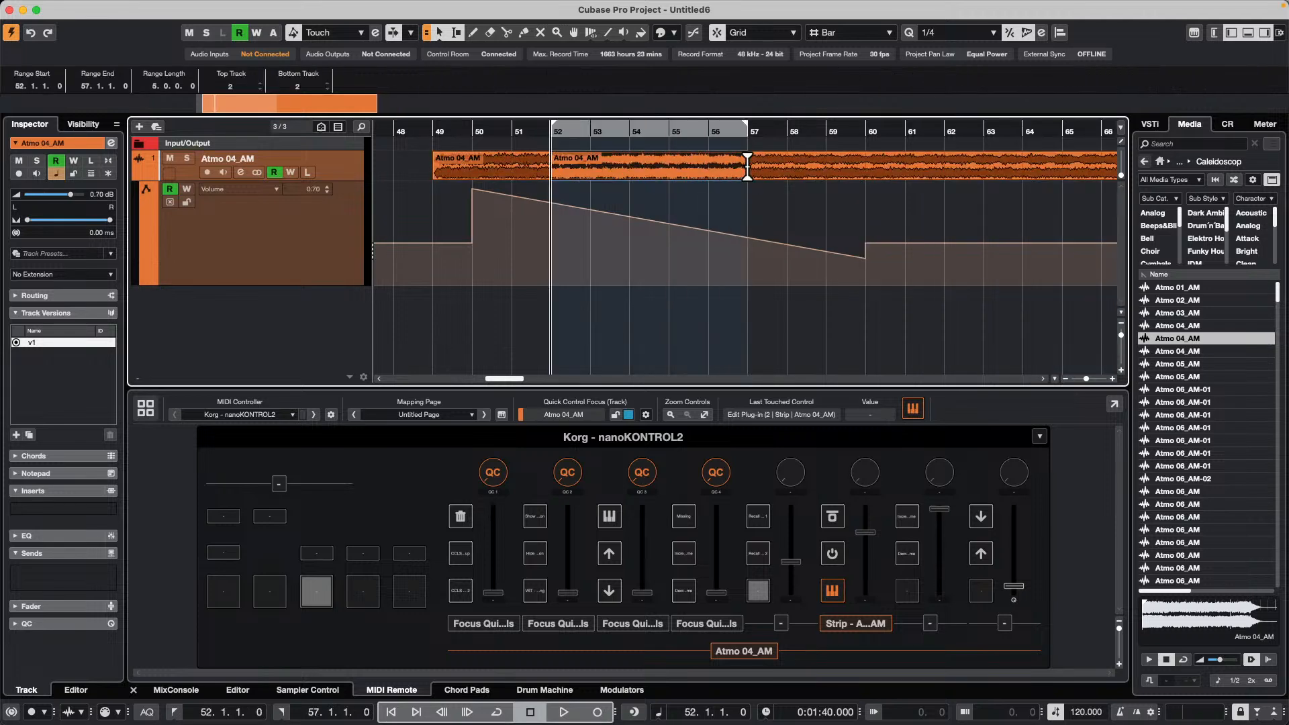
key(Delete)
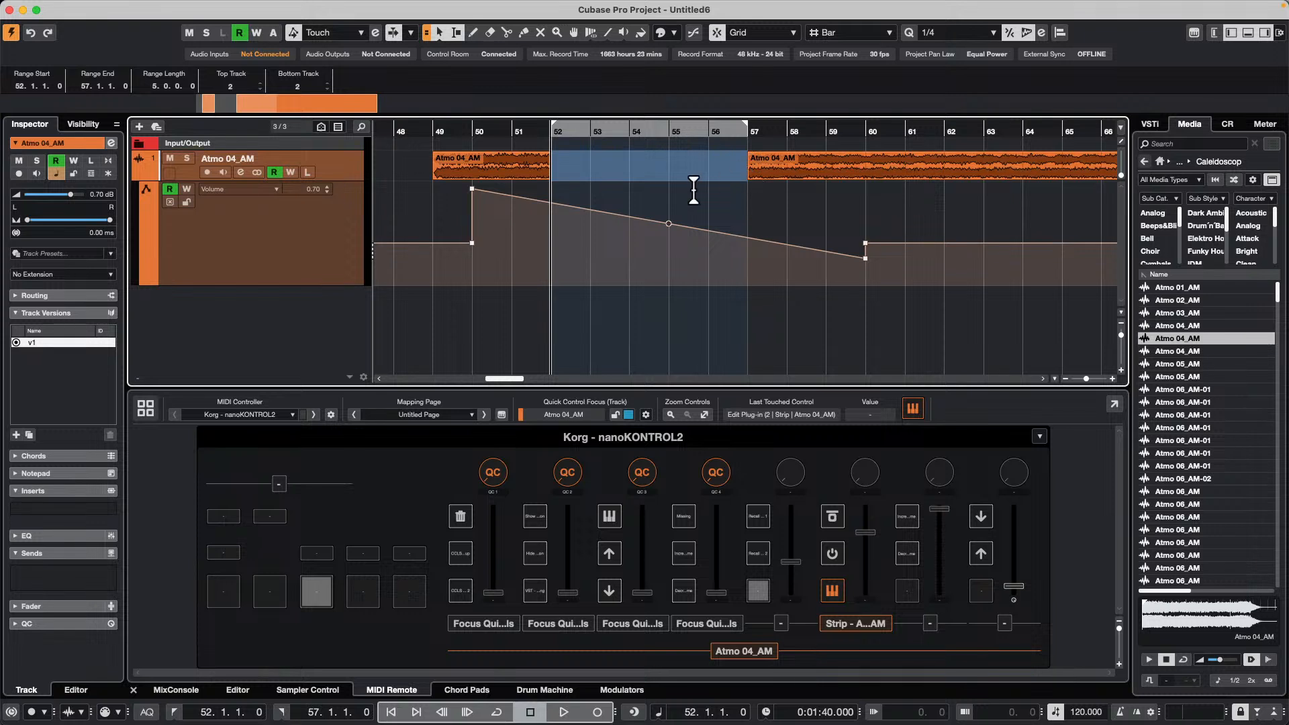
key(ctrl+z)
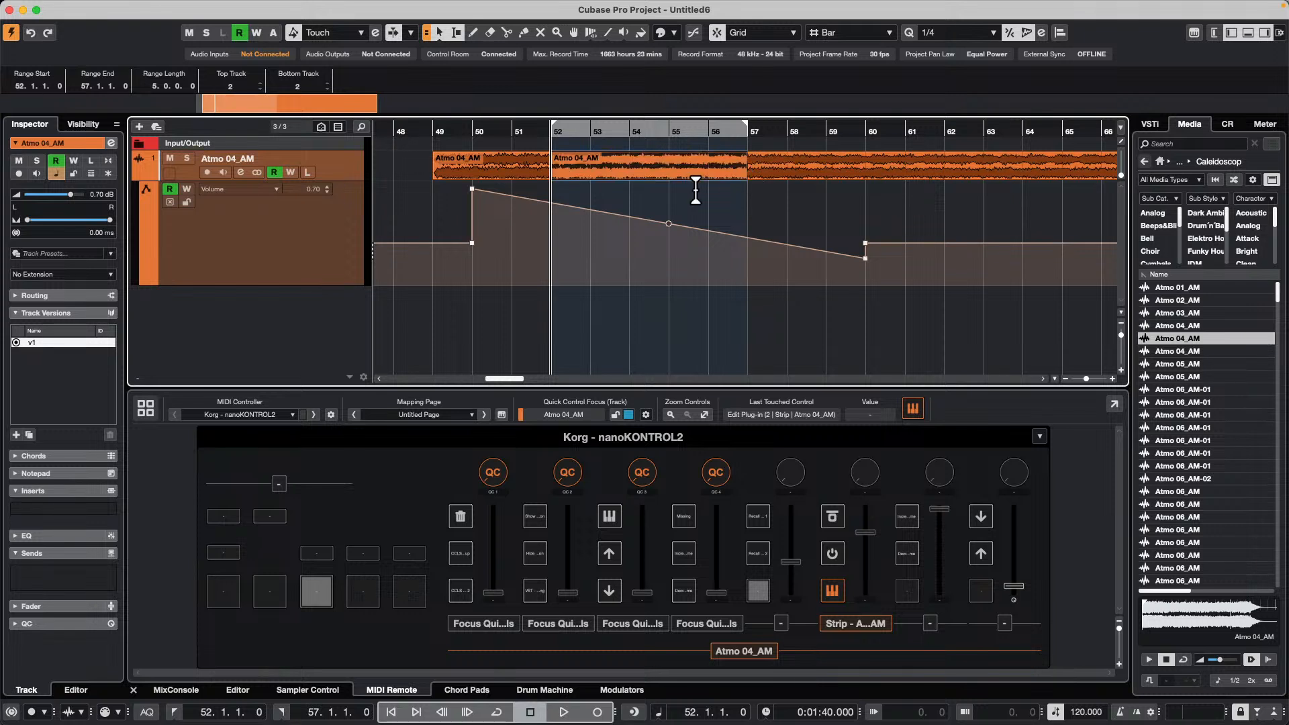
key(ctrl+z)
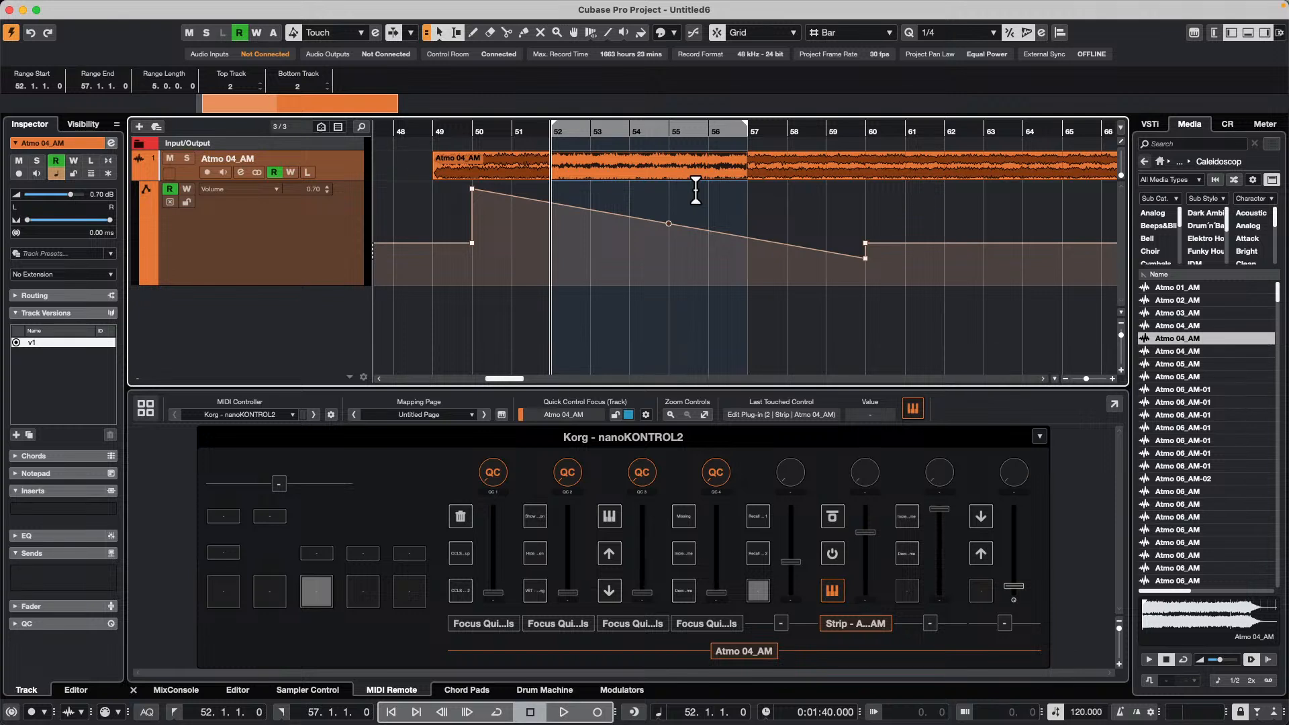
Try deleting bars 54 to 60 with the range covering both the Atmo 04_AM event and its volume automation lane, and undo it
click(841, 206)
drag(624, 153, 864, 259)
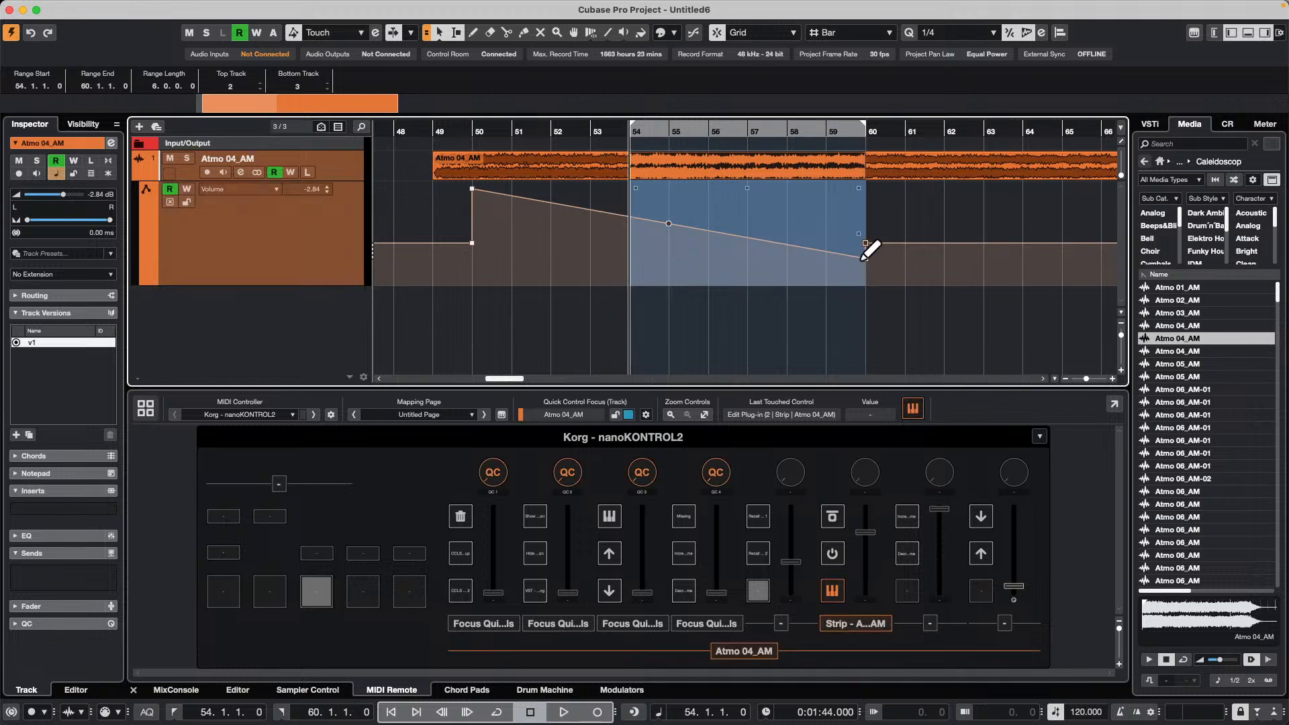
key(Delete)
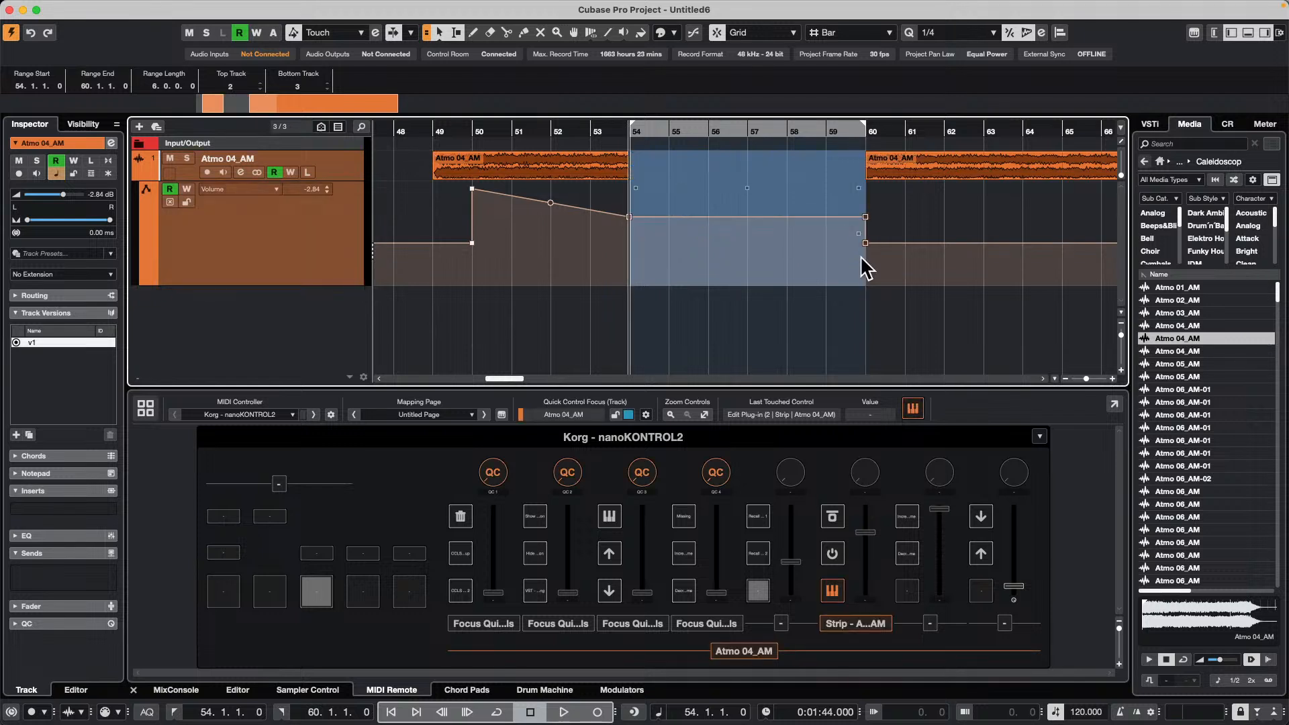
key(super+z)
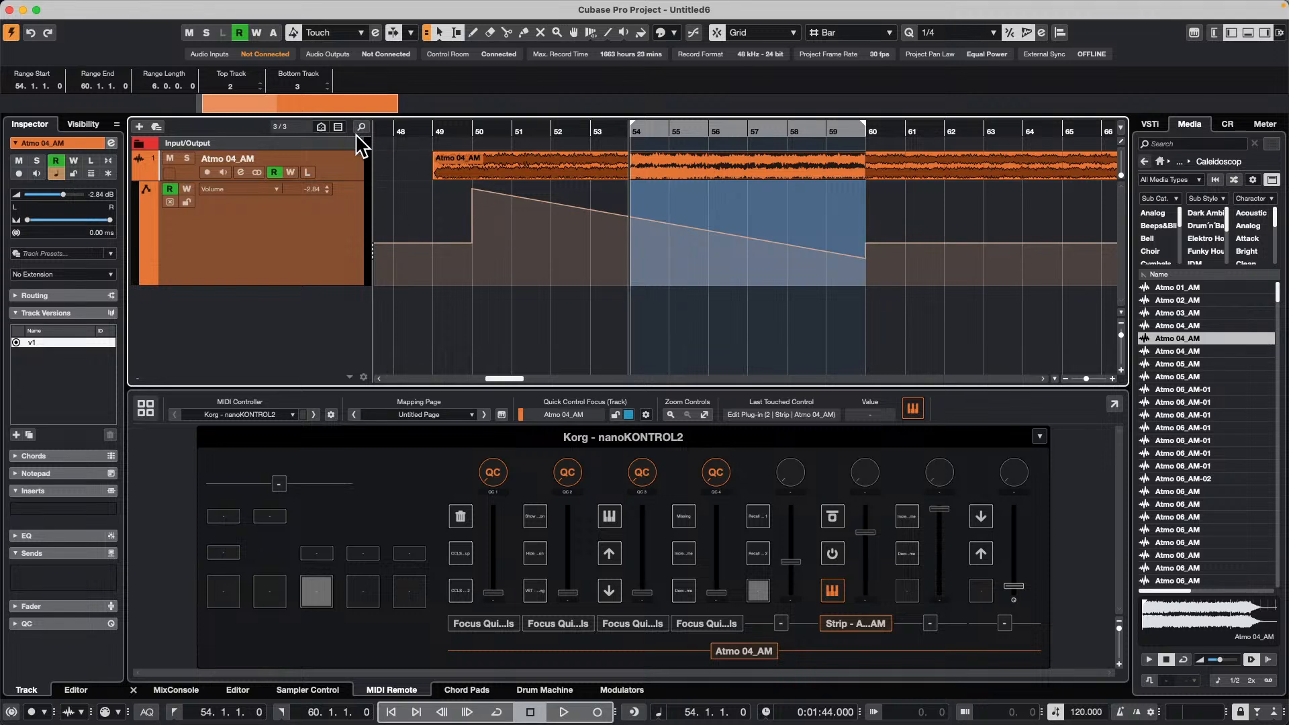
Create a new project in the December 6 2024 folder
mouse_move(4, 5)
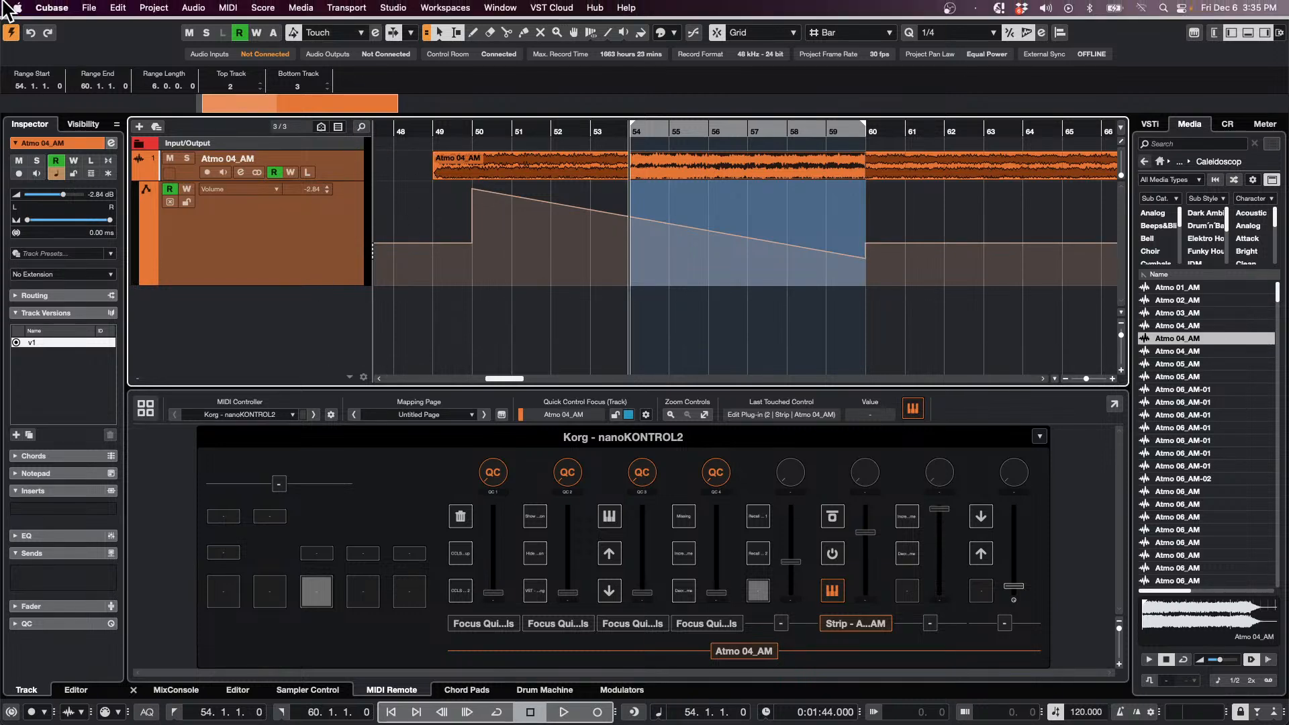
click(88, 8)
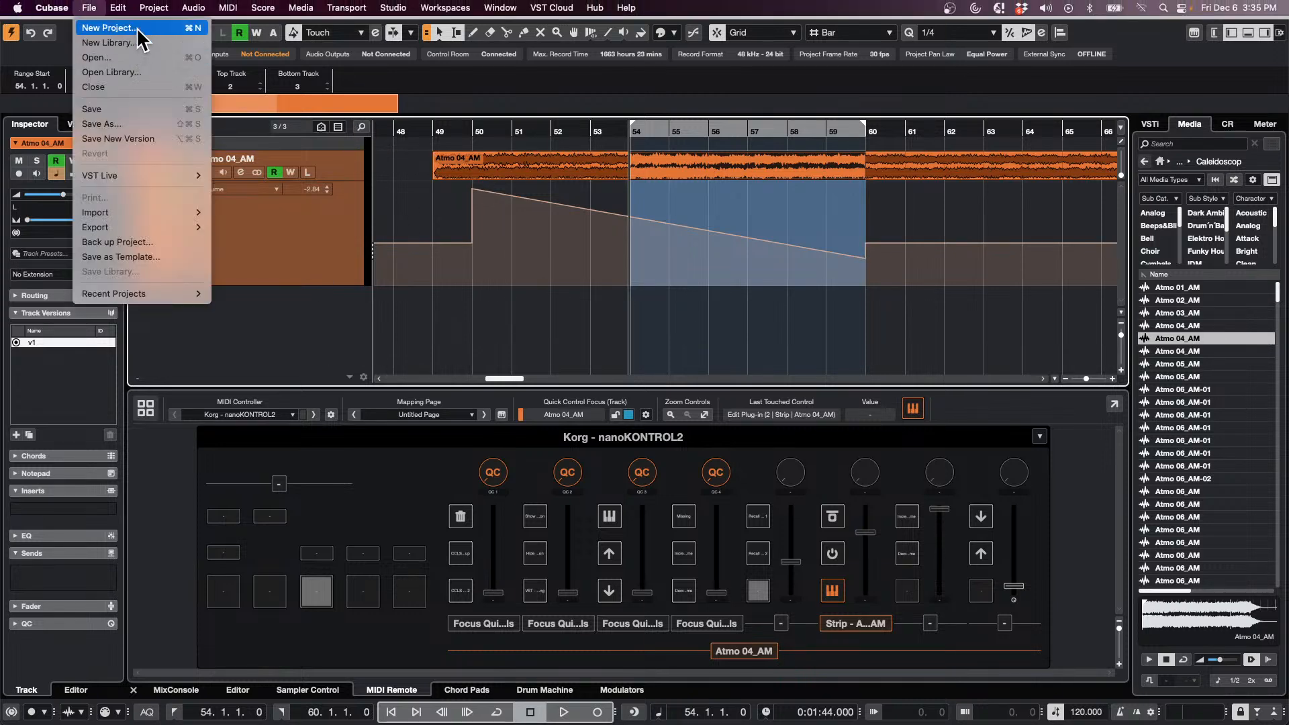
click(136, 29)
key(Return)
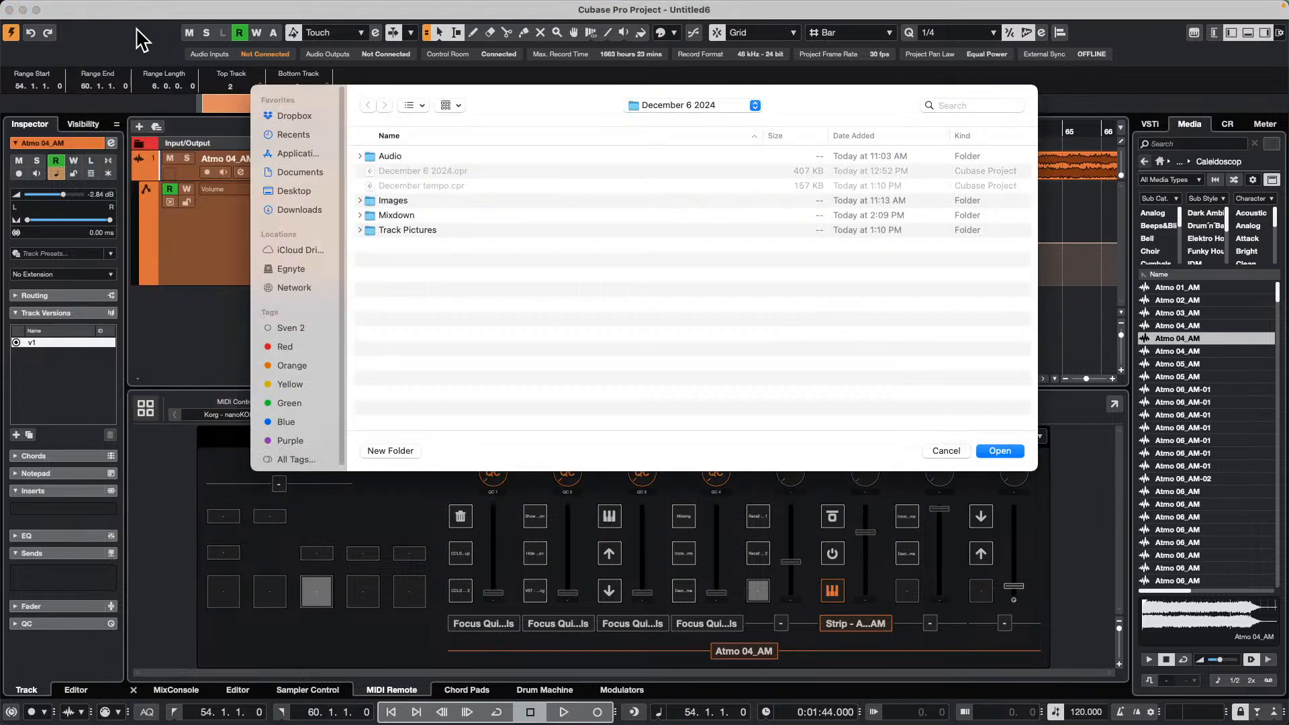
key(Return)
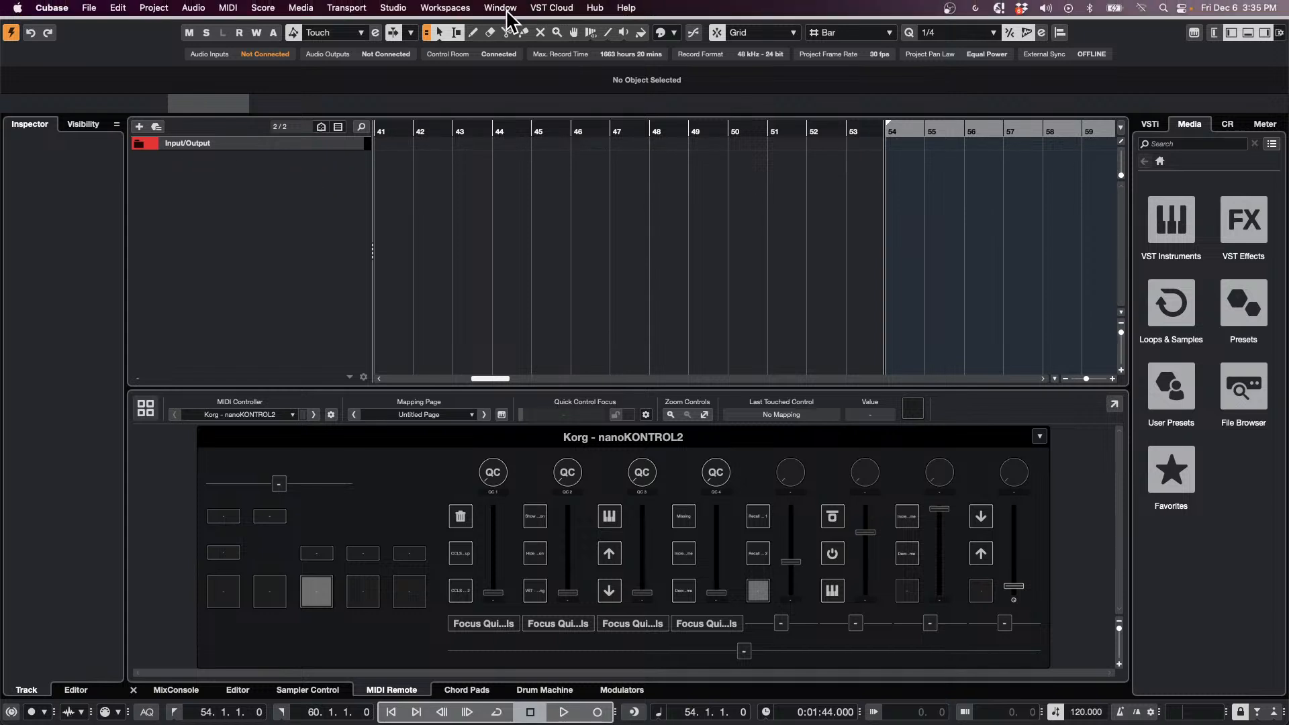
Add one output bus with the 5.1 configuration in the audio connections
click(392, 7)
mouse_move(423, 7)
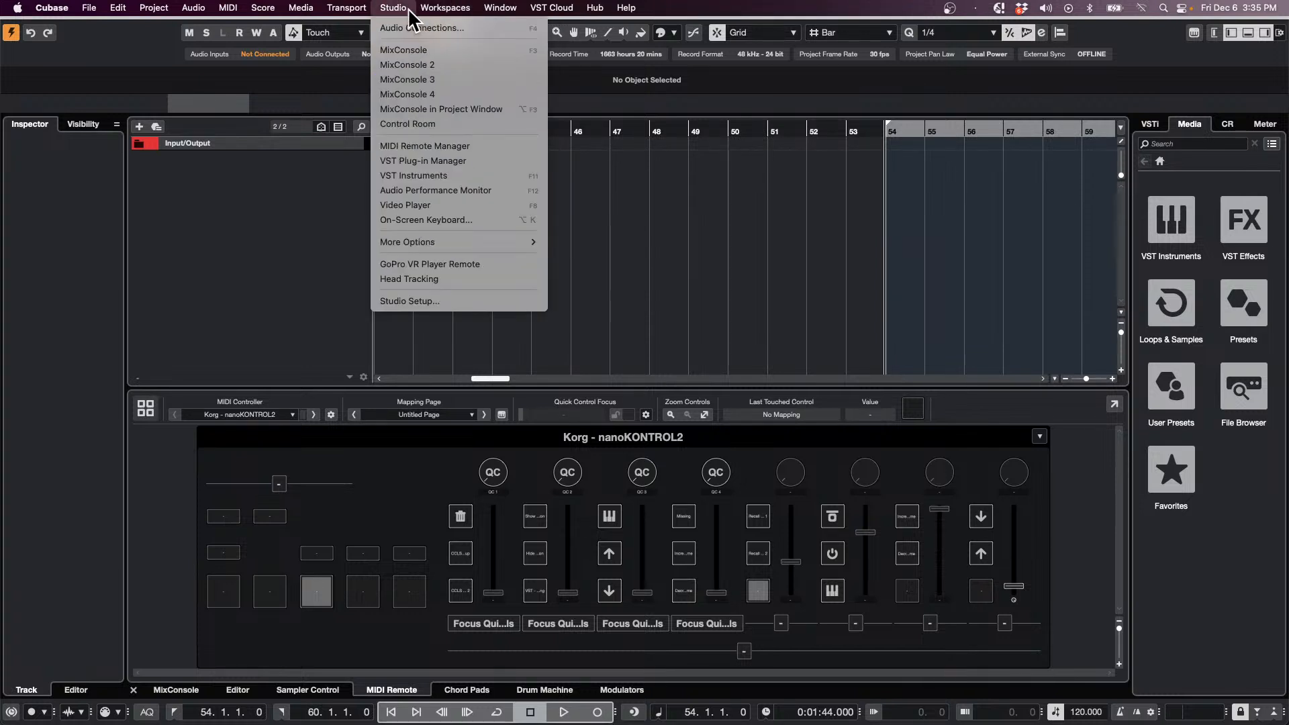
click(414, 30)
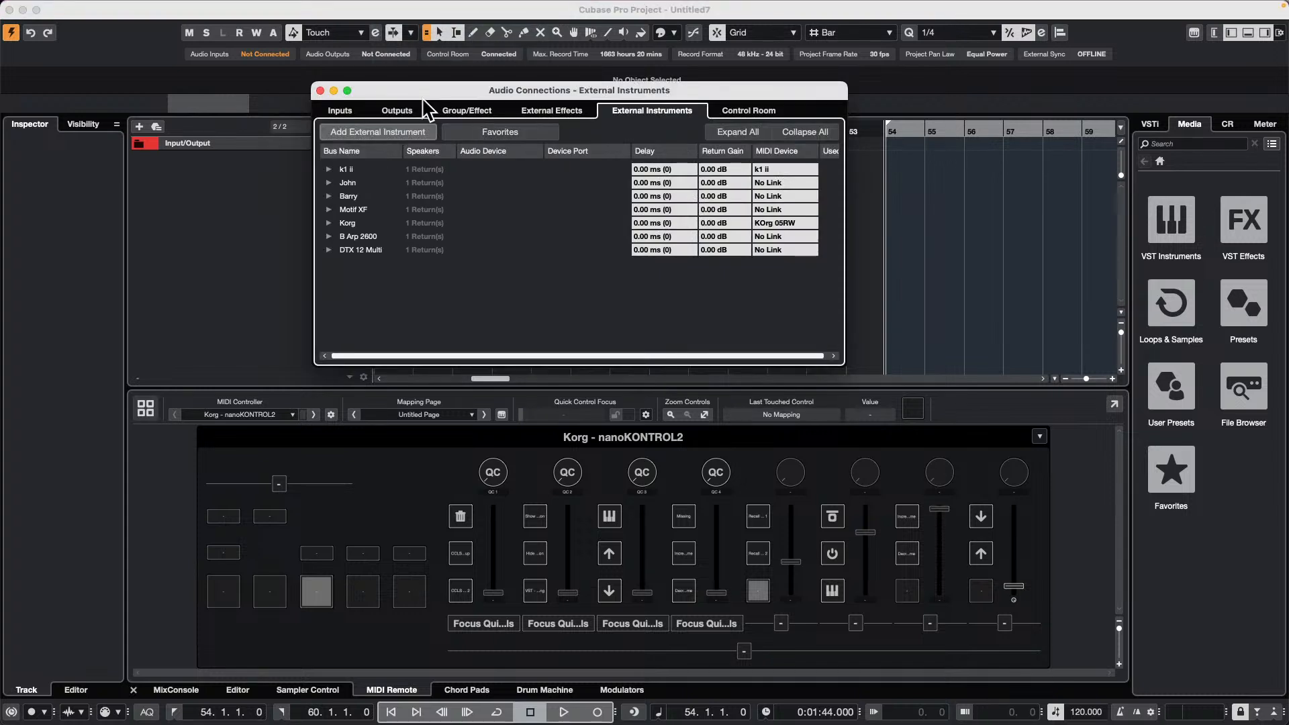
click(401, 114)
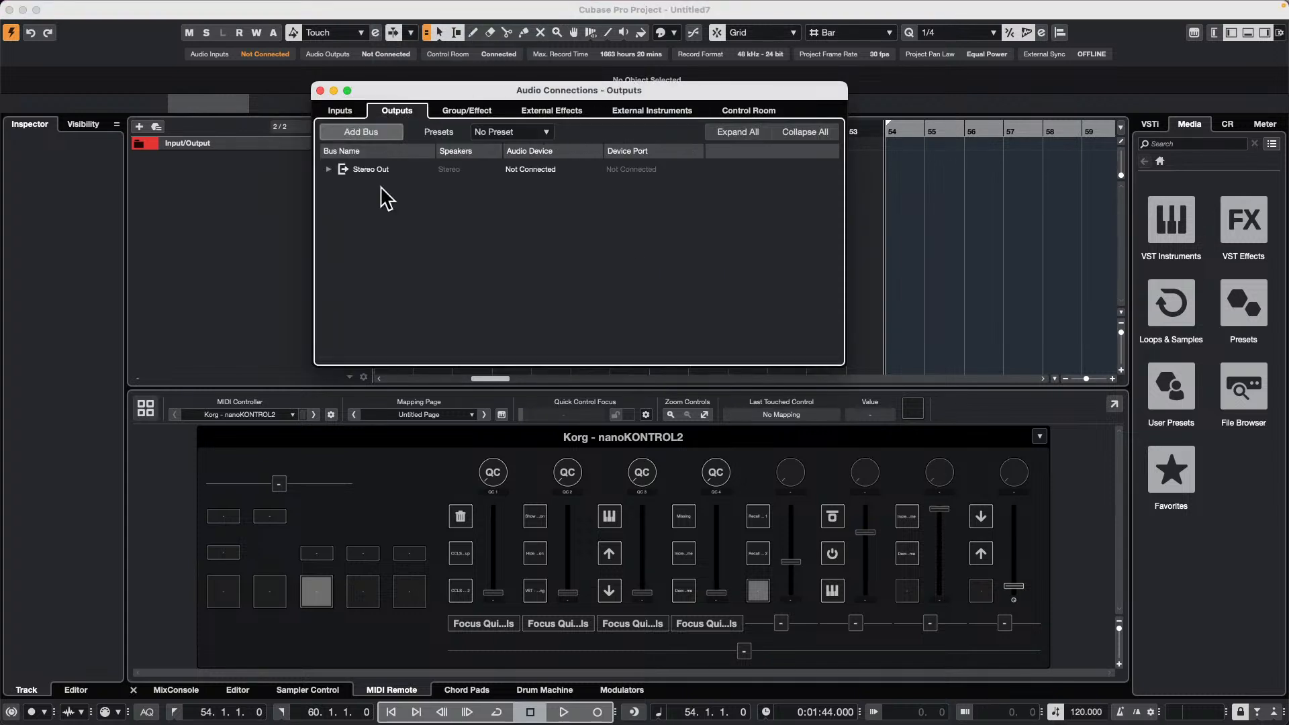
click(375, 132)
click(701, 204)
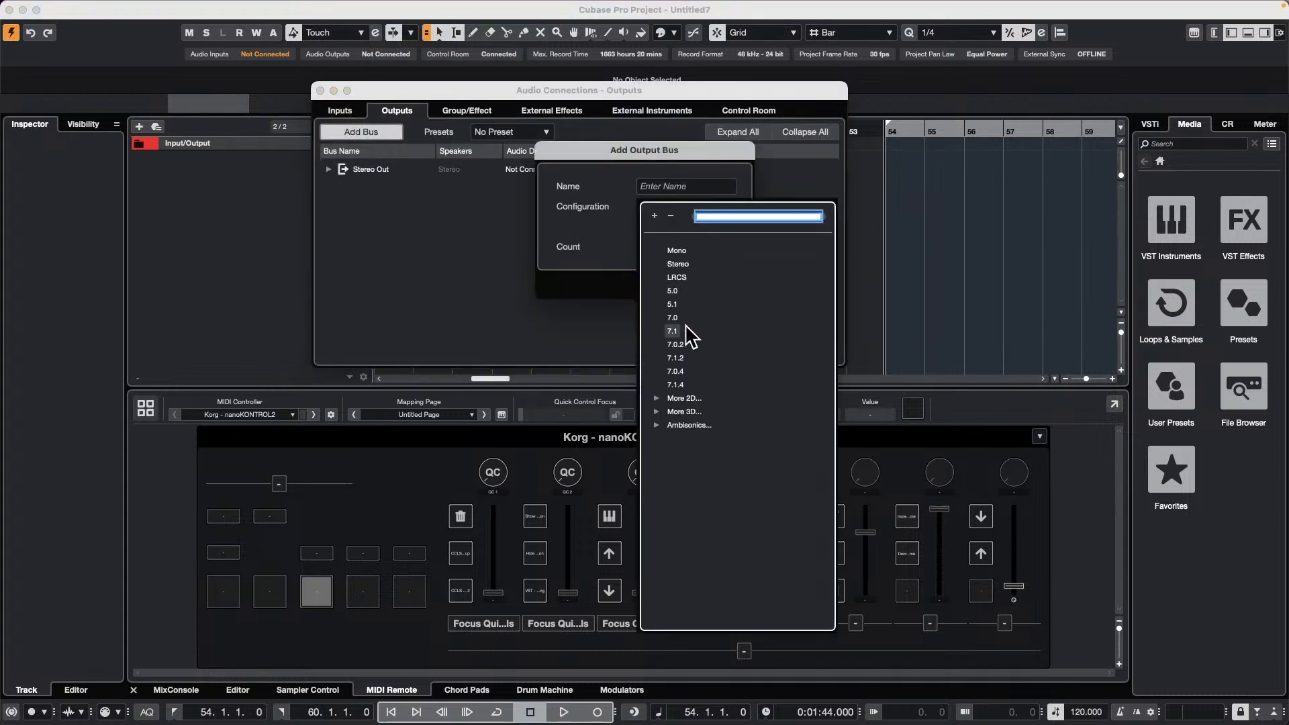
click(672, 304)
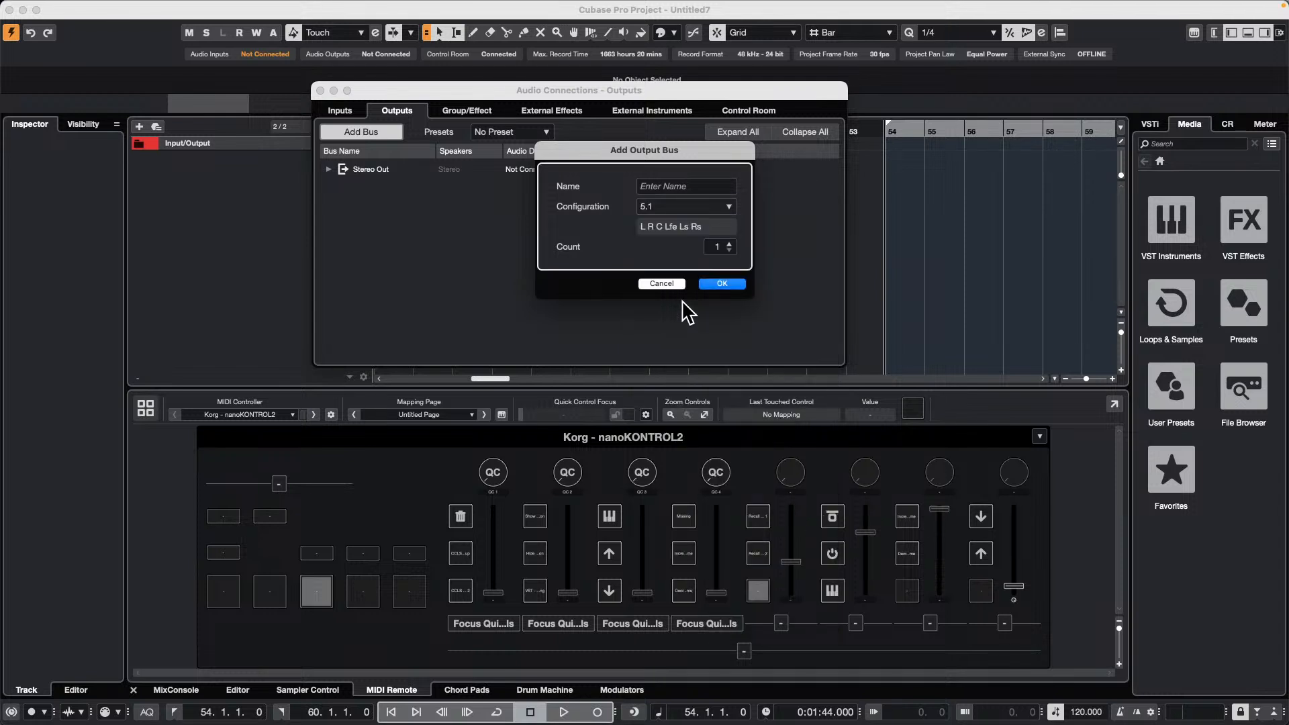
click(732, 285)
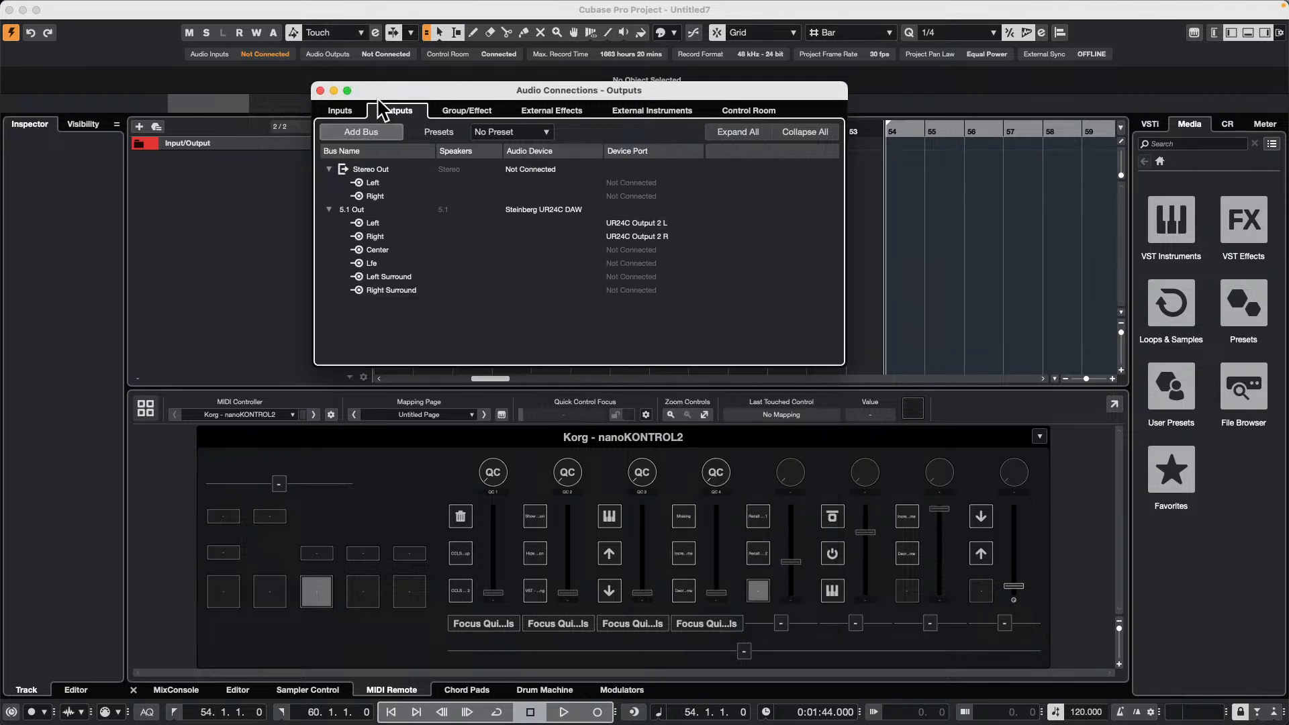
Add one 5.1 group channel in the audio connections and close the window
click(465, 106)
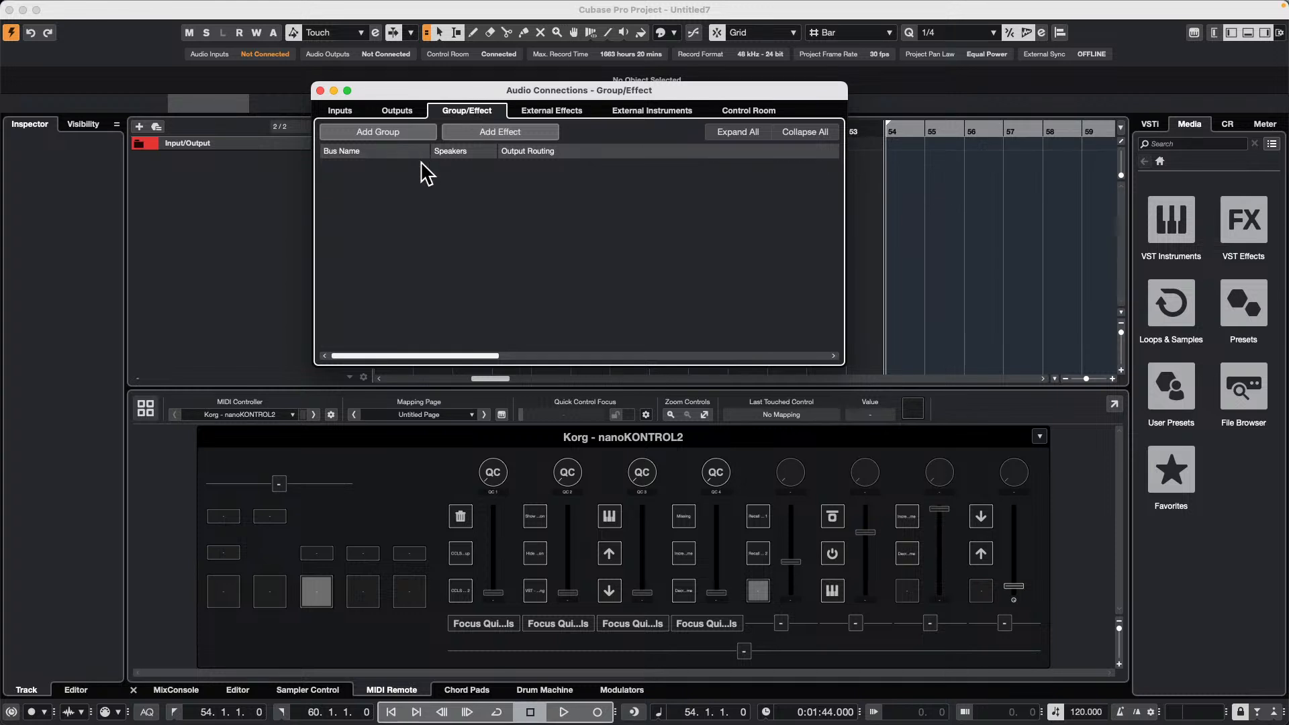
click(404, 133)
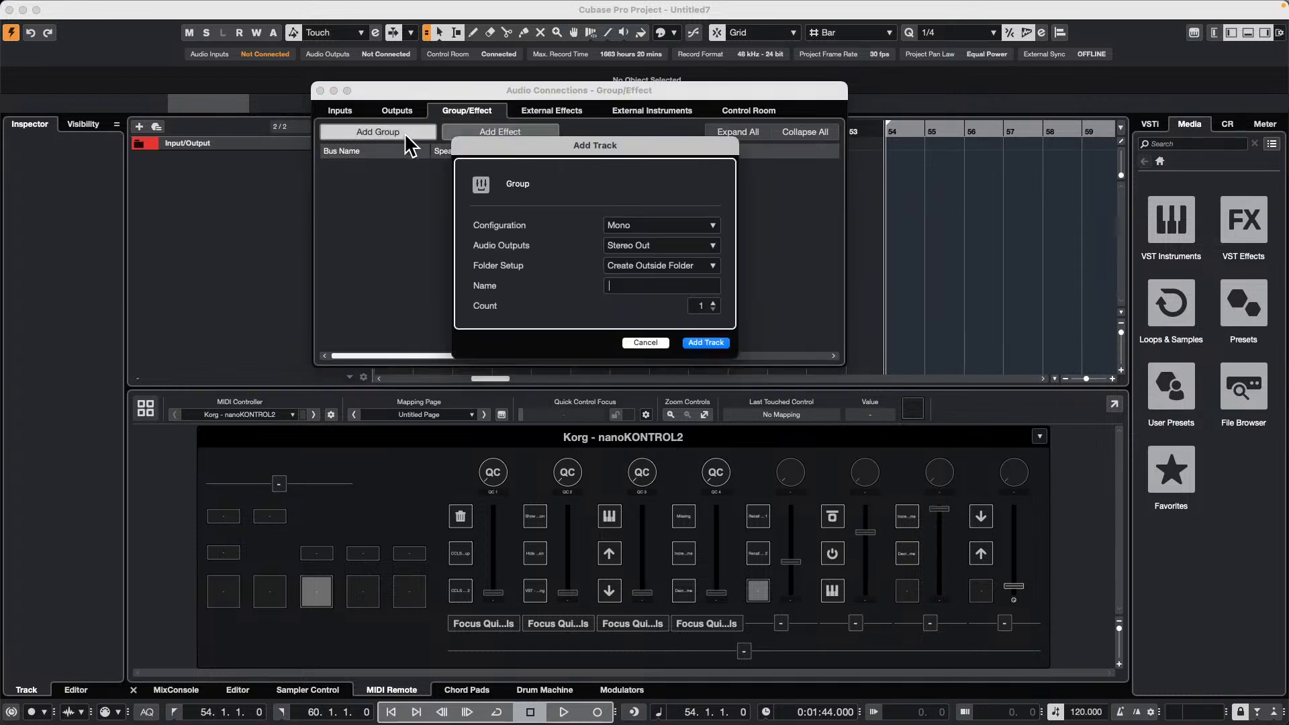
click(669, 220)
click(640, 320)
click(710, 343)
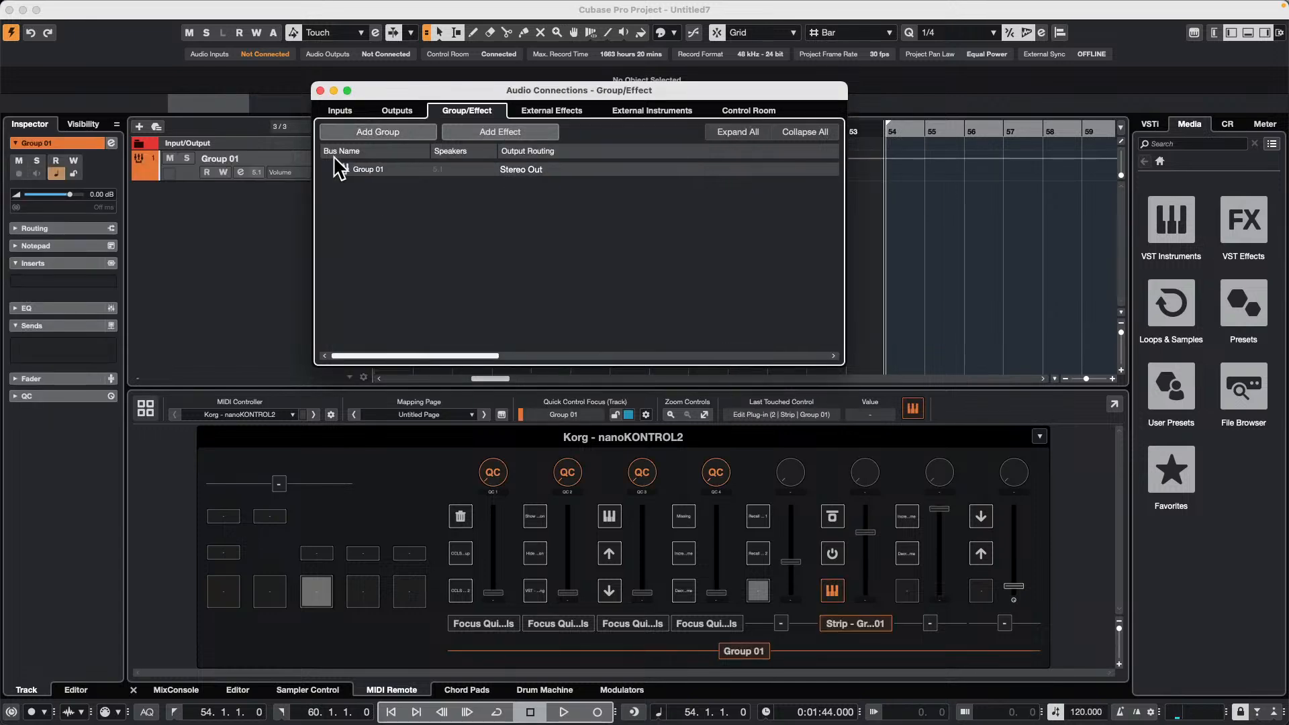
click(320, 90)
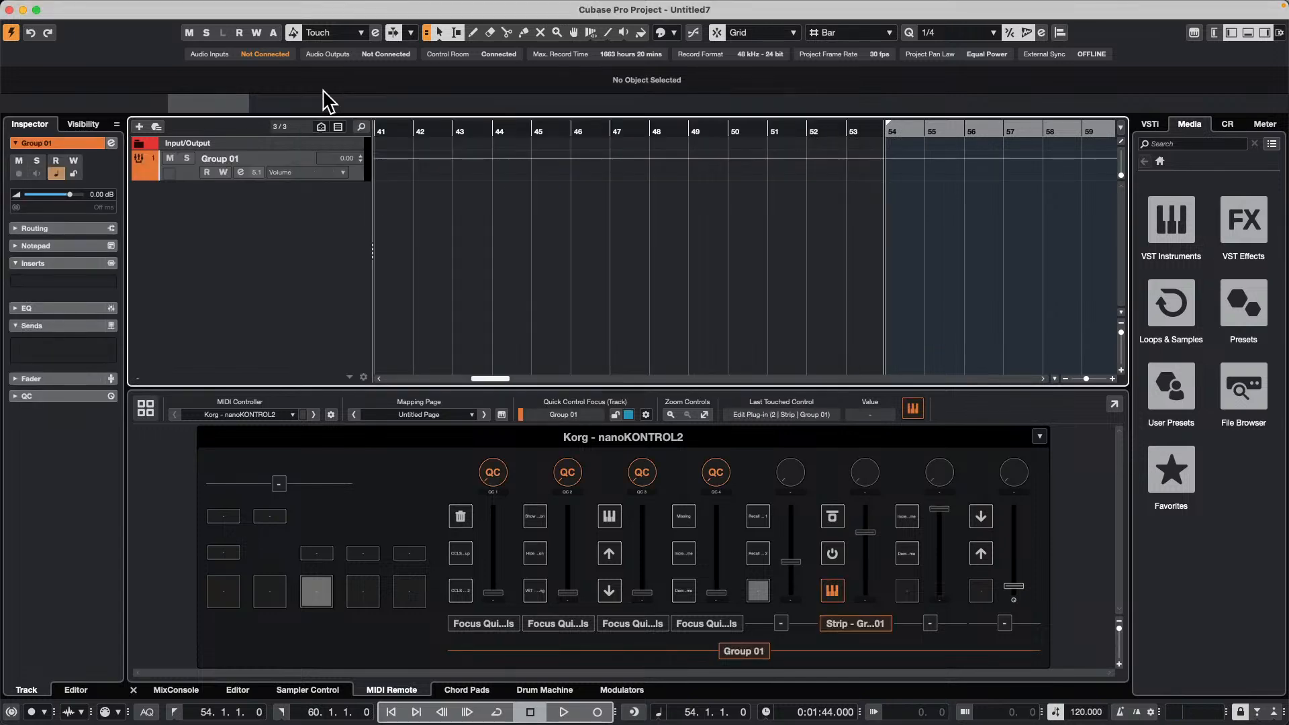
Add one 5.1 audio track with its audio output routed to 5.1 Out
right_click(255, 205)
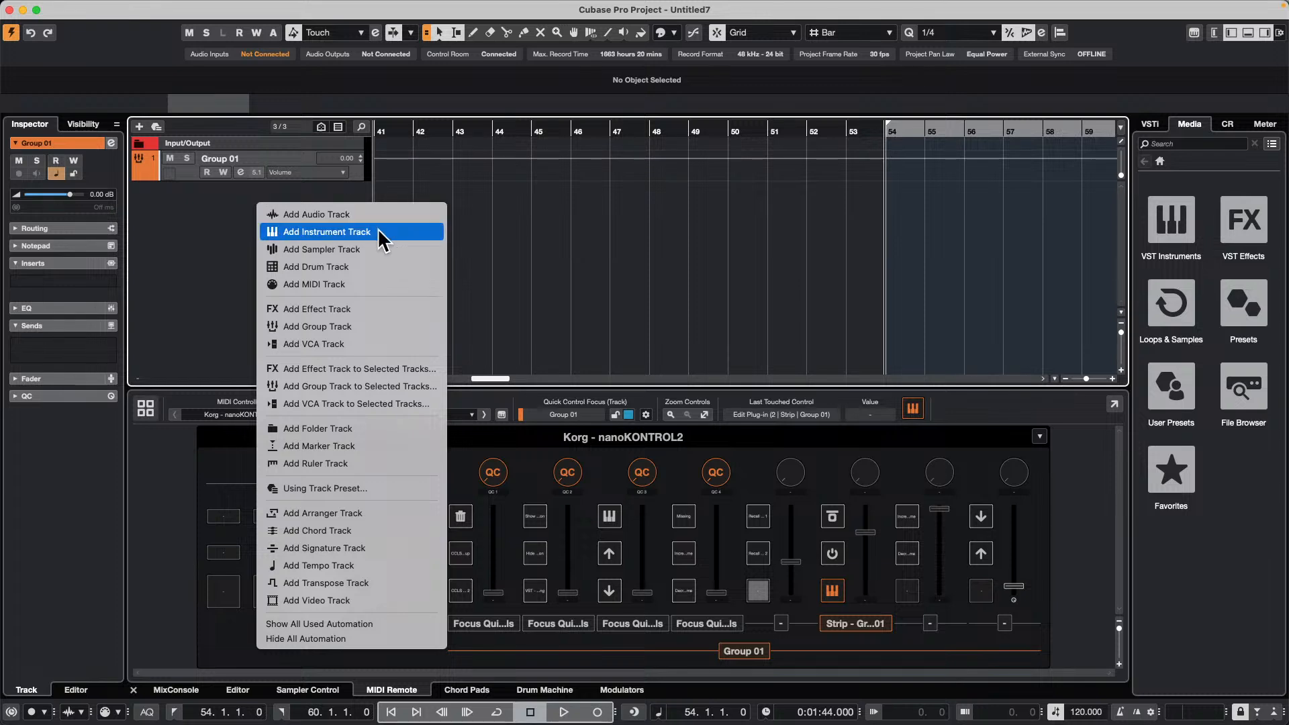
click(328, 214)
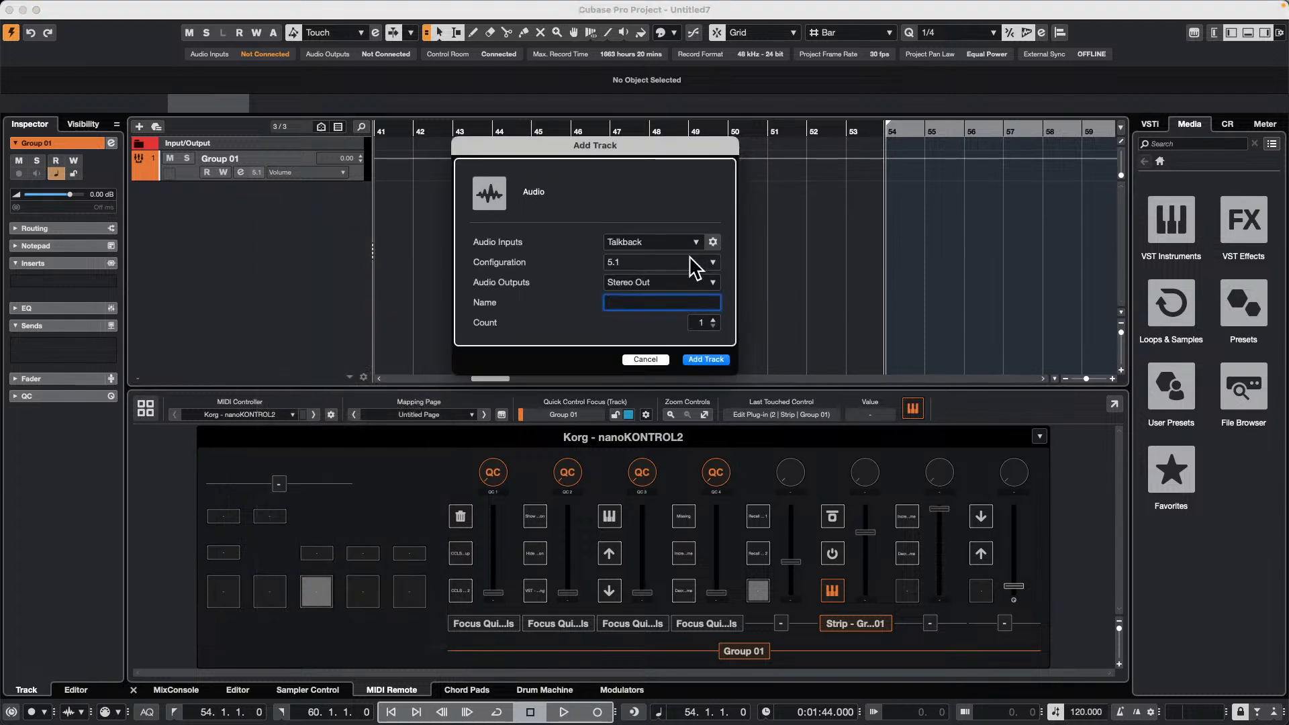
click(662, 243)
click(567, 279)
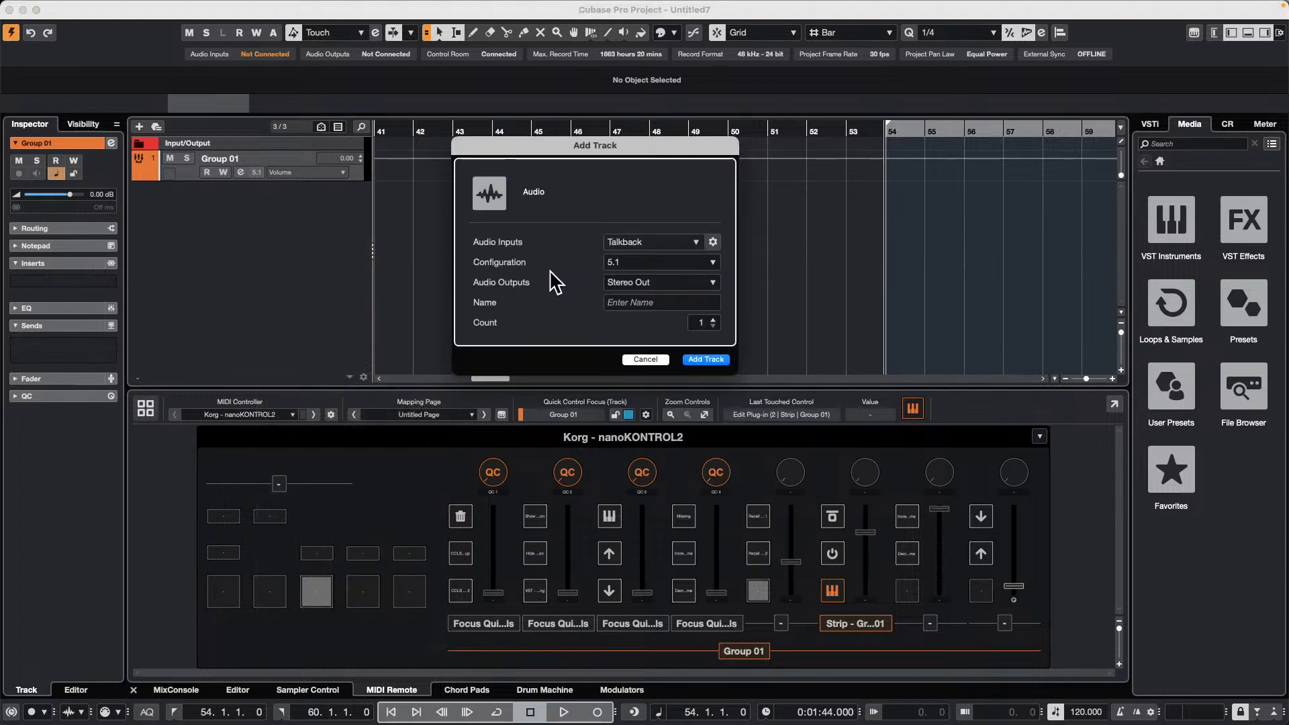
click(643, 284)
click(651, 368)
click(706, 360)
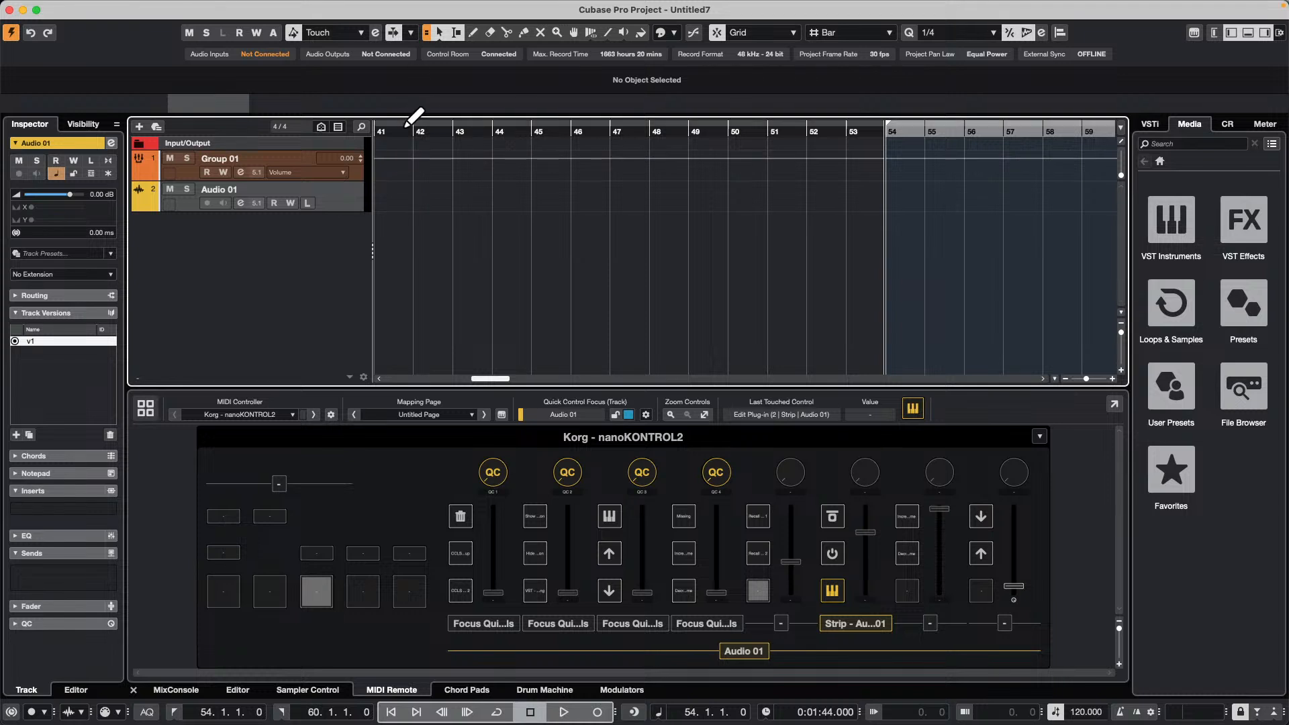
Return to the project start and insert the TestGenerator tool on the Audio 01 track
key(Home)
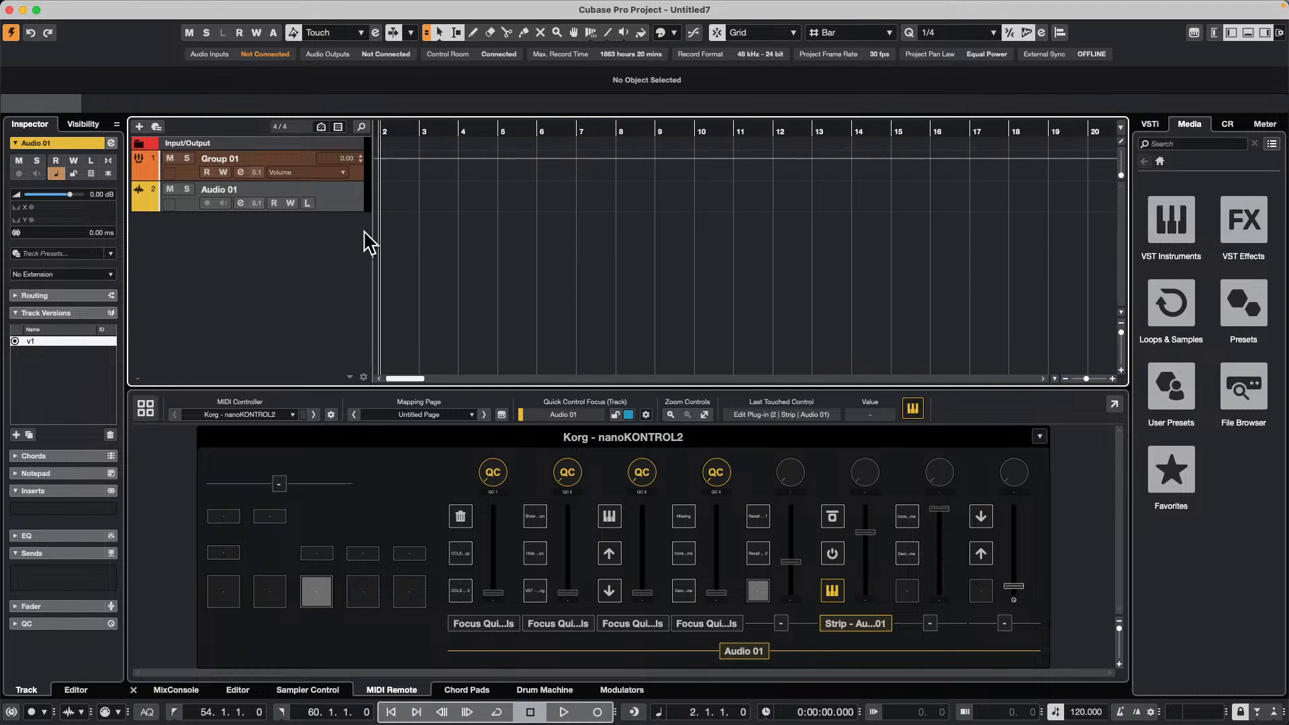
click(88, 508)
scroll(17, 691, down, 4)
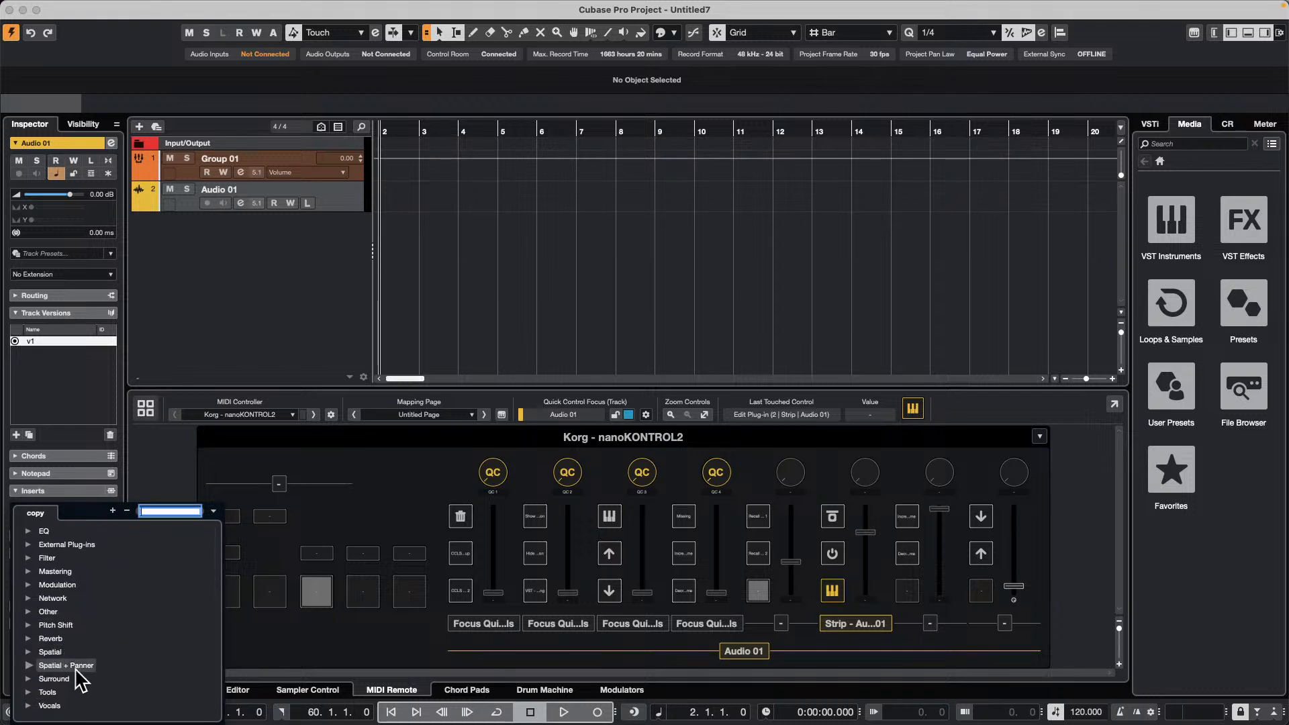
click(30, 692)
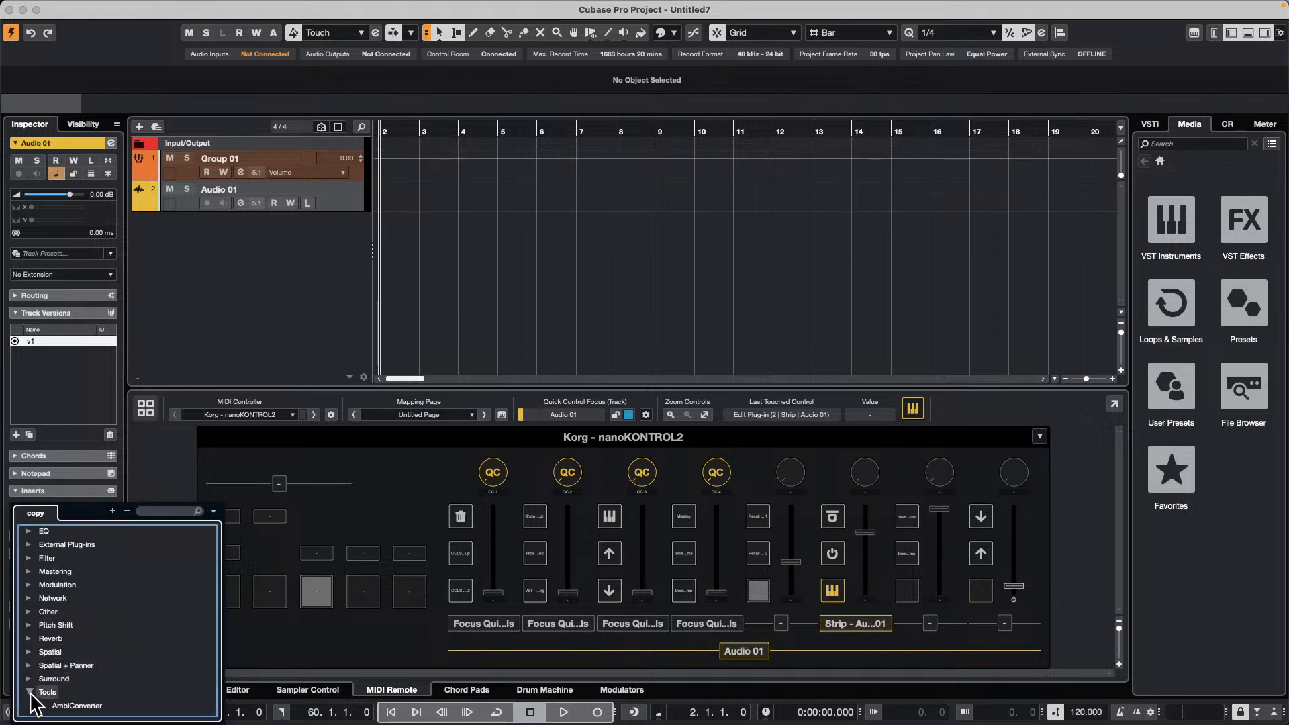
click(101, 665)
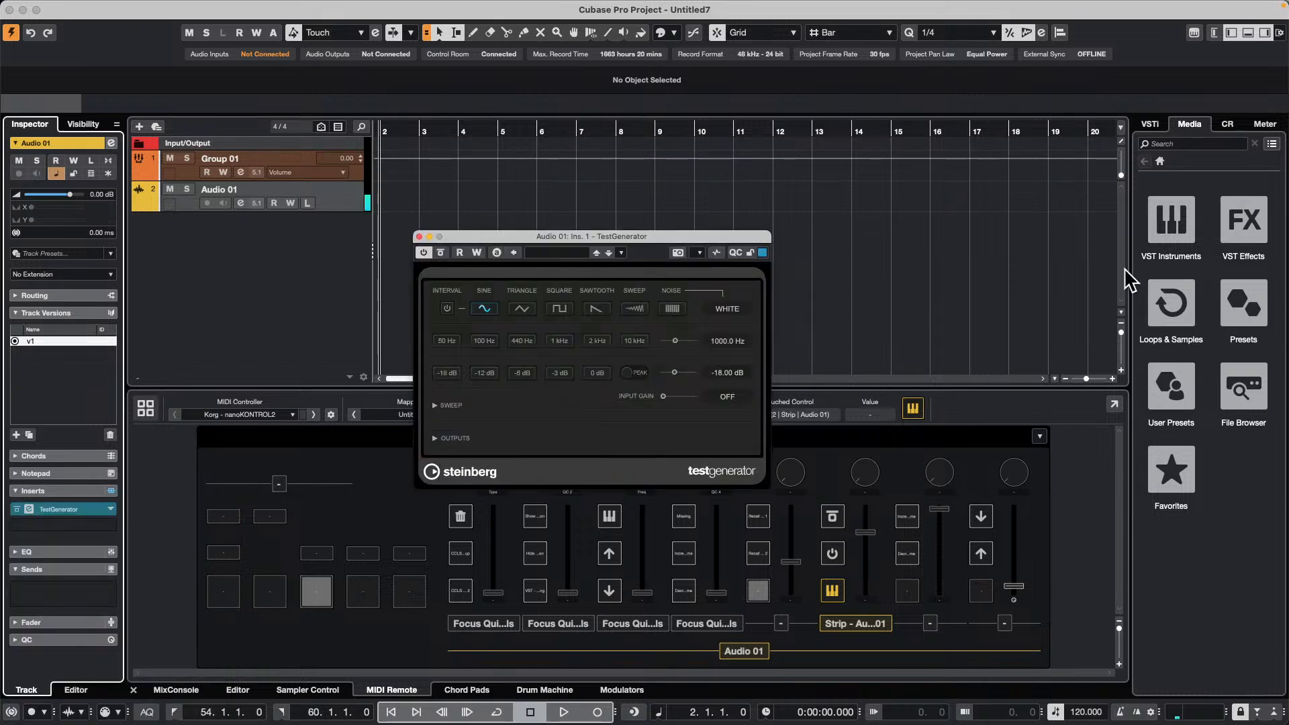
Show the Control Room and the MixConsole, and examine the MixConvert V6 settings of the Audio 01 channel
click(1227, 125)
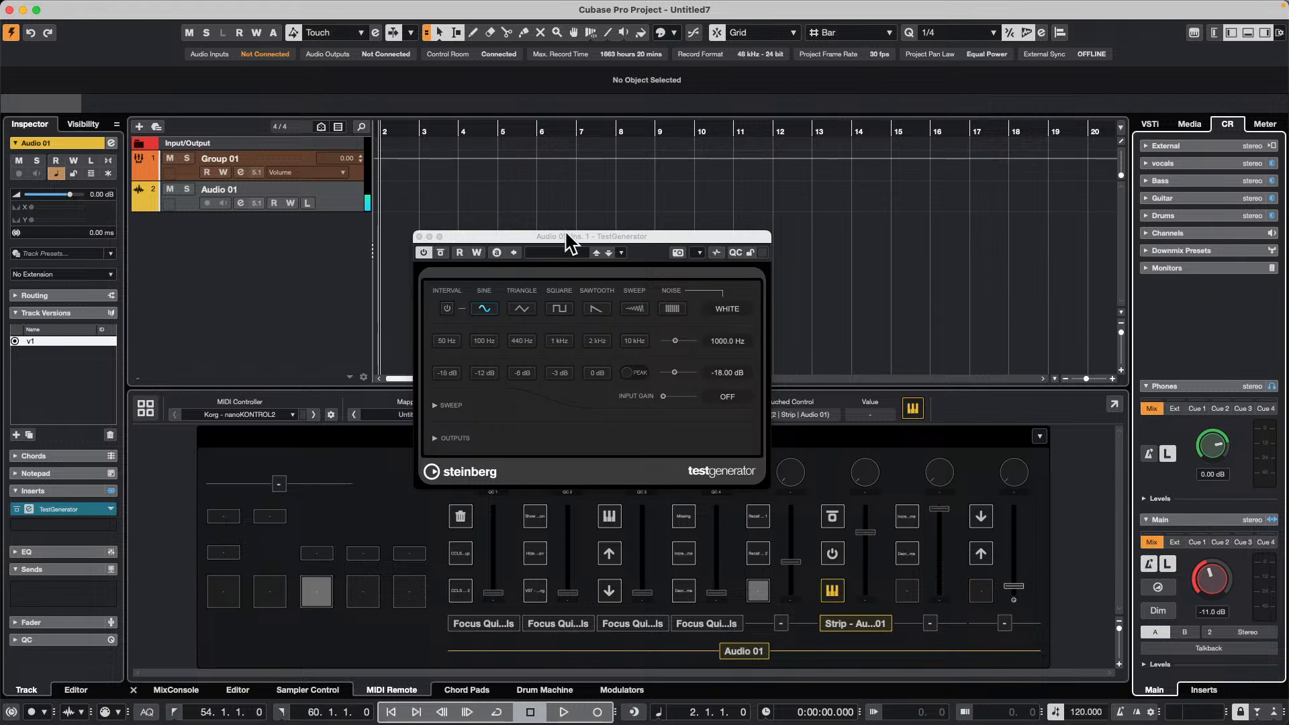
drag(530, 235, 699, 131)
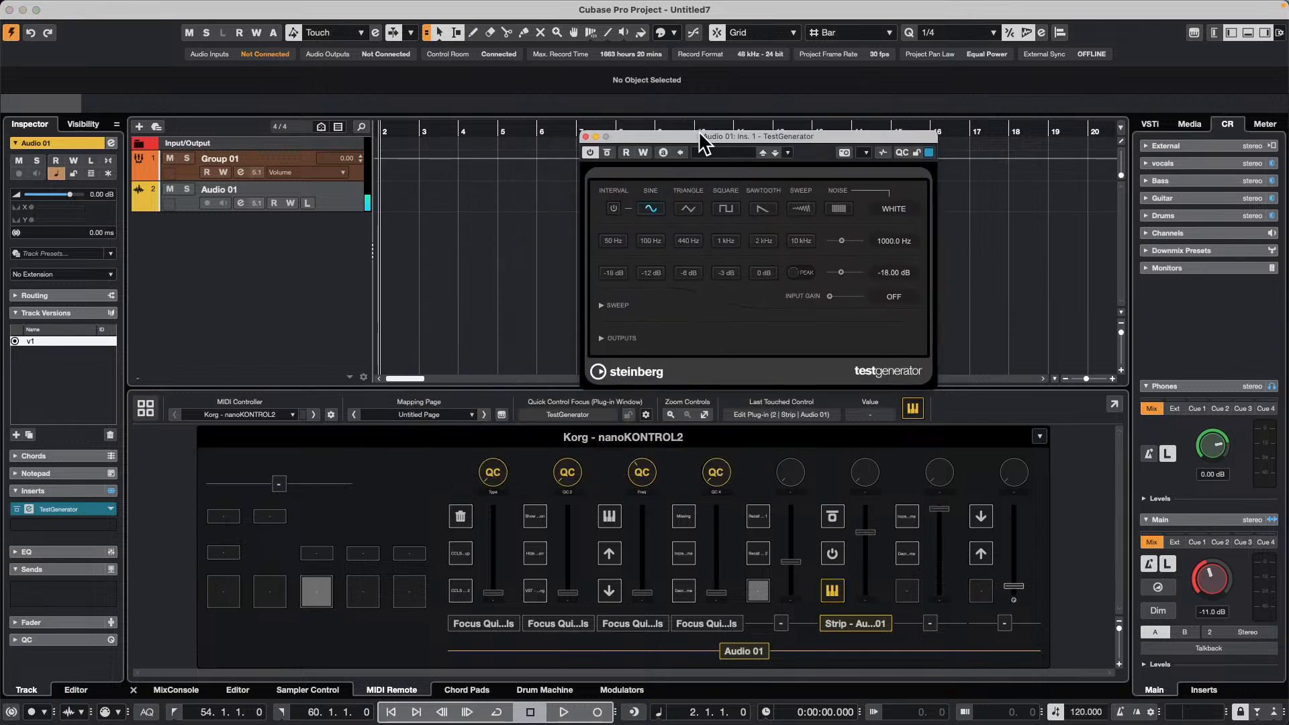
click(188, 689)
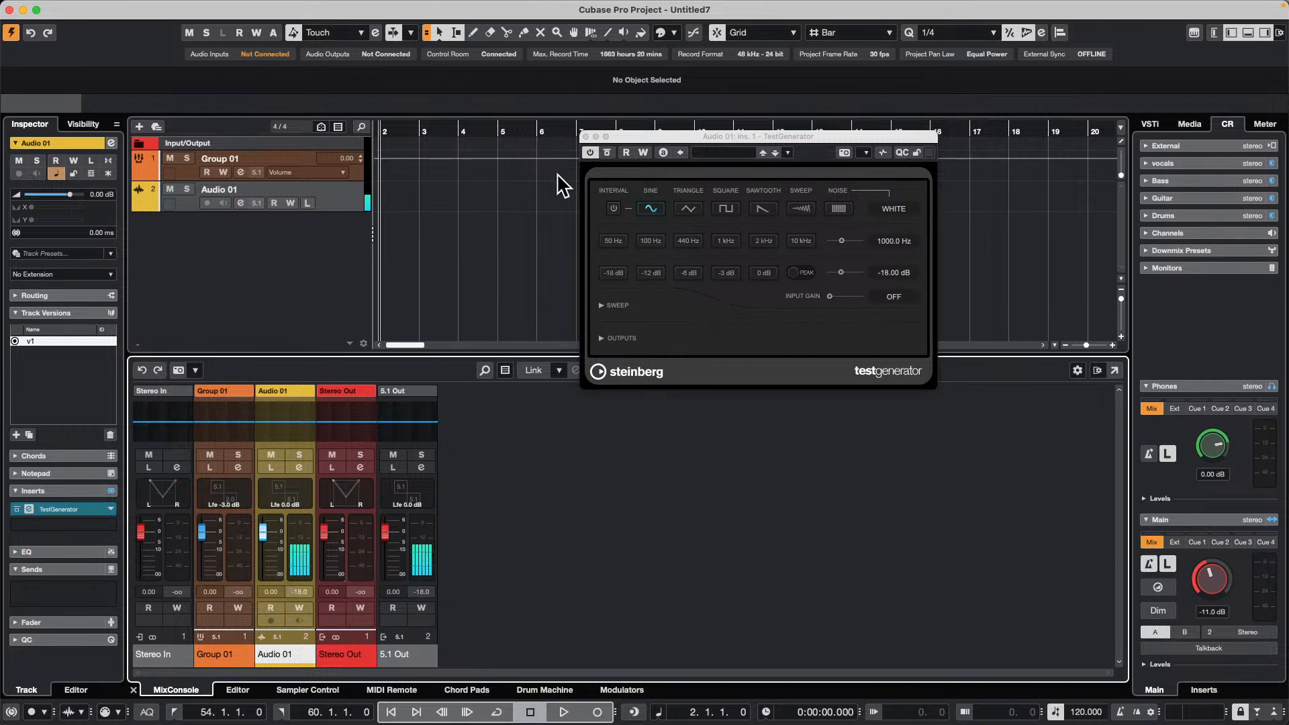
double_click(293, 500)
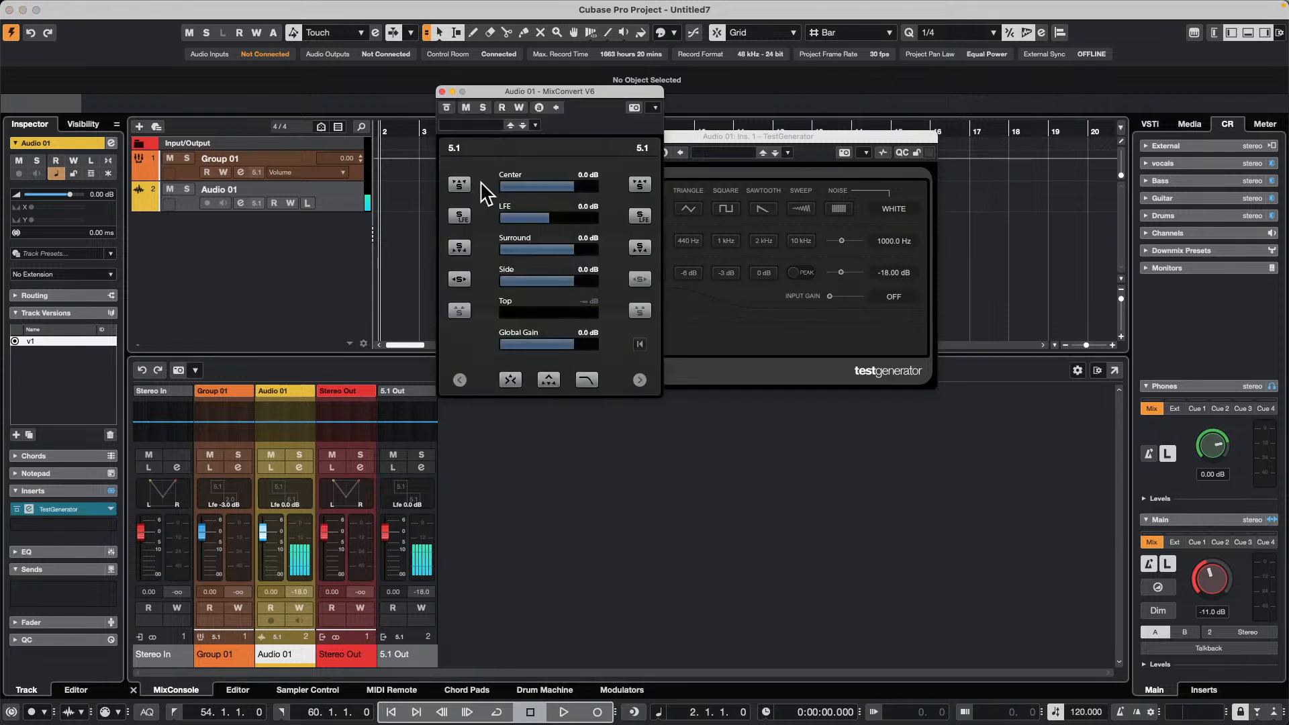
click(442, 91)
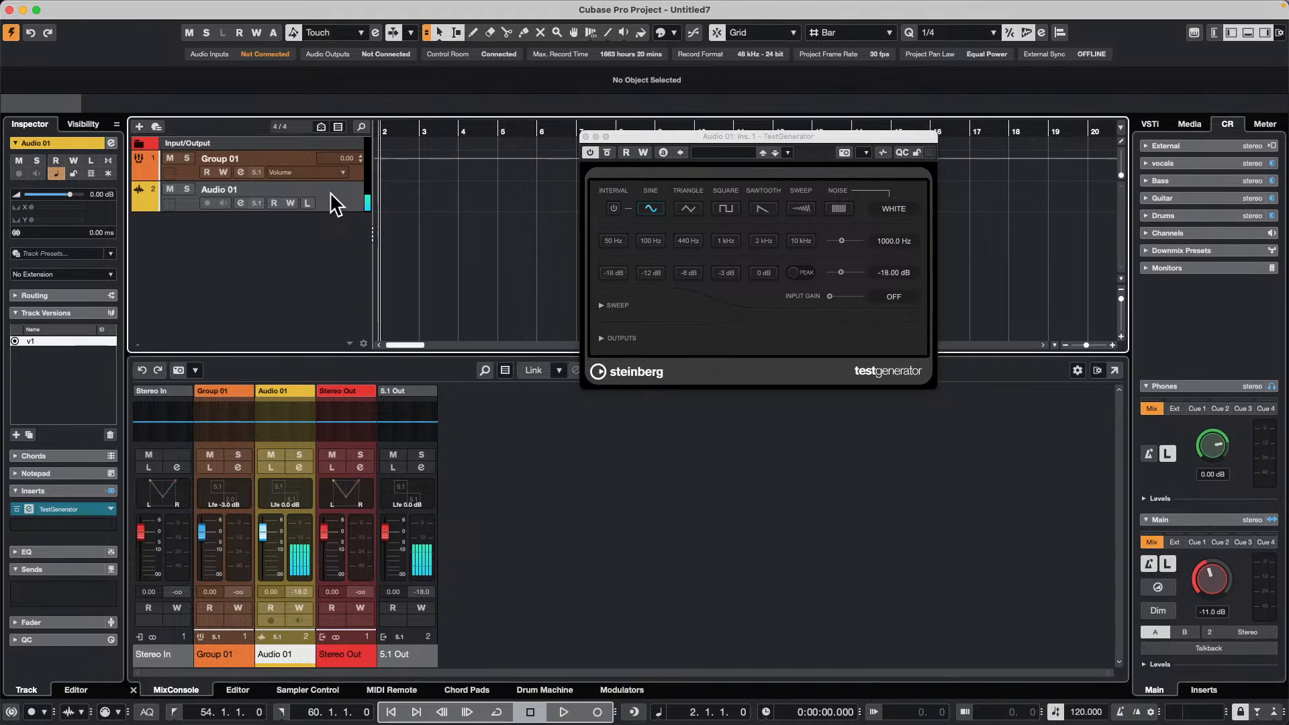
Show the Audio 01 track's routing and check which input buses it can use
click(85, 294)
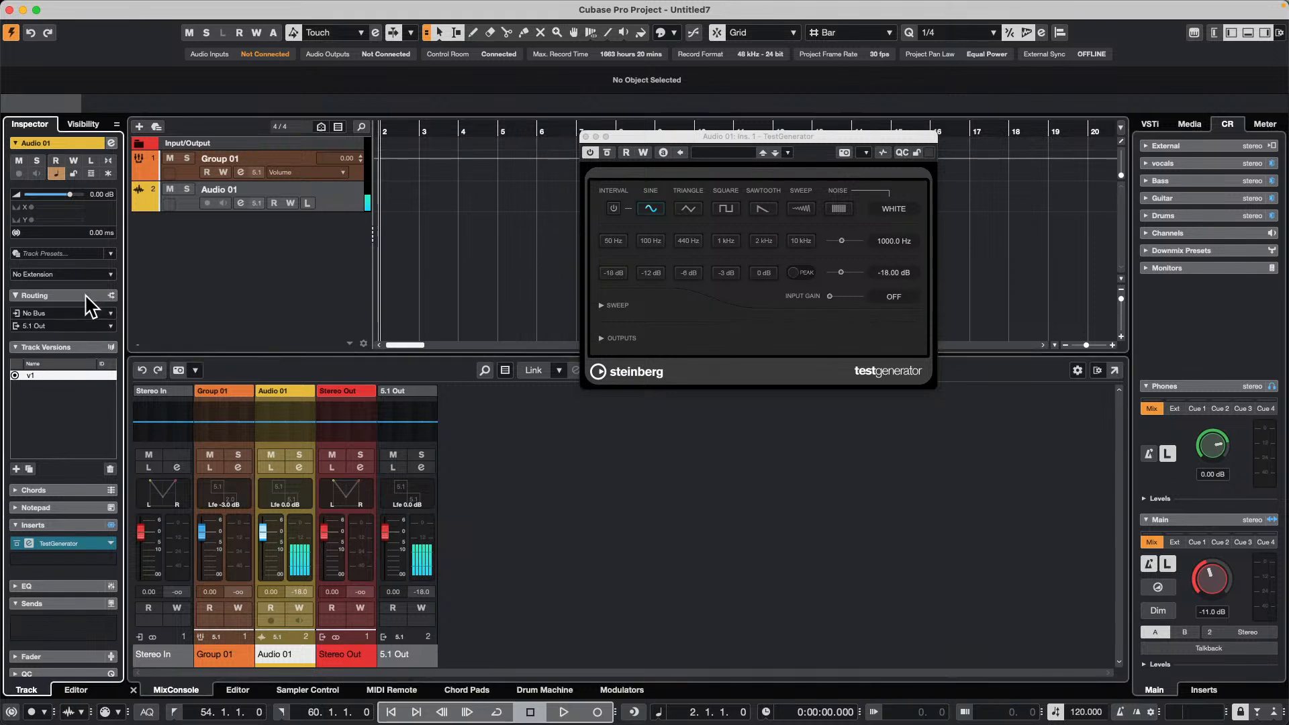
click(53, 312)
click(201, 270)
click(62, 313)
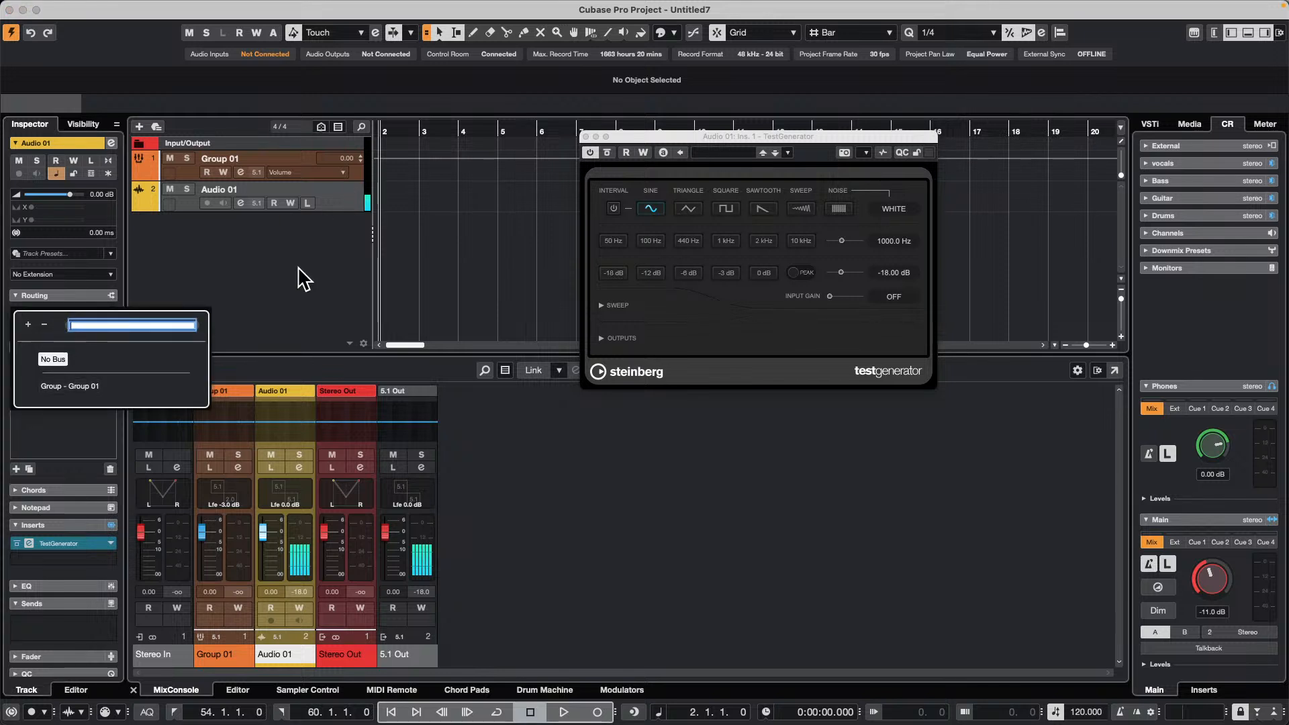
click(281, 279)
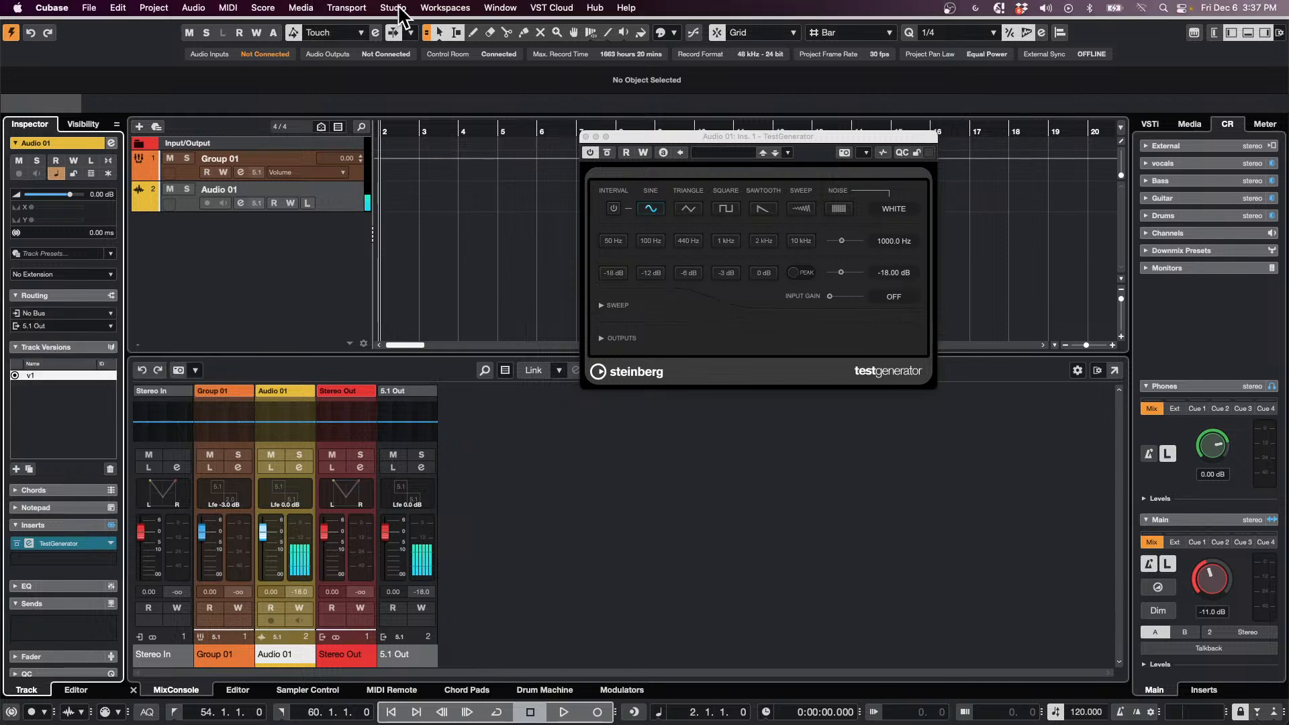
Add a 5.1 input bus in the audio connections, moving the TestGenerator window out of the way
click(398, 12)
key(F4)
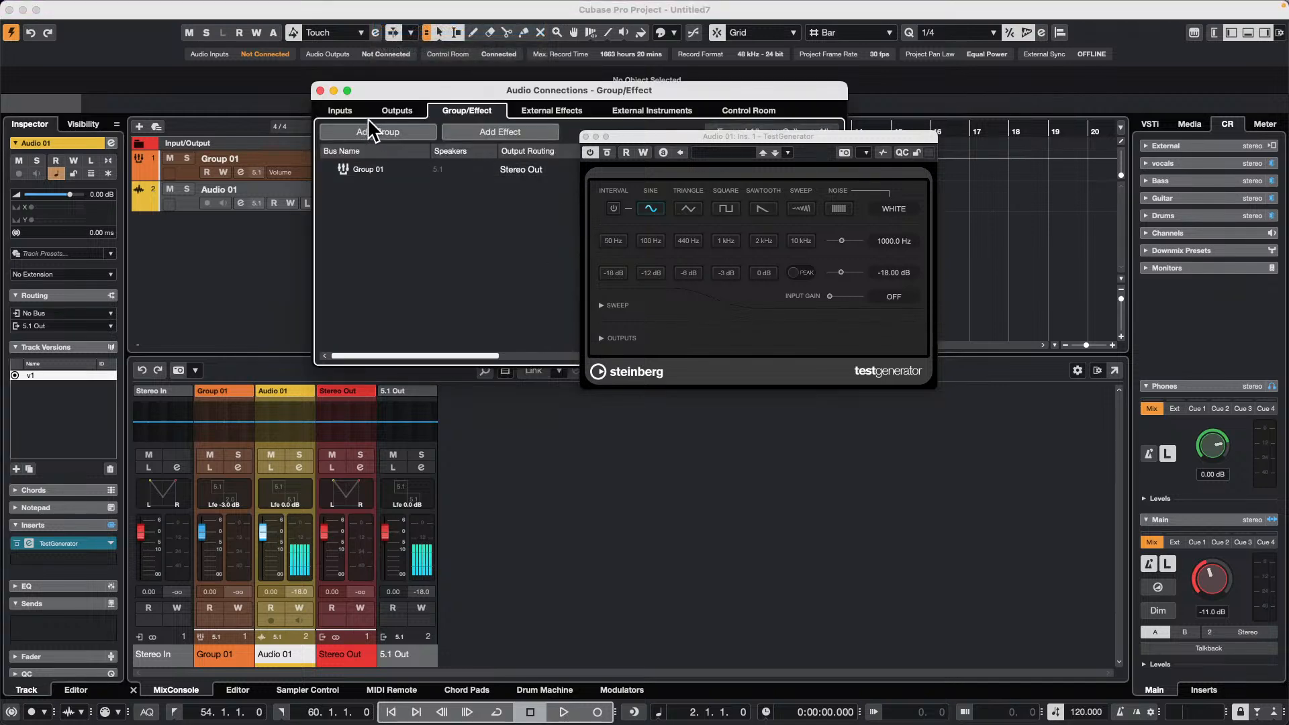
click(348, 111)
right_click(391, 214)
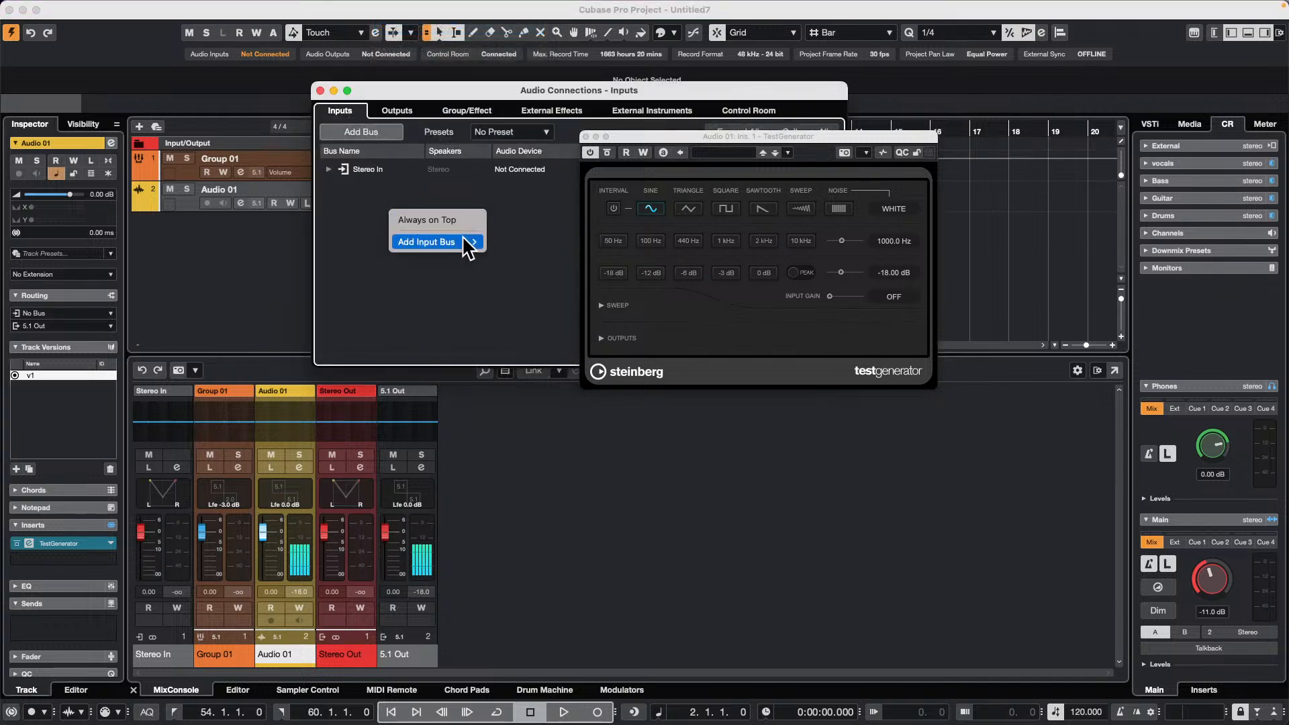
mouse_move(468, 245)
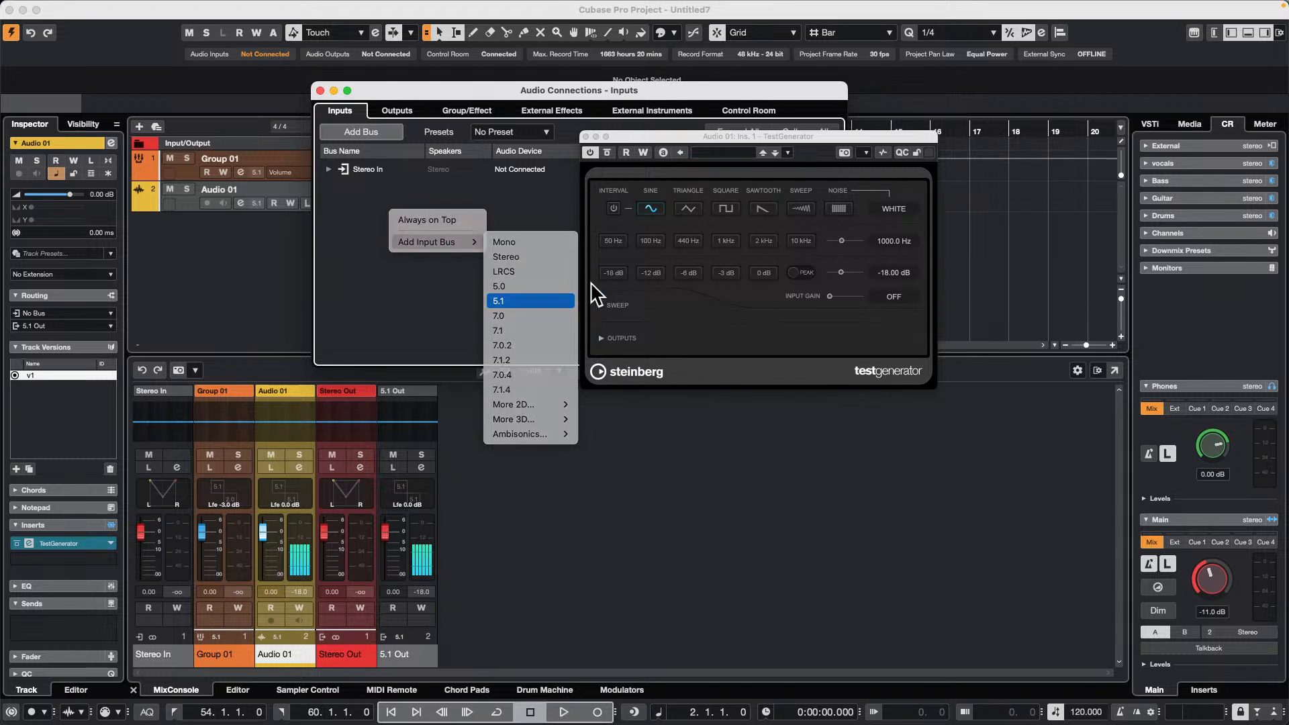
click(530, 301)
drag(688, 136, 970, 142)
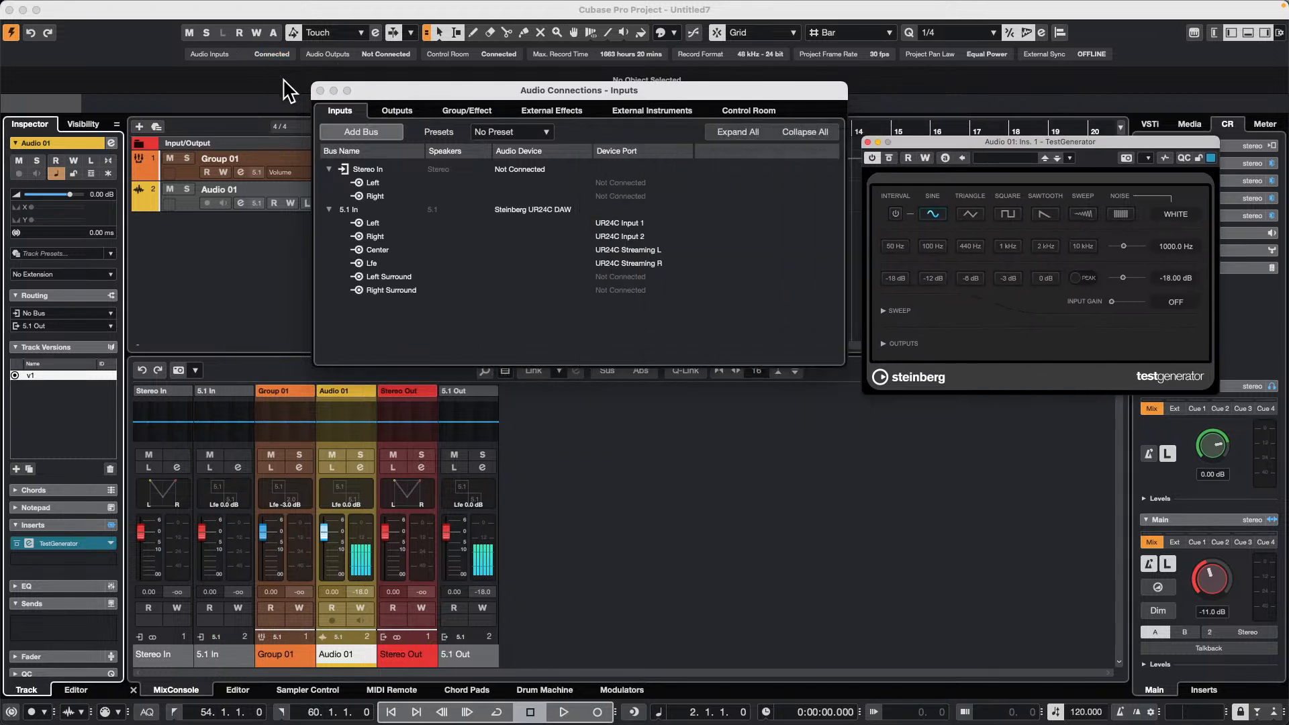
click(321, 90)
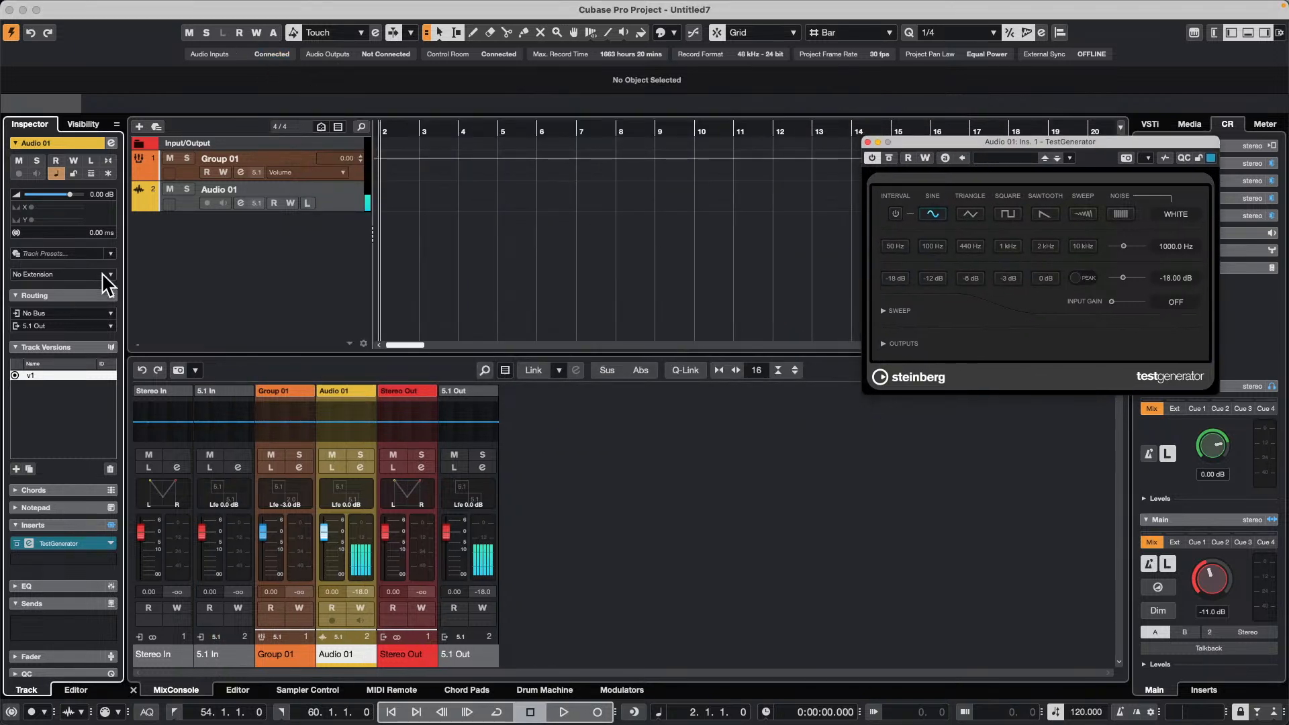
Set the Audio 01 track's input to 5.1 In and open Group 01's MixConvert V6 with its input channel view expanded
click(74, 313)
click(58, 386)
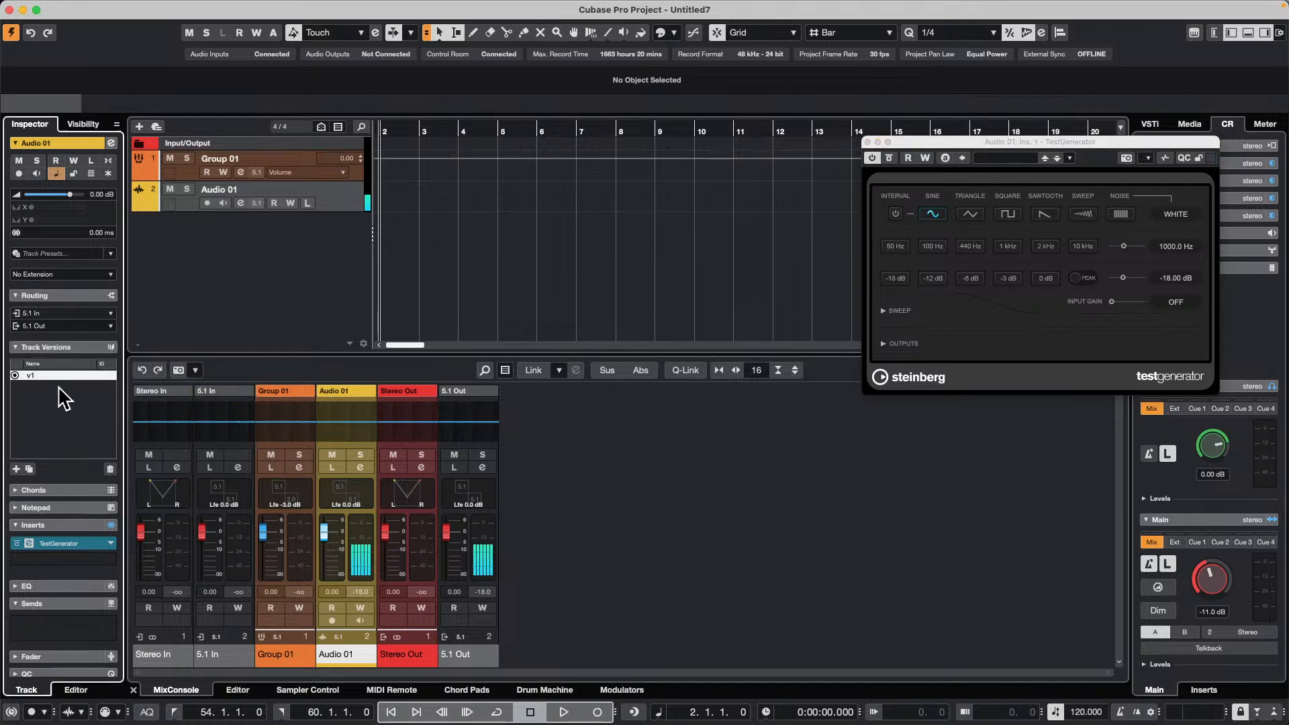
double_click(294, 488)
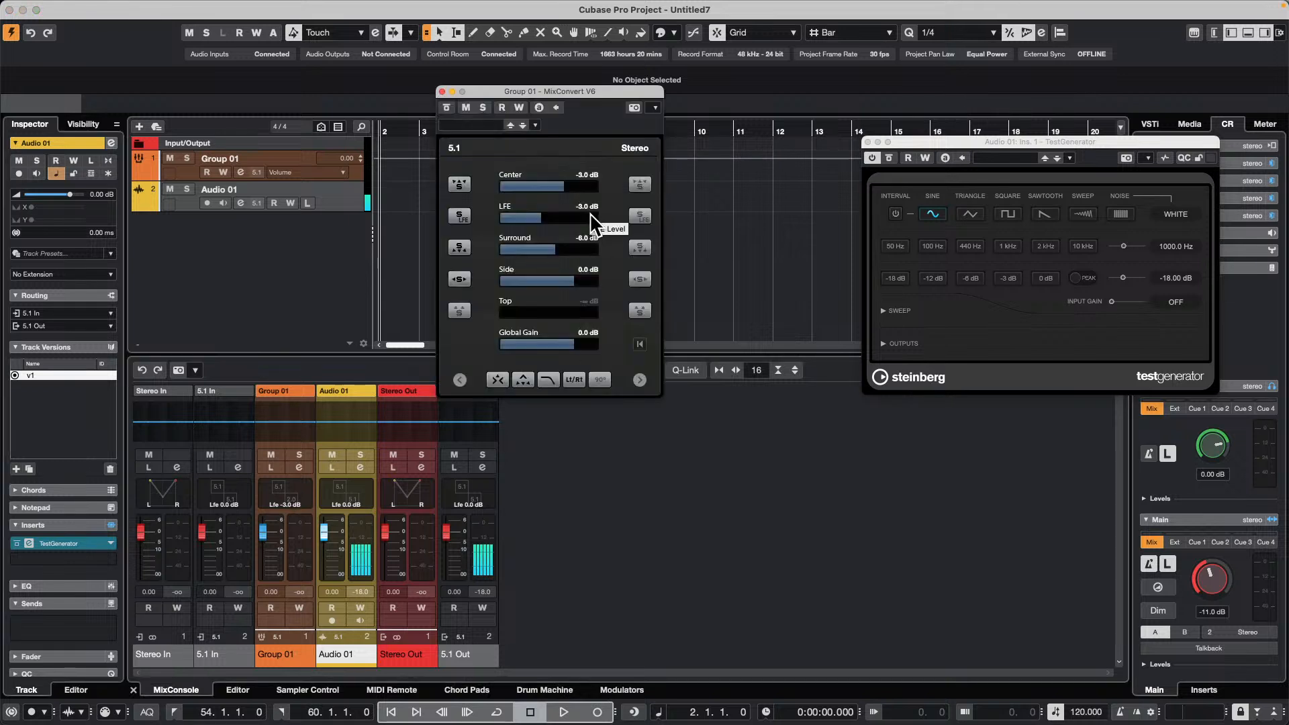
click(461, 380)
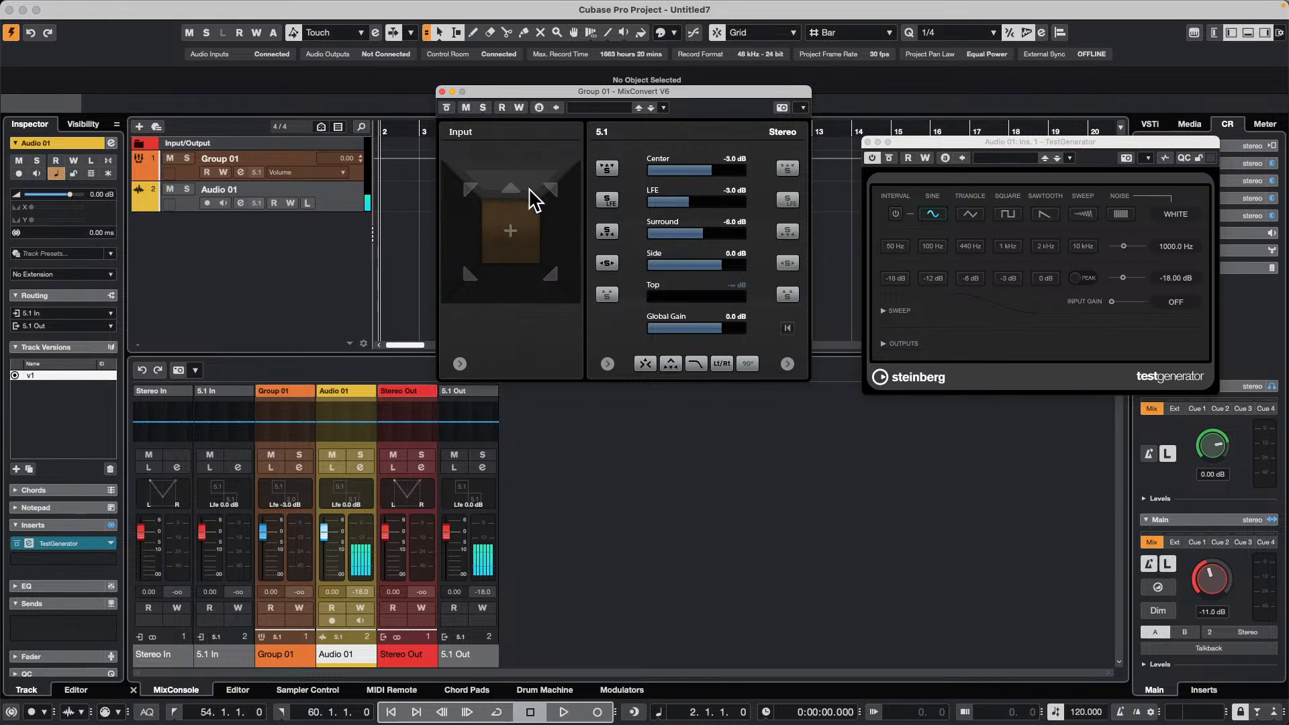
Raise the Center level in Group 01's MixConvert V6 during playback, stop playback, and enable automation reading and writing
key(space)
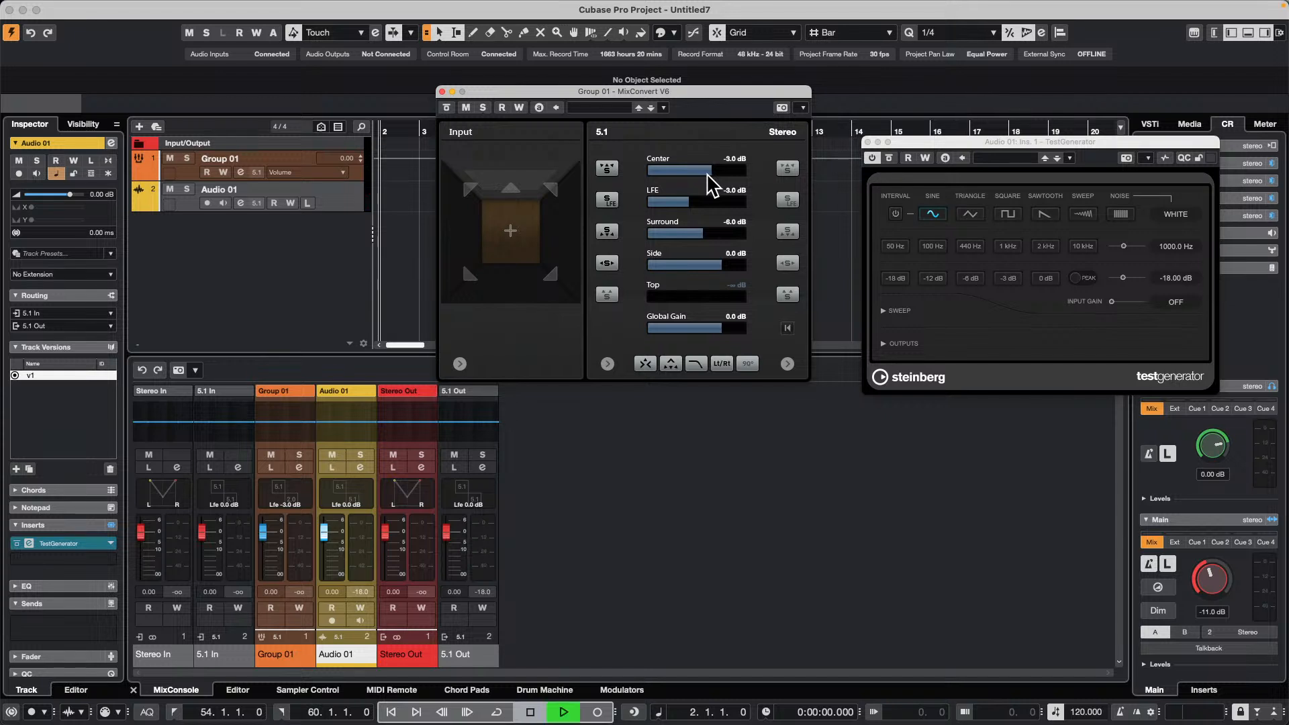
mouse_move(715, 172)
mouse_down()
mouse_move(689, 173)
mouse_move(719, 173)
mouse_up()
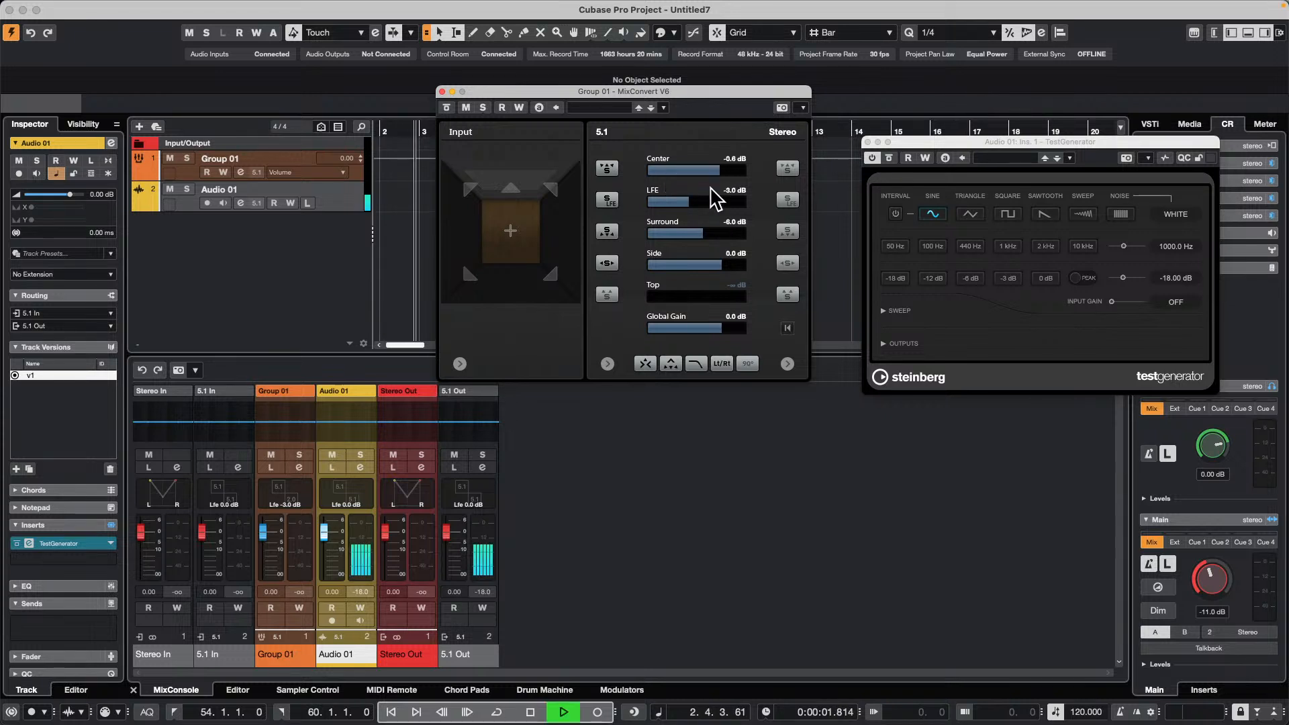
key(space)
click(519, 107)
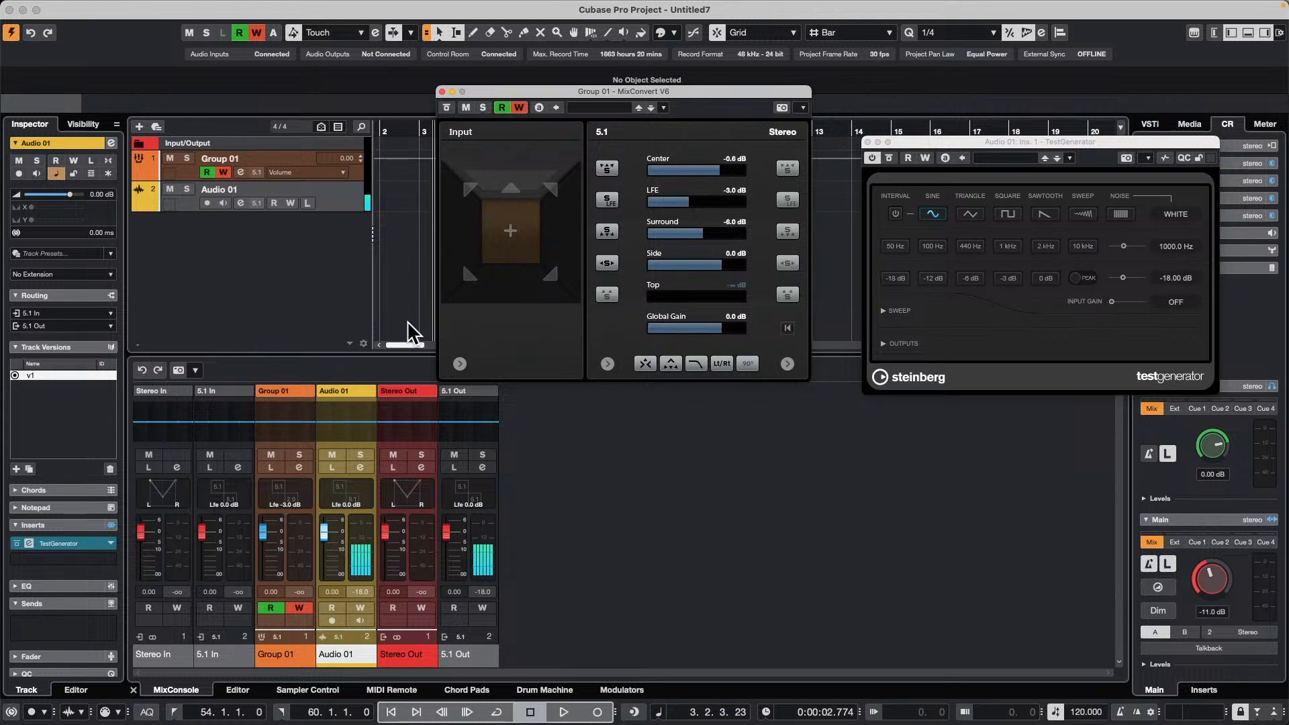
Close Group 01's MixConvert V6 and show Audio 01's automation lane, checking which parameters it can automate
click(348, 506)
double_click(346, 504)
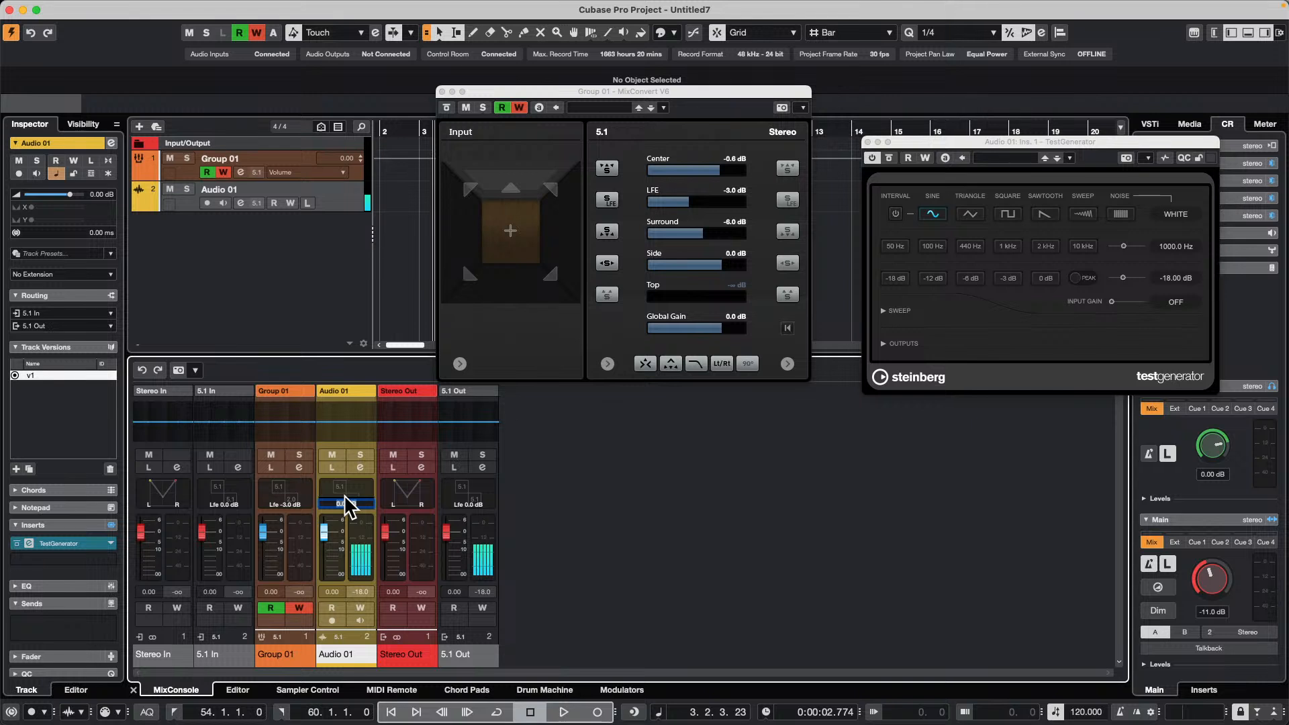
double_click(346, 507)
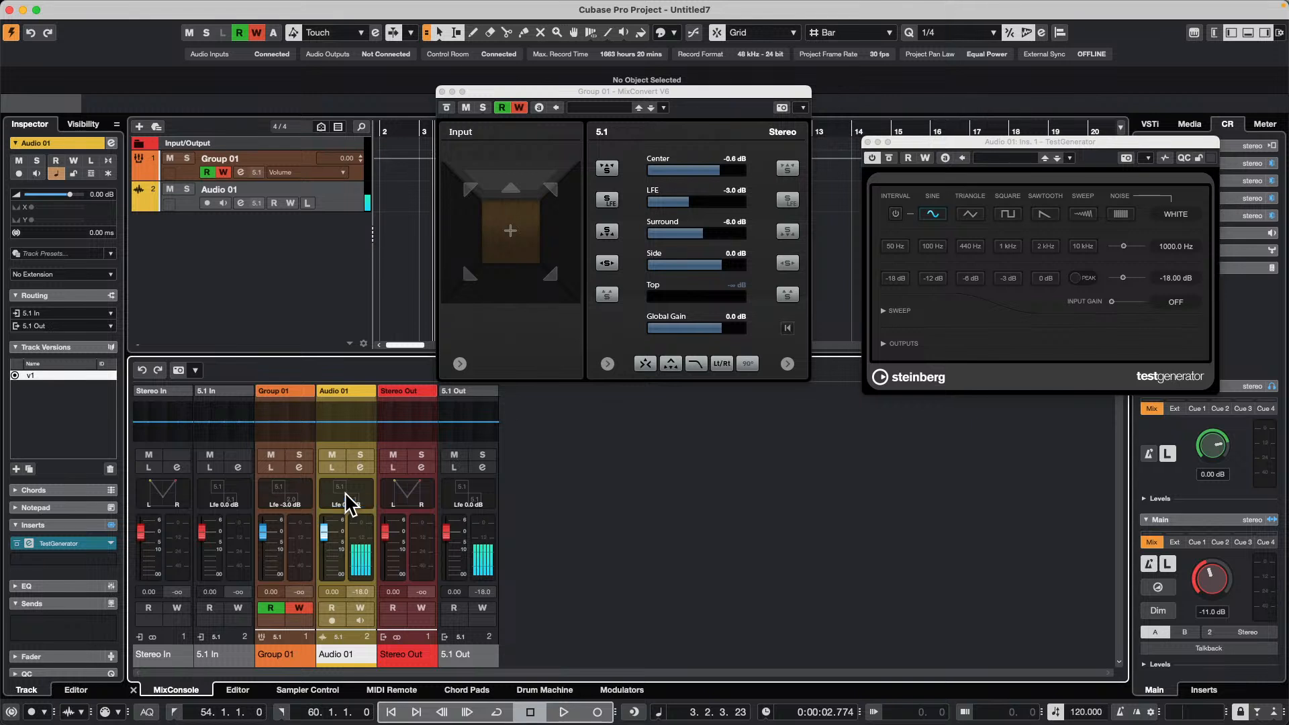
click(441, 92)
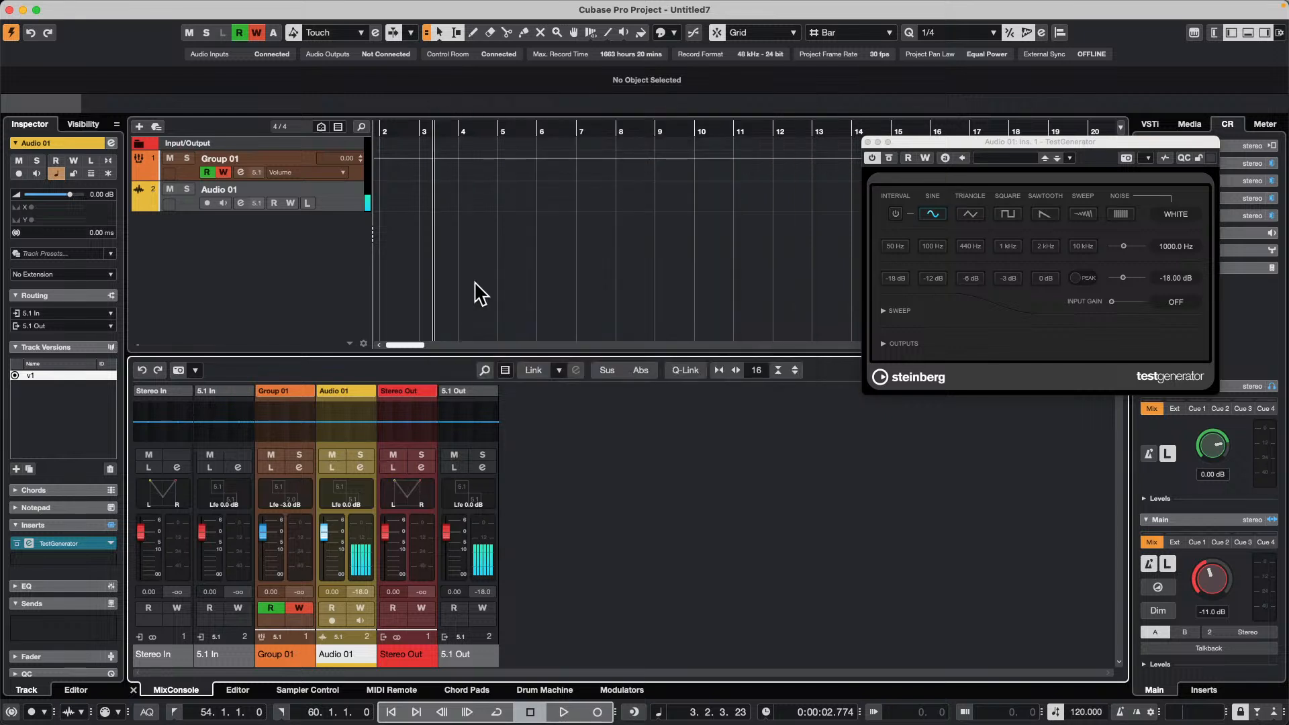
click(136, 204)
click(245, 219)
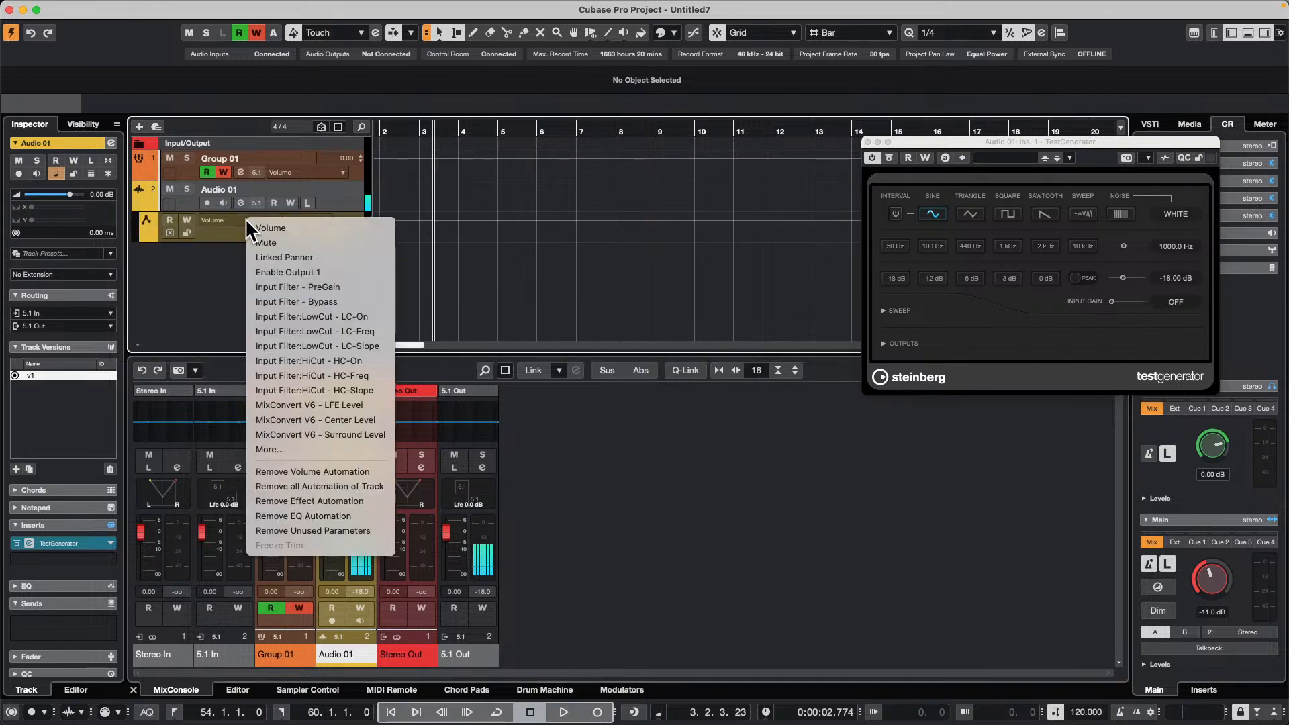
click(482, 272)
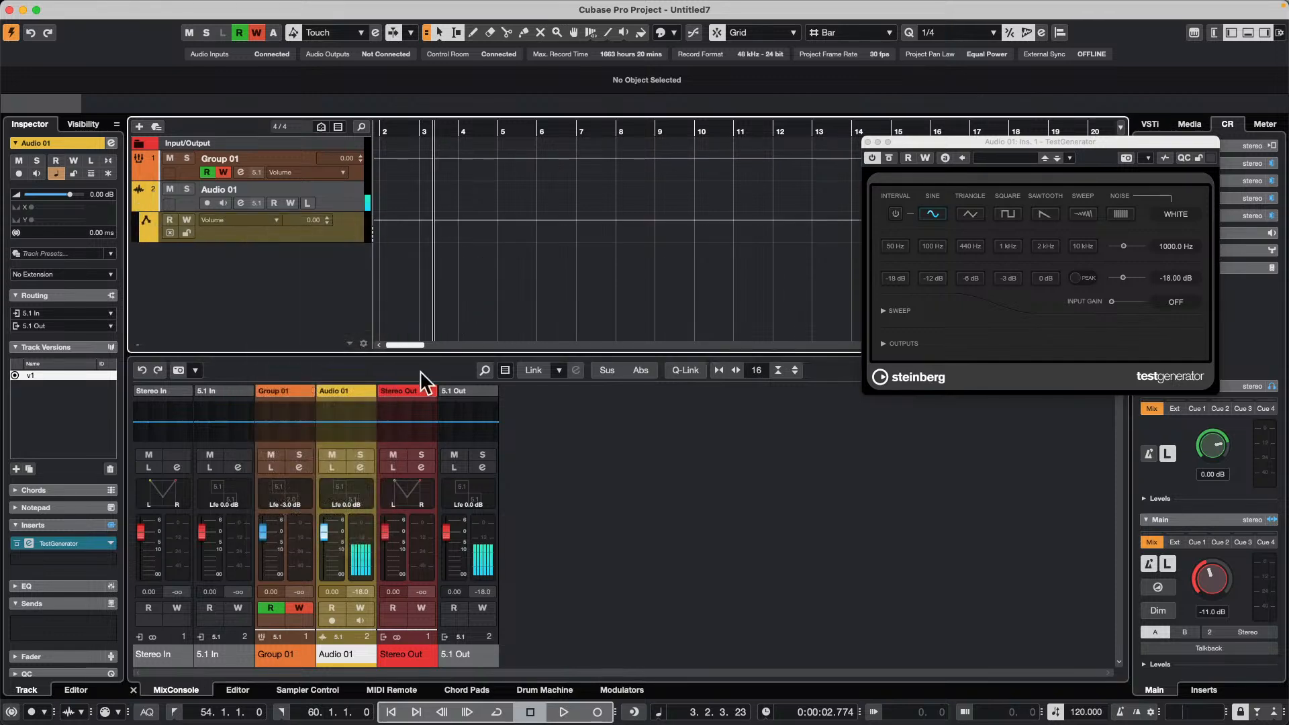
Lower the Surround level in Audio 01's MixConvert V6, start playback, and enable automation reading and writing
double_click(344, 486)
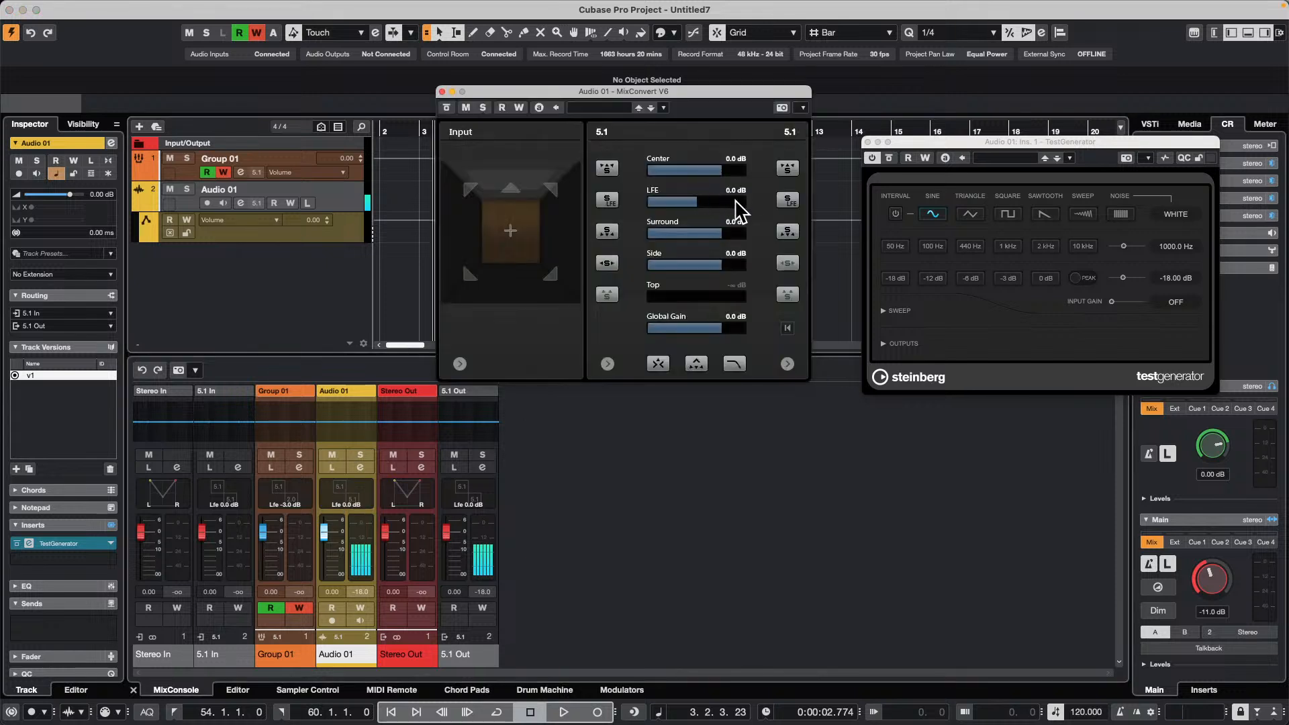
mouse_move(698, 241)
mouse_down()
mouse_move(676, 244)
mouse_move(708, 243)
mouse_up()
key(space)
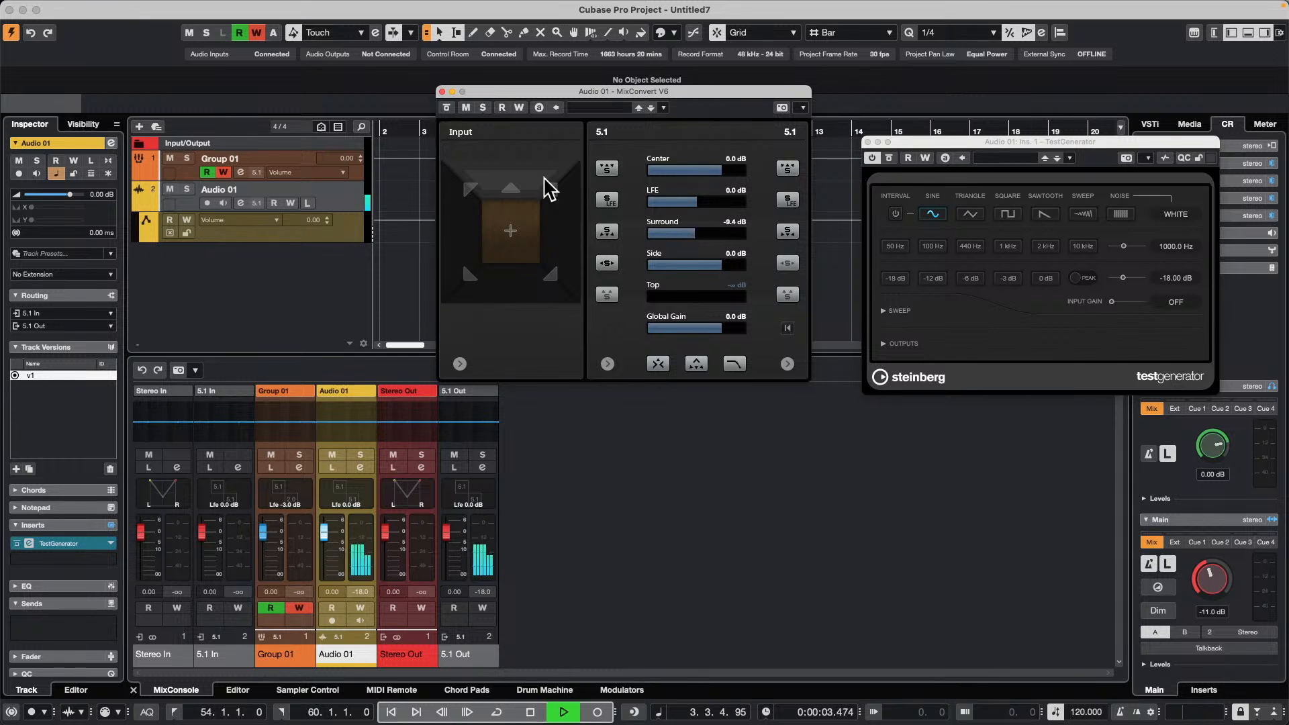
click(518, 107)
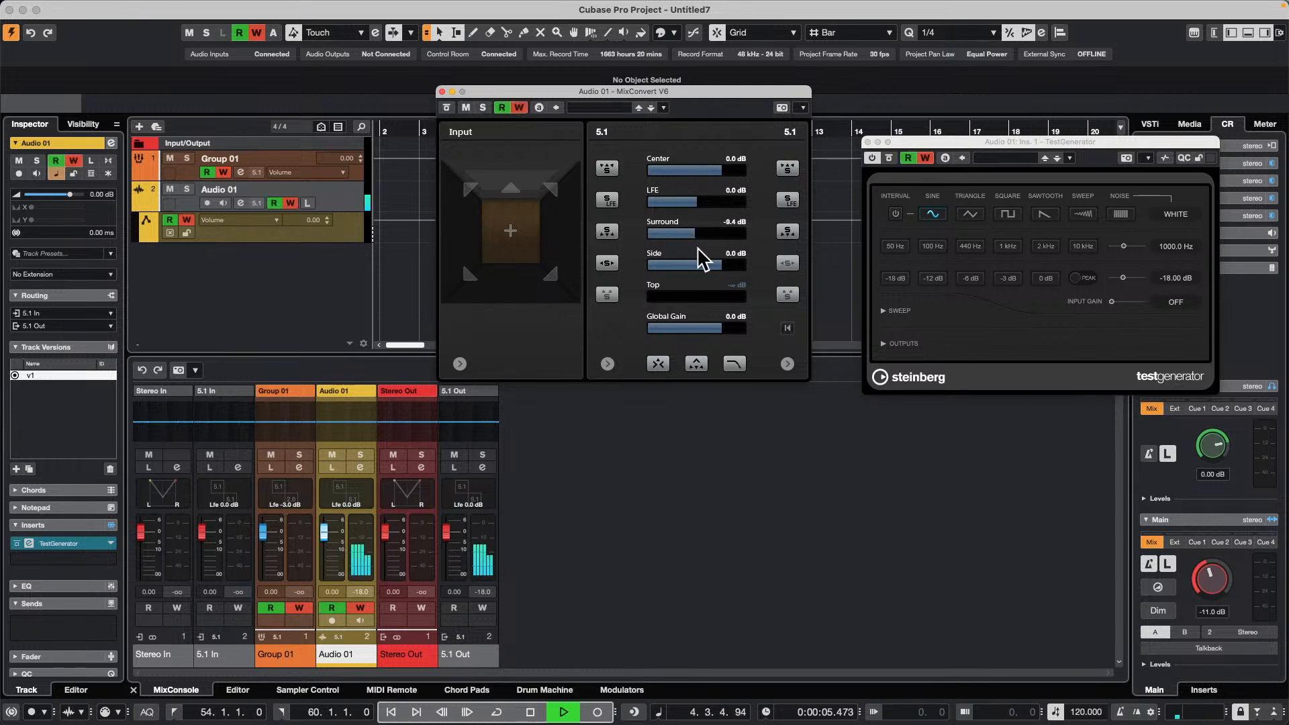
Write MixConvert automation on Audio 01 with Surround, Center and LFE at -∞ dB, Side at -2.2 dB and Global Gain at about -2.5 dB
drag(705, 265, 647, 239)
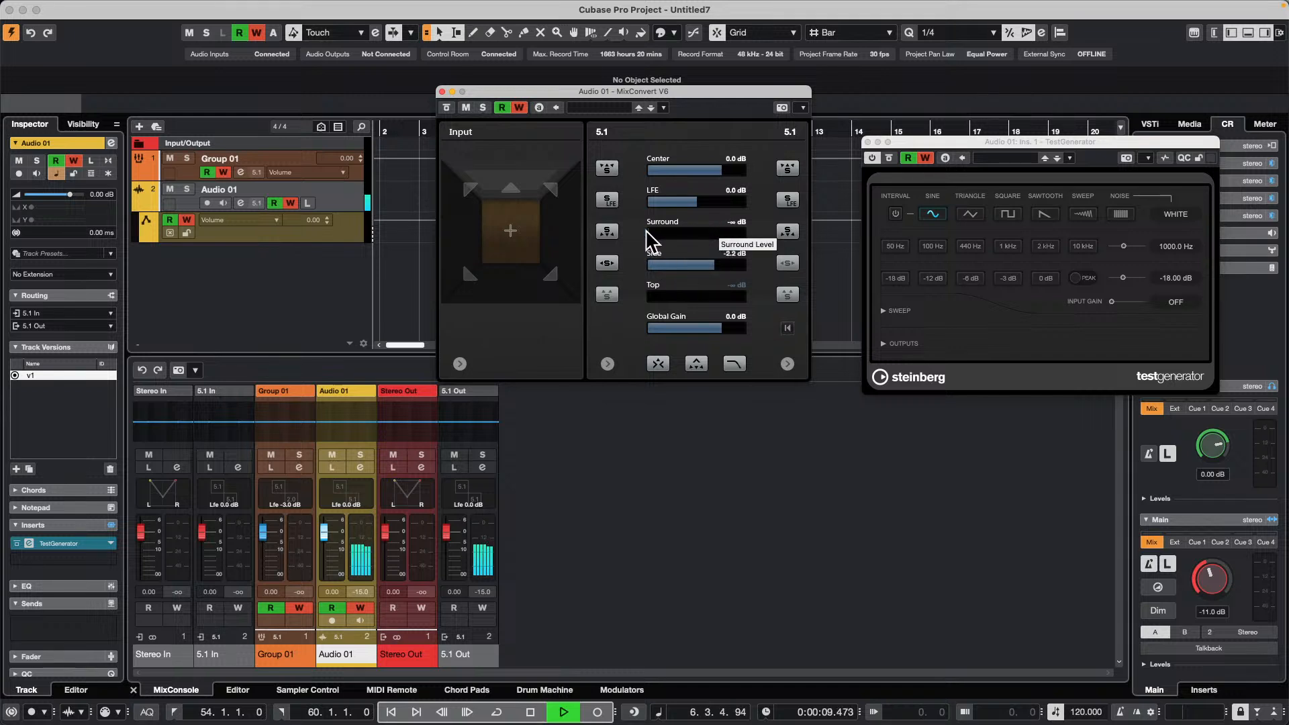
drag(692, 176, 628, 173)
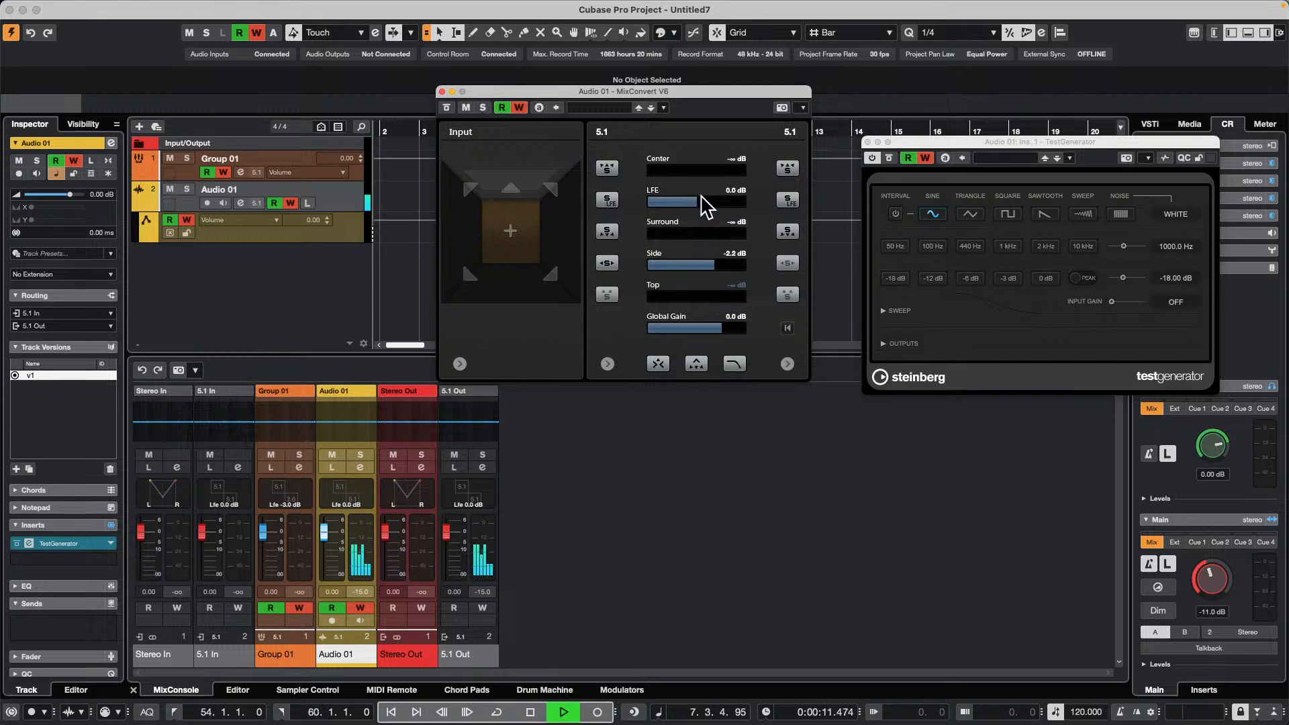
drag(705, 204, 623, 210)
mouse_move(700, 334)
mouse_down()
mouse_move(685, 336)
mouse_move(717, 340)
mouse_up()
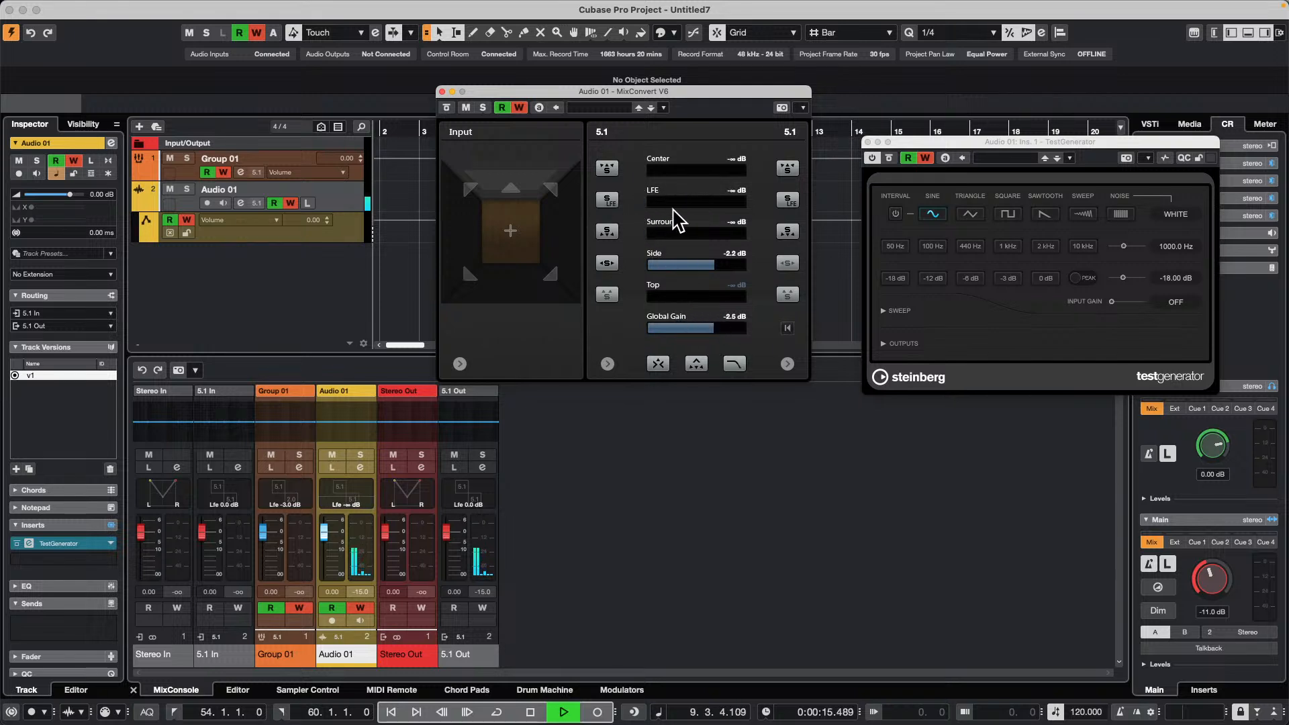
Write further MixConvert automation with Center at about -2.5 dB, Side at -12.0 dB and a varying Surround level, moving the plug-in window aside
drag(671, 175, 711, 178)
drag(588, 92, 709, 284)
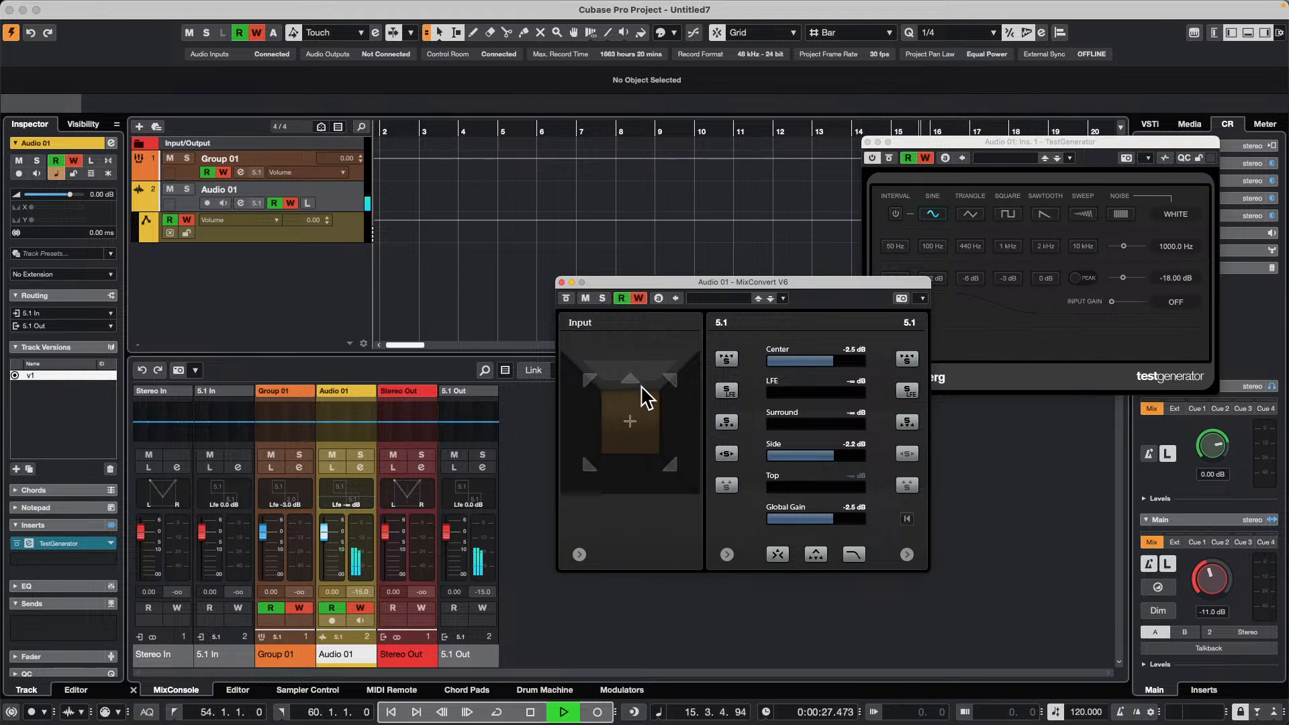
drag(761, 455, 808, 466)
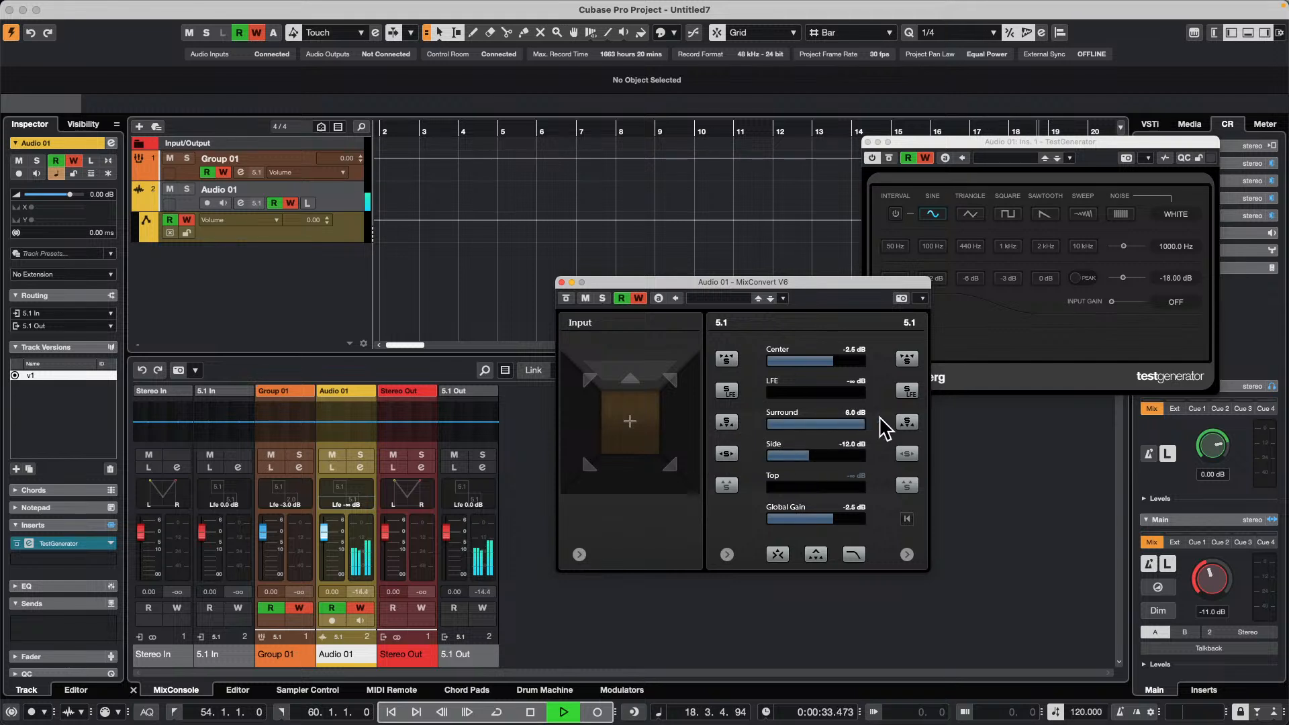
drag(764, 428, 825, 428)
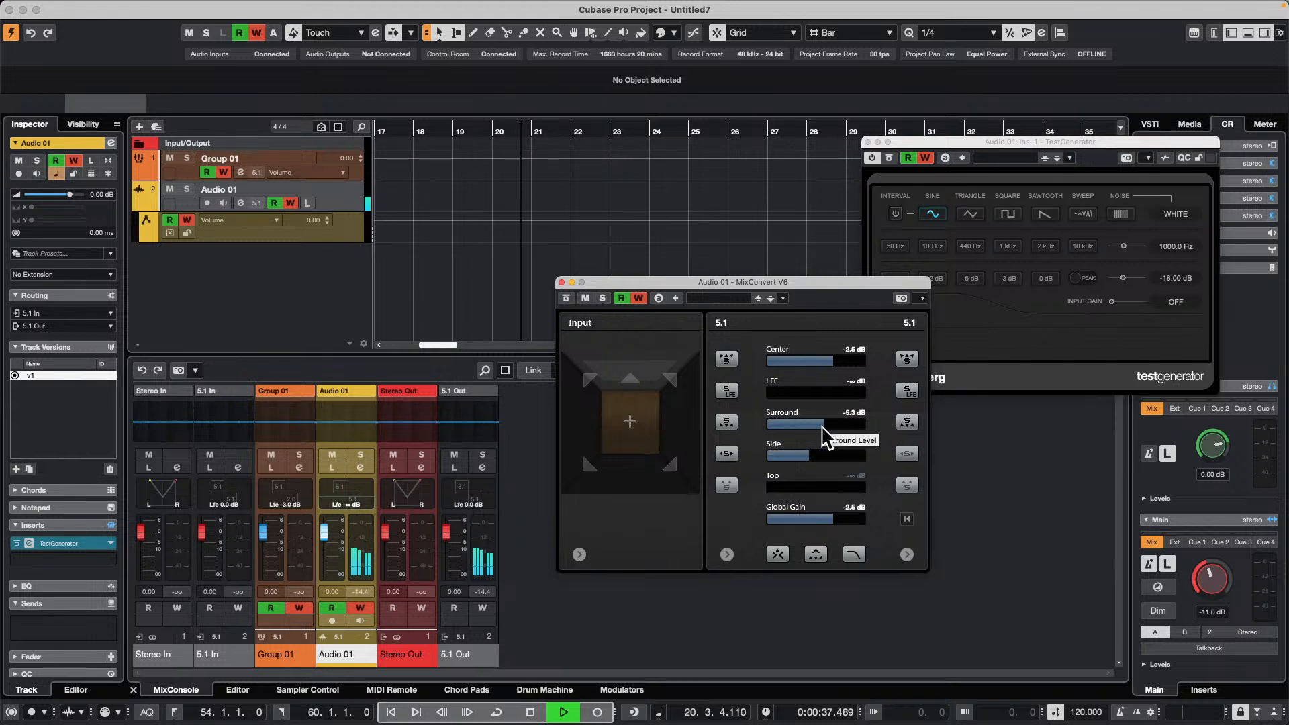
key(space)
Play back the written MixConvert automation from an earlier position, and return the project cursor to bar 15
mouse_move(453, 126)
mouse_down()
mouse_move(394, 123)
mouse_move(463, 130)
mouse_up()
key(space)
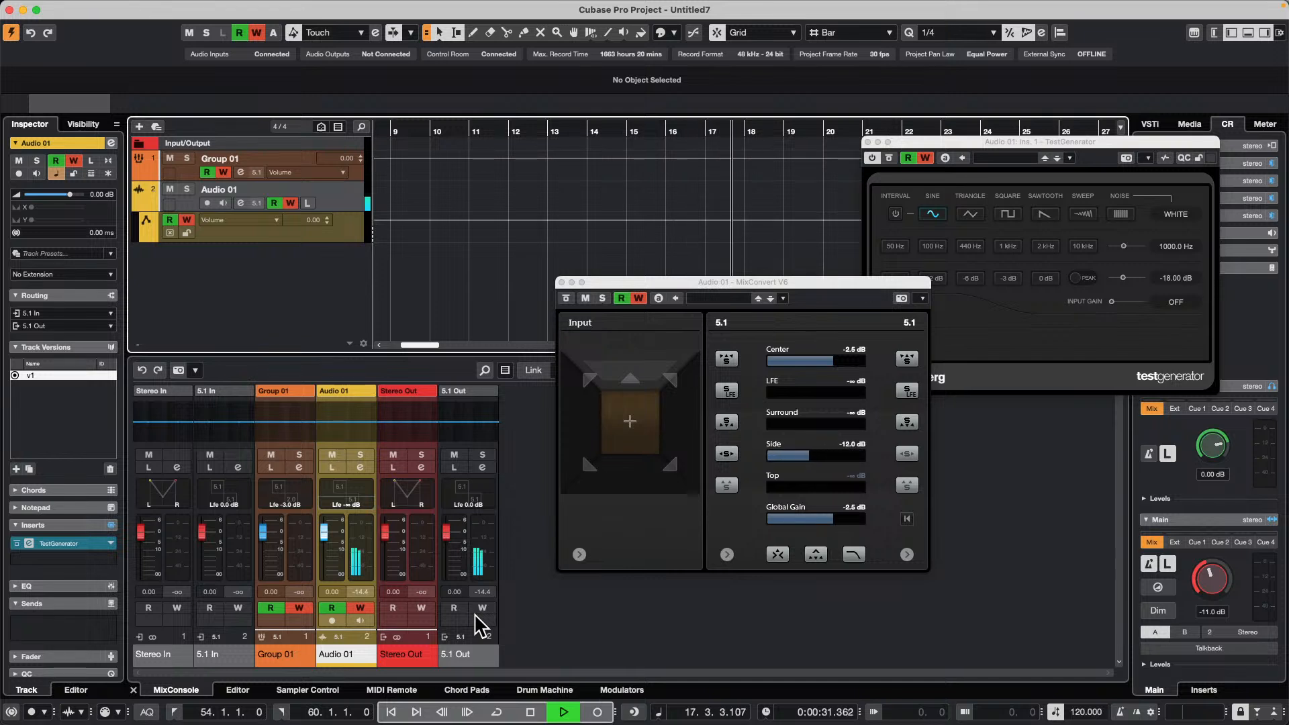
key(space)
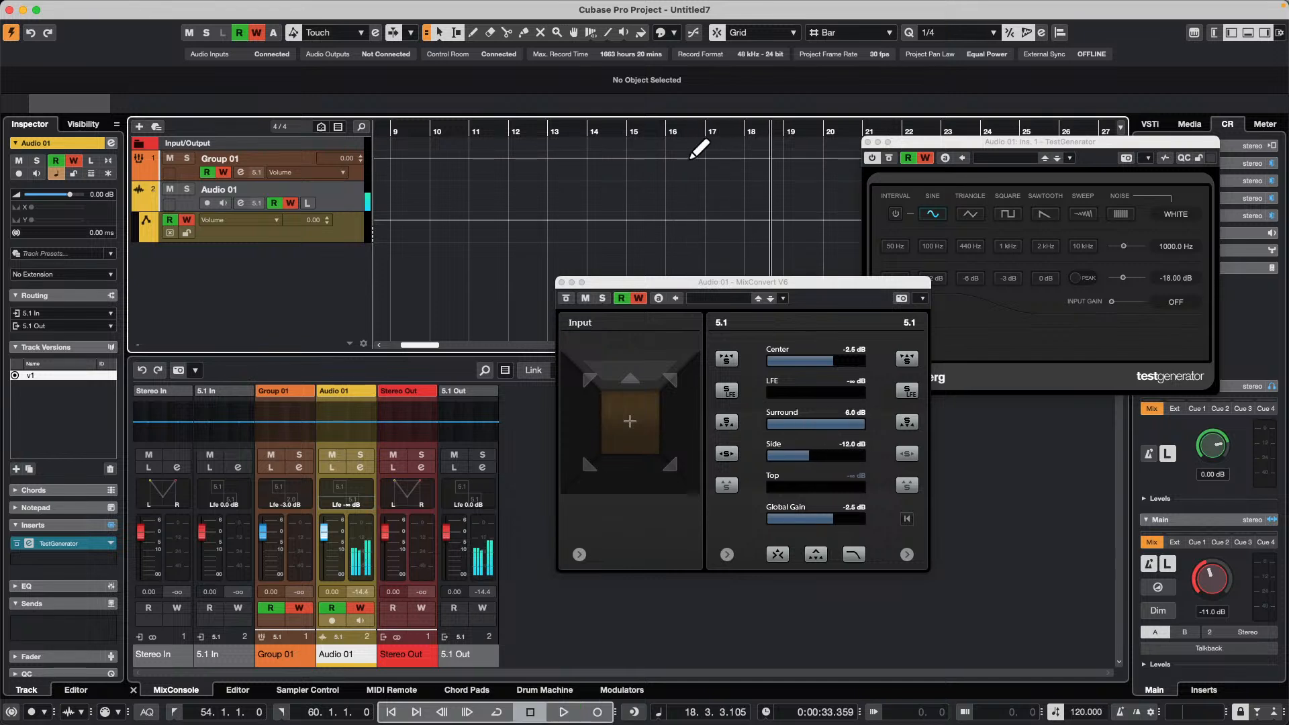
click(631, 132)
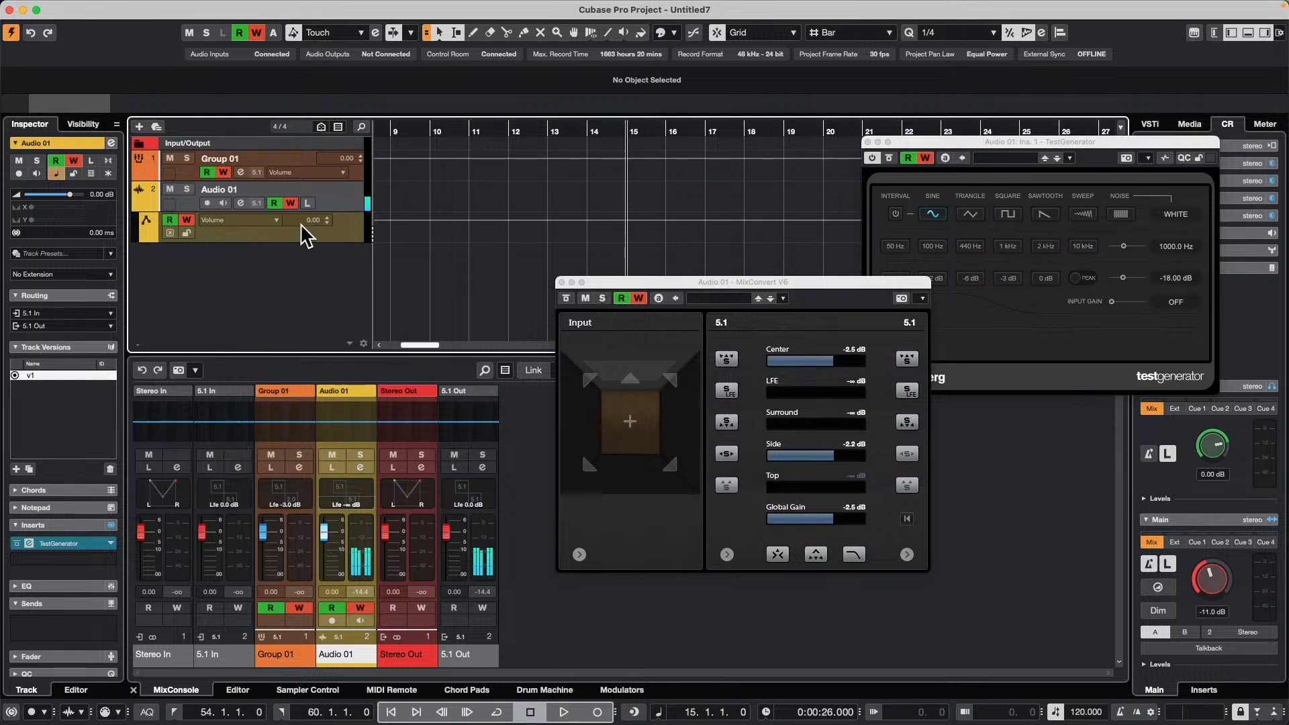
Route the Audio 01 track's output to Group 01
right_click(214, 291)
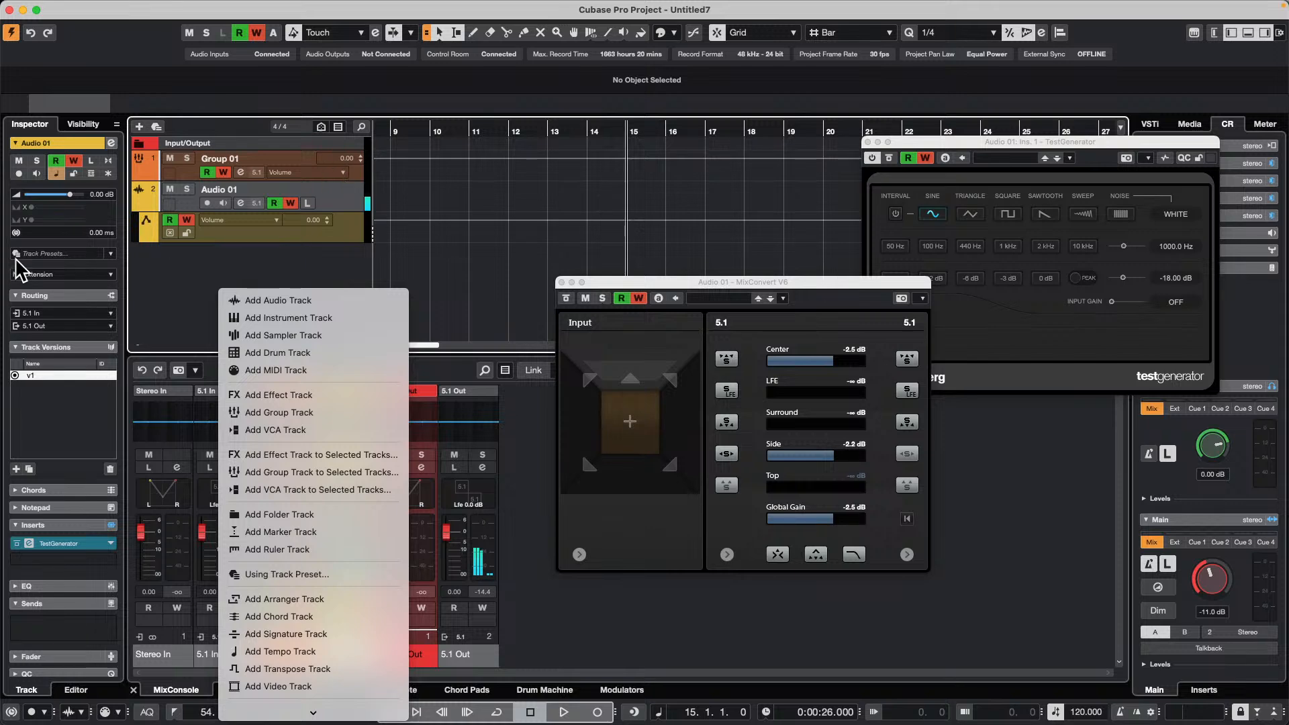
click(188, 200)
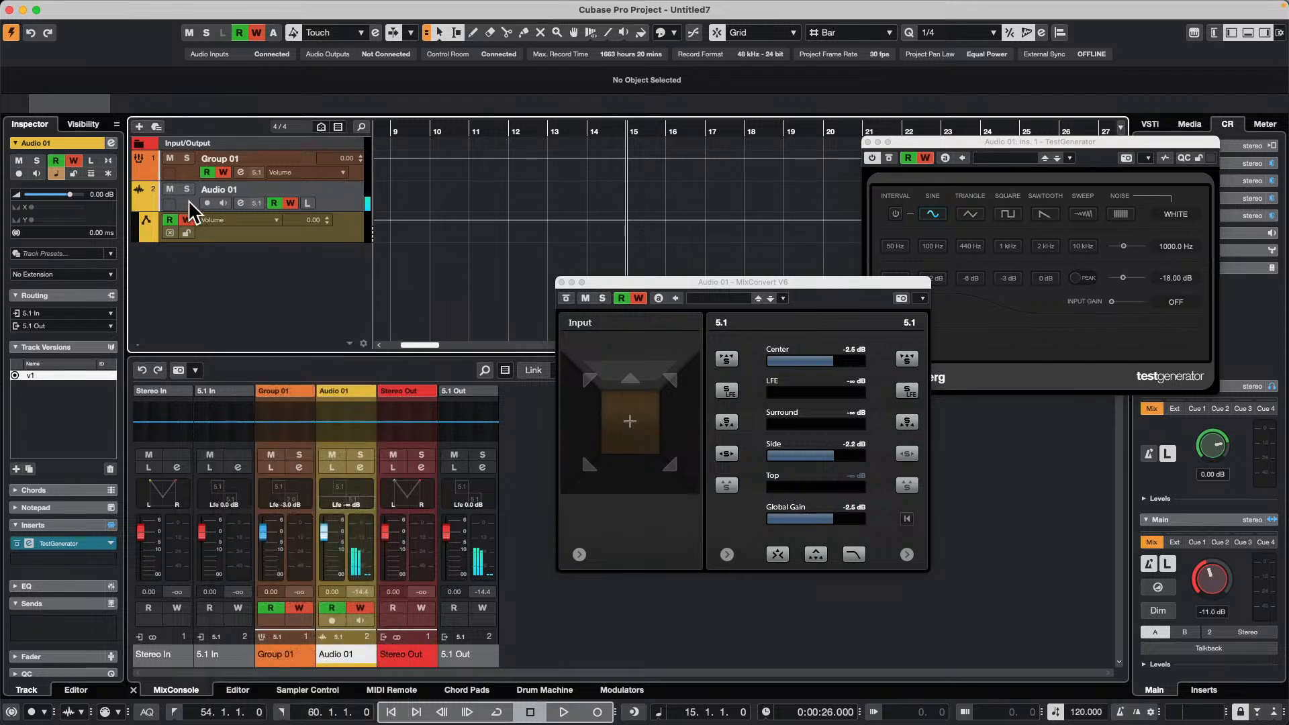
click(53, 324)
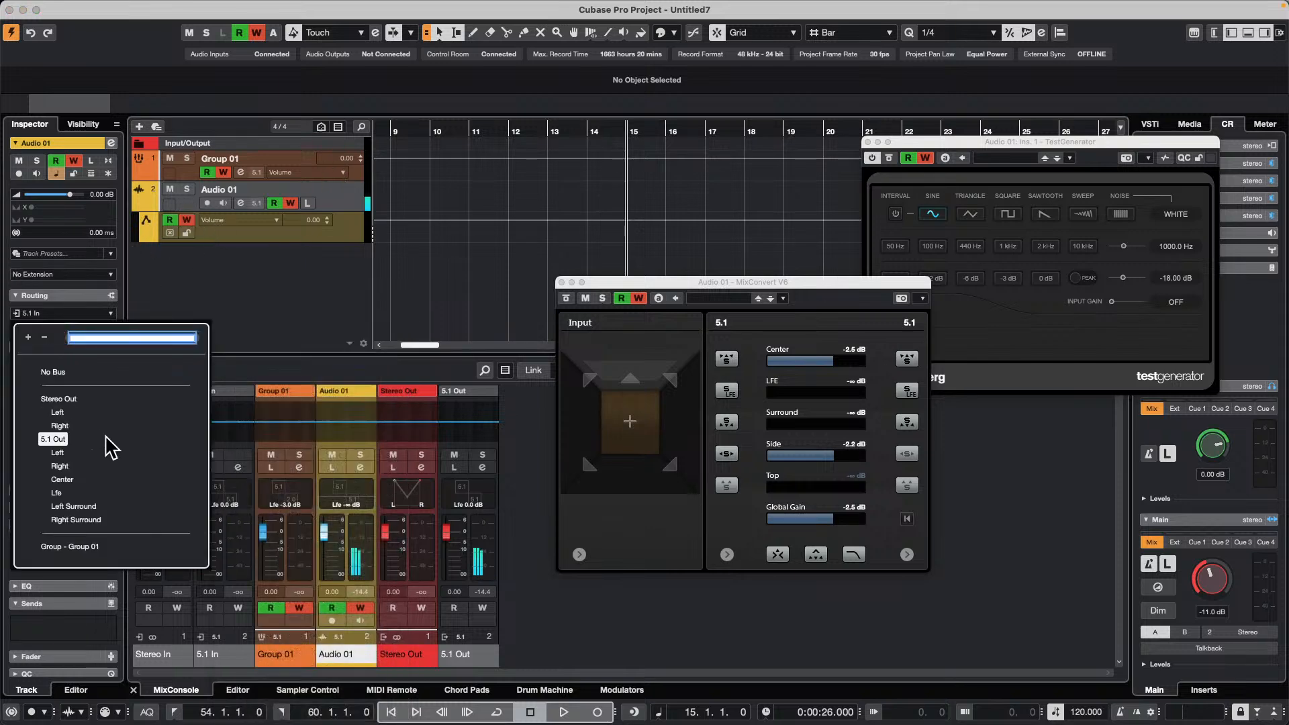
click(215, 296)
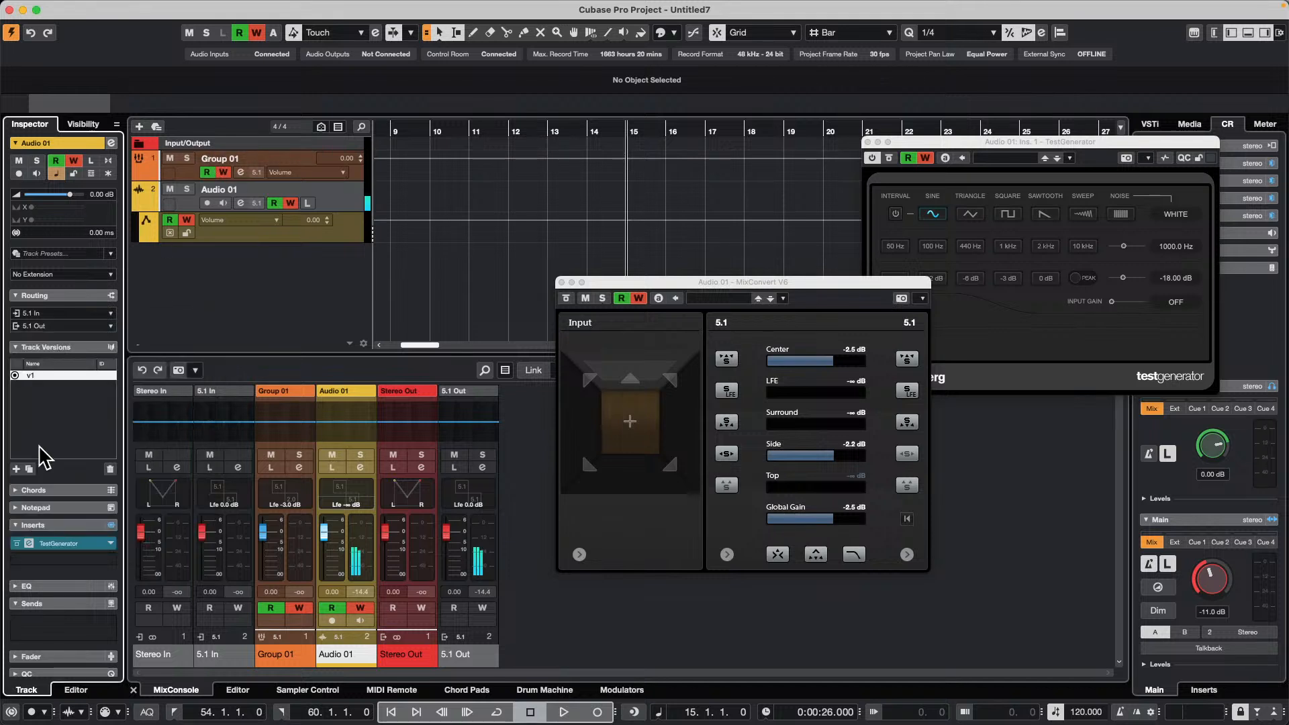
click(65, 326)
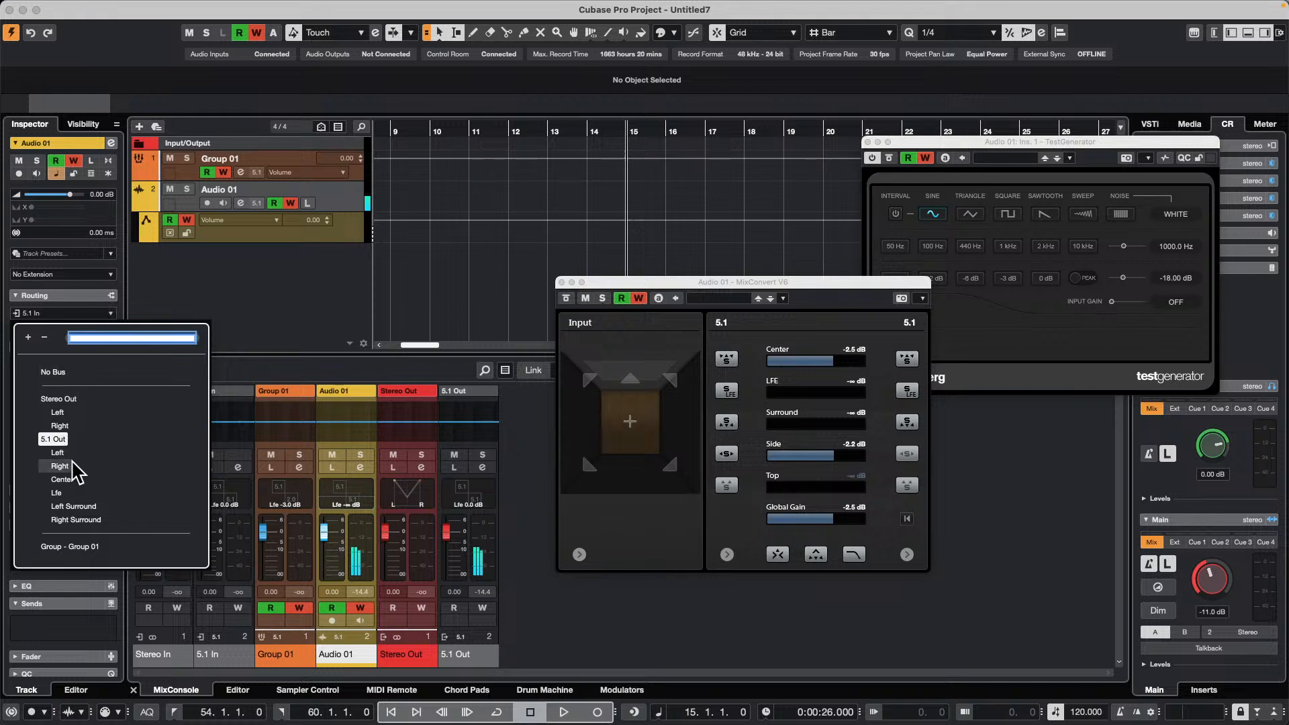
click(85, 545)
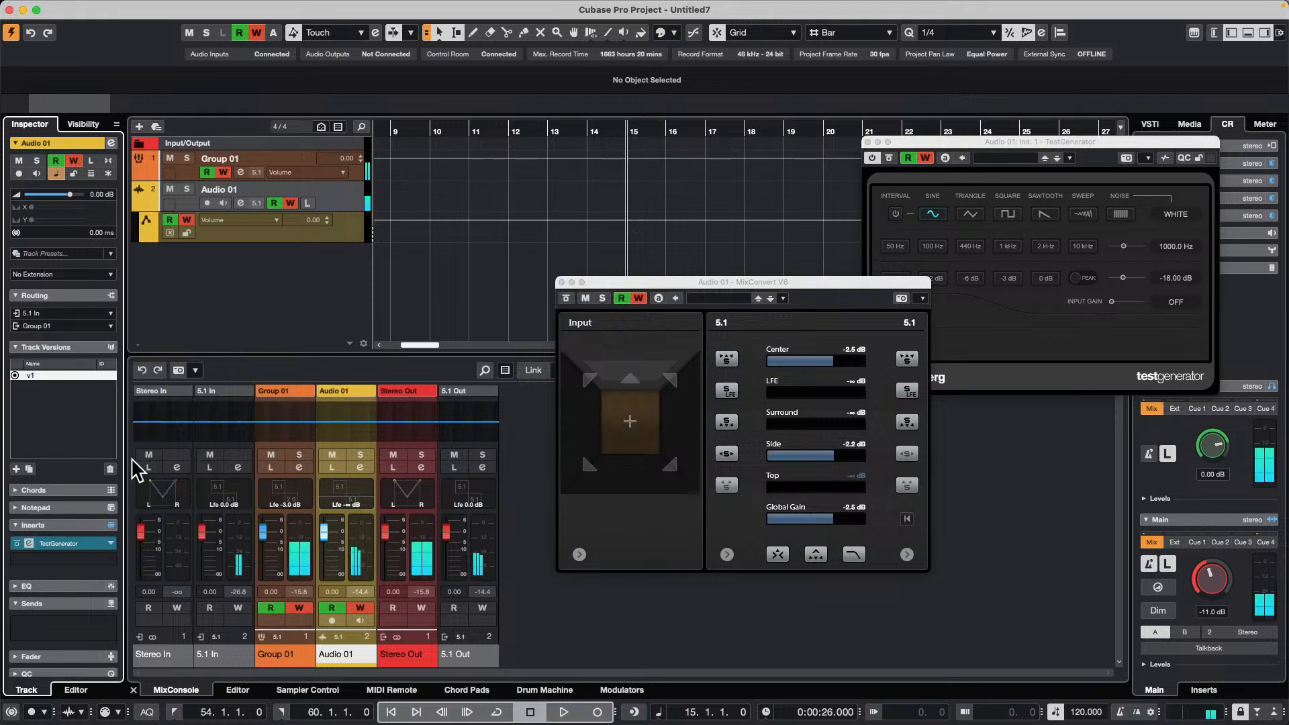
Lower the main monitor level to -28.2 dB and add a 5.1 audio track with input Group 01 and output 5.1 Out
drag(1206, 576, 1201, 594)
scroll(1195, 584, up, 5)
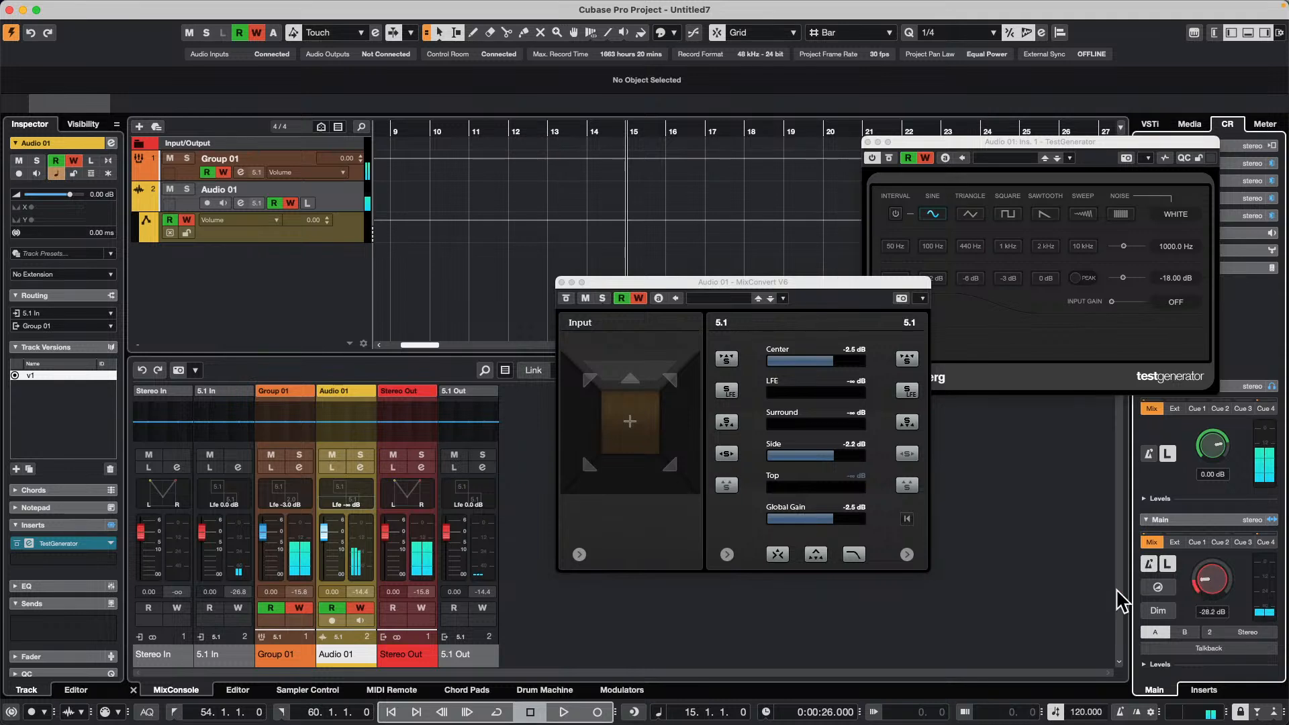
right_click(218, 280)
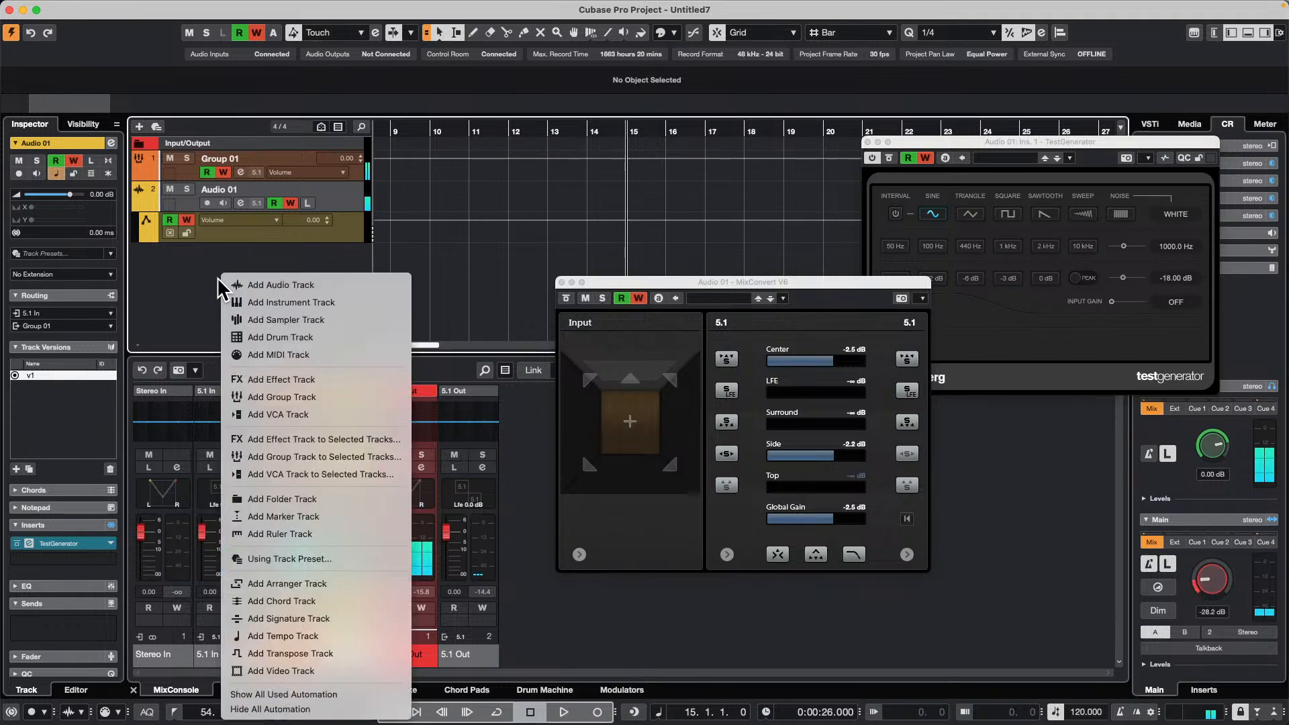
click(374, 286)
click(660, 243)
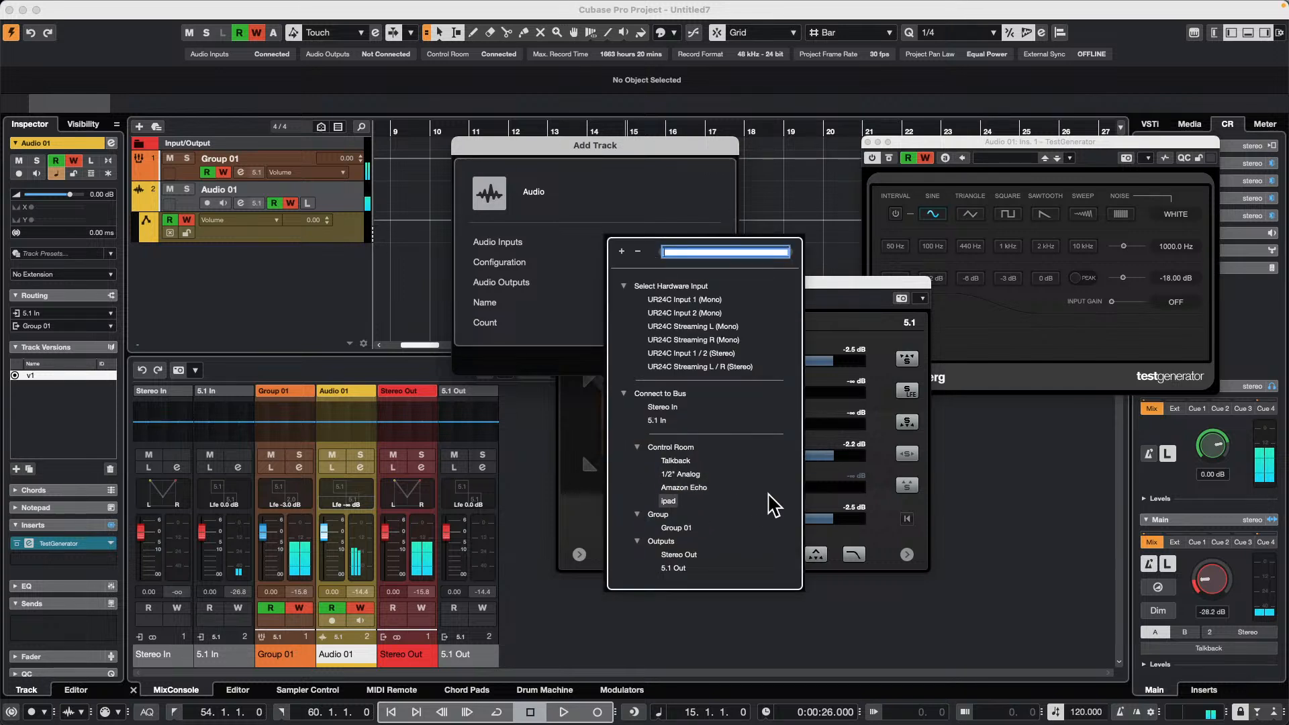
click(689, 529)
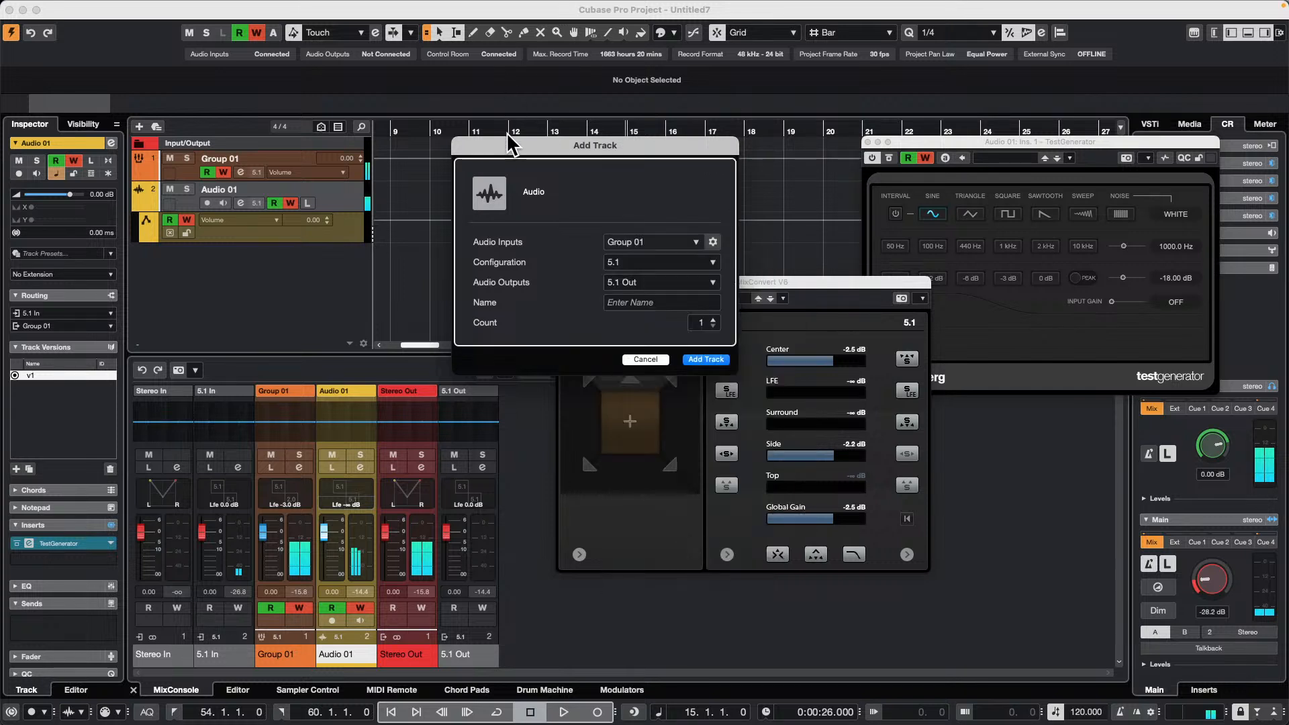
click(705, 359)
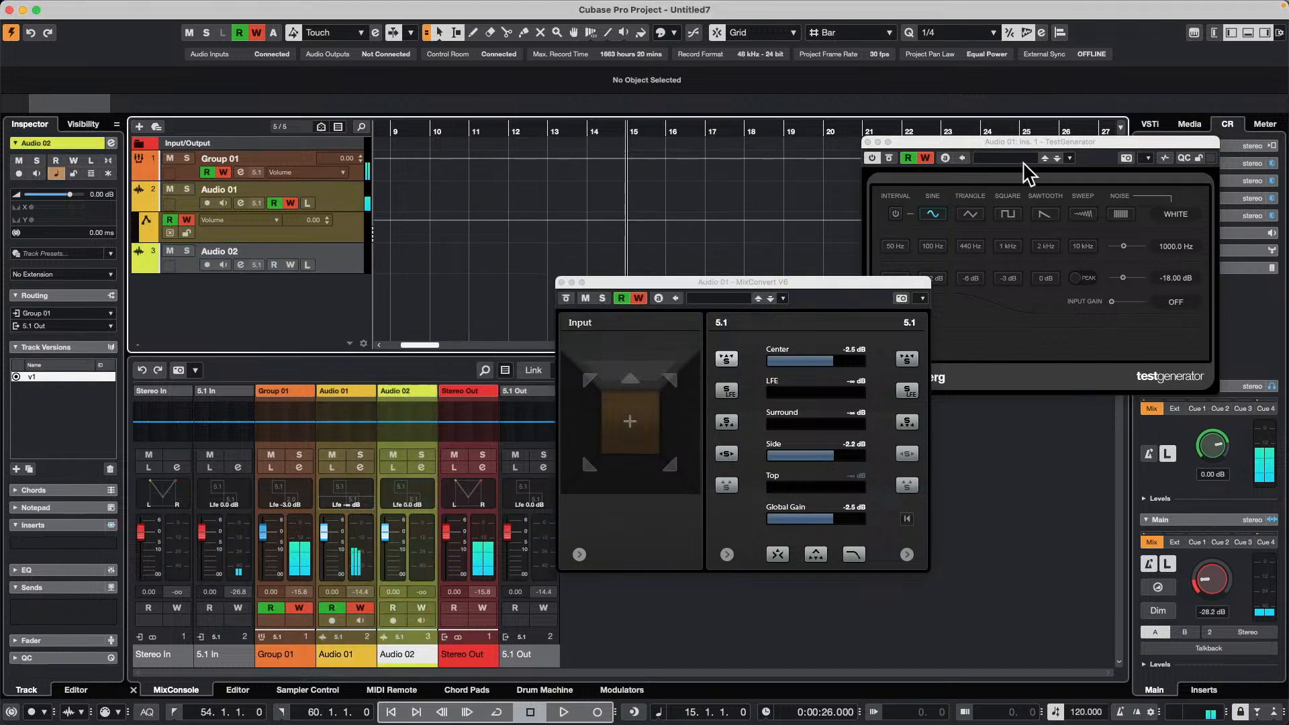
Try recording from bar 13 with Audio 02 selected, and delete that track after stopping
drag(587, 132, 563, 132)
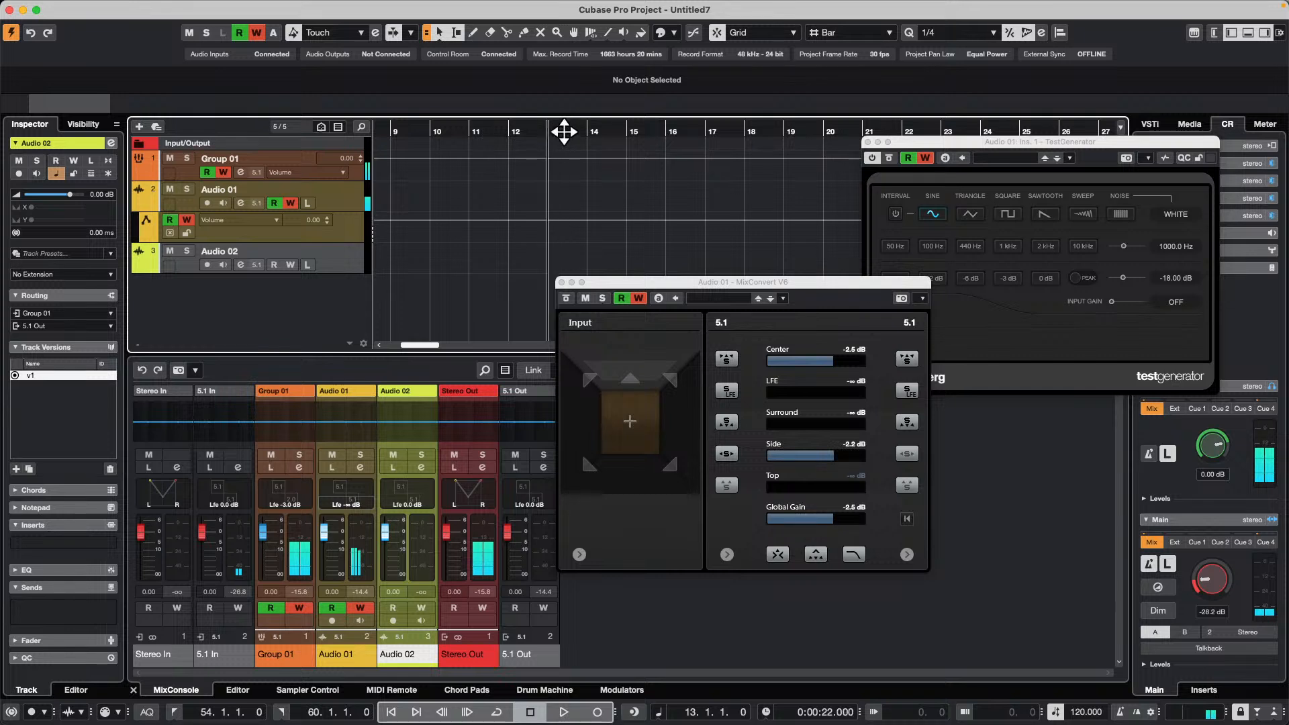
key(KP_Multiply)
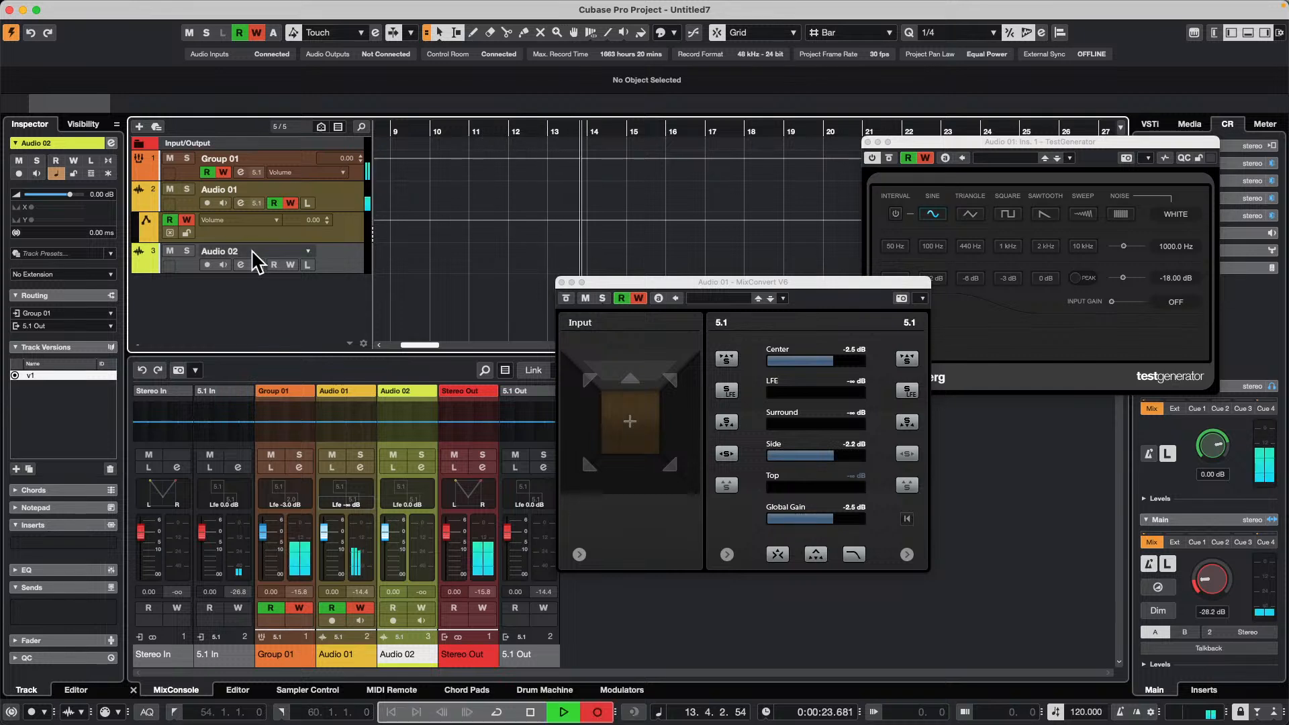
key(space)
key(Delete)
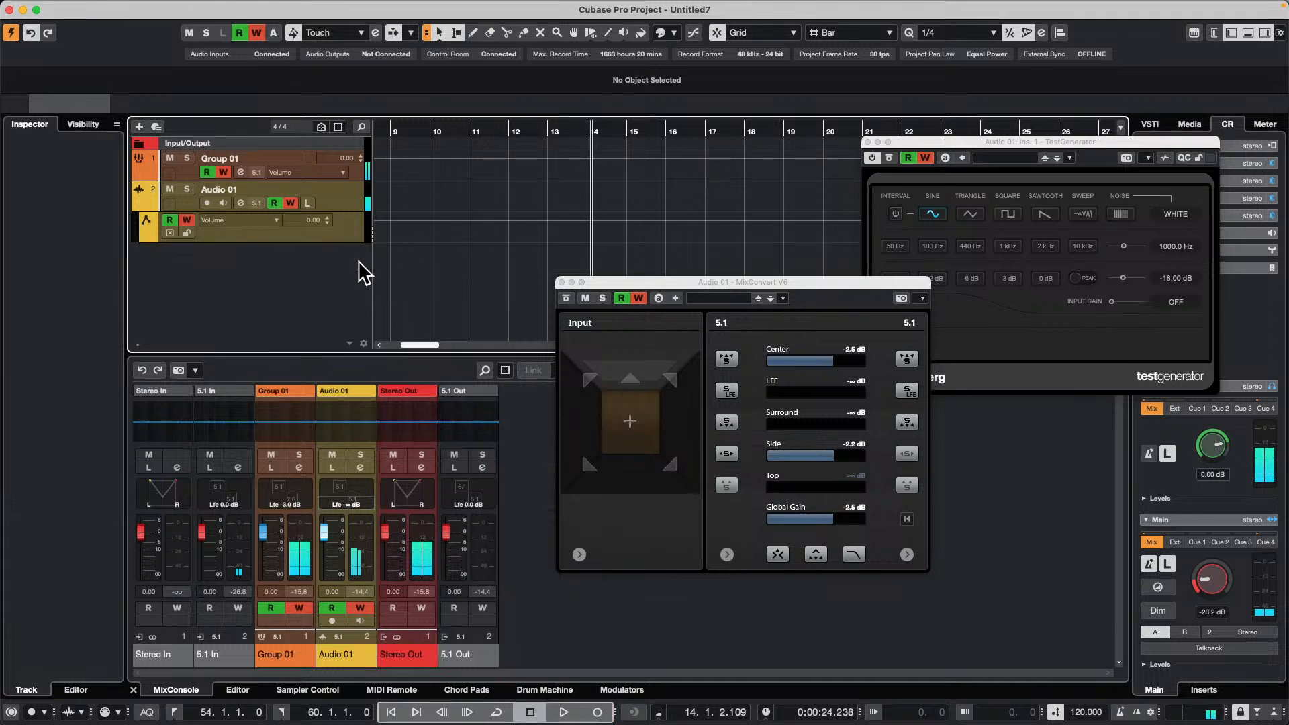
Turn the main monitor level fully down and add a 5.1 audio track with input Group 01 and output 5.1 Out
right_click(305, 266)
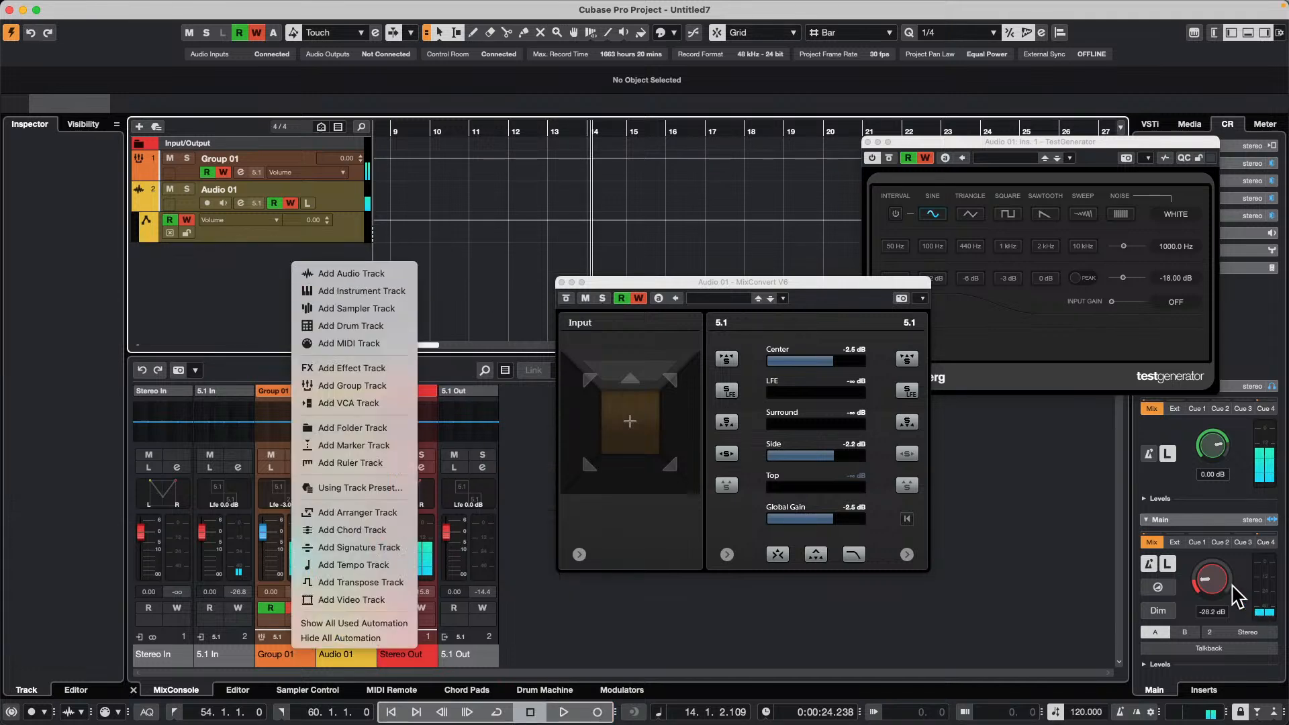
click(1205, 591)
scroll(1205, 591, down, 10)
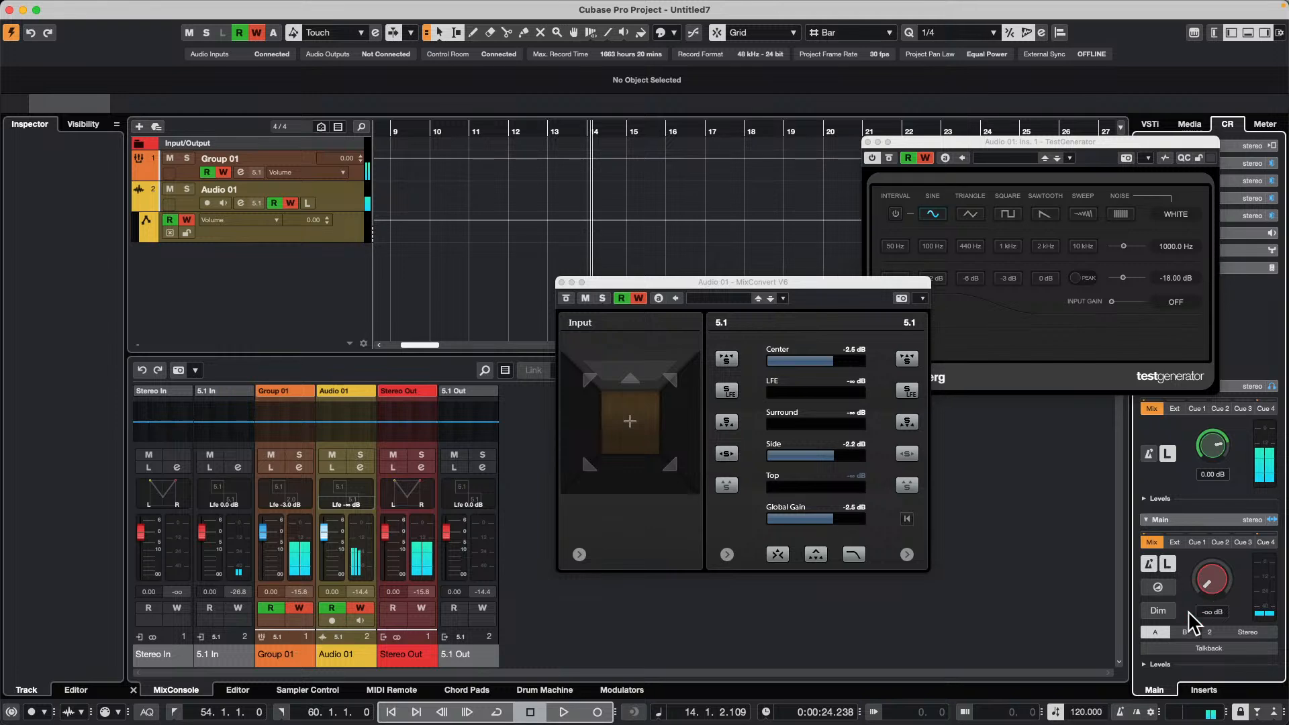
right_click(215, 247)
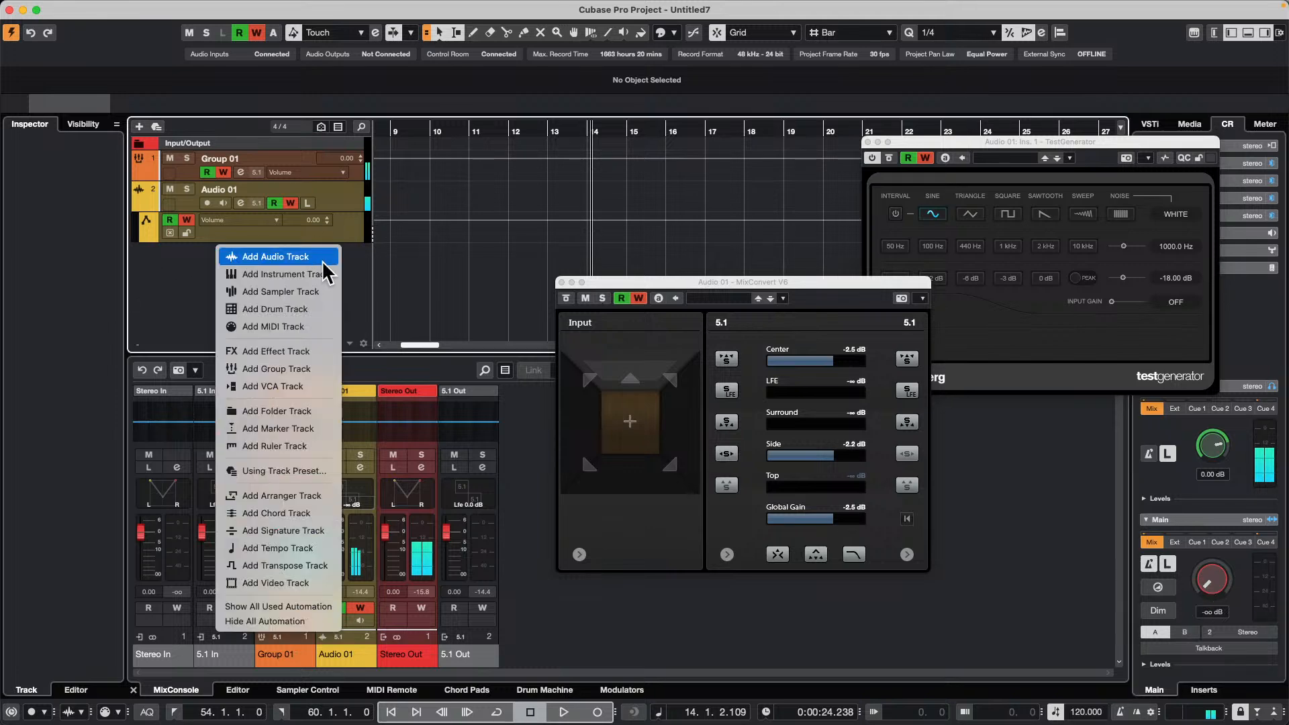
click(315, 258)
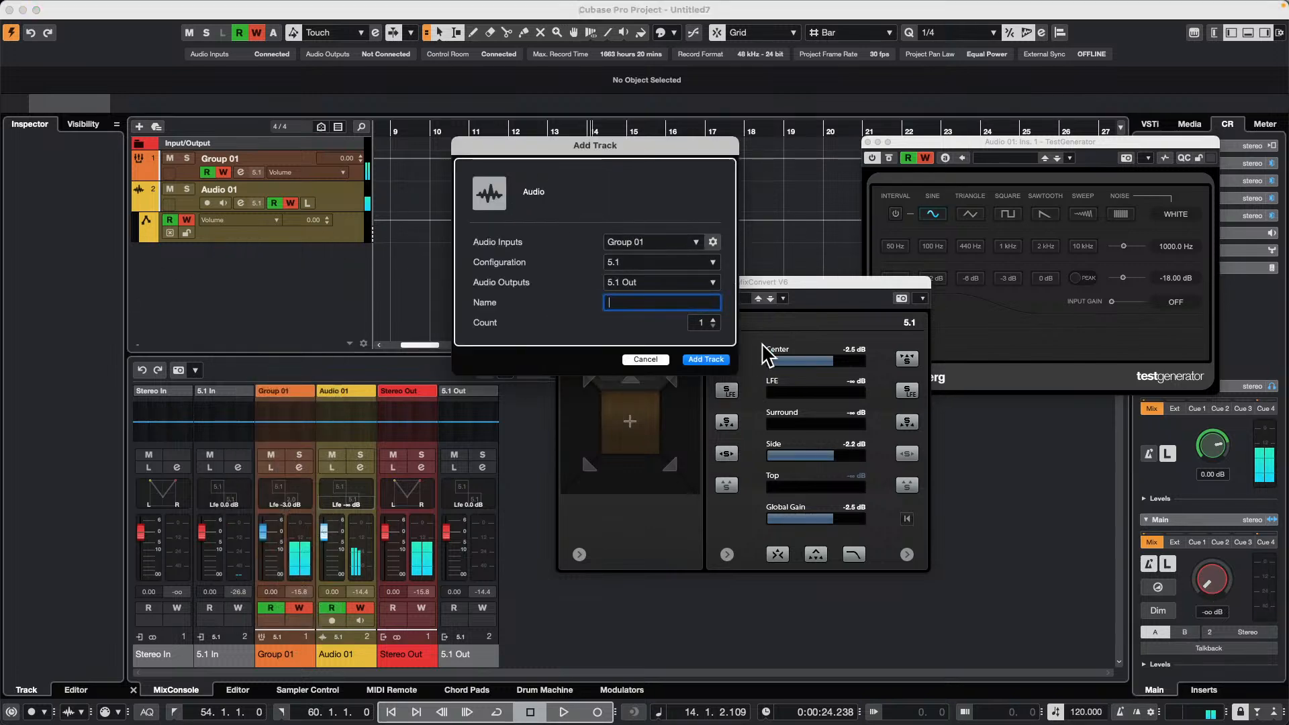
click(724, 360)
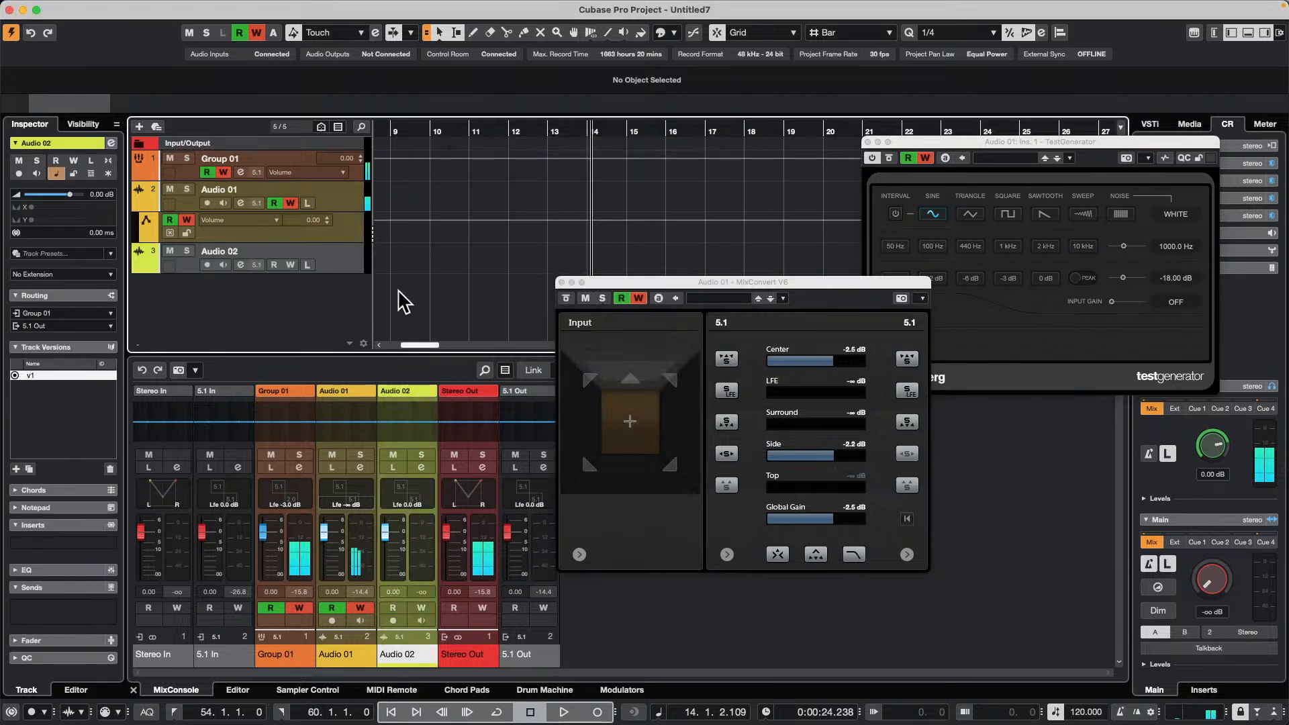
Start recording from bar 12, record-enable Audio 02 while running, and move the MixConvert window clear of the track
click(498, 130)
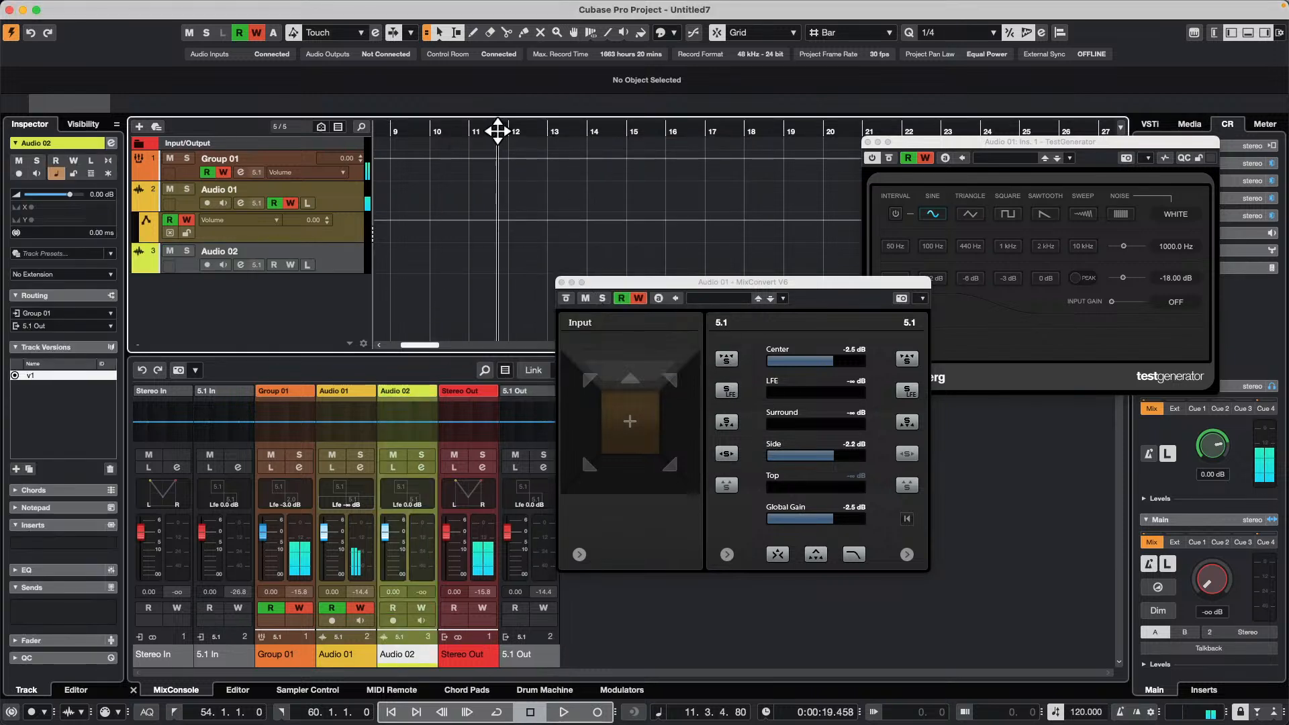
click(499, 130)
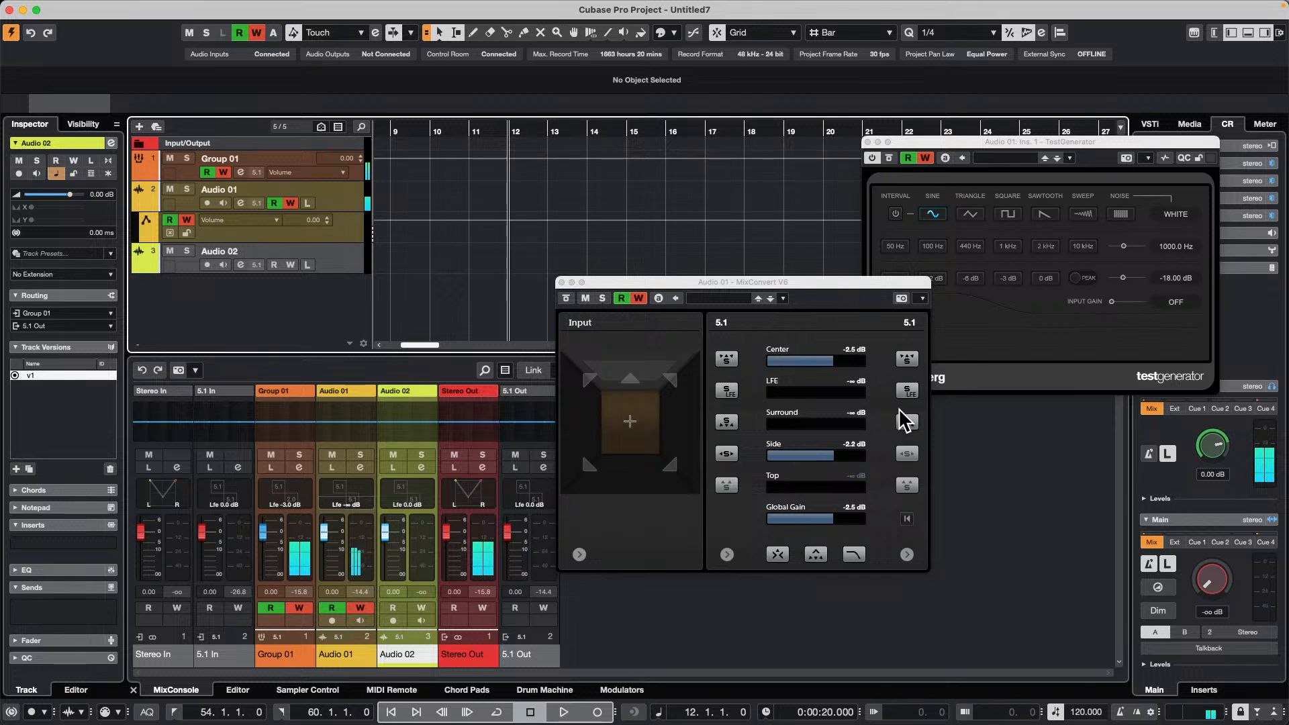
key(KP_Multiply)
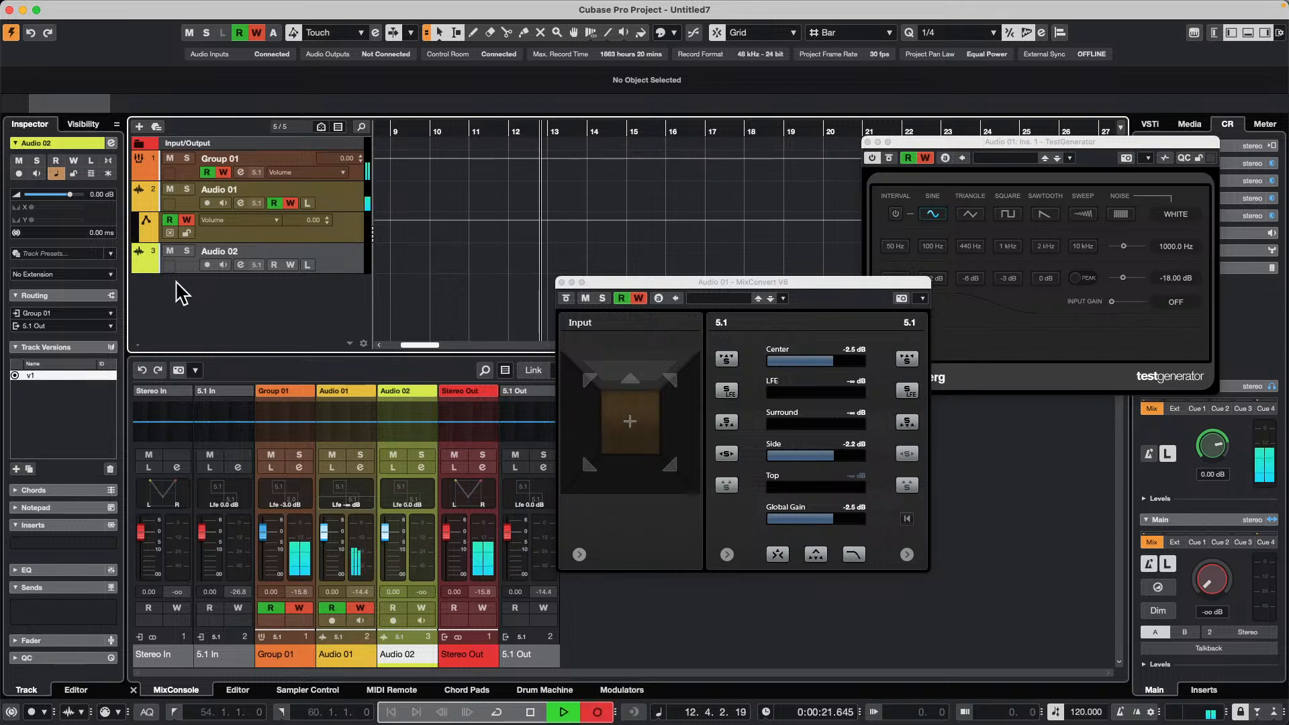
click(207, 264)
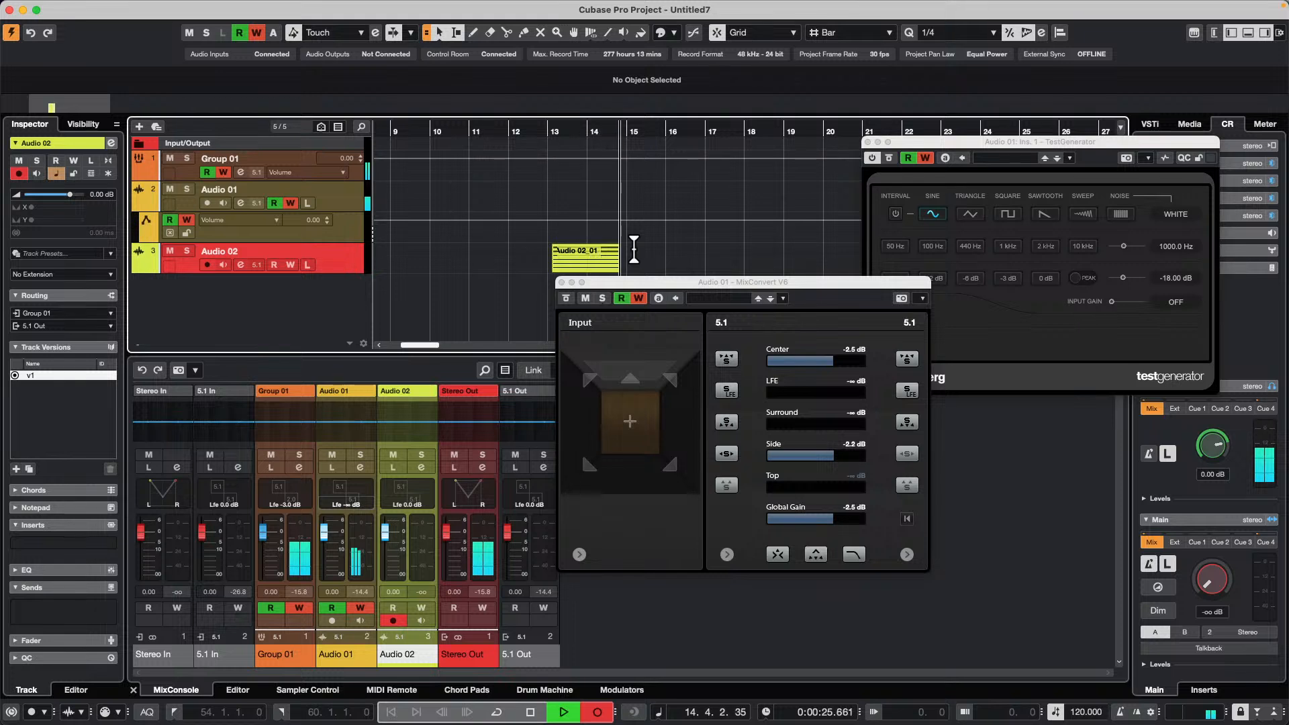
click(665, 278)
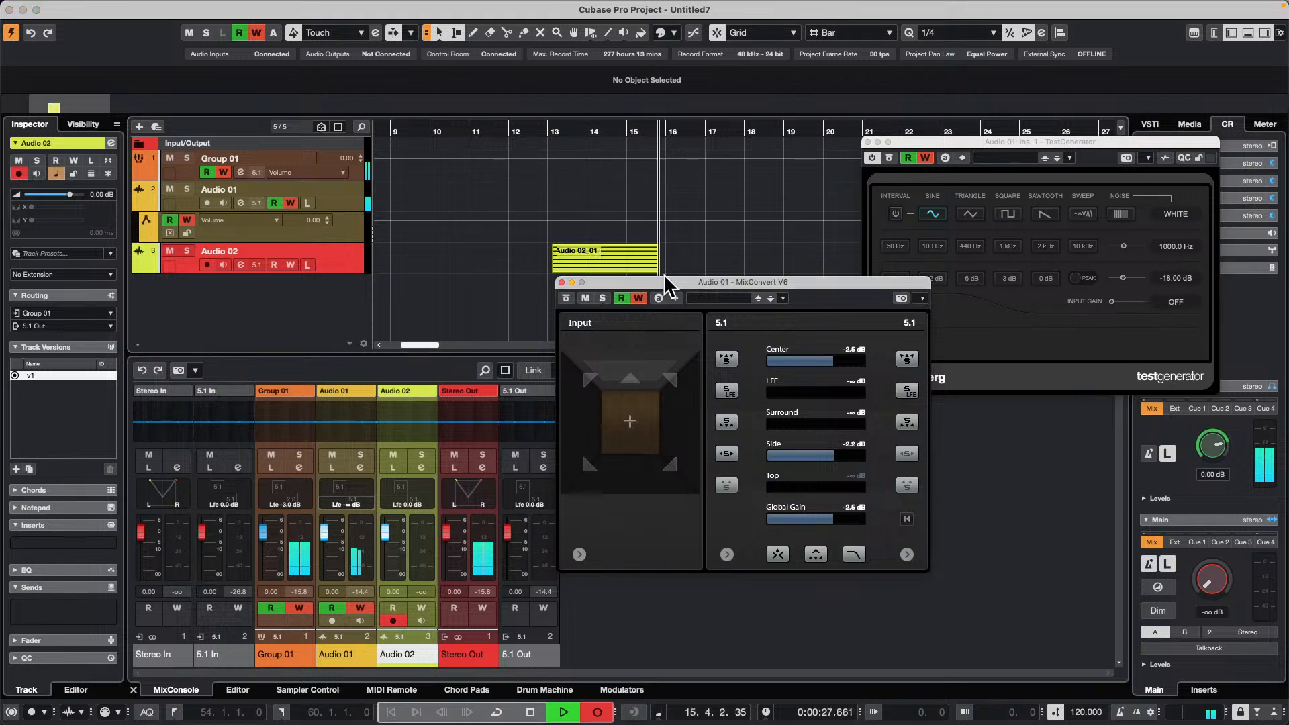
drag(664, 278, 790, 316)
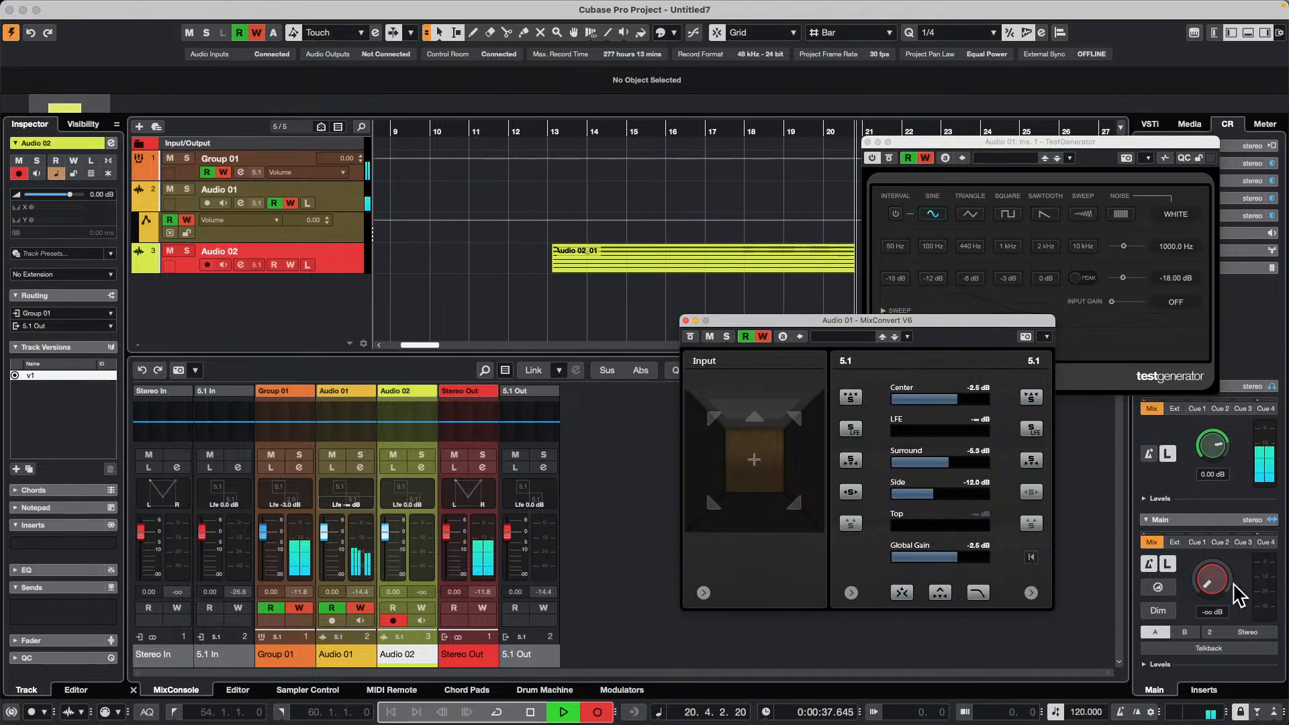
Raise the main monitor level to -33.1 dB to listen, stop the recording, and turn the level fully down again
drag(1213, 581, 1209, 580)
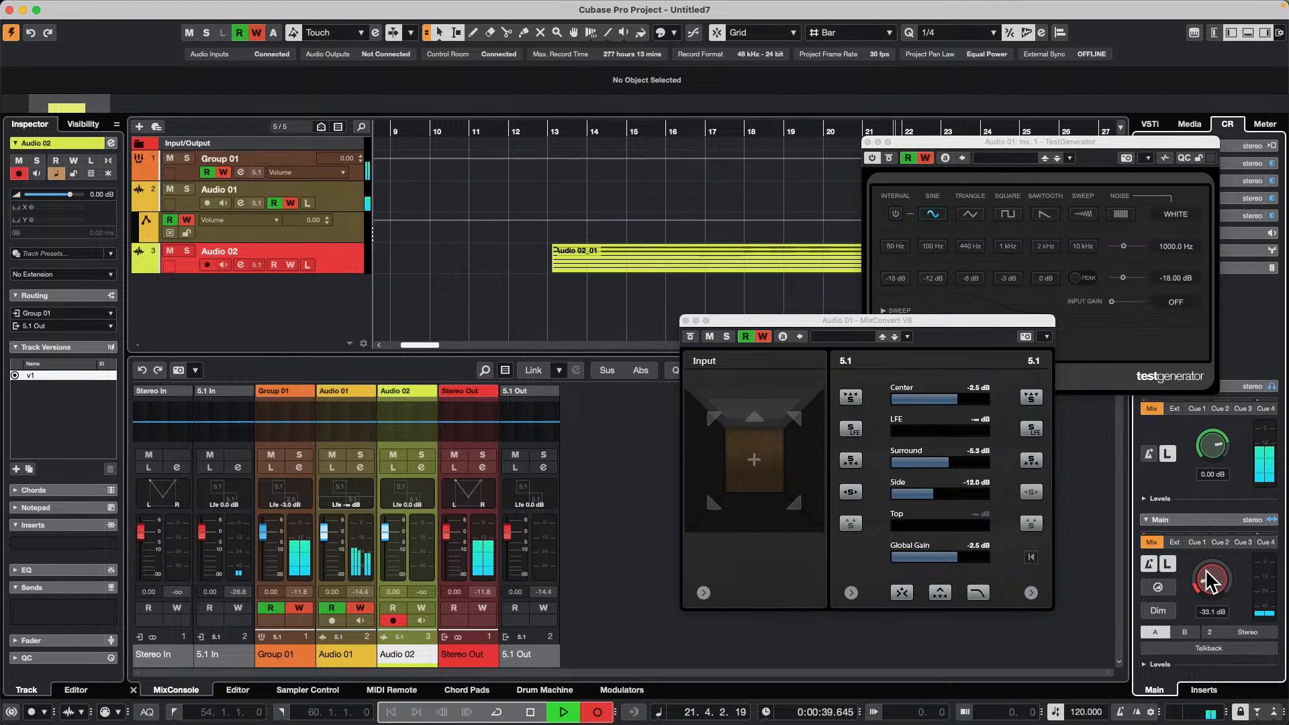
key(space)
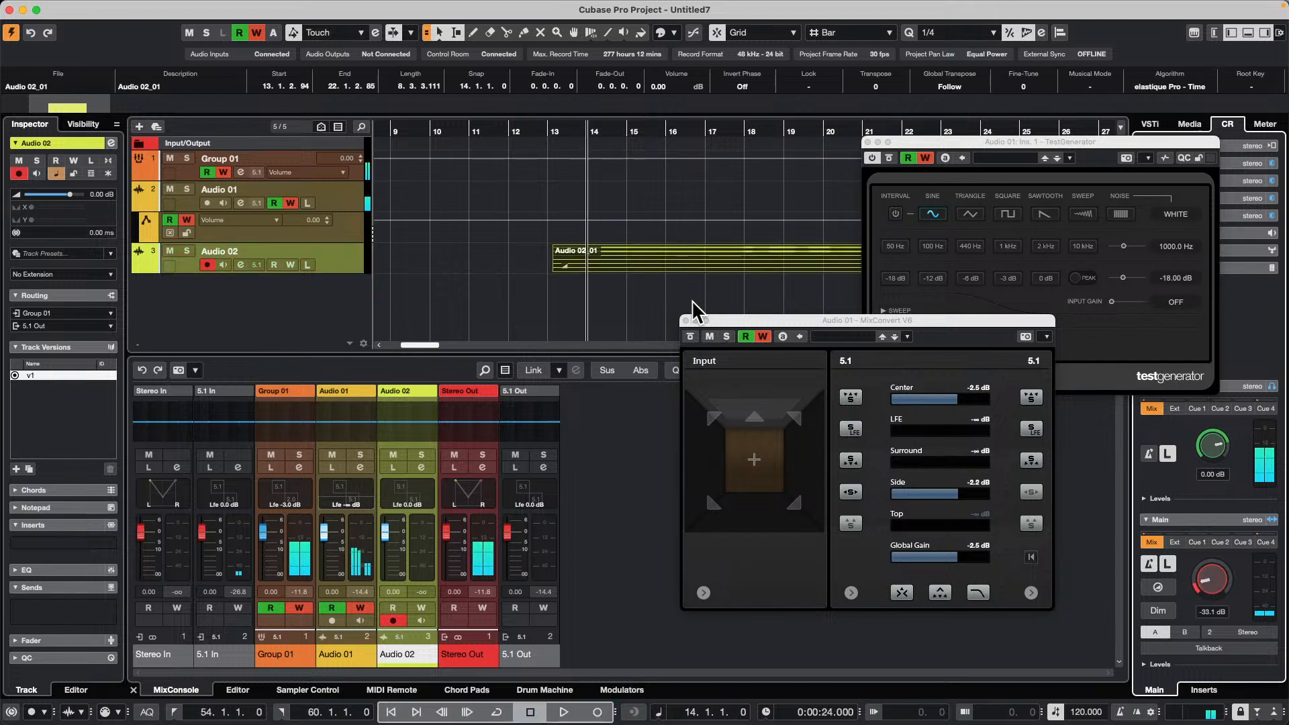
drag(1208, 590, 1202, 606)
Open the recorded Audio 02_01 event in the Sample Editor and expand its Definition section
click(667, 272)
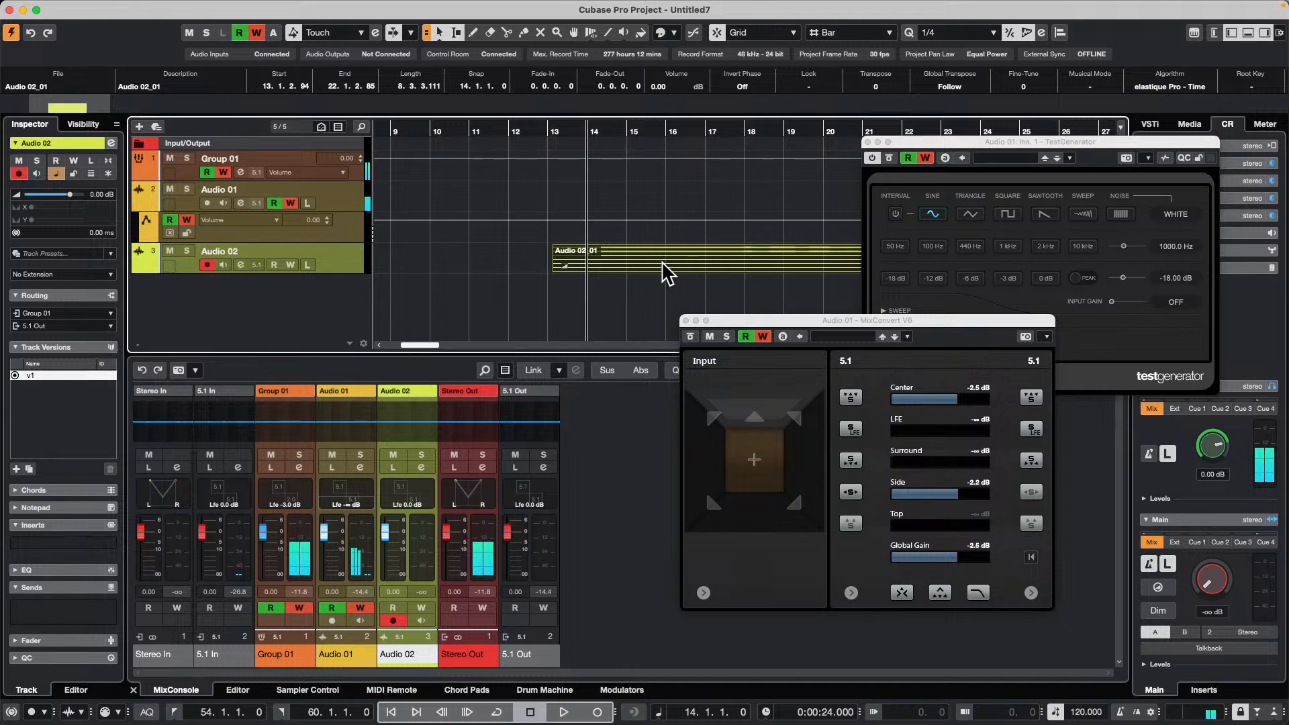
double_click(666, 272)
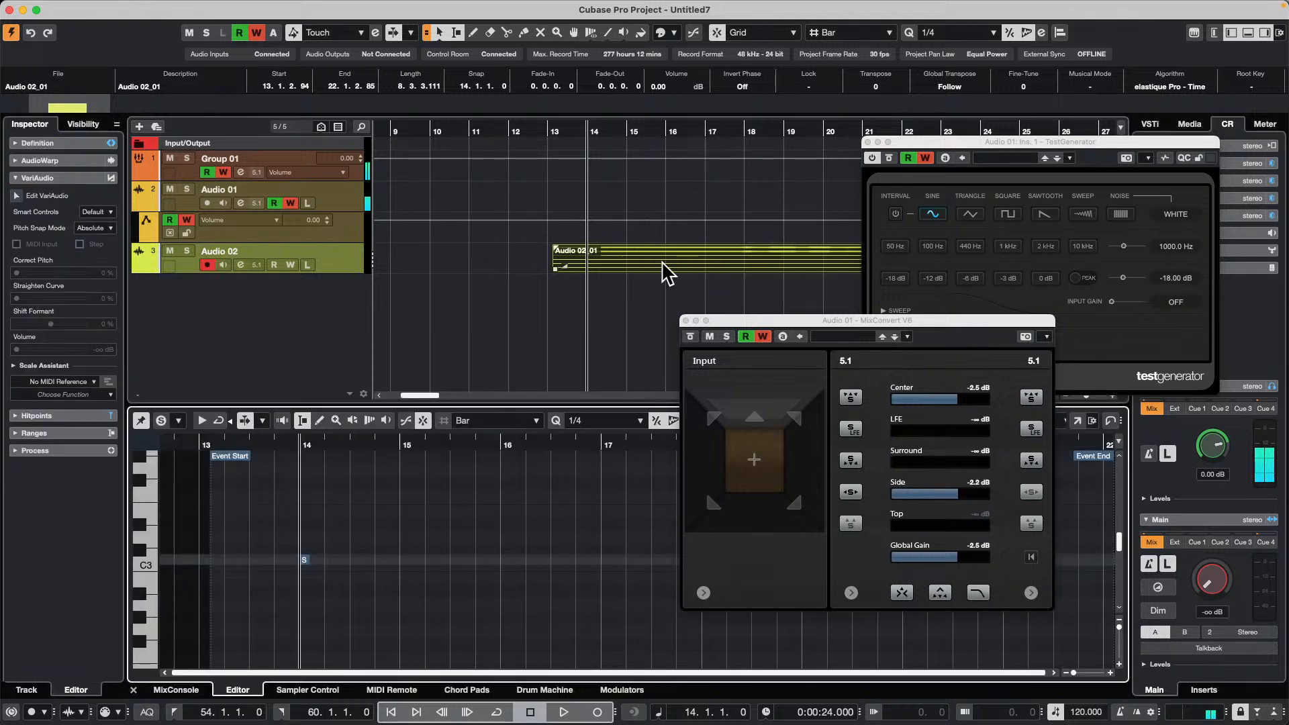
click(68, 143)
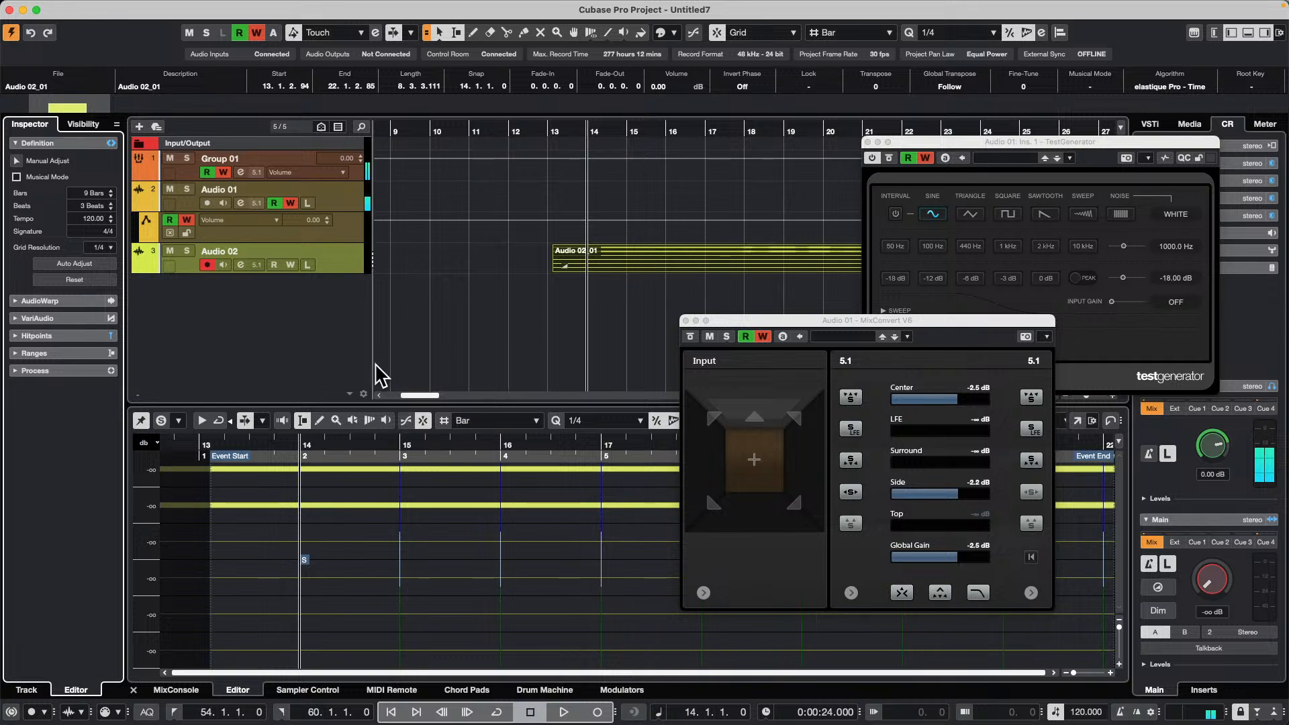
Enlarge the Sample Editor area and close the MixConvert and TestGenerator windows to uncover the waveform
drag(466, 404, 466, 256)
drag(622, 130, 586, 132)
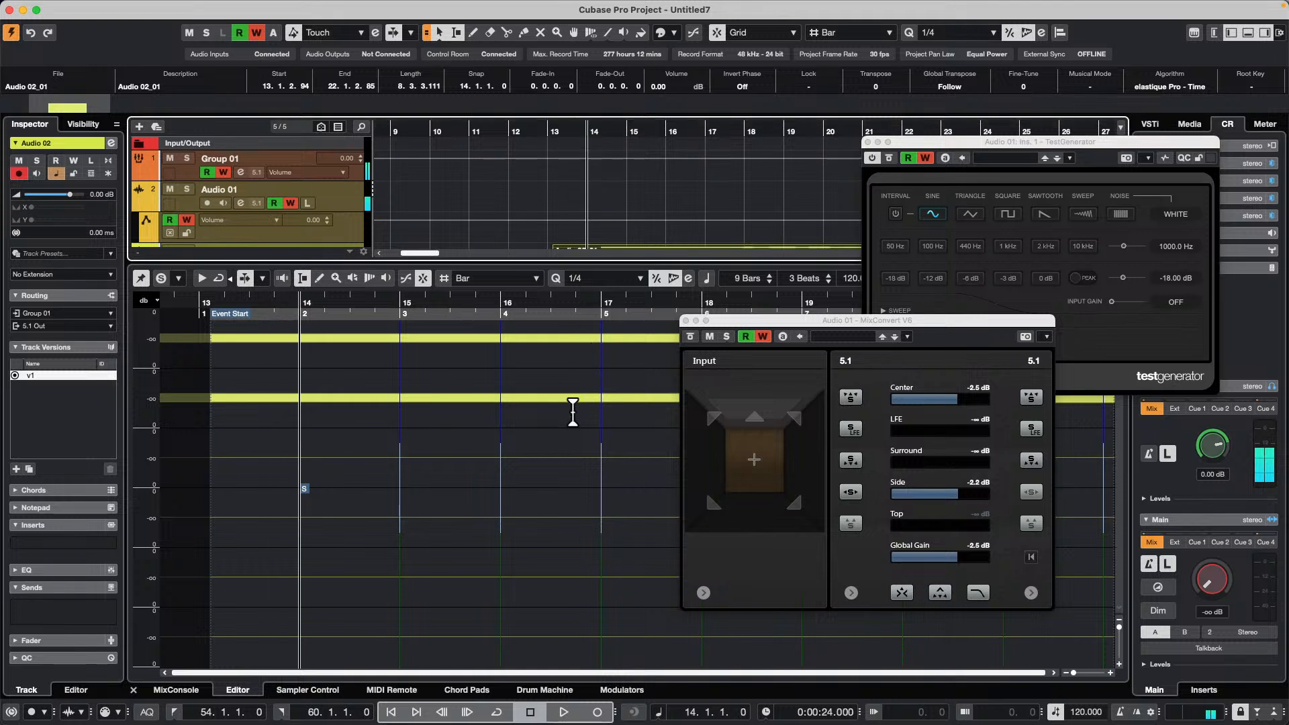
click(686, 320)
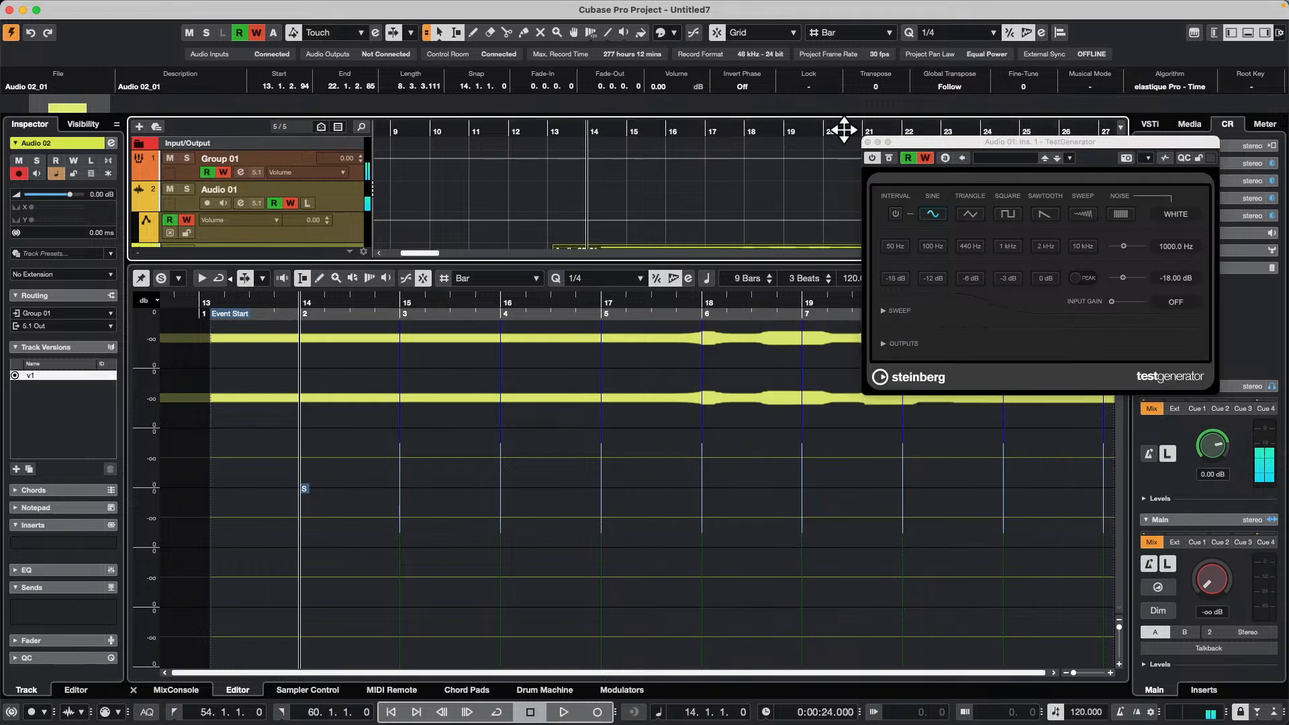
click(868, 142)
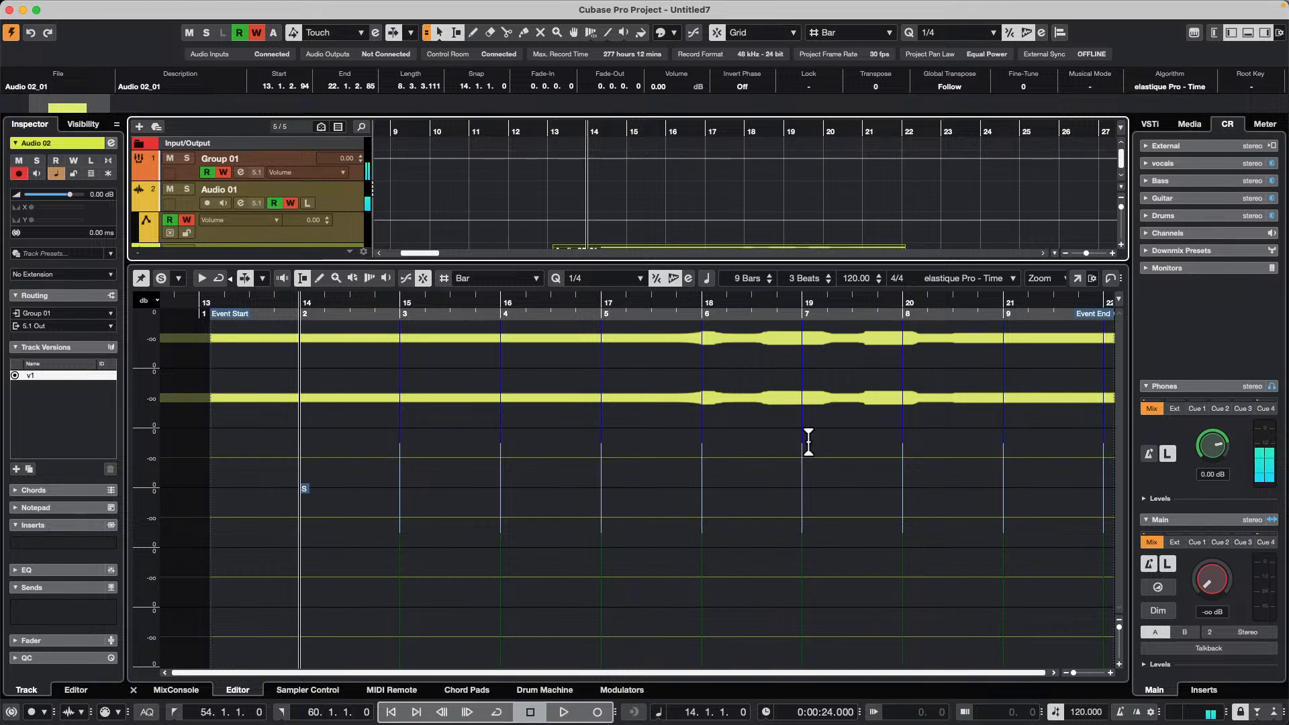
Examine the recorded waveform around bar 17, then locate to bar 13 and restore the Sample Editor to its smaller height
click(621, 309)
click(626, 310)
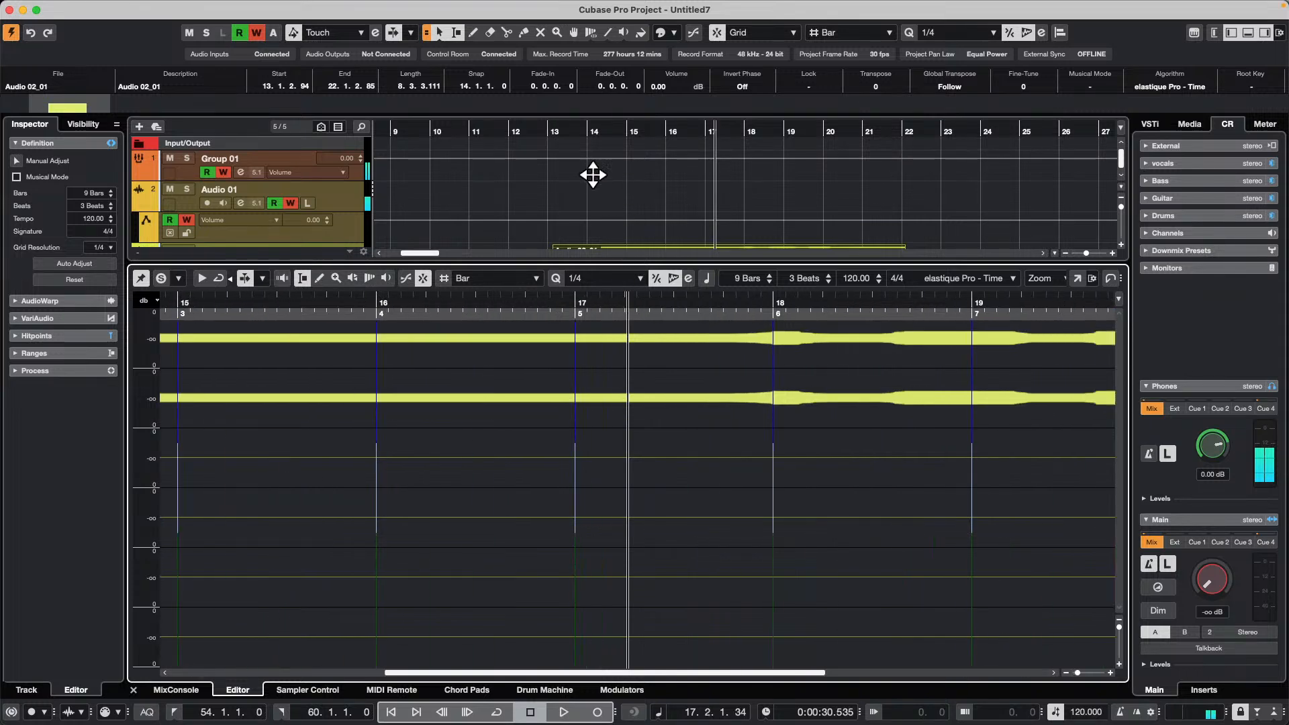
key(ctrl+Left)
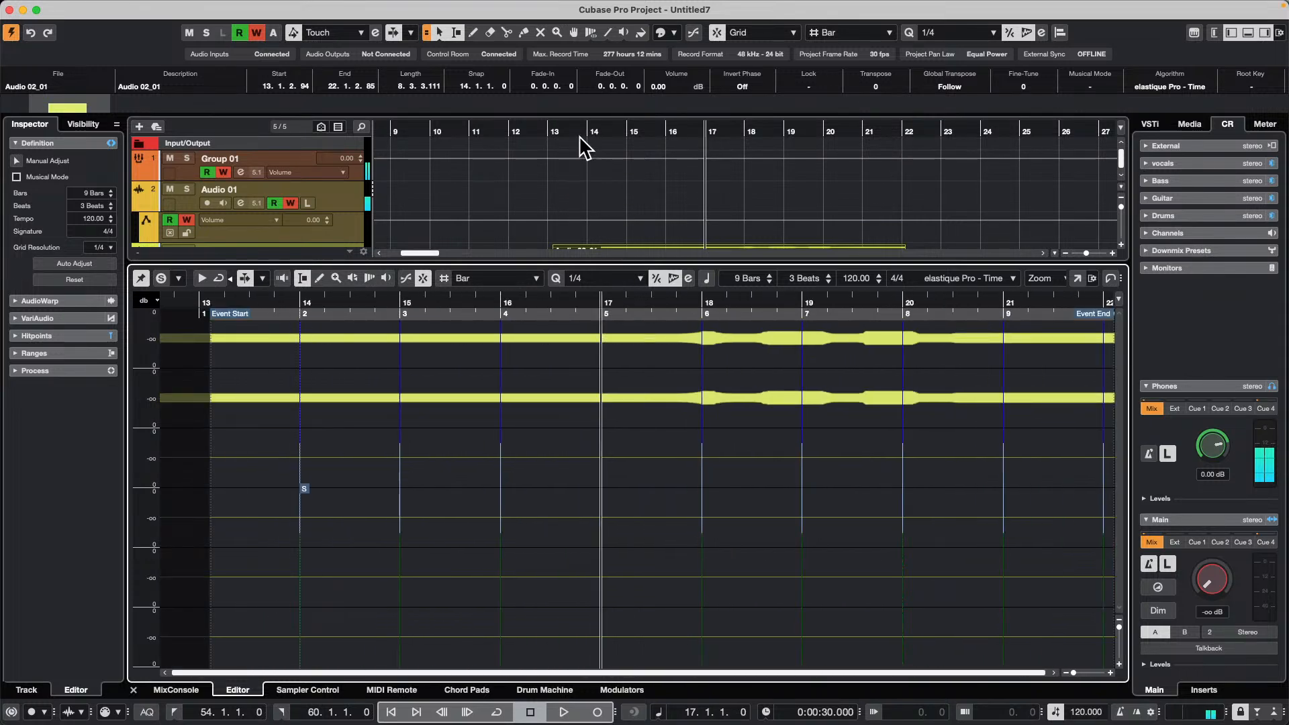
click(552, 132)
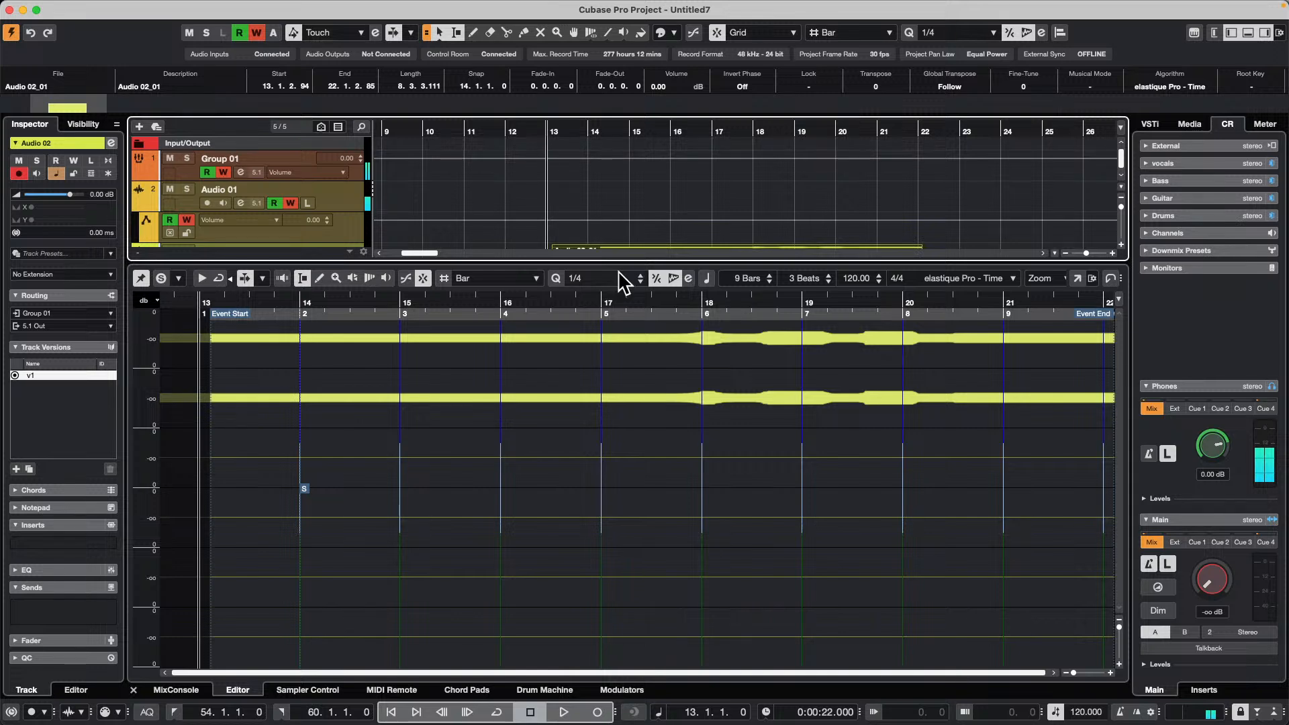
drag(617, 259, 617, 406)
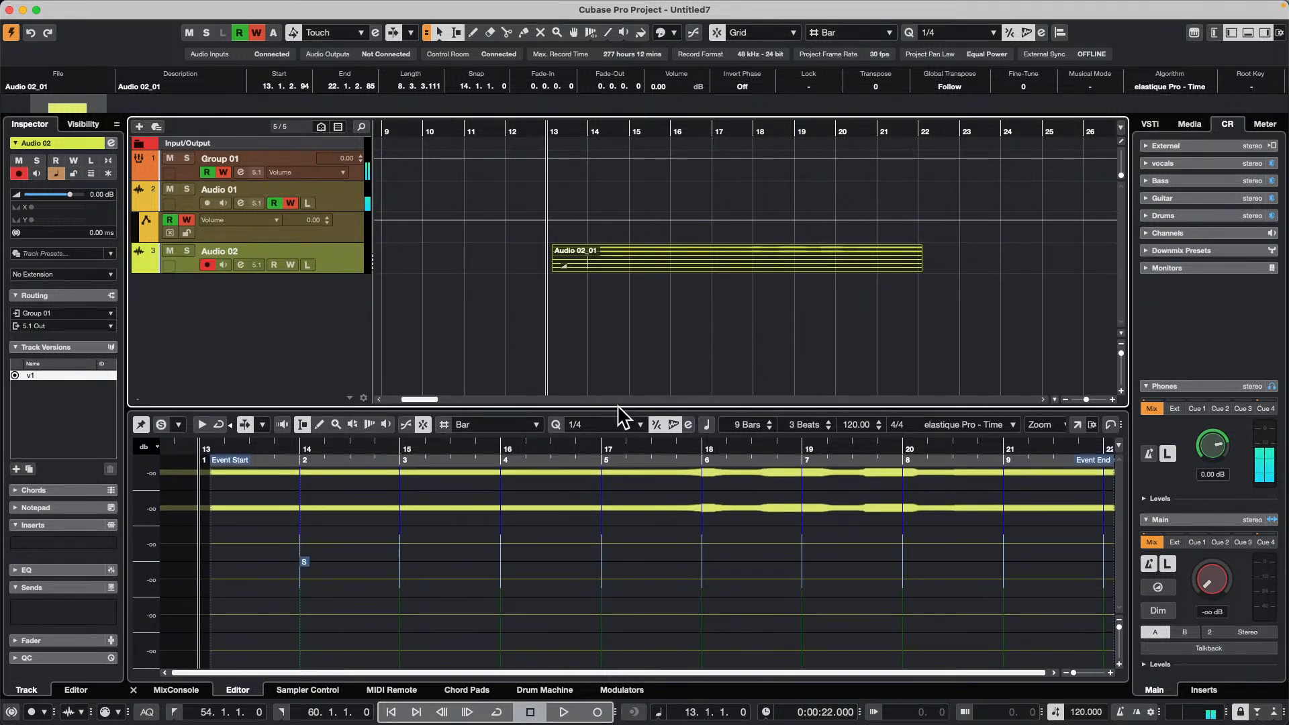
double_click(682, 272)
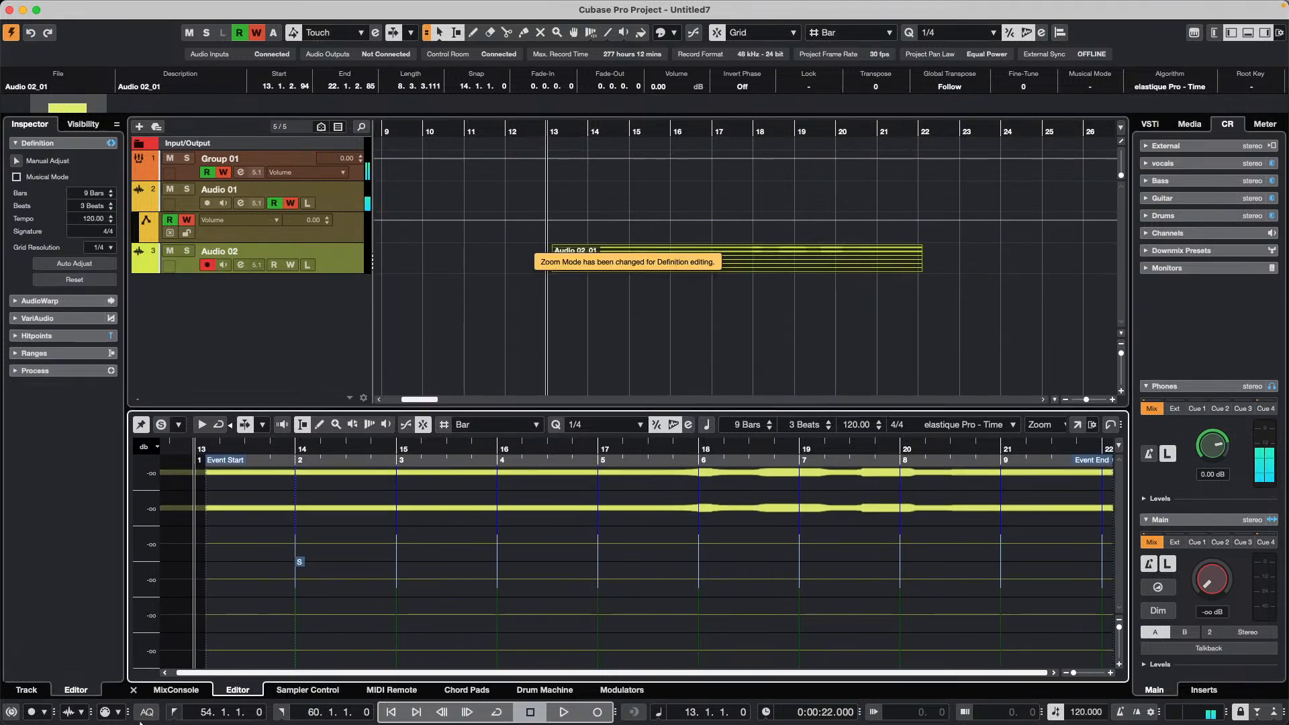
Show the MixConsole and play back the Audio 02_01 recording from bar 13 to check the channel meters
click(176, 689)
key(space)
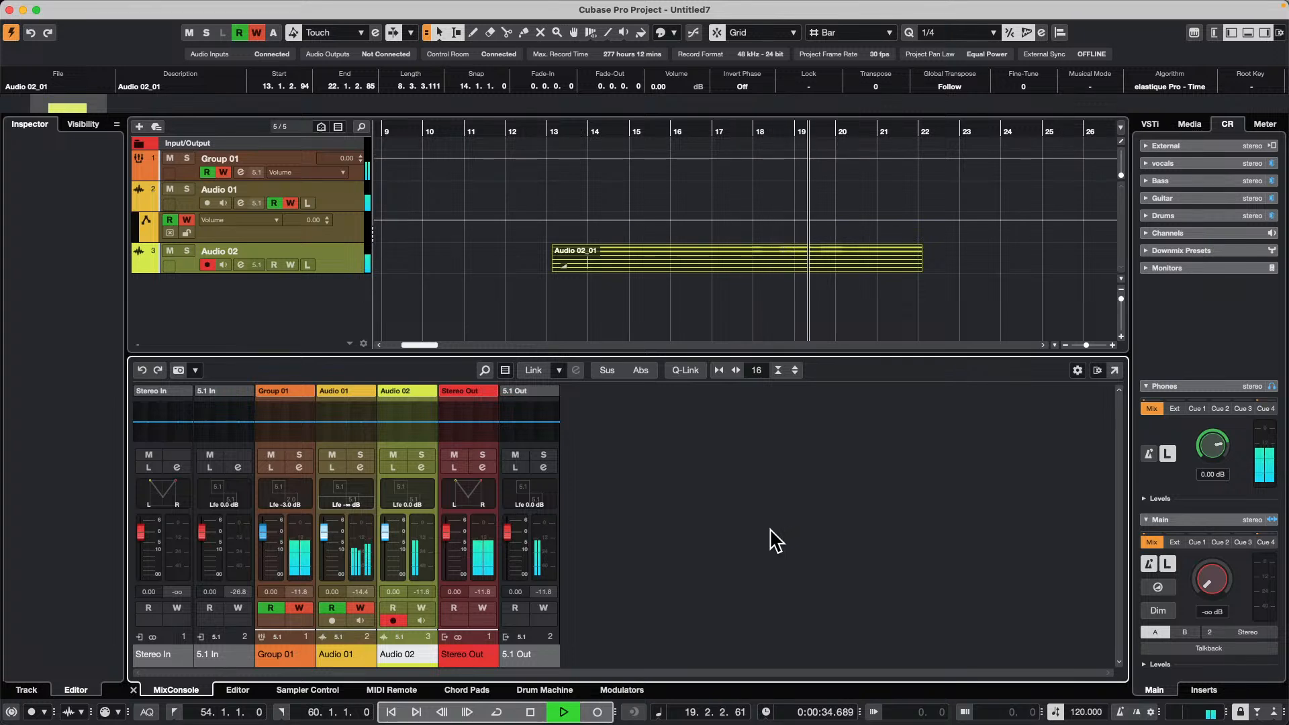
key(space)
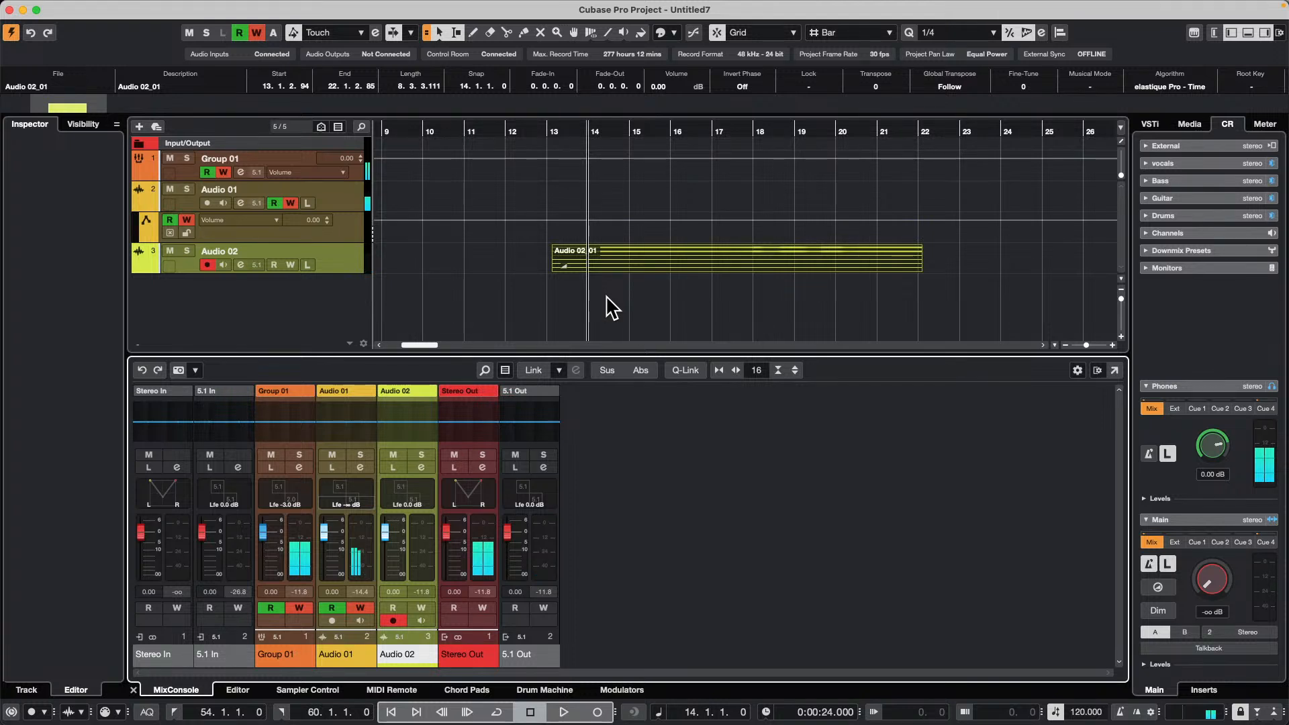
click(637, 256)
mouse_move(383, 2)
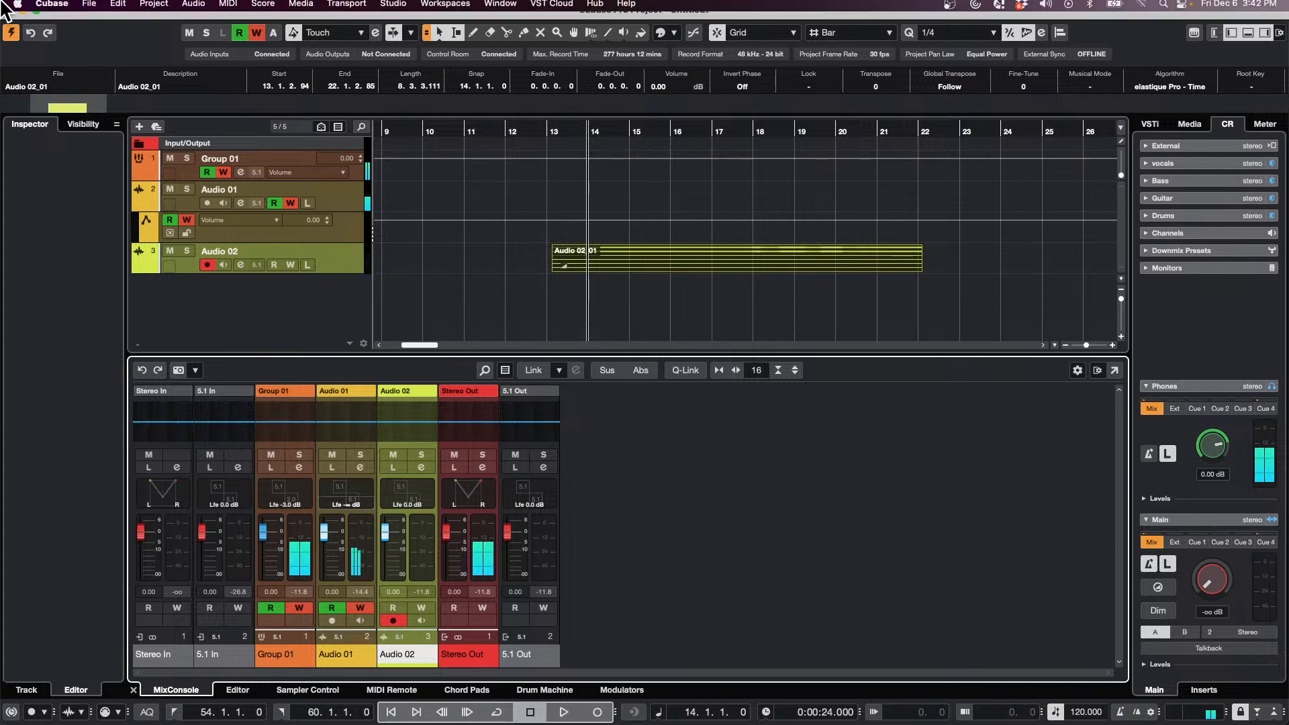
click(301, 8)
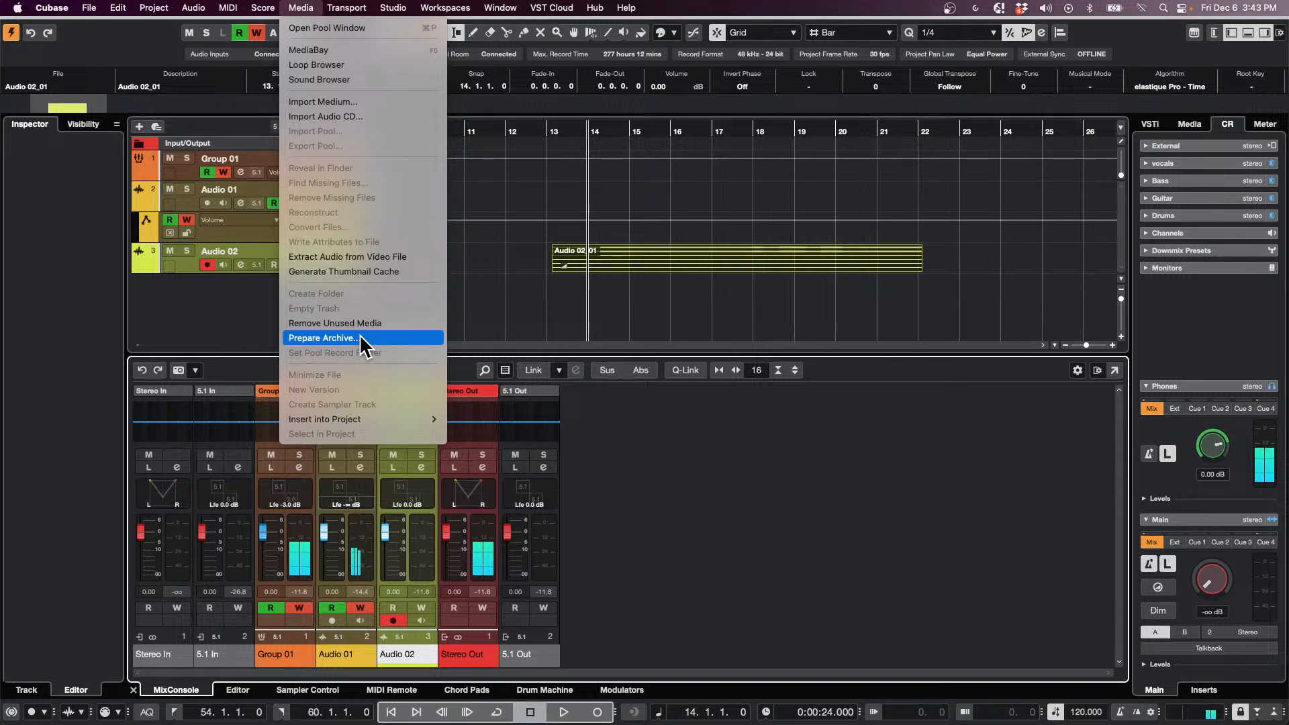
click(537, 290)
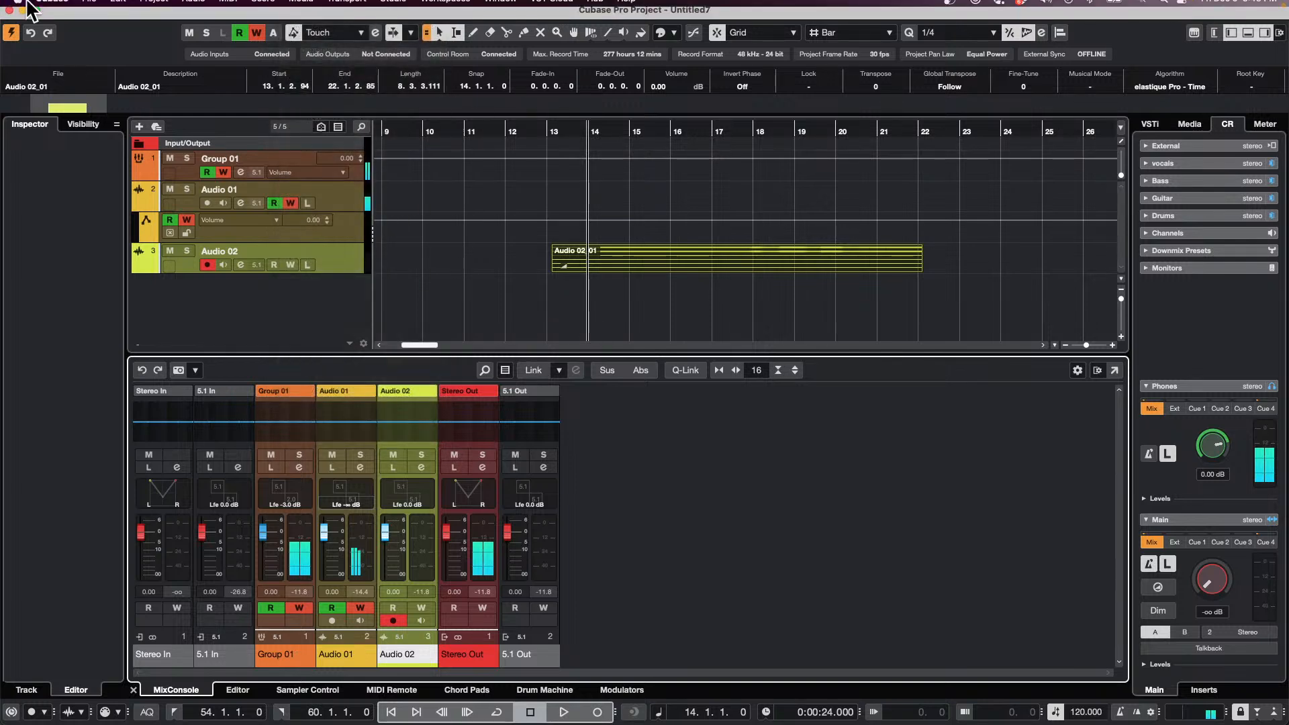
Open the chord track.cpr project from the chordie folder inside Projects
click(88, 7)
mouse_move(157, 295)
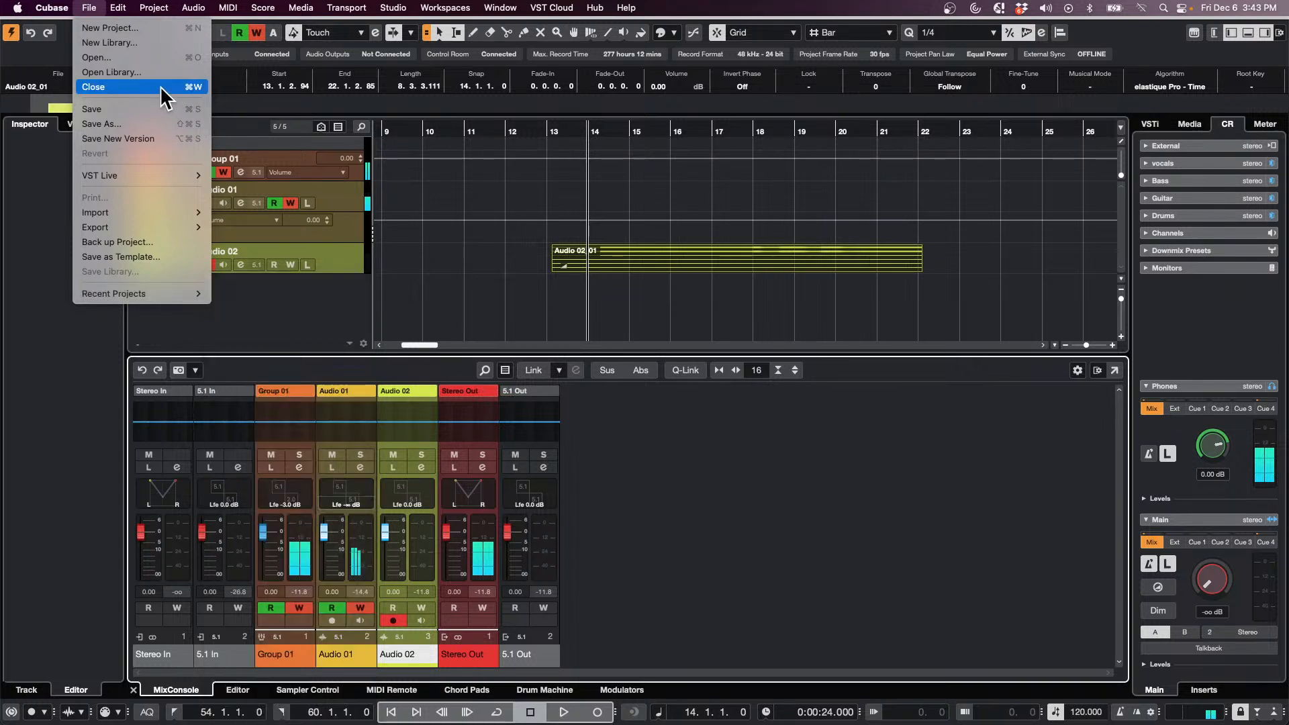
click(151, 57)
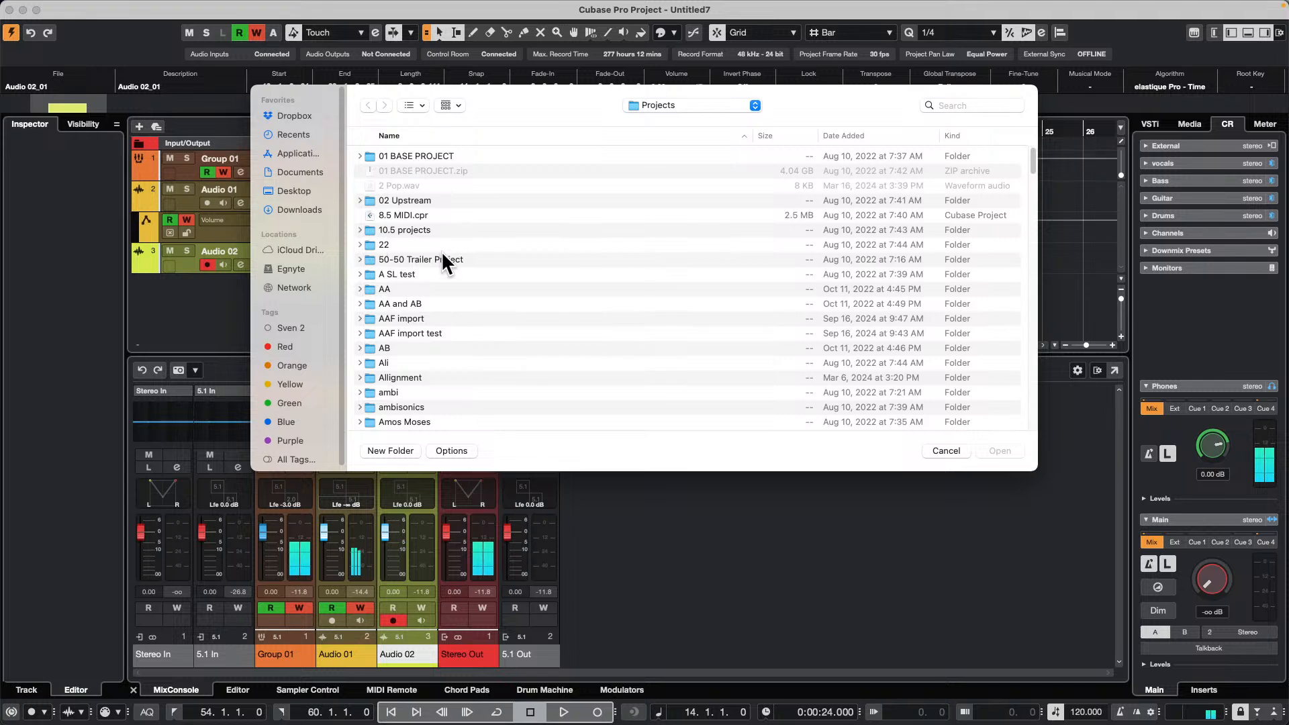
scroll(443, 269, down, 10)
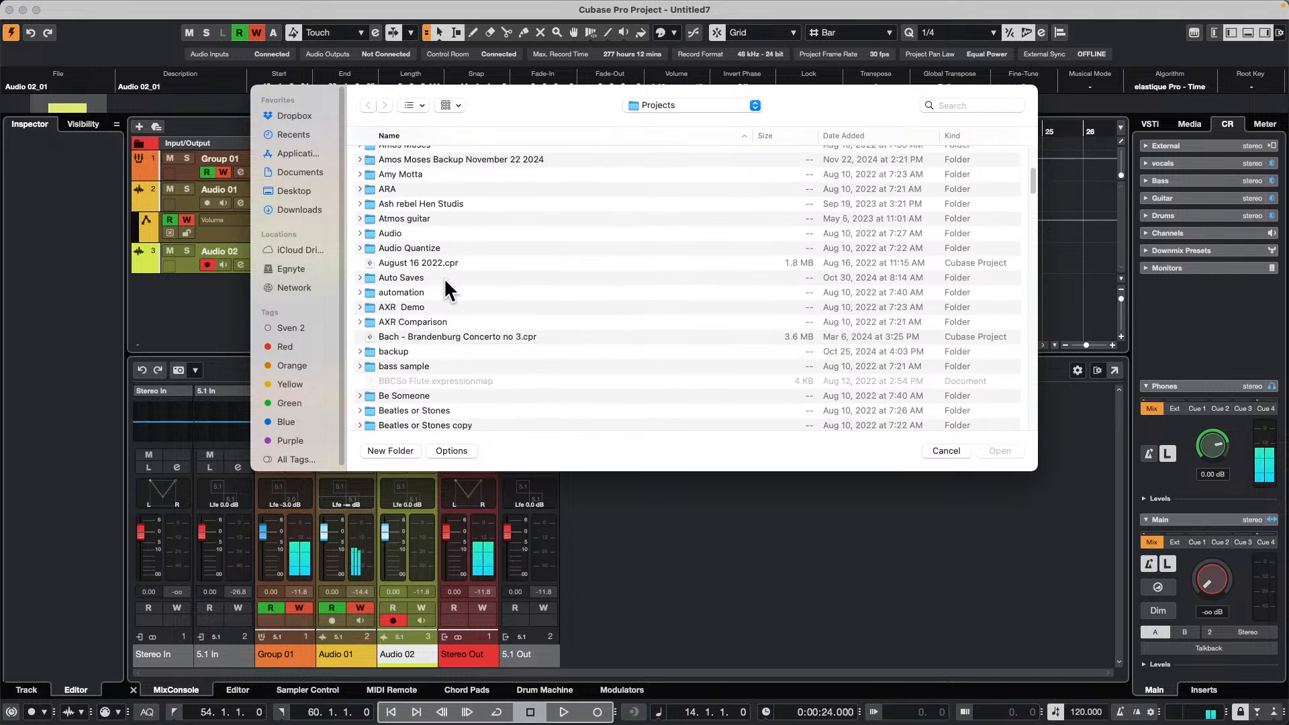
scroll(445, 277, down, 5)
scroll(445, 290, down, 3)
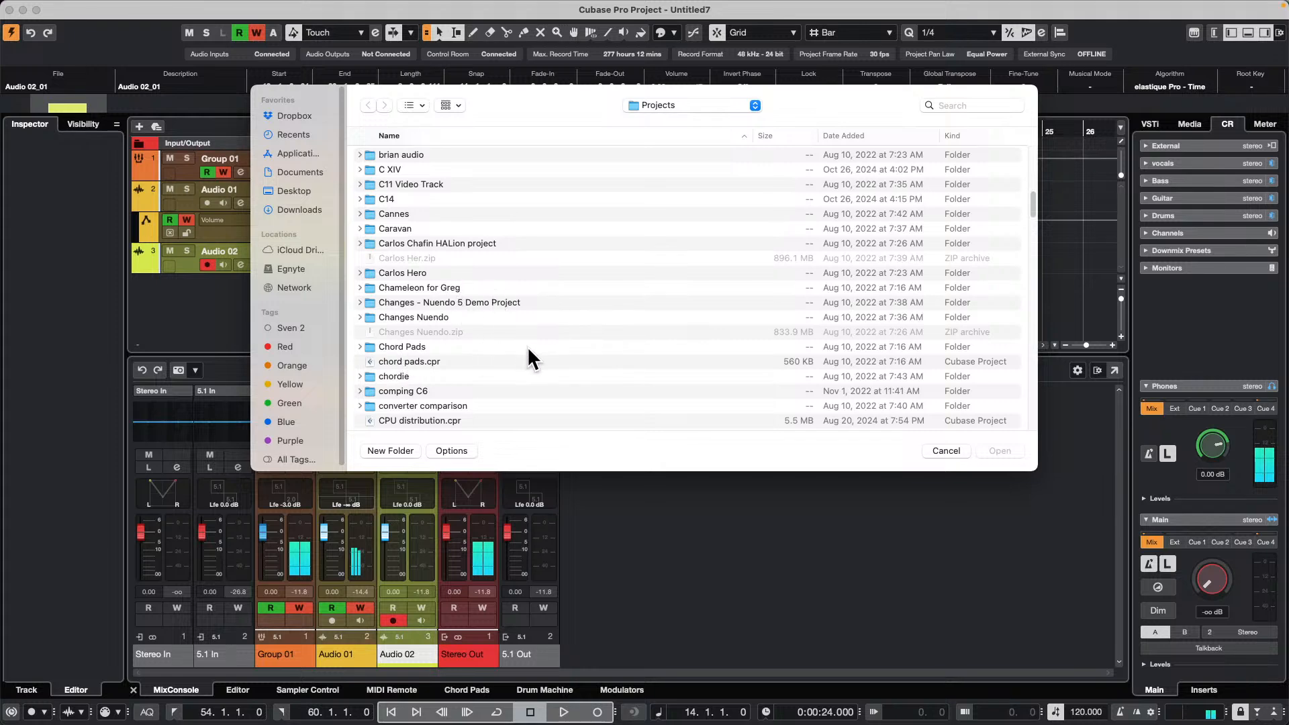
double_click(400, 373)
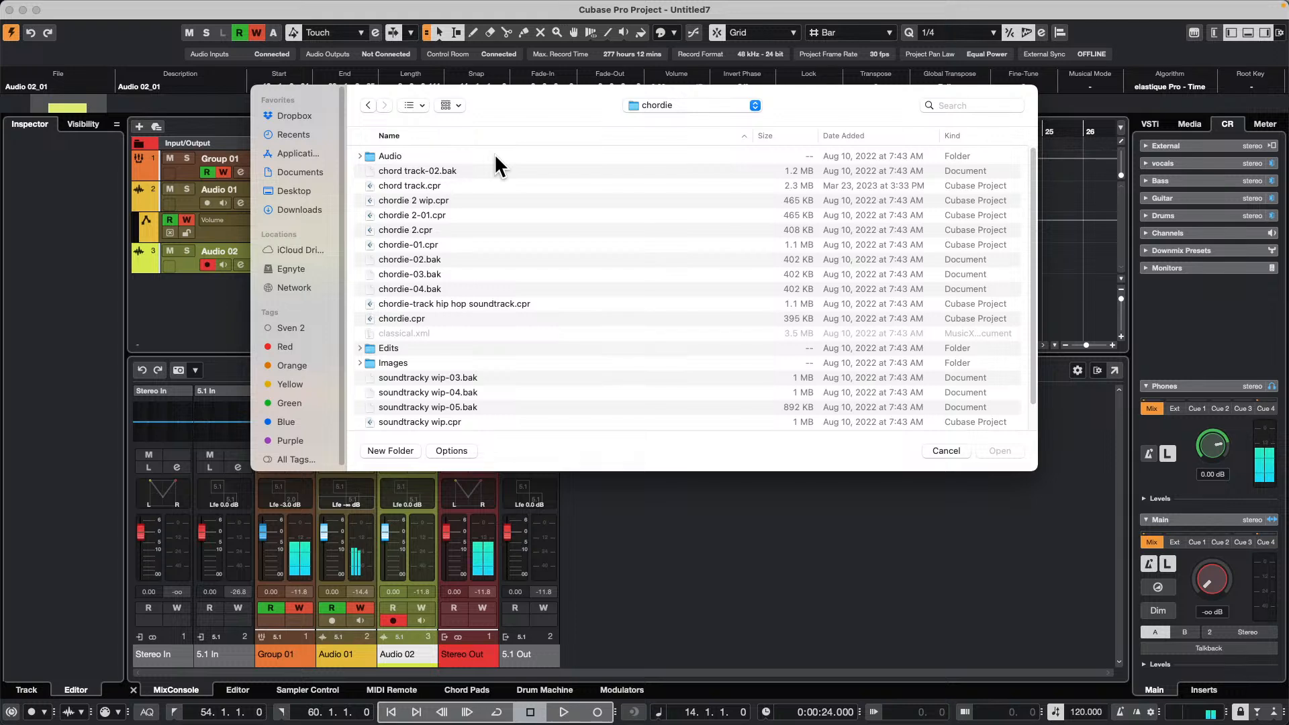
double_click(430, 185)
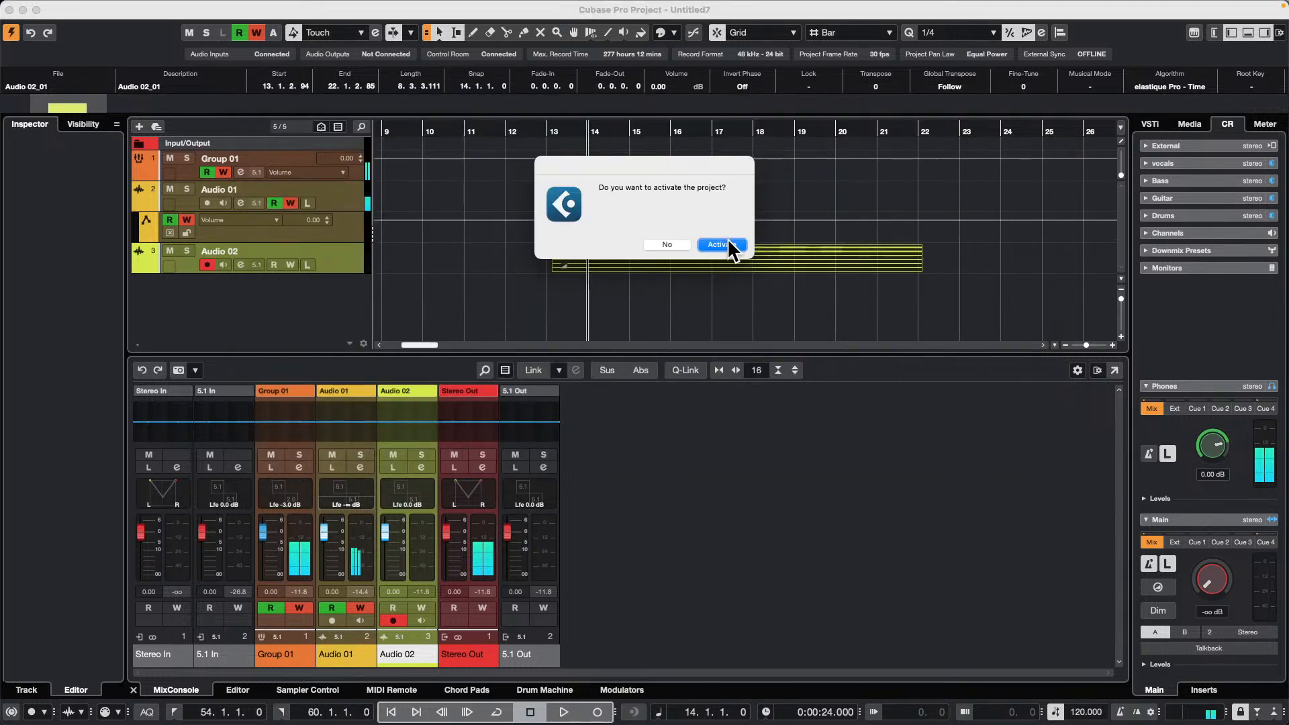
Activate the opened project and dismiss the missing plug-in warnings
click(727, 242)
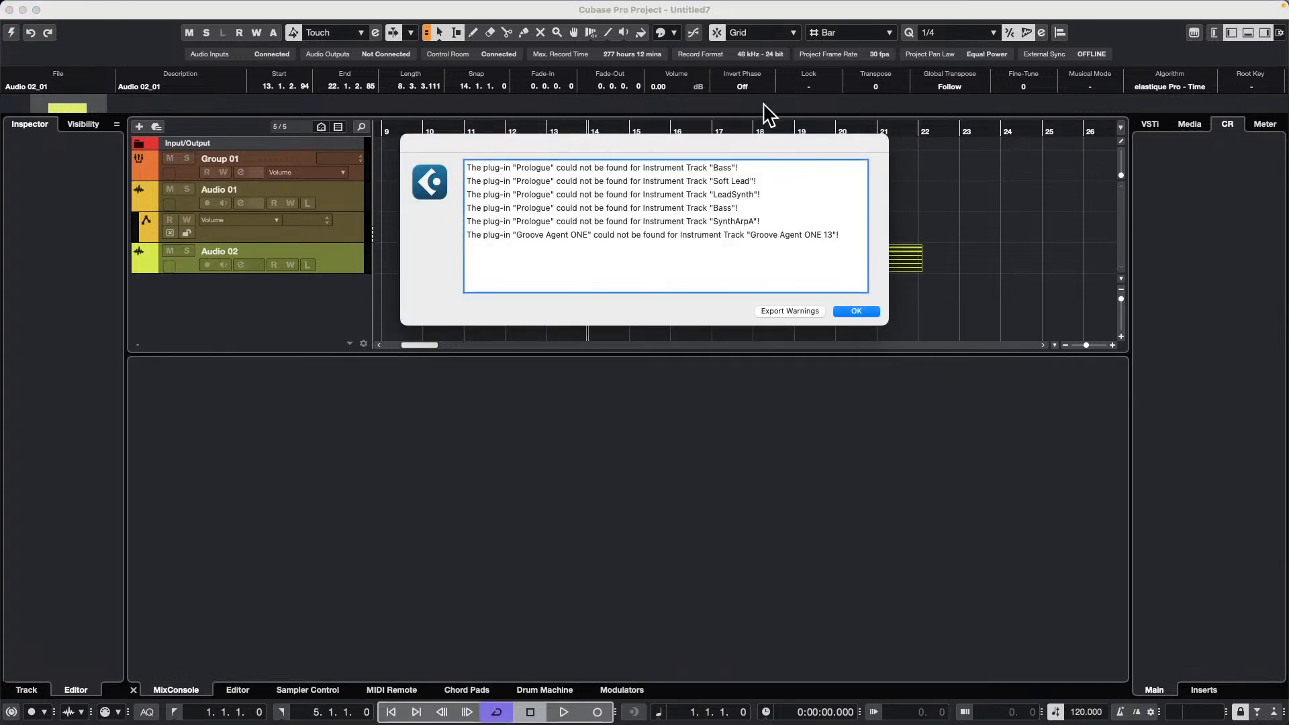
key(Return)
key(Return)
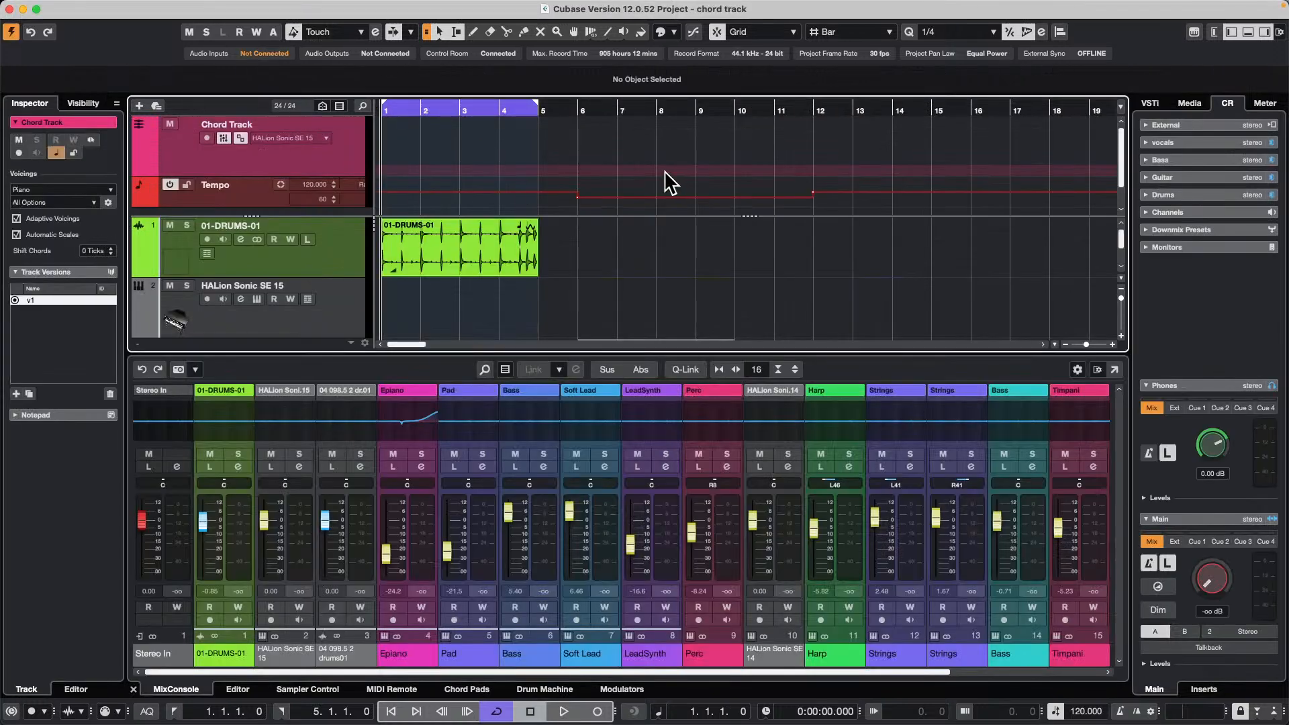
Start playback of the drum loop and raise the Control Room Main level to -8.52 dB
key(space)
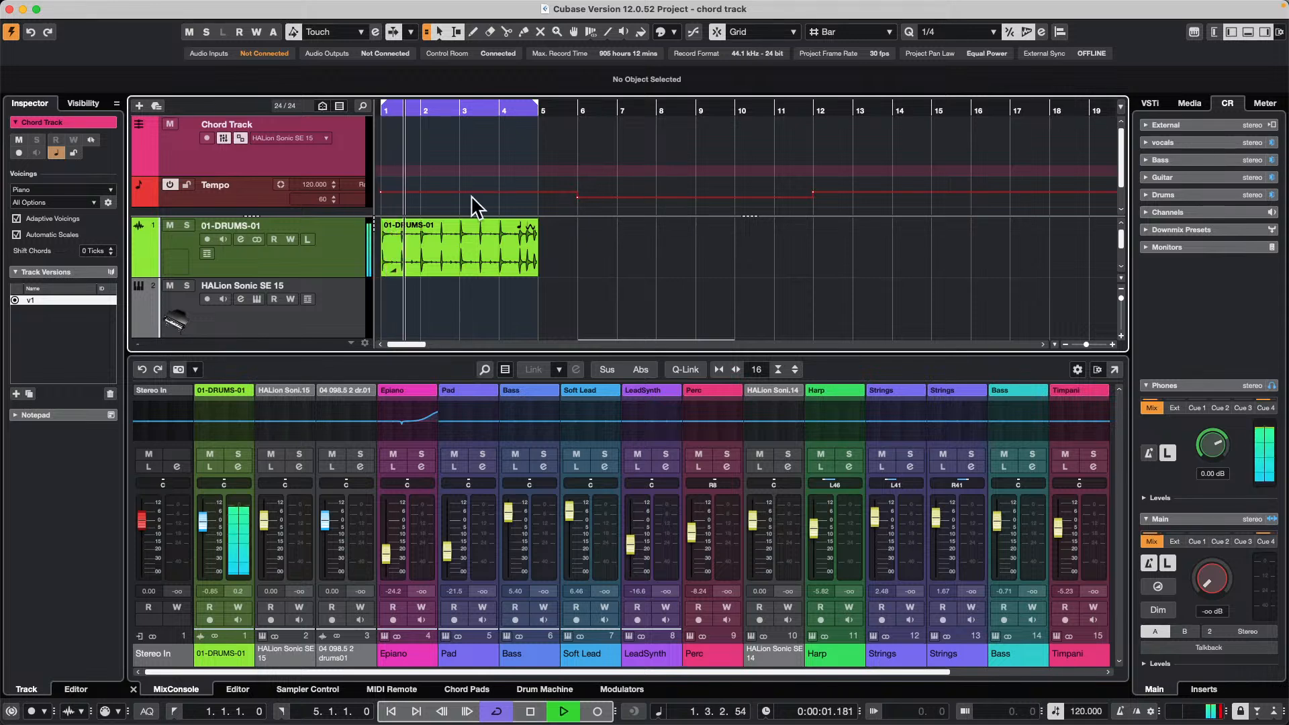
drag(1210, 598, 1207, 549)
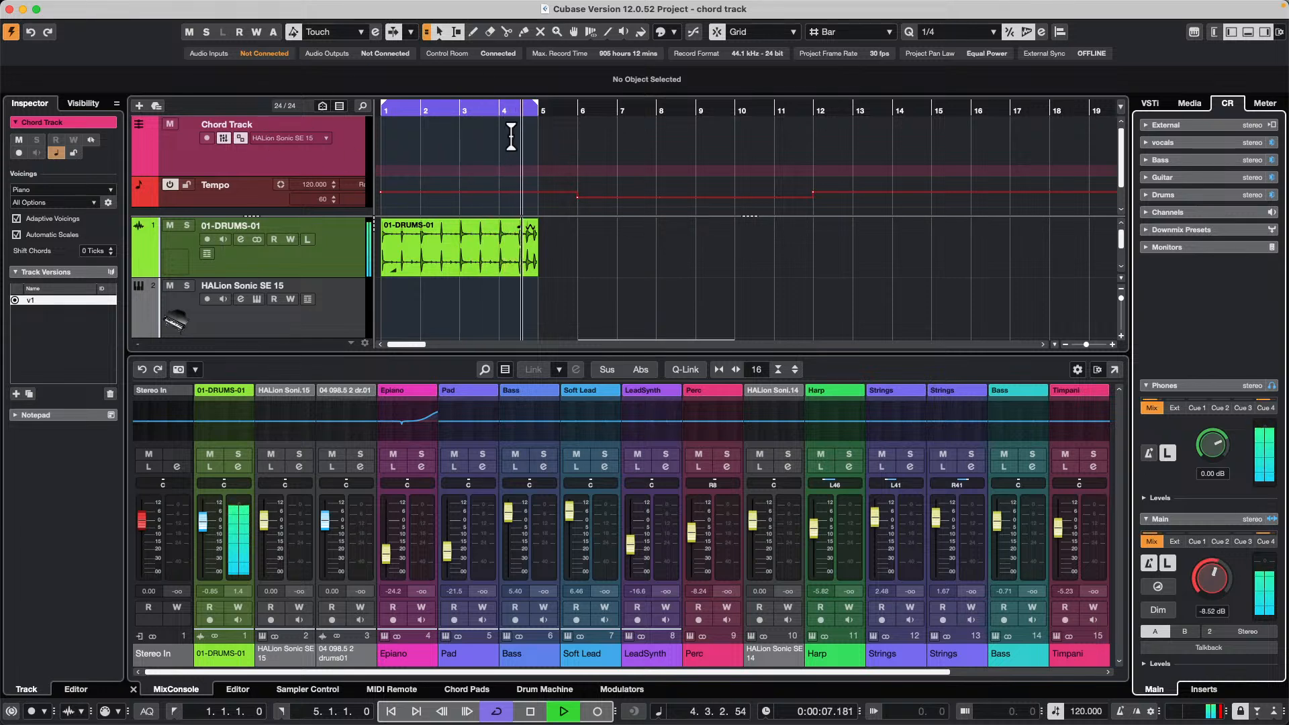
Draw a chord event at bar 1 of the Chord Track
right_click(448, 140)
click(458, 139)
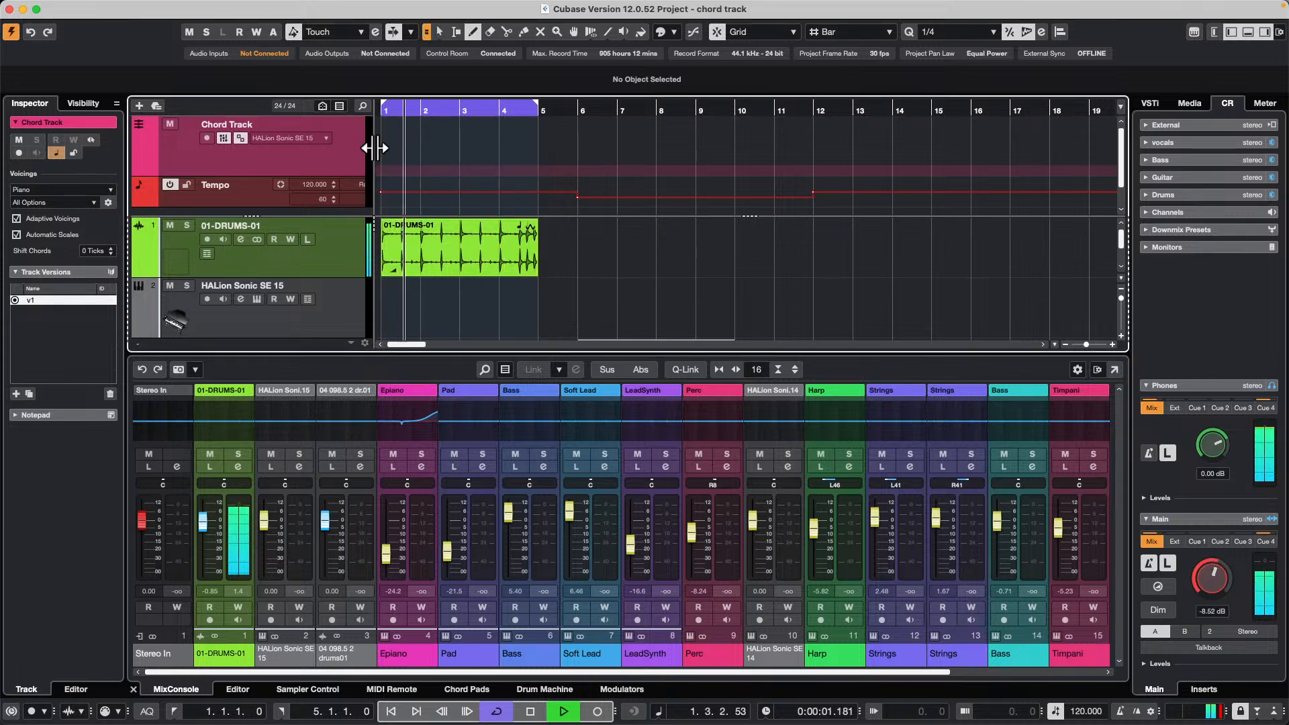
click(390, 146)
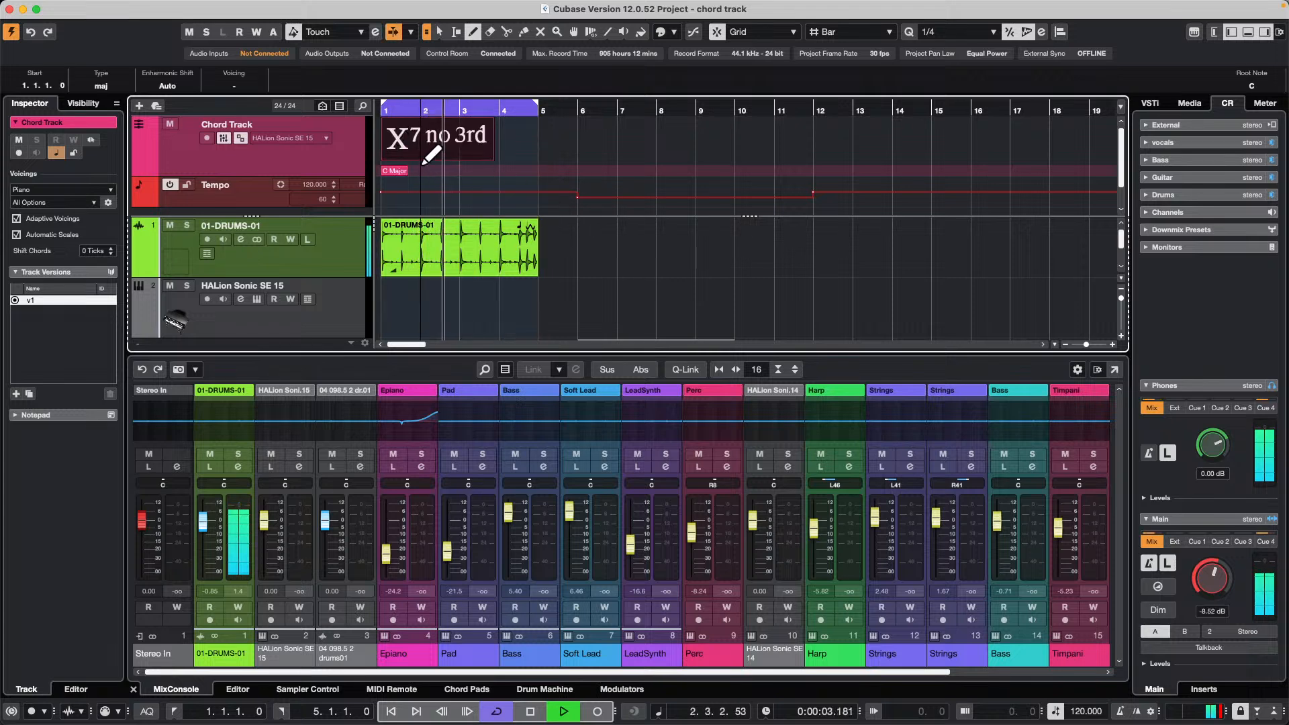
Remove the "7 no 3rd" custom chord symbol in the Chords & Pitches preferences and apply the change
click(80, 5)
mouse_move(52, 7)
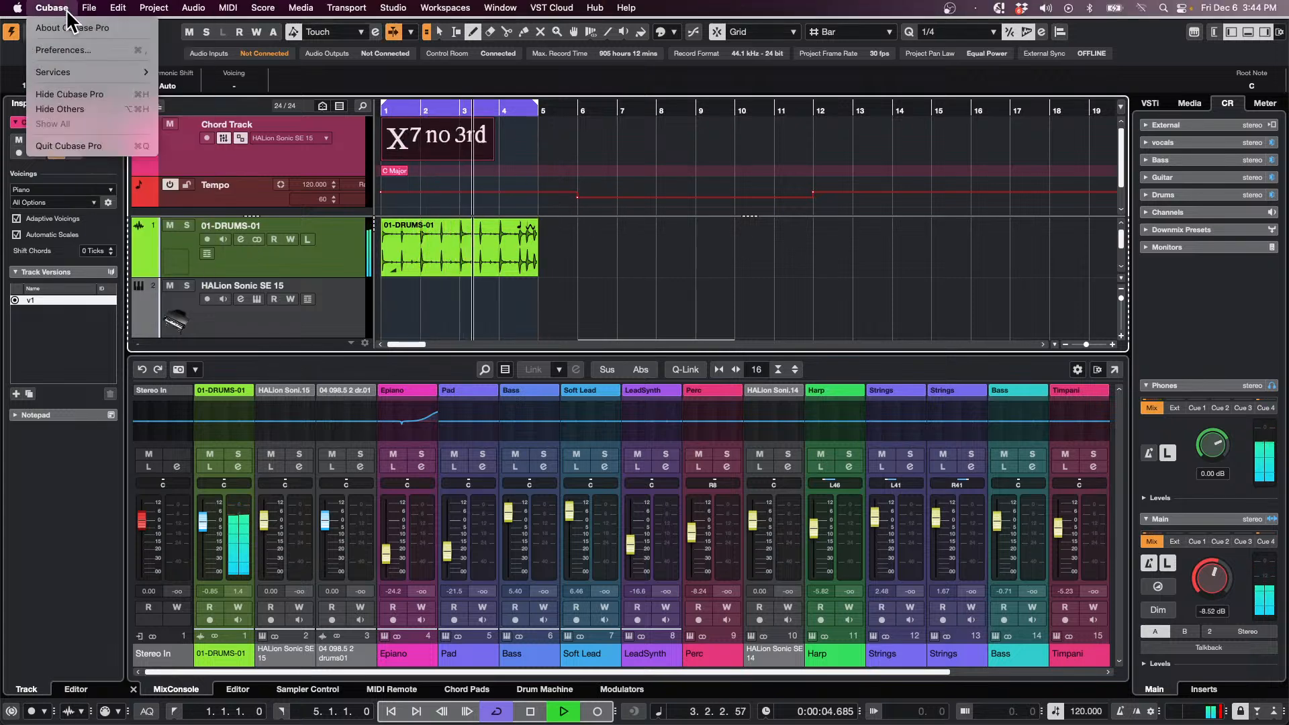
click(64, 51)
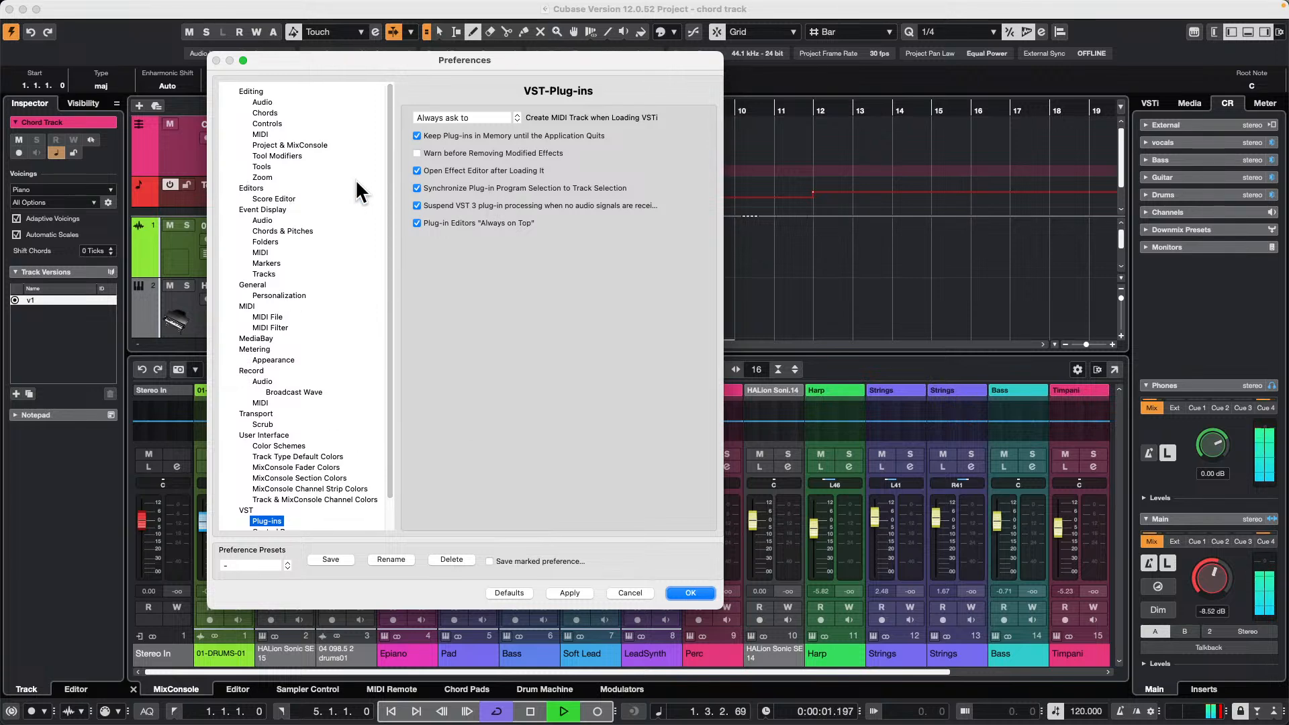
click(305, 232)
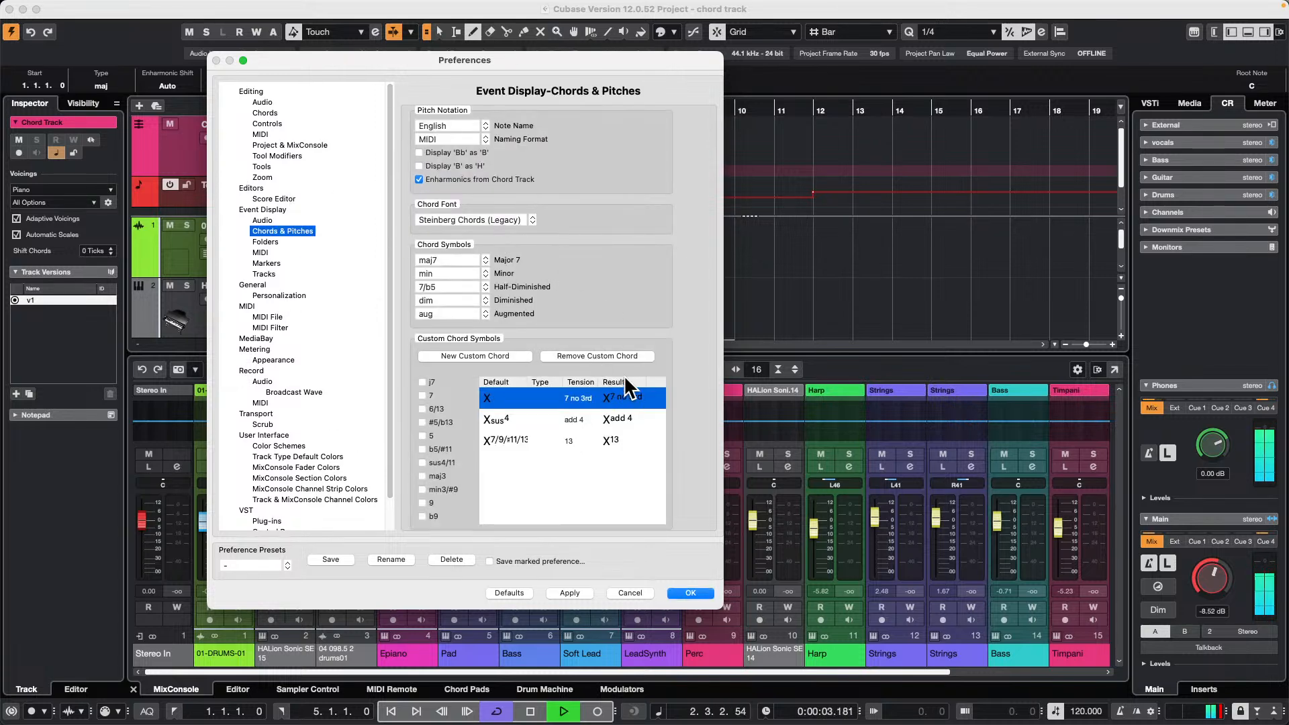
click(608, 355)
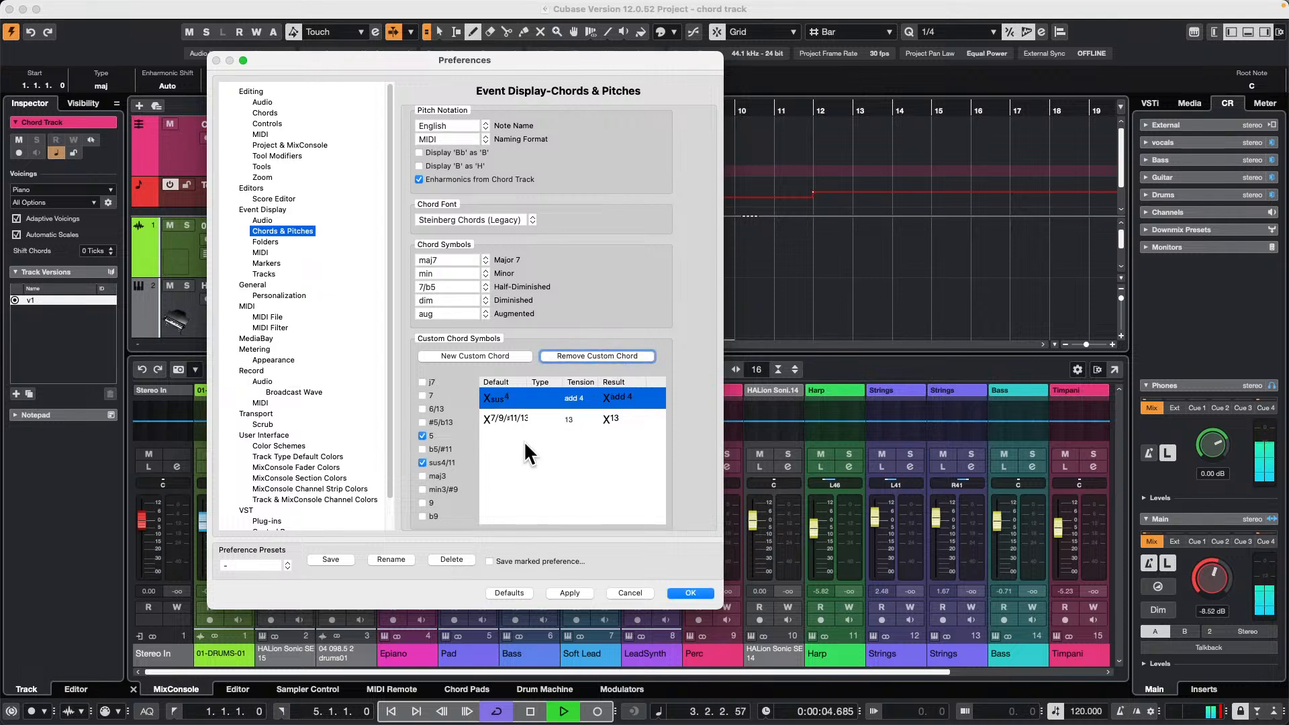
click(673, 595)
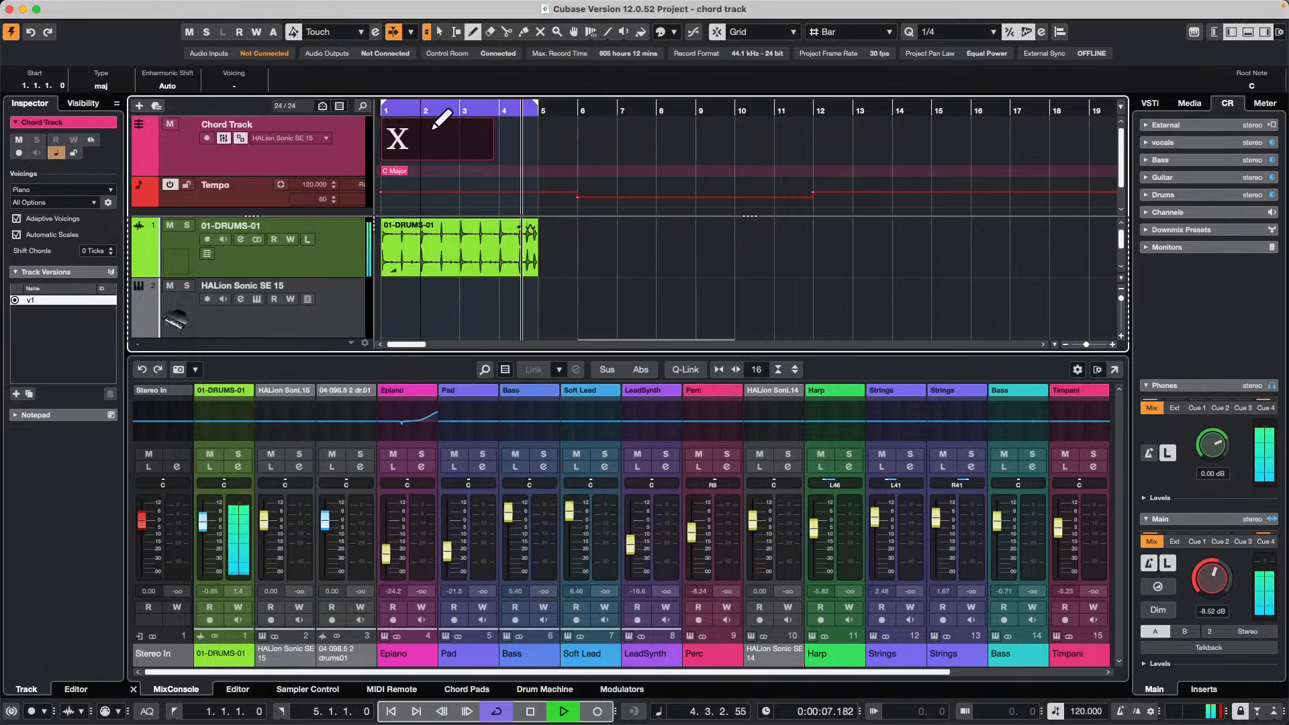
Erase the undefined chord event at bar 1 of the Chord Track
right_click(470, 136)
click(494, 136)
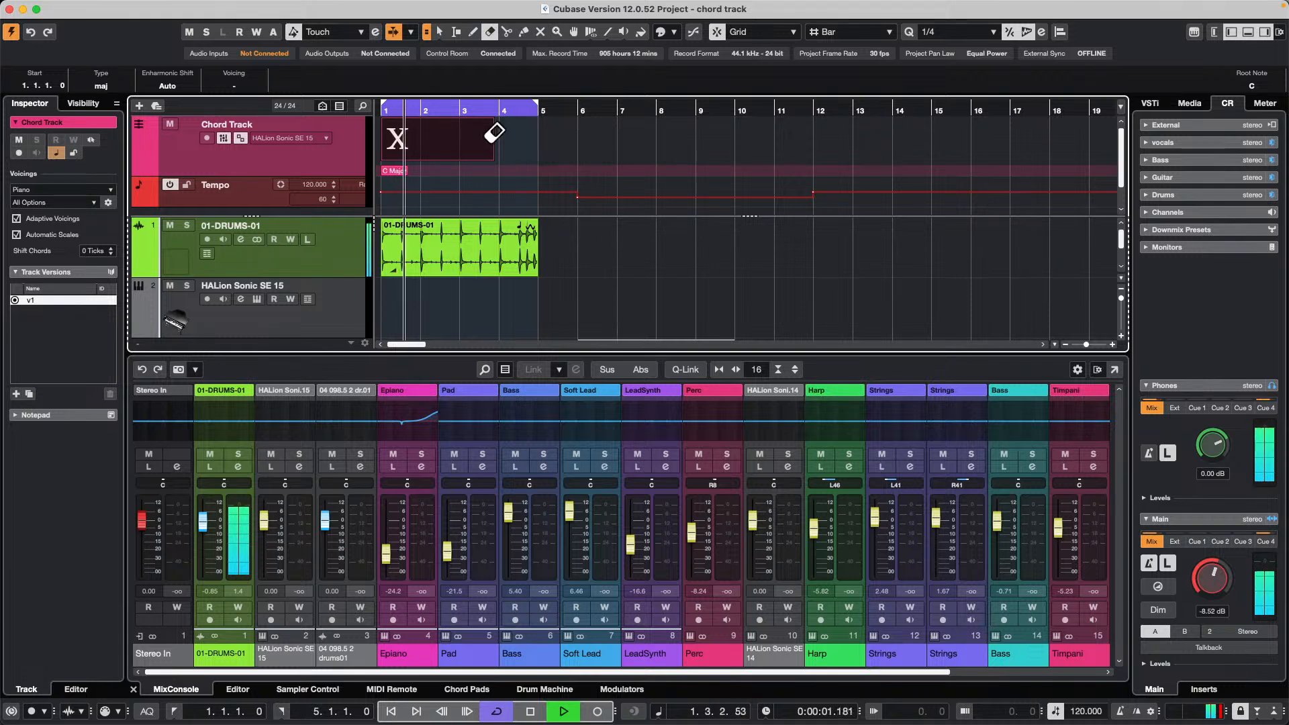
click(494, 132)
Select the HALion Sonic SE 15 track and draw a new chord event at bar 1 of the Chord Track
right_click(443, 138)
click(476, 141)
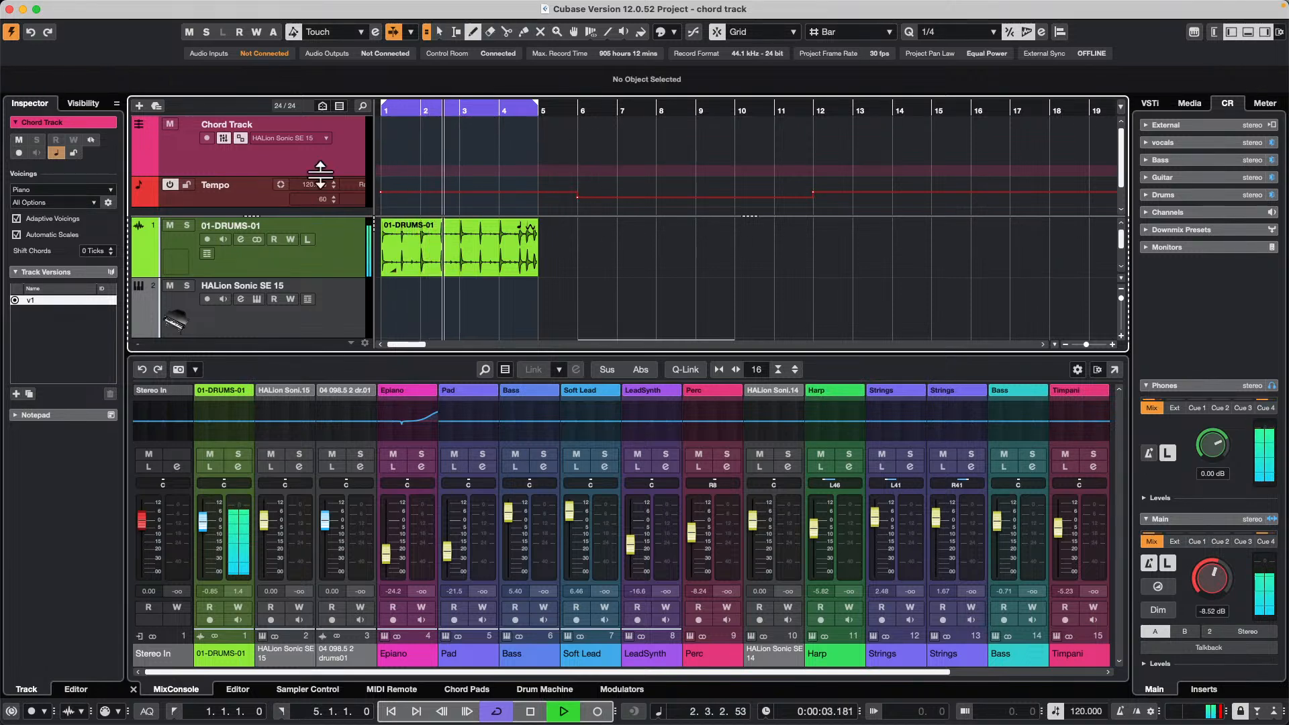
click(332, 306)
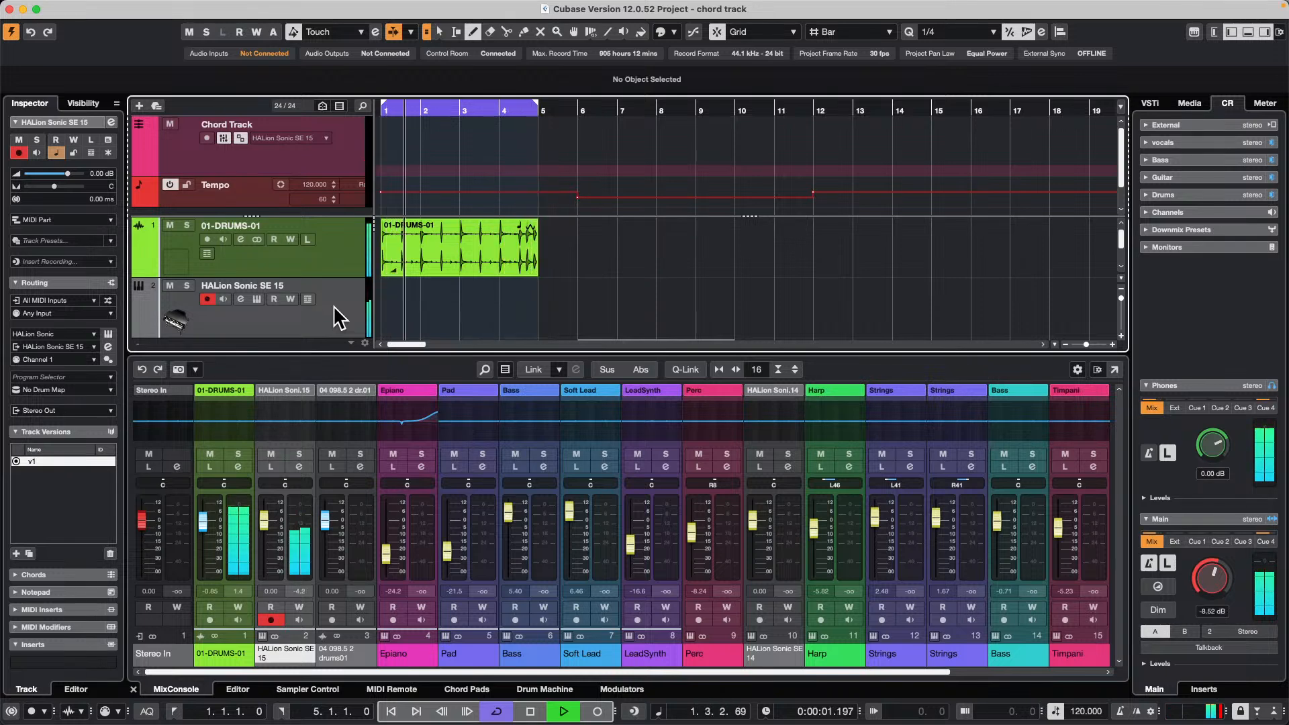
click(407, 146)
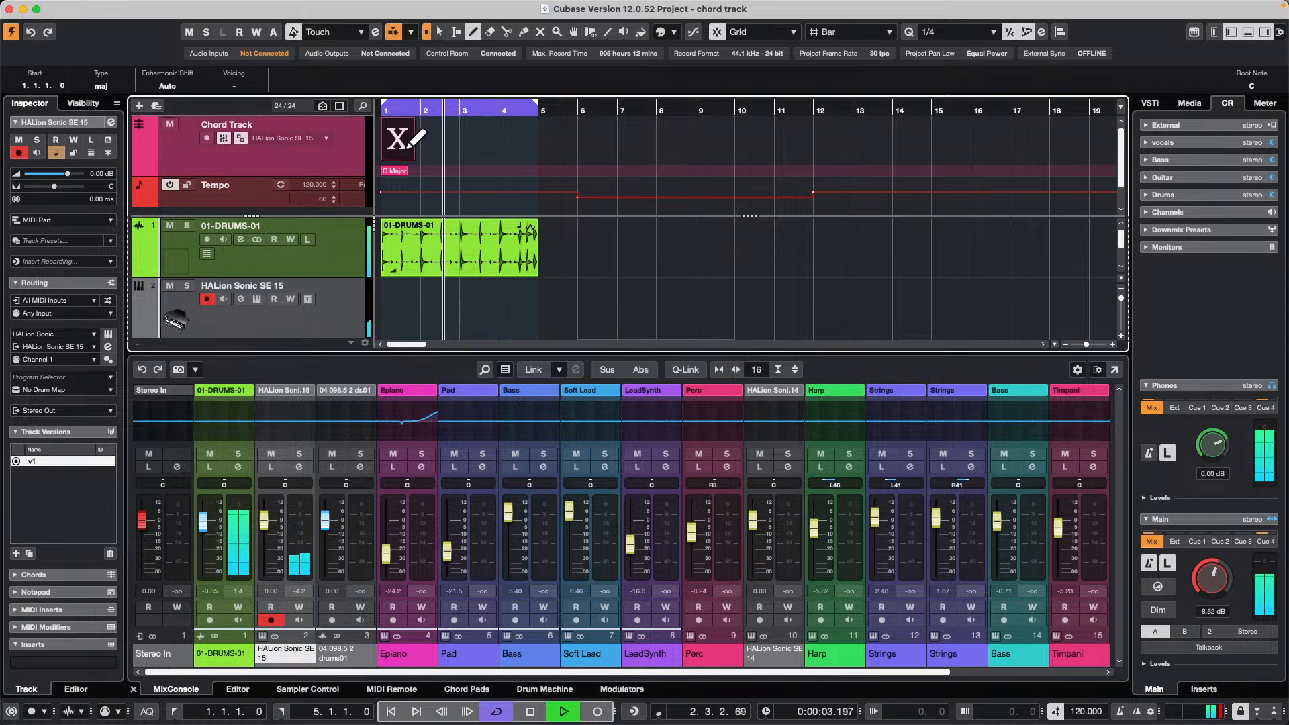
Define the bar 1 chord as F major and add a Bb major chord at bar 2 in the chord editor
key(1)
double_click(403, 141)
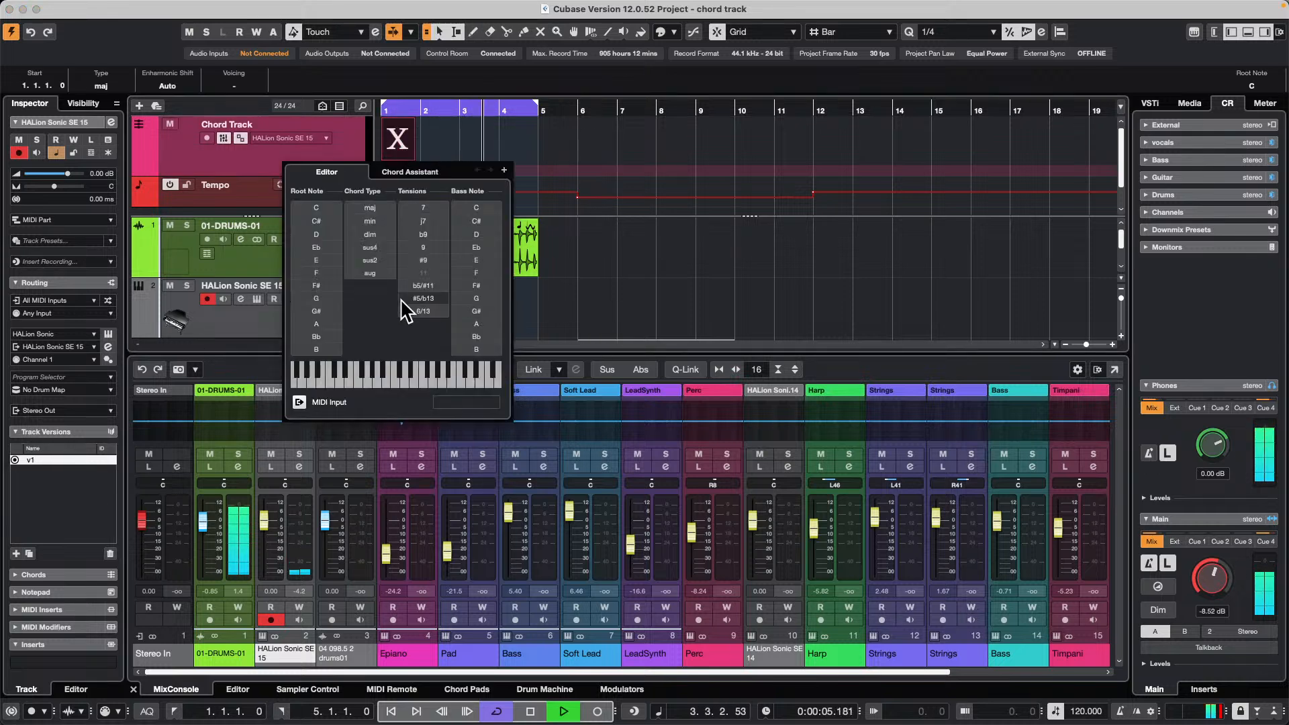
click(327, 273)
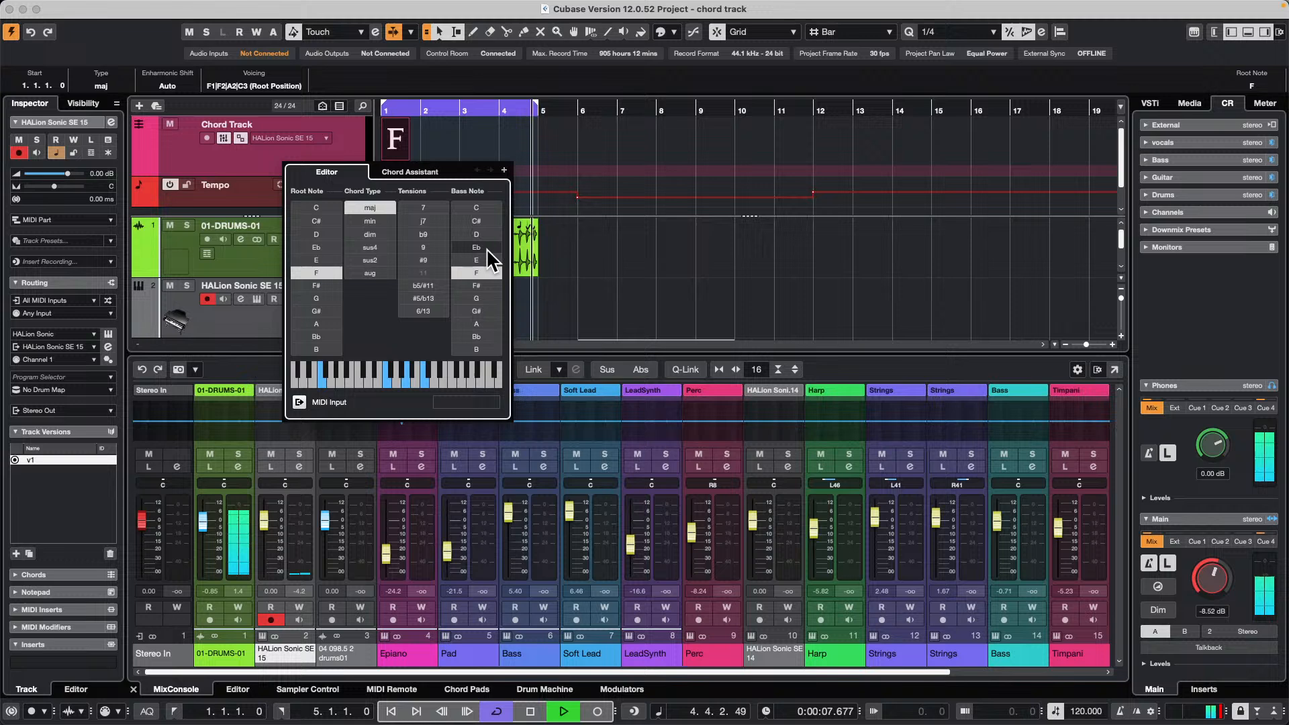
click(504, 170)
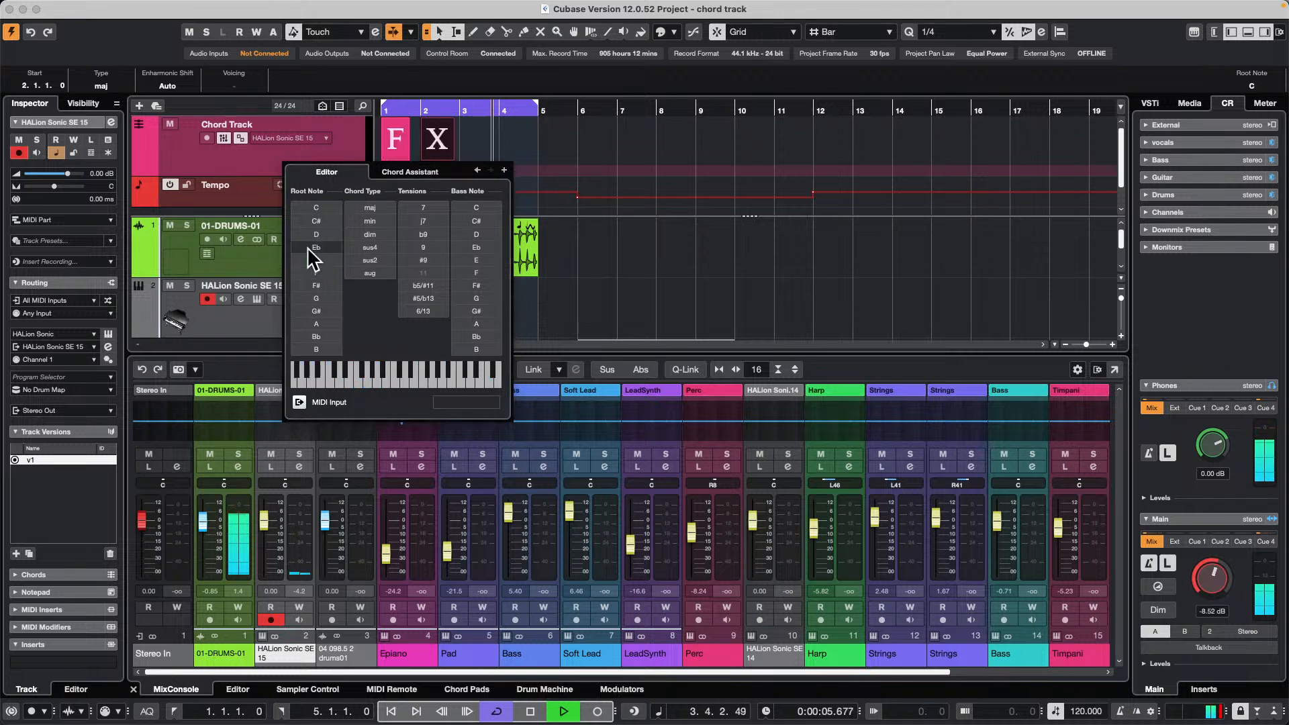
click(329, 337)
Add an undefined chord at bar 3 and a C7 chord at bar 4 in the chord editor
click(504, 171)
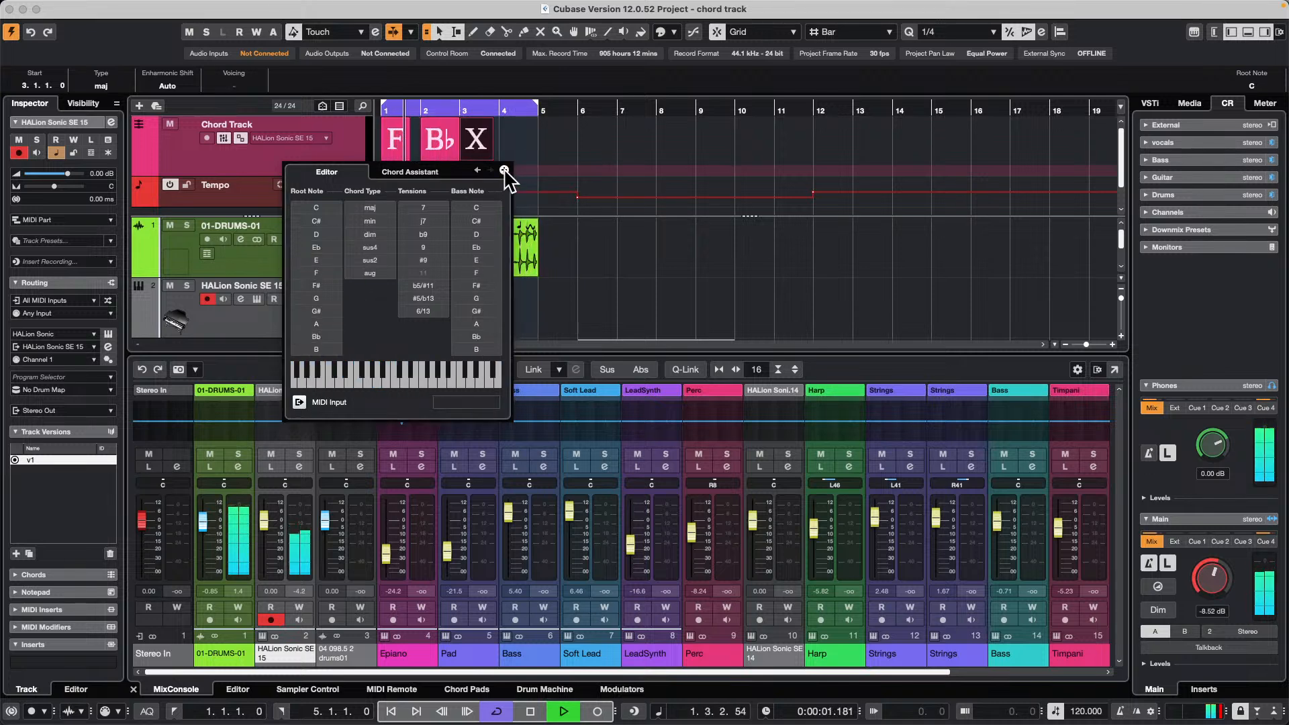
click(504, 170)
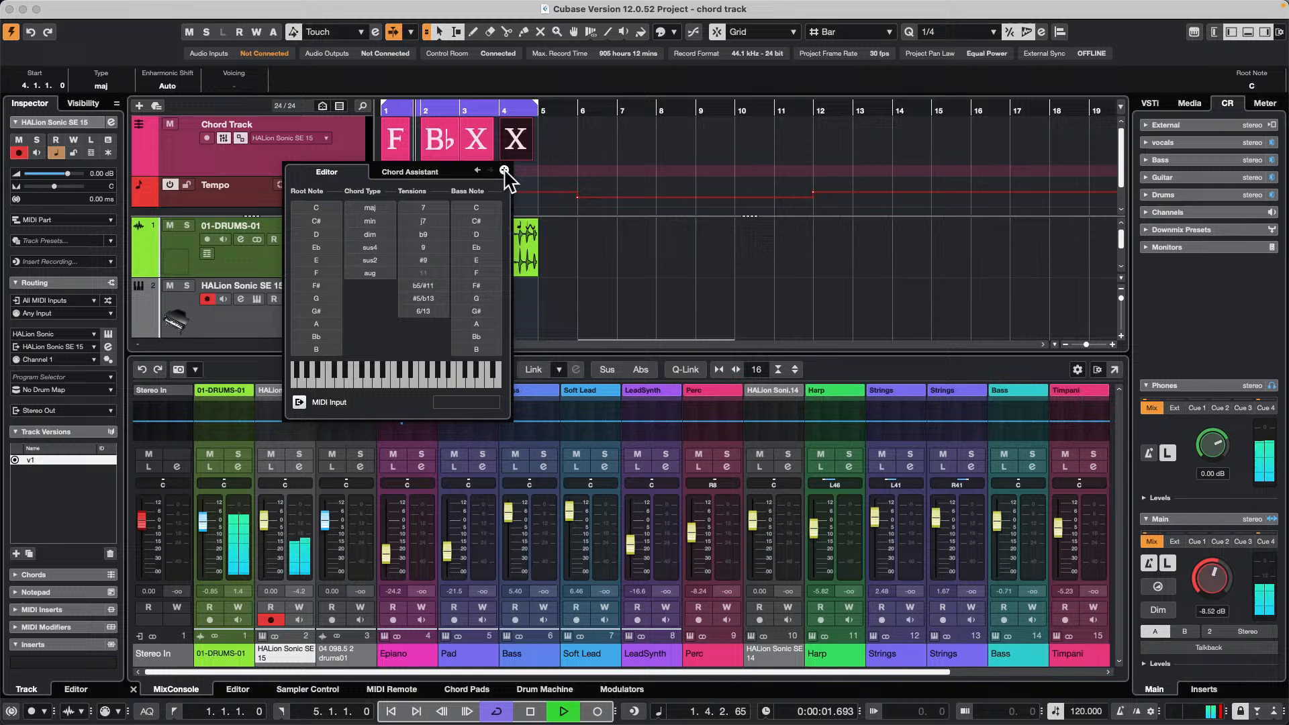
click(321, 299)
click(421, 209)
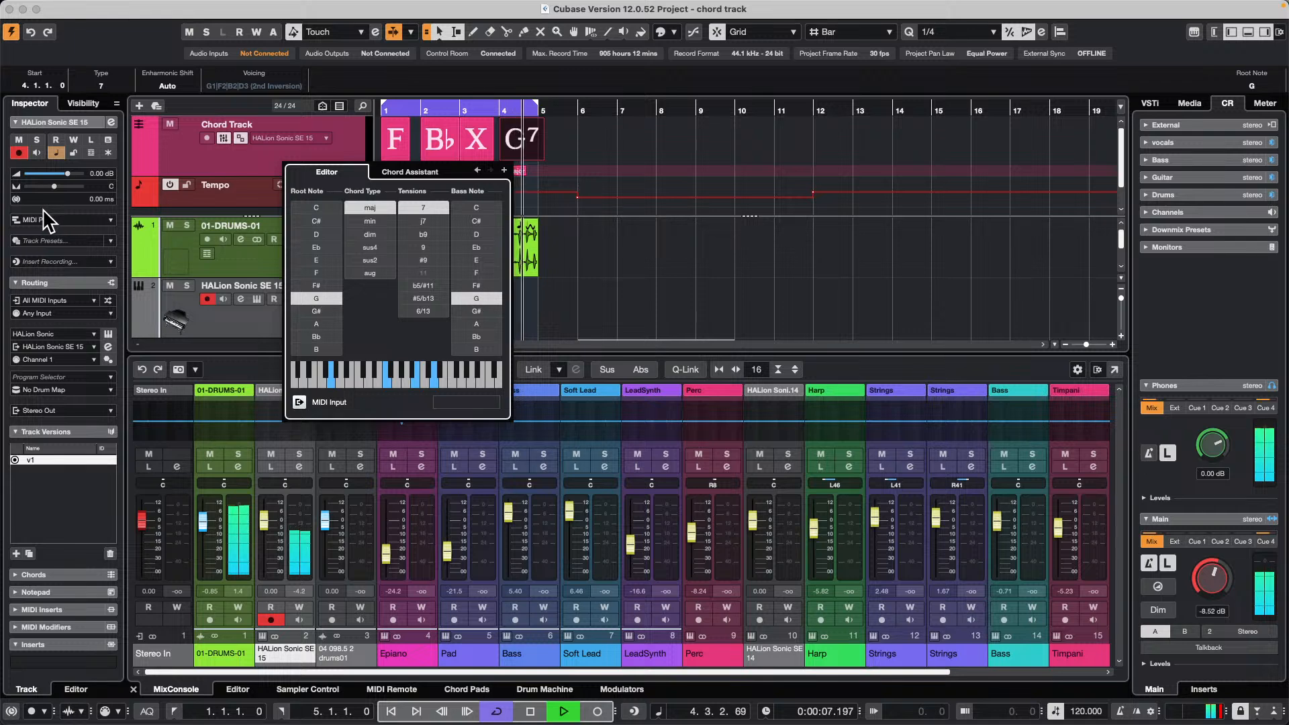
click(313, 209)
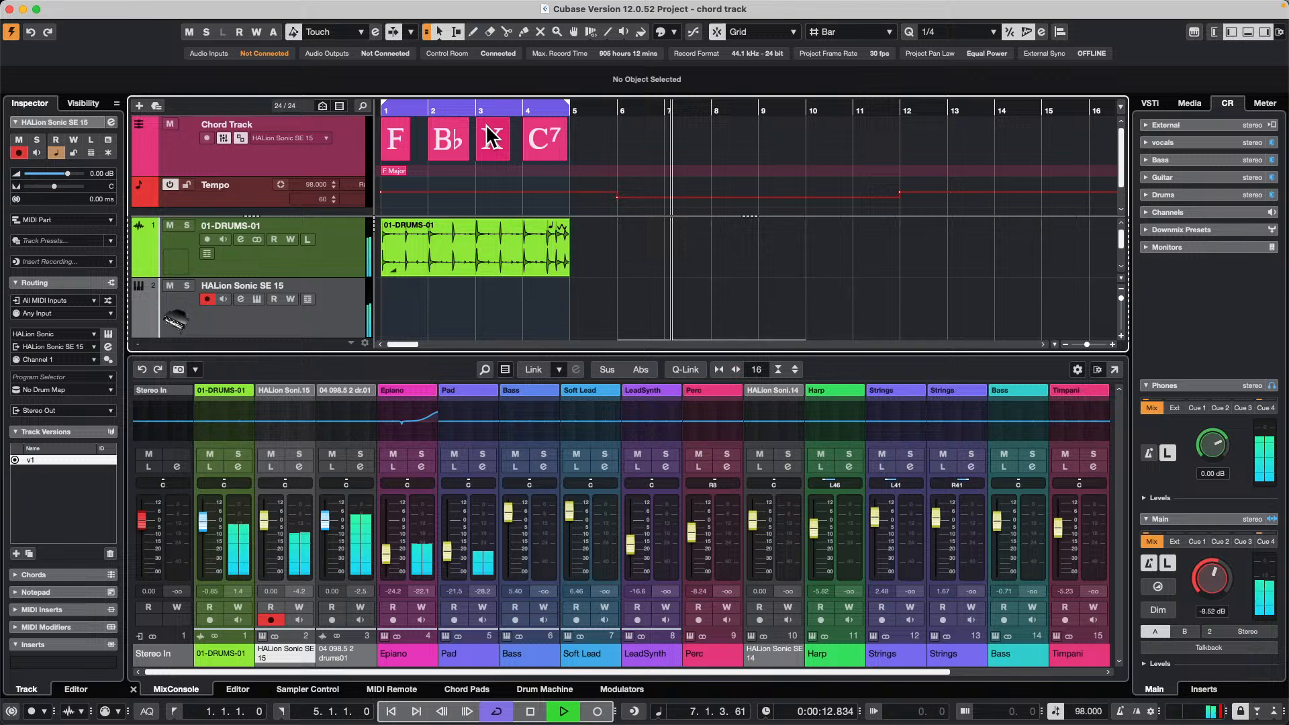
Restart playback from bar 1 and open the Chord Assistant for the undefined chord at bar 3
key(space)
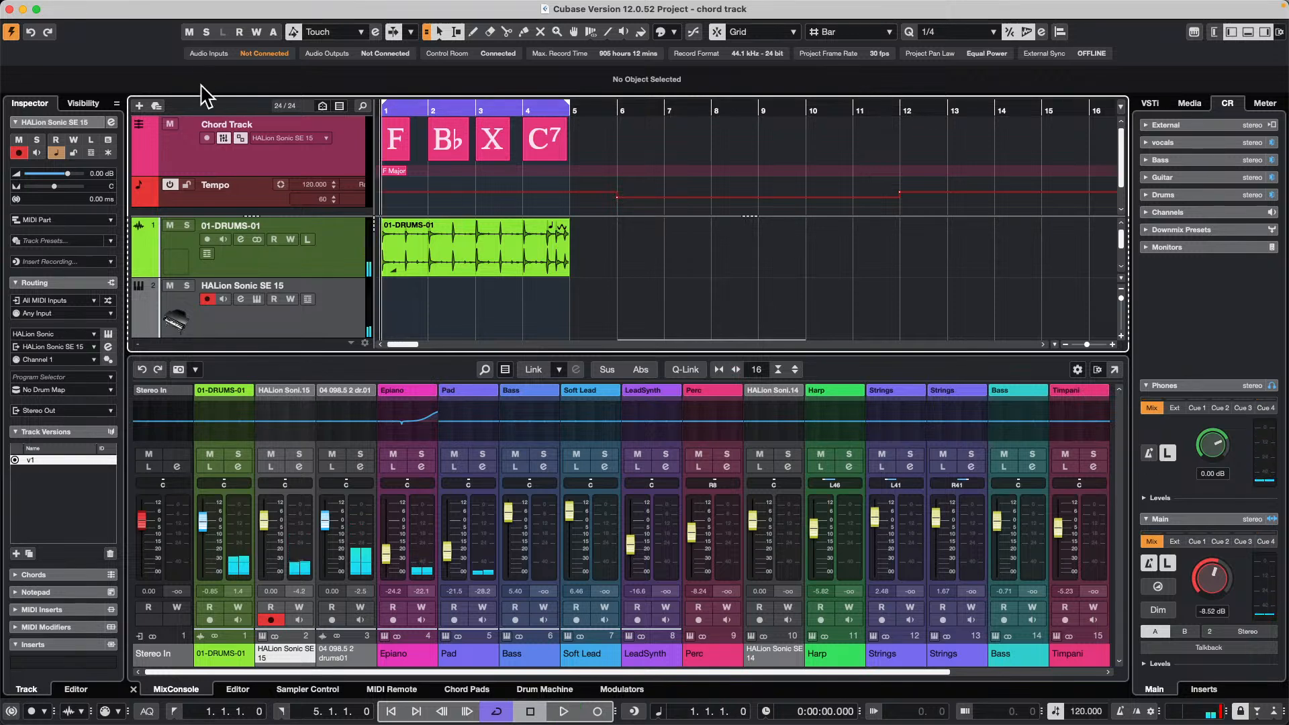
key(space)
key(h)
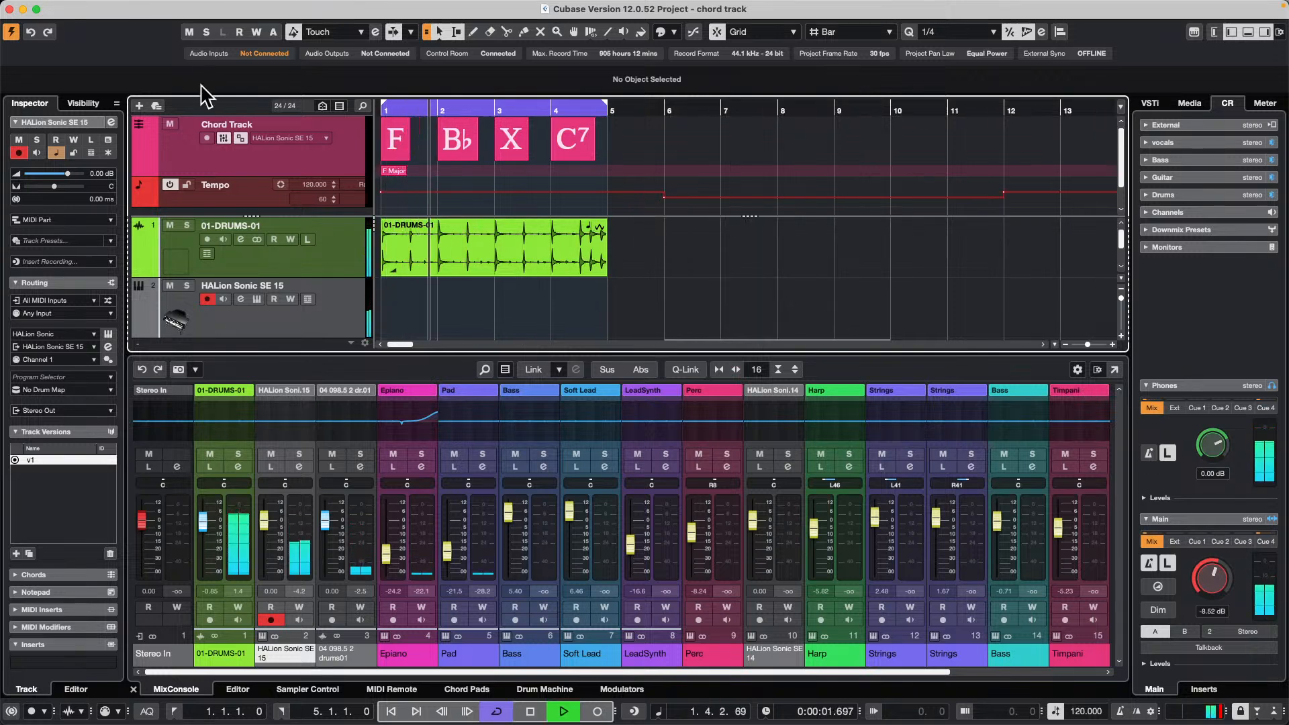
key(h)
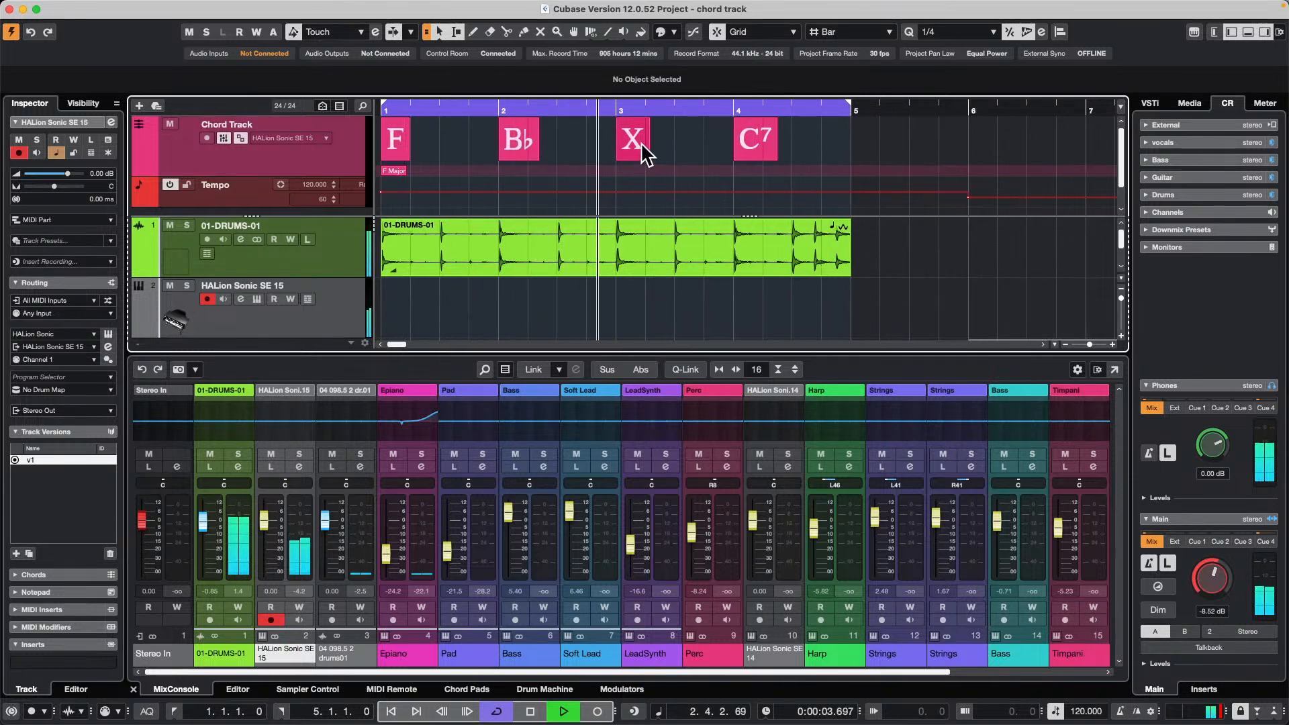
double_click(645, 149)
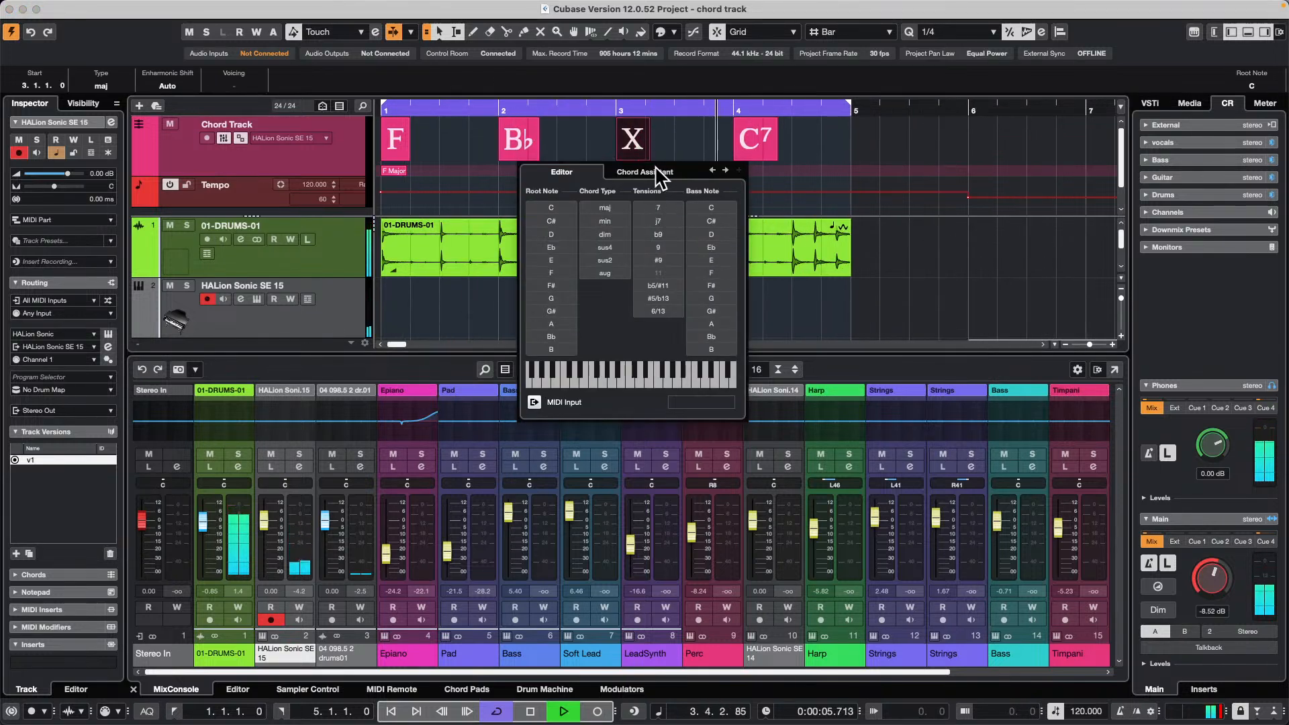
click(644, 172)
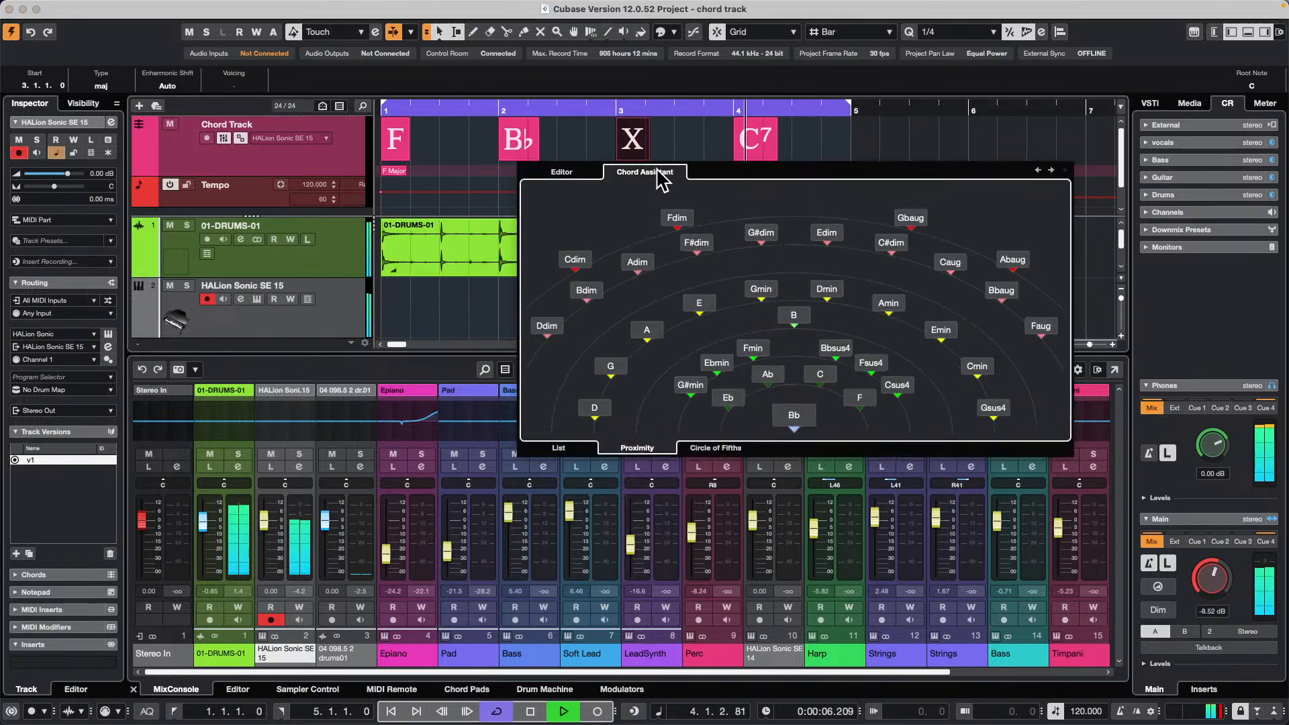
List chord suggestions by Common Notes with Previous & Next Chord as reference, and choose Gmin for the bar 3 chord
click(559, 448)
scroll(654, 322, up, 5)
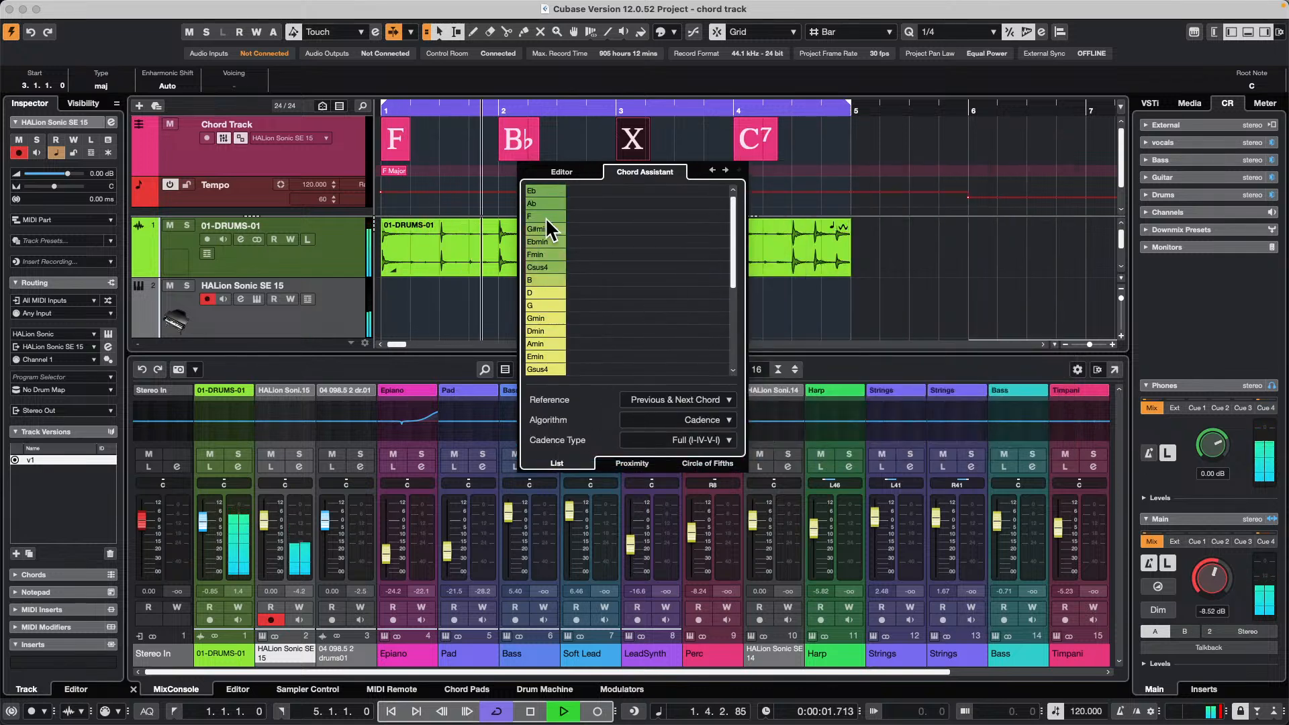
click(714, 400)
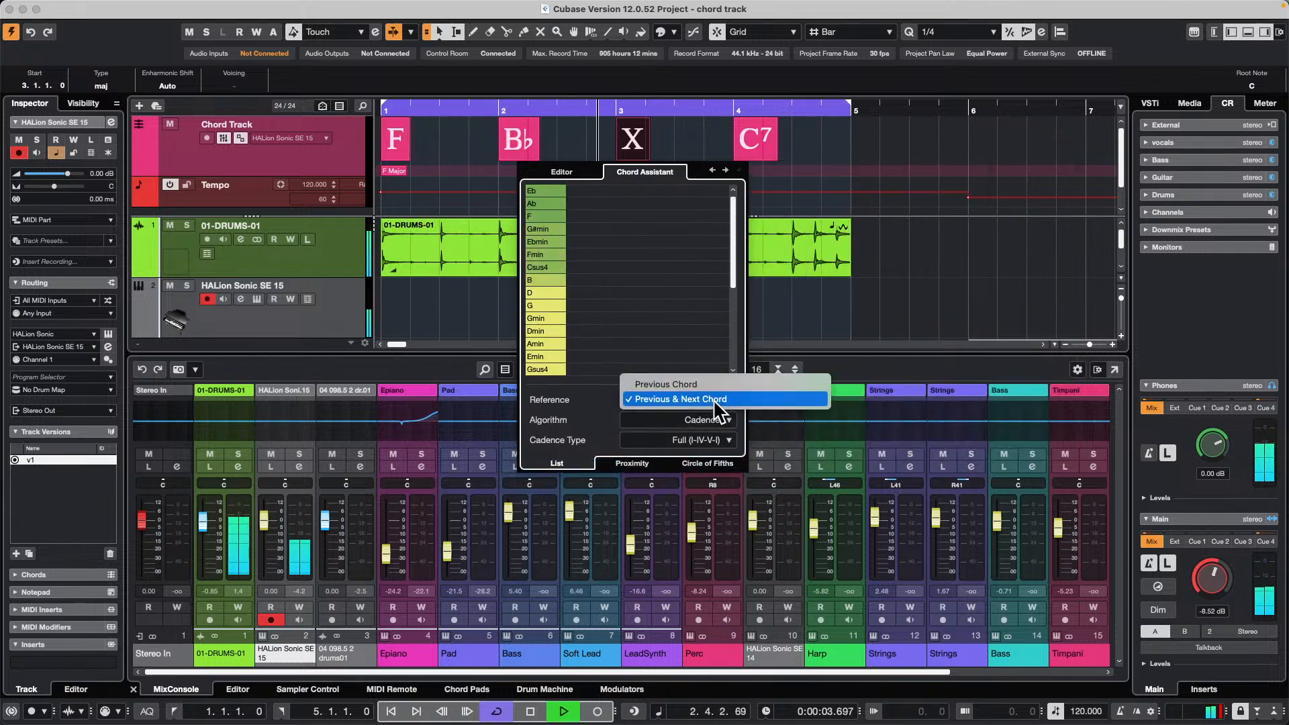
click(726, 400)
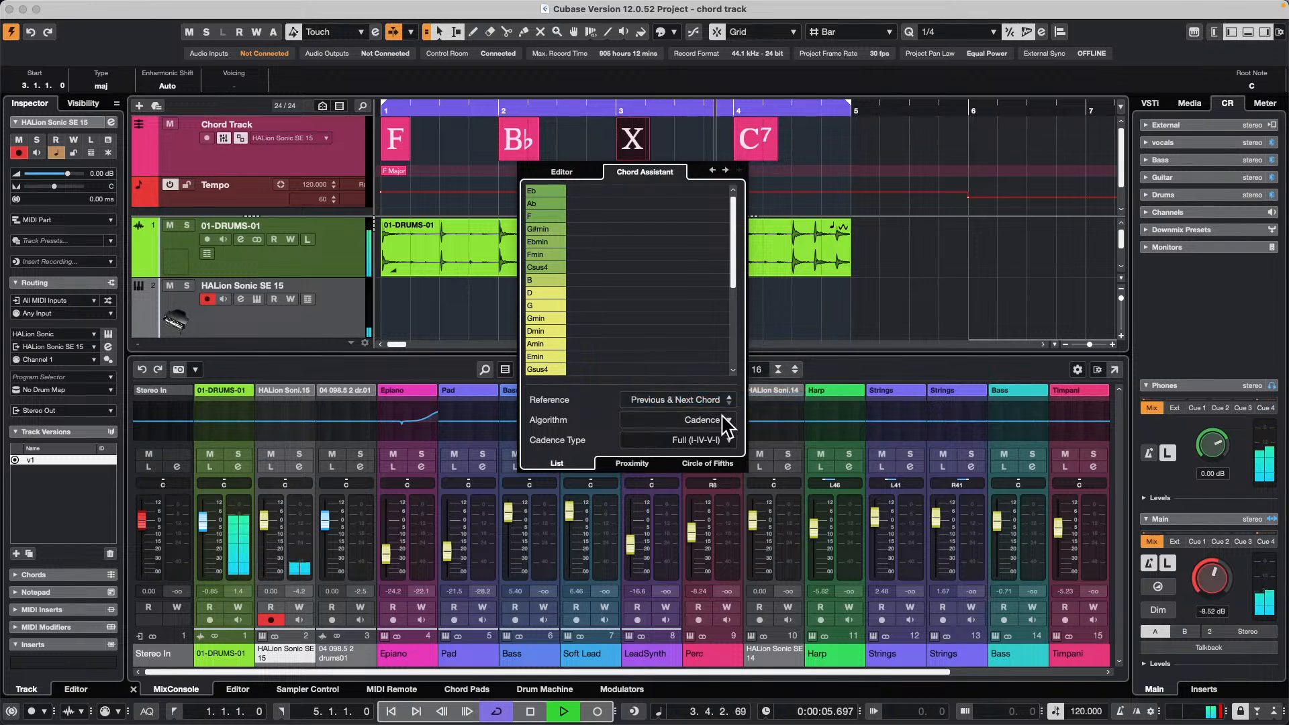
click(721, 420)
click(699, 433)
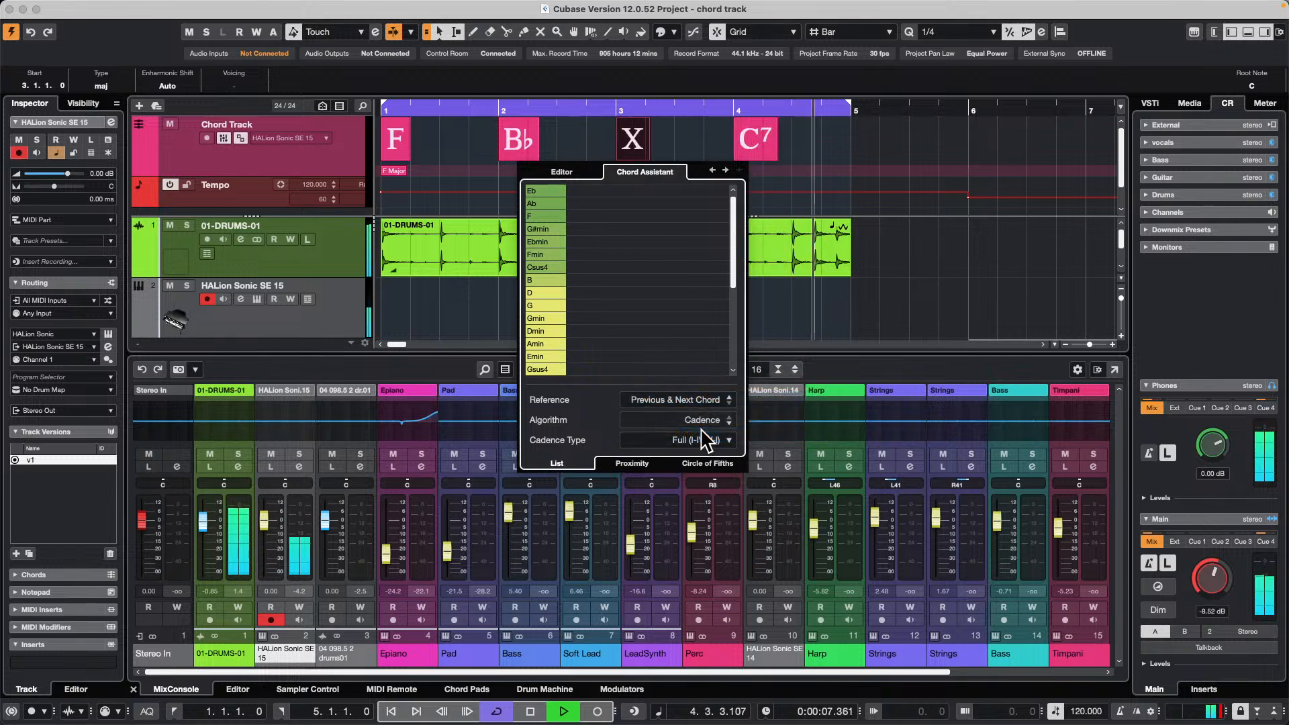
scroll(604, 239, up, 15)
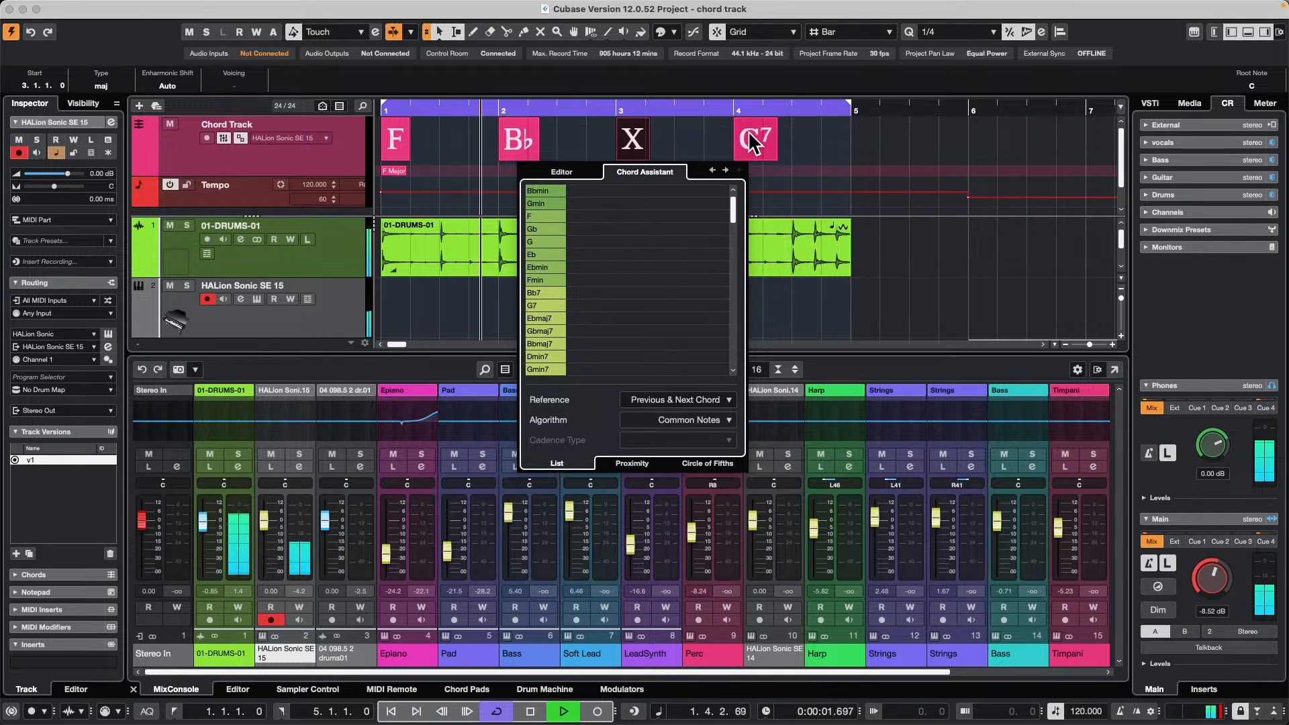
click(592, 202)
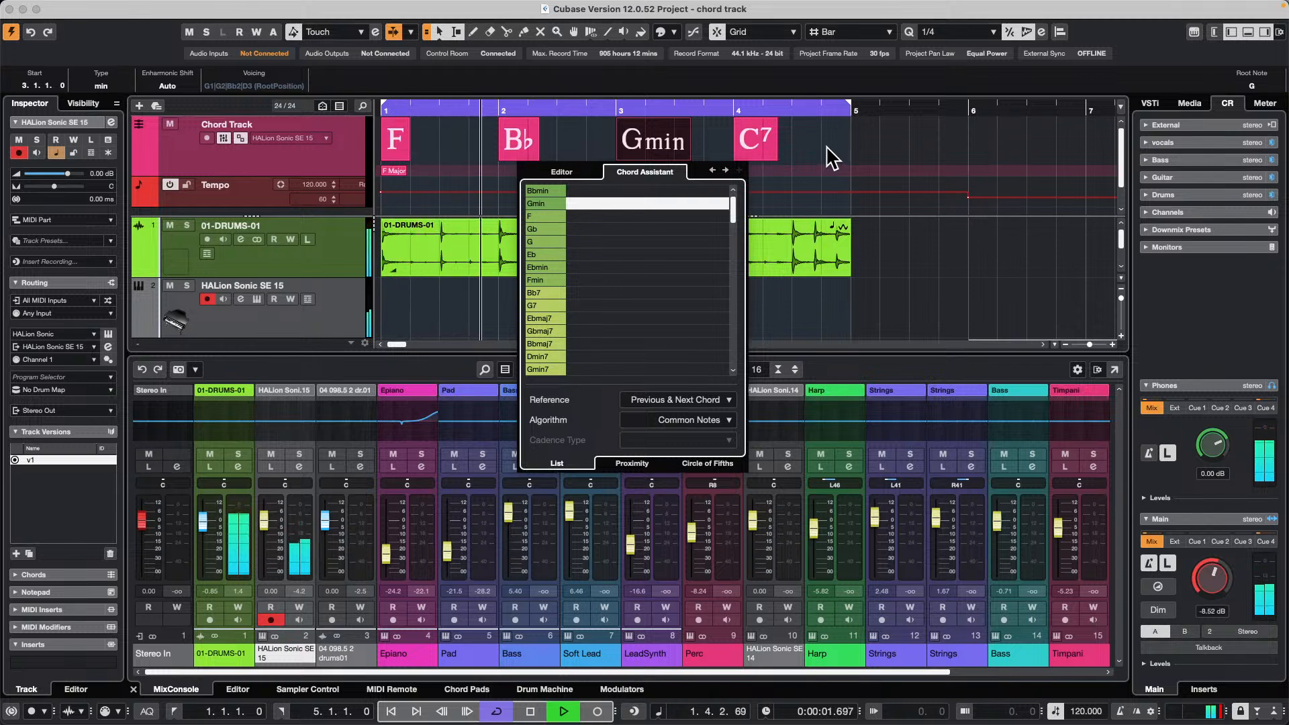
Set the bass note of the bar 4 C7 chord to E in the chord editor
click(766, 152)
double_click(765, 152)
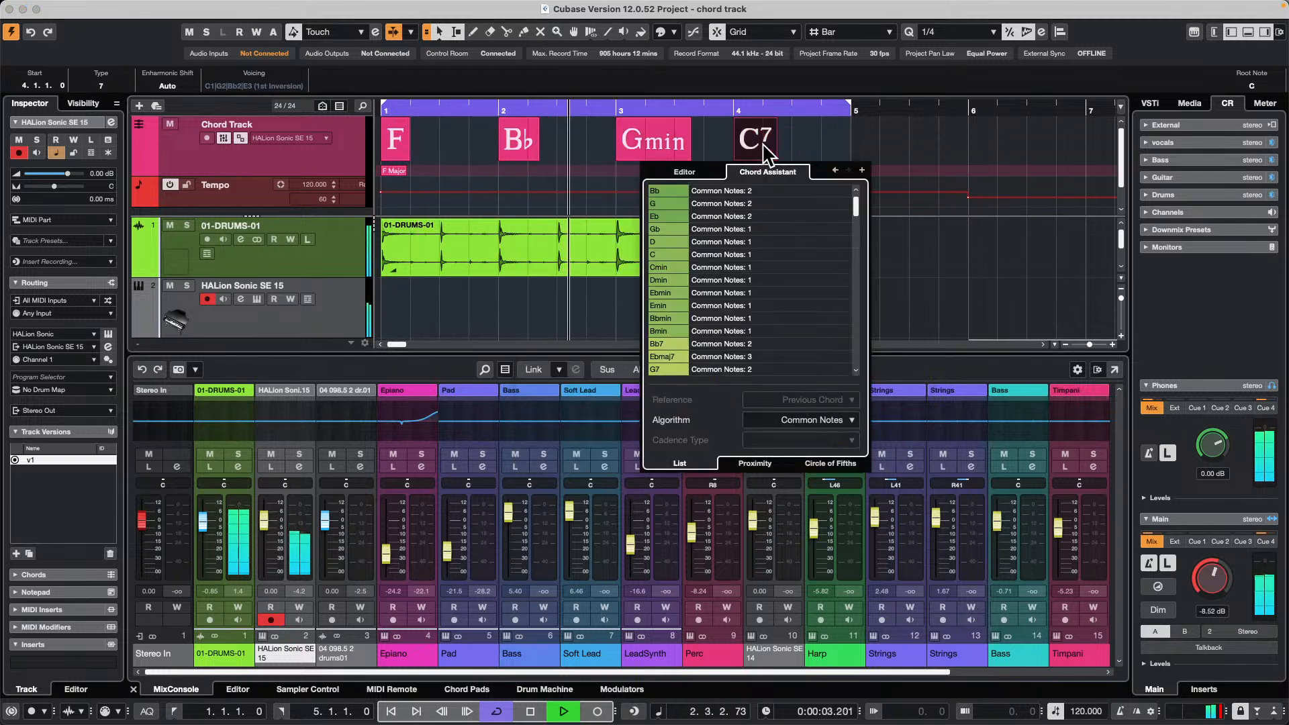
click(684, 173)
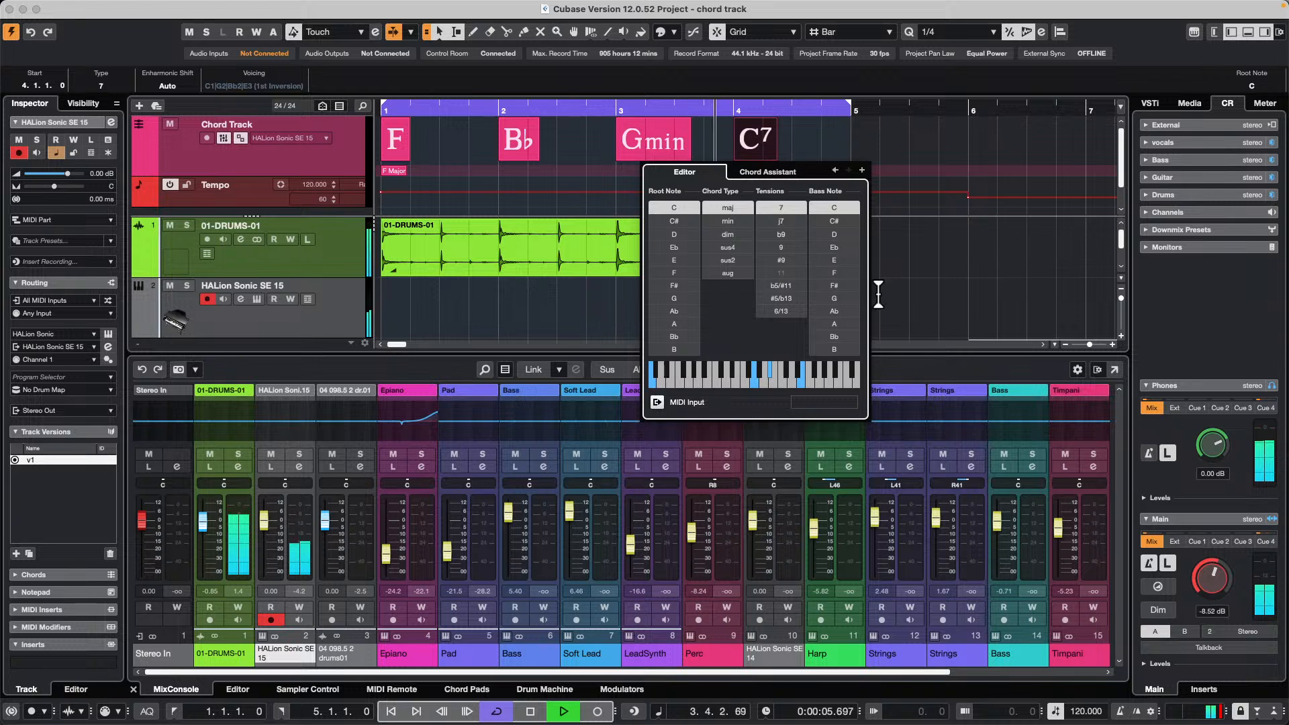
click(843, 259)
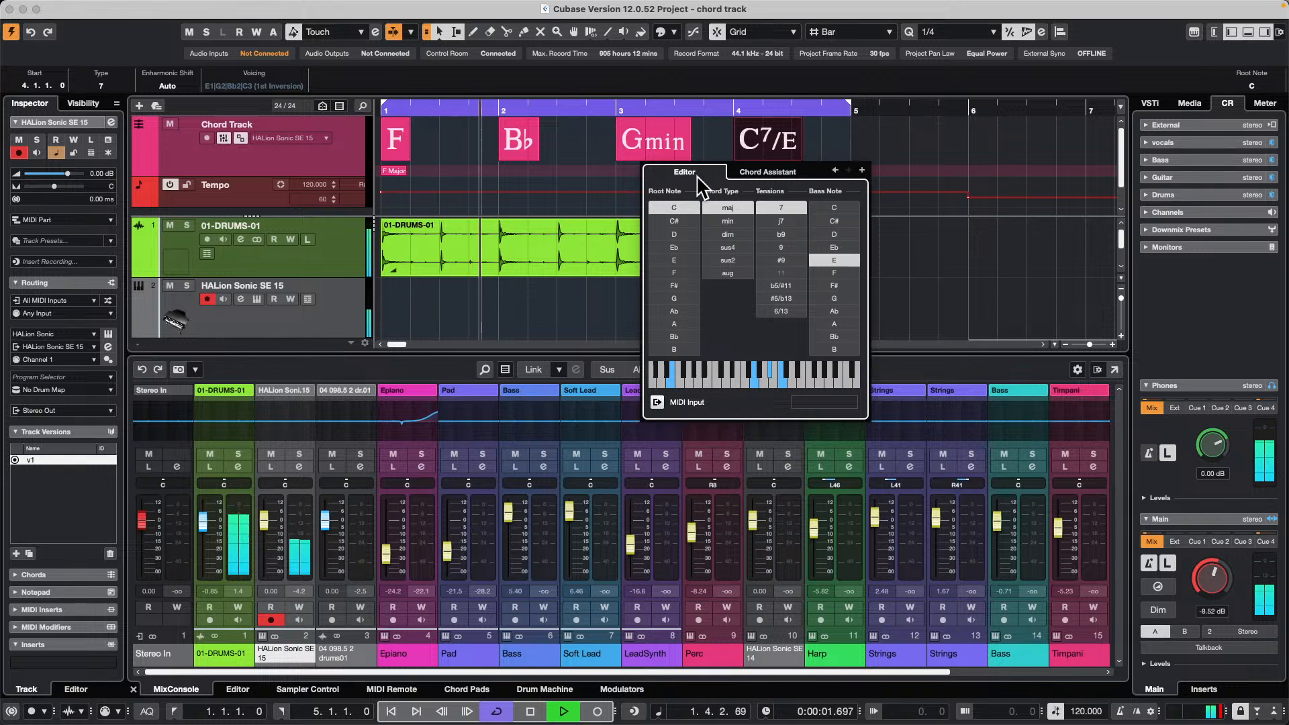
Stop playback and remove the E bass note from the bar 4 chord so it is a plain C7
key(space)
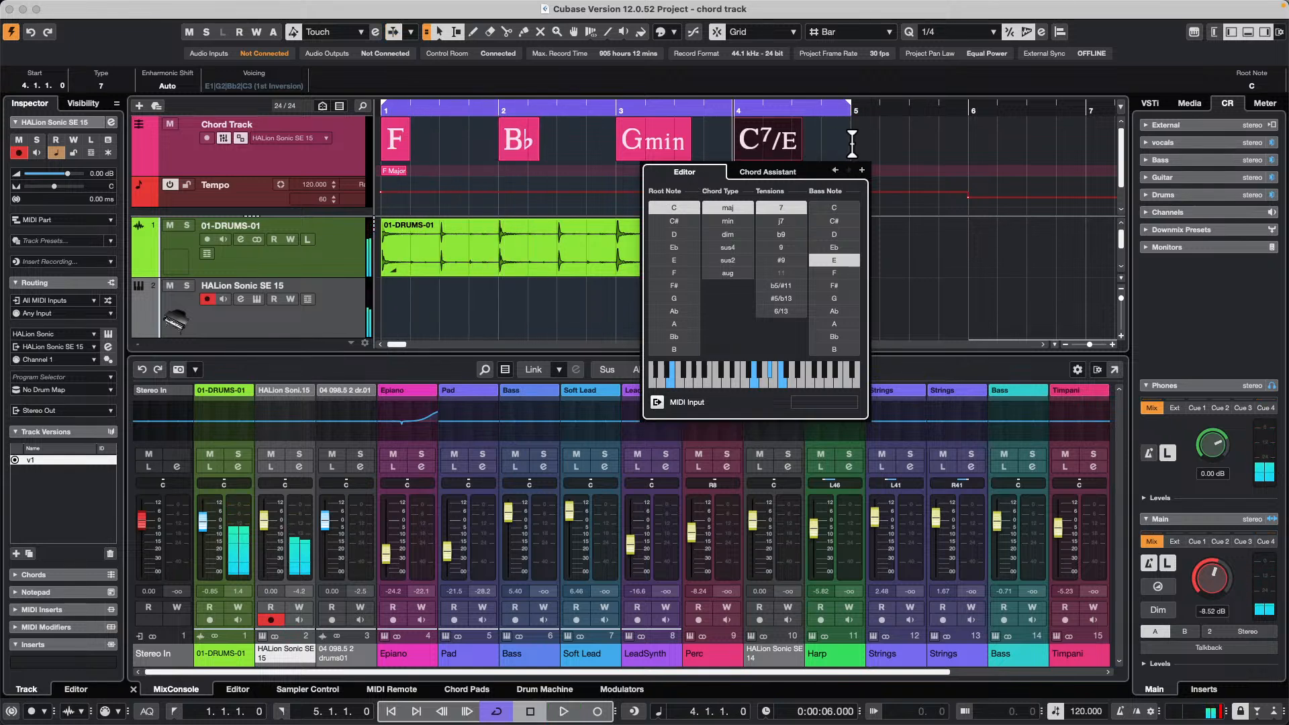
click(850, 142)
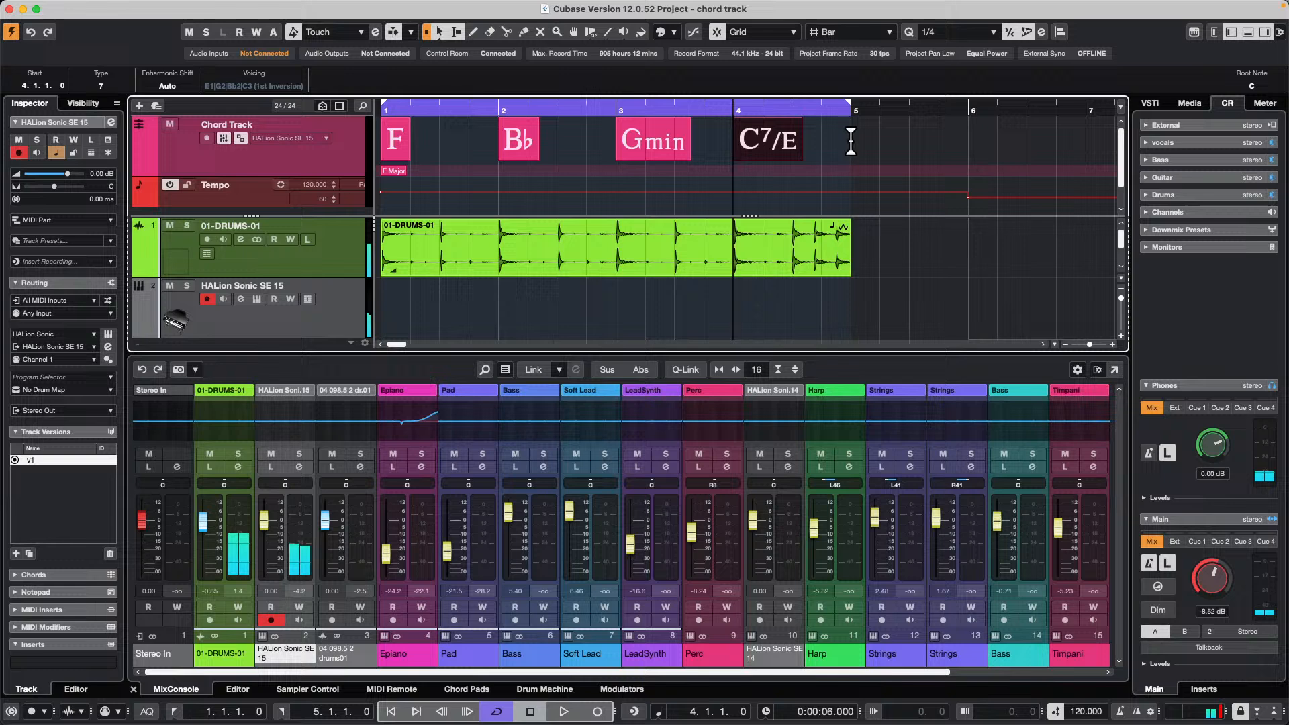
double_click(788, 158)
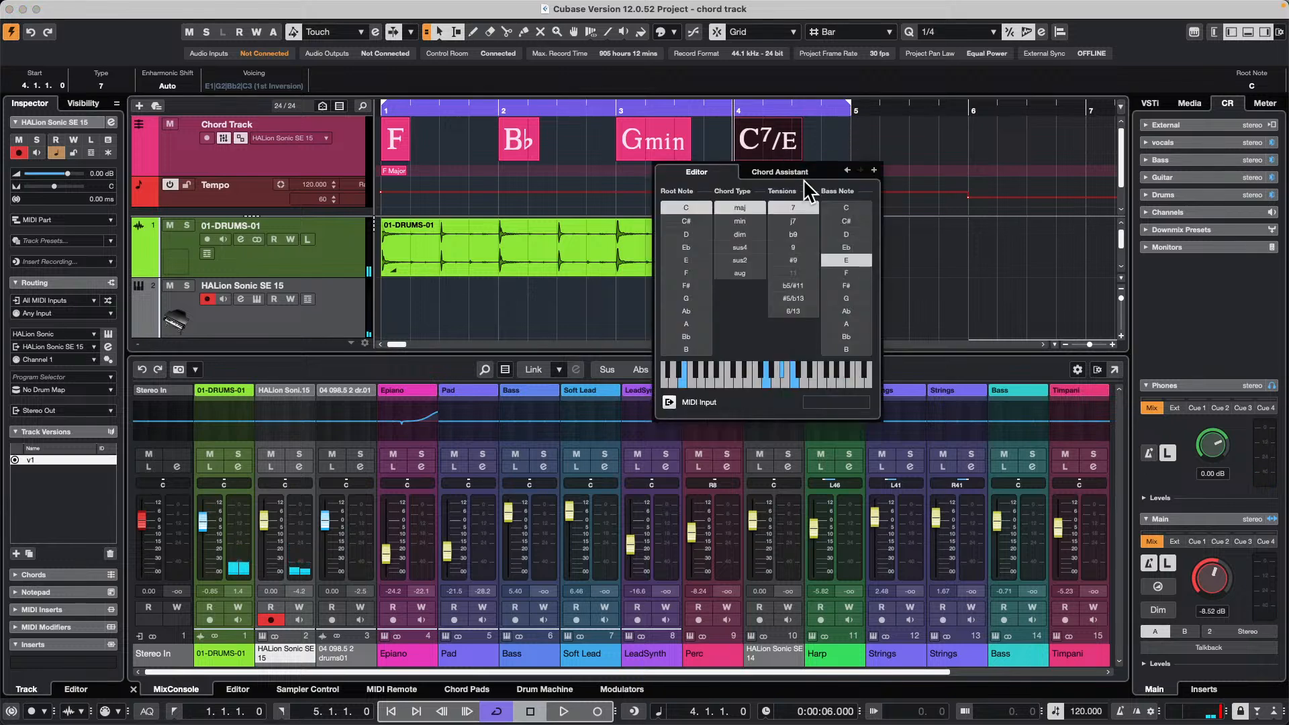
click(847, 260)
click(843, 142)
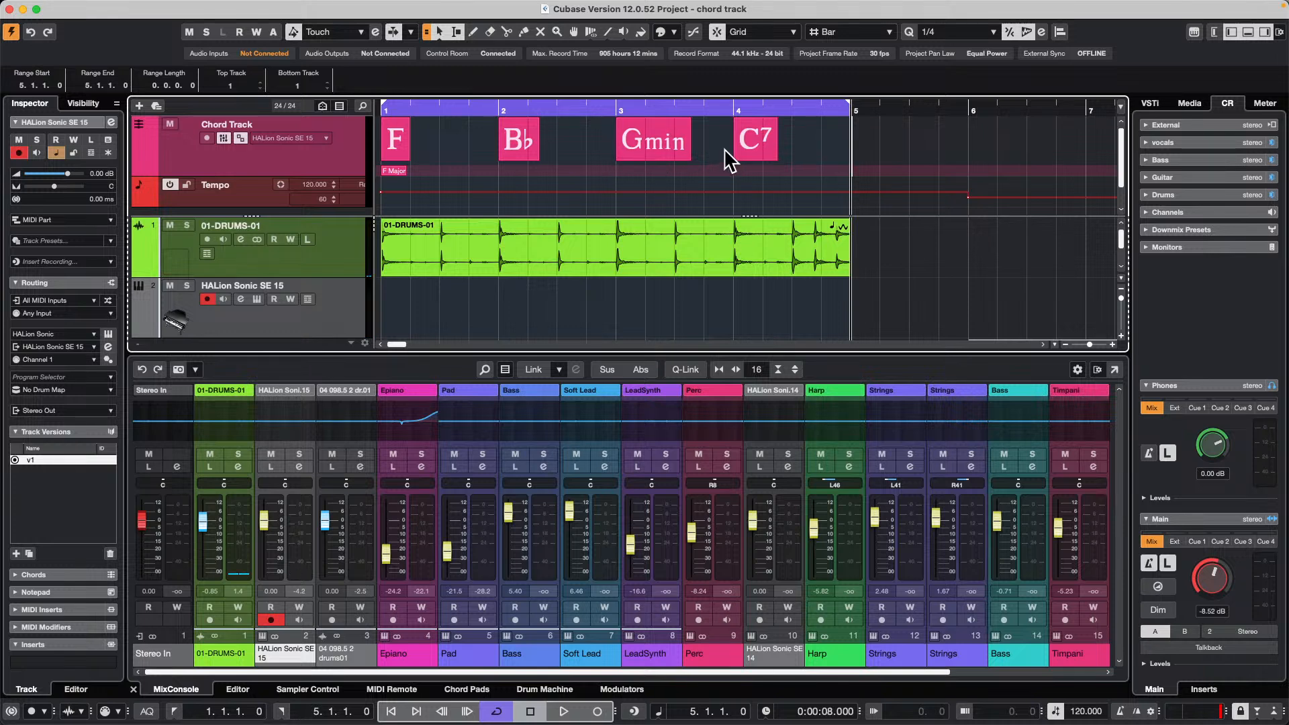
Play the progression and transpose all four chord events together until the bar 1 root note is E
key(space)
key(KP_Decimal)
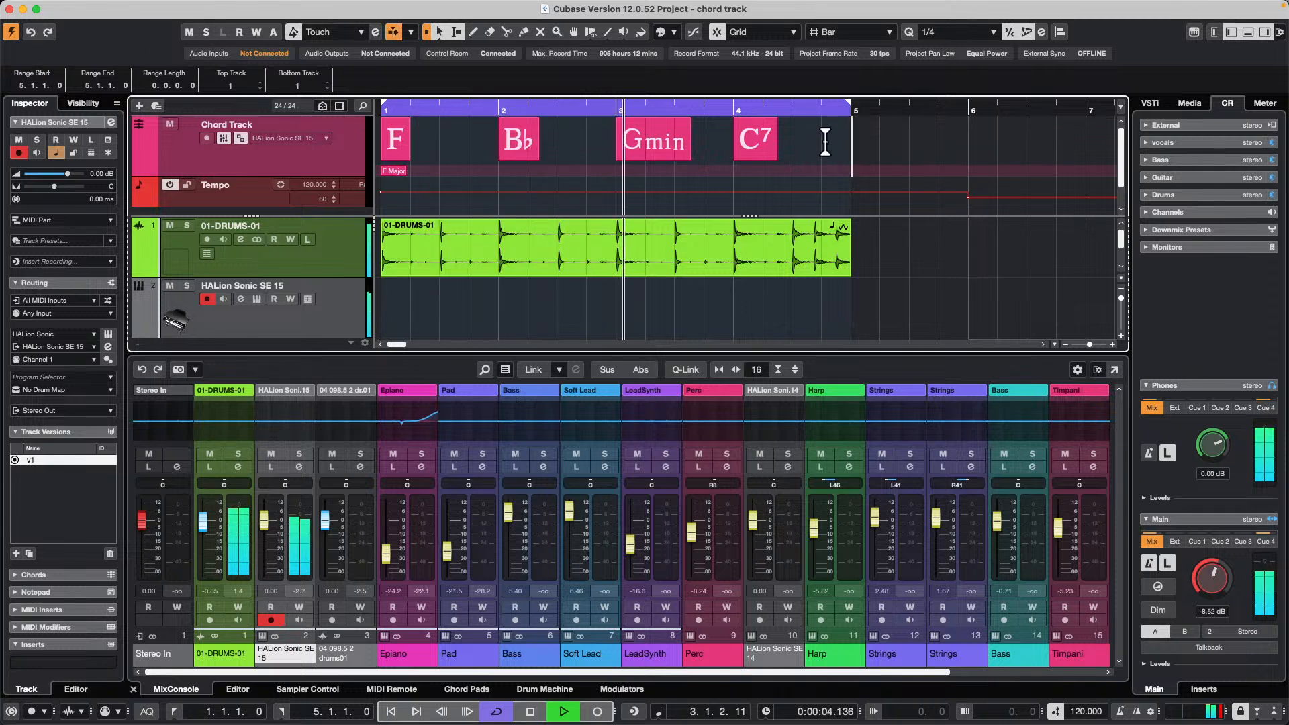
drag(786, 172, 406, 134)
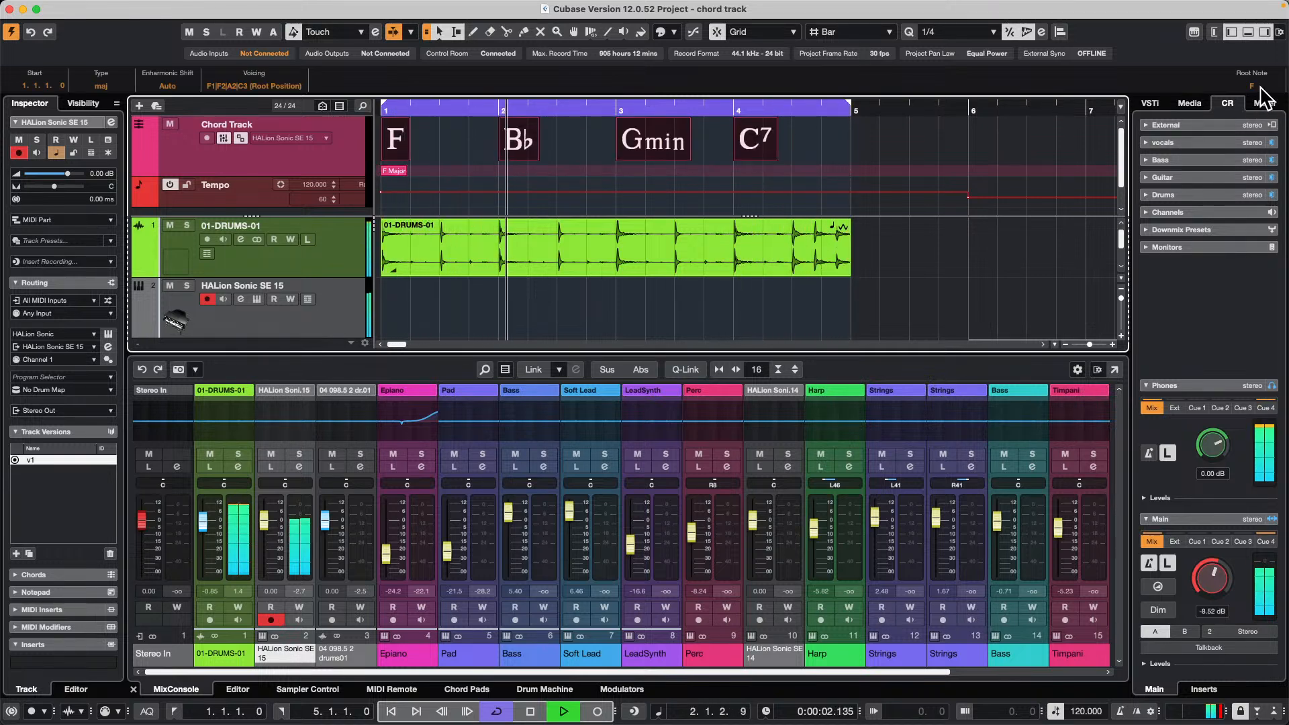
scroll(1255, 87, up, 1)
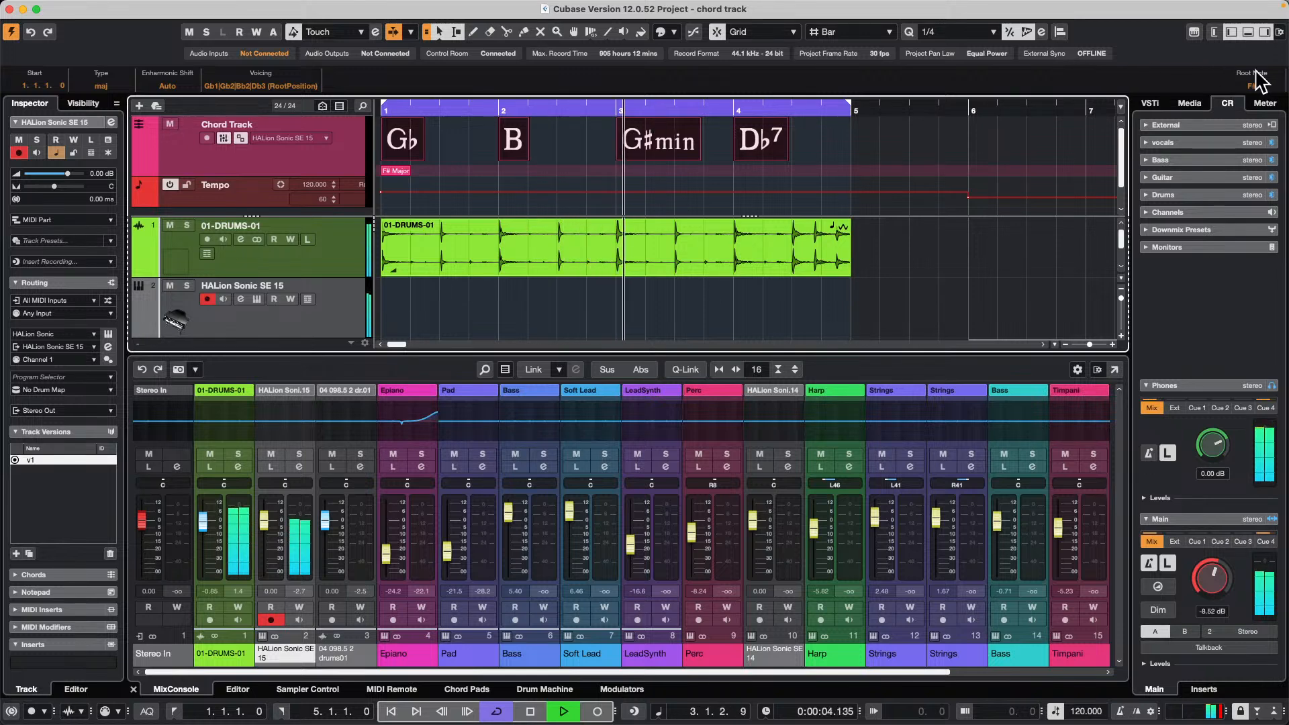
scroll(1255, 87, down, 3)
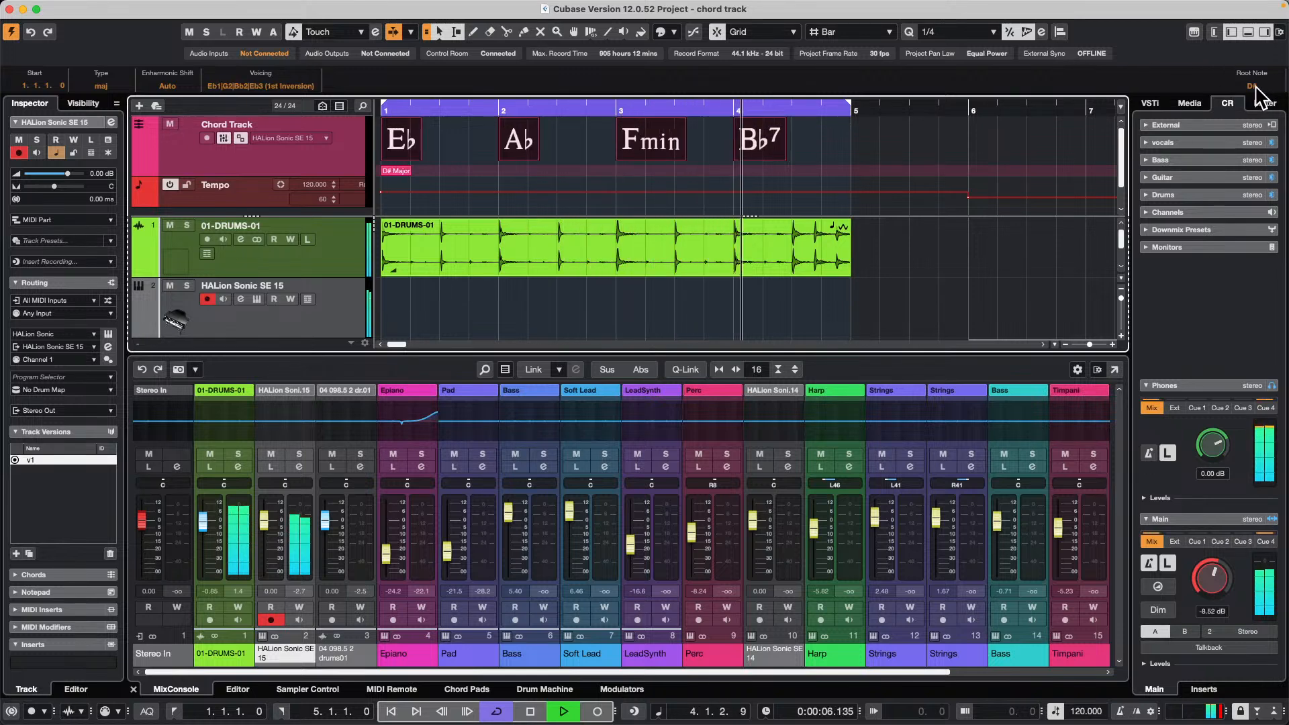
scroll(1257, 87, up, 1)
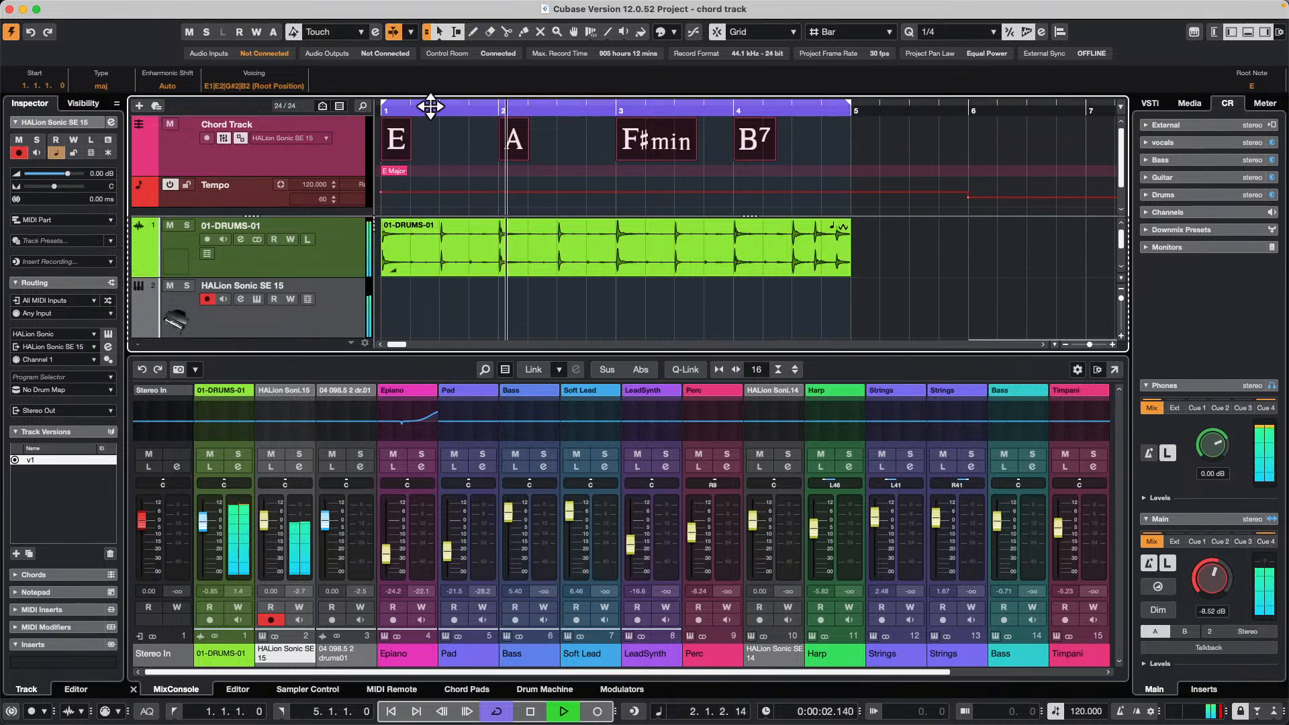
Deselect the chord group and expand the hip hop folder track in the lower track list
click(503, 107)
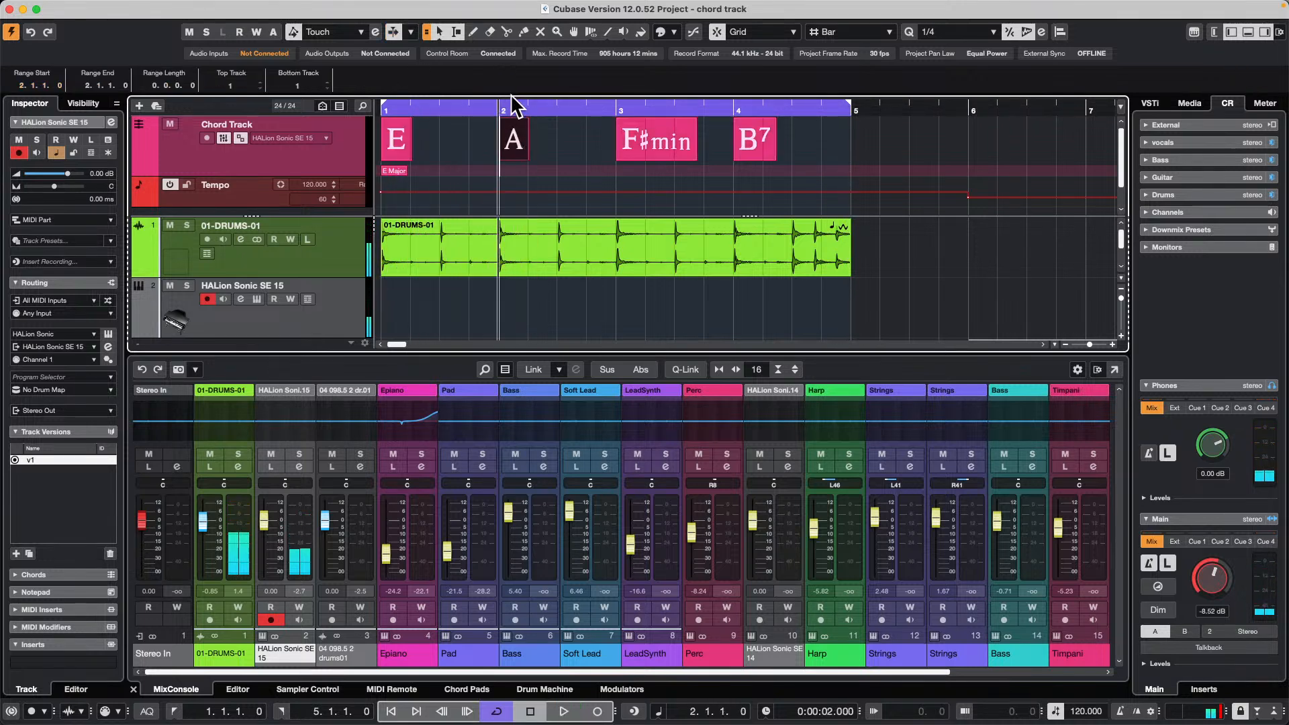
drag(506, 106, 506, 67)
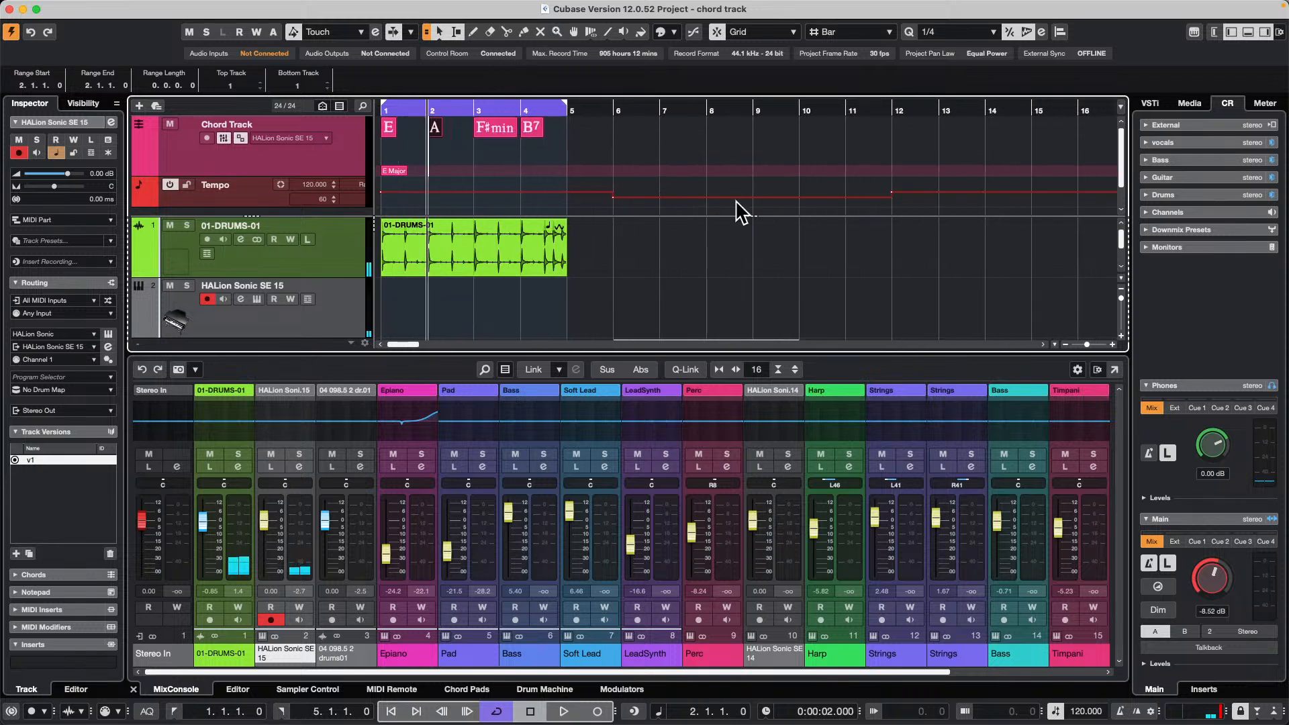
scroll(741, 214, down, 2)
scroll(685, 266, down, 10)
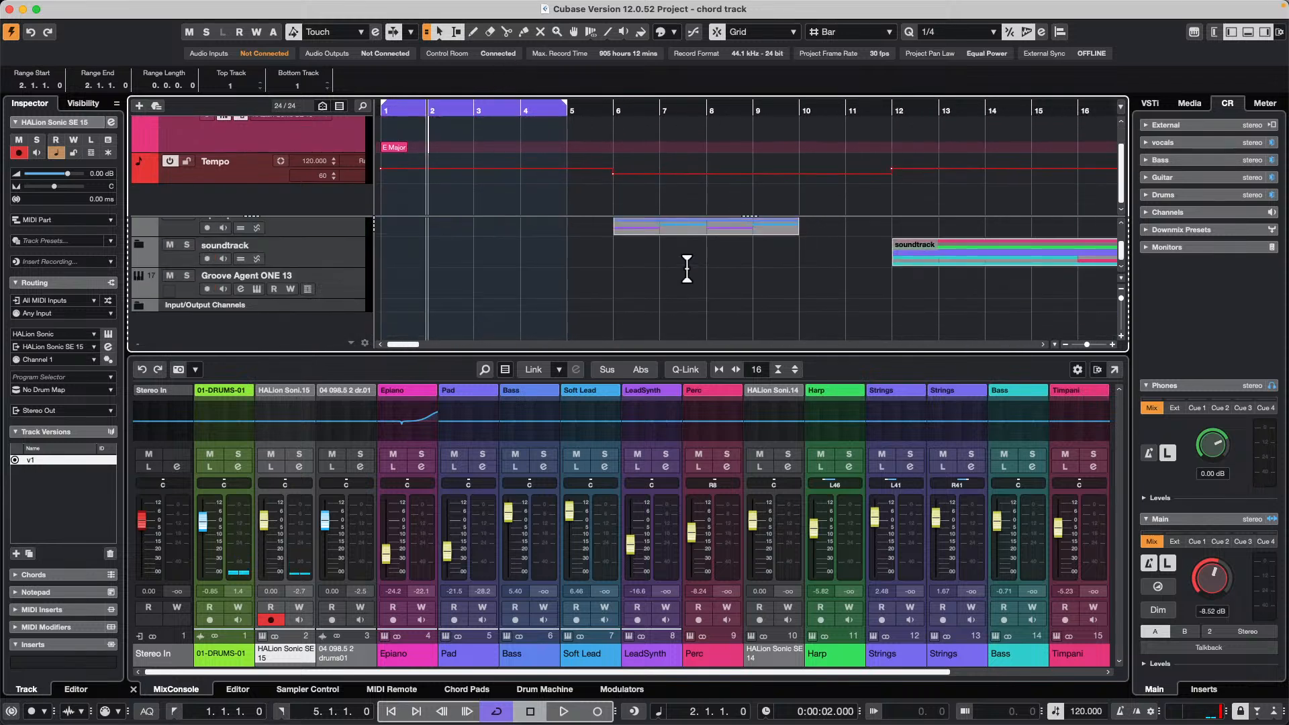
scroll(685, 265, up, 1)
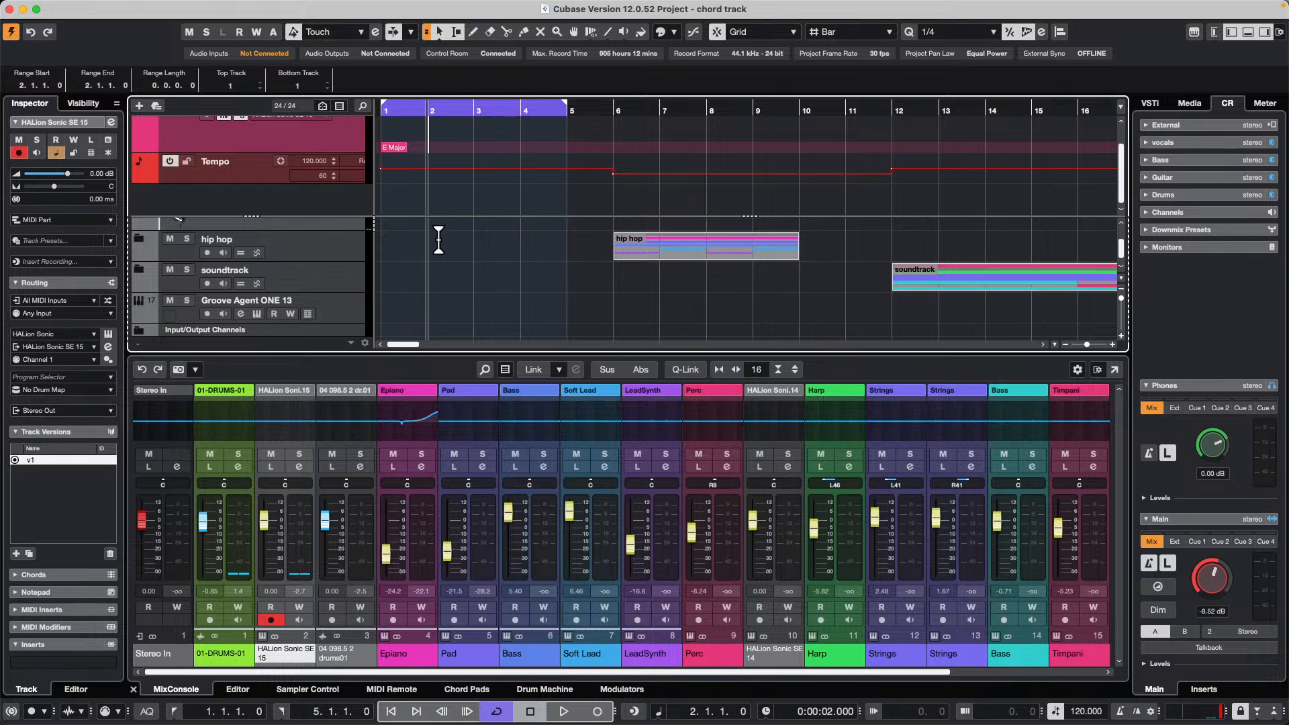
click(141, 238)
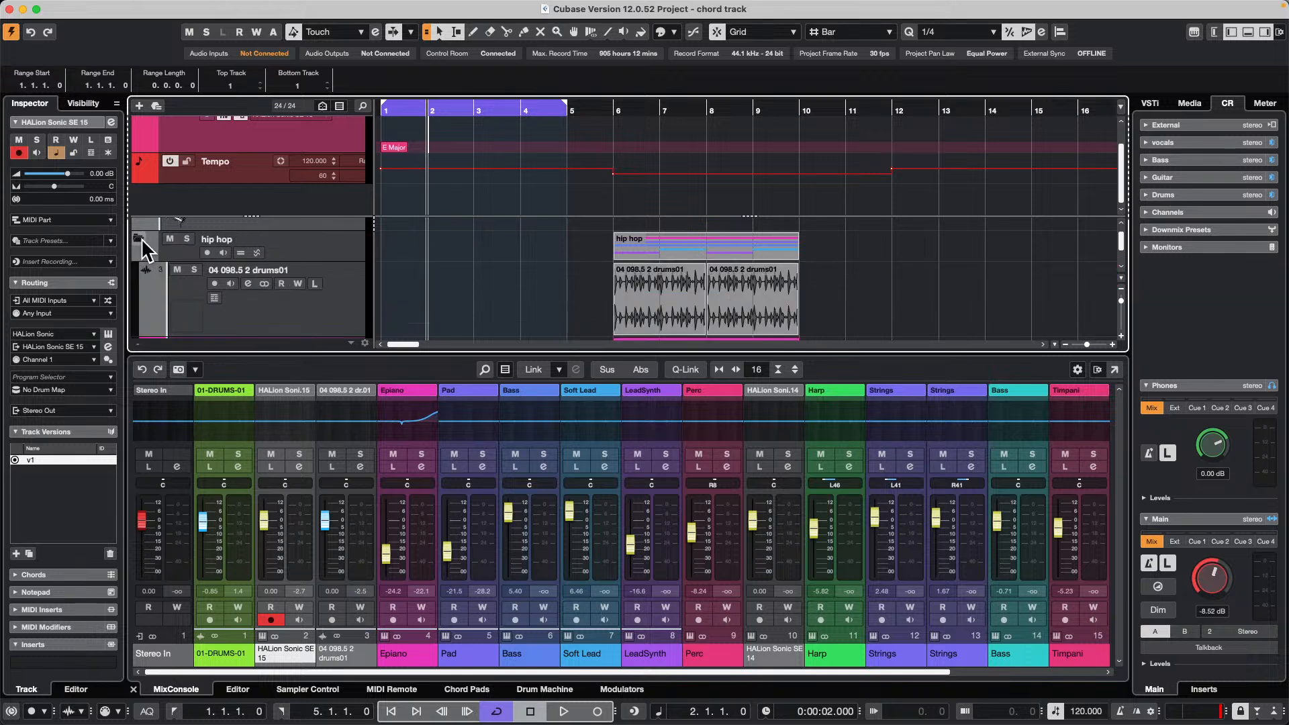
Play the hip hop section from bar 6, muting and unmuting its folder track during playback
click(613, 110)
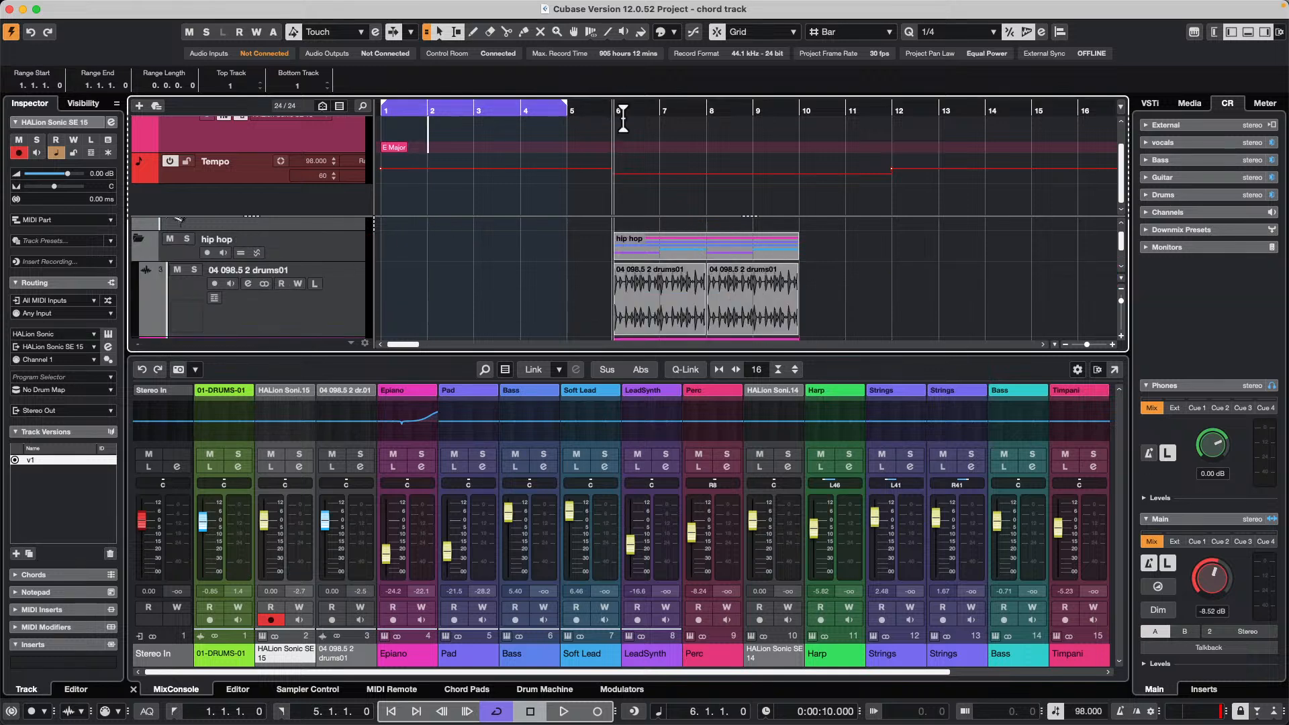
key(space)
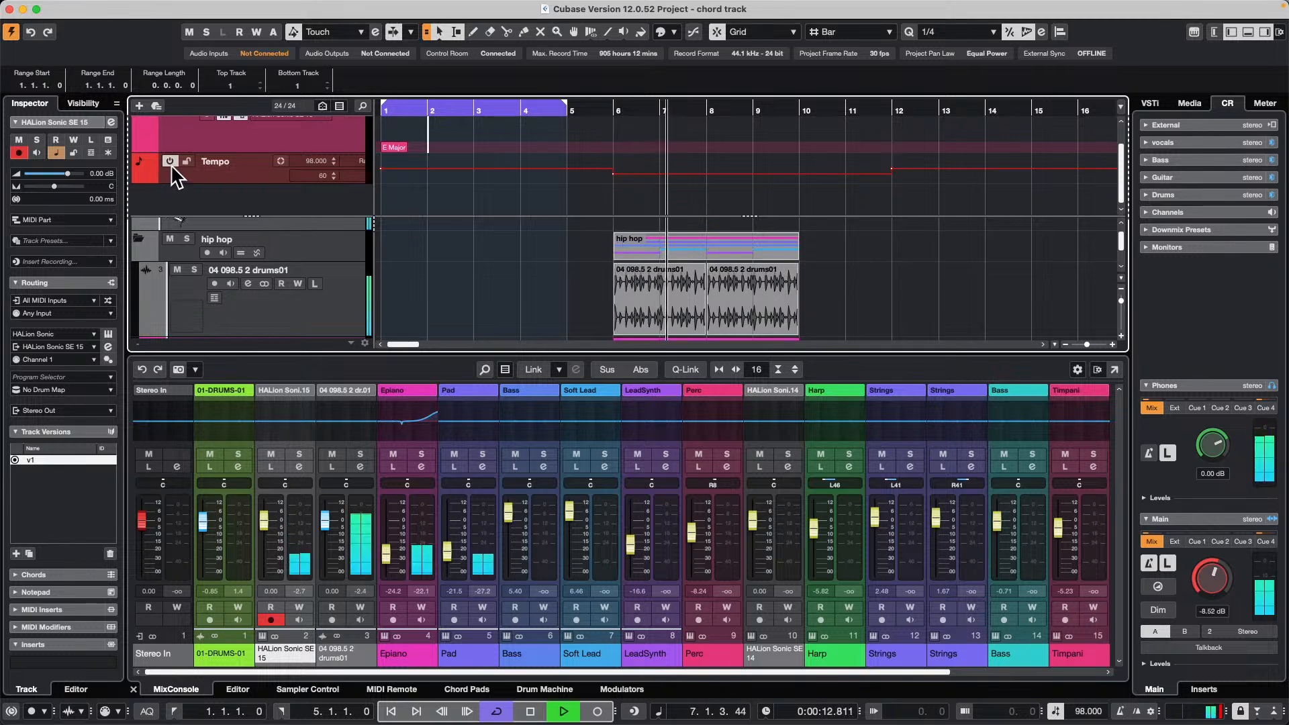
click(169, 240)
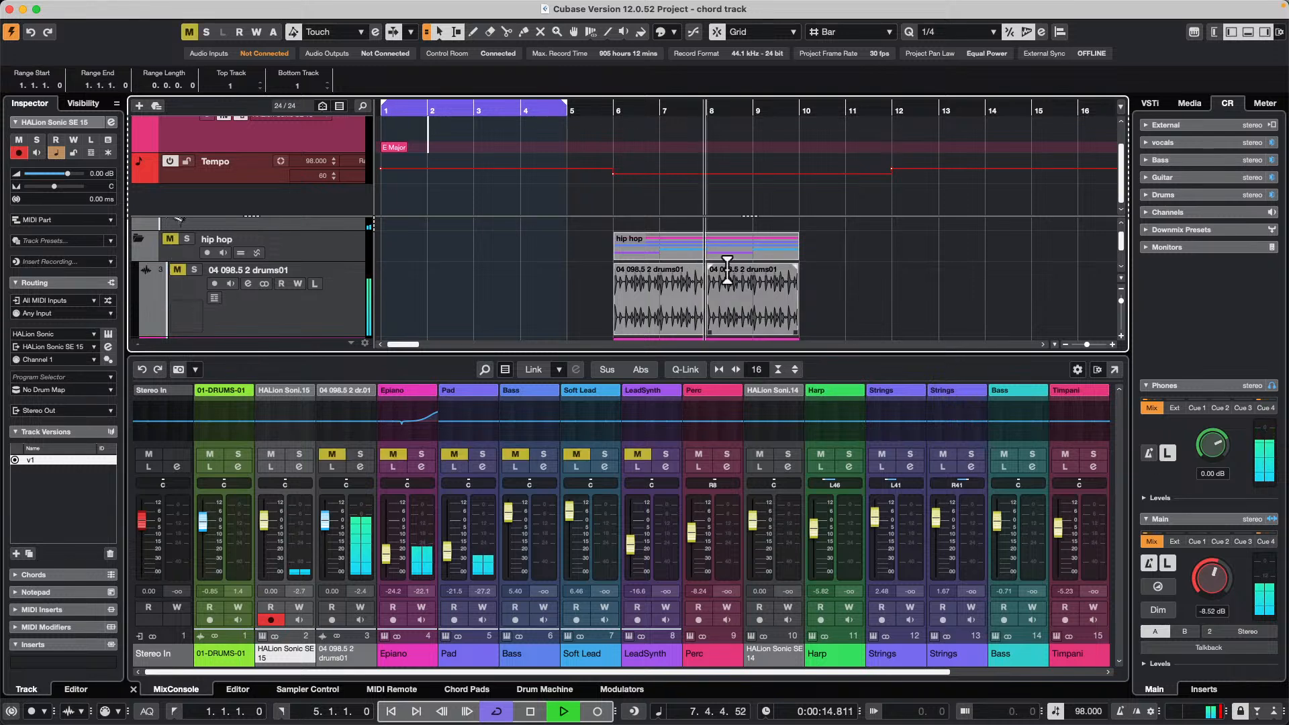
click(170, 239)
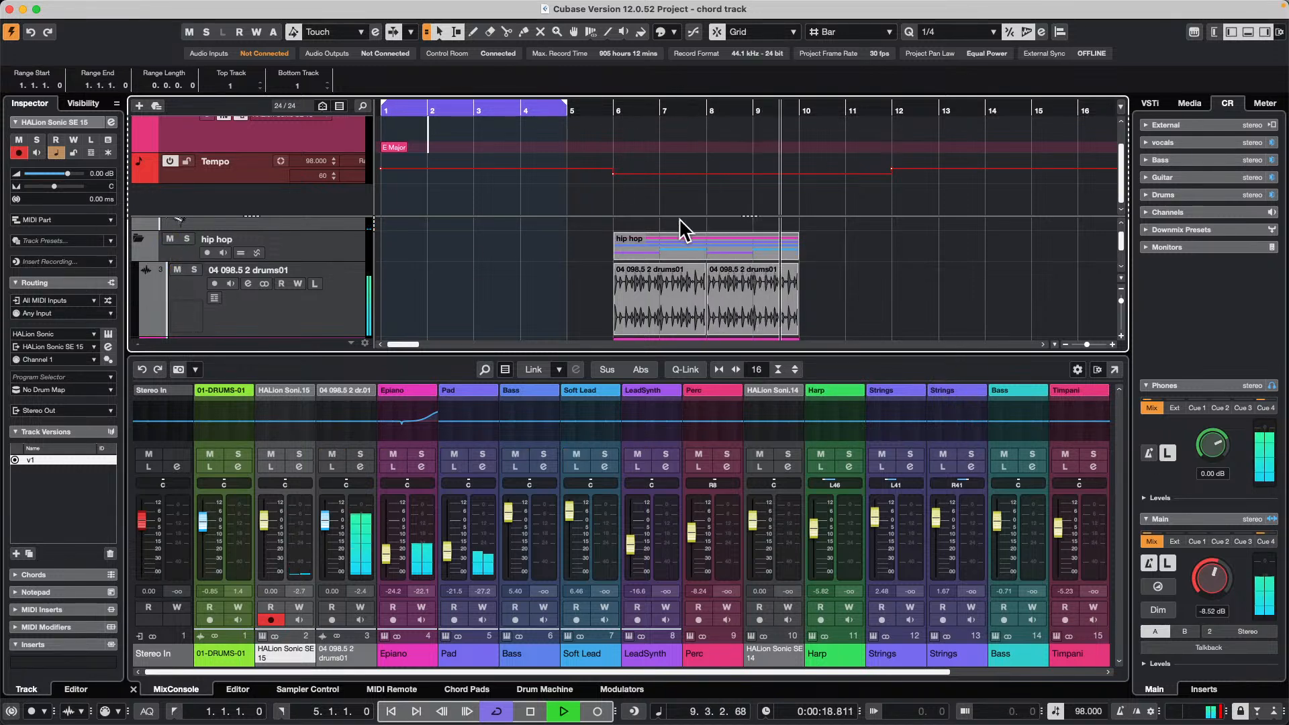
Raise the divider below the Chord and Tempo tracks to enlarge the lower area and bring the Pad and Bass tracks into view
scroll(678, 222, down, 3)
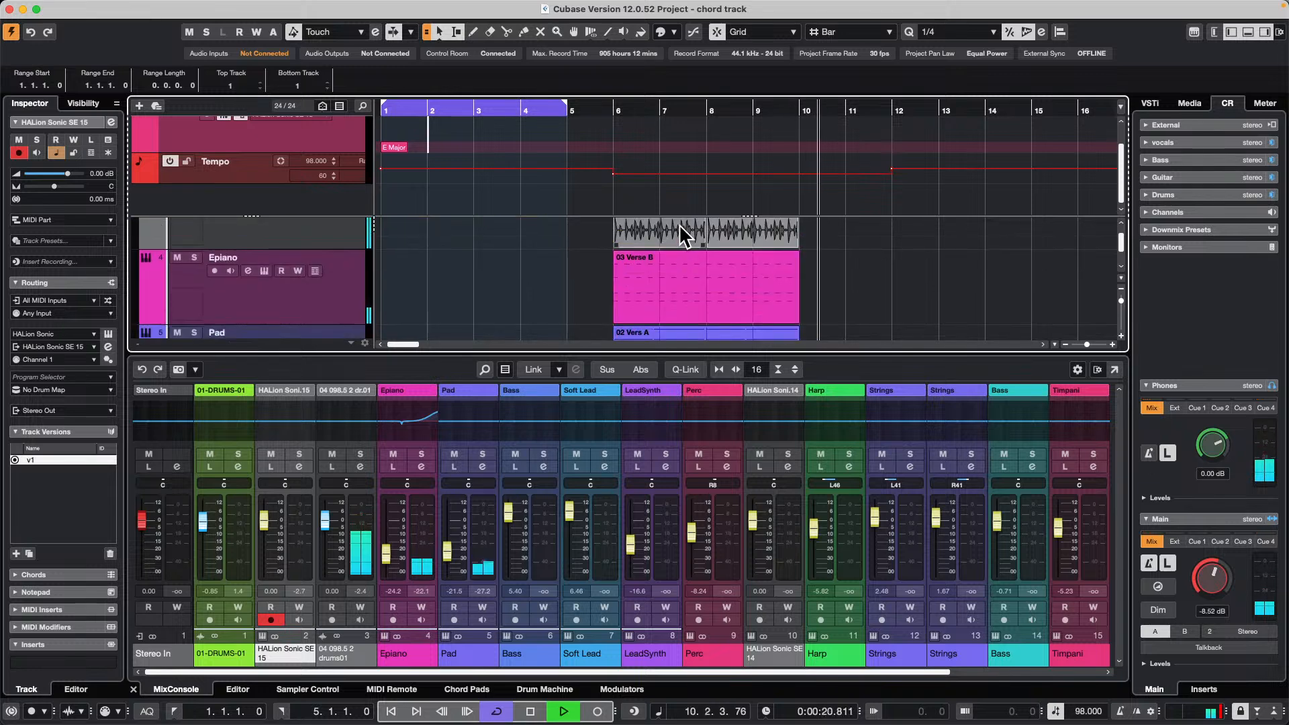
scroll(678, 224, down, 1)
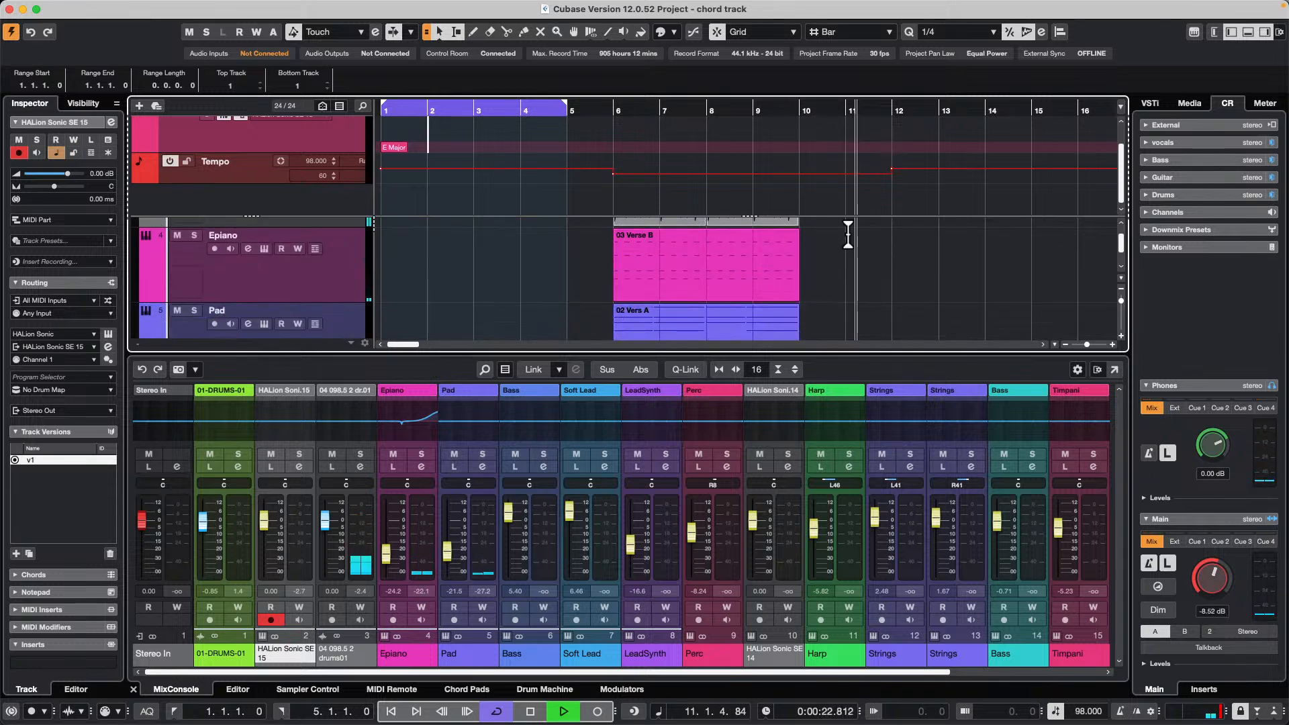
drag(854, 216, 852, 134)
scroll(914, 253, down, 10)
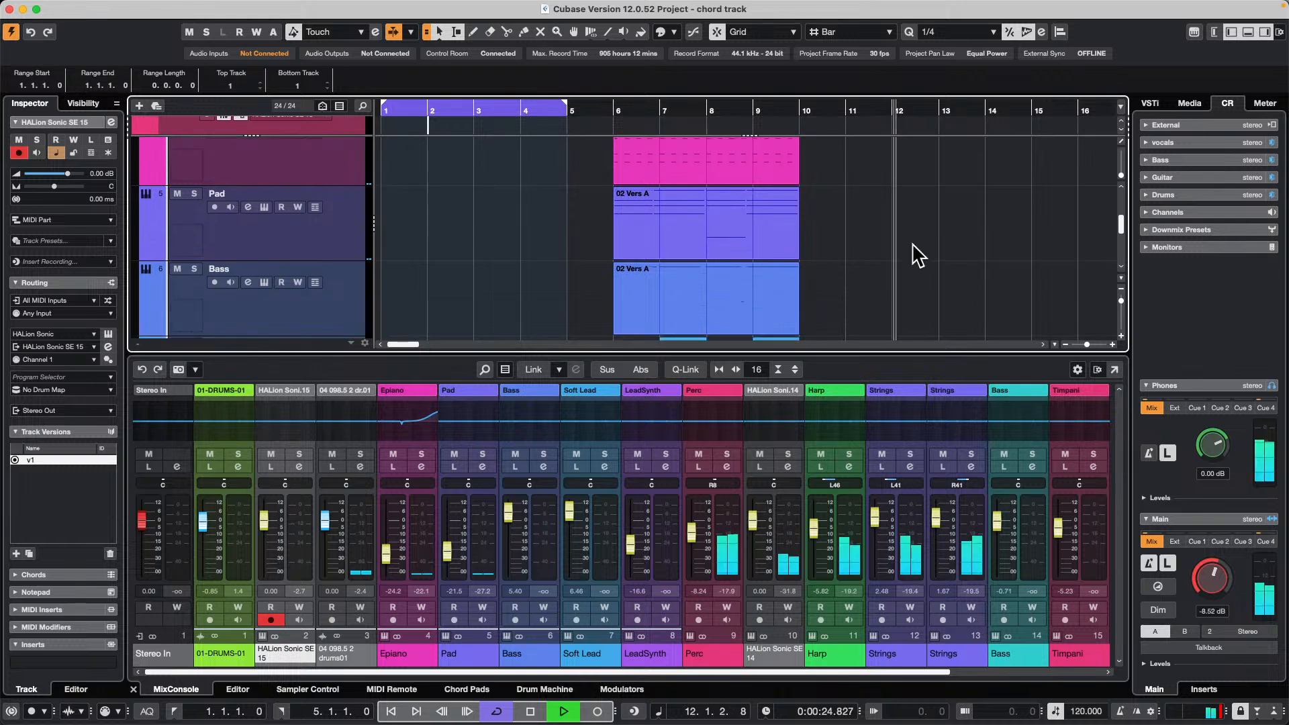
Set the playback loop range to the soundtrack folder part starting at bar 12
click(928, 265)
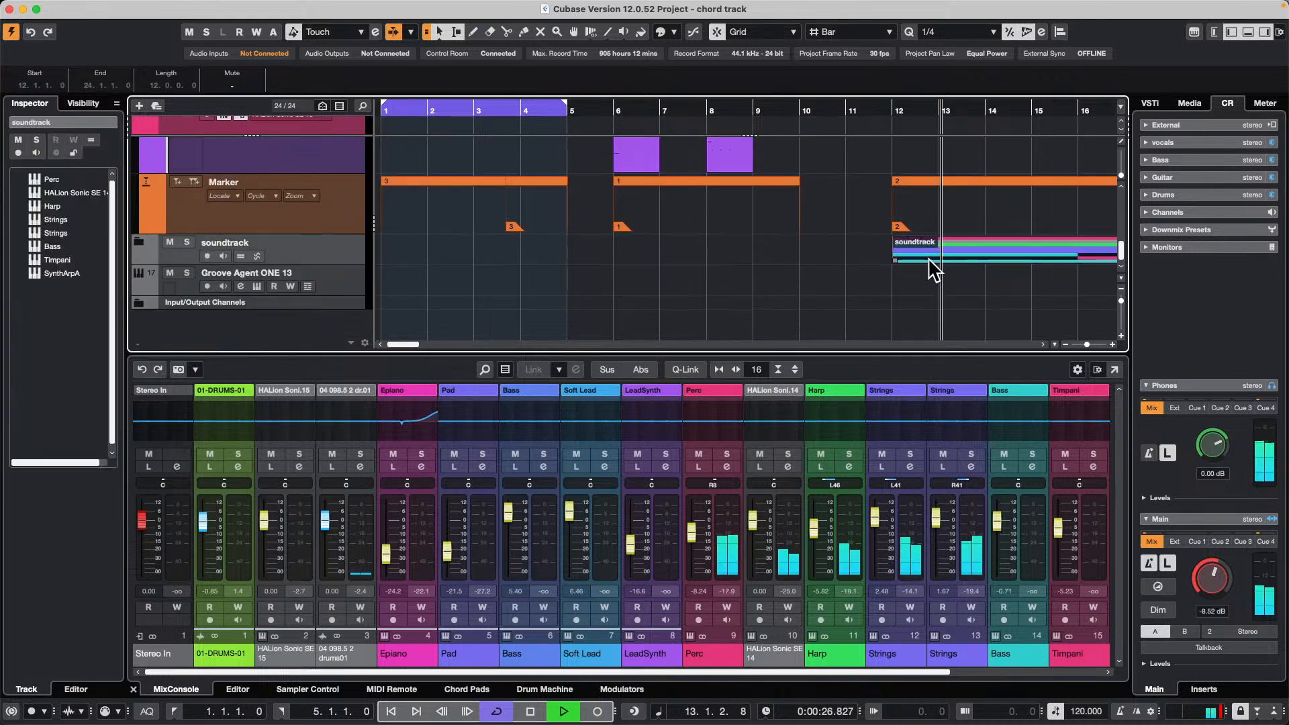
key(p)
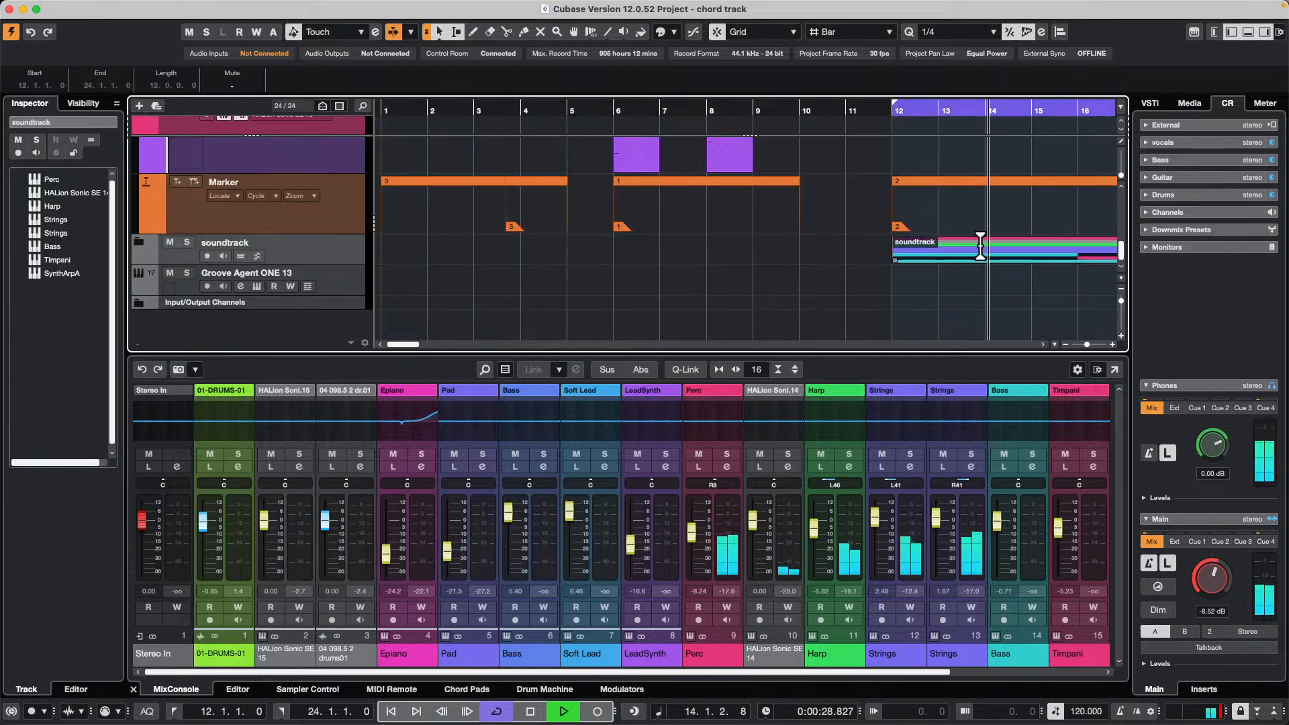
Collapse the hip hop folder track and lower the track list divider to bring the Chord and Tempo tracks back into view
scroll(890, 183, up, 8)
scroll(890, 183, up, 6)
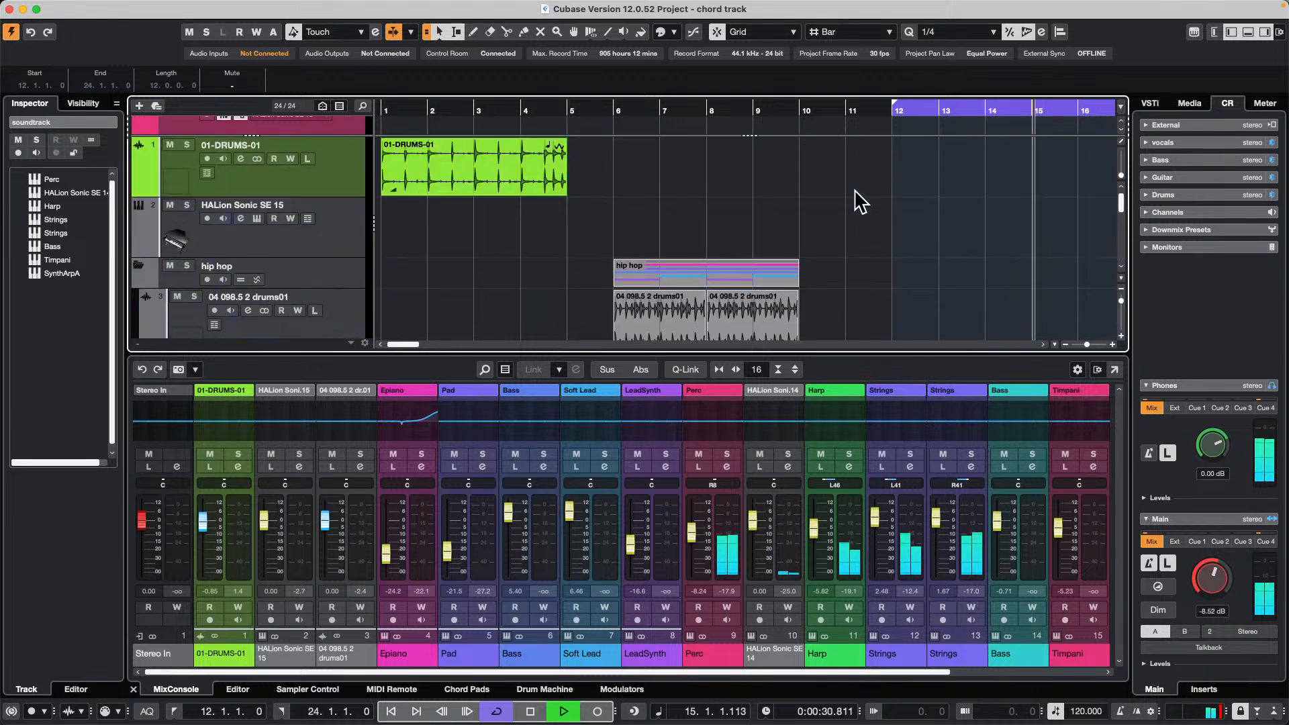
click(138, 267)
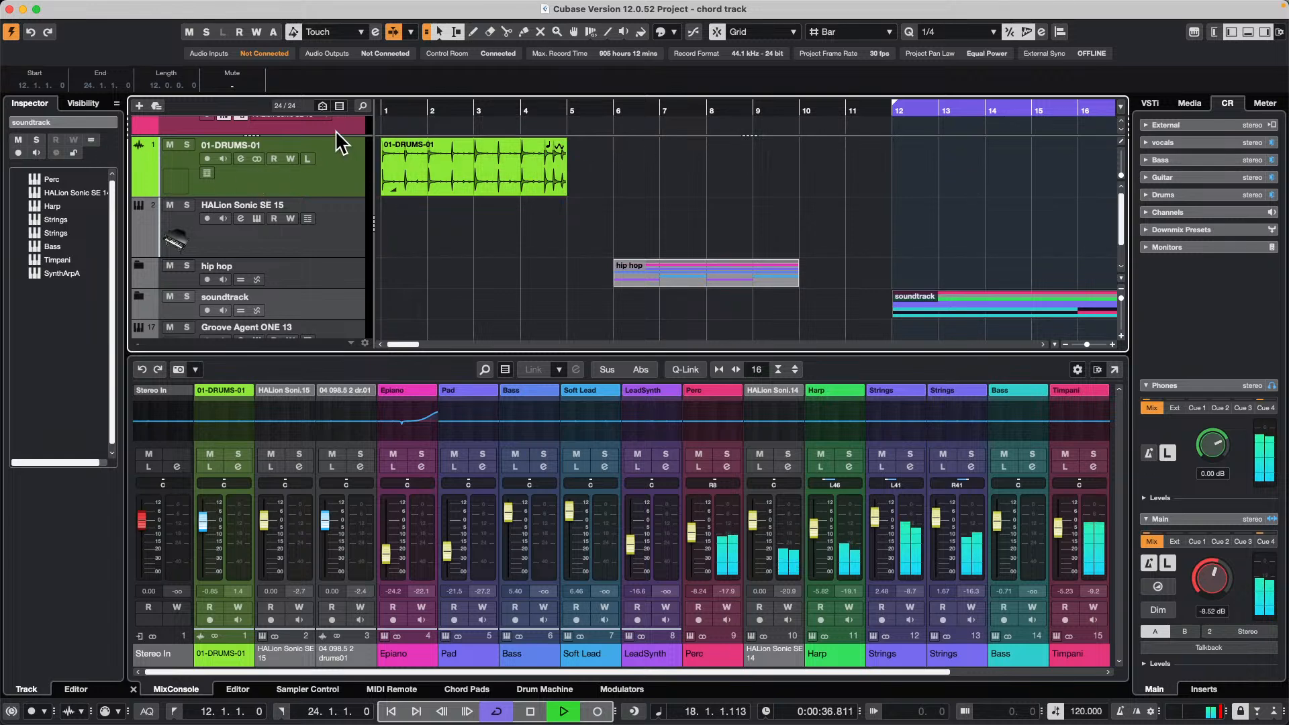
drag(611, 135, 613, 202)
Draw a chord event at bar 12 on the Chord Track and set its root note to G
right_click(884, 146)
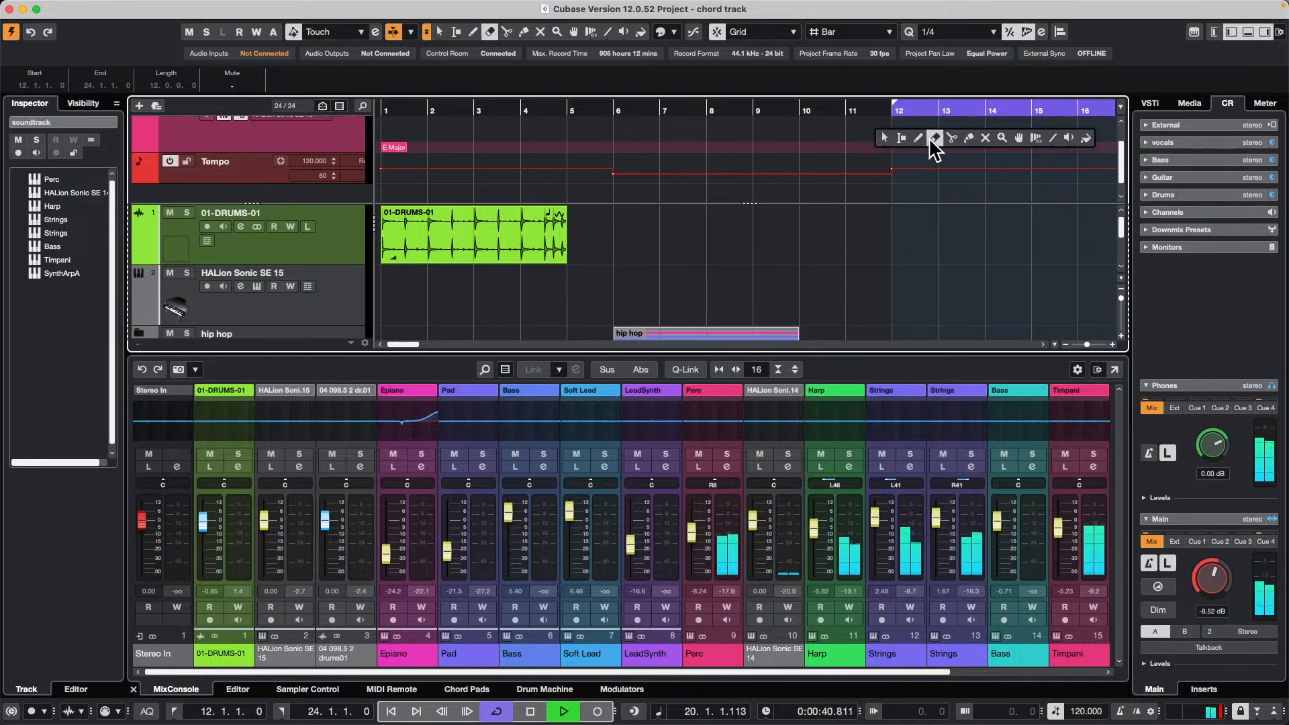
click(918, 138)
click(898, 132)
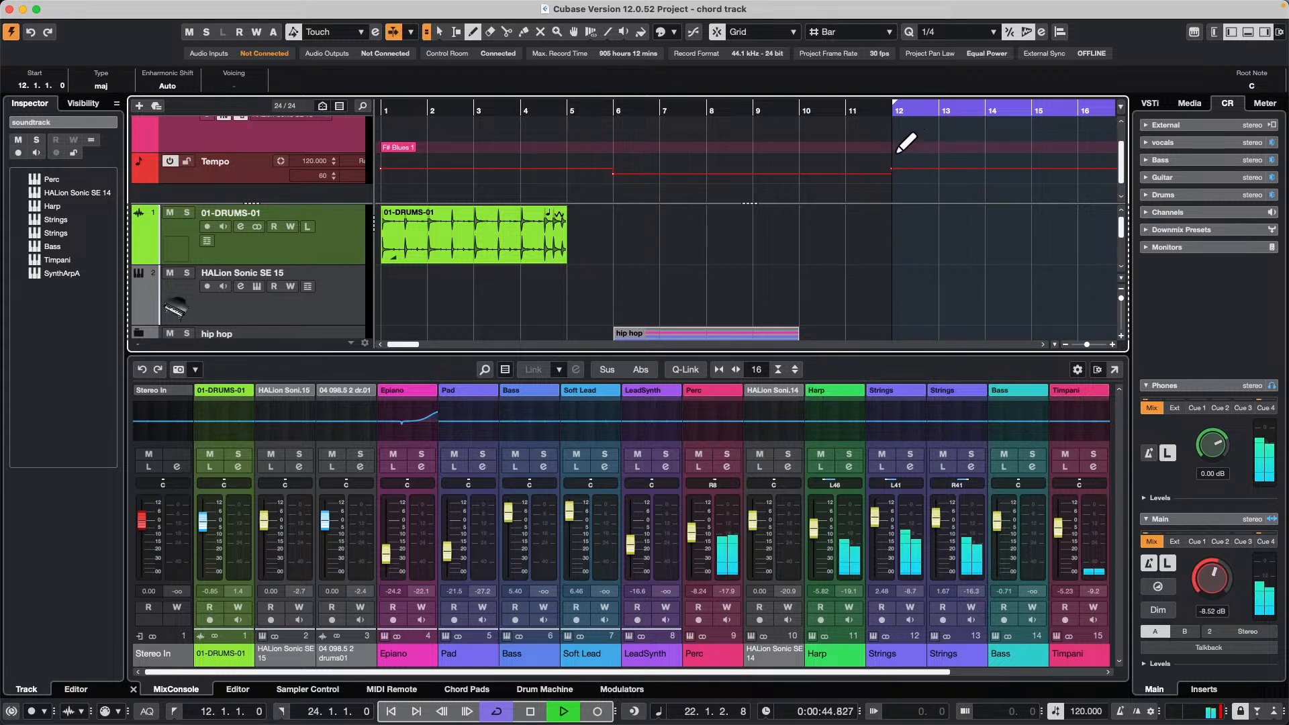
right_click(904, 131)
click(904, 130)
double_click(899, 128)
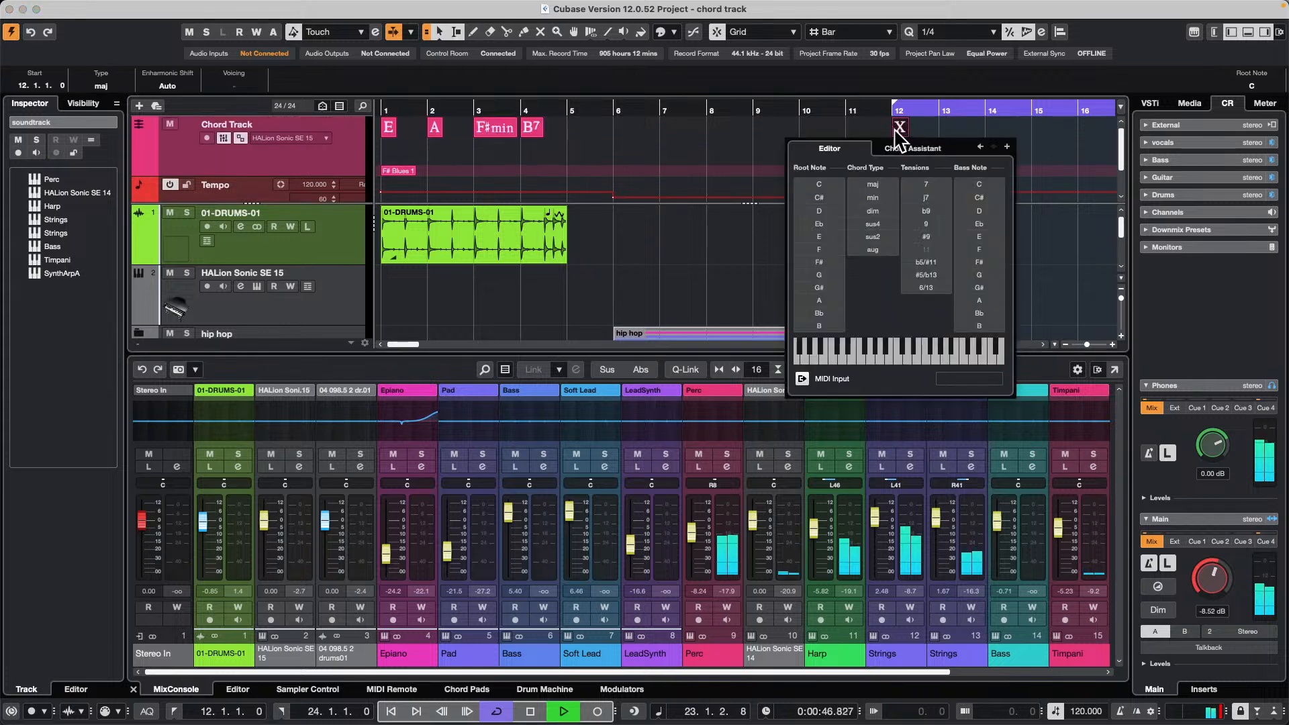
click(831, 271)
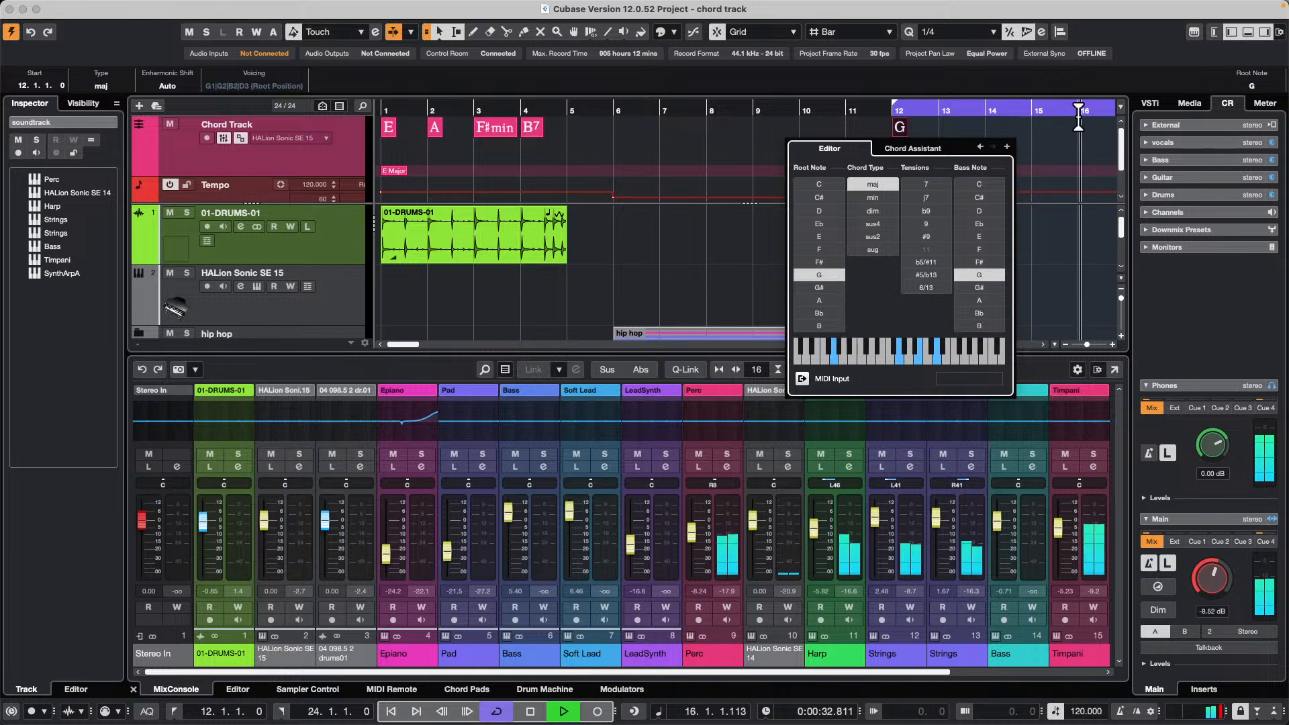
Draw a chord event at bar 16 on the Chord Track, set its root note to E, and play from bar 14
right_click(1062, 138)
click(1098, 136)
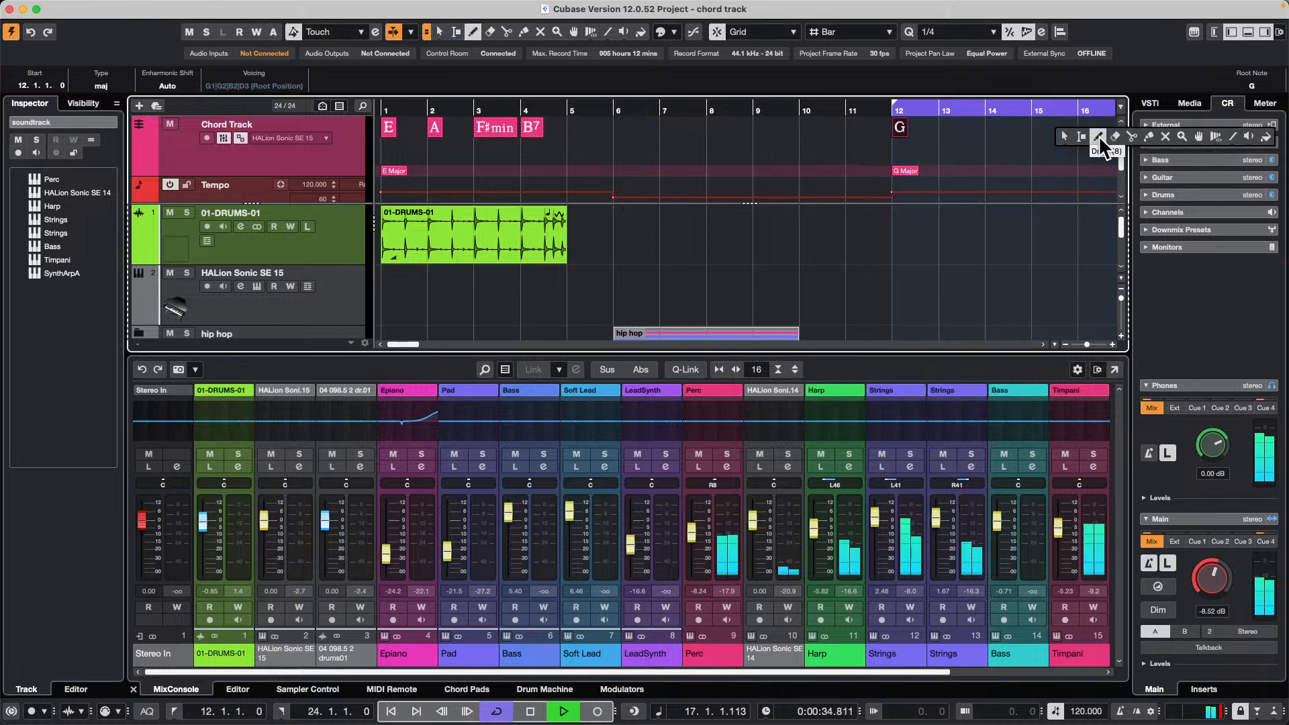
click(1087, 128)
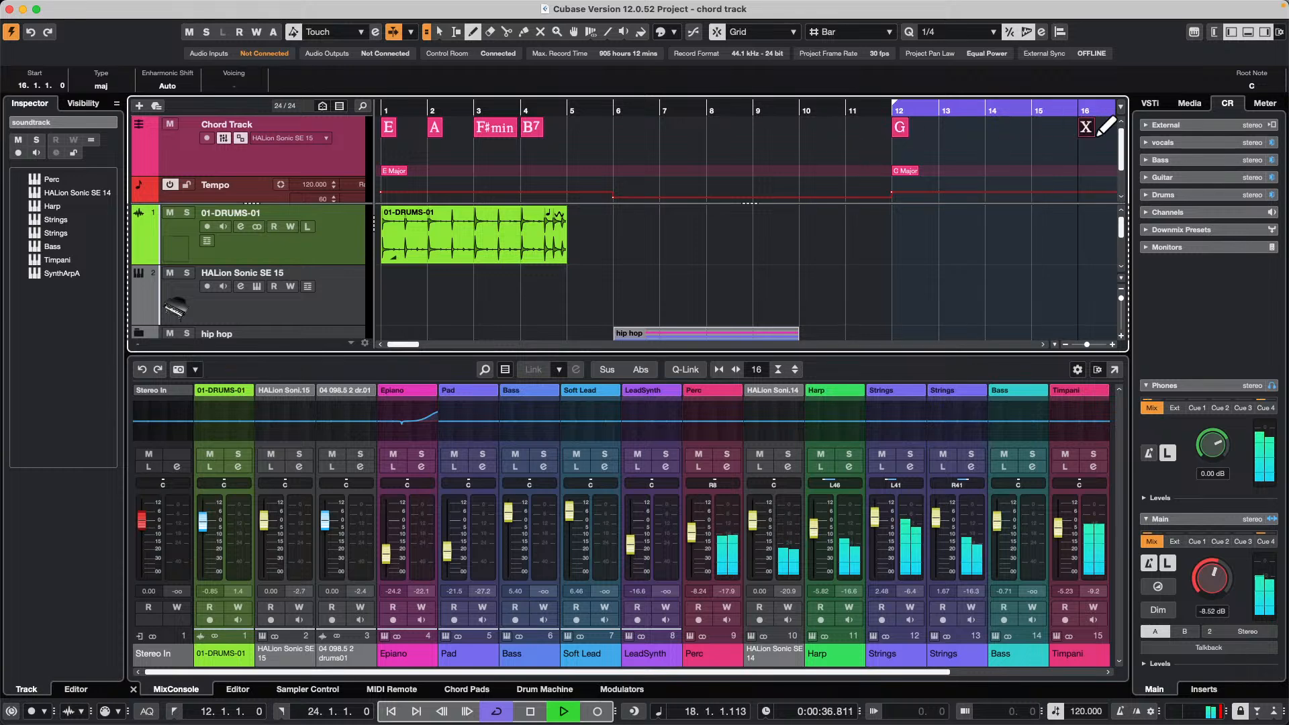
key(g)
key(g)
key(g)
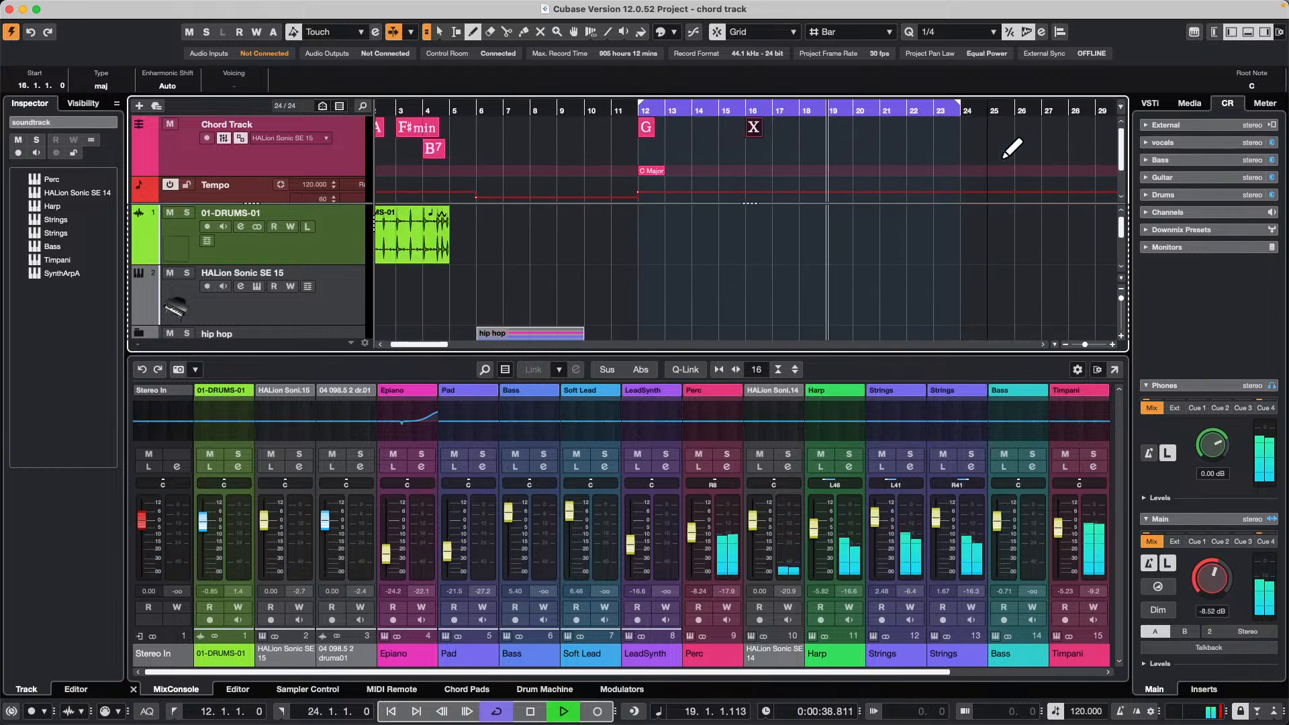
key(1)
double_click(754, 128)
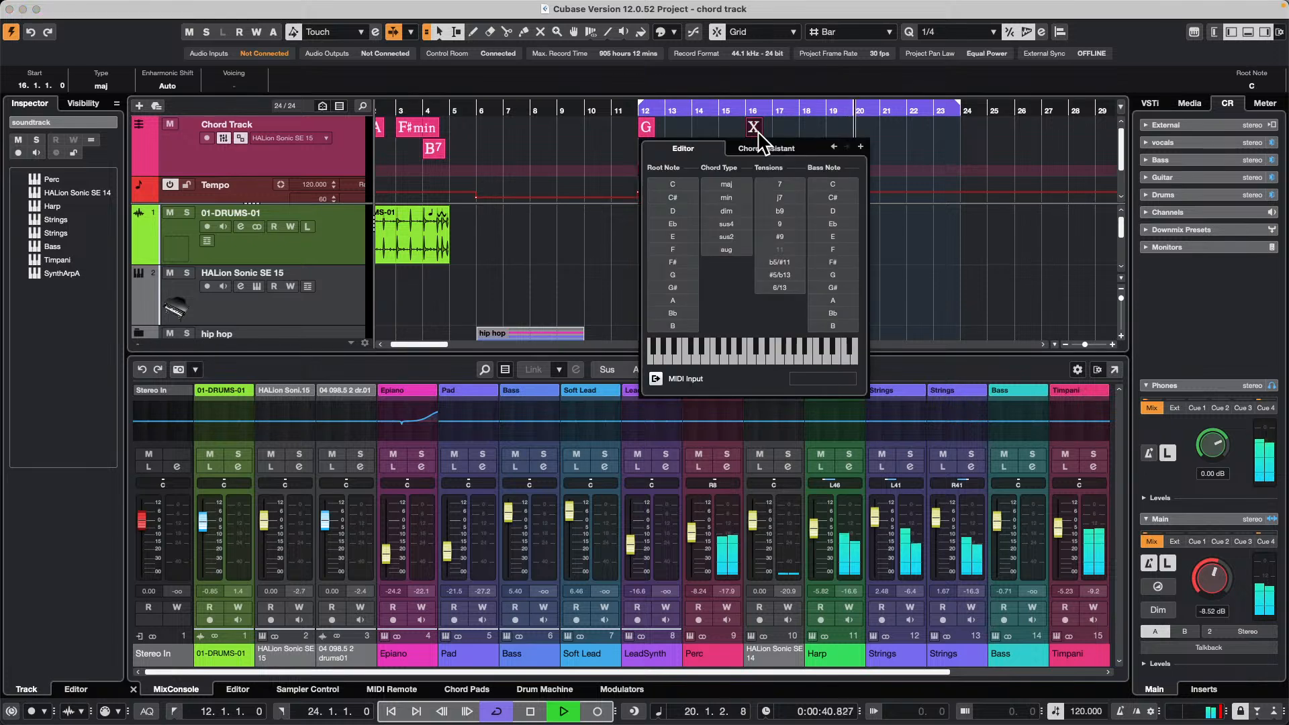
click(686, 236)
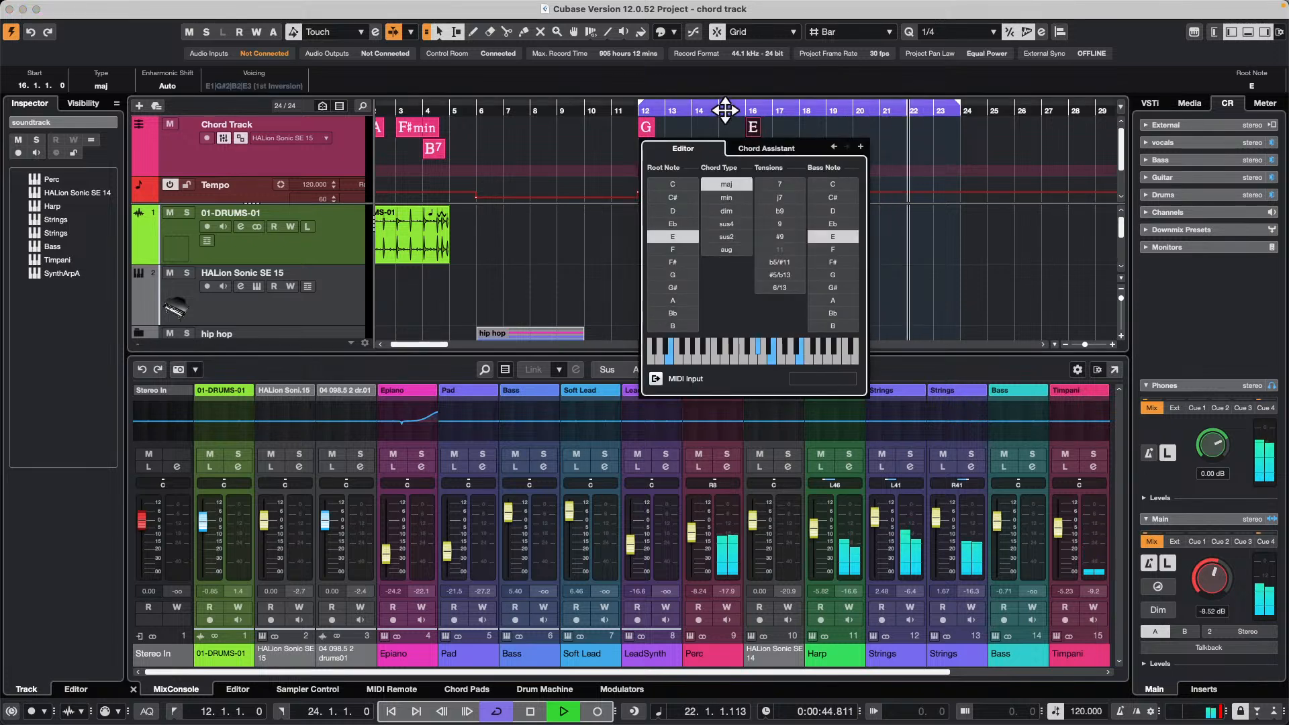
click(695, 110)
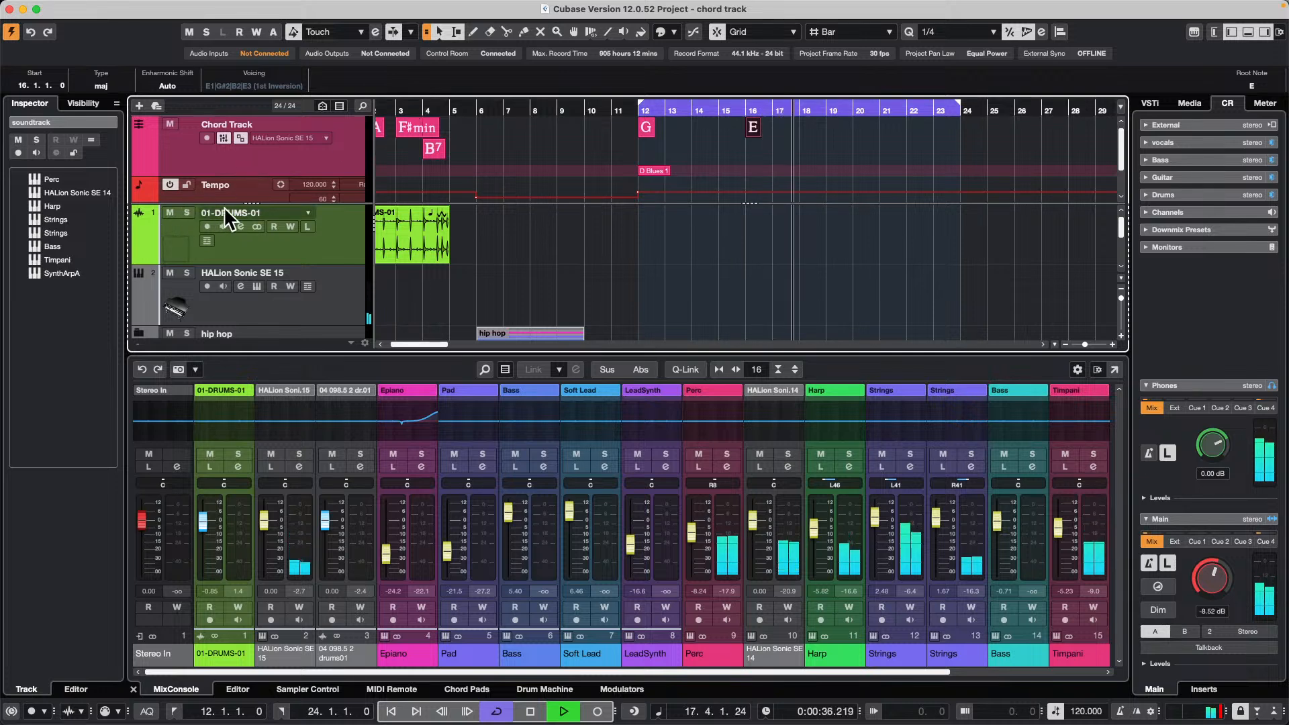
Mute the HALion Sonic SE 15 track and draw empty chord events at bars 21, 22 and 23 of the Chord Track
click(169, 273)
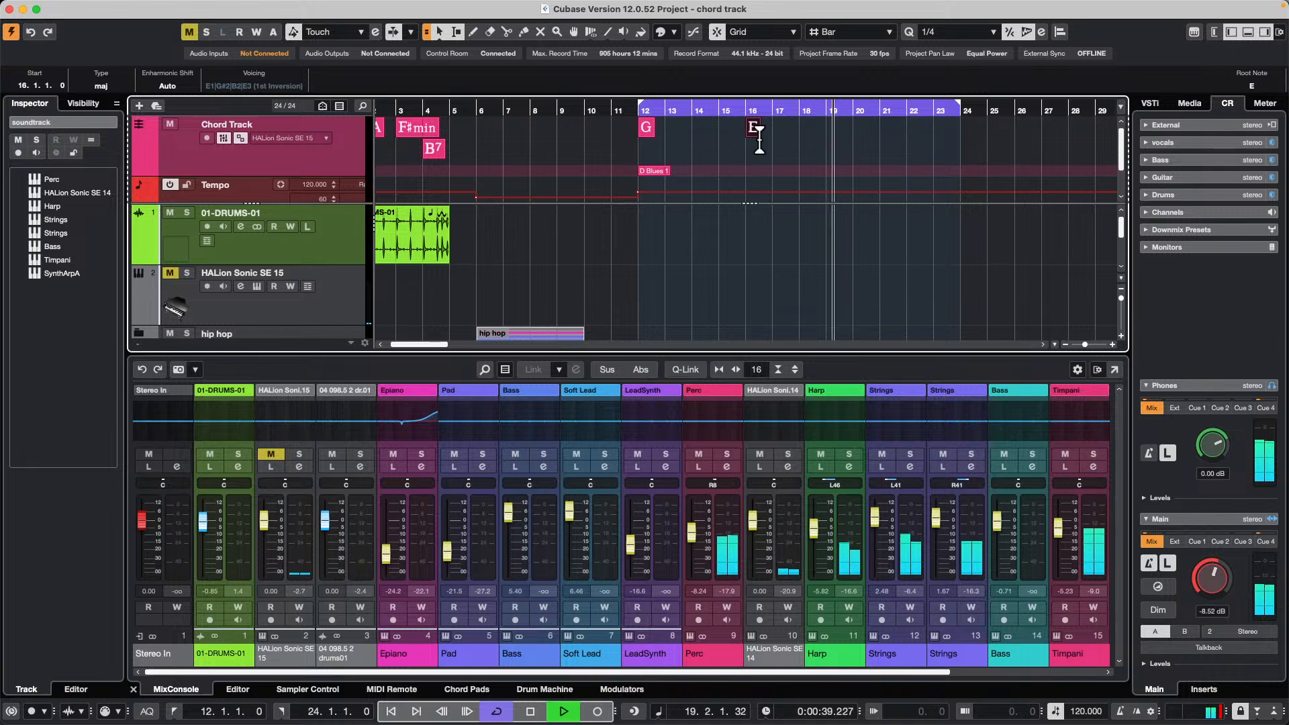
right_click(853, 148)
click(885, 142)
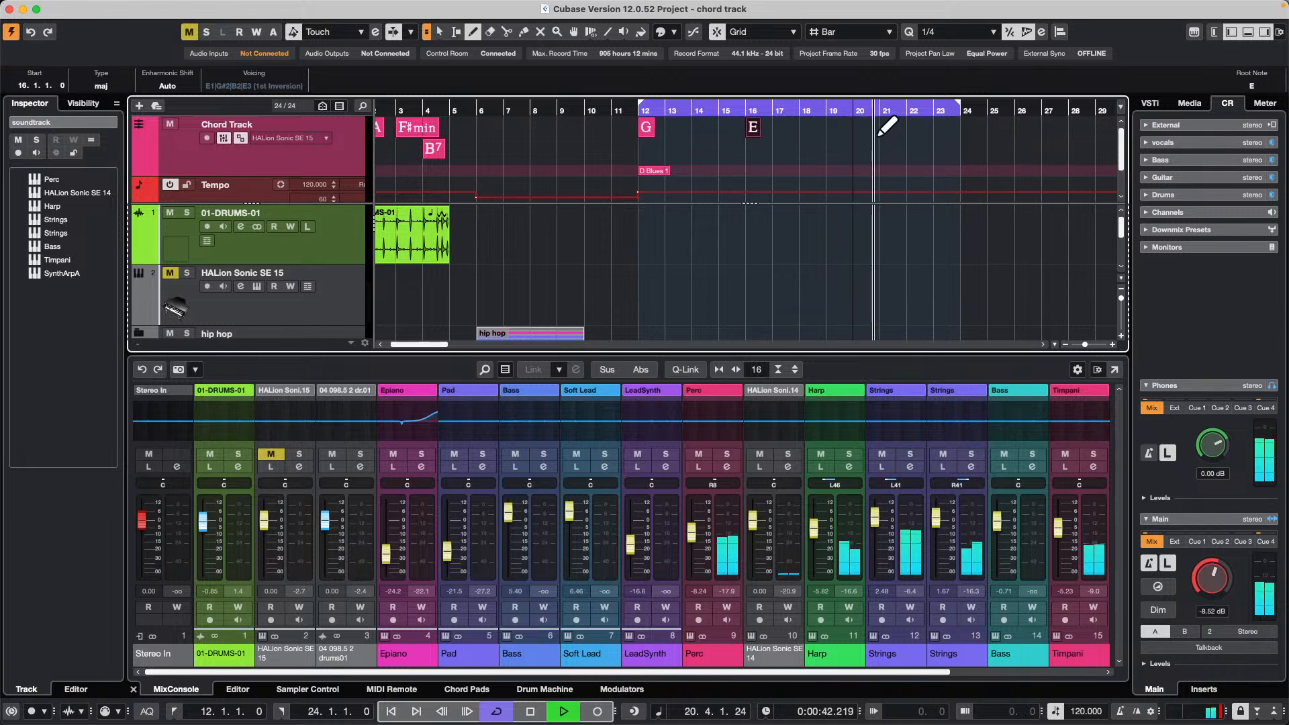
click(889, 133)
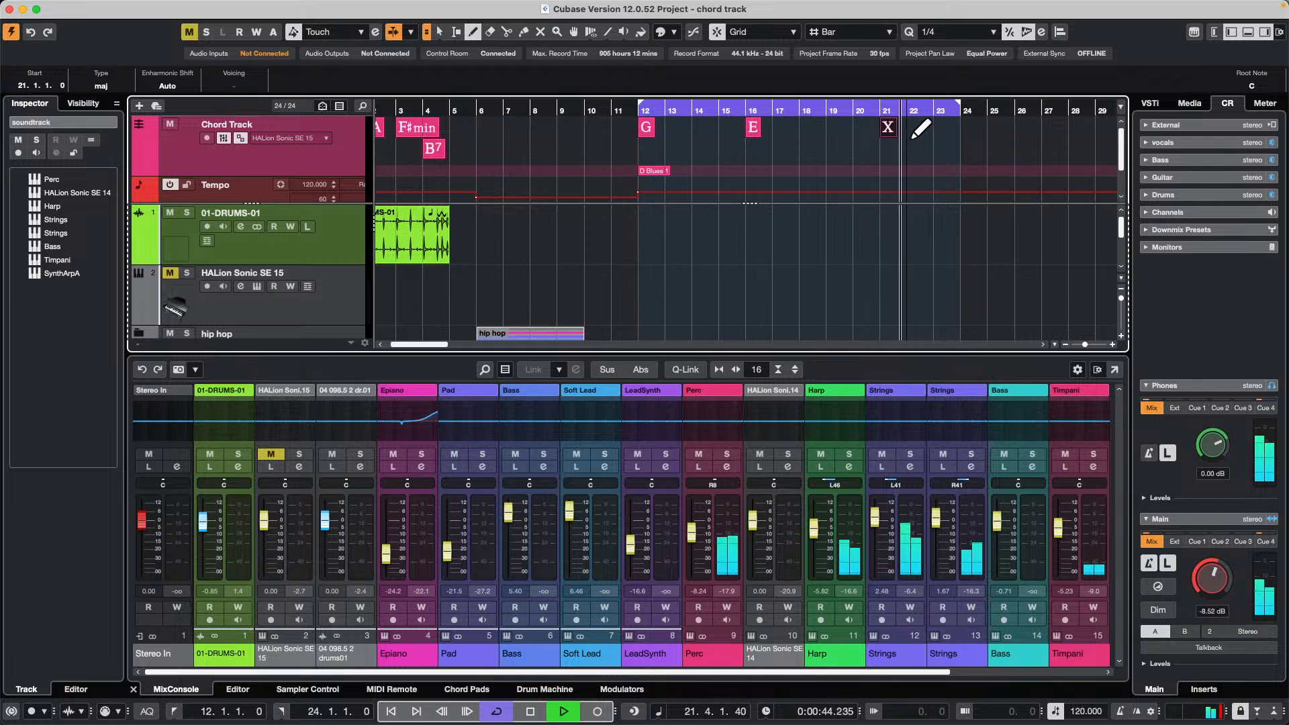
click(919, 134)
click(947, 133)
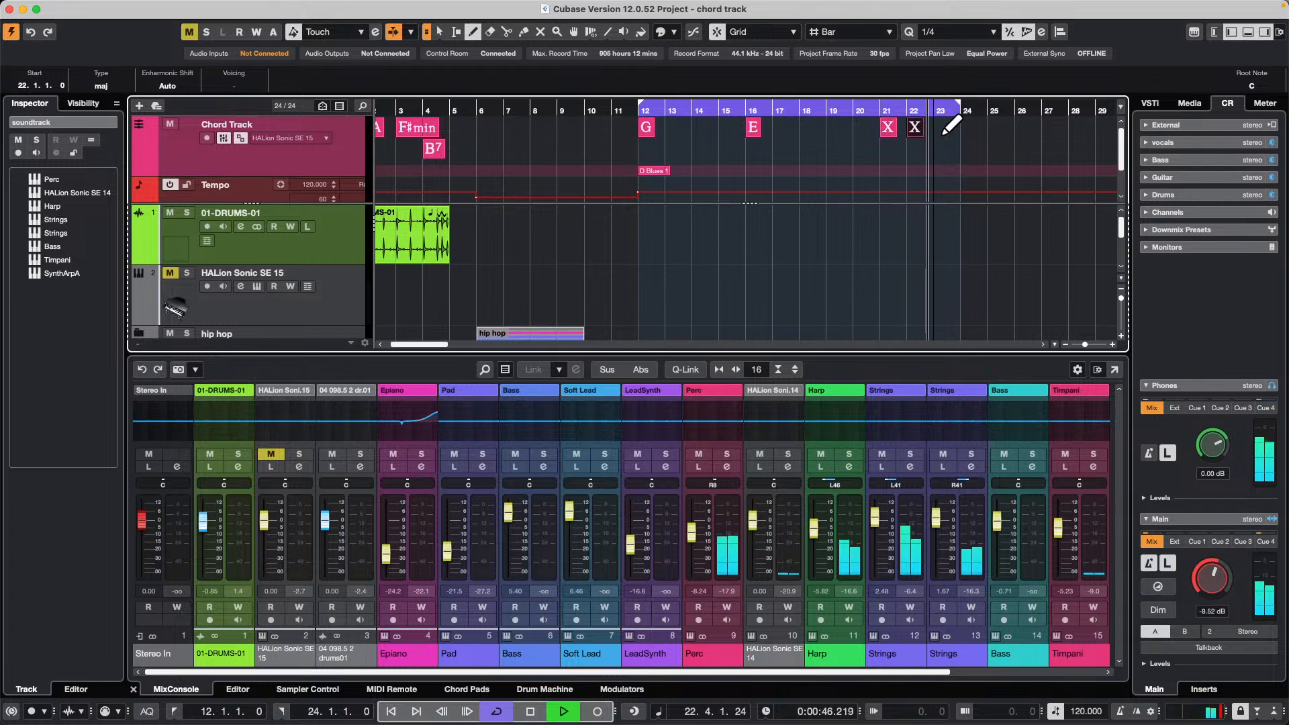
Set the bar 21 chord event to D and the bar 22 chord event to E minor
key(1)
double_click(889, 131)
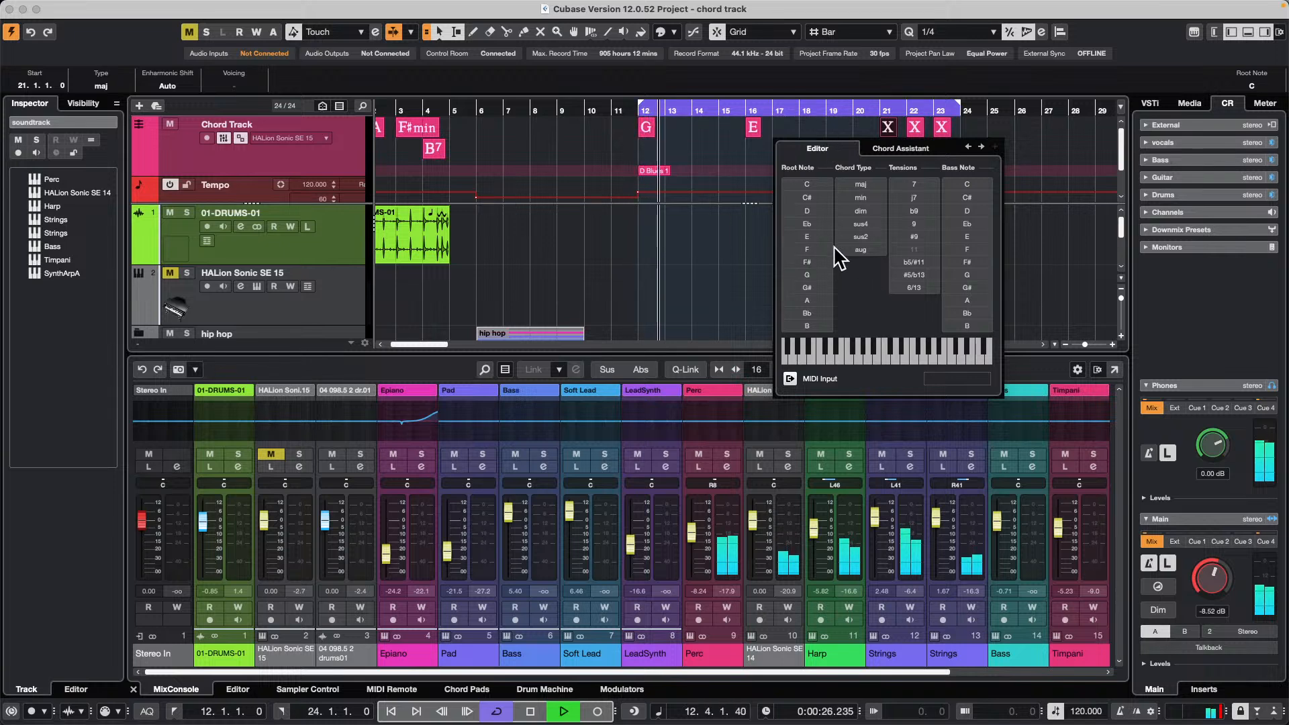
click(824, 211)
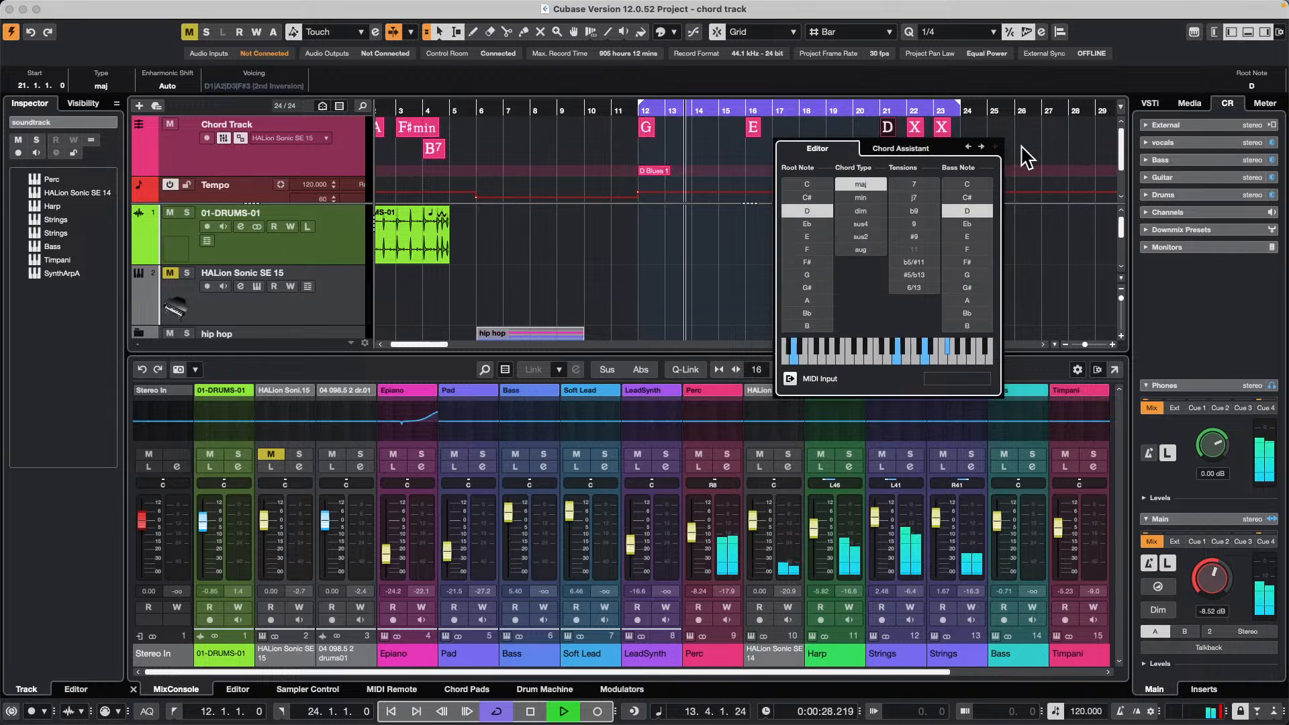
click(981, 147)
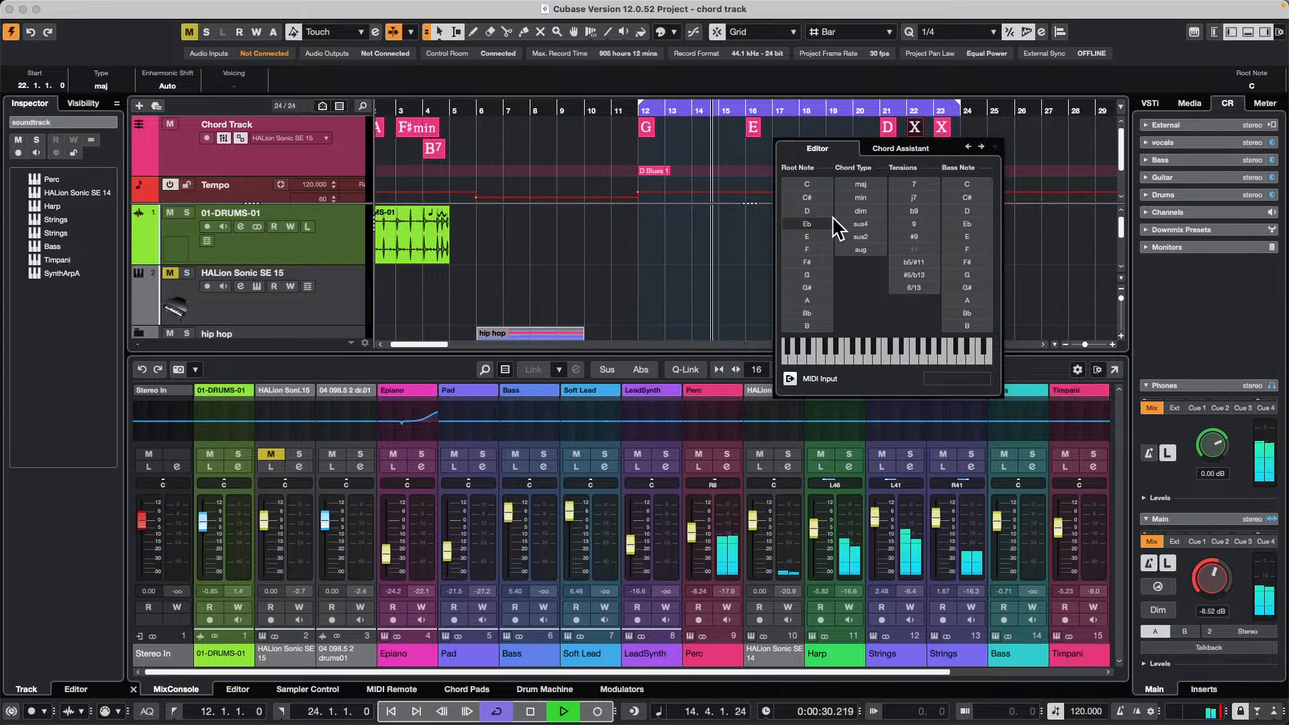
click(819, 239)
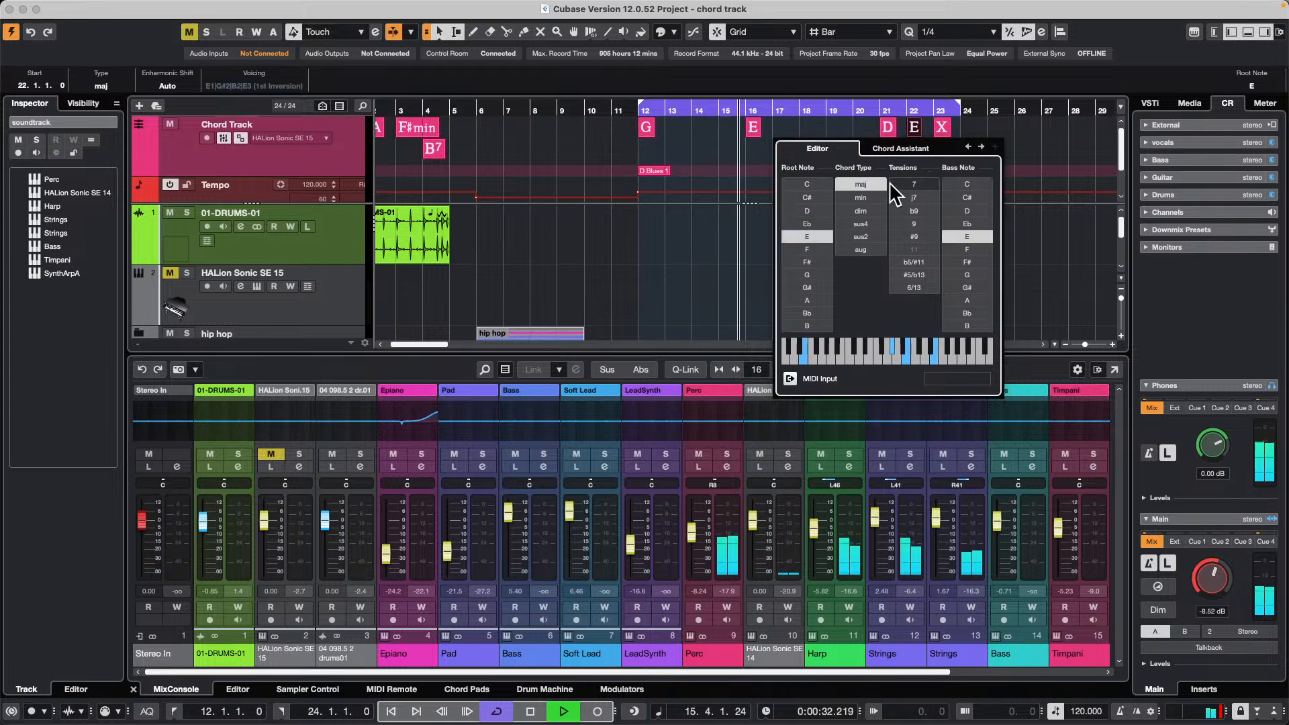
click(860, 198)
Set the bar 23 chord event to F# diminished, stop playback, and close the chord editor
click(981, 147)
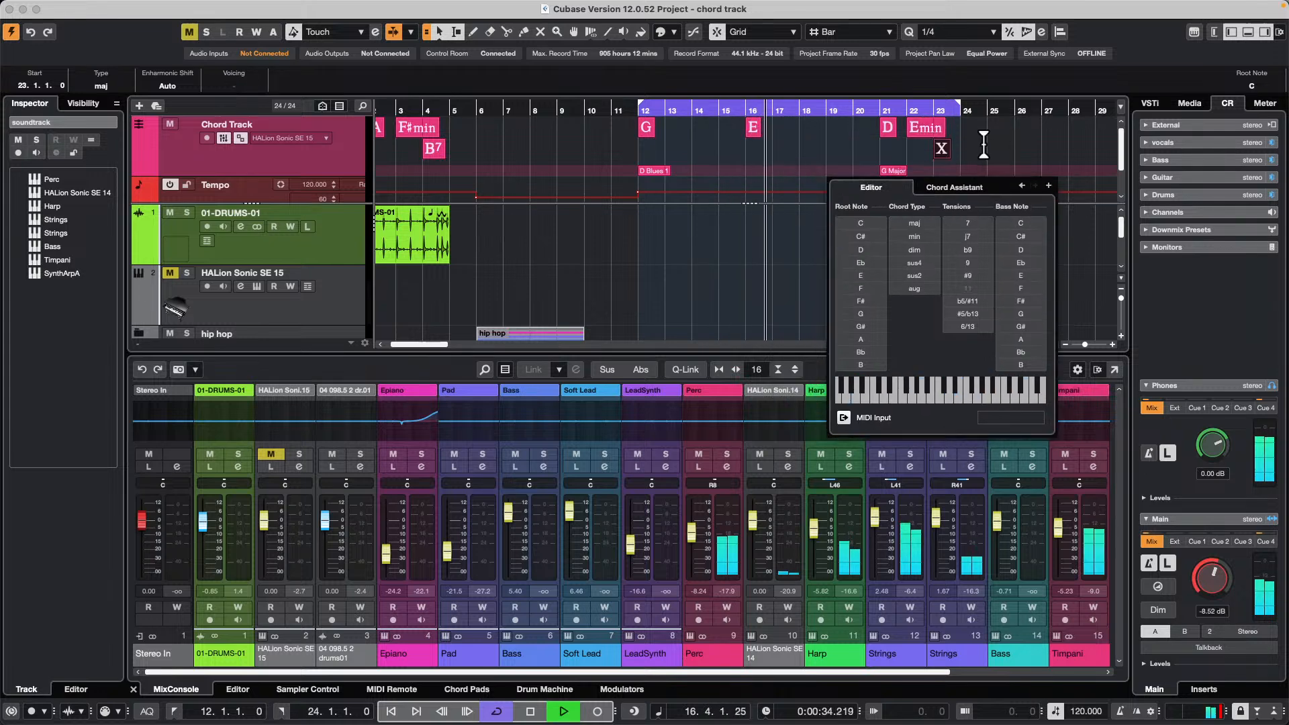
click(860, 300)
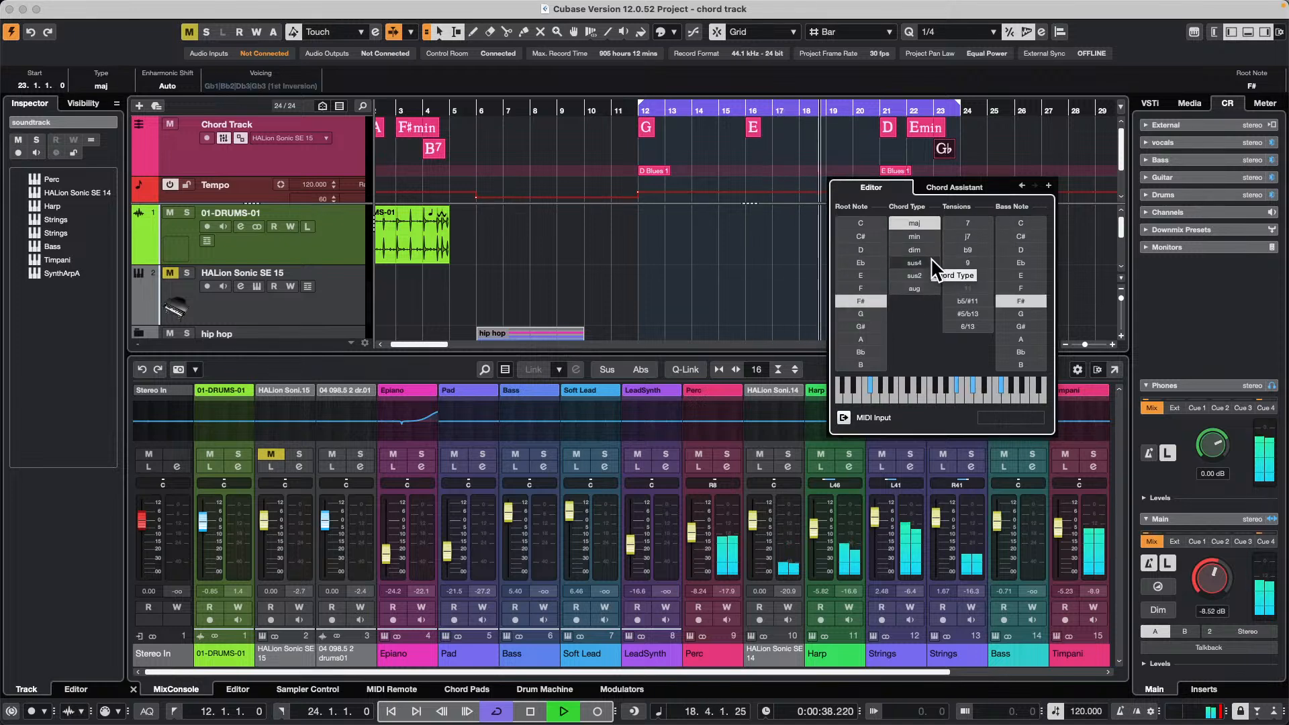
click(932, 250)
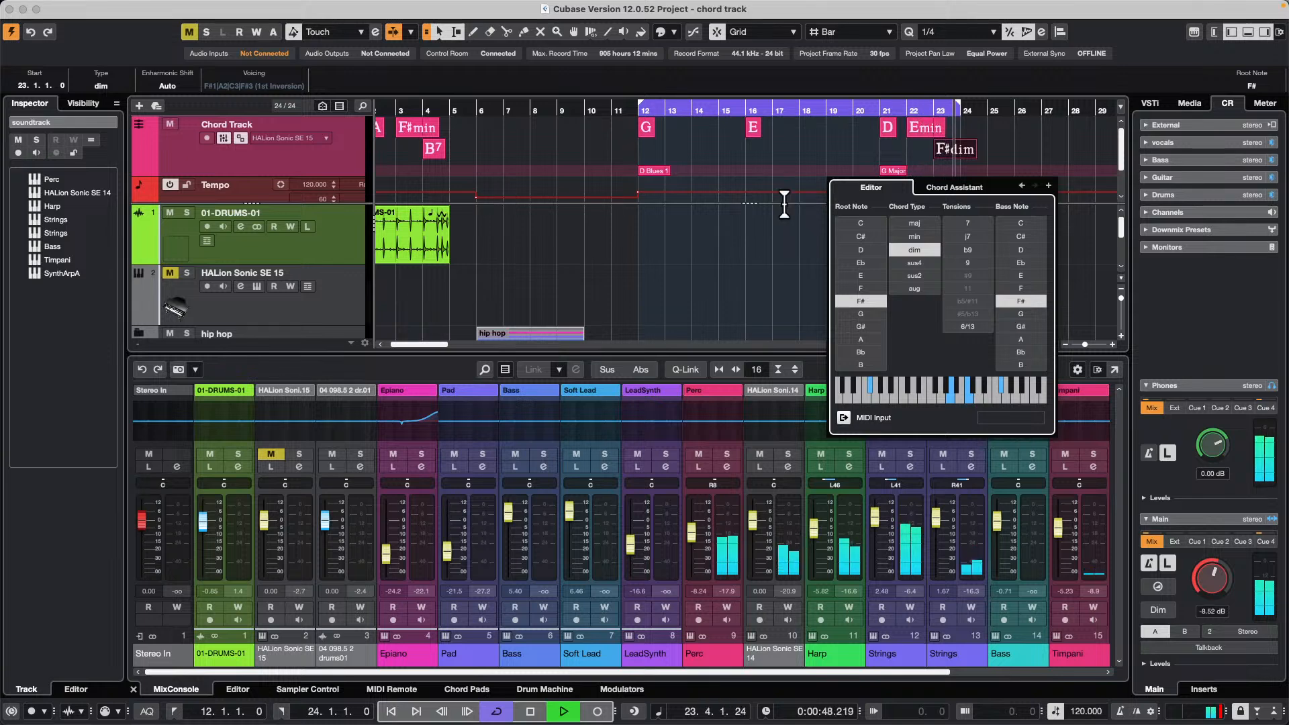
key(space)
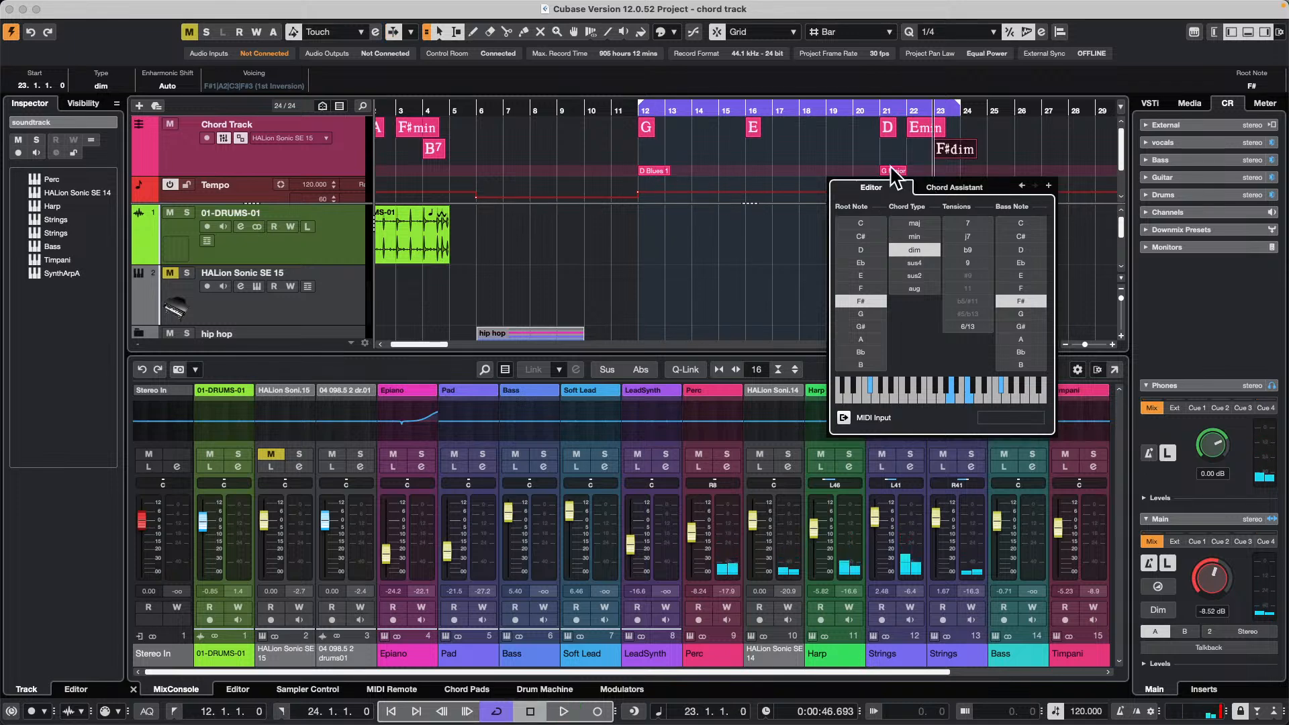
click(807, 154)
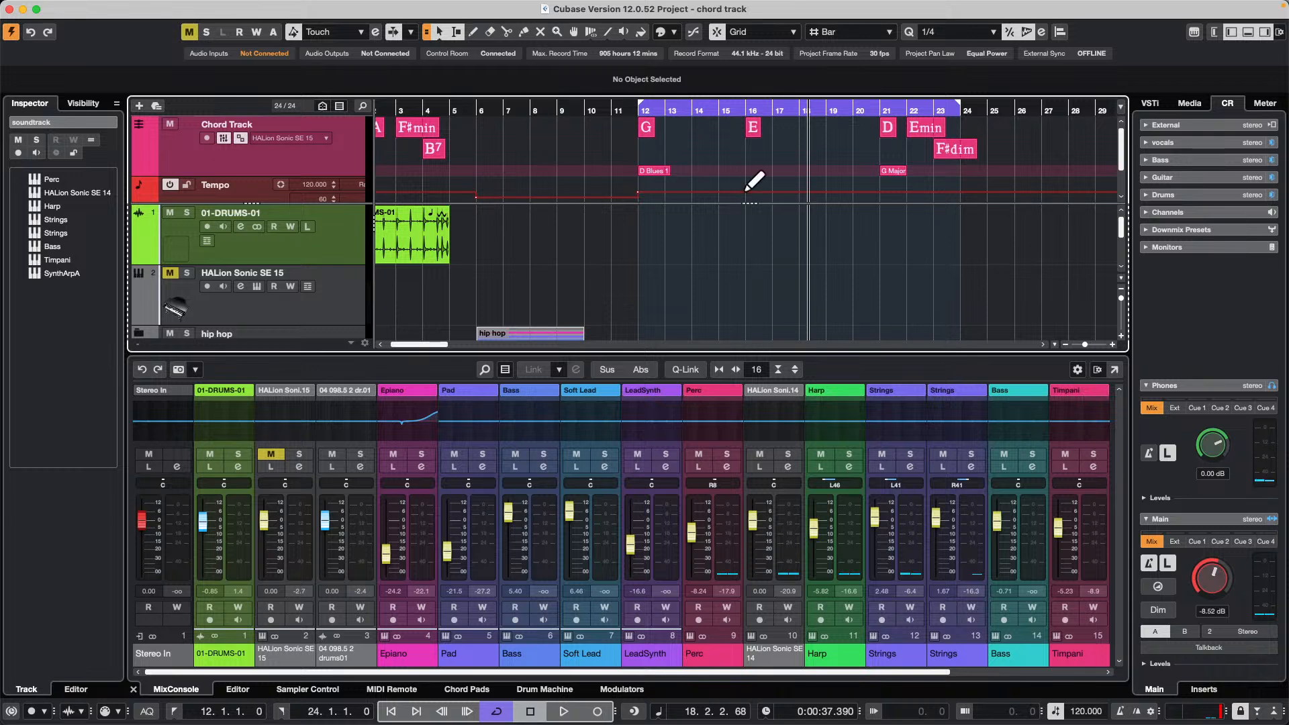
Expand the soundtrack folder track and bring its Perc and HALion Sonic SE 14 tracks into view
scroll(768, 259, down, 4)
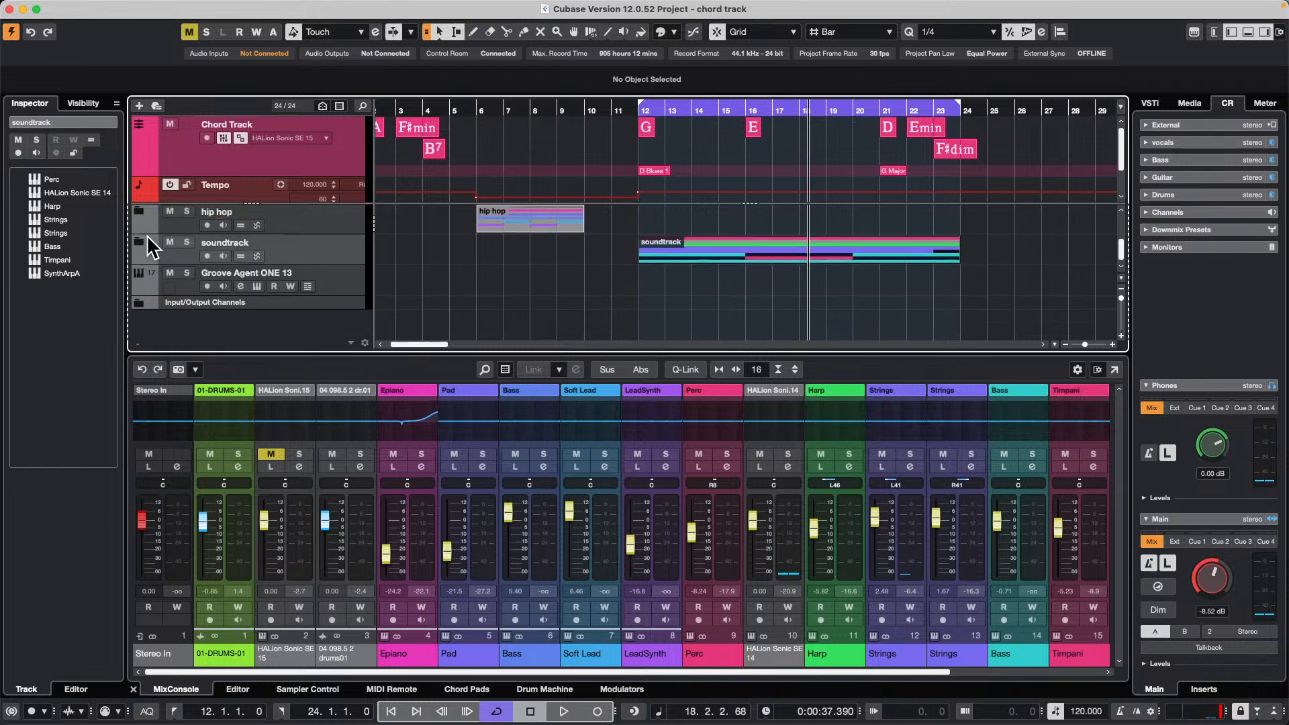
click(139, 243)
scroll(985, 254, down, 8)
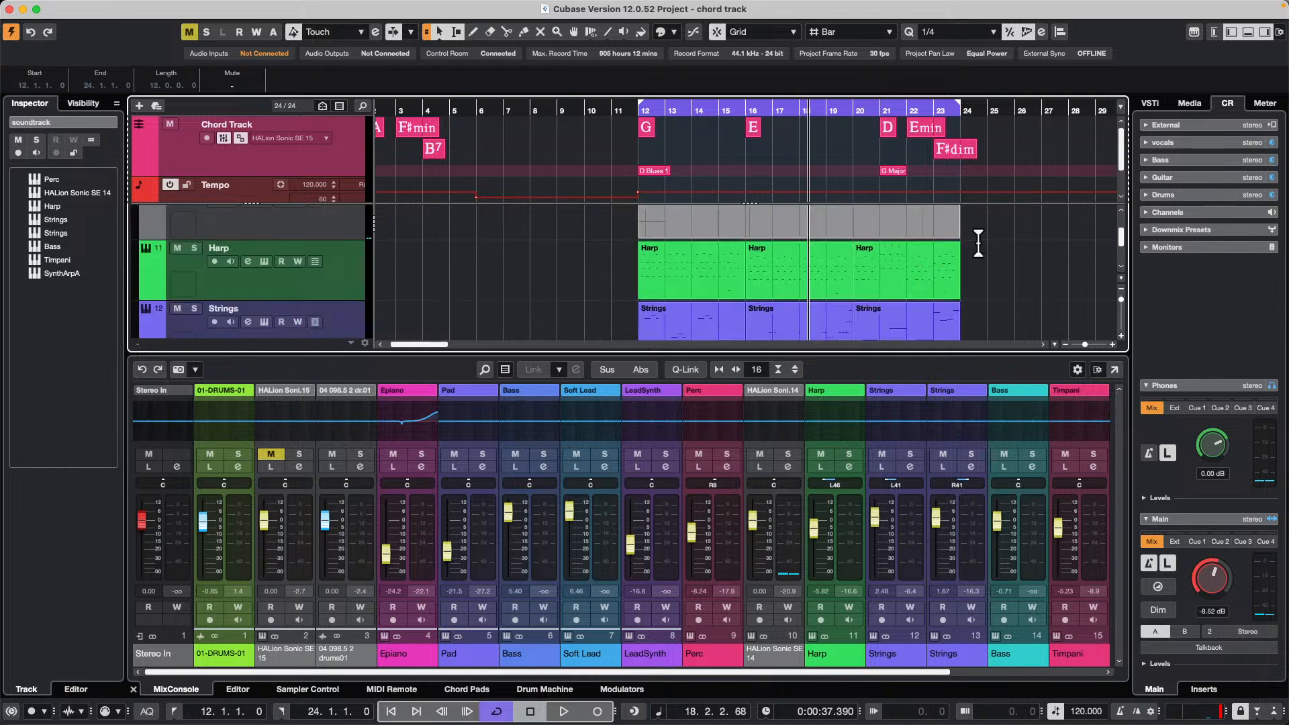
scroll(986, 253, up, 4)
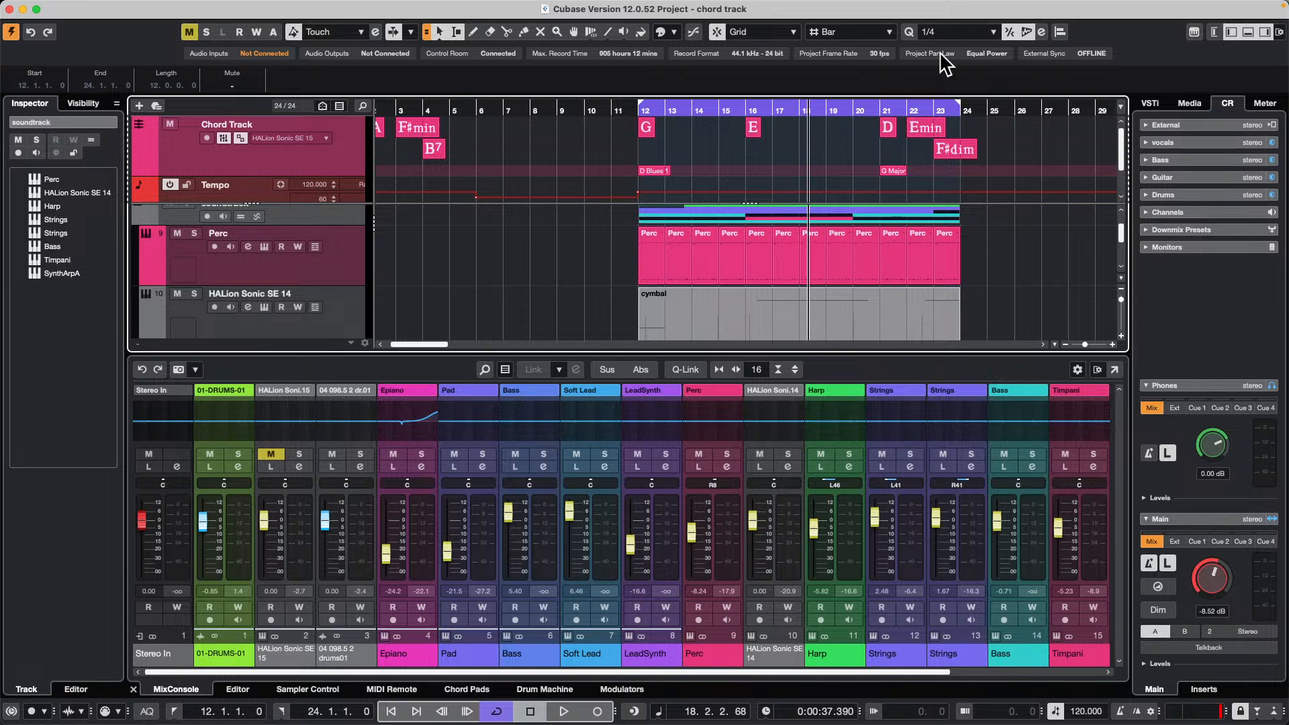
Add one instrument track below Perc using Groove Agent SE
right_click(317, 262)
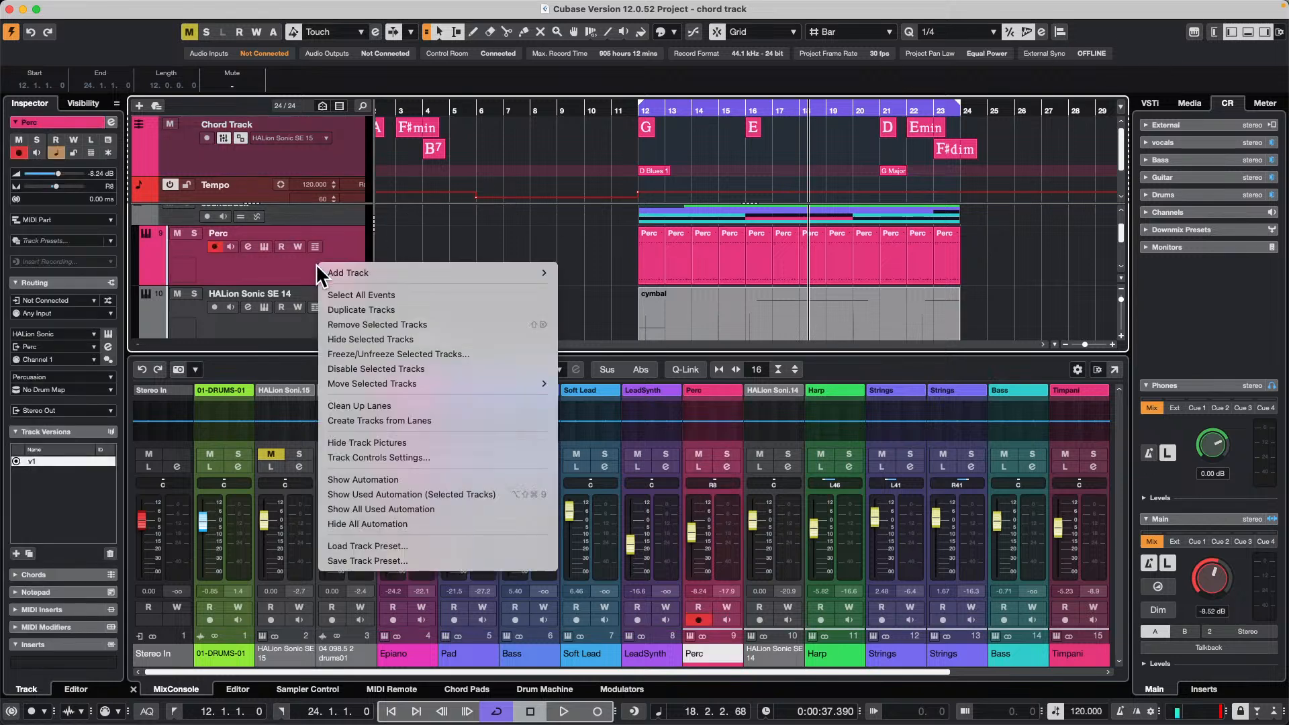
mouse_move(390, 274)
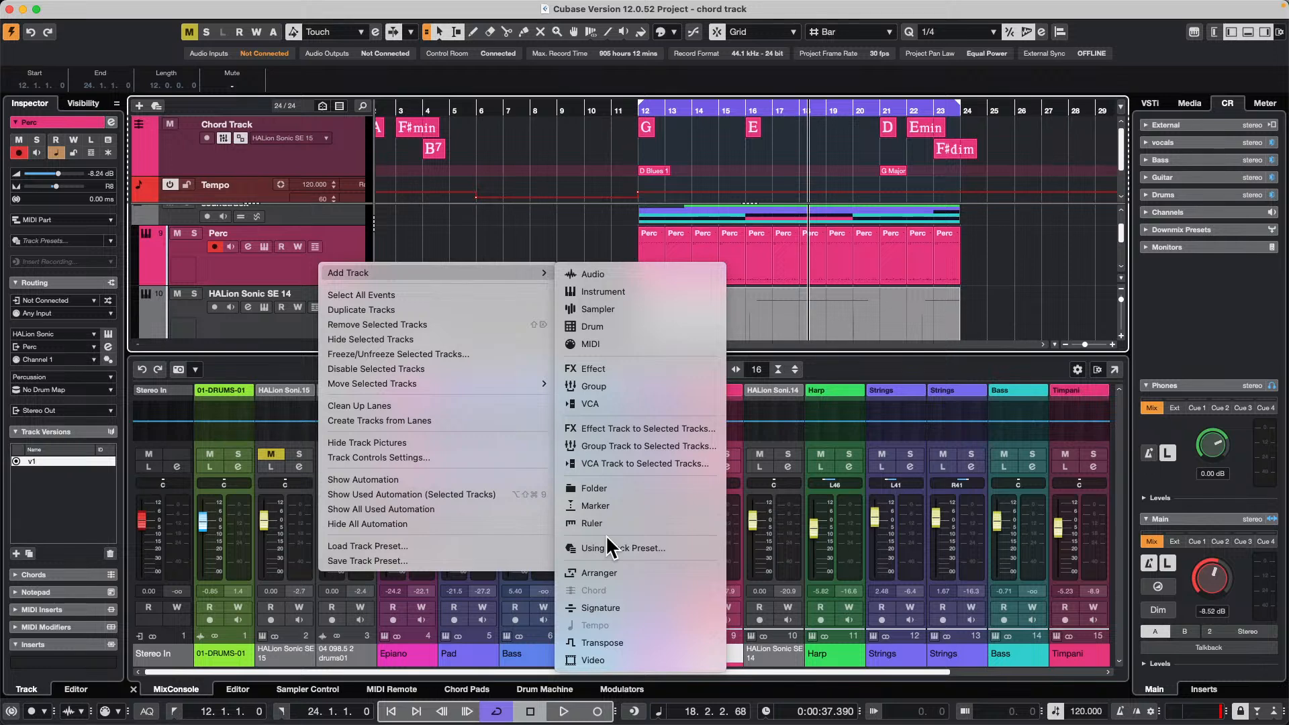
click(641, 293)
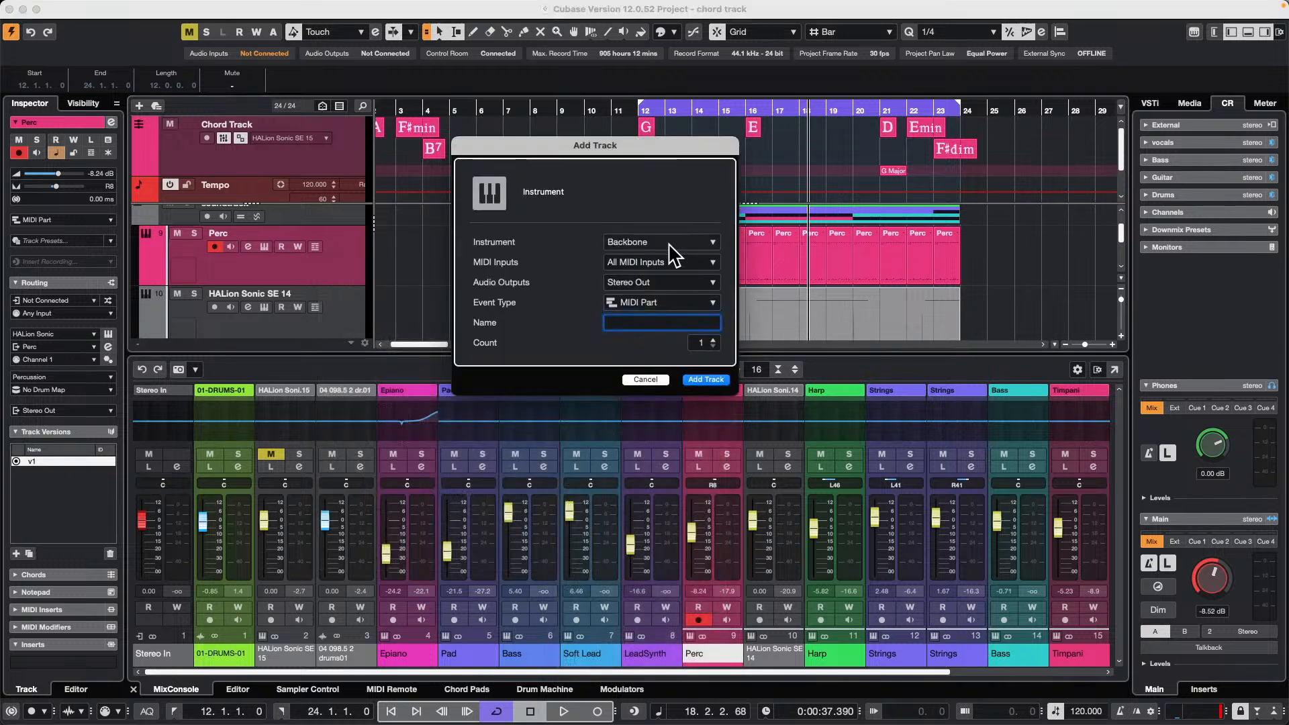
click(668, 243)
click(585, 352)
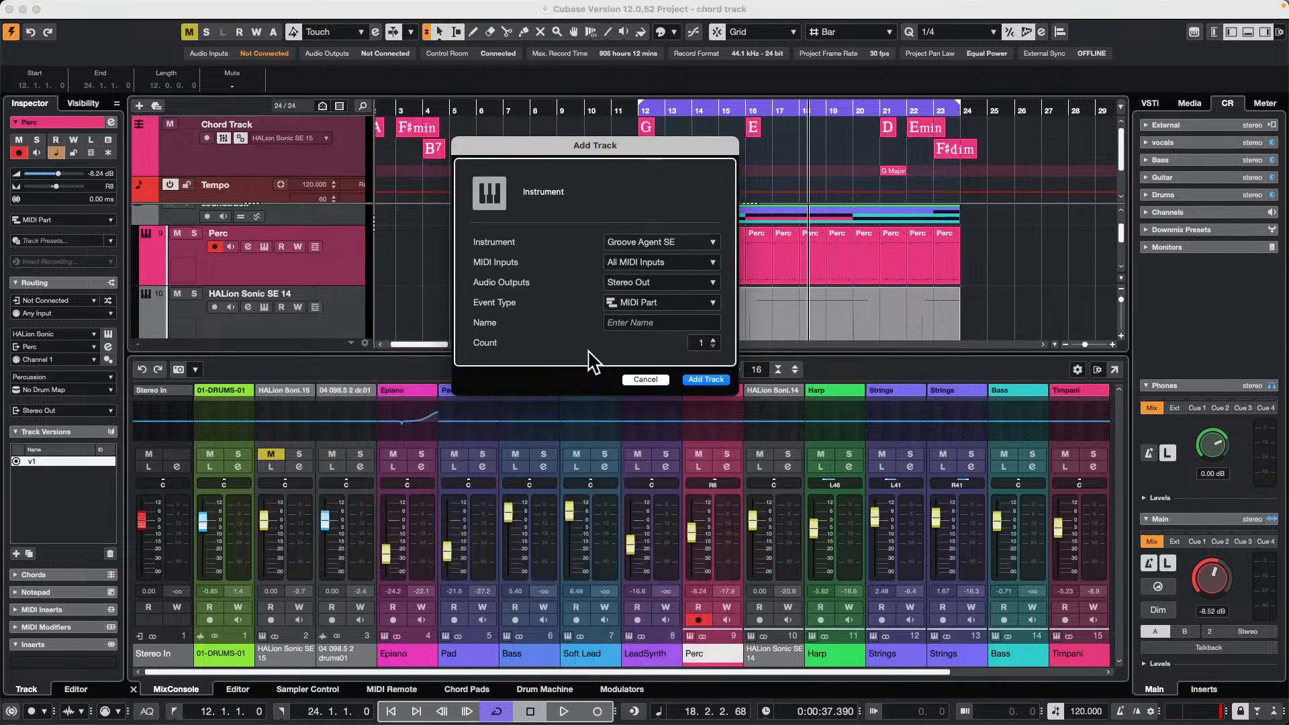
click(711, 380)
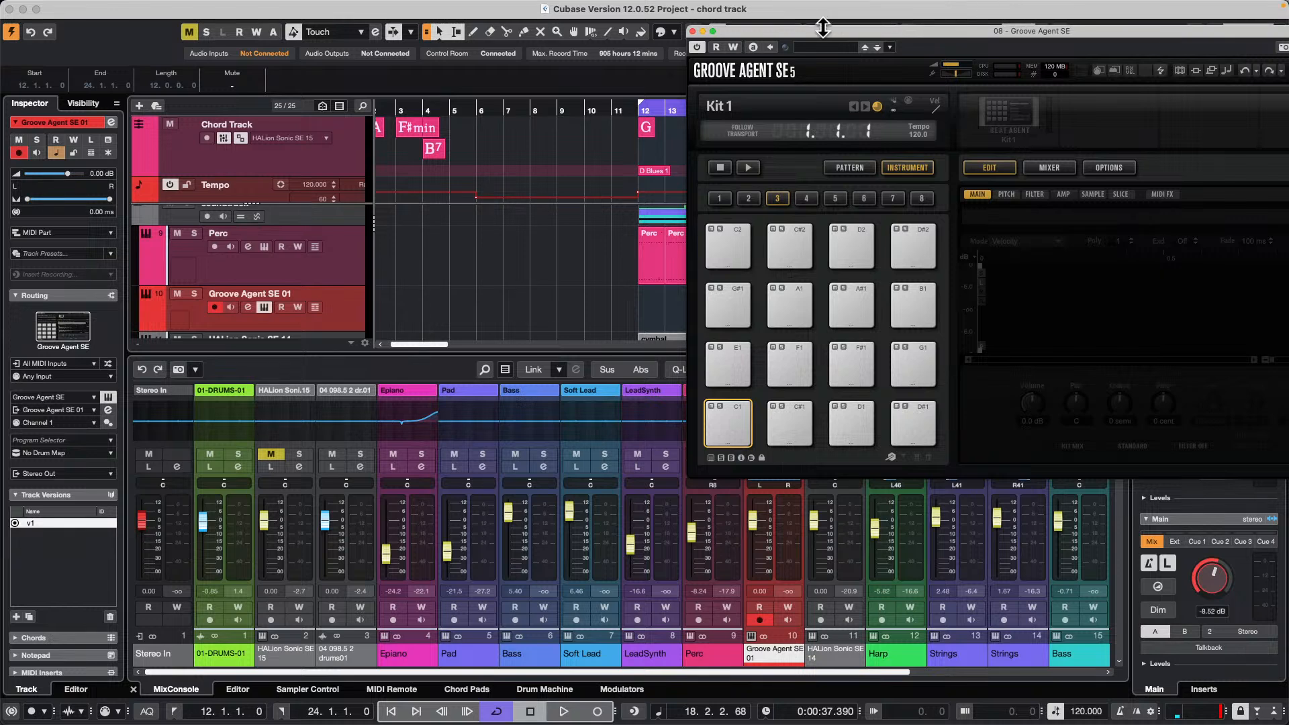
Browse the factory kits in Groove Agent SE, examining their tempo, signature and properties, and close the instrument window
drag(822, 27, 235, 23)
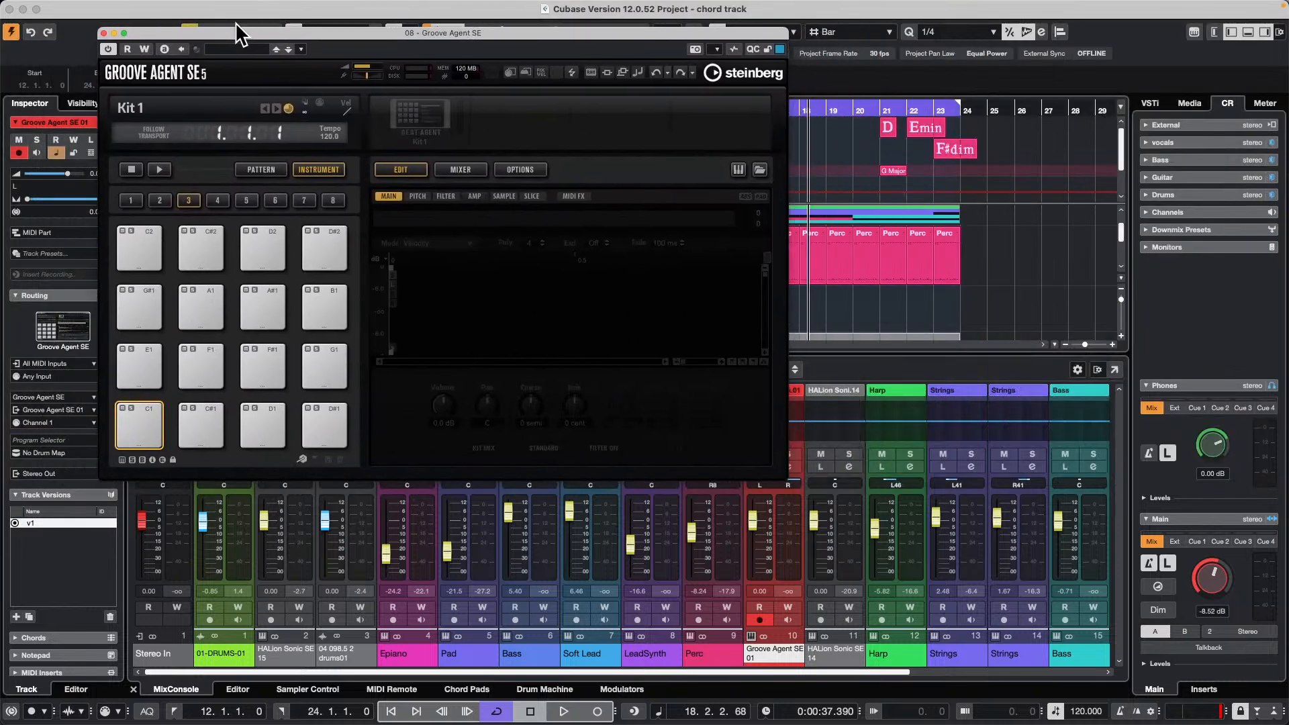
click(760, 172)
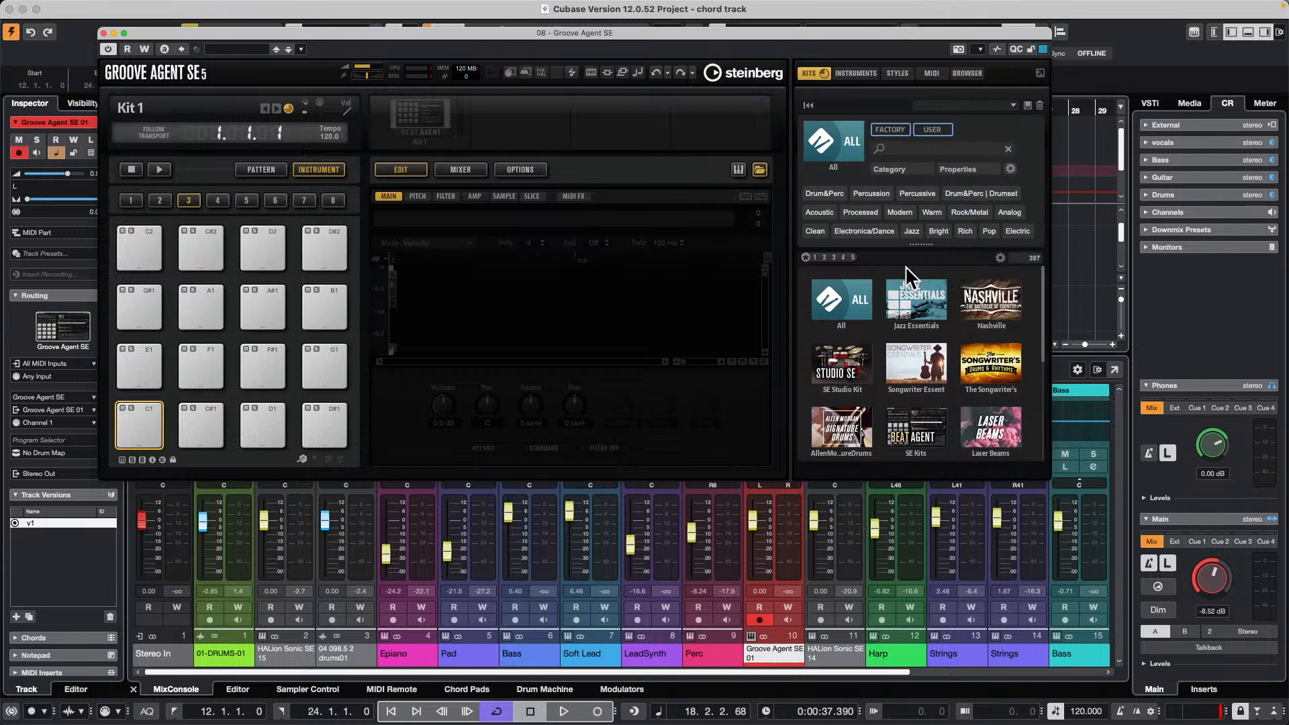
click(869, 285)
click(836, 381)
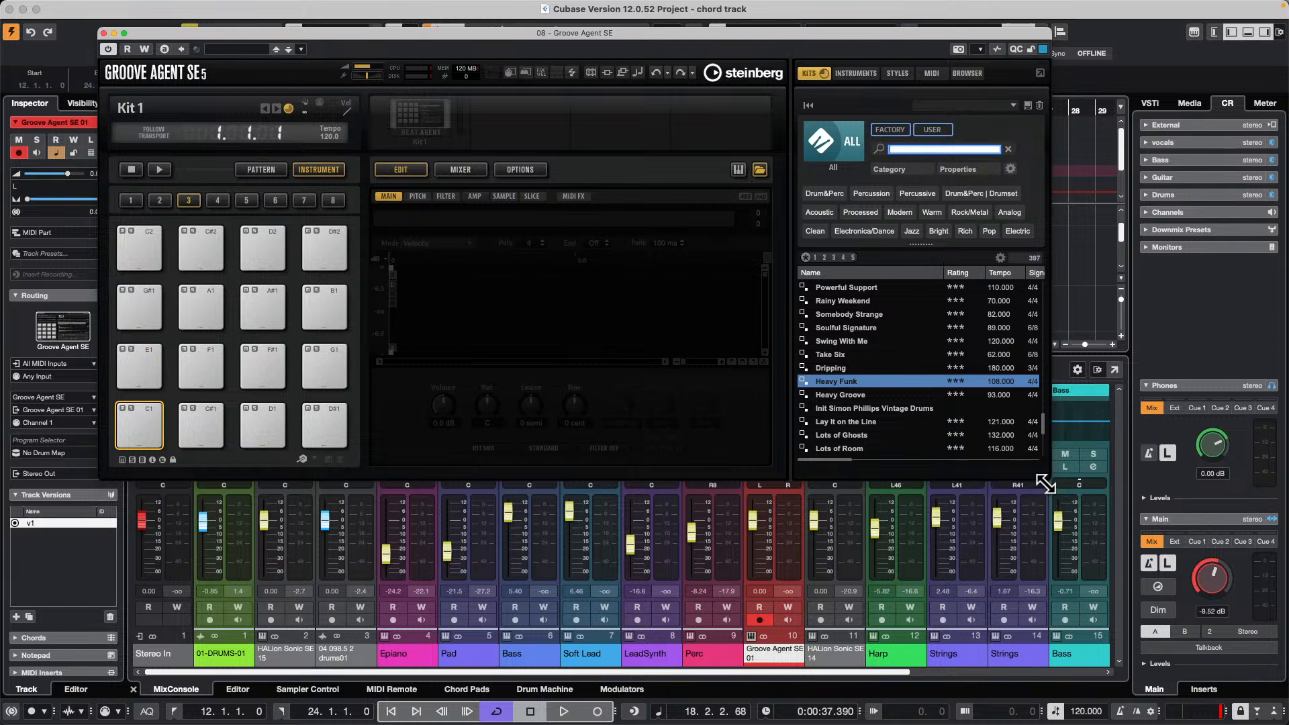
drag(1045, 483, 1247, 507)
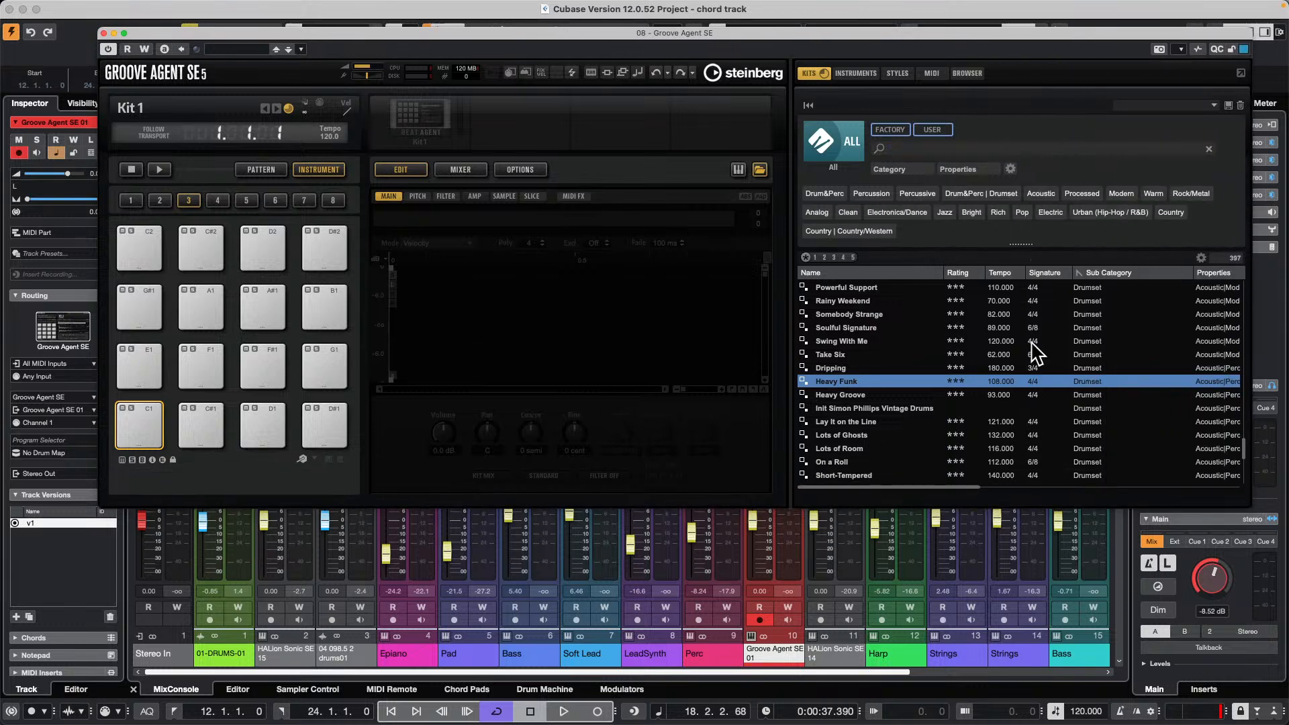
click(820, 356)
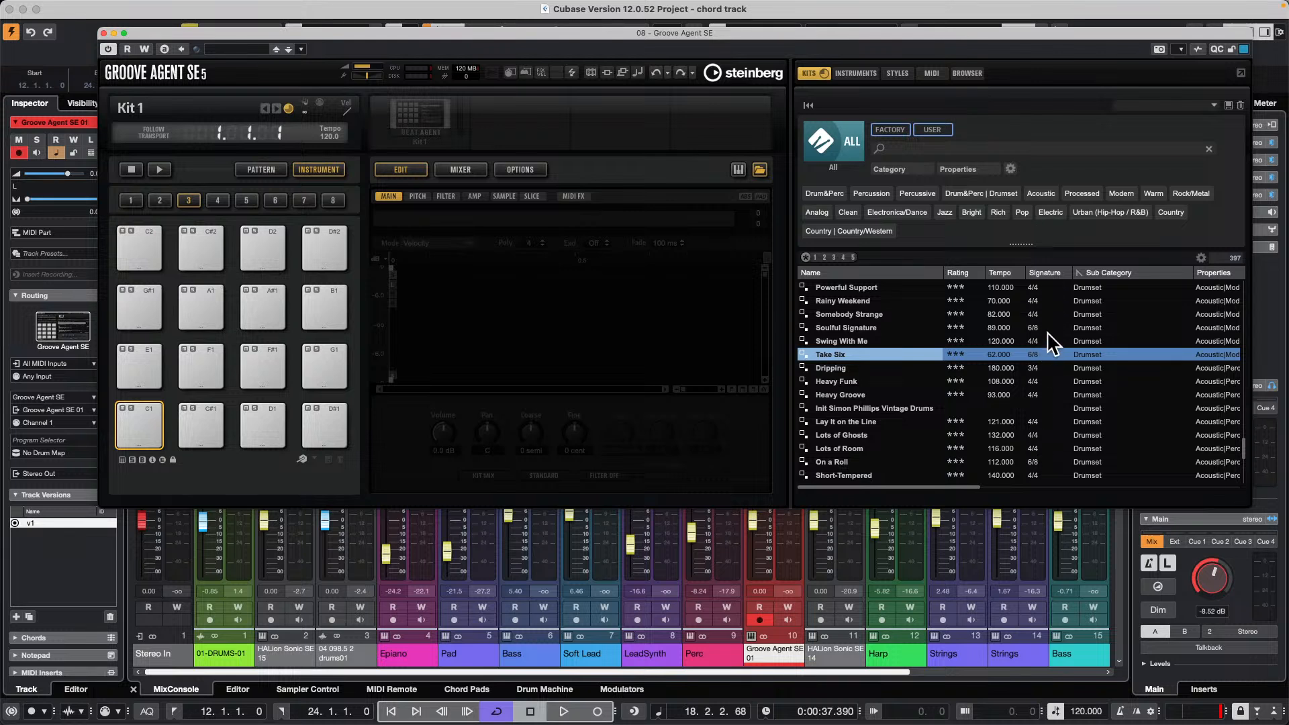
click(103, 32)
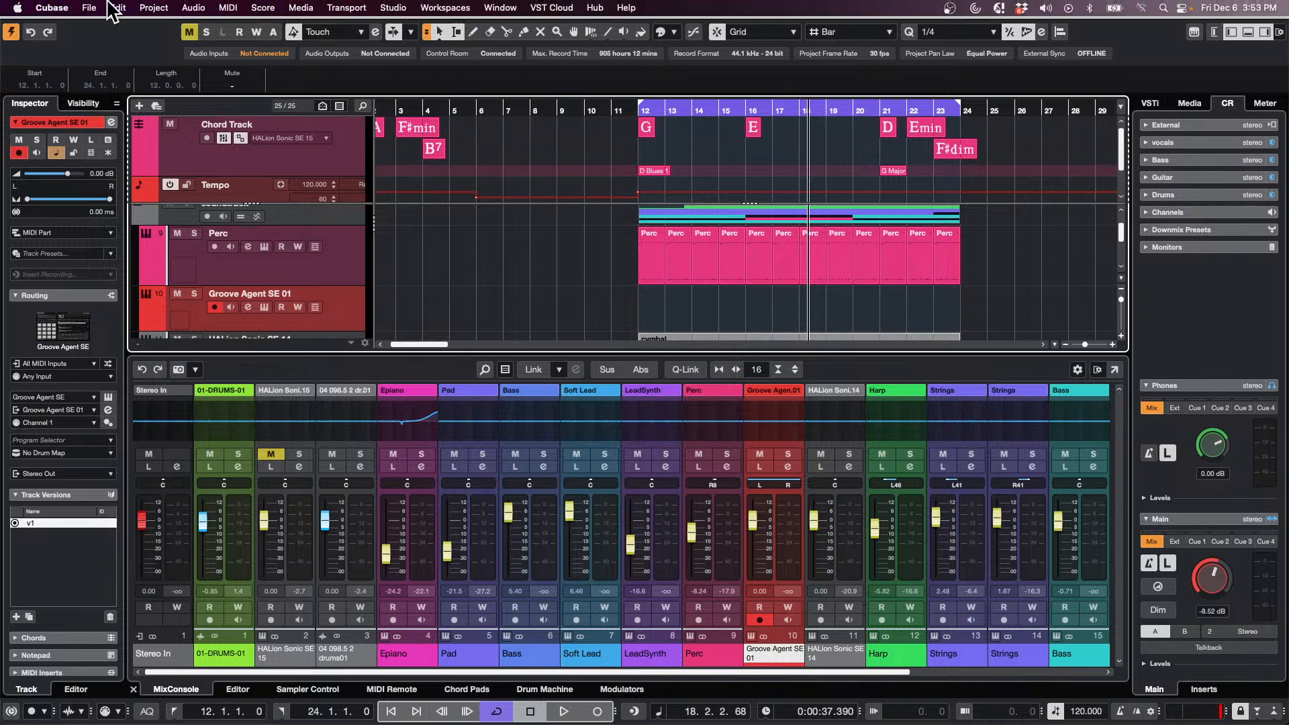
In the Color Schemes preferences, set the Project Area Background color to light grey, RGB 214, 221, 226
click(89, 7)
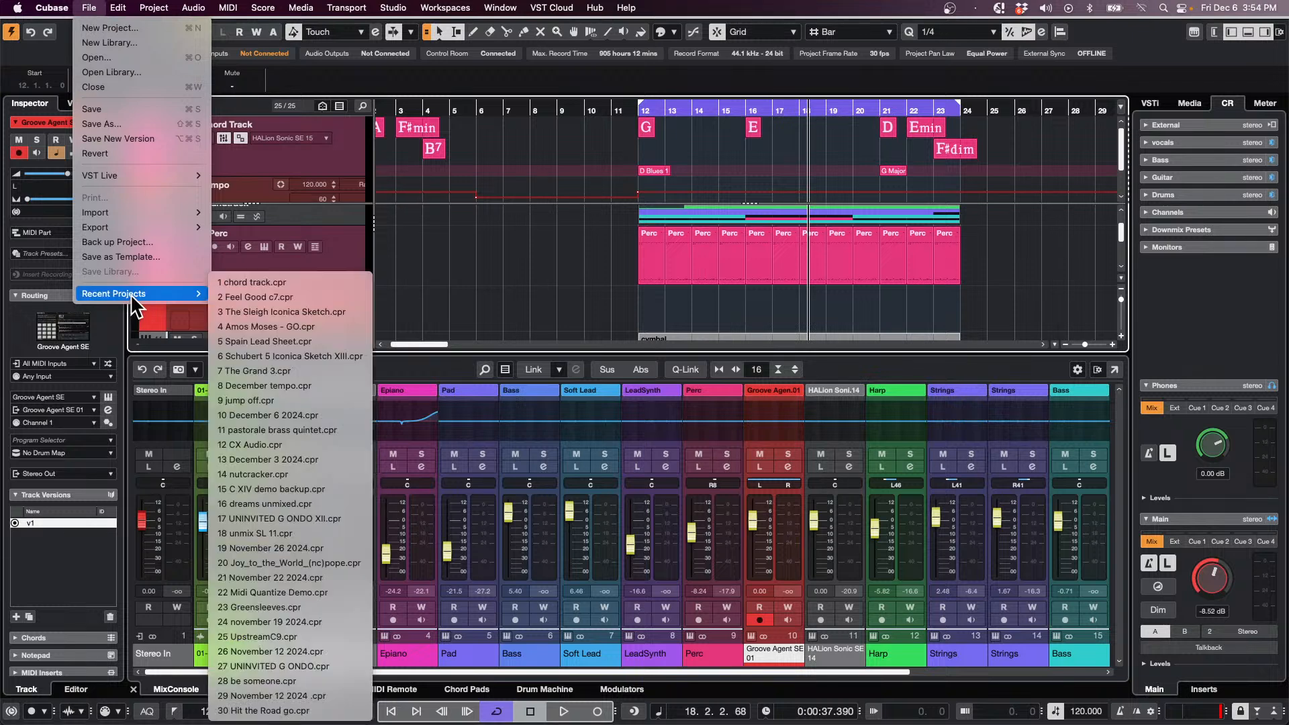
mouse_move(50, 9)
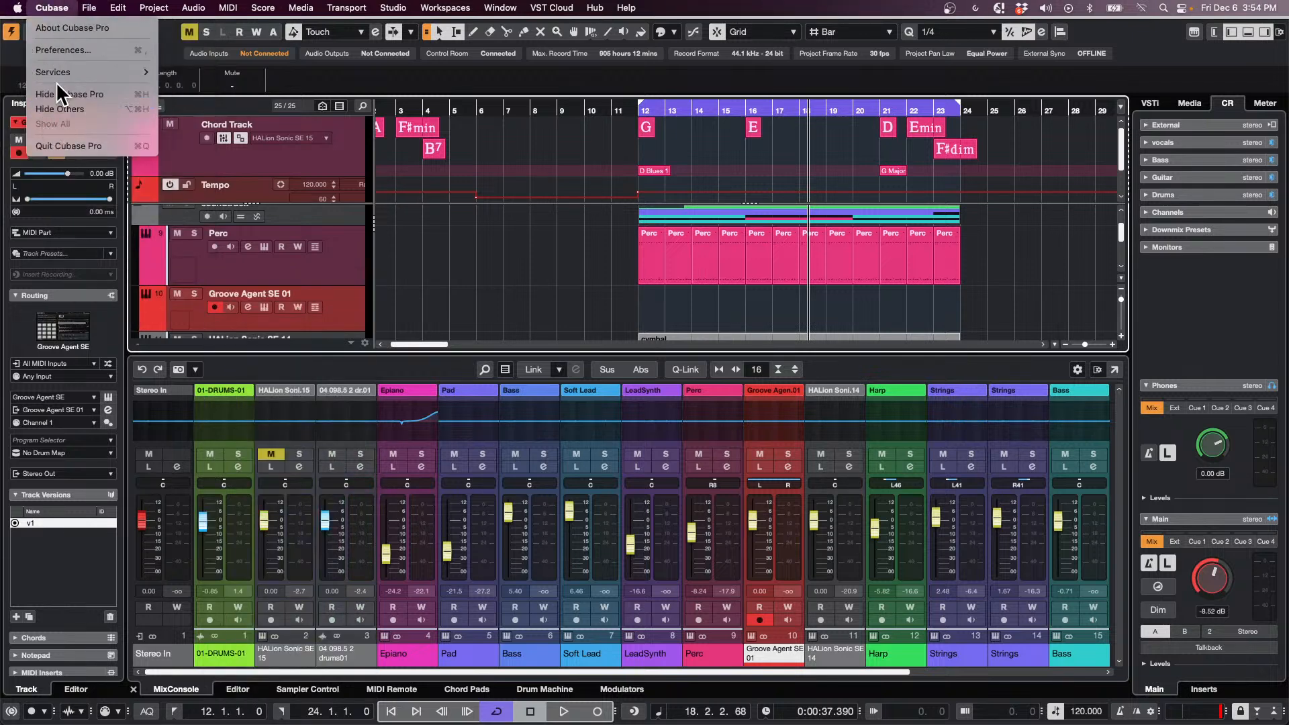
click(63, 47)
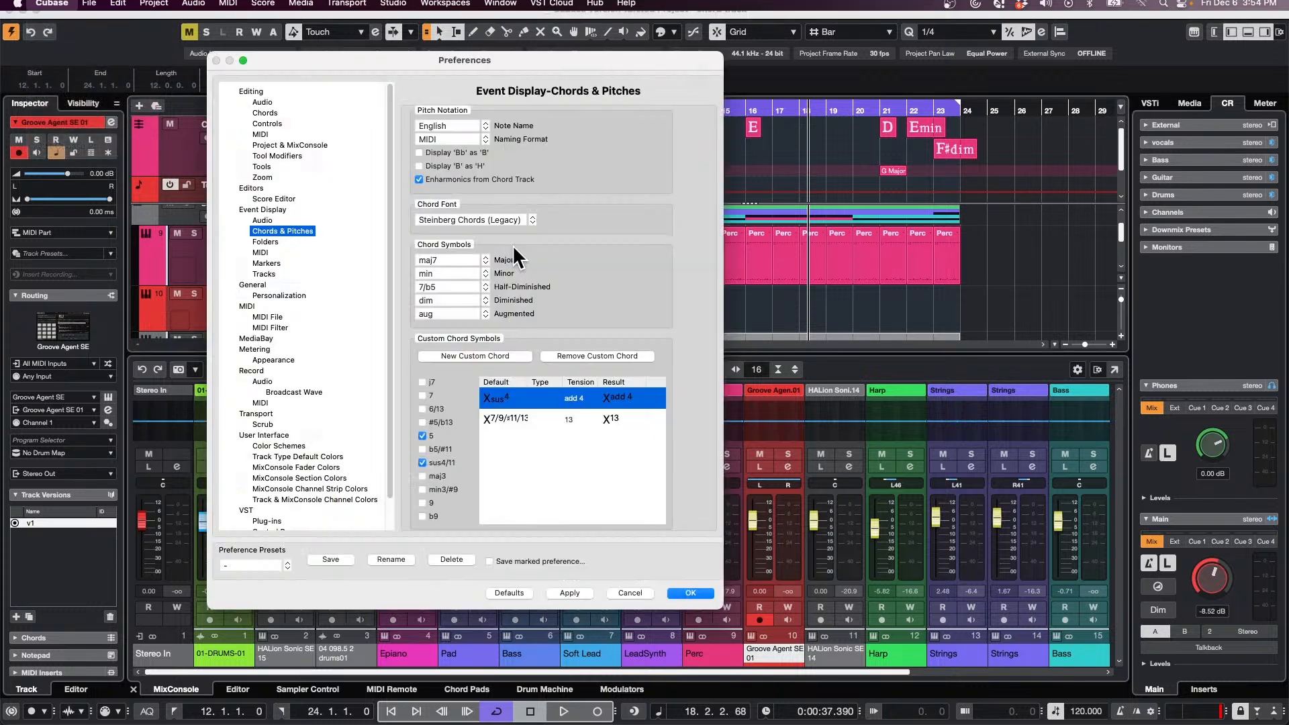
click(279, 434)
click(273, 445)
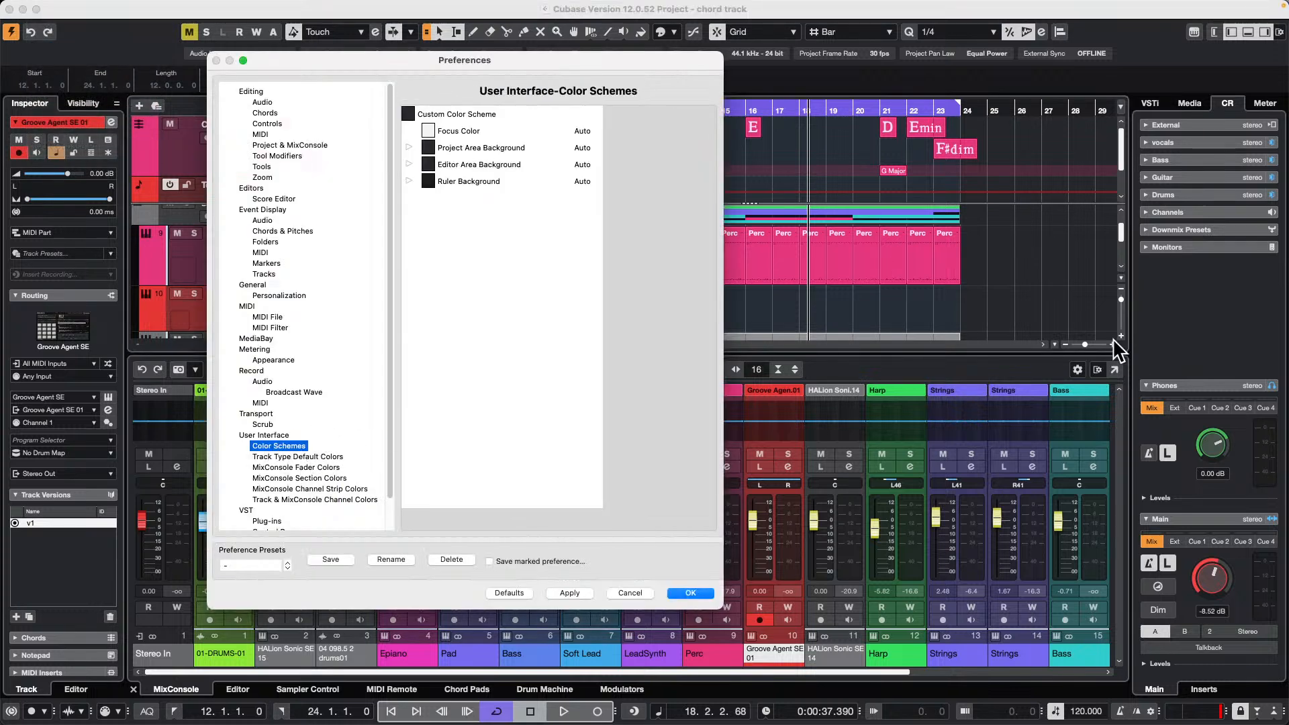
click(582, 149)
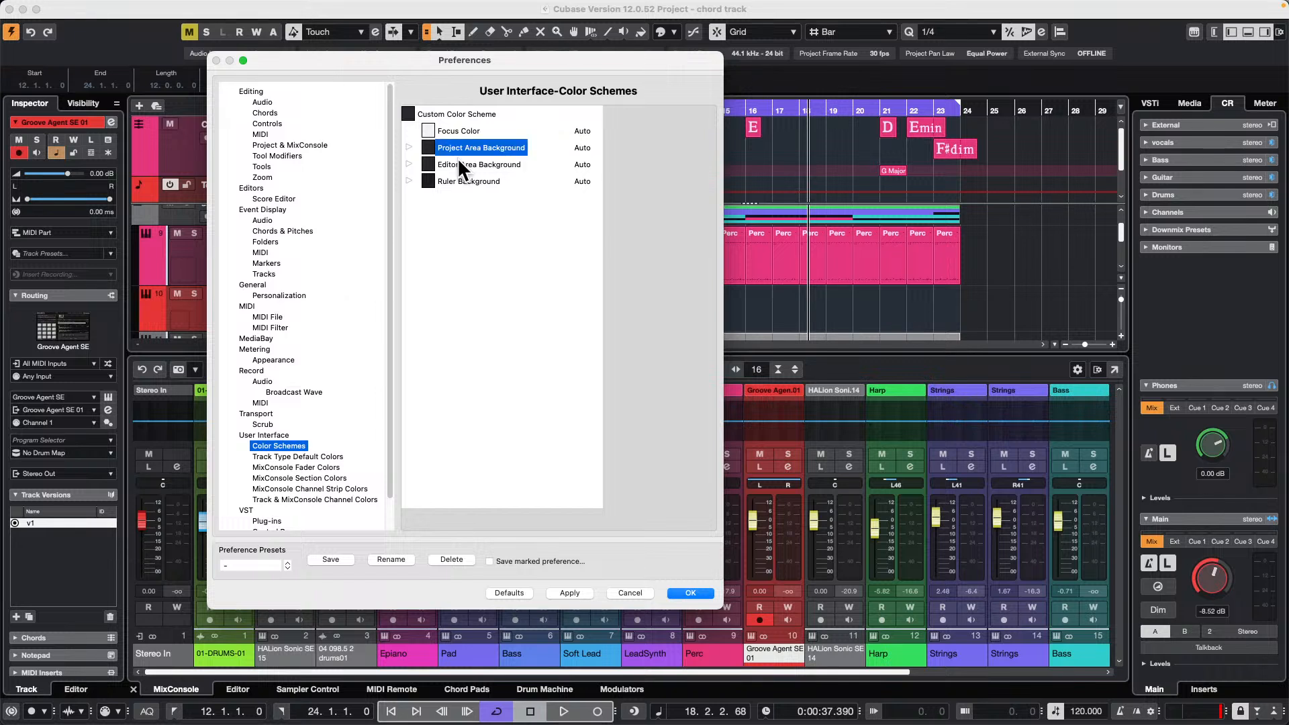
click(512, 593)
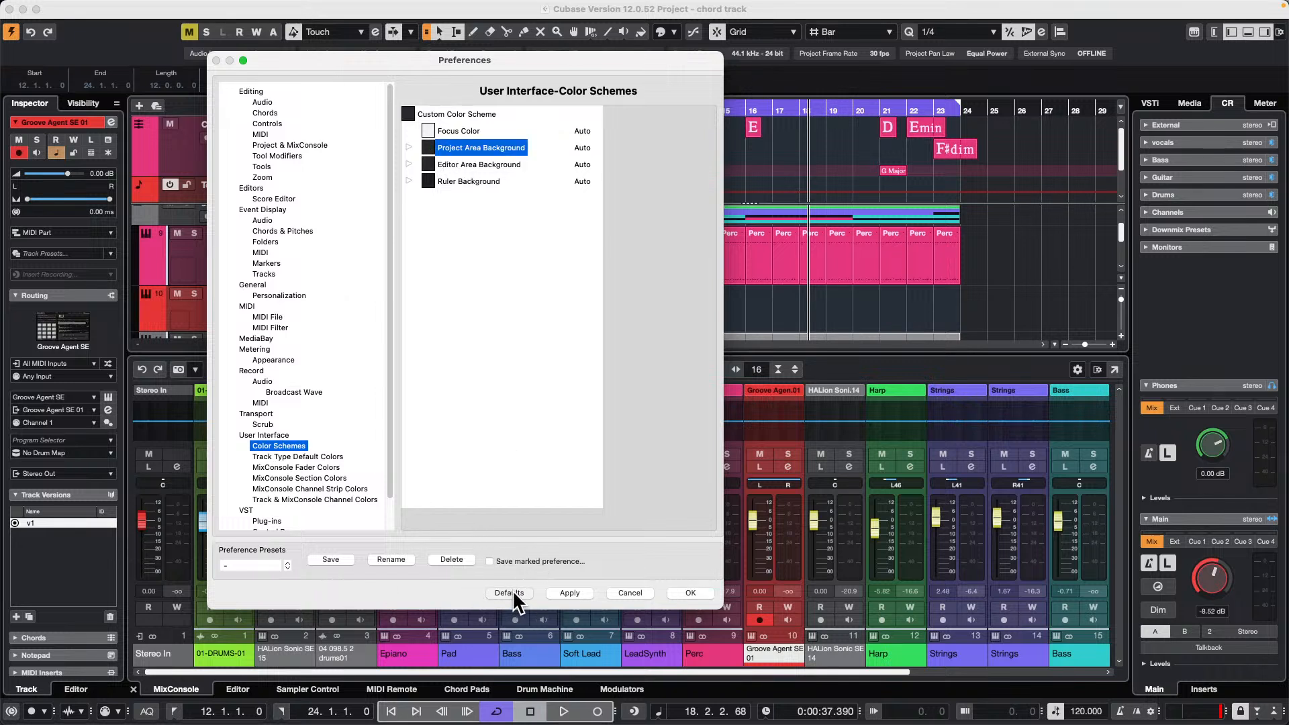
click(430, 147)
click(456, 280)
click(443, 190)
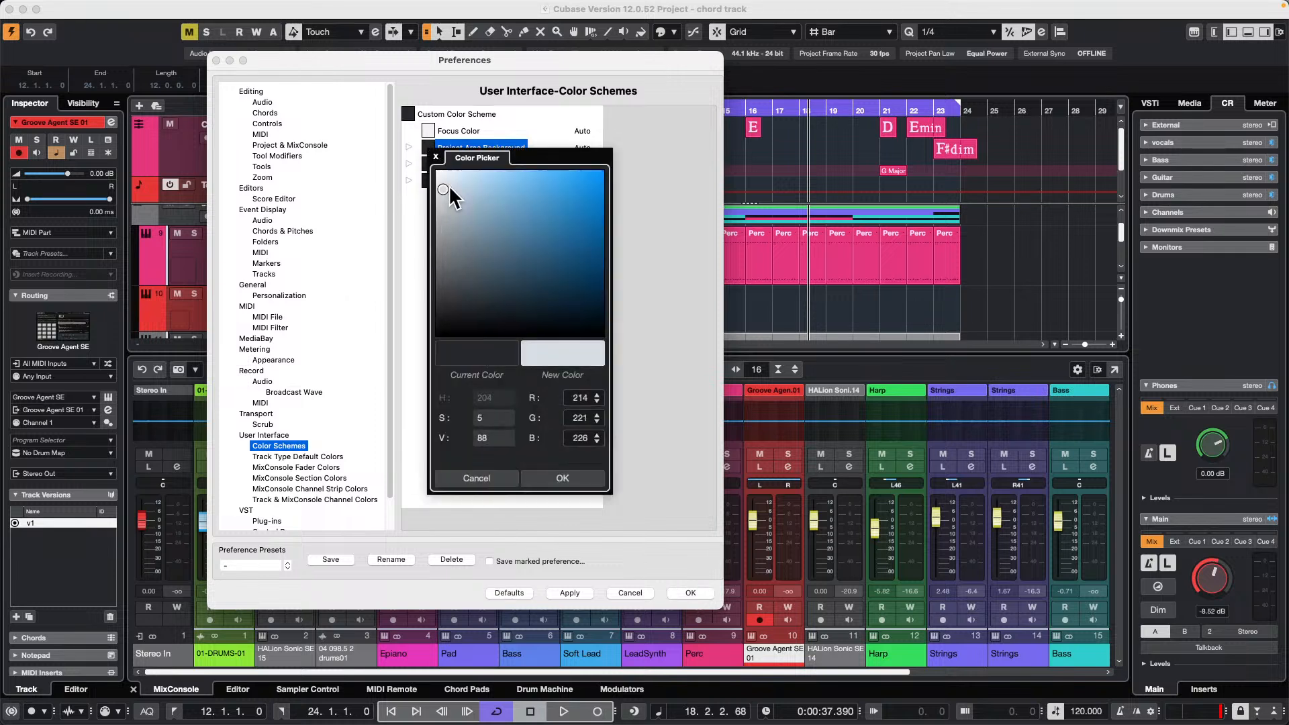
click(549, 478)
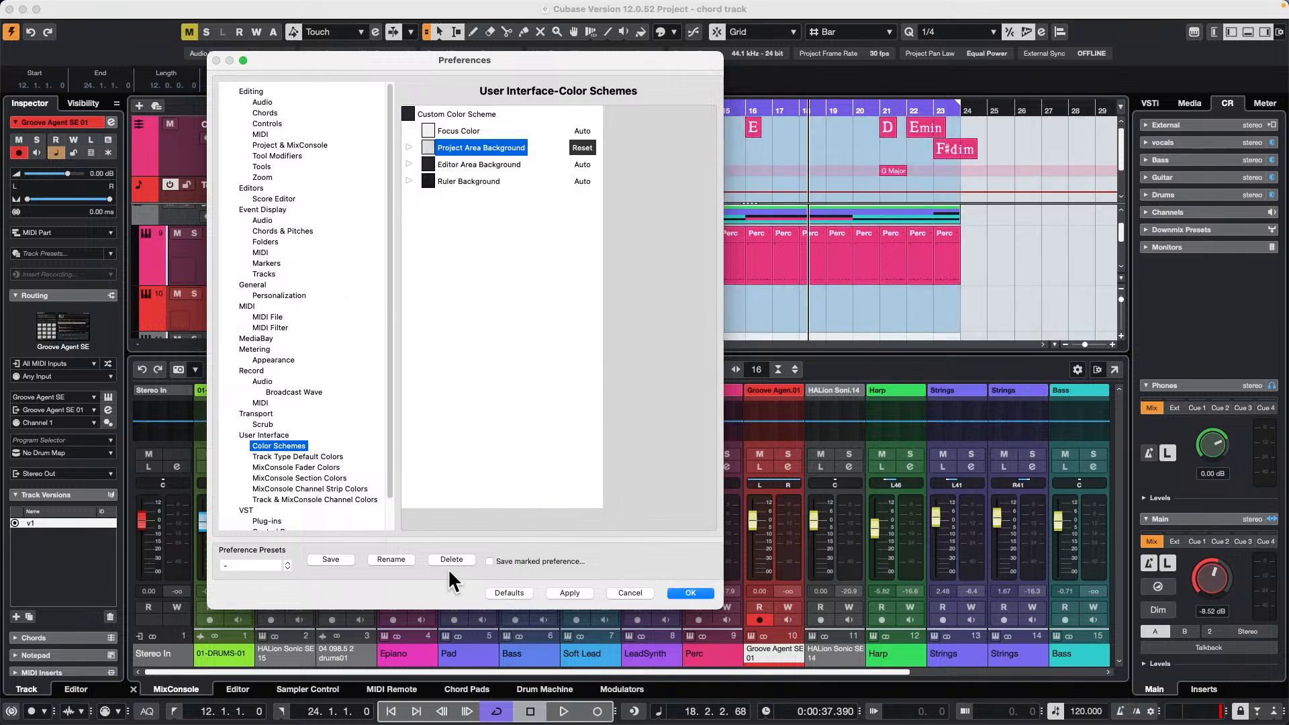
Reset the Color Schemes preferences to their defaults and apply the change
click(511, 594)
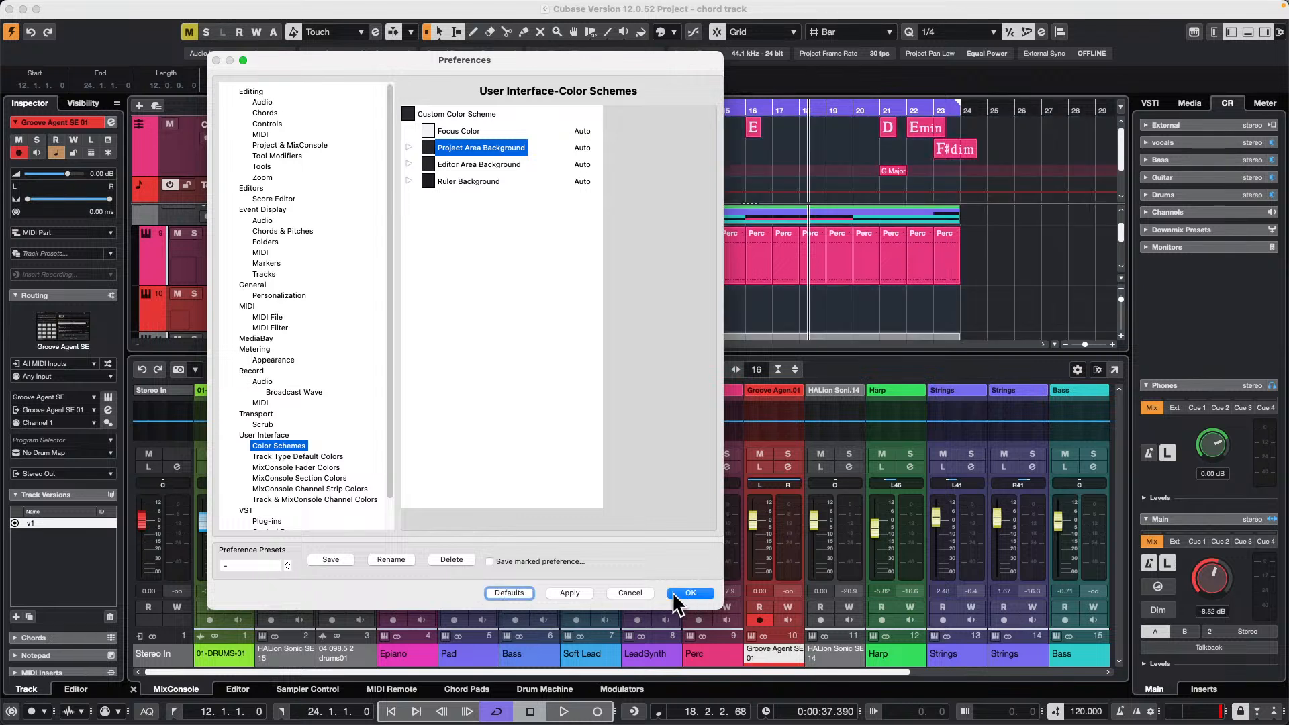
click(569, 593)
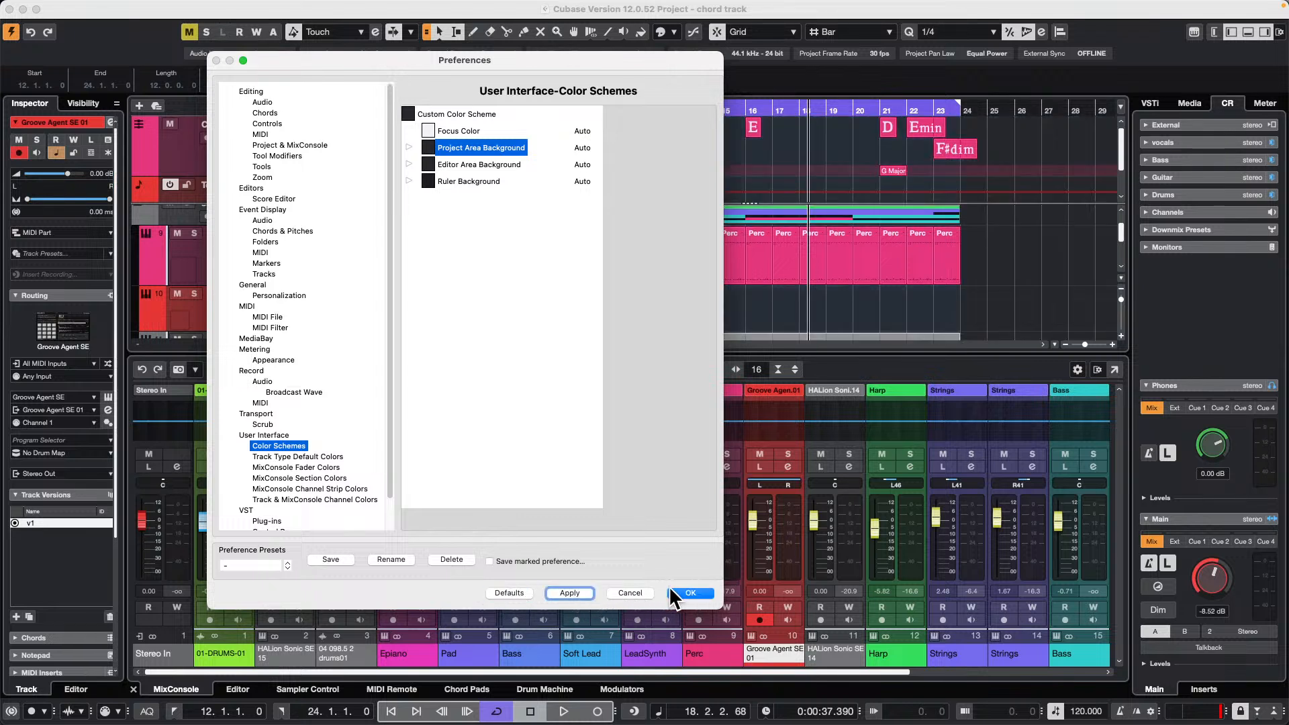
Review the track type, MixConsole and channel color pages of the User Interface preferences, and close the preferences
click(298, 457)
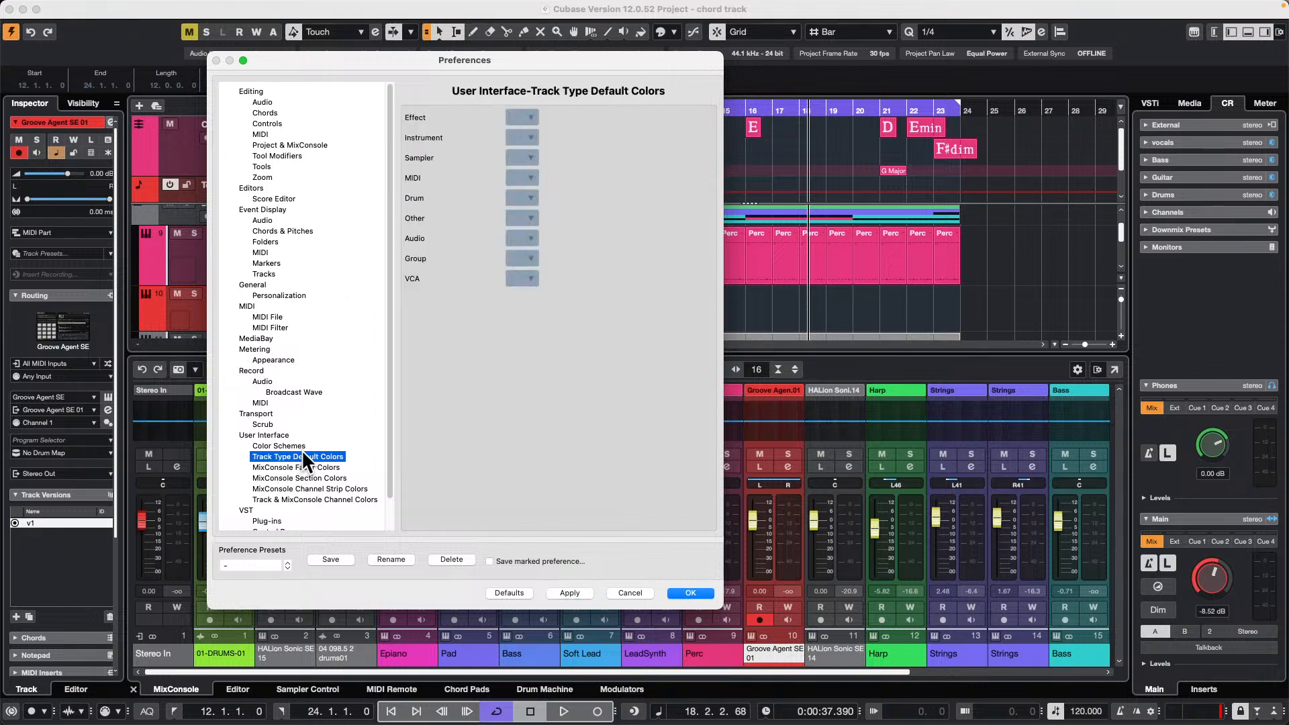
click(273, 467)
click(262, 489)
click(268, 499)
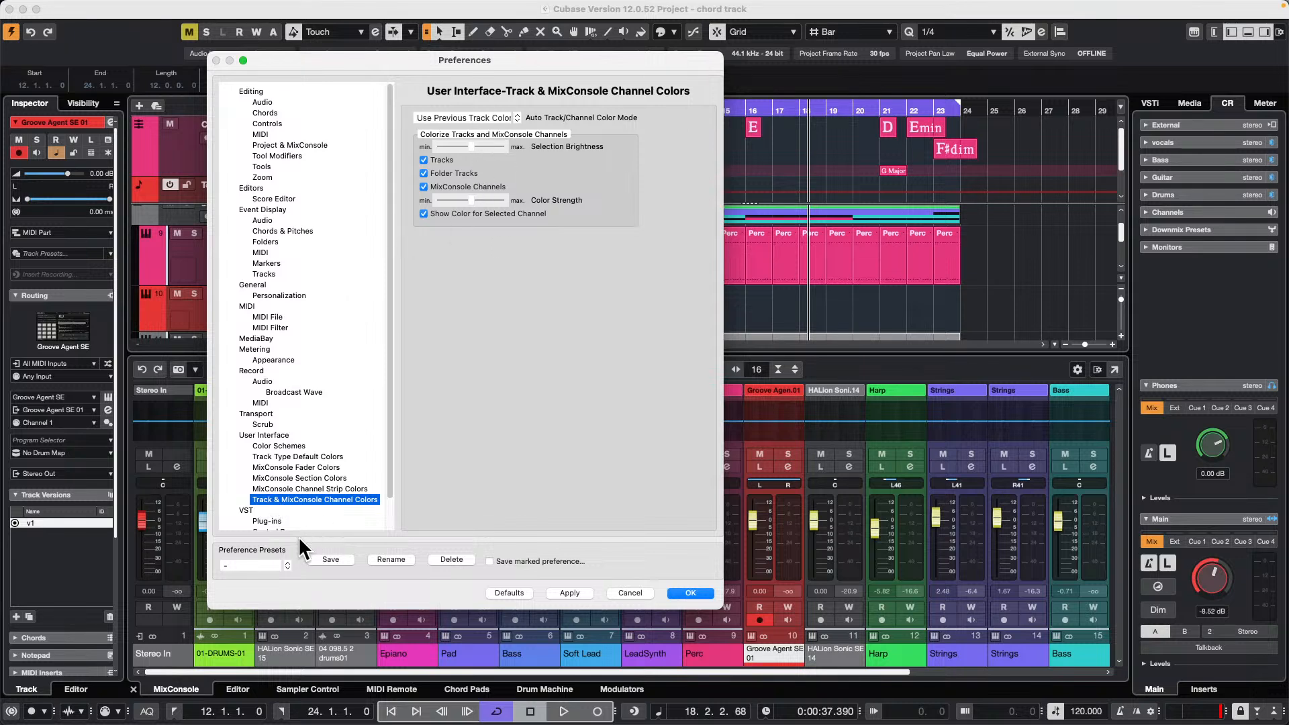
click(294, 477)
click(283, 456)
click(278, 446)
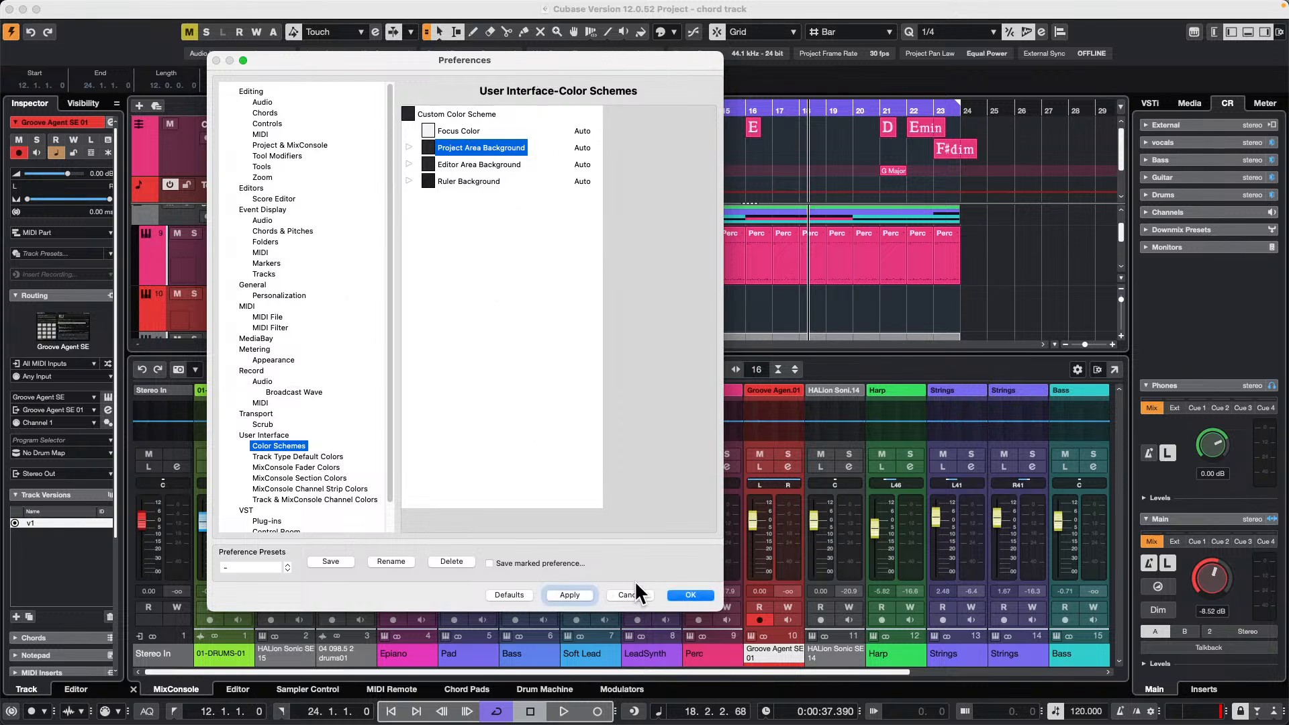
click(691, 592)
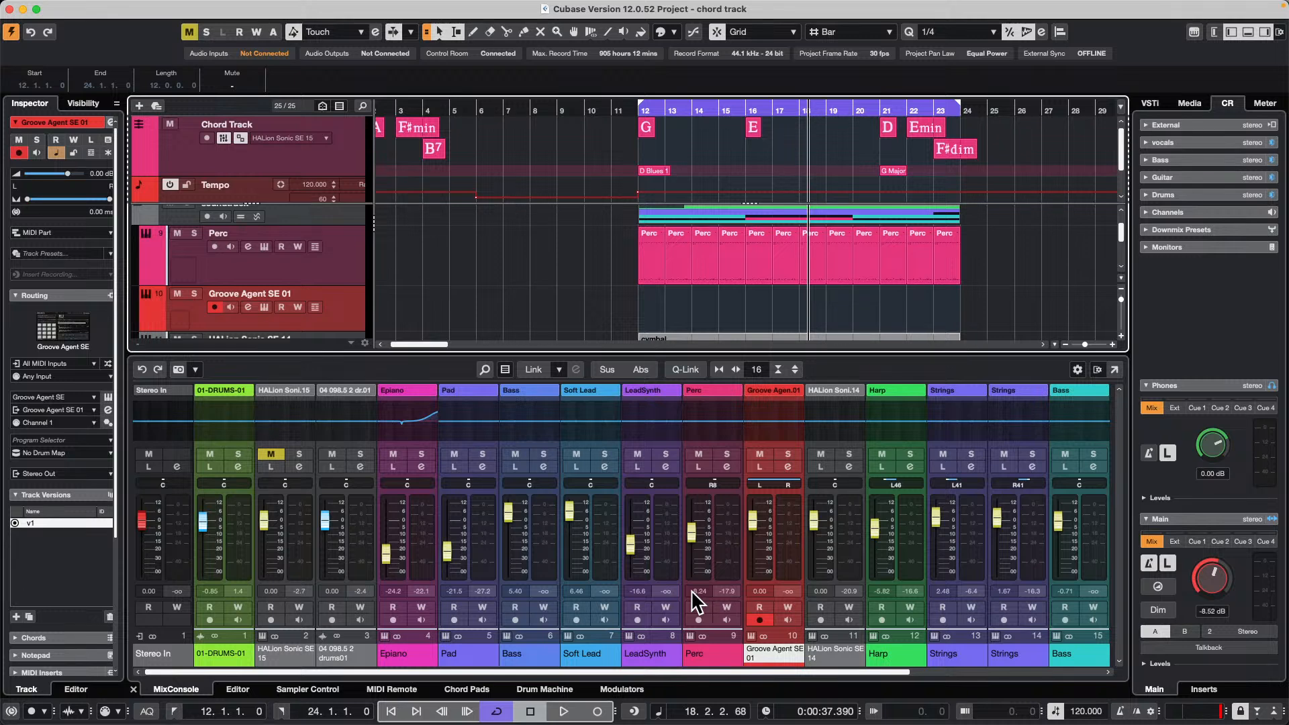
Open the recent project jump off.cpr and activate it
mouse_move(236, 6)
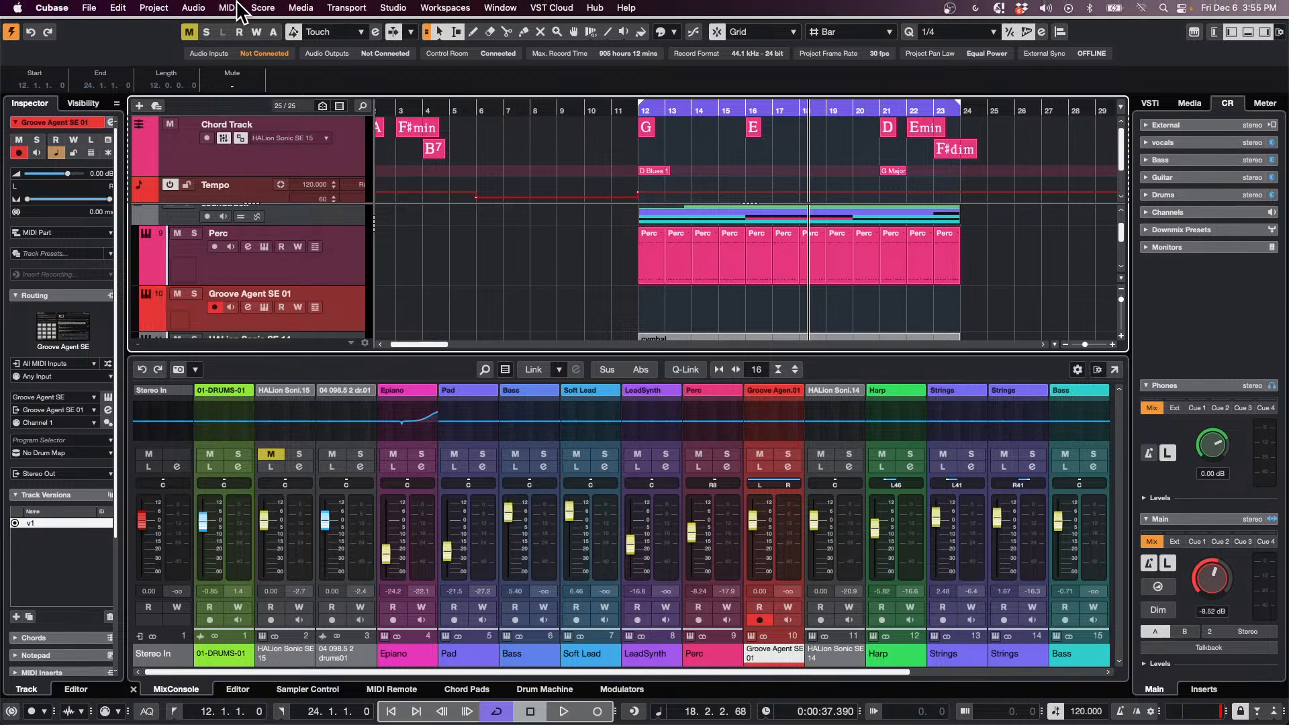
click(94, 9)
mouse_move(195, 293)
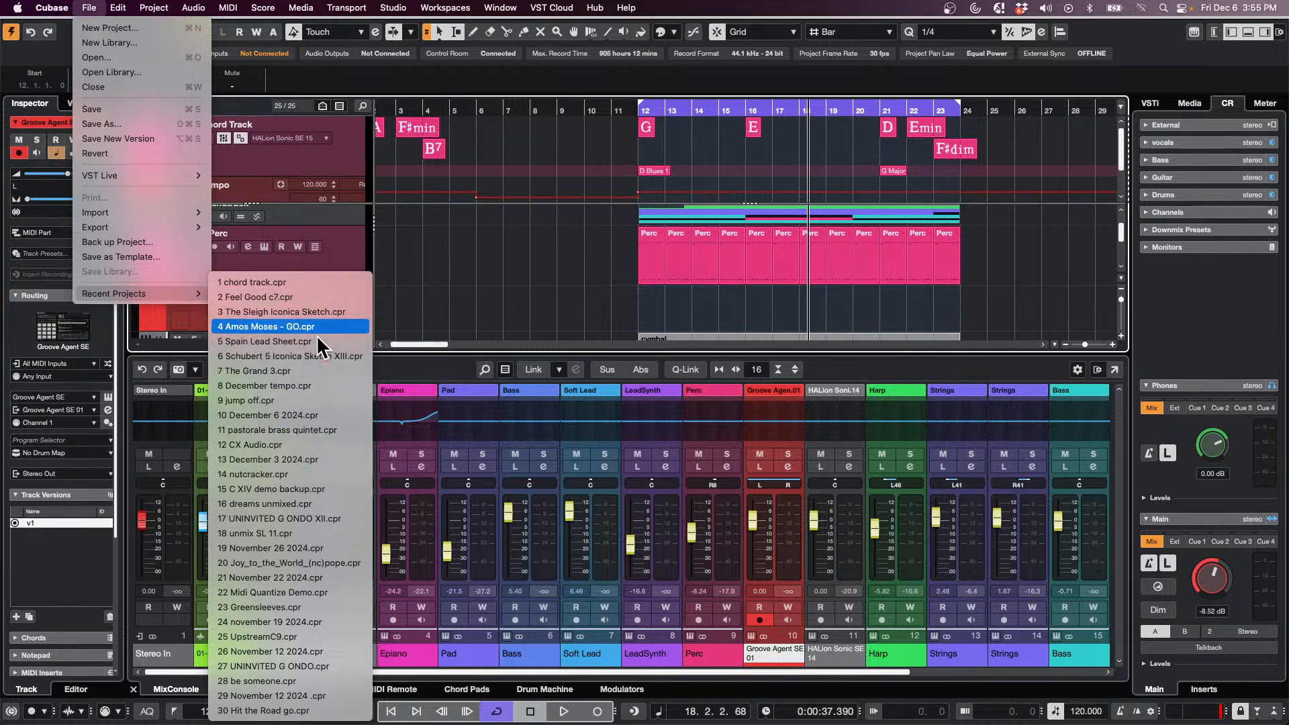
click(300, 401)
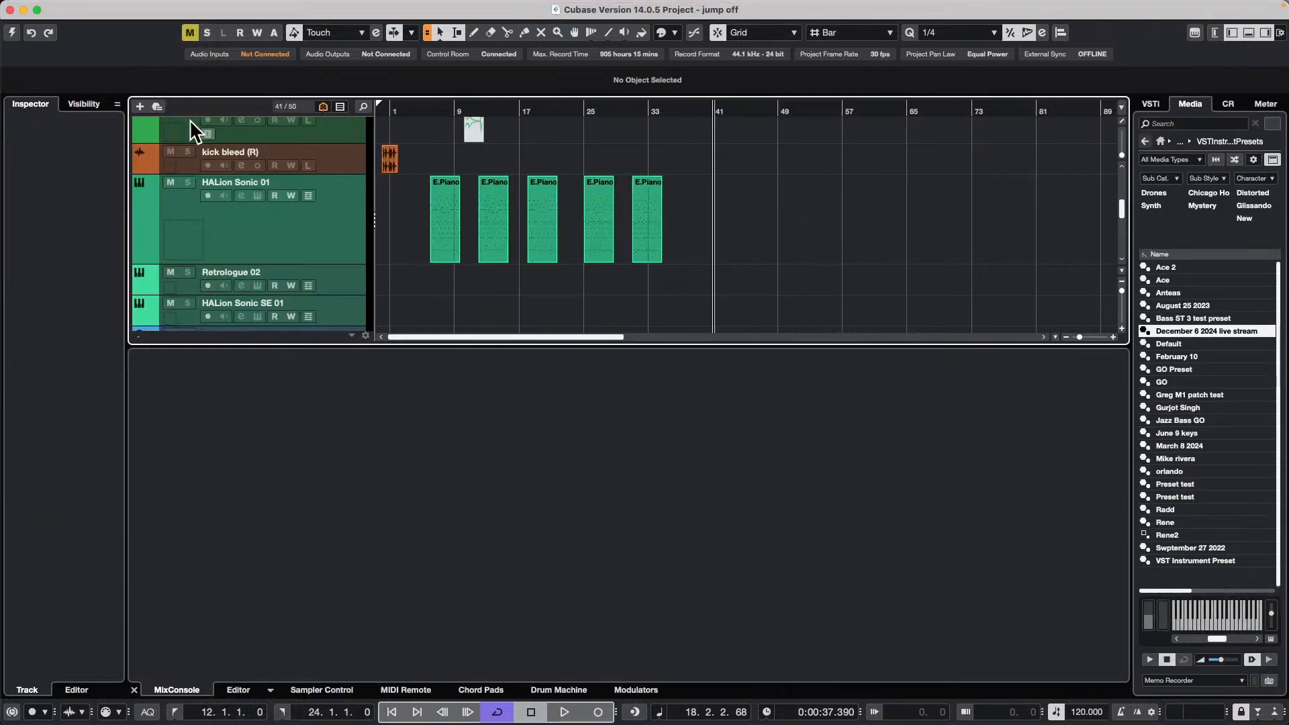
click(11, 32)
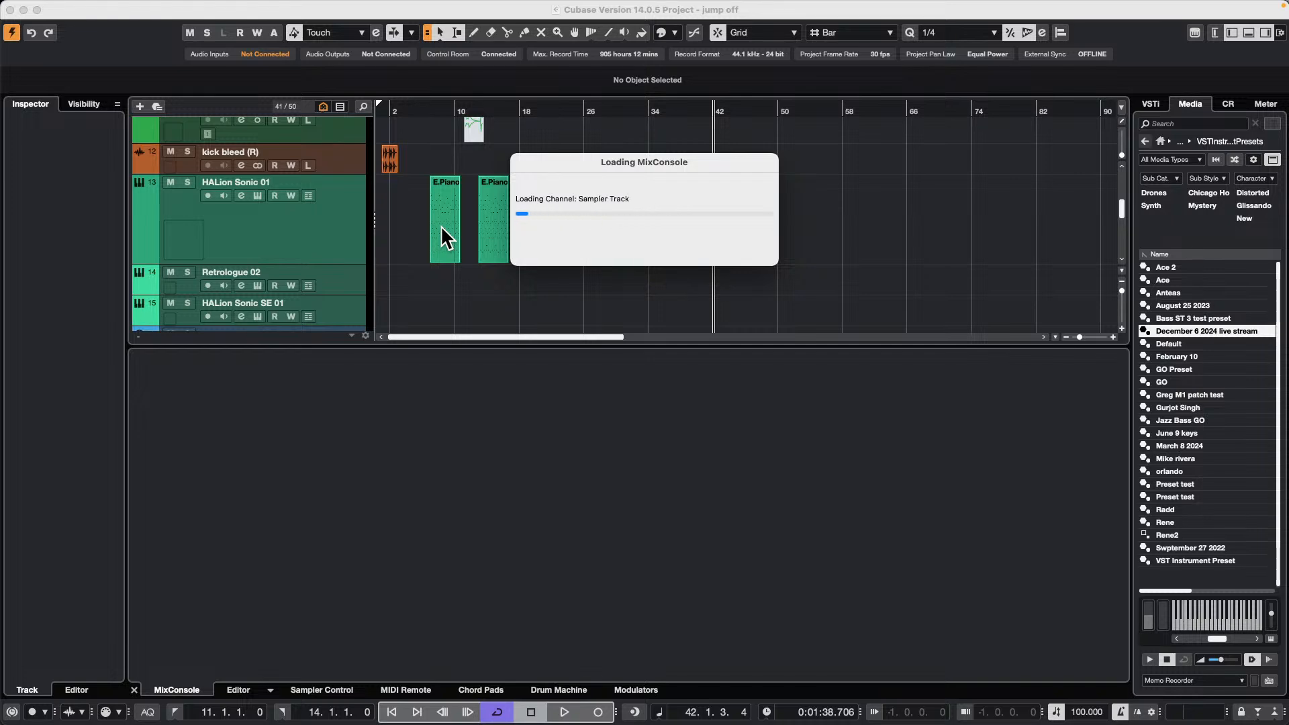
Switch the Groove Agent SE 01 track to track version v2
scroll(255, 223, up, 8)
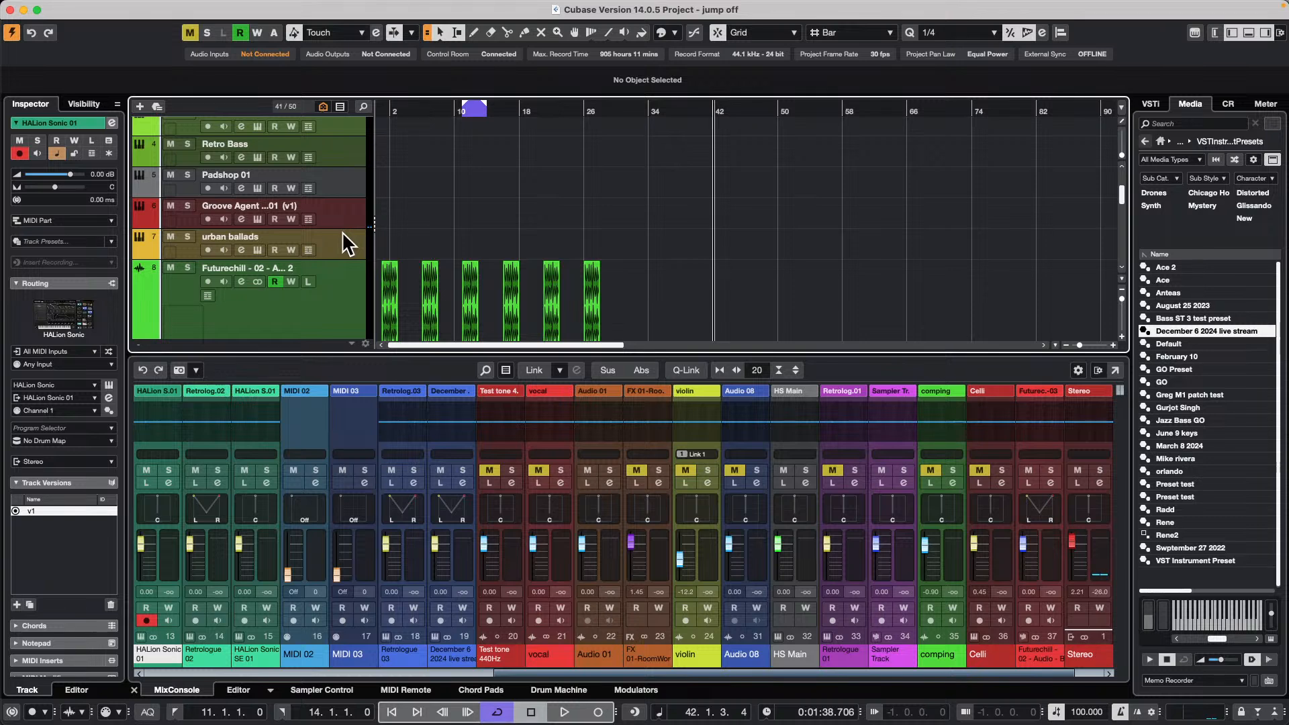
click(315, 211)
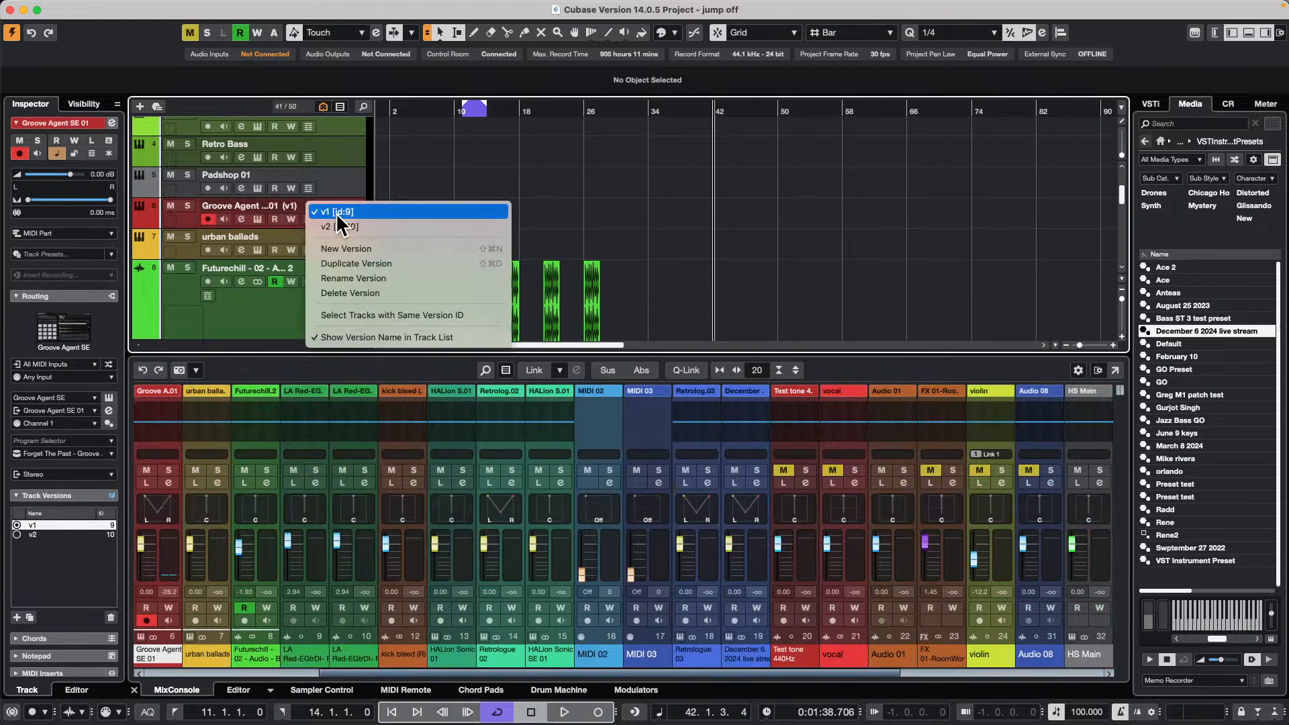
click(339, 227)
Open the Groove Agent SE 01 part at bar 1 in the drum editor and examine its notes
key(Home)
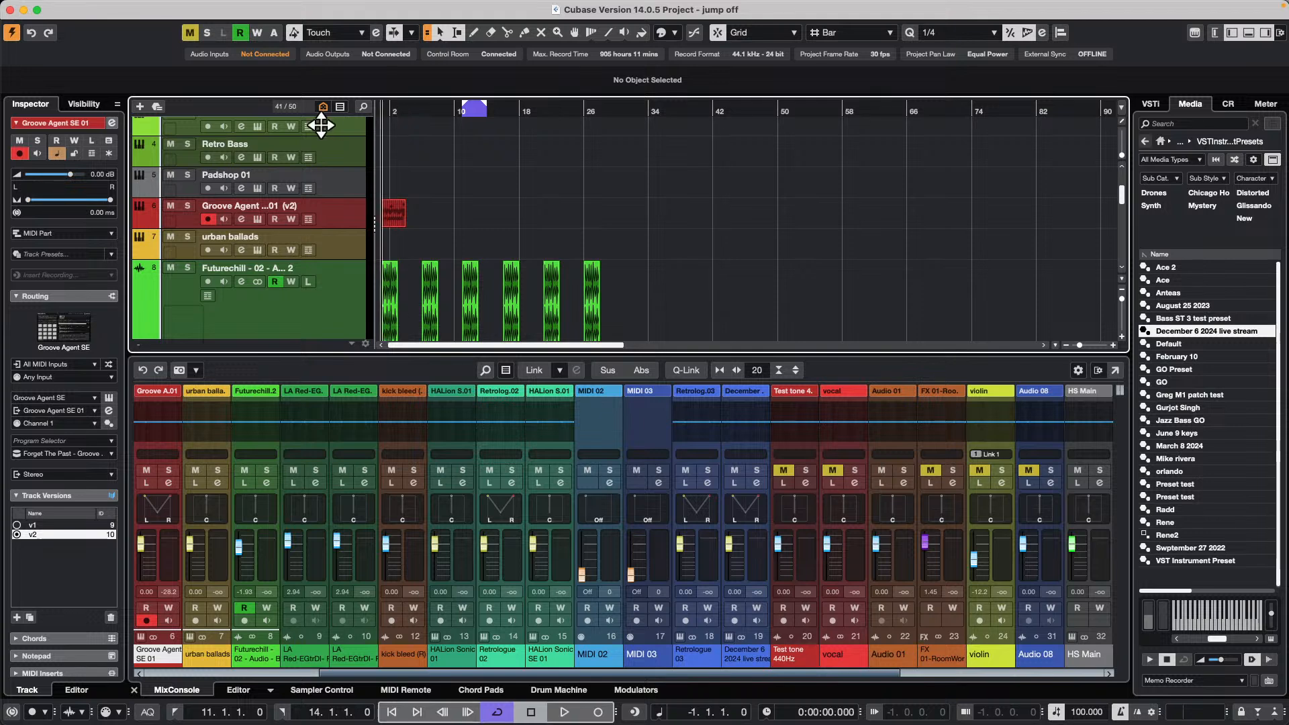
key(h)
key(h)
key(h)
click(428, 225)
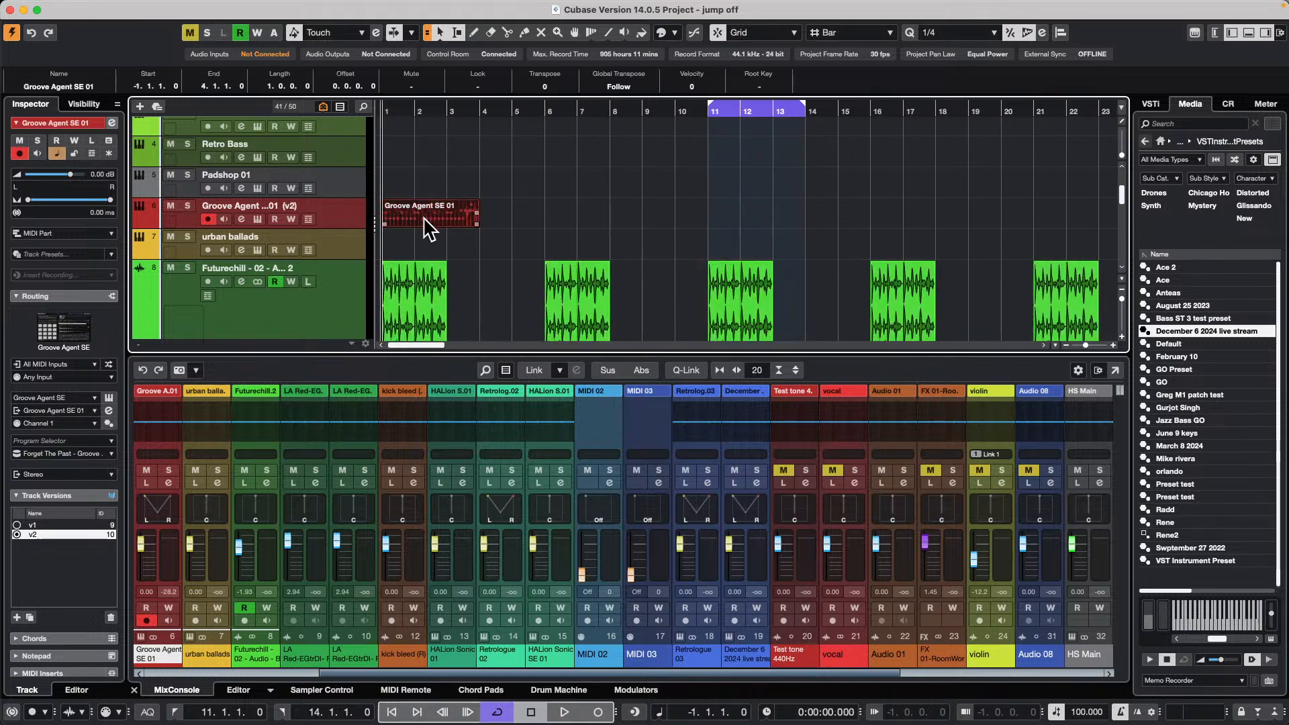
double_click(428, 226)
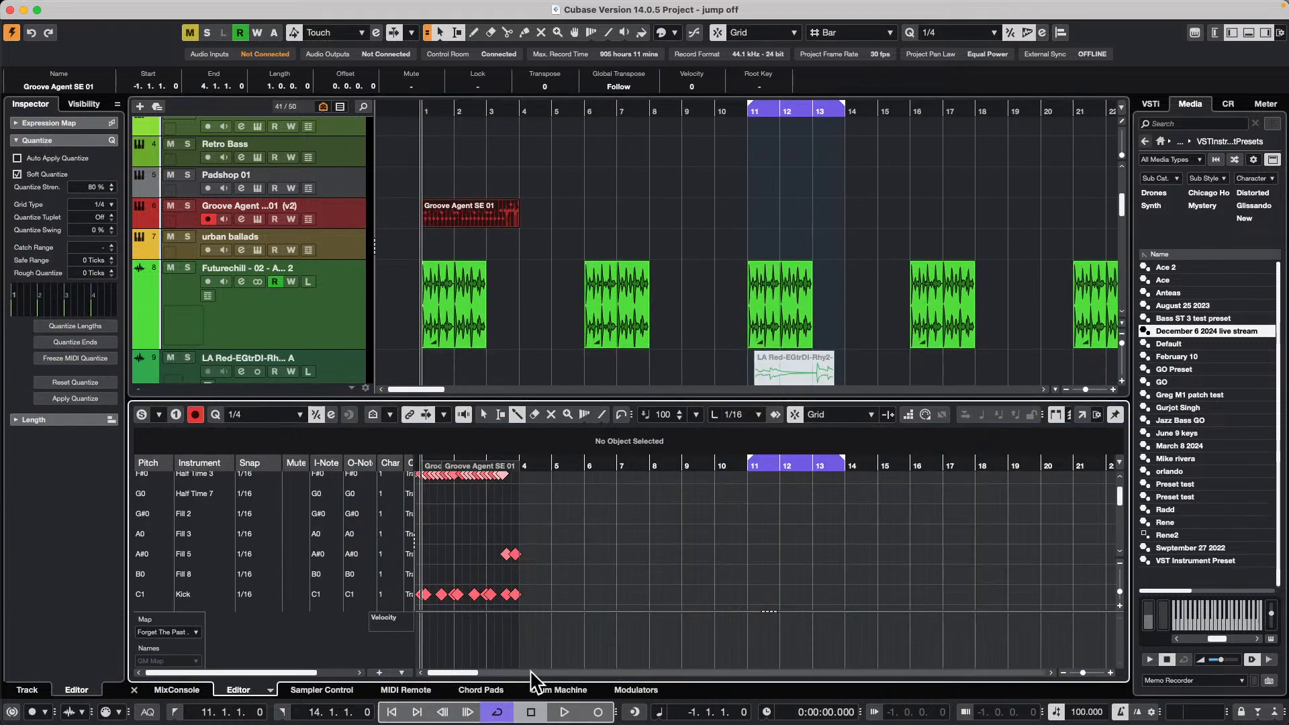
scroll(490, 577, up, 10)
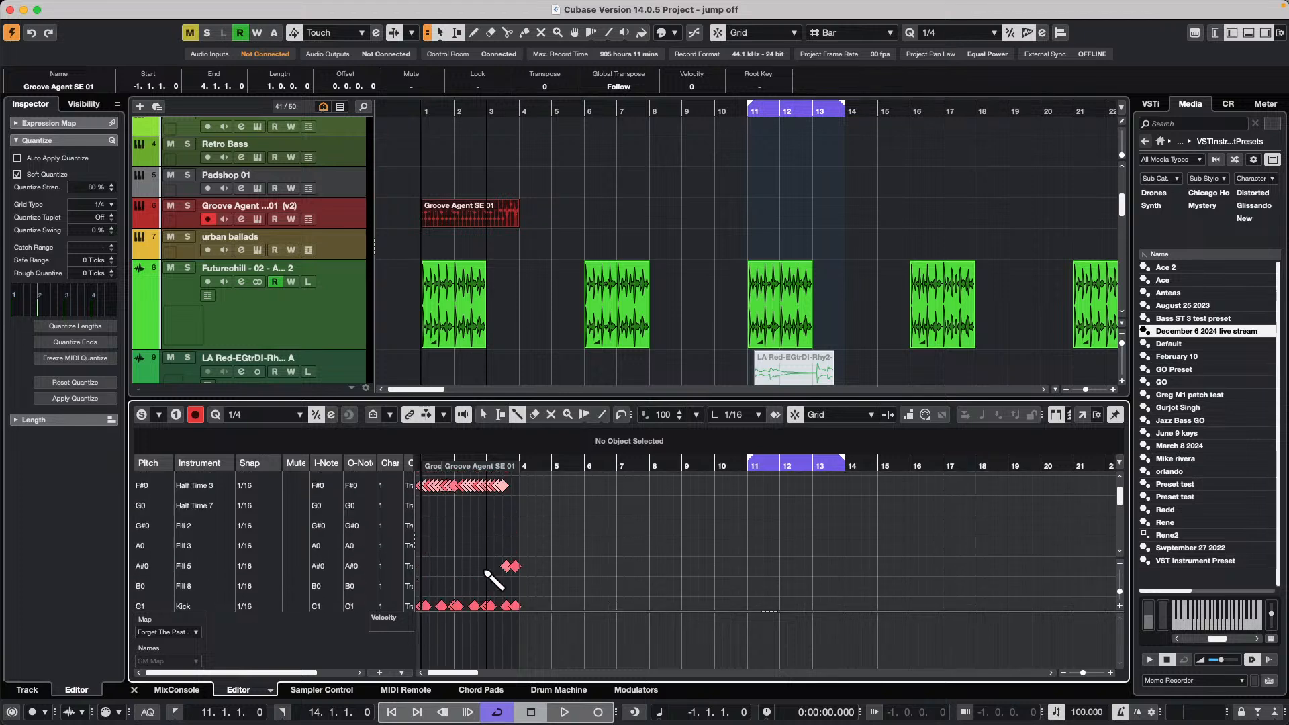
Dissolve the Groove Agent SE 01 part into separate pitches, with Optimized Display enabled and Dissolve to Lanes off
click(614, 206)
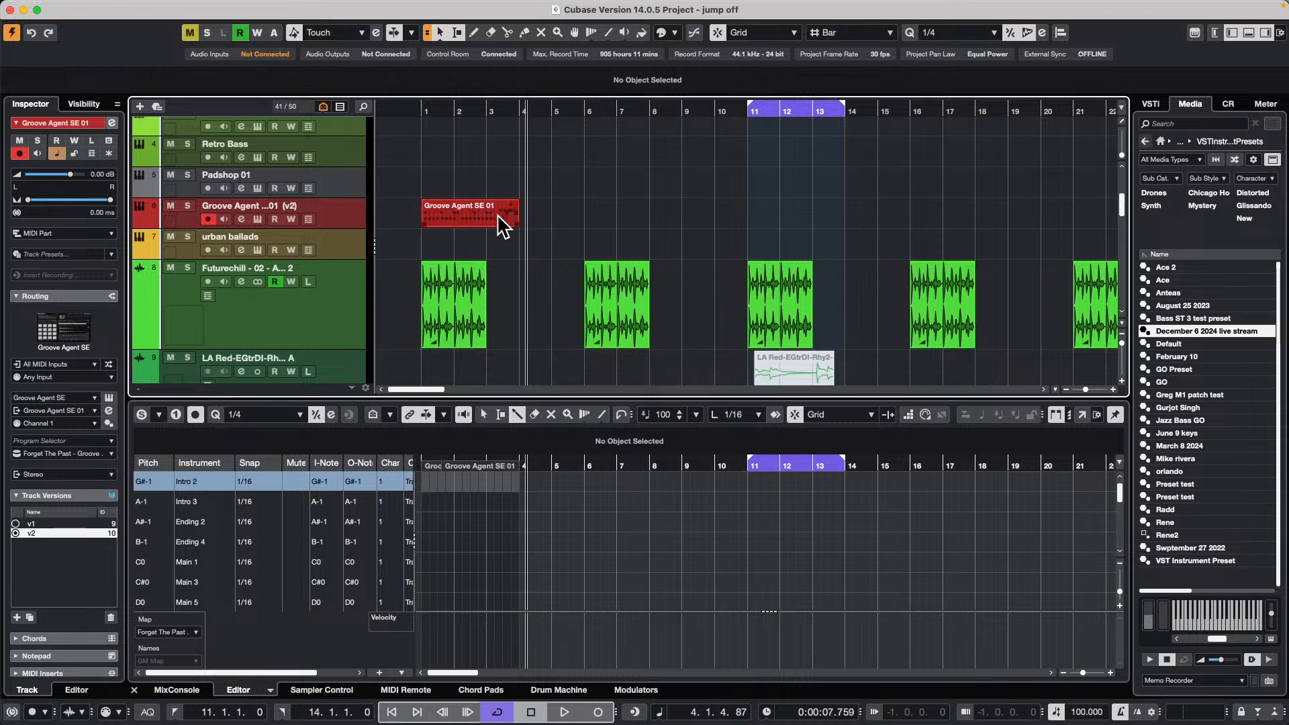
mouse_move(343, 12)
click(266, 8)
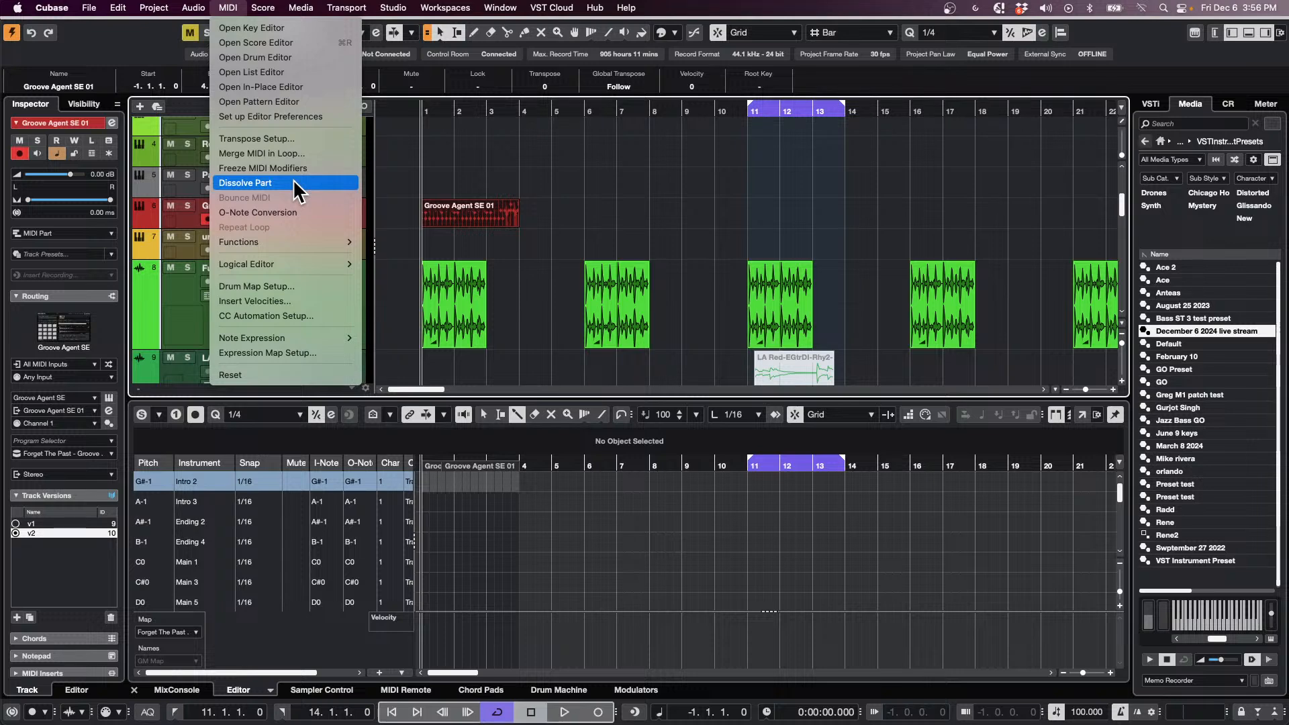
click(295, 183)
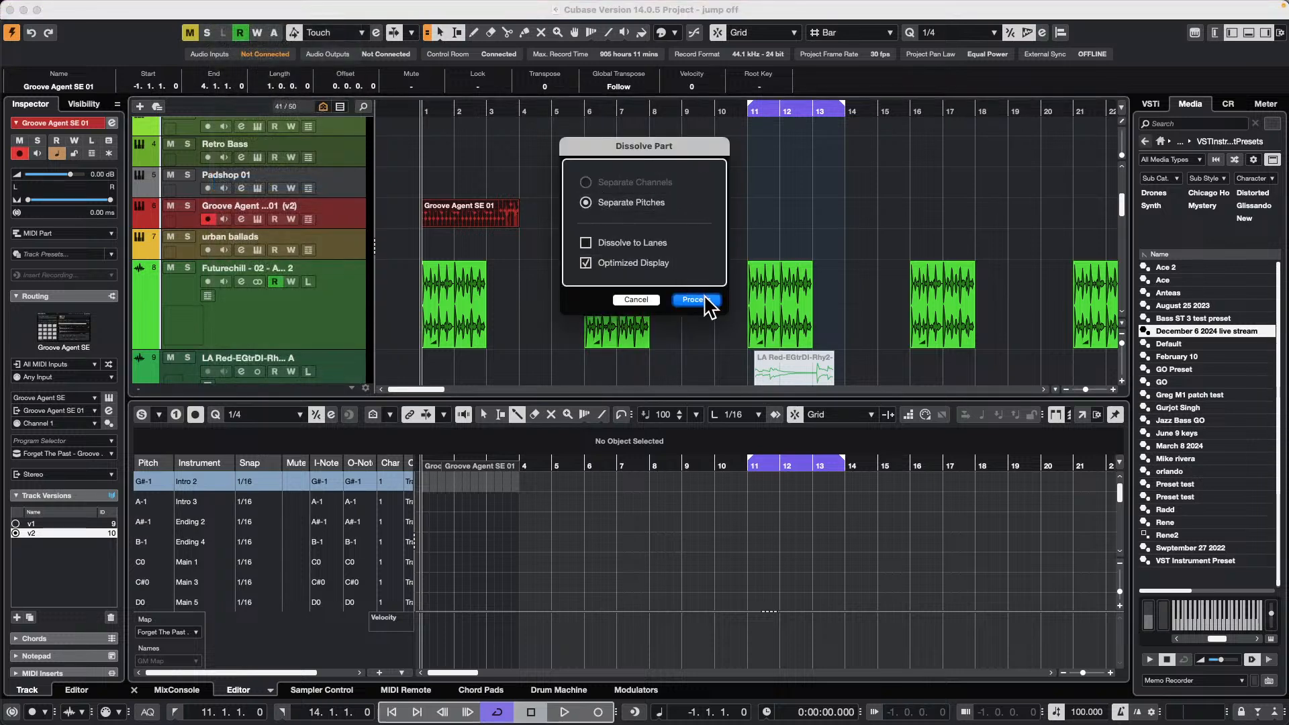
click(704, 301)
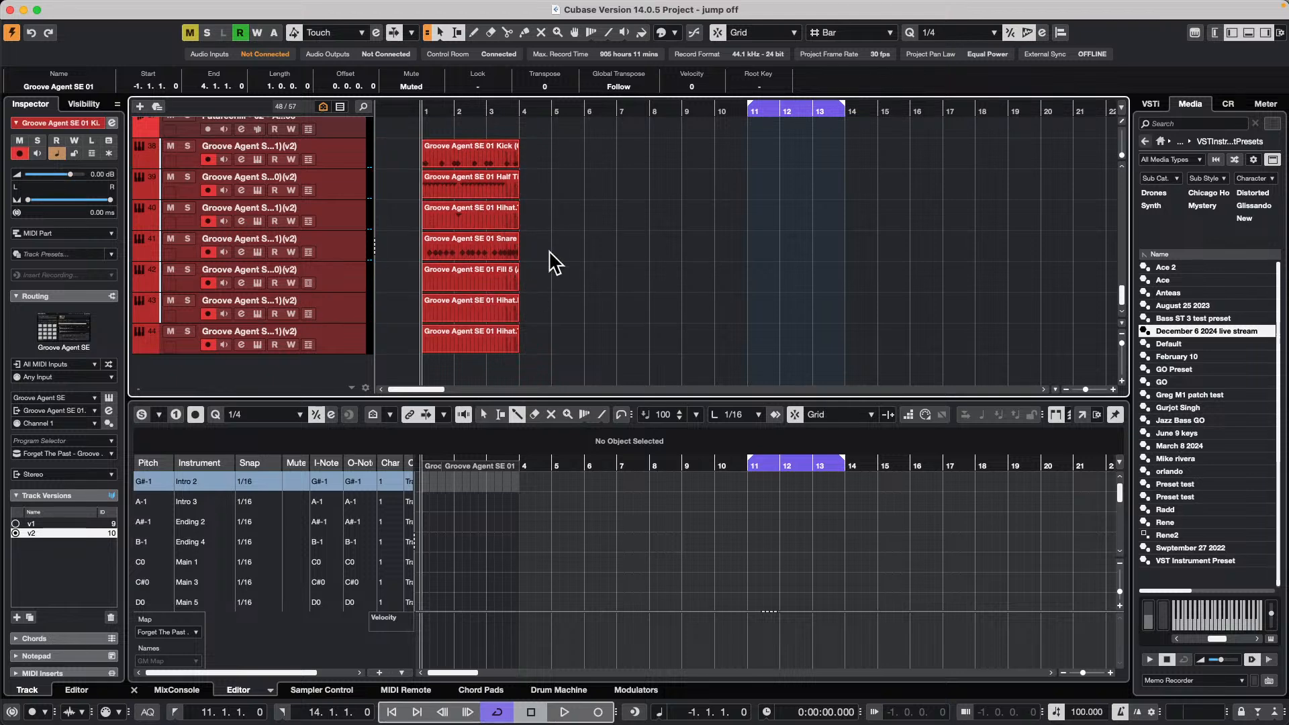
Undo the dissolve of the Groove Agent SE 01 part
scroll(556, 258, up, 2)
scroll(556, 256, up, 15)
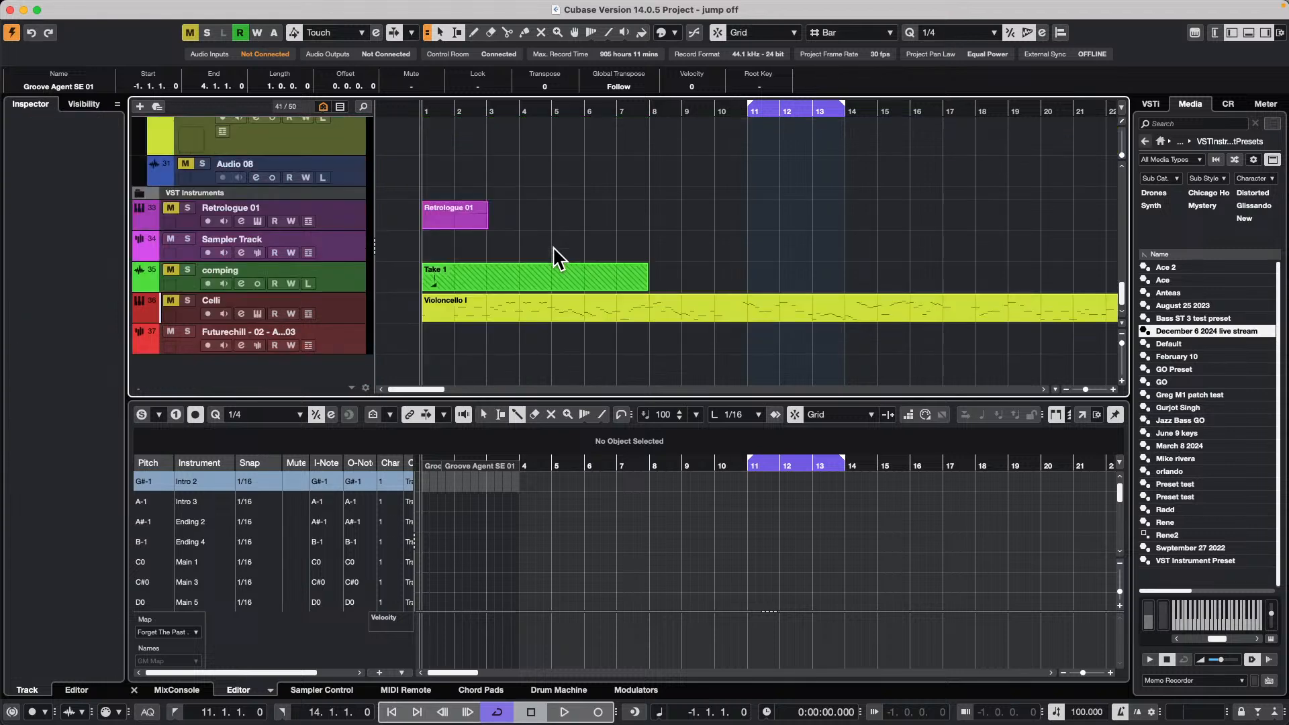
Review the Dissolve Part options for the Groove Agent SE 01 part and cancel without processing
scroll(513, 254, down, 5)
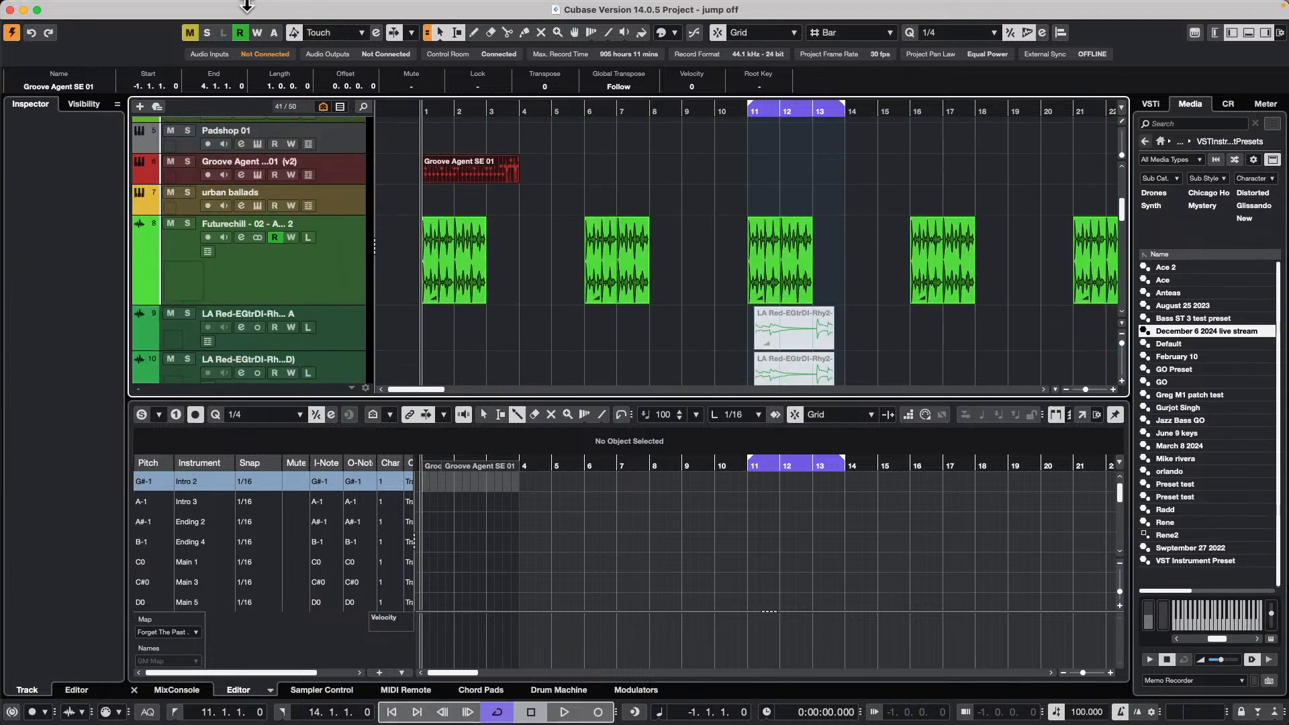
click(226, 8)
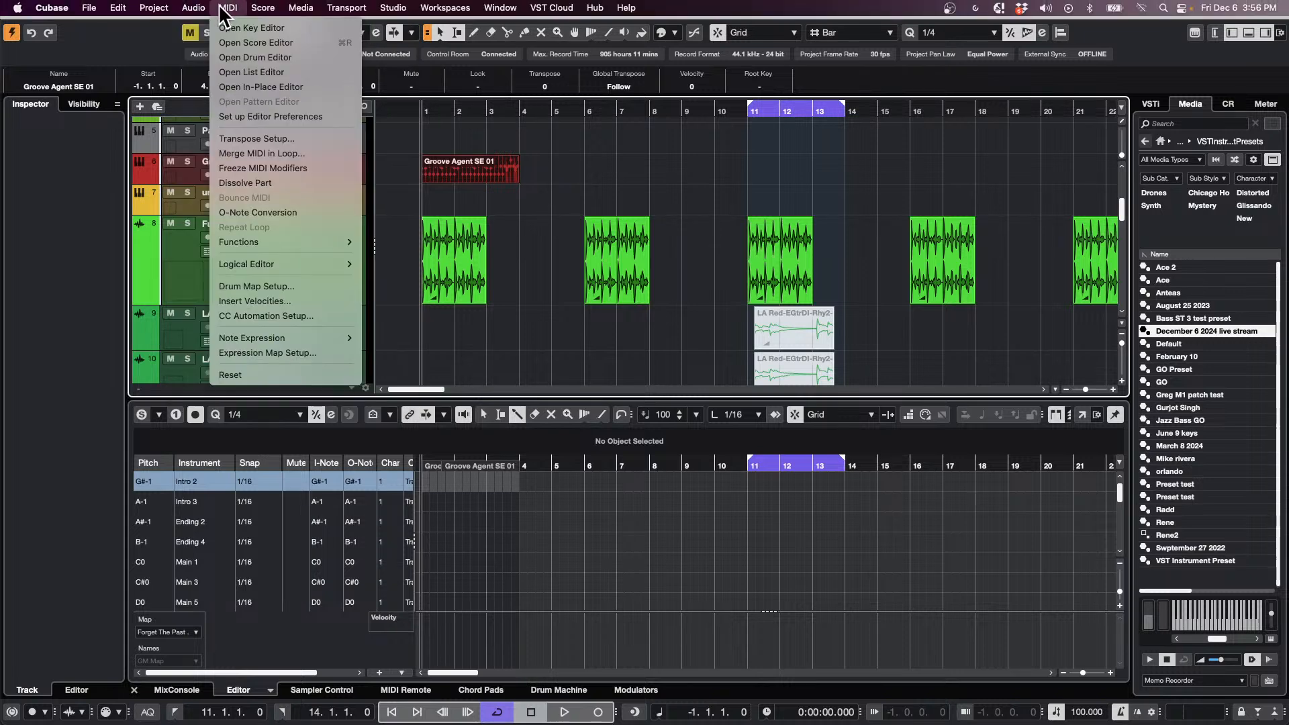
click(276, 182)
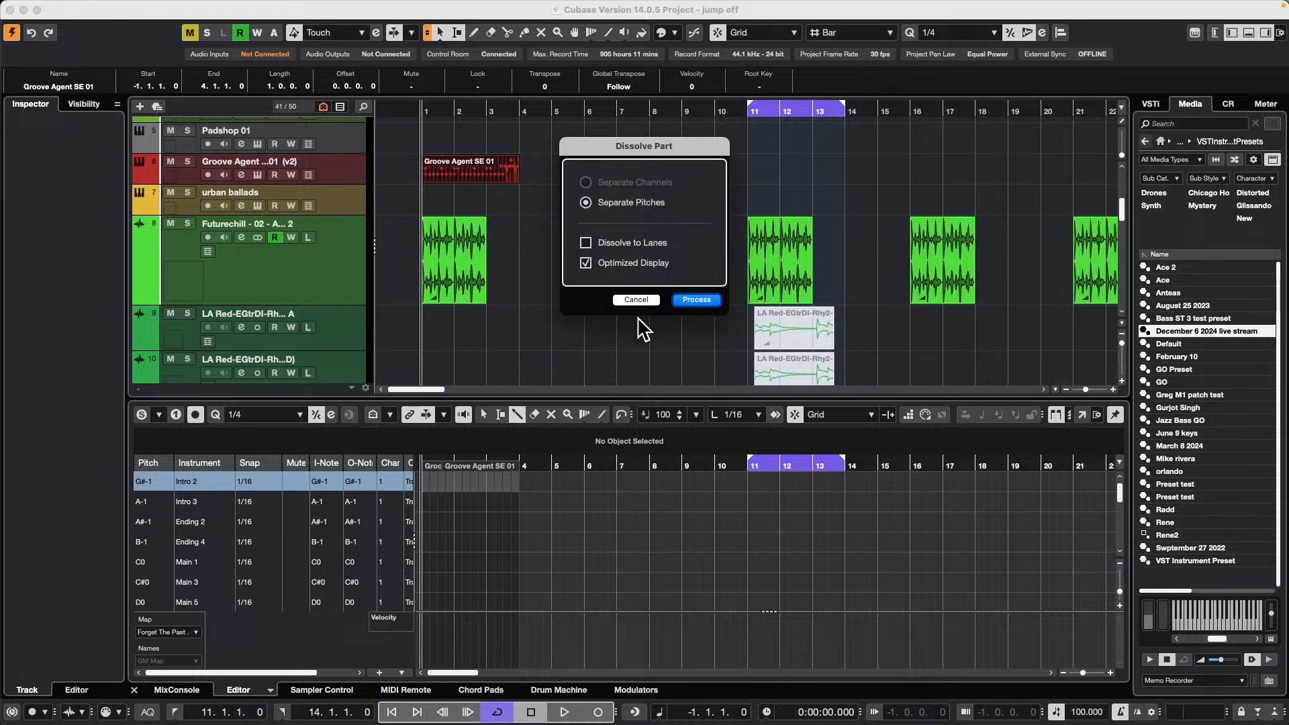
click(641, 300)
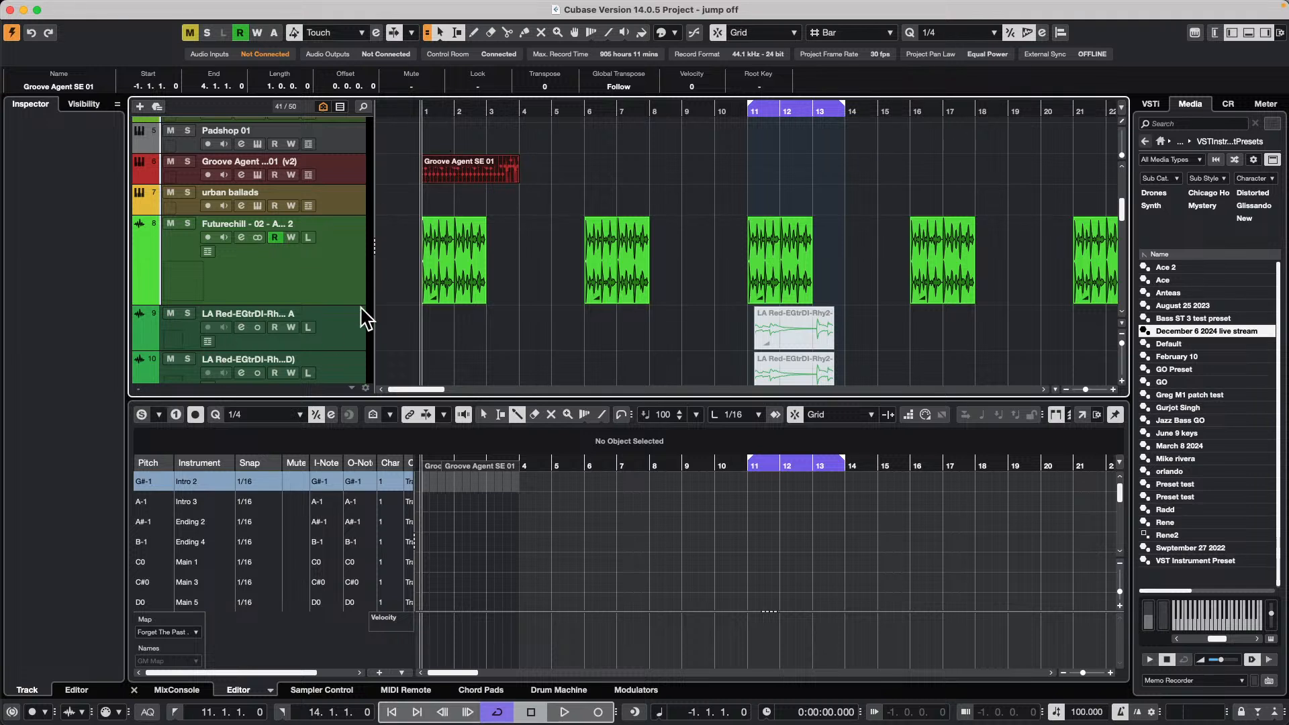
Insert the ModMachine delay in the first insert slot of the Futurechill - 02 audio track
click(334, 298)
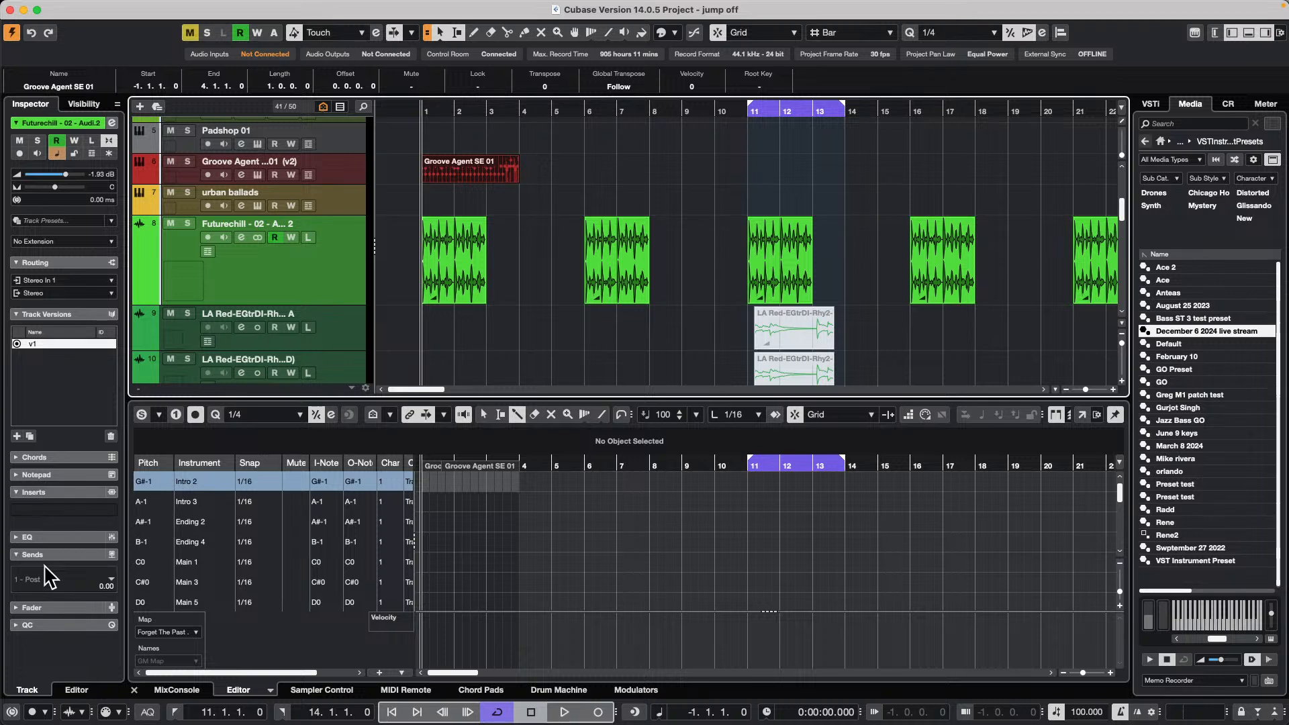
click(85, 512)
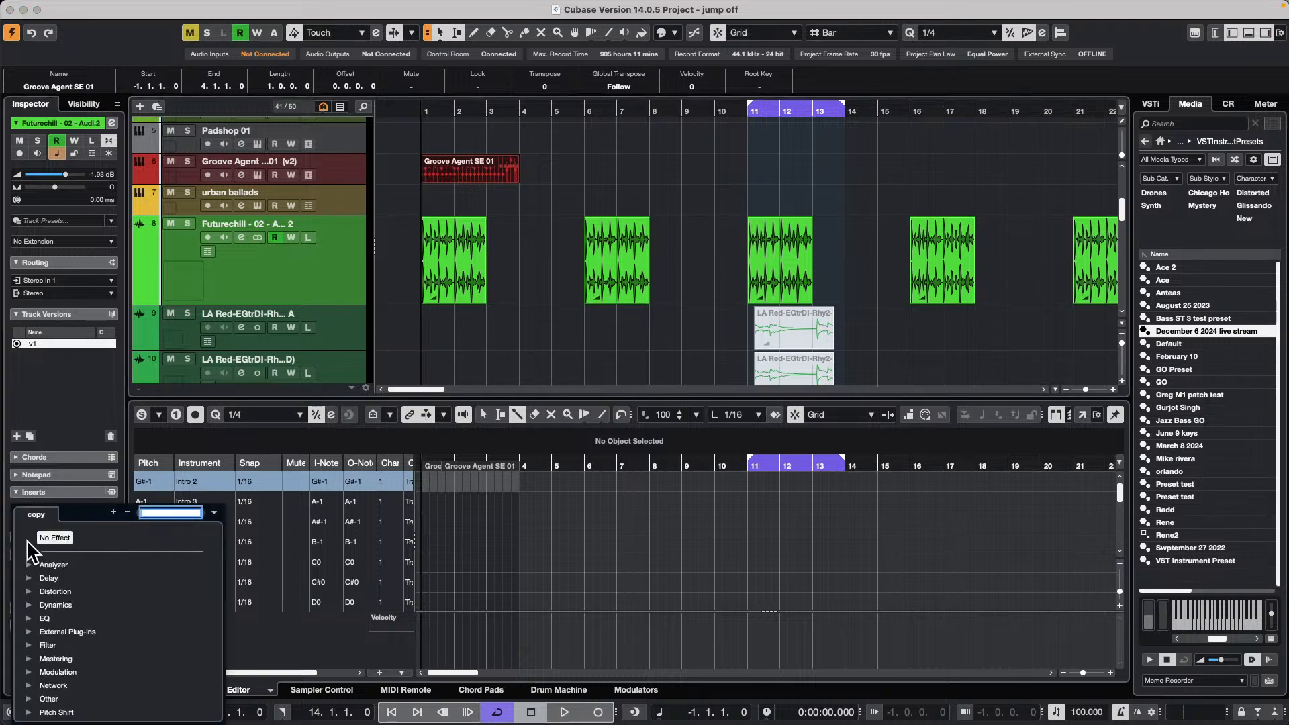
click(26, 577)
click(91, 598)
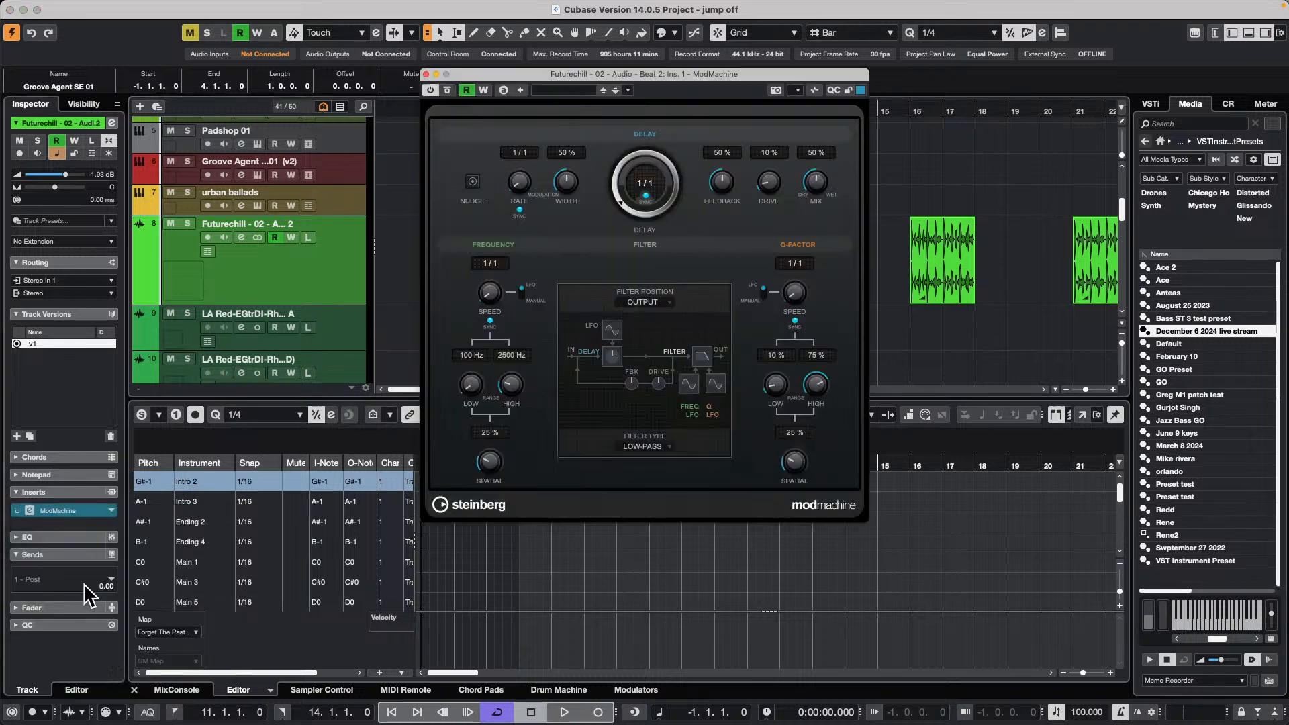
Browse ModMachine's preset list and move the plug-in window clear of the bar 11 to 13 region
click(562, 91)
scroll(575, 308, down, 5)
scroll(575, 309, up, 5)
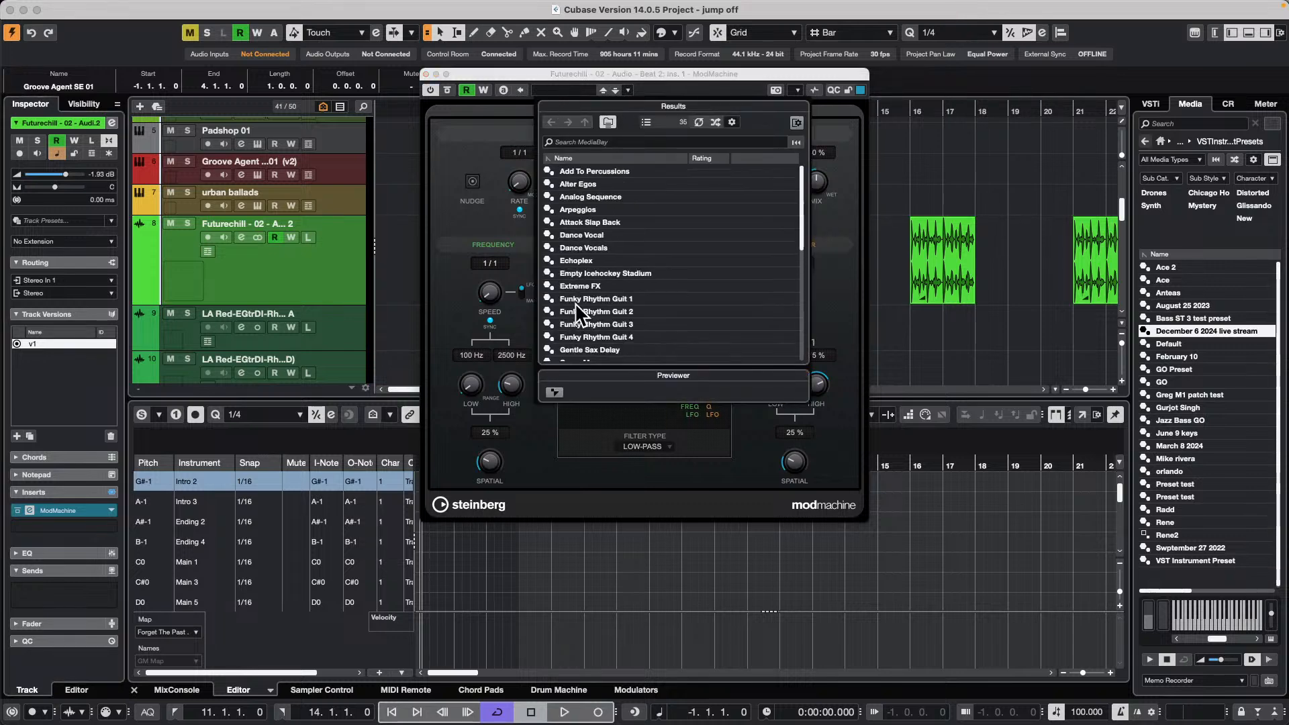
click(504, 75)
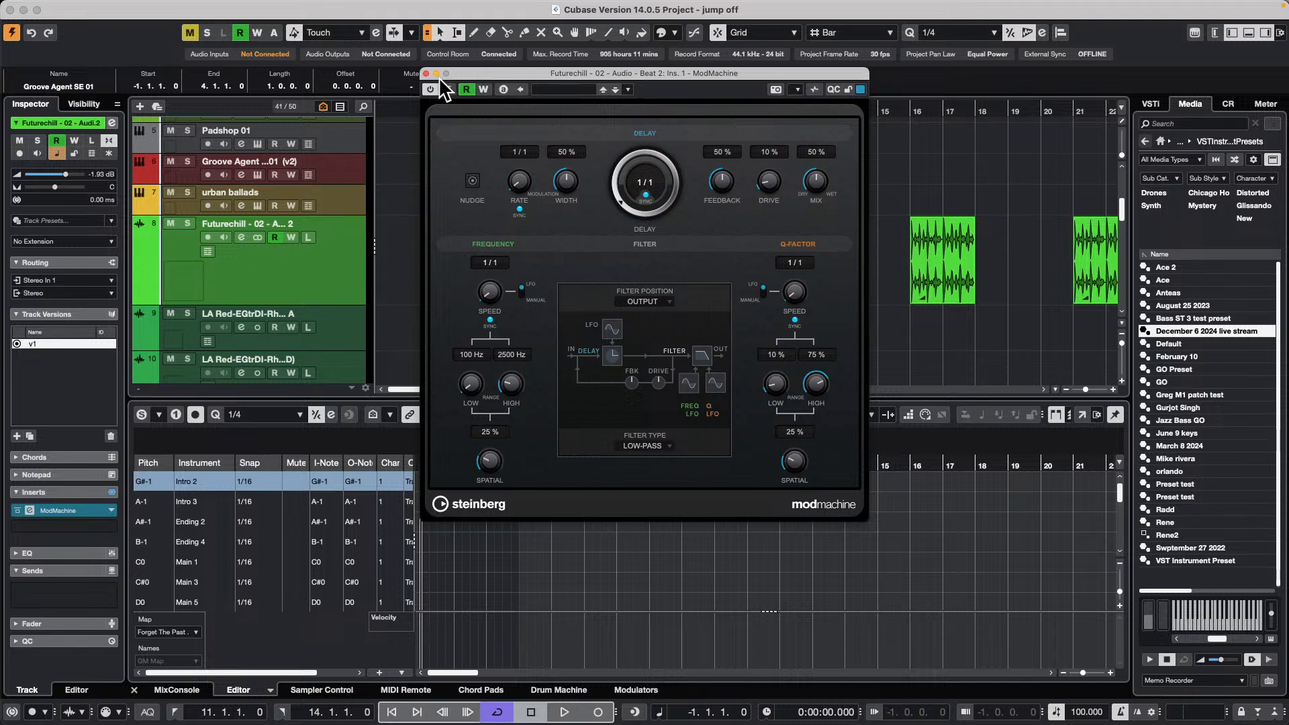
drag(522, 66, 401, 86)
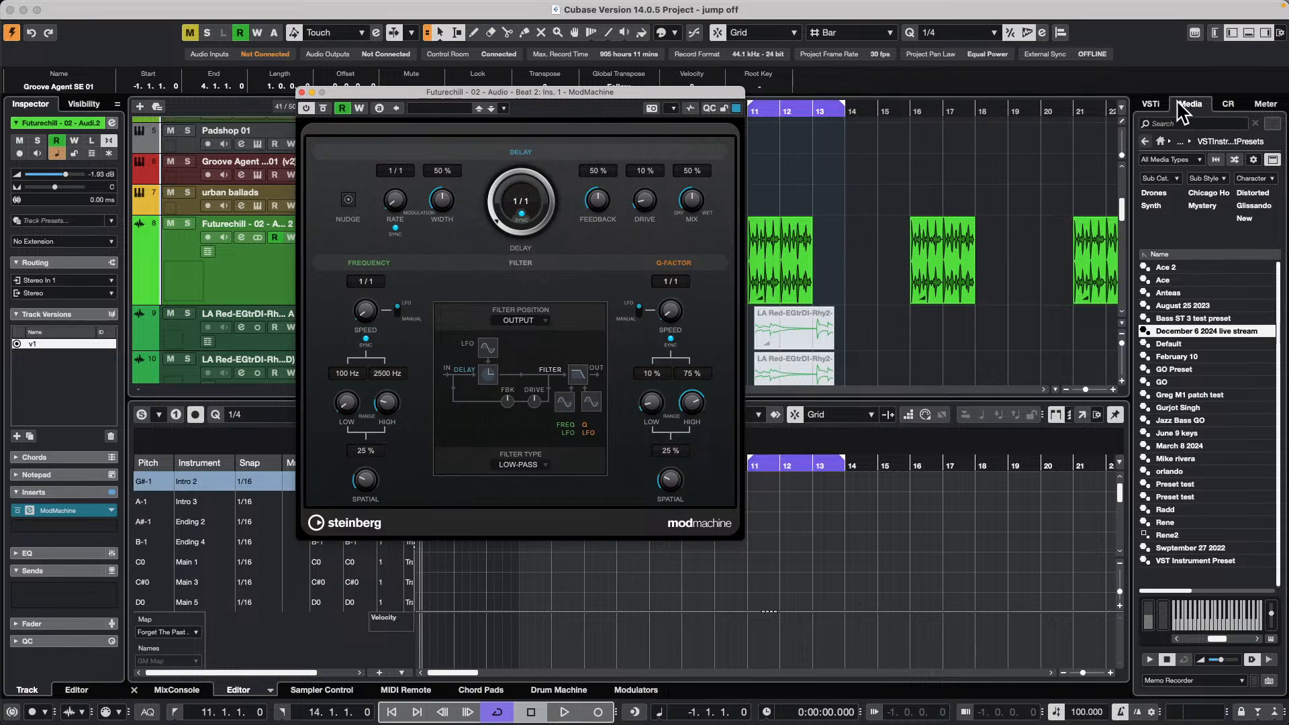
Return to the media browser's home and display the VST FX Presets
click(1209, 116)
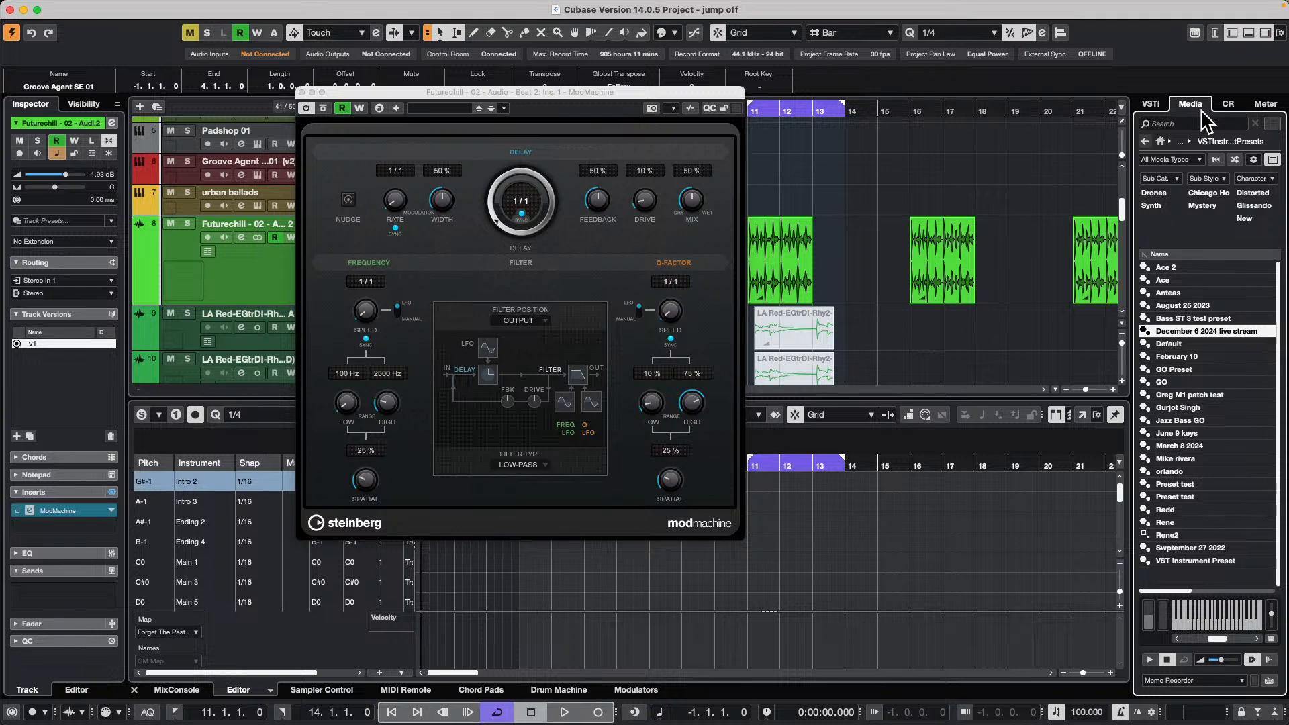
click(1160, 141)
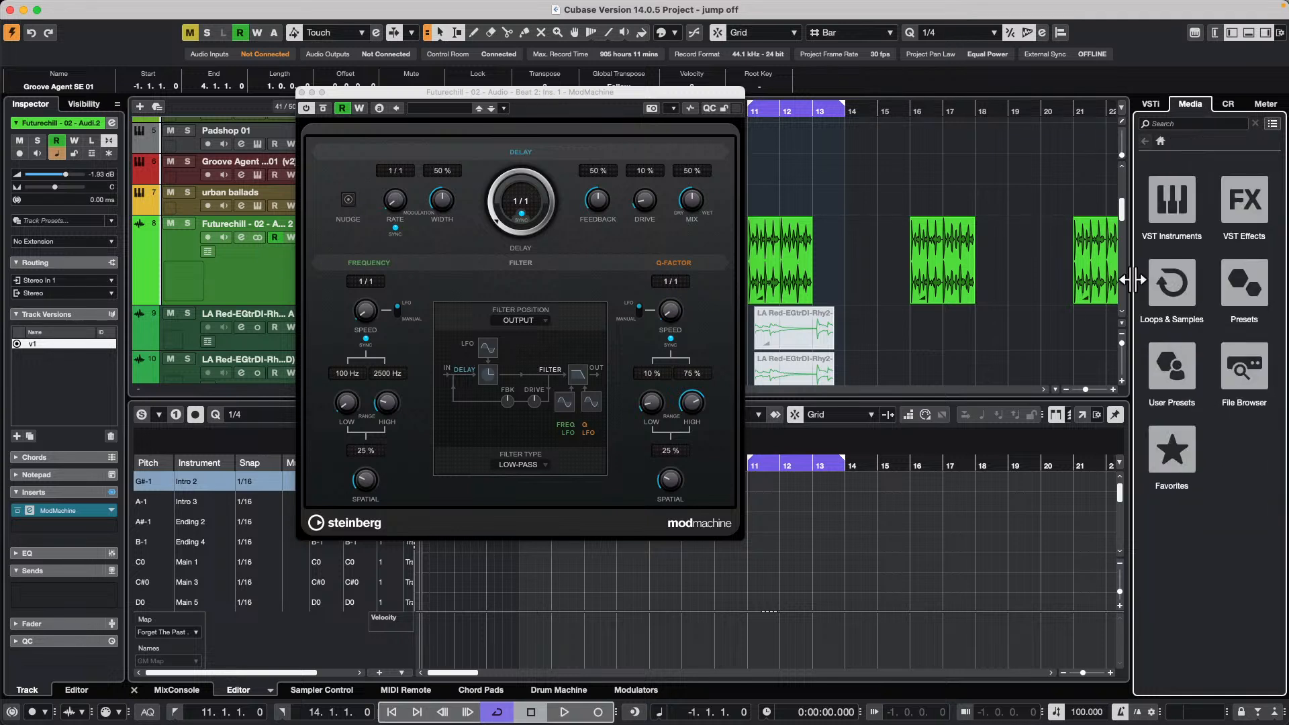
click(1240, 286)
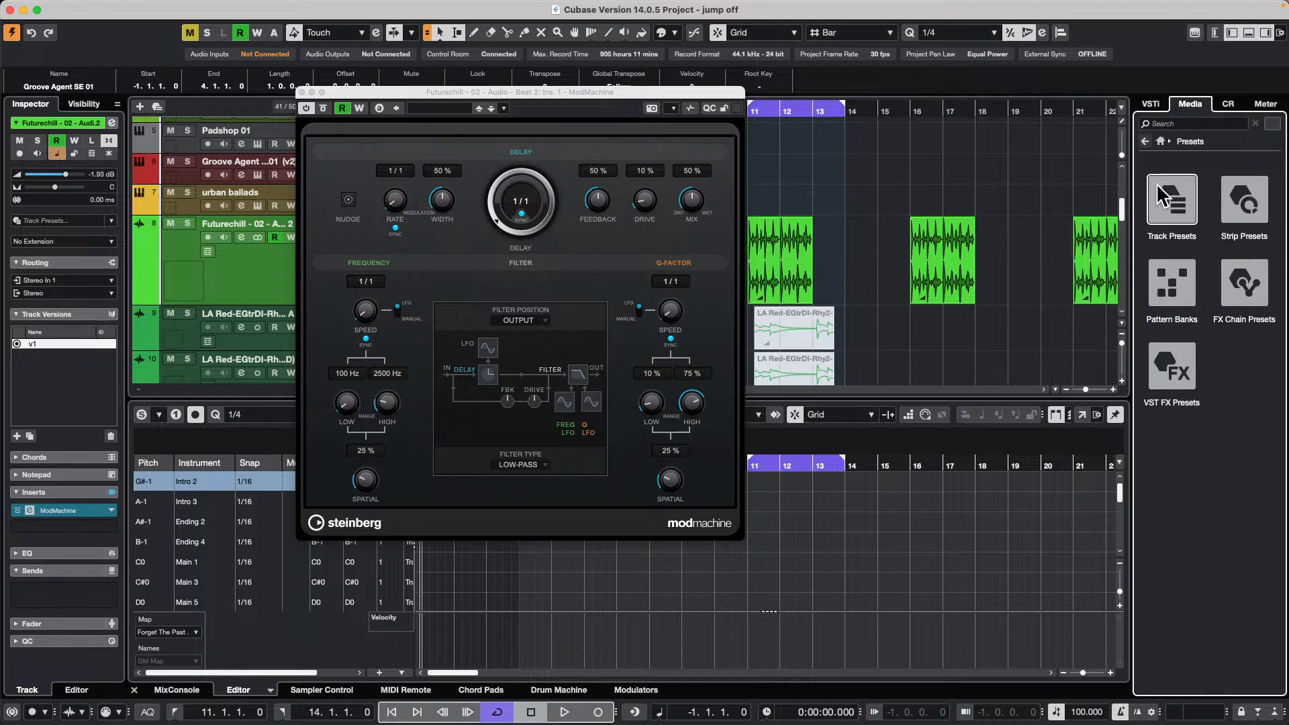
click(1171, 368)
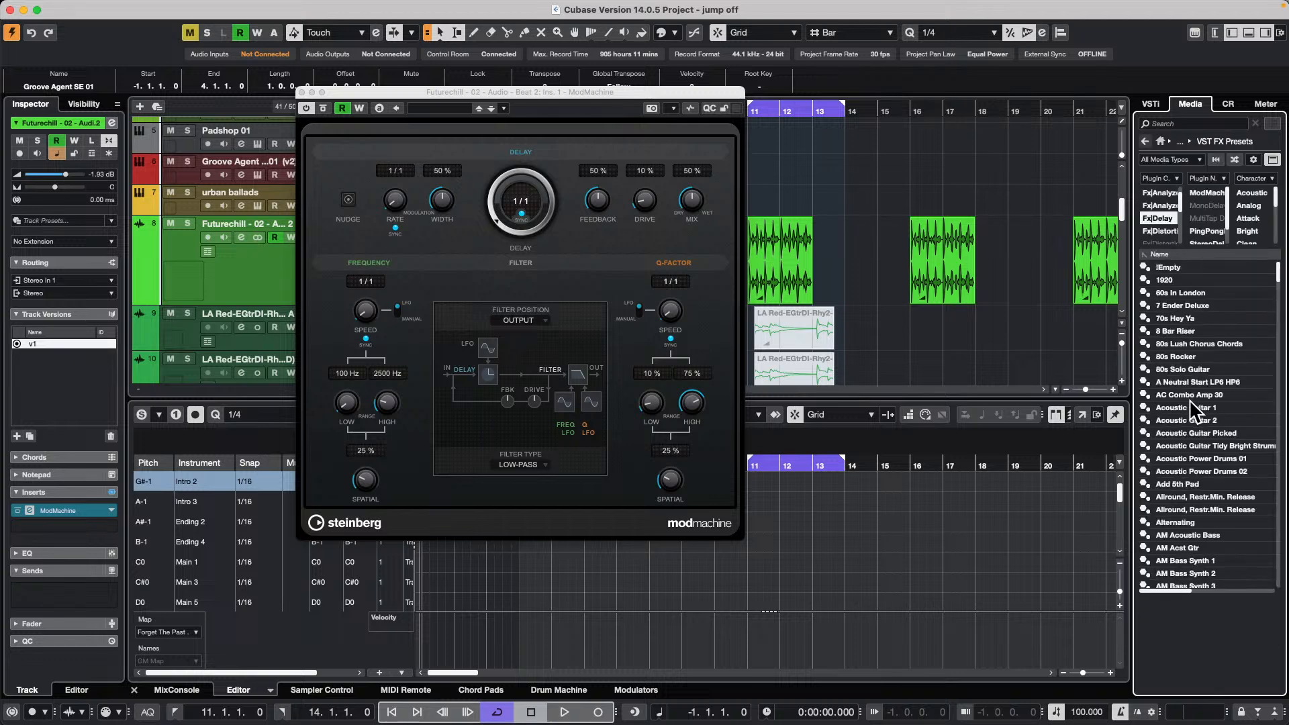
Look through the plug-in categories and filter the VST FX presets to Fx|Delay and ModMachine
scroll(1172, 235, down, 4)
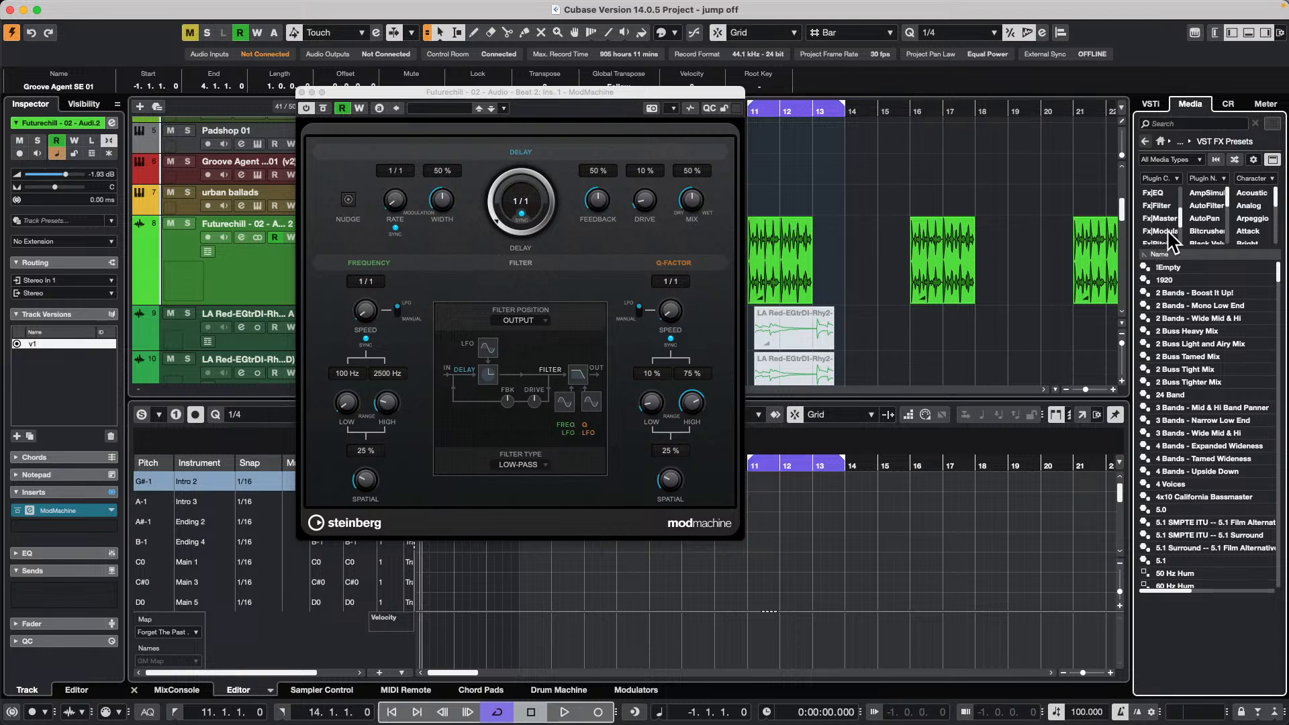
scroll(1171, 235, down, 2)
scroll(1157, 223, up, 2)
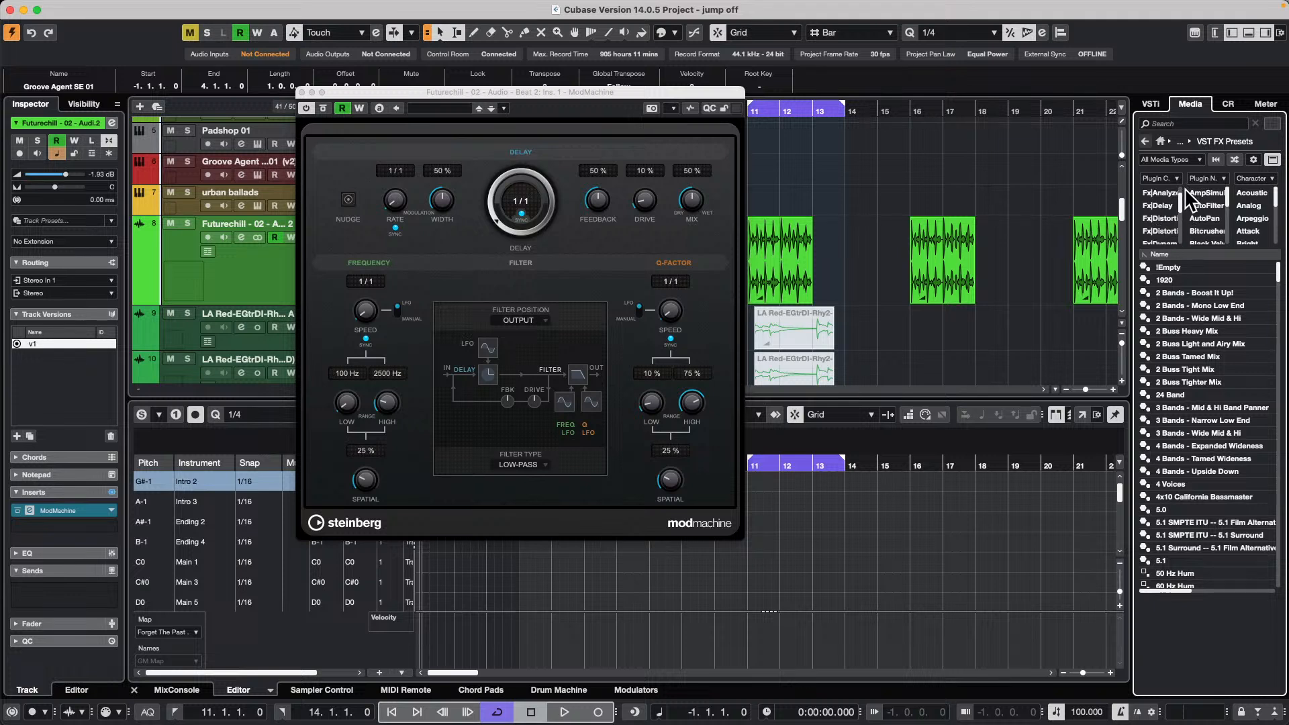
scroll(1157, 228, down, 2)
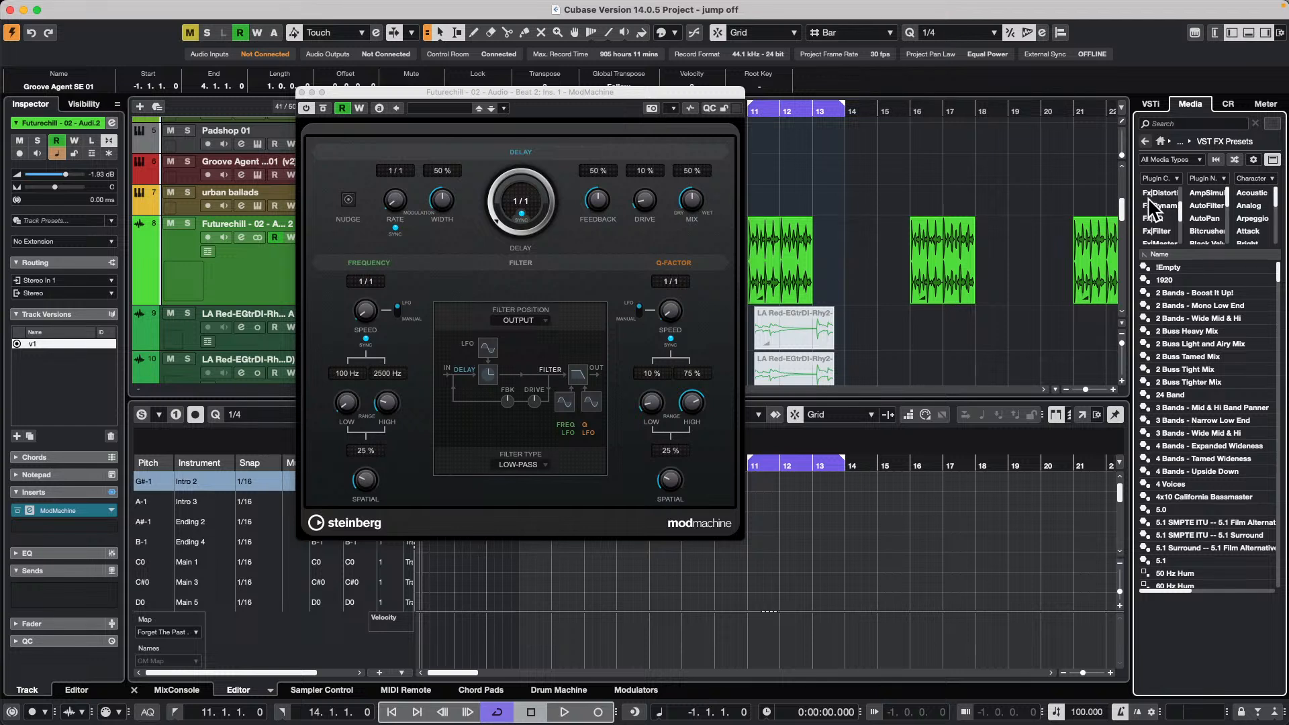
scroll(1168, 227, down, 4)
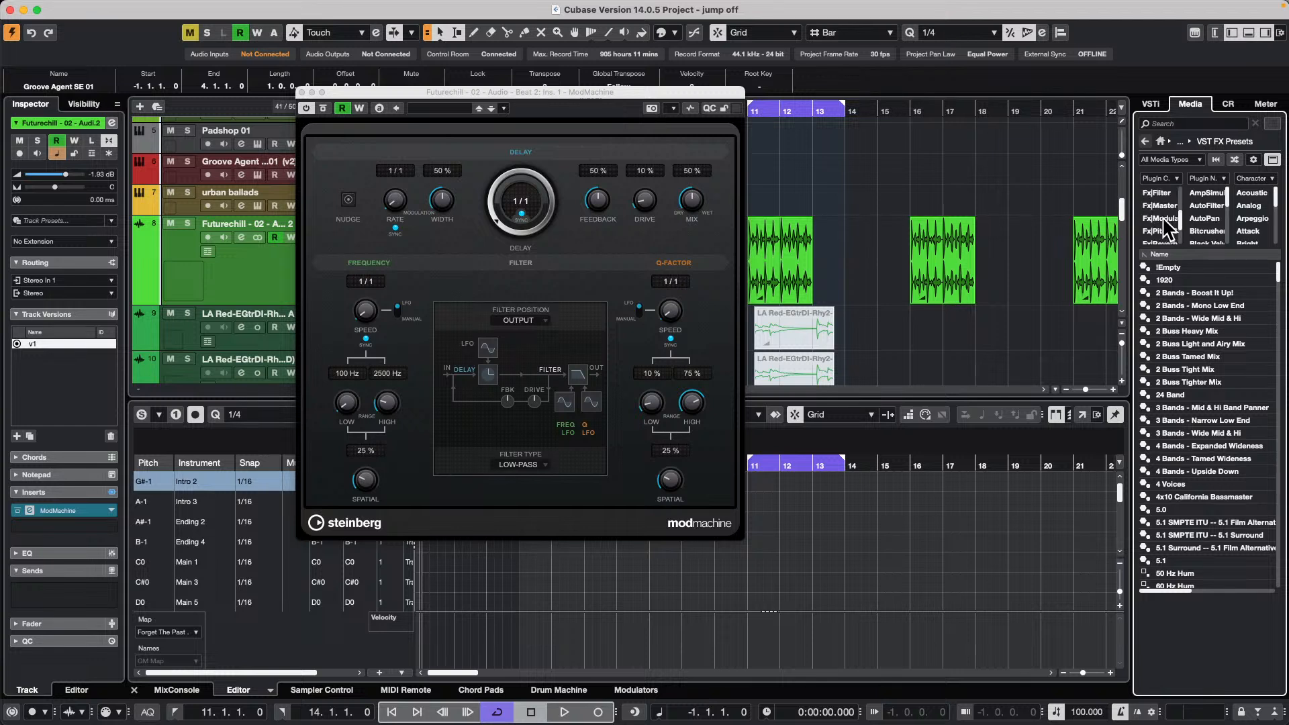
scroll(1168, 227, up, 5)
click(1160, 207)
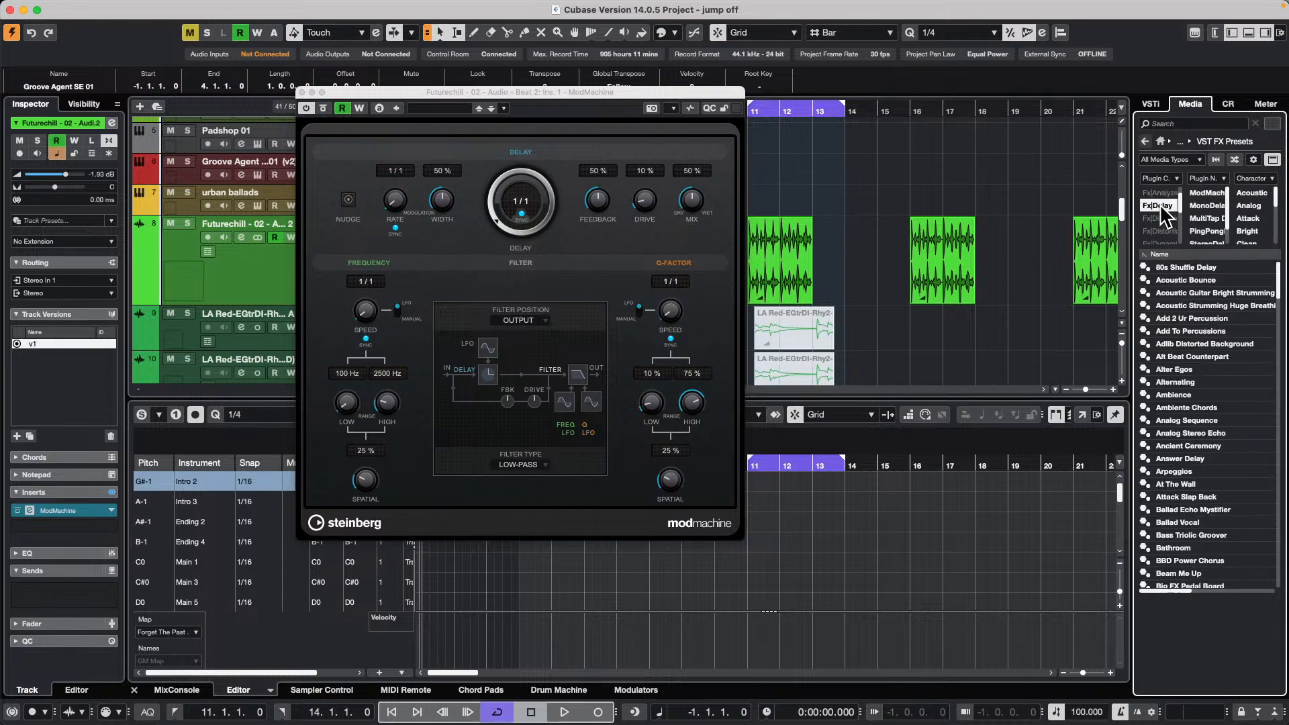
click(1217, 195)
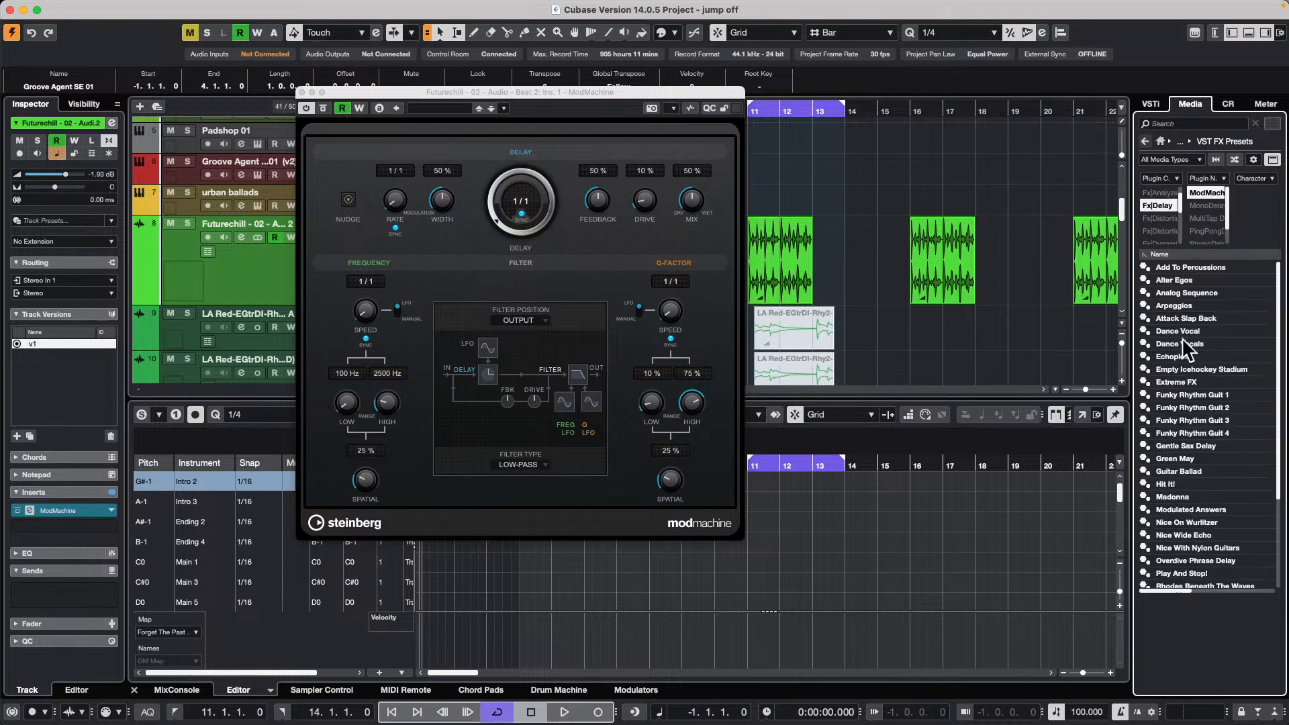
Try out the ModMachine presets Funky Rhythm Guit 2 and Gentle Sax Delay, and close the plug-in window
drag(1192, 408, 500, 260)
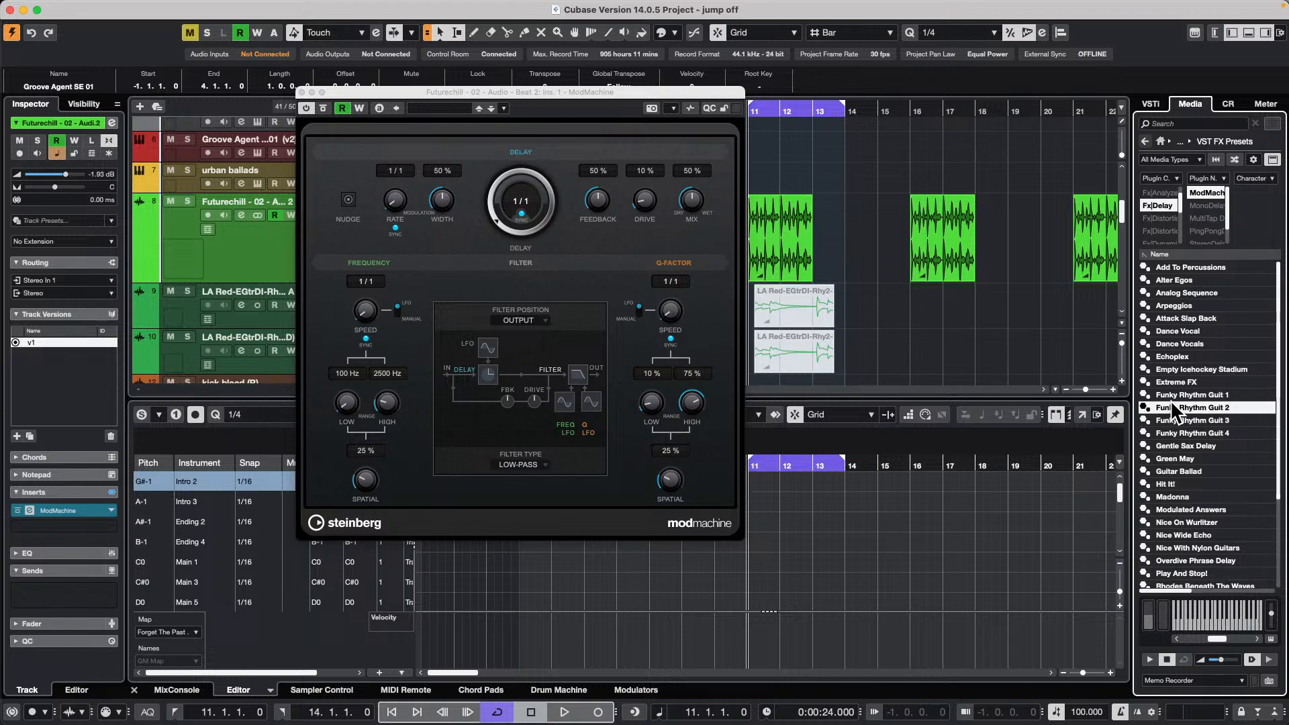
drag(1174, 411, 1215, 453)
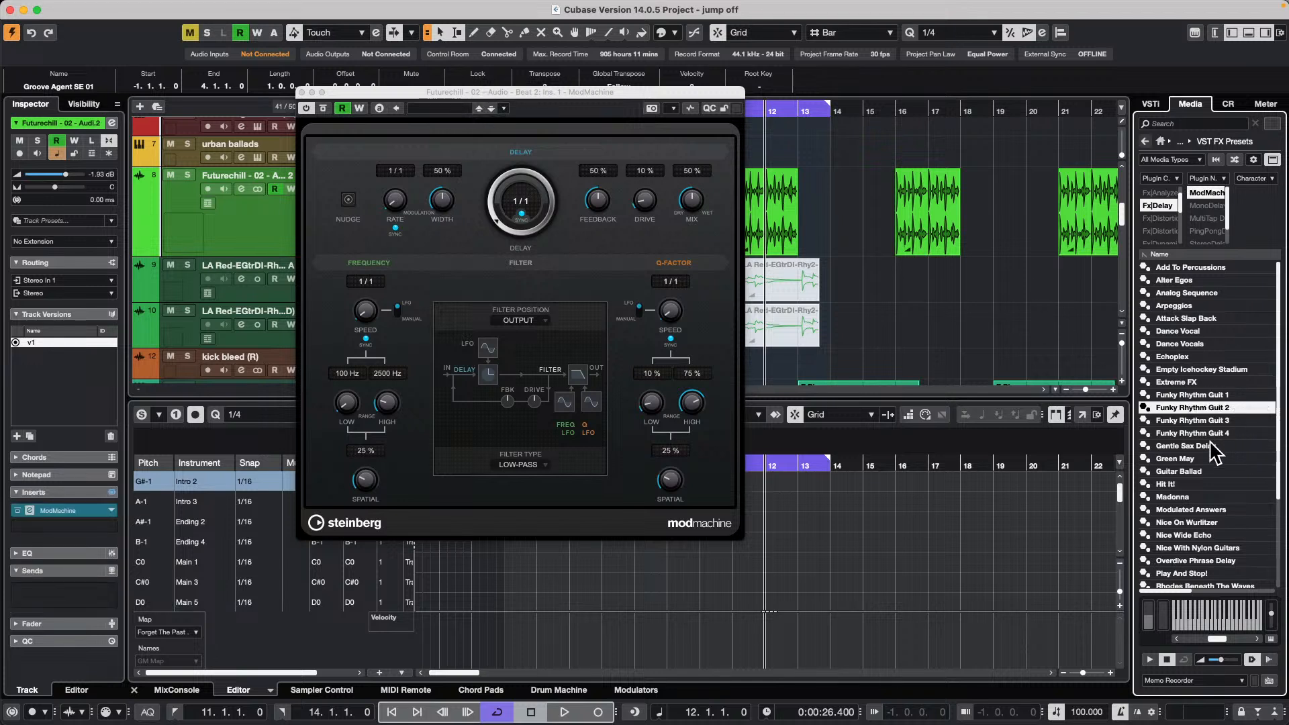
click(1194, 447)
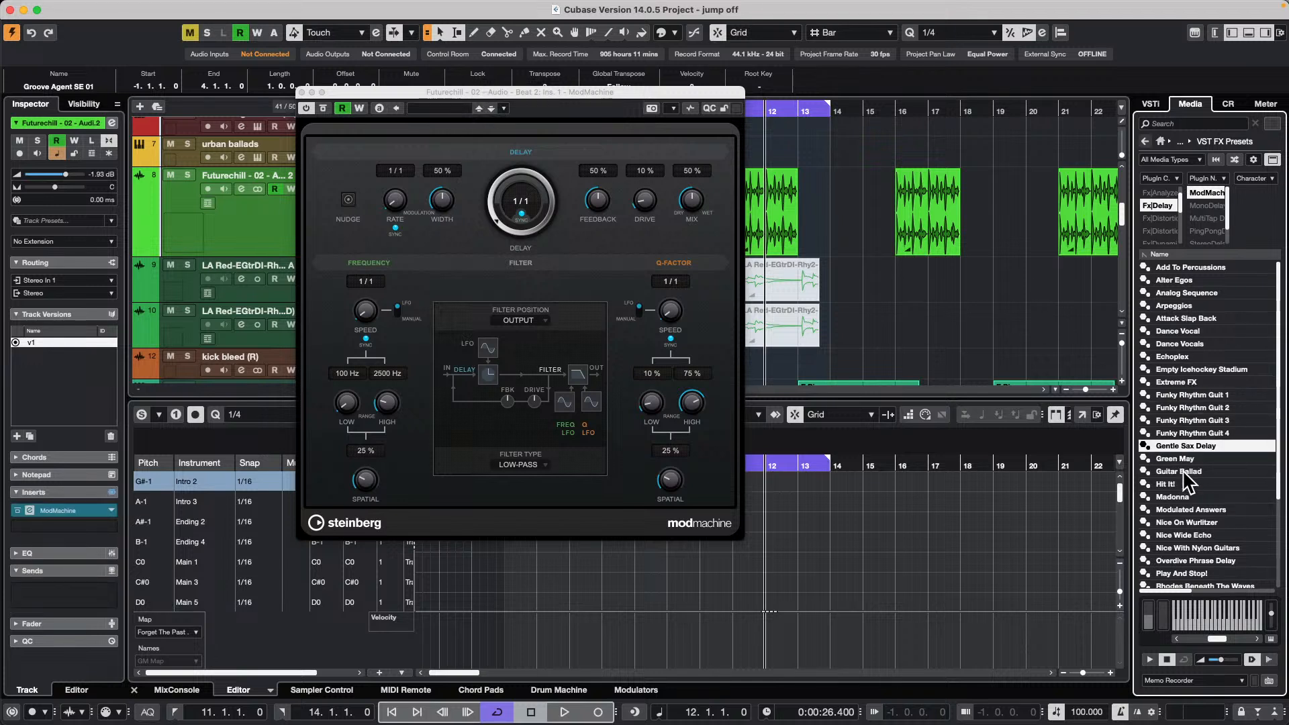
click(300, 88)
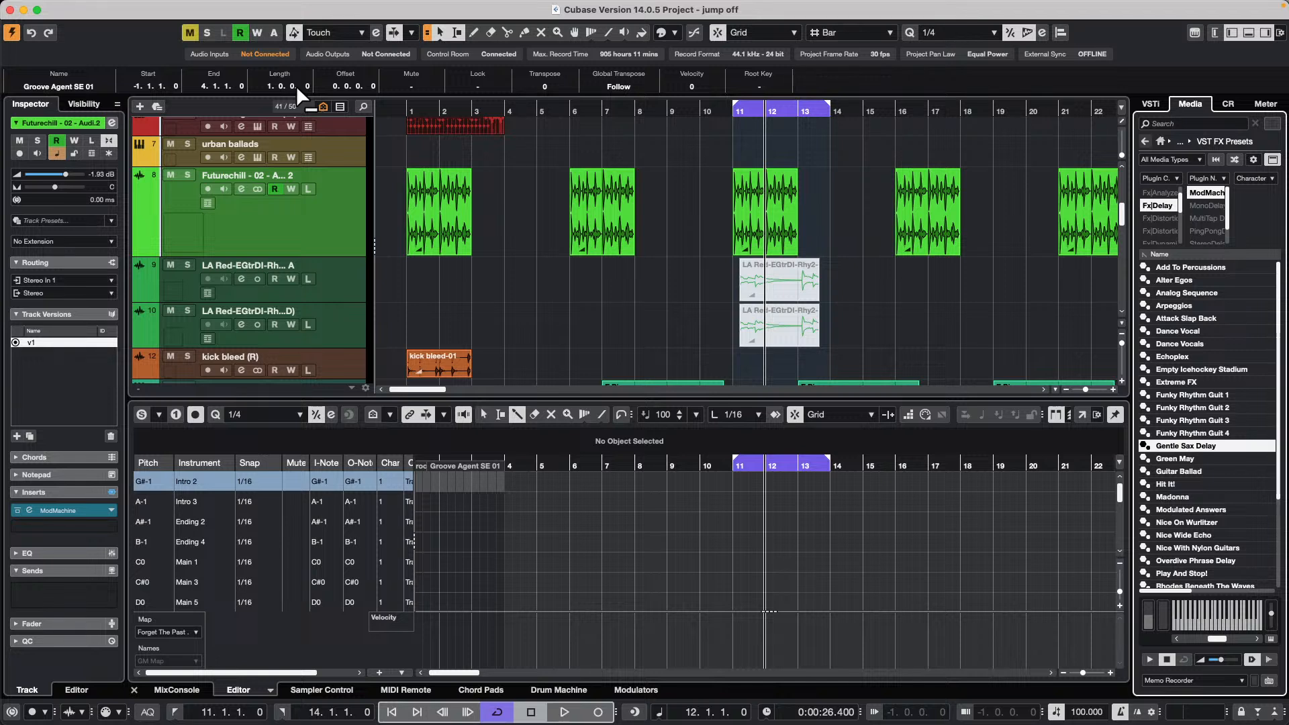
Open the recent project unmix SL 11.cpr and activate it
mouse_move(144, 3)
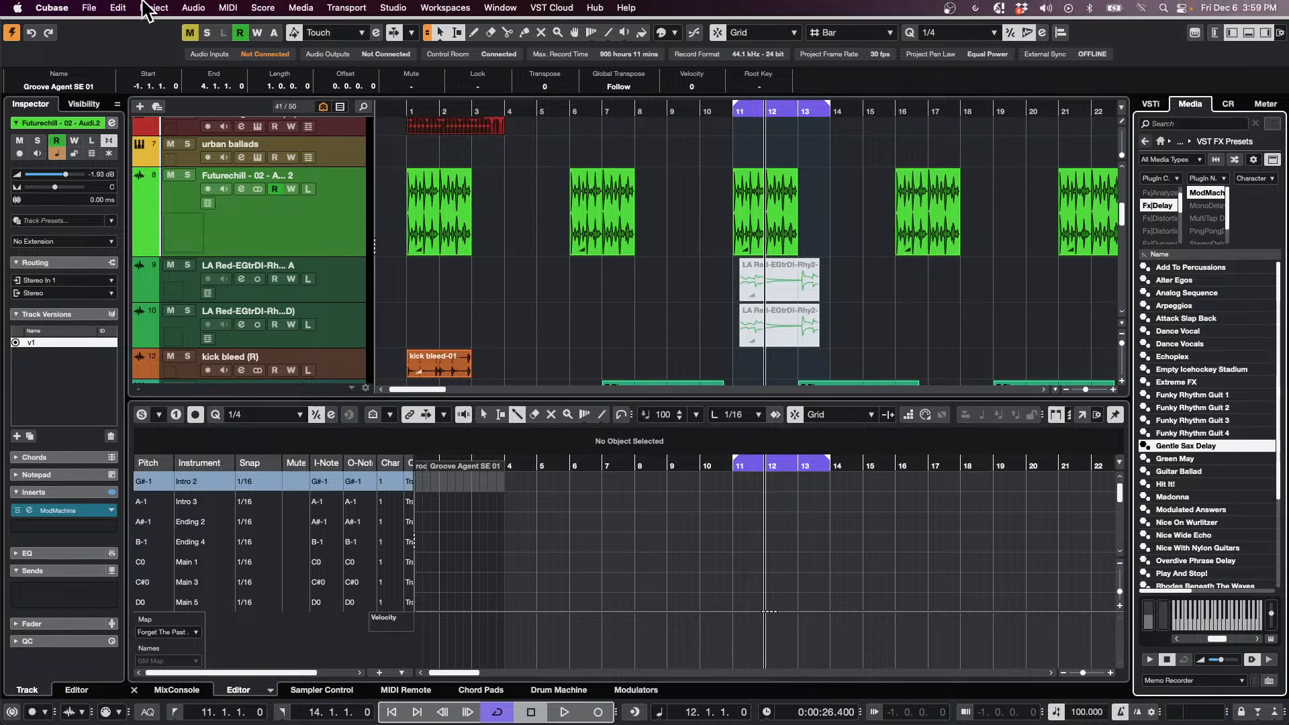
click(89, 8)
mouse_move(156, 284)
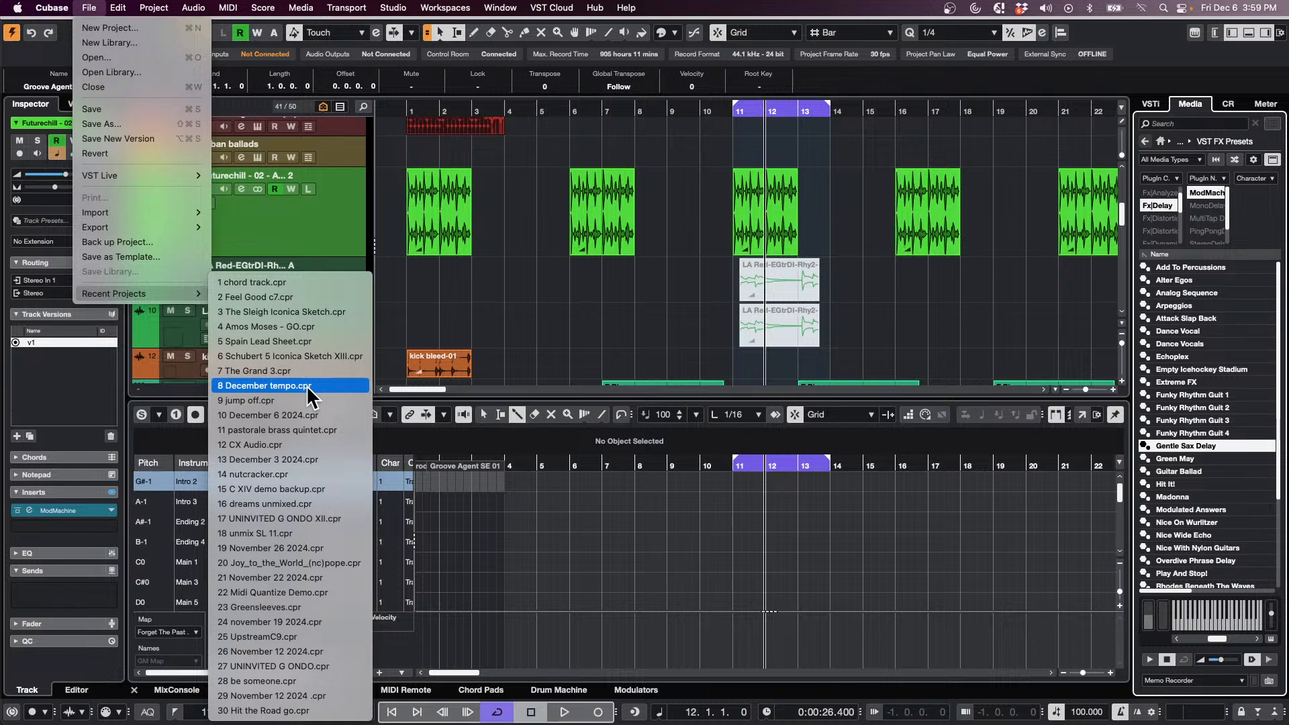
click(305, 533)
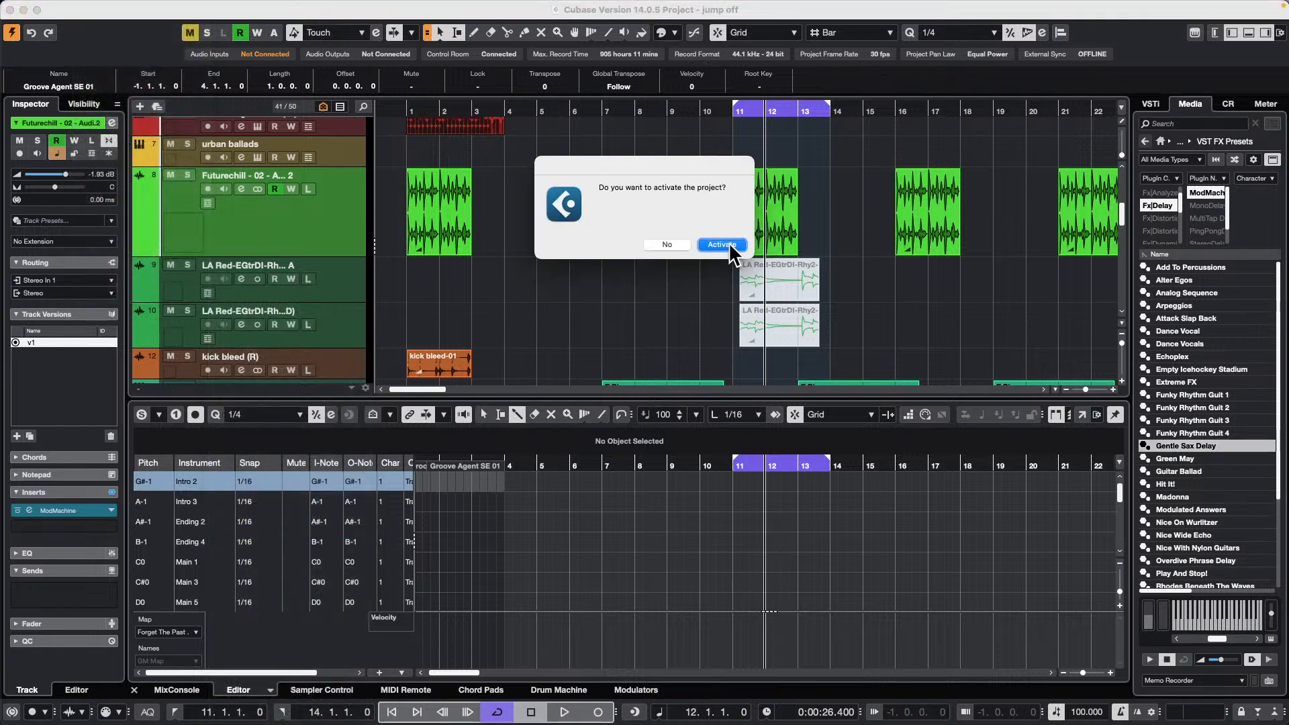
click(721, 245)
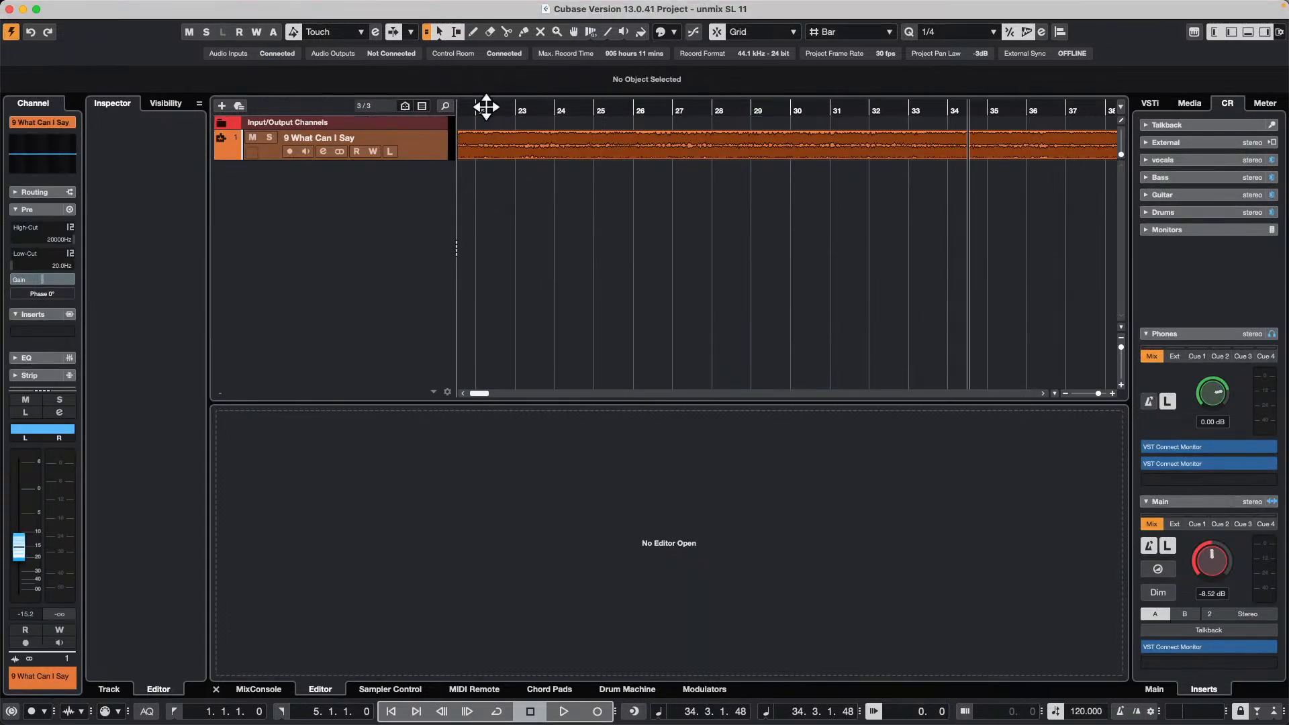
Play 9 What Can I Say from bar 16 with its event open in SpectraLayers and the Control Room main level at -12.9 dB
drag(506, 110, 603, 107)
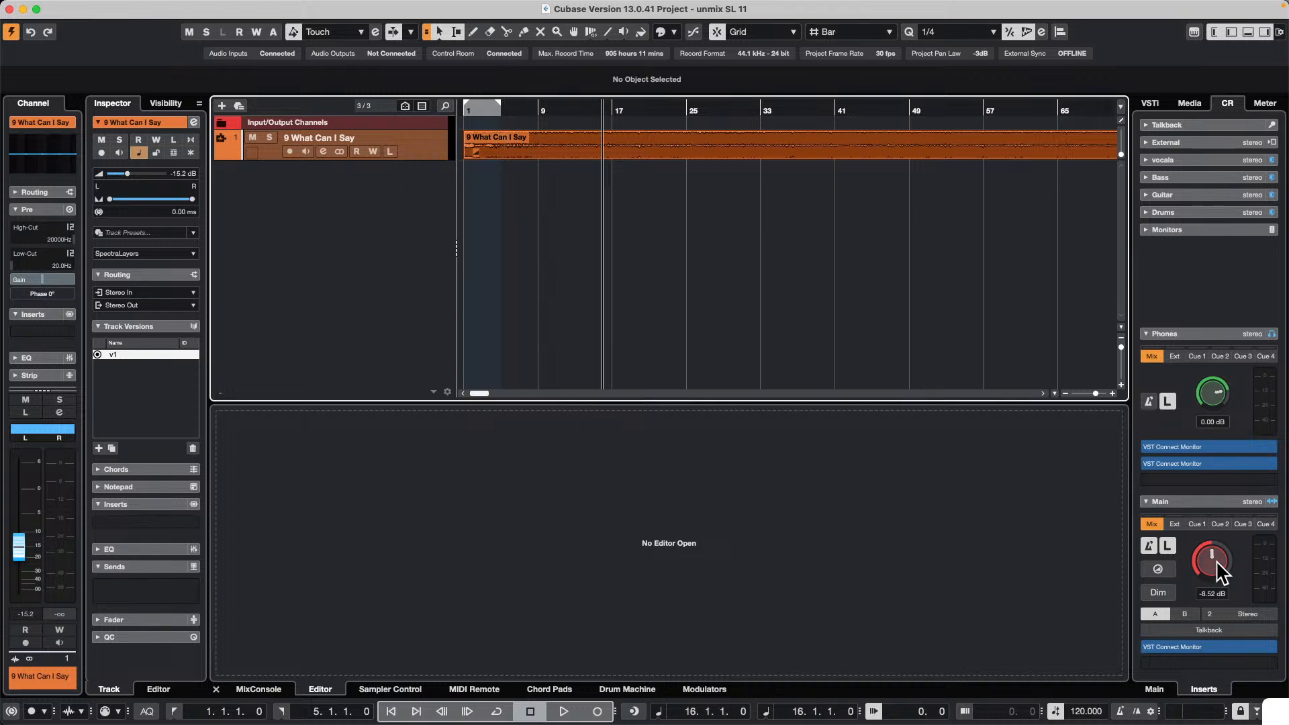
drag(1213, 560, 1205, 577)
key(space)
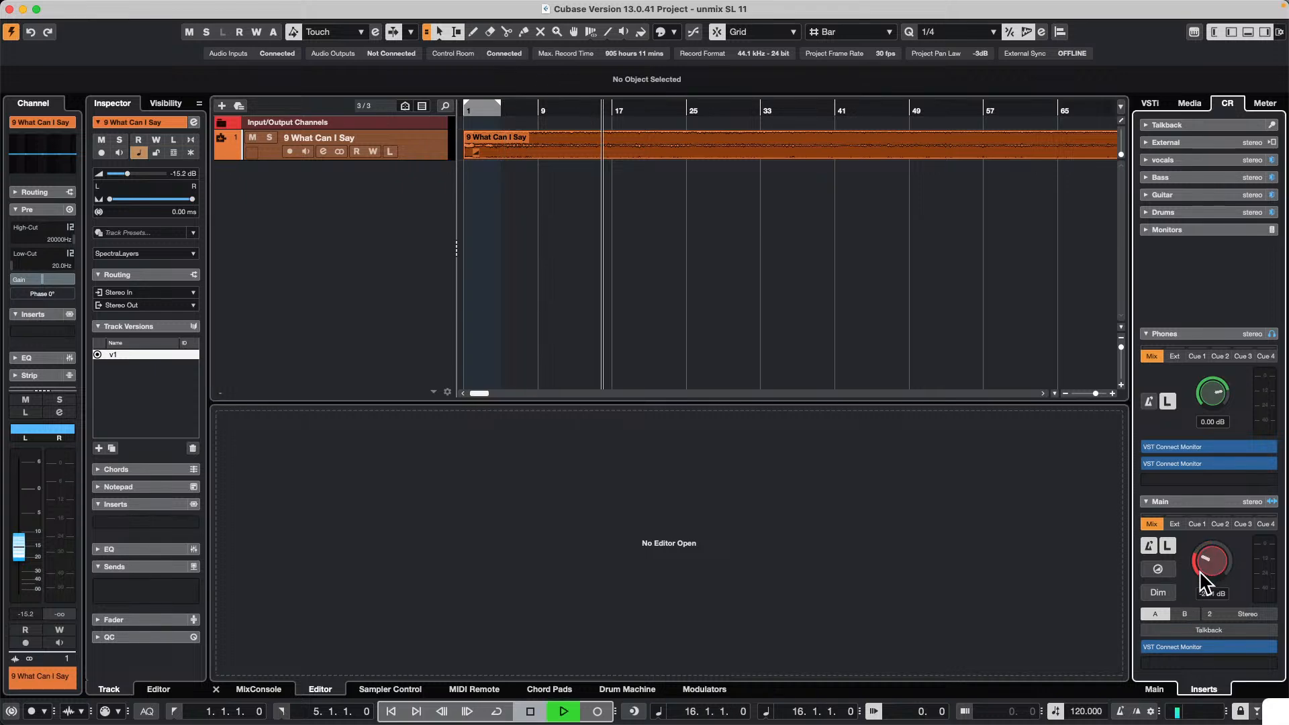
click(658, 152)
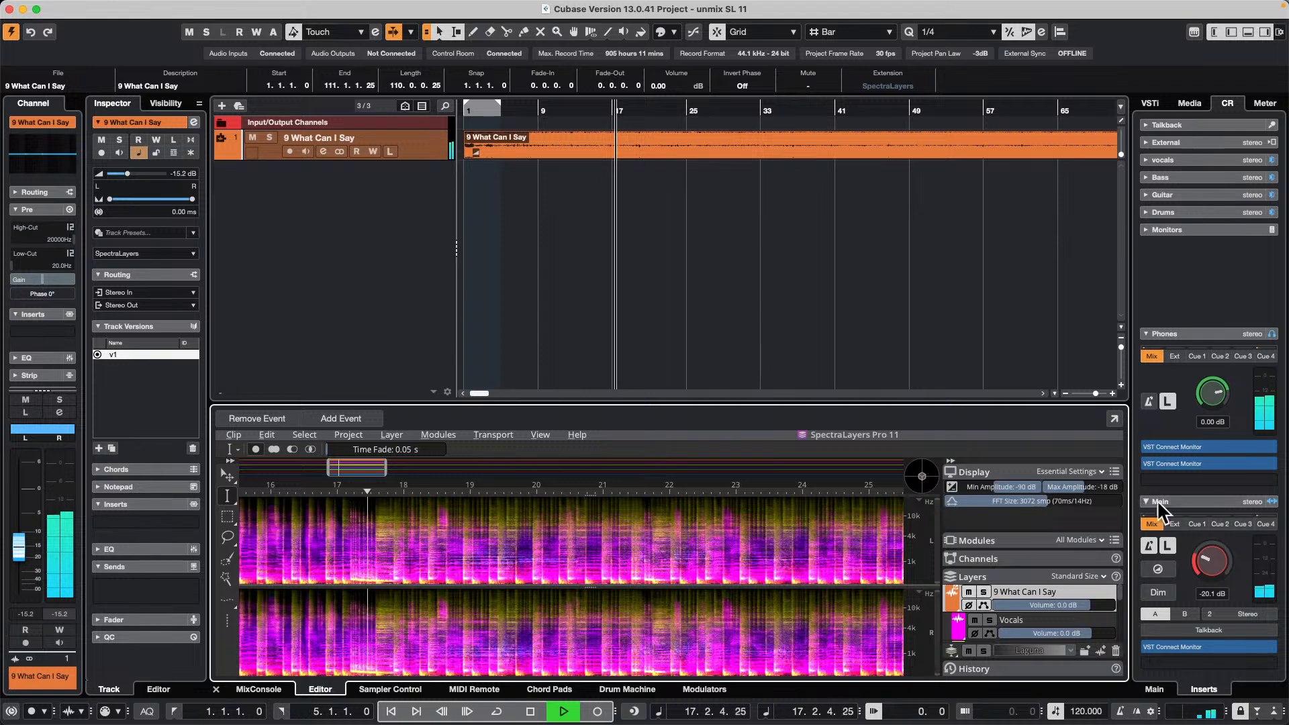
drag(1213, 567, 1212, 552)
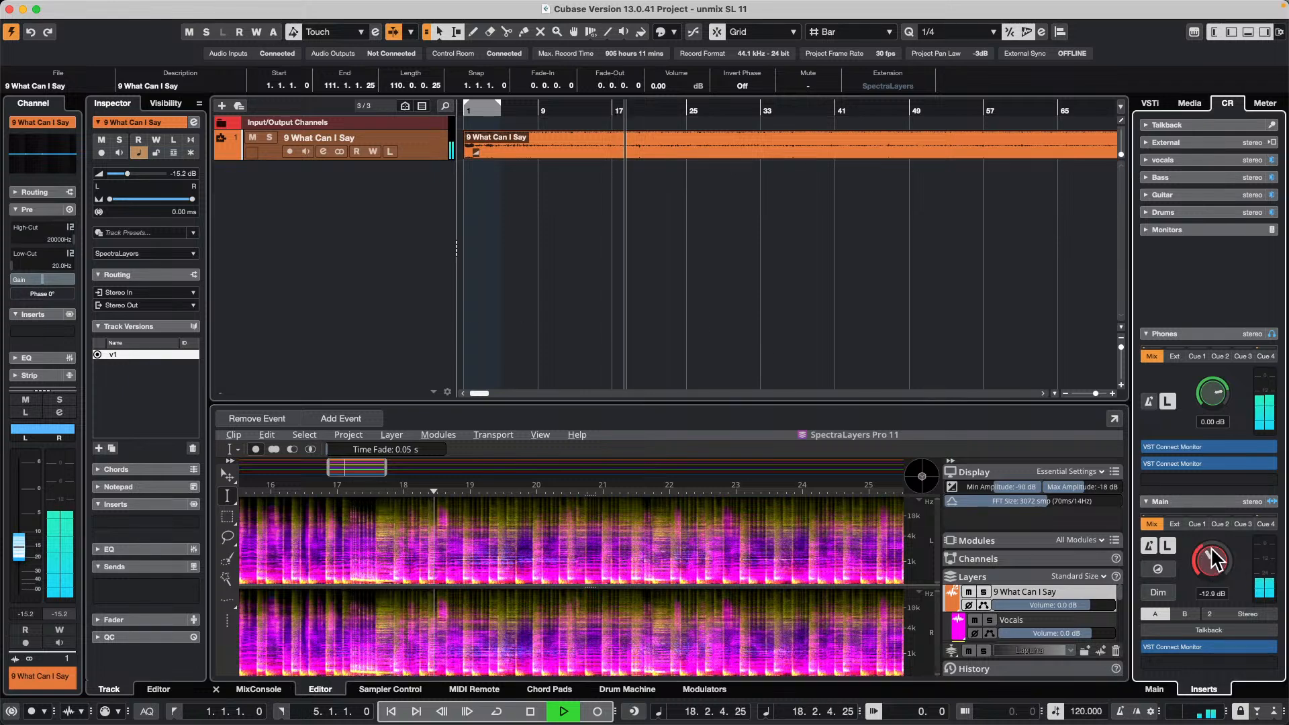
Place the SpectraLayers Bass layer on a new track below 9 What Can I Say and solo that track
scroll(1052, 589, down, 3)
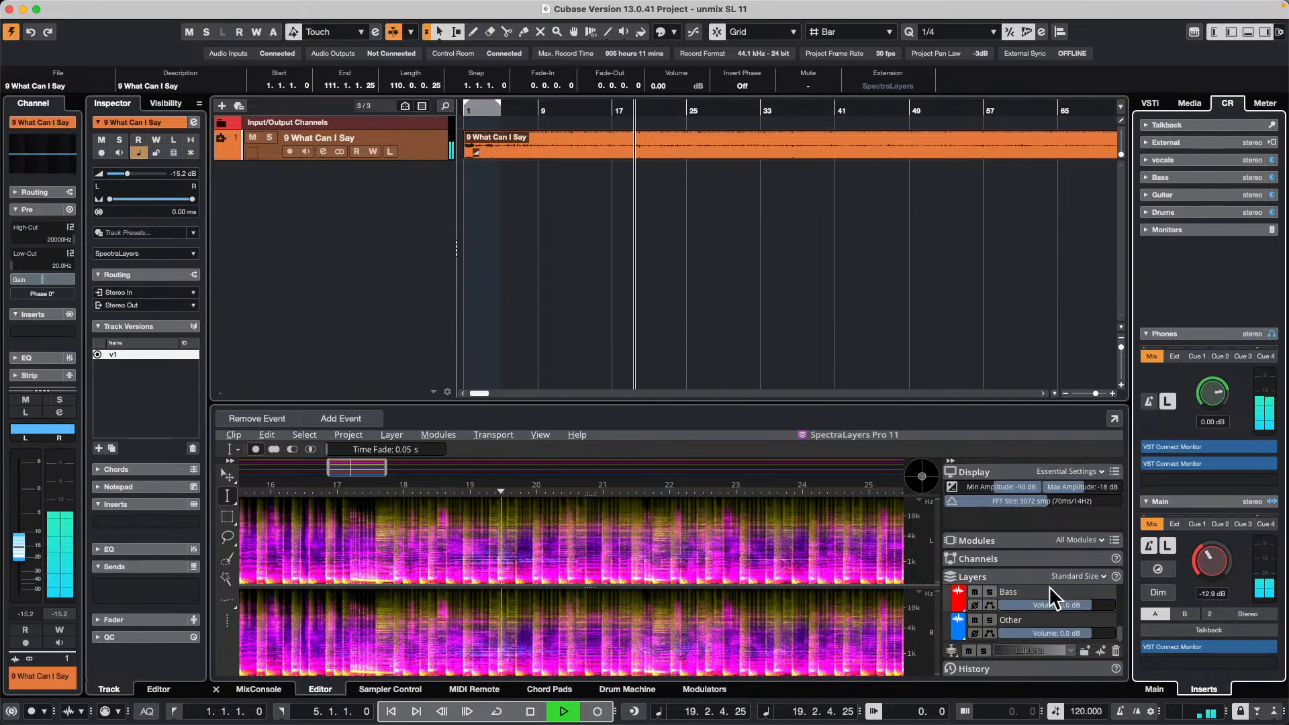
drag(1046, 591, 631, 219)
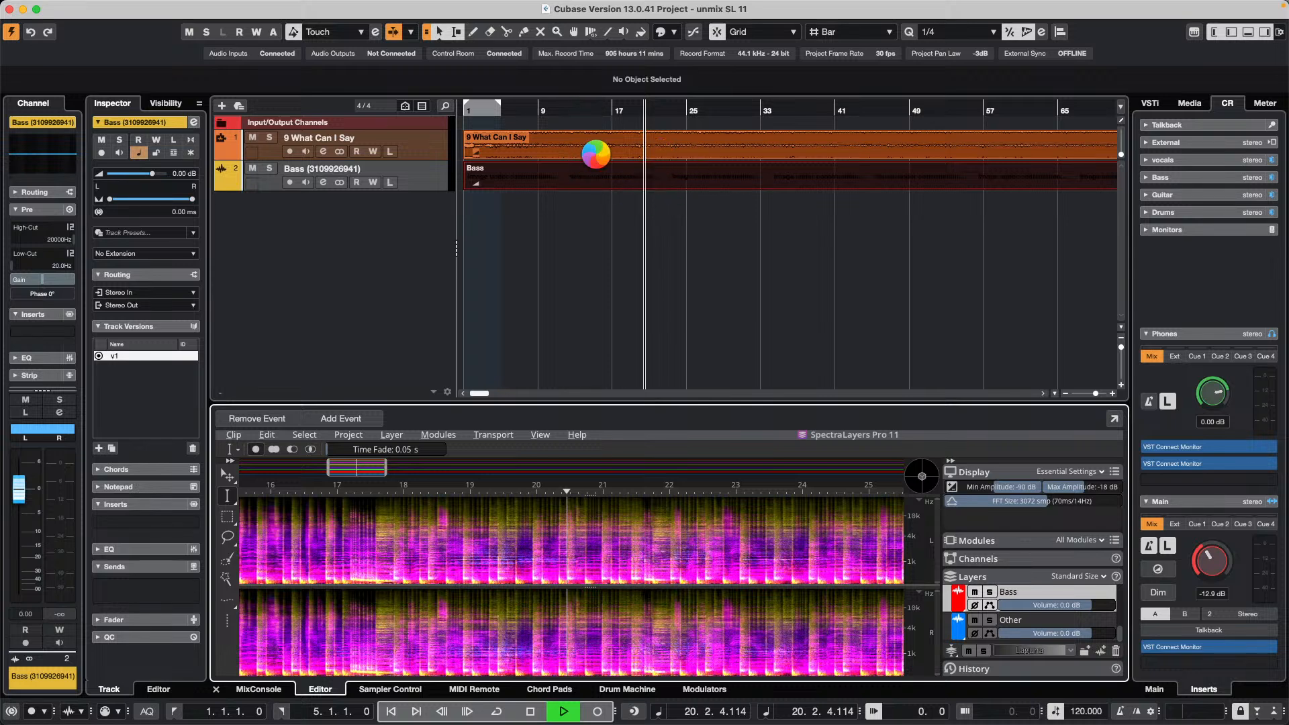
click(269, 169)
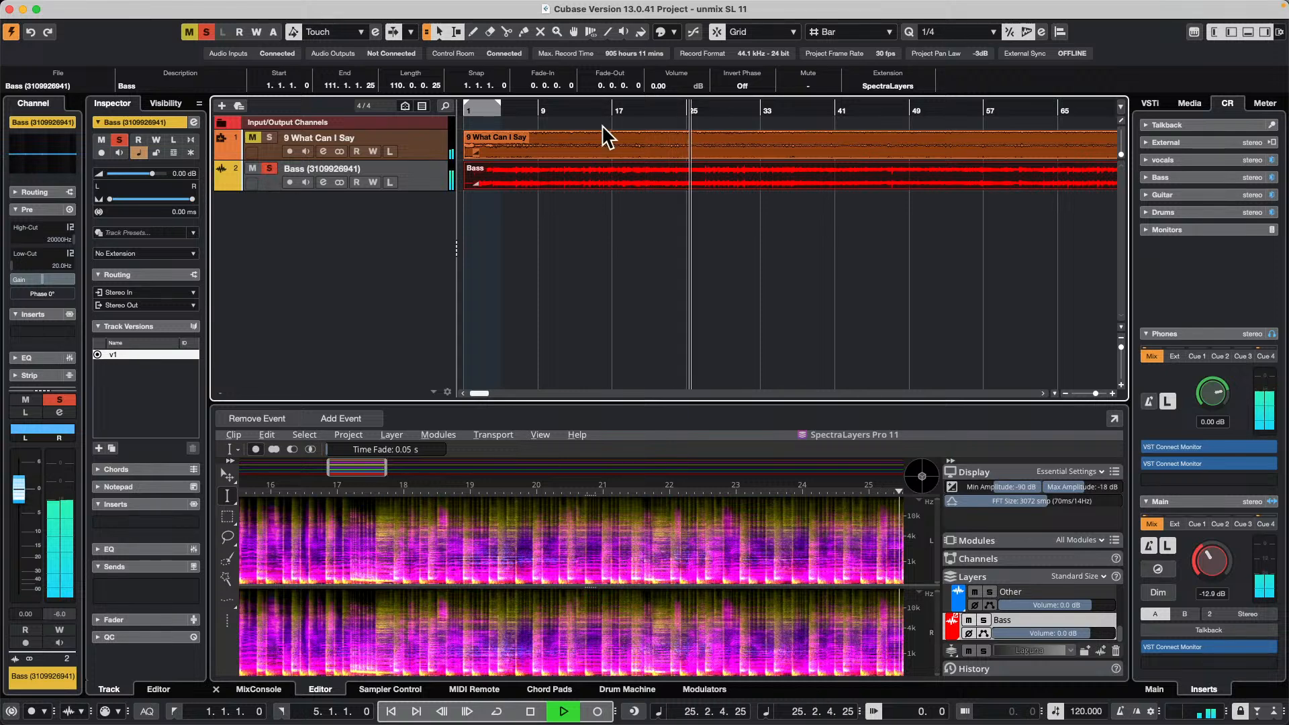
Stop playback and bounce the selected Bass event, replacing the original event with the bounced audio
drag(590, 115, 590, 103)
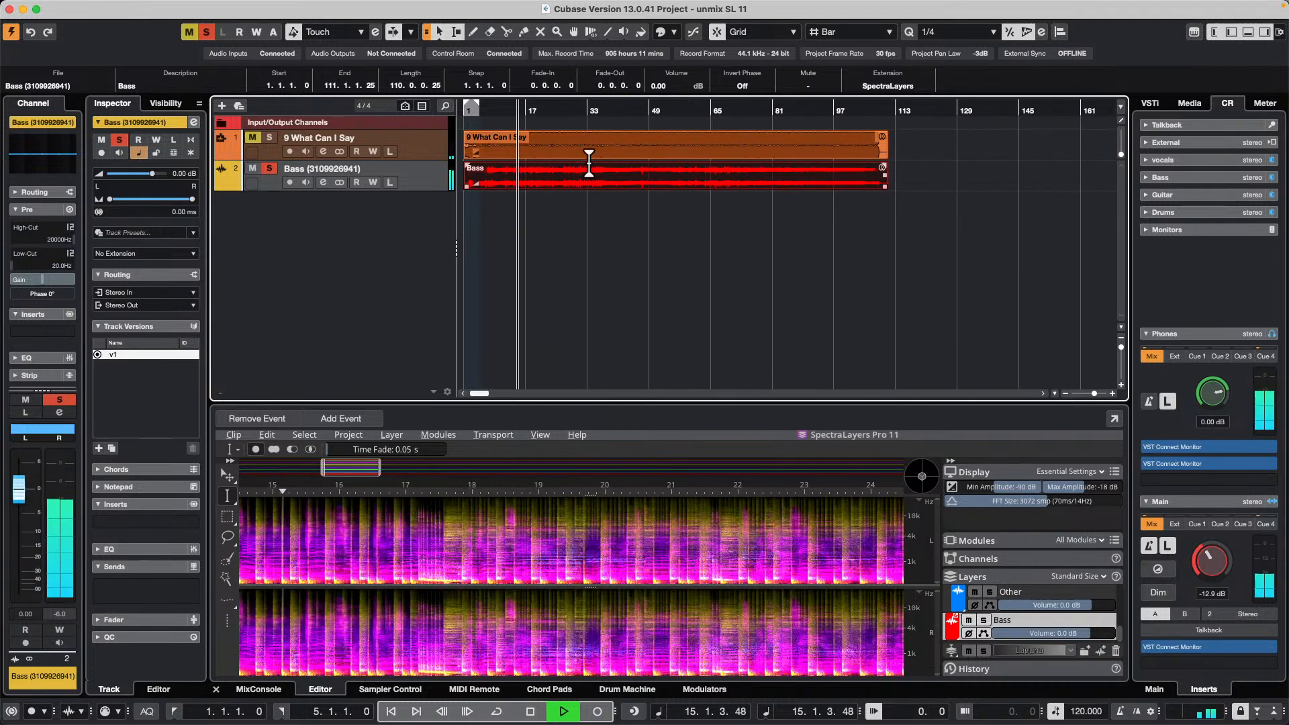
key(space)
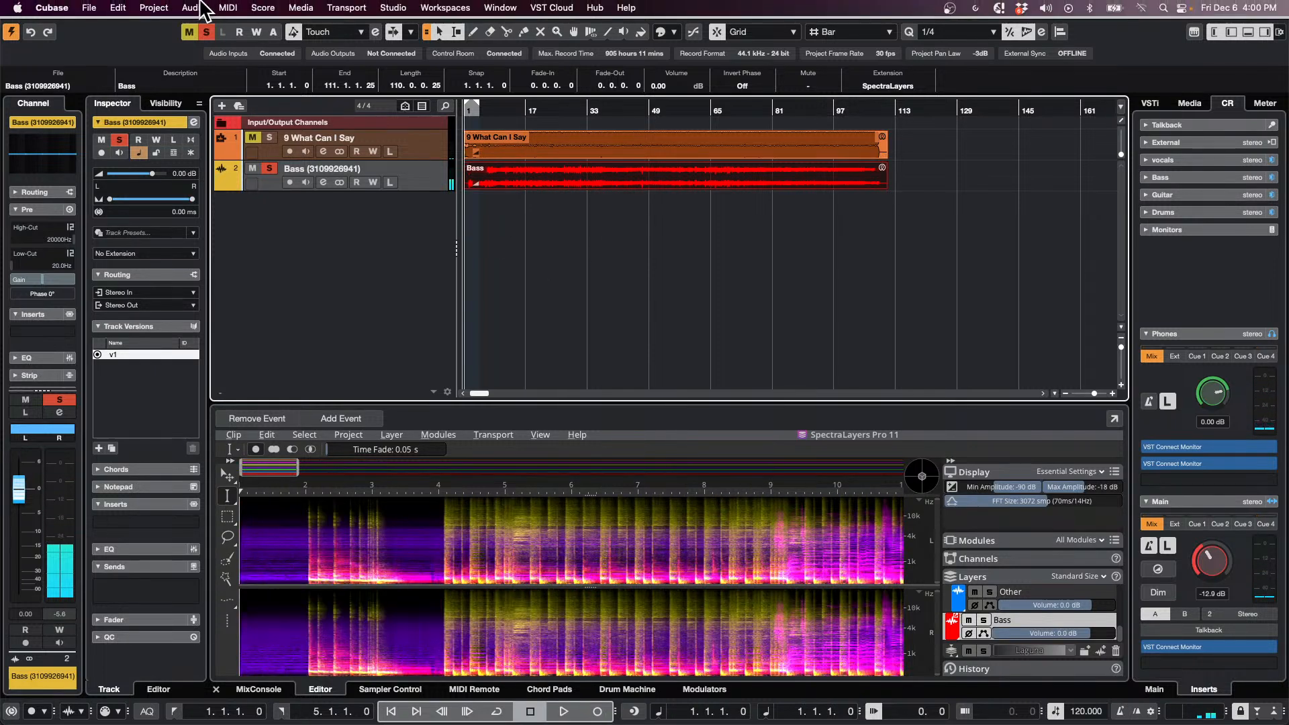
click(196, 8)
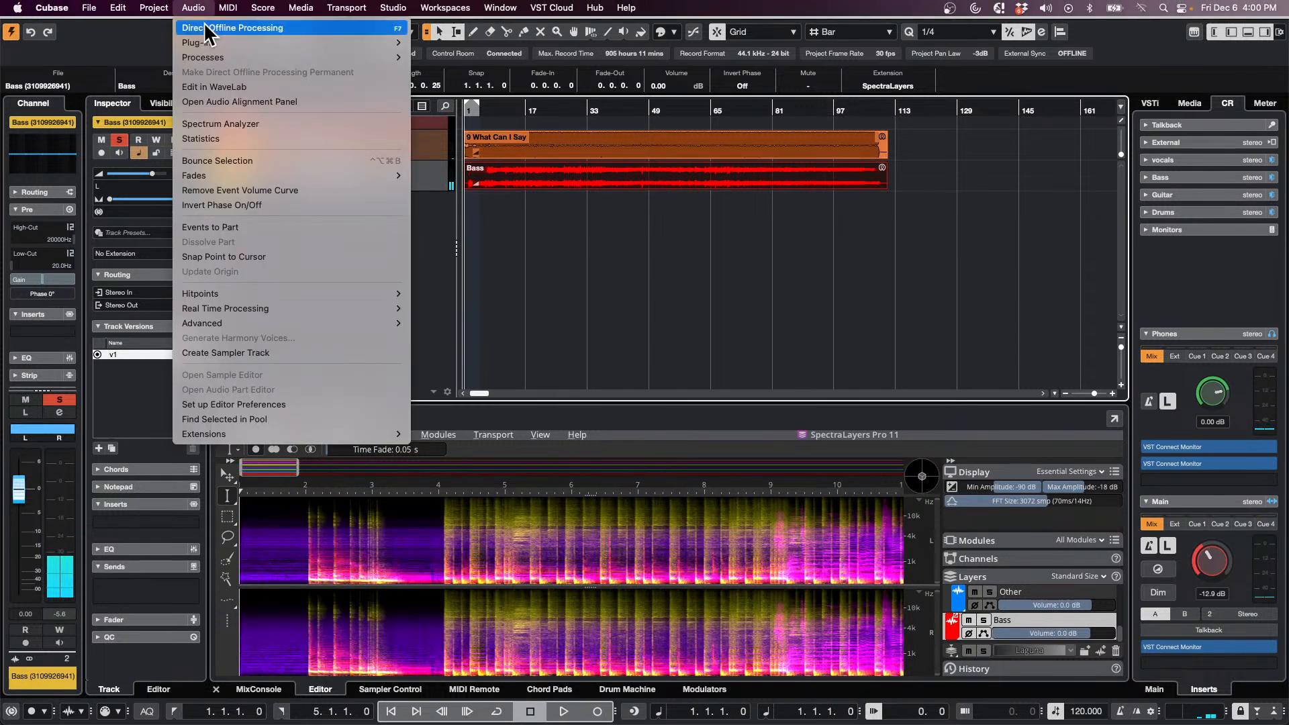
click(243, 163)
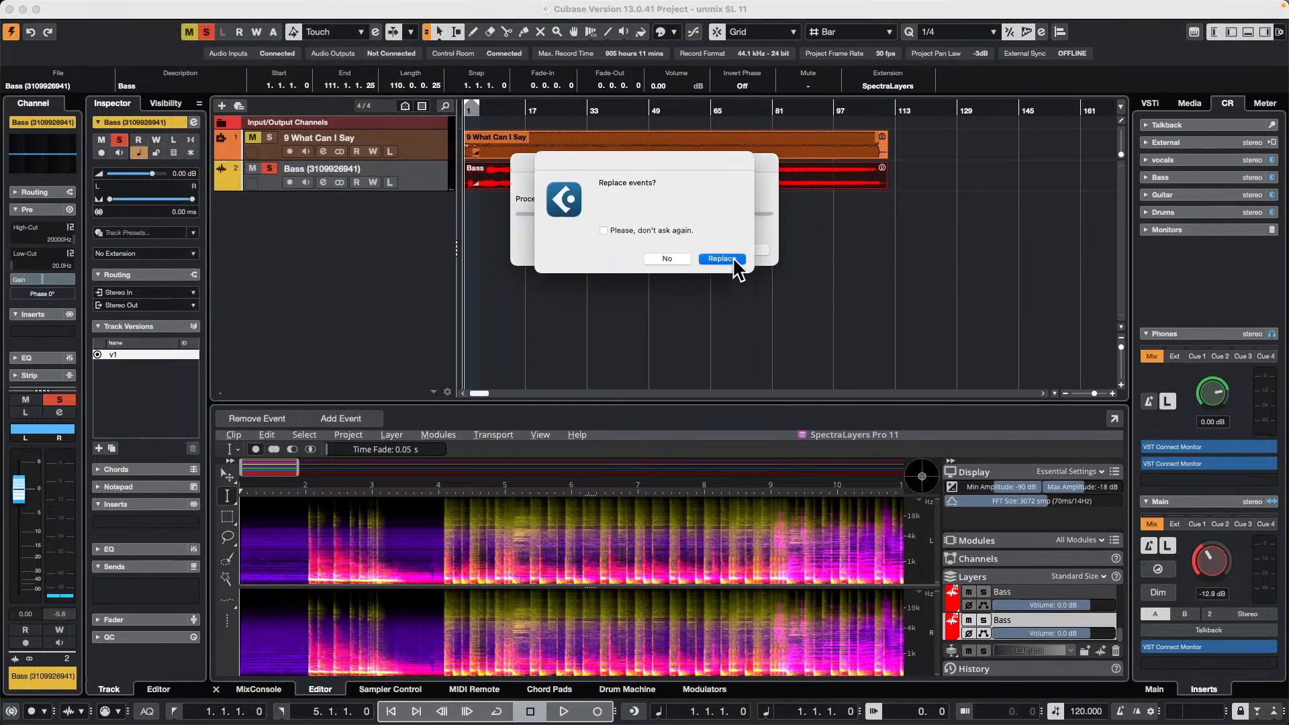
click(731, 260)
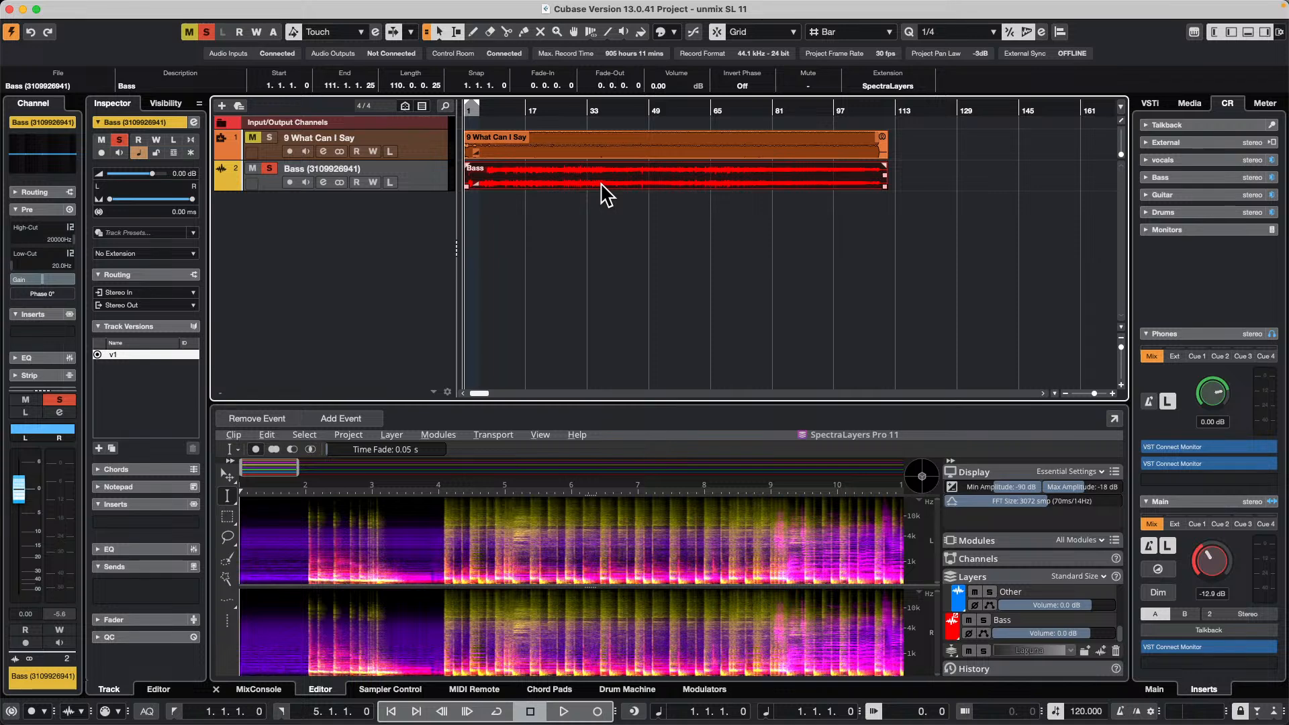
Open the bounced Bass event in the Sample Editor and enable VariAudio editing to analyze its notes
double_click(606, 195)
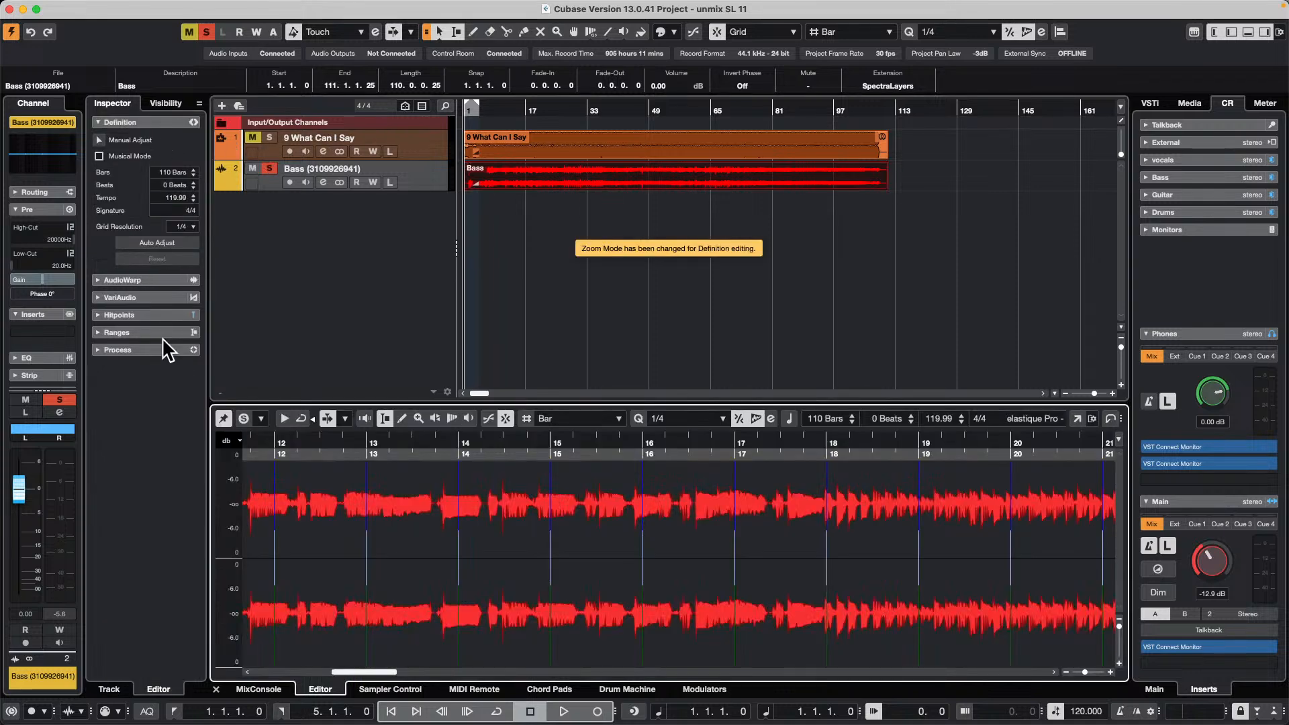
click(149, 297)
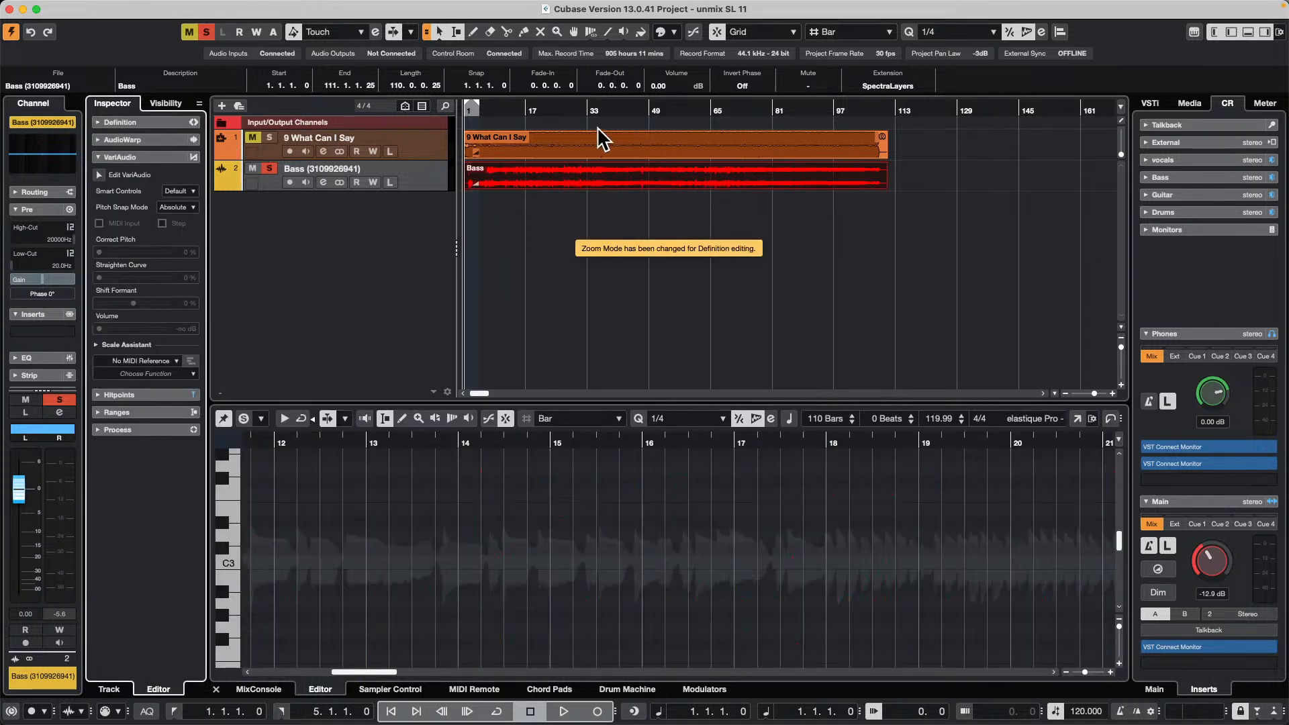
click(98, 175)
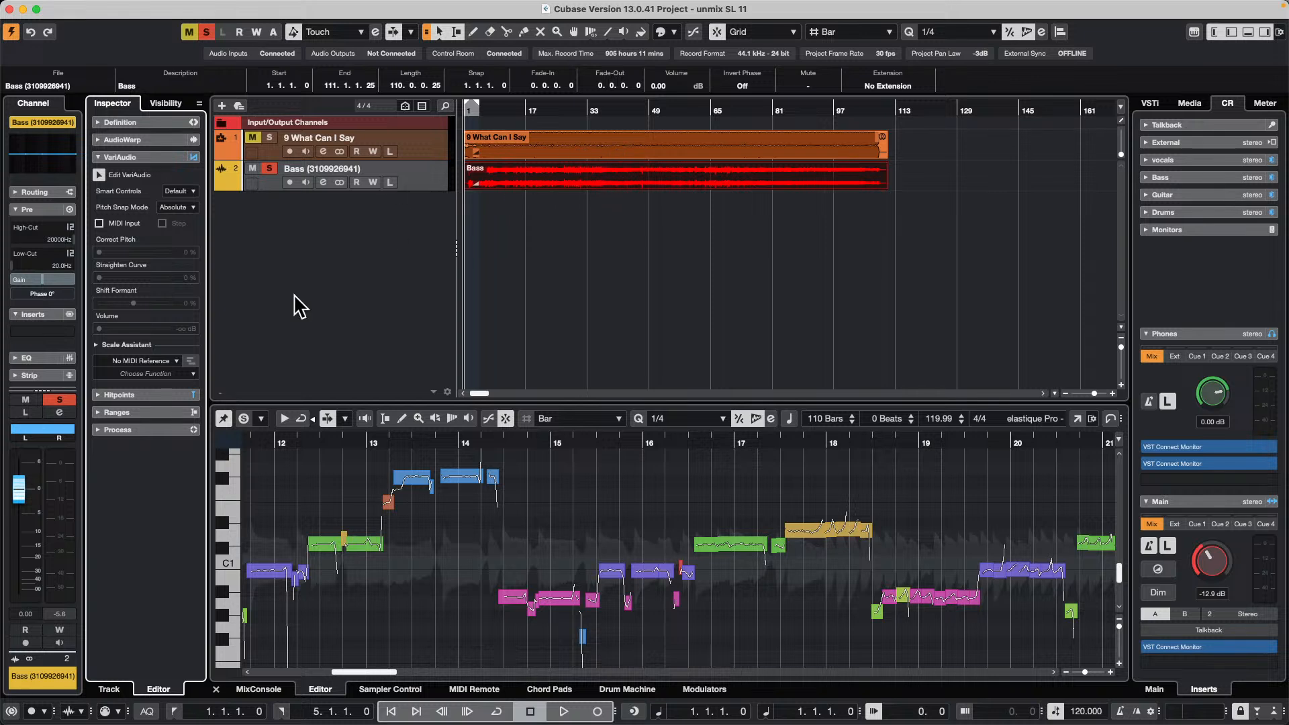
Extract MIDI from the Bass event's VariAudio notes with Notes and Static Pitchbend Data, pitchbend range 2, and Dynamic Velocity
click(174, 362)
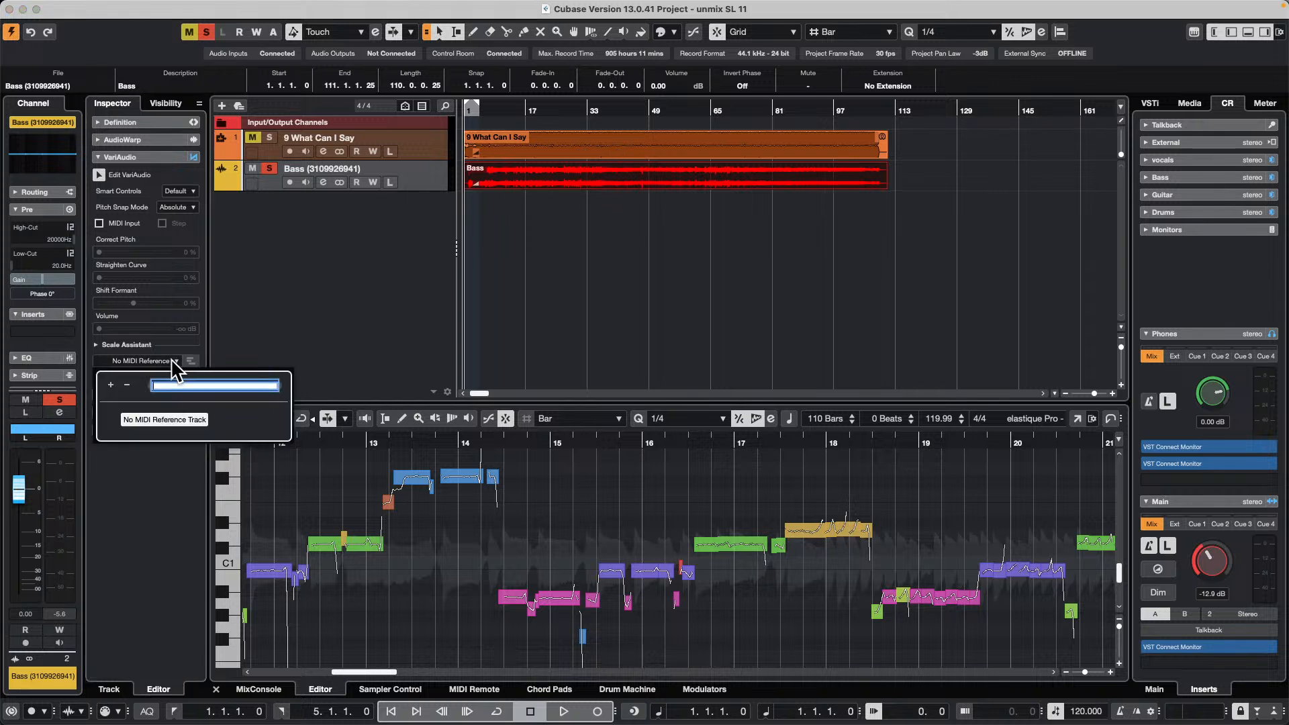
click(239, 346)
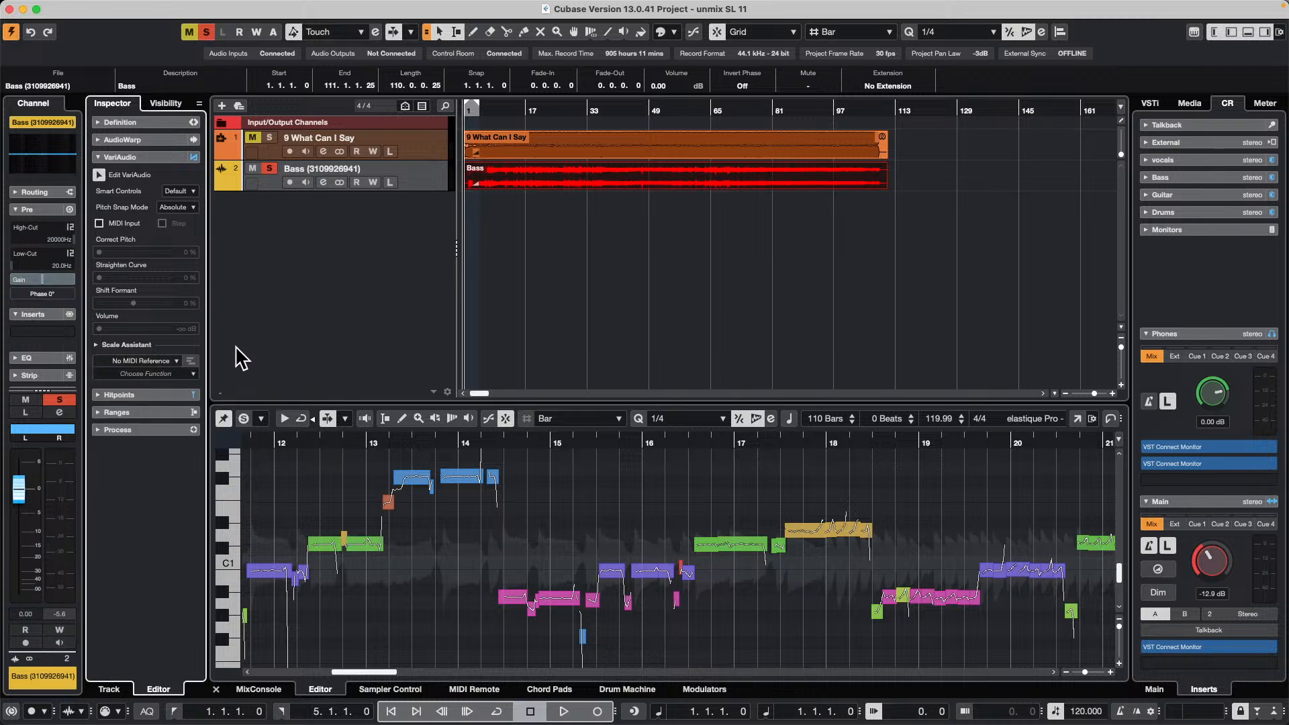
click(176, 376)
click(181, 391)
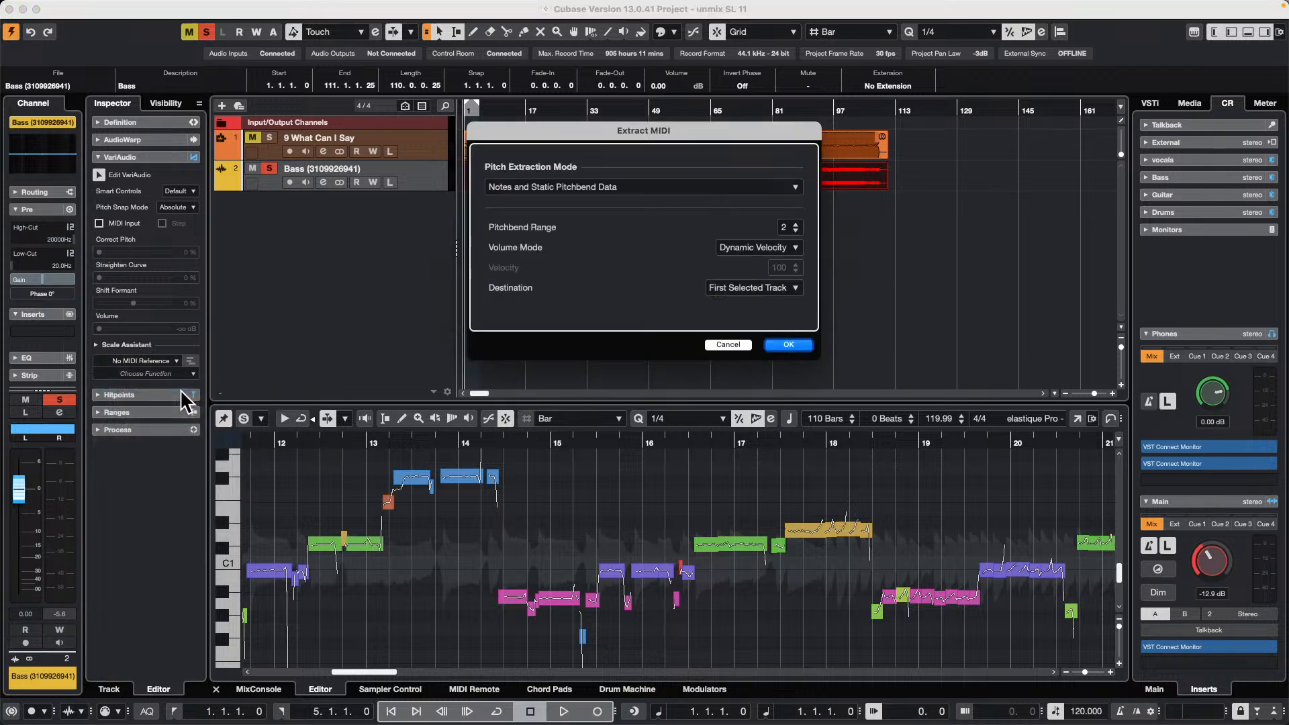
click(806, 346)
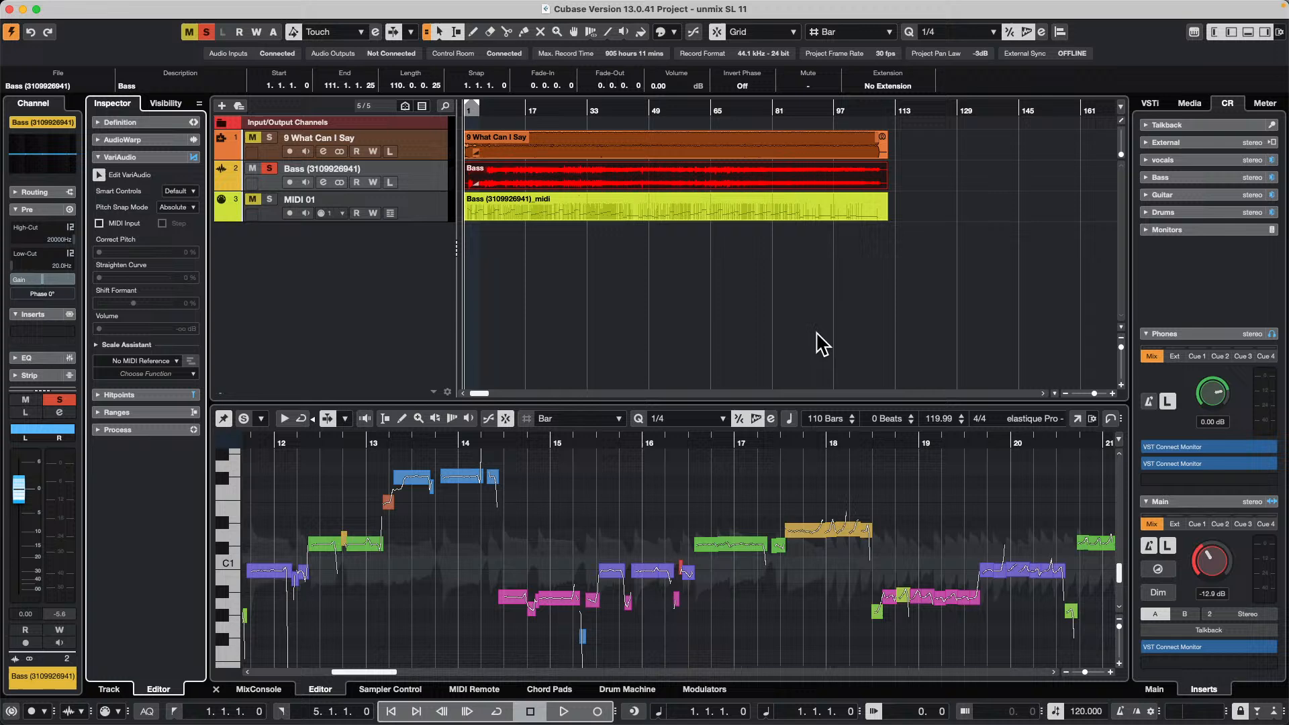
Open the extracted bass MIDI part in the Score Editor, review its notation, and close the editor
click(584, 210)
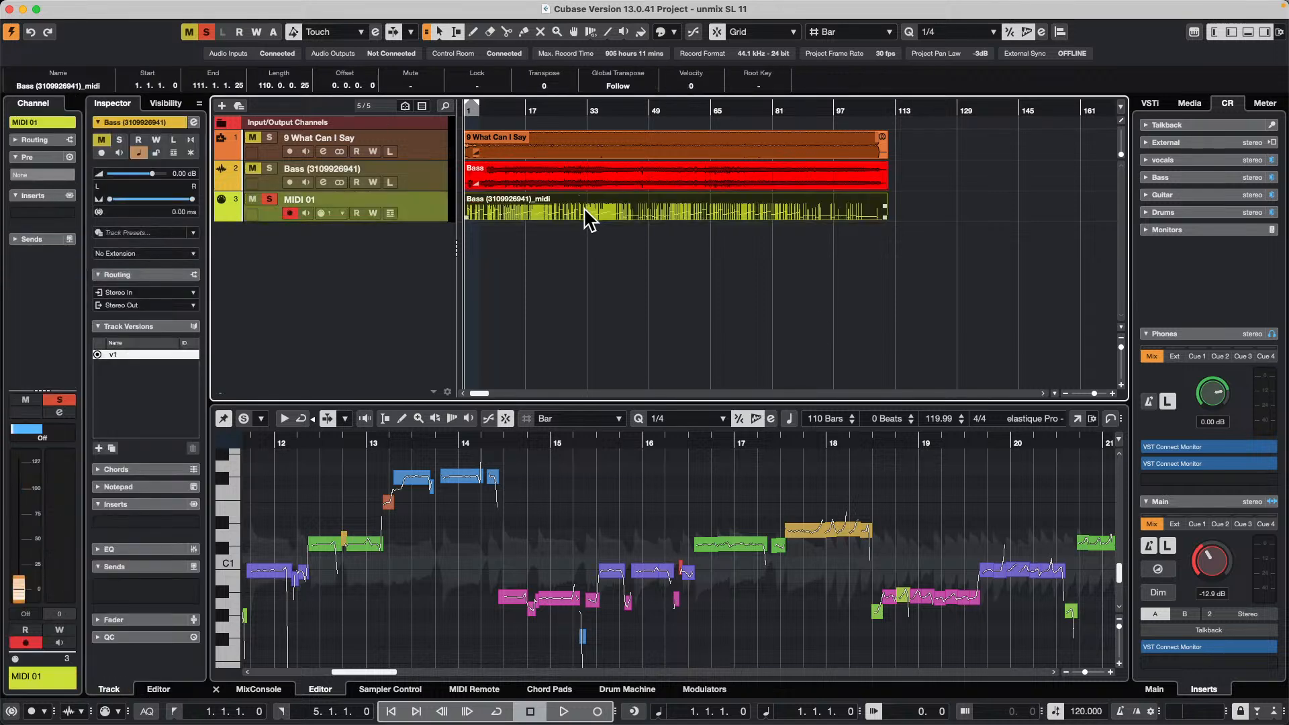
key(super+r)
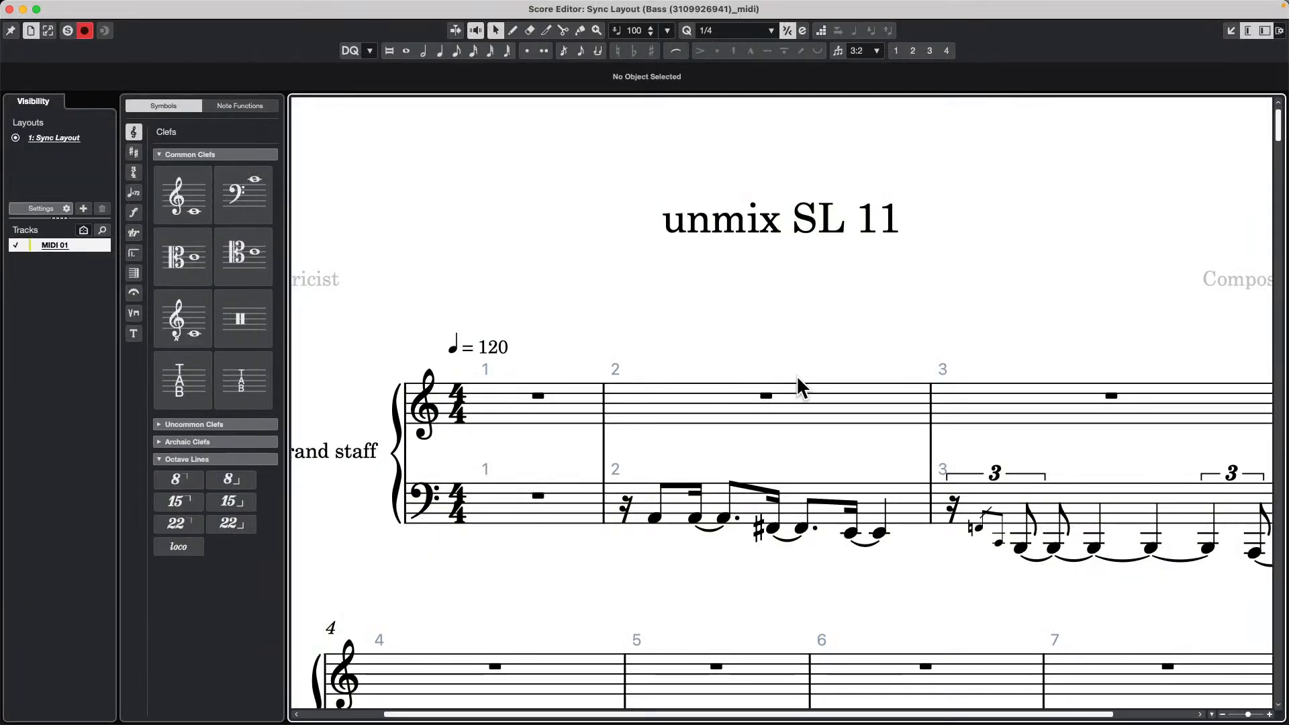
scroll(796, 374, down, 10)
scroll(784, 397, down, 4)
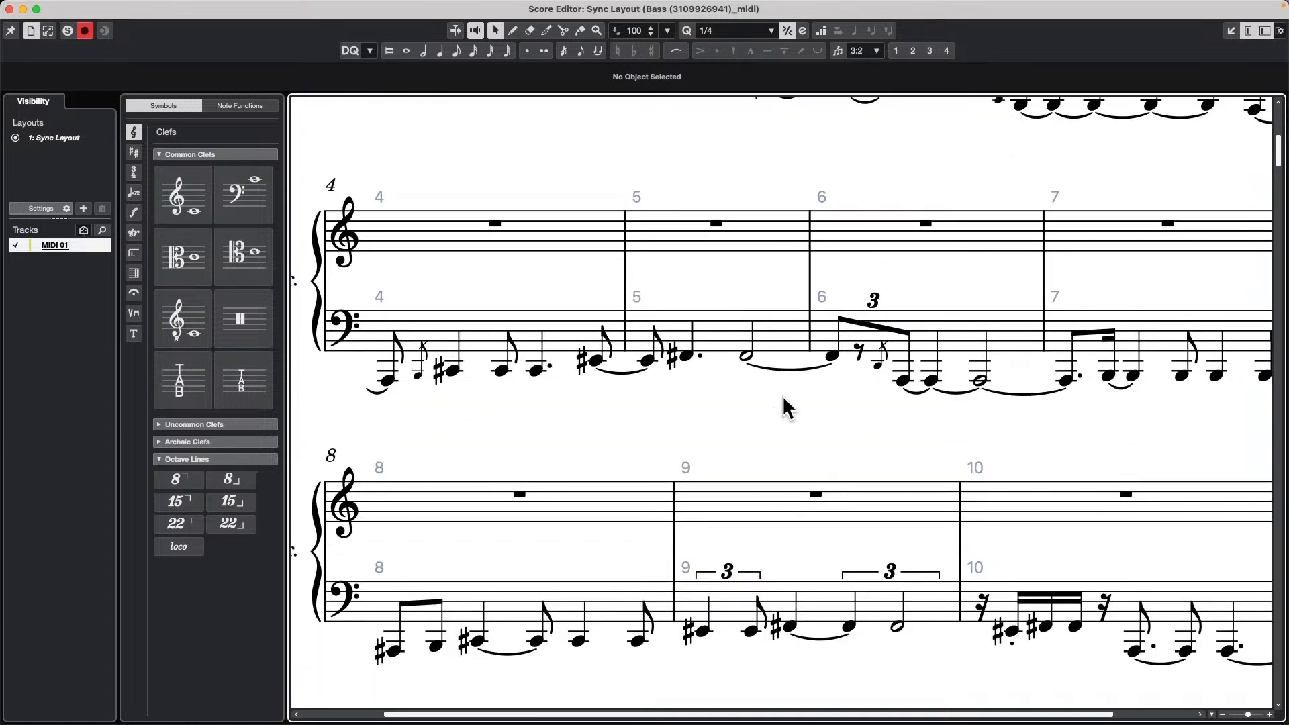
scroll(786, 393, down, 6)
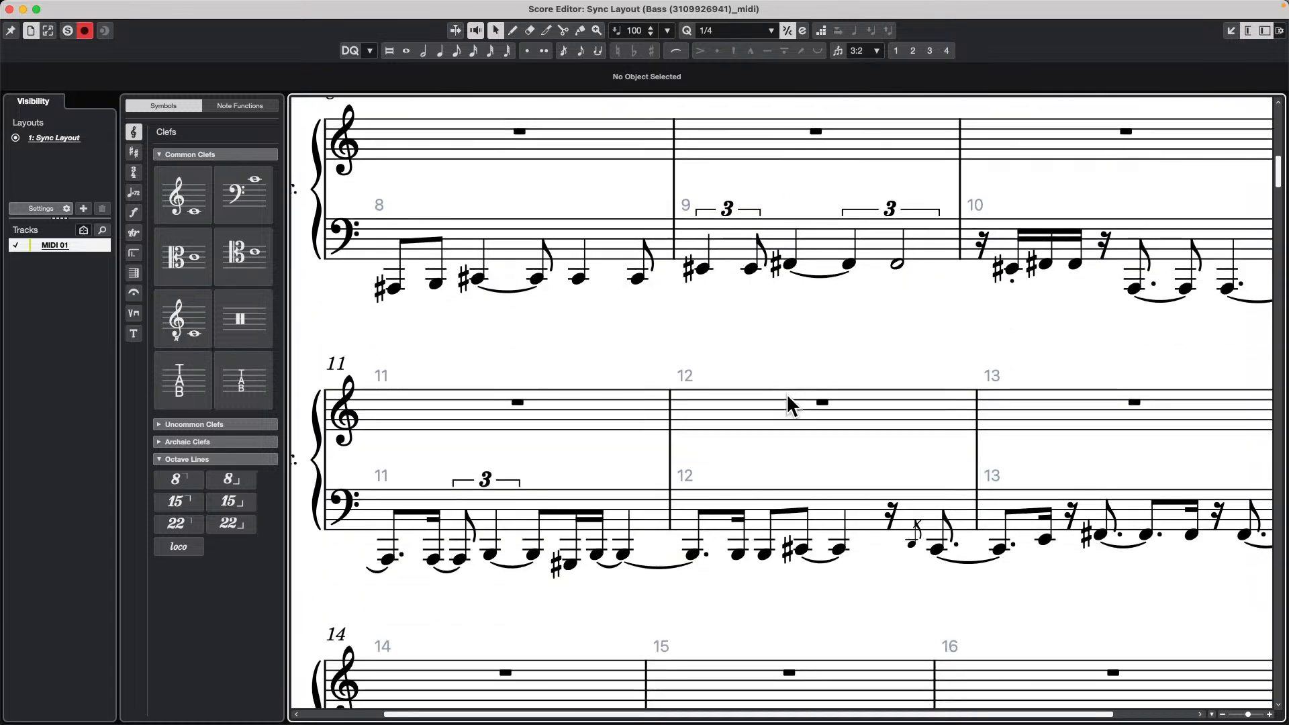
scroll(787, 393, up, 5)
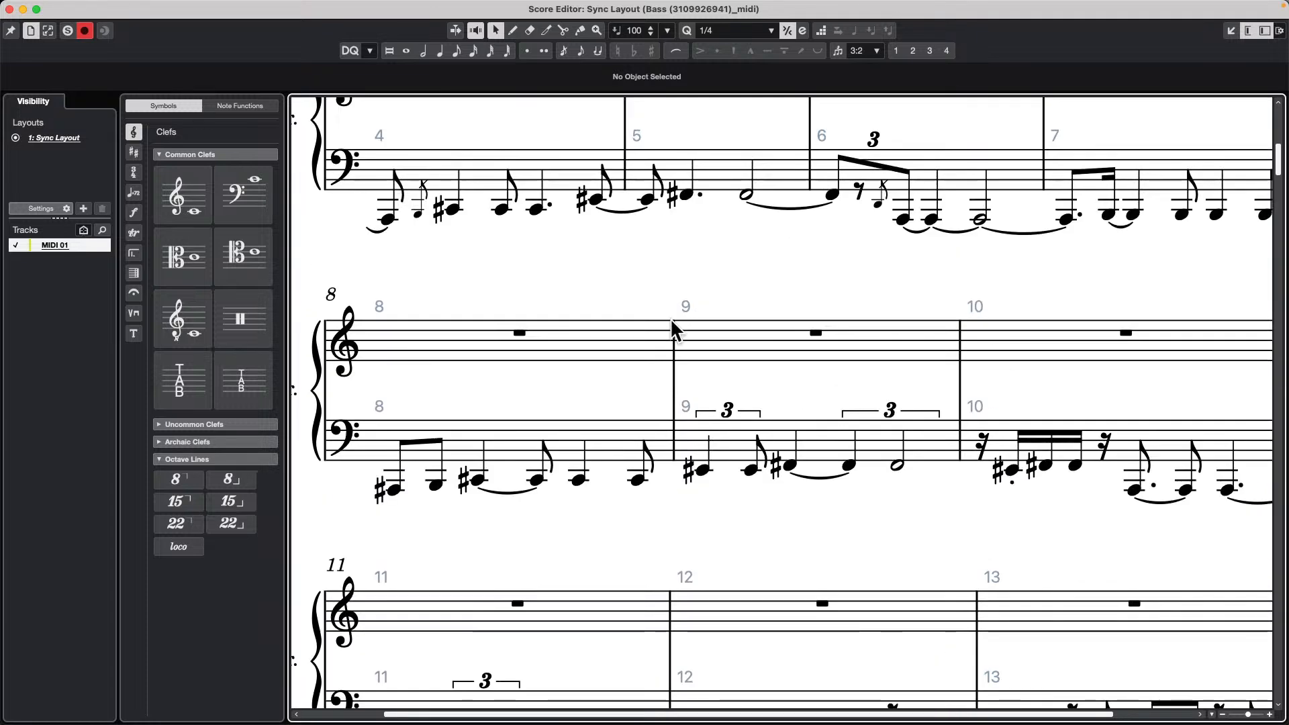
click(9, 9)
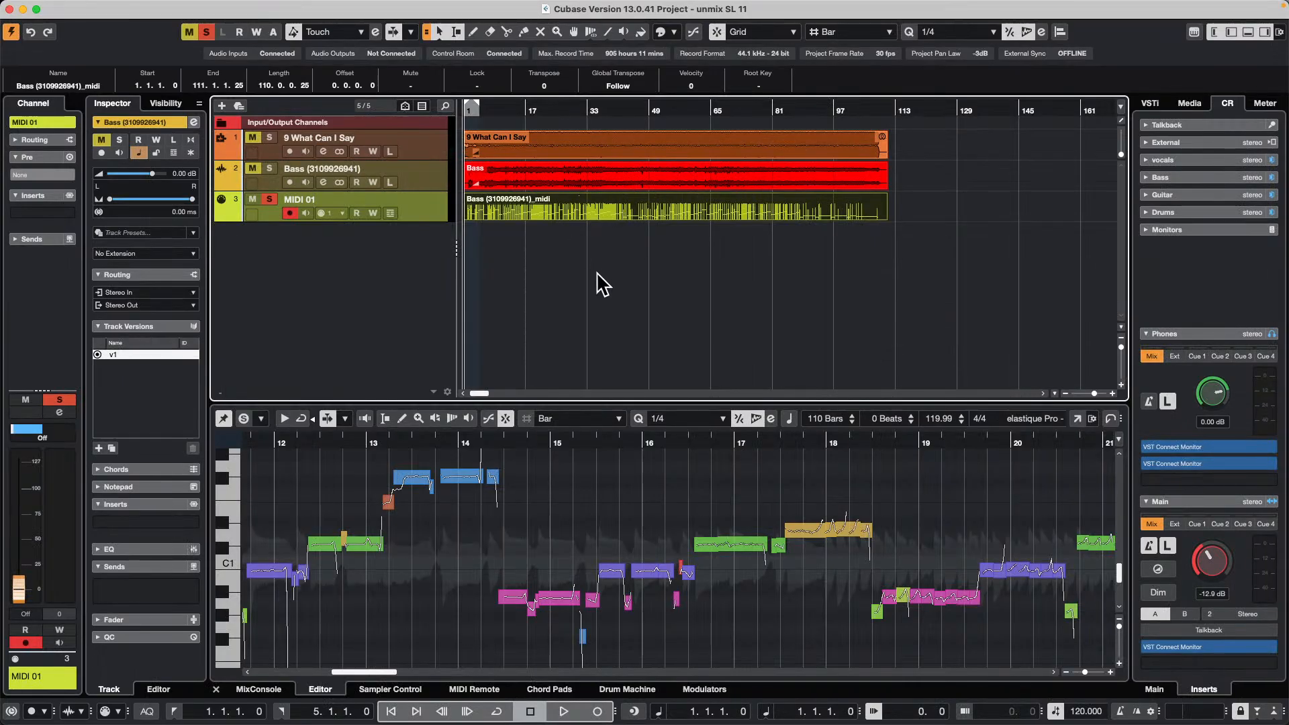
Undo the MIDI extraction and select the Bass event
key(Delete)
click(547, 172)
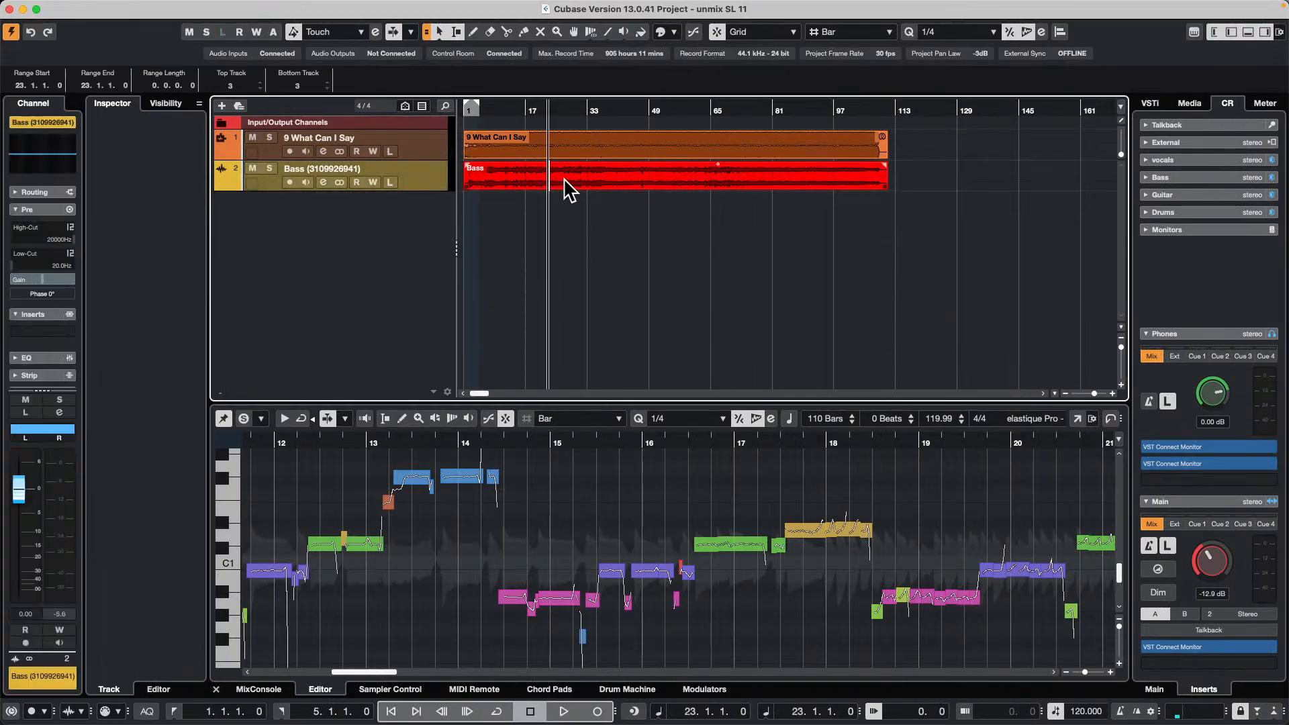
click(118, 7)
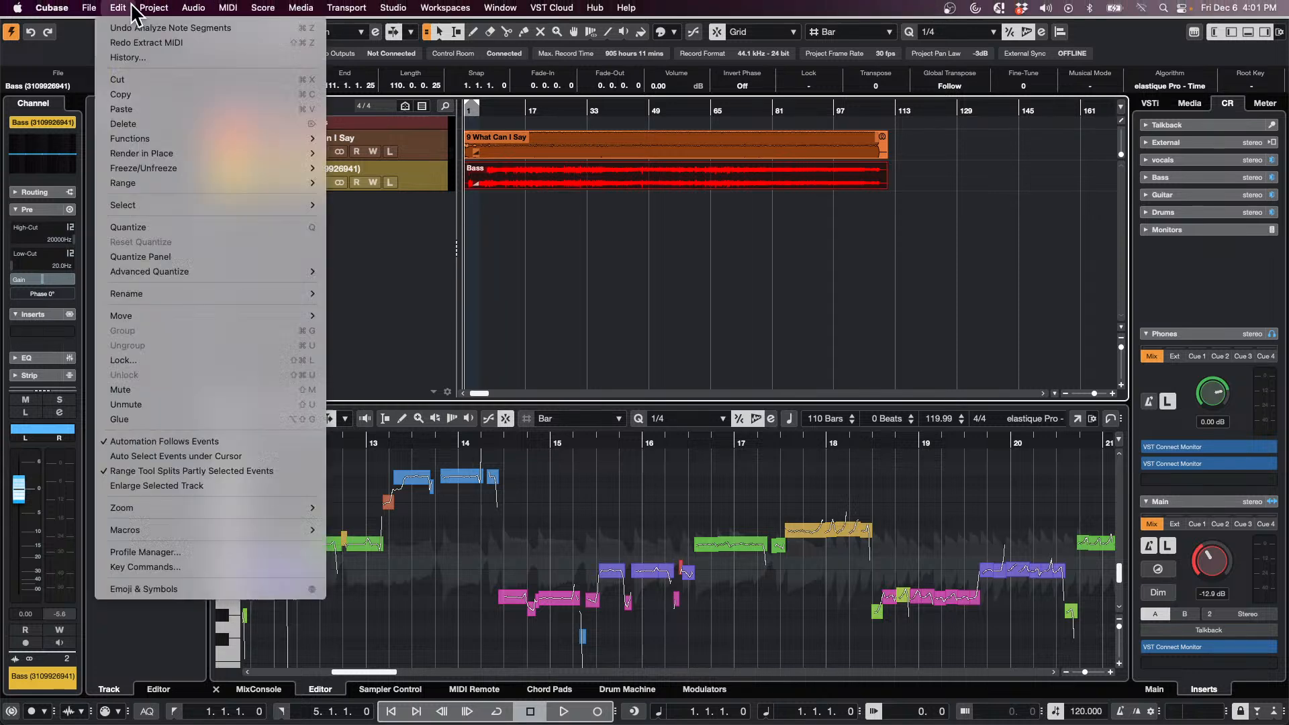
mouse_move(94, 10)
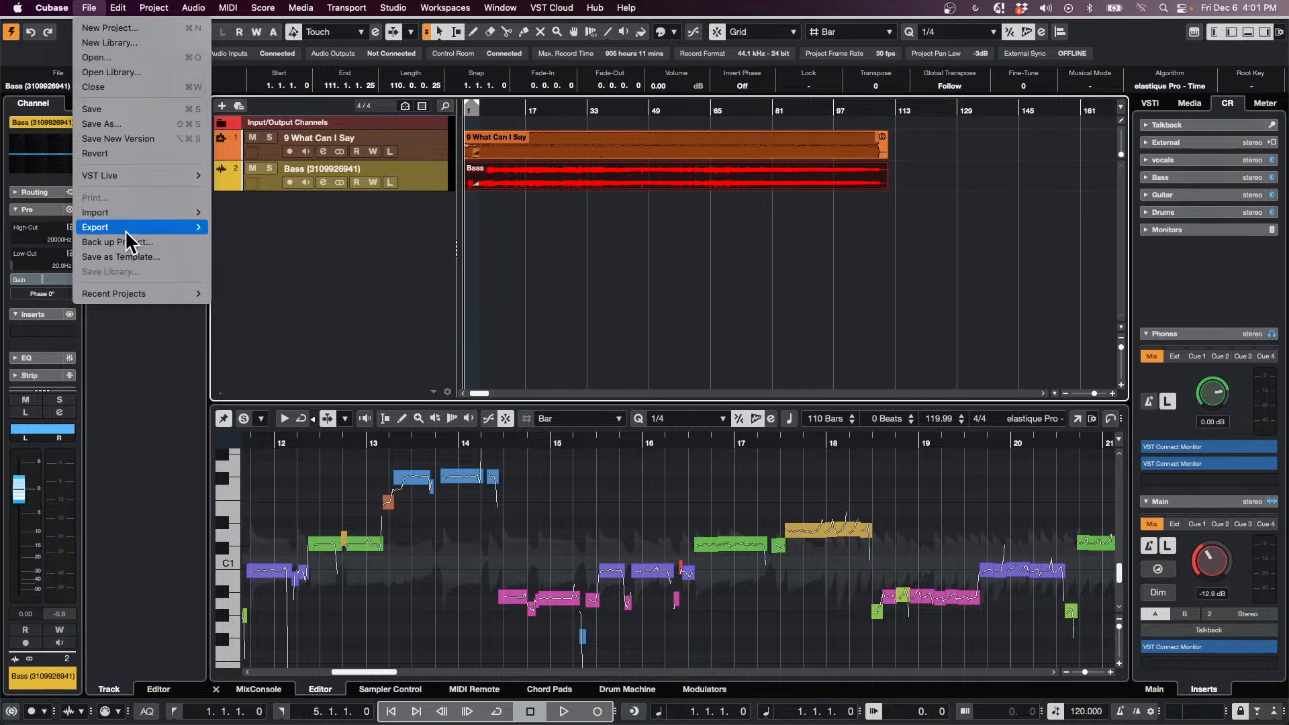
mouse_move(139, 294)
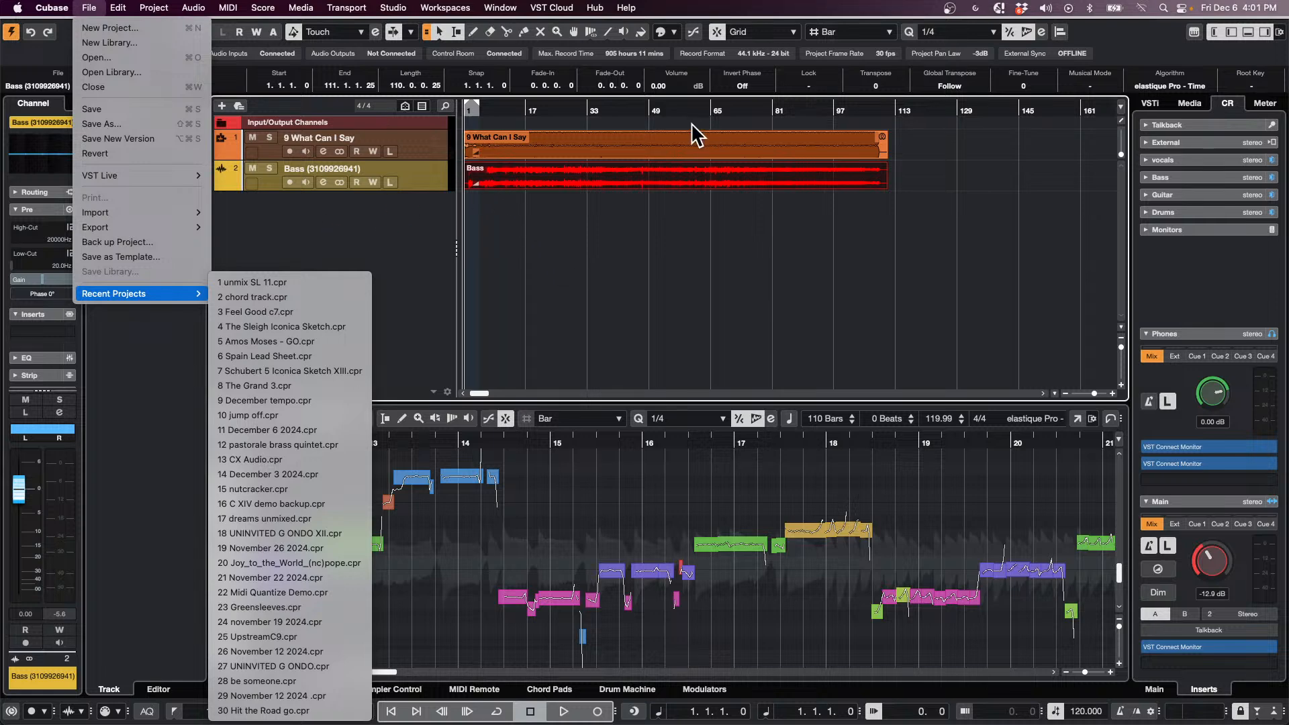
key(super+Tab)
click(761, 280)
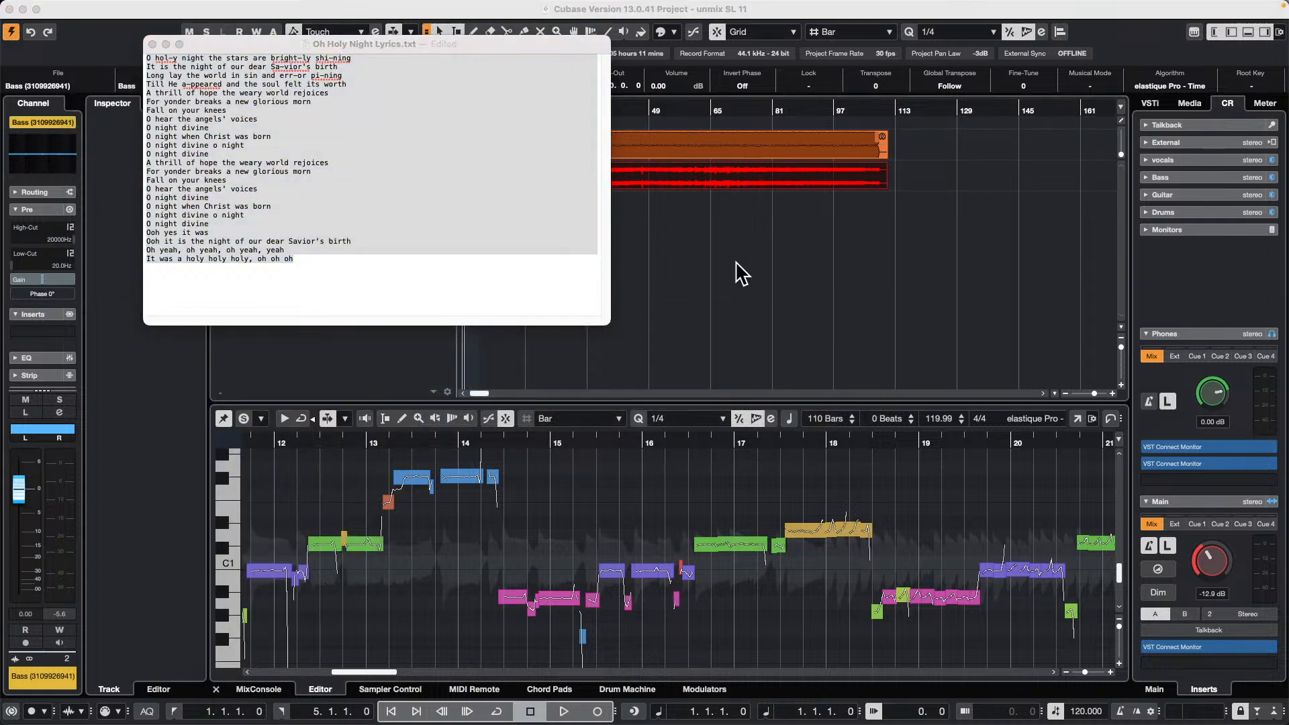
Run Tempo Detection on the 9 What Can I Say event and end the detection session
click(559, 148)
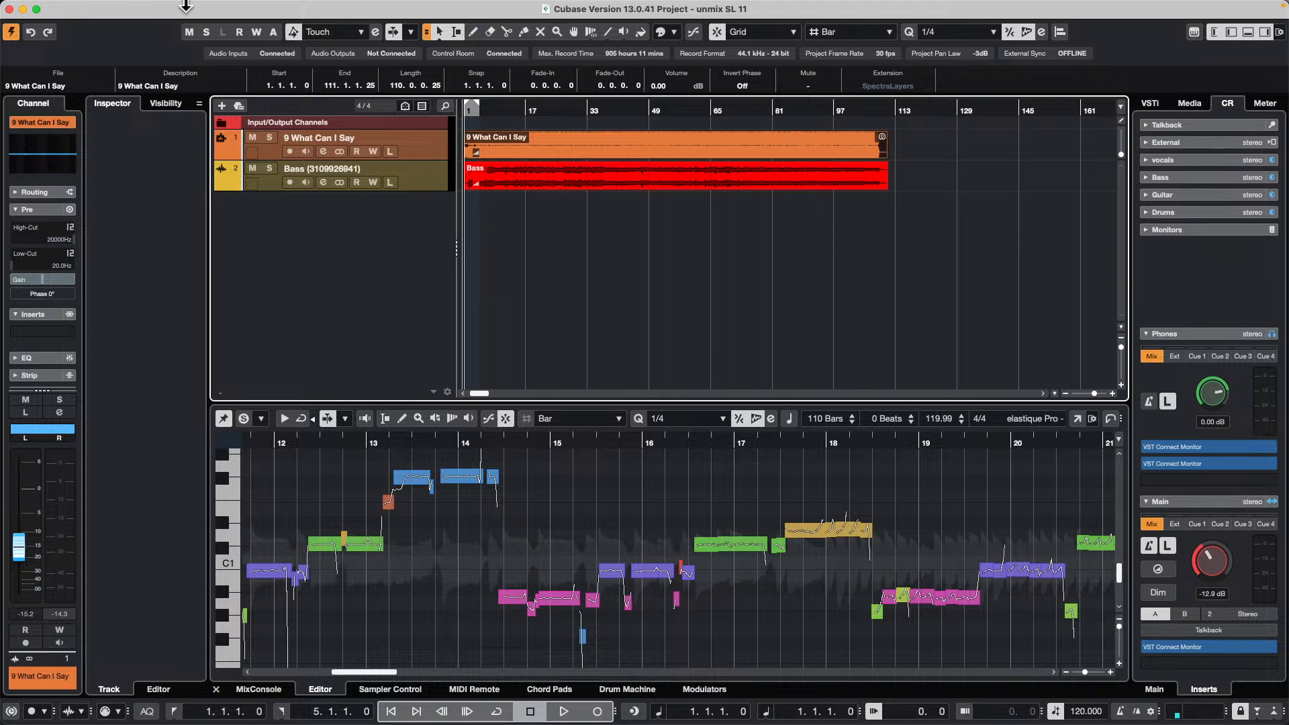
click(153, 7)
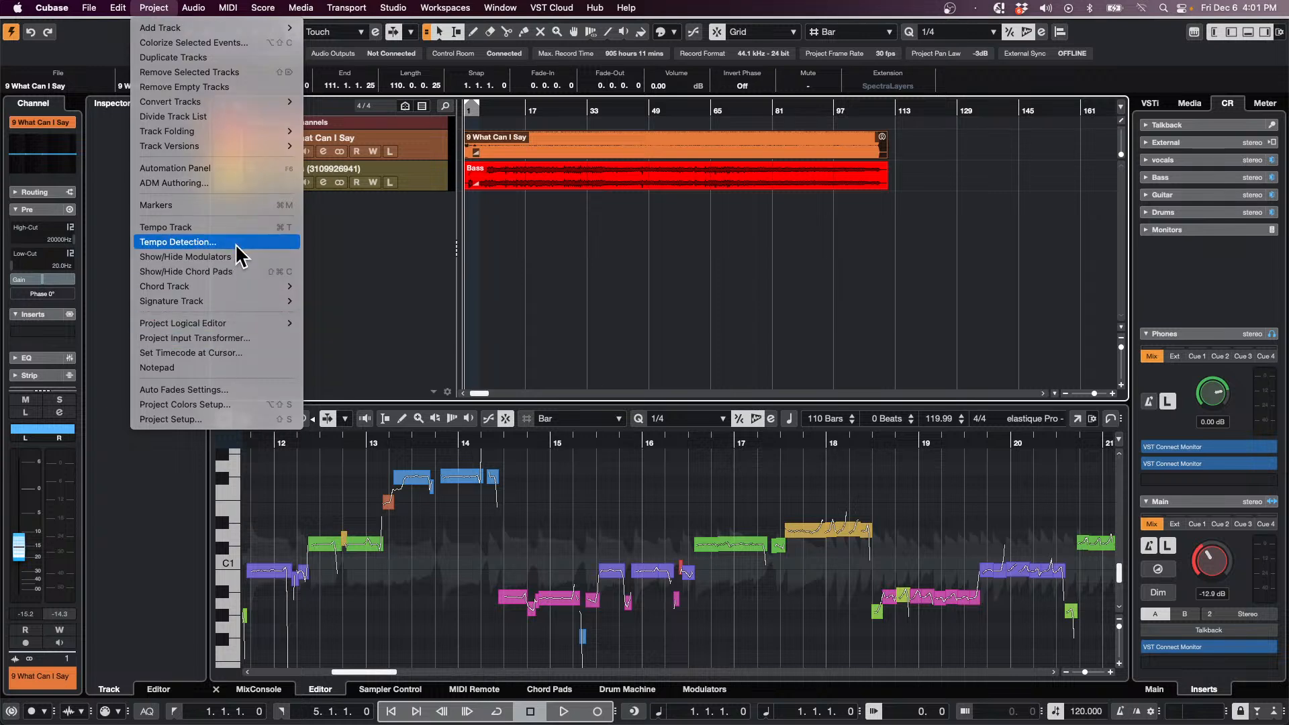
click(235, 243)
click(1000, 418)
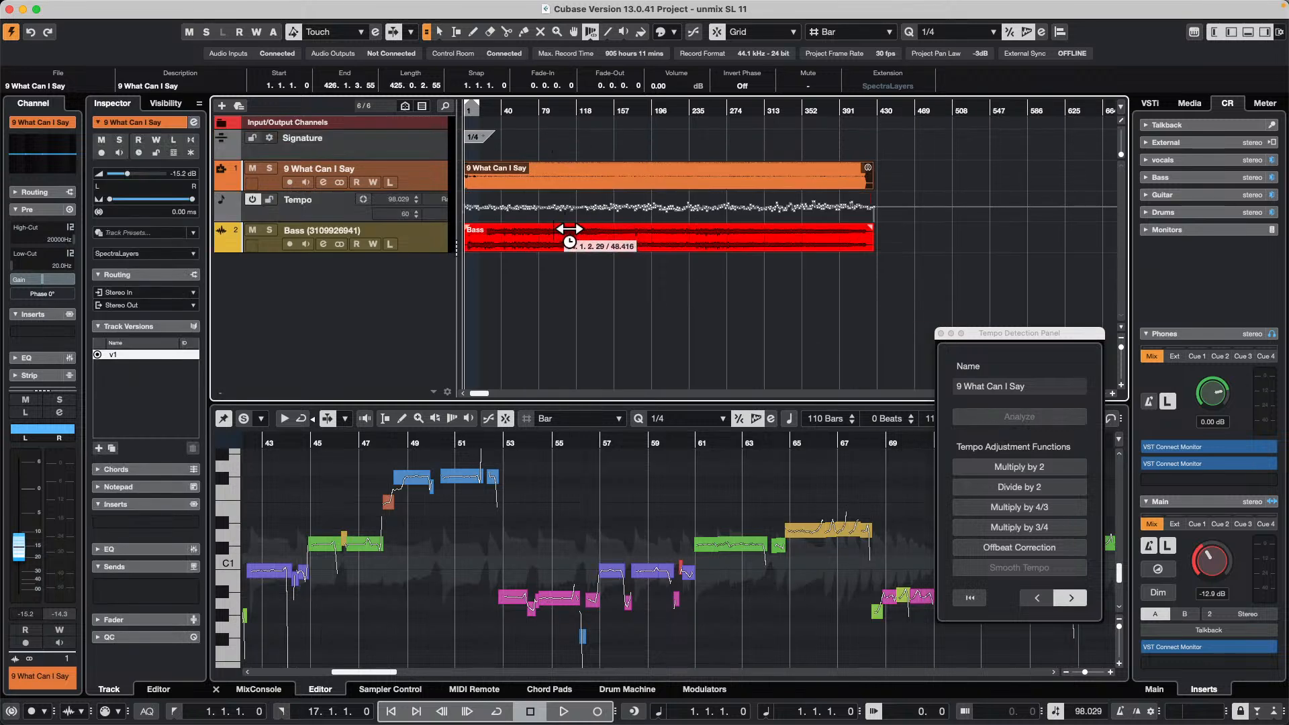
key(1)
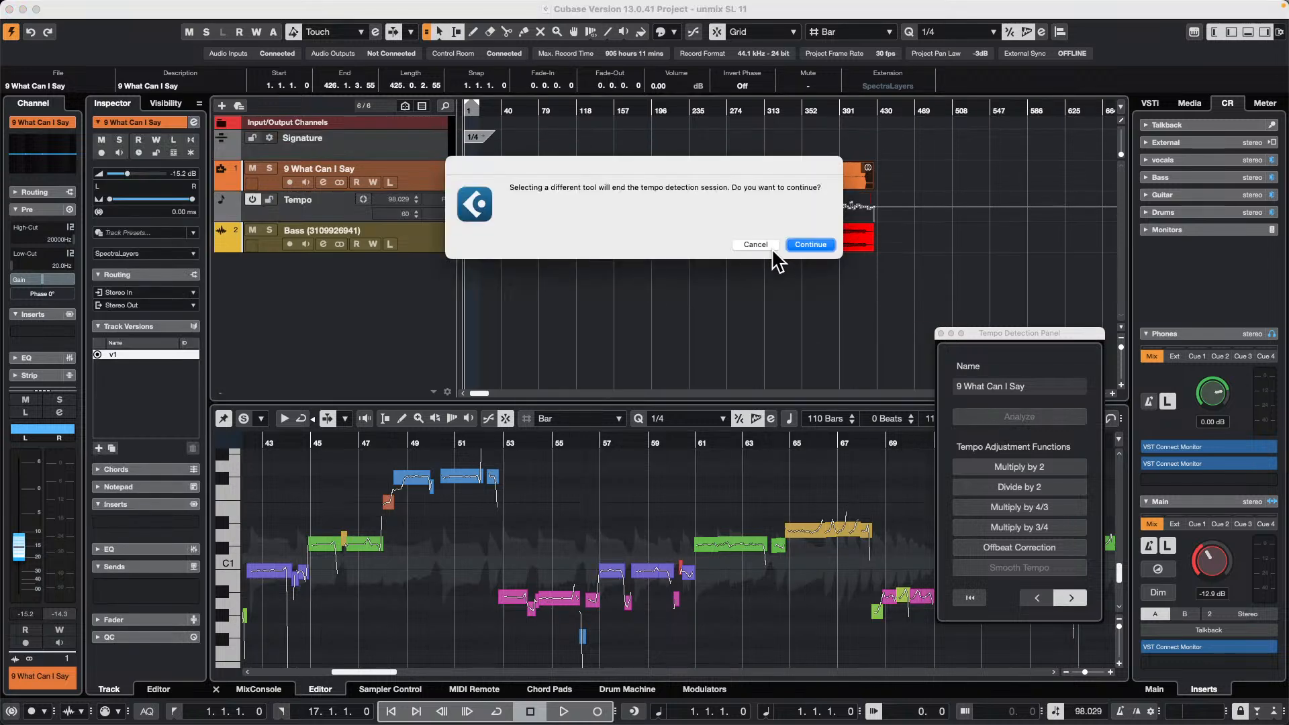
click(809, 245)
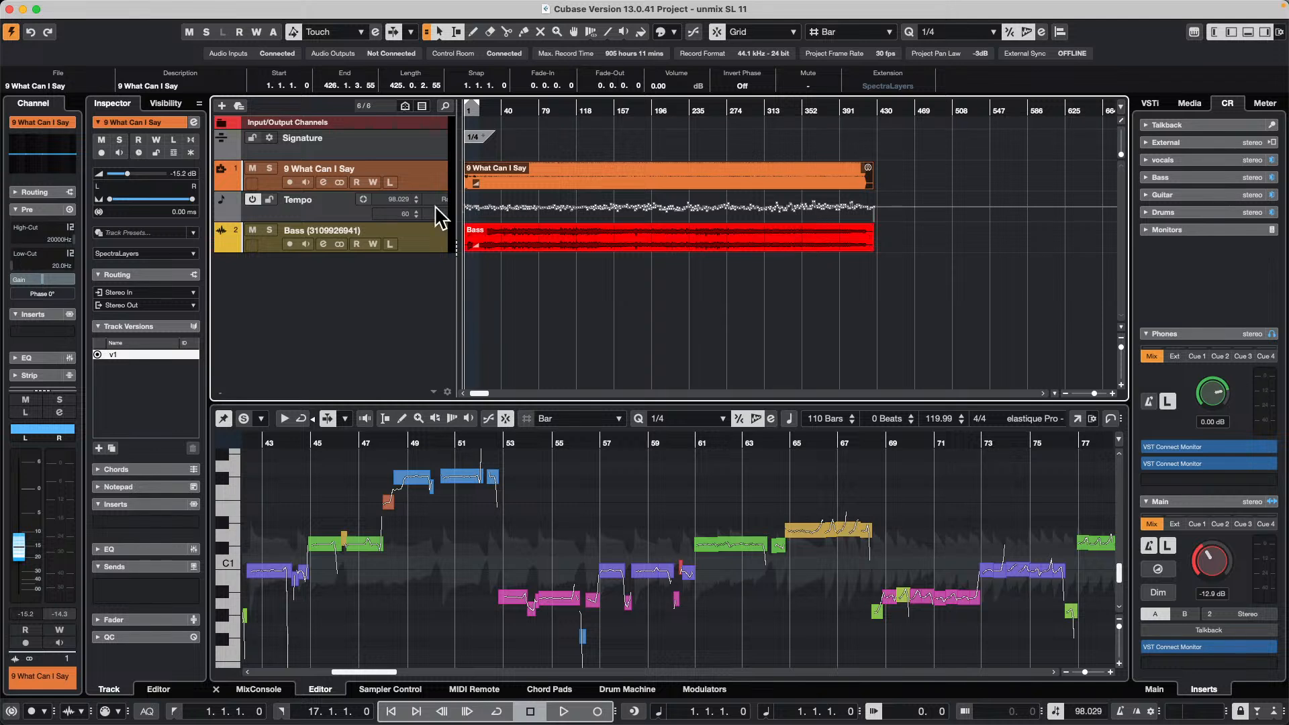
Reopen the Bass event in VariAudio and extract its notes to MIDI with Notes and Static Pitchbend Data and Dynamic Velocity
click(578, 257)
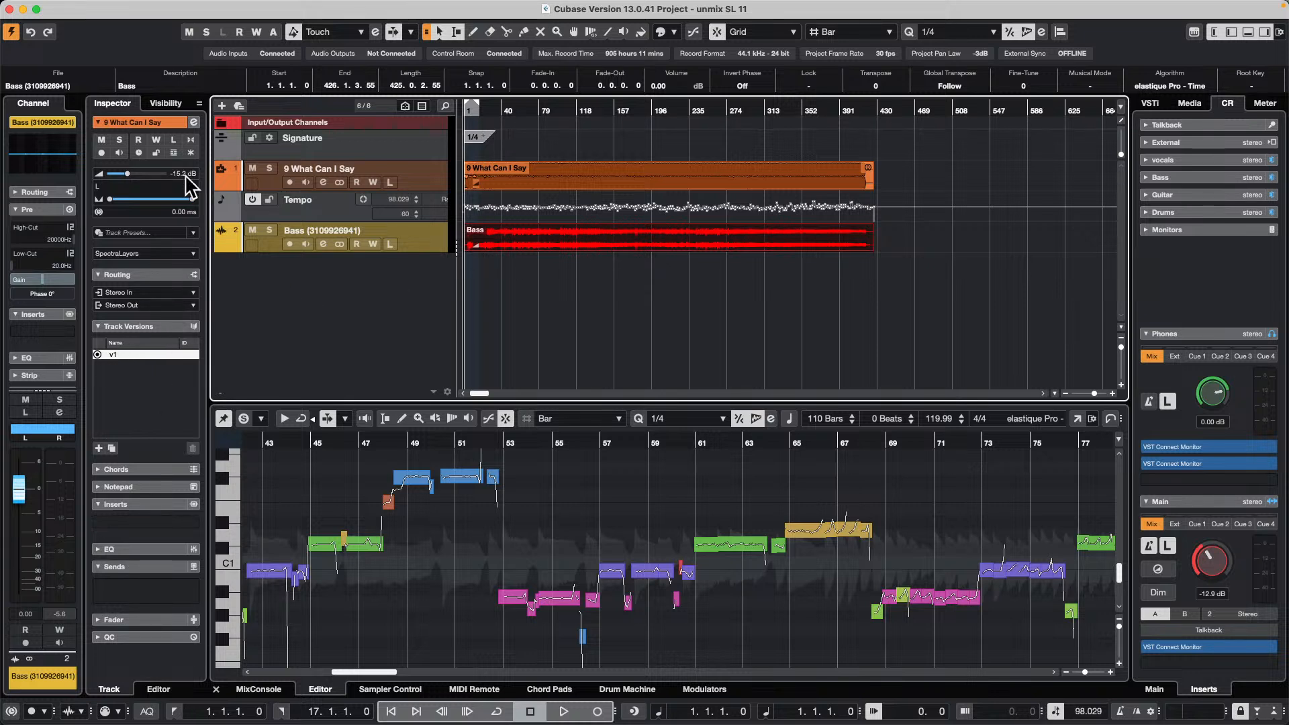
double_click(666, 254)
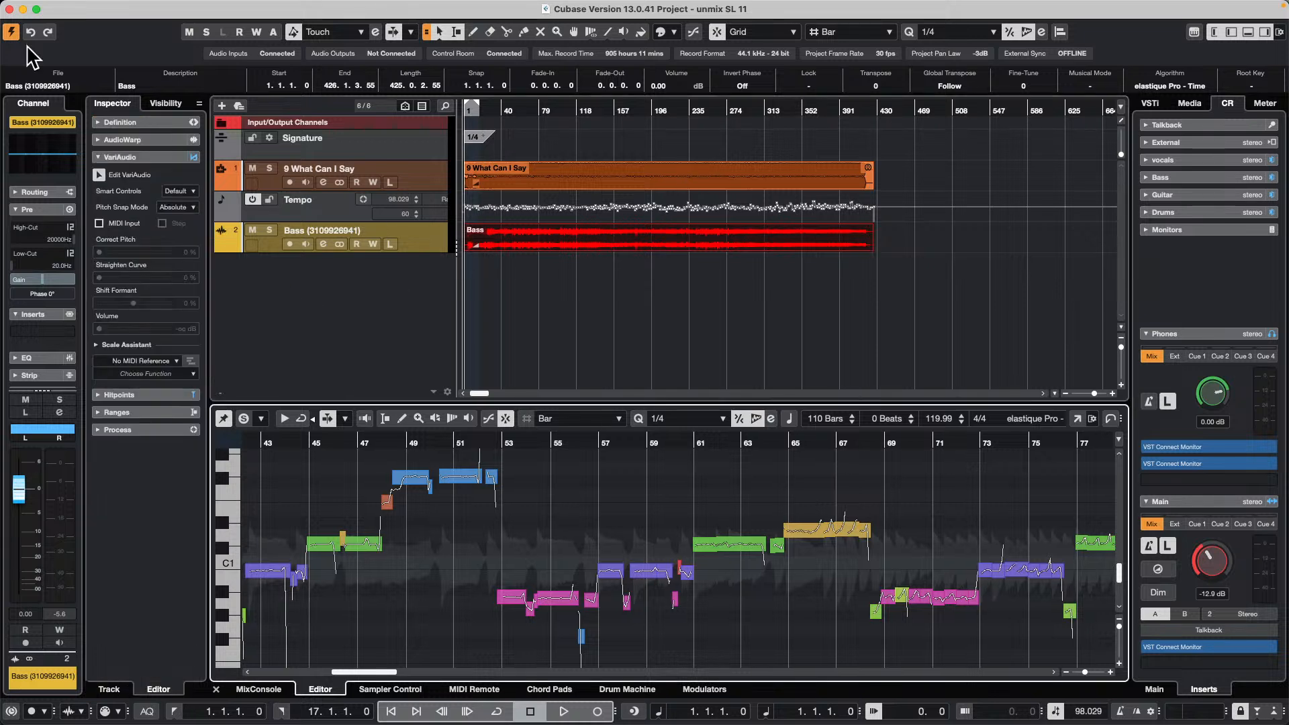
click(153, 374)
click(175, 387)
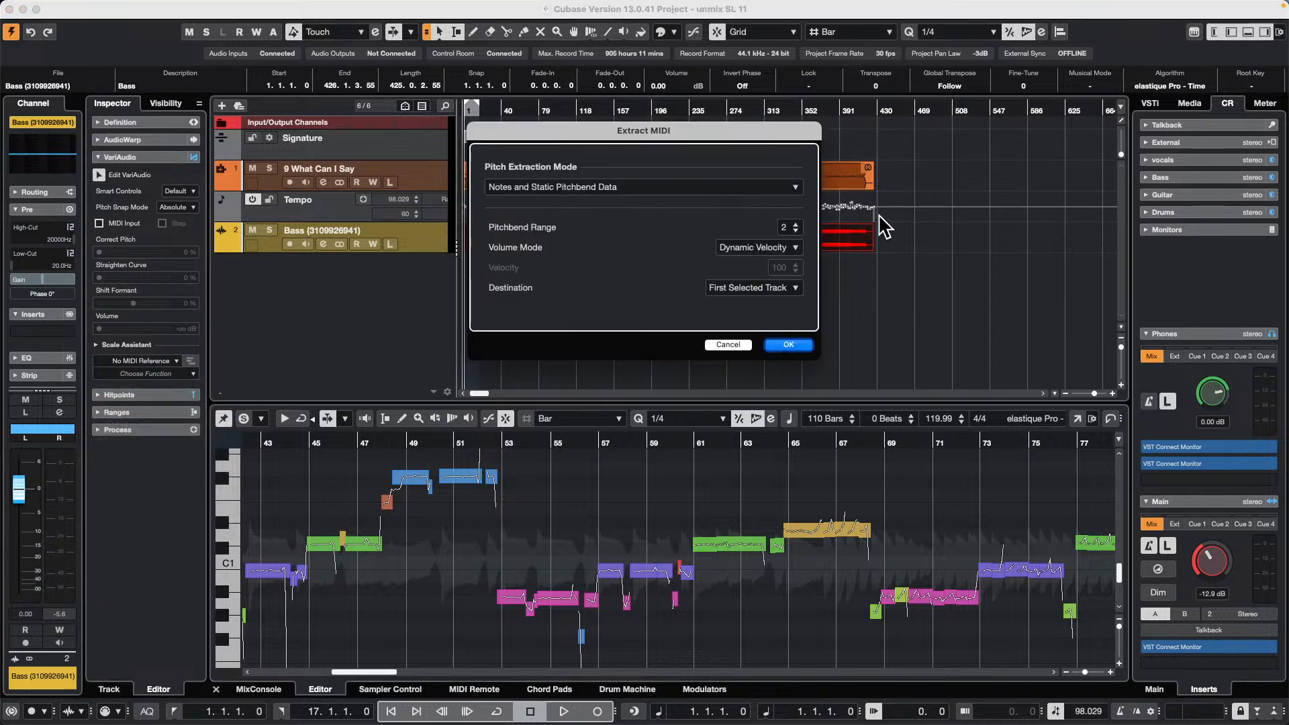
click(780, 345)
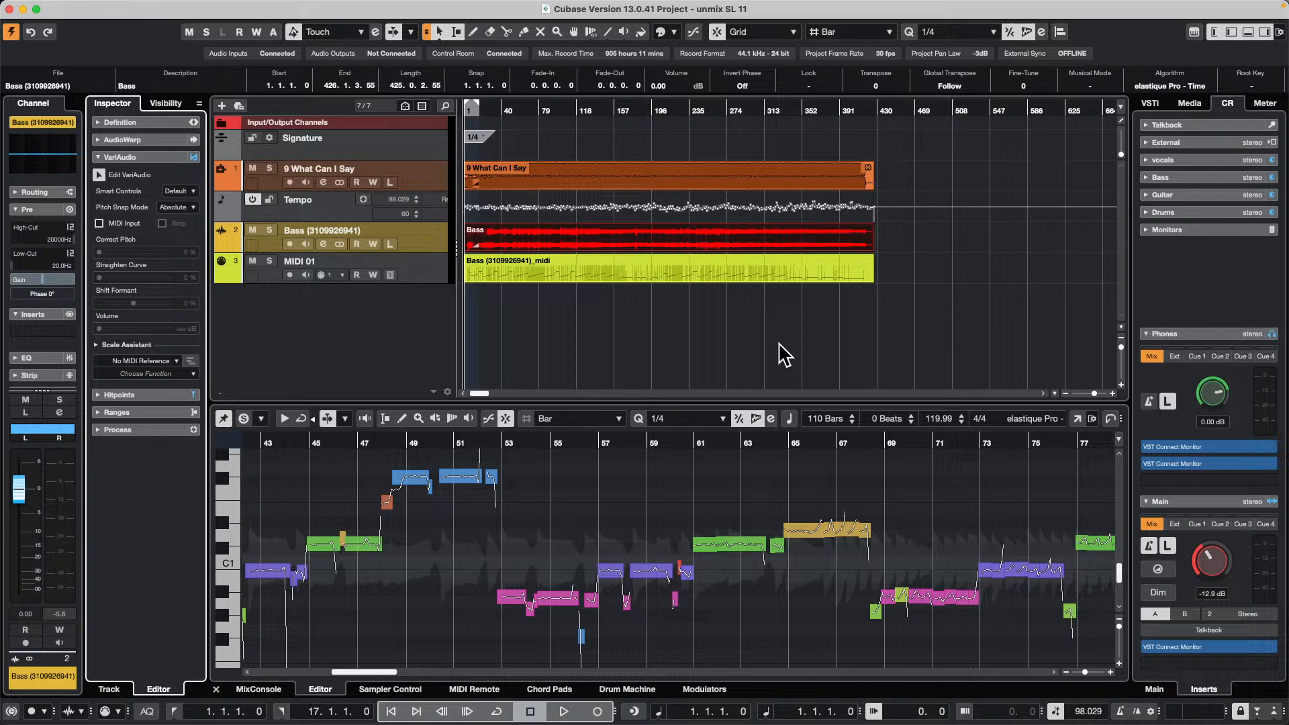
Open the new bass MIDI part in the Score Editor and examine its notation against the detected tempo
click(602, 276)
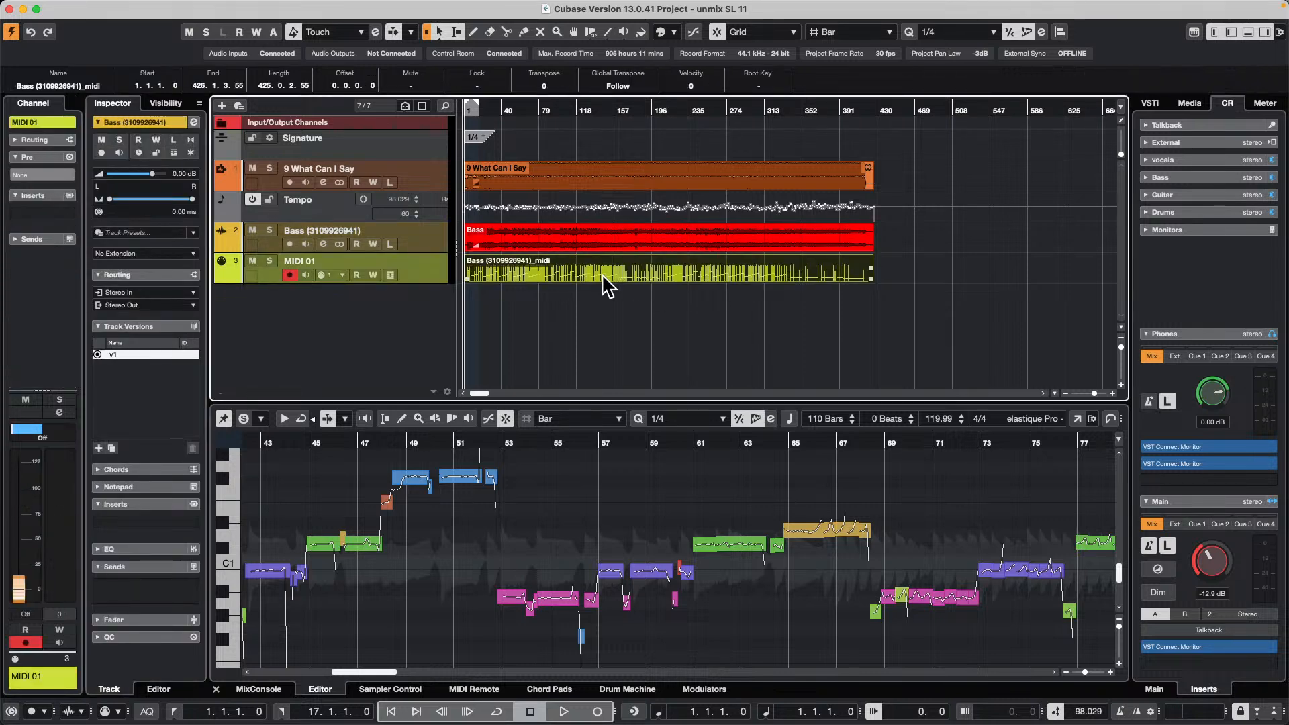
key(super+r)
scroll(750, 360, down, 10)
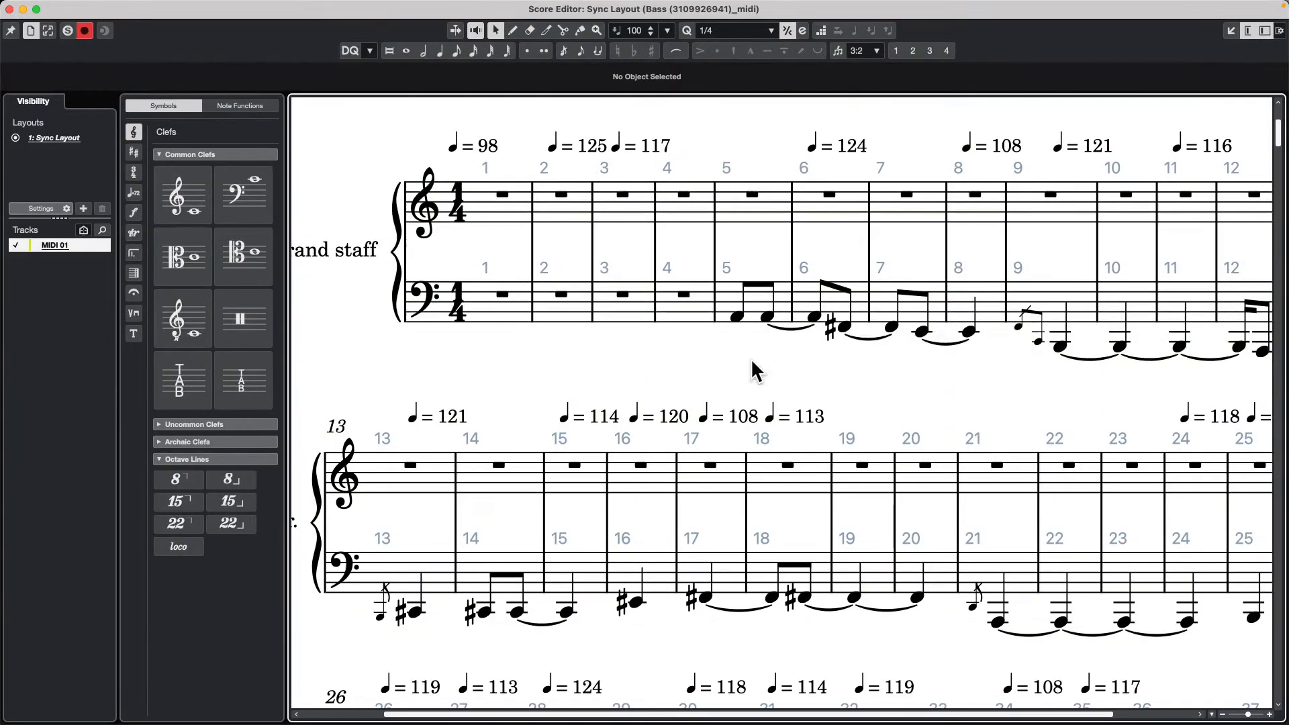
scroll(750, 363, down, 2)
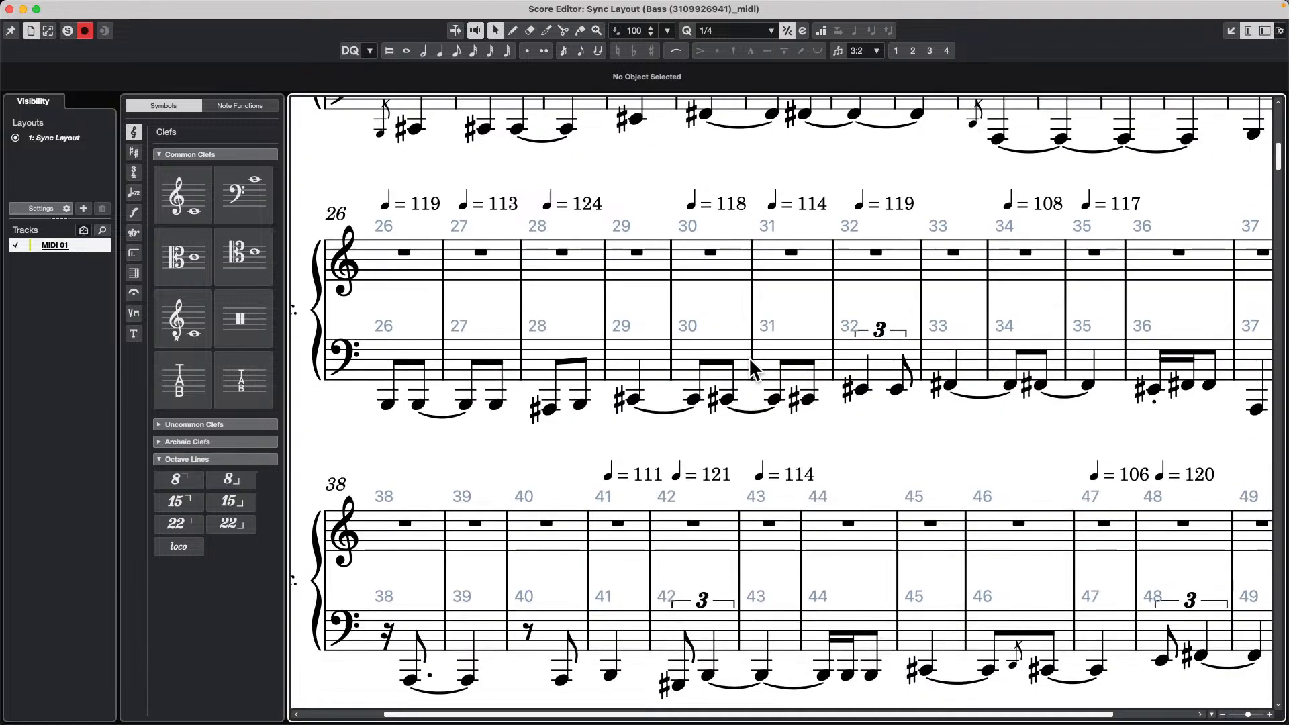
Leave the score and rename the MIDI 01 track as Bass Guitar
scroll(749, 362, up, 5)
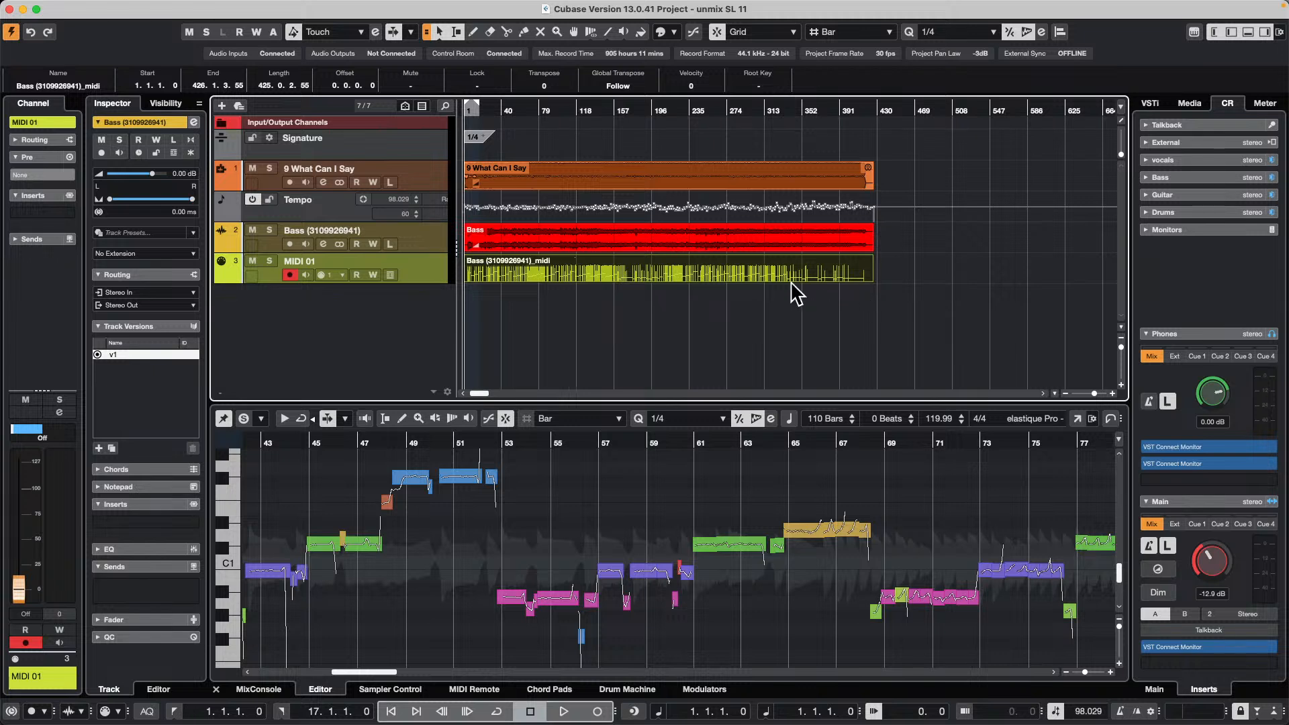
double_click(334, 262)
text(Bas)
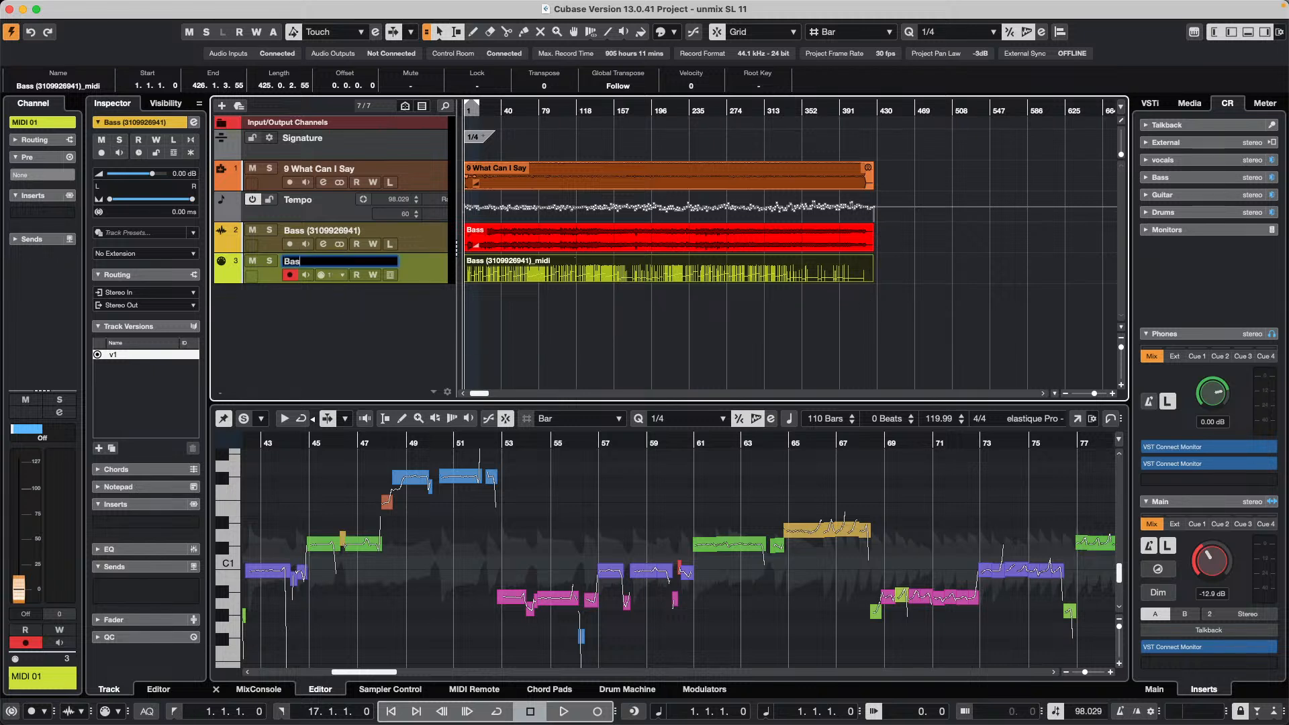
text(s Guitar)
key(Return)
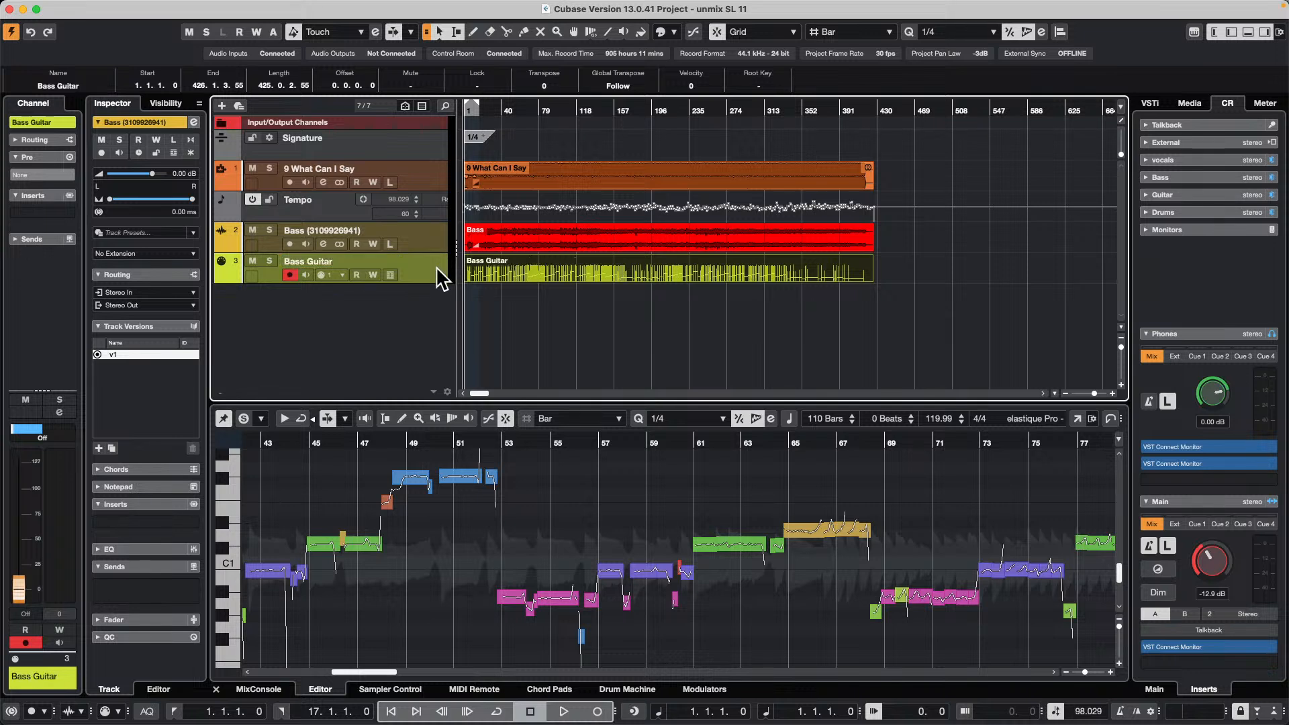
Select all events on the Tempo track and set their Show in Score option to Hide
click(337, 208)
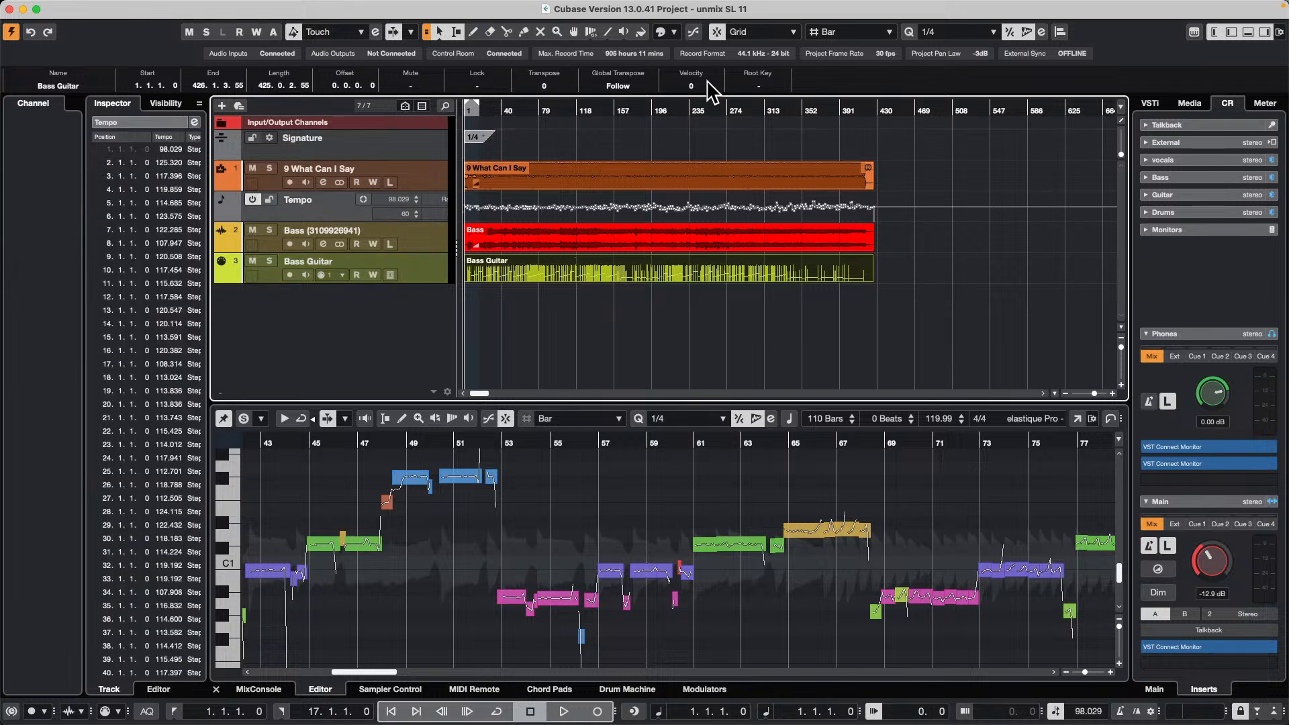
click(634, 85)
click(636, 86)
click(403, 167)
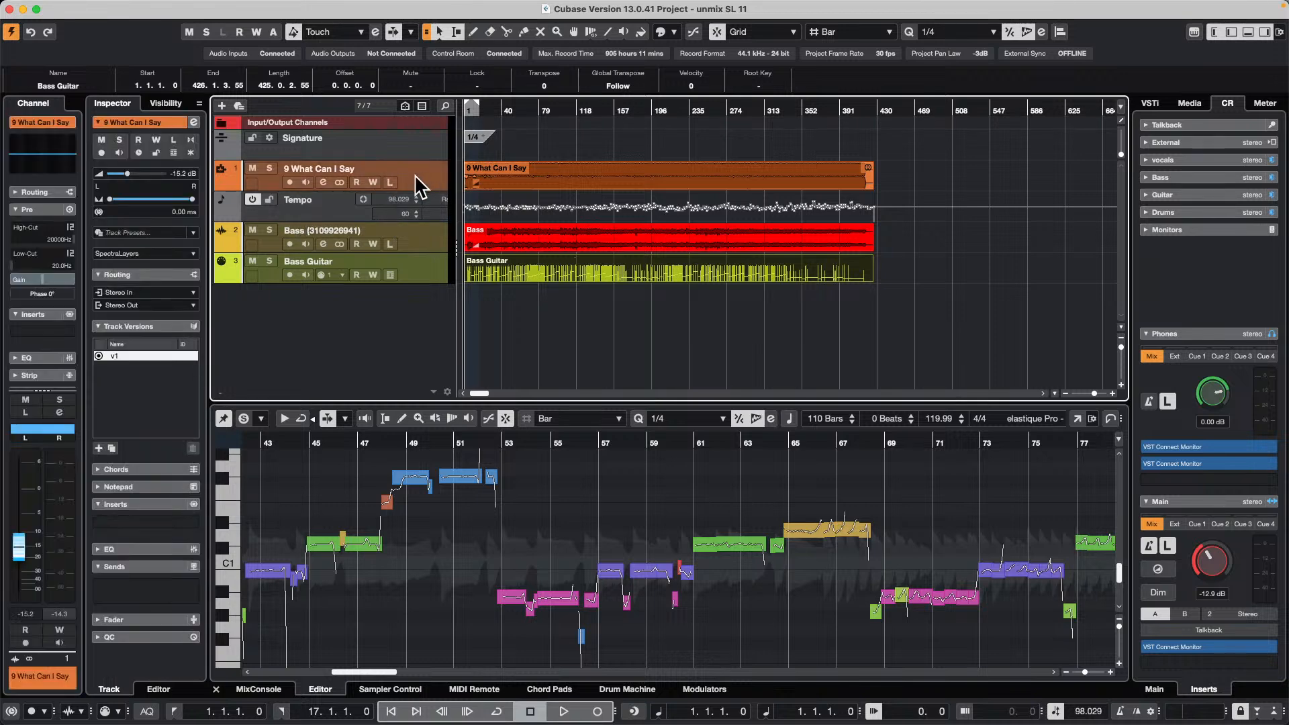
click(280, 211)
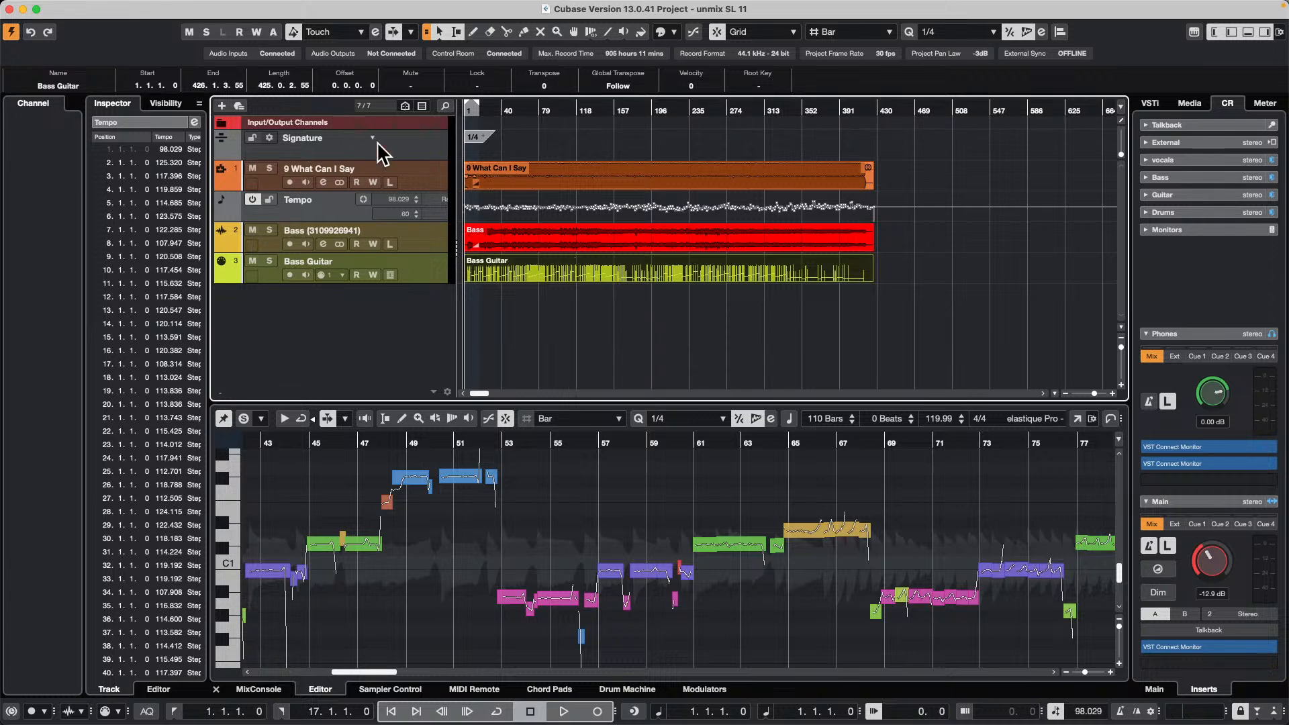
right_click(348, 211)
mouse_move(451, 226)
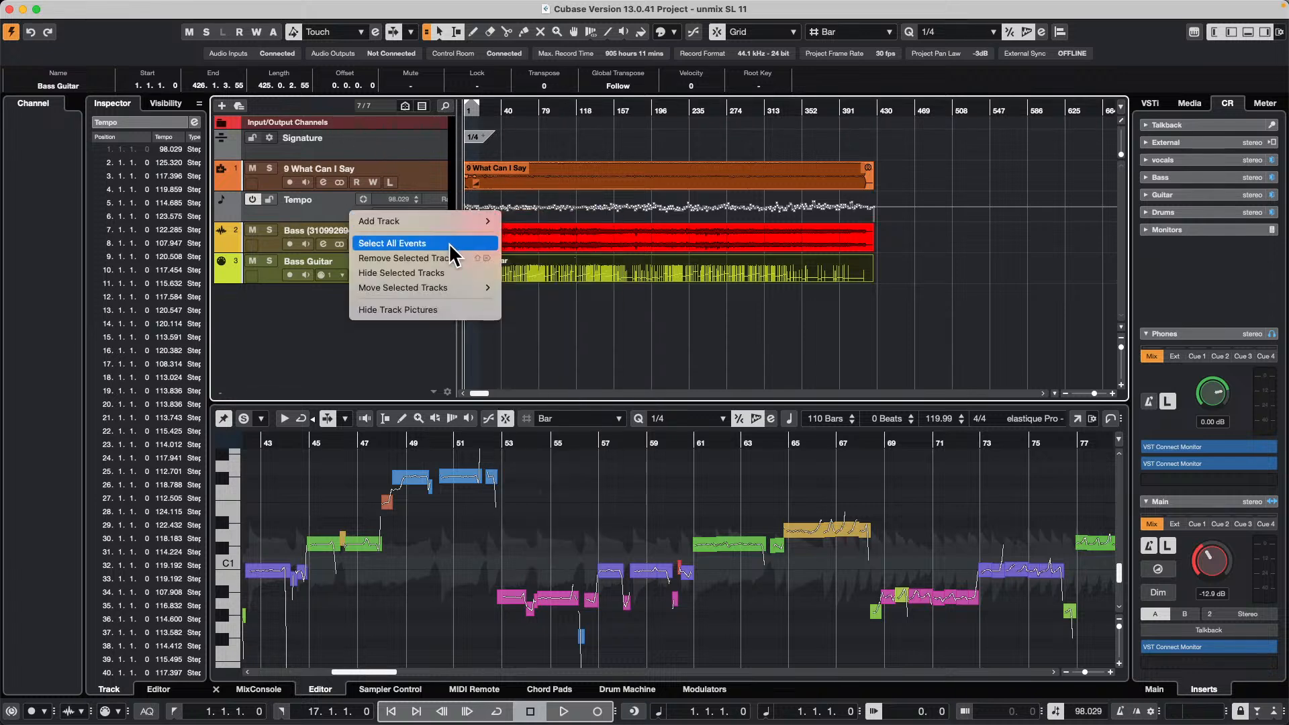
click(450, 241)
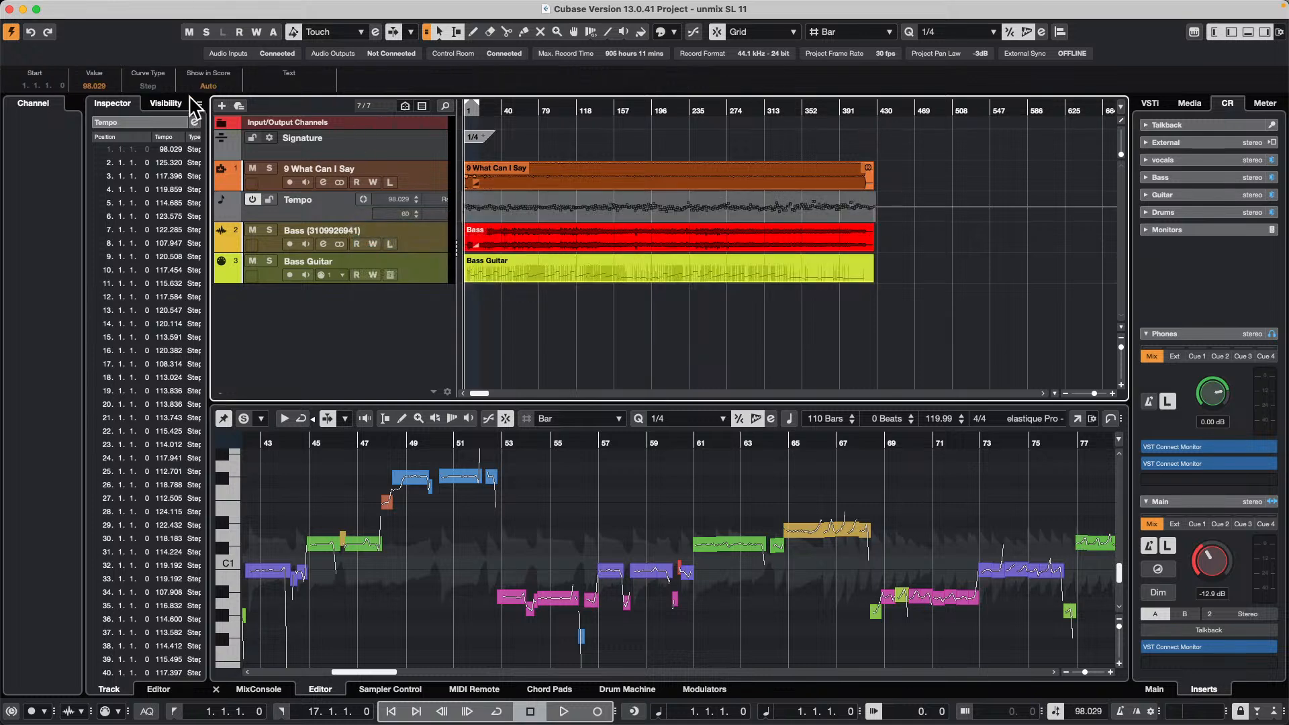
click(208, 86)
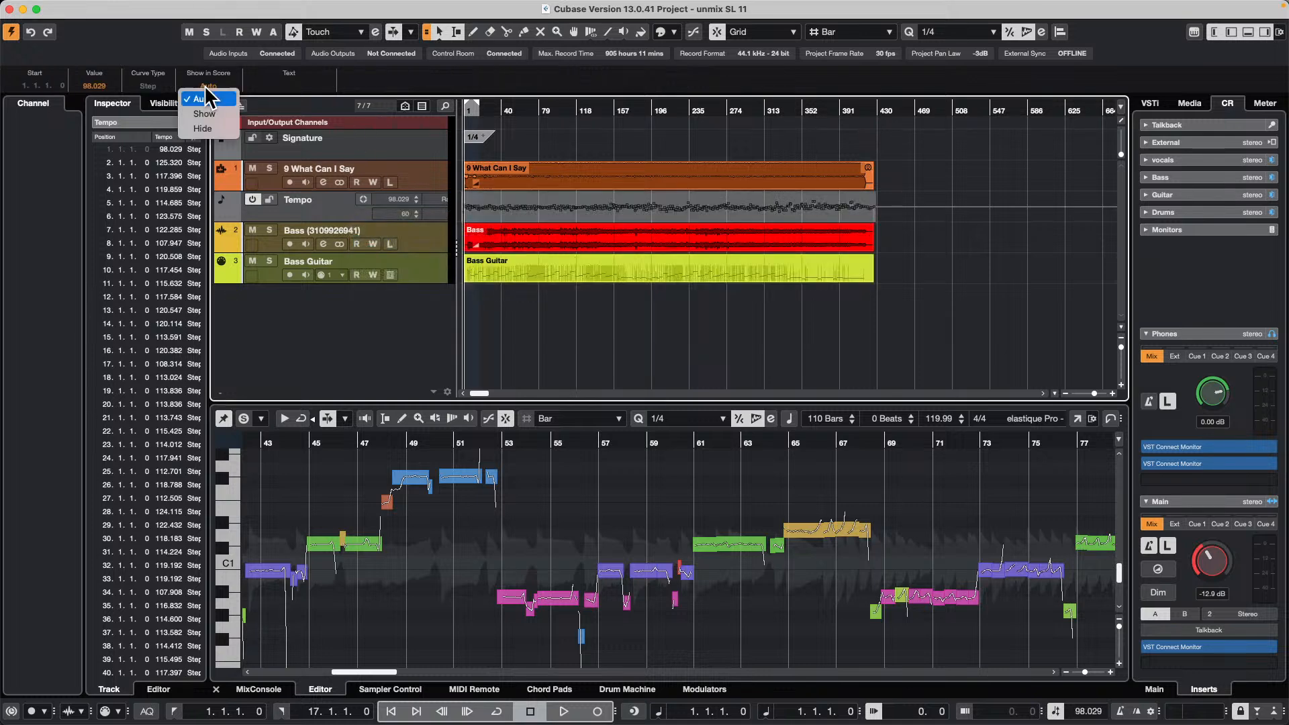
click(218, 128)
Open the Bass Guitar part in the Score Editor, examine the notation without tempo marks, and close the editor
click(581, 279)
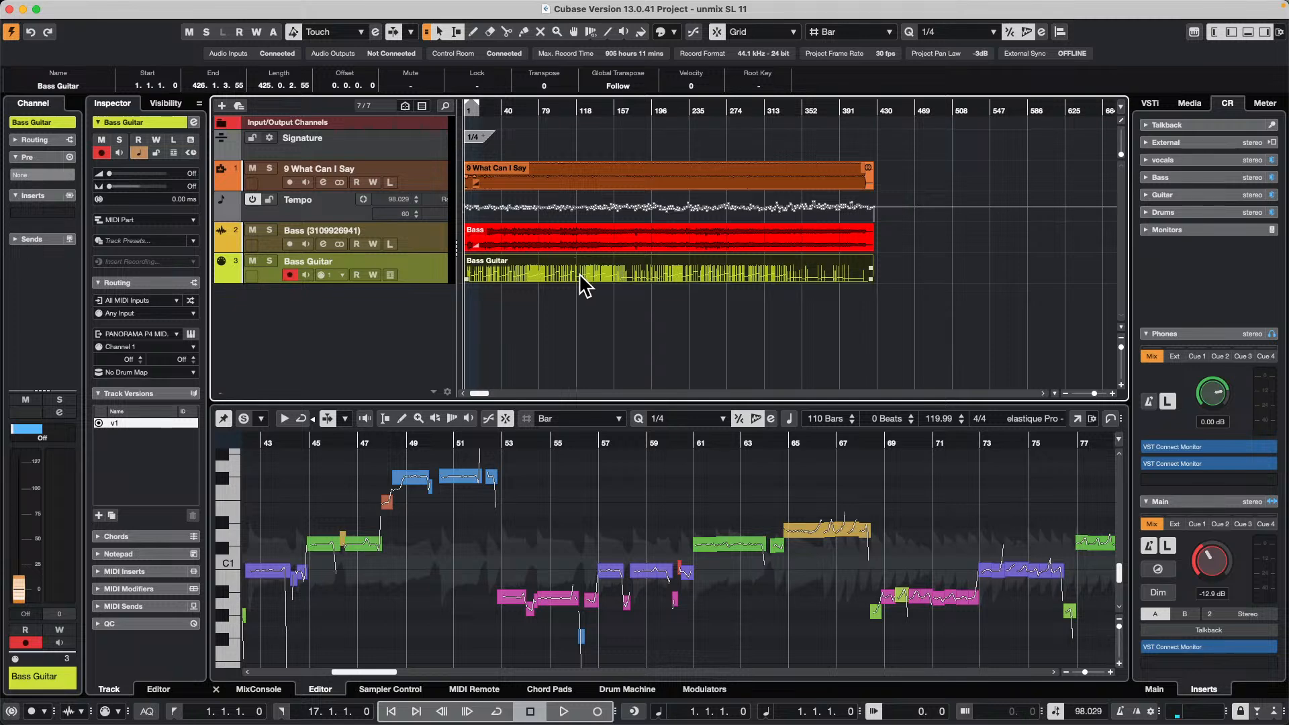
double_click(580, 275)
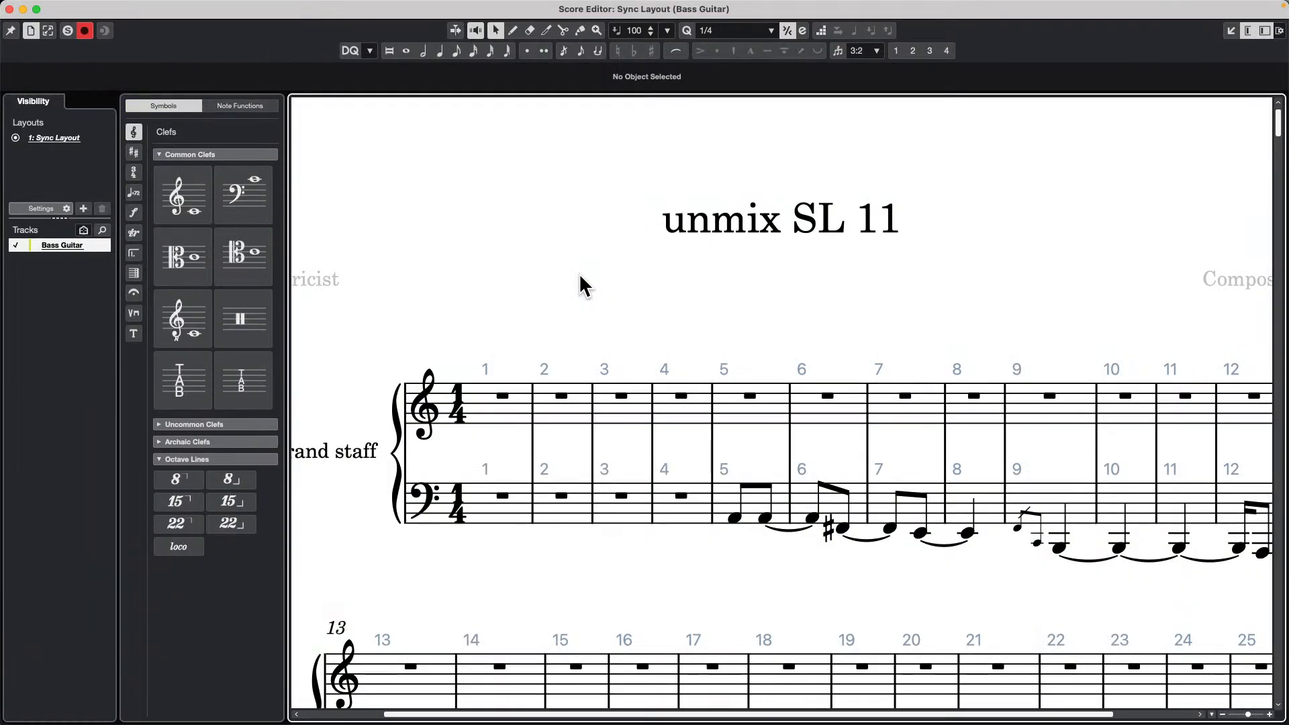
scroll(680, 456, down, 5)
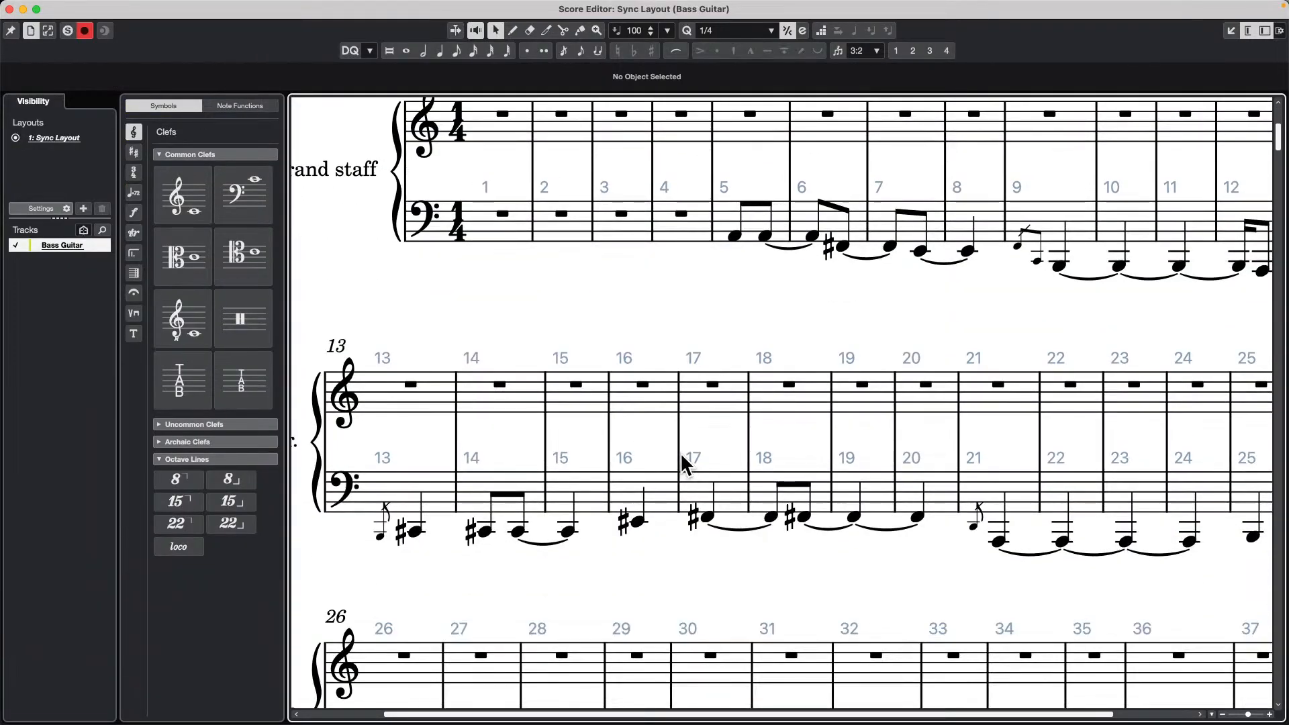
scroll(679, 452, up, 5)
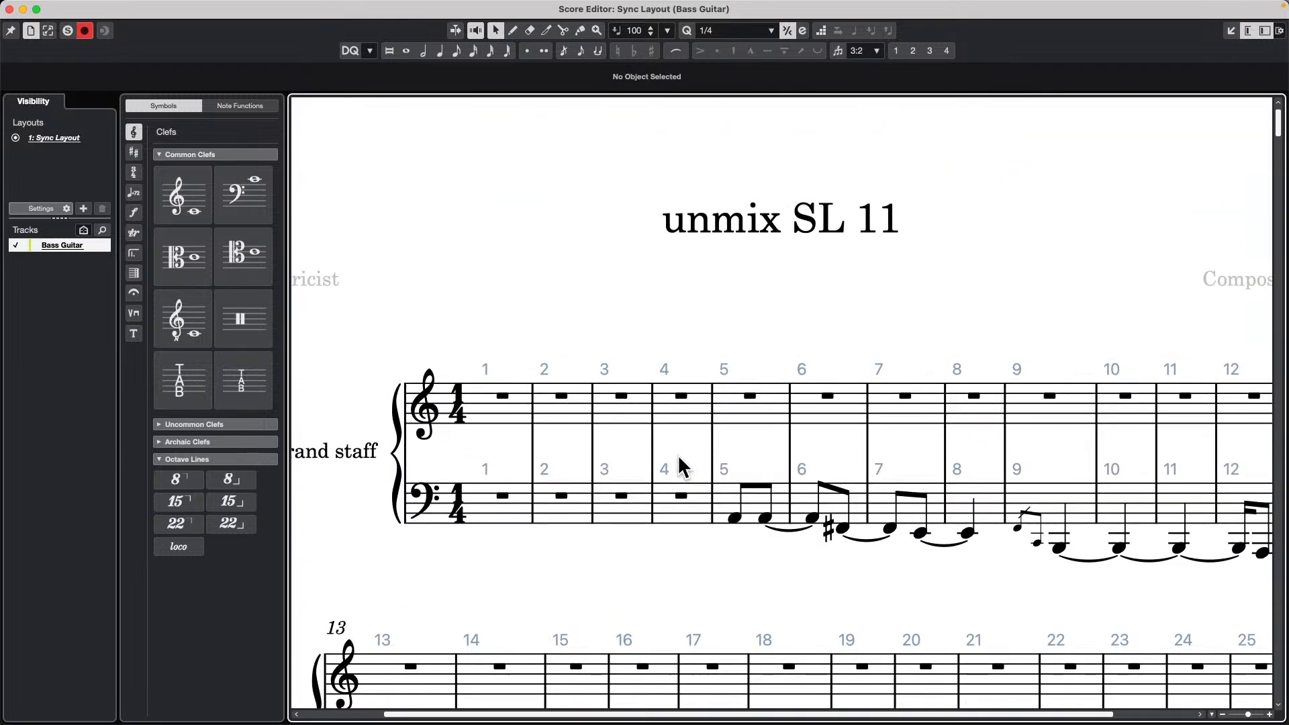
scroll(678, 456, down, 5)
scroll(675, 454, up, 3)
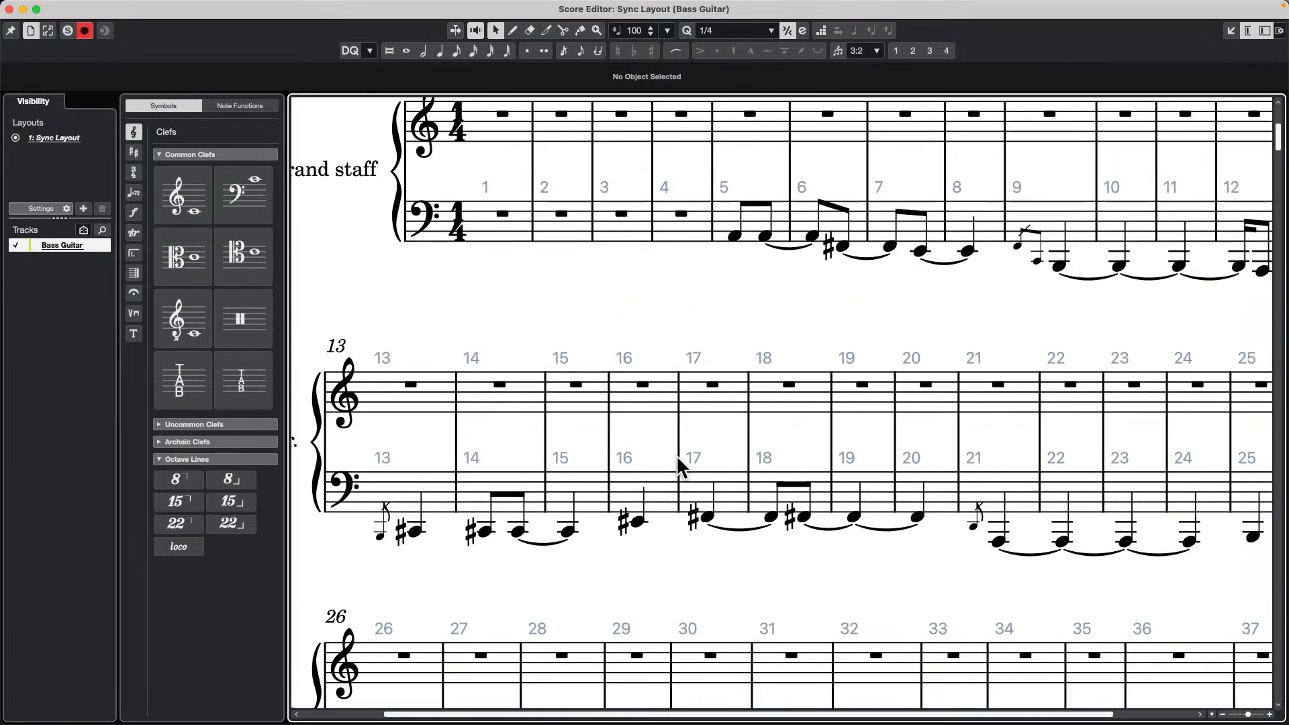
scroll(675, 454, down, 4)
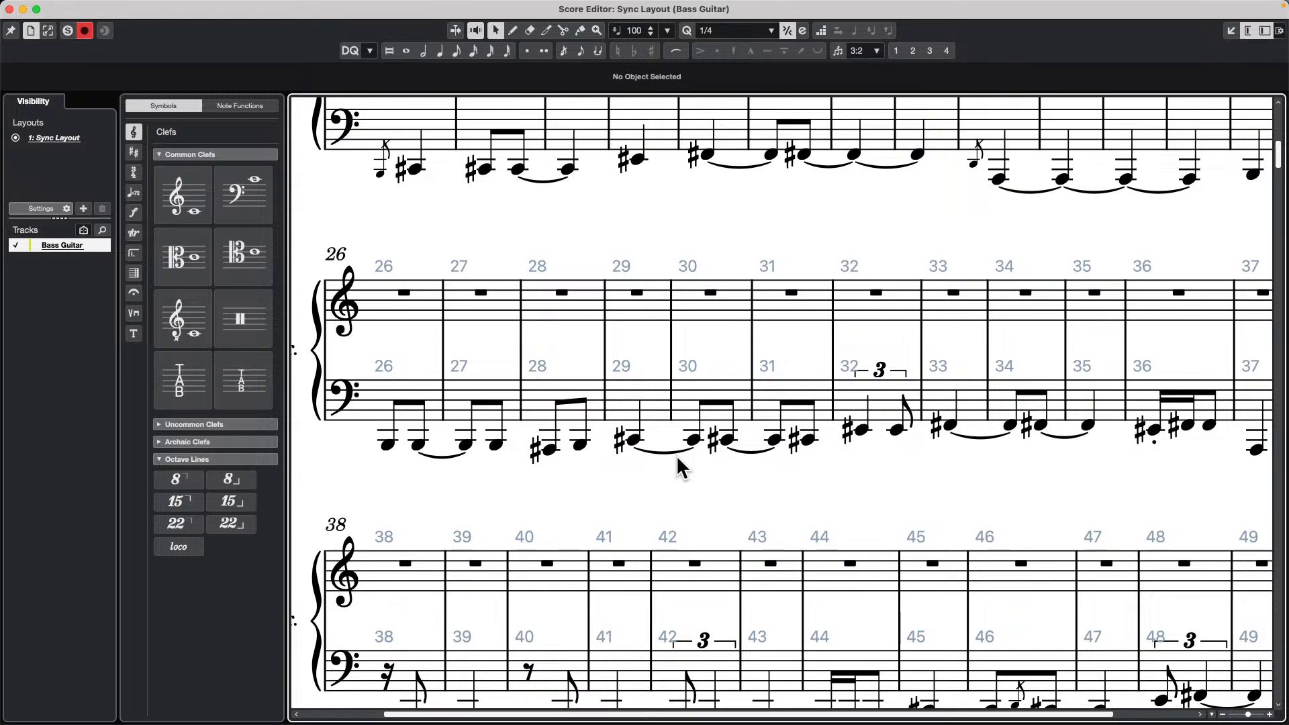
scroll(675, 454, up, 4)
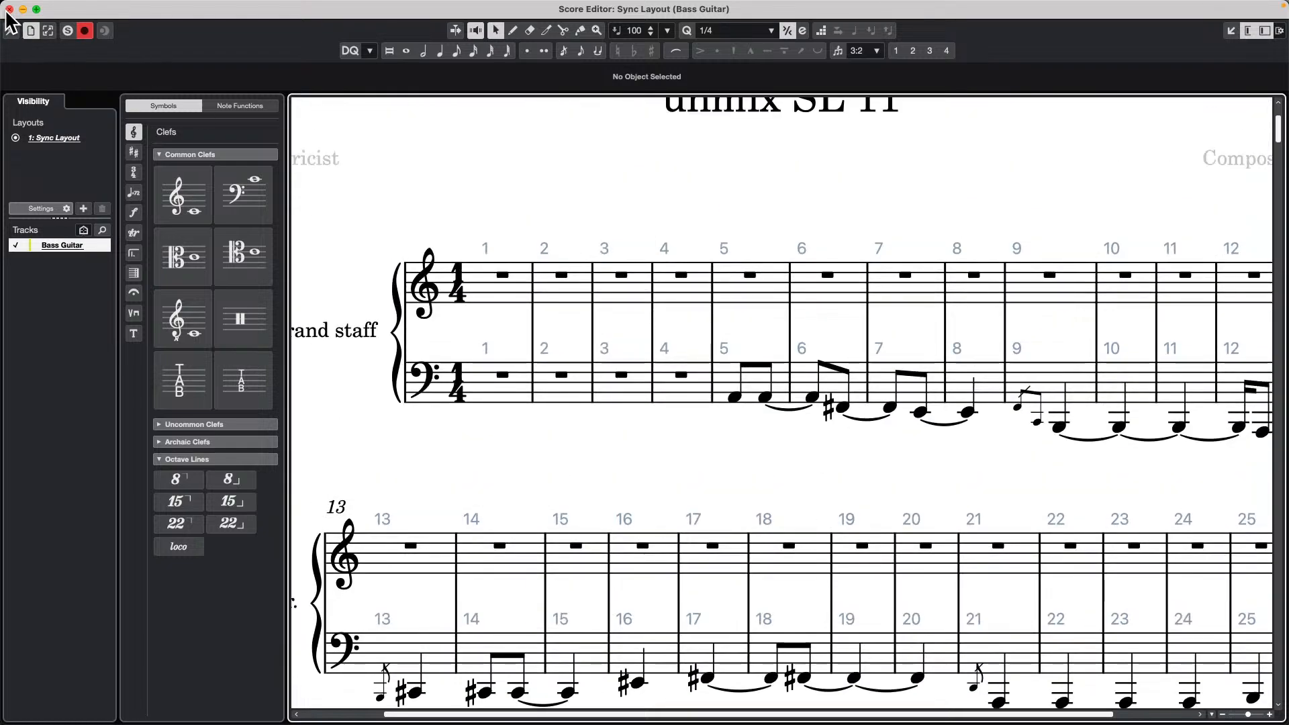
click(10, 9)
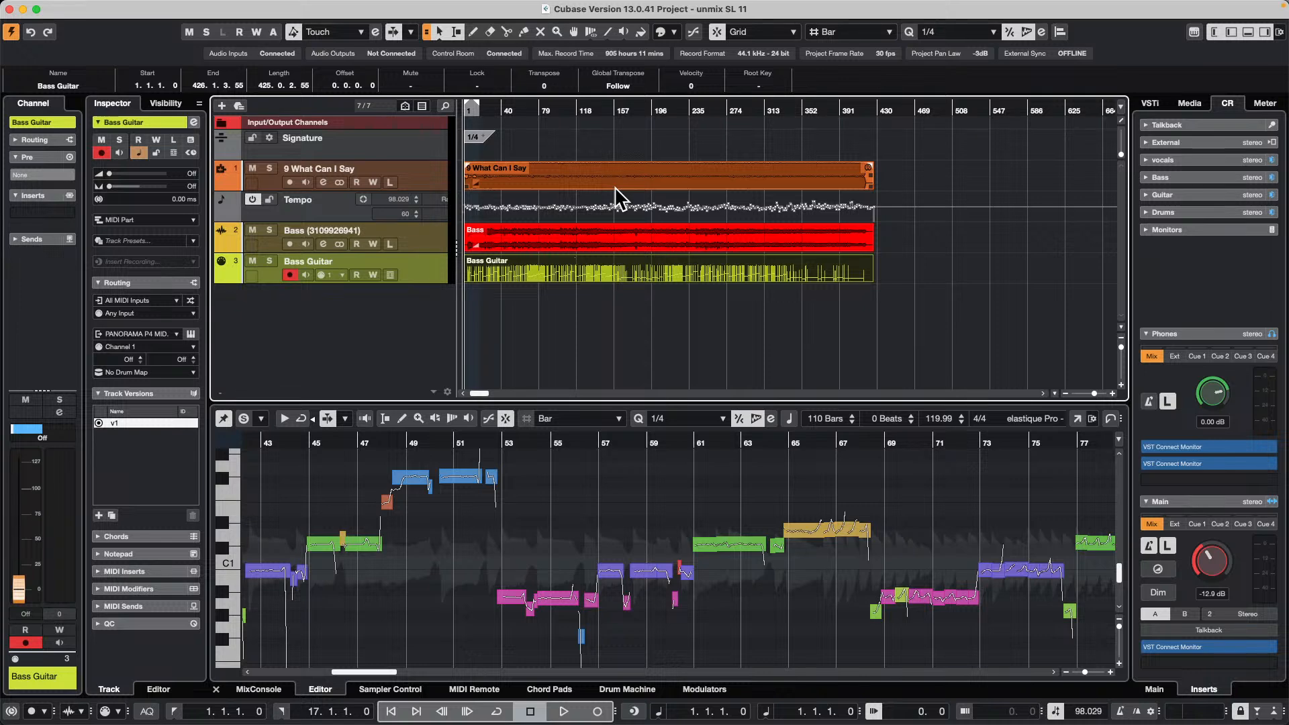
Open the recent project Feel Good c7.cpr and activate it
click(90, 8)
mouse_move(146, 295)
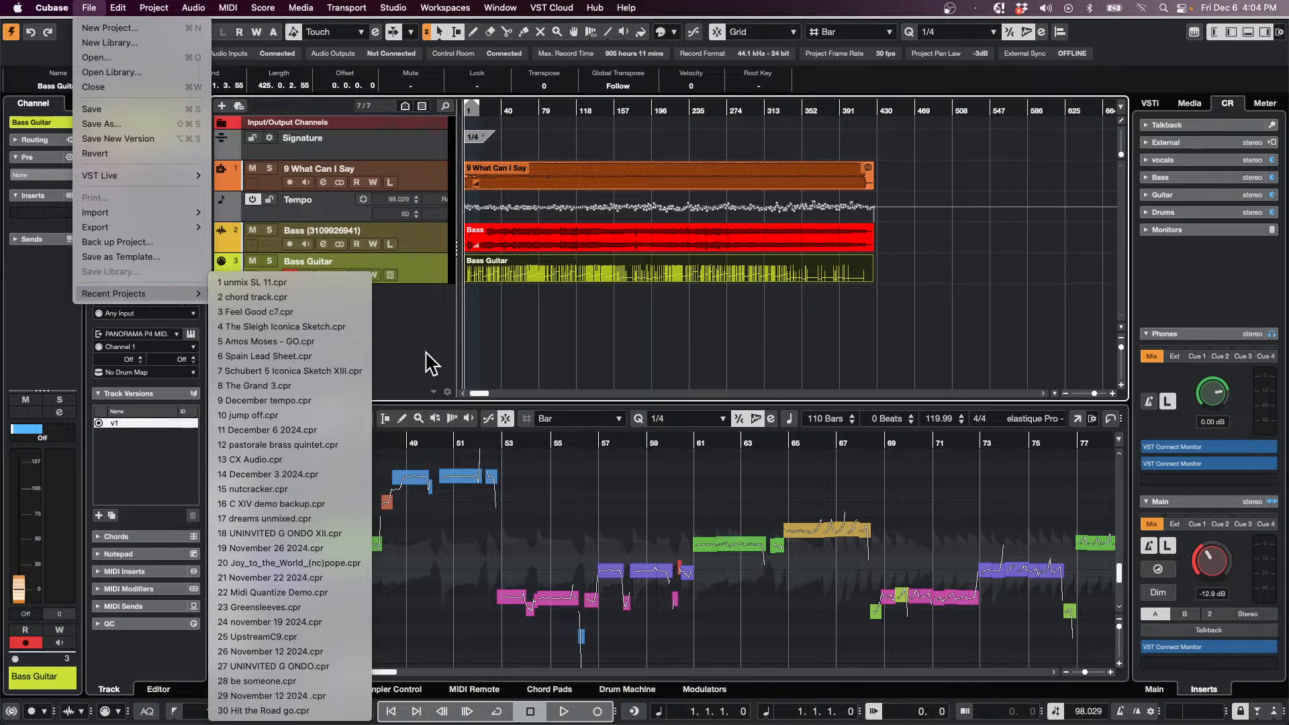
click(344, 312)
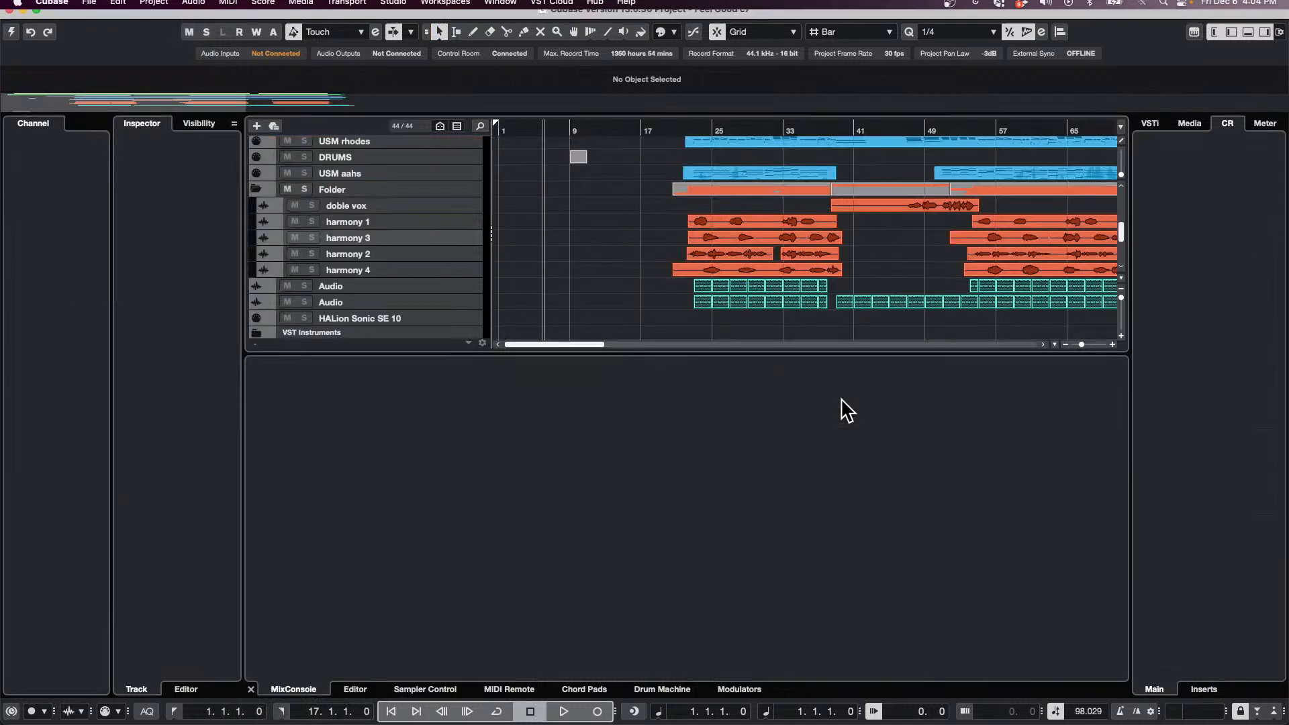
click(12, 33)
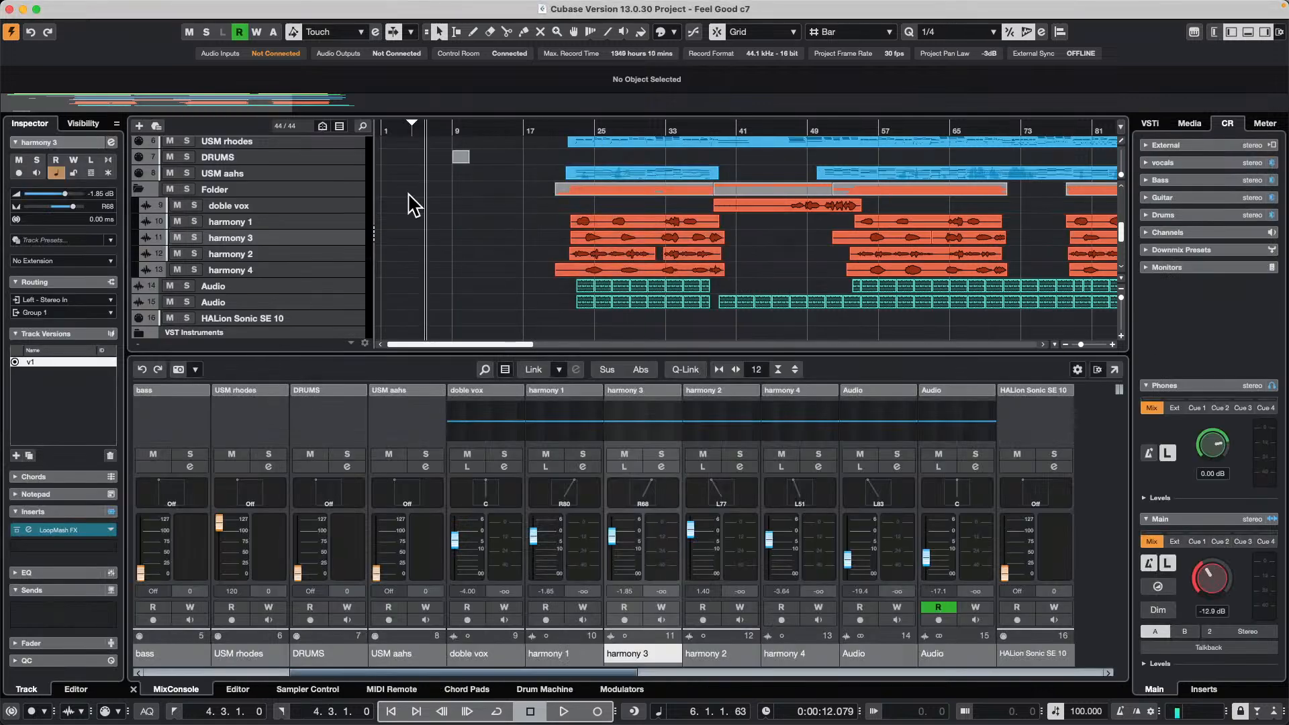
Activate Arranger mode on the arranger track and cue the second refrain 2 entry in Play Order 1
click(458, 120)
drag(459, 118, 458, 80)
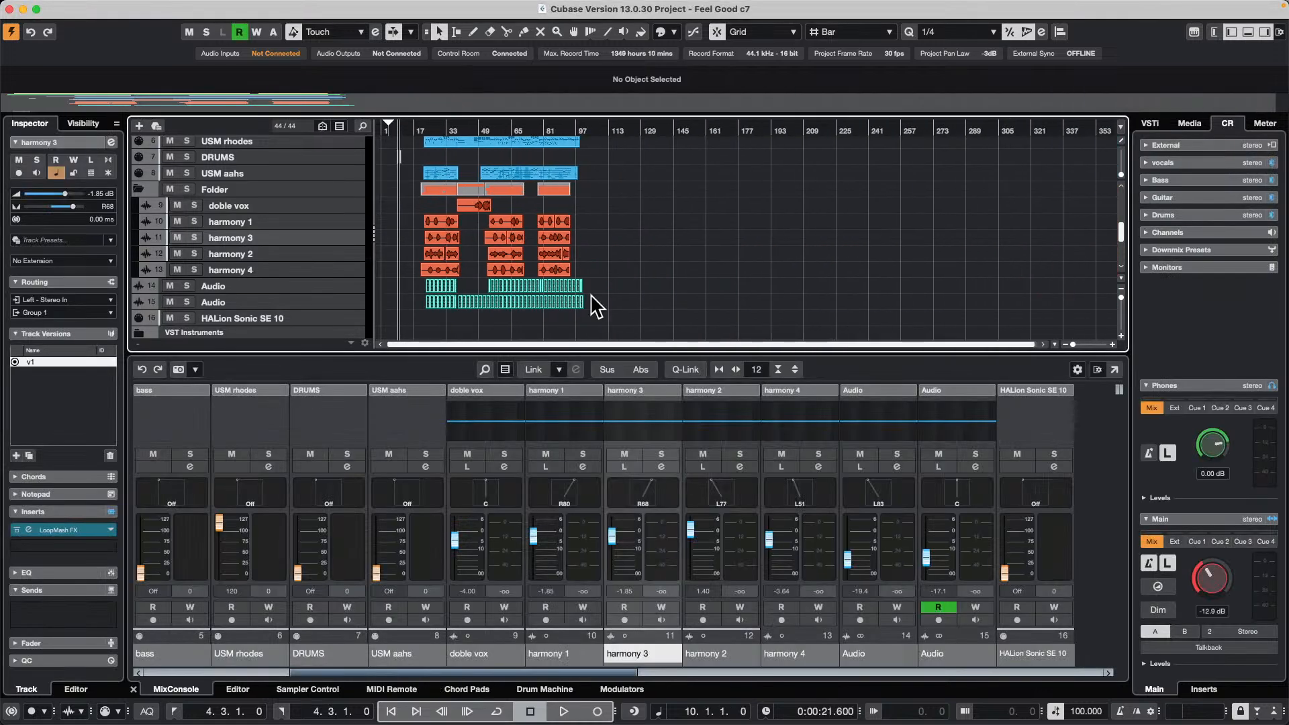
scroll(595, 302, up, 5)
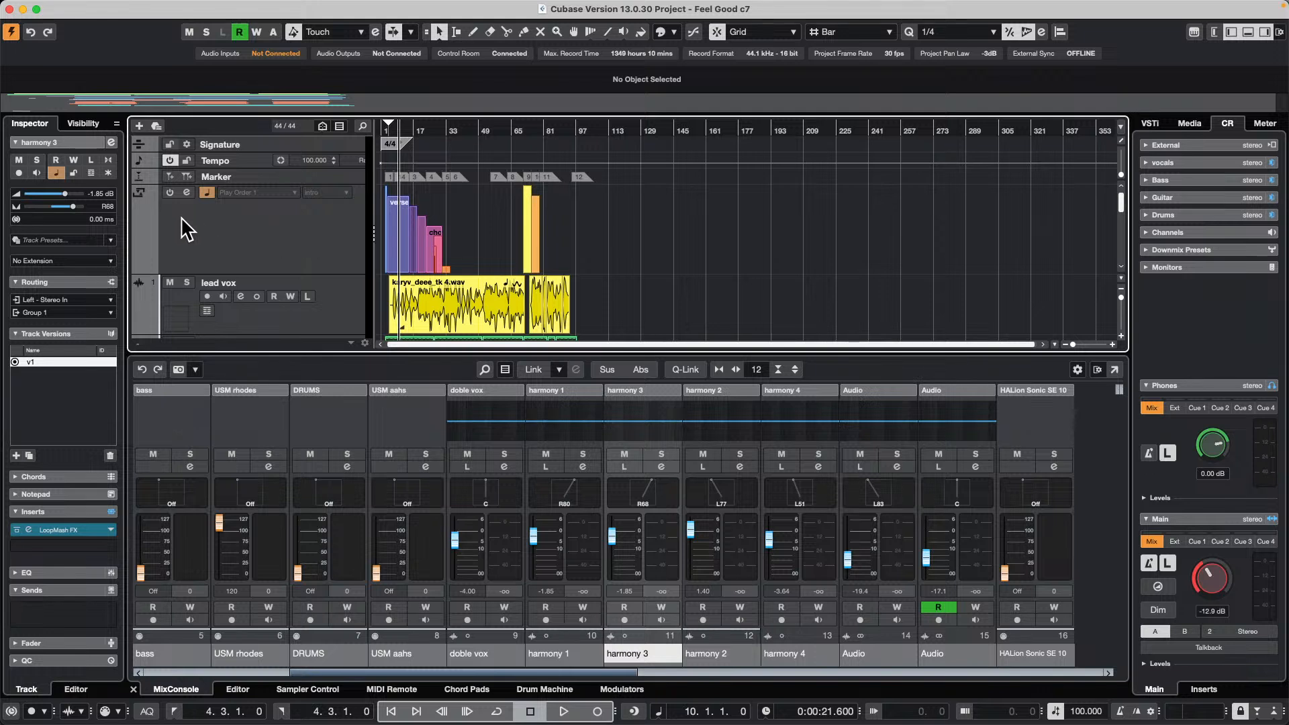
click(187, 193)
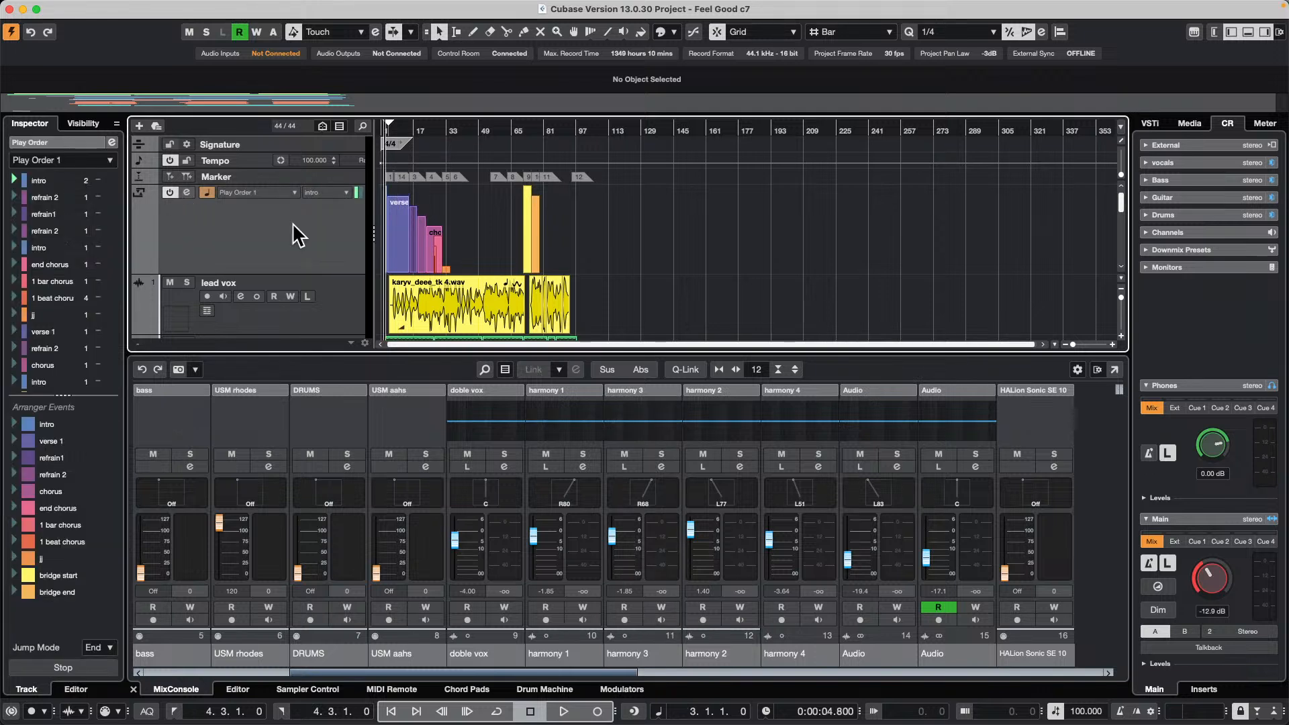
click(12, 234)
click(12, 232)
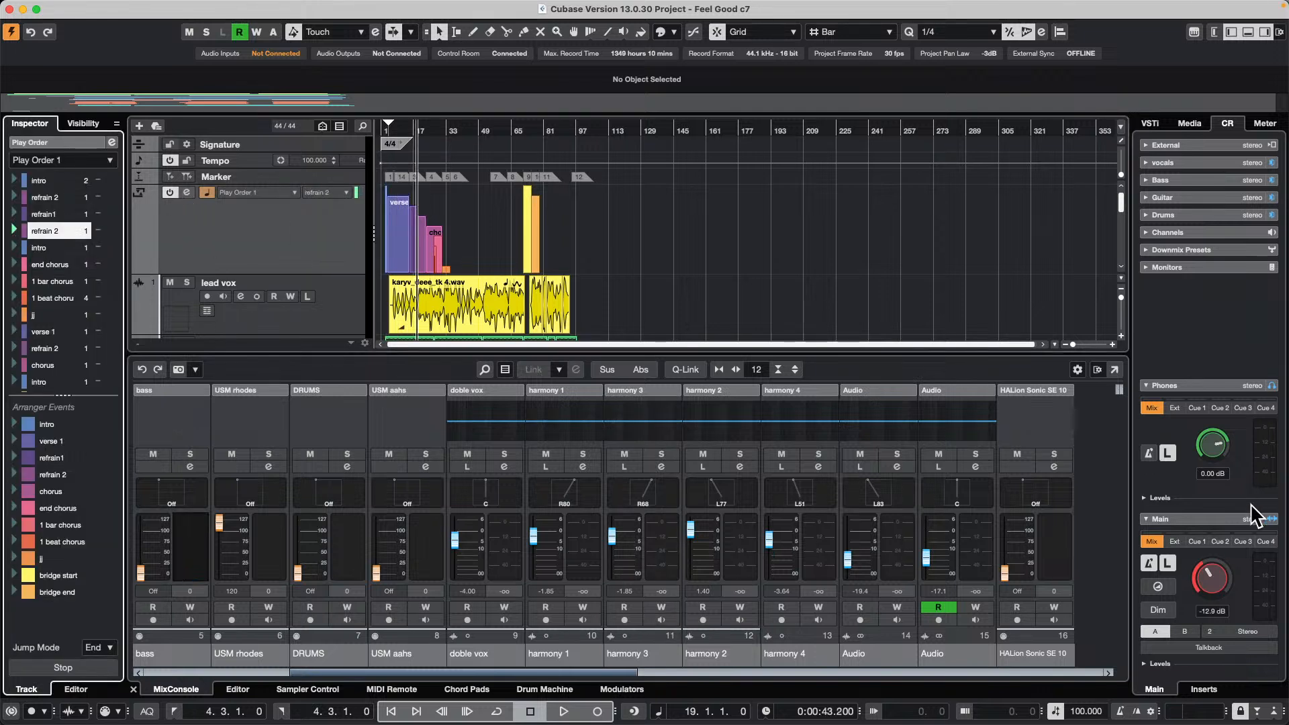
Lower the Control Room main level to -18.1 dB and play the arranger chain from refrain 2 into end chorus
drag(1202, 575, 1208, 581)
key(space)
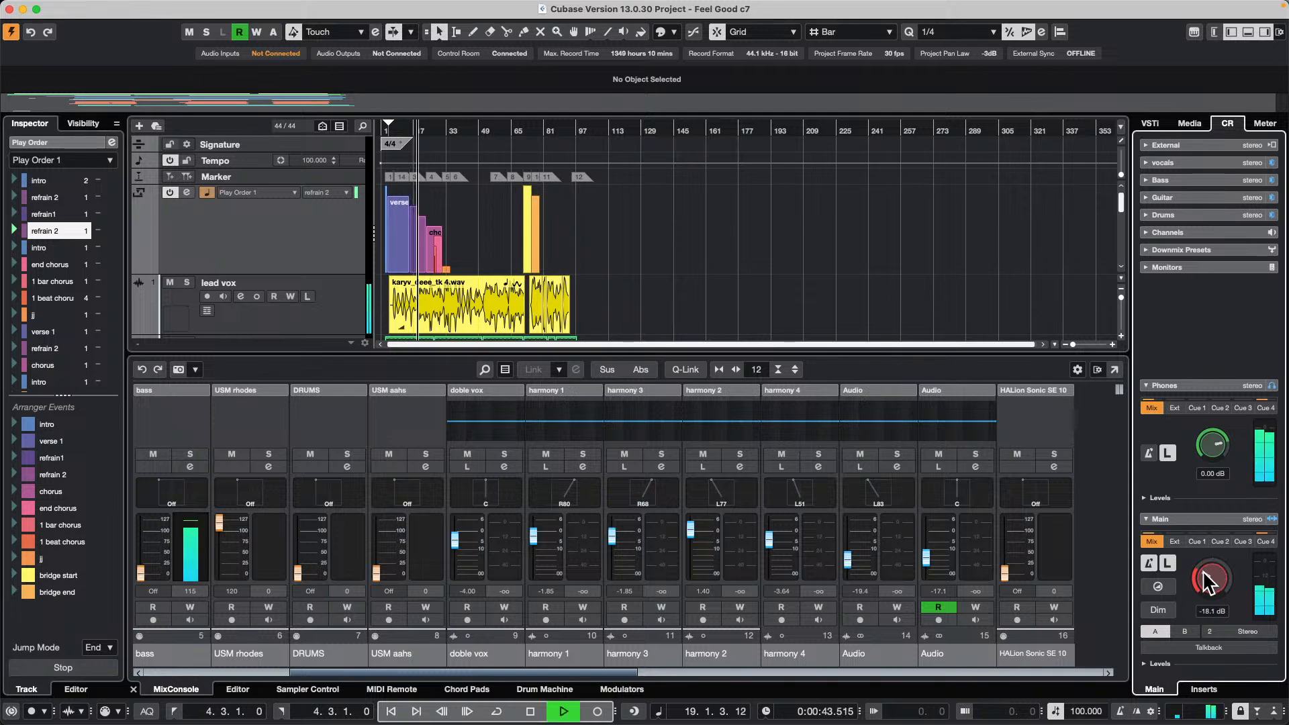
key(h)
key(h)
key(h)
key(h)
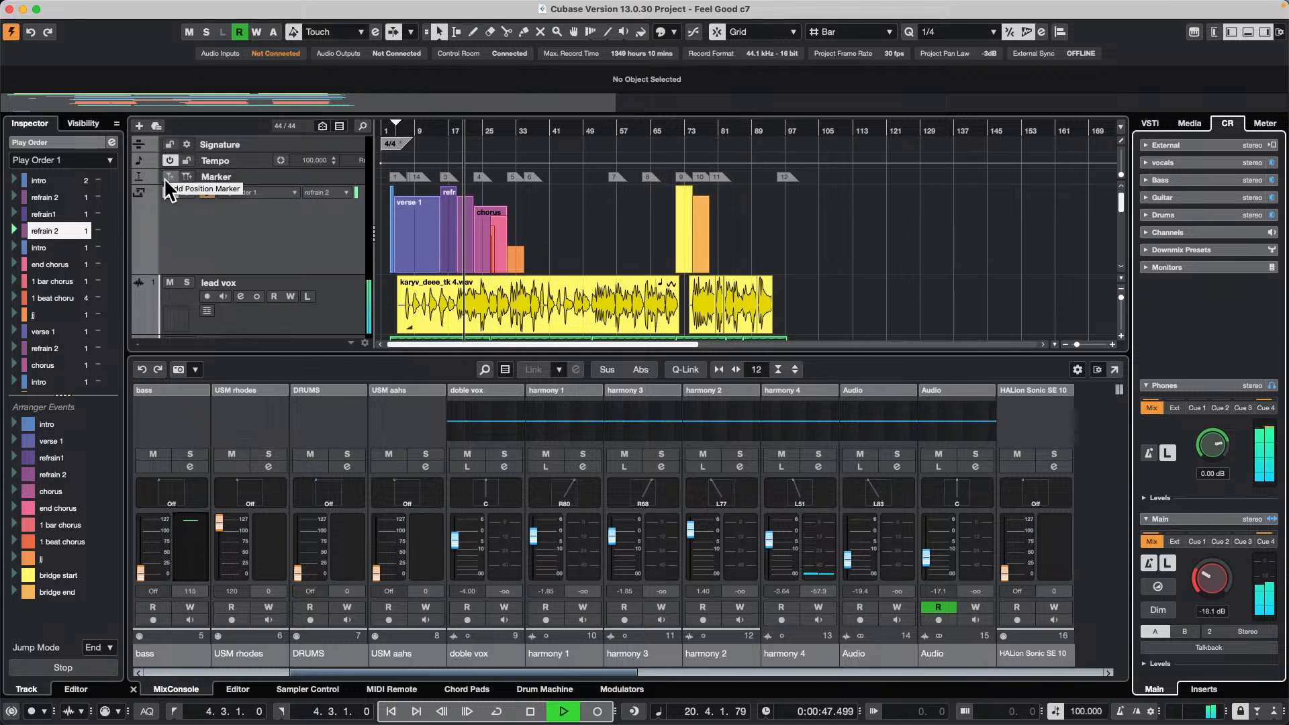
key(h)
key(h)
key(h)
key(h)
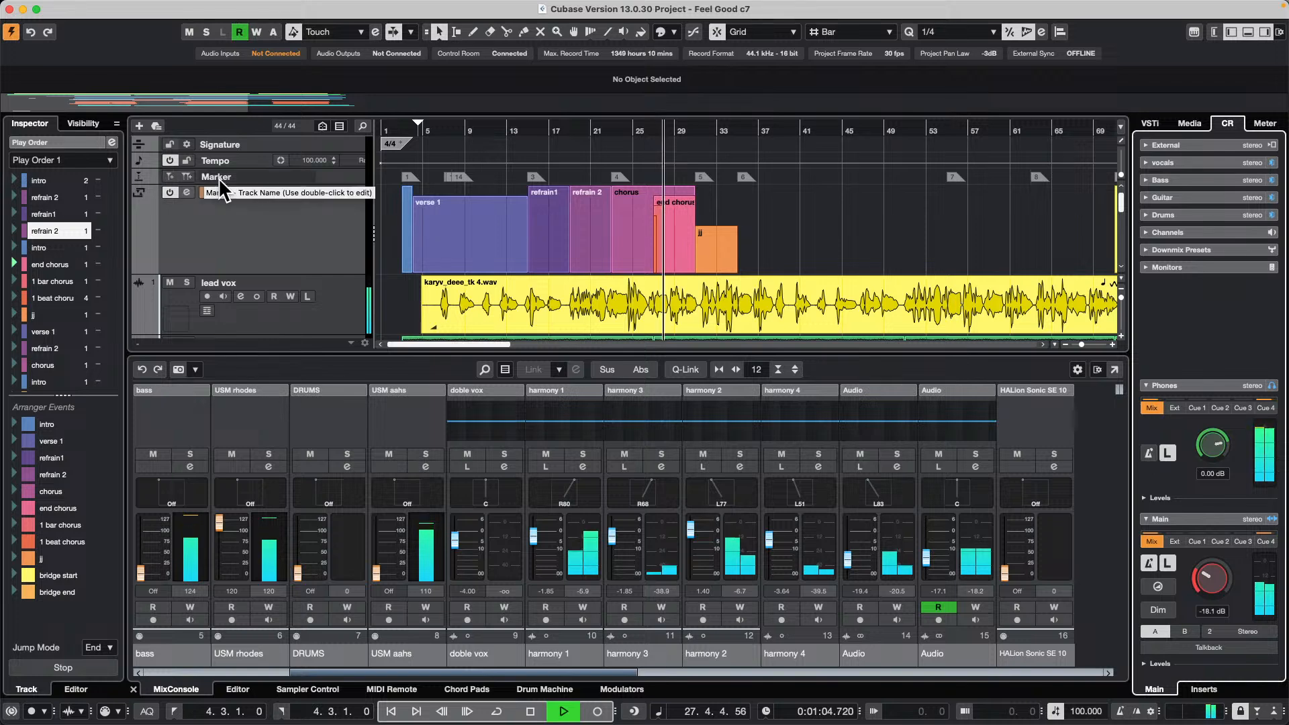
key(space)
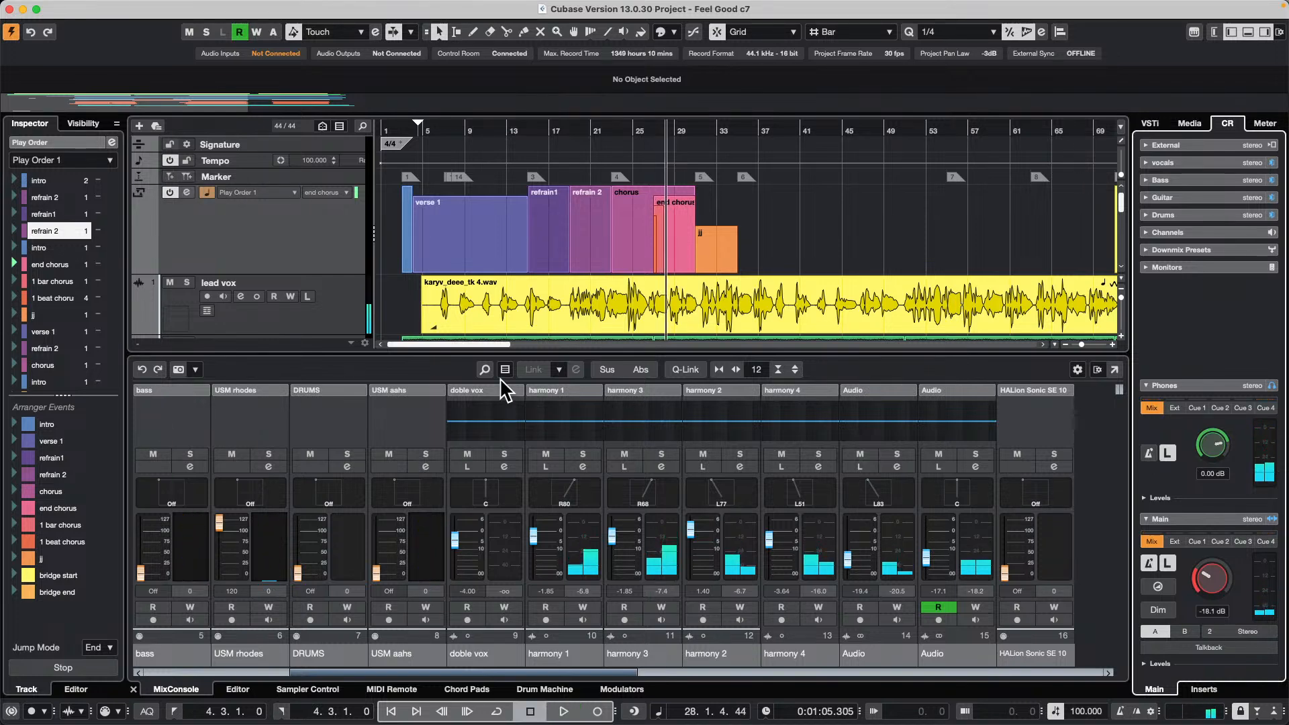
Open the Arranger Editor and flatten the Play Order 1 chain into a linear arrangement
click(187, 192)
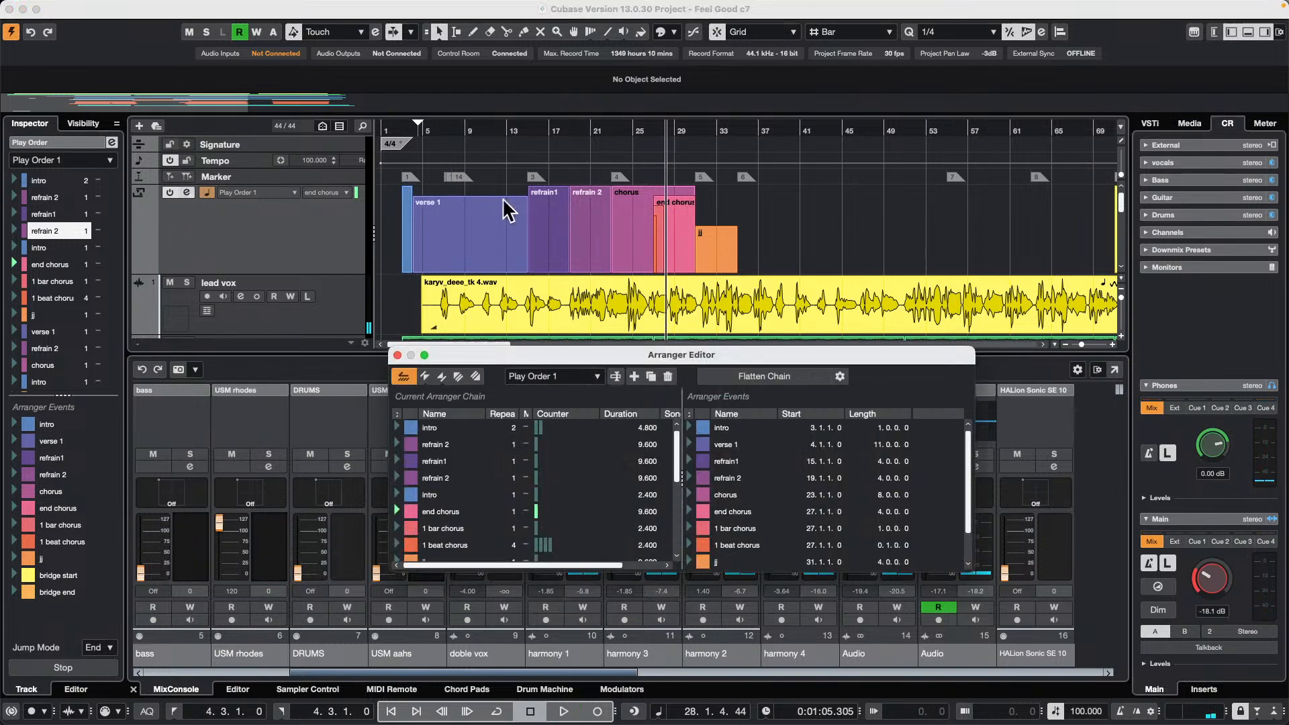
drag(777, 357, 657, 179)
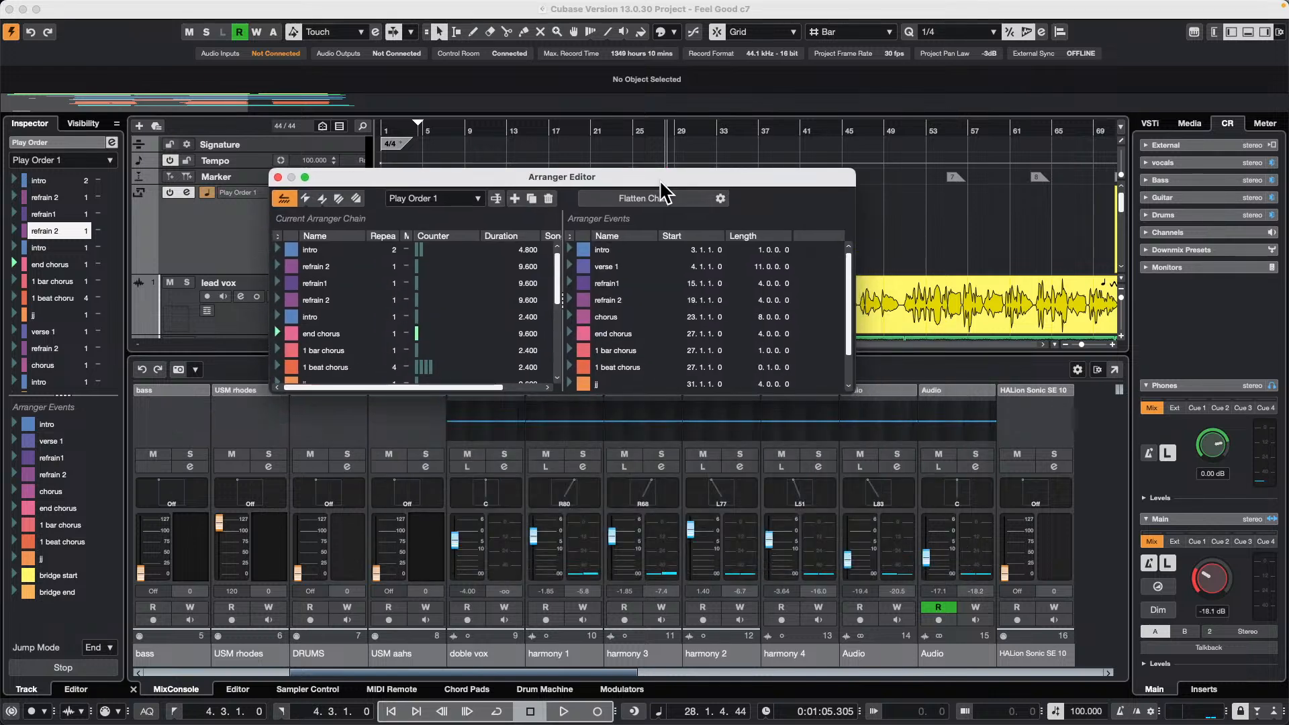
click(669, 199)
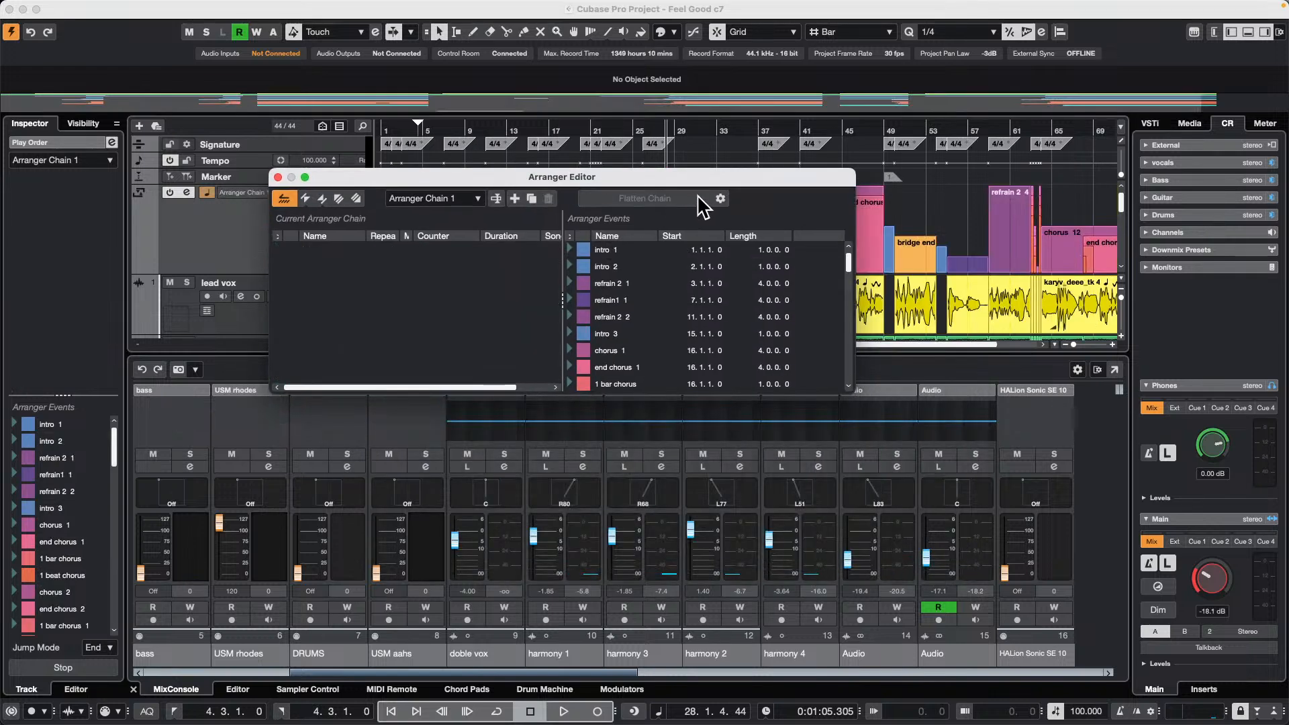
drag(676, 178, 905, 408)
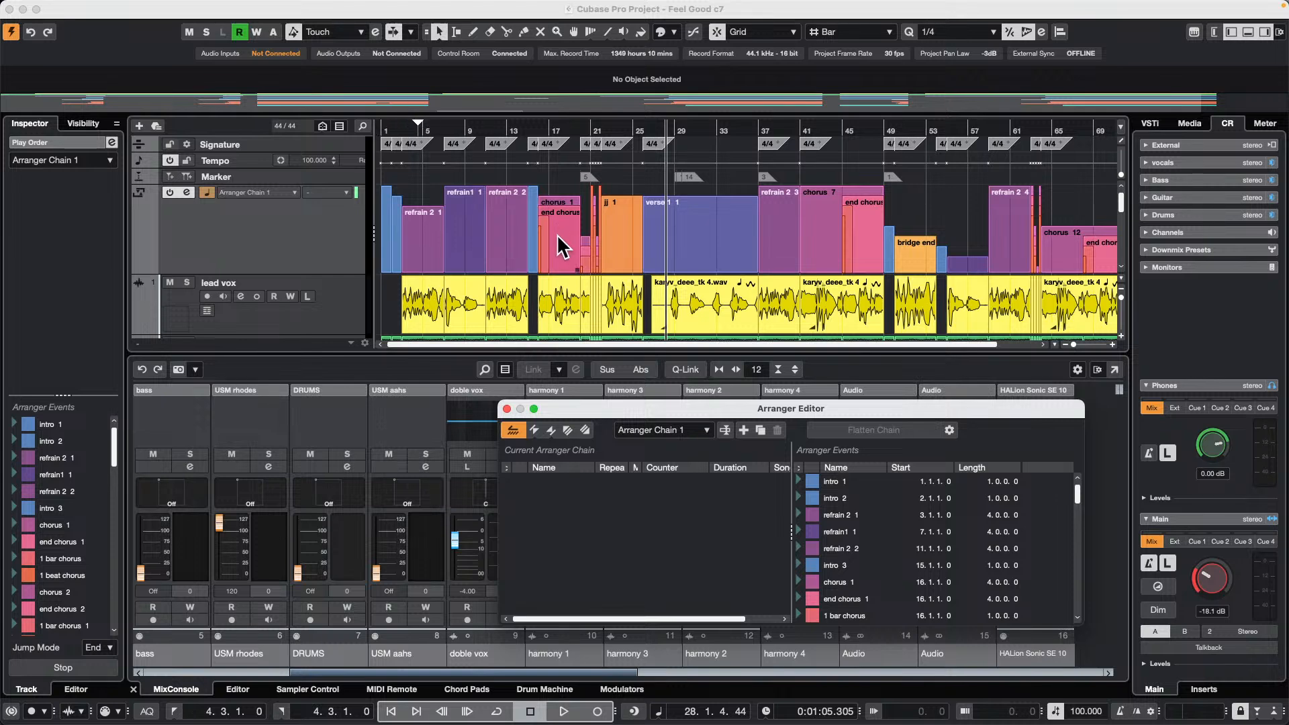
scroll(555, 244, down, 2)
Save the flattened project as a new file named Feel Good c7 flattened and close the Arranger Editor
click(88, 8)
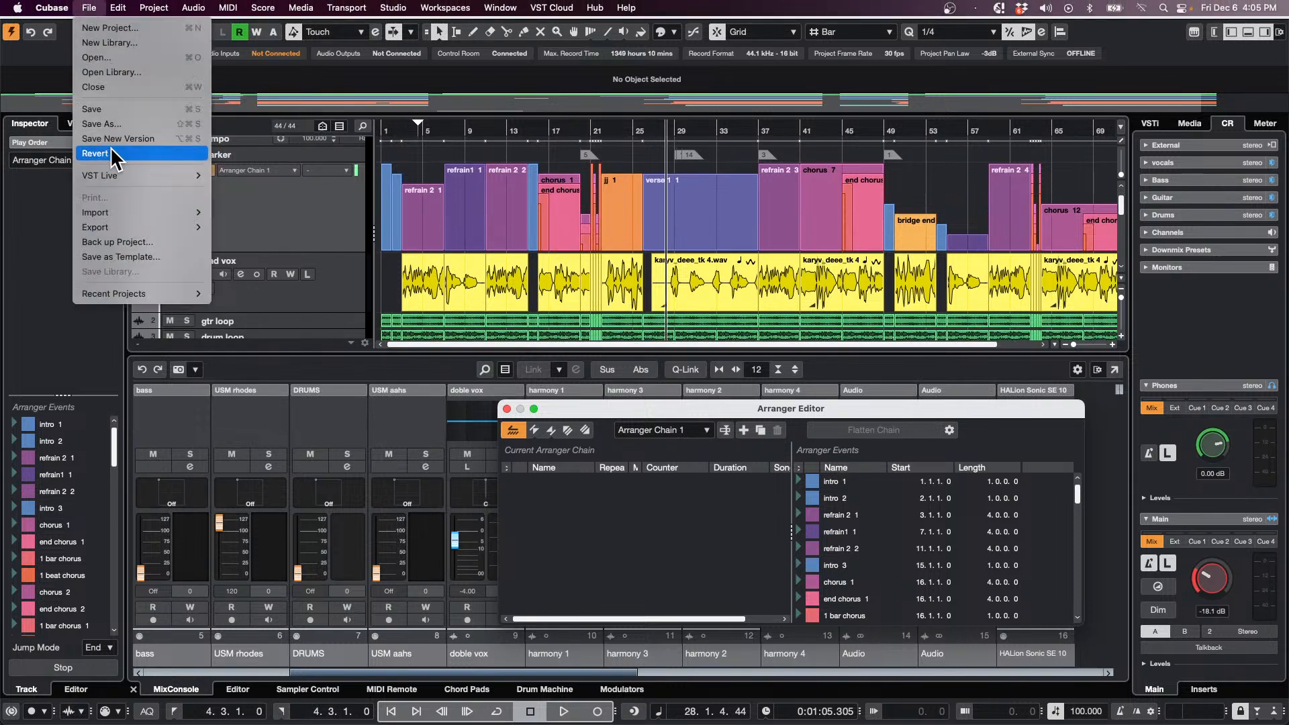
click(110, 123)
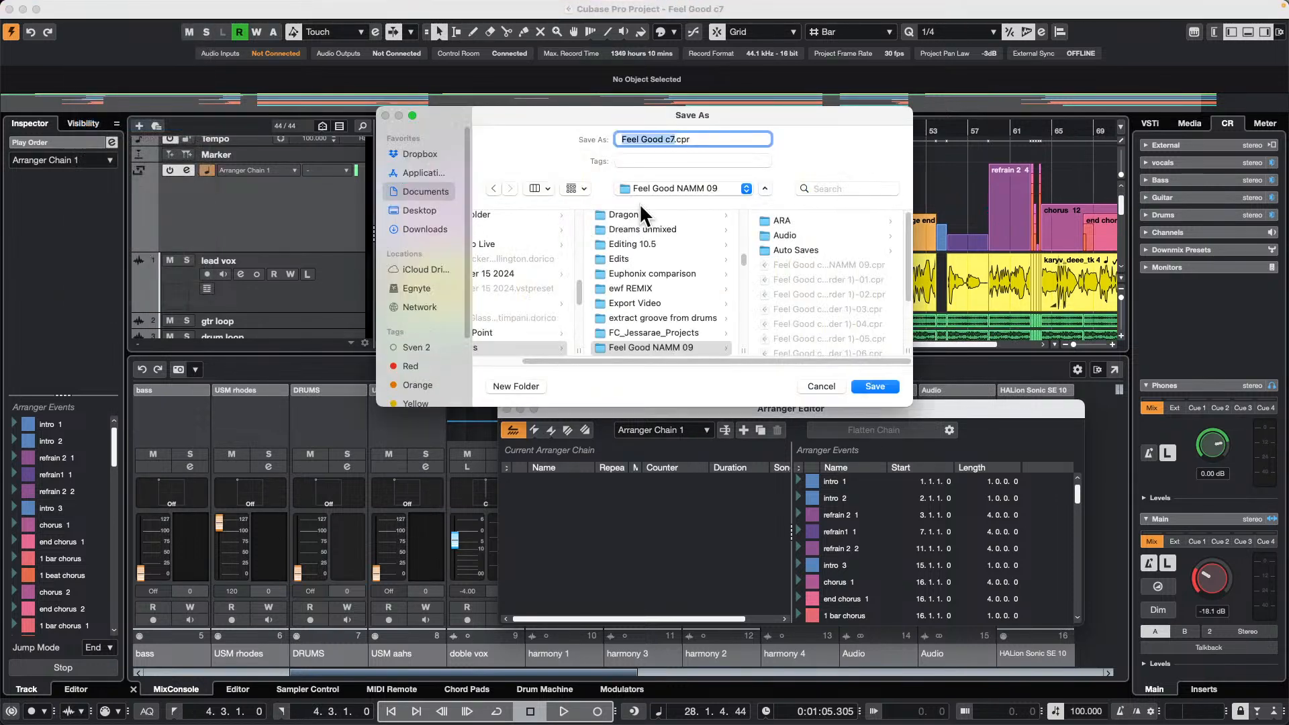
key(Right)
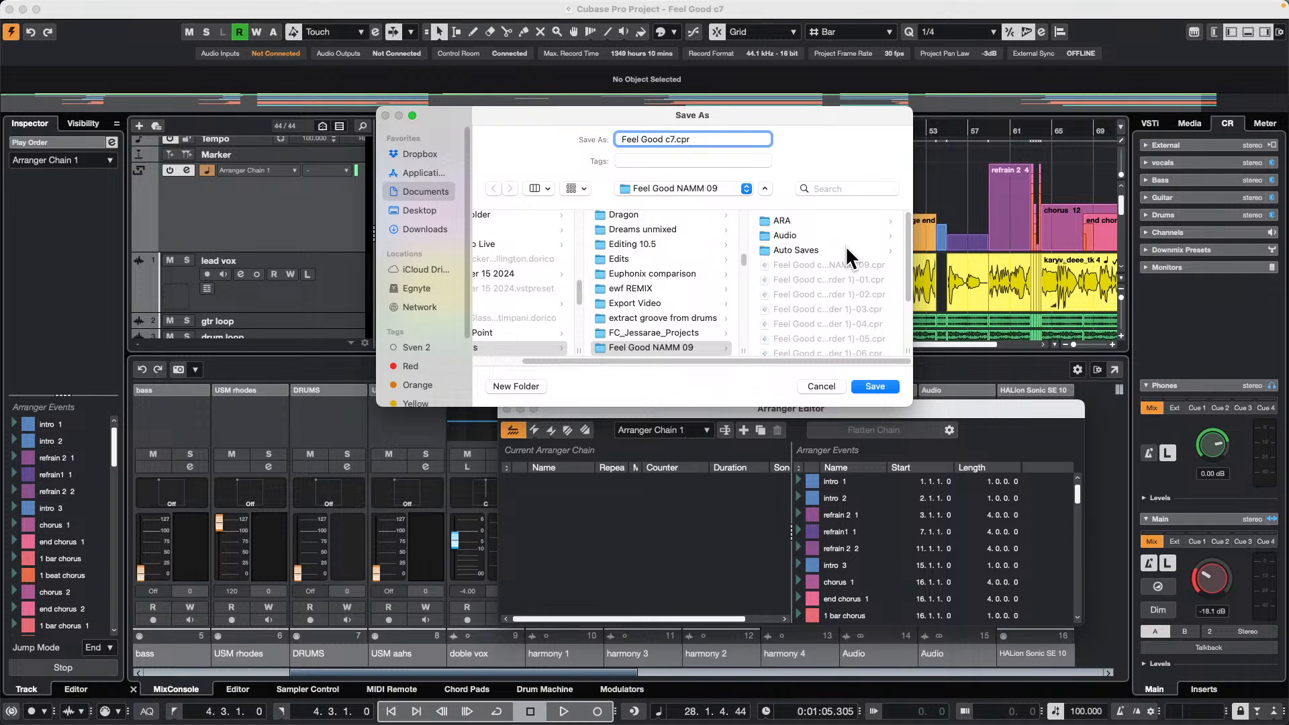
text(flattened)
key(Return)
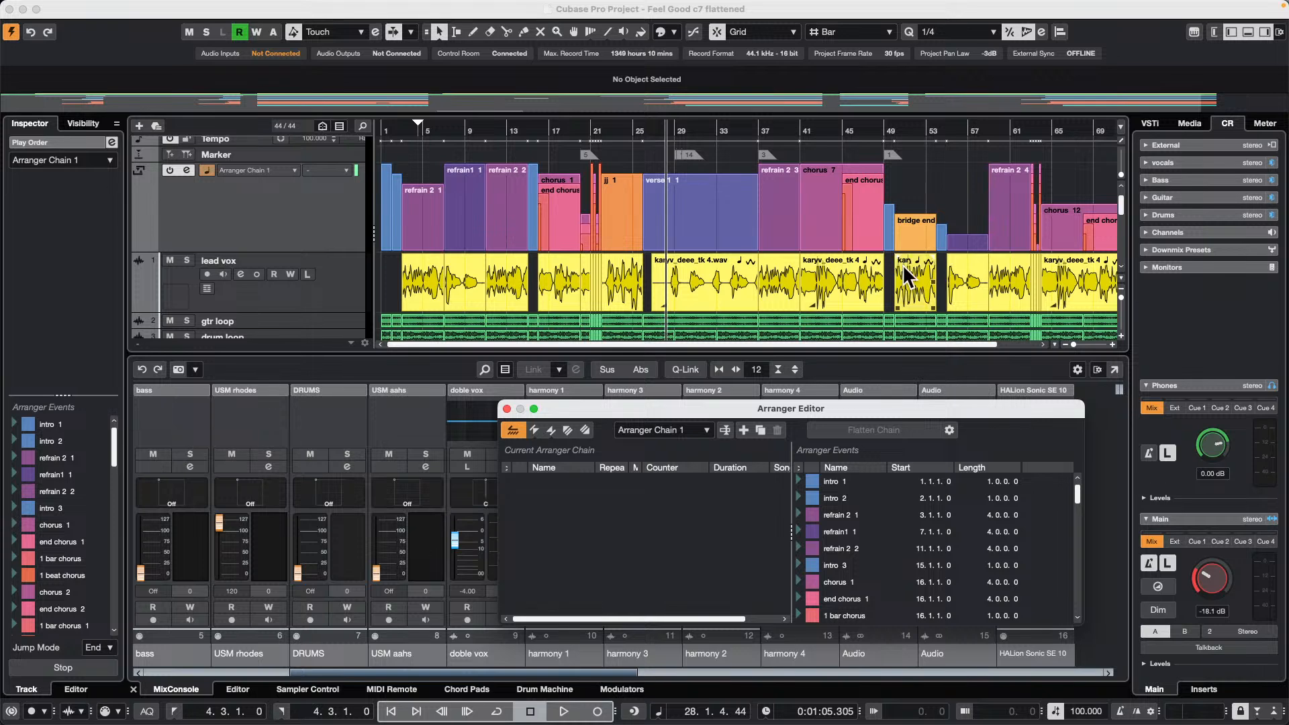
click(506, 409)
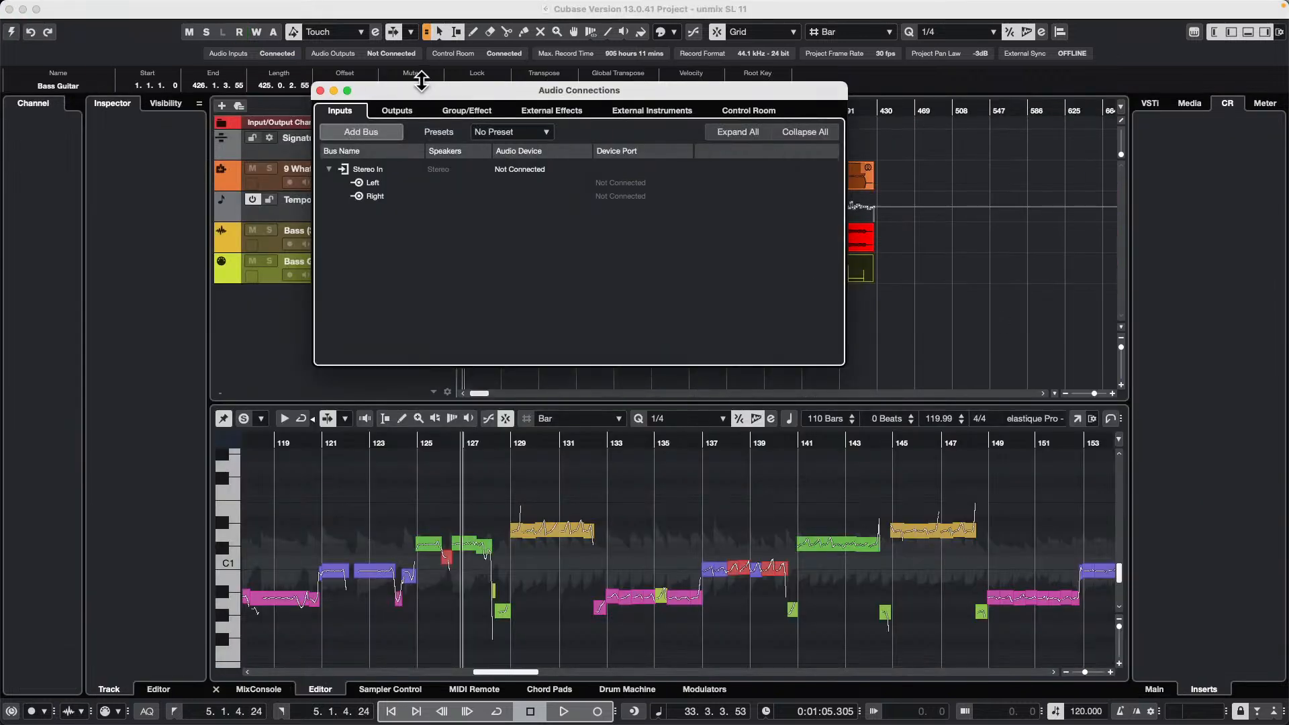
Close the Audio Connections window, then reopen the recent project Feel Good c7 flattened.cpr and activate it, dismissing the missing plug-in warning
click(319, 90)
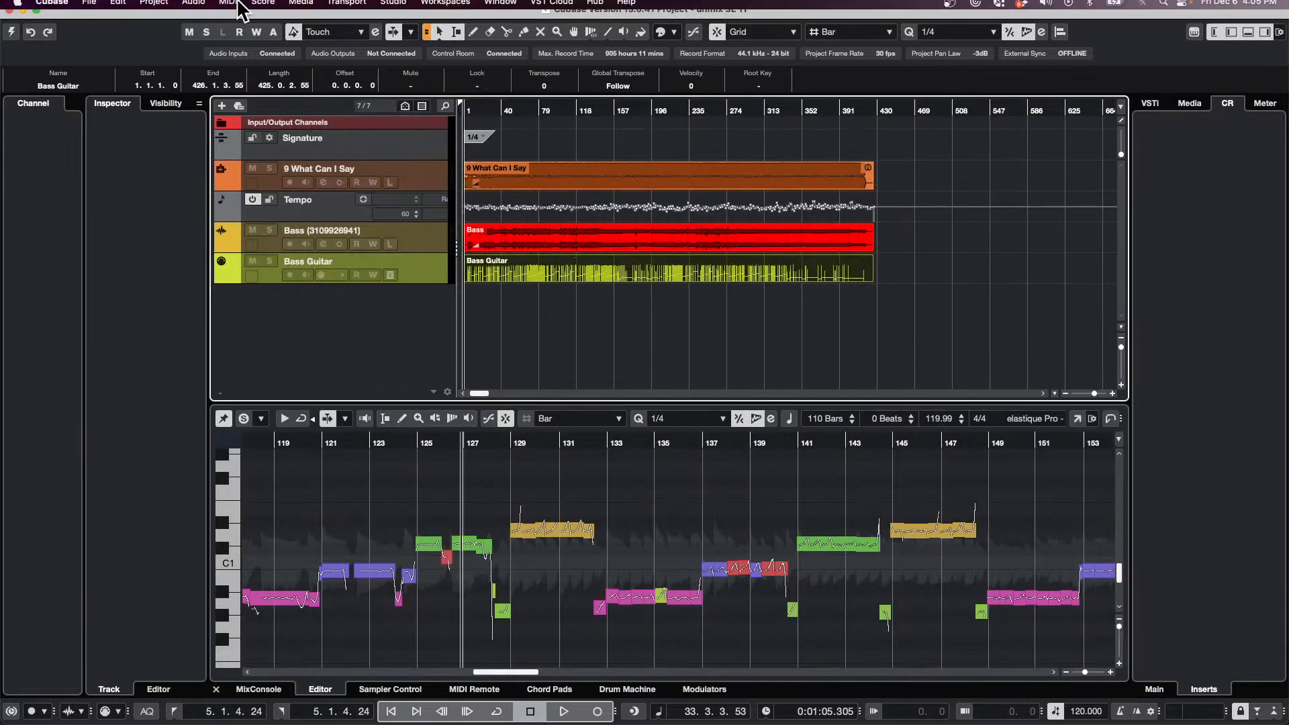
click(89, 7)
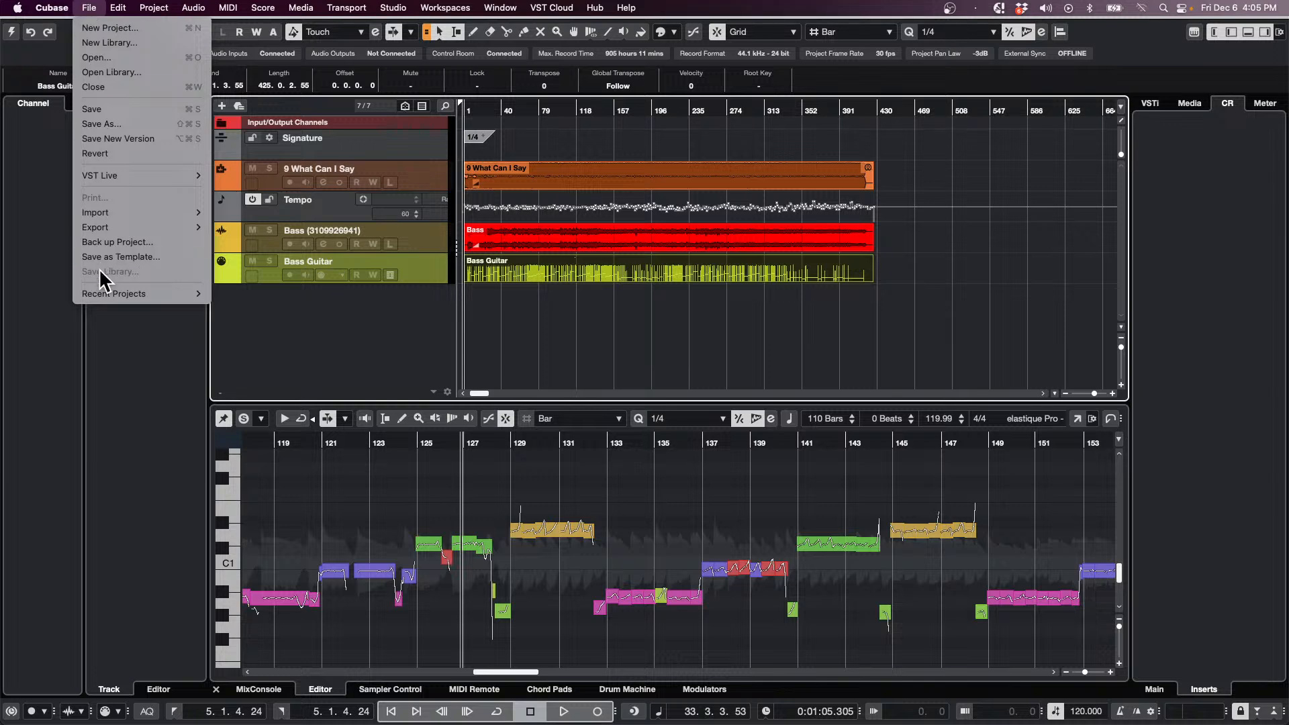
mouse_move(115, 293)
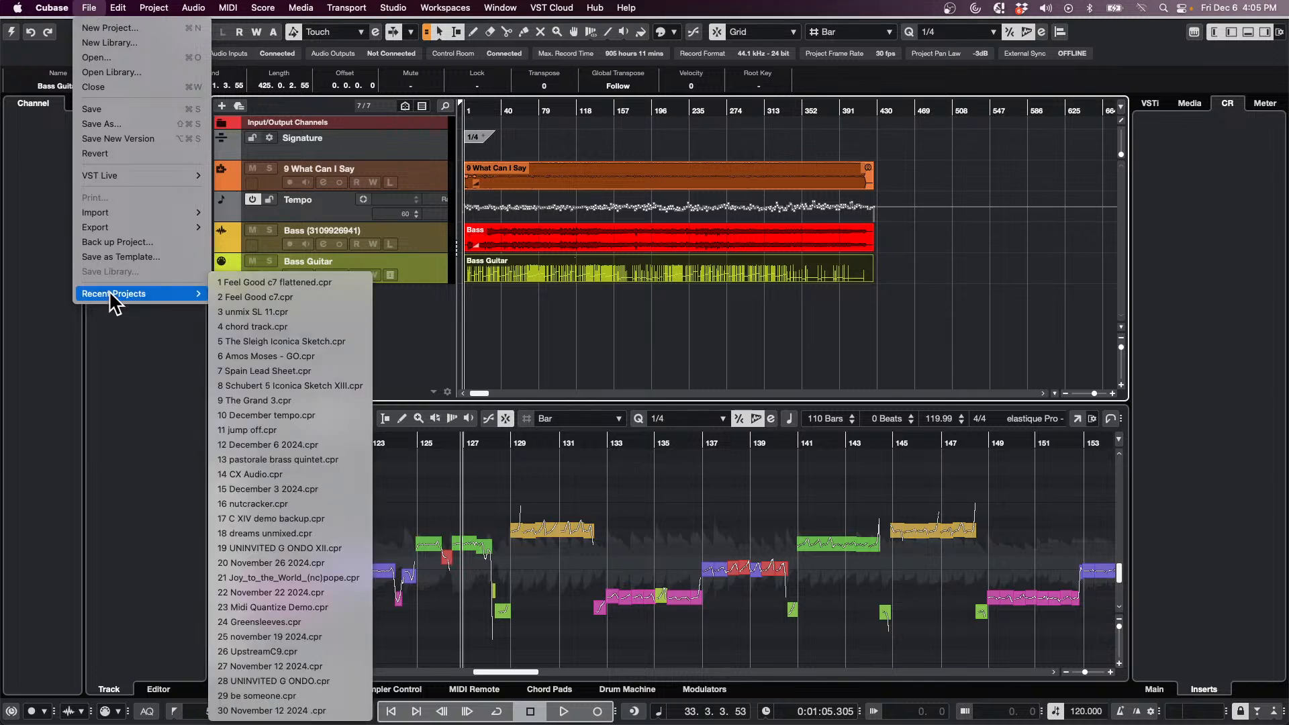
click(321, 287)
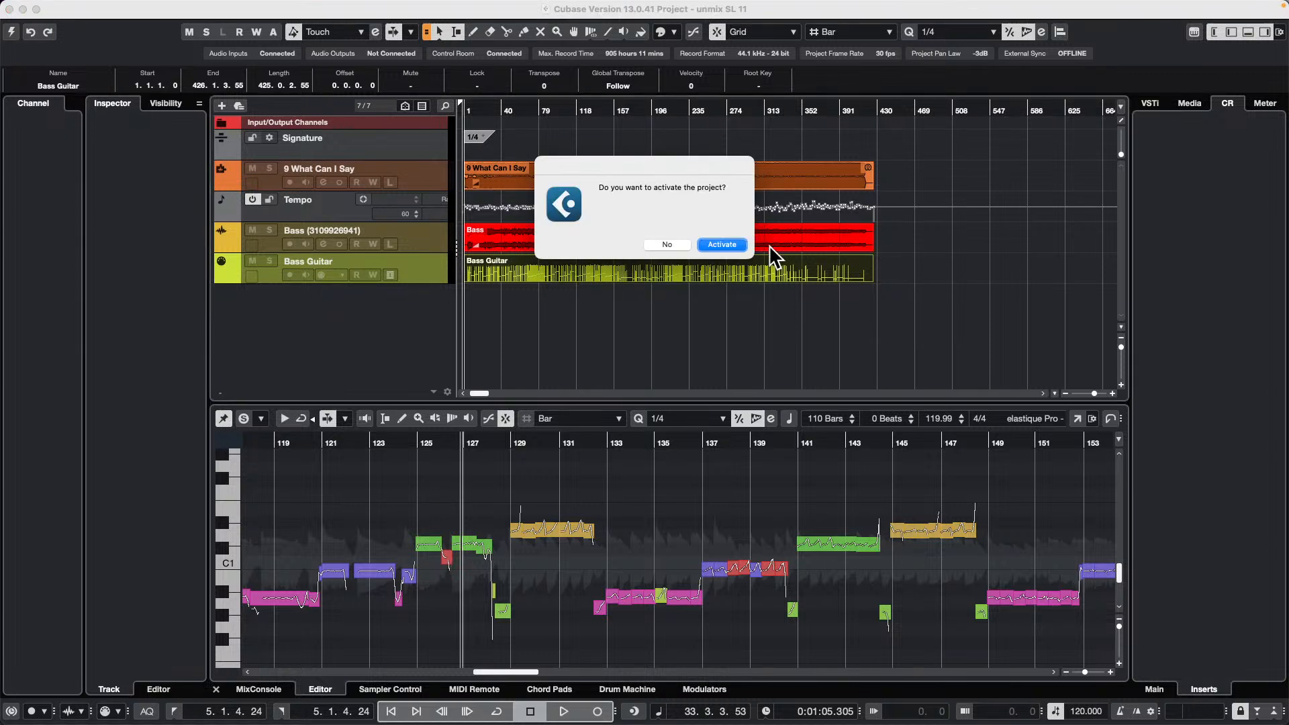
click(732, 242)
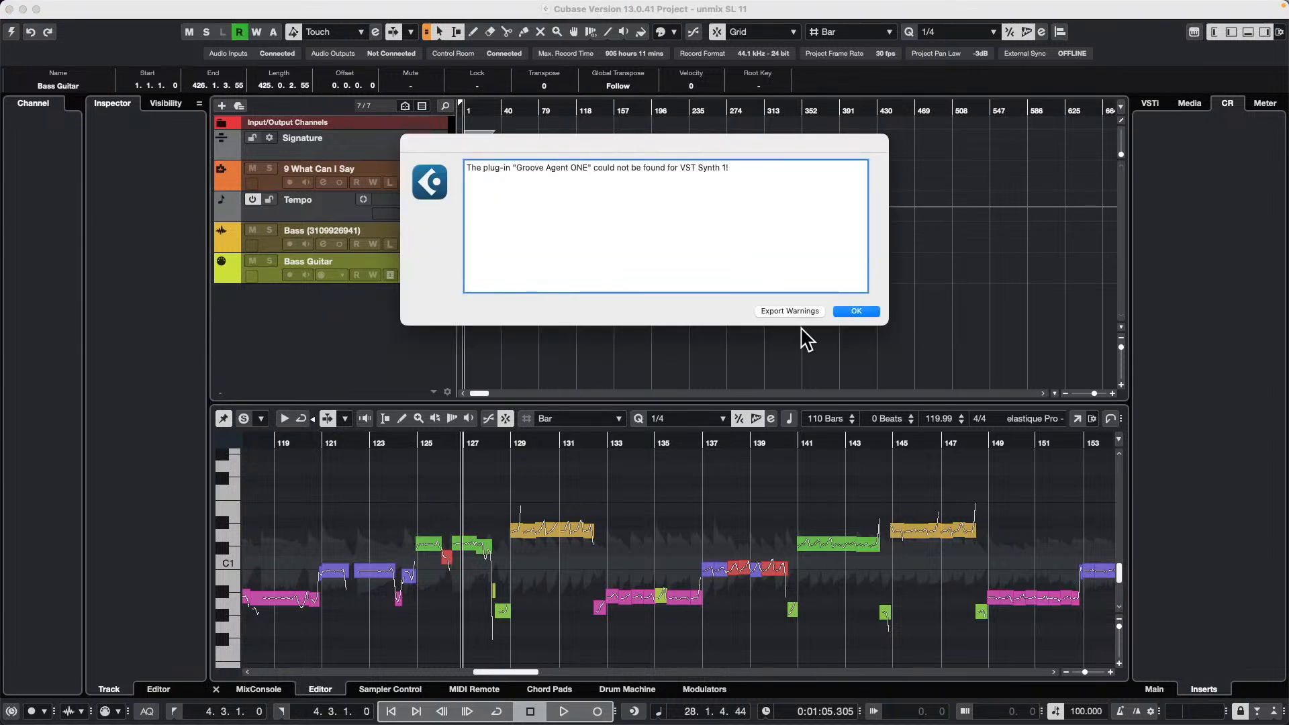
click(856, 312)
click(814, 371)
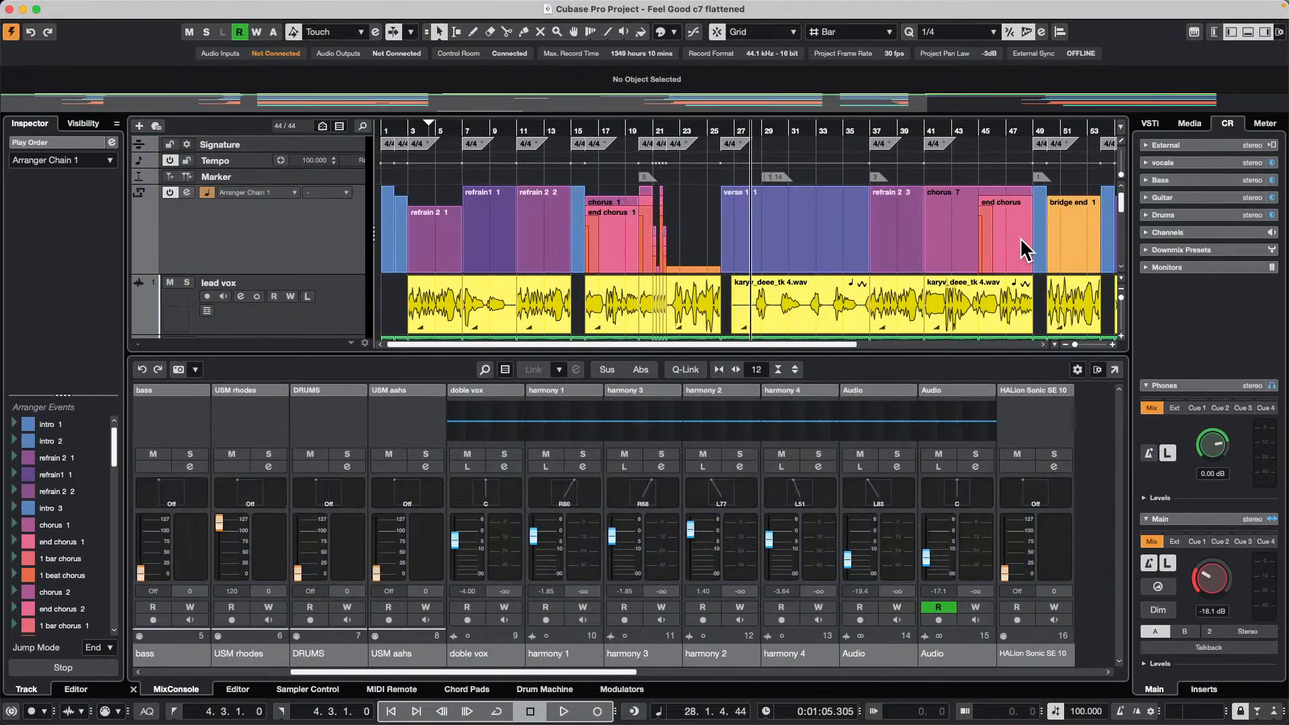
Look through the flattened arrangement from the arranger track down past the harmony tracks to HALion Sonic SE 10
scroll(658, 243, down, 5)
scroll(662, 255, up, 10)
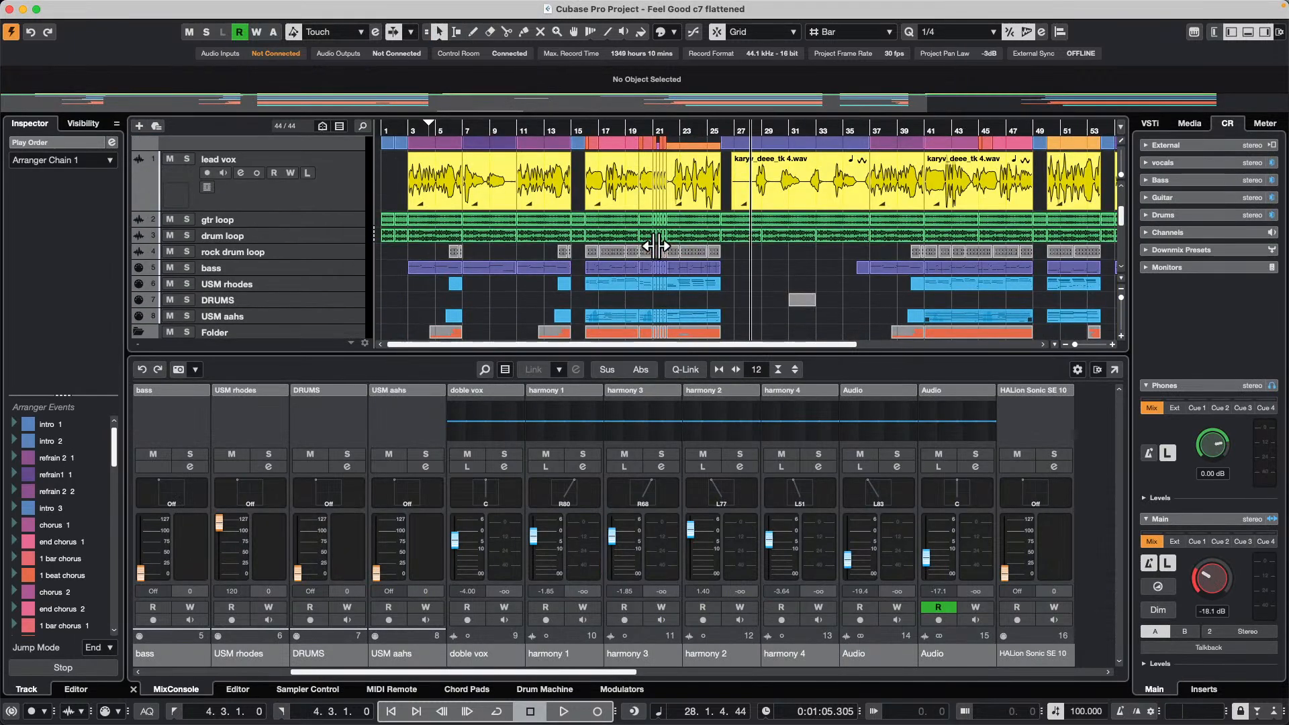
scroll(661, 248, down, 2)
scroll(660, 245, up, 2)
scroll(659, 240, down, 4)
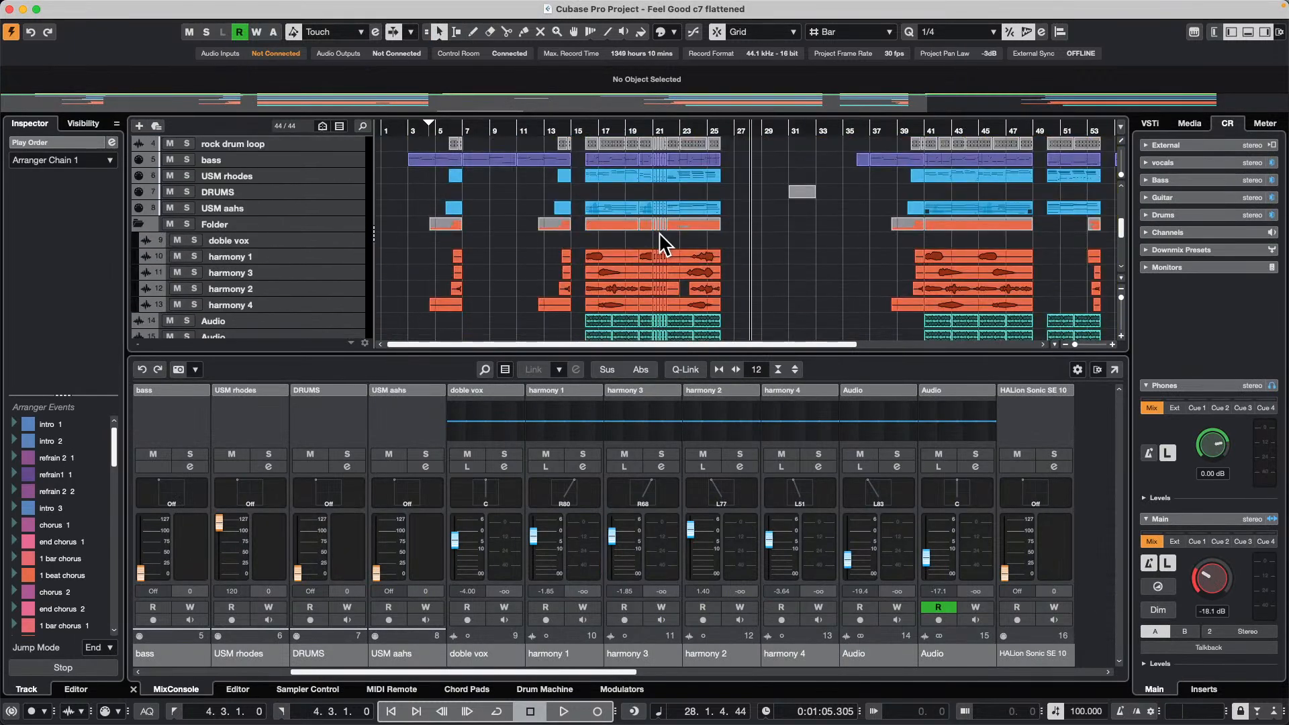
scroll(658, 232, down, 2)
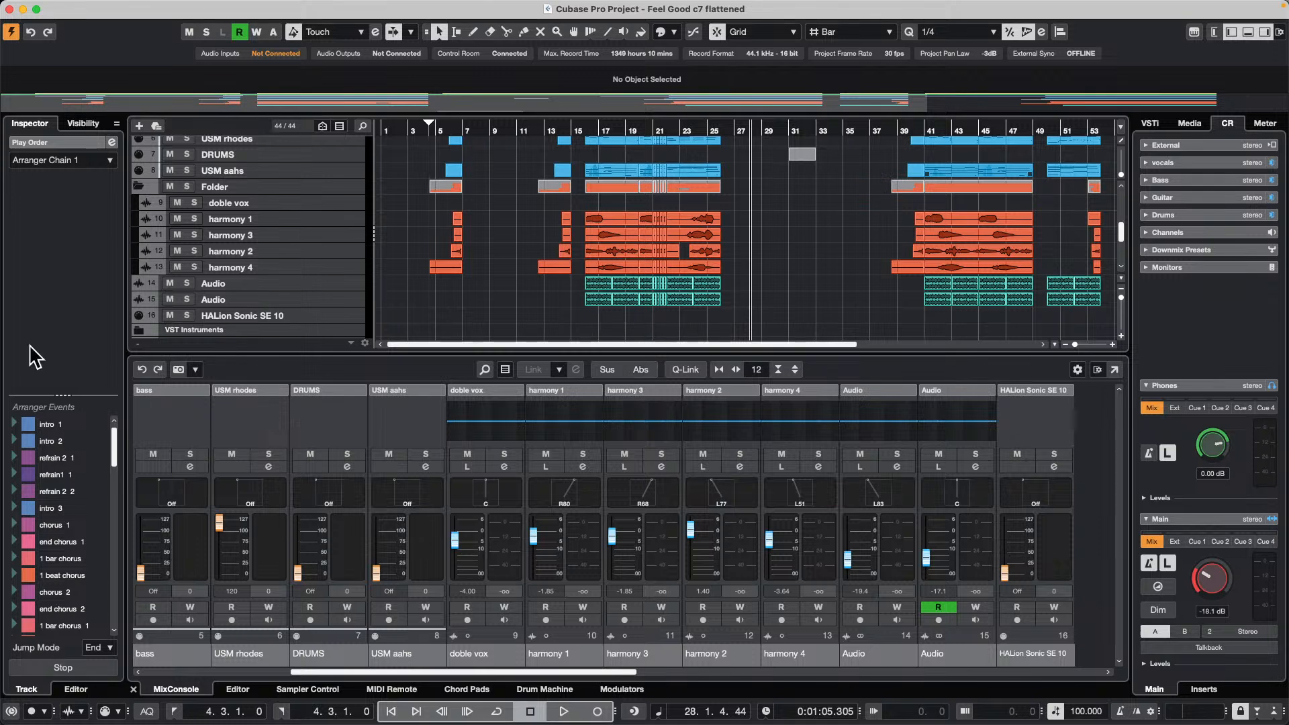
Open Track Controls Settings from the HALion Sonic SE 10 track
right_click(310, 315)
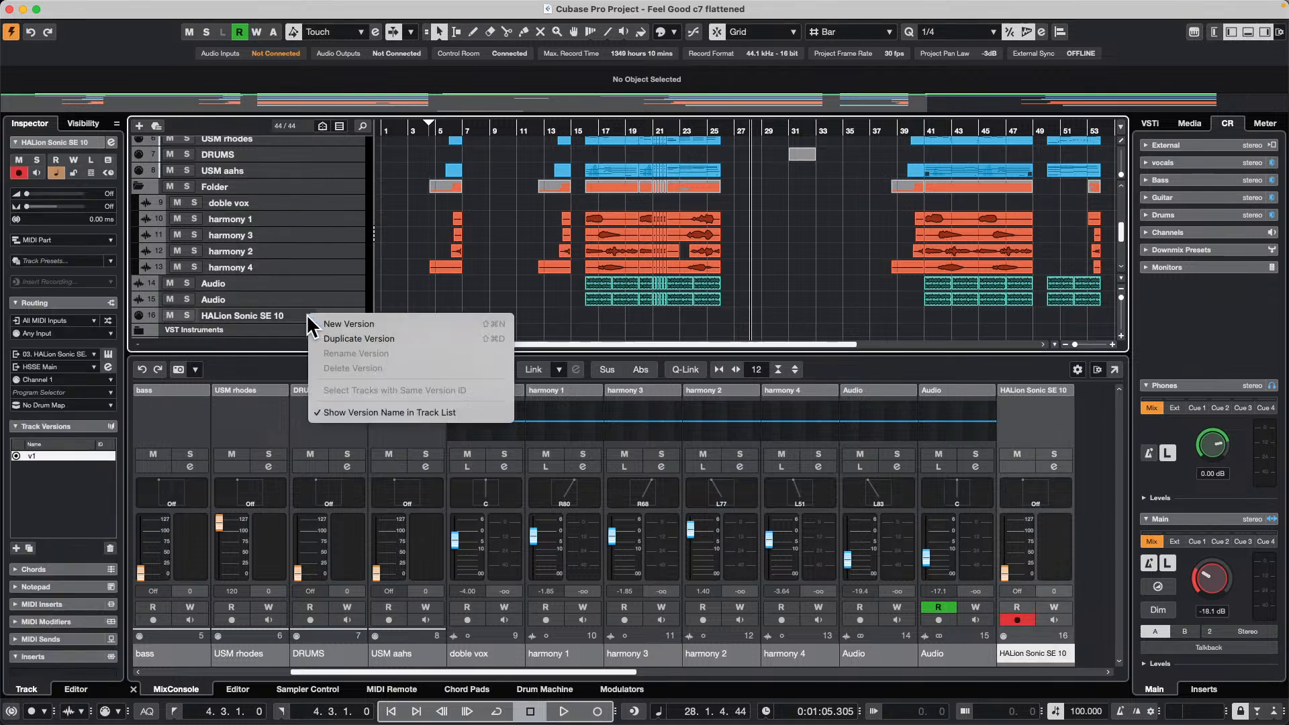
click(360, 316)
right_click(334, 313)
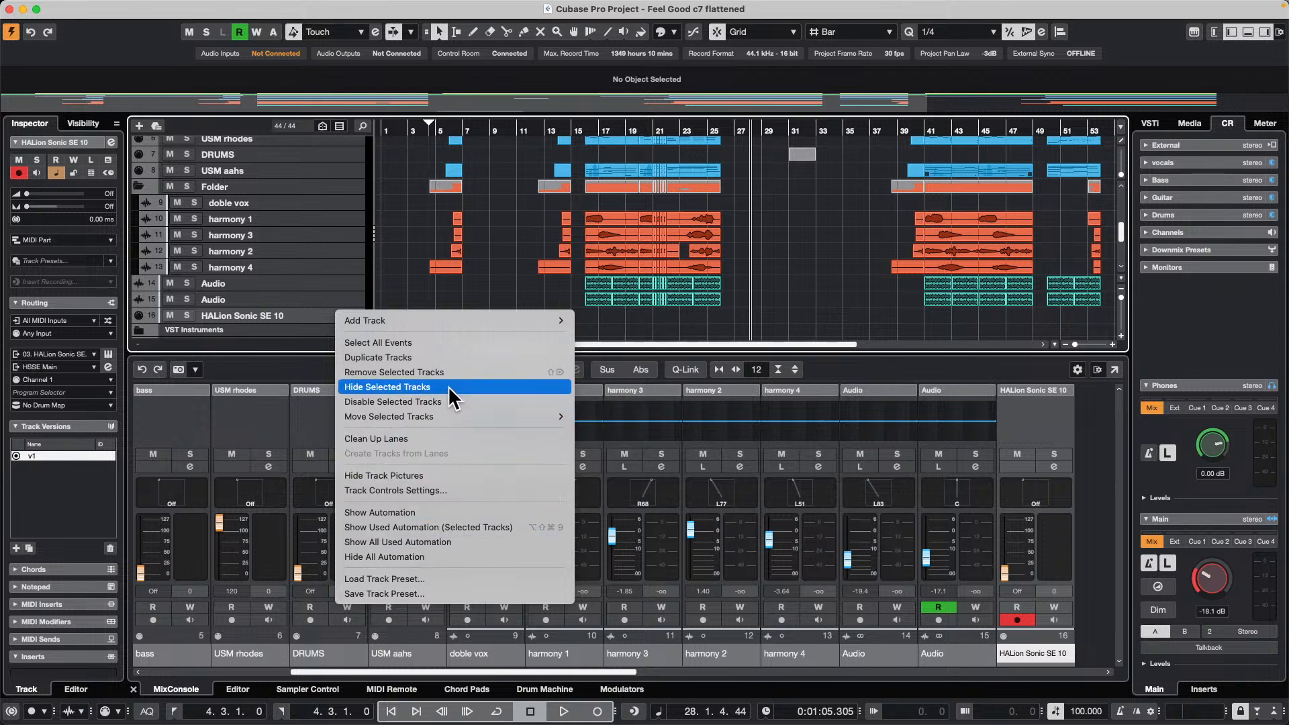
click(460, 490)
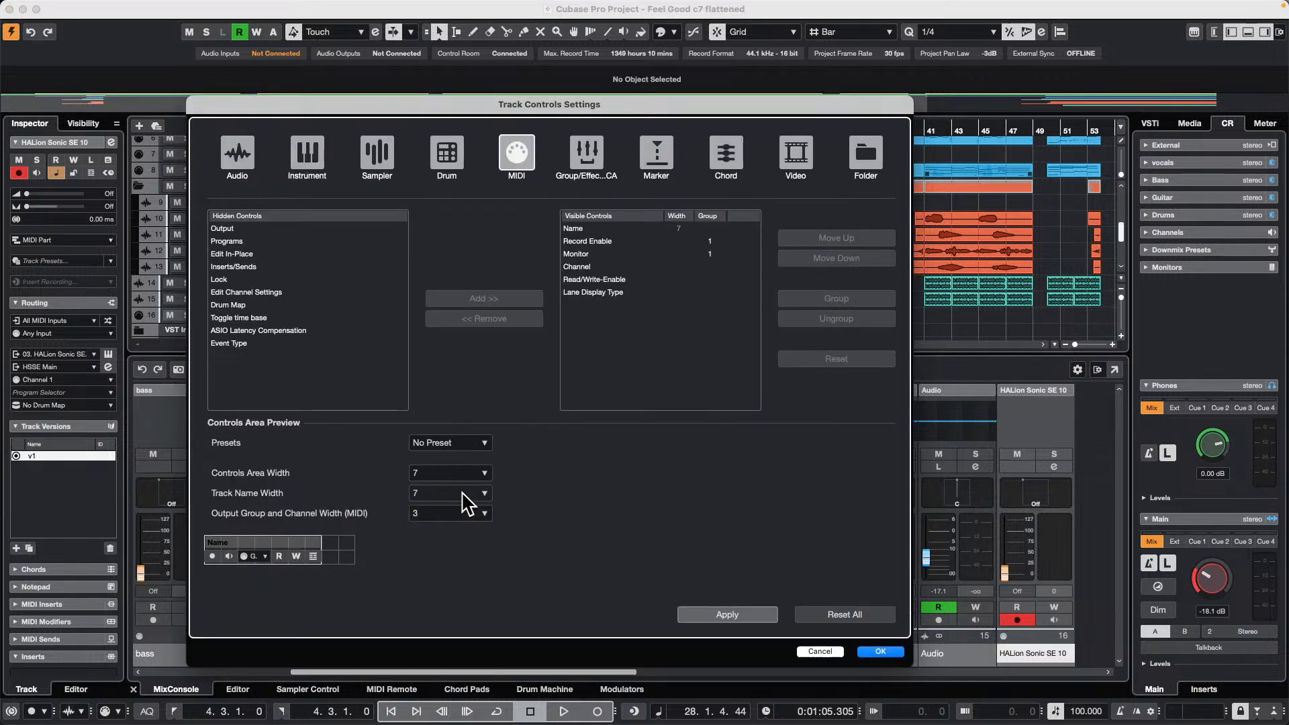
Review the hidden and visible track controls for each track type, from Audio and Instrument through Chord, Video and Folder
click(306, 152)
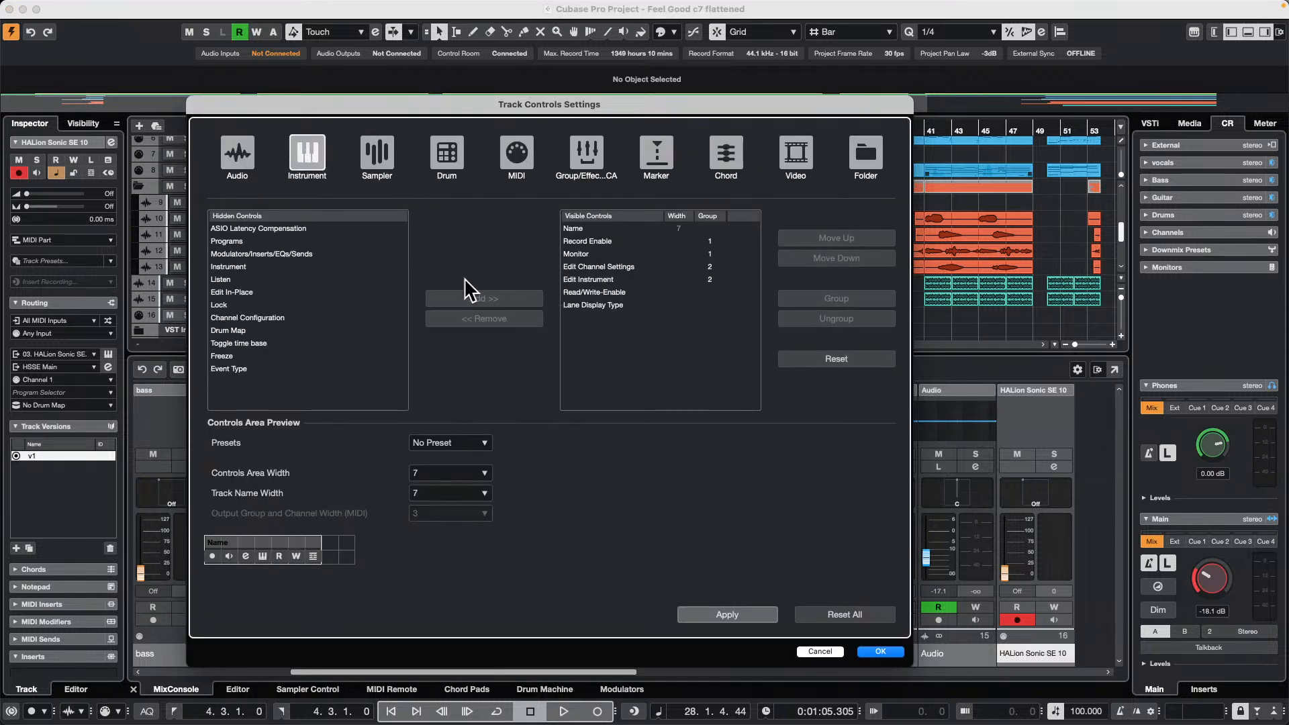
click(237, 158)
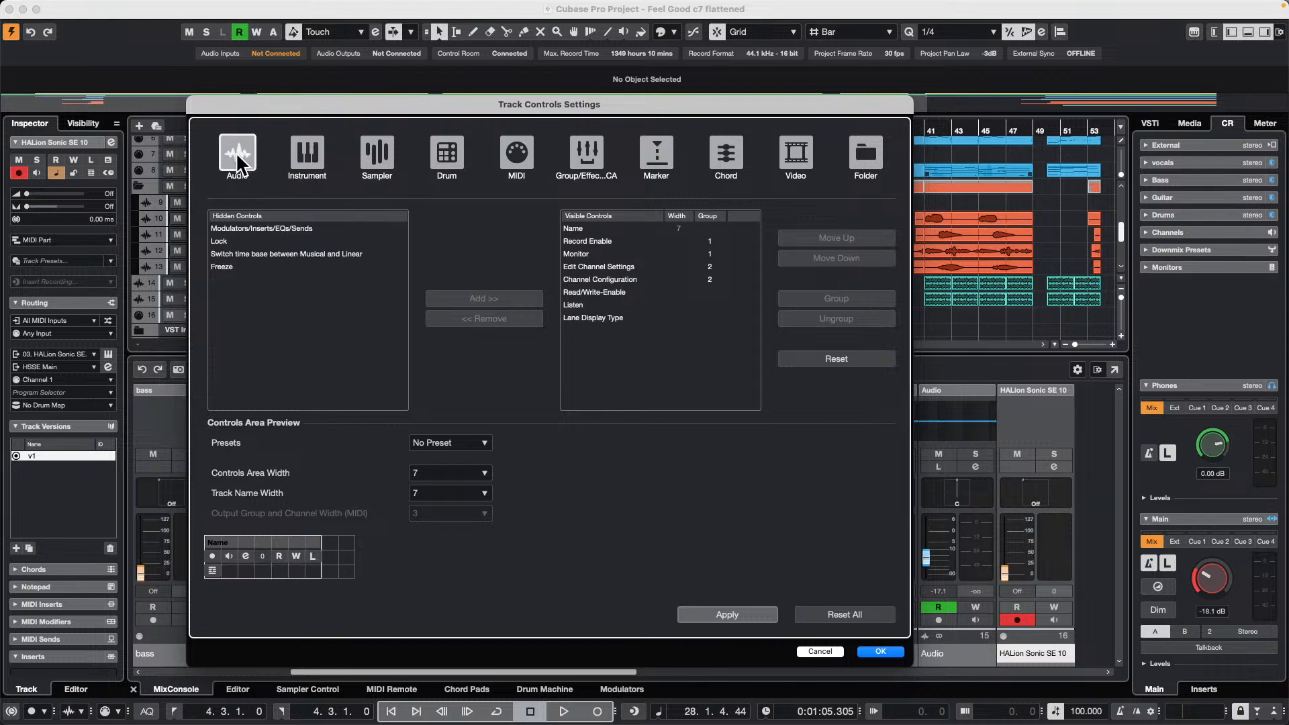
click(308, 149)
click(376, 153)
click(447, 153)
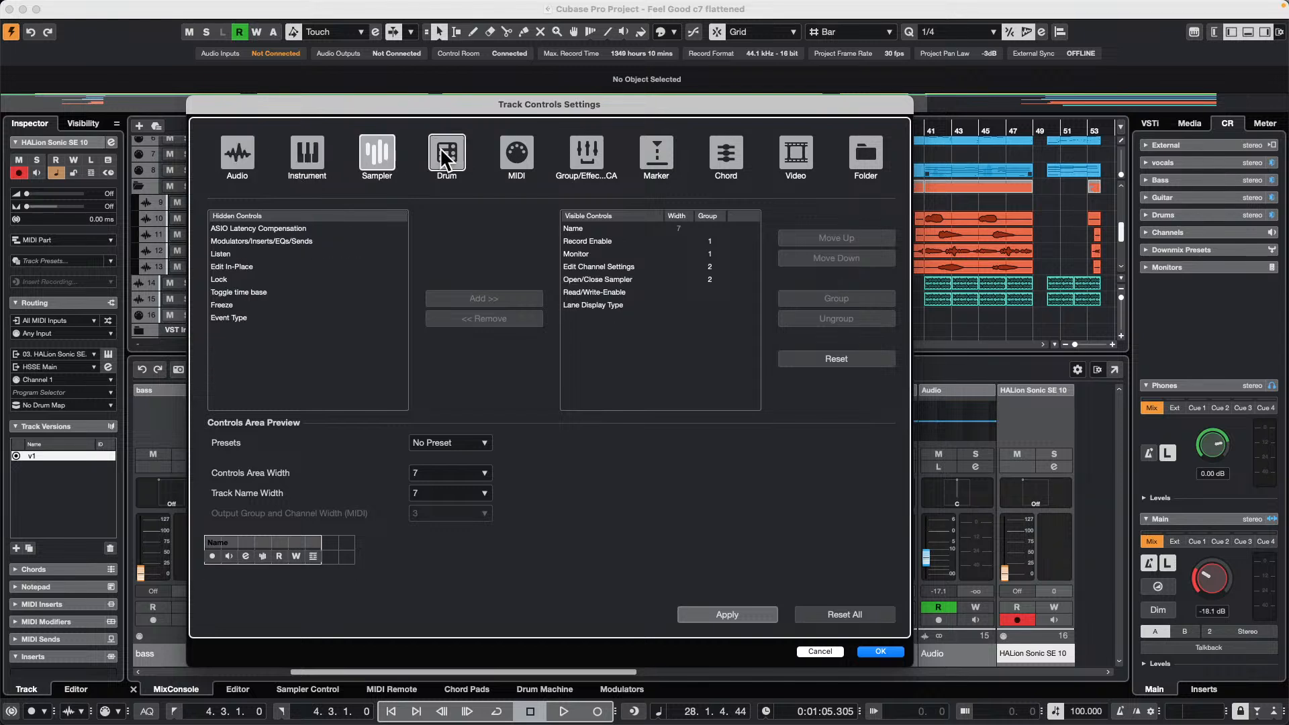
click(511, 155)
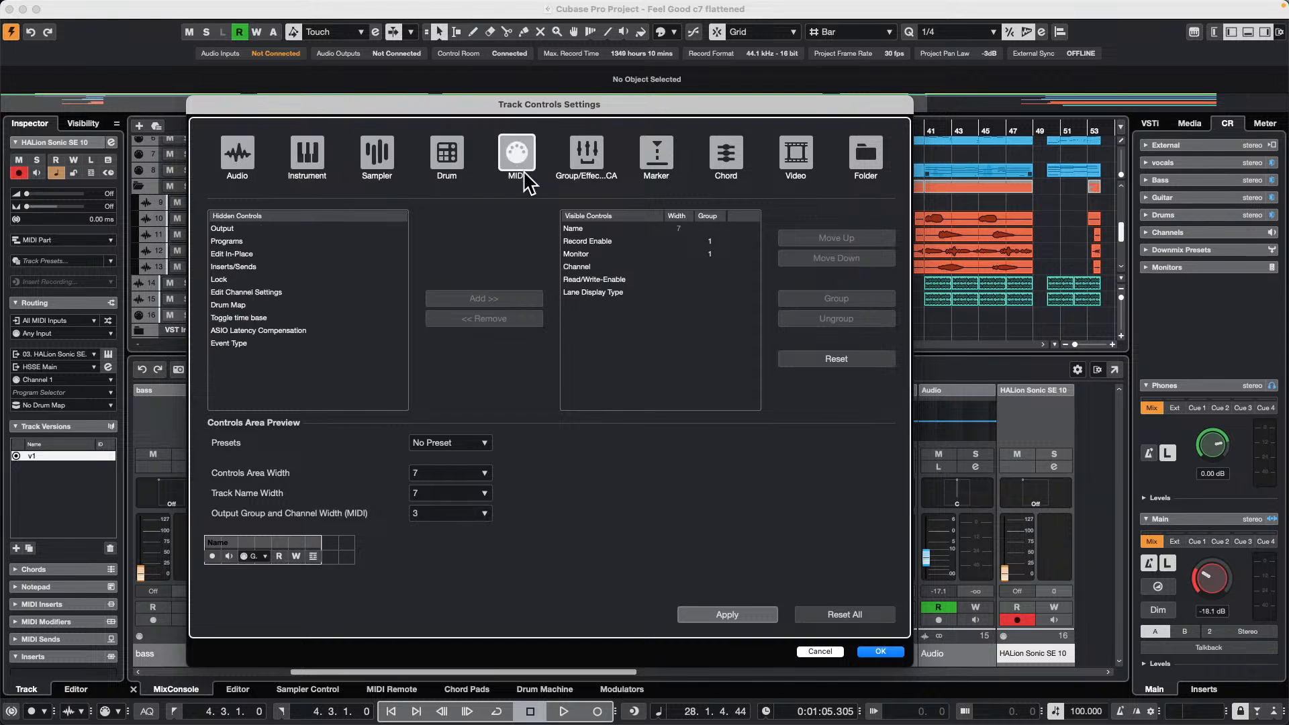
click(600, 153)
click(656, 153)
click(715, 148)
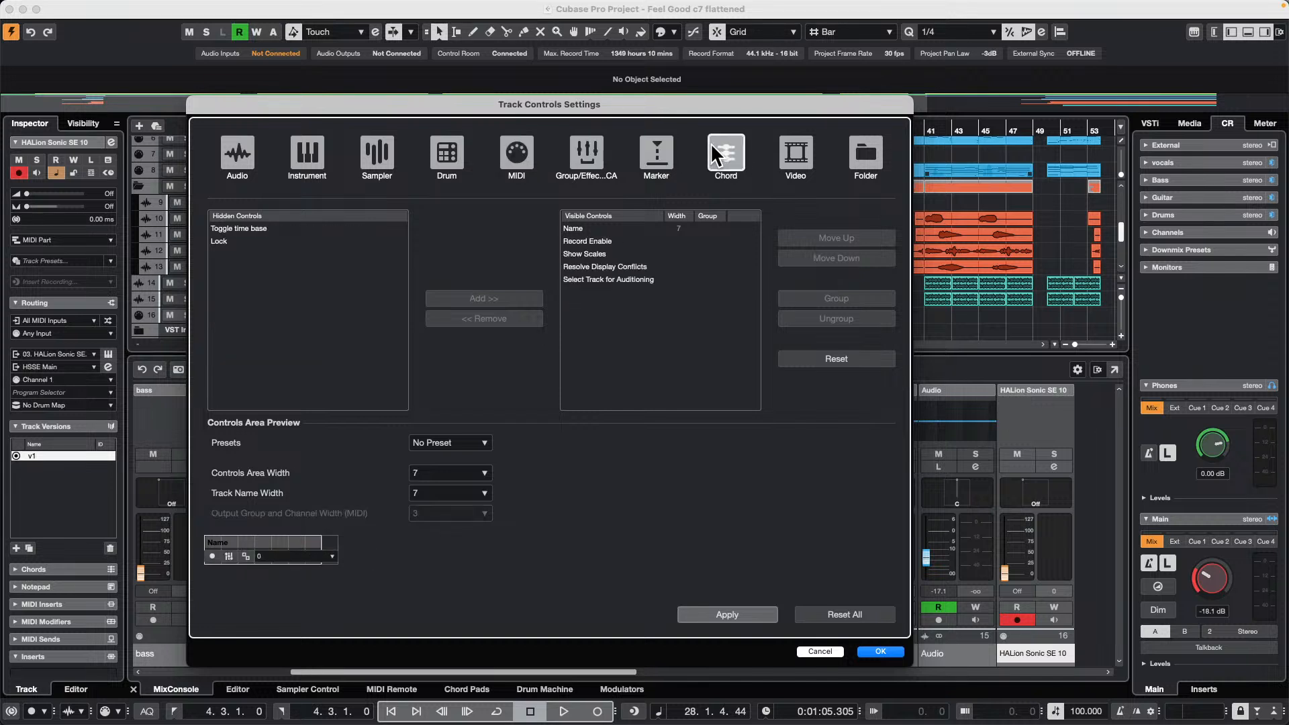
click(780, 141)
click(847, 139)
Compare the available controls for Audio, Instrument and MIDI tracks, then close Track Controls Settings without applying changes
click(221, 149)
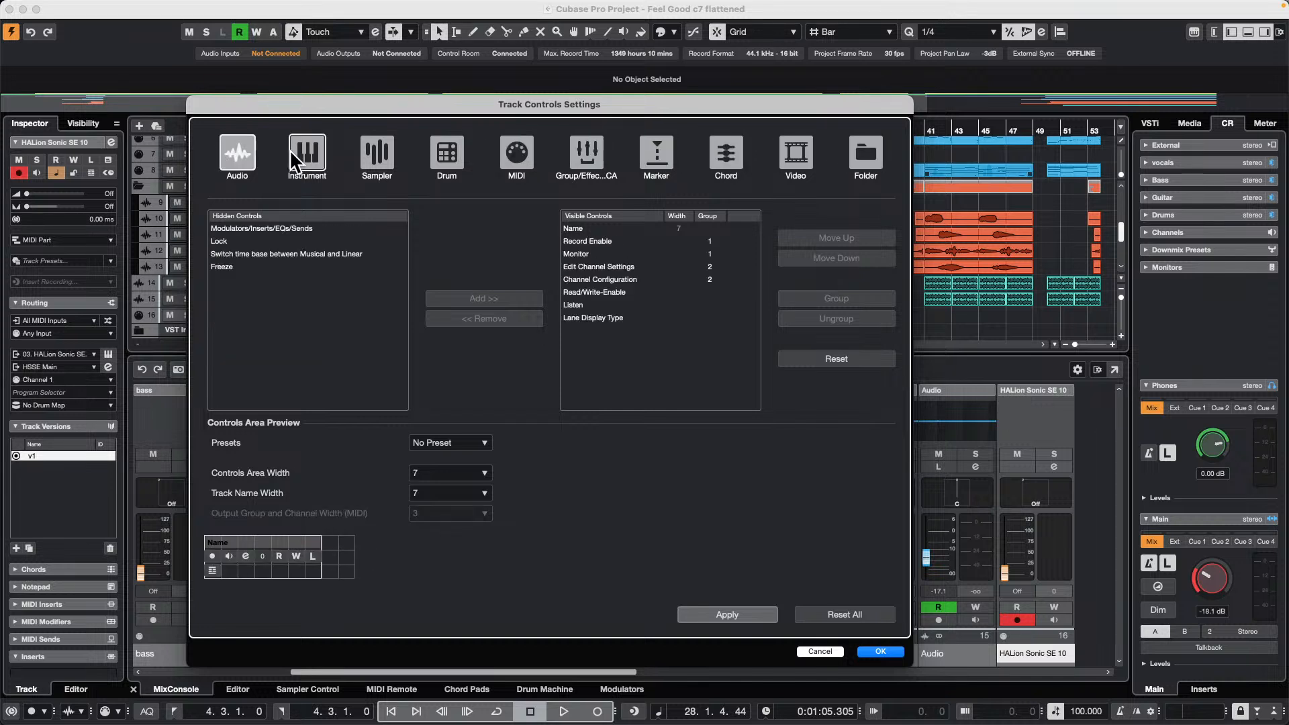
click(293, 154)
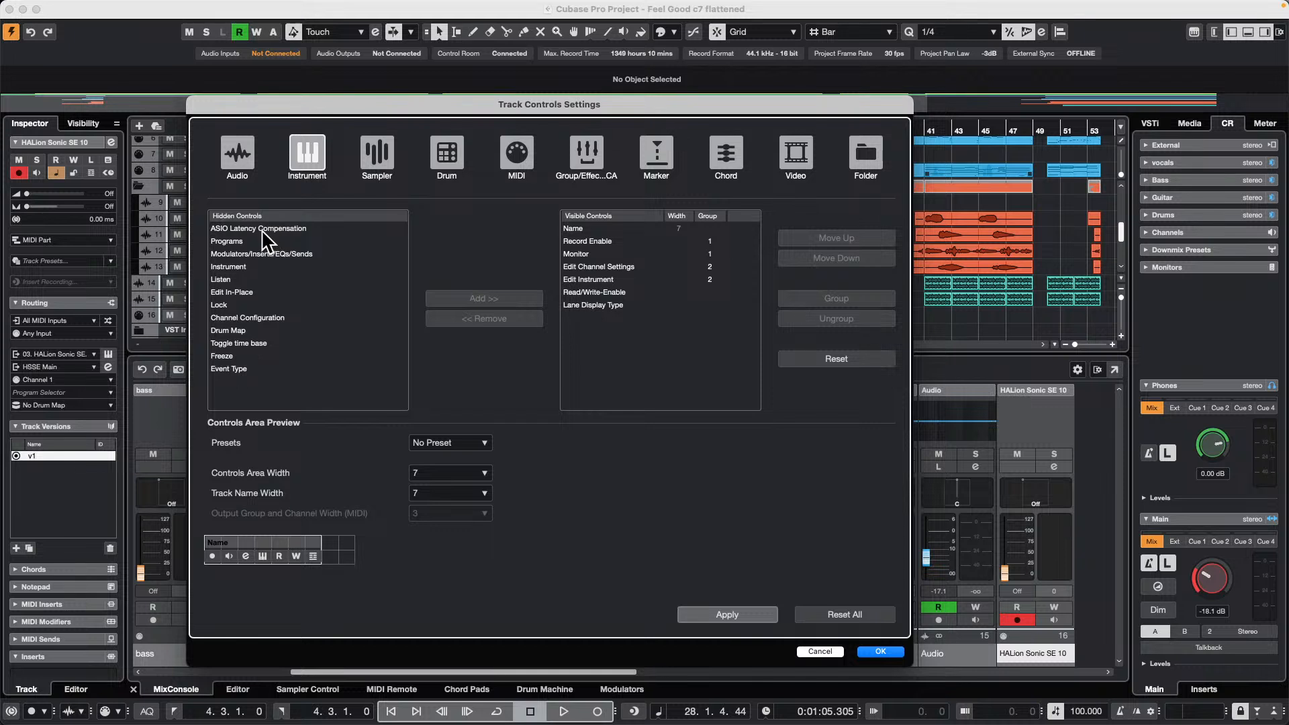
click(519, 155)
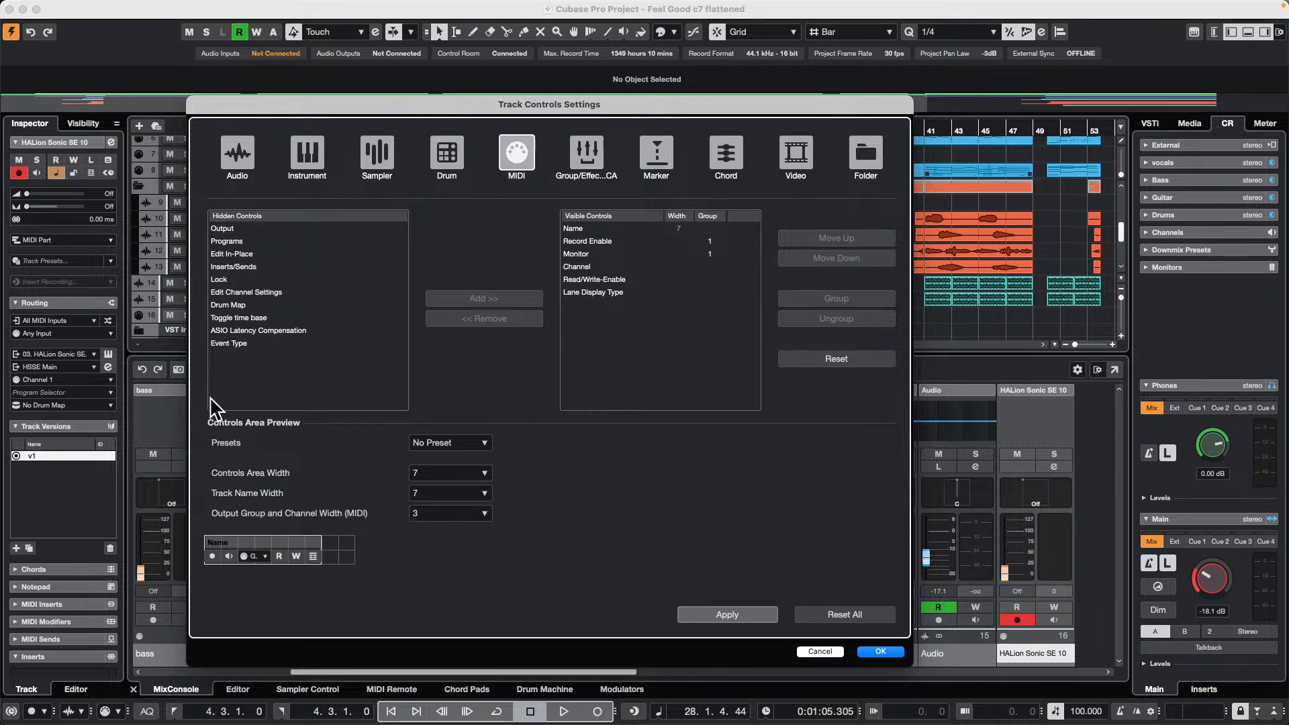
click(296, 159)
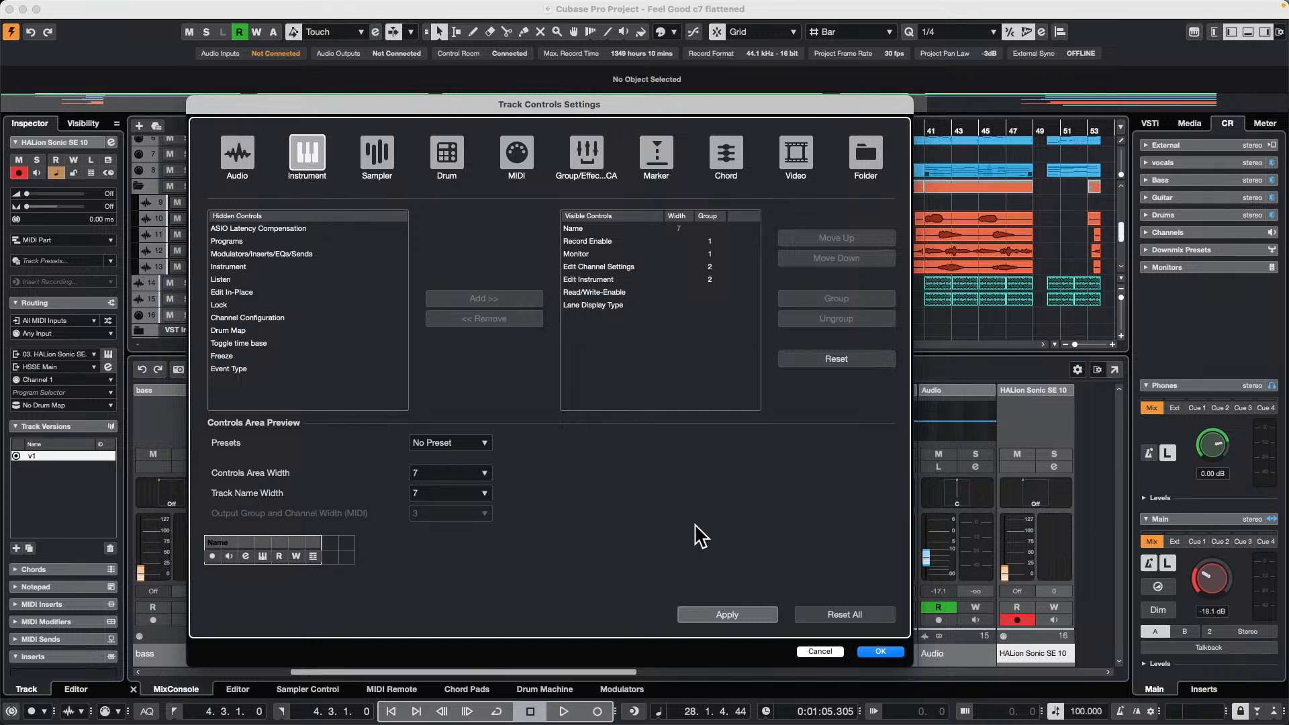
click(819, 652)
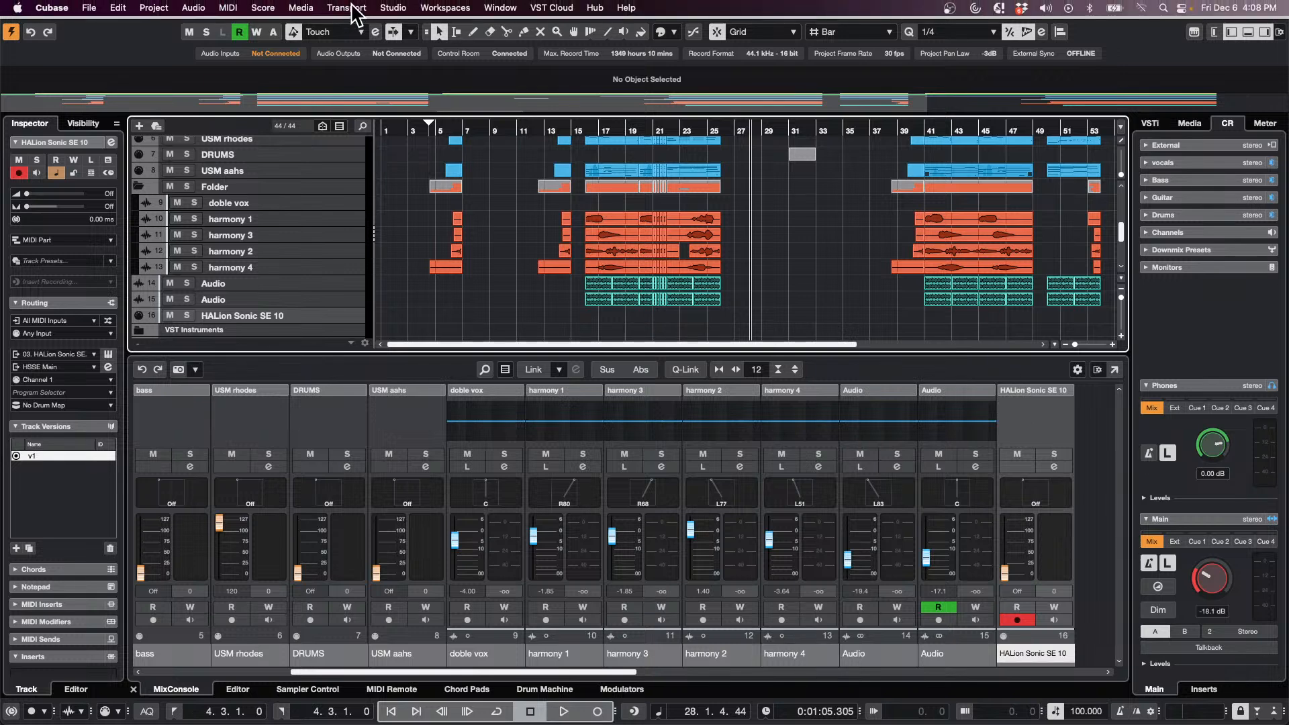
Examine the Audio System settings in Studio Setup, including ASIO-Guard and latency, then close the dialog
click(386, 8)
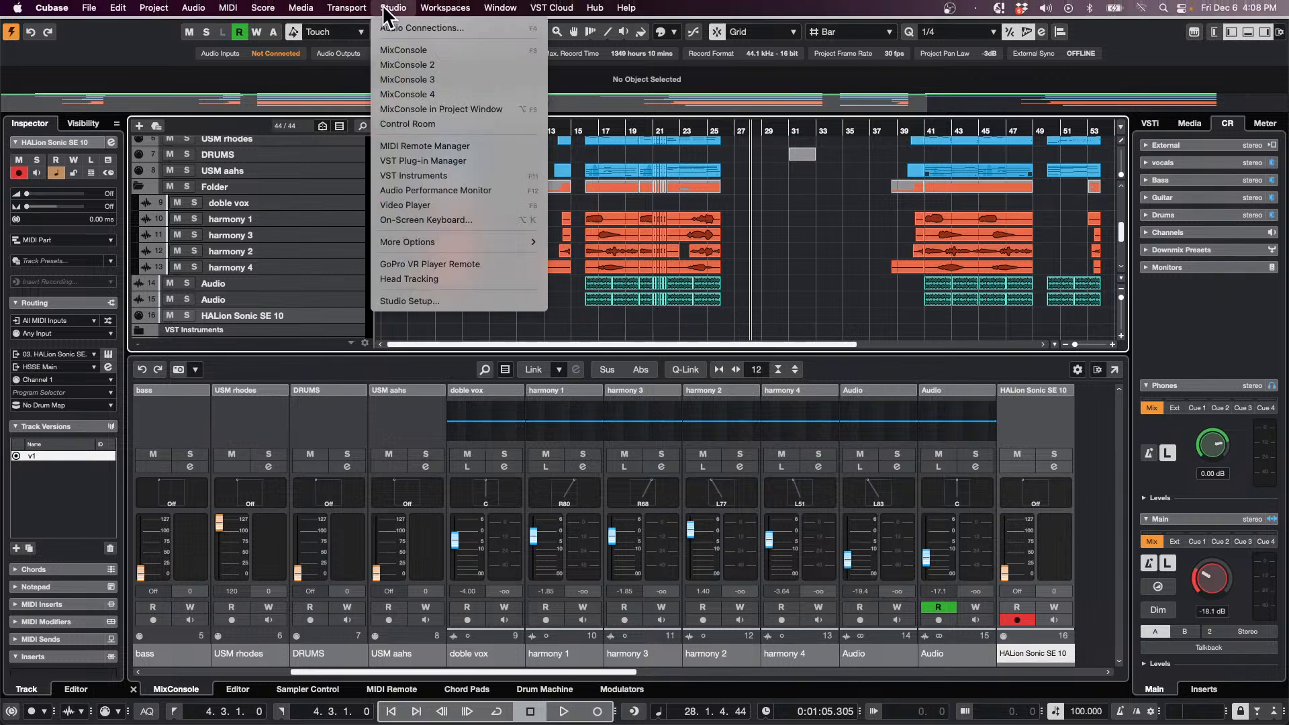
click(430, 302)
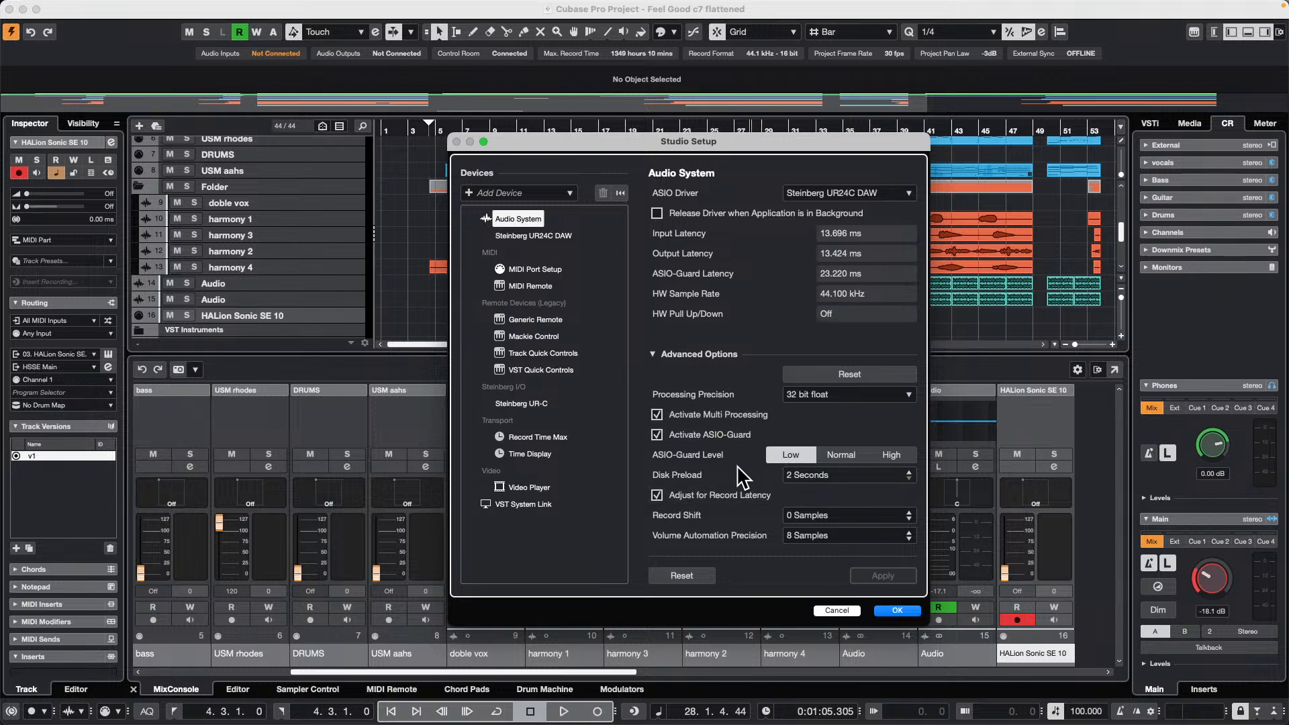
click(896, 610)
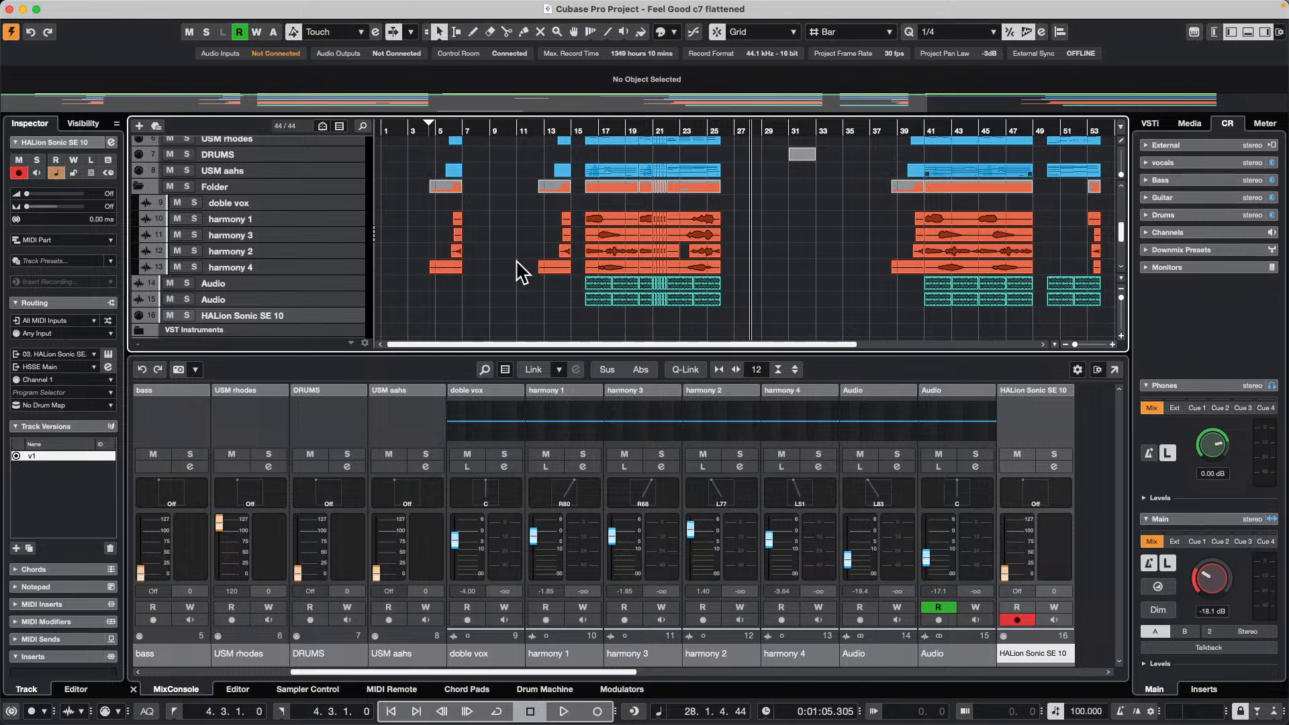
Open the harmony 3 event at bar 16 in the audio editor, deselect it, and place the project cursor within bar 21
click(619, 228)
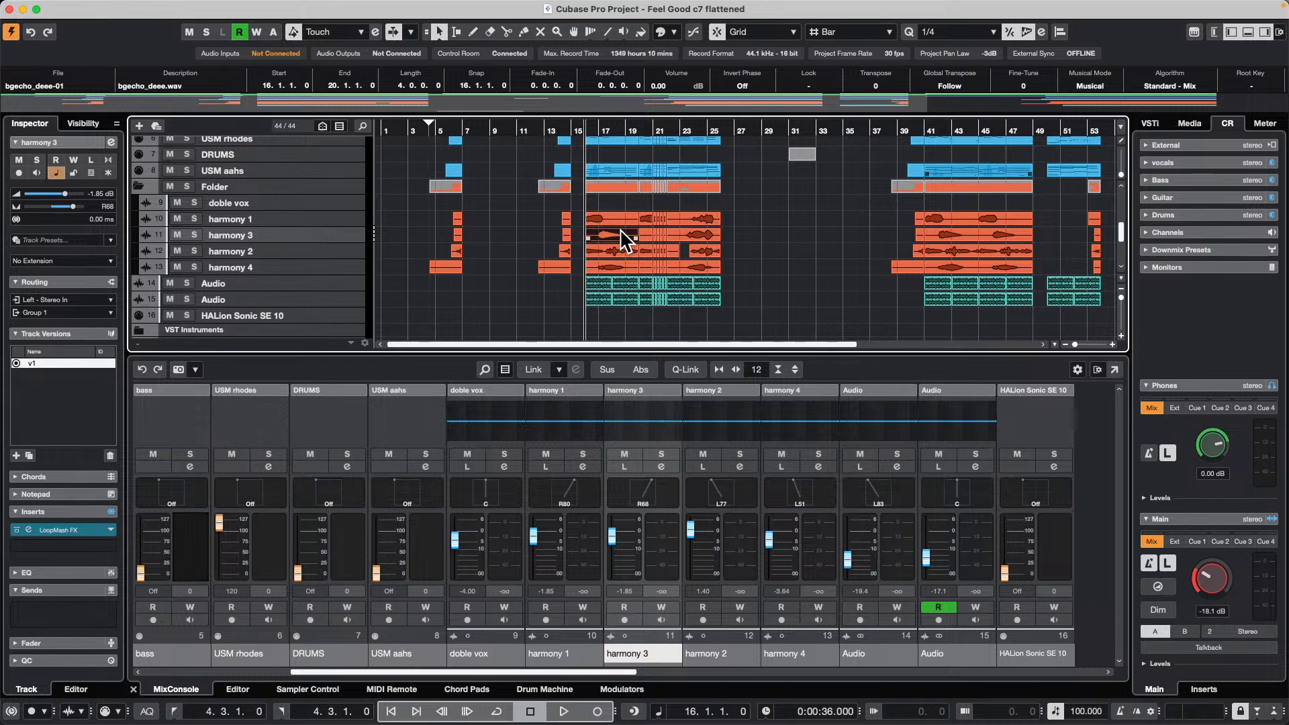
double_click(619, 228)
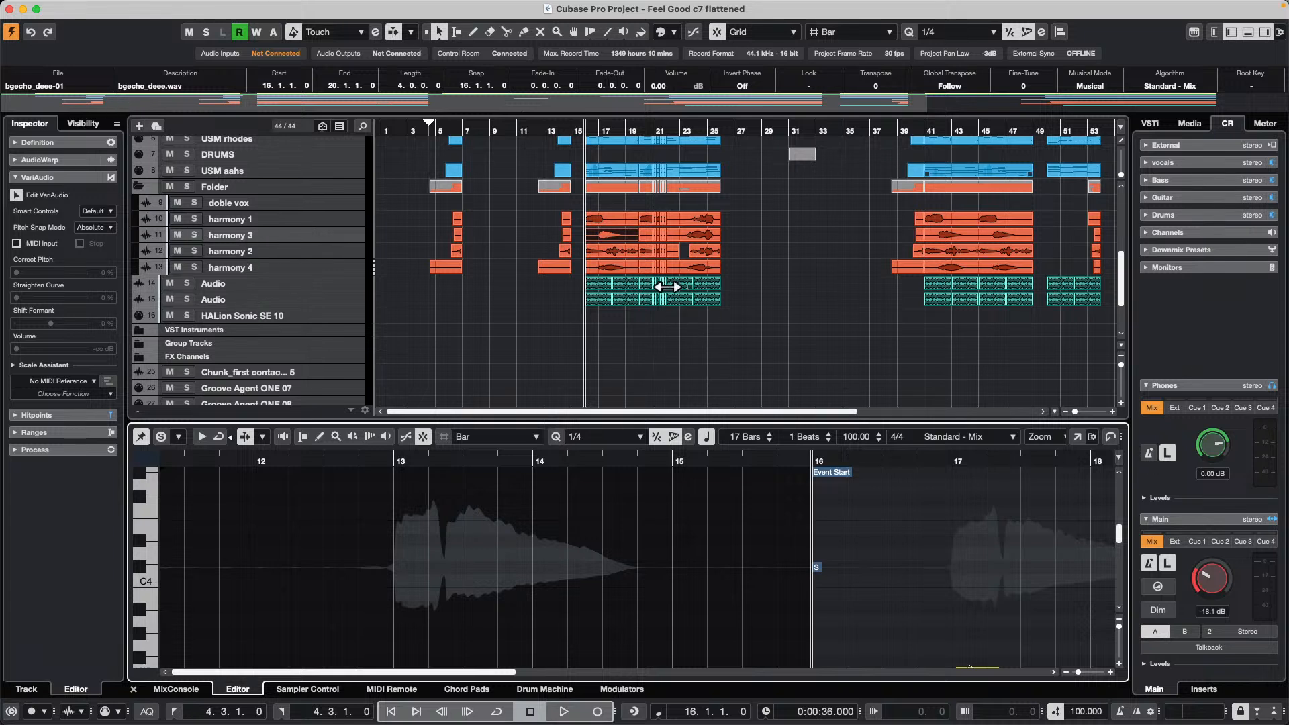
click(414, 167)
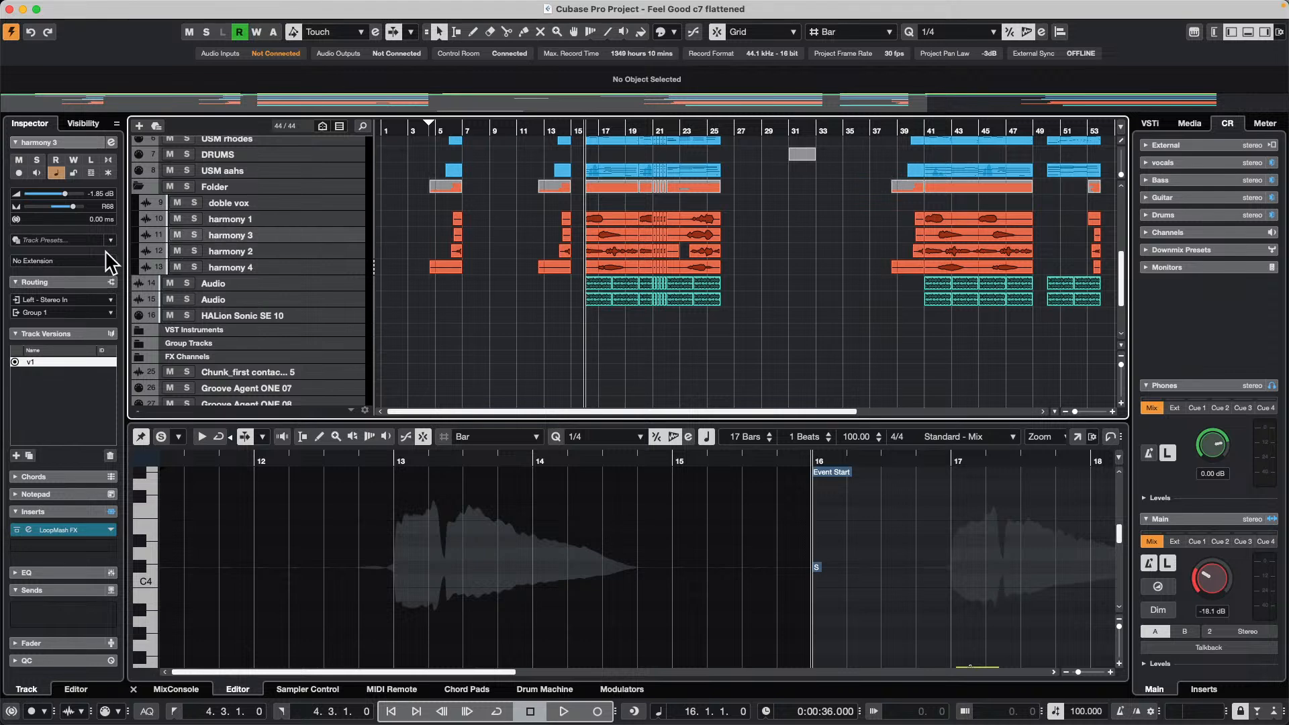
scroll(489, 334, up, 10)
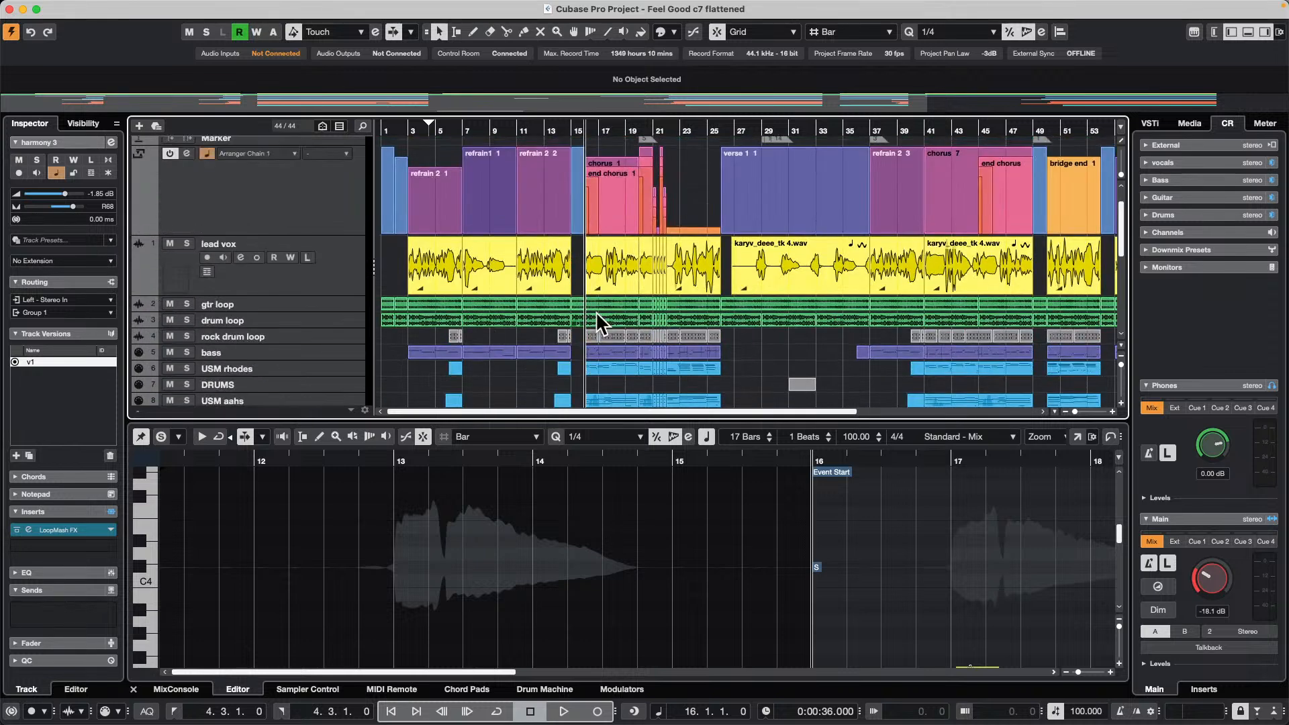
click(659, 351)
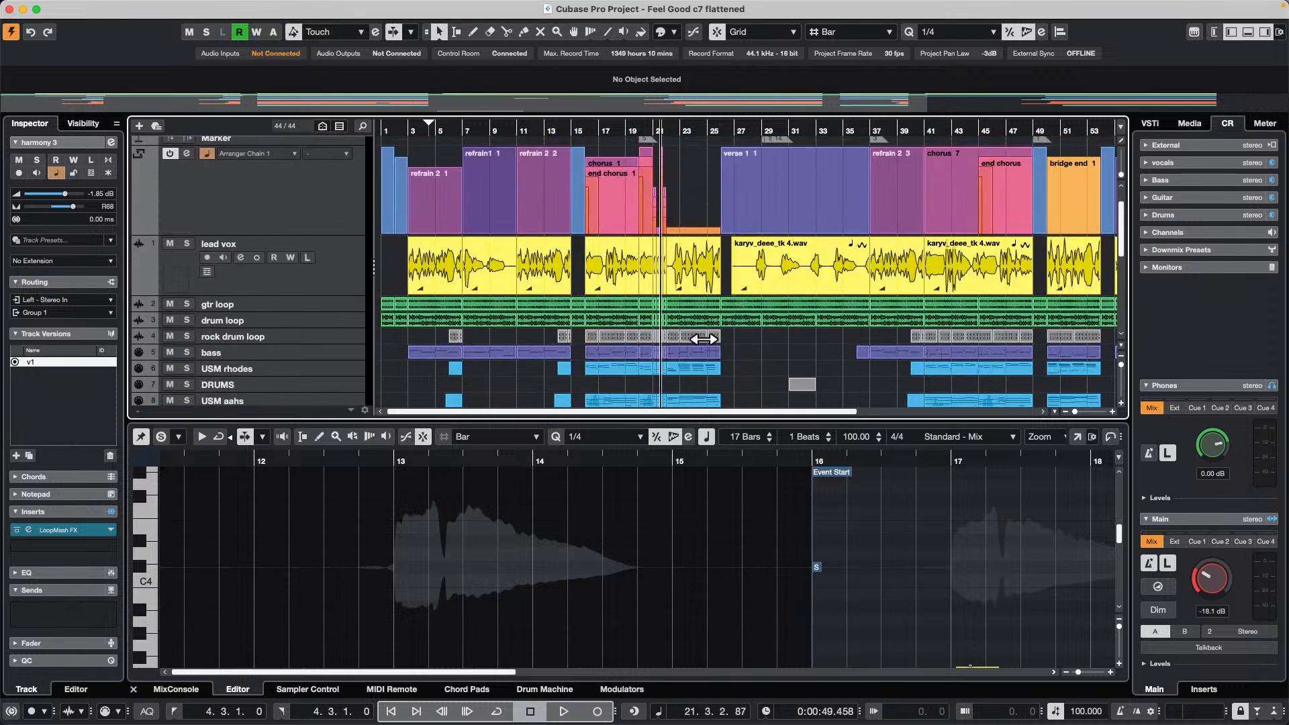
Open the bass part at bar 16 in the Key Editor below the project
scroll(903, 353, up, 1)
scroll(903, 349, down, 2)
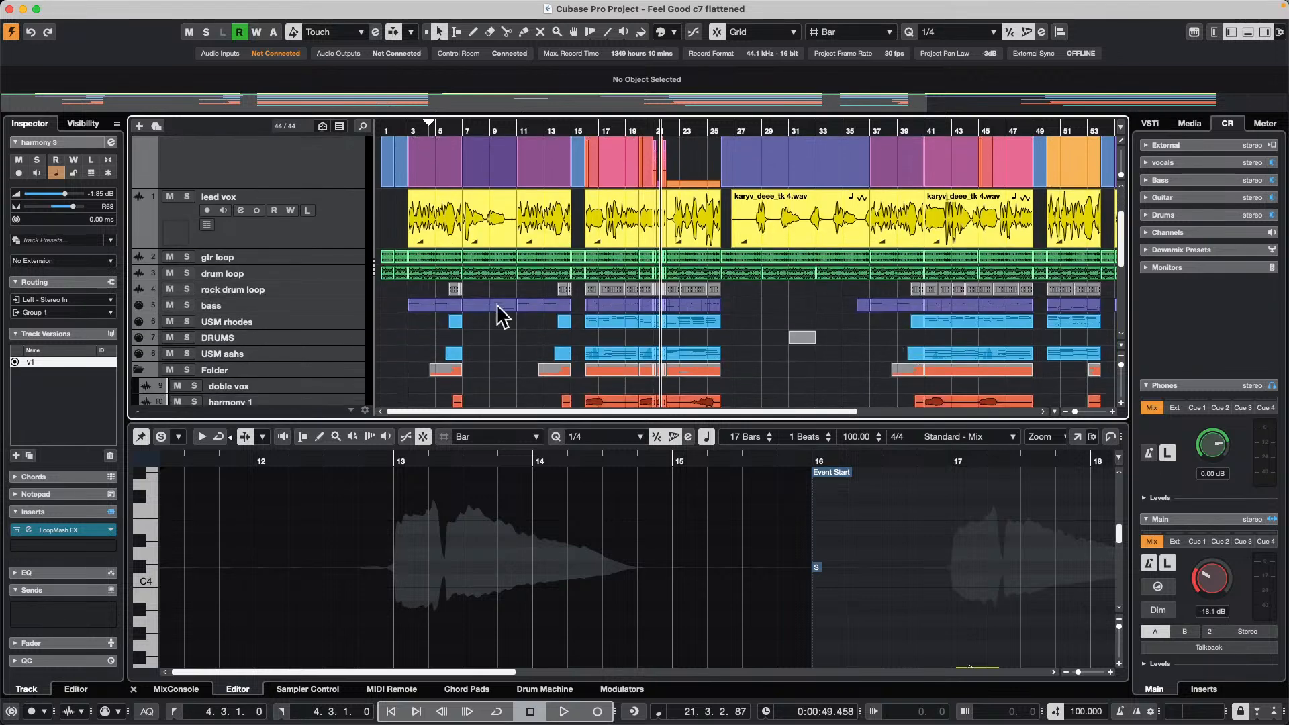
click(601, 352)
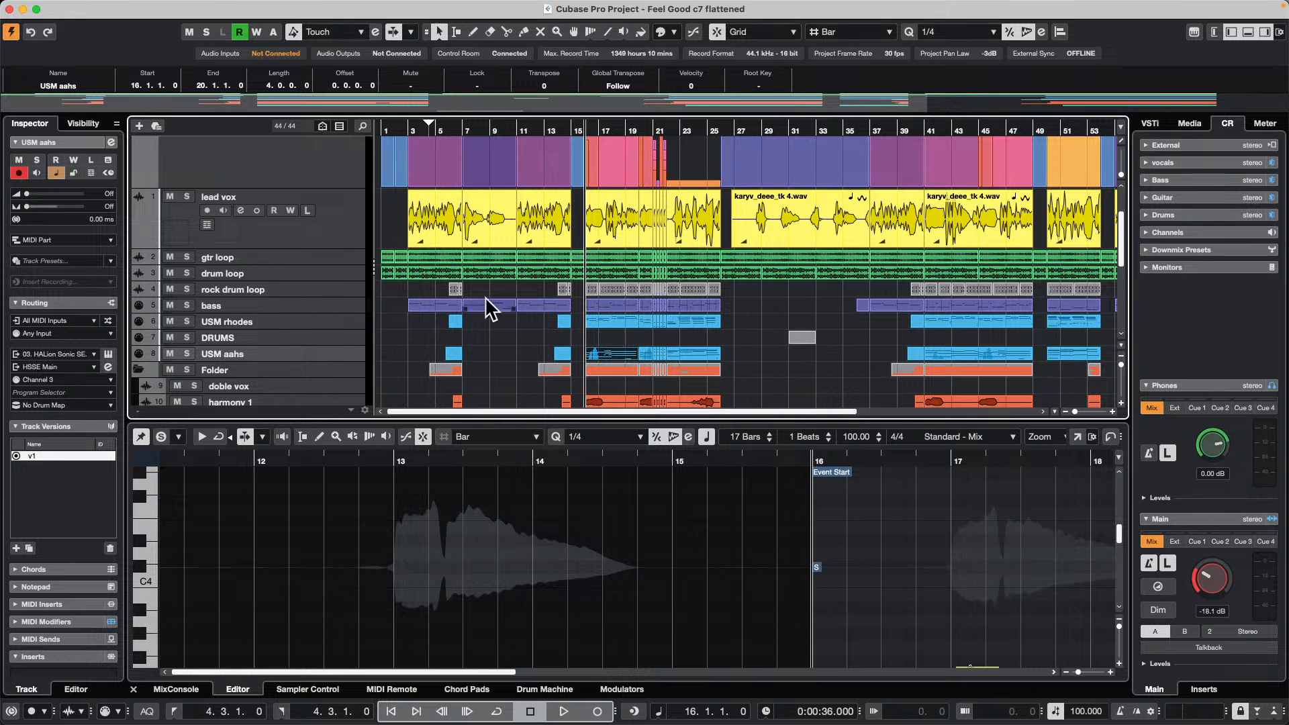
click(615, 306)
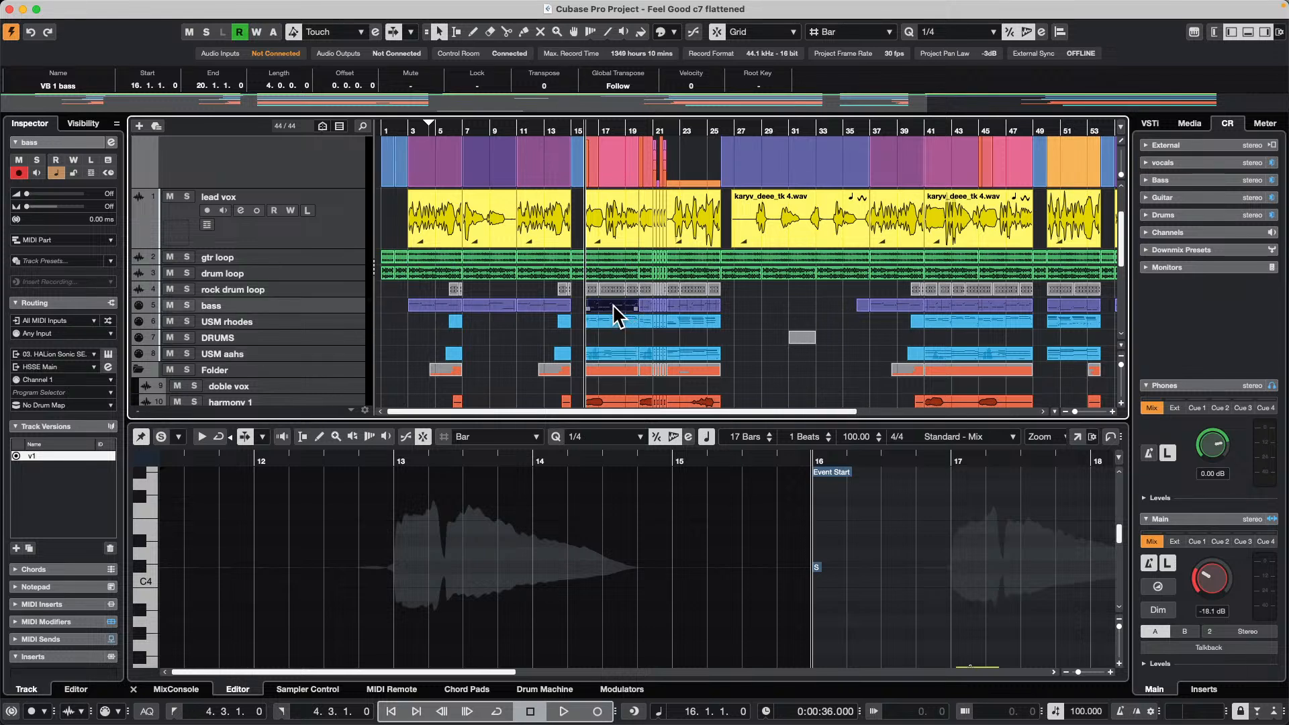
double_click(613, 304)
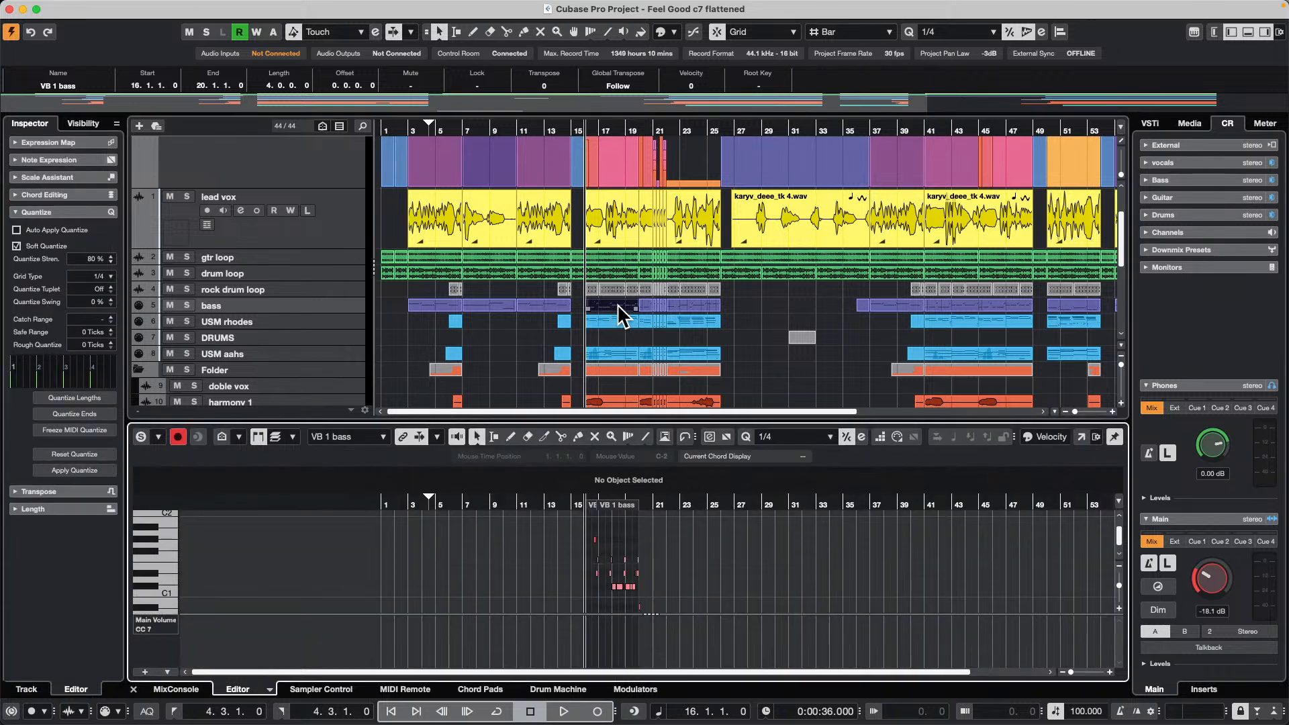
Open the harmony 1 event at bar 41 in the audio editor and activate the editor's Range Selection tool
click(961, 400)
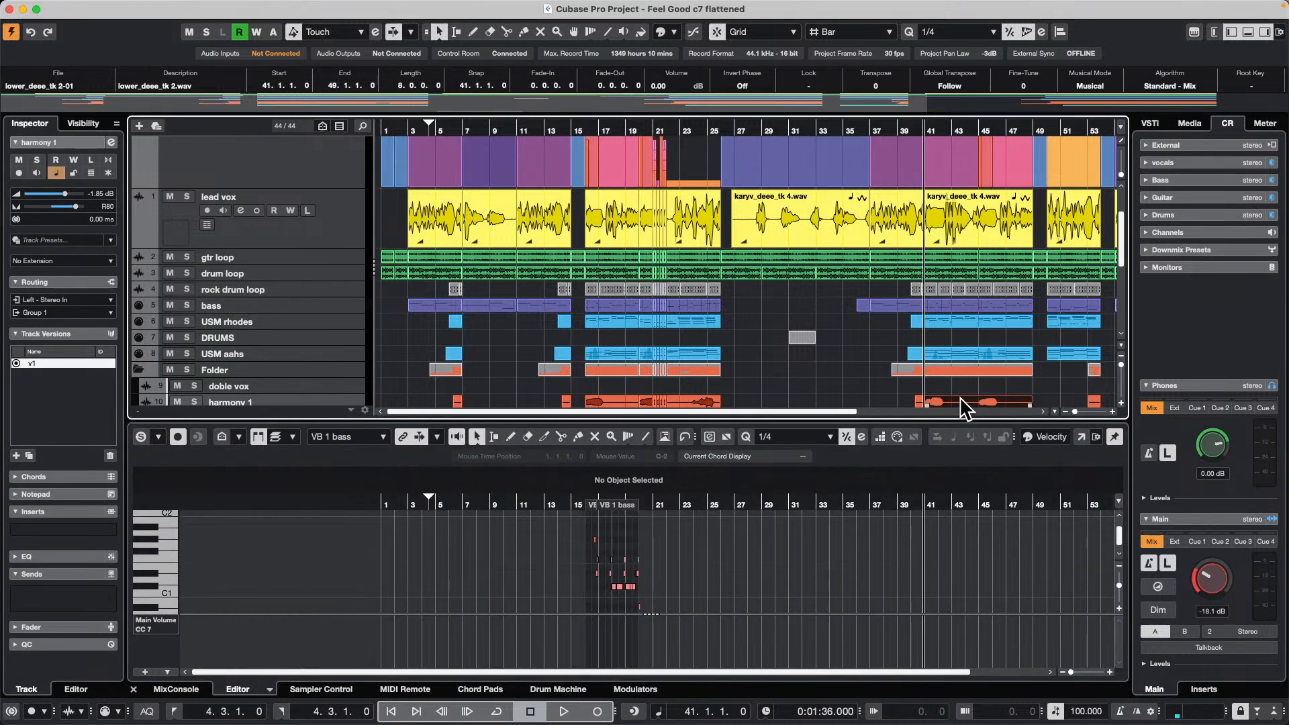
double_click(961, 400)
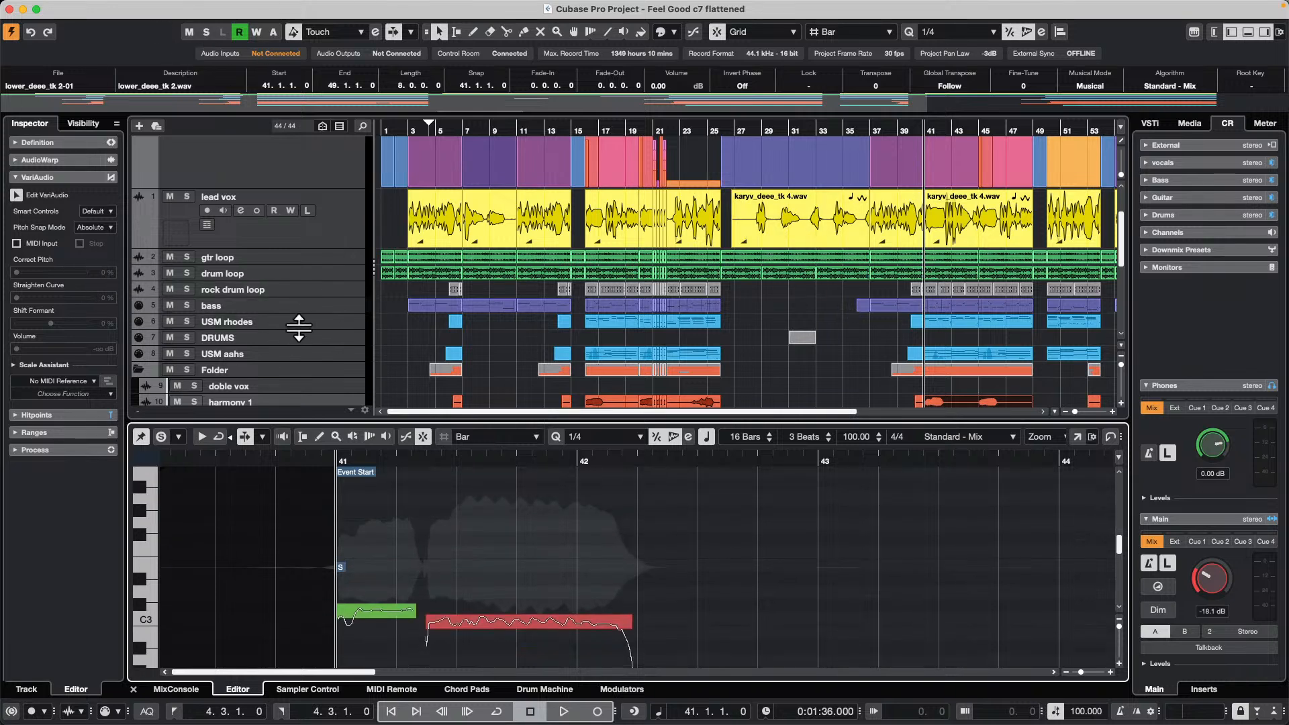
key(2)
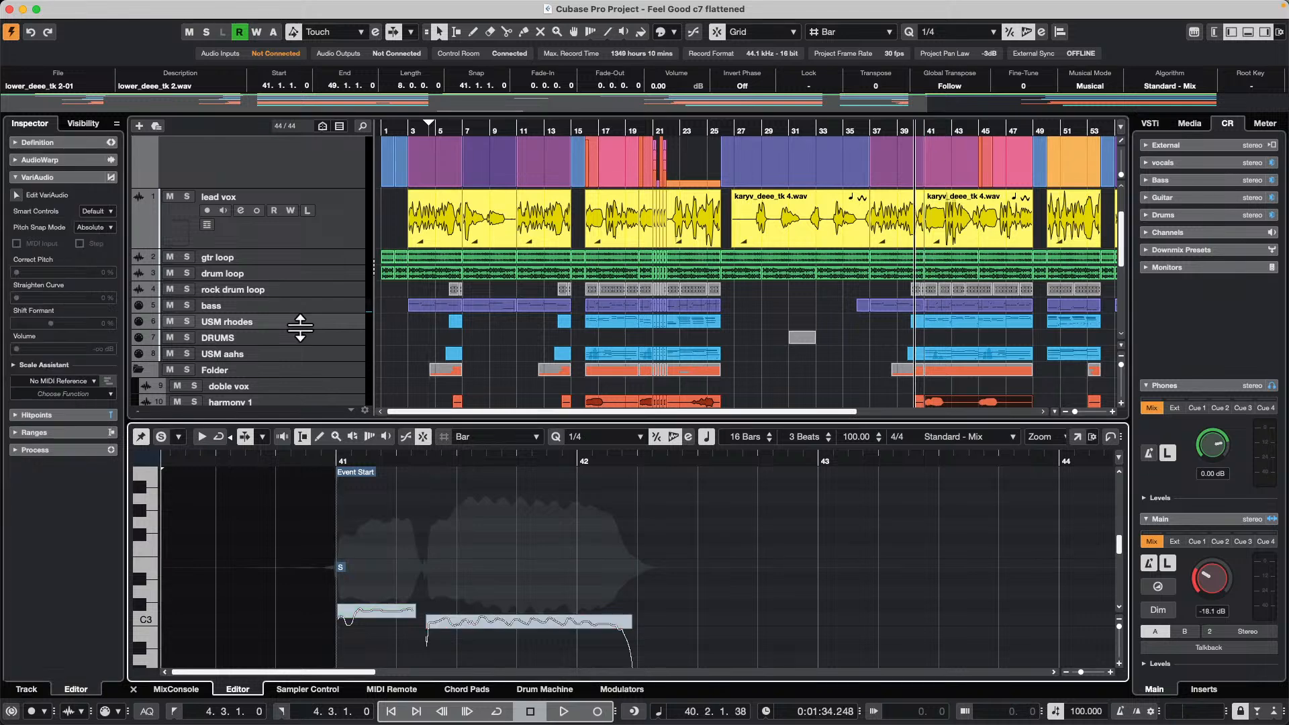
click(336, 312)
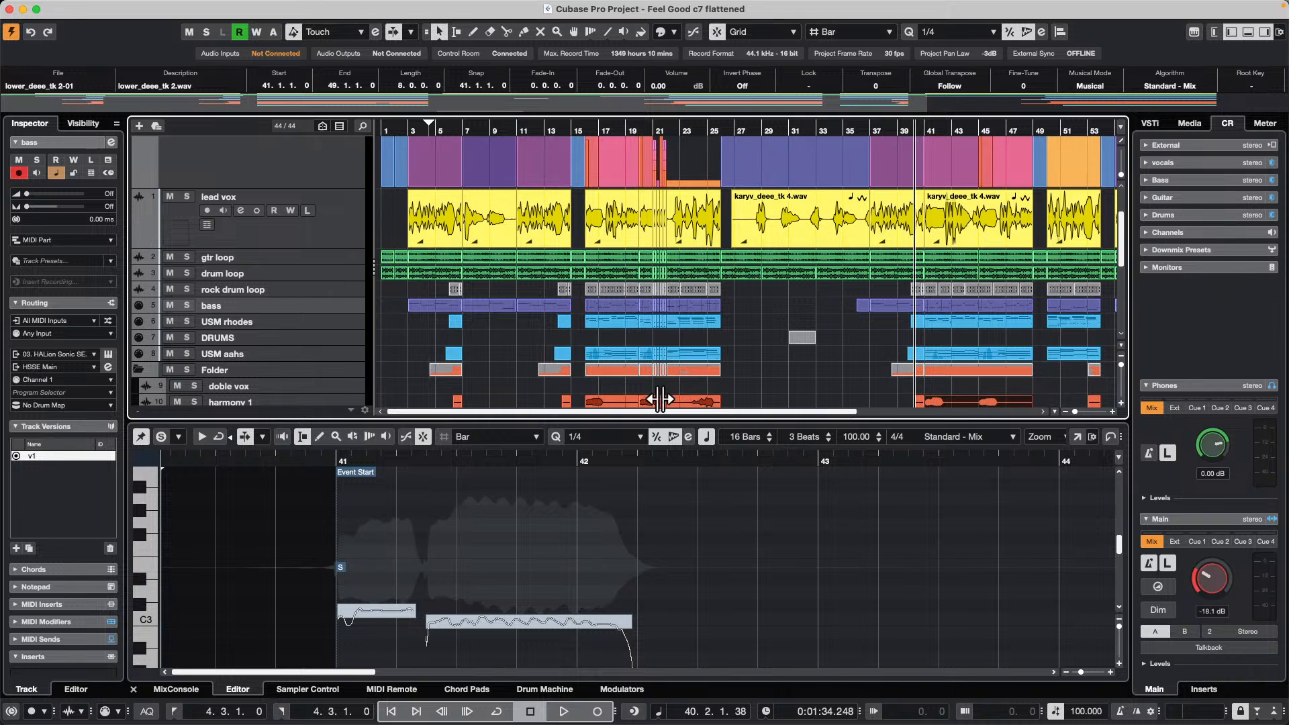
scroll(769, 362, down, 3)
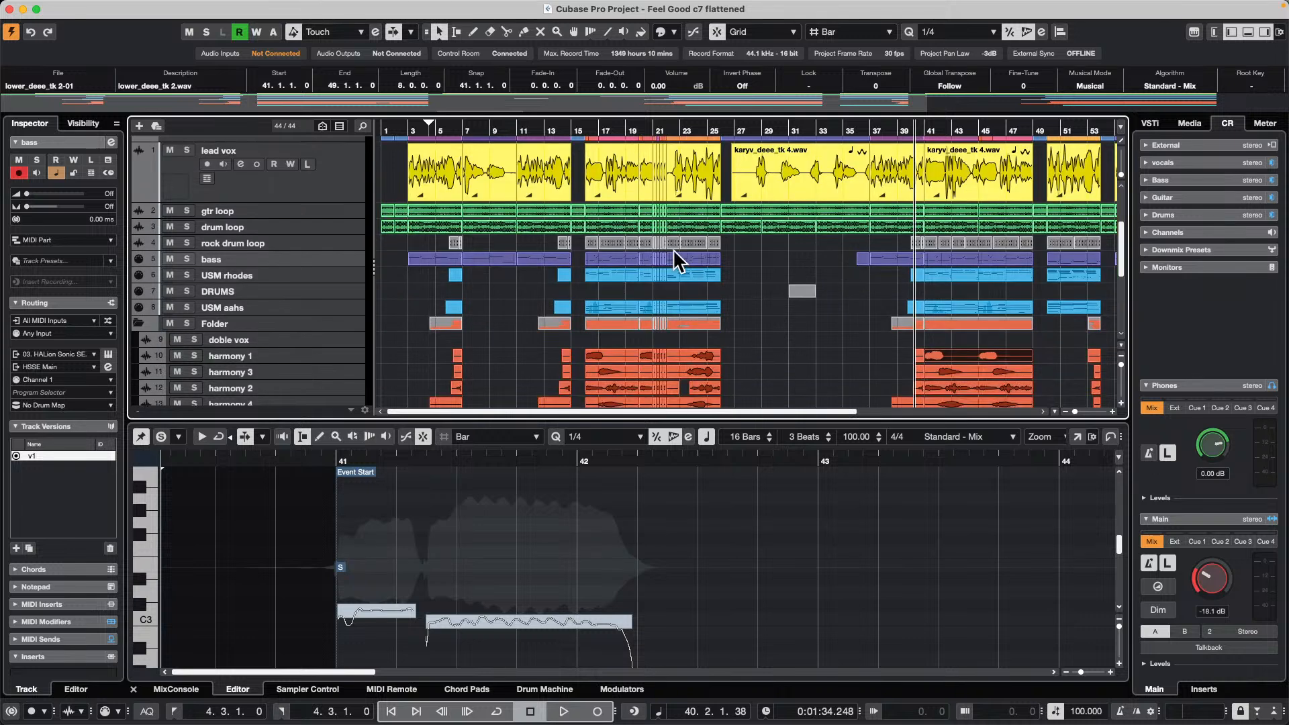
right_click(306, 349)
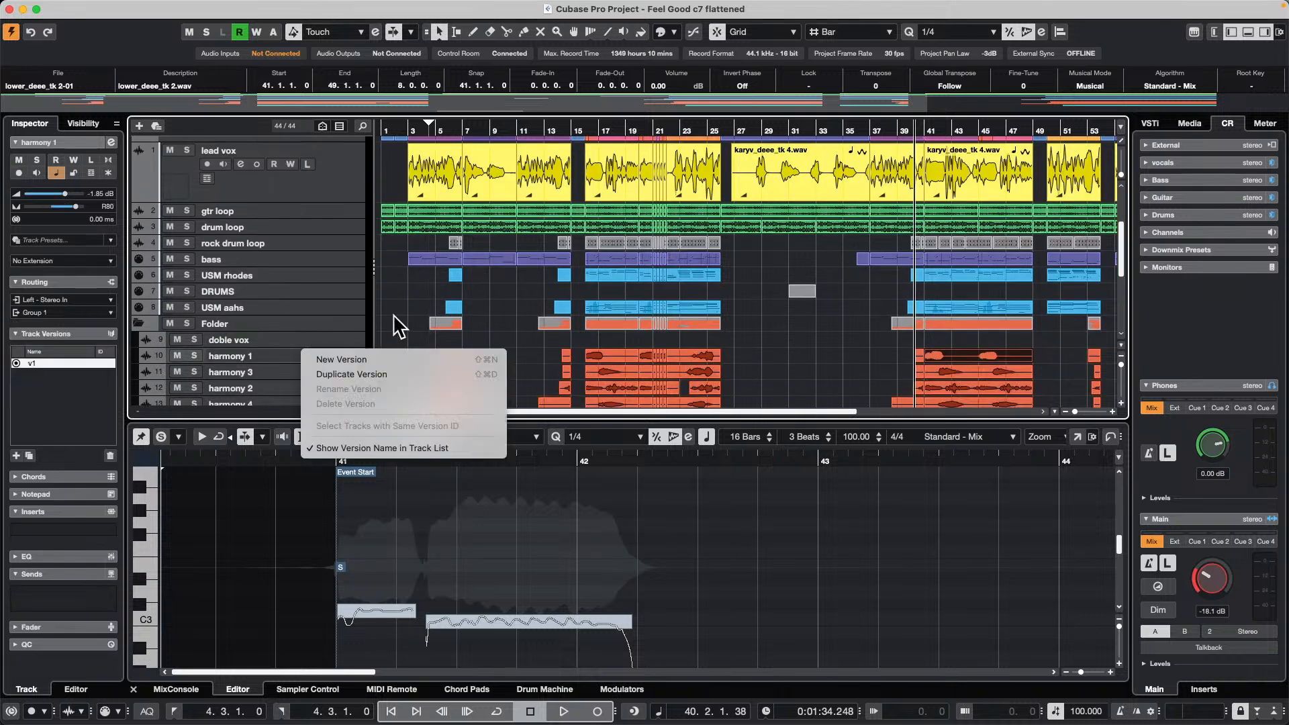
key(Escape)
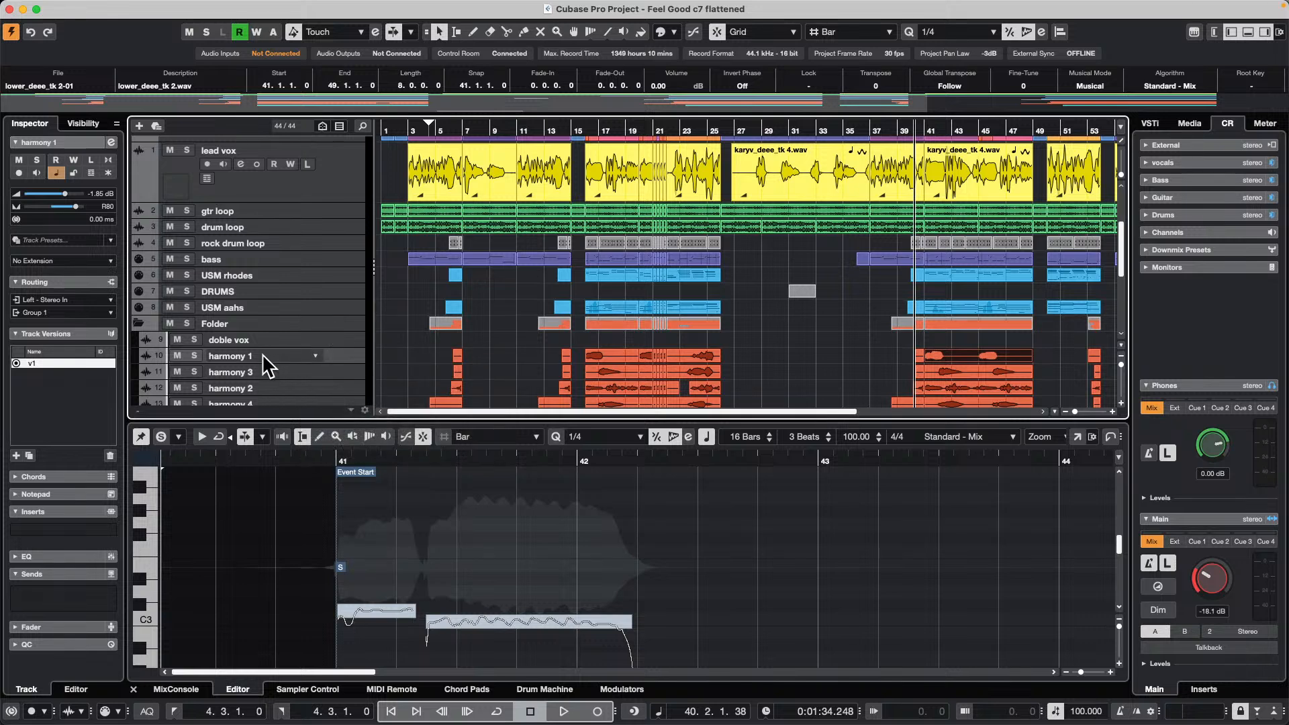
click(287, 387)
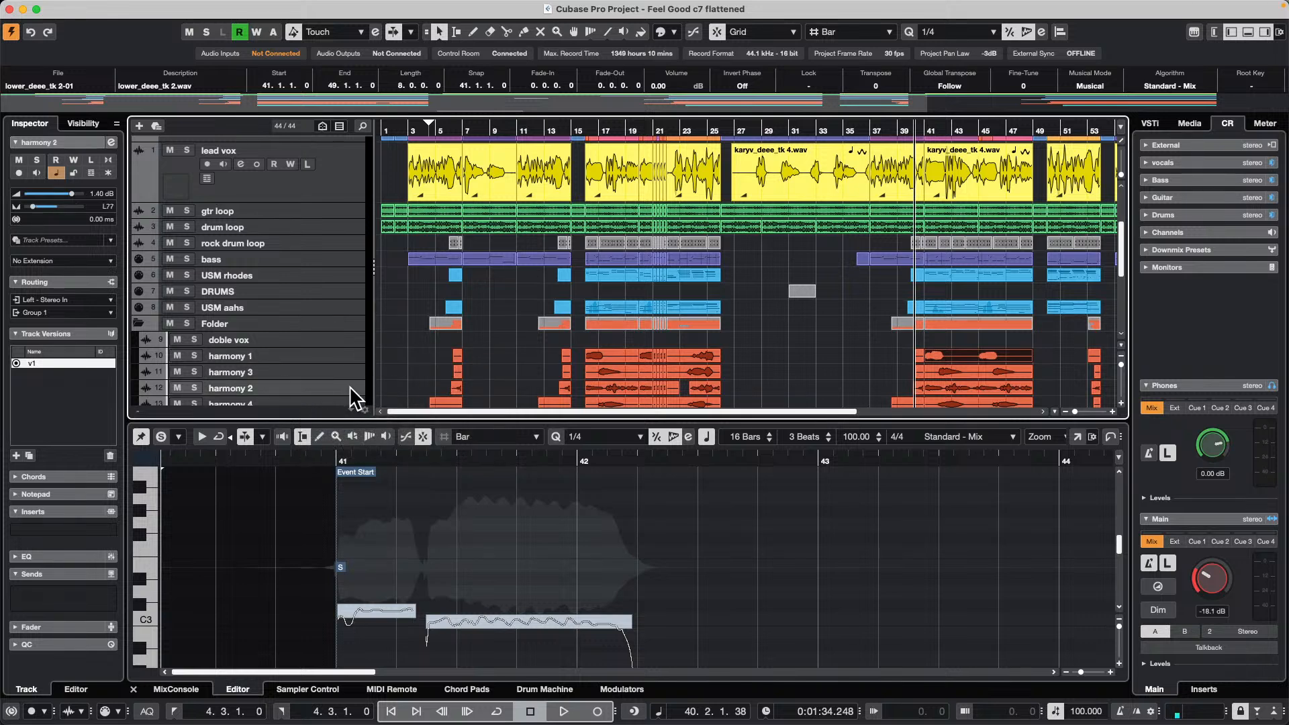
Open the bass part at bar 50 in the lower editor, and view all bass parts in a separate Key Editor window before closing it
click(1091, 261)
double_click(1089, 260)
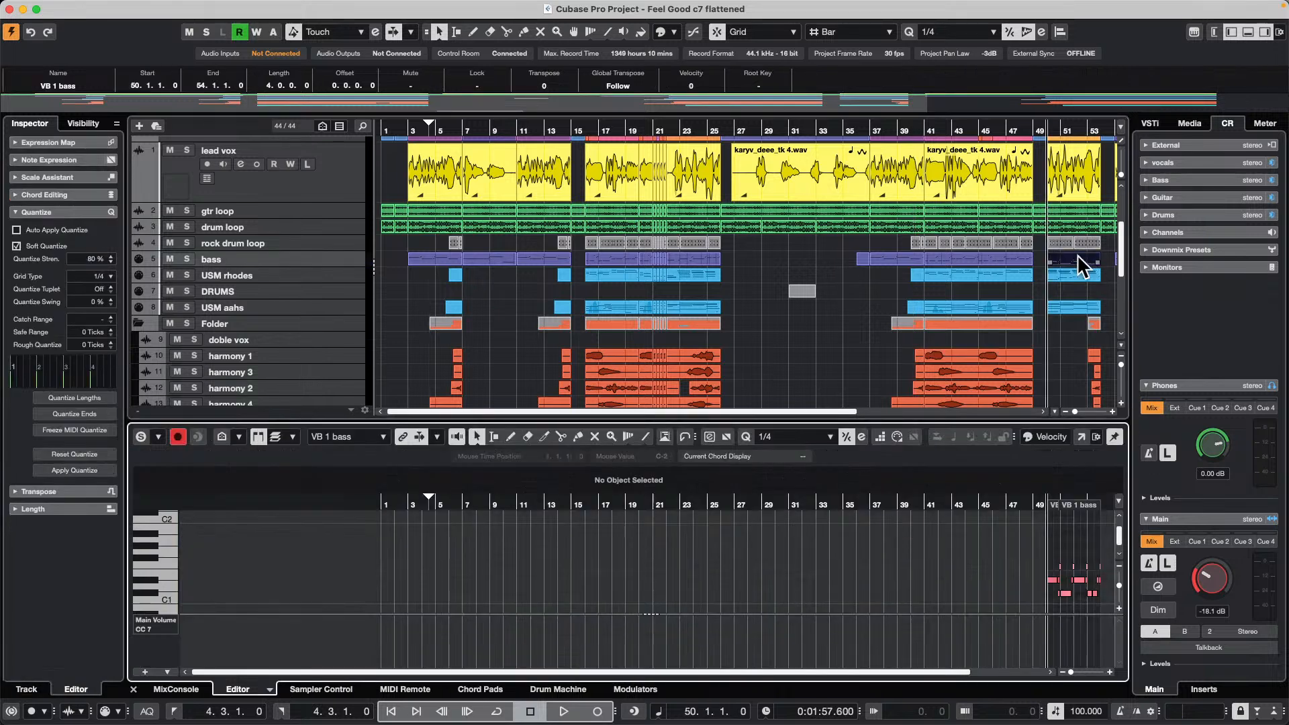
click(507, 276)
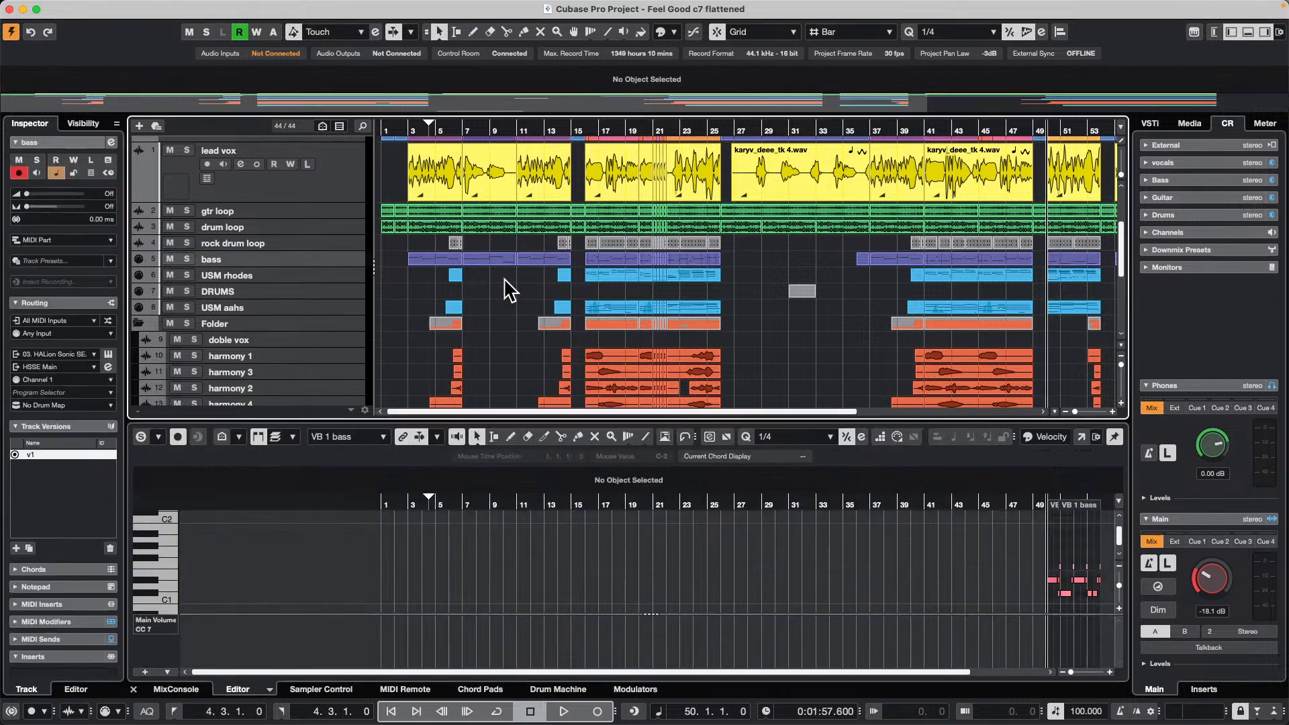
key(ctrl+e)
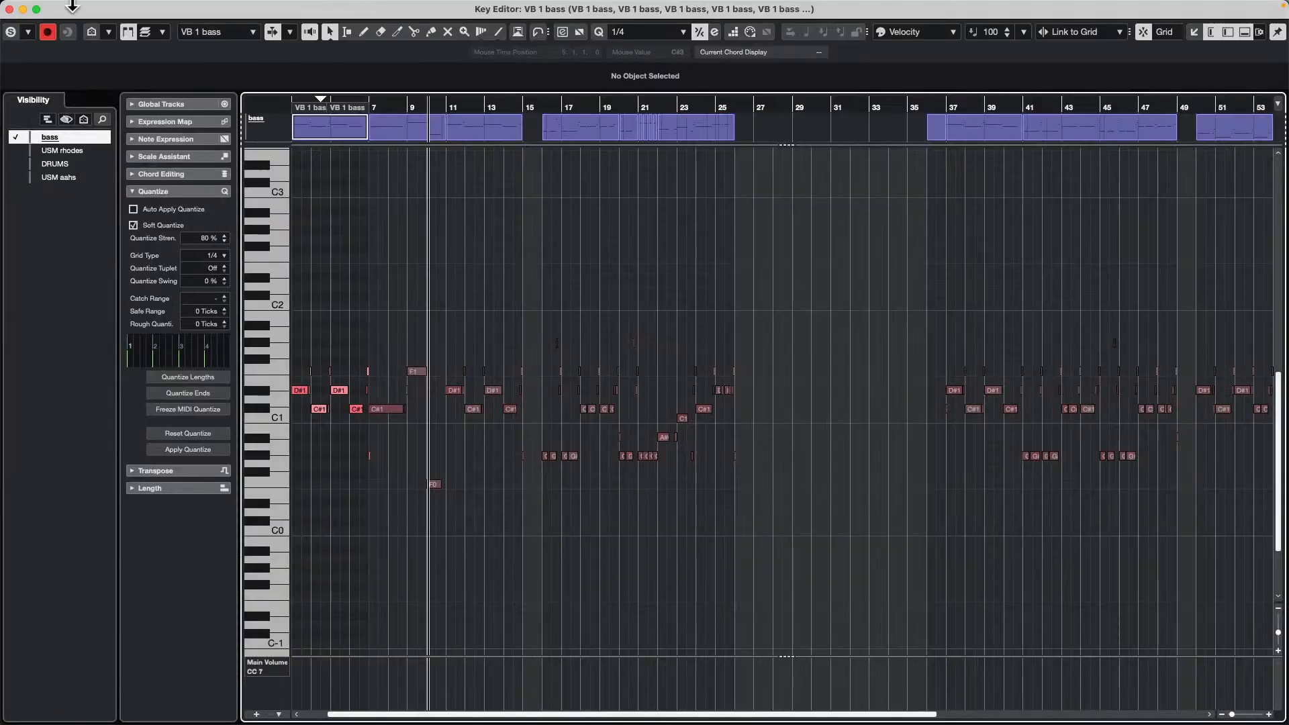
click(9, 9)
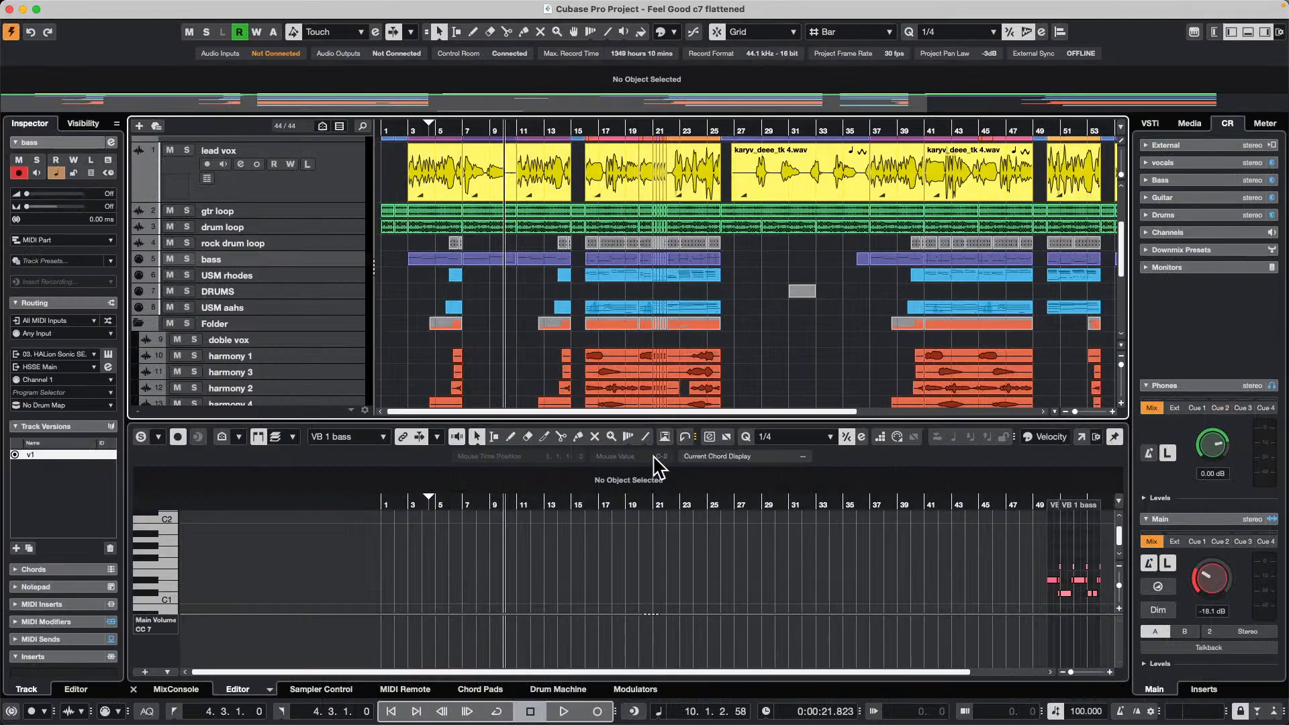
Open the harmony 3 event at bar 16 in the audio editor, followed by the bass part at bar 41 in the Key Editor
click(631, 374)
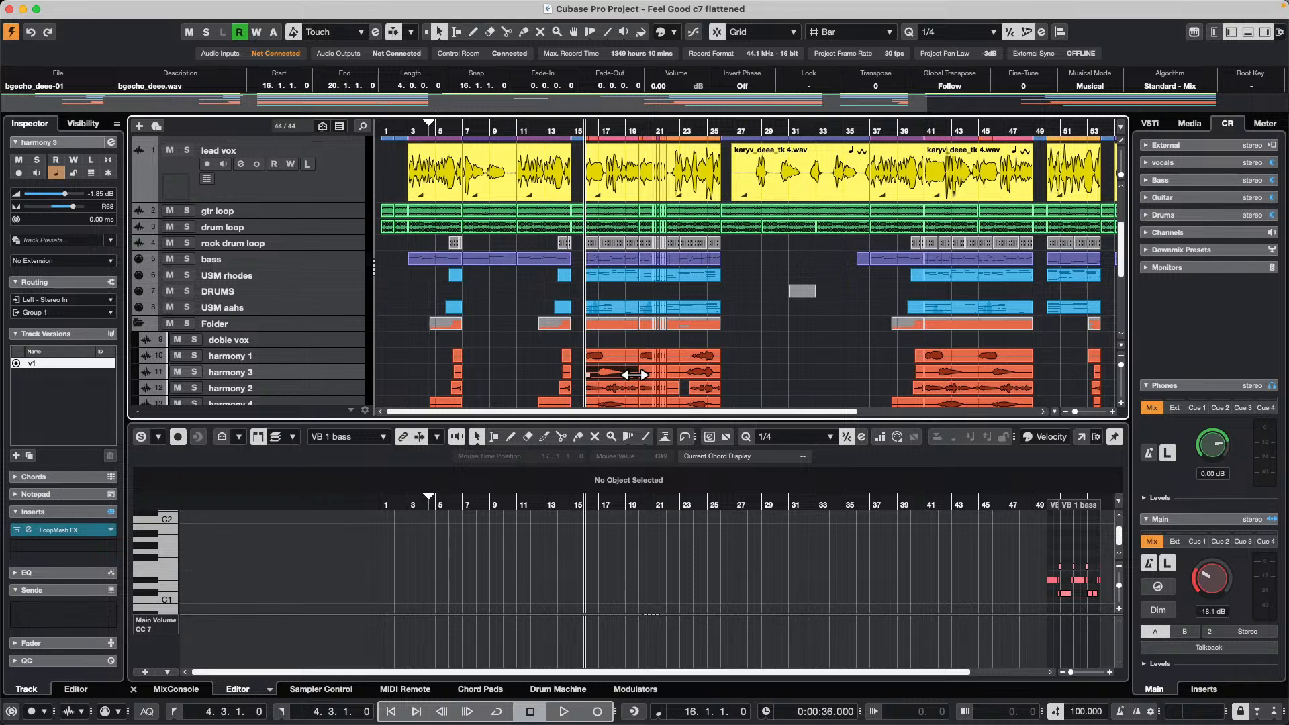
double_click(634, 374)
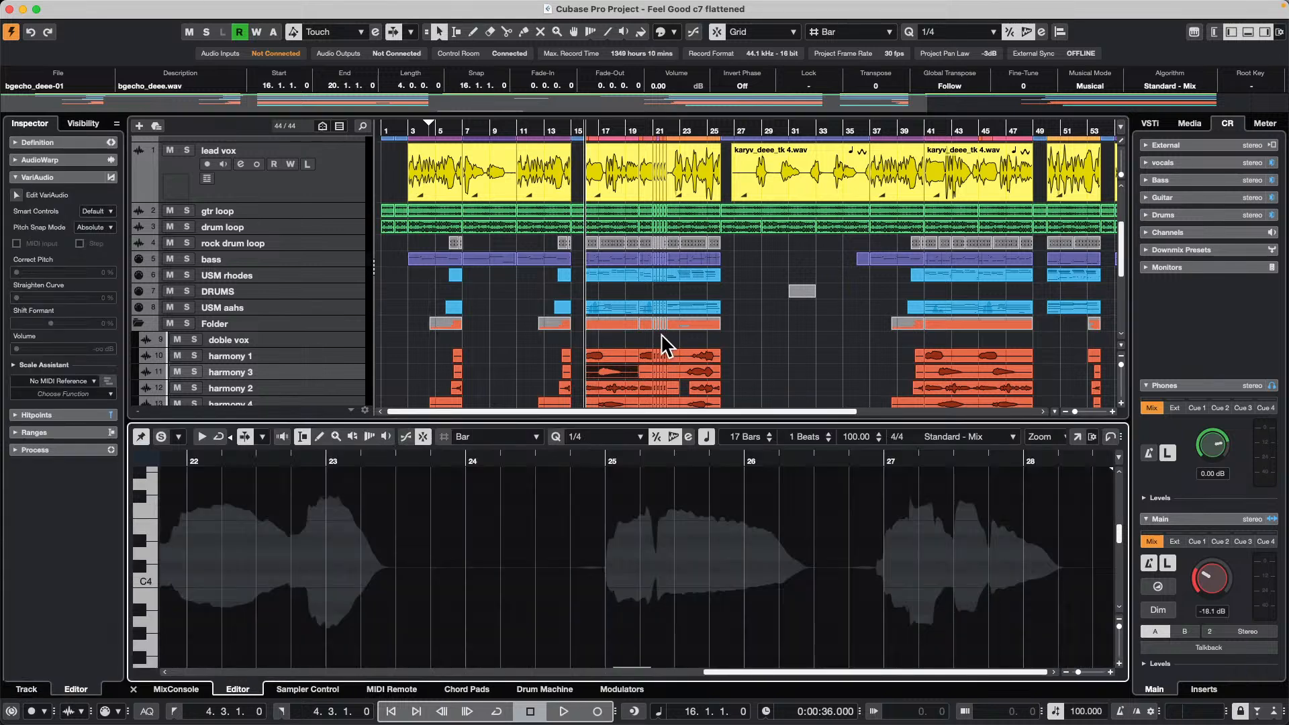
double_click(967, 260)
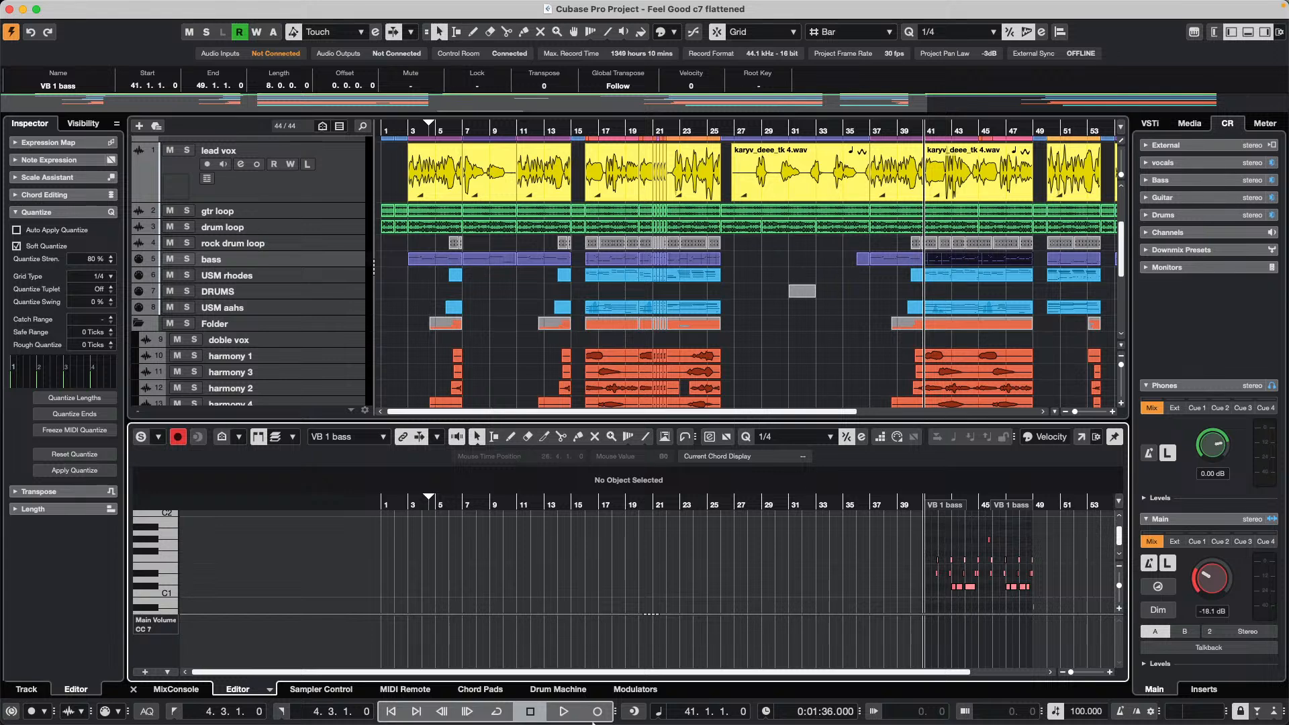
Switch to Safari and load the steinberg.net home page in the current tab
mouse_move(340, 714)
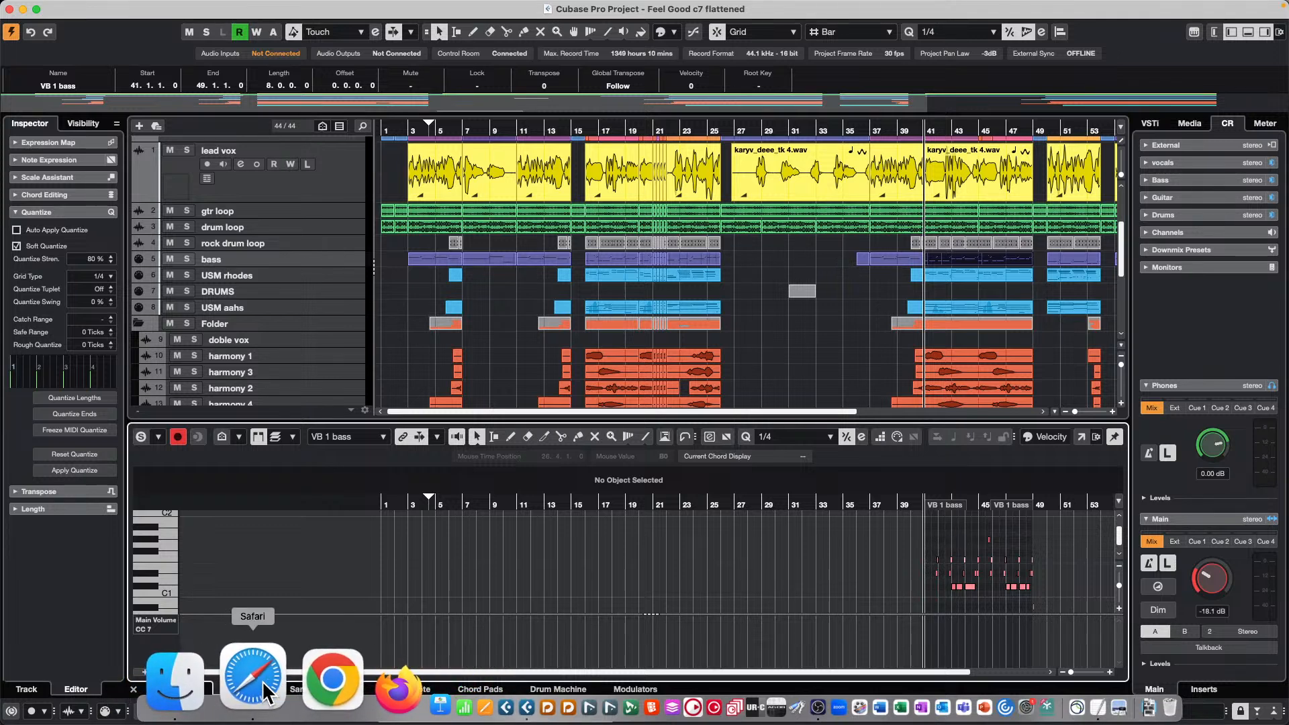
click(262, 680)
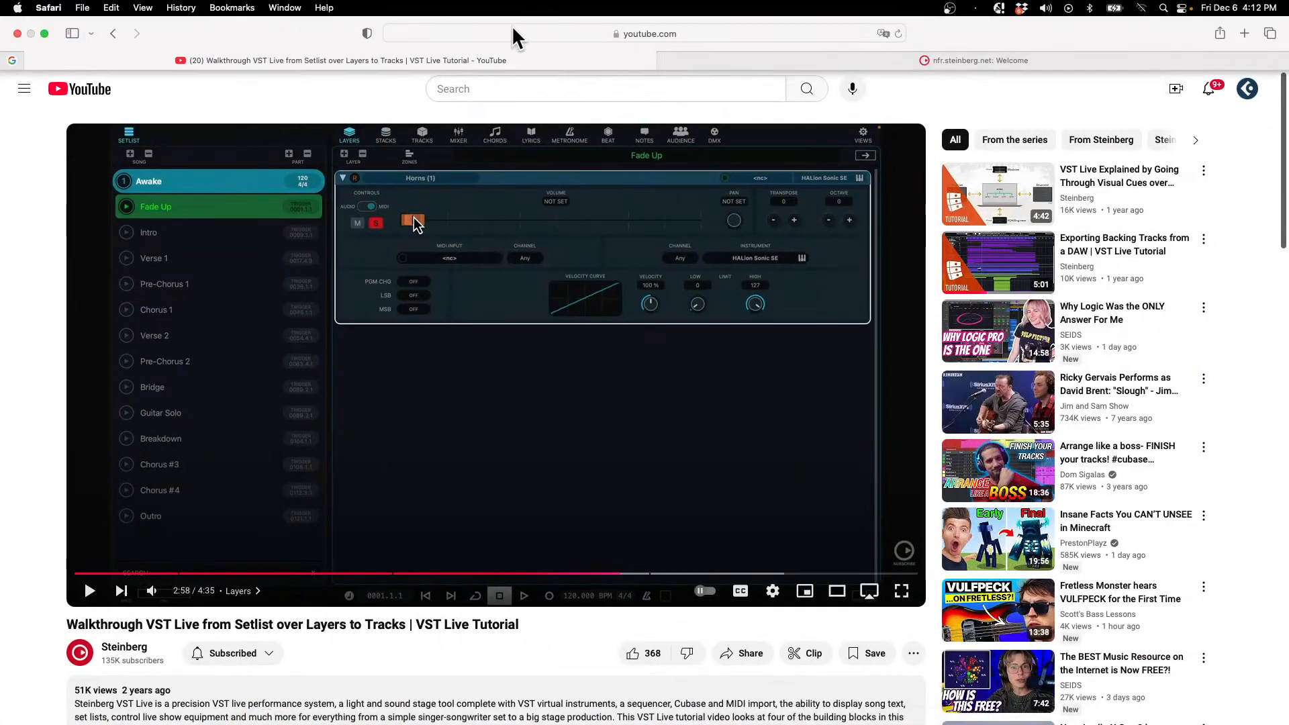
click(659, 35)
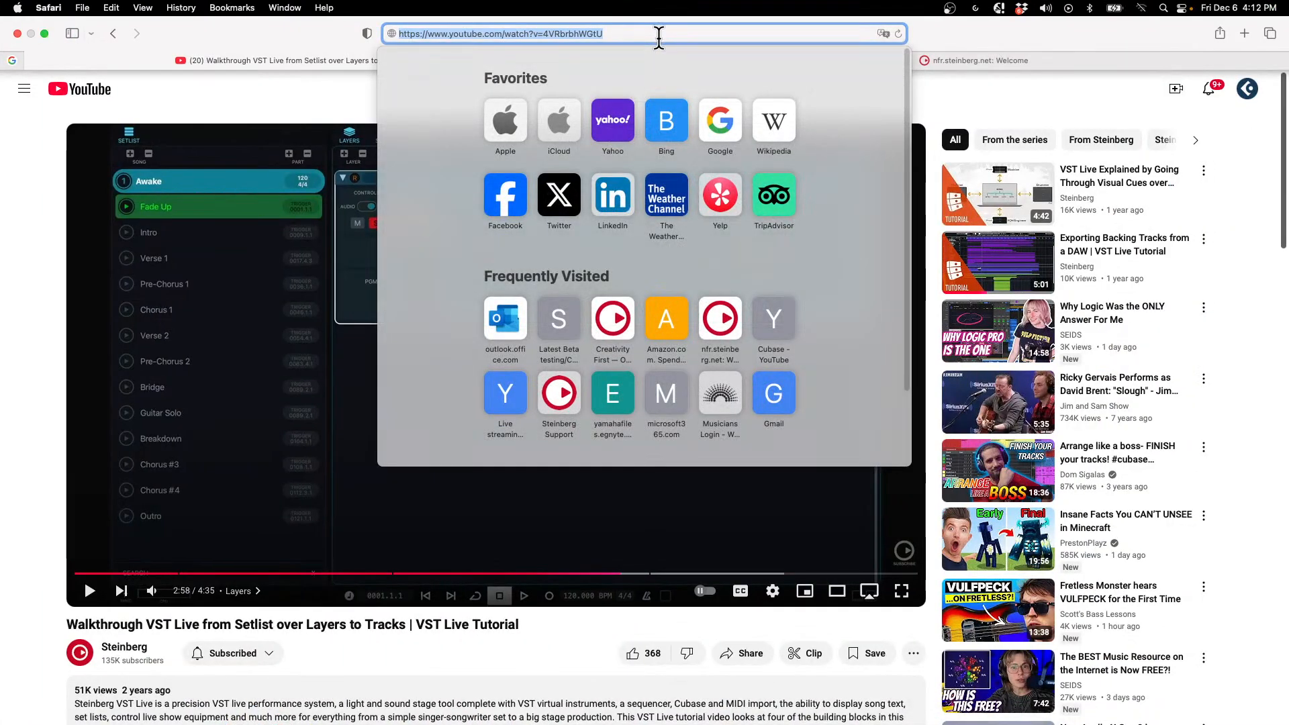
text(cyv)
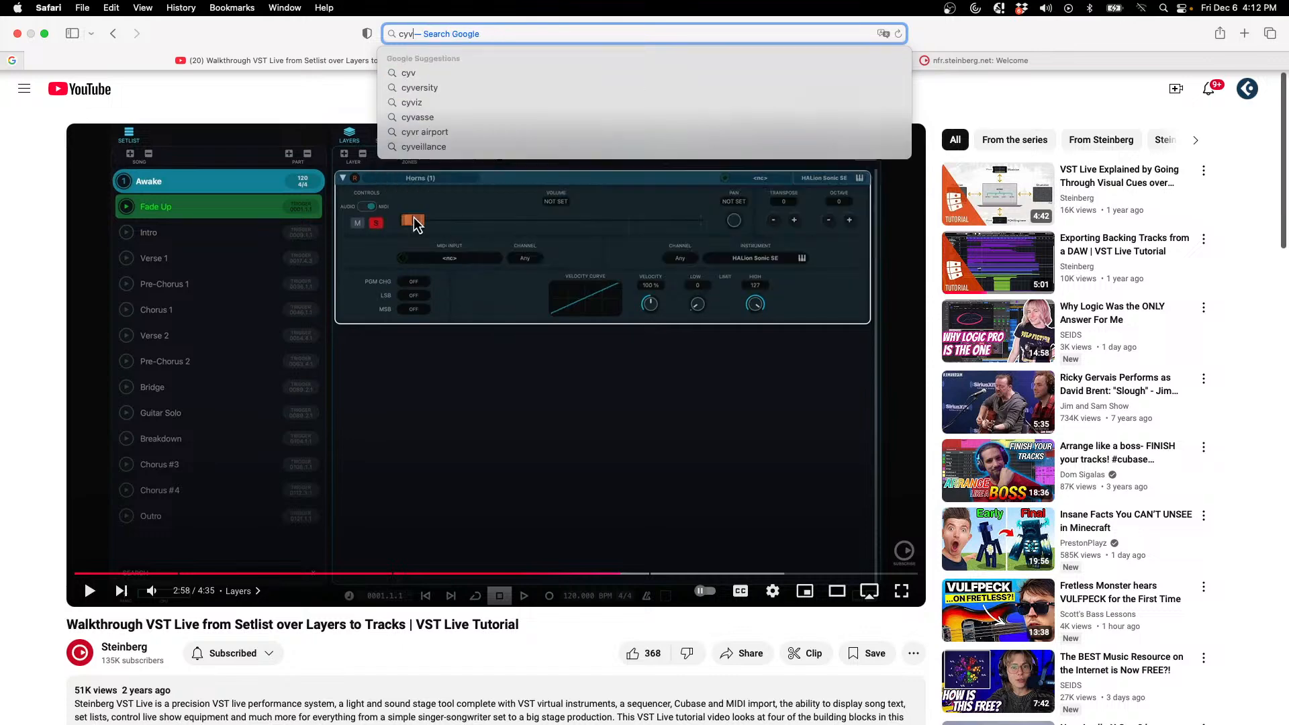
key(BackSpace)
key(BackSpace)
key(BackSpace)
text(ste)
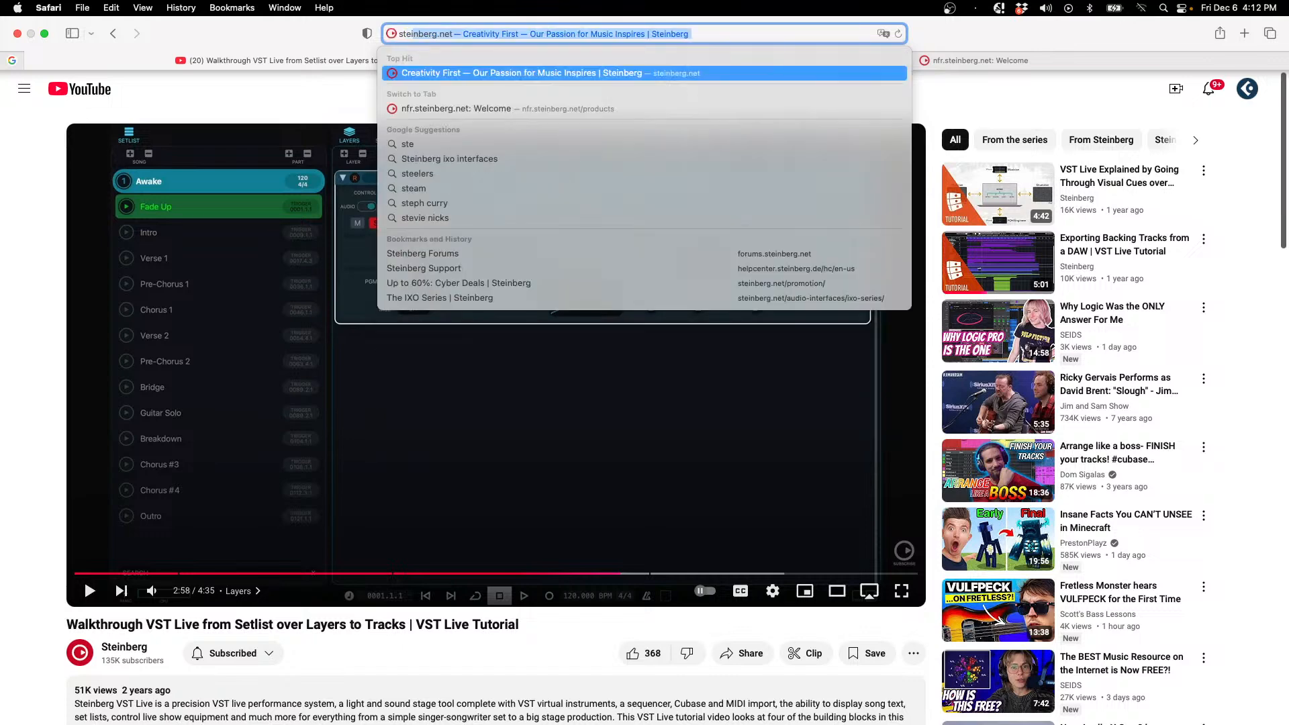
text(inberg.ne)
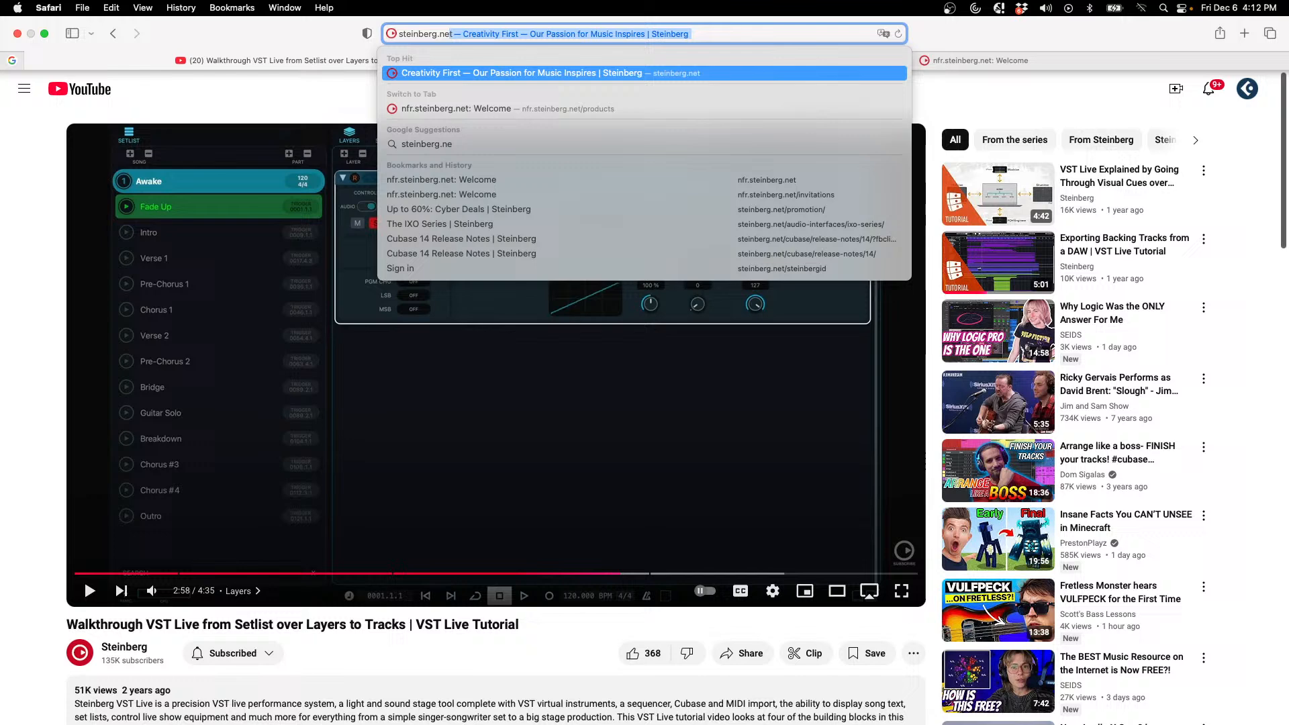
key(Return)
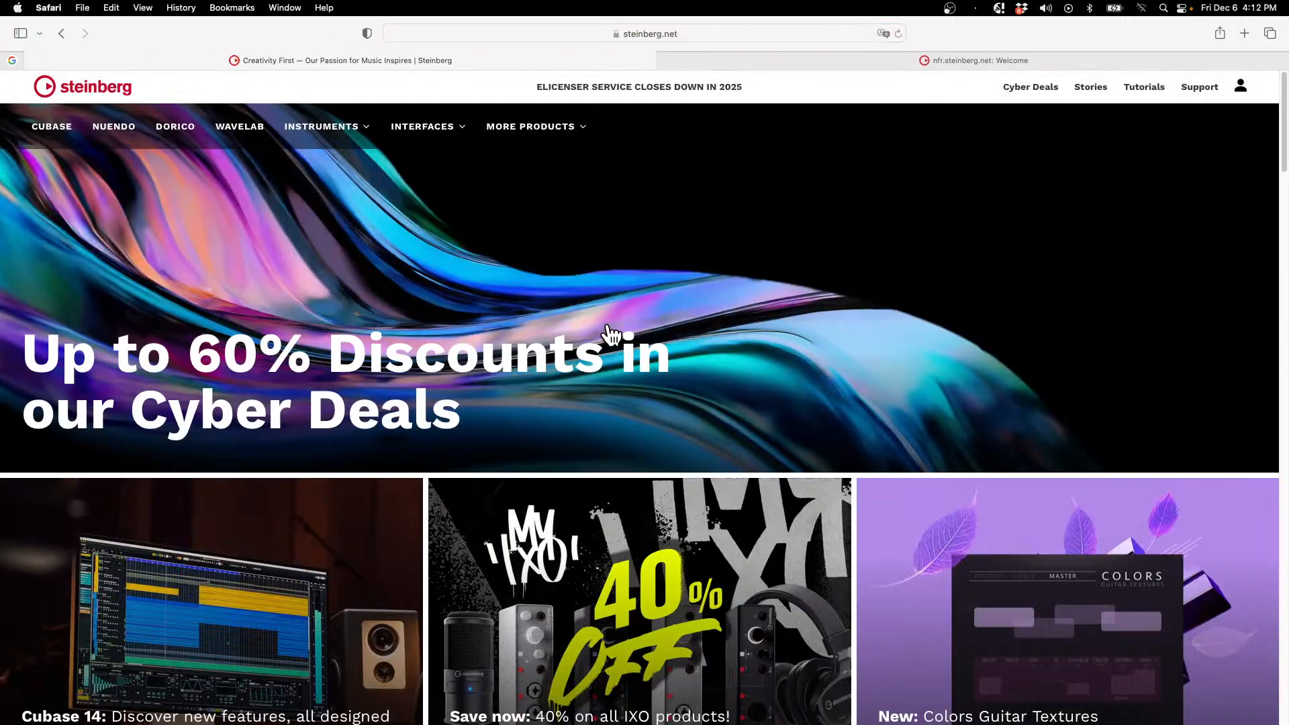
Open the Cyber Deals promotion and go to its SpectraLayers offer page
click(526, 335)
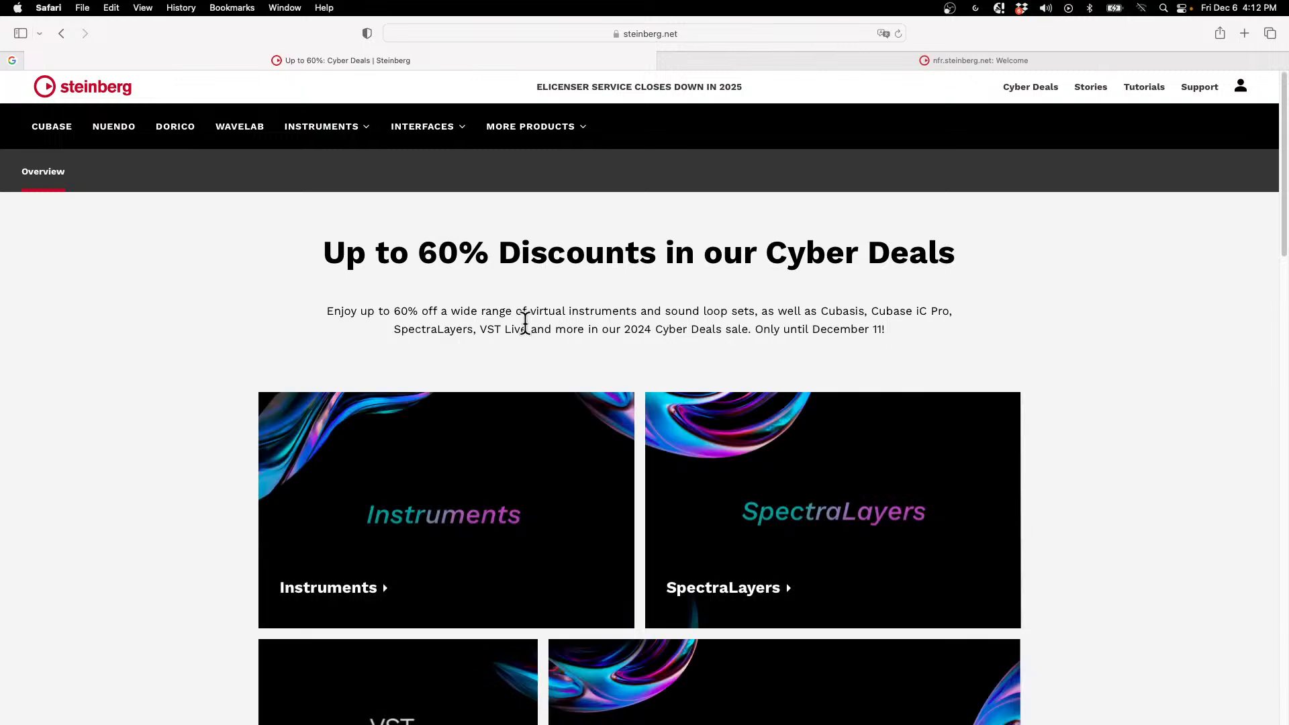
scroll(371, 339, down, 5)
click(772, 333)
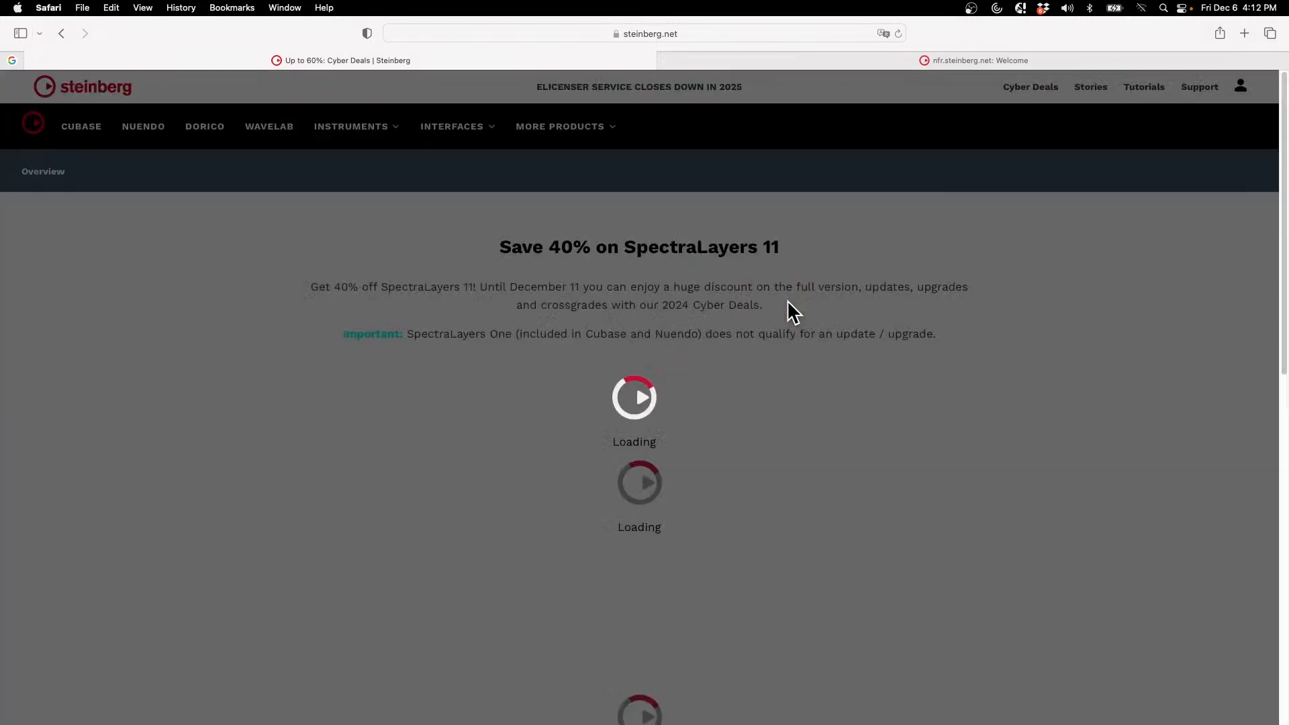
Review the SpectraLayers Pro 11 full version, update and crossgrade offers and their discounted prices
scroll(331, 373, down, 2)
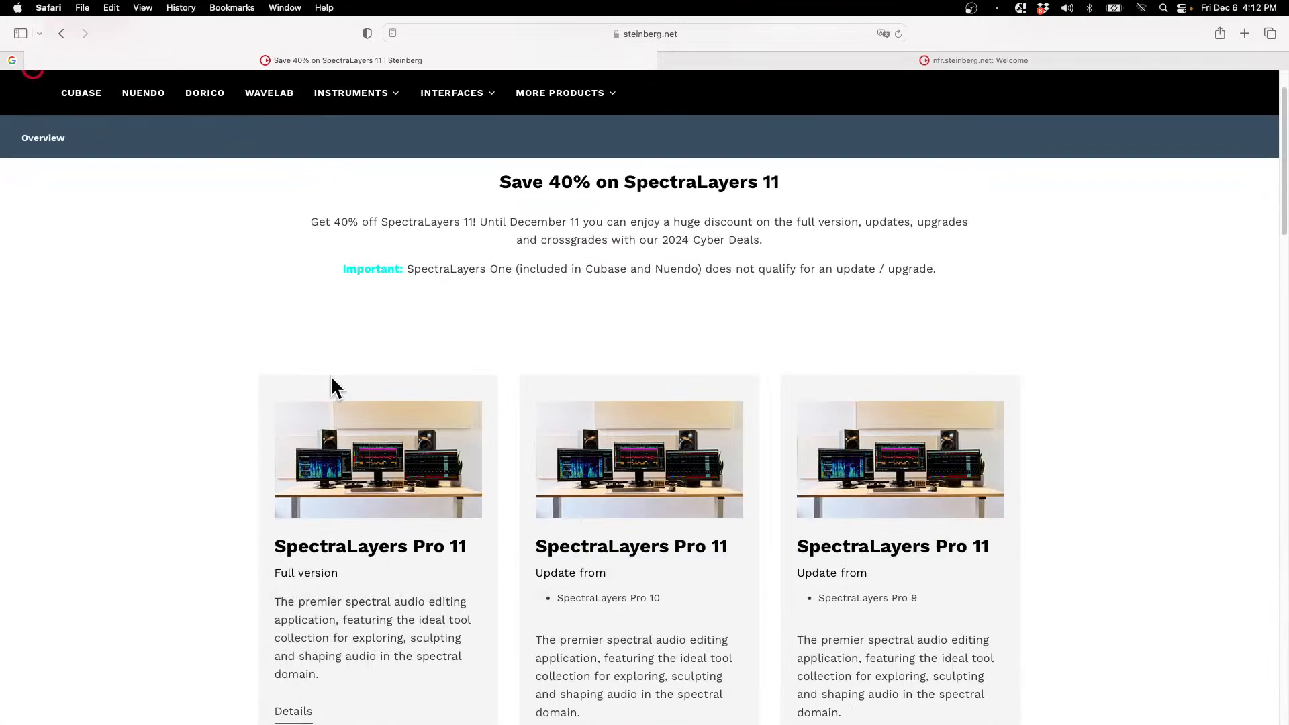
scroll(332, 379, down, 1)
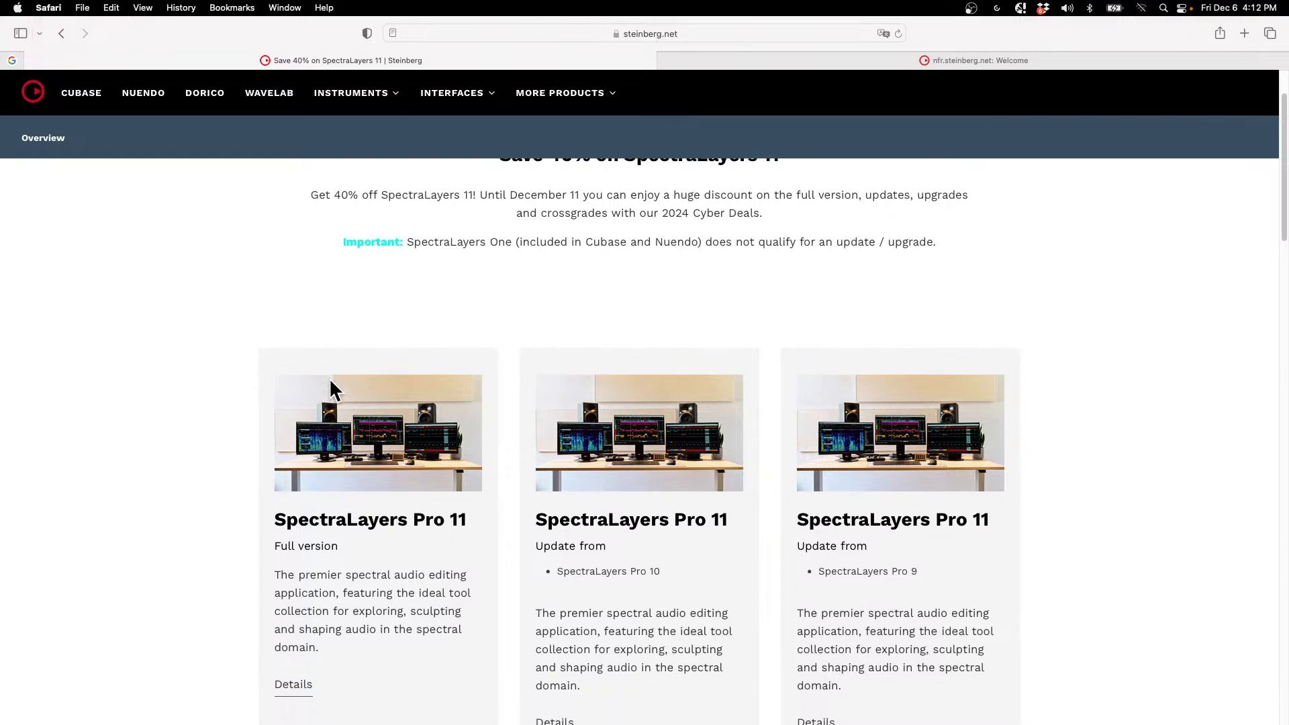
scroll(330, 385, down, 3)
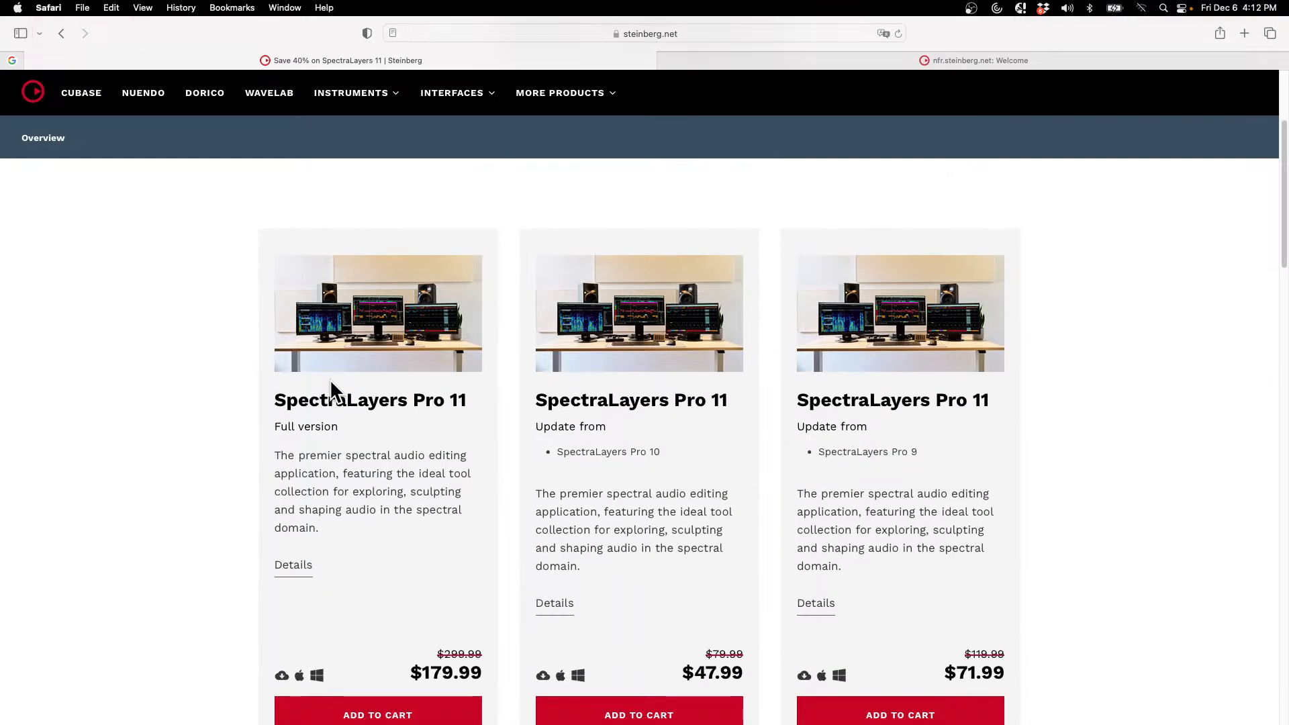
scroll(331, 383, down, 10)
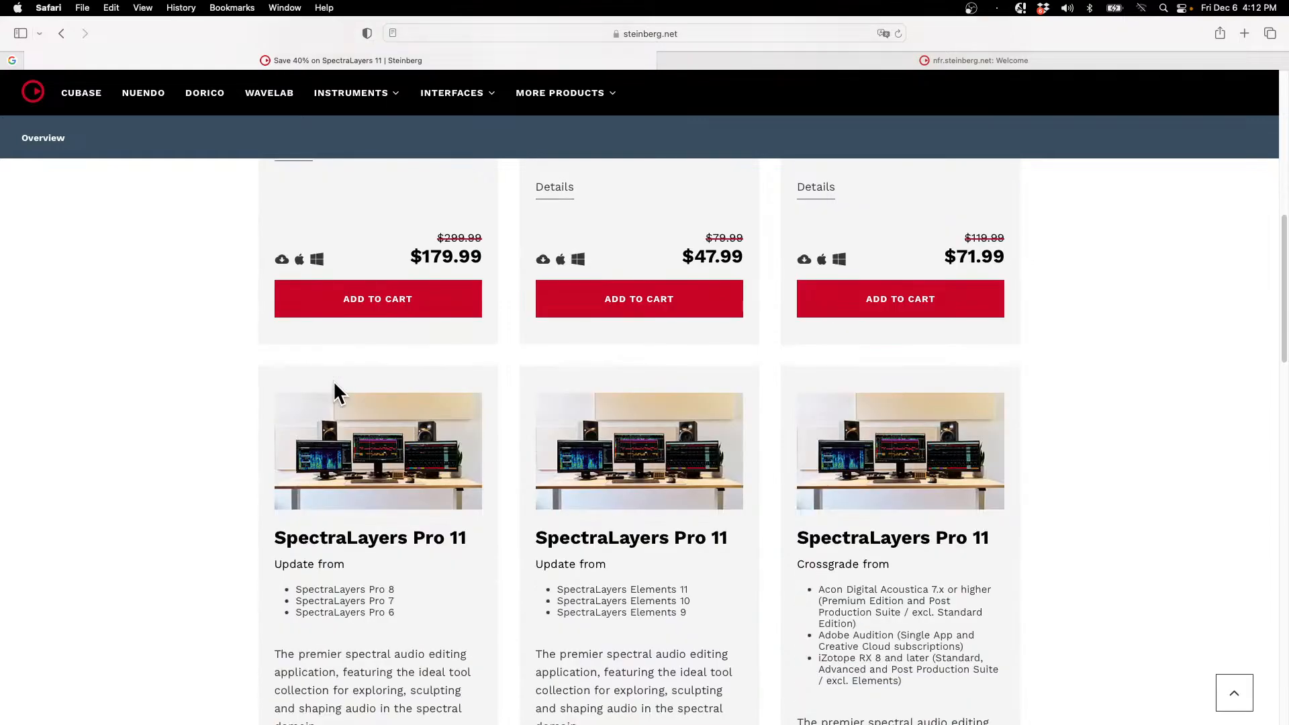
scroll(334, 383, down, 6)
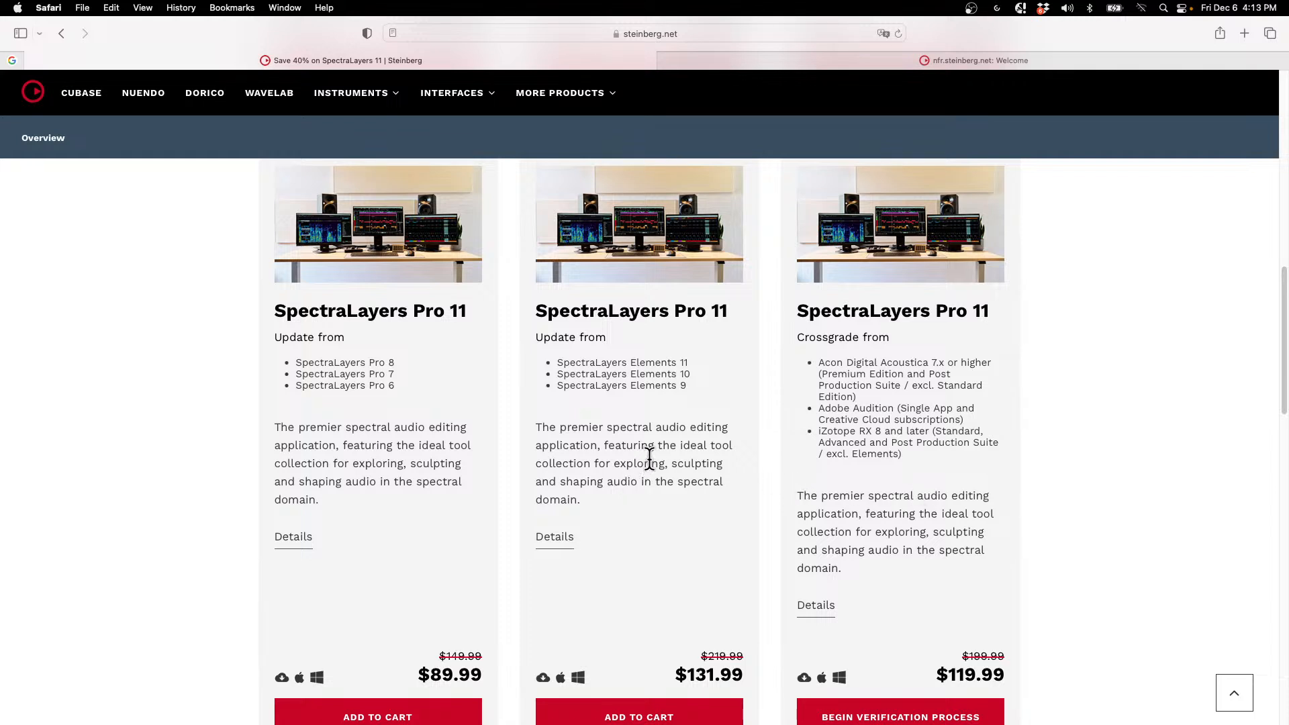
scroll(649, 458, up, 5)
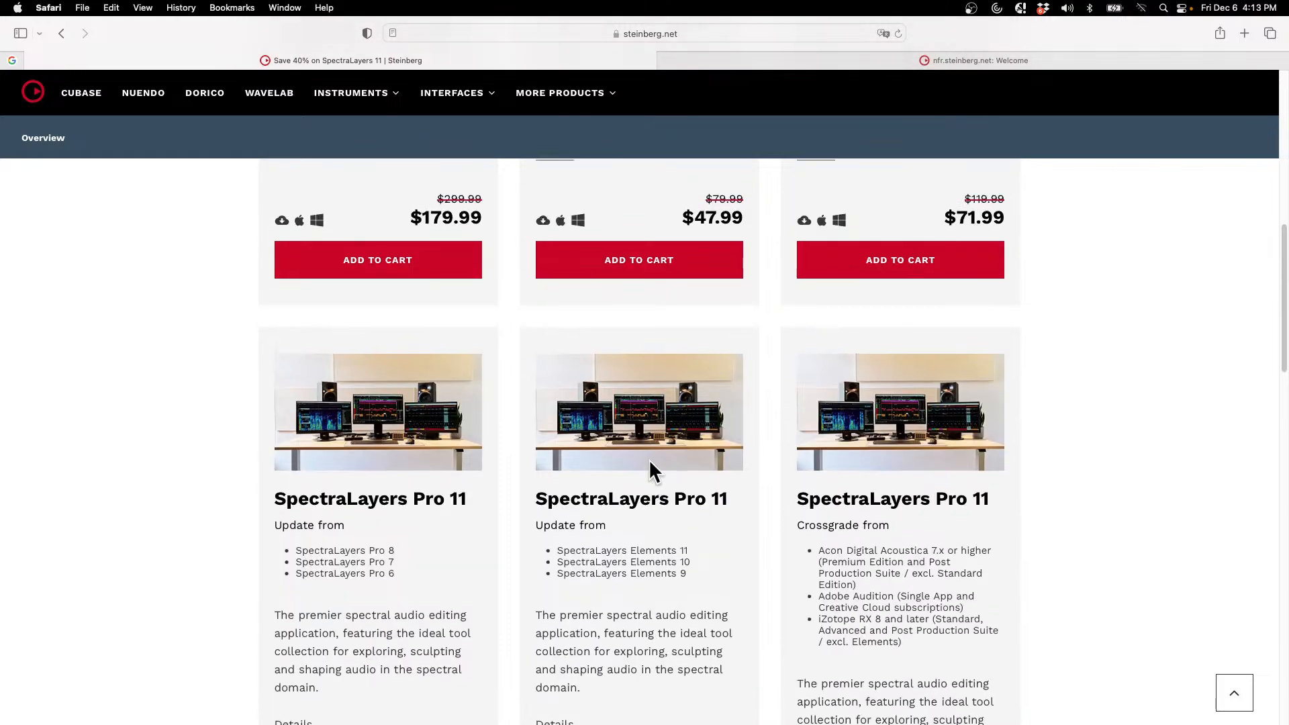
scroll(649, 469, up, 2)
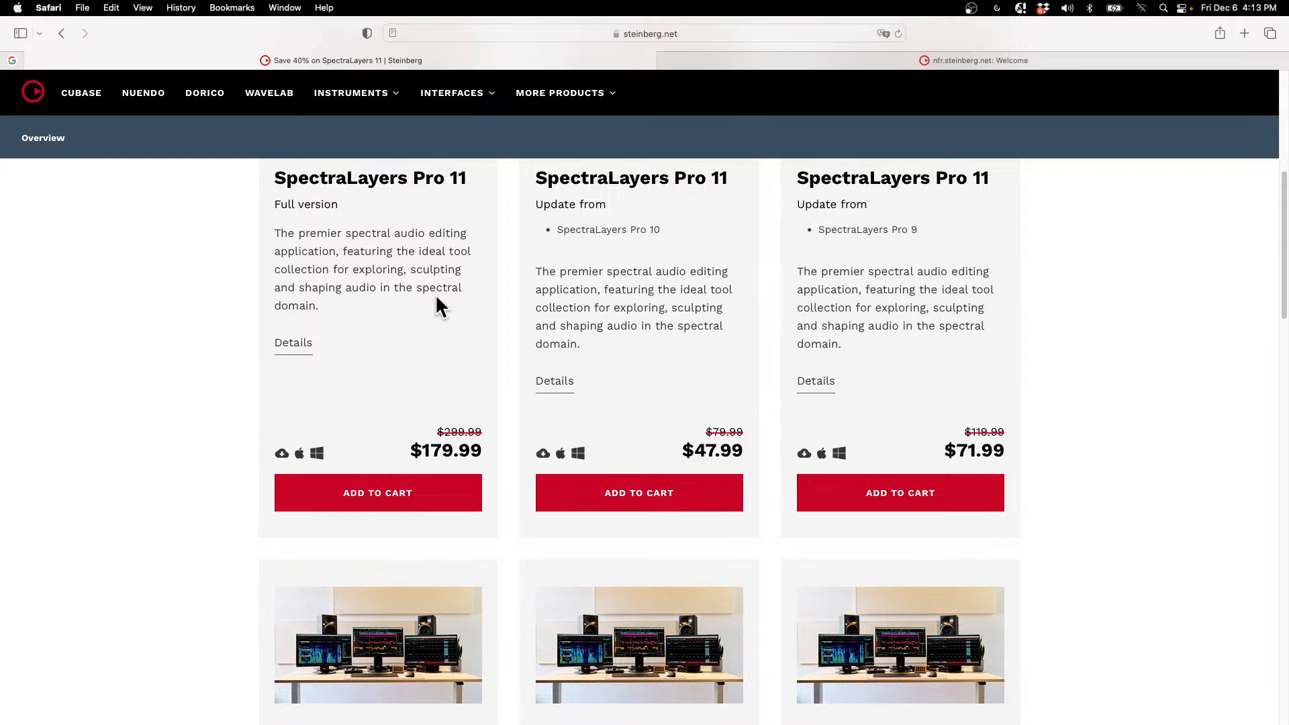
Examine the SpectraLayers 11 upgrade eligibility note and compare the Pro 11 full version price with the updates from Pro 10 and Pro 9
scroll(437, 296, up, 1)
scroll(442, 295, up, 1)
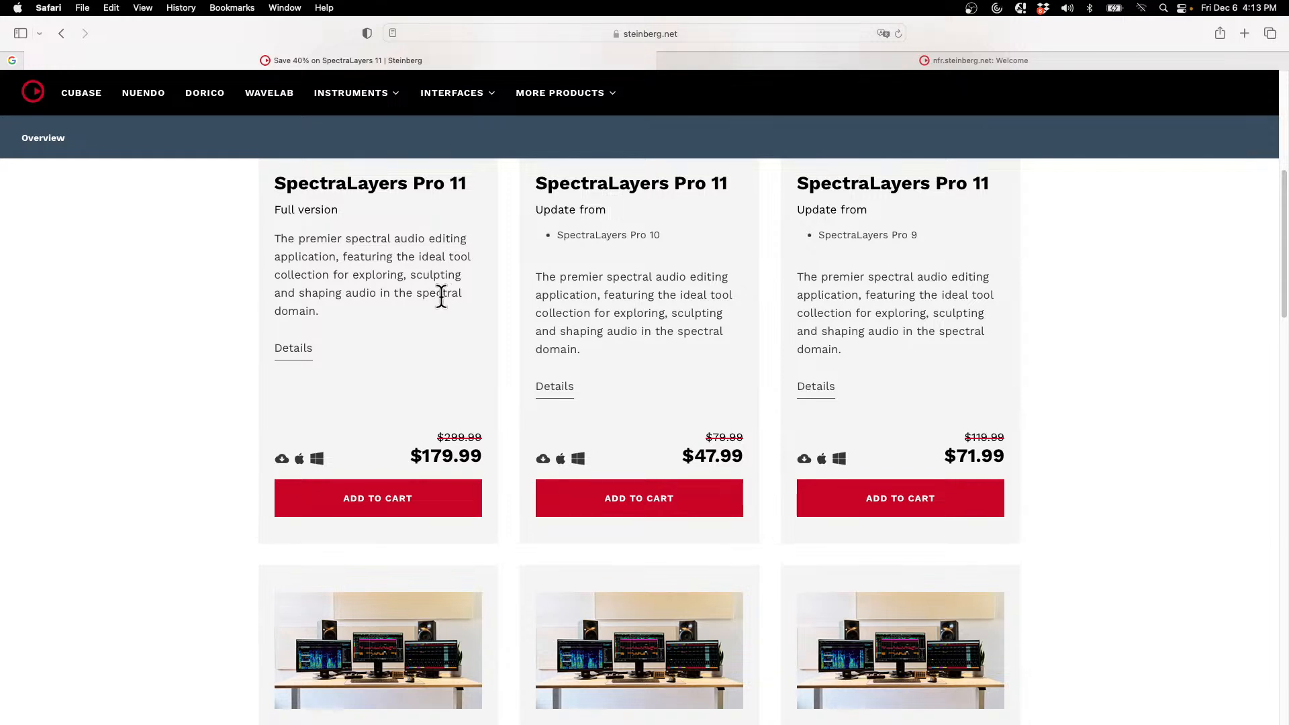
scroll(441, 295, up, 3)
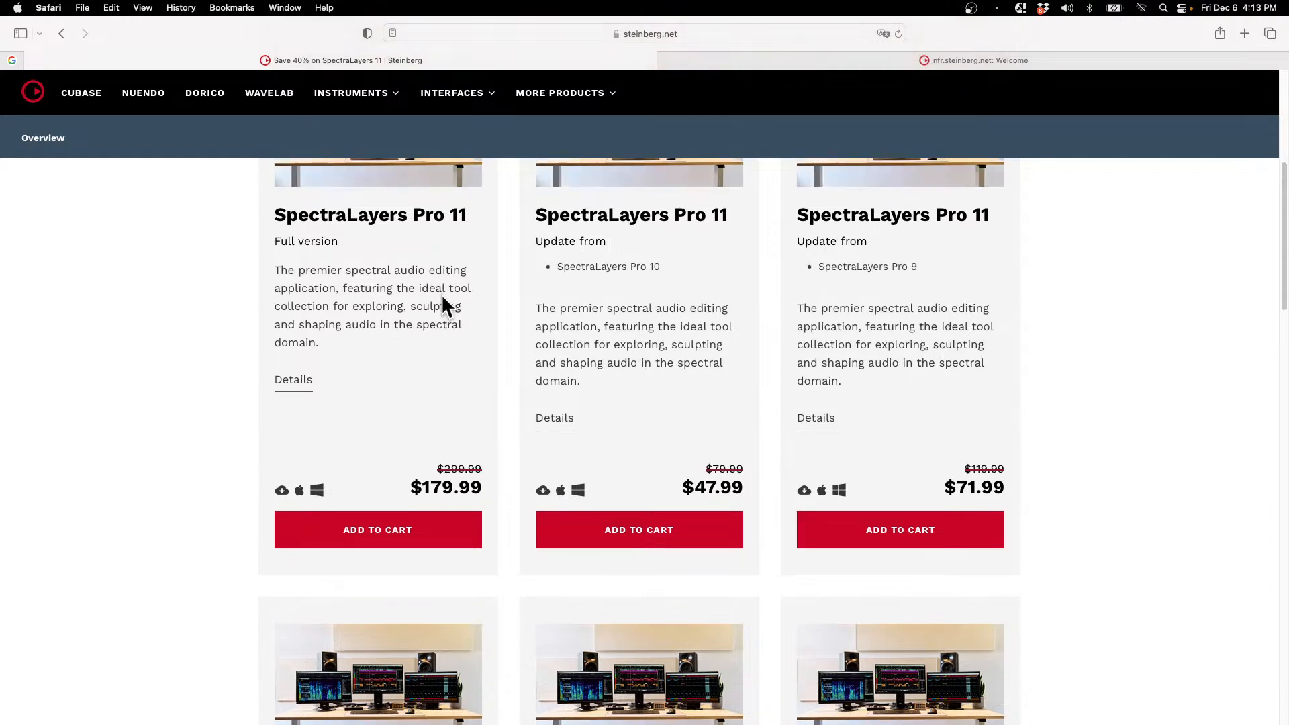
scroll(442, 296, up, 10)
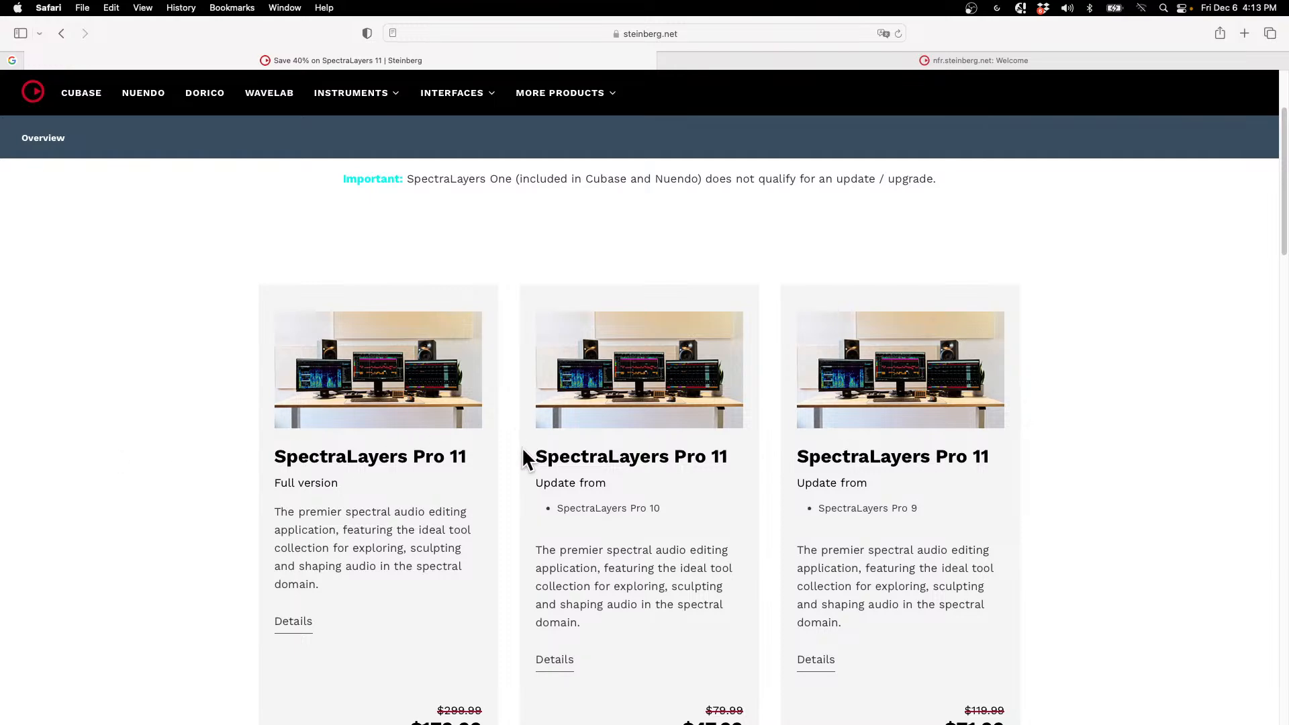
scroll(521, 451, down, 4)
scroll(521, 451, down, 5)
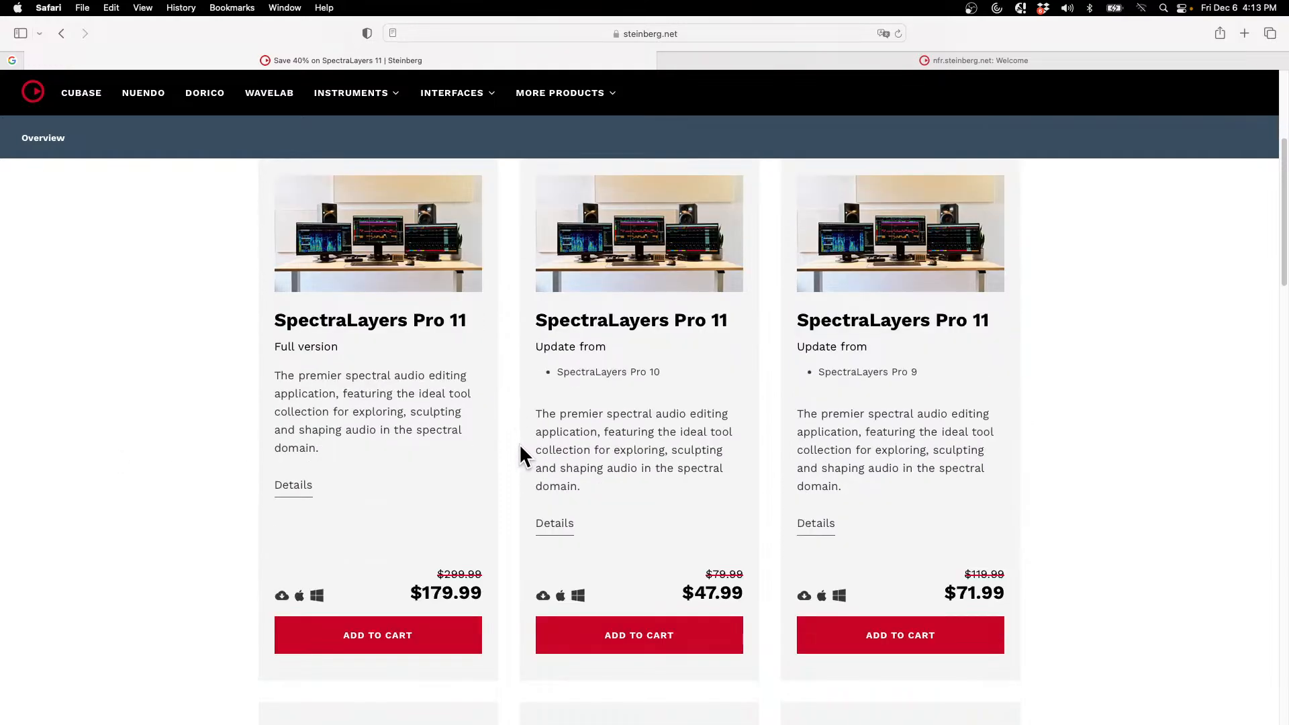
scroll(521, 455, up, 2)
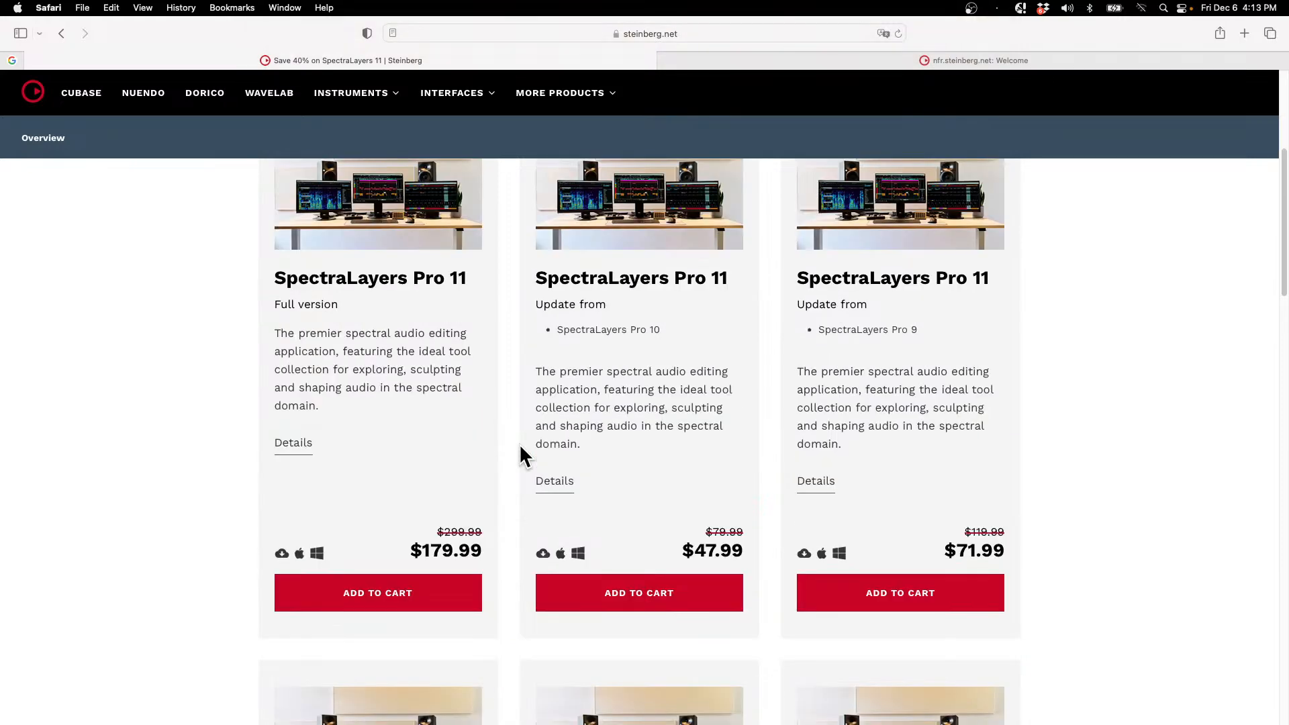
scroll(521, 454, down, 1)
scroll(520, 454, down, 8)
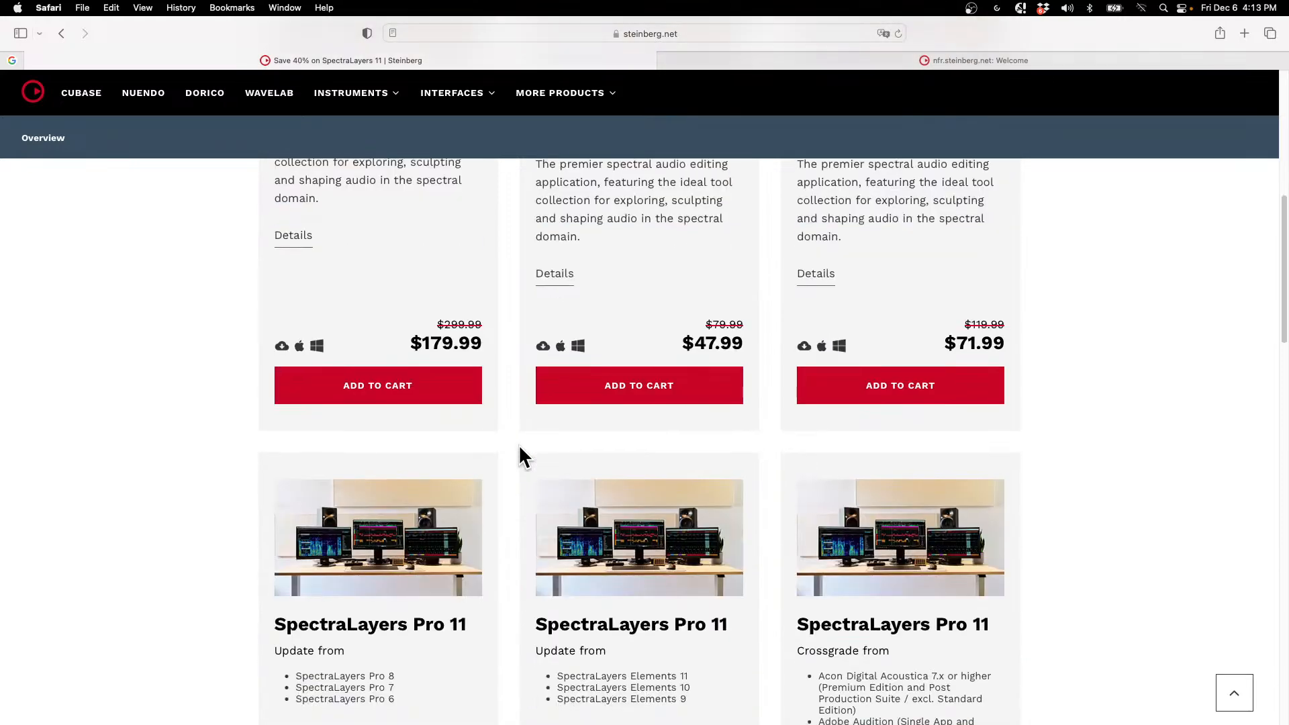
Review the SpectraLayers Elements 11 full version and update offers, and return to the offer page's introduction
scroll(521, 454, down, 12)
scroll(521, 460, down, 4)
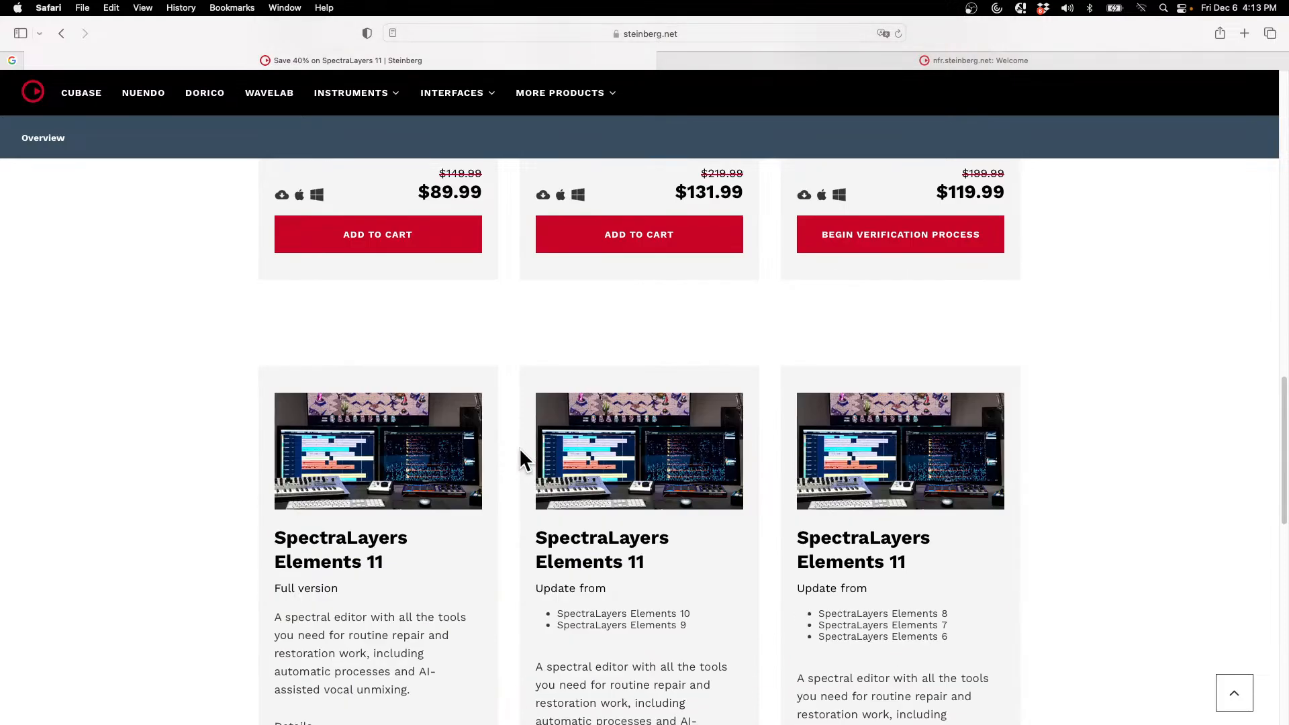
scroll(521, 451, down, 9)
scroll(537, 374, up, 6)
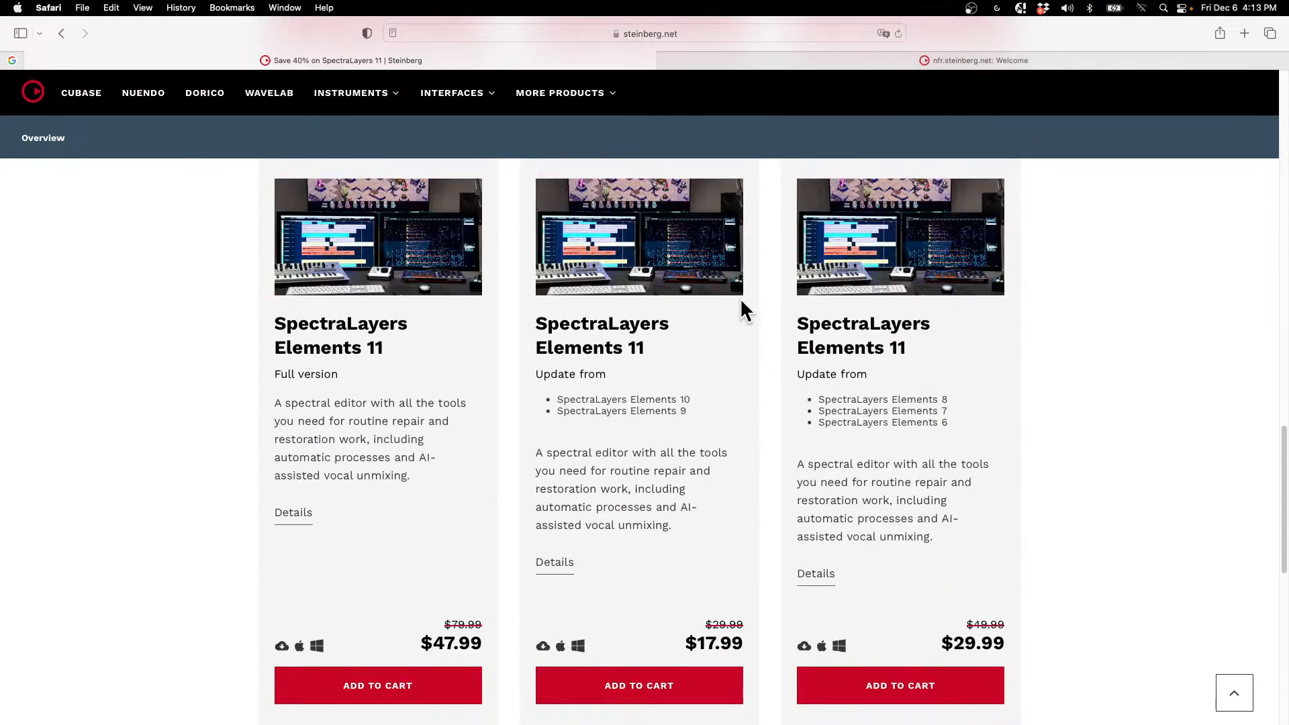
scroll(710, 368, up, 1)
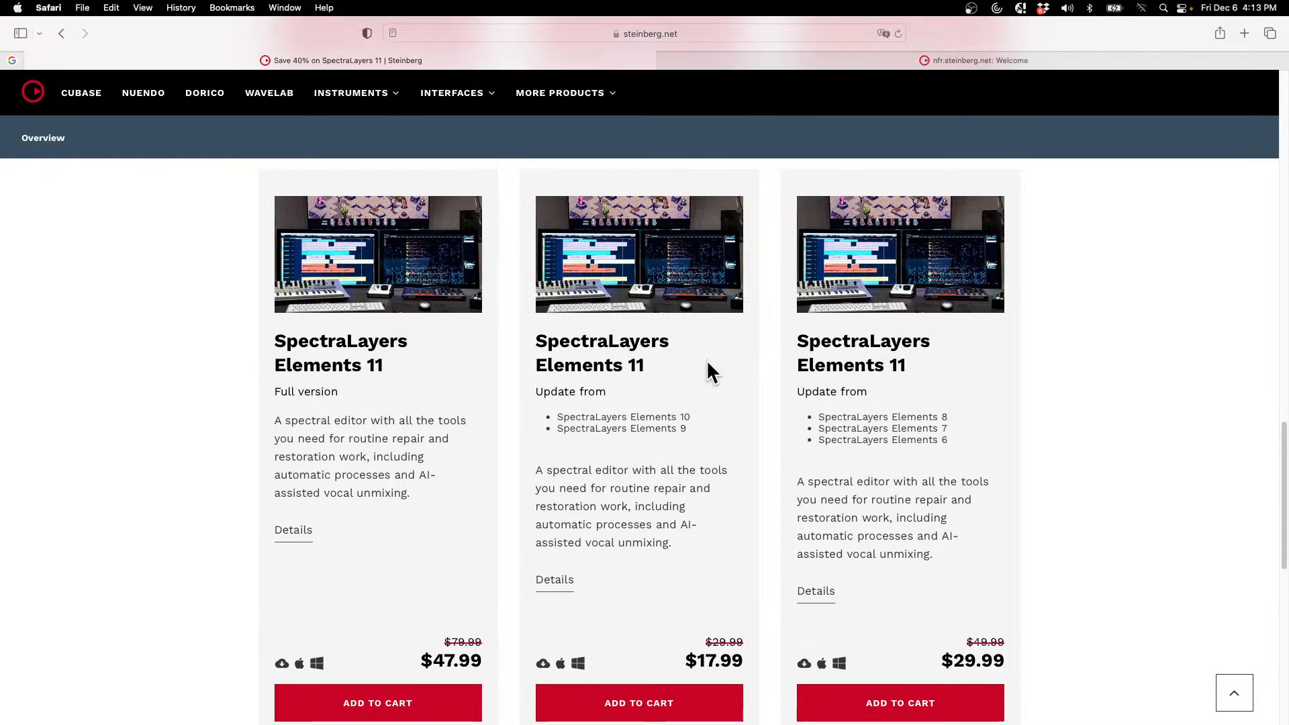
scroll(710, 367, up, 2)
scroll(707, 363, up, 7)
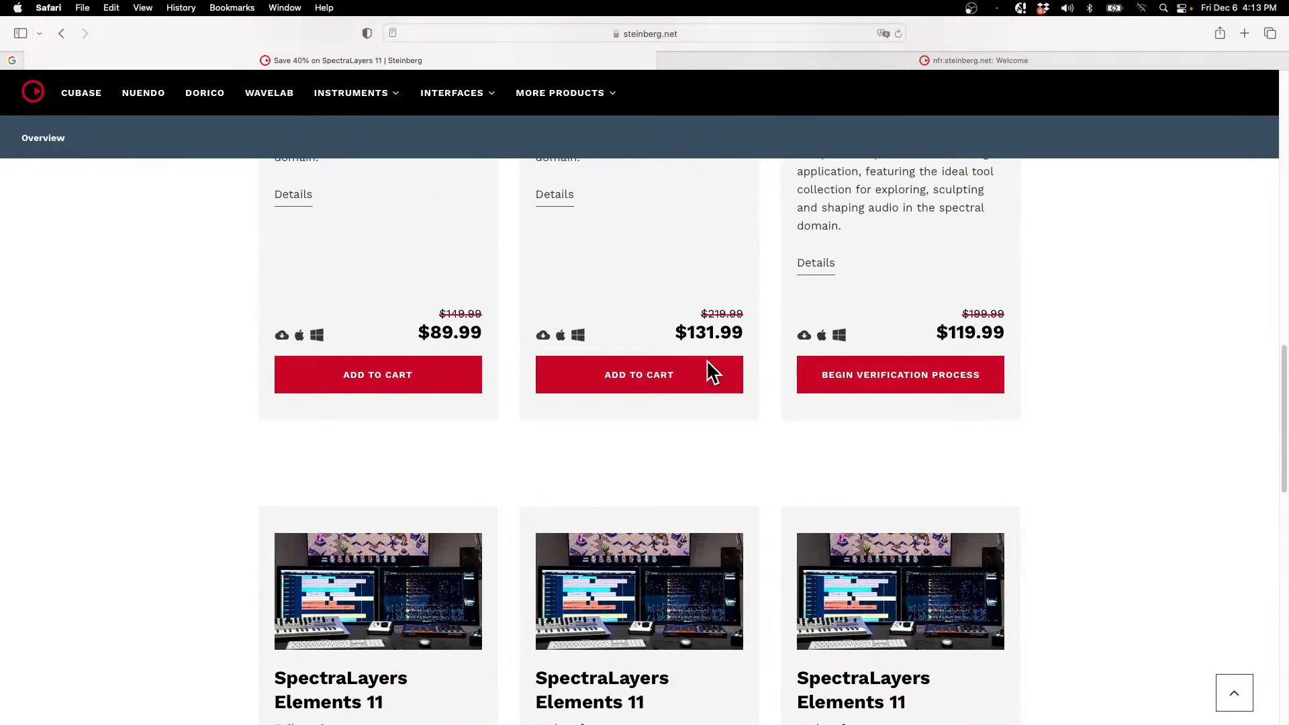
scroll(702, 360, up, 14)
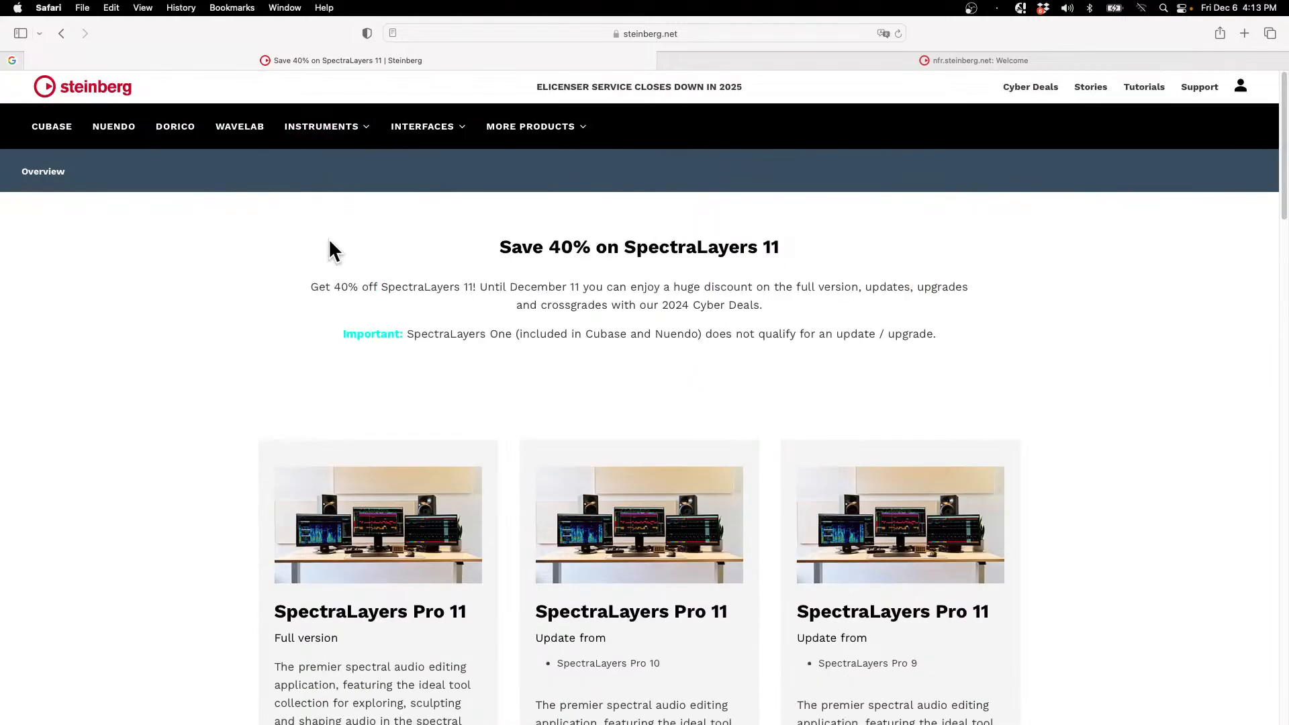
Switch back to Cubase and the Feel Good c7 flattened project's arrangement
click(18, 34)
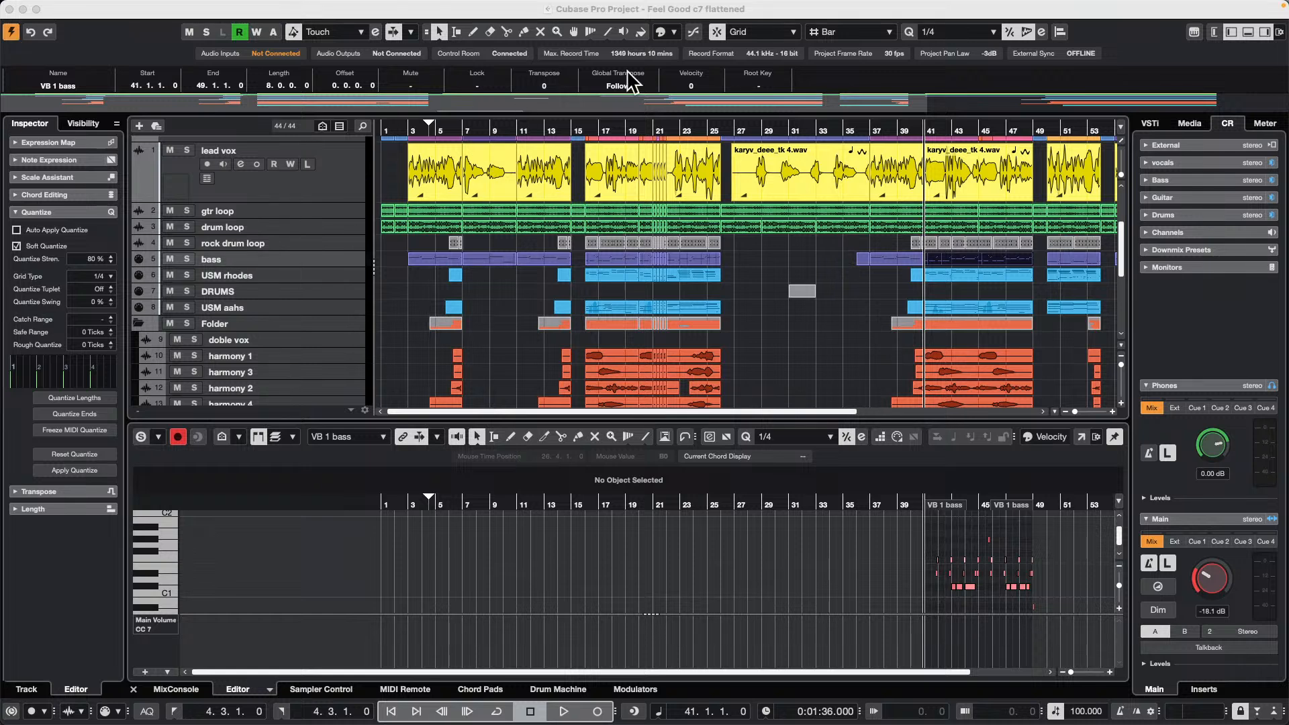
scroll(762, 279, down, 1)
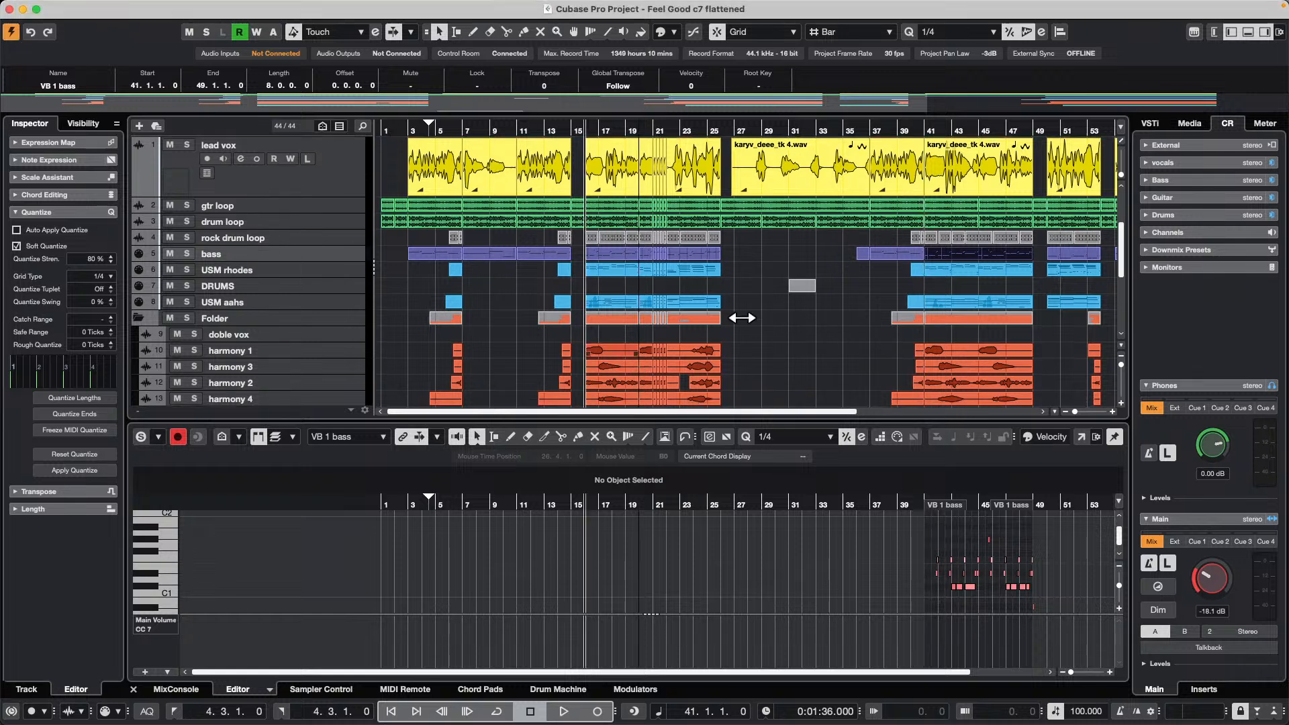
Move individual events on the lead vox, rock drum loop, DRUMS, USM aahs and harmony 1 tracks to different bars
click(672, 167)
mouse_move(698, 195)
mouse_down()
mouse_move(833, 205)
mouse_move(728, 239)
mouse_up()
drag(797, 287, 897, 299)
drag(948, 350, 863, 349)
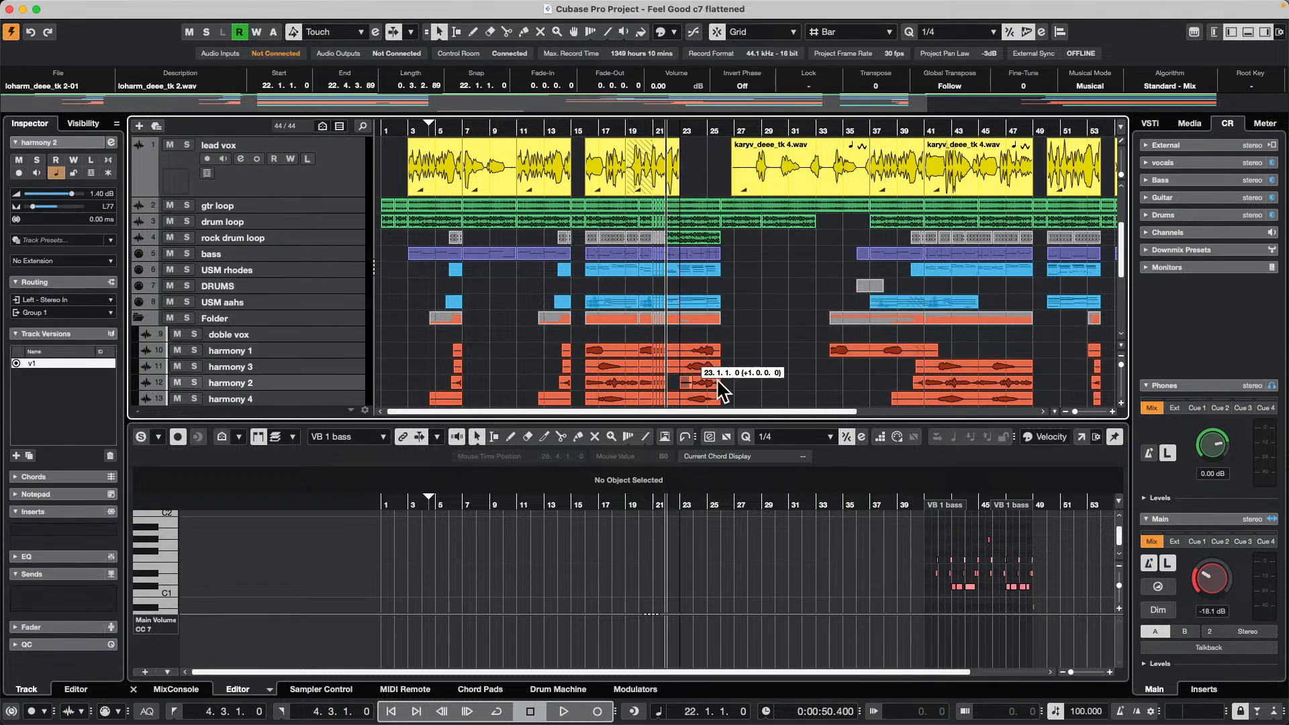
Shift the harmony 1 to 3 events from bar 16 to bar 25, and move the early harmony and Audio track events toward bar 1
drag(582, 330, 739, 384)
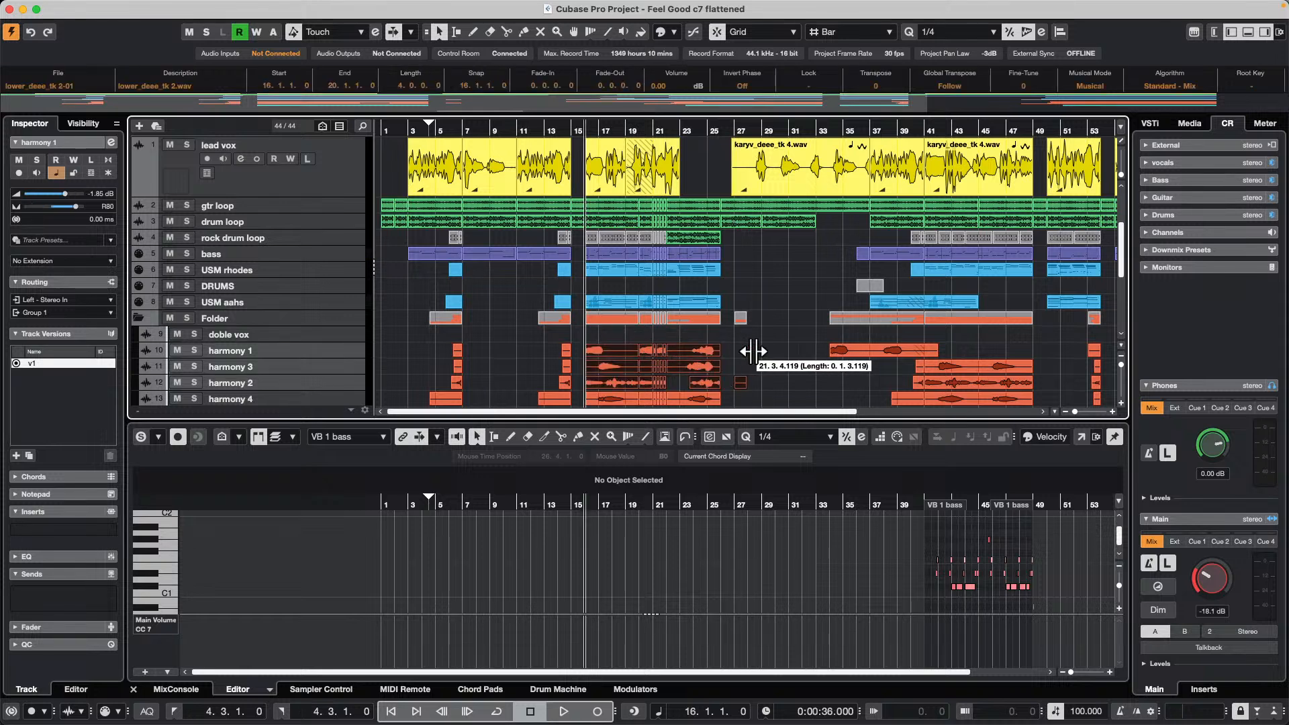
drag(652, 354, 775, 356)
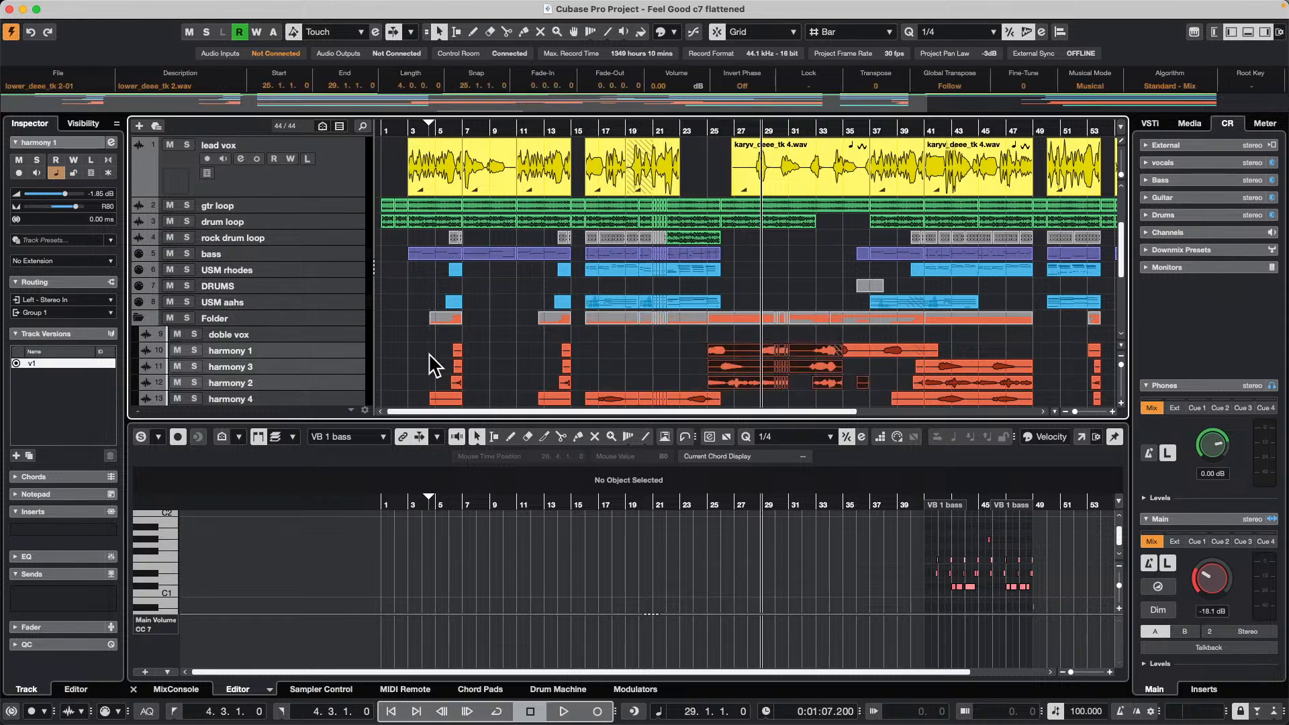
drag(430, 355, 643, 409)
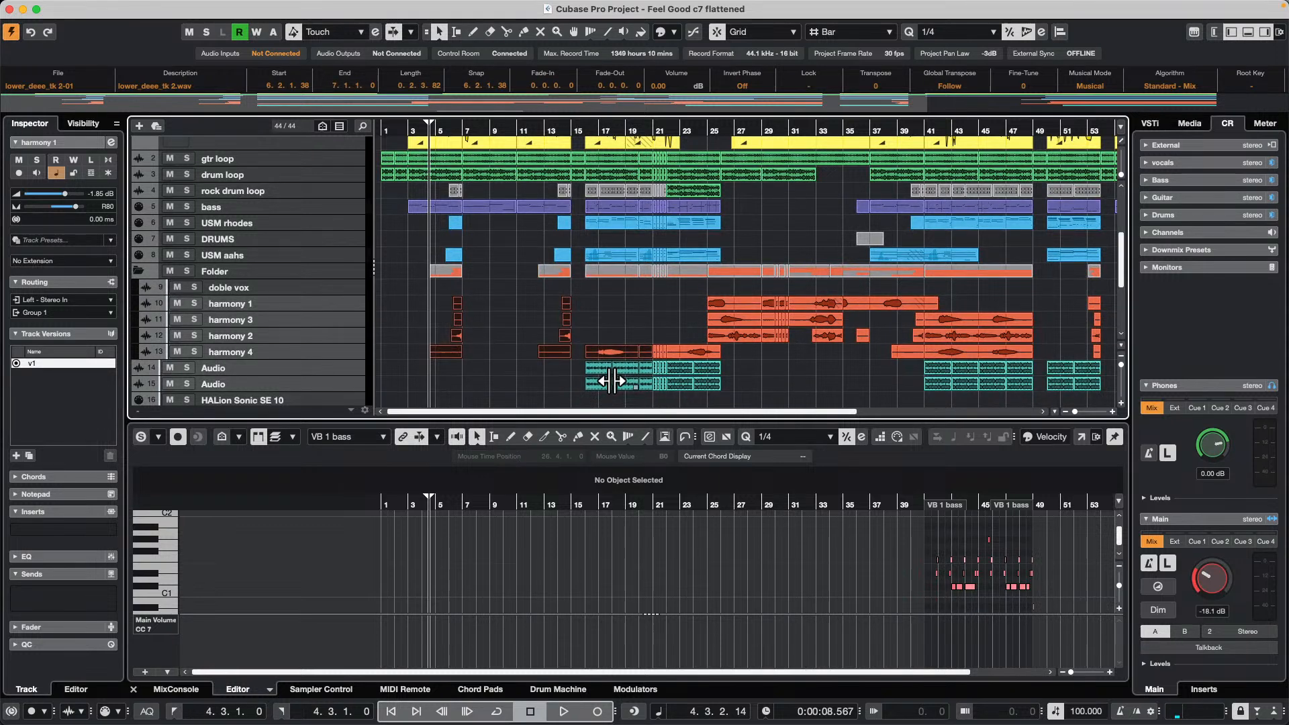
drag(616, 366, 537, 366)
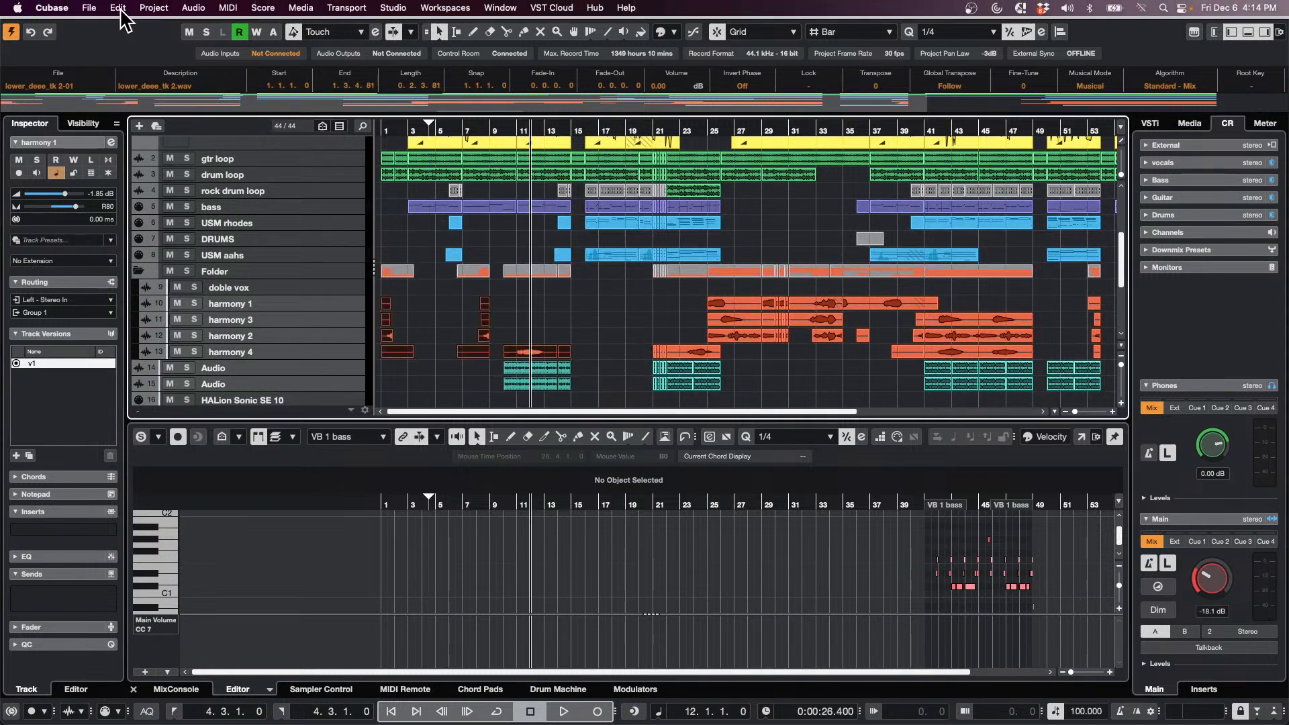
Open the Edit History, roll the project back past all the recorded move and size edits, and close the history
click(119, 8)
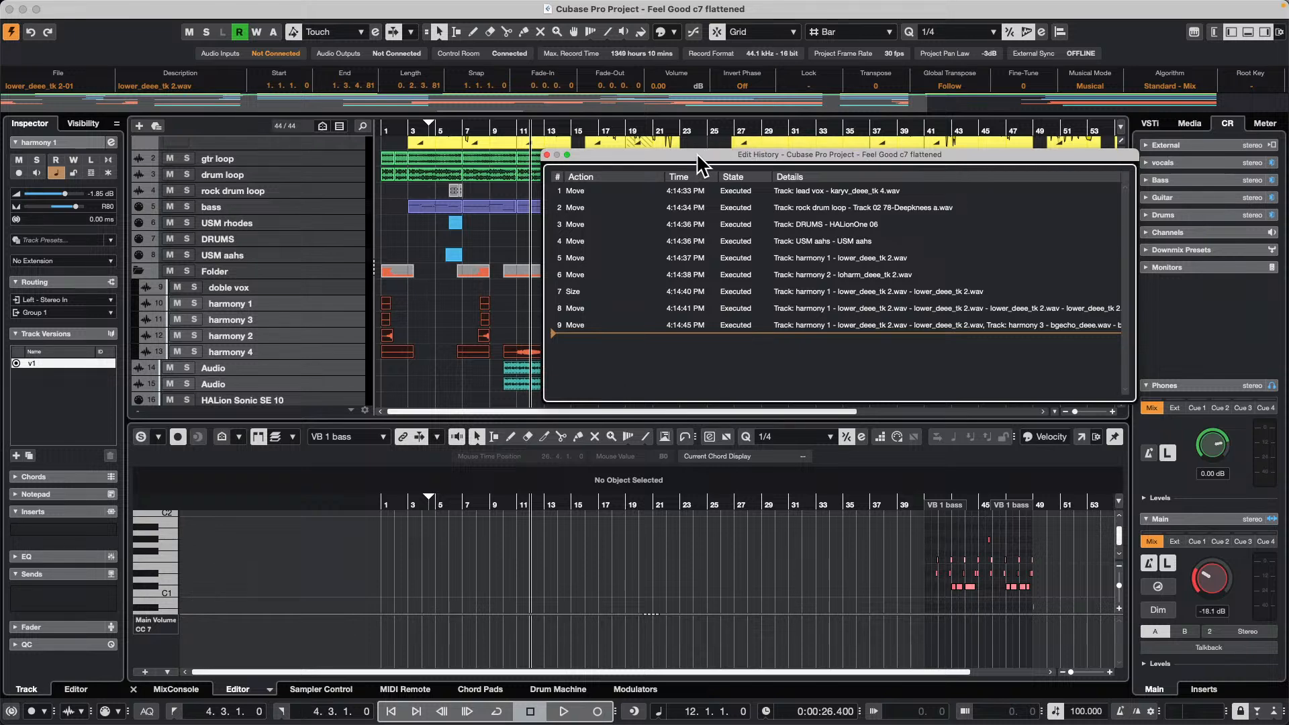
drag(696, 155, 204, 399)
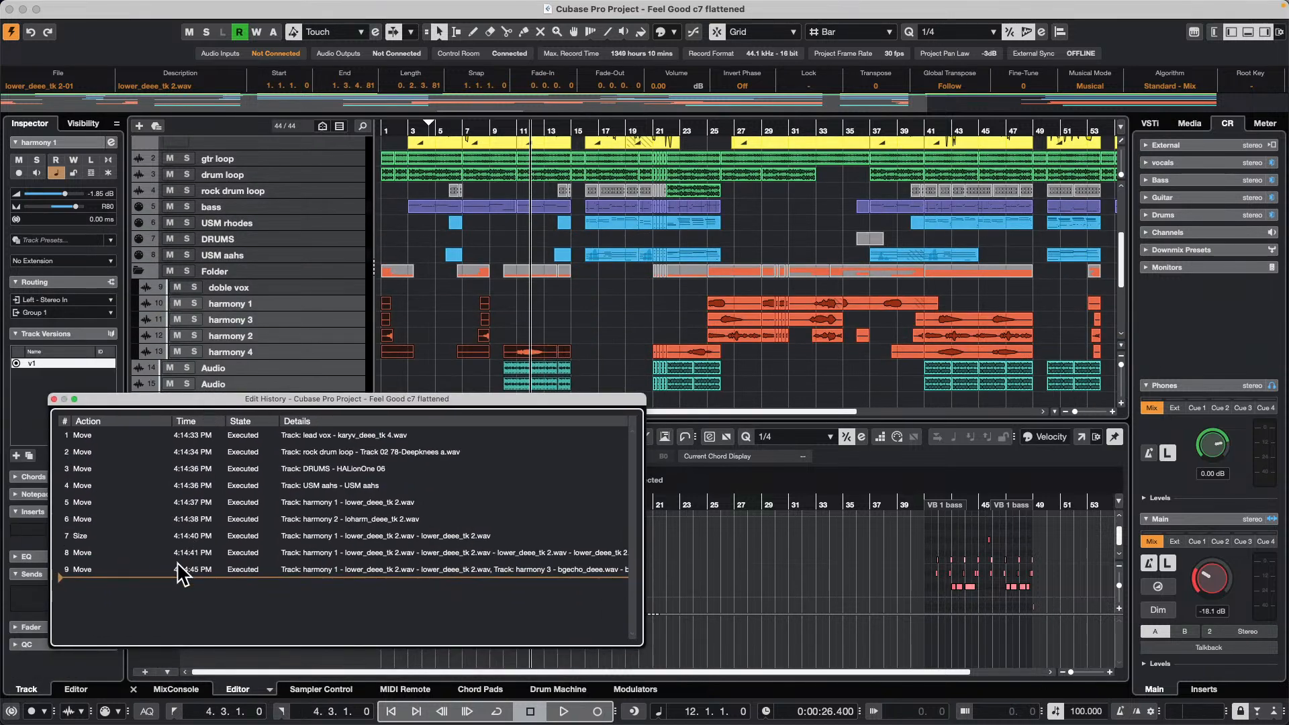
mouse_move(173, 575)
mouse_down()
mouse_move(202, 437)
mouse_move(195, 602)
mouse_move(208, 445)
mouse_move(195, 598)
mouse_move(231, 416)
mouse_move(202, 575)
mouse_move(205, 443)
mouse_move(214, 470)
mouse_up()
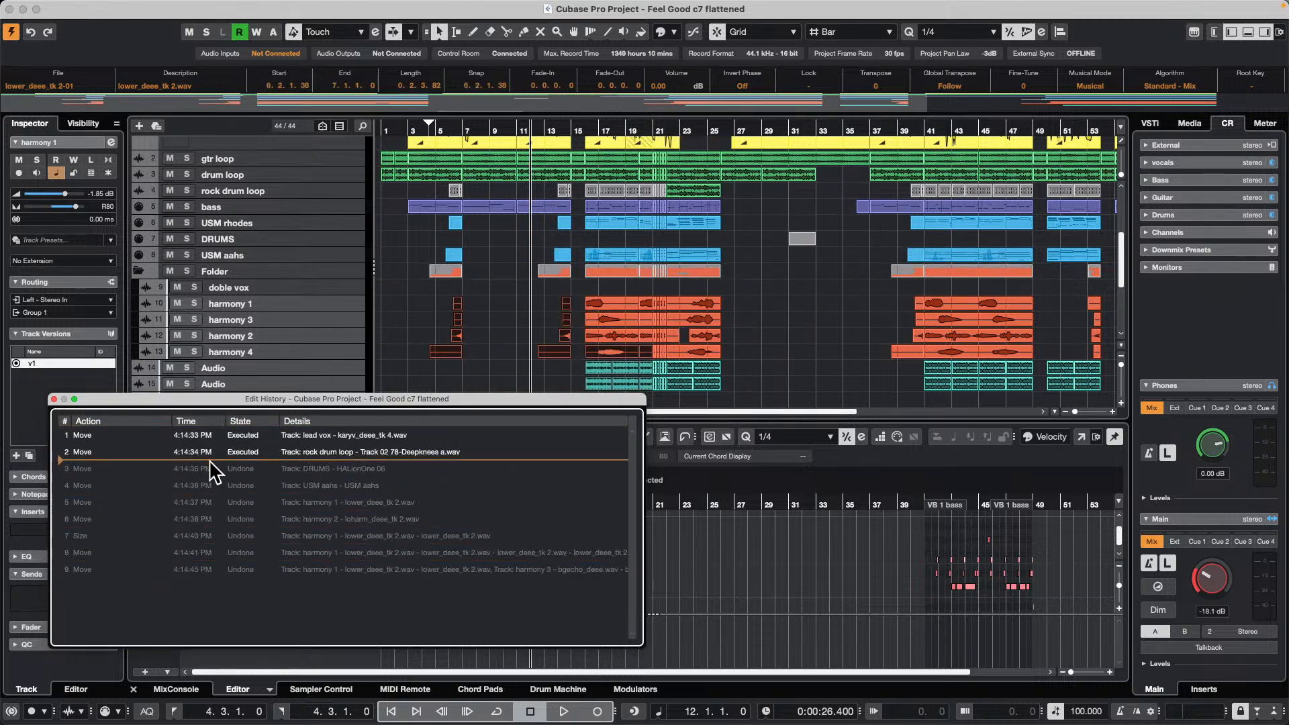
click(54, 399)
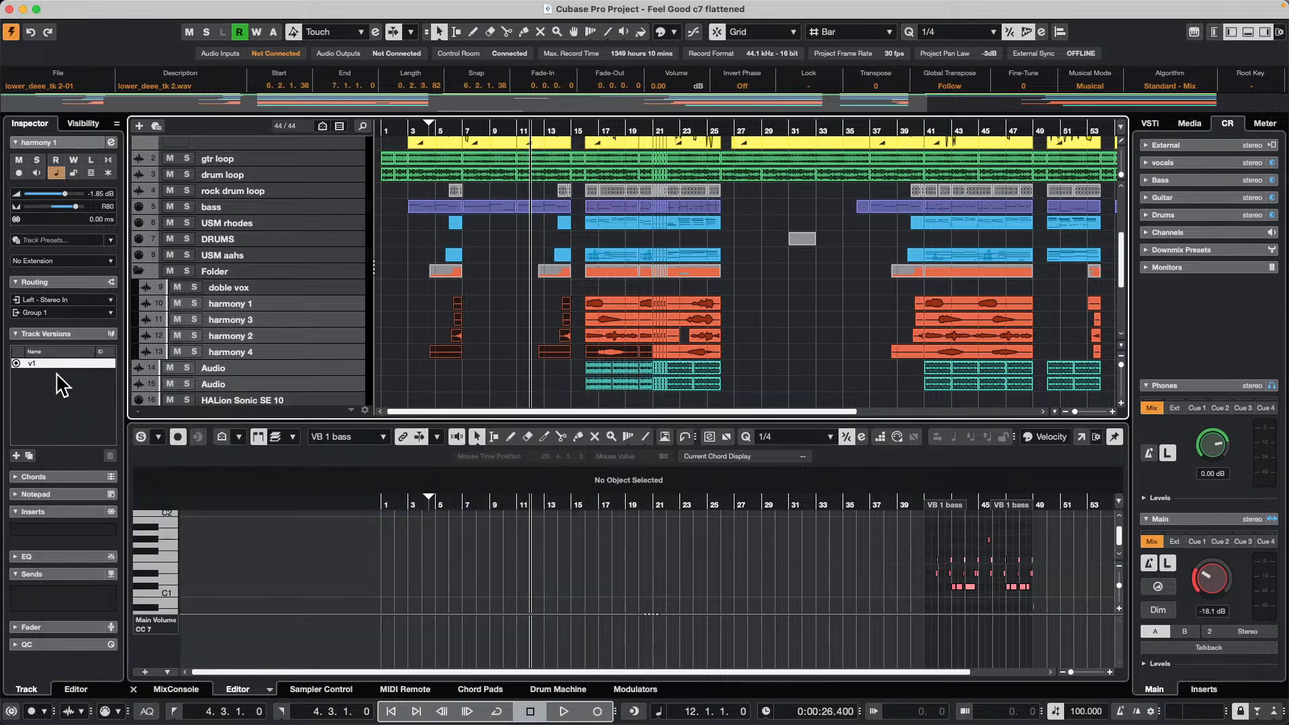
Review the project's edit history, close it and deselect all events
mouse_move(182, 6)
click(120, 9)
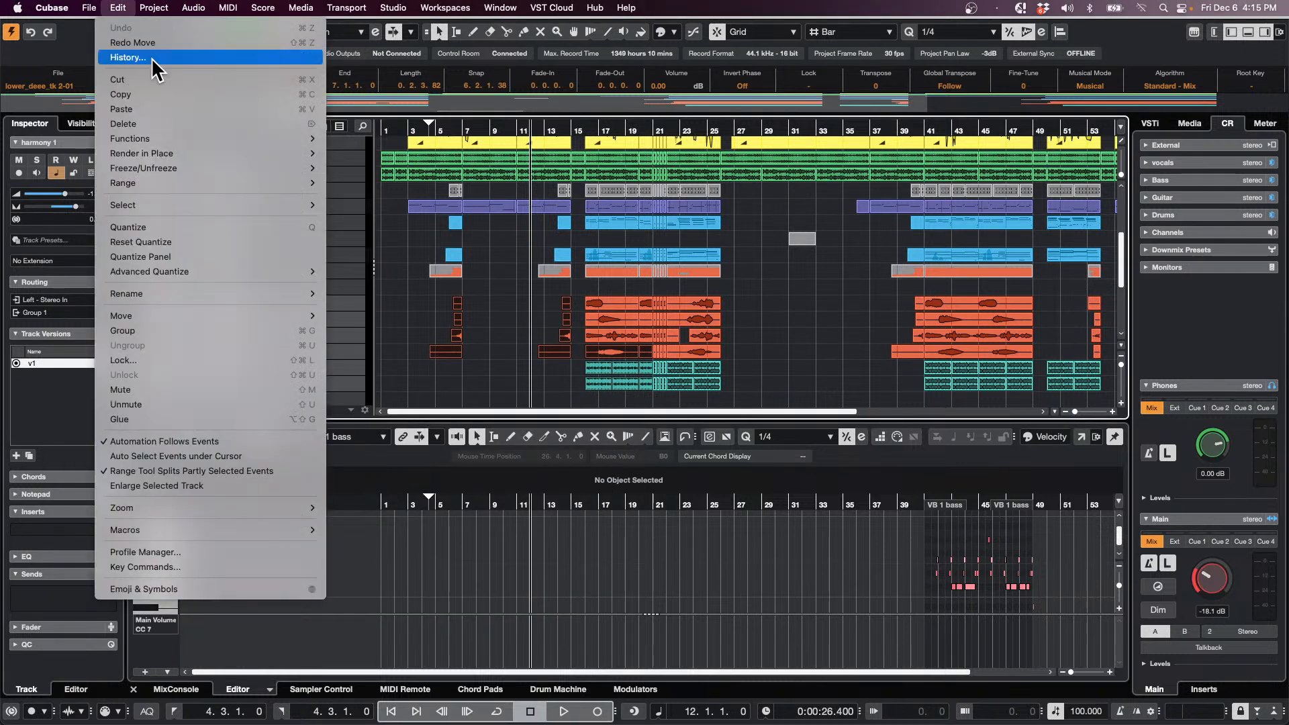
click(151, 58)
mouse_move(259, 456)
mouse_down()
mouse_move(259, 604)
mouse_move(299, 422)
mouse_up()
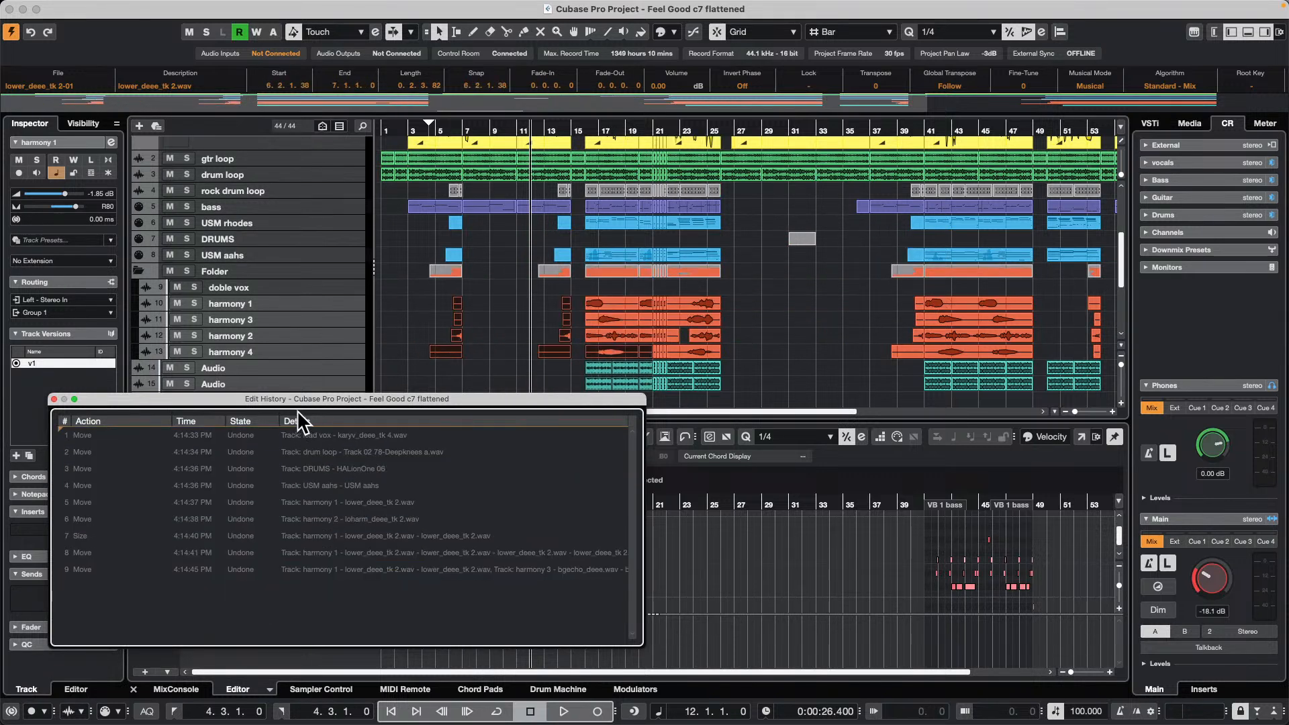
click(55, 399)
click(497, 265)
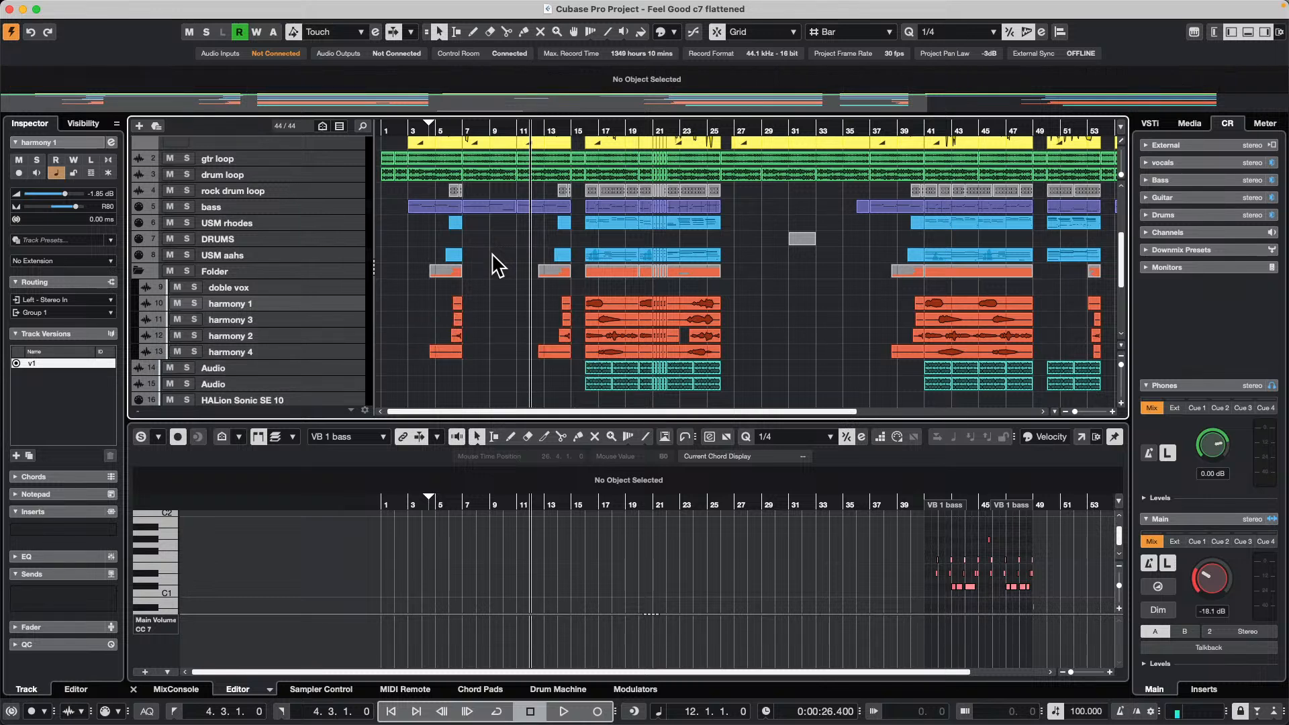
Enlarge the lead vox track's height to show its waveform around bar 20
click(496, 265)
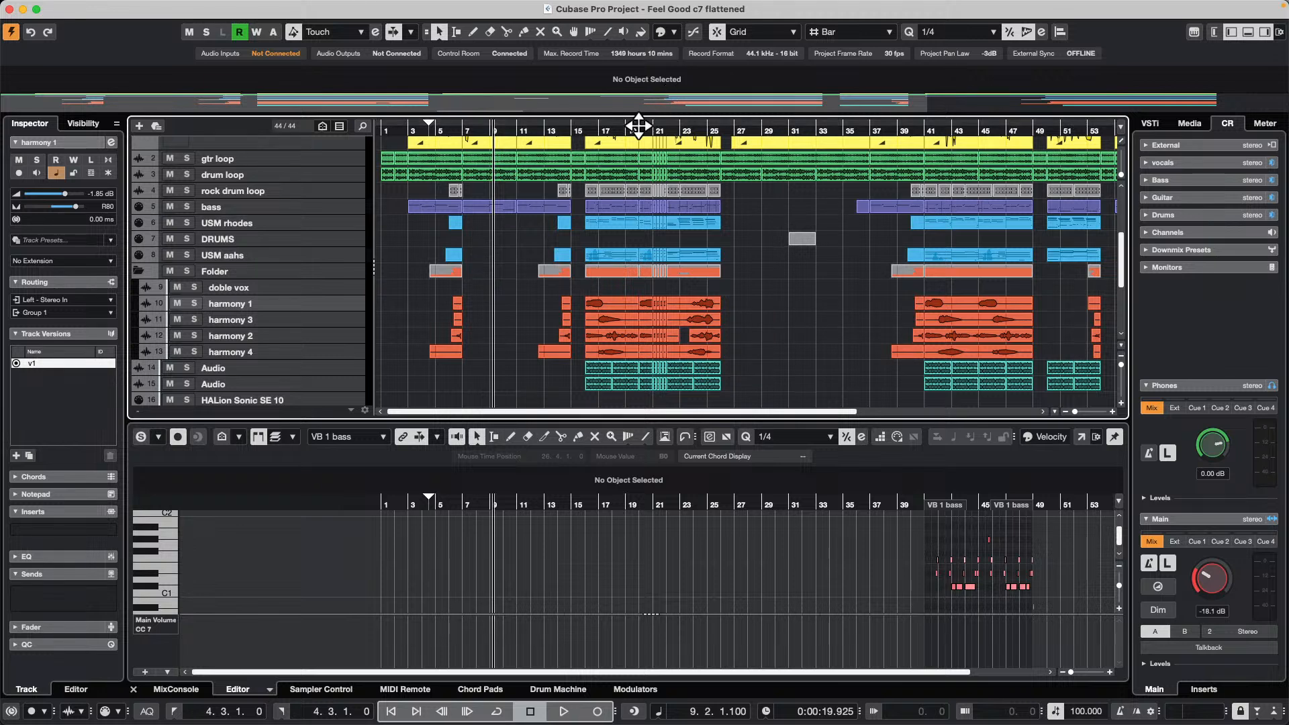
drag(639, 125, 635, 236)
scroll(814, 287, up, 5)
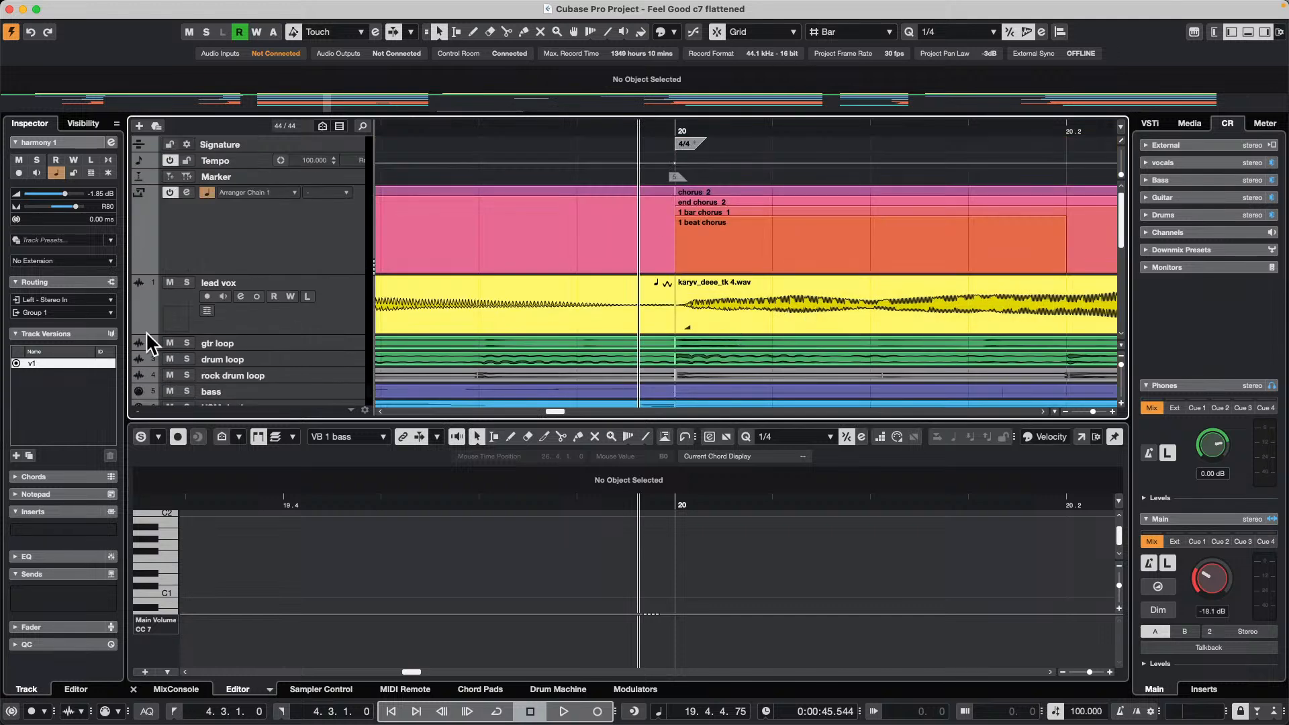
drag(312, 331, 312, 396)
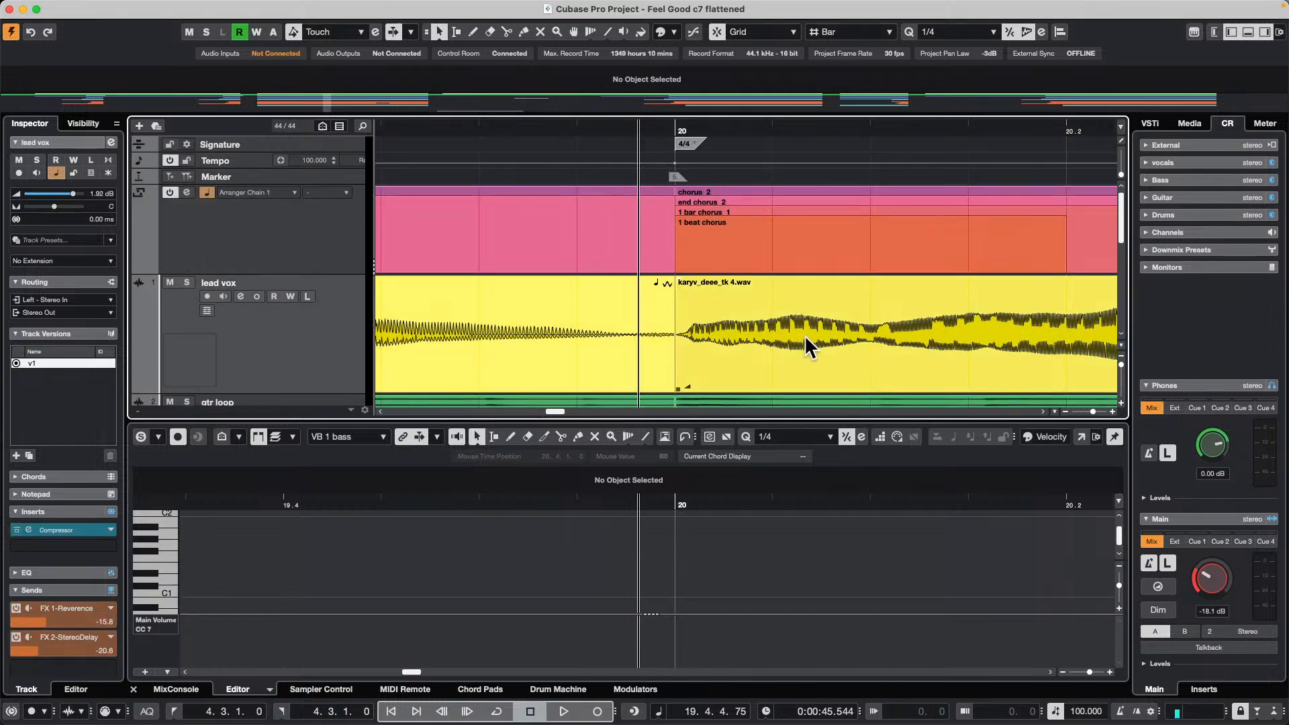
Turn off snap and range-select the lead vox audio from 20.1.1.87 to 20.1.3.19
key(2)
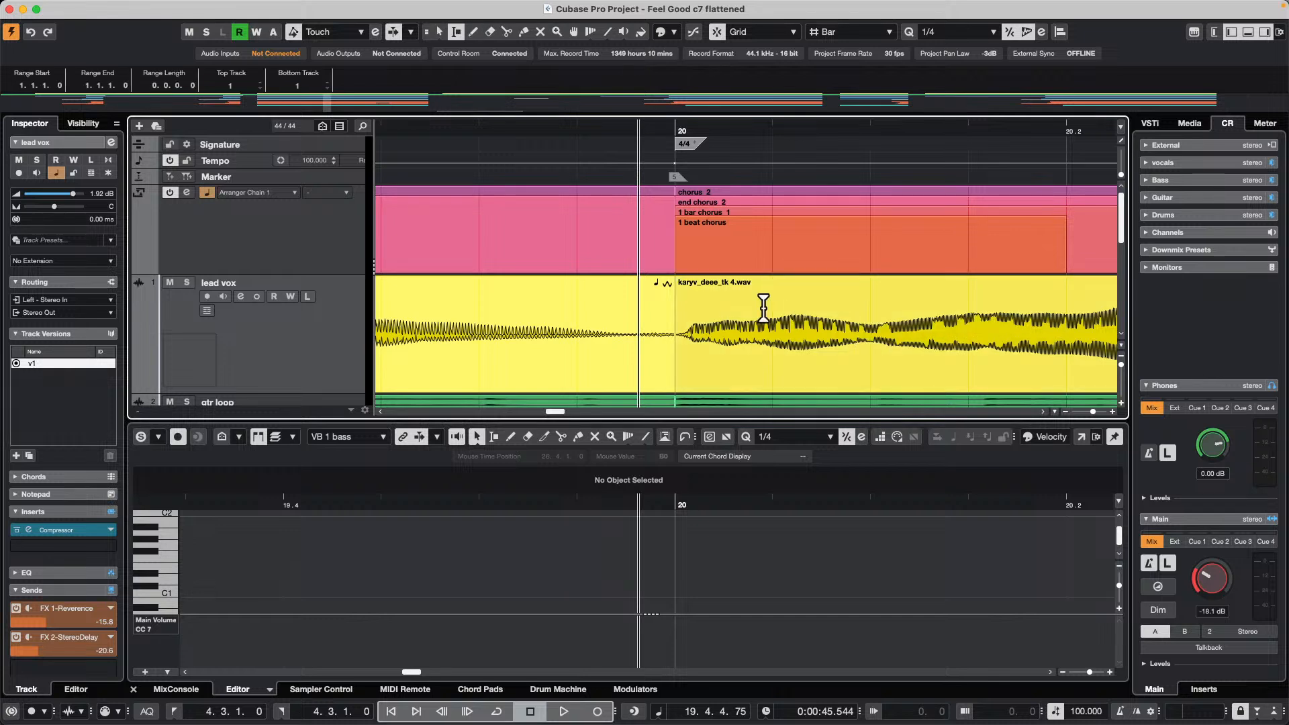
click(769, 305)
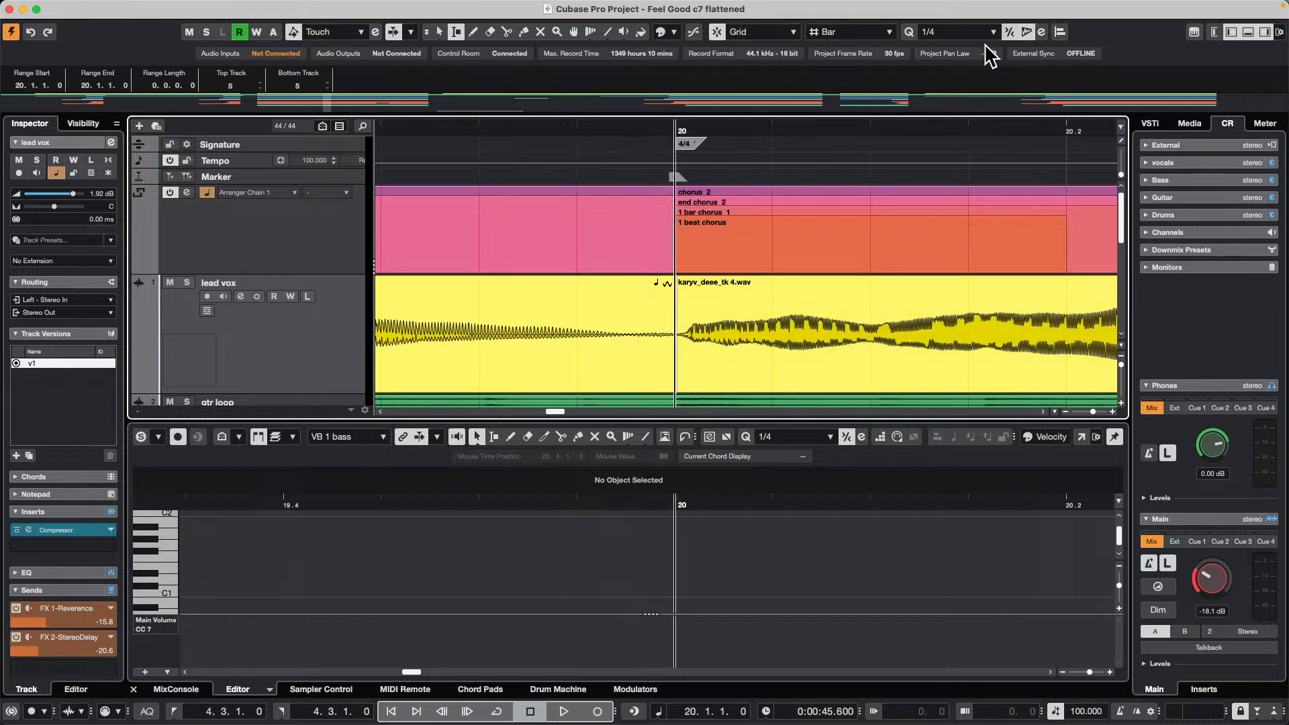
click(717, 31)
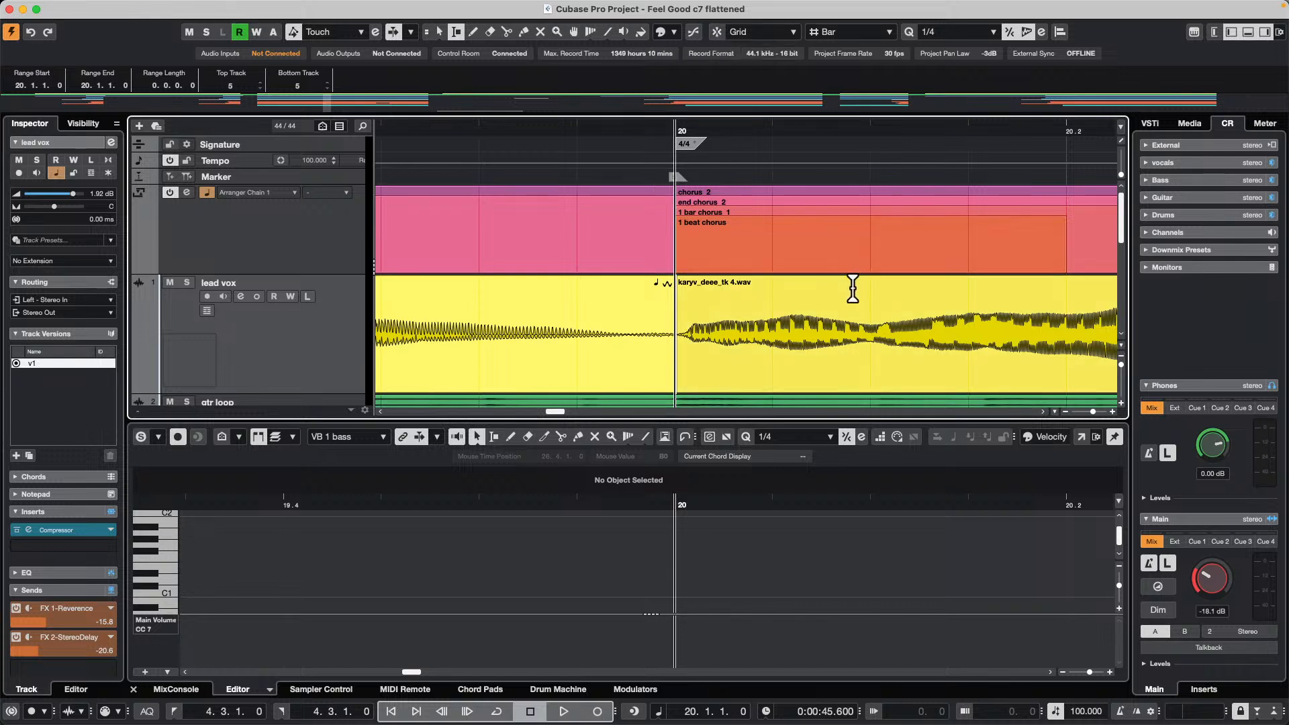
drag(885, 315, 745, 327)
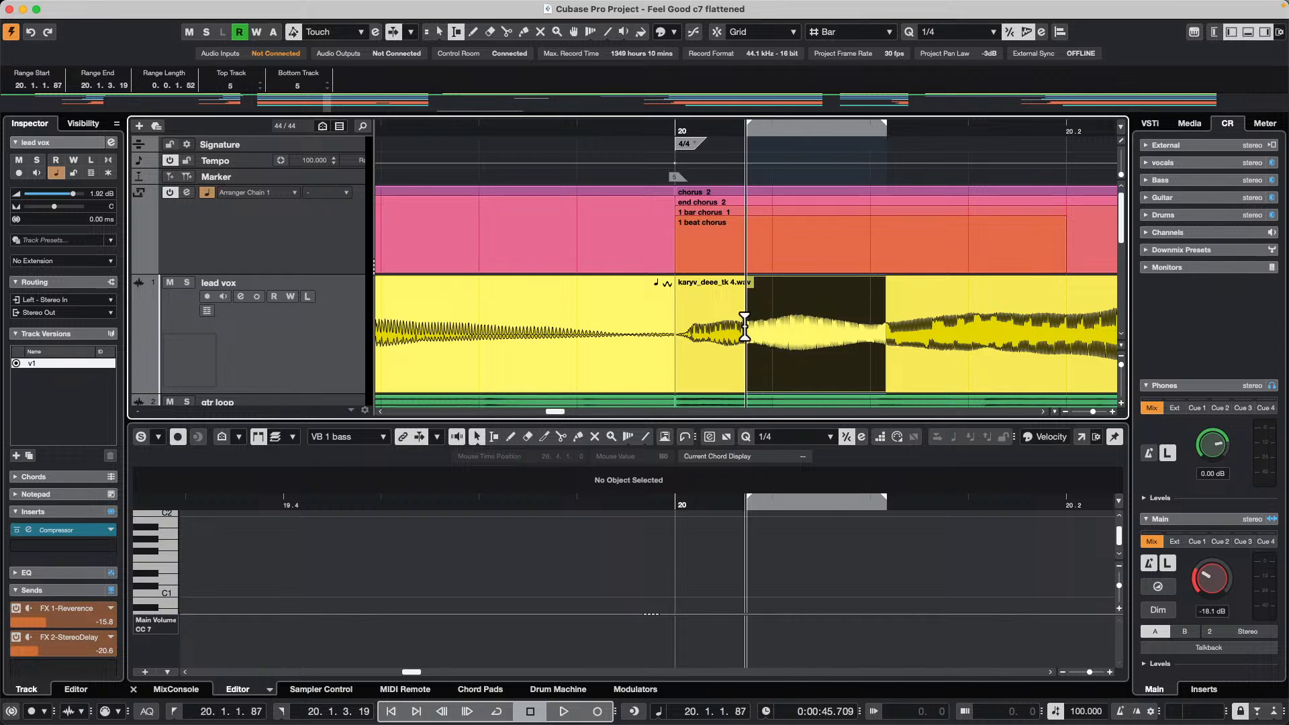
Examine the Editing and Project & MixConsole preferences for the option linking the cycle to range selections, and close the preferences
click(50, 8)
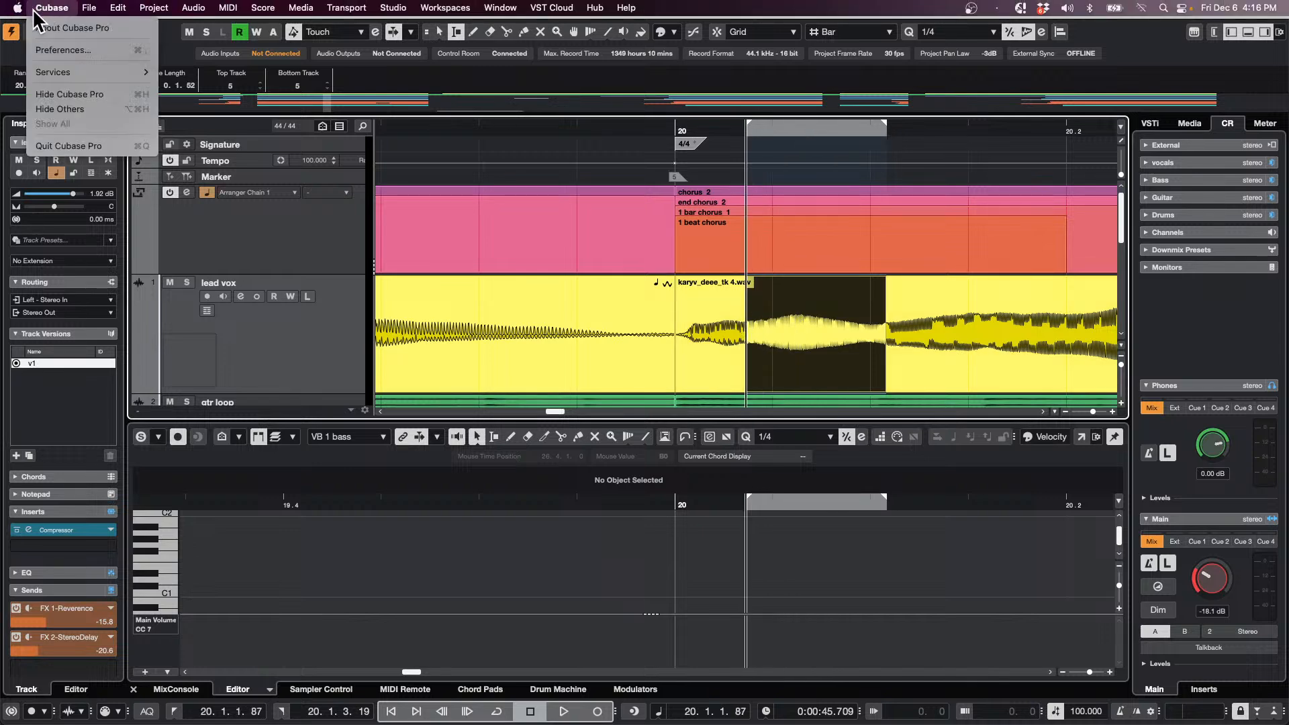
click(47, 51)
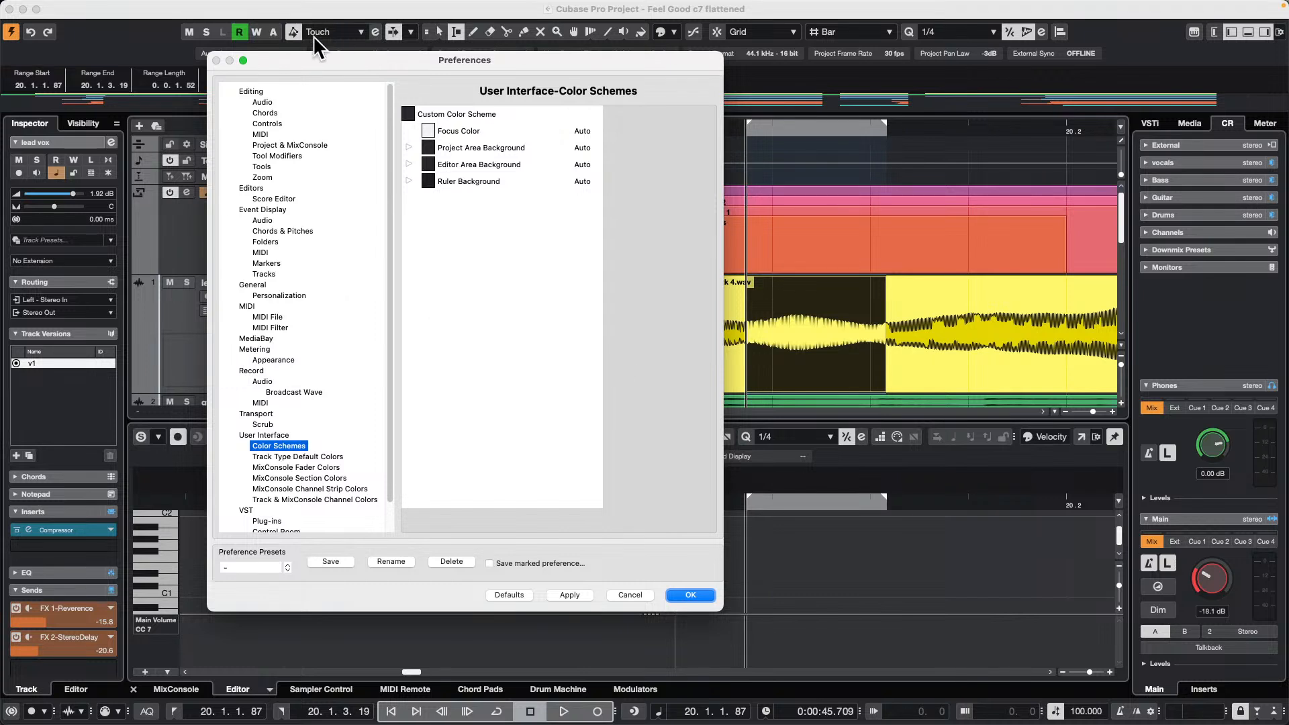
click(251, 91)
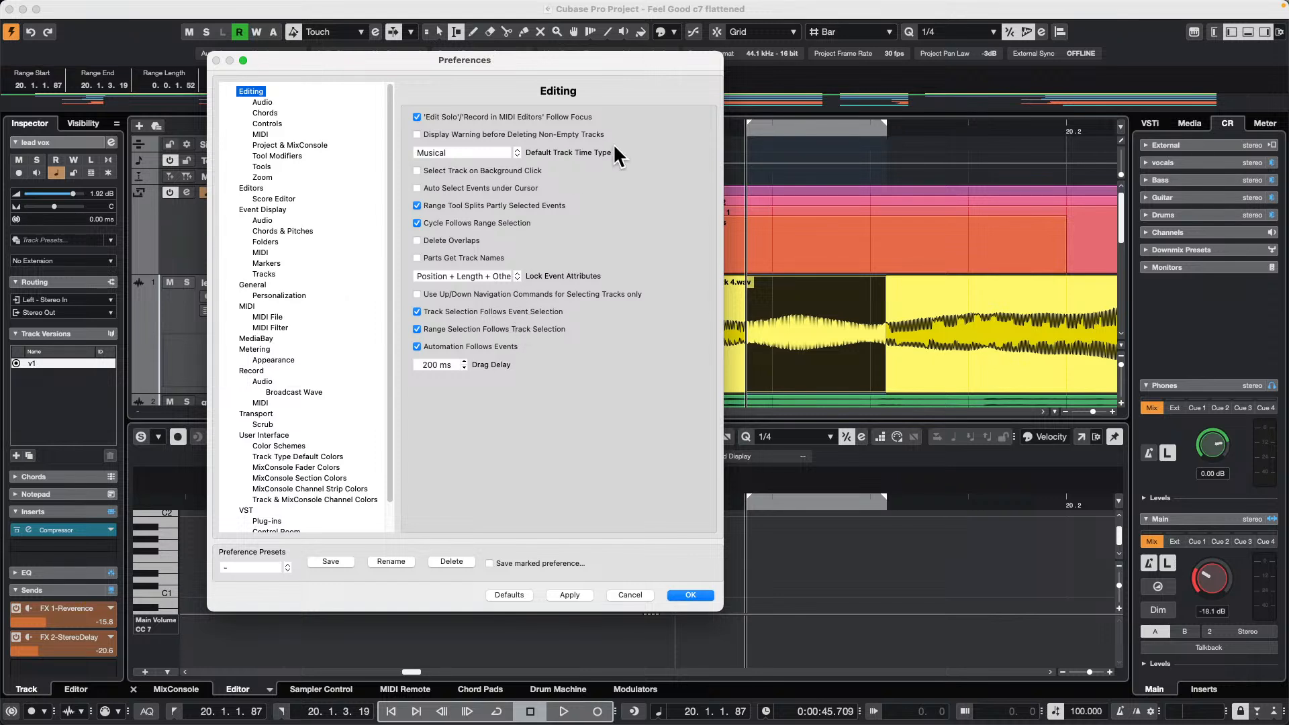
click(283, 144)
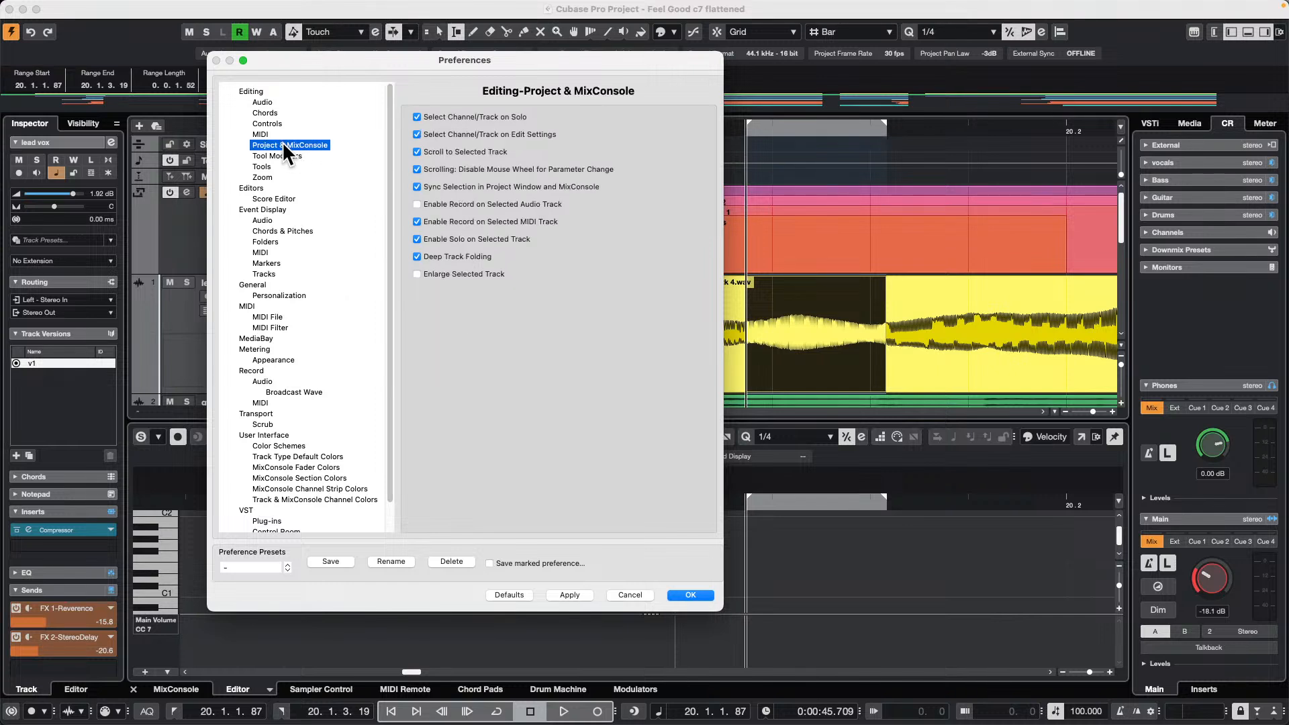
click(251, 92)
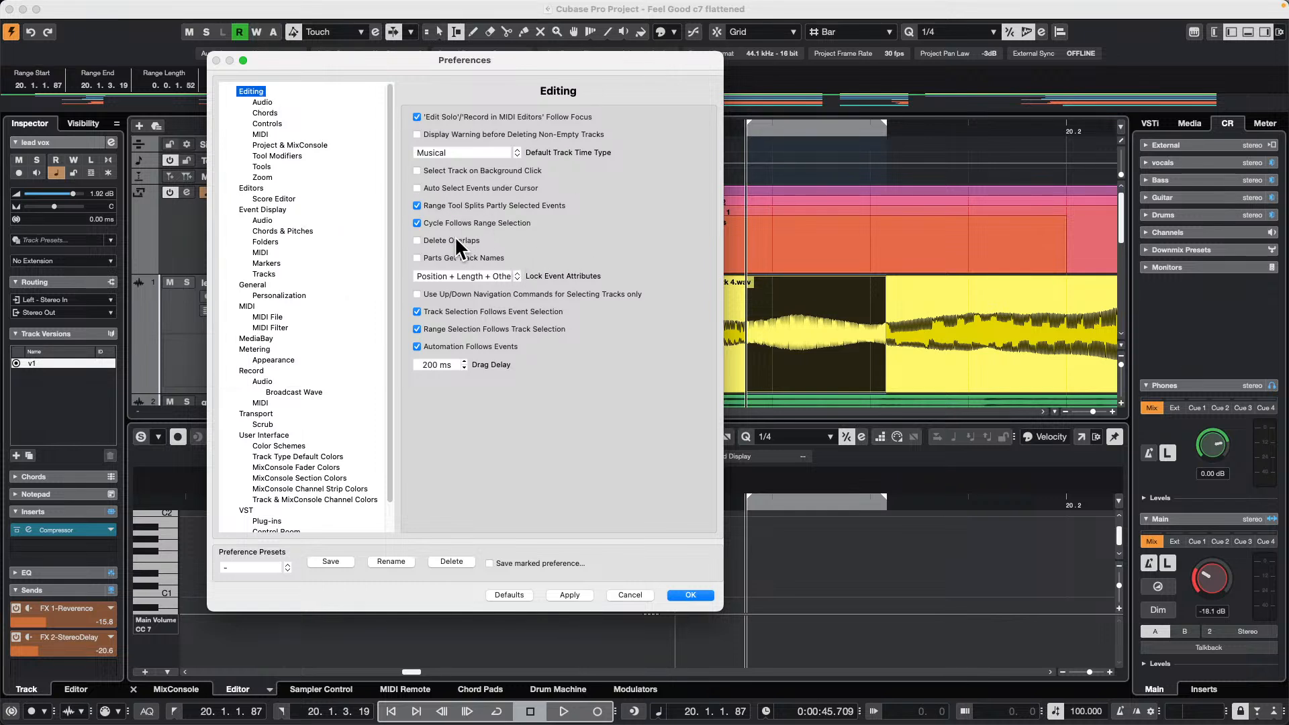
click(690, 594)
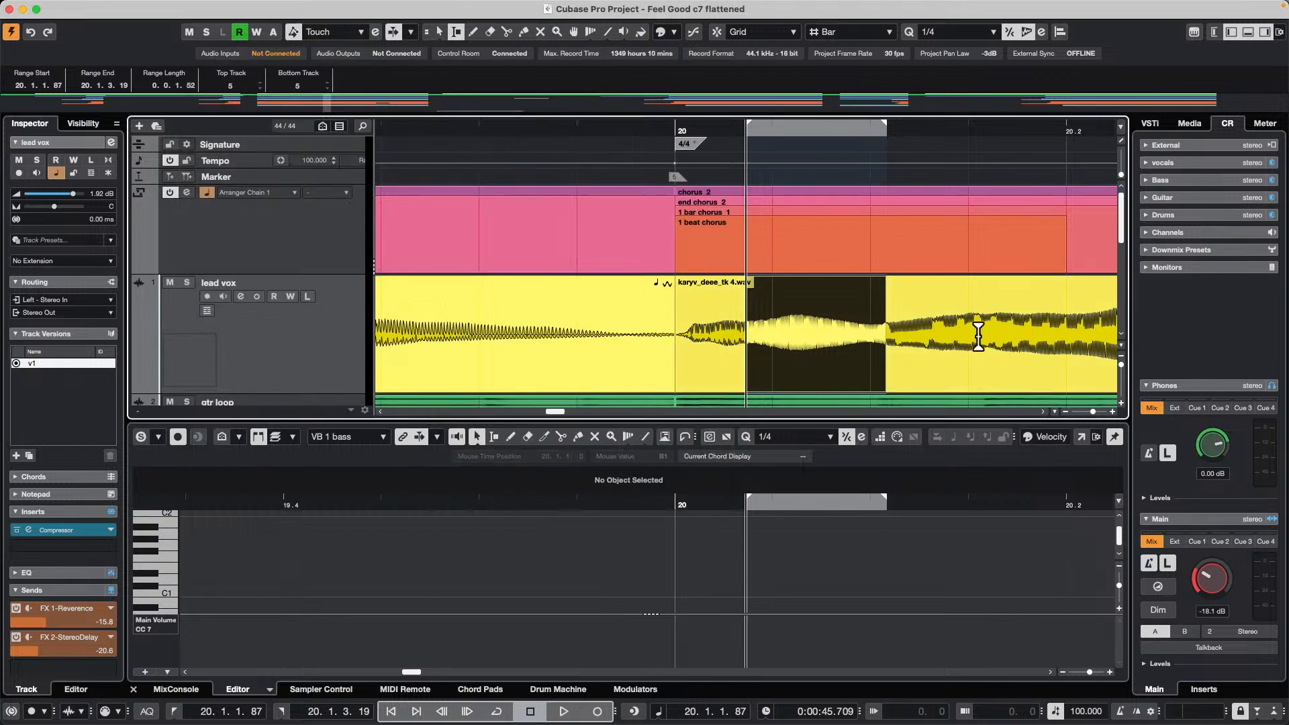
Make several range selections on the lead vox waveform after bar 20 to test the locators, ending with 20.1.2.51 to 20.1.3.74
drag(1000, 331, 946, 331)
drag(843, 320, 1019, 339)
drag(695, 322, 938, 329)
drag(804, 325, 773, 325)
drag(908, 329, 966, 330)
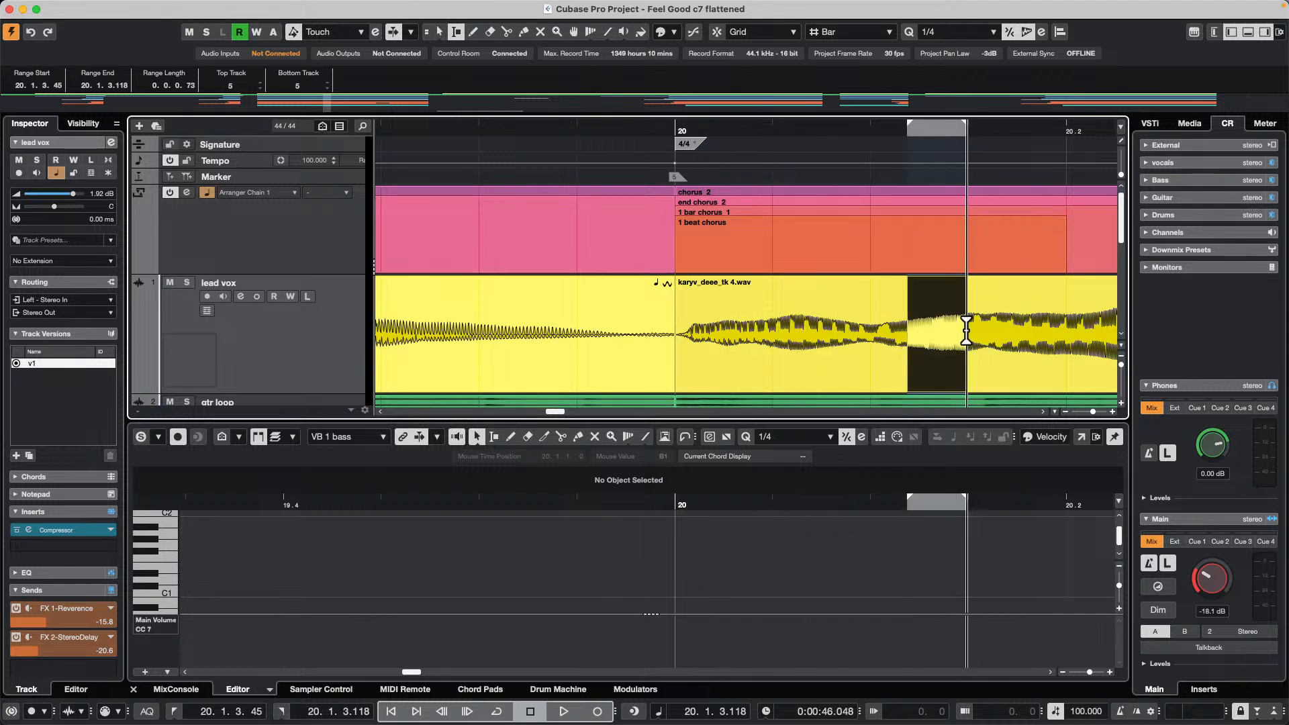
drag(821, 321, 785, 323)
drag(925, 339, 1021, 339)
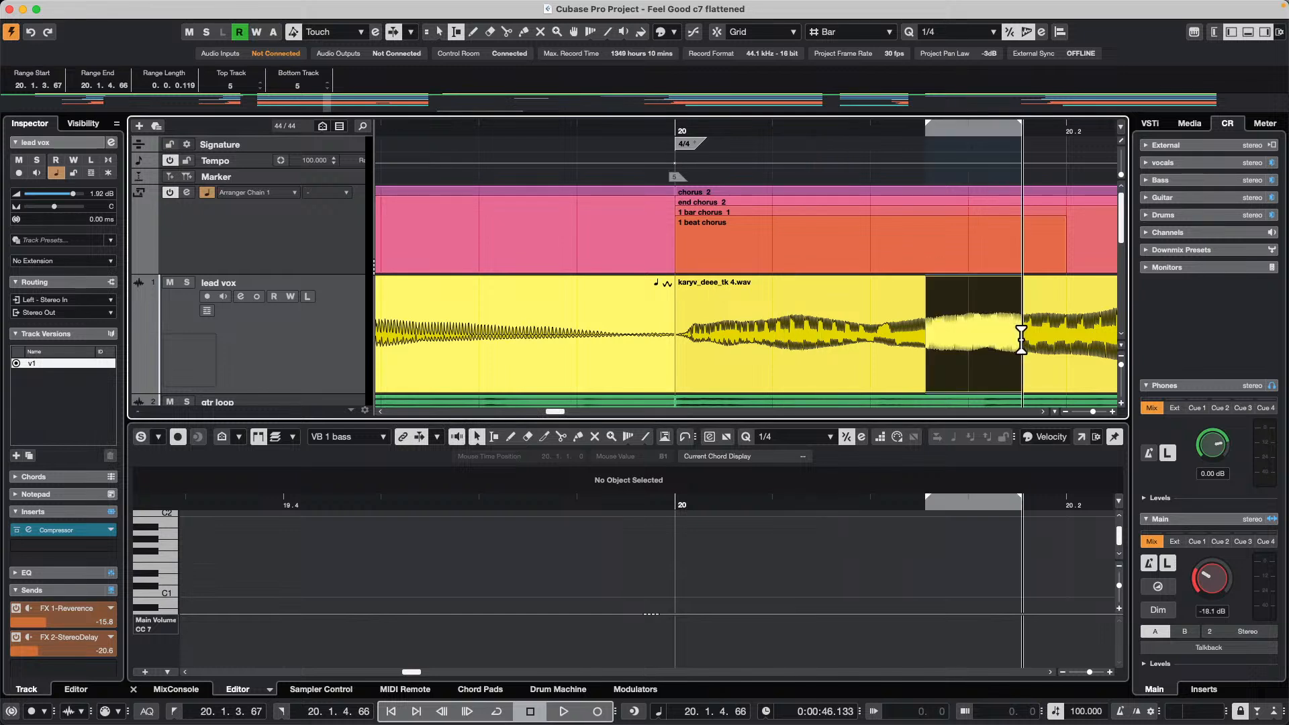
drag(819, 322, 929, 322)
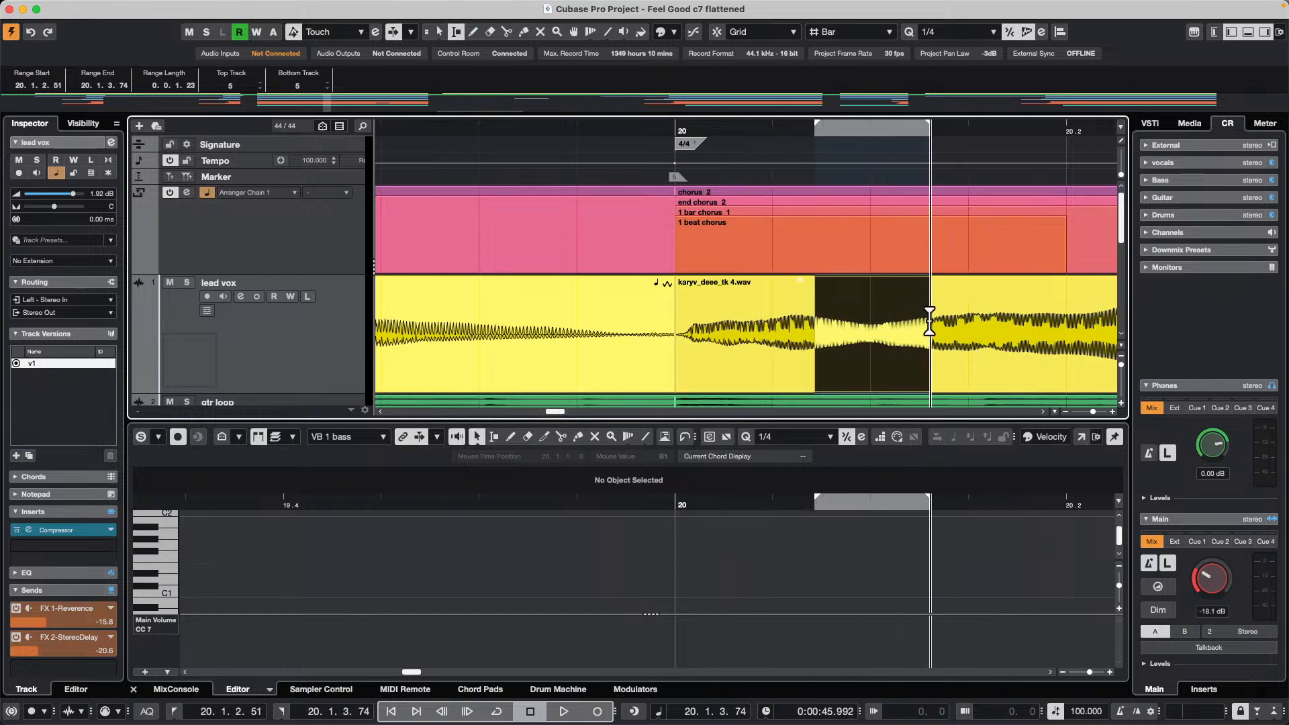
Disable Cycle Follows Range Selection in the Editing preferences and apply the change
click(52, 7)
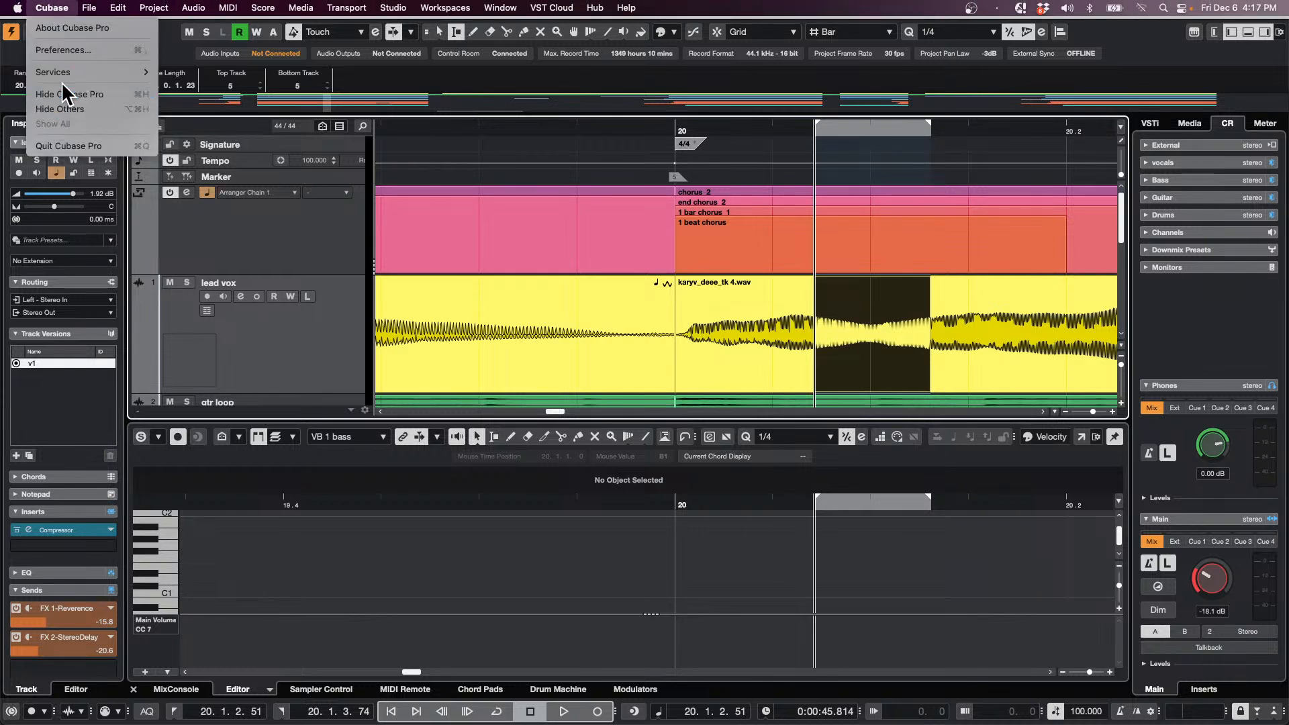
click(60, 50)
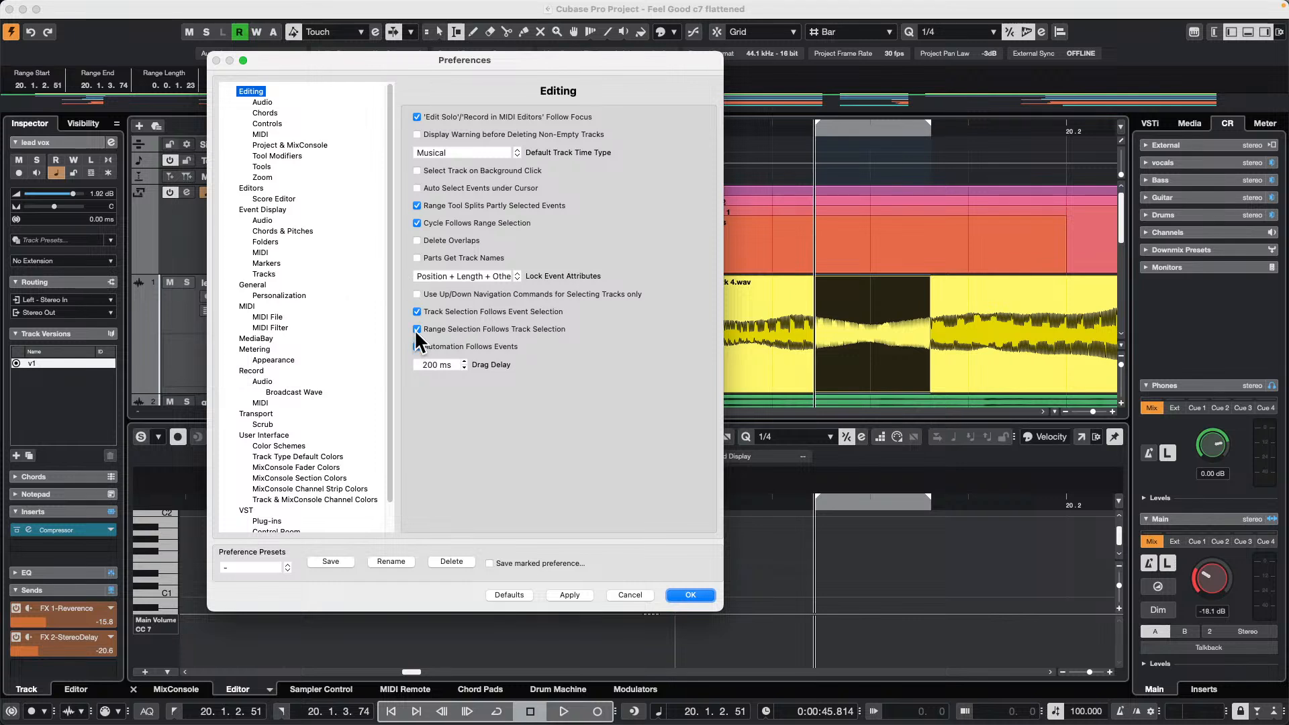
click(417, 224)
click(569, 595)
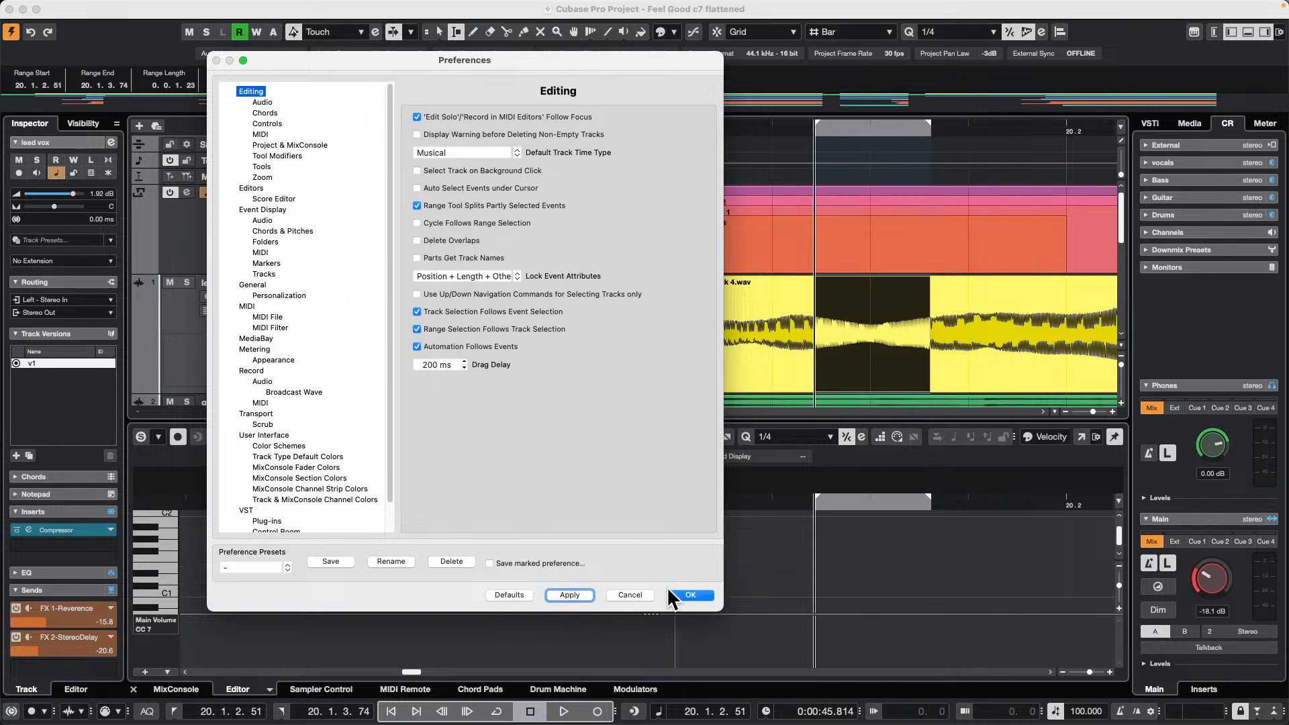
click(689, 594)
Test range selections on lead vox, select 20.1.1.105 to 20.1.2.105 and set the locators to that range
drag(714, 309, 774, 305)
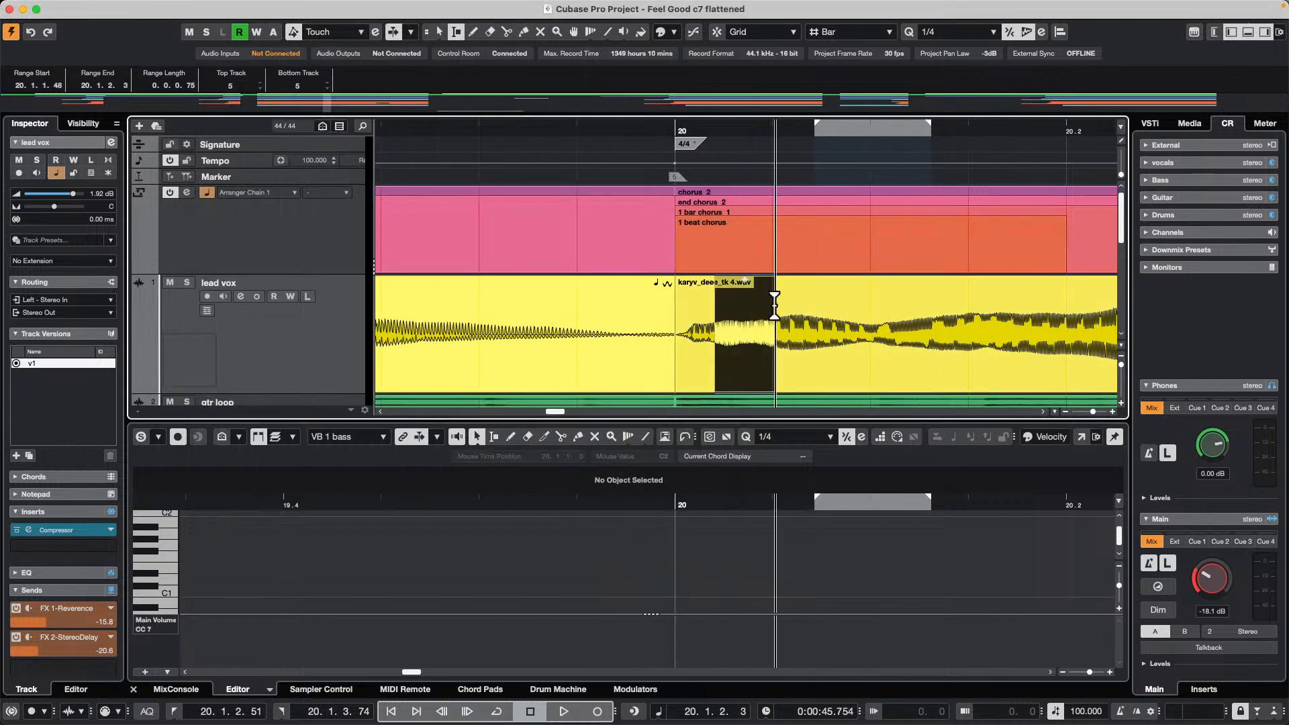
key(l)
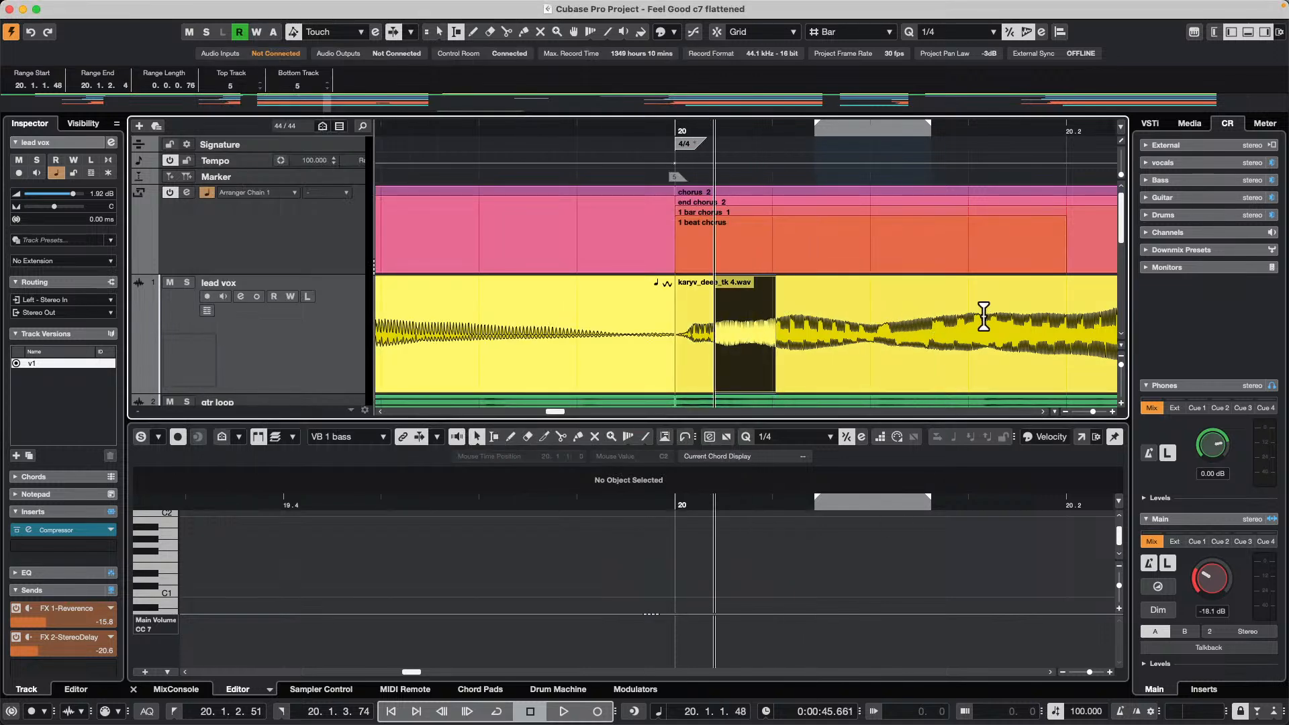
drag(977, 317, 932, 323)
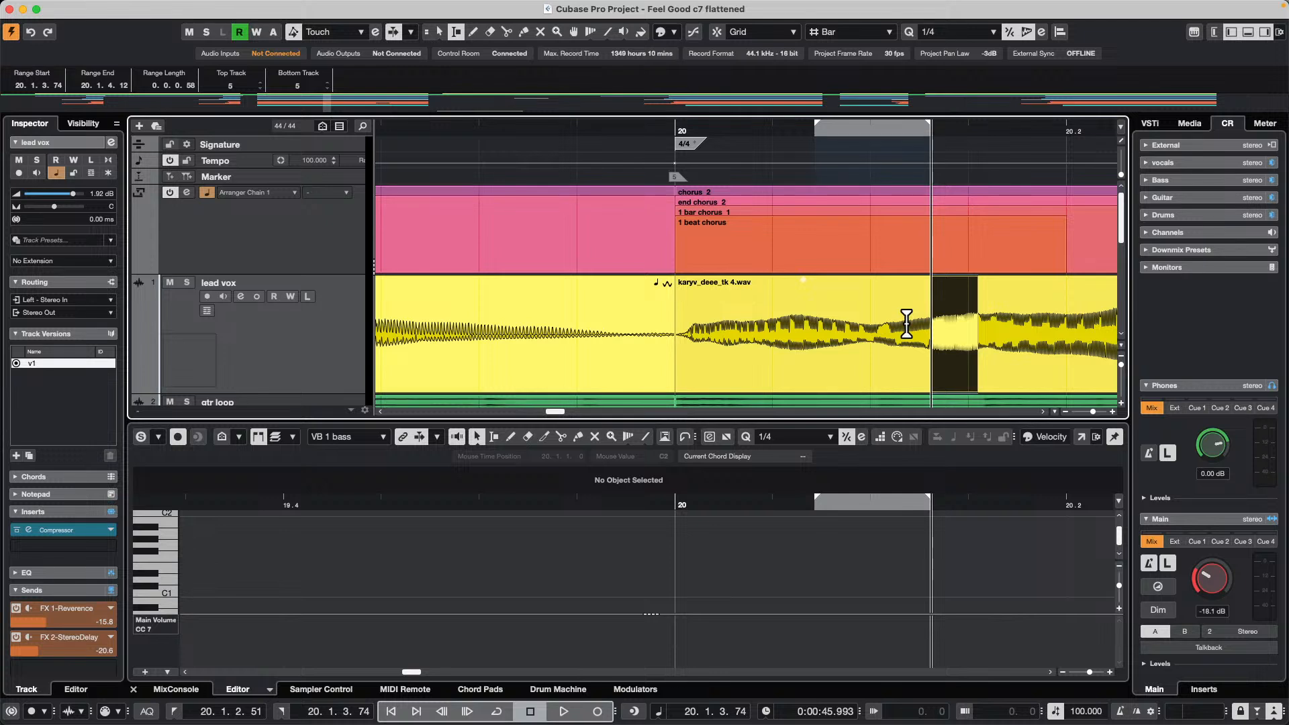
drag(761, 318, 858, 315)
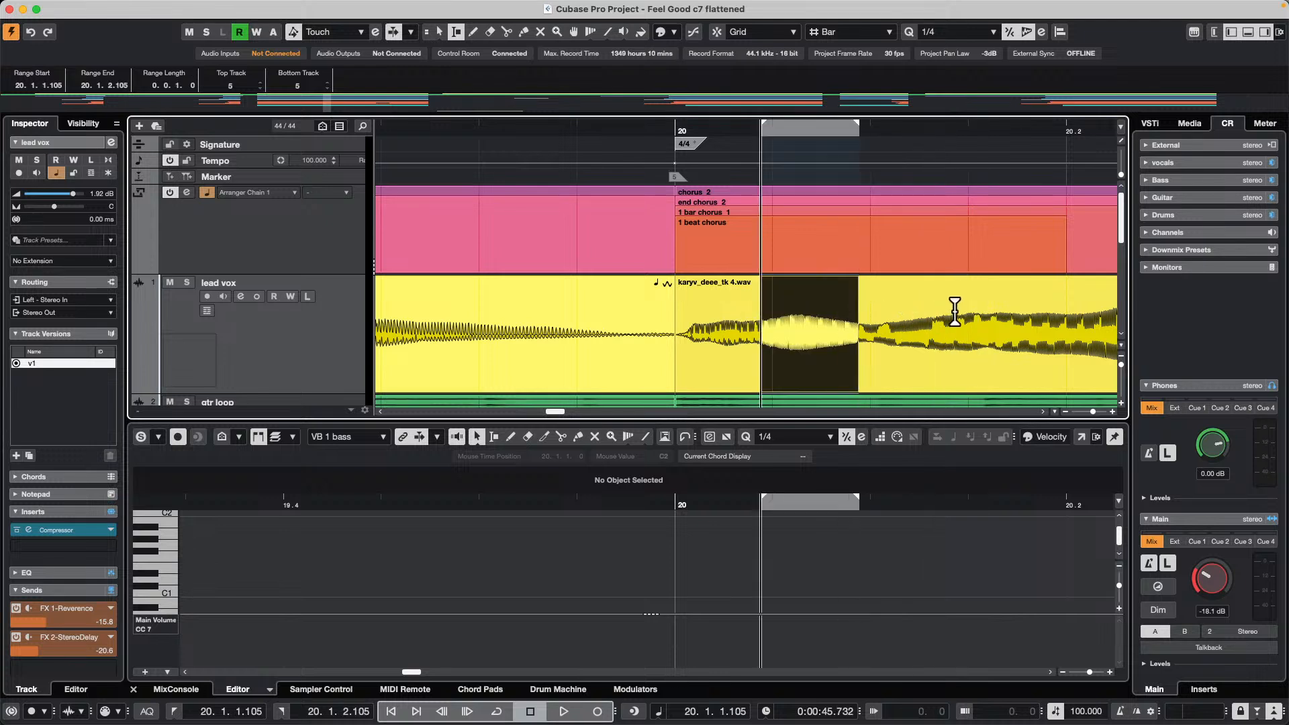
drag(1005, 312, 926, 316)
drag(804, 314, 1073, 315)
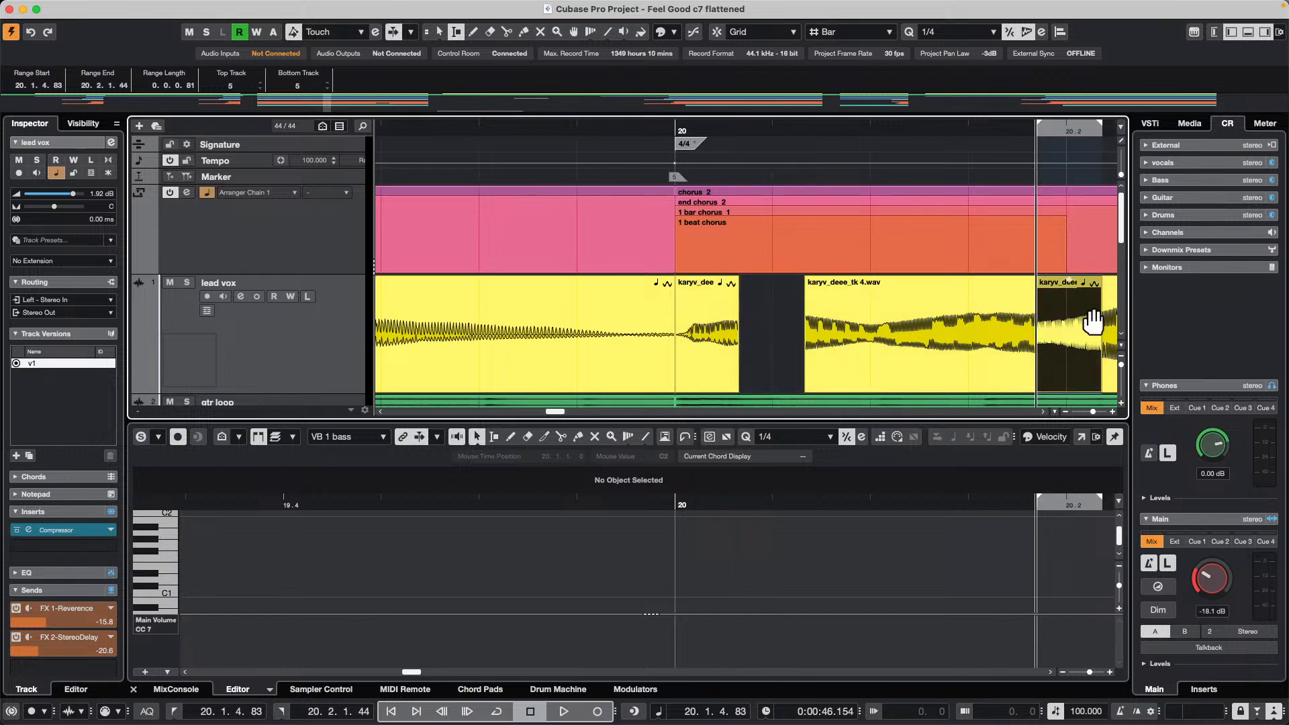
key(super+z)
Set the locators to the lead vox range 20.1.2.102 to 20.2.1.25, and loop-play the selection from 19.4.3.55 to 20.1.1.1
drag(856, 315, 1086, 311)
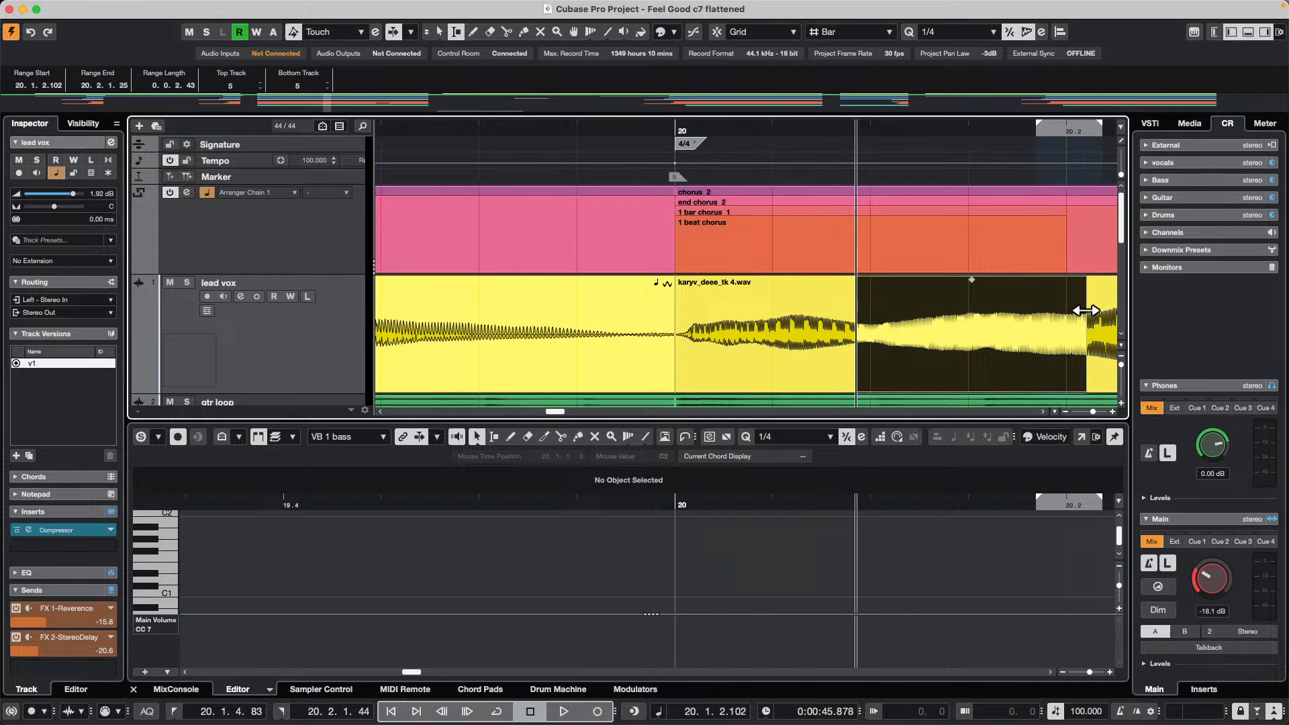
drag(525, 295, 676, 302)
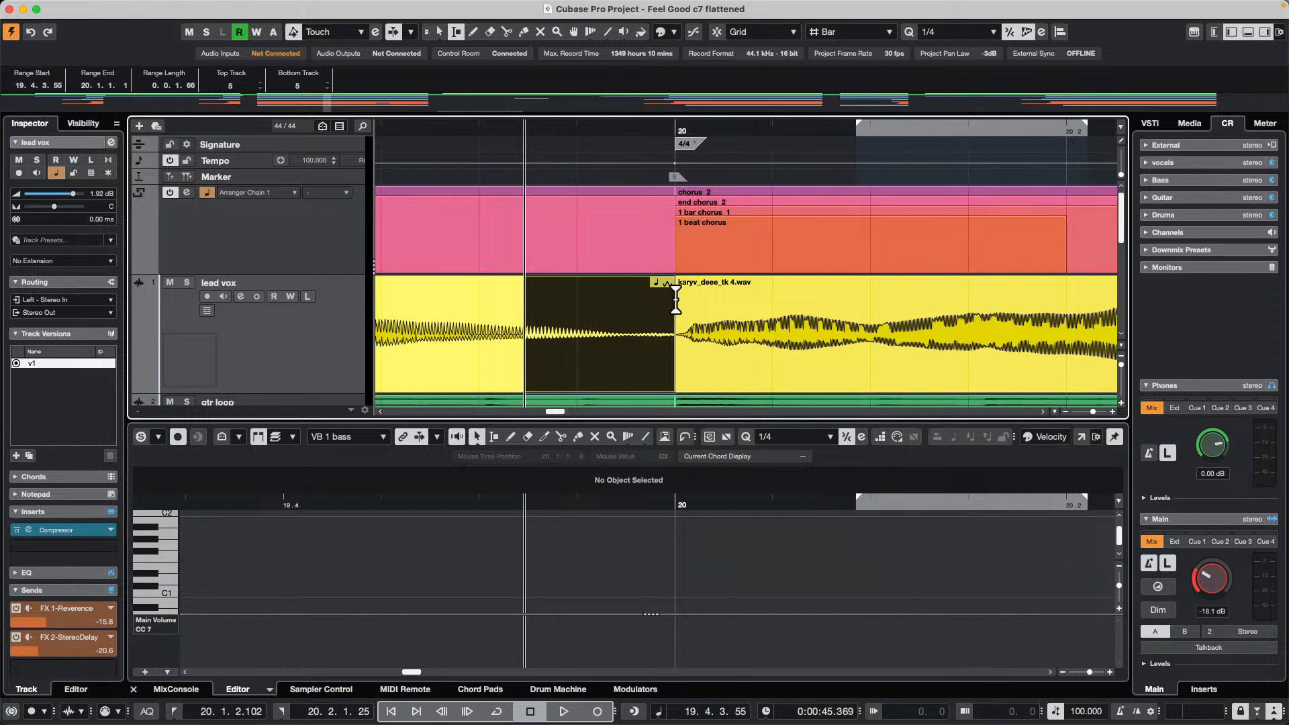
key(shift+g)
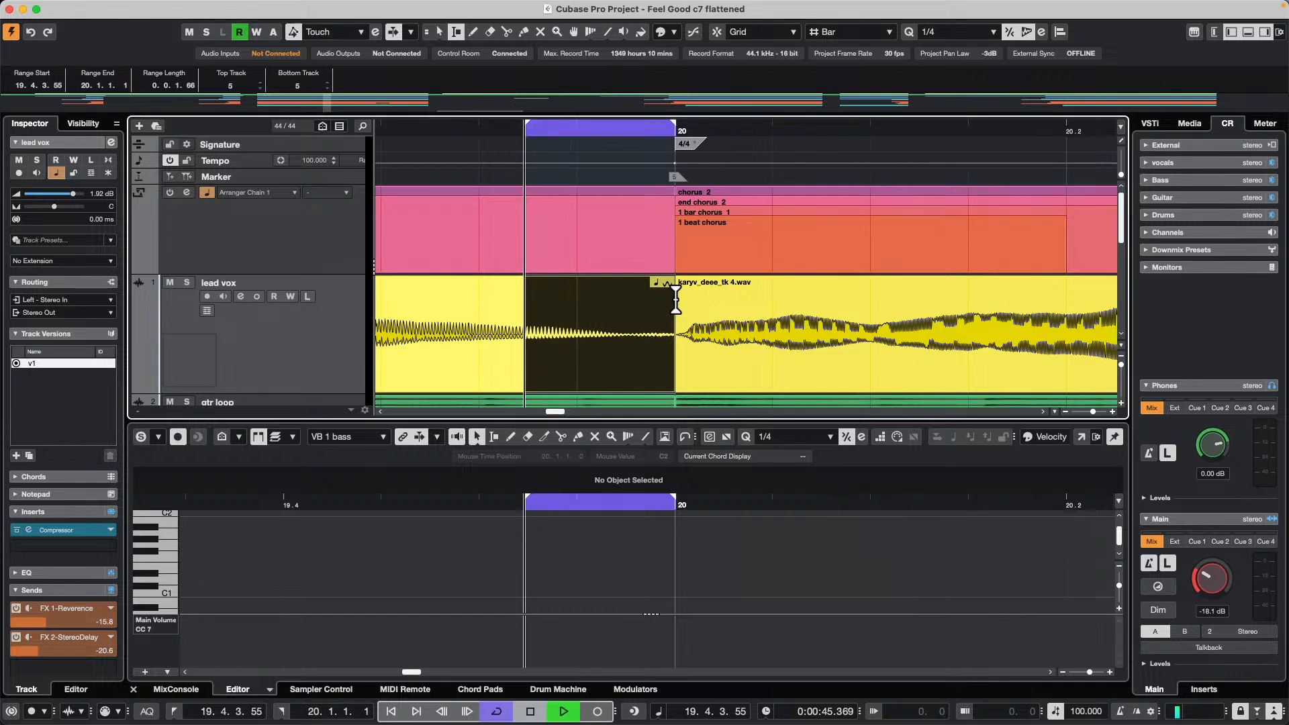
key(space)
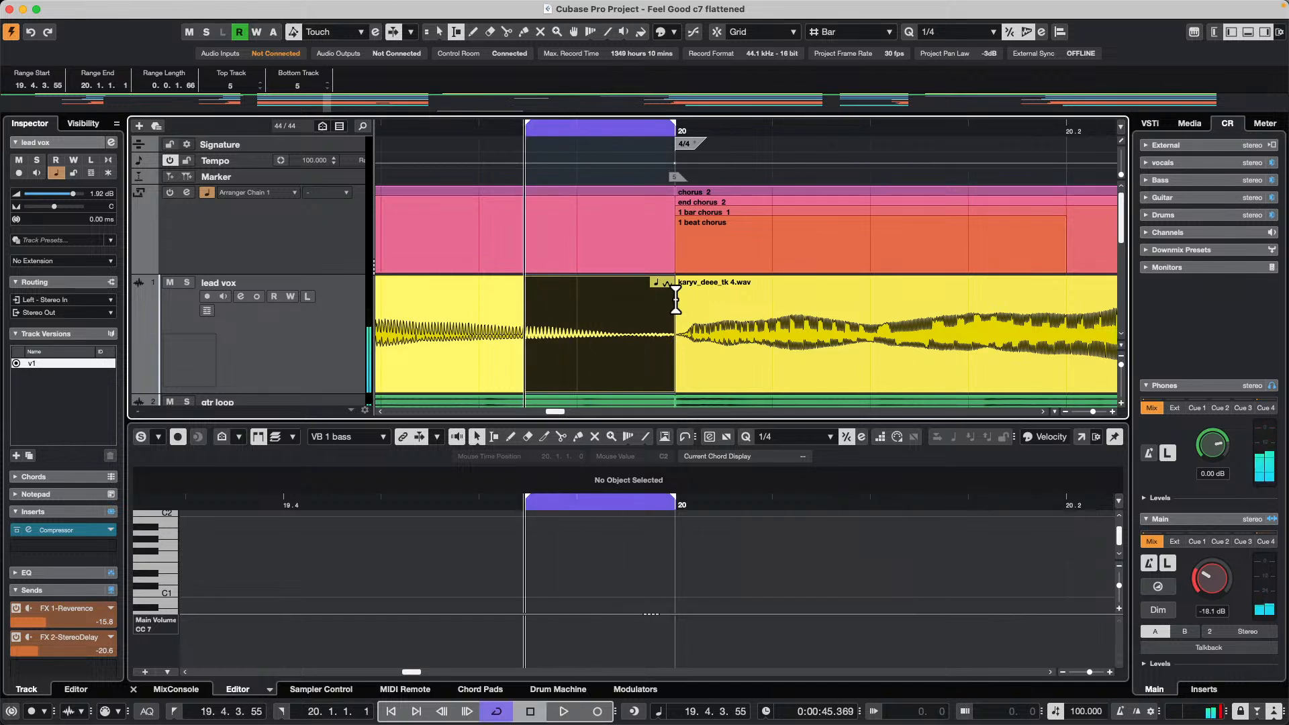
Set the locators to lead vox range 20.1.2.60–20.1.4.19 and to 20.3.1.72–21.3.3.21, and select 19.2.3.85 to 21.2.2.13
drag(822, 313, 983, 311)
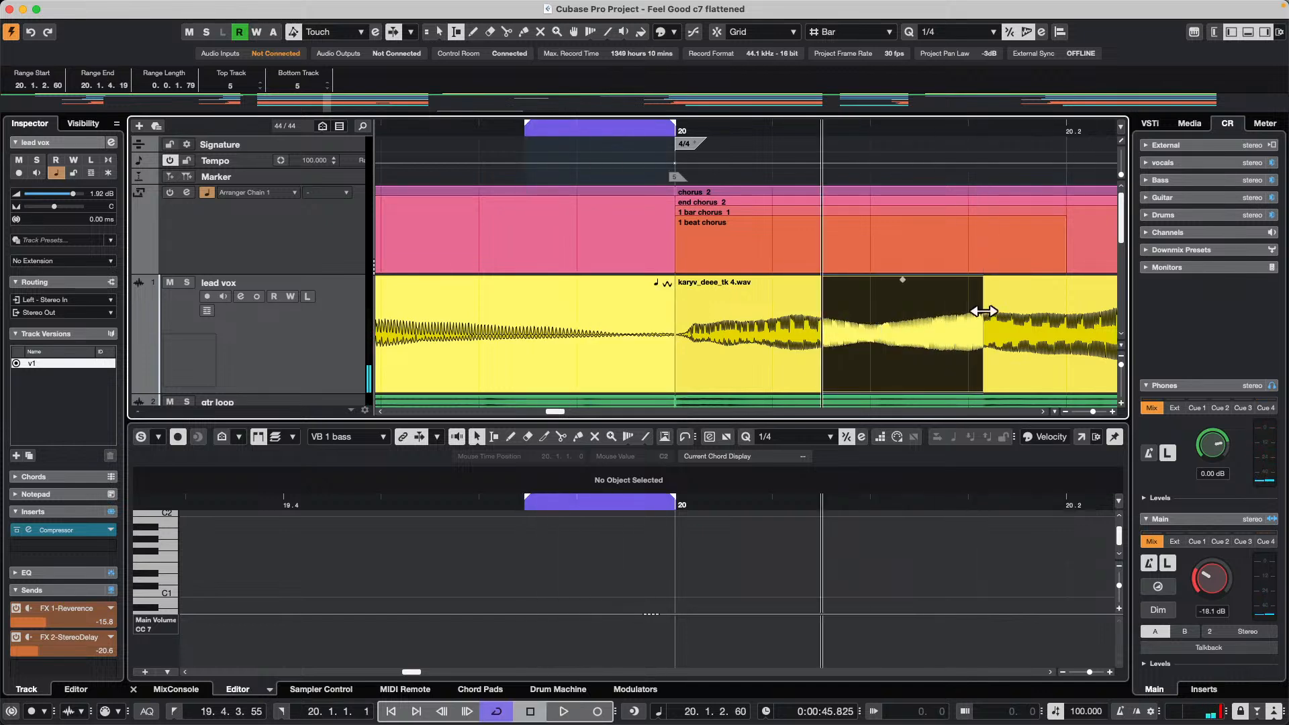
key(p)
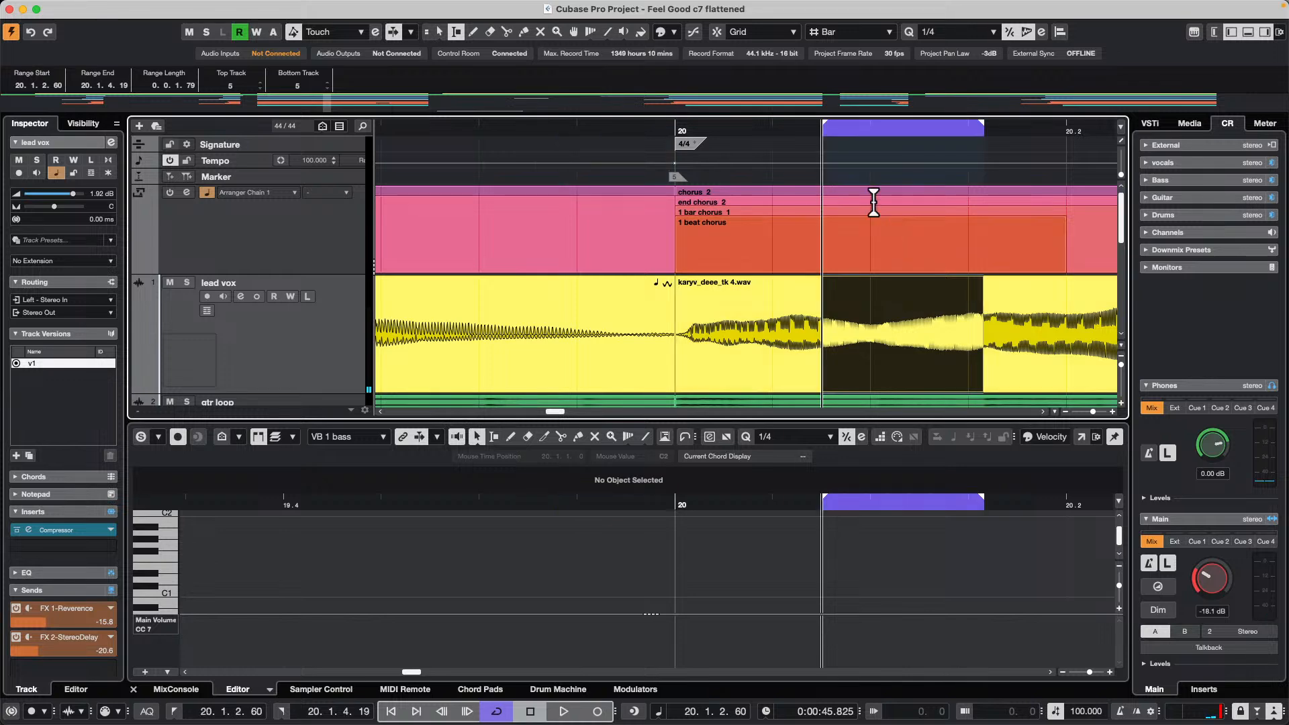
drag(607, 129, 608, 107)
drag(821, 338, 950, 303)
key(p)
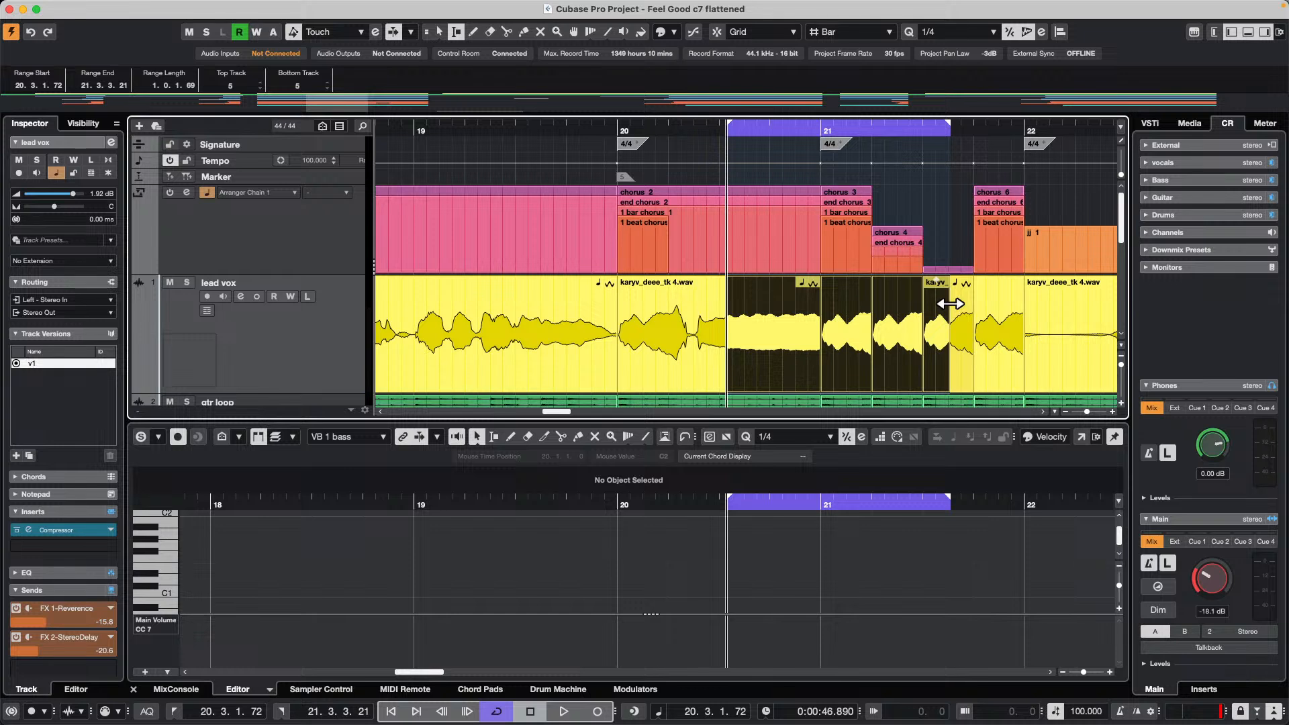
drag(495, 316, 885, 323)
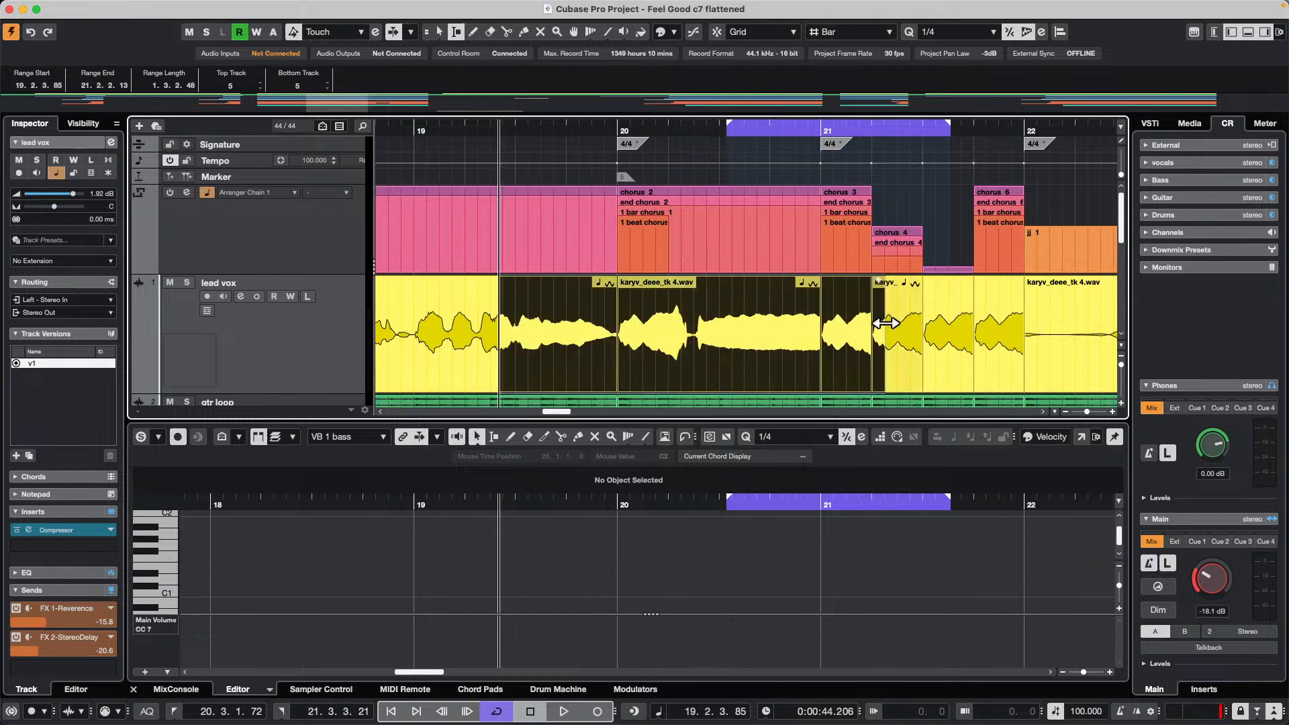
Set the locators to the selected lead vox range 19.2.3.85 to 21.2.2.13 and loop-play it
key(p)
key(space)
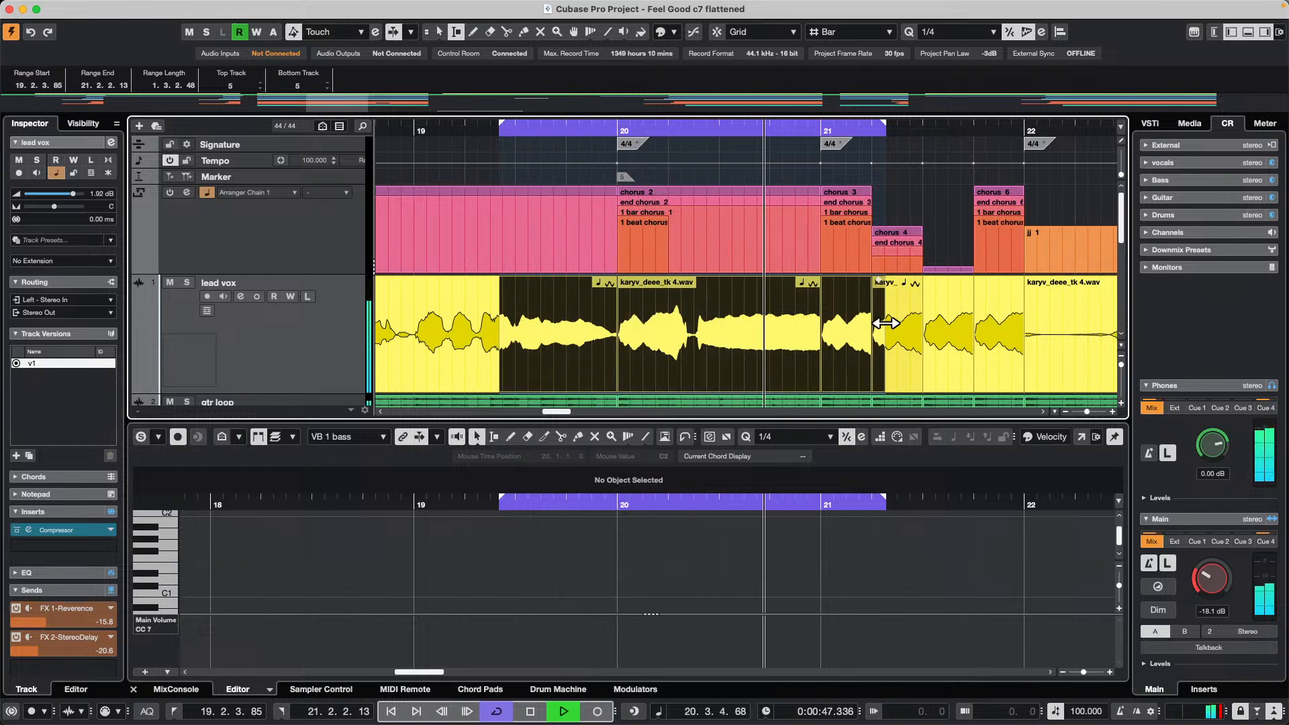
key(space)
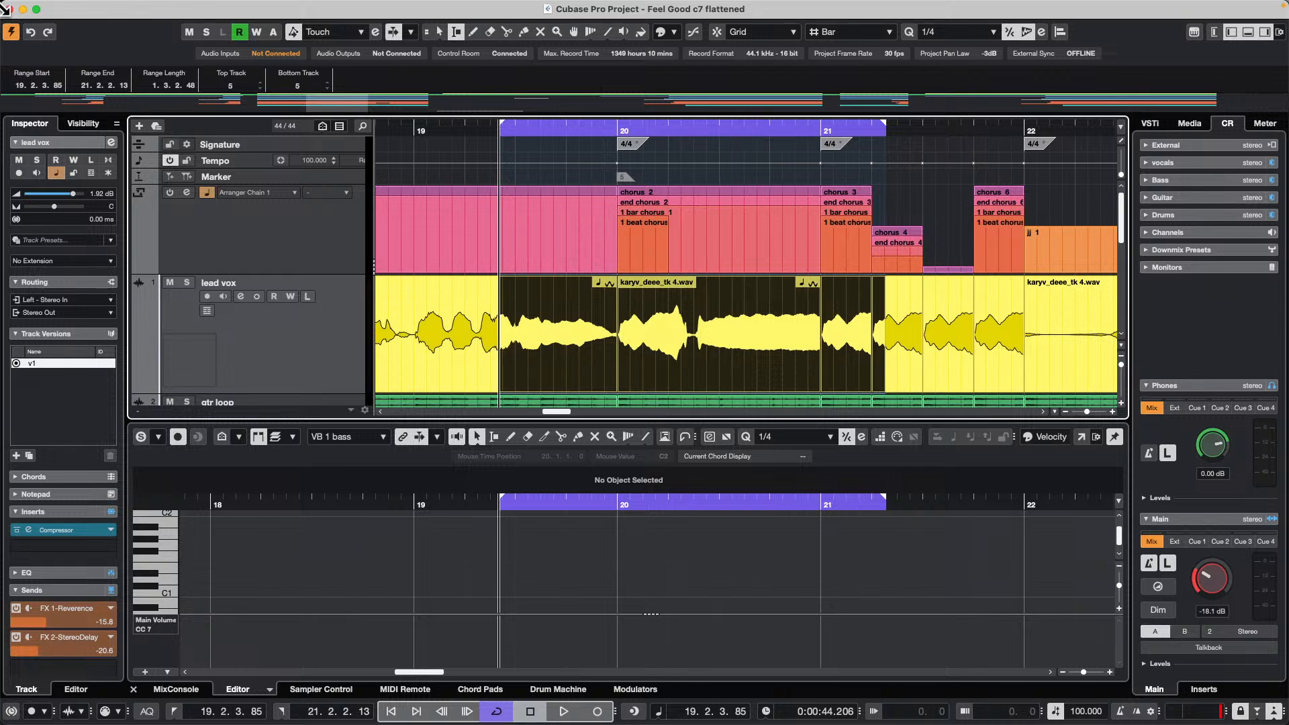
Review the Editing and Editing-Audio preferences and close them without applying changes
click(67, 8)
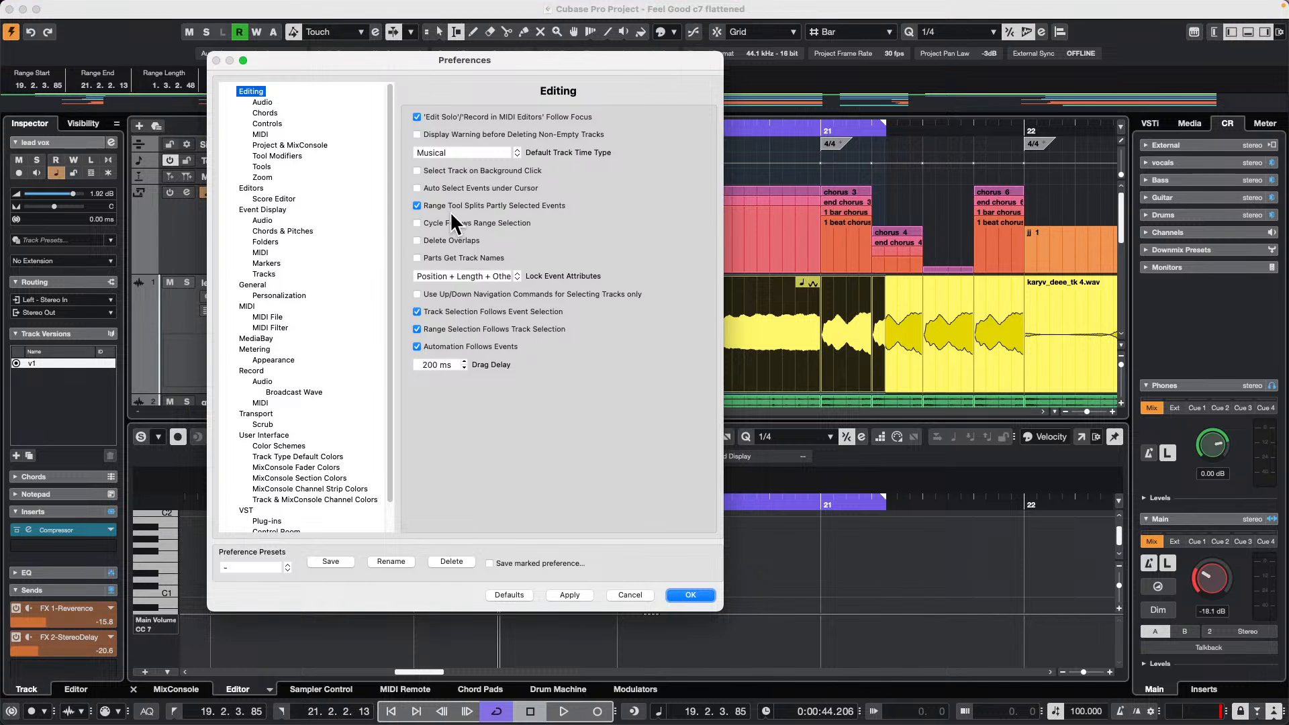
click(260, 101)
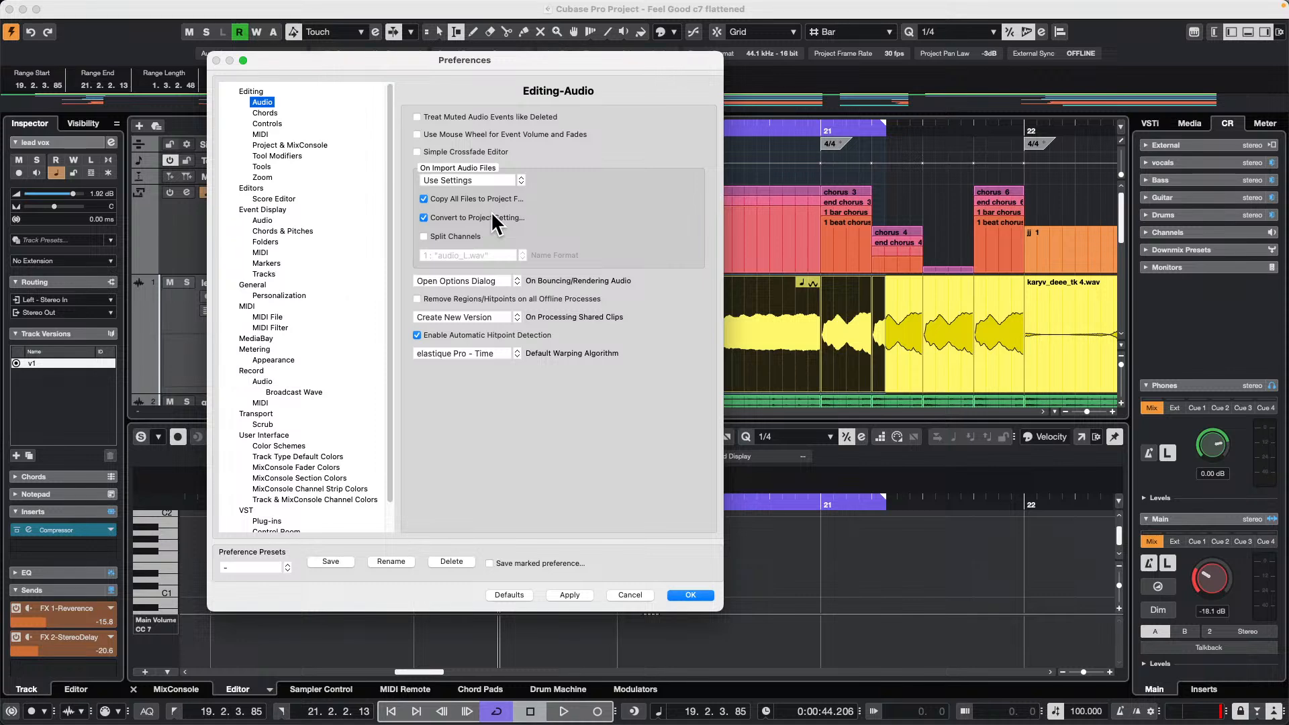
click(630, 596)
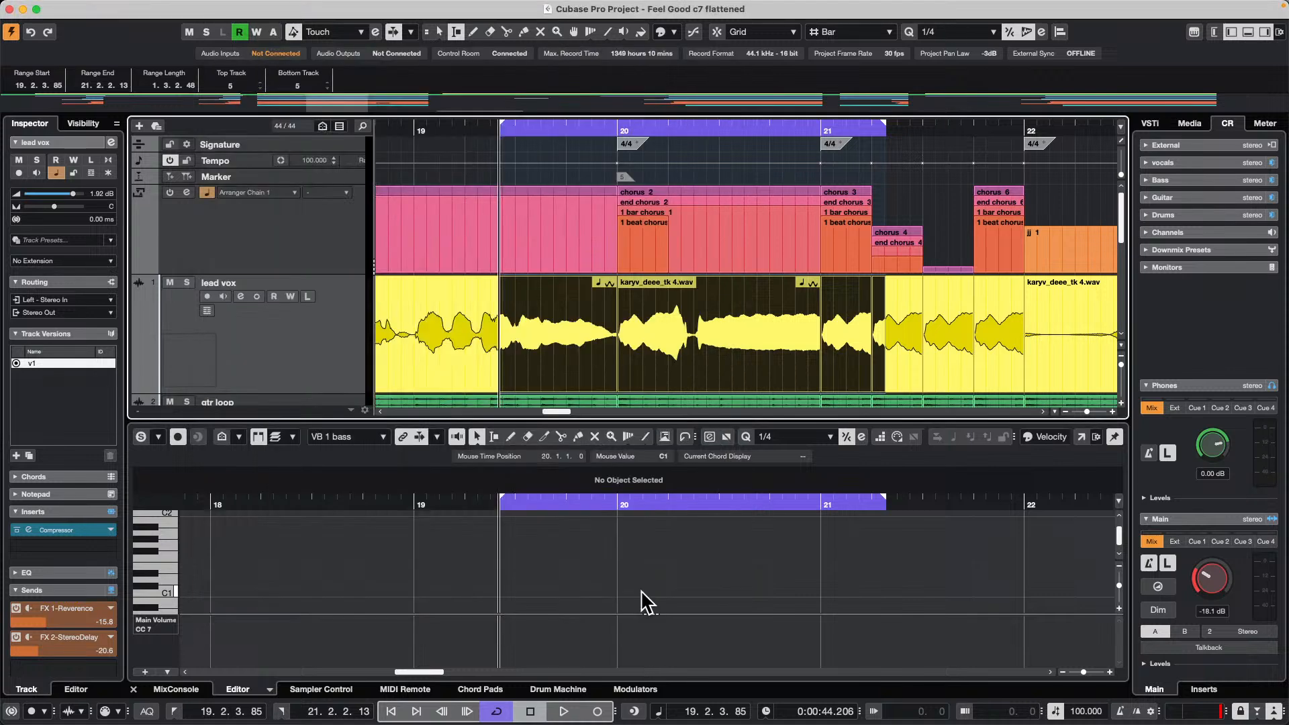
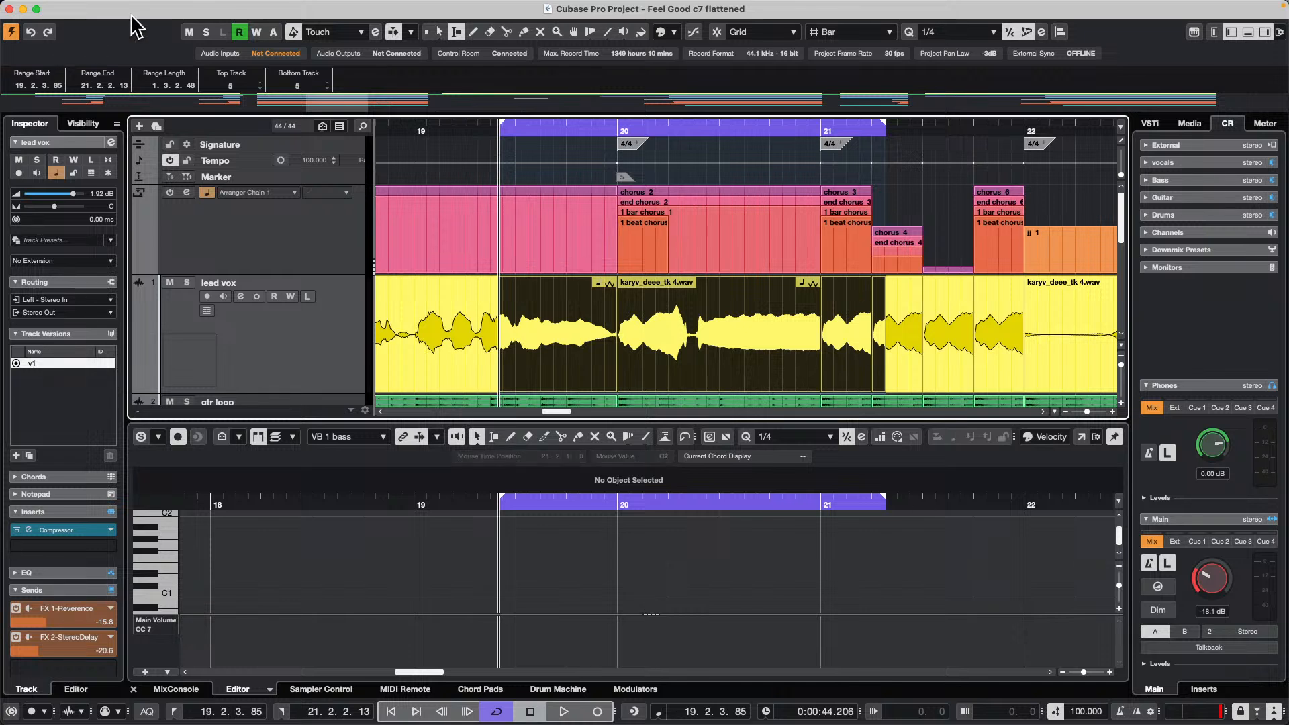
Open the recent project Amos Moses - GO and revert it to its last saved version
click(89, 7)
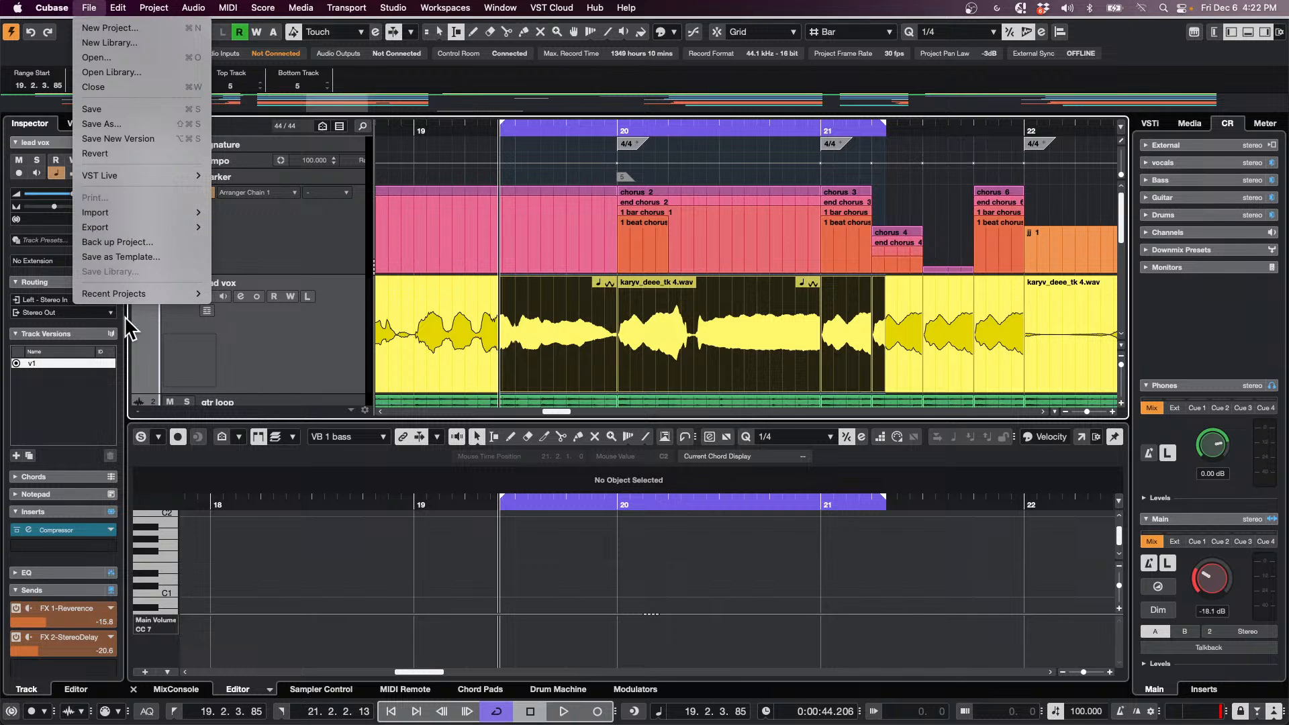
mouse_move(124, 292)
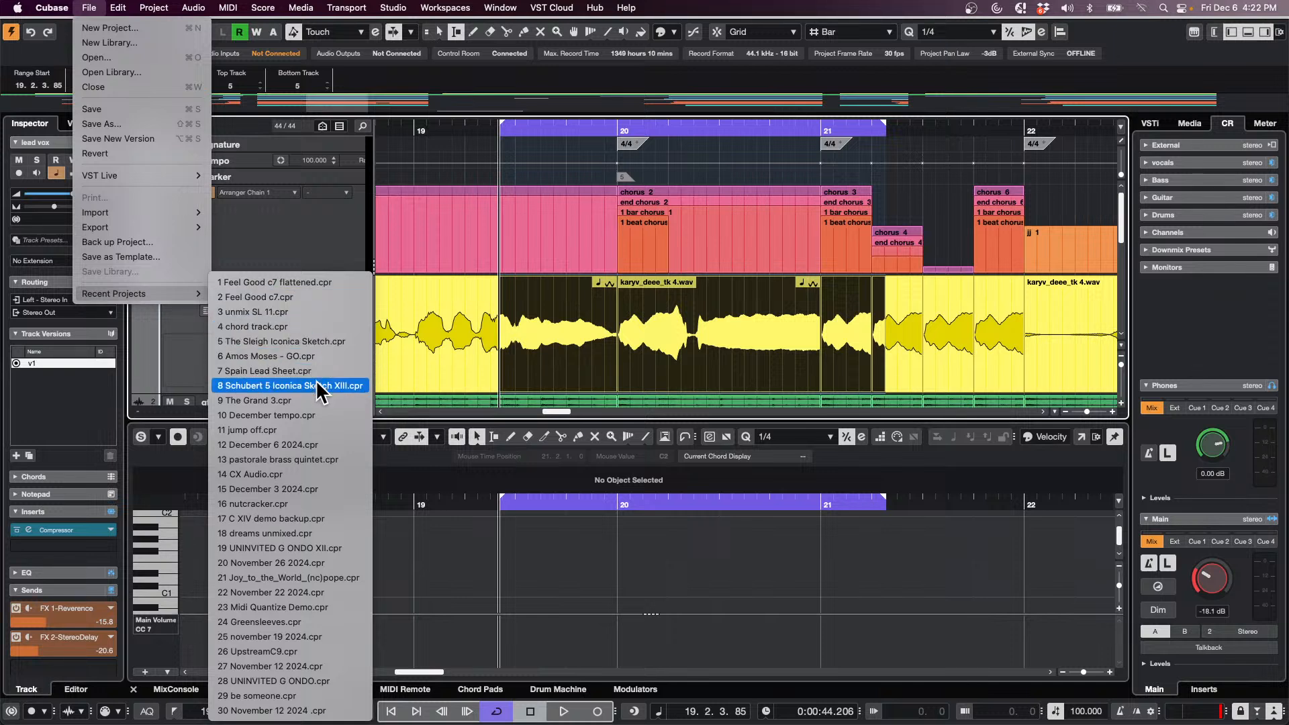
click(326, 356)
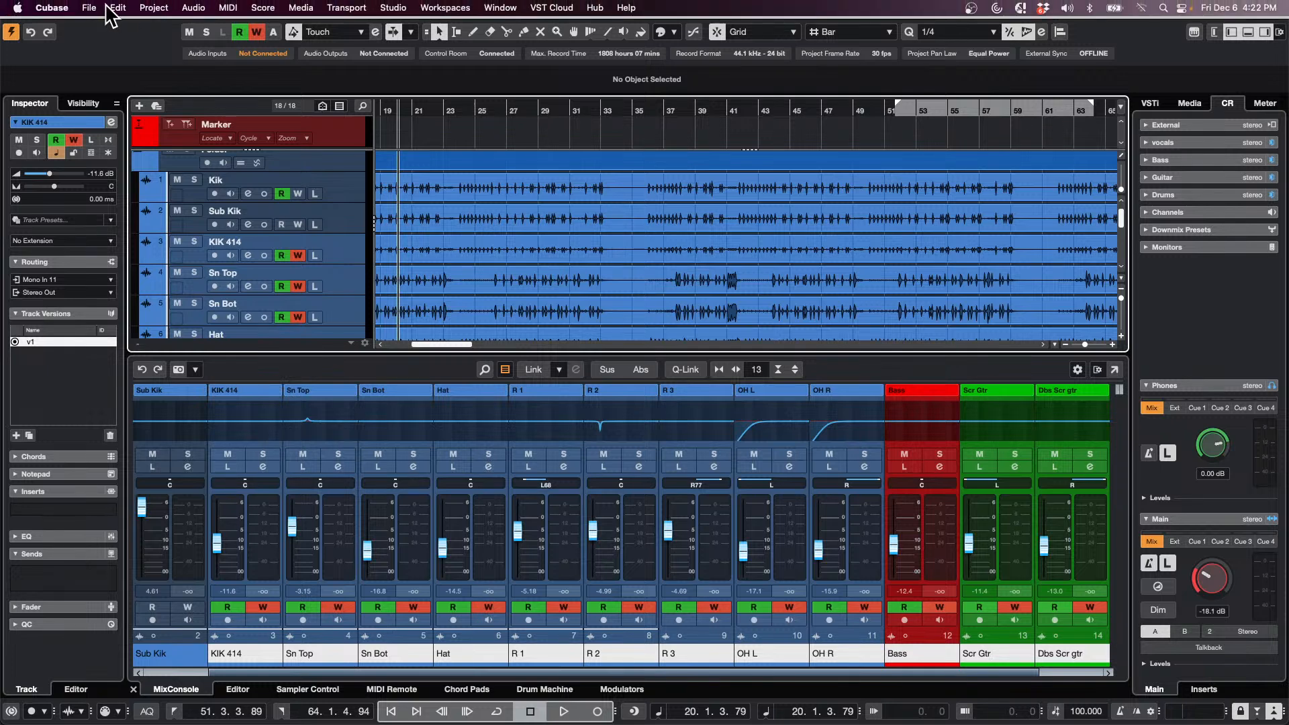
click(89, 8)
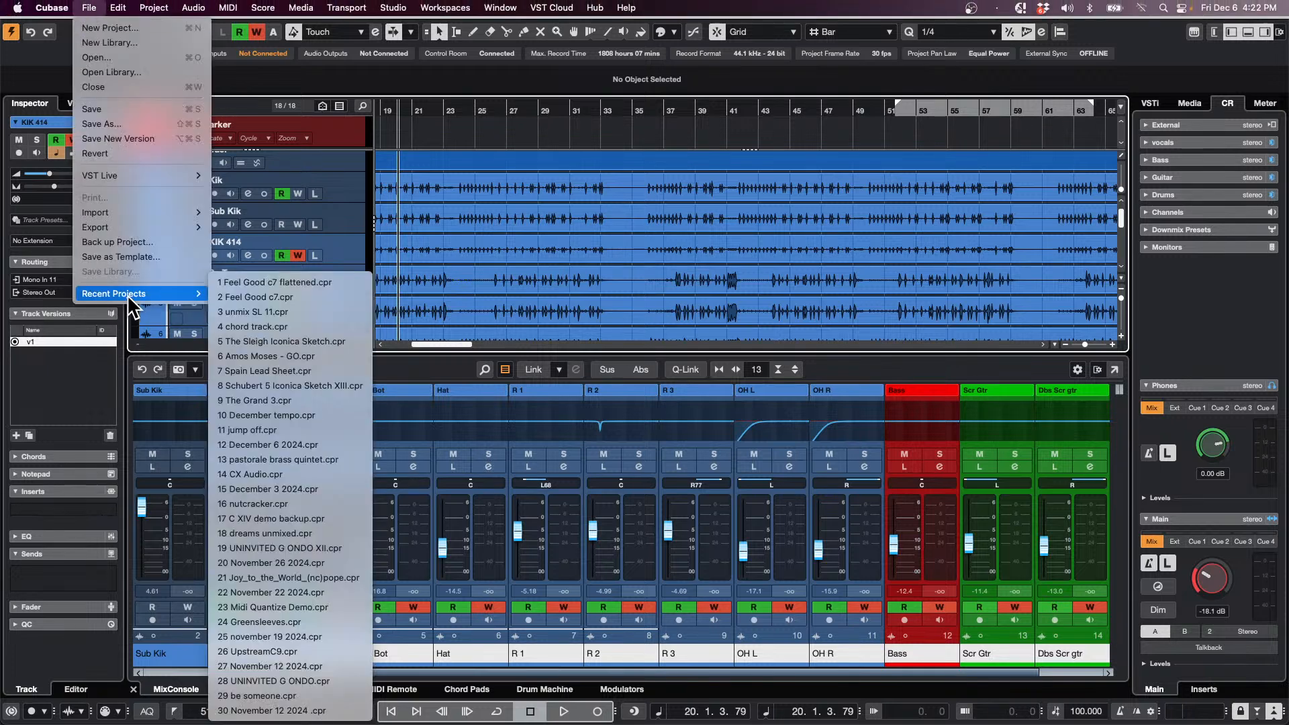
click(109, 158)
click(735, 246)
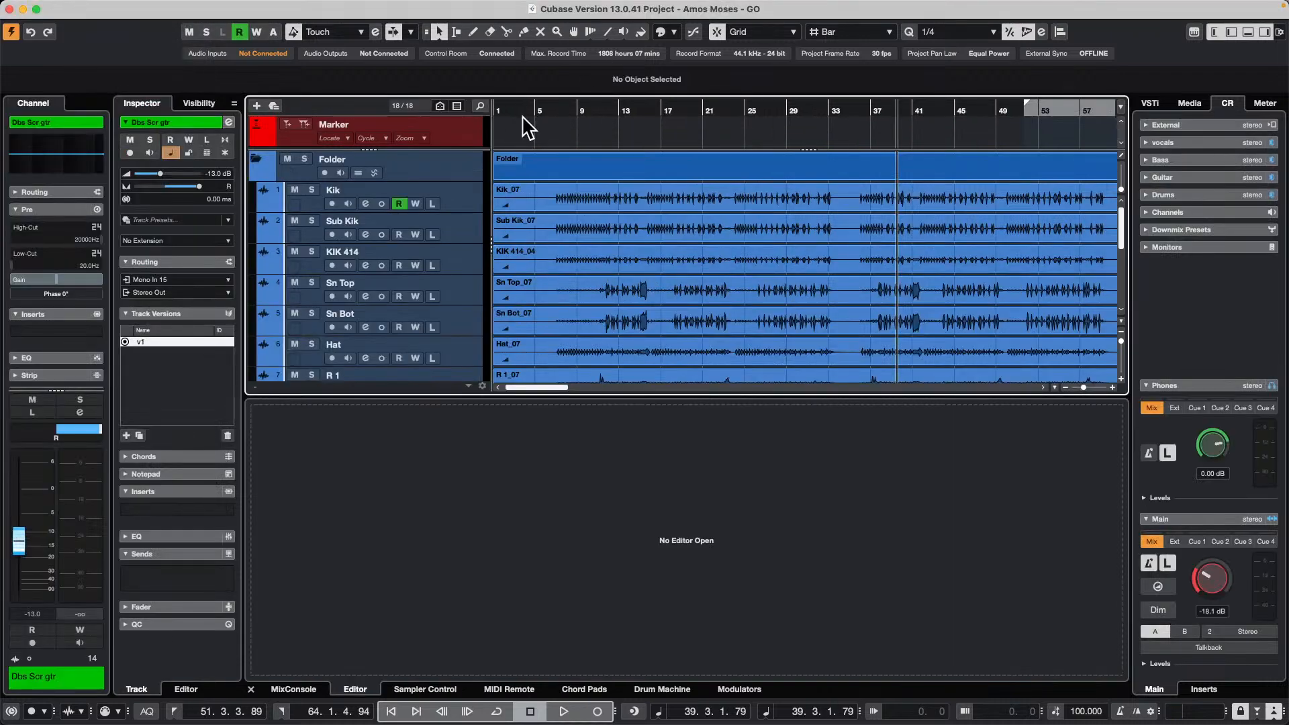
Locate the project cursor to bar 4 with the whole song in view and show the MixConsole below the tracks
drag(527, 115, 521, 69)
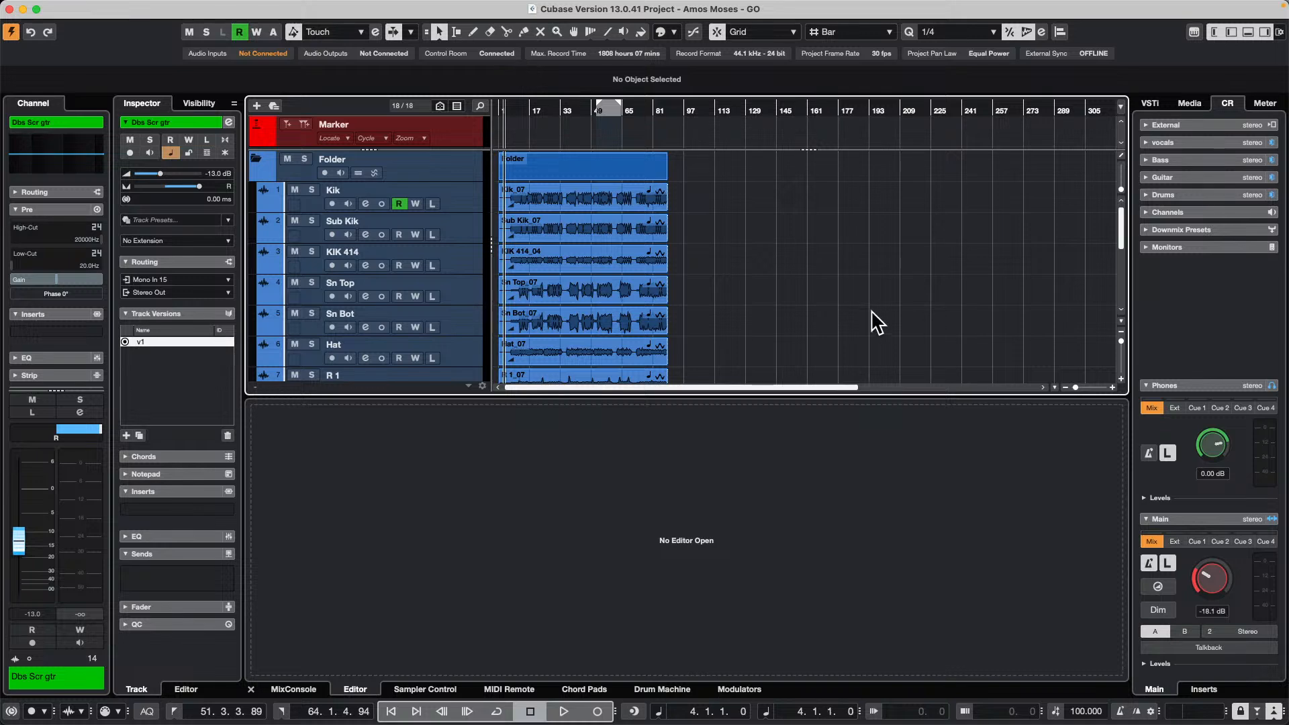
scroll(866, 328, down, 5)
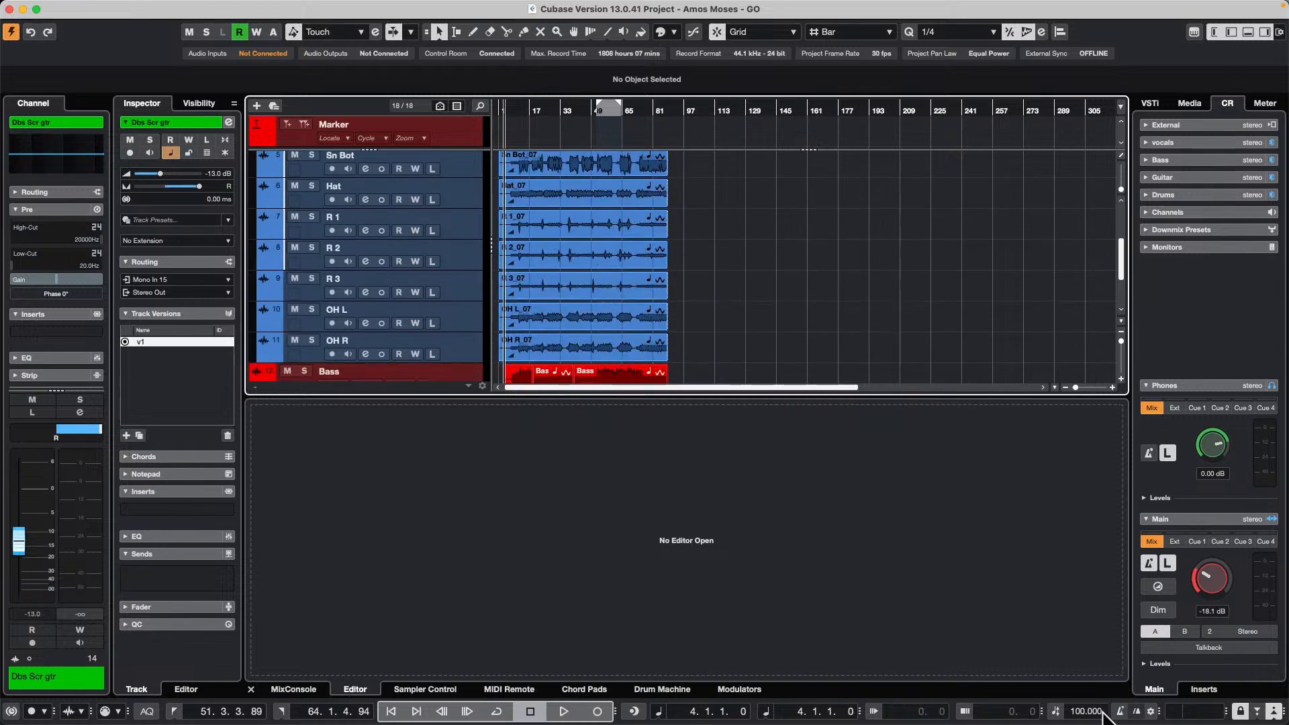
click(286, 690)
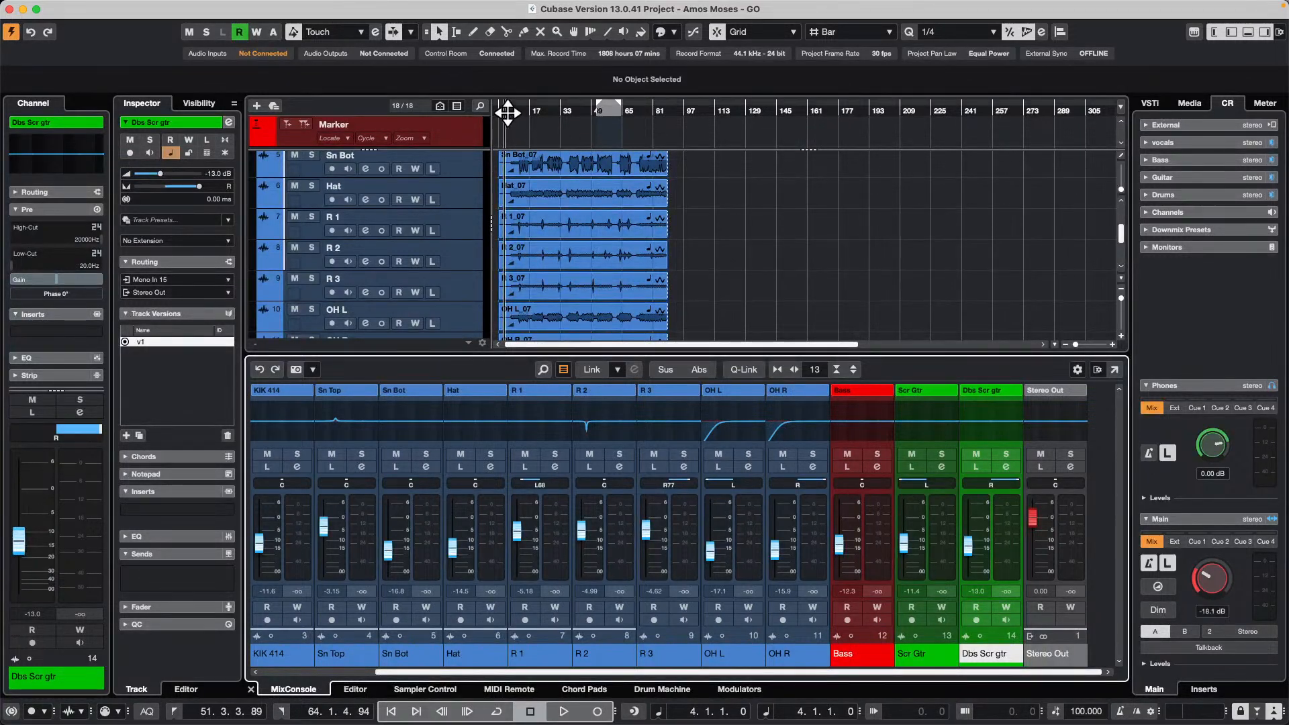
Play the song, raise the Control Room main level to -14.3 dB, and jump playback ahead to about bar 11
scroll(508, 113, up, 2)
key(space)
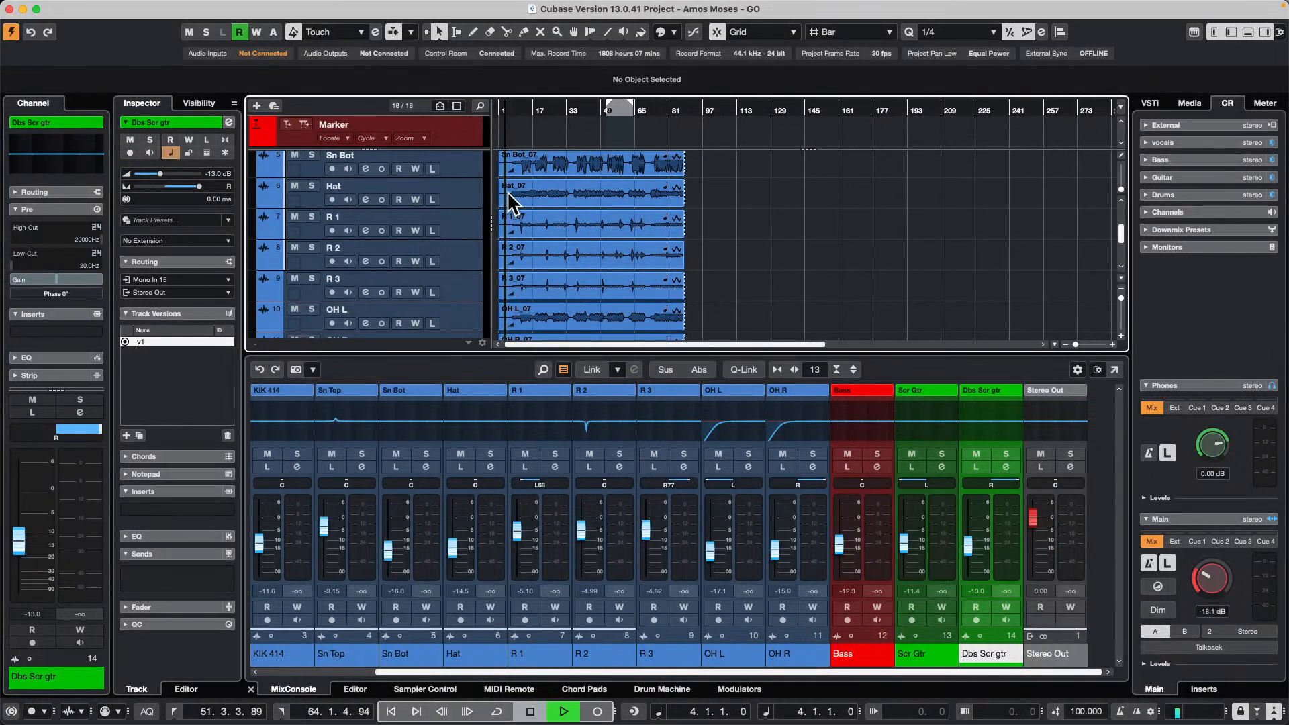
scroll(1210, 578, up, 4)
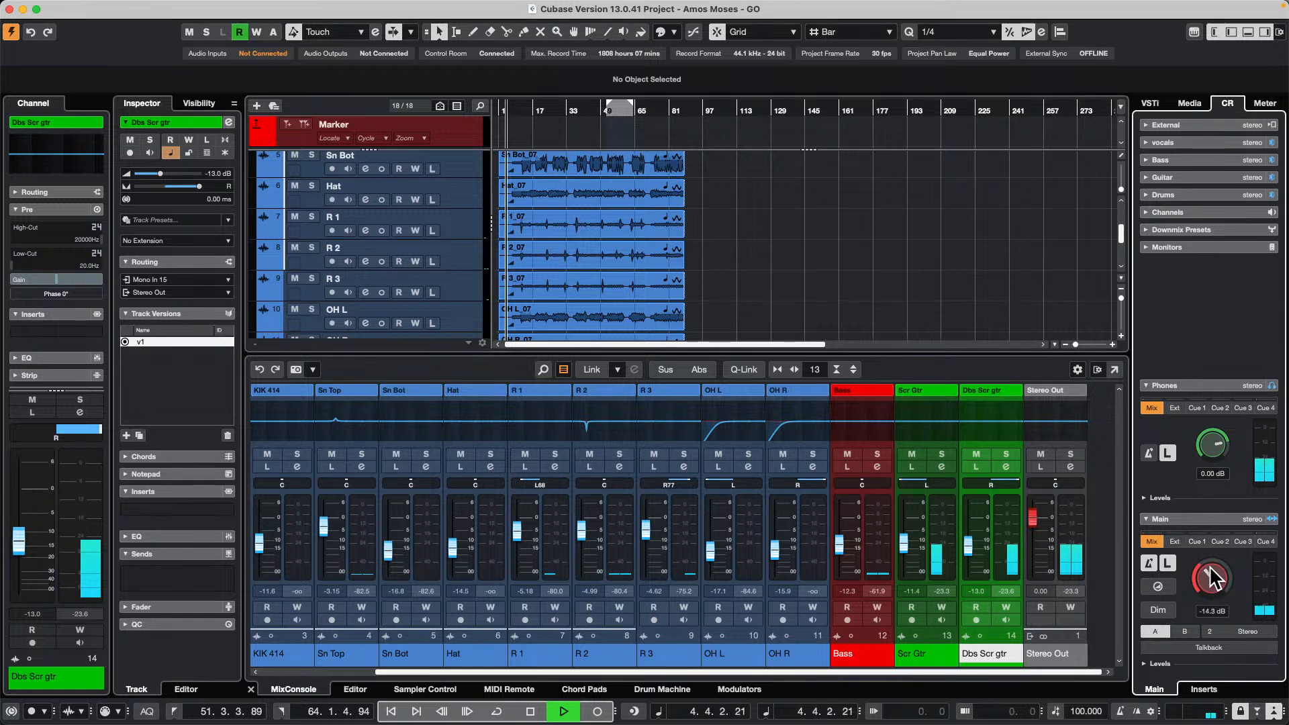
click(521, 106)
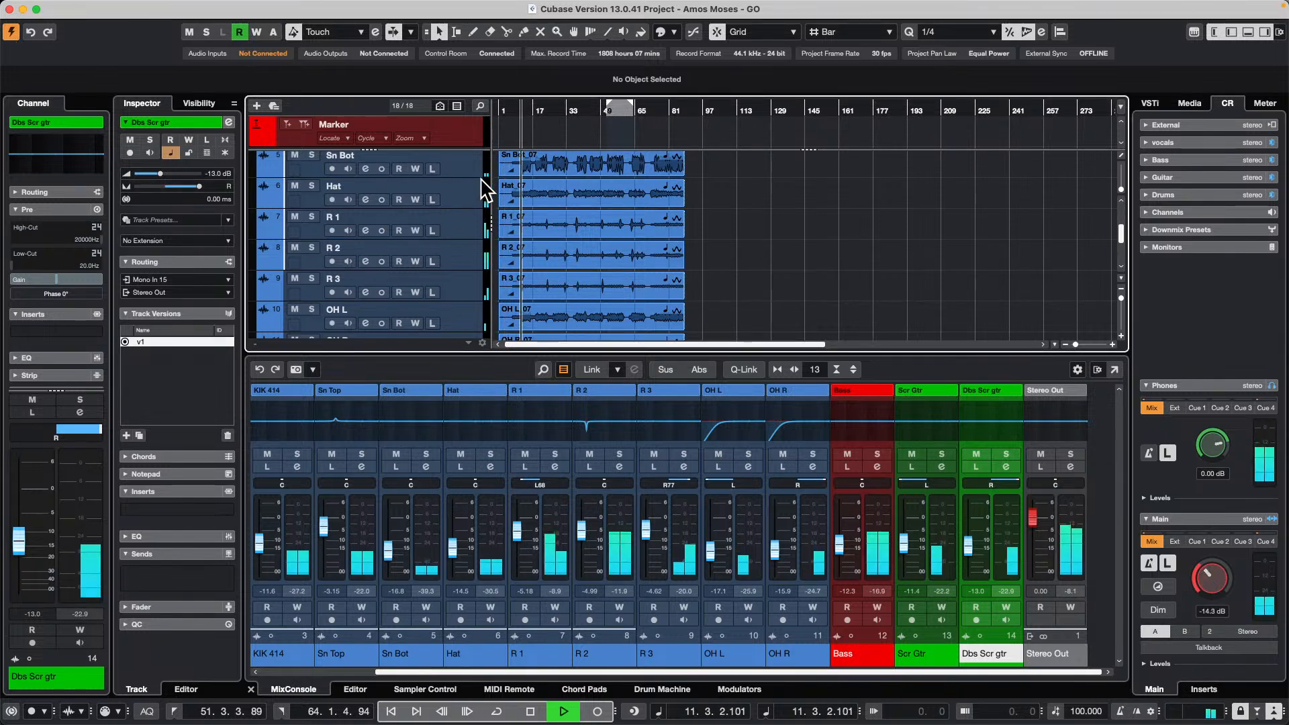
Select the drum tracks from Kik through OH R and start adding a group track to the selected tracks
scroll(481, 191, up, 3)
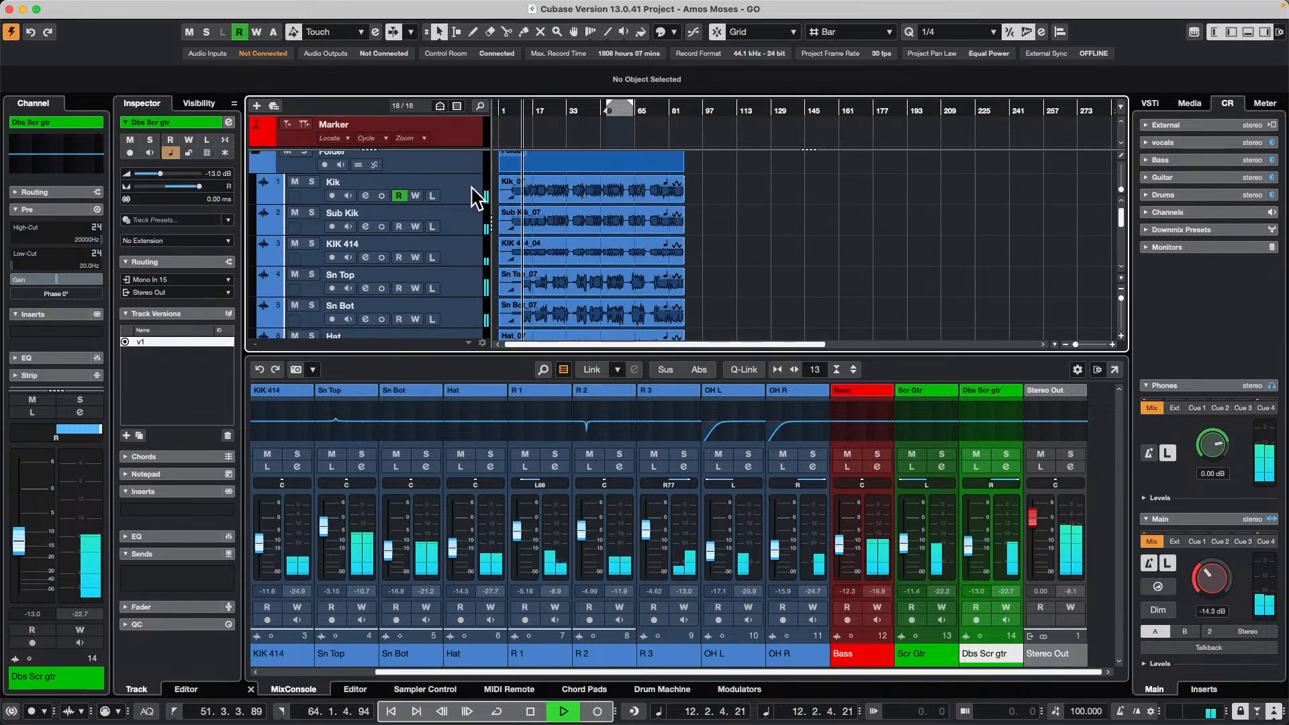
click(467, 195)
scroll(465, 218, down, 4)
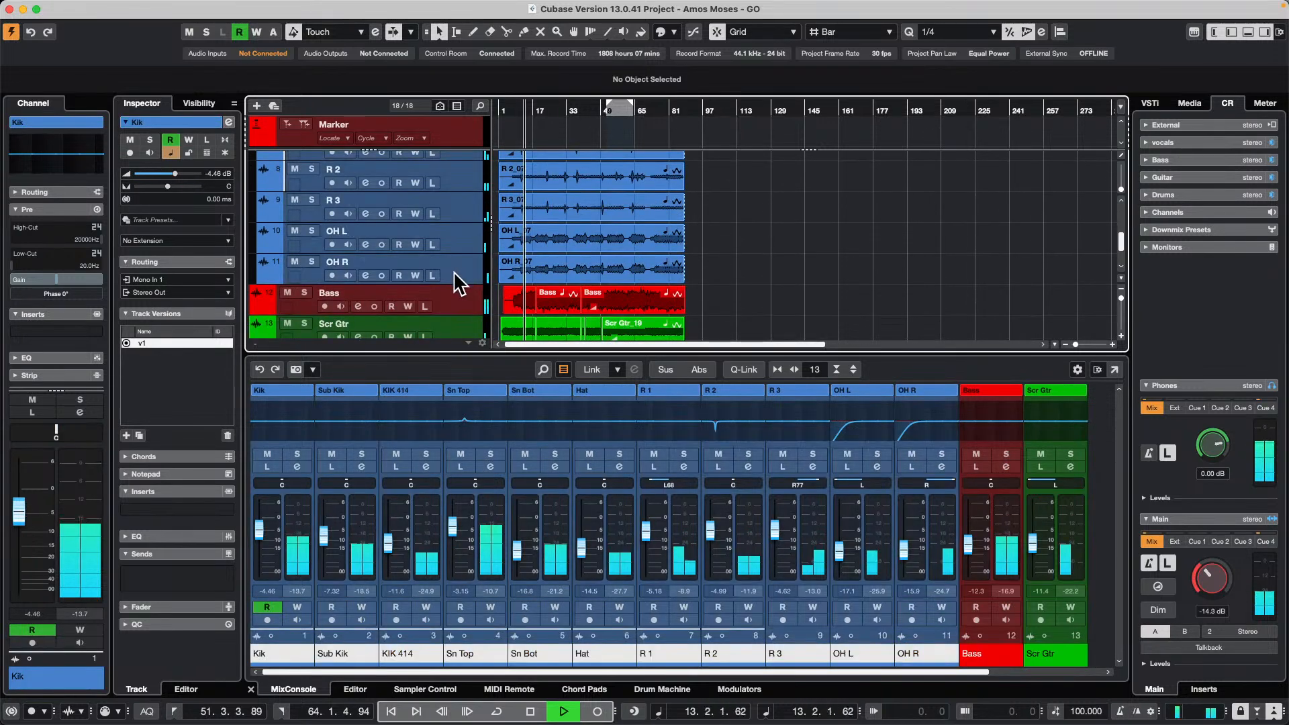
right_click(453, 271)
mouse_move(502, 269)
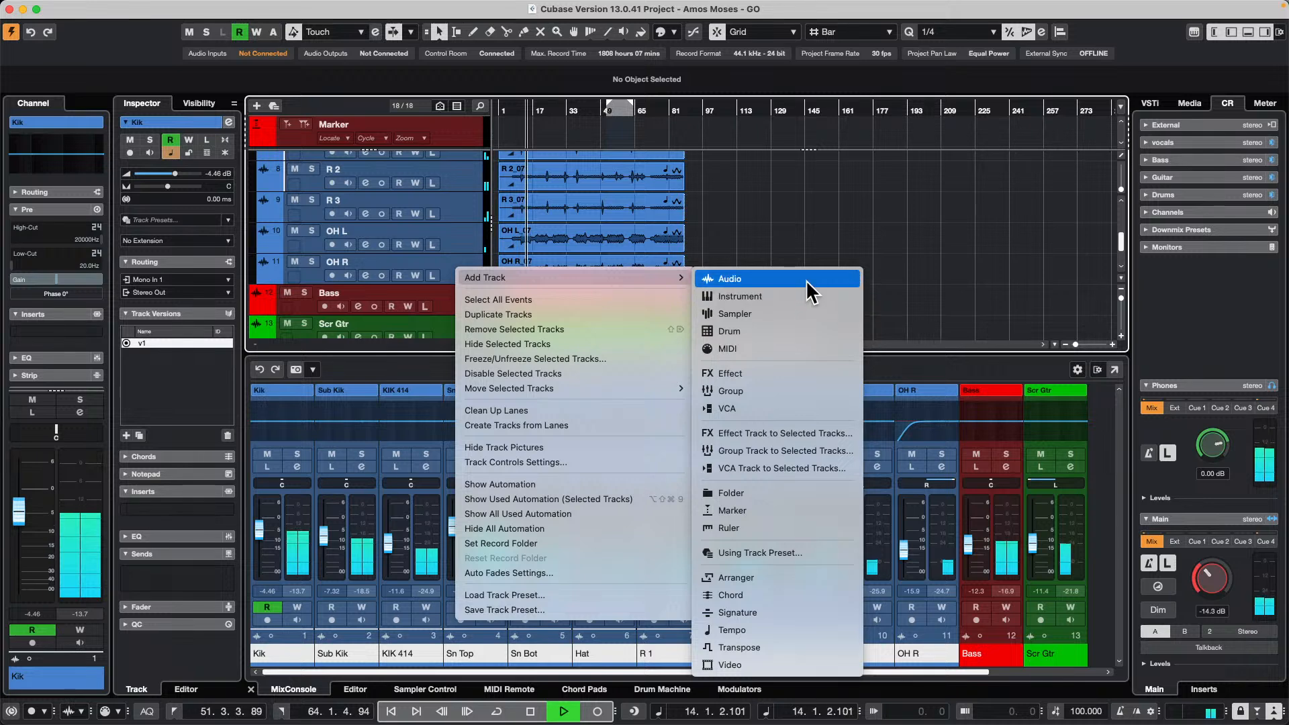
click(826, 451)
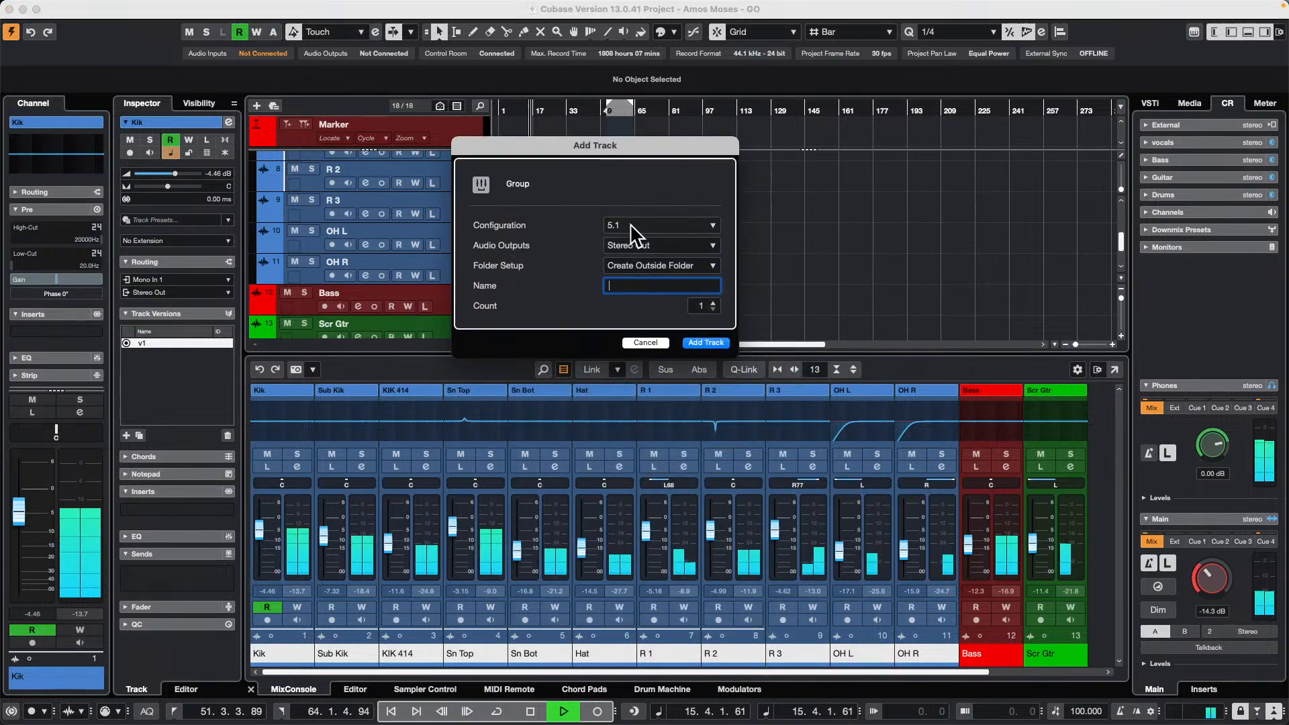
Create the group track with the Stereo configuration and the name Drums
click(631, 226)
click(659, 290)
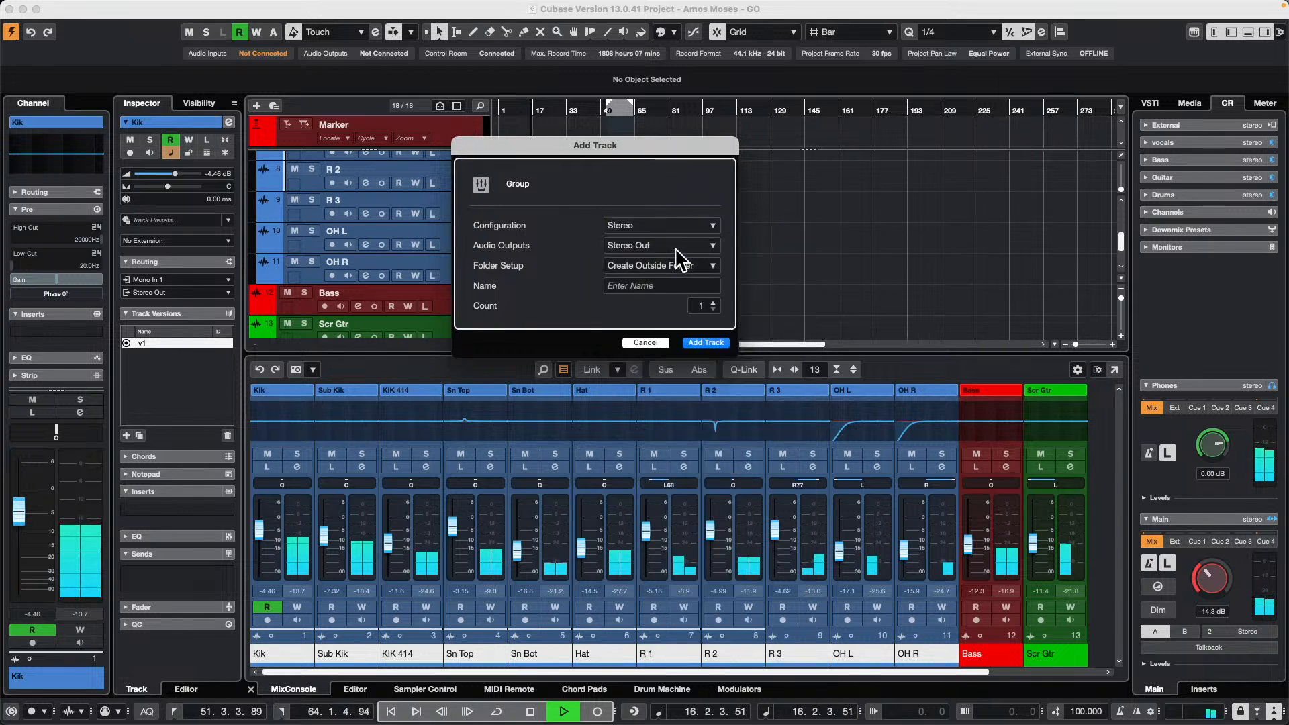
click(649, 288)
text(Drums)
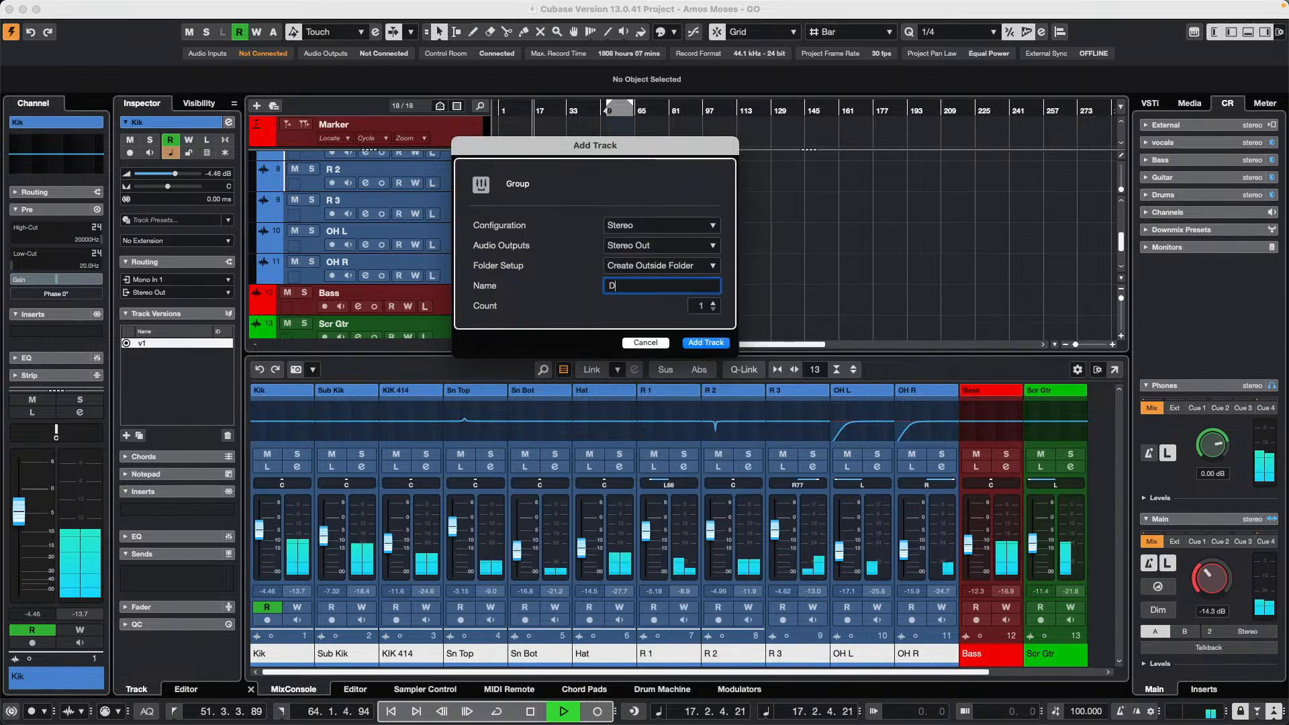
key(Return)
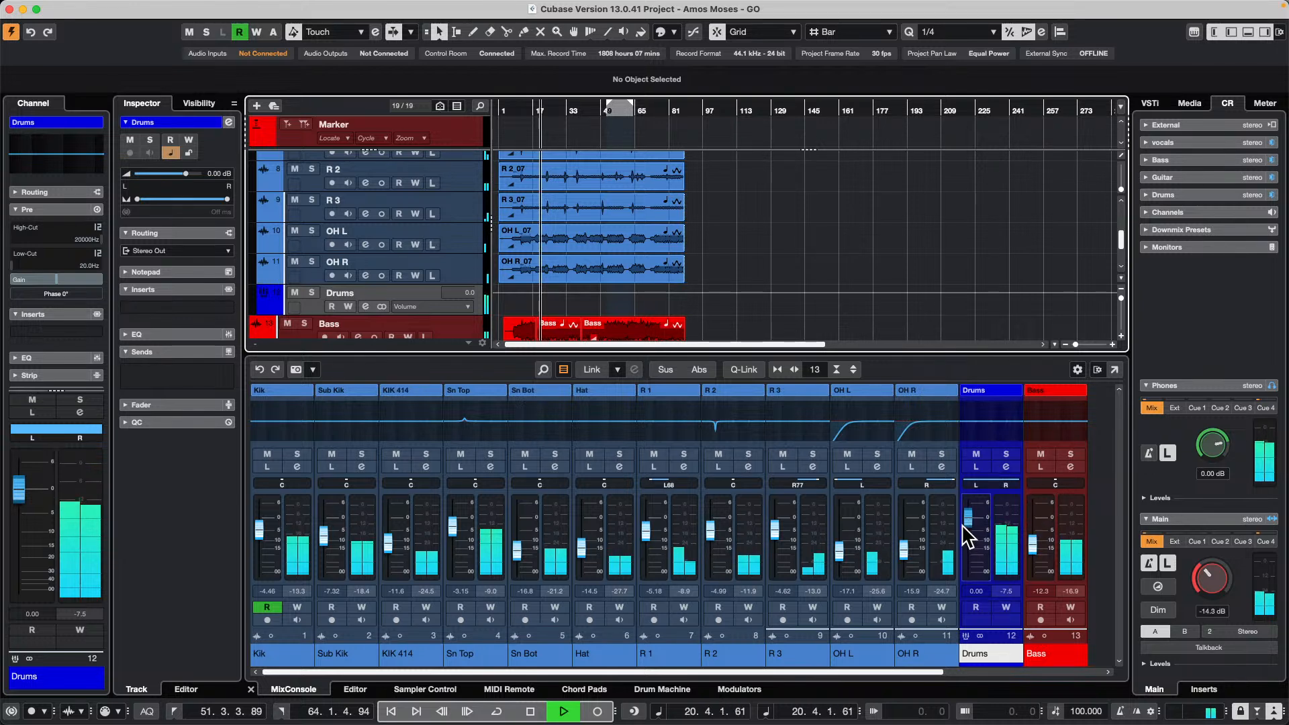
Raise the Drums group level to 6.02 dB and load the Standard Compressor in its channel strip
drag(967, 527, 968, 499)
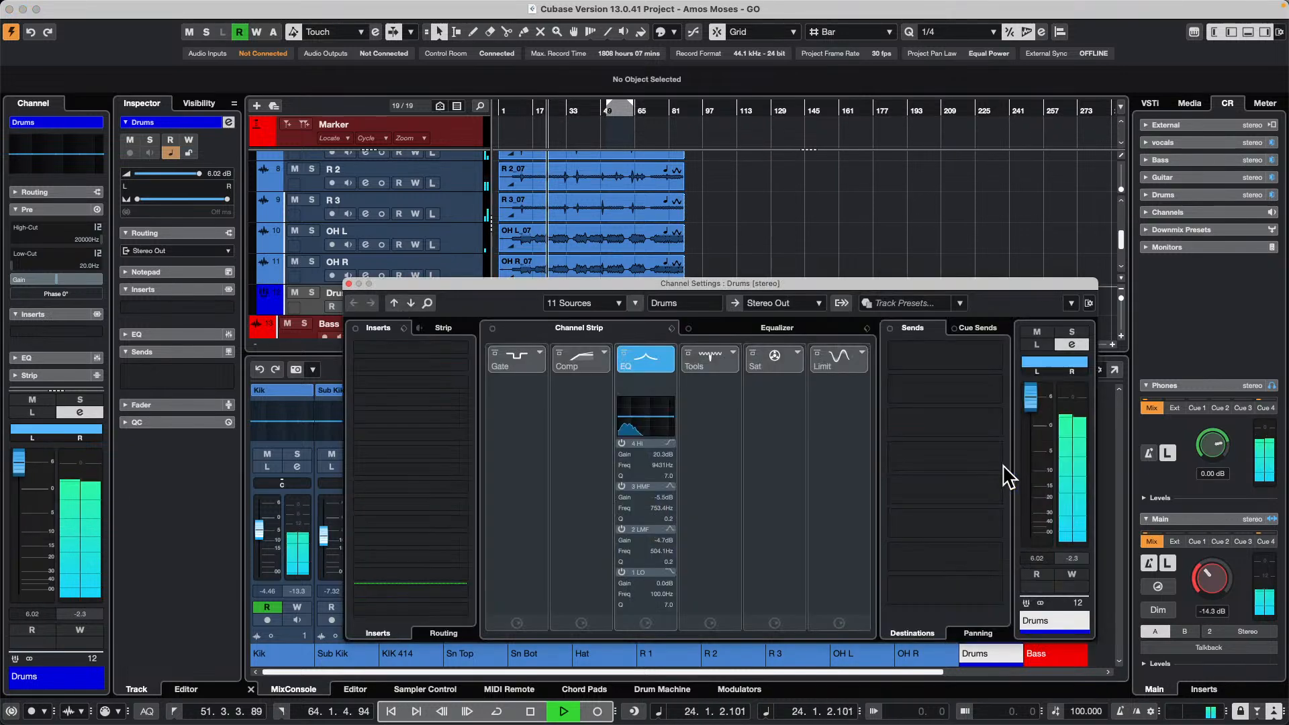
click(1005, 464)
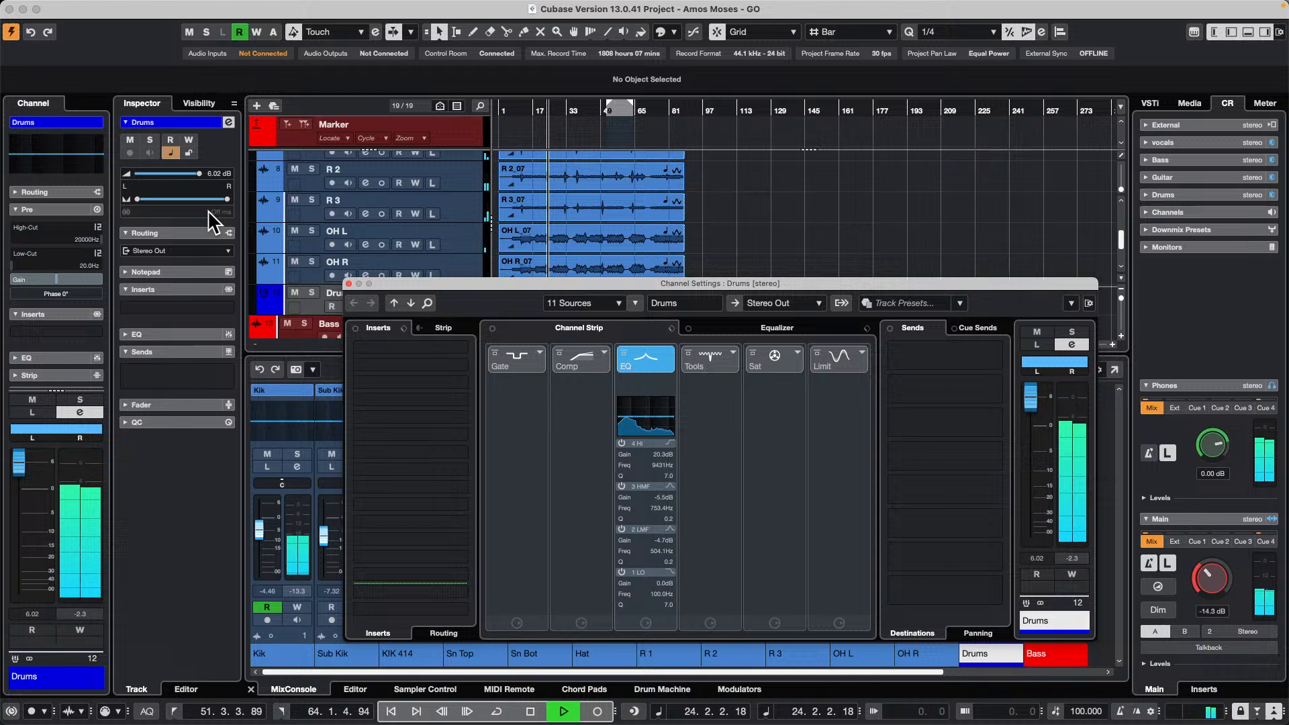
click(605, 353)
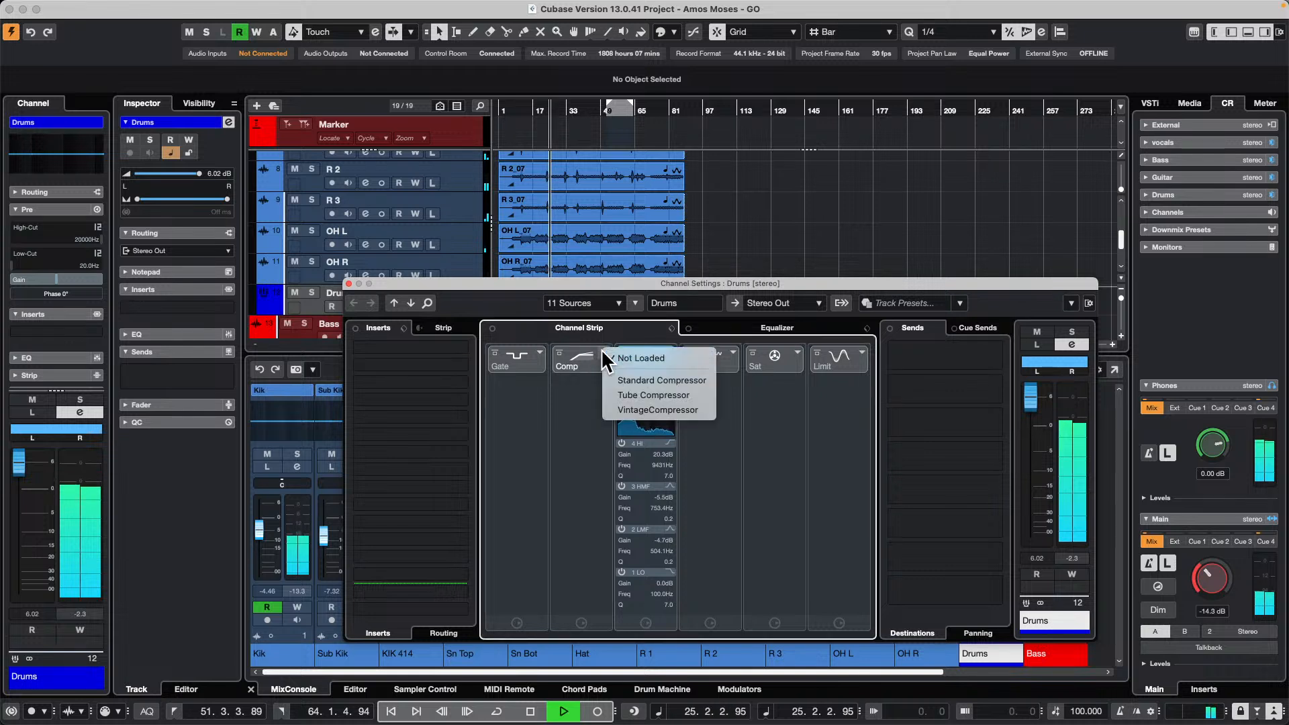
click(647, 381)
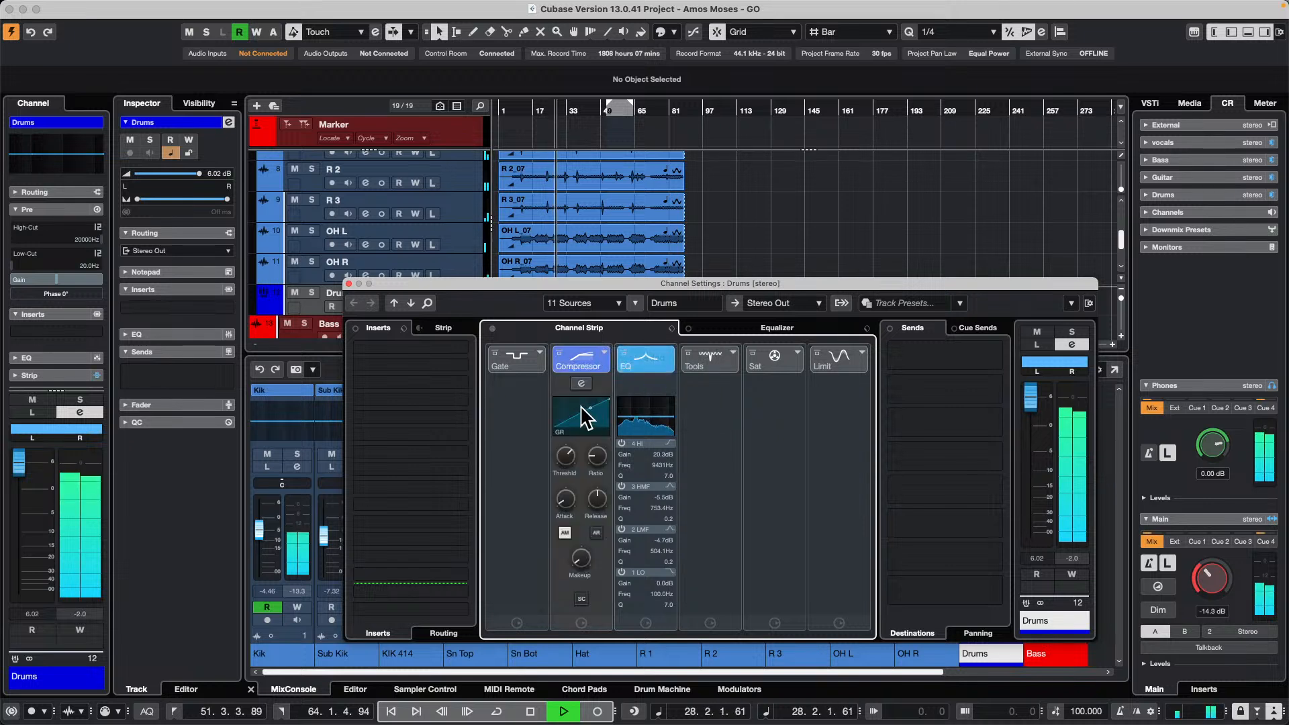
Set the Drums compressor to -38.4 dB threshold and 2.49:1 ratio, with auto make-up off and make-up gain at 10.8 dB
click(580, 383)
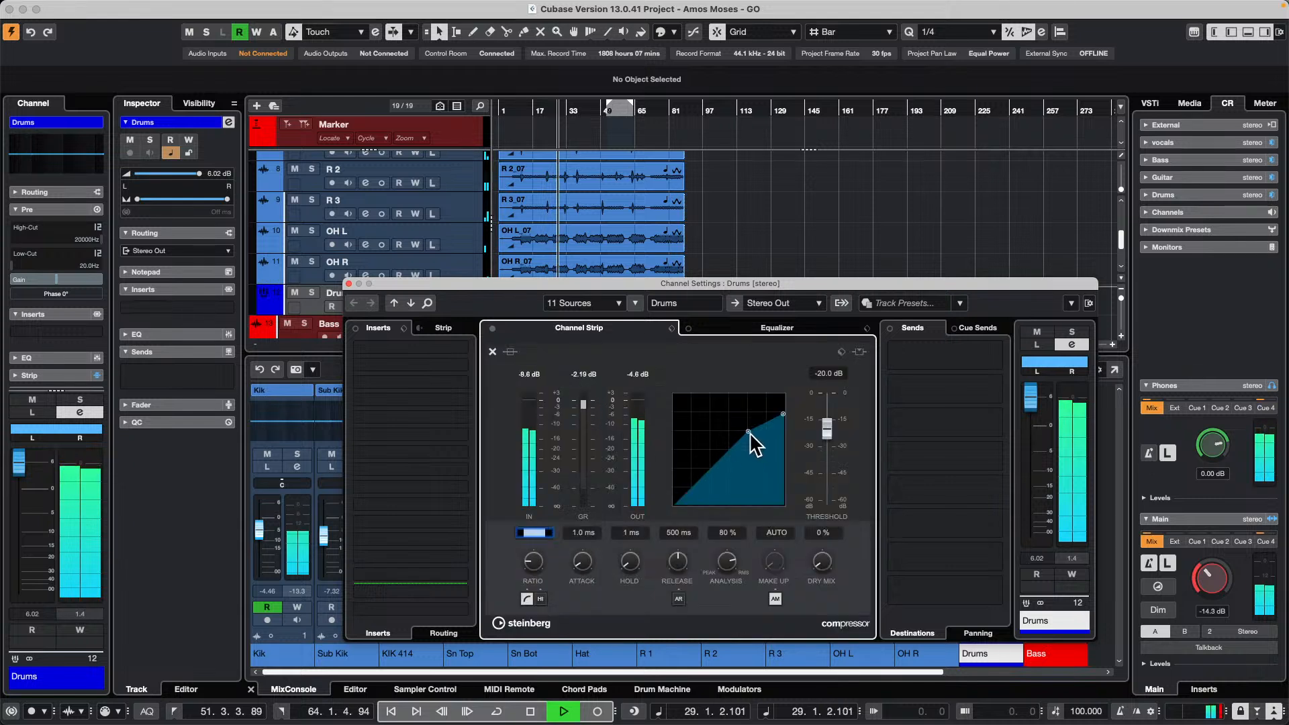
drag(741, 456, 782, 437)
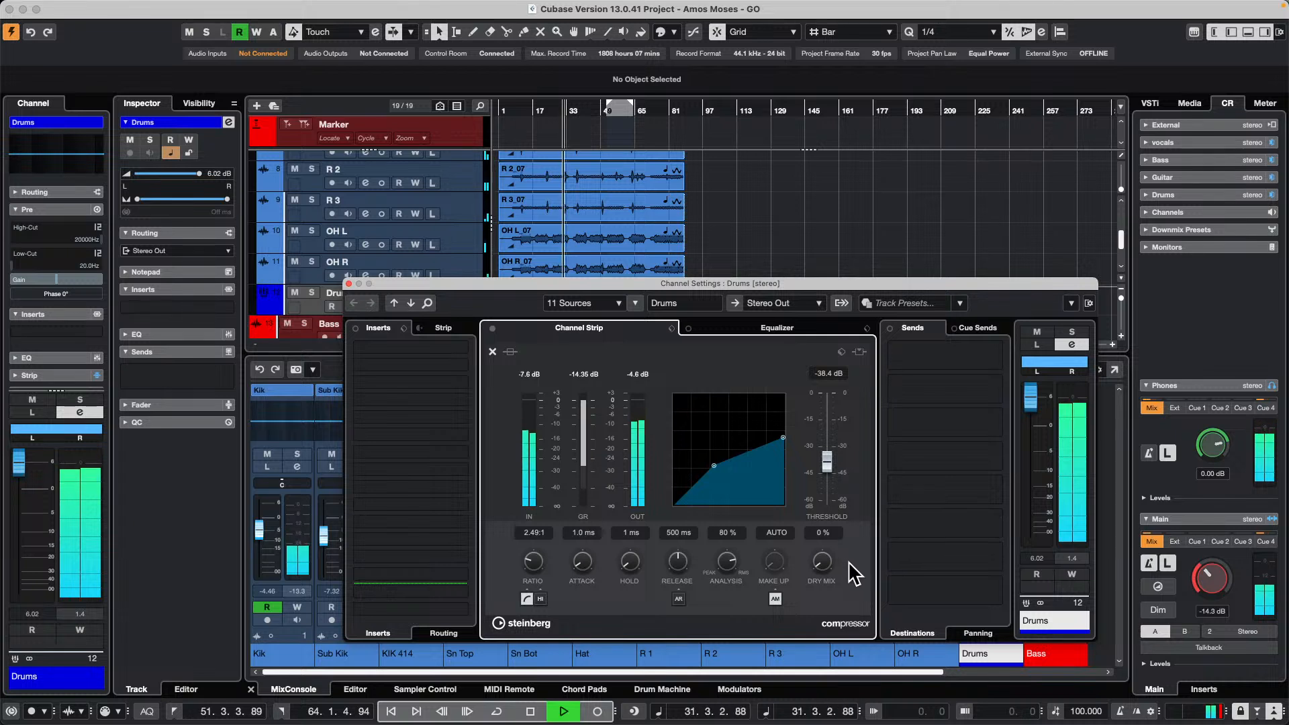
click(775, 598)
drag(775, 561, 771, 478)
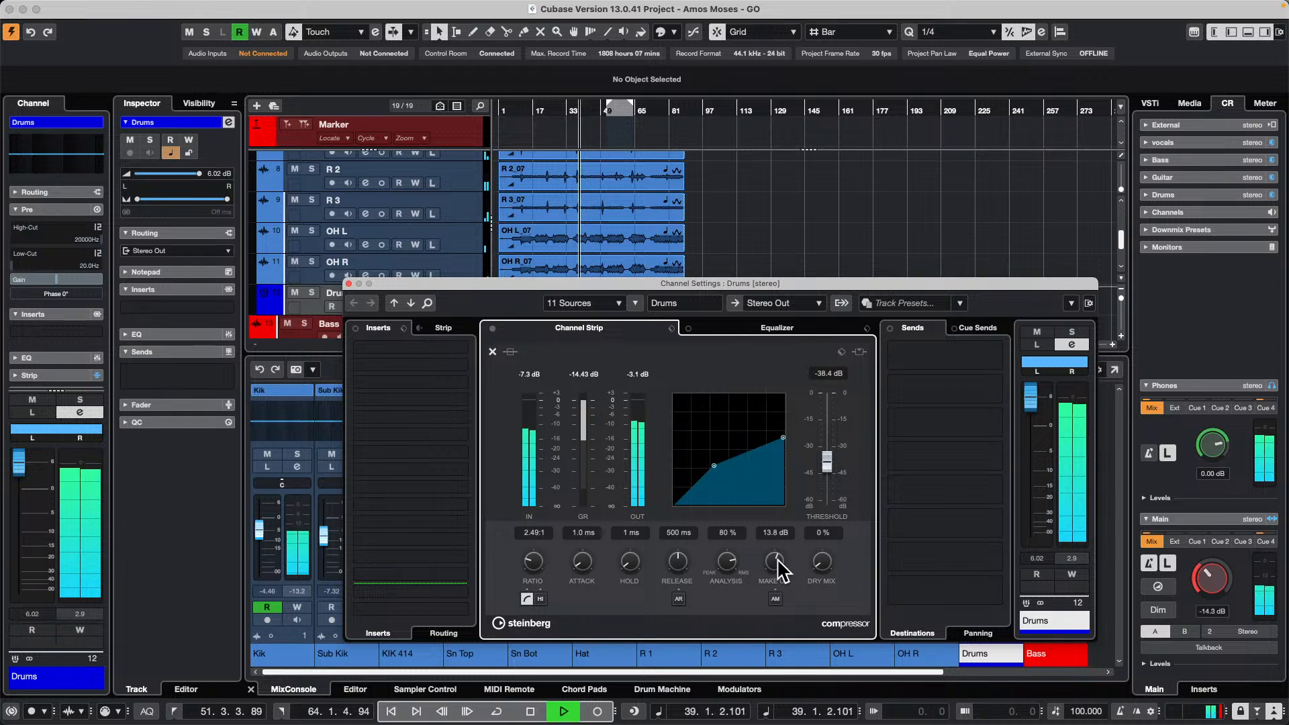
drag(776, 564, 759, 538)
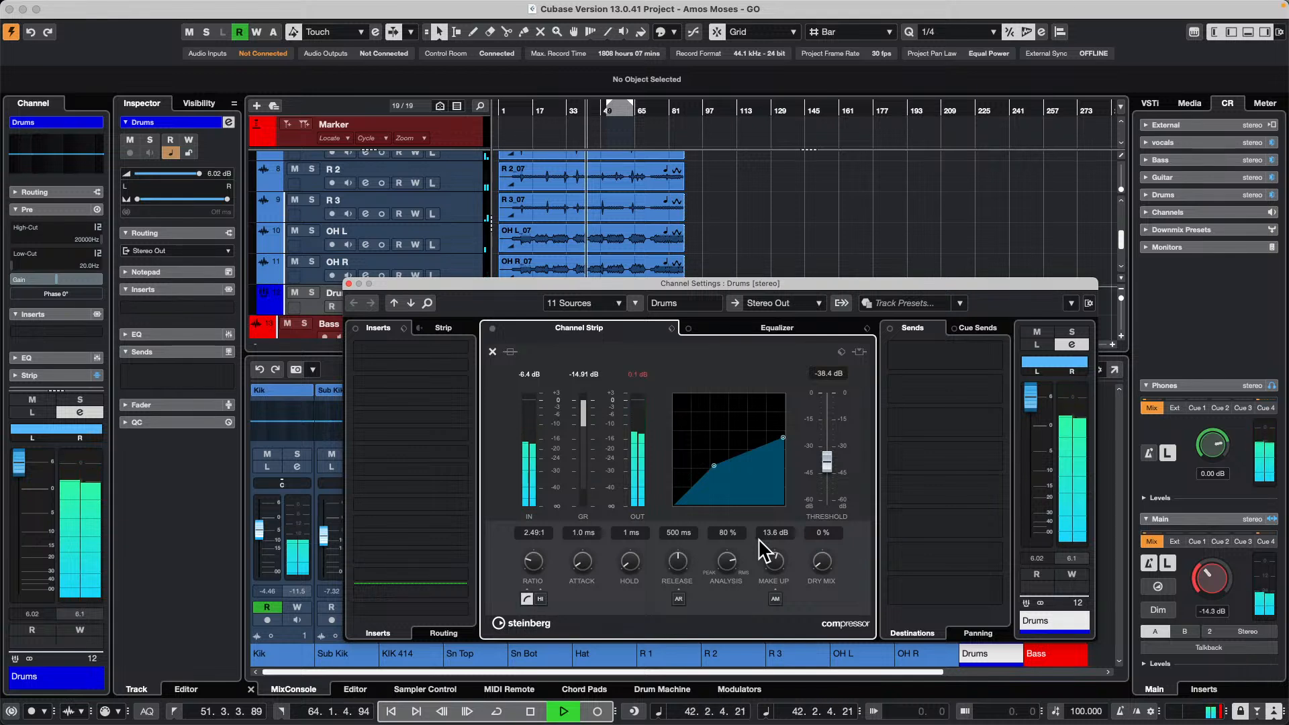
drag(762, 538, 765, 556)
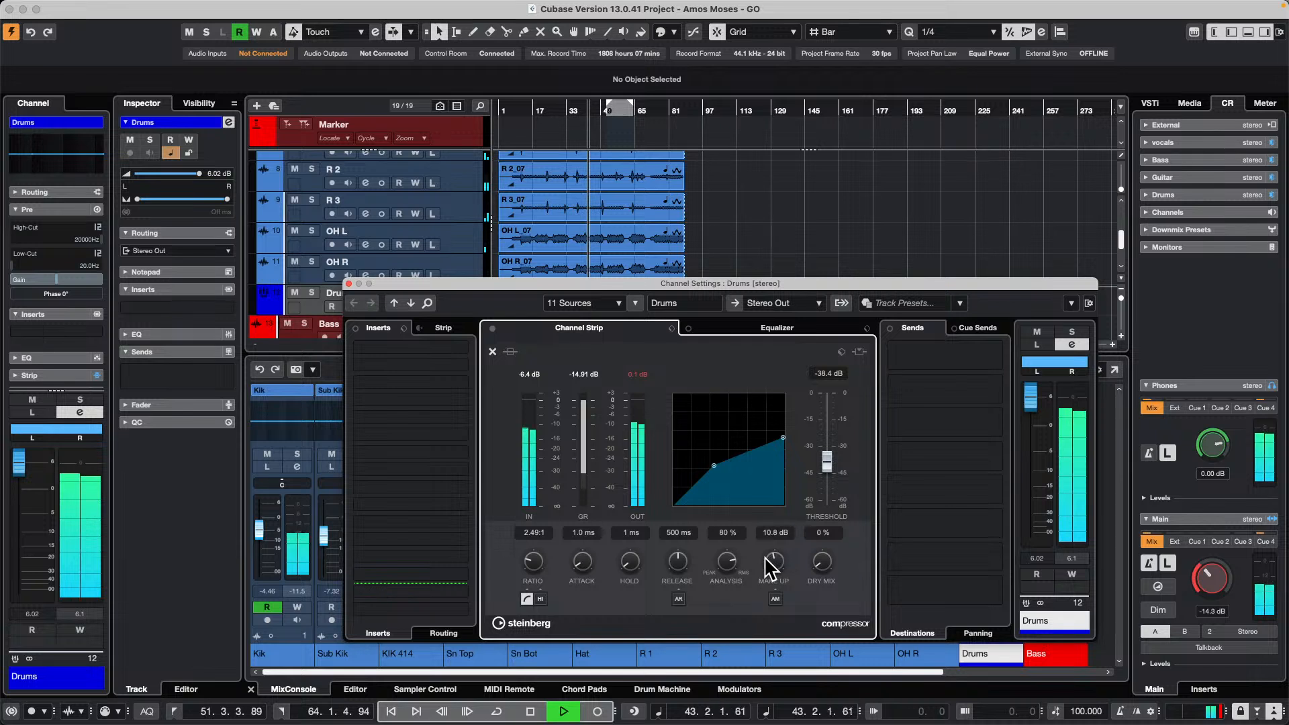
Lower the Drums group level to 3.43 dB and stop playback
mouse_move(1030, 397)
mouse_down()
mouse_move(1037, 520)
mouse_move(1038, 421)
mouse_up()
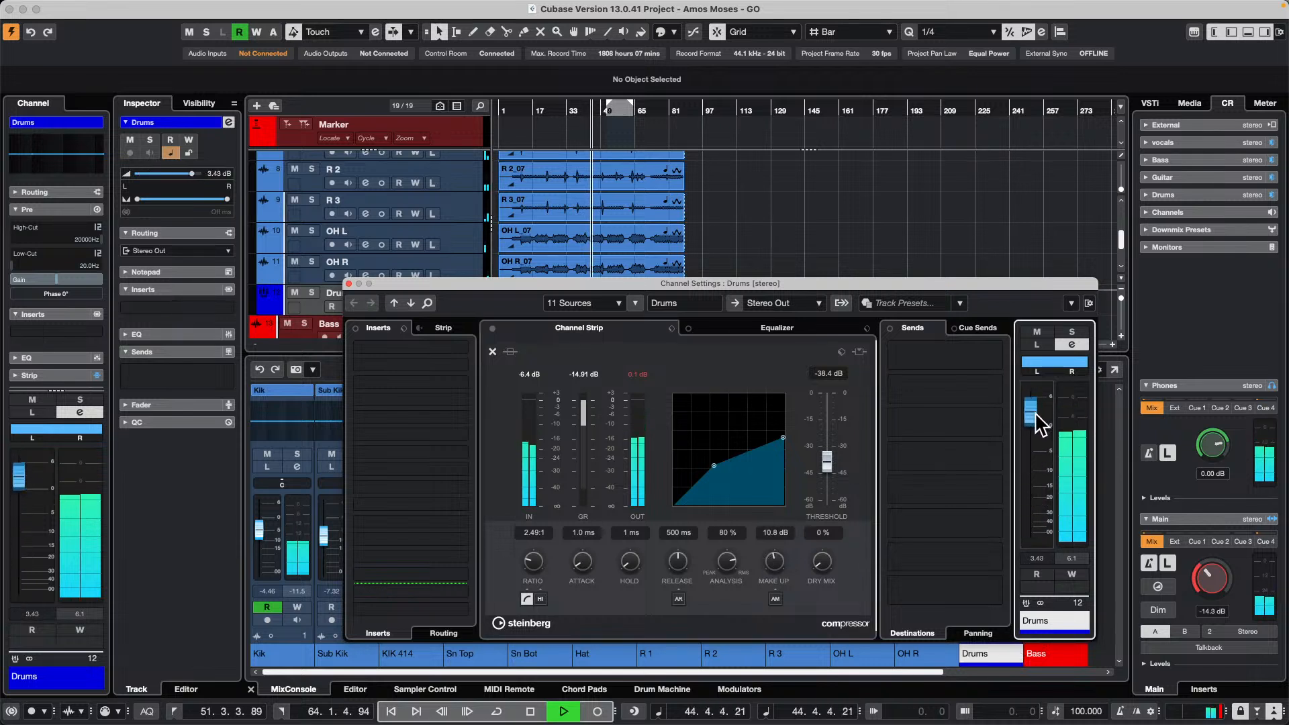
key(space)
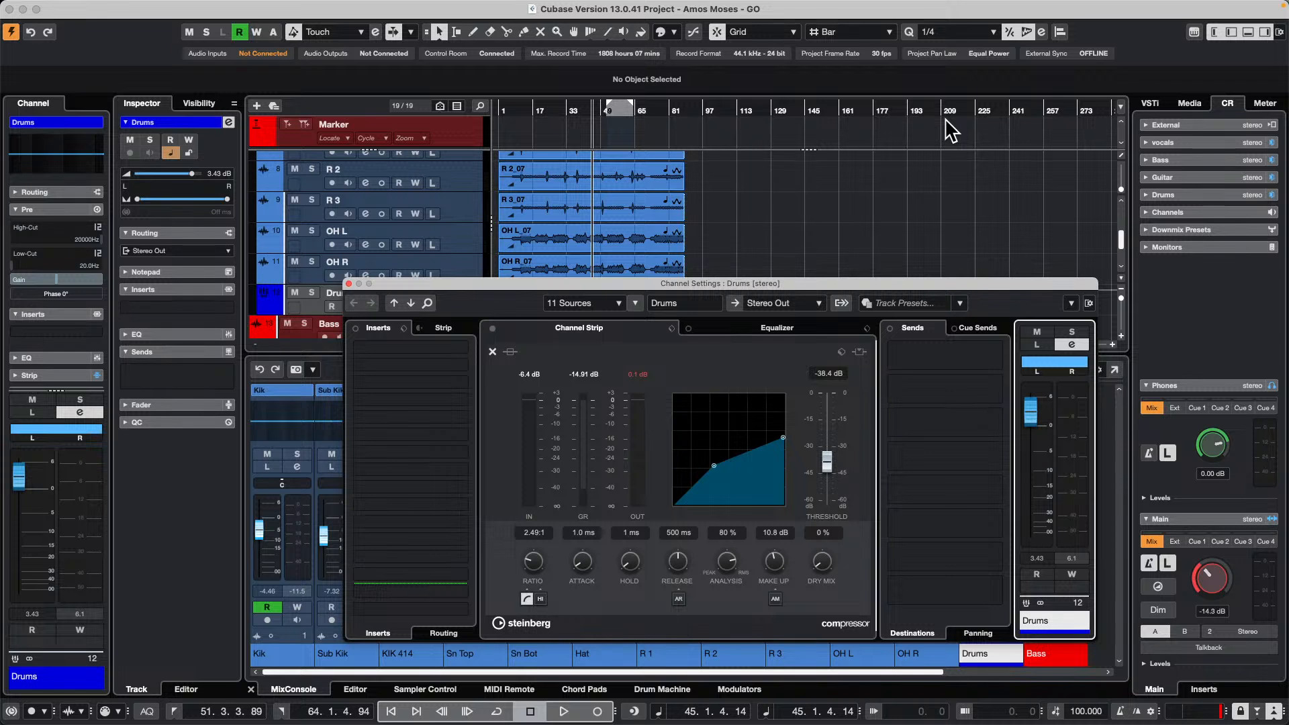
mouse_move(526, 8)
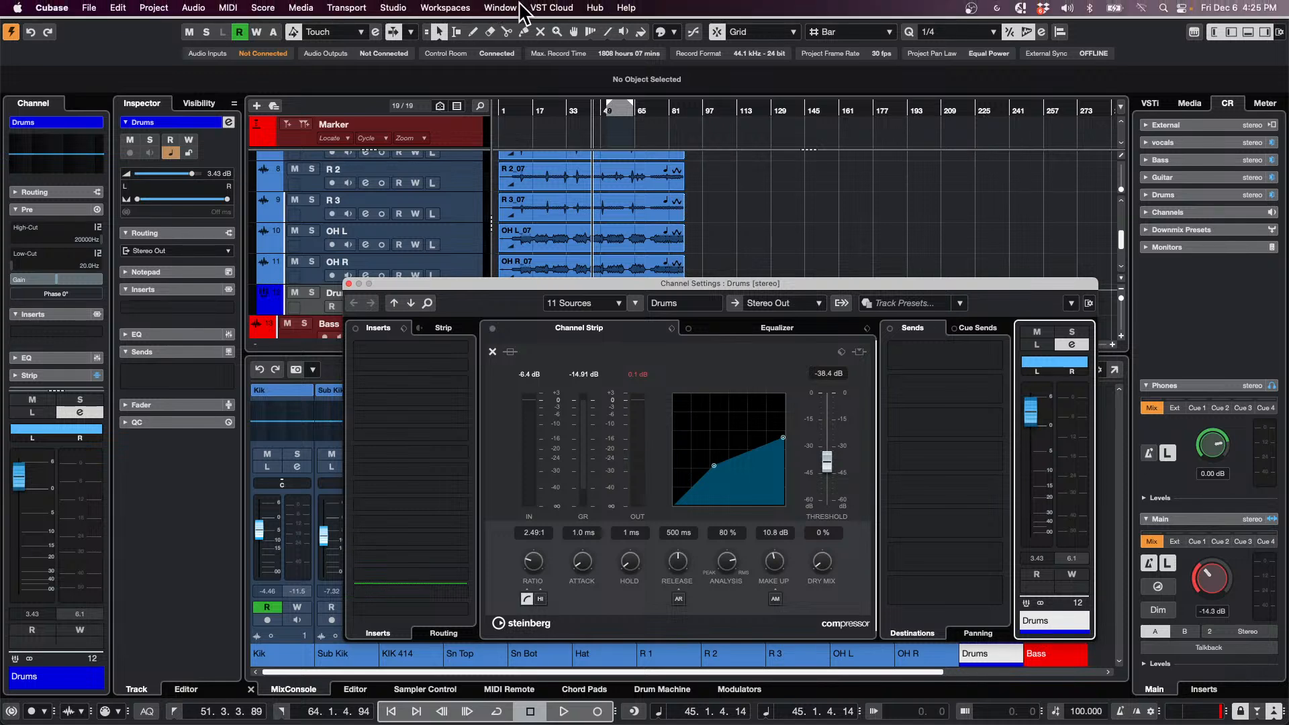
key(super+Tab)
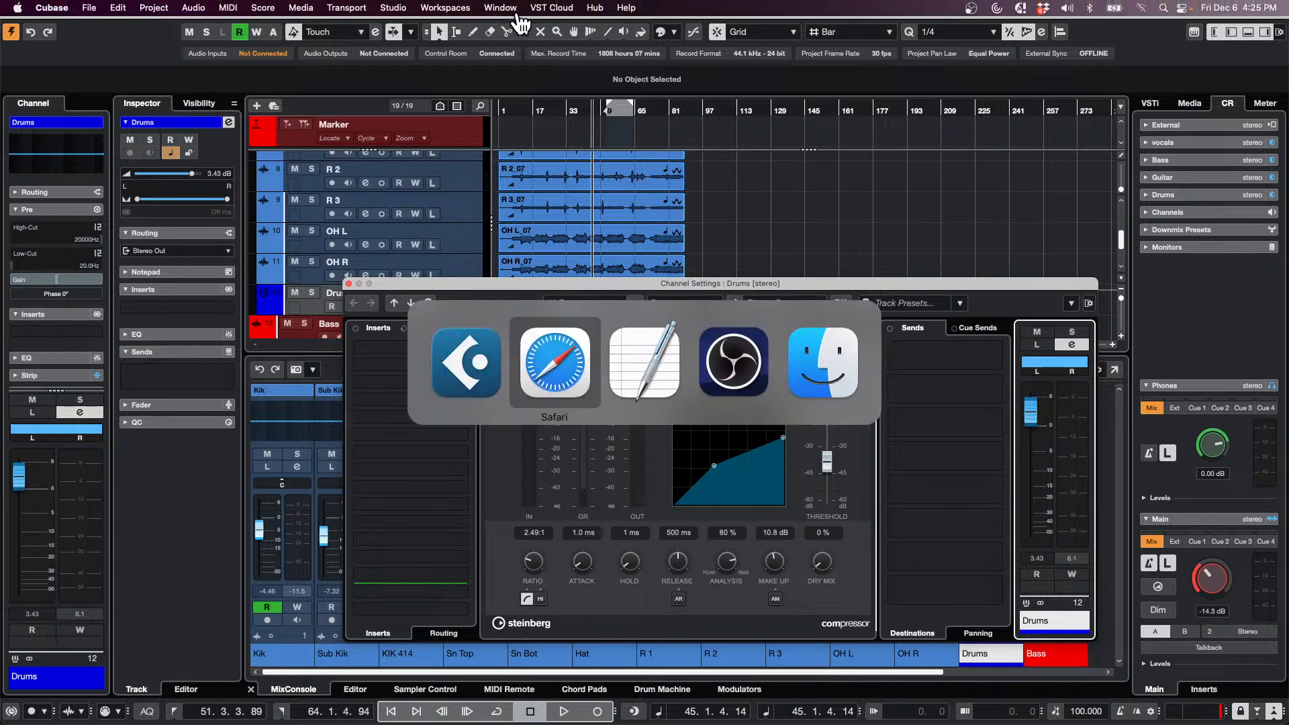
click(83, 7)
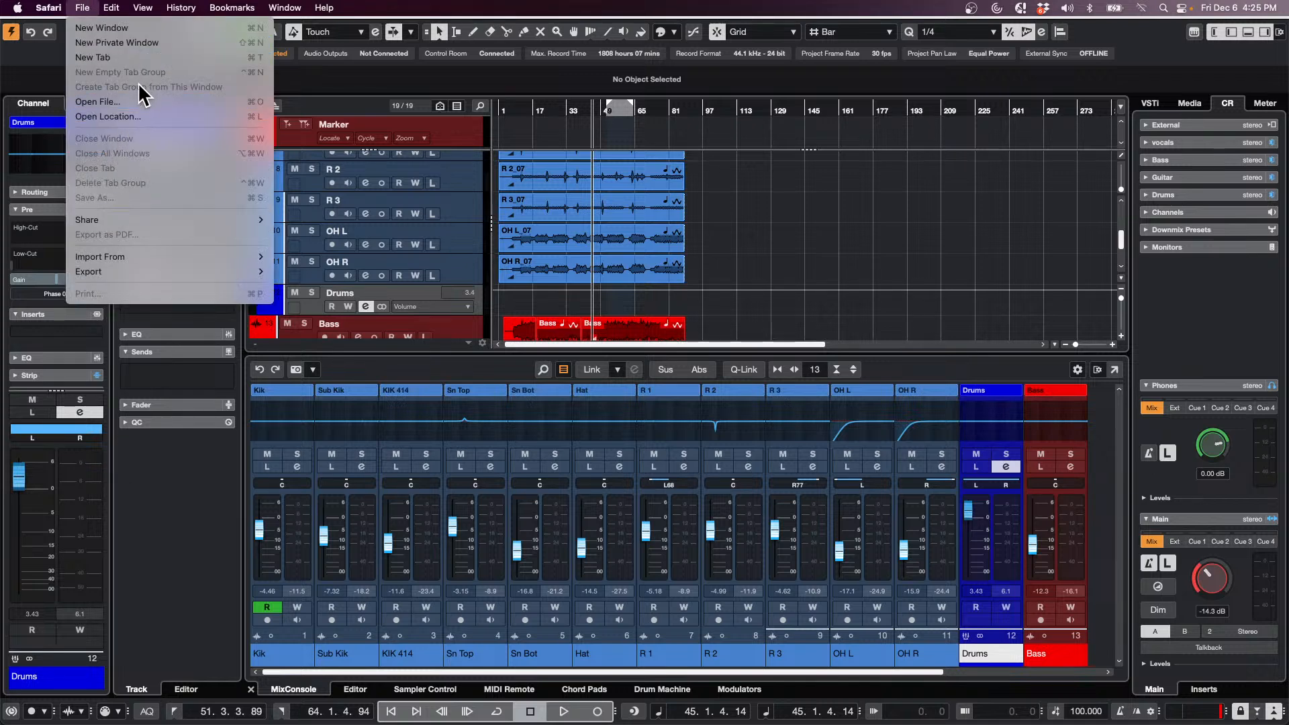
click(778, 241)
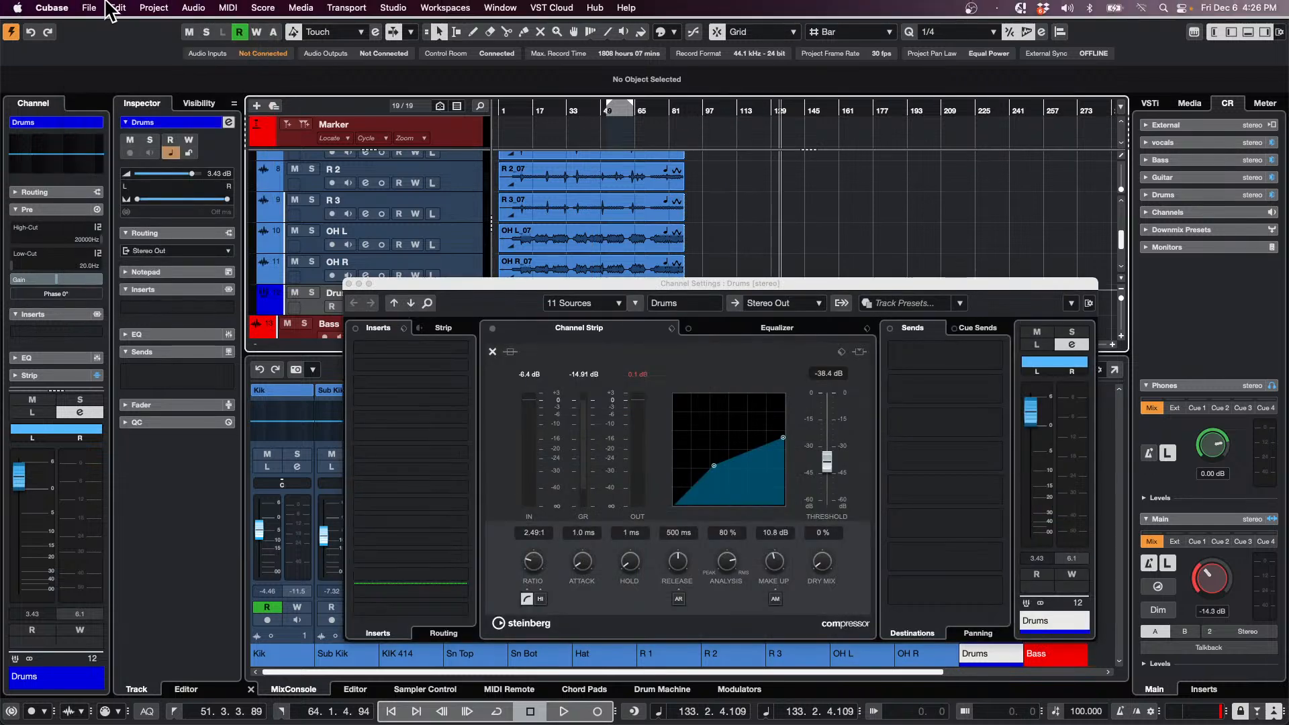
Start opening another project and go to the Projects folder
click(89, 7)
click(105, 59)
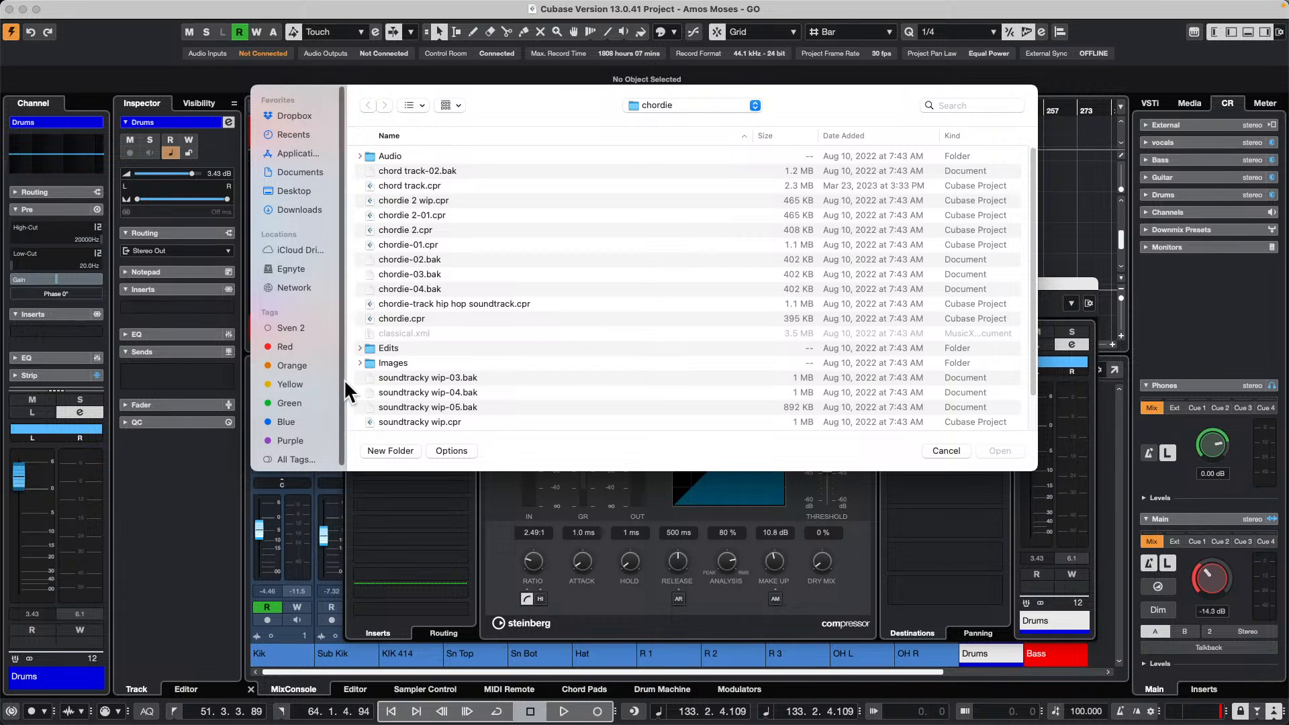
scroll(547, 332, down, 3)
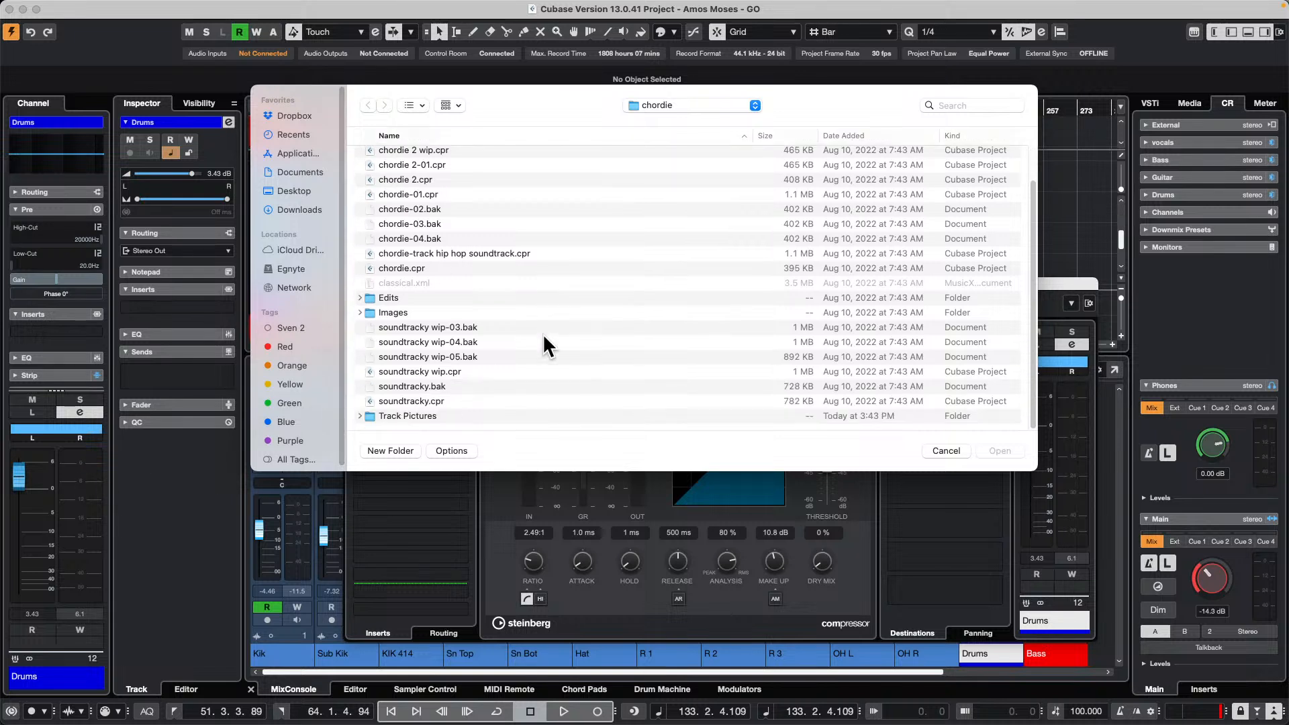
scroll(542, 333, up, 3)
click(678, 106)
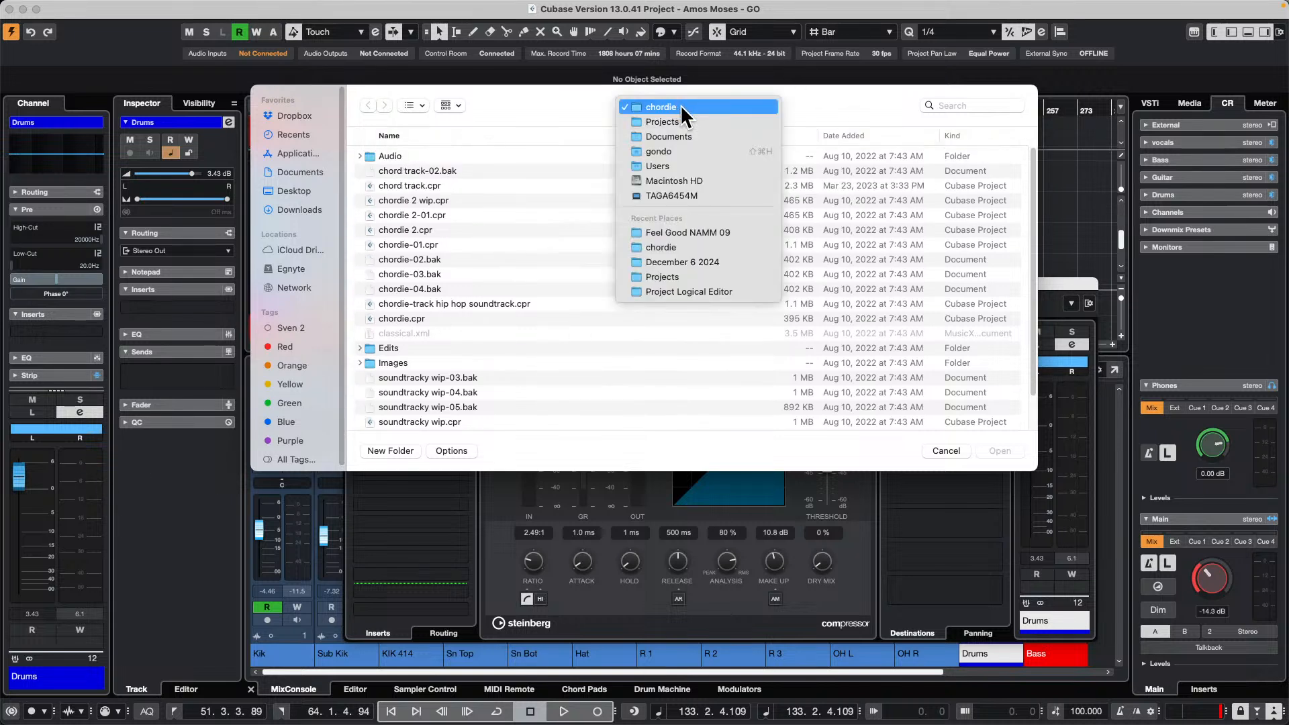
click(705, 123)
scroll(430, 310, down, 5)
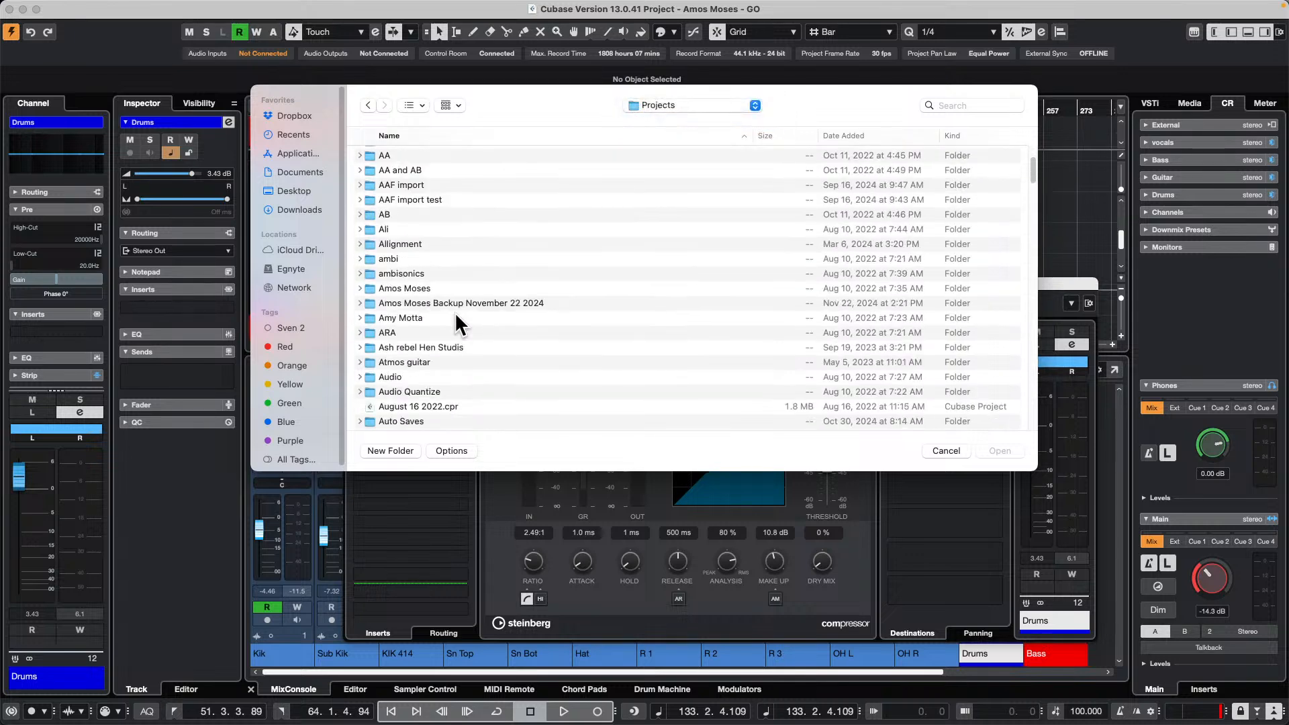
scroll(454, 312, down, 15)
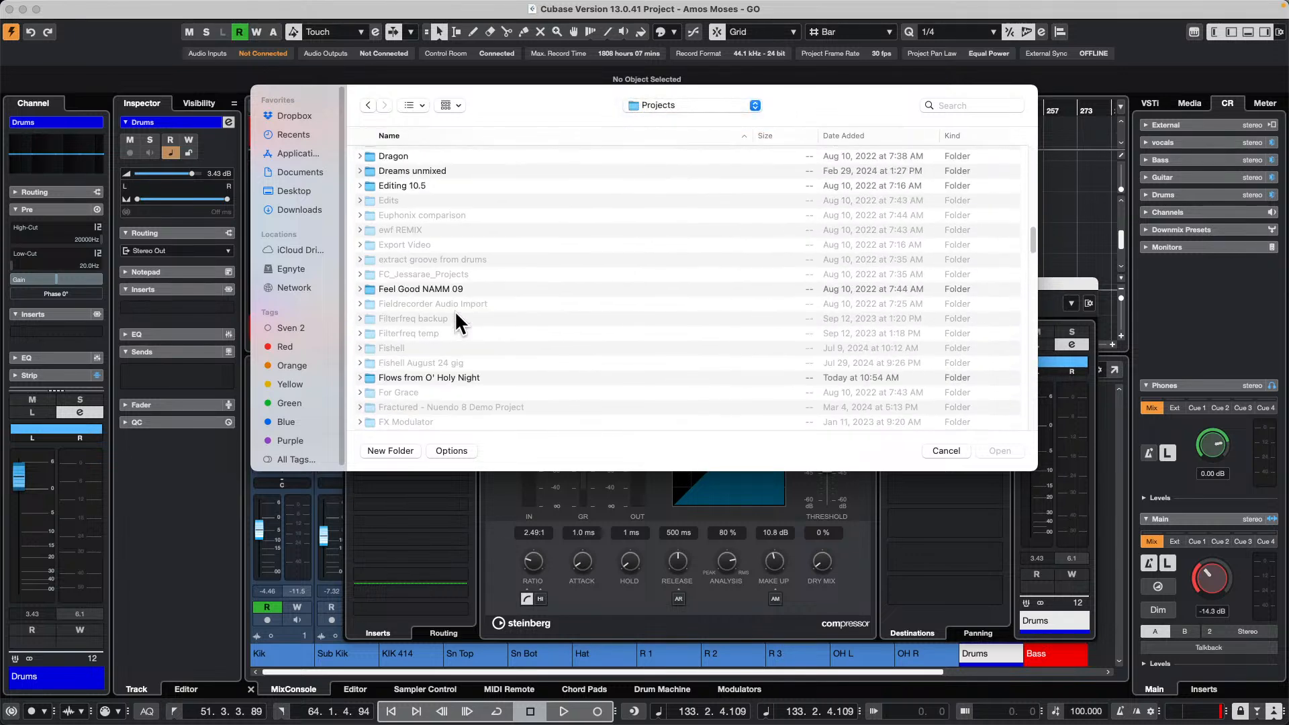
double_click(426, 274)
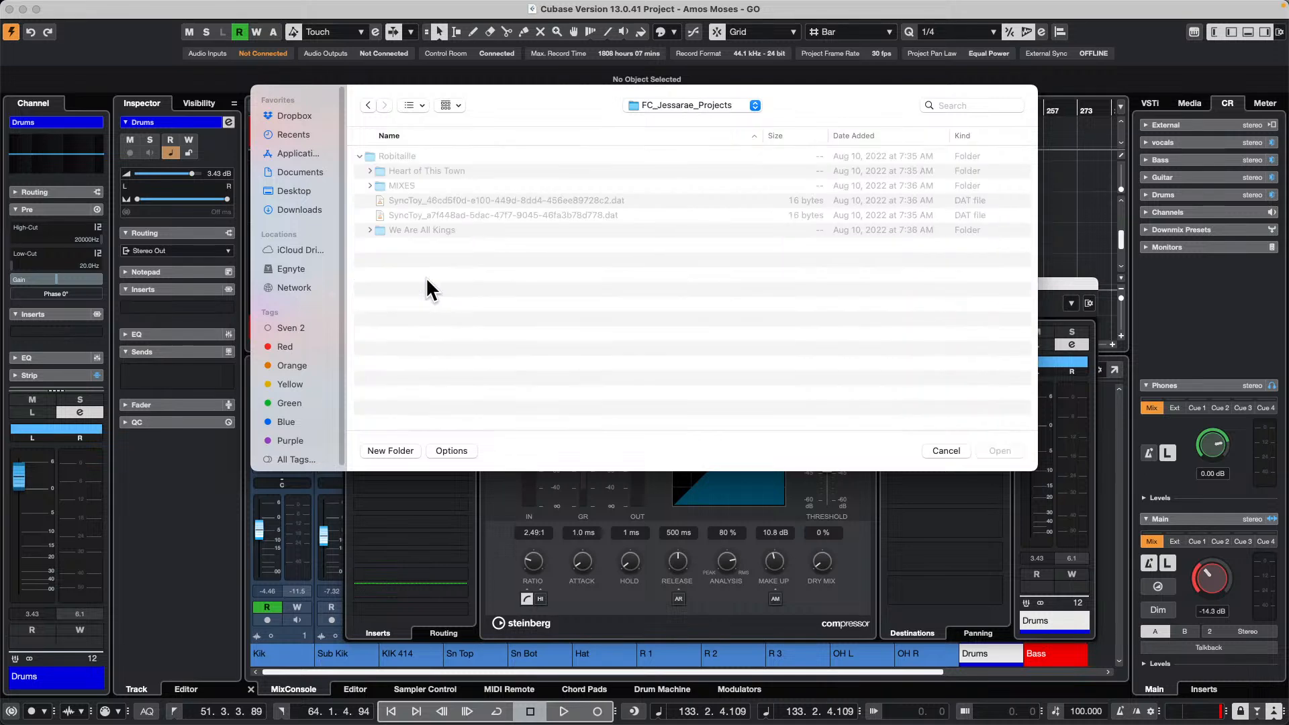
click(704, 102)
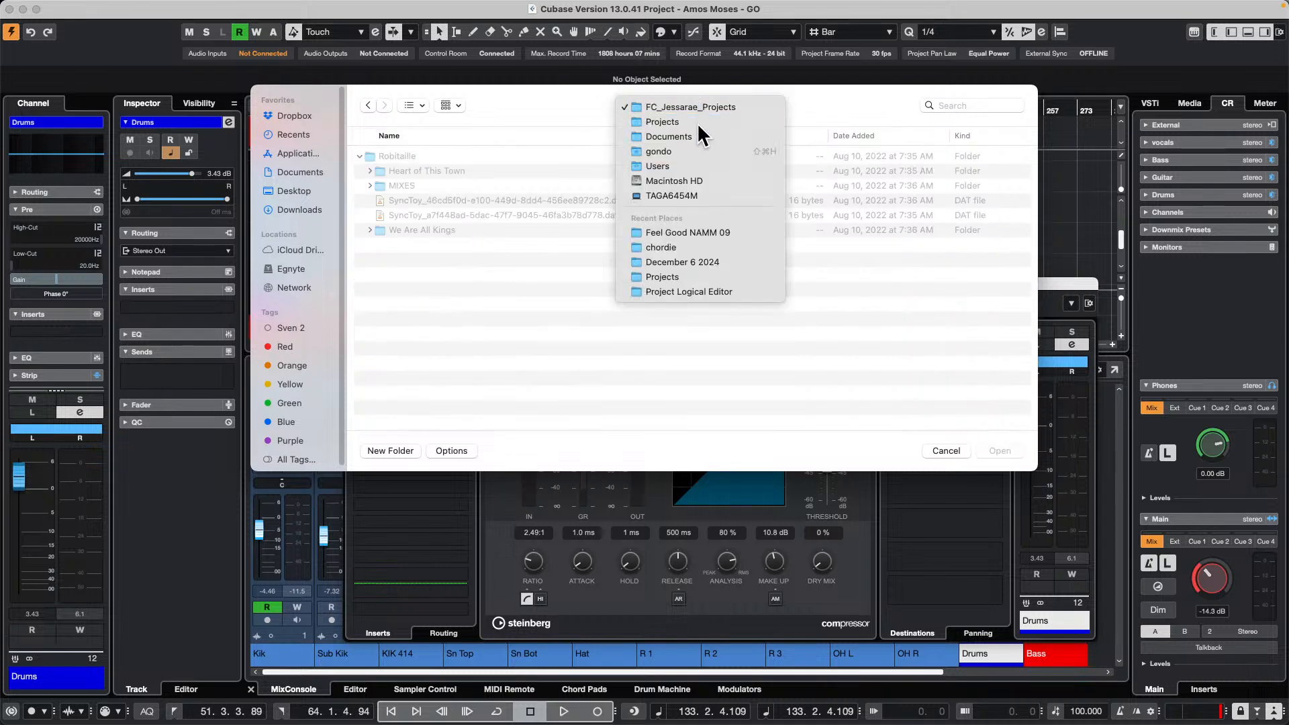
click(697, 123)
Open the project file Feel Good c7.cpr from the Feel Good NAMM 09 folder
scroll(429, 369, down, 10)
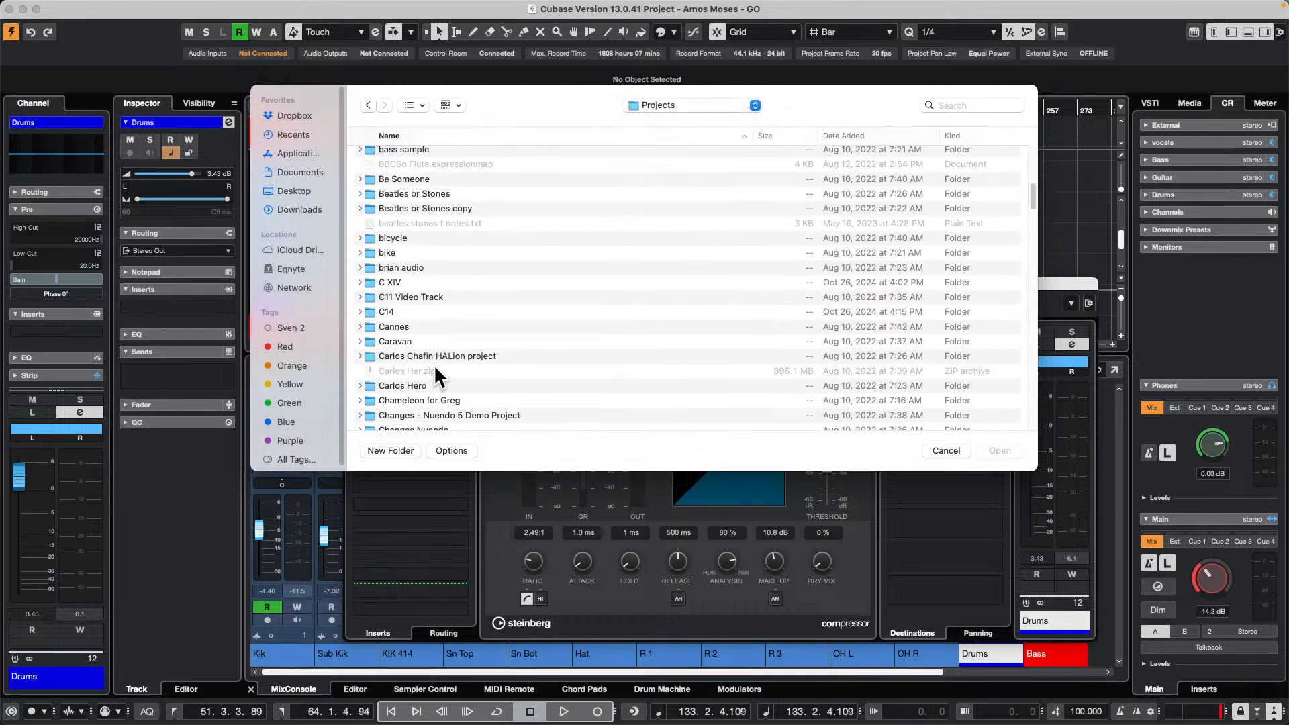
scroll(434, 363, down, 15)
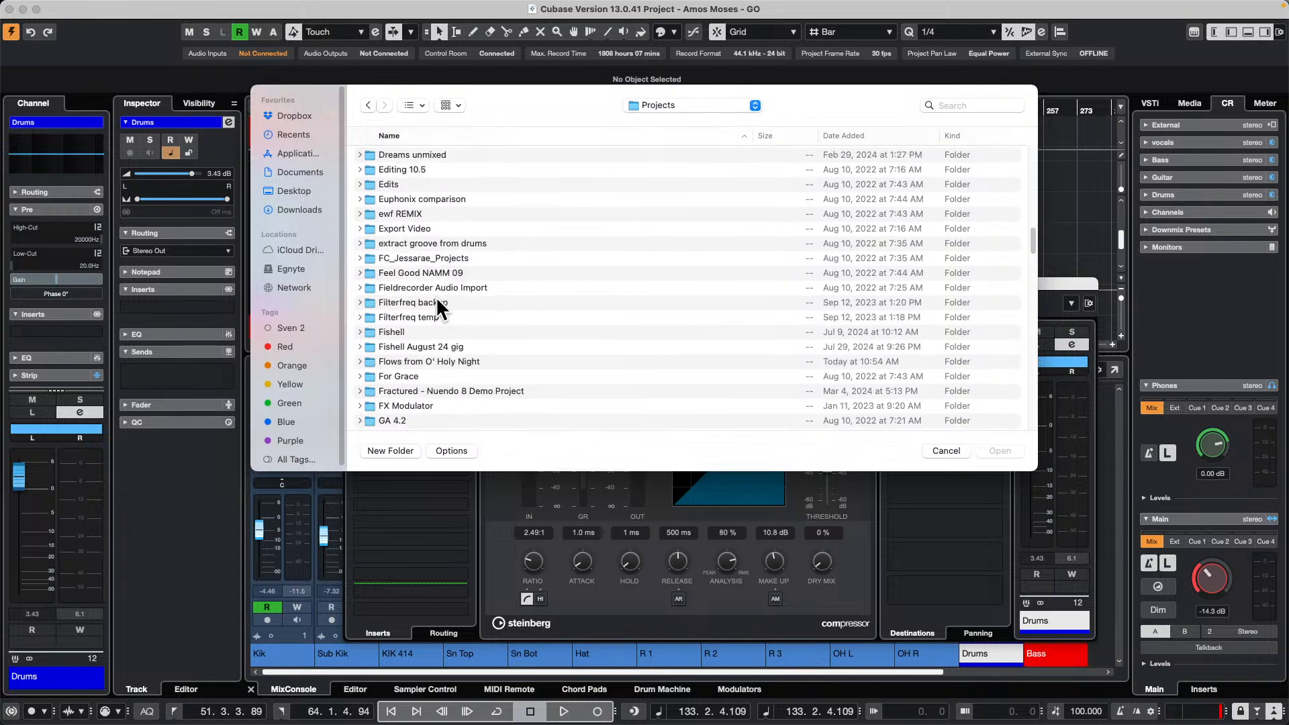
double_click(440, 273)
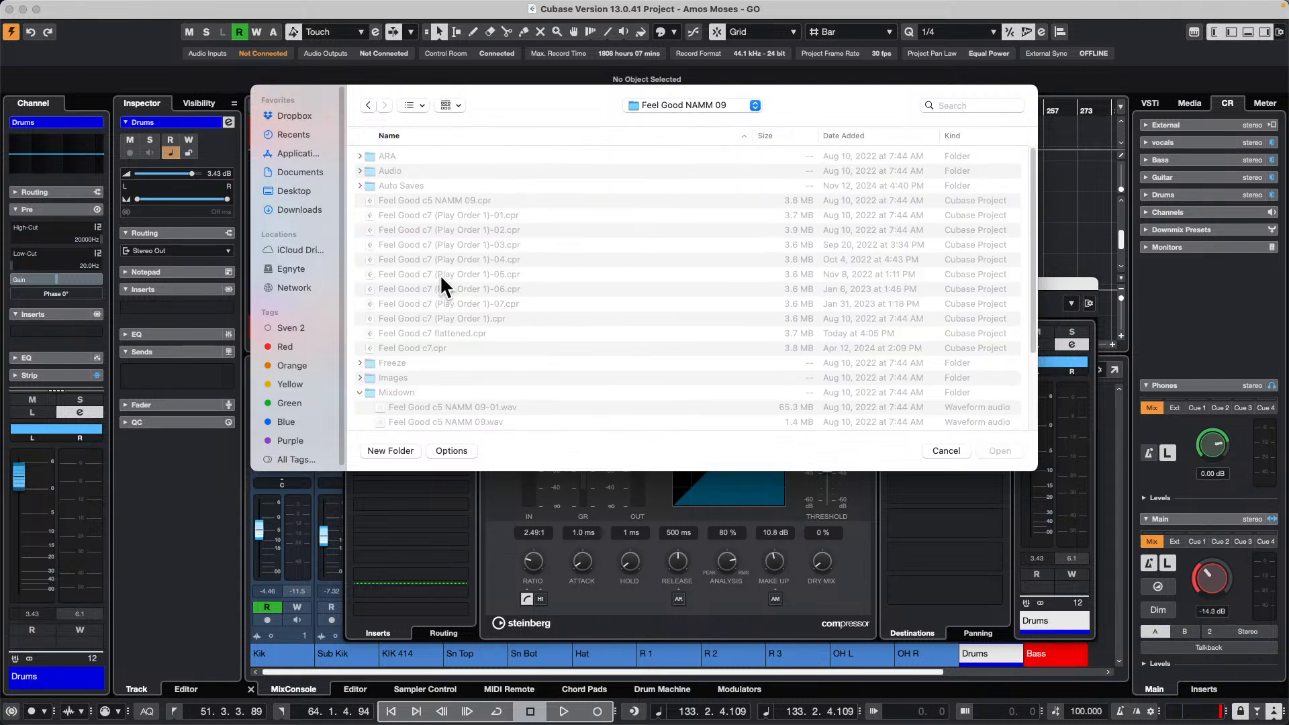
scroll(566, 272, down, 3)
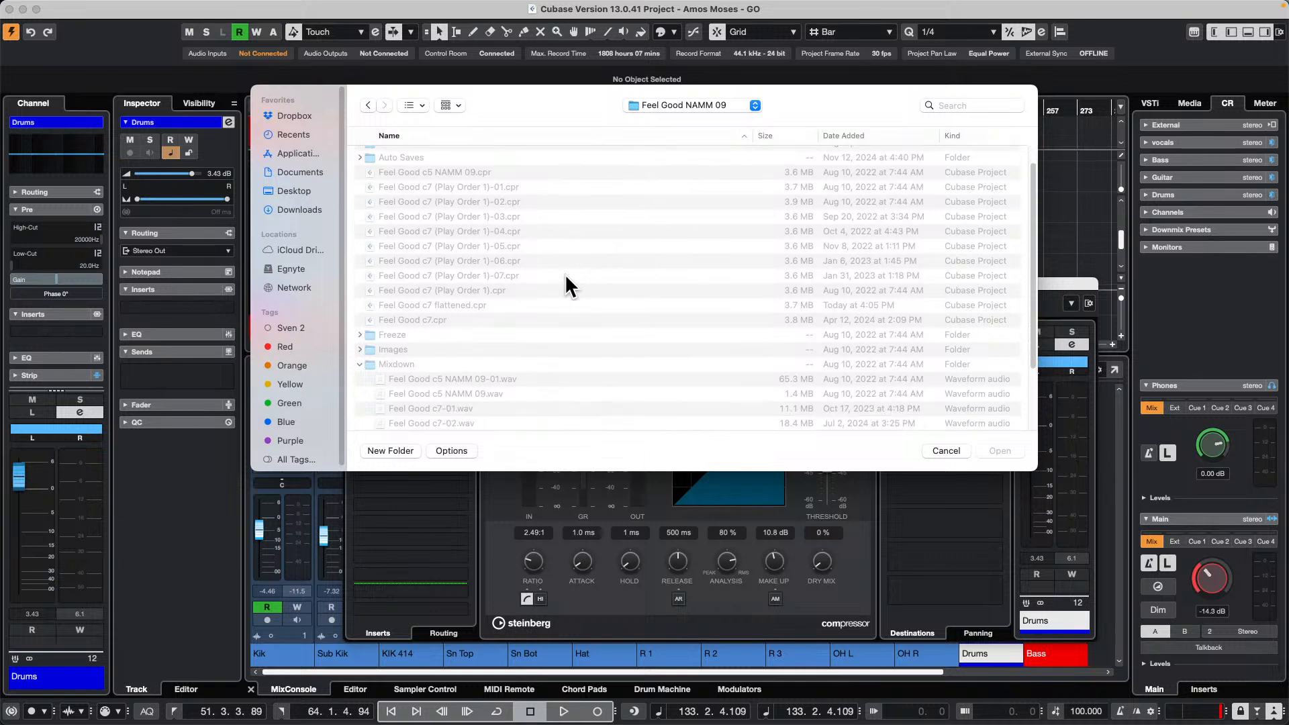
scroll(563, 273, down, 2)
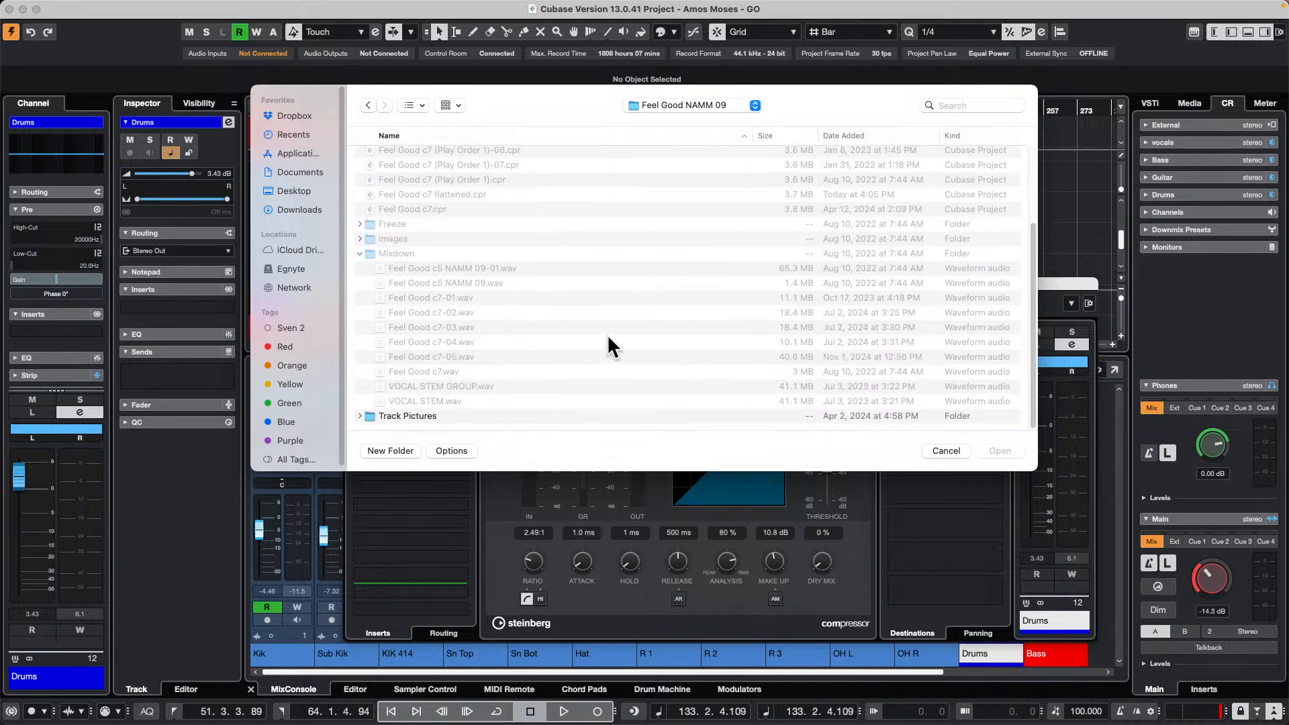
scroll(552, 310, up, 1)
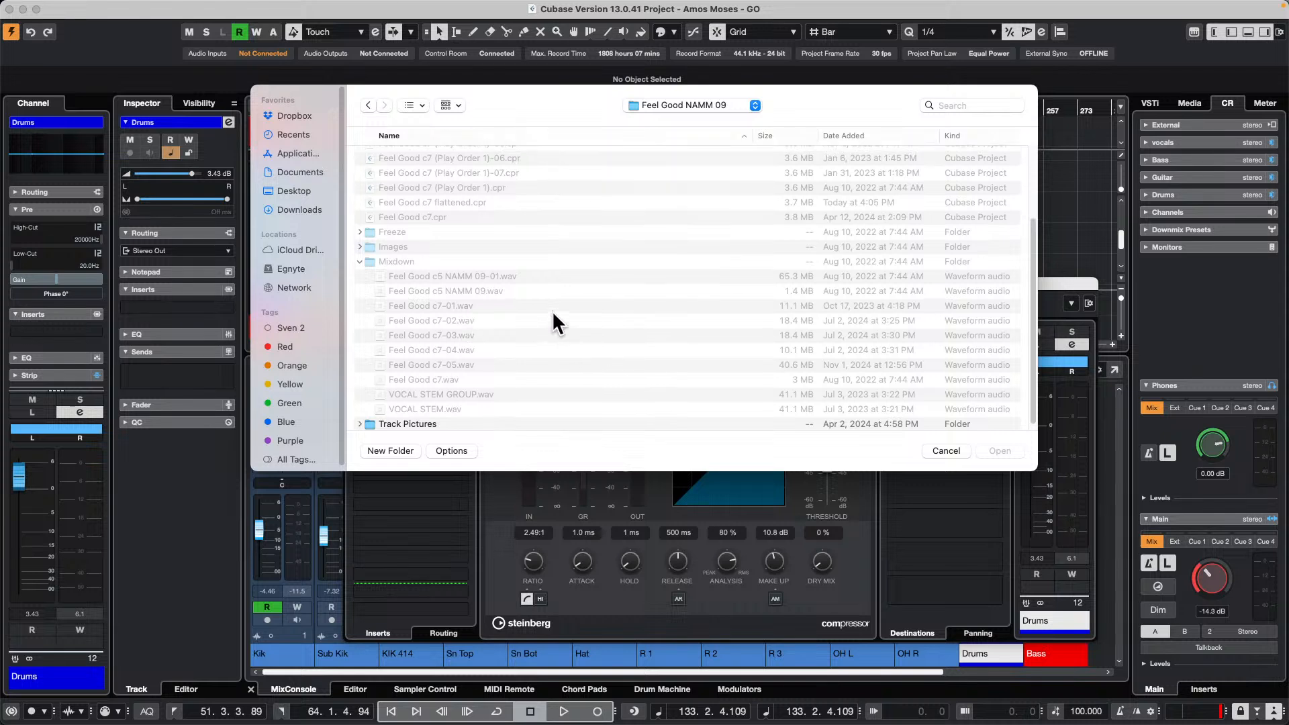
scroll(552, 324, up, 1)
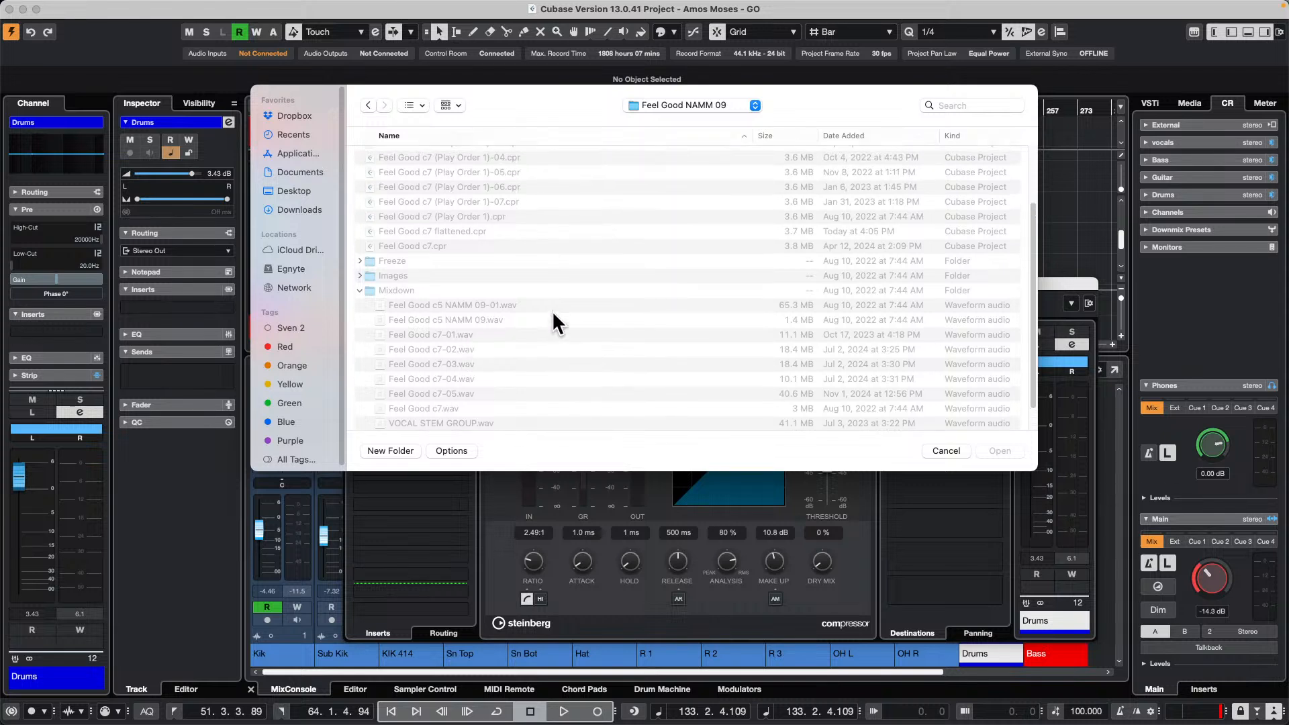
scroll(553, 314, up, 2)
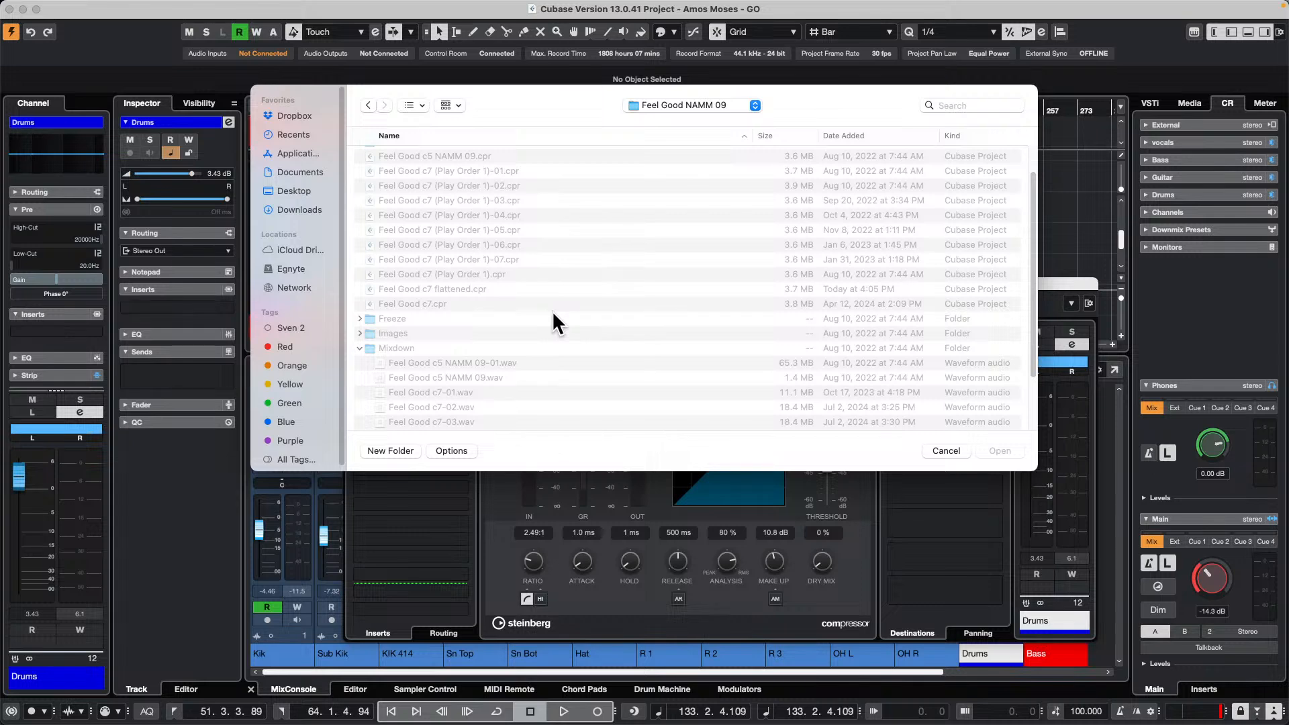
double_click(425, 303)
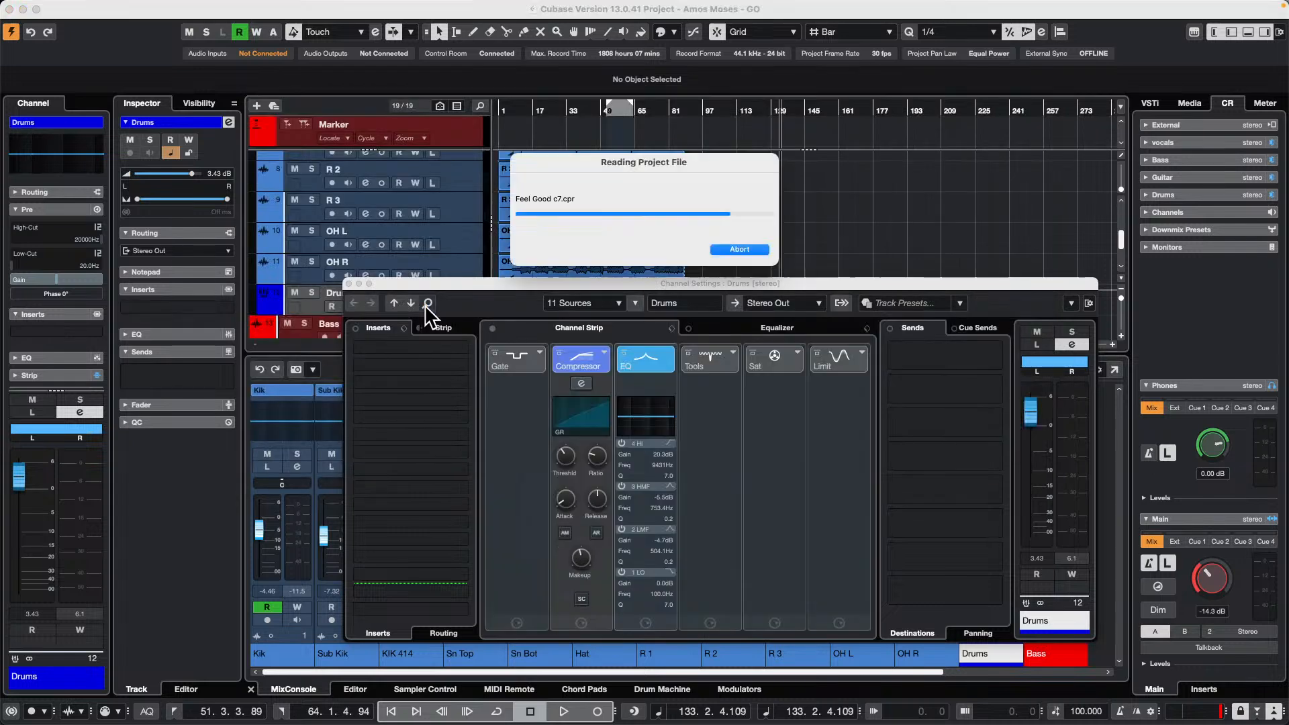
Activate the Feel Good c7 project and dismiss the missing plug-in and missing files dialogs
click(716, 244)
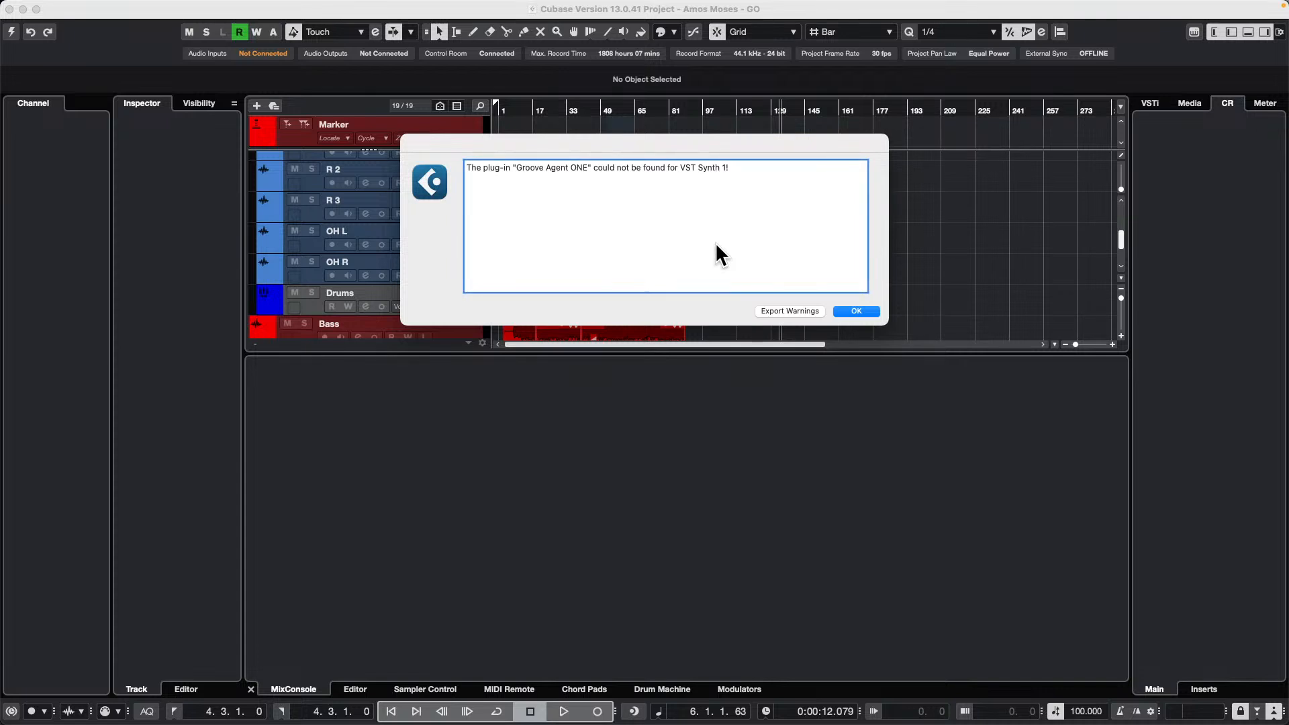
key(Return)
click(811, 370)
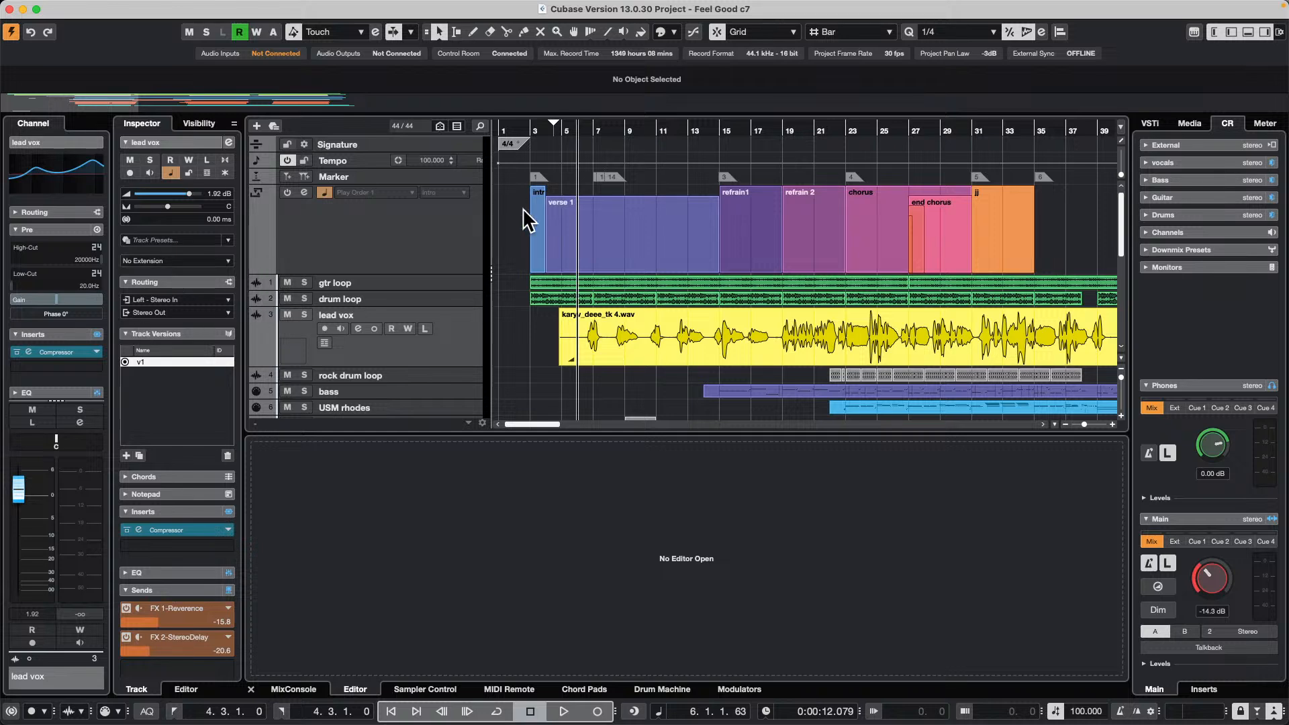
Activate the arranger track and set the flatten destination to New Project in the Arranger Editor
click(286, 193)
click(304, 192)
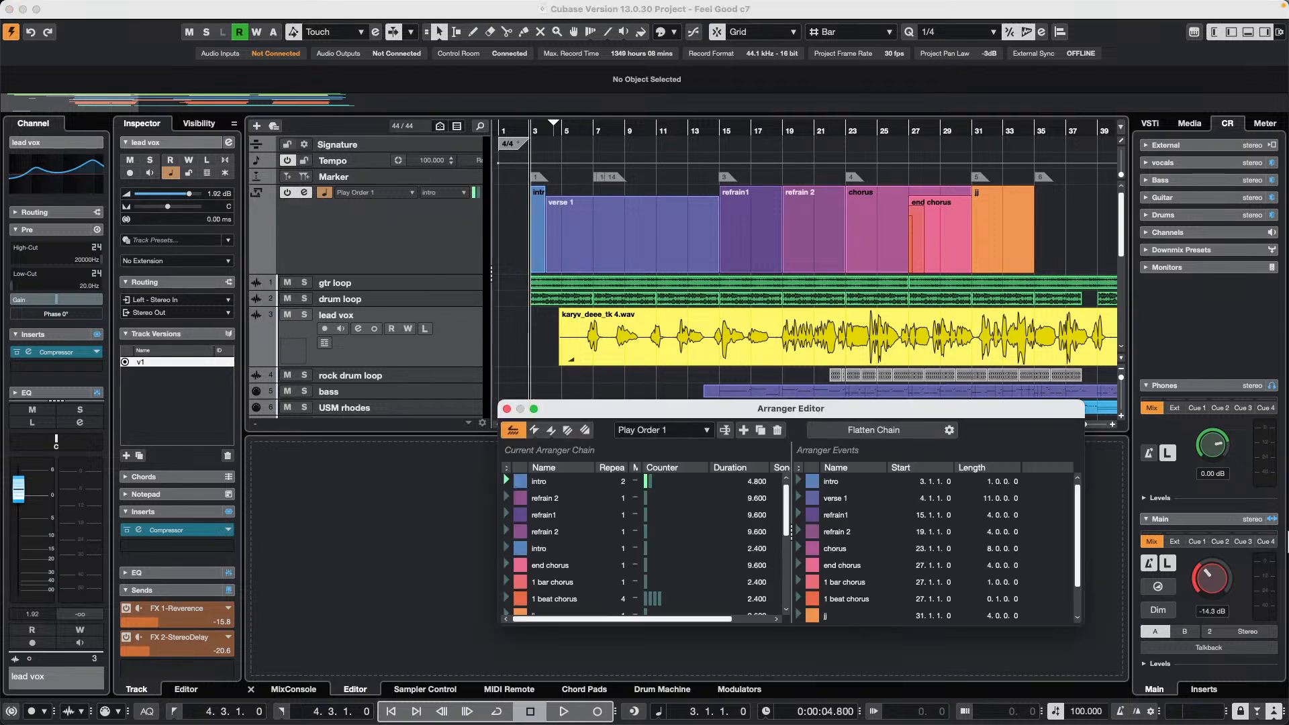
click(948, 430)
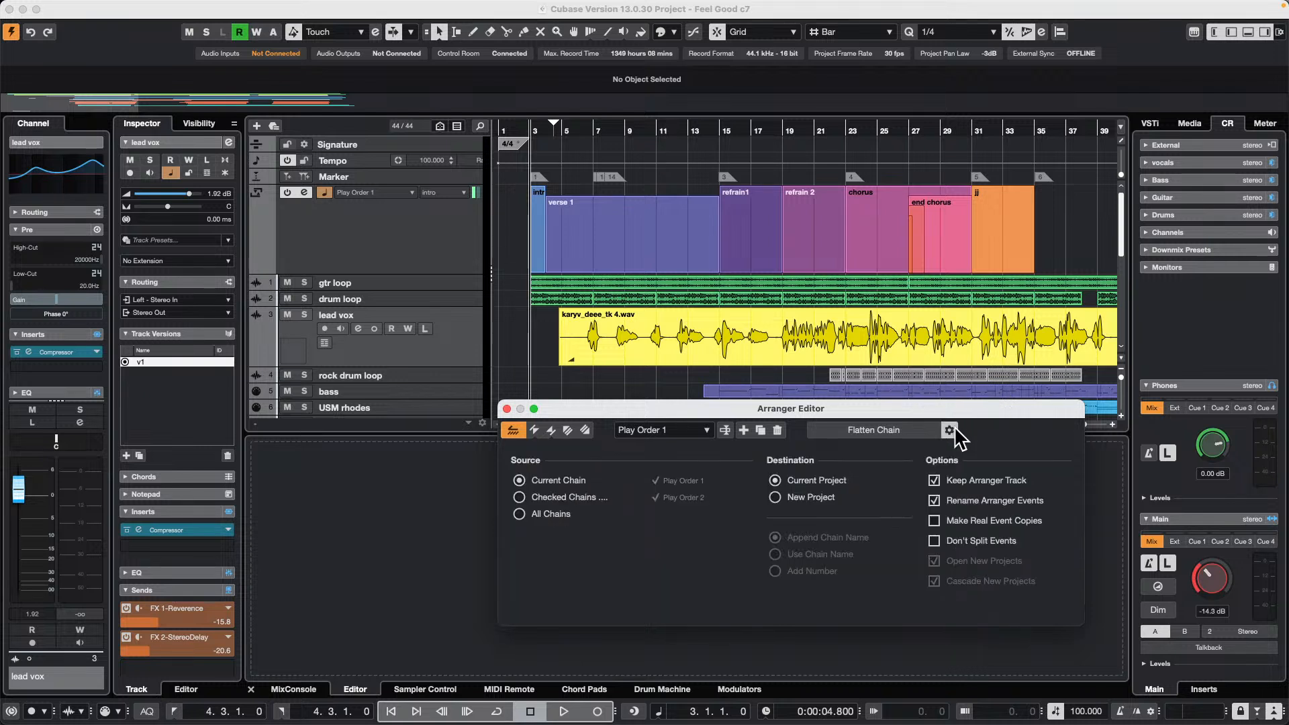
click(780, 500)
drag(792, 414, 671, 180)
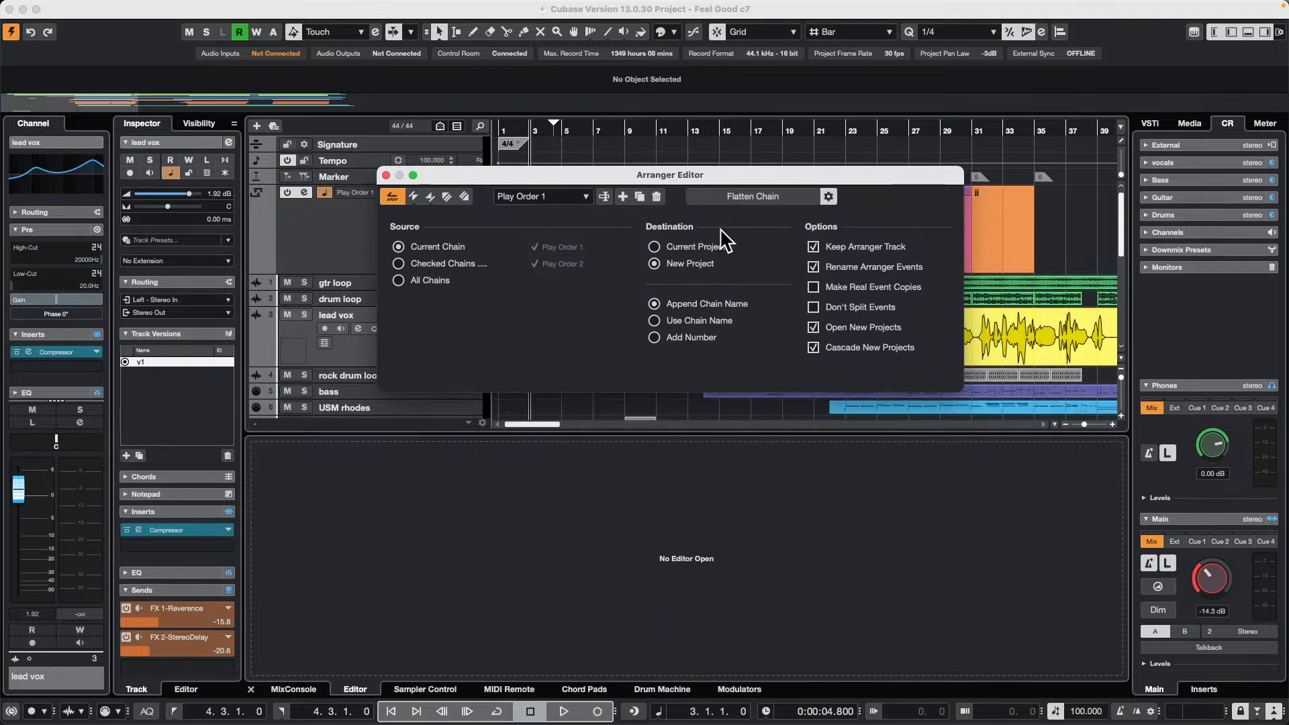
Flatten the current arranger chain into a new project, activate it and dismiss the missing plug-in and file dialogs
click(765, 197)
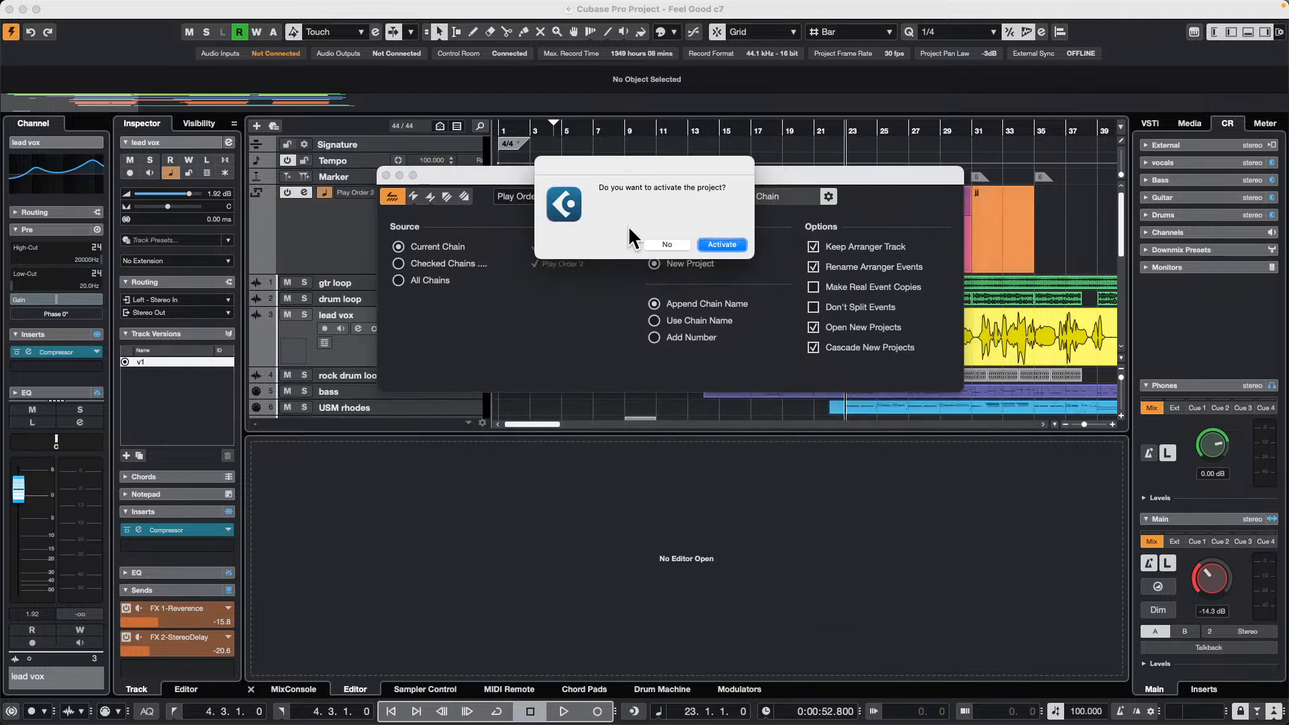
click(738, 248)
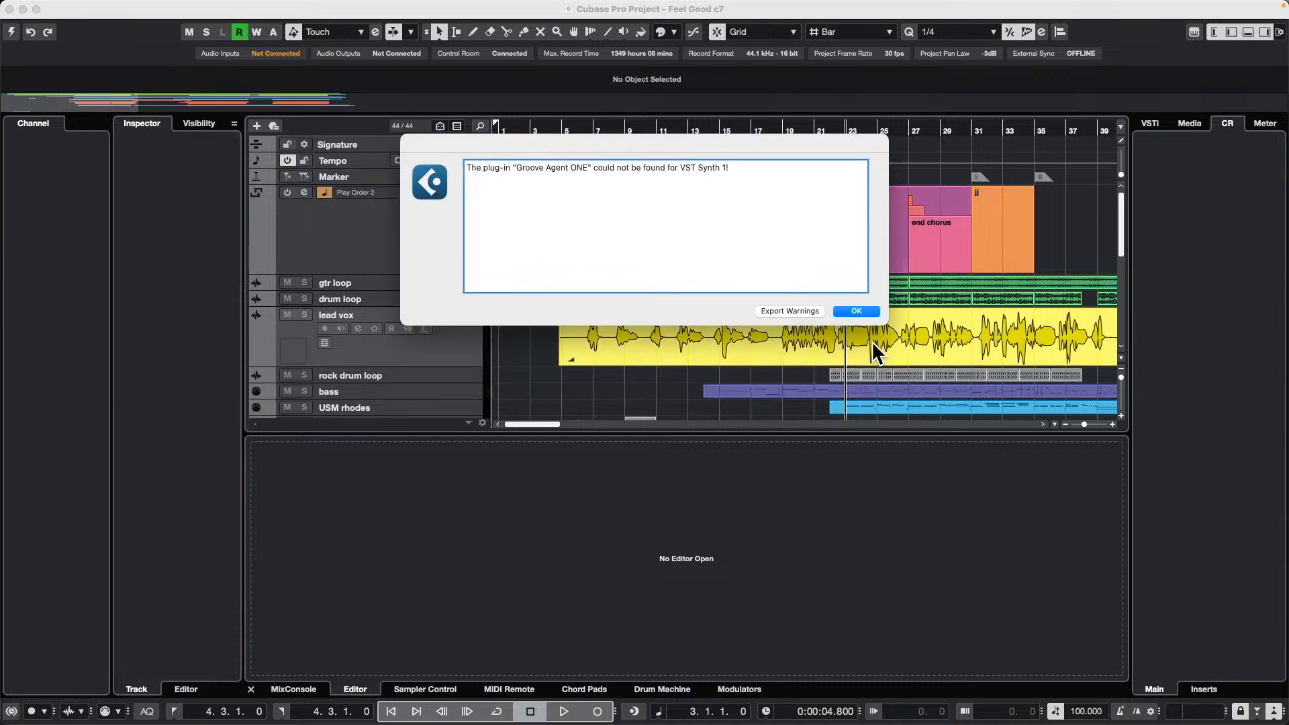
click(861, 312)
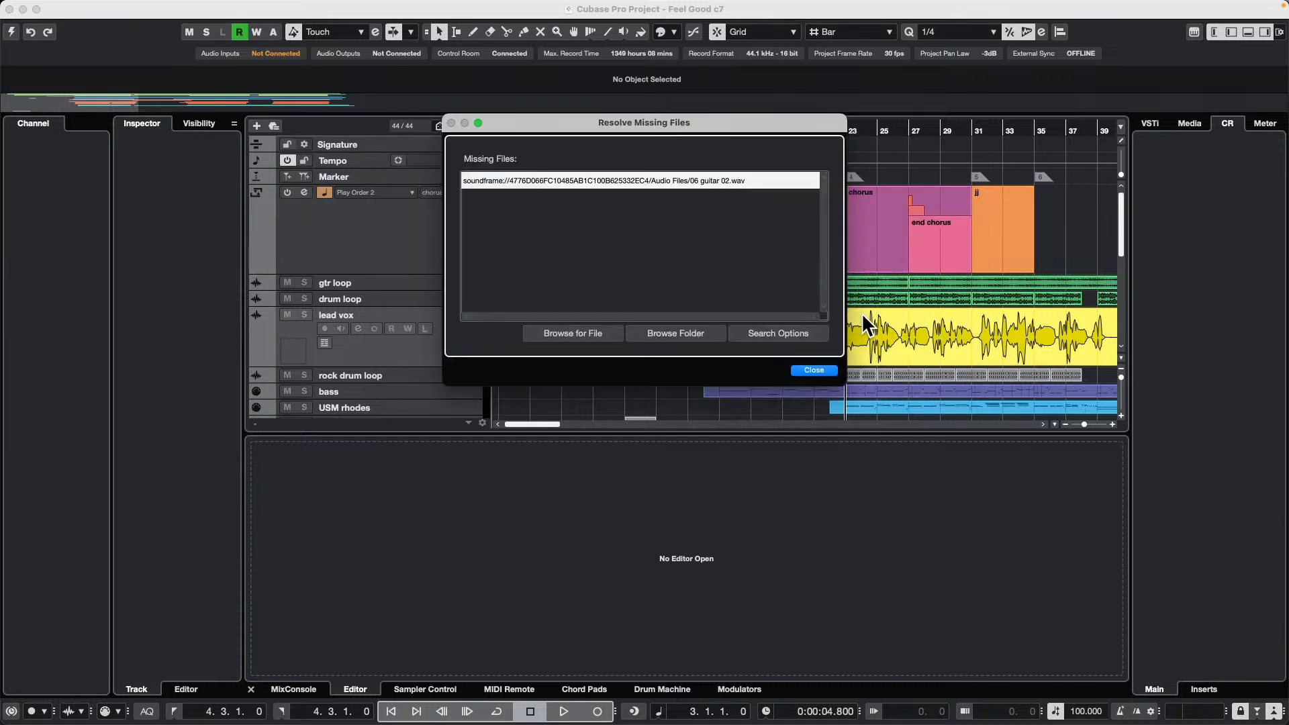
click(813, 371)
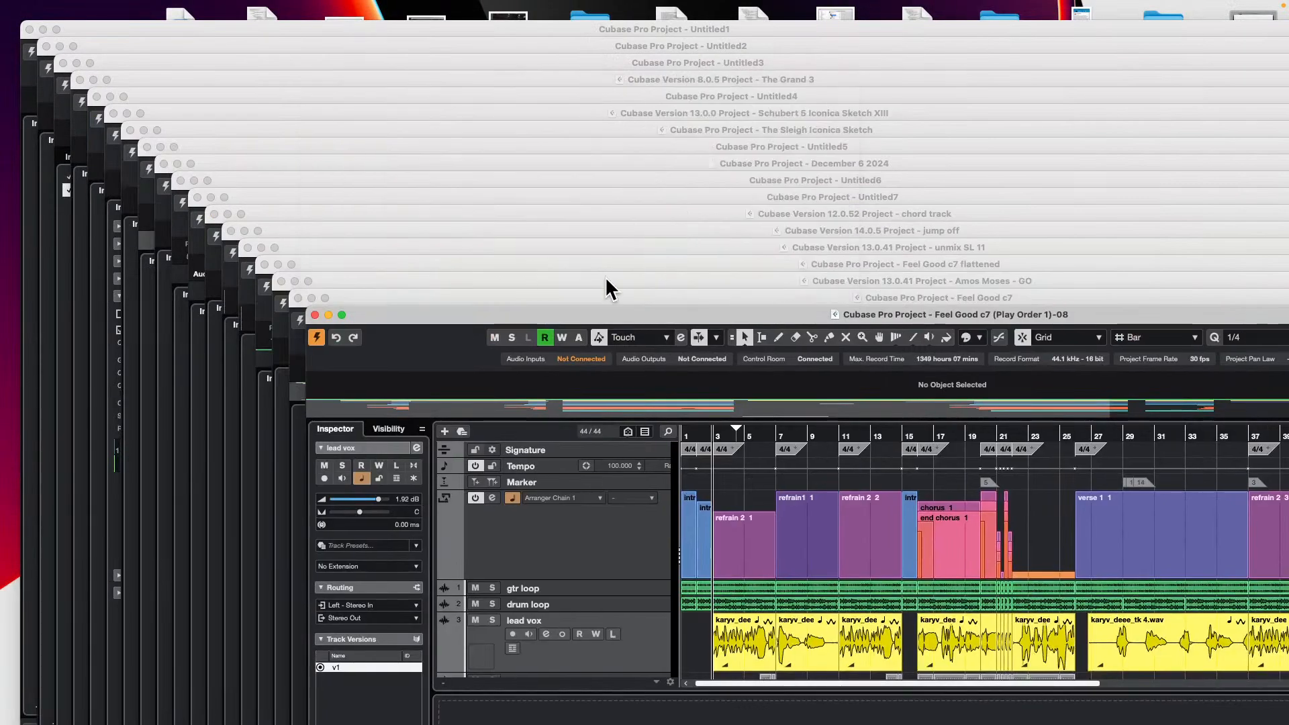
Maximize the new project's window and examine the flattened arrangement across all tracks
click(342, 315)
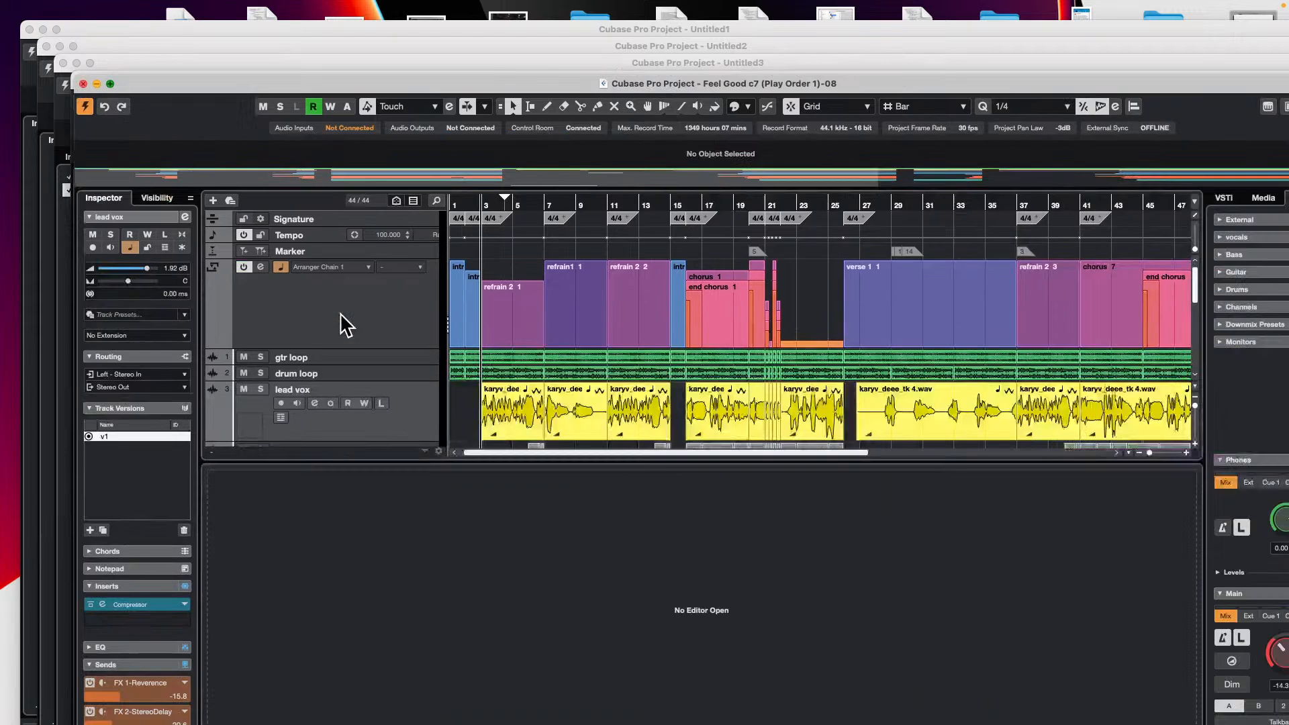
scroll(825, 216, down, 10)
scroll(758, 241, up, 10)
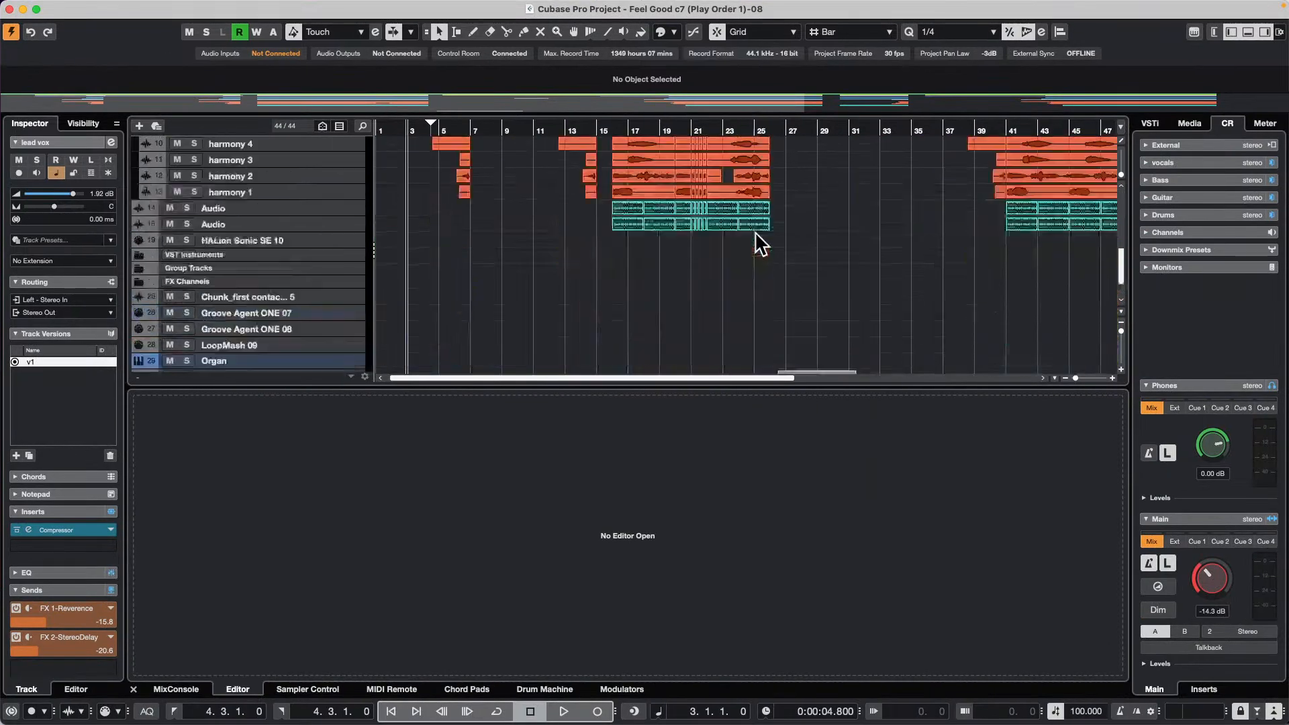
scroll(756, 230, up, 3)
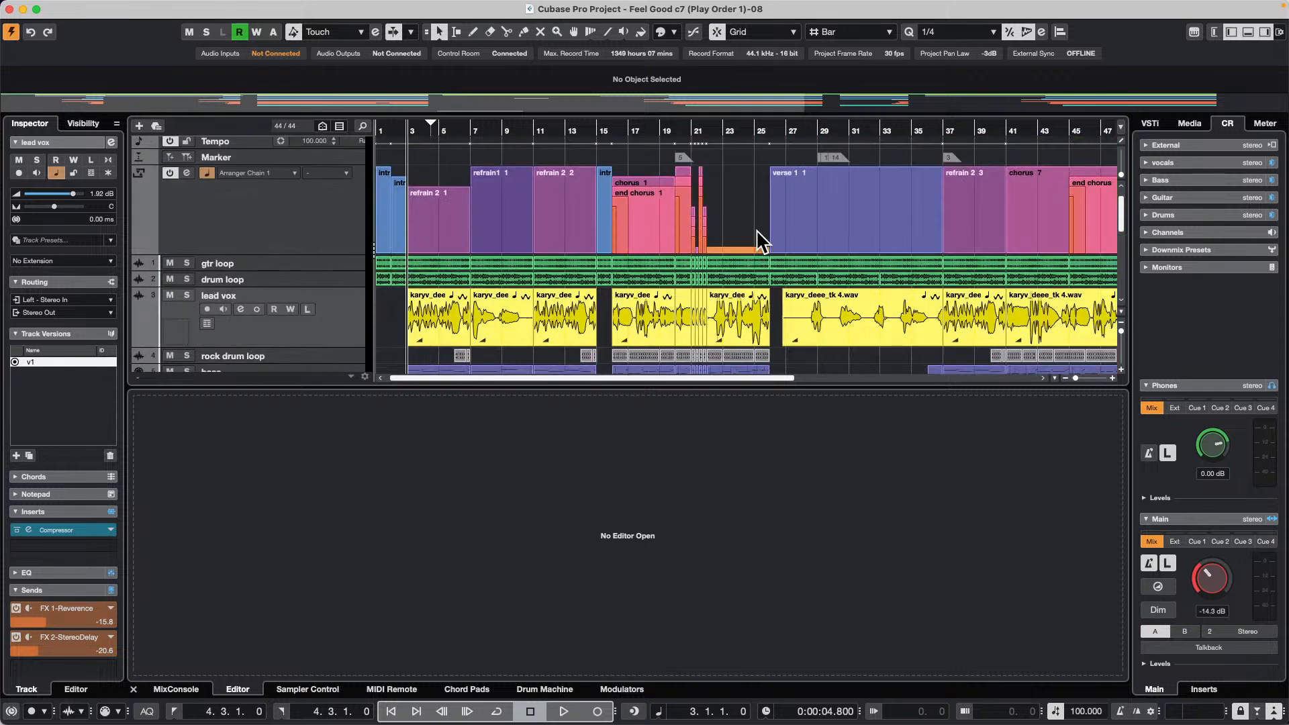
scroll(762, 239, down, 15)
scroll(762, 238, up, 15)
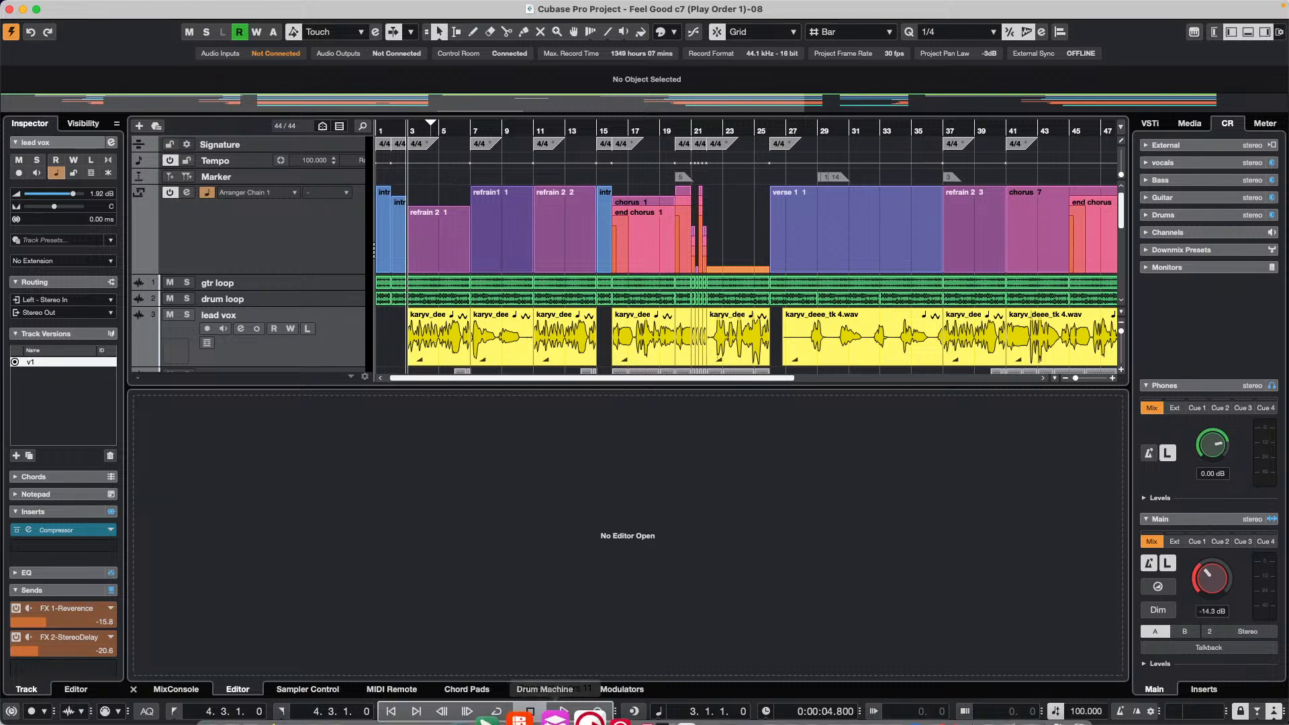
Launch WaveLab Pro, open the recent WaveLab 12 project and show its Sana Wedding audio file
mouse_move(433, 717)
click(504, 697)
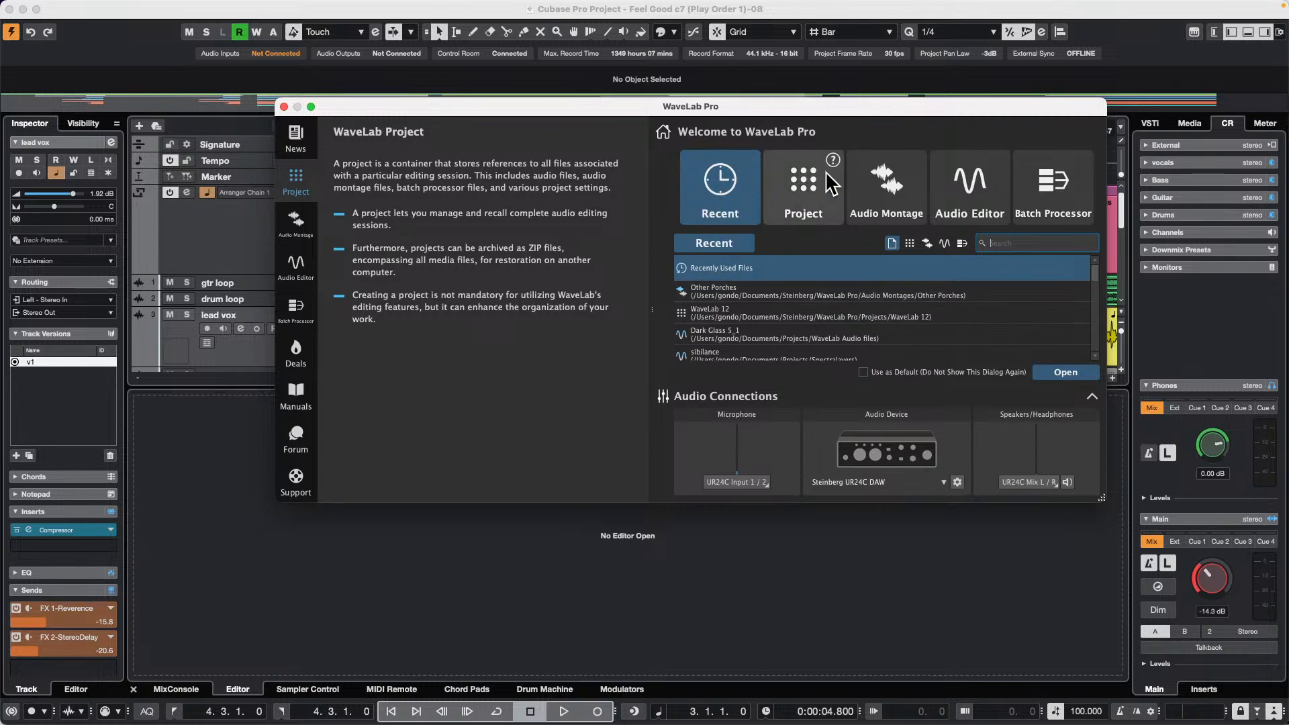
click(798, 187)
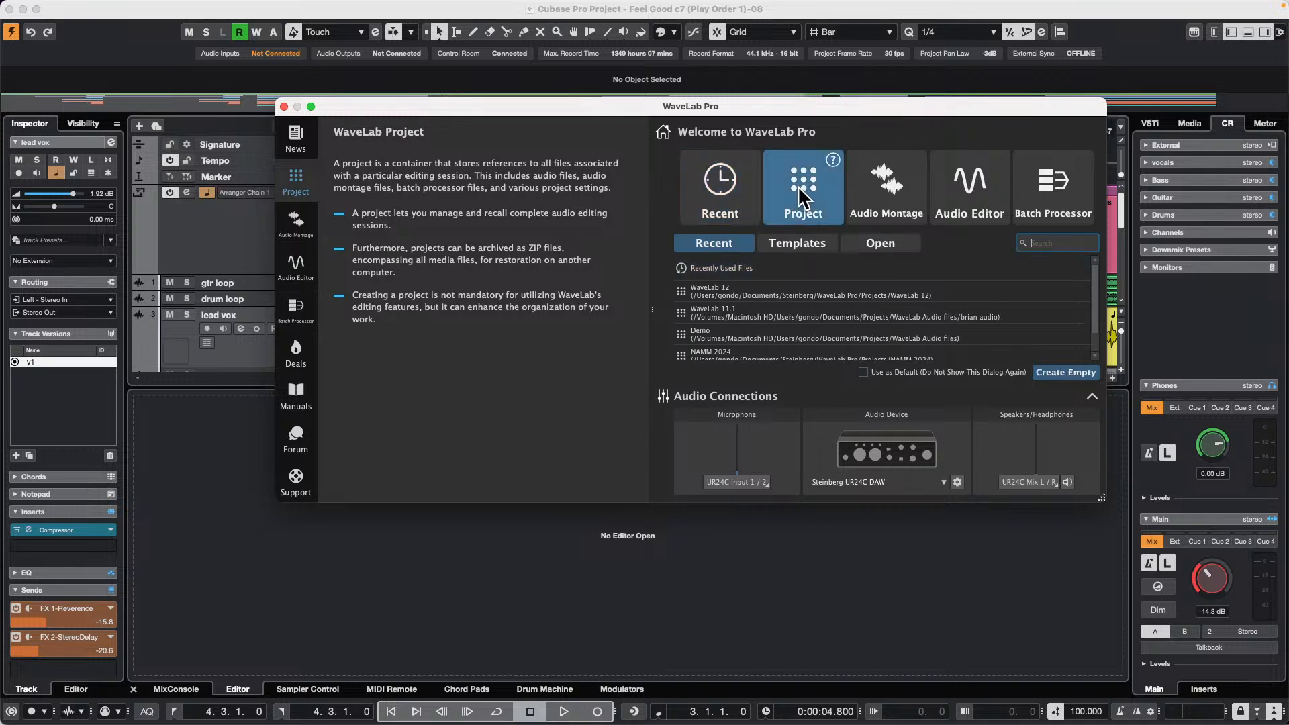
double_click(742, 295)
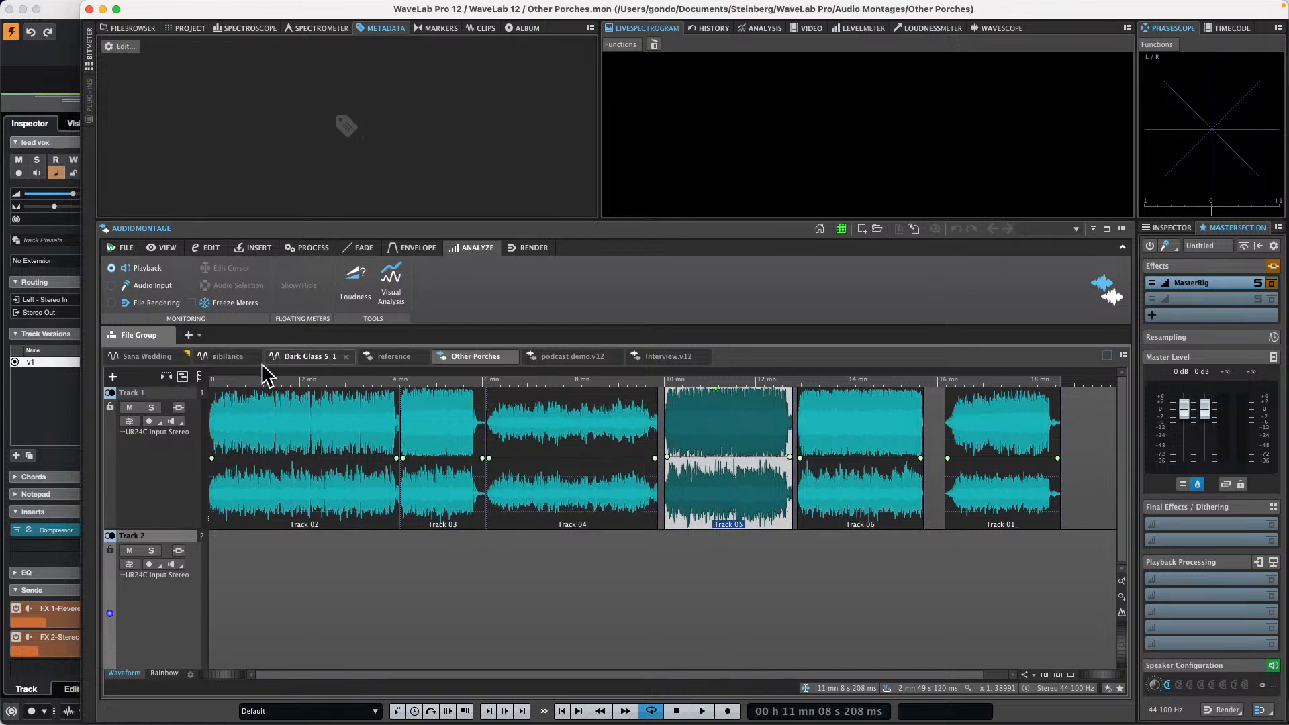
click(143, 355)
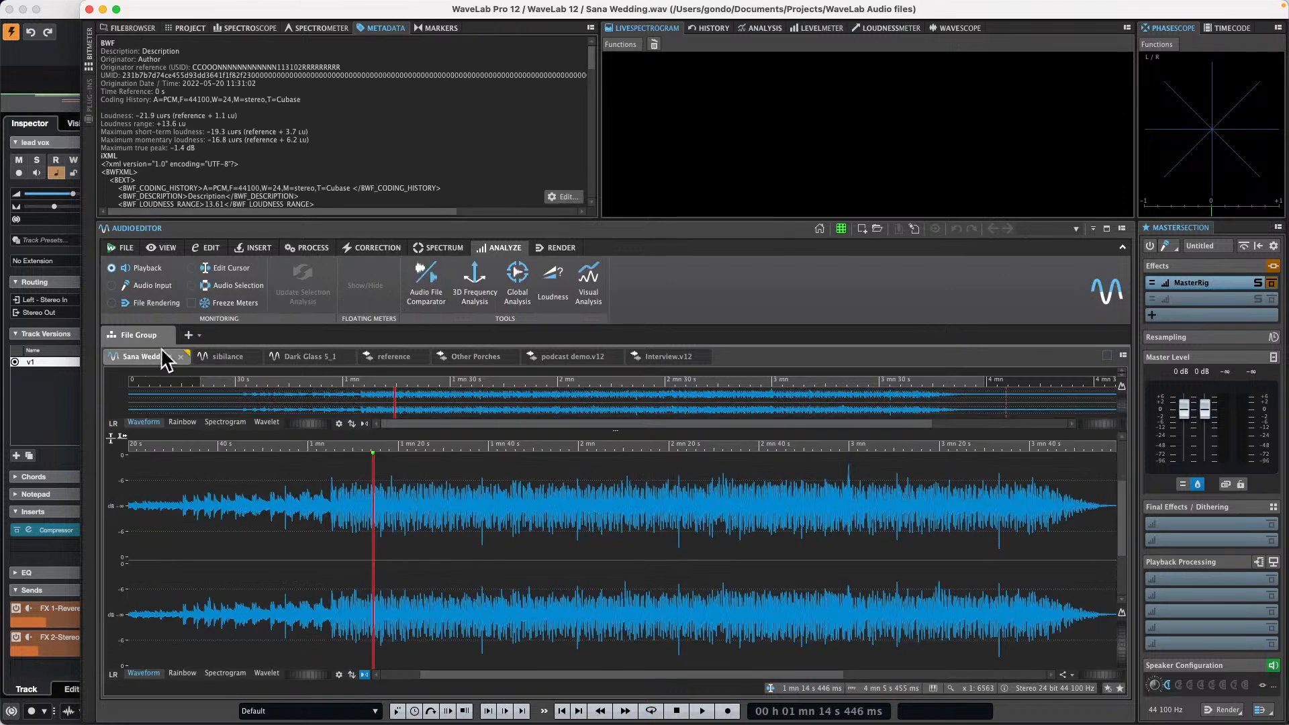
Mute two stretches of Sana Wedding between about 1 min 20 s and 2 min 10 s and delete a section at about 2 min 24 s
drag(513, 516, 530, 596)
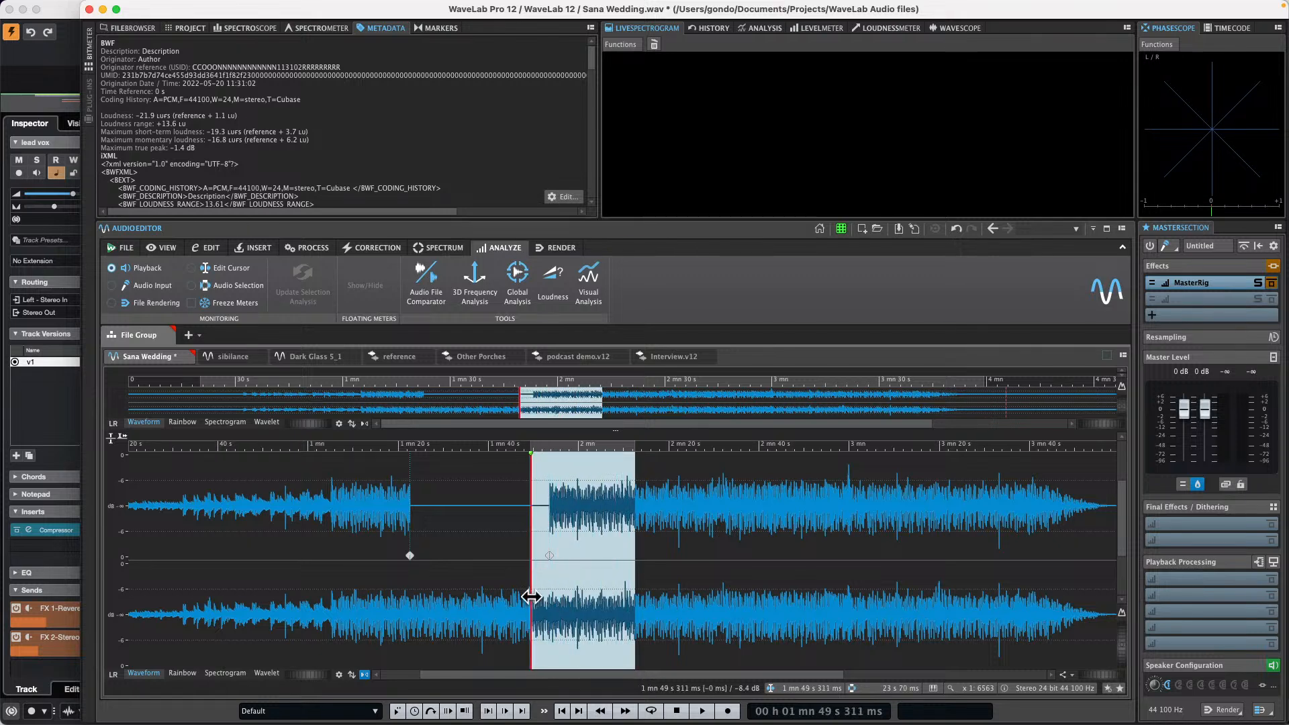
drag(688, 551, 720, 524)
key(Delete)
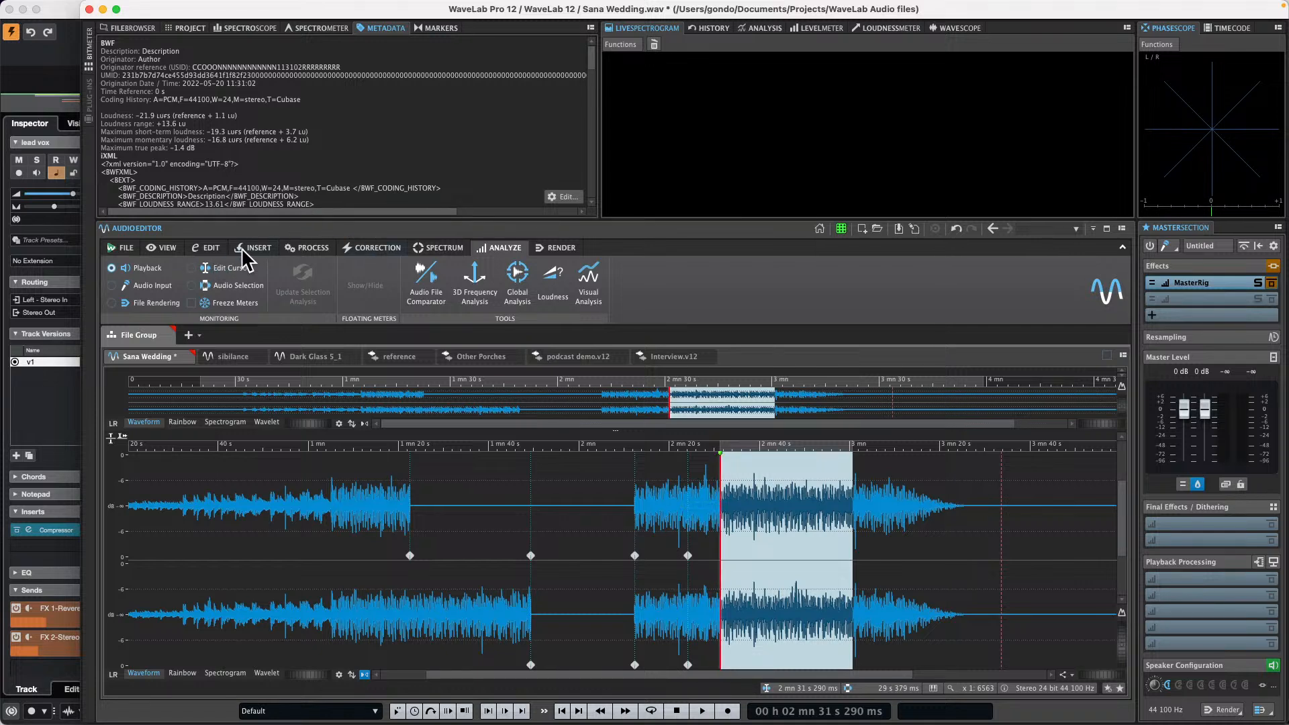
Remove the DC offset from the selected stretch of about 29 s starting at about 2 min 31 s
click(314, 250)
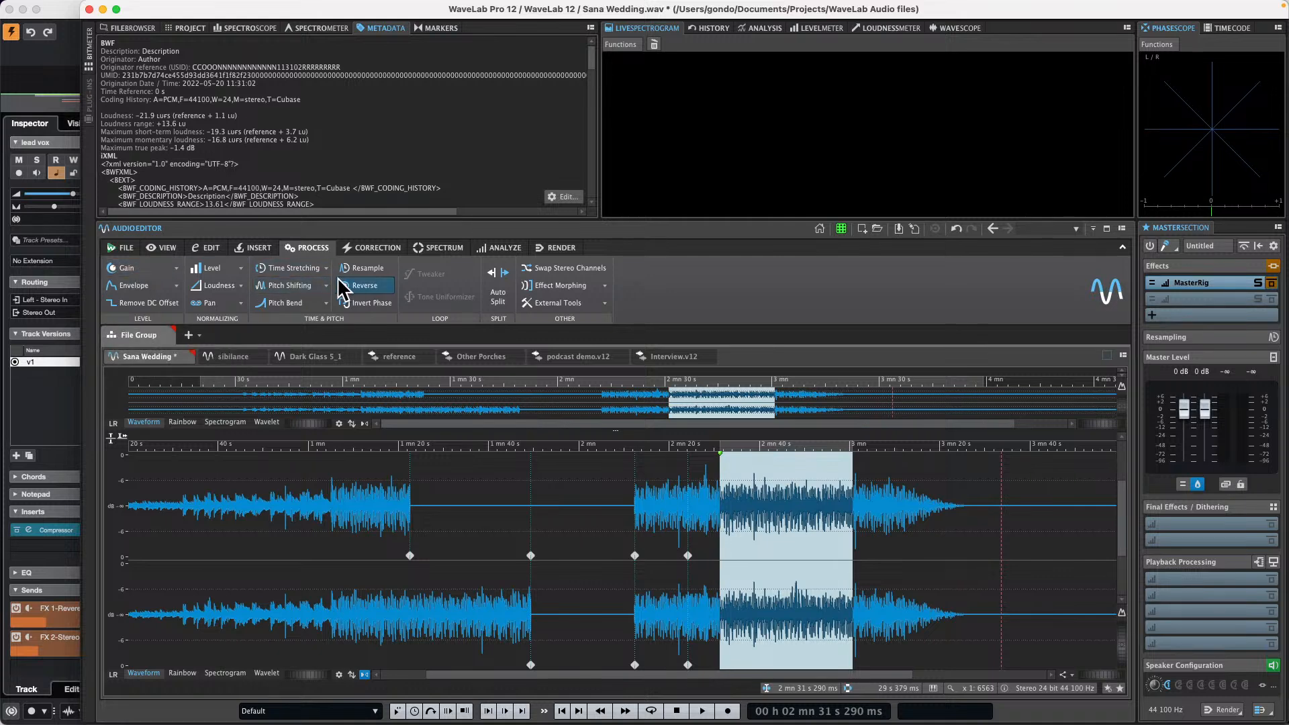
click(237, 302)
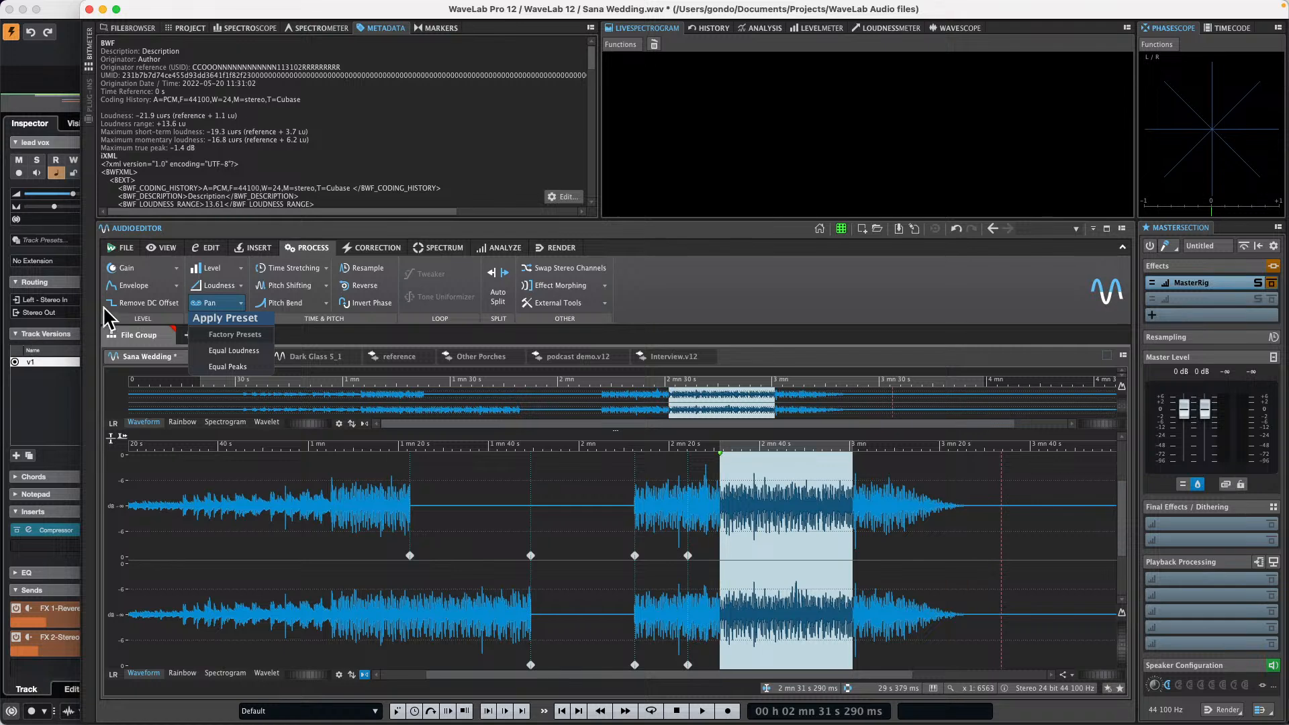
click(148, 303)
click(148, 302)
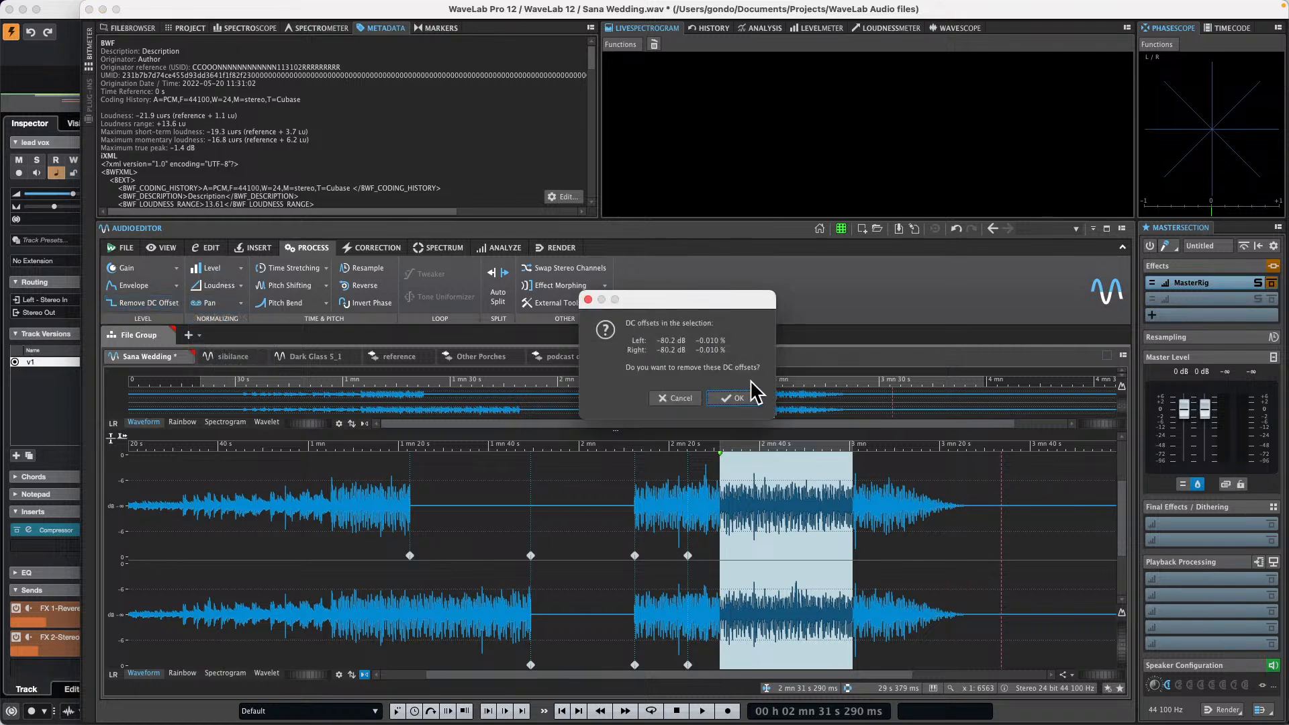
click(738, 397)
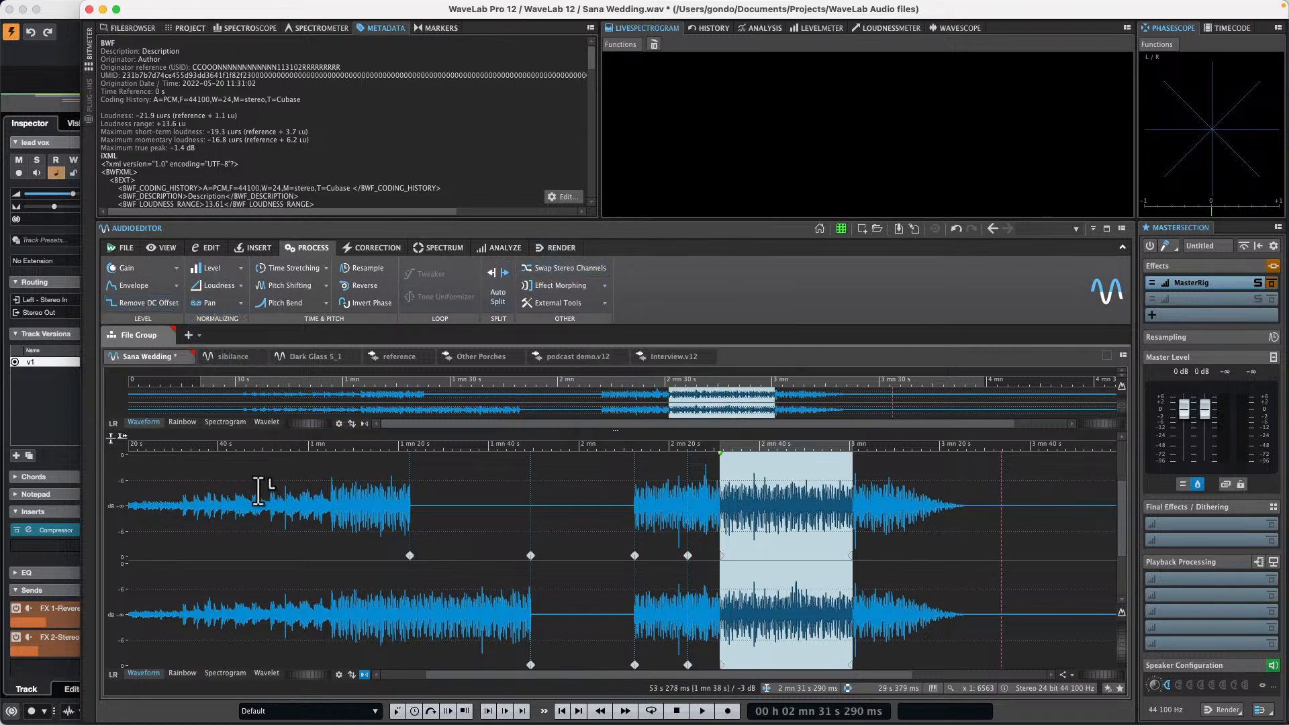
Reverse about 36 s of the left channel ending at about 1 min 25 s and maximize the WaveLab window
drag(259, 492, 424, 531)
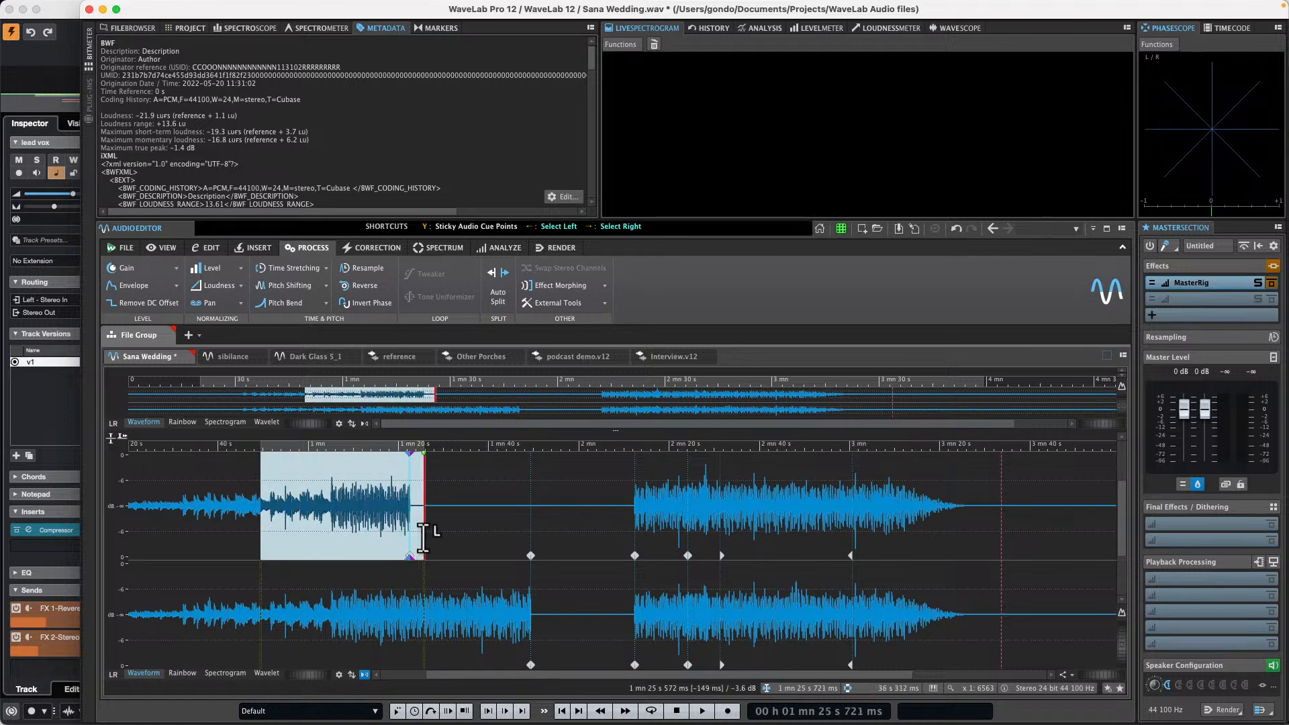
click(376, 293)
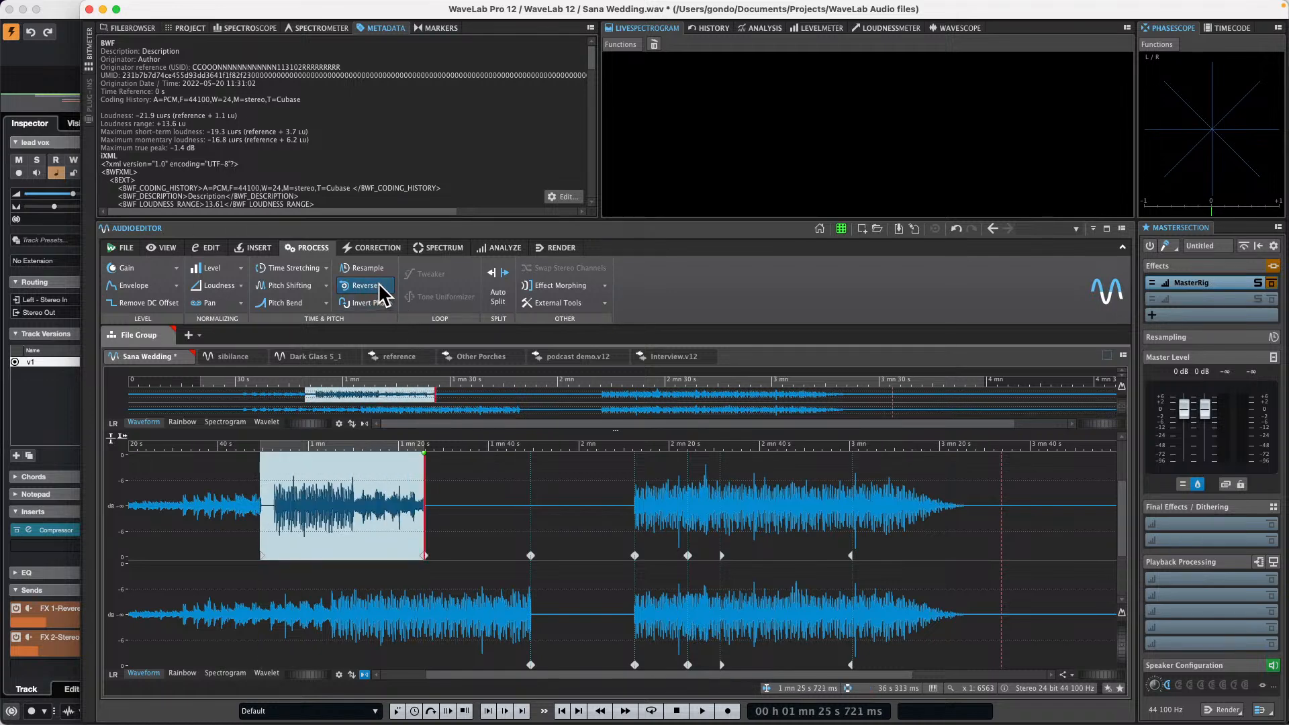
click(116, 9)
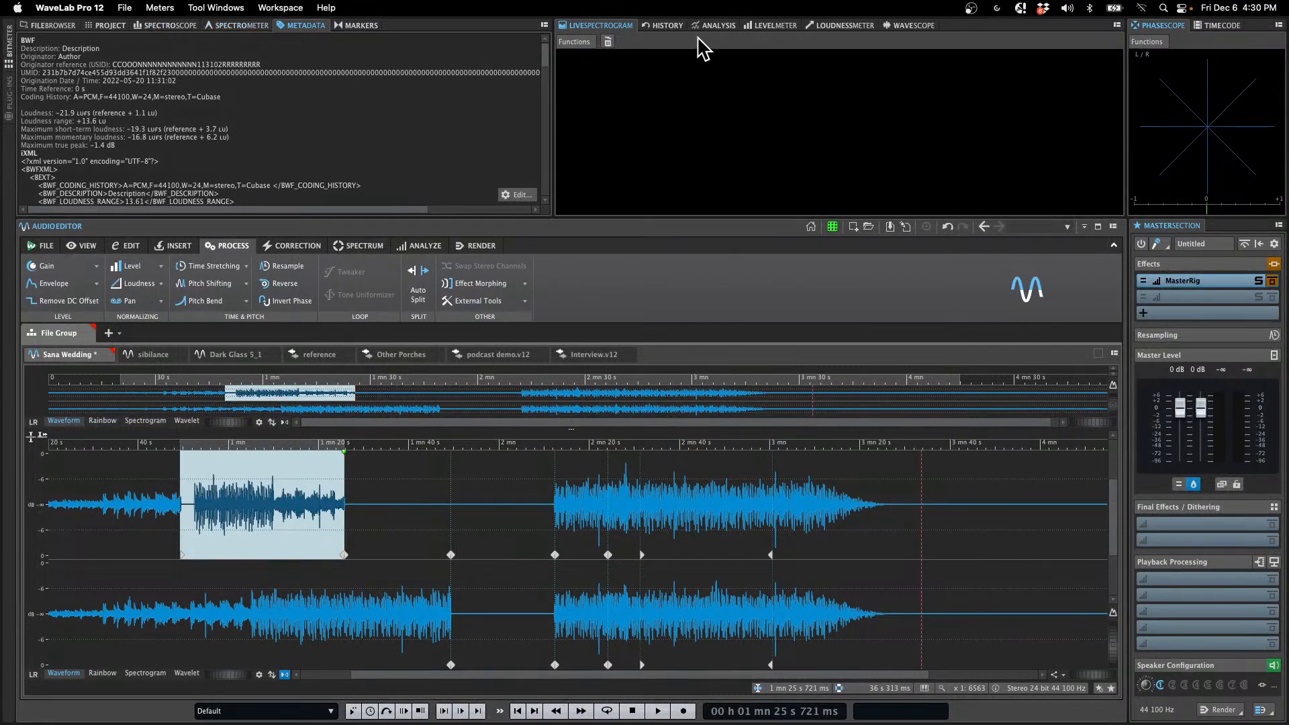
Show the edit history of Sana Wedding and look through its entries, including Initial Version and Audio Muted
click(666, 26)
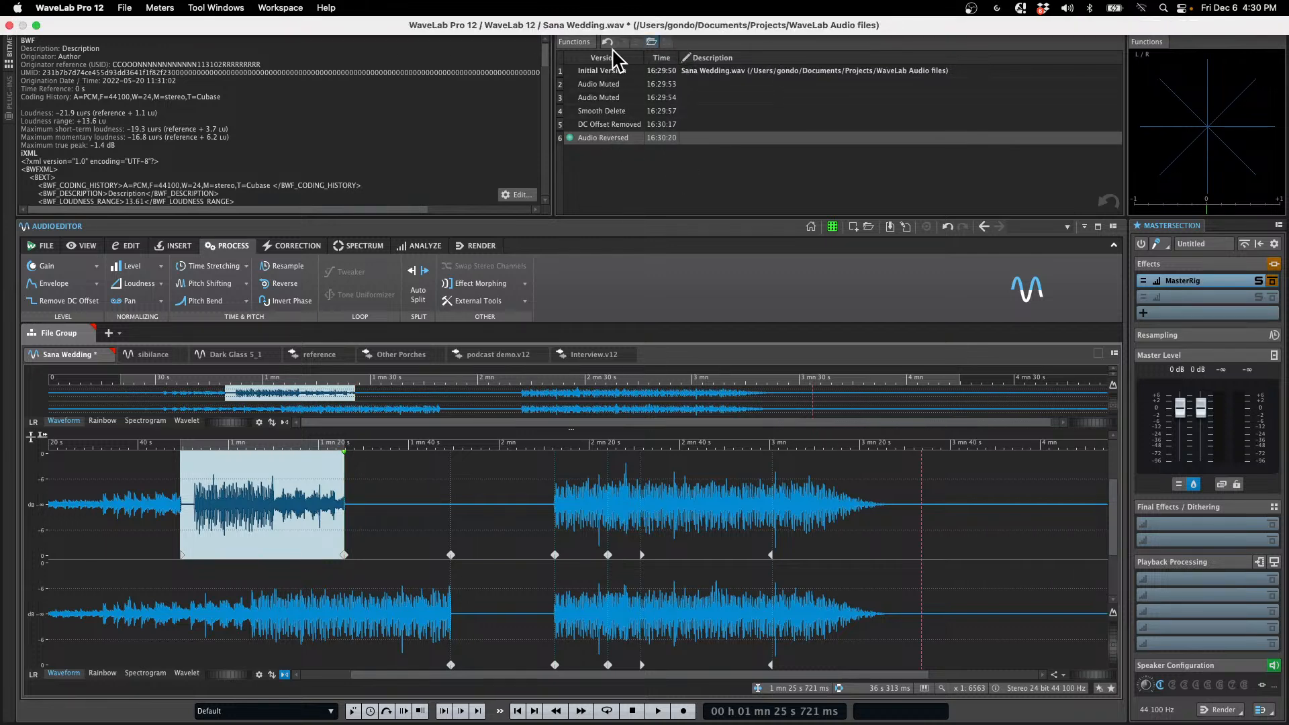
click(571, 72)
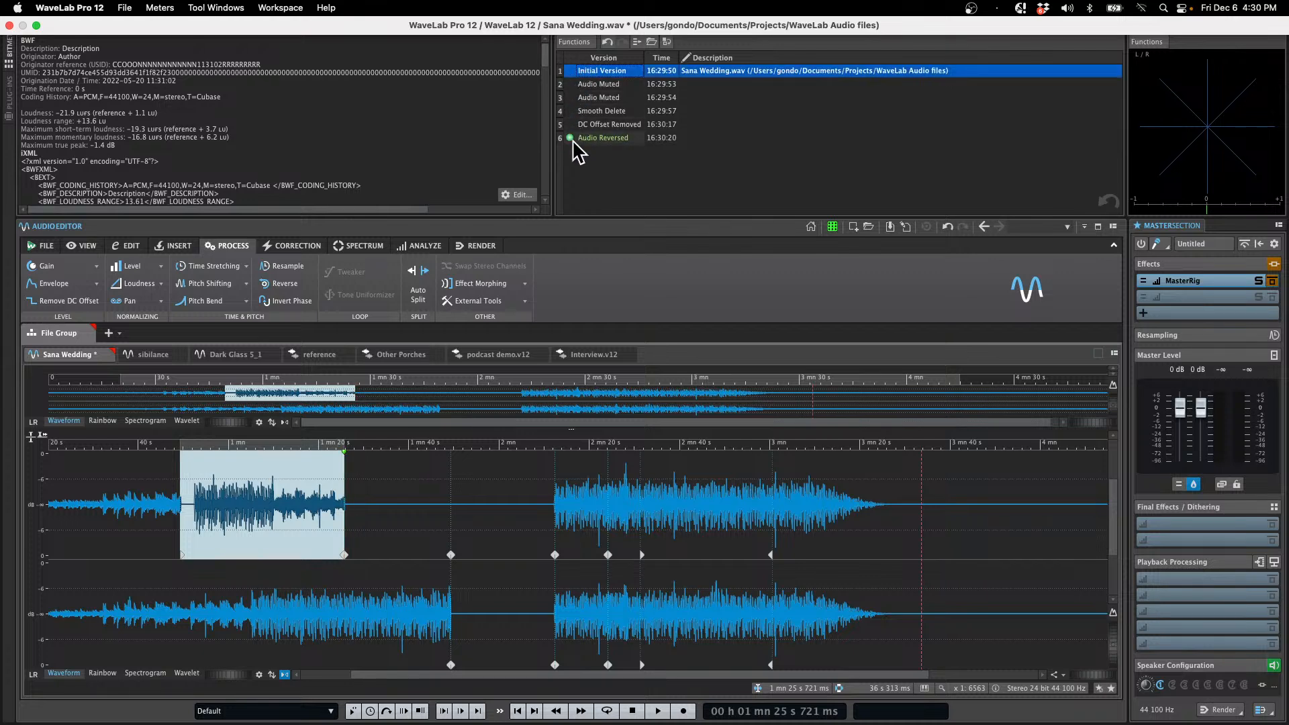
click(572, 137)
click(574, 99)
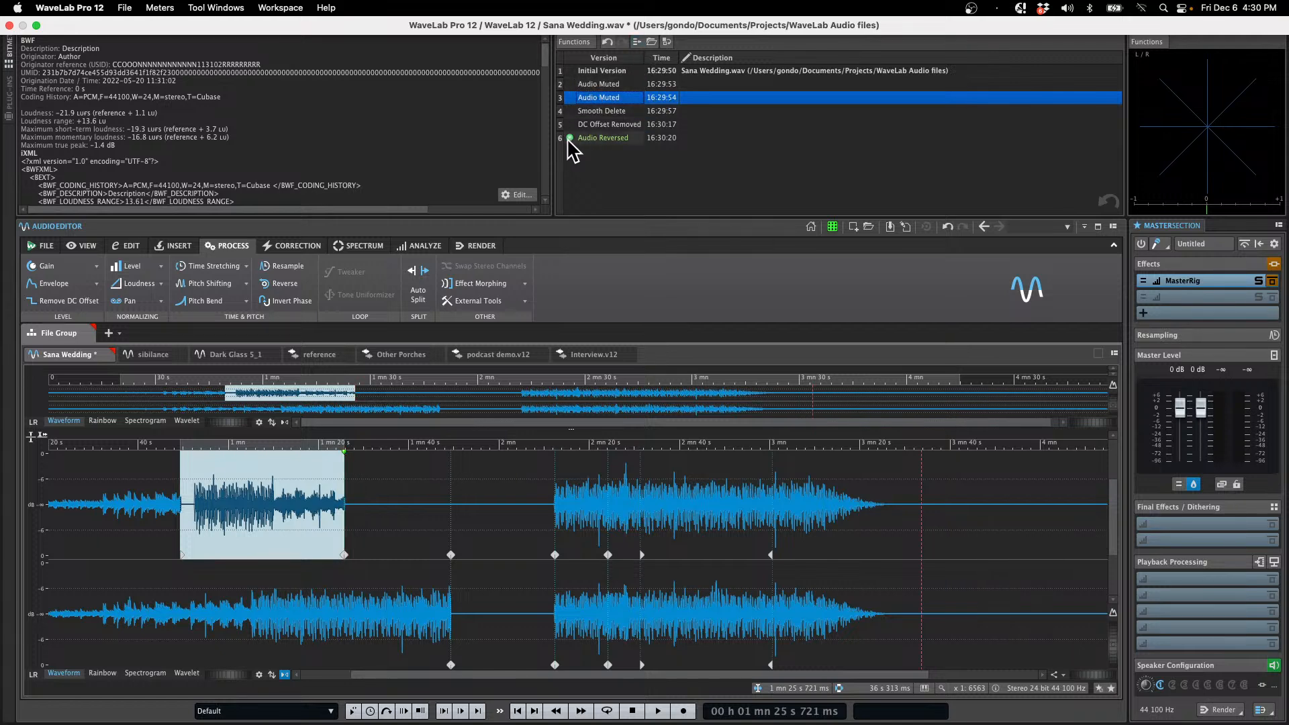
Undo the edits to Sana Wedding one by one, back to the Initial Version
key(super+z)
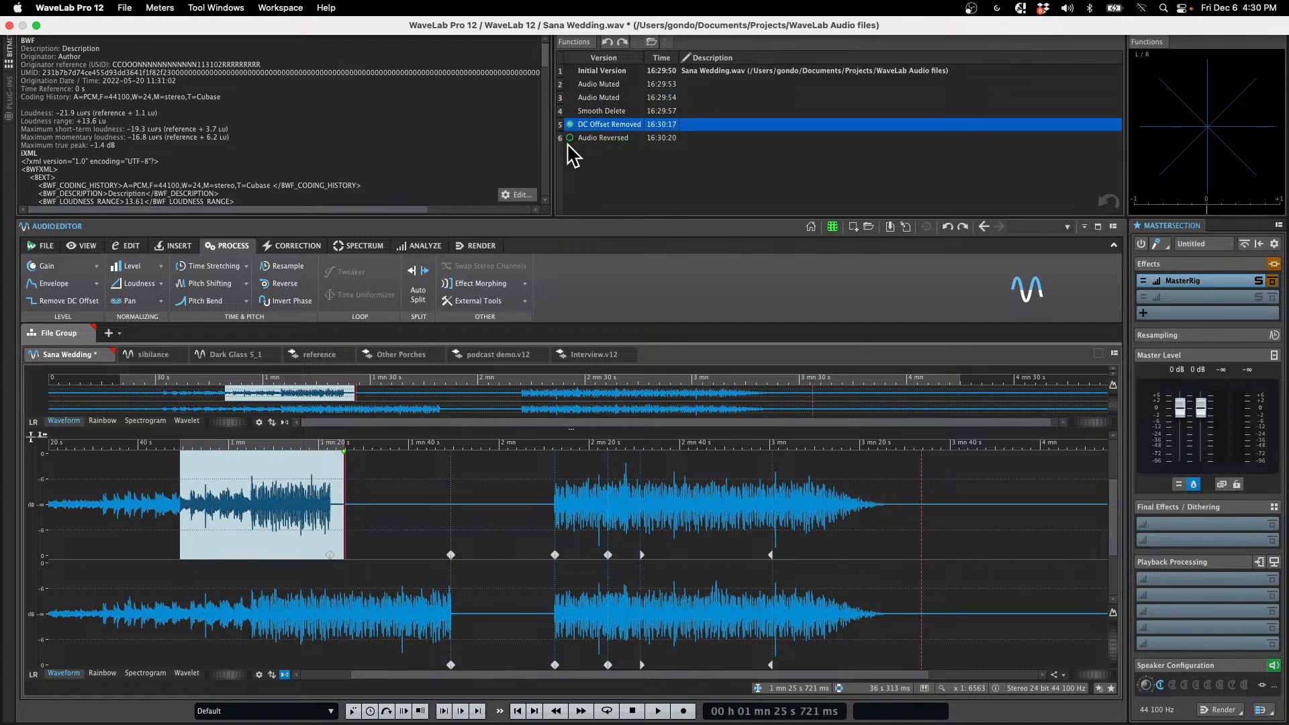
key(super+z)
key(super+z)
key(super+z)
key(super+z)
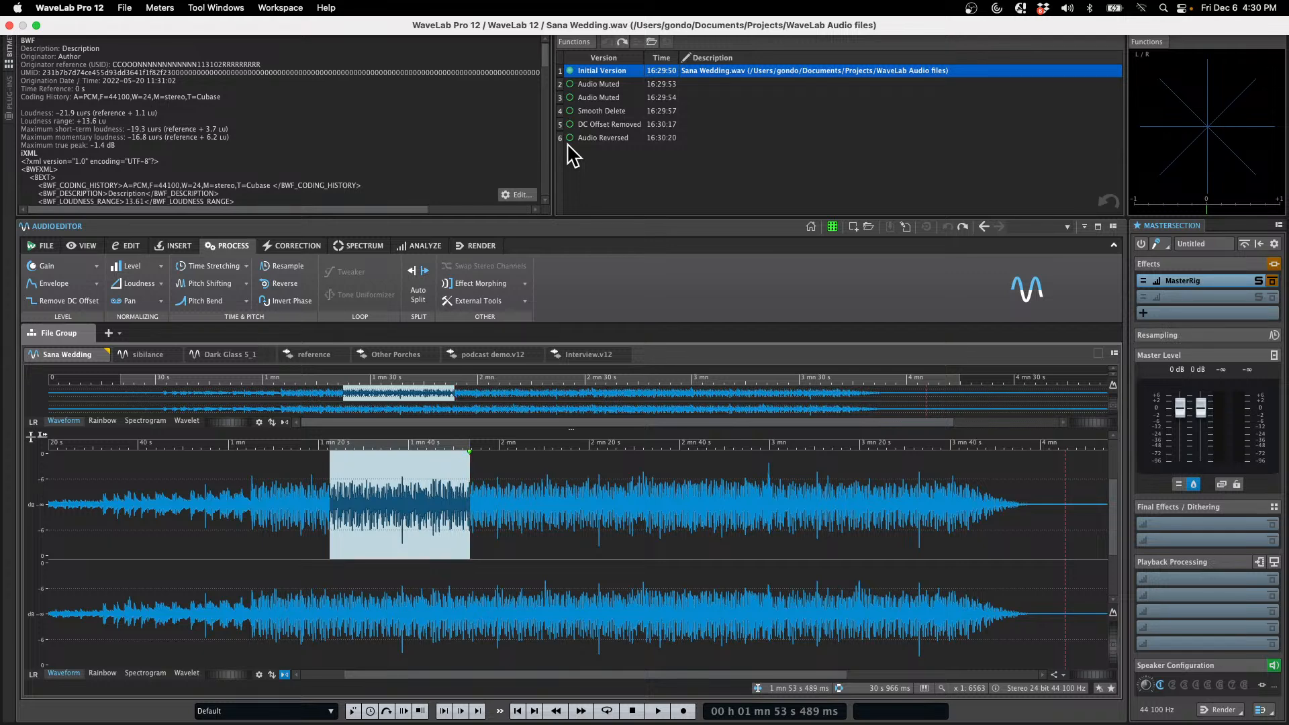
Restore the edits one by one by stepping forward through the history to Audio Reversed
key(Down)
key(Down)
key(Down)
key(Down)
key(Down)
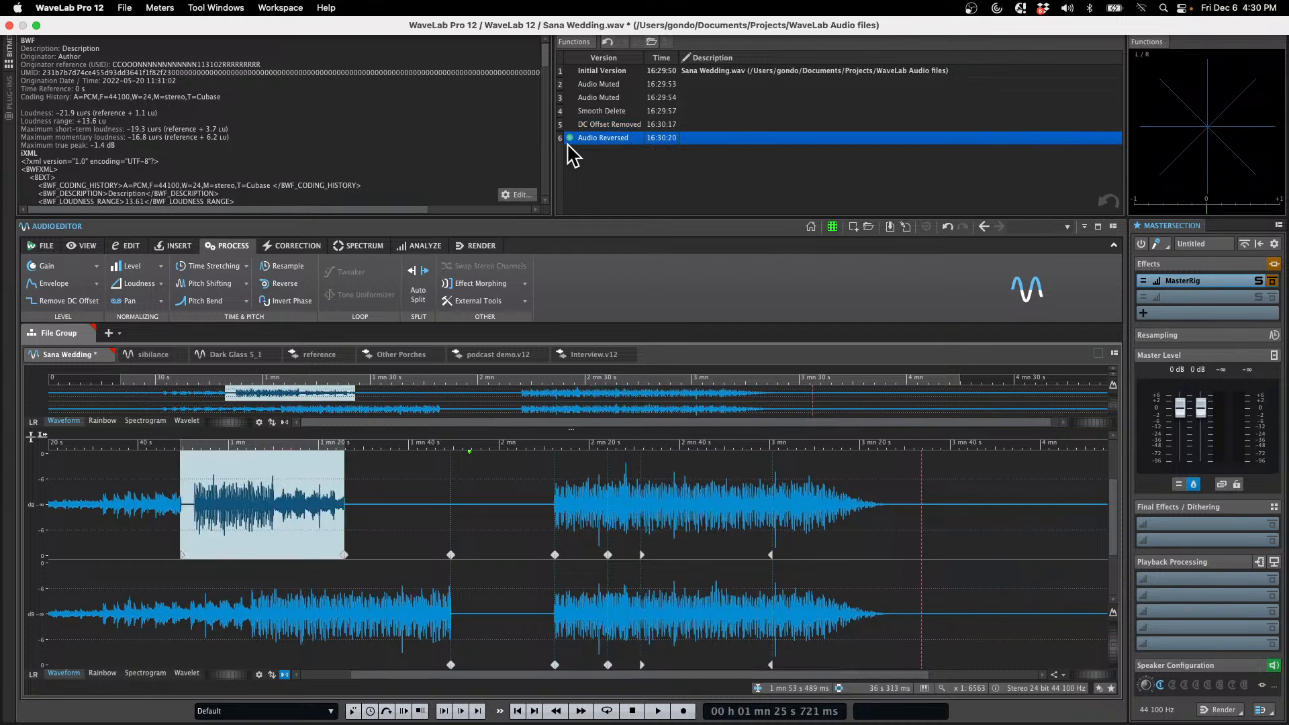
Step back through the history to the Initial Version and forward again to Audio Reversed
key(Up)
key(Up)
key(Up)
key(Up)
key(Up)
key(Down)
key(Down)
key(Down)
key(Down)
key(Down)
Quit WaveLab Pro without saving the modified WaveLab 12 project and Sana Wedding.wav
click(78, 8)
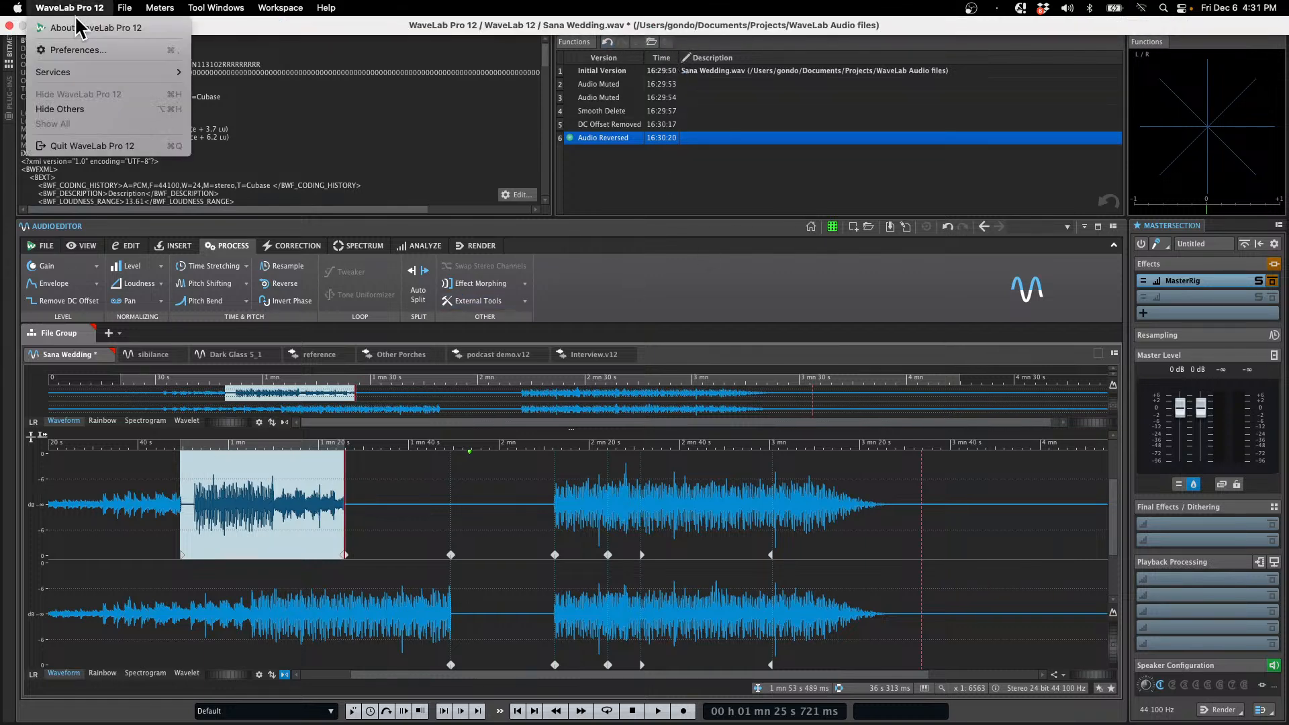
click(114, 146)
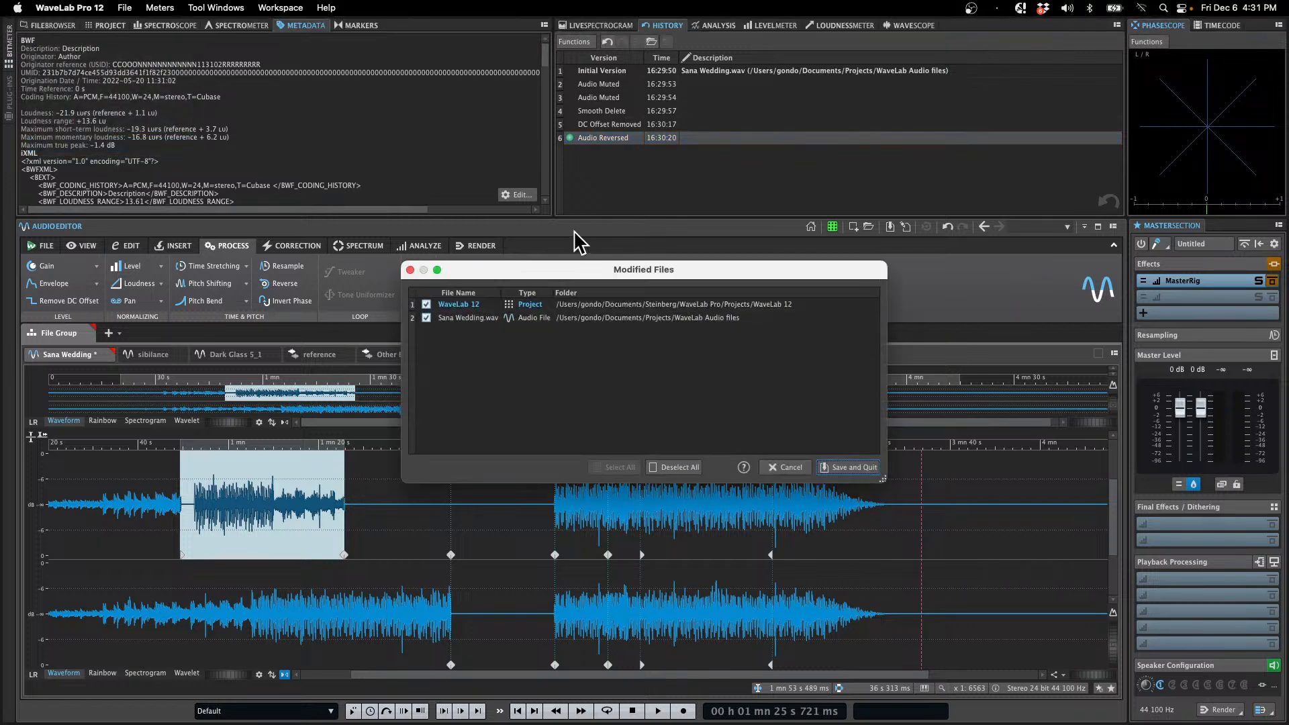
click(674, 468)
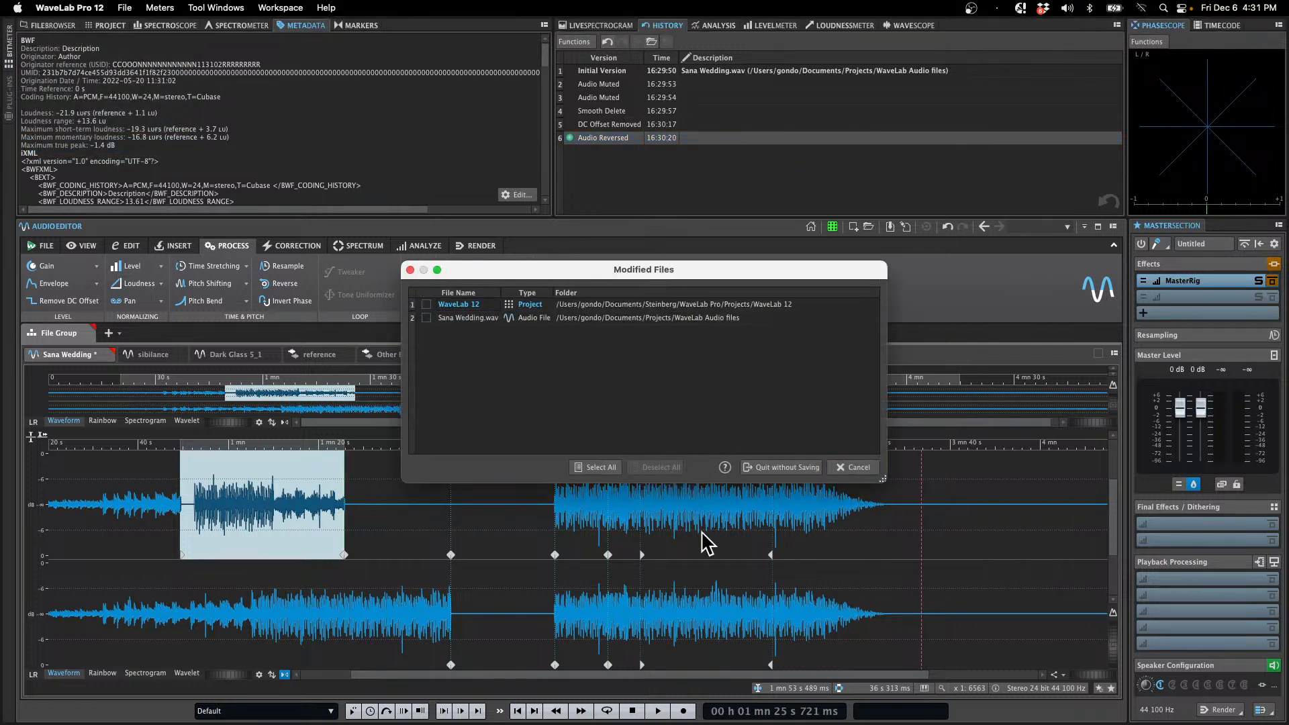
click(785, 470)
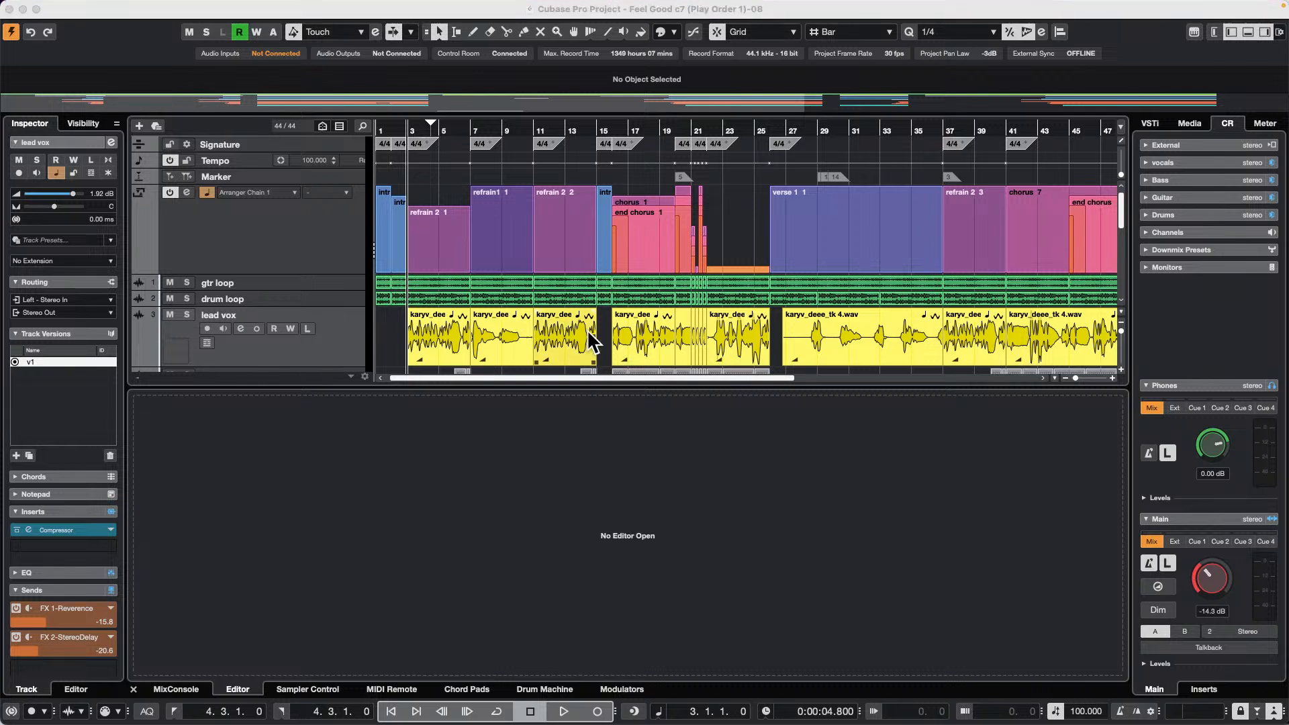
click(746, 246)
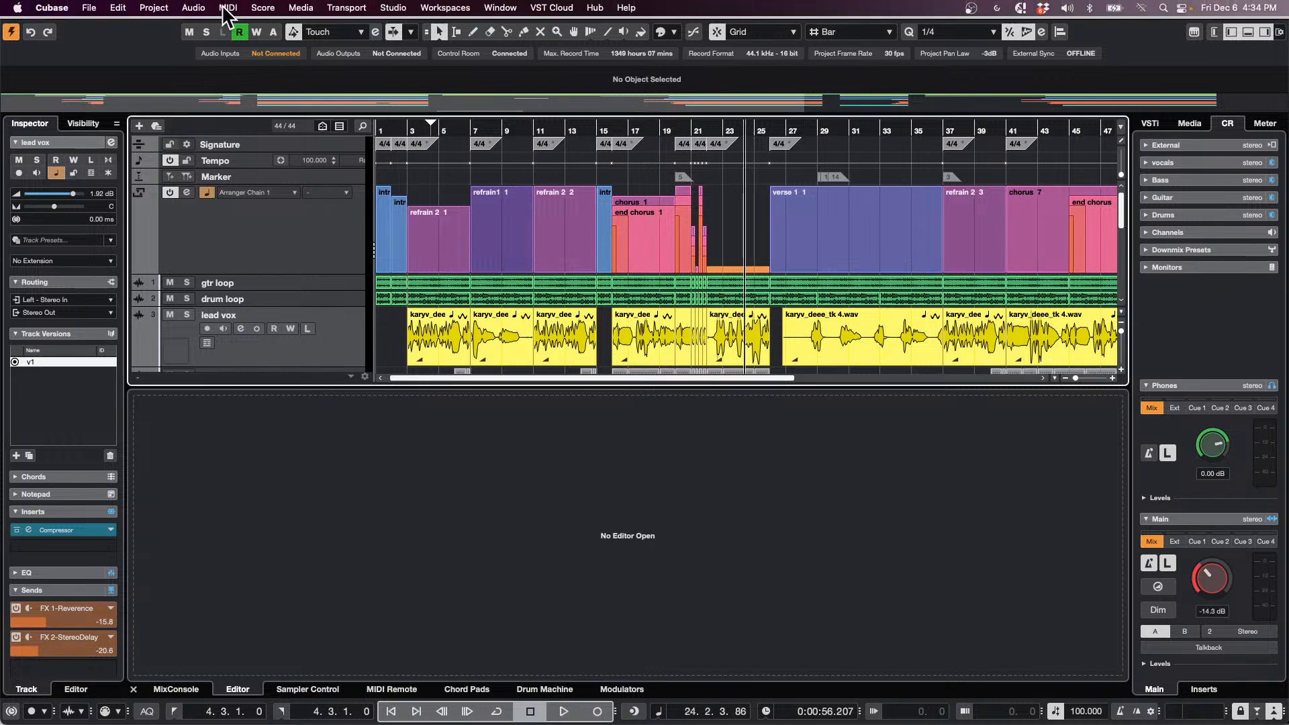
click(89, 8)
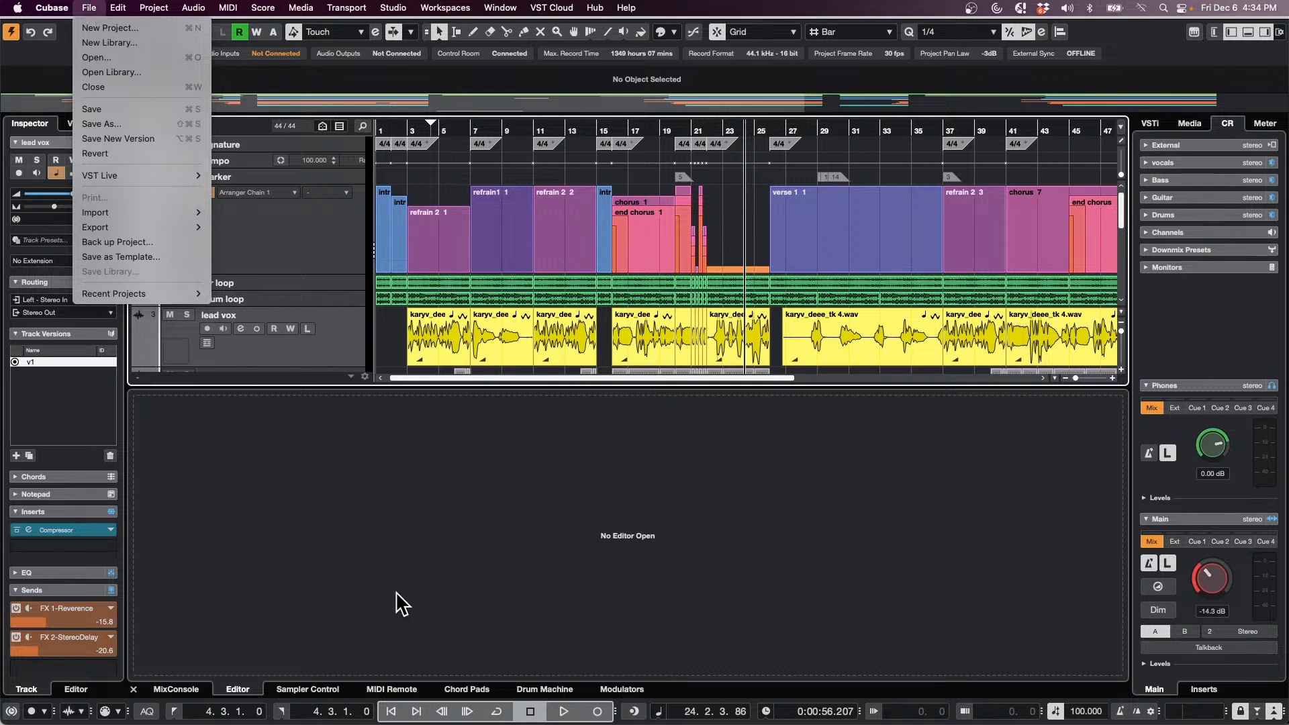
click(526, 599)
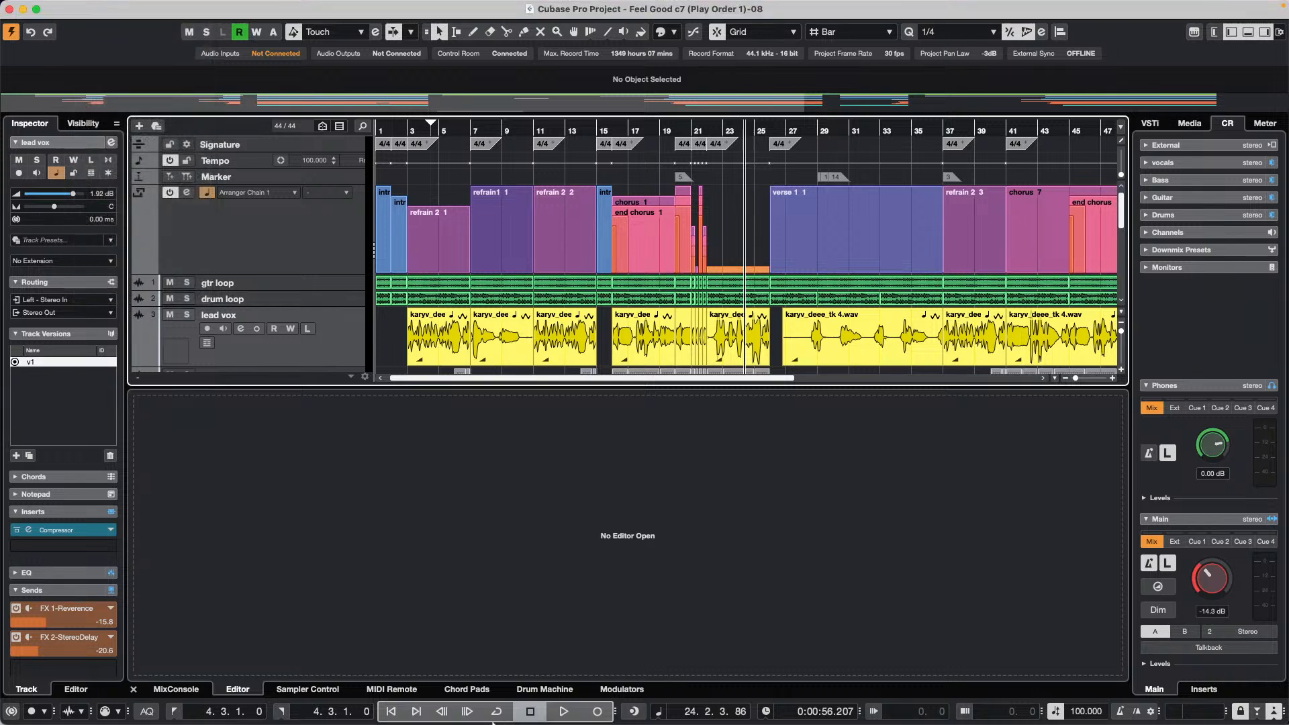
Launch VST Live 2 and open the recent synth switch project
mouse_move(490, 705)
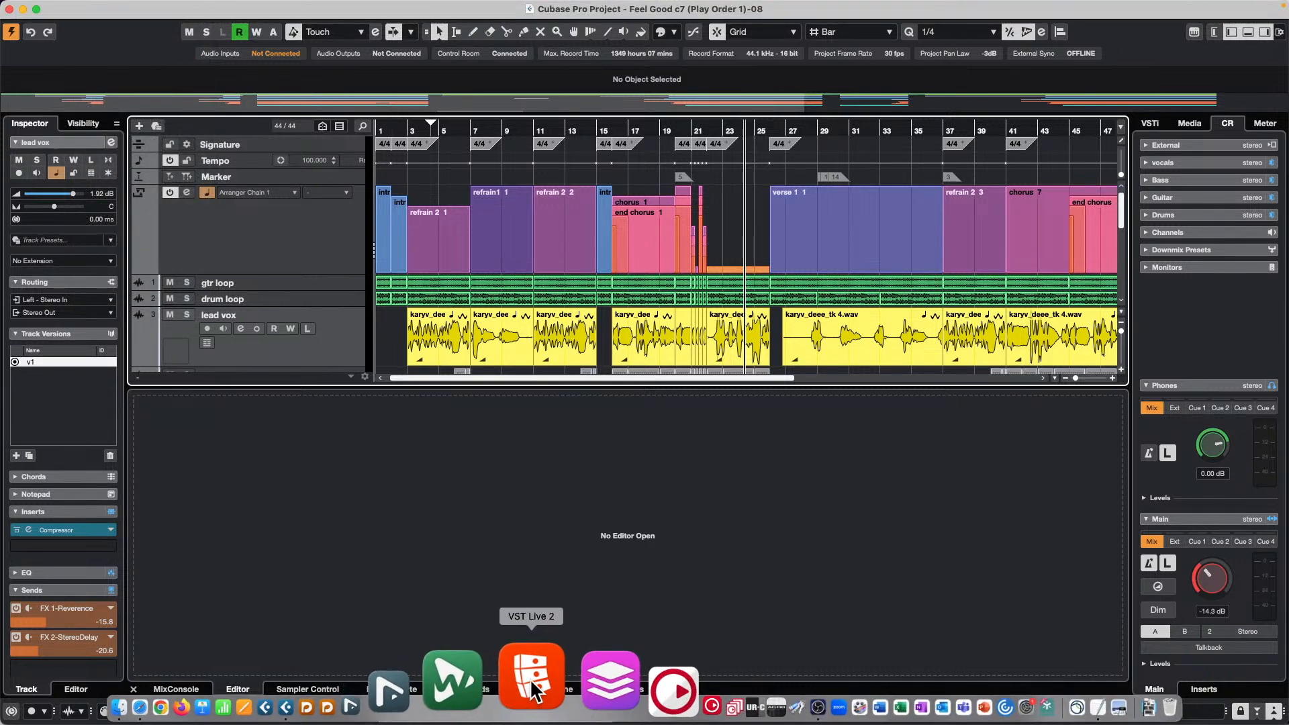
click(530, 678)
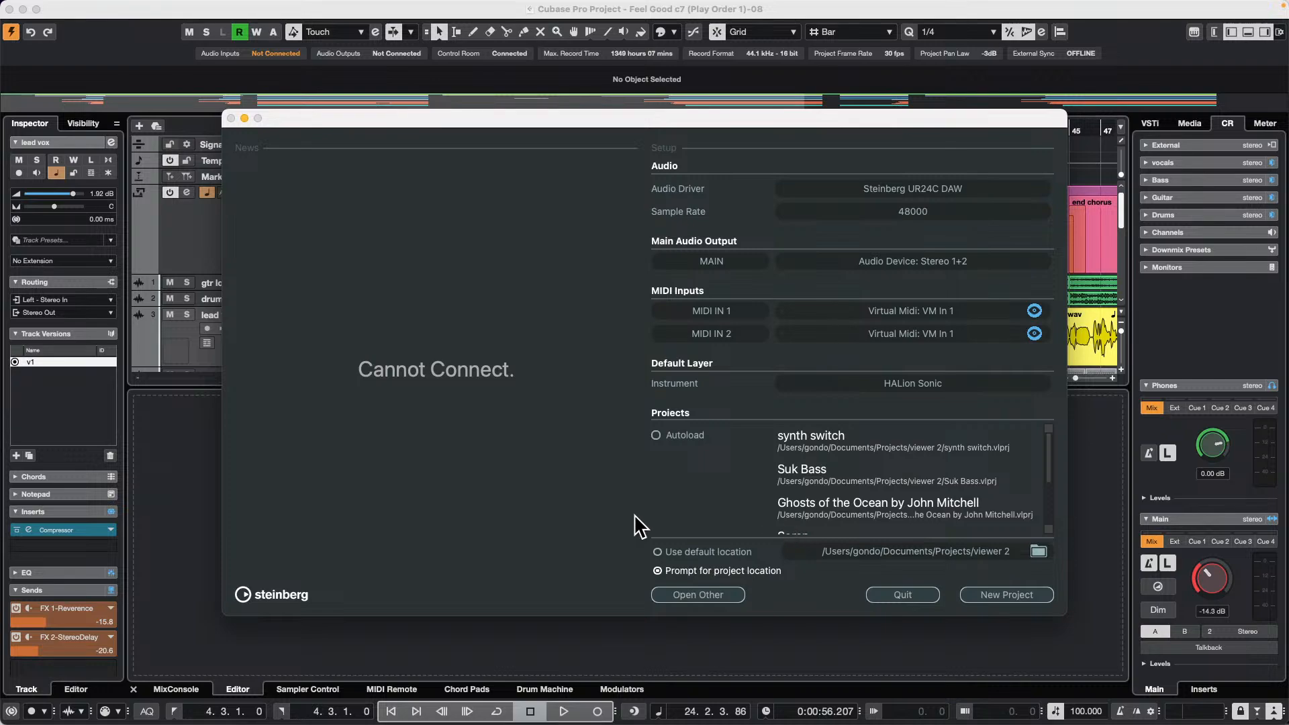
double_click(872, 441)
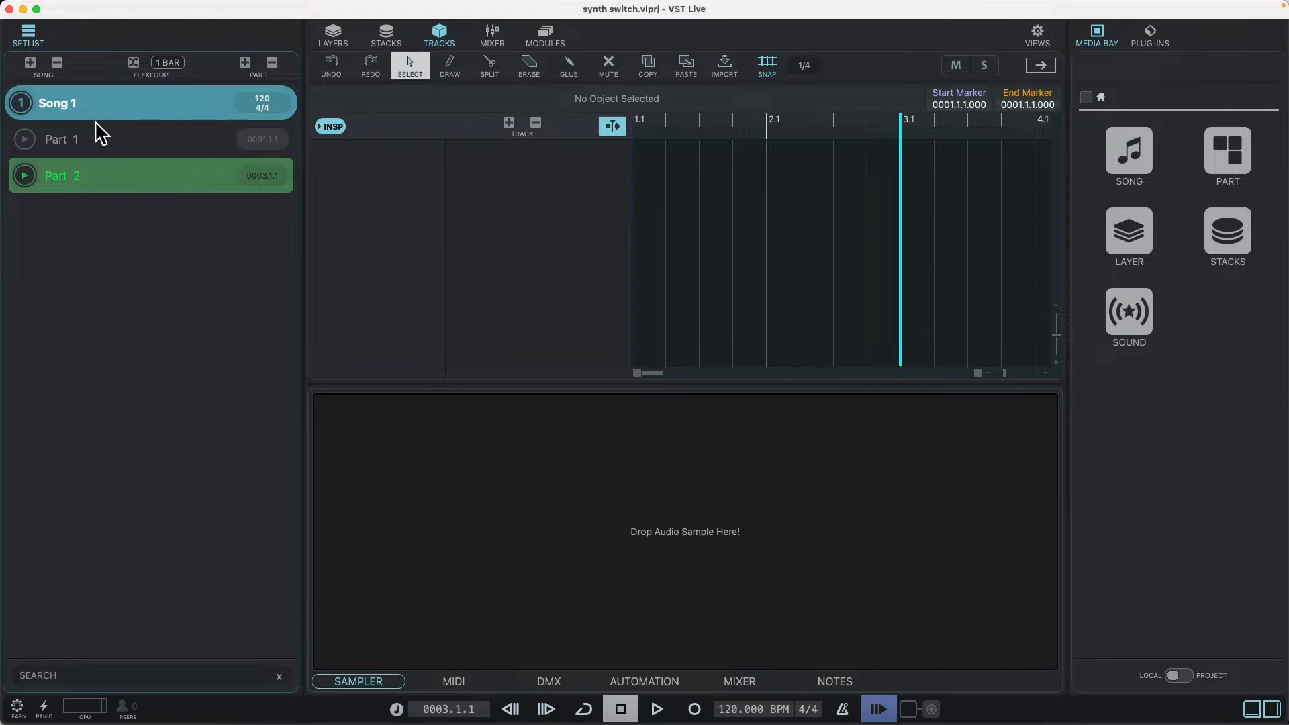
Show the layers of Song 1, activate Part 1 and switch back to Part 2
click(334, 33)
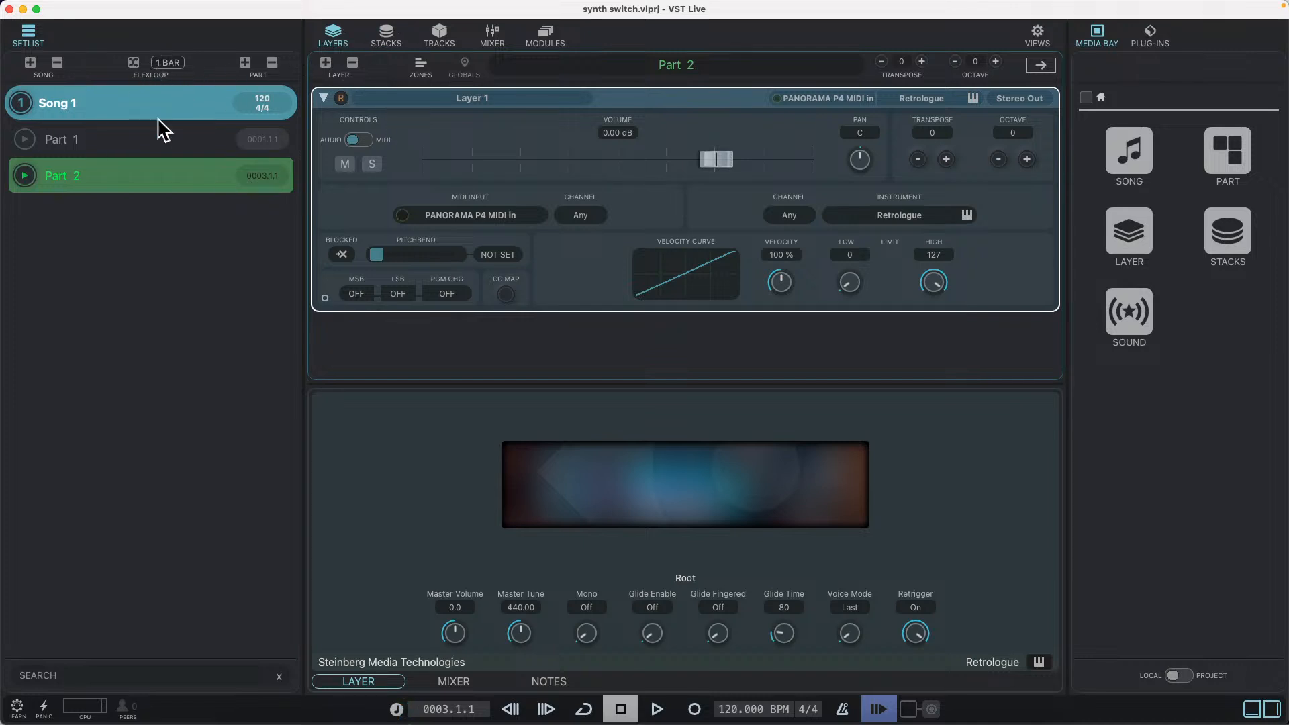
click(120, 141)
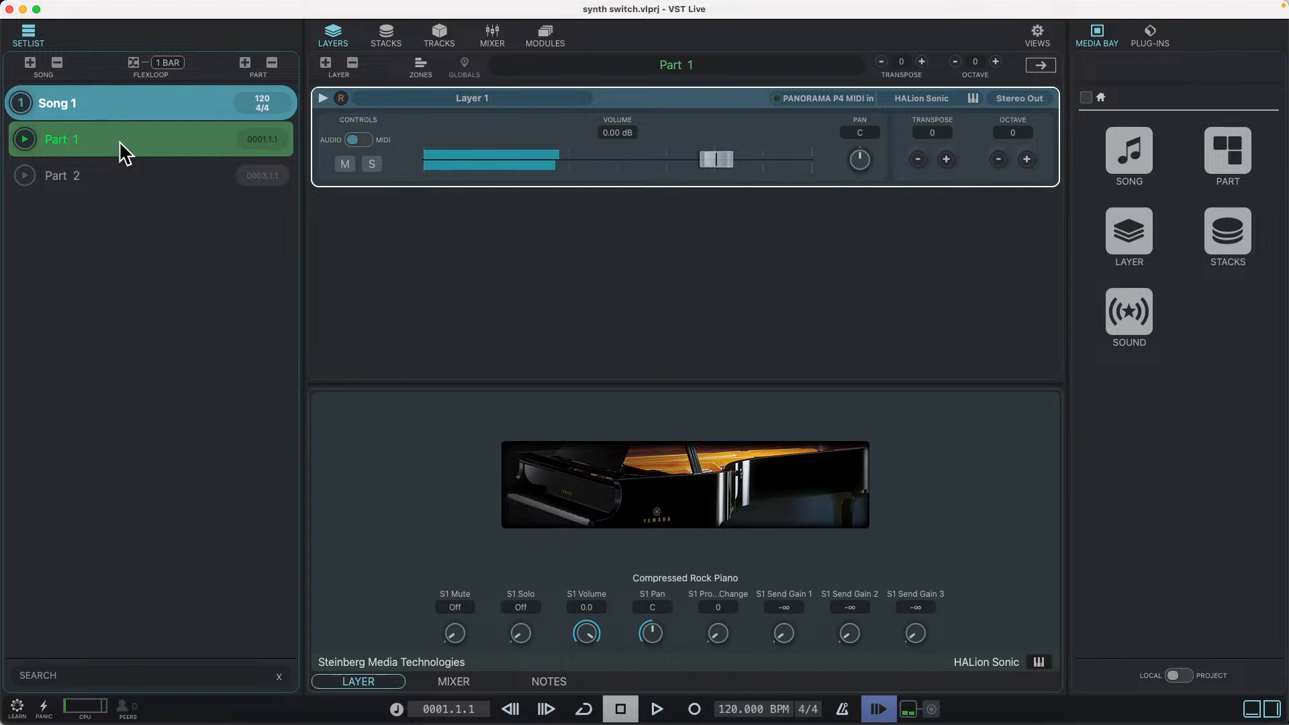
click(108, 179)
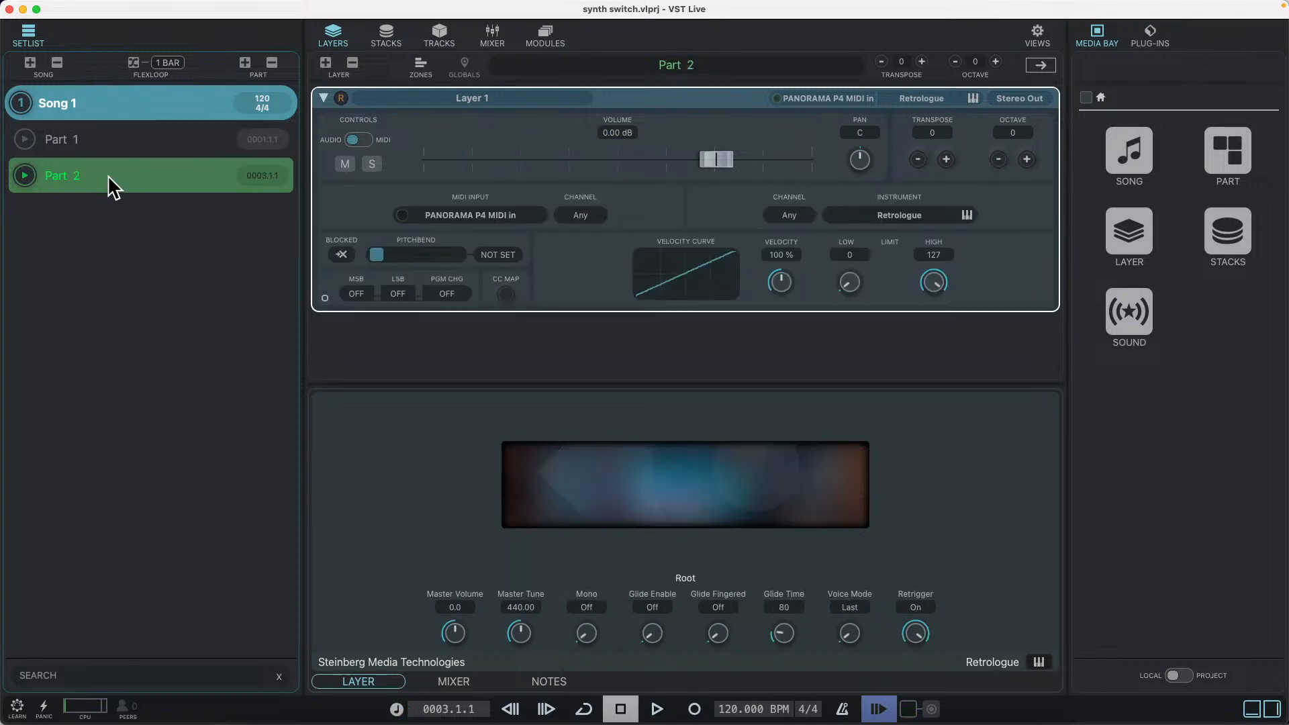
View Part 2's Retrologue instrument, switch to Part 1 and show the song's tracks
click(968, 217)
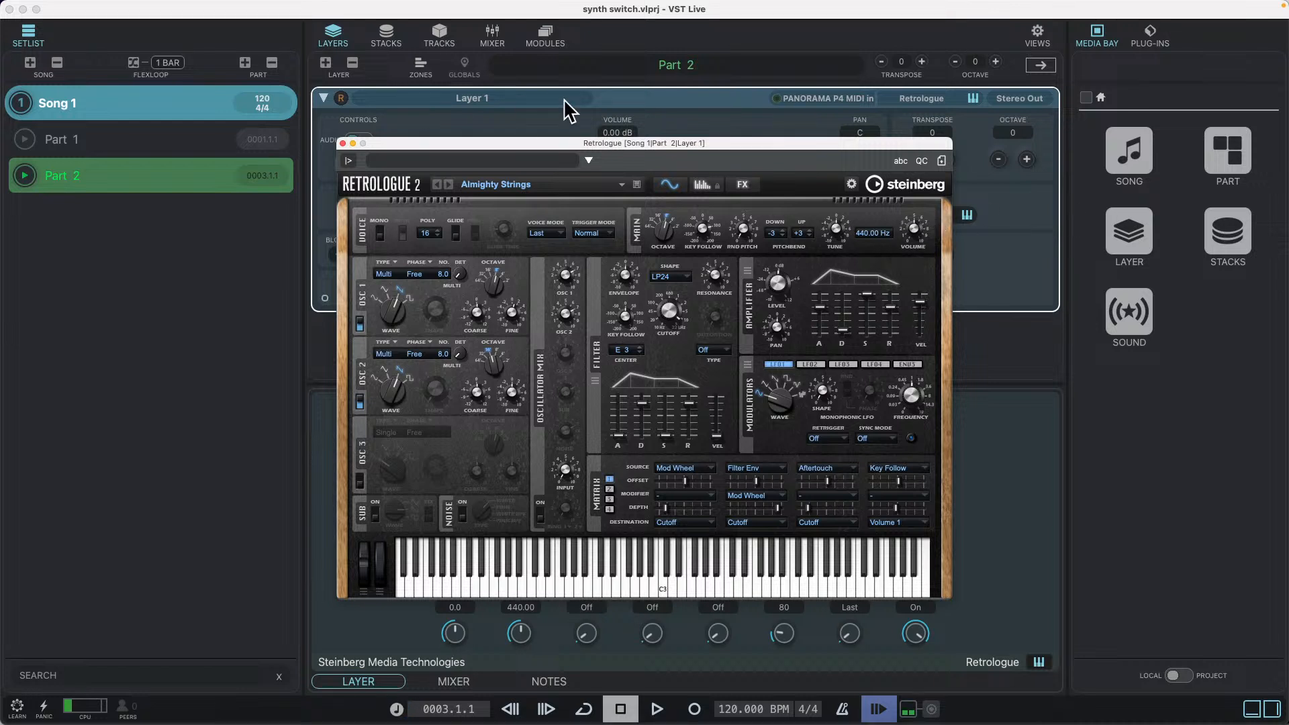
click(132, 140)
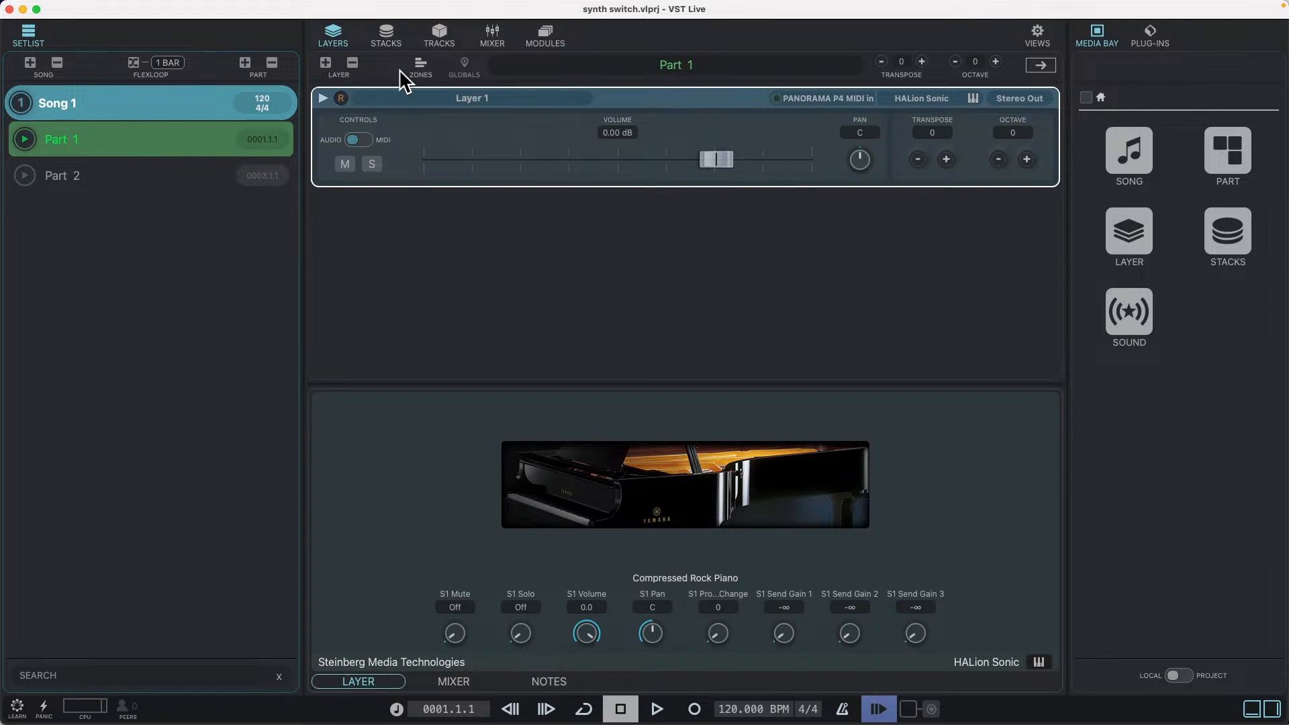
click(440, 35)
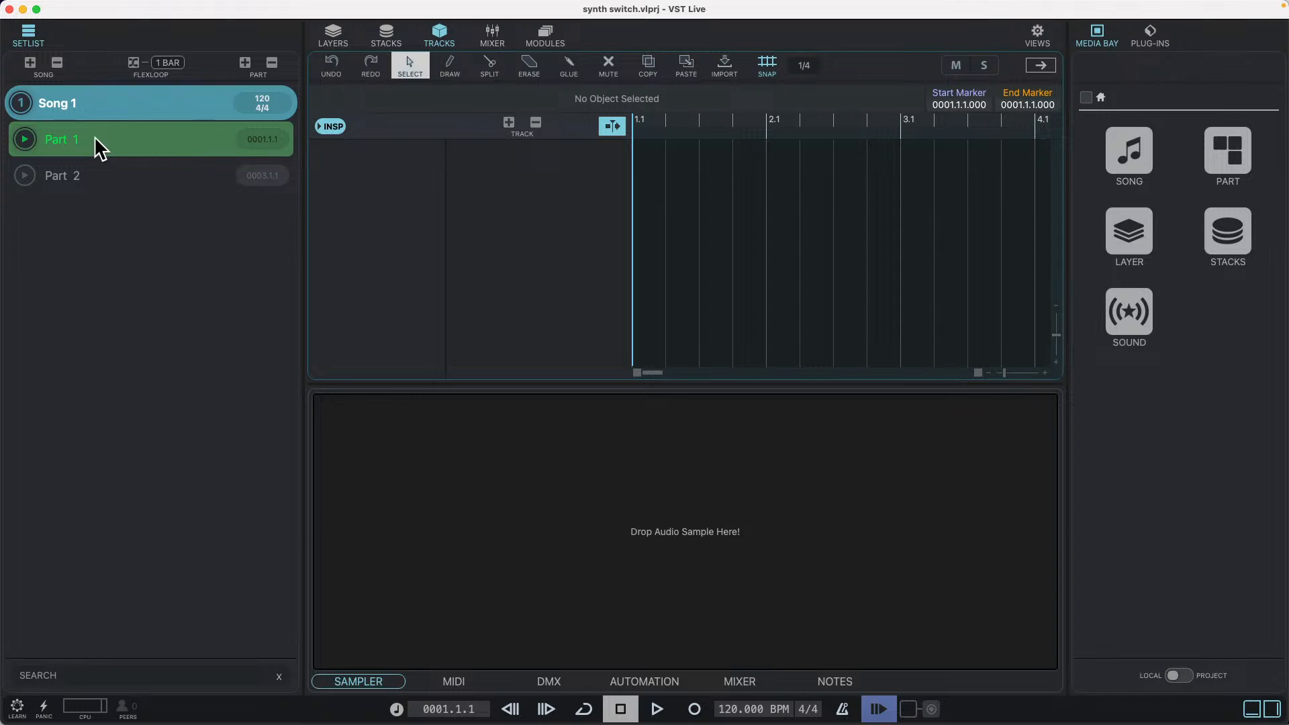
Switch between Part 1 and Part 2, return to Part 1, play the song through into Part 2 and stop playback
double_click(57, 139)
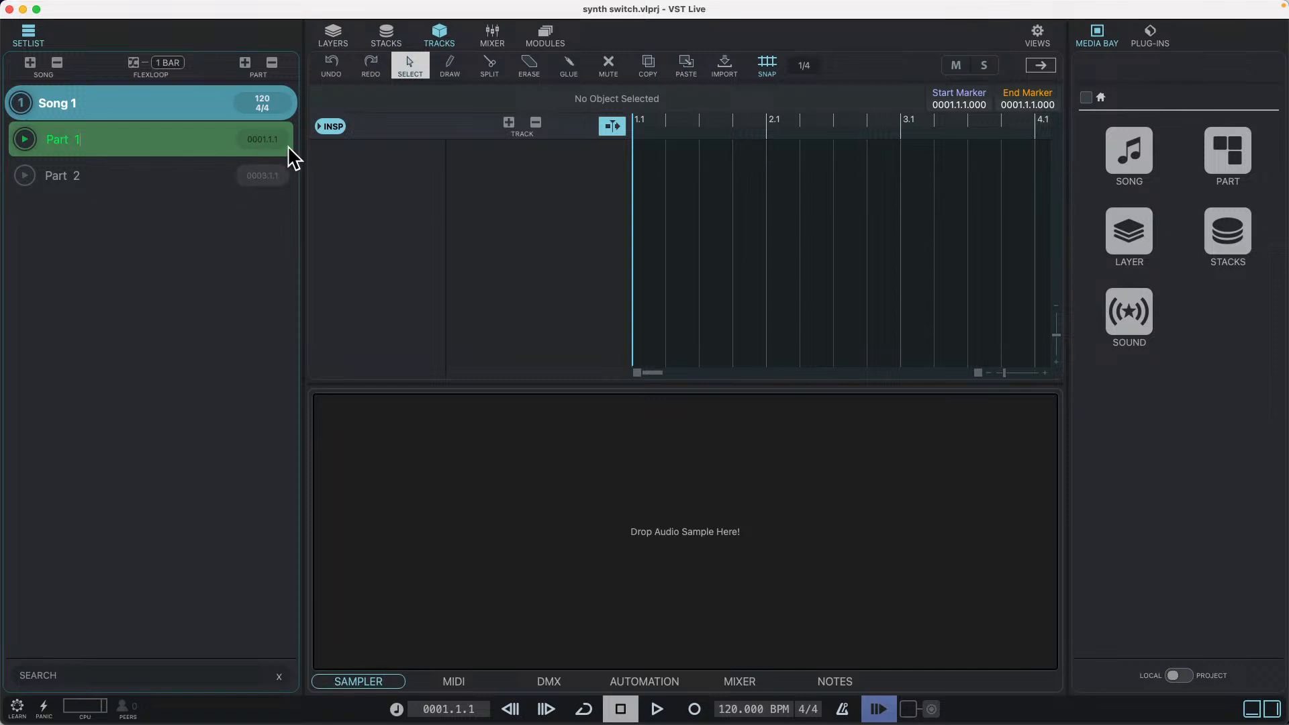
click(119, 181)
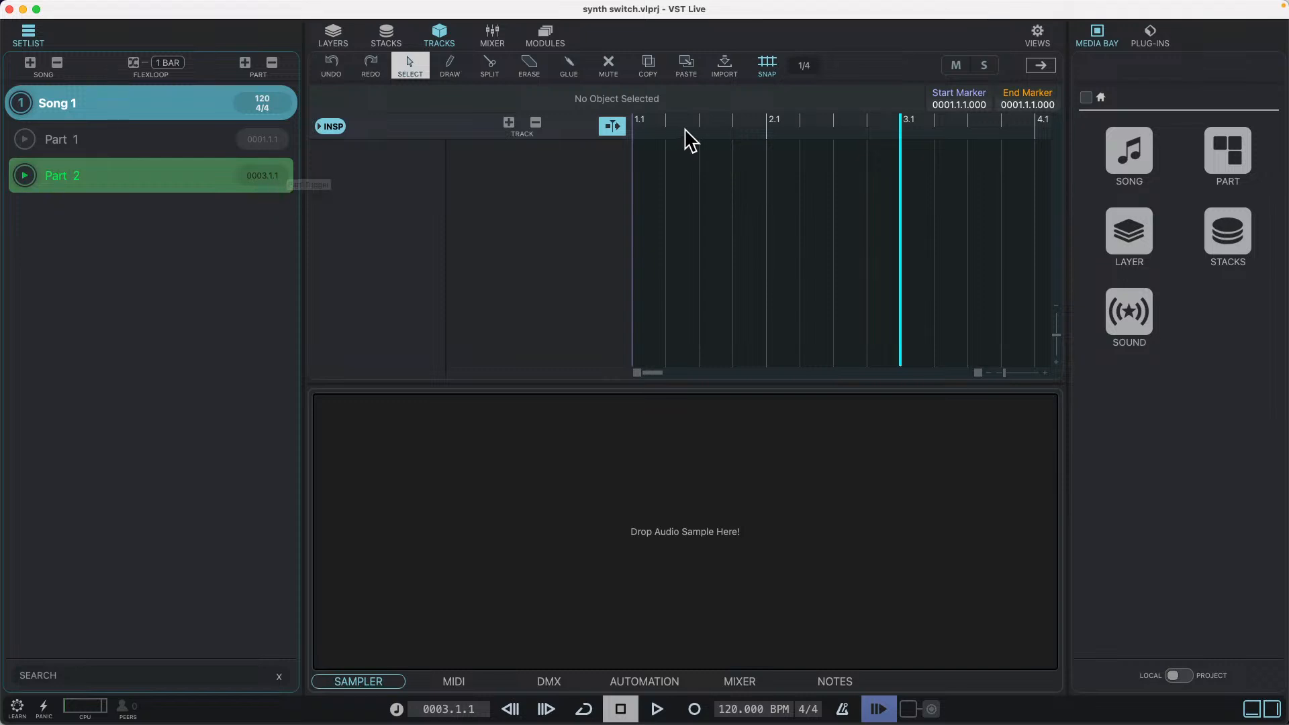
key(Up)
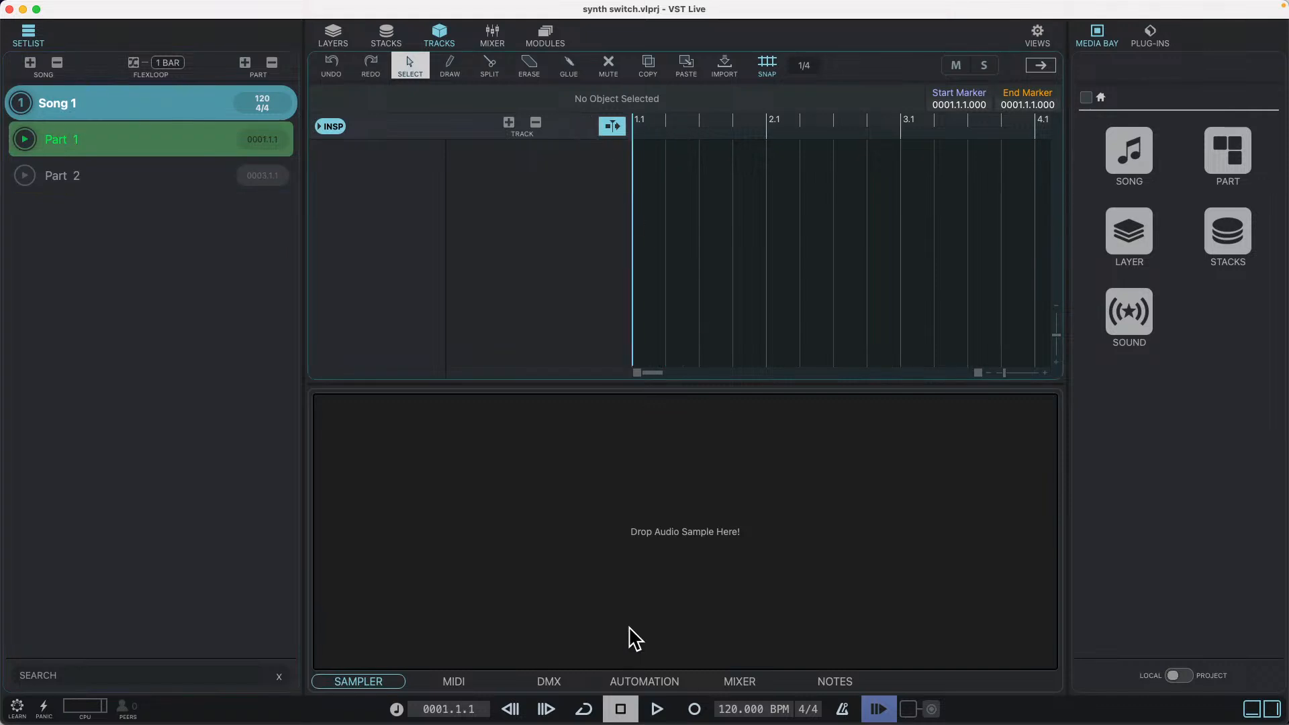
click(658, 710)
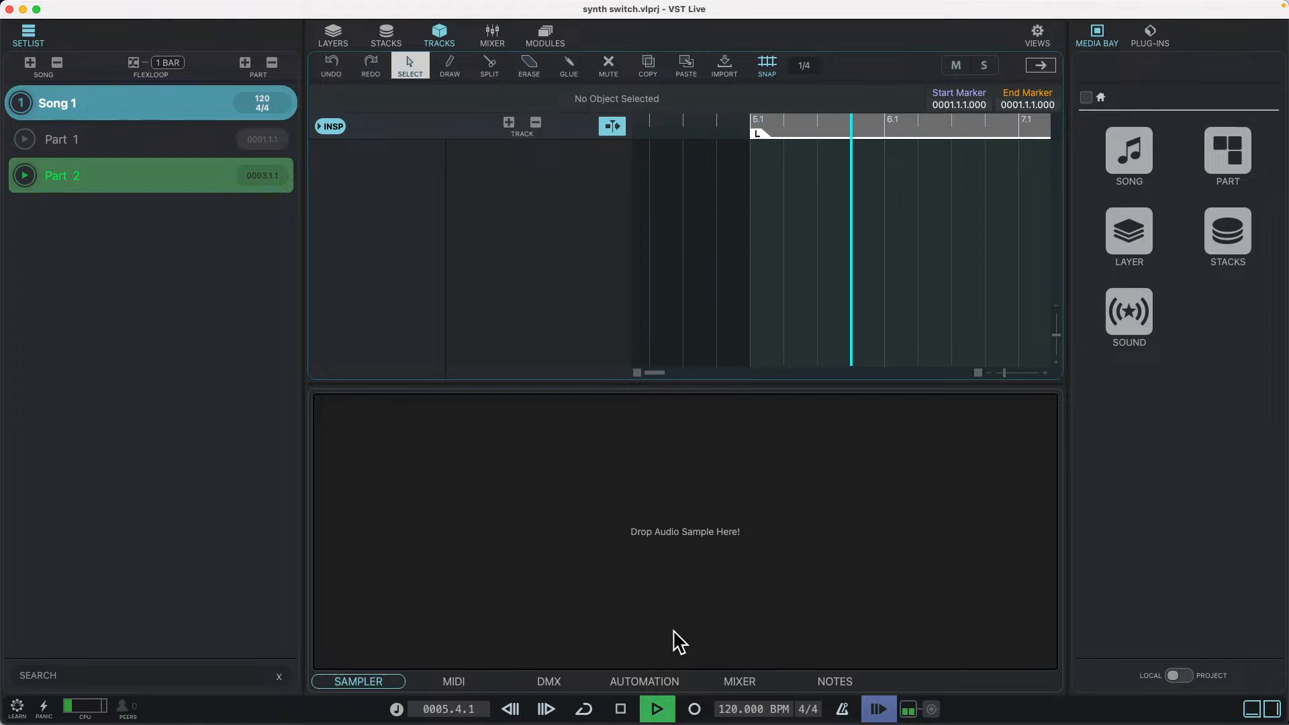
key(space)
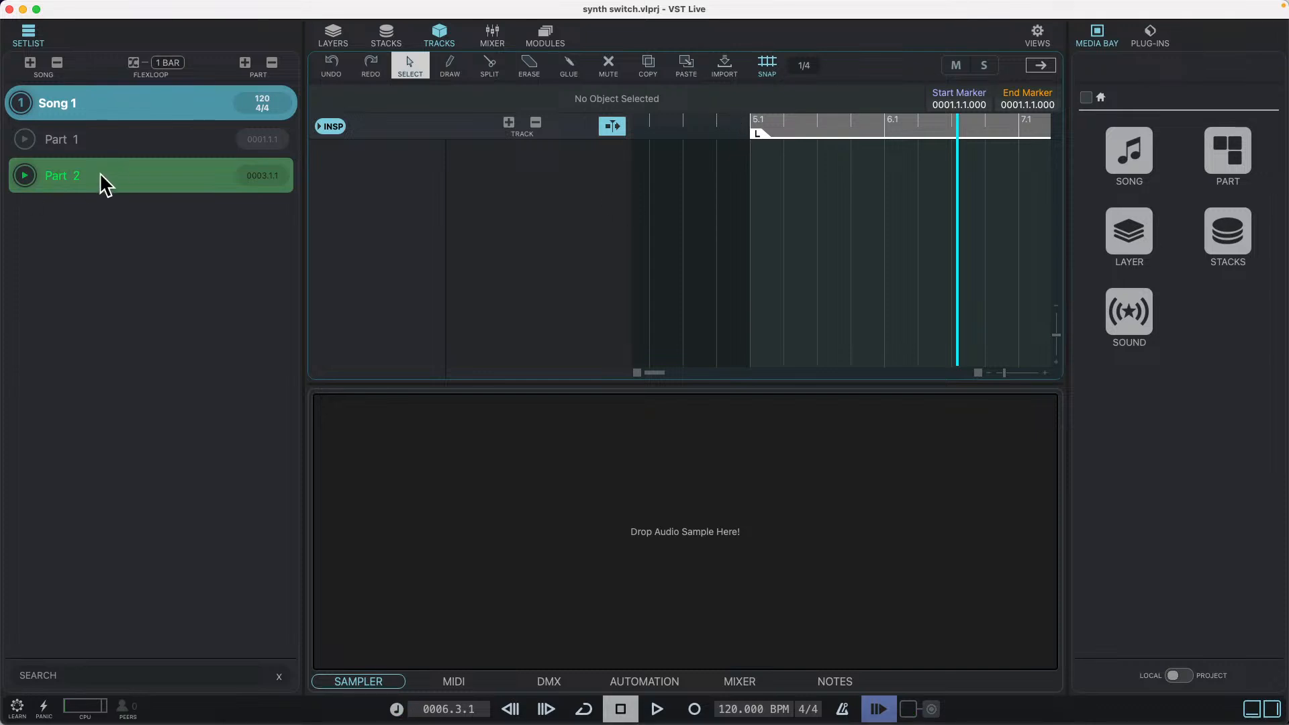
Locate Part 2 from the setlist, go back to Part 1, and demonstrate the automatic part change by playing and stopping the song
click(717, 126)
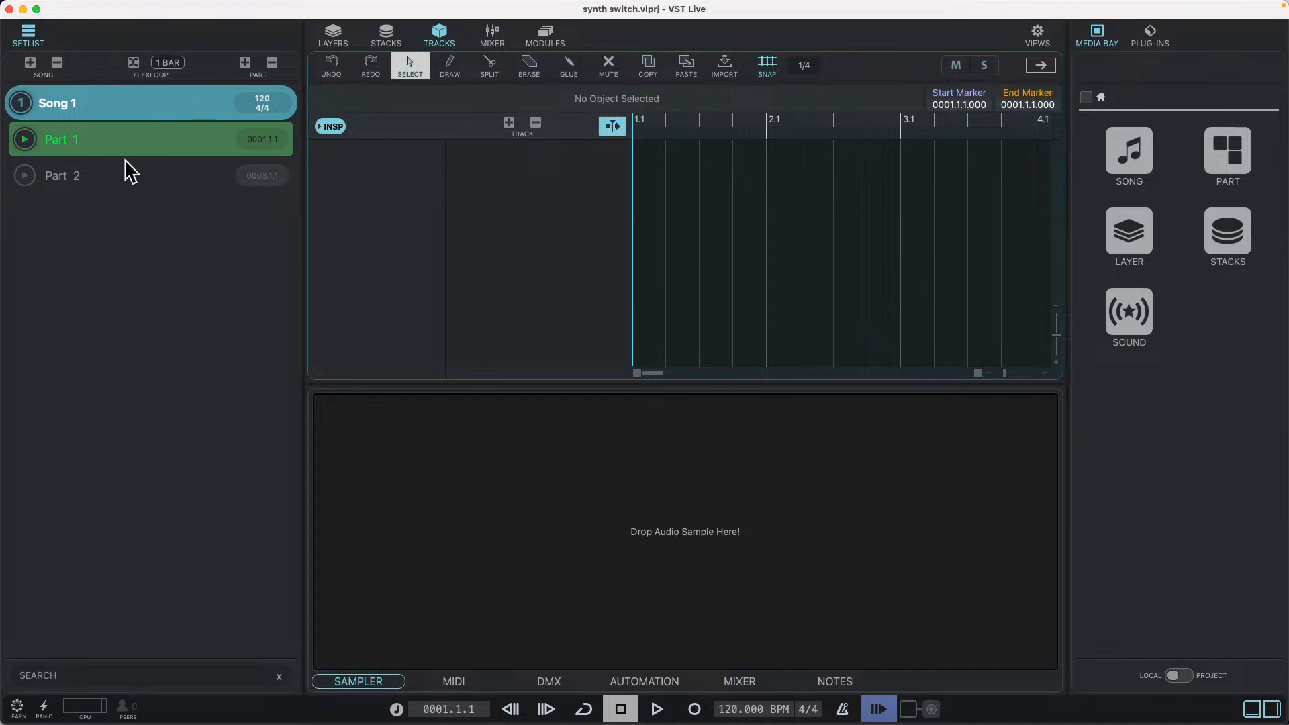
click(131, 176)
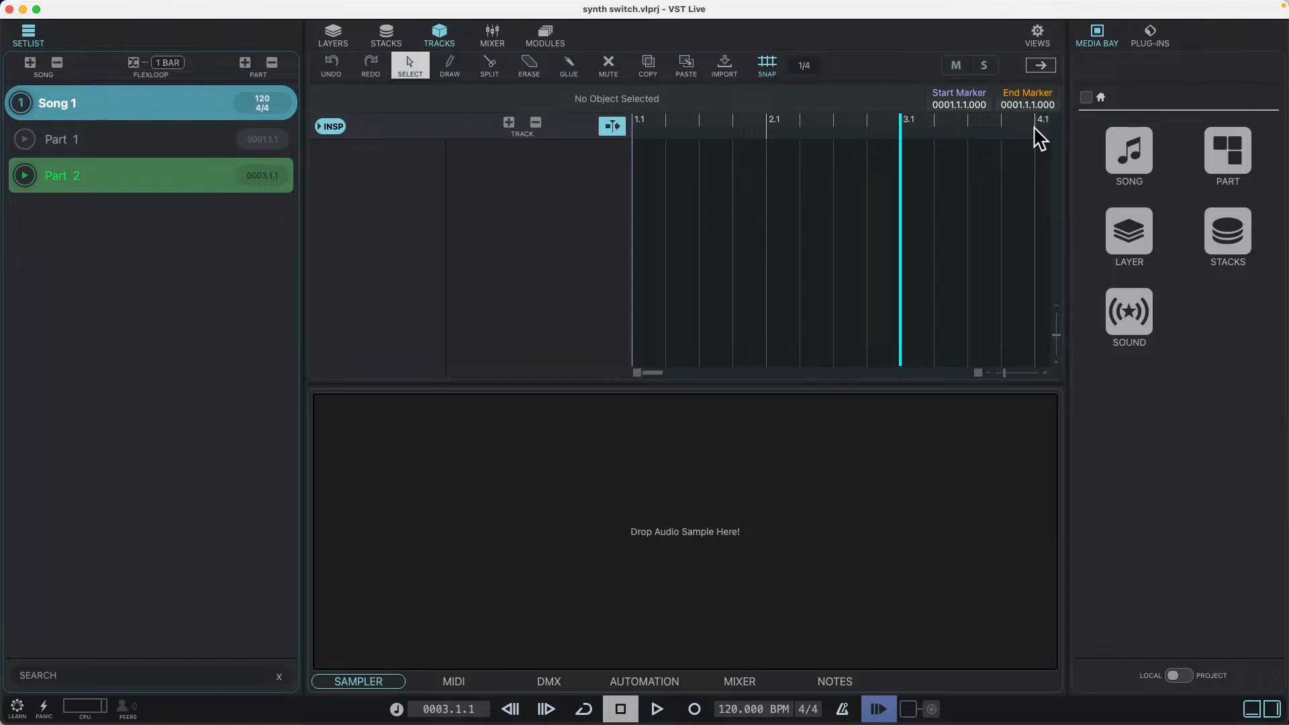
click(202, 139)
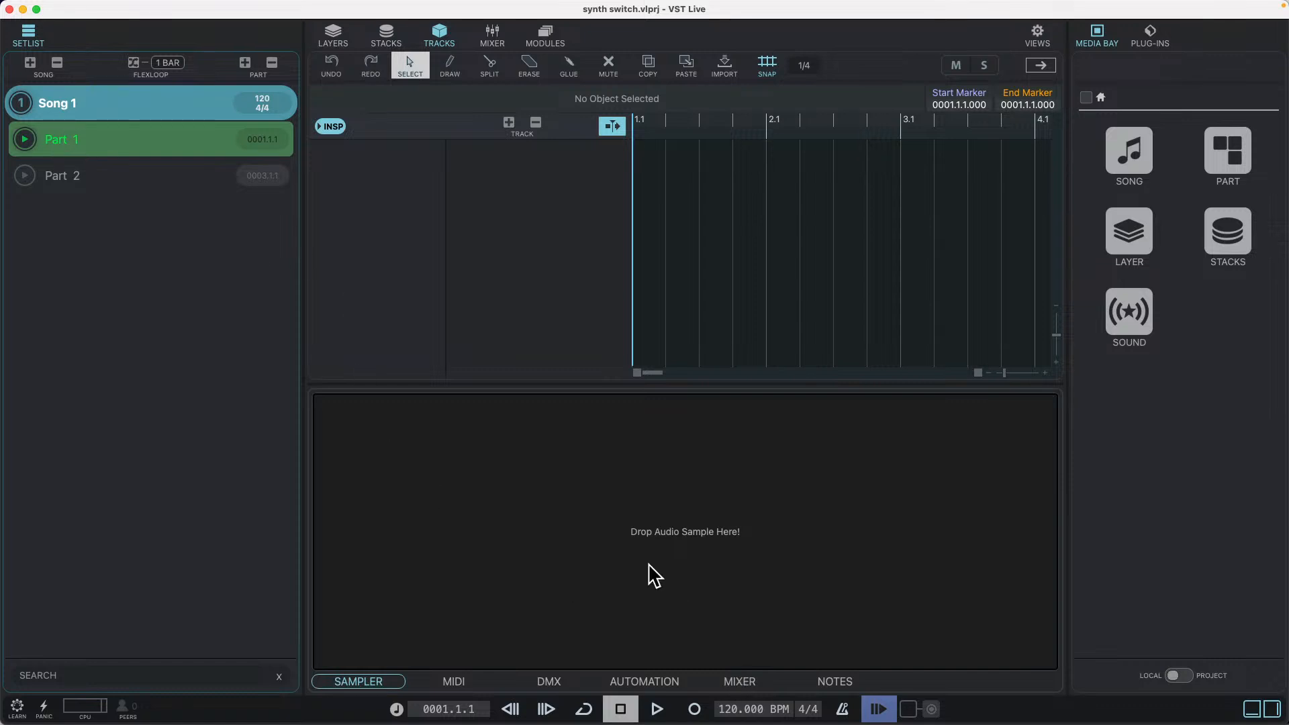
click(659, 710)
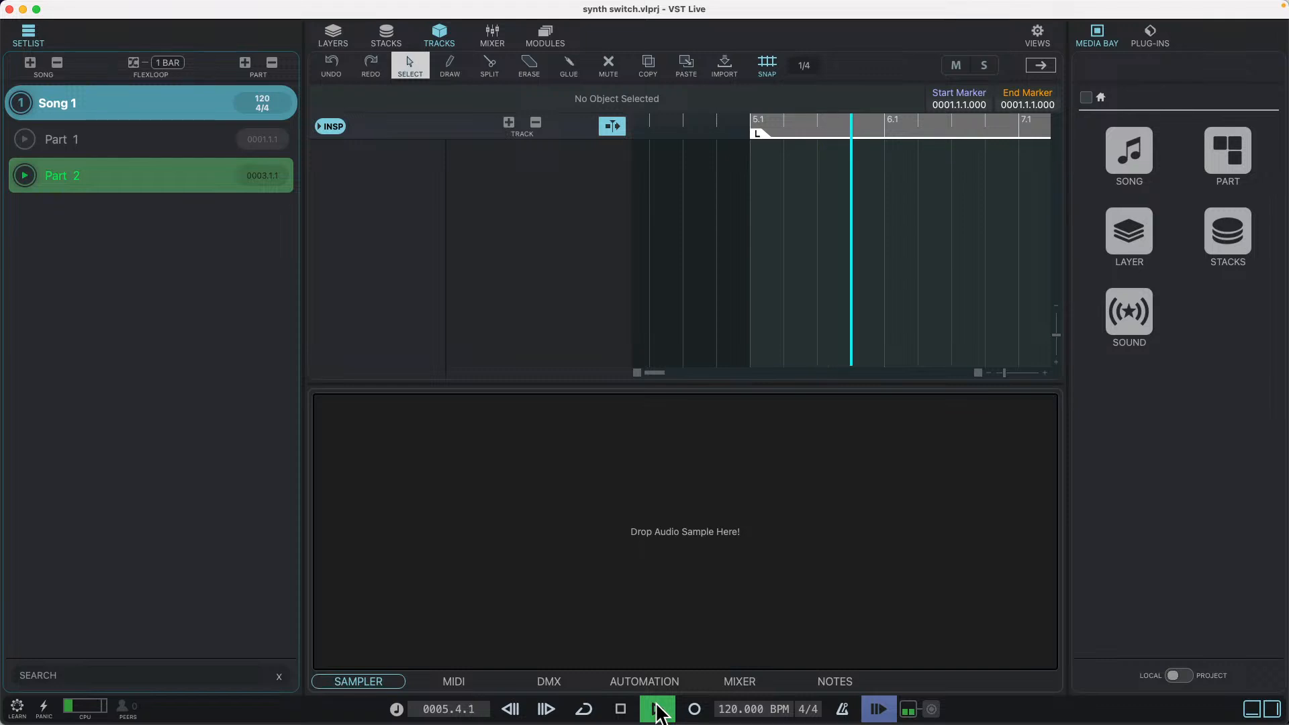
click(658, 710)
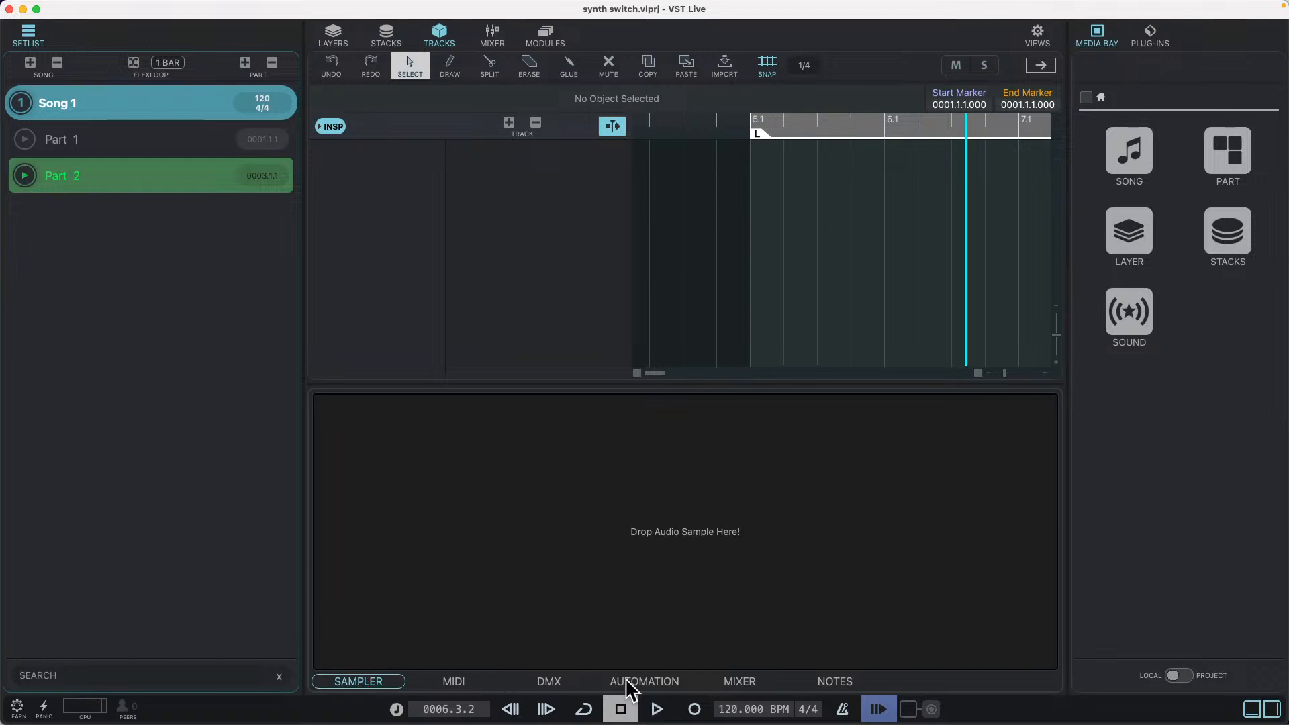
Show the song's mixer channels and quit VST Live without saving the project changes
click(729, 680)
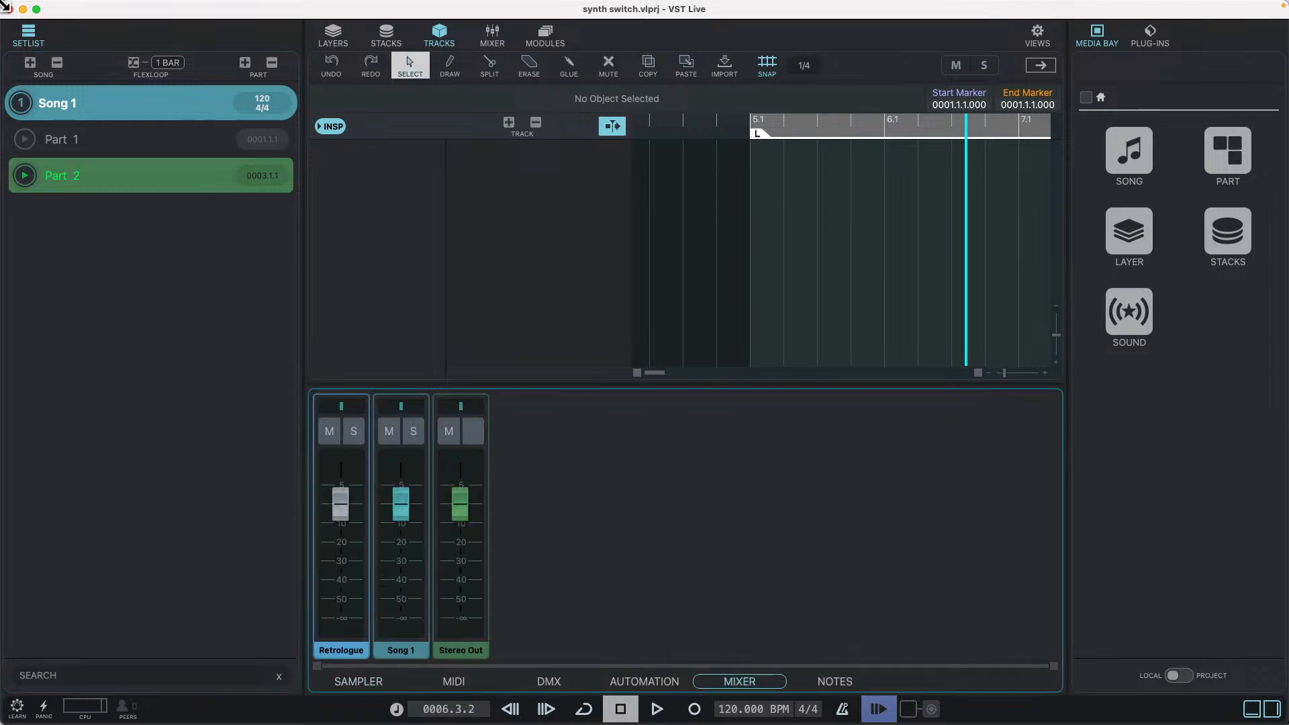
click(60, 7)
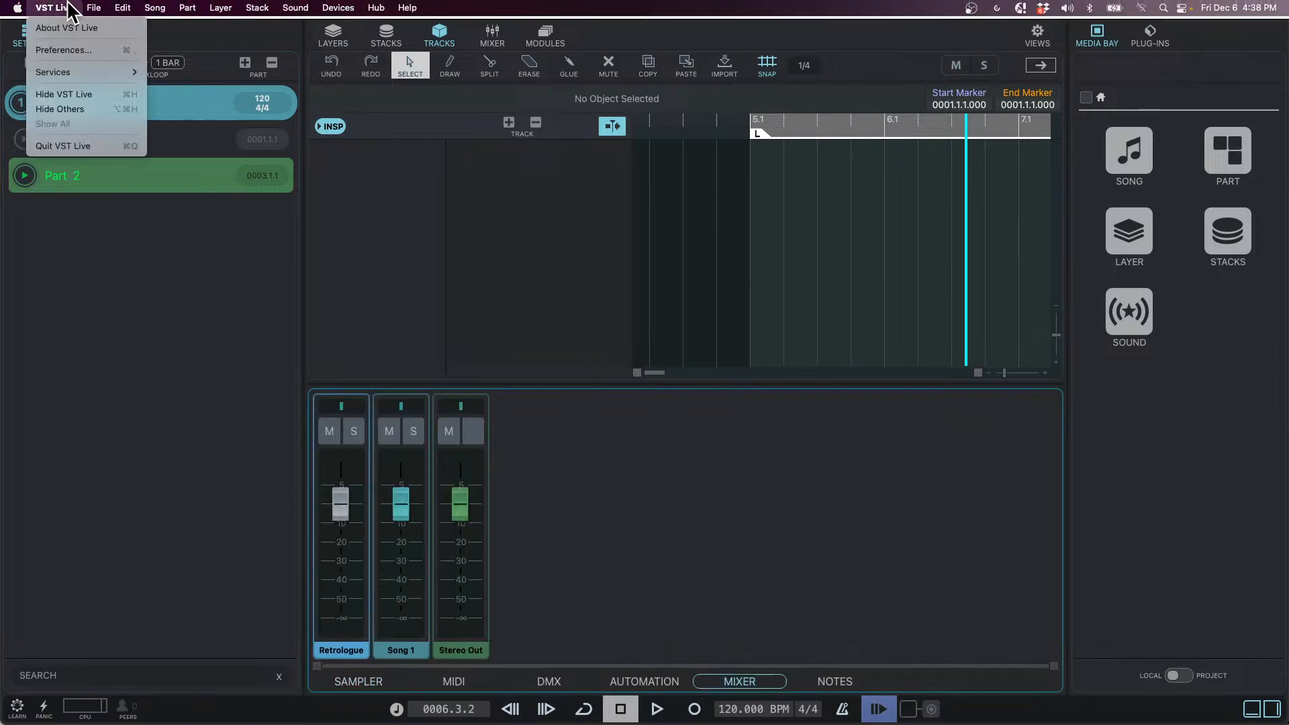
click(79, 145)
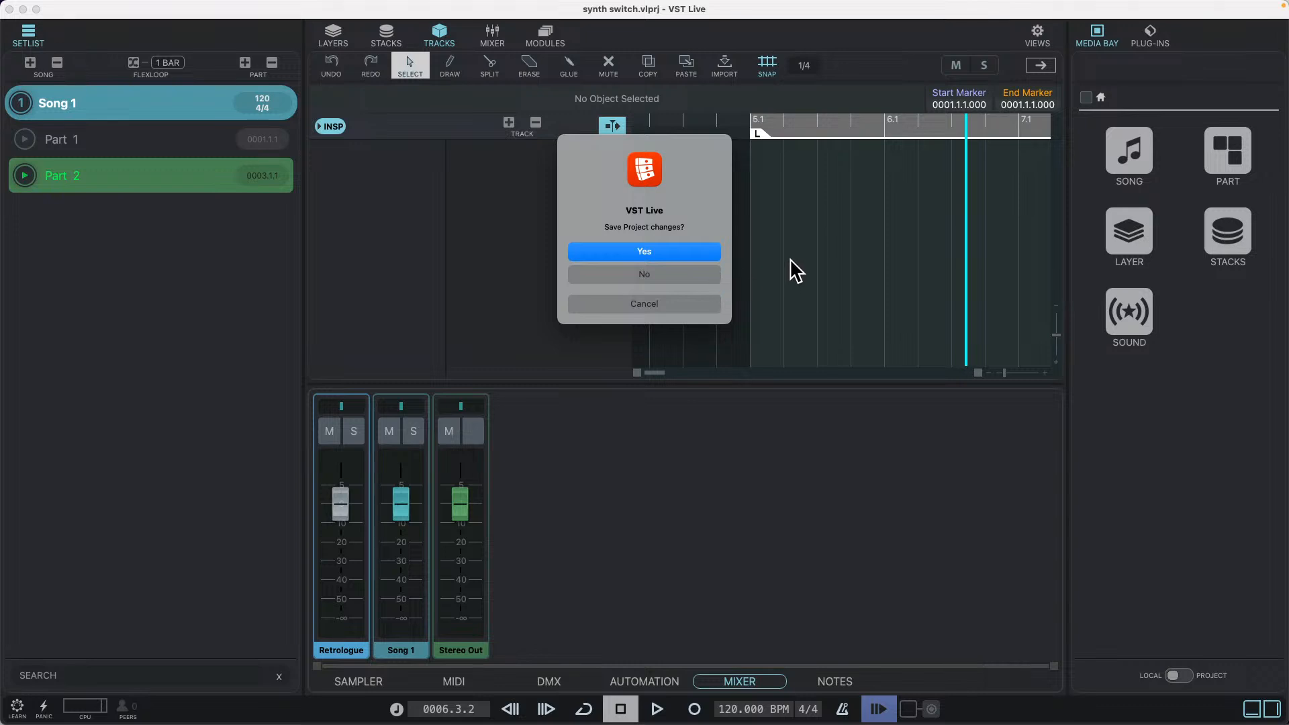
click(670, 274)
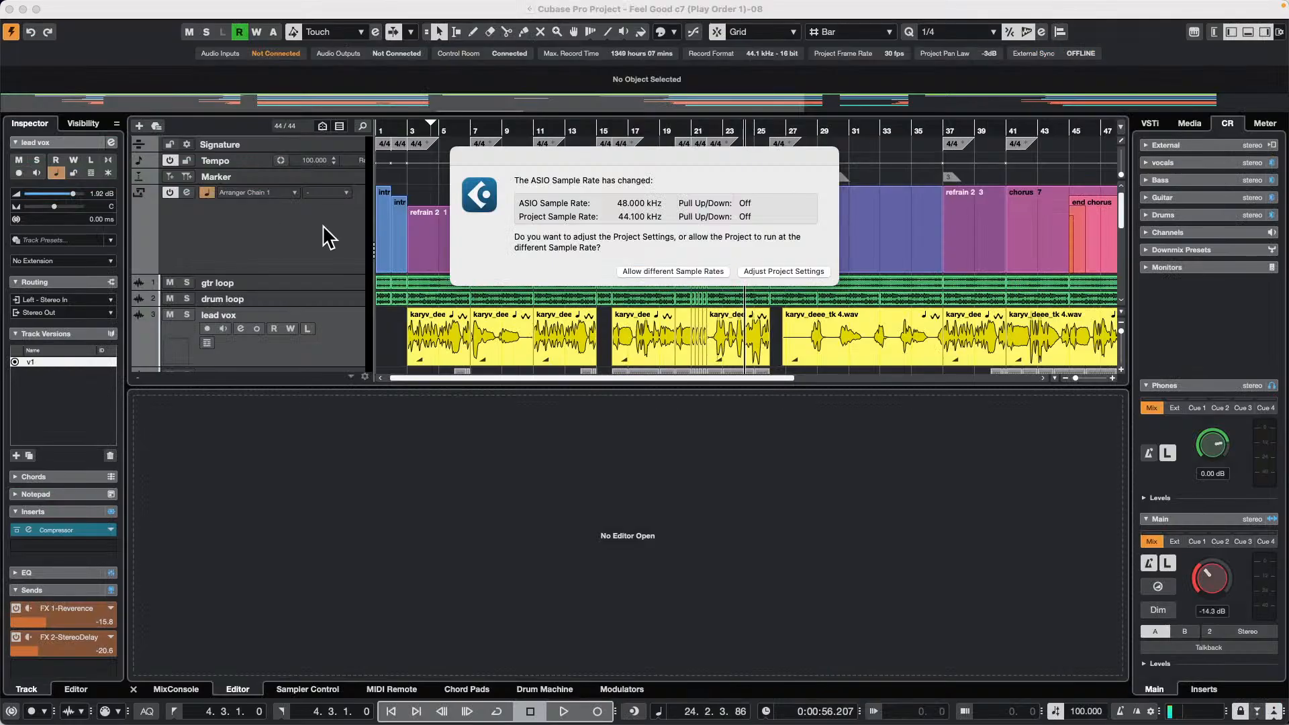
Allow the Cubase project to run at a sample rate different from the ASIO sample rate
click(899, 172)
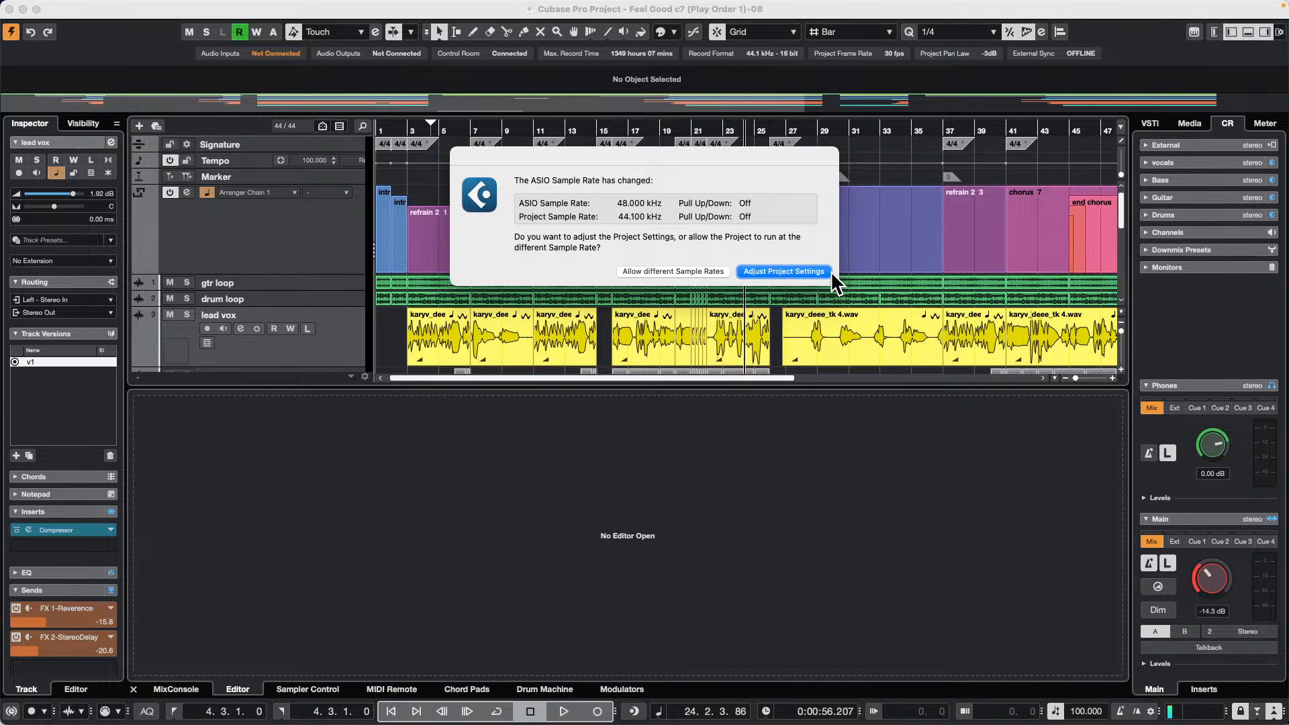
click(704, 271)
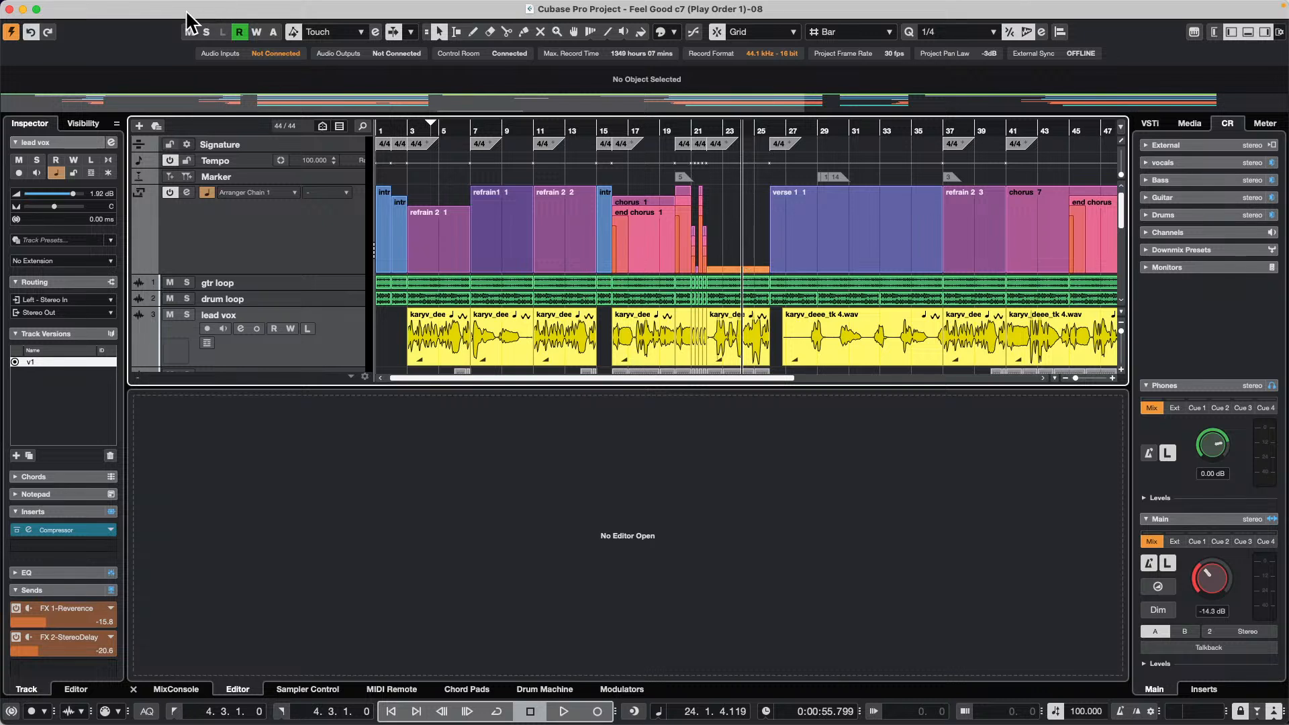
Close the Feel Good c7 (Play Order 1)-08 project, and maximize and activate the Feel Good c7 project
click(10, 8)
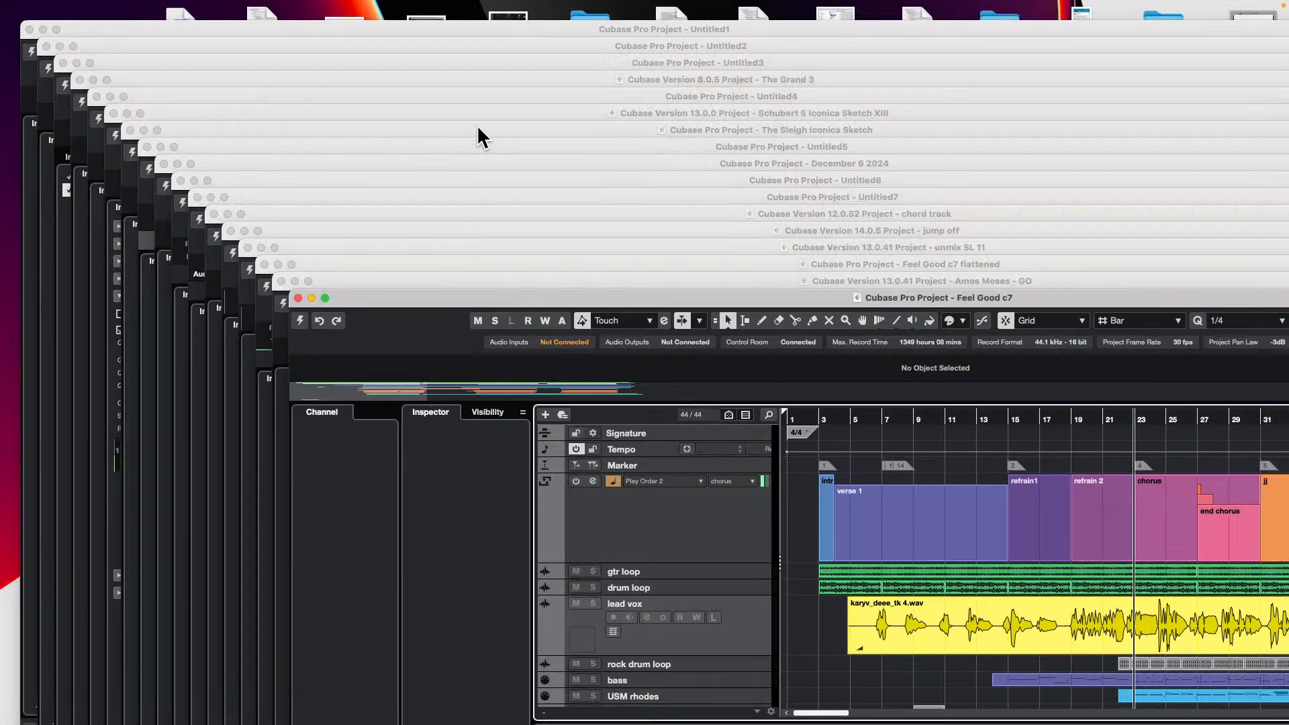
click(325, 297)
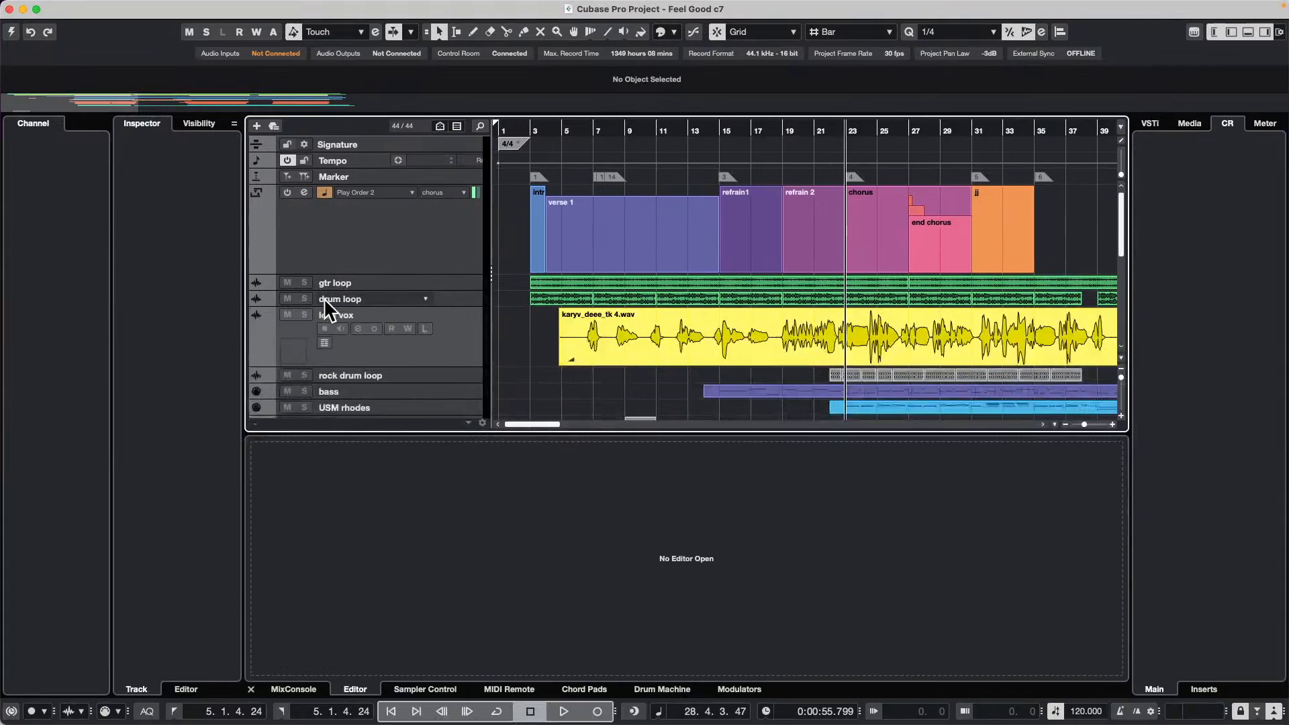
click(11, 32)
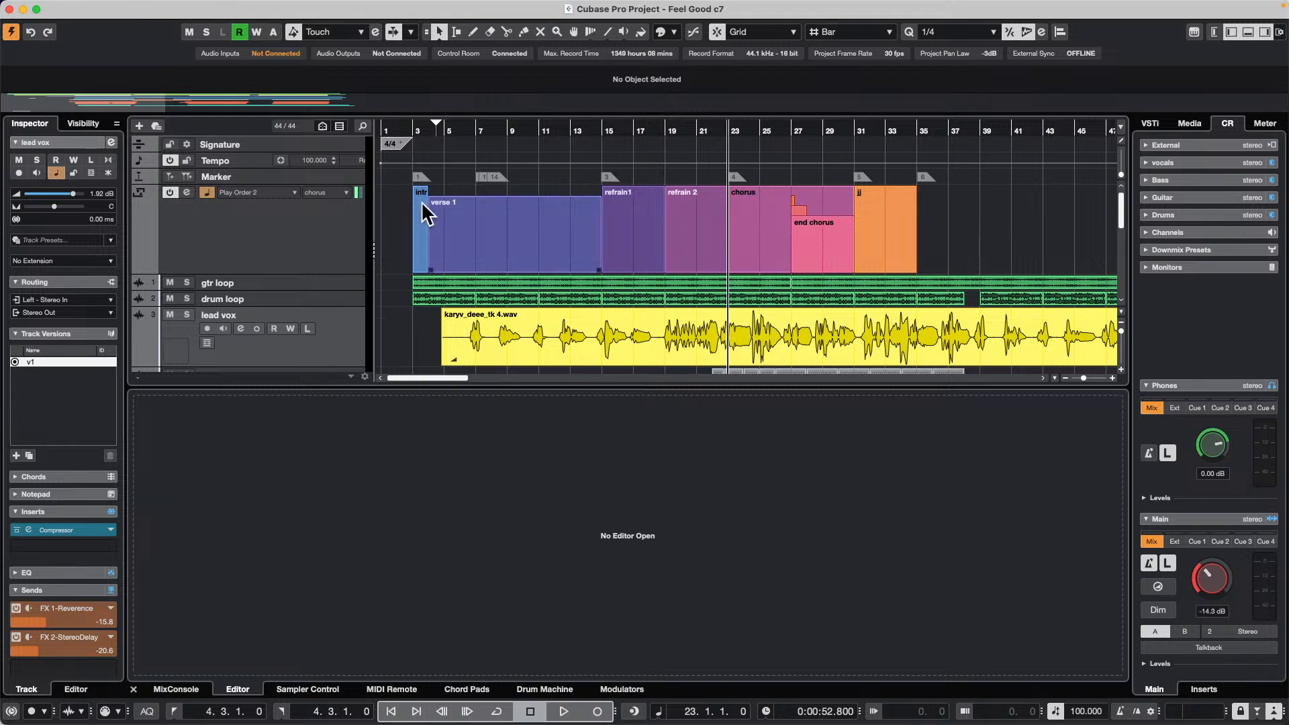
Switch to Finder and open the Projects folder inside Documents
mouse_move(149, 723)
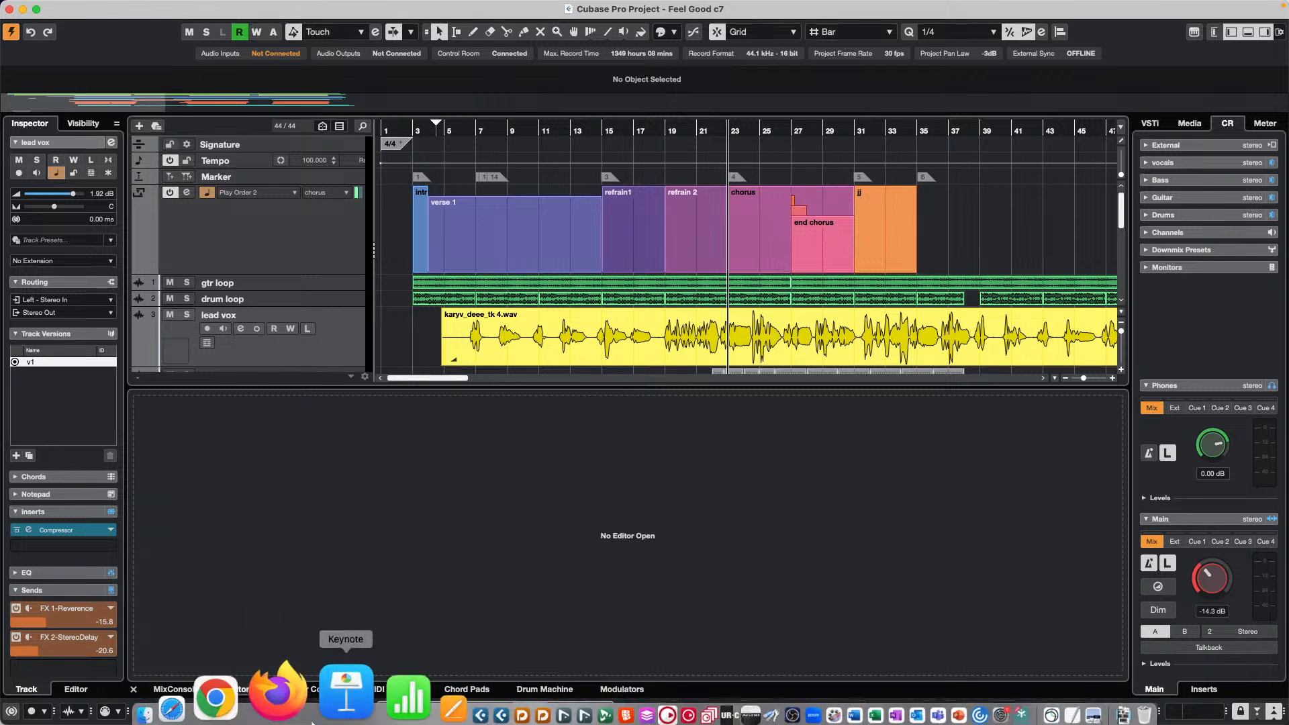
click(236, 699)
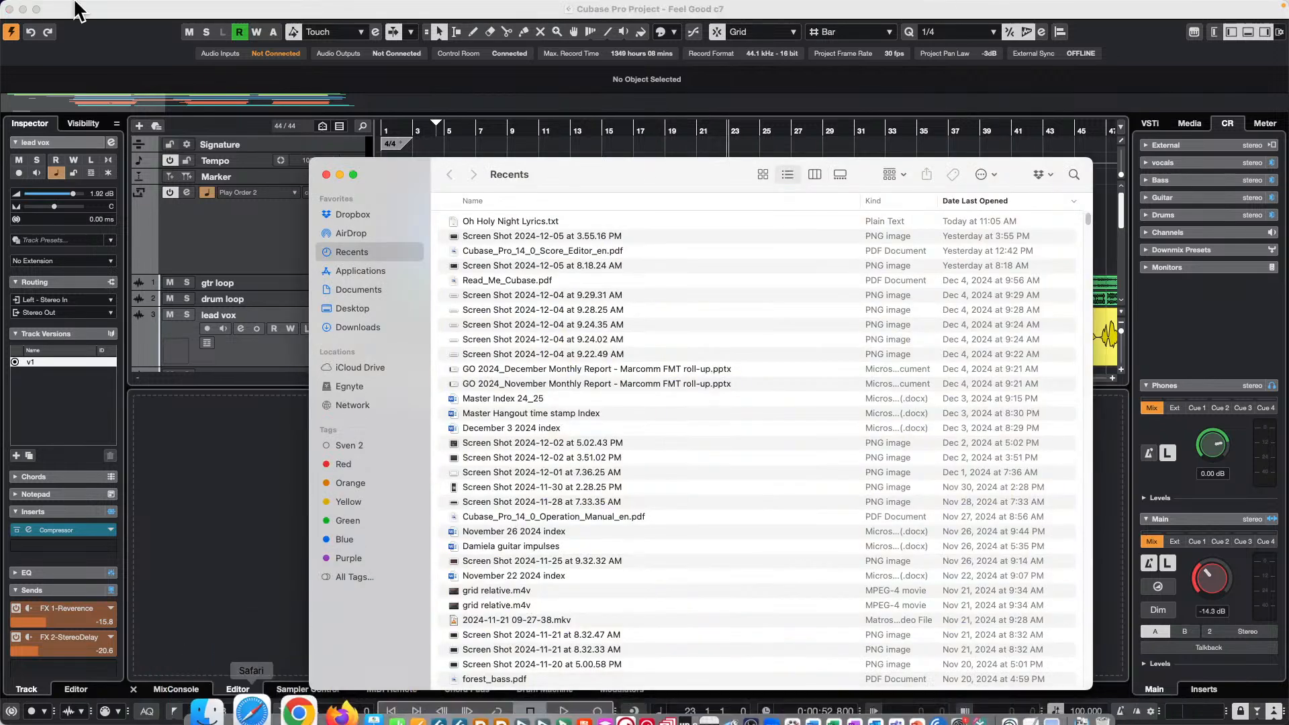
click(361, 290)
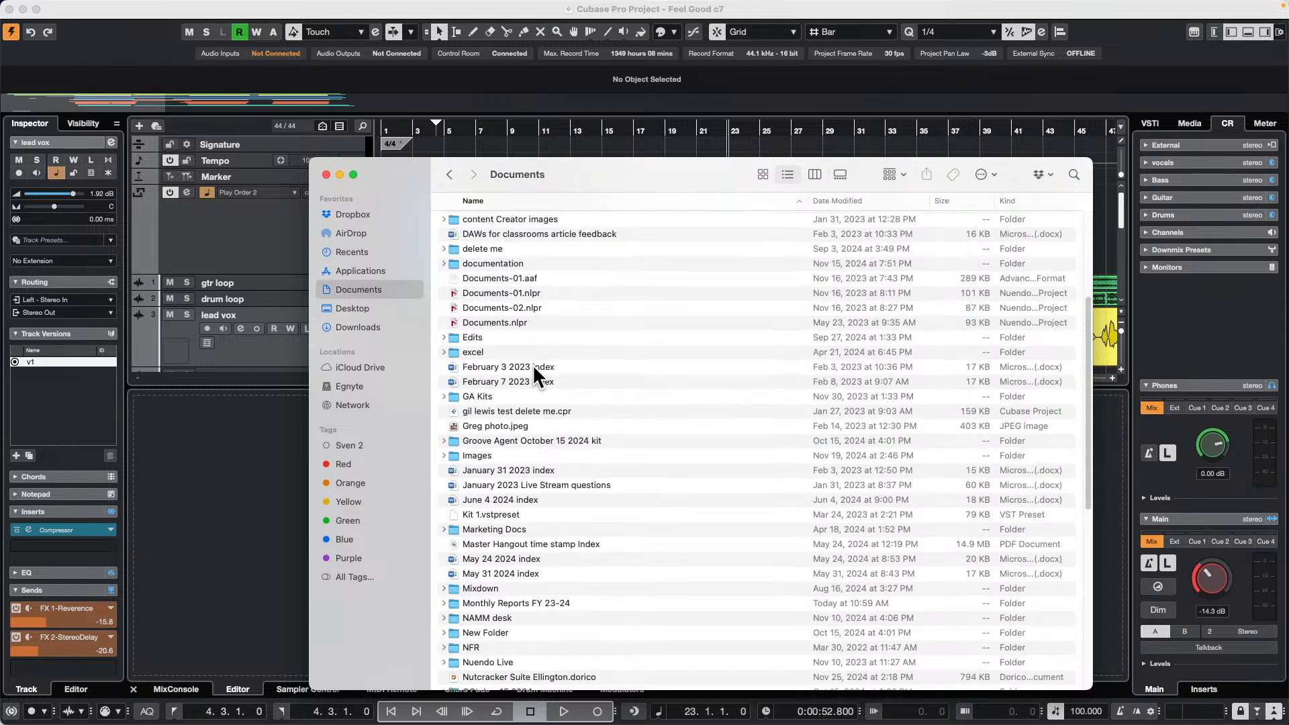
scroll(517, 403, down, 5)
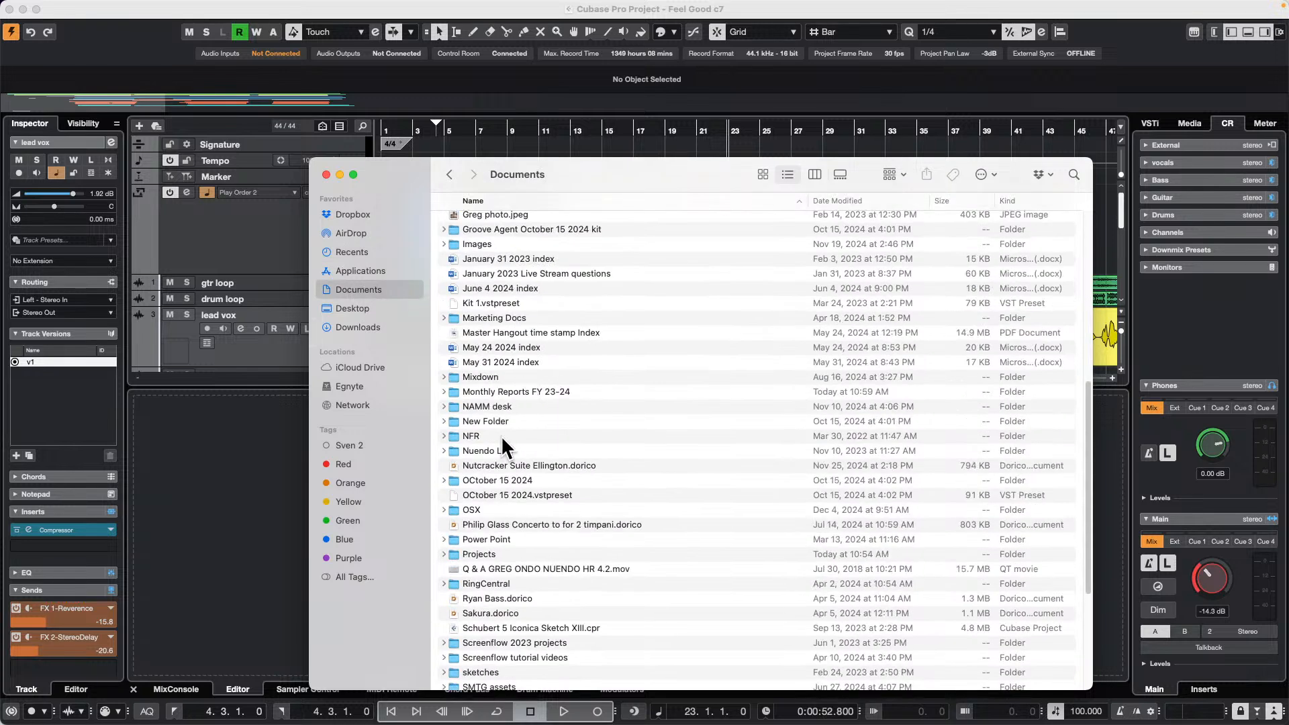
double_click(475, 555)
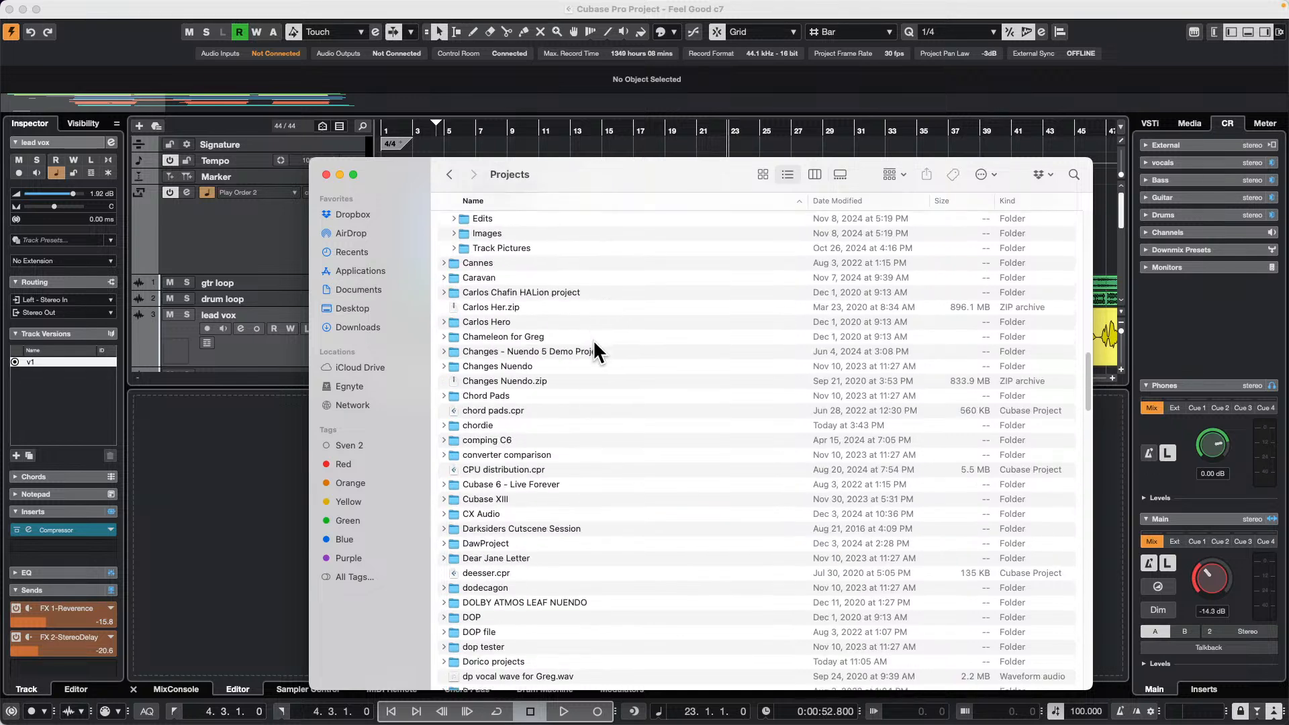
Find the C XIV folder in Projects, inspect the contents of its Audio and ARA folders, and return to Projects
scroll(589, 339, down, 2)
scroll(585, 342, down, 1)
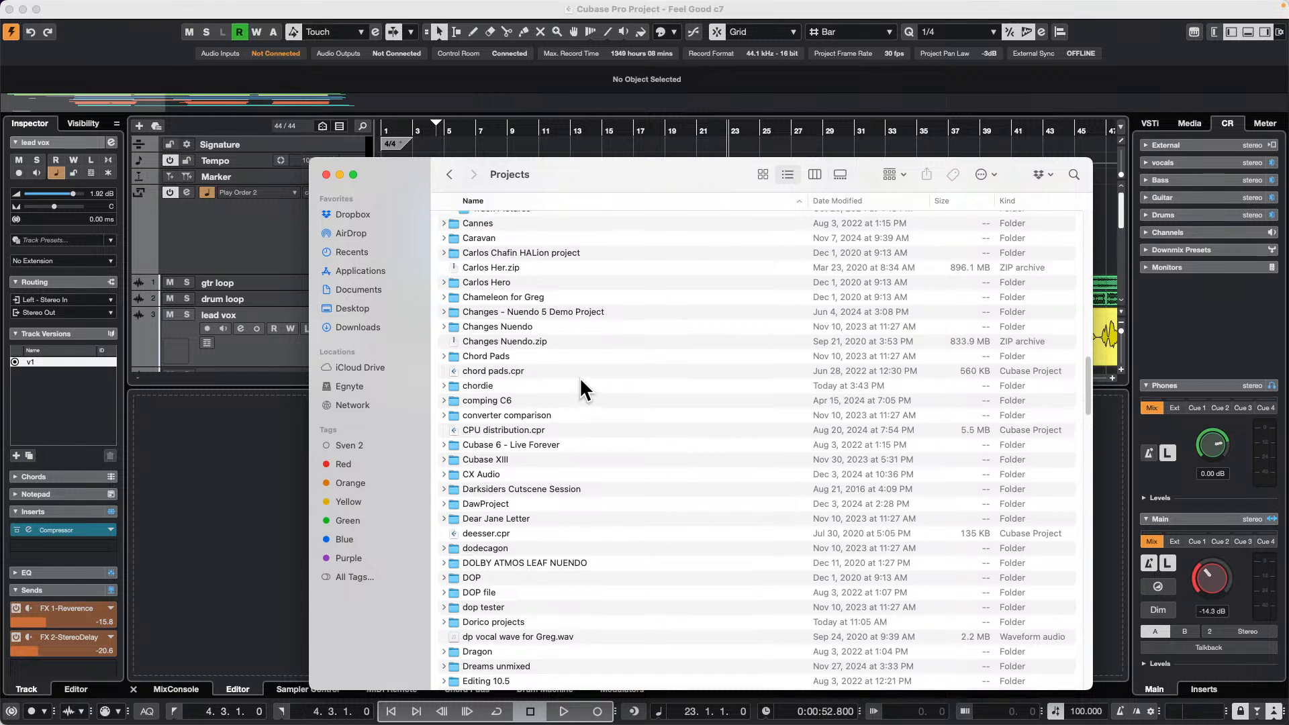
scroll(580, 380, up, 1)
scroll(581, 382, up, 5)
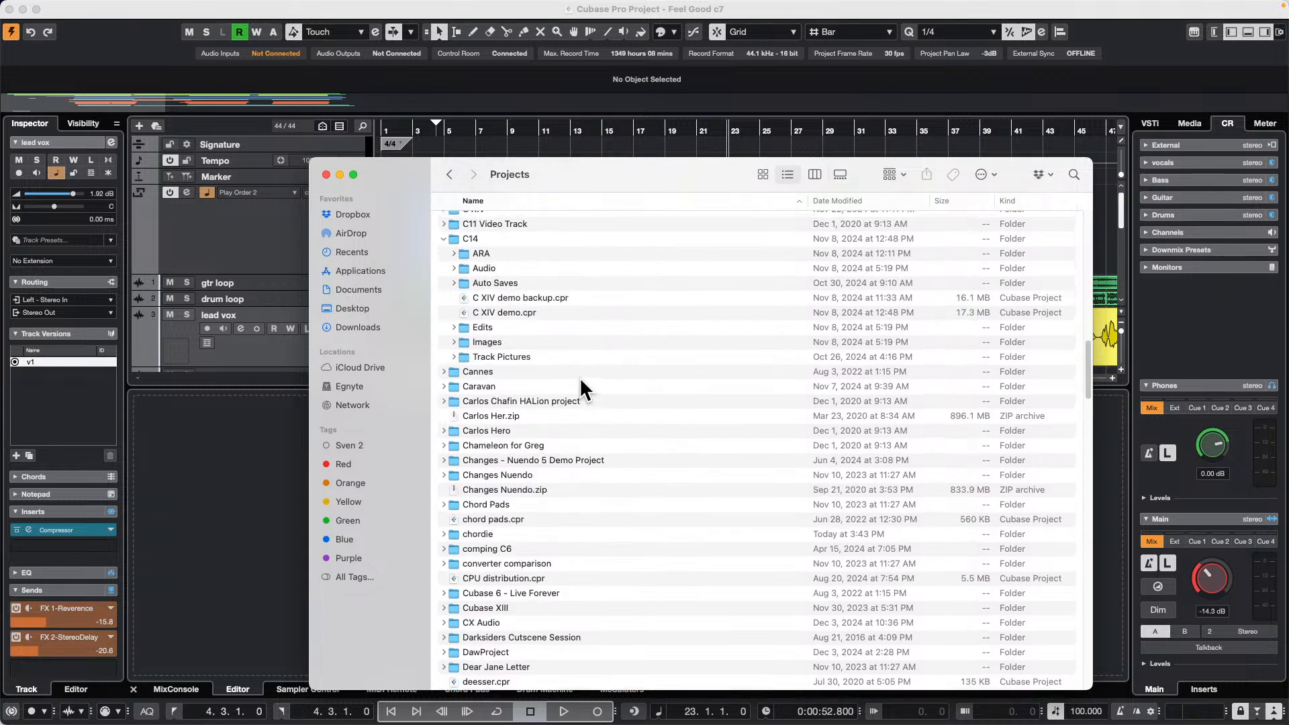
scroll(581, 381, up, 2)
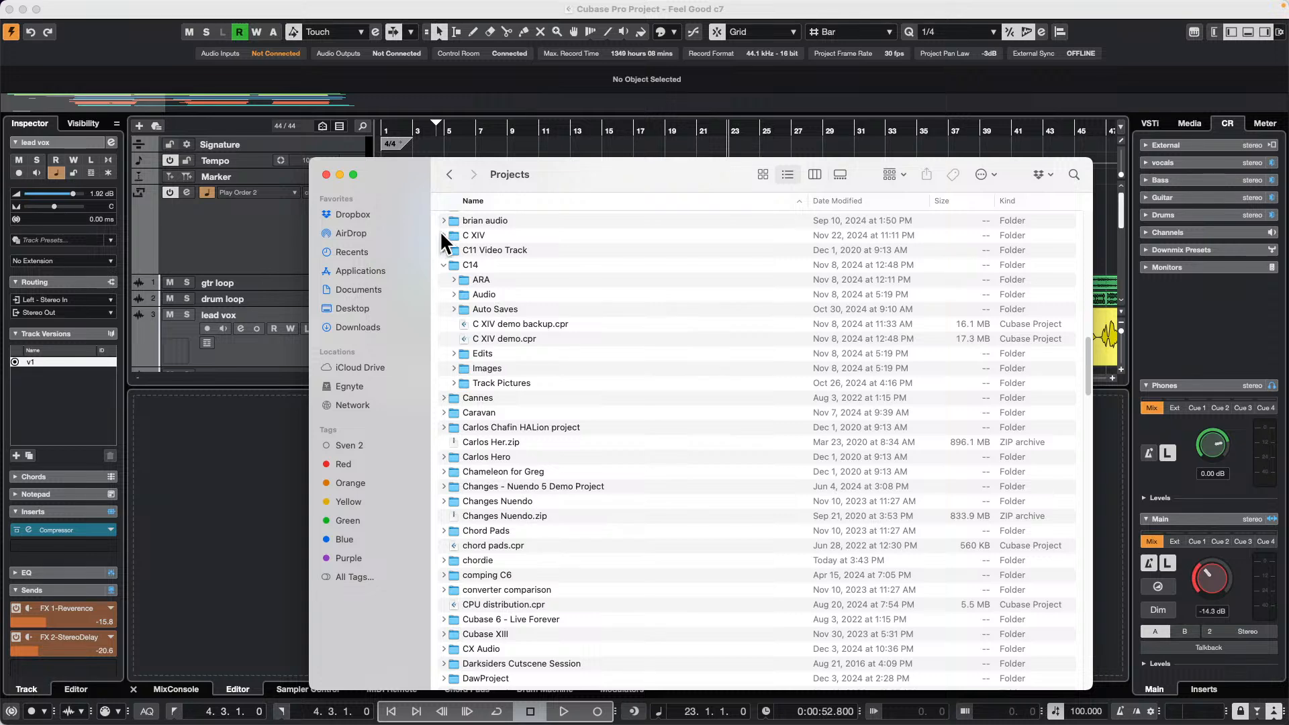
click(442, 235)
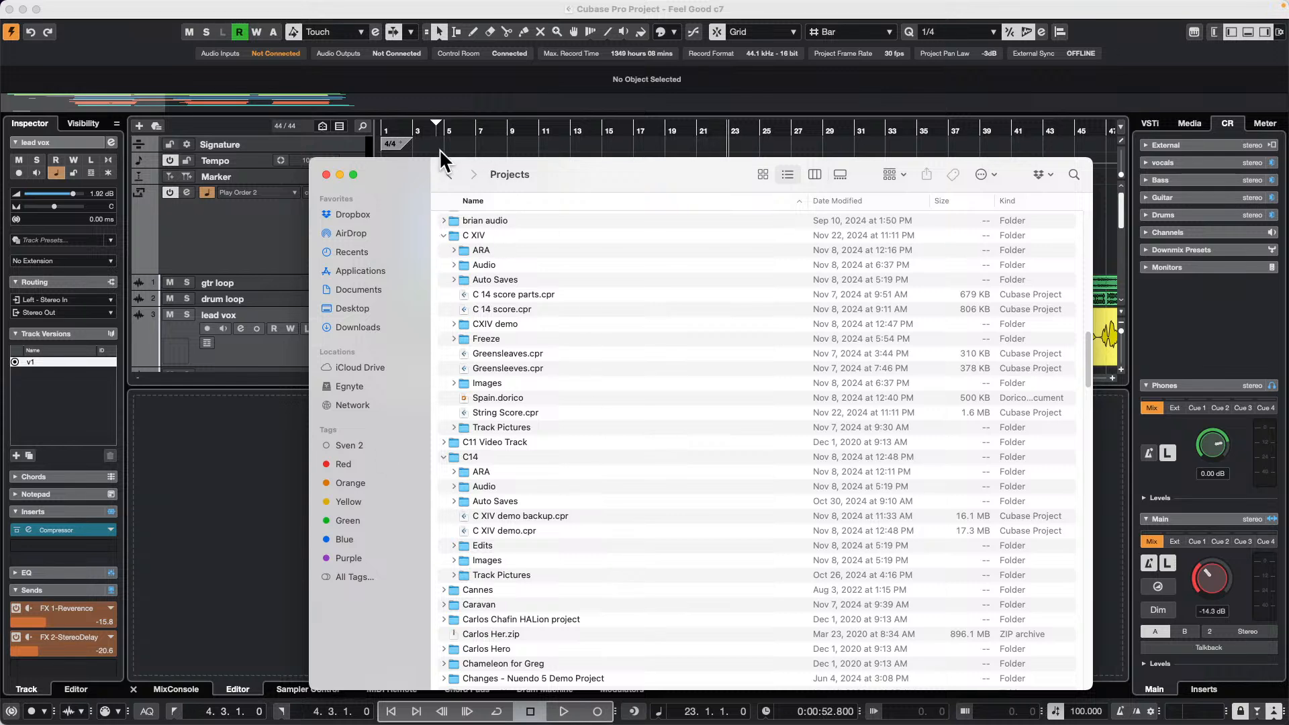
double_click(466, 233)
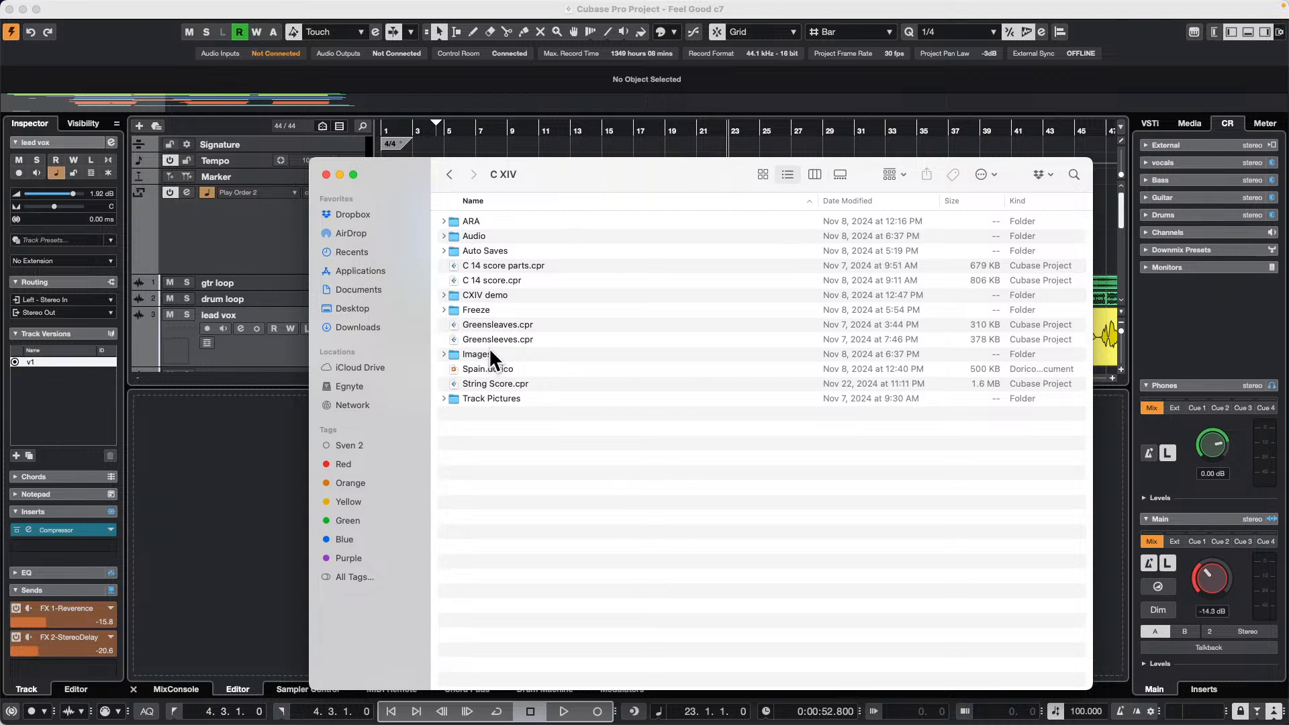
click(444, 237)
click(443, 221)
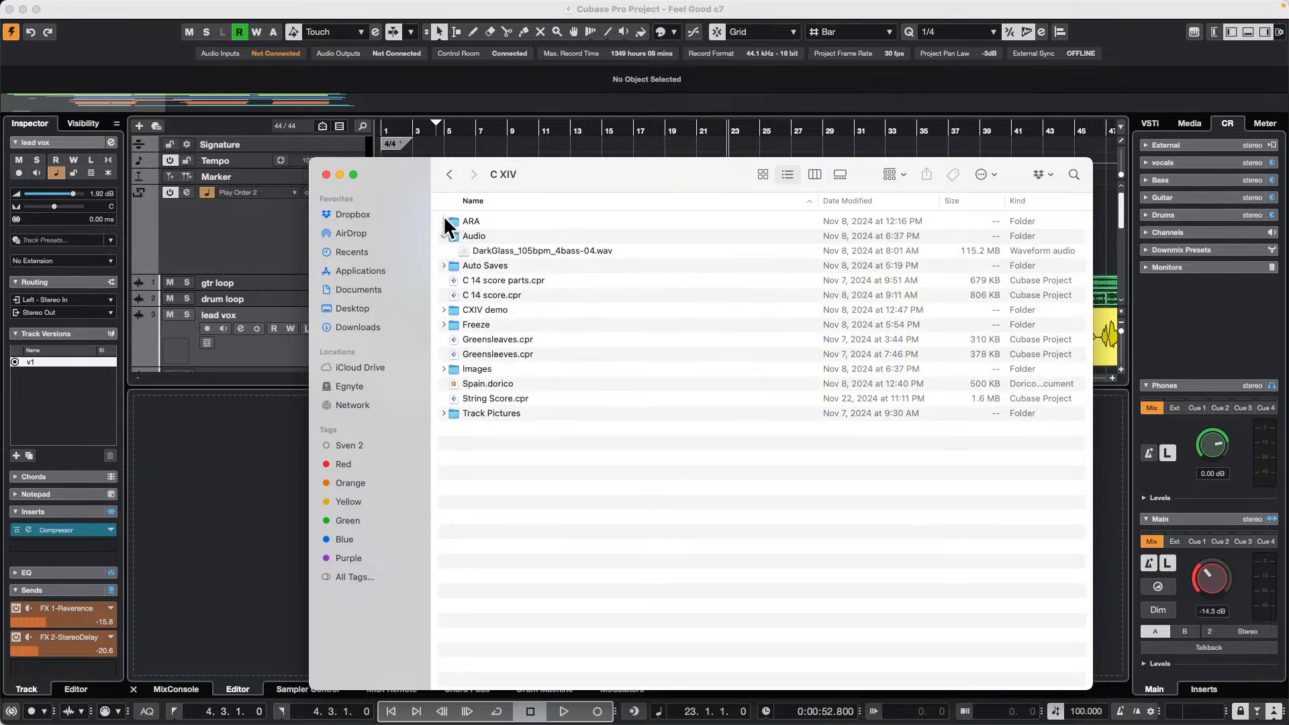
click(449, 175)
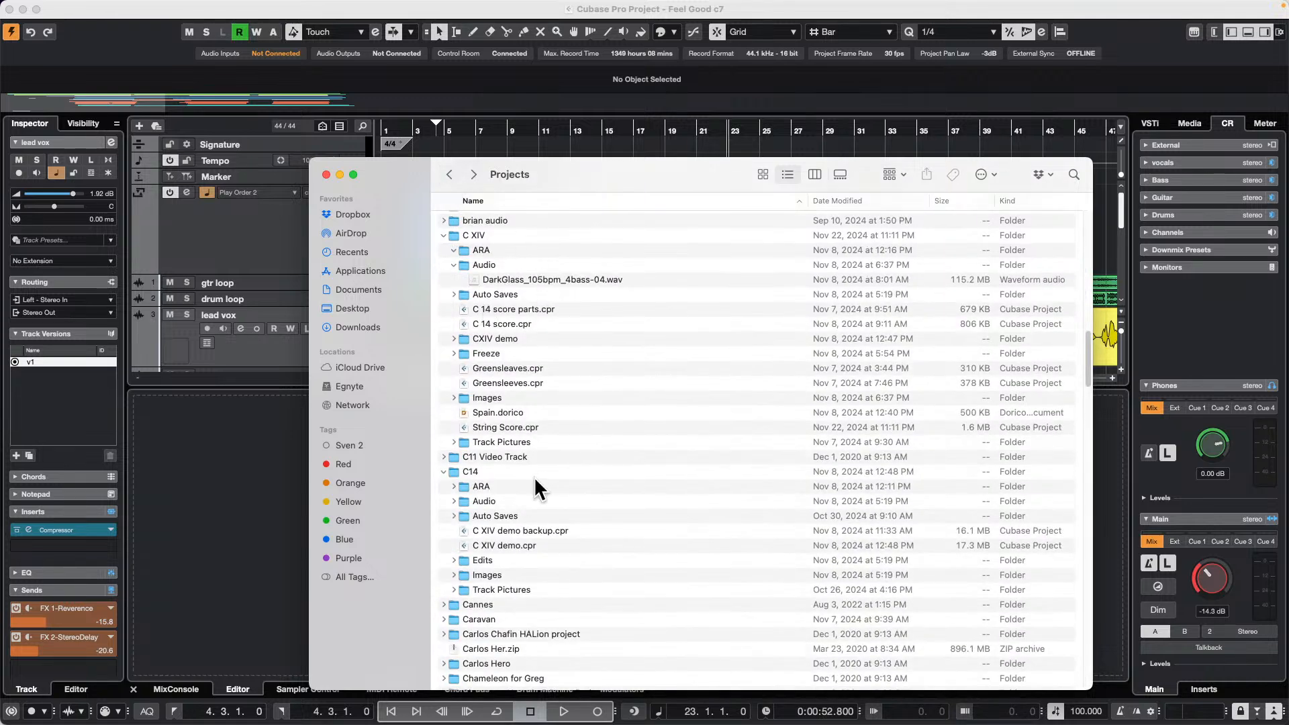
Open the C14 project folder, inspect the files in its Audio folder and collapse that folder again
click(460, 469)
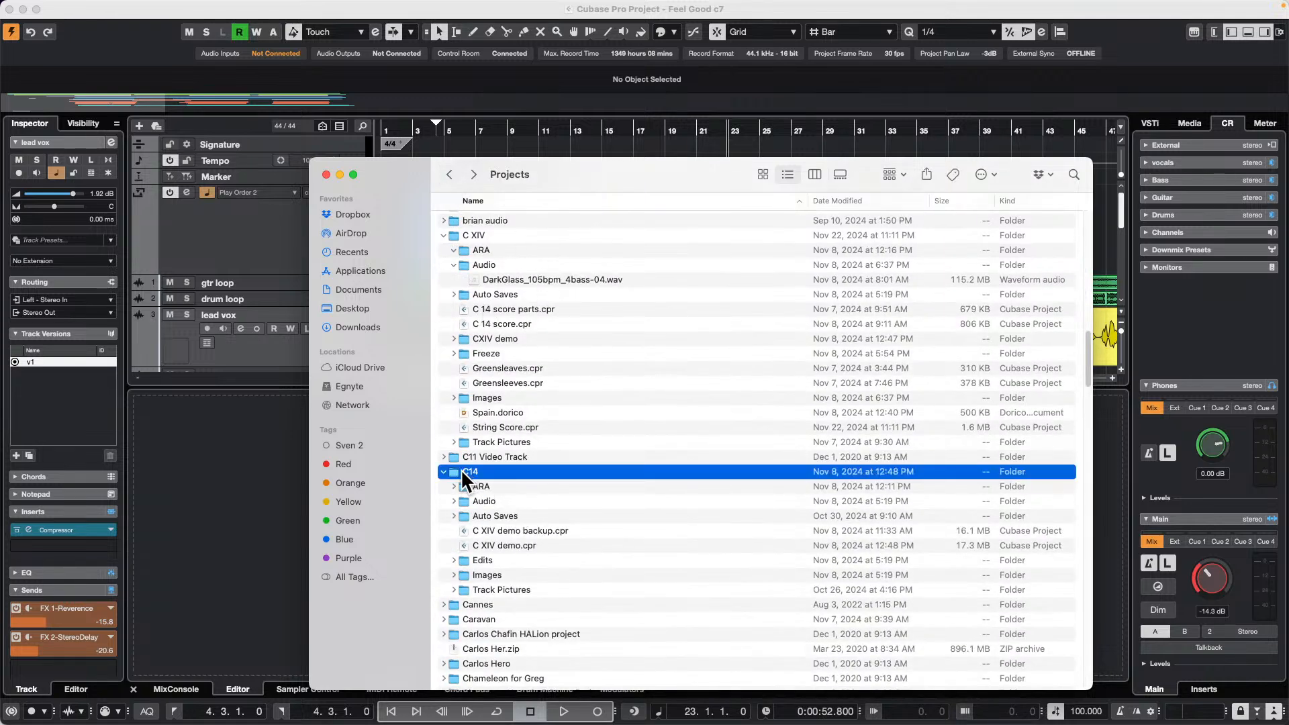
double_click(460, 469)
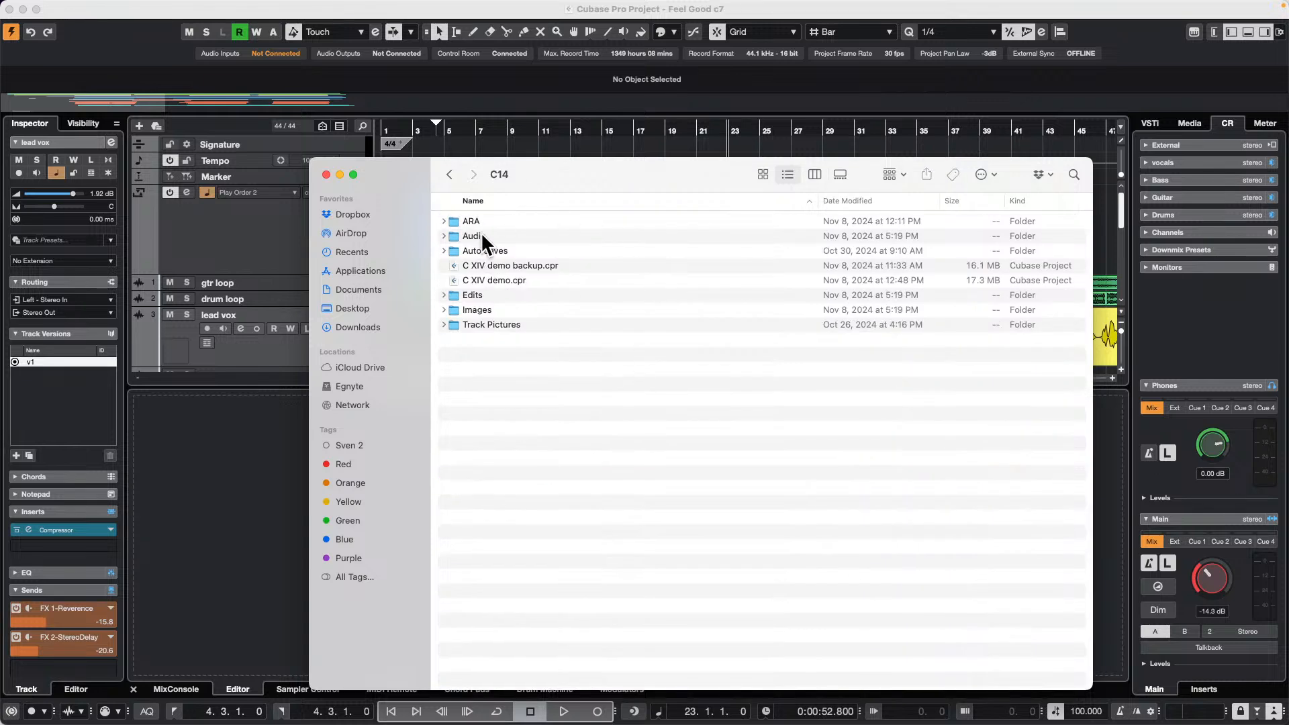
click(444, 236)
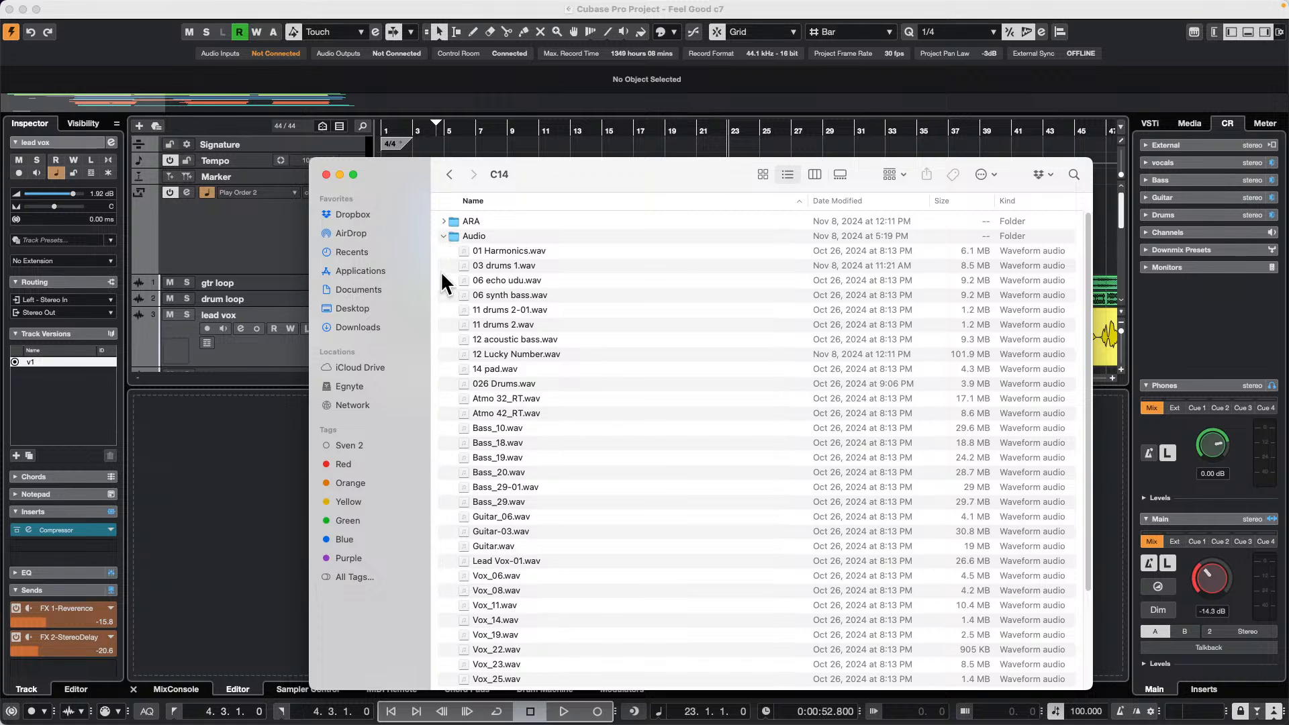
click(443, 237)
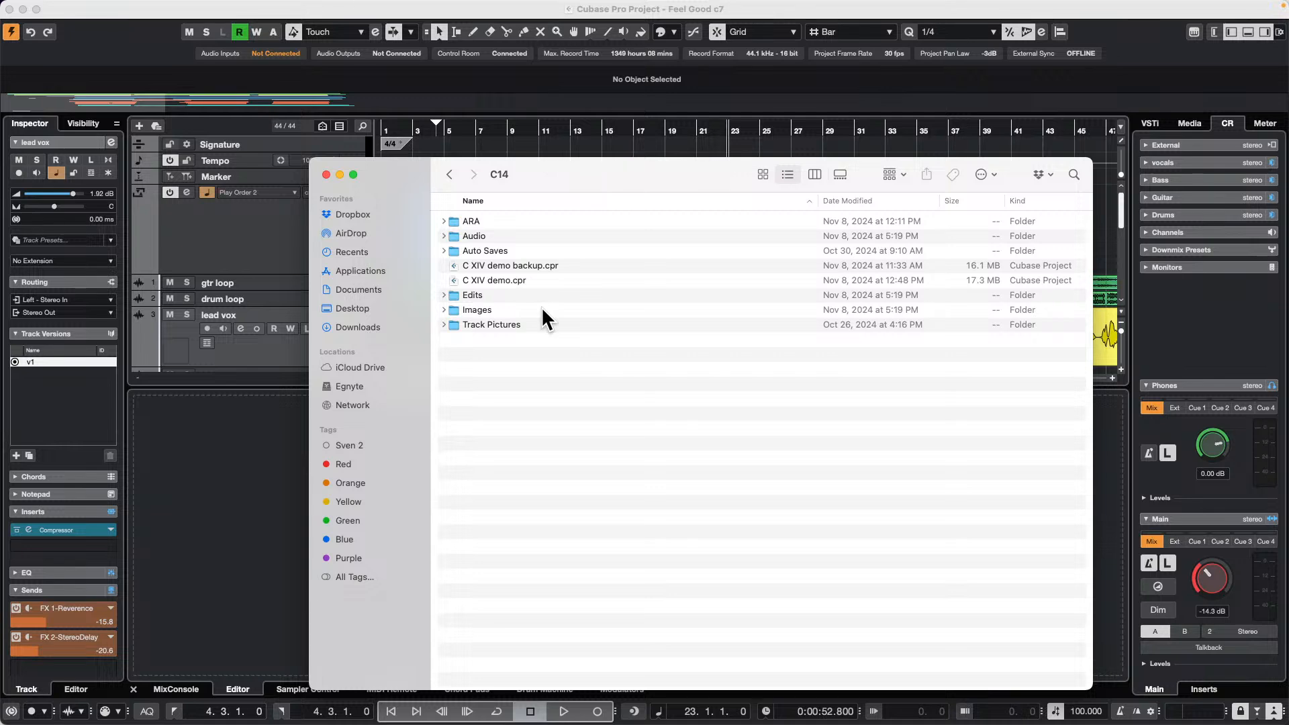
Switch from Finder back to the Feel Good c7 project in Cubase and save it
click(201, 225)
click(90, 7)
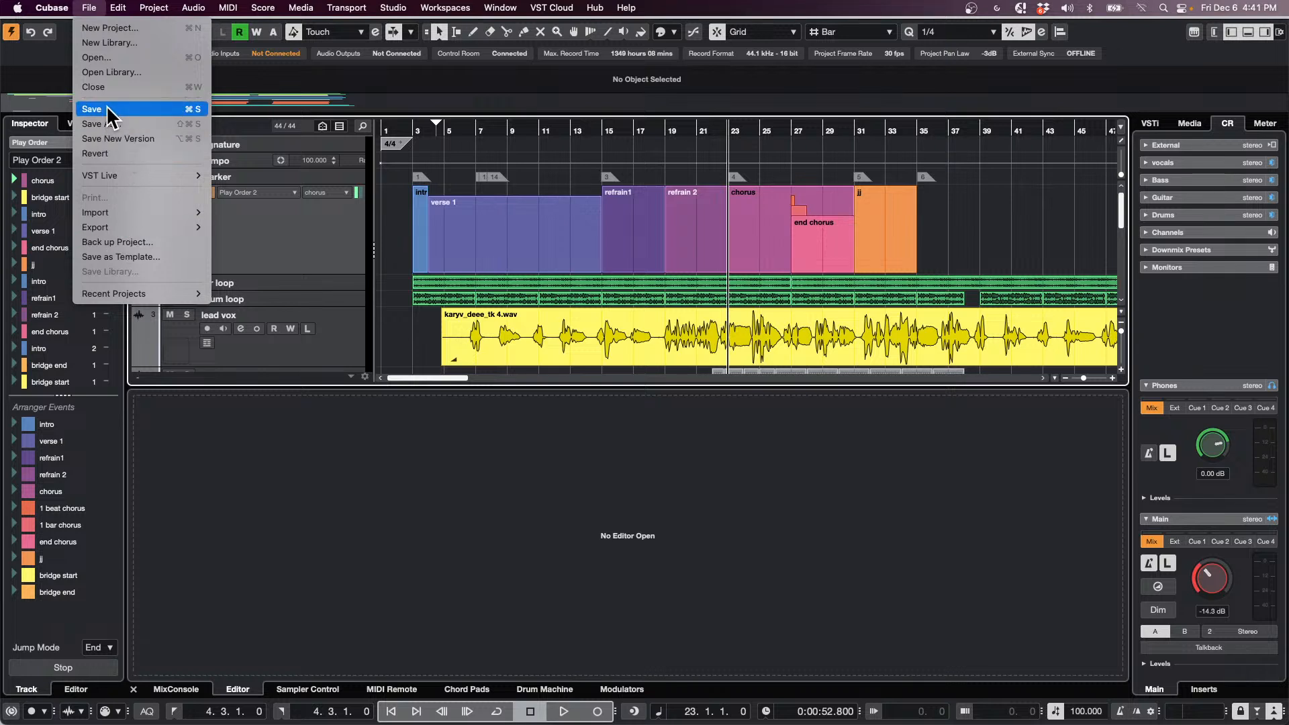
click(107, 111)
click(595, 7)
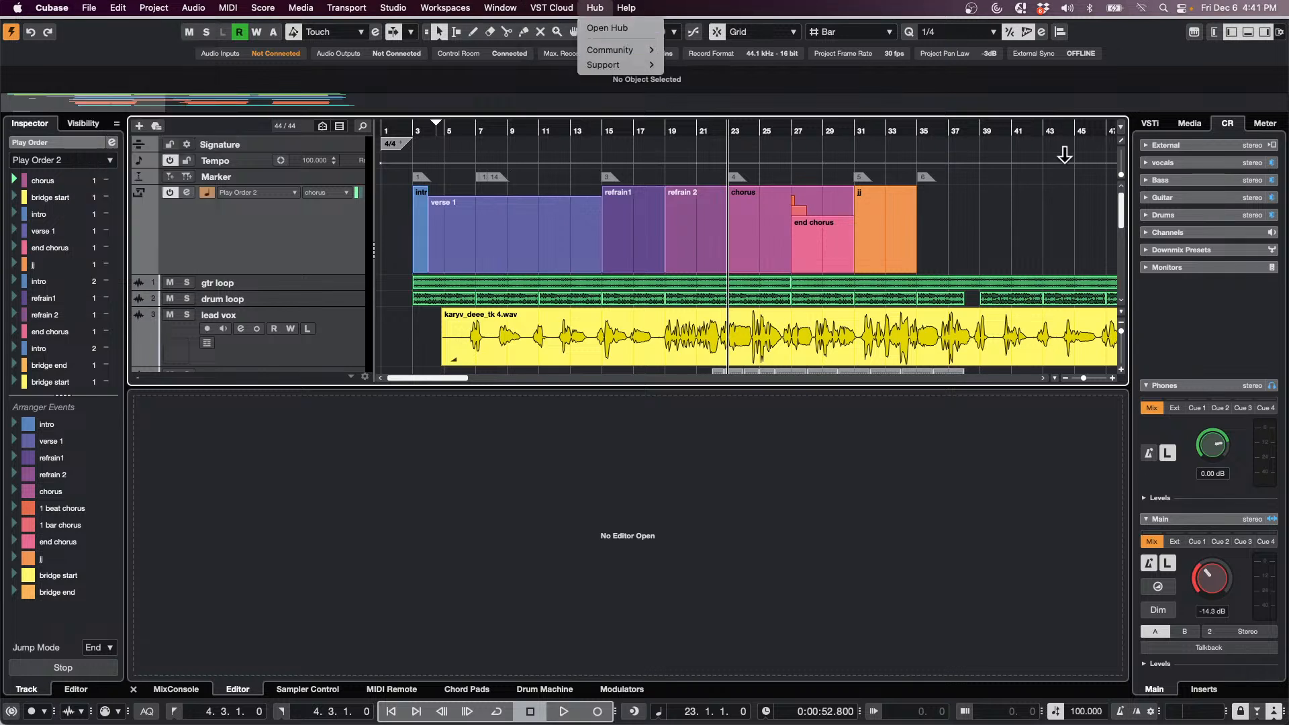
click(1042, 225)
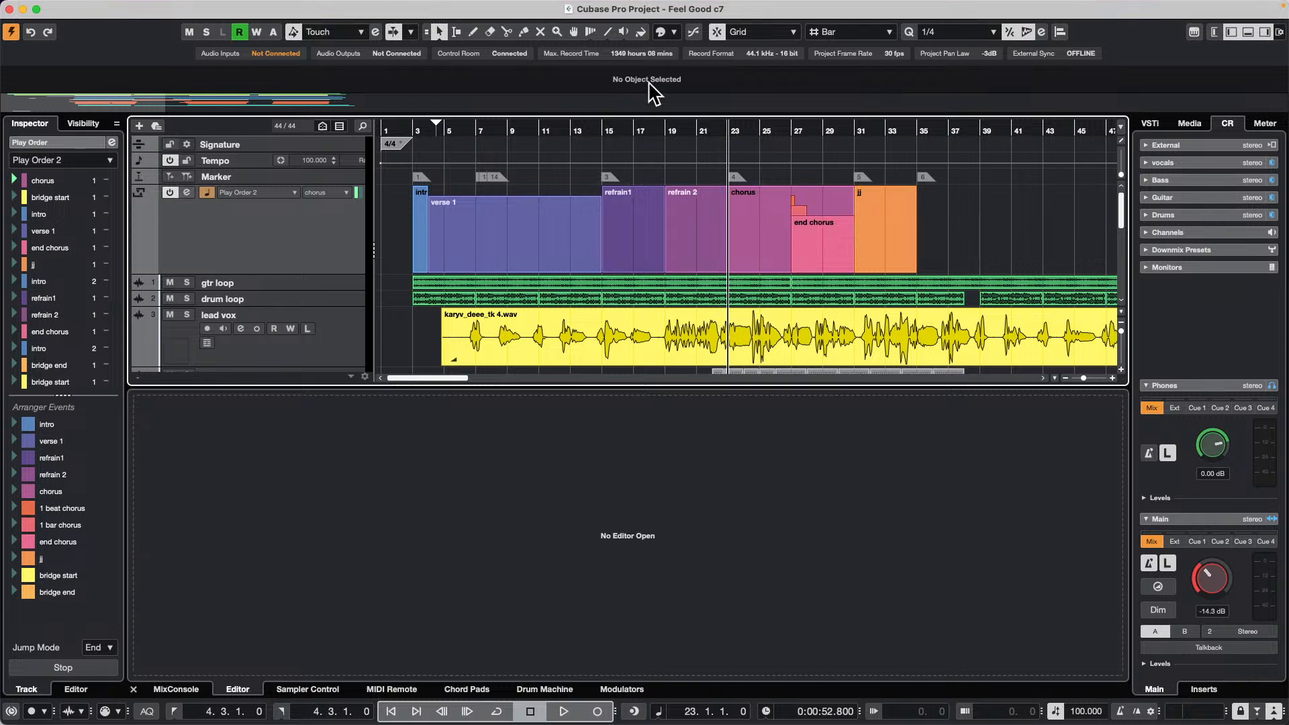
click(88, 7)
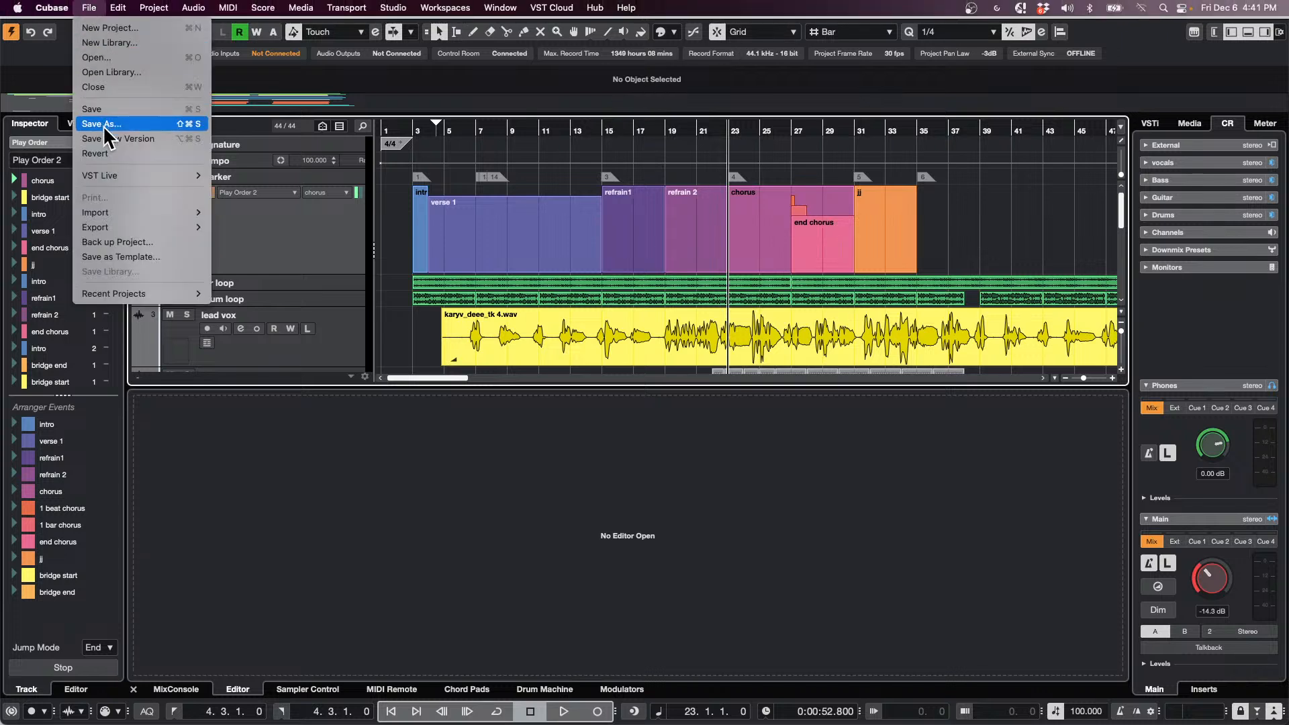
click(1004, 217)
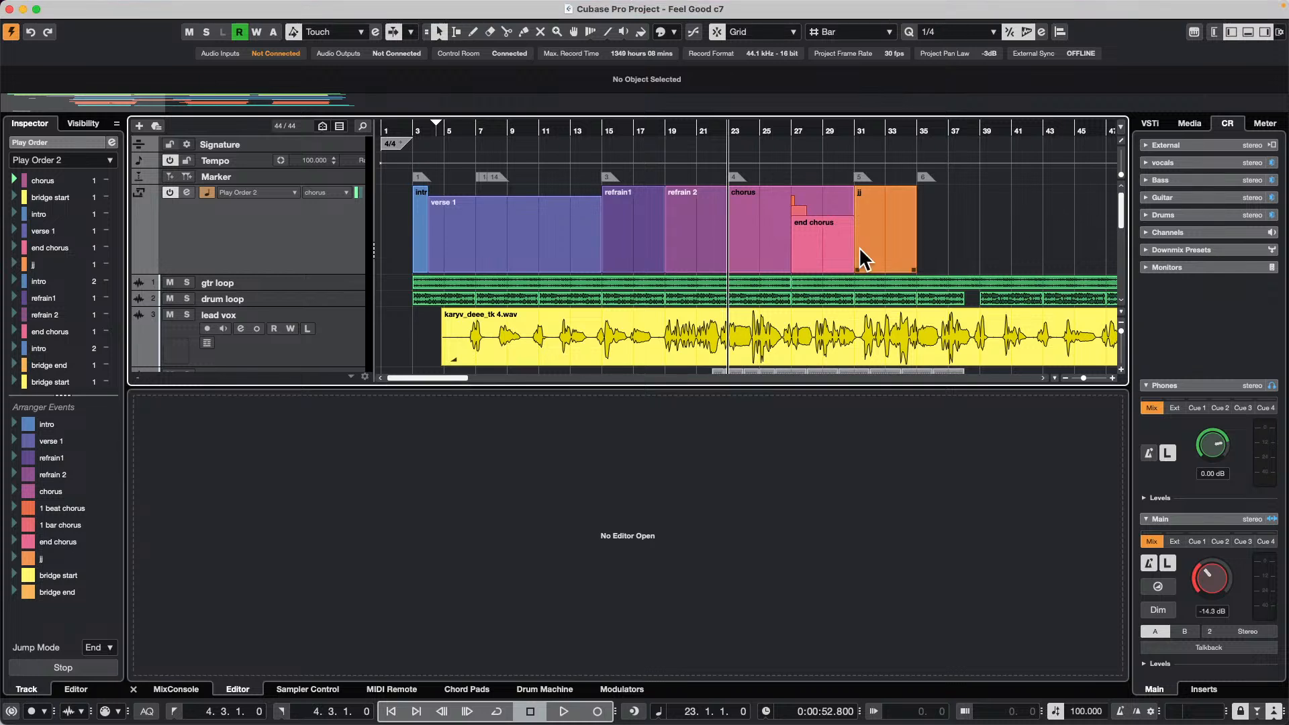
mouse_move(570, 5)
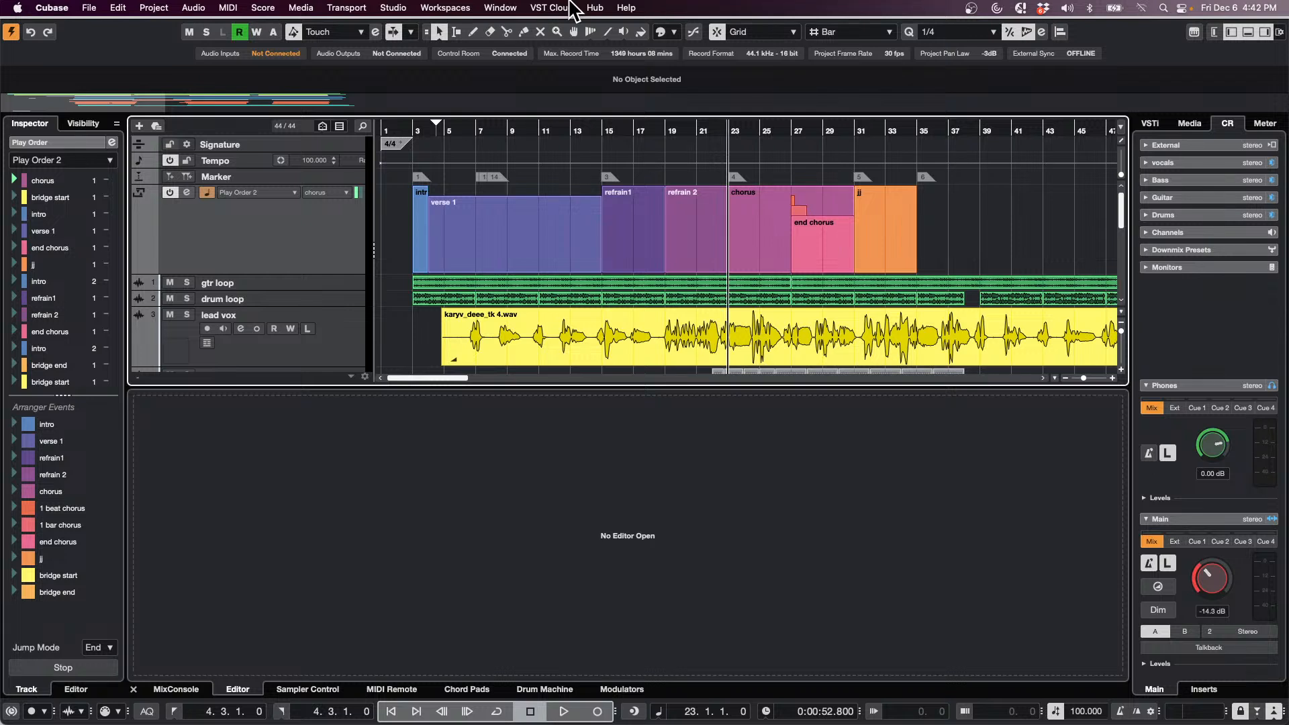
Try to back up the Feel Good c7 project into the Feel Good NAMM 09 folder and choose to select another folder
click(89, 8)
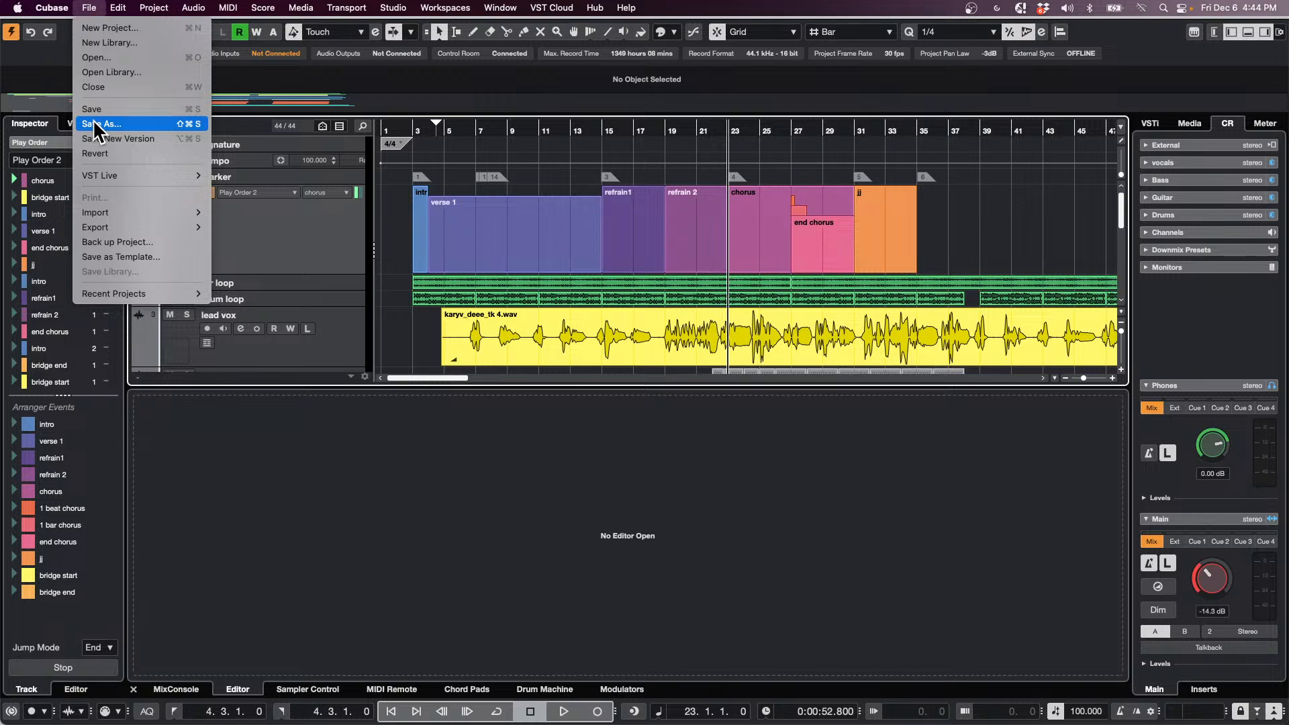
mouse_move(14, 9)
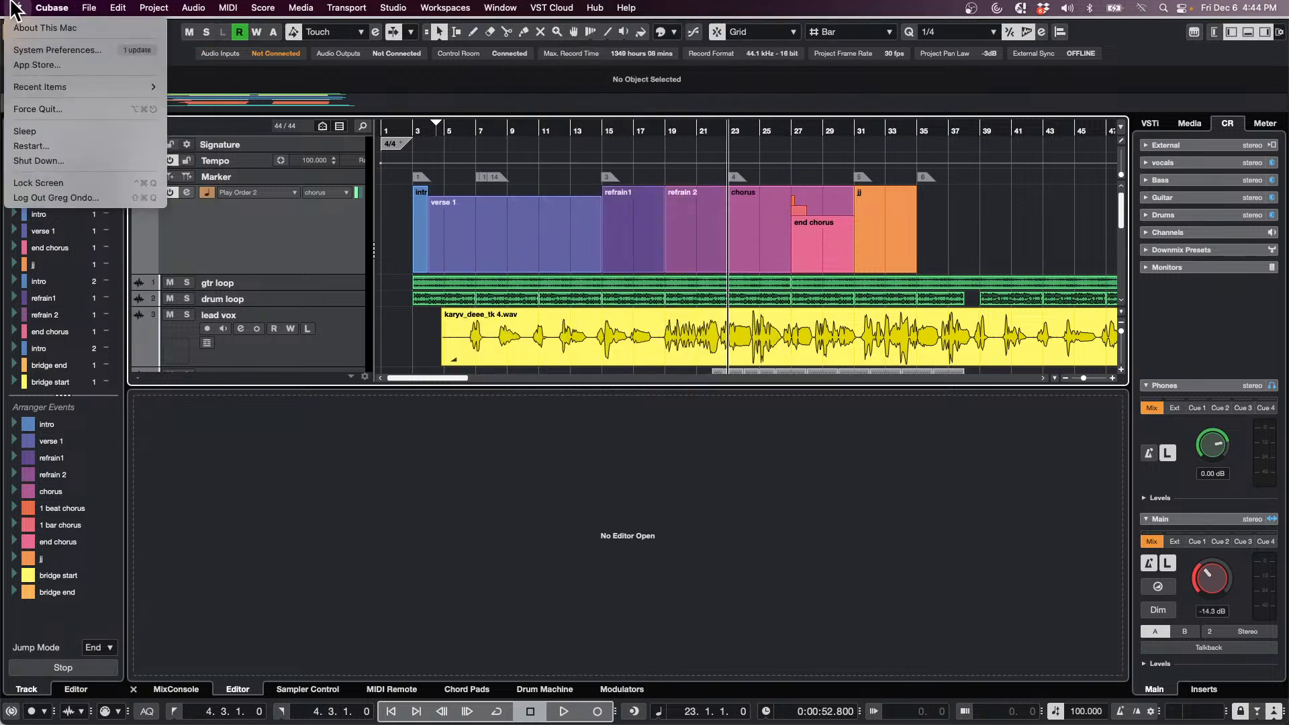
mouse_move(89, 8)
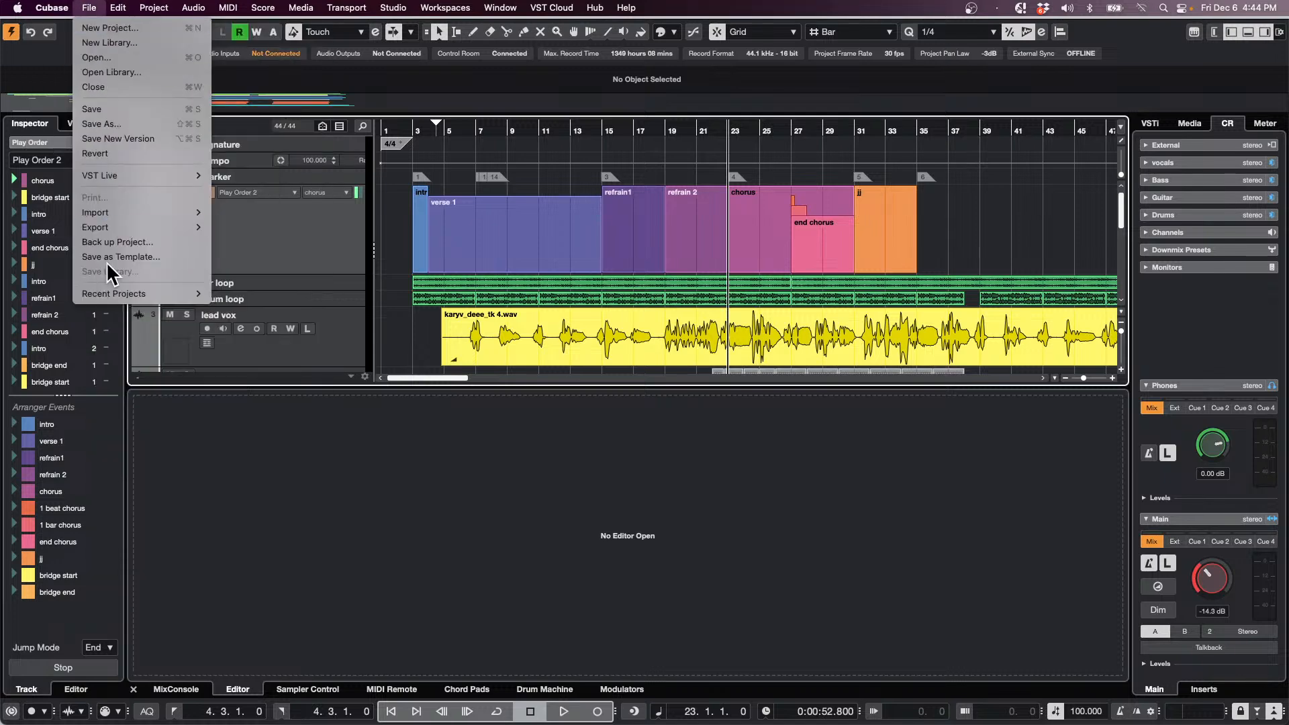
click(117, 243)
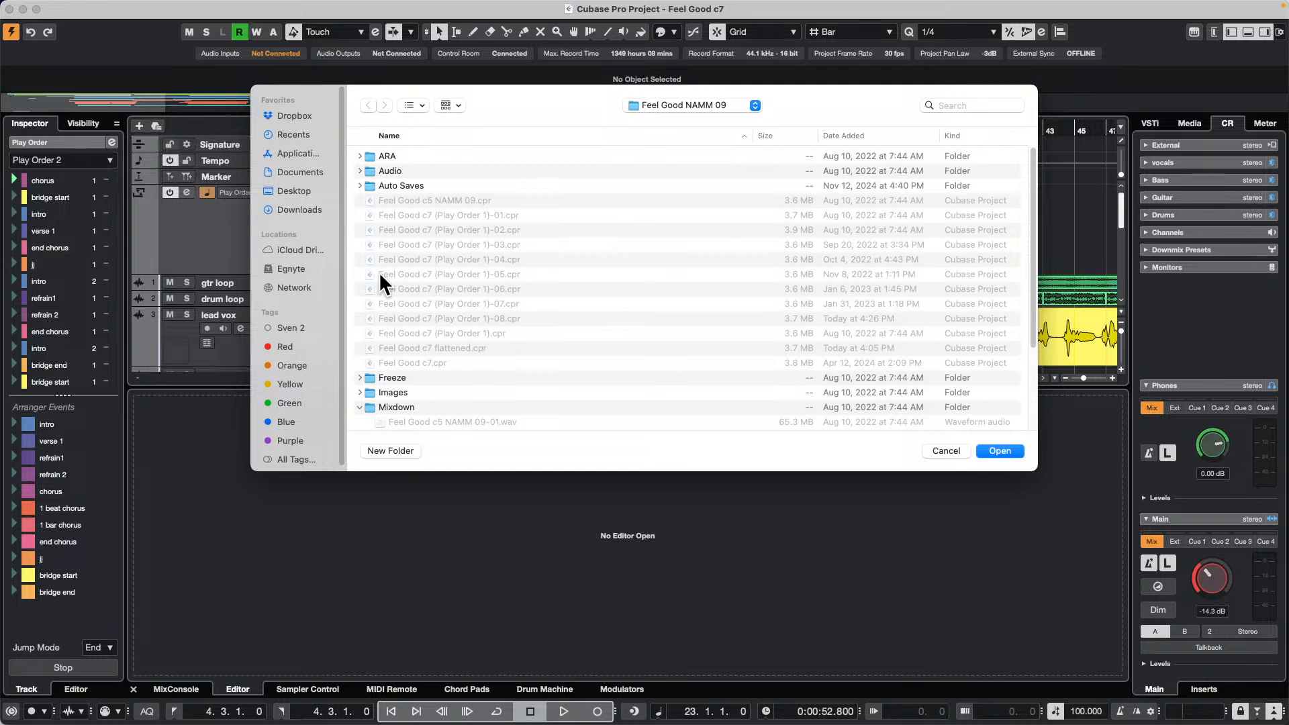
click(1005, 451)
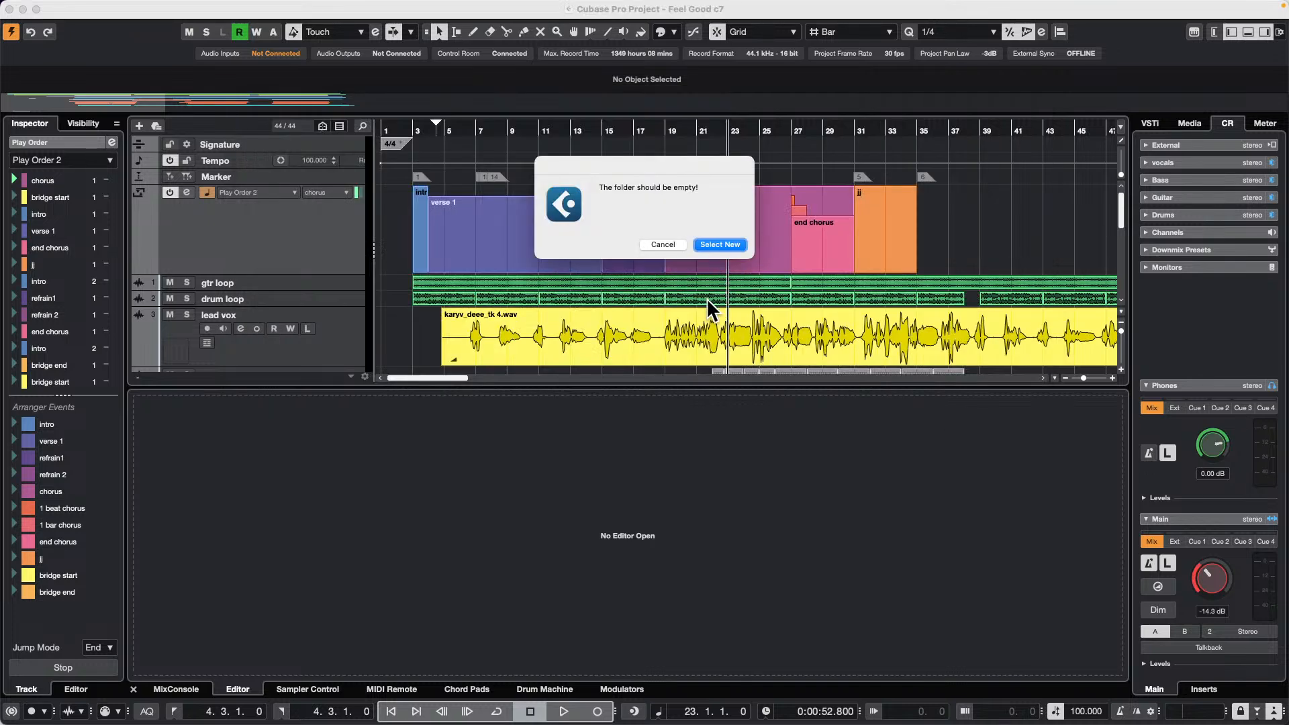
click(718, 243)
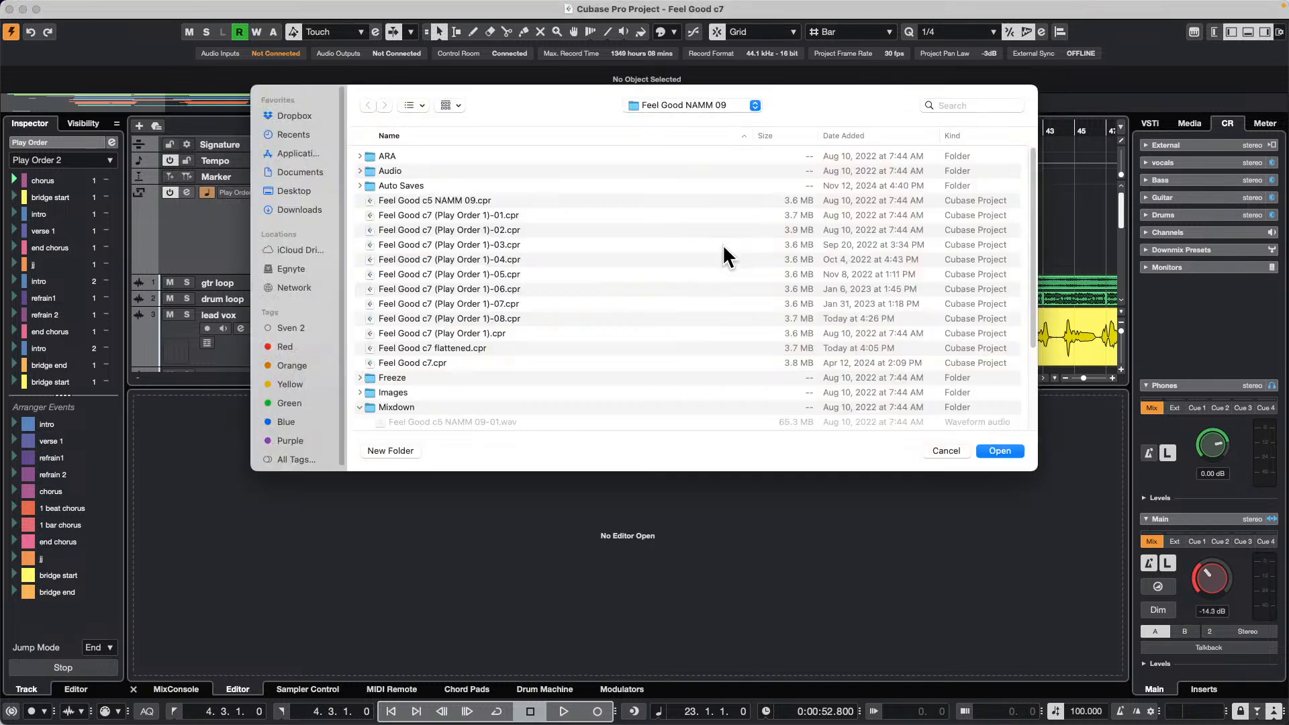
Create a new folder inside Feel Good NAMM 09 for the backup, examine the Back up Project Options and cancel the backup
click(388, 450)
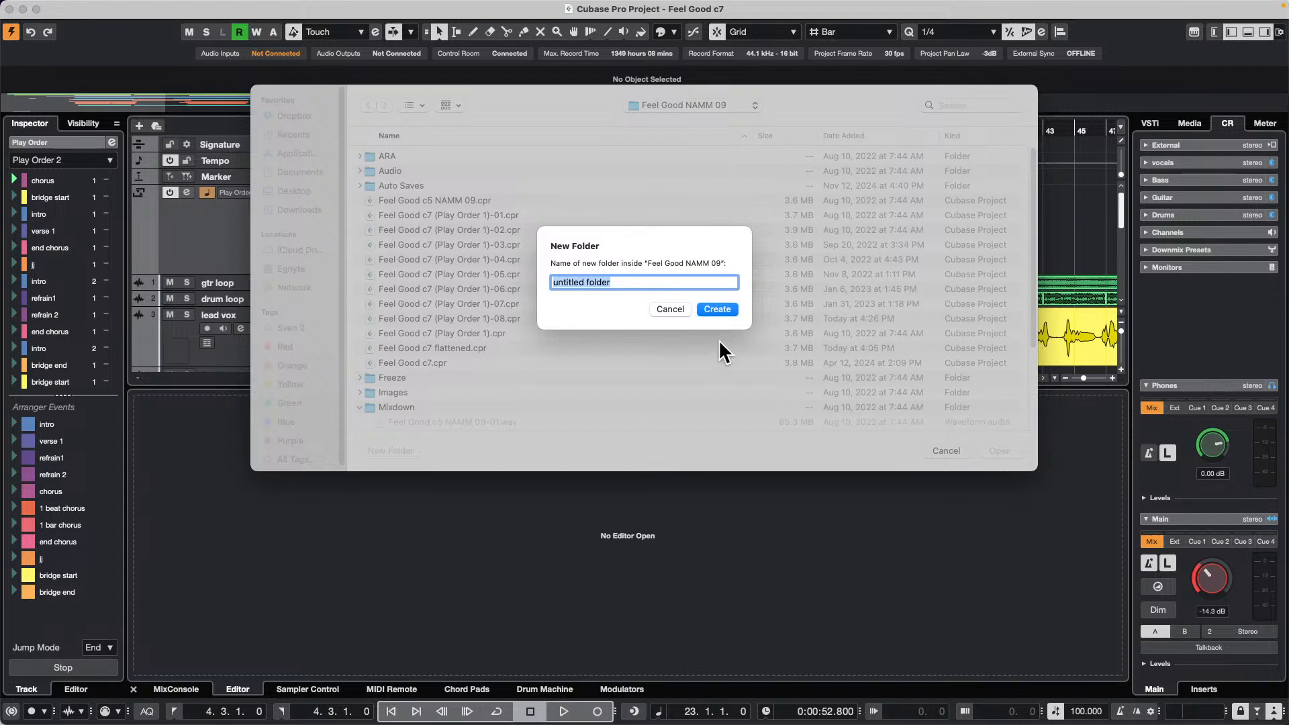
key(Return)
key(Return)
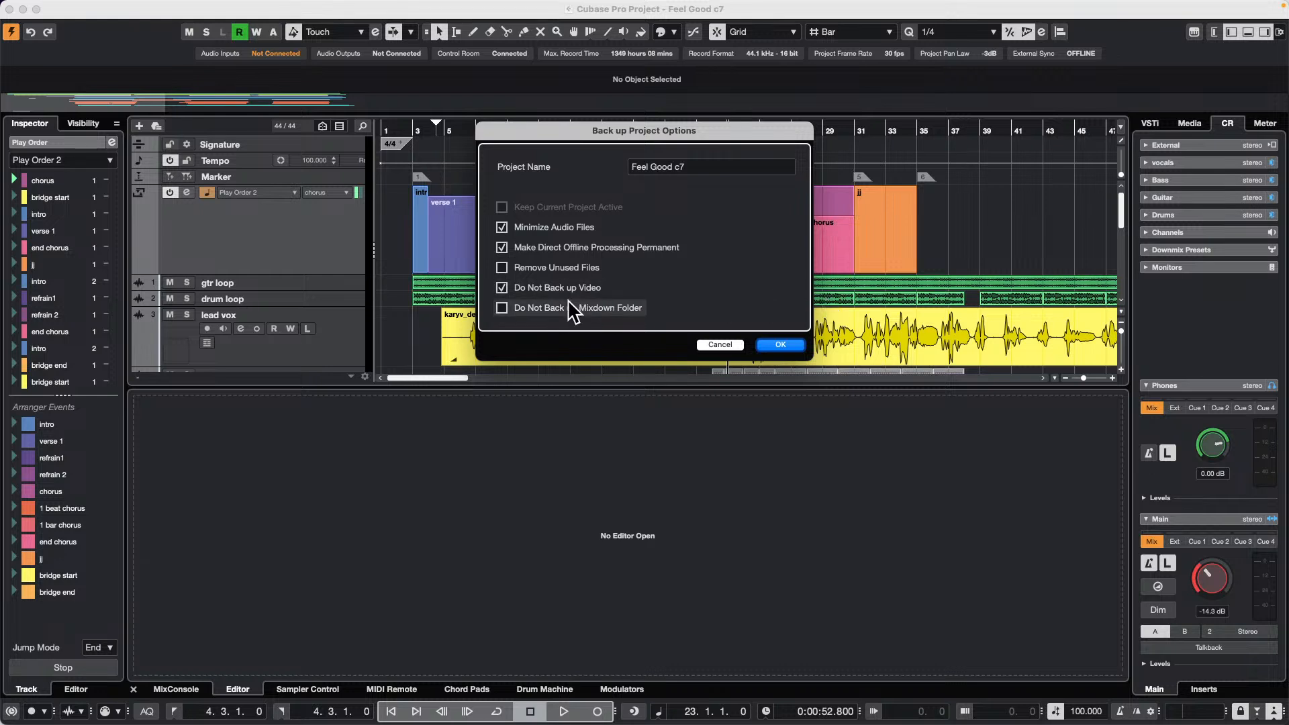
click(722, 345)
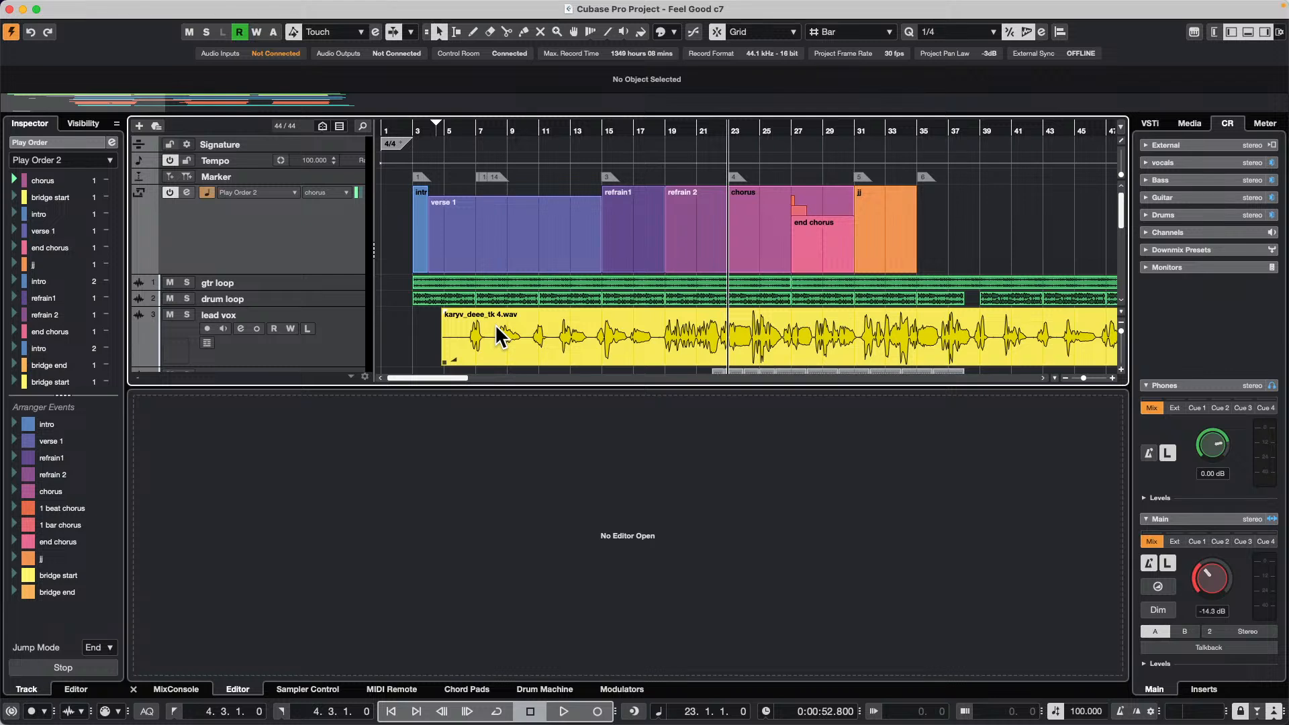
Browse Loops & Samples in the media browser, look into the Caleidoscope set and open the Loop Mash Library
click(1199, 127)
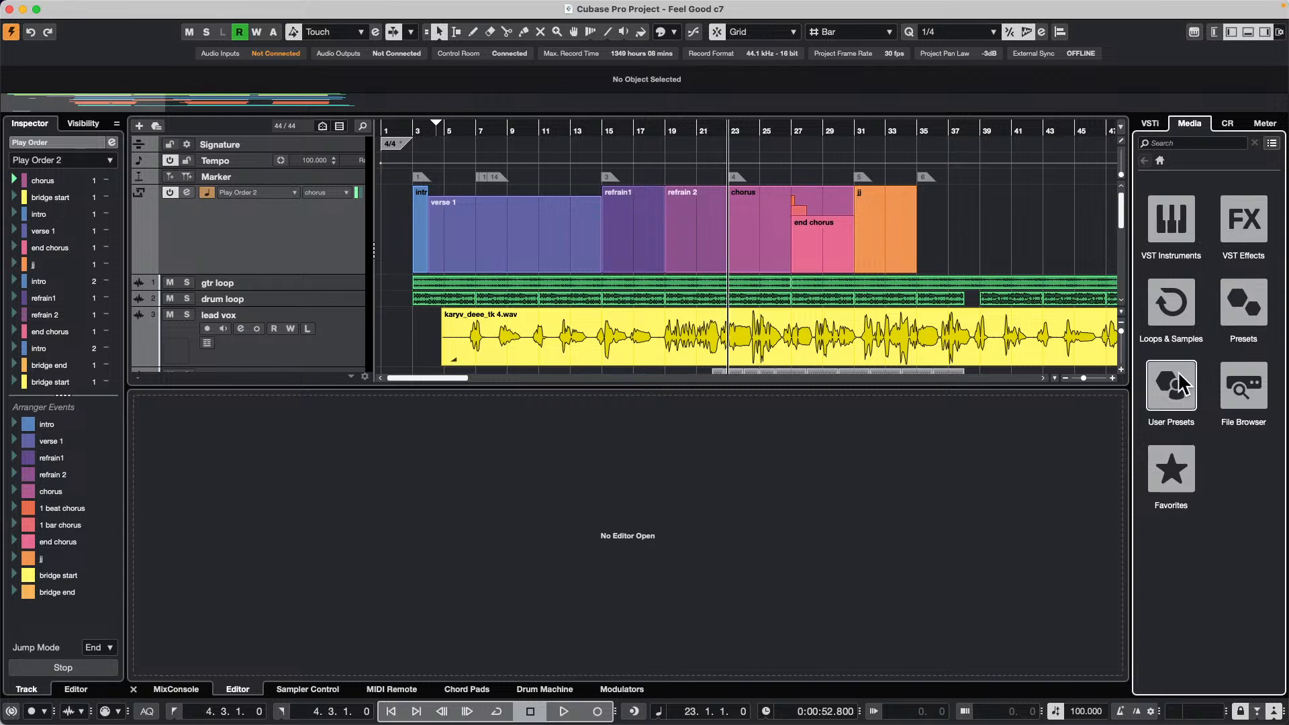
click(1172, 303)
click(1175, 478)
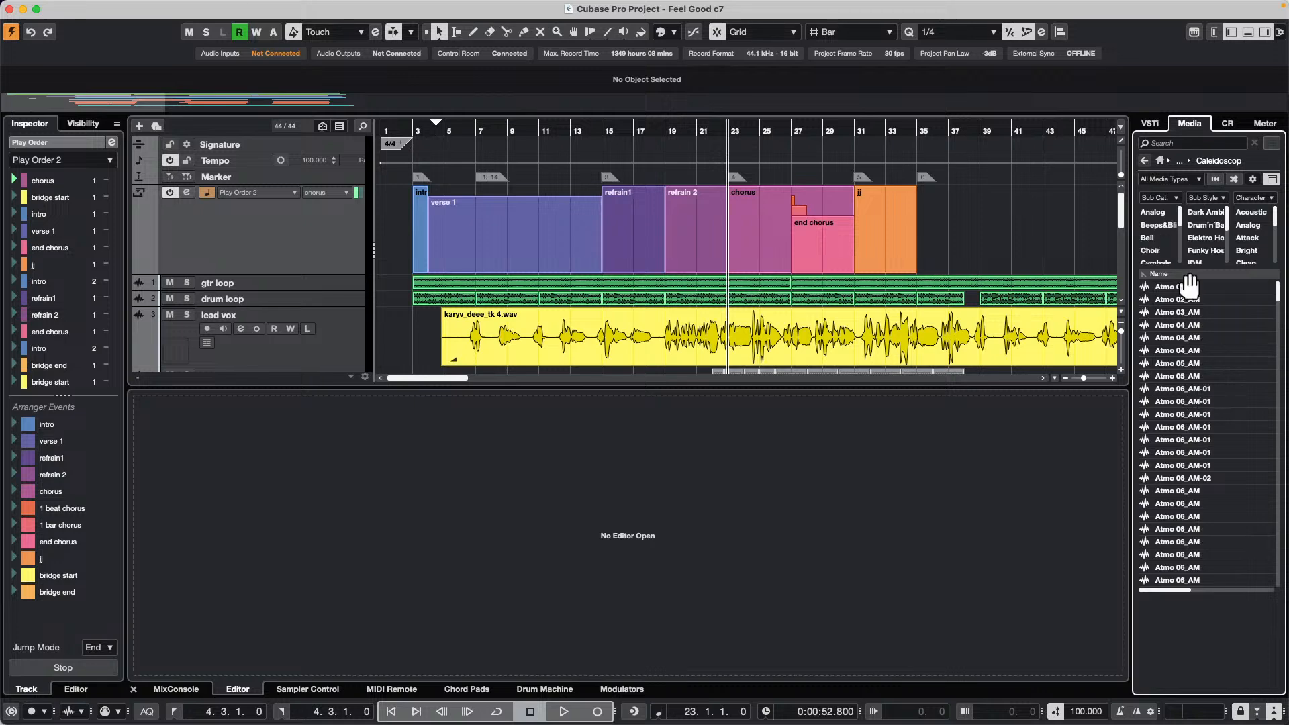
click(1144, 161)
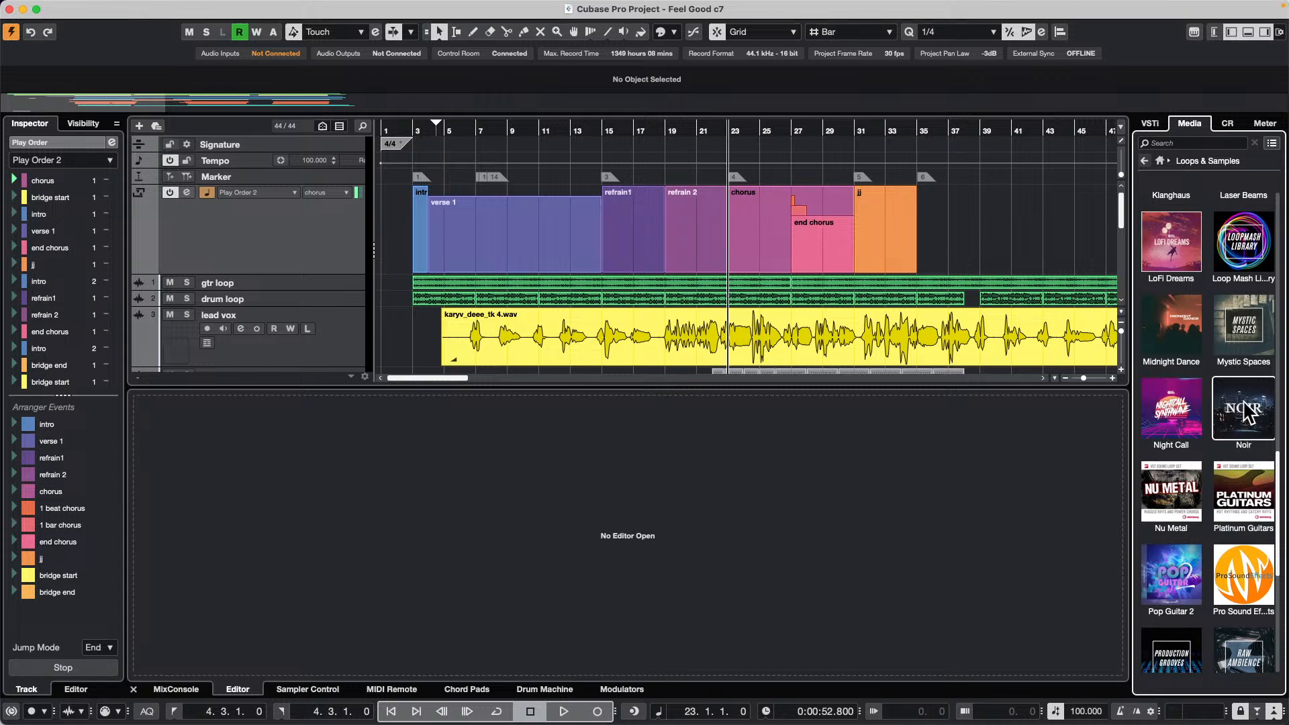
scroll(1243, 410, up, 3)
click(1243, 436)
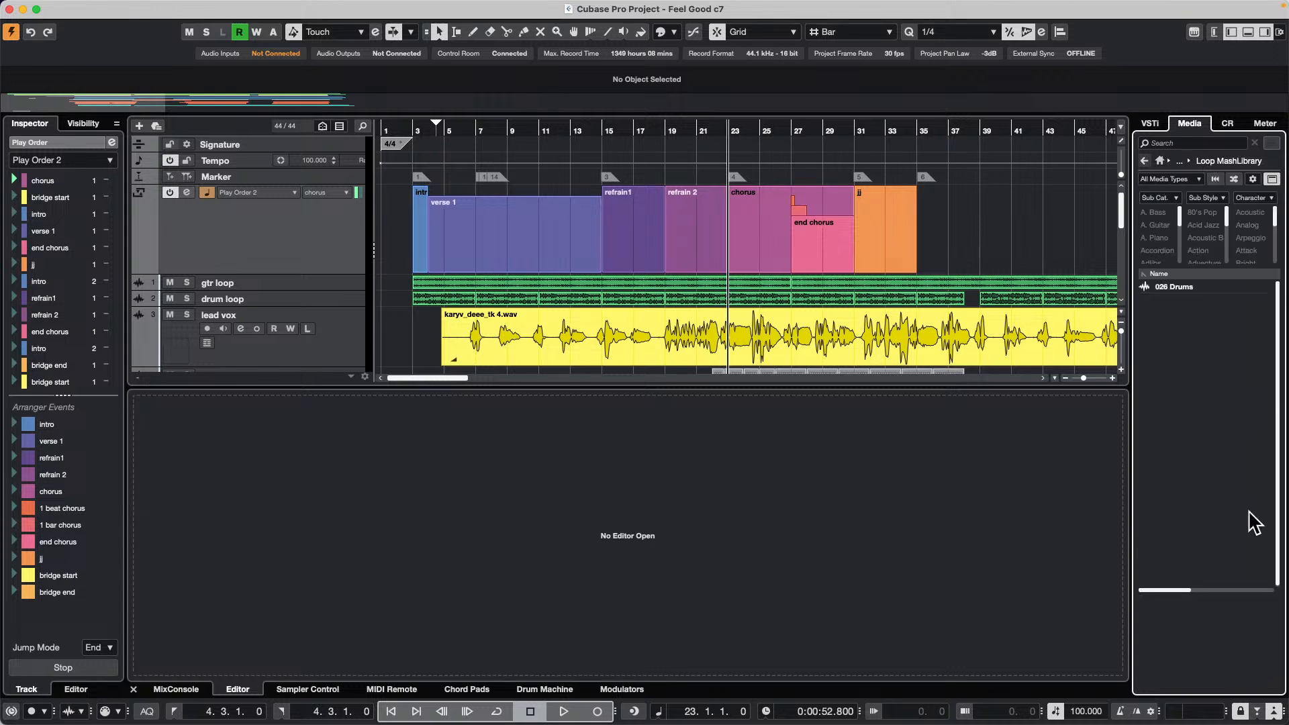
Examine the Yamaha HS 7 channel's device ports in the Control Room audio connections and close the window
click(444, 8)
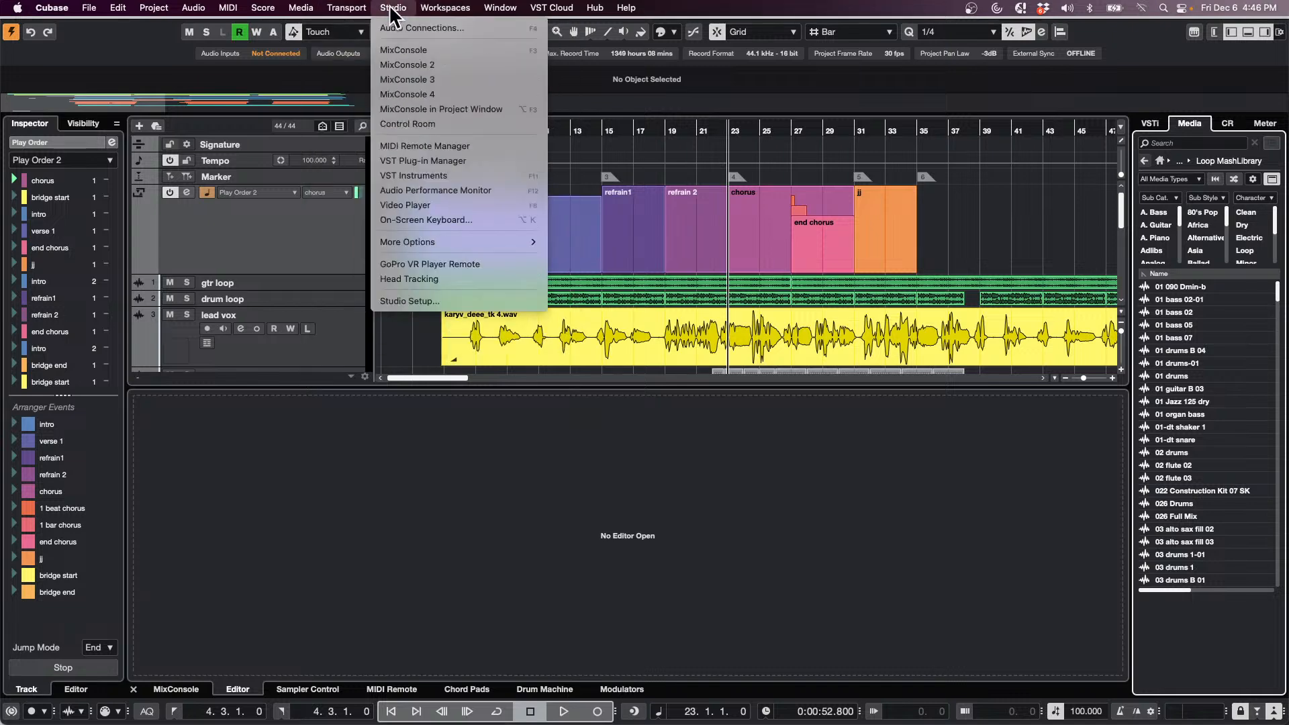
click(396, 29)
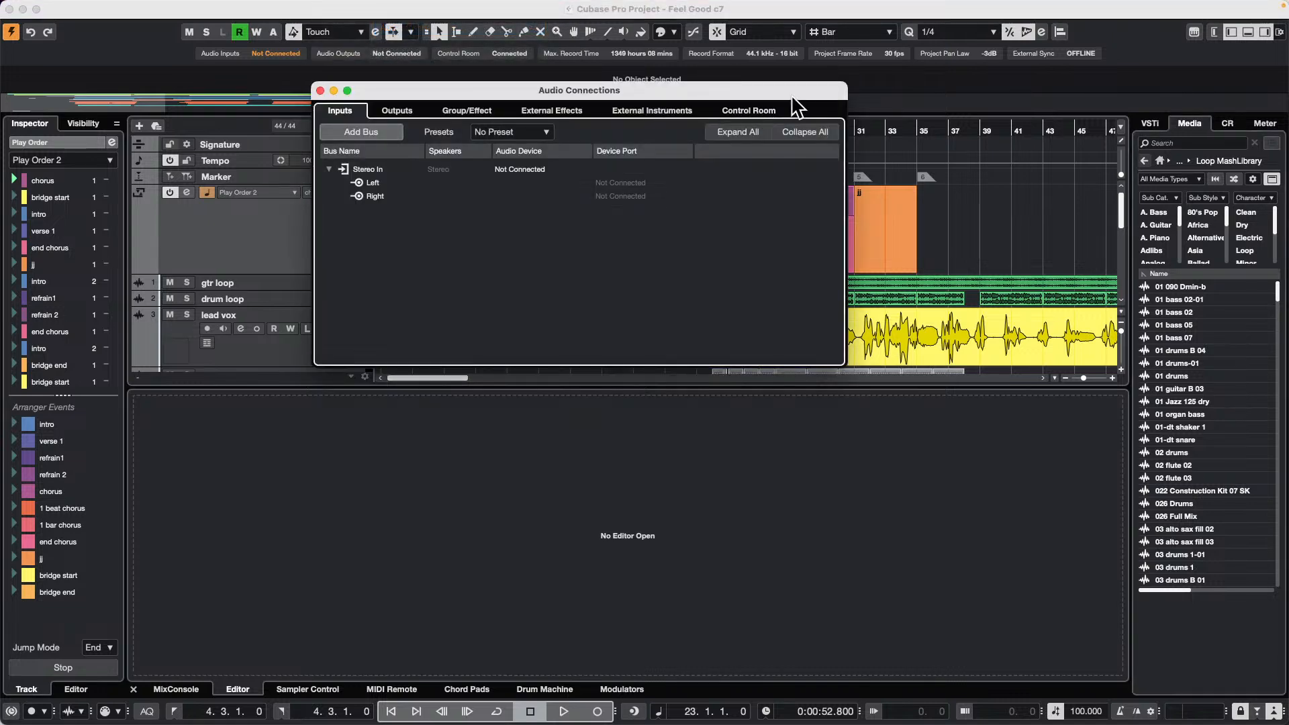
click(744, 110)
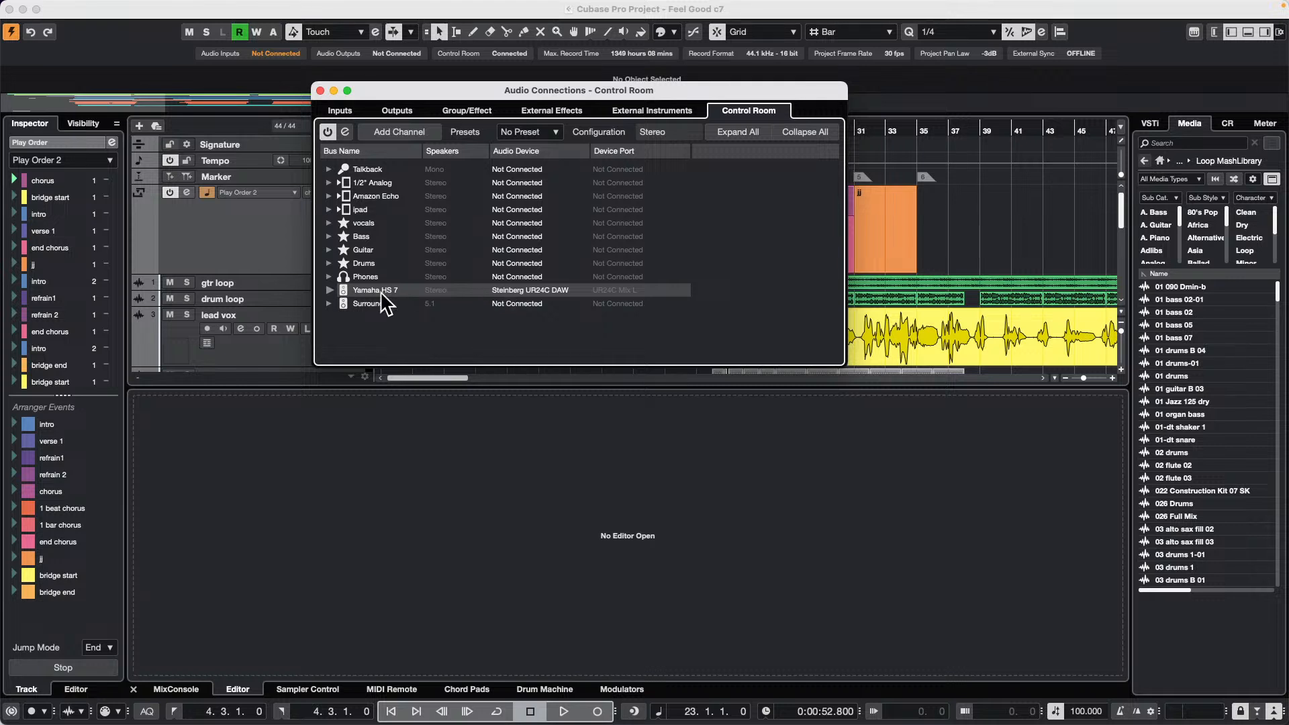
click(329, 290)
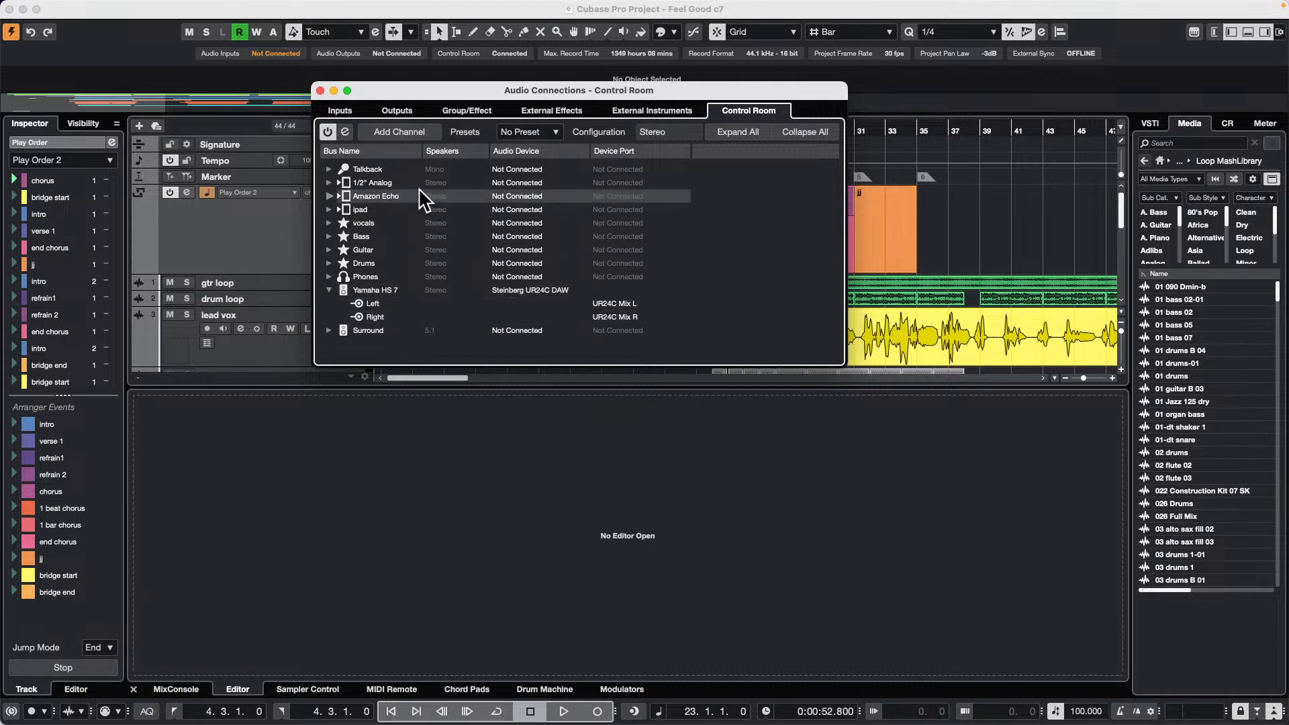
click(320, 90)
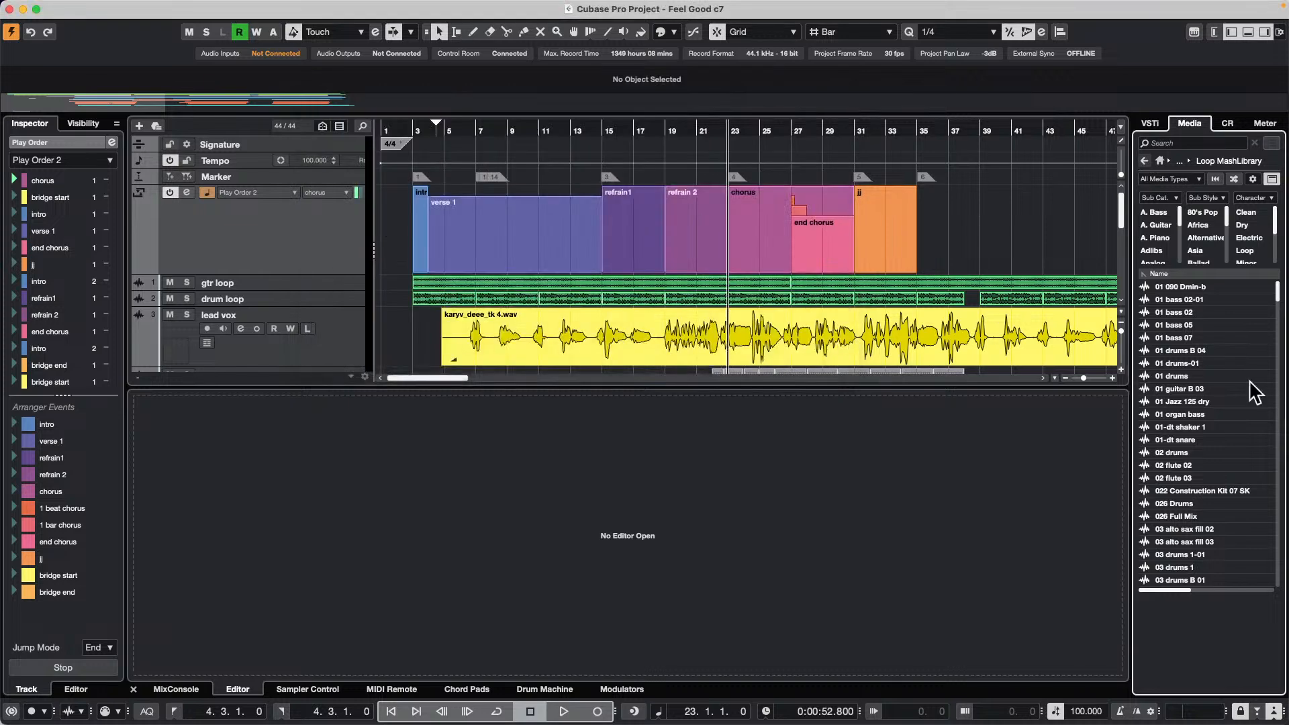
Audition the Loop Mash Library loops, stepping down to 01-dt snare and back up to 01 bass 02
click(1238, 389)
key(Down)
key(Down)
key(Down)
key(Down)
key(Down)
key(Down)
key(Down)
key(Down)
key(Down)
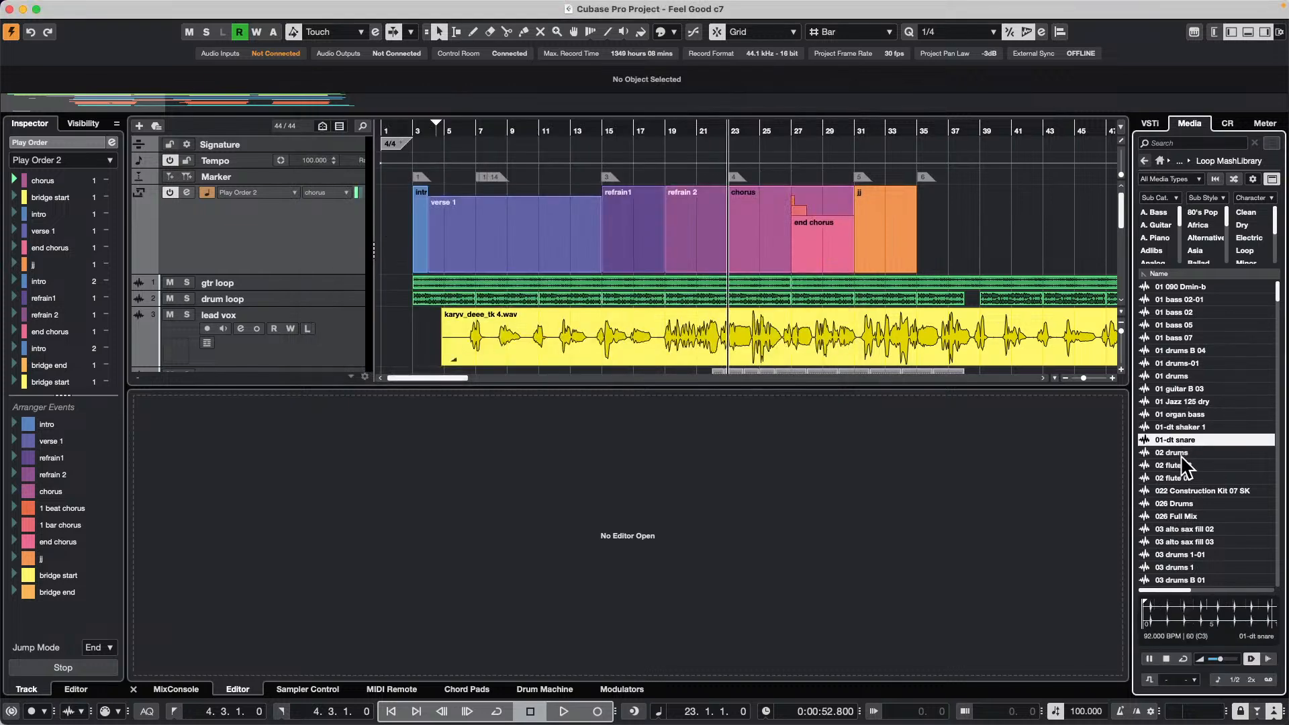
key(Up)
key(Up)
key(Up)
key(Up)
key(Up)
key(Up)
key(Up)
key(Up)
key(Up)
key(Up)
key(Up)
key(Up)
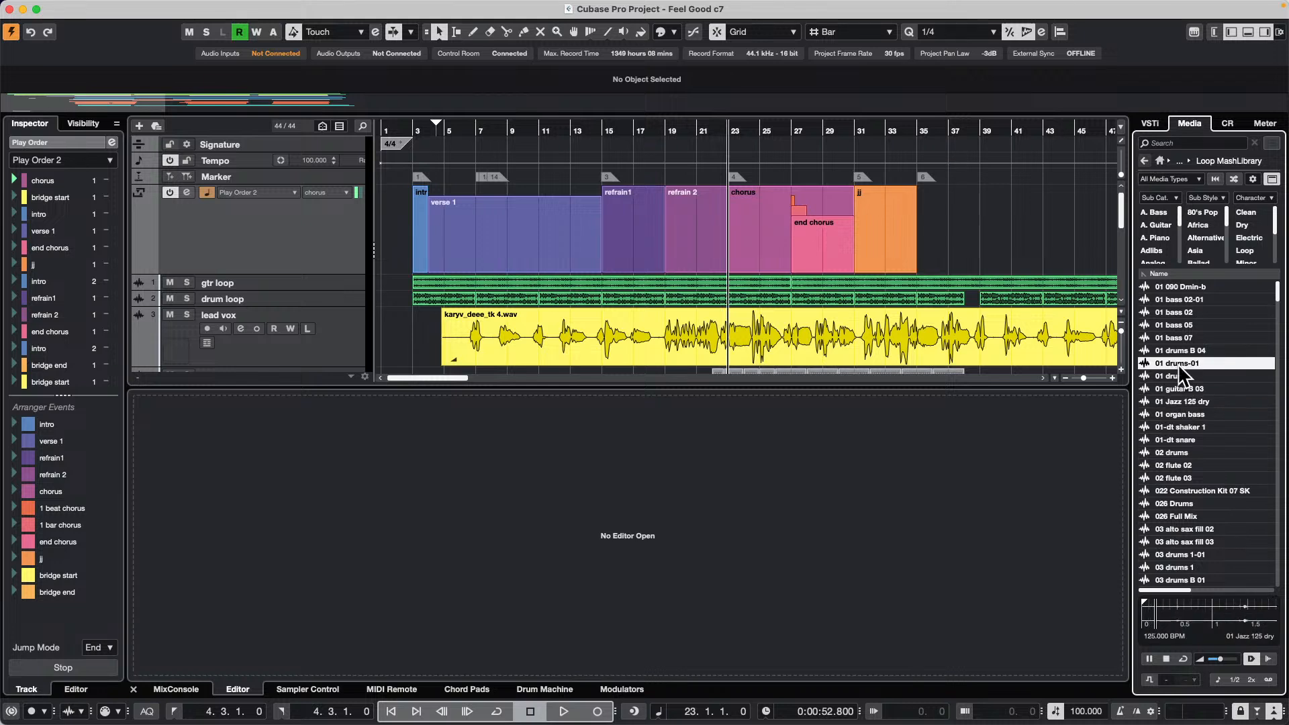
key(Up)
key(Up)
key(Up)
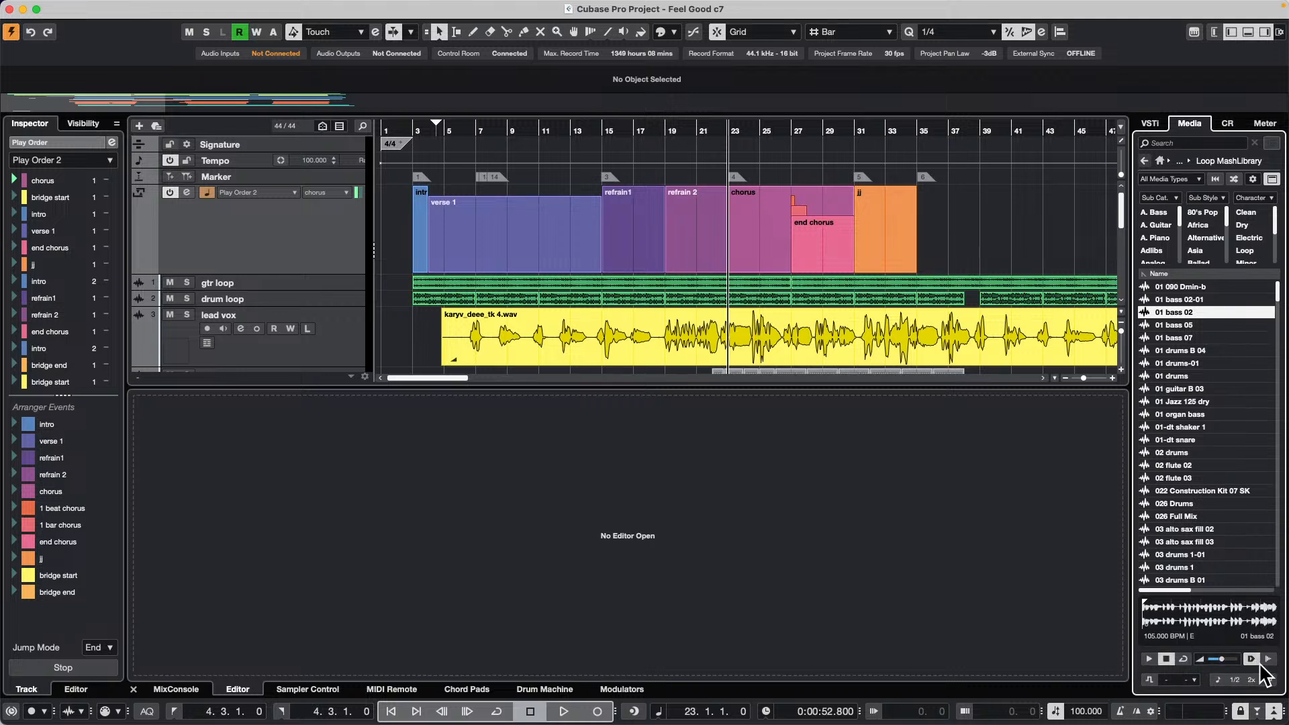
Check the Auto Play New Results option, audition further loops from 026 Full Mix down to 03-dt hat and stop the preview
click(1250, 659)
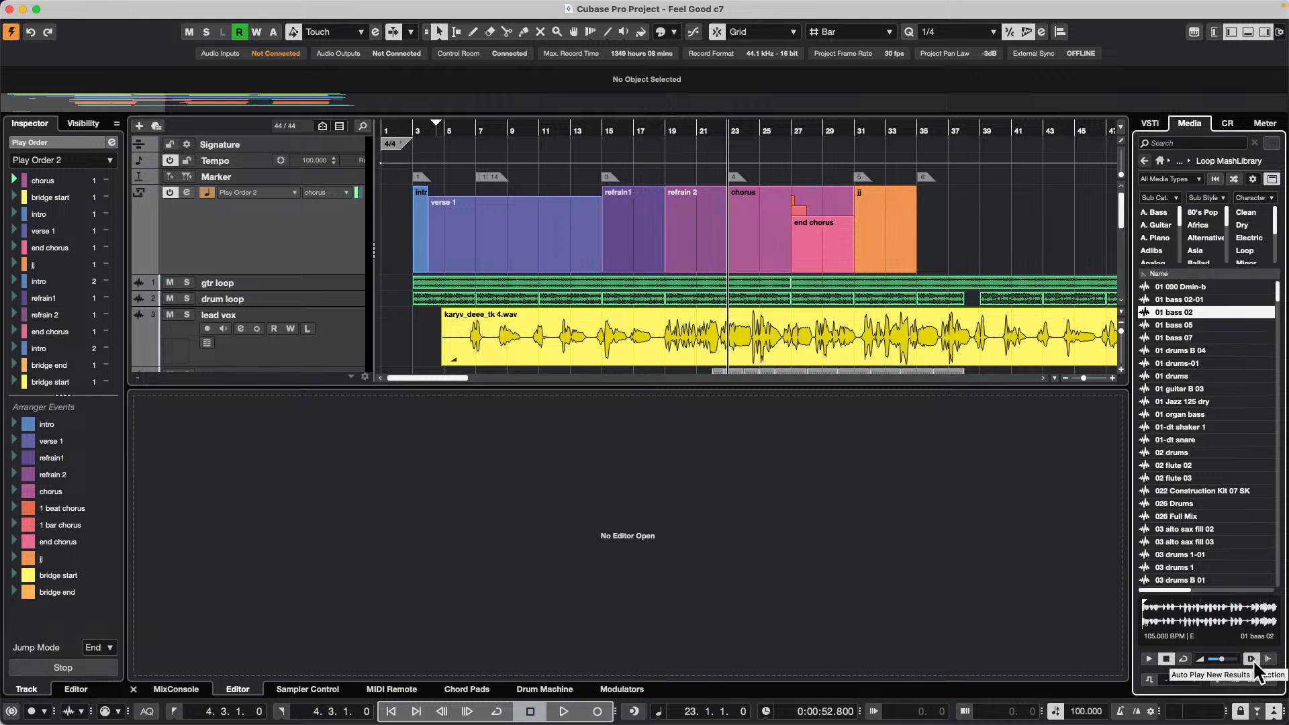
click(1197, 515)
key(Down)
key(Down)
key(Down)
key(Down)
key(Down)
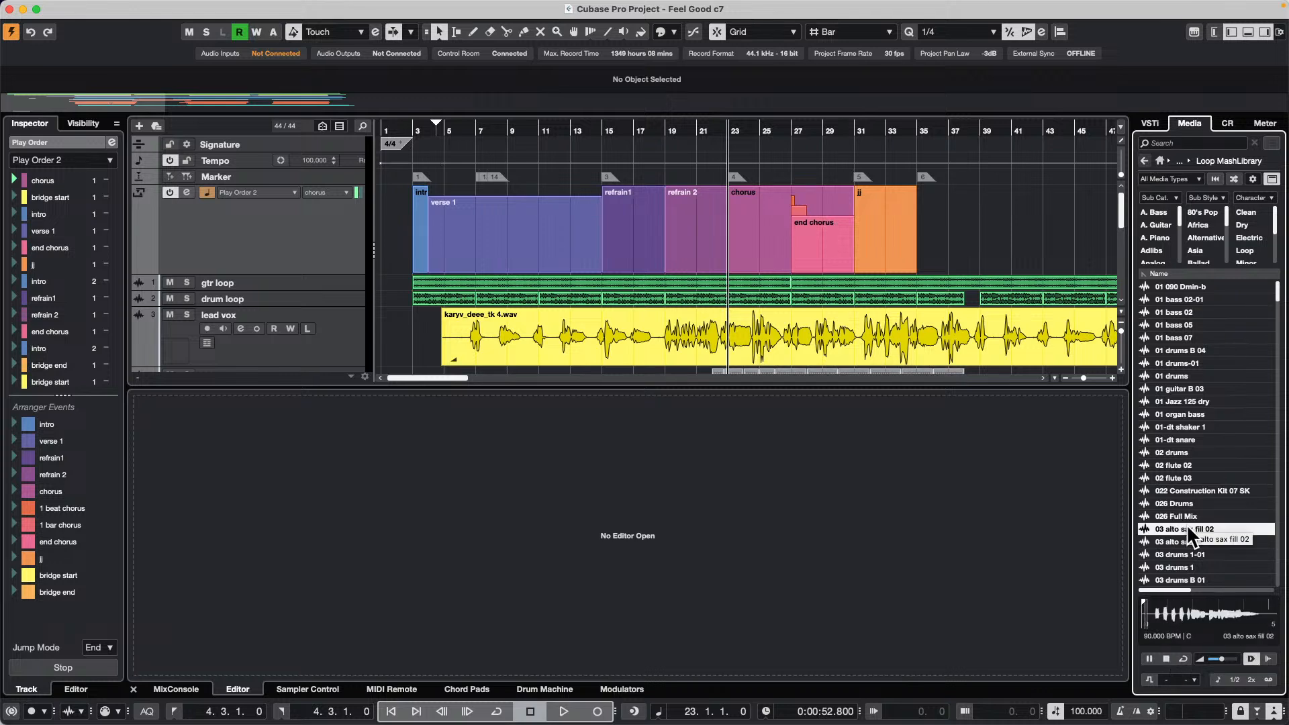
key(Down)
key(Down)
key(Down)
key(Down)
key(Down)
key(Down)
key(Down)
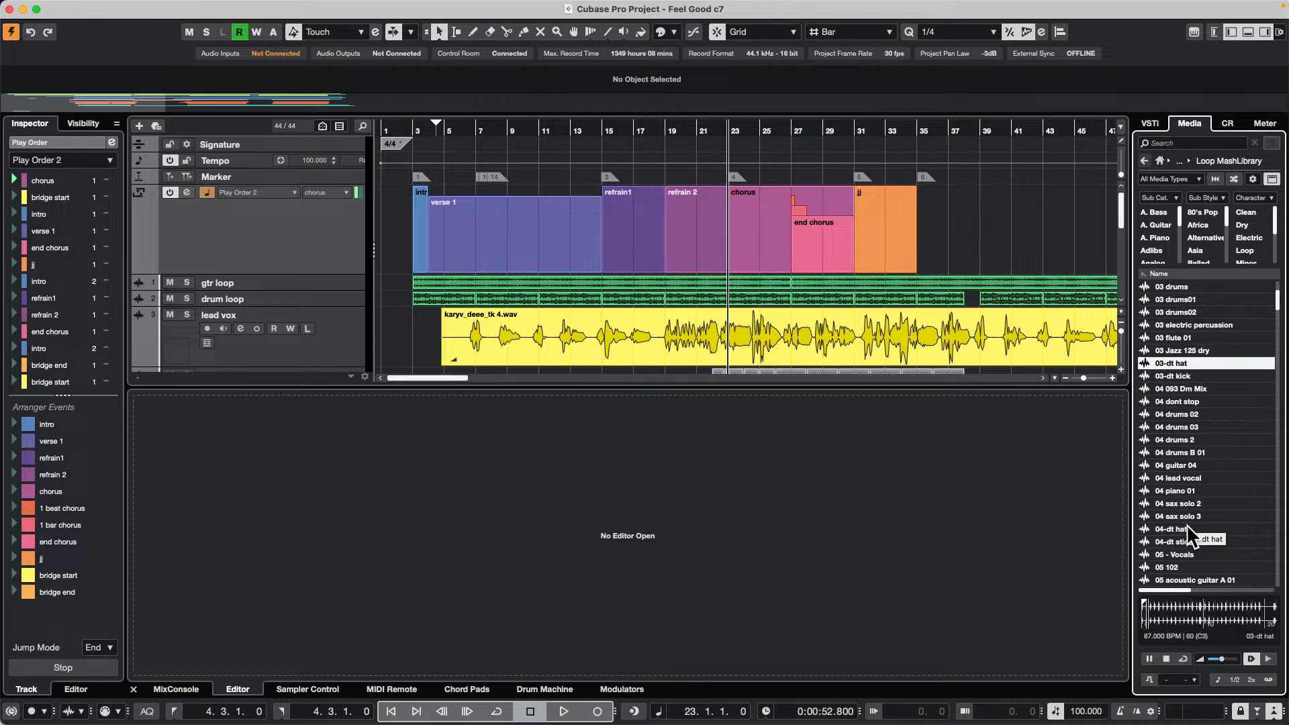
click(1167, 656)
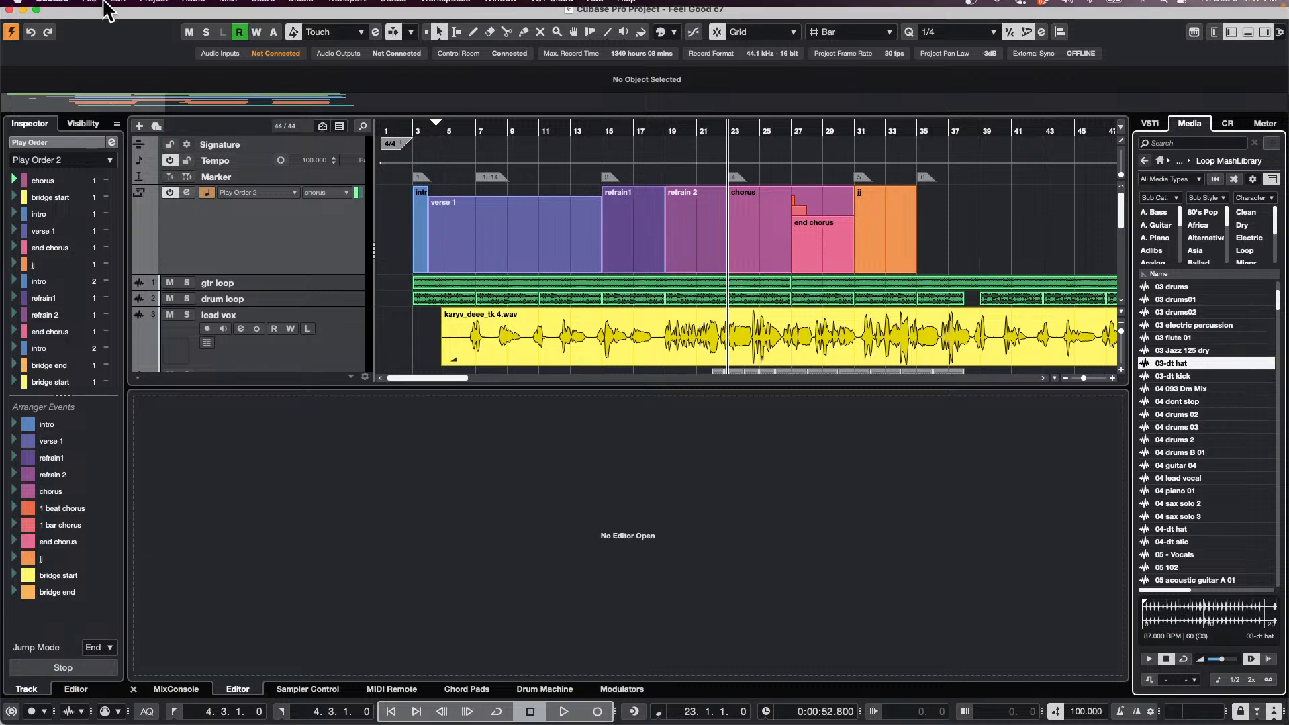
Open the recent project December 6 2024, maximize its window and activate the project
click(90, 8)
mouse_move(161, 294)
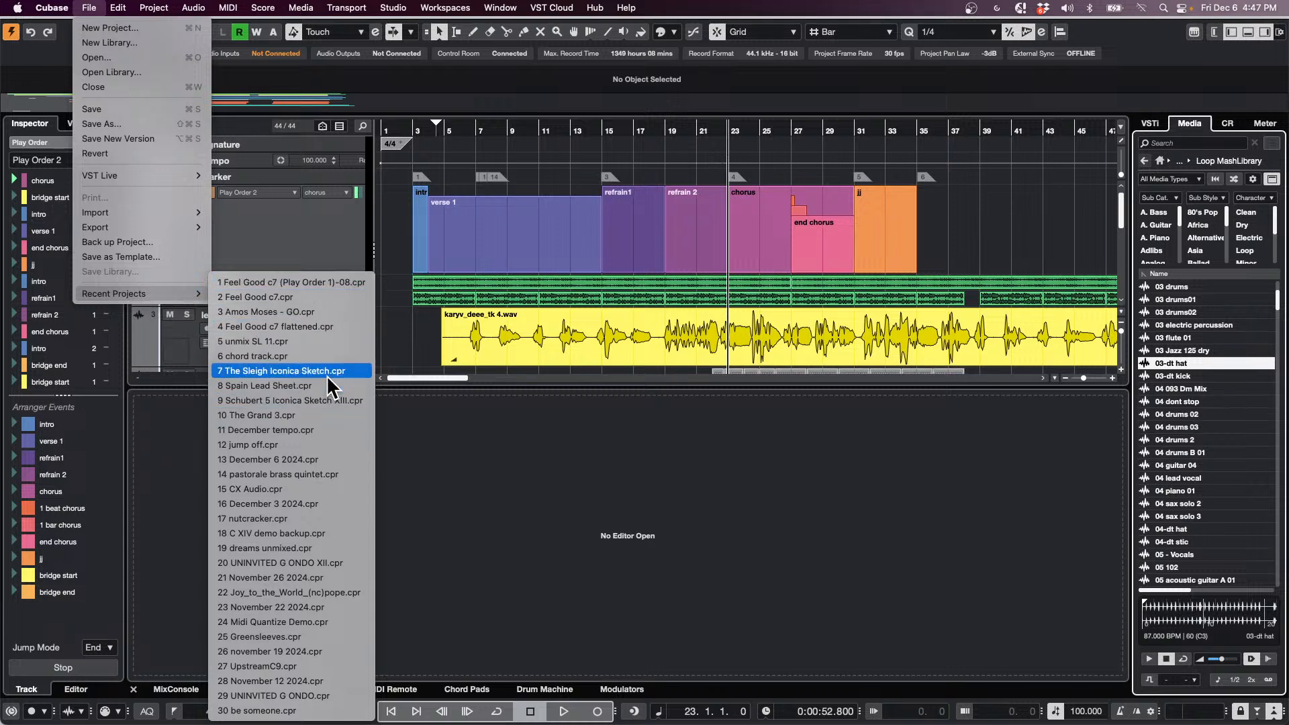
click(328, 459)
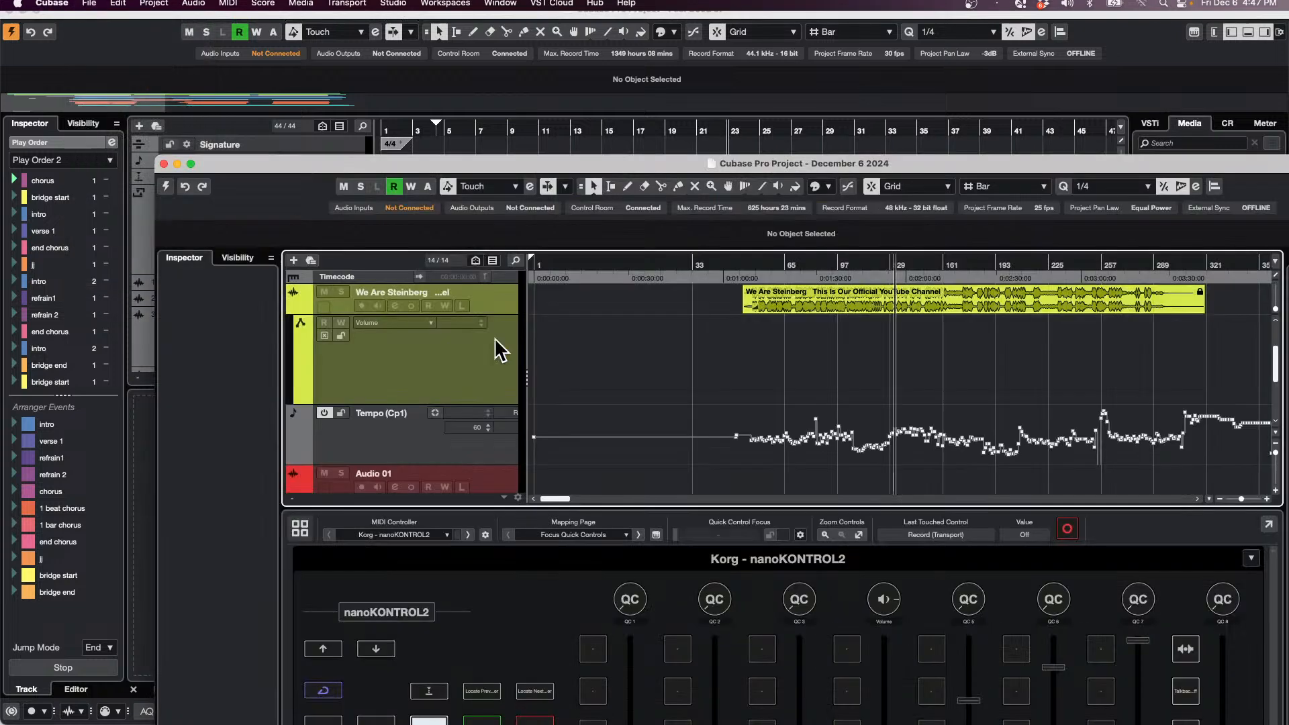
click(190, 164)
click(88, 8)
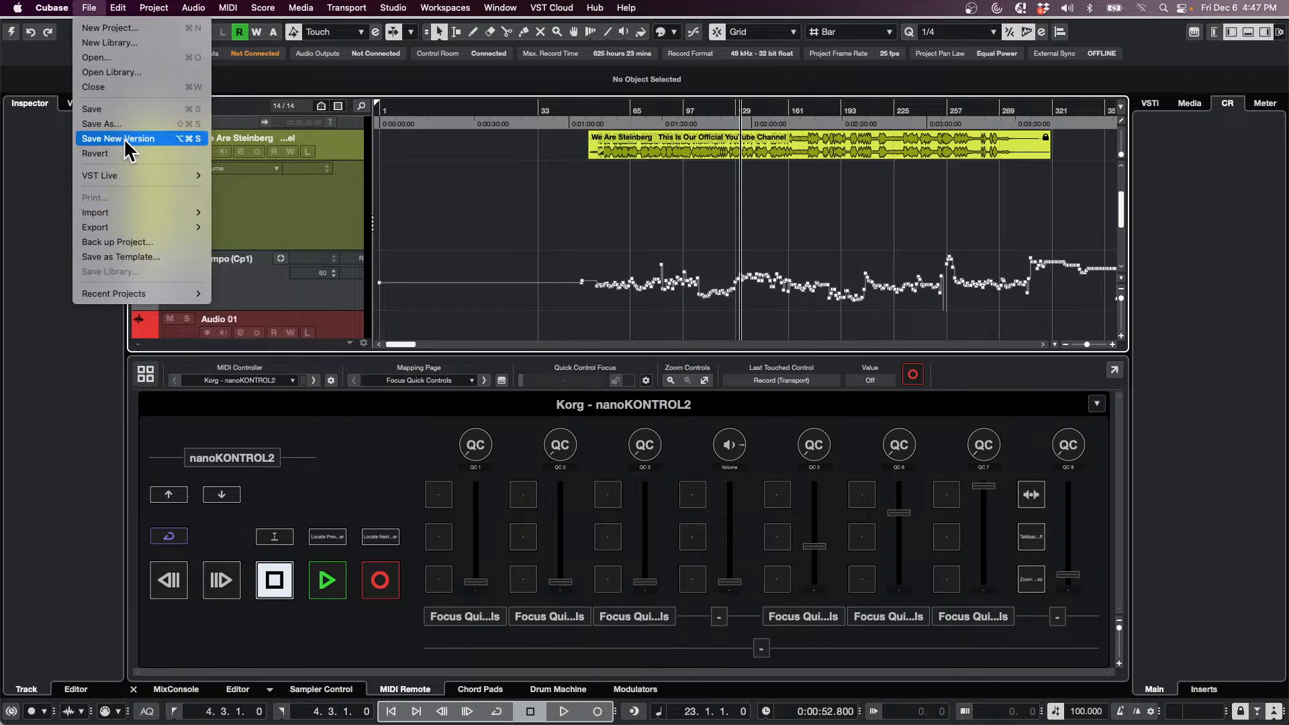
click(11, 32)
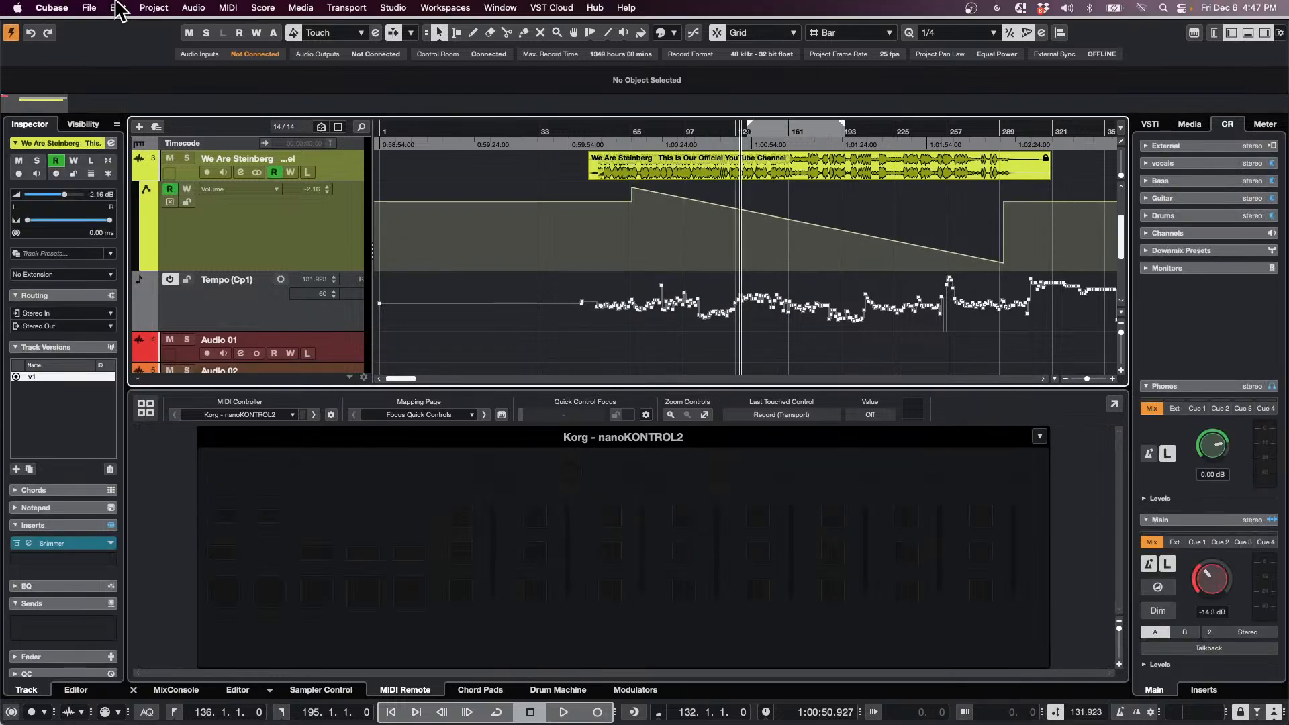
Revert the project to its previously saved version and confirm
click(90, 8)
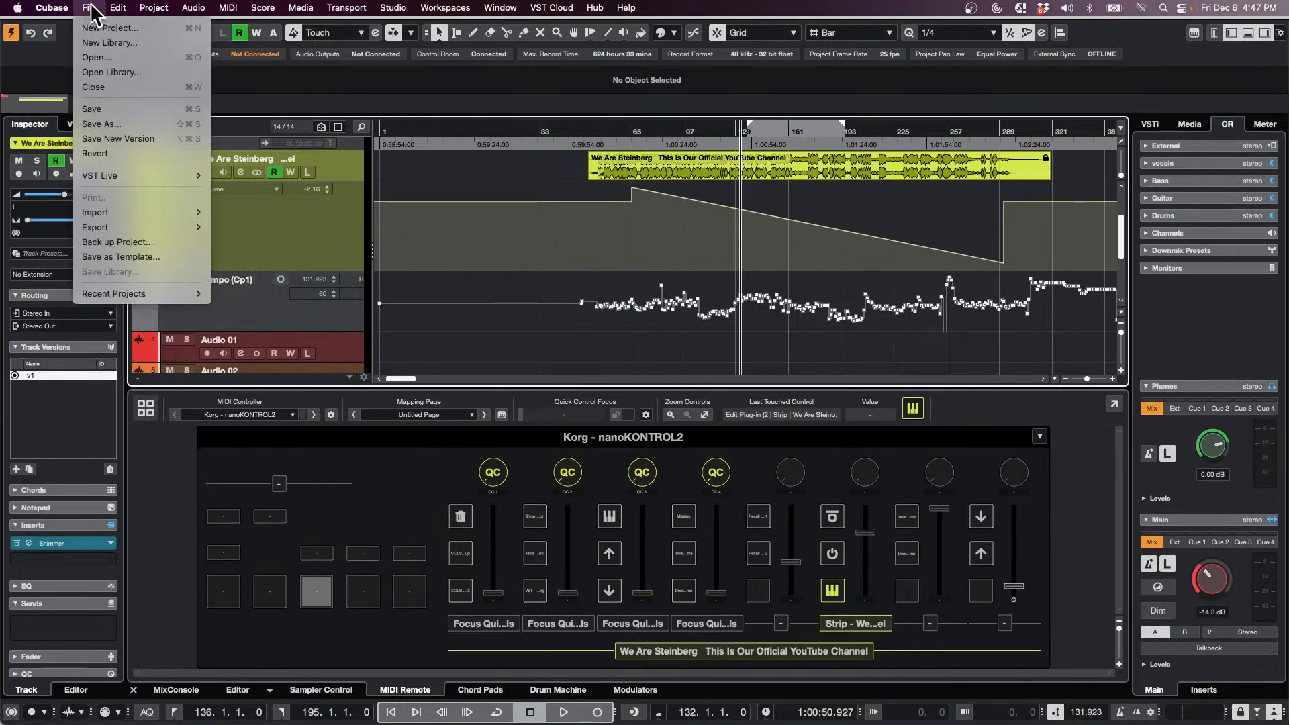
mouse_move(118, 12)
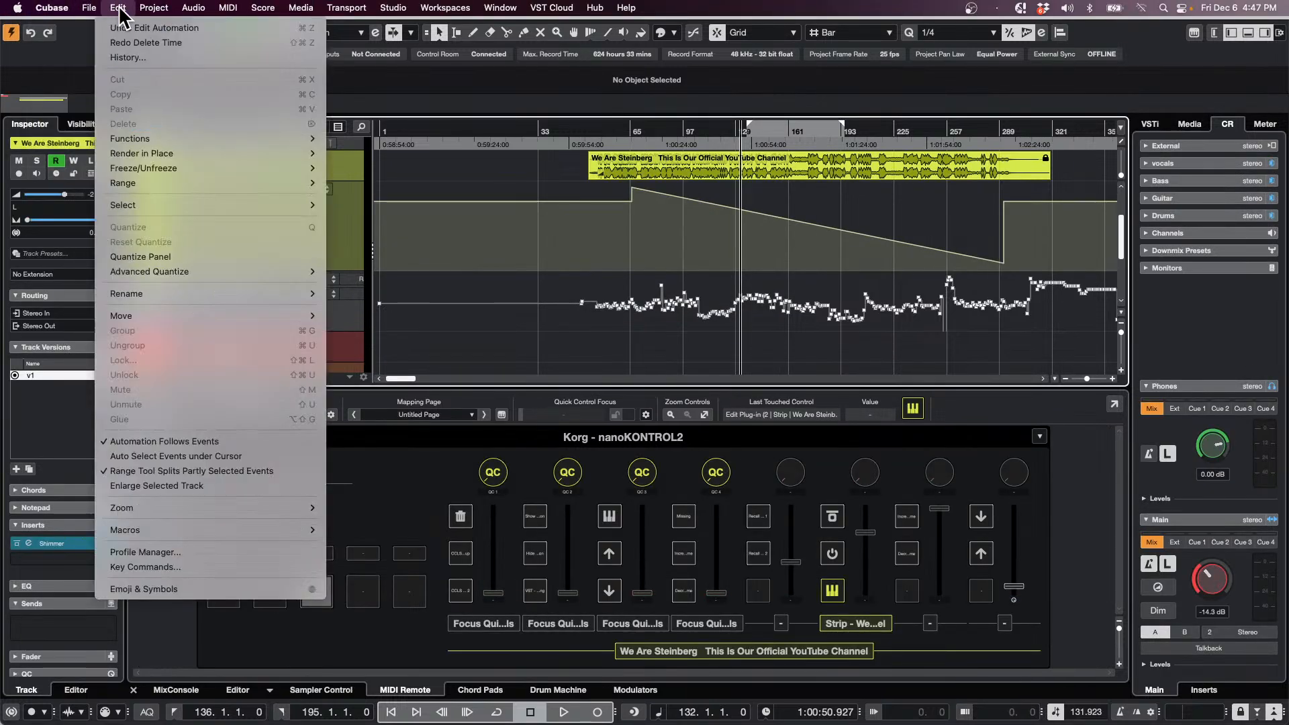
mouse_move(139, 184)
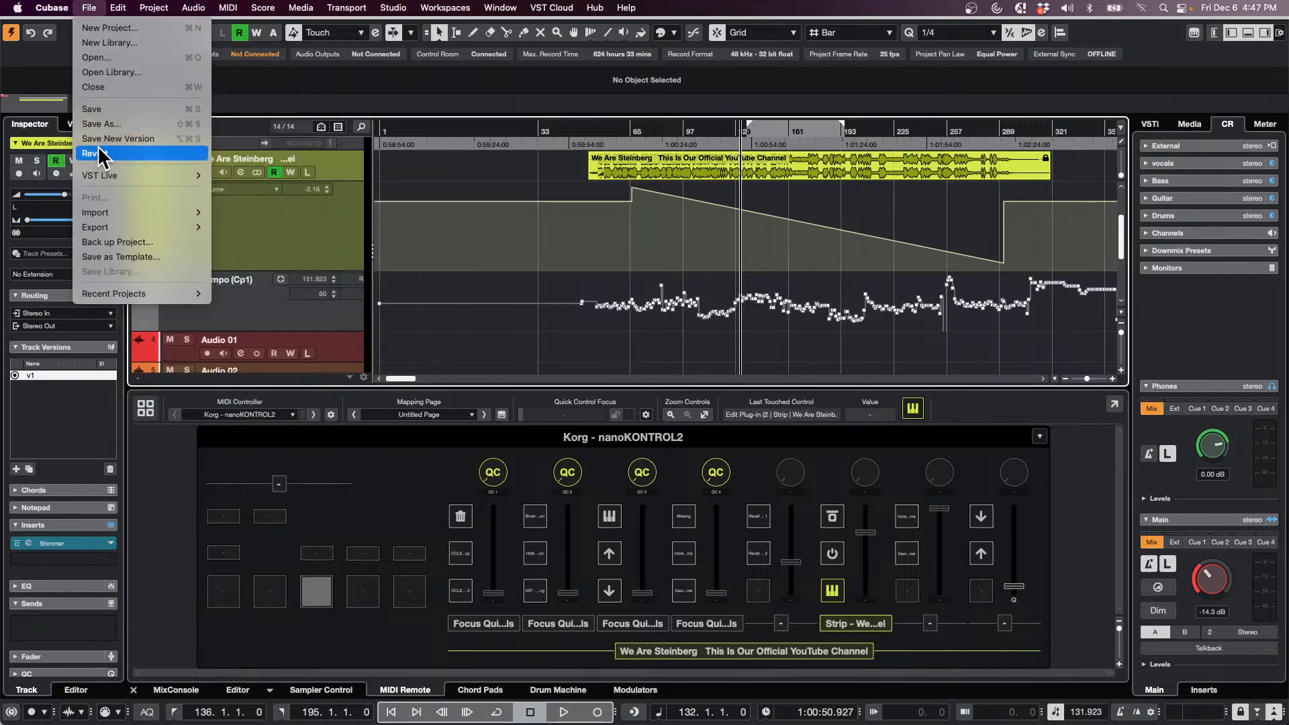
click(98, 154)
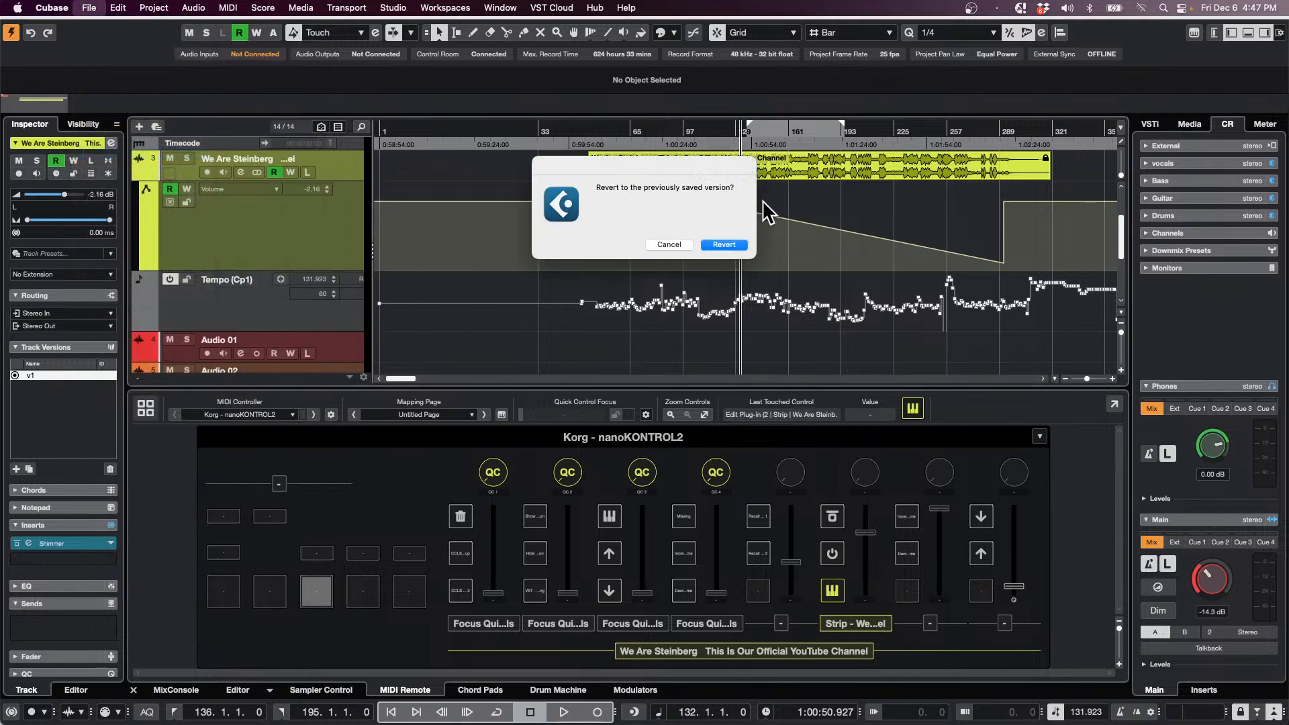
click(715, 246)
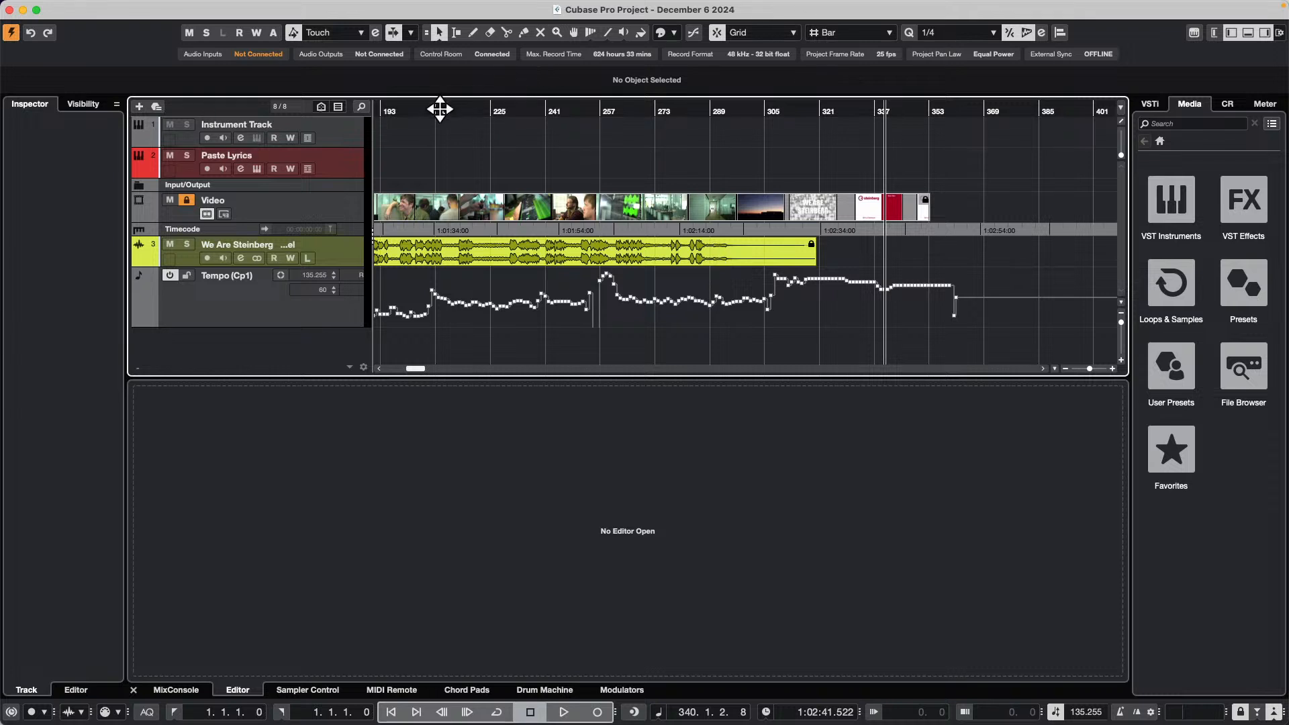
Locate the cursor just before the video event at bar 43, and set its time position to 1:00:00.000
drag(440, 109, 622, 8)
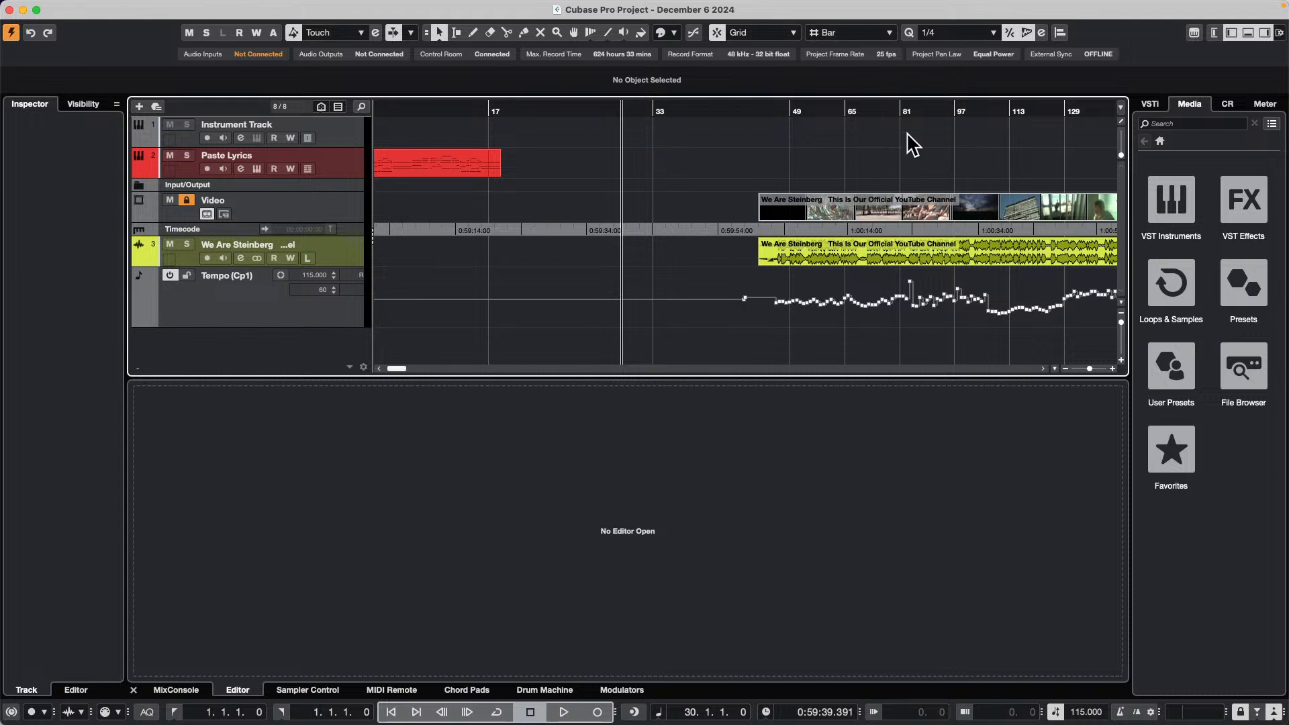
click(756, 109)
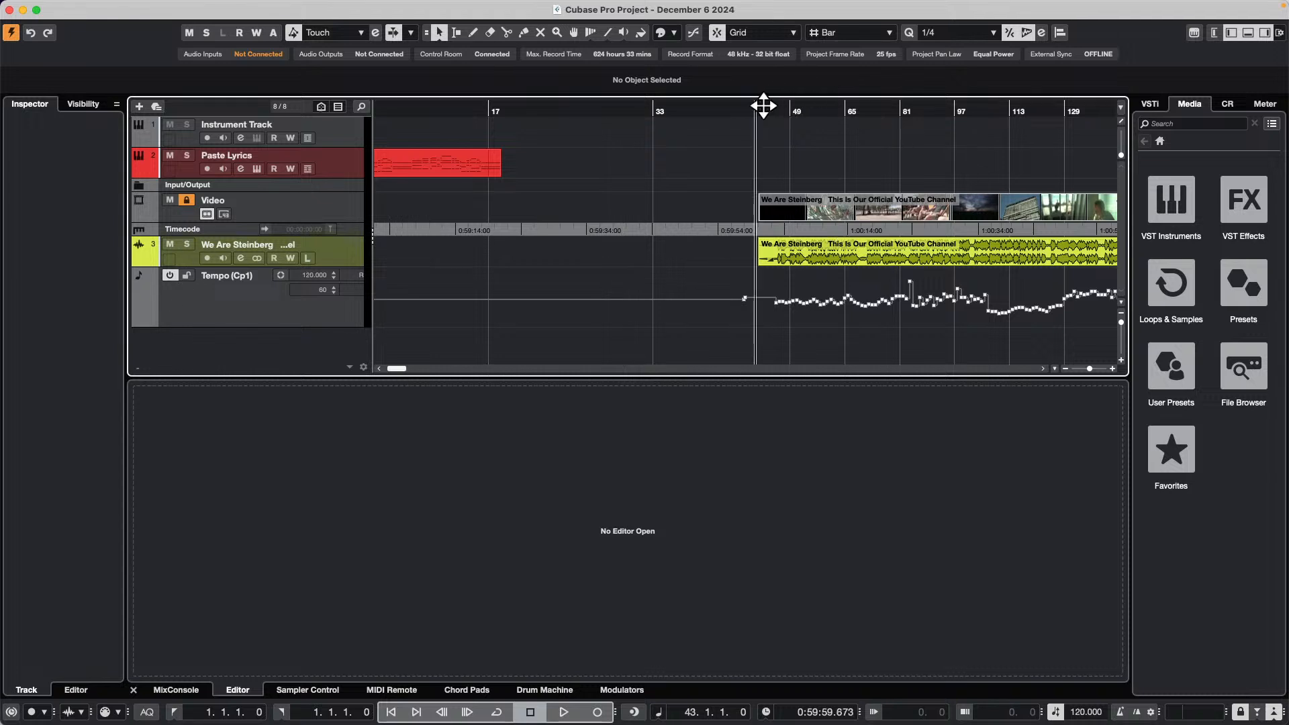
drag(756, 109, 754, 159)
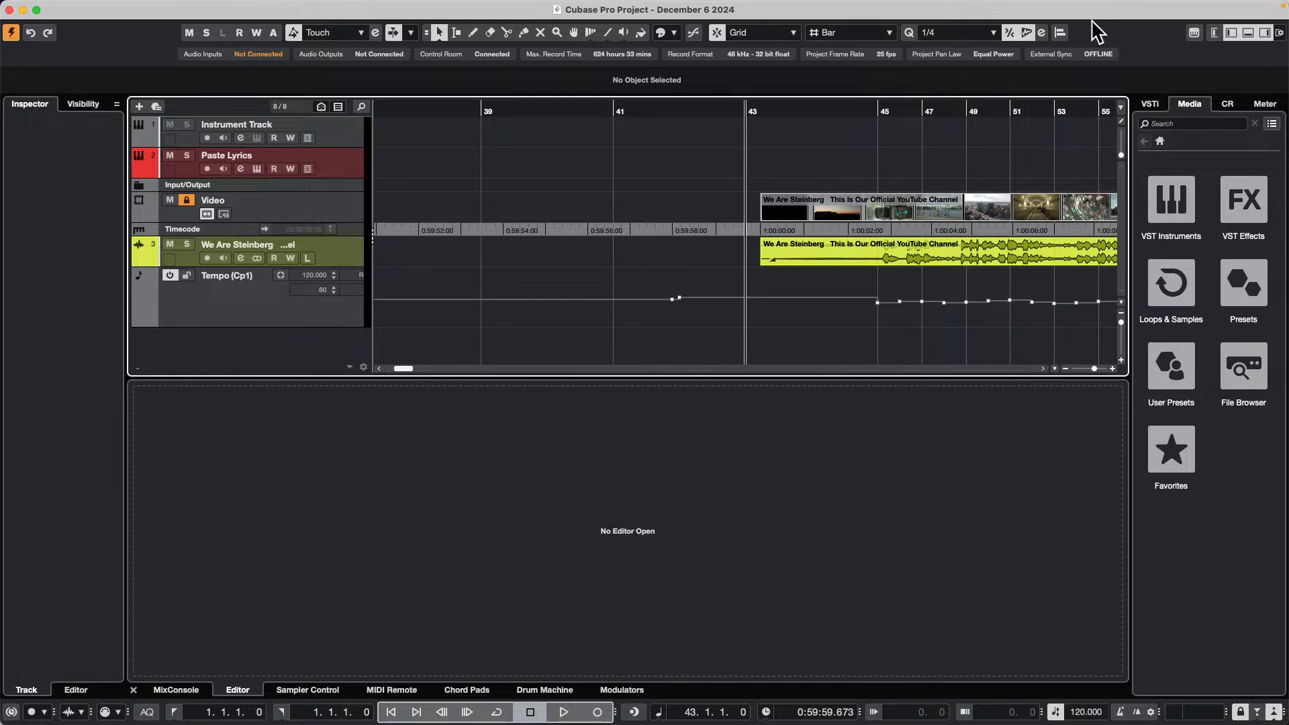
click(811, 714)
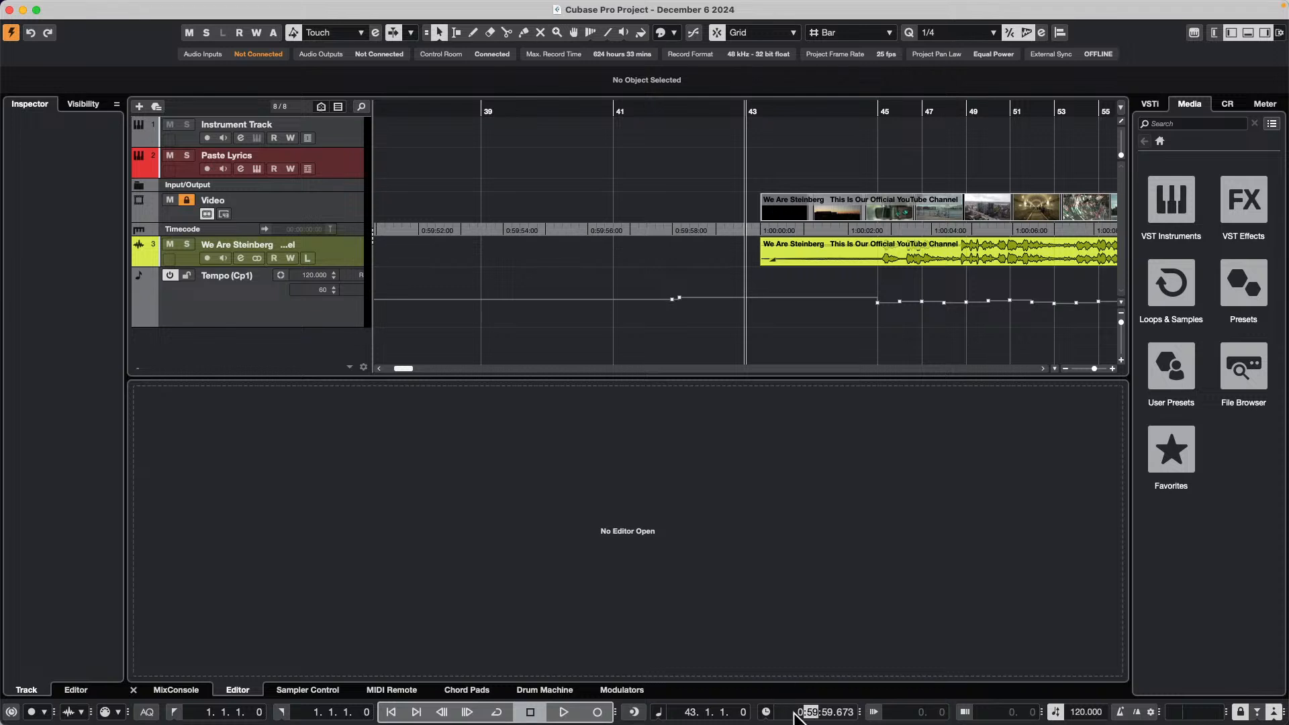
scroll(794, 717, down, 1)
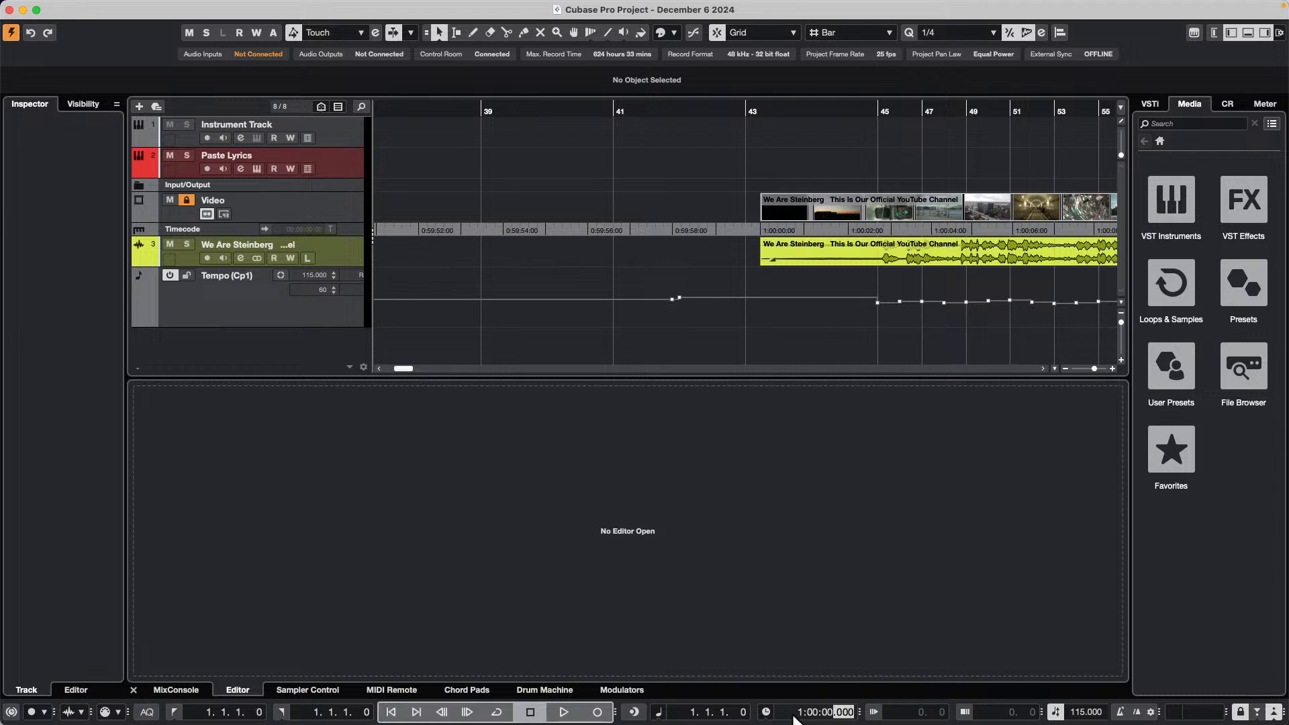
key(Return)
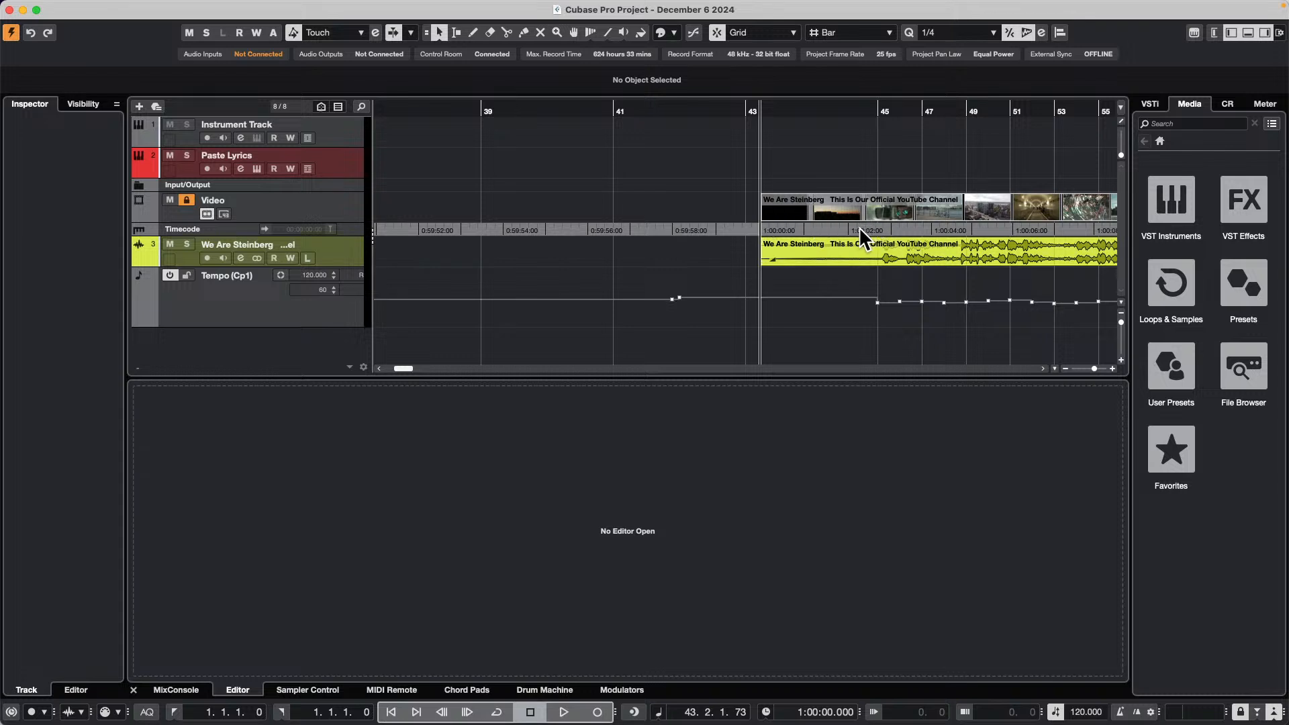
Show the Video Player, play the video briefly from 1:00:00.000 and move the player window clear of the tracks
key(F8)
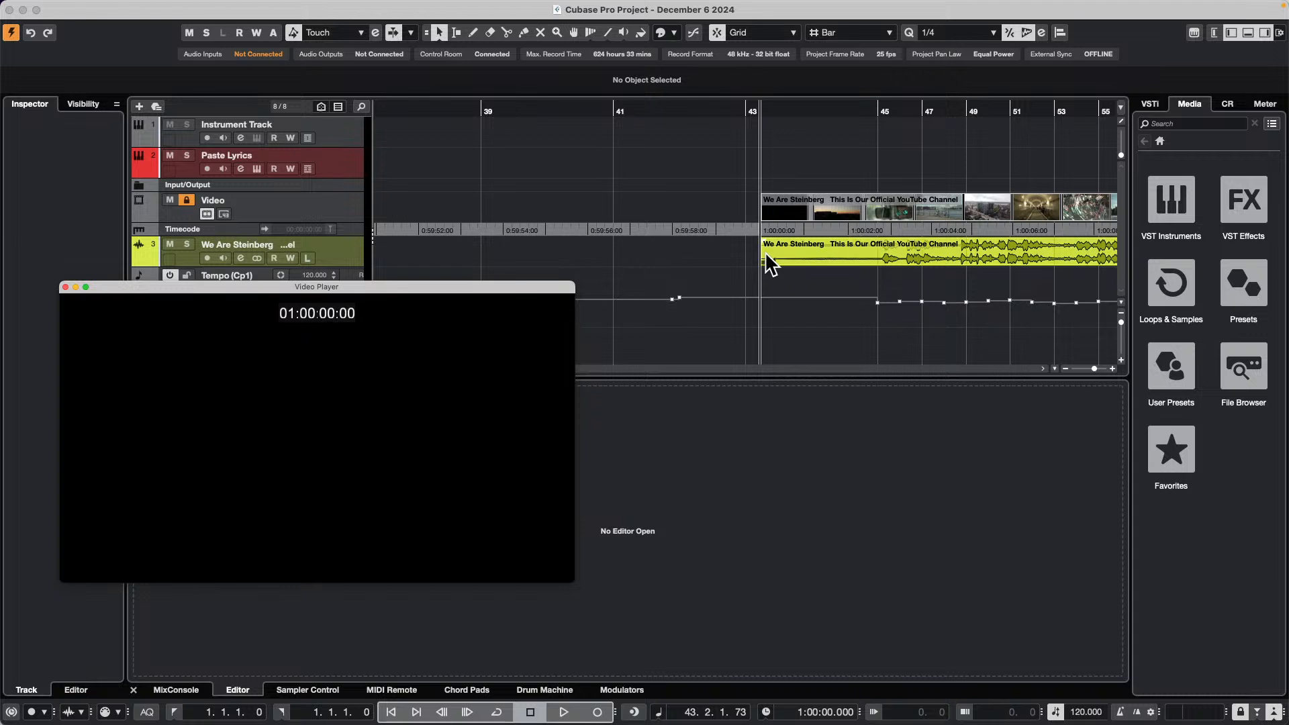
key(space)
key(space)
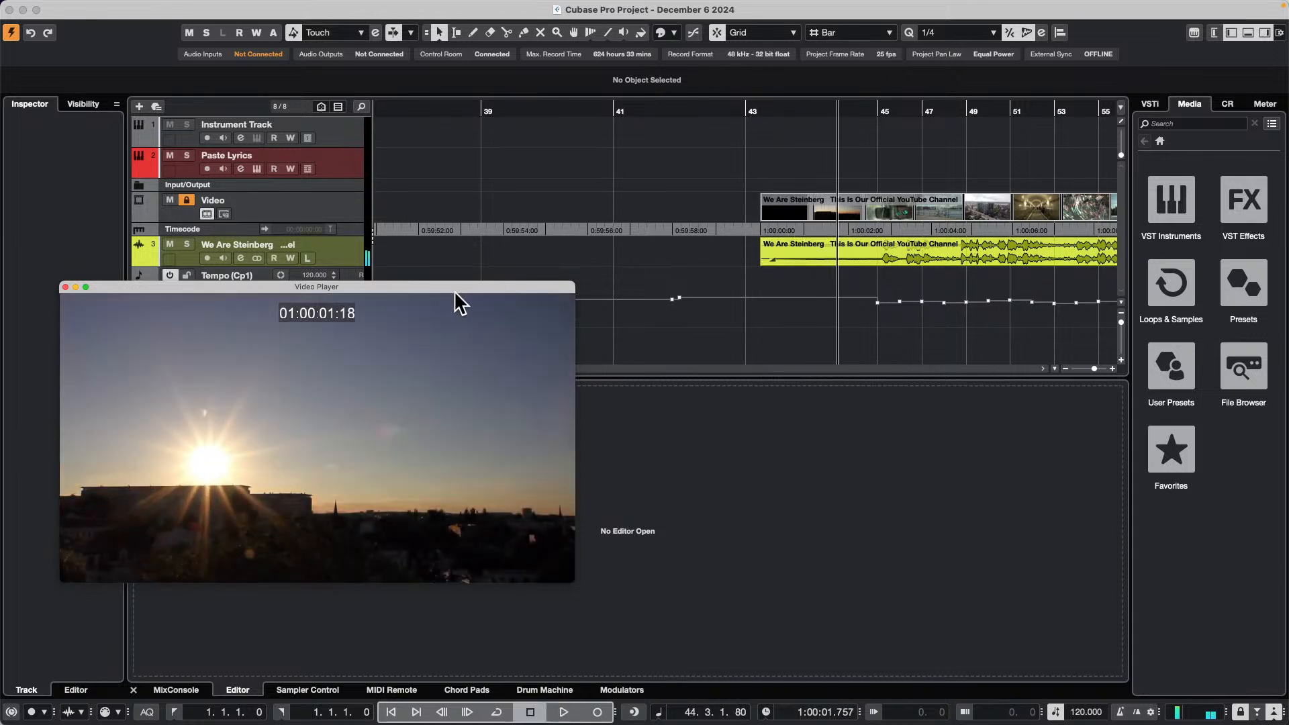
drag(430, 295, 1052, 406)
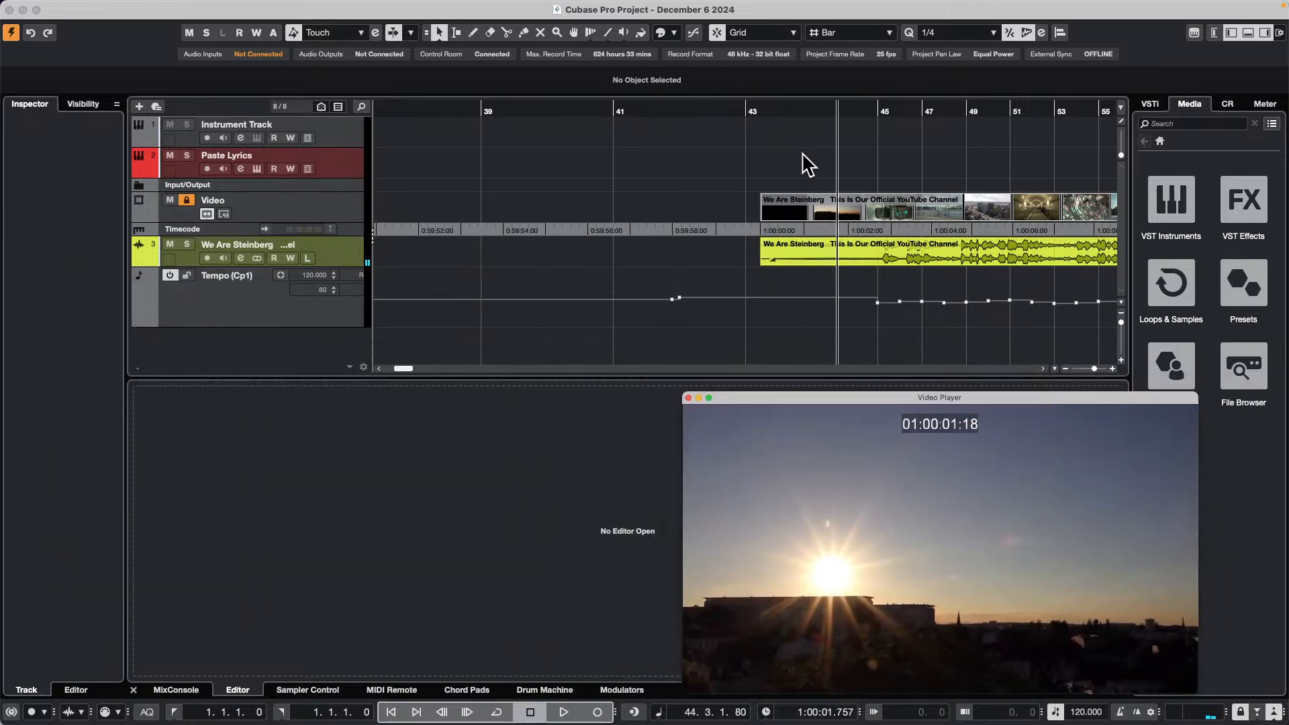
Select the video event, locate the cursor from bar 43 to the event's start and play the video briefly
drag(760, 110, 752, 117)
click(154, 7)
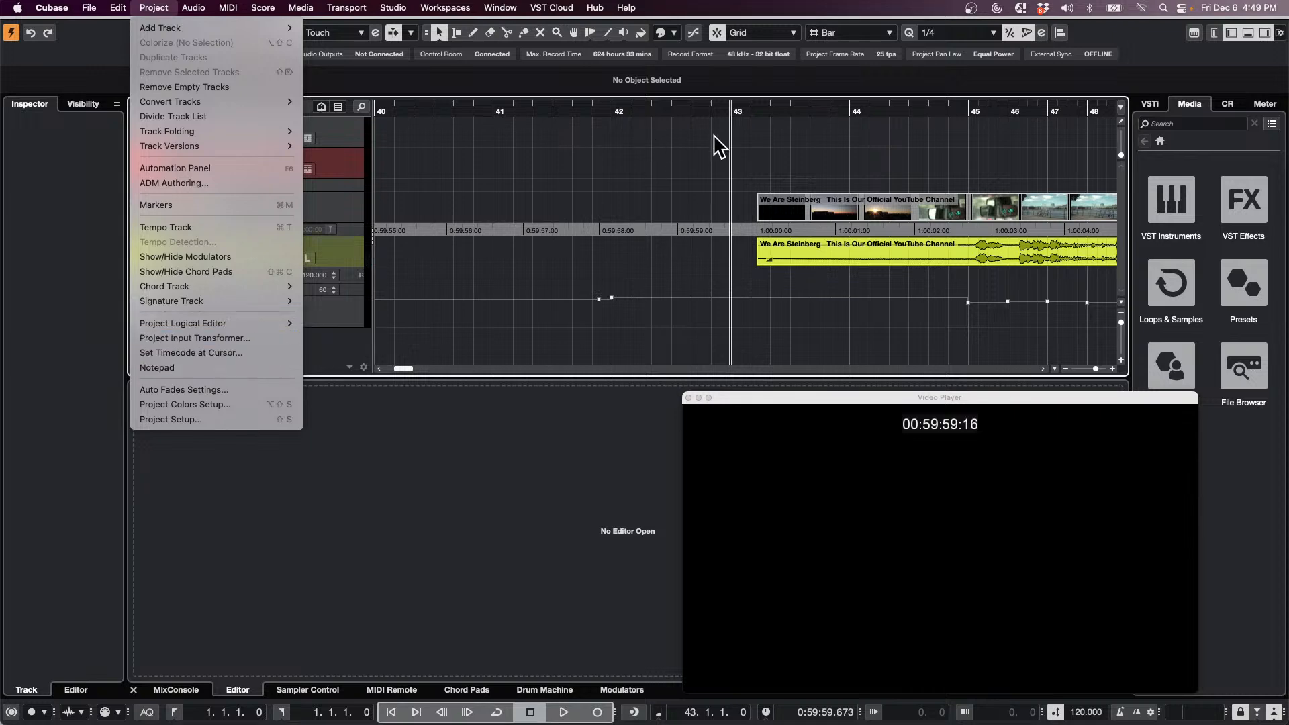
click(742, 182)
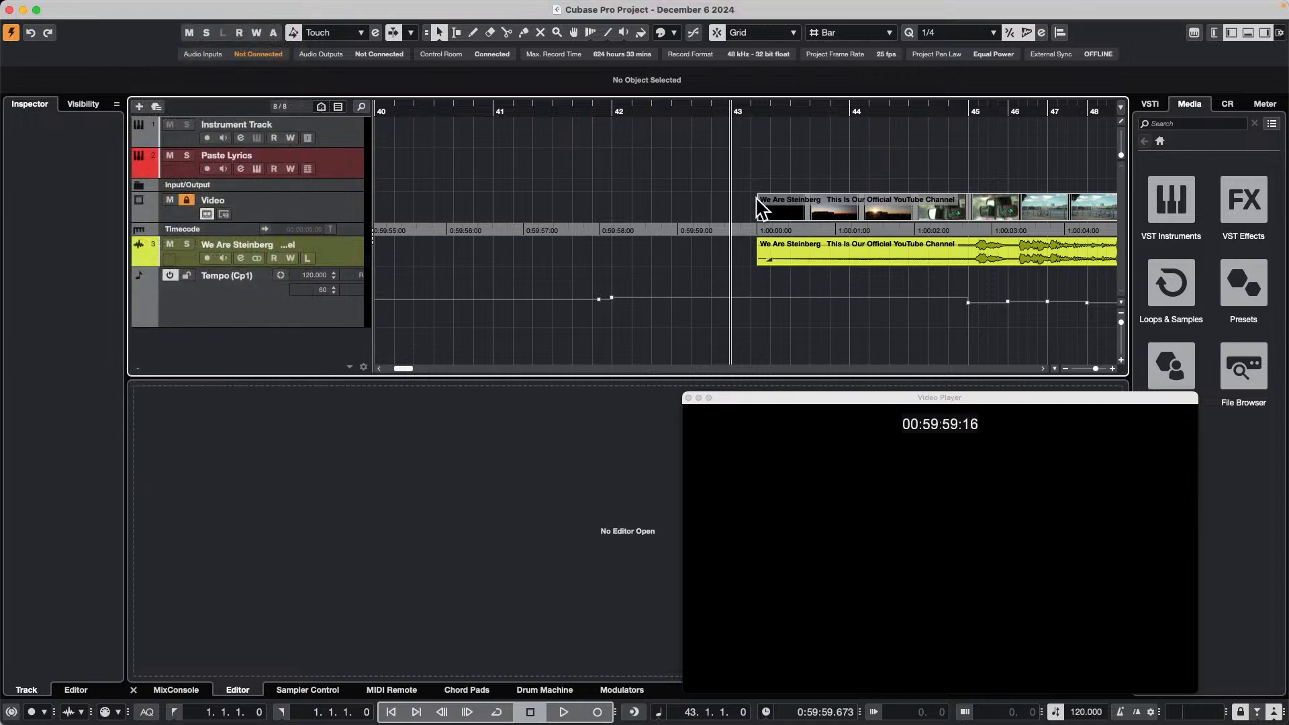
click(765, 218)
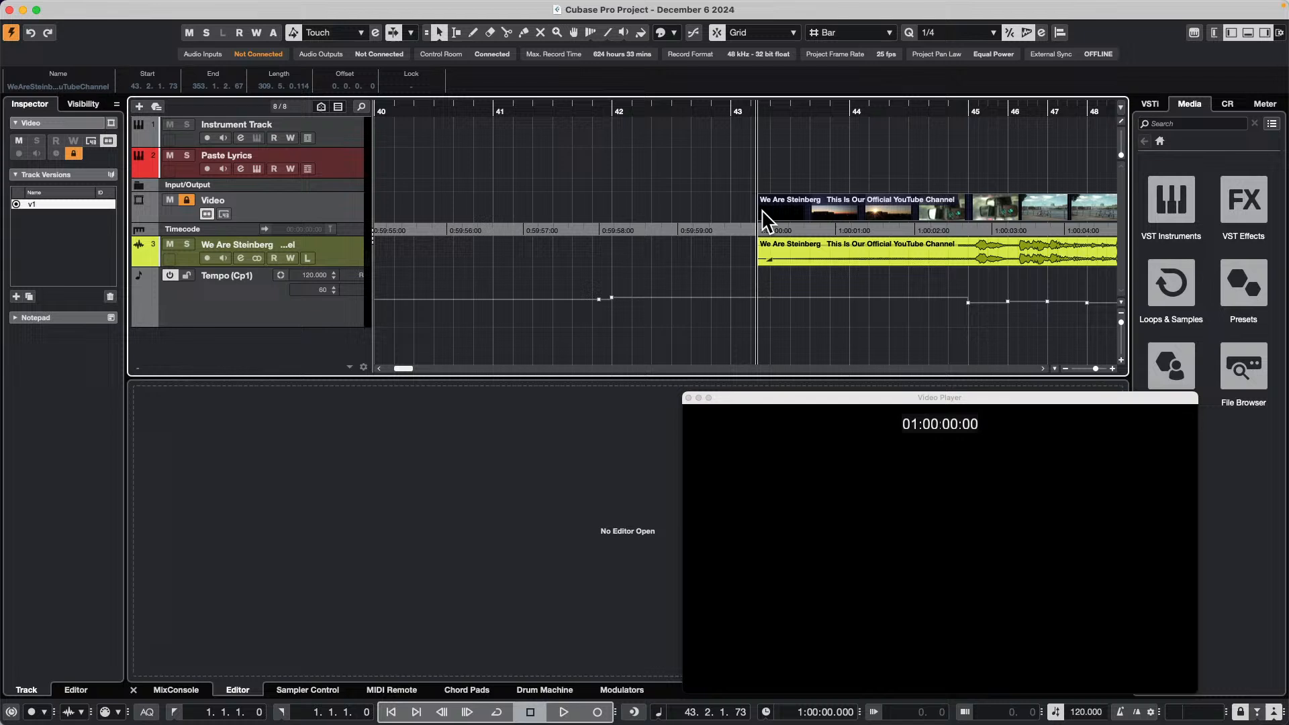
click(691, 401)
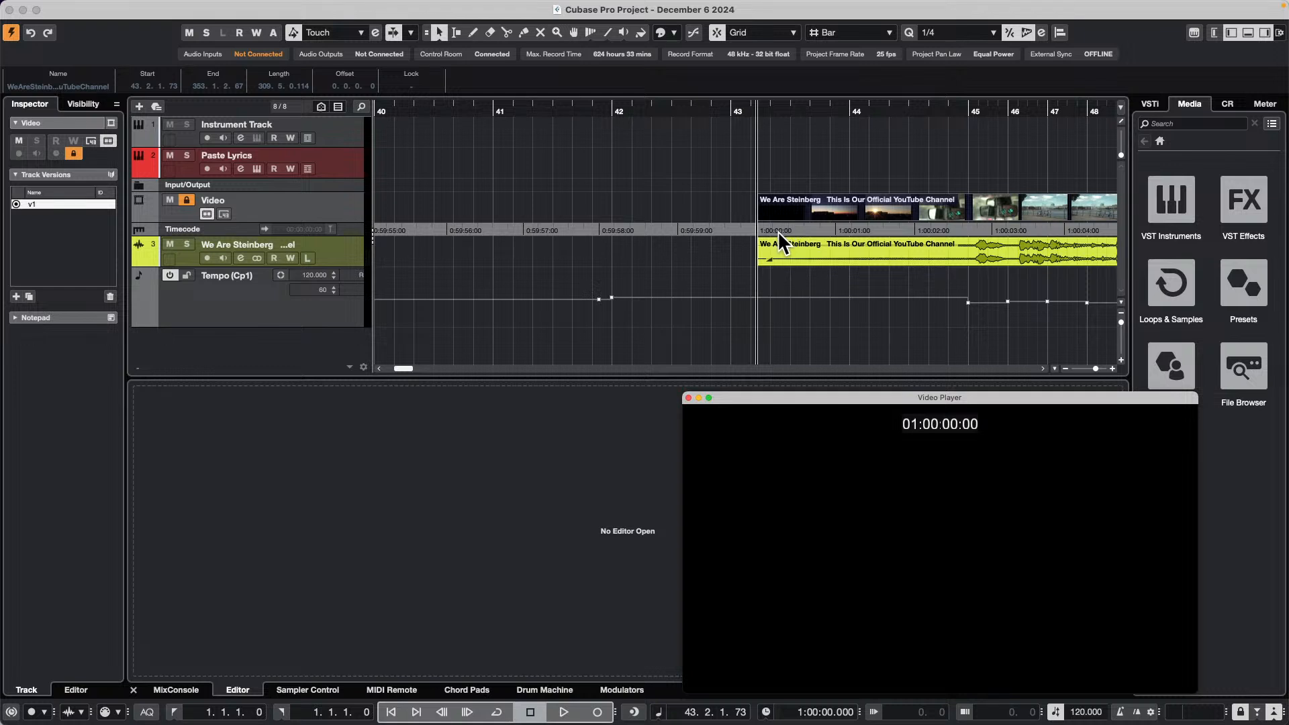
key(space)
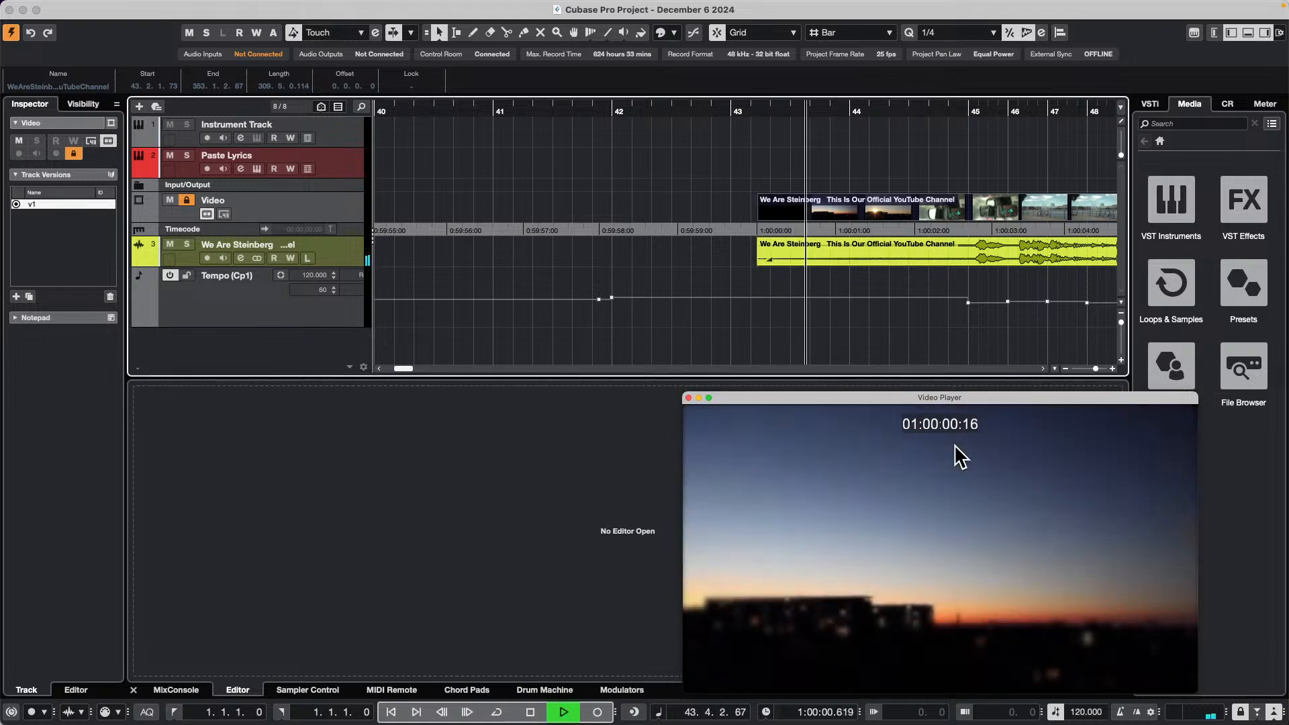
key(space)
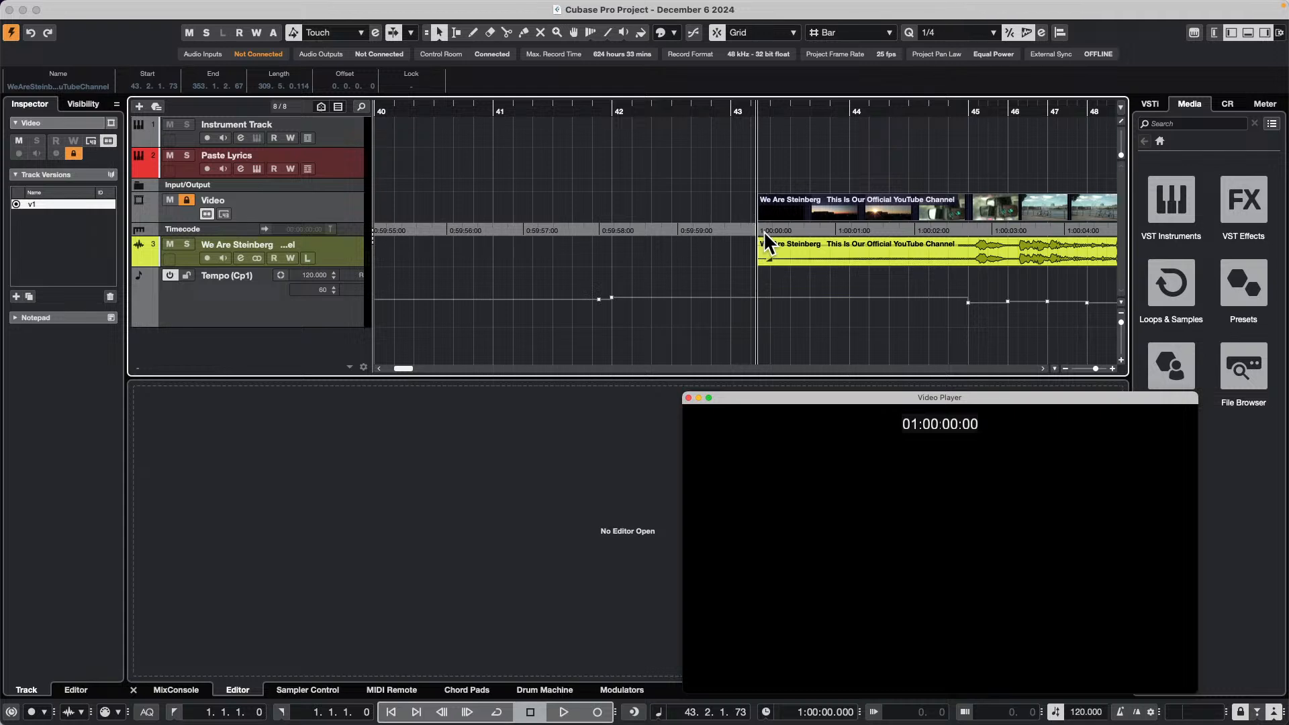
Browse the Tech House loops and place Tech_House_Percussion_Loop_15 on the We Are Steinberg audio track at bar 17
drag(607, 101, 368, 14)
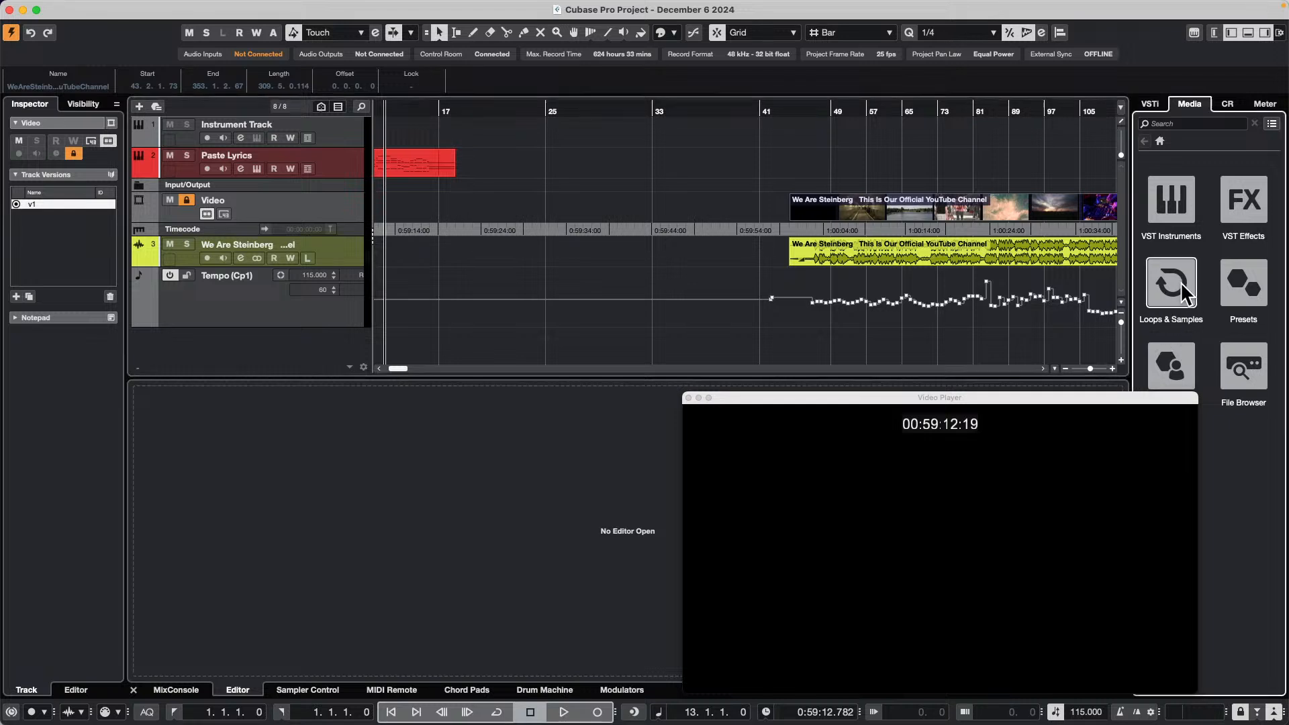
click(1173, 324)
drag(1185, 394, 819, 452)
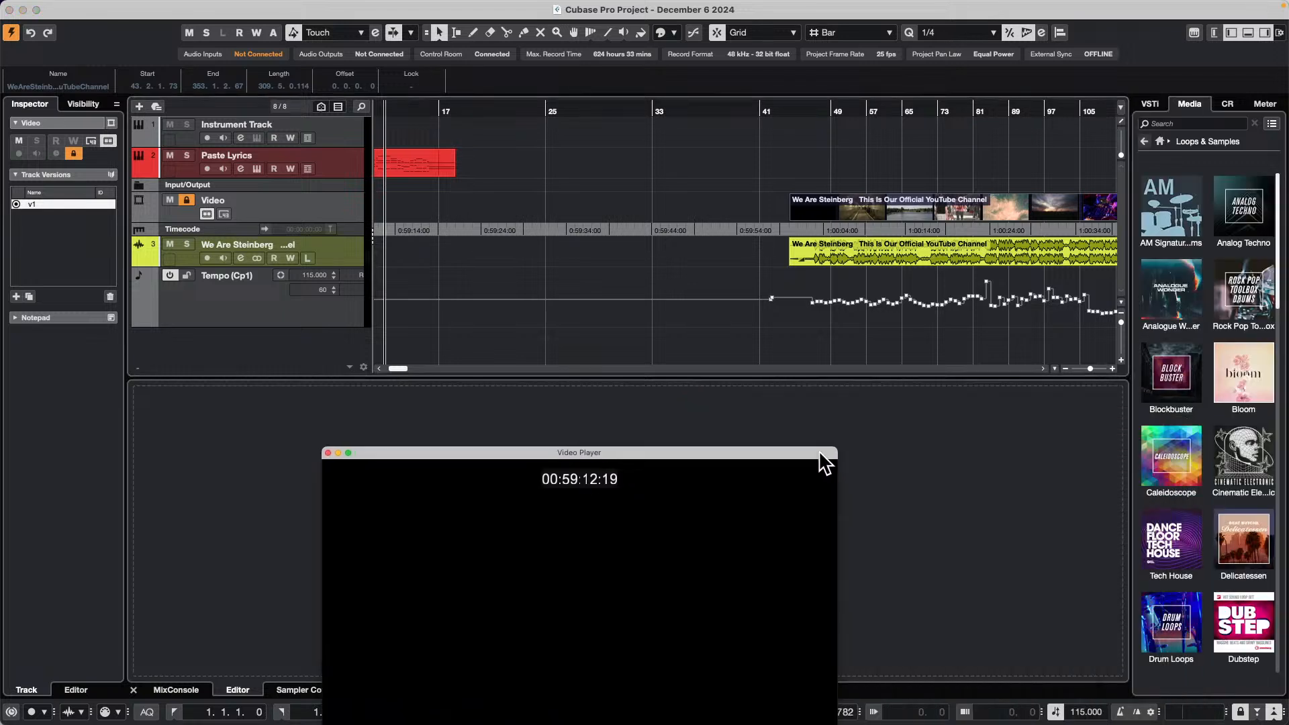
click(1183, 564)
scroll(1188, 493, down, 5)
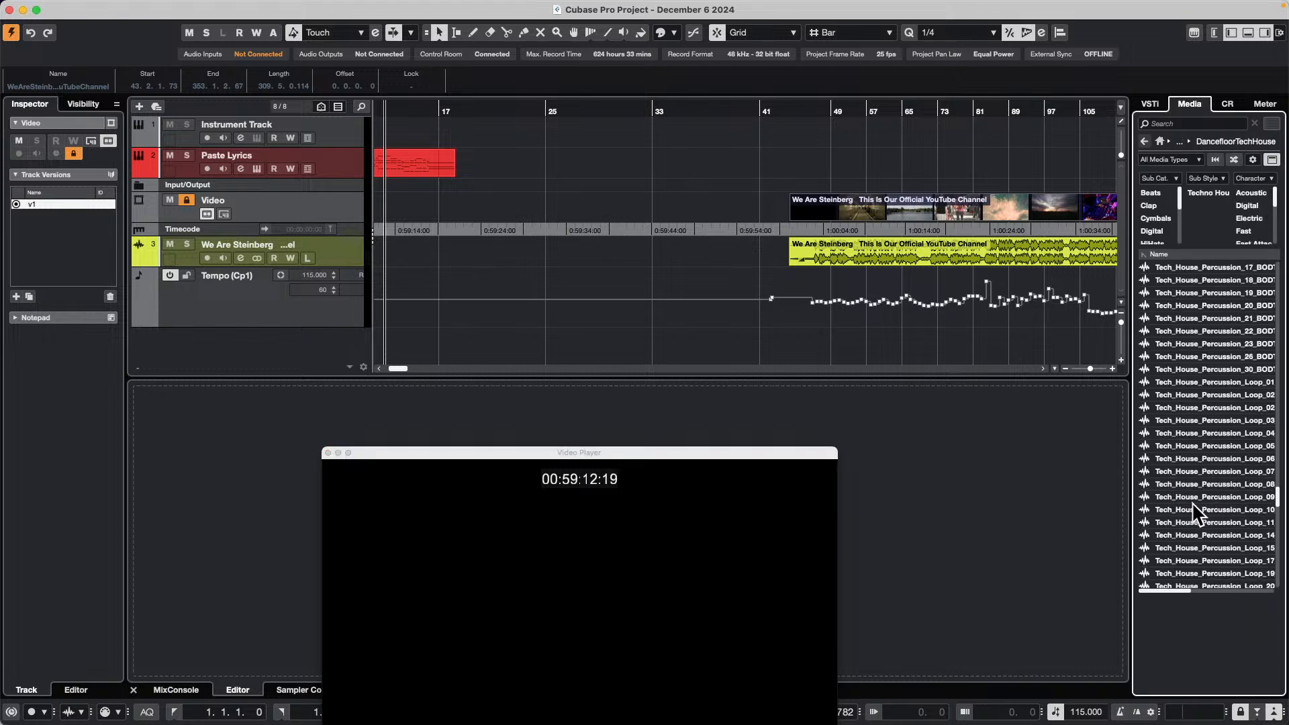
click(1218, 549)
drag(1207, 546, 444, 269)
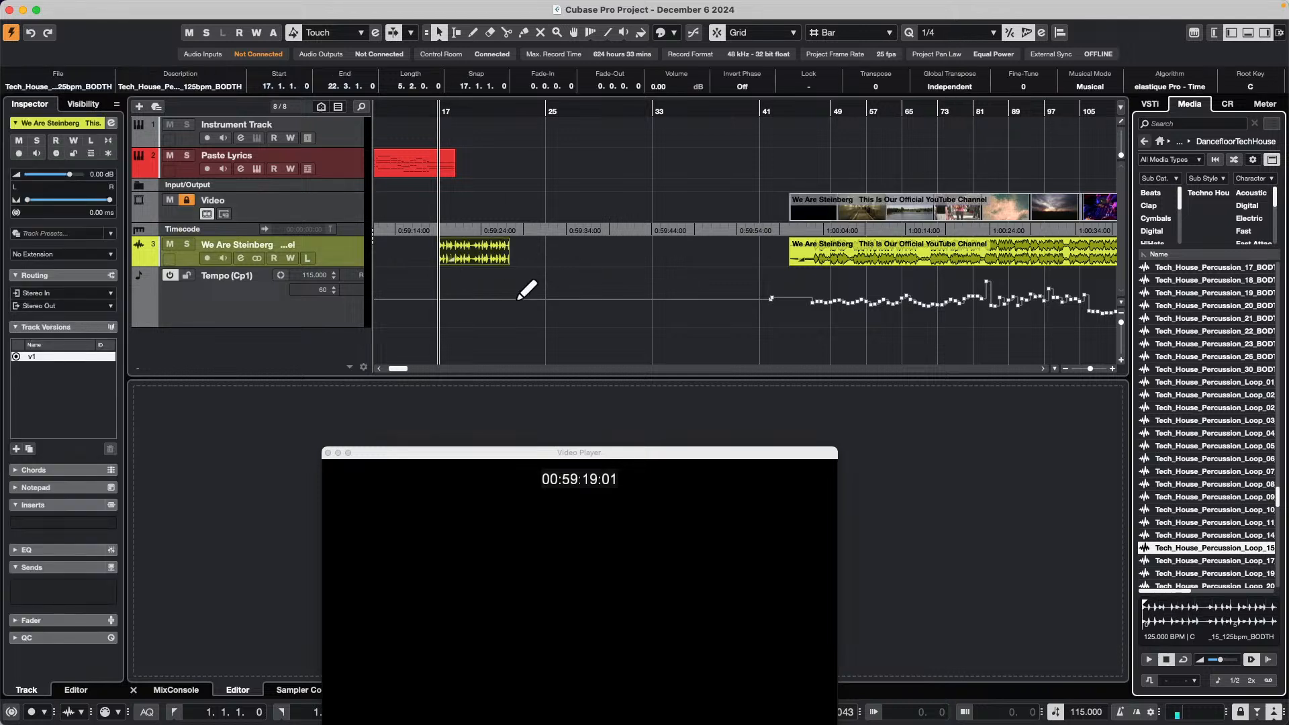
Try a tempo drop to 90 BPM shortly after bar 17, inspect the video event and undo the tempo drop
click(790, 296)
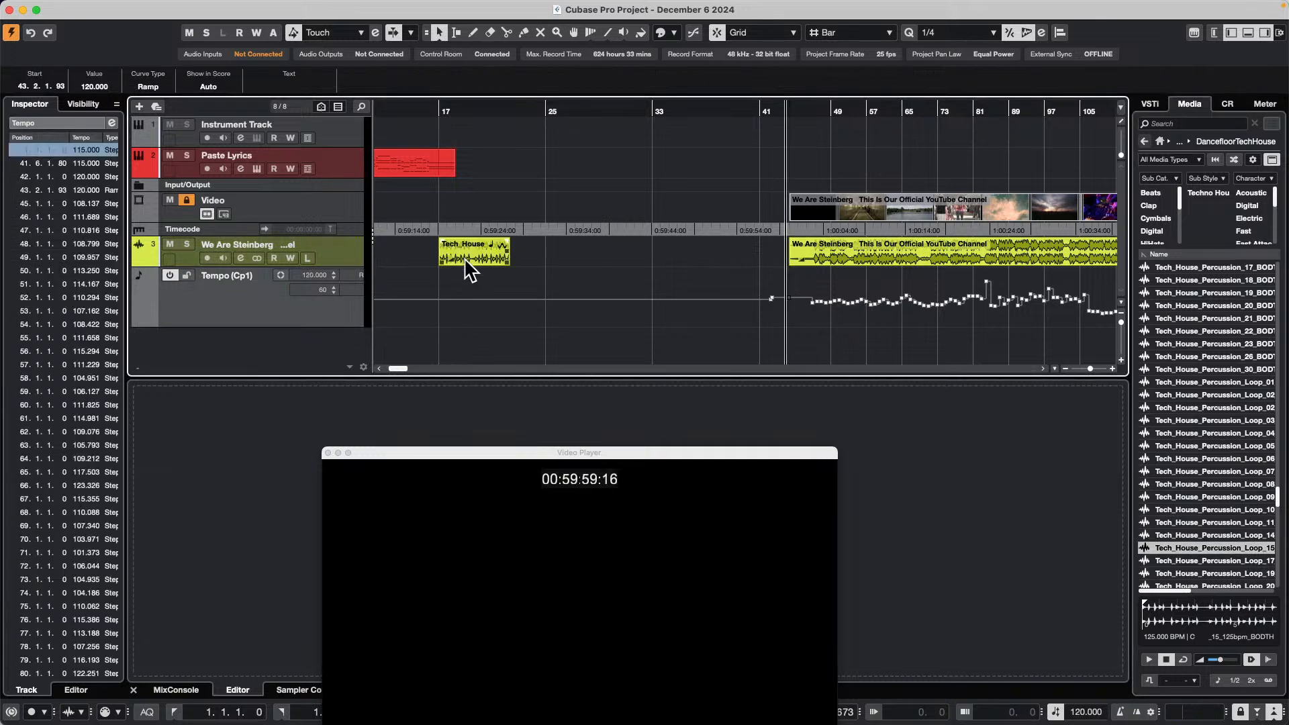
click(441, 302)
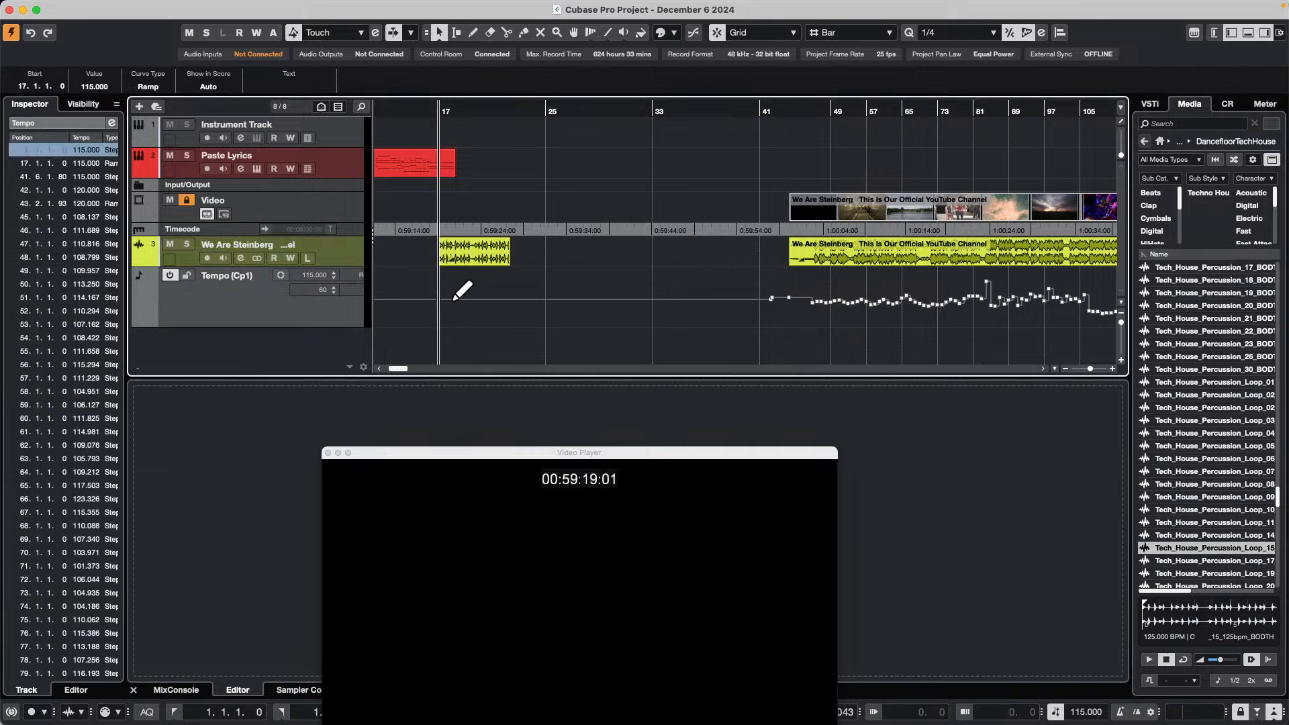
mouse_move(458, 300)
mouse_down()
mouse_move(467, 332)
mouse_move(459, 320)
mouse_move(513, 333)
mouse_move(474, 331)
mouse_move(474, 302)
mouse_move(473, 313)
mouse_up()
click(751, 208)
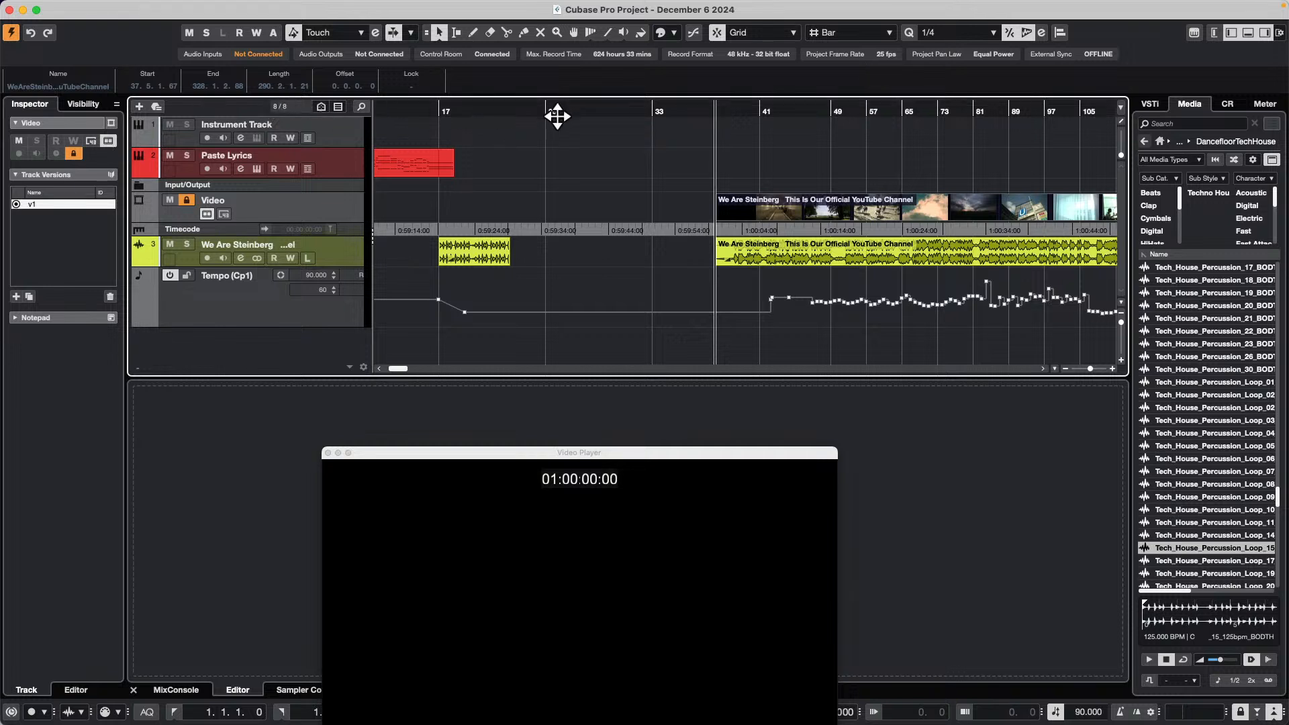
key(super+z)
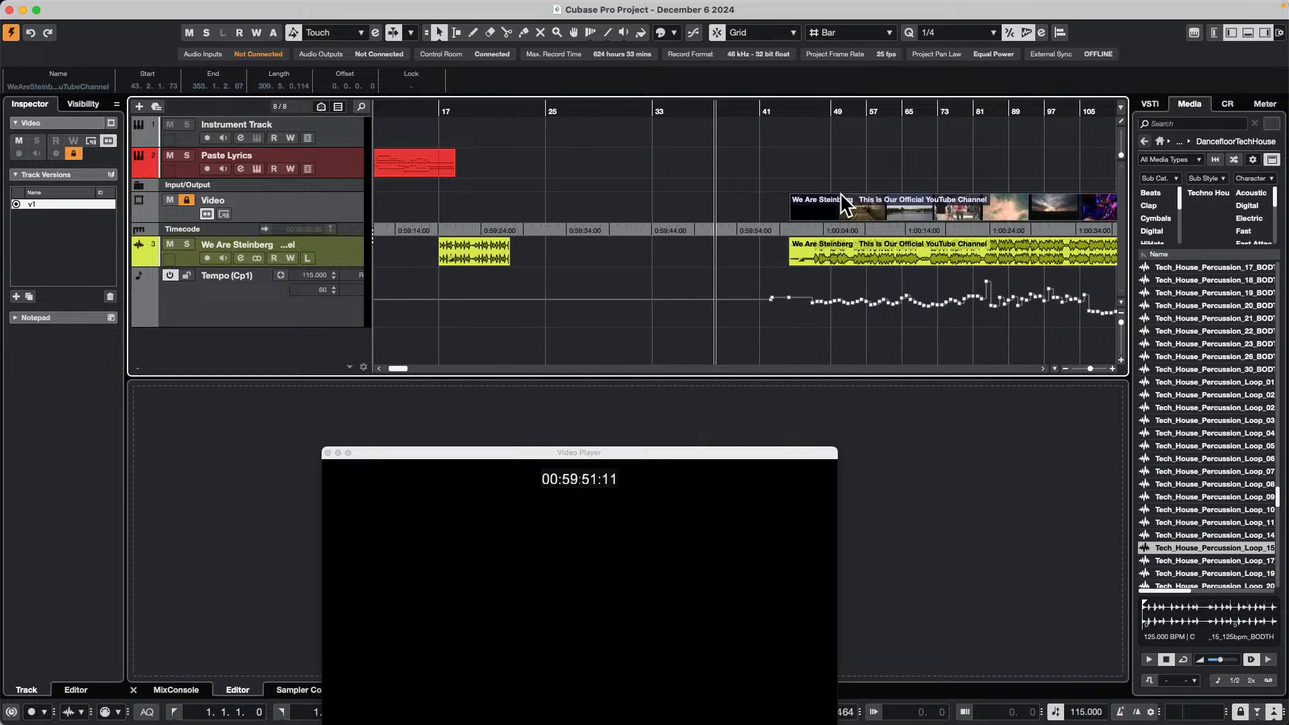
Compare the video event and the We Are Steinberg audio event, including their track settings in the Inspector
click(733, 262)
click(834, 207)
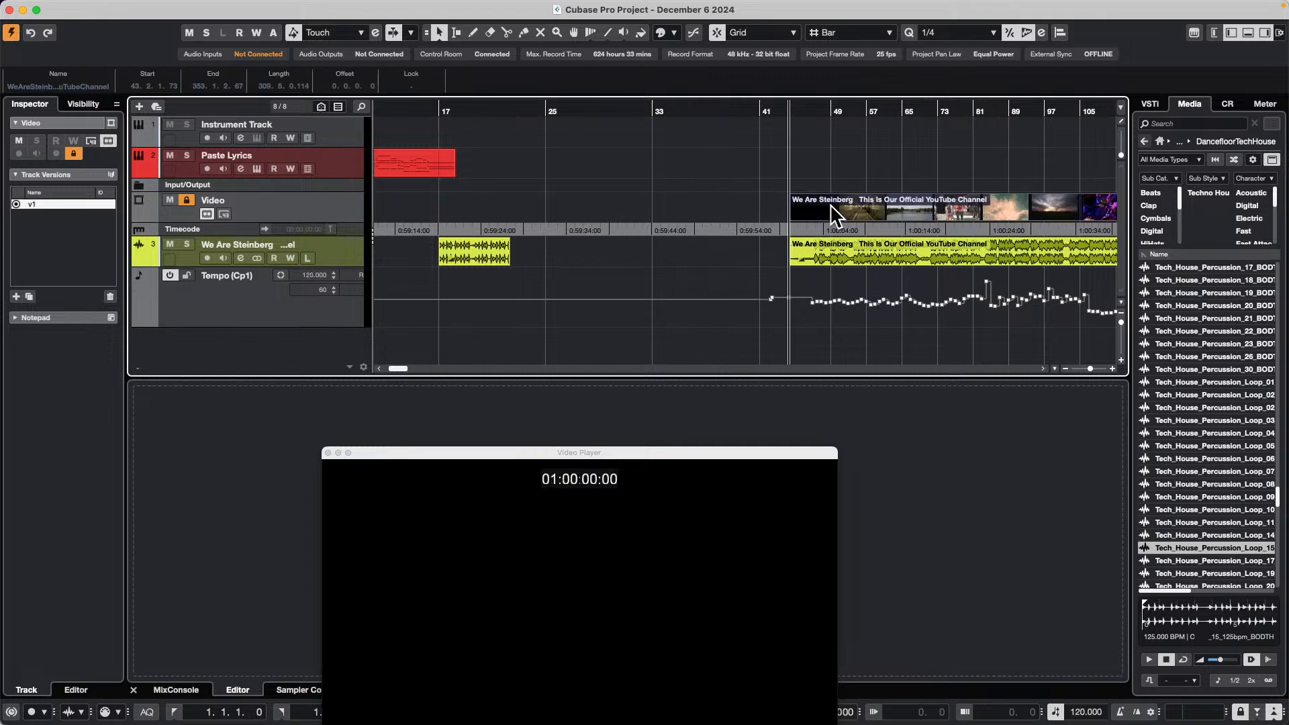
click(835, 262)
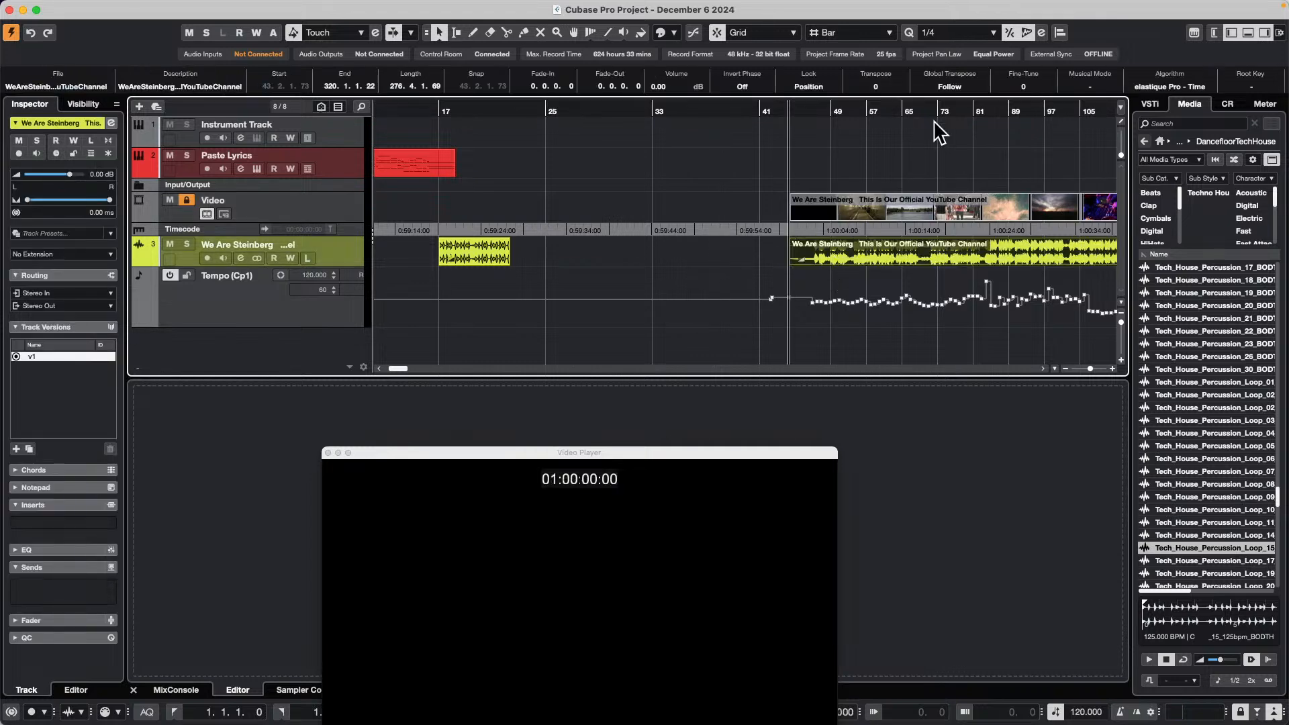
click(842, 212)
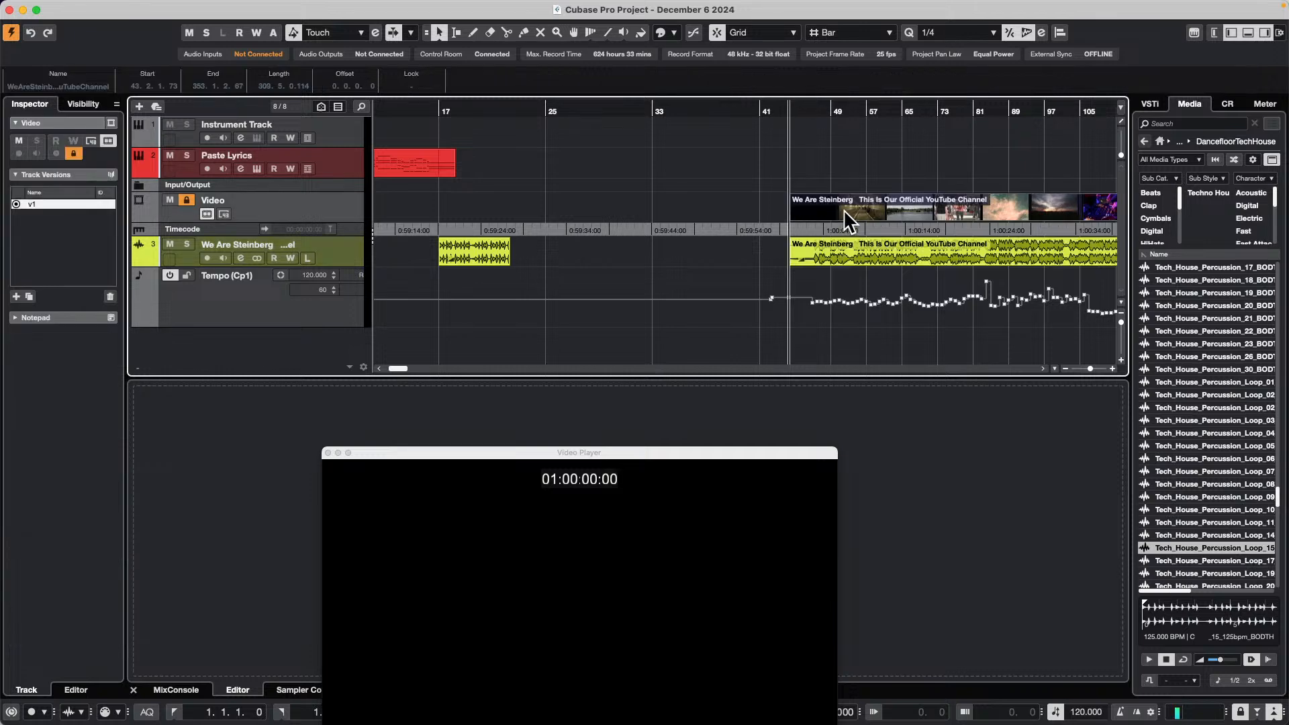
click(78, 149)
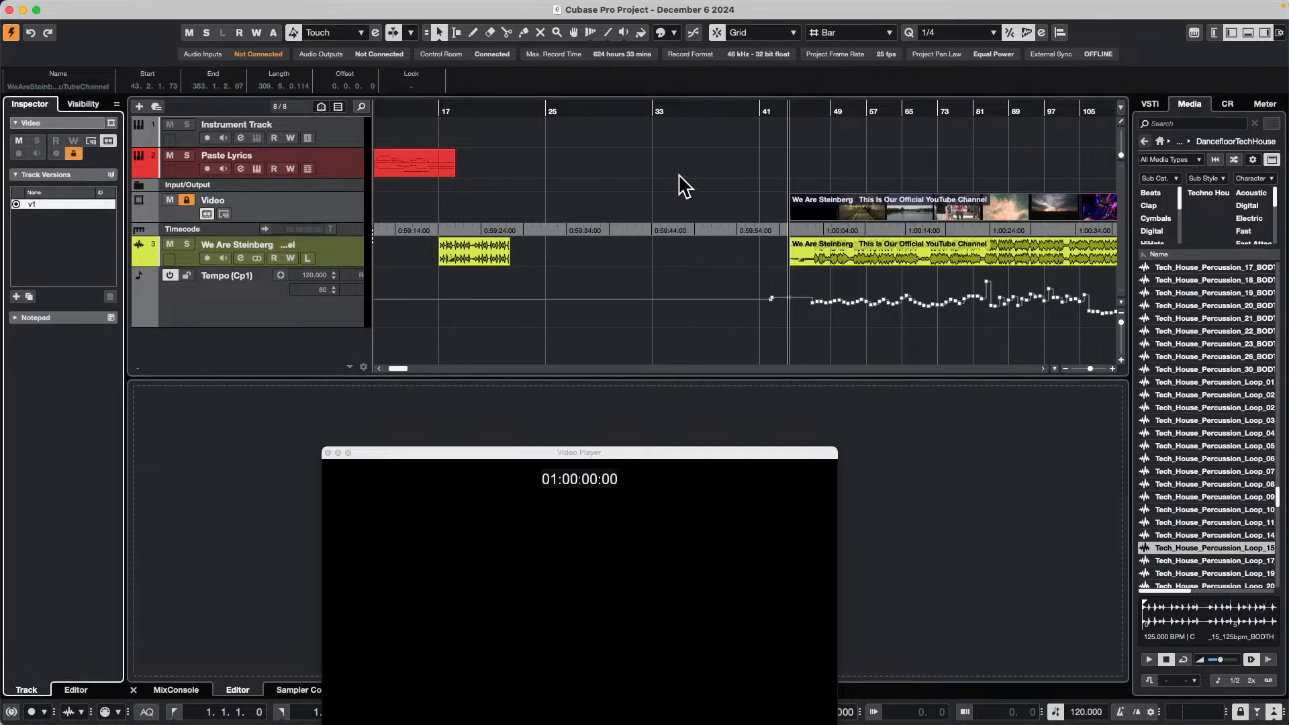
Locate the cursor just before the video event's start and draw a tempo change to 90 BPM around bar 17
click(780, 111)
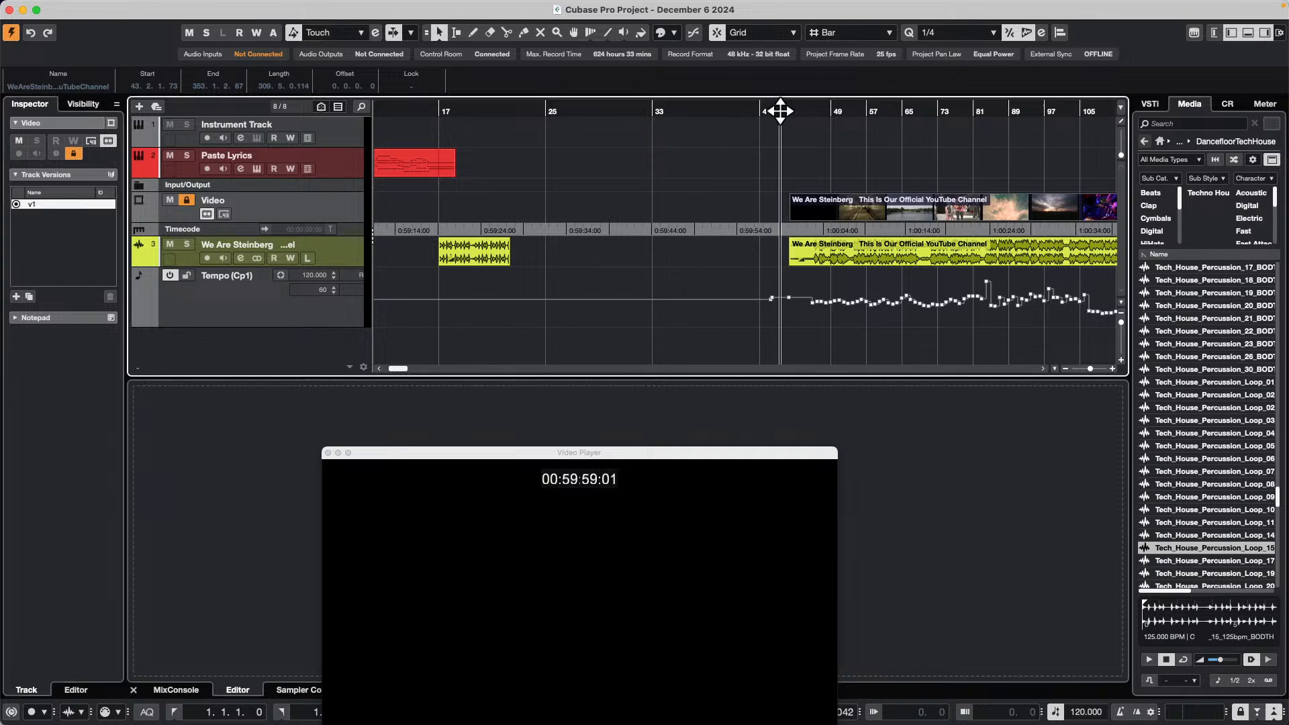
drag(780, 111, 780, 141)
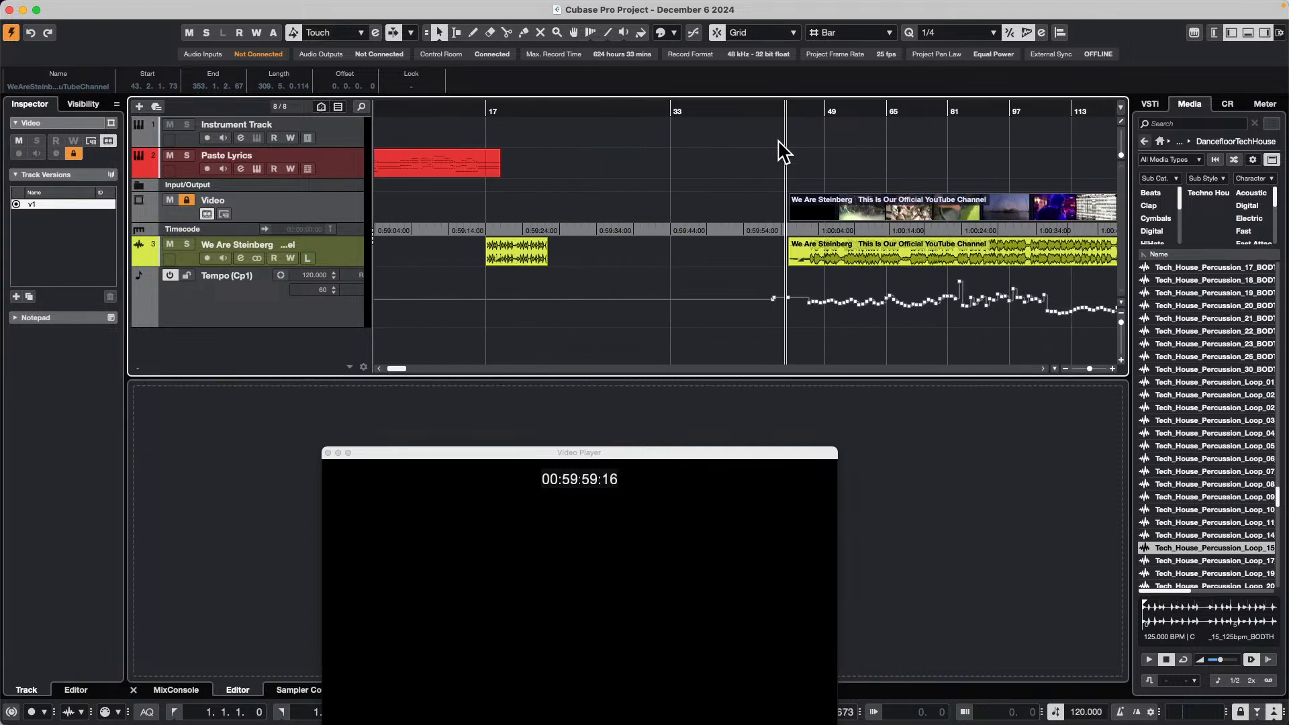
right_click(495, 314)
click(511, 307)
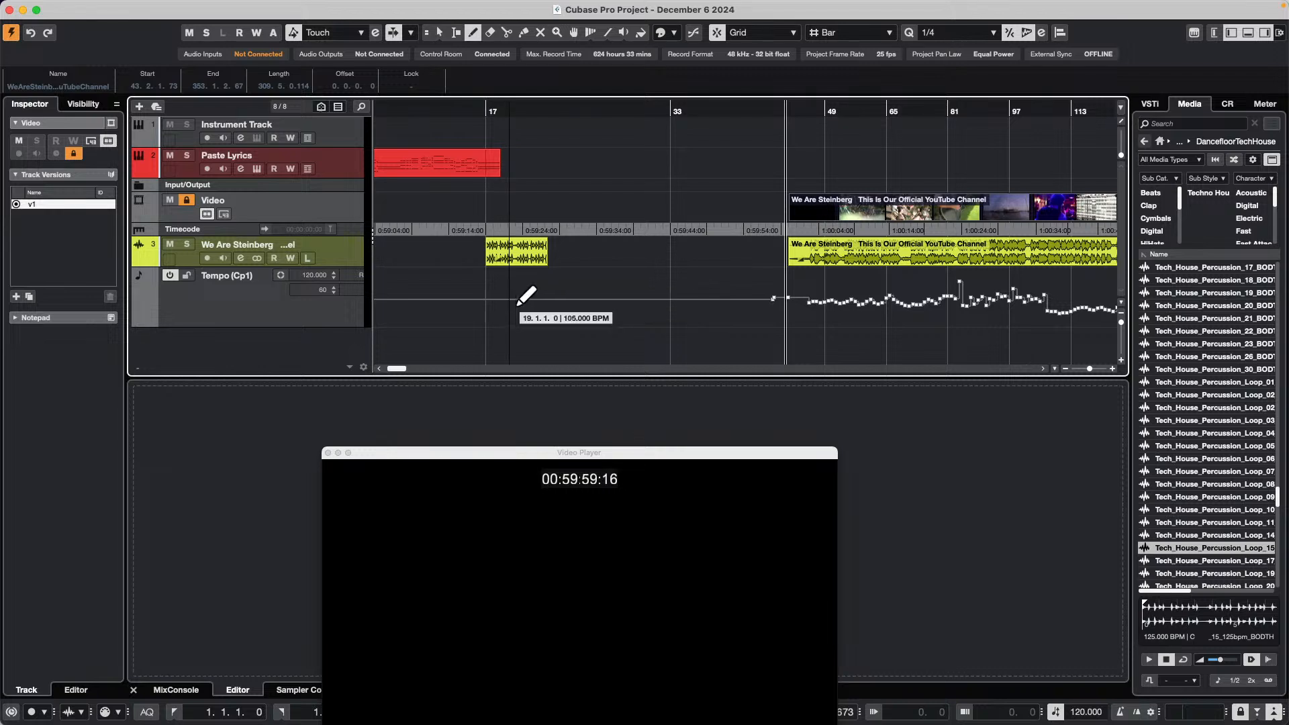
mouse_move(511, 302)
mouse_down()
mouse_move(486, 298)
mouse_move(490, 329)
mouse_move(490, 300)
mouse_move(492, 312)
mouse_up()
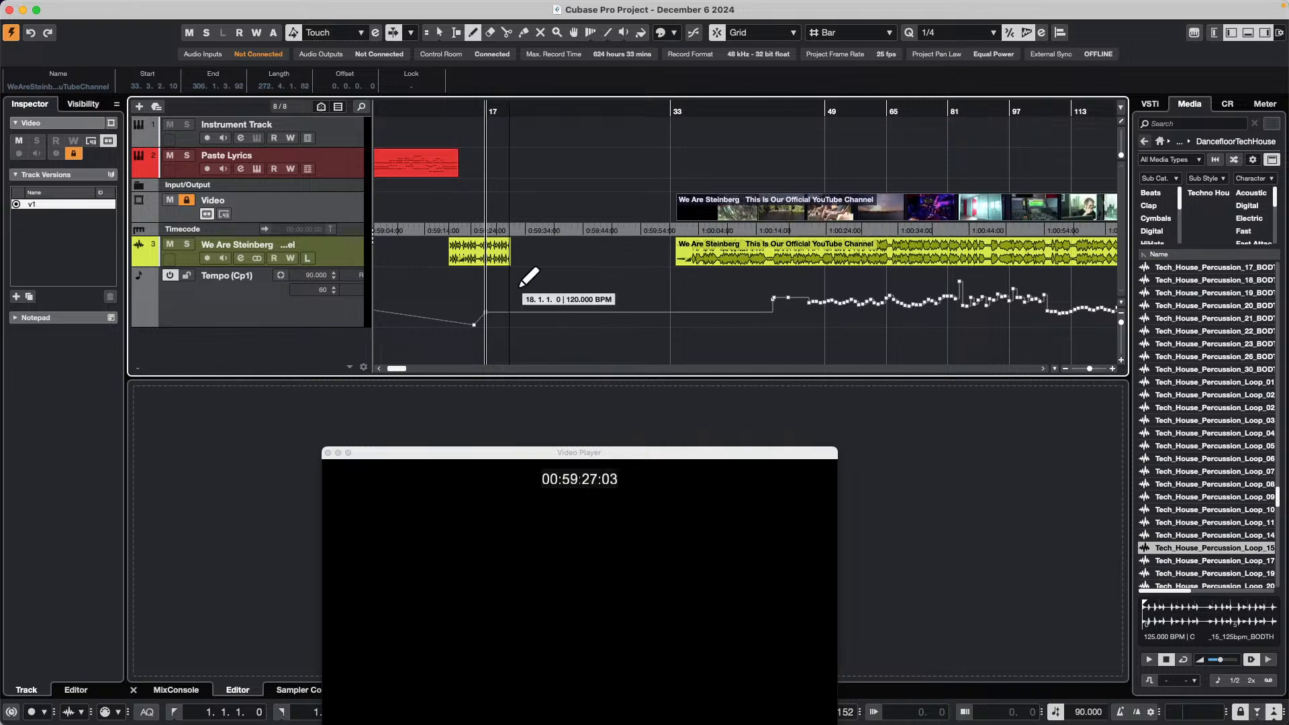
Locate the cursor near bar 33, try uneven tempo changes between bar 1 and bar 34, and undo all the drawn tempo edits
click(666, 113)
drag(666, 115, 808, 149)
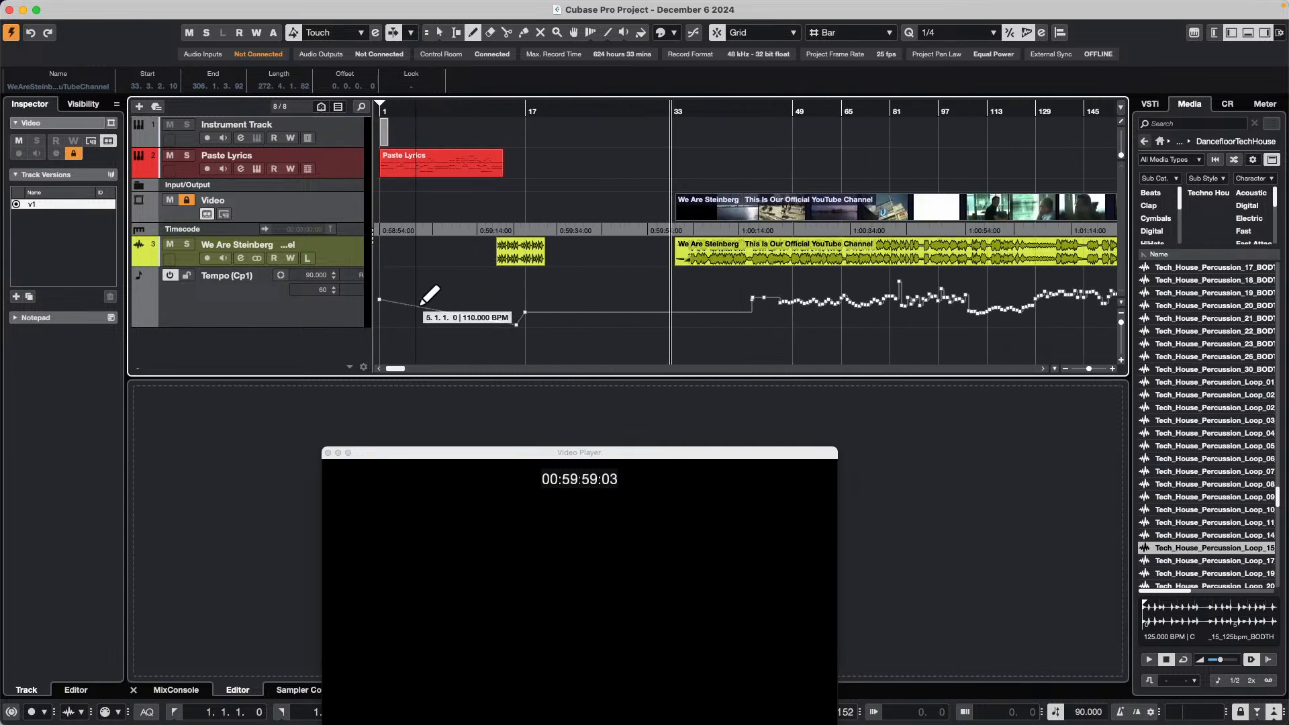
mouse_move(423, 303)
mouse_down()
mouse_move(447, 316)
mouse_move(456, 295)
mouse_move(487, 300)
mouse_move(482, 310)
mouse_move(738, 307)
mouse_move(684, 297)
mouse_up()
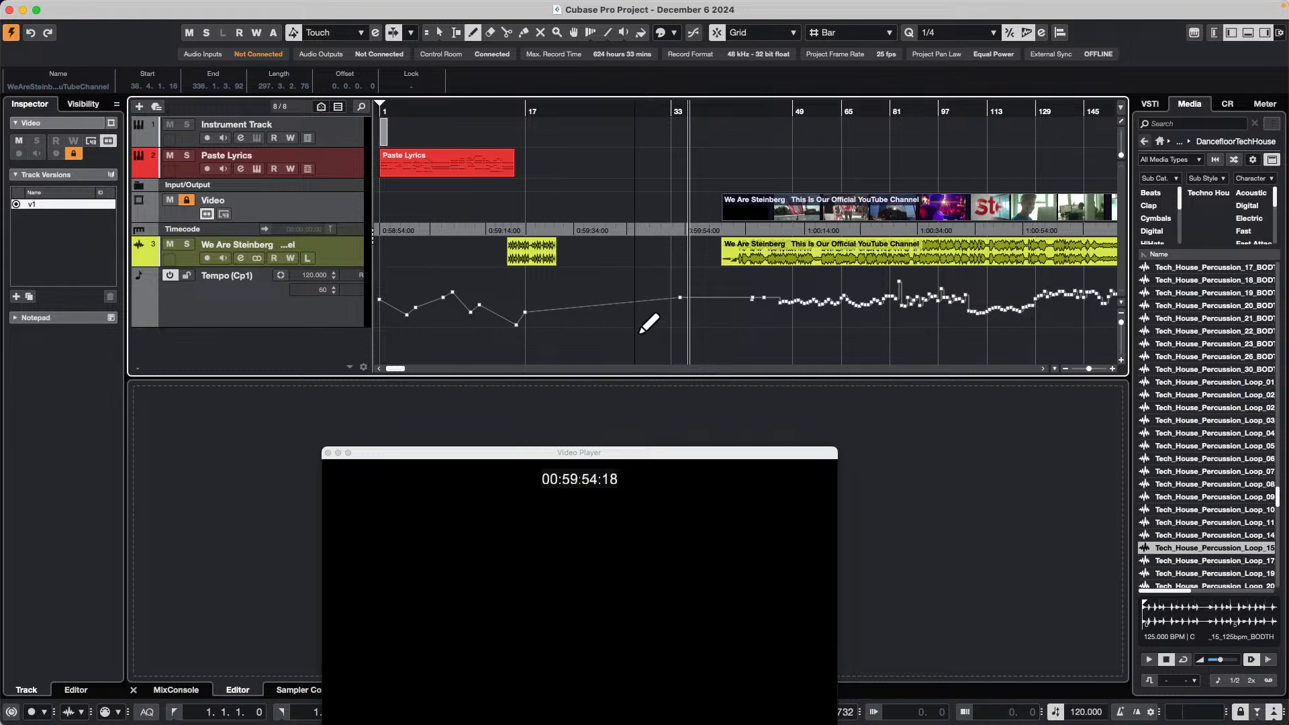
key(super+z)
key(super+z)
key(super+z)
key(super+z)
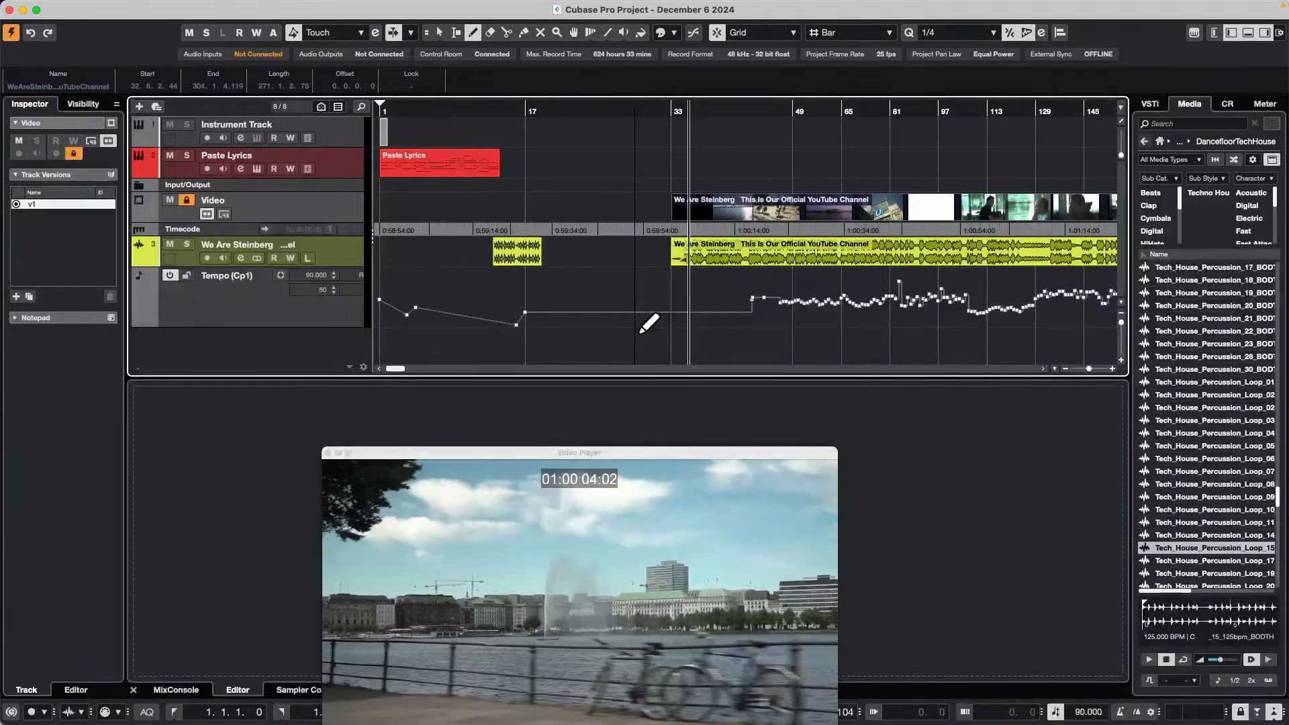
key(super+z)
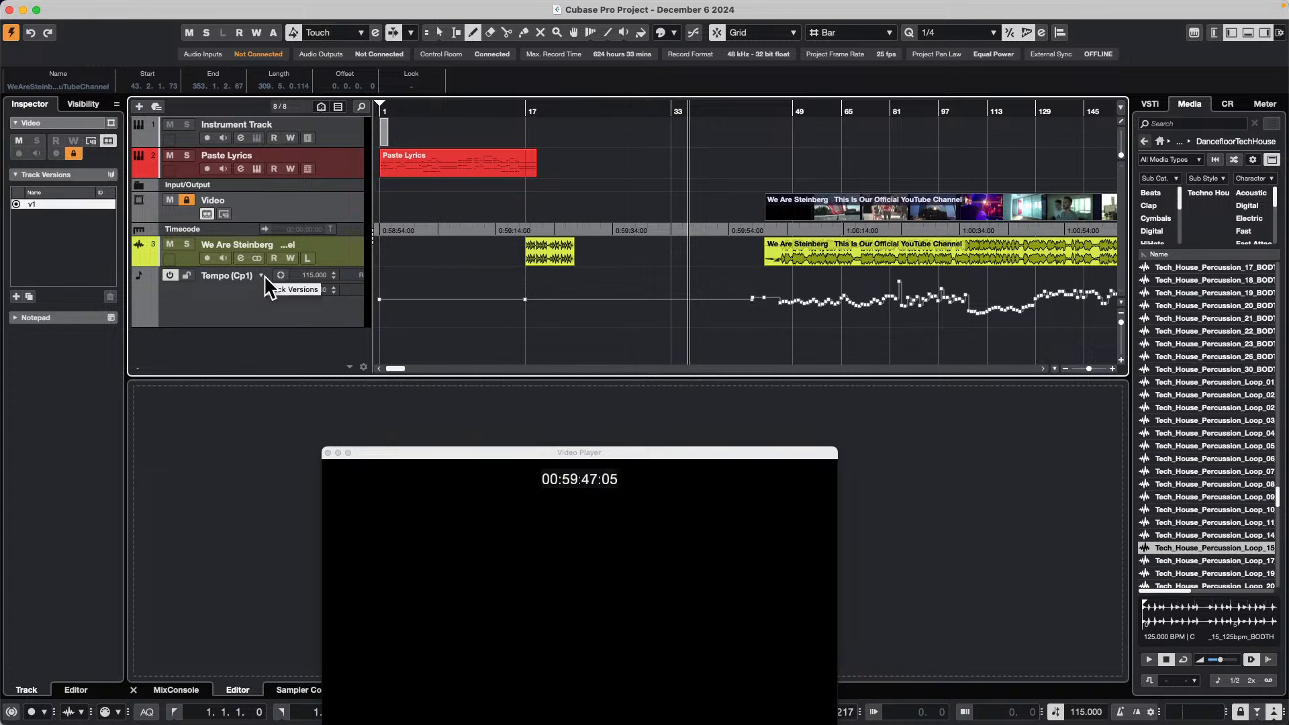
Duplicate the Tempo track version and draw a varying tempo curve of about 70 to 130 BPM between bars 17 and 34
click(262, 276)
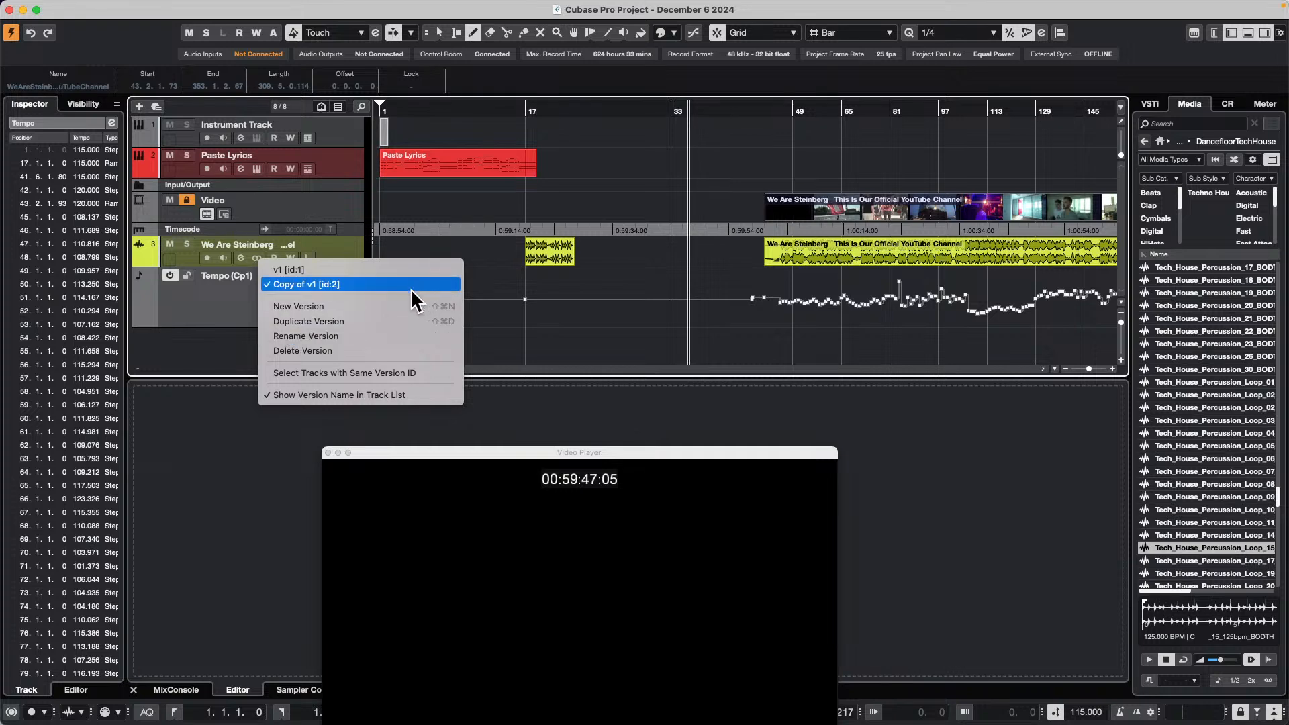
click(378, 321)
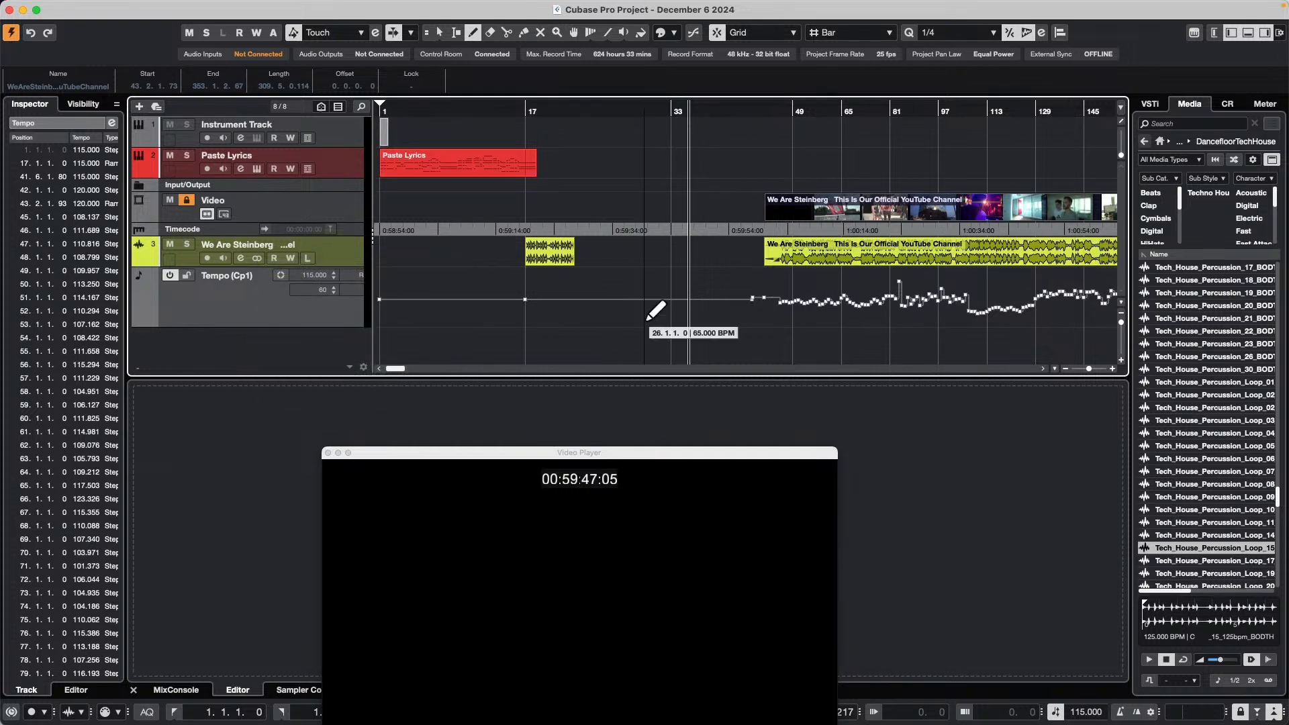
click(682, 304)
mouse_move(602, 320)
mouse_down()
mouse_move(541, 294)
mouse_move(535, 323)
mouse_move(624, 285)
mouse_move(643, 309)
mouse_up()
Switch the Tempo track between v1, Copy of v1 [id:2] and Copy of v1 [id:3], ending on Copy of v1 [id:2]
click(257, 293)
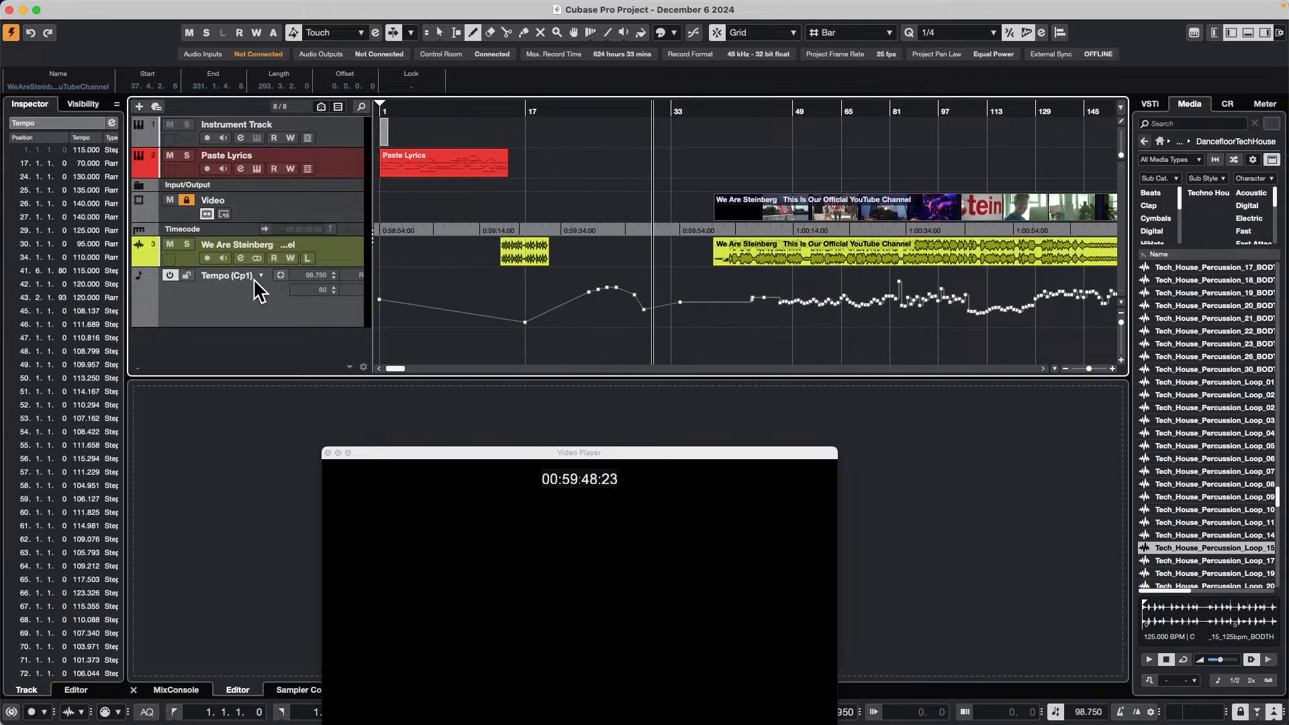
click(262, 284)
click(355, 272)
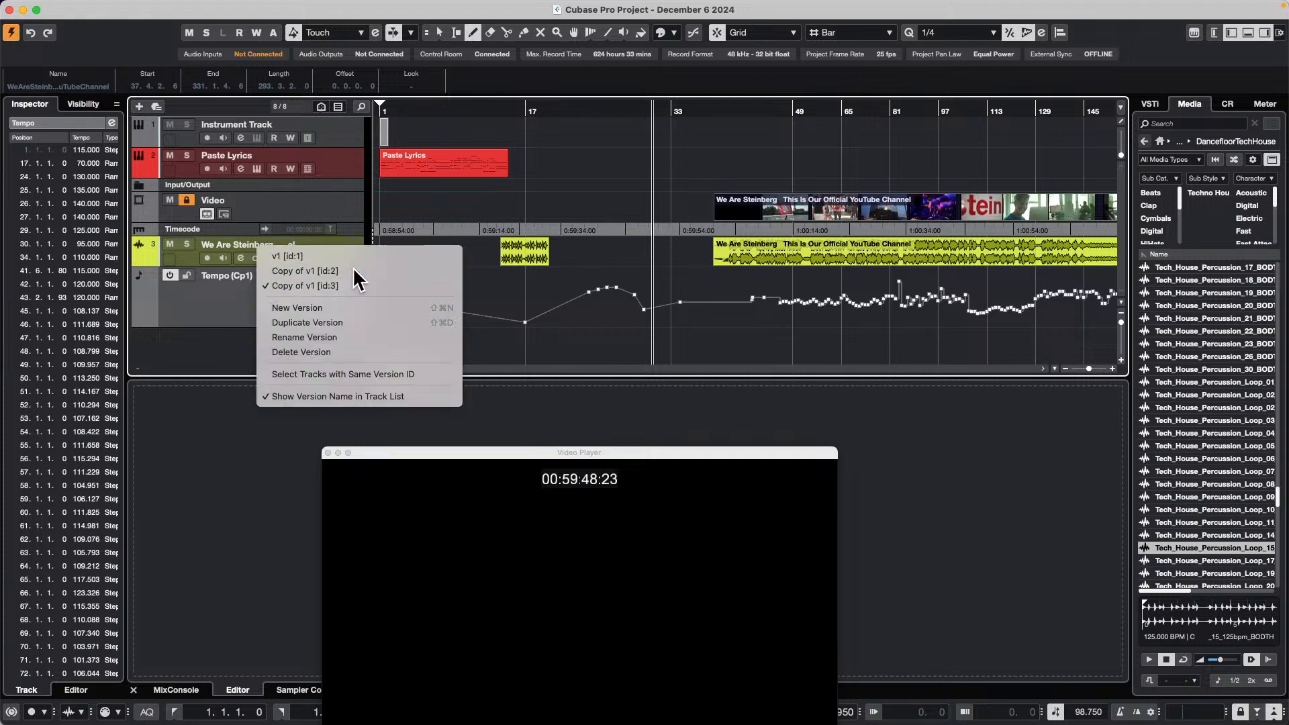
click(262, 275)
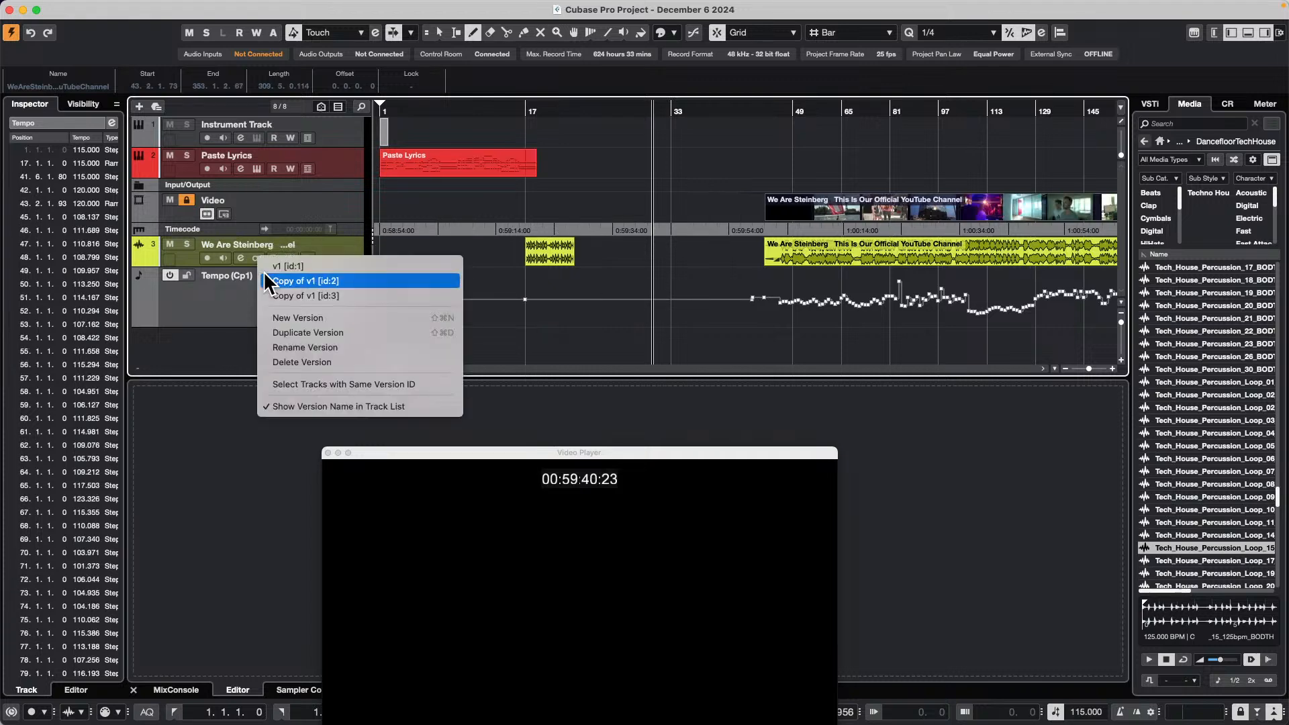
click(284, 263)
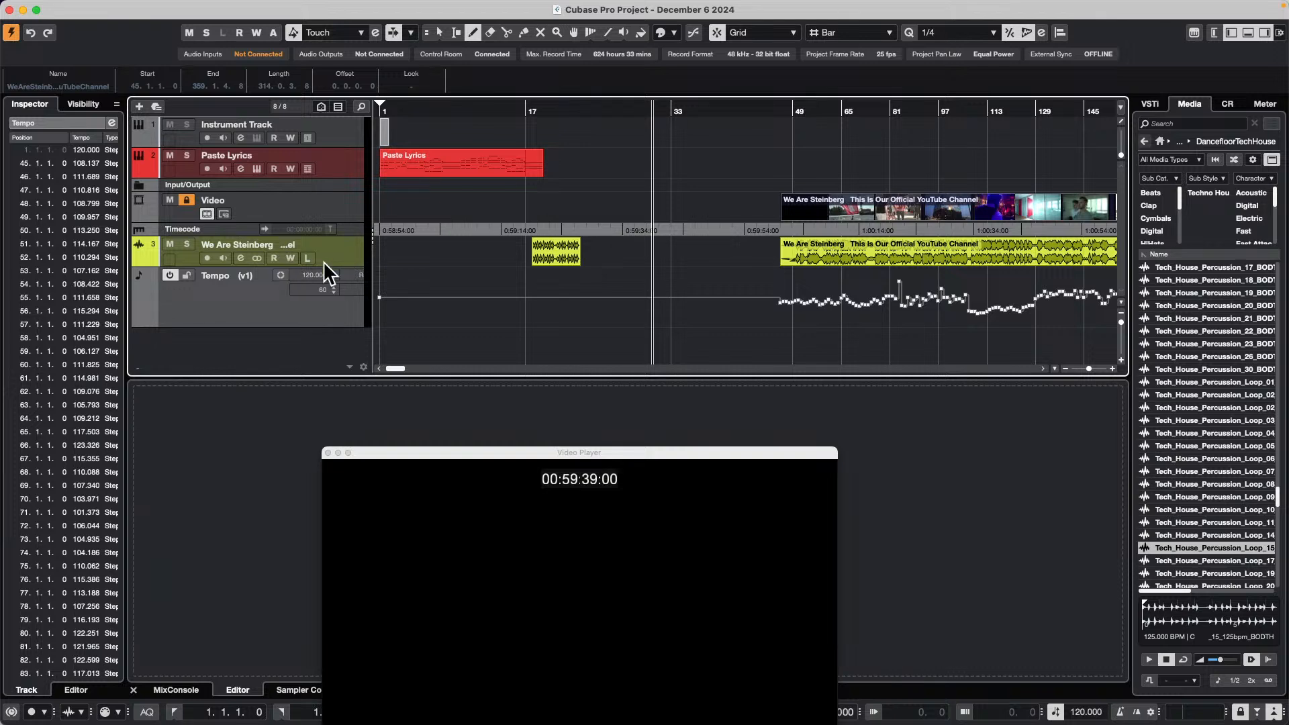
click(260, 273)
click(312, 299)
click(260, 276)
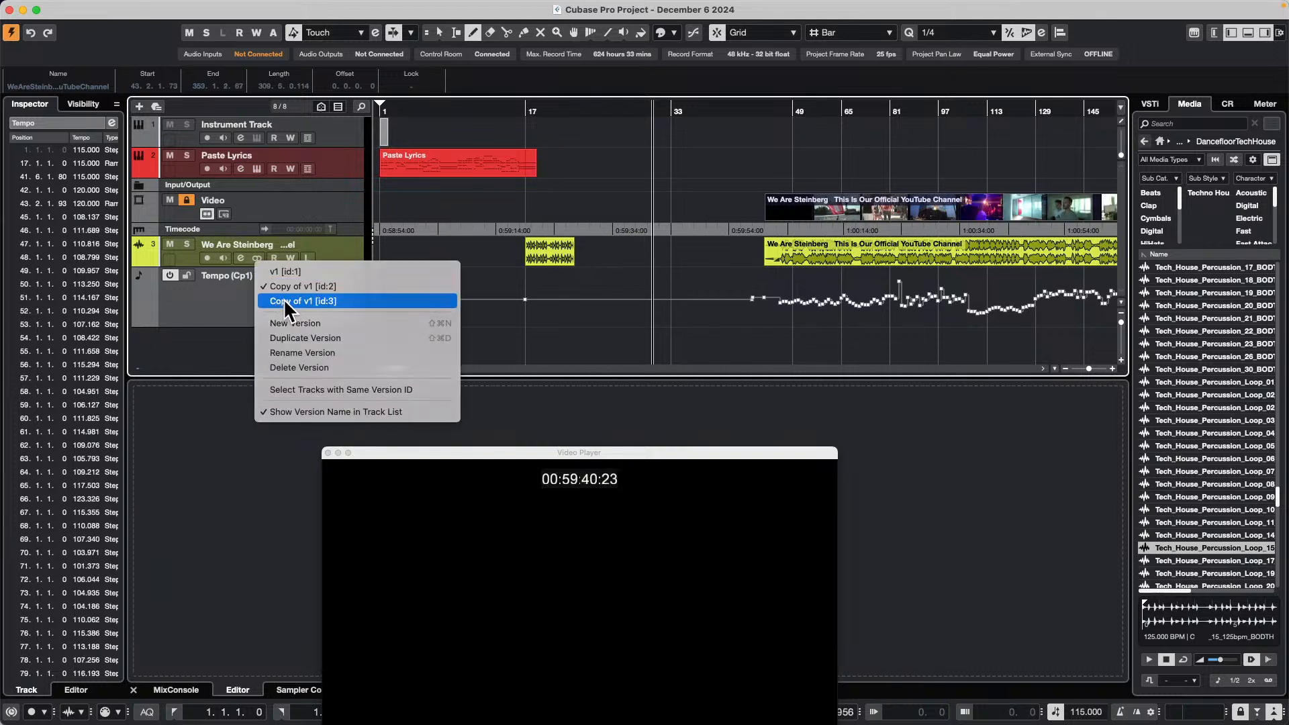
click(281, 301)
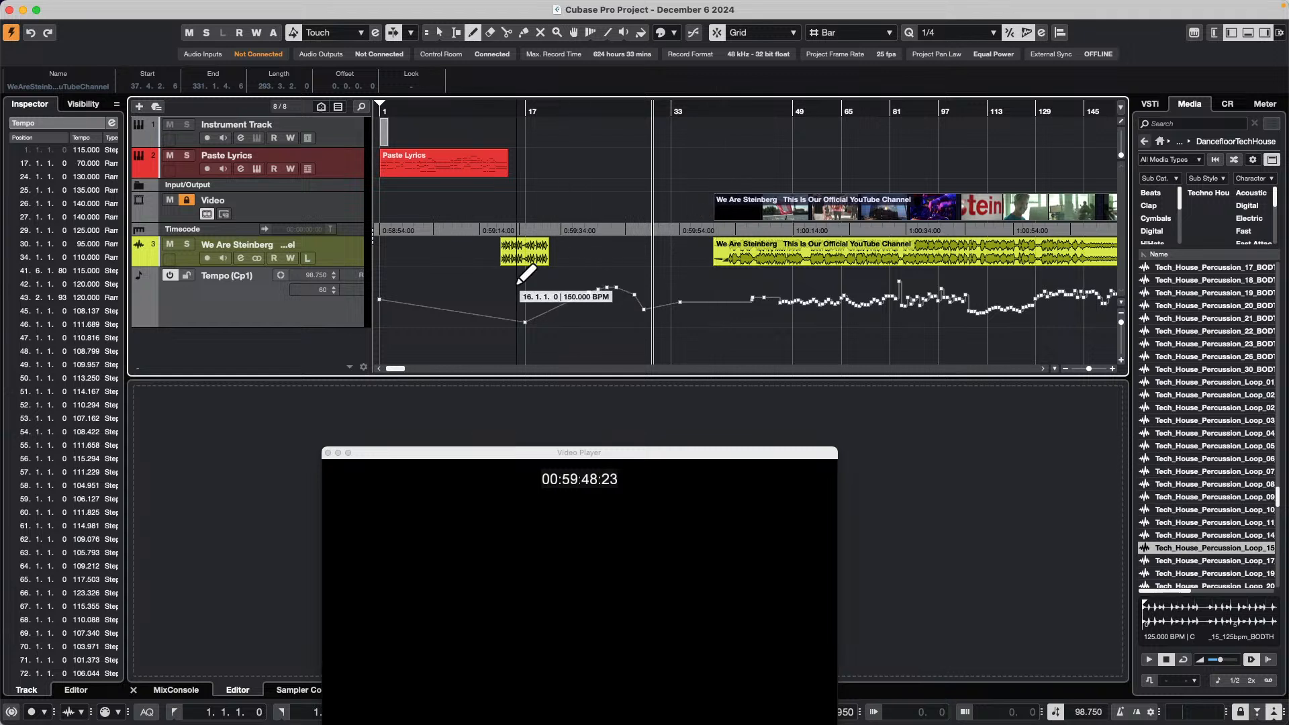
click(260, 283)
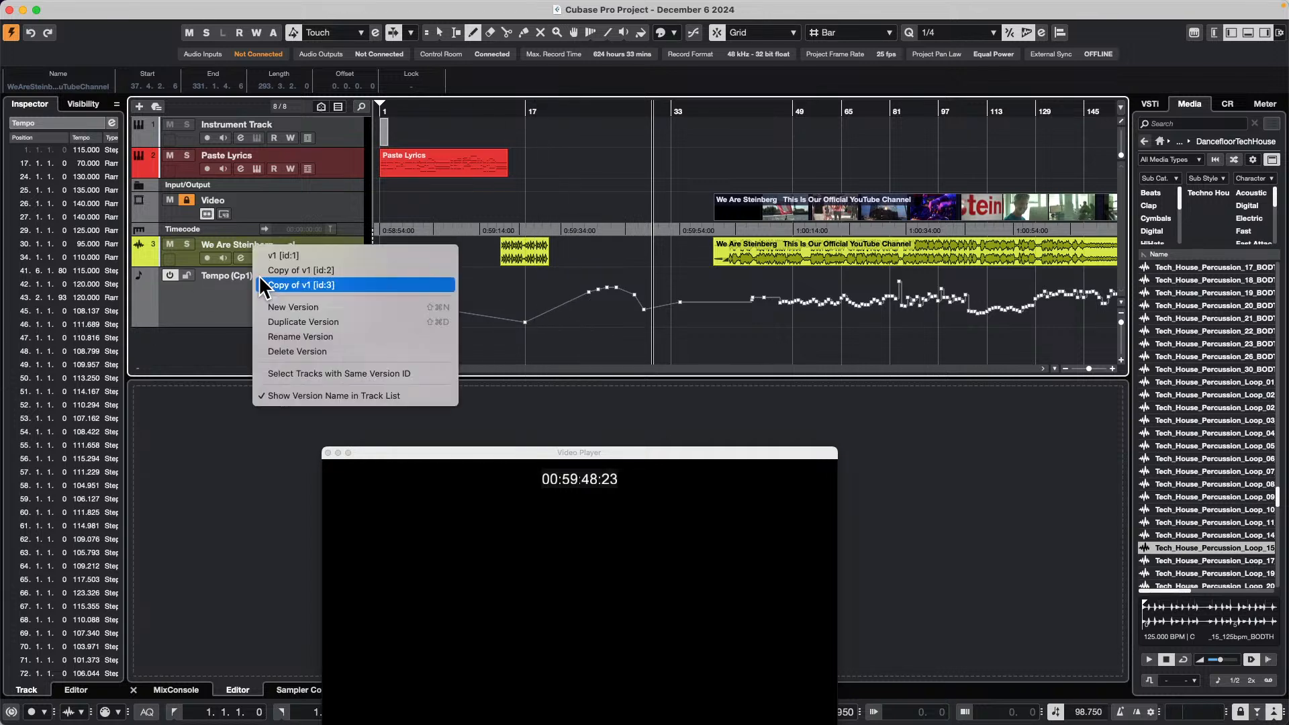
click(349, 275)
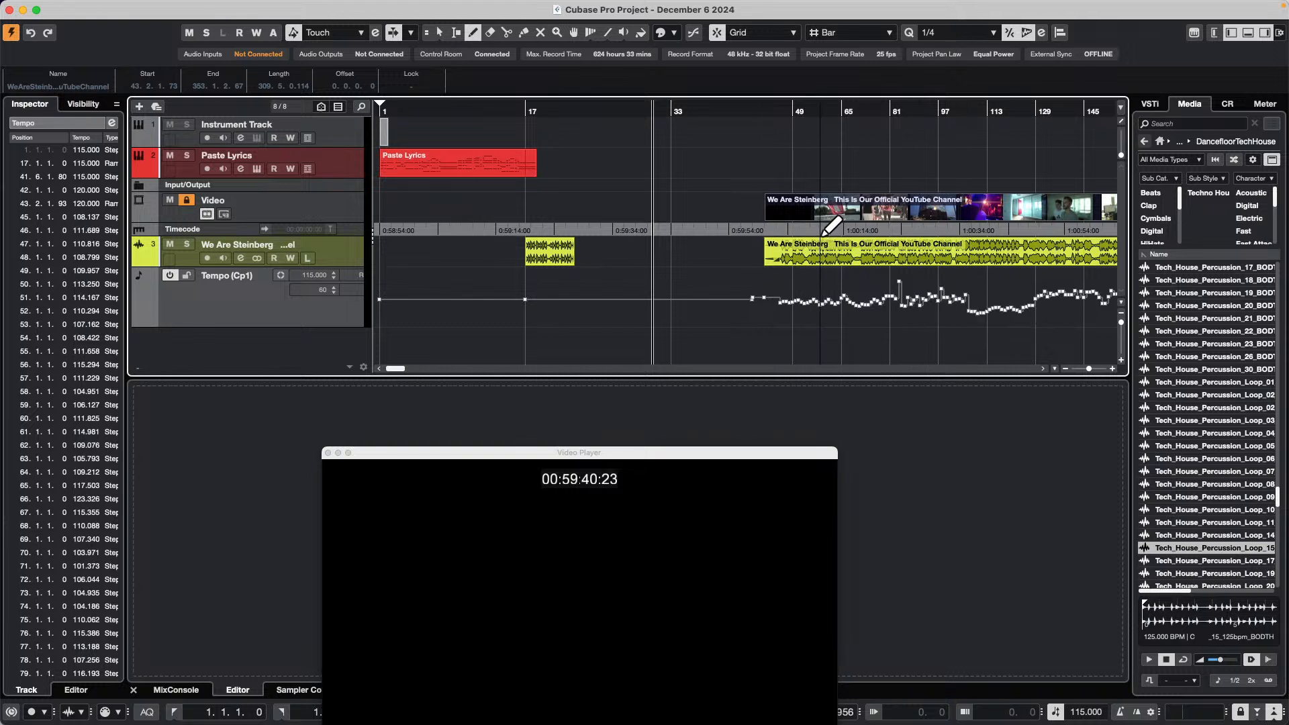
click(251, 272)
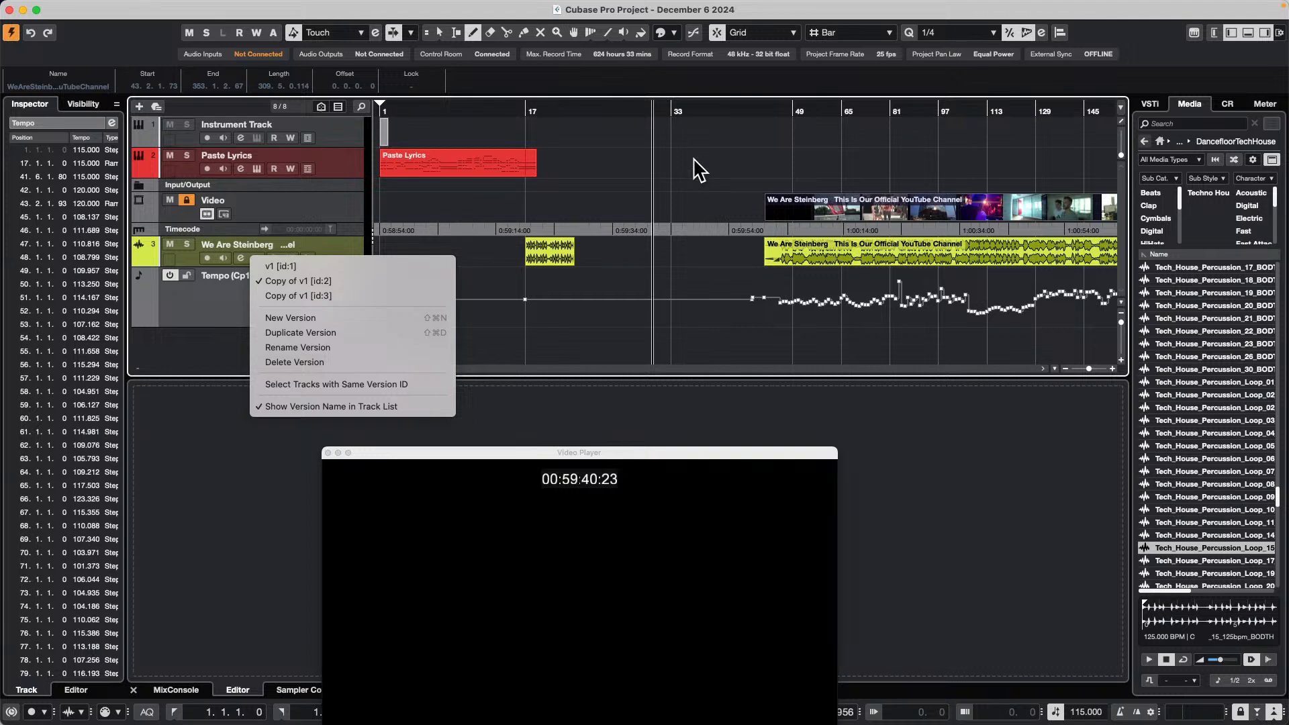
click(640, 266)
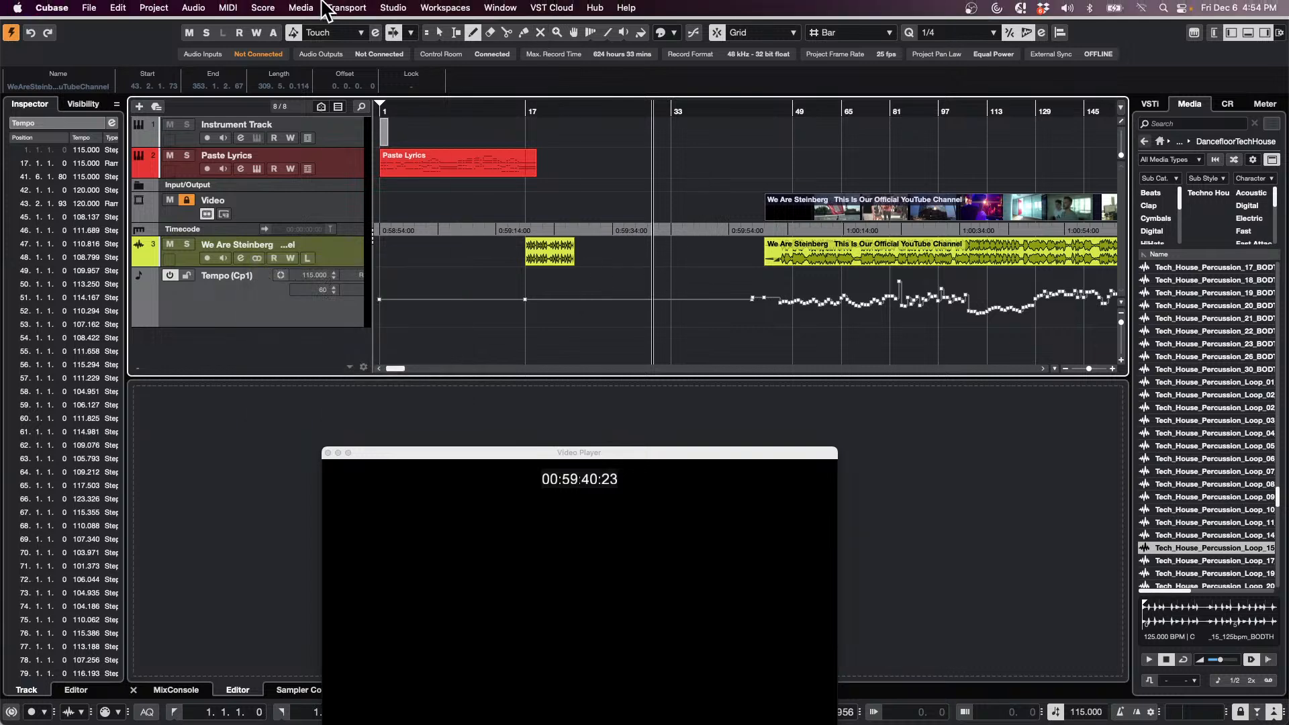
Try to import a DAWproject file as a new project, browsing from the DawProject folder to the Projects folder
click(51, 7)
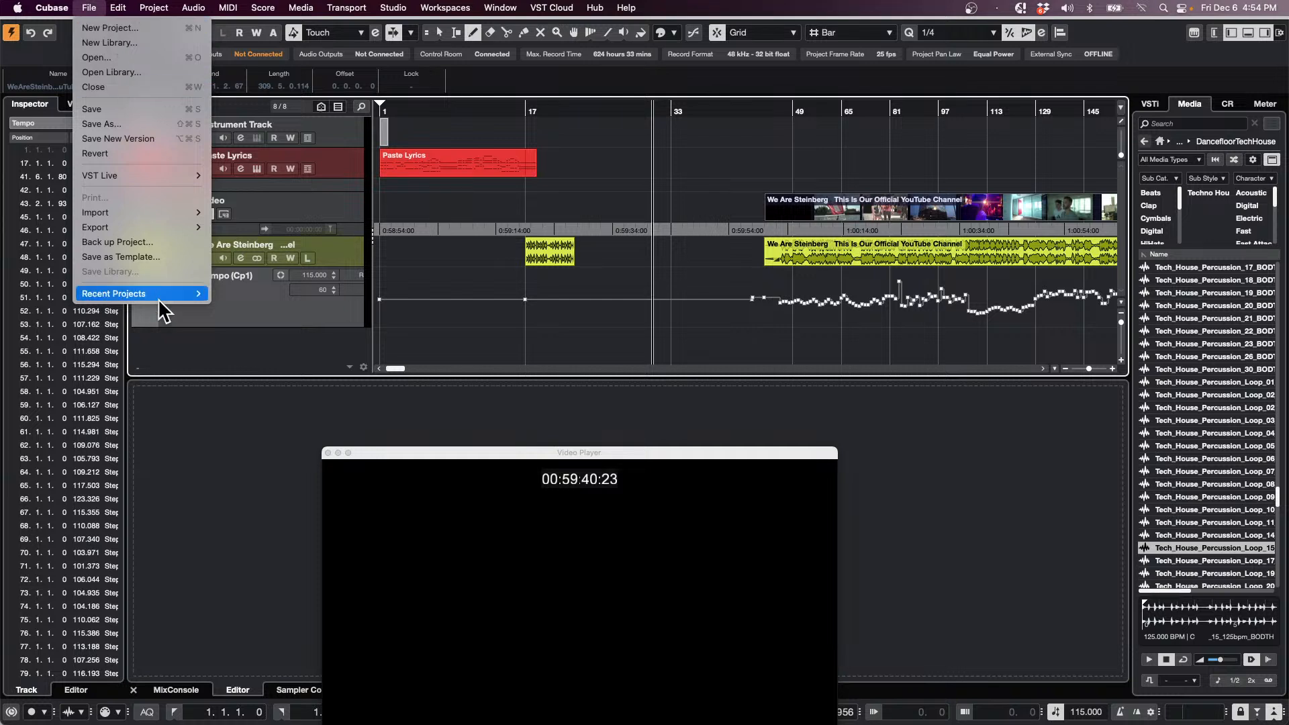
mouse_move(149, 214)
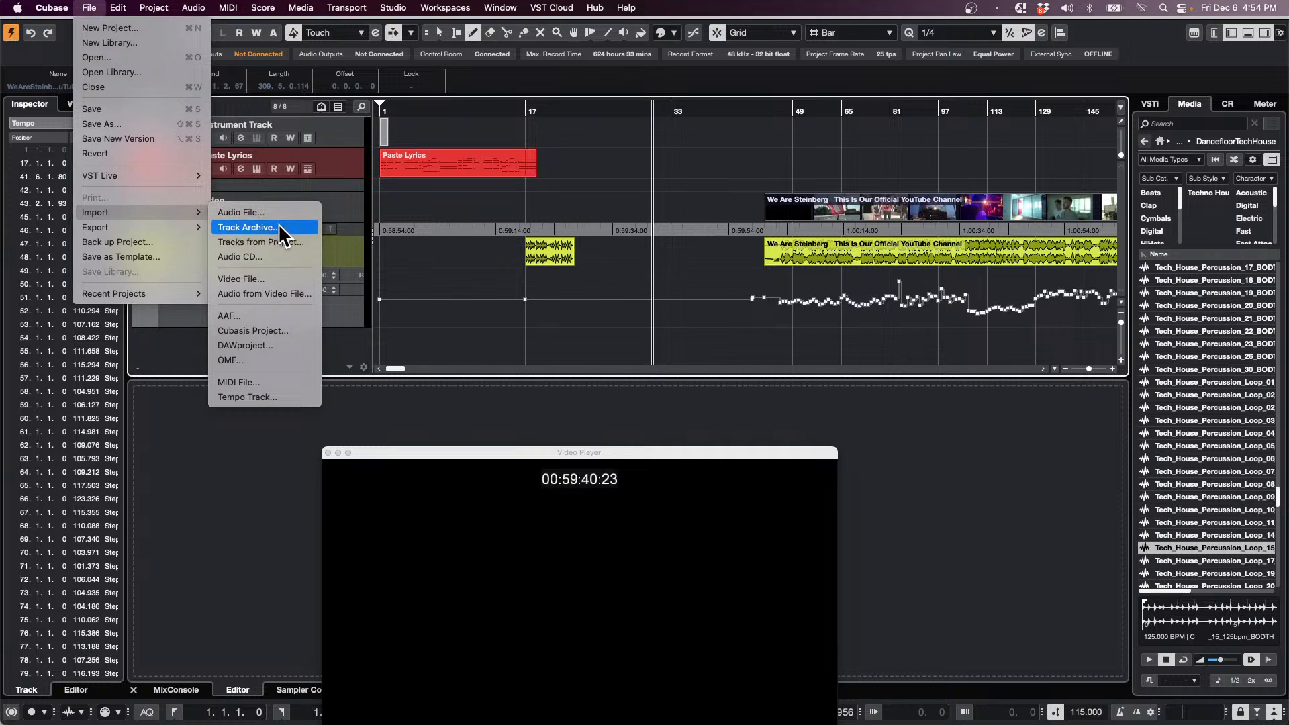
mouse_move(283, 7)
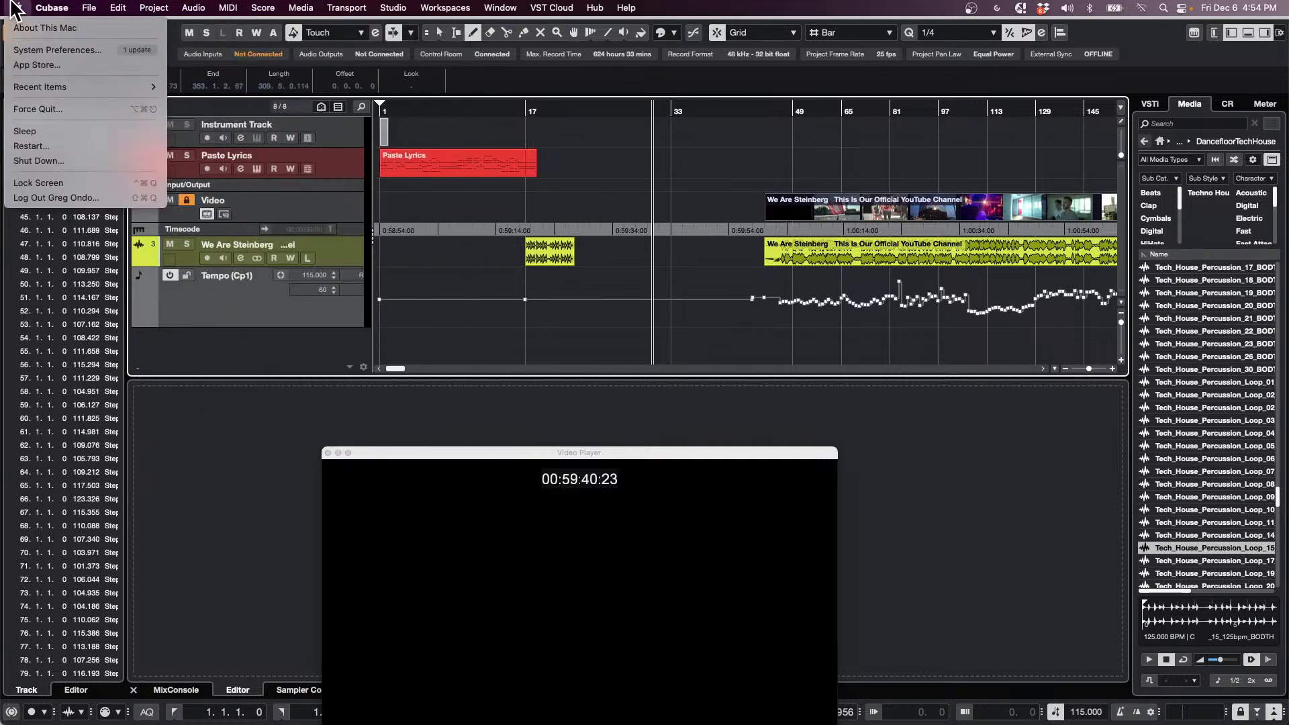
mouse_move(90, 8)
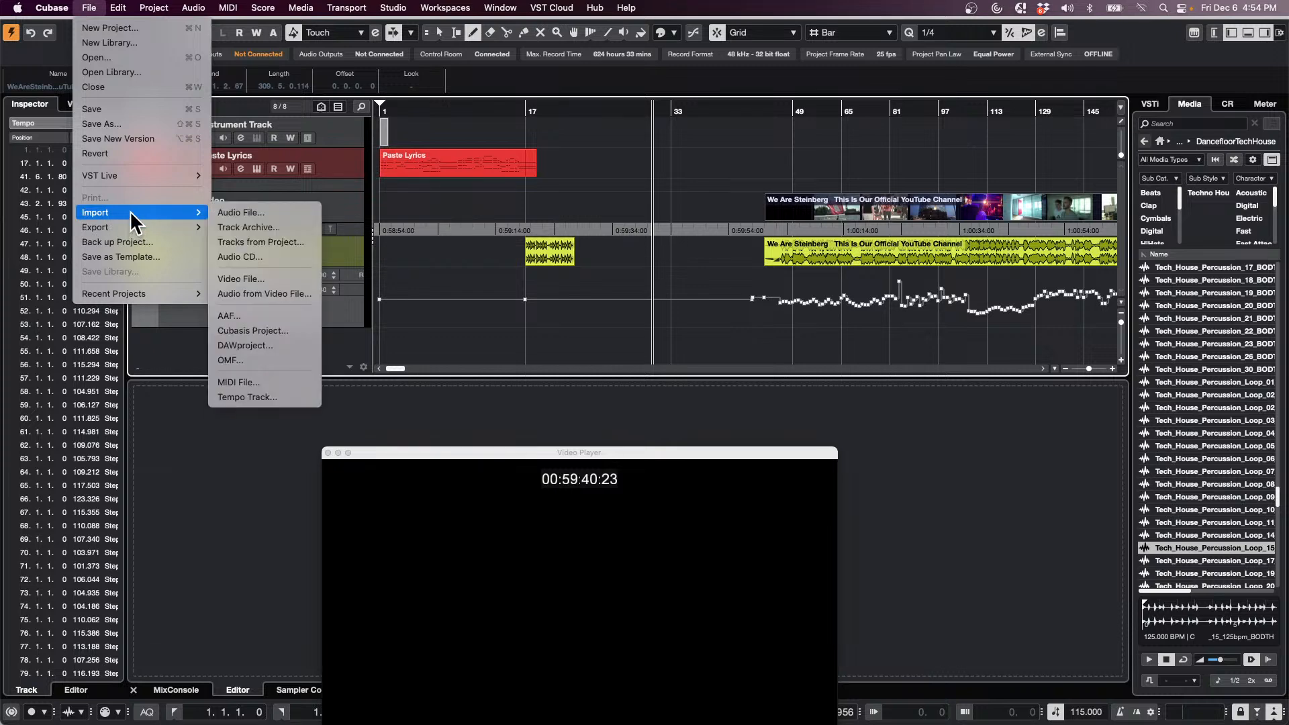
click(261, 344)
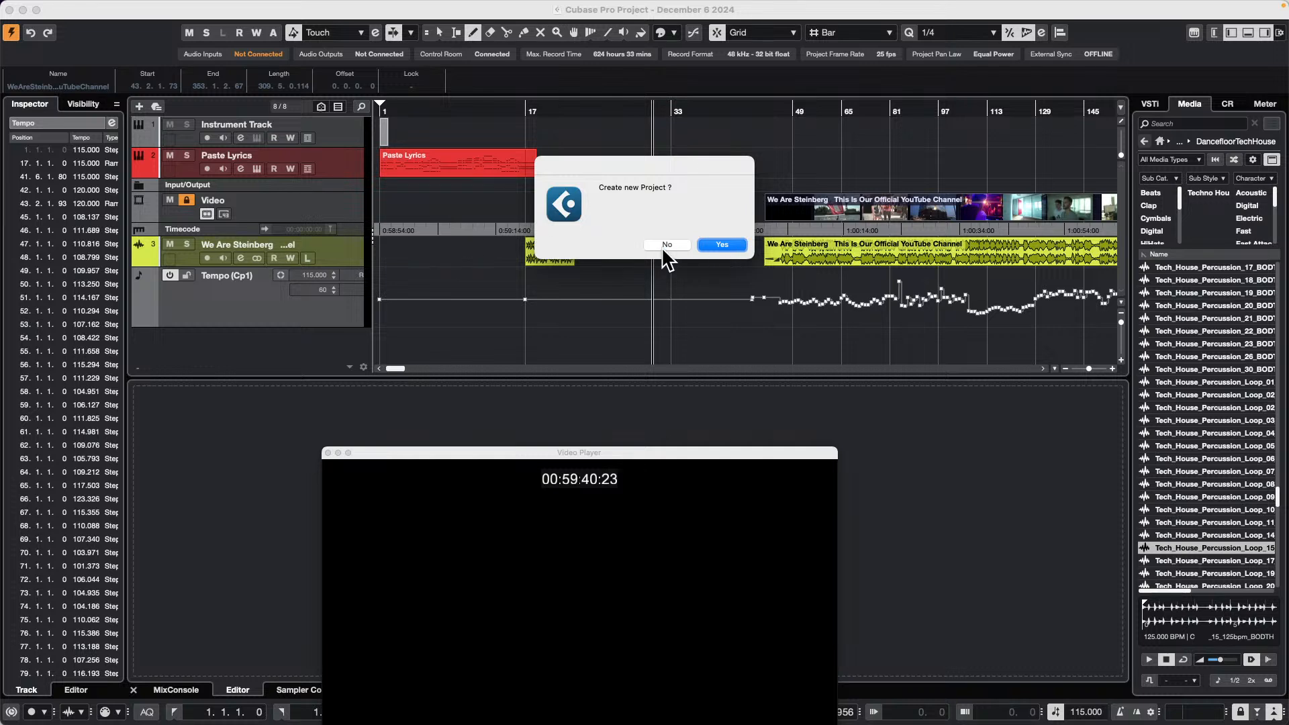
click(715, 246)
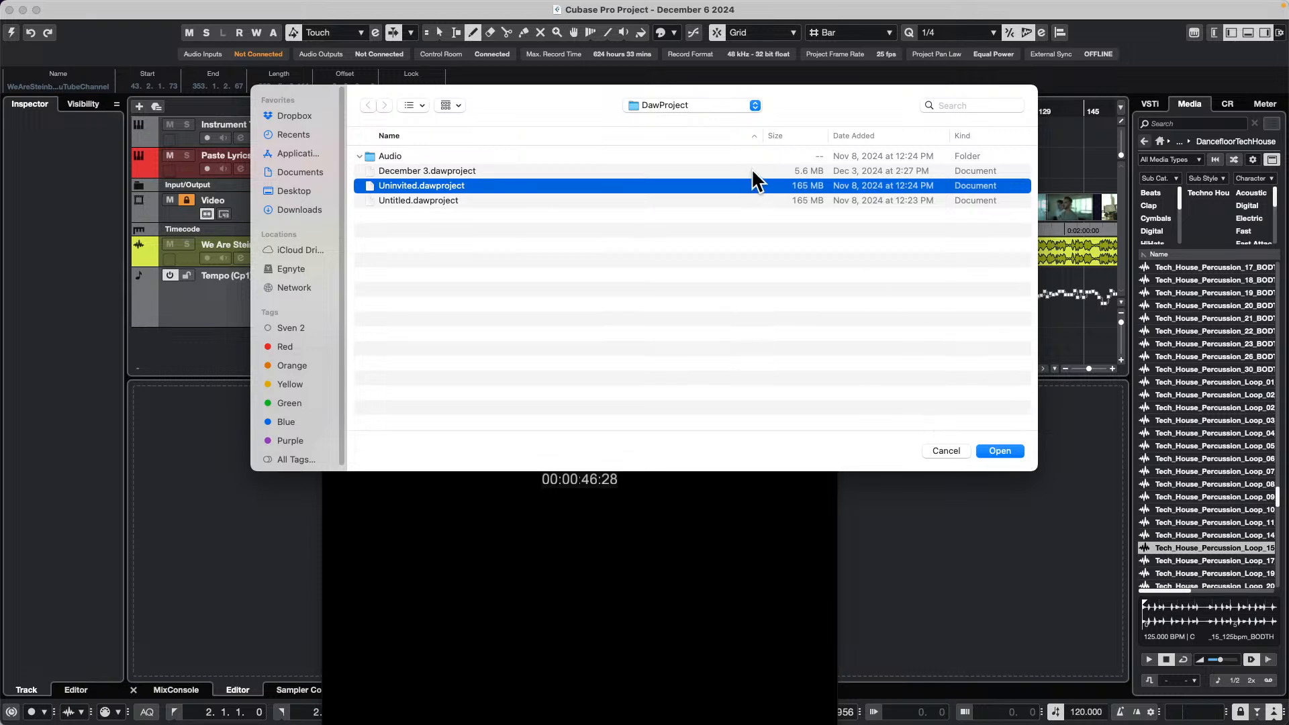
click(686, 105)
click(687, 118)
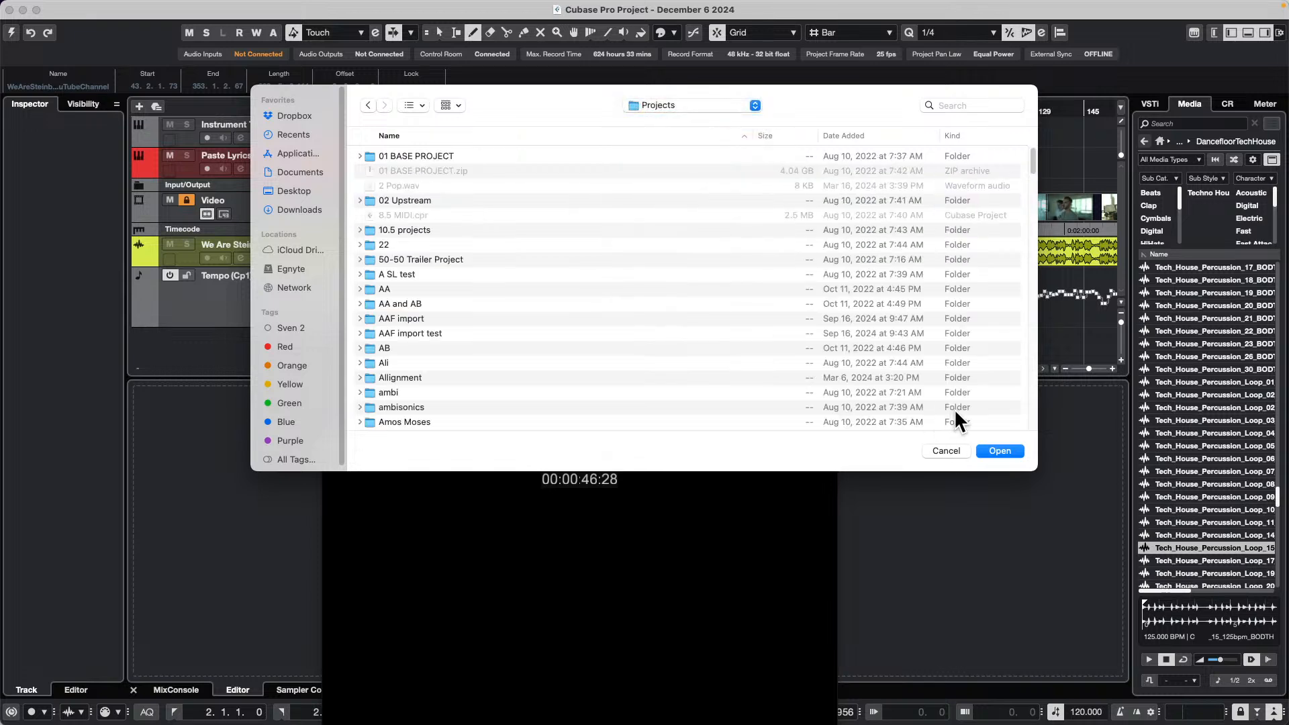
click(1000, 449)
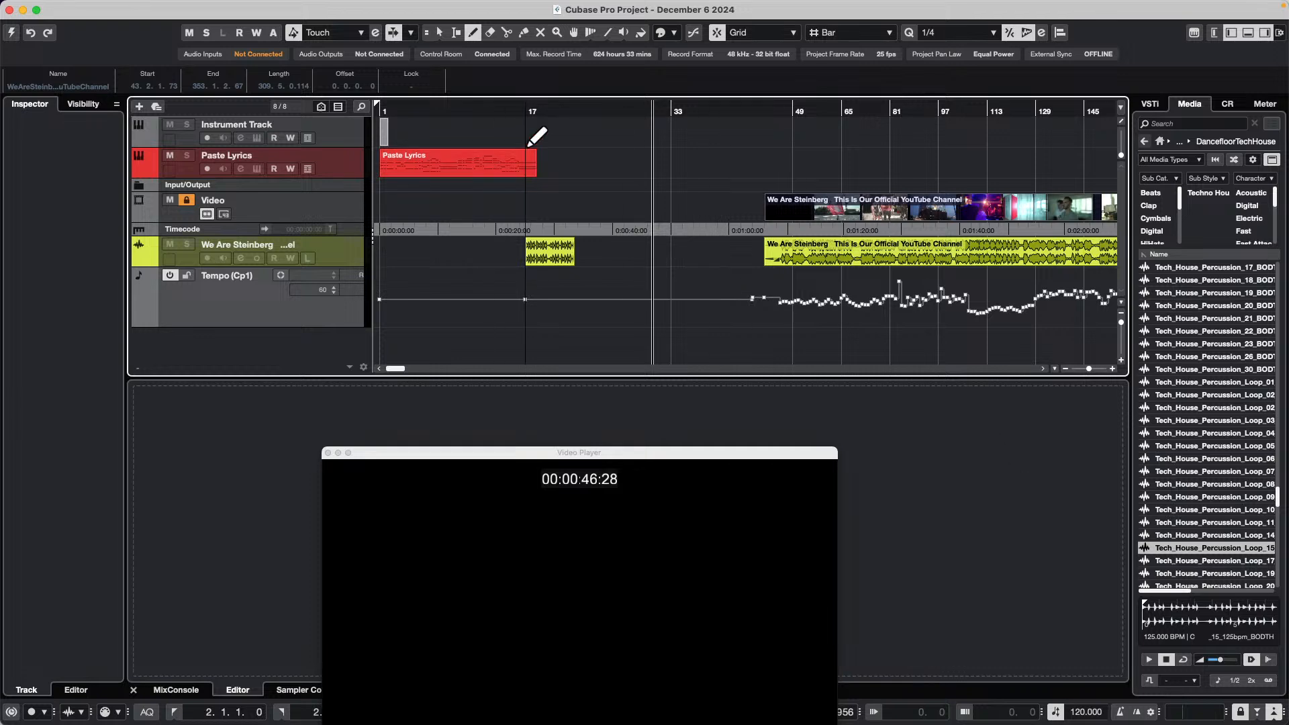
Create an empty project in the December 6 2024 folder, moving the video window clear of the project dialog
click(88, 8)
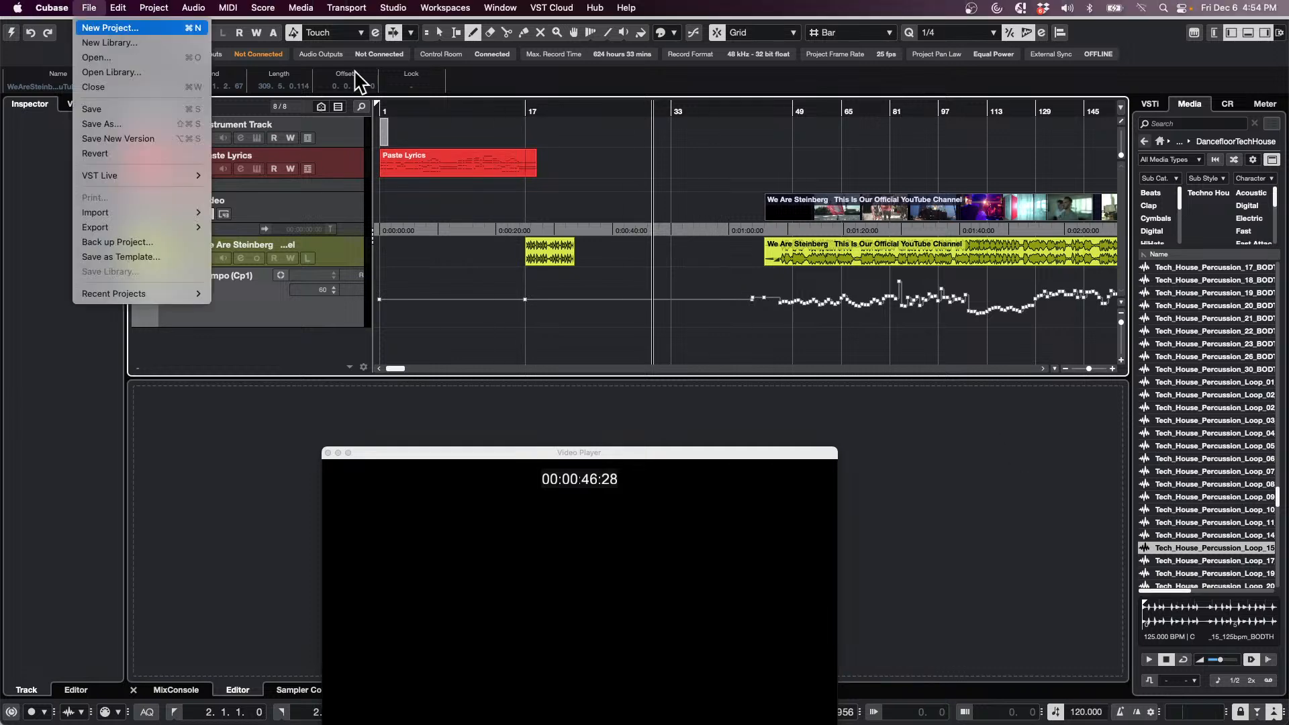
click(99, 27)
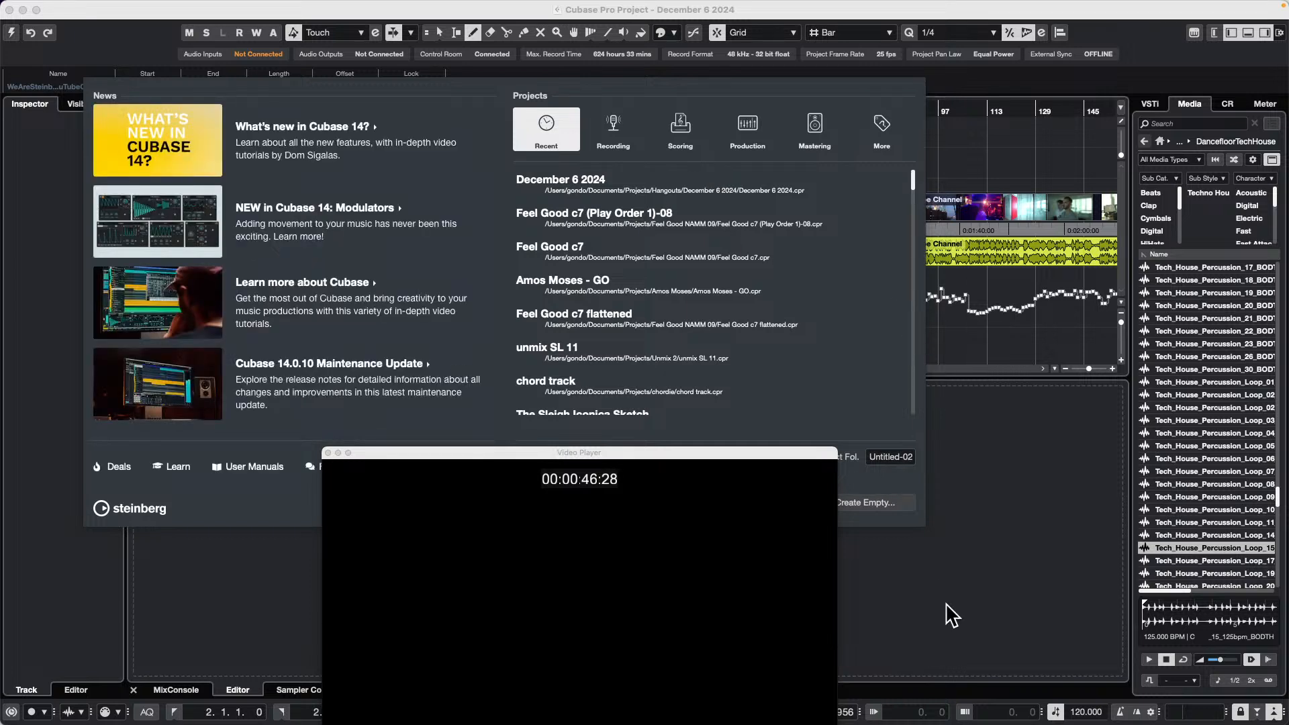
click(727, 453)
drag(726, 453, 1237, 631)
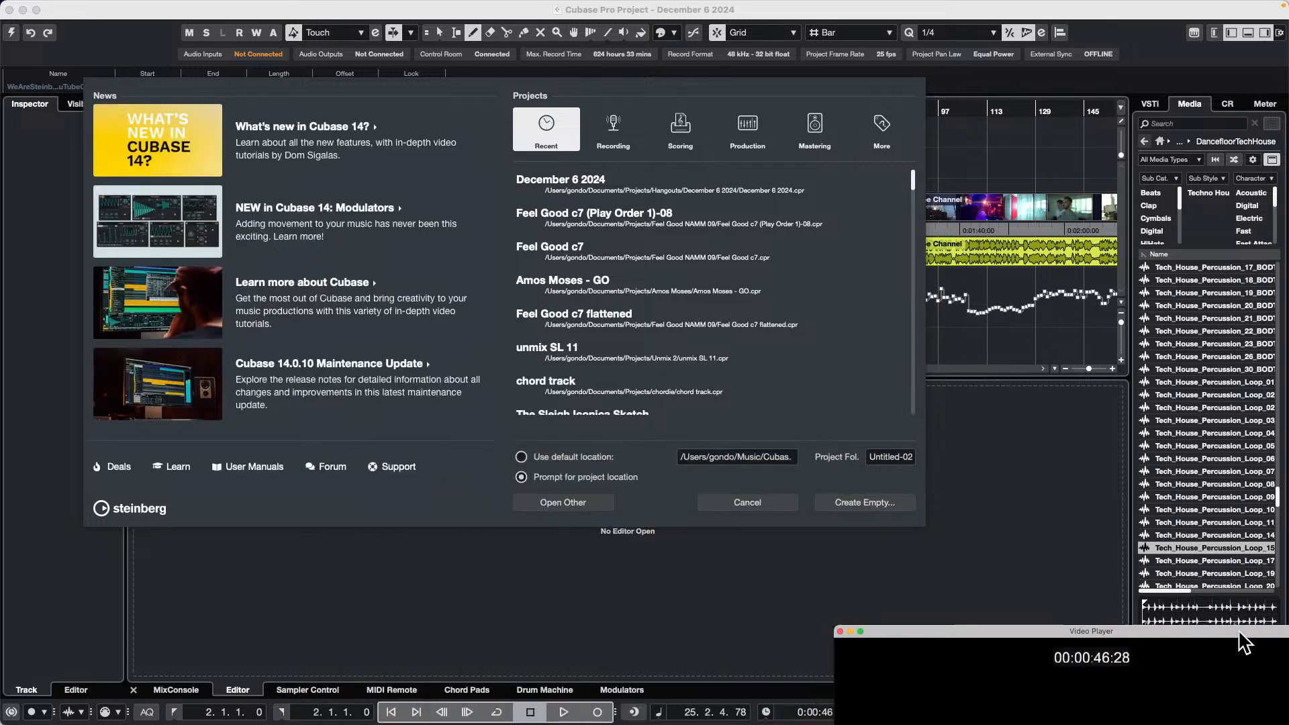
click(898, 514)
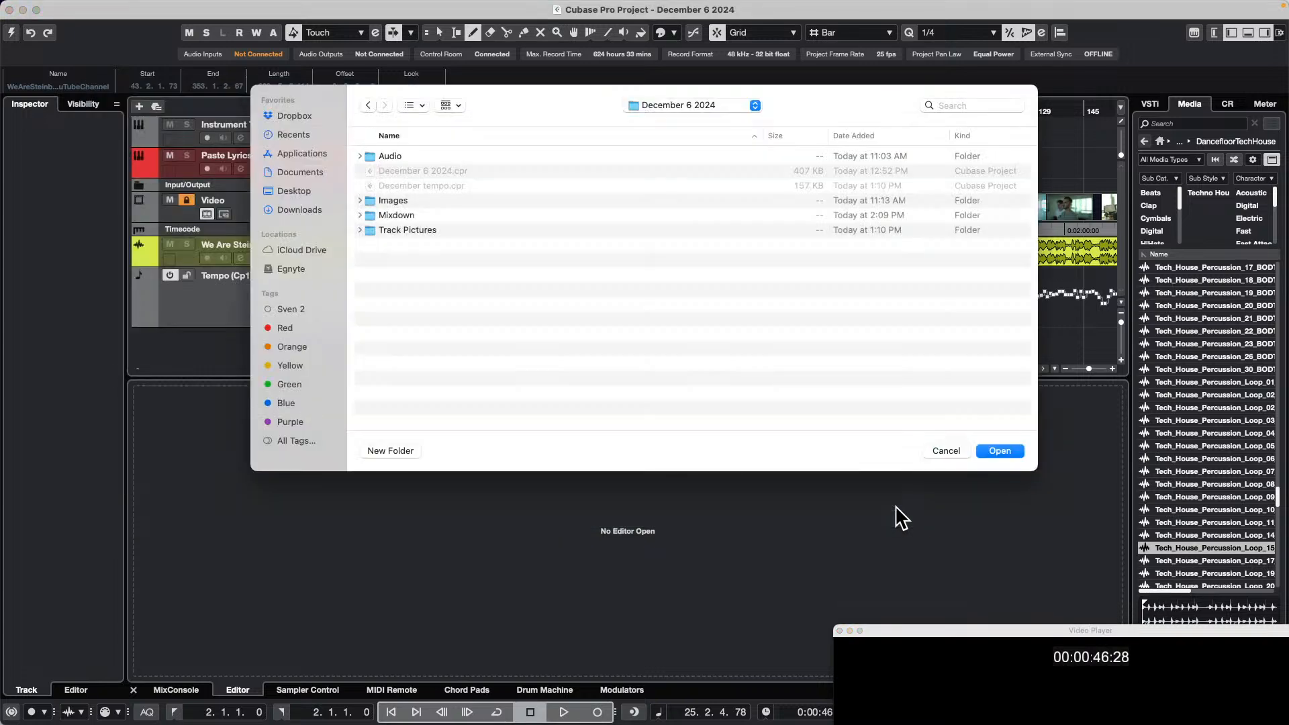
click(1004, 446)
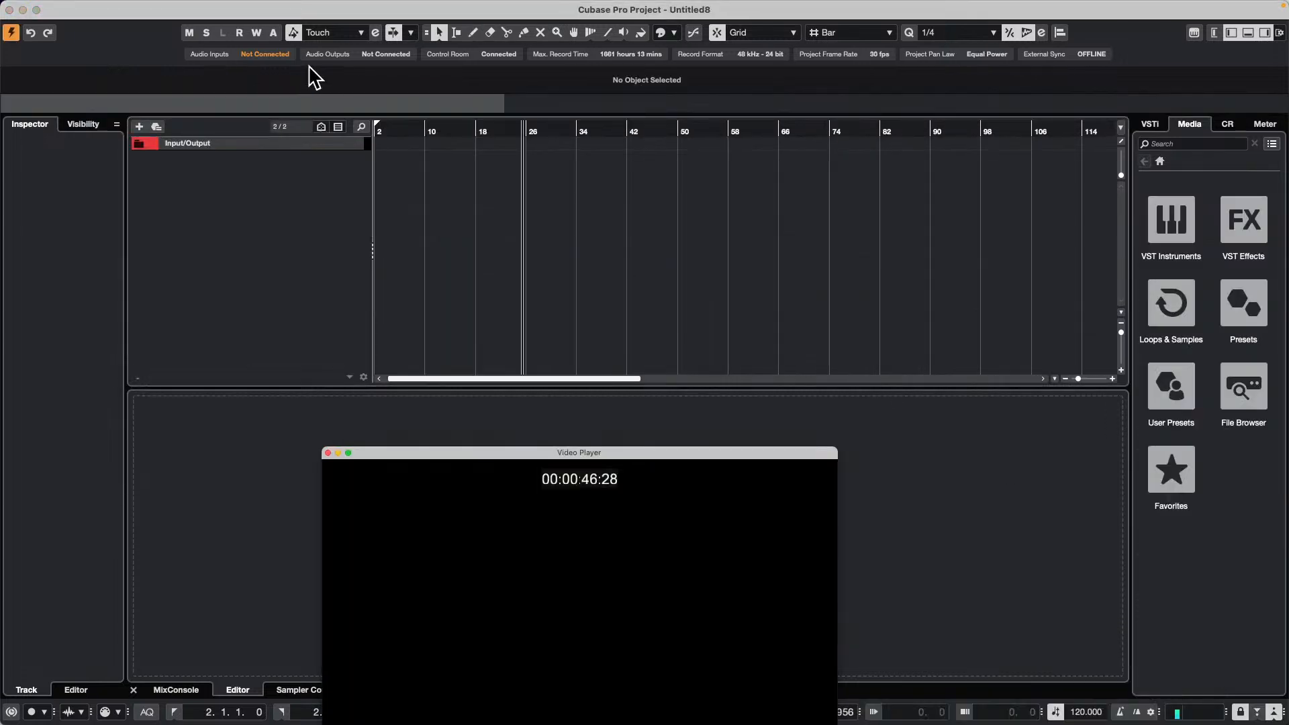
Import Uninvited.dawproject from the DawProject folder into the current project without creating a new one
click(89, 7)
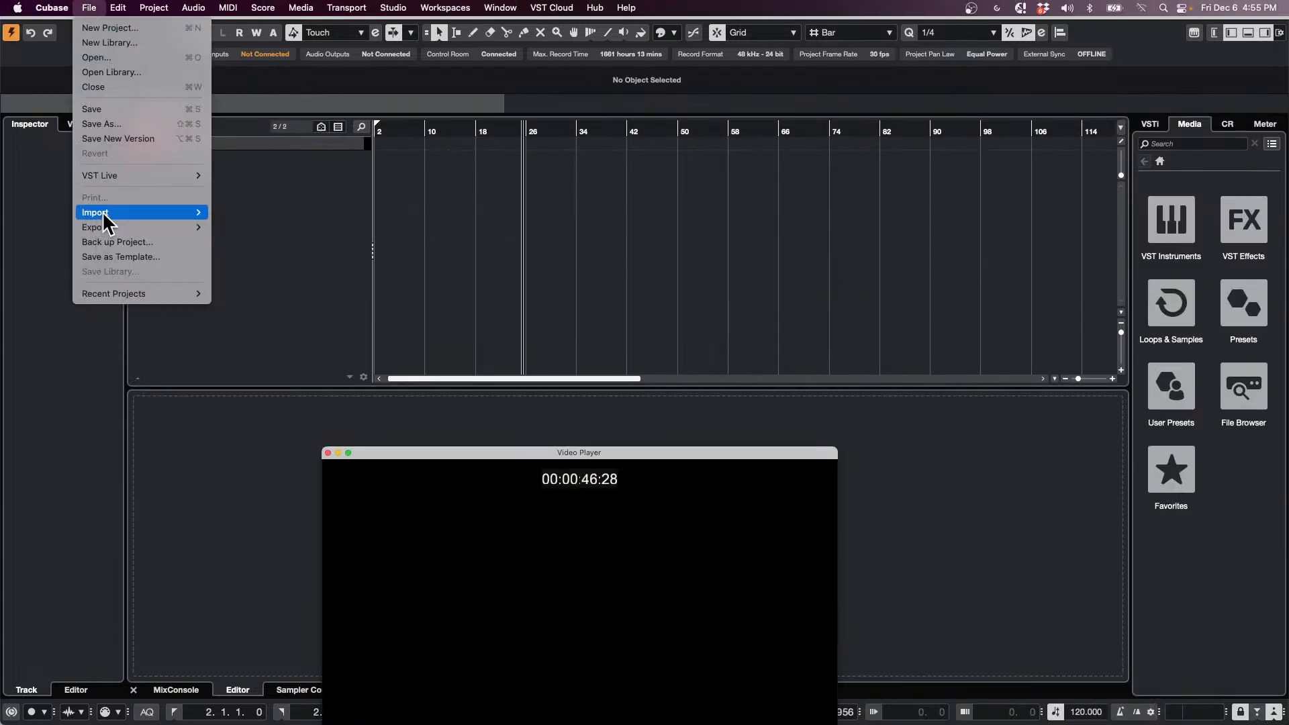
mouse_move(99, 212)
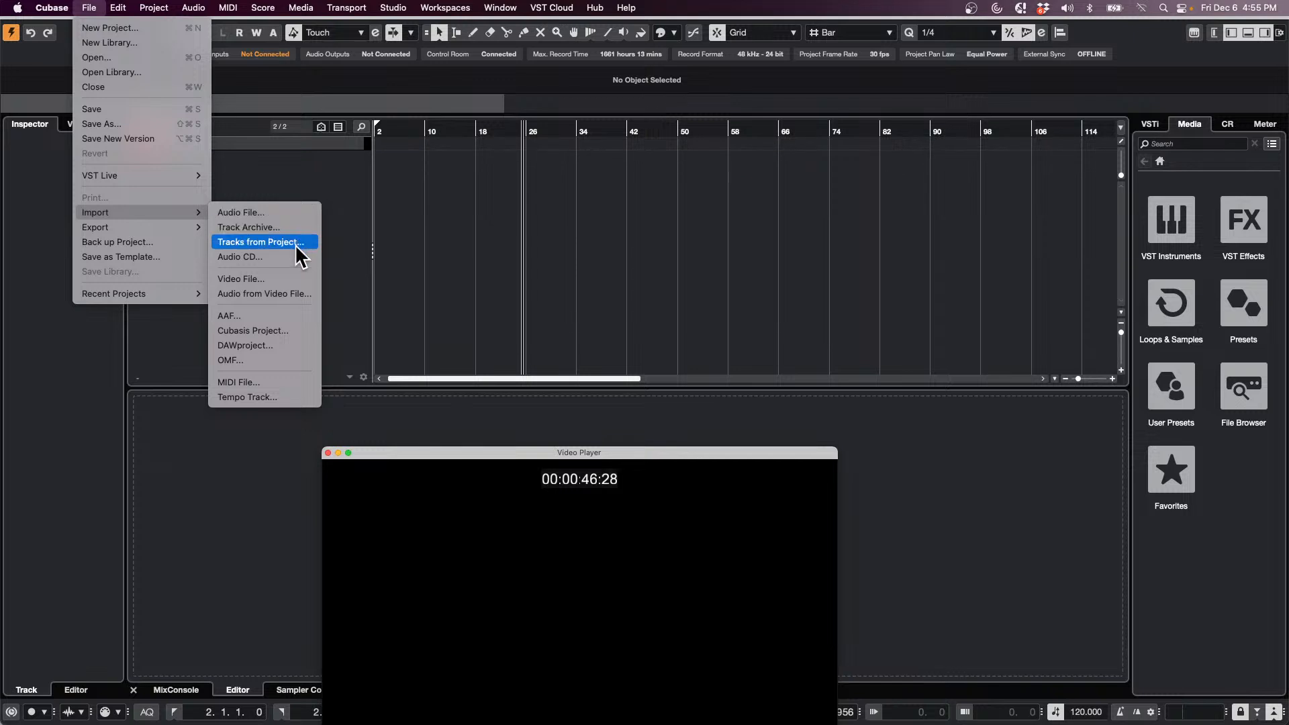
click(289, 346)
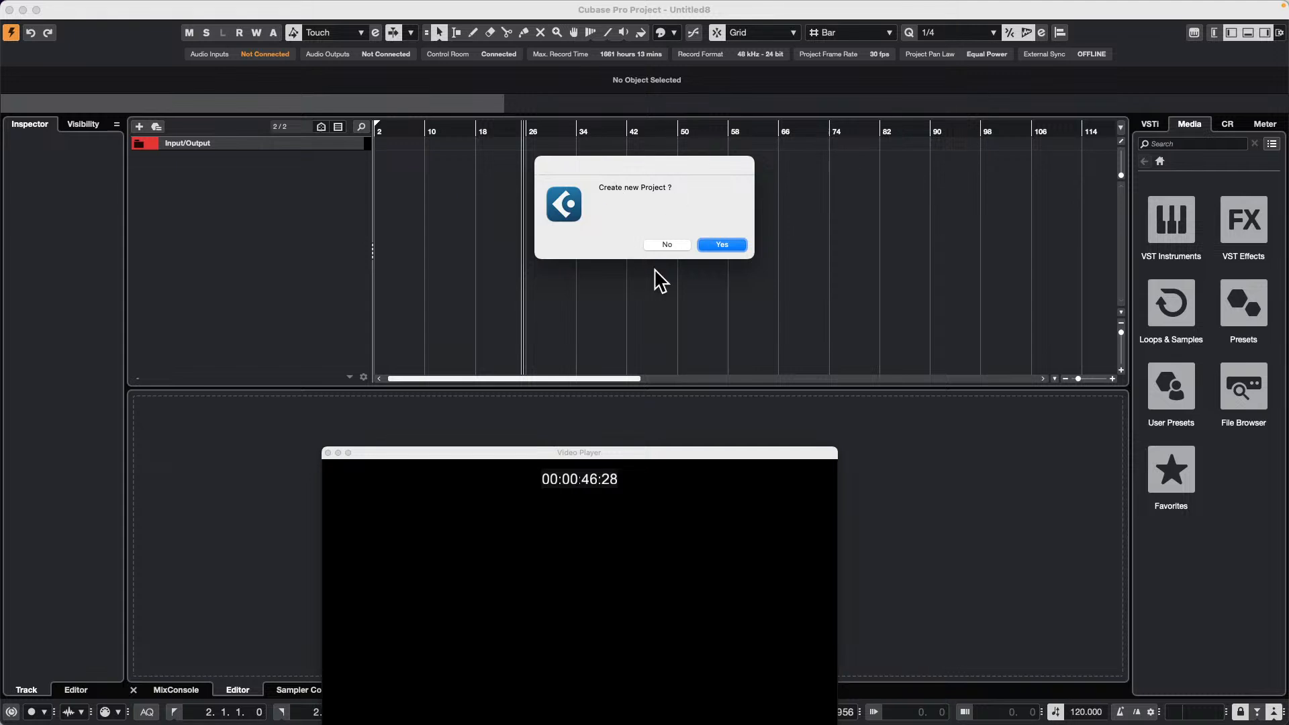
click(672, 245)
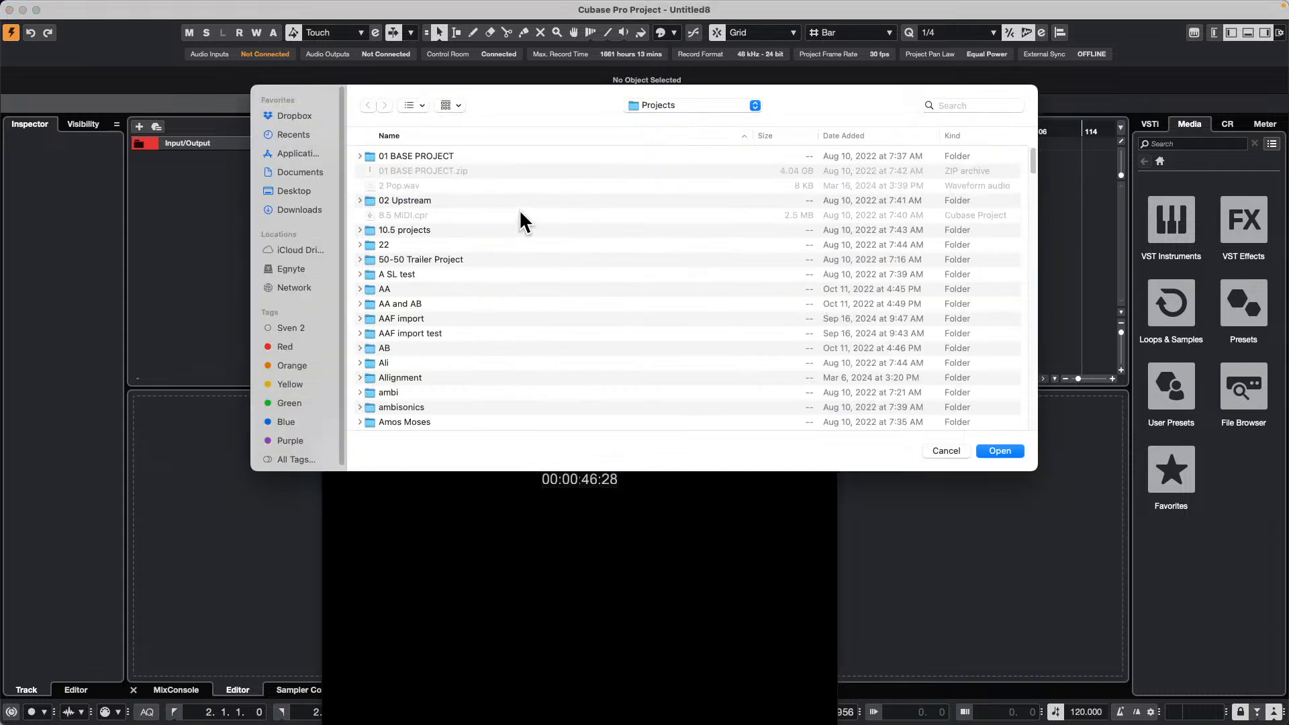
scroll(507, 224, down, 5)
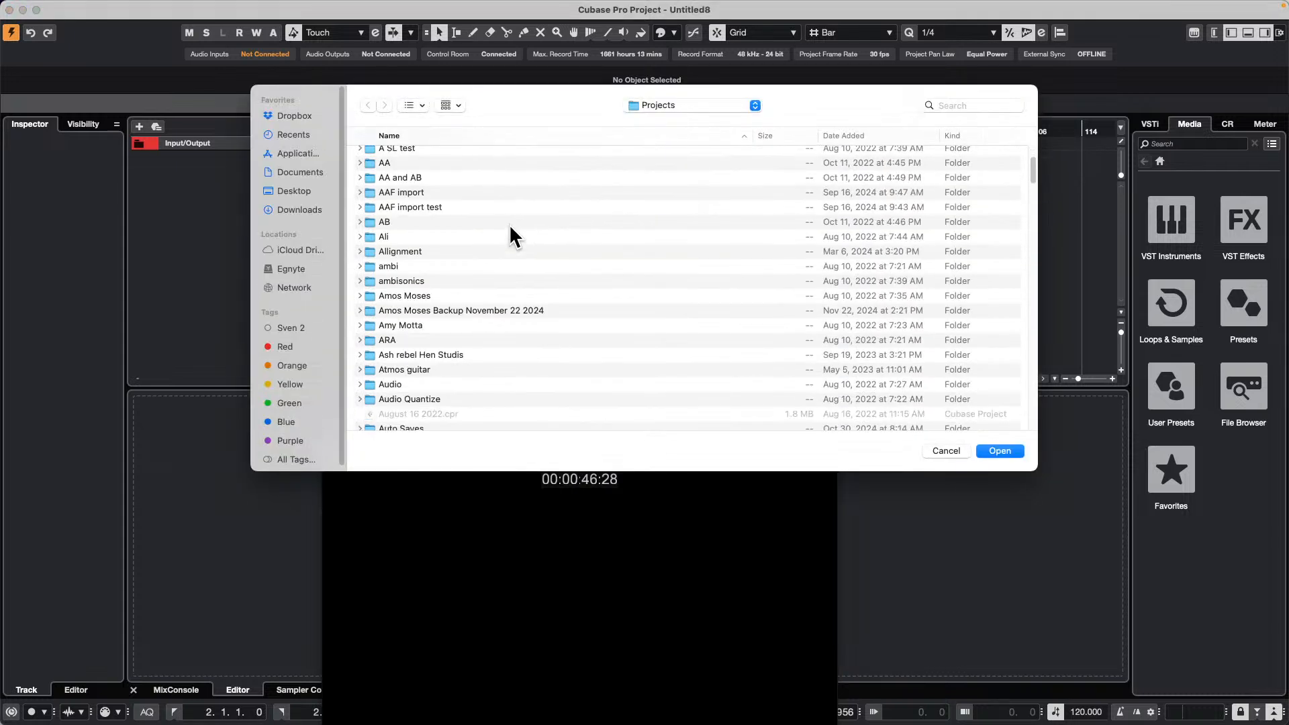
scroll(509, 224, down, 10)
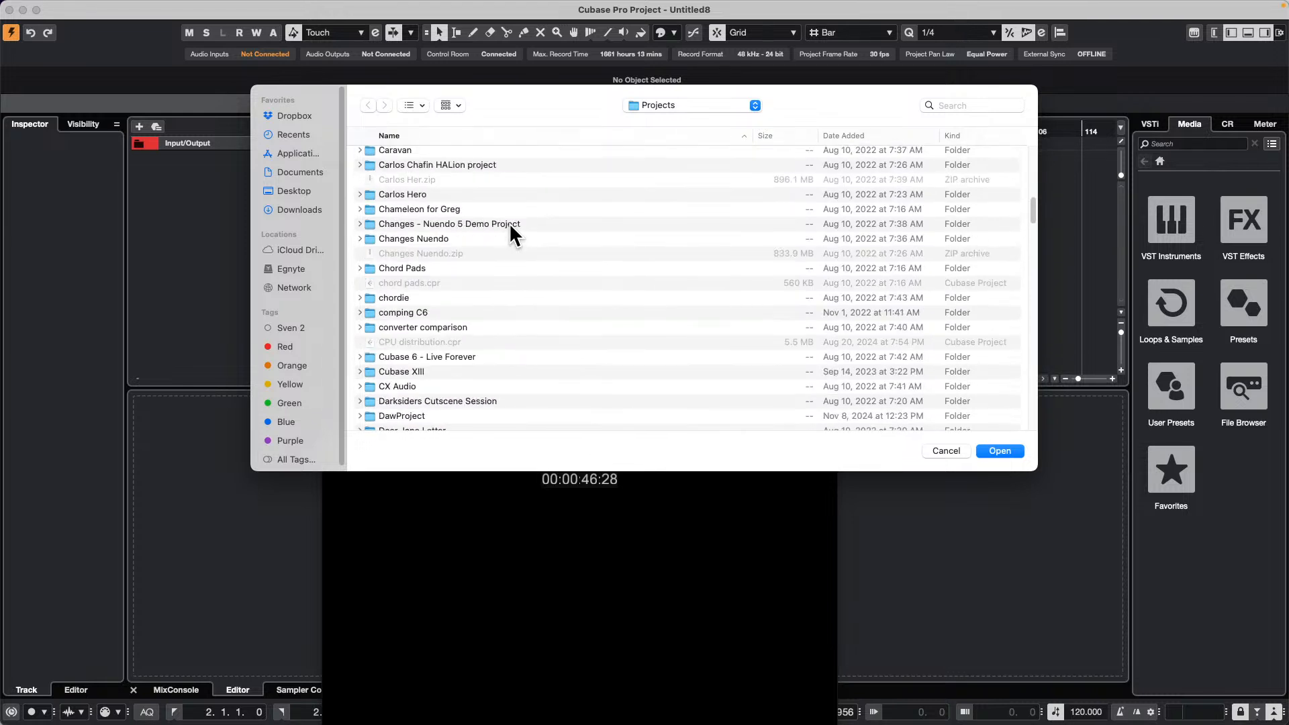
scroll(509, 223, down, 5)
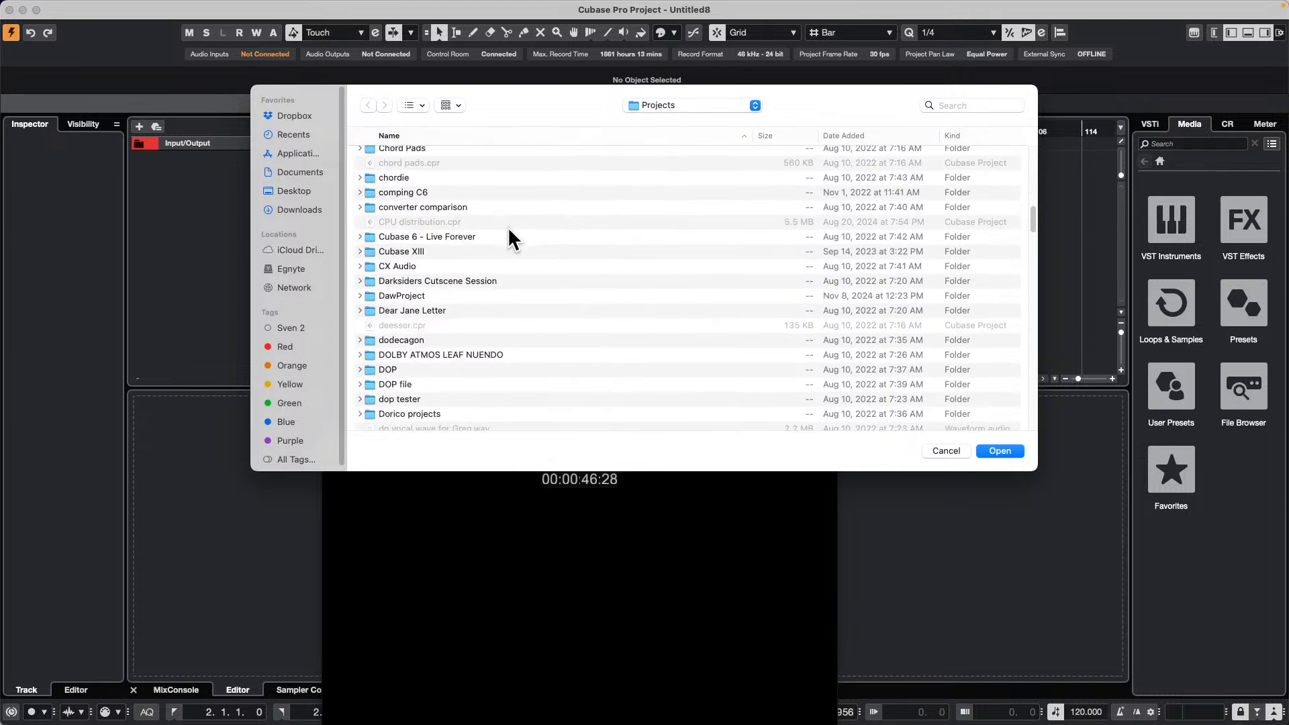
double_click(411, 296)
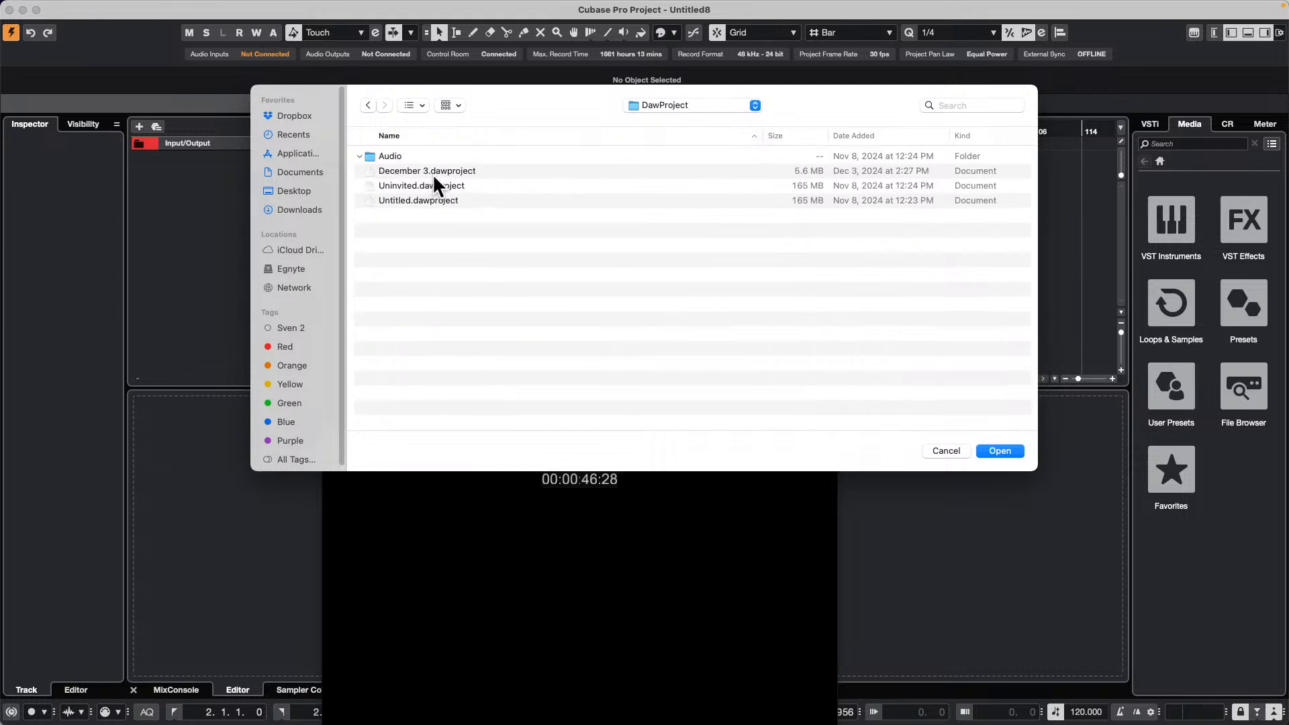
double_click(399, 184)
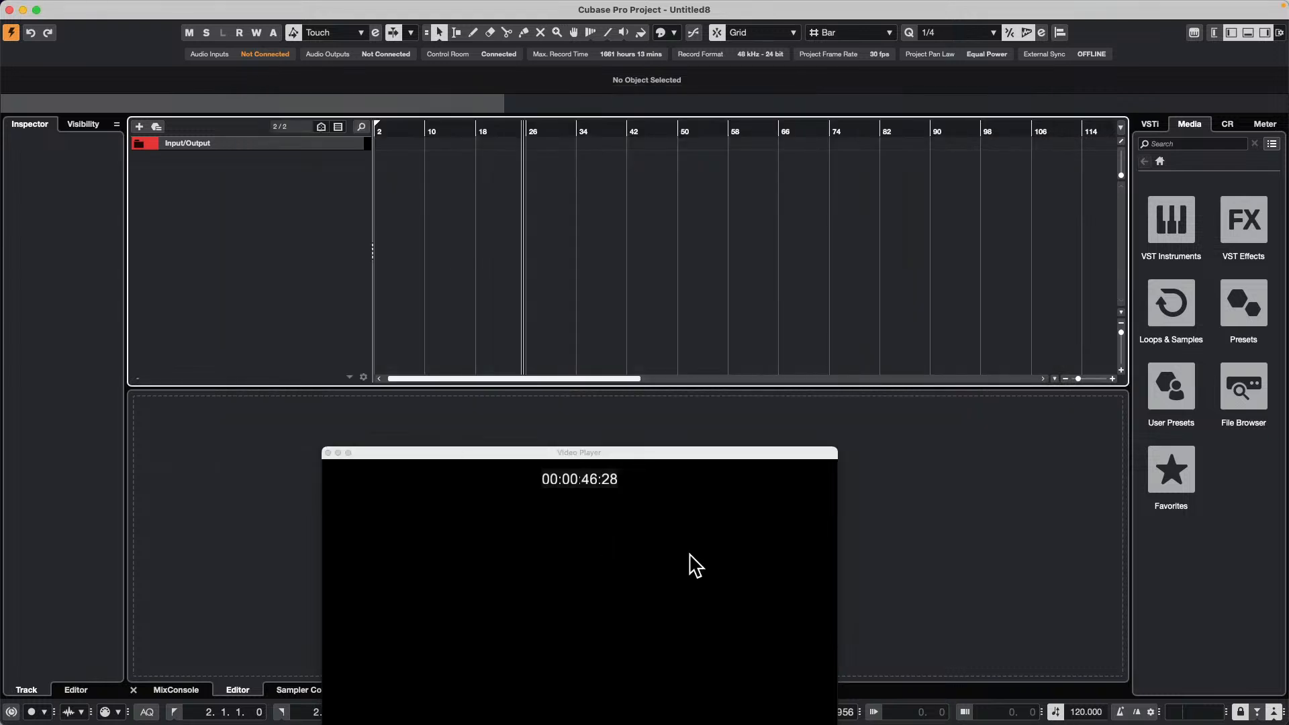
Look over the imported tracks in the project and close the Video Player window
scroll(606, 279, down, 10)
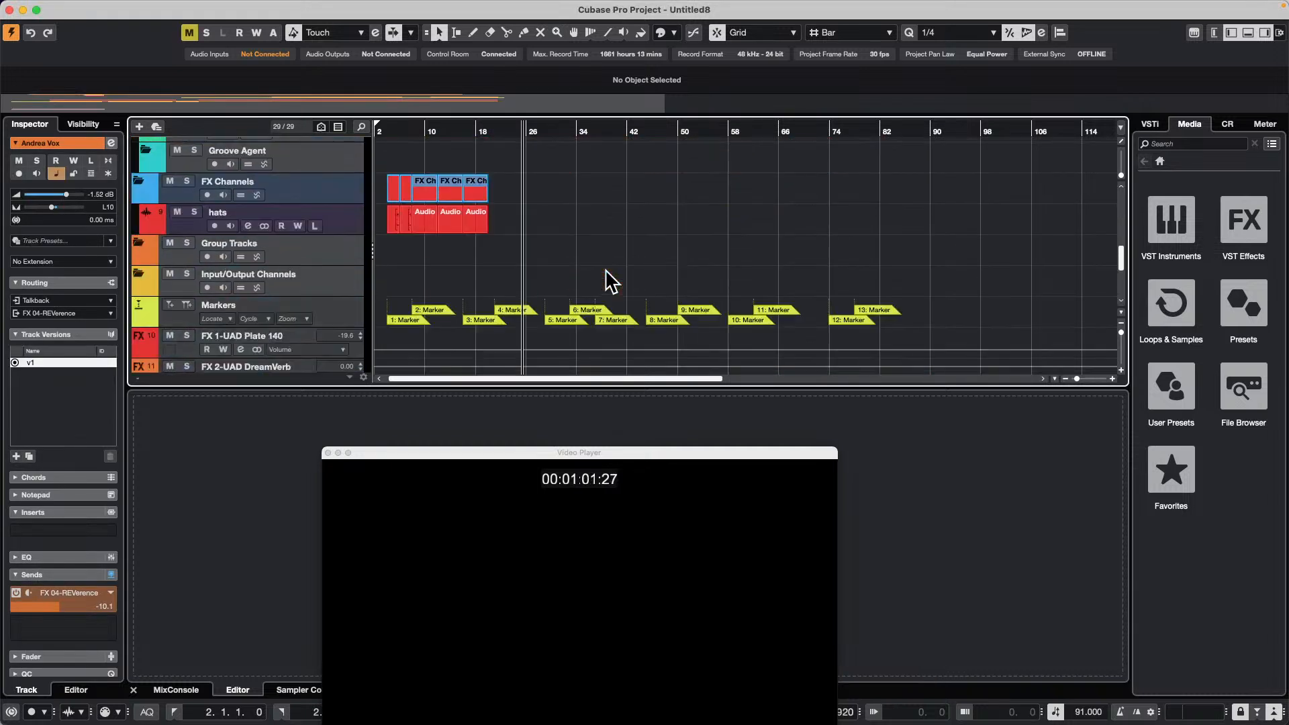
scroll(611, 281, up, 10)
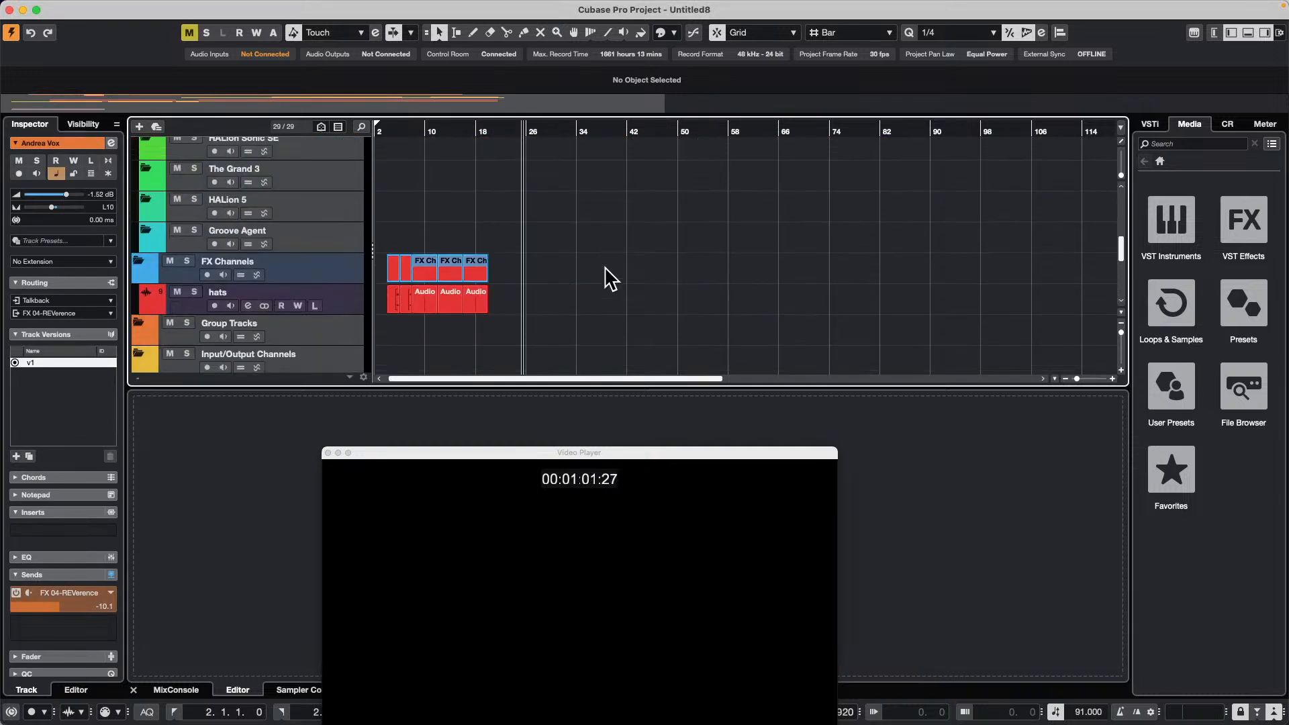
scroll(611, 278, up, 5)
scroll(606, 267, up, 3)
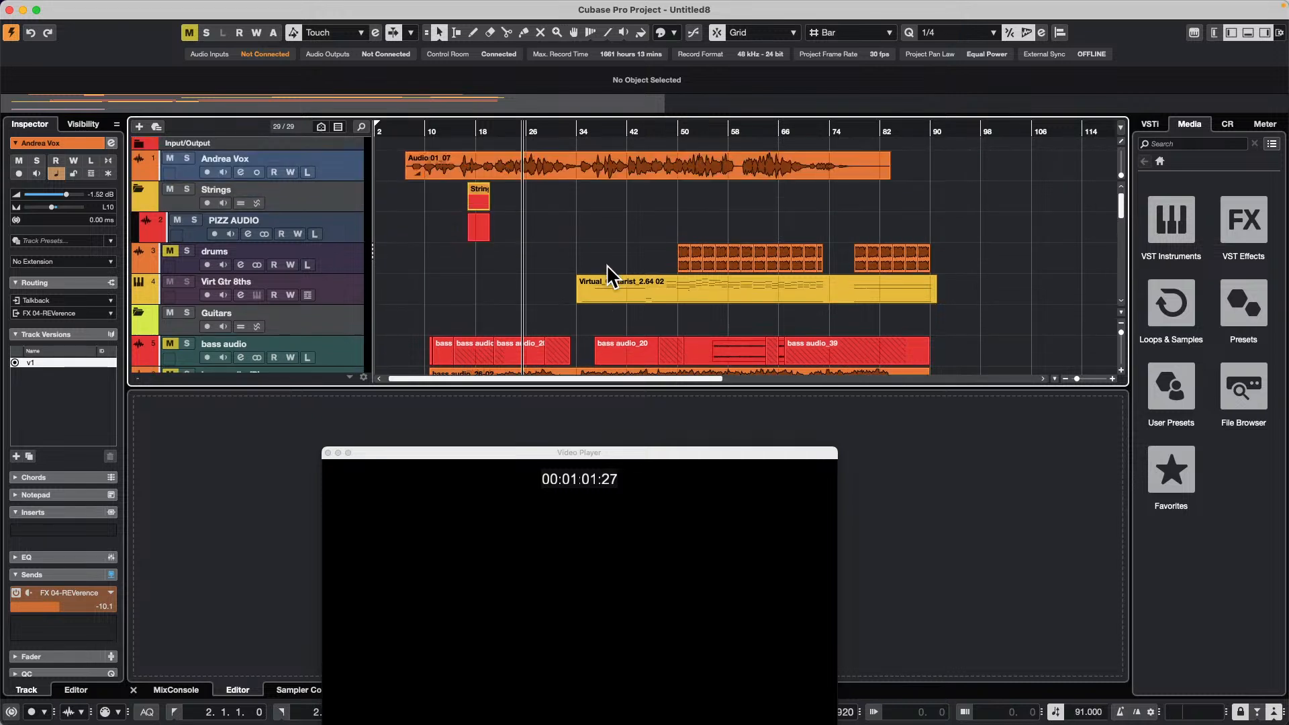
scroll(606, 265, down, 1)
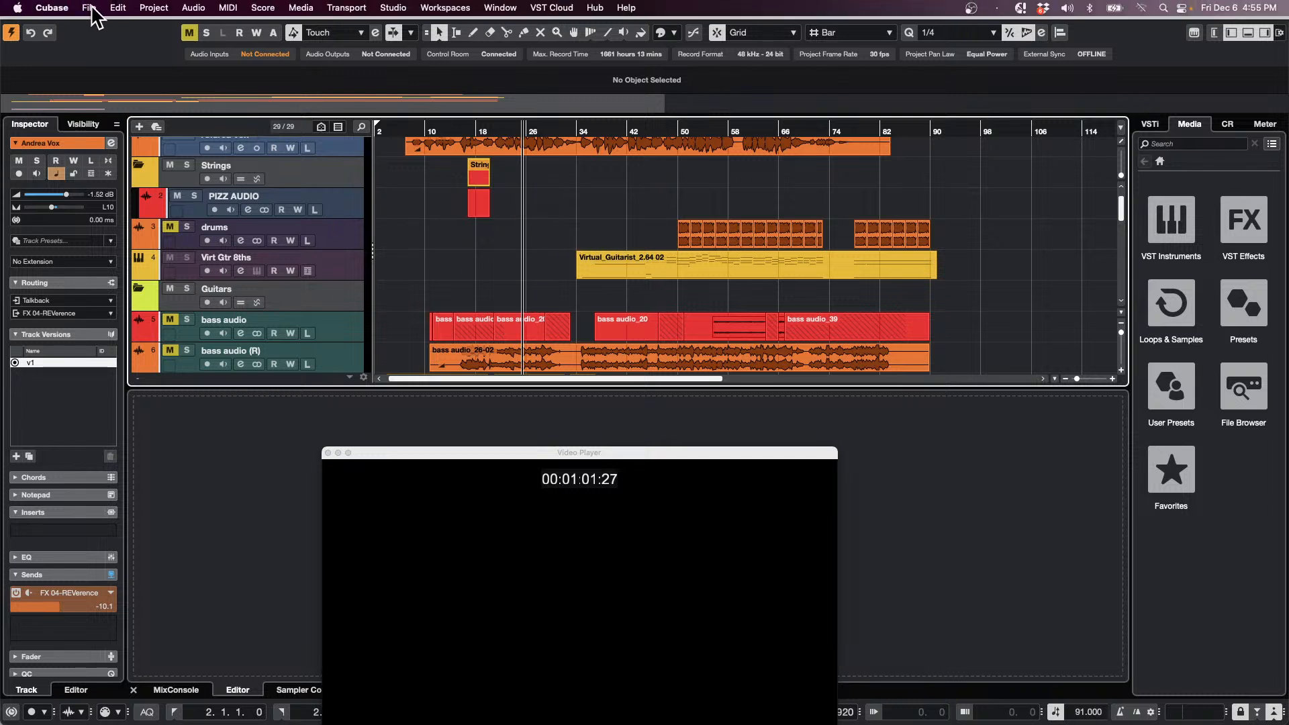
click(89, 8)
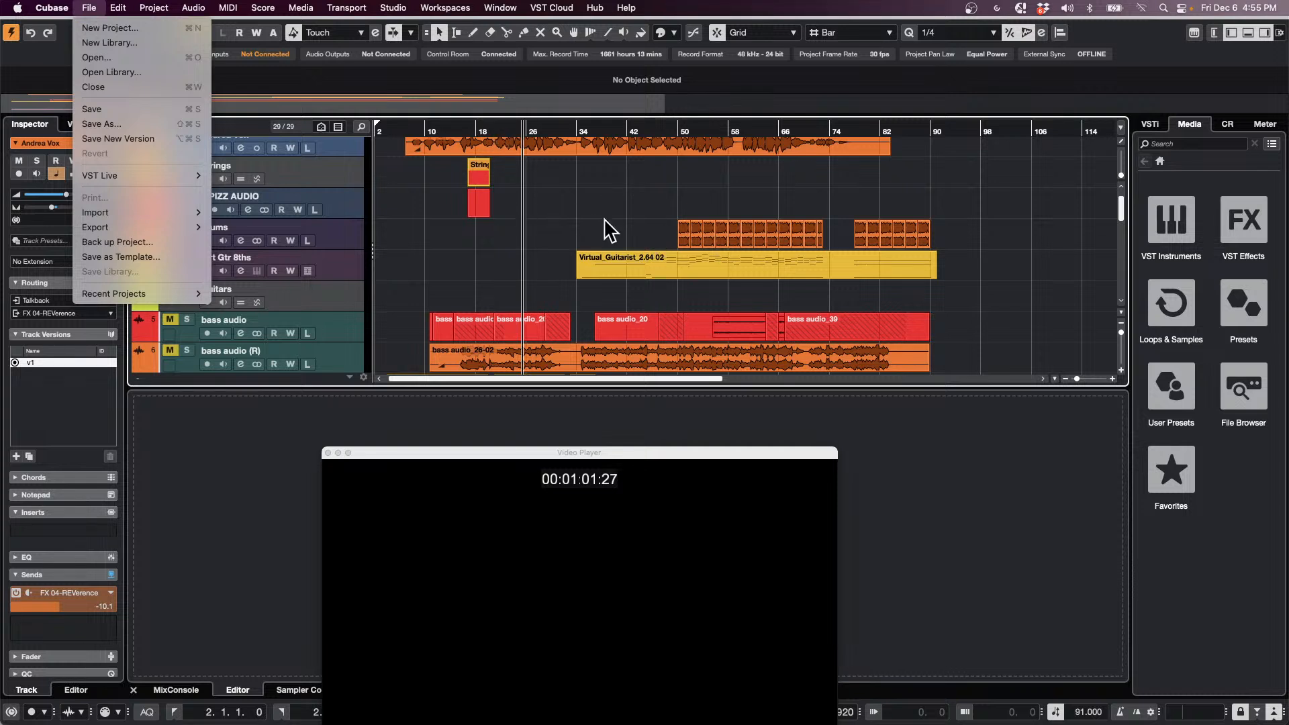
click(327, 453)
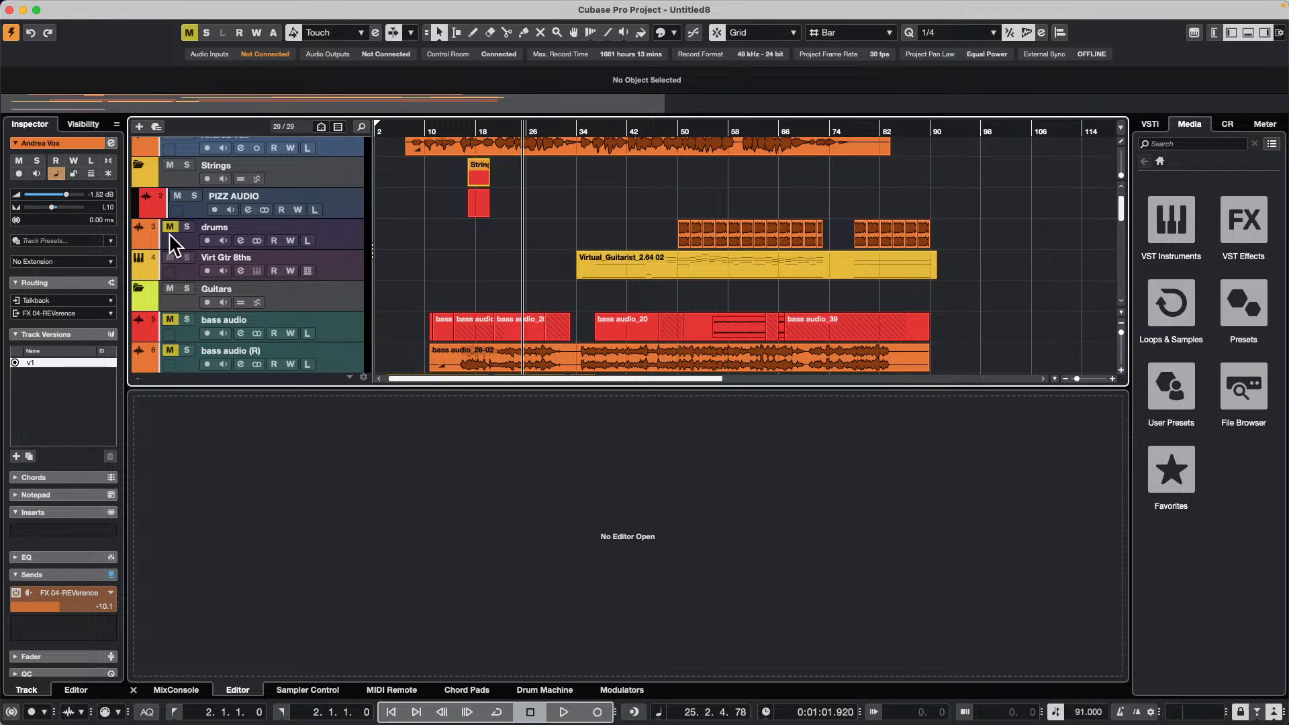
Switch the macOS appearance to Dark in the General system preferences and return to the Cubase project
click(52, 7)
mouse_move(18, 7)
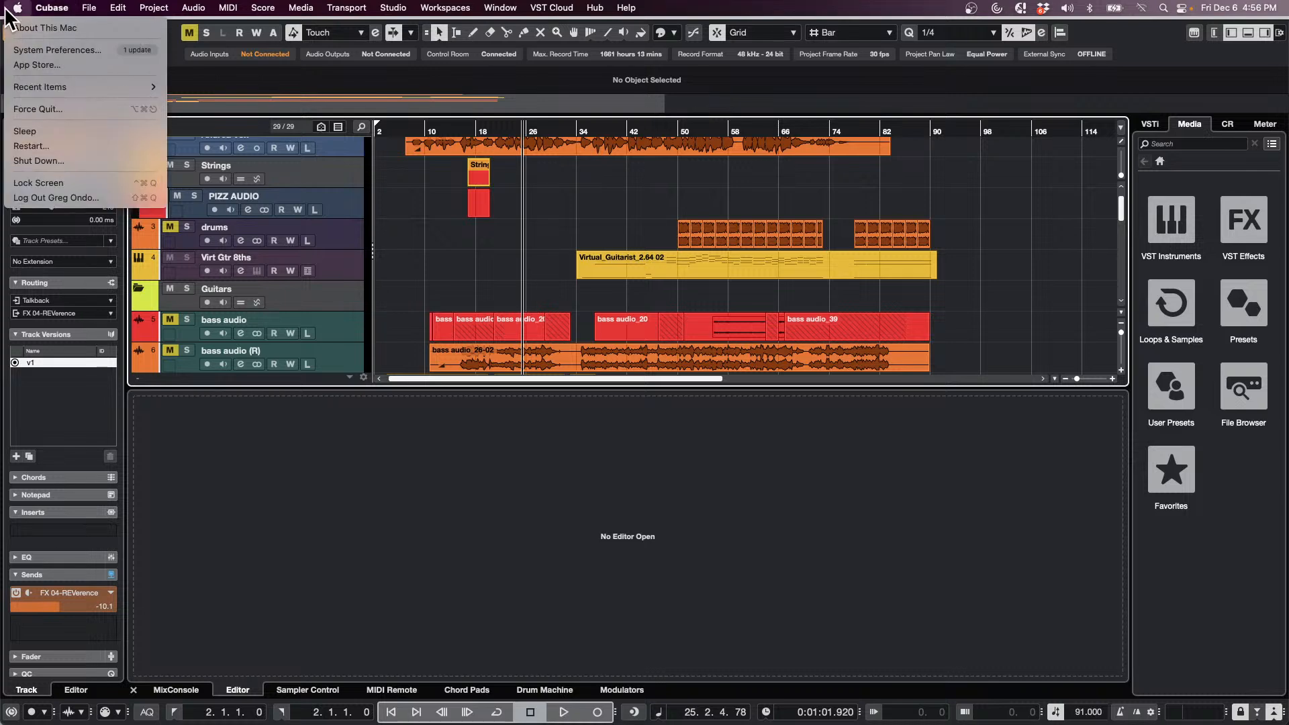
click(74, 50)
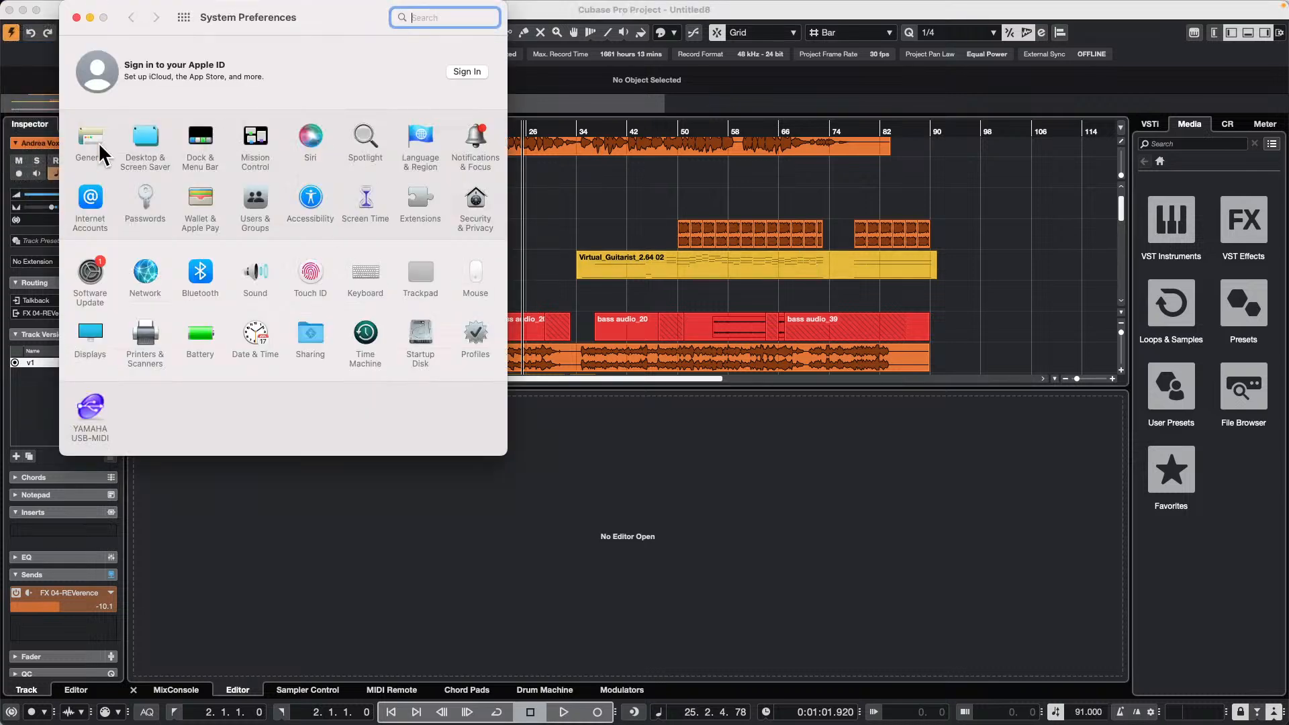
click(101, 143)
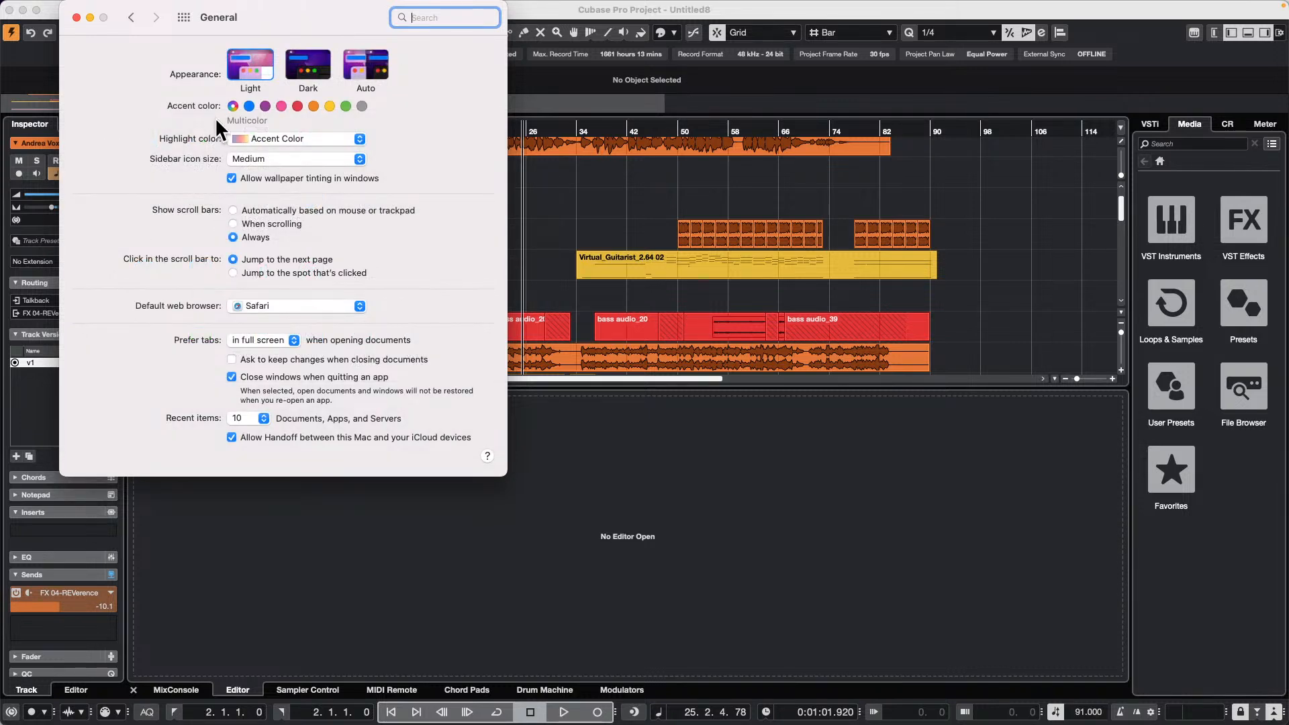
click(320, 63)
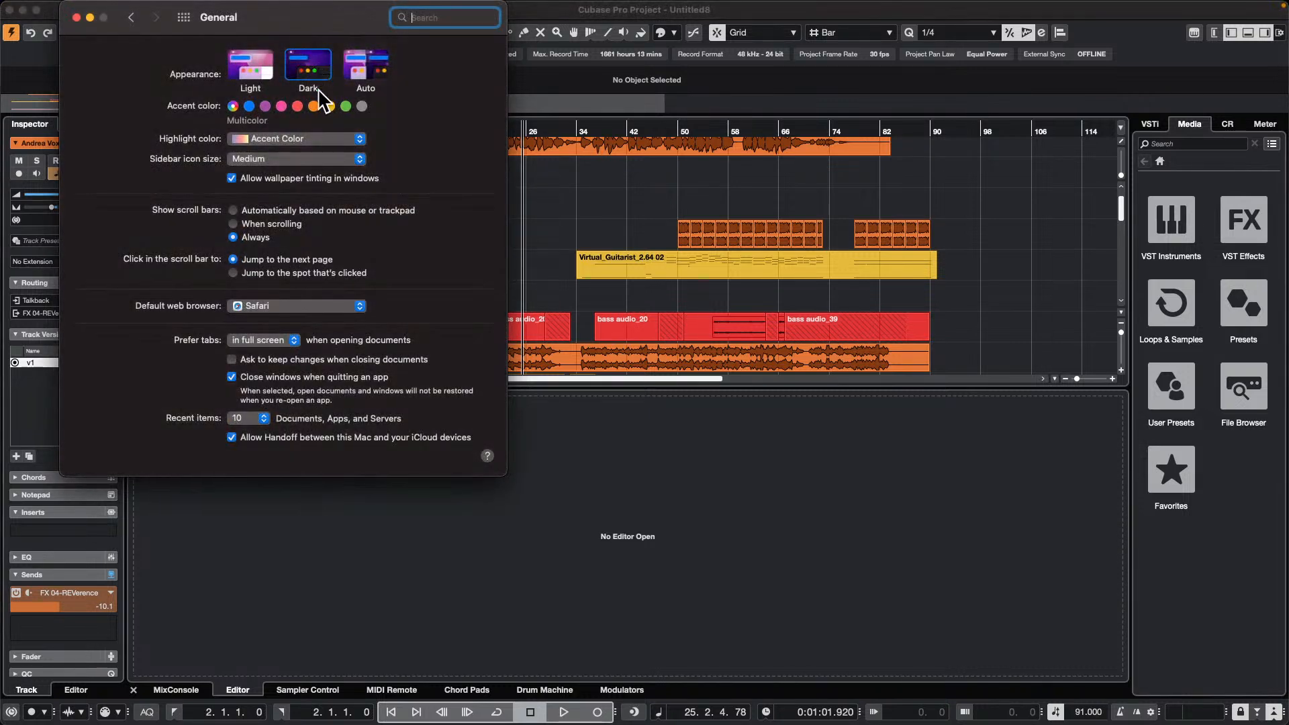
click(653, 202)
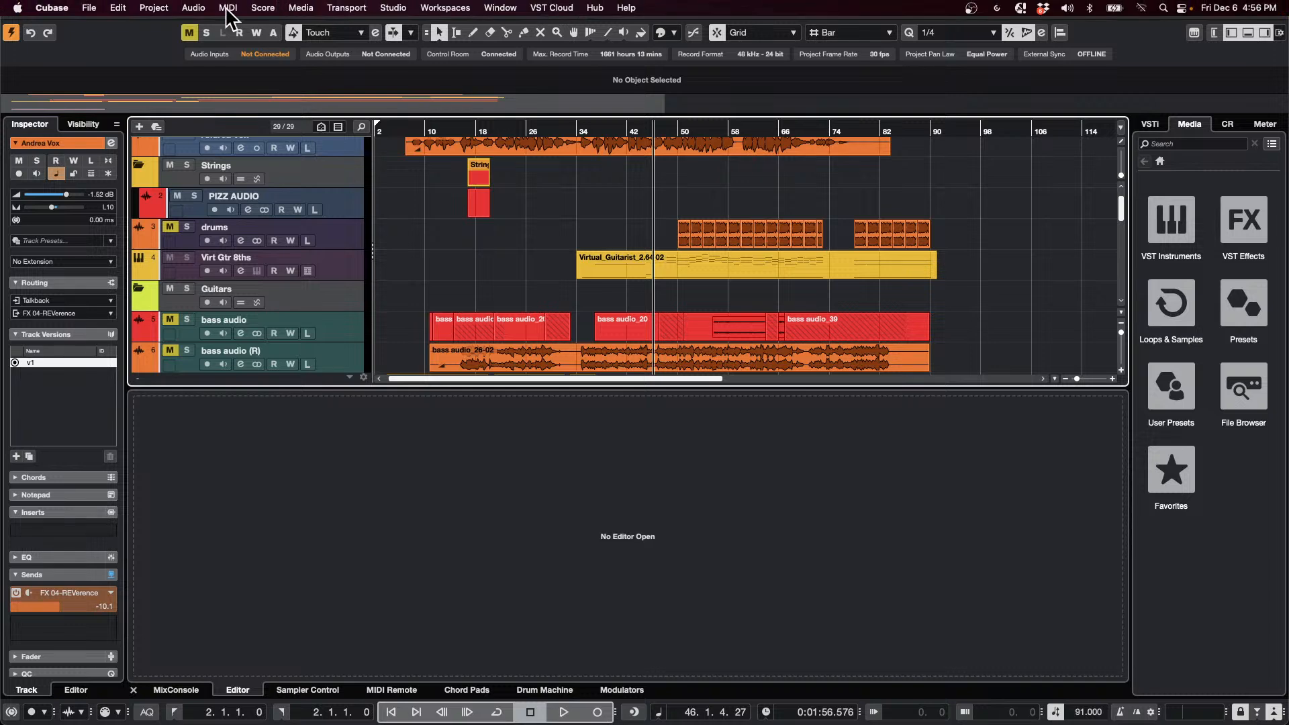
Set the macOS appearance back to Light and close the System Preferences and C14 Finder windows
click(202, 8)
mouse_move(17, 8)
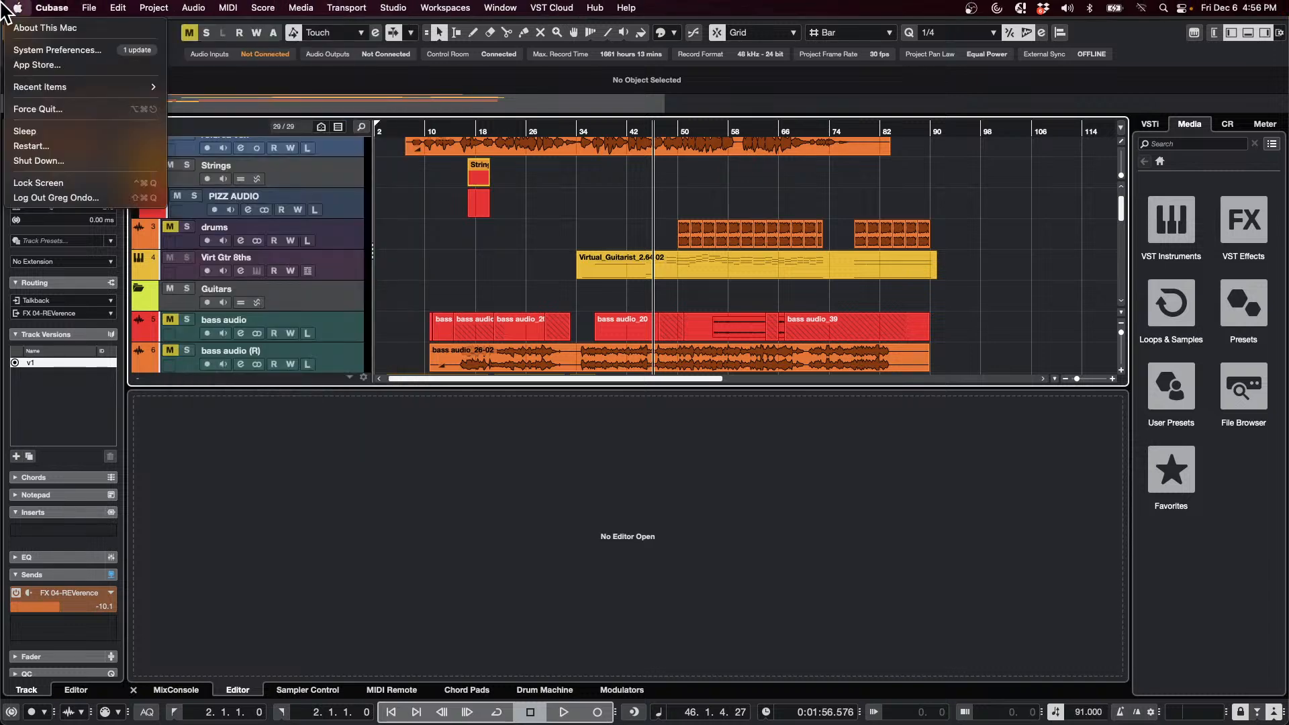
click(25, 51)
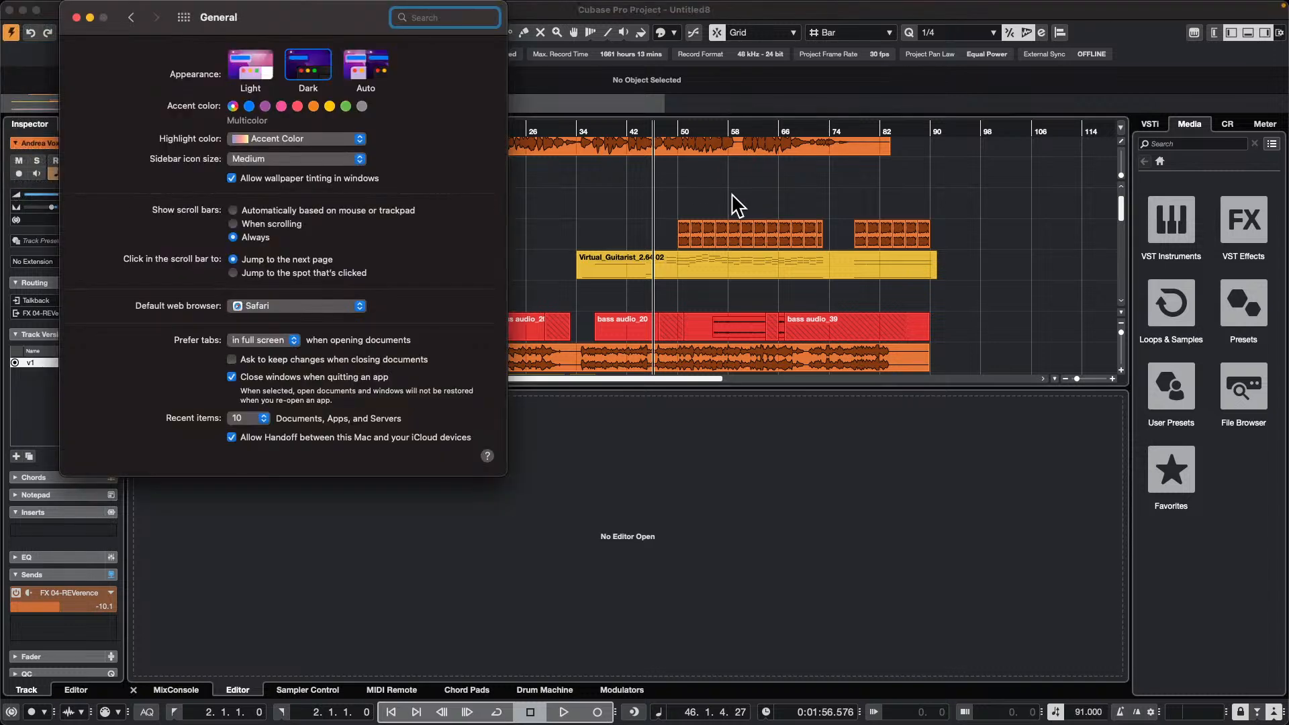
click(247, 59)
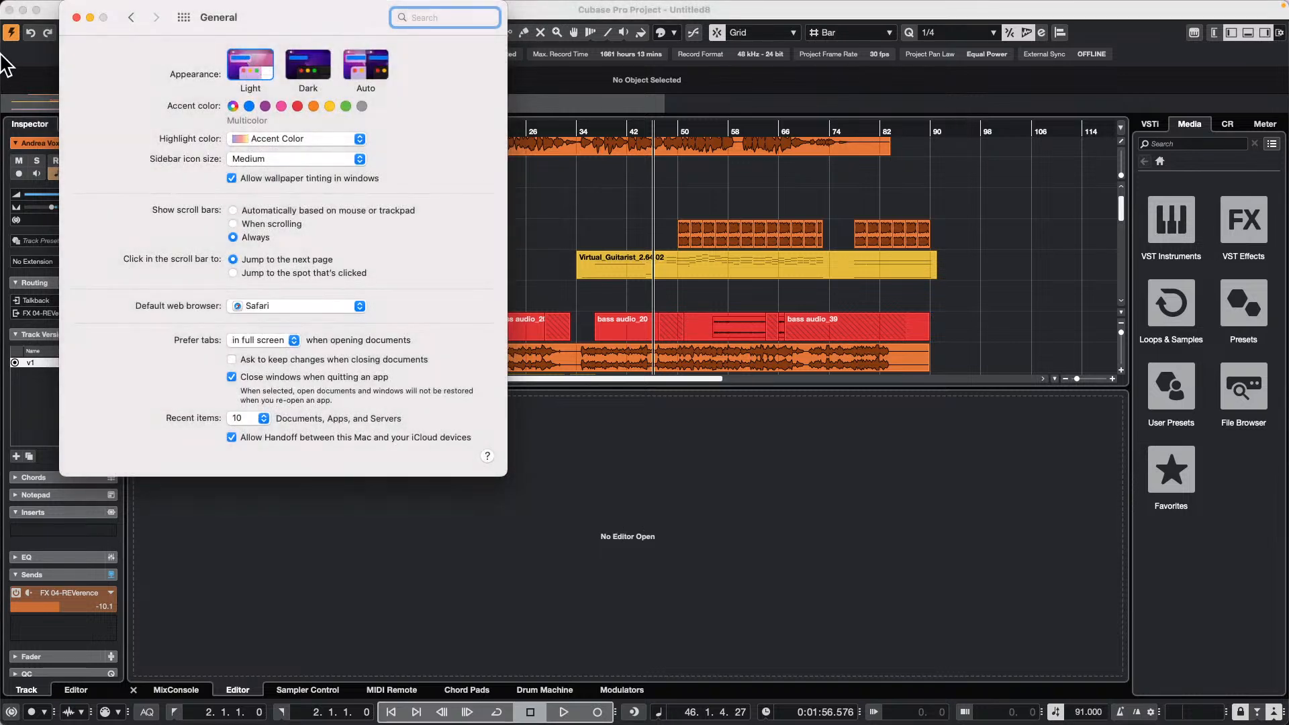
click(76, 17)
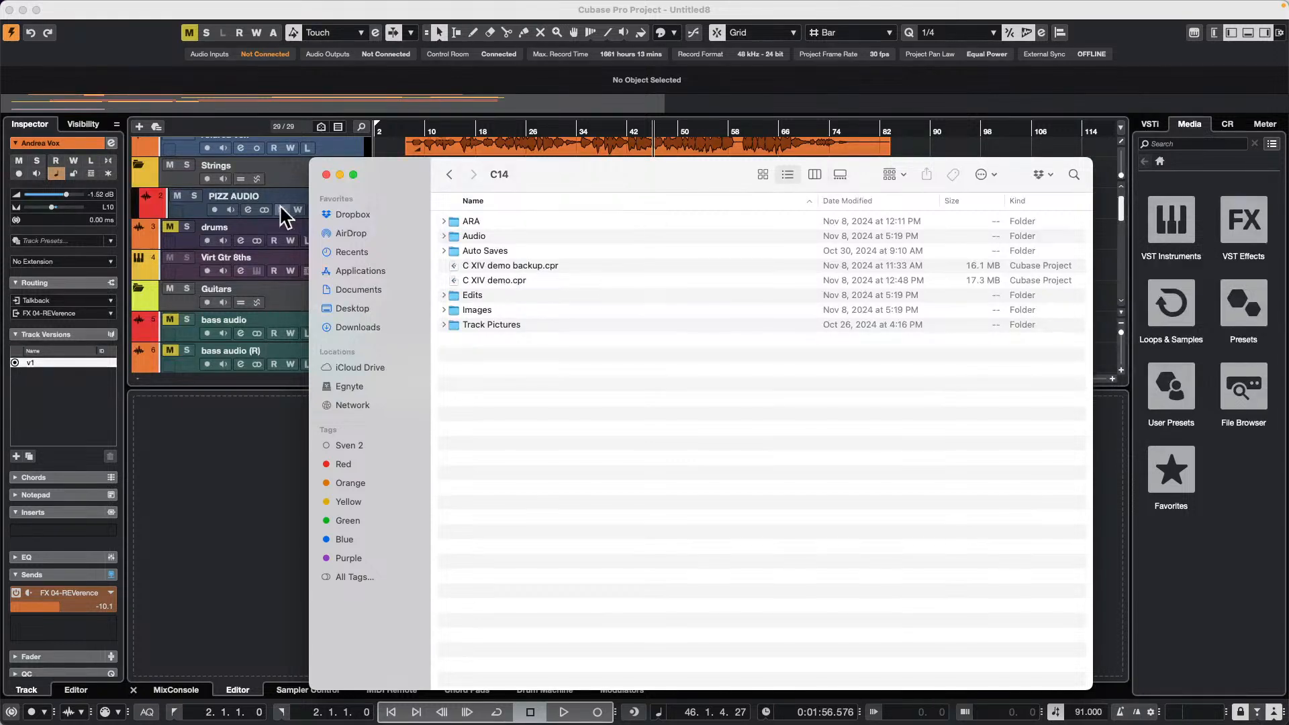
click(327, 174)
click(880, 194)
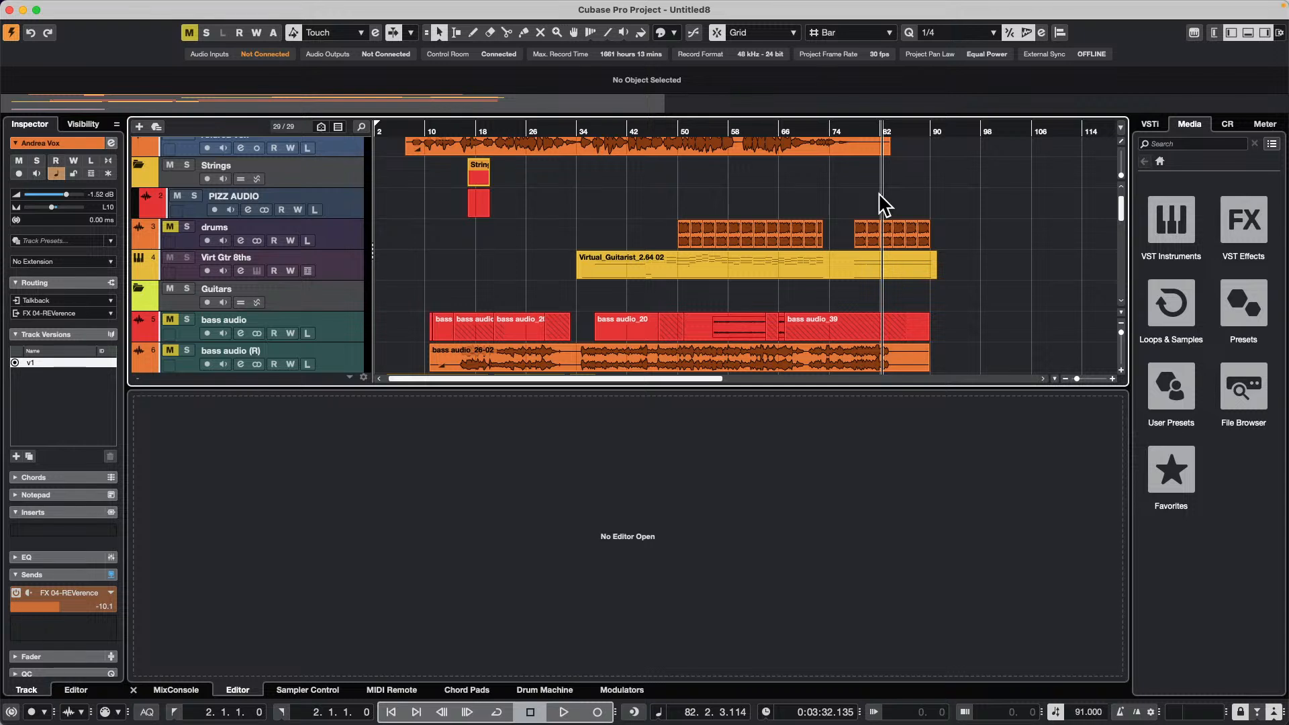
Load the 091 Srm Punk Slsh event at bar 58 of the drums track into Sampler Control and turn on slicing
scroll(522, 233, up, 1)
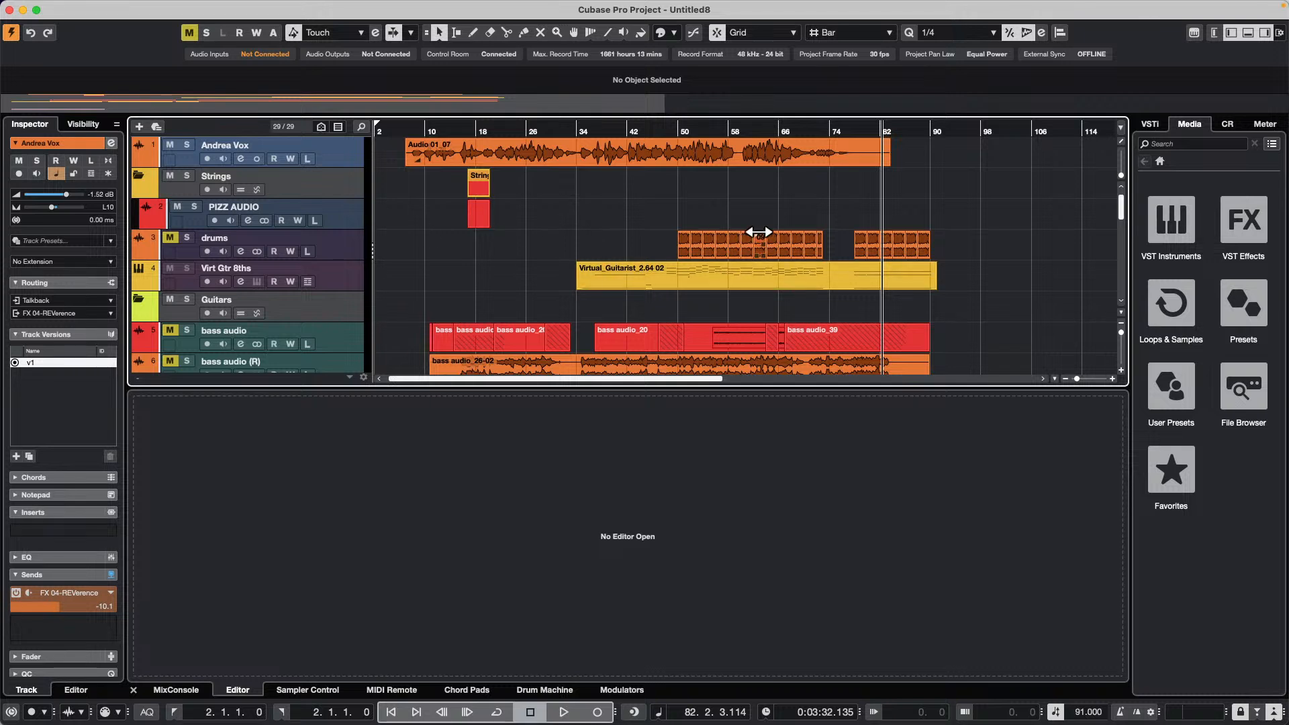
click(706, 244)
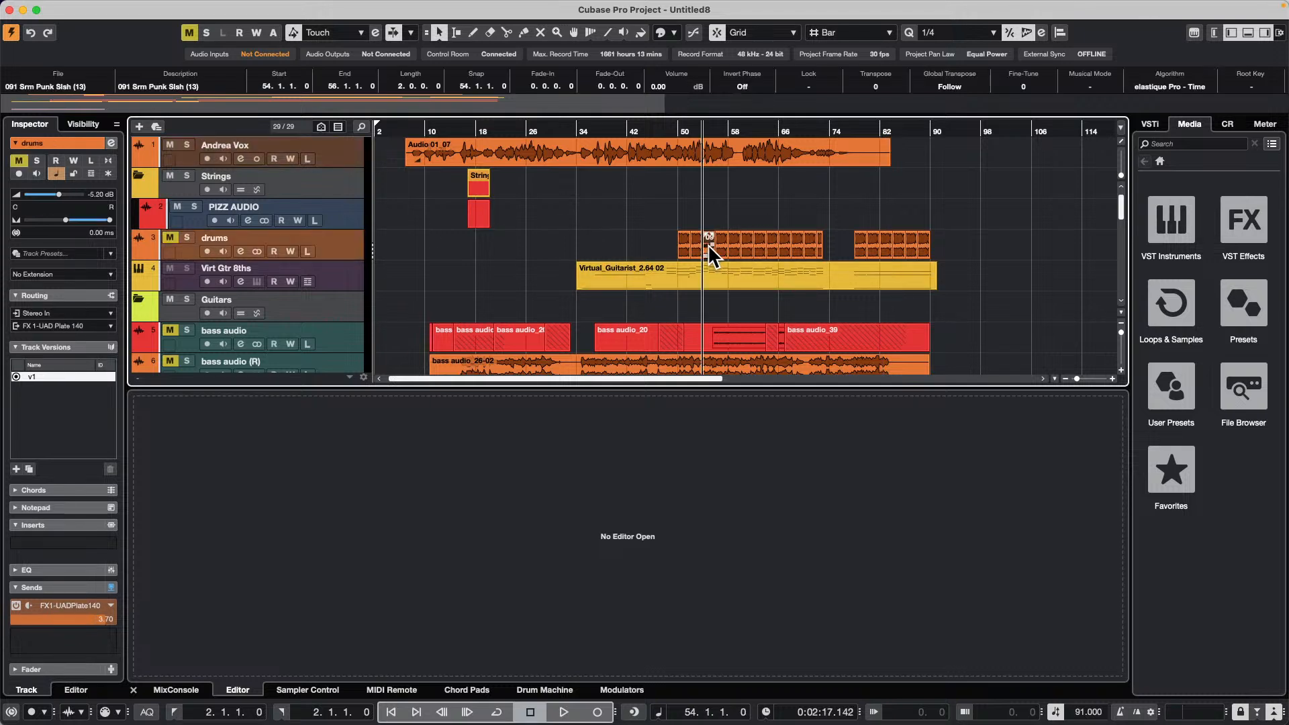
scroll(671, 302, down, 1)
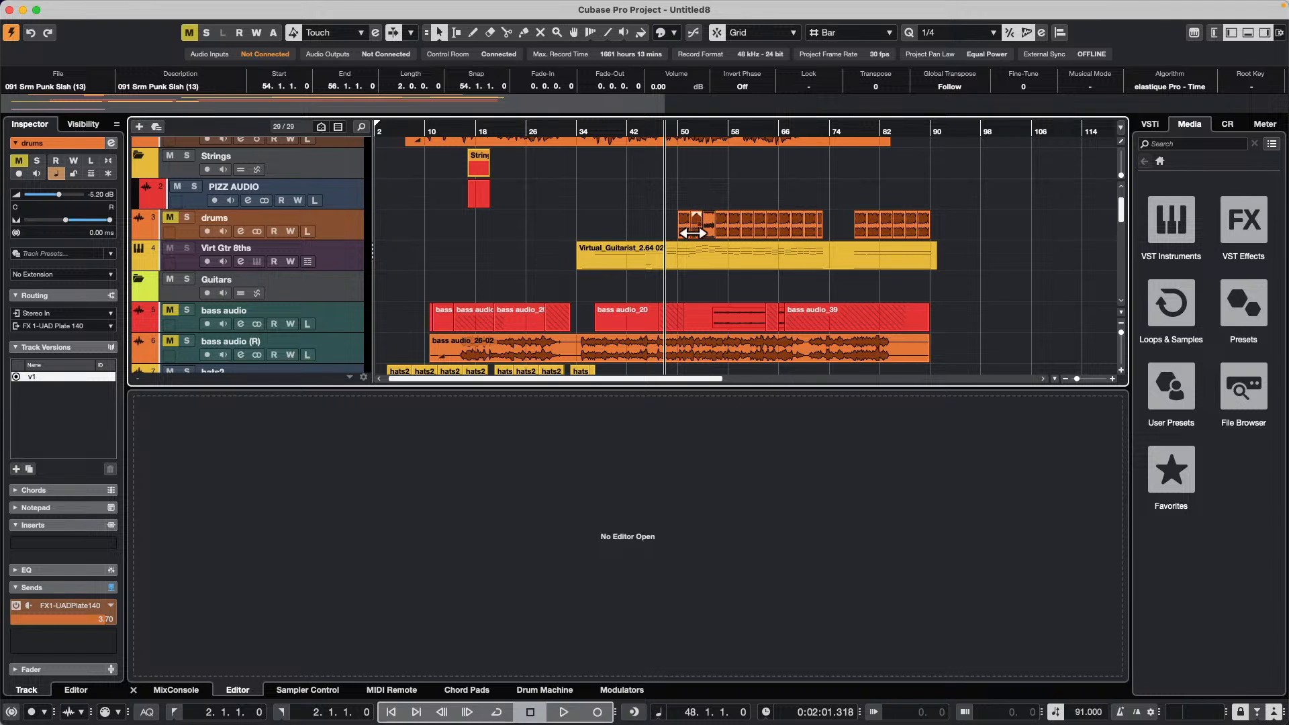
click(307, 690)
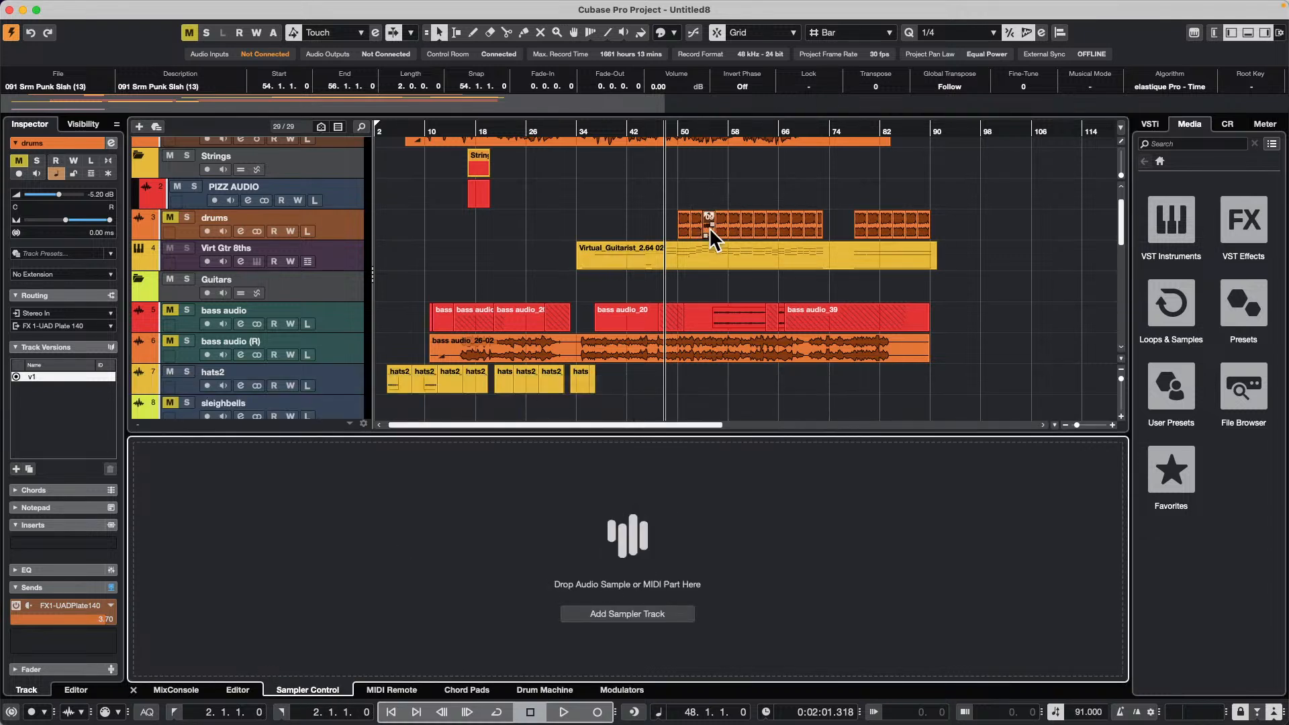
drag(731, 228, 650, 559)
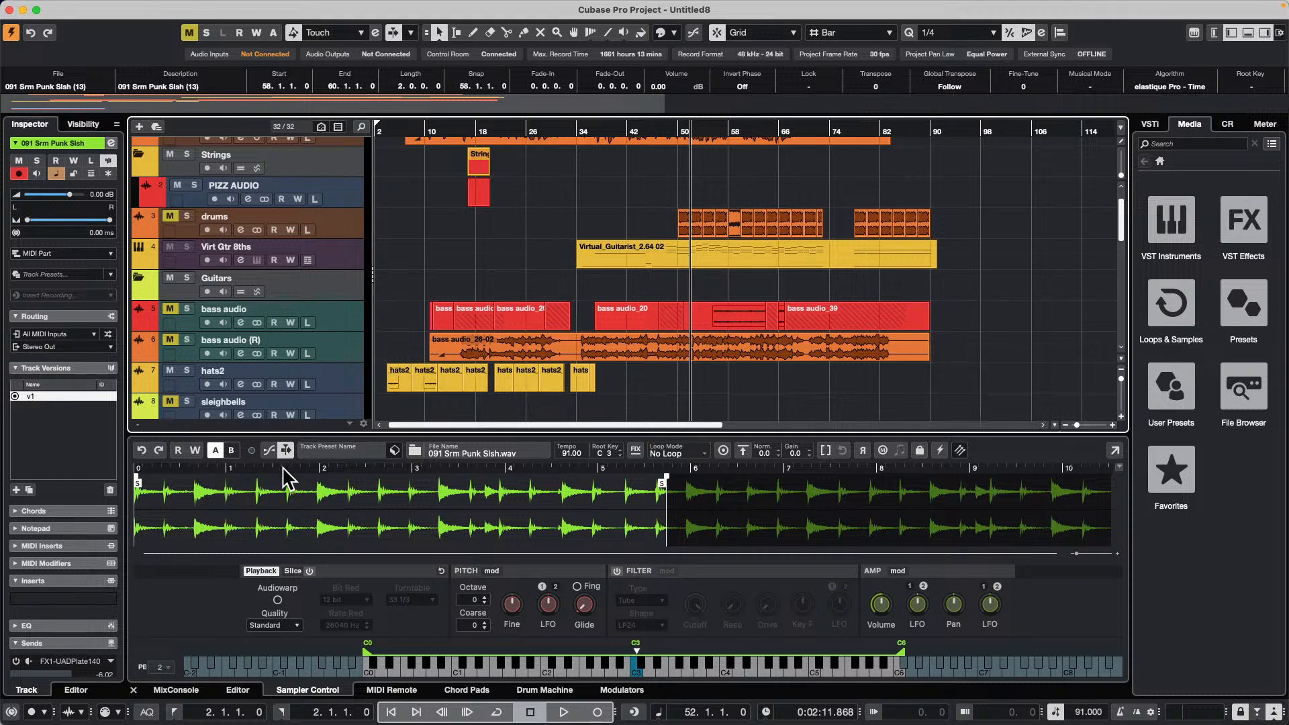
click(292, 571)
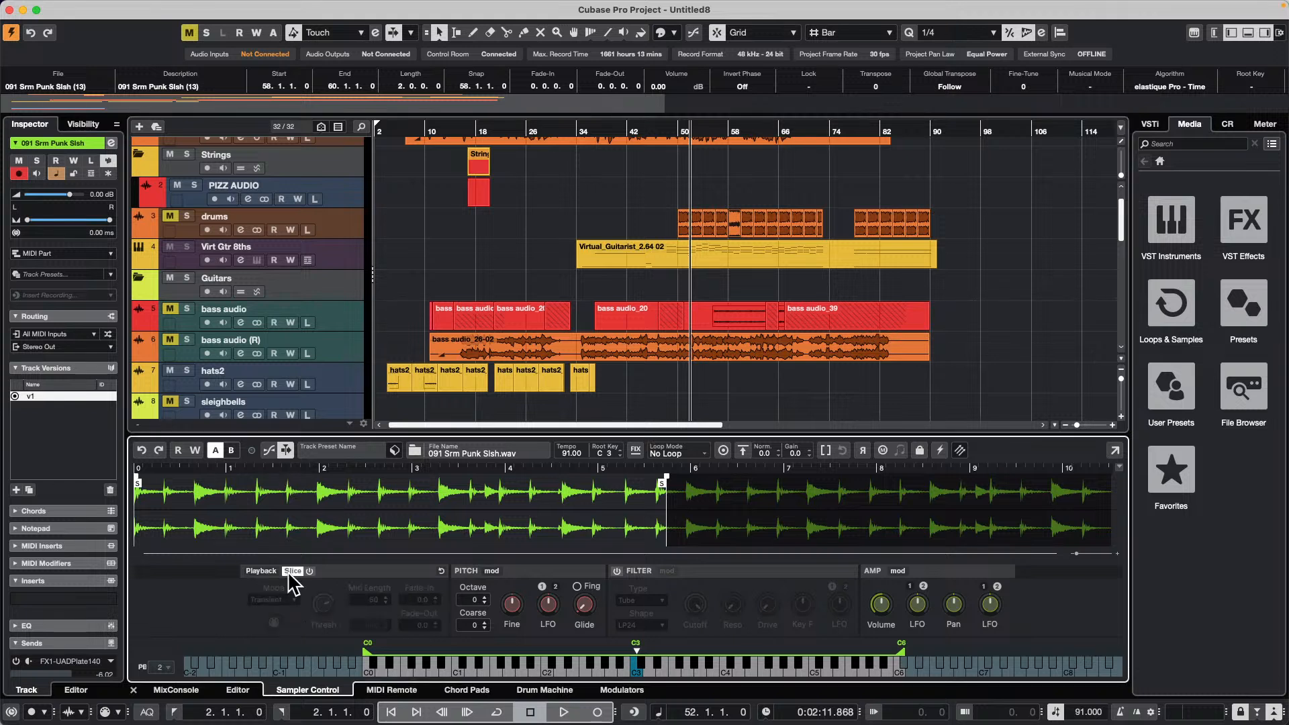
click(309, 570)
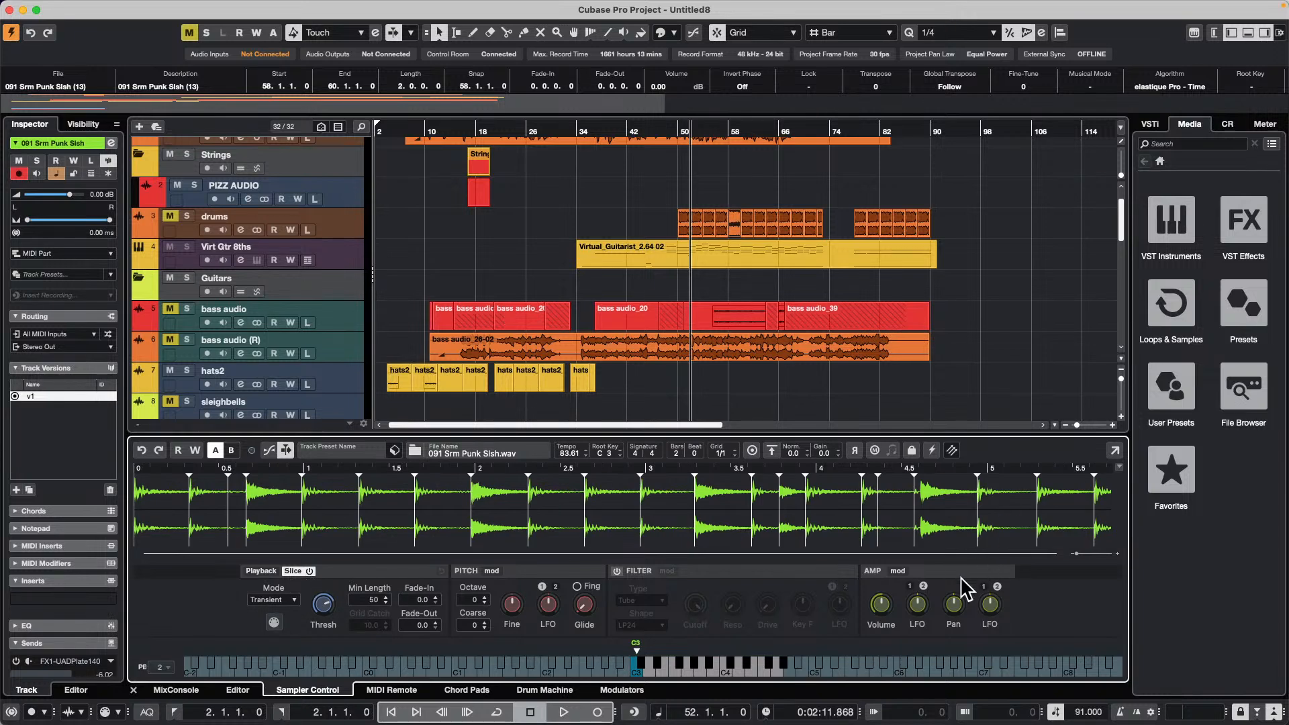
Transfer the sliced drum loop to Groove Agent SE and move its plug-in window clear of the track list
click(950, 457)
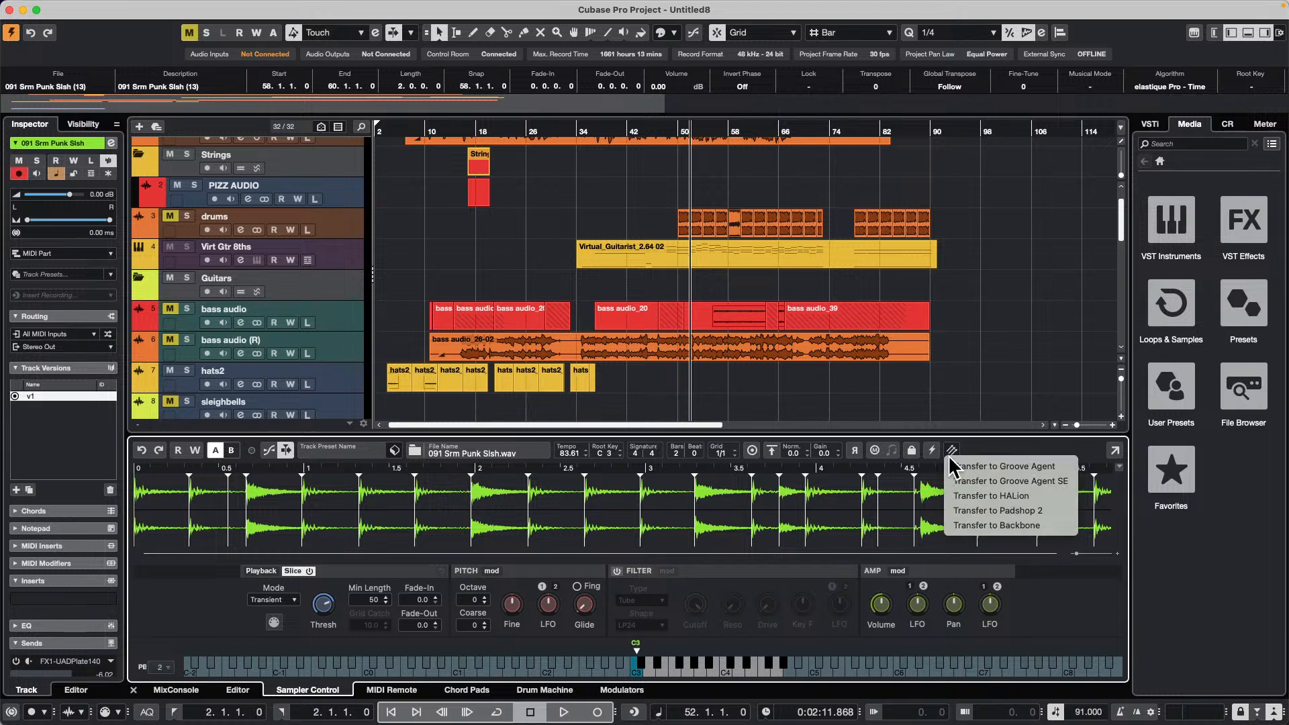
click(1026, 475)
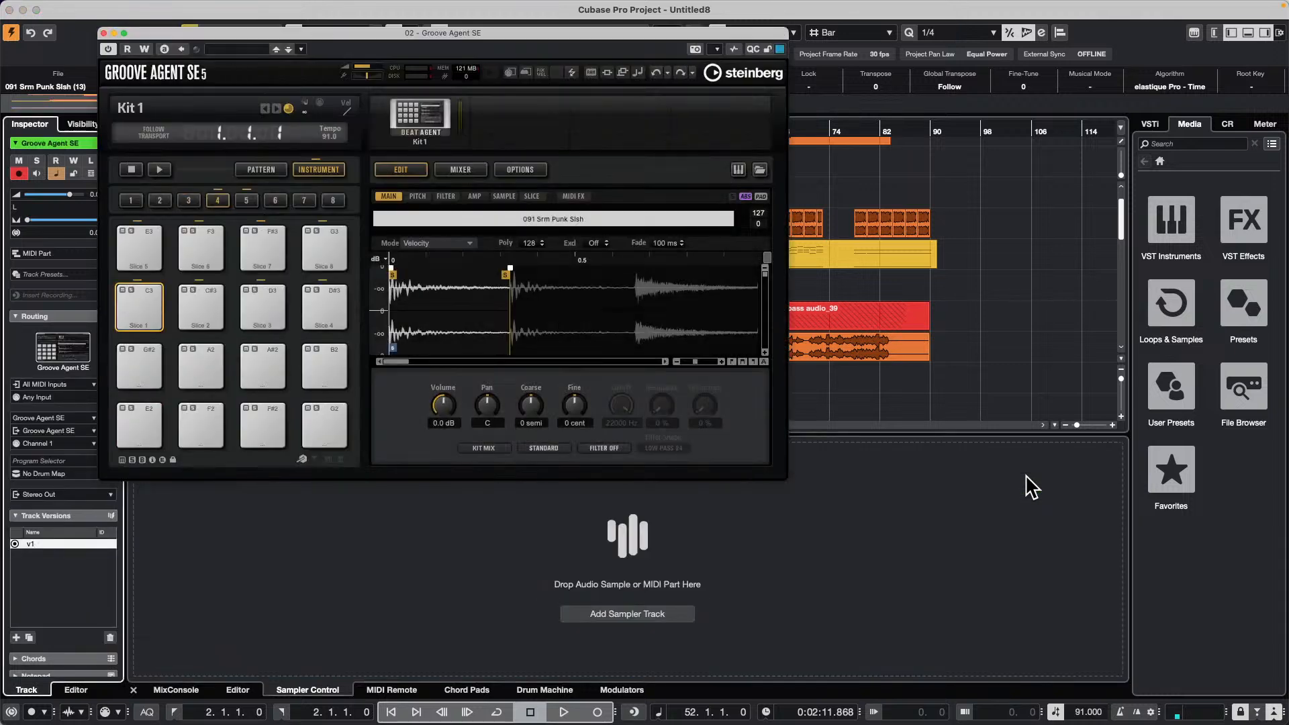
drag(406, 30, 810, 6)
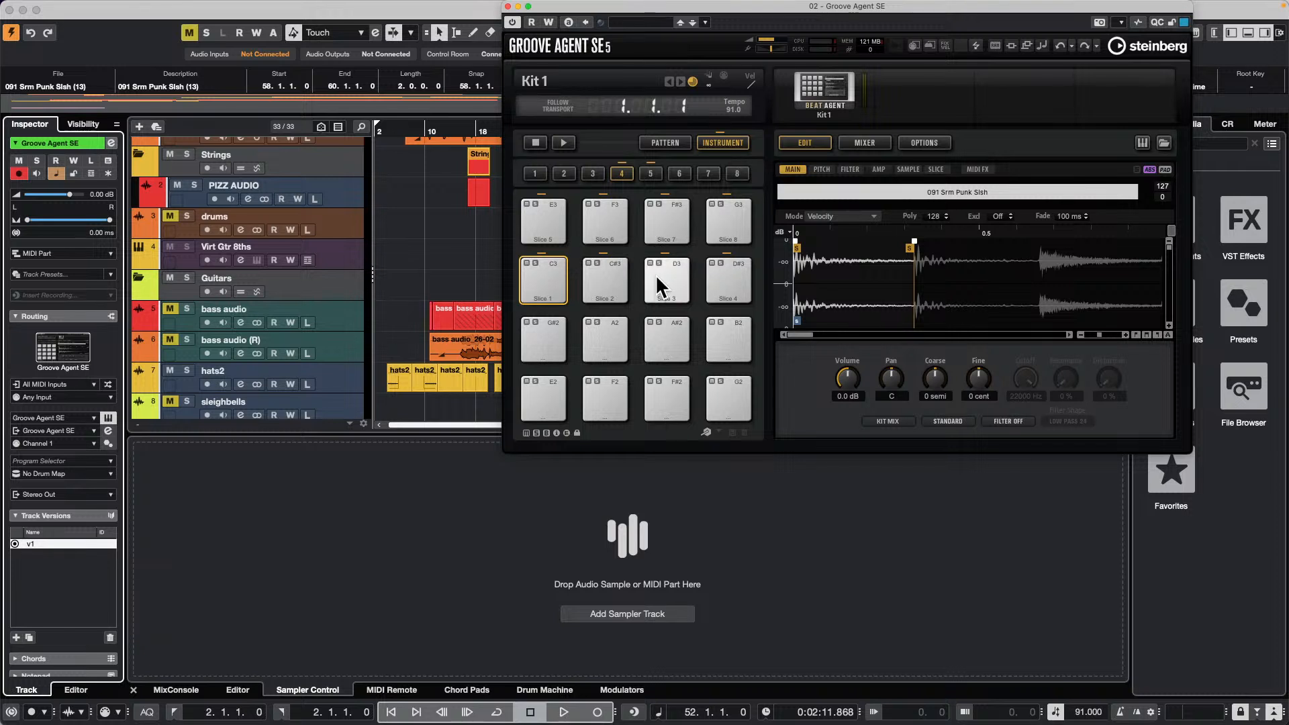
Close the Groove Agent SE window and add one drum track with the Pattern Event type from the Drum Machine
click(538, 390)
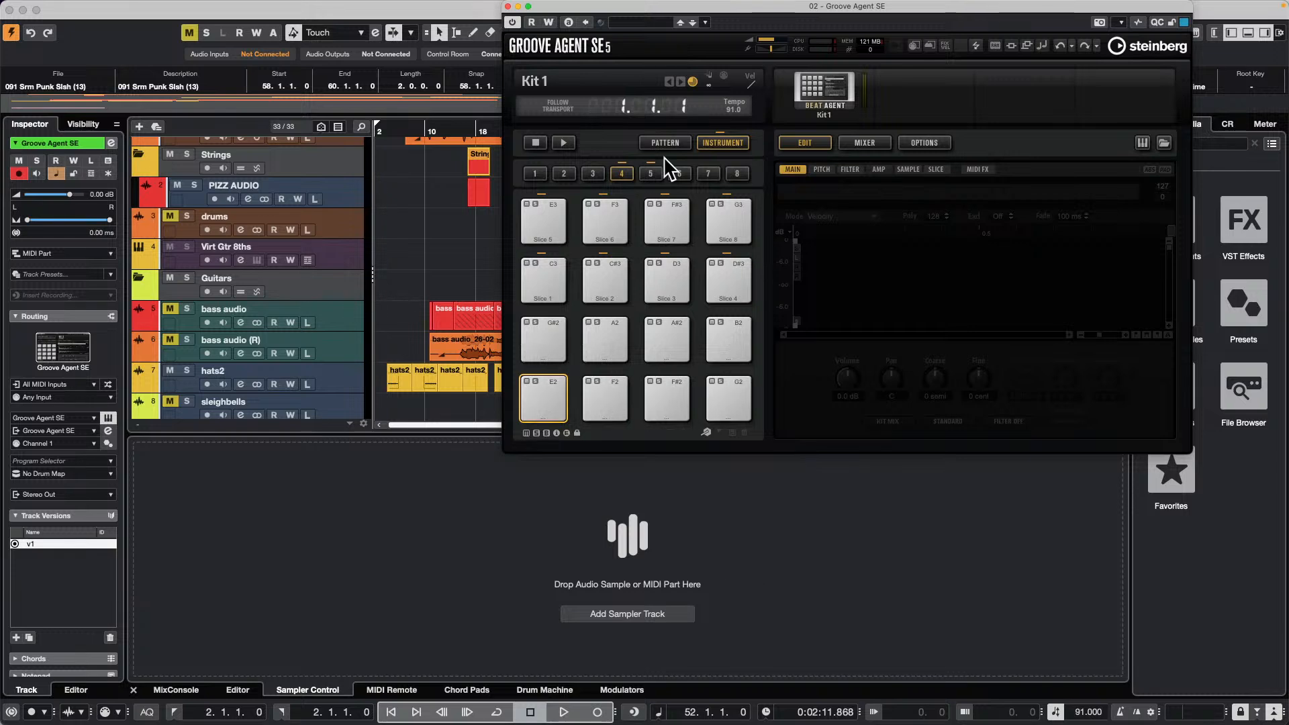
click(508, 7)
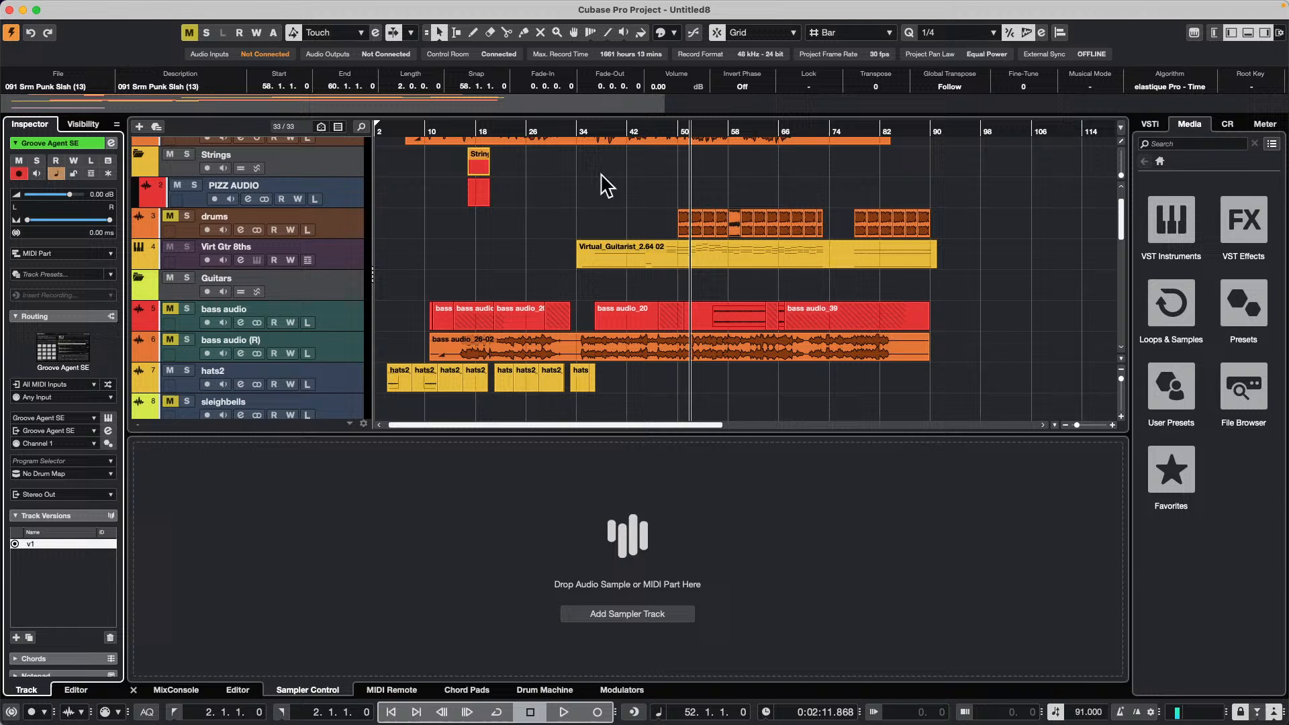
click(552, 689)
click(661, 599)
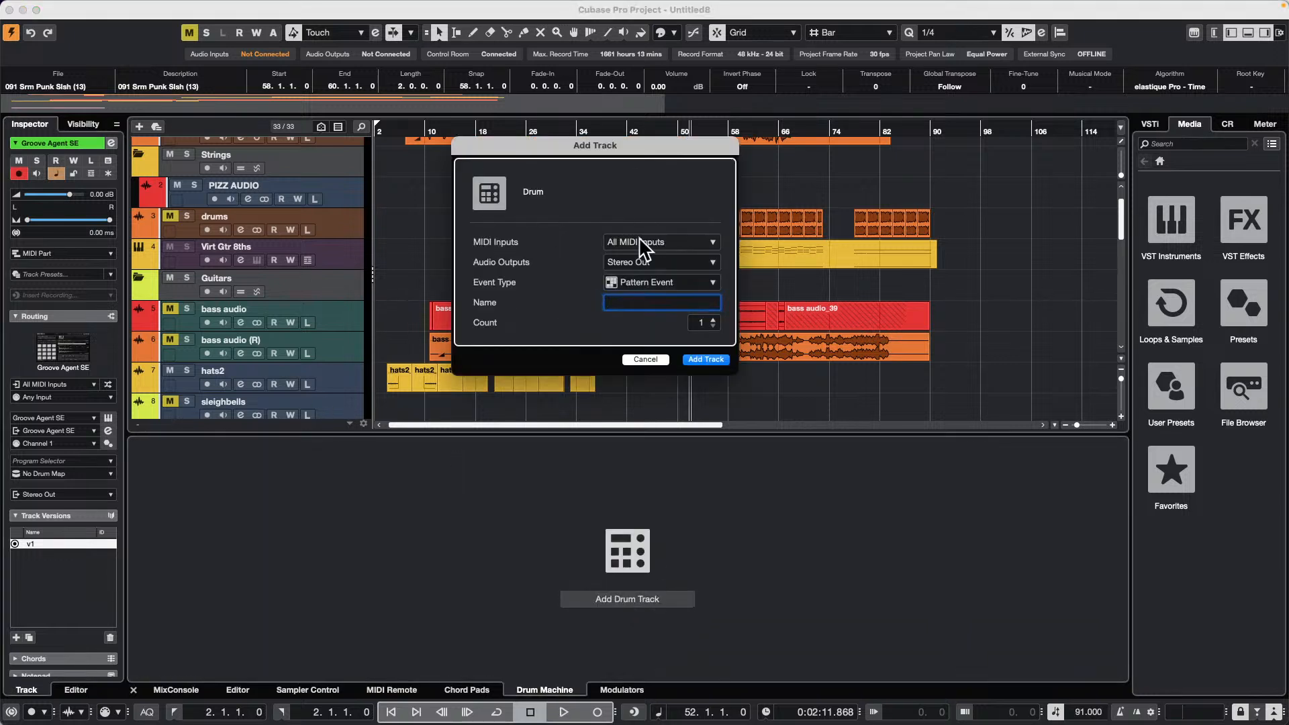
click(705, 359)
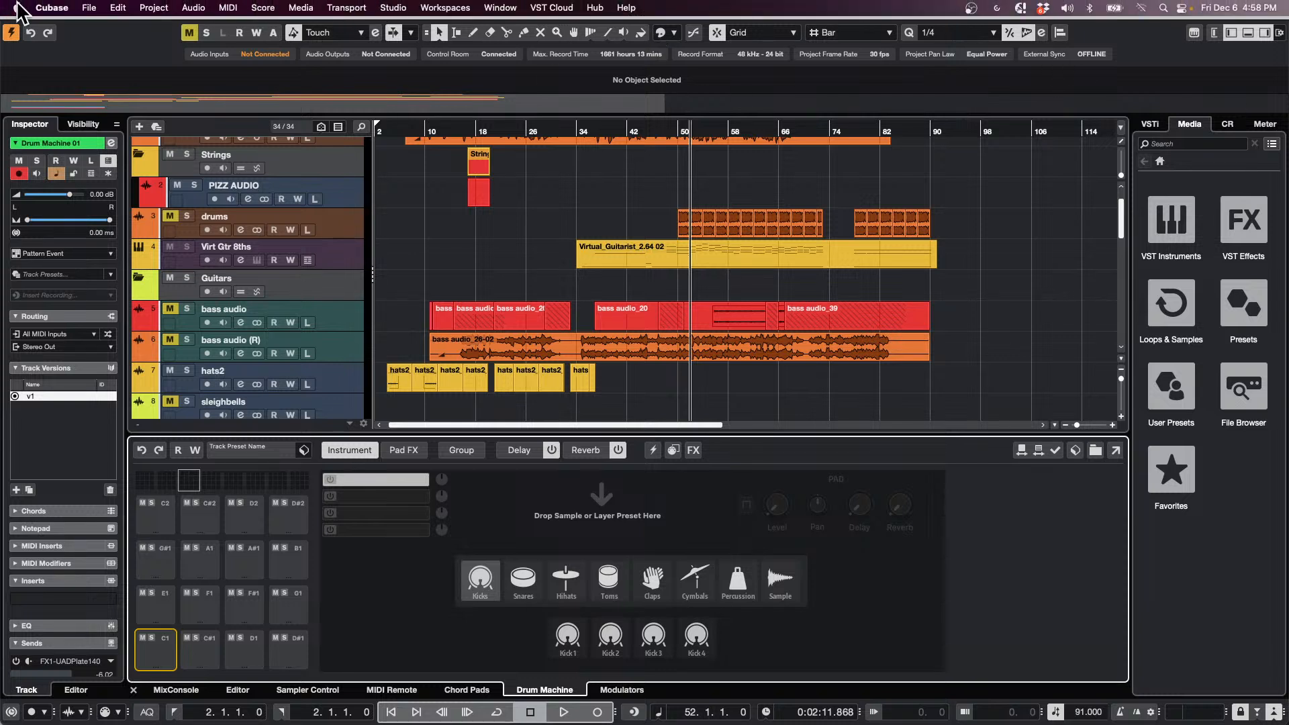
Bring up the project file chooser and go up from the Feel Good NAMM 09 folder to the Projects folder
click(91, 7)
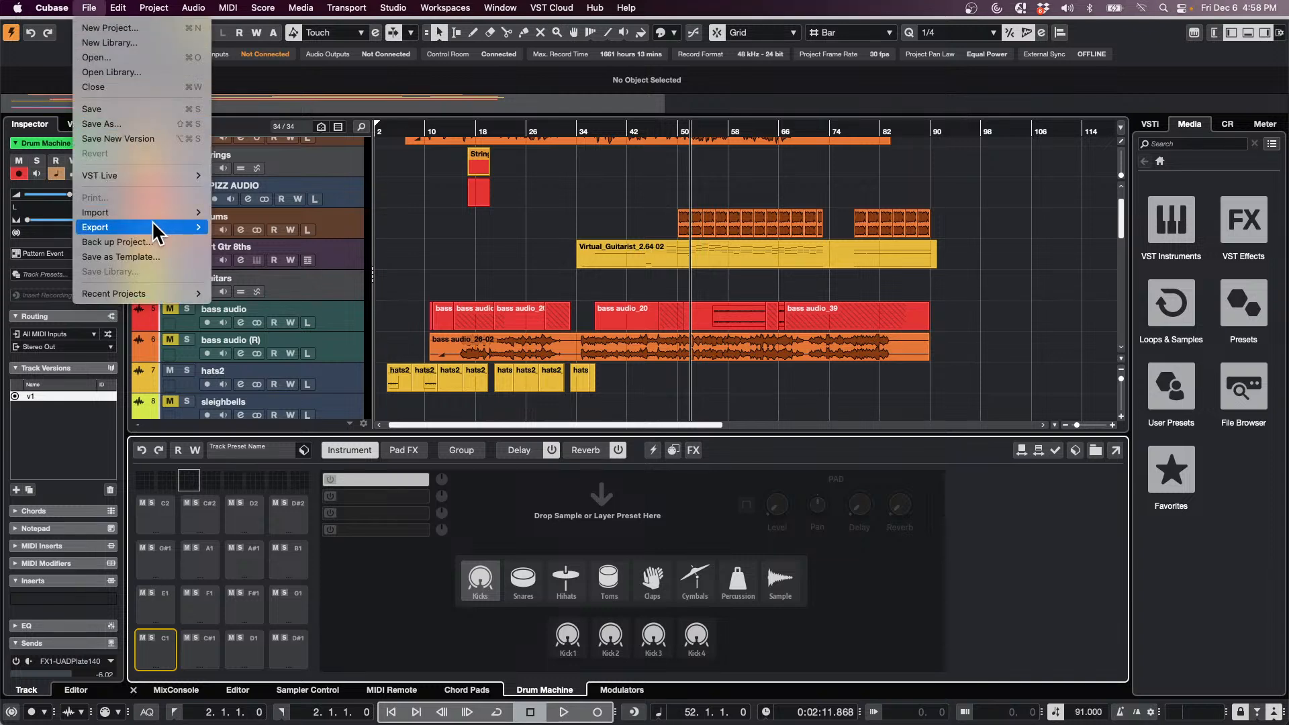
mouse_move(149, 297)
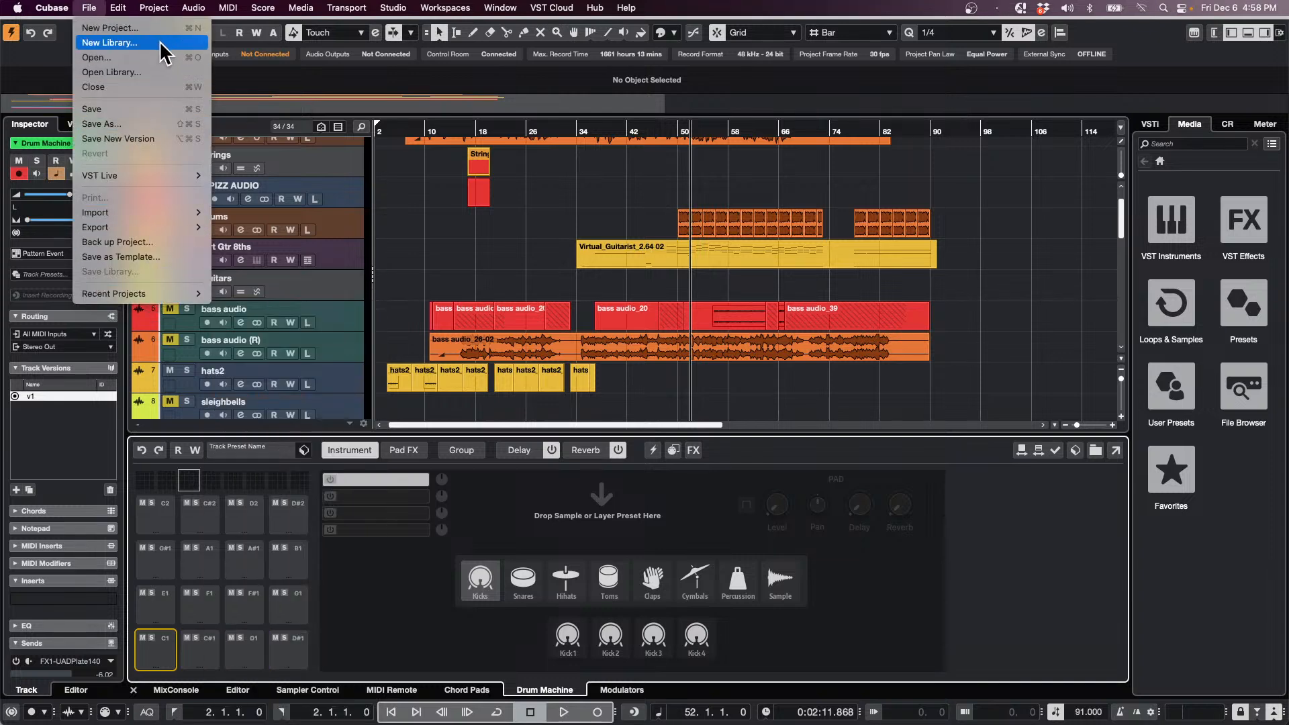
click(762, 193)
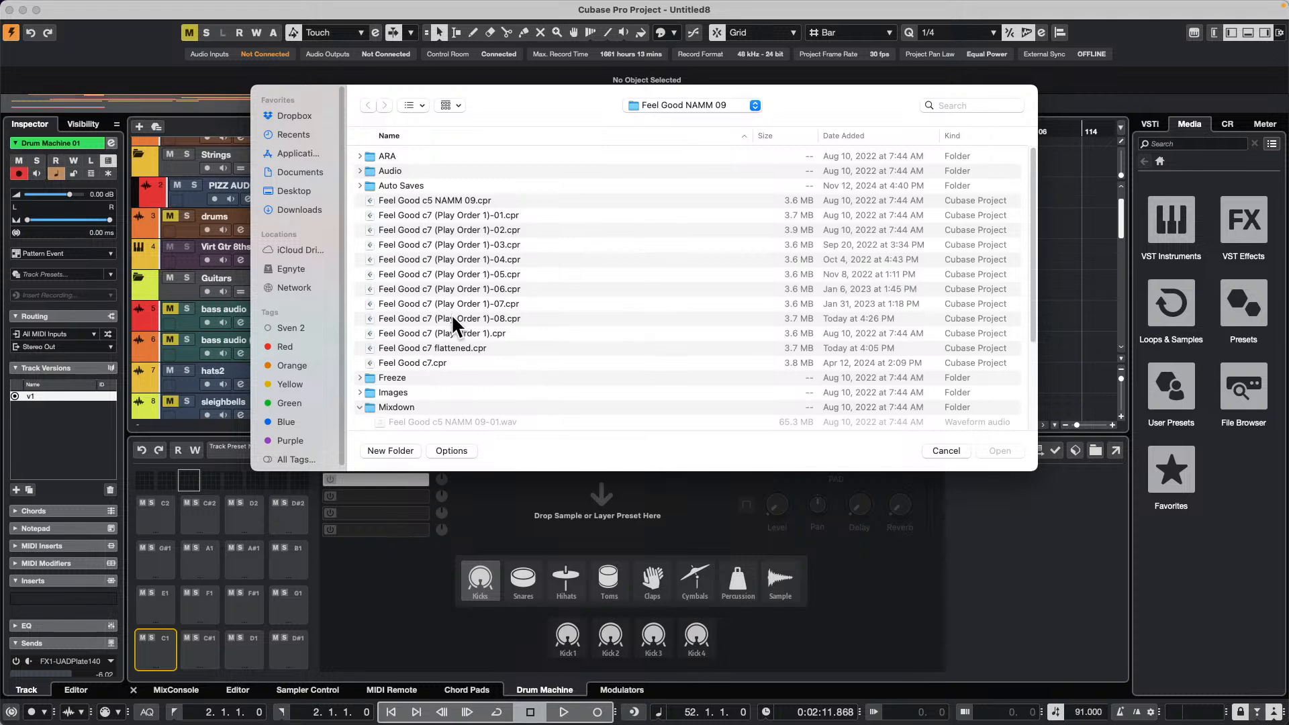
scroll(462, 319, down, 3)
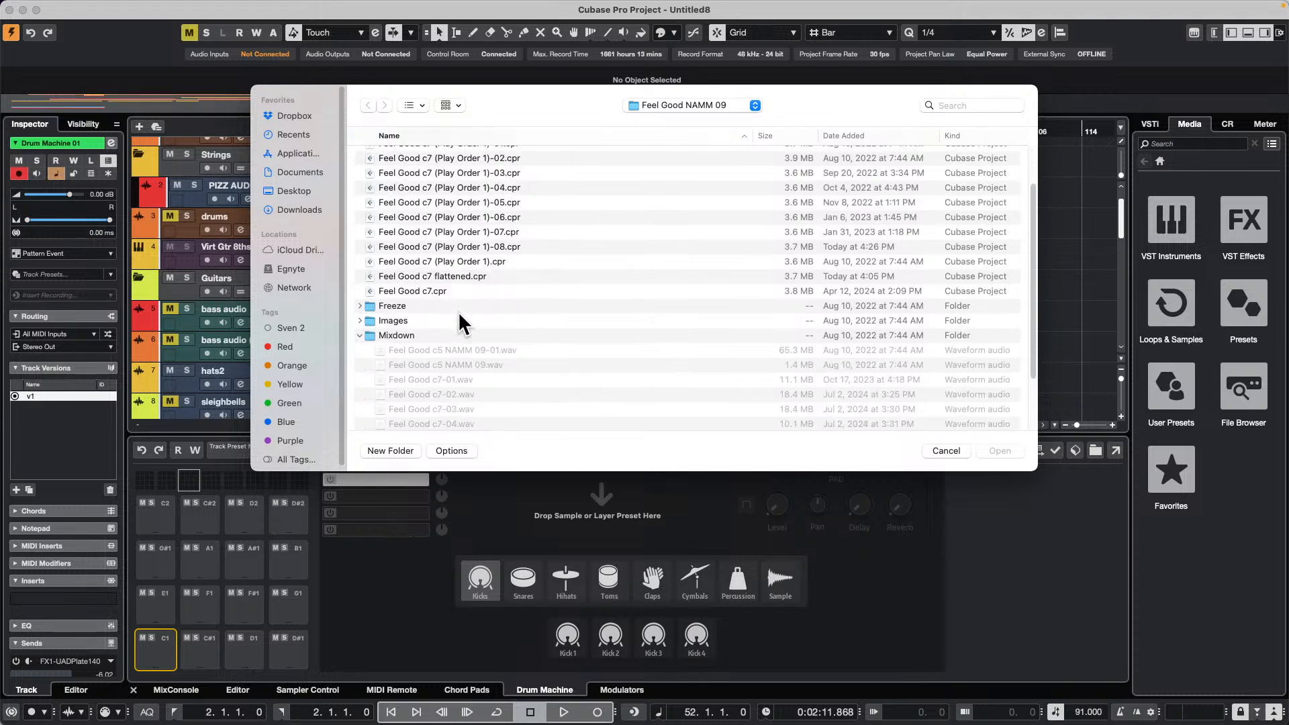
click(681, 103)
click(680, 118)
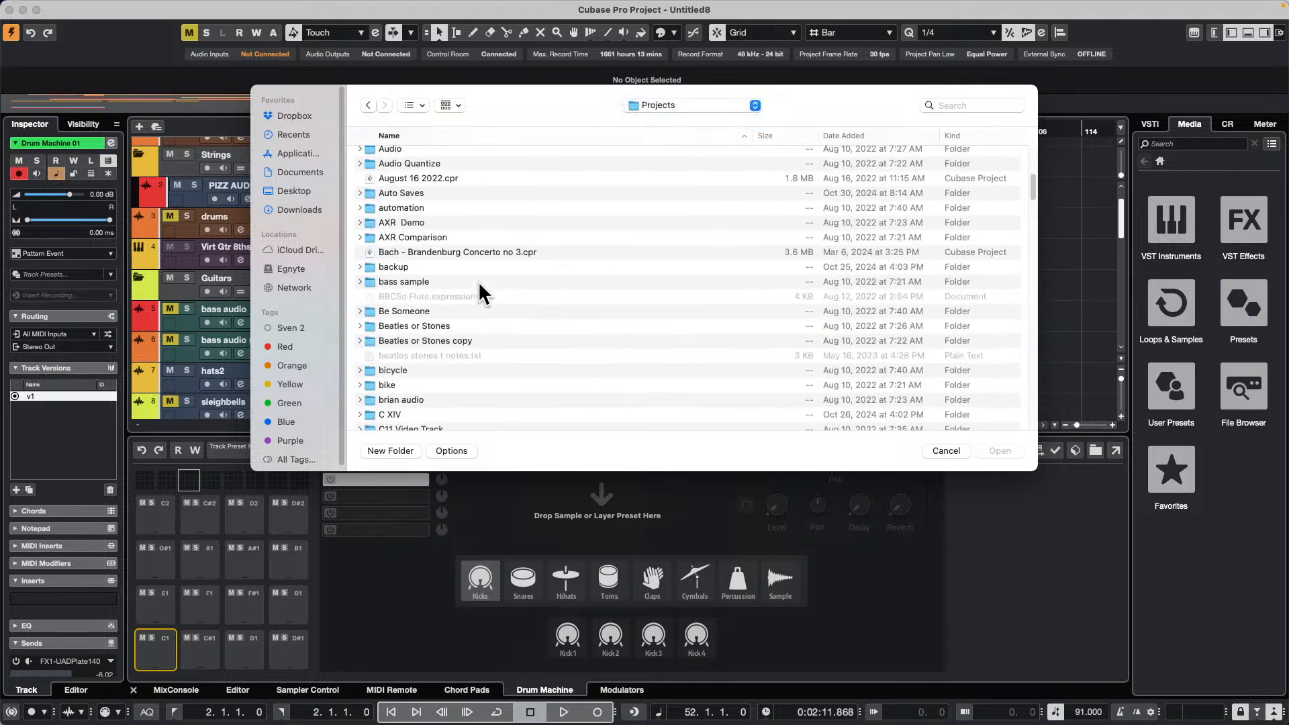
Open Sampler Track.cpr from the Sampler Track folder and activate the project
scroll(479, 280, down, 20)
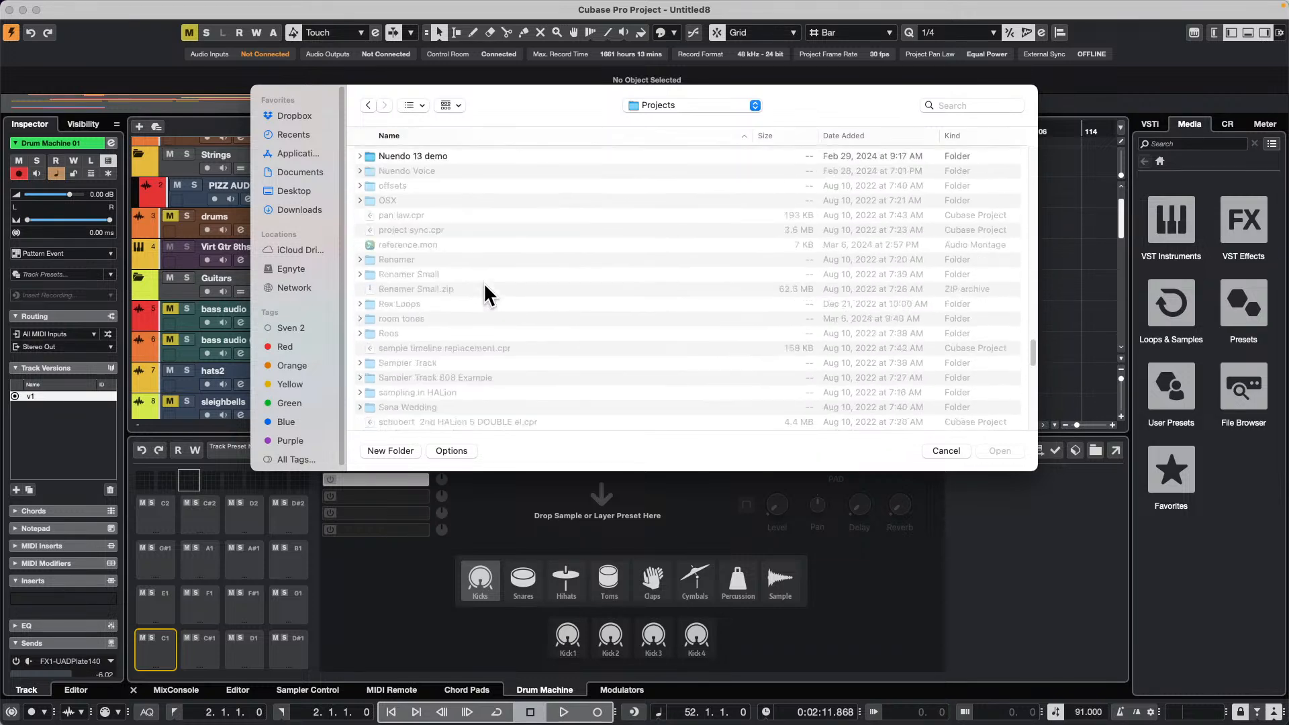
scroll(483, 295, down, 15)
scroll(484, 275, up, 10)
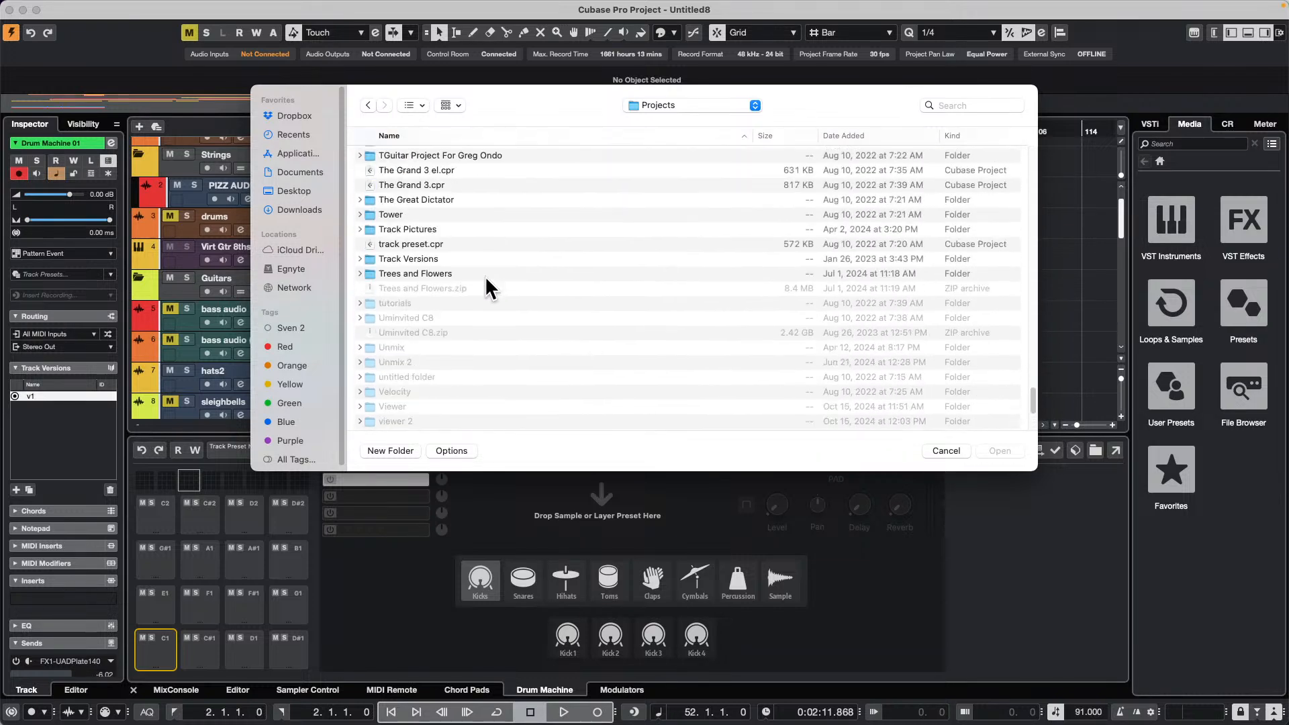
scroll(485, 275, up, 5)
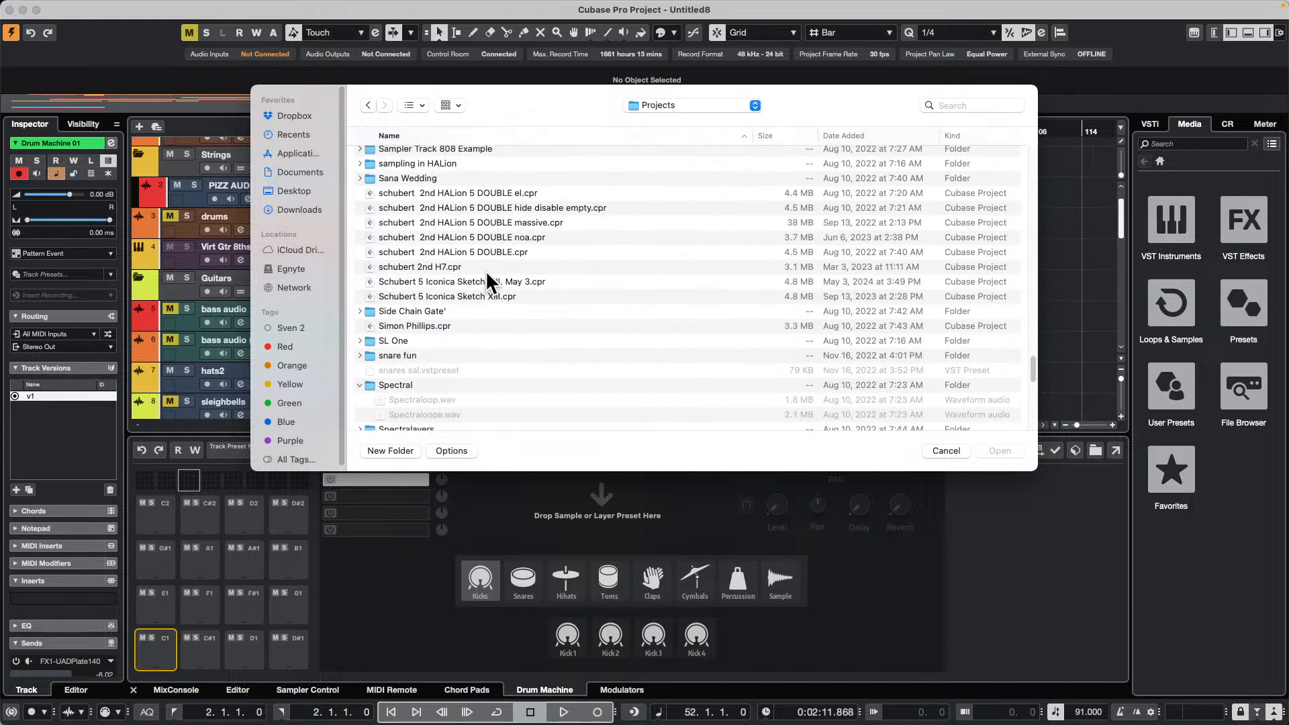
scroll(487, 272, up, 1)
scroll(441, 163, up, 2)
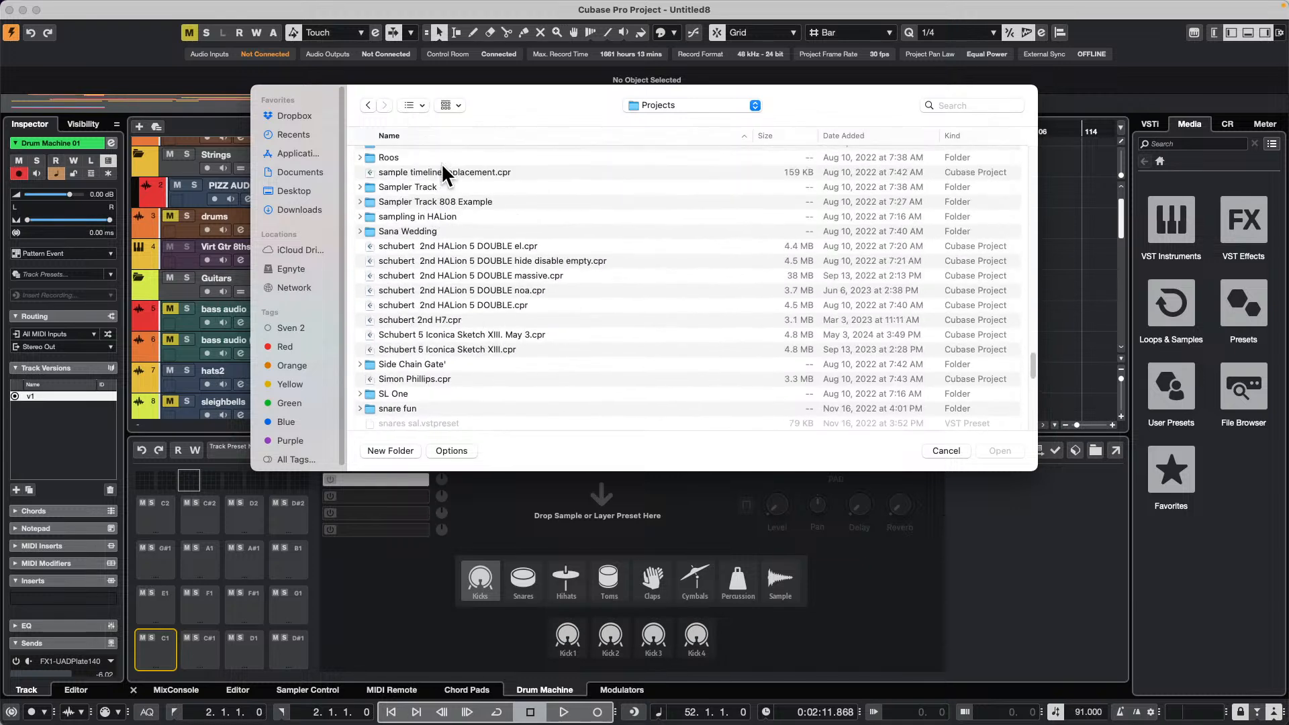
double_click(418, 182)
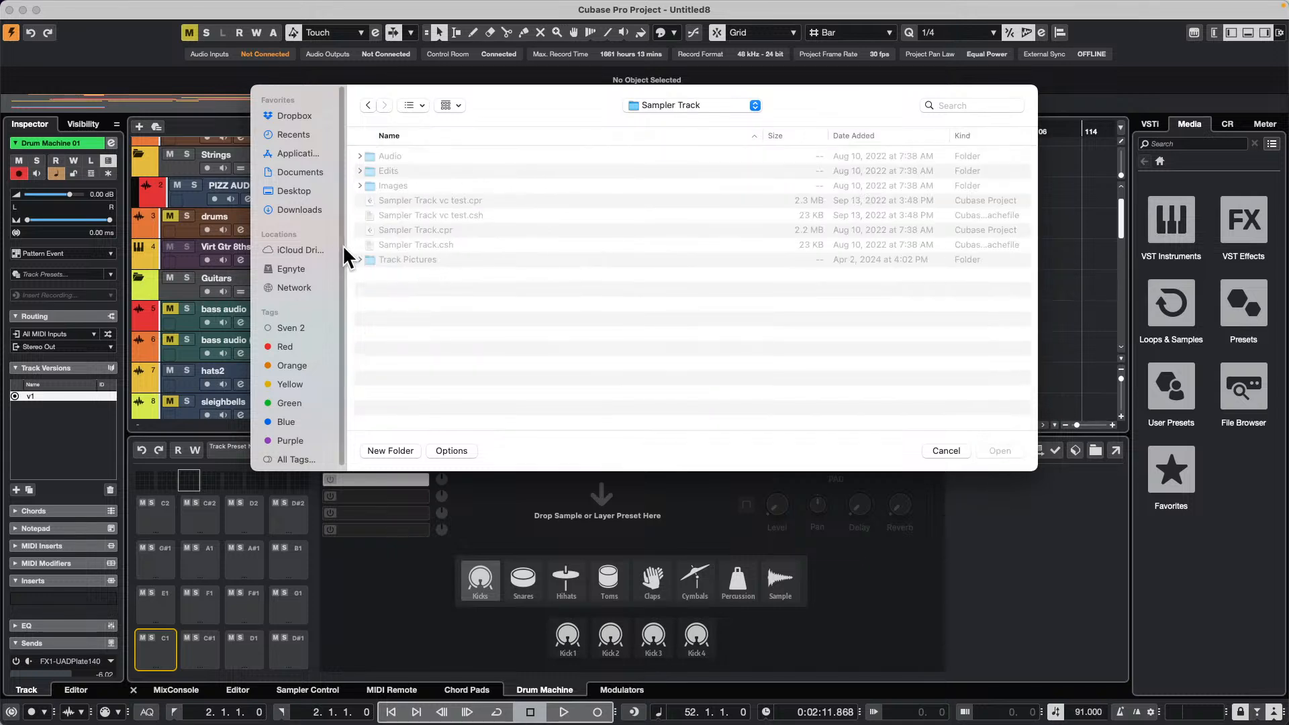
double_click(413, 230)
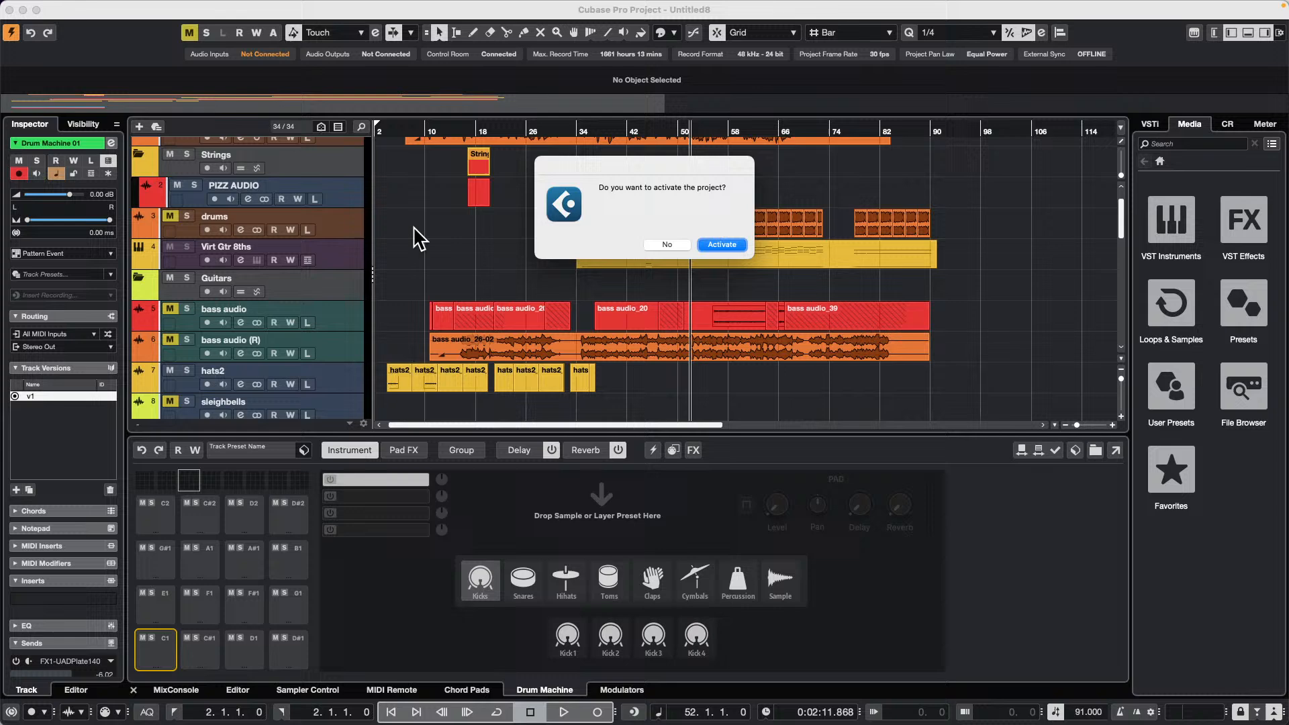
click(736, 244)
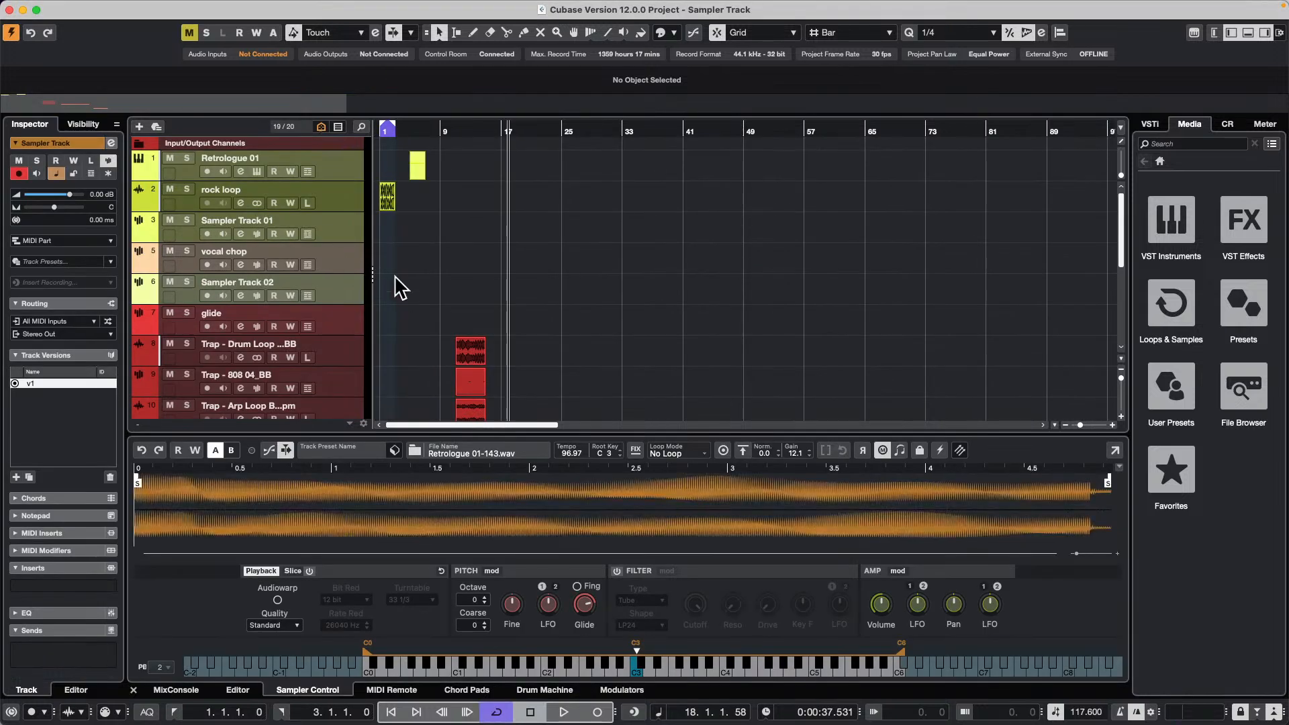
Select the vocal chop track, show its slice settings in Sampler Control and switch to setting B
click(344, 257)
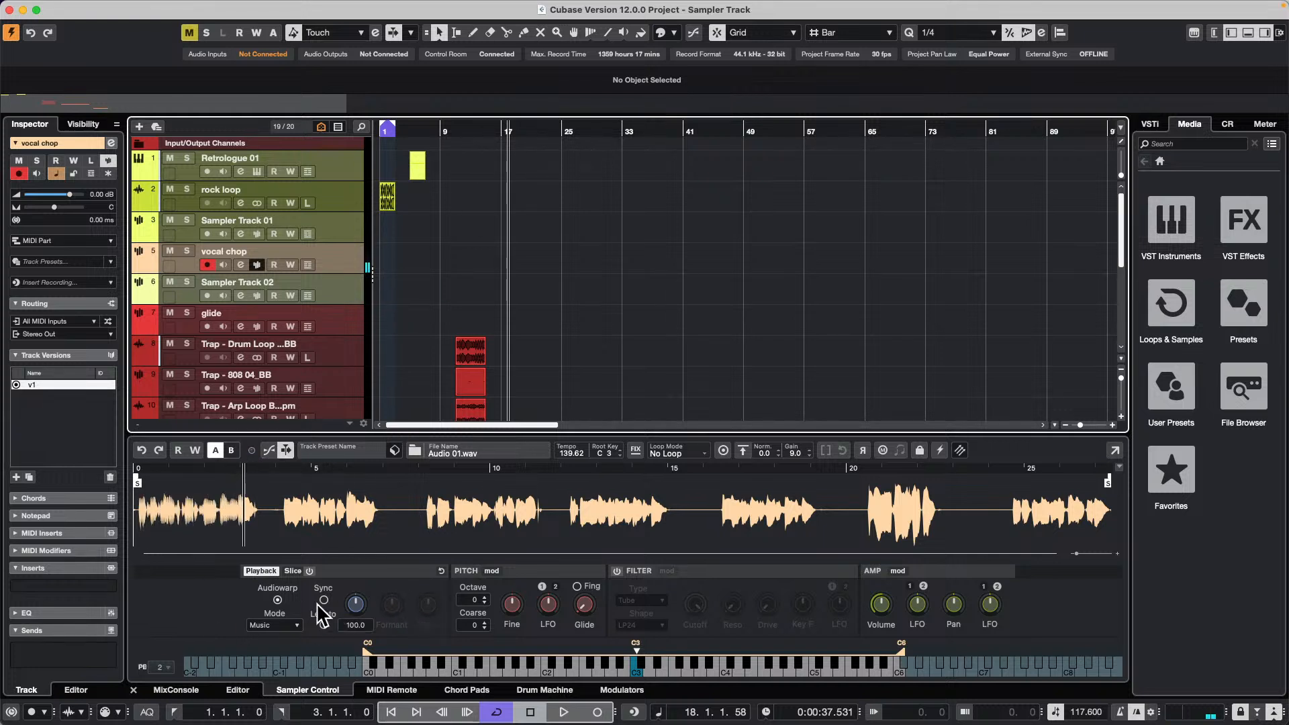
click(294, 570)
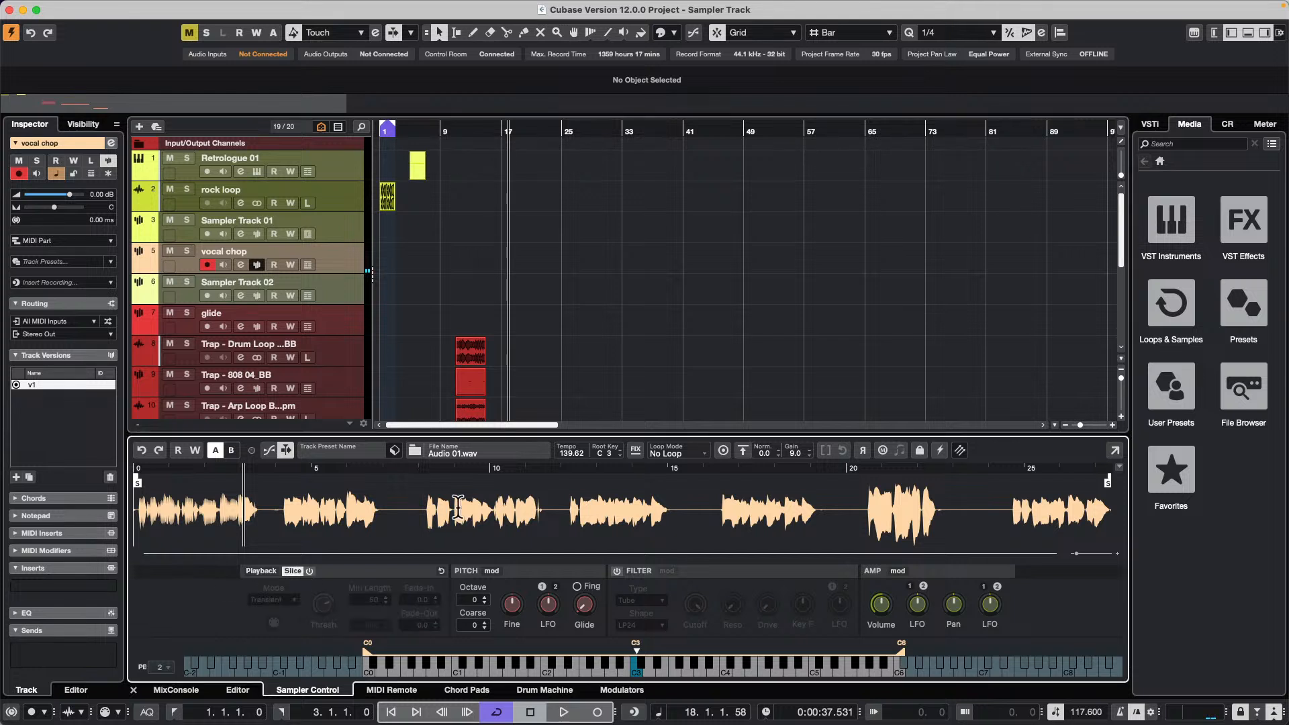
click(231, 449)
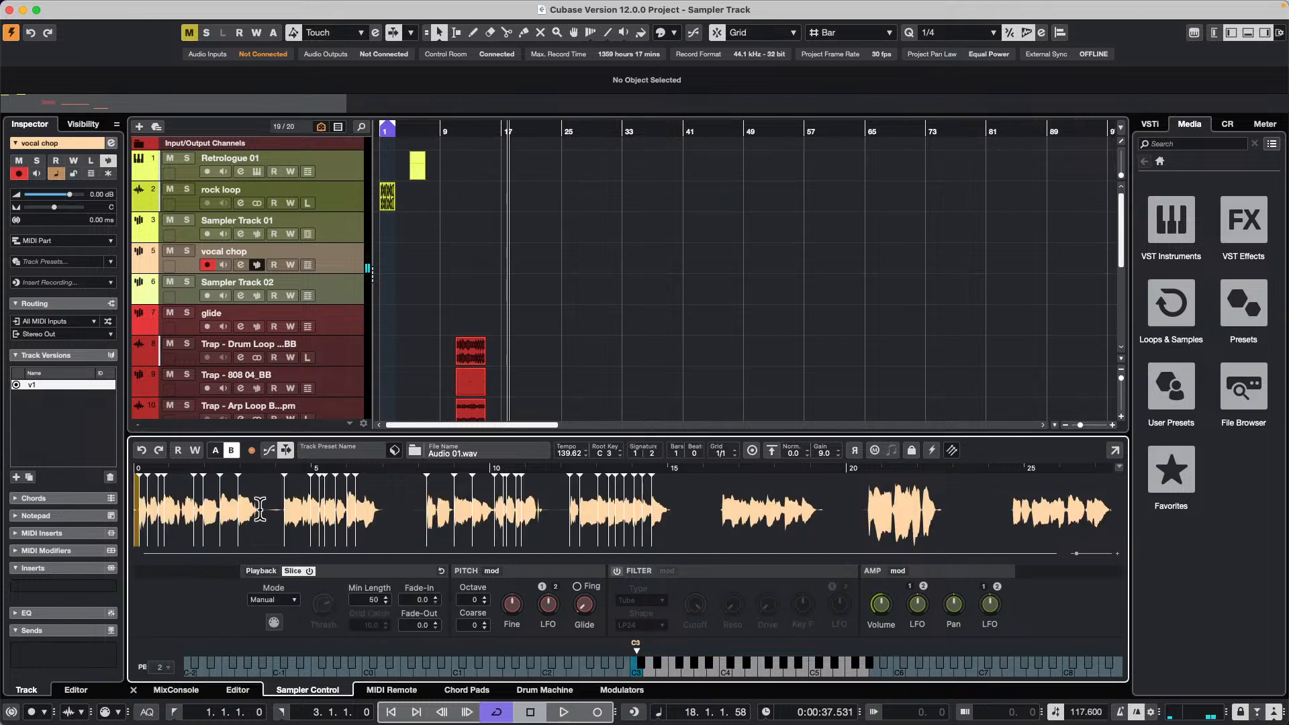
mouse_move(618, 711)
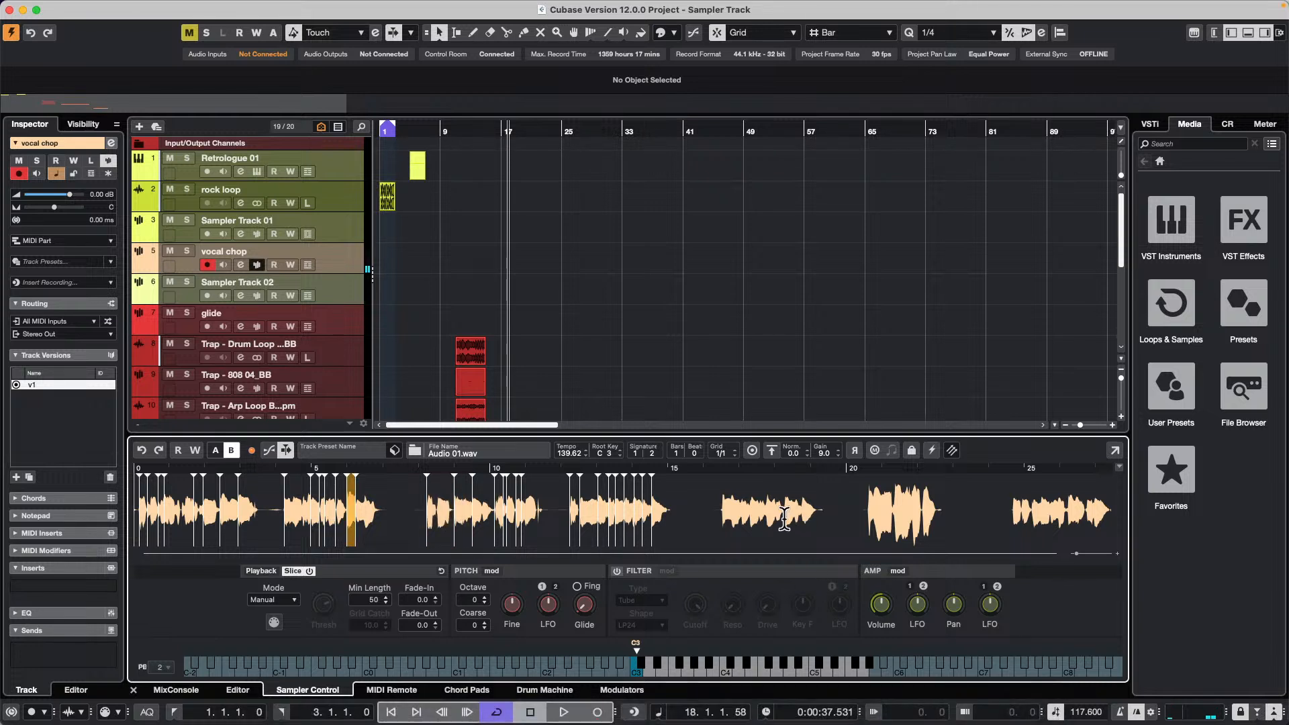
Add three manual slice markers to the vocal phrase between about 16 and 18 seconds in the vocal chop sample
alt+click(721, 495)
alt+click(767, 496)
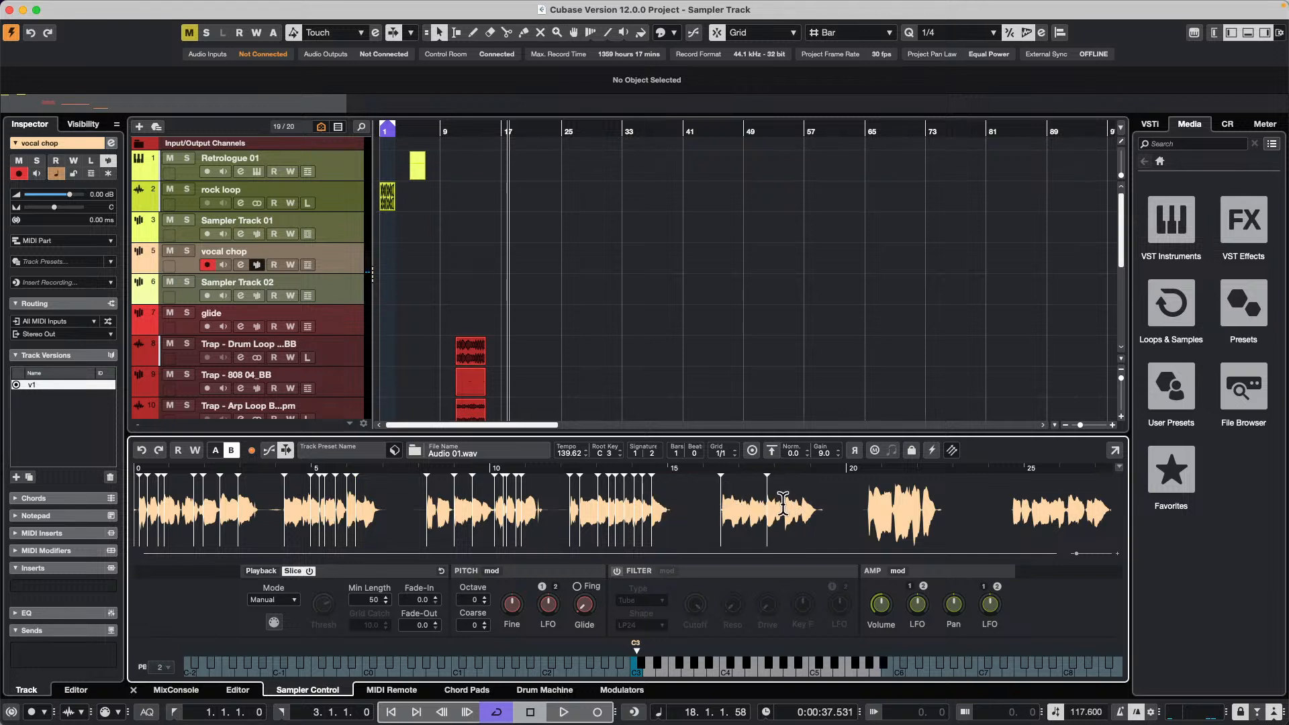
alt+click(785, 505)
click(751, 508)
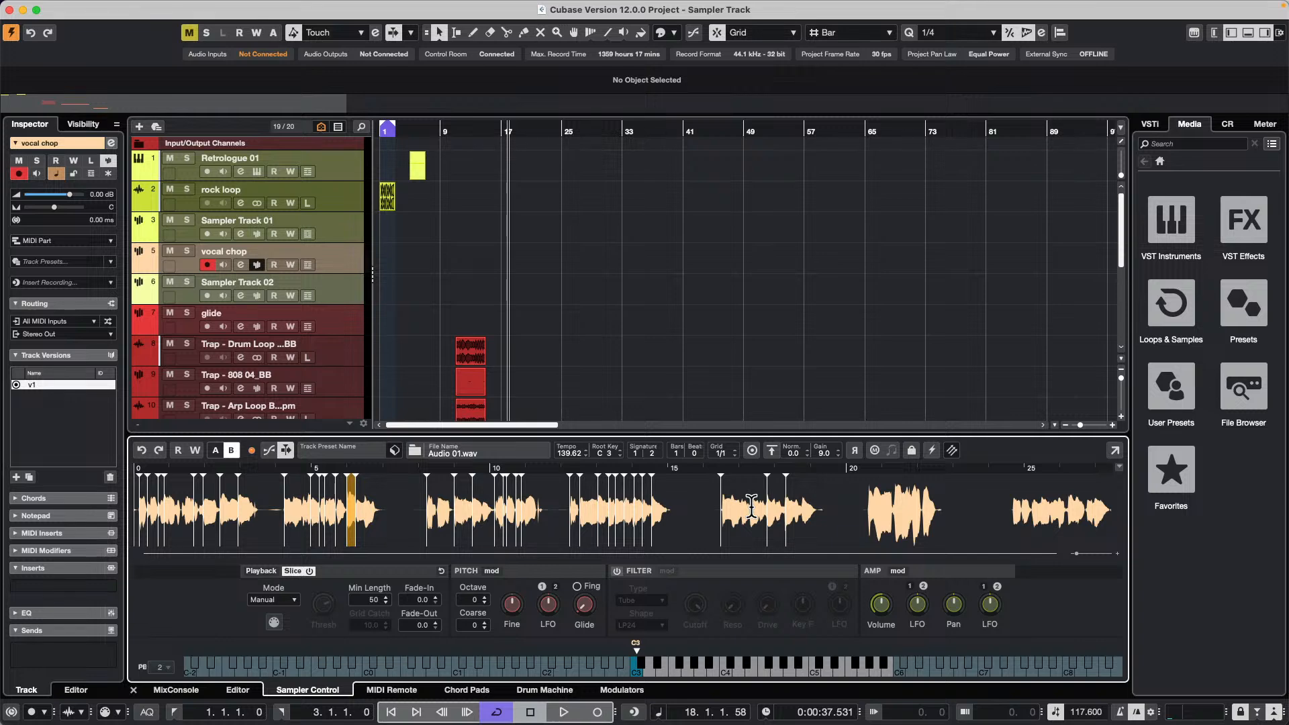
Open the recent project The Sleigh Iconica Sketch.cpr and bring its string and tempo tracks into view
mouse_move(152, 6)
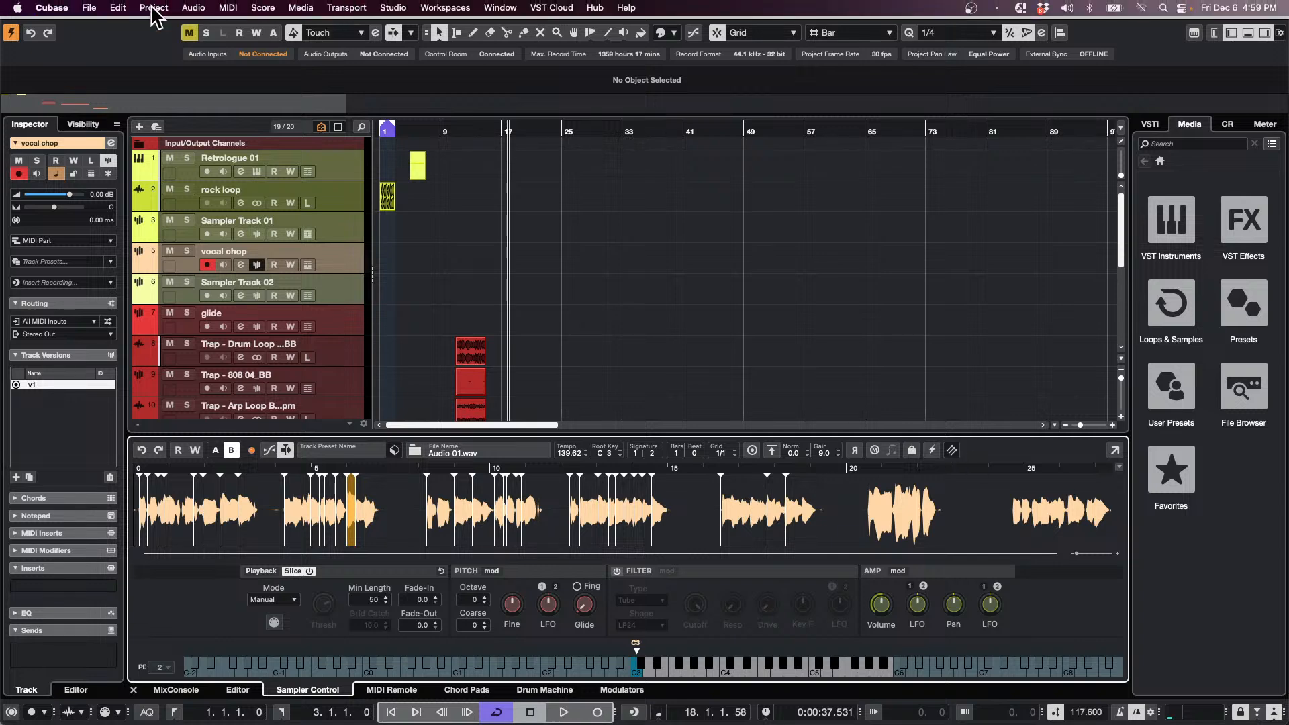
click(83, 7)
mouse_move(137, 293)
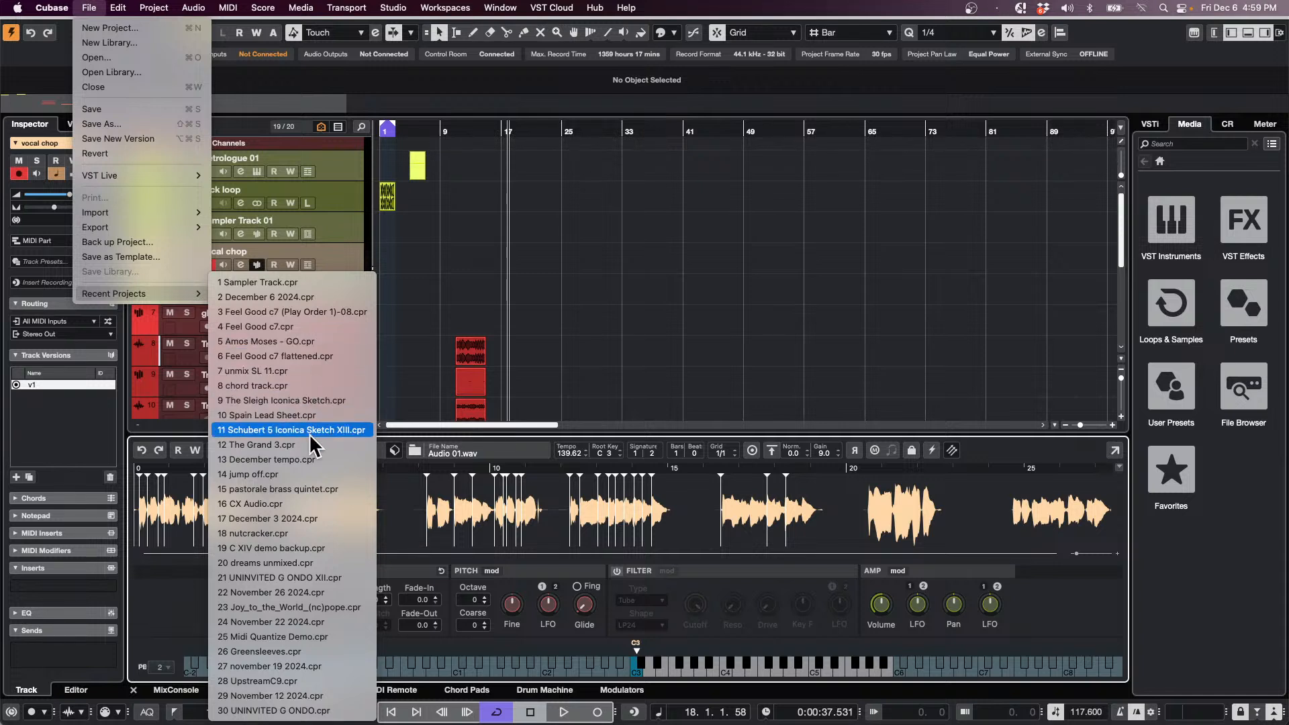
click(319, 397)
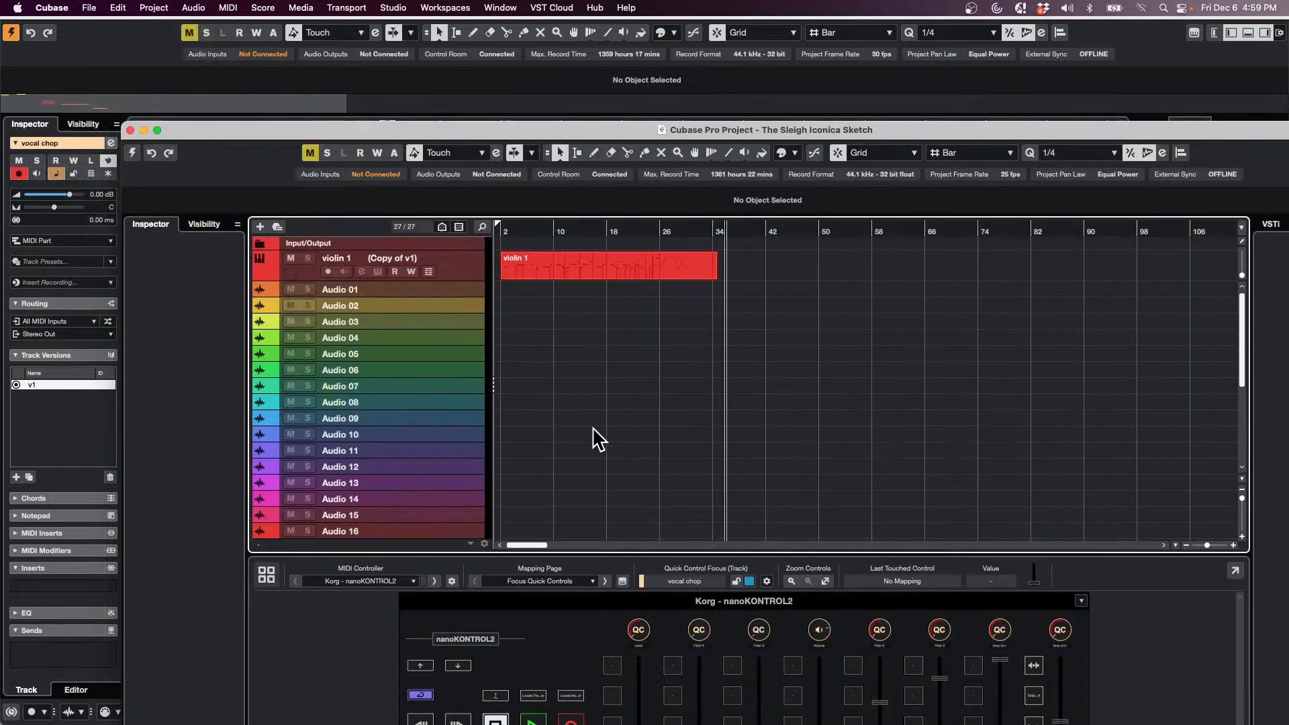
scroll(553, 409, down, 5)
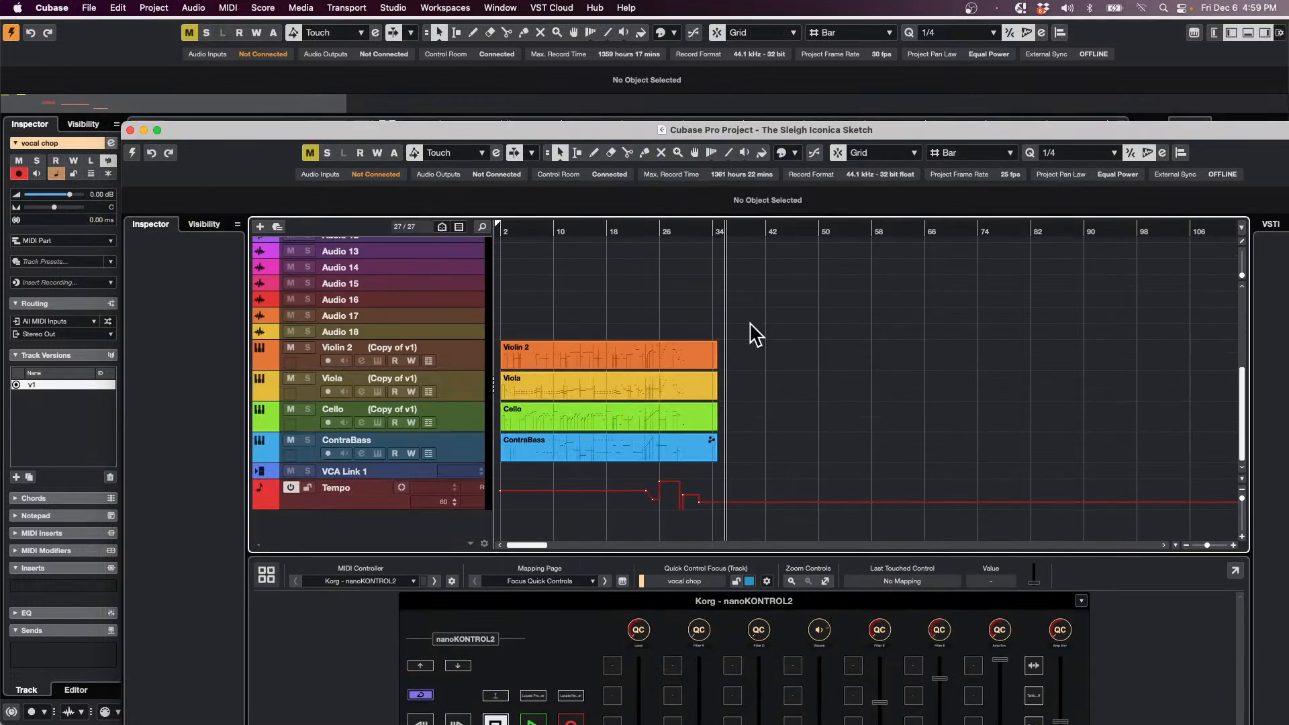
Activate the project and open the Violin 2, Viola and Cello parts together in a separate Key Editor window
drag(765, 345, 578, 417)
click(118, 141)
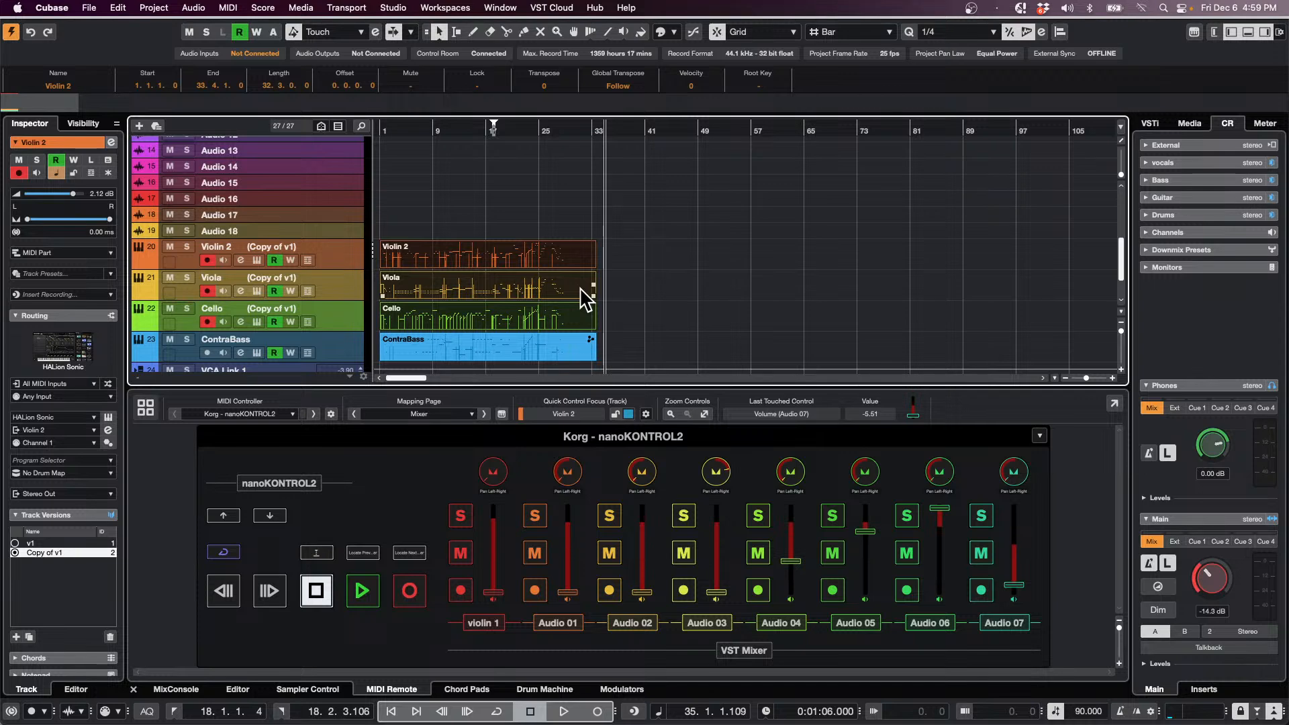
key(super+e)
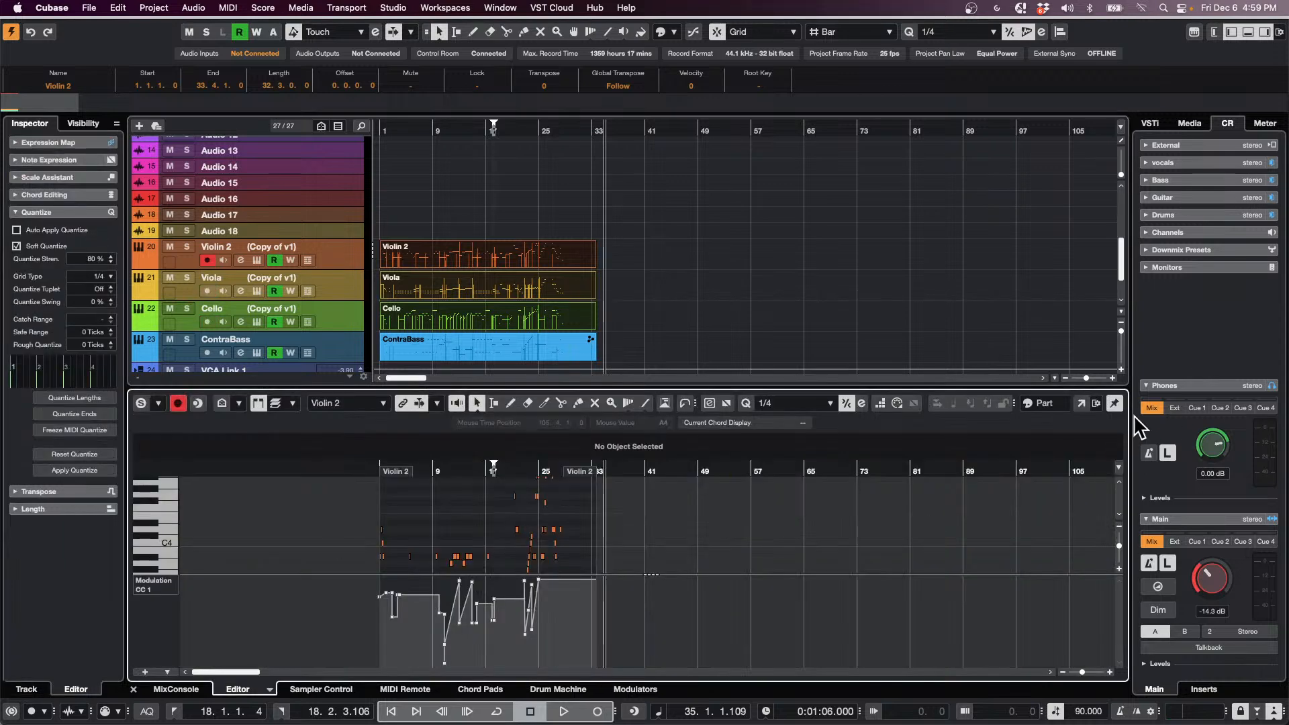
click(1081, 404)
scroll(604, 316, up, 2)
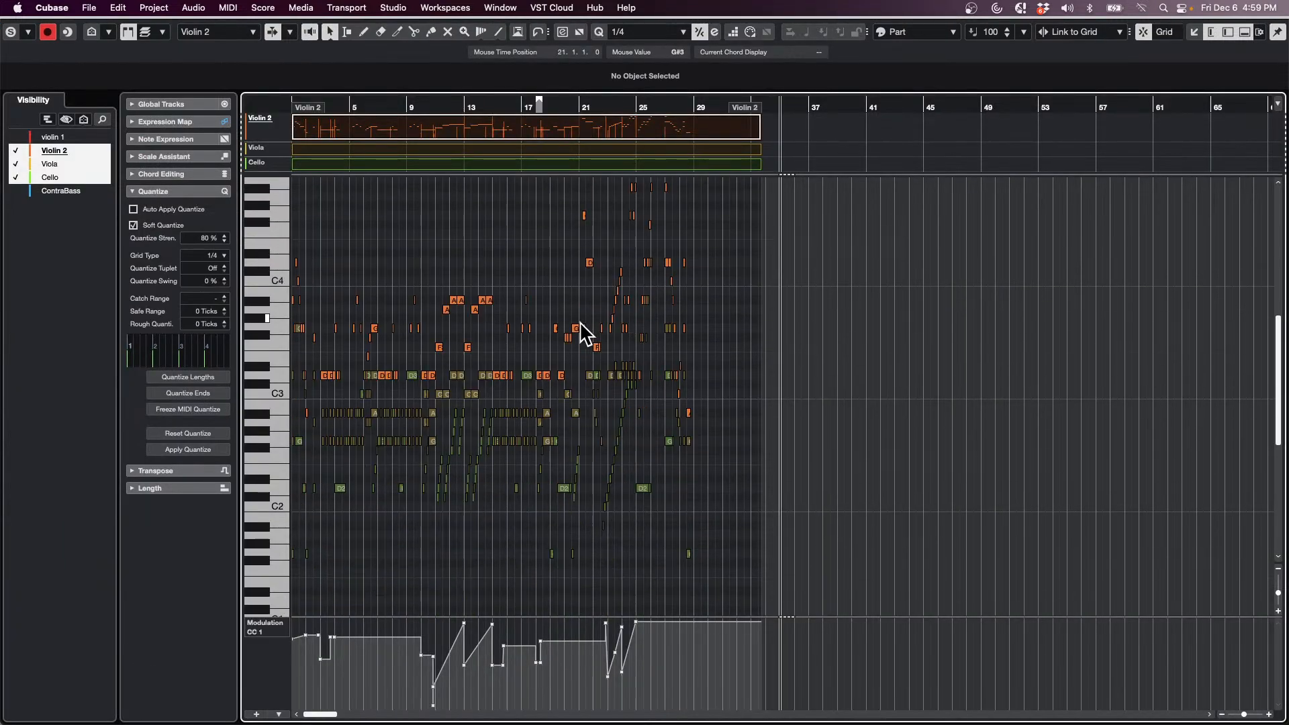
Toggle Viola and Cello in the Key Editor's track visibility, leaving only Violin 2 and Viola shown
click(53, 177)
click(52, 167)
click(16, 177)
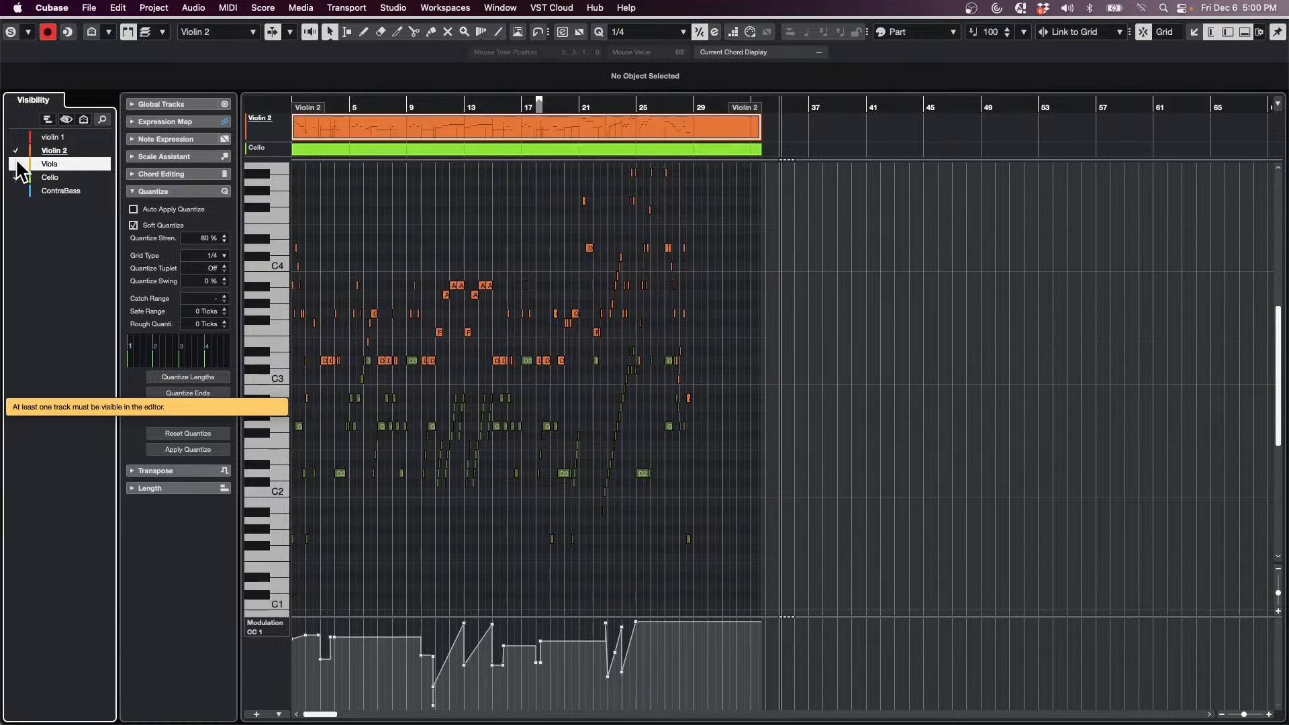
click(15, 164)
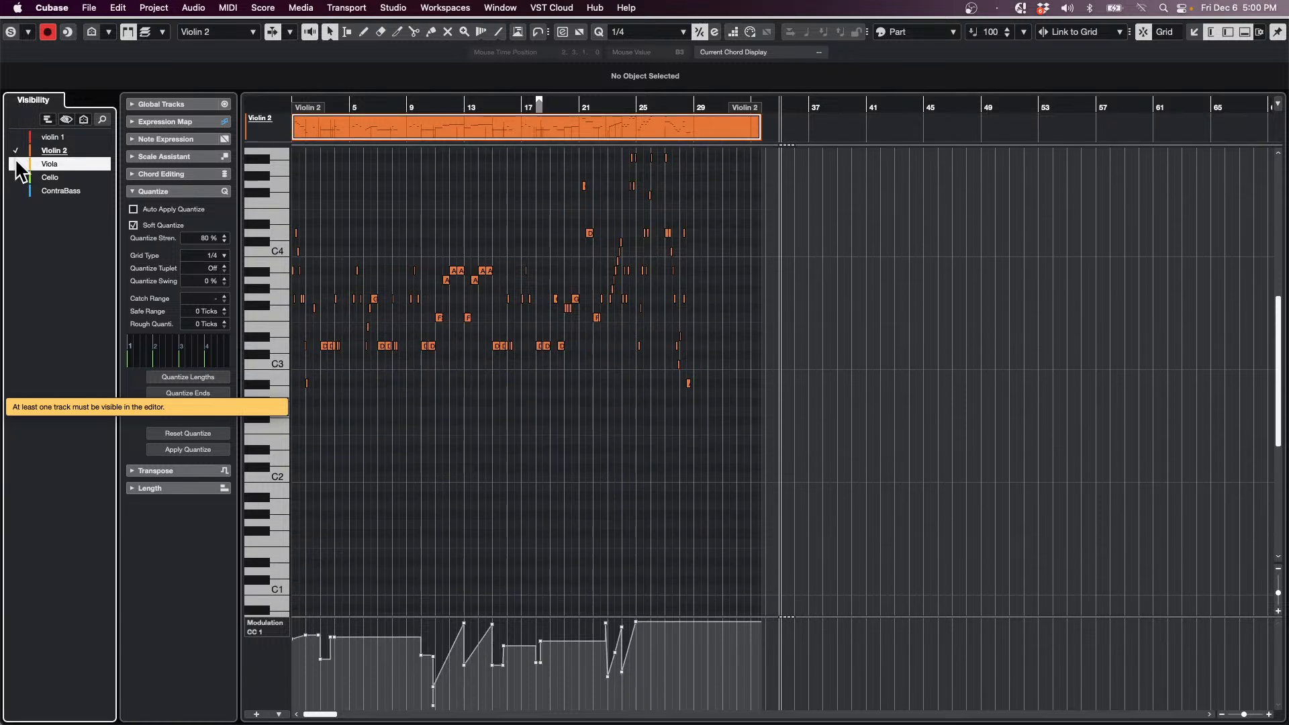
click(17, 164)
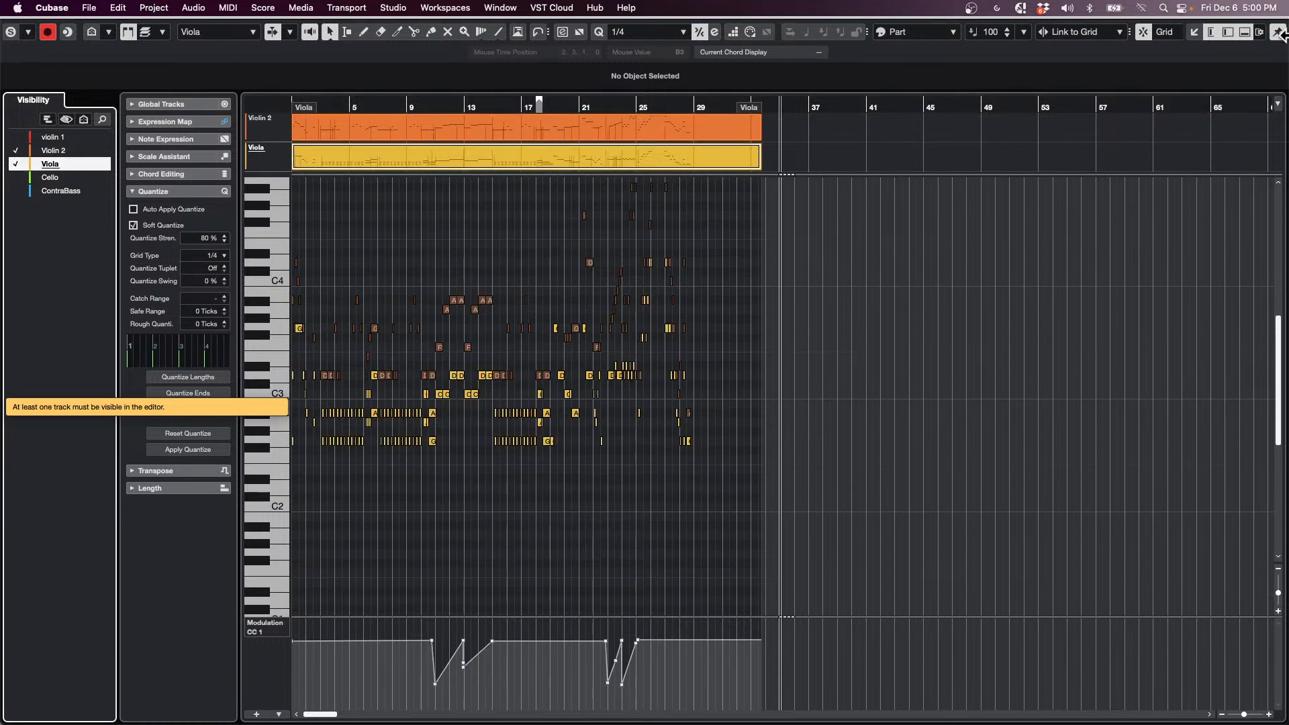
Dock the Key Editor back in the lower zone, enlarge it slightly and select the Viola and Cello parts
click(1187, 32)
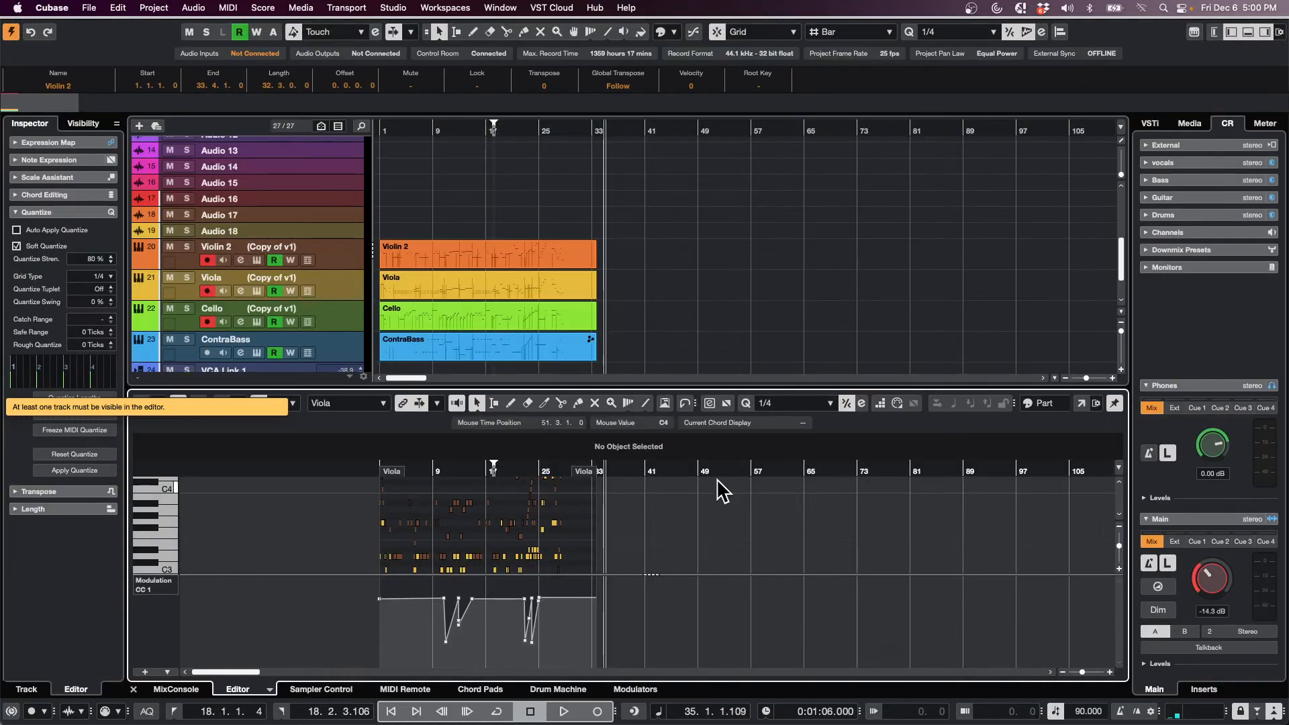
drag(747, 386, 748, 376)
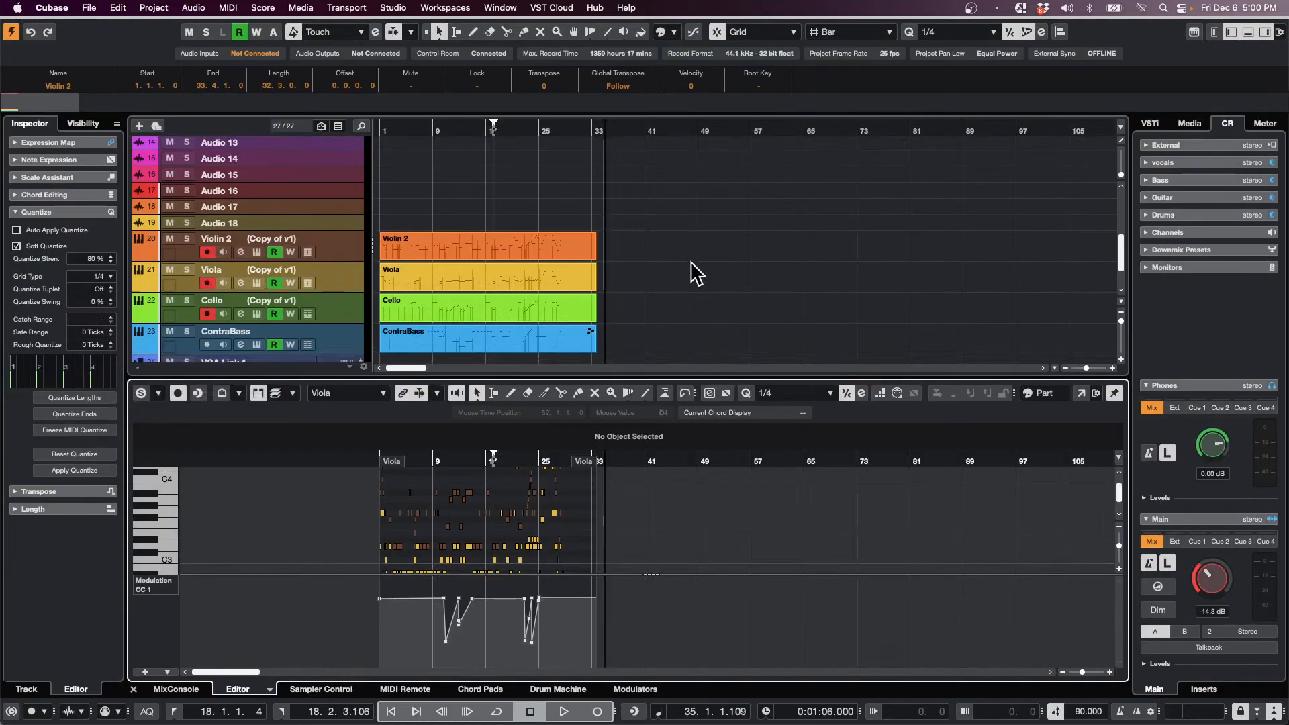
click(530, 275)
shift+click(518, 307)
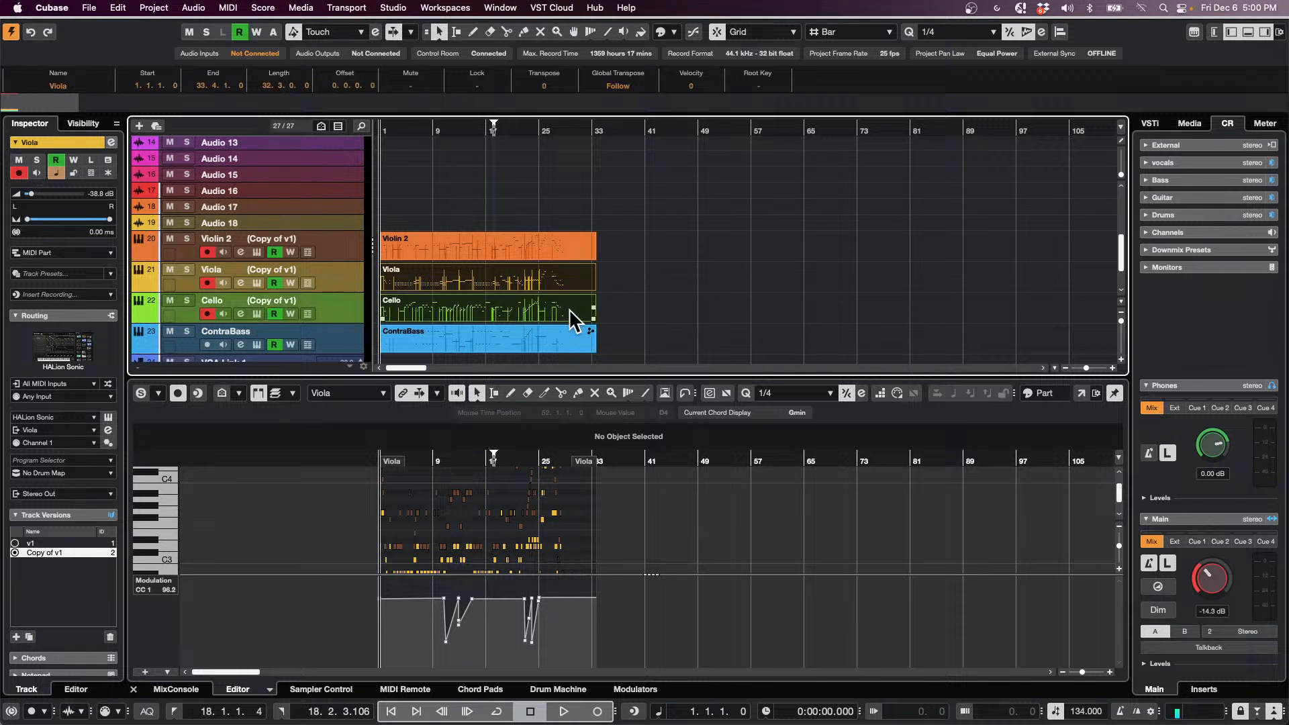
Load the Violin 2 and ContraBass parts into the lower-zone Key Editor, enlarging its note display and zooming in on the parts
click(541, 251)
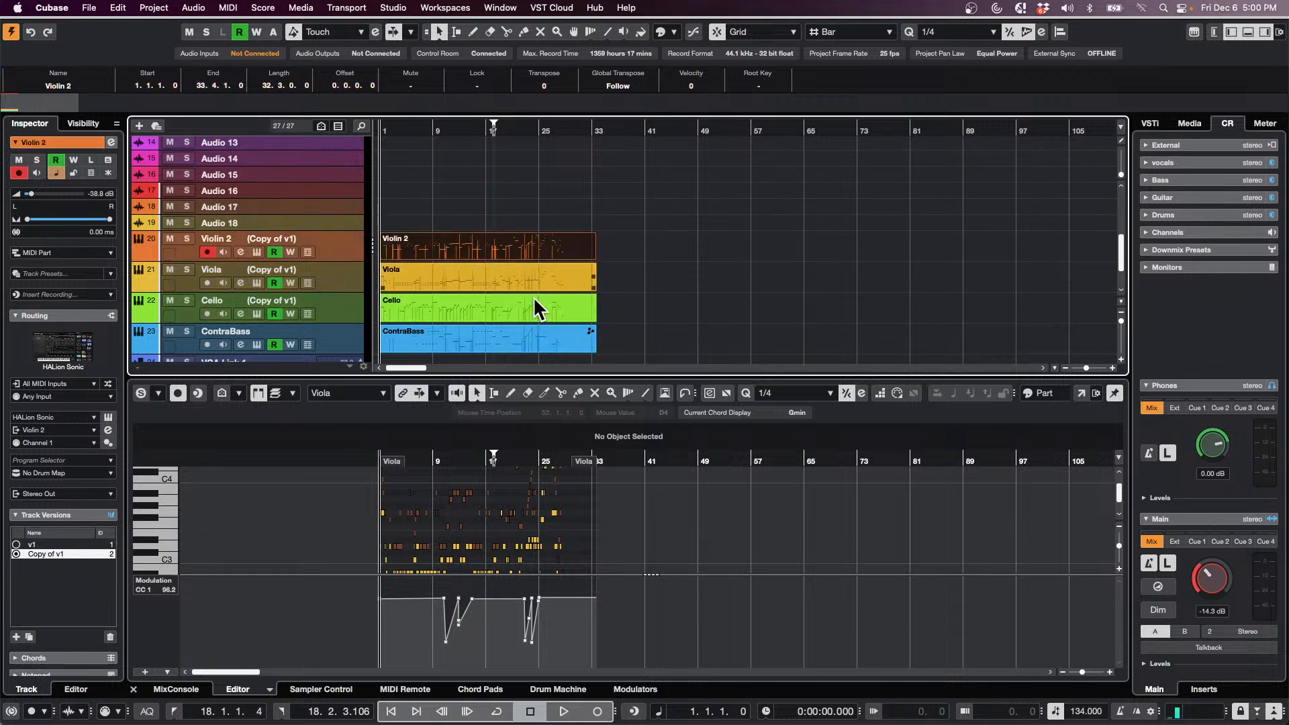
shift+click(525, 343)
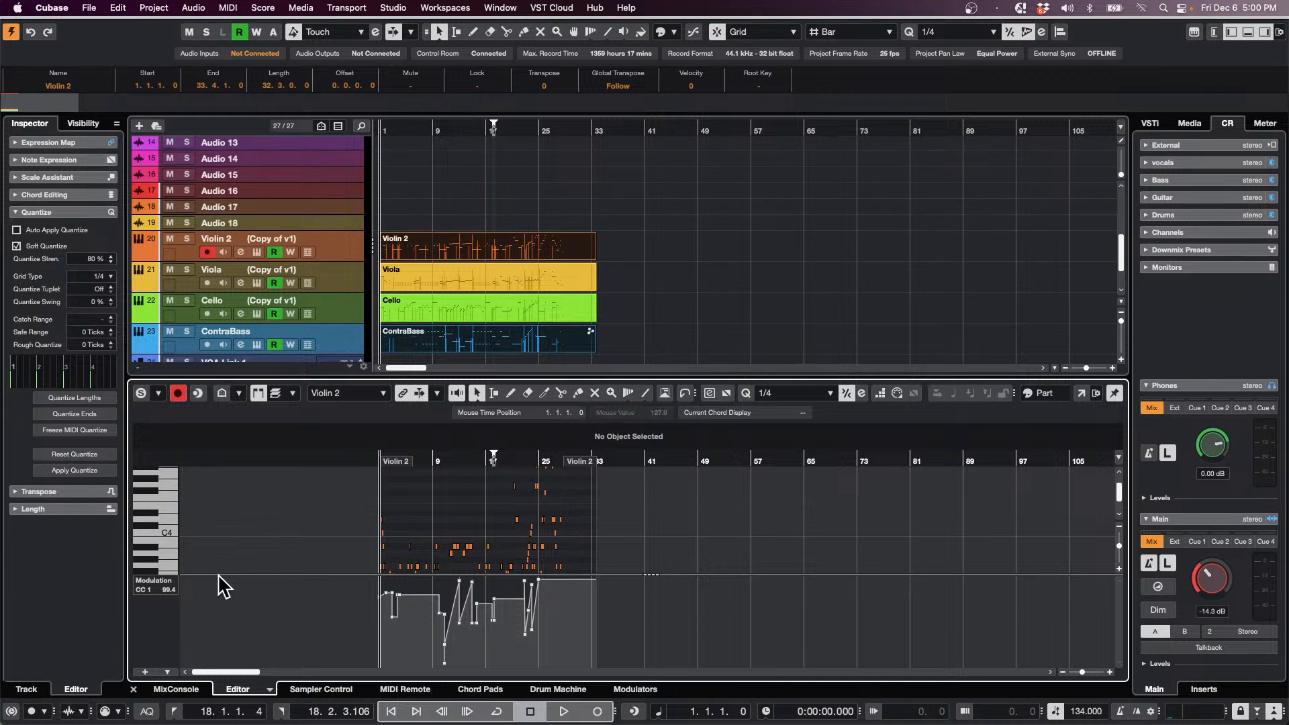
drag(217, 574, 212, 623)
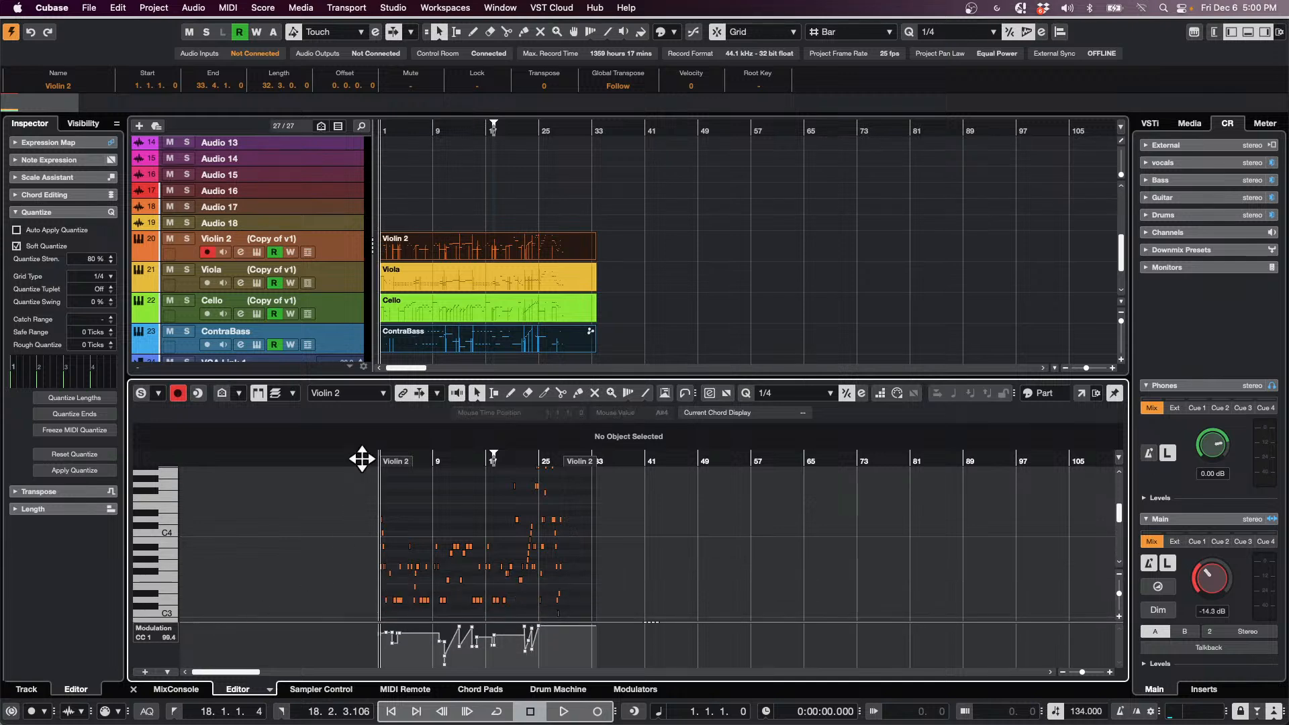
drag(360, 461, 365, 489)
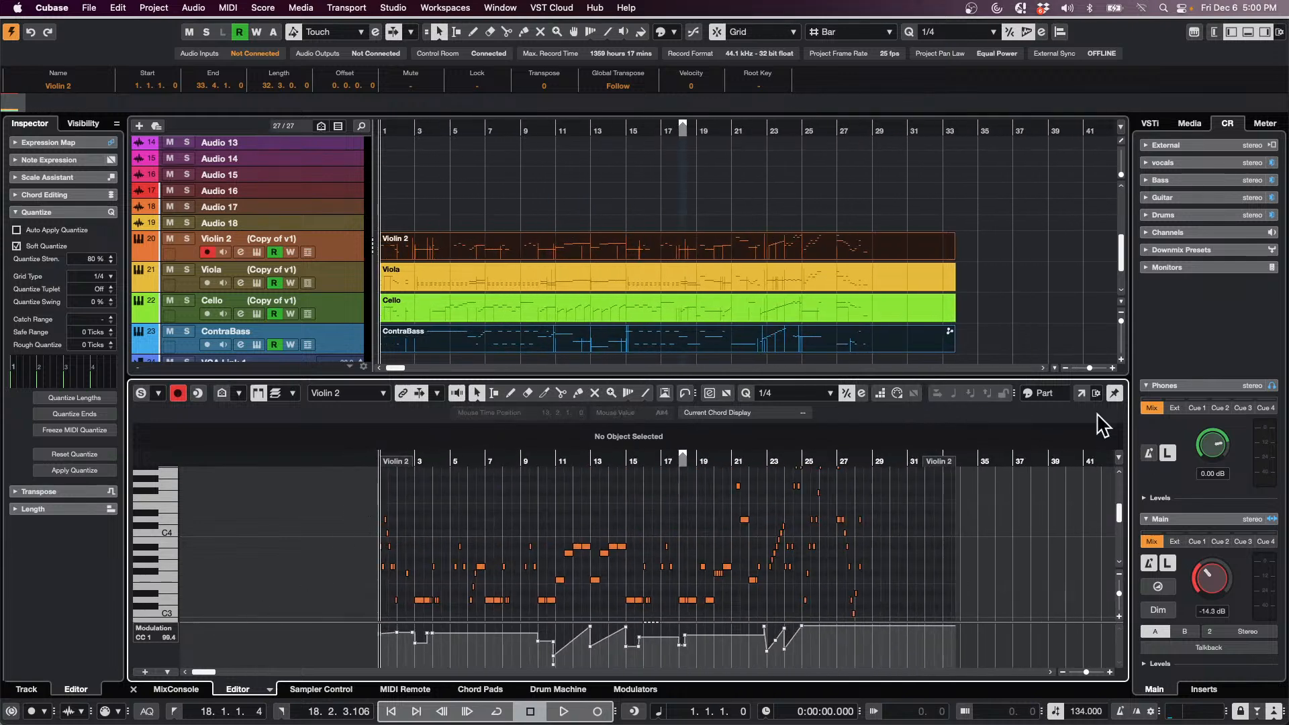
Make ContraBass the active part in the Key Editor by selecting its G1 note in bar 3
click(1062, 392)
click(1062, 392)
scroll(961, 551, down, 7)
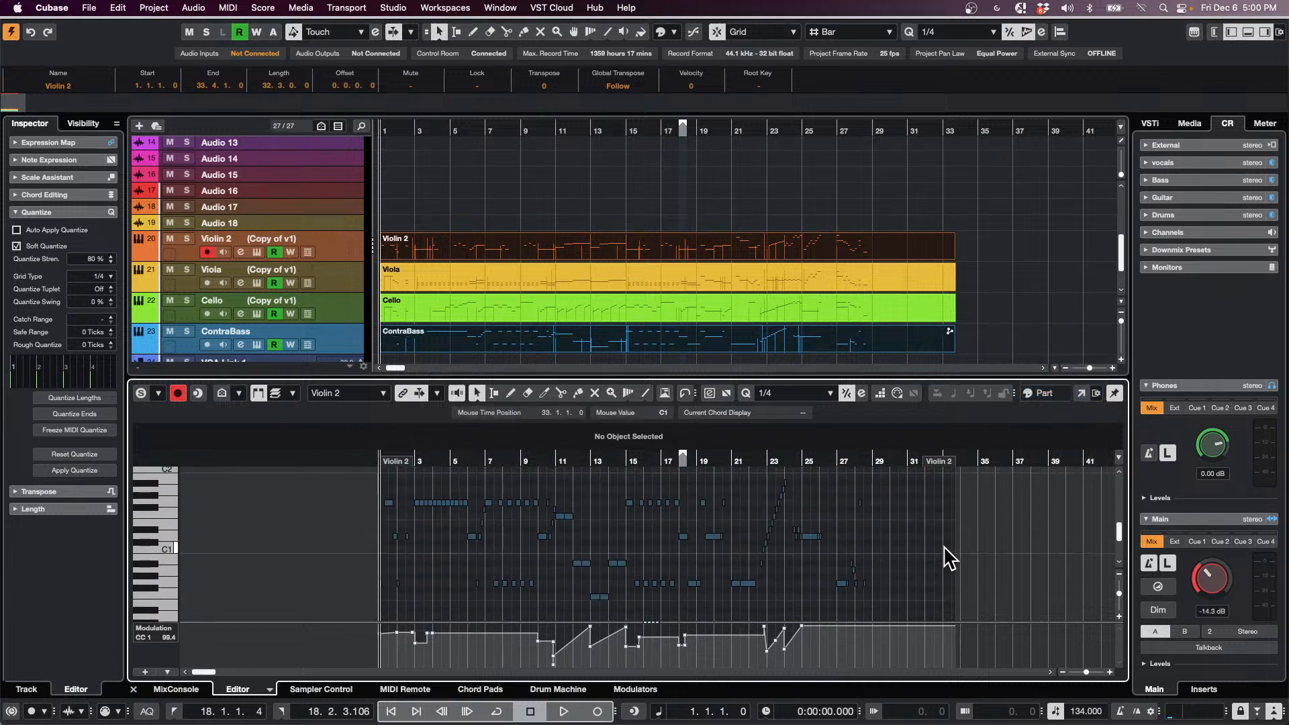
scroll(944, 546, up, 5)
scroll(940, 556, down, 7)
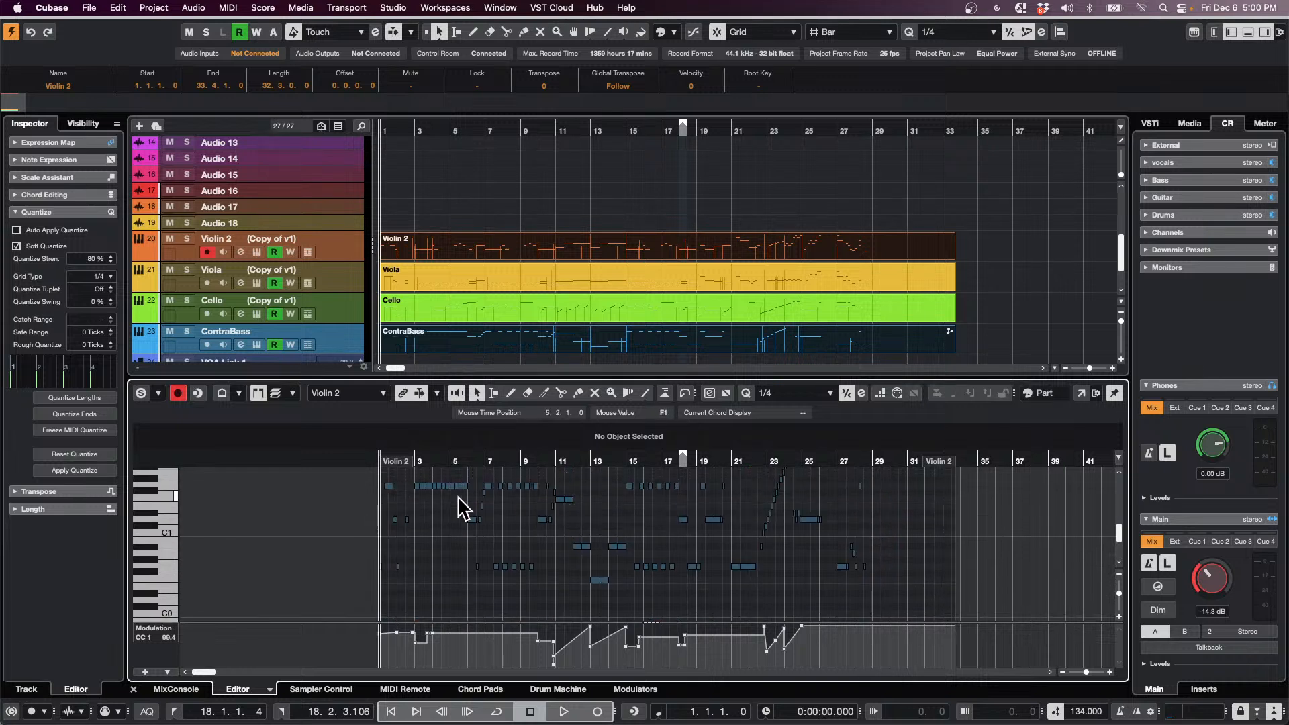
click(428, 485)
scroll(785, 546, down, 5)
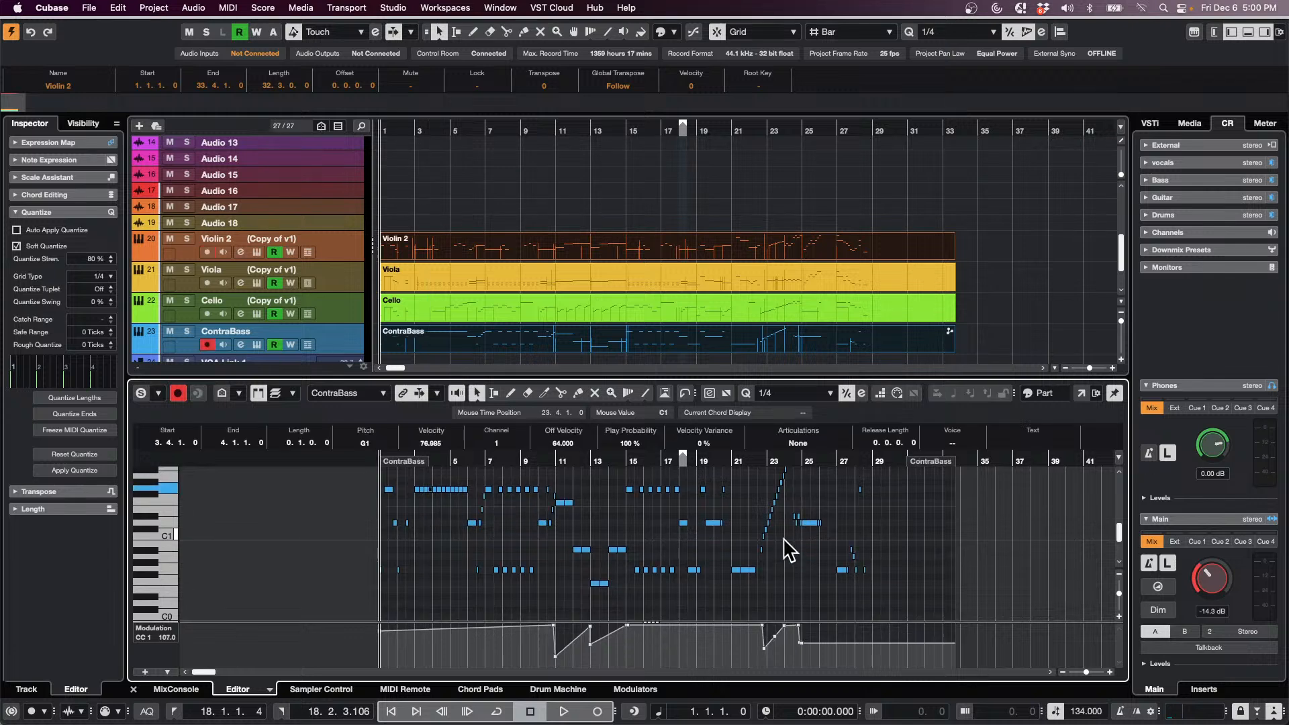
scroll(787, 541, up, 6)
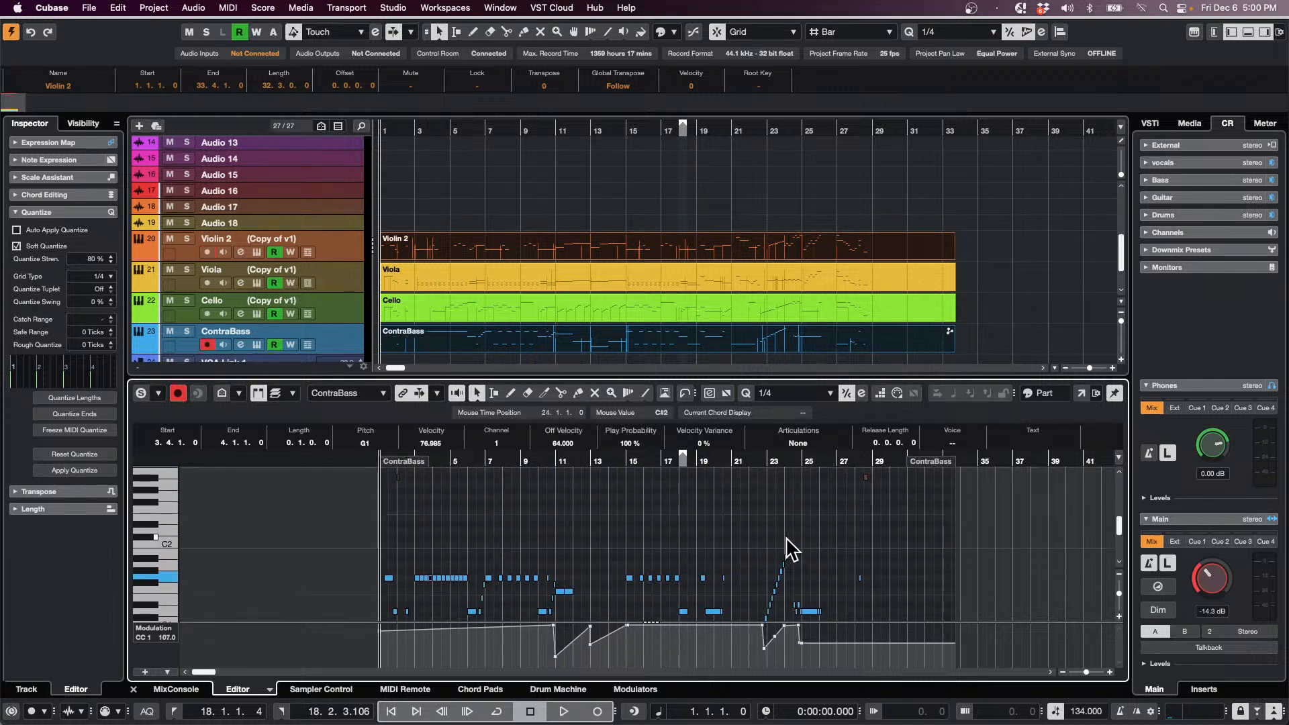
Open the Key Editor in a separate window and look through the Violin 2 and ContraBass notes
click(1081, 394)
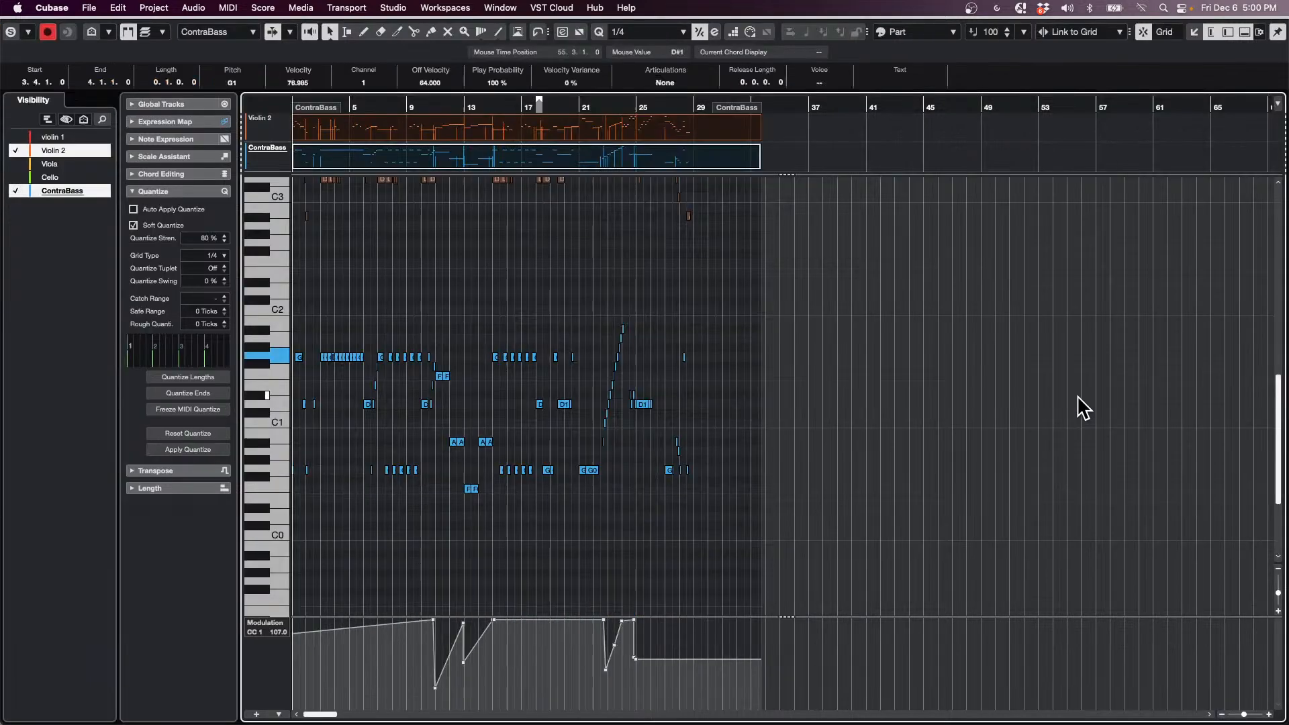
scroll(563, 282, up, 5)
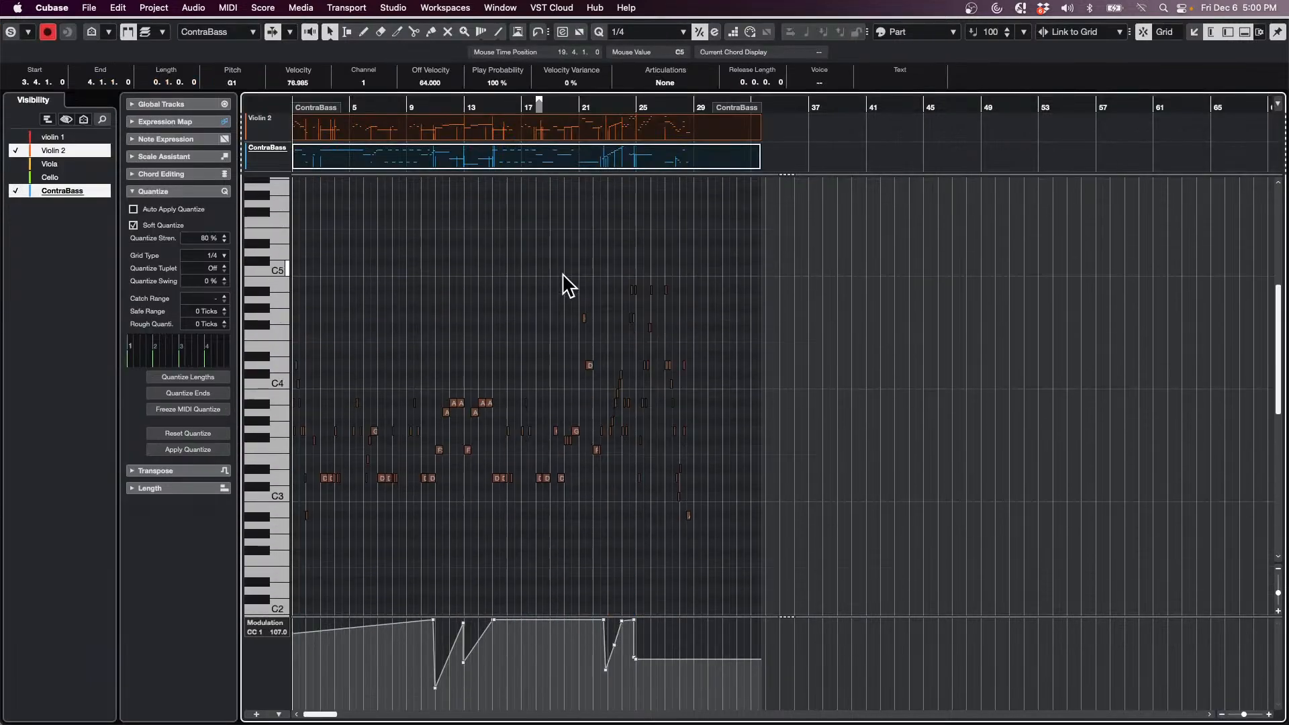
scroll(564, 282, down, 5)
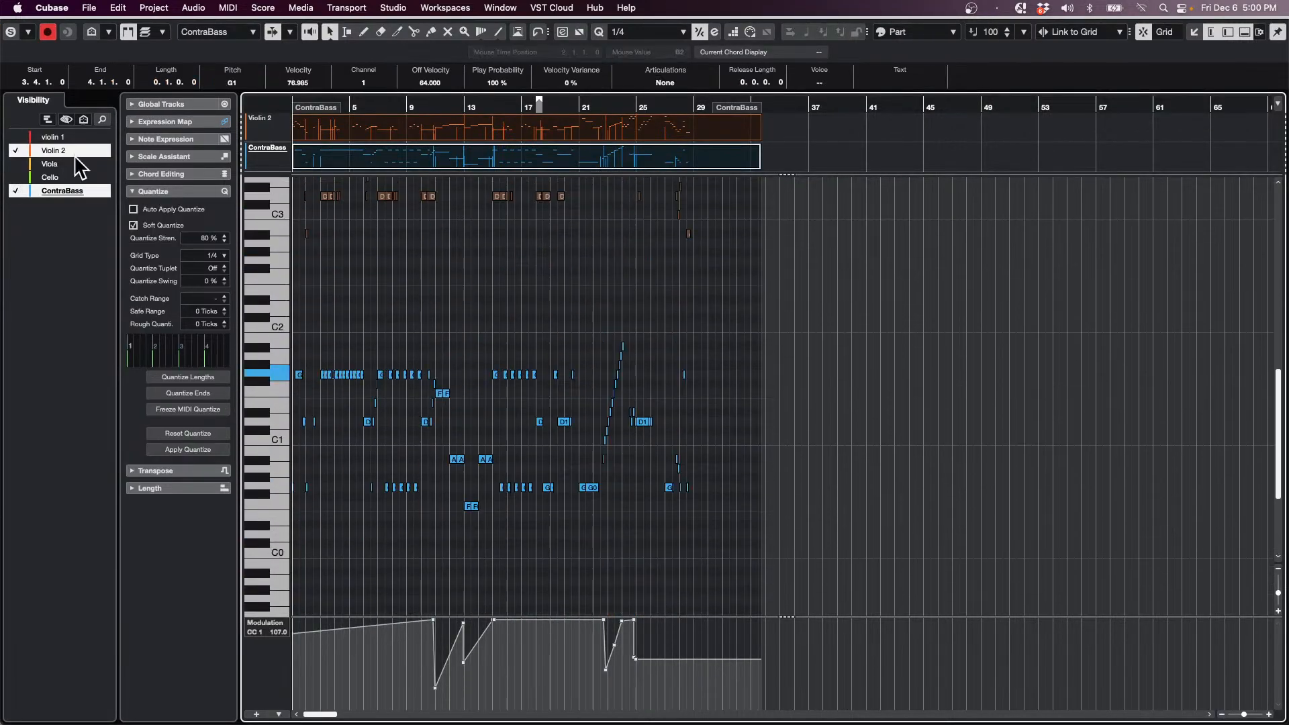
Show violin 1, Viola and Cello in the Key Editor's track visibility and reduce the height of the track overview
click(22, 136)
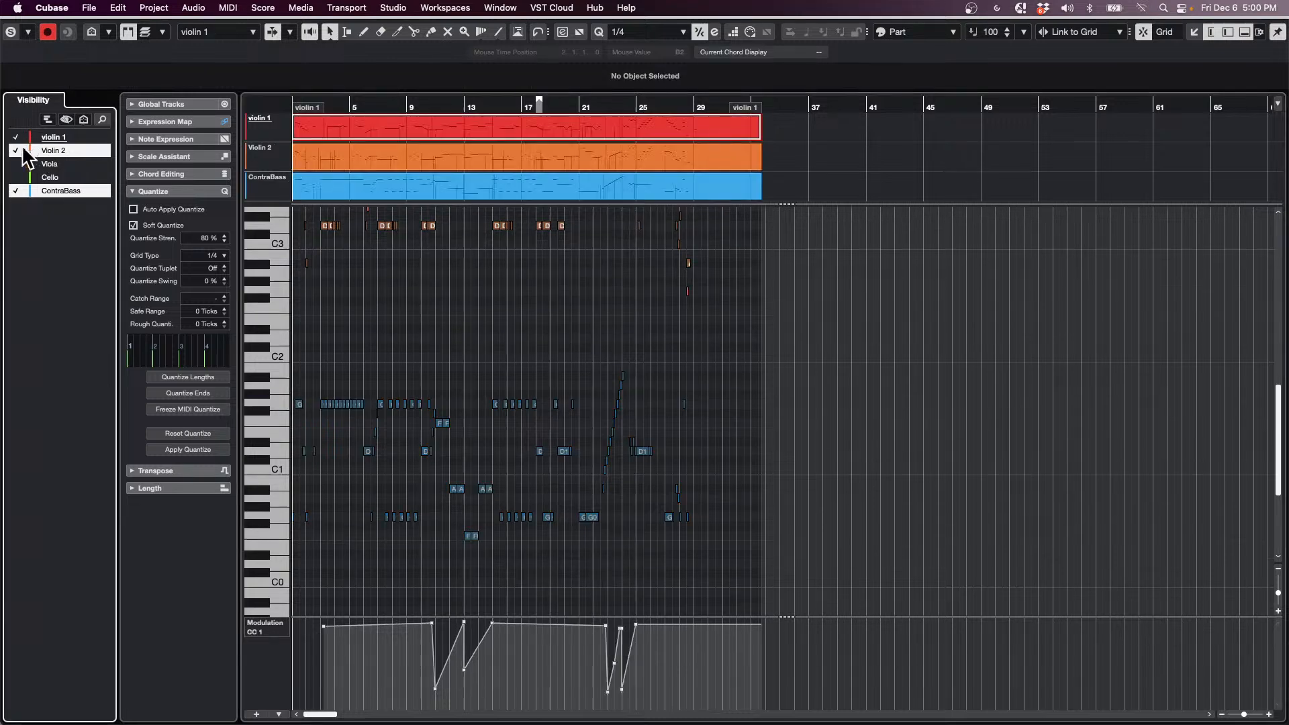
click(22, 163)
click(22, 178)
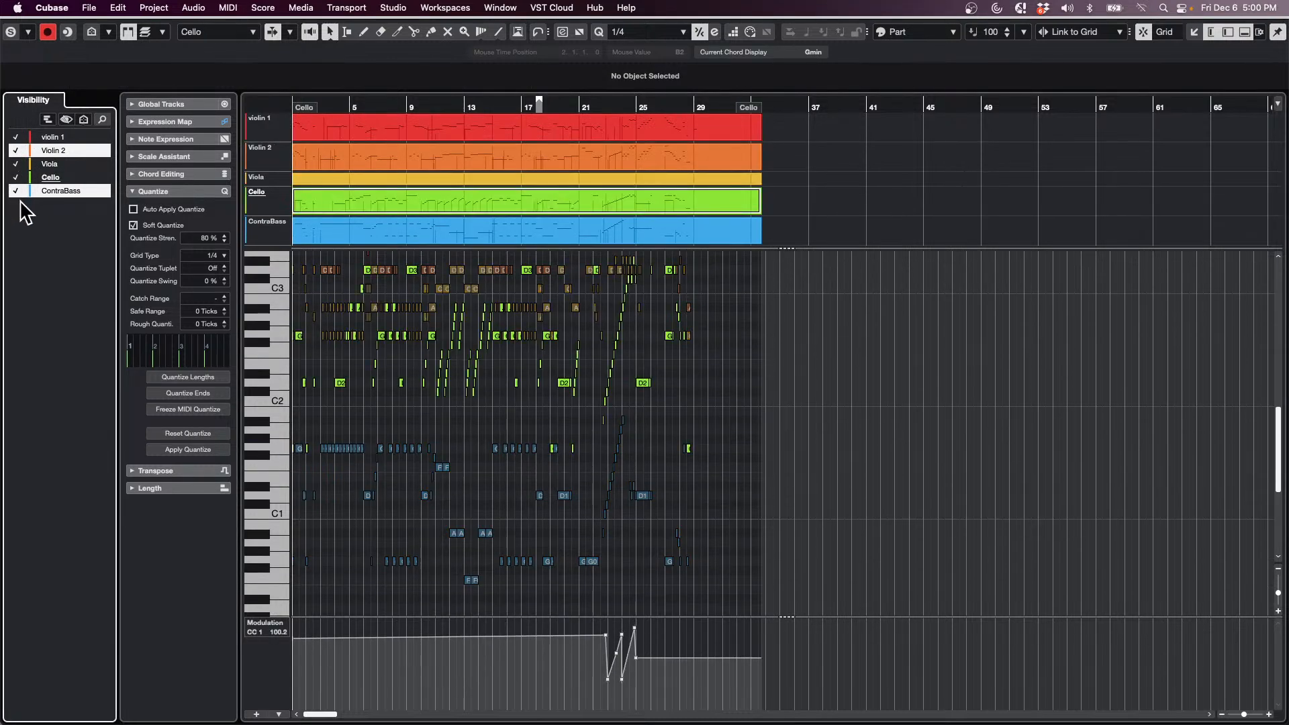
drag(366, 248, 397, 178)
Switch the active part by selecting notes of different string tracks in bar 10, ending on the ContraBass D1 note
scroll(420, 137, down, 2)
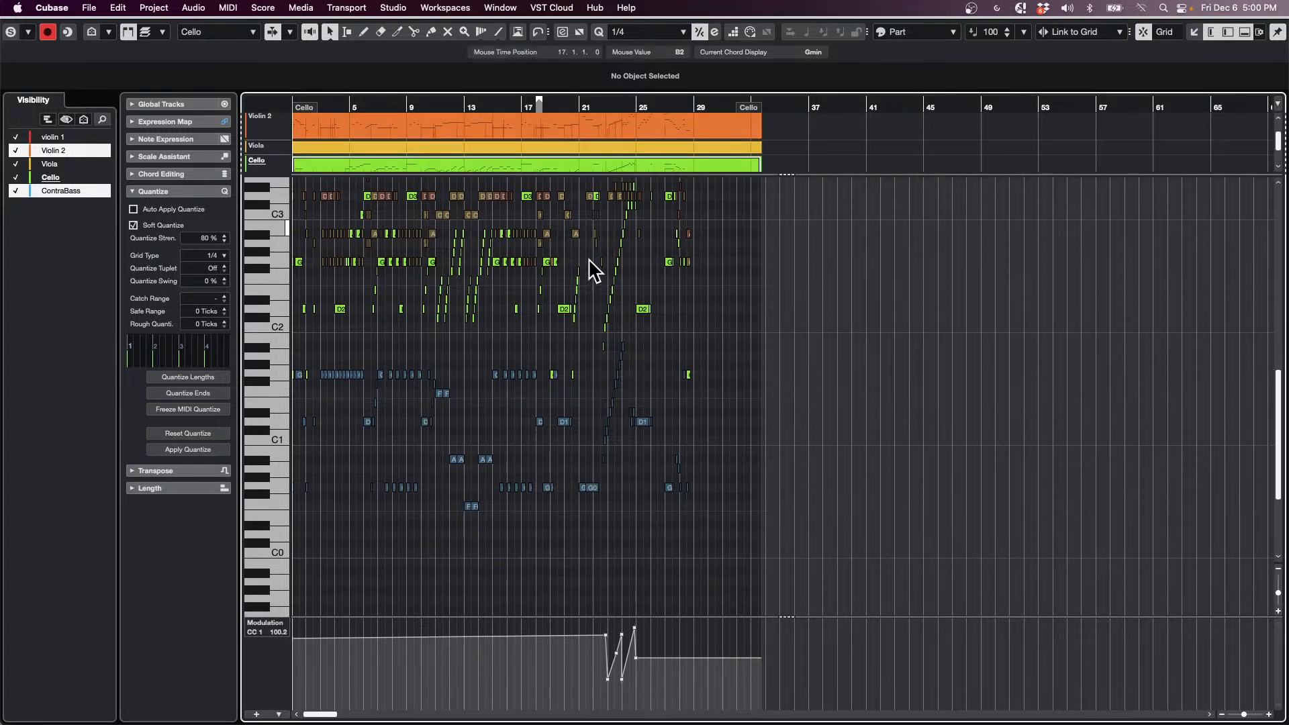
scroll(604, 295, down, 5)
scroll(618, 316, up, 7)
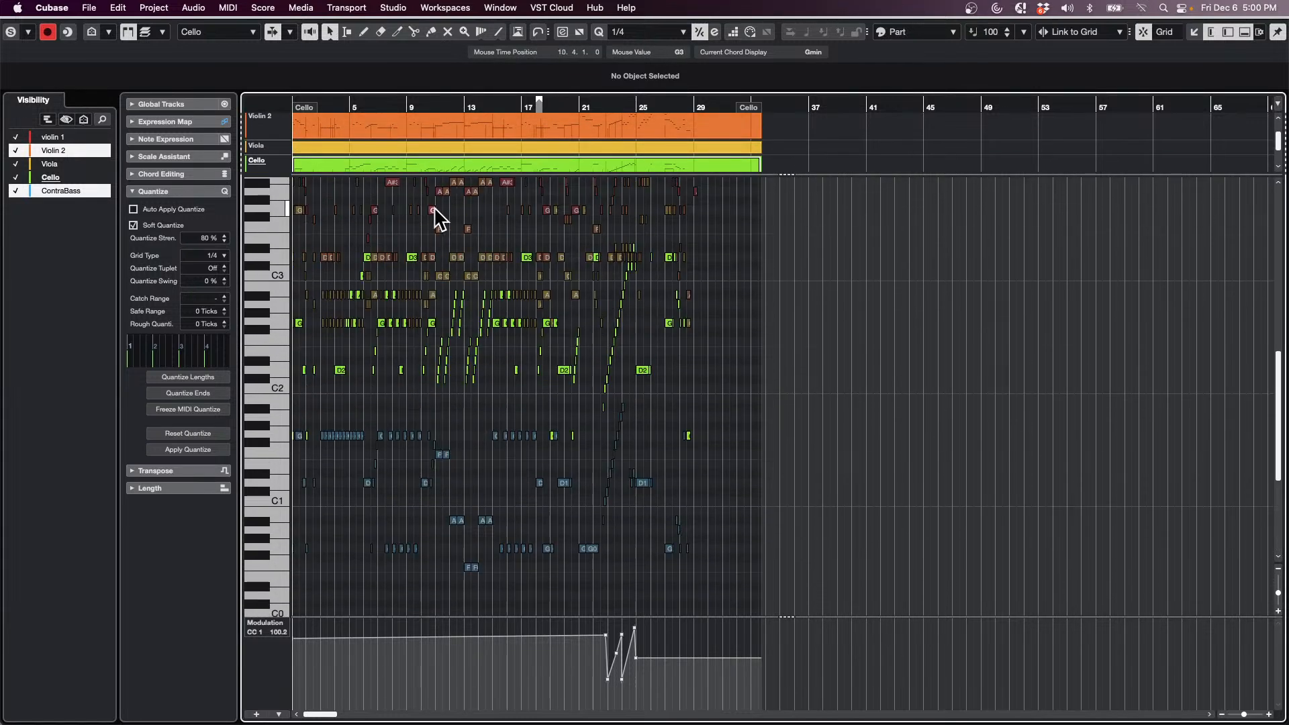
drag(376, 103, 379, 127)
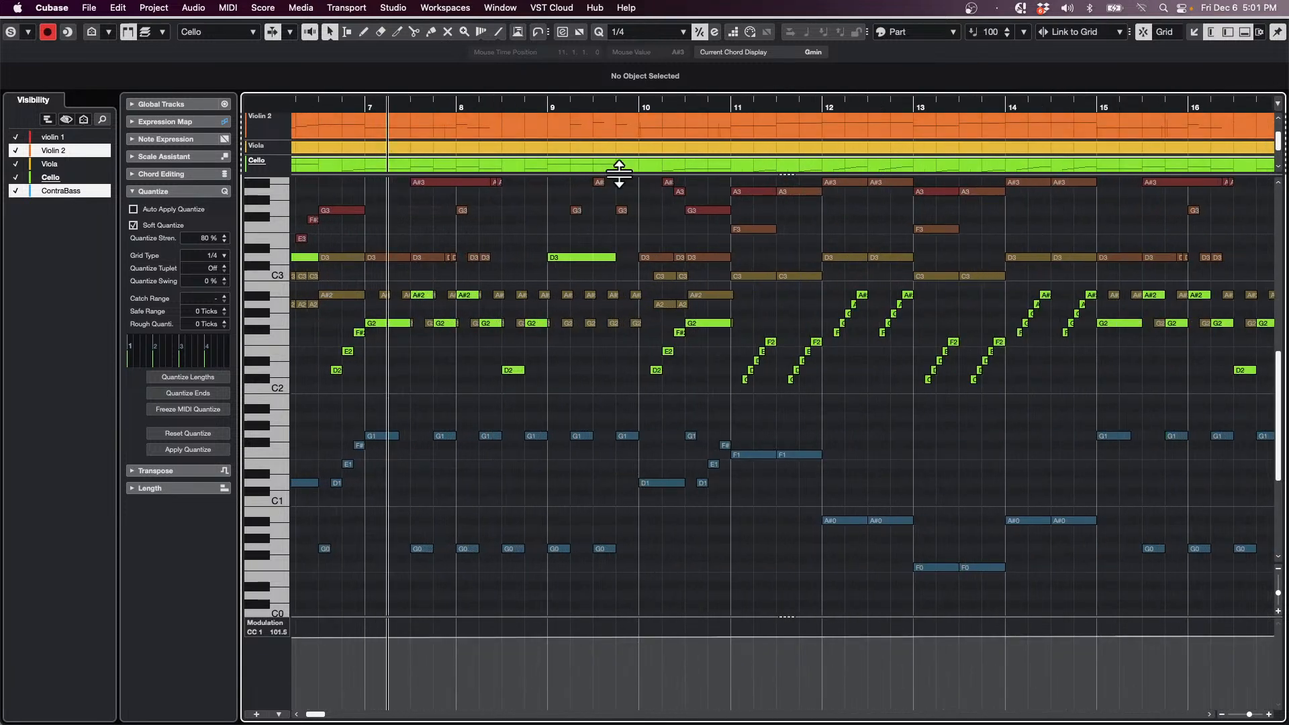
click(659, 482)
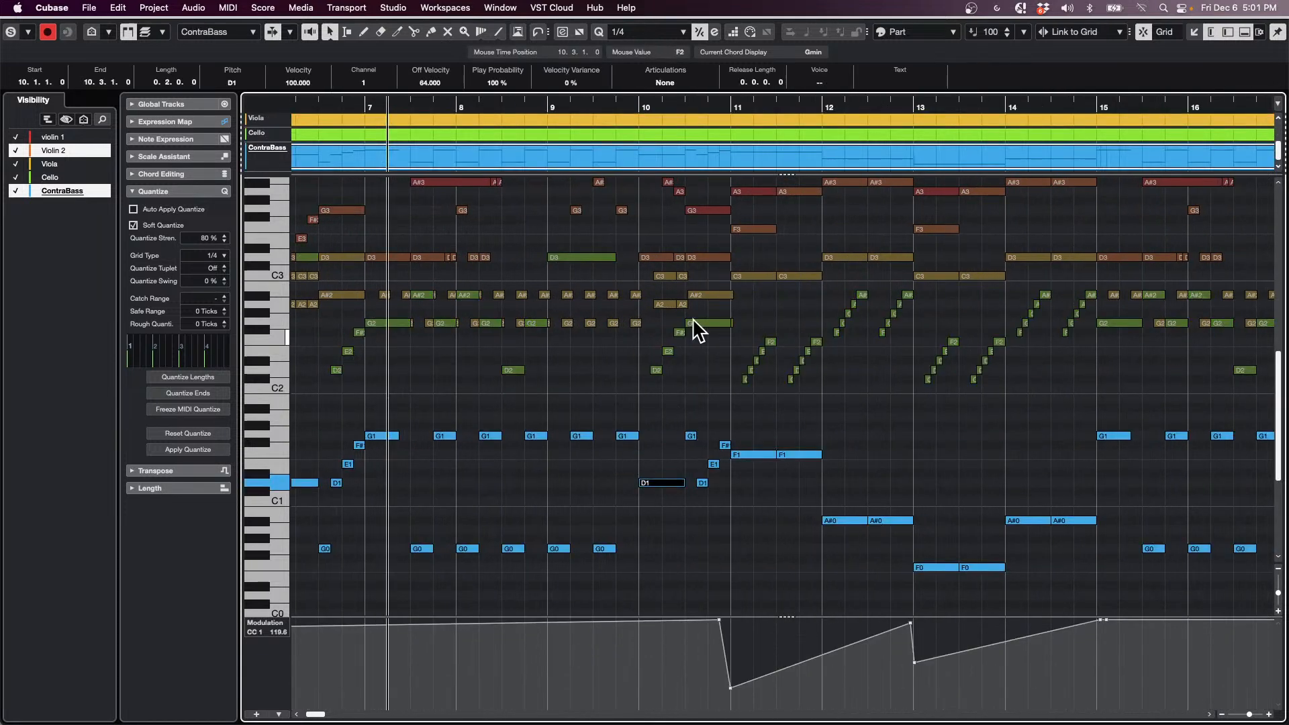
click(706, 295)
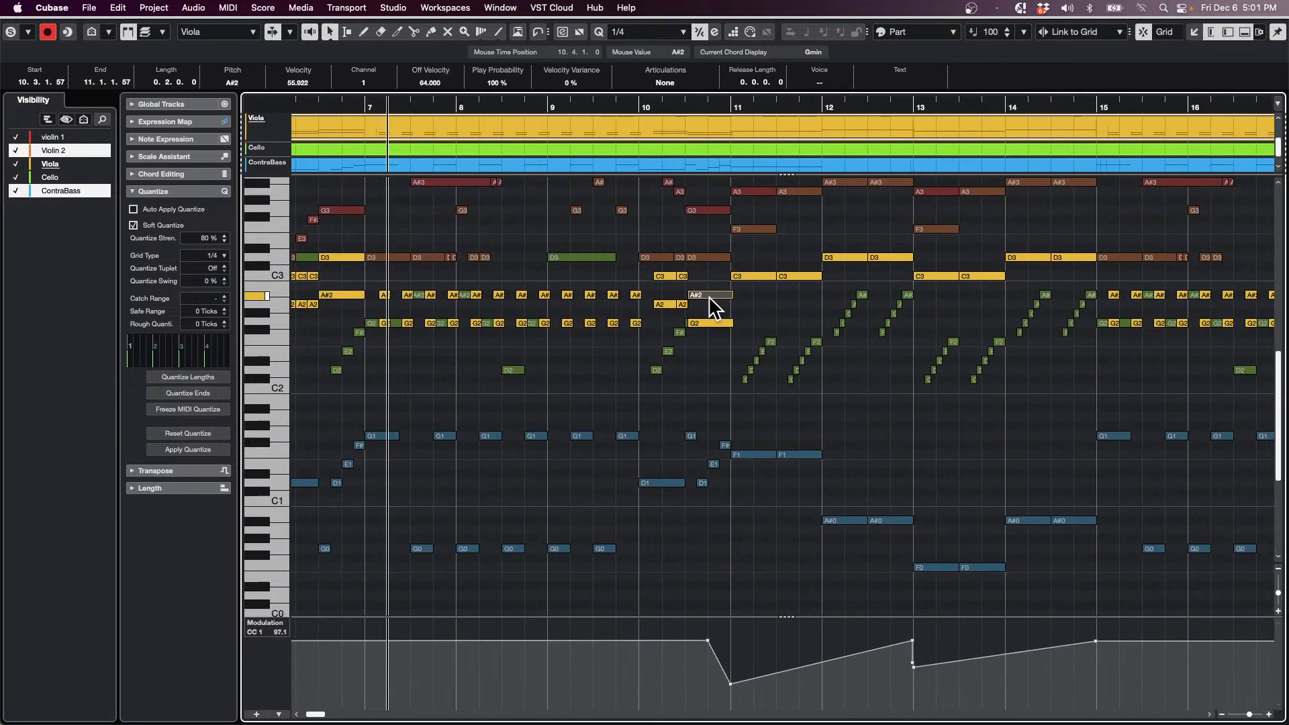
click(717, 258)
click(701, 210)
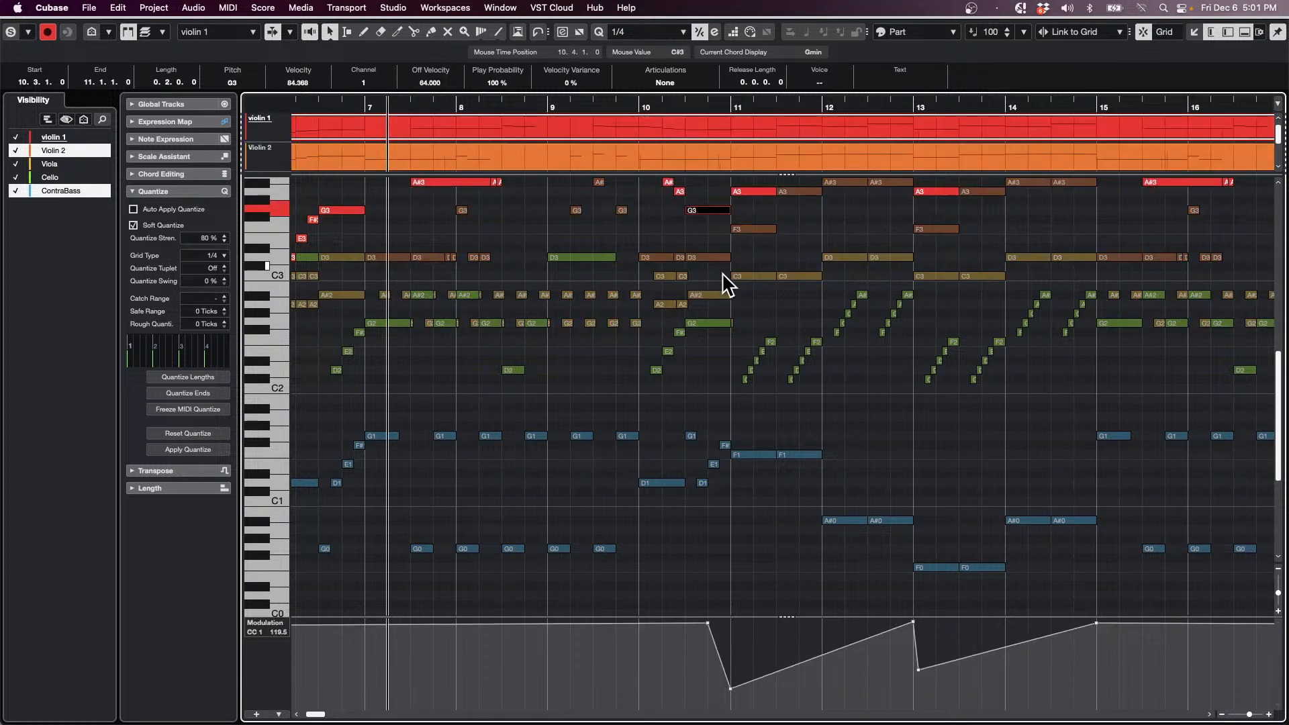
click(710, 324)
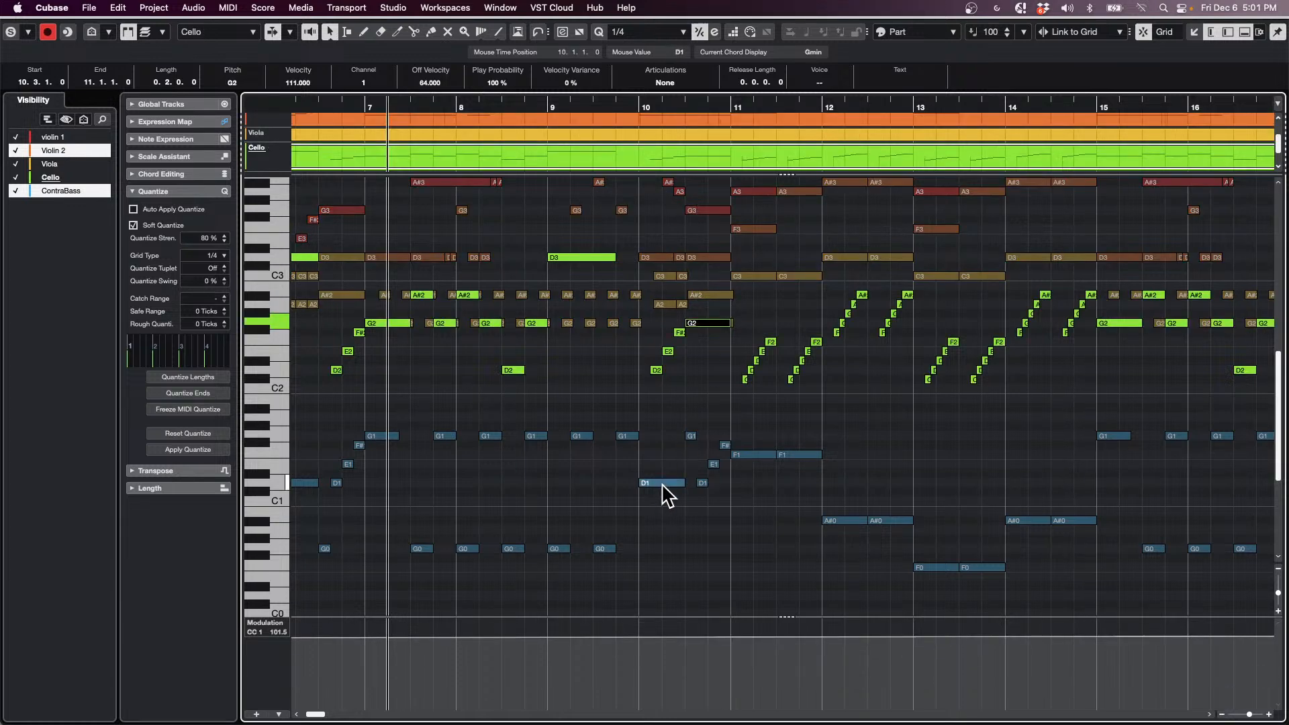
click(663, 485)
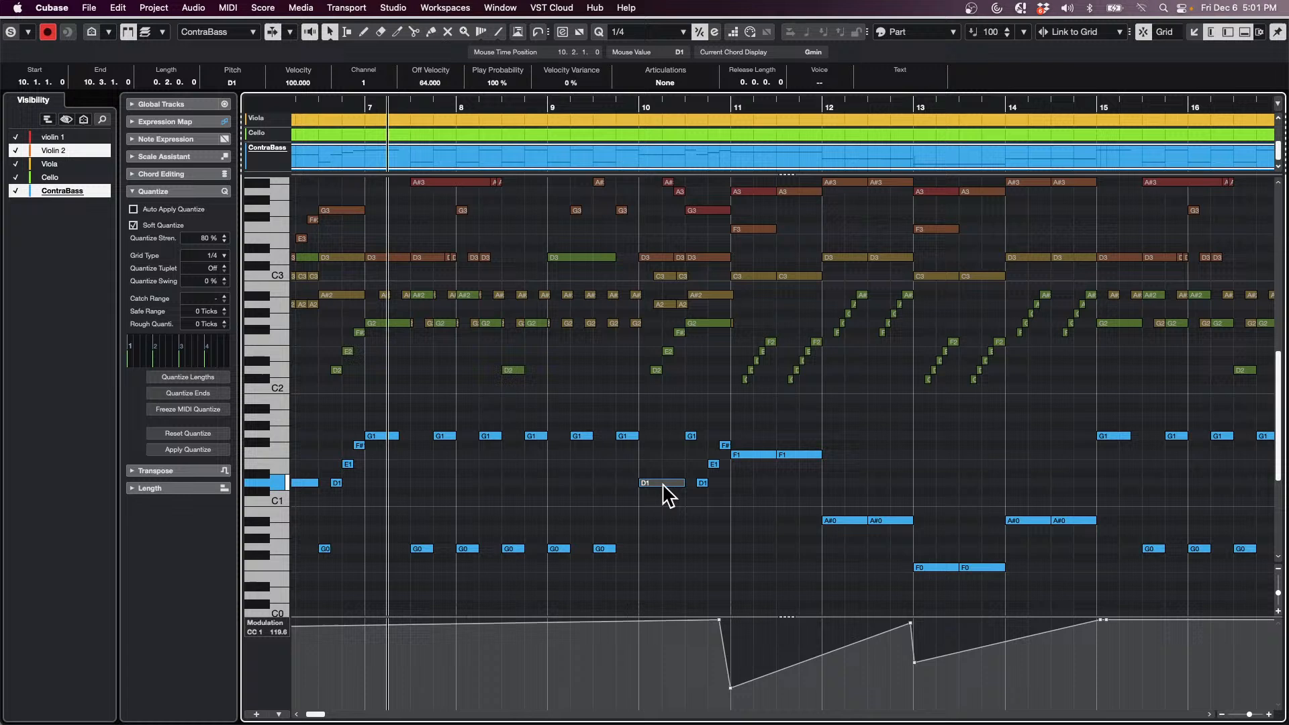
click(15, 136)
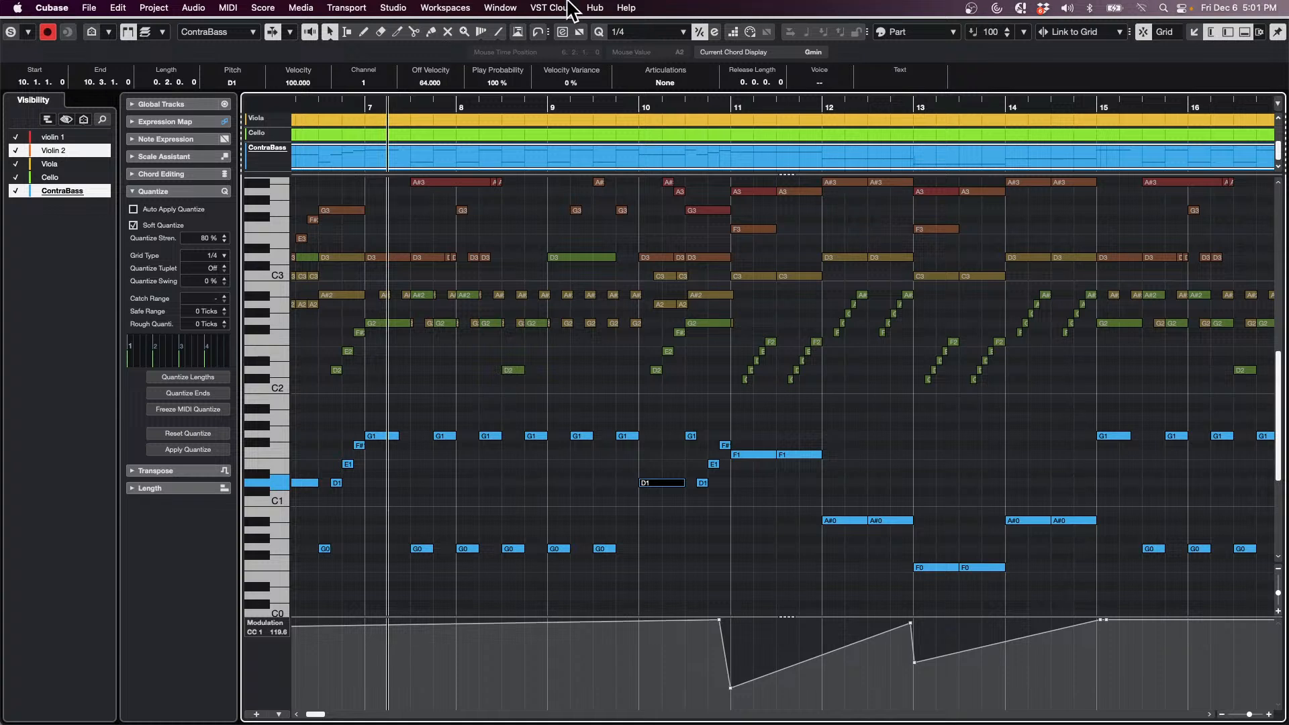